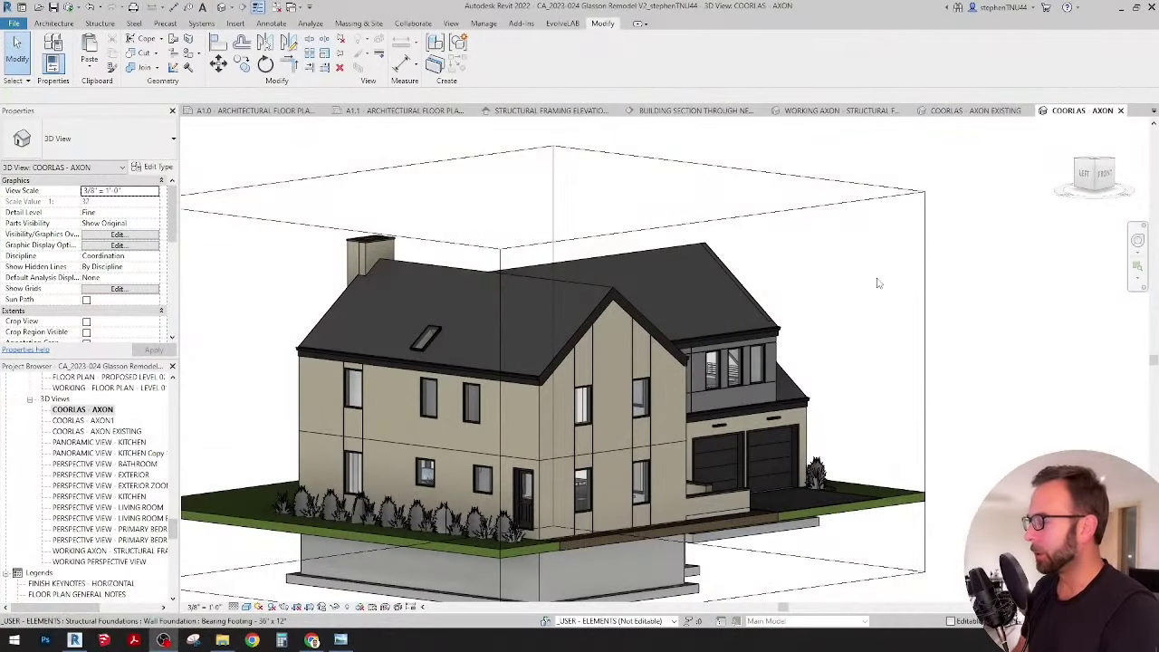
Examine the existing-house 3D view COORLAS - AXON EXISTING from several sides and from above, focusing on the red garage roof and dormer.
{"action": "middle_click_drag", "start_coordinate": [842, 386], "coordinate": [912, 435], "text": "shift"}
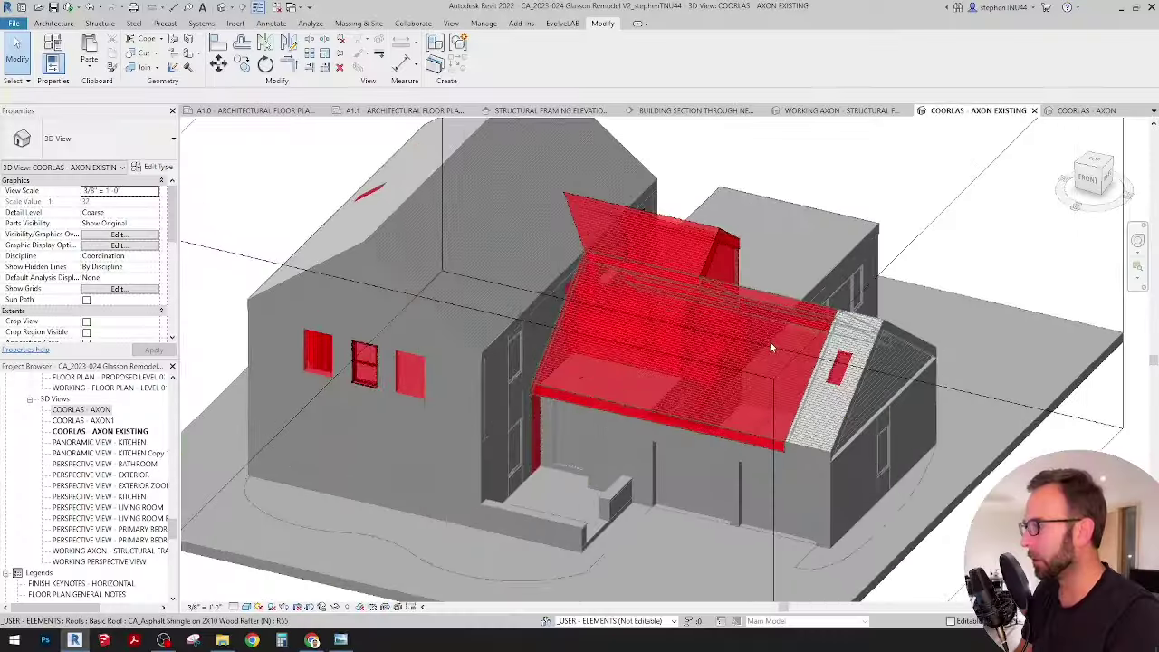
{"action": "middle_click_drag", "start_coordinate": [770, 342], "coordinate": [763, 415], "text": "shift"}
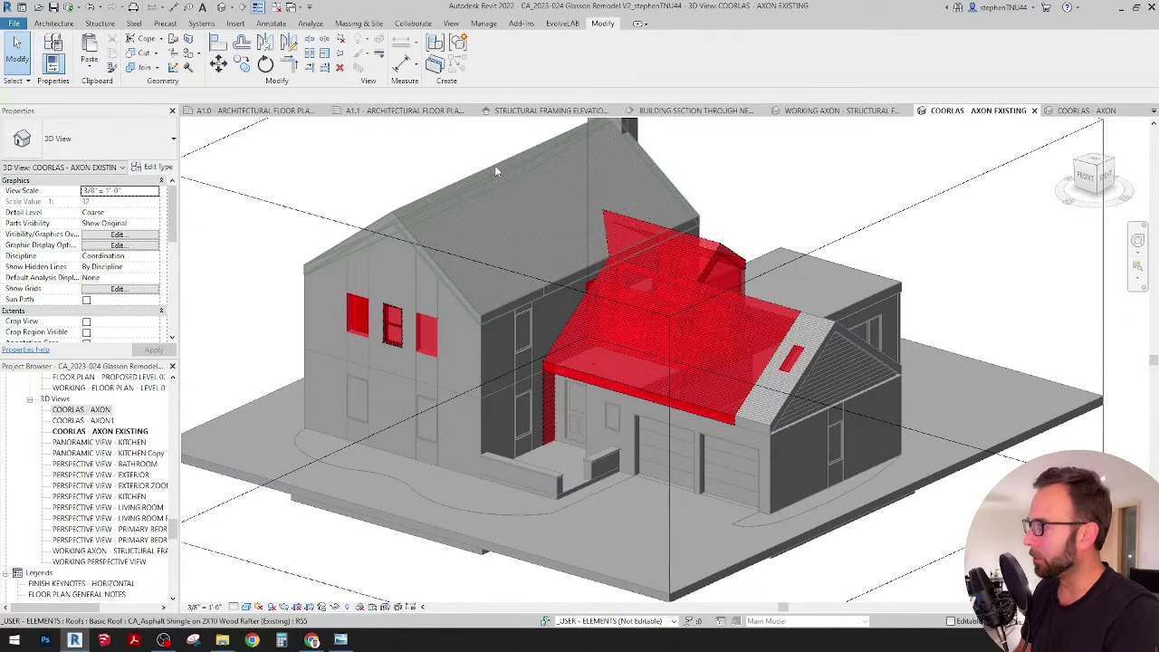
{"action": "middle_click_drag", "start_coordinate": [645, 288], "coordinate": [694, 402], "text": "shift"}
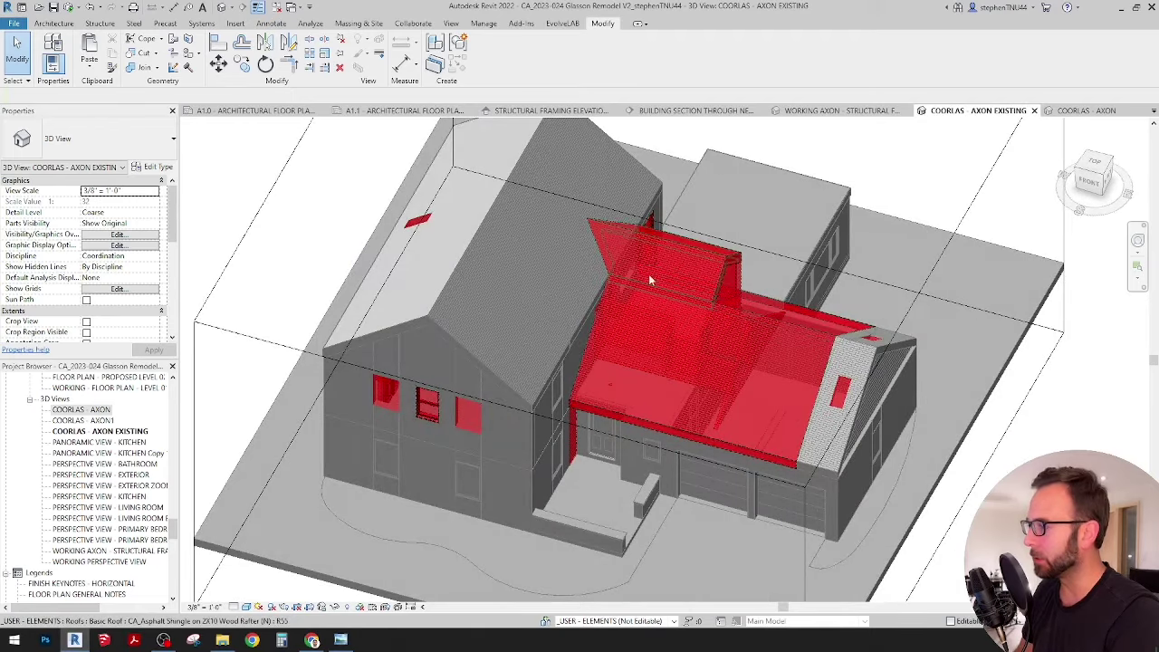
{"action": "mouse_move", "coordinate": [769, 416]}
{"action": "middle_mouse_down", "text": "shift"}
{"action": "mouse_move", "coordinate": [730, 339]}
{"action": "mouse_move", "coordinate": [715, 335]}
{"action": "middle_mouse_up", "text": "shift"}
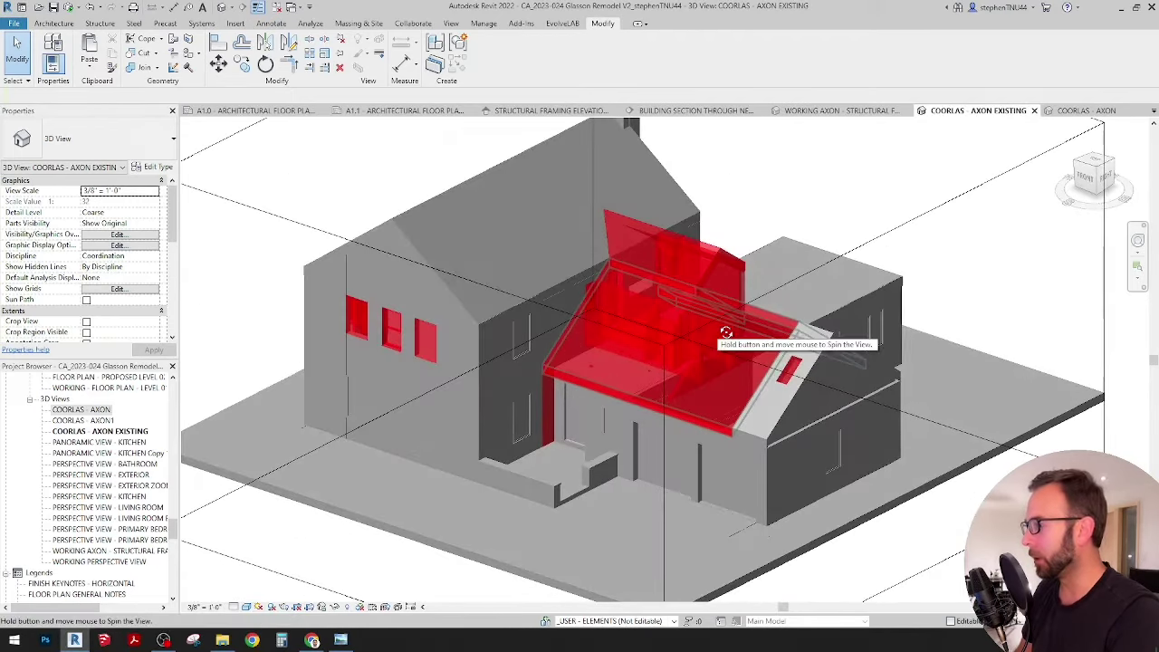
{"action": "scroll", "coordinate": [675, 286], "scroll_direction": "up", "scroll_amount": 2}
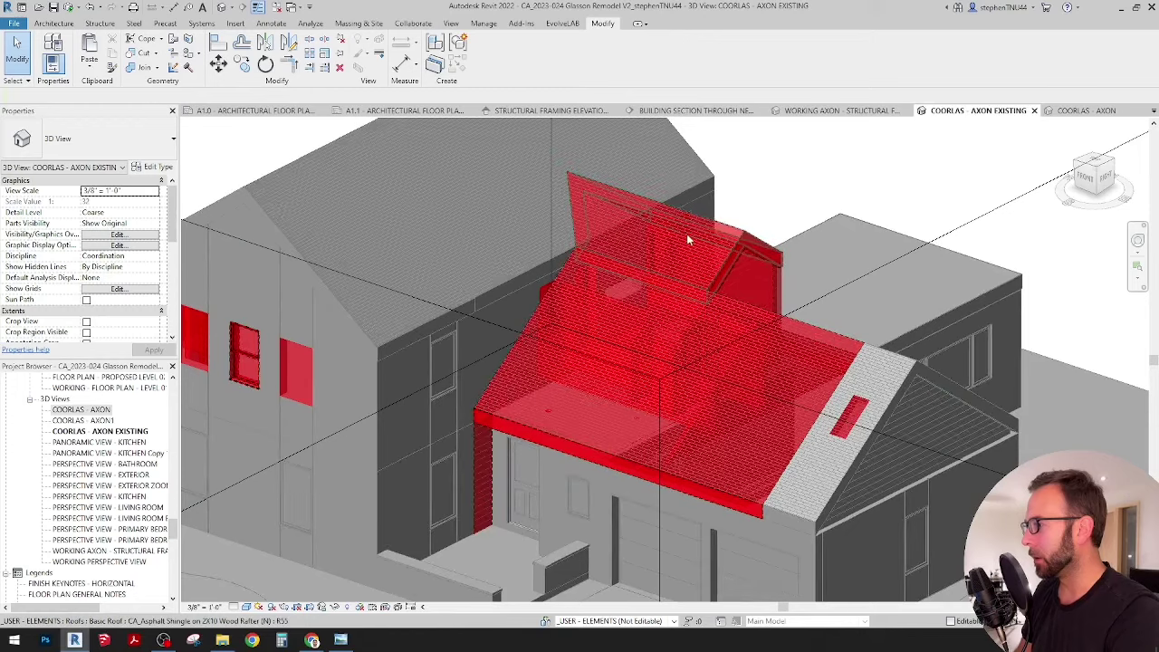
{"action": "middle_click_drag", "start_coordinate": [725, 274], "coordinate": [608, 349], "text": "shift"}
{"action": "scroll", "coordinate": [599, 339], "scroll_direction": "down", "scroll_amount": 3}
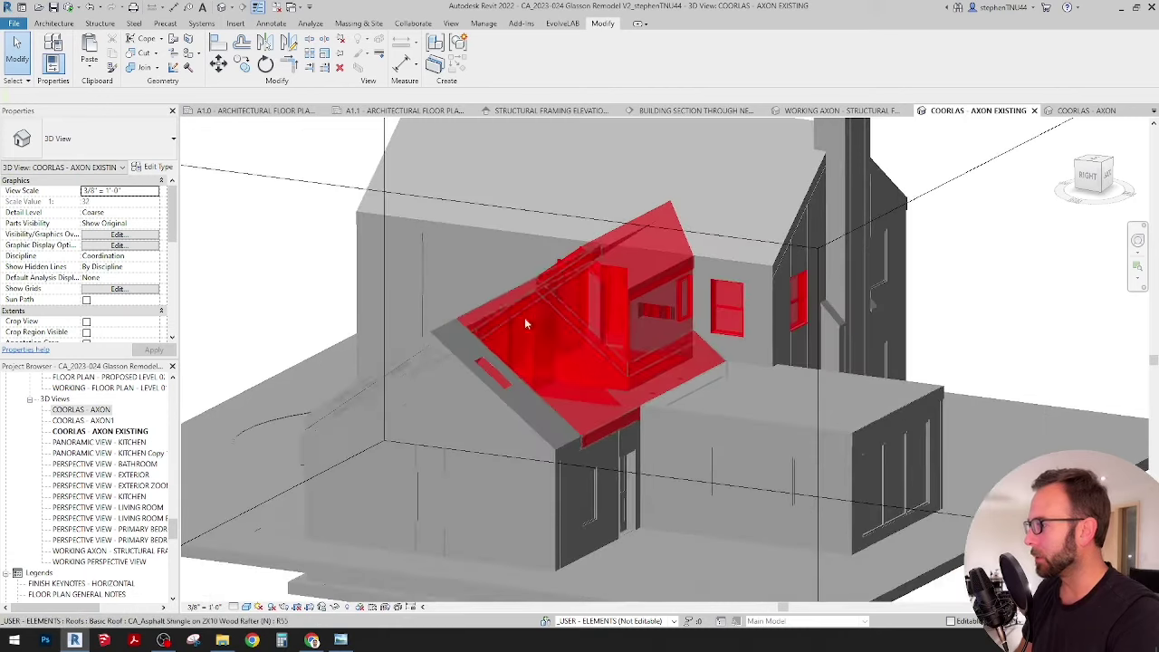
{"action": "middle_click_drag", "start_coordinate": [544, 309], "coordinate": [688, 435], "text": "shift"}
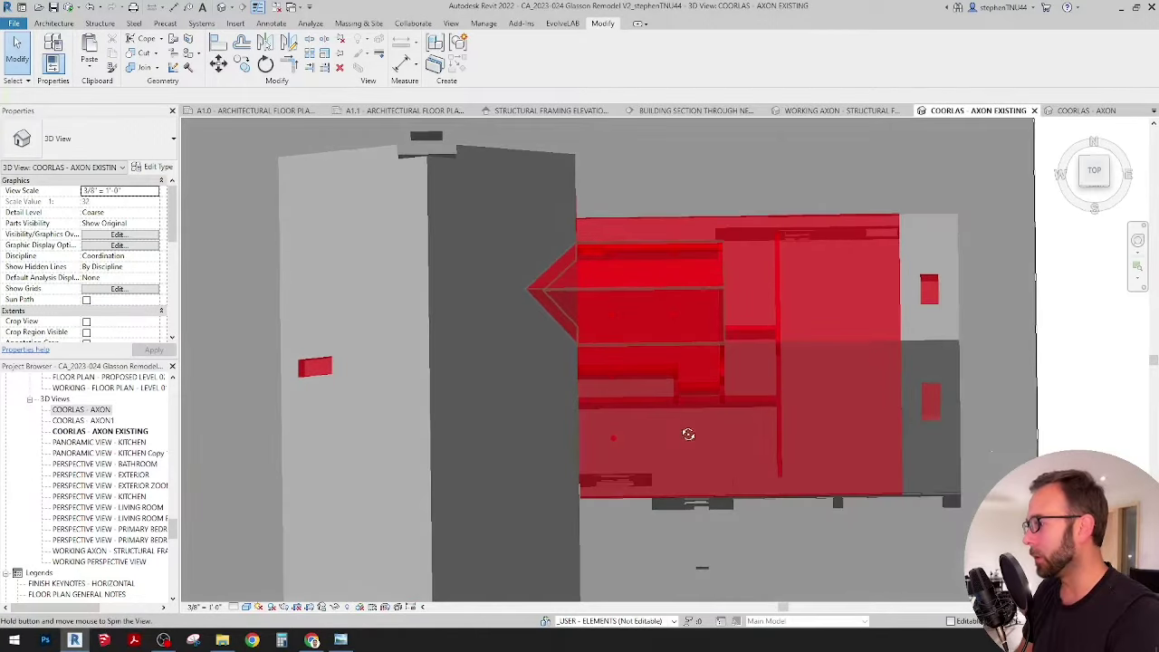
{"action": "scroll", "coordinate": [664, 290], "scroll_direction": "down", "scroll_amount": 2}
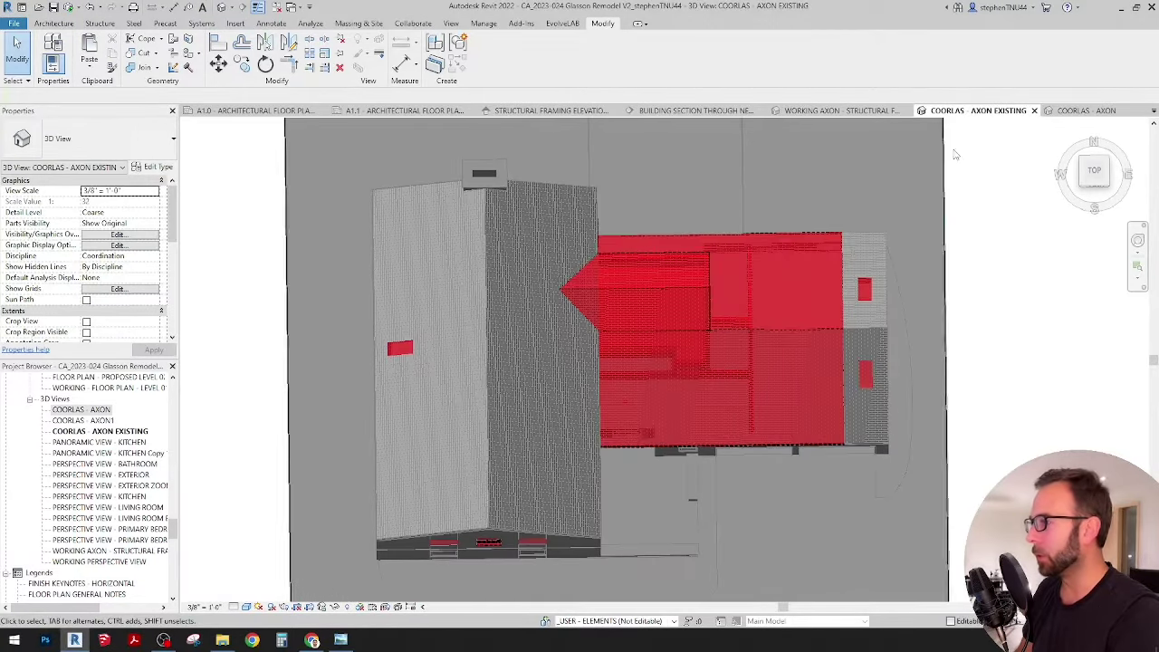
Switch to the COORLAS - AXON view and lower the top of its section box to cut the house through the upper-floor windows.
{"action": "left_click", "coordinate": [1074, 110]}
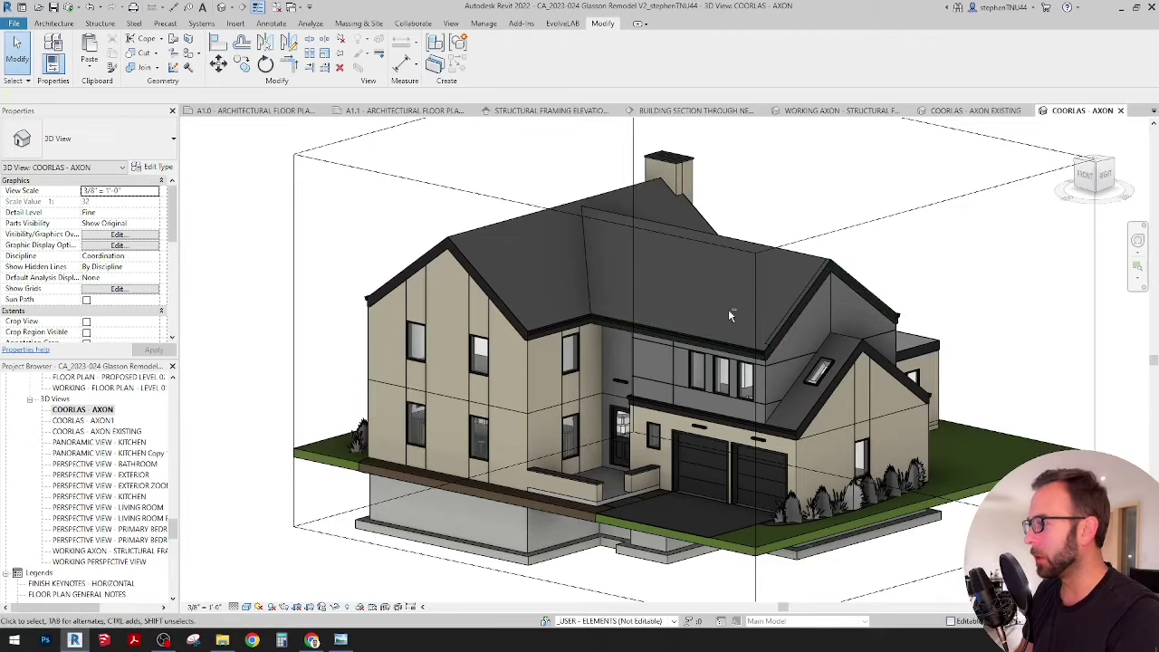
{"action": "middle_click_drag", "start_coordinate": [789, 271], "coordinate": [784, 262], "text": "shift"}
{"action": "left_click", "coordinate": [890, 217]}
{"action": "middle_click_drag", "start_coordinate": [772, 349], "coordinate": [762, 262], "text": "shift"}
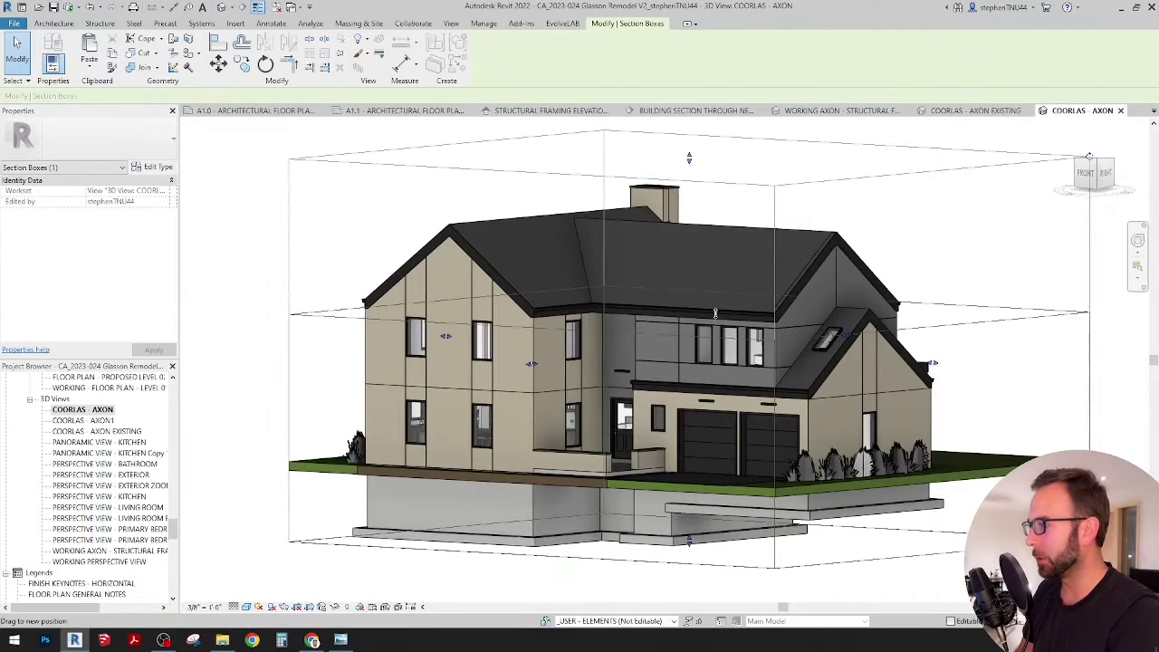
{"action": "left_click_drag", "start_coordinate": [716, 317], "coordinate": [716, 317]}
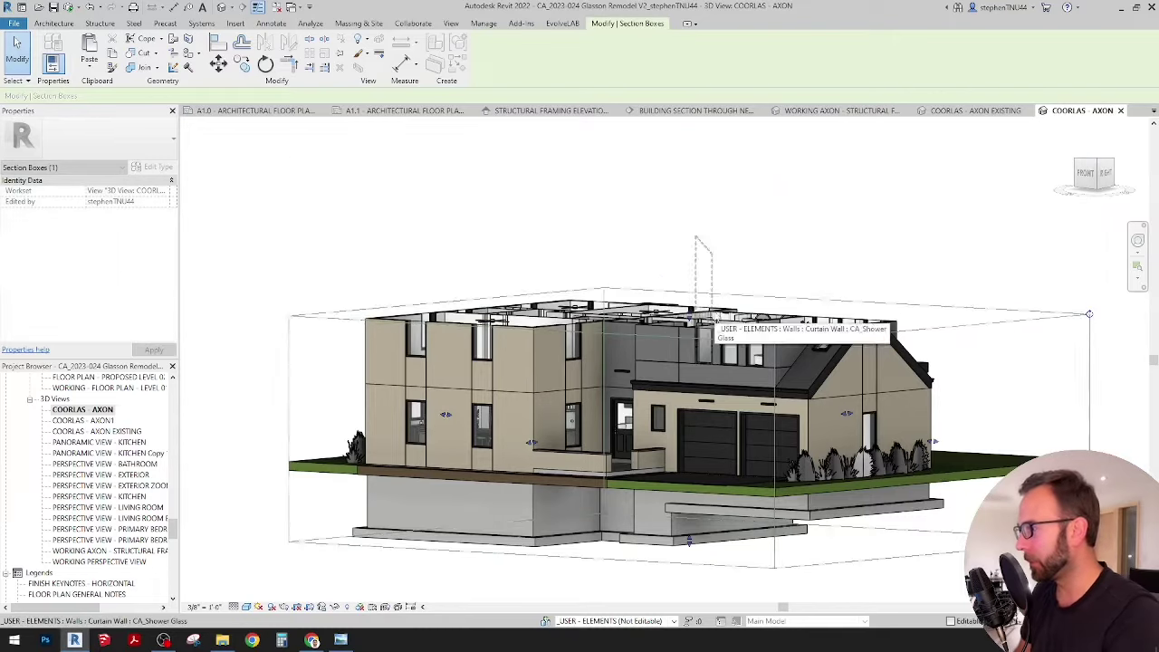
Examine the cut-open upper floor, including the bedrooms, bathroom, closets and the primary bedroom above the garage.
{"action": "middle_click_drag", "start_coordinate": [748, 340], "coordinate": [784, 580], "text": "shift"}
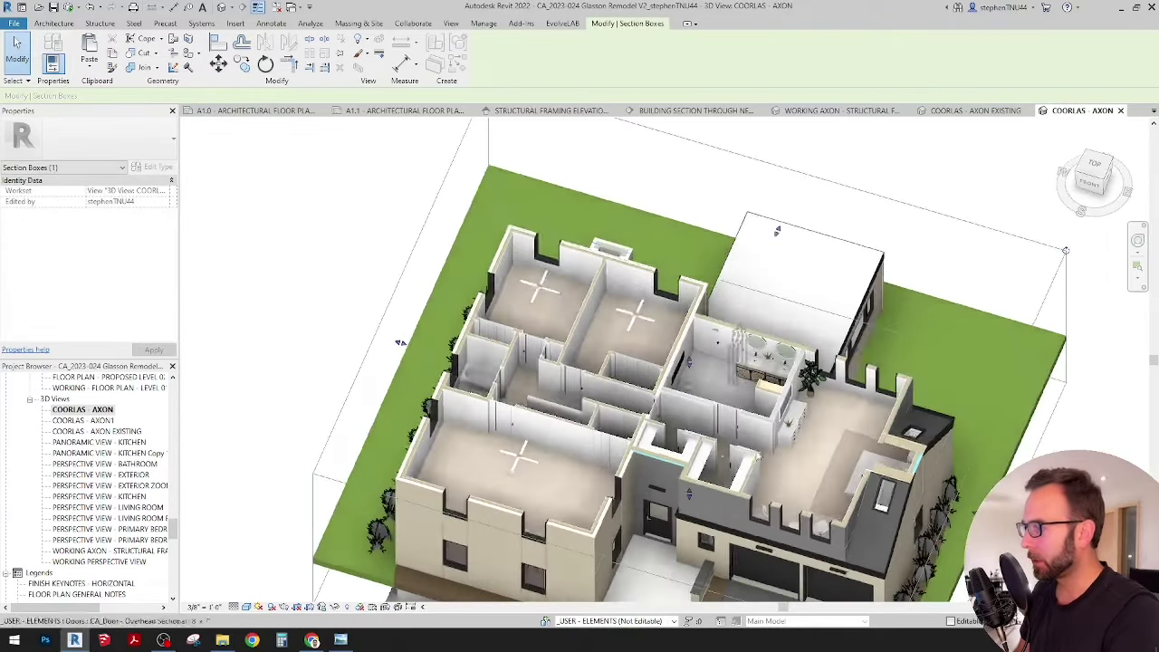
{"action": "scroll", "coordinate": [731, 384], "scroll_direction": "up", "scroll_amount": 4}
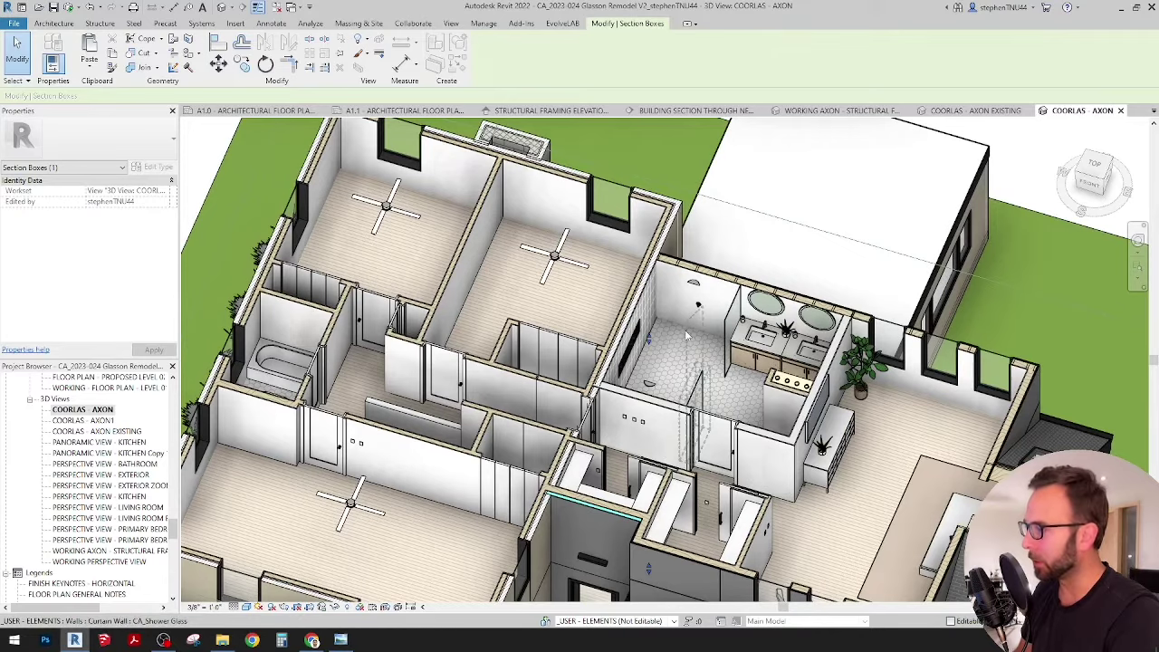
{"action": "middle_click_drag", "start_coordinate": [684, 331], "coordinate": [759, 495], "text": "shift"}
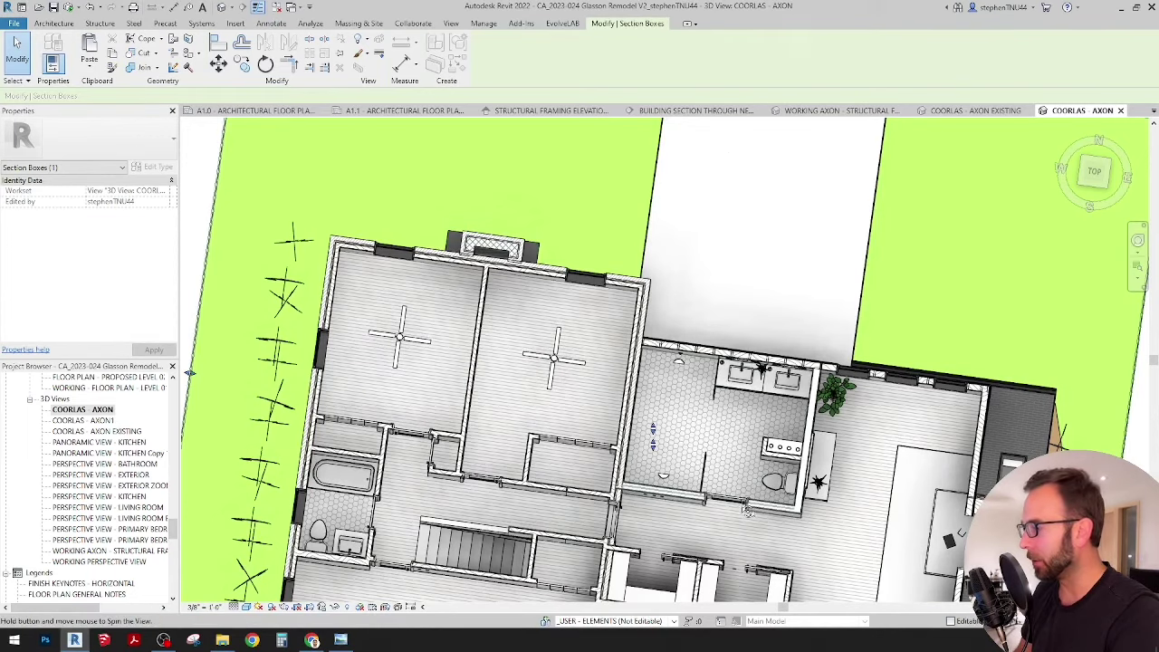
{"action": "middle_click_drag", "start_coordinate": [749, 512], "coordinate": [686, 420], "text": "shift"}
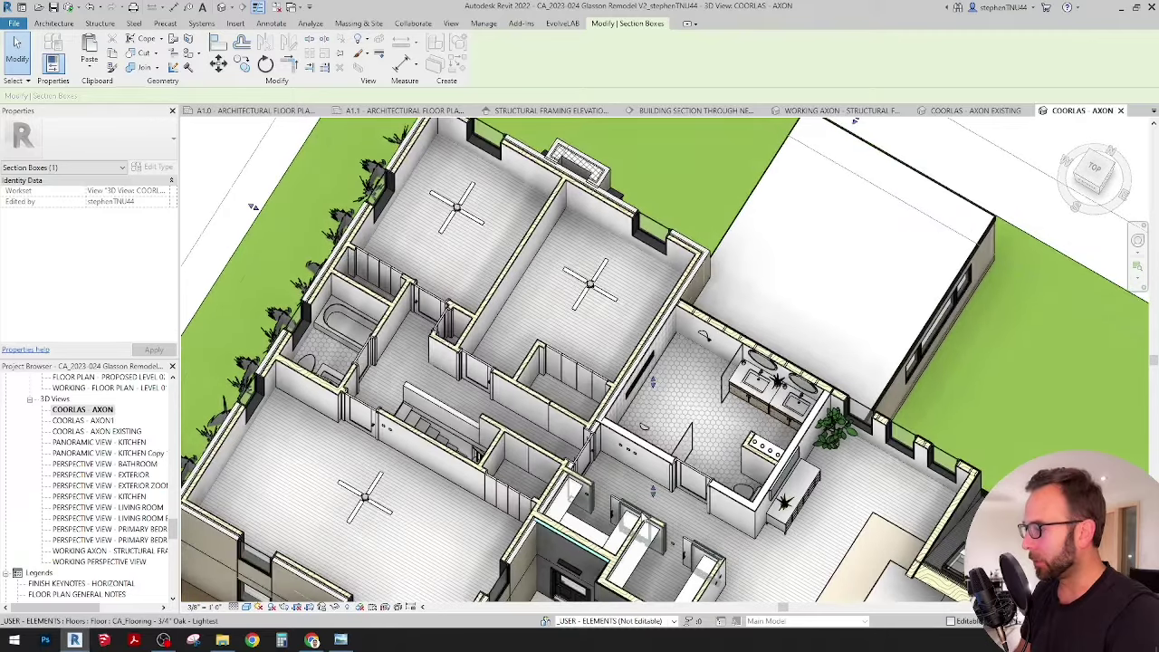
{"action": "middle_click_drag", "start_coordinate": [253, 207], "coordinate": [225, 138]}
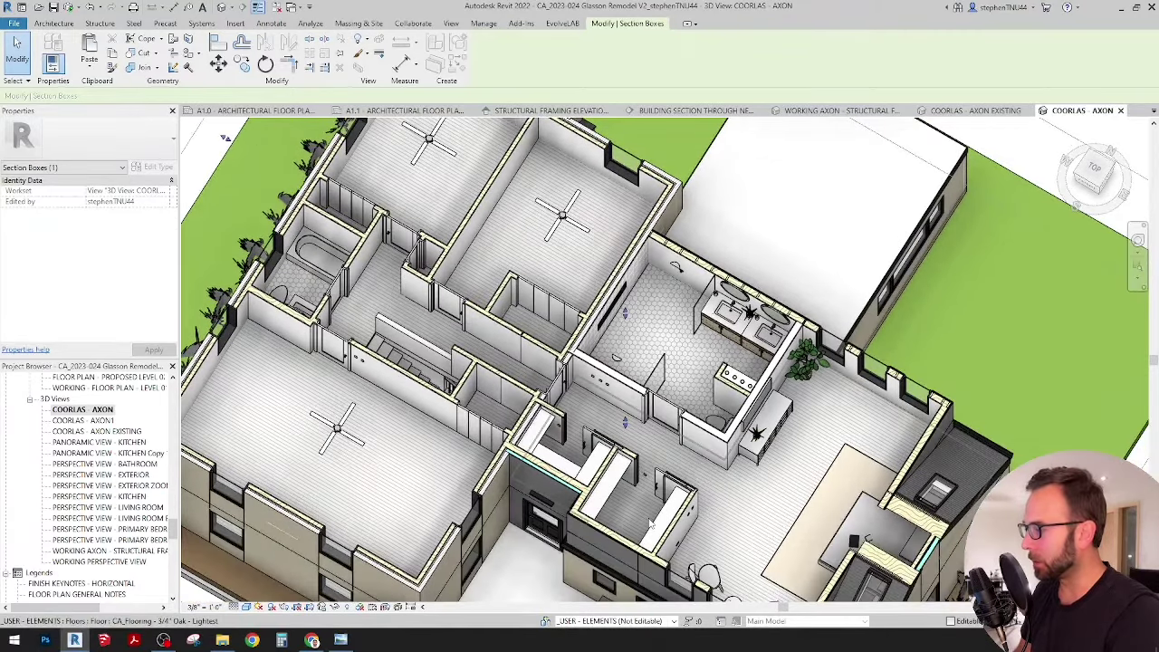
{"action": "middle_click_drag", "start_coordinate": [590, 531], "coordinate": [582, 512], "text": "shift"}
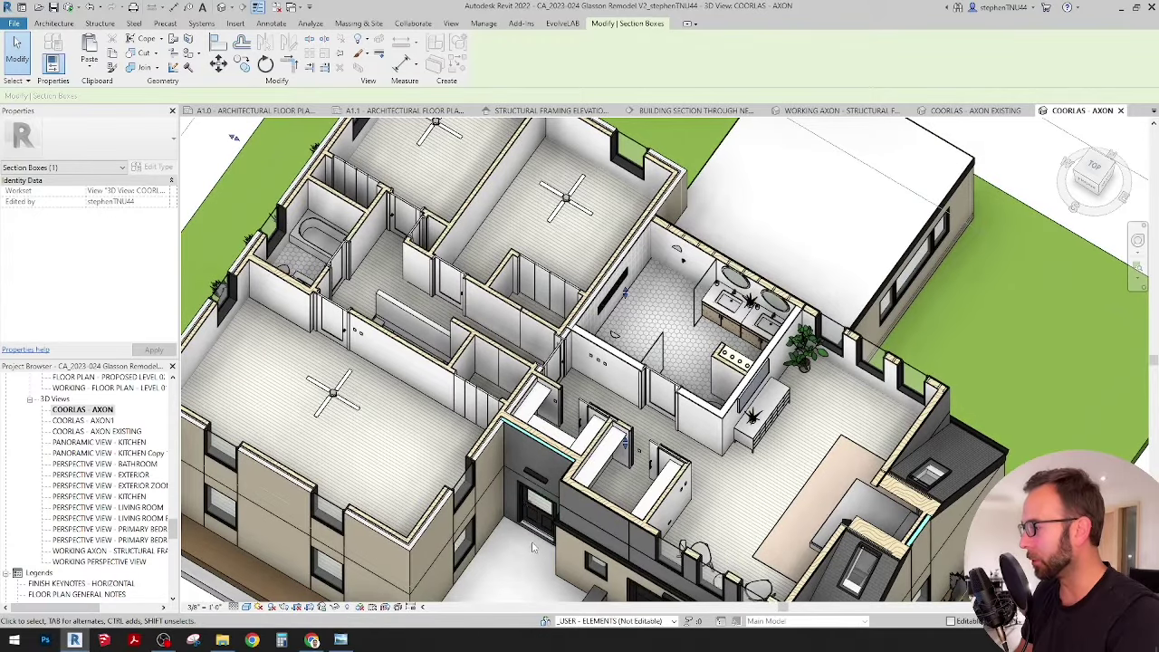
{"action": "middle_click_drag", "start_coordinate": [571, 448], "coordinate": [822, 368], "text": "shift"}
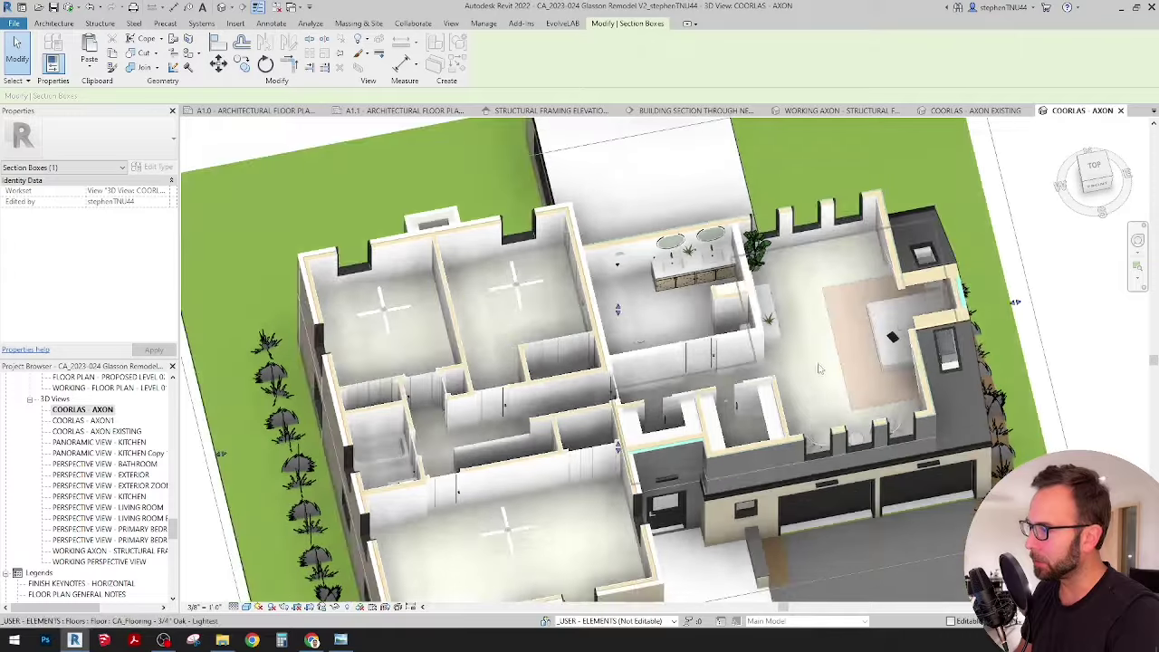
{"action": "scroll", "coordinate": [856, 324], "scroll_direction": "up", "scroll_amount": 3}
{"action": "middle_click_drag", "start_coordinate": [751, 404], "coordinate": [795, 287]}
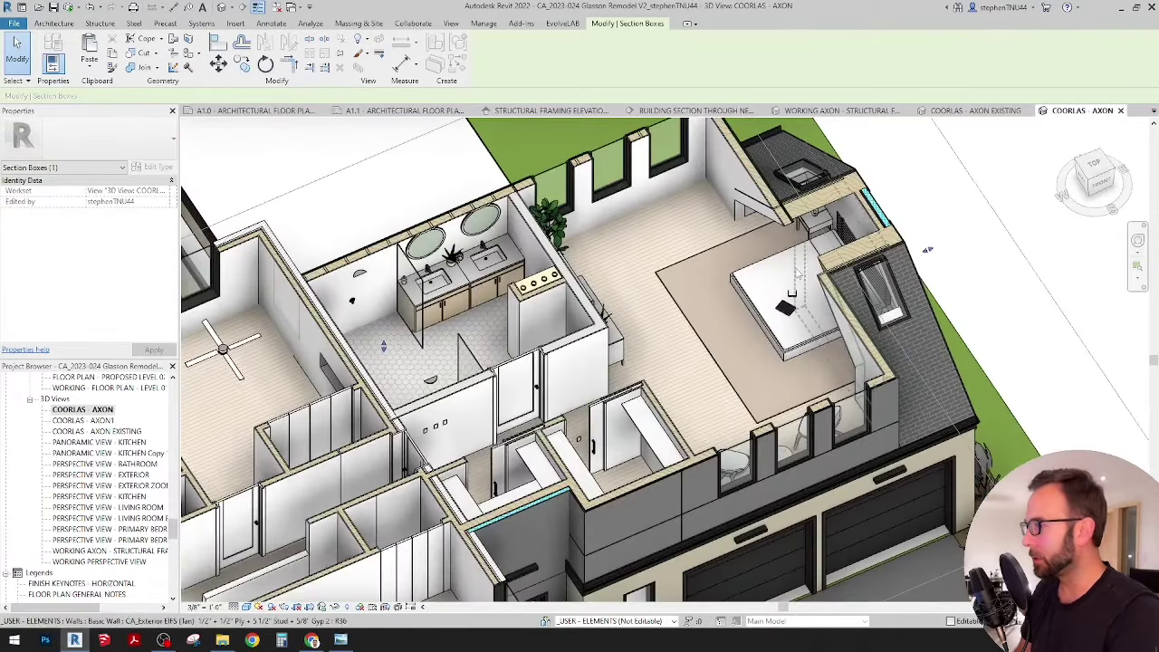
{"action": "scroll", "coordinate": [792, 272], "scroll_direction": "down", "scroll_amount": 2}
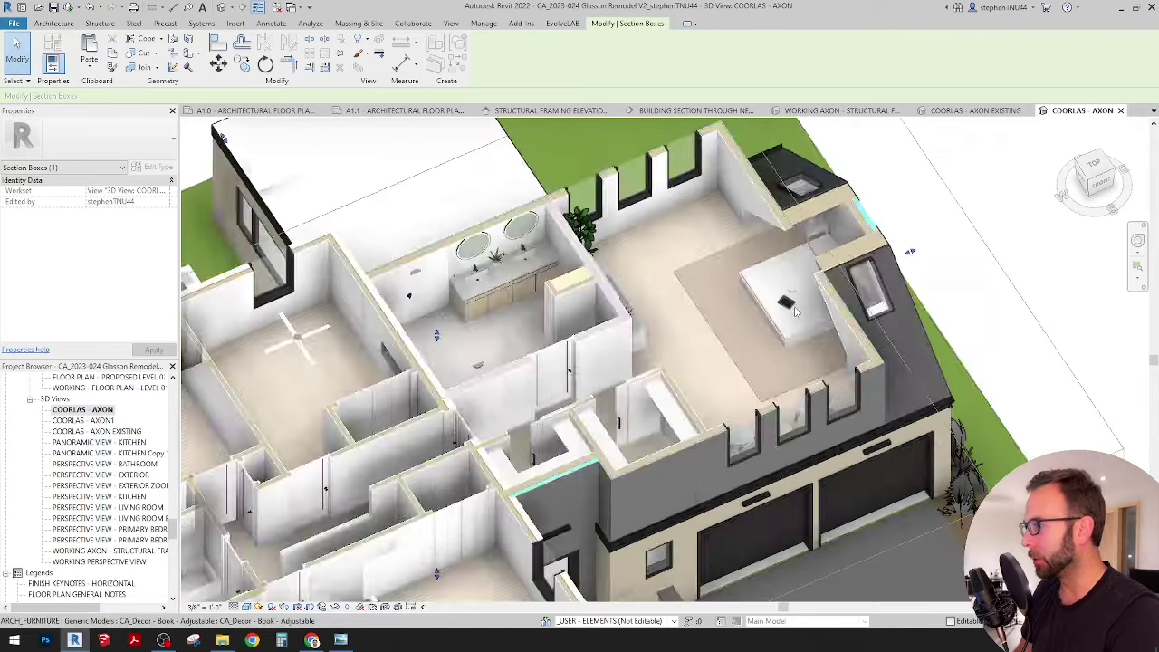
{"action": "middle_click_drag", "start_coordinate": [784, 431], "coordinate": [596, 358], "text": "shift"}
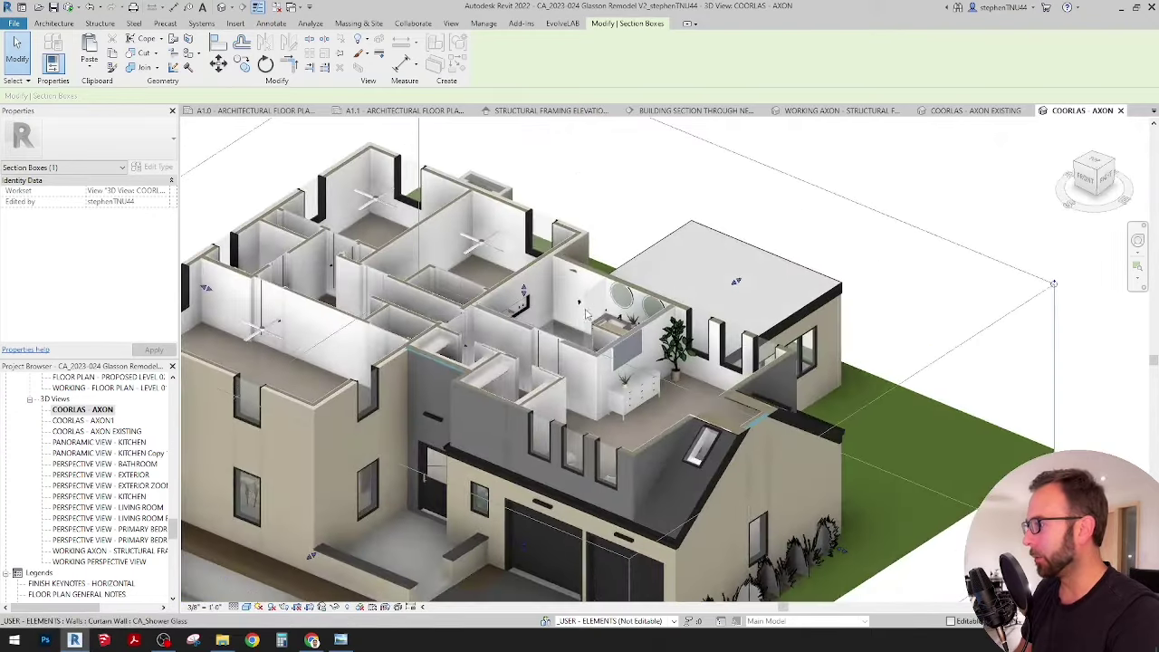
Raise the top of the section box back above the main roof and inspect the house's front facade and garage wing.
{"action": "scroll", "coordinate": [596, 357], "scroll_direction": "down", "scroll_amount": 4}
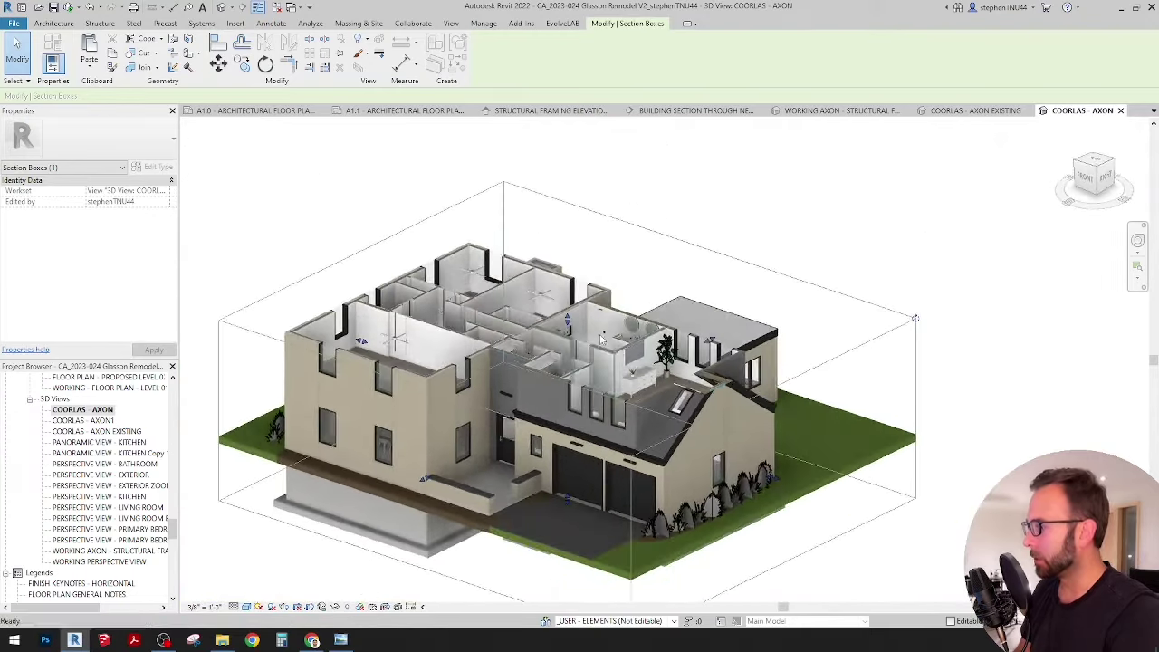
{"action": "left_click_drag", "start_coordinate": [568, 324], "coordinate": [572, 231]}
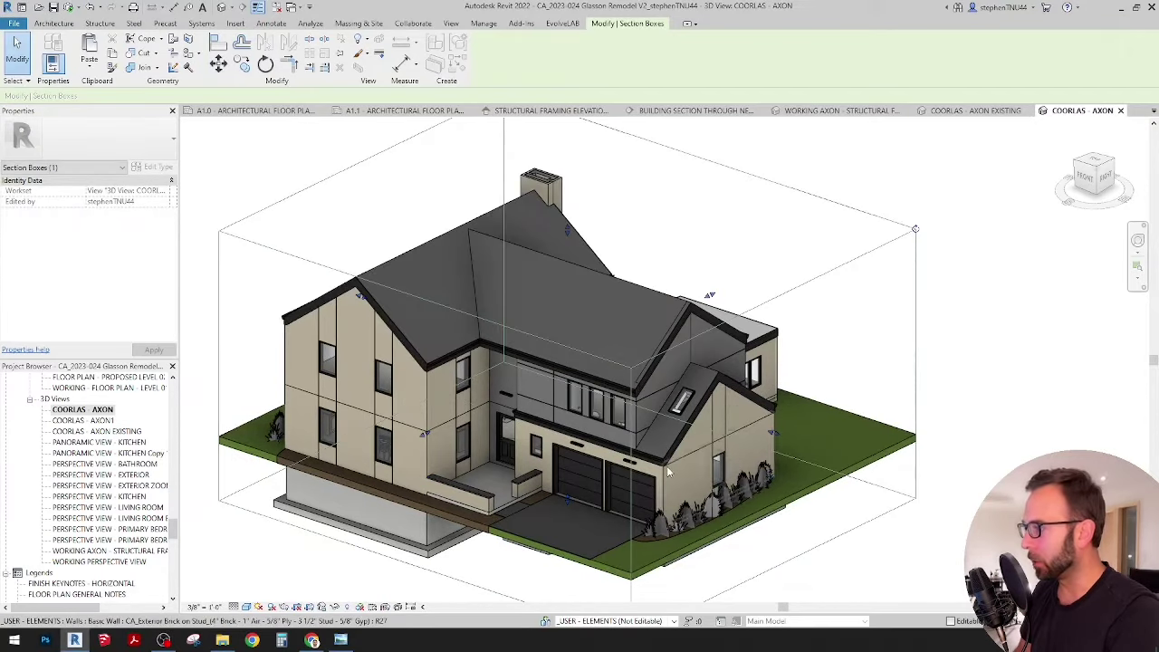
{"action": "middle_click_drag", "start_coordinate": [674, 463], "coordinate": [772, 363], "text": "shift"}
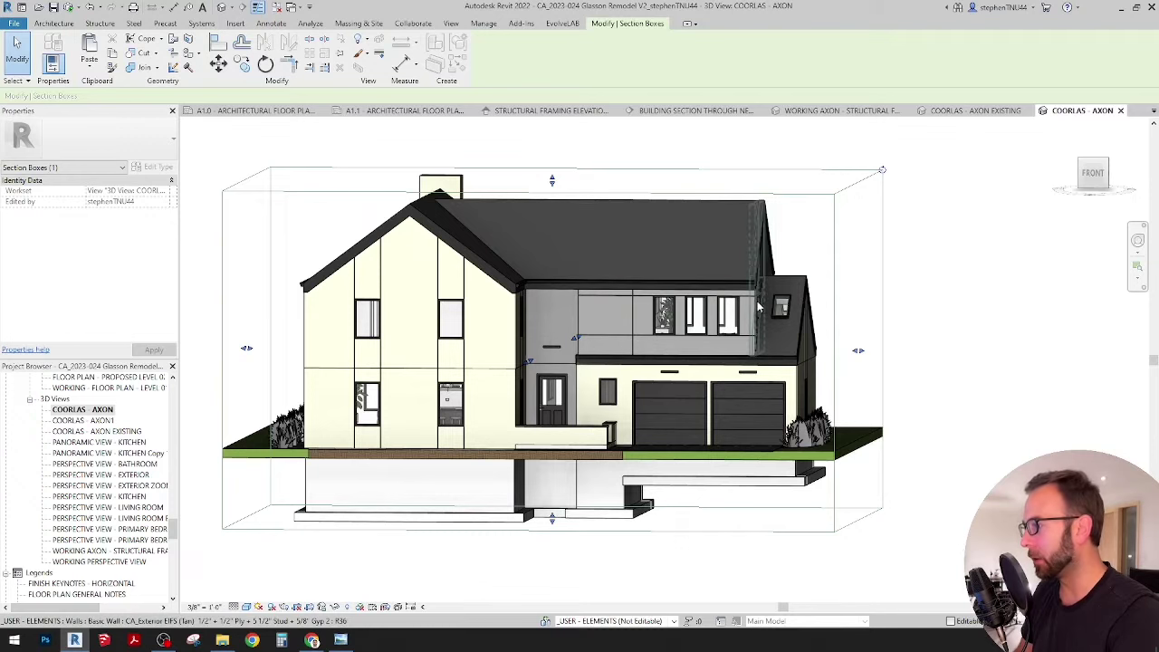
{"action": "scroll", "coordinate": [716, 363], "scroll_direction": "up", "scroll_amount": 3}
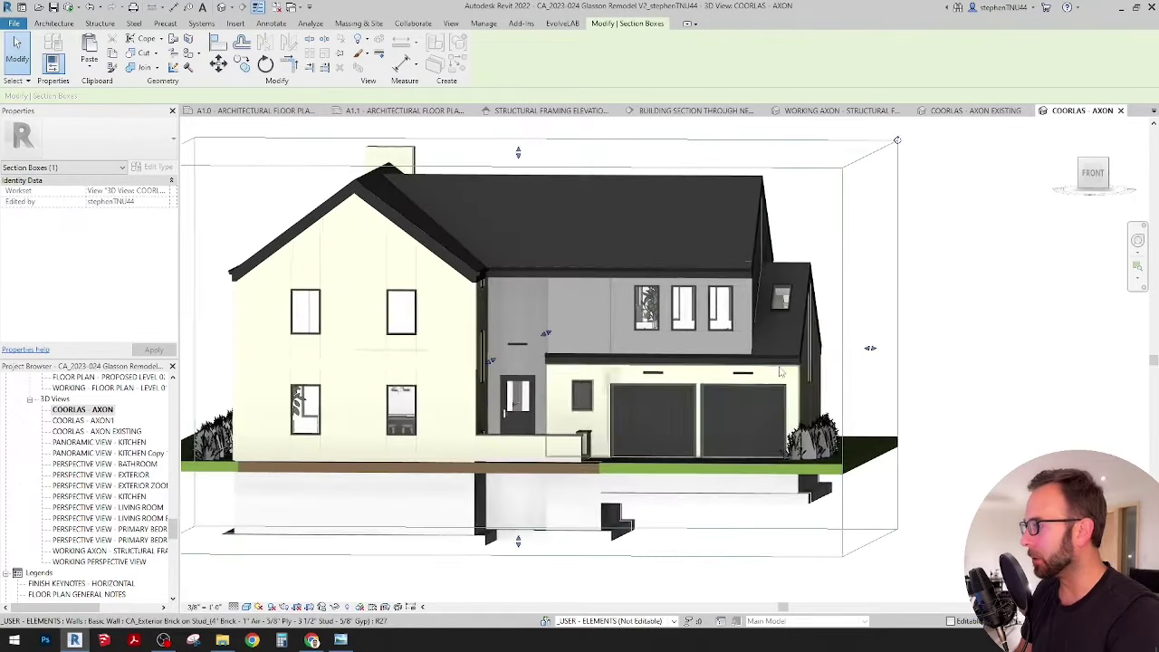
{"action": "middle_click_drag", "start_coordinate": [753, 440], "coordinate": [710, 446], "text": "shift"}
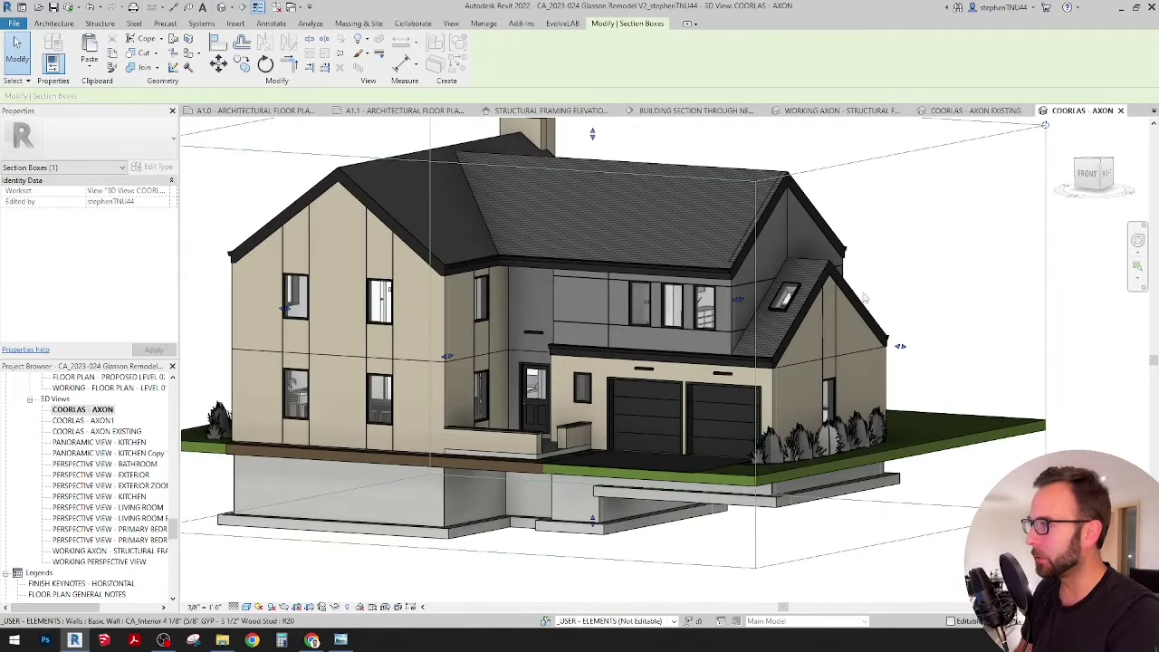
Open the WORKING AXON - STRUCTURAL FRAMING view and examine the exposed wall studs and windows on the rear upper floor.
{"action": "left_click", "coordinate": [842, 111]}
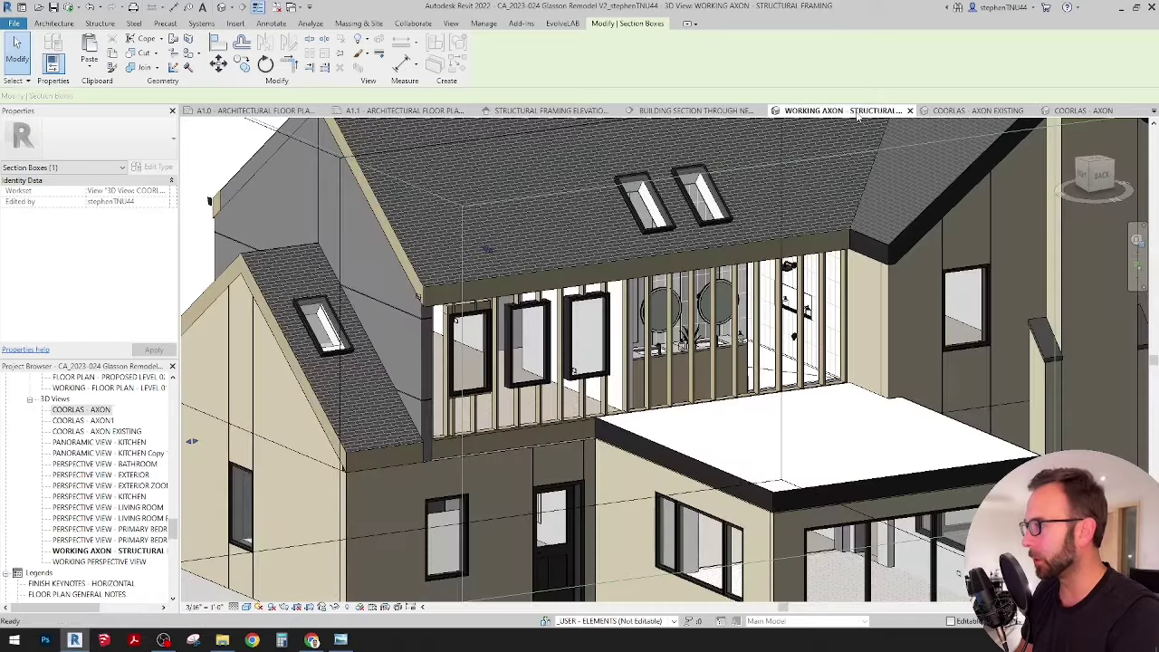
{"action": "scroll", "coordinate": [717, 325], "scroll_direction": "down", "scroll_amount": 1}
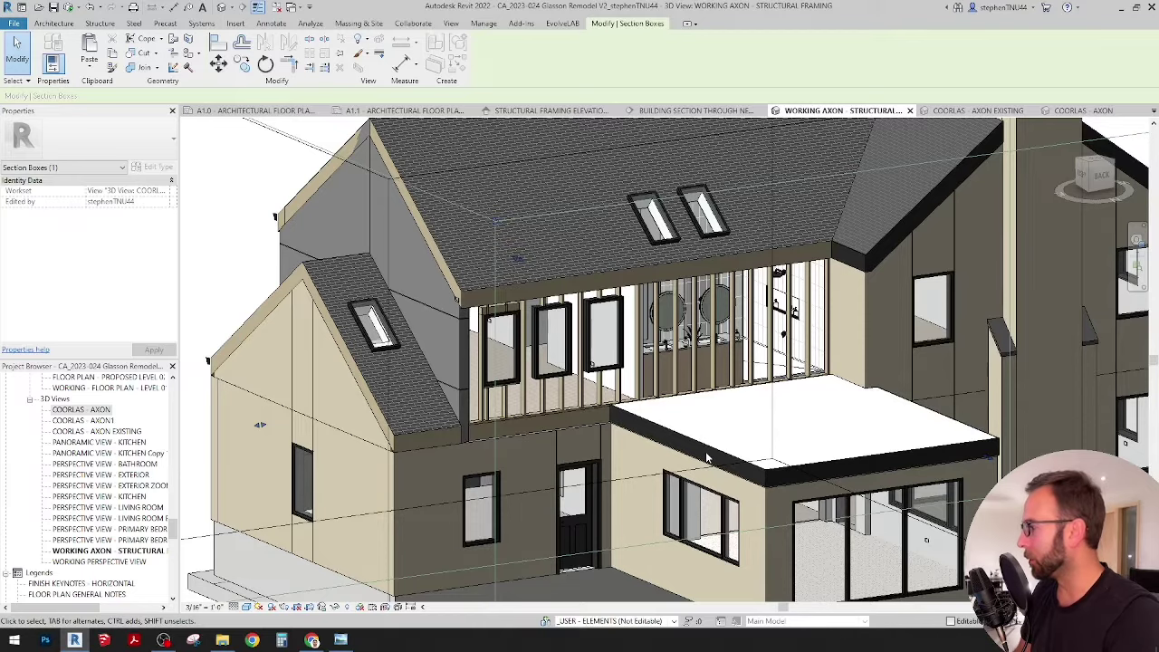
{"action": "middle_click_drag", "start_coordinate": [716, 462], "coordinate": [745, 471], "text": "shift"}
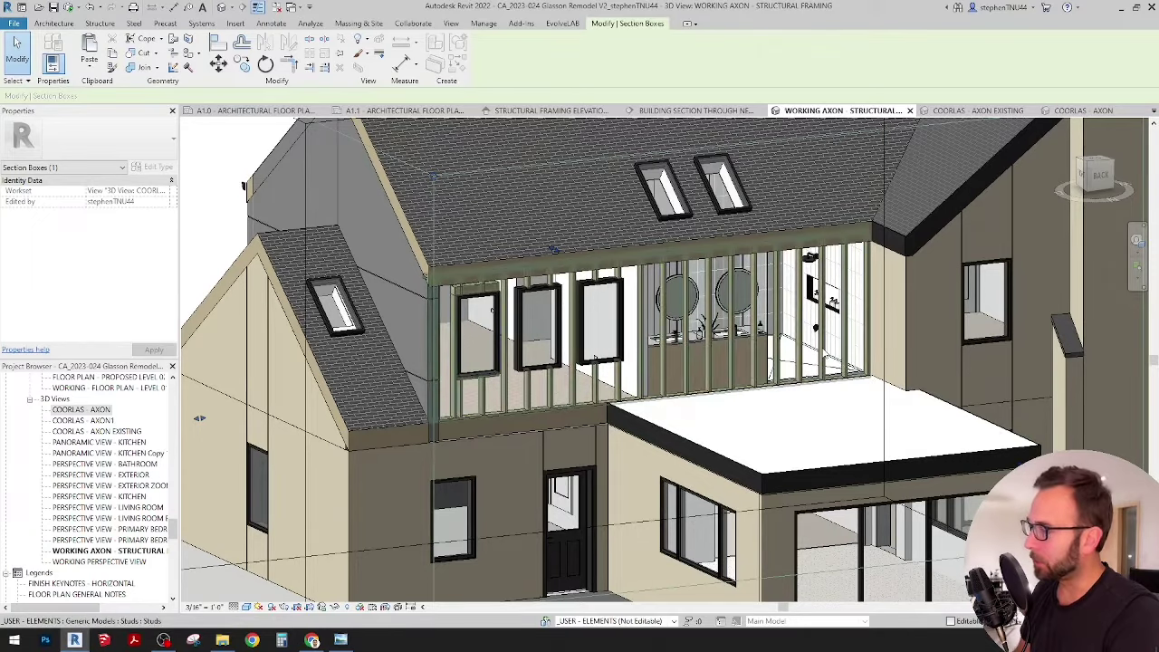
{"action": "middle_click_drag", "start_coordinate": [793, 385], "coordinate": [696, 385], "text": "shift"}
{"action": "scroll", "coordinate": [760, 422], "scroll_direction": "down", "scroll_amount": 2}
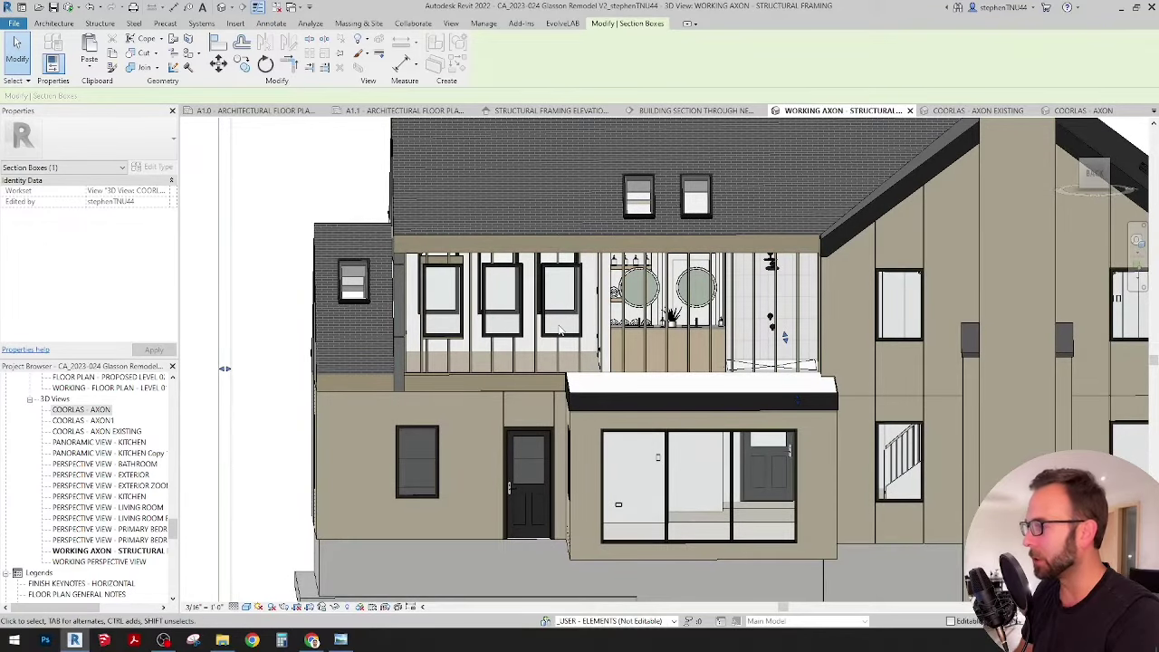
{"action": "scroll", "coordinate": [560, 358], "scroll_direction": "down", "scroll_amount": 3}
{"action": "middle_click_drag", "start_coordinate": [561, 358], "coordinate": [643, 312], "text": "shift"}
{"action": "scroll", "coordinate": [647, 309], "scroll_direction": "up", "scroll_amount": 3}
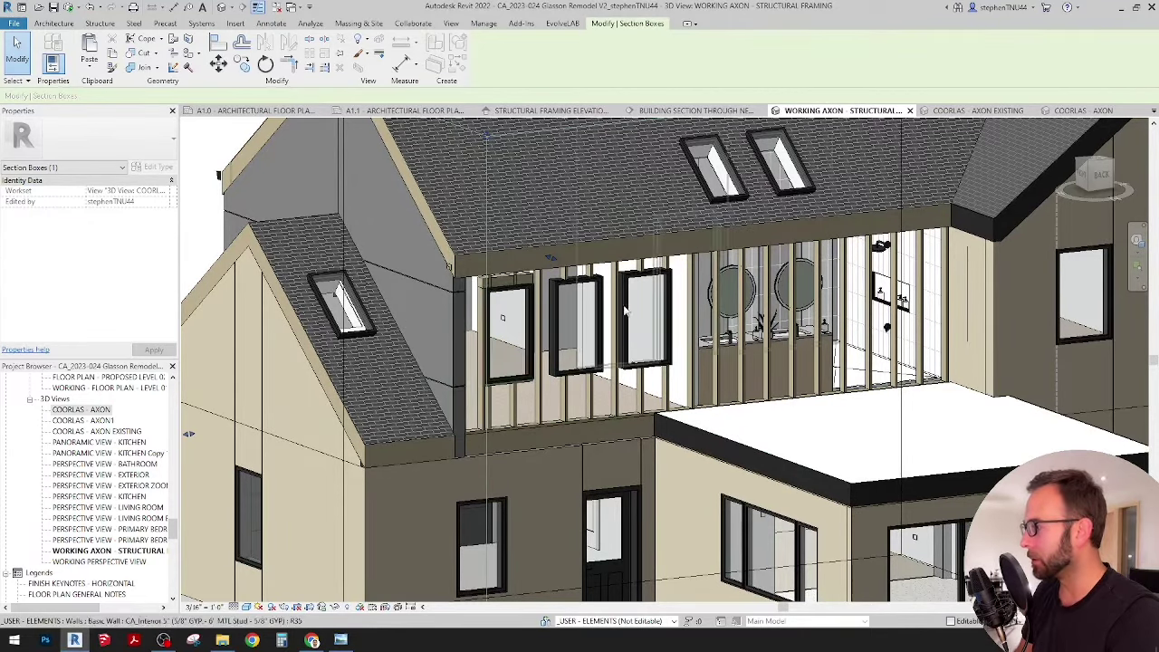
{"action": "scroll", "coordinate": [711, 363], "scroll_direction": "down", "scroll_amount": 3}
{"action": "middle_click_drag", "start_coordinate": [710, 361], "coordinate": [690, 392], "text": "shift"}
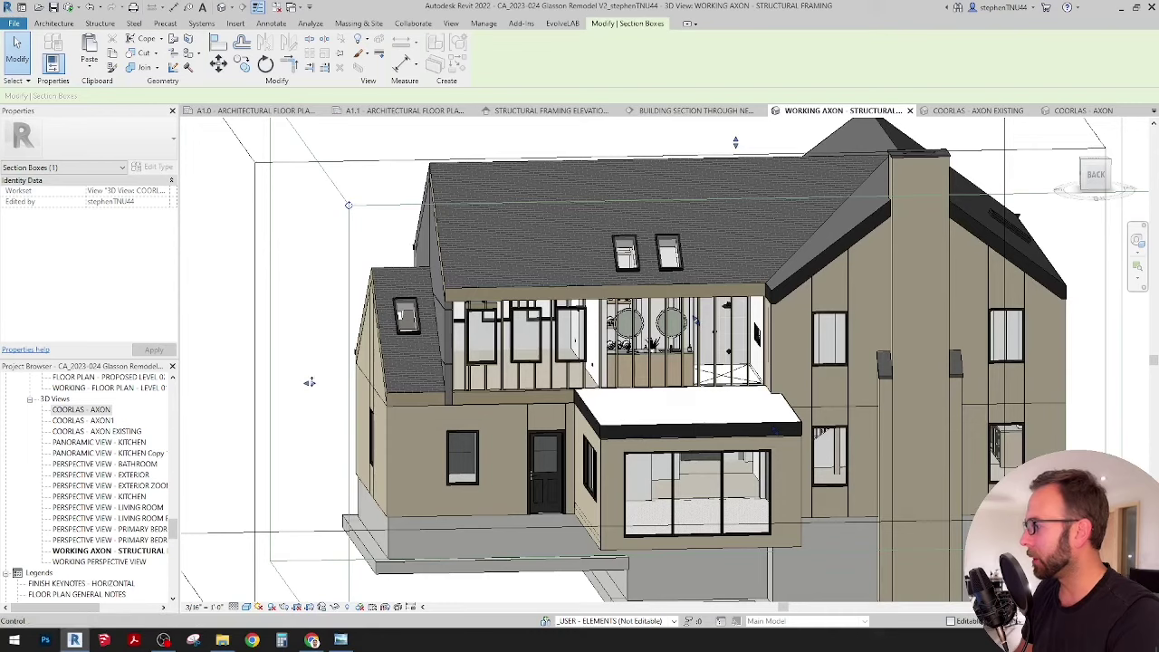
{"action": "middle_click_drag", "start_coordinate": [562, 412], "coordinate": [571, 418], "text": "shift"}
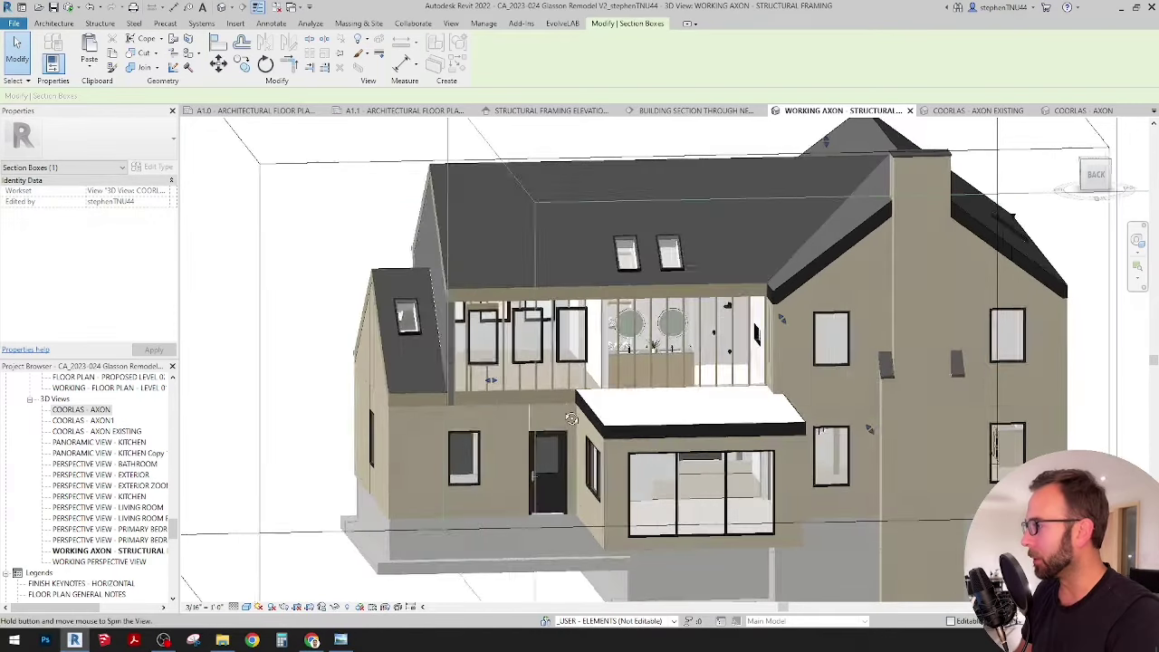
Select the structural framing view's section box and examine the house from its cut garage end, including the rooms above and below.
{"action": "scroll", "coordinate": [391, 313], "scroll_direction": "down", "scroll_amount": 2}
{"action": "left_click", "coordinate": [337, 227]}
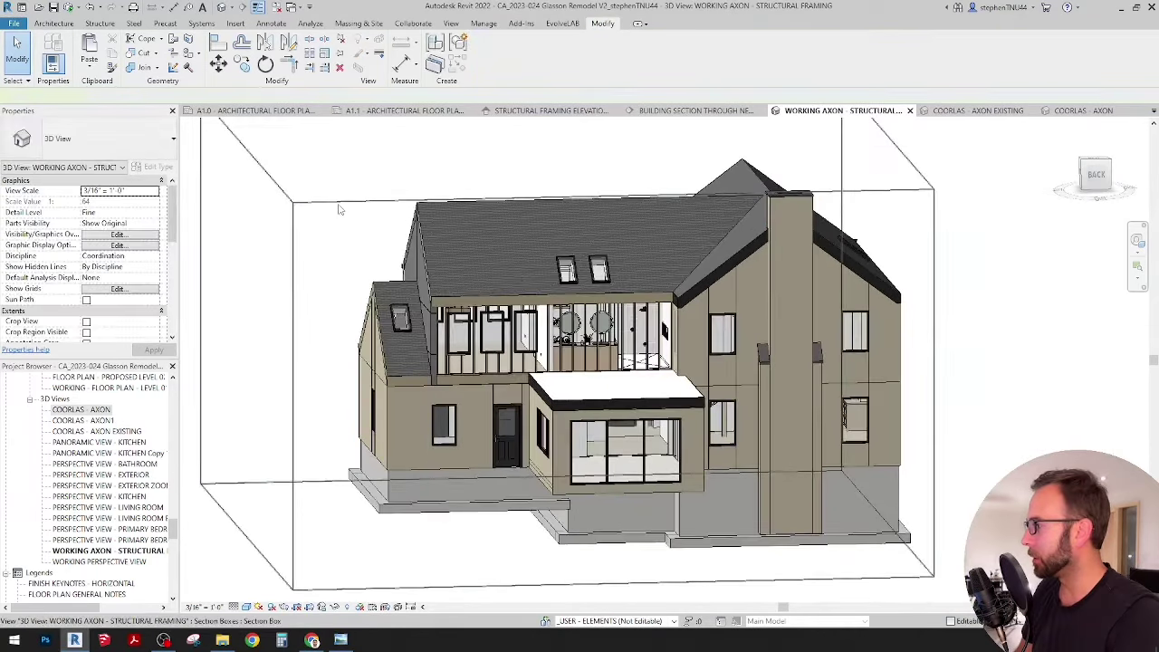
{"action": "left_click", "coordinate": [337, 203]}
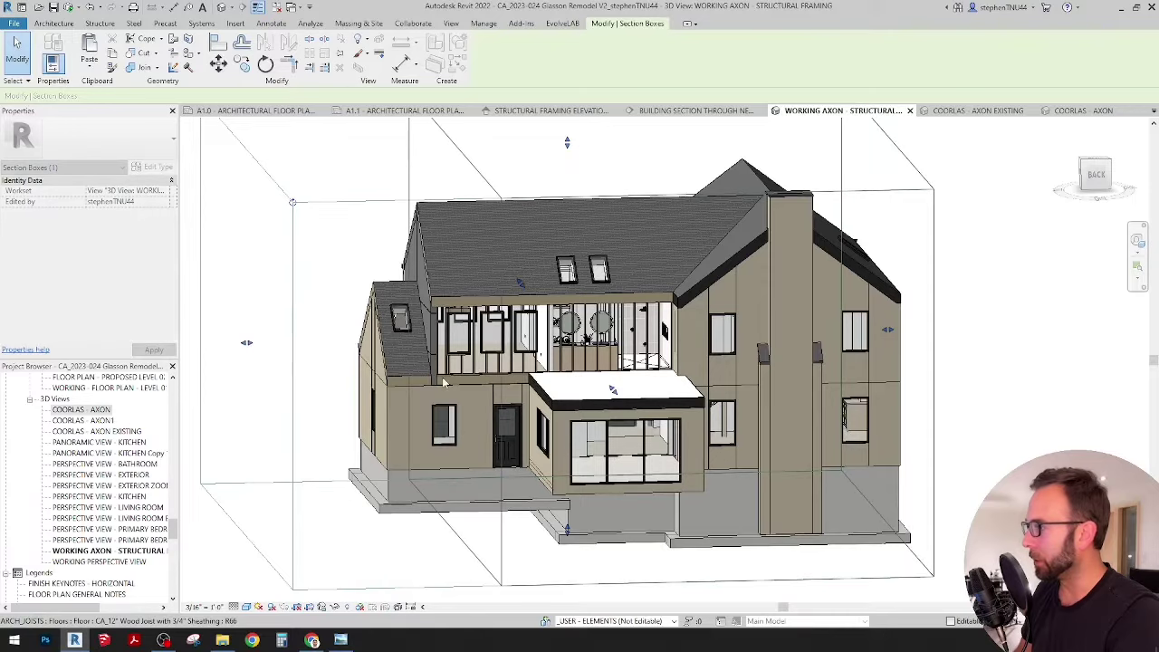
{"action": "middle_click_drag", "start_coordinate": [444, 382], "coordinate": [821, 377], "text": "shift"}
{"action": "scroll", "coordinate": [584, 240], "scroll_direction": "up", "scroll_amount": 5}
{"action": "scroll", "coordinate": [664, 384], "scroll_direction": "up", "scroll_amount": 4}
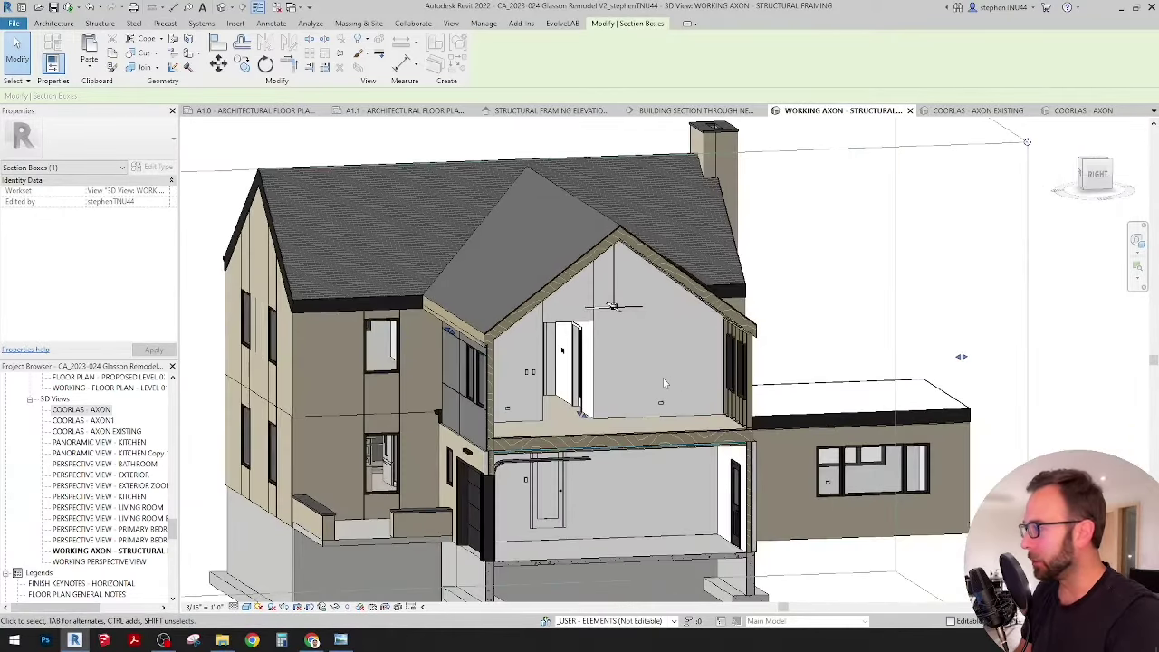
{"action": "scroll", "coordinate": [664, 382], "scroll_direction": "down", "scroll_amount": 2}
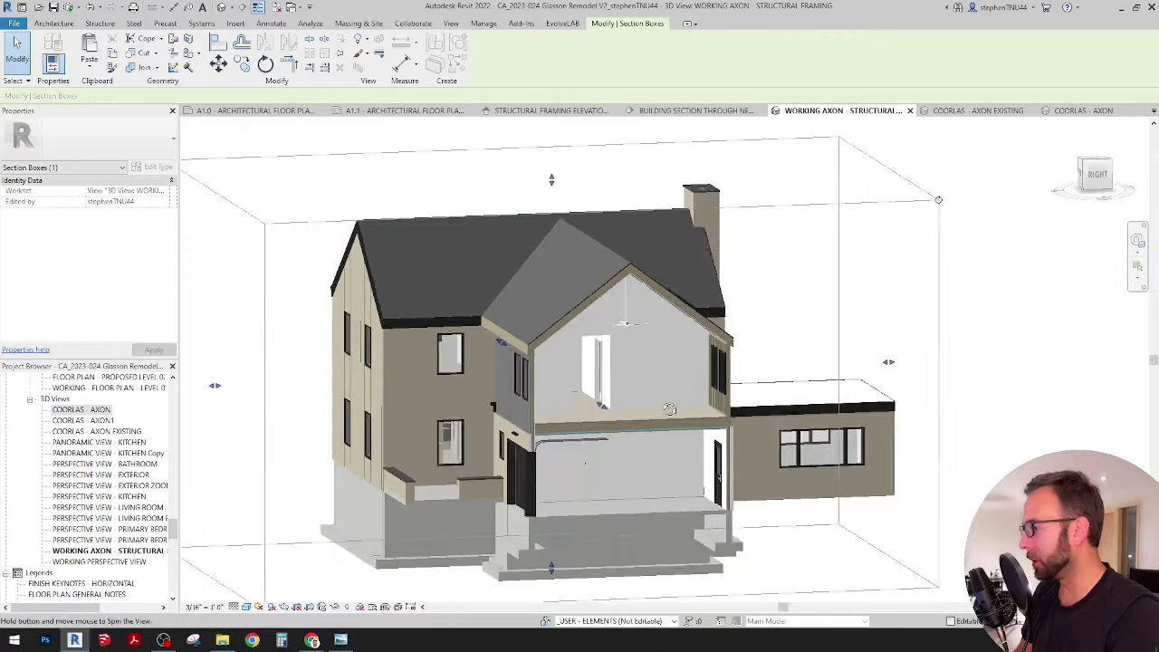
{"action": "middle_click_drag", "start_coordinate": [671, 407], "coordinate": [675, 390], "text": "shift"}
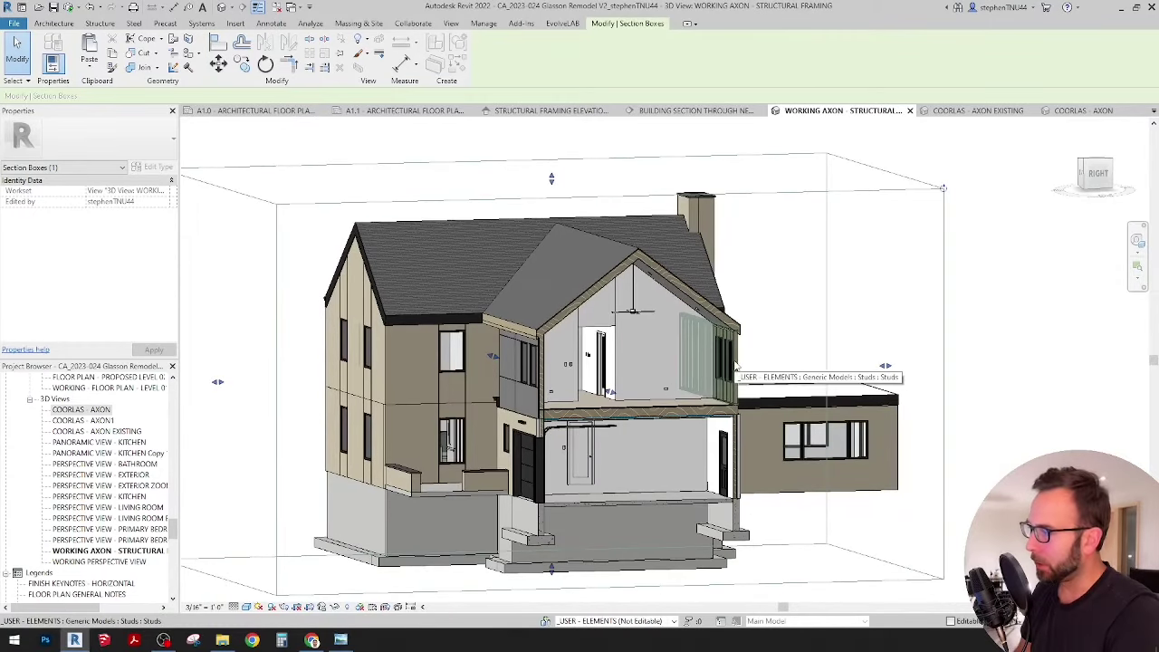
{"action": "middle_click_drag", "start_coordinate": [736, 366], "coordinate": [870, 370], "text": "shift"}
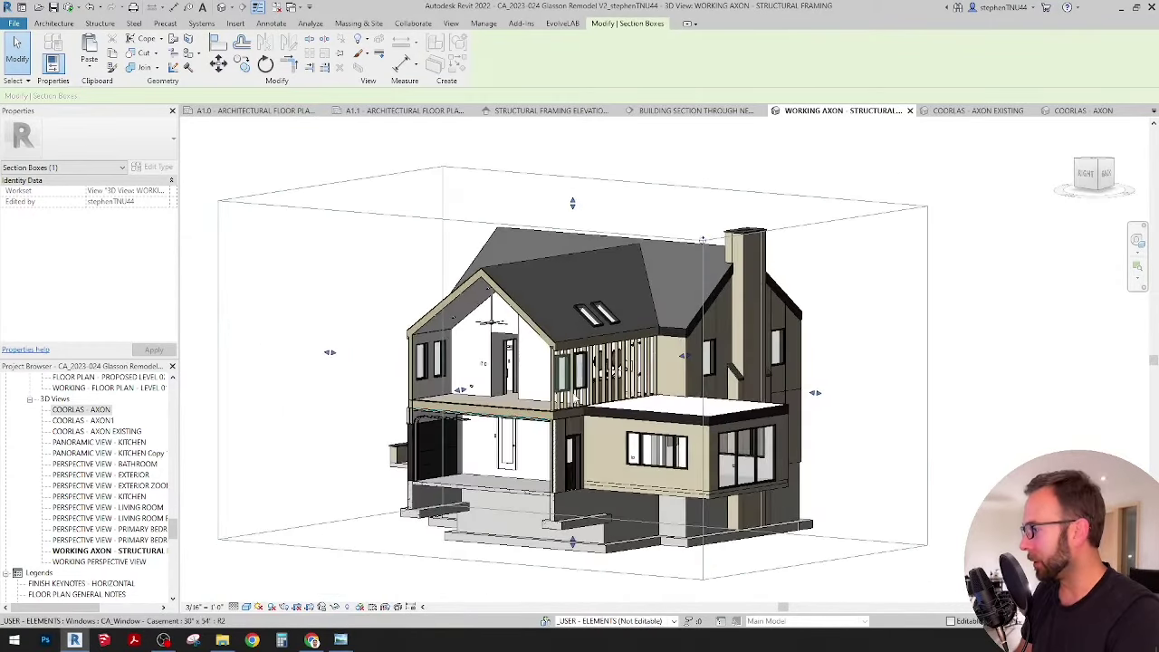
Inspect the stud framing, header and sill around the three rear upper-floor windows up close.
{"action": "middle_click_drag", "start_coordinate": [581, 384], "coordinate": [634, 358]}
{"action": "middle_click_drag", "start_coordinate": [634, 358], "coordinate": [597, 422], "text": "shift"}
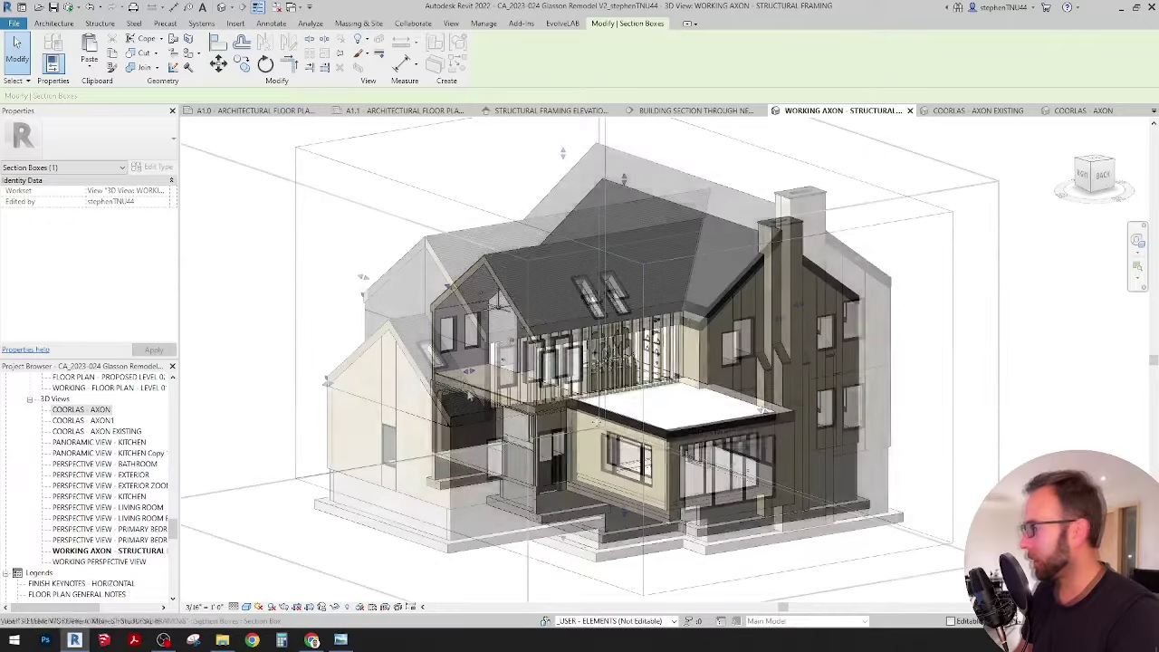
{"action": "middle_click_drag", "start_coordinate": [469, 396], "coordinate": [625, 381], "text": "shift"}
{"action": "scroll", "coordinate": [593, 303], "scroll_direction": "up", "scroll_amount": 3}
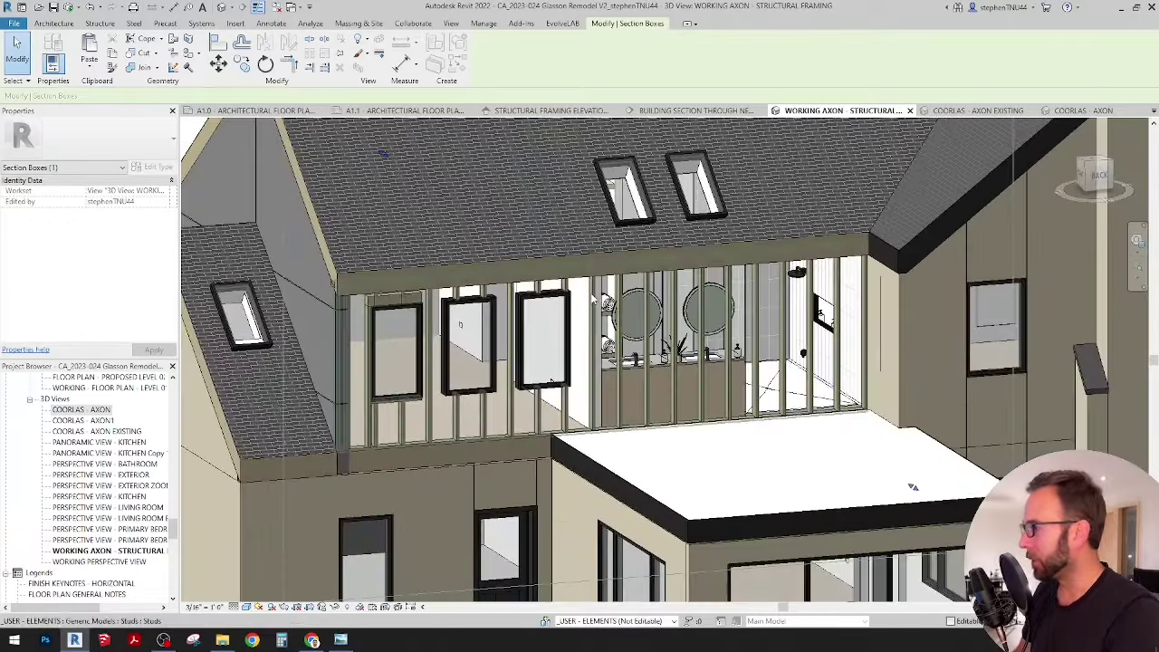
{"action": "scroll", "coordinate": [394, 306], "scroll_direction": "up", "scroll_amount": 5}
{"action": "middle_click_drag", "start_coordinate": [394, 306], "coordinate": [516, 219]}
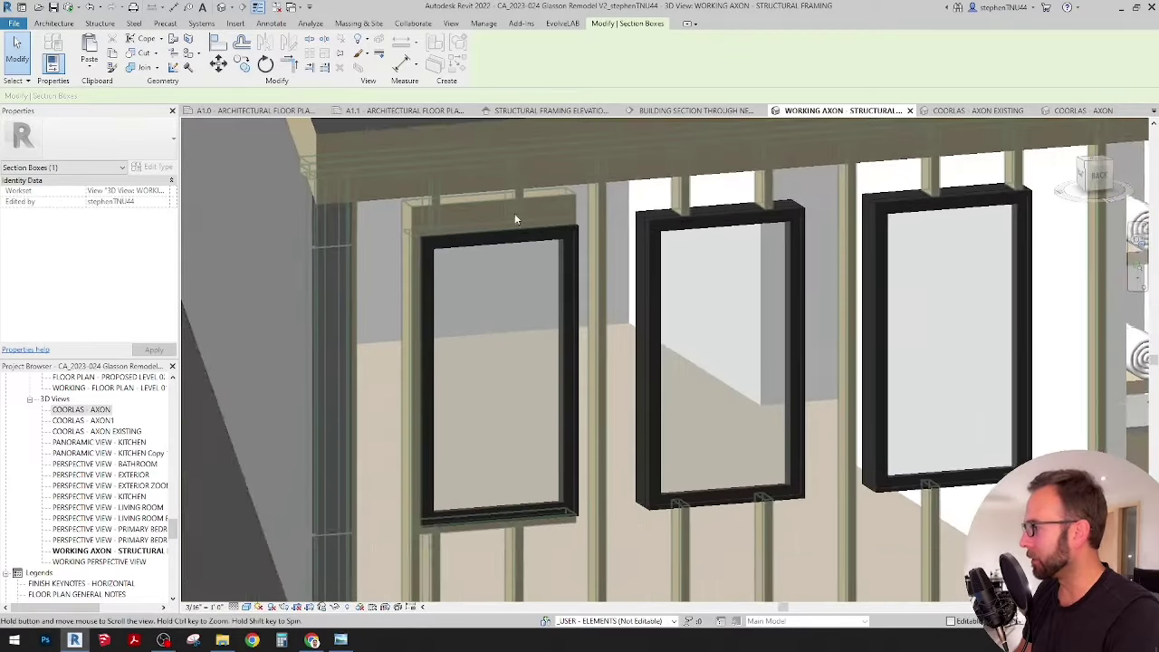
Open the wall studs in-place model for editing and select the jack stud beside the first rear window.
{"action": "left_click", "coordinate": [455, 239]}
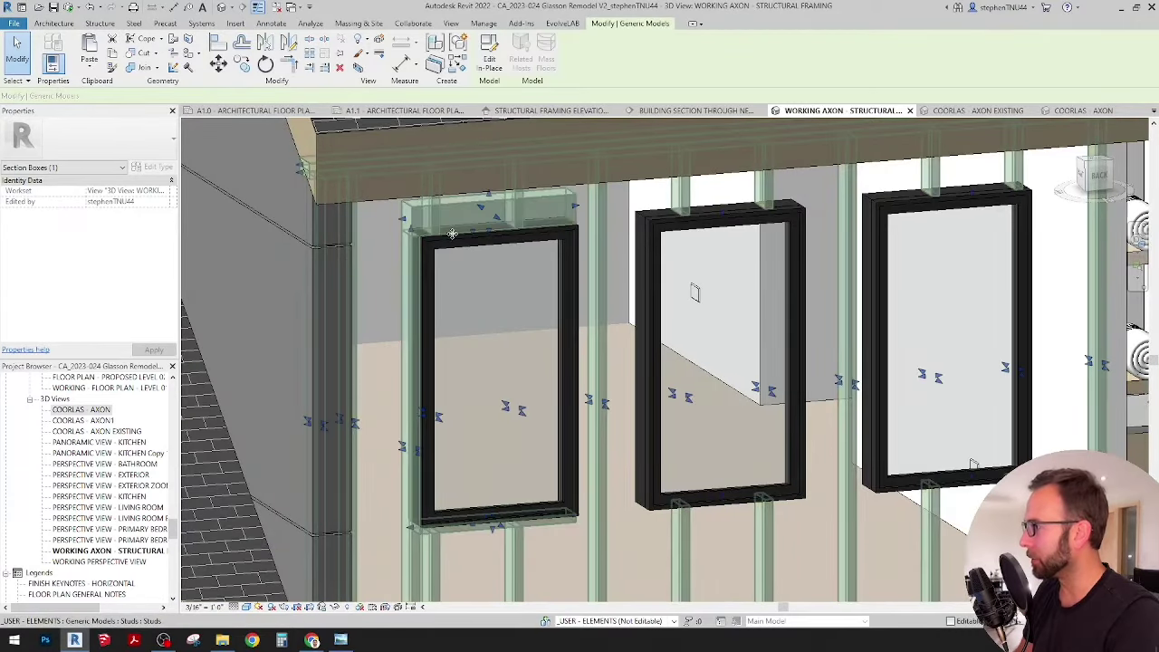
{"action": "scroll", "coordinate": [455, 239], "scroll_direction": "down", "scroll_amount": 2}
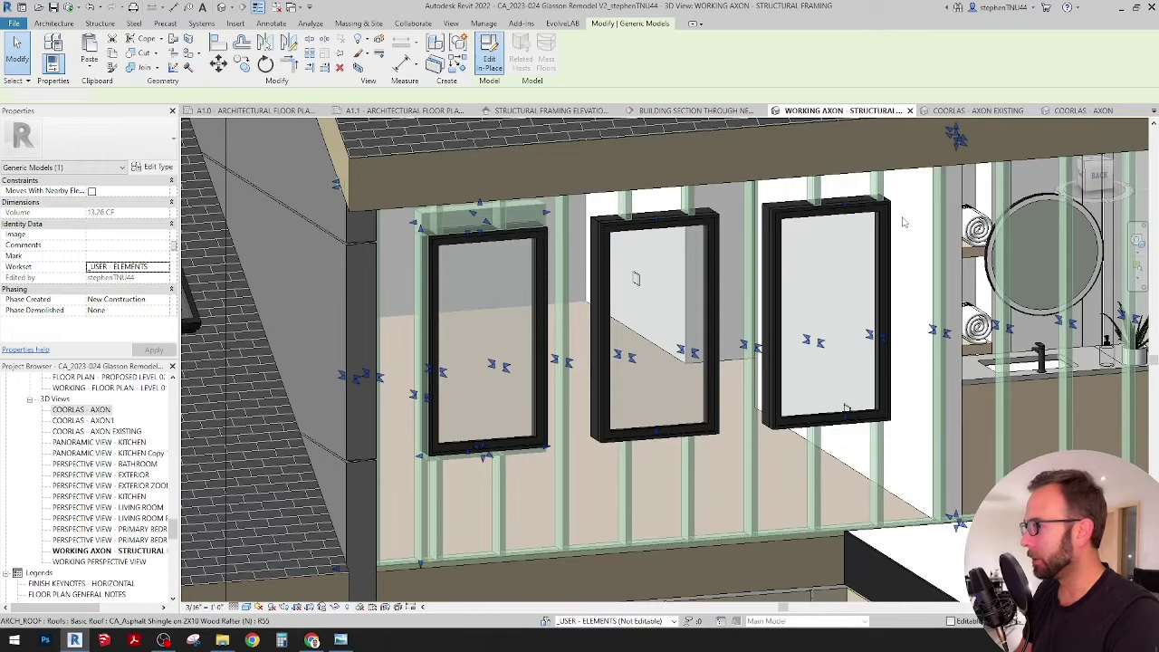
{"action": "double_click", "coordinate": [681, 279]}
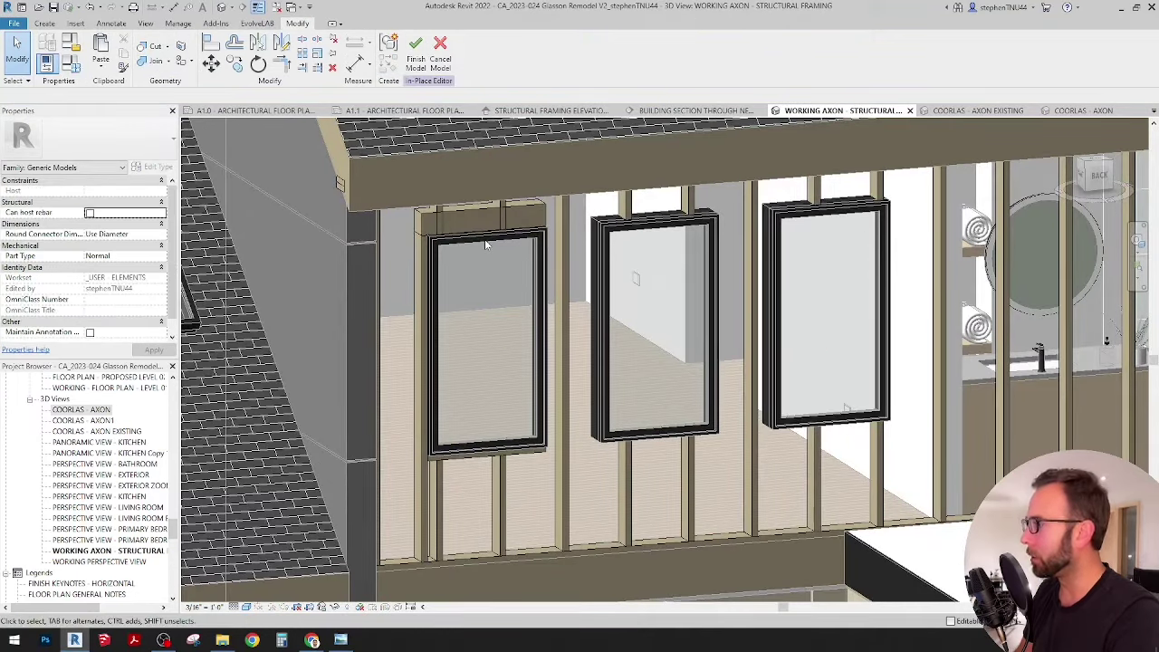
{"action": "left_click", "coordinate": [424, 262]}
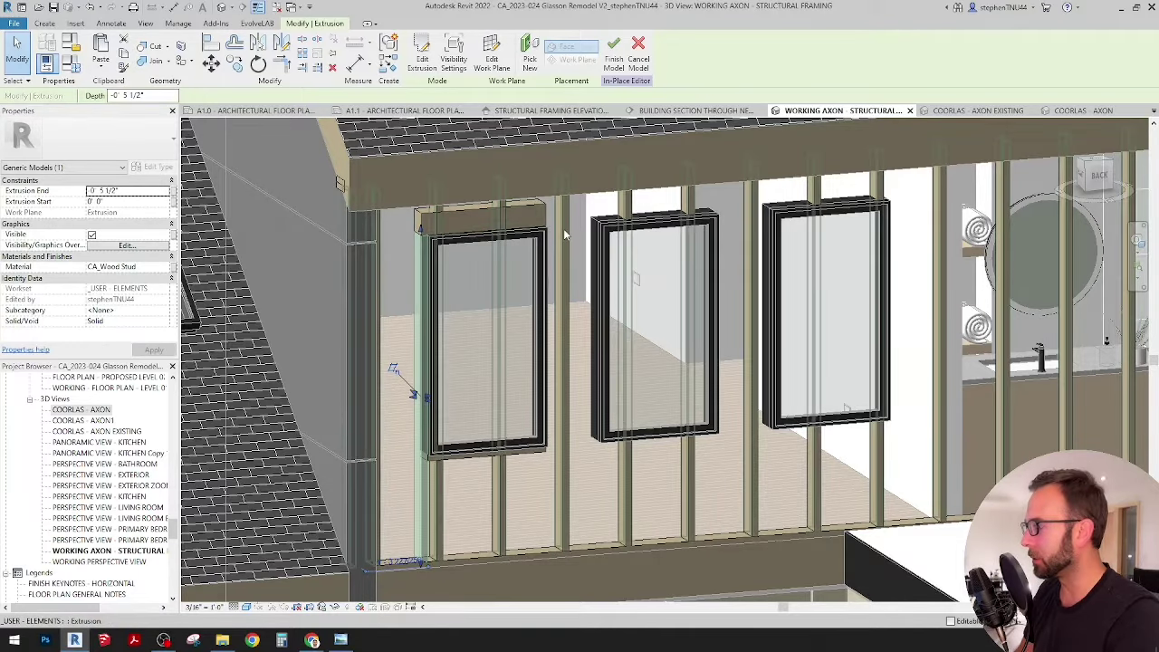
Review the window framing in 3D, then switch to the structural framing elevation at the first upper-floor window and clear the selection.
{"action": "scroll", "coordinate": [564, 236], "scroll_direction": "down", "scroll_amount": 3}
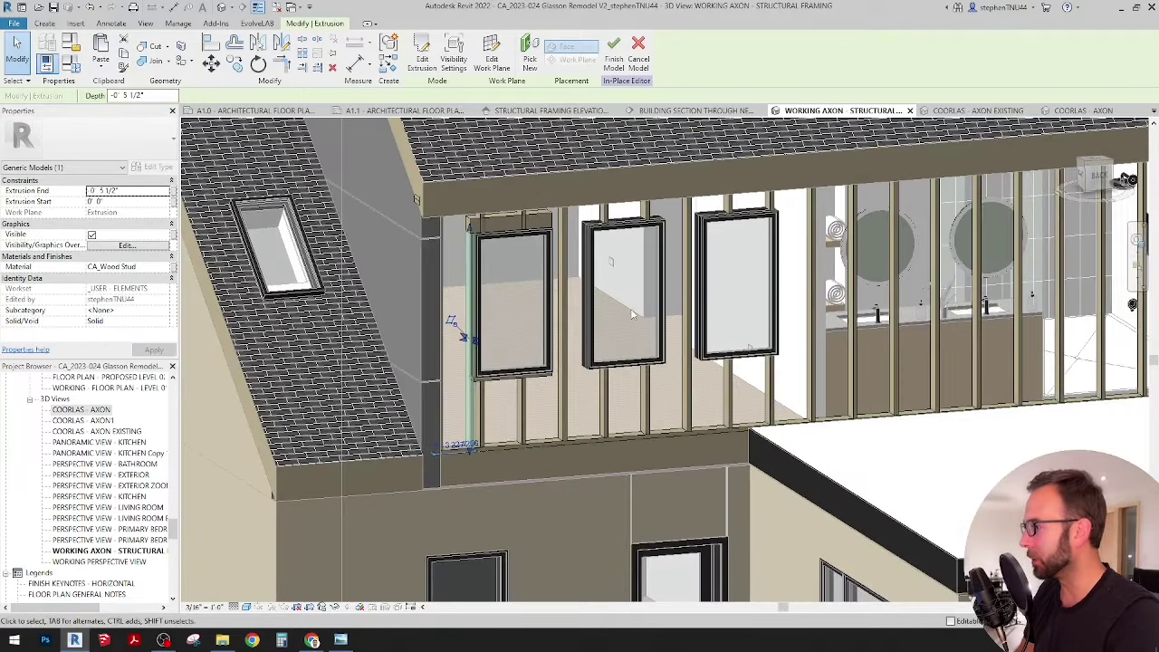
{"action": "scroll", "coordinate": [634, 314], "scroll_direction": "down", "scroll_amount": 1}
{"action": "scroll", "coordinate": [634, 314], "scroll_direction": "up", "scroll_amount": 1}
{"action": "middle_click_drag", "start_coordinate": [634, 314], "coordinate": [668, 331], "text": "shift"}
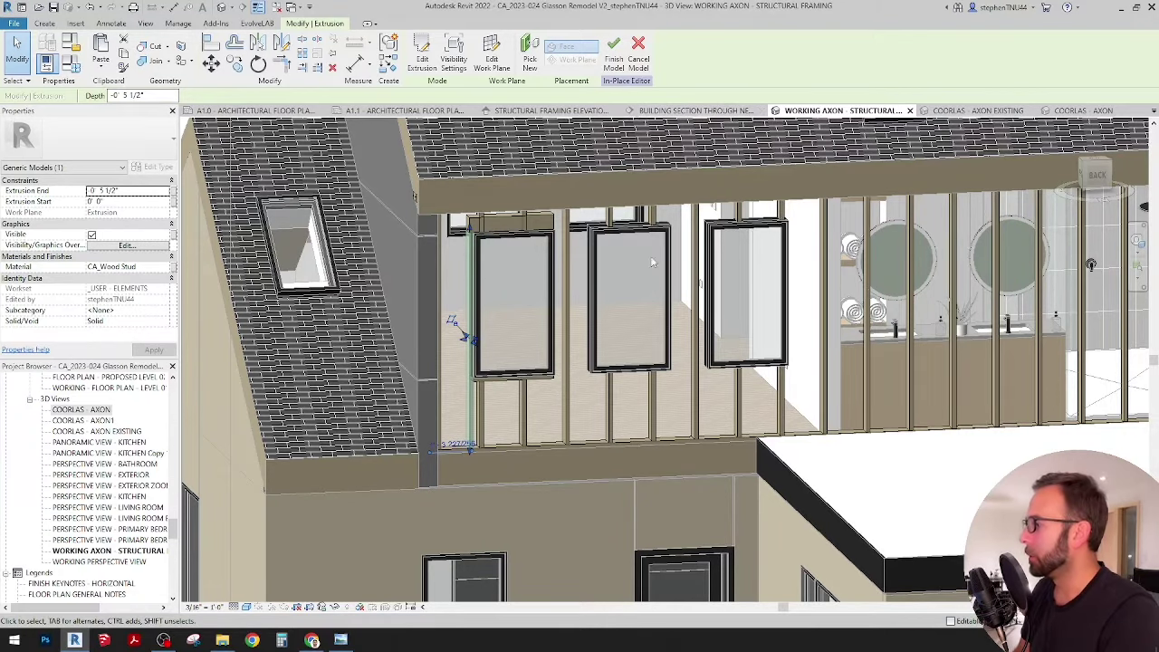
{"action": "scroll", "coordinate": [583, 292], "scroll_direction": "up", "scroll_amount": 1}
{"action": "mouse_move", "coordinate": [582, 292]}
{"action": "middle_mouse_down", "text": "shift"}
{"action": "mouse_move", "coordinate": [593, 303]}
{"action": "mouse_move", "coordinate": [576, 299]}
{"action": "middle_mouse_up", "text": "shift"}
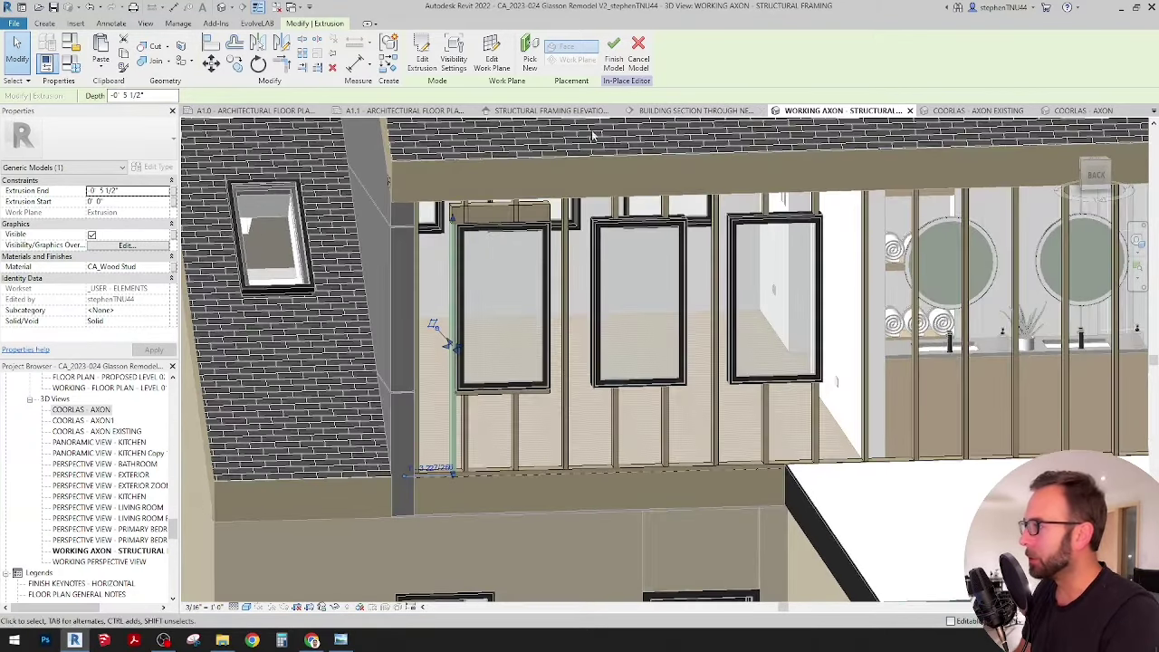
{"action": "left_click", "coordinate": [577, 114]}
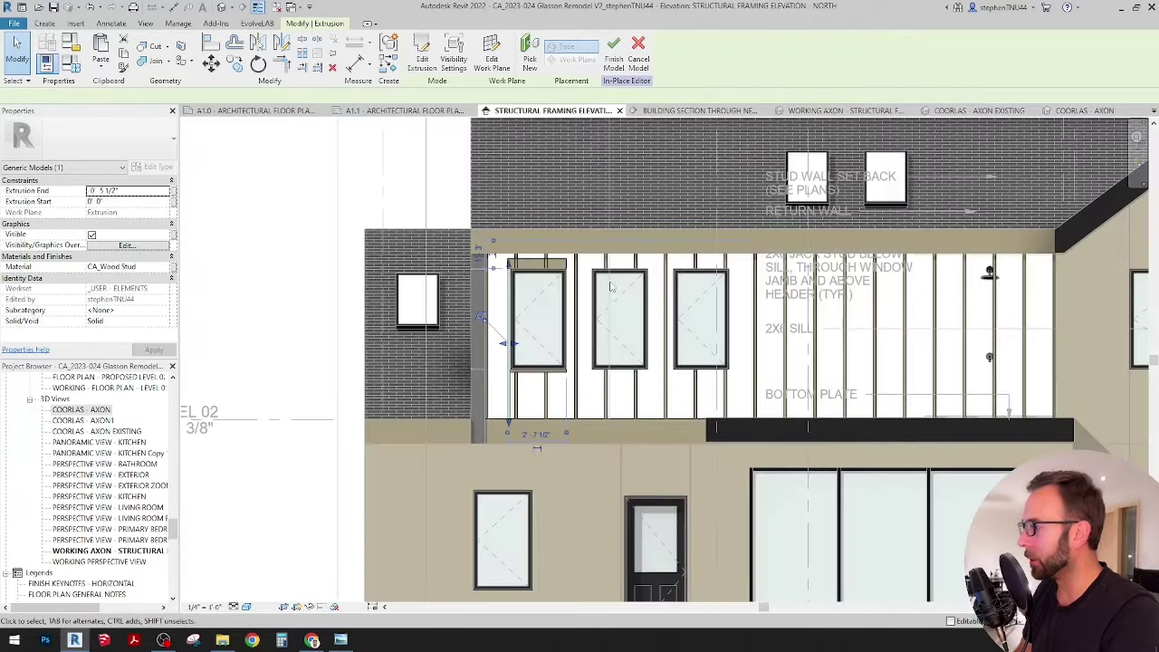
{"action": "scroll", "coordinate": [664, 331], "scroll_direction": "up", "scroll_amount": 3}
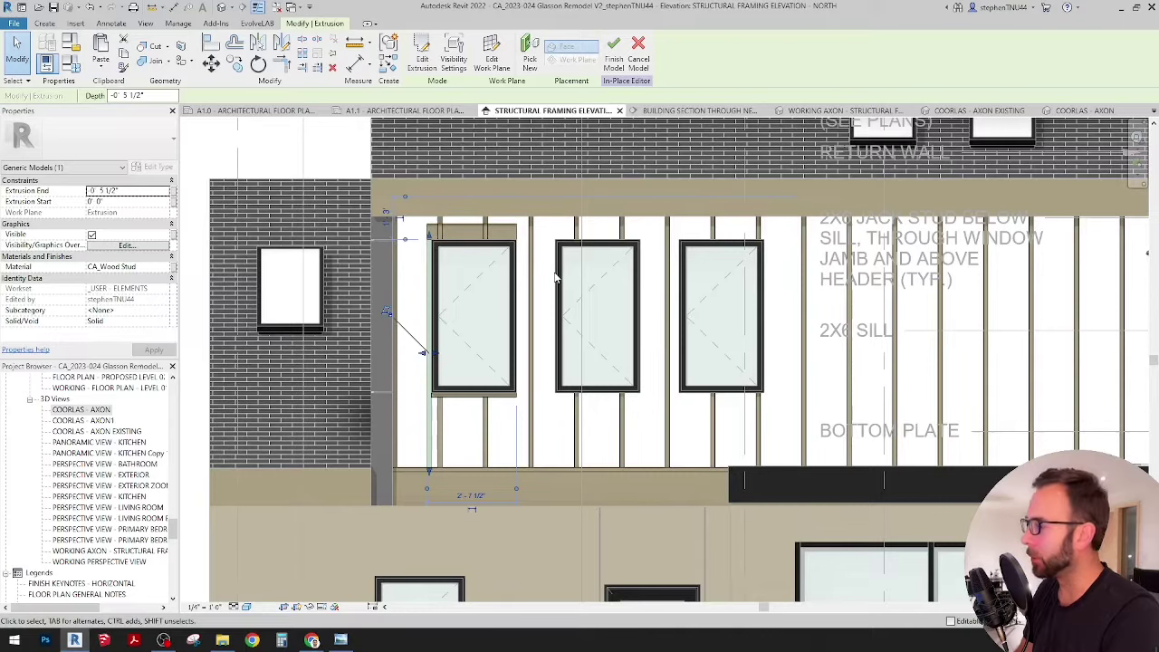
{"action": "scroll", "coordinate": [556, 279], "scroll_direction": "up", "scroll_amount": 2}
{"action": "key", "text": "Escape"}
{"action": "scroll", "coordinate": [413, 272], "scroll_direction": "up", "scroll_amount": 1}
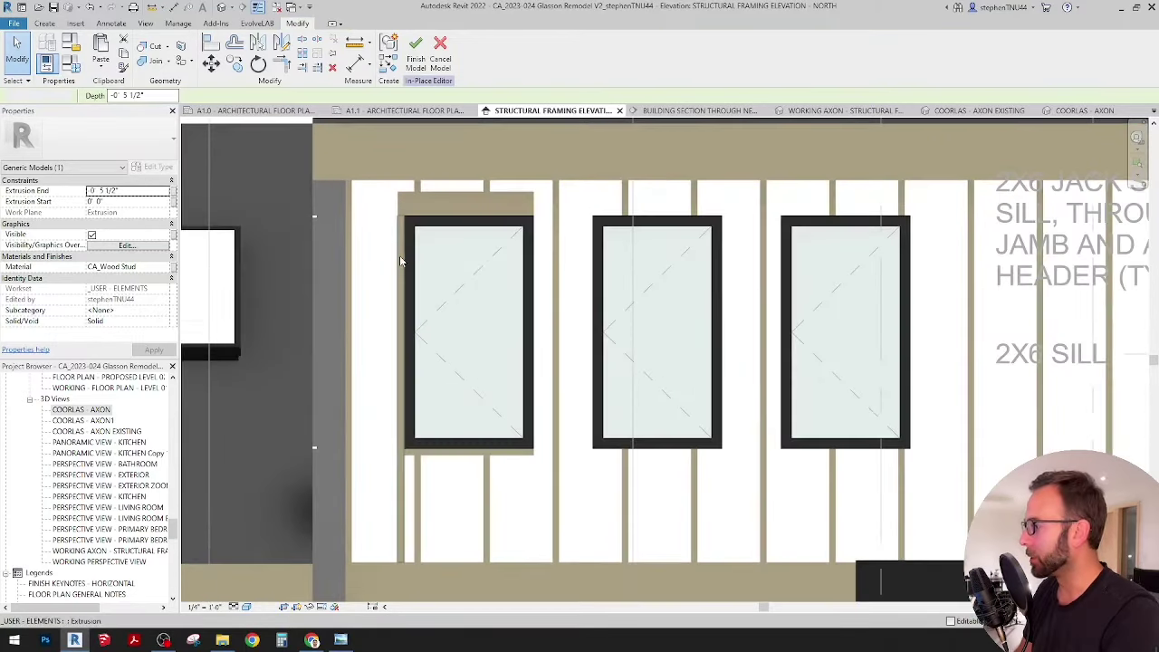
Copy the first window's jack stud to the opposite side of the same window.
{"action": "left_click", "coordinate": [399, 256]}
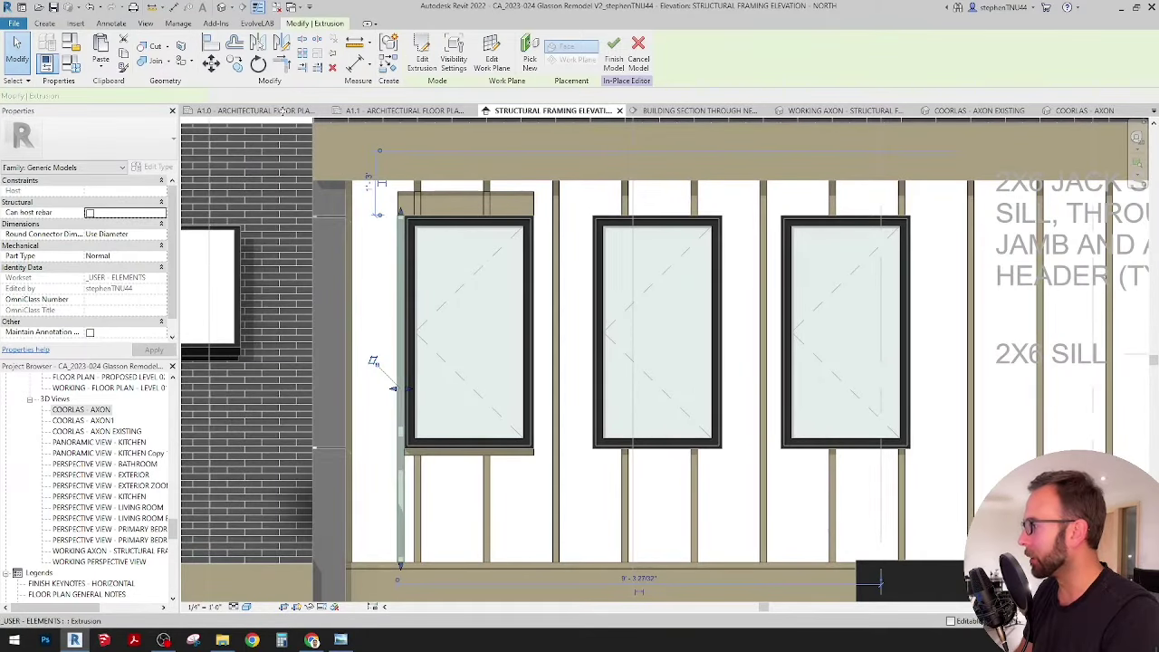
{"action": "key", "text": "m"}
{"action": "key", "text": "v"}
{"action": "left_click", "coordinate": [492, 241]}
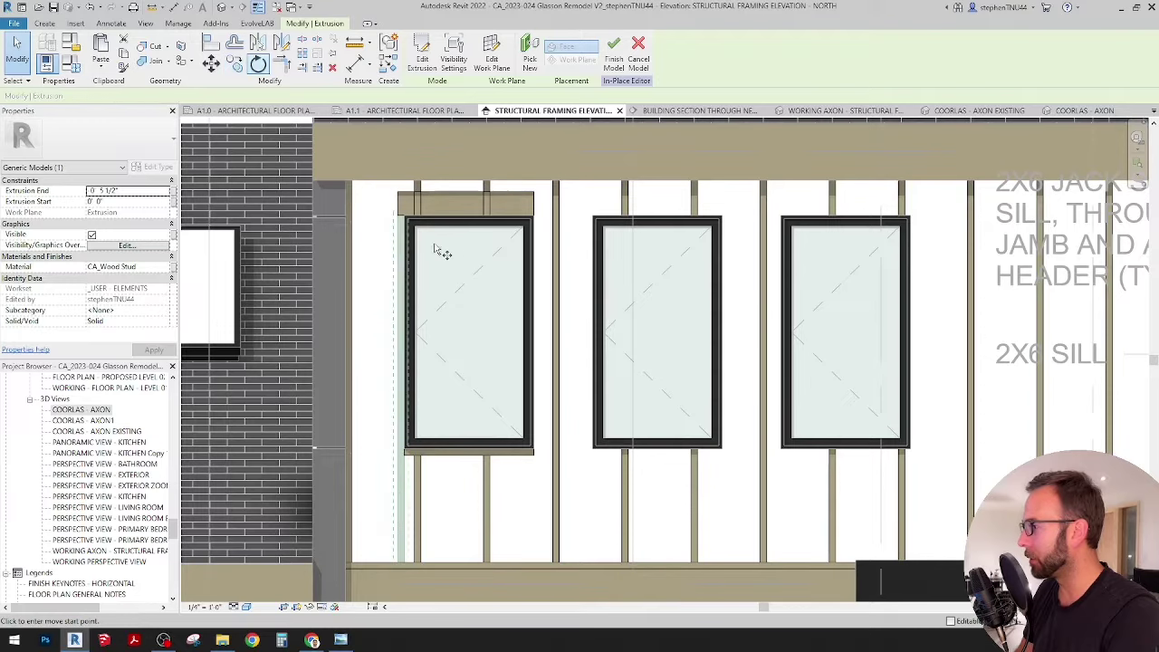
{"action": "scroll", "coordinate": [492, 237], "scroll_direction": "up", "scroll_amount": 2}
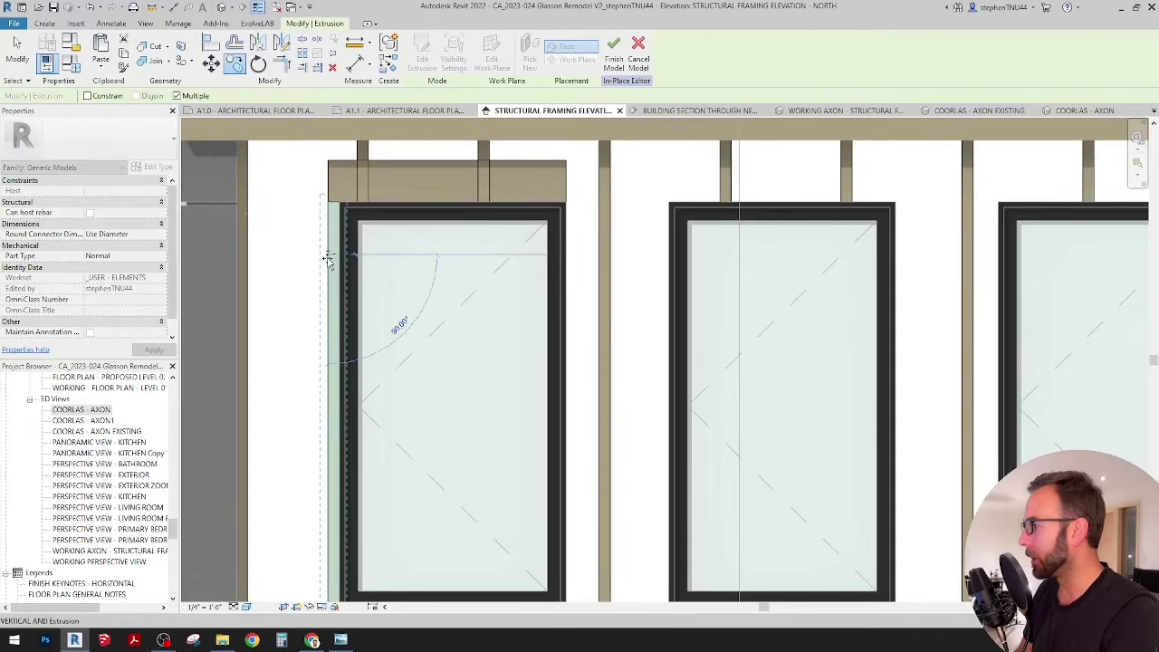
{"action": "left_click", "coordinate": [565, 256]}
{"action": "key", "text": "Escape"}
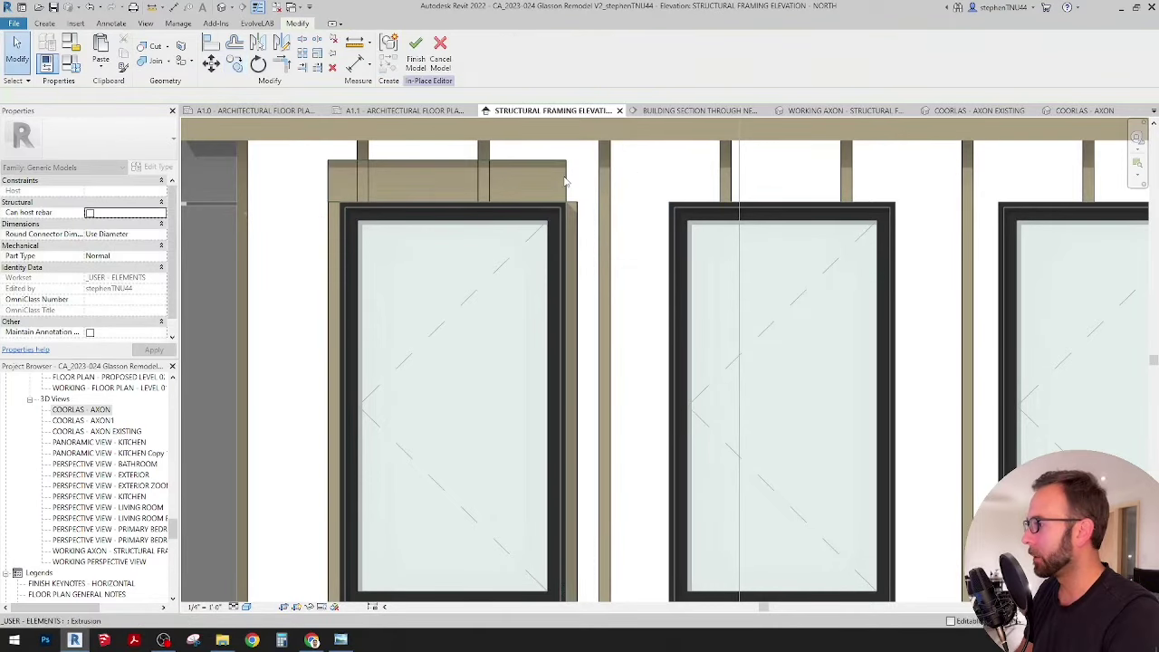
Extend the header above the first window to the outer edge of the copied jack stud.
{"action": "left_click", "coordinate": [565, 182]}
{"action": "scroll", "coordinate": [566, 182], "scroll_direction": "up", "scroll_amount": 2}
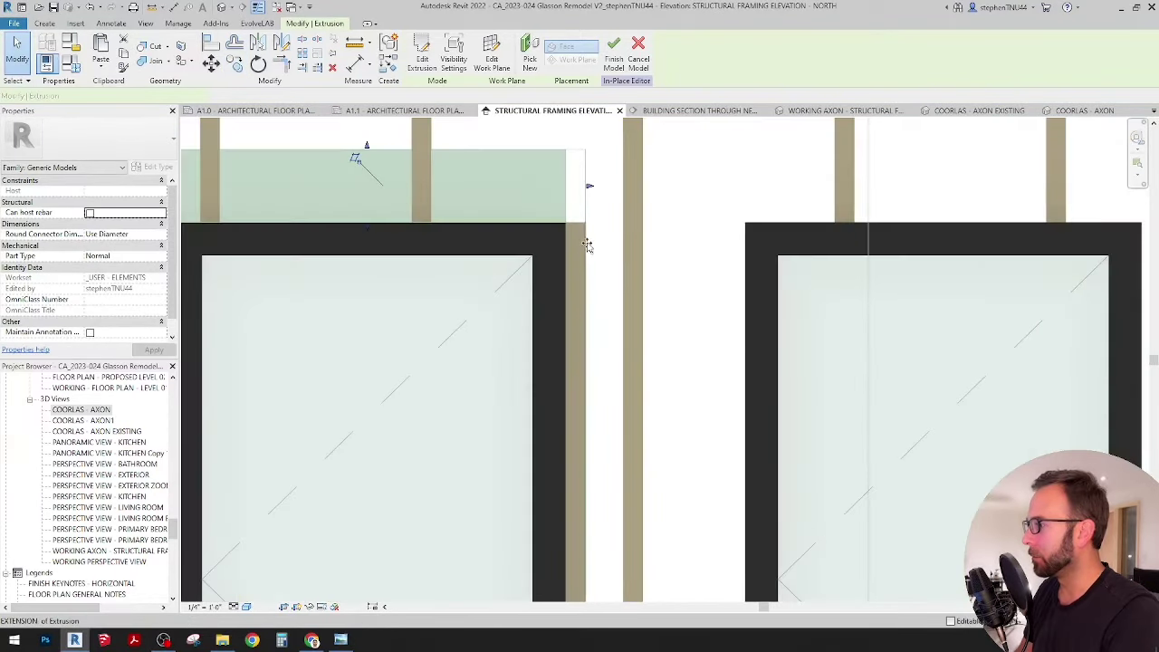
{"action": "left_click_drag", "start_coordinate": [587, 245], "coordinate": [586, 240]}
{"action": "left_click", "coordinate": [701, 212]}
{"action": "scroll", "coordinate": [595, 192], "scroll_direction": "down", "scroll_amount": 2}
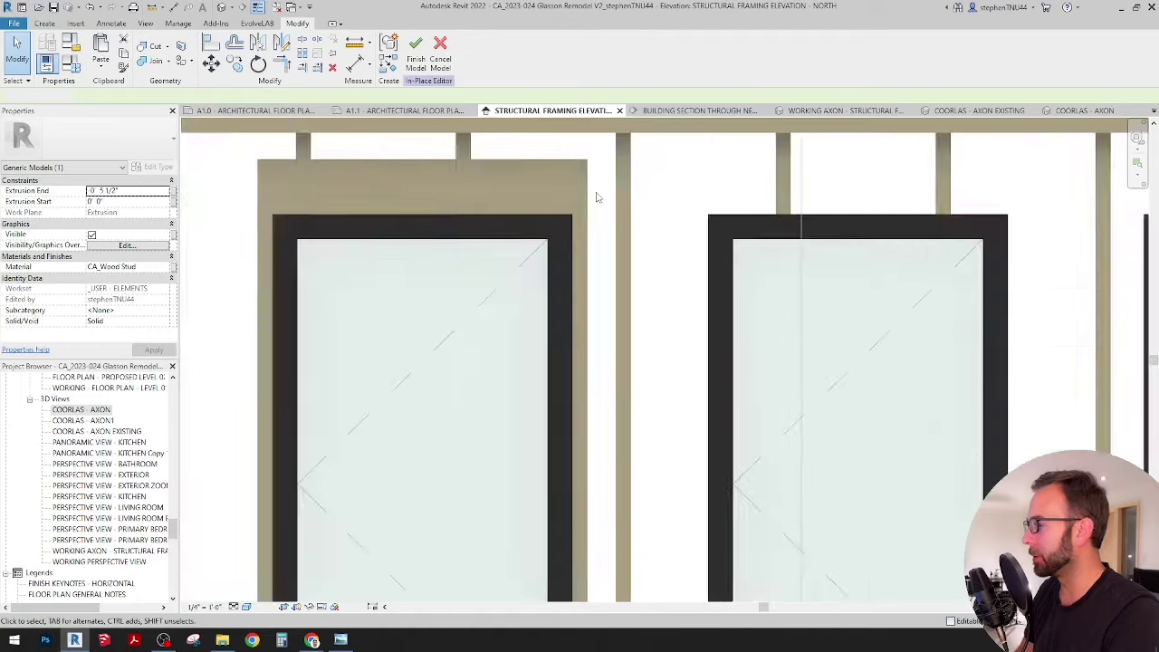
{"action": "scroll", "coordinate": [597, 193], "scroll_direction": "down", "scroll_amount": 2}
Copy the first window's original jack stud outward by one stud width to form an adjoining full-height stud.
{"action": "left_click", "coordinate": [402, 241]}
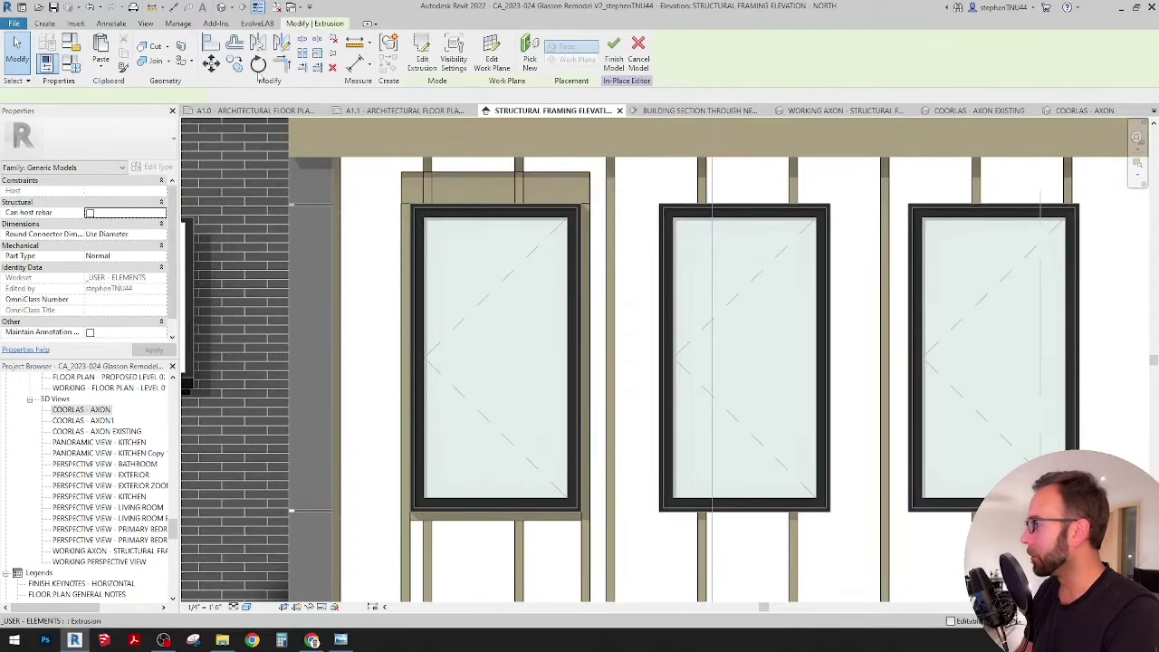
{"action": "left_click", "coordinate": [237, 65]}
{"action": "scroll", "coordinate": [401, 214], "scroll_direction": "up", "scroll_amount": 2}
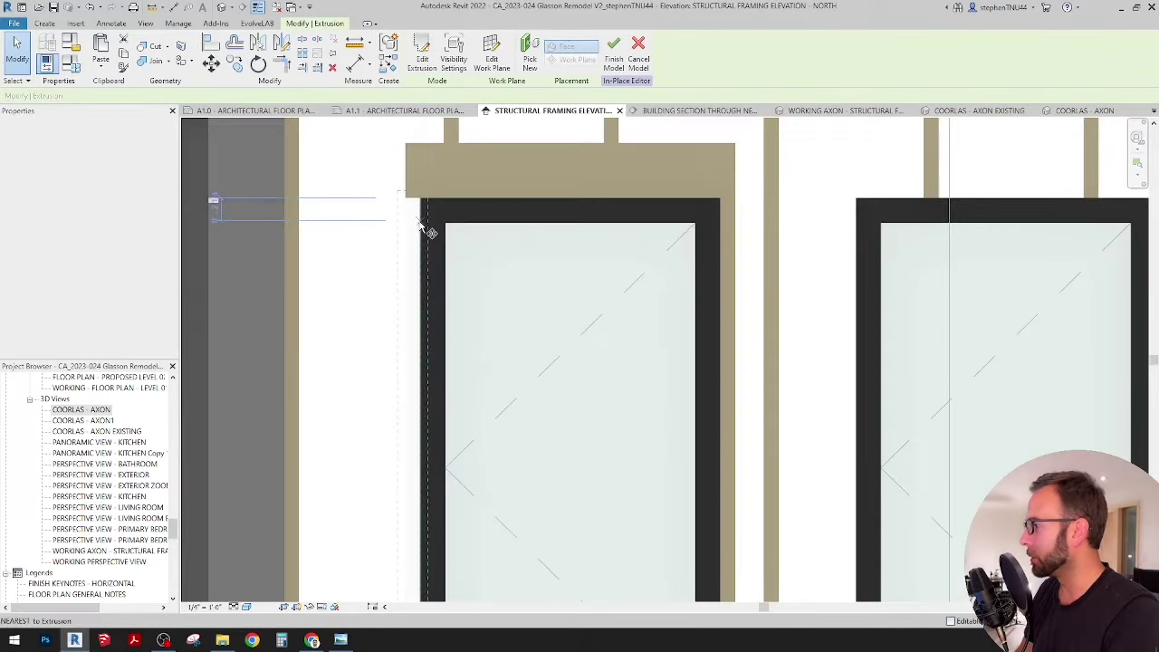
{"action": "left_click", "coordinate": [420, 222]}
{"action": "left_click", "coordinate": [405, 220]}
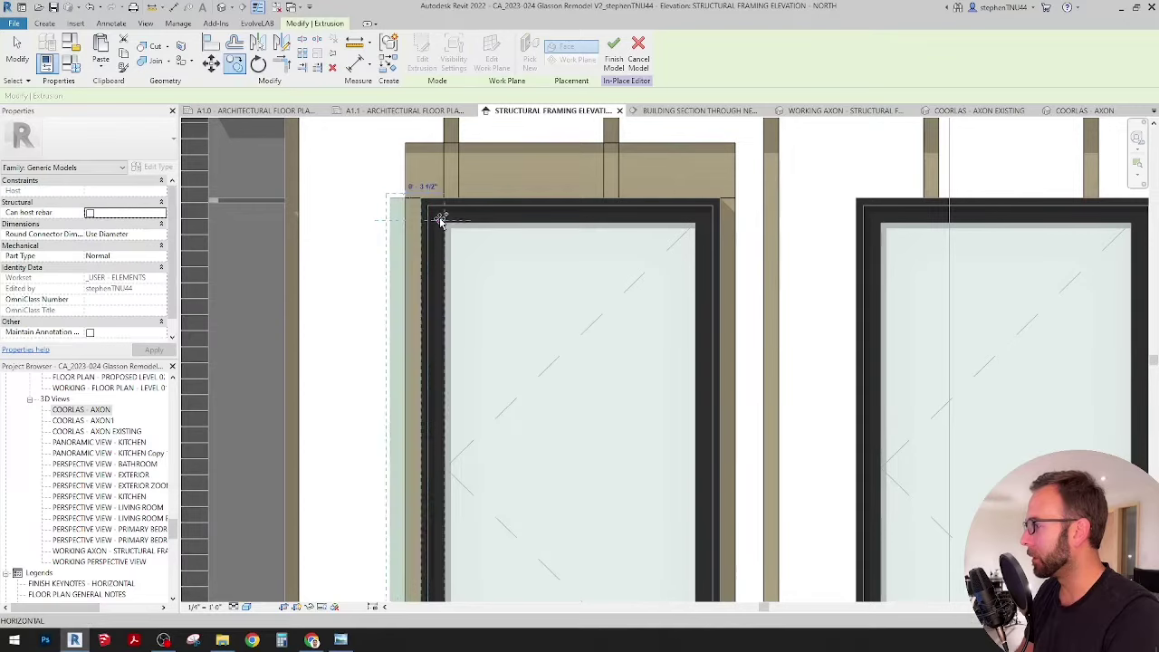
{"action": "scroll", "coordinate": [441, 220], "scroll_direction": "down", "scroll_amount": 1}
{"action": "key", "text": "Escape"}
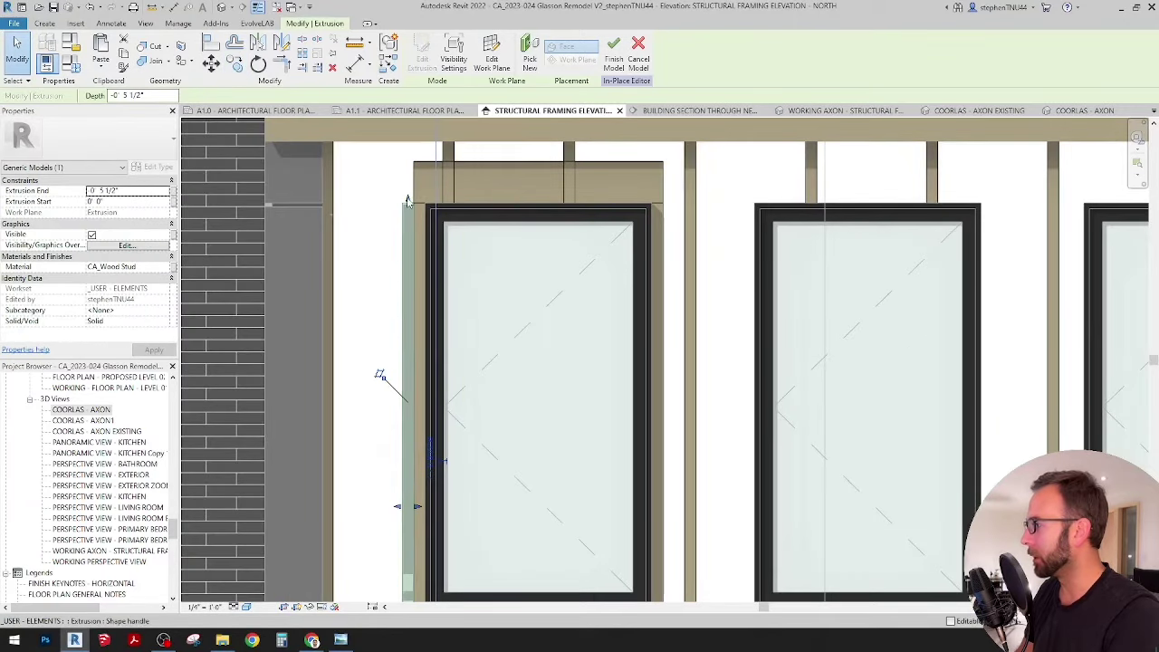
Stretch the new outer stud upward past the header to just below the roof edge.
{"action": "key", "text": "Escape"}
{"action": "scroll", "coordinate": [498, 205], "scroll_direction": "down", "scroll_amount": 1}
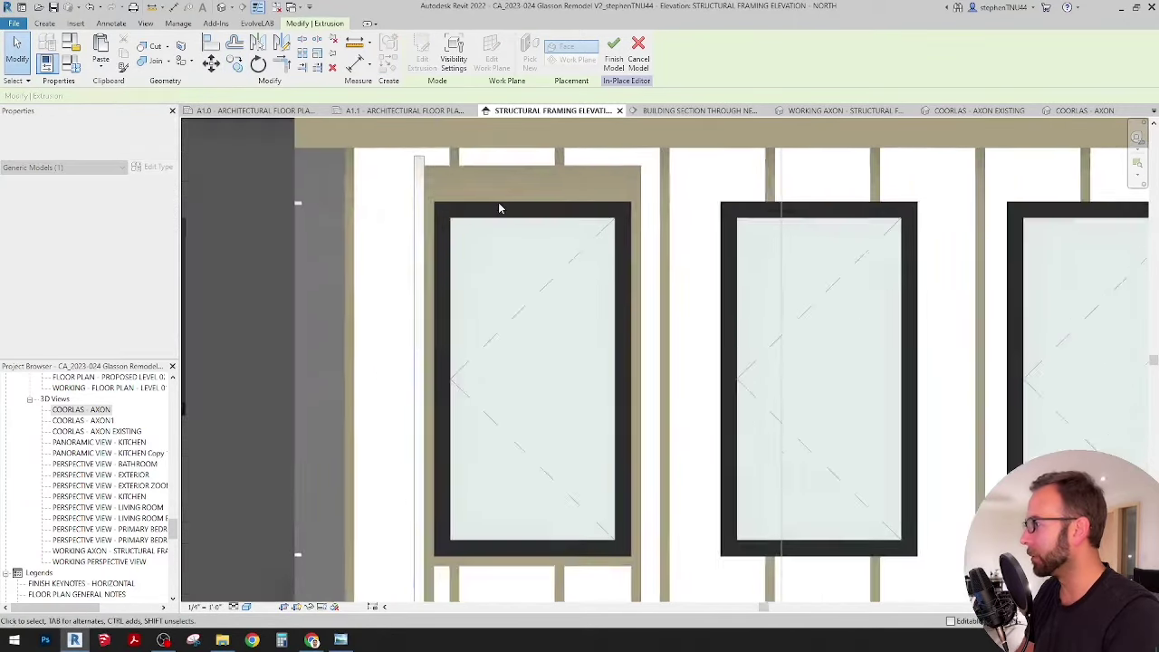
{"action": "scroll", "coordinate": [498, 209], "scroll_direction": "down", "scroll_amount": 1}
{"action": "left_click", "coordinate": [419, 208]}
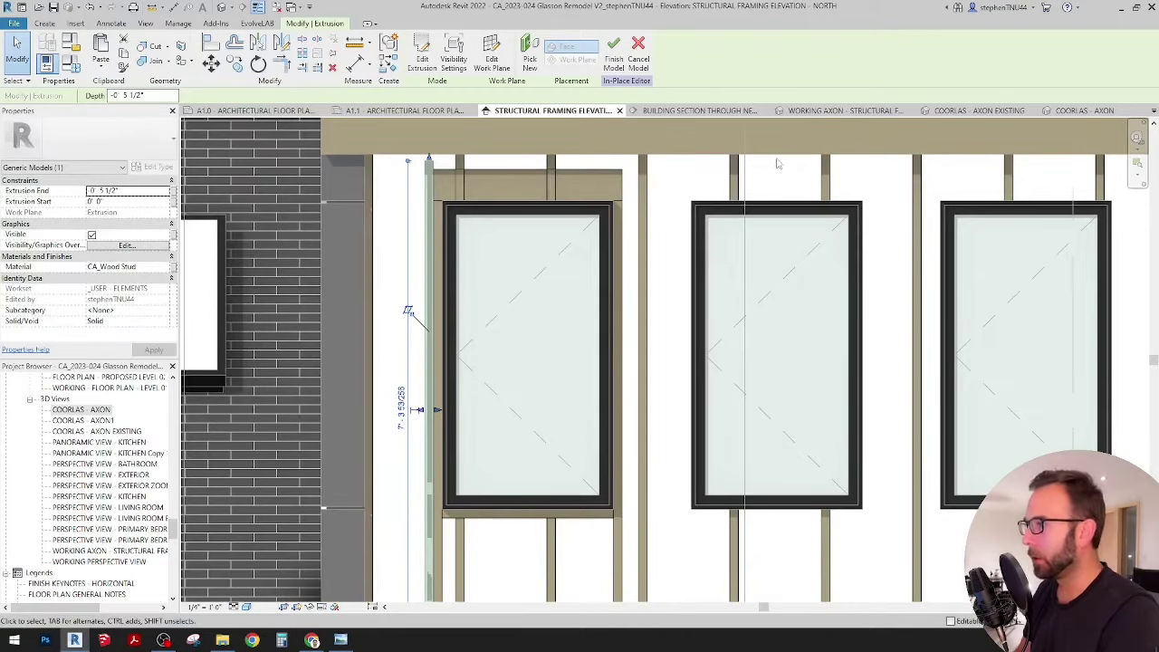
Return to the WORKING AXON - STRUCTURAL FRAMING view and align the outer stud's upper end with the framing behind the roof edge.
{"action": "left_click", "coordinate": [842, 110]}
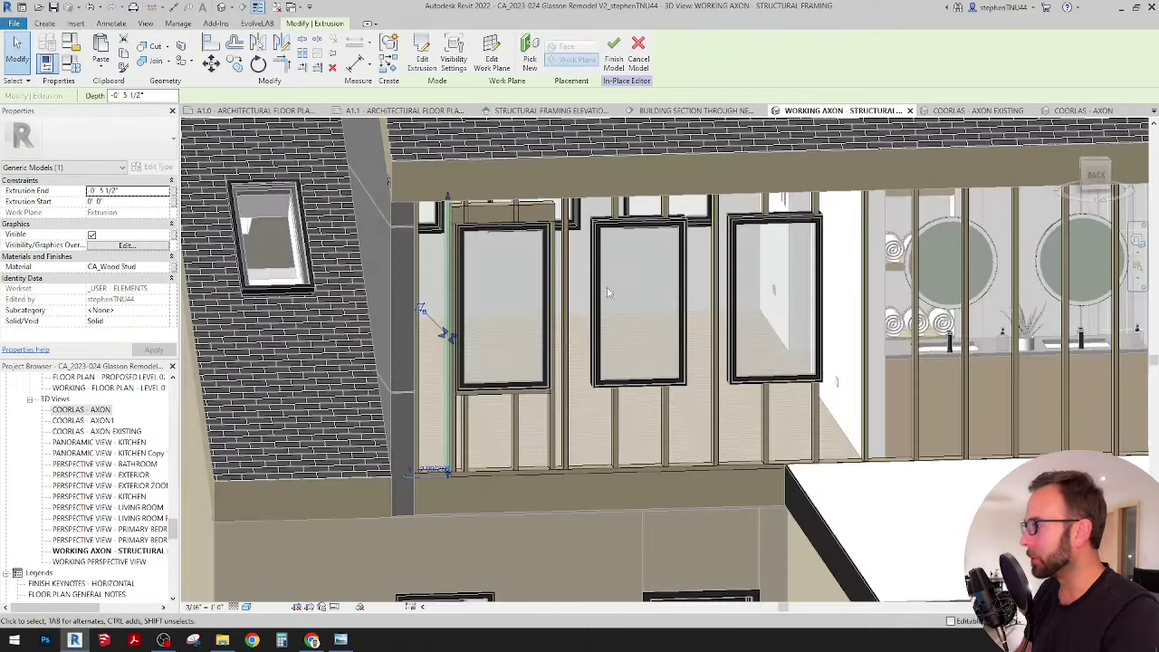
{"action": "middle_click_drag", "start_coordinate": [609, 288], "coordinate": [656, 273], "text": "shift"}
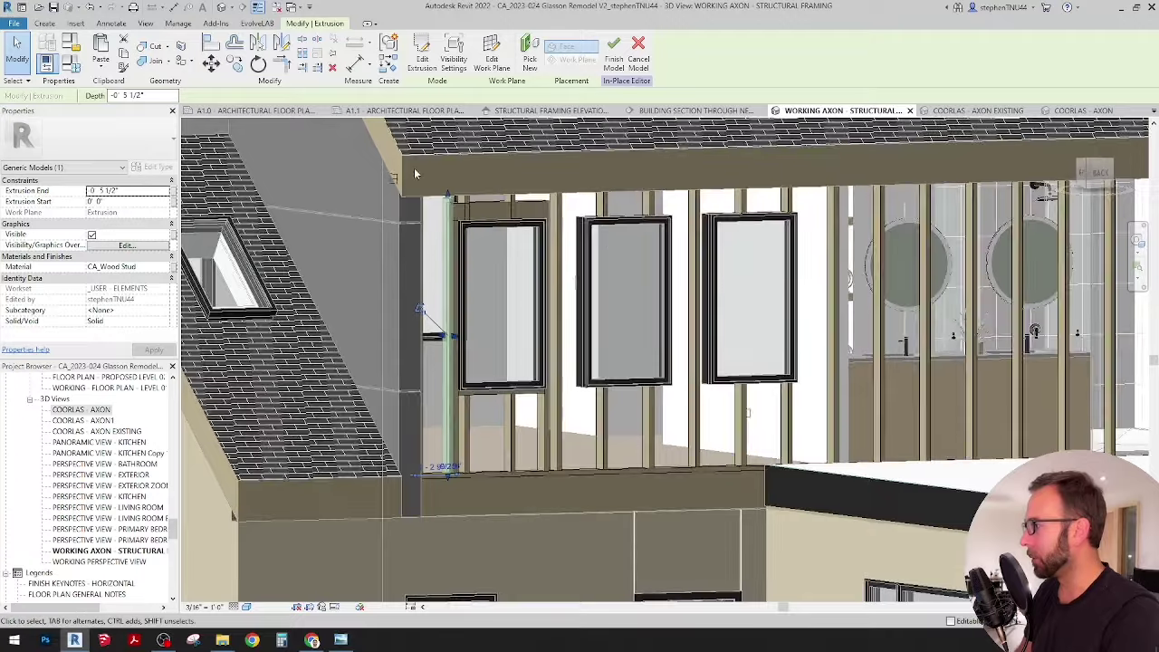
{"action": "scroll", "coordinate": [429, 182], "scroll_direction": "up", "scroll_amount": 2}
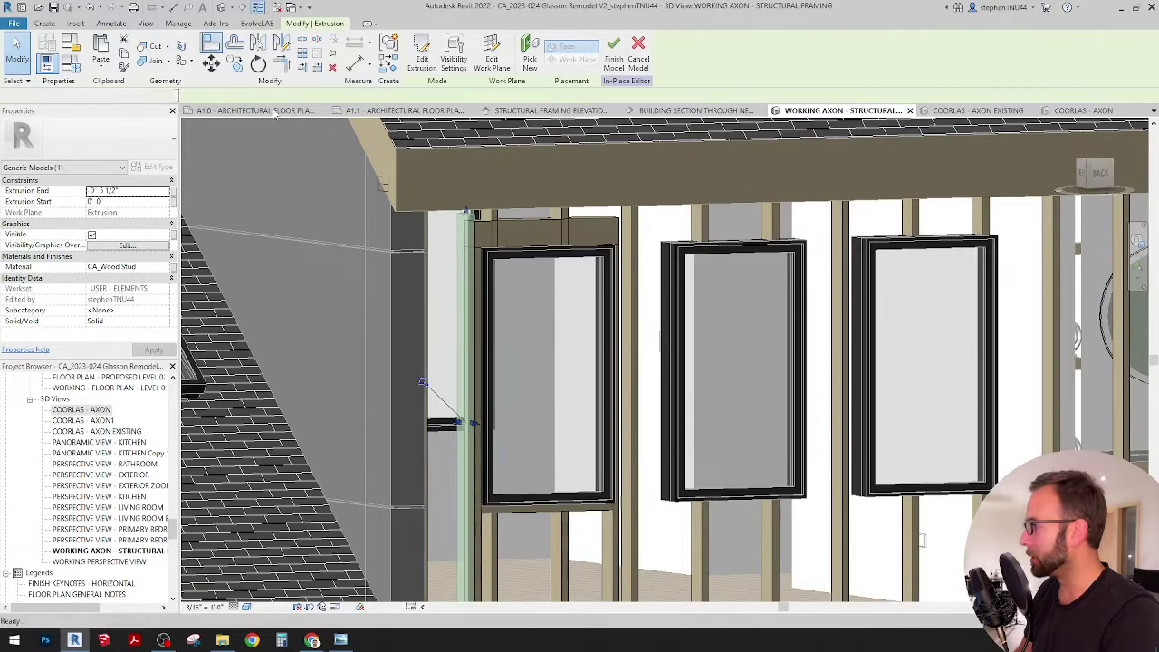
{"action": "key", "text": "Escape"}
{"action": "scroll", "coordinate": [396, 195], "scroll_direction": "up", "scroll_amount": 2}
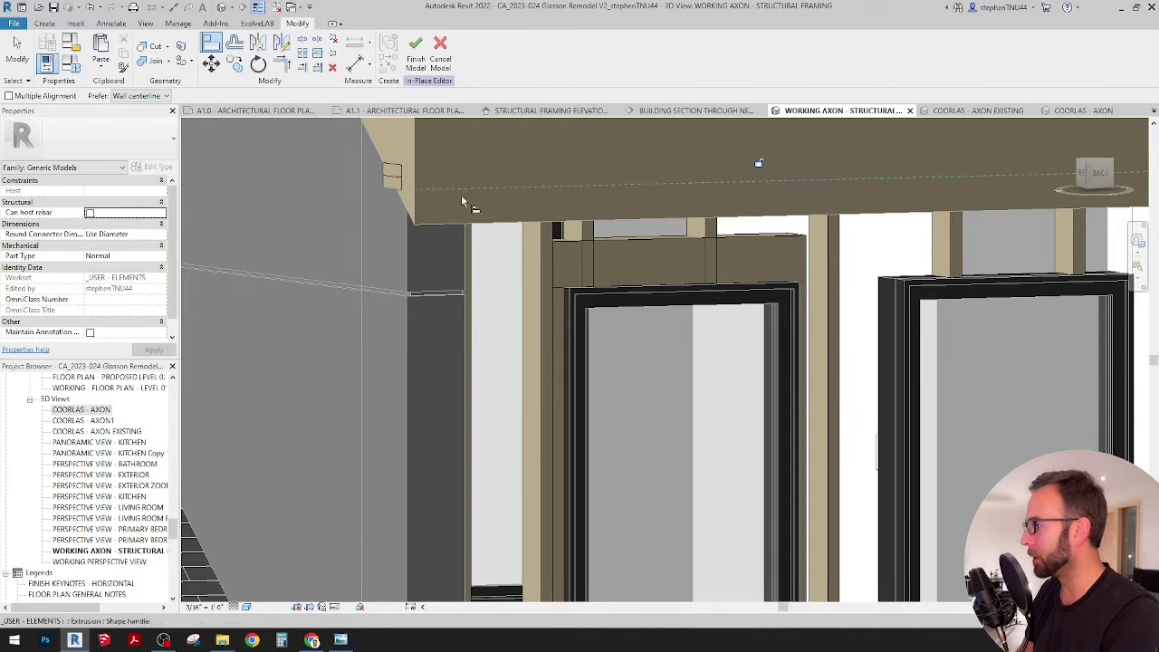
In the structural framing elevation, copy the first window's outer full-height stud to the opposite side, against the existing jack stud.
{"action": "scroll", "coordinate": [535, 258], "scroll_direction": "down", "scroll_amount": 4}
{"action": "key", "text": "Escape"}
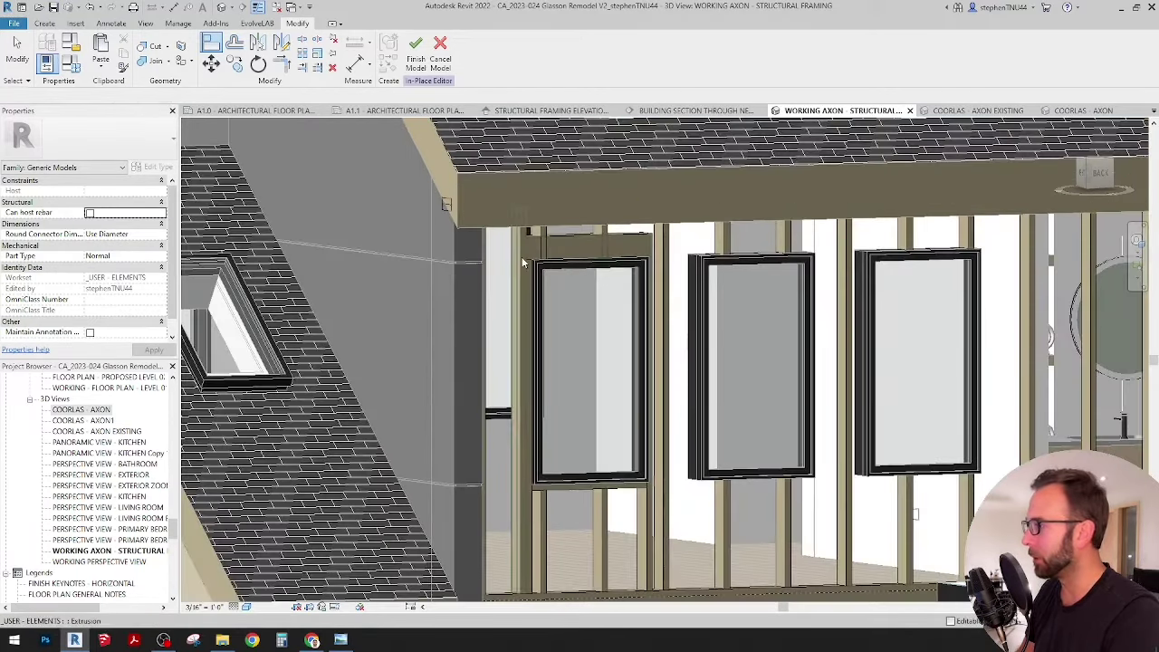
{"action": "left_click", "coordinate": [493, 373]}
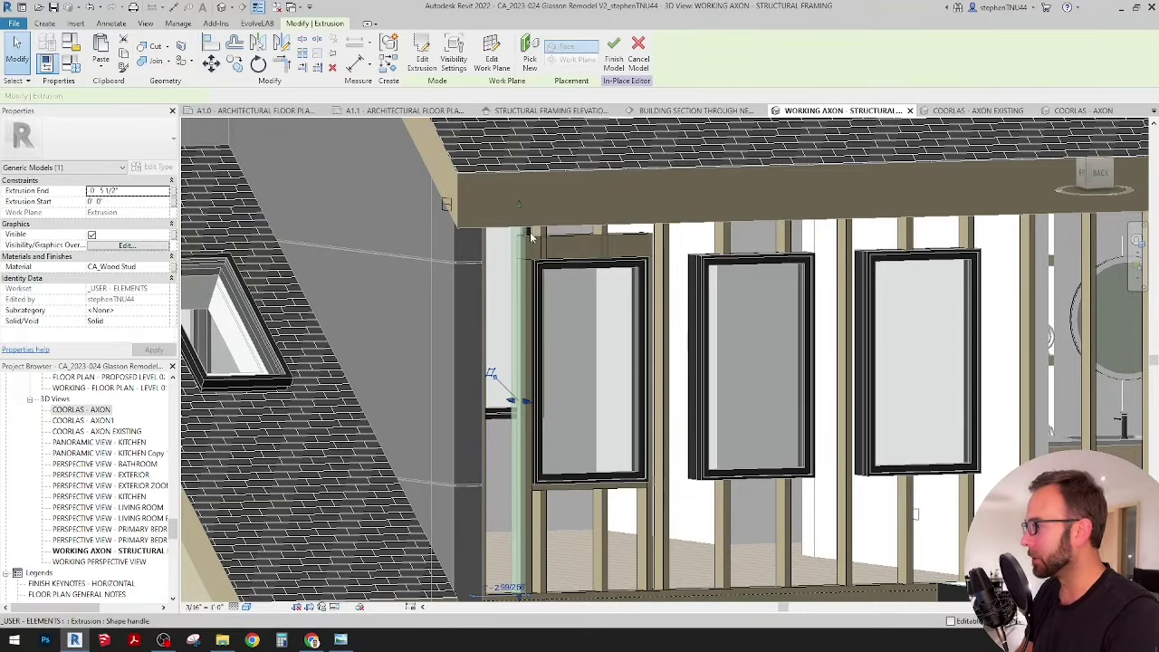
{"action": "middle_click_drag", "start_coordinate": [493, 373], "coordinate": [533, 249], "text": "shift"}
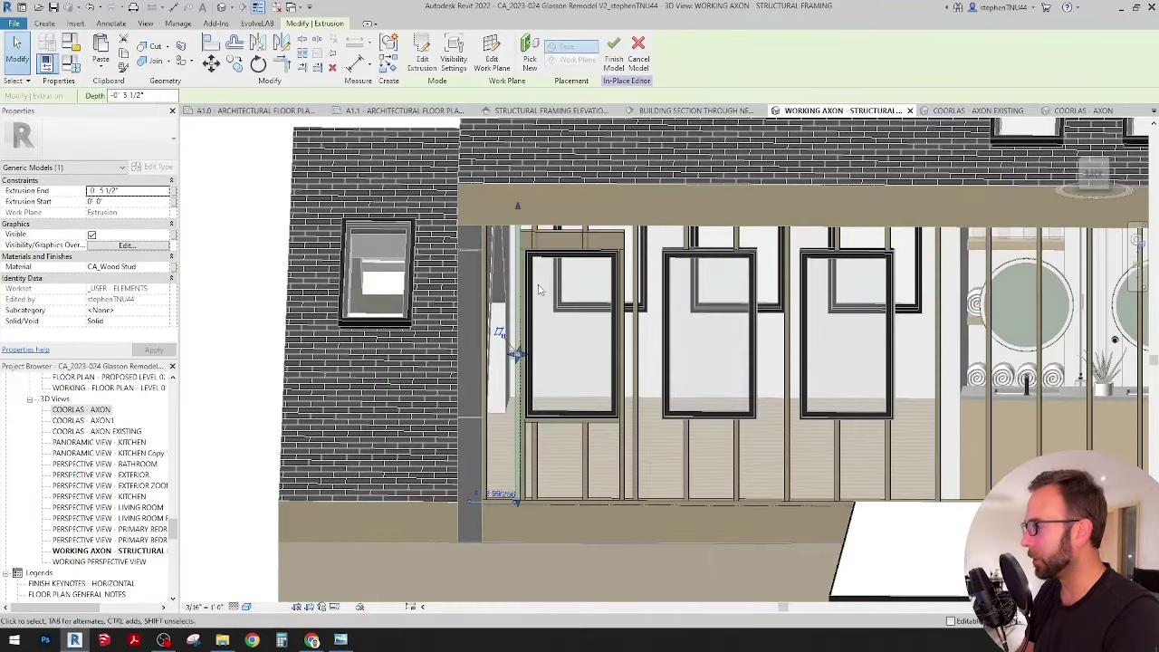
{"action": "middle_click_drag", "start_coordinate": [627, 320], "coordinate": [571, 317]}
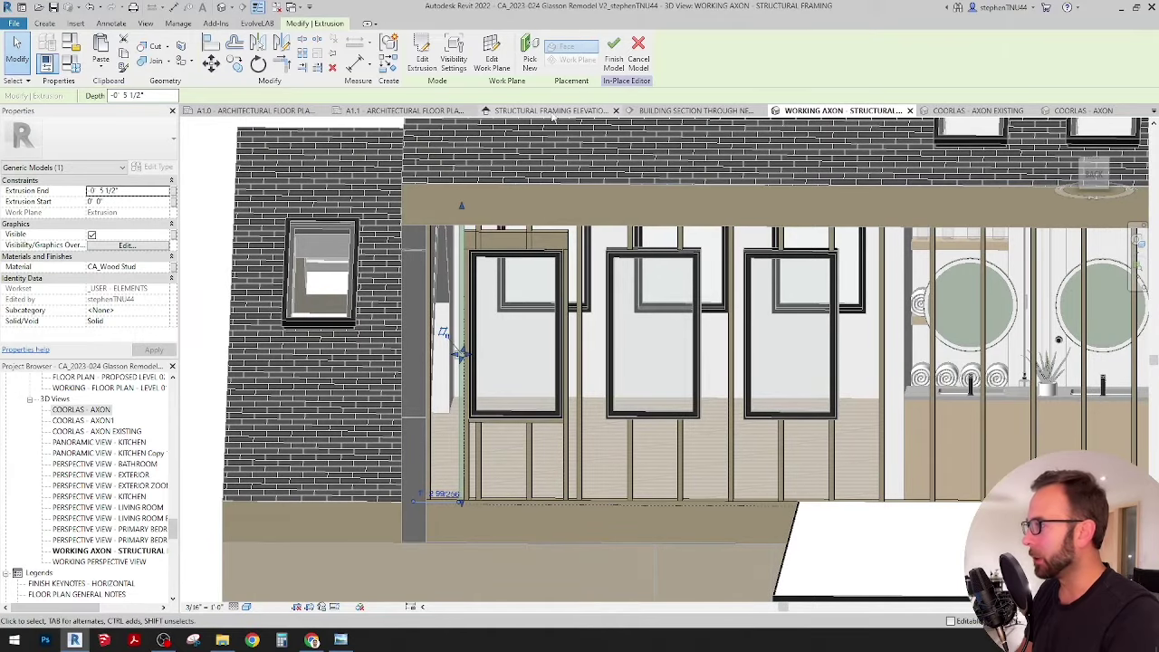
{"action": "left_click", "coordinate": [554, 111]}
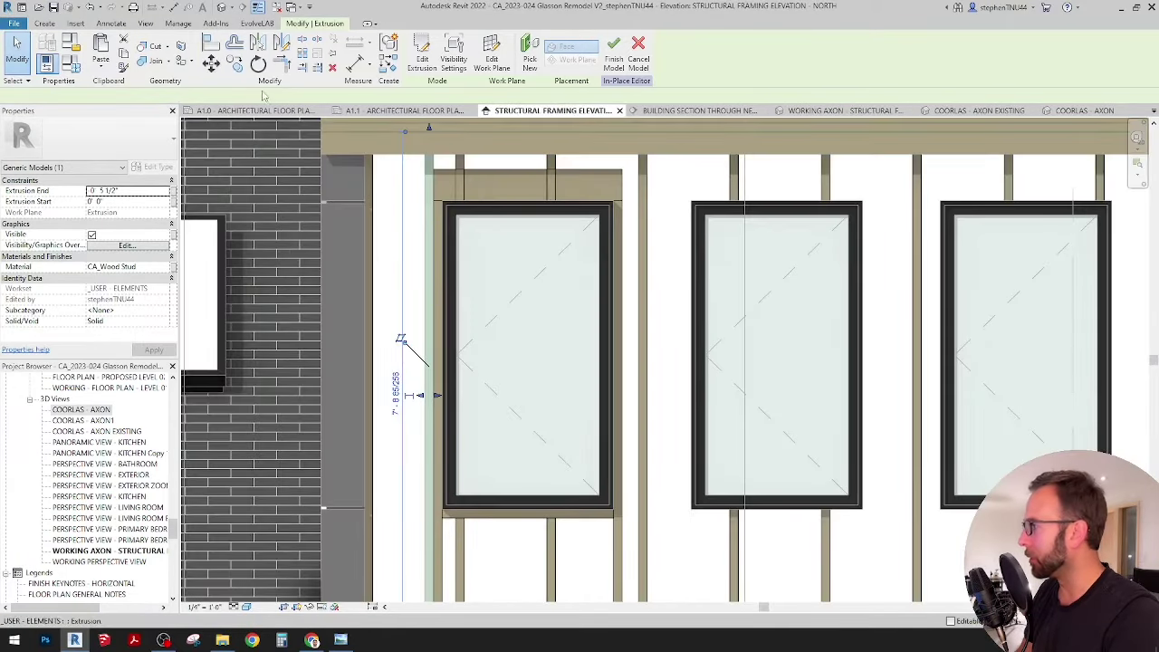
{"action": "left_click", "coordinate": [234, 64]}
{"action": "left_click", "coordinate": [427, 237]}
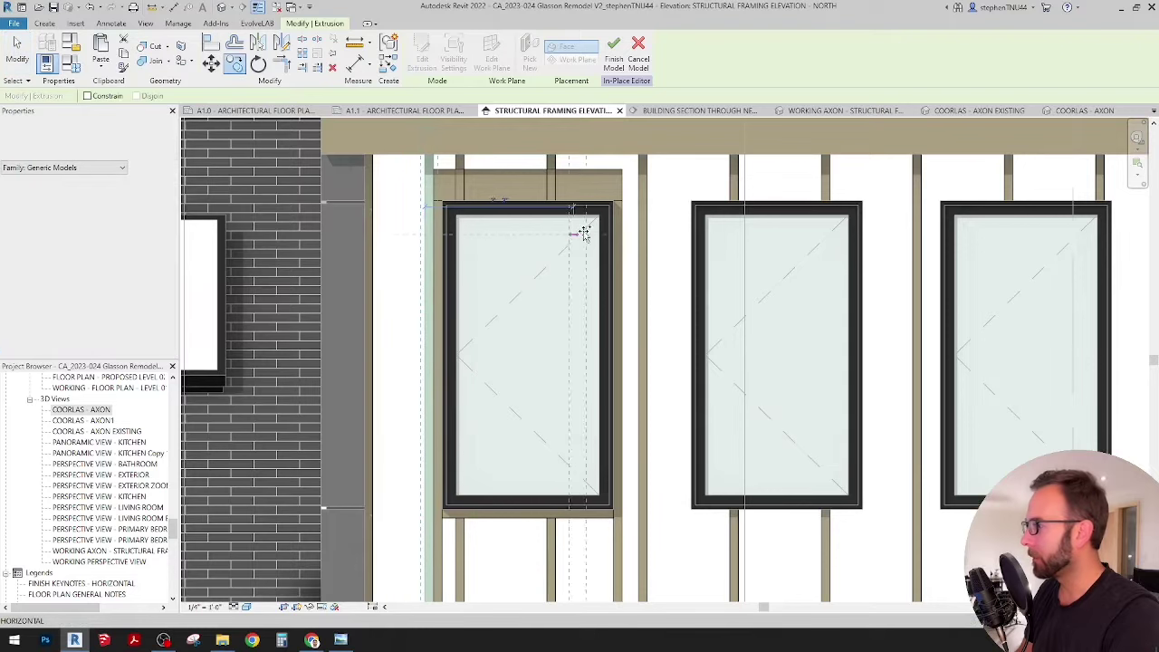
{"action": "left_click", "coordinate": [618, 234]}
{"action": "left_click", "coordinate": [667, 230]}
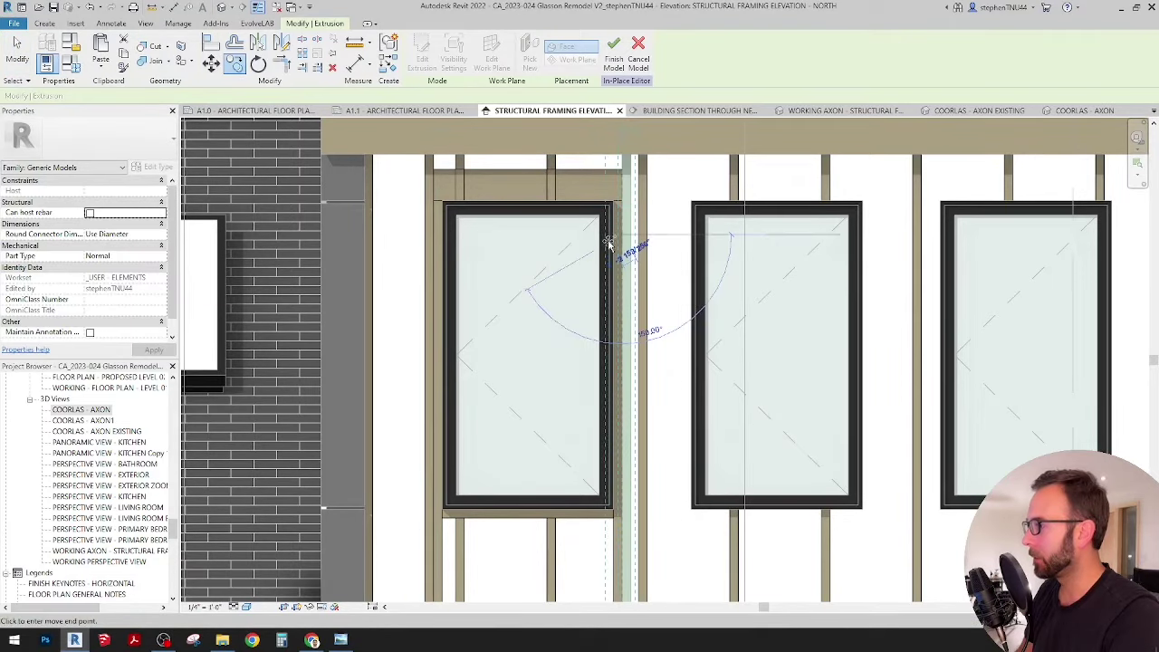
{"action": "key", "text": "Escape"}
{"action": "key", "text": "Escape"}
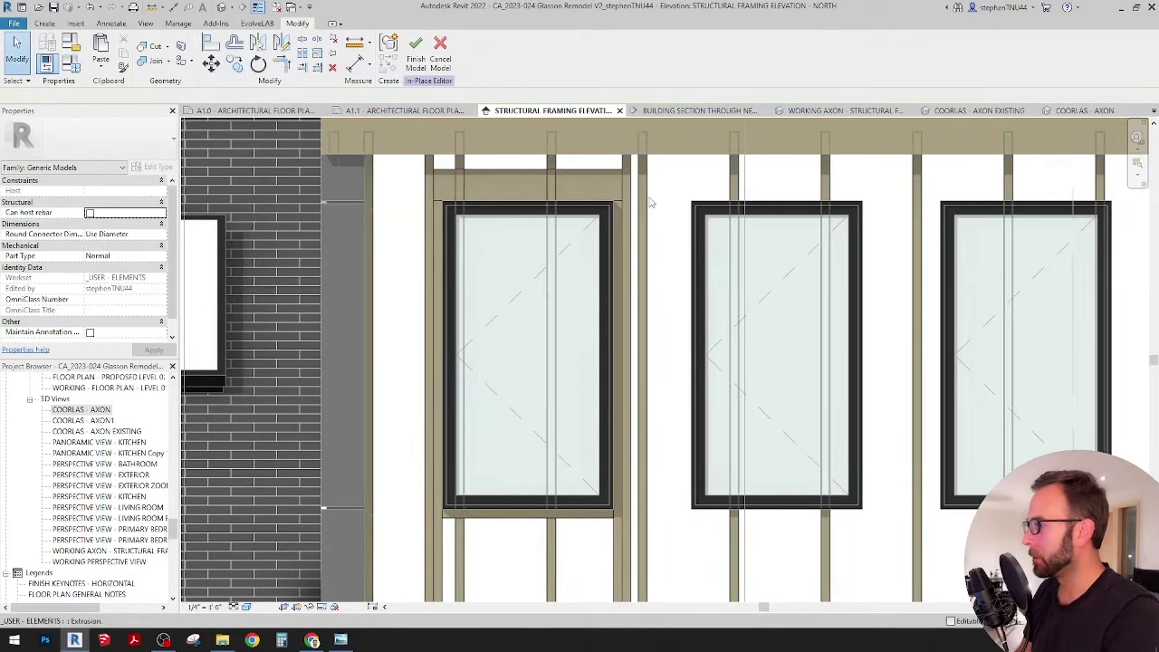
Try to lower the tops of all the regularly spaced wall studs to the window head height.
{"action": "left_click", "coordinate": [547, 221]}
{"action": "scroll", "coordinate": [544, 217], "scroll_direction": "down", "scroll_amount": 2}
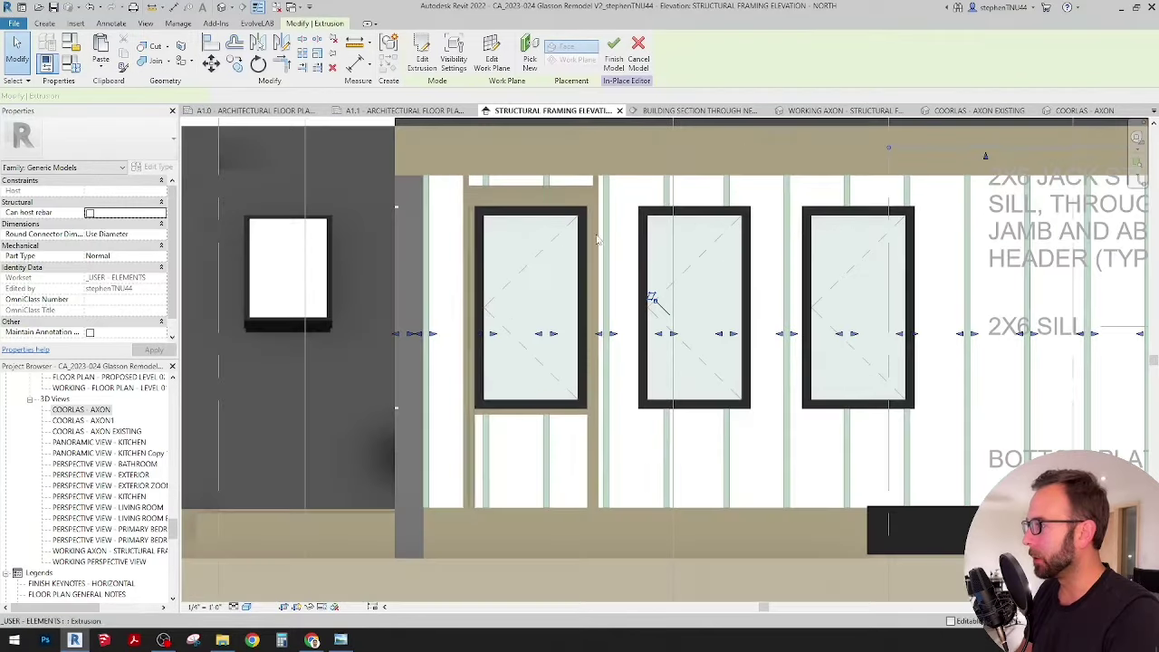
{"action": "middle_click_drag", "start_coordinate": [1001, 228], "coordinate": [882, 236]}
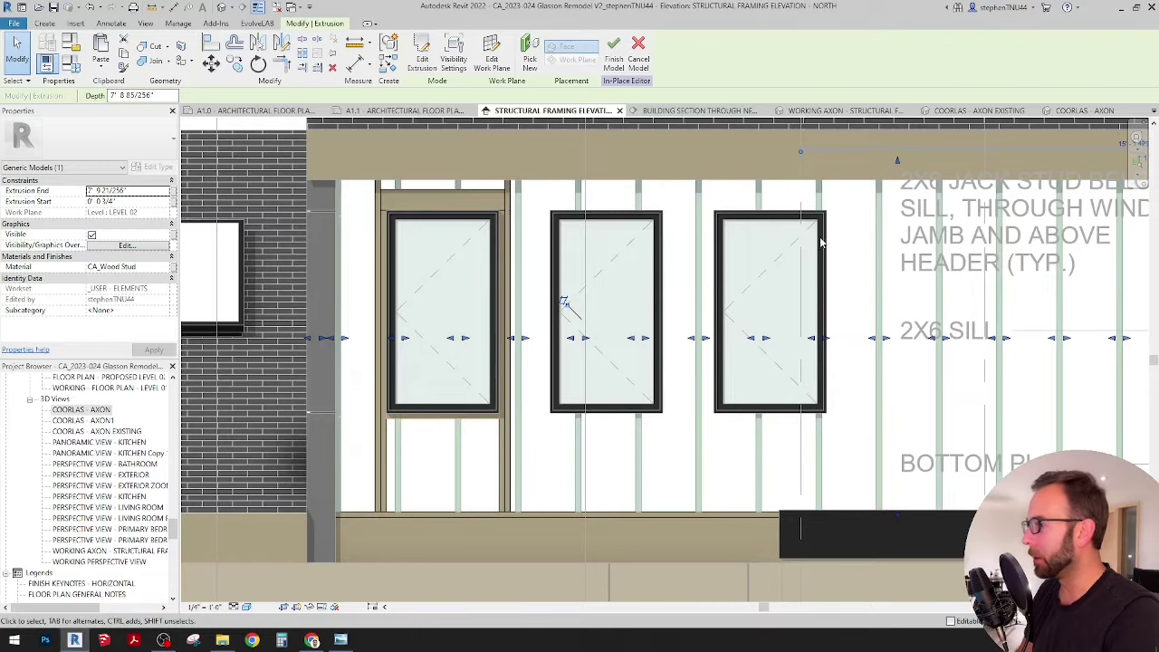
{"action": "middle_click_drag", "start_coordinate": [821, 242], "coordinate": [743, 259]}
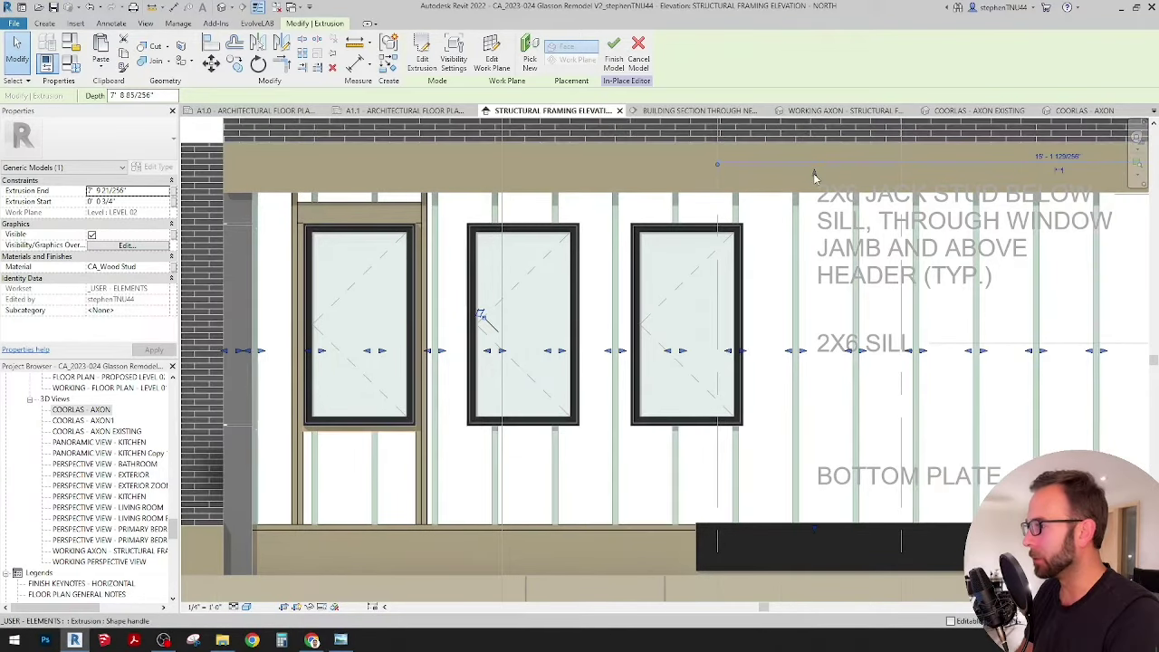
{"action": "left_click_drag", "start_coordinate": [814, 182], "coordinate": [816, 222]}
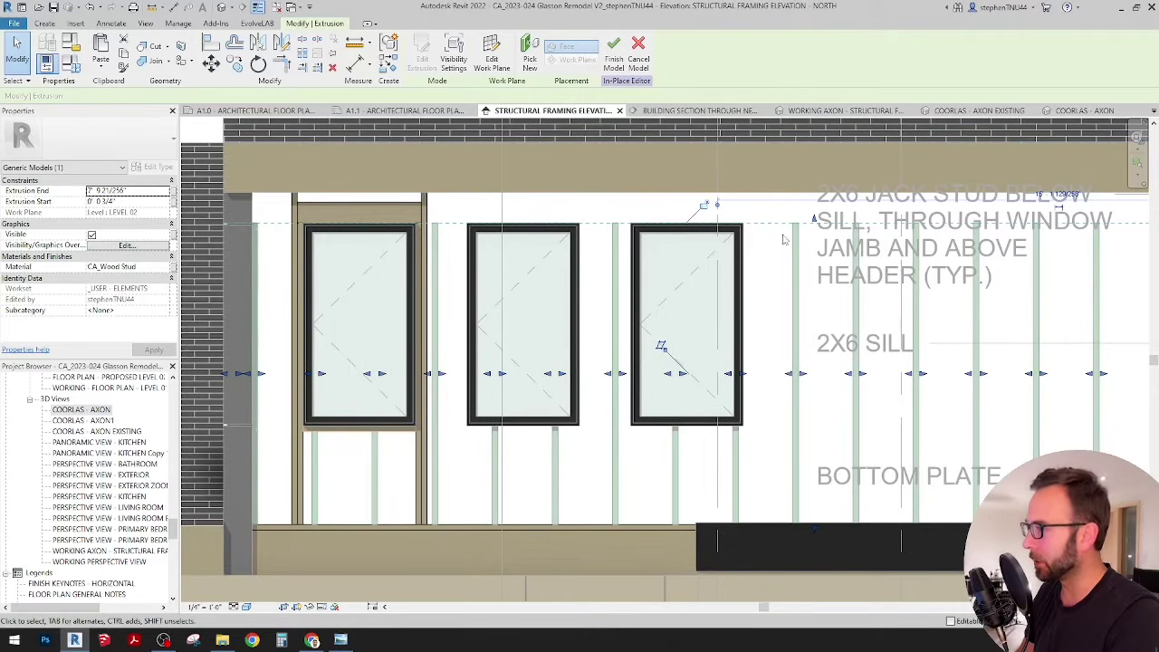
{"action": "key", "text": "ctrl+z"}
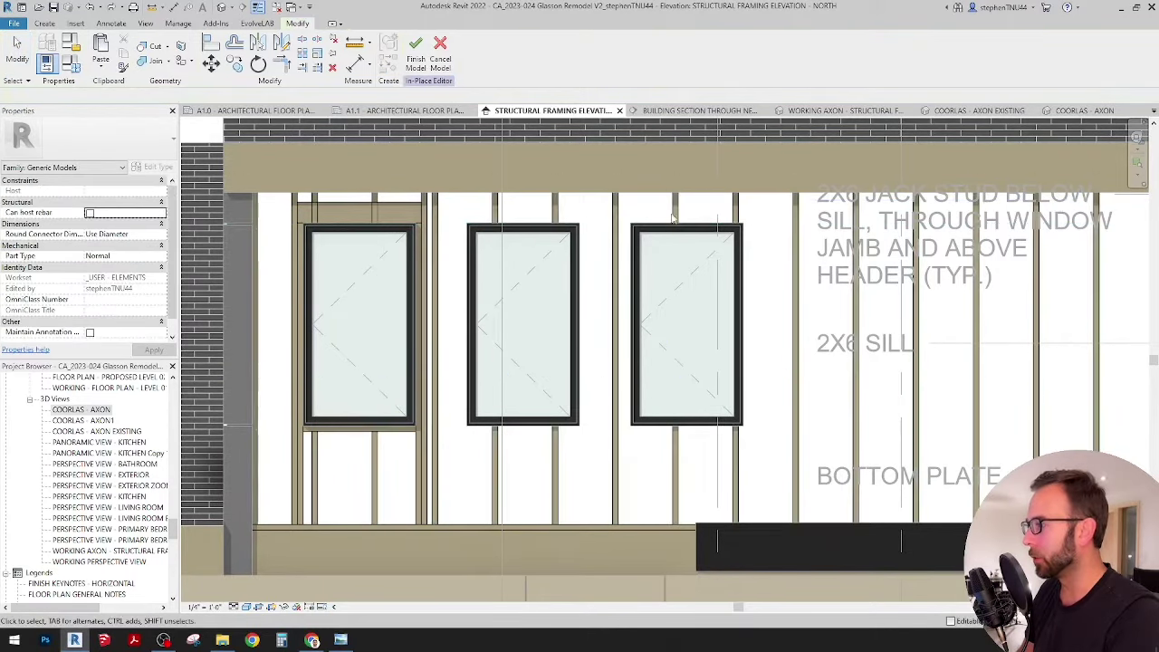
Open the sketch of the void extrusion that cuts the wall studs at the three windows.
{"action": "scroll", "coordinate": [472, 218], "scroll_direction": "up", "scroll_amount": 1}
{"action": "middle_click_drag", "start_coordinate": [472, 226], "coordinate": [503, 231]}
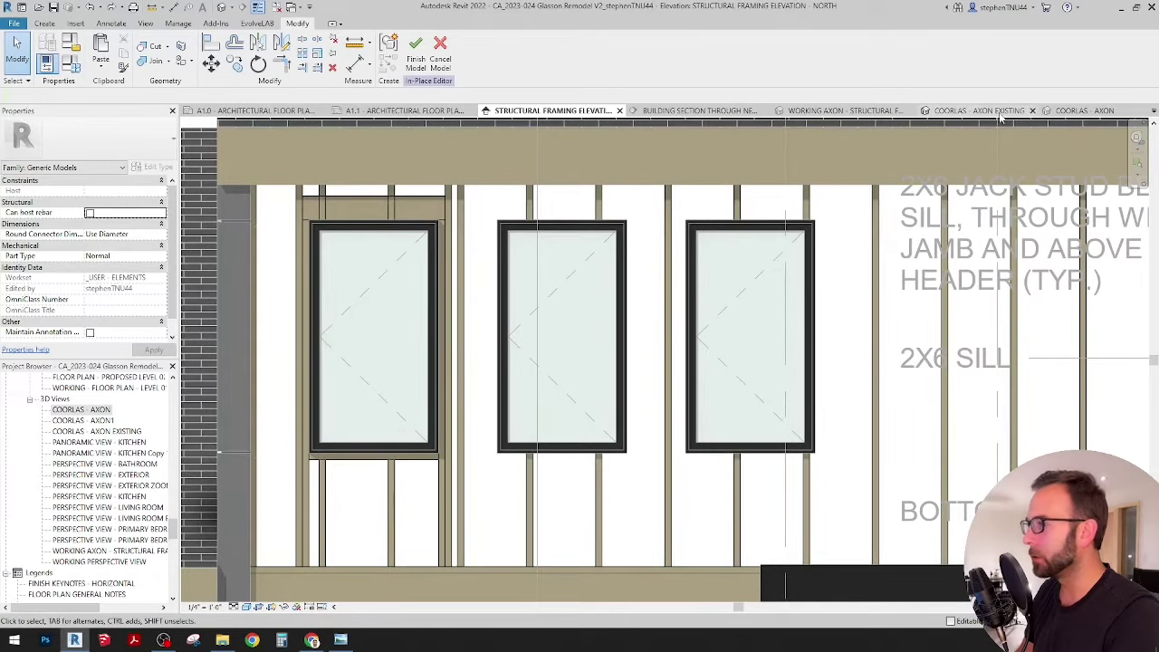
{"action": "left_click", "coordinate": [736, 210]}
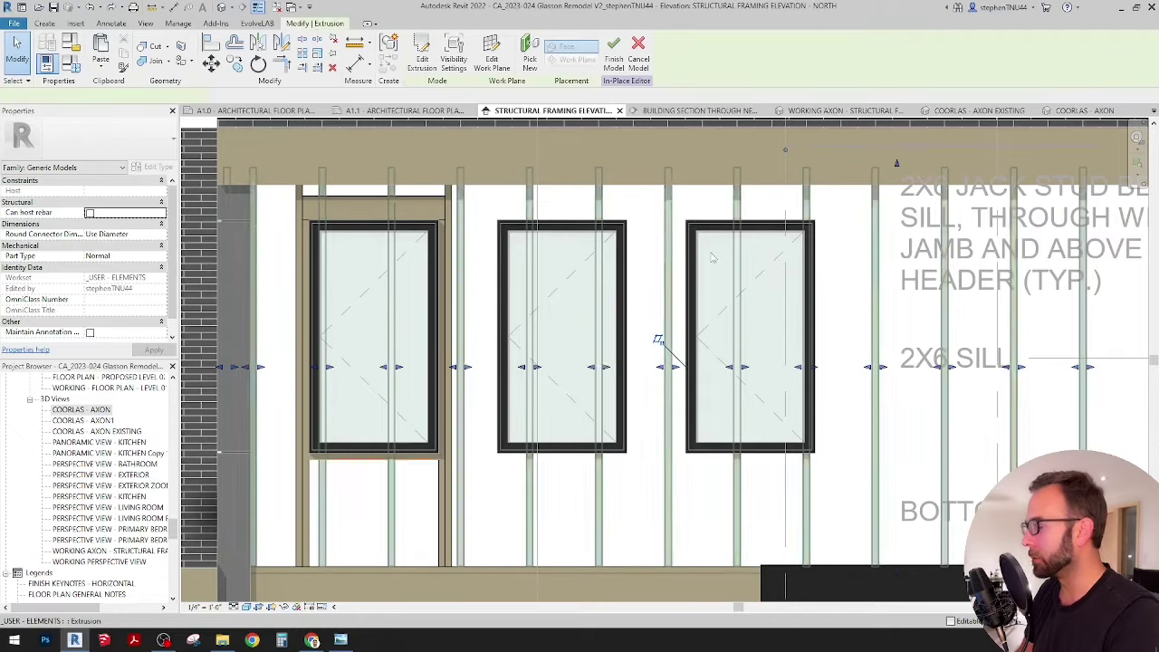
{"action": "left_click", "coordinate": [513, 227]}
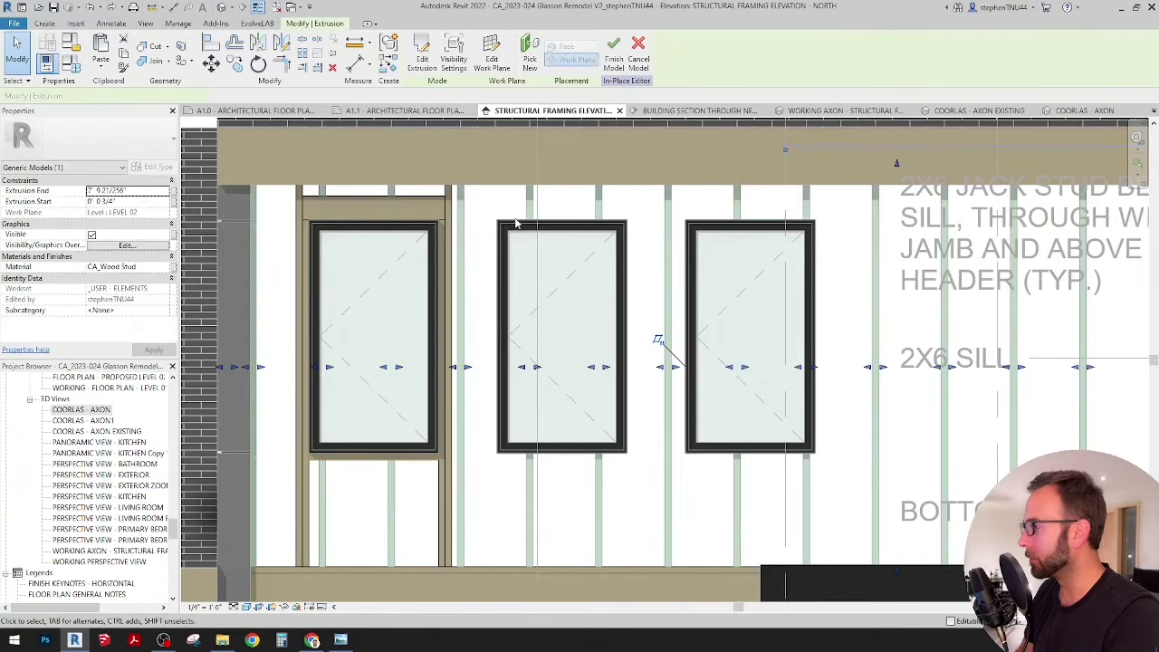
{"action": "left_click", "coordinate": [513, 227]}
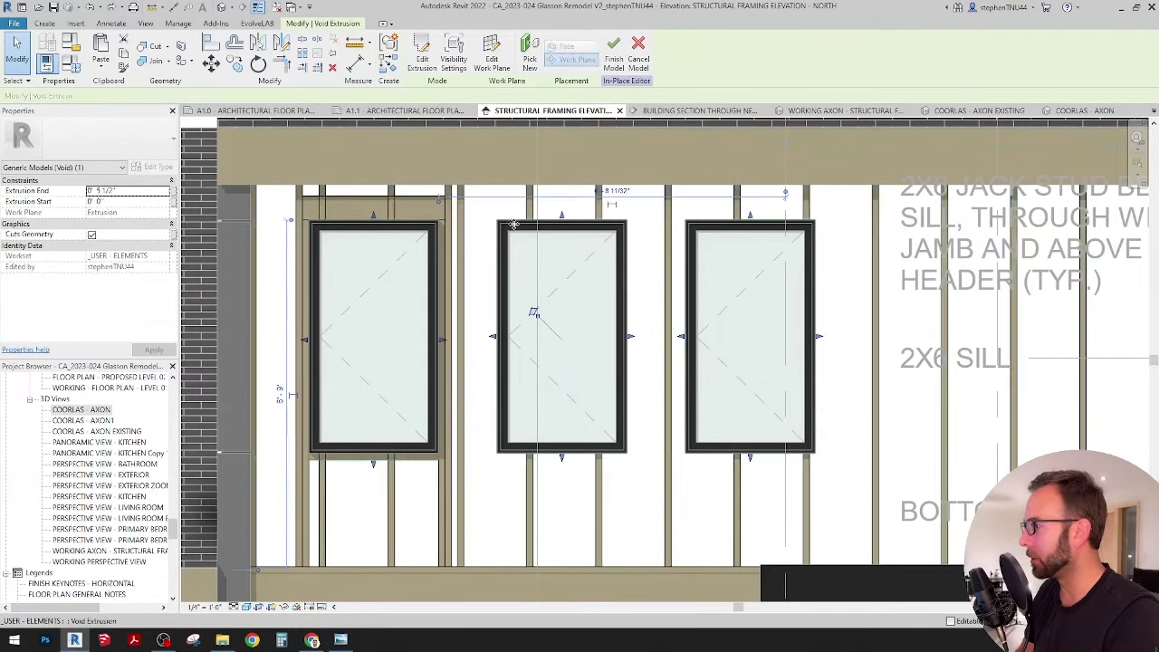
{"action": "left_click", "coordinate": [422, 50]}
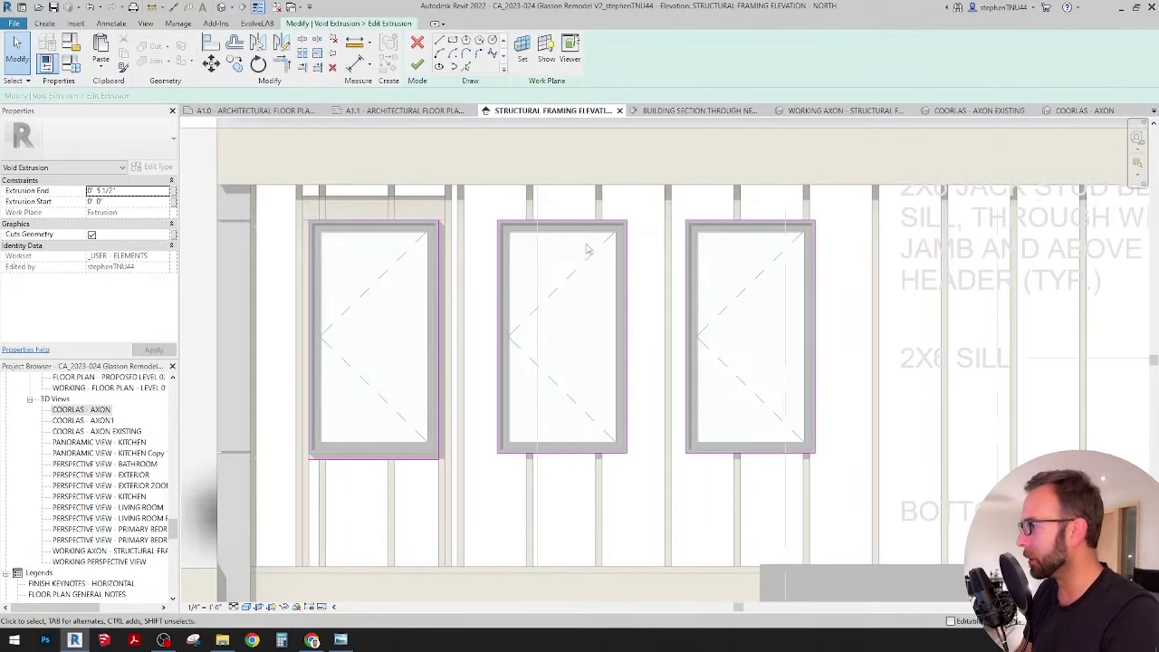
Raise the upper edge of the first window's void outline to the top of its header.
{"action": "scroll", "coordinate": [526, 233], "scroll_direction": "up", "scroll_amount": 3}
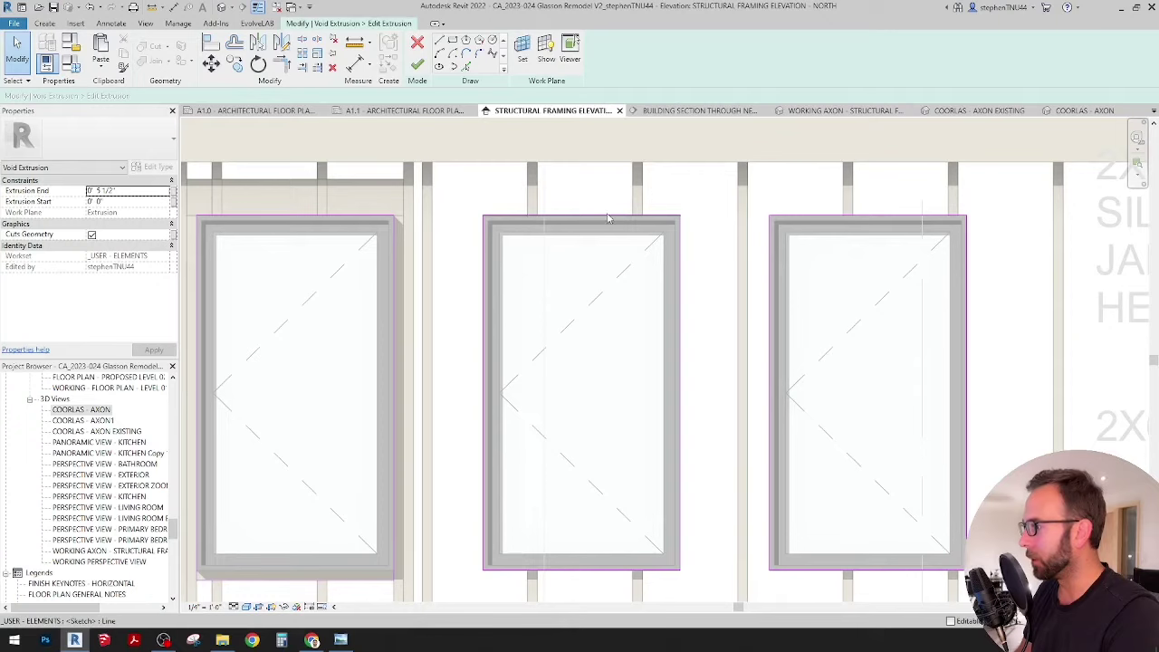
{"action": "middle_click_drag", "start_coordinate": [427, 242], "coordinate": [618, 202]}
{"action": "scroll", "coordinate": [473, 565], "scroll_direction": "up", "scroll_amount": 2}
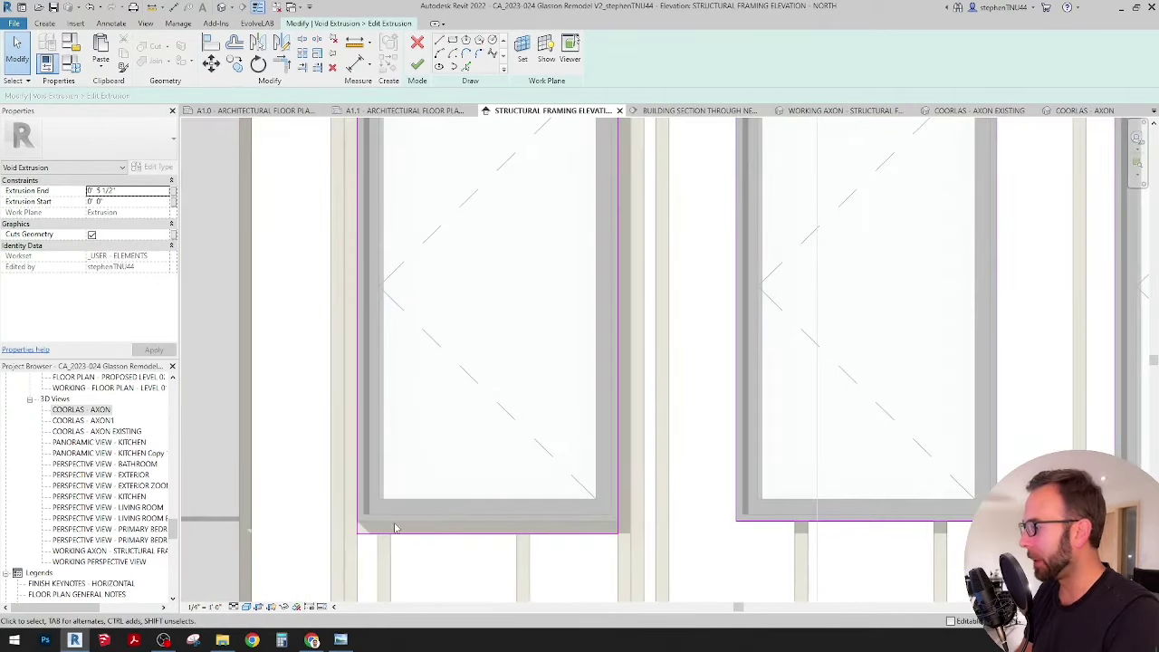
{"action": "scroll", "coordinate": [482, 506], "scroll_direction": "down", "scroll_amount": 3}
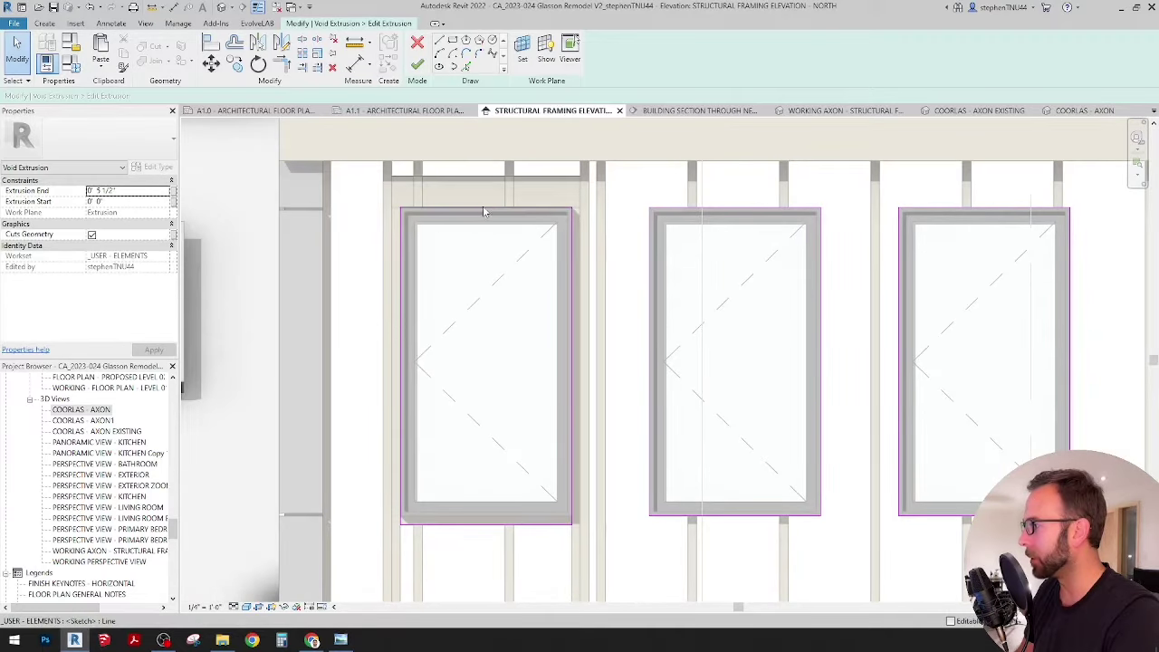
{"action": "scroll", "coordinate": [484, 212], "scroll_direction": "up", "scroll_amount": 4}
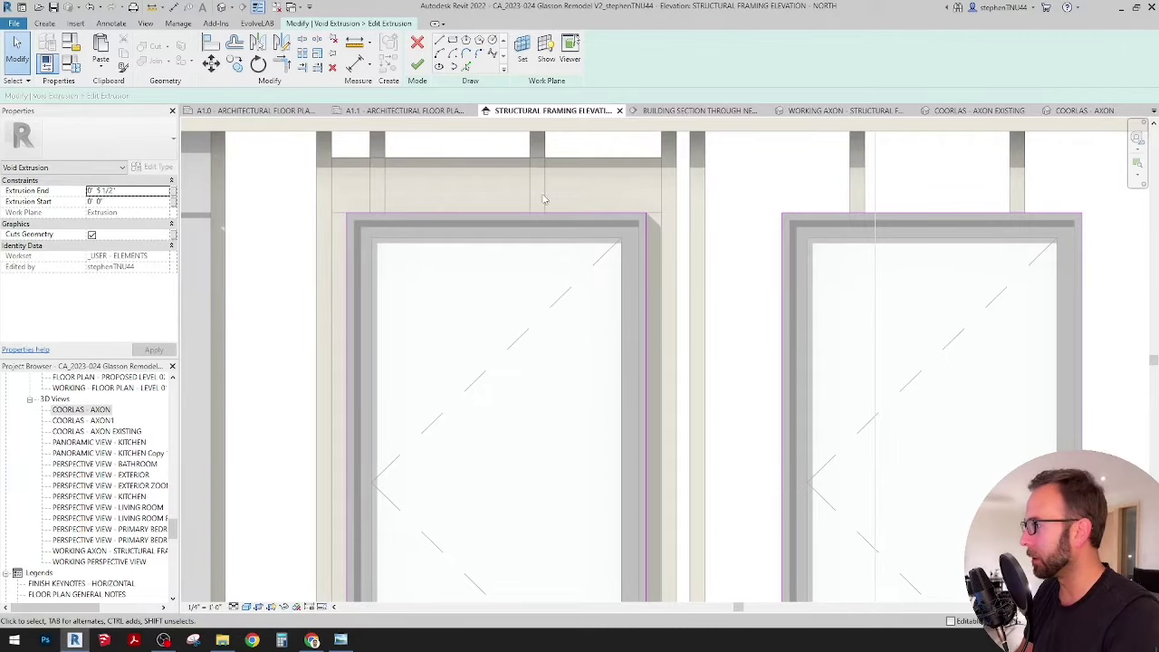
{"action": "scroll", "coordinate": [529, 202], "scroll_direction": "up", "scroll_amount": 1}
{"action": "left_click", "coordinate": [499, 213]}
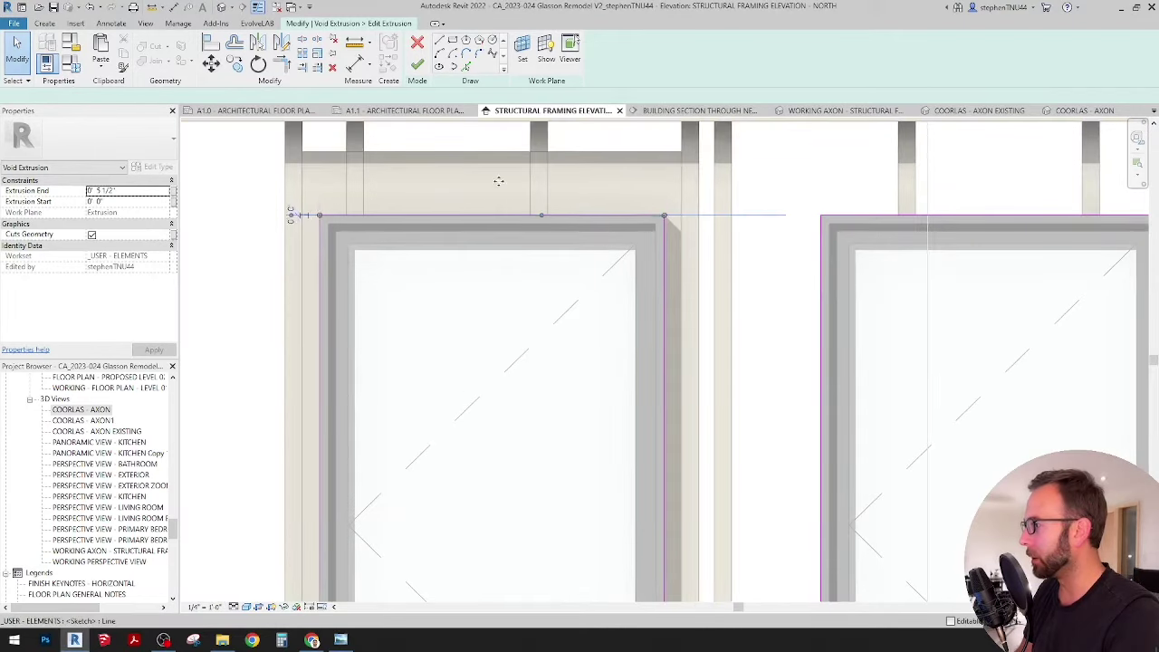
{"action": "left_click_drag", "start_coordinate": [496, 155], "coordinate": [496, 153]}
{"action": "scroll", "coordinate": [788, 234], "scroll_direction": "down", "scroll_amount": 1}
{"action": "middle_click_drag", "start_coordinate": [799, 235], "coordinate": [740, 243]}
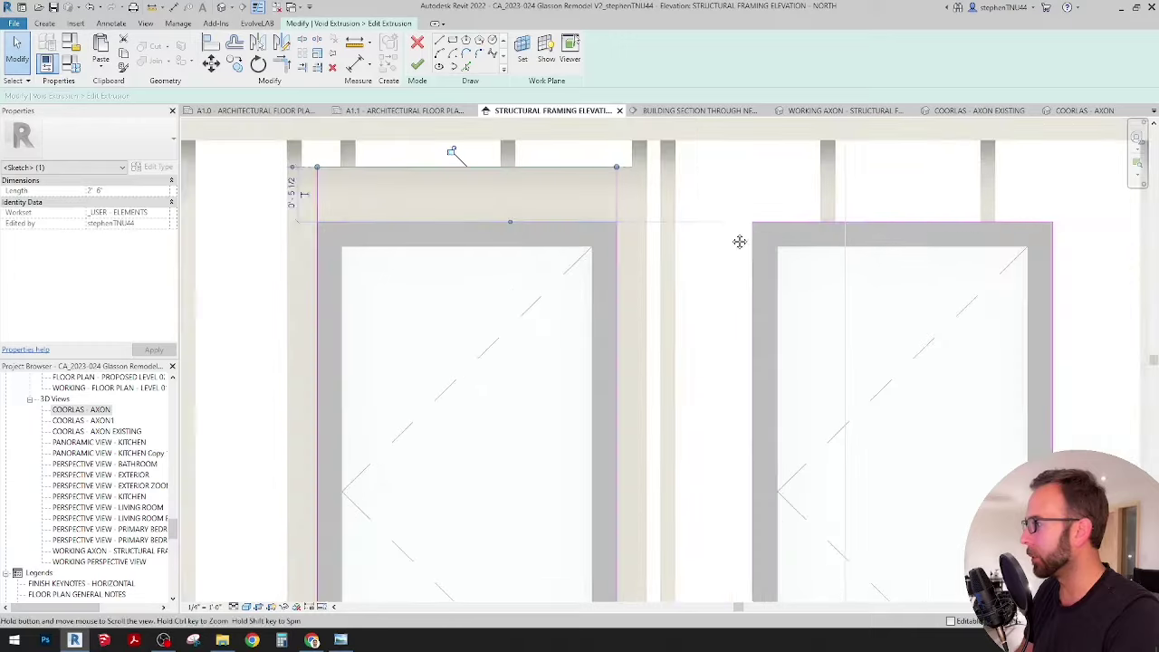
Align the upper edges of the second and third windows' void outlines with the raised first outline and finish the sketch.
{"action": "scroll", "coordinate": [739, 242], "scroll_direction": "down", "scroll_amount": 1}
{"action": "left_click", "coordinate": [213, 43]}
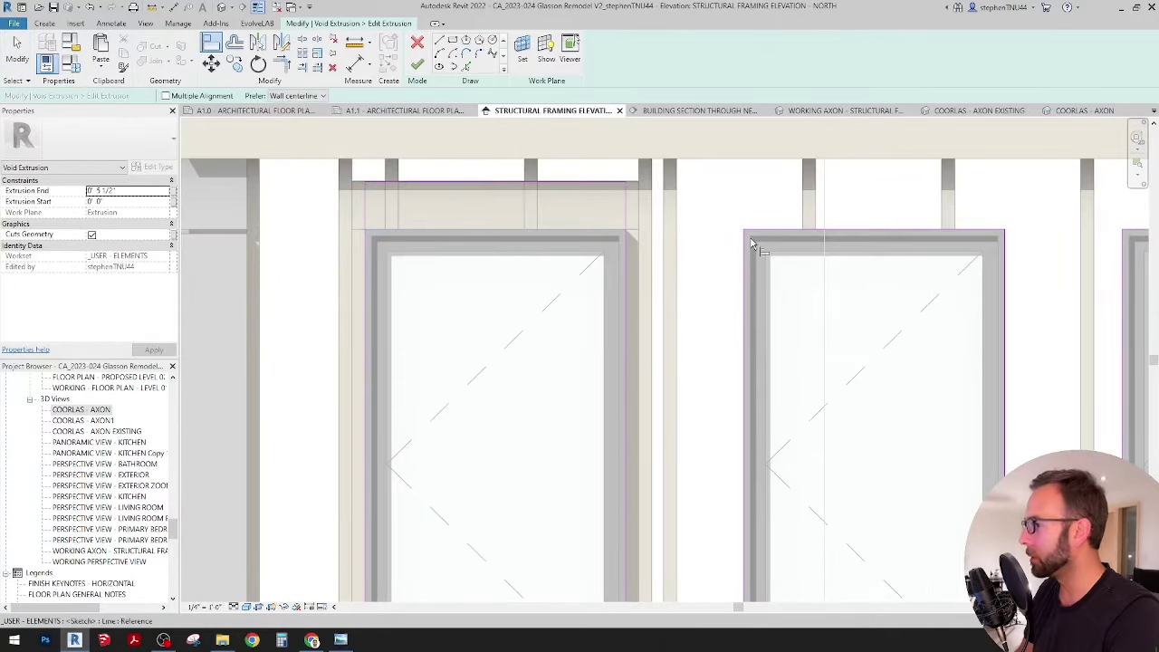
{"action": "left_click", "coordinate": [885, 231]}
{"action": "middle_click_drag", "start_coordinate": [868, 250], "coordinate": [657, 269]}
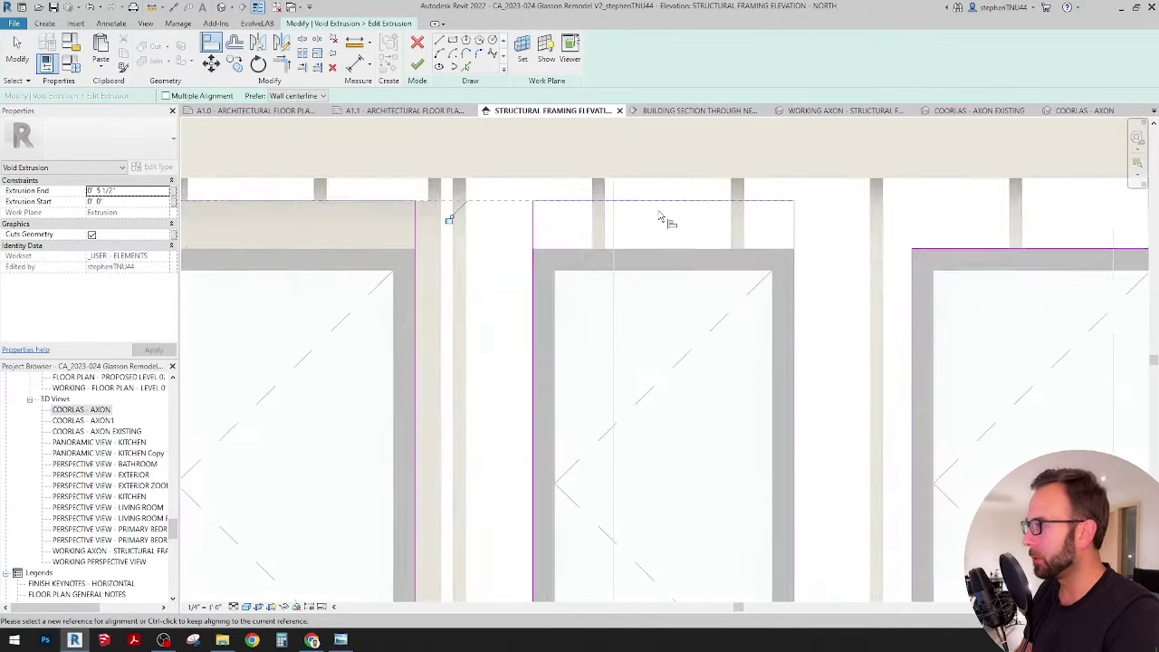
{"action": "left_click", "coordinate": [1020, 249]}
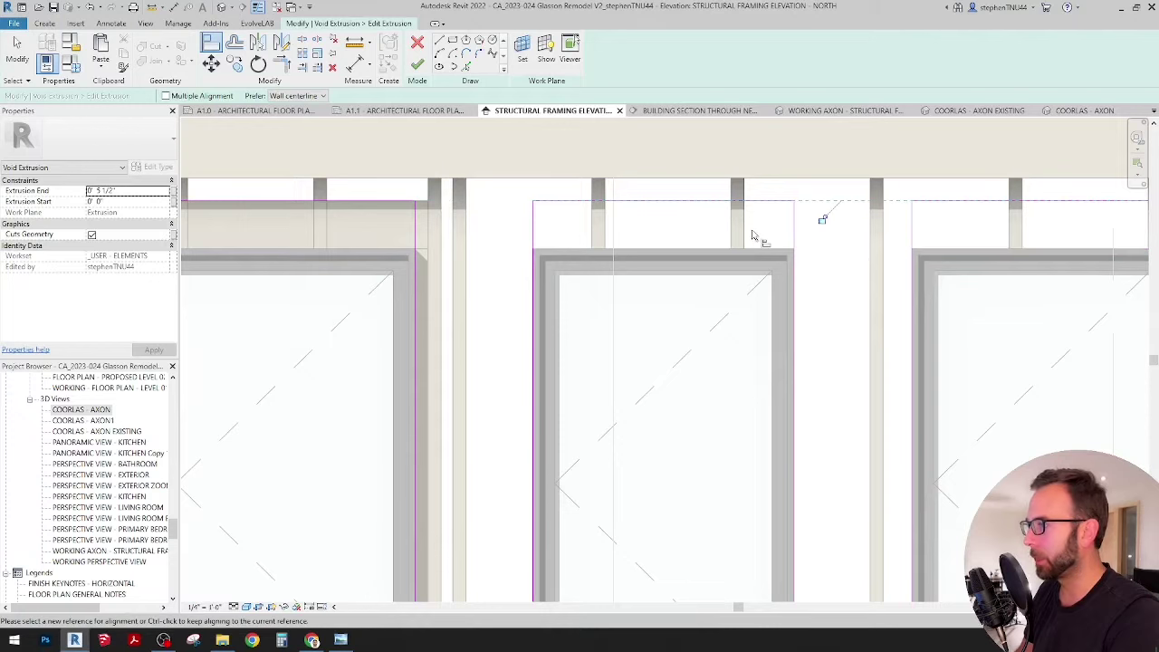
{"action": "scroll", "coordinate": [753, 236], "scroll_direction": "down", "scroll_amount": 2}
{"action": "left_click", "coordinate": [418, 65]}
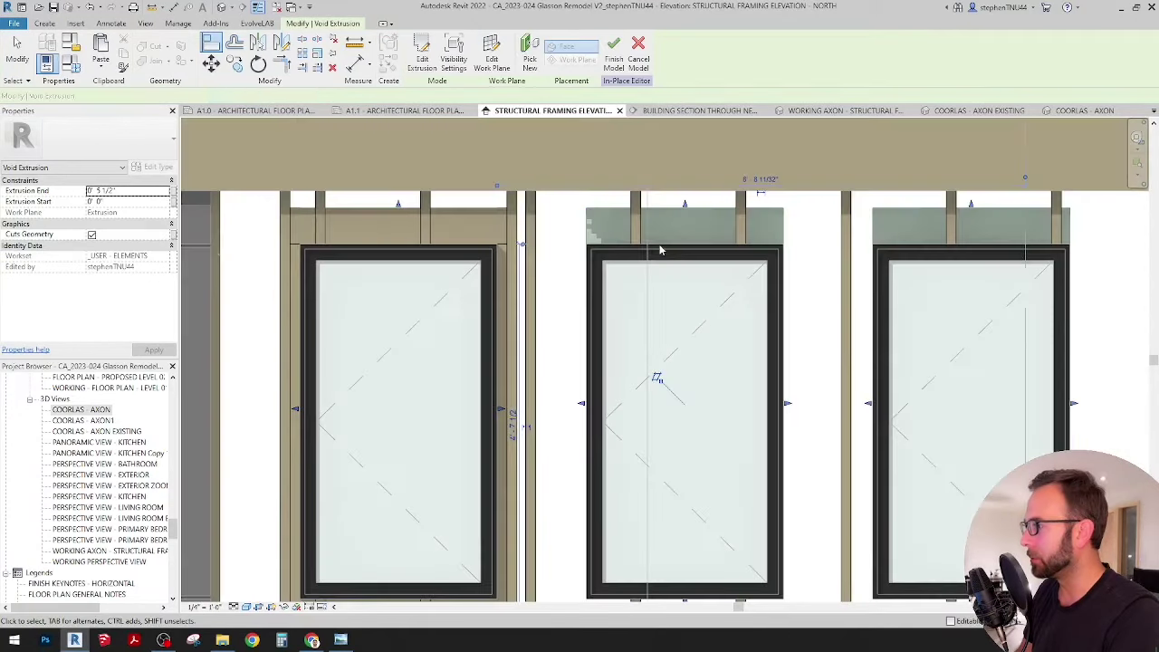
{"action": "scroll", "coordinate": [550, 295], "scroll_direction": "down", "scroll_amount": 1}
{"action": "middle_click_drag", "start_coordinate": [550, 295], "coordinate": [564, 289]}
{"action": "left_click", "coordinate": [568, 287]}
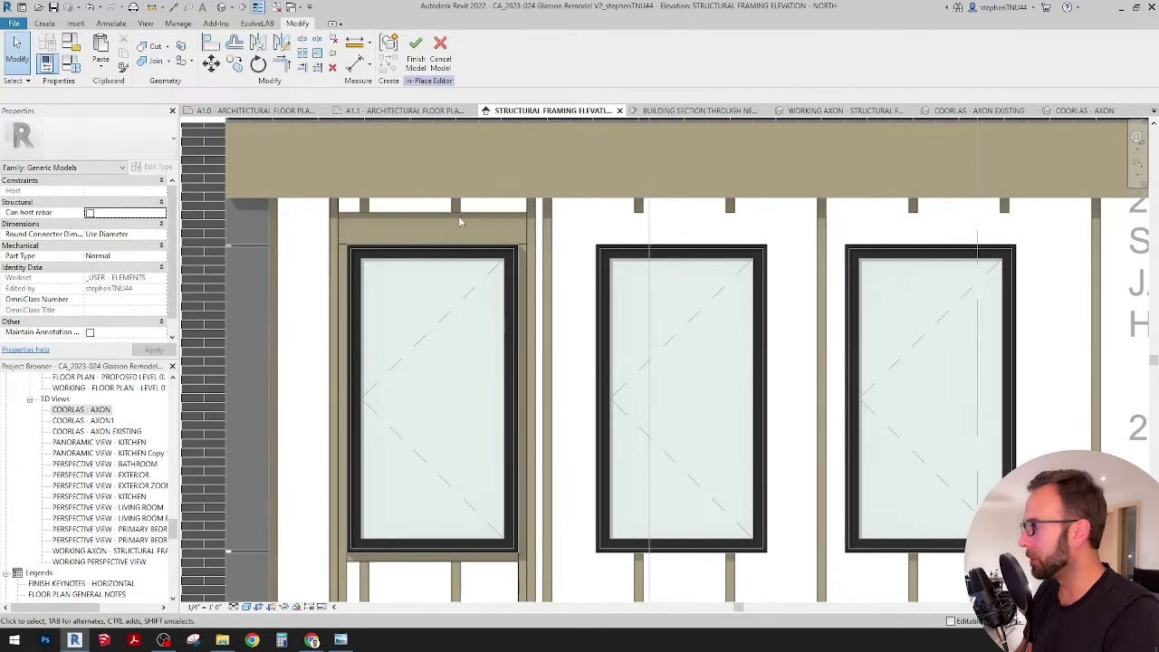
Copy the first window's header, sill and side studs to the same position around the second and third windows.
{"action": "left_click", "coordinate": [334, 279]}
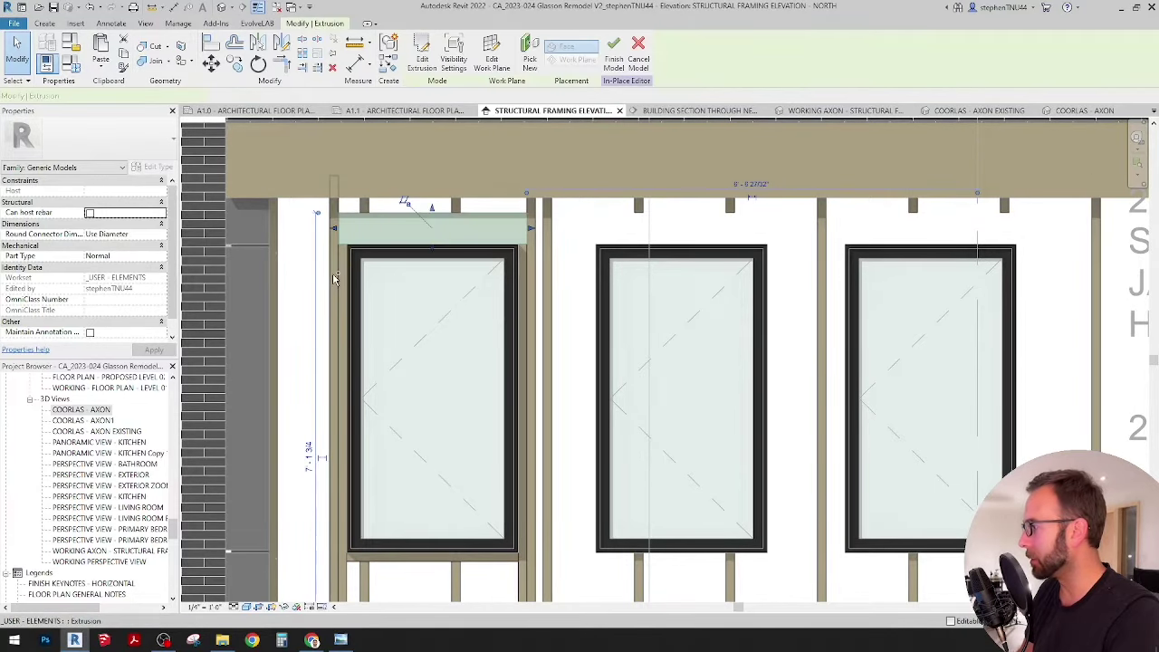
{"action": "left_click", "coordinate": [334, 279], "text": "ctrl"}
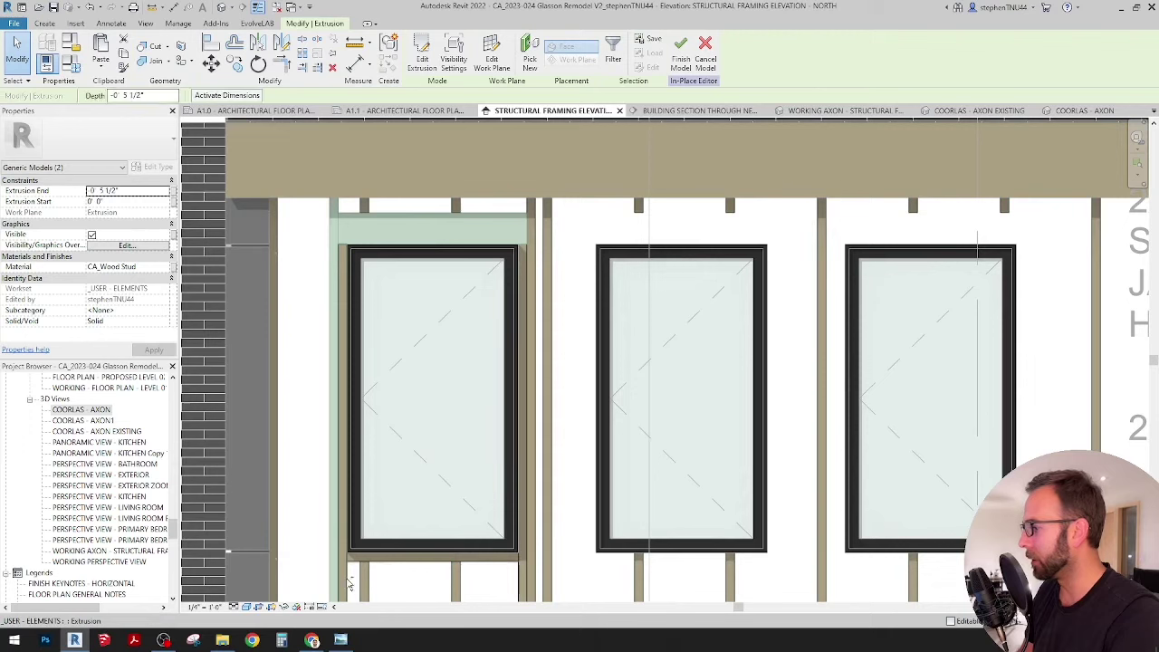
{"action": "left_click", "coordinate": [435, 558], "text": "ctrl"}
{"action": "left_click", "coordinate": [520, 579], "text": "ctrl"}
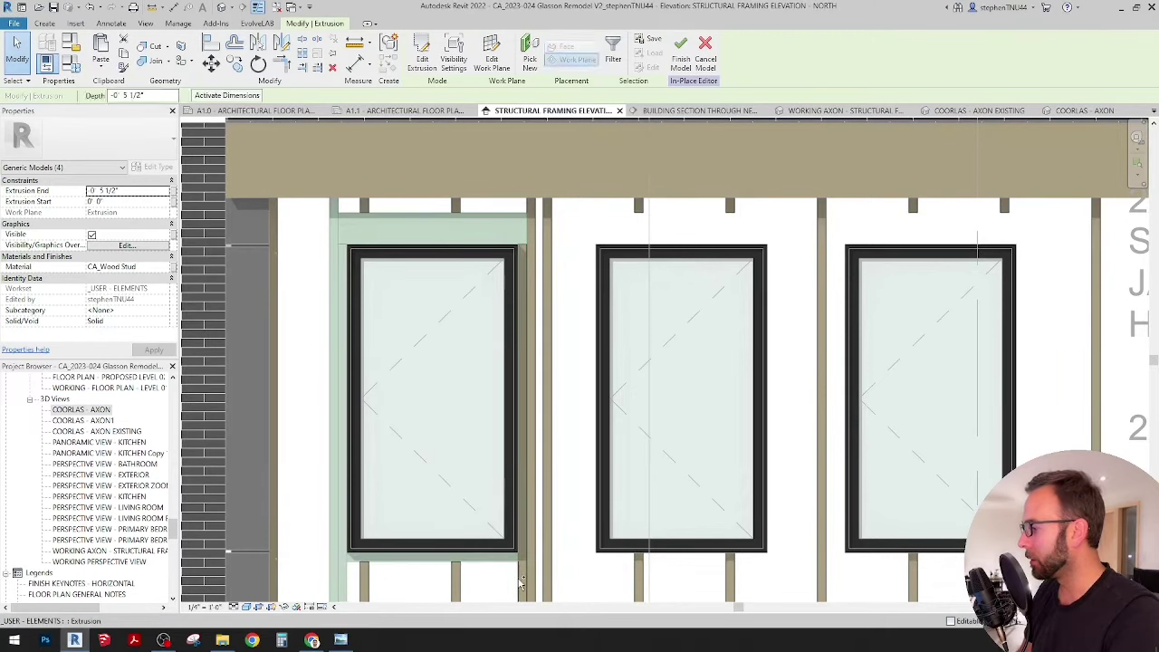
{"action": "left_click", "coordinate": [550, 312], "text": "ctrl"}
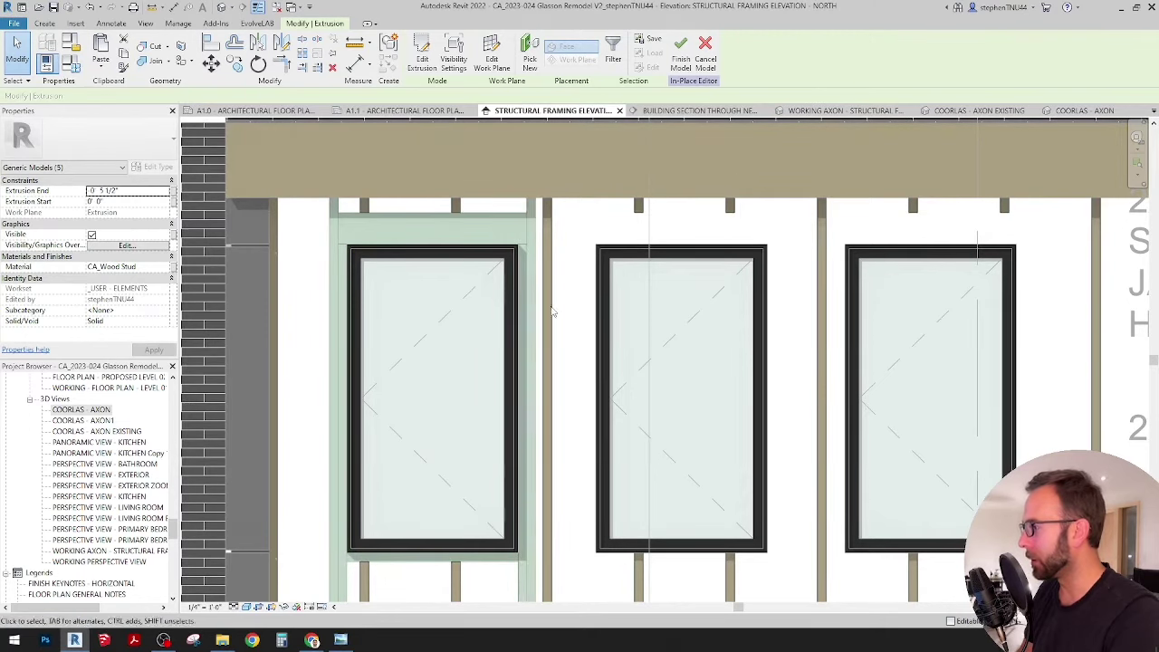
{"action": "left_click", "coordinate": [552, 311], "text": "ctrl"}
{"action": "left_click", "coordinate": [233, 64]}
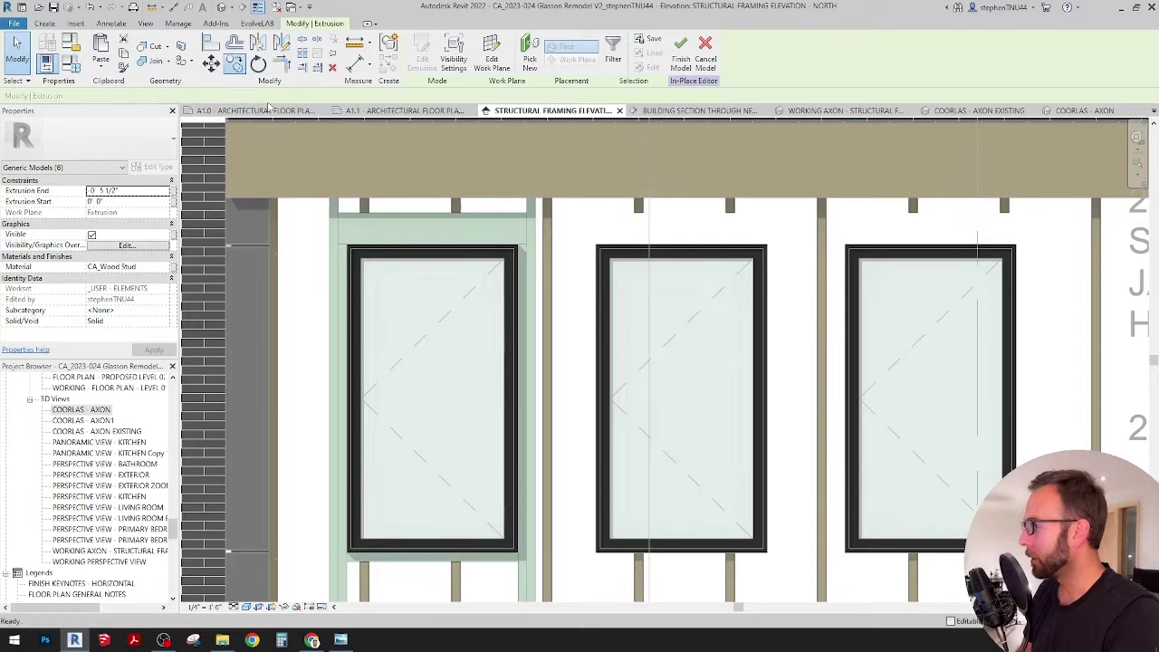
{"action": "left_click", "coordinate": [350, 296]}
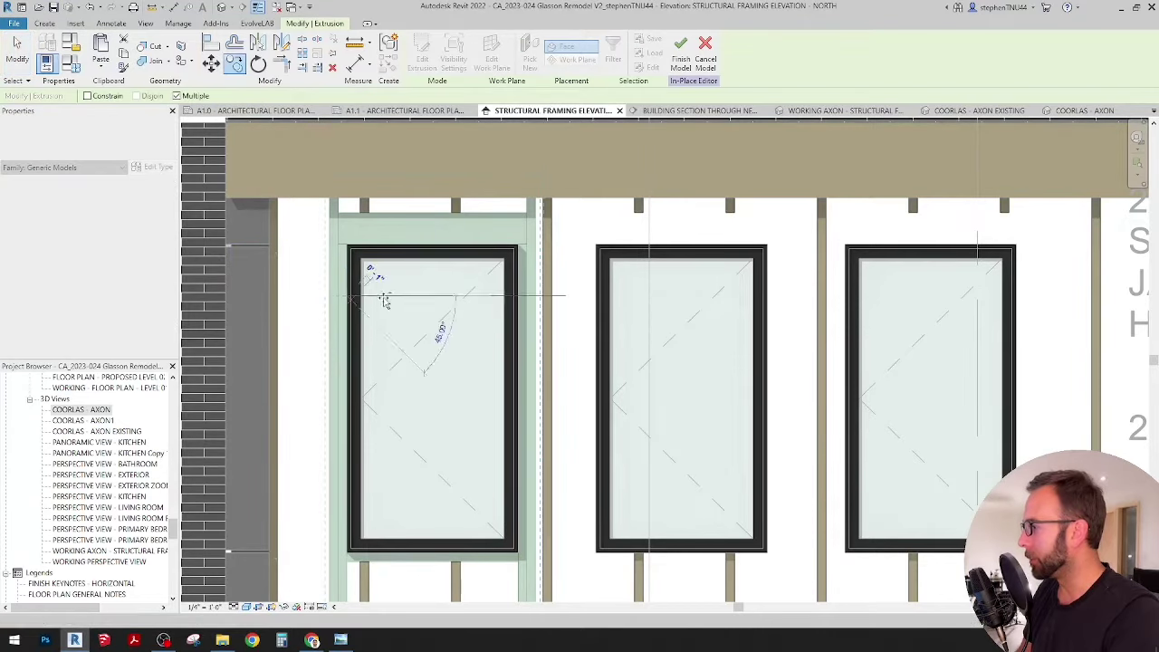
{"action": "left_click", "coordinate": [602, 296]}
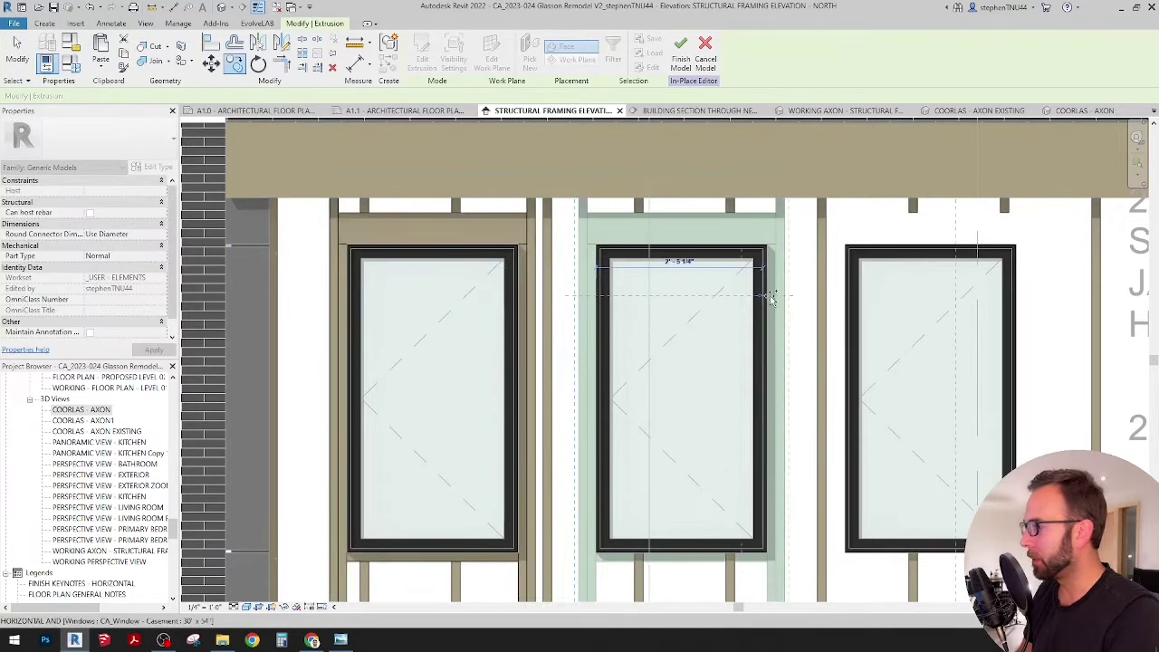
{"action": "left_click", "coordinate": [845, 296]}
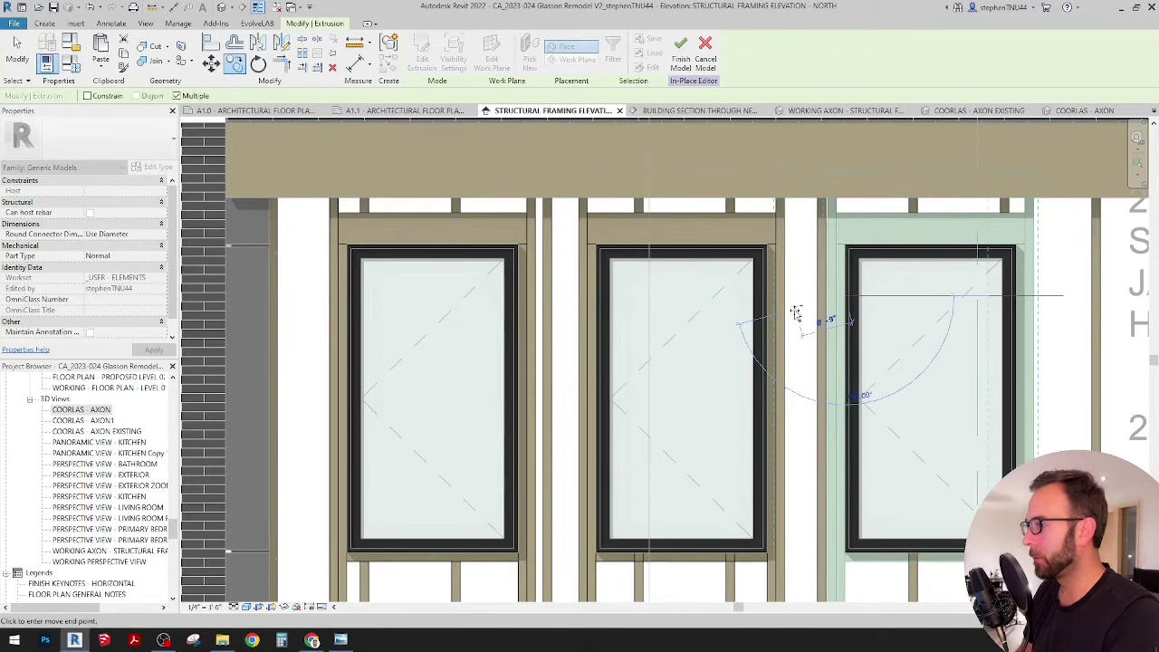
{"action": "scroll", "coordinate": [795, 313], "scroll_direction": "down", "scroll_amount": 1}
{"action": "middle_click_drag", "start_coordinate": [916, 319], "coordinate": [814, 297]}
{"action": "key", "text": "Escape"}
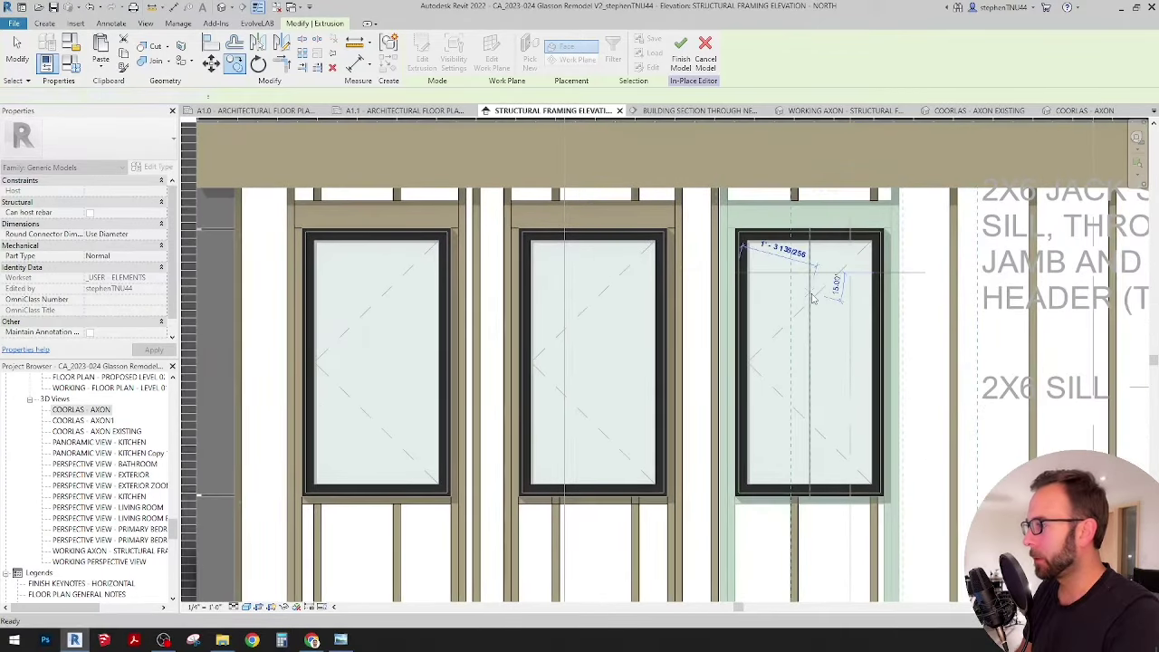
{"action": "key", "text": "Escape"}
Examine the copied framing around the three windows, especially the gap between neighbouring studs and the studs meeting the sills.
{"action": "scroll", "coordinate": [732, 453], "scroll_direction": "down", "scroll_amount": 2}
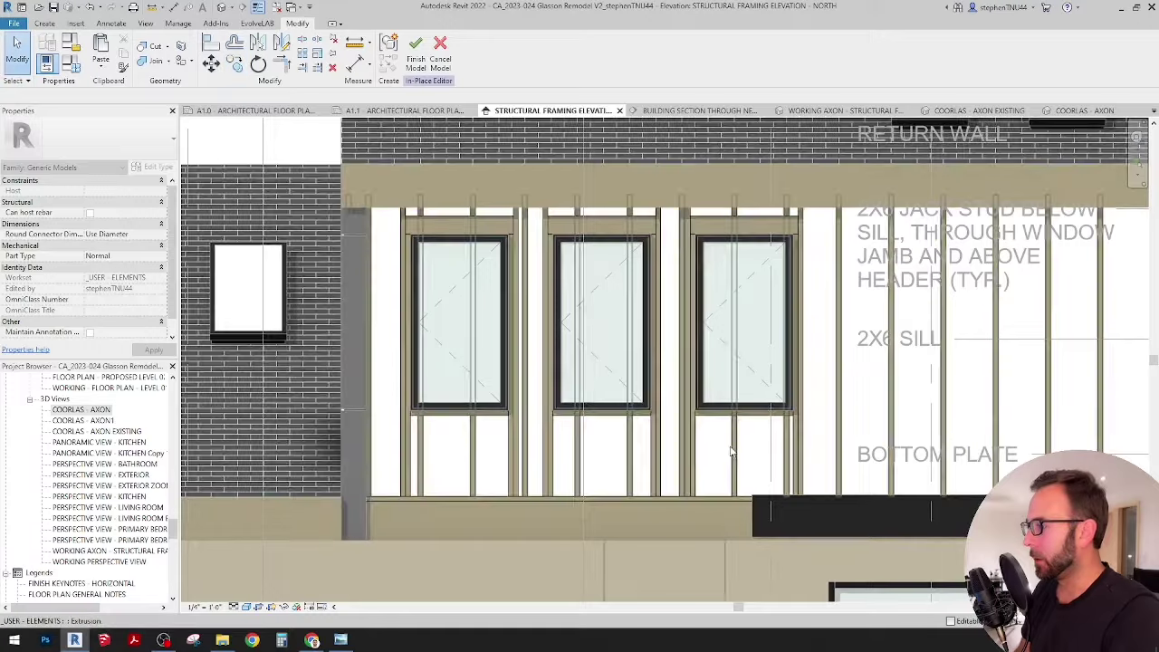
{"action": "scroll", "coordinate": [732, 453], "scroll_direction": "up", "scroll_amount": 3}
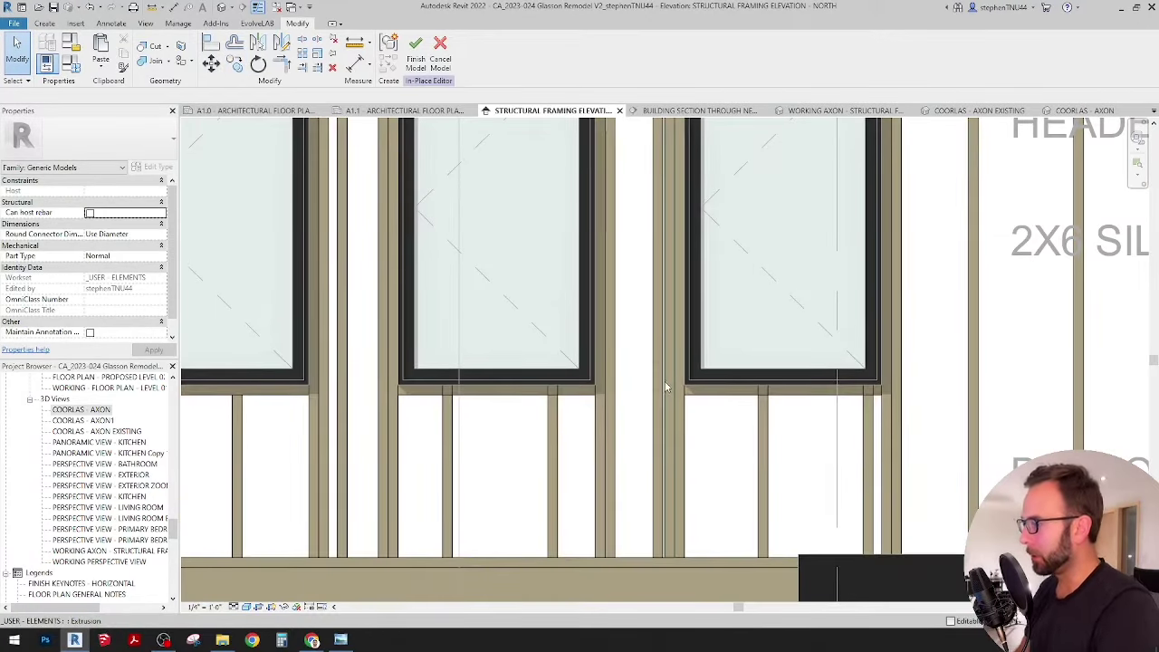
{"action": "scroll", "coordinate": [665, 386], "scroll_direction": "up", "scroll_amount": 2}
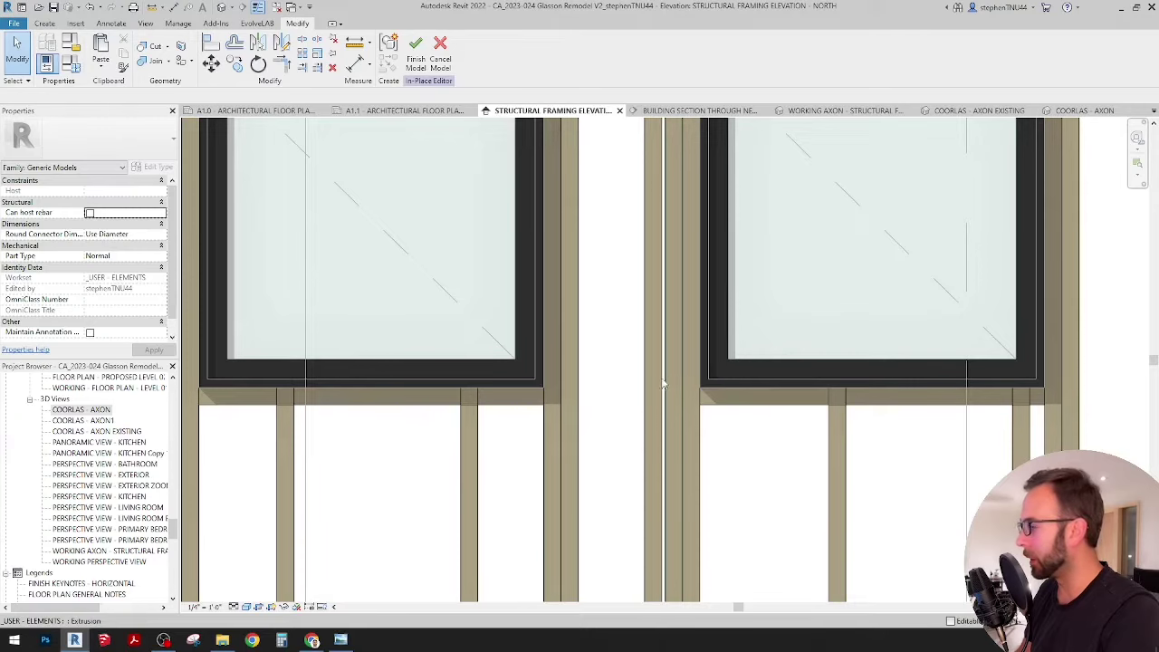
{"action": "scroll", "coordinate": [669, 385], "scroll_direction": "up", "scroll_amount": 3}
{"action": "scroll", "coordinate": [644, 386], "scroll_direction": "down", "scroll_amount": 3}
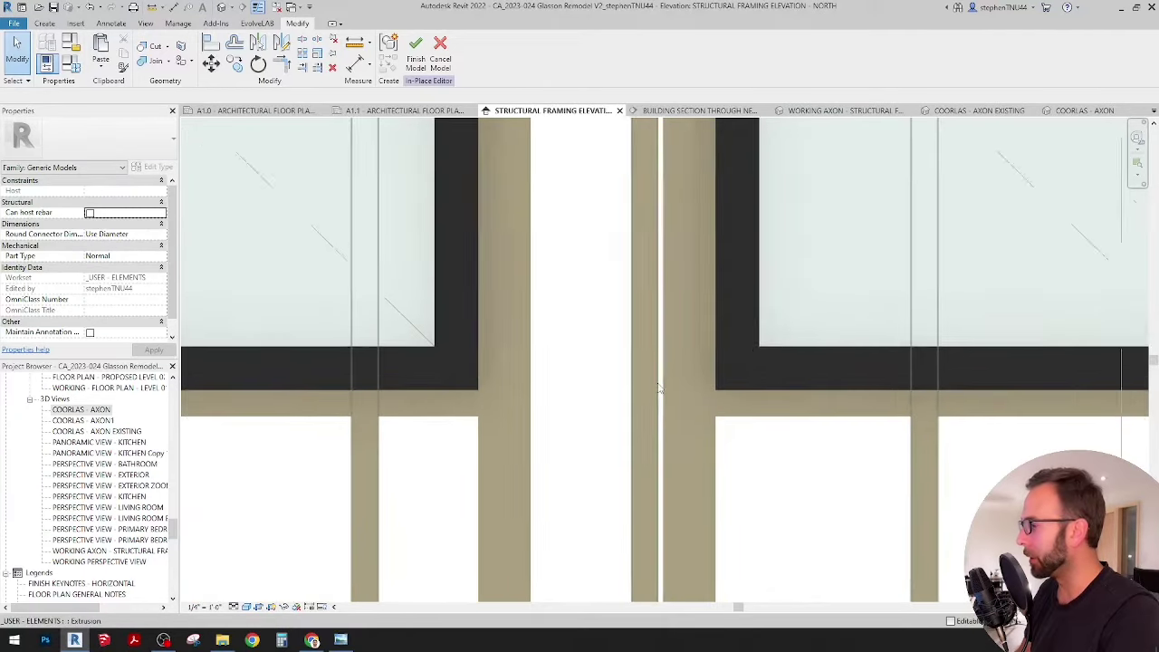
{"action": "scroll", "coordinate": [659, 387], "scroll_direction": "down", "scroll_amount": 4}
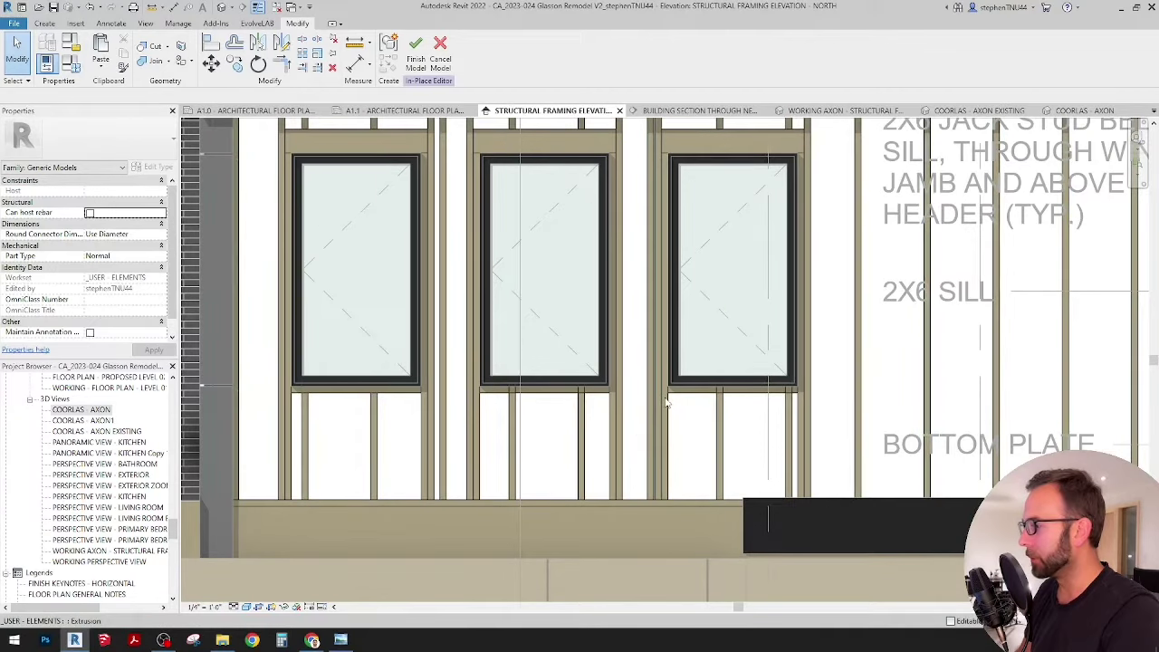
{"action": "scroll", "coordinate": [651, 402], "scroll_direction": "up", "scroll_amount": 3}
{"action": "scroll", "coordinate": [651, 400], "scroll_direction": "up", "scroll_amount": 2}
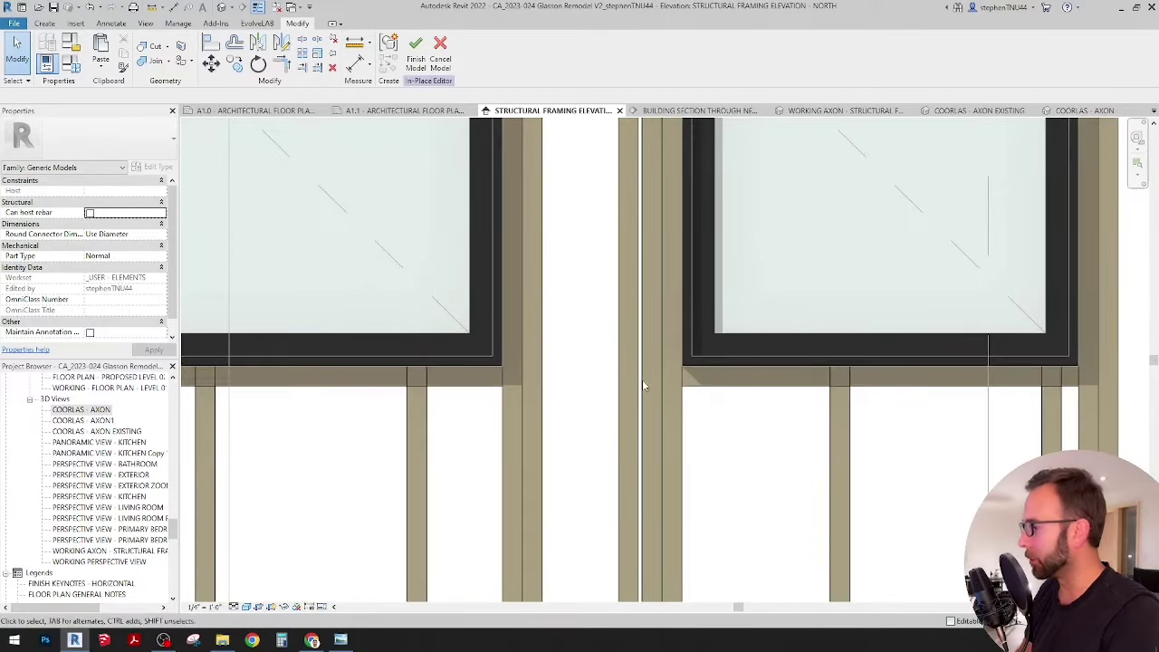
{"action": "scroll", "coordinate": [600, 413], "scroll_direction": "down", "scroll_amount": 3}
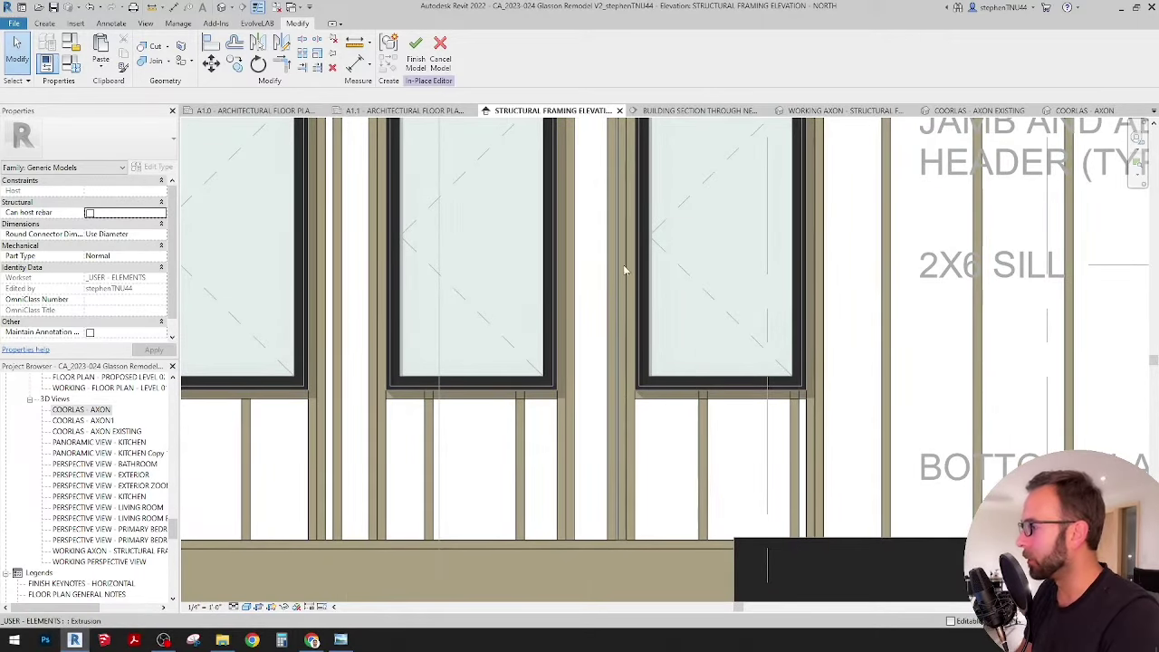
{"action": "scroll", "coordinate": [619, 318], "scroll_direction": "up", "scroll_amount": 3}
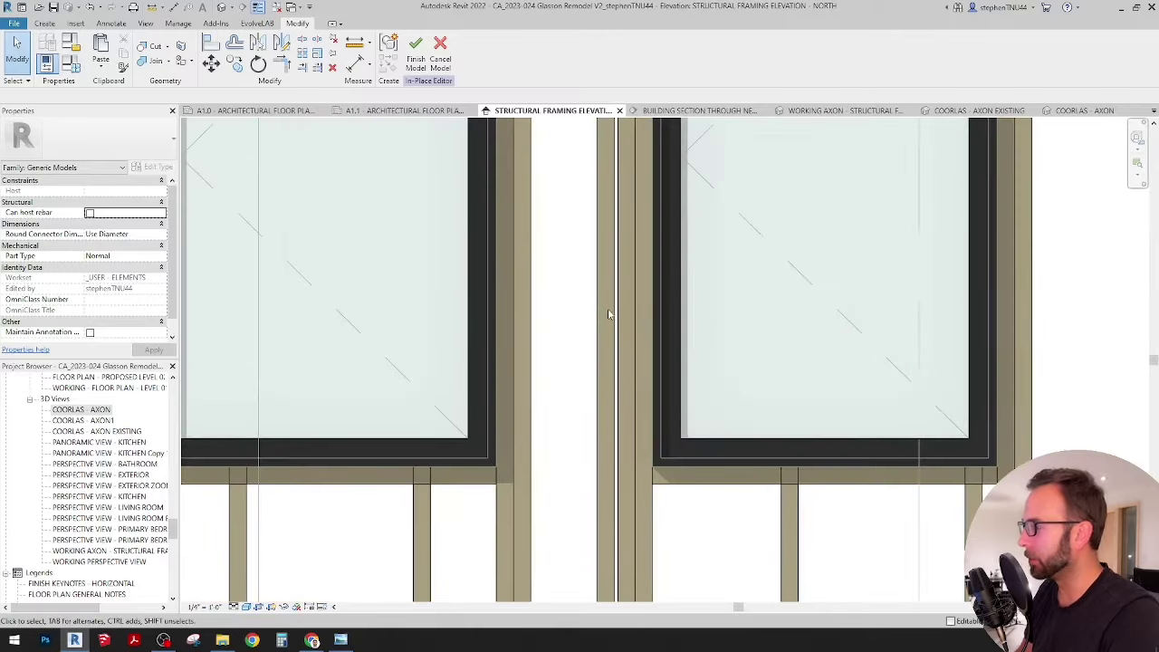
{"action": "scroll", "coordinate": [598, 309], "scroll_direction": "down", "scroll_amount": 2}
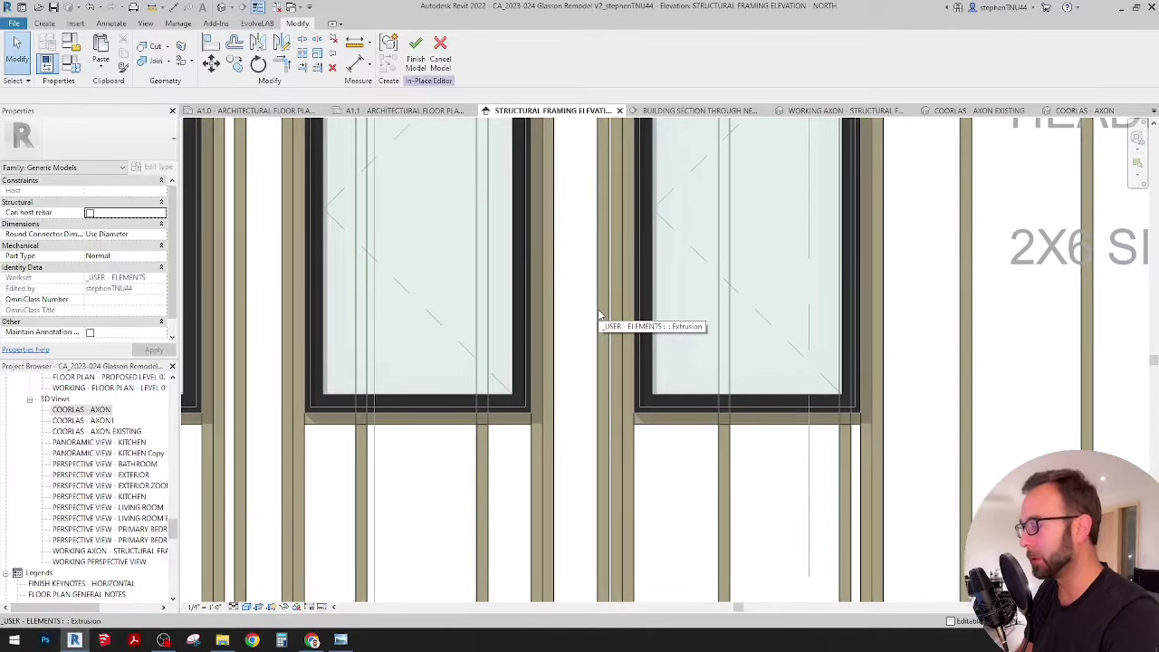
{"action": "scroll", "coordinate": [599, 315], "scroll_direction": "down", "scroll_amount": 5}
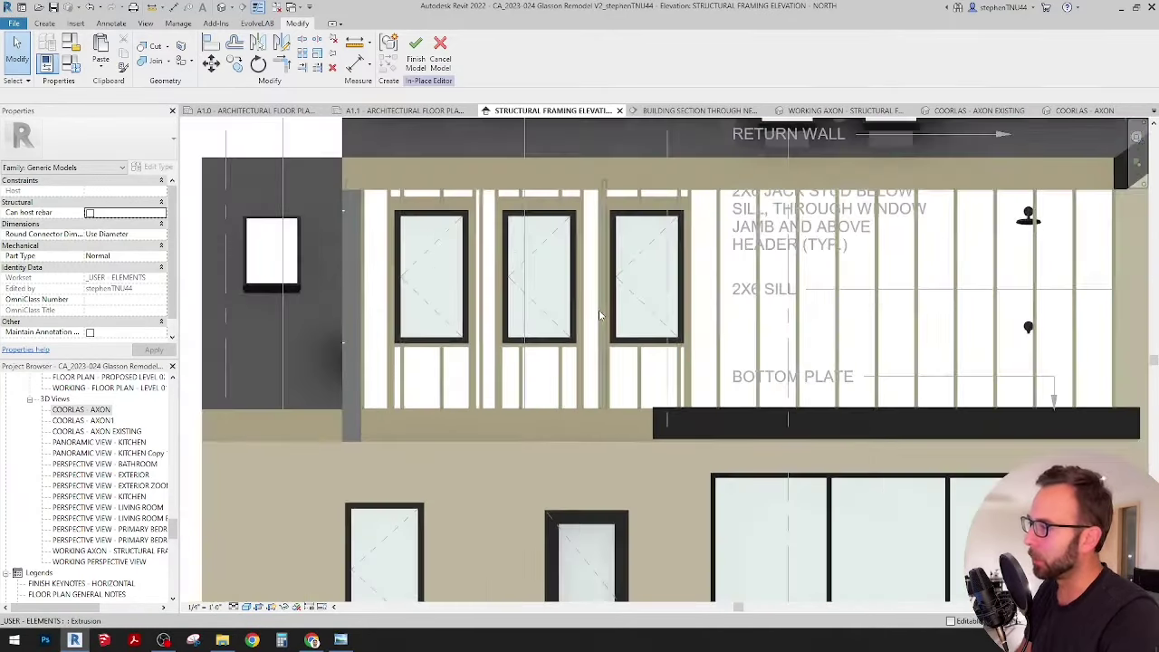
{"action": "middle_click_drag", "start_coordinate": [783, 303], "coordinate": [755, 313]}
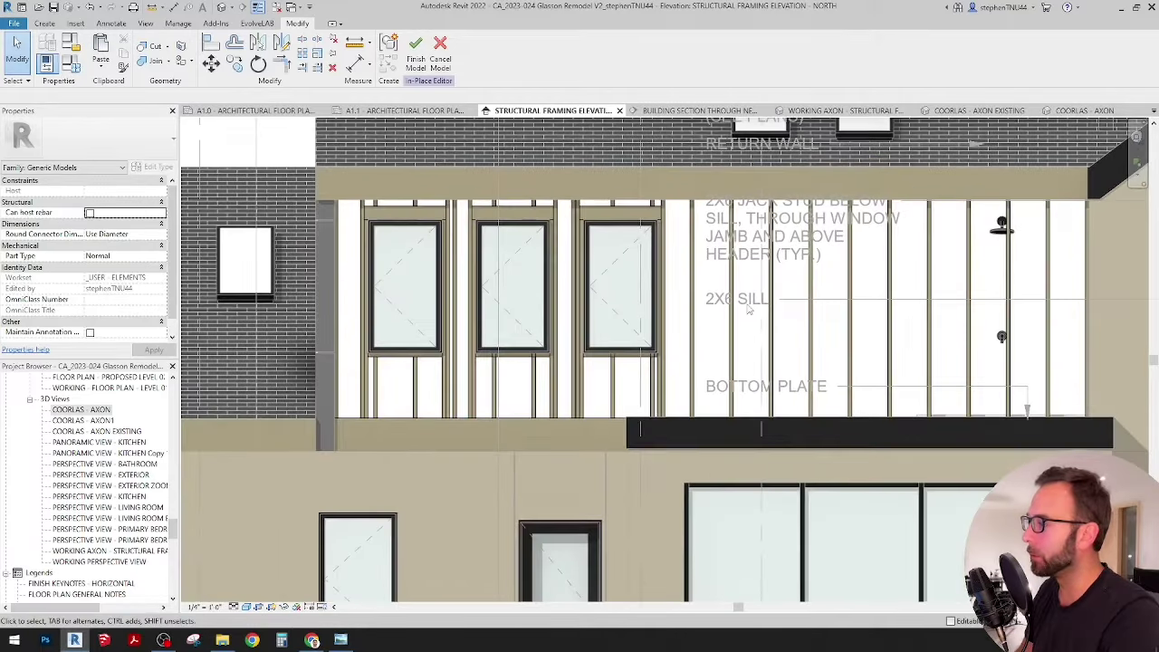
{"action": "scroll", "coordinate": [748, 310], "scroll_direction": "up", "scroll_amount": 2}
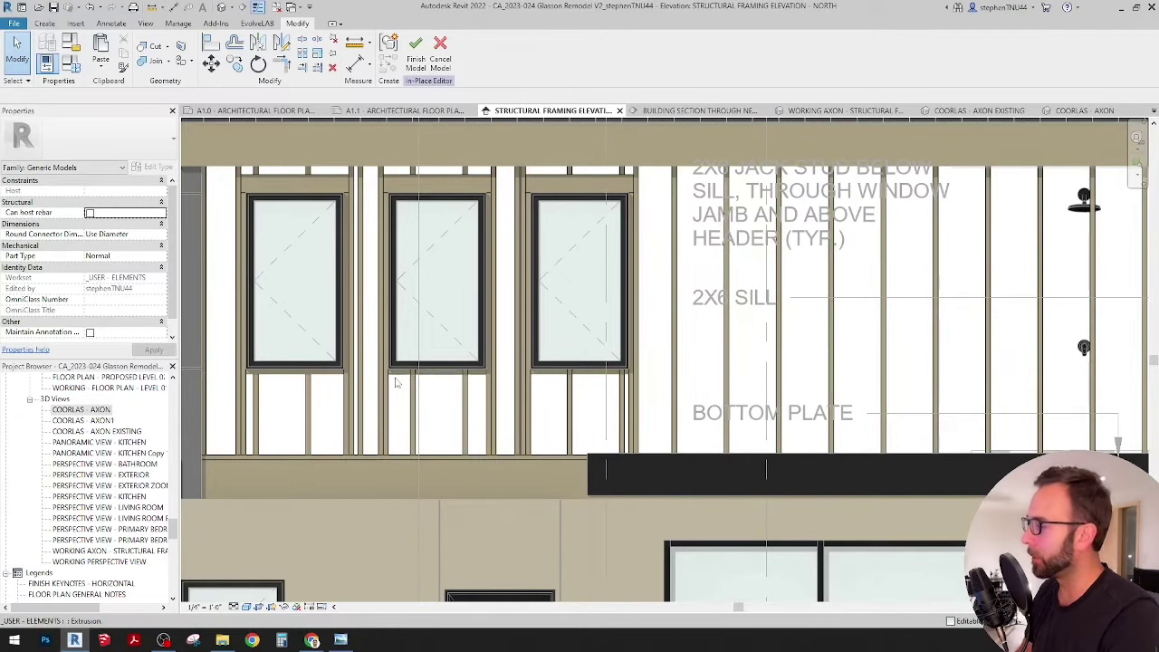
{"action": "scroll", "coordinate": [395, 382], "scroll_direction": "up", "scroll_amount": 2}
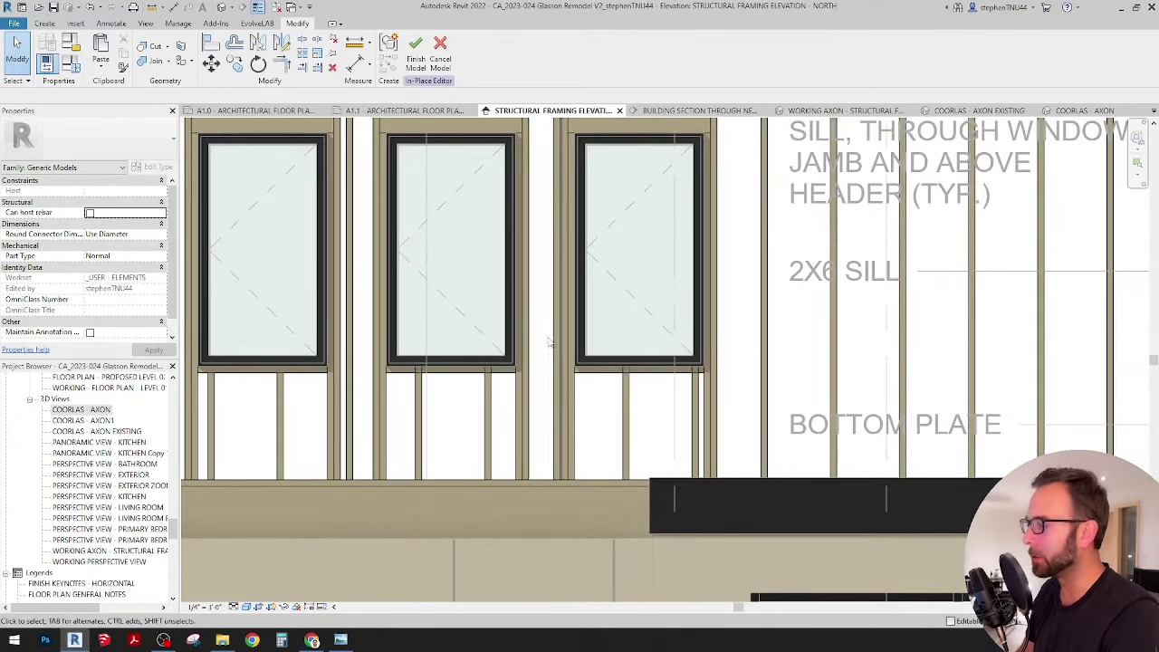
{"action": "scroll", "coordinate": [499, 369], "scroll_direction": "up", "scroll_amount": 1}
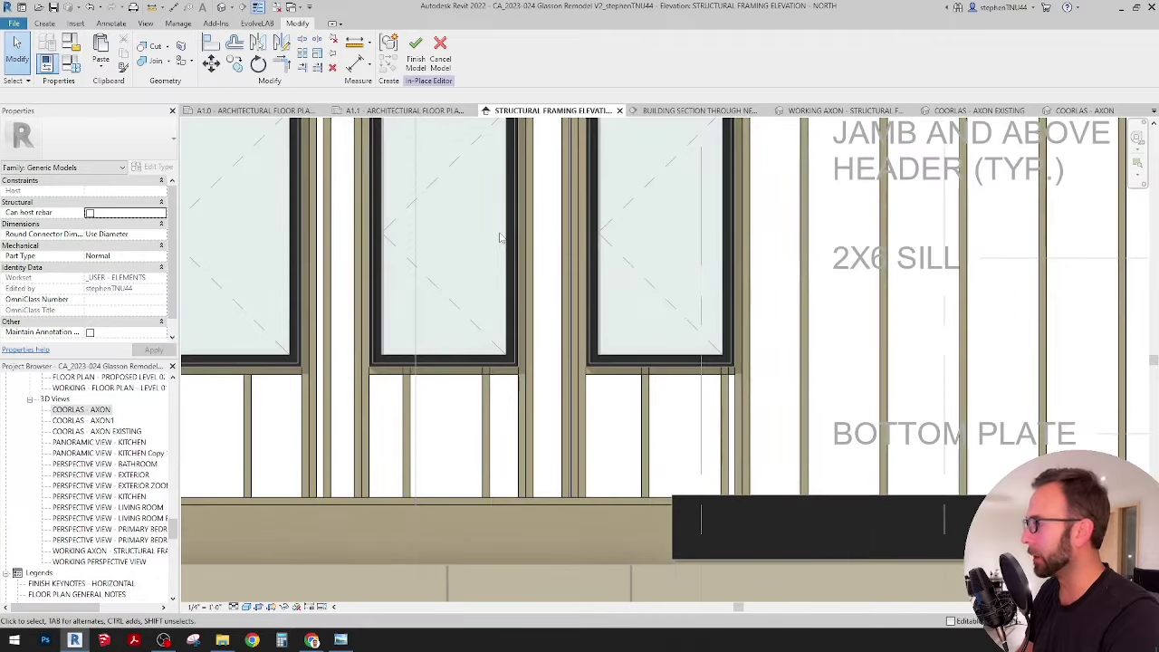
{"action": "scroll", "coordinate": [668, 310], "scroll_direction": "down", "scroll_amount": 3}
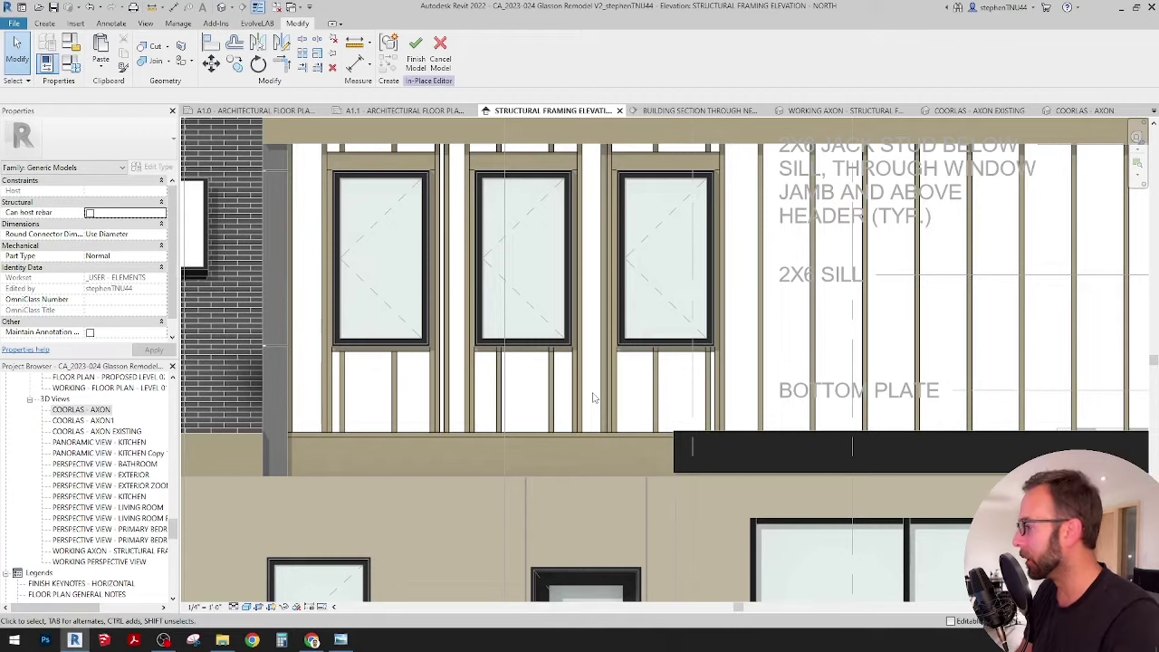
Dismiss the save reminder without saving and reopen the wall framing model for in-place editing.
{"action": "scroll", "coordinate": [410, 347], "scroll_direction": "up", "scroll_amount": 2}
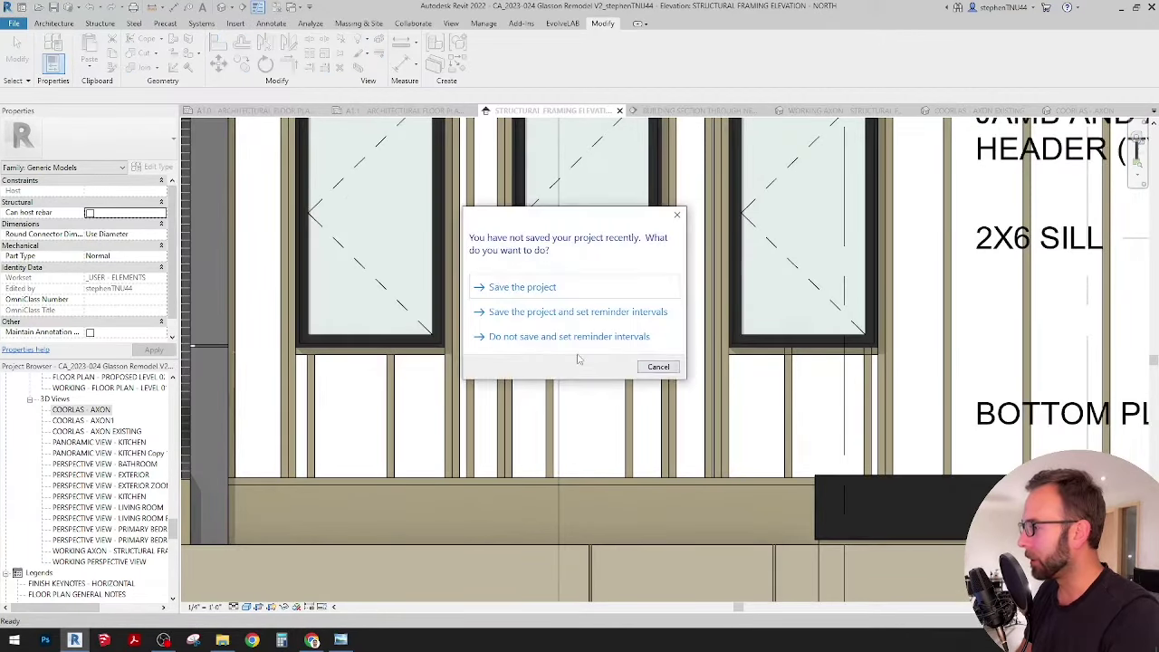
{"action": "left_click", "coordinate": [668, 368]}
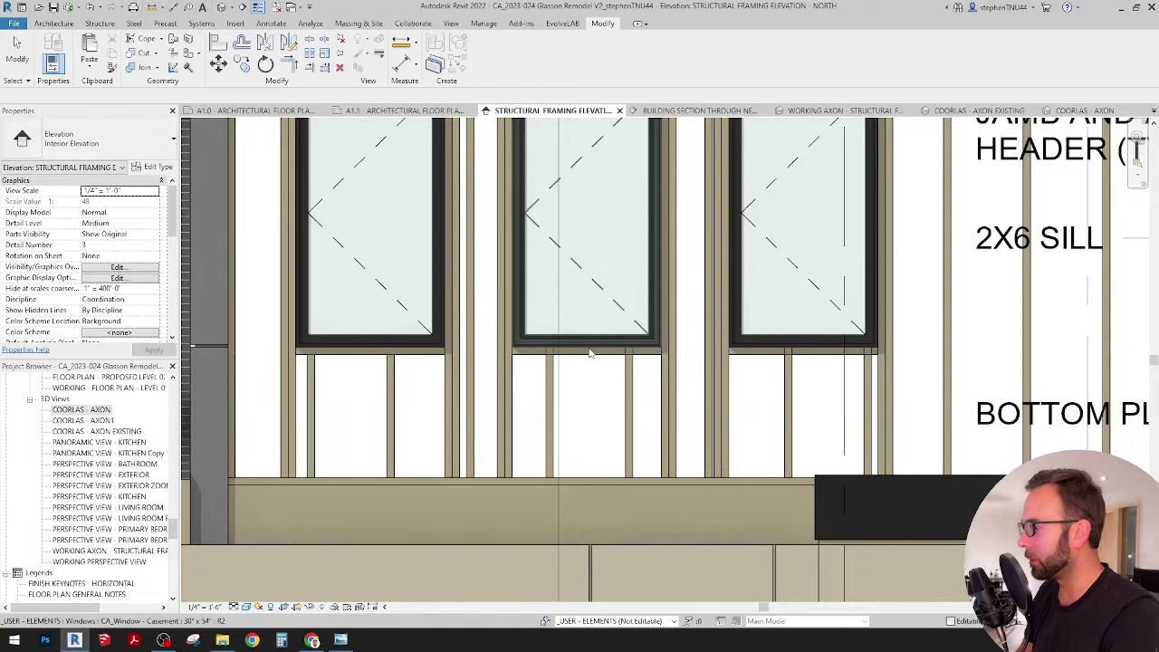
{"action": "left_click", "coordinate": [552, 383]}
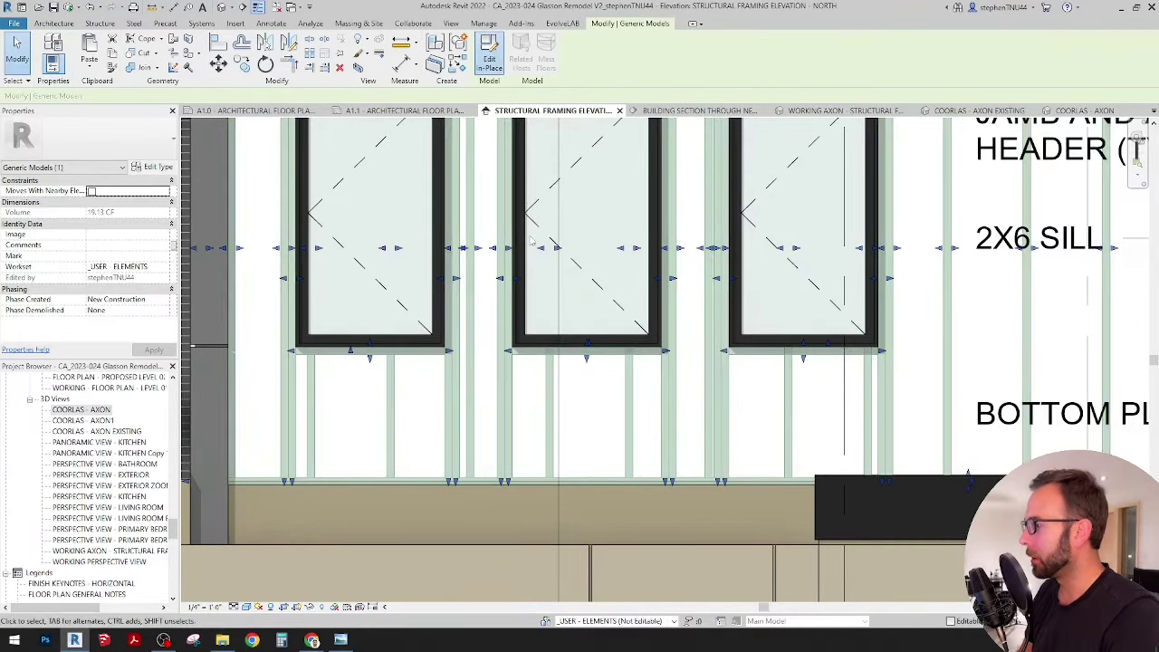
{"action": "left_click", "coordinate": [489, 54]}
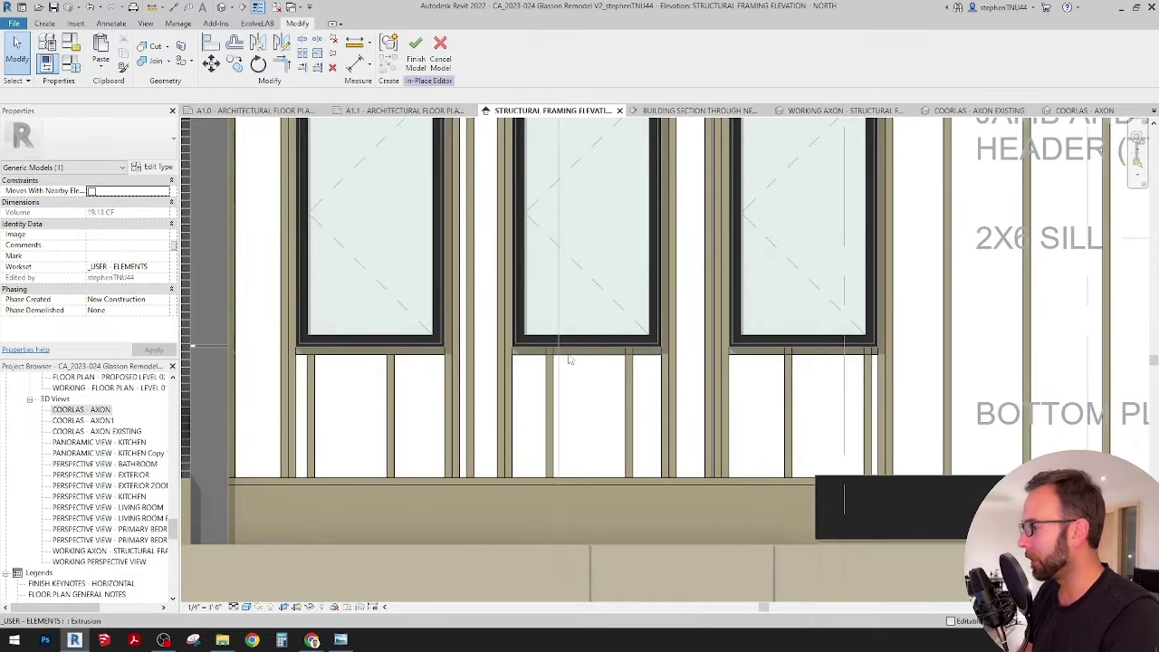
Select the void extrusion that cuts the studs at the window openings and open its sketch for editing.
{"action": "left_click", "coordinate": [568, 349]}
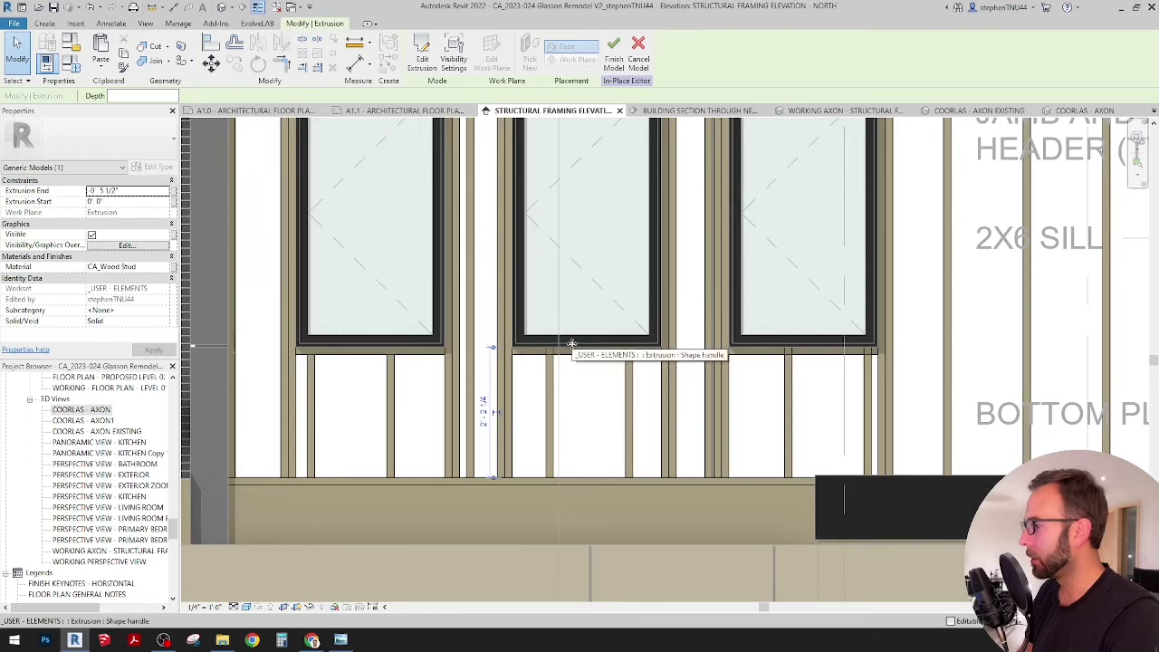
{"action": "left_click", "coordinate": [573, 350]}
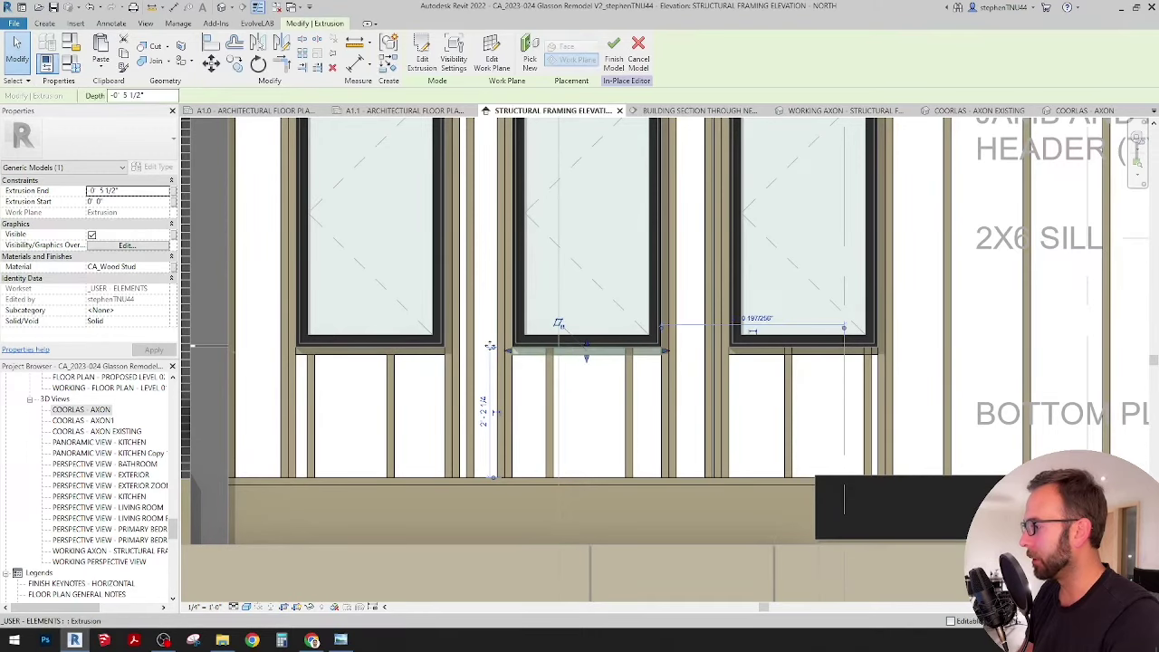
{"action": "scroll", "coordinate": [426, 348], "scroll_direction": "up", "scroll_amount": 1}
{"action": "scroll", "coordinate": [426, 349], "scroll_direction": "up", "scroll_amount": 1}
{"action": "left_click", "coordinate": [434, 347]}
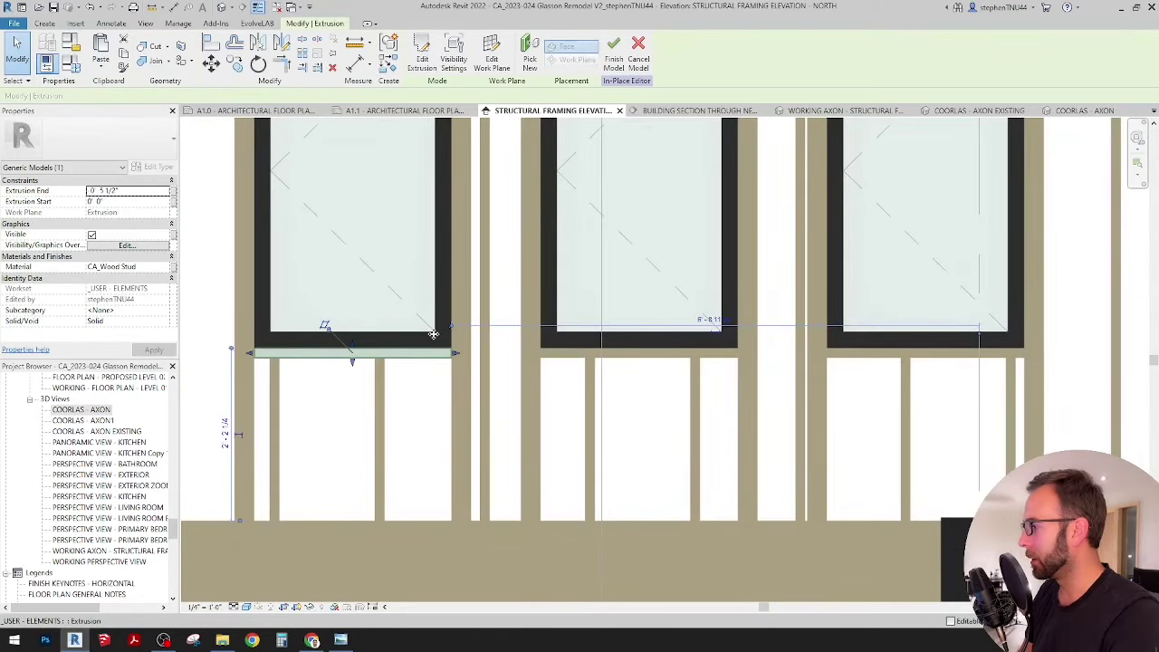
{"action": "left_click", "coordinate": [449, 312]}
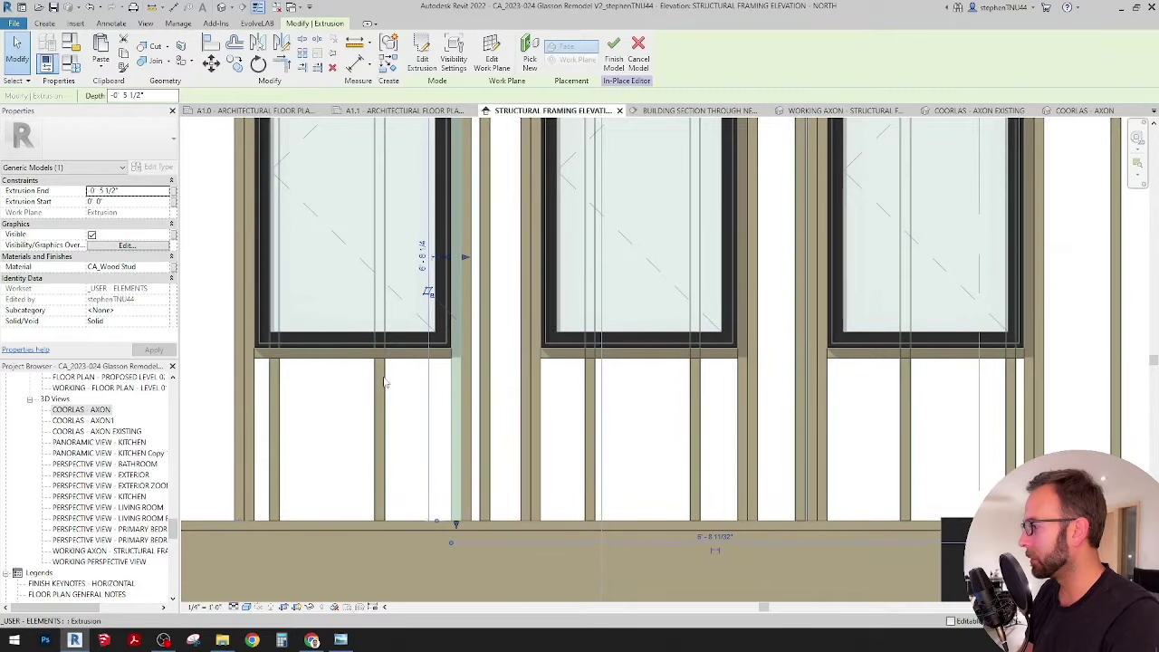
{"action": "left_click", "coordinate": [384, 381]}
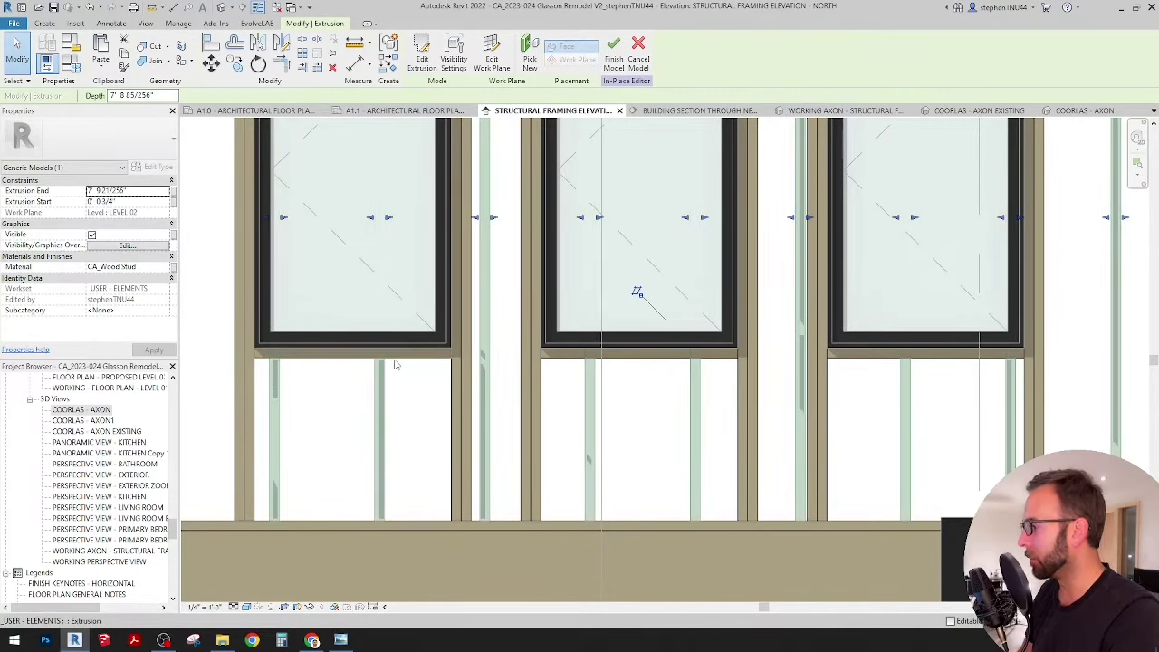
{"action": "left_click", "coordinate": [437, 383]}
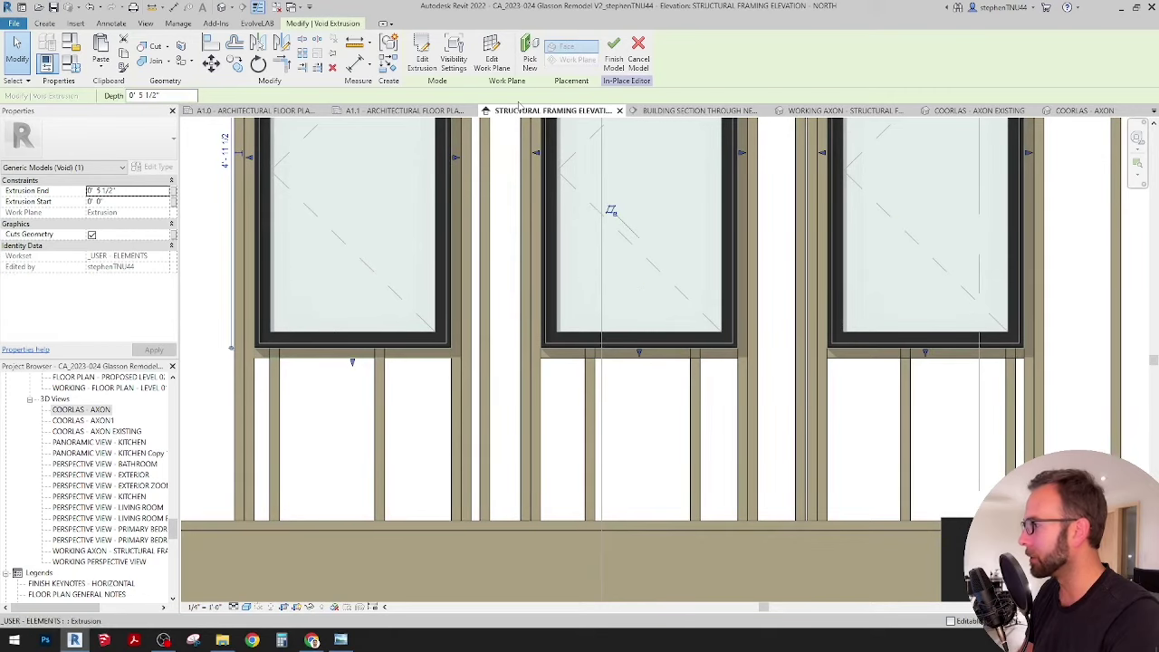
{"action": "double_click", "coordinate": [629, 347]}
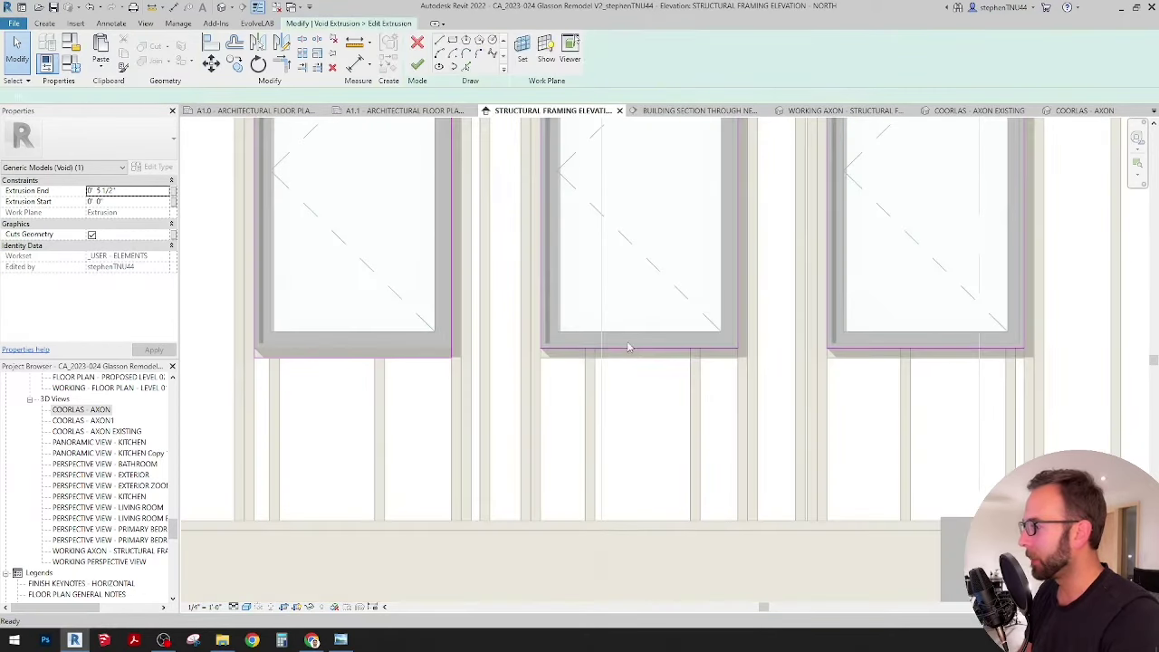
Lower the void sketch's bottom edges at the second and third windows by 1 1/2" to the underside of the sills.
{"action": "left_click_drag", "start_coordinate": [631, 362], "coordinate": [631, 373]}
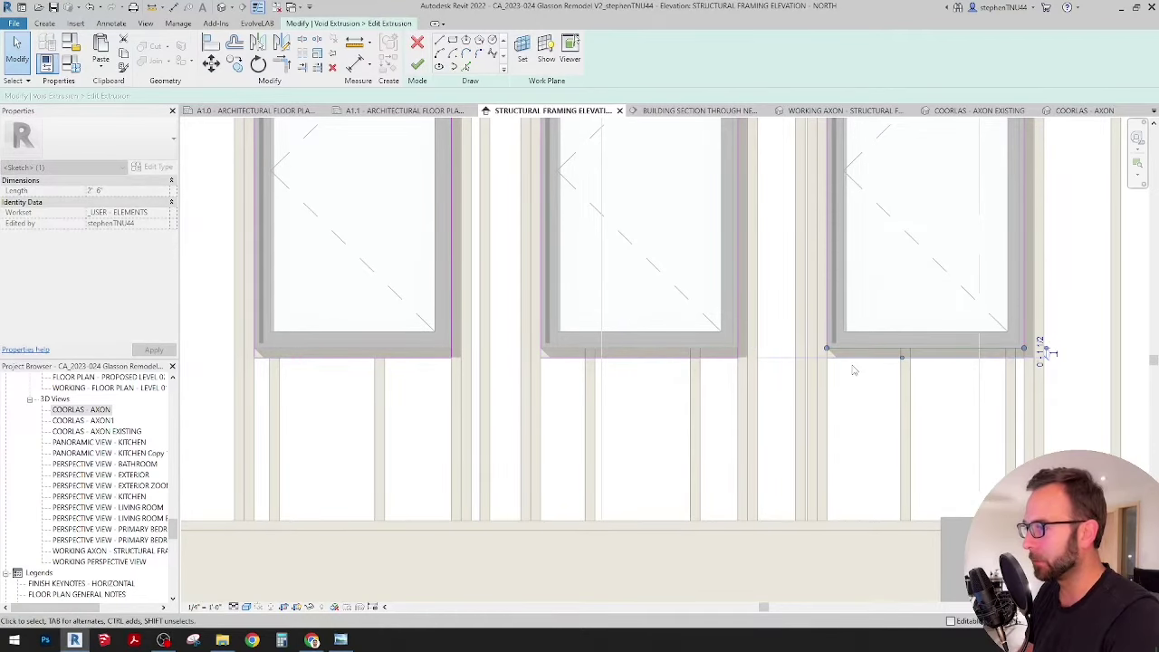
{"action": "scroll", "coordinate": [855, 368], "scroll_direction": "down", "scroll_amount": 1}
{"action": "middle_click_drag", "start_coordinate": [960, 399], "coordinate": [900, 396]}
{"action": "left_click", "coordinate": [886, 386]}
{"action": "scroll", "coordinate": [886, 386], "scroll_direction": "up", "scroll_amount": 1}
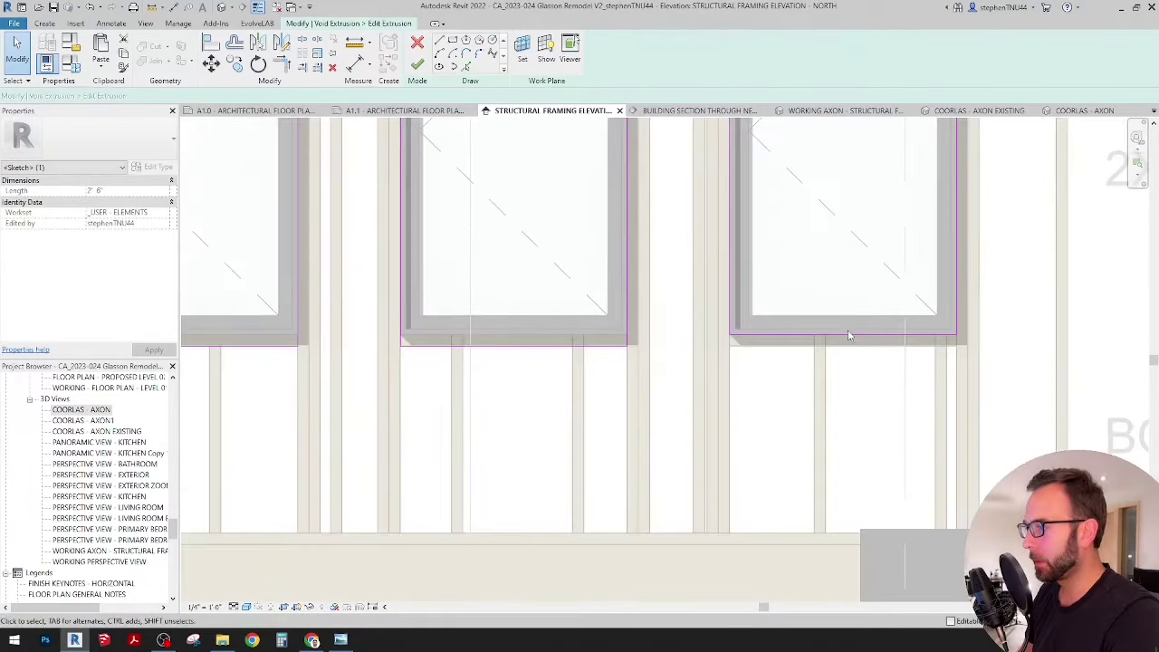
{"action": "left_click", "coordinate": [848, 345]}
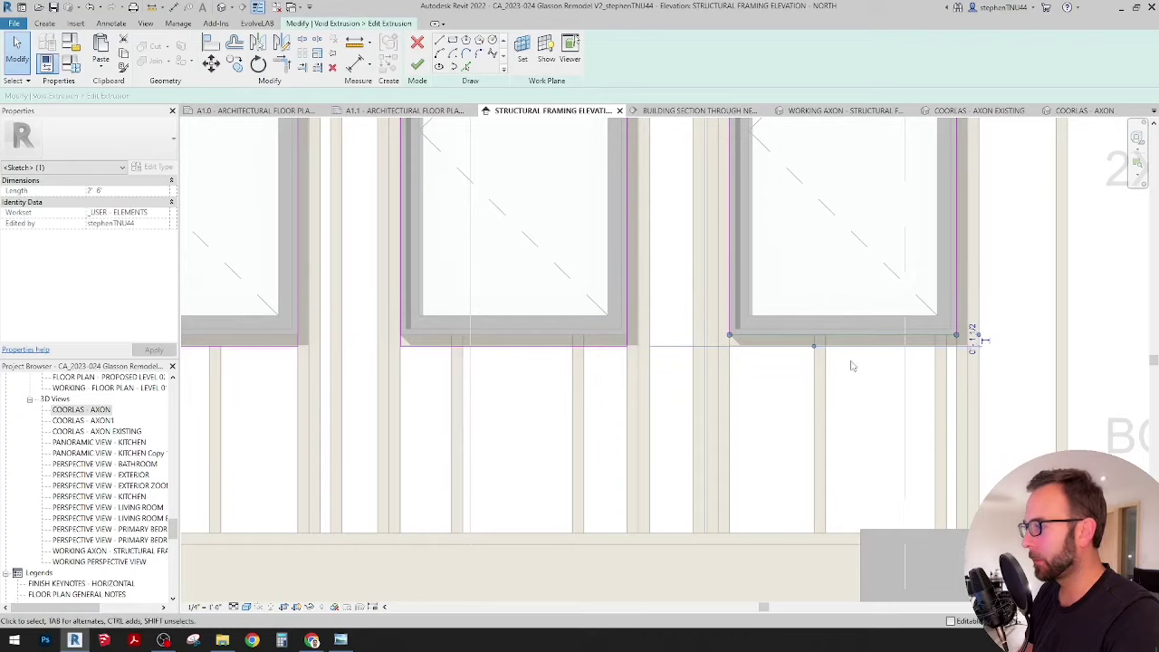
{"action": "scroll", "coordinate": [851, 362], "scroll_direction": "up", "scroll_amount": 4}
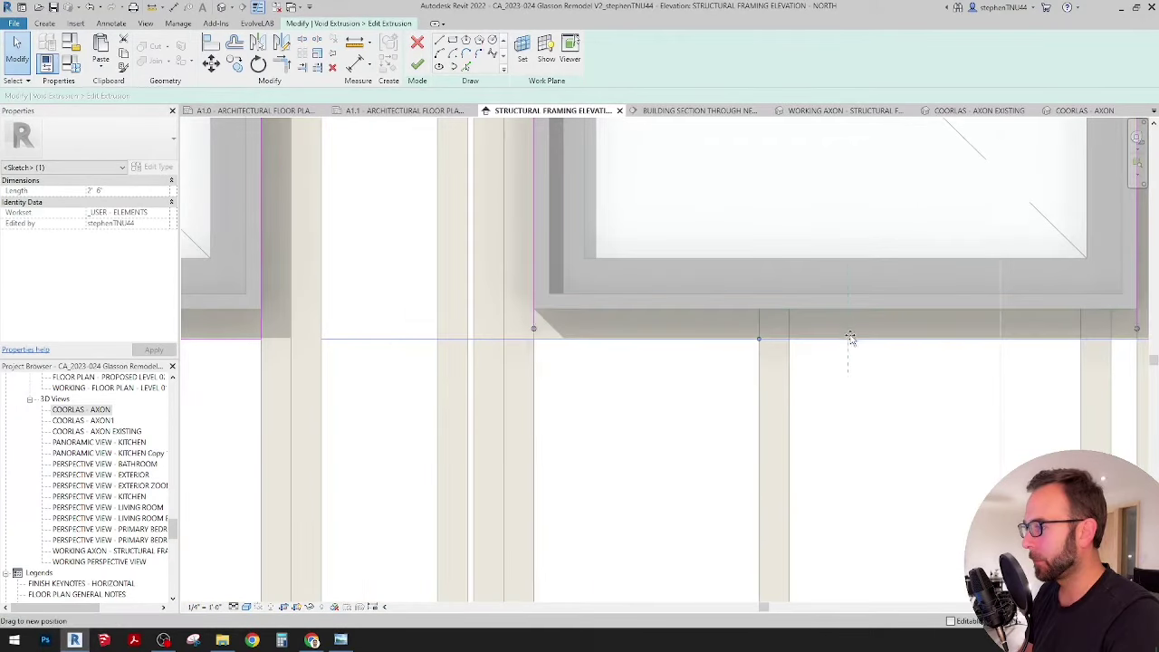
{"action": "left_click_drag", "start_coordinate": [852, 338], "coordinate": [851, 343]}
{"action": "left_click", "coordinate": [846, 423]}
{"action": "scroll", "coordinate": [698, 306], "scroll_direction": "down", "scroll_amount": 3}
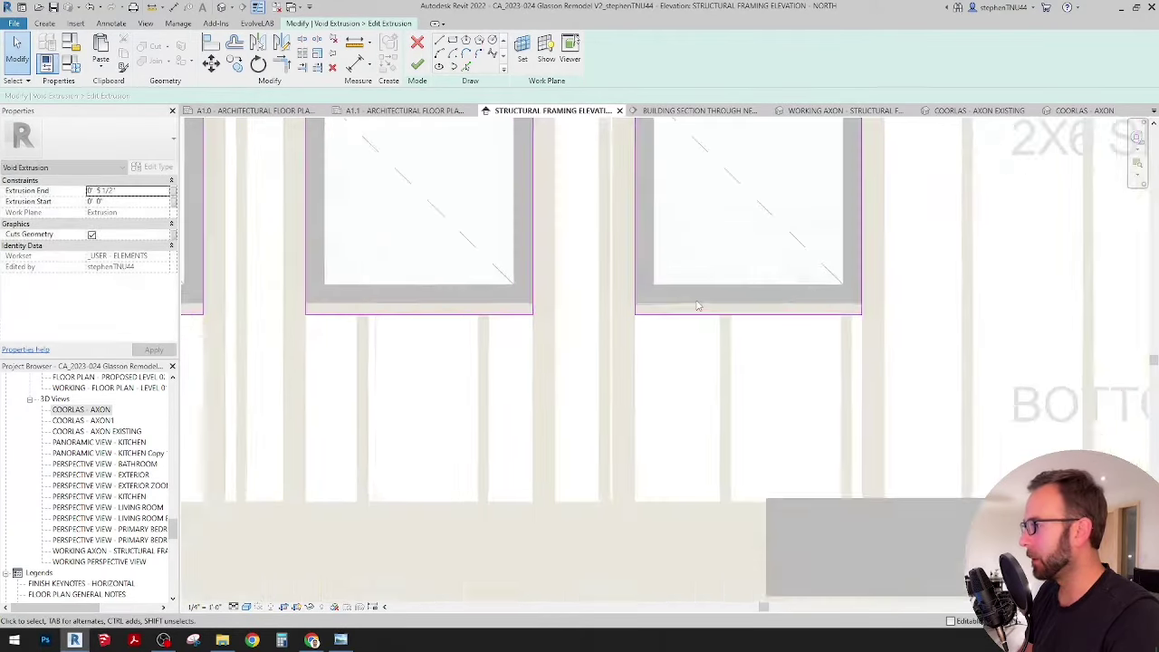
Finish the void extrusion sketch and finish the in-place wall framing model.
{"action": "scroll", "coordinate": [695, 306], "scroll_direction": "down", "scroll_amount": 3}
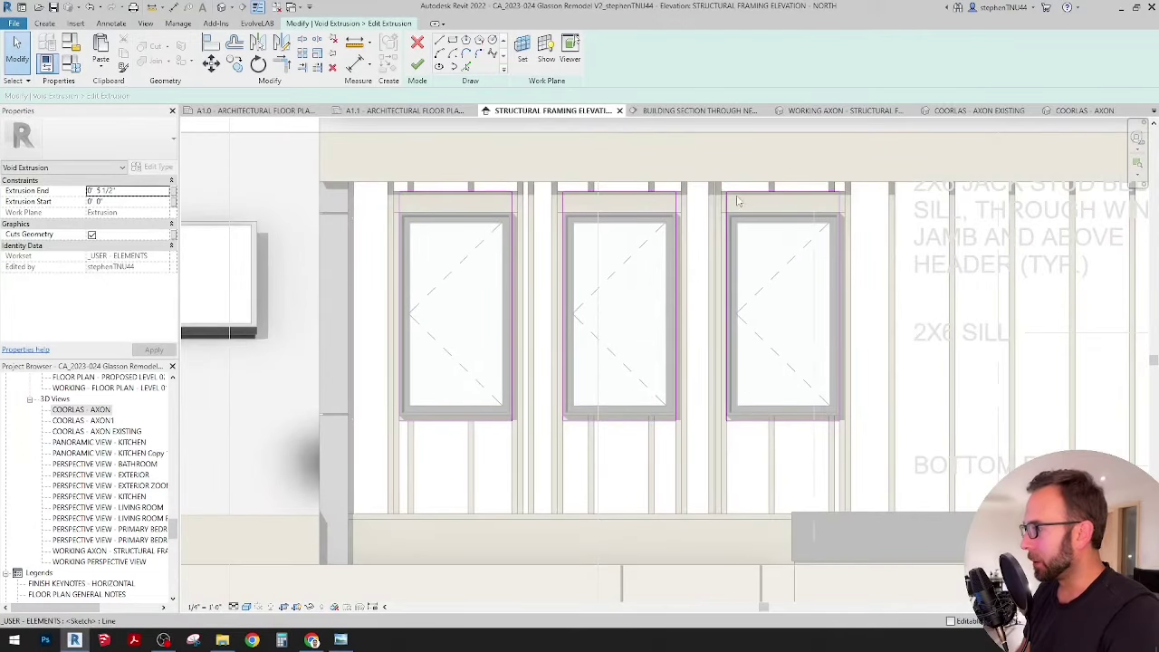
{"action": "scroll", "coordinate": [741, 234], "scroll_direction": "up", "scroll_amount": 1}
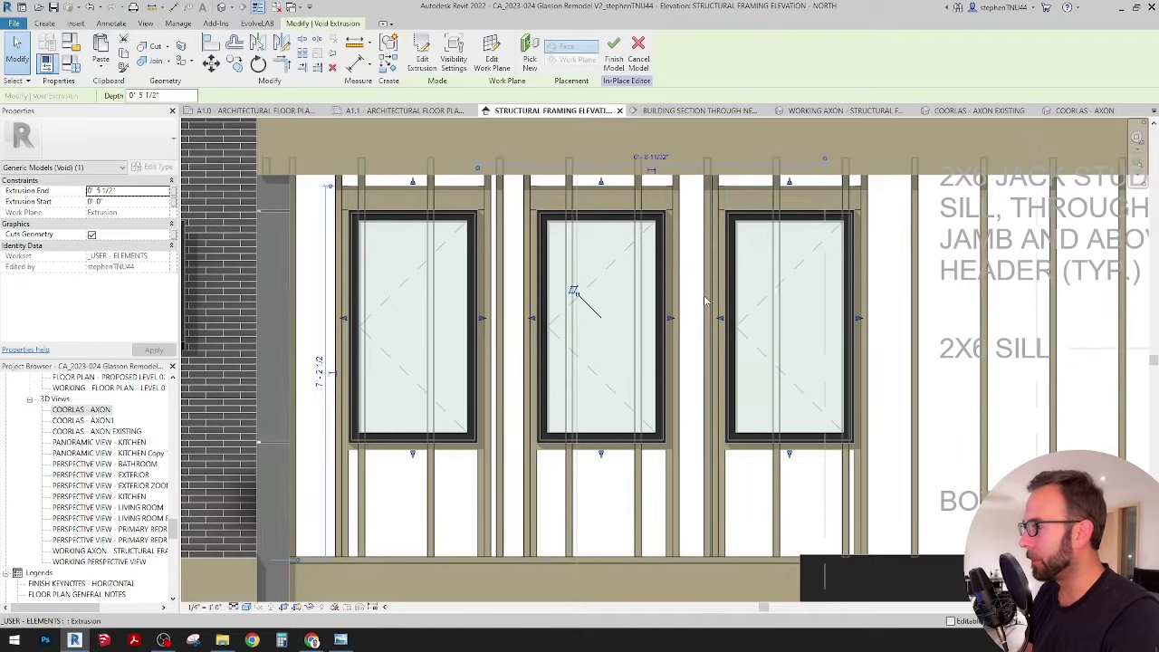
{"action": "scroll", "coordinate": [715, 290], "scroll_direction": "down", "scroll_amount": 1}
{"action": "left_click", "coordinate": [865, 275]}
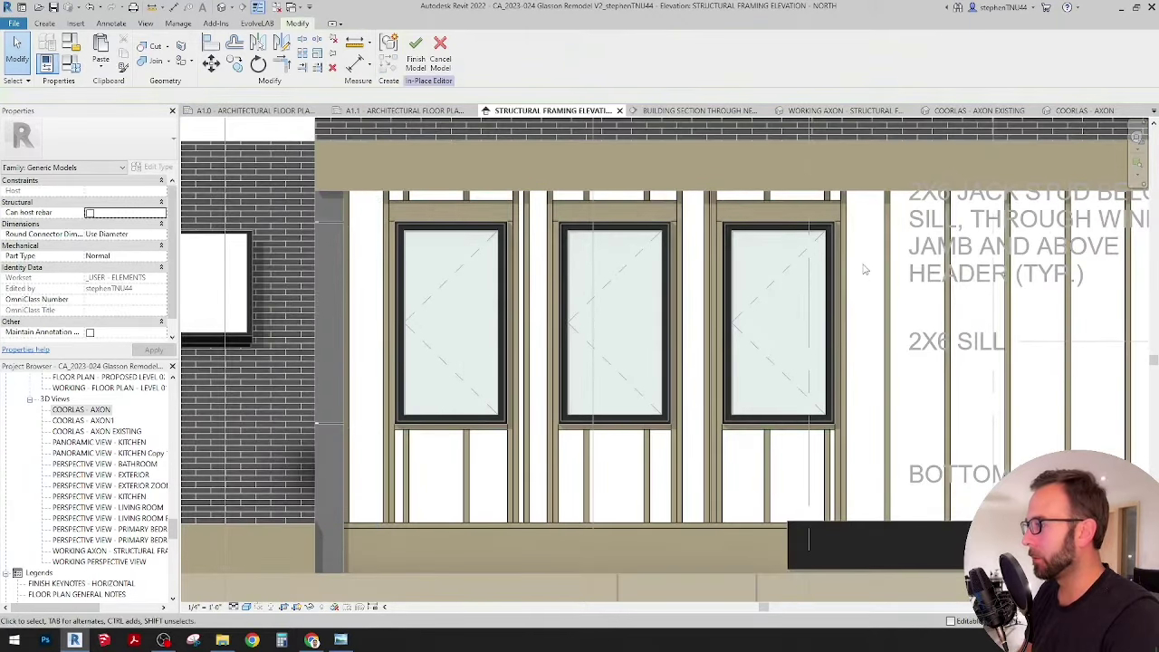
{"action": "scroll", "coordinate": [523, 279], "scroll_direction": "down", "scroll_amount": 4}
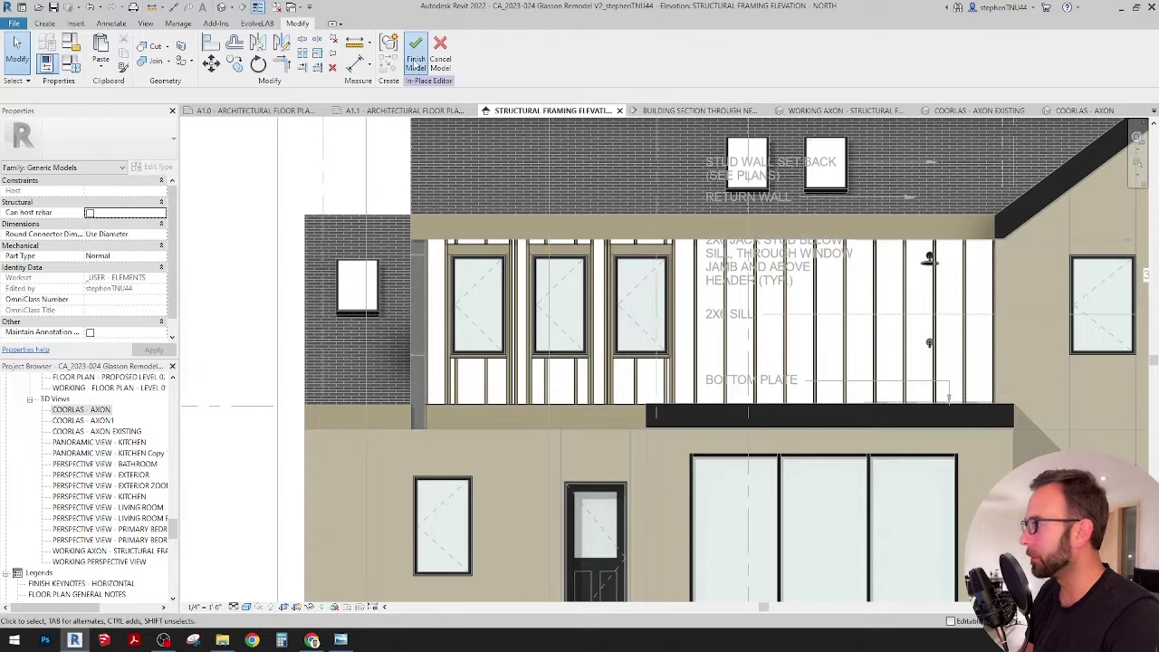
{"action": "left_click", "coordinate": [416, 62]}
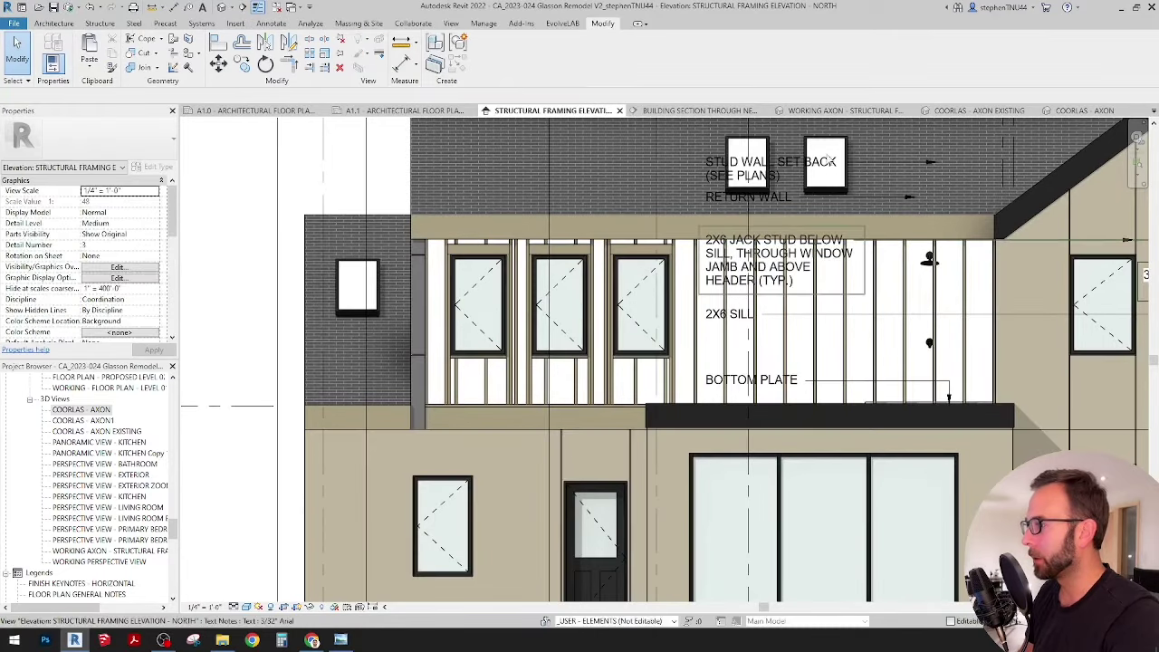
Open the working structural framing axon view and displace the rear stud wall framing outward from the house.
{"action": "left_click", "coordinate": [845, 111]}
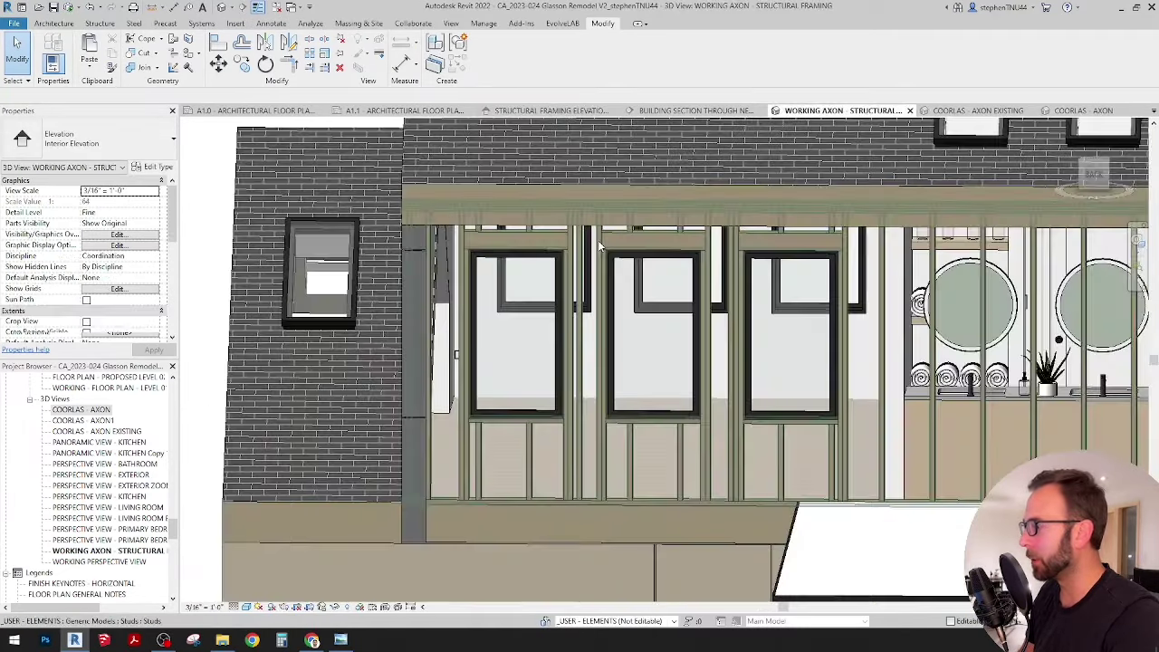
{"action": "scroll", "coordinate": [564, 294], "scroll_direction": "down", "scroll_amount": 3}
{"action": "middle_click_drag", "start_coordinate": [720, 515], "coordinate": [768, 419], "text": "shift"}
{"action": "scroll", "coordinate": [767, 418], "scroll_direction": "down", "scroll_amount": 2}
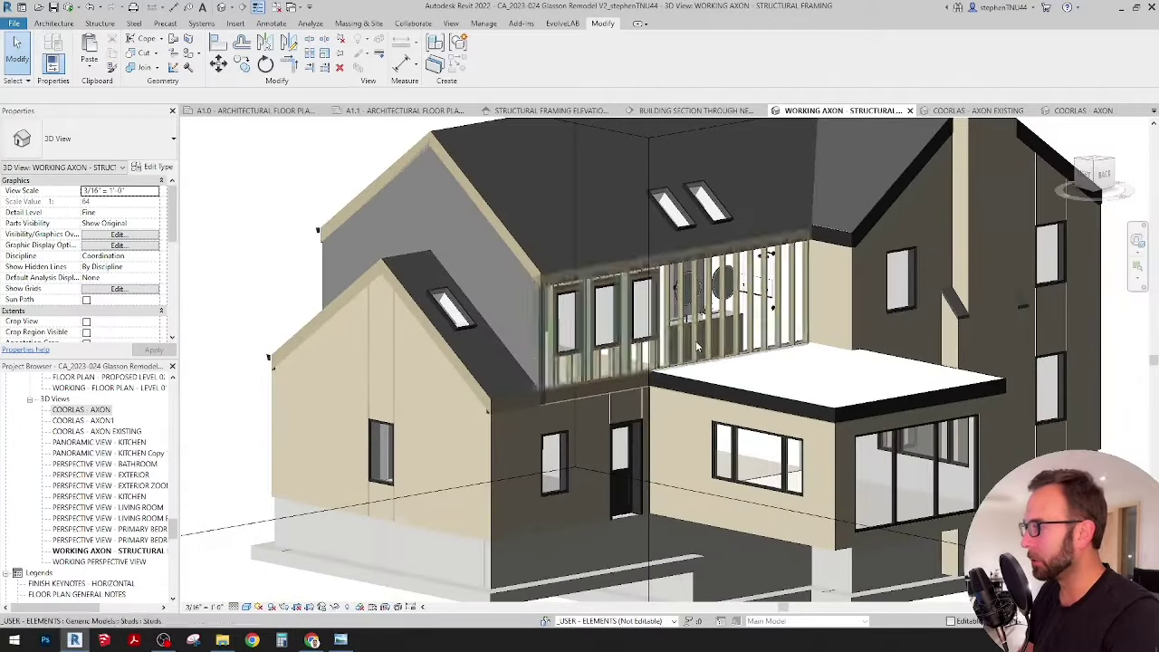
{"action": "scroll", "coordinate": [686, 317], "scroll_direction": "up", "scroll_amount": 2}
{"action": "left_click", "coordinate": [689, 295]}
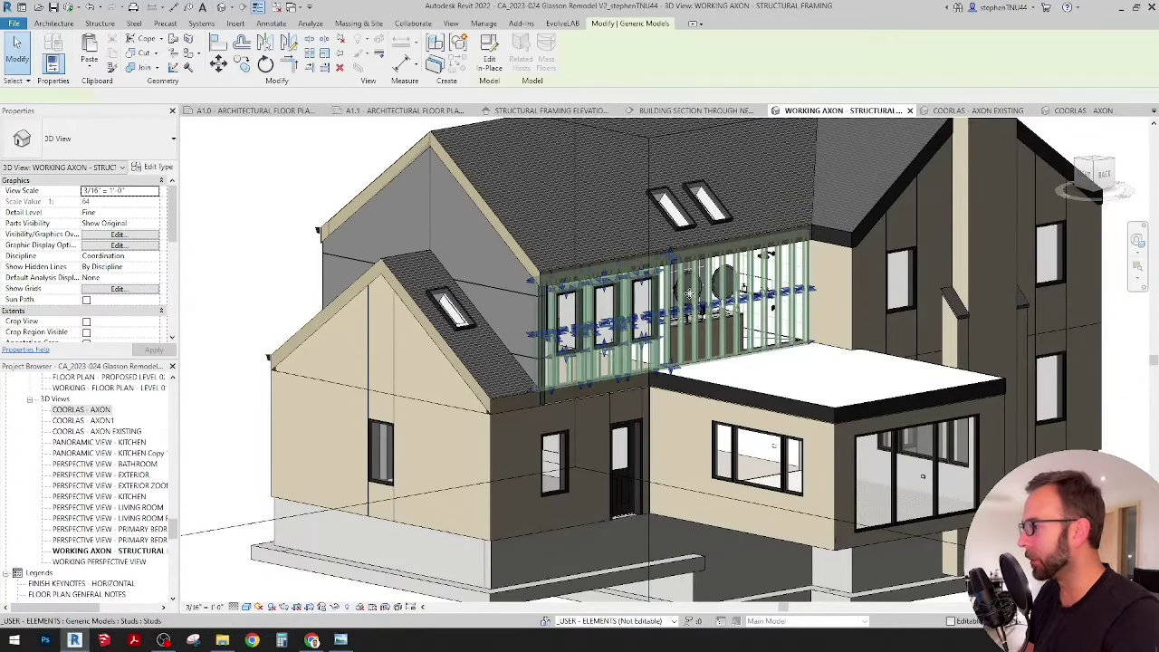
{"action": "scroll", "coordinate": [693, 324], "scroll_direction": "up", "scroll_amount": 2}
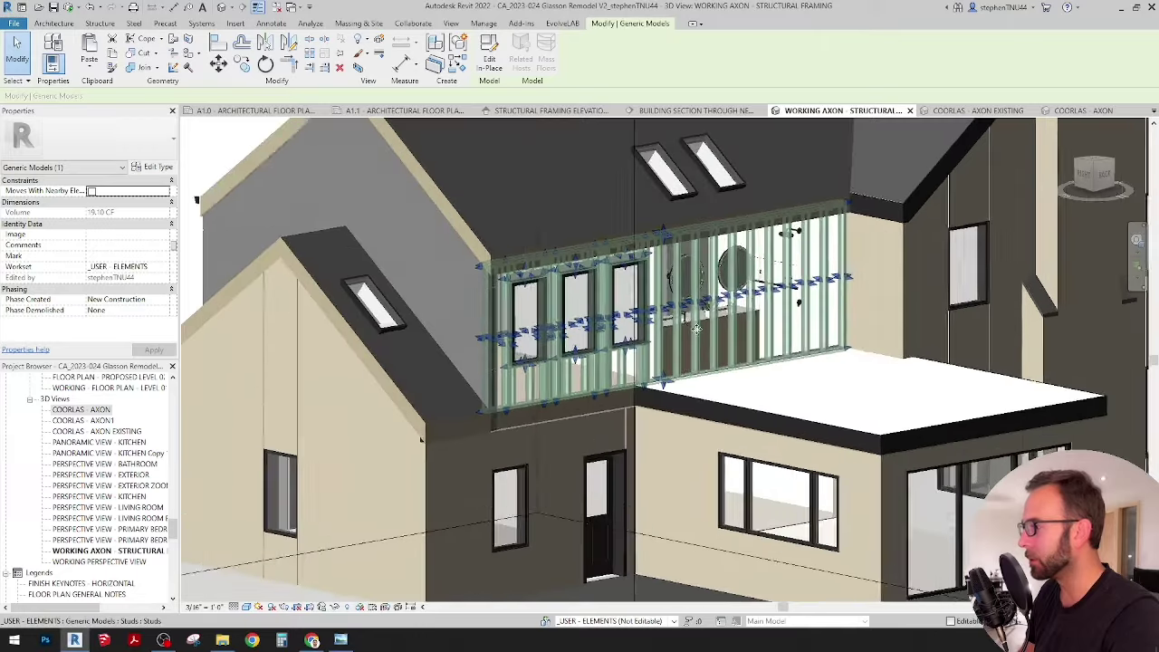
{"action": "middle_click_drag", "start_coordinate": [692, 324], "coordinate": [775, 401], "text": "shift"}
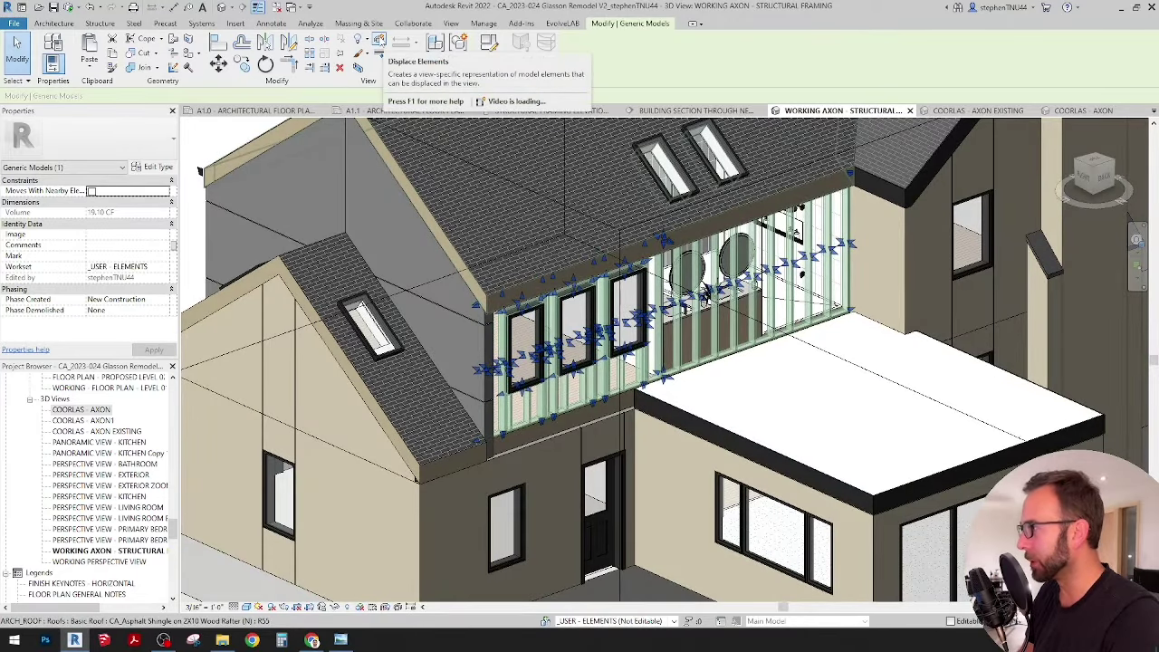
{"action": "left_click", "coordinate": [378, 41]}
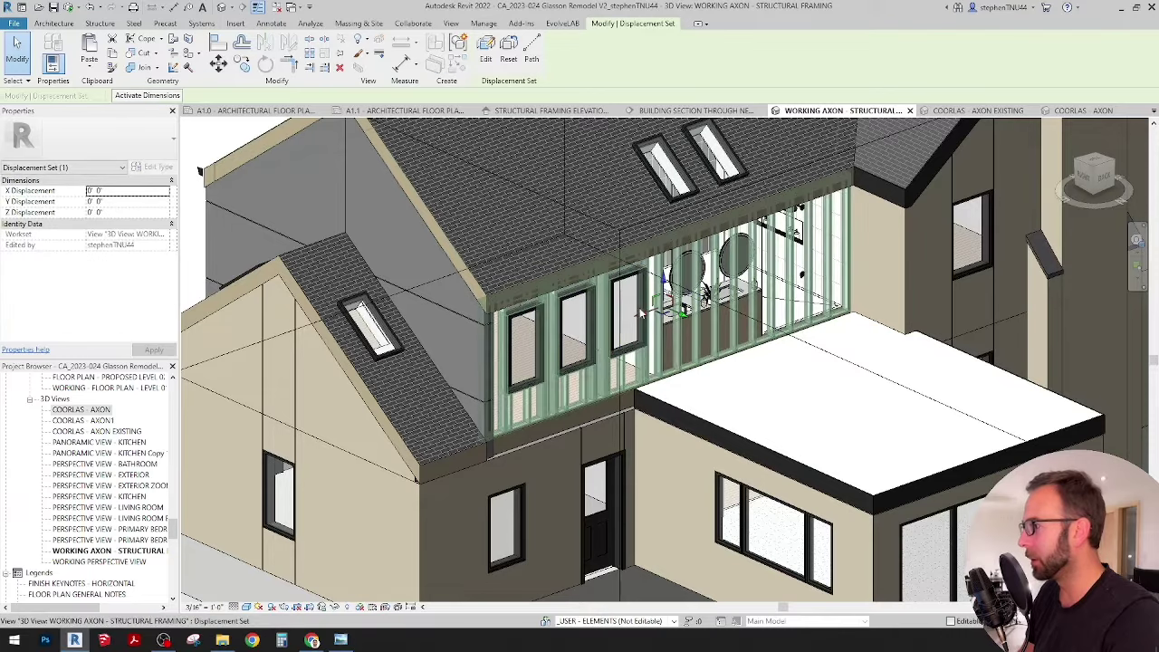
{"action": "left_click_drag", "start_coordinate": [684, 316], "coordinate": [755, 356]}
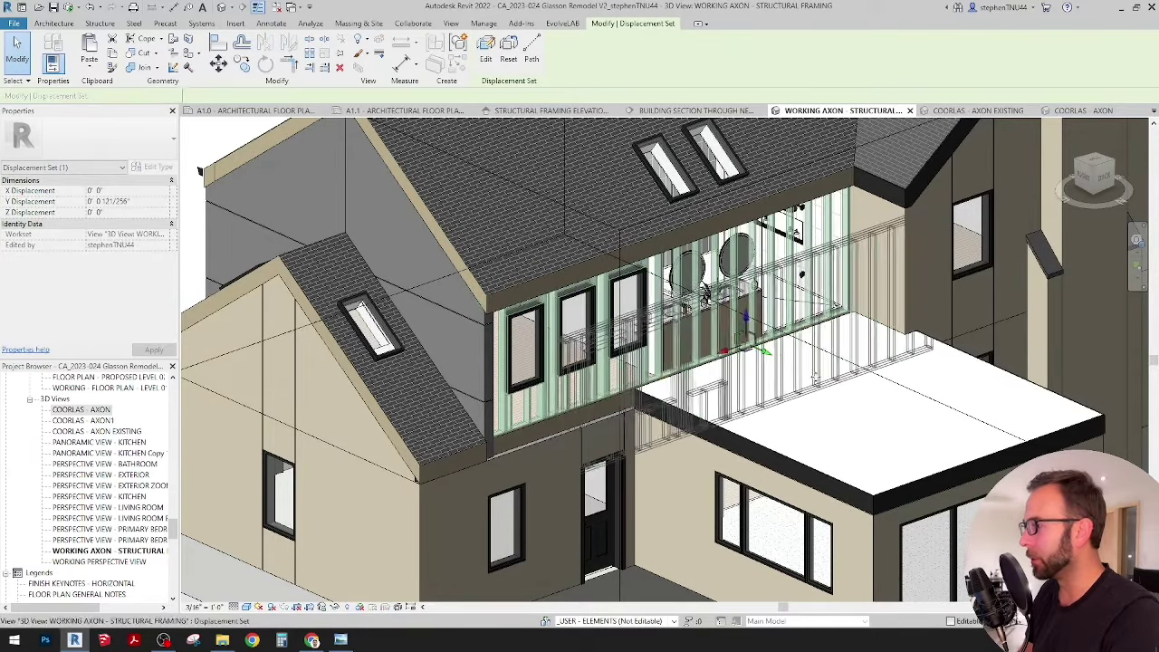
{"action": "left_click", "coordinate": [835, 434]}
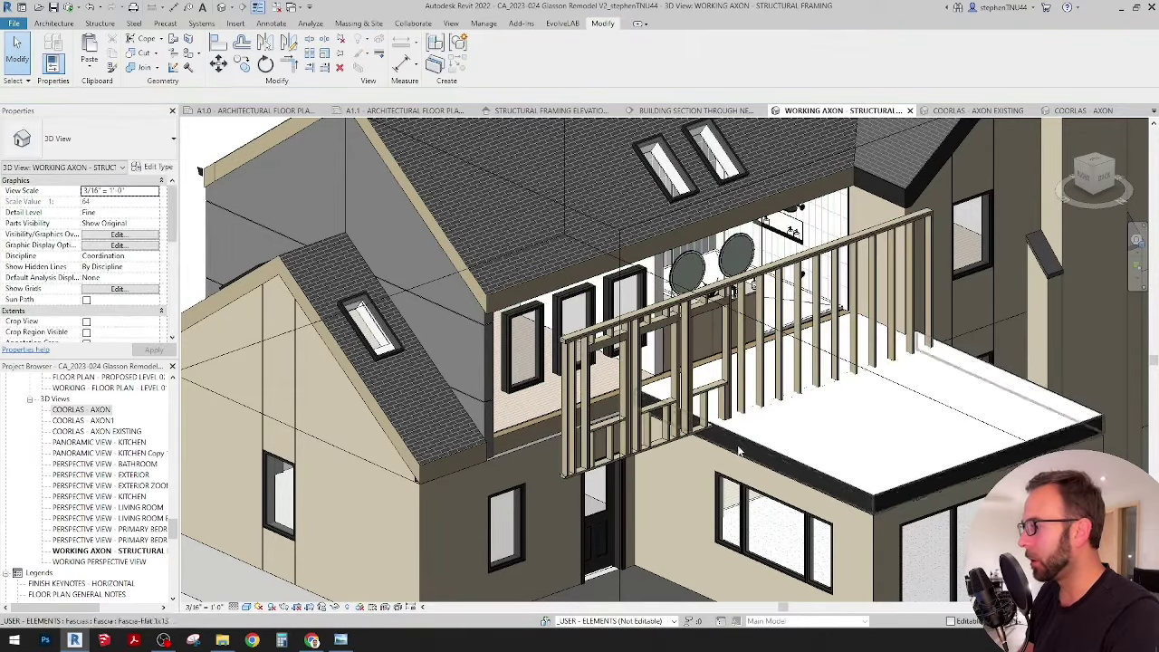
Examine the displaced framing around the window openings and the stud wall's place in the rear of the house.
{"action": "scroll", "coordinate": [629, 466], "scroll_direction": "up", "scroll_amount": 2}
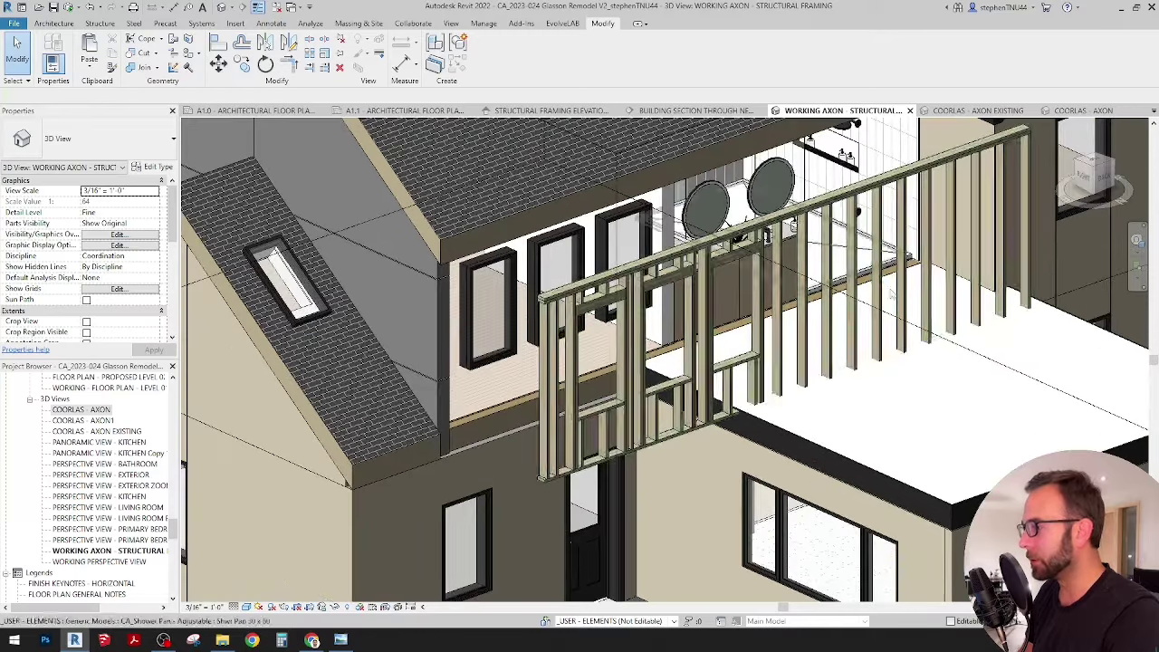
{"action": "middle_click_drag", "start_coordinate": [603, 469], "coordinate": [738, 347], "text": "shift"}
{"action": "scroll", "coordinate": [664, 335], "scroll_direction": "down", "scroll_amount": 2}
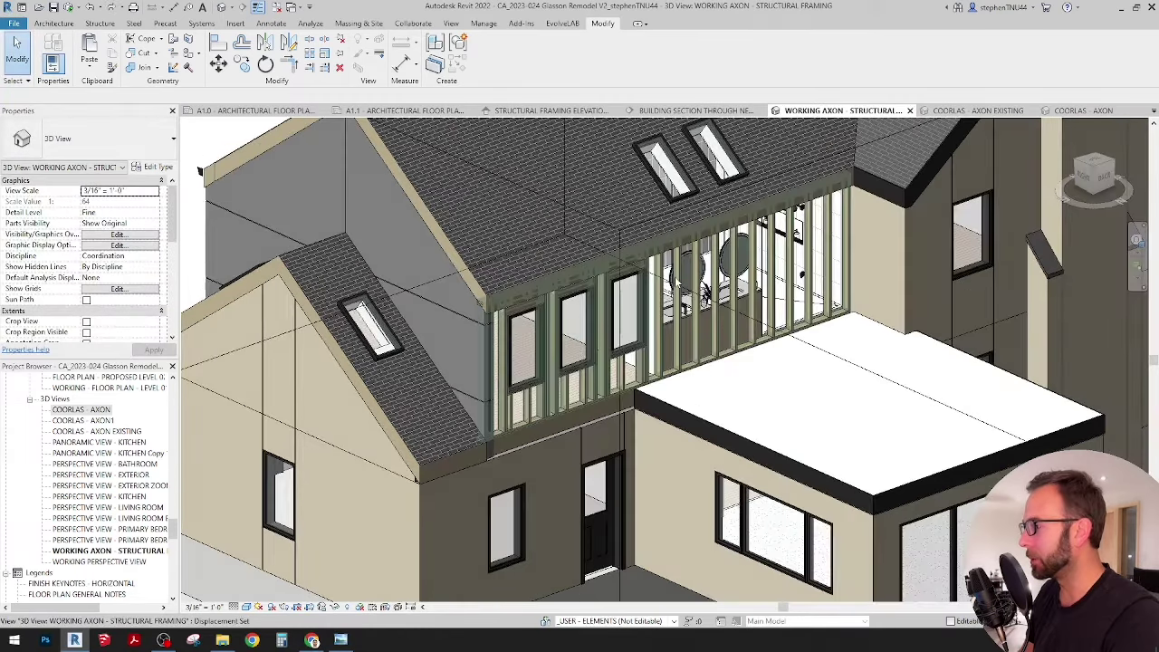
{"action": "scroll", "coordinate": [681, 284], "scroll_direction": "down", "scroll_amount": 3}
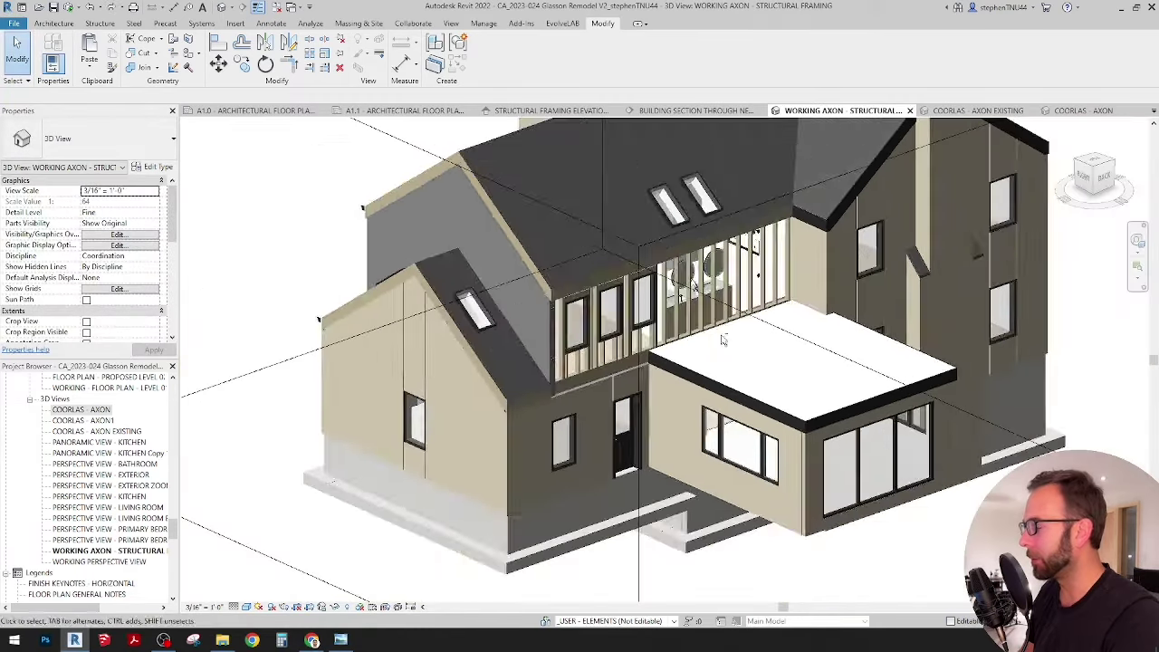
{"action": "middle_click_drag", "start_coordinate": [681, 285], "coordinate": [711, 317], "text": "shift"}
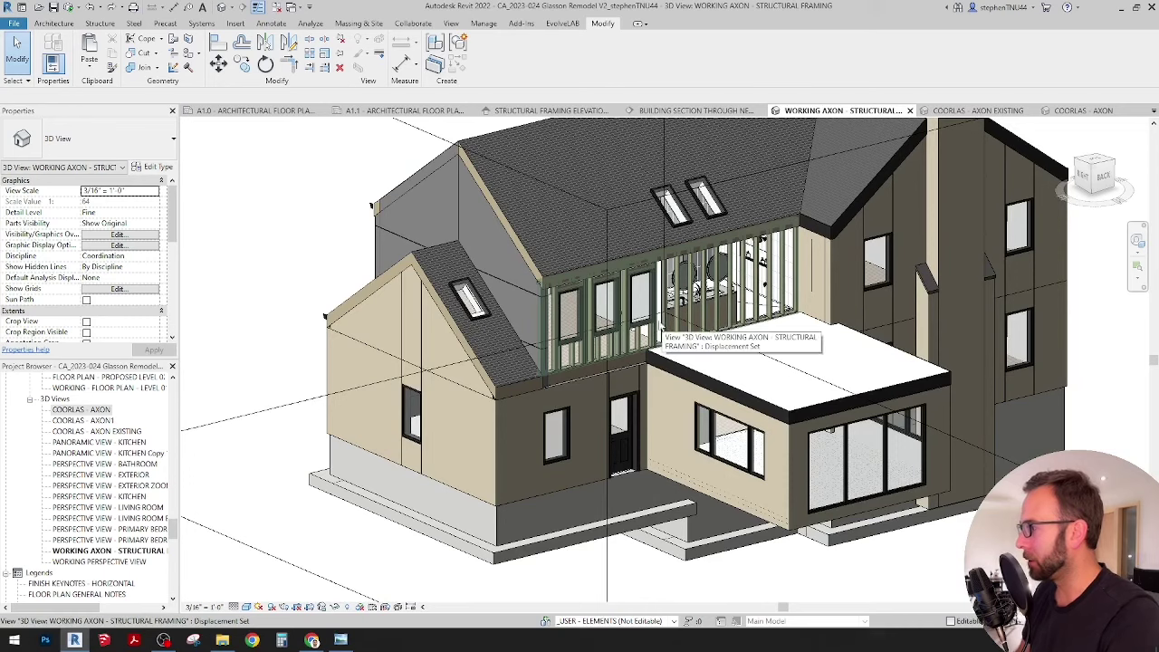
{"action": "scroll", "coordinate": [661, 326], "scroll_direction": "down", "scroll_amount": 2}
{"action": "middle_click_drag", "start_coordinate": [660, 326], "coordinate": [746, 161], "text": "shift"}
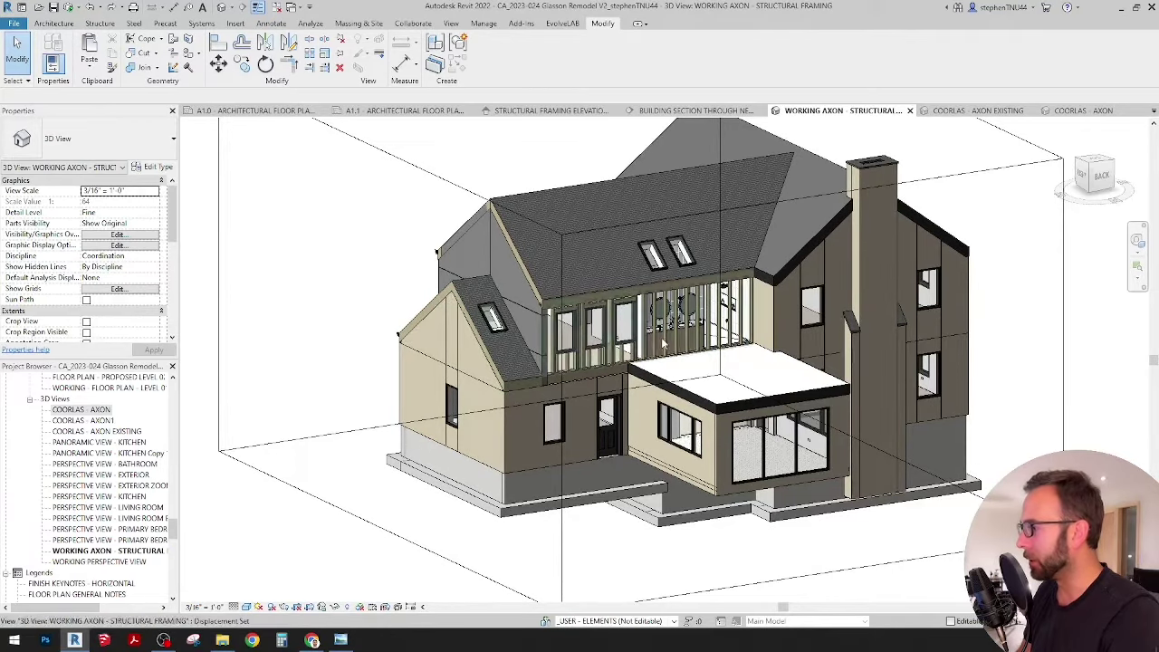
{"action": "scroll", "coordinate": [639, 353], "scroll_direction": "up", "scroll_amount": 2}
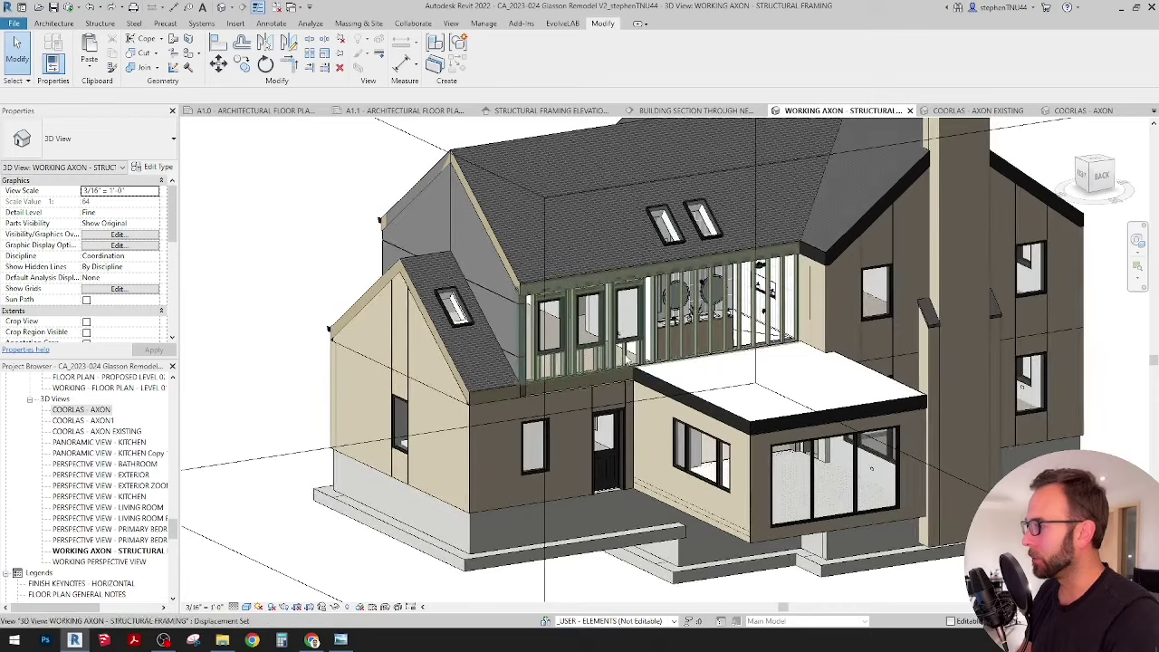
Select the stud wall's displacement set and reset its displacement.
{"action": "left_click", "coordinate": [643, 353]}
{"action": "middle_click_drag", "start_coordinate": [643, 354], "coordinate": [582, 241], "text": "shift"}
{"action": "left_click", "coordinate": [512, 56]}
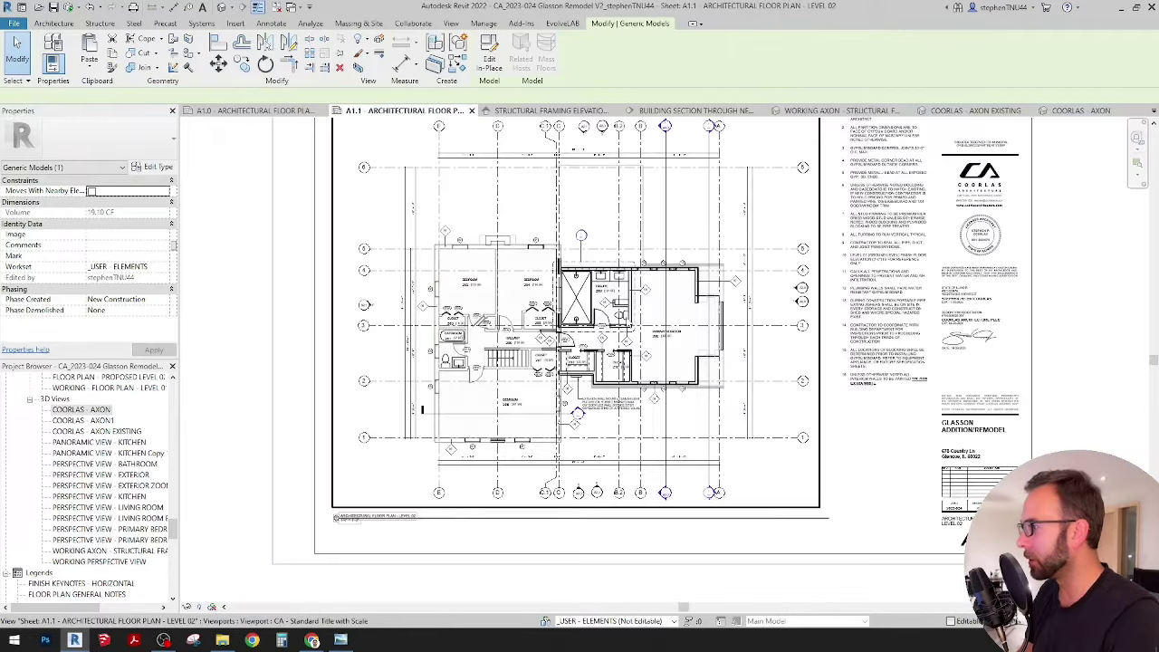
In the Level 02 floor plan on sheet A1.1, copy the stud framing from the ensuite's exterior wall to the opposite exterior wall at closet 210.
{"action": "scroll", "coordinate": [607, 272], "scroll_direction": "up", "scroll_amount": 6}
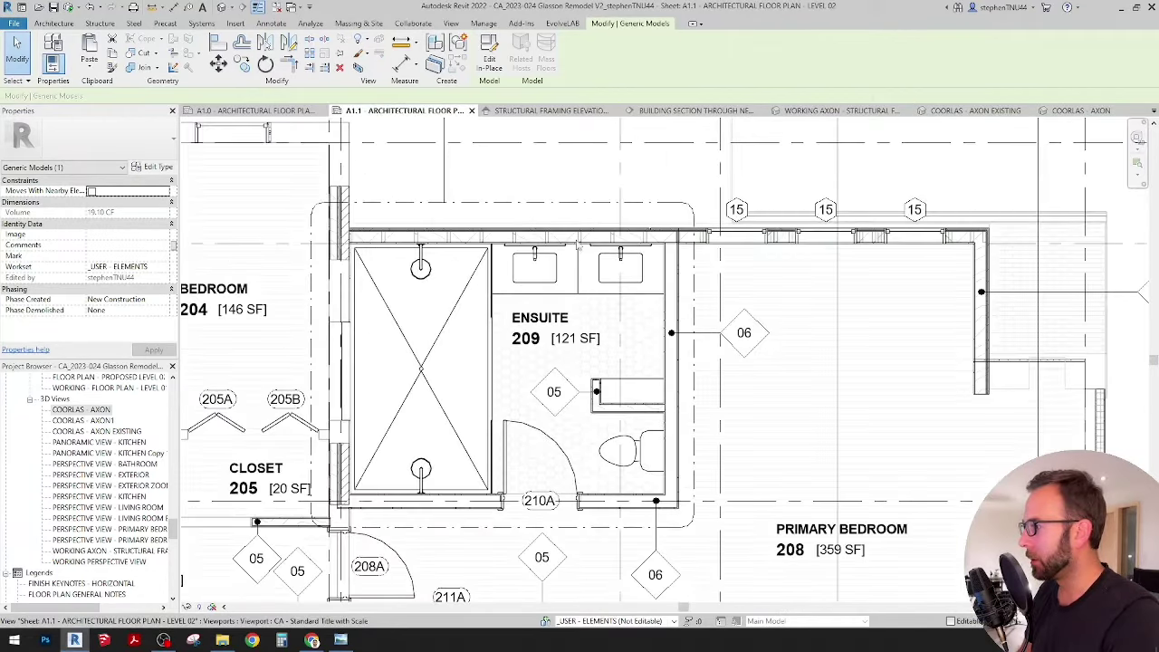
{"action": "scroll", "coordinate": [577, 243], "scroll_direction": "up", "scroll_amount": 2}
{"action": "left_click", "coordinate": [607, 161]}
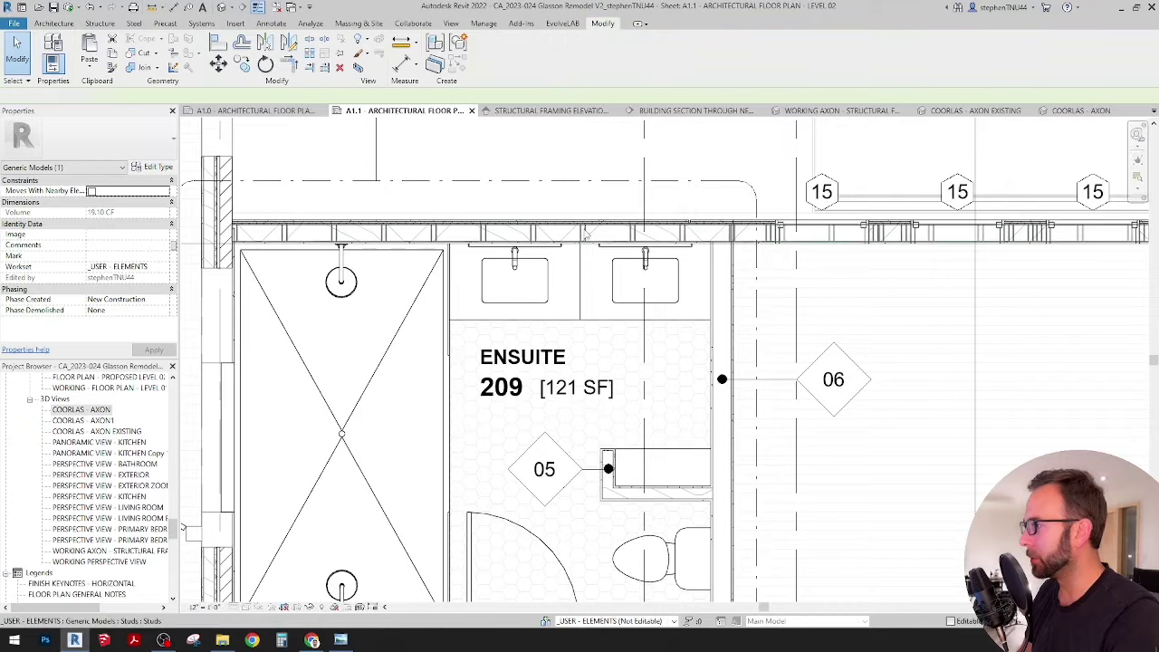
{"action": "left_click", "coordinate": [823, 242]}
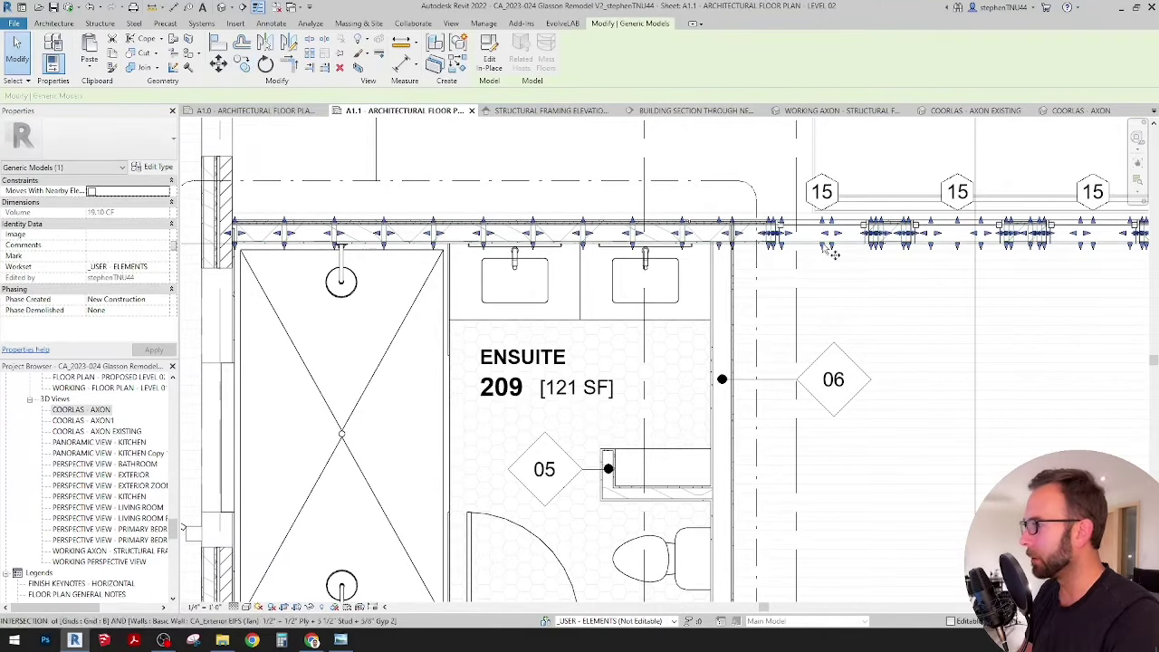
{"action": "scroll", "coordinate": [821, 249], "scroll_direction": "up", "scroll_amount": 3}
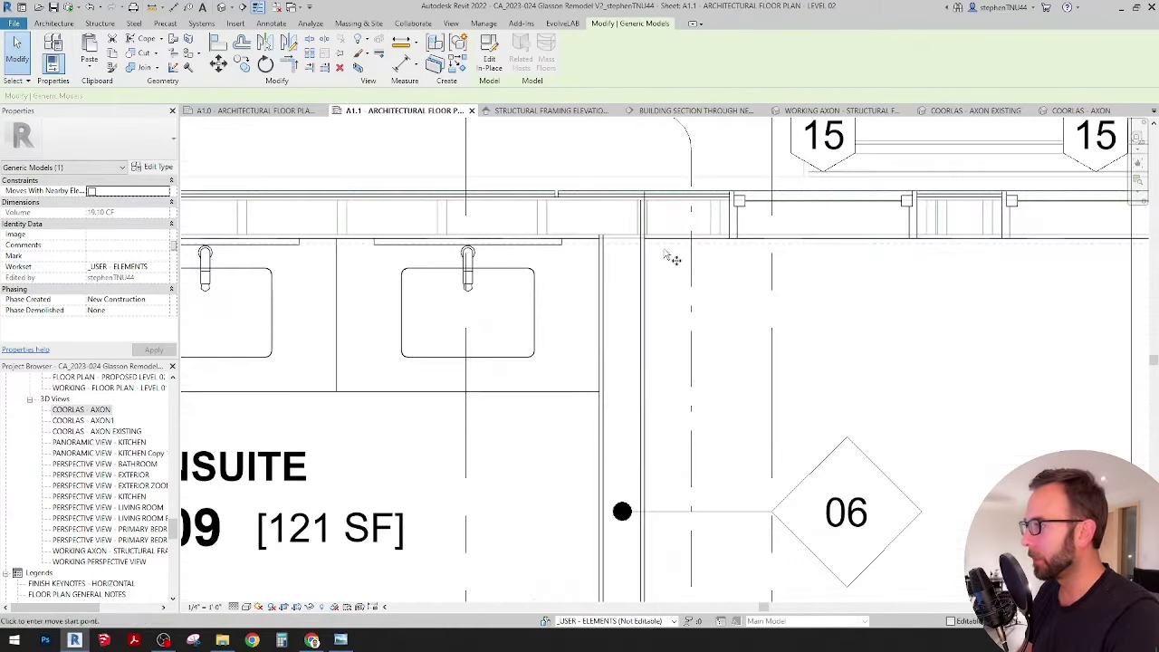
{"action": "left_click", "coordinate": [584, 245]}
{"action": "scroll", "coordinate": [580, 240], "scroll_direction": "down", "scroll_amount": 5}
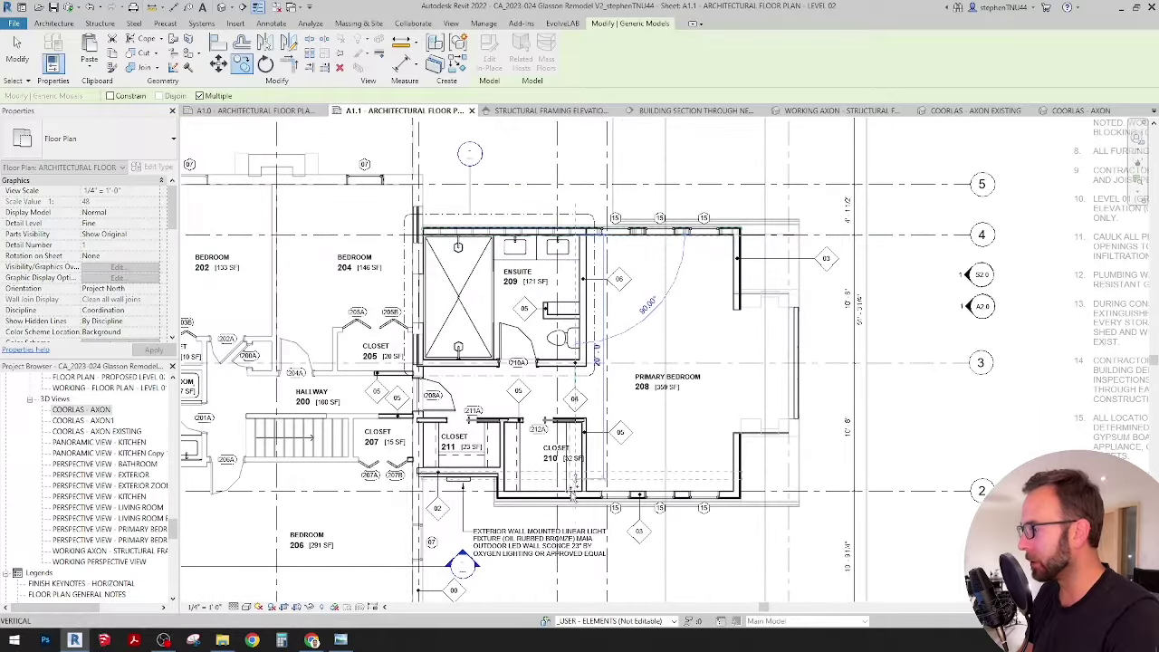
{"action": "scroll", "coordinate": [573, 492], "scroll_direction": "up", "scroll_amount": 8}
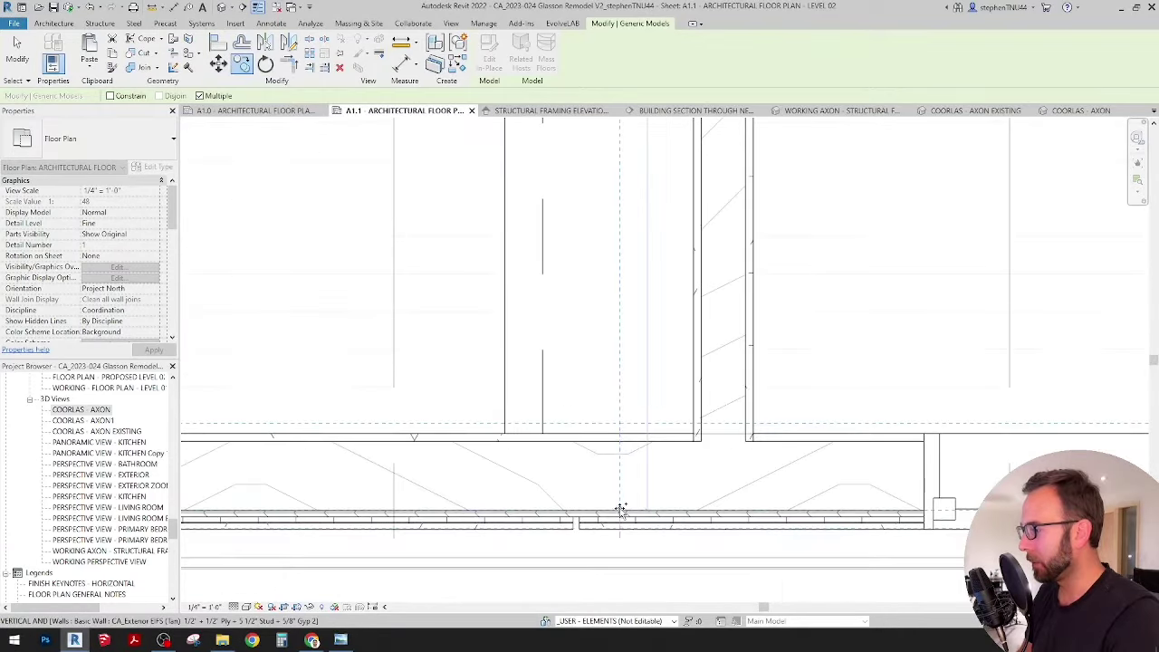
{"action": "left_click", "coordinate": [602, 519]}
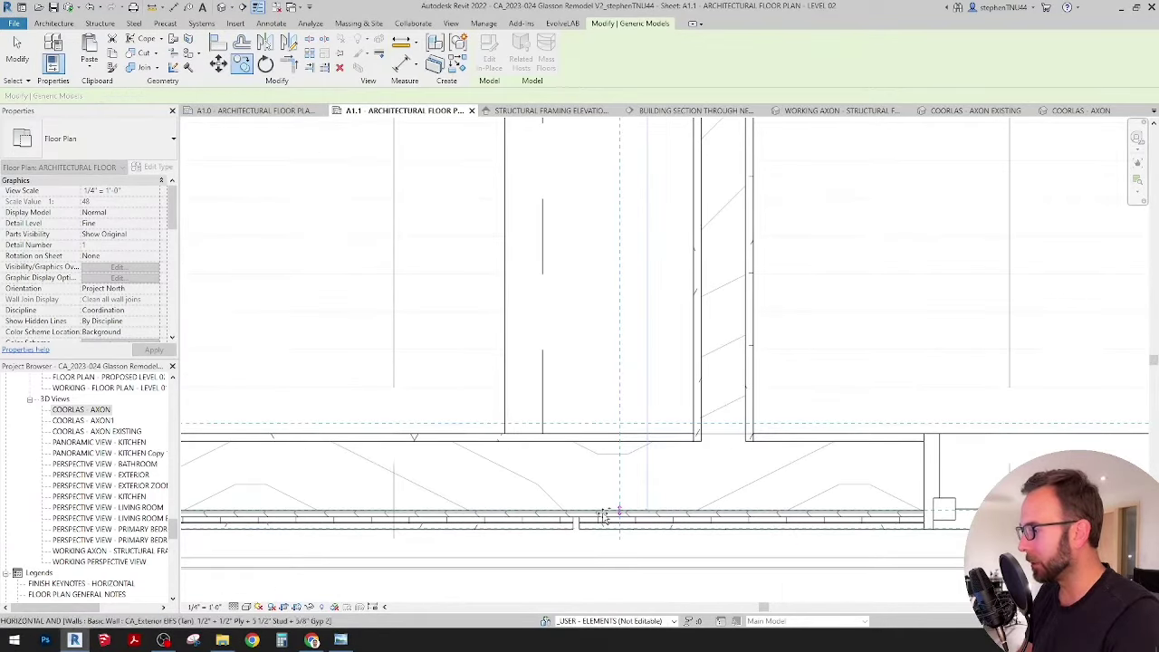
{"action": "scroll", "coordinate": [641, 353], "scroll_direction": "down", "scroll_amount": 4}
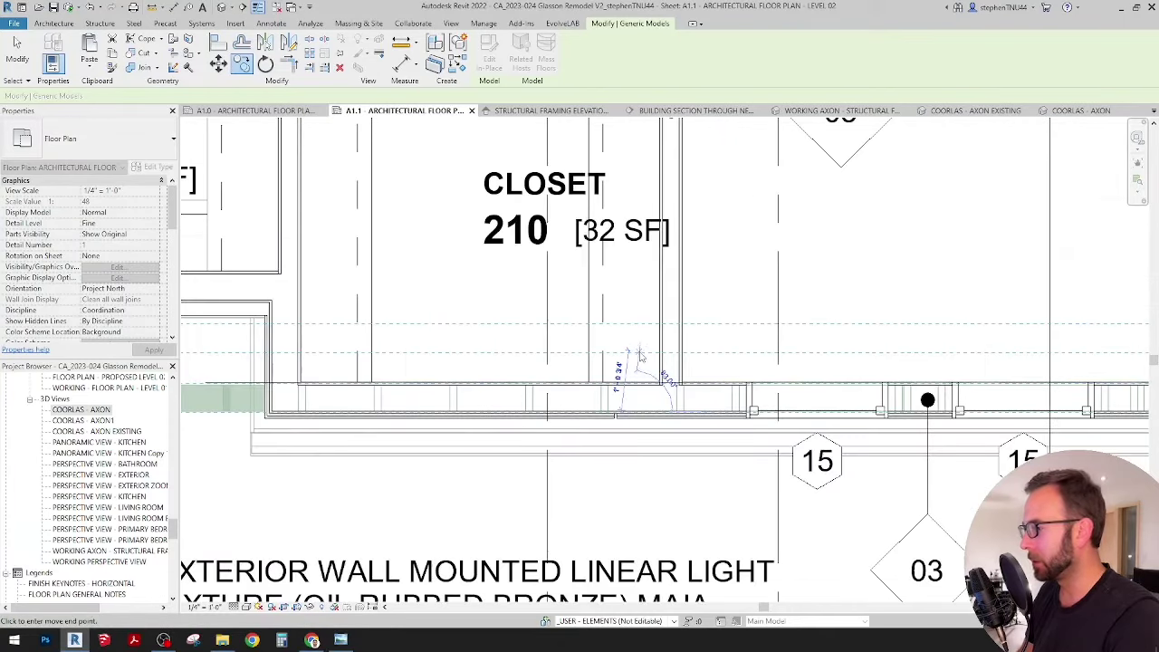
{"action": "left_click", "coordinate": [641, 352]}
{"action": "scroll", "coordinate": [888, 396], "scroll_direction": "up", "scroll_amount": 3}
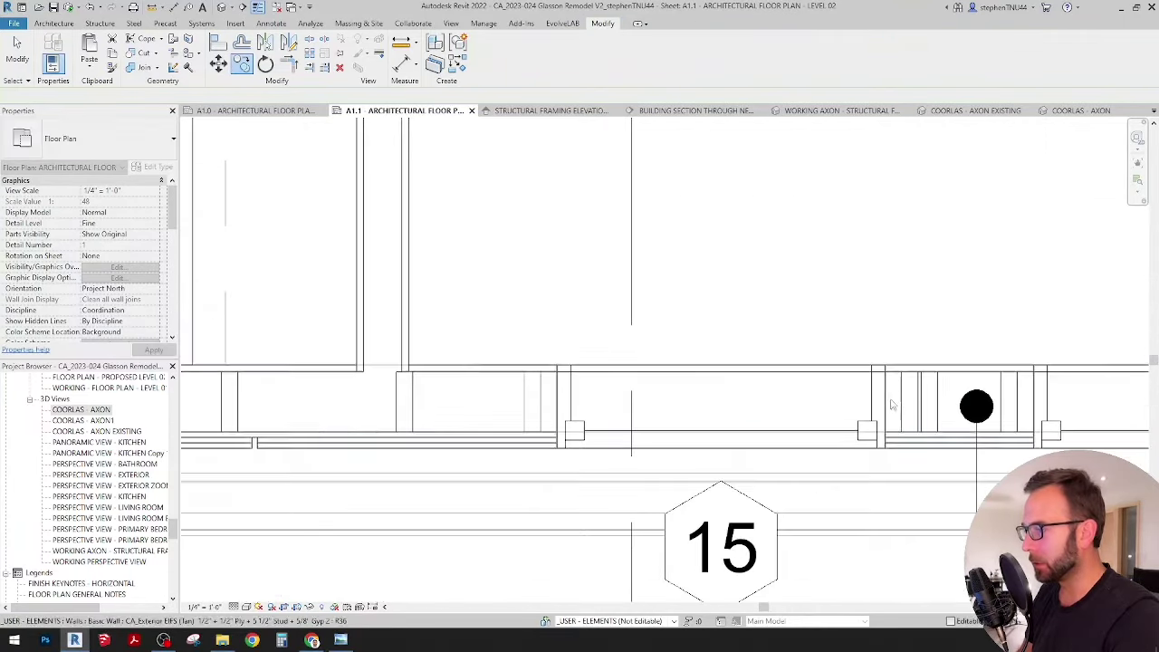
{"action": "scroll", "coordinate": [663, 404], "scroll_direction": "down", "scroll_amount": 2}
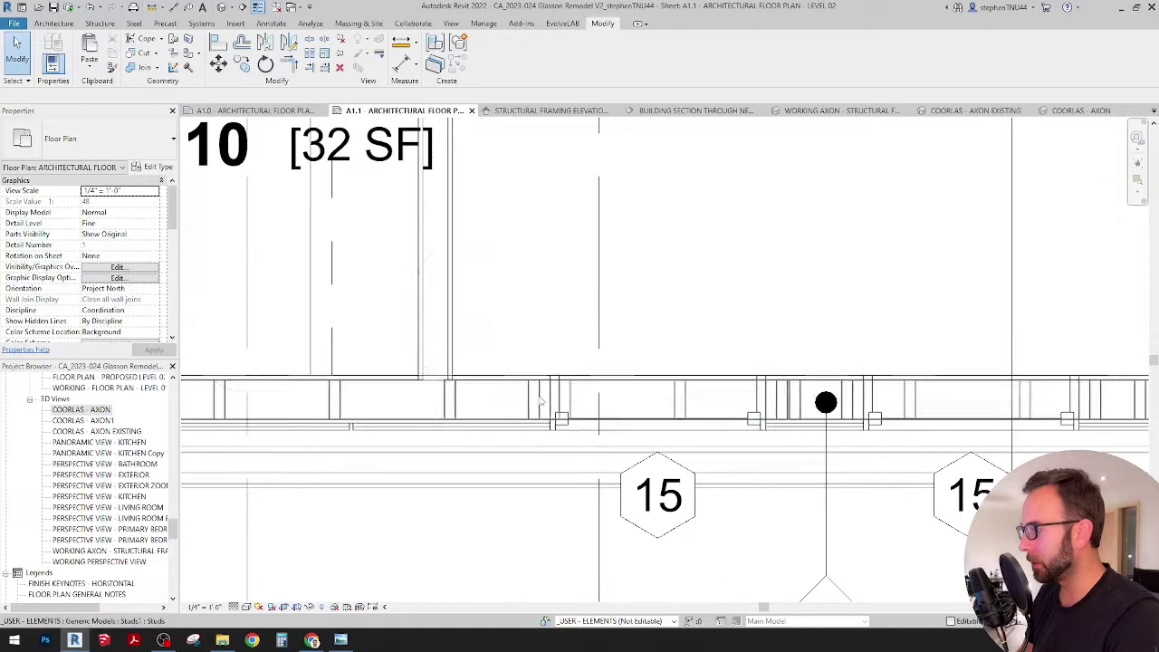
Examine the copied stud framing around the window openings and across the recessed exterior wall at closet 211 in the Level 02 plan.
{"action": "scroll", "coordinate": [643, 398], "scroll_direction": "down", "scroll_amount": 3}
{"action": "middle_click_drag", "start_coordinate": [838, 408], "coordinate": [768, 403]}
{"action": "scroll", "coordinate": [920, 403], "scroll_direction": "down", "scroll_amount": 1}
{"action": "scroll", "coordinate": [921, 404], "scroll_direction": "up", "scroll_amount": 2}
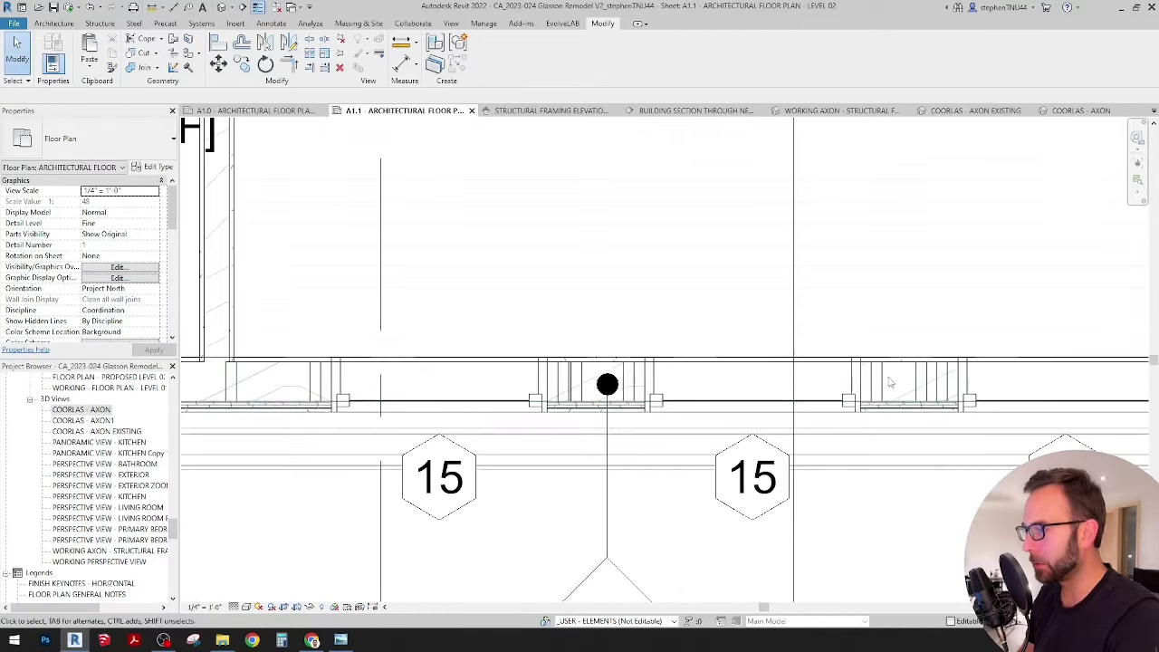
{"action": "scroll", "coordinate": [766, 335], "scroll_direction": "down", "scroll_amount": 1}
{"action": "scroll", "coordinate": [766, 334], "scroll_direction": "down", "scroll_amount": 1}
{"action": "scroll", "coordinate": [668, 339], "scroll_direction": "down", "scroll_amount": 1}
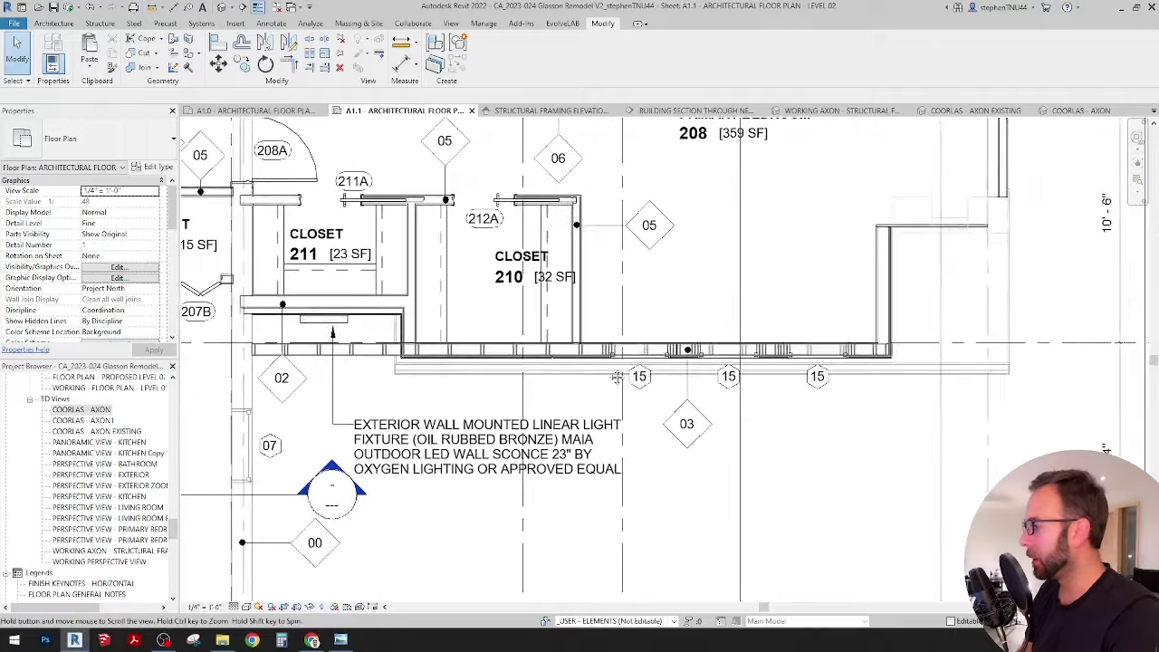
{"action": "middle_click_drag", "start_coordinate": [408, 327], "coordinate": [543, 345]}
{"action": "scroll", "coordinate": [424, 343], "scroll_direction": "up", "scroll_amount": 2}
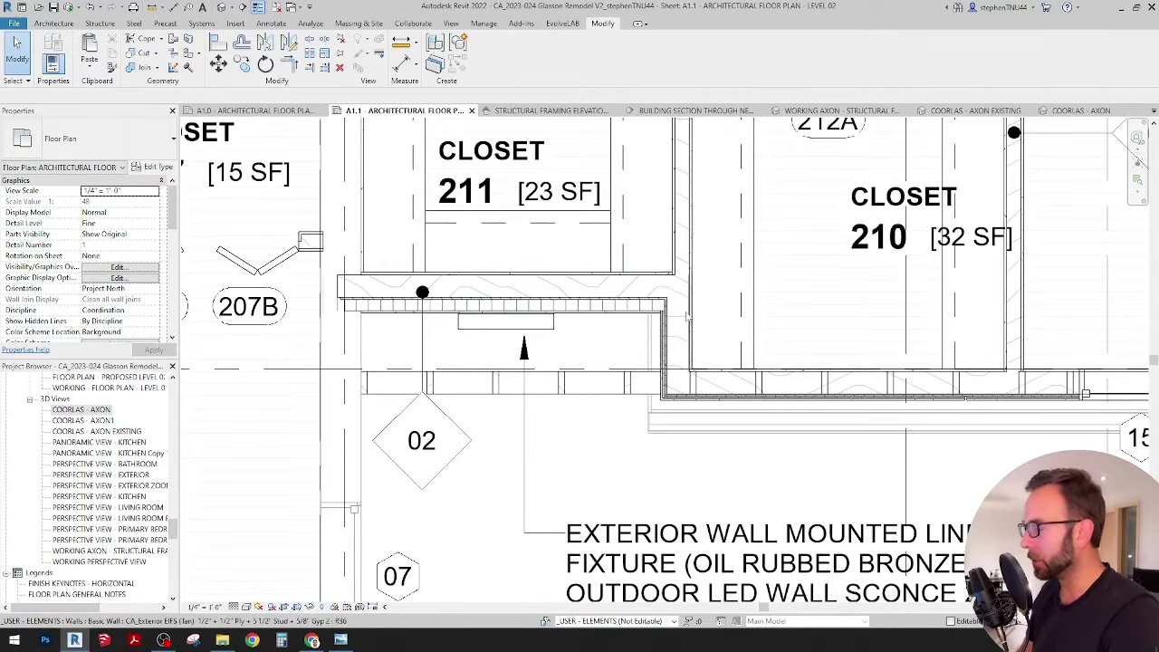
{"action": "scroll", "coordinate": [687, 317], "scroll_direction": "down", "scroll_amount": 2}
{"action": "middle_click_drag", "start_coordinate": [643, 305], "coordinate": [570, 330]}
{"action": "scroll", "coordinate": [571, 331], "scroll_direction": "down", "scroll_amount": 1}
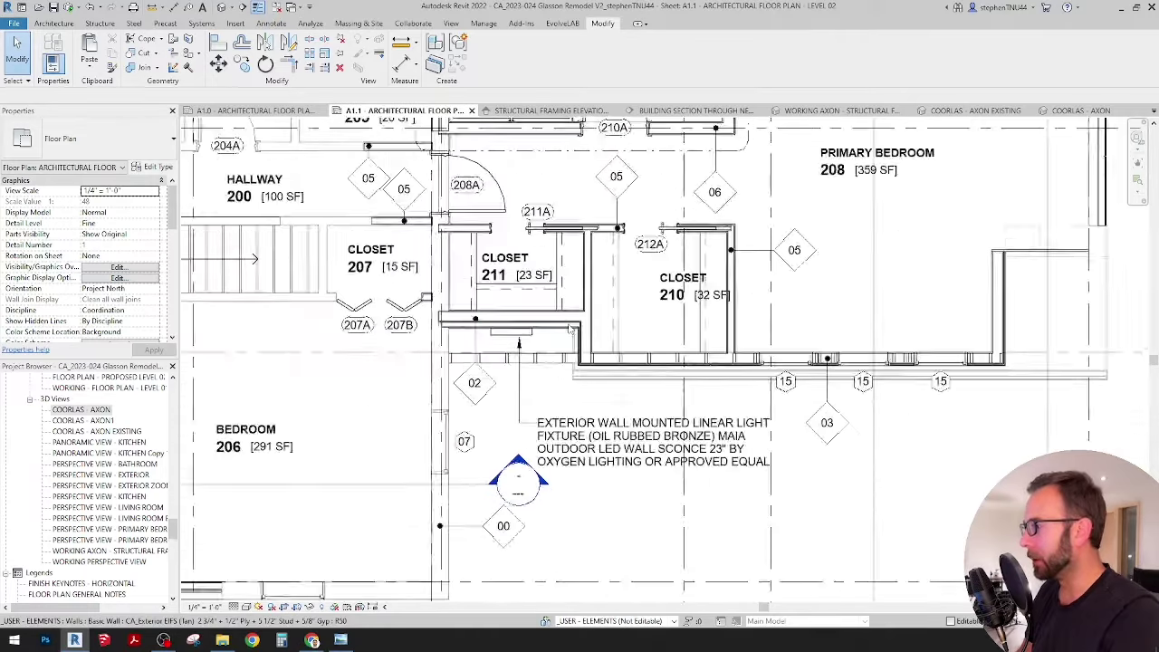
Compare the stud framing in the ensuite's exterior wall with the copied framing along closet 210 and the opposite side of the primary bedroom.
{"action": "scroll", "coordinate": [571, 331], "scroll_direction": "down", "scroll_amount": 1}
{"action": "middle_click_drag", "start_coordinate": [736, 289], "coordinate": [611, 363]}
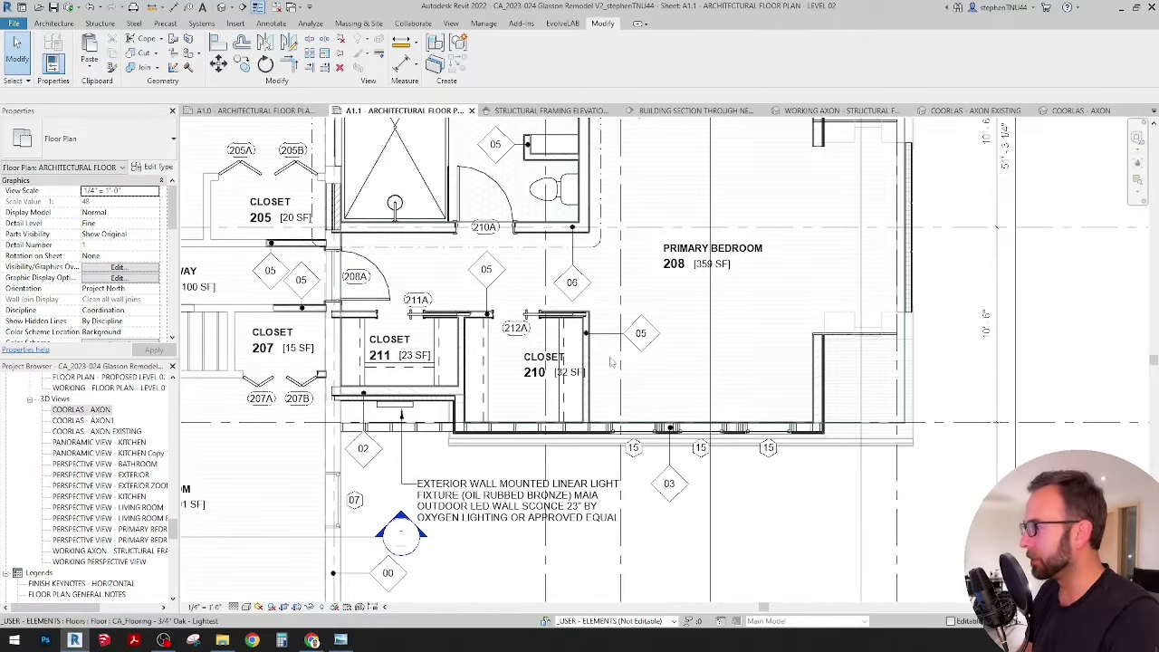
{"action": "scroll", "coordinate": [611, 361], "scroll_direction": "down", "scroll_amount": 1}
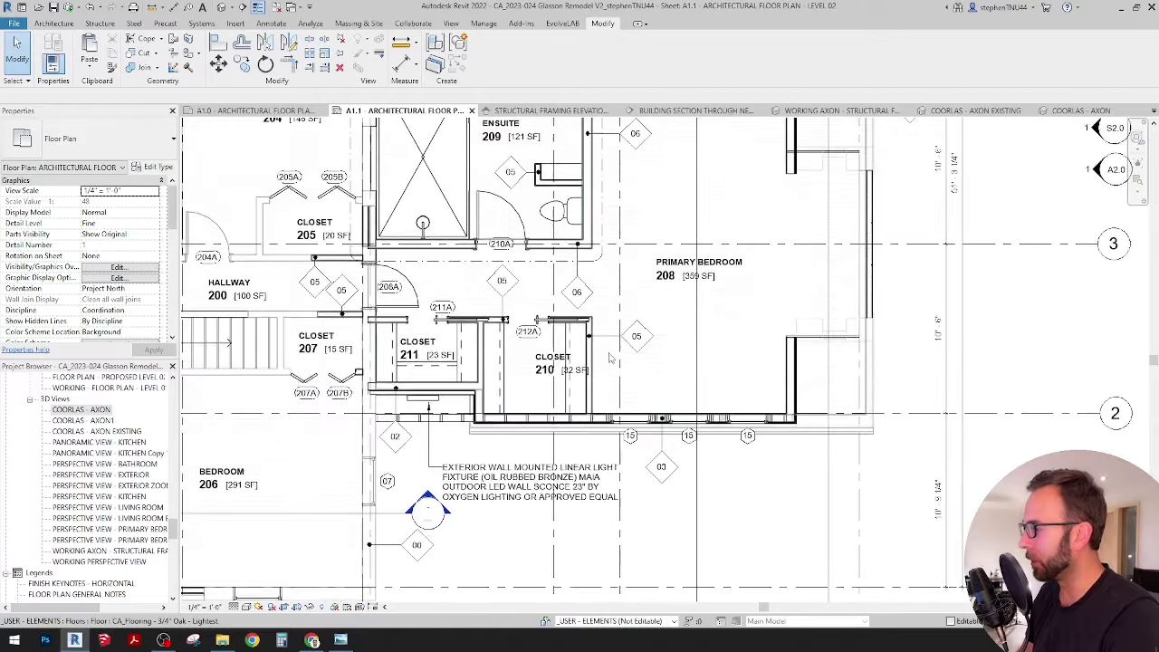
{"action": "middle_click_drag", "start_coordinate": [524, 395], "coordinate": [534, 436]}
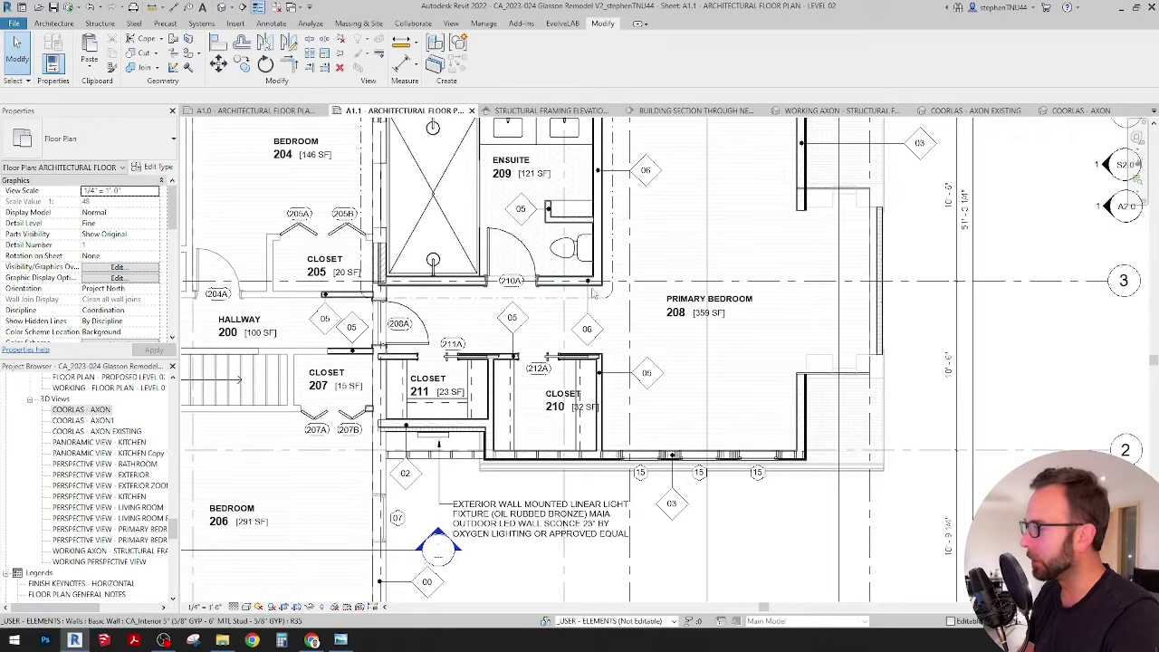
{"action": "middle_click_drag", "start_coordinate": [602, 303], "coordinate": [605, 342]}
{"action": "scroll", "coordinate": [613, 323], "scroll_direction": "down", "scroll_amount": 1}
{"action": "scroll", "coordinate": [673, 299], "scroll_direction": "up", "scroll_amount": 1}
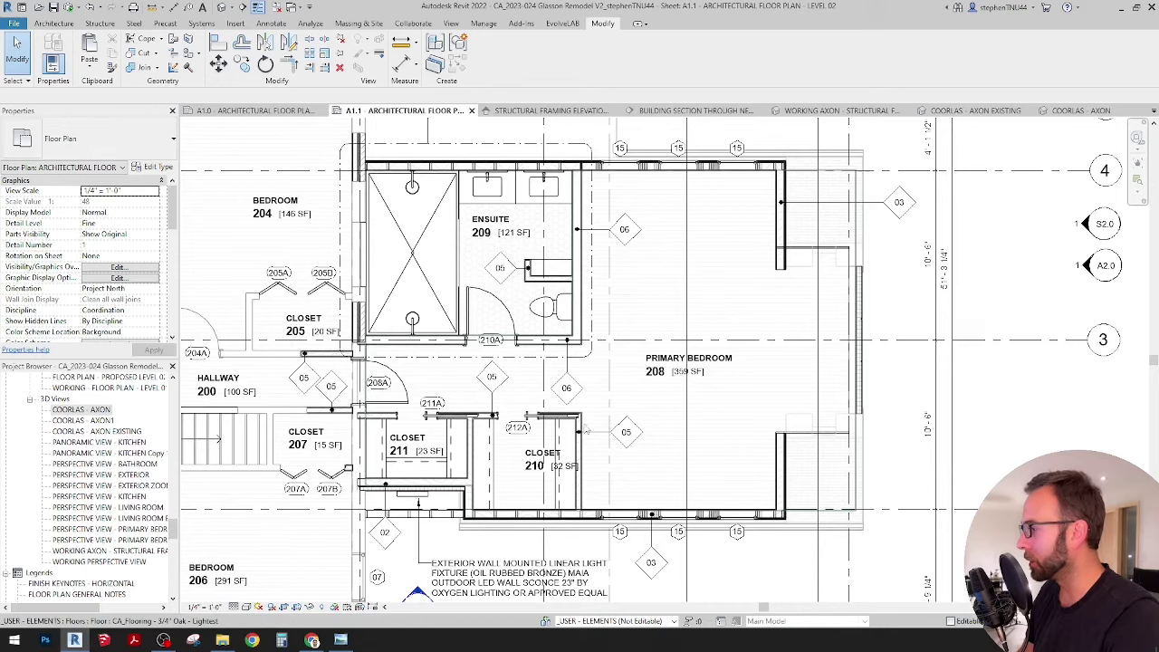
{"action": "scroll", "coordinate": [586, 384], "scroll_direction": "down", "scroll_amount": 6}
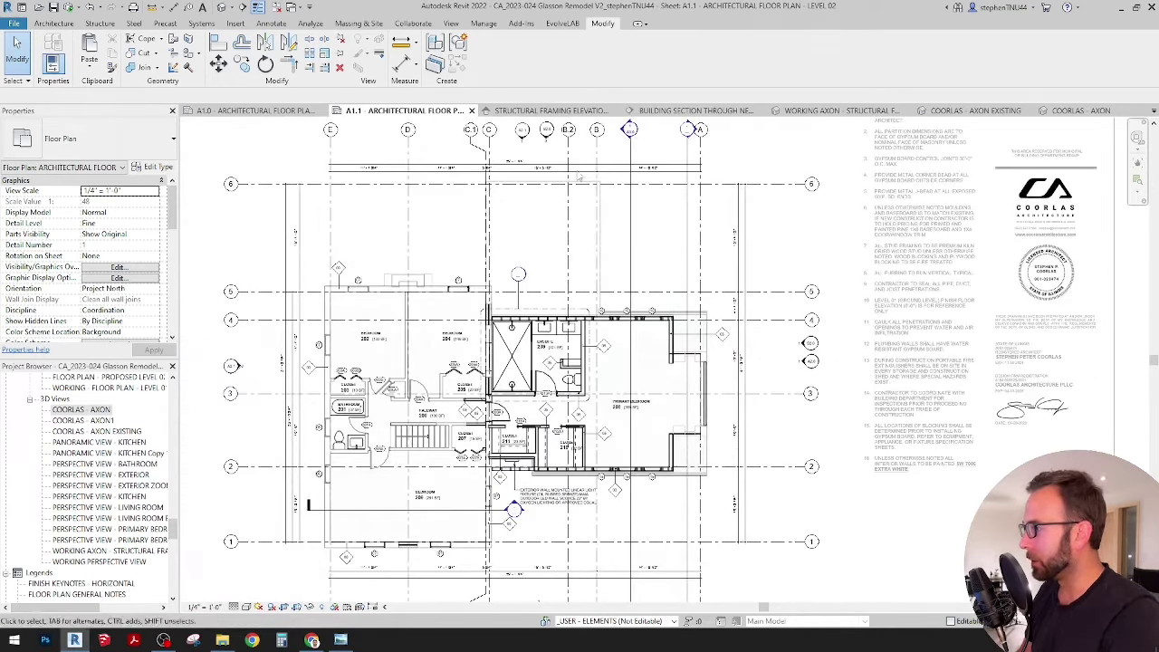
{"action": "scroll", "coordinate": [570, 132], "scroll_direction": "up", "scroll_amount": 3}
{"action": "scroll", "coordinate": [574, 136], "scroll_direction": "down", "scroll_amount": 4}
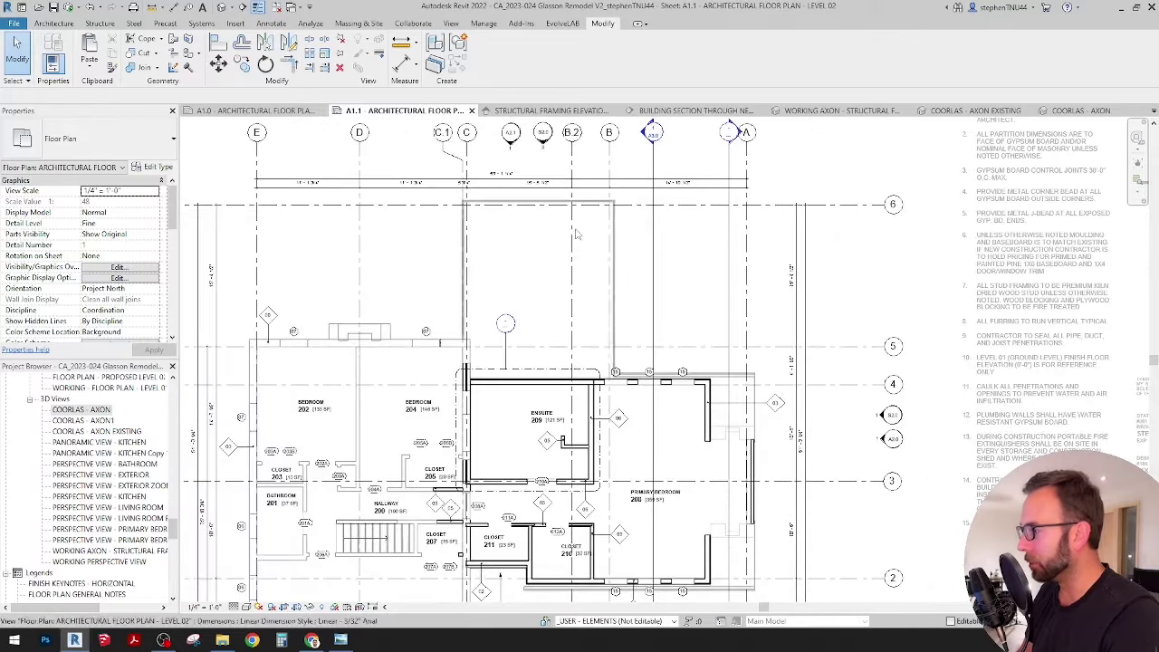
{"action": "scroll", "coordinate": [571, 489], "scroll_direction": "up", "scroll_amount": 4}
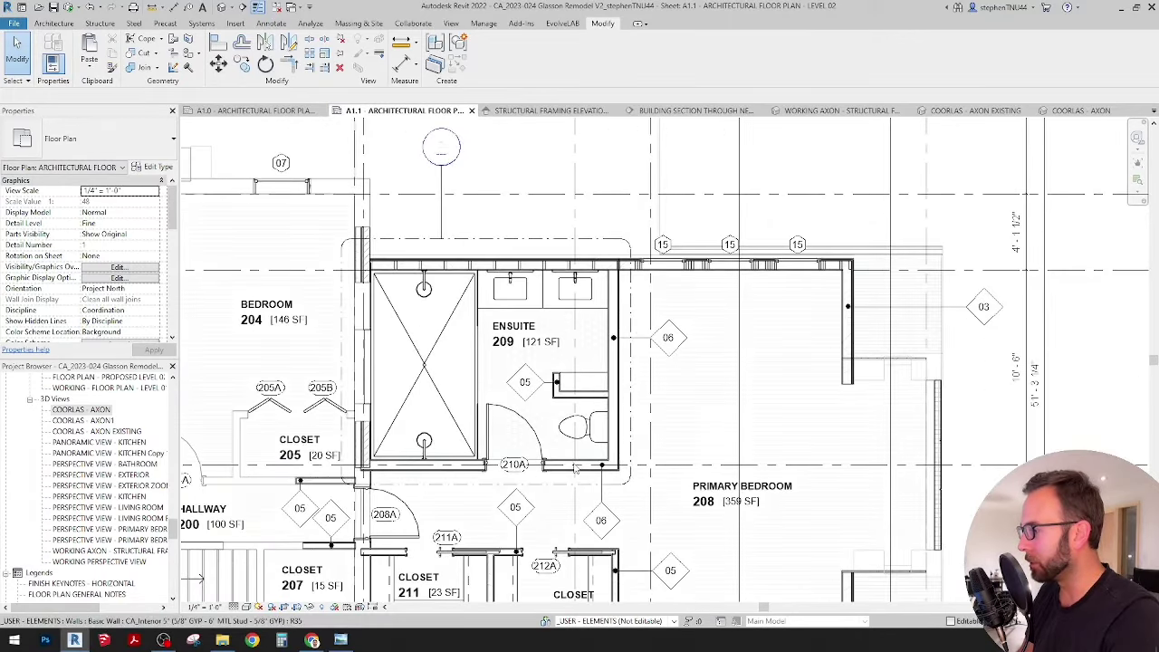
{"action": "scroll", "coordinate": [580, 472], "scroll_direction": "up", "scroll_amount": 2}
{"action": "scroll", "coordinate": [576, 468], "scroll_direction": "down", "scroll_amount": 1}
{"action": "middle_click_drag", "start_coordinate": [576, 467], "coordinate": [498, 360]}
{"action": "scroll", "coordinate": [498, 360], "scroll_direction": "down", "scroll_amount": 3}
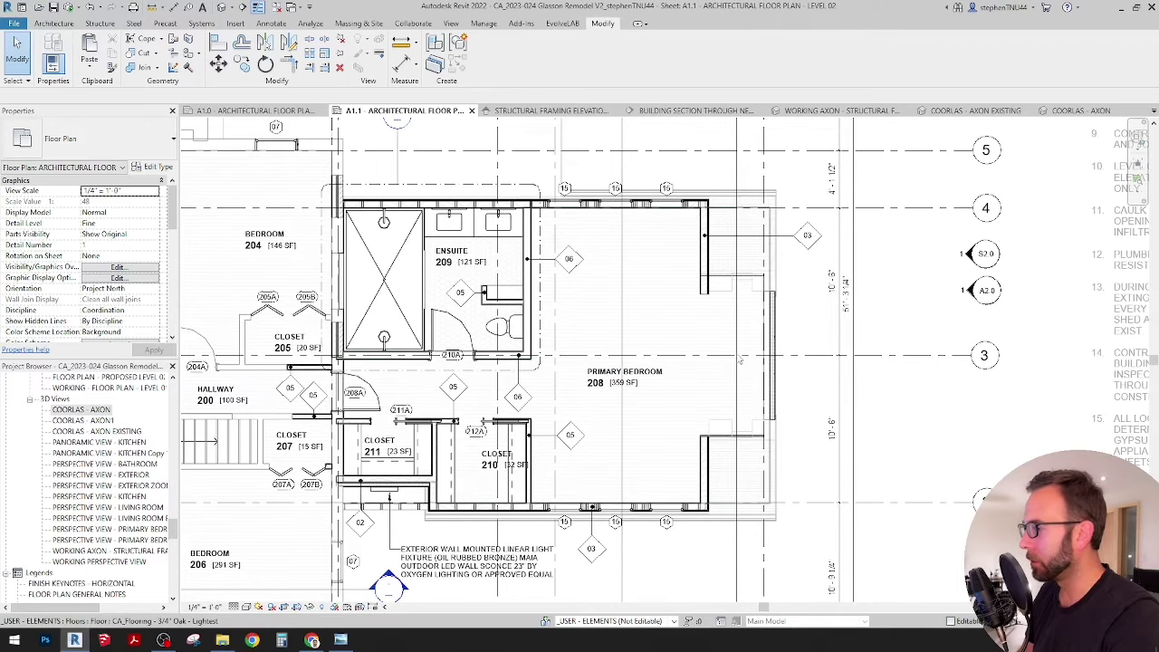
{"action": "scroll", "coordinate": [713, 361], "scroll_direction": "down", "scroll_amount": 2}
{"action": "middle_click_drag", "start_coordinate": [713, 362], "coordinate": [654, 412]}
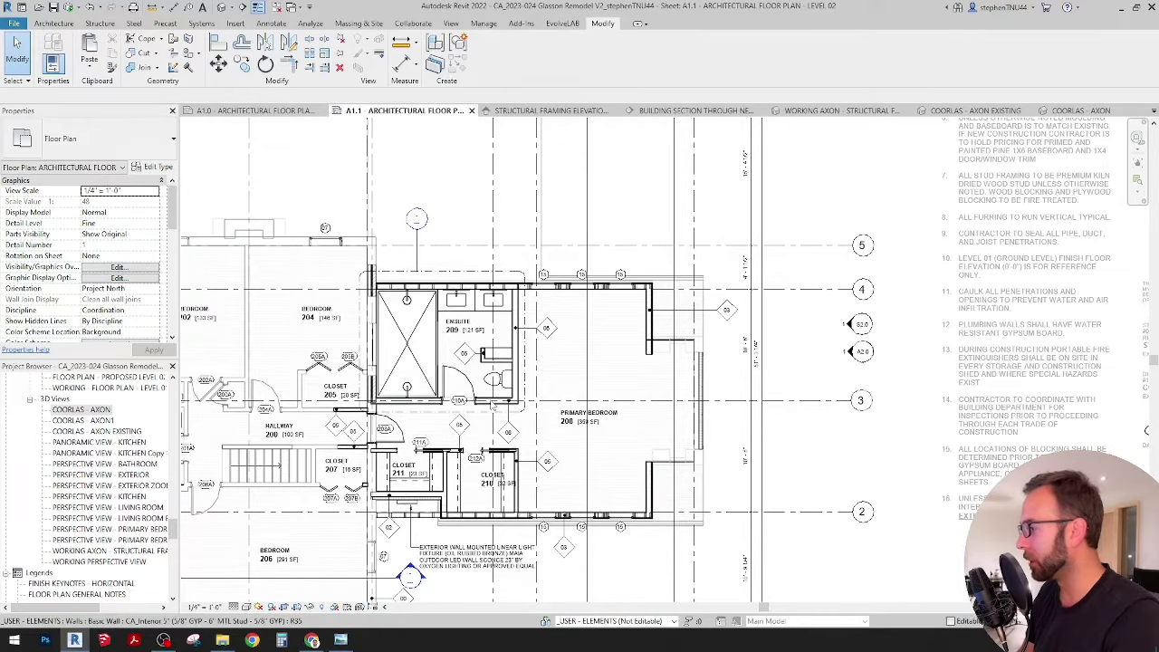
{"action": "scroll", "coordinate": [553, 426], "scroll_direction": "up", "scroll_amount": 3}
{"action": "middle_click_drag", "start_coordinate": [552, 426], "coordinate": [648, 442]}
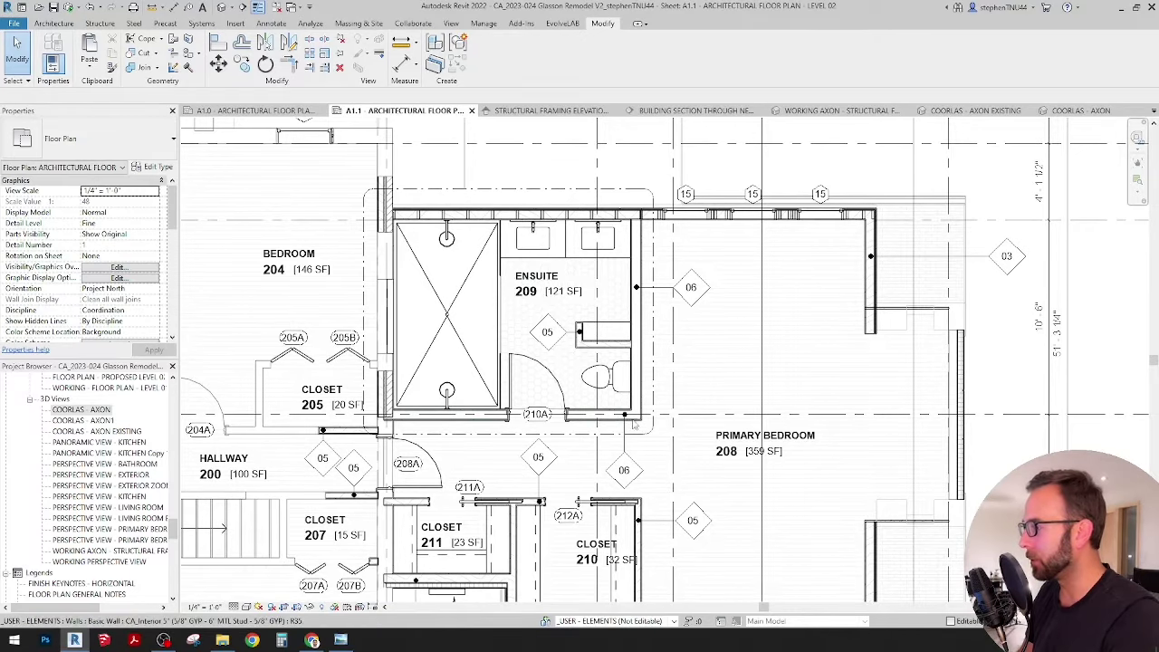
{"action": "scroll", "coordinate": [609, 417], "scroll_direction": "down", "scroll_amount": 2}
{"action": "middle_click_drag", "start_coordinate": [601, 181], "coordinate": [600, 241]}
{"action": "middle_click_drag", "start_coordinate": [597, 157], "coordinate": [593, 203]}
{"action": "scroll", "coordinate": [594, 202], "scroll_direction": "down", "scroll_amount": 1}
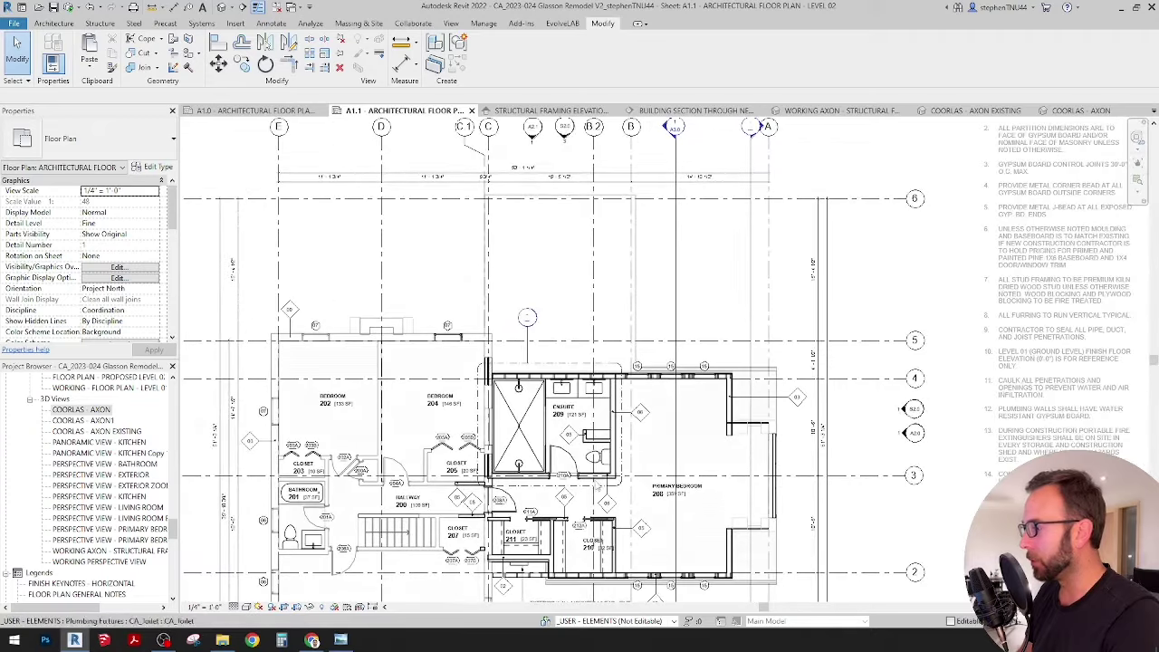
{"action": "scroll", "coordinate": [597, 470], "scroll_direction": "up", "scroll_amount": 4}
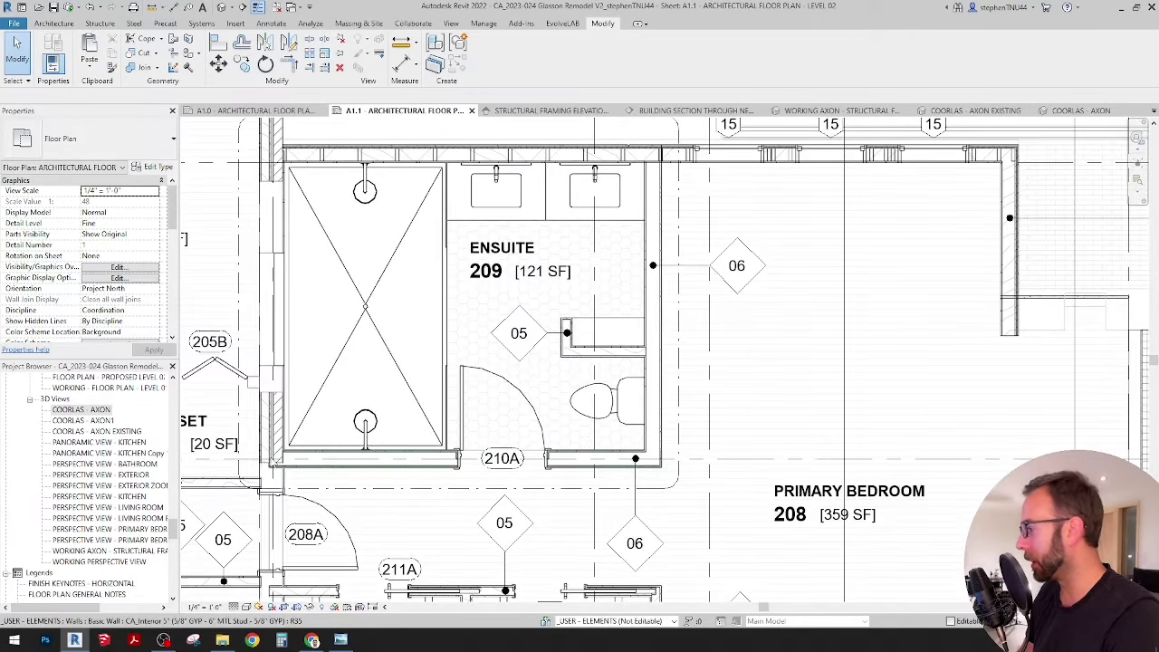
{"action": "scroll", "coordinate": [275, 458], "scroll_direction": "down", "scroll_amount": 2}
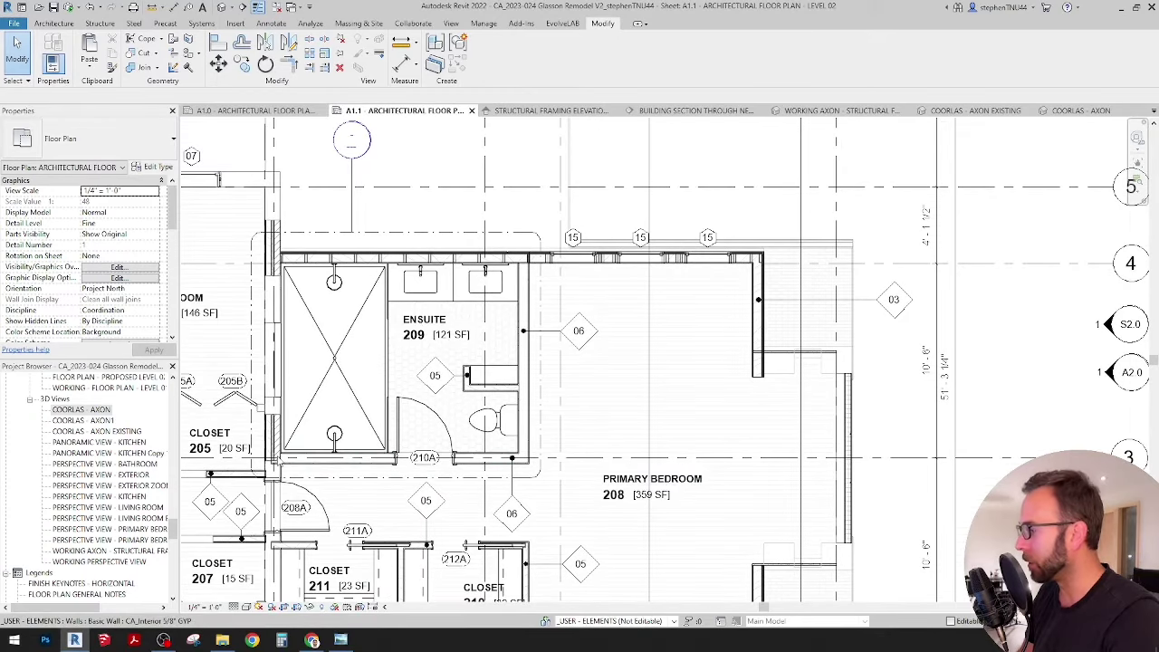
{"action": "scroll", "coordinate": [457, 412], "scroll_direction": "down", "scroll_amount": 3}
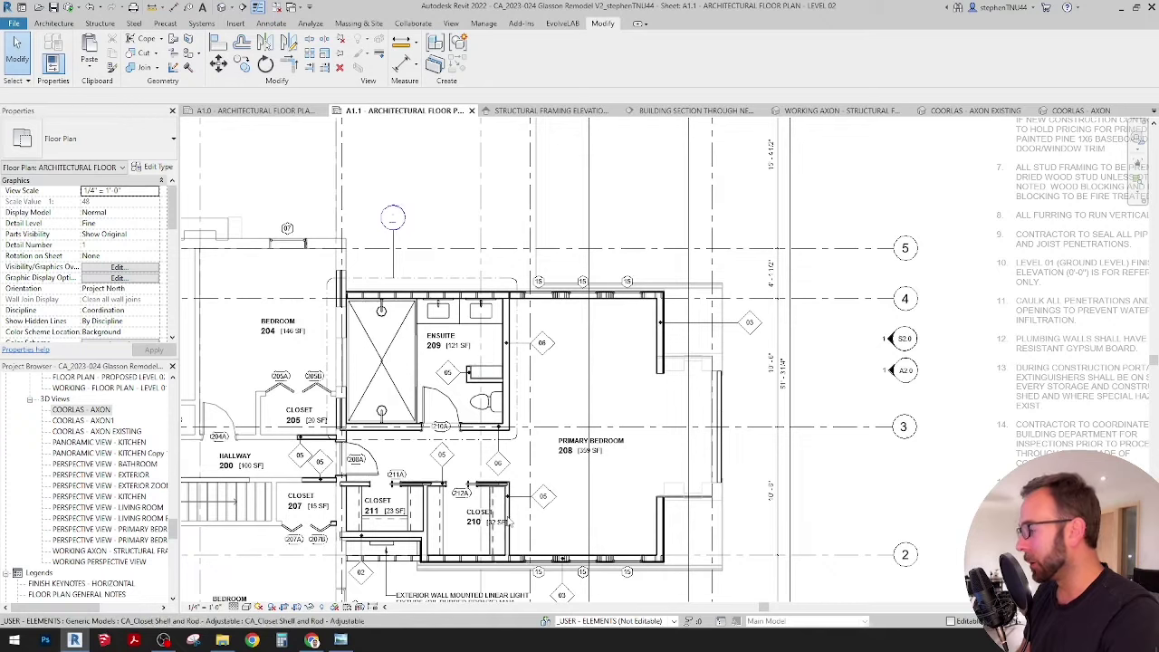
{"action": "scroll", "coordinate": [509, 518], "scroll_direction": "up", "scroll_amount": 1}
{"action": "middle_click_drag", "start_coordinate": [563, 453], "coordinate": [581, 425]}
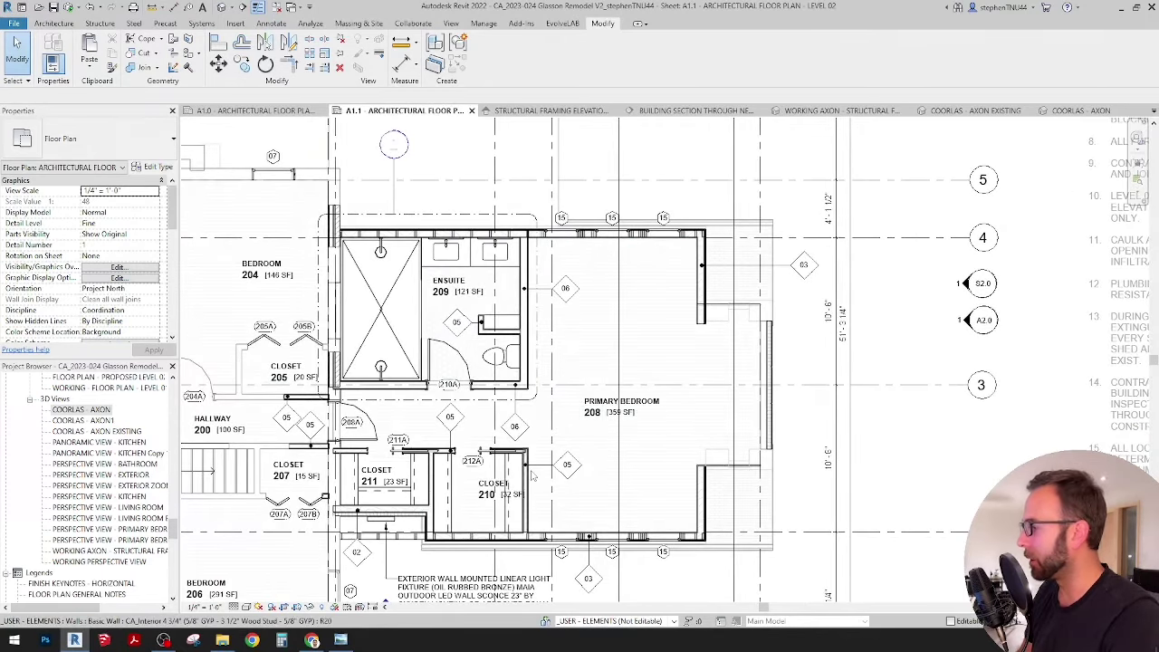
{"action": "scroll", "coordinate": [531, 471], "scroll_direction": "up", "scroll_amount": 1}
{"action": "middle_click_drag", "start_coordinate": [579, 476], "coordinate": [607, 459]}
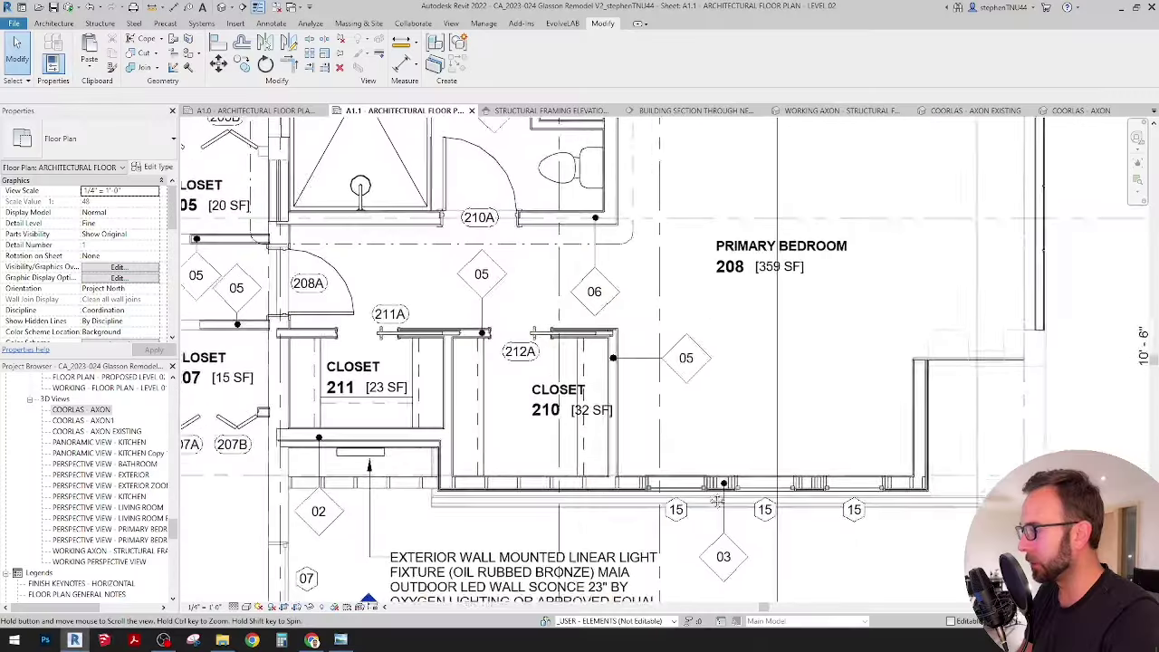
{"action": "middle_click_drag", "start_coordinate": [420, 492], "coordinate": [447, 478]}
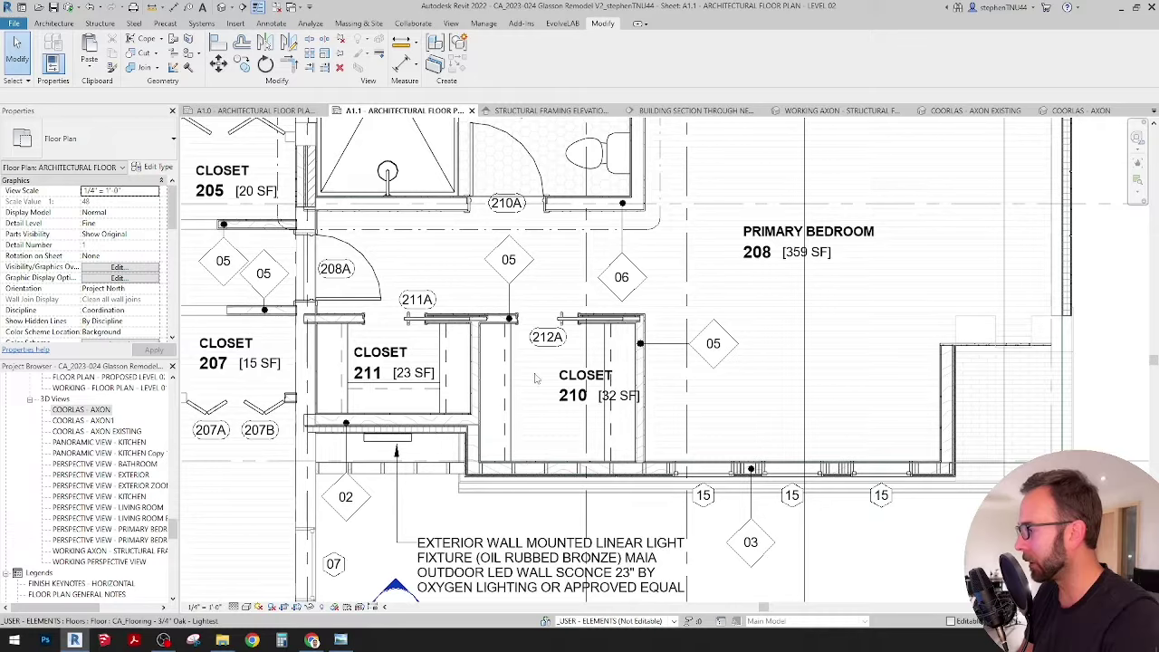
Open the working structural framing axon view and hide the upper-floor exterior wall above the garage in this view.
{"action": "left_click", "coordinate": [842, 111]}
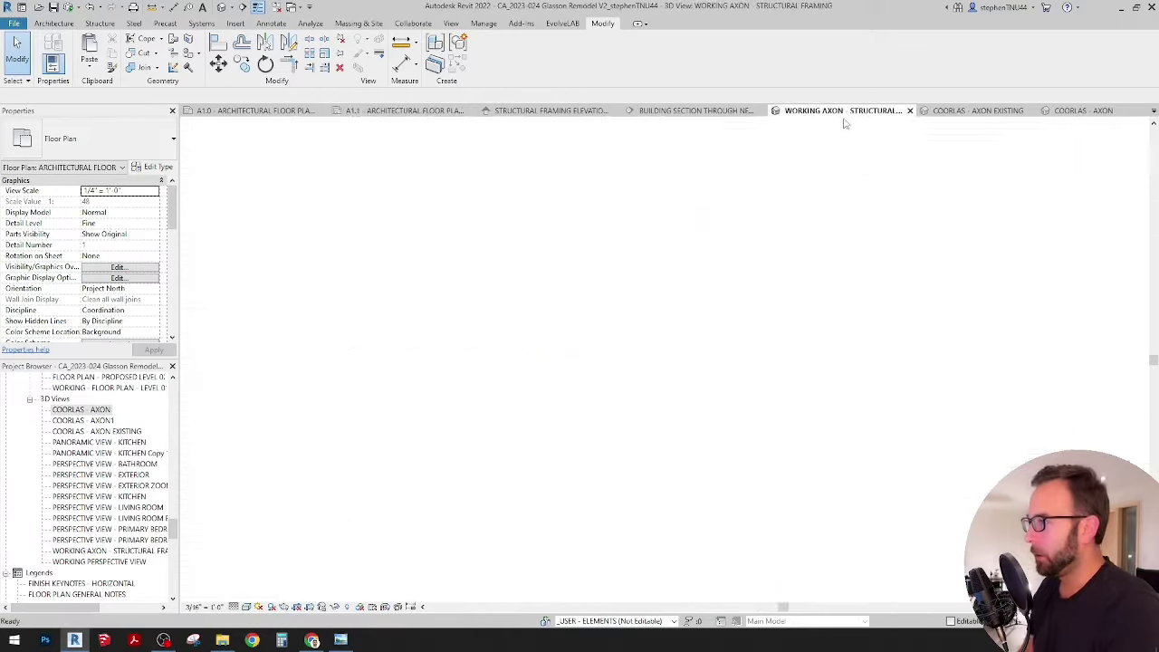
{"action": "middle_click_drag", "start_coordinate": [684, 374], "coordinate": [933, 334], "text": "shift"}
{"action": "middle_click_drag", "start_coordinate": [521, 369], "coordinate": [670, 326]}
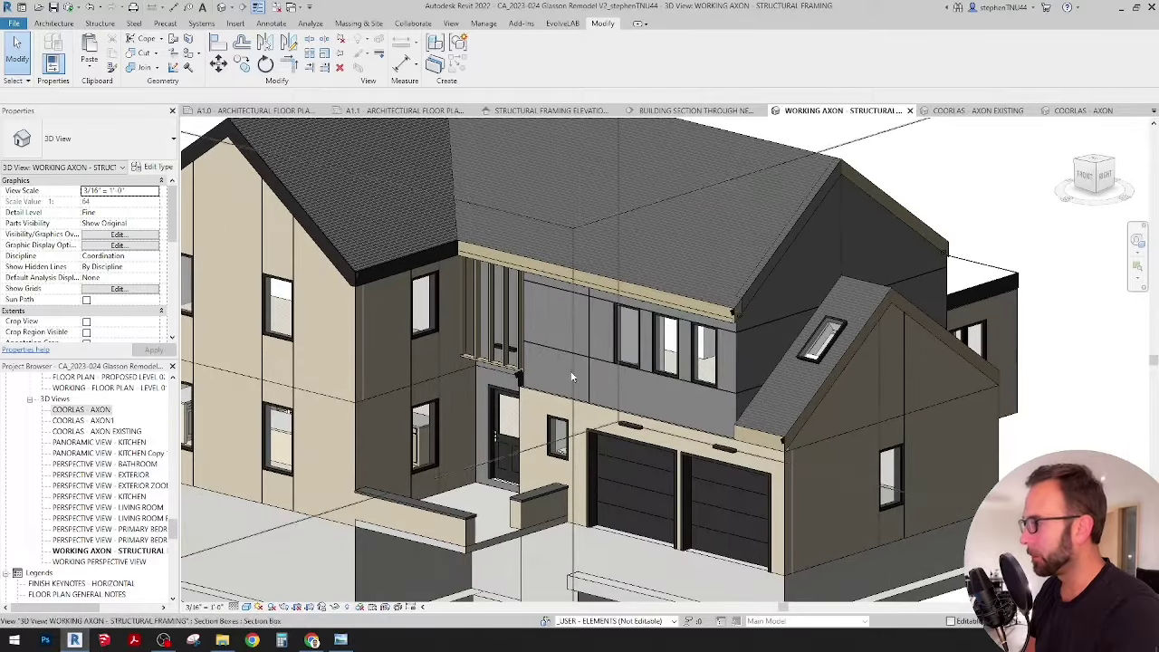
{"action": "left_click", "coordinate": [558, 351]}
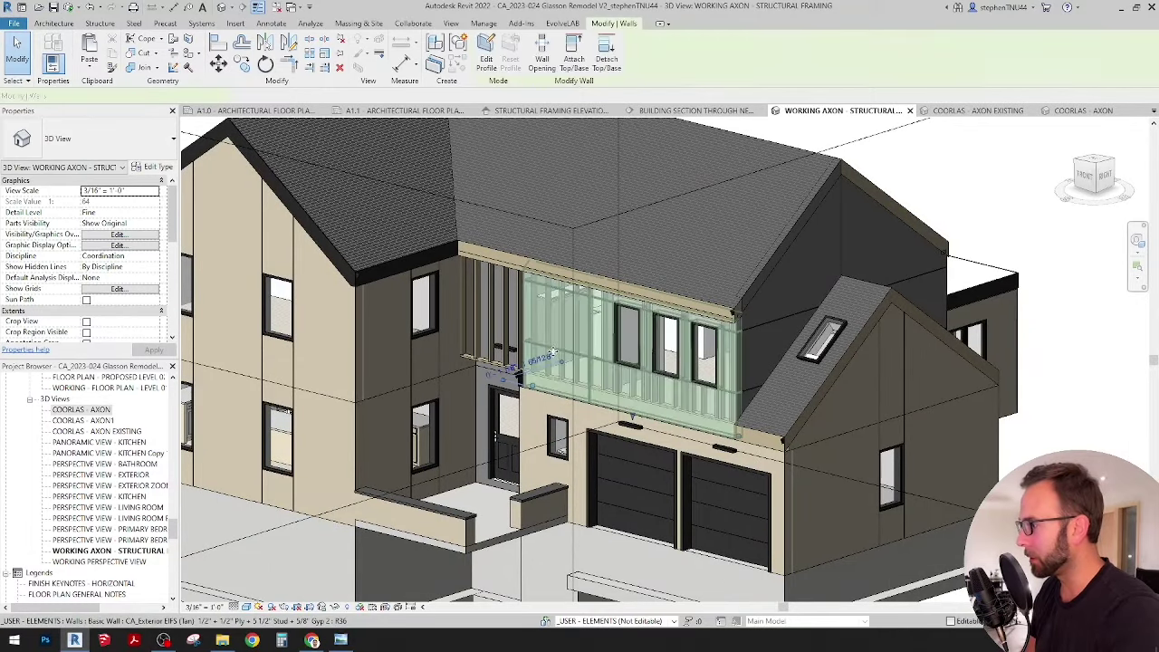
{"action": "middle_click_drag", "start_coordinate": [557, 357], "coordinate": [683, 376], "text": "shift"}
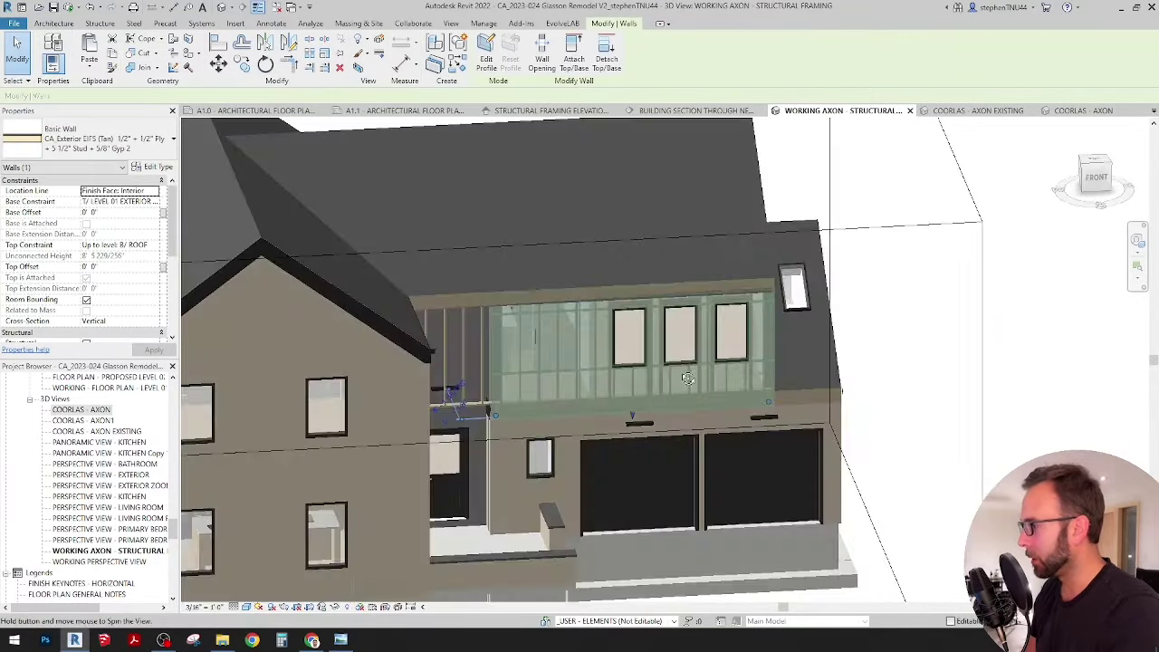
{"action": "scroll", "coordinate": [529, 375], "scroll_direction": "up", "scroll_amount": 4}
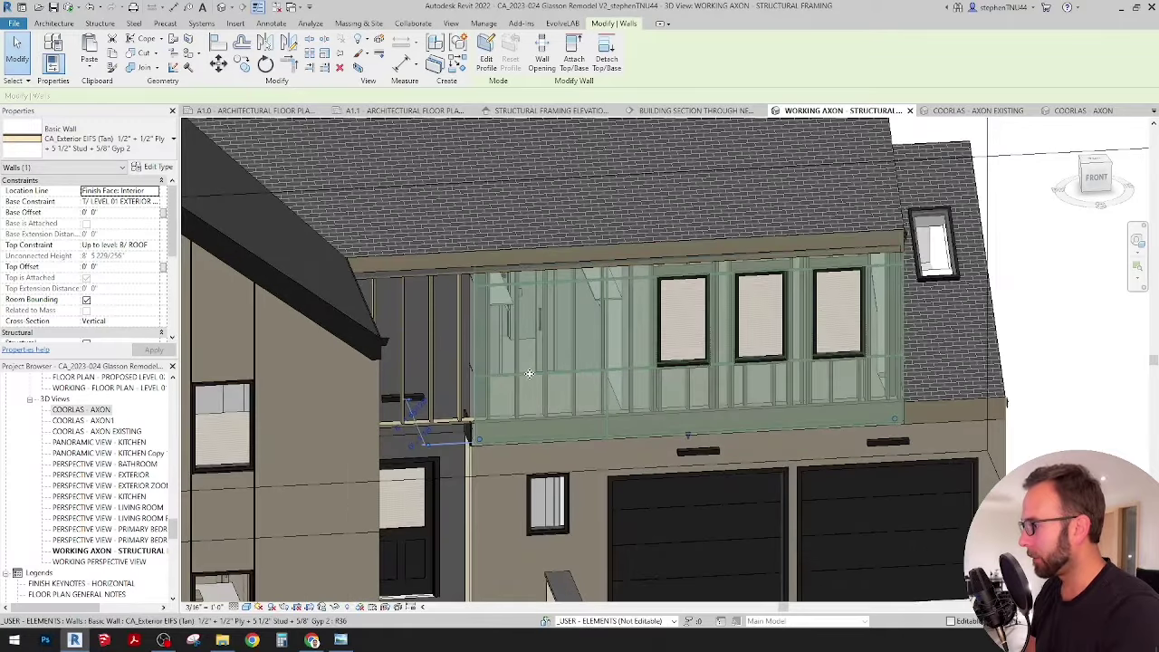
{"action": "right_click", "coordinate": [530, 373]}
{"action": "mouse_move", "coordinate": [584, 103]}
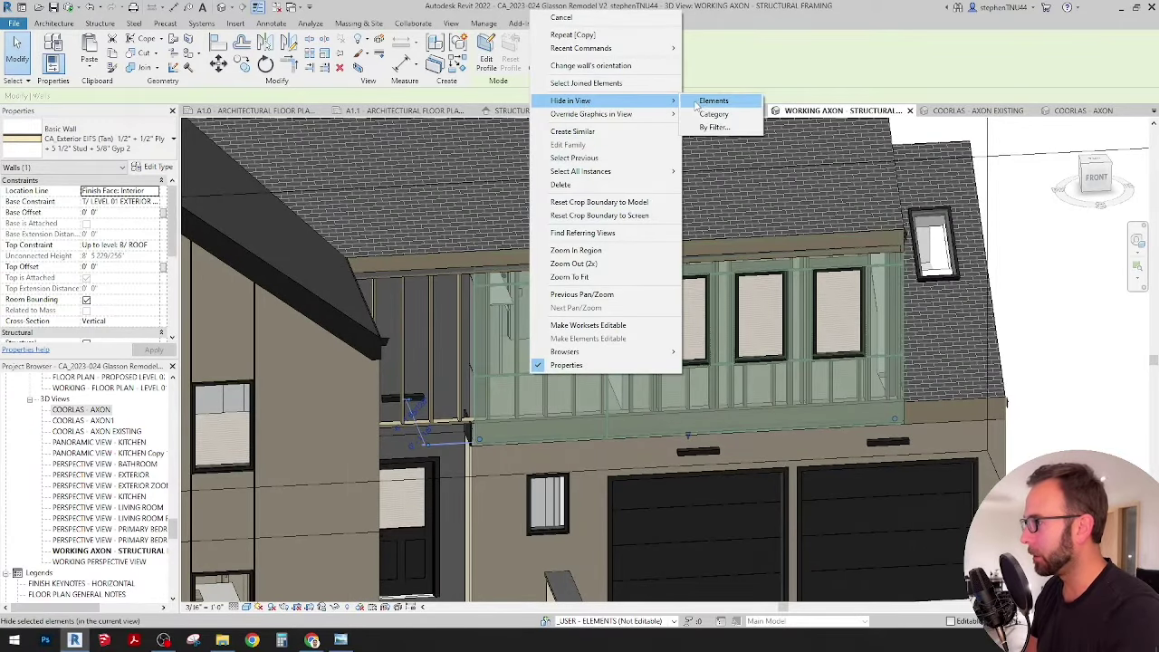
{"action": "left_click", "coordinate": [712, 101]}
Hide the recessed upper-floor exterior wall above the entry door in the axon view.
{"action": "middle_click_drag", "start_coordinate": [625, 367], "coordinate": [614, 402], "text": "shift"}
{"action": "scroll", "coordinate": [480, 402], "scroll_direction": "up", "scroll_amount": 2}
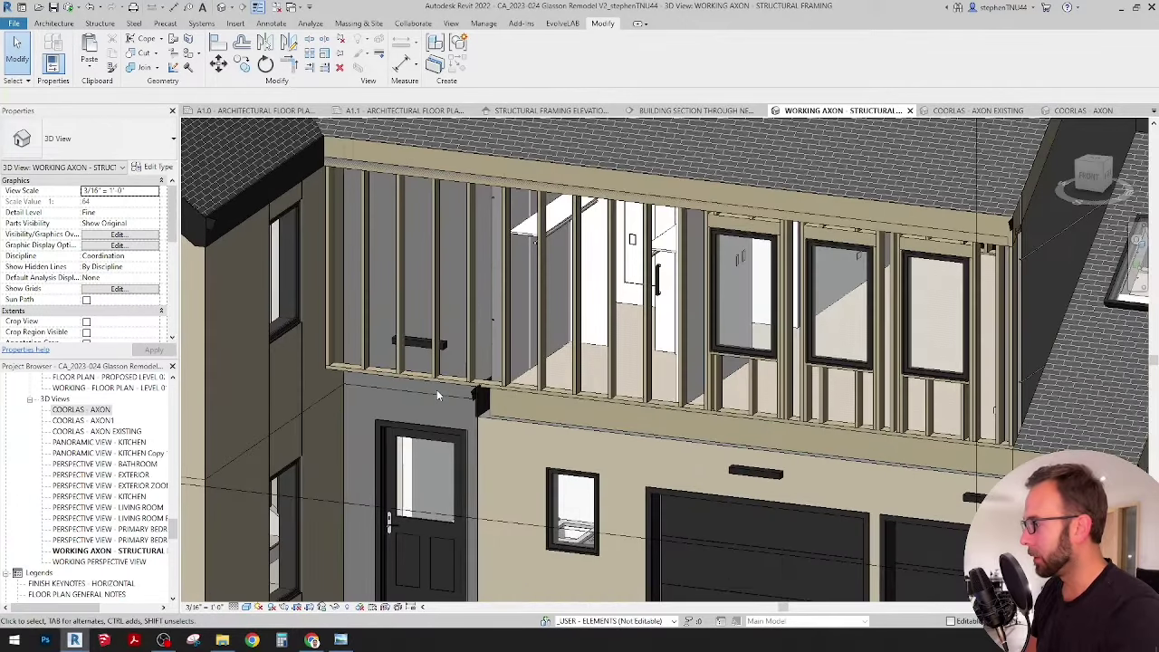
{"action": "left_click", "coordinate": [436, 392]}
{"action": "right_click", "coordinate": [436, 392]}
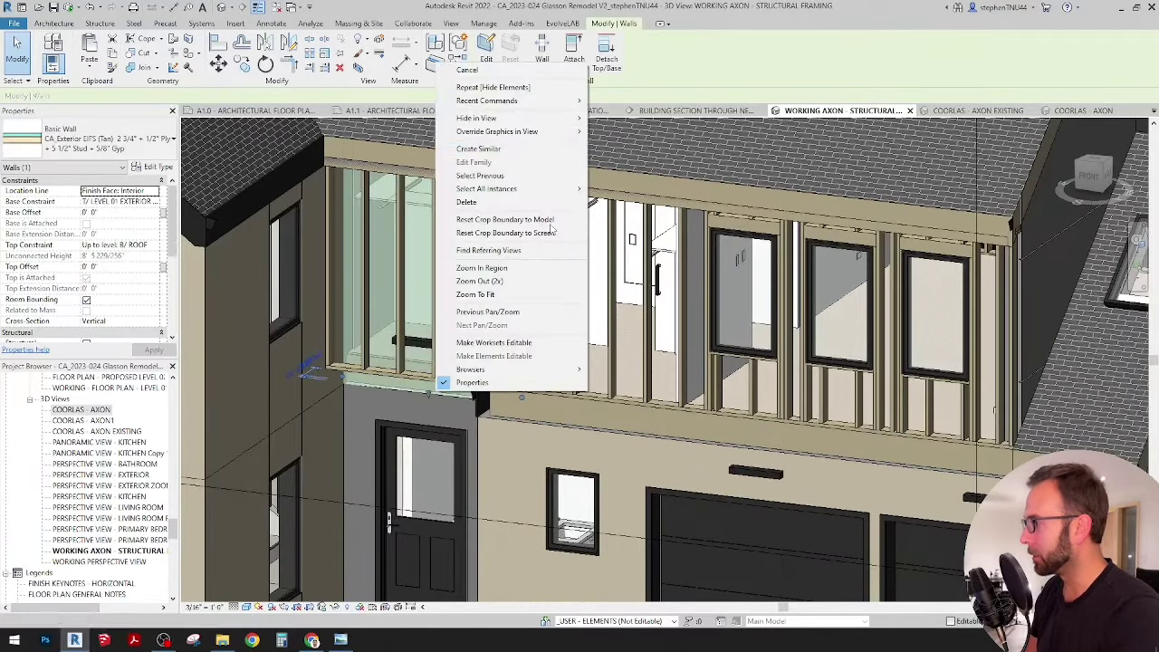
{"action": "mouse_move", "coordinate": [544, 118]}
{"action": "left_click", "coordinate": [611, 118]}
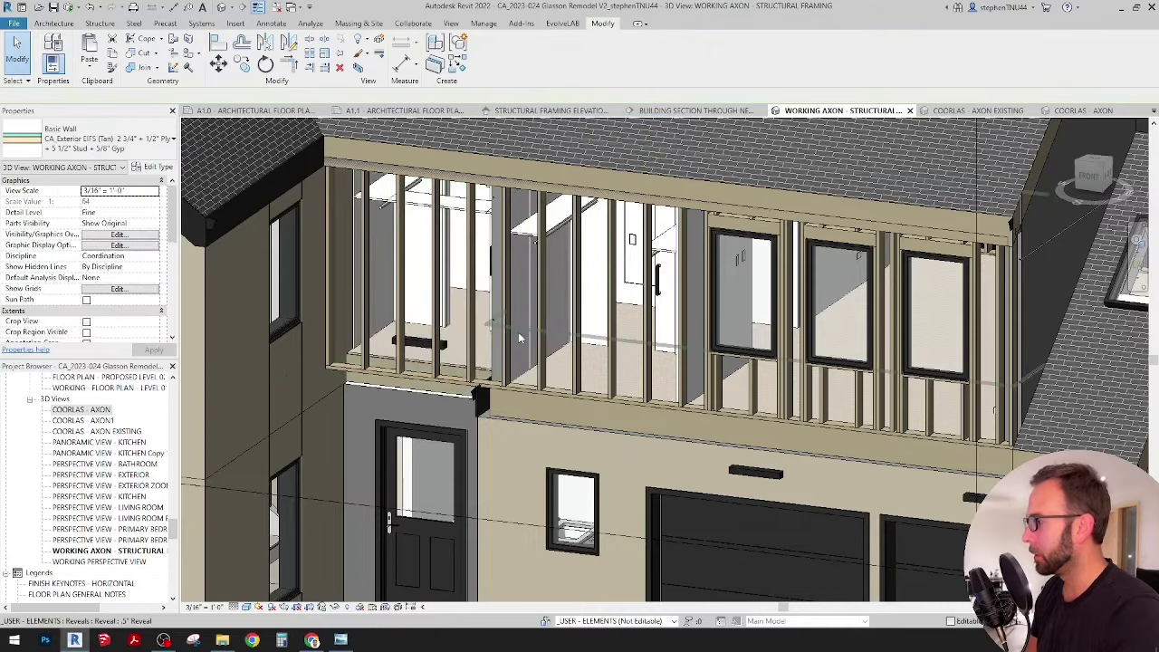
Hide the short exterior return wall between the entry recess and the wall above the garage.
{"action": "middle_click_drag", "start_coordinate": [520, 339], "coordinate": [480, 302], "text": "shift"}
{"action": "left_click", "coordinate": [480, 301]}
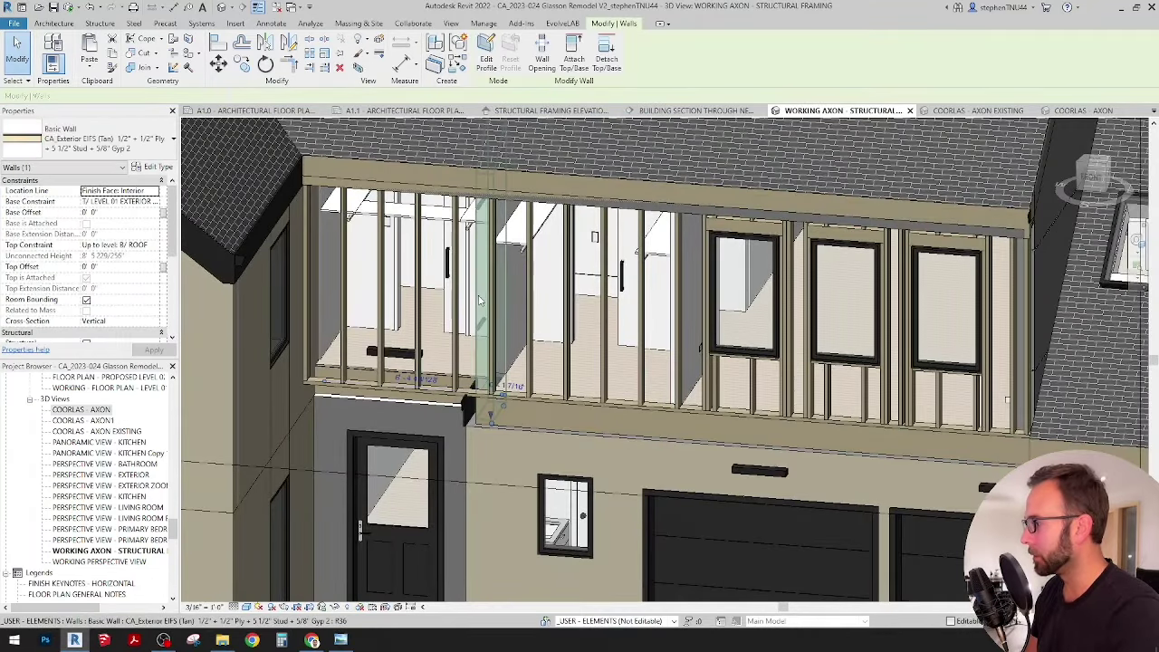
{"action": "right_click", "coordinate": [479, 262]}
{"action": "mouse_move", "coordinate": [544, 354]}
{"action": "left_click", "coordinate": [661, 355]}
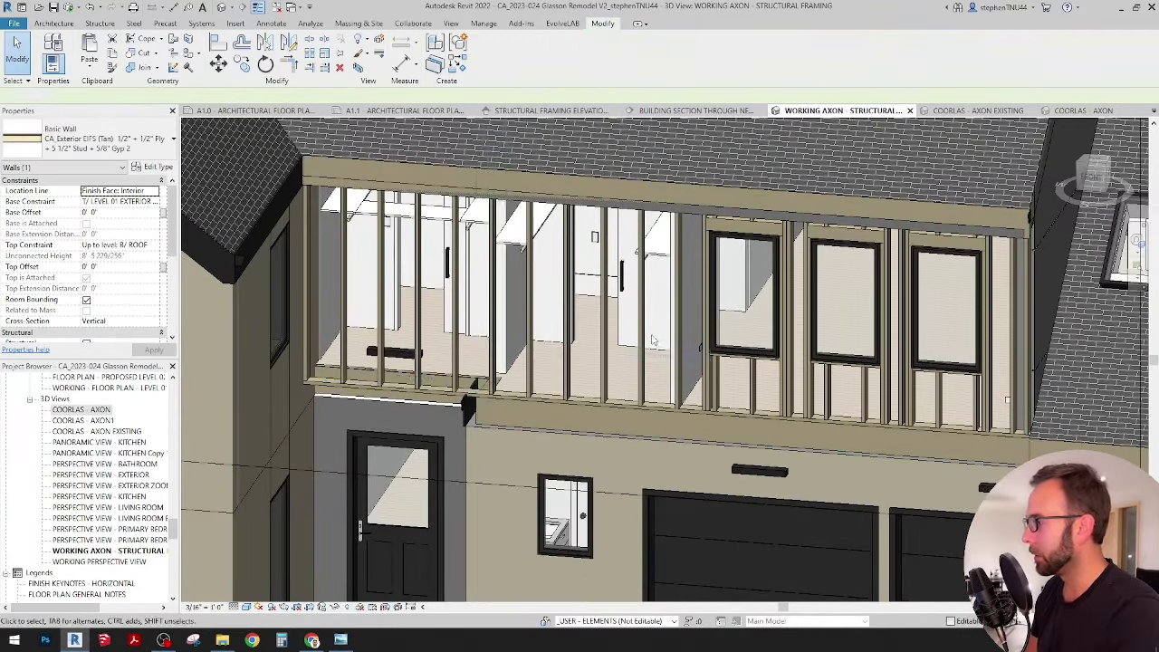
Examine the exposed front stud framing and its bottom edge above the entry door and garage.
{"action": "scroll", "coordinate": [476, 424], "scroll_direction": "up", "scroll_amount": 2}
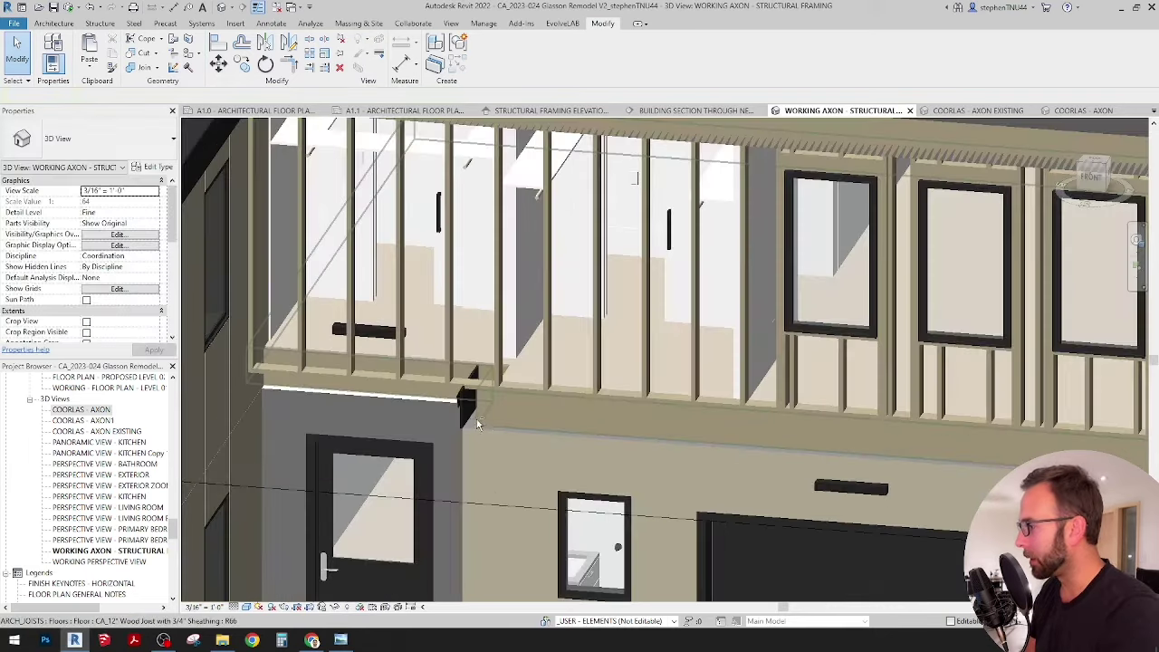
{"action": "middle_click_drag", "start_coordinate": [476, 425], "coordinate": [510, 515], "text": "shift"}
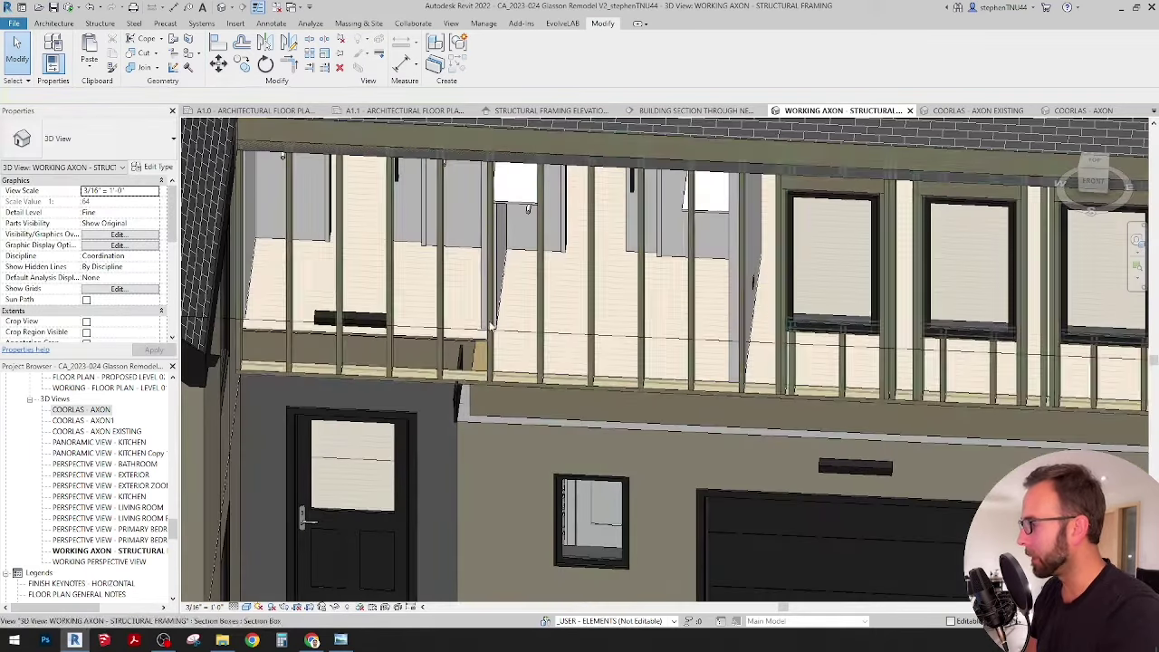
{"action": "scroll", "coordinate": [480, 379], "scroll_direction": "down", "scroll_amount": 4}
{"action": "scroll", "coordinate": [480, 377], "scroll_direction": "up", "scroll_amount": 2}
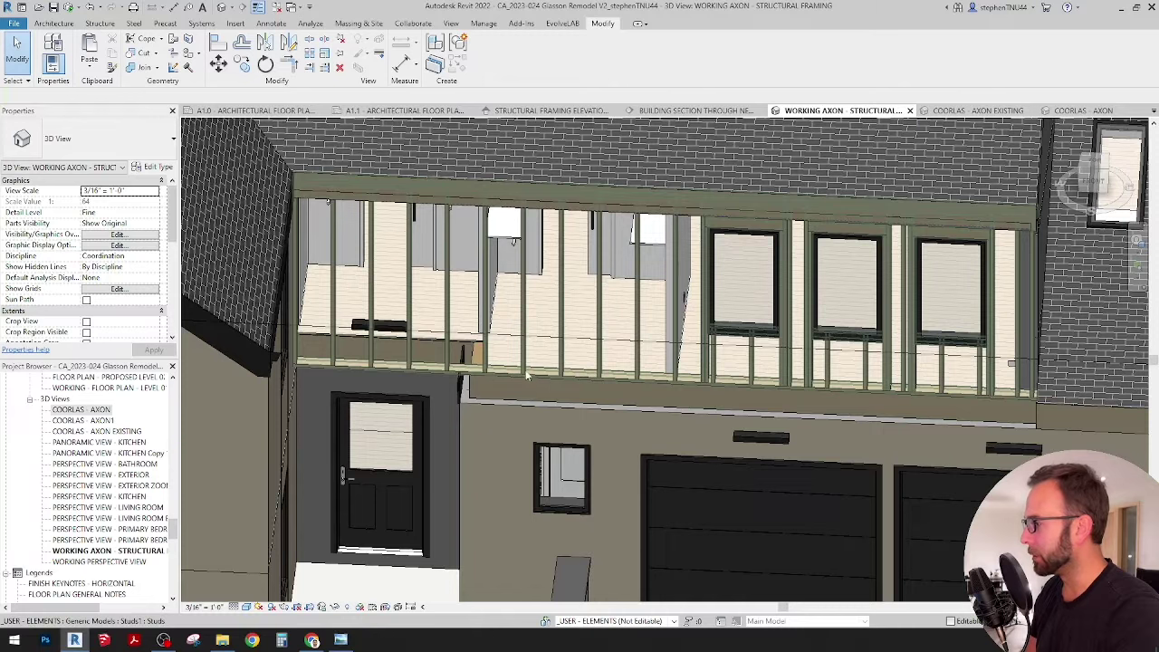
Edit the stud framing in place and align the bottom plate's entry-side end with the floor joist edge beside the entry recess.
{"action": "left_click", "coordinate": [339, 122]}
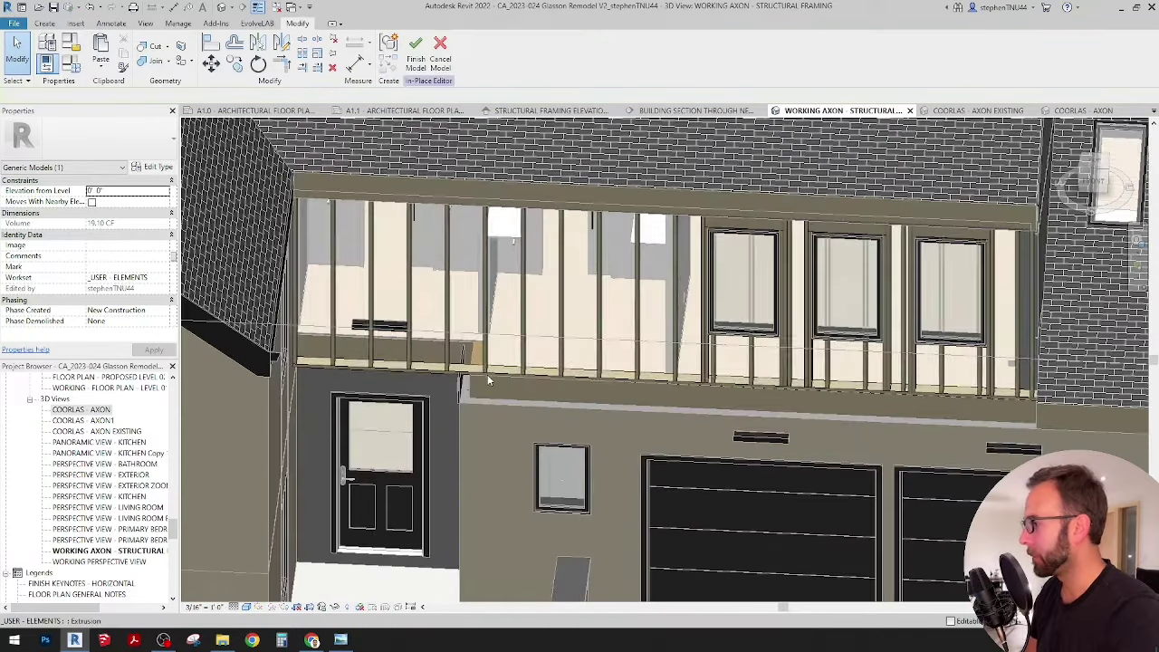
{"action": "scroll", "coordinate": [486, 377], "scroll_direction": "up", "scroll_amount": 5}
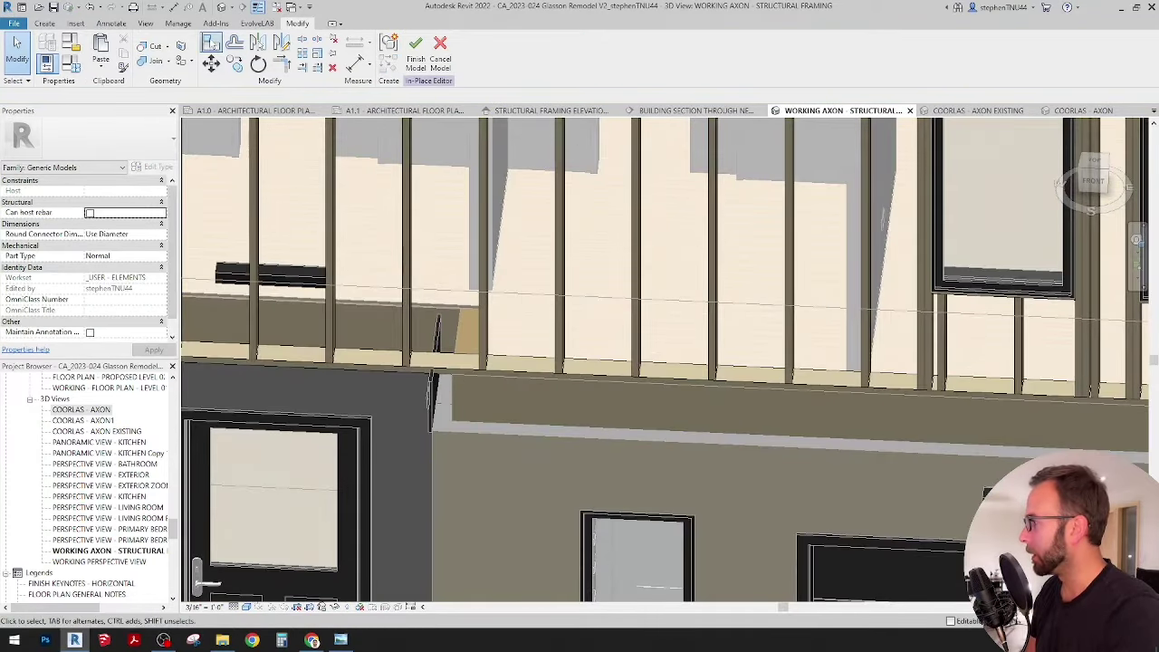
{"action": "key", "text": "a"}
{"action": "key", "text": "l"}
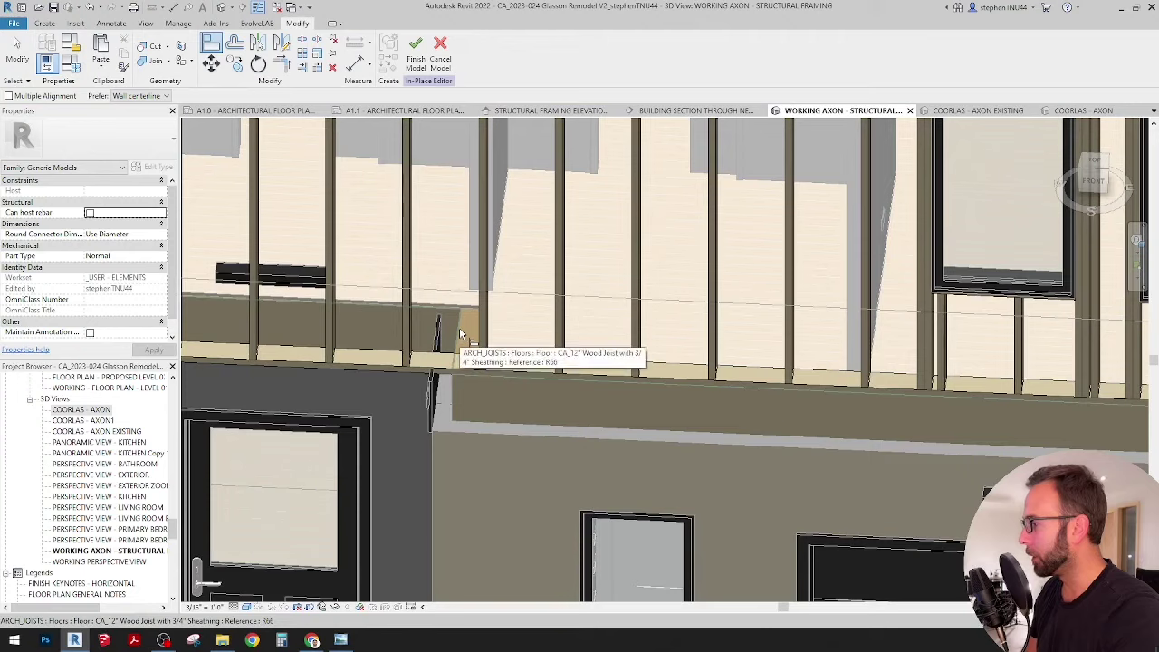
{"action": "left_click", "coordinate": [460, 327]}
{"action": "scroll", "coordinate": [283, 353], "scroll_direction": "down", "scroll_amount": 3}
{"action": "scroll", "coordinate": [282, 342], "scroll_direction": "up", "scroll_amount": 5}
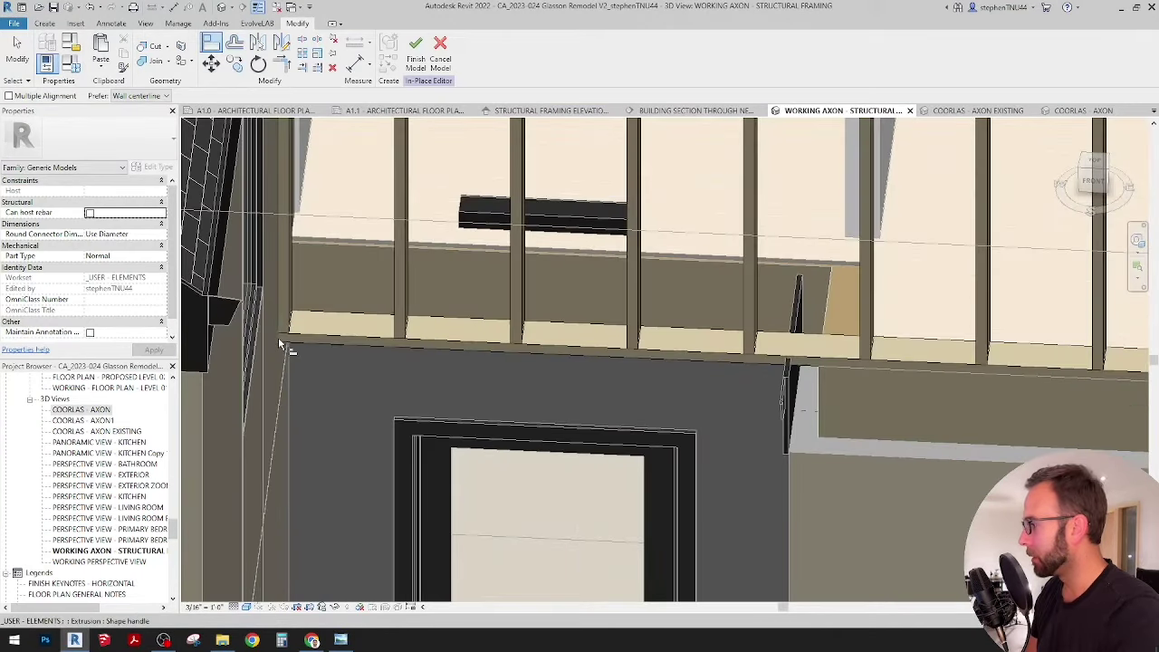
{"action": "left_click", "coordinate": [278, 337]}
{"action": "scroll", "coordinate": [406, 338], "scroll_direction": "down", "scroll_amount": 3}
{"action": "scroll", "coordinate": [698, 394], "scroll_direction": "down", "scroll_amount": 4}
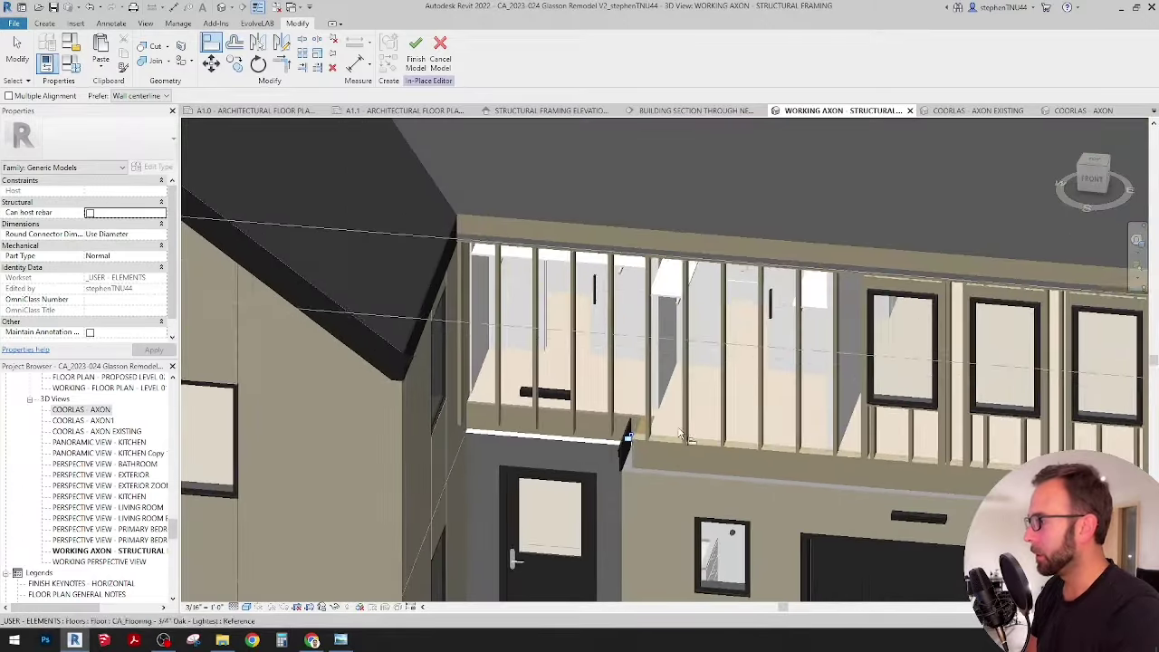
{"action": "middle_click_drag", "start_coordinate": [681, 435], "coordinate": [526, 224], "text": "shift"}
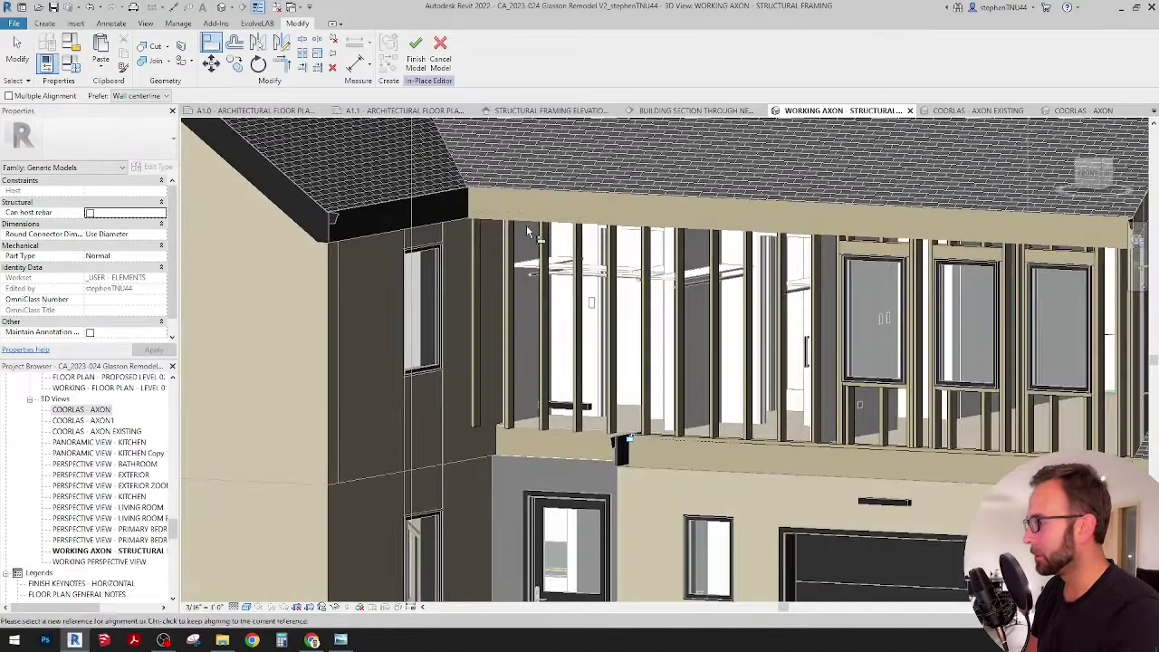
{"action": "key", "text": "Escape"}
Pull the entry-side end of the wall's top plate back toward the entry return, and finish the in-place edit.
{"action": "scroll", "coordinate": [551, 235], "scroll_direction": "down", "scroll_amount": 5}
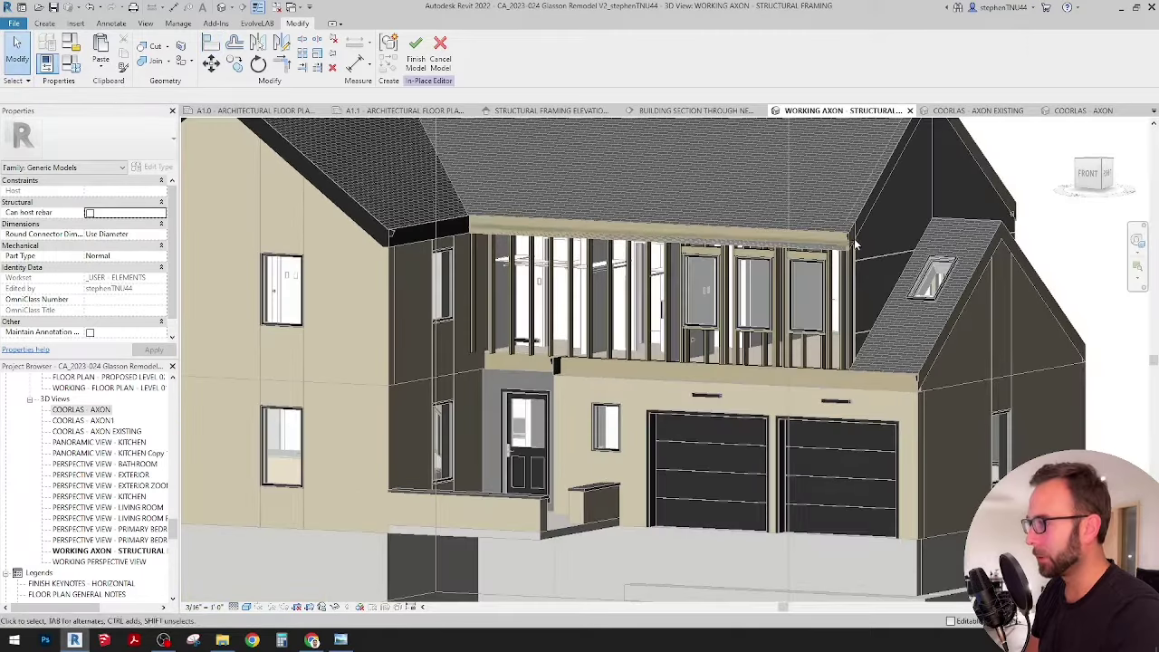
{"action": "scroll", "coordinate": [854, 245], "scroll_direction": "up", "scroll_amount": 8}
{"action": "left_click", "coordinate": [851, 260]}
{"action": "scroll", "coordinate": [852, 260], "scroll_direction": "down", "scroll_amount": 5}
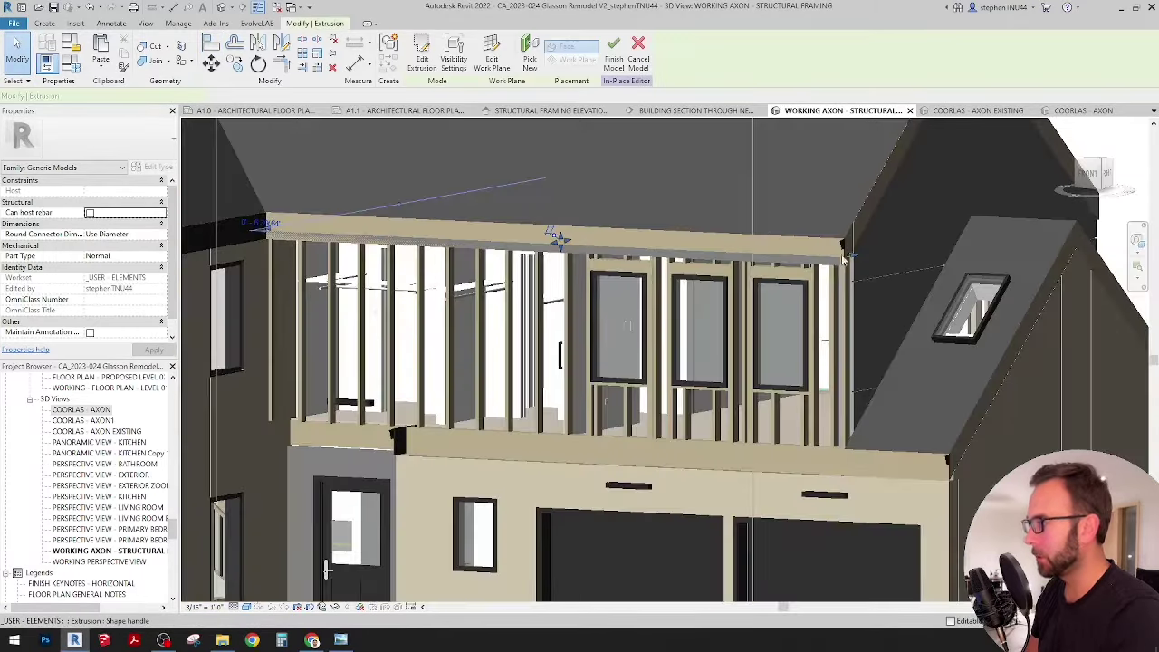
{"action": "scroll", "coordinate": [270, 227], "scroll_direction": "up", "scroll_amount": 6}
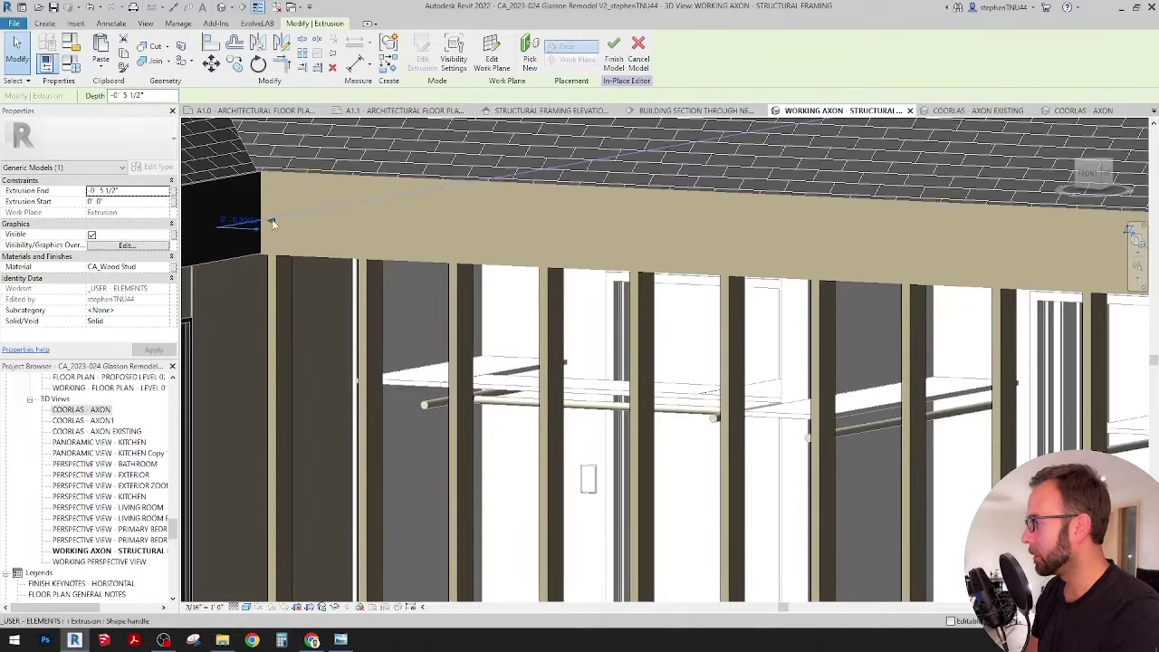
{"action": "scroll", "coordinate": [406, 254], "scroll_direction": "down", "scroll_amount": 3}
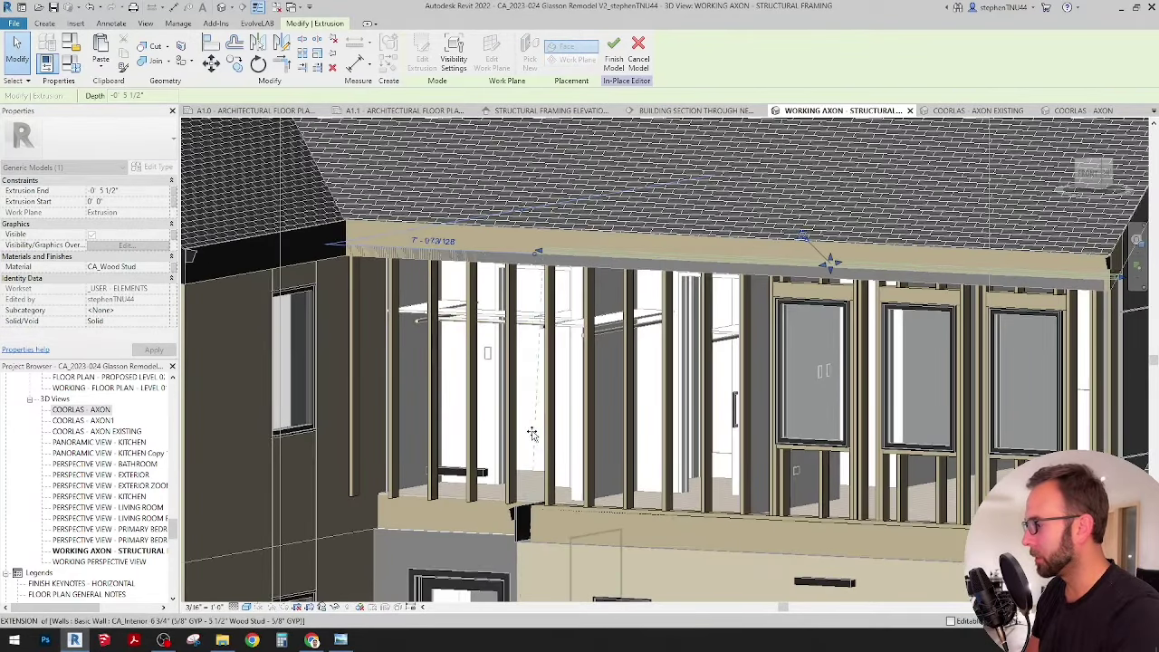
{"action": "middle_click_drag", "start_coordinate": [534, 433], "coordinate": [535, 288], "text": "shift"}
{"action": "left_click", "coordinate": [533, 288]}
{"action": "scroll", "coordinate": [514, 257], "scroll_direction": "up", "scroll_amount": 1}
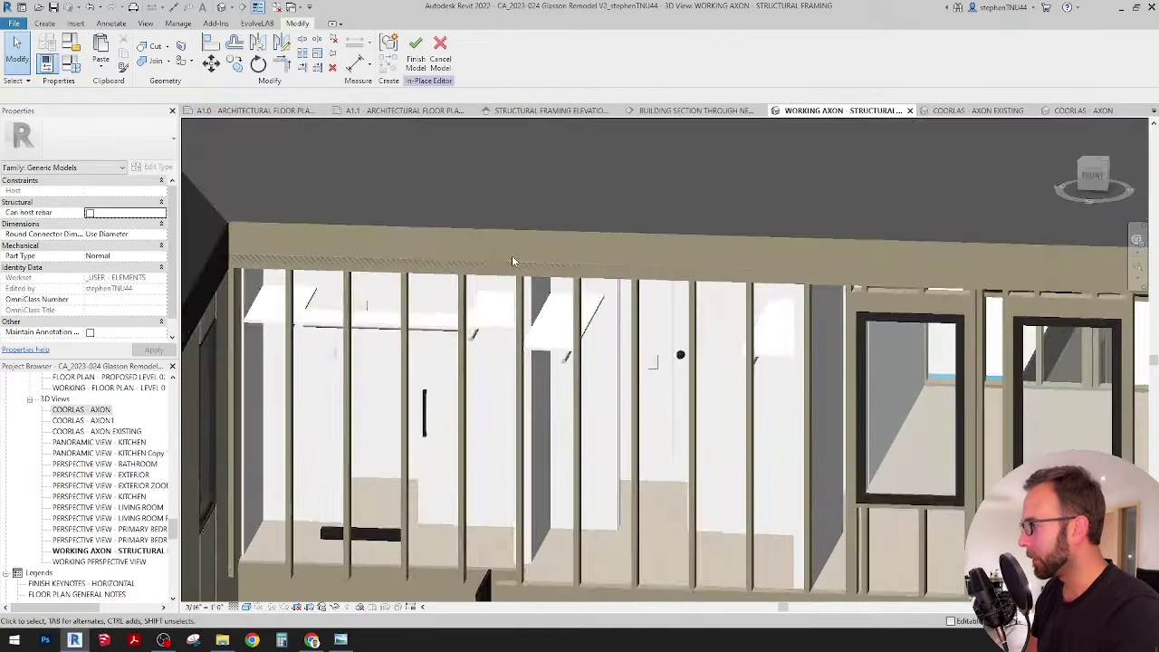
{"action": "scroll", "coordinate": [494, 260], "scroll_direction": "down", "scroll_amount": 2}
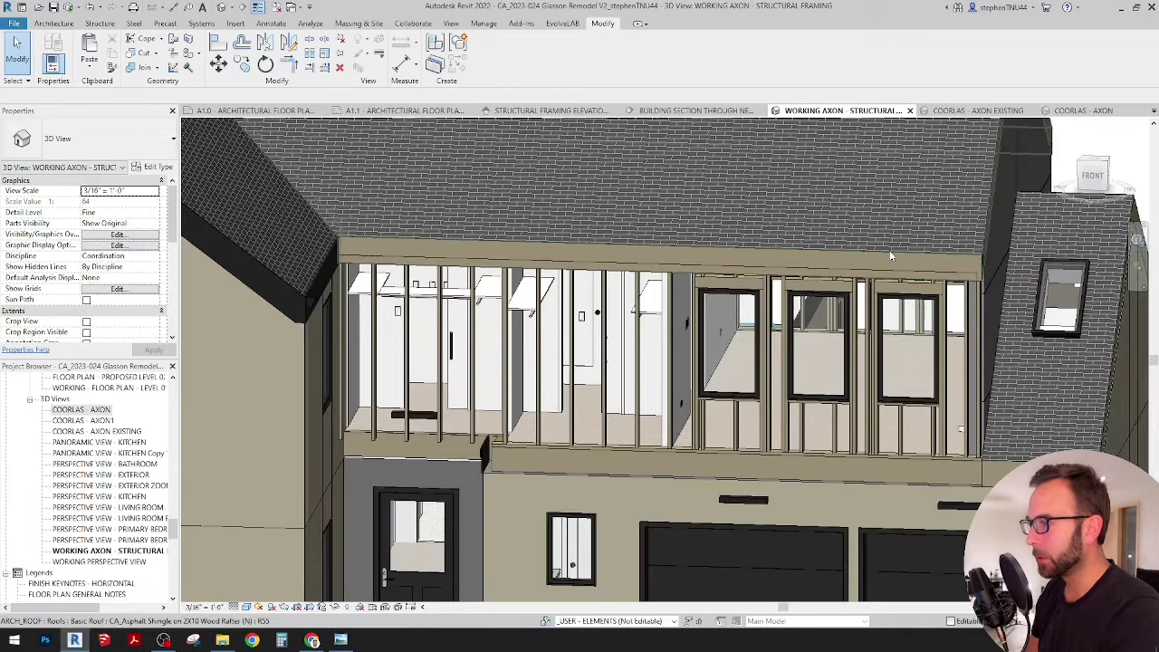
Hide the main asphalt shingle roof above the exposed stud wall in this view.
{"action": "left_click", "coordinate": [890, 250]}
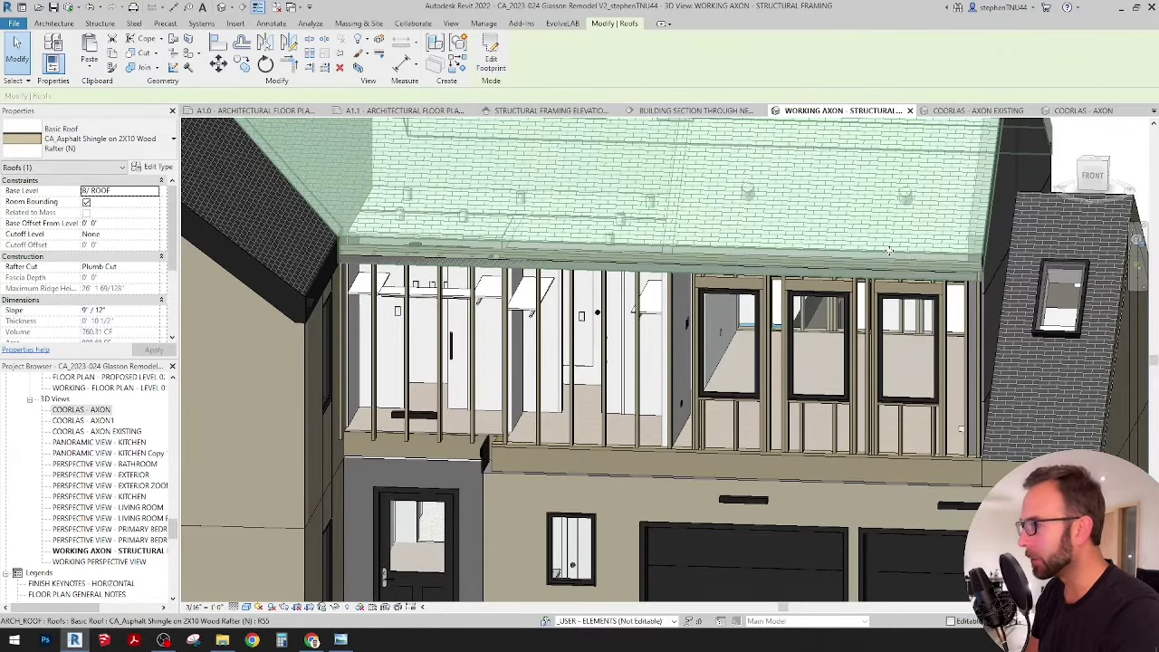
{"action": "right_click", "coordinate": [889, 251]}
{"action": "mouse_move", "coordinate": [940, 312]}
{"action": "left_click", "coordinate": [1105, 315]}
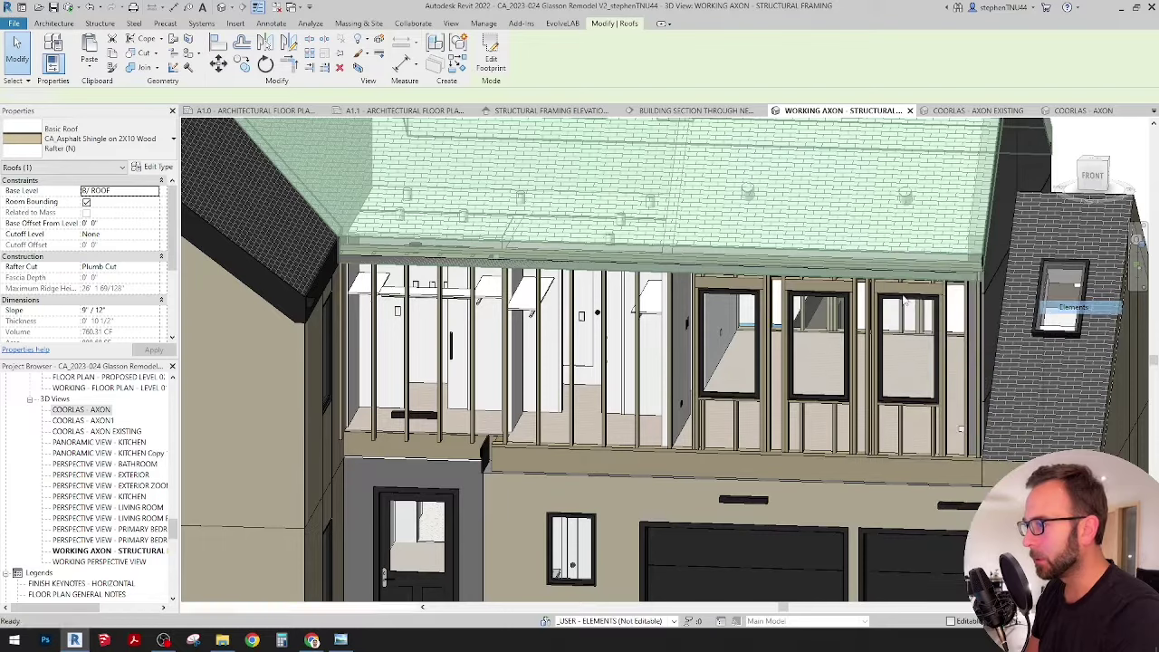
Reopen the stud framing for in-place editing and align the ends of its top plates with the bottom plate's end at the entry return.
{"action": "middle_click_drag", "start_coordinate": [544, 163], "coordinate": [424, 200], "text": "shift"}
{"action": "scroll", "coordinate": [424, 201], "scroll_direction": "up", "scroll_amount": 3}
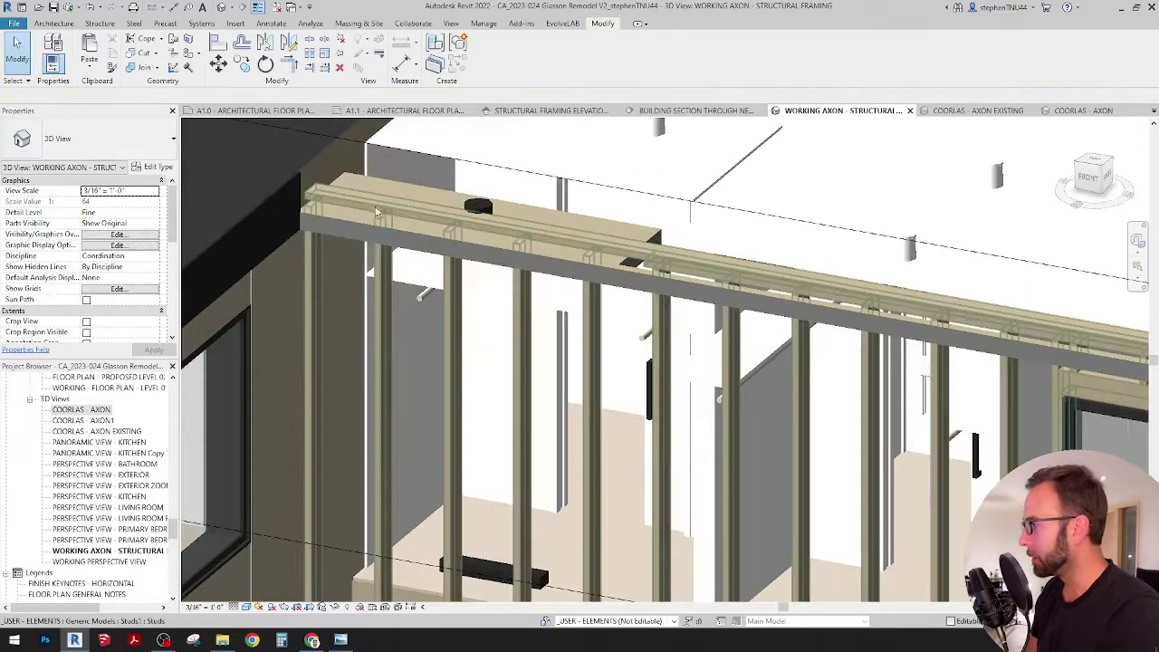
{"action": "left_click", "coordinate": [331, 208]}
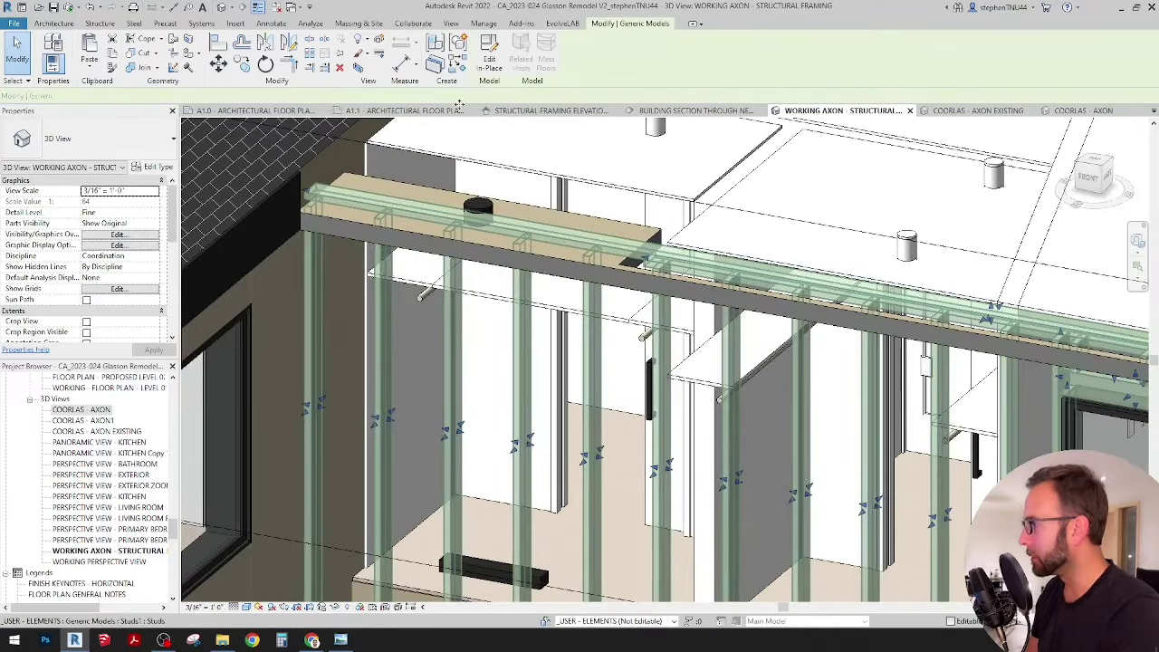
{"action": "left_click", "coordinate": [489, 55]}
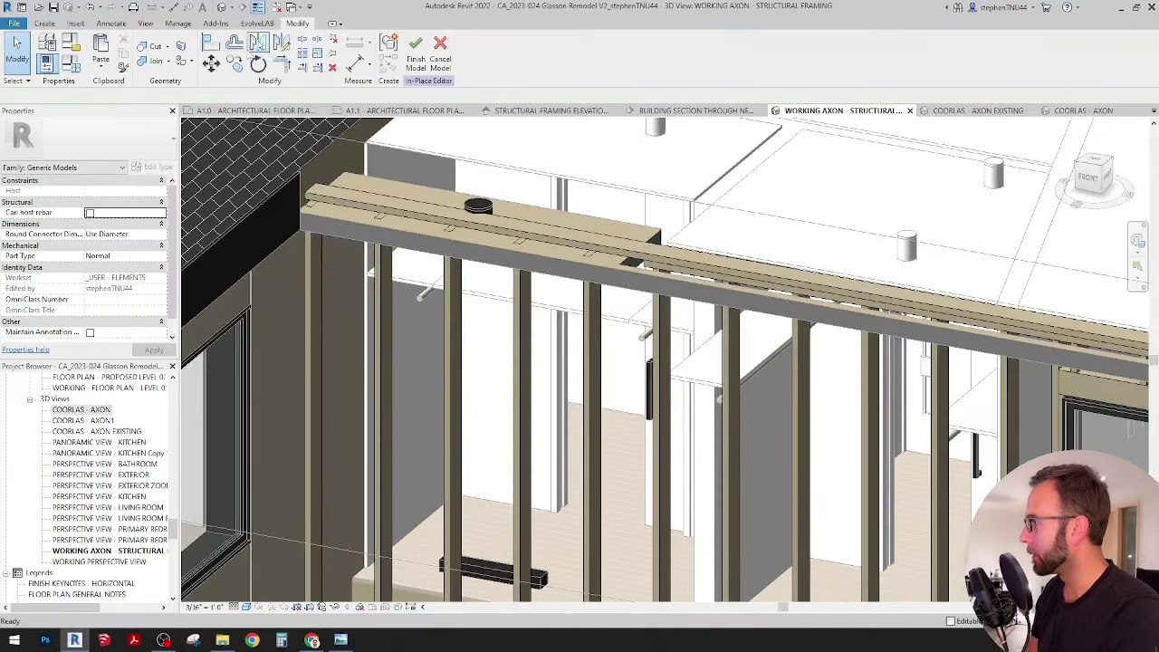
{"action": "left_click", "coordinate": [213, 44]}
{"action": "scroll", "coordinate": [534, 237], "scroll_direction": "down", "scroll_amount": 2}
{"action": "middle_click_drag", "start_coordinate": [582, 444], "coordinate": [589, 463], "text": "shift"}
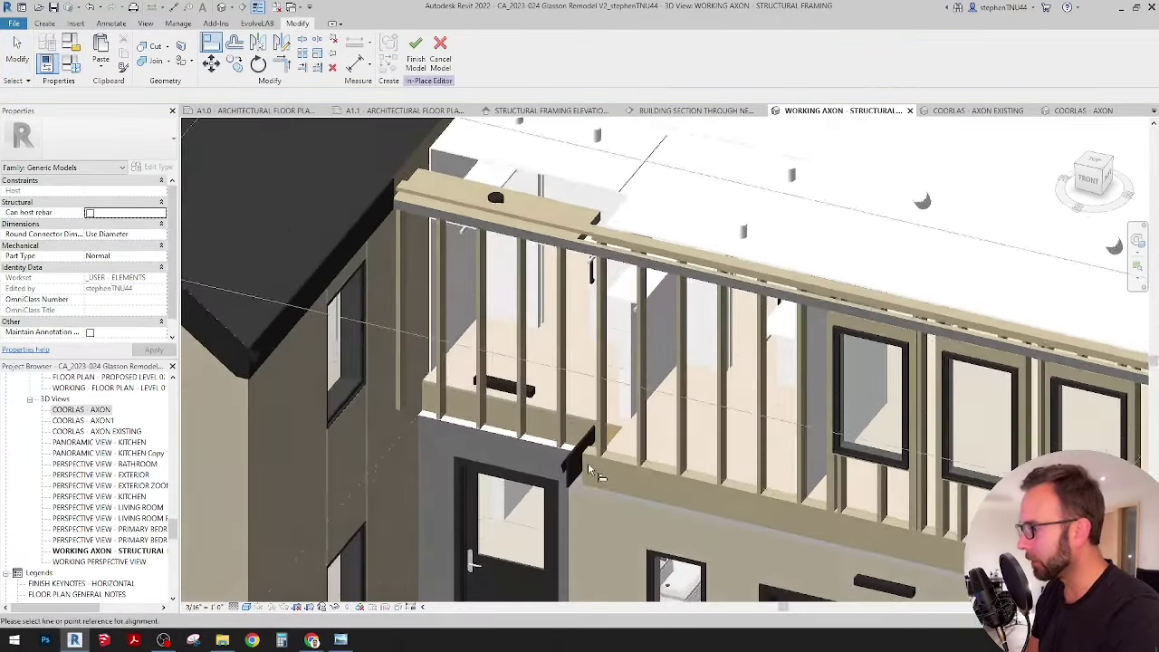
{"action": "scroll", "coordinate": [590, 464], "scroll_direction": "up", "scroll_amount": 3}
{"action": "scroll", "coordinate": [580, 435], "scroll_direction": "down", "scroll_amount": 3}
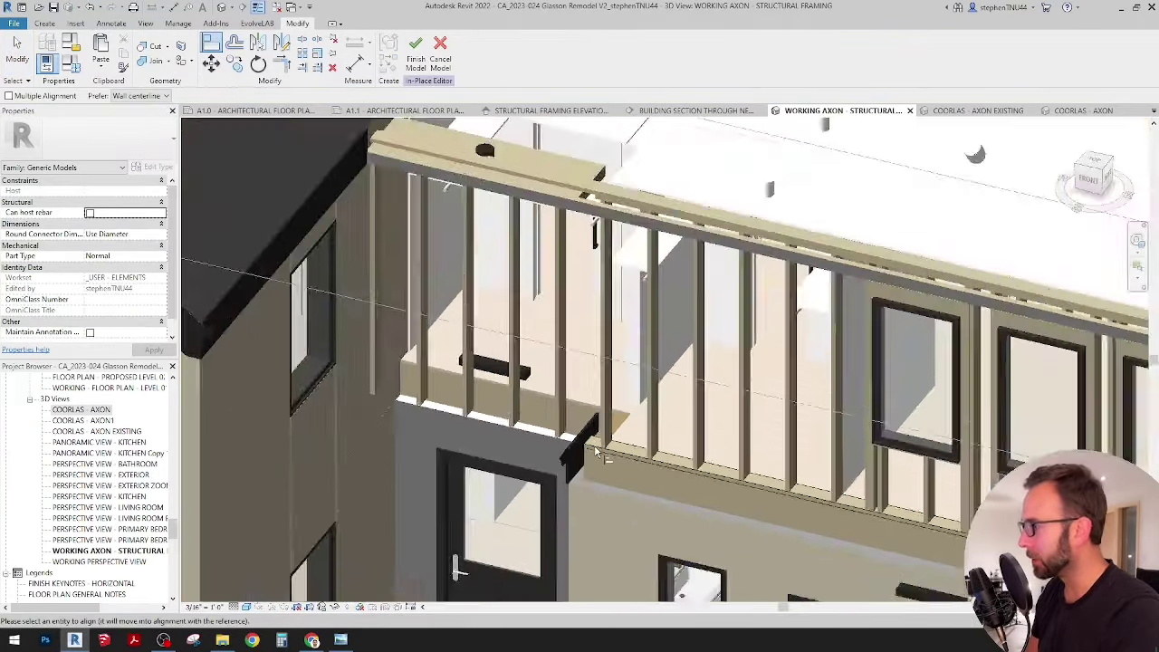
{"action": "scroll", "coordinate": [576, 310], "scroll_direction": "up", "scroll_amount": 4}
{"action": "scroll", "coordinate": [595, 257], "scroll_direction": "down", "scroll_amount": 3}
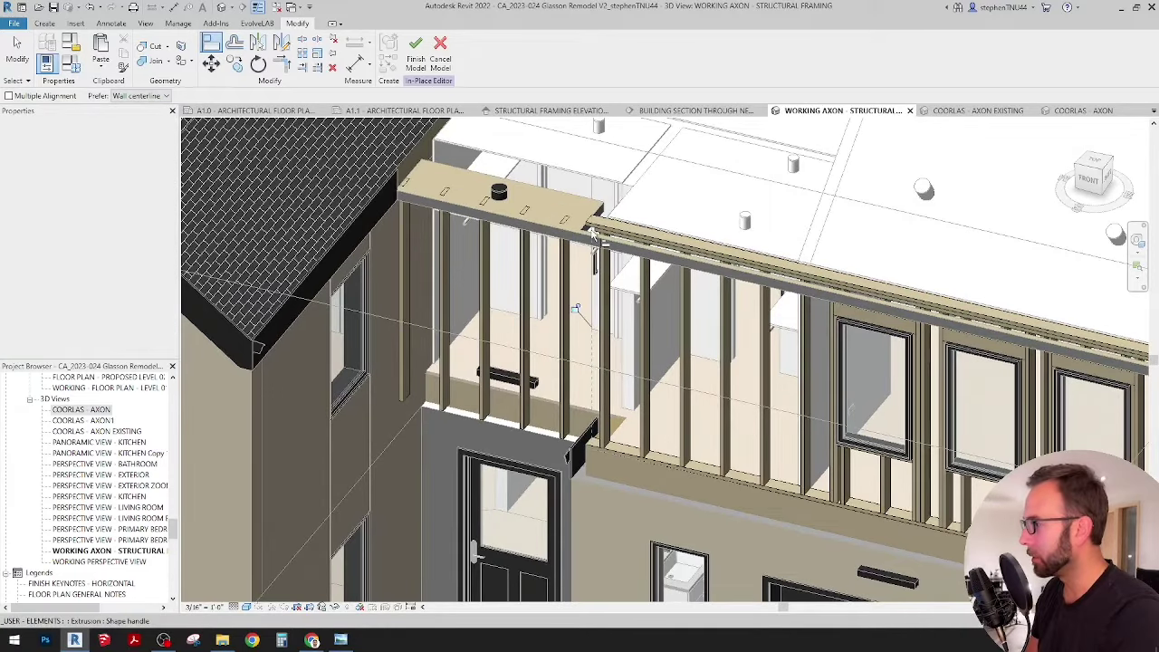
{"action": "scroll", "coordinate": [589, 235], "scroll_direction": "up", "scroll_amount": 5}
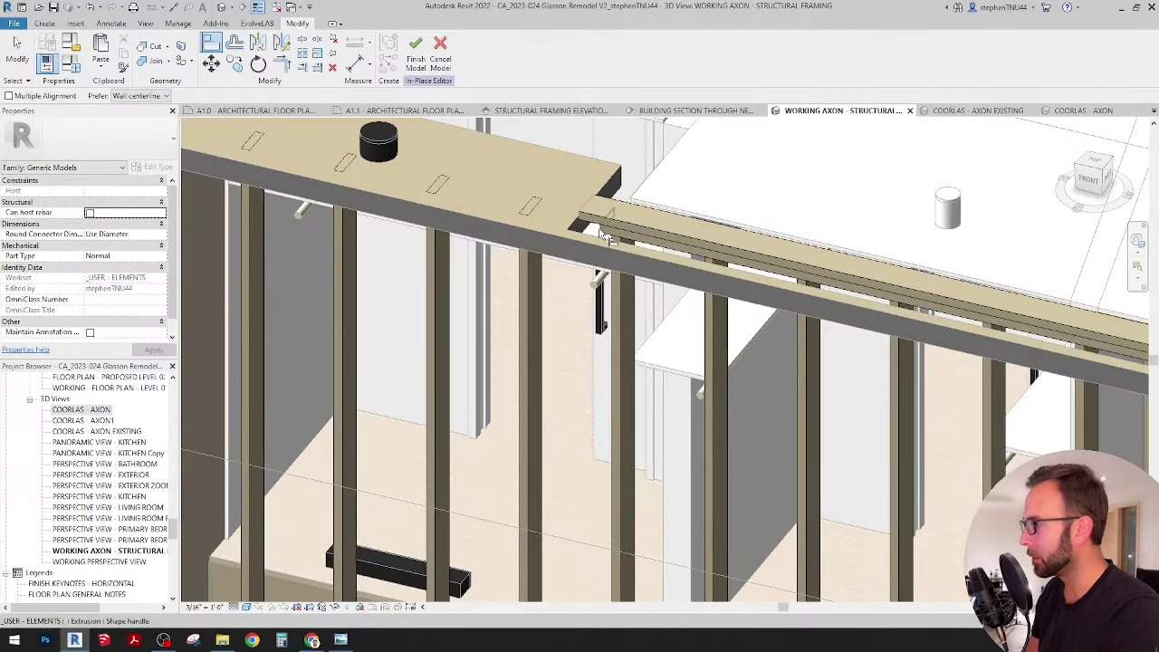
{"action": "scroll", "coordinate": [605, 237], "scroll_direction": "down", "scroll_amount": 4}
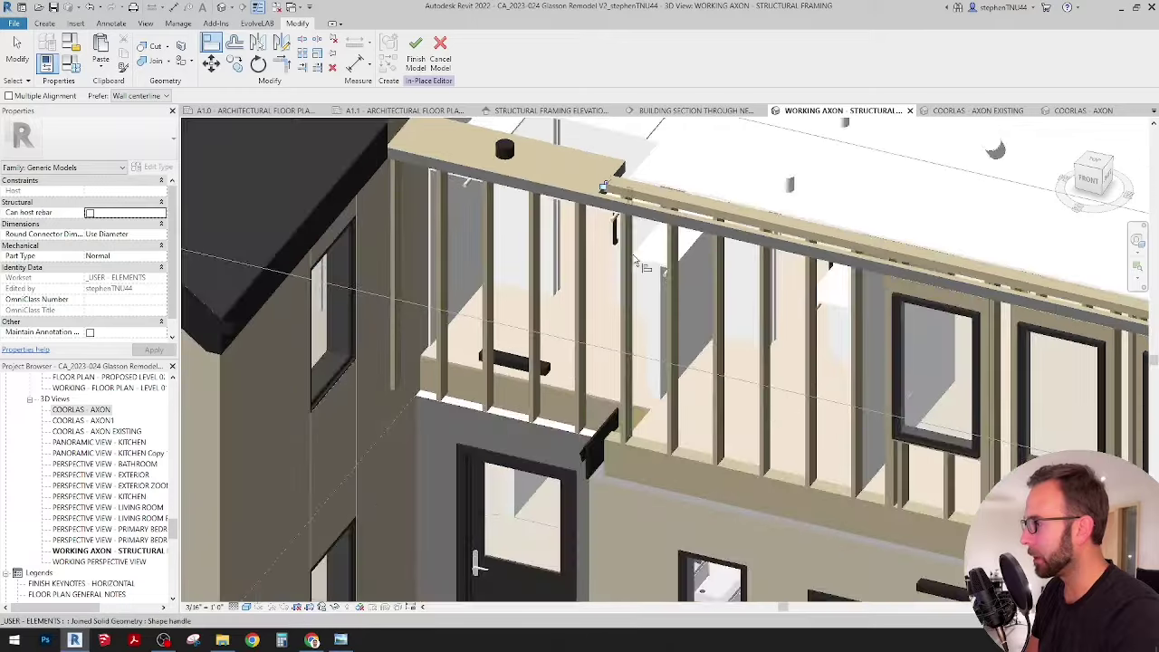
{"action": "key", "text": "Escape"}
Edit the stud extrusion's sketch and delete the five stud profiles over the entry recess.
{"action": "left_click", "coordinate": [640, 301]}
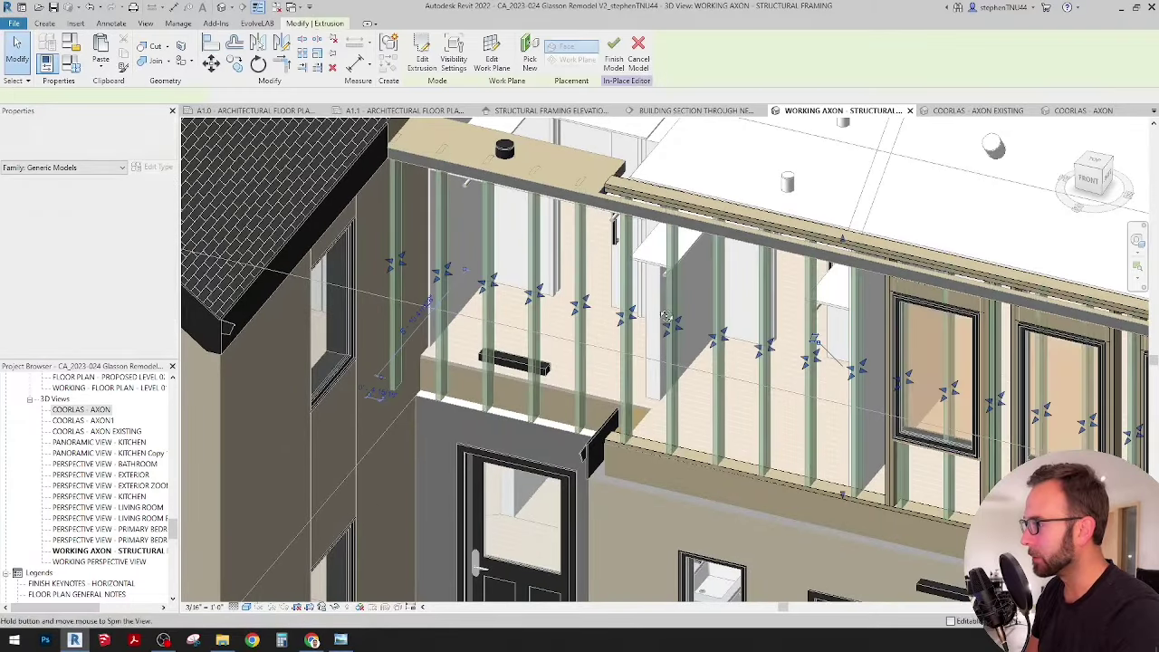
{"action": "middle_click_drag", "start_coordinate": [640, 301], "coordinate": [641, 365], "text": "shift"}
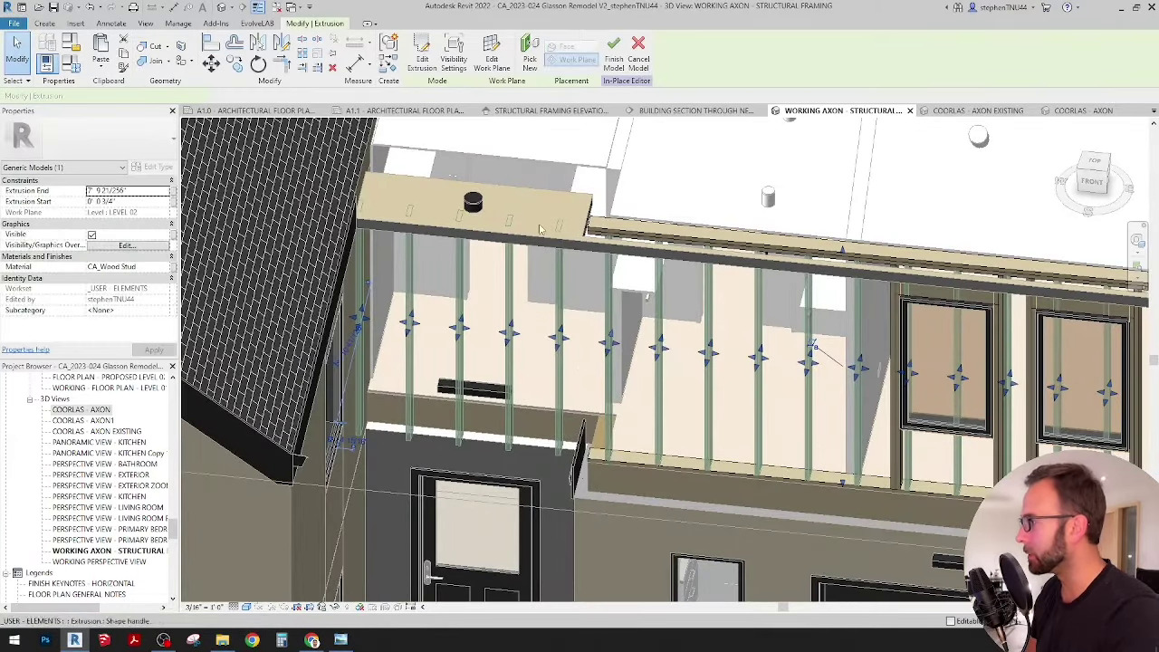
{"action": "left_click", "coordinate": [423, 58]}
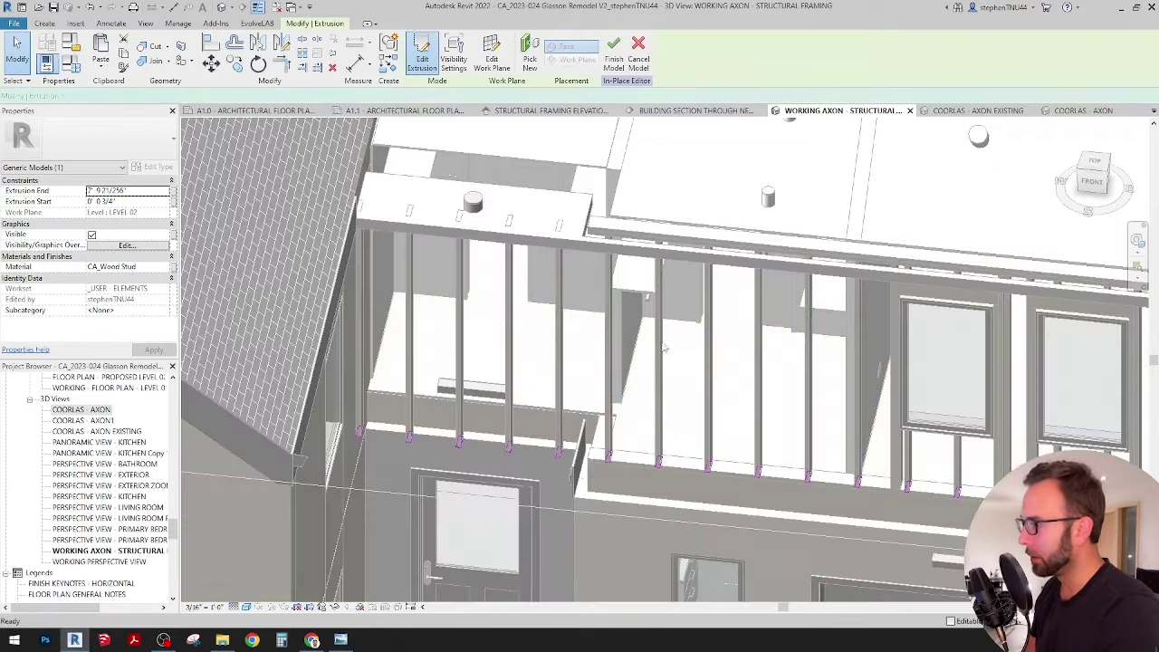
{"action": "scroll", "coordinate": [587, 504], "scroll_direction": "up", "scroll_amount": 4}
{"action": "scroll", "coordinate": [674, 469], "scroll_direction": "down", "scroll_amount": 3}
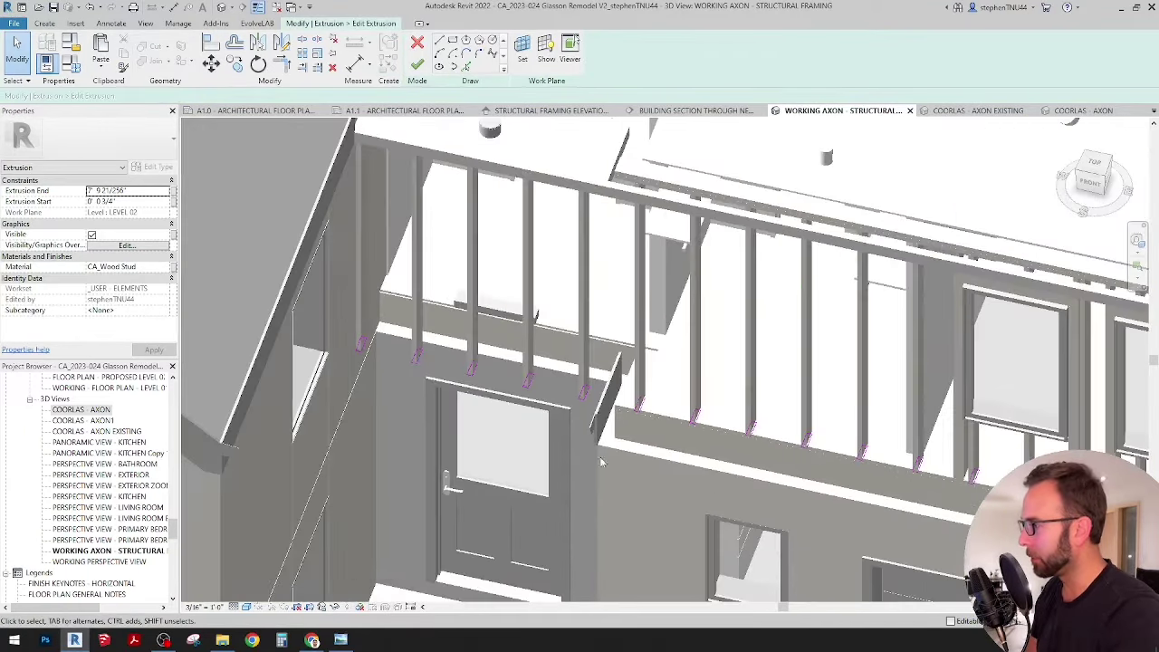
{"action": "scroll", "coordinate": [436, 380], "scroll_direction": "up", "scroll_amount": 1}
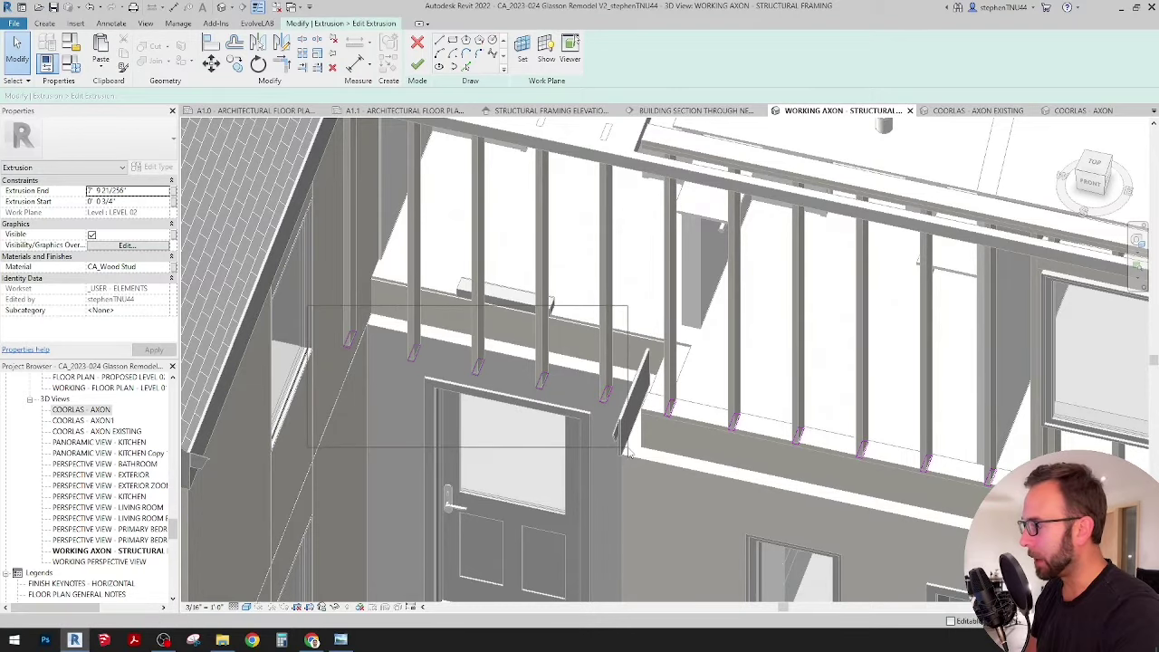
{"action": "left_click_drag", "start_coordinate": [631, 445], "coordinate": [632, 446]}
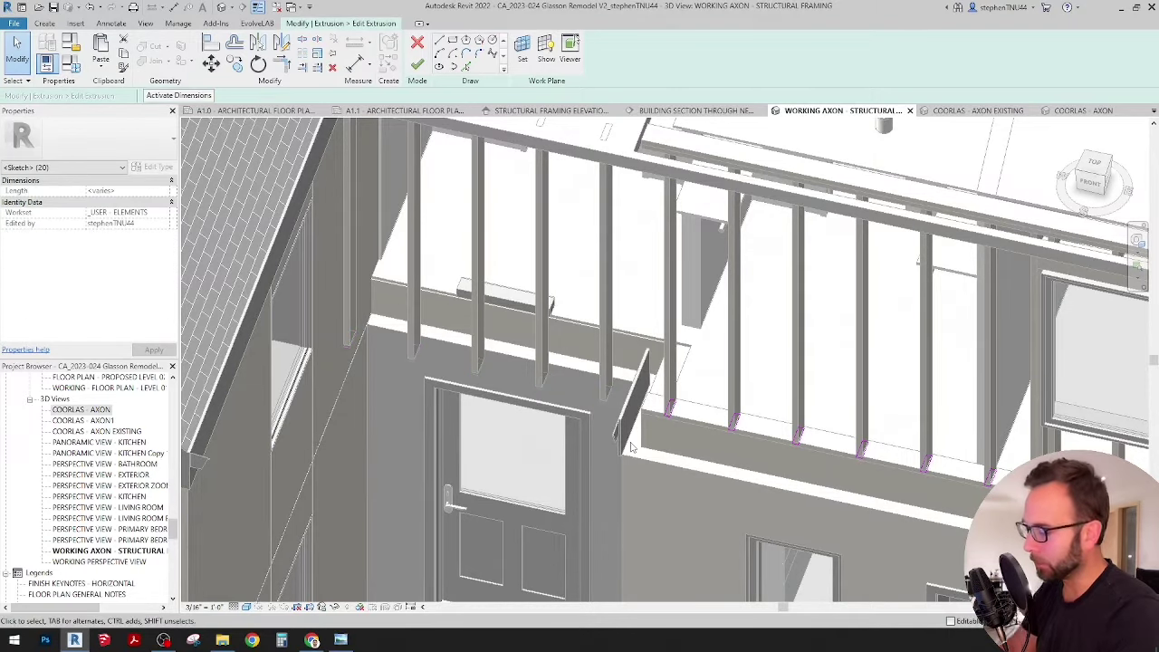
{"action": "key", "text": "Escape"}
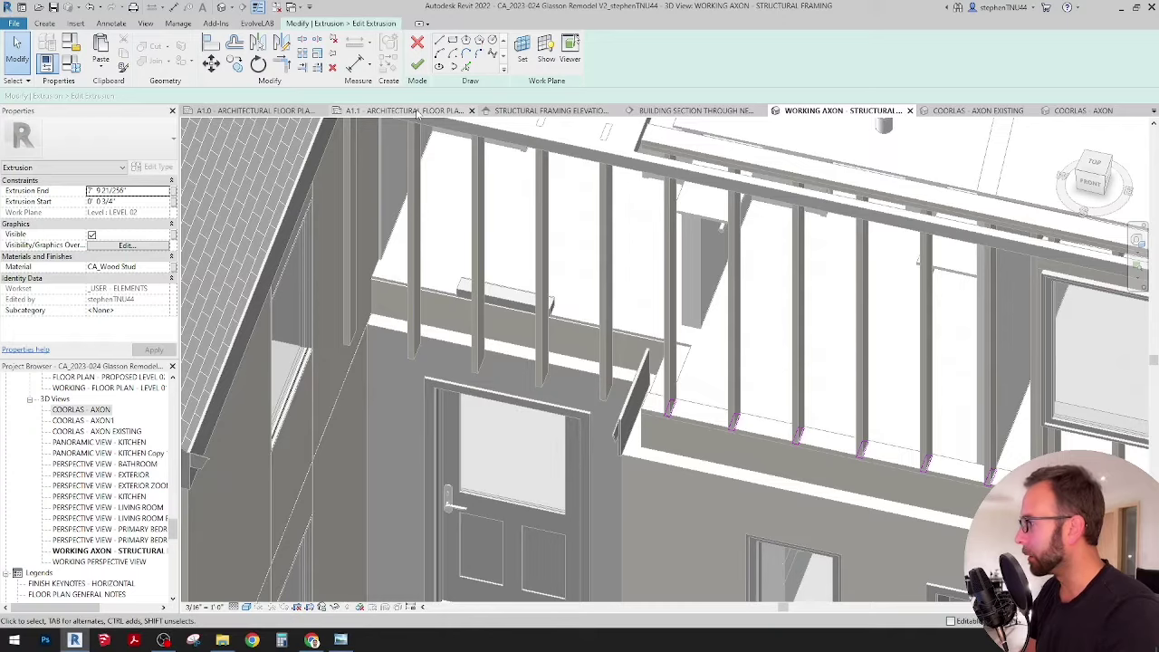
In the A1.1 Level 02 floor plan, copy the first remaining stud profile into the wall's outside corner by the entry, in line with the other studs.
{"action": "left_click", "coordinate": [417, 111]}
{"action": "scroll", "coordinate": [506, 490], "scroll_direction": "up", "scroll_amount": 6}
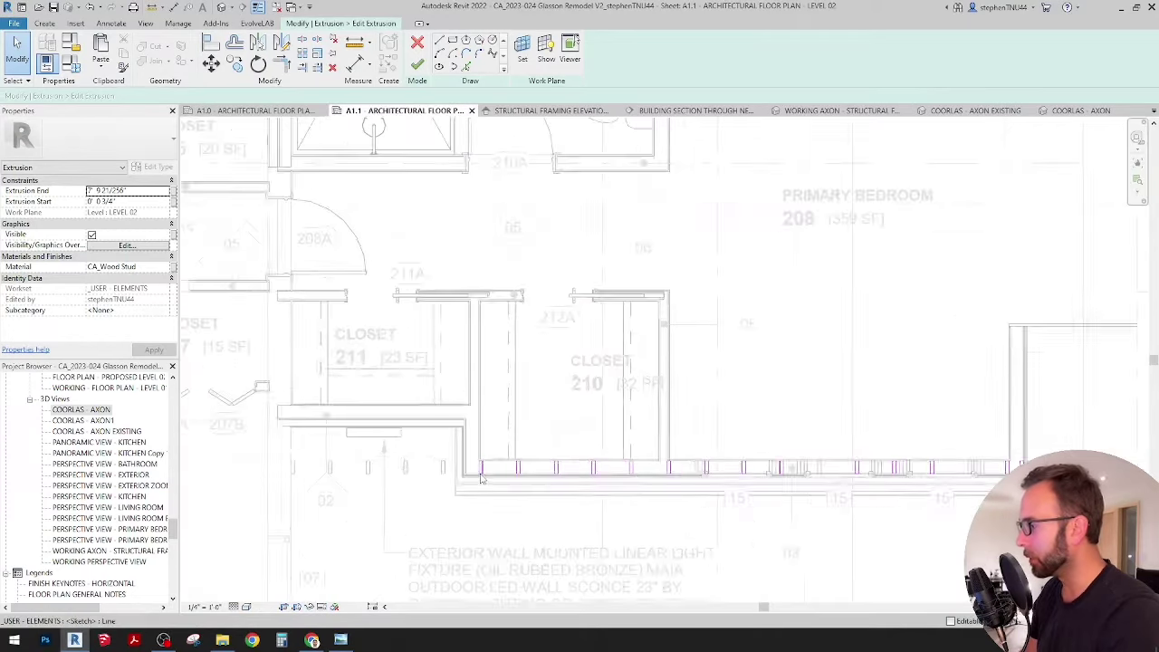
{"action": "left_click", "coordinate": [234, 63]}
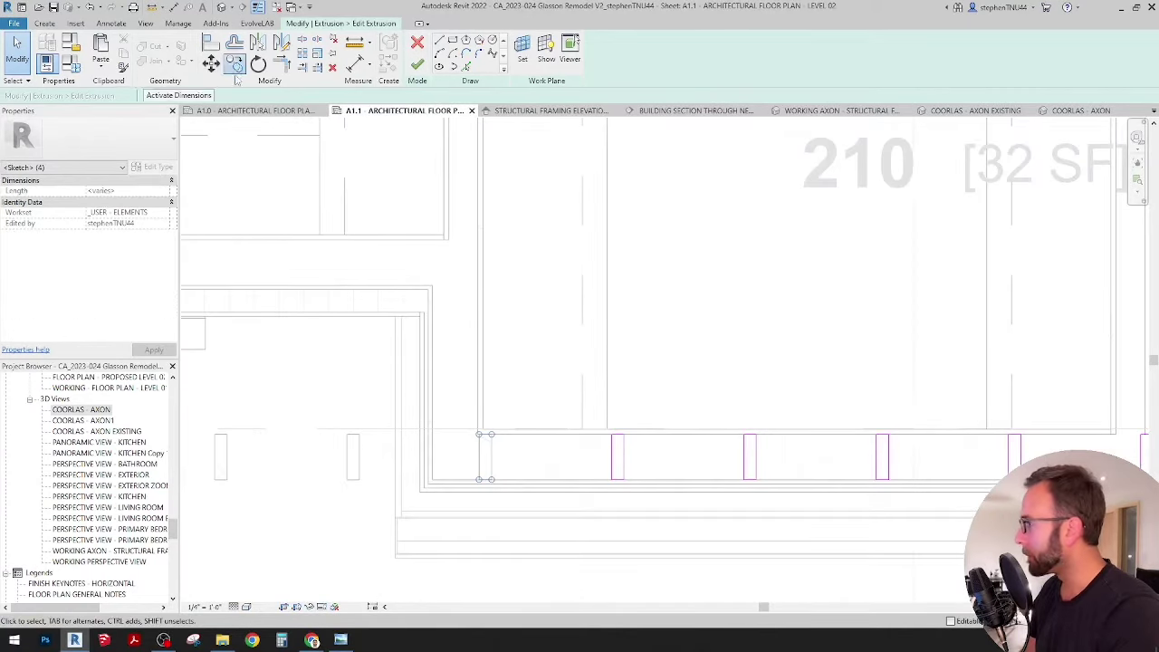
{"action": "scroll", "coordinate": [483, 456], "scroll_direction": "up", "scroll_amount": 2}
{"action": "left_click", "coordinate": [489, 456]}
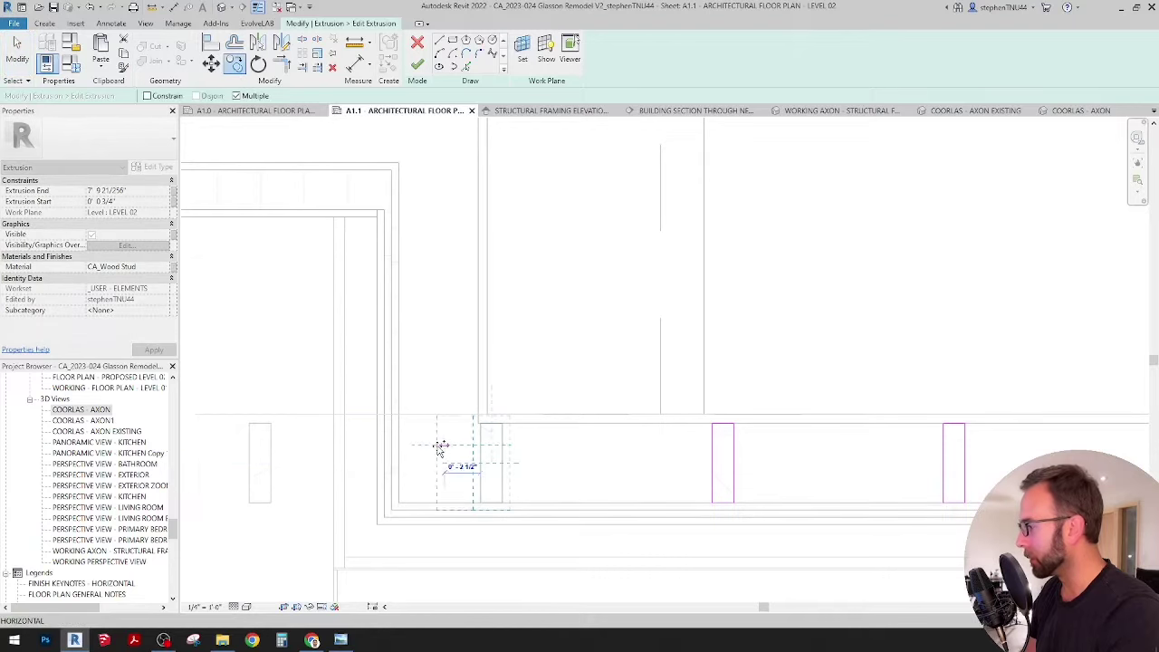
{"action": "scroll", "coordinate": [399, 447], "scroll_direction": "up", "scroll_amount": 3}
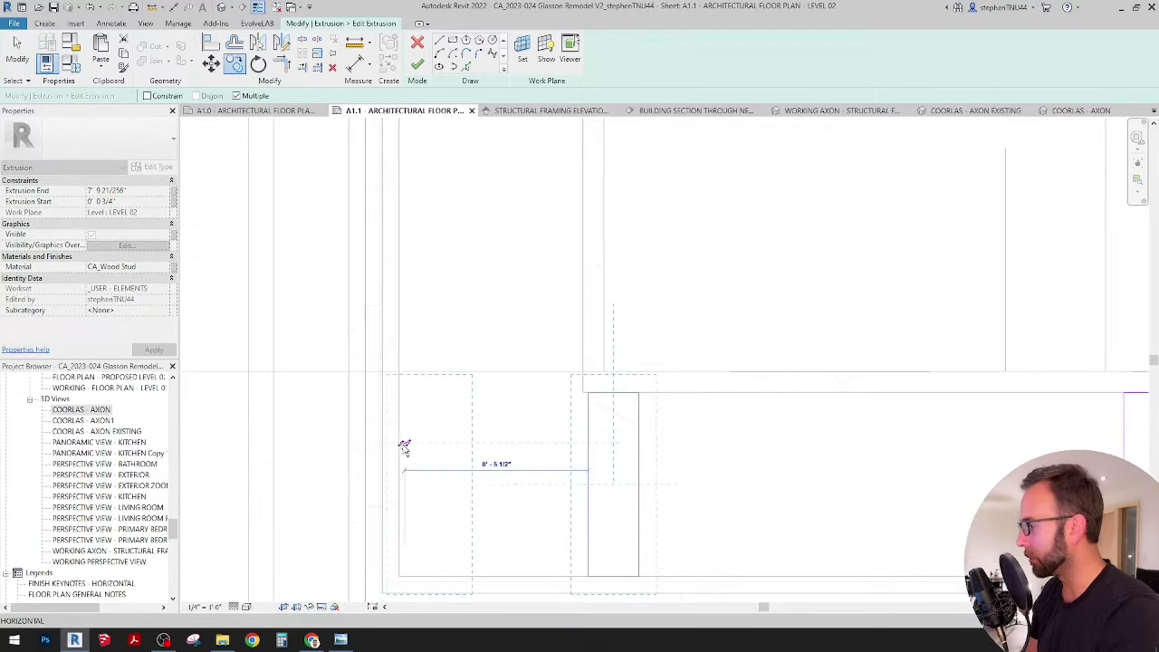
{"action": "left_click", "coordinate": [397, 271]}
{"action": "key", "text": "Escape"}
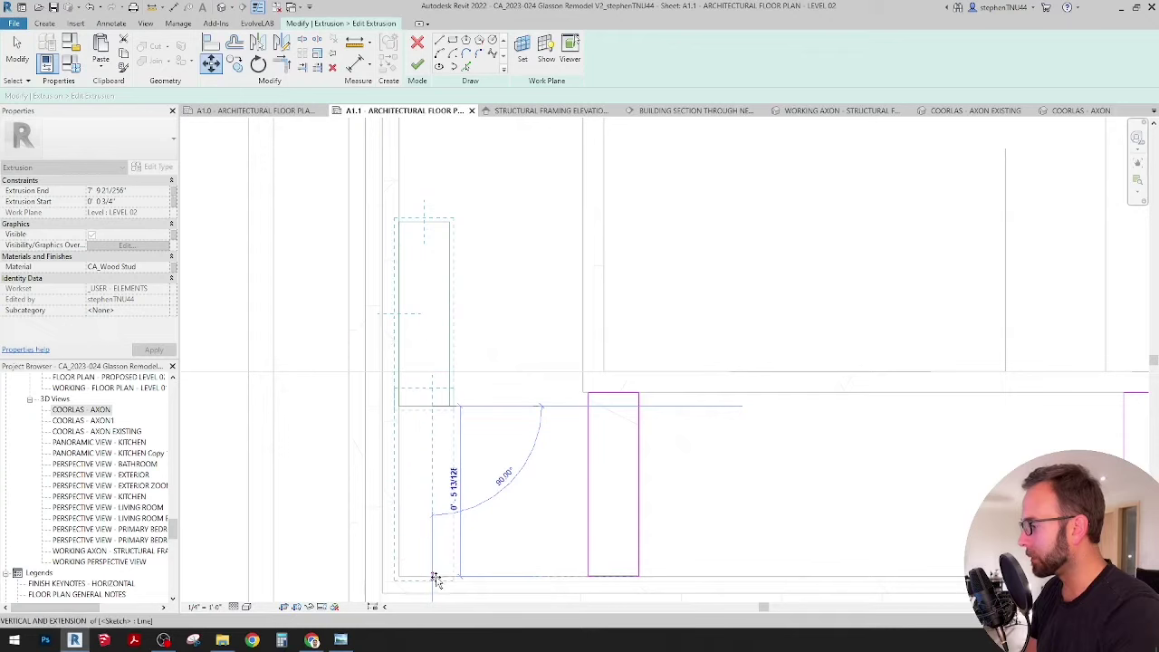
{"action": "left_click", "coordinate": [436, 580]}
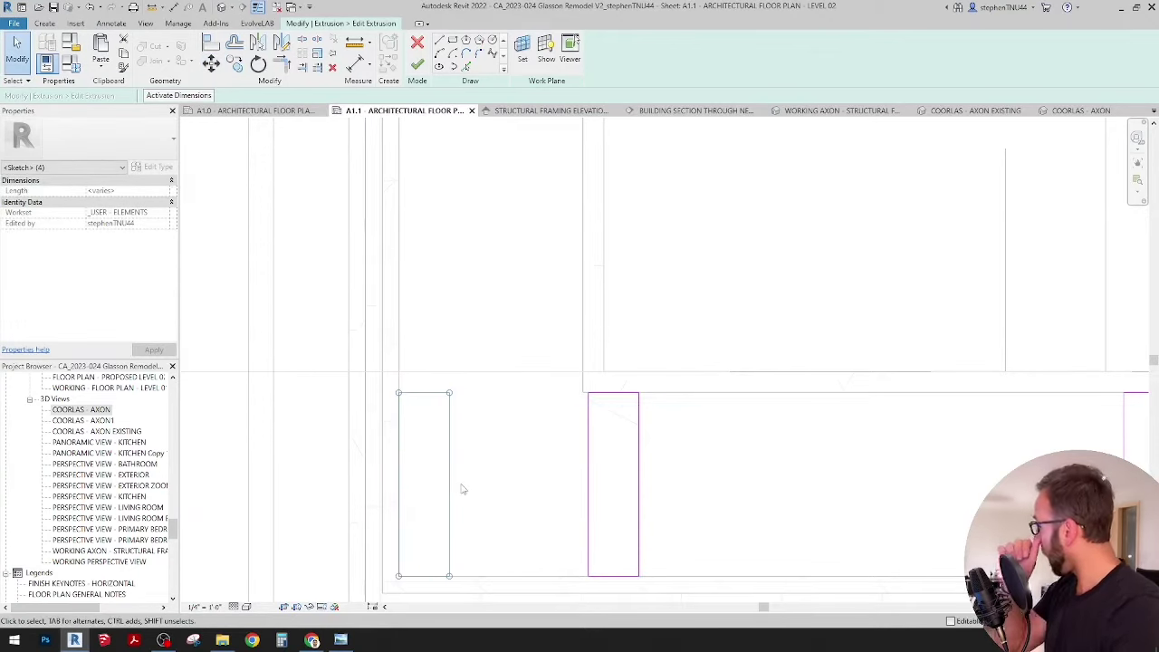
Check the stud profiles along the front wall up to its far corner and finish the stud extrusion's sketch.
{"action": "scroll", "coordinate": [462, 489], "scroll_direction": "down", "scroll_amount": 5}
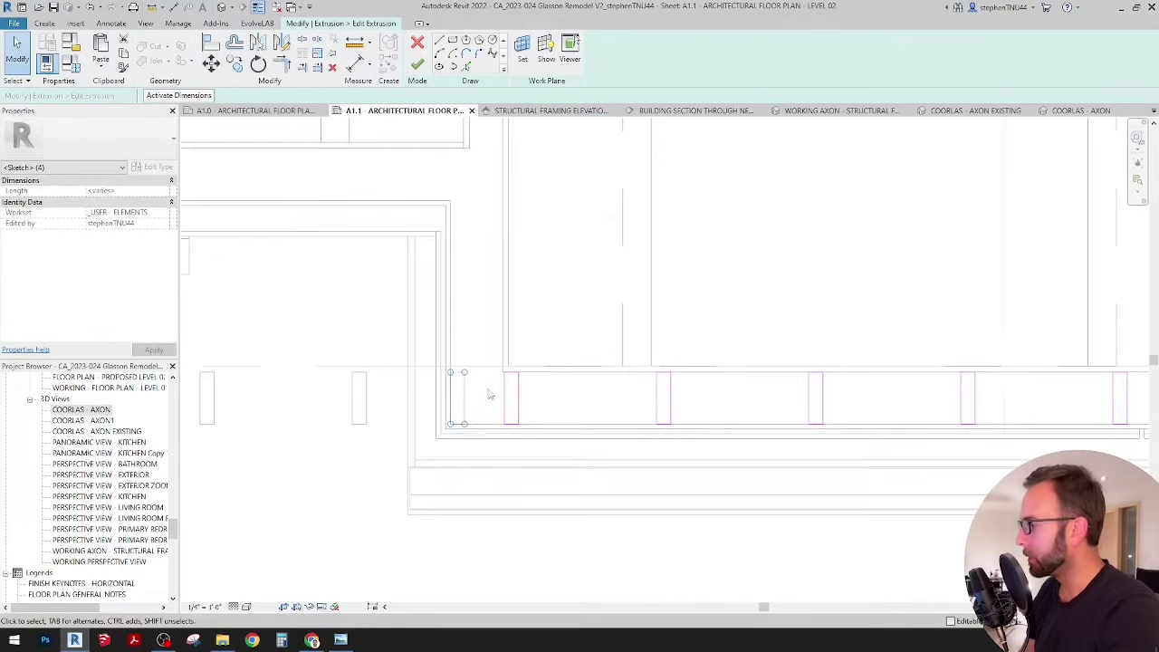
{"action": "scroll", "coordinate": [457, 399], "scroll_direction": "down", "scroll_amount": 2}
{"action": "scroll", "coordinate": [456, 413], "scroll_direction": "down", "scroll_amount": 3}
{"action": "middle_click_drag", "start_coordinate": [892, 471], "coordinate": [411, 444]}
{"action": "scroll", "coordinate": [853, 391], "scroll_direction": "up", "scroll_amount": 5}
{"action": "scroll", "coordinate": [767, 371], "scroll_direction": "up", "scroll_amount": 2}
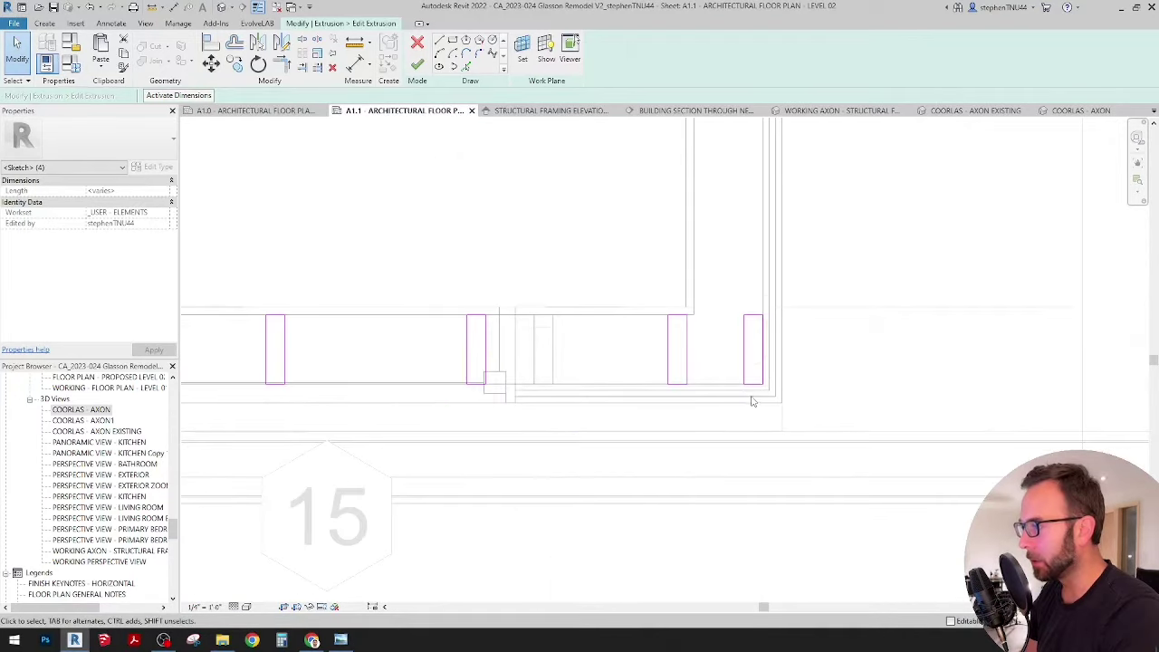
{"action": "scroll", "coordinate": [754, 401], "scroll_direction": "down", "scroll_amount": 6}
{"action": "middle_click_drag", "start_coordinate": [771, 262], "coordinate": [733, 544]}
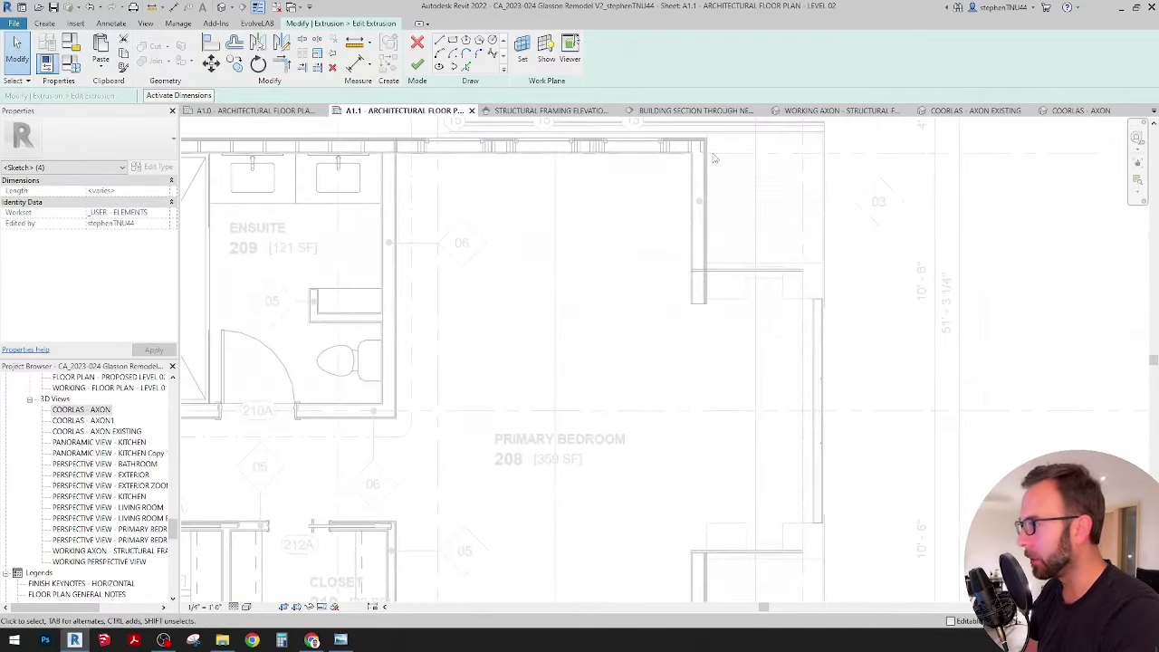
{"action": "scroll", "coordinate": [714, 159], "scroll_direction": "up", "scroll_amount": 4}
{"action": "scroll", "coordinate": [695, 179], "scroll_direction": "down", "scroll_amount": 2}
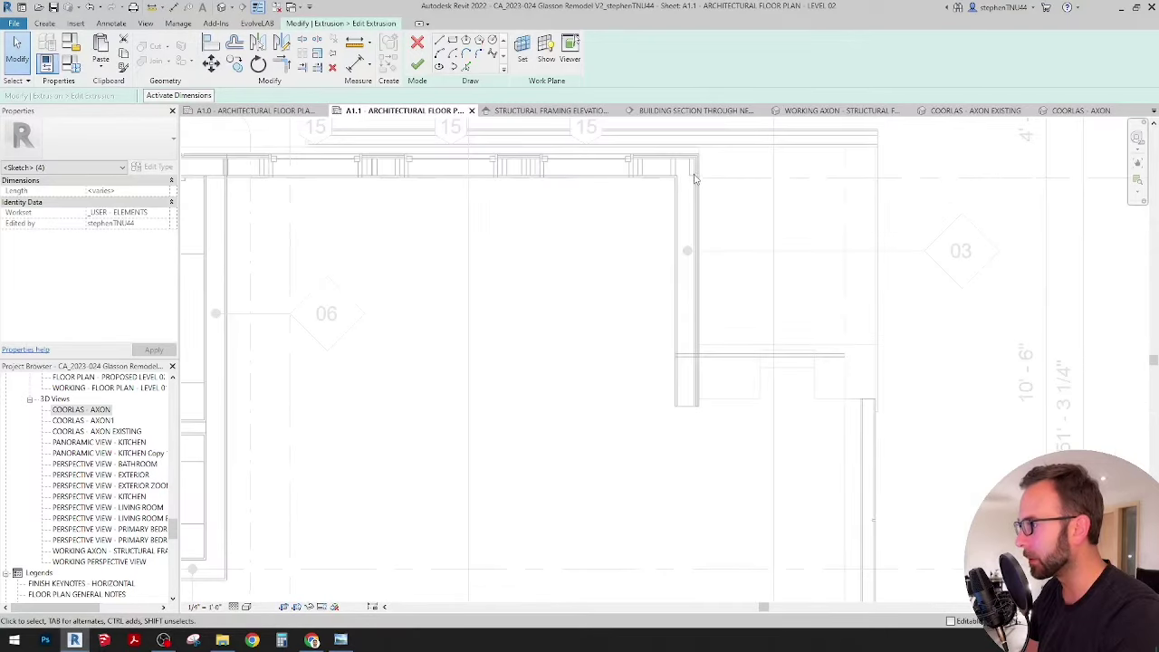
{"action": "scroll", "coordinate": [695, 178], "scroll_direction": "down", "scroll_amount": 3}
{"action": "middle_click_drag", "start_coordinate": [572, 414], "coordinate": [758, 323]}
{"action": "scroll", "coordinate": [714, 294], "scroll_direction": "down", "scroll_amount": 2}
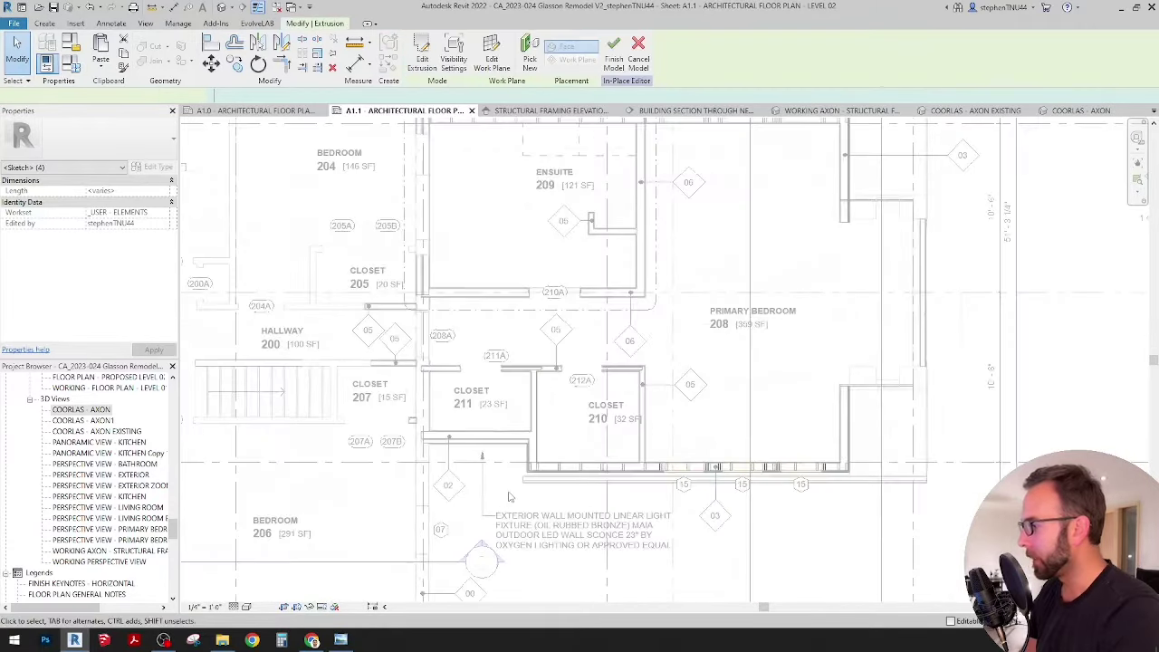
{"action": "scroll", "coordinate": [512, 497], "scroll_direction": "up", "scroll_amount": 4}
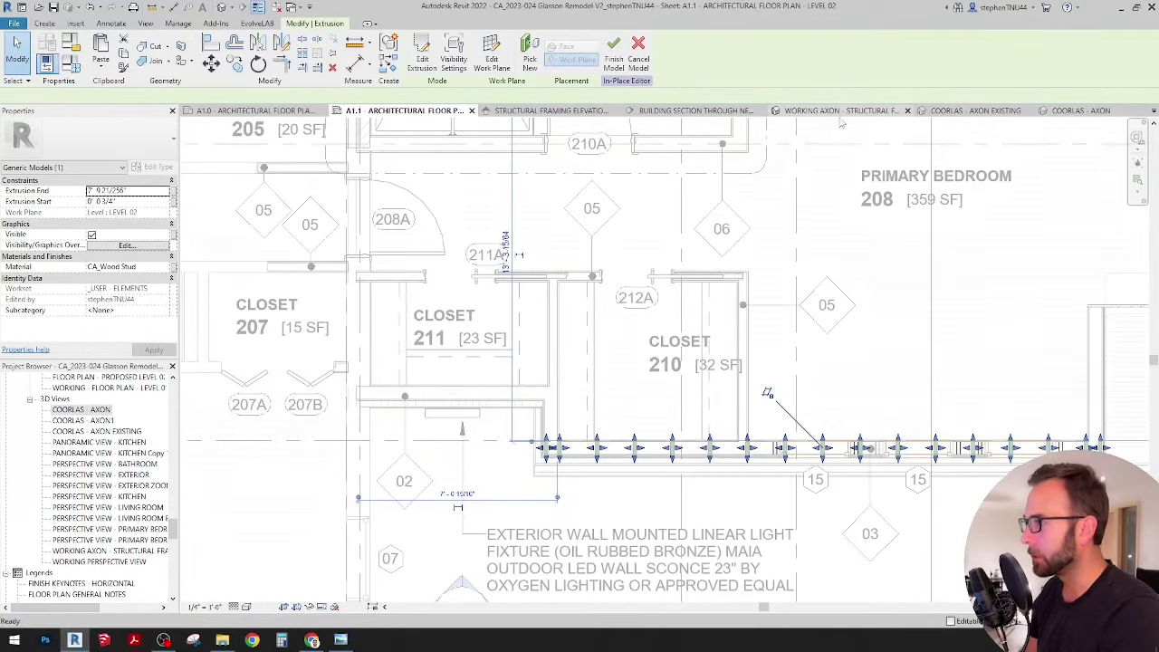
Switch to the WORKING AXON structural framing view and examine the updated studs along the front wall.
{"action": "key", "text": "ctrl+Tab"}
{"action": "scroll", "coordinate": [625, 389], "scroll_direction": "down", "scroll_amount": 1}
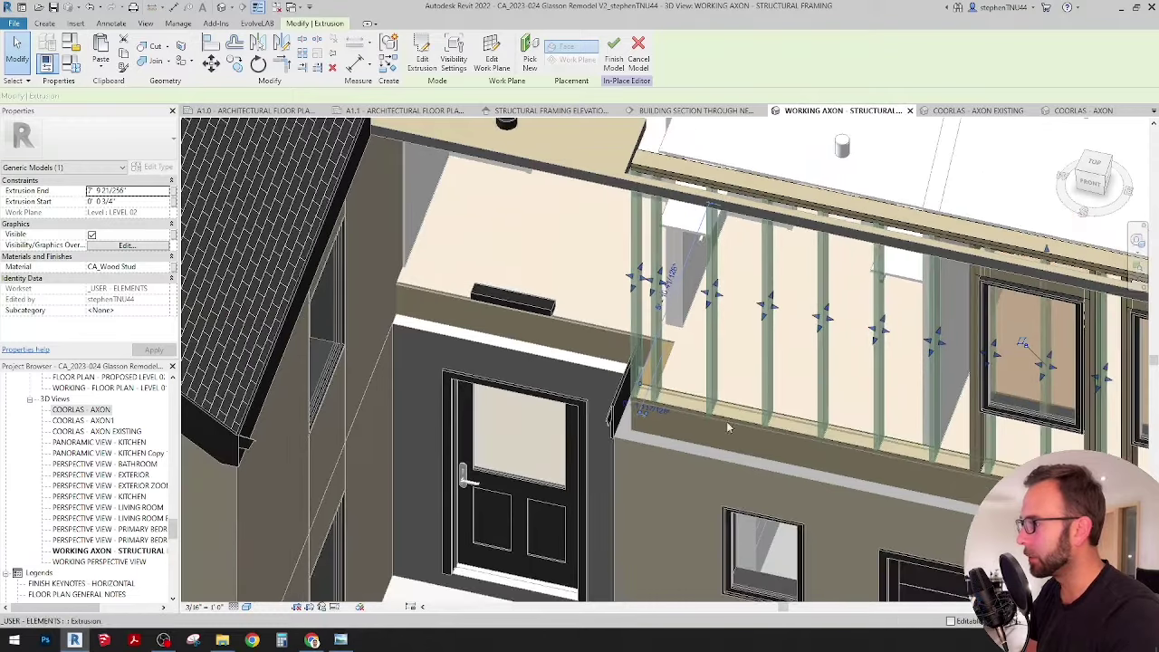
{"action": "middle_click_drag", "start_coordinate": [726, 421], "coordinate": [640, 363]}
{"action": "scroll", "coordinate": [469, 339], "scroll_direction": "down", "scroll_amount": 2}
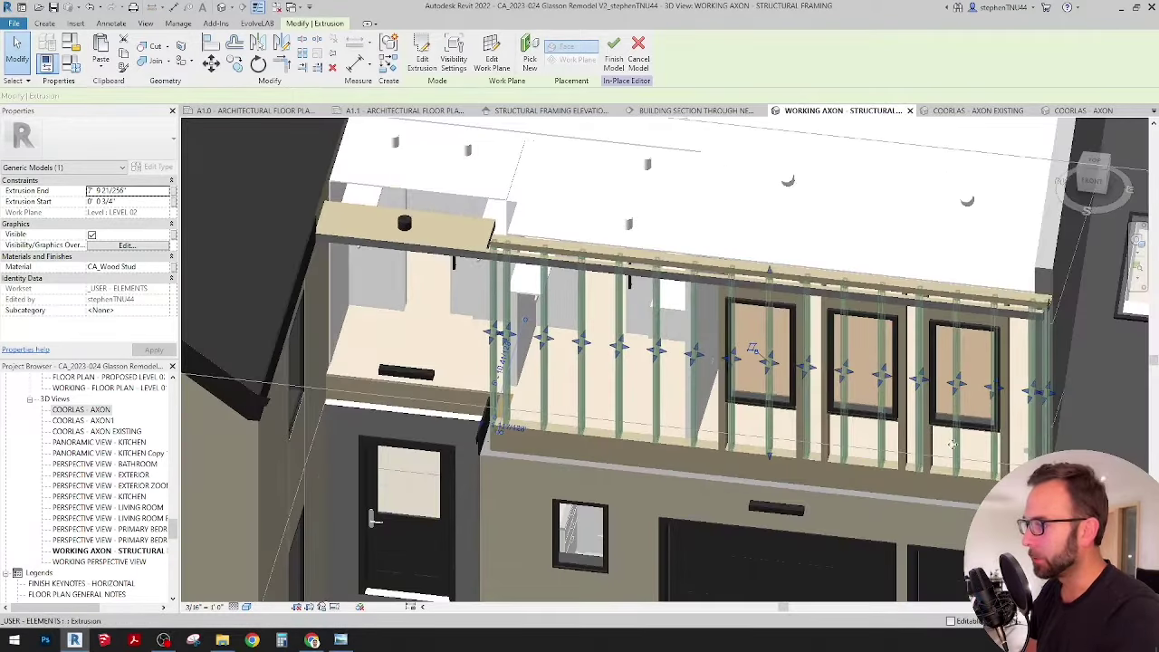
{"action": "scroll", "coordinate": [1045, 451], "scroll_direction": "up", "scroll_amount": 1}
{"action": "middle_click_drag", "start_coordinate": [1045, 451], "coordinate": [866, 426]}
{"action": "scroll", "coordinate": [879, 421], "scroll_direction": "up", "scroll_amount": 2}
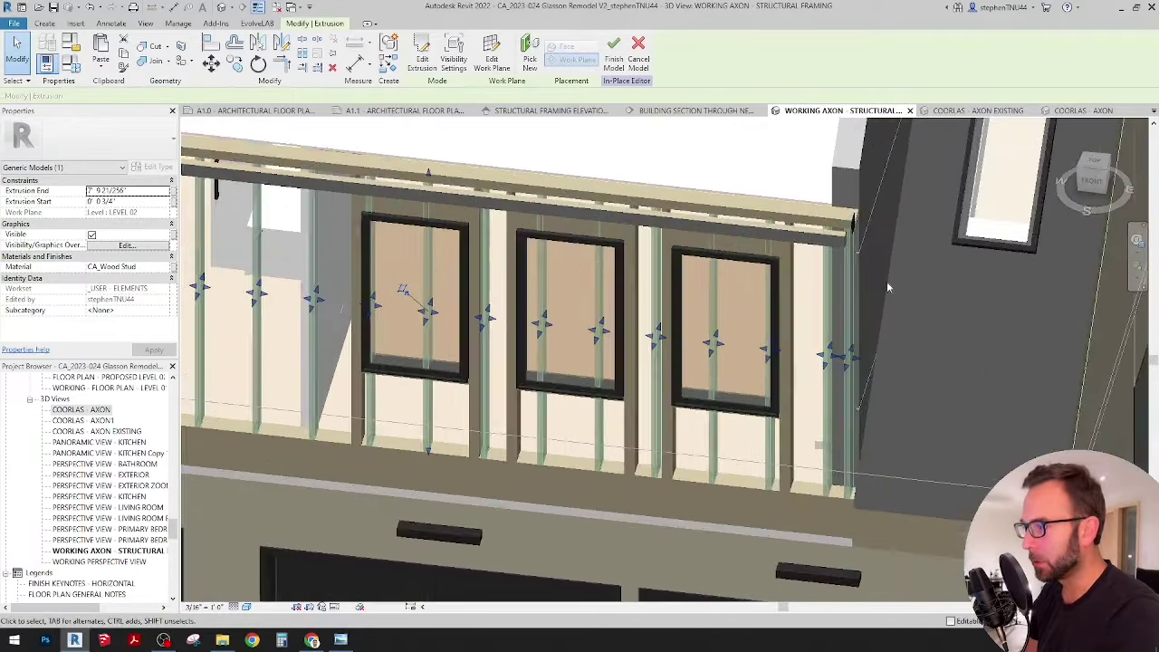
Align the ends of both top plates with the outer face of the corner stud beside the garage roof.
{"action": "left_click", "coordinate": [881, 266]}
{"action": "scroll", "coordinate": [879, 260], "scroll_direction": "up", "scroll_amount": 3}
{"action": "left_click", "coordinate": [879, 259]}
{"action": "scroll", "coordinate": [838, 206], "scroll_direction": "up", "scroll_amount": 3}
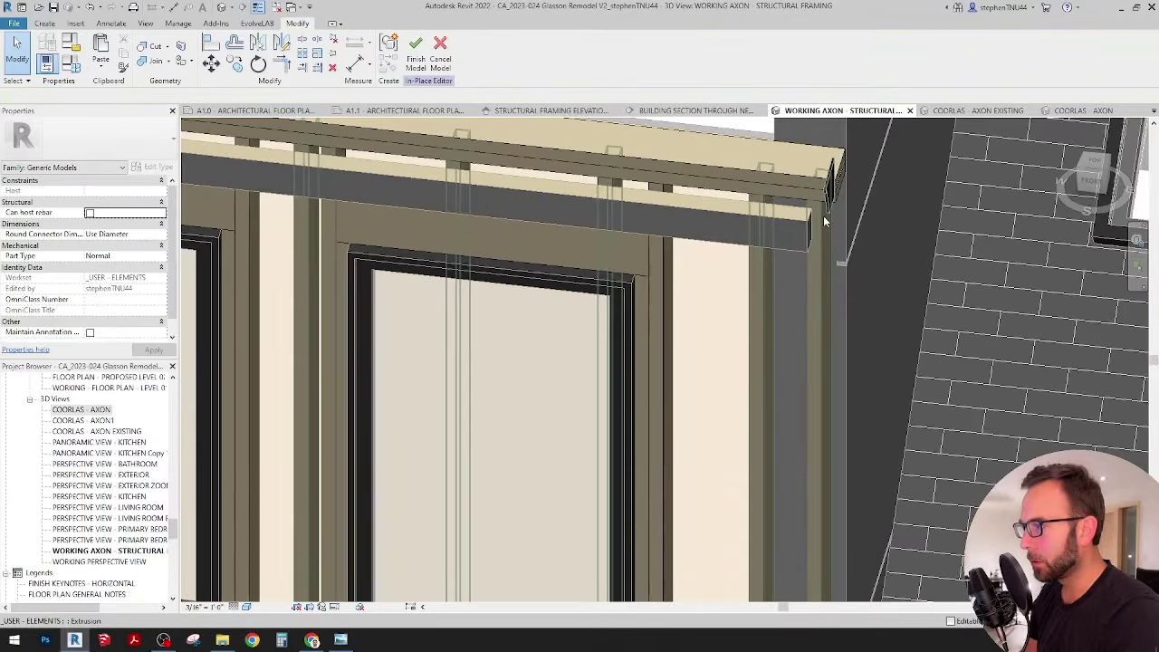
{"action": "left_click", "coordinate": [818, 272]}
{"action": "middle_click_drag", "start_coordinate": [818, 274], "coordinate": [792, 272], "text": "shift"}
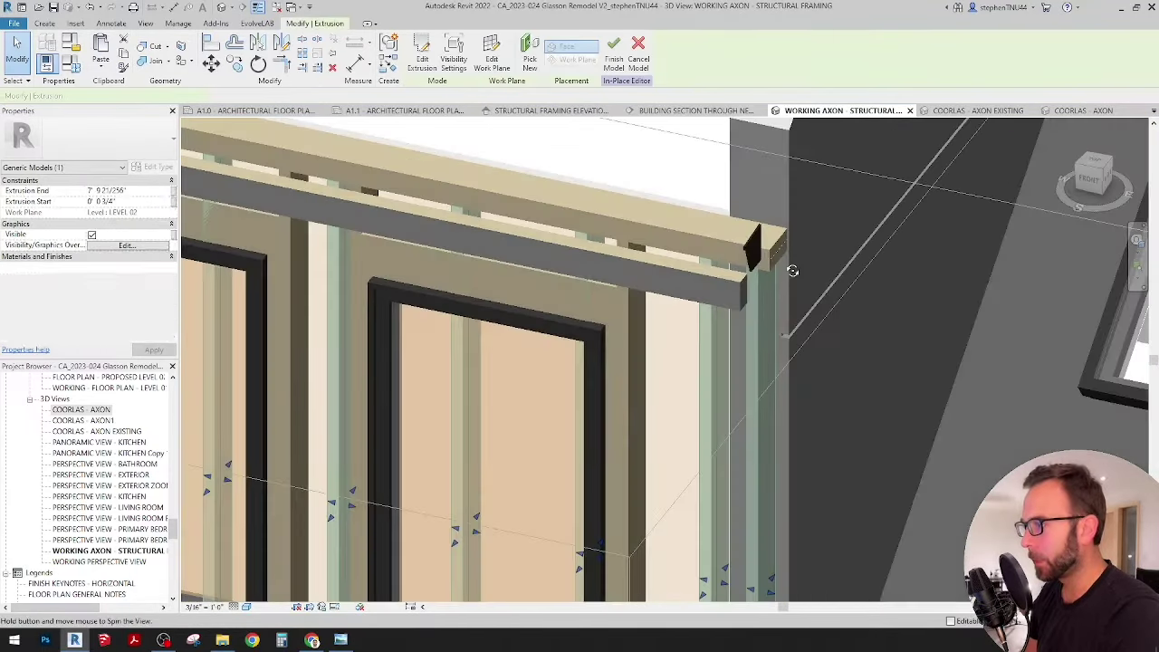
{"action": "scroll", "coordinate": [779, 247], "scroll_direction": "up", "scroll_amount": 2}
{"action": "left_click", "coordinate": [215, 44]}
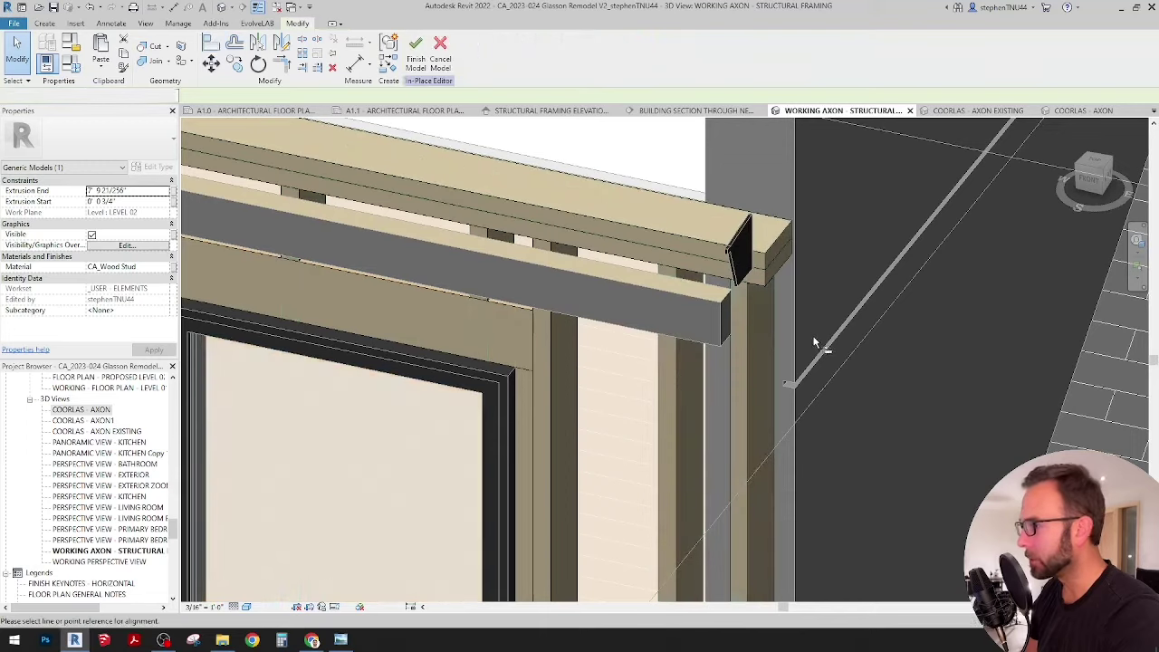
{"action": "left_click", "coordinate": [781, 247]}
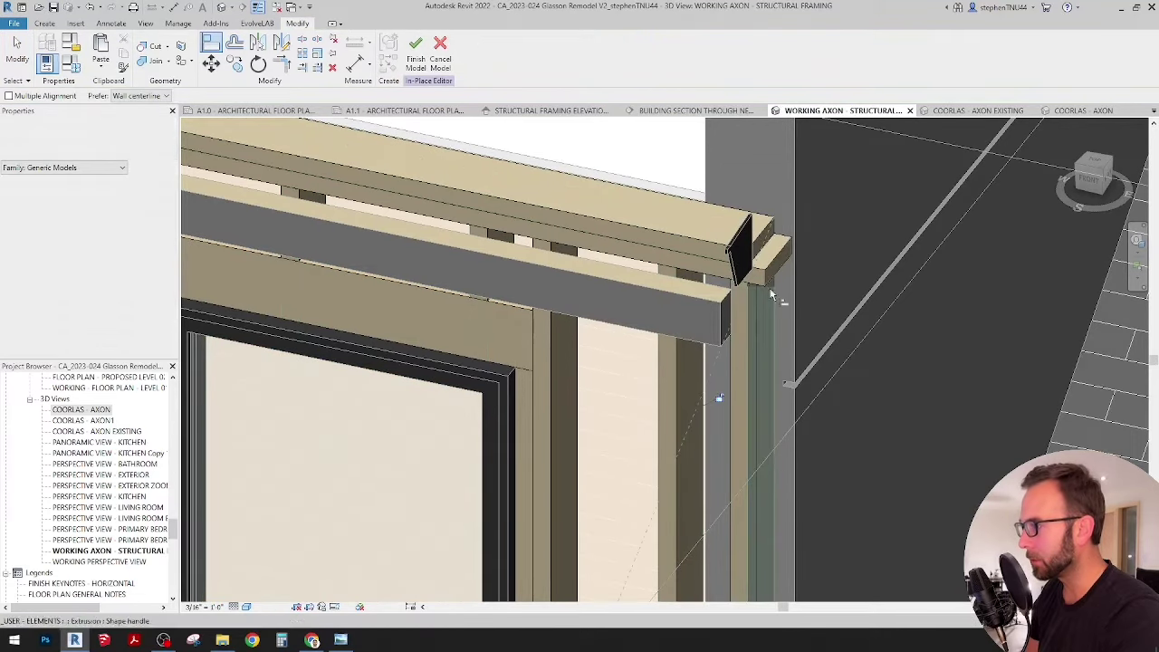
{"action": "left_click", "coordinate": [751, 306]}
{"action": "left_click", "coordinate": [777, 256]}
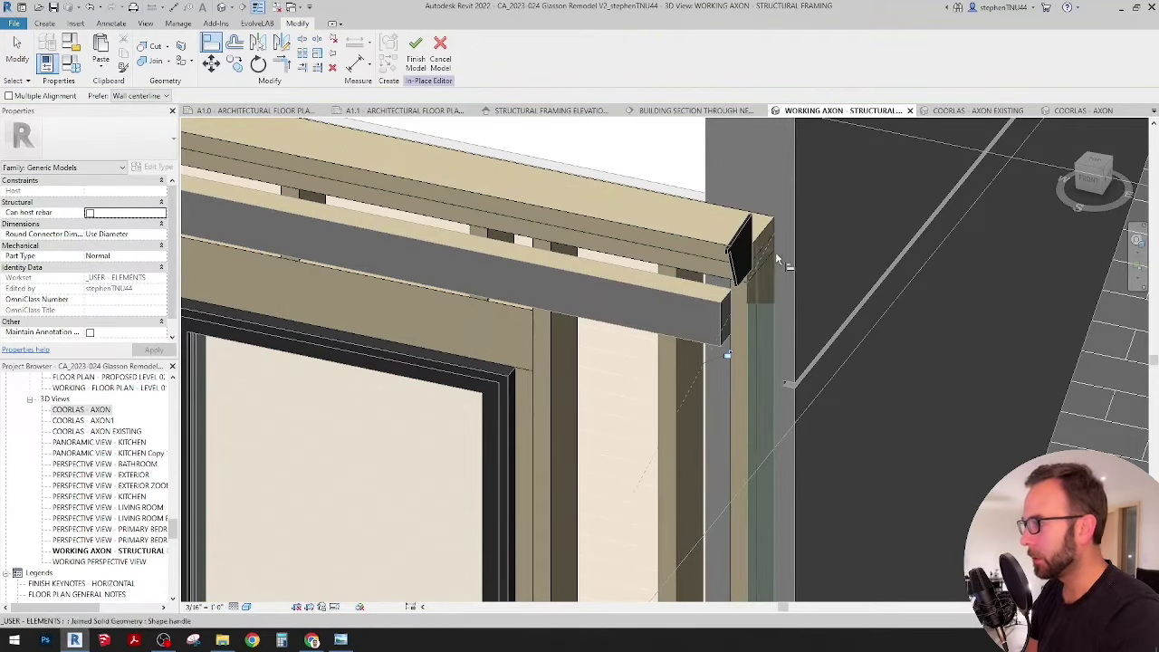
Align the bottom plate's end with the same corner stud and finish the in-place model.
{"action": "scroll", "coordinate": [743, 173], "scroll_direction": "down", "scroll_amount": 5}
{"action": "scroll", "coordinate": [752, 538], "scroll_direction": "up", "scroll_amount": 4}
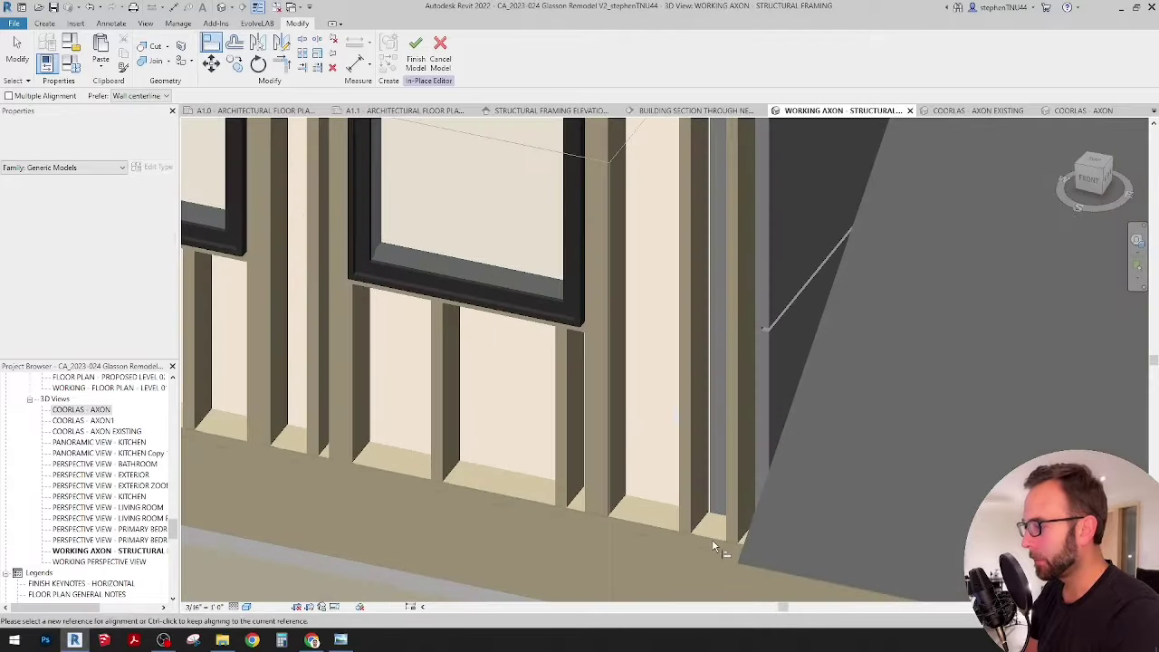
{"action": "left_click", "coordinate": [761, 553]}
{"action": "scroll", "coordinate": [762, 543], "scroll_direction": "up", "scroll_amount": 3}
{"action": "left_click_drag", "start_coordinate": [763, 539], "coordinate": [740, 527]}
{"action": "key", "text": "Escape"}
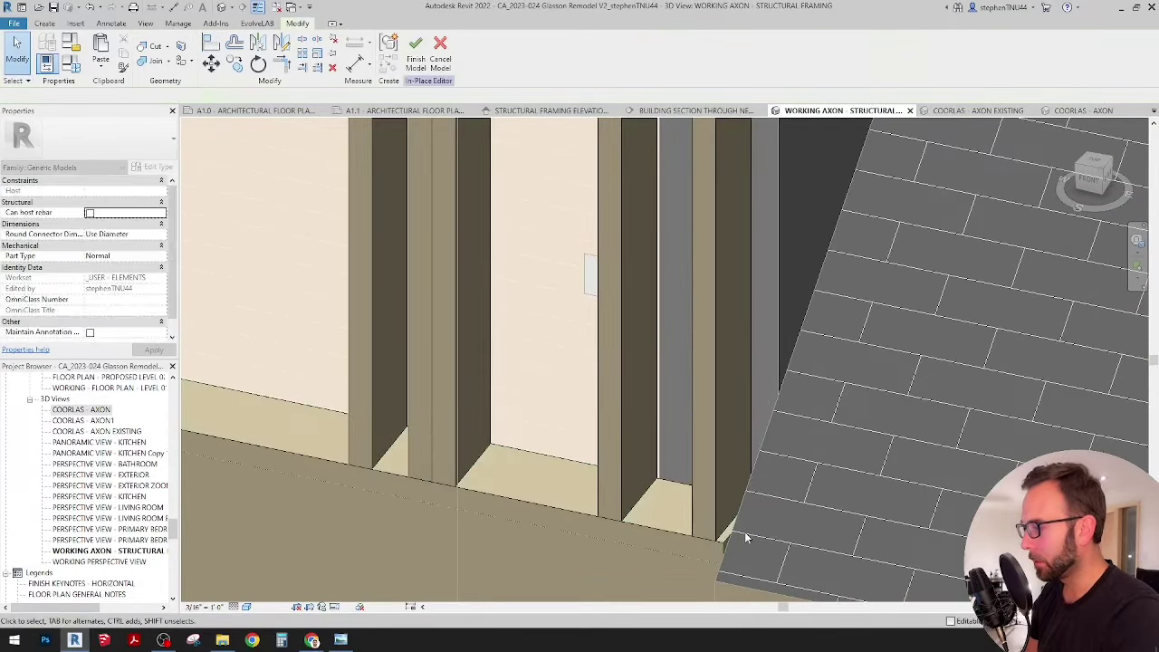
{"action": "left_click", "coordinate": [211, 42]}
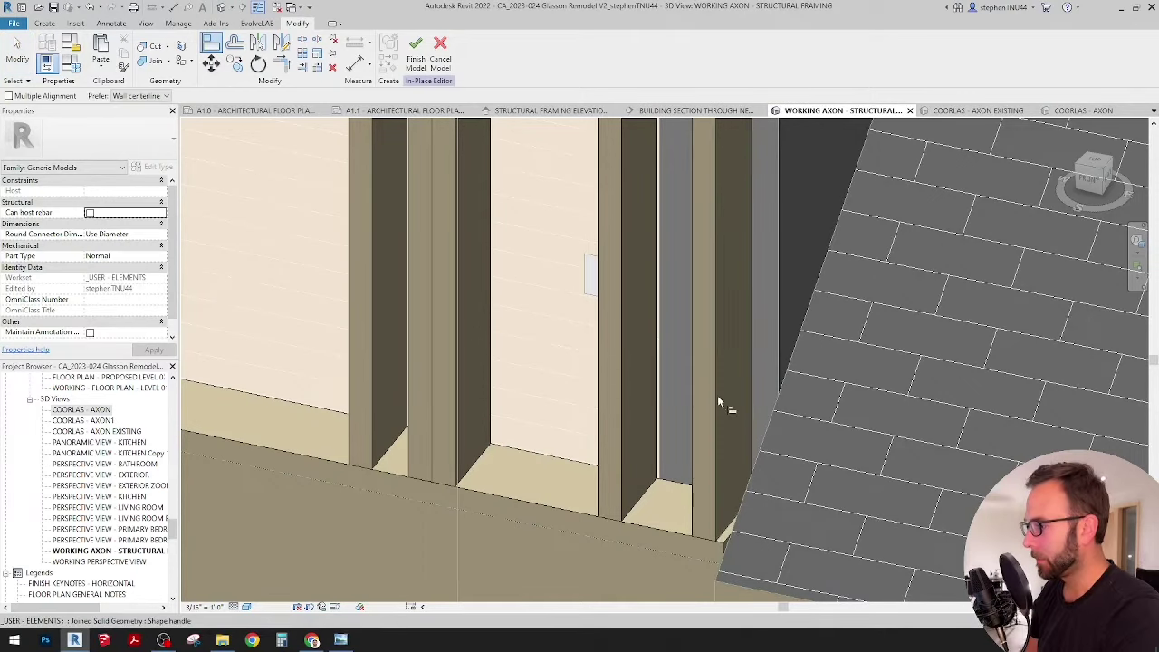
{"action": "left_click", "coordinate": [727, 544]}
{"action": "scroll", "coordinate": [701, 362], "scroll_direction": "down", "scroll_amount": 5}
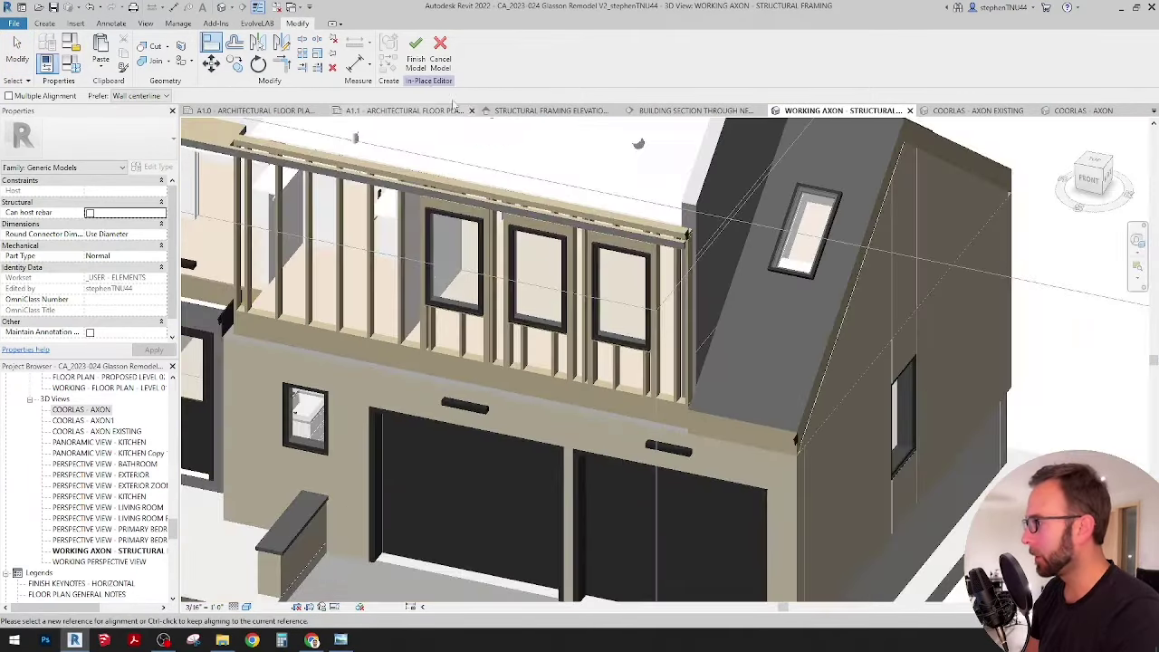
{"action": "left_click", "coordinate": [416, 58]}
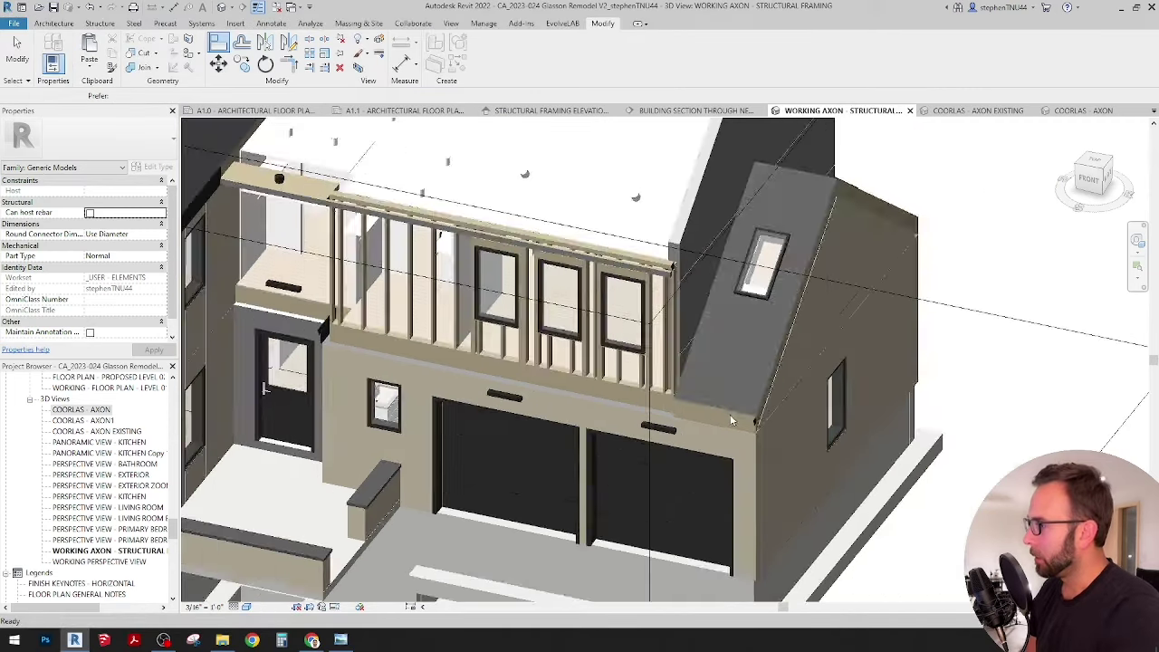
Open the rear wall's stud framing for in-place editing and align the lower top plate's end with the end stud beside the roof.
{"action": "middle_click_drag", "start_coordinate": [752, 354], "coordinate": [381, 358], "text": "shift"}
{"action": "scroll", "coordinate": [671, 345], "scroll_direction": "up", "scroll_amount": 2}
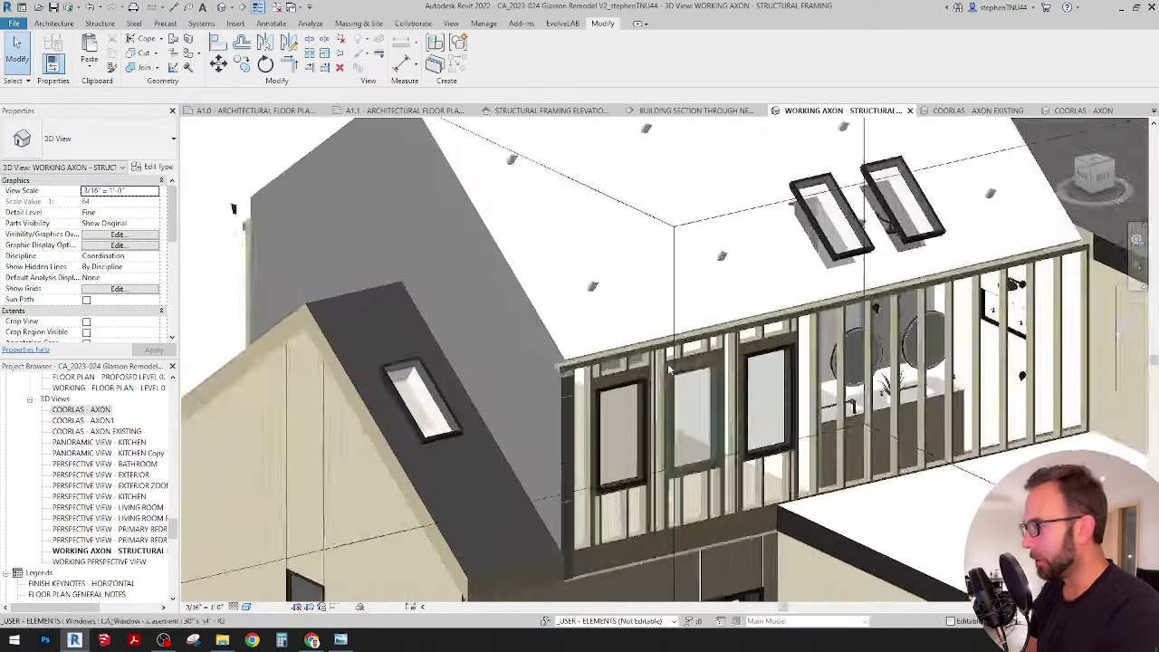
{"action": "left_click", "coordinate": [672, 345]}
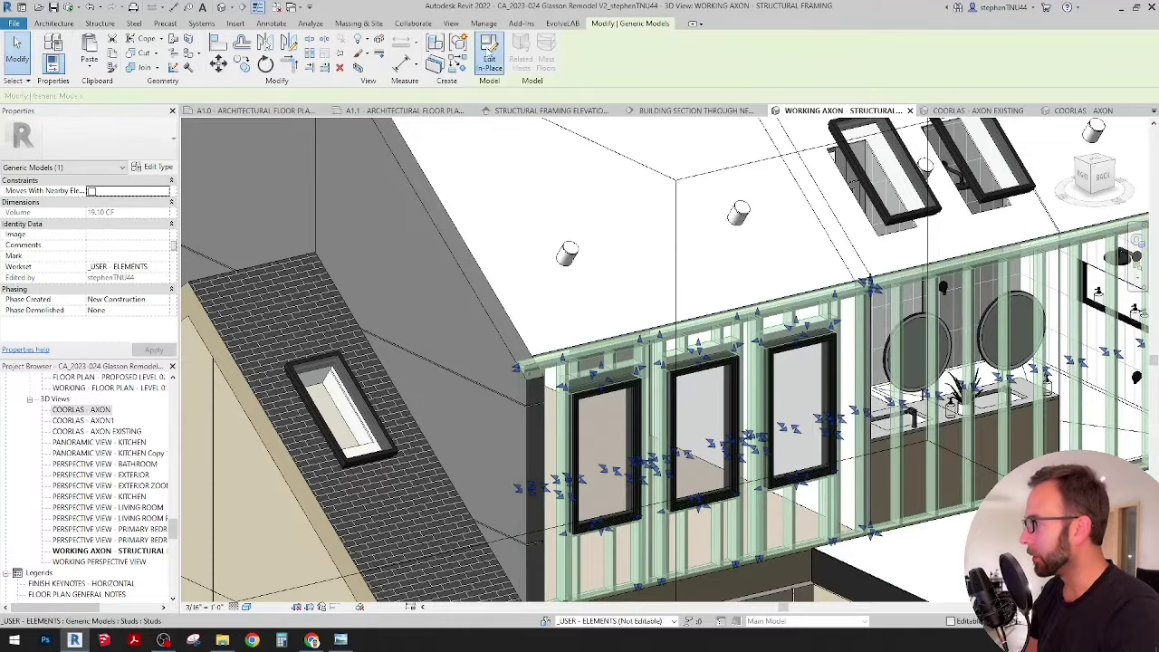
{"action": "left_click", "coordinate": [489, 55]}
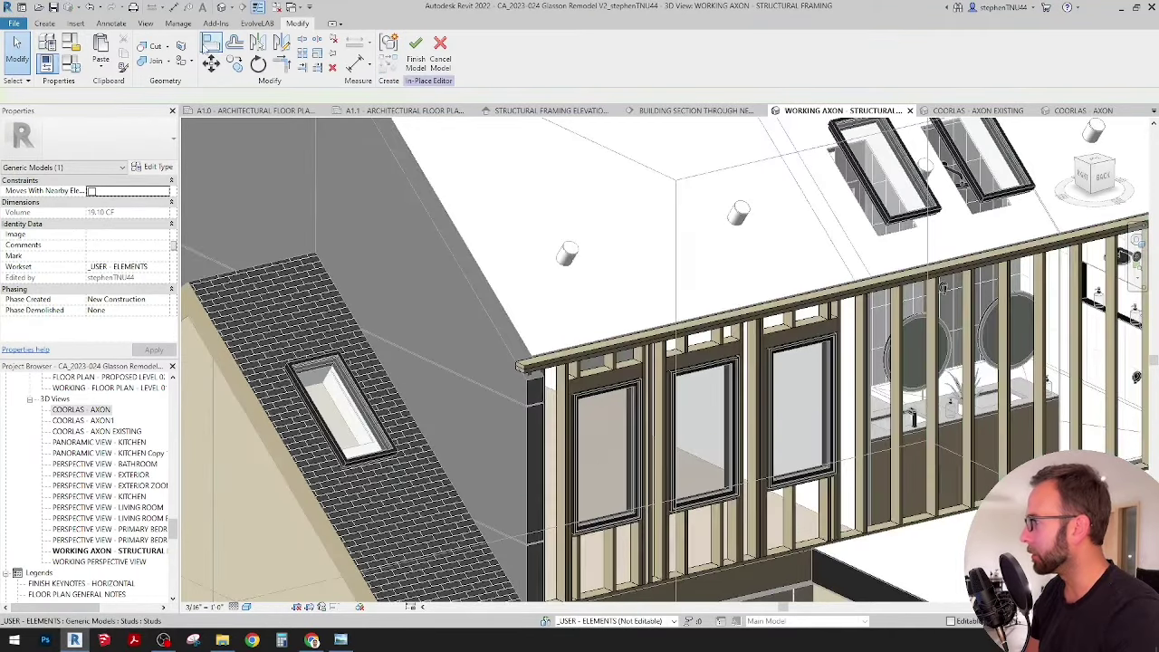
{"action": "key", "text": "a"}
{"action": "key", "text": "l"}
{"action": "scroll", "coordinate": [507, 385], "scroll_direction": "up", "scroll_amount": 4}
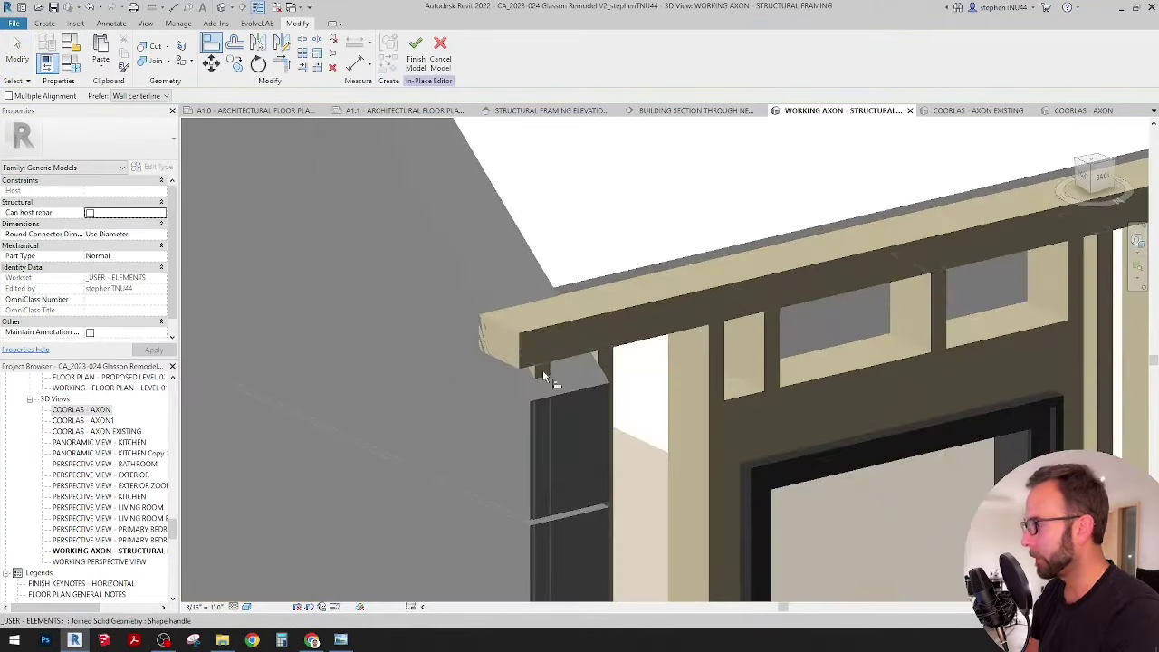
{"action": "left_click", "coordinate": [516, 367]}
{"action": "left_click", "coordinate": [529, 368]}
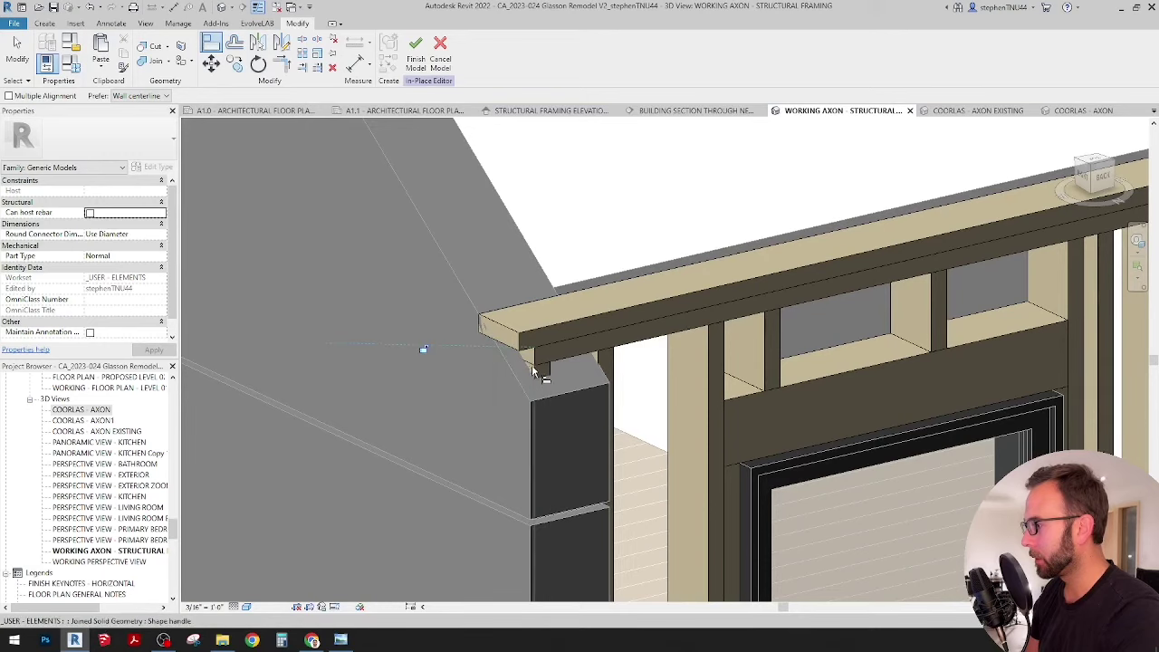
Align the bottom plate's end with the framing above at the same rear-wall corner and finish the in-place model.
{"action": "scroll", "coordinate": [560, 251], "scroll_direction": "down", "scroll_amount": 5}
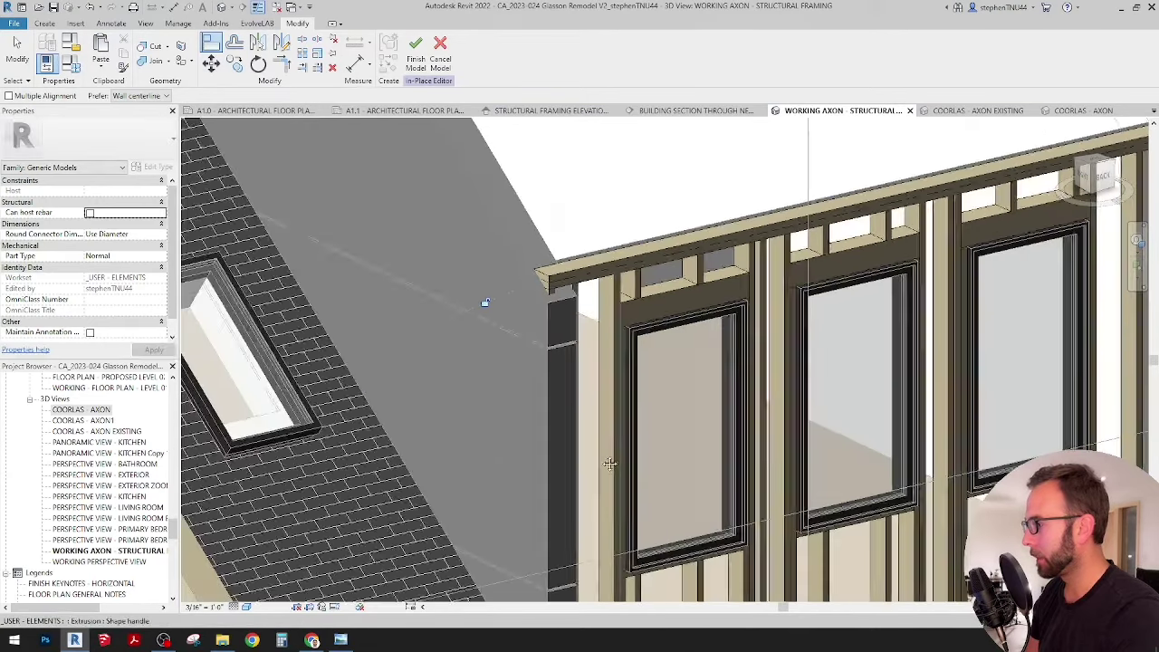
{"action": "middle_click_drag", "start_coordinate": [613, 466], "coordinate": [535, 317]}
{"action": "scroll", "coordinate": [572, 366], "scroll_direction": "up", "scroll_amount": 1}
{"action": "scroll", "coordinate": [547, 361], "scroll_direction": "down", "scroll_amount": 3}
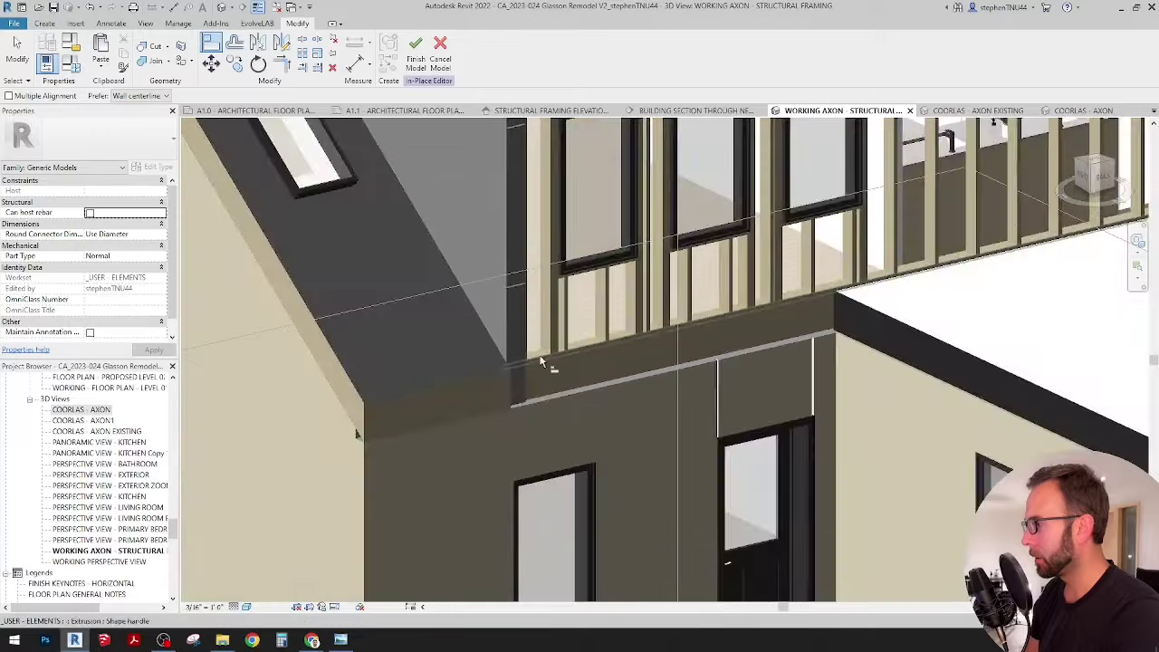
{"action": "scroll", "coordinate": [539, 351], "scroll_direction": "up", "scroll_amount": 3}
{"action": "scroll", "coordinate": [537, 349], "scroll_direction": "up", "scroll_amount": 1}
{"action": "key", "text": "Escape"}
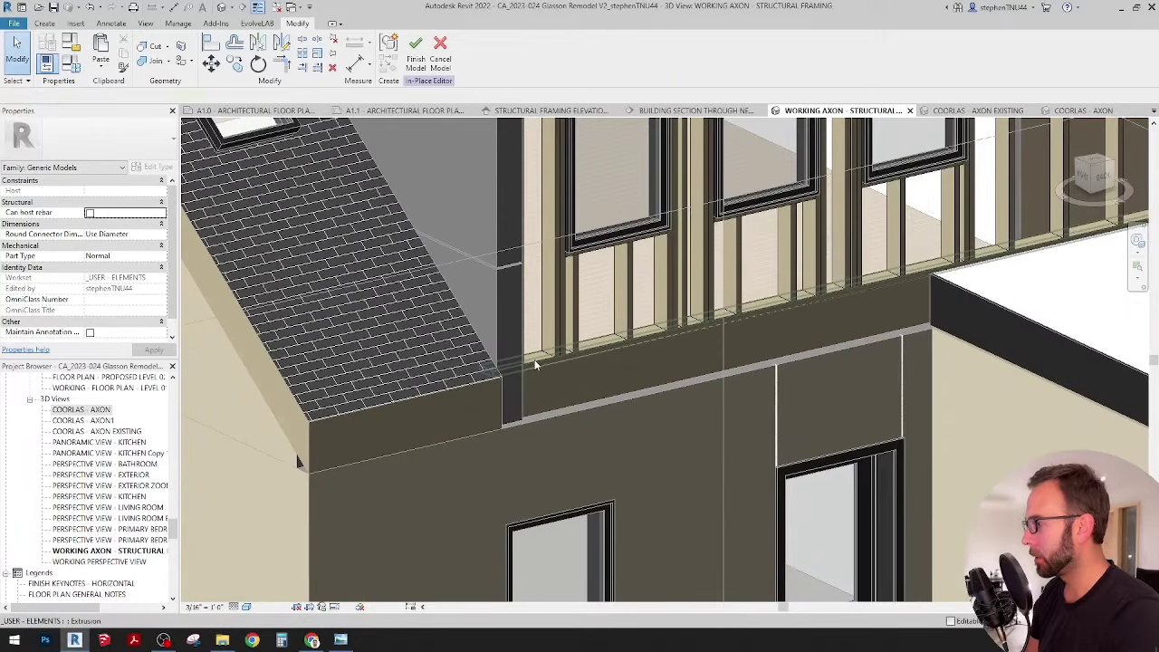
{"action": "left_click", "coordinate": [536, 361]}
{"action": "scroll", "coordinate": [501, 377], "scroll_direction": "up", "scroll_amount": 2}
{"action": "left_click", "coordinate": [534, 361]}
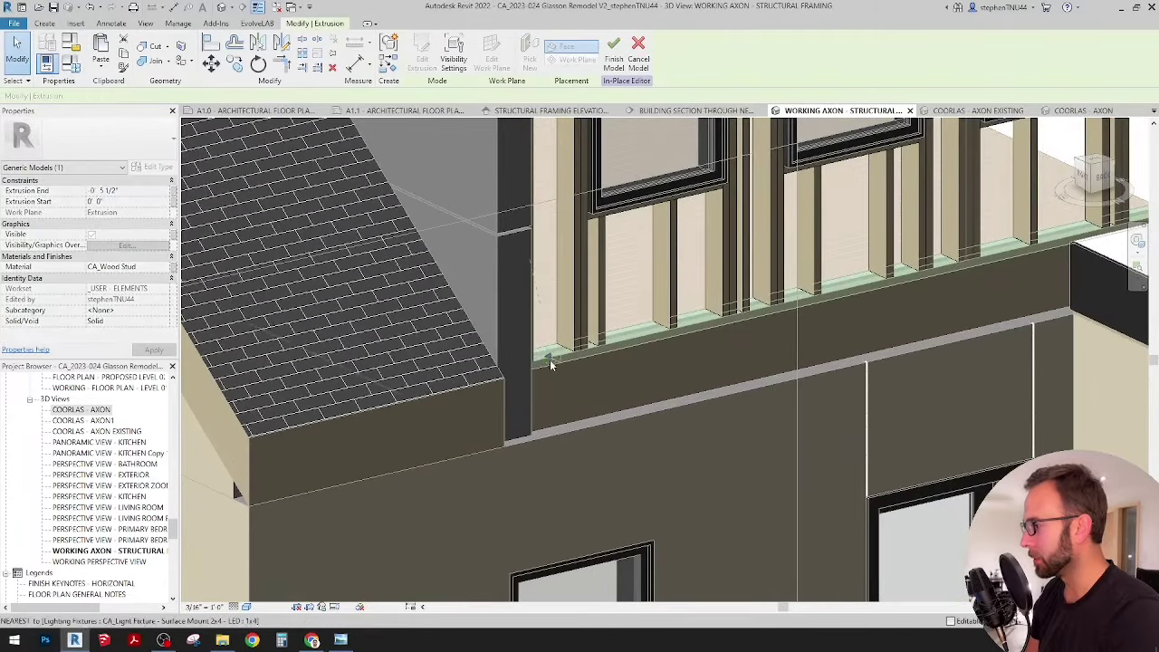
{"action": "key", "text": "a"}
{"action": "key", "text": "l"}
{"action": "scroll", "coordinate": [635, 396], "scroll_direction": "down", "scroll_amount": 3}
{"action": "middle_click_drag", "start_coordinate": [622, 313], "coordinate": [659, 594]}
{"action": "scroll", "coordinate": [571, 331], "scroll_direction": "down", "scroll_amount": 3}
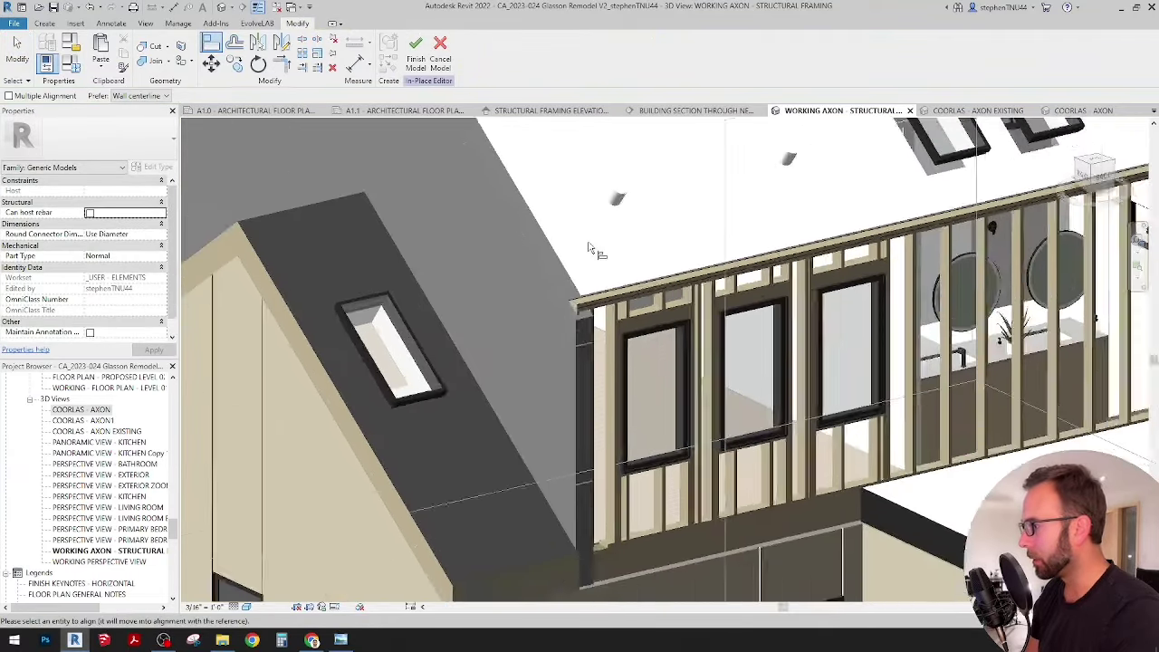
{"action": "scroll", "coordinate": [607, 511], "scroll_direction": "up", "scroll_amount": 5}
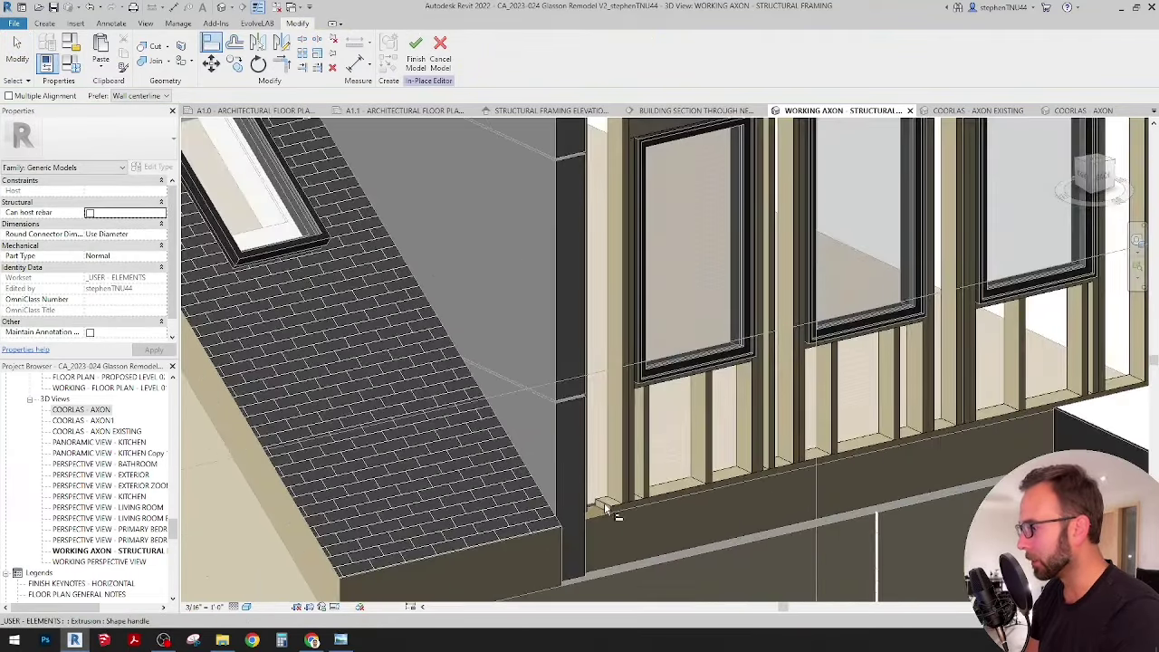
{"action": "left_click", "coordinate": [606, 510]}
{"action": "scroll", "coordinate": [635, 395], "scroll_direction": "down", "scroll_amount": 3}
{"action": "key", "text": "Escape"}
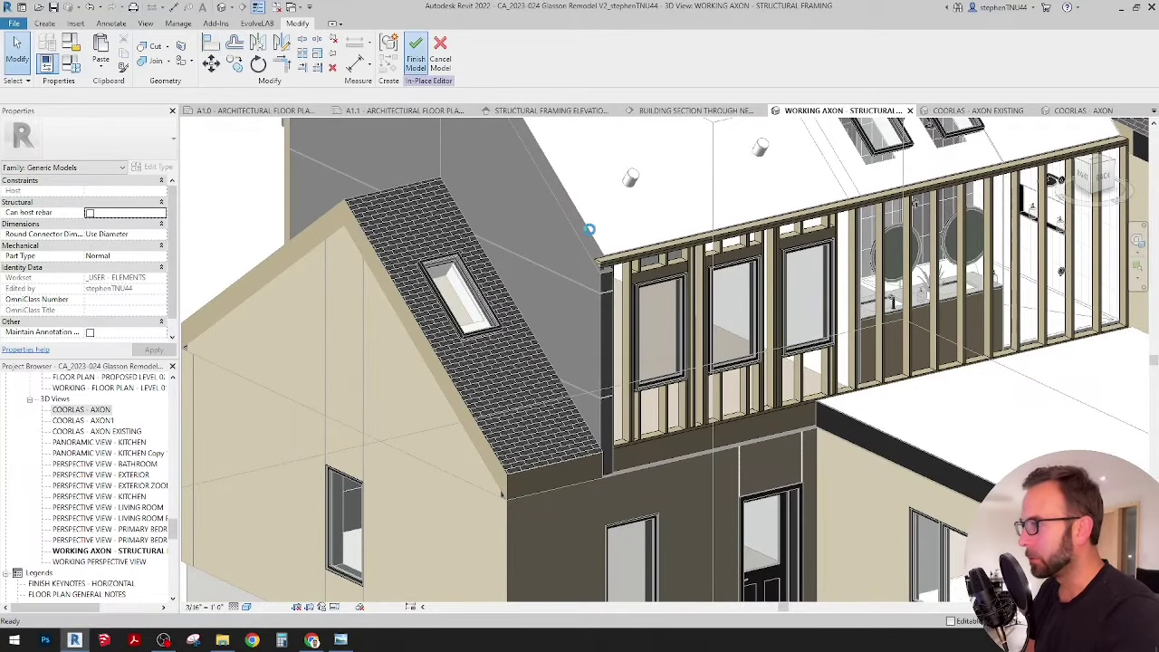
{"action": "left_click", "coordinate": [416, 56]}
In the A1.1 Level 02 floor plan, copy the front wall's stud framing from its recess corner onto the recessed entry wall below closet 211.
{"action": "middle_click_drag", "start_coordinate": [779, 326], "coordinate": [688, 319], "text": "shift"}
{"action": "scroll", "coordinate": [512, 303], "scroll_direction": "up", "scroll_amount": 5}
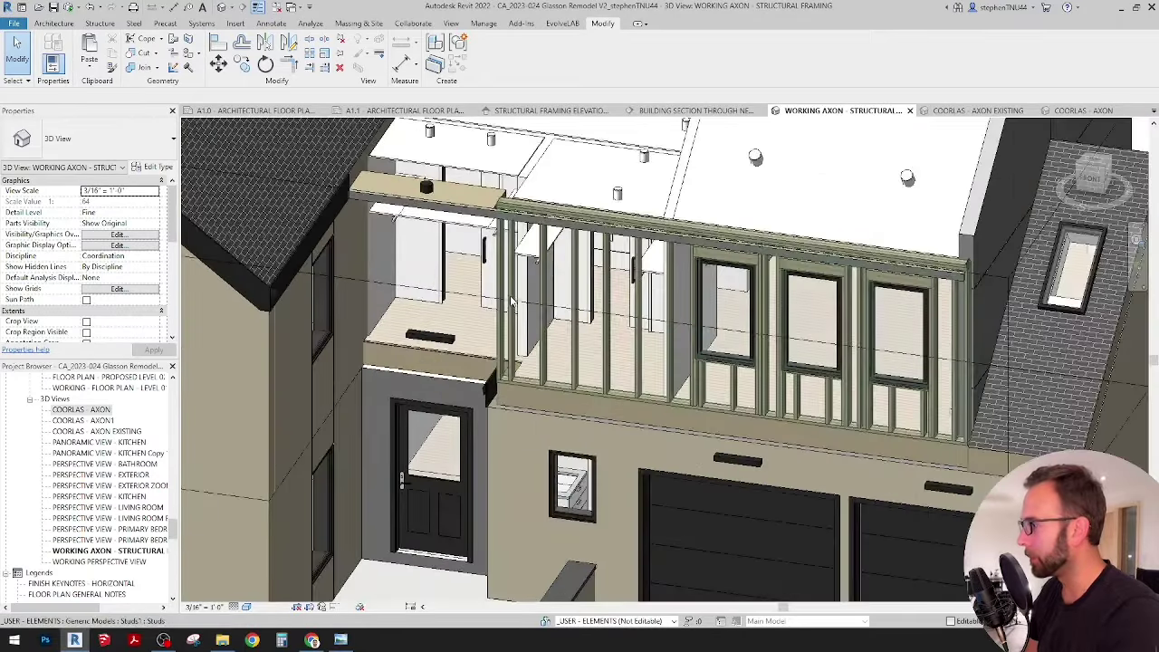
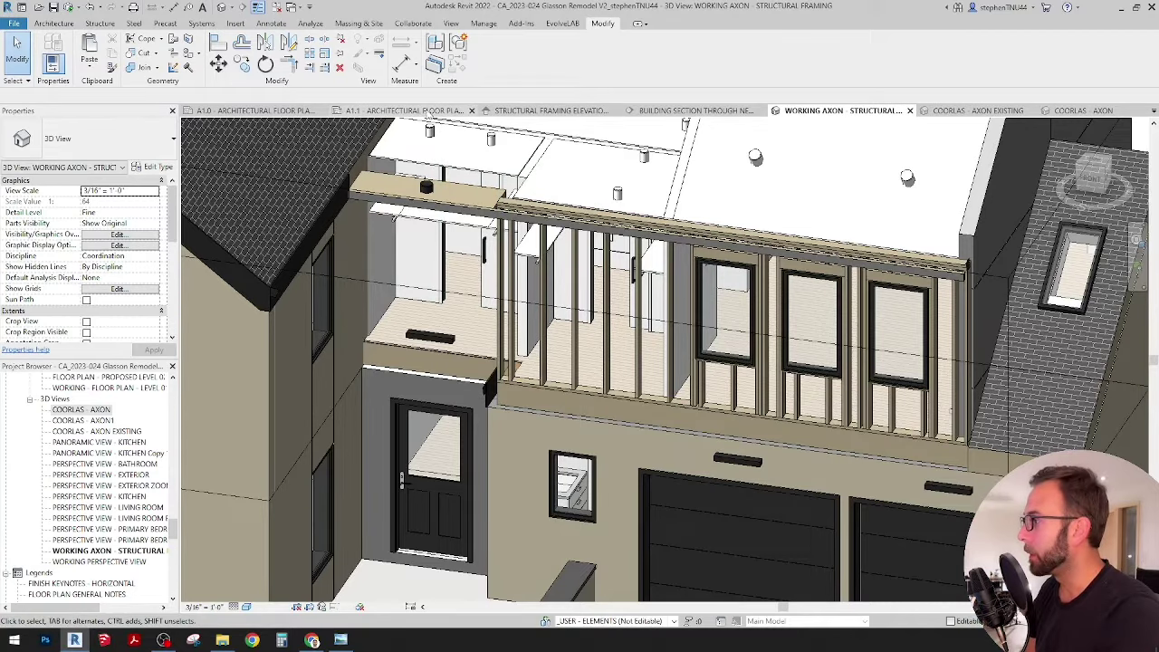
{"action": "left_click", "coordinate": [431, 109]}
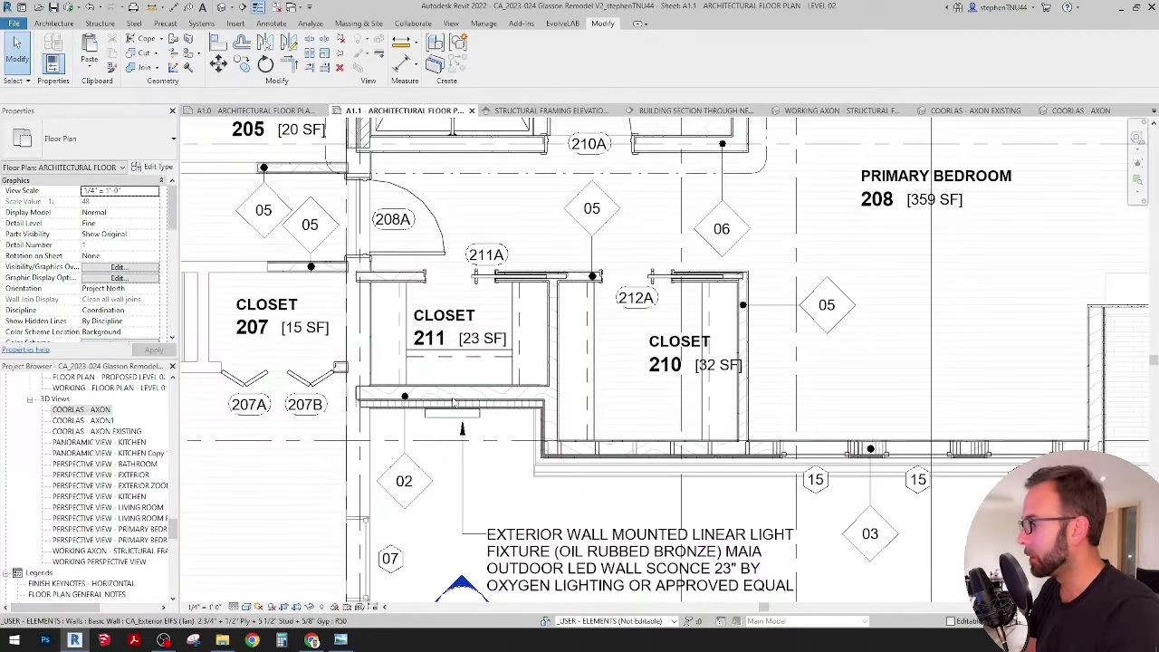
{"action": "scroll", "coordinate": [605, 485], "scroll_direction": "up", "scroll_amount": 2}
{"action": "scroll", "coordinate": [604, 485], "scroll_direction": "up", "scroll_amount": 3}
{"action": "left_click", "coordinate": [605, 482]}
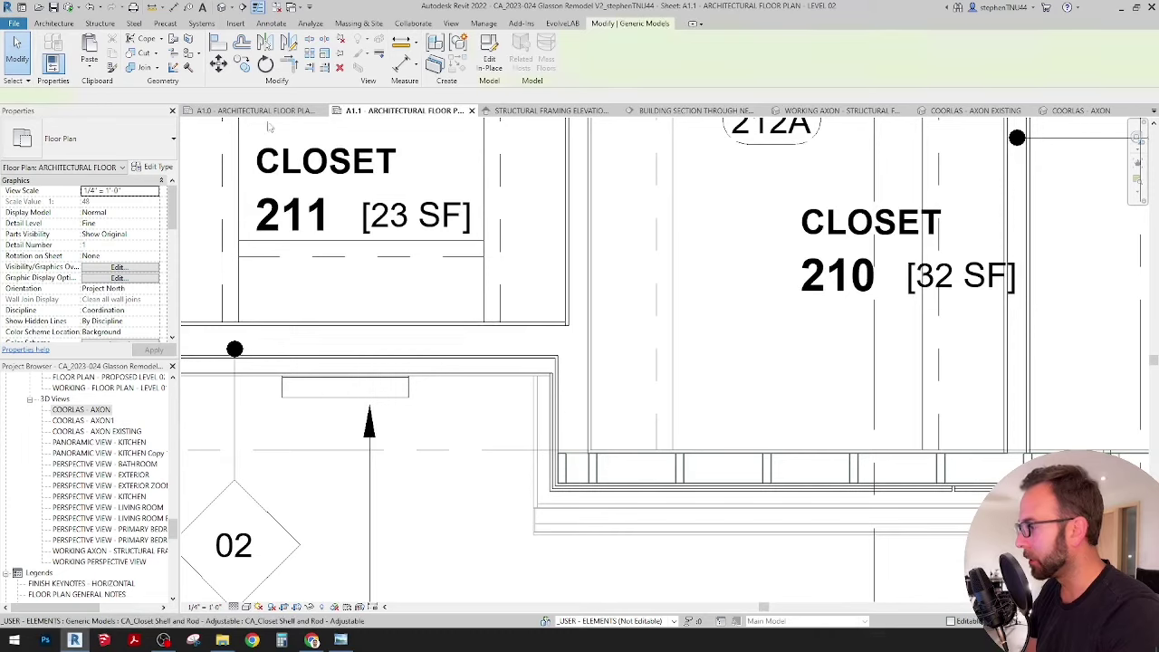
{"action": "left_click", "coordinate": [242, 63]}
{"action": "scroll", "coordinate": [557, 496], "scroll_direction": "up", "scroll_amount": 3}
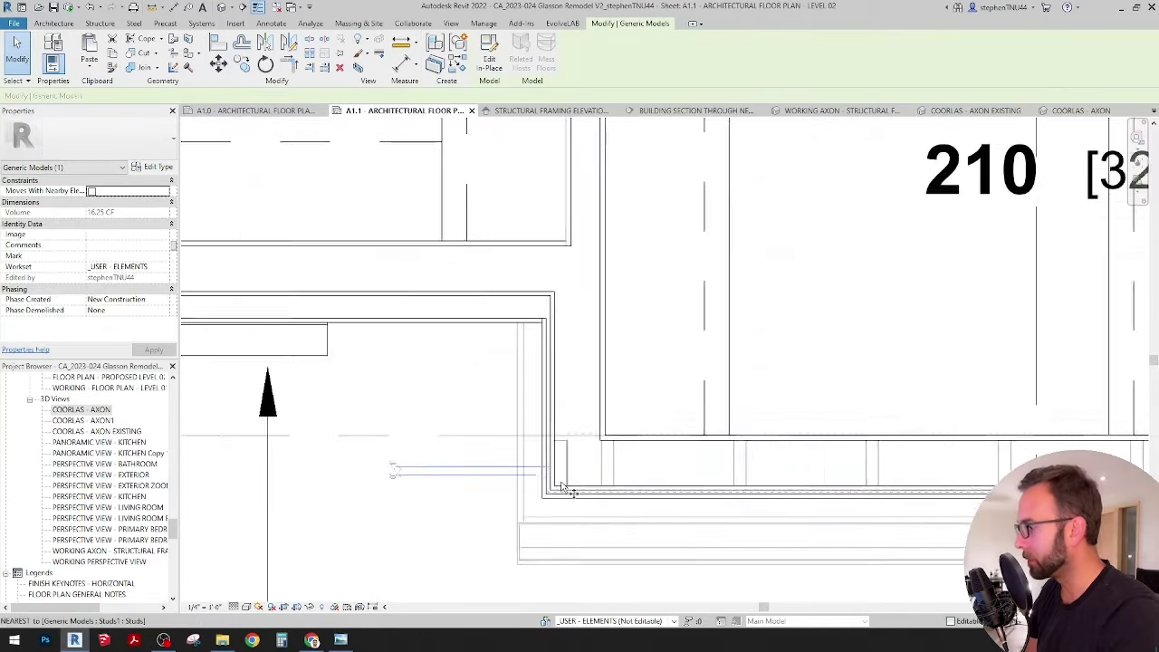
{"action": "left_click", "coordinate": [550, 490]}
{"action": "scroll", "coordinate": [576, 477], "scroll_direction": "down", "scroll_amount": 5}
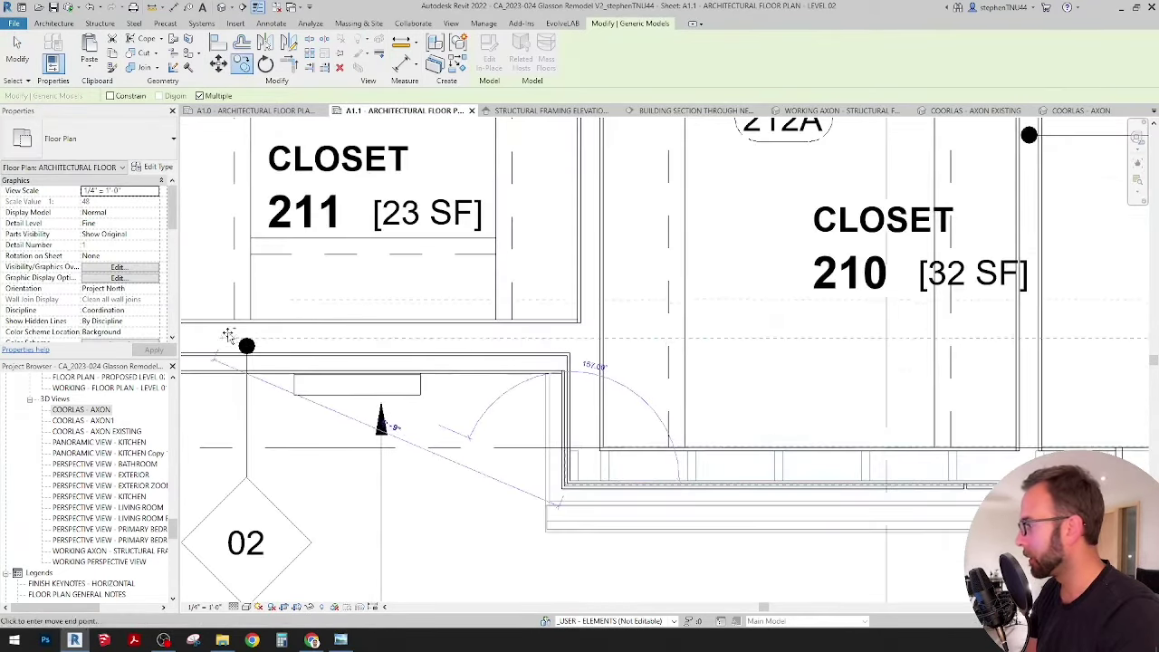
{"action": "scroll", "coordinate": [229, 332], "scroll_direction": "up", "scroll_amount": 1}
{"action": "middle_click_drag", "start_coordinate": [229, 332], "coordinate": [773, 334]}
{"action": "scroll", "coordinate": [373, 342], "scroll_direction": "up", "scroll_amount": 3}
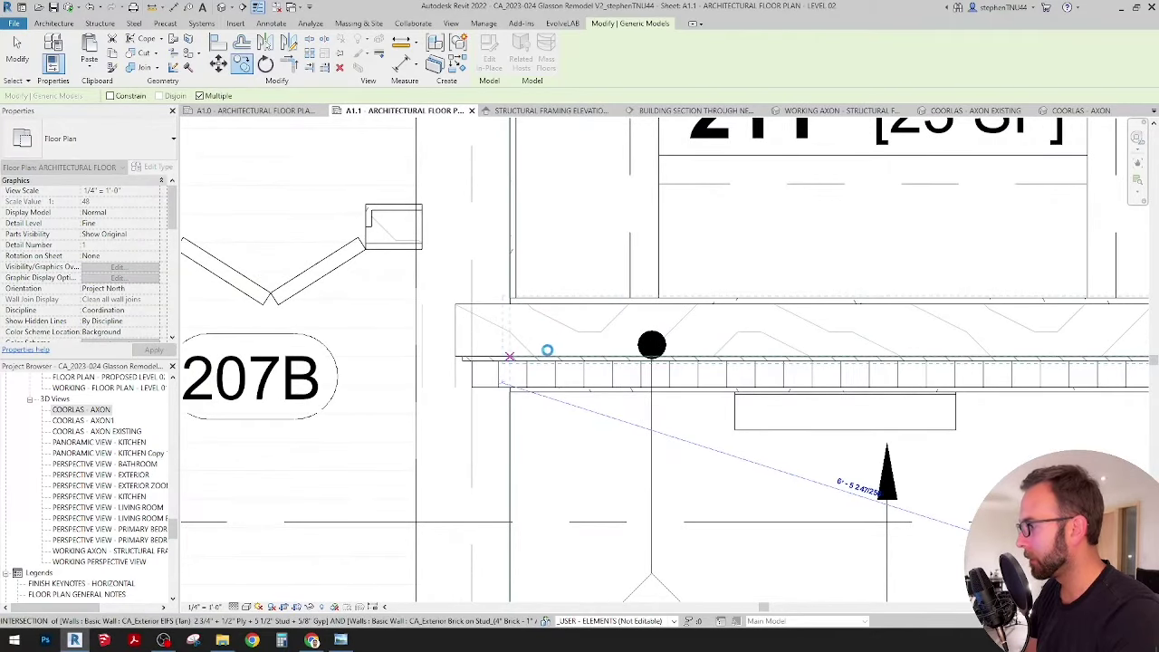
{"action": "left_click", "coordinate": [510, 356]}
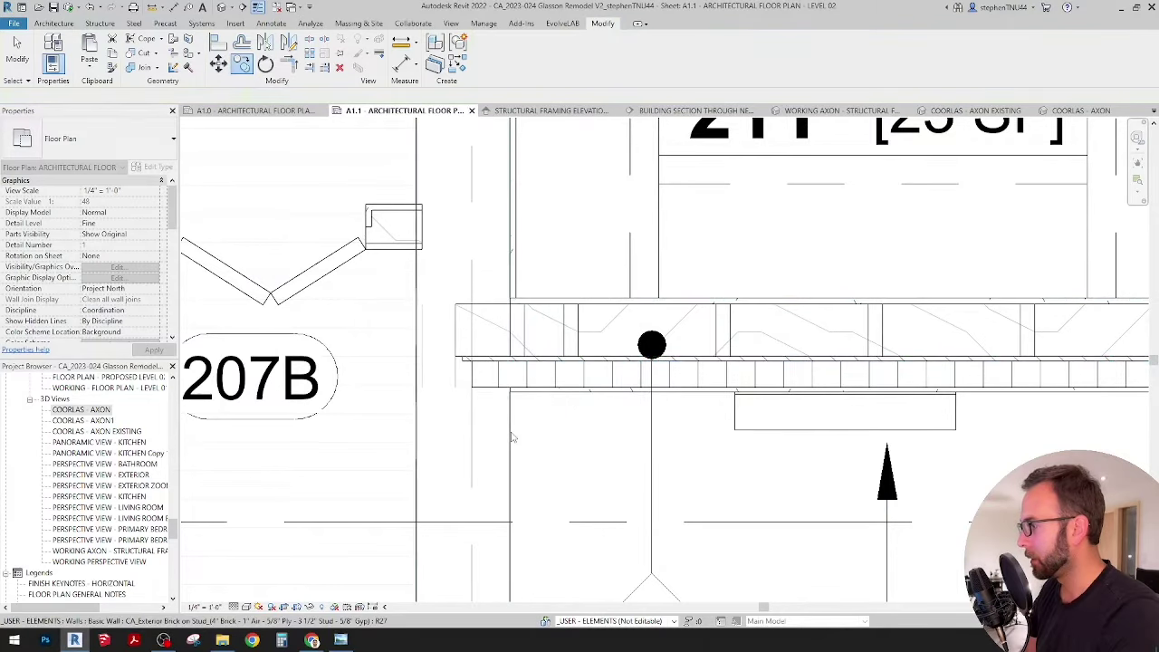
Examine how the copied stud framing meets the brick wall and spans the recessed wall below closet 211.
{"action": "scroll", "coordinate": [512, 439], "scroll_direction": "down", "scroll_amount": 2}
{"action": "scroll", "coordinate": [504, 385], "scroll_direction": "up", "scroll_amount": 2}
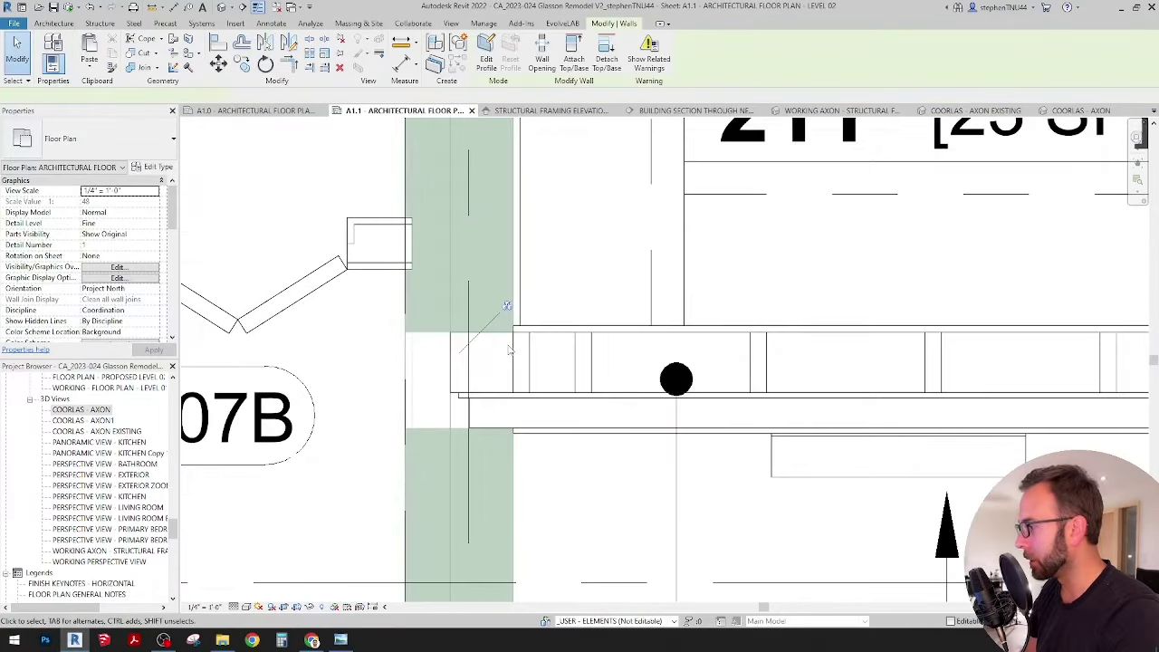
{"action": "left_click", "coordinate": [508, 362]}
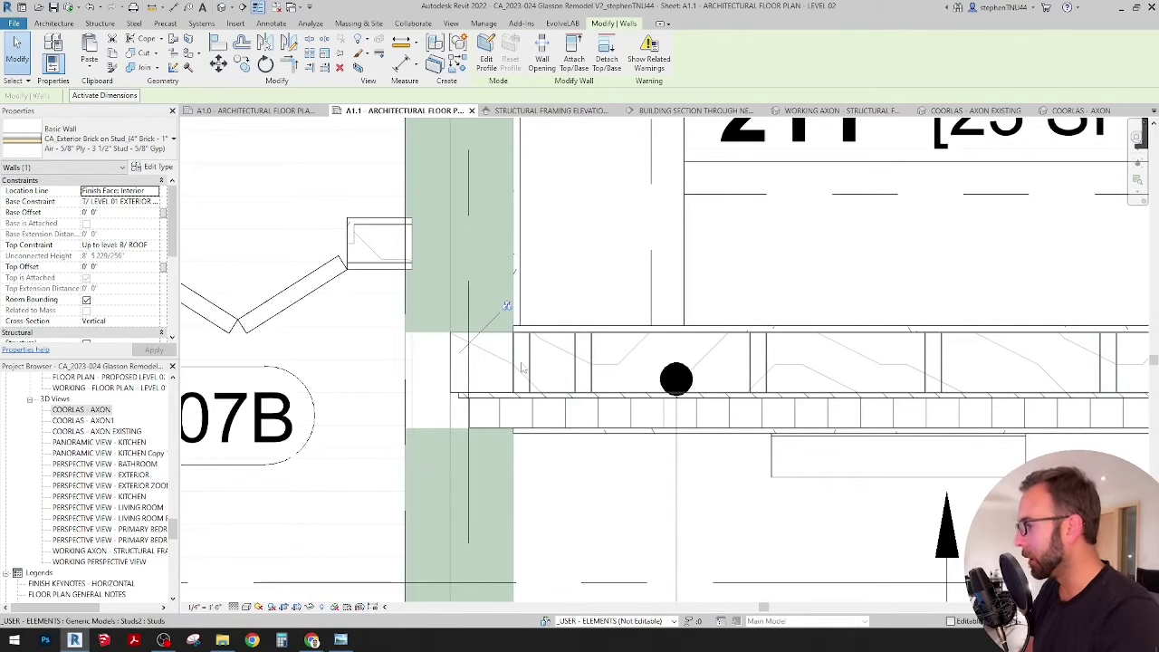
{"action": "scroll", "coordinate": [534, 362], "scroll_direction": "down", "scroll_amount": 3}
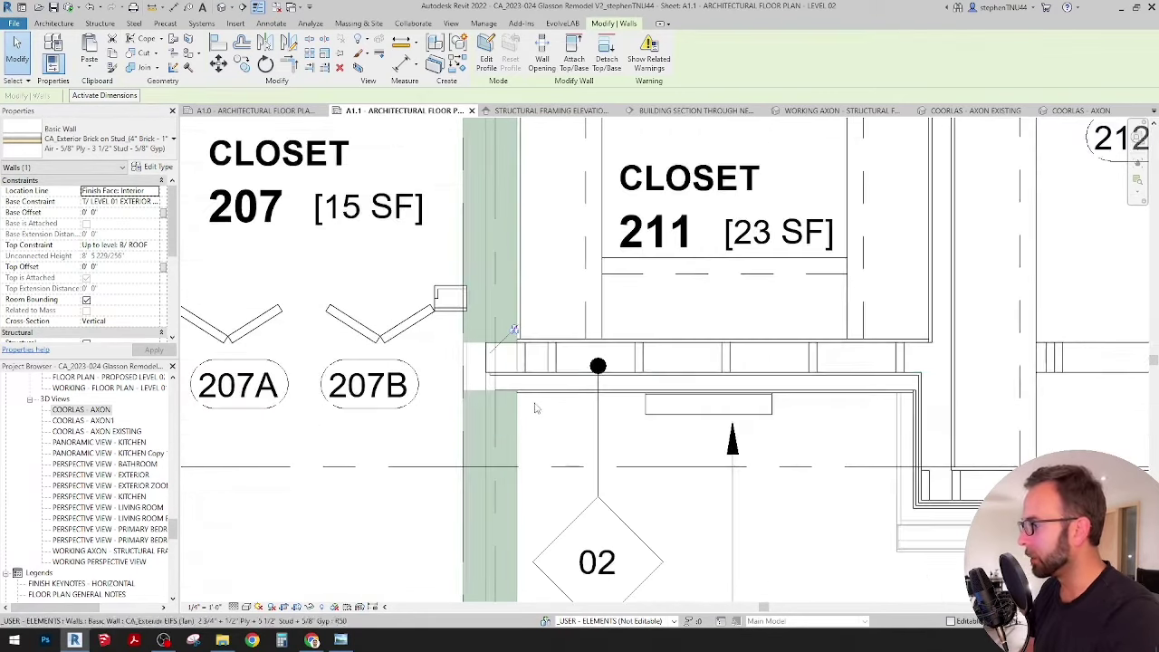
{"action": "scroll", "coordinate": [535, 409], "scroll_direction": "up", "scroll_amount": 2}
{"action": "middle_click_drag", "start_coordinate": [564, 419], "coordinate": [526, 423]}
{"action": "scroll", "coordinate": [540, 416], "scroll_direction": "down", "scroll_amount": 3}
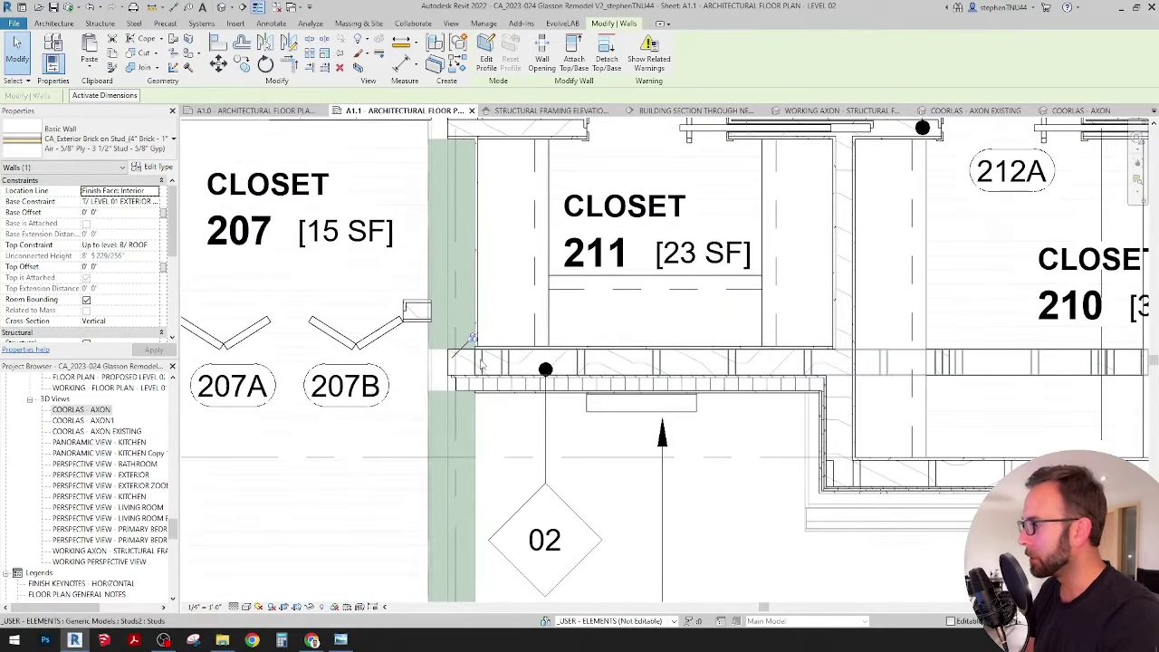
{"action": "middle_click_drag", "start_coordinate": [807, 363], "coordinate": [609, 364]}
Open the copied stud framing for in-place editing and edit the sketch of its full-height stud extrusion.
{"action": "left_click", "coordinate": [729, 362]}
{"action": "left_click", "coordinate": [489, 57]}
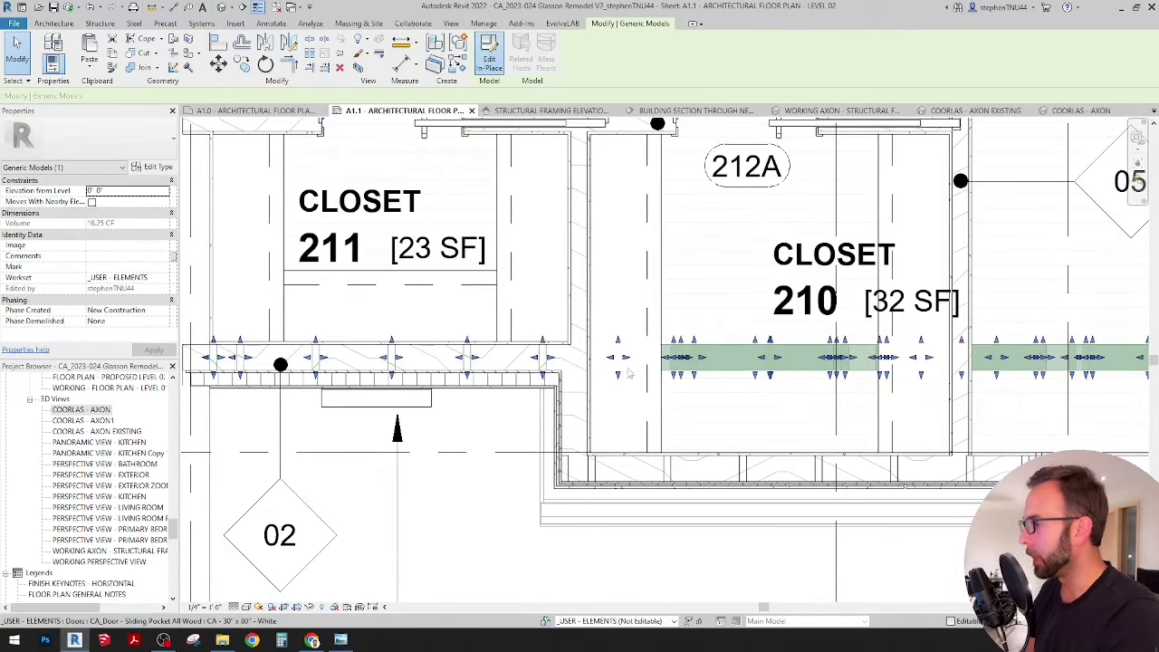
{"action": "scroll", "coordinate": [496, 359], "scroll_direction": "down", "scroll_amount": 1}
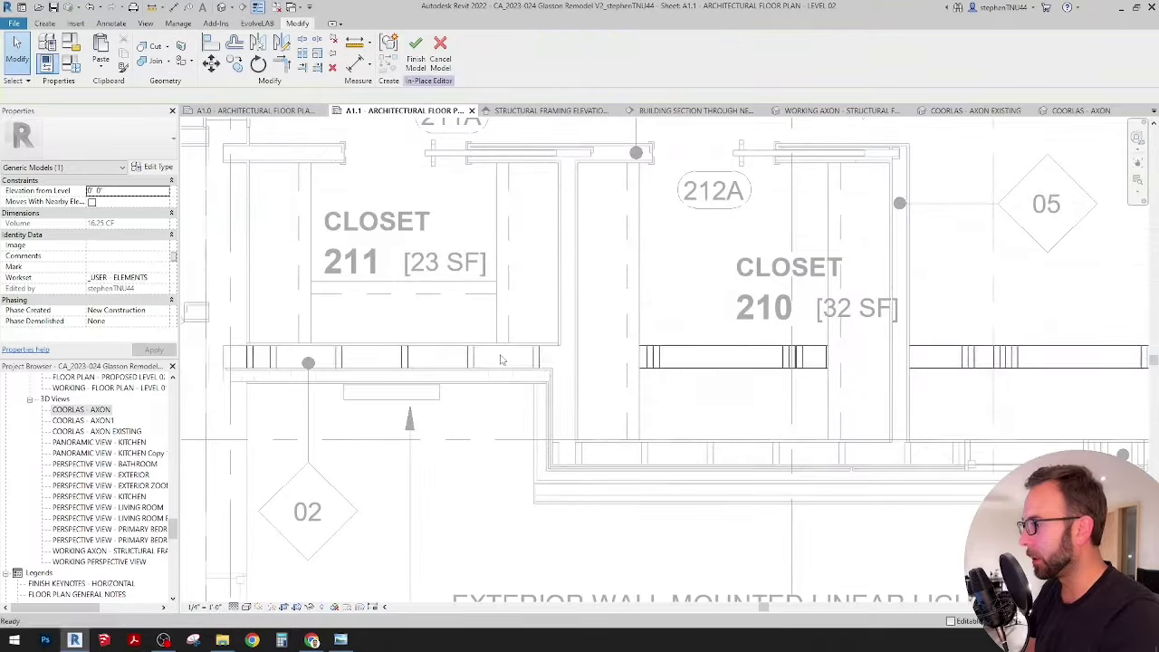
{"action": "left_click", "coordinate": [928, 361]}
{"action": "middle_click_drag", "start_coordinate": [668, 336], "coordinate": [560, 332]}
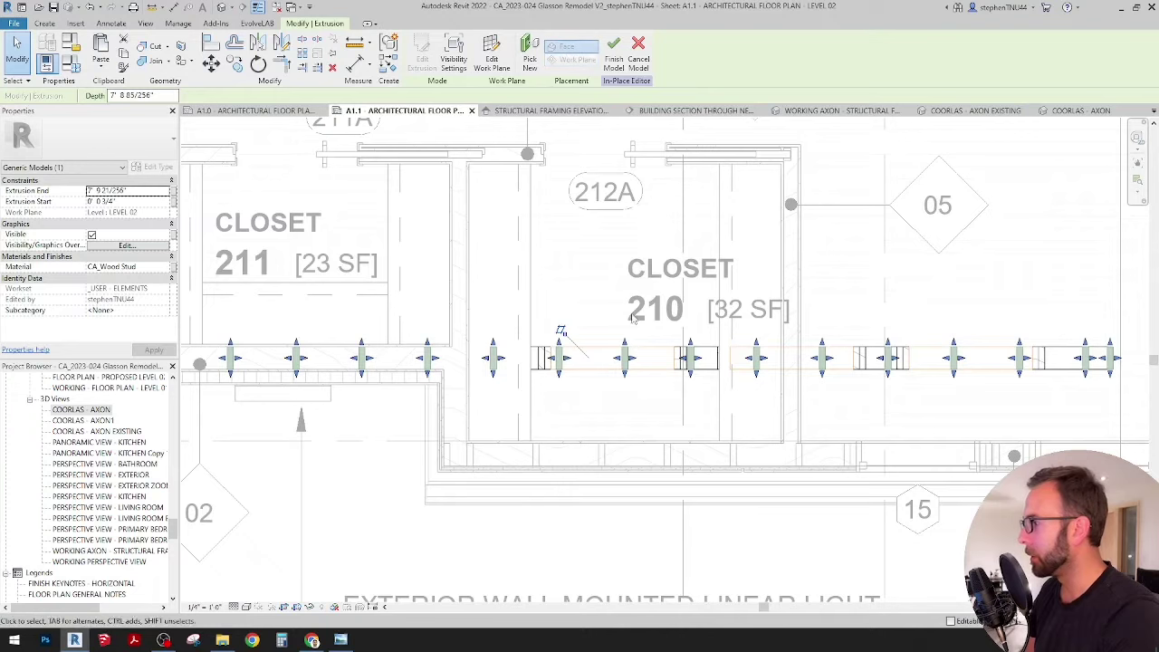
{"action": "left_click", "coordinate": [514, 283]}
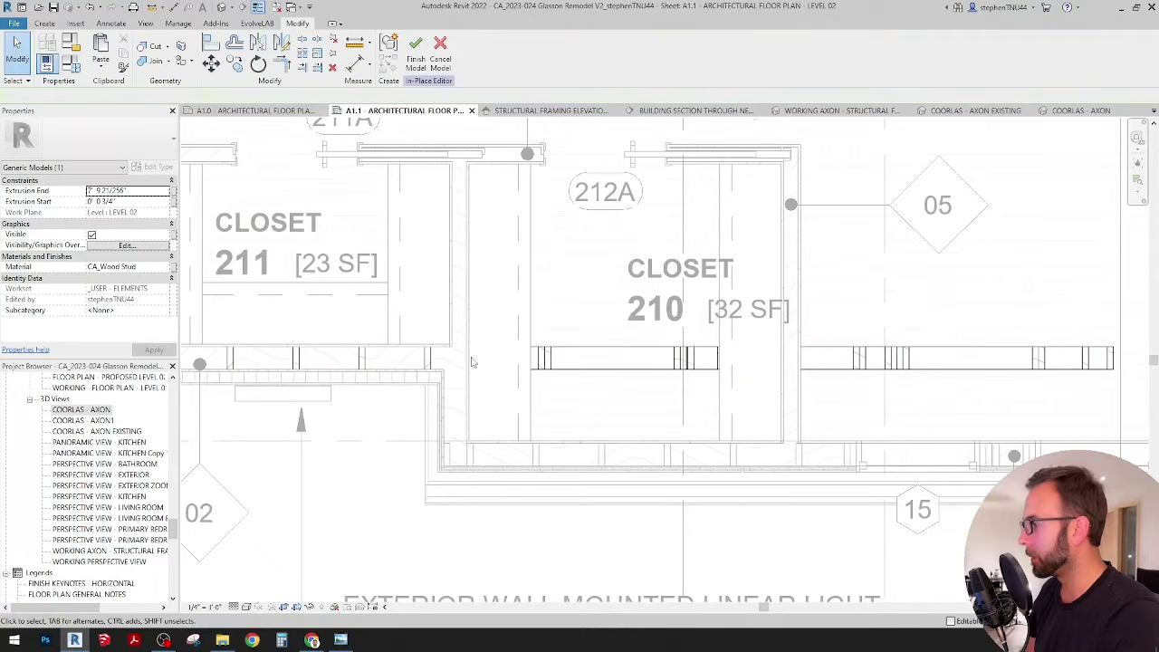
{"action": "left_click", "coordinate": [418, 54]}
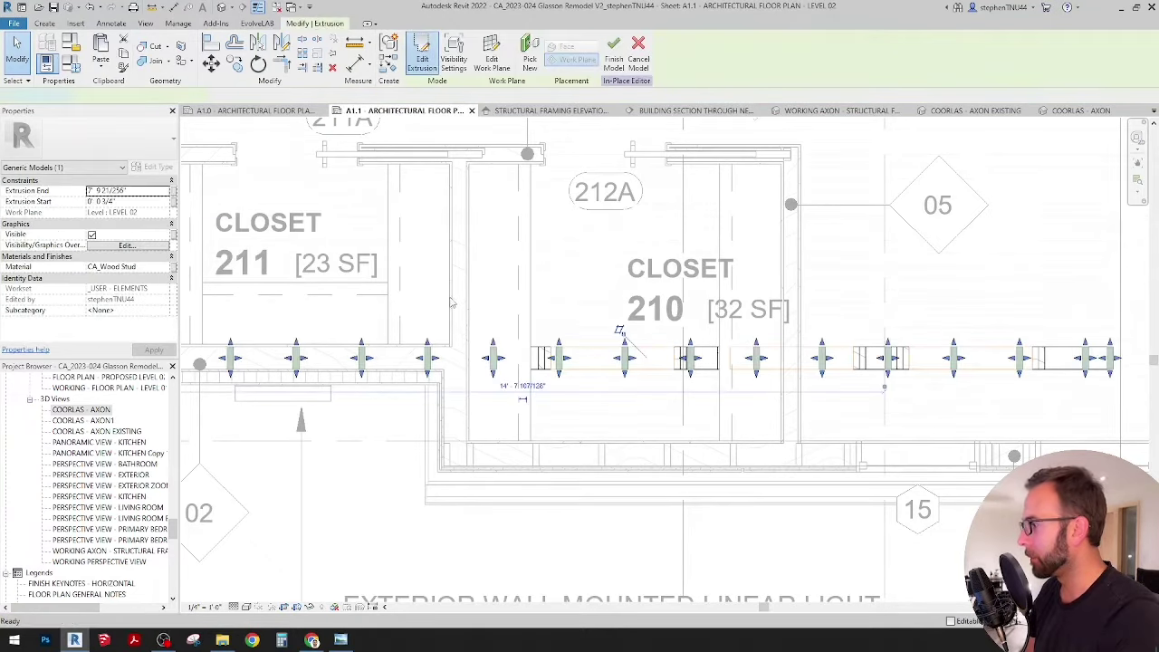
Delete the stud profiles that extend past the recessed wall's corner into closet 210 and the primary bedroom.
{"action": "scroll", "coordinate": [452, 338], "scroll_direction": "down", "scroll_amount": 1}
{"action": "scroll", "coordinate": [453, 337], "scroll_direction": "down", "scroll_amount": 2}
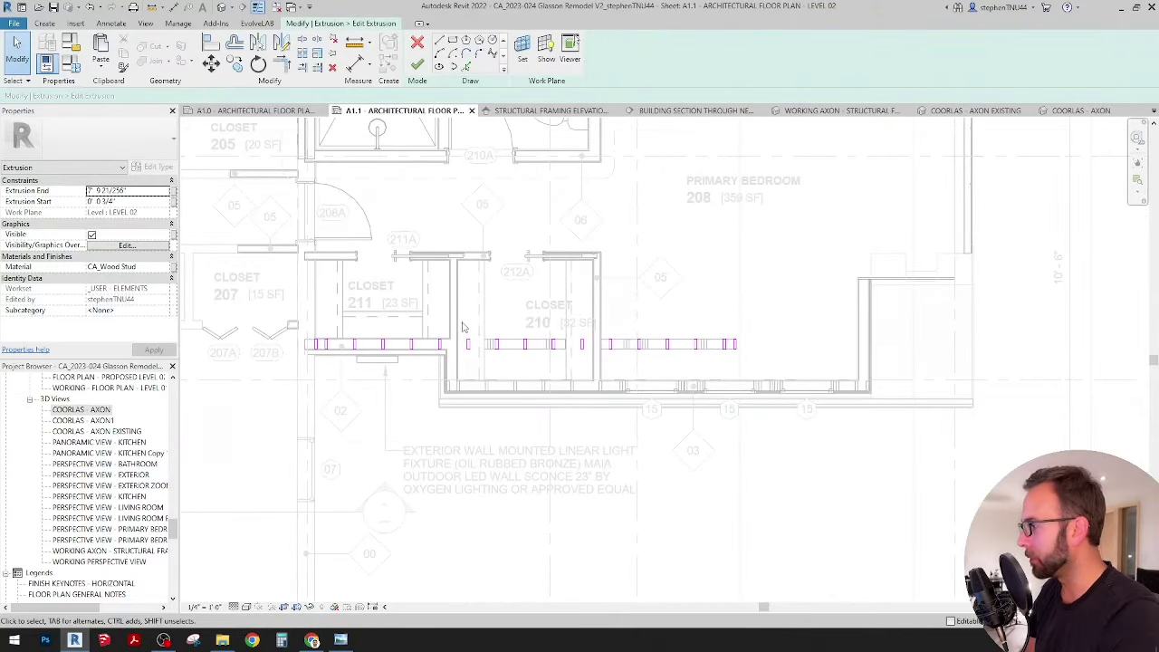
{"action": "left_click_drag", "start_coordinate": [453, 321], "coordinate": [795, 381]}
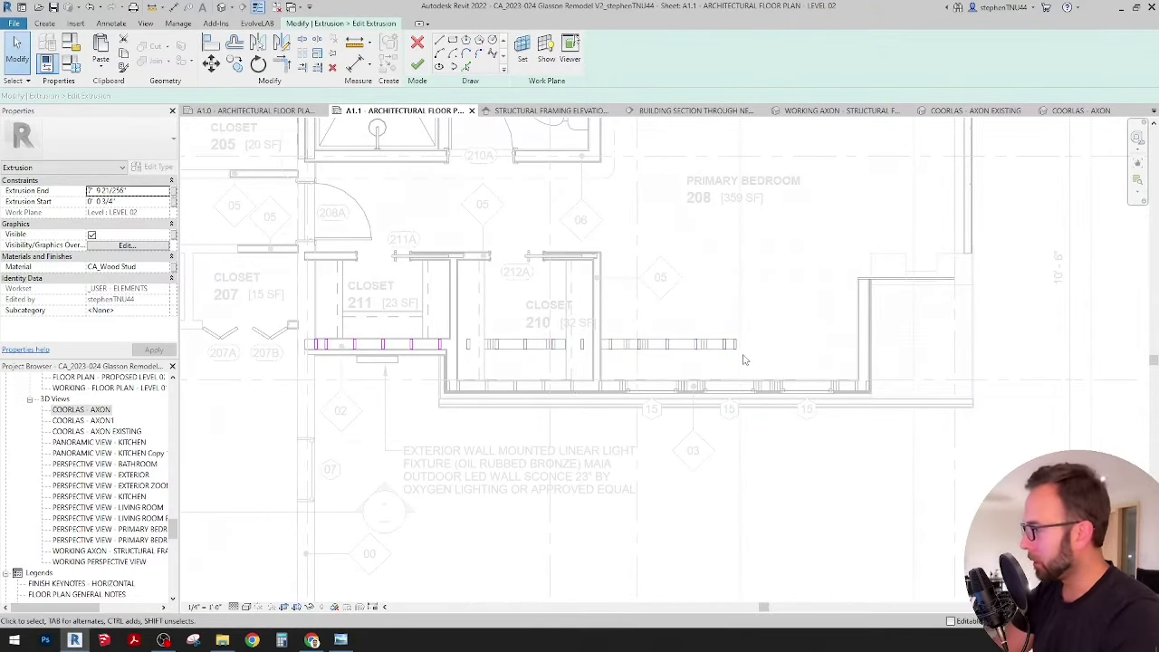
Copy the last remaining stud profile horizontally to the closet 210 face of the return wall at the recess corner.
{"action": "scroll", "coordinate": [448, 346], "scroll_direction": "up", "scroll_amount": 4}
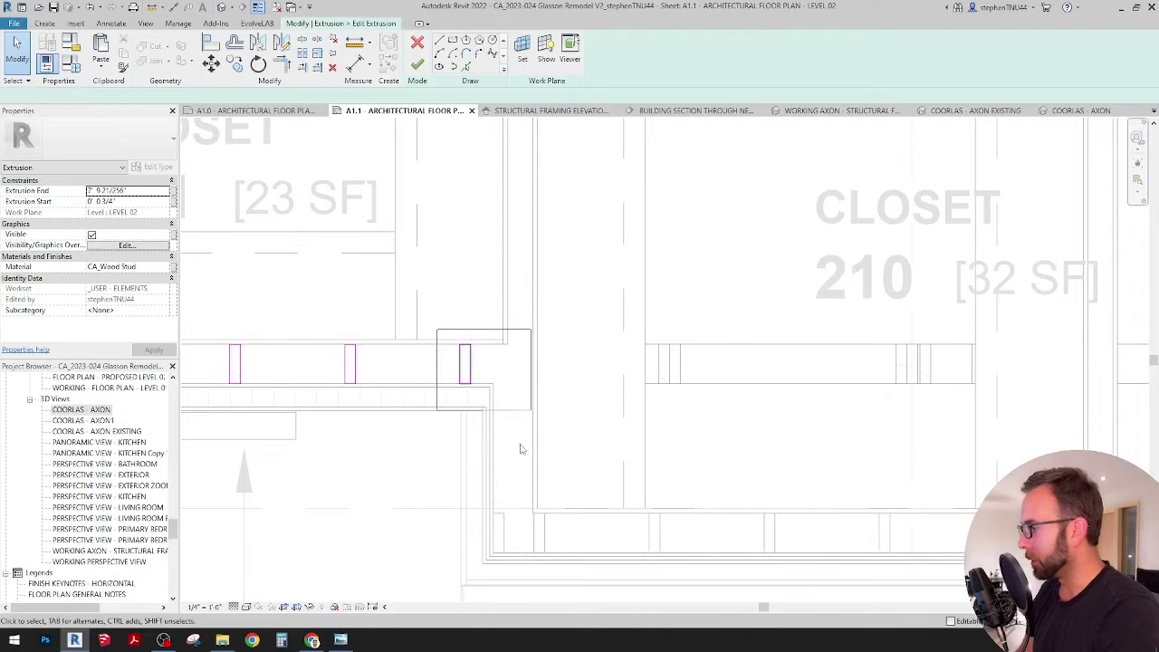
{"action": "left_click", "coordinate": [236, 64]}
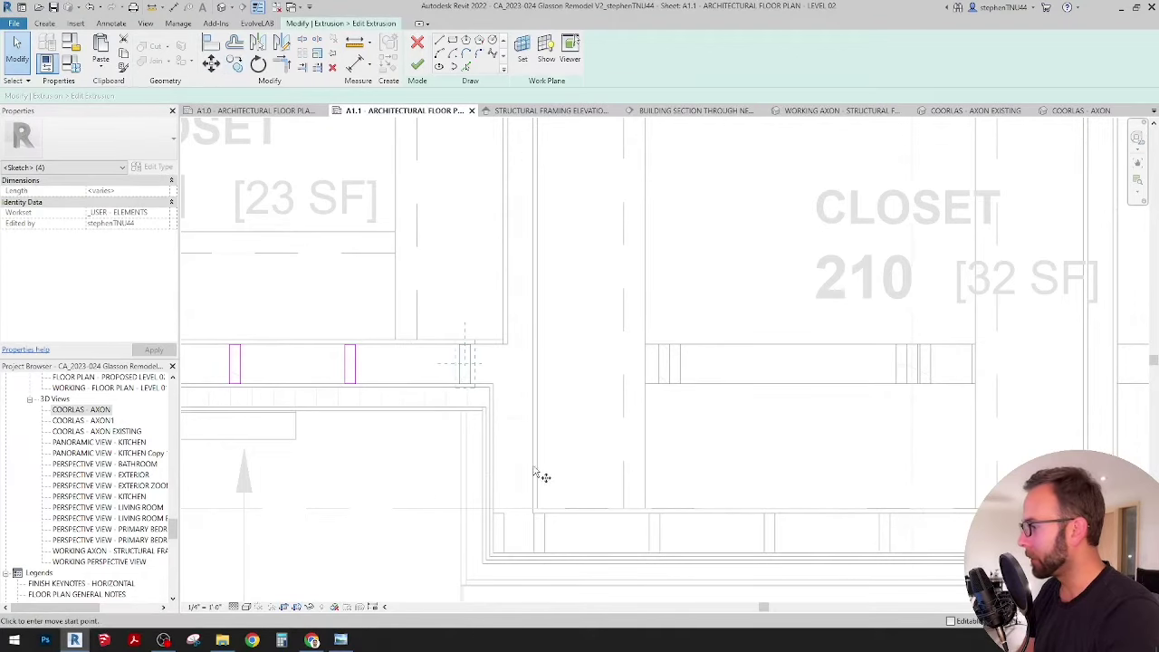
{"action": "scroll", "coordinate": [507, 453], "scroll_direction": "up", "scroll_amount": 2}
{"action": "key", "text": "c"}
{"action": "key", "text": "o"}
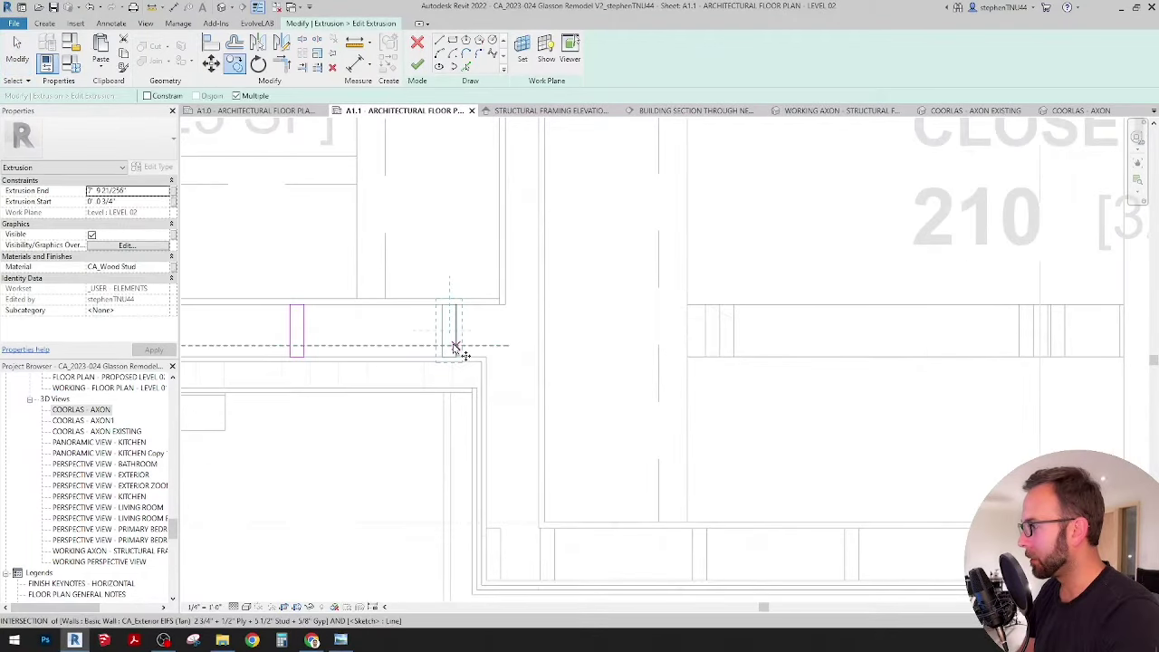
{"action": "left_click", "coordinate": [456, 347]}
{"action": "scroll", "coordinate": [541, 344], "scroll_direction": "up", "scroll_amount": 3}
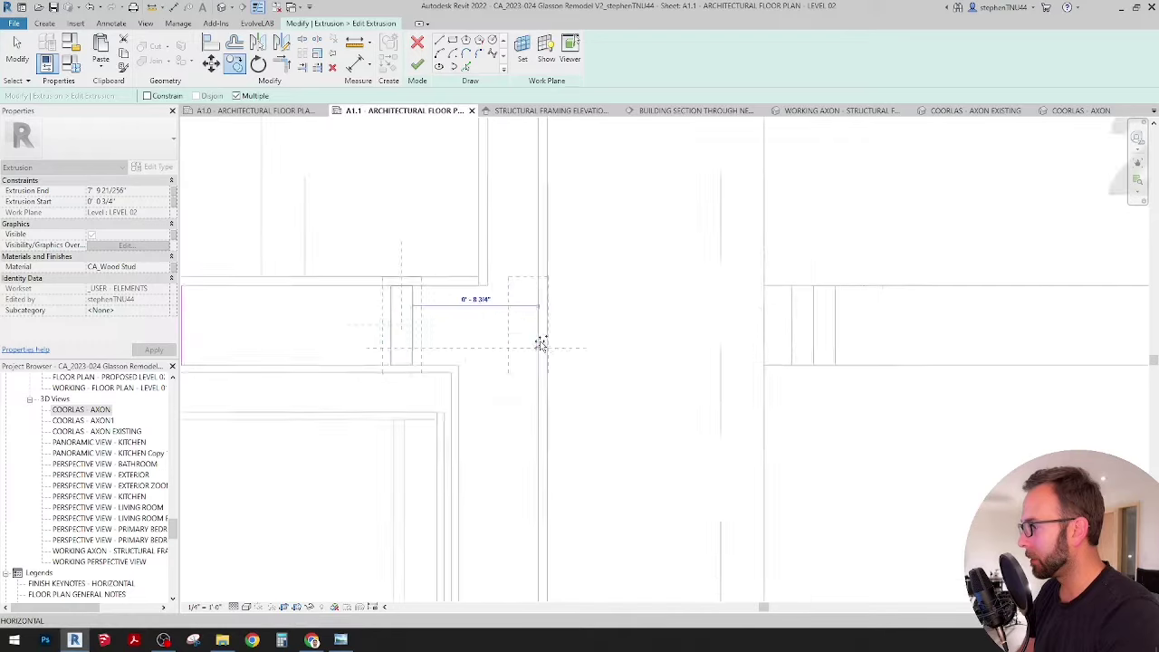
{"action": "left_click", "coordinate": [547, 347]}
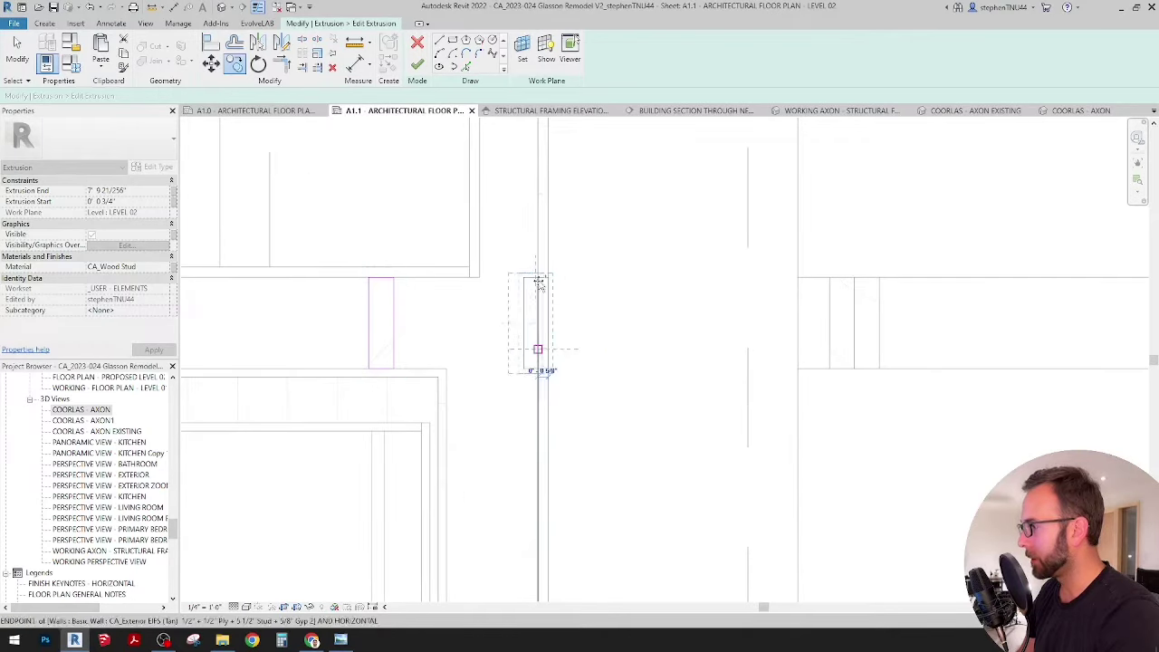
{"action": "key", "text": "r"}
{"action": "key", "text": "o"}
{"action": "left_click", "coordinate": [768, 348]}
{"action": "left_click", "coordinate": [16, 42]}
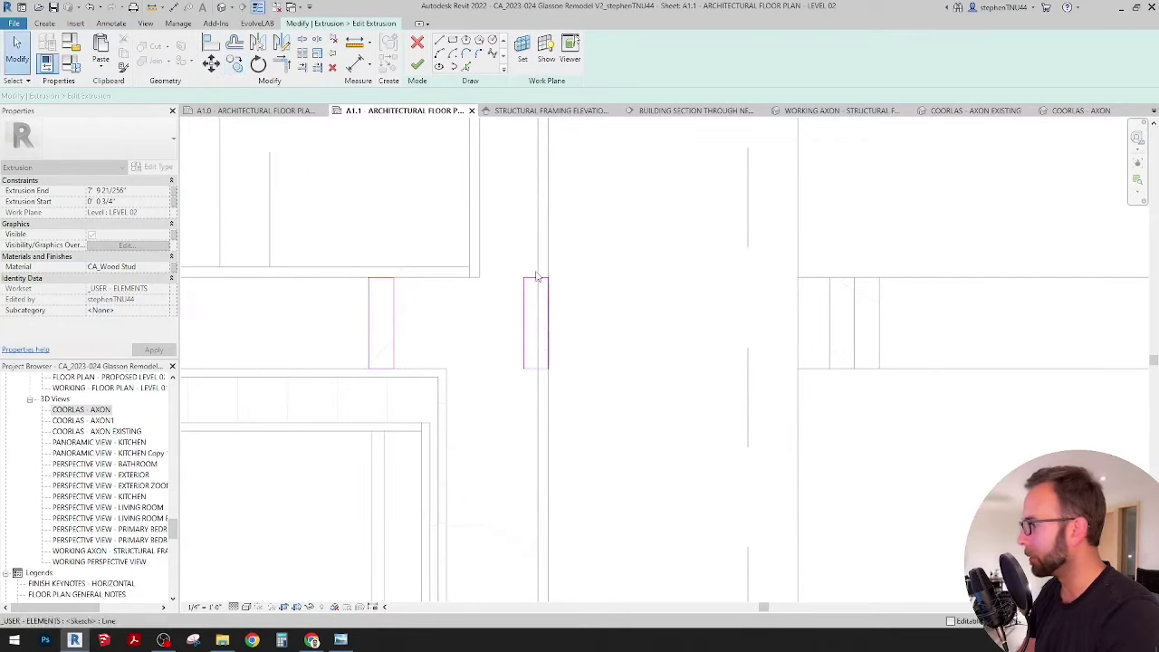
Move the copied corner stud profile 5/8 inch inward from the return wall's interior finish face.
{"action": "left_click_drag", "start_coordinate": [510, 251], "coordinate": [626, 419]}
{"action": "scroll", "coordinate": [541, 317], "scroll_direction": "up", "scroll_amount": 2}
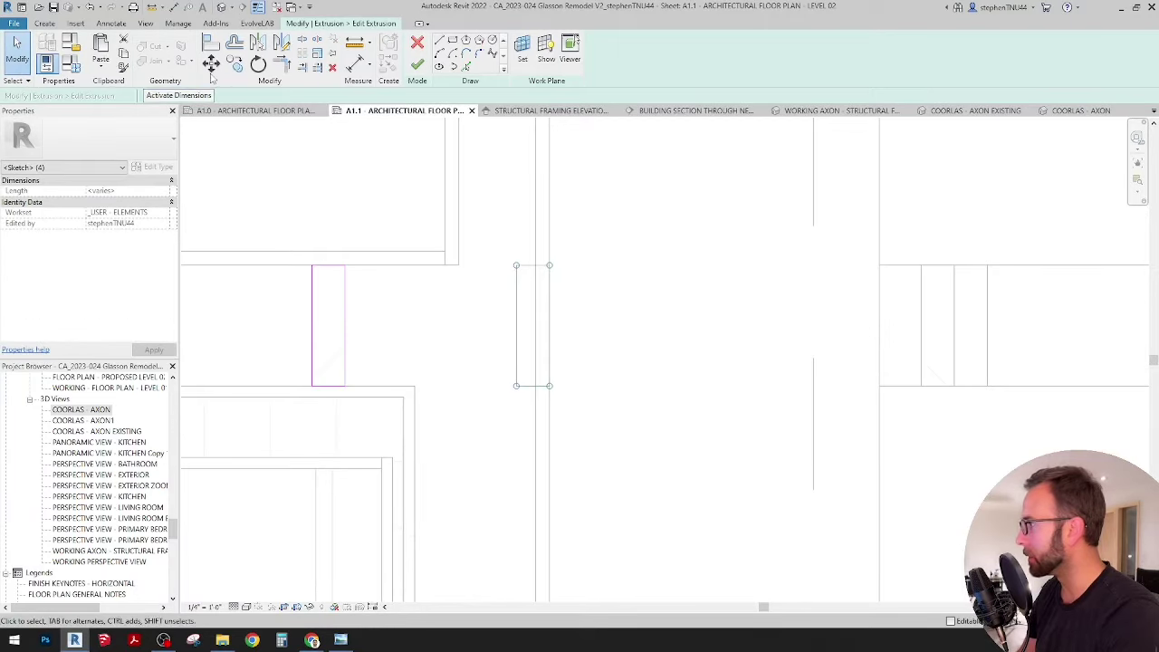
{"action": "key", "text": "m"}
{"action": "key", "text": "v"}
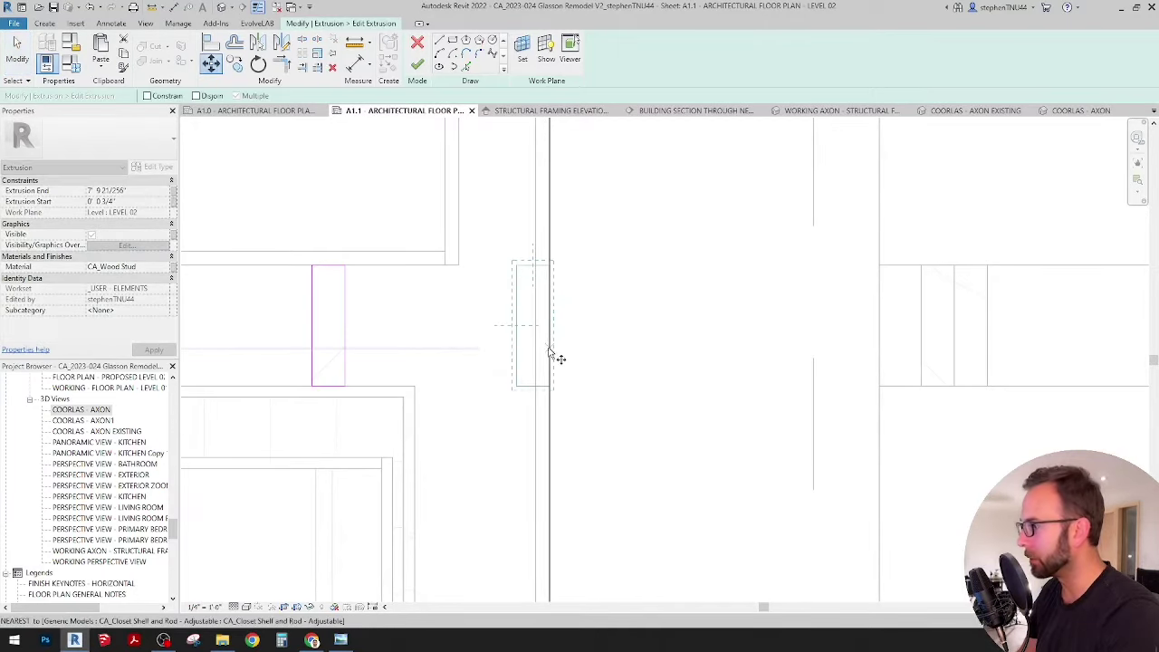
{"action": "left_click", "coordinate": [552, 356]}
{"action": "scroll", "coordinate": [536, 350], "scroll_direction": "up", "scroll_amount": 2}
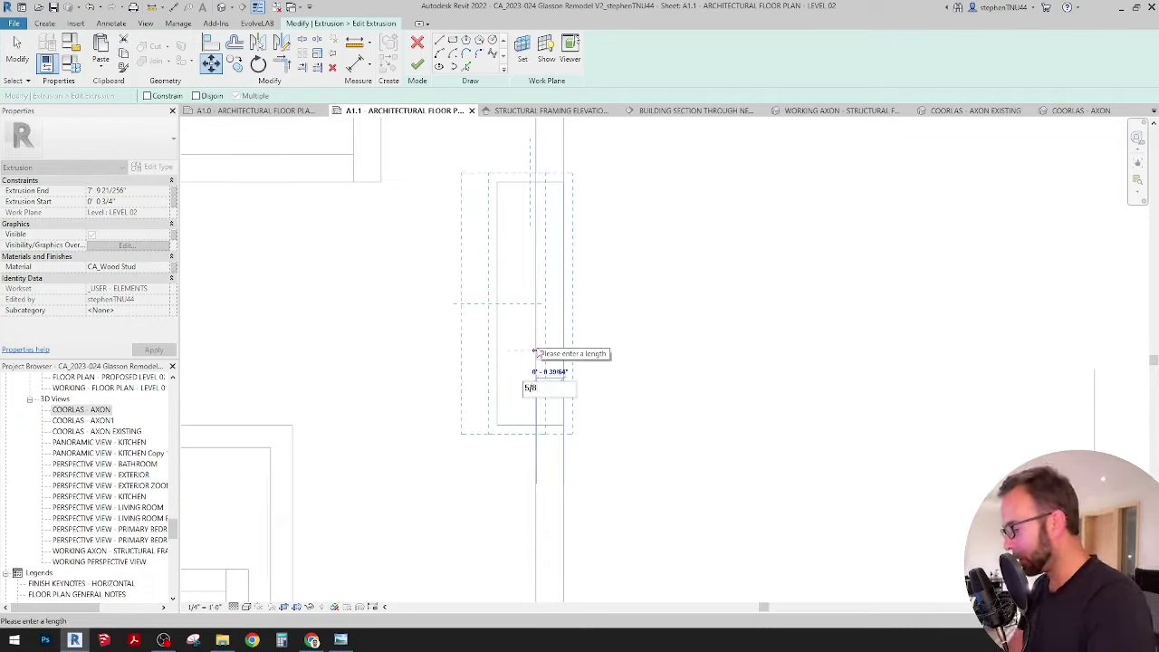
{"action": "key", "text": "Return"}
{"action": "scroll", "coordinate": [669, 270], "scroll_direction": "down", "scroll_amount": 2}
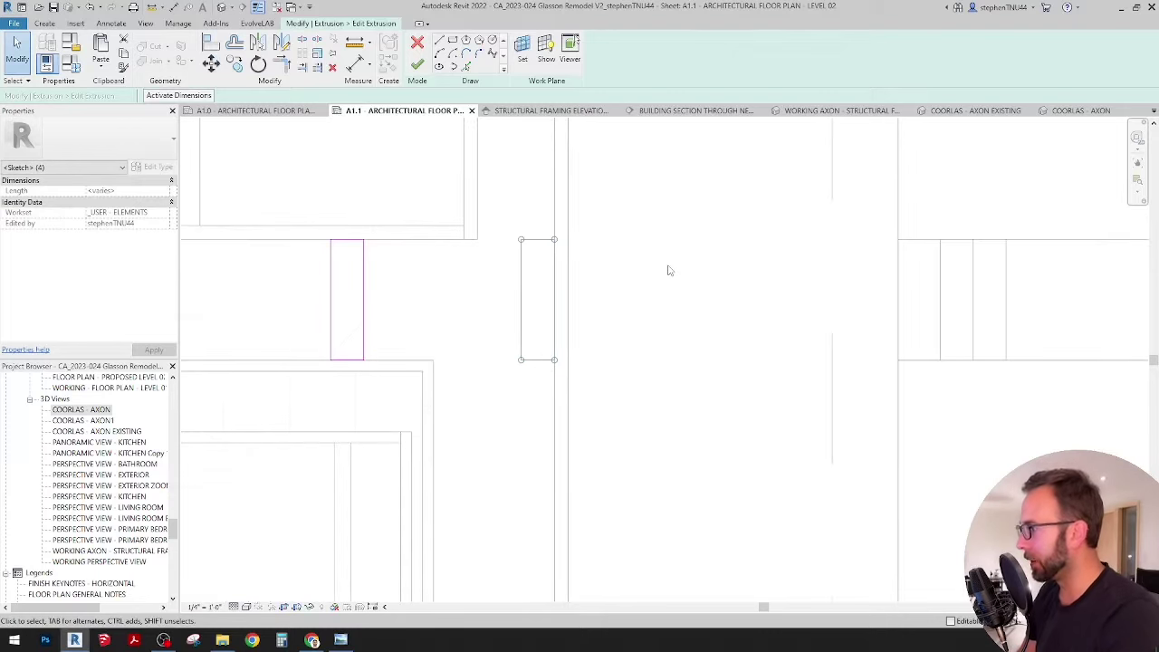
Delete the intermediate stud profiles between the two end studs of the recessed wall.
{"action": "scroll", "coordinate": [669, 270], "scroll_direction": "down", "scroll_amount": 2}
{"action": "scroll", "coordinate": [659, 282], "scroll_direction": "down", "scroll_amount": 2}
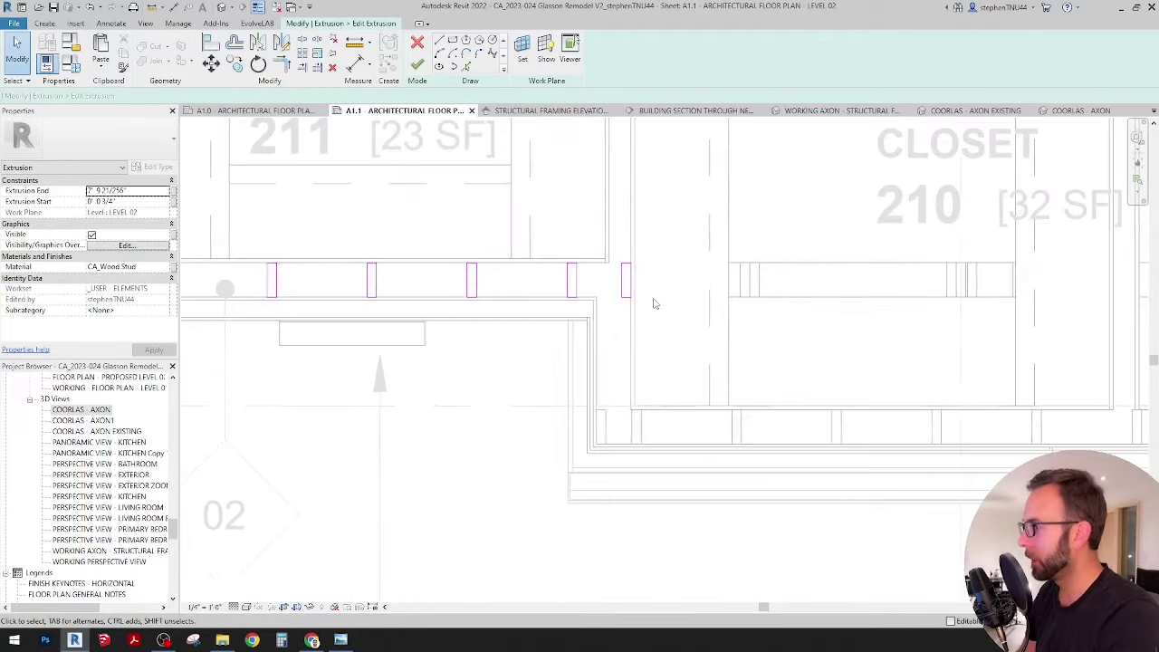
{"action": "middle_click_drag", "start_coordinate": [653, 300], "coordinate": [693, 301]}
{"action": "scroll", "coordinate": [681, 301], "scroll_direction": "down", "scroll_amount": 1}
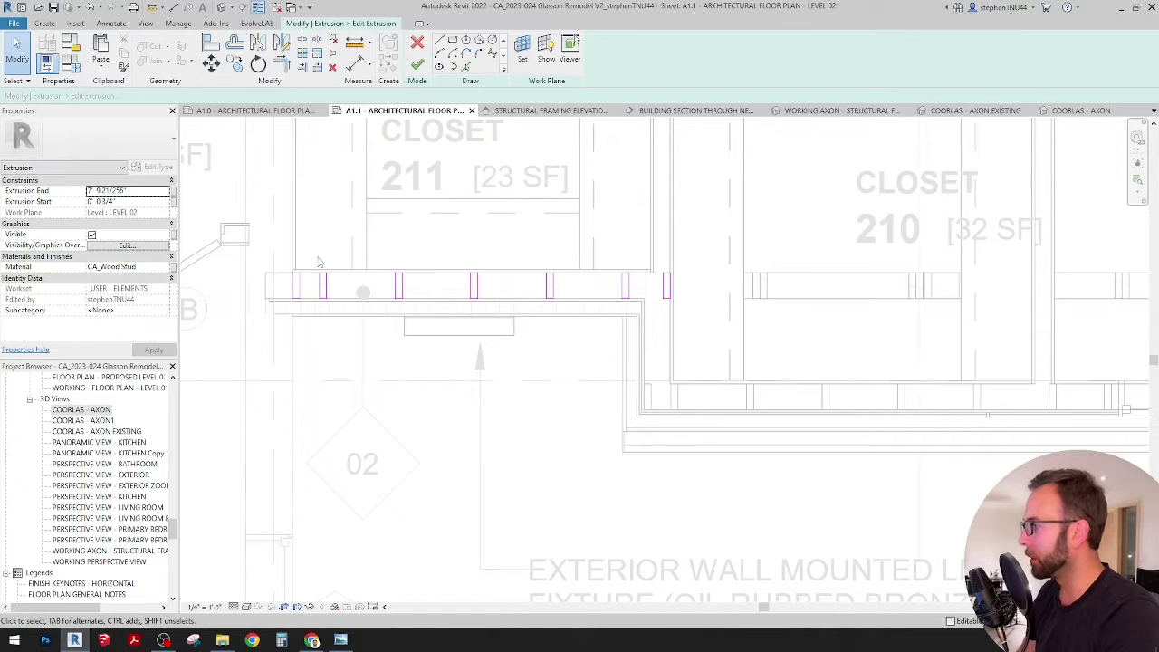
{"action": "left_click_drag", "start_coordinate": [318, 254], "coordinate": [563, 359]}
{"action": "left_click_drag", "start_coordinate": [645, 349], "coordinate": [645, 345]}
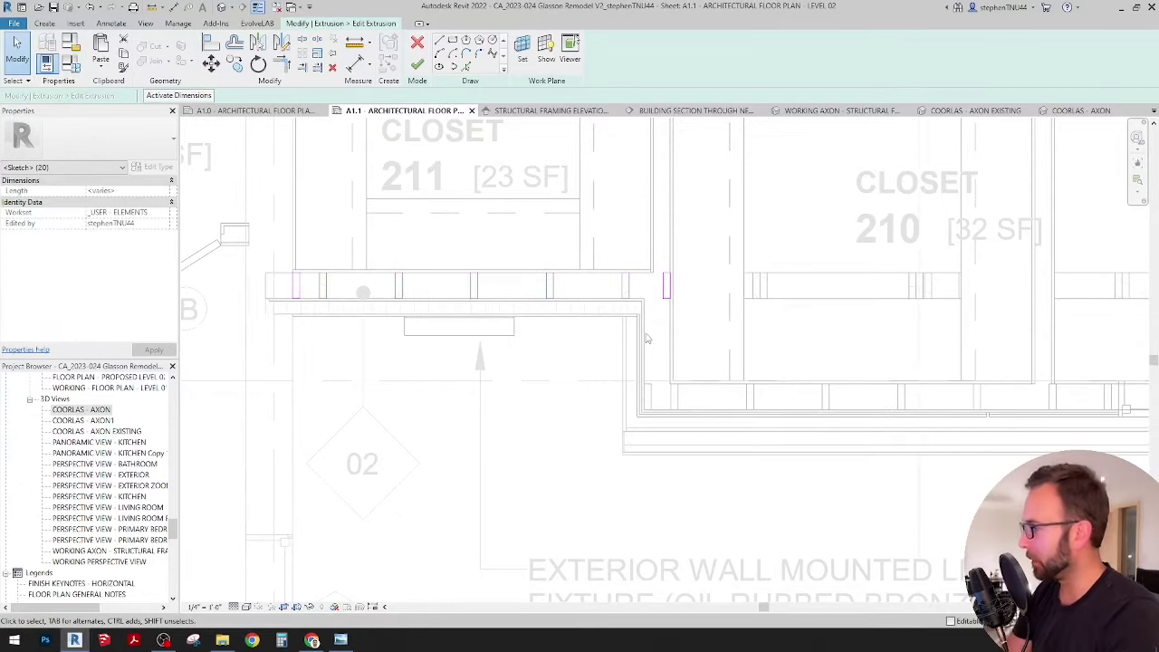
Copy the end stud profile at the recessed wall's far side 16 inches along the wall toward closet 210.
{"action": "left_click_drag", "start_coordinate": [277, 247], "coordinate": [361, 351]}
{"action": "left_click", "coordinate": [235, 64]}
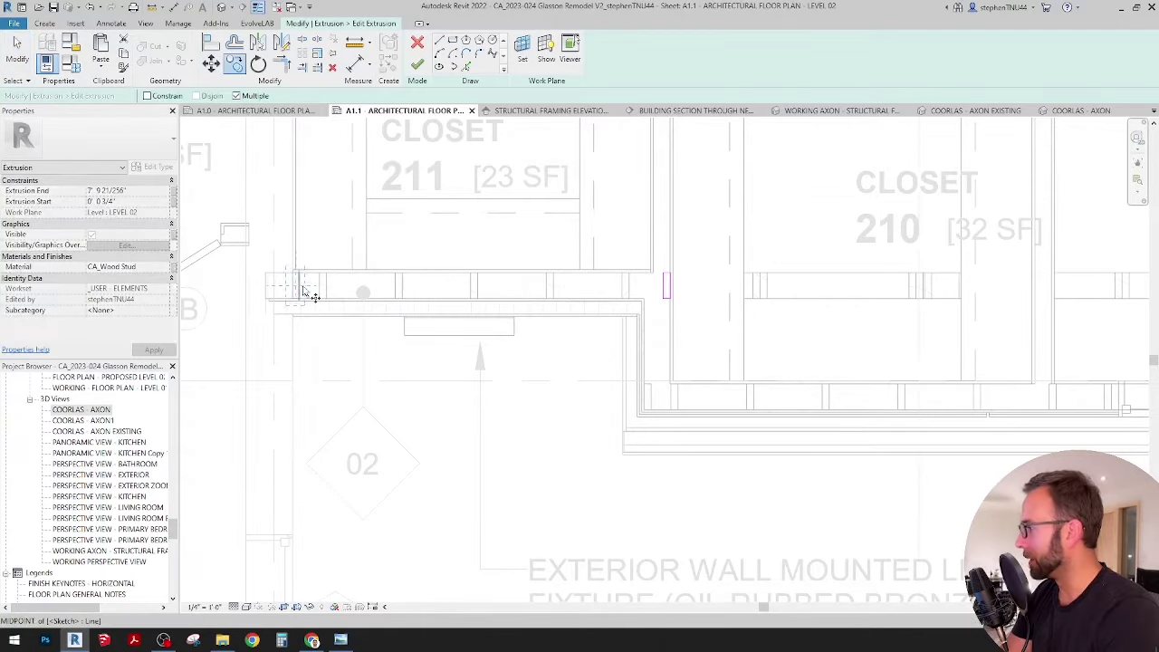
{"action": "scroll", "coordinate": [301, 287], "scroll_direction": "up", "scroll_amount": 1}
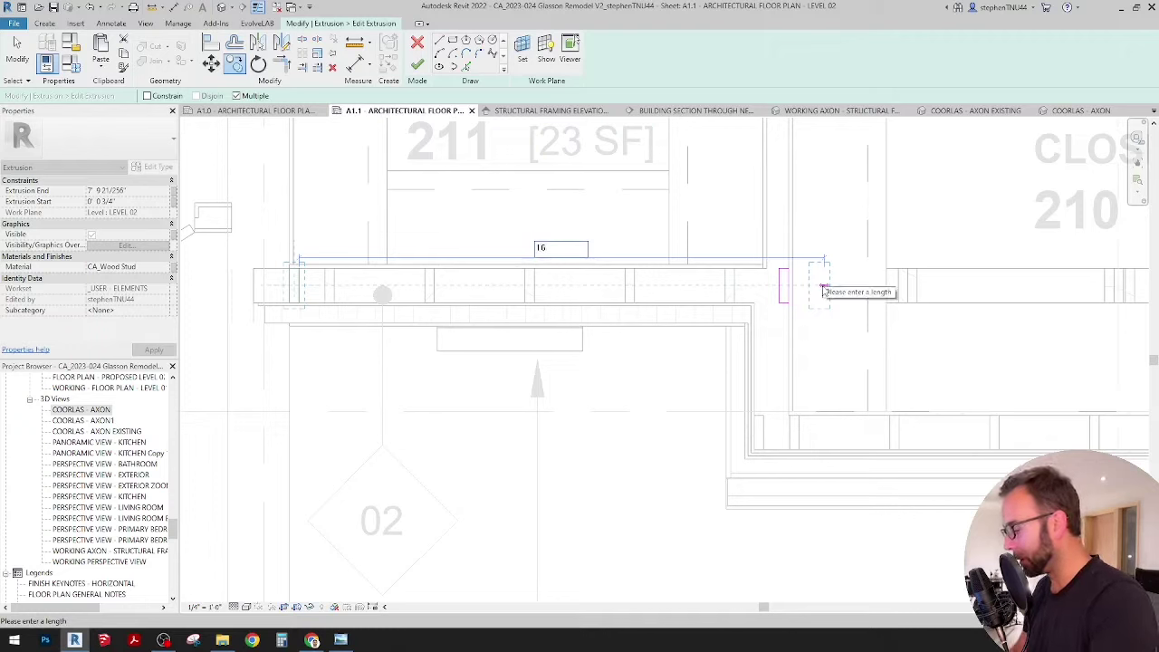
{"action": "key", "text": "Return"}
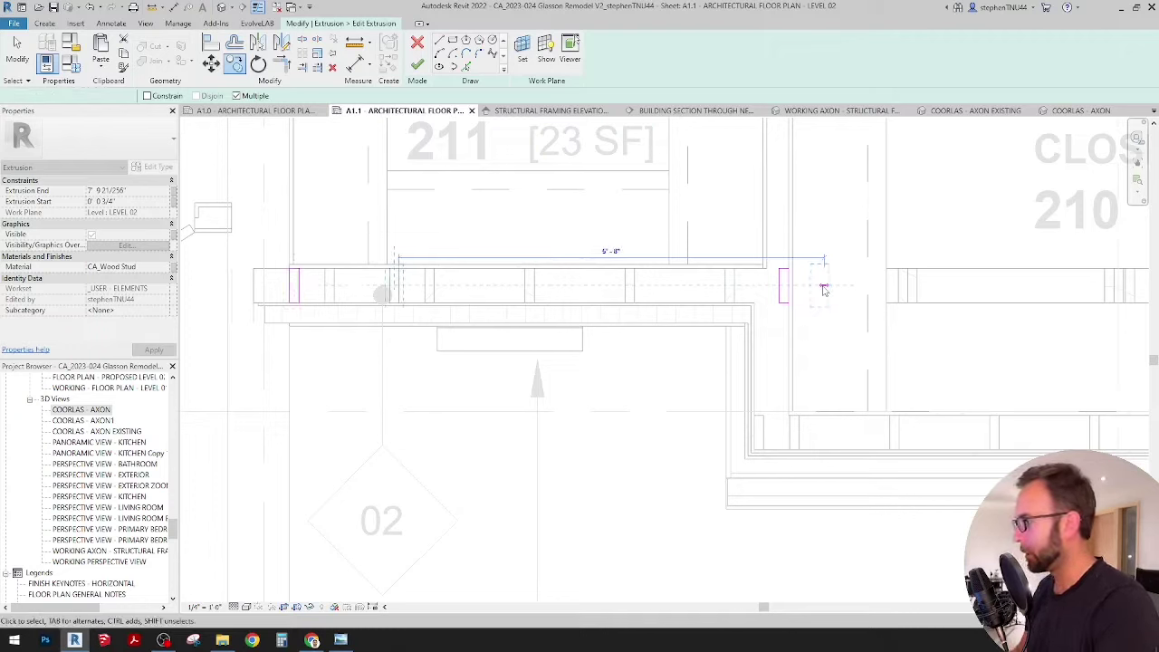
{"action": "key", "text": "Escape"}
Copy the new stud profile three more times along the recessed wall at 16-inch spacing and finish the extrusion sketch.
{"action": "left_click_drag", "start_coordinate": [363, 238], "coordinate": [479, 367]}
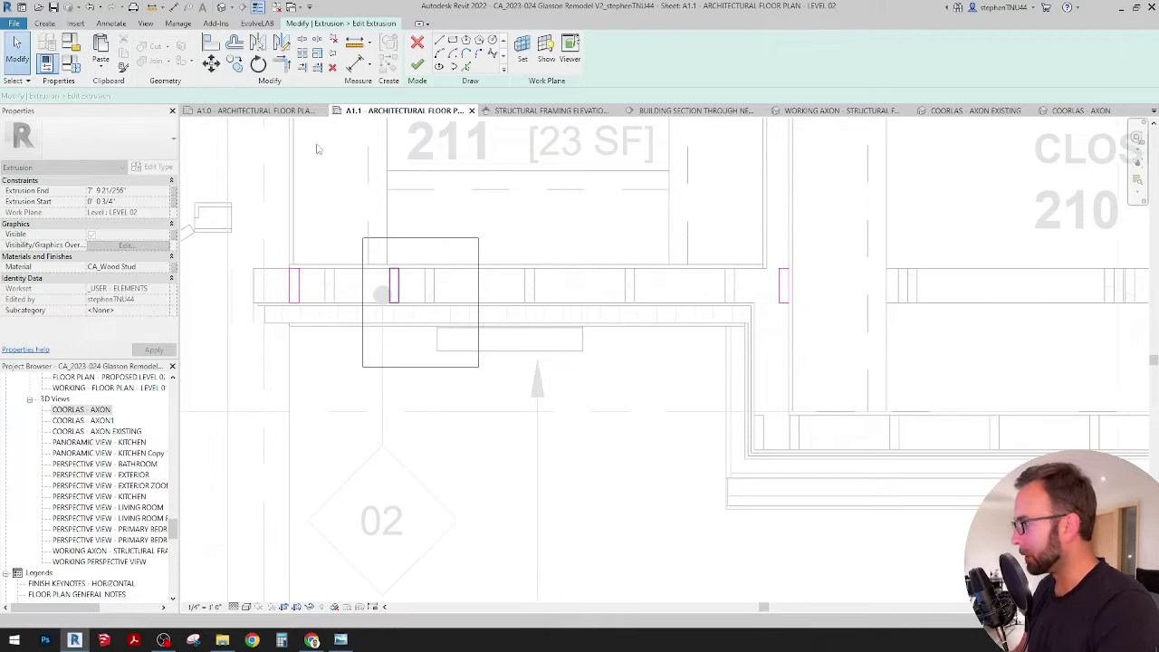
{"action": "left_click", "coordinate": [235, 62]}
{"action": "left_click", "coordinate": [396, 244]}
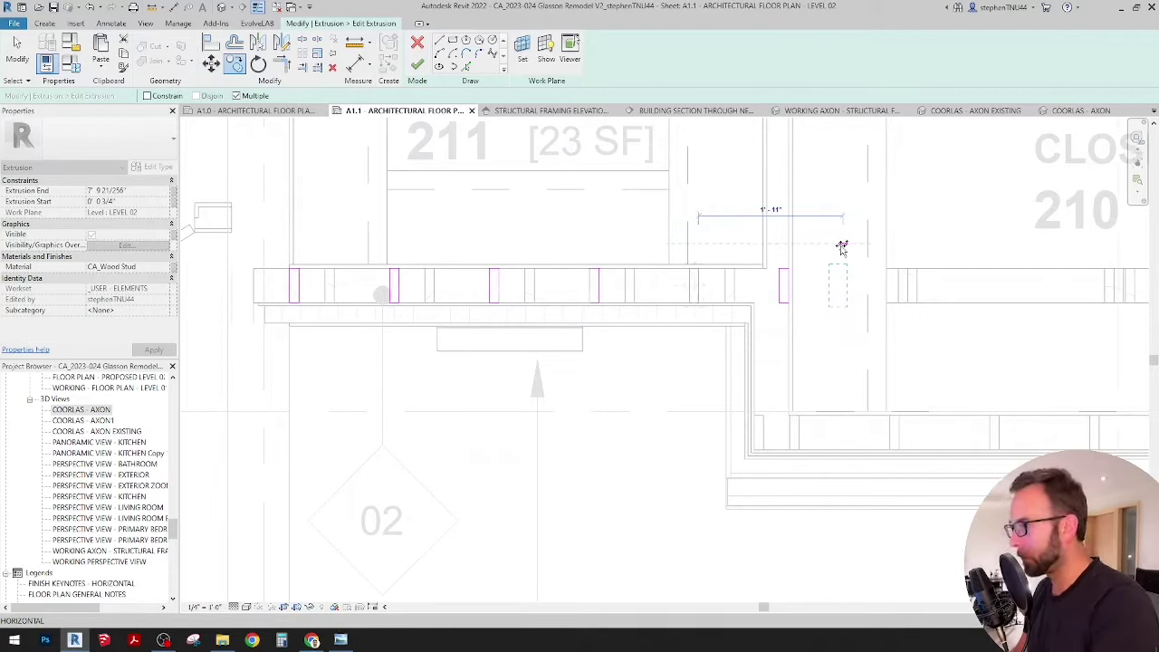
{"action": "scroll", "coordinate": [635, 280], "scroll_direction": "down", "scroll_amount": 1}
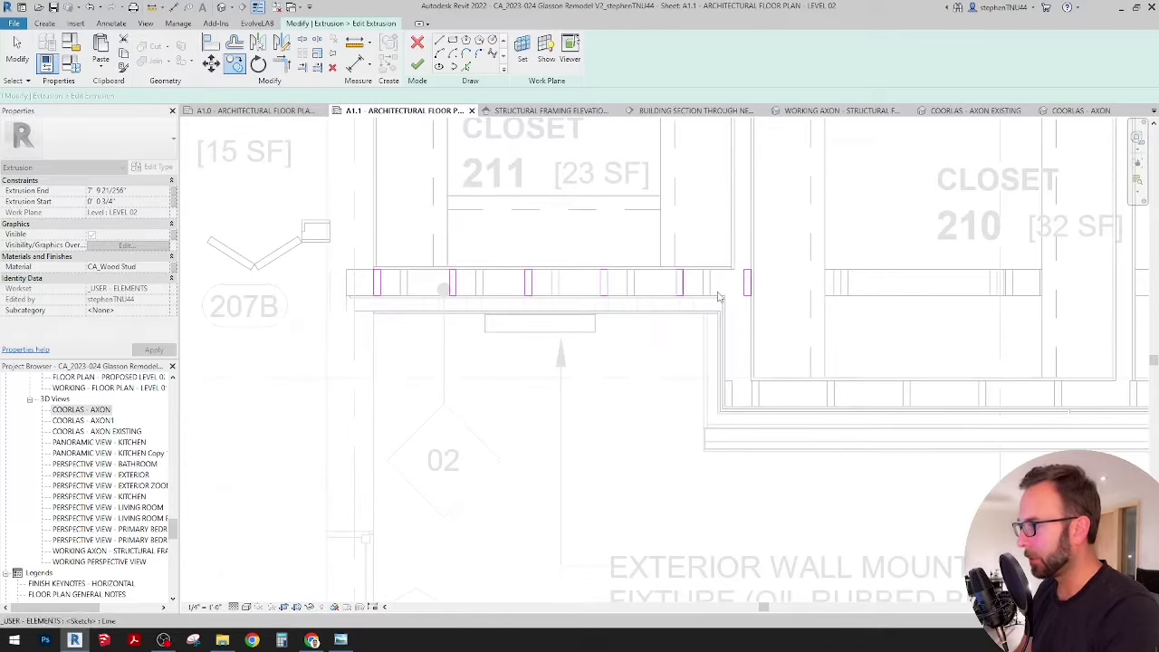
{"action": "key", "text": "Escape"}
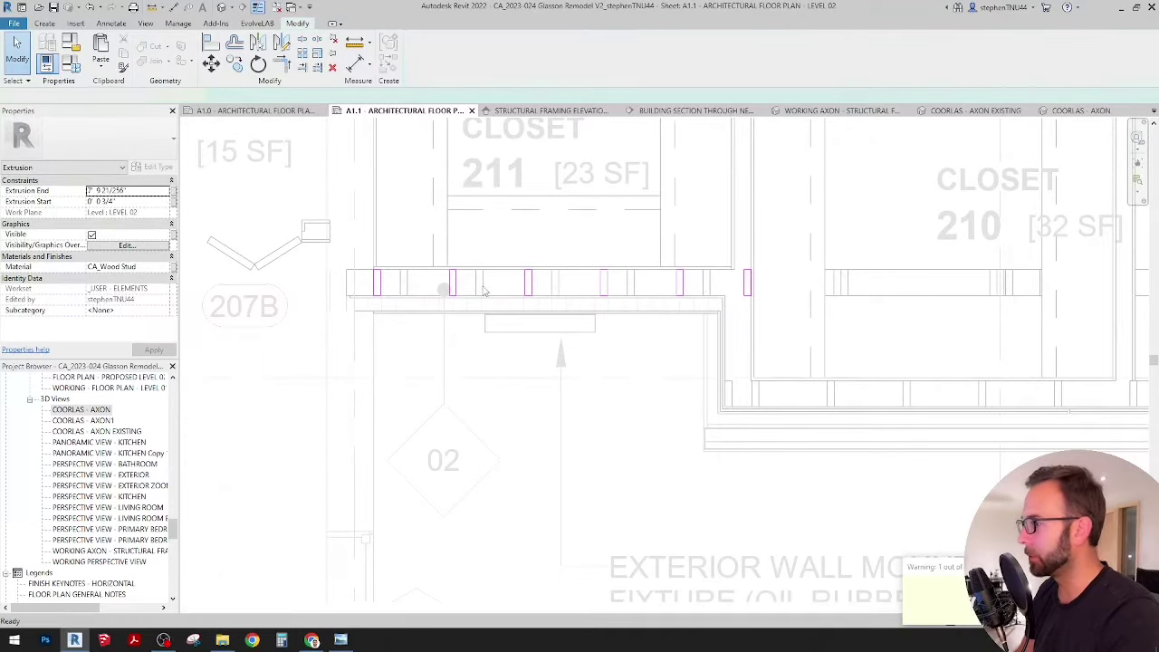
{"action": "left_click", "coordinate": [418, 62]}
Delete the leftover stud and window framing extrusions that lie past the recess corner, across closet 210 and the bedroom.
{"action": "scroll", "coordinate": [485, 283], "scroll_direction": "down", "scroll_amount": 1}
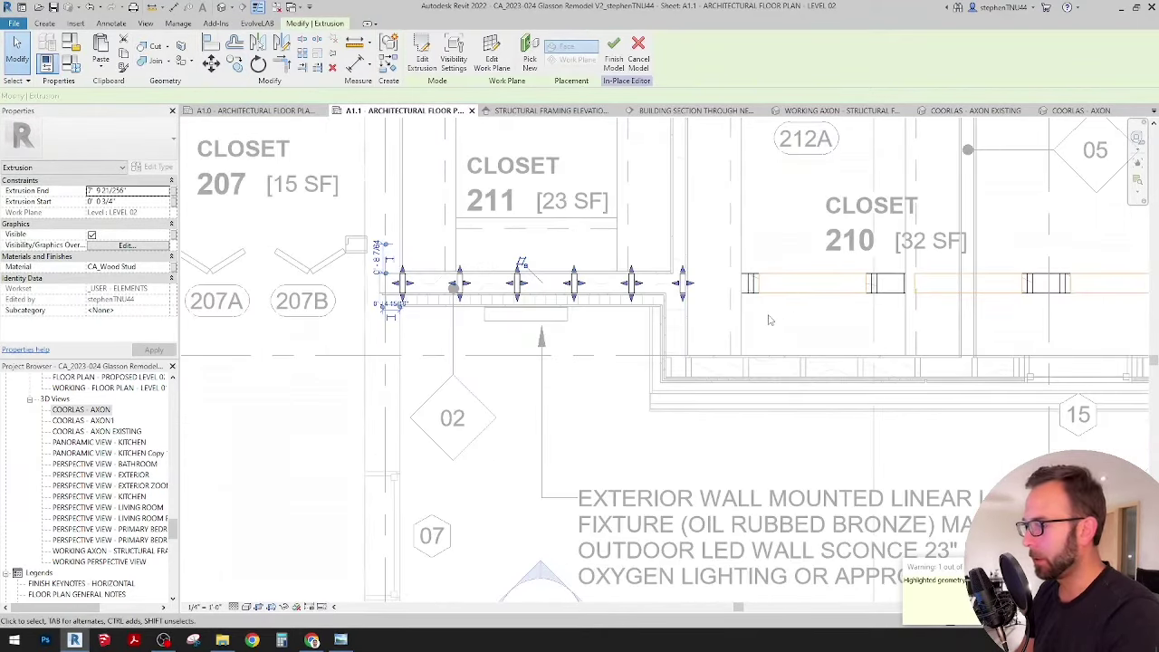
{"action": "middle_click_drag", "start_coordinate": [823, 362], "coordinate": [791, 362]}
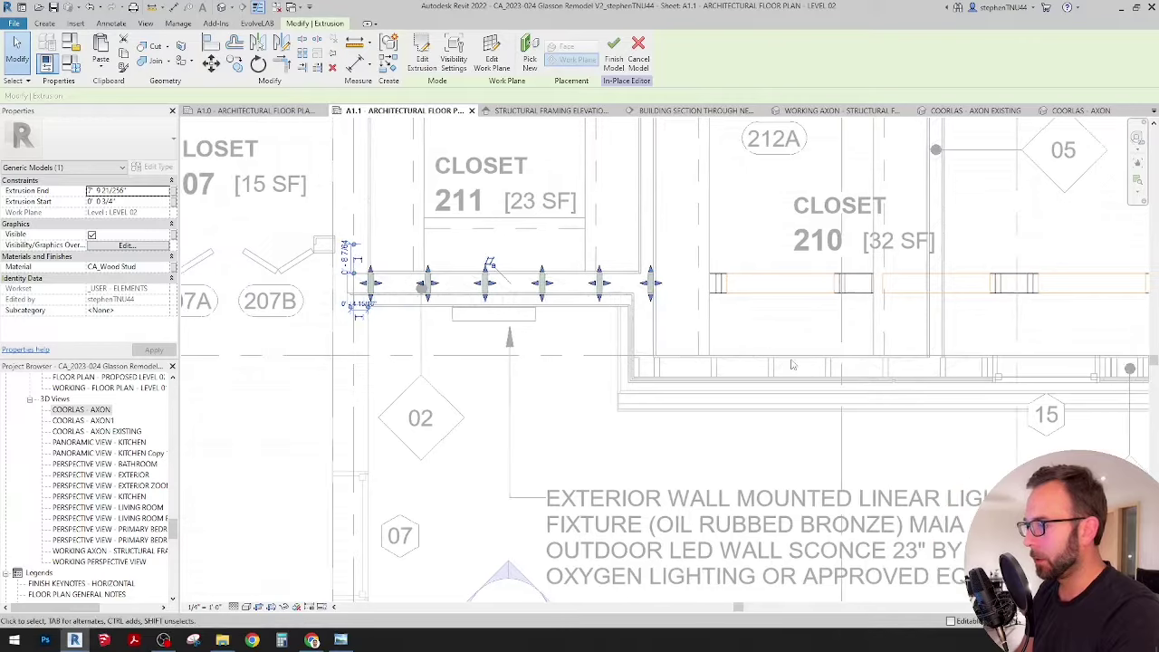
{"action": "left_click", "coordinate": [721, 281]}
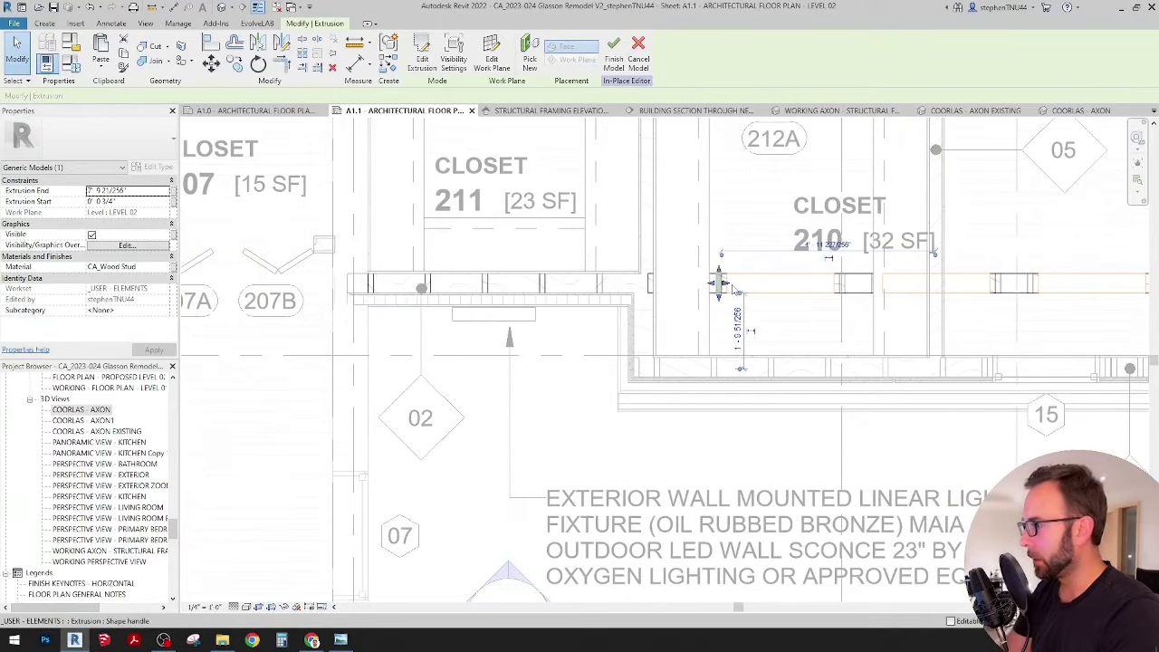
{"action": "left_click", "coordinate": [851, 326]}
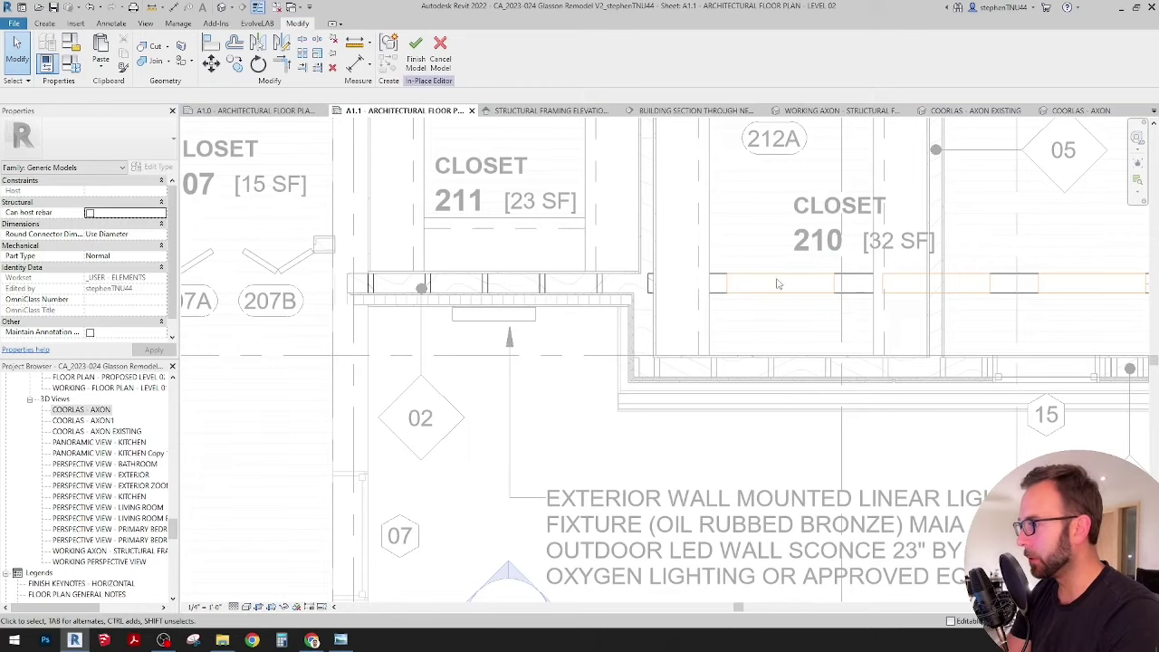
{"action": "middle_click_drag", "start_coordinate": [801, 335], "coordinate": [689, 332]}
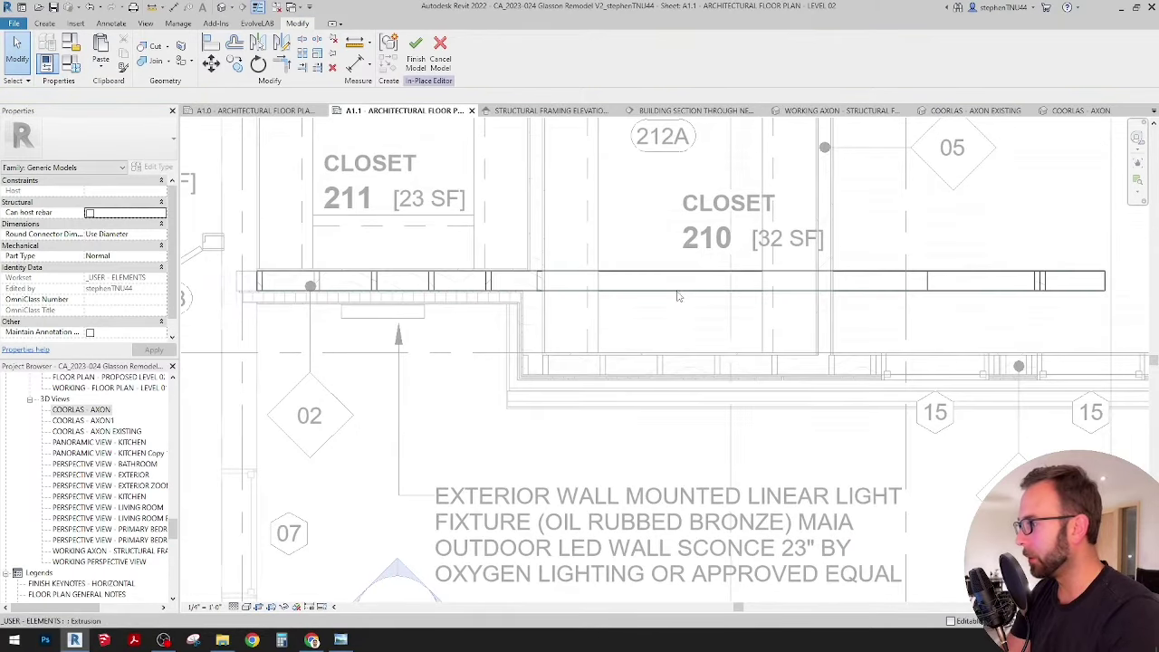
{"action": "left_click", "coordinate": [929, 290]}
{"action": "middle_click_drag", "start_coordinate": [974, 300], "coordinate": [904, 299]}
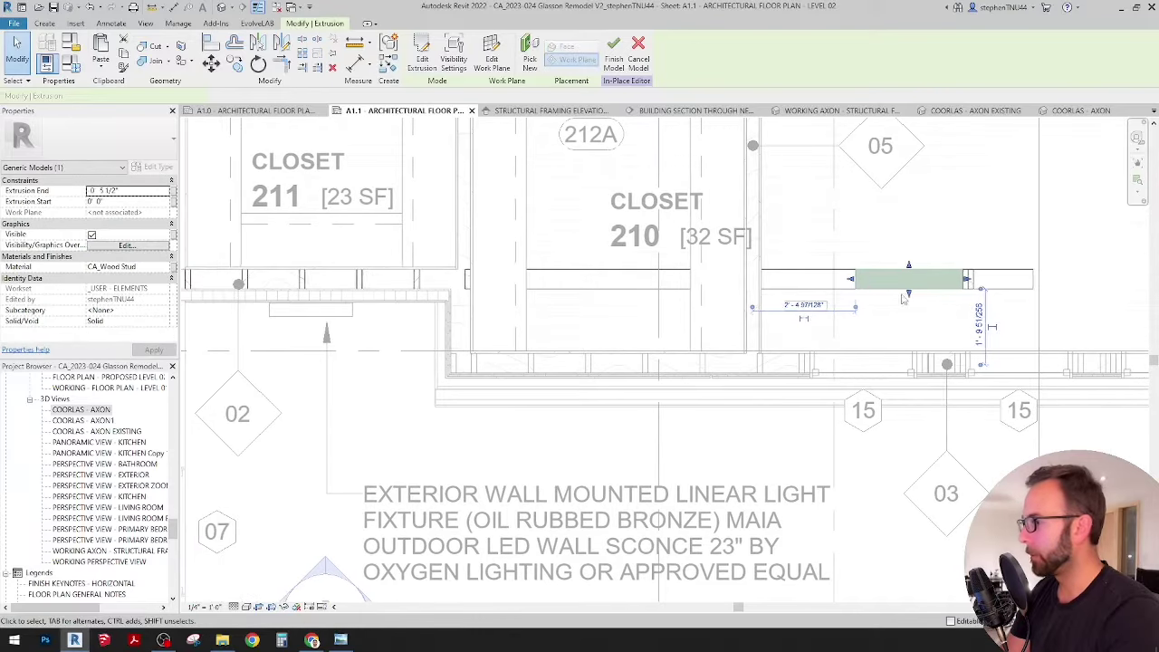
{"action": "left_click", "coordinate": [906, 248]}
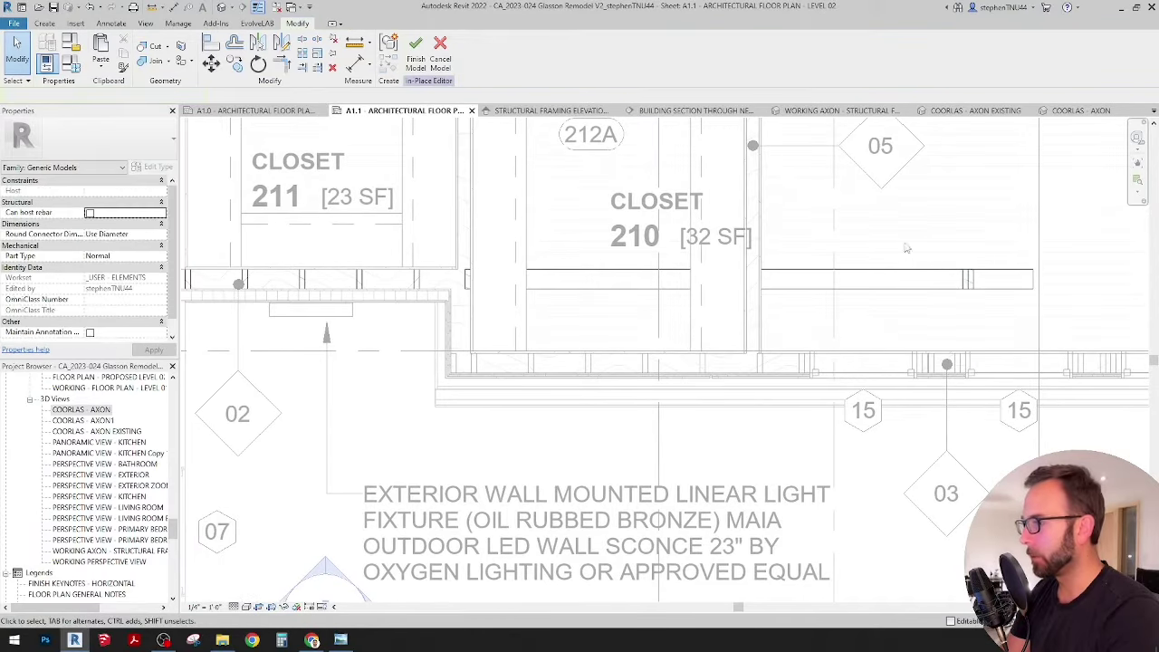
Shorten the recessed wall's bottom plate so it ends at the corner stud beside closet 210.
{"action": "left_click", "coordinate": [994, 283]}
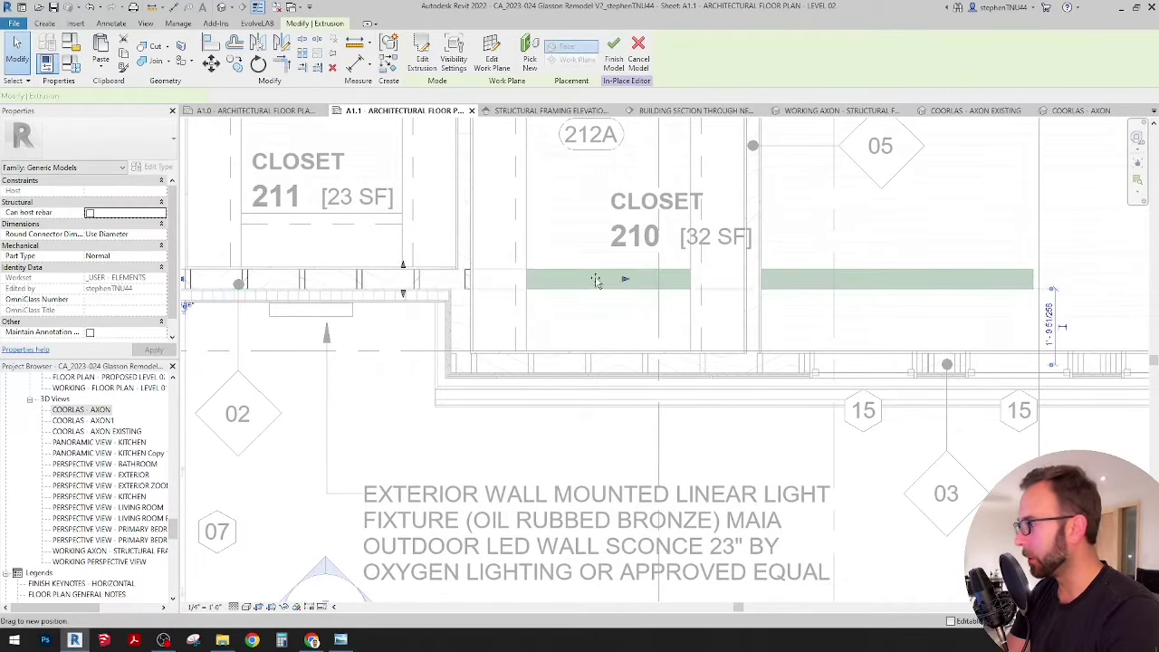
{"action": "left_click", "coordinate": [522, 275]}
{"action": "scroll", "coordinate": [523, 275], "scroll_direction": "up", "scroll_amount": 3}
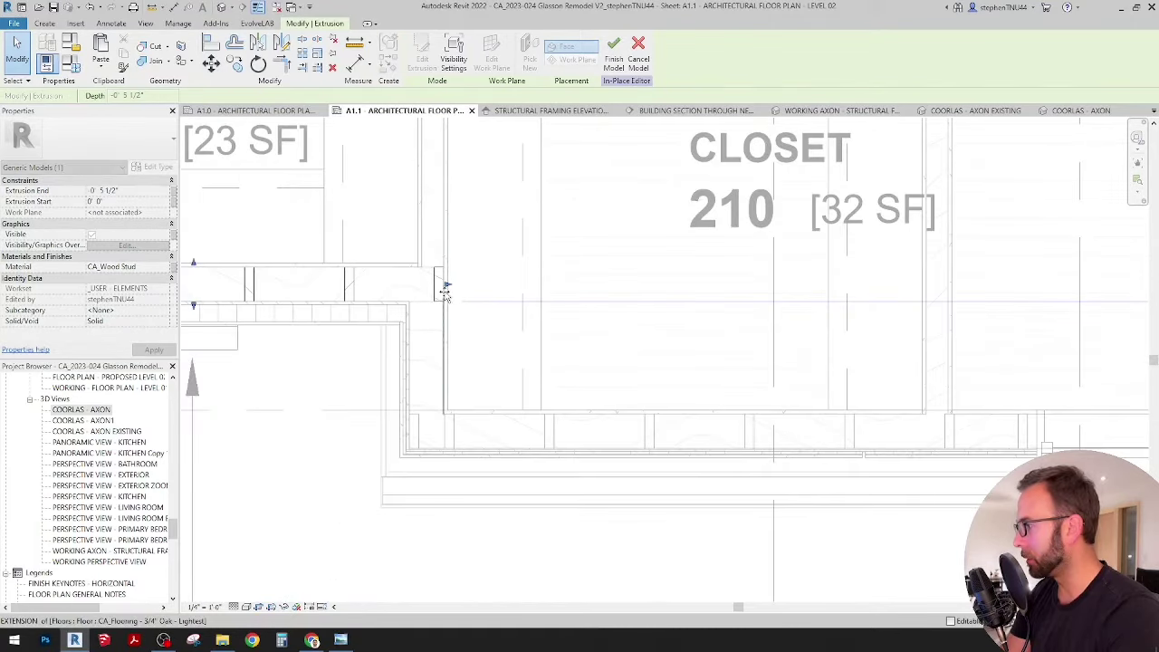
{"action": "left_click", "coordinate": [488, 265]}
{"action": "scroll", "coordinate": [488, 264], "scroll_direction": "down", "scroll_amount": 2}
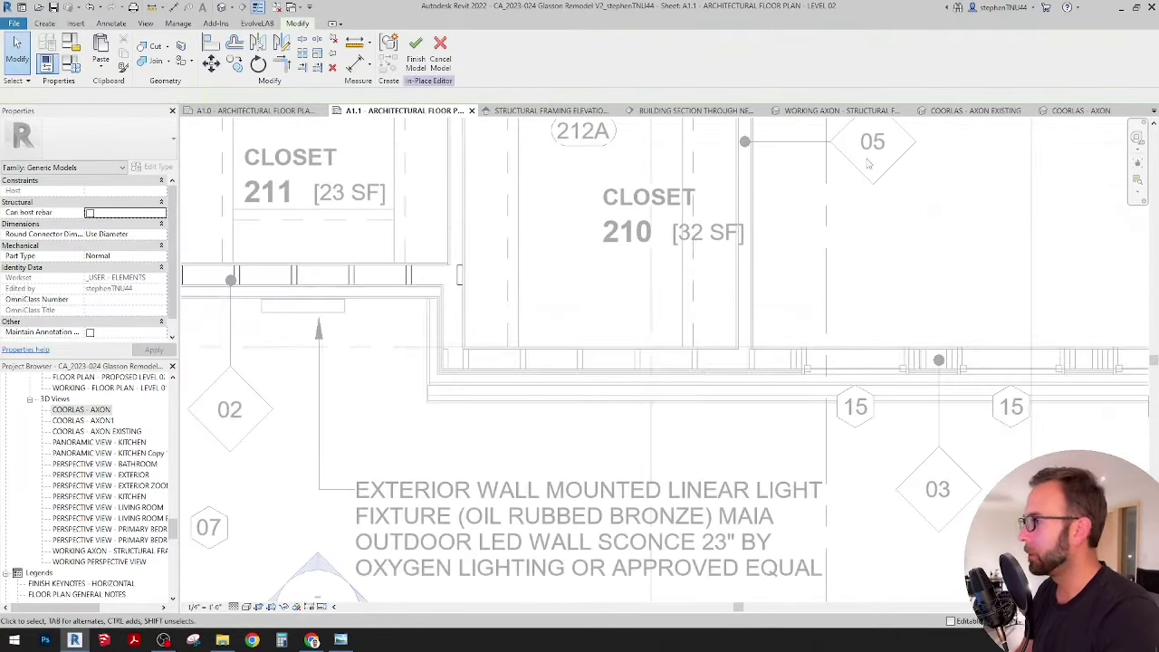
In the structural framing axon, align the overlong ends of the recessed wall's top plates with the outer face of the corner stud.
{"action": "left_click", "coordinate": [868, 110]}
{"action": "middle_click_drag", "start_coordinate": [478, 349], "coordinate": [533, 175], "text": "shift"}
{"action": "scroll", "coordinate": [518, 356], "scroll_direction": "up", "scroll_amount": 2}
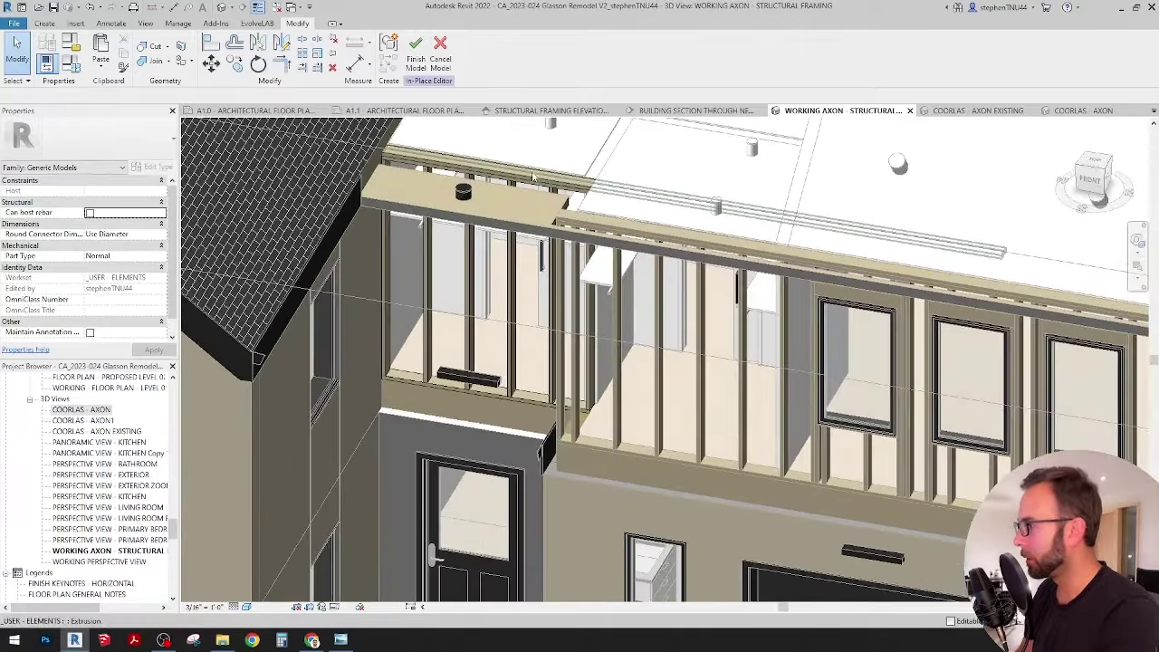
{"action": "left_click", "coordinate": [438, 165]}
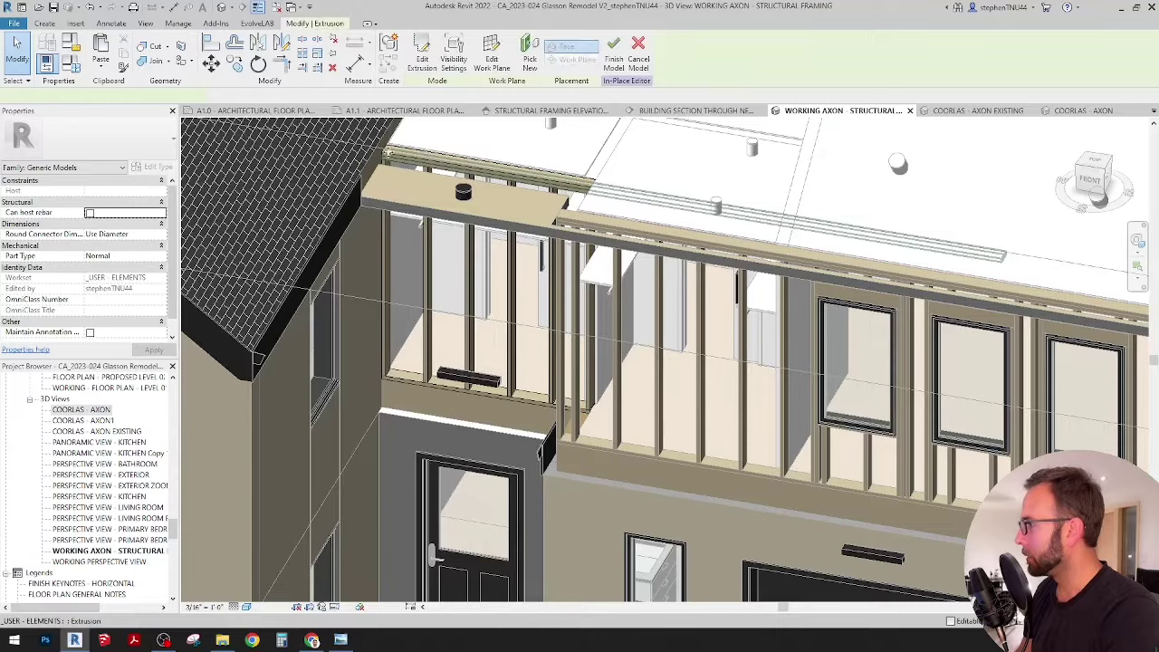
{"action": "left_click", "coordinate": [387, 270]}
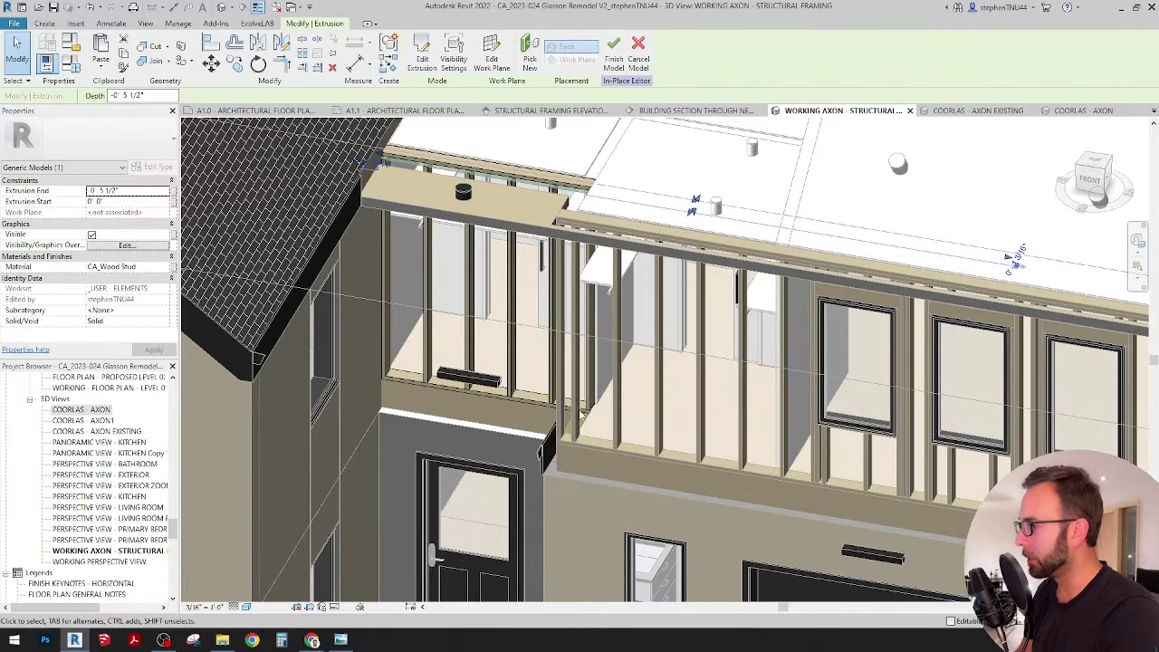
{"action": "middle_click_drag", "start_coordinate": [589, 386], "coordinate": [672, 105], "text": "shift"}
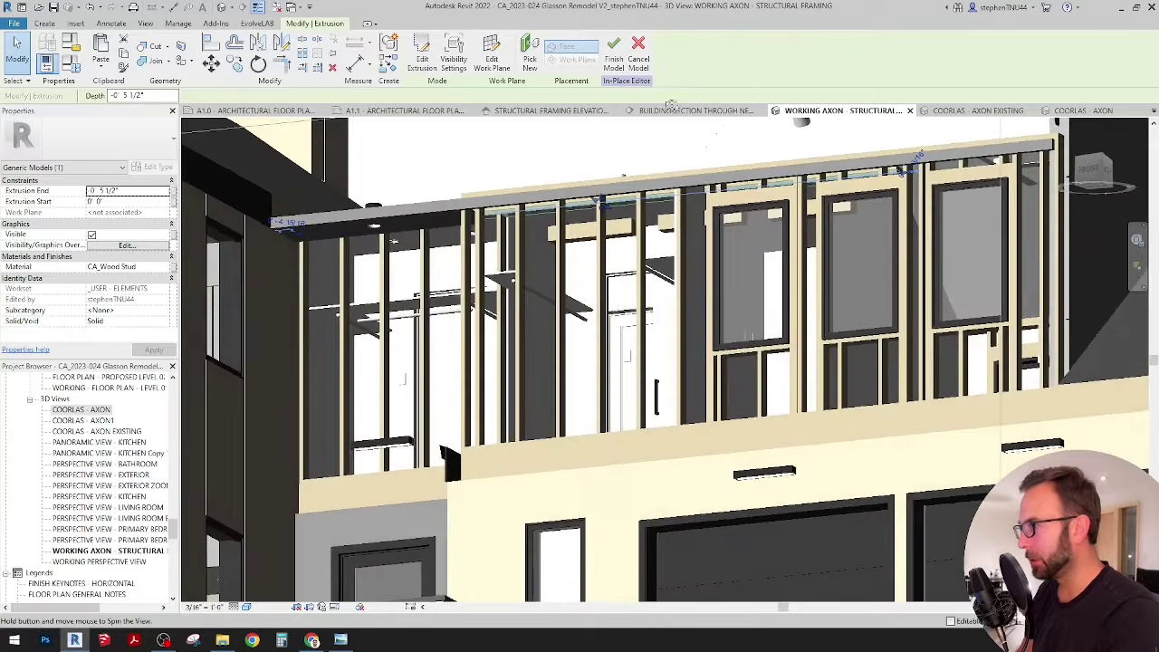
{"action": "key", "text": "Escape"}
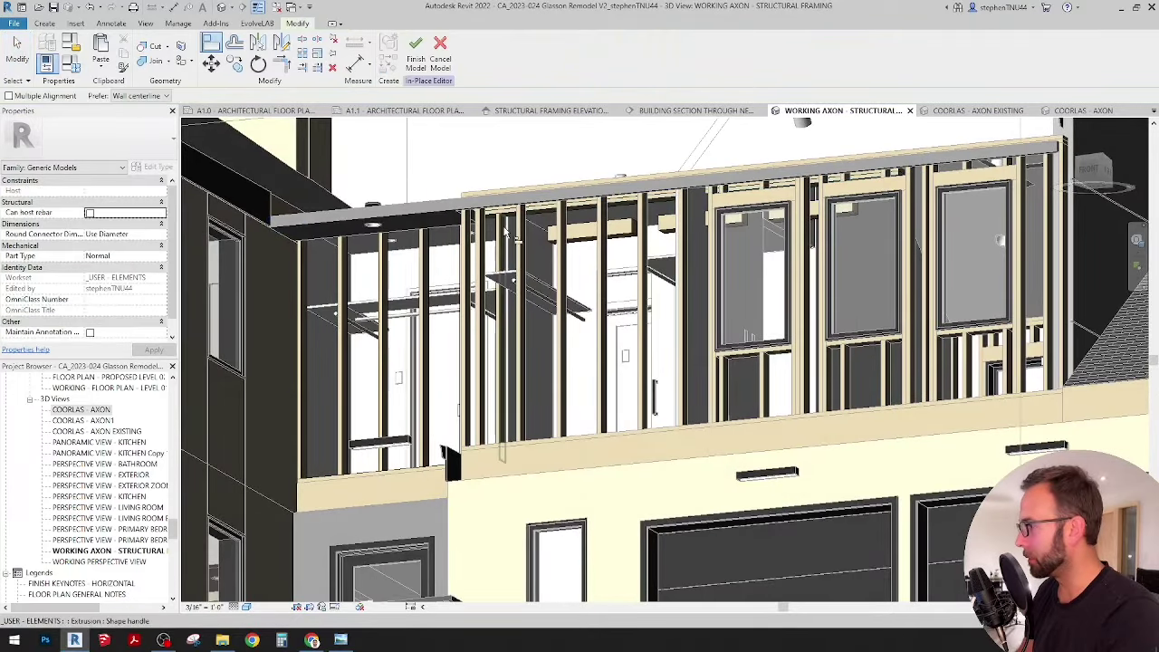
{"action": "scroll", "coordinate": [884, 176], "scroll_direction": "up", "scroll_amount": 4}
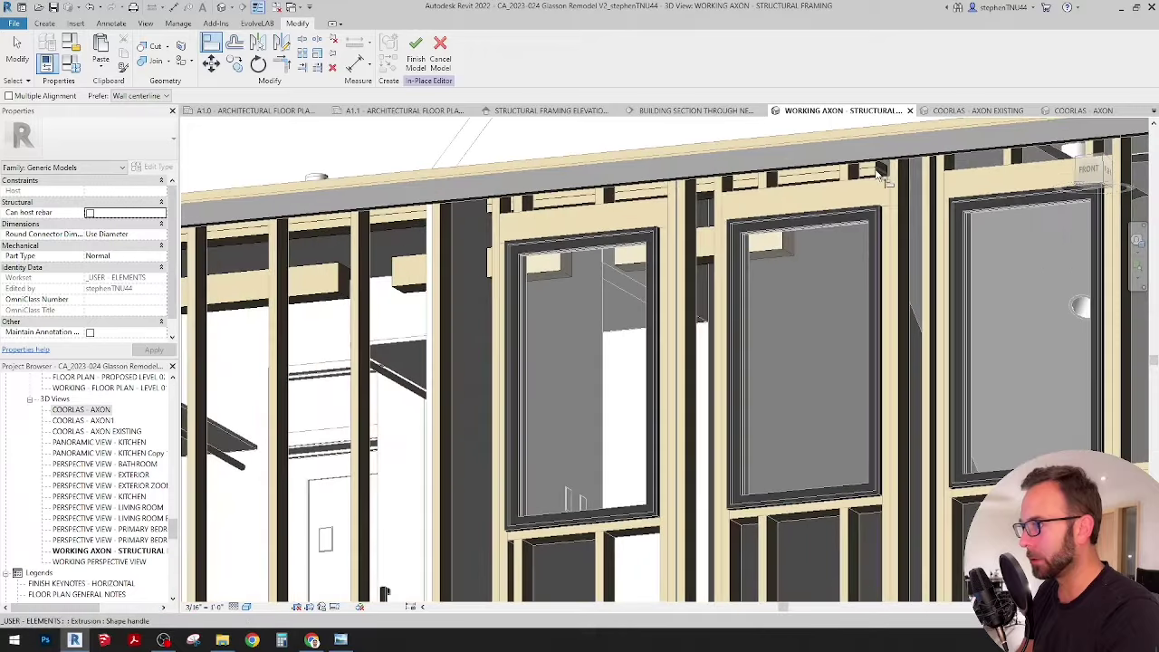
{"action": "scroll", "coordinate": [869, 190], "scroll_direction": "down", "scroll_amount": 3}
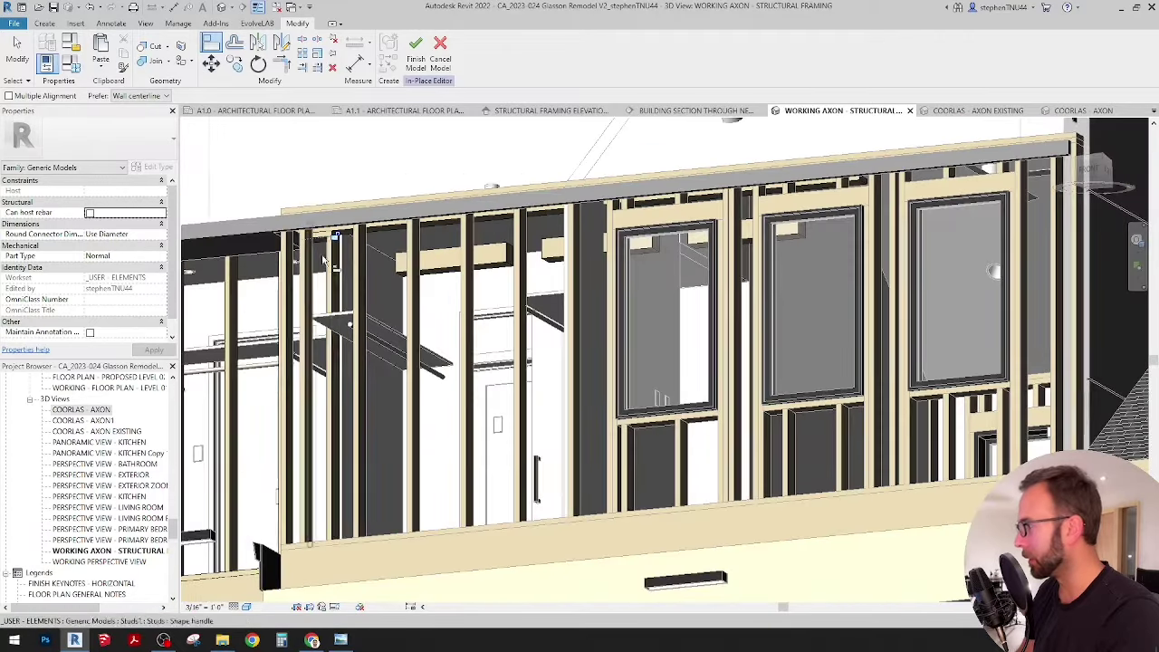
{"action": "left_click", "coordinate": [335, 260]}
{"action": "scroll", "coordinate": [821, 214], "scroll_direction": "up", "scroll_amount": 4}
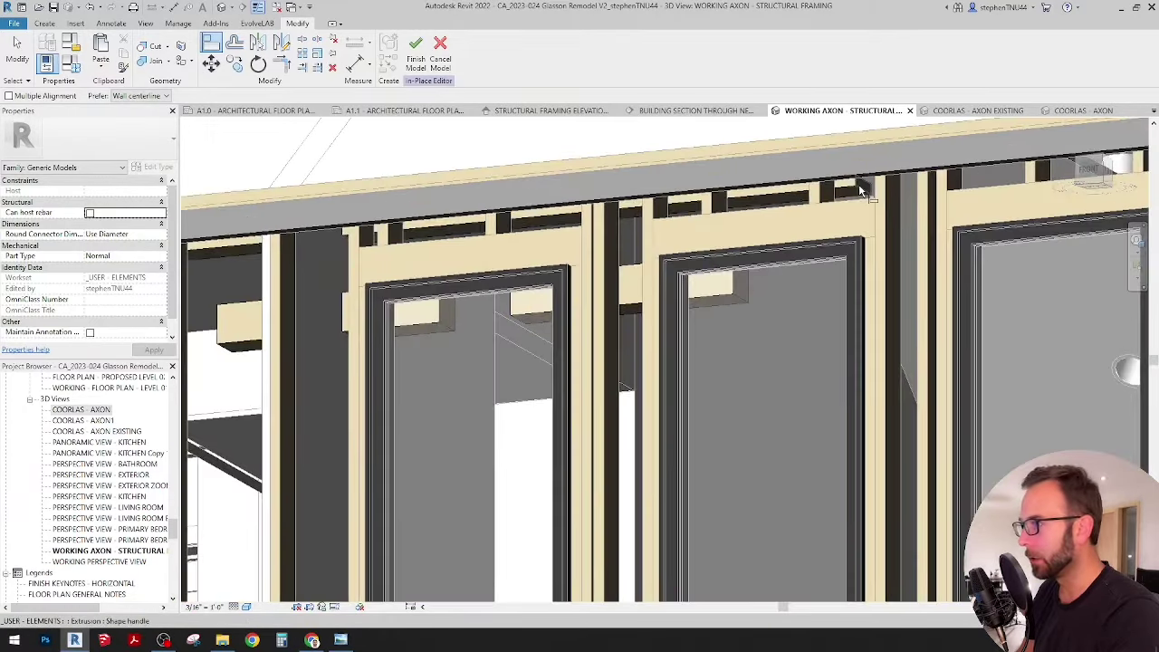
{"action": "scroll", "coordinate": [822, 214], "scroll_direction": "down", "scroll_amount": 4}
{"action": "middle_click_drag", "start_coordinate": [589, 304], "coordinate": [526, 389], "text": "shift"}
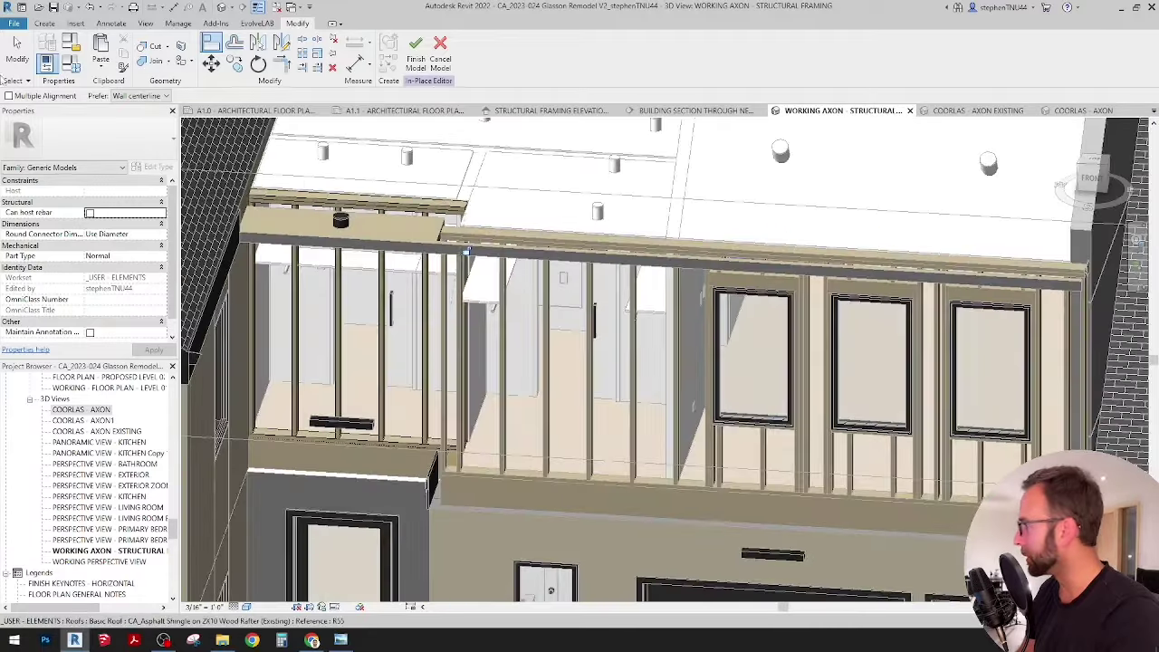
{"action": "left_click", "coordinate": [25, 62]}
Review the recessed wall framing from several angles and finish the in-place stud model.
{"action": "scroll", "coordinate": [467, 346], "scroll_direction": "up", "scroll_amount": 1}
{"action": "middle_click_drag", "start_coordinate": [471, 345], "coordinate": [495, 355], "text": "shift"}
{"action": "middle_click_drag", "start_coordinate": [675, 380], "coordinate": [523, 316], "text": "shift"}
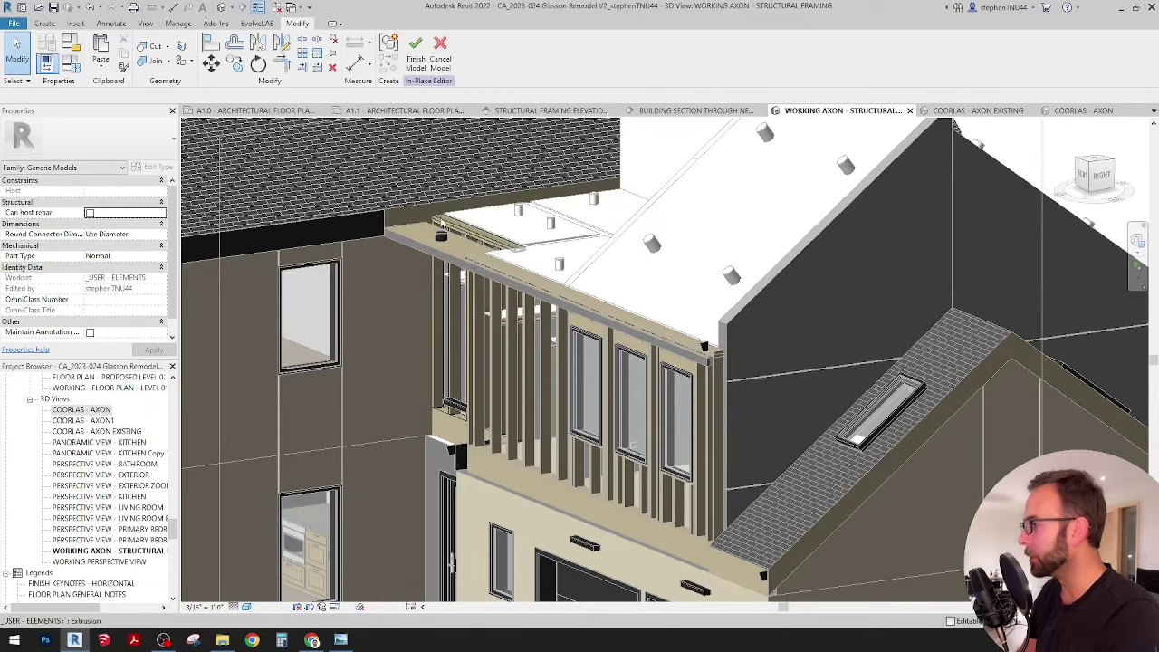
{"action": "middle_click_drag", "start_coordinate": [600, 251], "coordinate": [649, 310], "text": "shift"}
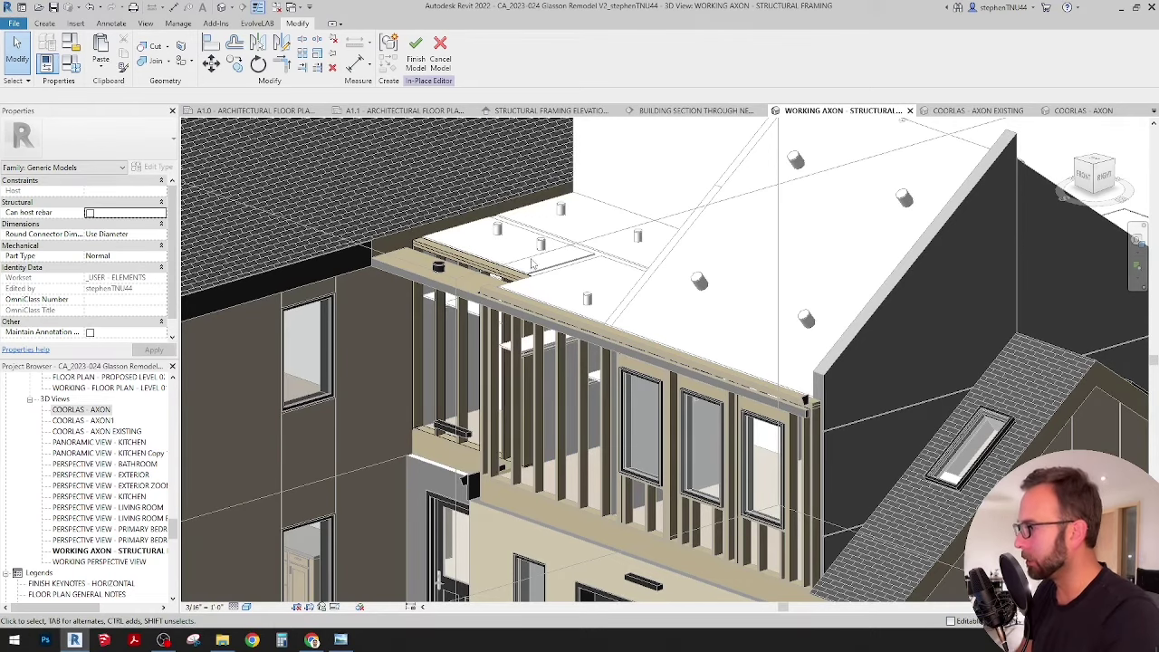
{"action": "scroll", "coordinate": [562, 313], "scroll_direction": "down", "scroll_amount": 2}
{"action": "middle_click_drag", "start_coordinate": [562, 313], "coordinate": [667, 427], "text": "shift"}
{"action": "scroll", "coordinate": [489, 324], "scroll_direction": "up", "scroll_amount": 2}
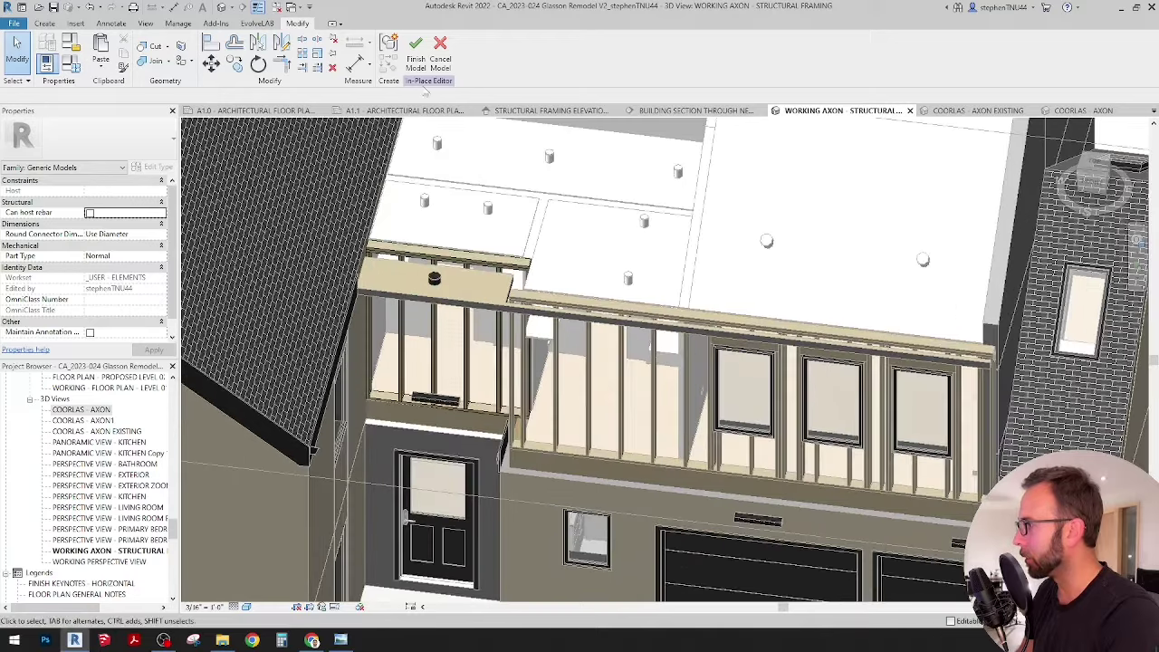
{"action": "left_click", "coordinate": [416, 56]}
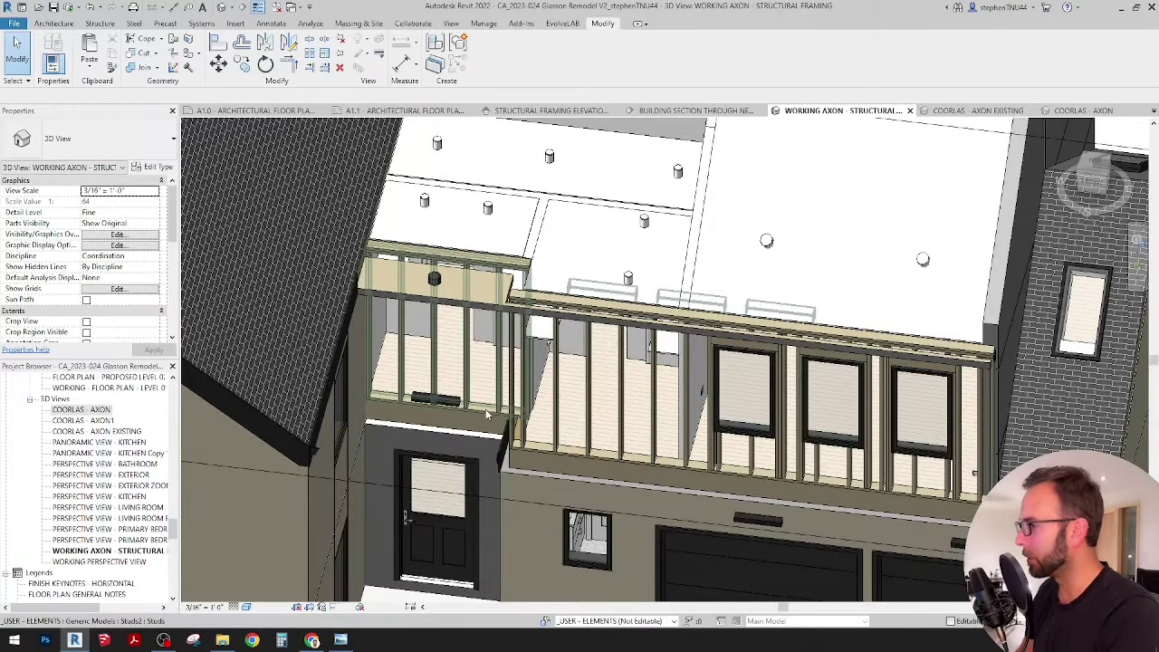
Edit the recess stud model in place, delete the three stray framing pieces beyond its corner, and finish the model.
{"action": "left_click", "coordinate": [487, 414]}
{"action": "left_click", "coordinate": [489, 57]}
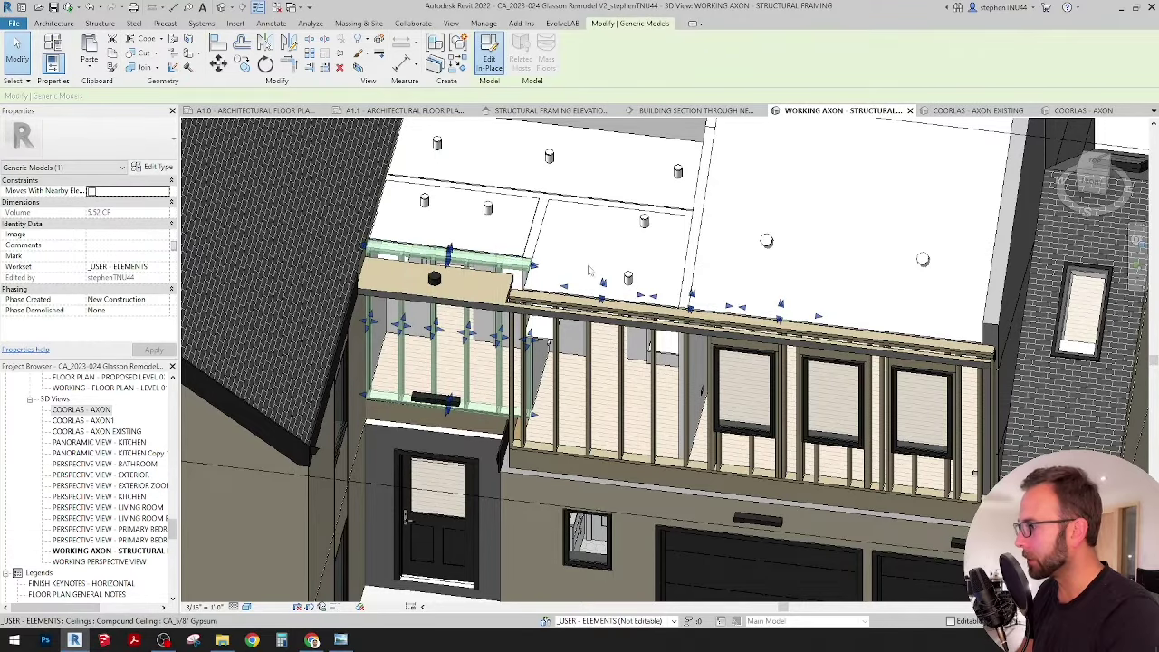
{"action": "left_click_drag", "start_coordinate": [547, 233], "coordinate": [916, 405]}
{"action": "key", "text": "Delete"}
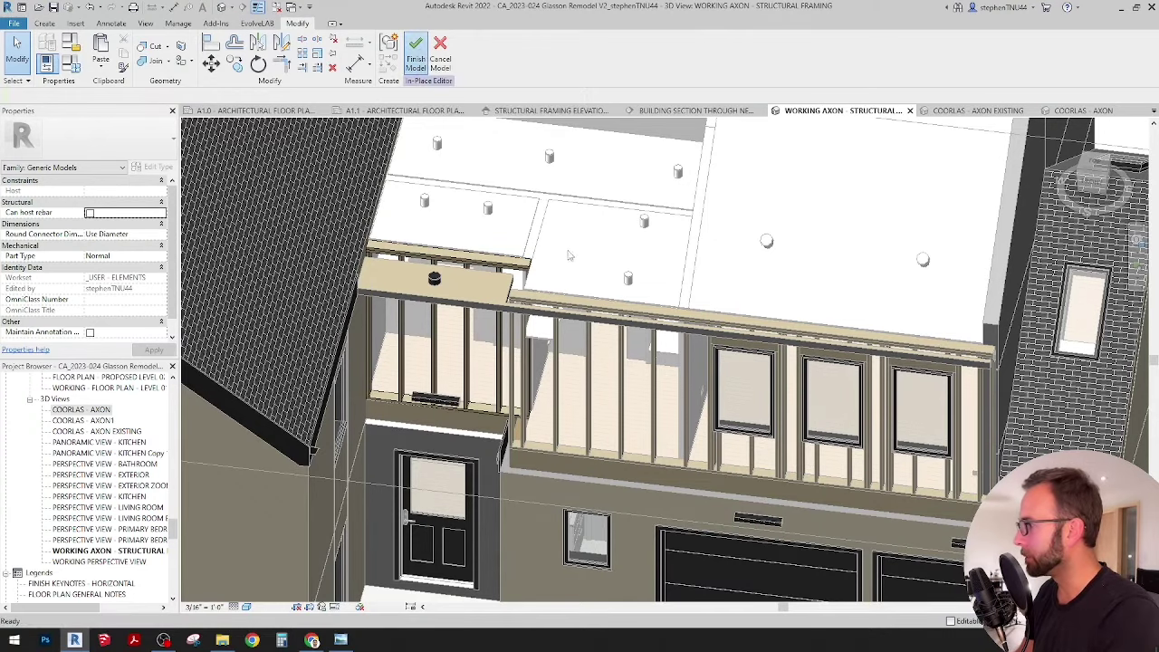
{"action": "key", "text": "f"}
{"action": "key", "text": "m"}
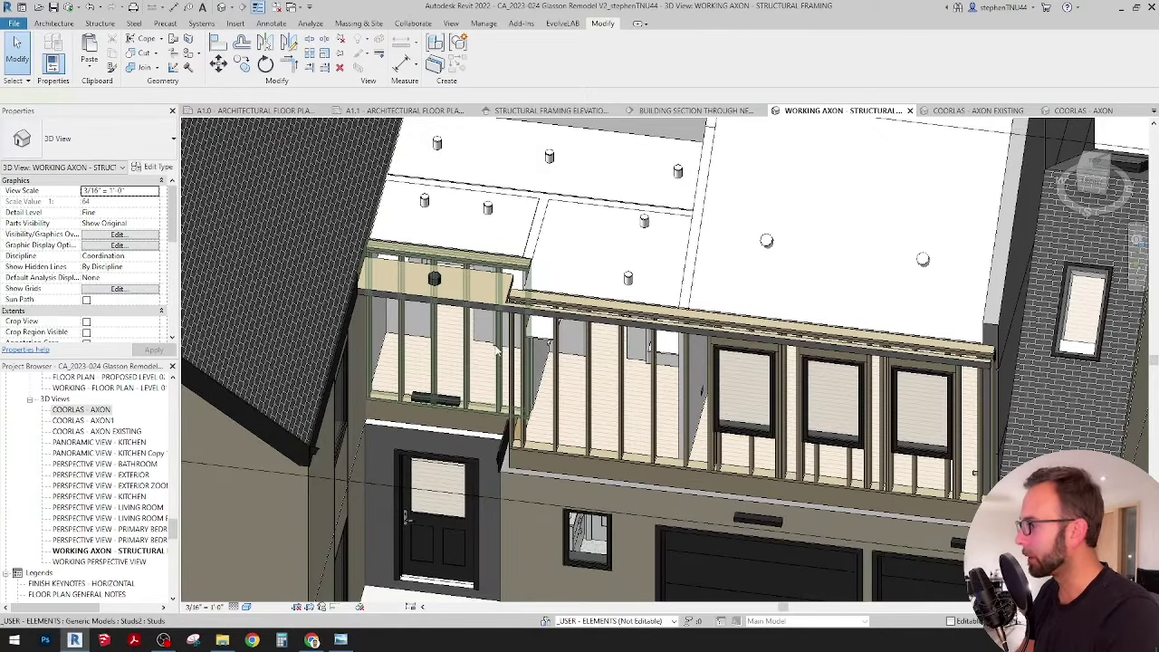
Select the recessed wall's stud model and open the A1.1 level 02 floor plan where that wall meets closet 210.
{"action": "left_click", "coordinate": [444, 263]}
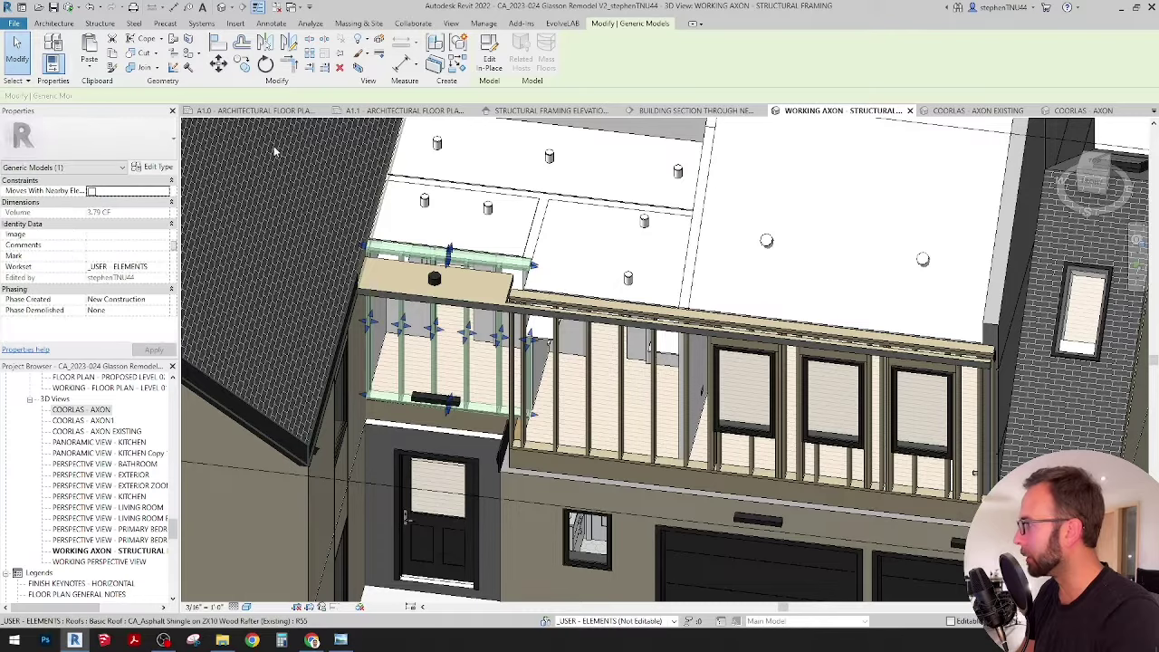
{"action": "left_click", "coordinate": [426, 111]}
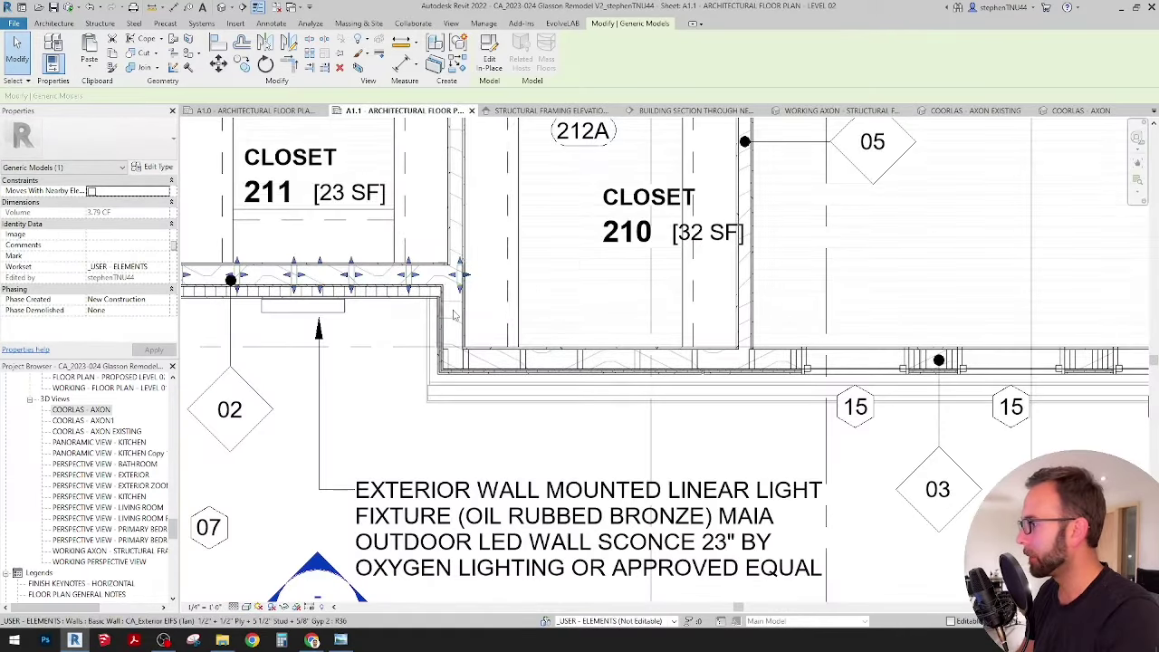
{"action": "scroll", "coordinate": [642, 380], "scroll_direction": "up", "scroll_amount": 2}
{"action": "middle_click_drag", "start_coordinate": [642, 381], "coordinate": [824, 444]}
{"action": "left_click", "coordinate": [242, 67]}
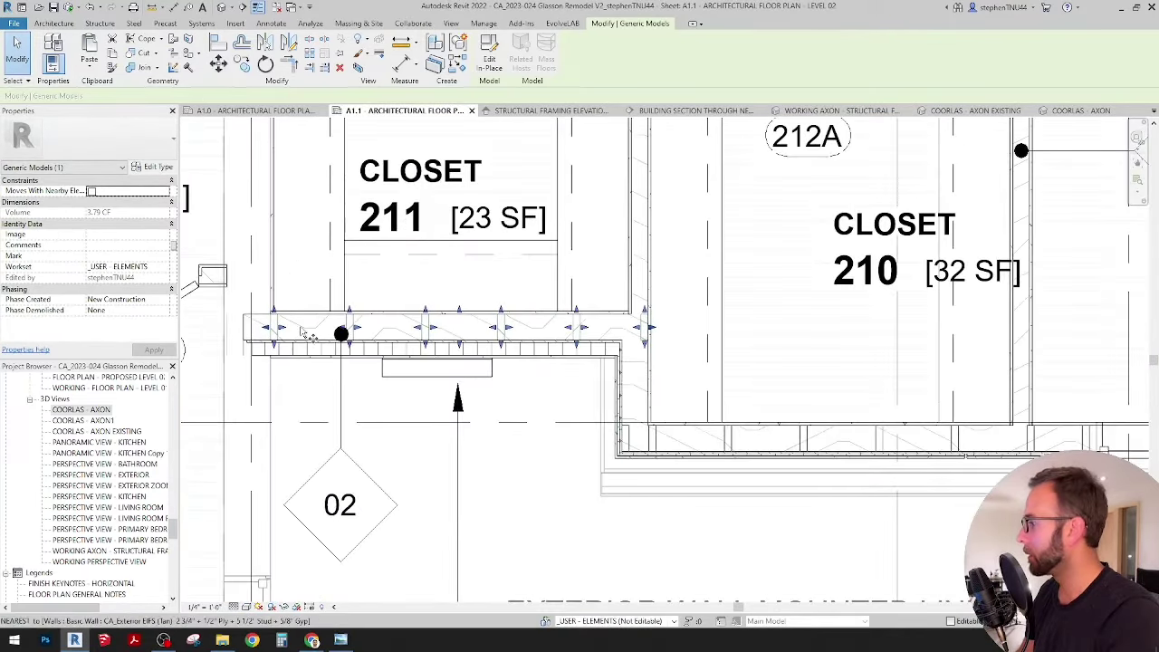
{"action": "key", "text": "Escape"}
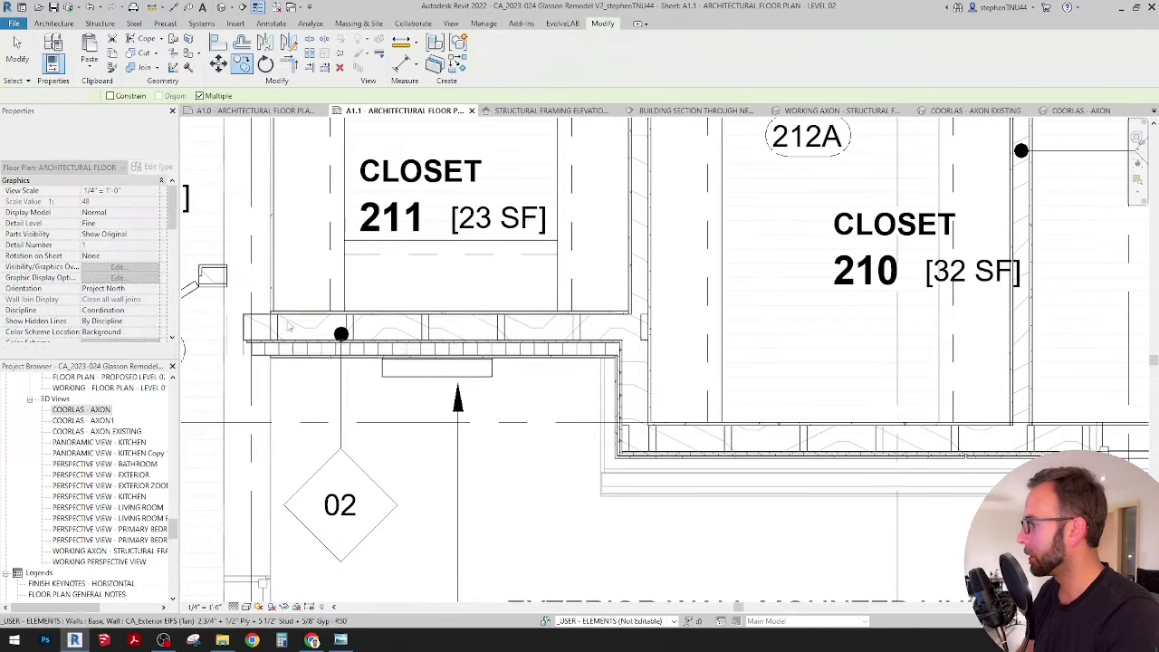
{"action": "key", "text": "Escape"}
{"action": "left_click", "coordinate": [305, 316]}
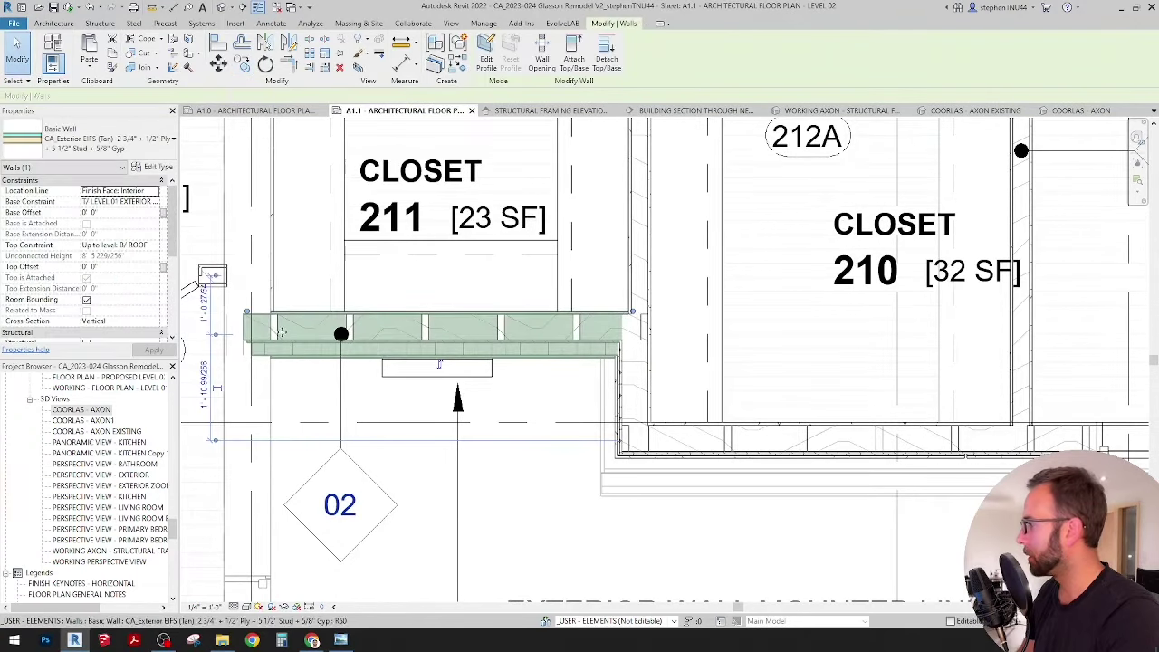
Copy the recessed wall's stud model from its place along closet 211 into the open area of closet 210.
{"action": "left_click", "coordinate": [278, 337]}
{"action": "left_click", "coordinate": [242, 65]}
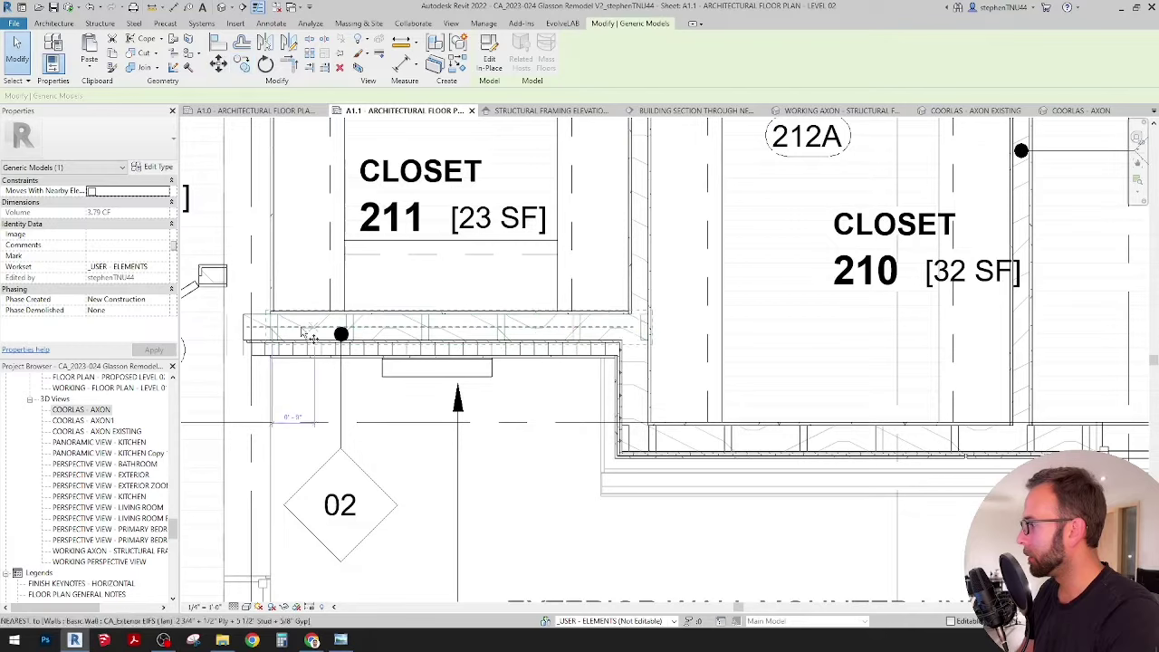
{"action": "left_click", "coordinate": [300, 327]}
{"action": "left_click", "coordinate": [693, 331]}
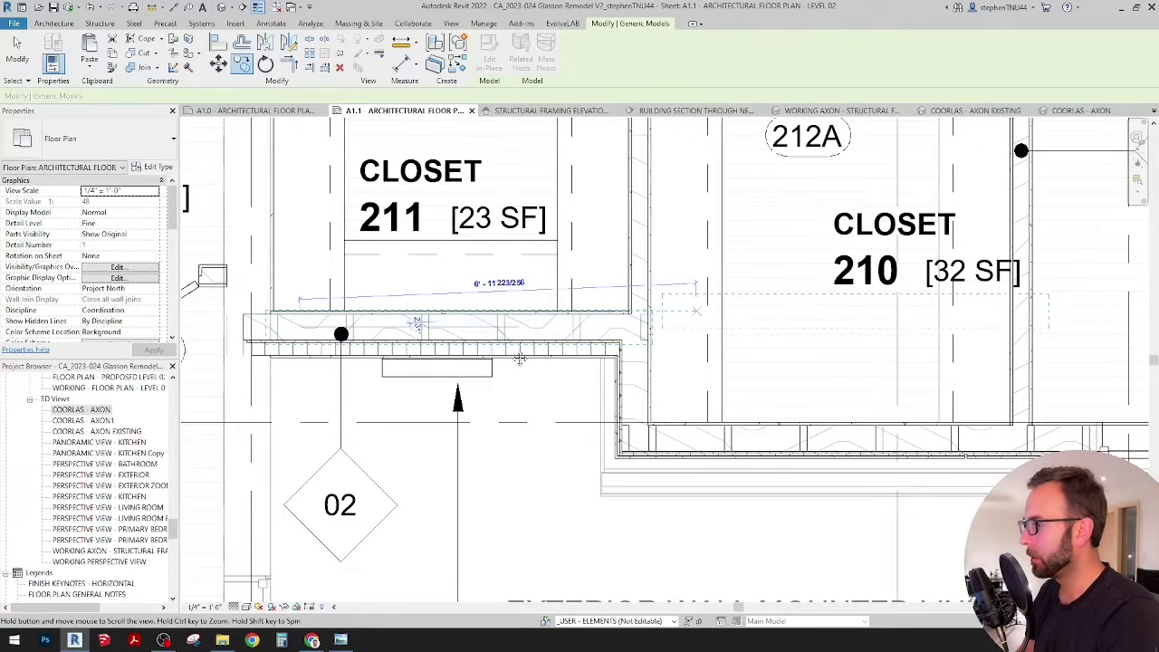
Rotate the copied stud model in closet 210 by 90 degrees so it runs parallel to the recess's side wall.
{"action": "middle_click_drag", "start_coordinate": [906, 226], "coordinate": [729, 246]}
{"action": "key", "text": "r"}
{"action": "key", "text": "o"}
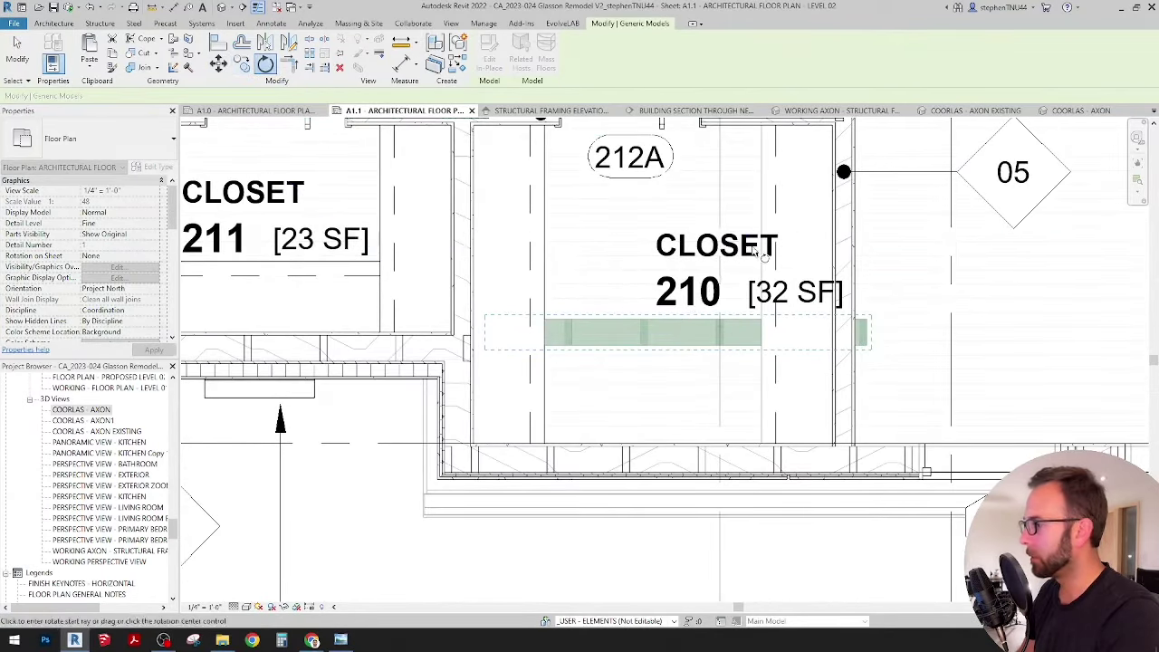
{"action": "left_click", "coordinate": [757, 243]}
{"action": "type", "text": "90"}
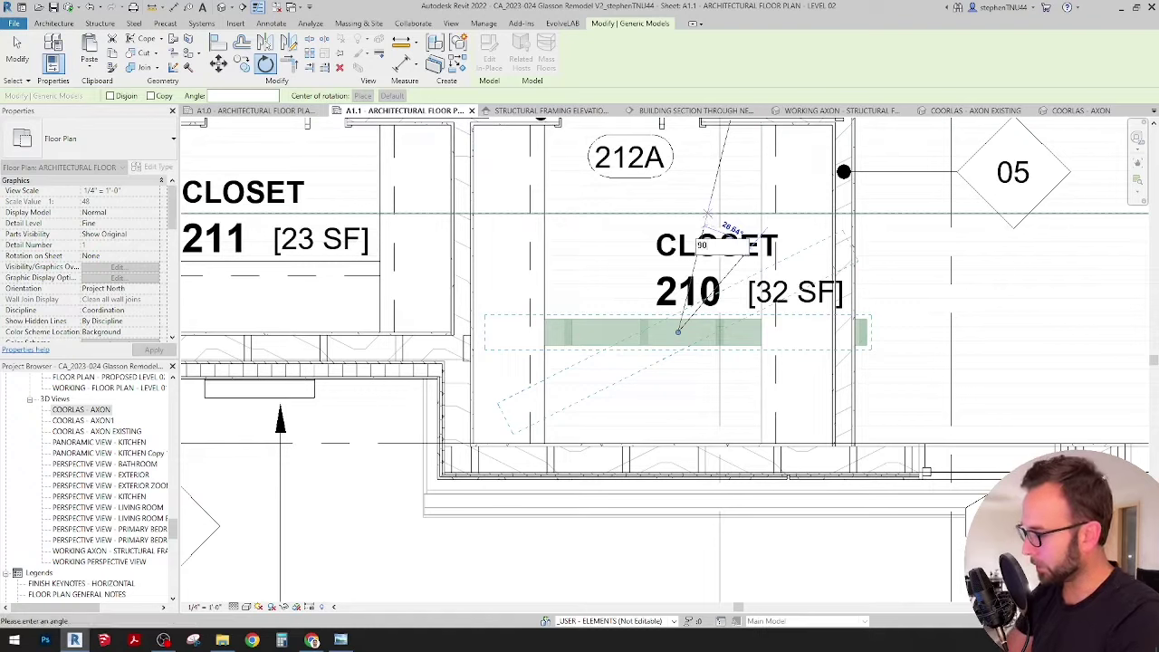
{"action": "key", "text": "Return"}
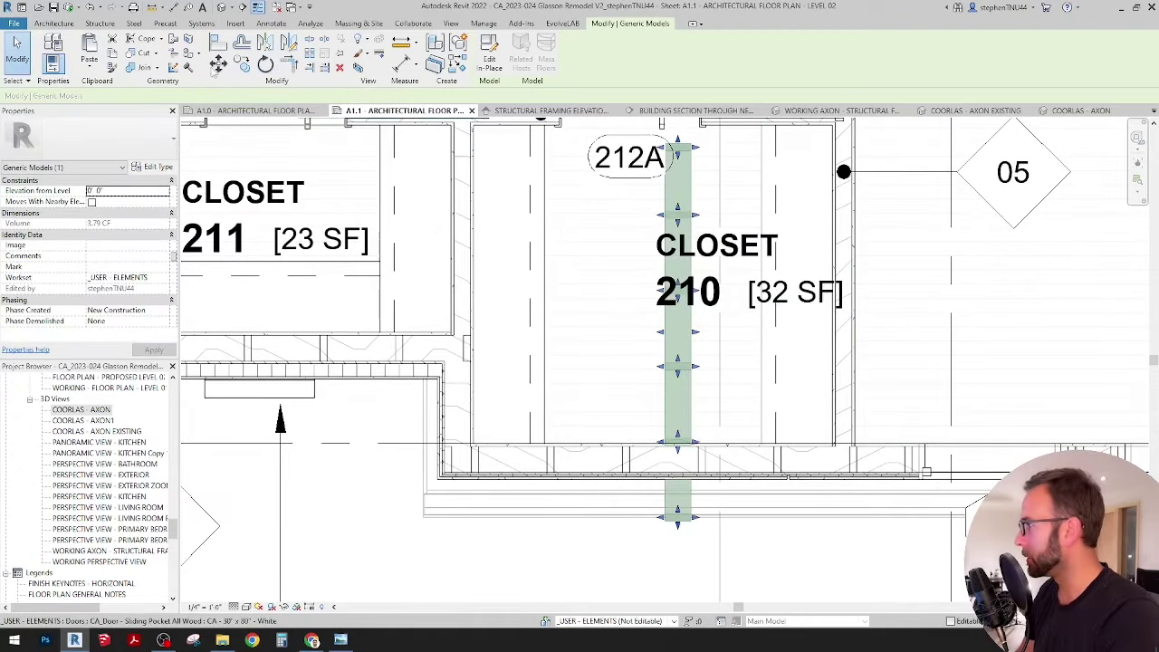
Move the rotated stud model by its lower end corner to the inner corner of the front wall's end stud.
{"action": "left_click", "coordinate": [218, 64]}
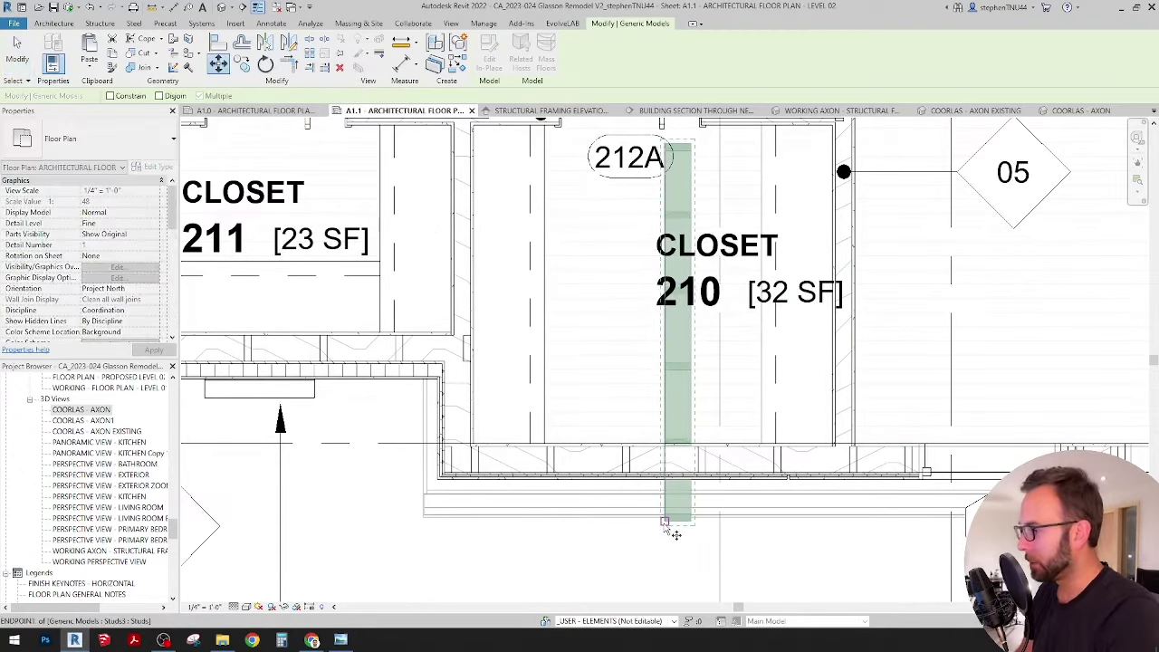
{"action": "left_click", "coordinate": [664, 523]}
{"action": "scroll", "coordinate": [444, 444], "scroll_direction": "up", "scroll_amount": 5}
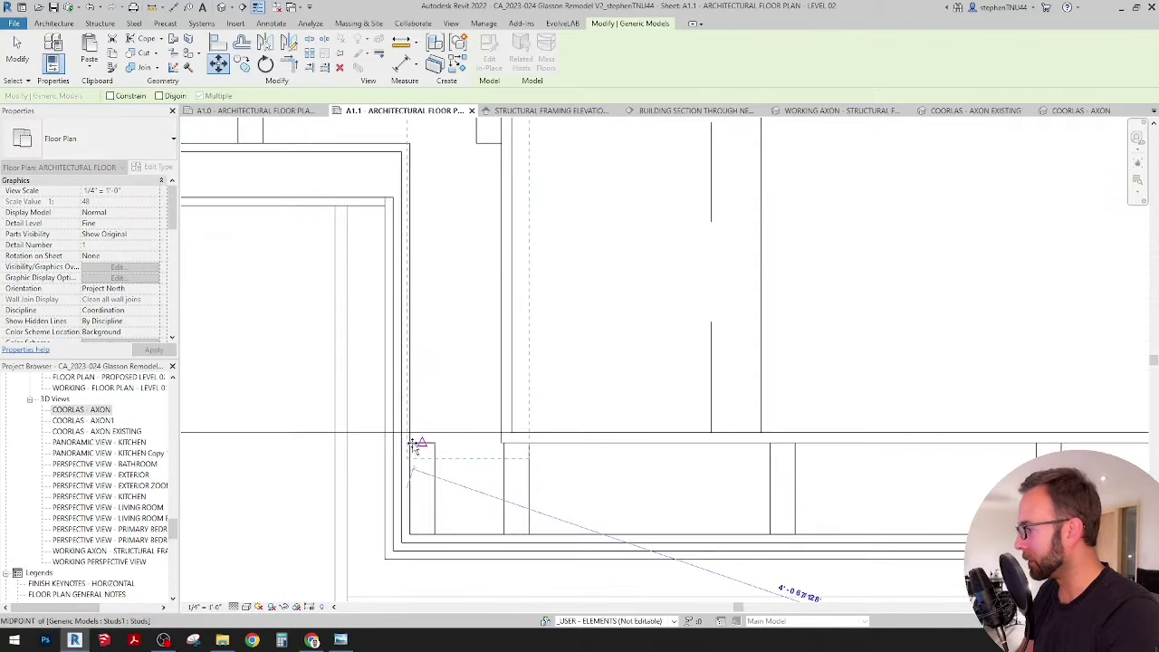
{"action": "left_click", "coordinate": [409, 443]}
{"action": "scroll", "coordinate": [507, 402], "scroll_direction": "down", "scroll_amount": 2}
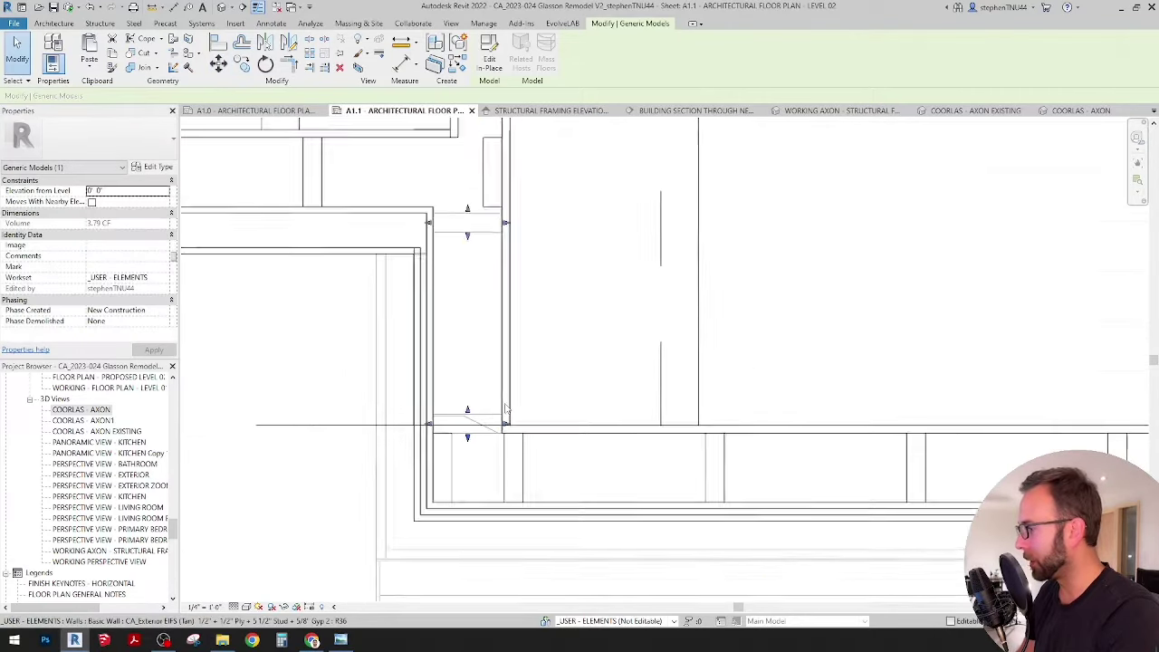
Examine how the copied side-wall studs meet the front wall framing and the recessed wall's corner stud beside closet 210.
{"action": "left_click", "coordinate": [532, 398]}
{"action": "scroll", "coordinate": [514, 448], "scroll_direction": "up", "scroll_amount": 2}
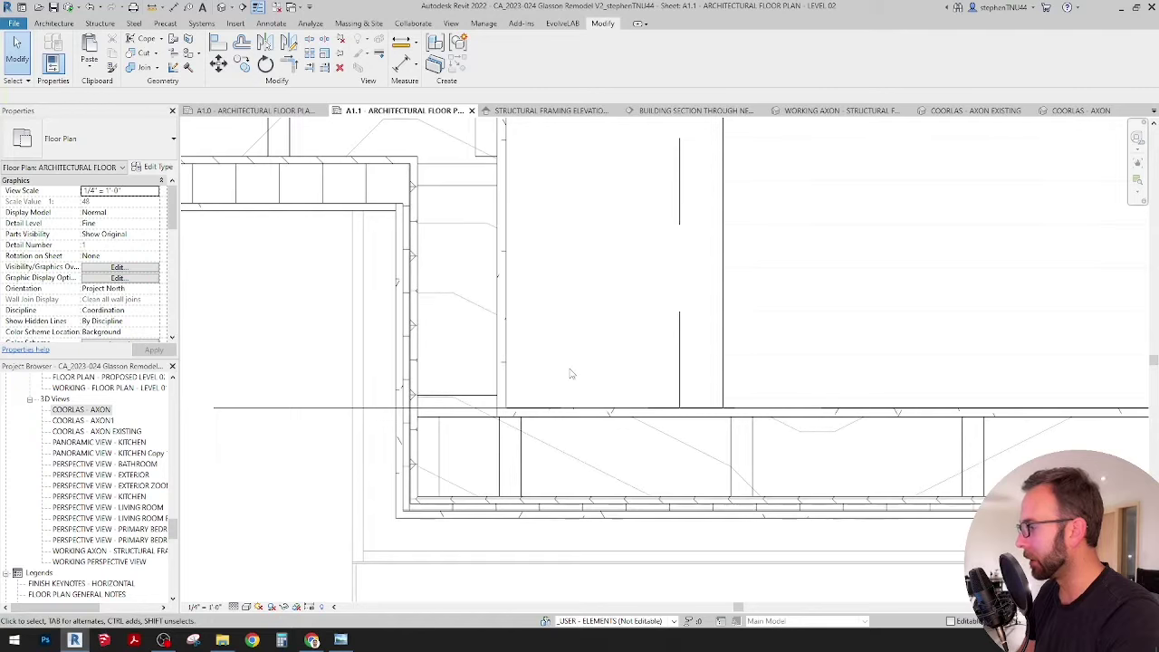
{"action": "scroll", "coordinate": [570, 370], "scroll_direction": "down", "scroll_amount": 2}
{"action": "scroll", "coordinate": [544, 401], "scroll_direction": "up", "scroll_amount": 3}
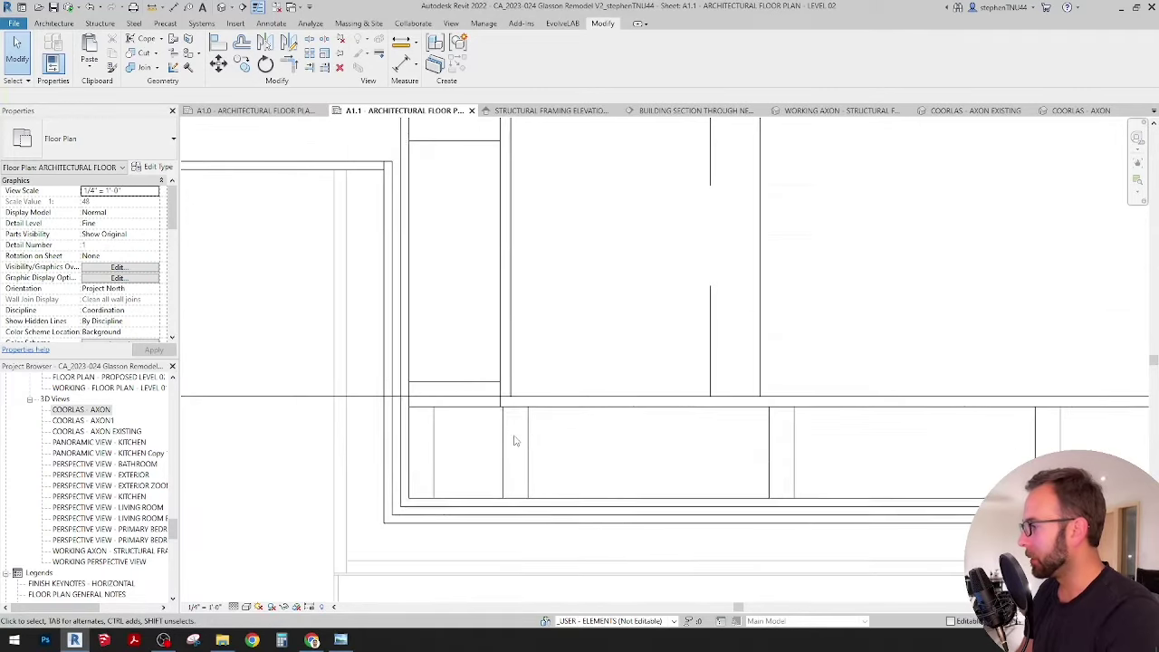
{"action": "scroll", "coordinate": [501, 439], "scroll_direction": "up", "scroll_amount": 2}
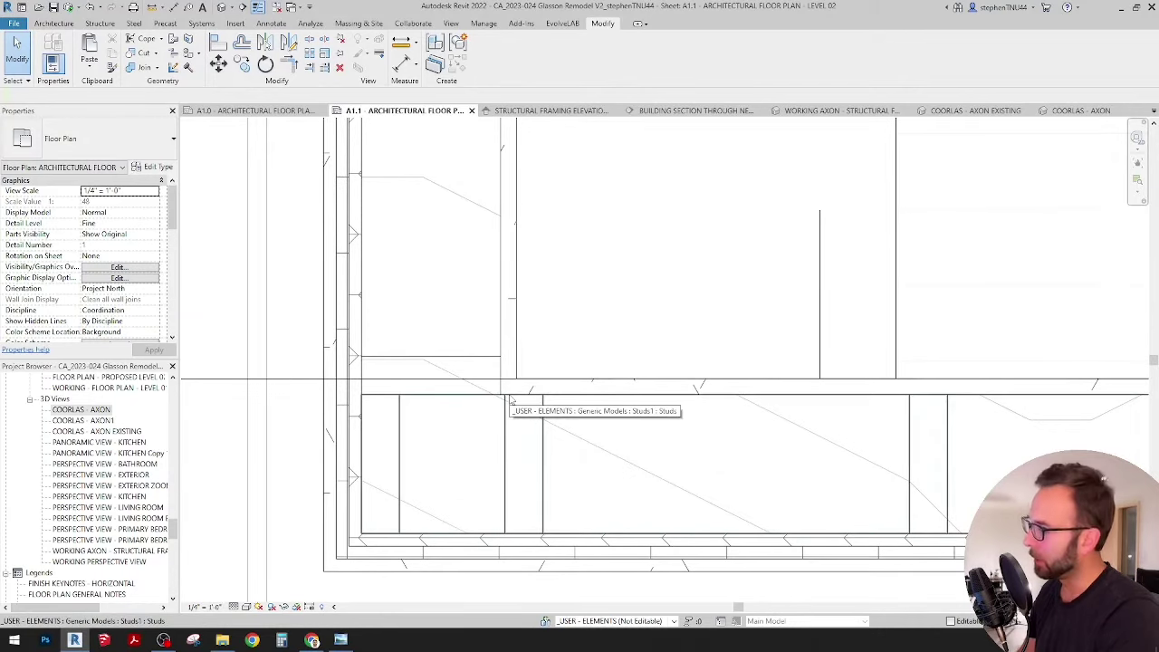
{"action": "scroll", "coordinate": [510, 400], "scroll_direction": "down", "scroll_amount": 7}
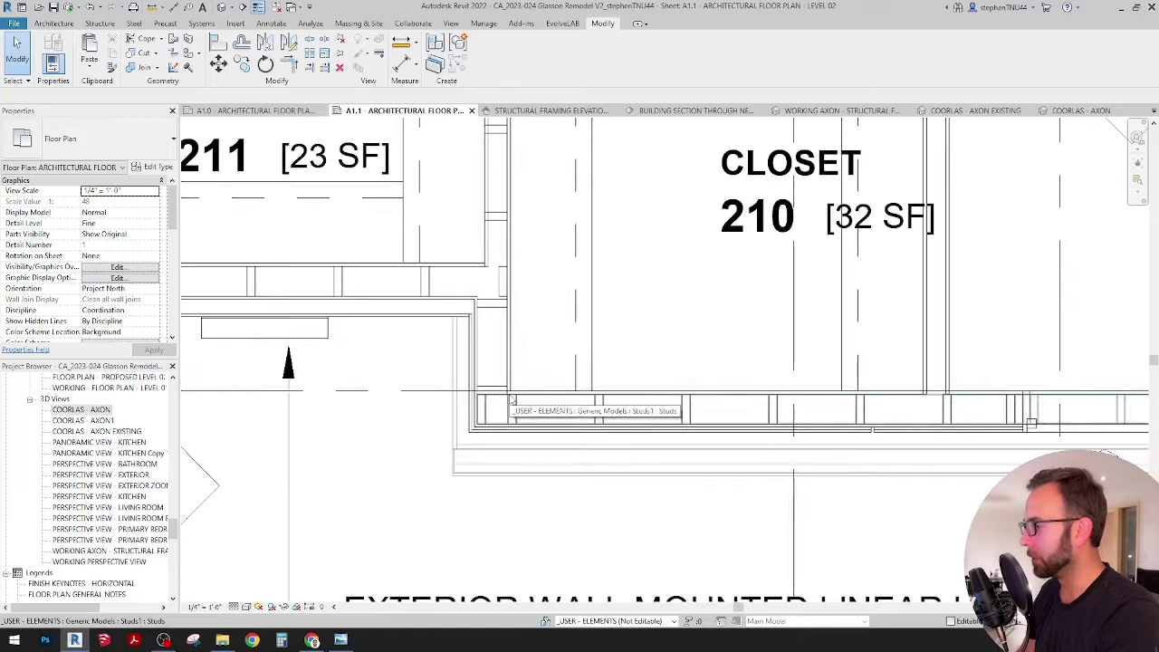
{"action": "middle_click_drag", "start_coordinate": [743, 425], "coordinate": [726, 440]}
{"action": "scroll", "coordinate": [682, 423], "scroll_direction": "up", "scroll_amount": 2}
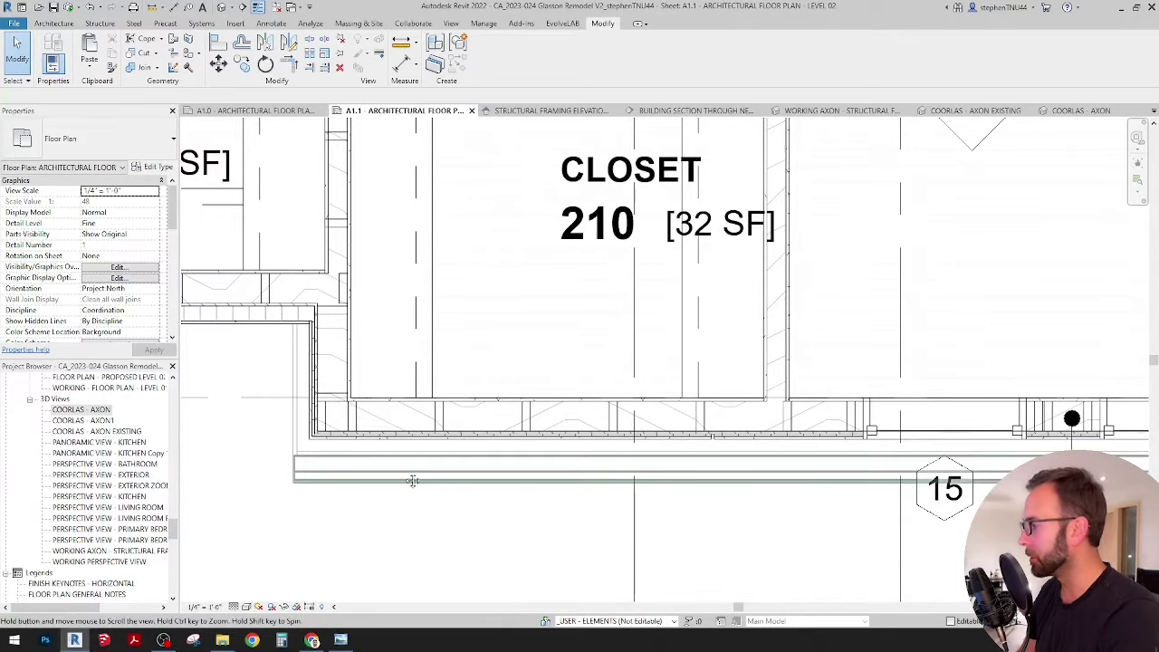
{"action": "middle_click_drag", "start_coordinate": [412, 481], "coordinate": [512, 493]}
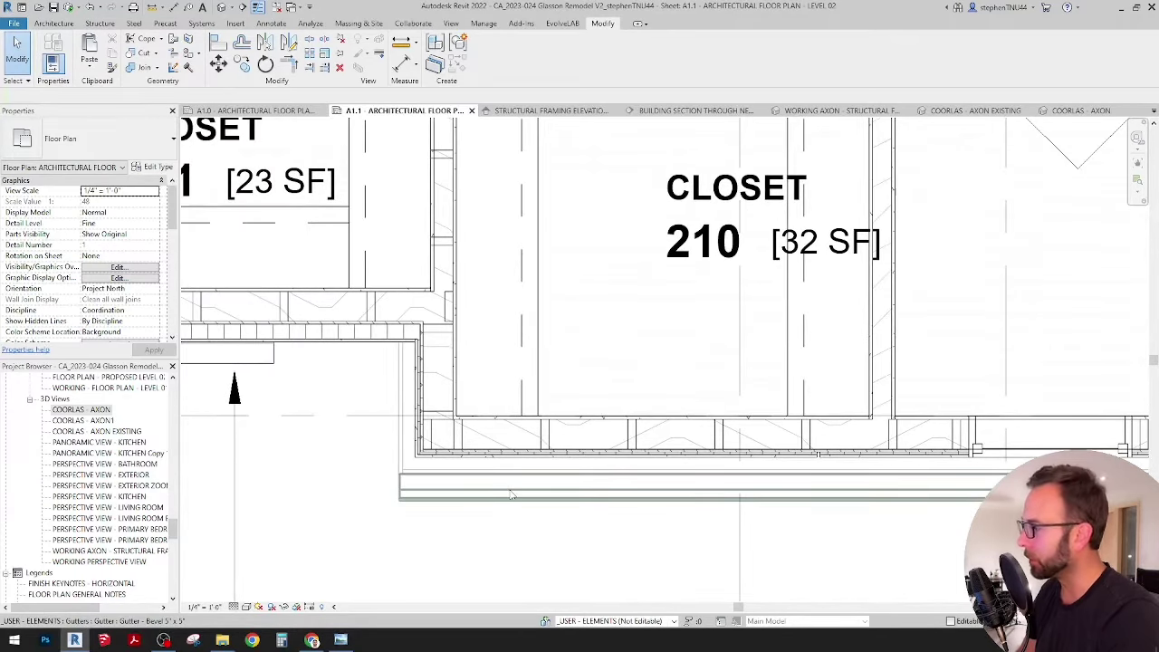
{"action": "scroll", "coordinate": [378, 315], "scroll_direction": "up", "scroll_amount": 3}
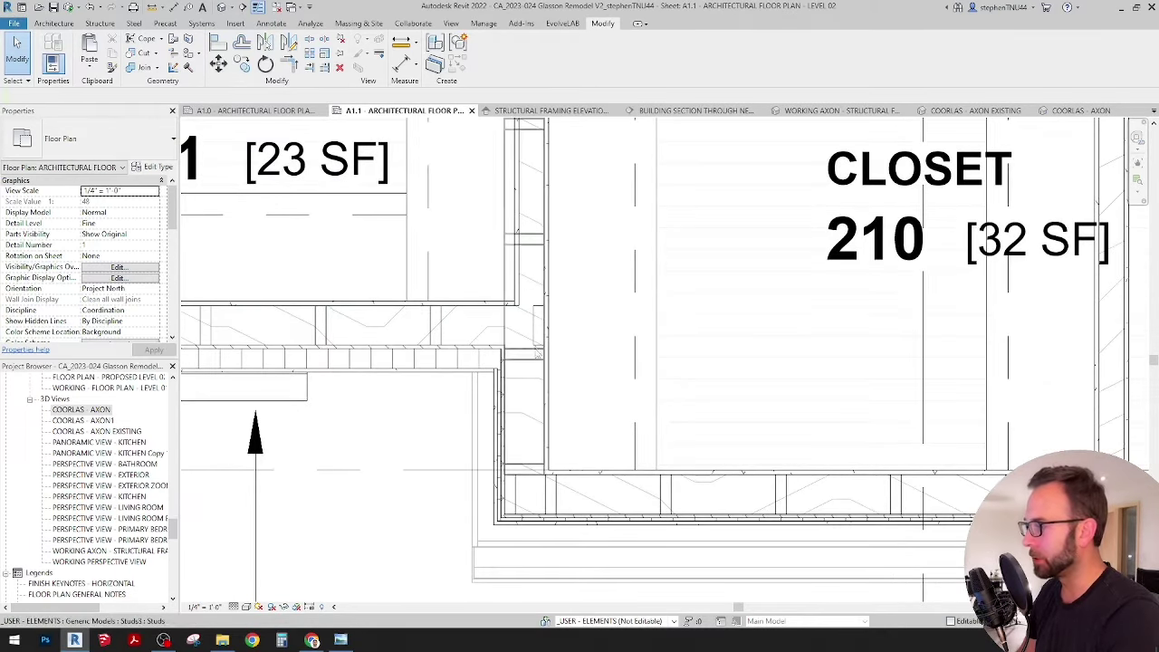
{"action": "scroll", "coordinate": [521, 353], "scroll_direction": "up", "scroll_amount": 2}
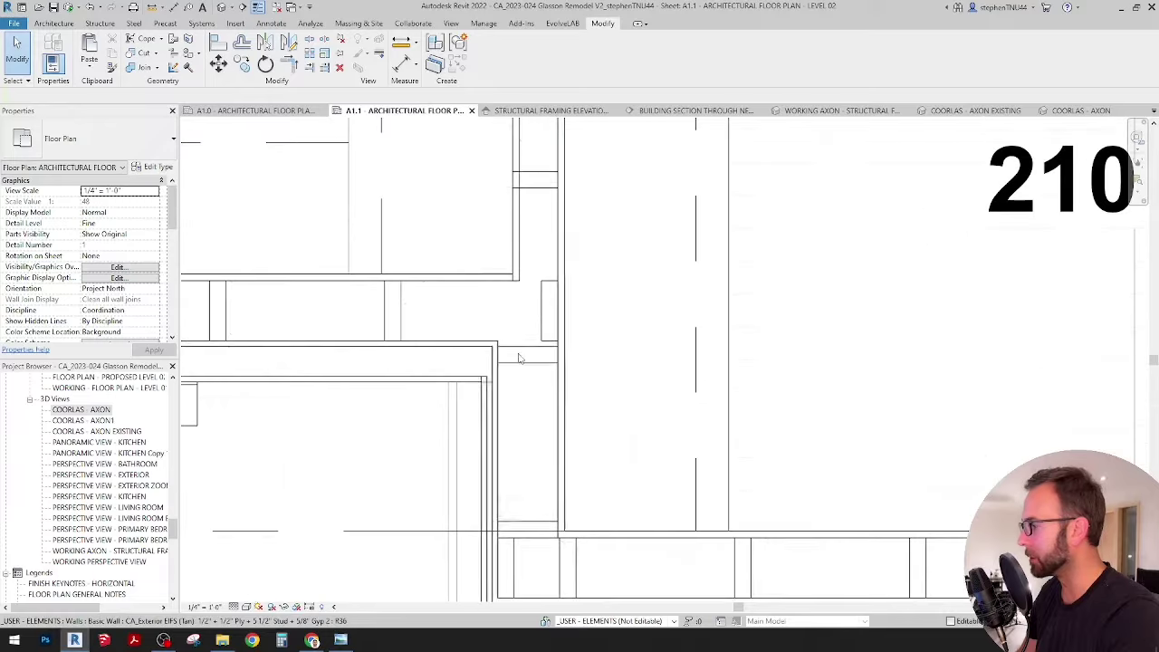
Edit the copied side-wall stud model in place and open the sketch of its stud extrusion.
{"action": "left_click", "coordinate": [529, 337]}
{"action": "scroll", "coordinate": [529, 337], "scroll_direction": "down", "scroll_amount": 2}
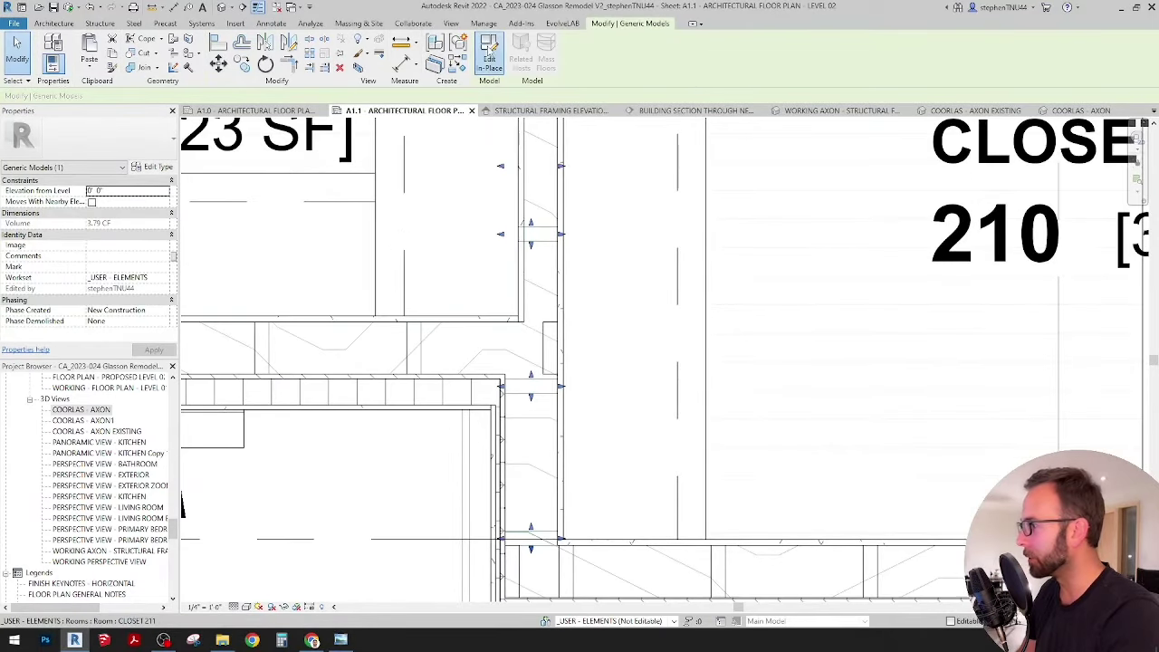
{"action": "scroll", "coordinate": [553, 385], "scroll_direction": "down", "scroll_amount": 2}
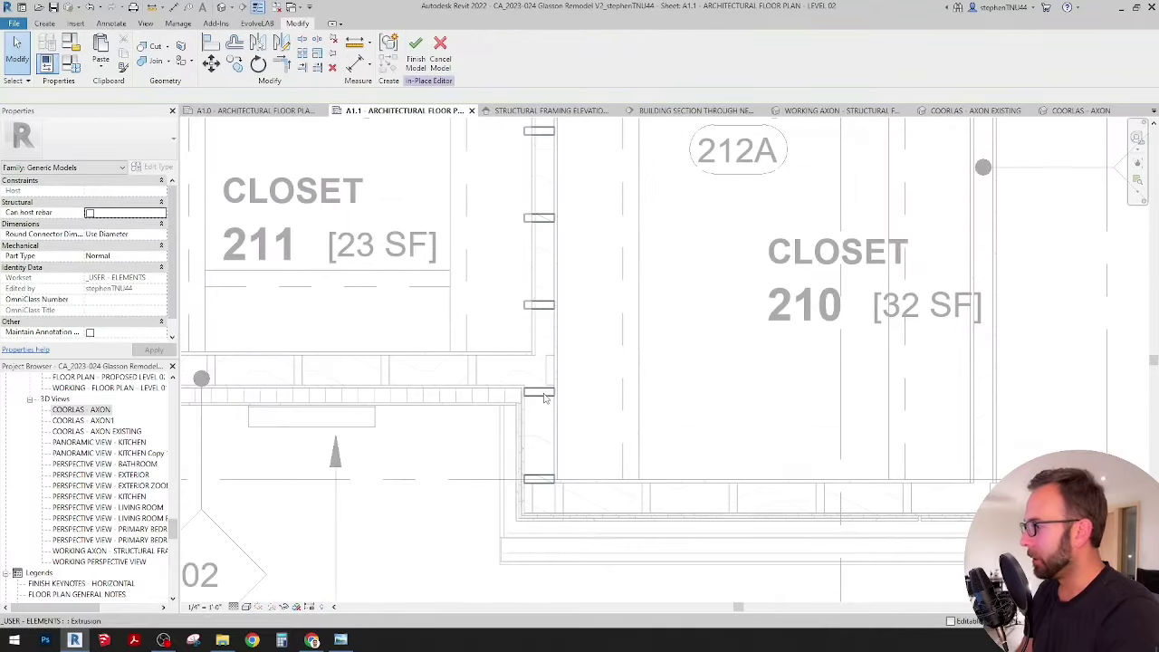
{"action": "left_click", "coordinate": [545, 398]}
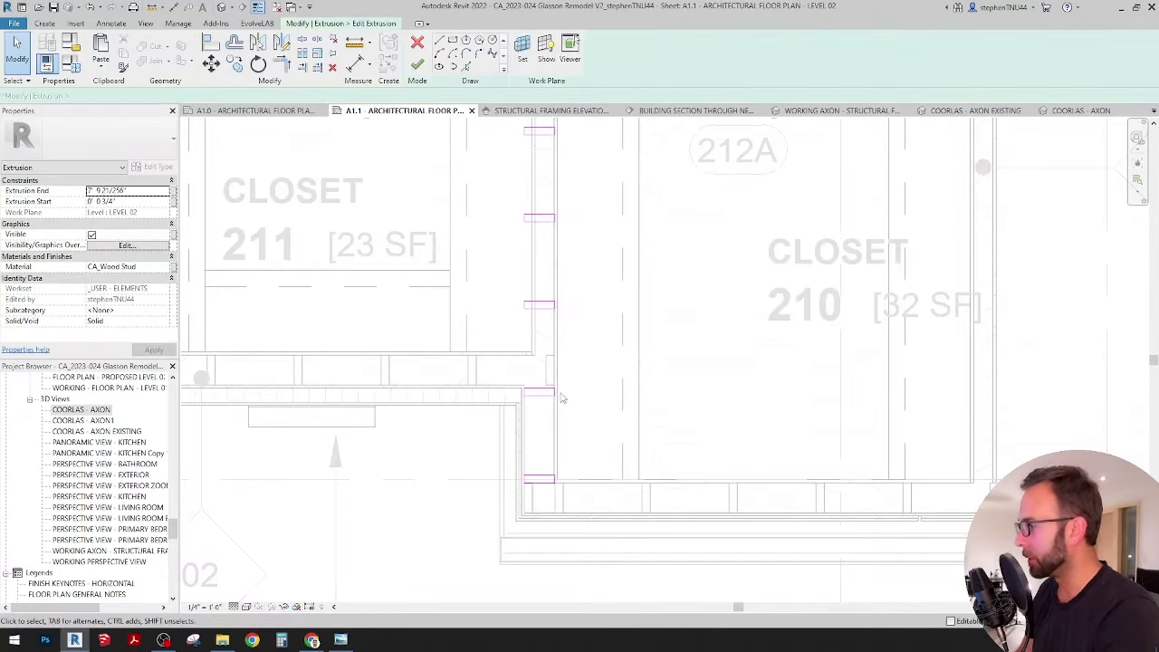
{"action": "scroll", "coordinate": [562, 399], "scroll_direction": "up", "scroll_amount": 2}
{"action": "scroll", "coordinate": [543, 414], "scroll_direction": "up", "scroll_amount": 2}
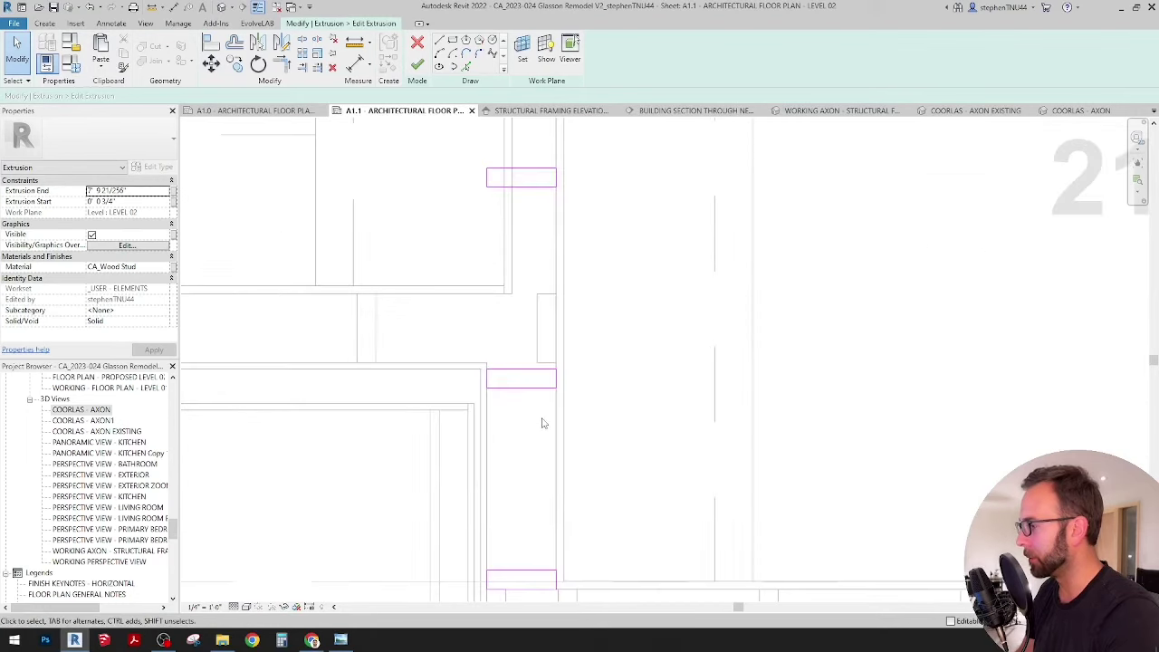
{"action": "scroll", "coordinate": [536, 407], "scroll_direction": "down", "scroll_amount": 2}
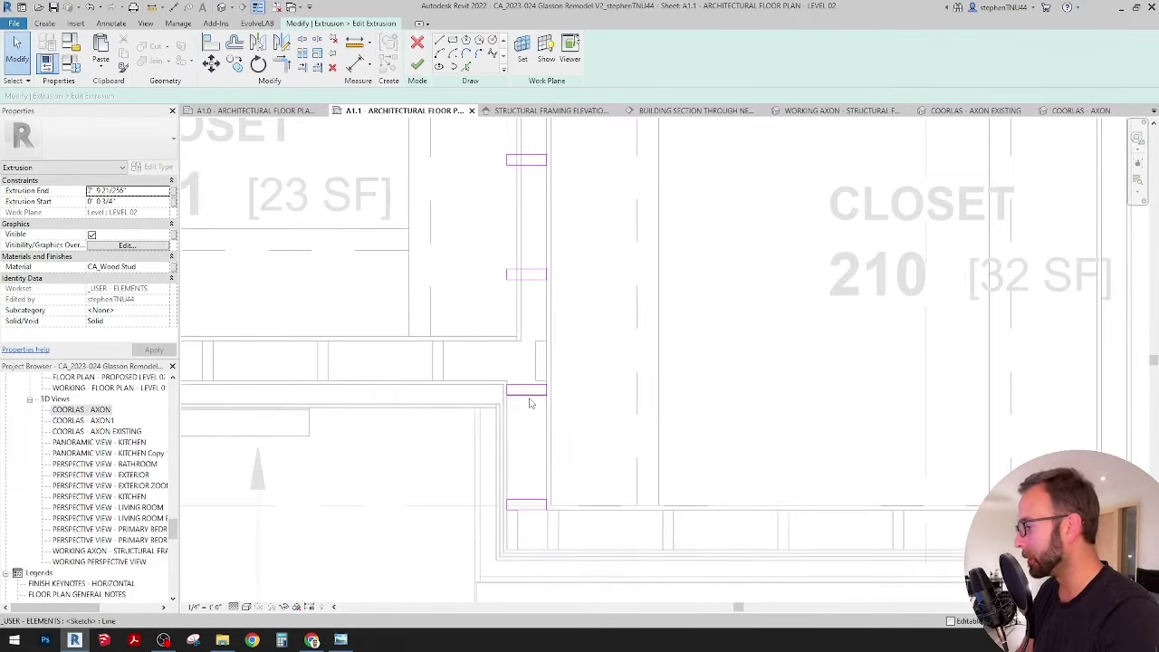
{"action": "scroll", "coordinate": [528, 405], "scroll_direction": "up", "scroll_amount": 1}
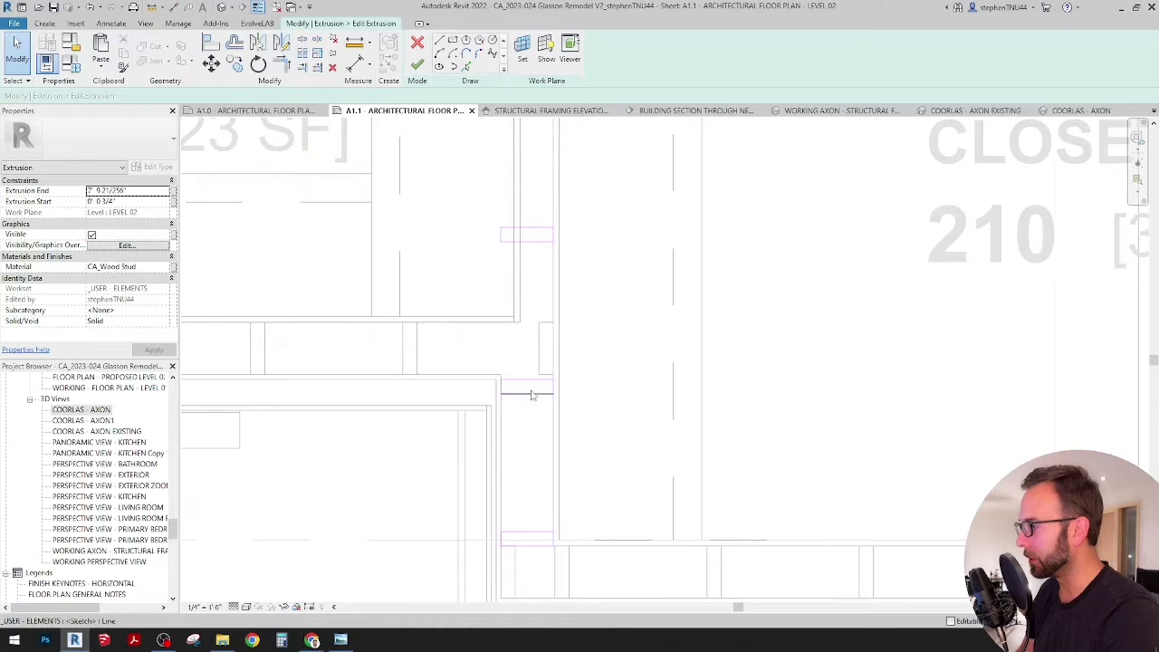
{"action": "left_click", "coordinate": [552, 387]}
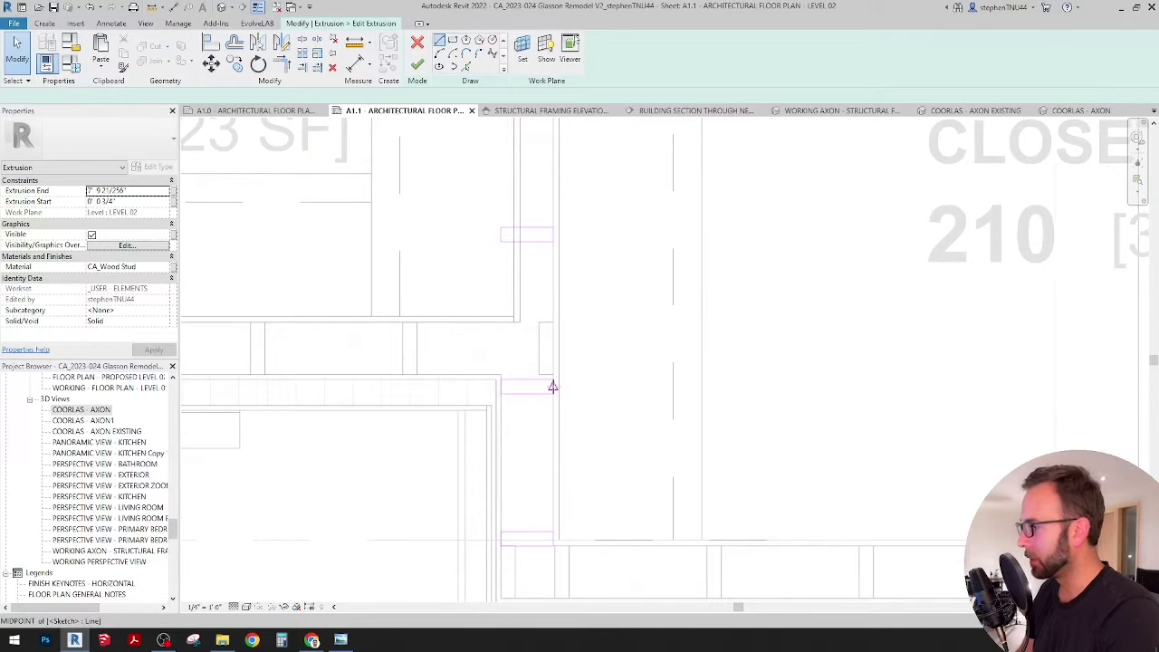
{"action": "left_click", "coordinate": [662, 388]}
{"action": "key", "text": "Escape"}
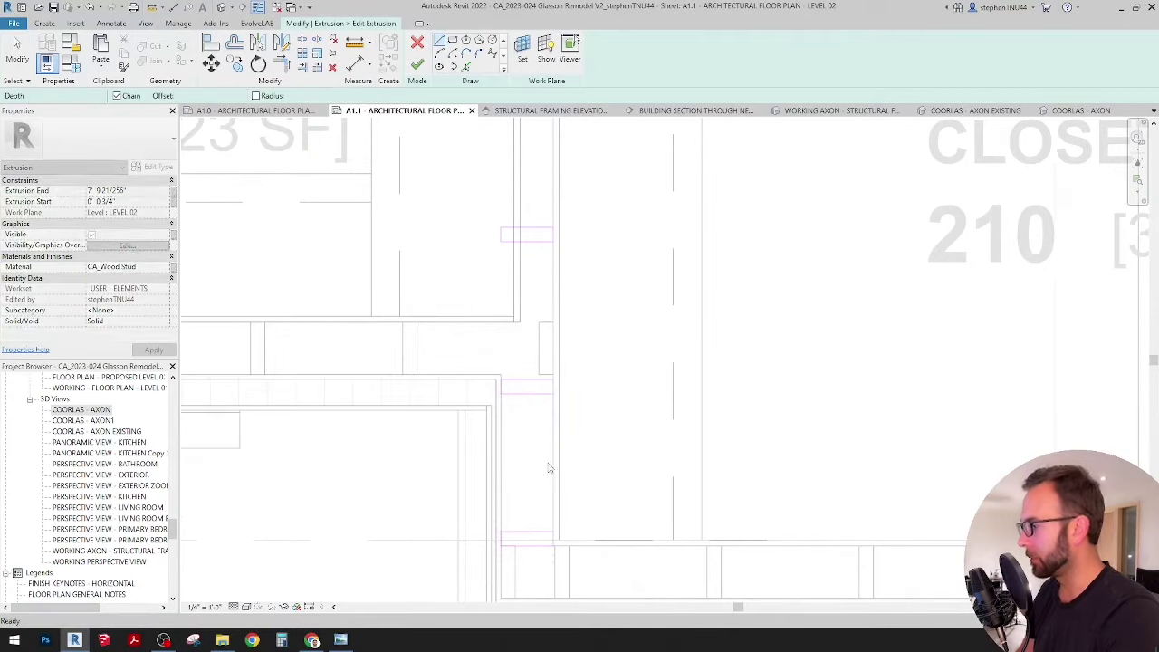
{"action": "key", "text": "Escape"}
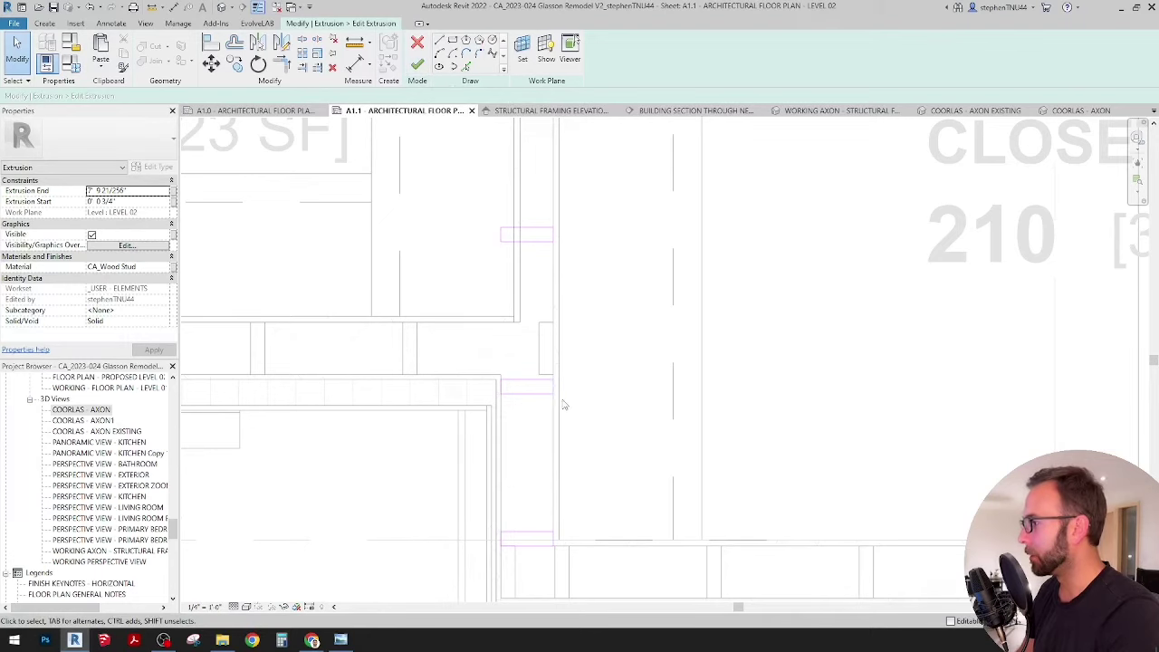
Delete the extra stud outlines above the wall corner from the extrusion sketch, keeping the two lowest ones.
{"action": "scroll", "coordinate": [564, 401], "scroll_direction": "down", "scroll_amount": 4}
{"action": "left_click_drag", "start_coordinate": [491, 181], "coordinate": [608, 444]}
{"action": "key", "text": "Escape"}
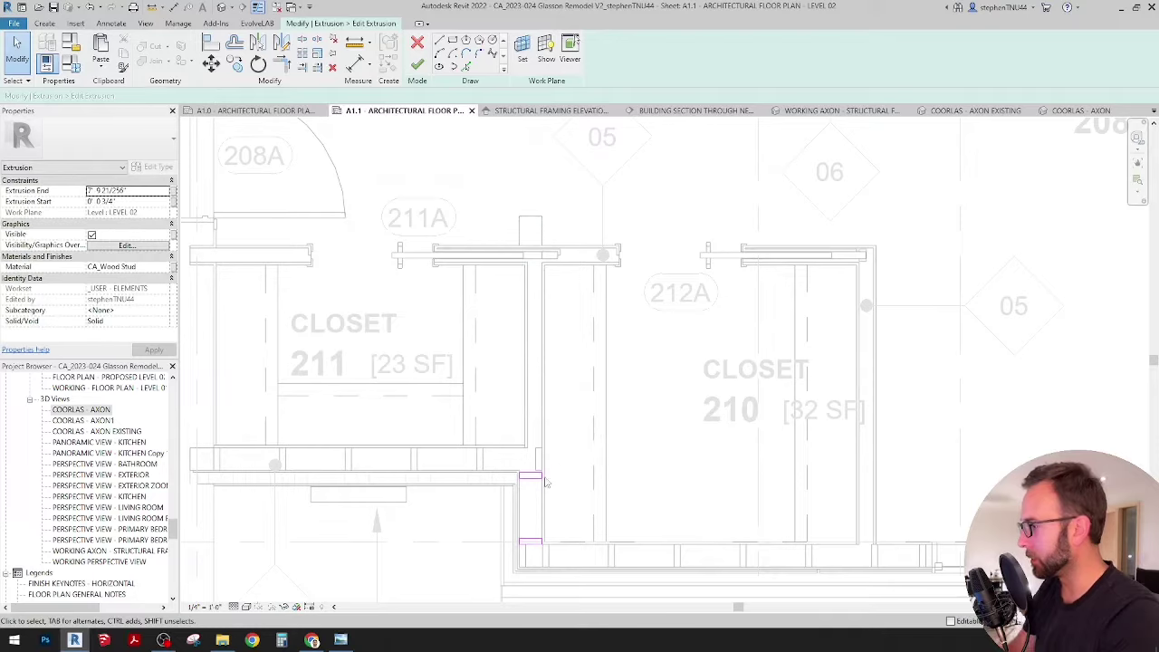
Move the upper remaining stud outline up flush with the adjoining wall's framing line and finish the extrusion sketch.
{"action": "scroll", "coordinate": [533, 500], "scroll_direction": "up", "scroll_amount": 5}
{"action": "left_click_drag", "start_coordinate": [468, 397], "coordinate": [616, 473]}
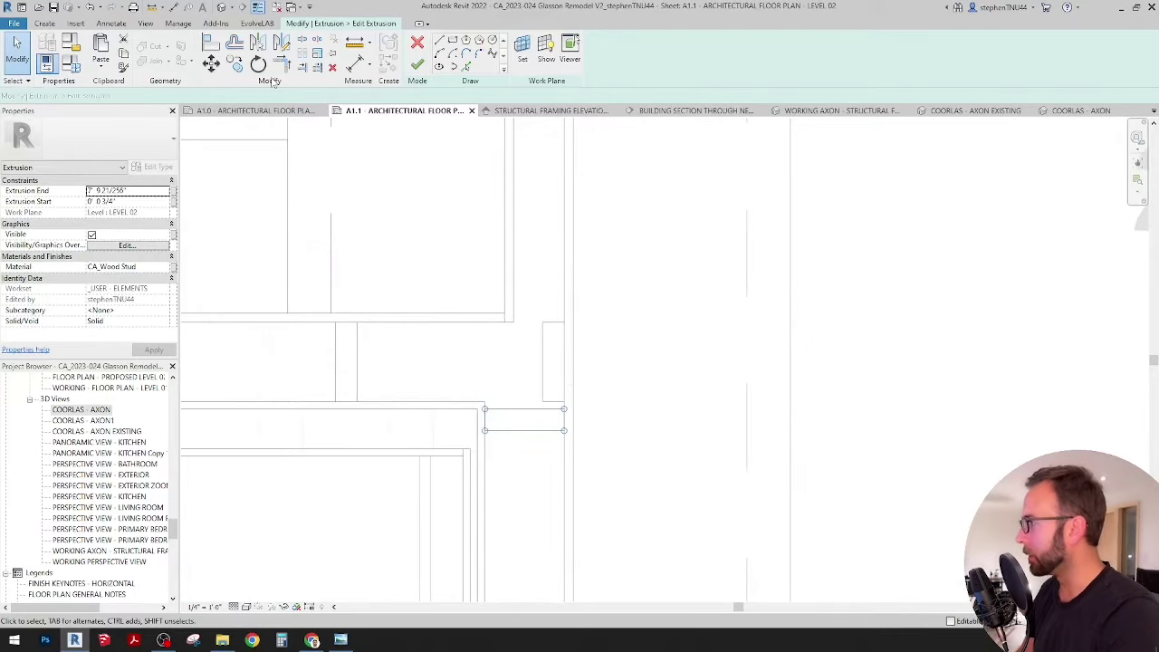
{"action": "scroll", "coordinate": [566, 418], "scroll_direction": "up", "scroll_amount": 2}
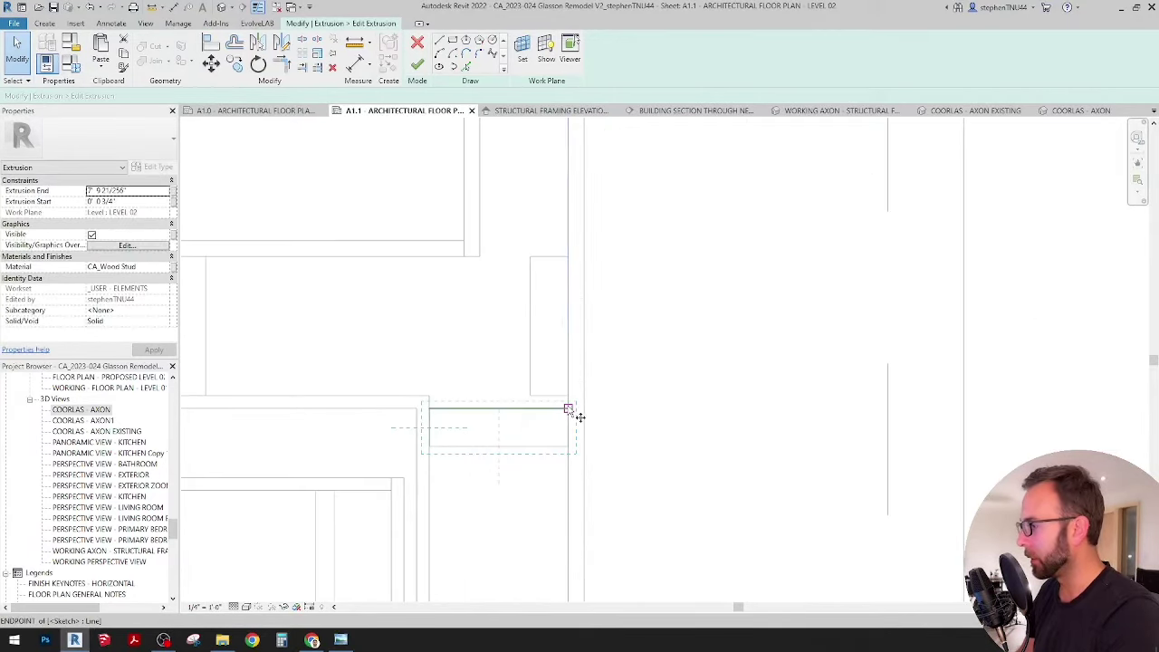
{"action": "key", "text": "m"}
{"action": "key", "text": "v"}
{"action": "left_click", "coordinate": [568, 408]}
{"action": "left_click", "coordinate": [570, 391]}
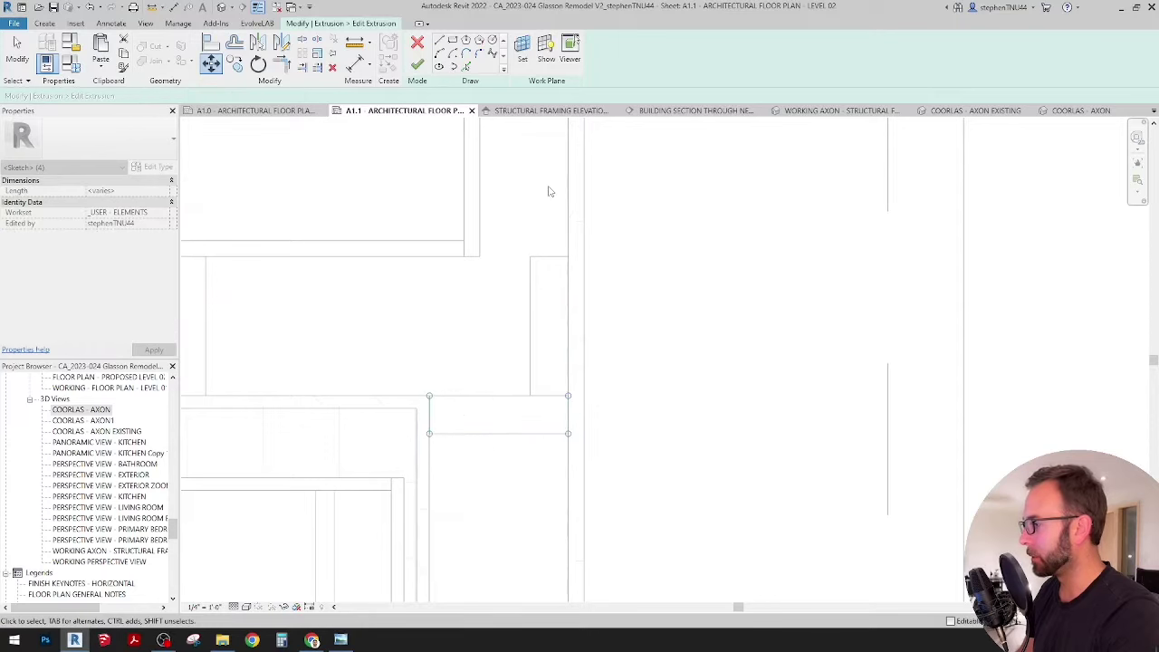
{"action": "scroll", "coordinate": [552, 199], "scroll_direction": "down", "scroll_amount": 5}
{"action": "middle_click_drag", "start_coordinate": [633, 269], "coordinate": [638, 276]}
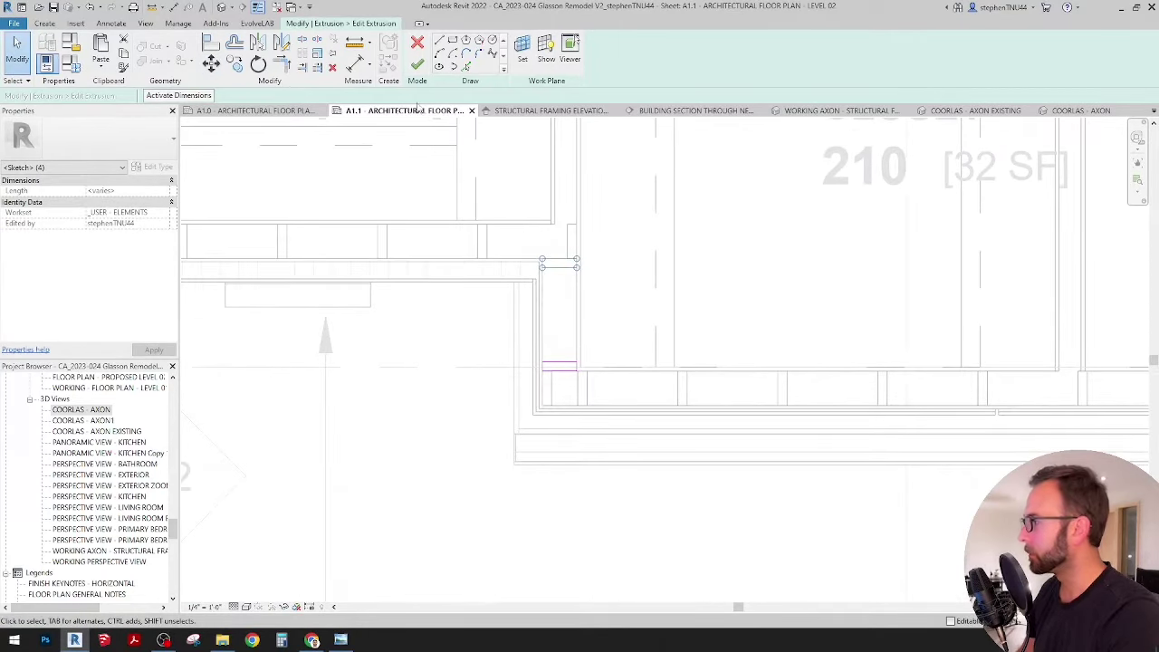
{"action": "left_click", "coordinate": [419, 68]}
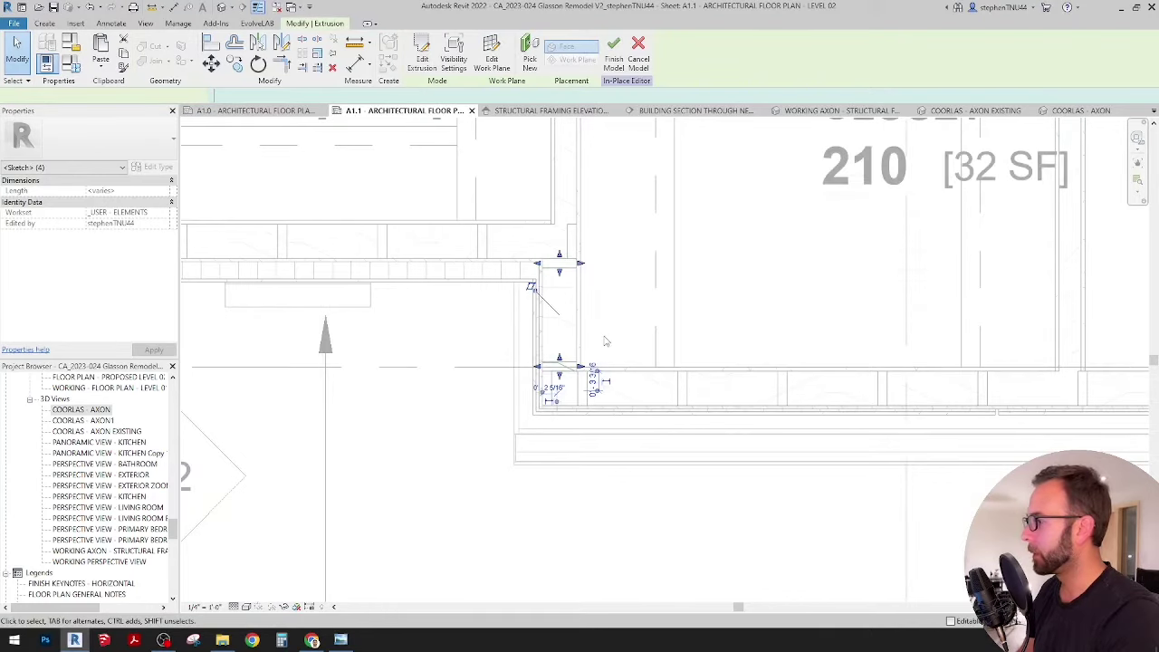
Shorten the wood plate extrusion between Closets 211 and 210 so its upper end stops at the exterior wall corner.
{"action": "scroll", "coordinate": [605, 339], "scroll_direction": "down", "scroll_amount": 4}
{"action": "scroll", "coordinate": [619, 332], "scroll_direction": "up", "scroll_amount": 2}
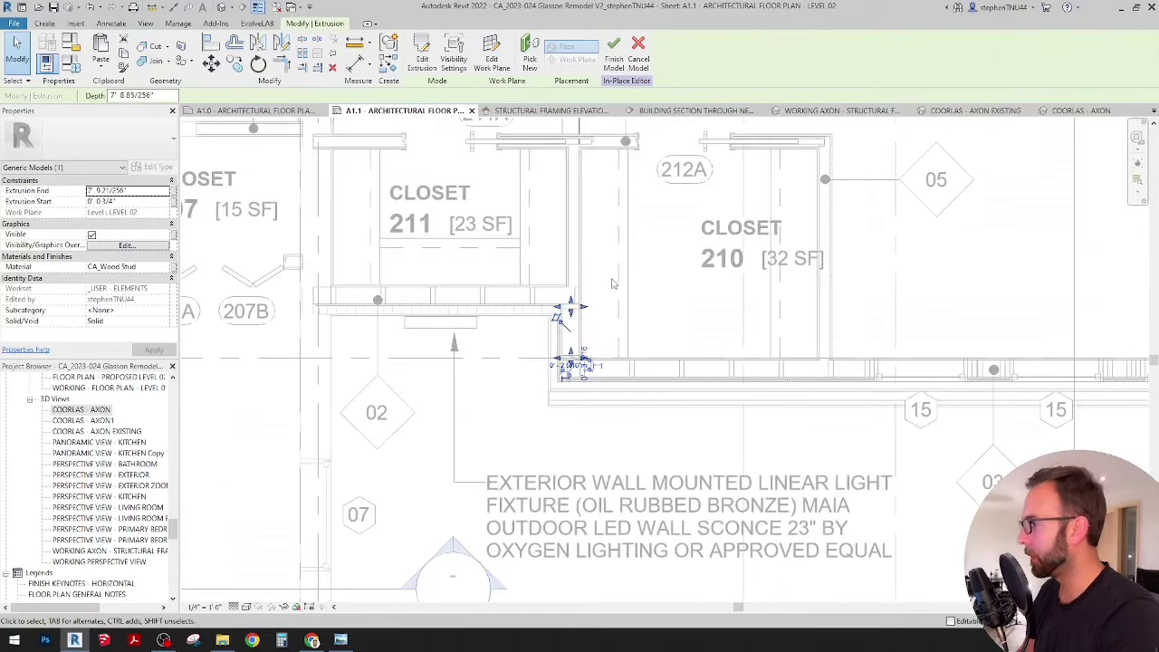
{"action": "middle_click_drag", "start_coordinate": [581, 130], "coordinate": [577, 213]}
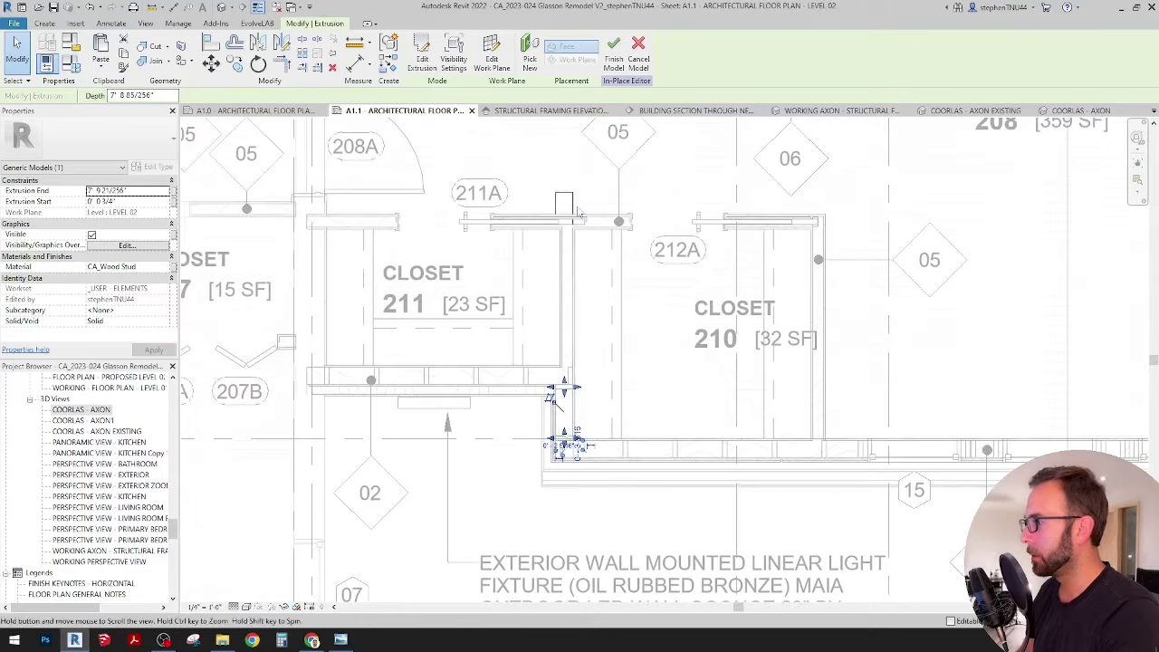
{"action": "left_click", "coordinate": [573, 197]}
{"action": "scroll", "coordinate": [566, 191], "scroll_direction": "up", "scroll_amount": 1}
{"action": "scroll", "coordinate": [566, 191], "scroll_direction": "up", "scroll_amount": 1}
{"action": "left_click_drag", "start_coordinate": [564, 189], "coordinate": [554, 443]}
{"action": "scroll", "coordinate": [556, 444], "scroll_direction": "up", "scroll_amount": 6}
{"action": "left_click", "coordinate": [570, 445]}
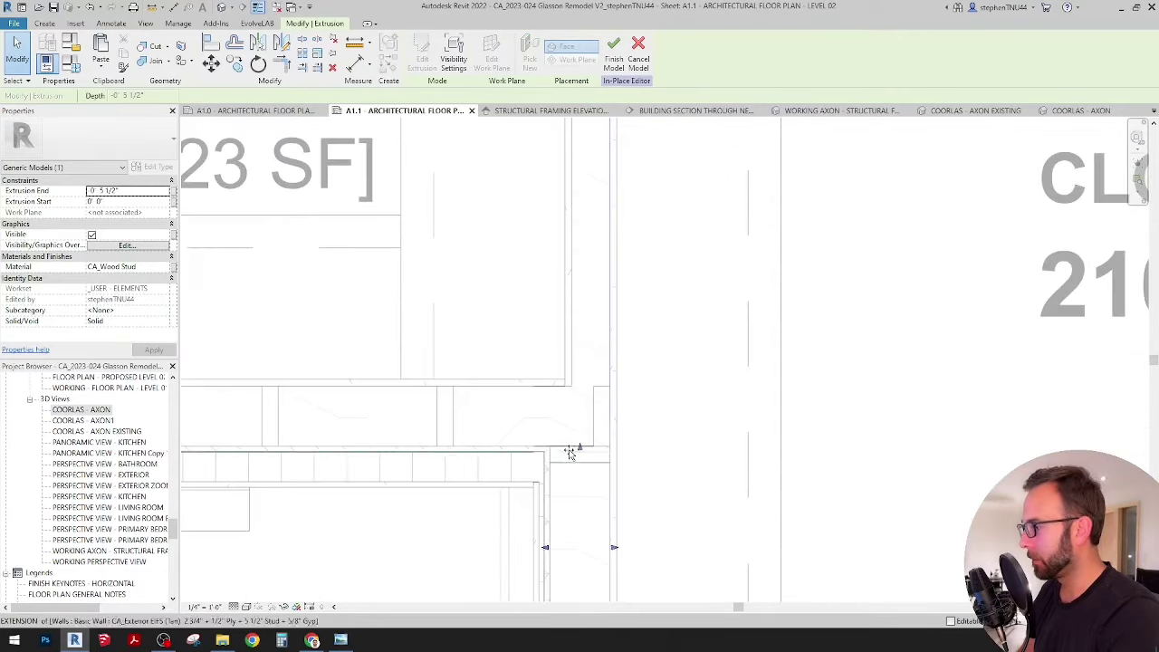
{"action": "scroll", "coordinate": [444, 426], "scroll_direction": "down", "scroll_amount": 4}
{"action": "left_click", "coordinate": [449, 443]}
{"action": "middle_click_drag", "start_coordinate": [782, 254], "coordinate": [748, 264]}
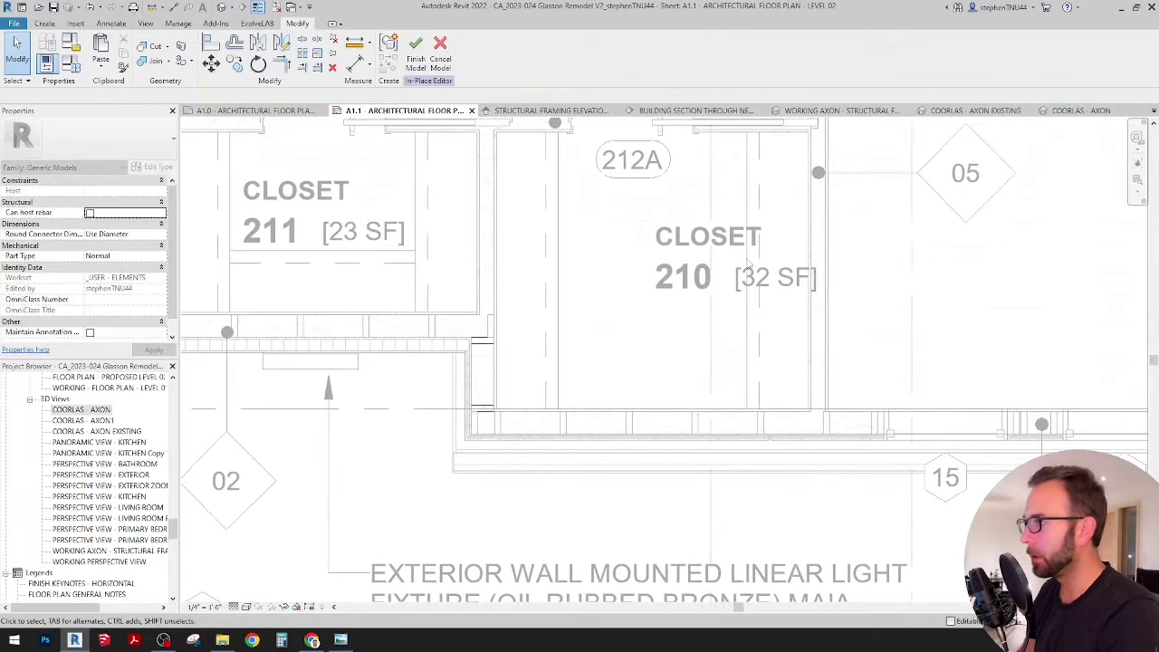
Open the WORKING AXON - STRUCTURAL FRAMING 3D view and examine the studs and plates at the wall corner.
{"action": "left_click", "coordinate": [838, 110]}
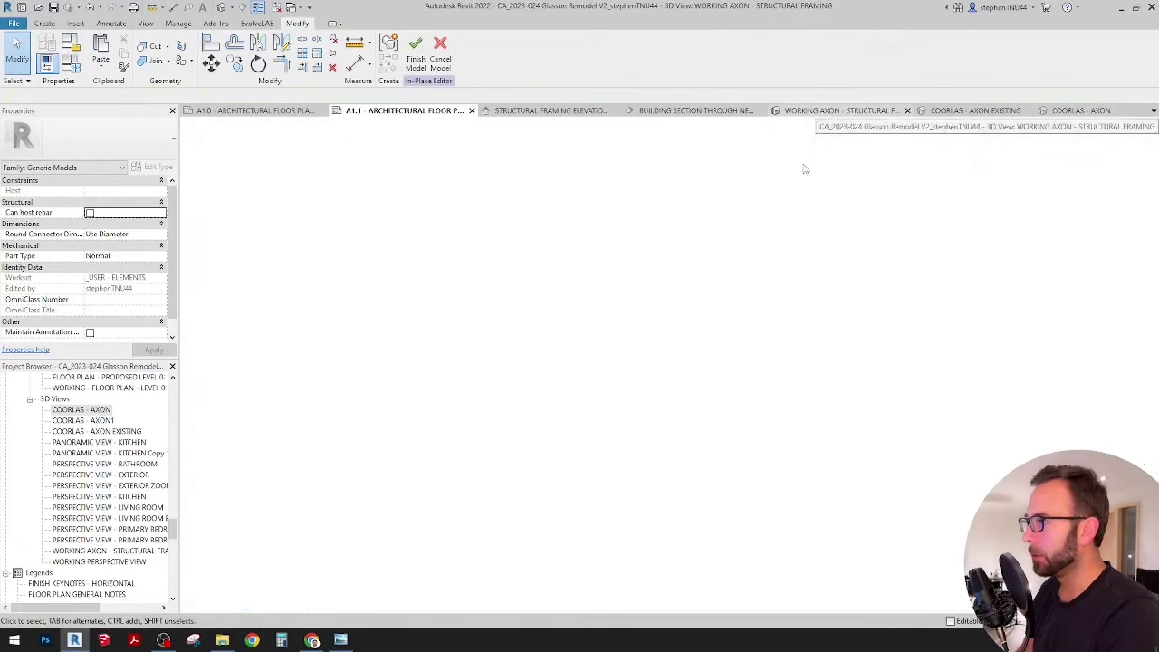
{"action": "middle_click_drag", "start_coordinate": [580, 351], "coordinate": [653, 350], "text": "shift"}
{"action": "scroll", "coordinate": [533, 453], "scroll_direction": "up", "scroll_amount": 2}
{"action": "middle_click_drag", "start_coordinate": [511, 412], "coordinate": [546, 405], "text": "shift"}
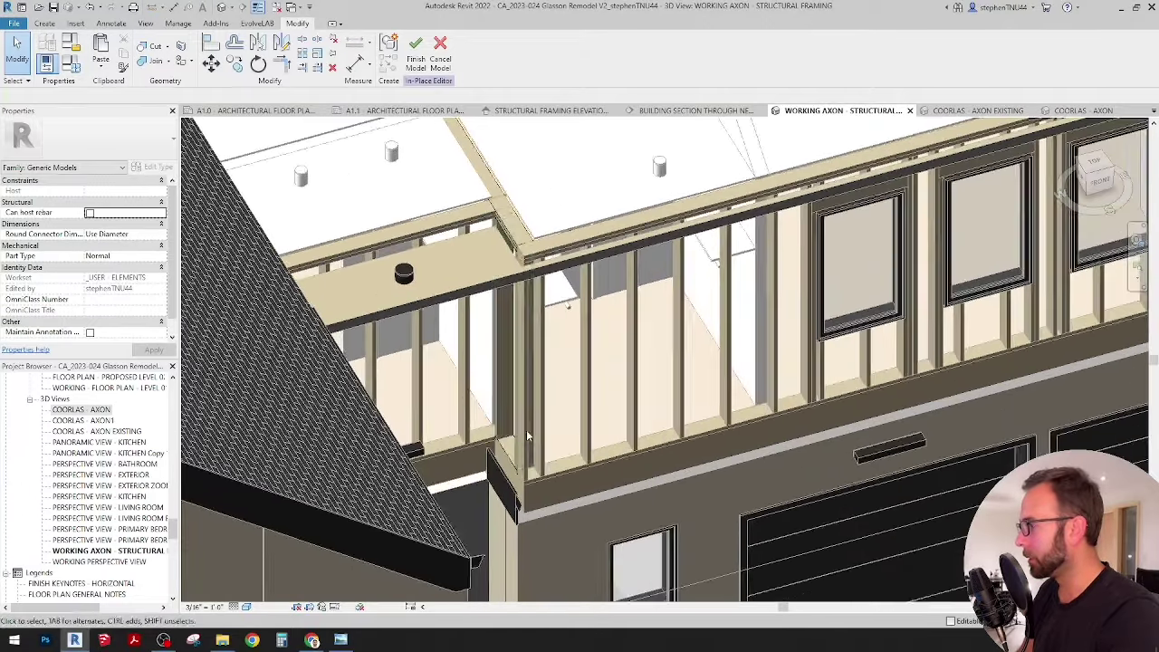
{"action": "middle_click_drag", "start_coordinate": [546, 247], "coordinate": [557, 263]}
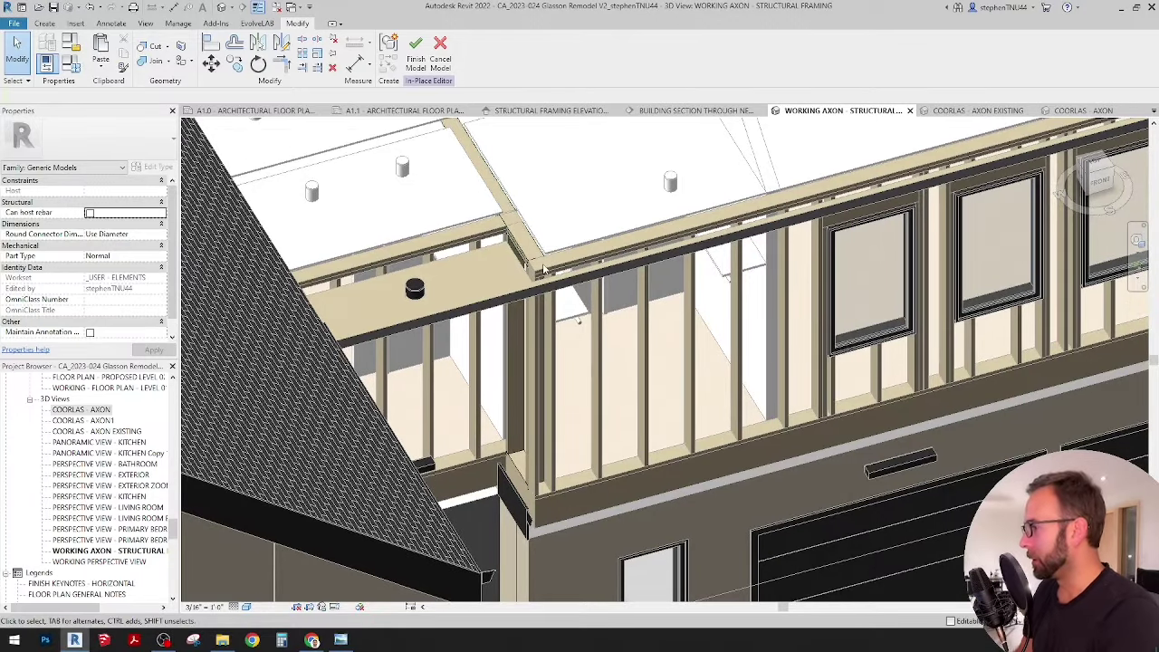
{"action": "scroll", "coordinate": [543, 270], "scroll_direction": "up", "scroll_amount": 3}
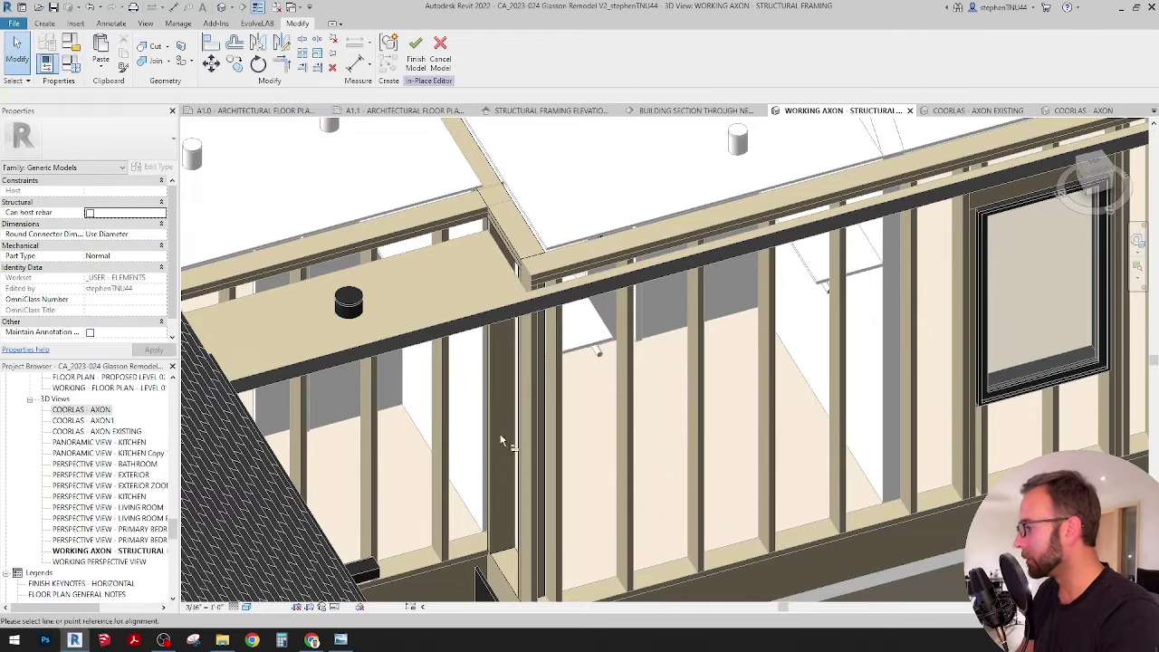
{"action": "scroll", "coordinate": [493, 518], "scroll_direction": "up", "scroll_amount": 5}
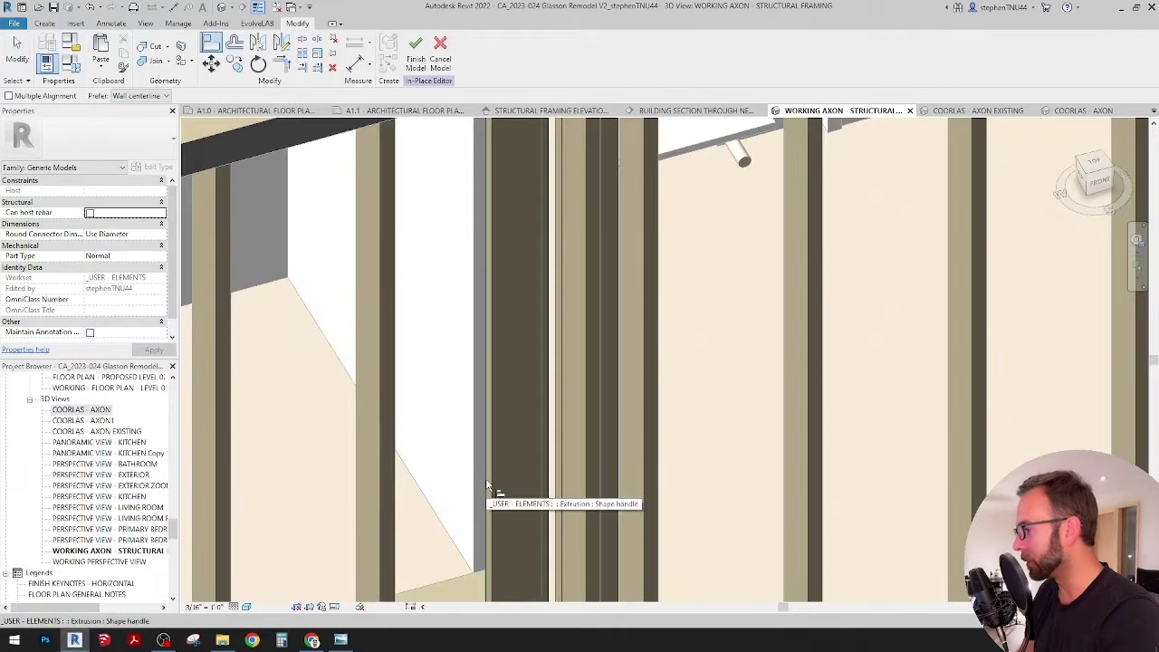
{"action": "scroll", "coordinate": [485, 489], "scroll_direction": "down", "scroll_amount": 5}
{"action": "middle_click_drag", "start_coordinate": [421, 127], "coordinate": [426, 161]}
{"action": "key", "text": "Escape"}
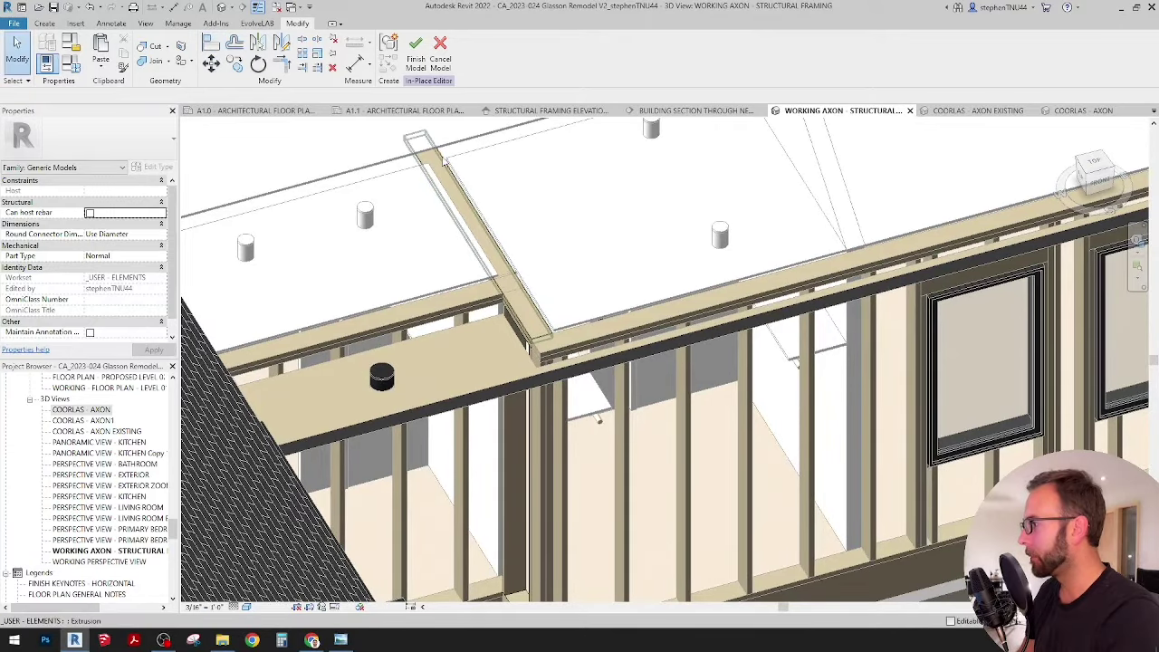
Shorten both overlong stacked top plates on the short return wall to near the adjoining wall's top plates.
{"action": "left_click", "coordinate": [422, 147]}
{"action": "left_click_drag", "start_coordinate": [413, 134], "coordinate": [522, 302]}
{"action": "scroll", "coordinate": [512, 306], "scroll_direction": "up", "scroll_amount": 4}
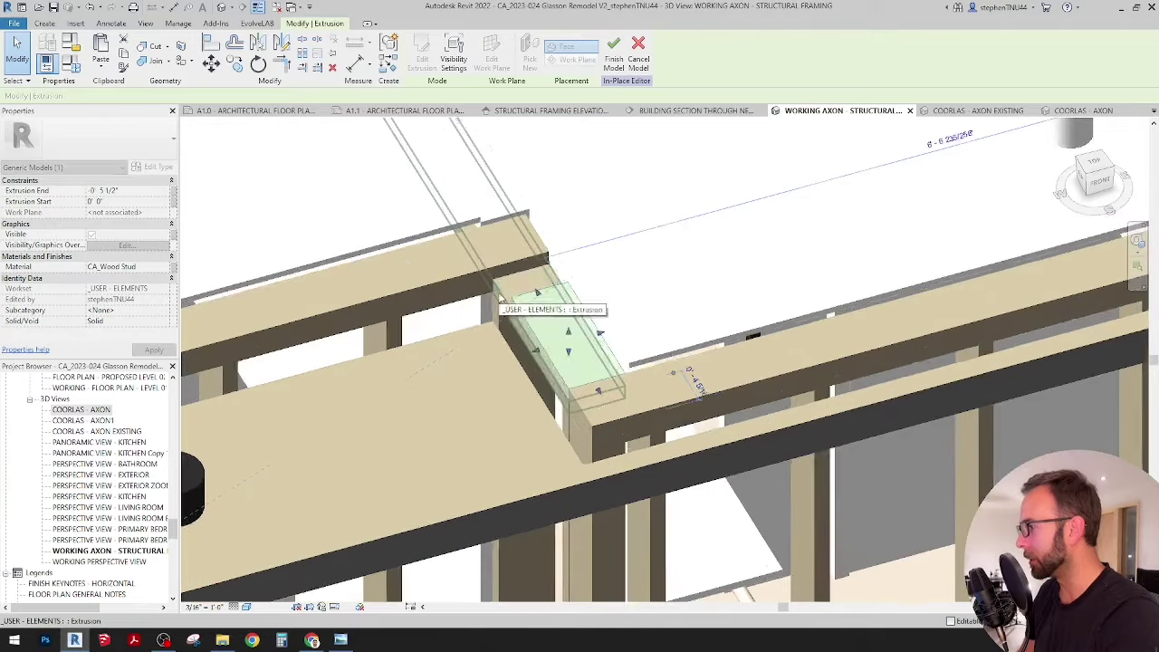
{"action": "left_click", "coordinate": [501, 299]}
{"action": "scroll", "coordinate": [500, 298], "scroll_direction": "down", "scroll_amount": 4}
{"action": "middle_click_drag", "start_coordinate": [480, 310], "coordinate": [514, 401]}
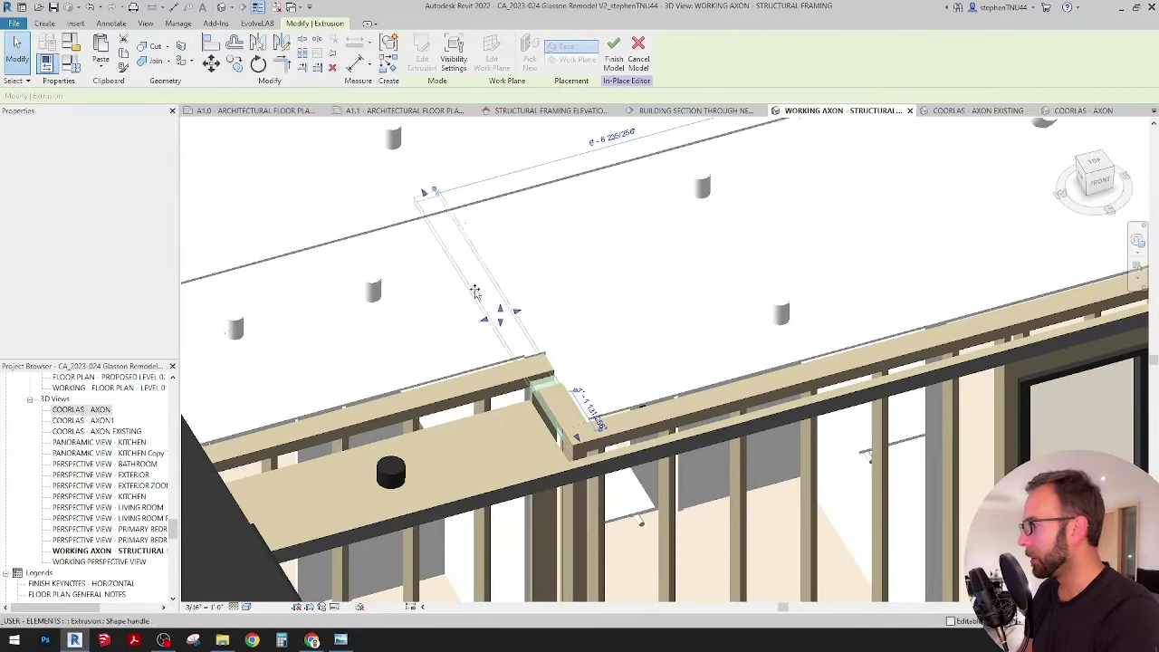
{"action": "left_click_drag", "start_coordinate": [532, 390], "coordinate": [535, 392]}
{"action": "scroll", "coordinate": [539, 405], "scroll_direction": "up", "scroll_amount": 4}
{"action": "key", "text": "Escape"}
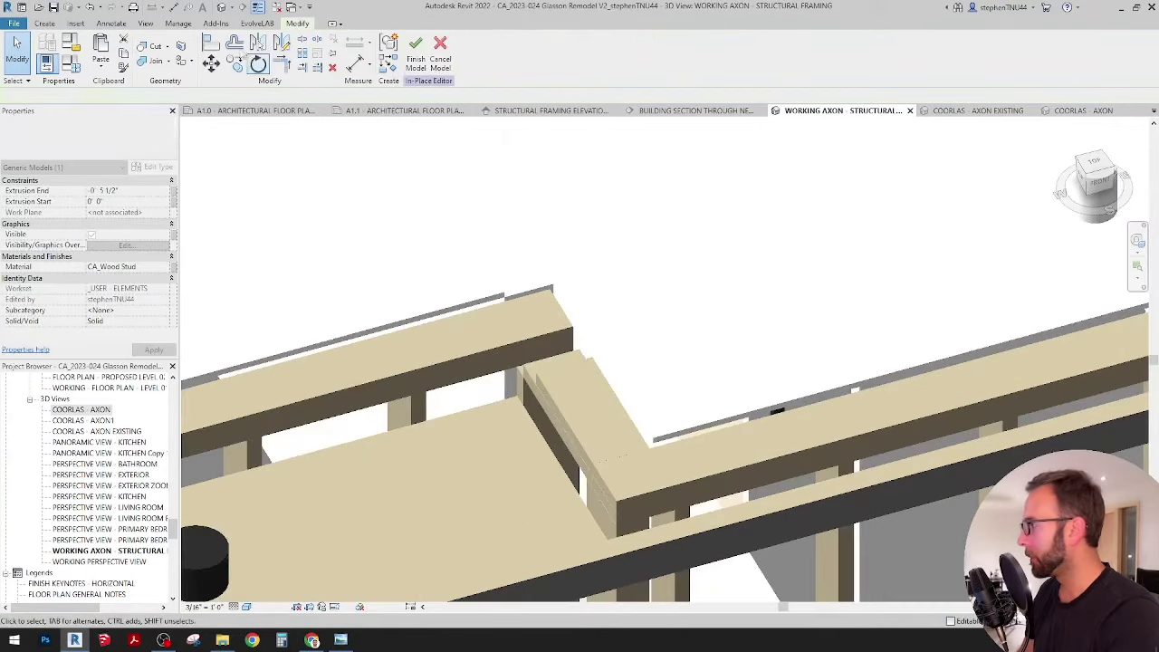
Align the ends of both stacked top plates on the return wall flush with the adjoining wall's framing.
{"action": "scroll", "coordinate": [513, 374], "scroll_direction": "up", "scroll_amount": 2}
{"action": "key", "text": "a"}
{"action": "key", "text": "l"}
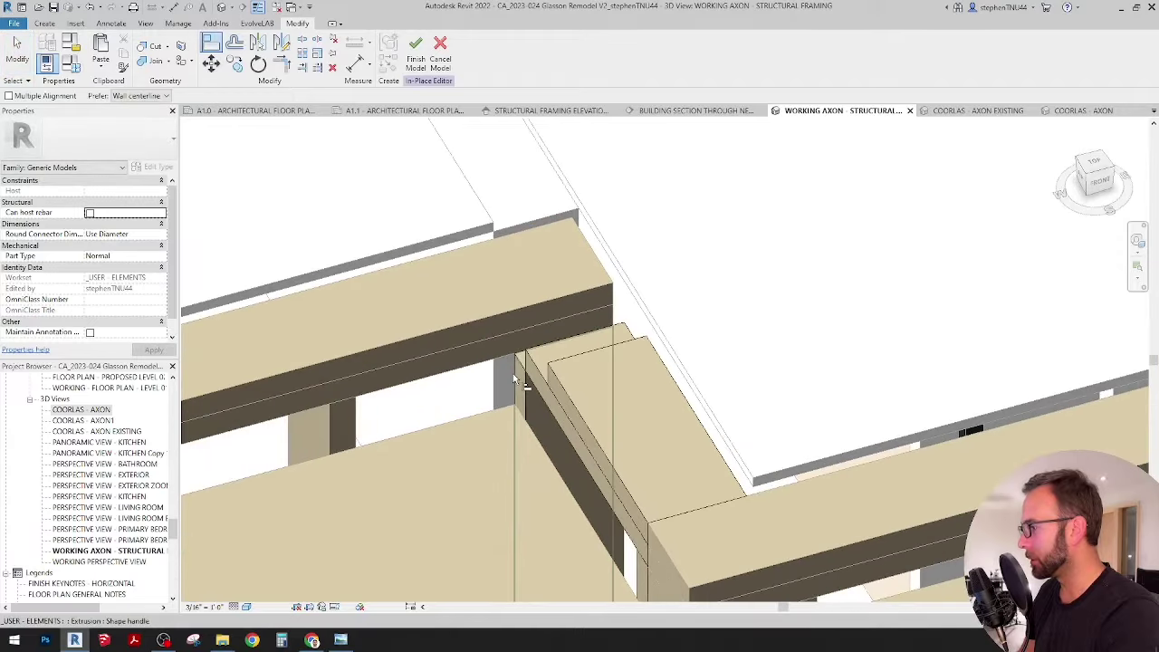
{"action": "left_click", "coordinate": [527, 362]}
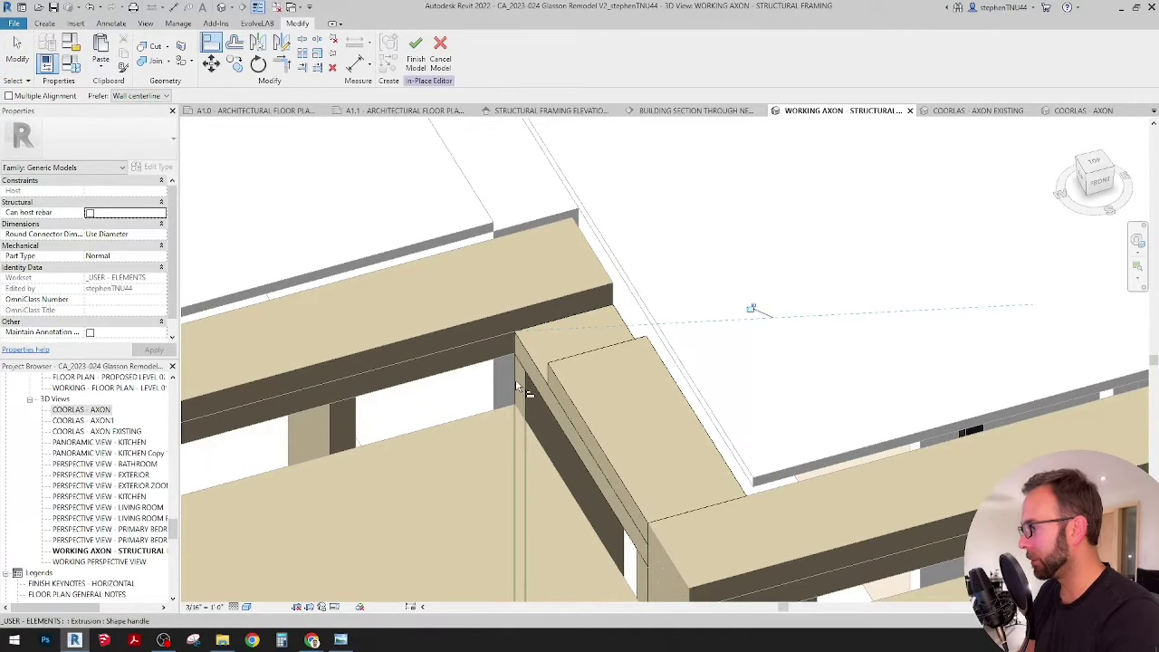
{"action": "left_click", "coordinate": [550, 372]}
{"action": "scroll", "coordinate": [569, 243], "scroll_direction": "down", "scroll_amount": 8}
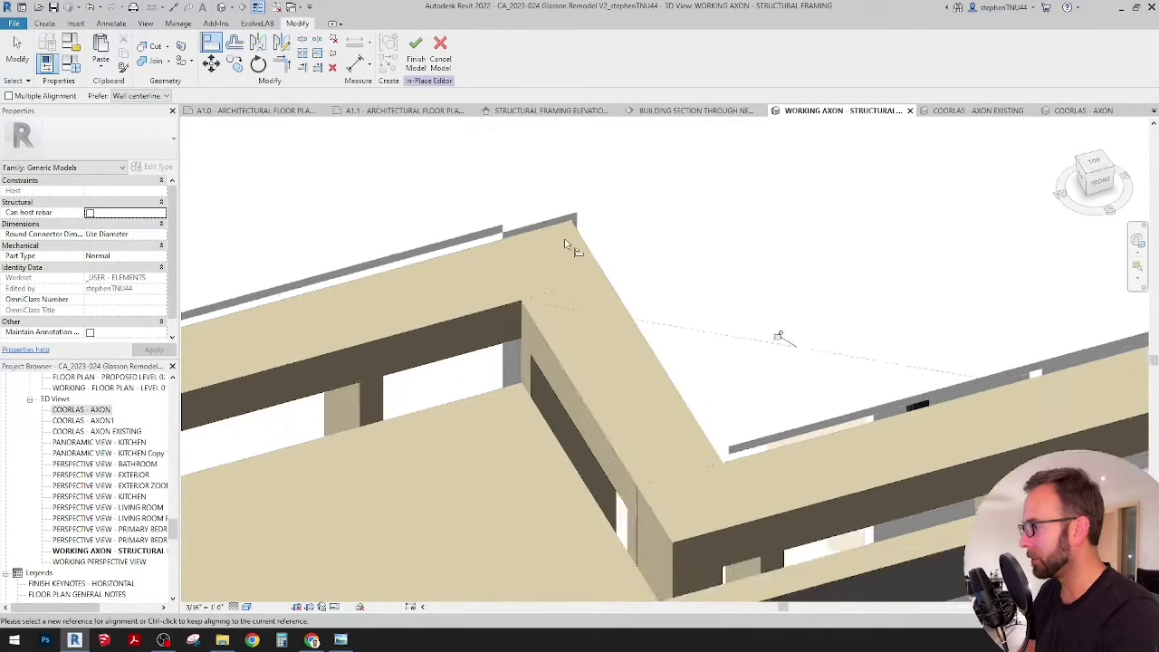
Check the framed front wall from several angles and finish the in-place model.
{"action": "scroll", "coordinate": [580, 288], "scroll_direction": "down", "scroll_amount": 3}
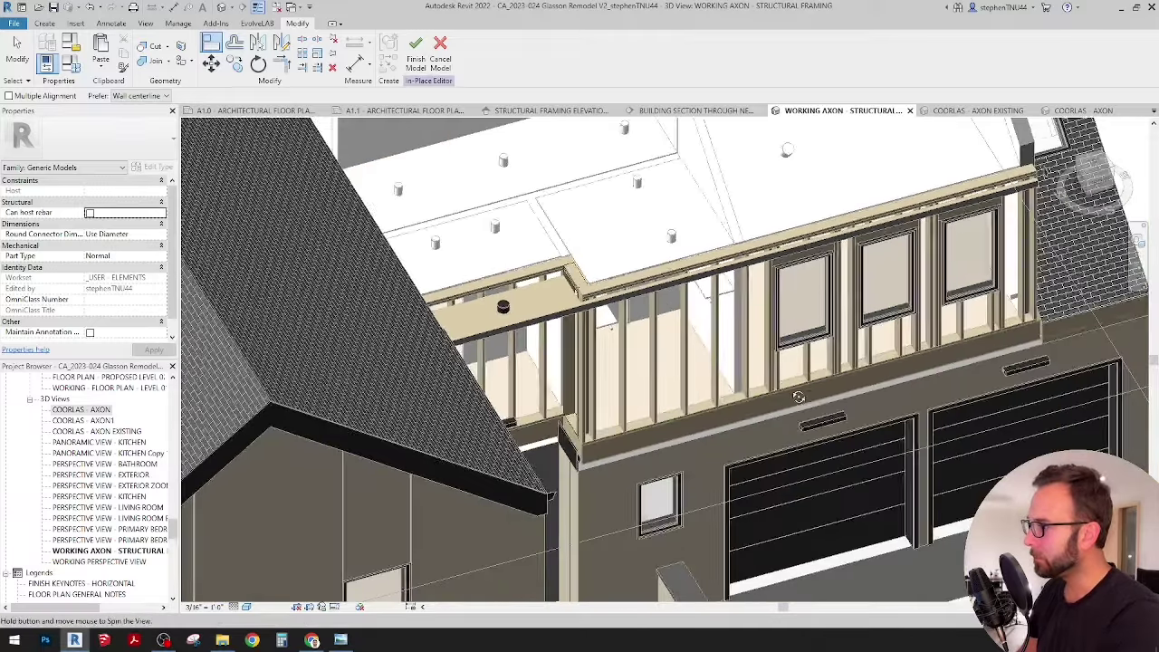
{"action": "middle_click_drag", "start_coordinate": [800, 394], "coordinate": [664, 362], "text": "shift"}
{"action": "middle_click_drag", "start_coordinate": [821, 432], "coordinate": [711, 394]}
{"action": "scroll", "coordinate": [695, 381], "scroll_direction": "down", "scroll_amount": 2}
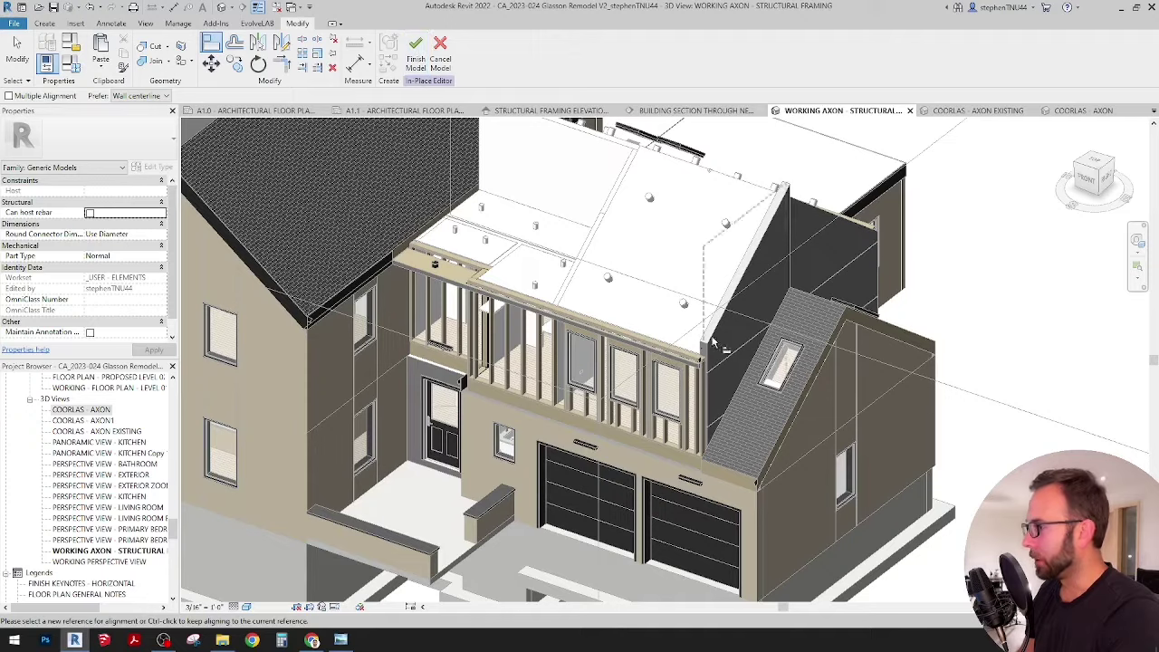
{"action": "scroll", "coordinate": [726, 249], "scroll_direction": "up", "scroll_amount": 2}
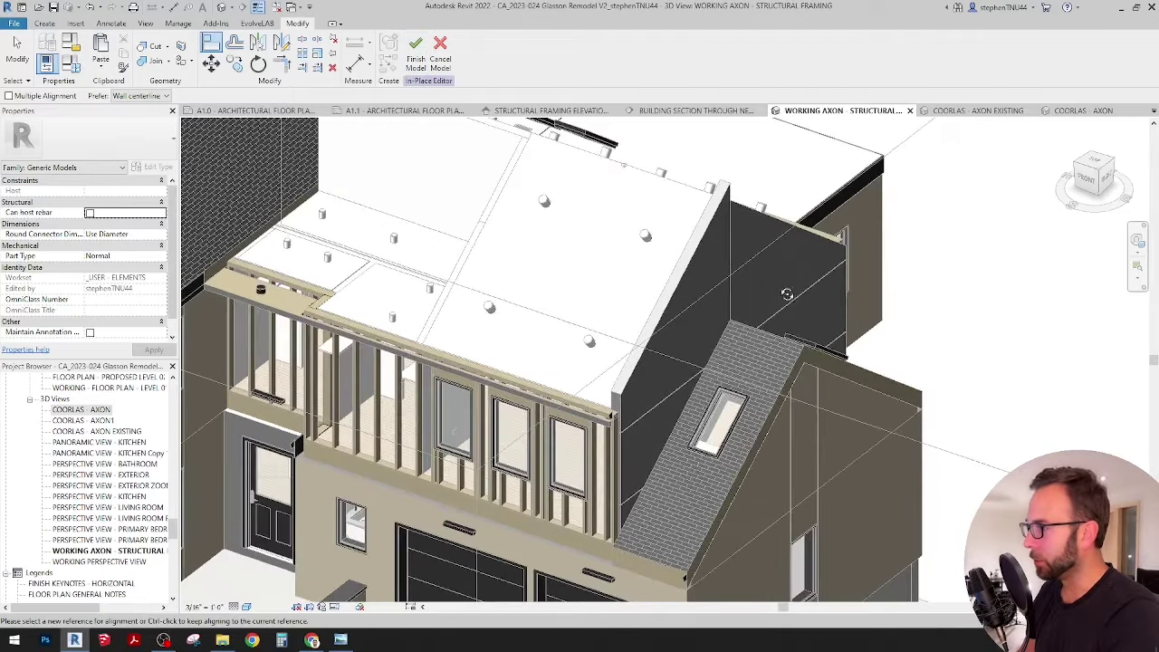
{"action": "middle_click_drag", "start_coordinate": [787, 294], "coordinate": [764, 370], "text": "shift"}
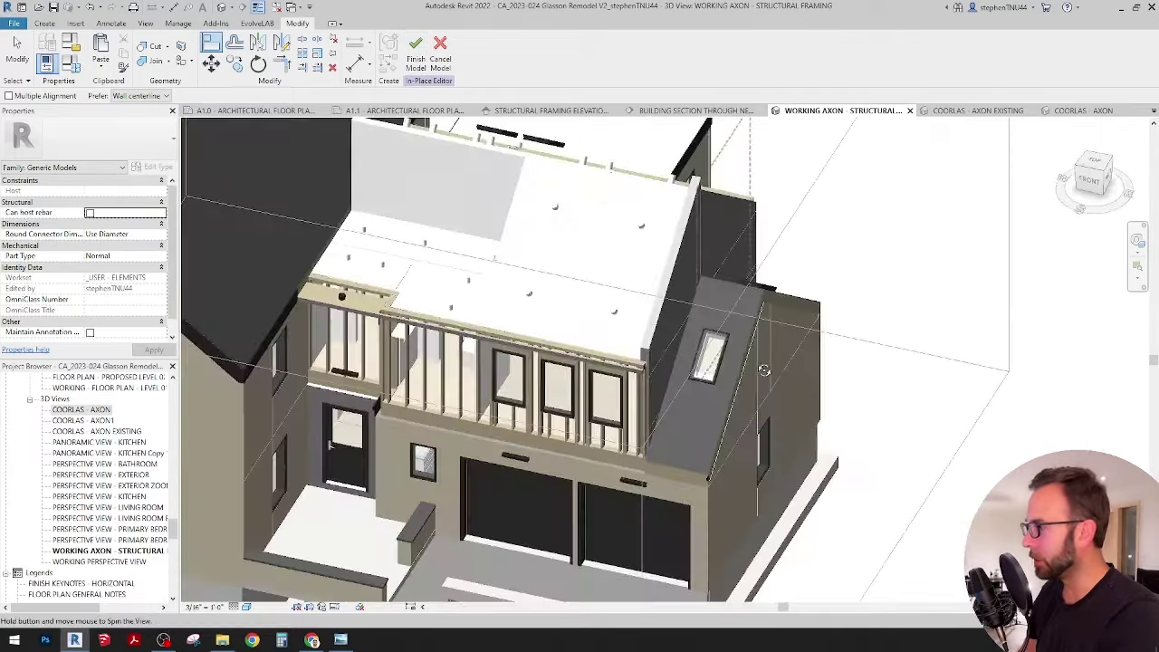
{"action": "left_click", "coordinate": [415, 47]}
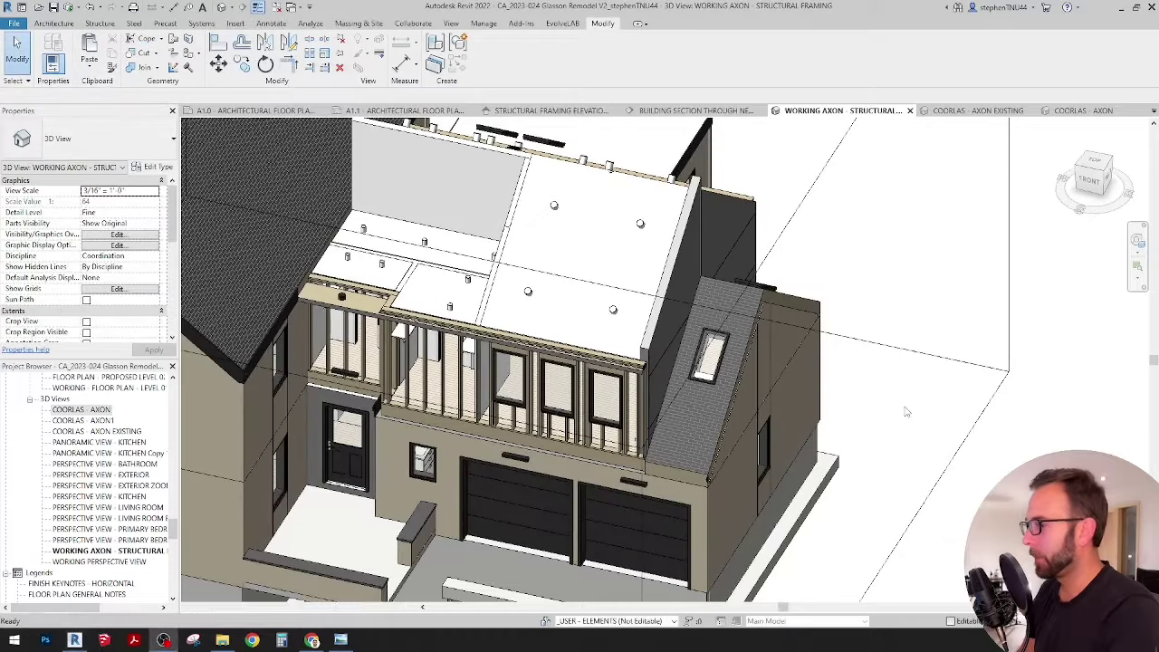
Examine the side gable wall and its peak from the front and the side.
{"action": "middle_click_drag", "start_coordinate": [783, 473], "coordinate": [736, 426], "text": "shift"}
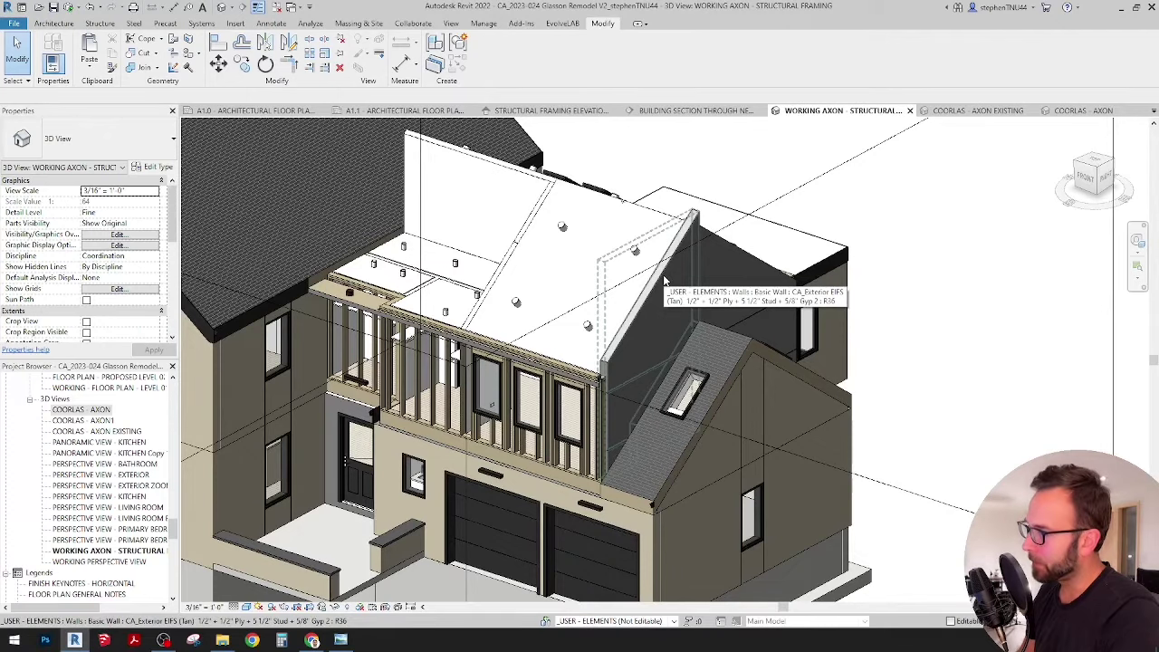
{"action": "left_click", "coordinate": [663, 275]}
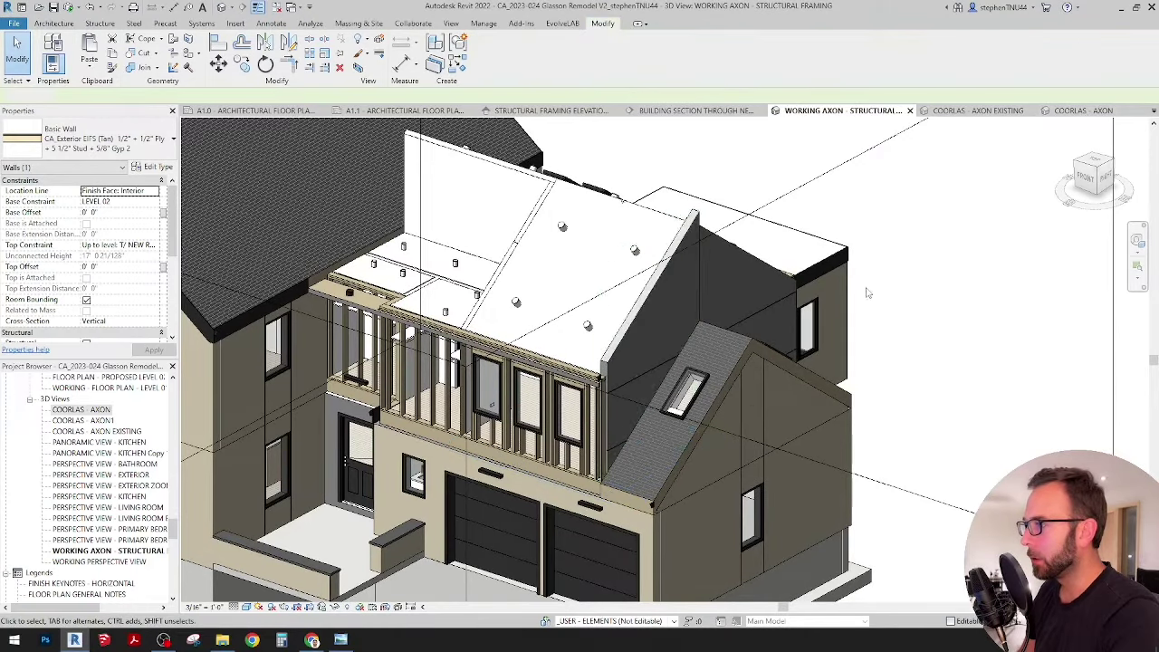
{"action": "key", "text": "Escape"}
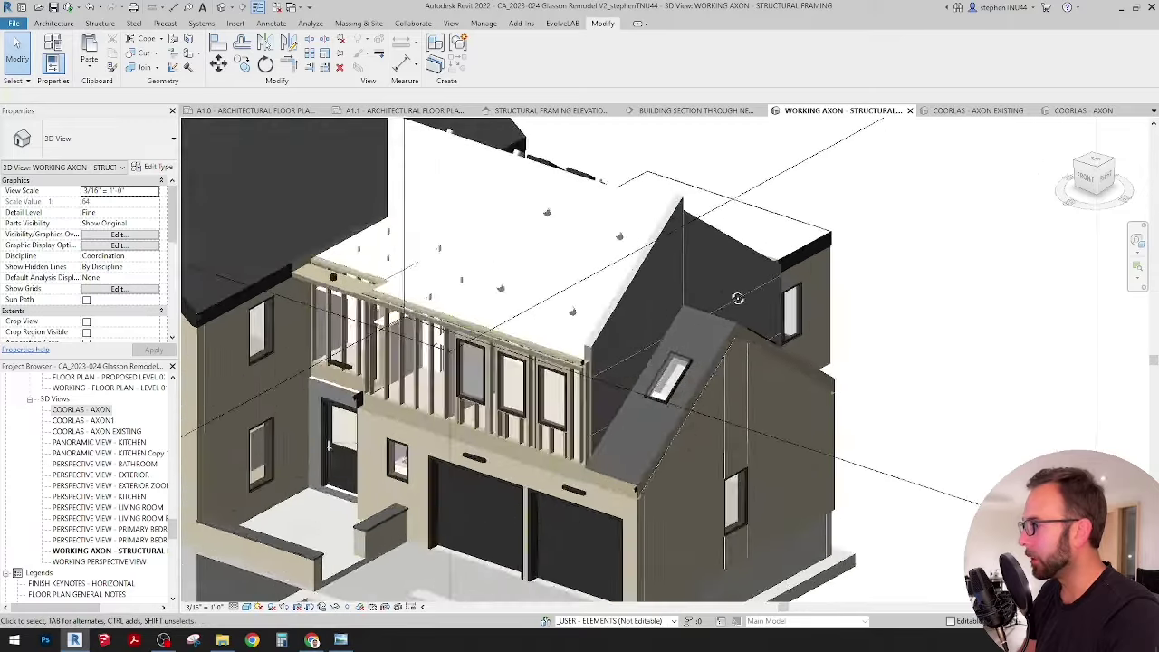
{"action": "middle_click_drag", "start_coordinate": [681, 247], "coordinate": [561, 266], "text": "shift"}
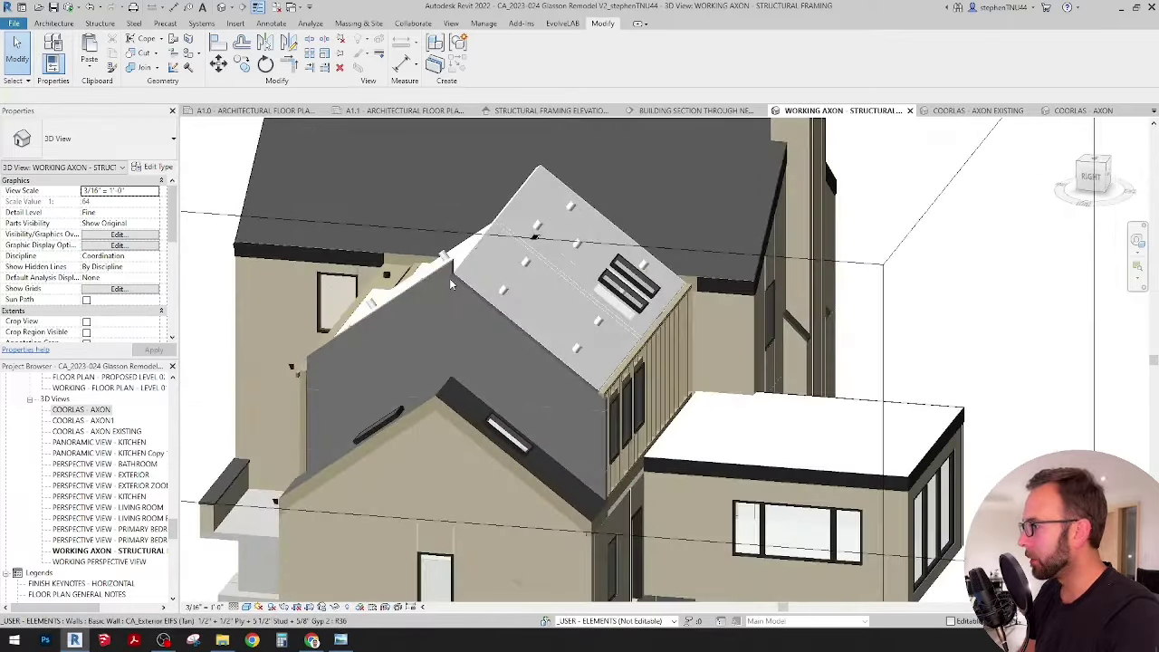
{"action": "scroll", "coordinate": [449, 278], "scroll_direction": "up", "scroll_amount": 8}
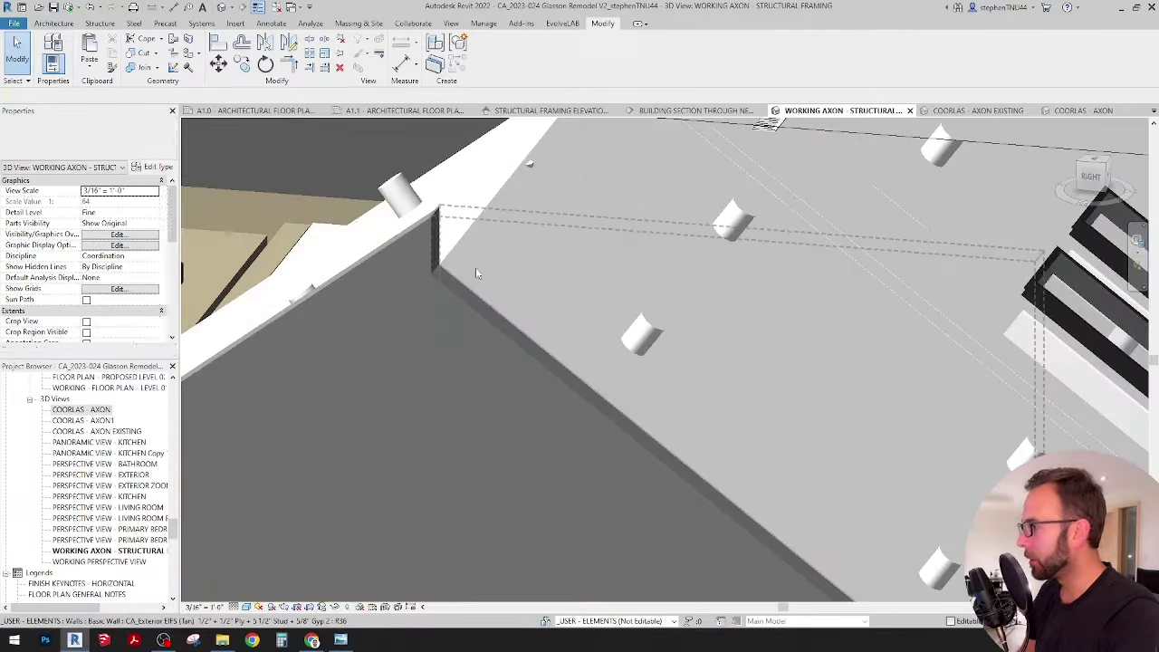
{"action": "scroll", "coordinate": [445, 288], "scroll_direction": "up", "scroll_amount": 5}
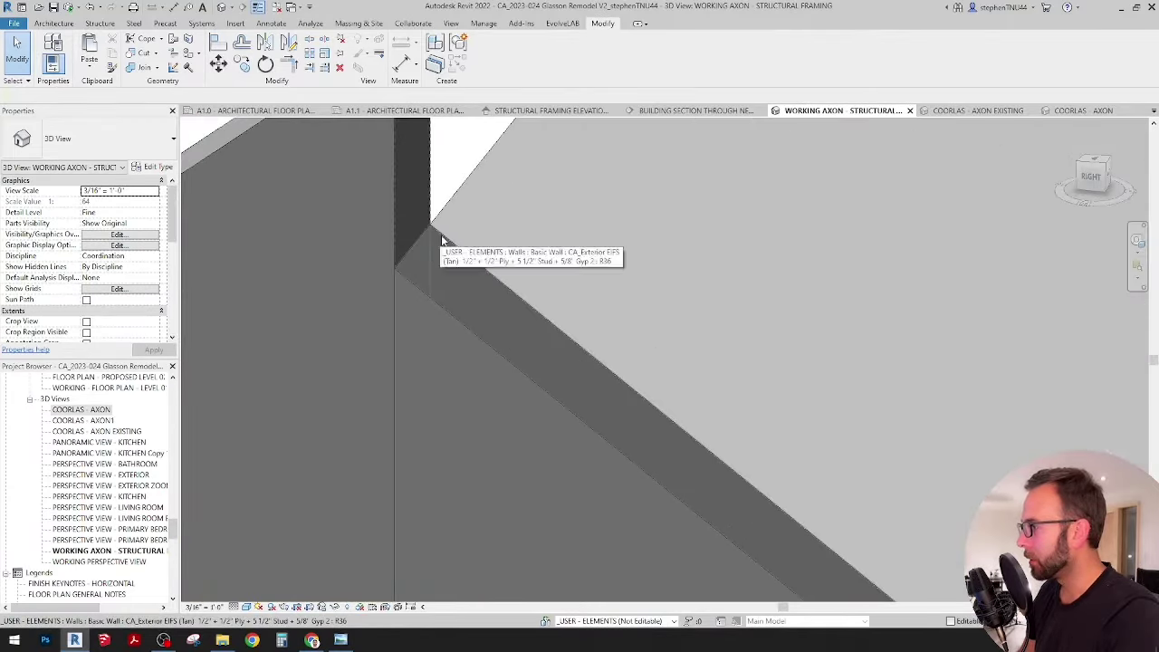
{"action": "scroll", "coordinate": [507, 233], "scroll_direction": "down", "scroll_amount": 2}
{"action": "left_click", "coordinate": [472, 178]}
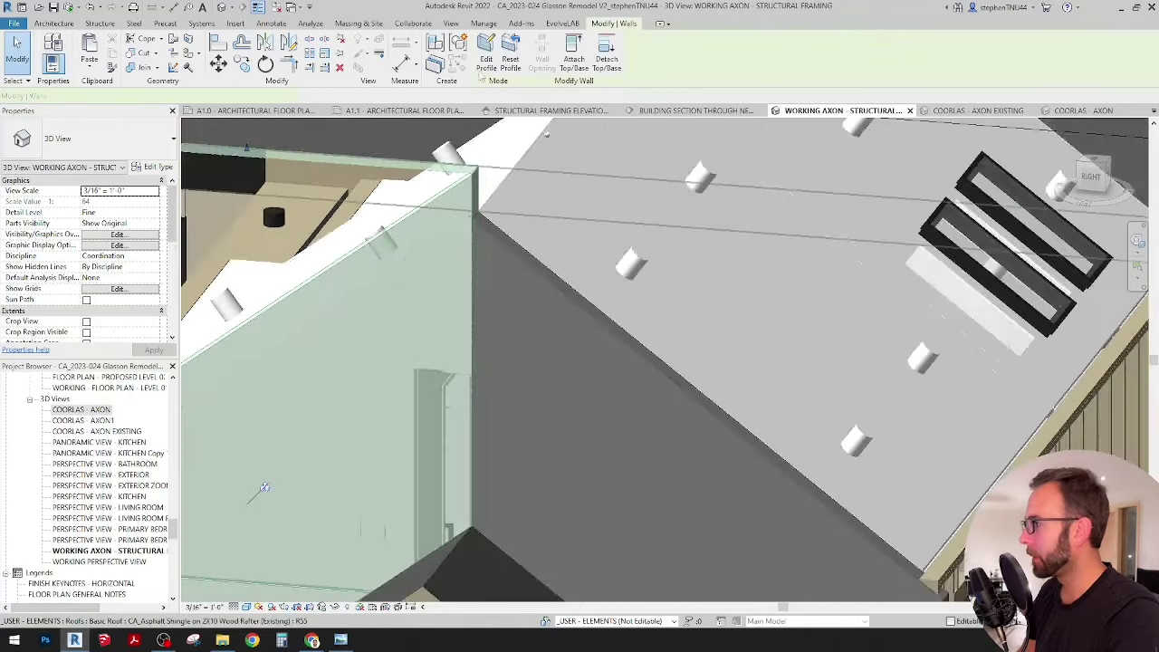
{"action": "left_click", "coordinate": [487, 66]}
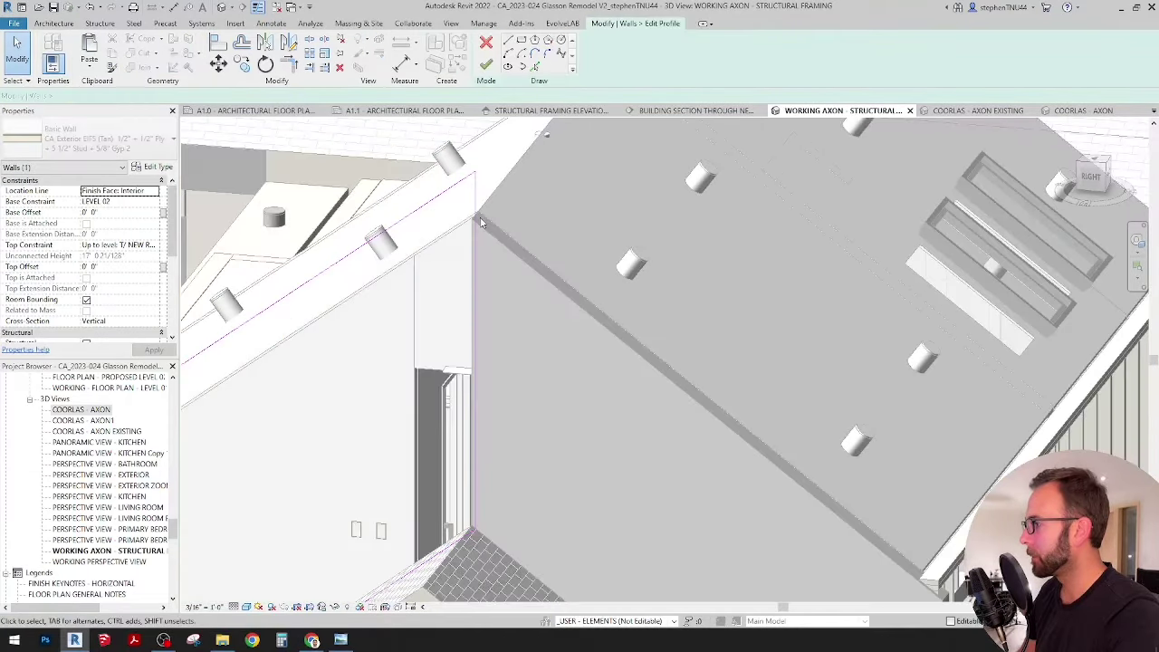
{"action": "scroll", "coordinate": [481, 223], "scroll_direction": "up", "scroll_amount": 2}
{"action": "key", "text": "a"}
{"action": "key", "text": "l"}
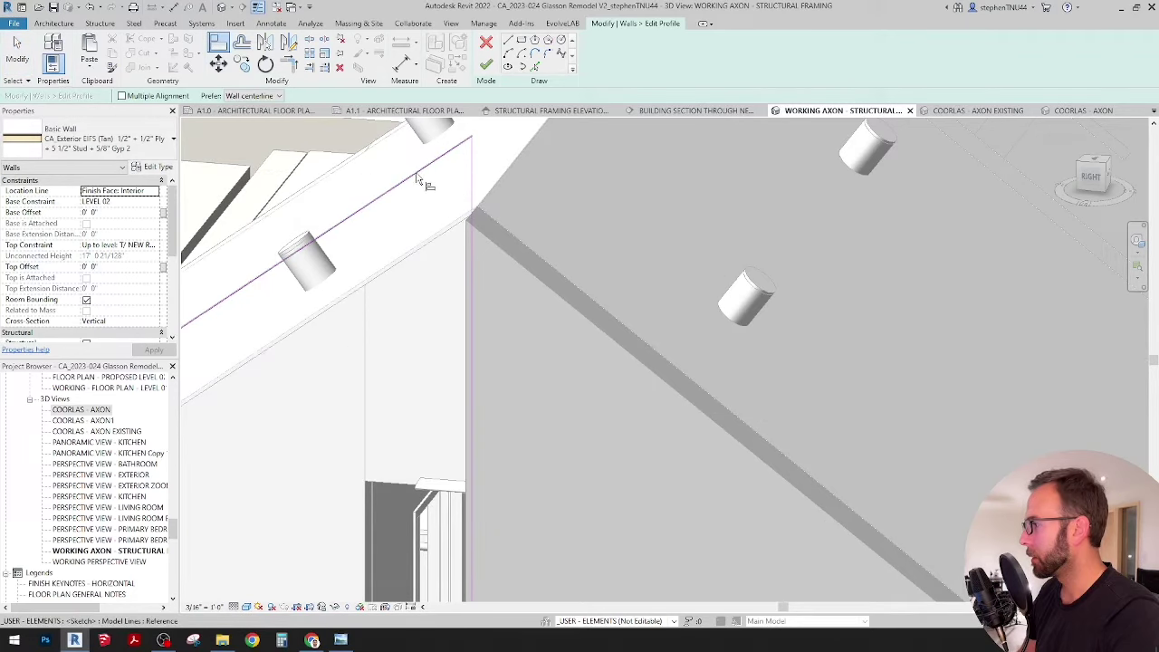
{"action": "scroll", "coordinate": [601, 220], "scroll_direction": "down", "scroll_amount": 5}
{"action": "middle_click_drag", "start_coordinate": [593, 295], "coordinate": [499, 383], "text": "shift"}
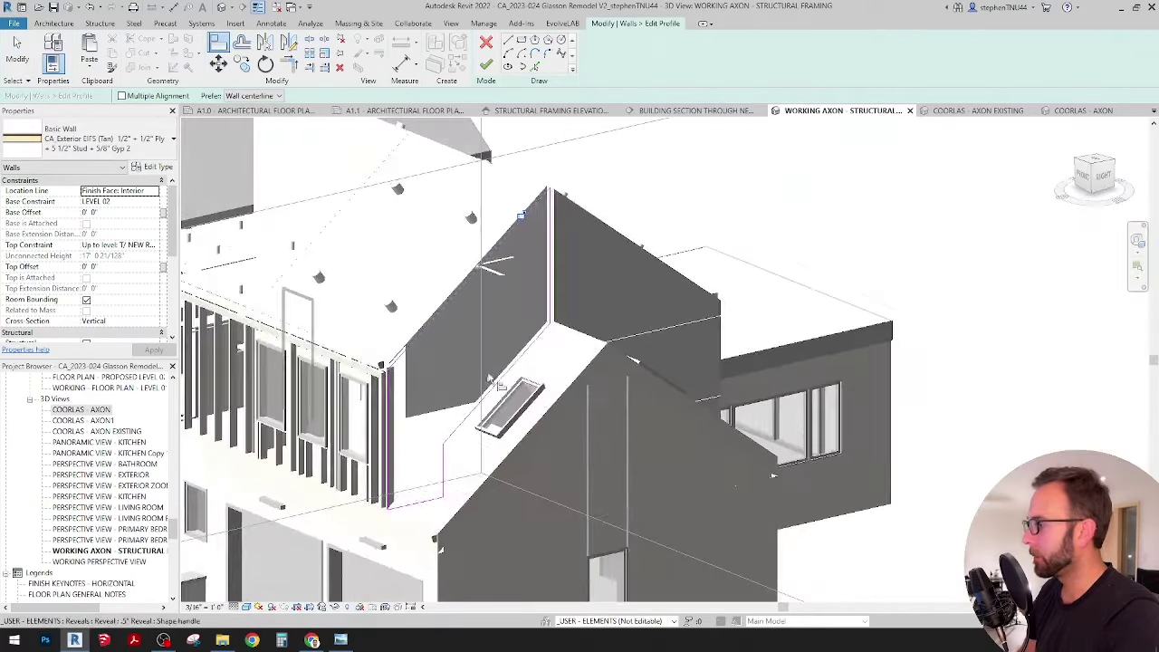
{"action": "scroll", "coordinate": [435, 381], "scroll_direction": "up", "scroll_amount": 3}
{"action": "scroll", "coordinate": [366, 386], "scroll_direction": "up", "scroll_amount": 2}
{"action": "middle_click_drag", "start_coordinate": [389, 386], "coordinate": [457, 380]}
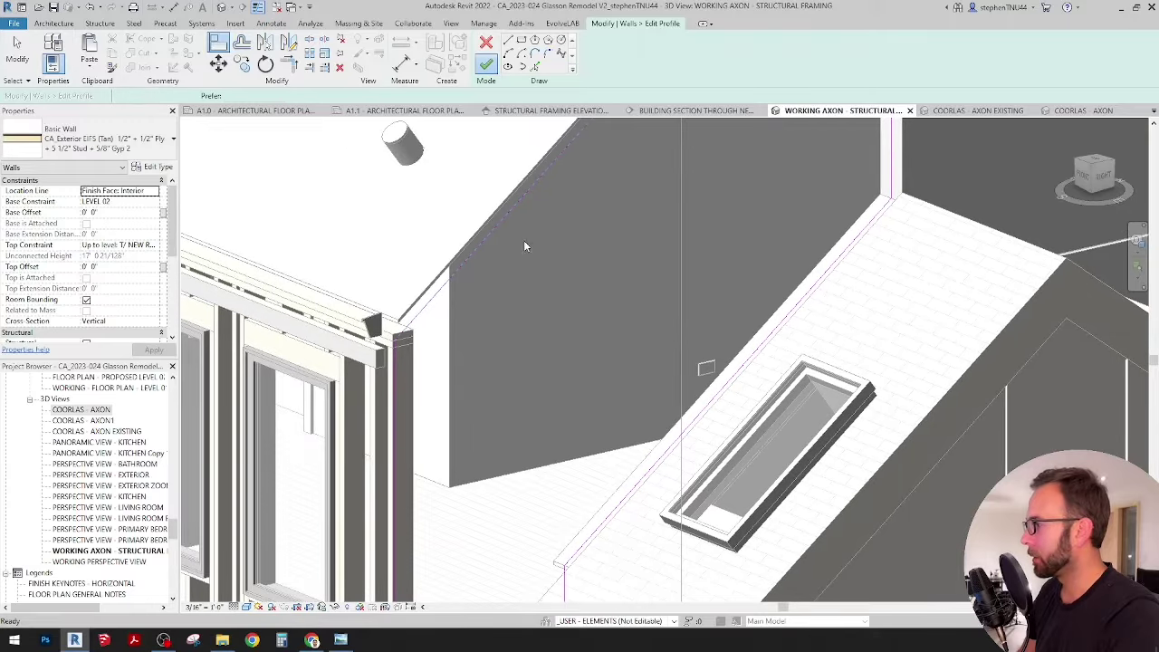
{"action": "scroll", "coordinate": [531, 248], "scroll_direction": "down", "scroll_amount": 2}
{"action": "key", "text": "Escape"}
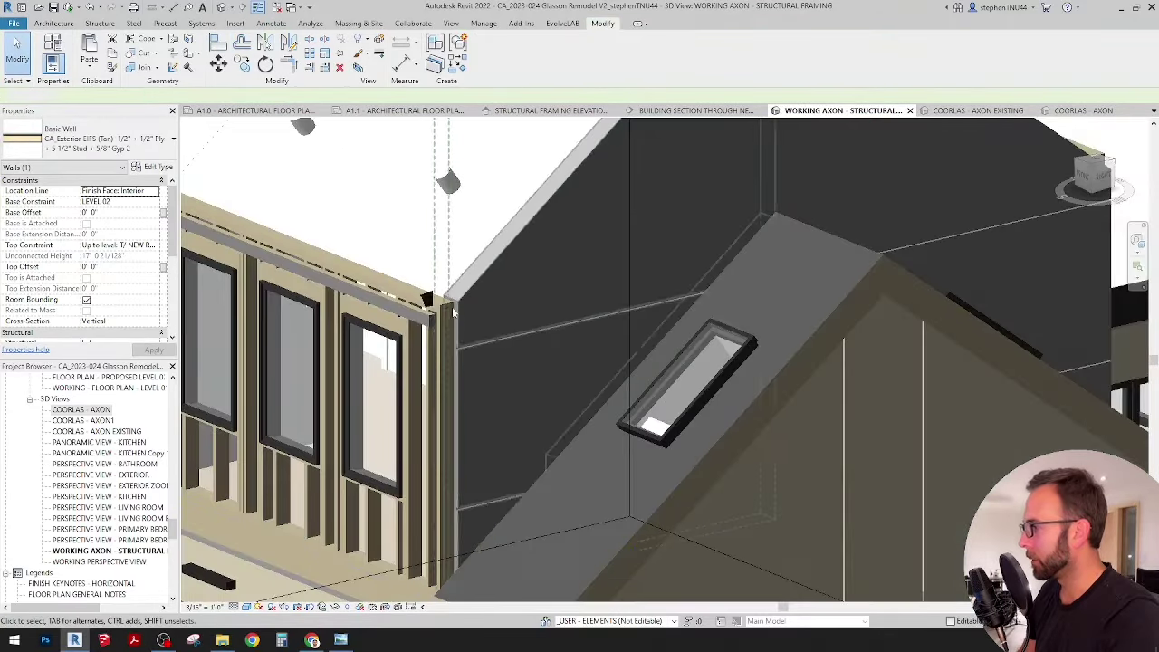
Hide the roof soffit and the gutter along the framed front wall in this 3D view.
{"action": "middle_click_drag", "start_coordinate": [453, 321], "coordinate": [474, 341], "text": "shift"}
{"action": "left_click", "coordinate": [435, 332]}
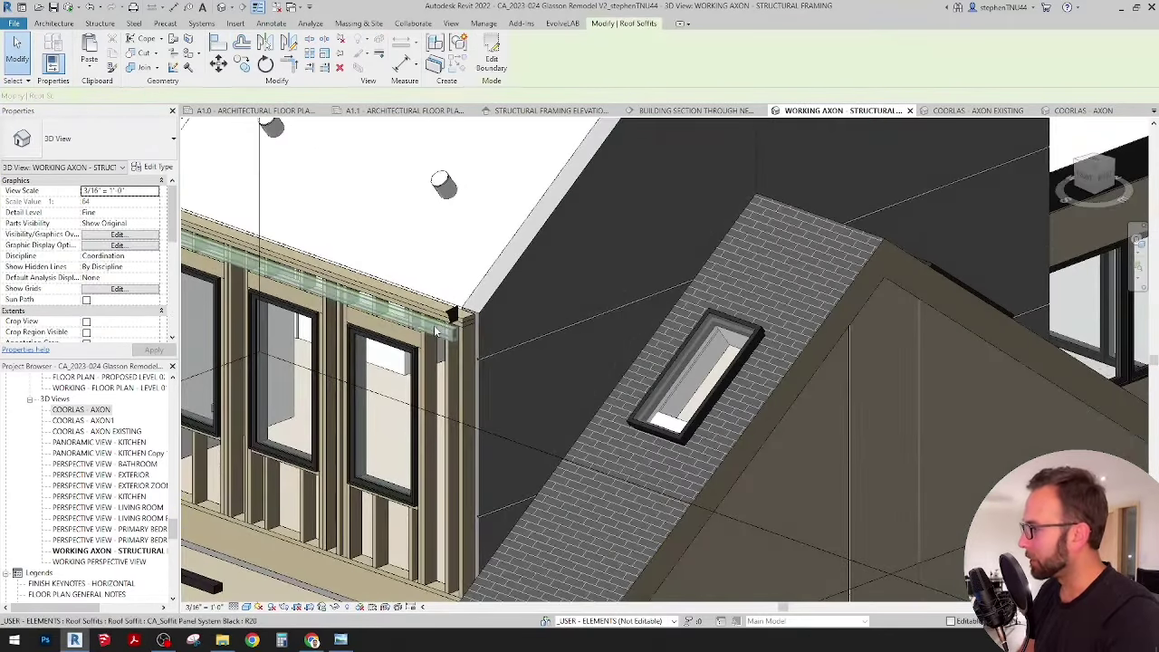
{"action": "scroll", "coordinate": [453, 317], "scroll_direction": "up", "scroll_amount": 4}
{"action": "left_click", "coordinate": [457, 307], "text": "ctrl"}
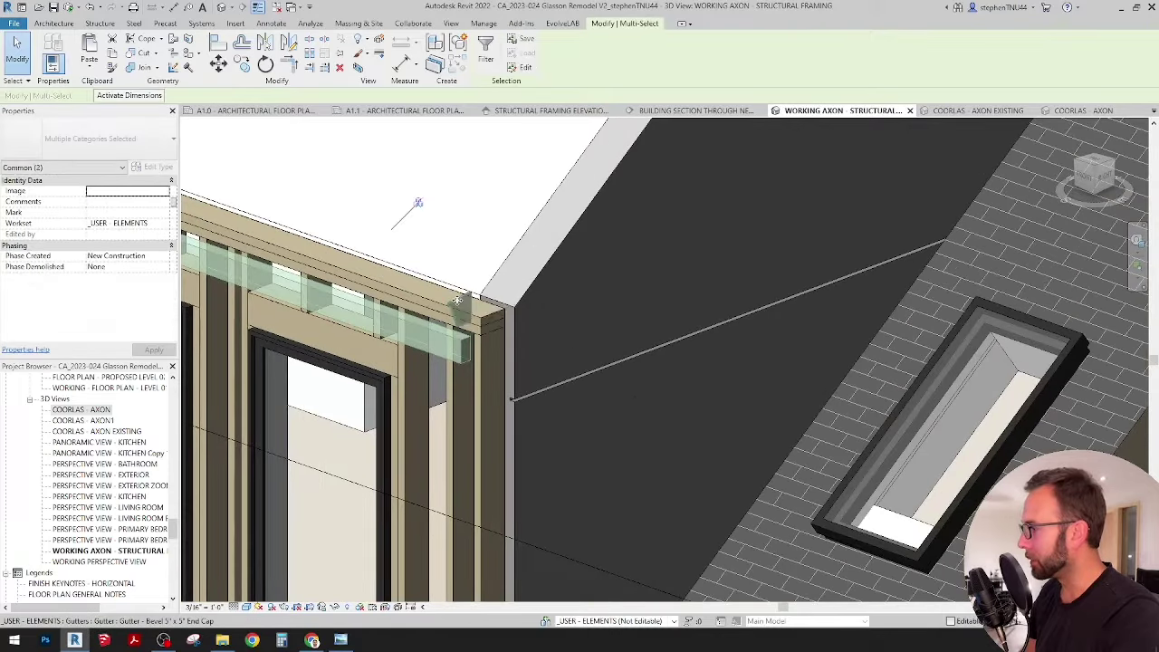
{"action": "right_click", "coordinate": [458, 306]}
{"action": "mouse_move", "coordinate": [544, 354]}
{"action": "left_click", "coordinate": [641, 355]}
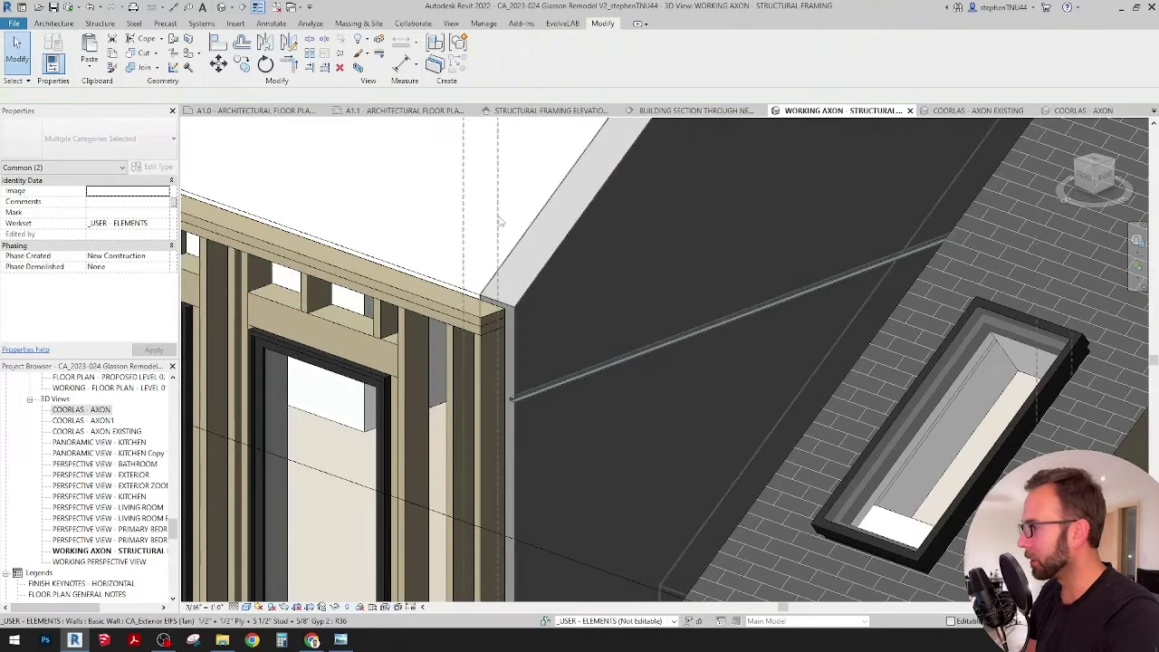
Examine the framed front and rear walls and the unframed side gable wall from several angles.
{"action": "scroll", "coordinate": [562, 313], "scroll_direction": "down", "scroll_amount": 5}
{"action": "middle_click_drag", "start_coordinate": [562, 313], "coordinate": [564, 311], "text": "shift"}
{"action": "scroll", "coordinate": [564, 311], "scroll_direction": "down", "scroll_amount": 2}
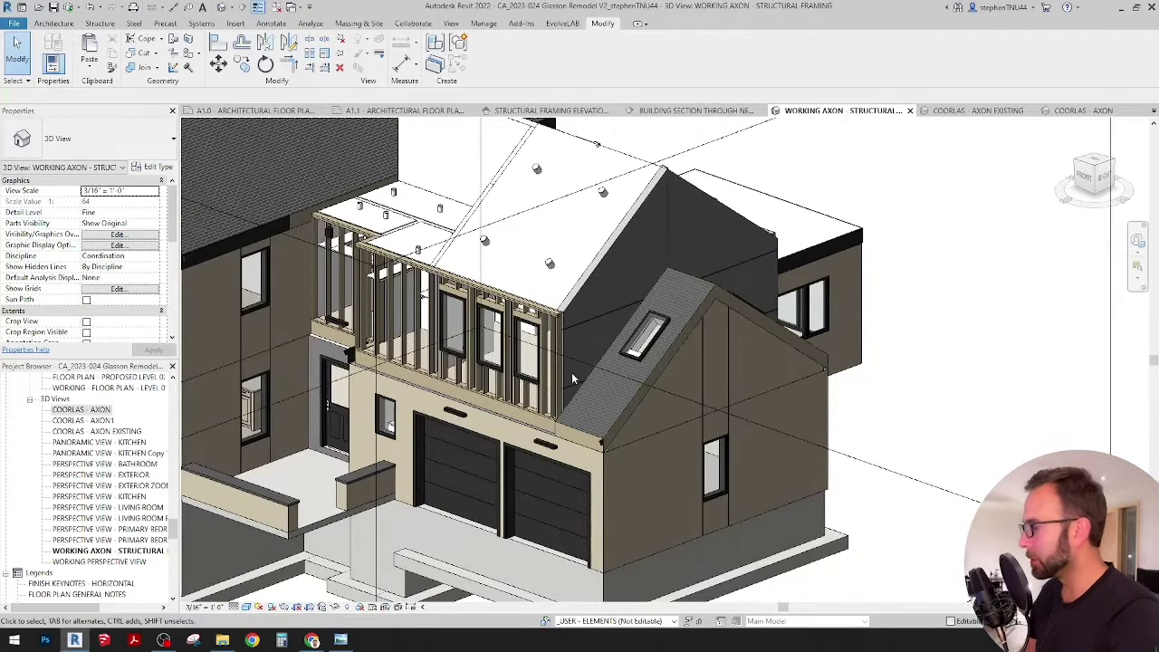
{"action": "middle_click_drag", "start_coordinate": [577, 384], "coordinate": [727, 413], "text": "shift"}
{"action": "scroll", "coordinate": [696, 413], "scroll_direction": "down", "scroll_amount": 3}
{"action": "scroll", "coordinate": [702, 428], "scroll_direction": "up", "scroll_amount": 2}
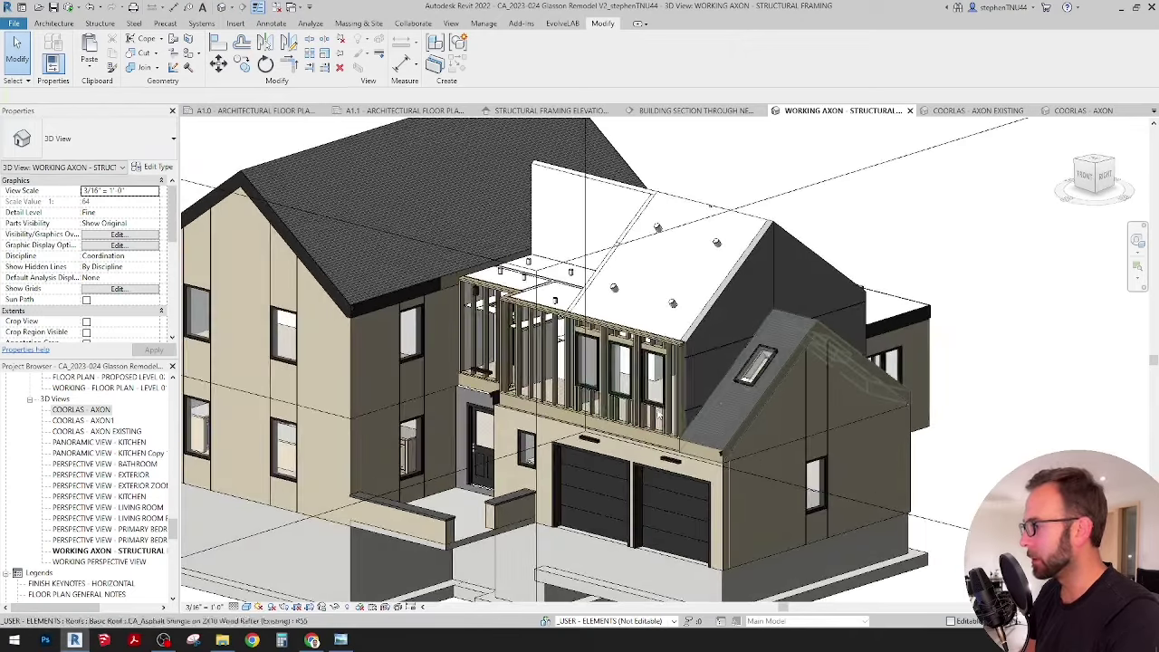
{"action": "middle_click_drag", "start_coordinate": [797, 382], "coordinate": [564, 377], "text": "shift"}
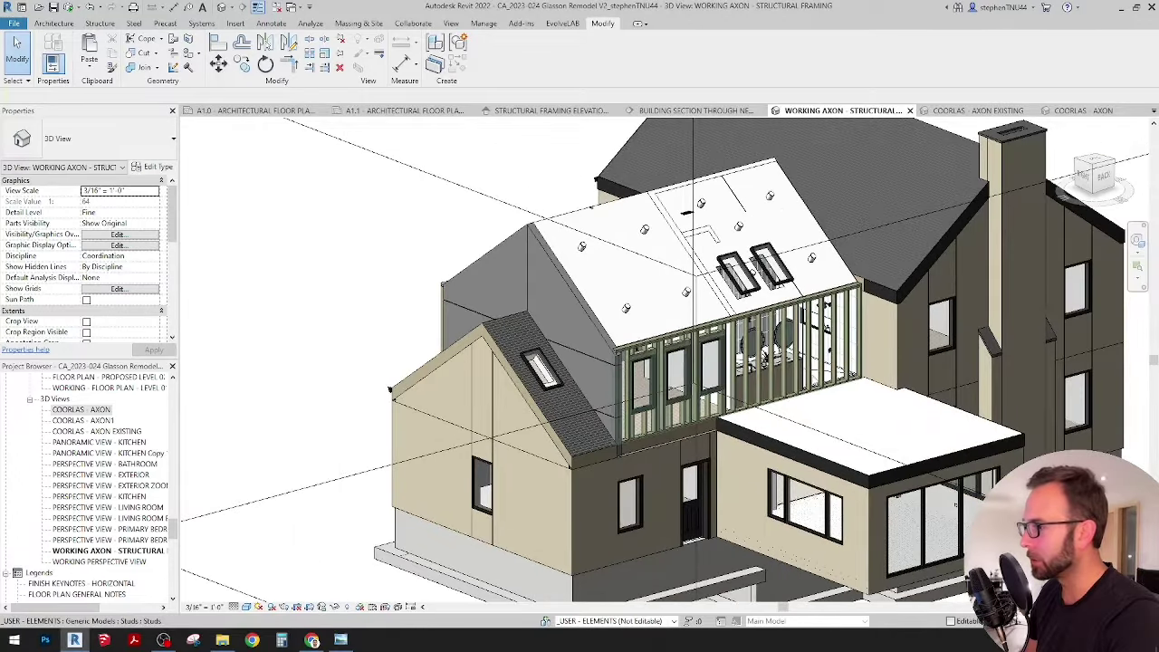
{"action": "middle_click_drag", "start_coordinate": [837, 365], "coordinate": [786, 394]}
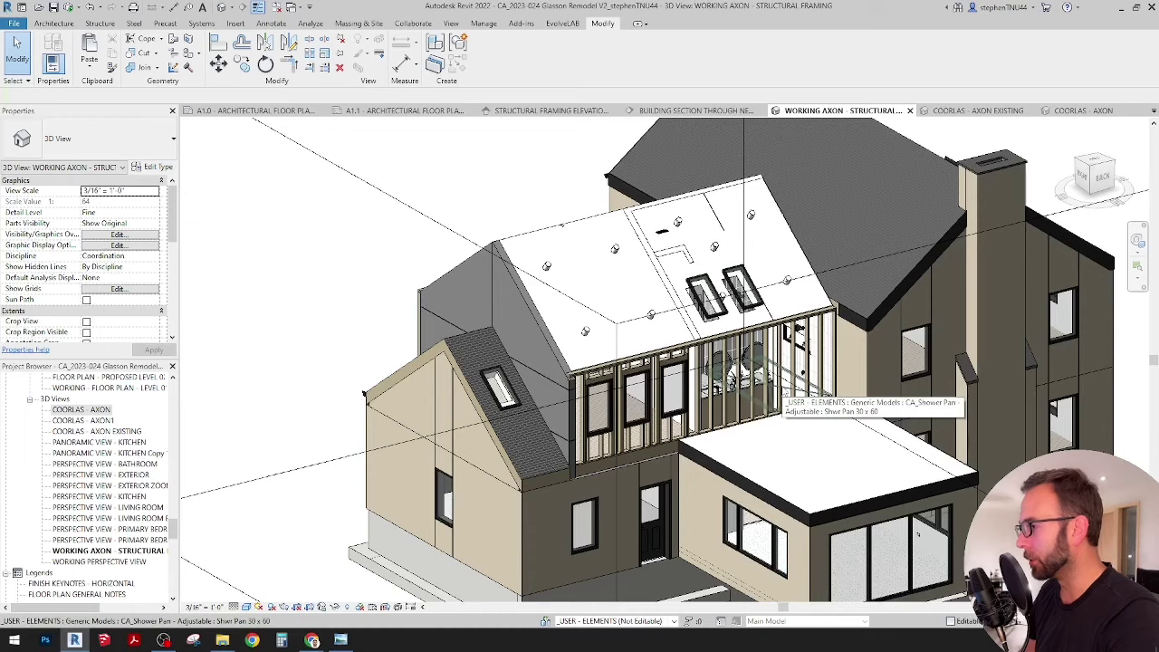
{"action": "scroll", "coordinate": [787, 393], "scroll_direction": "up", "scroll_amount": 1}
{"action": "middle_click_drag", "start_coordinate": [786, 393], "coordinate": [744, 393]}
{"action": "middle_click_drag", "start_coordinate": [534, 392], "coordinate": [794, 365], "text": "shift"}
{"action": "middle_click_drag", "start_coordinate": [569, 360], "coordinate": [802, 420]}
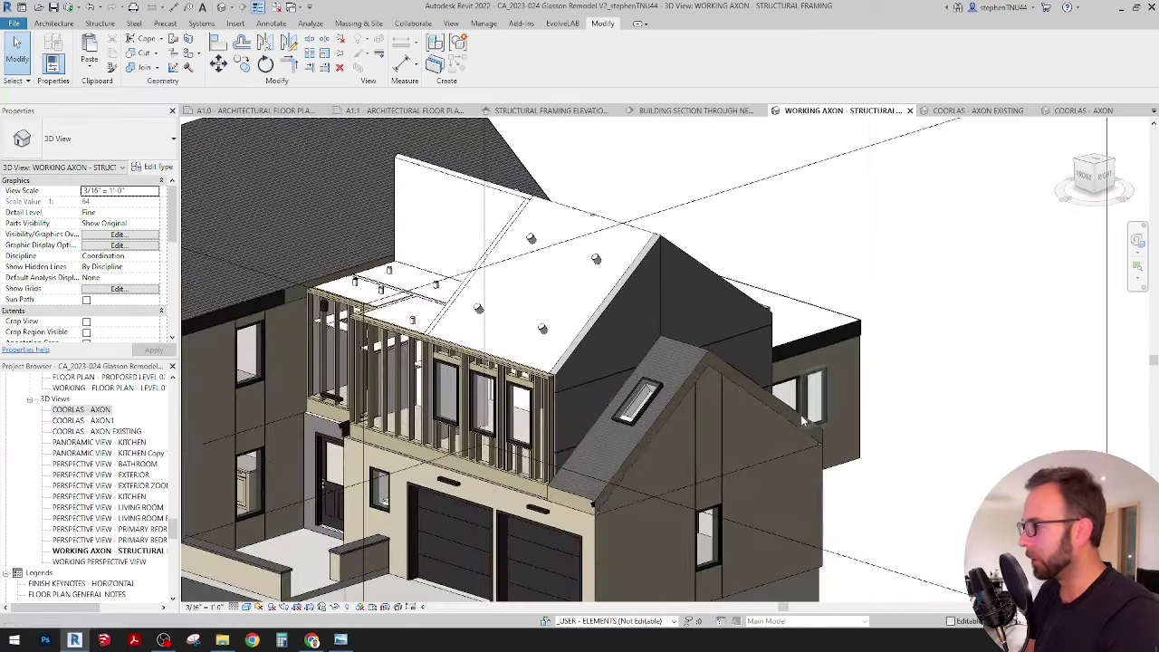
{"action": "middle_click_drag", "start_coordinate": [738, 385], "coordinate": [752, 427], "text": "shift"}
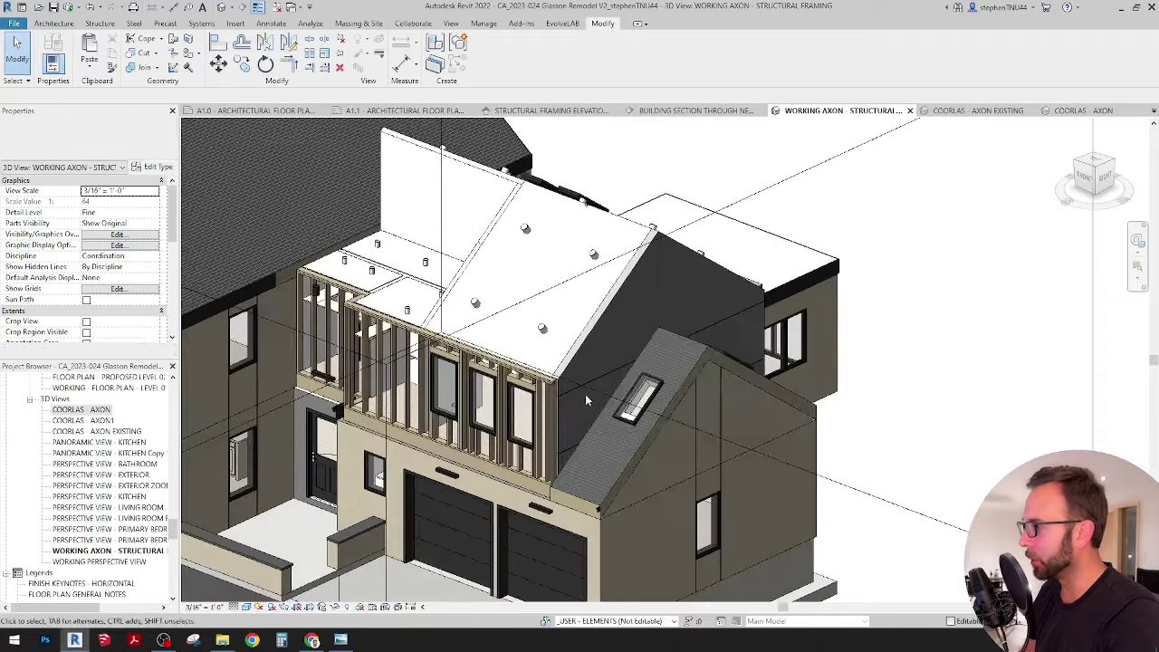
{"action": "middle_click_drag", "start_coordinate": [642, 393], "coordinate": [695, 387]}
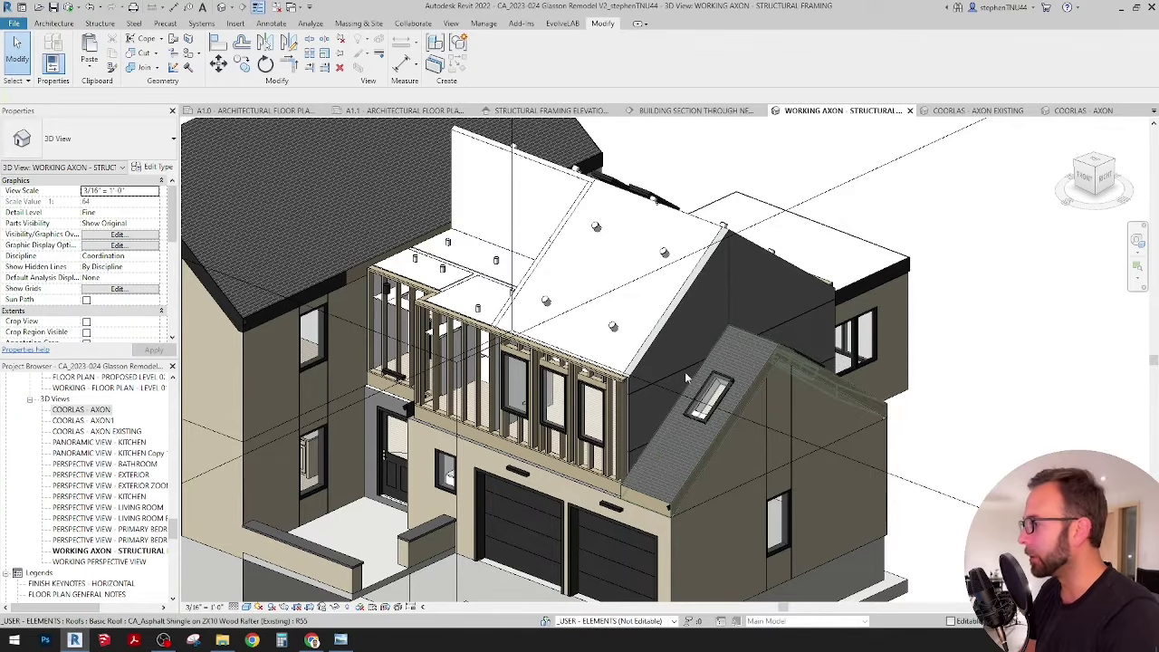
{"action": "middle_click_drag", "start_coordinate": [562, 340], "coordinate": [672, 409]}
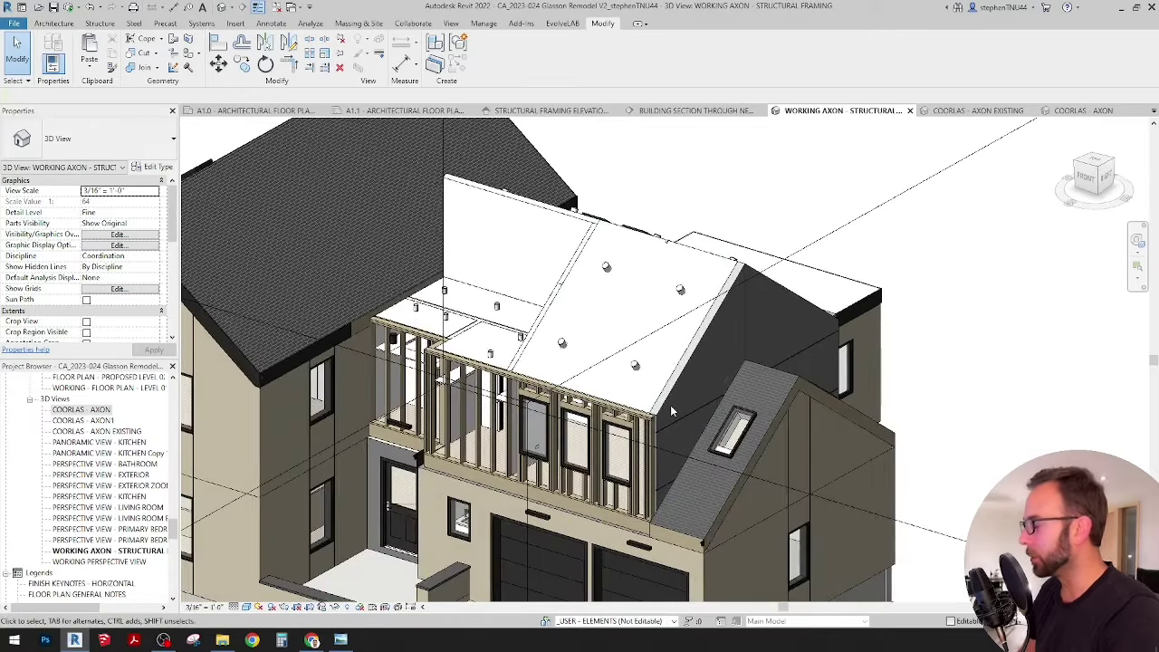
{"action": "scroll", "coordinate": [671, 410], "scroll_direction": "up", "scroll_amount": 2}
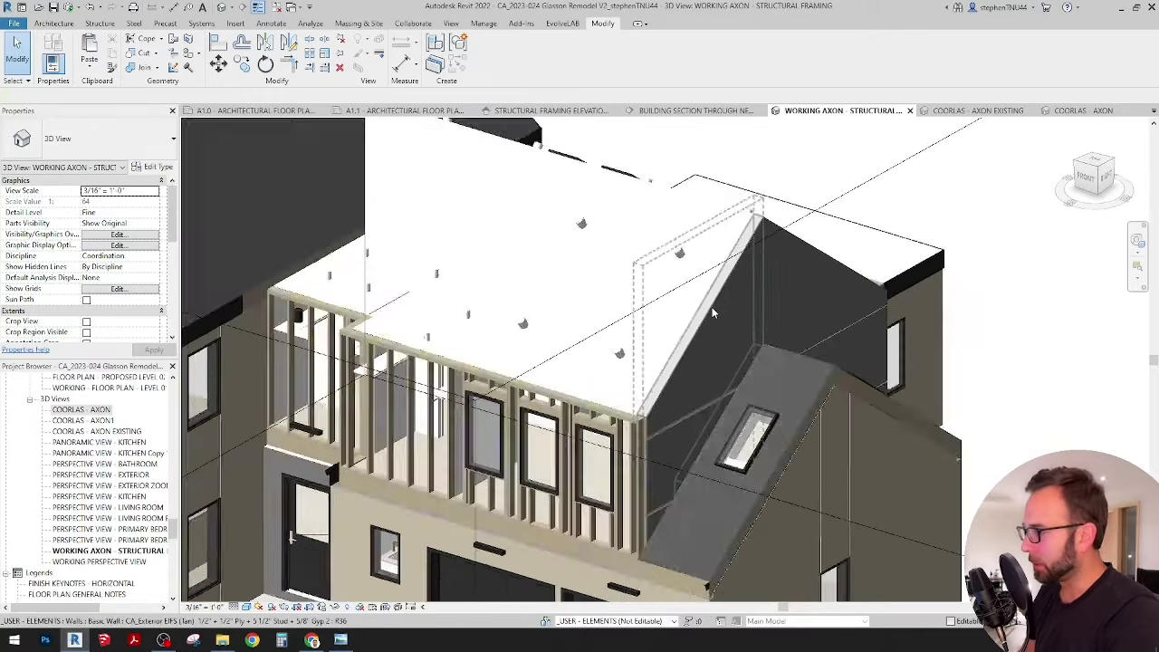
{"action": "scroll", "coordinate": [632, 428], "scroll_direction": "up", "scroll_amount": 5}
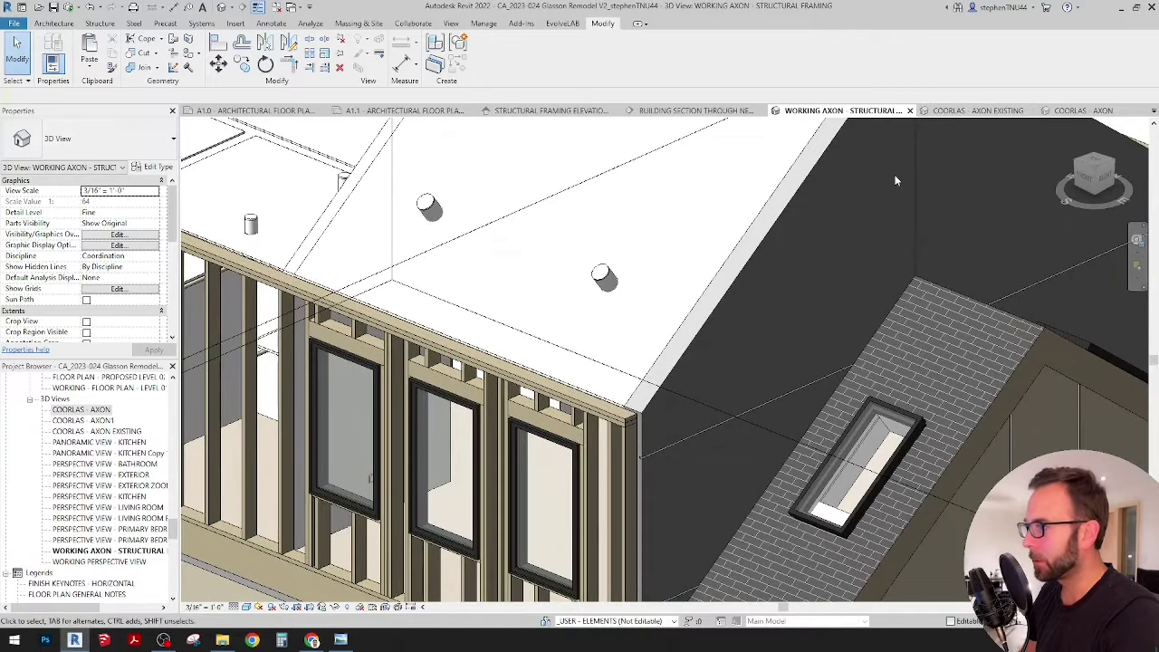
{"action": "scroll", "coordinate": [816, 262], "scroll_direction": "down", "scroll_amount": 5}
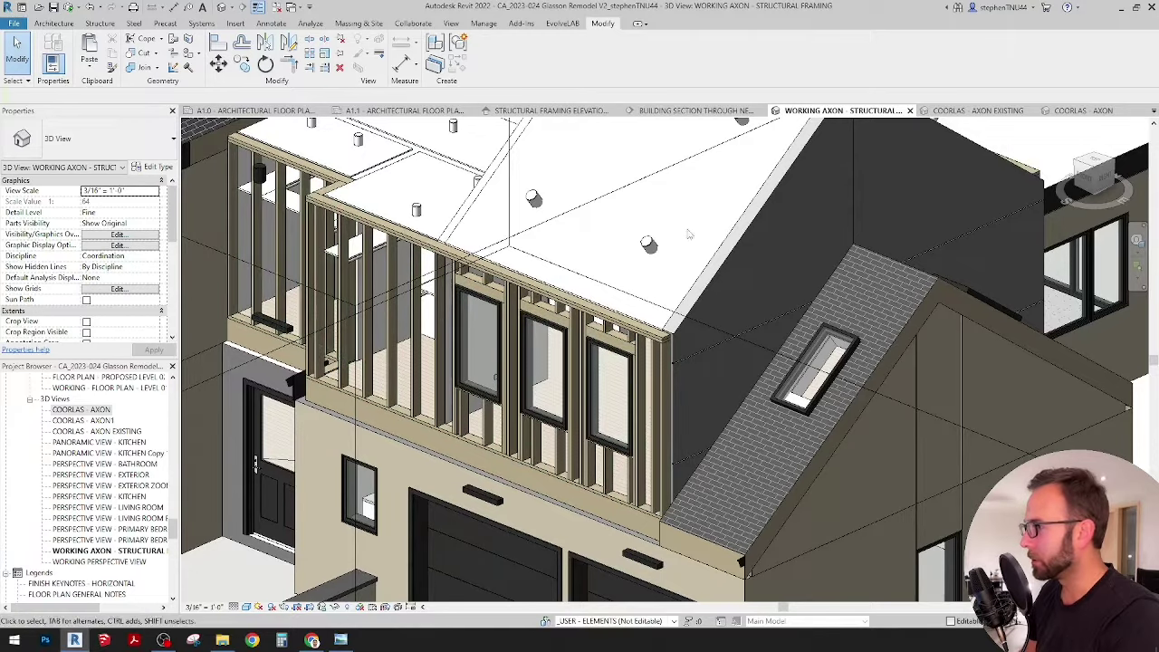
Copy the short front wall's stud framing by Closet 211 into the open Primary Bedroom 208 area on the A1.1 floor plan.
{"action": "left_click", "coordinate": [261, 153]}
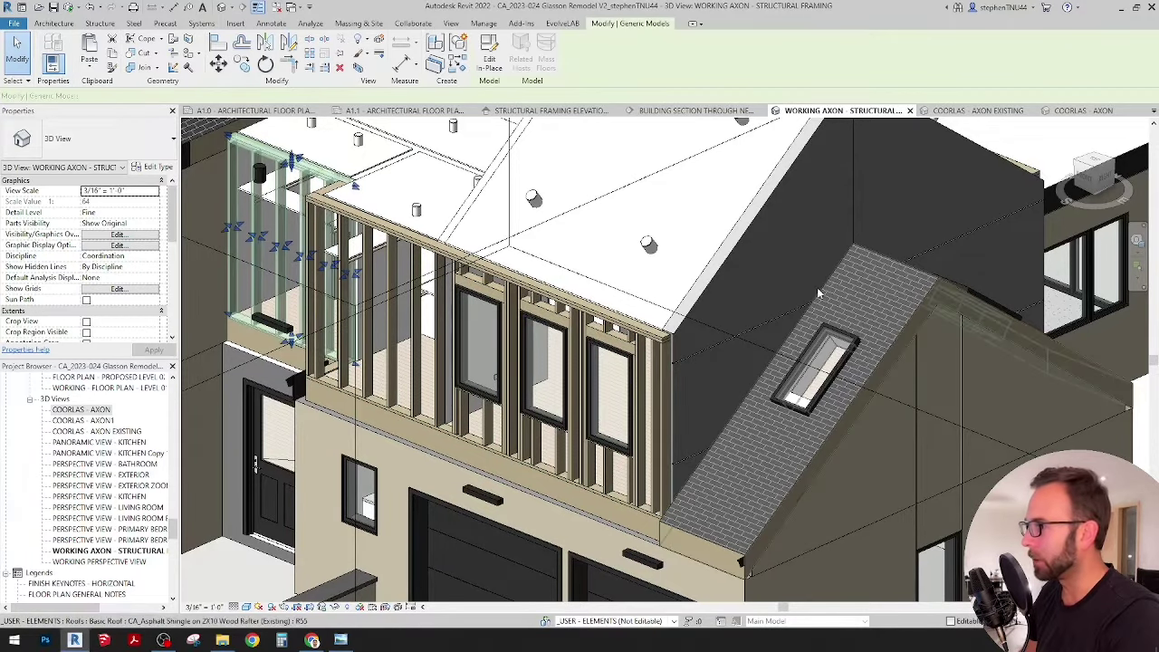
{"action": "left_click", "coordinate": [441, 113]}
{"action": "key", "text": "c"}
{"action": "key", "text": "o"}
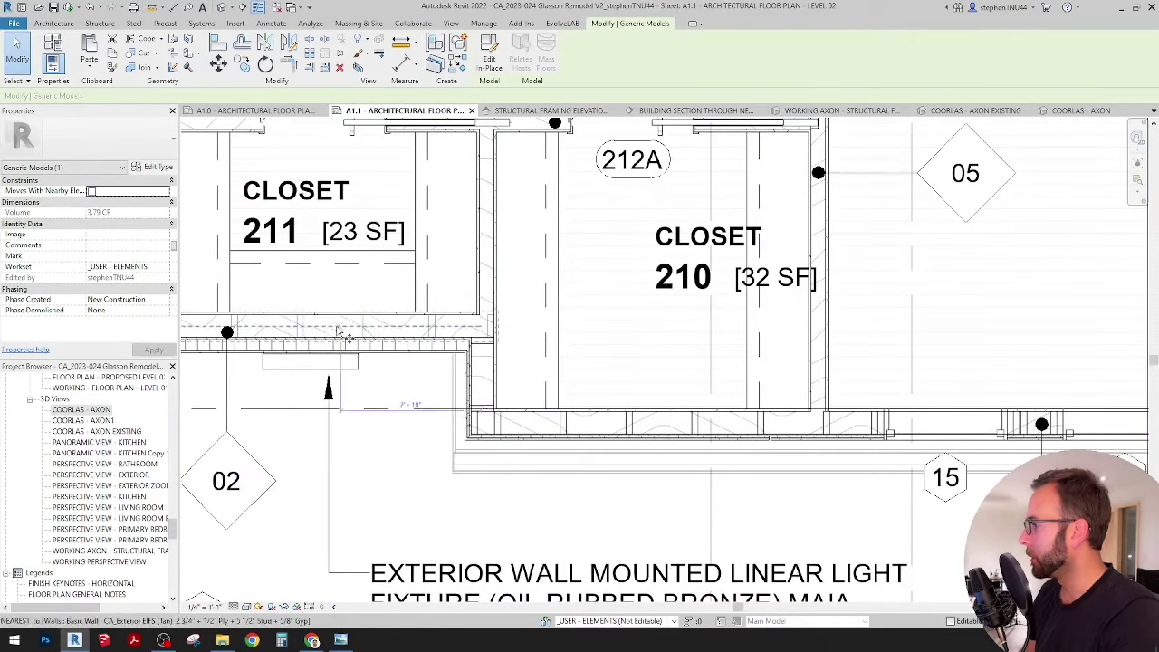
{"action": "left_click", "coordinate": [337, 326]}
{"action": "middle_click_drag", "start_coordinate": [945, 287], "coordinate": [484, 386]}
{"action": "scroll", "coordinate": [589, 362], "scroll_direction": "down", "scroll_amount": 3}
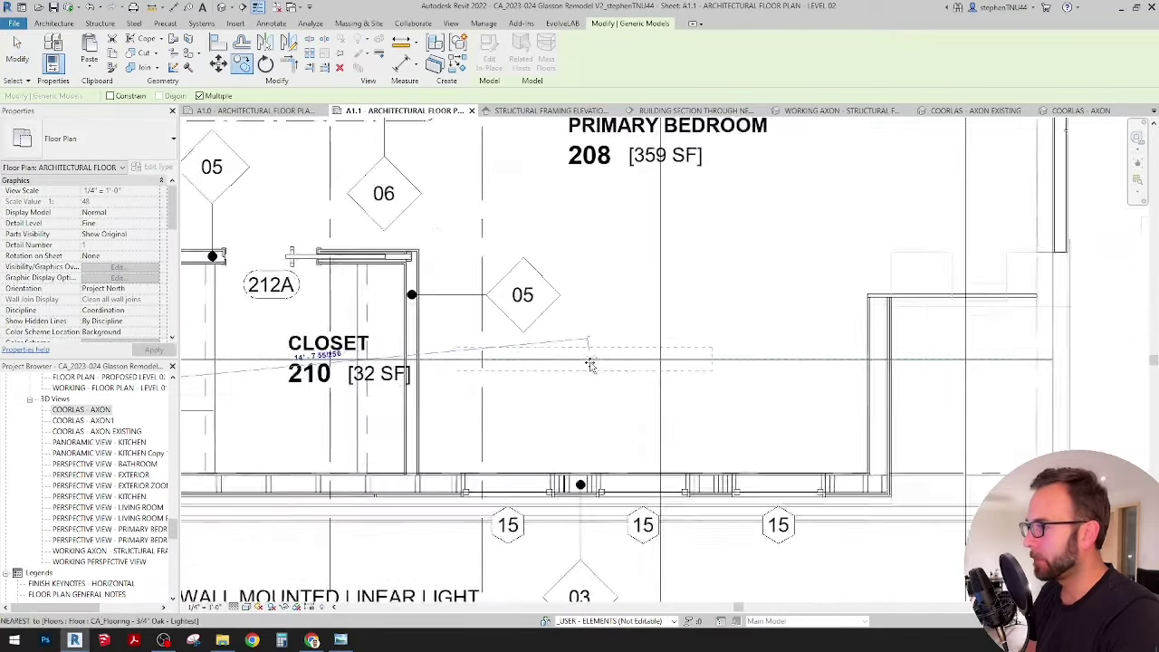
{"action": "scroll", "coordinate": [757, 346], "scroll_direction": "up", "scroll_amount": 2}
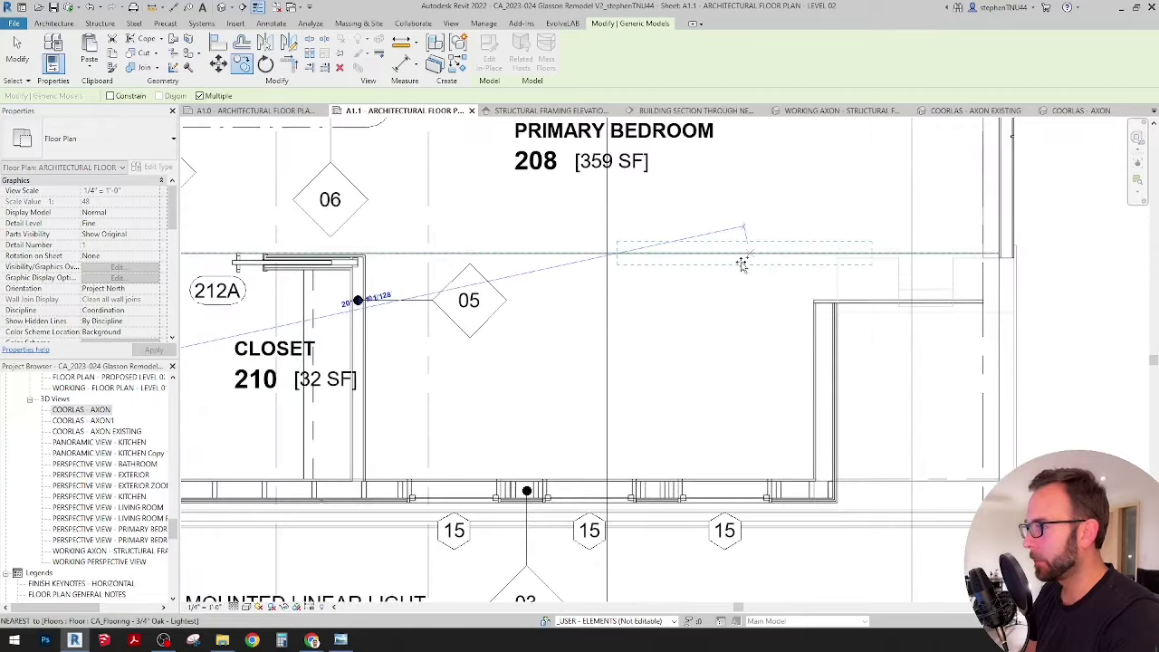
{"action": "left_click", "coordinate": [726, 286]}
Rotate the copied stud framing 90 degrees so it runs parallel to the side gable wall.
{"action": "left_click", "coordinate": [268, 67]}
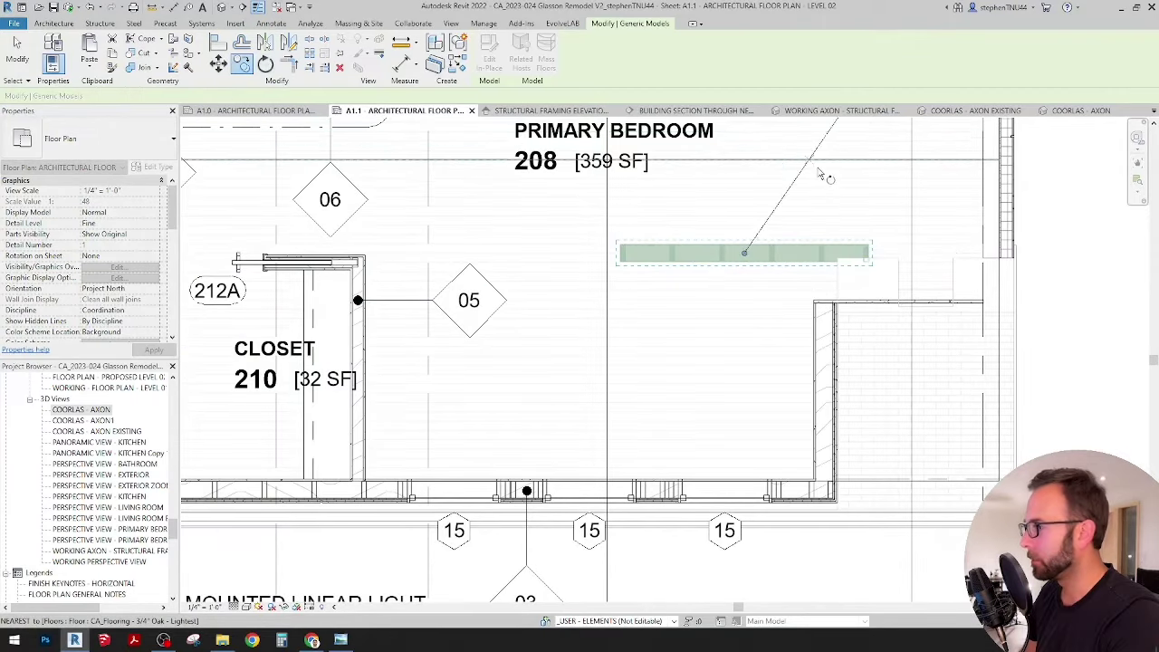
{"action": "left_click", "coordinate": [827, 183]}
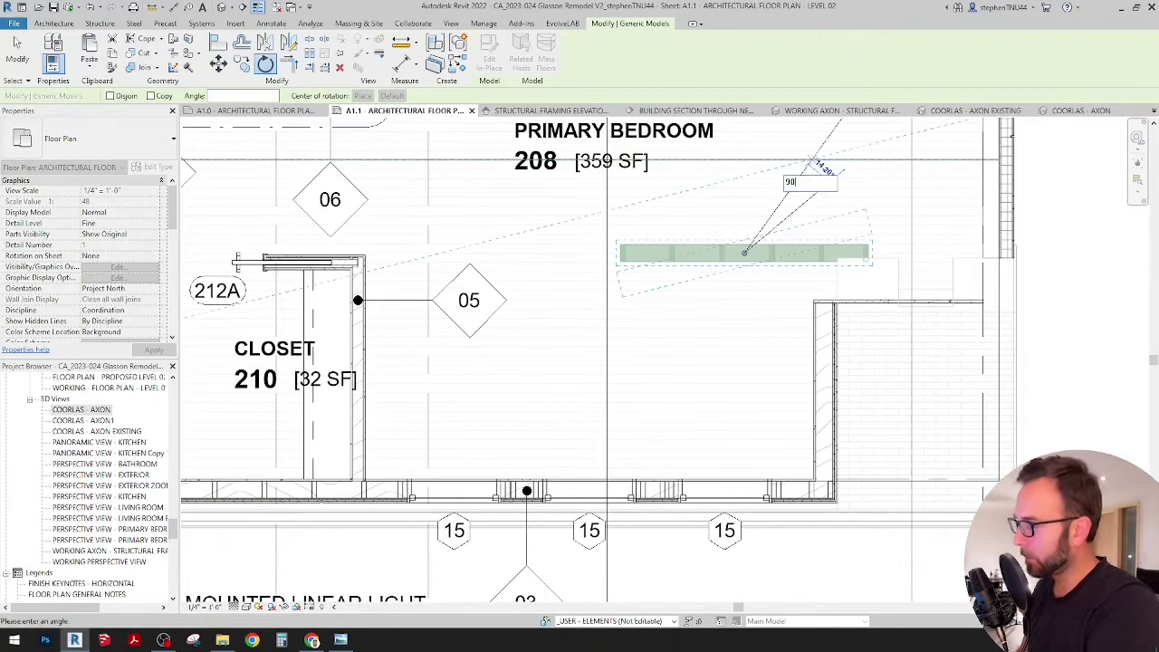
{"action": "type", "text": "90"}
{"action": "key", "text": "Return"}
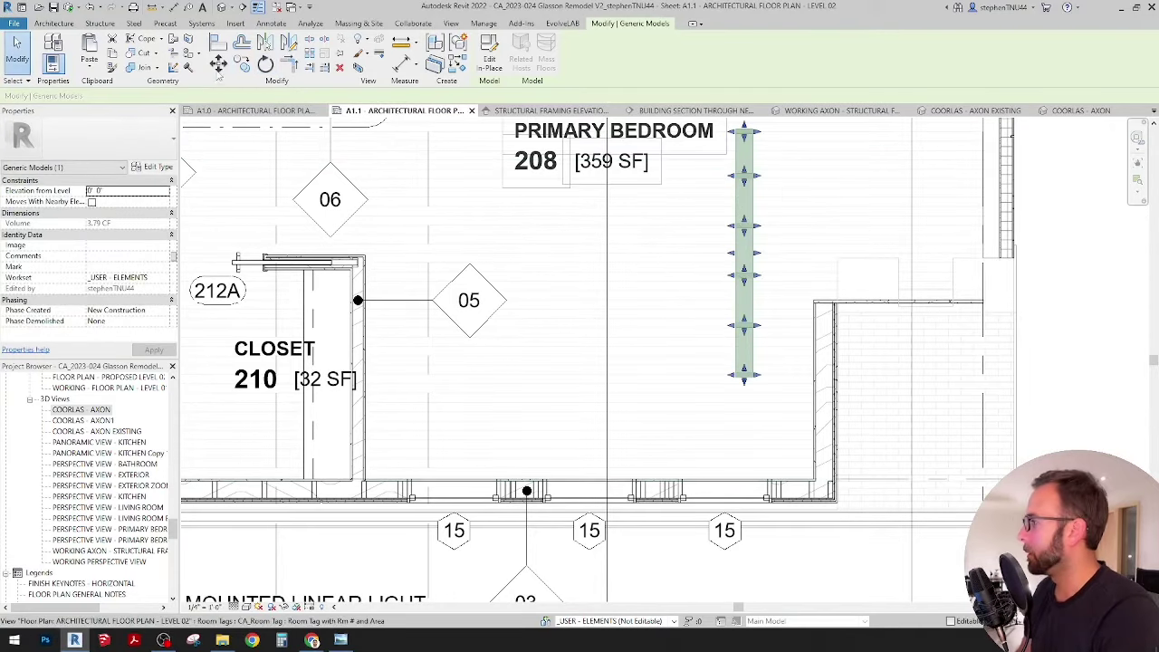
Move the rotated stud framing by its end corner into the side gable wall, against the front wall's corner framing.
{"action": "scroll", "coordinate": [759, 381], "scroll_direction": "up", "scroll_amount": 3}
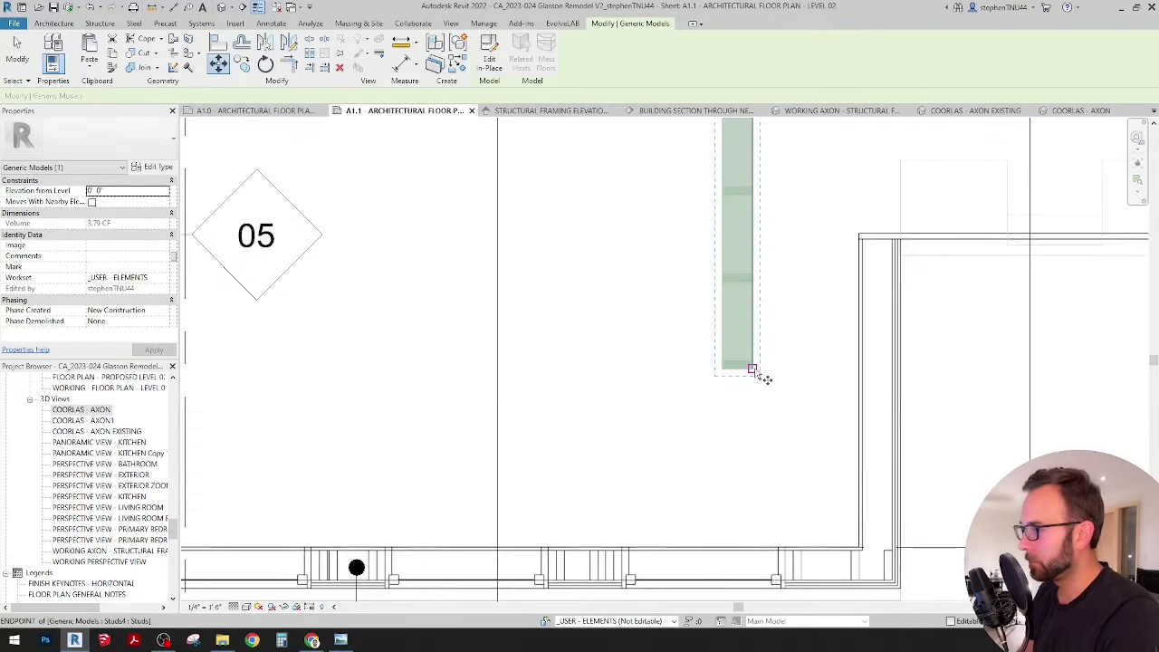
{"action": "key", "text": "m"}
{"action": "key", "text": "v"}
{"action": "left_click", "coordinate": [753, 369]}
{"action": "scroll", "coordinate": [893, 555], "scroll_direction": "up", "scroll_amount": 5}
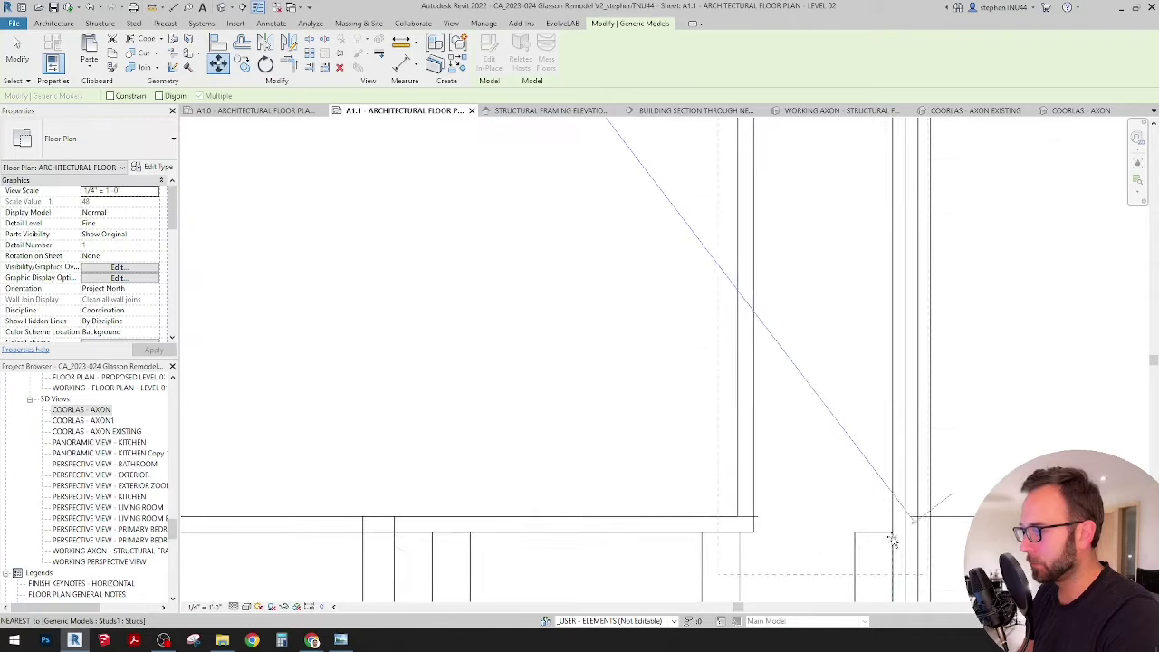
{"action": "left_click", "coordinate": [772, 382]}
{"action": "scroll", "coordinate": [770, 381], "scroll_direction": "down", "scroll_amount": 4}
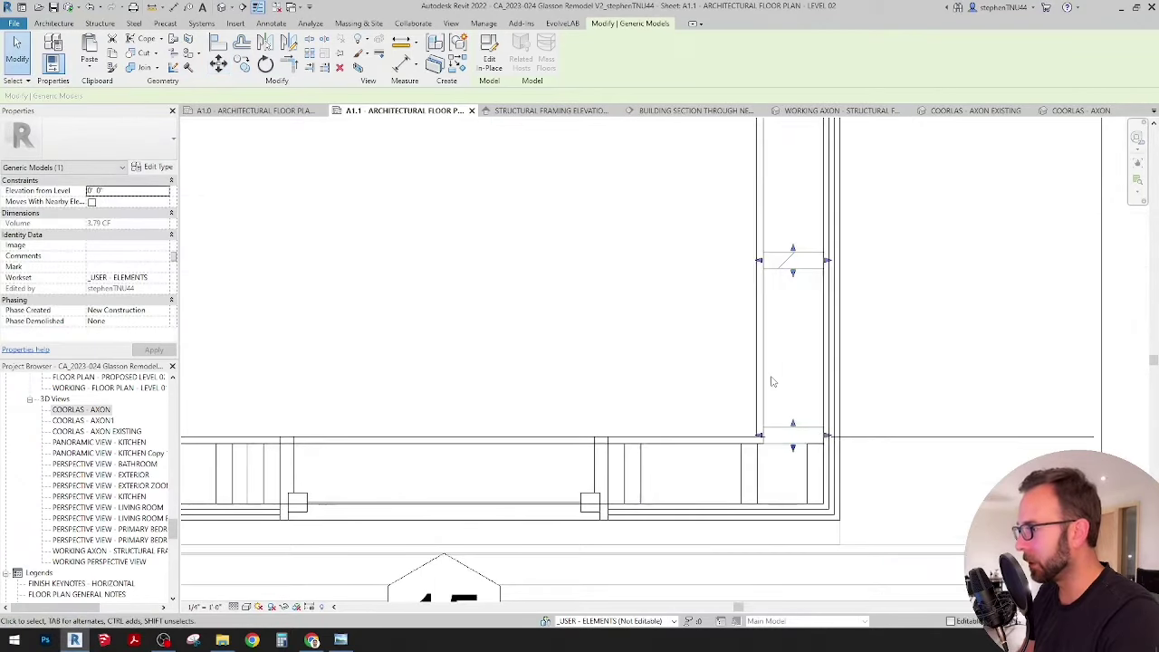
Open the building section that cuts through the Primary Bedroom 208 beside the side gable wall, and select the copied stud framing there.
{"action": "scroll", "coordinate": [779, 362], "scroll_direction": "down", "scroll_amount": 4}
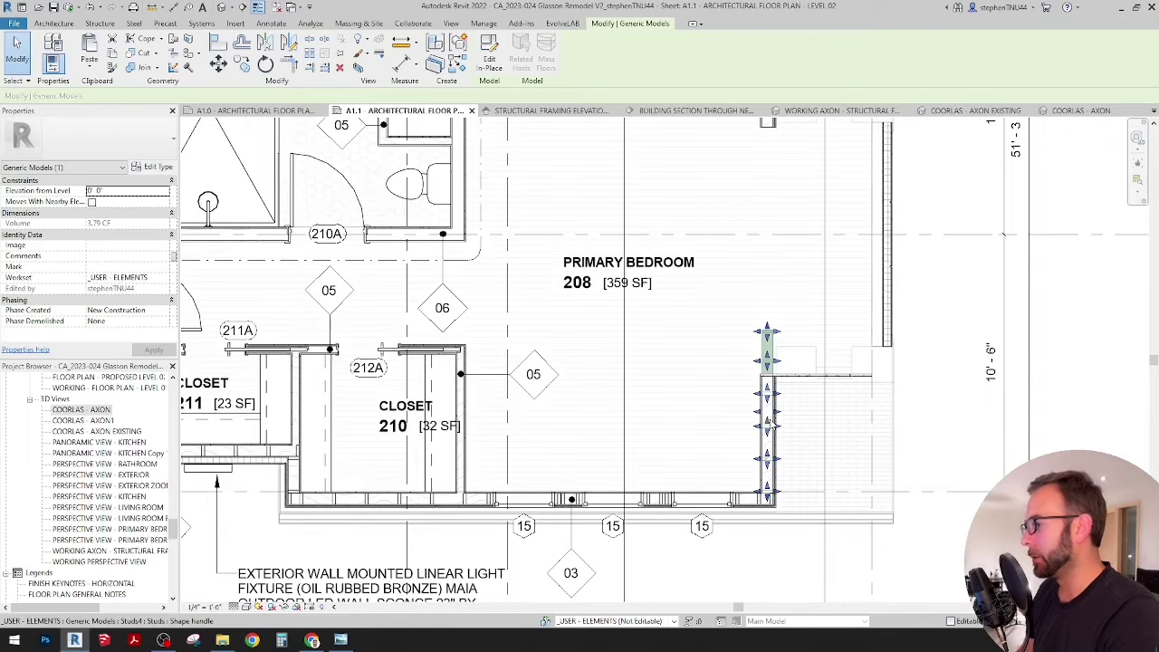
{"action": "middle_click_drag", "start_coordinate": [738, 311], "coordinate": [696, 424]}
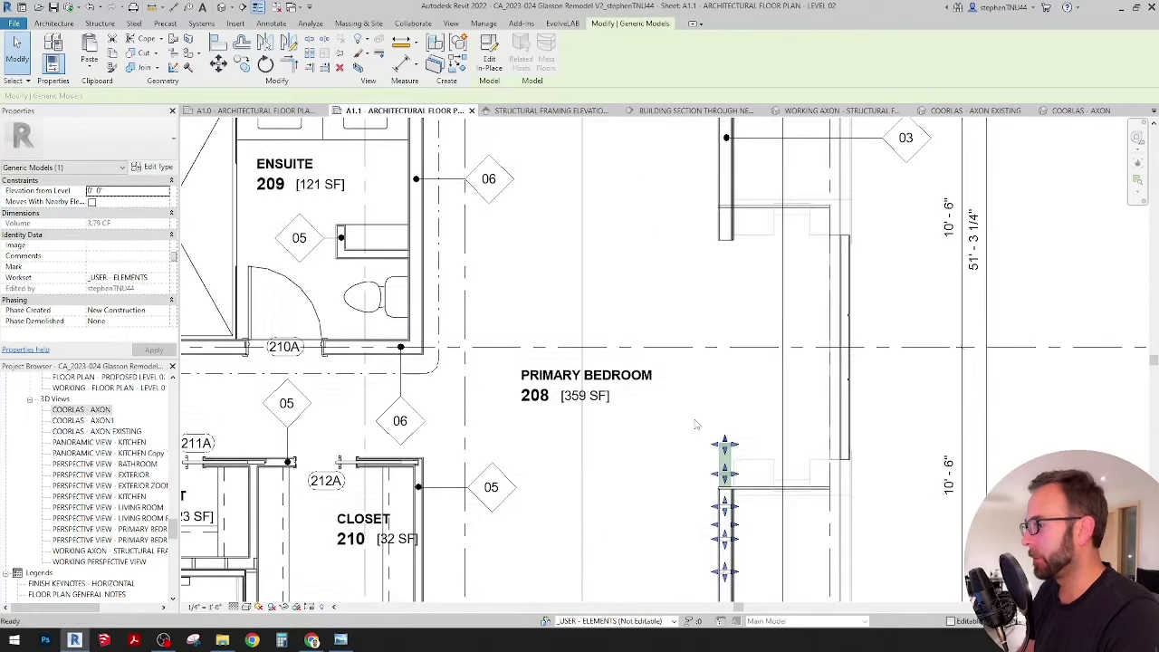
{"action": "scroll", "coordinate": [705, 431], "scroll_direction": "down", "scroll_amount": 3}
{"action": "scroll", "coordinate": [710, 442], "scroll_direction": "up", "scroll_amount": 3}
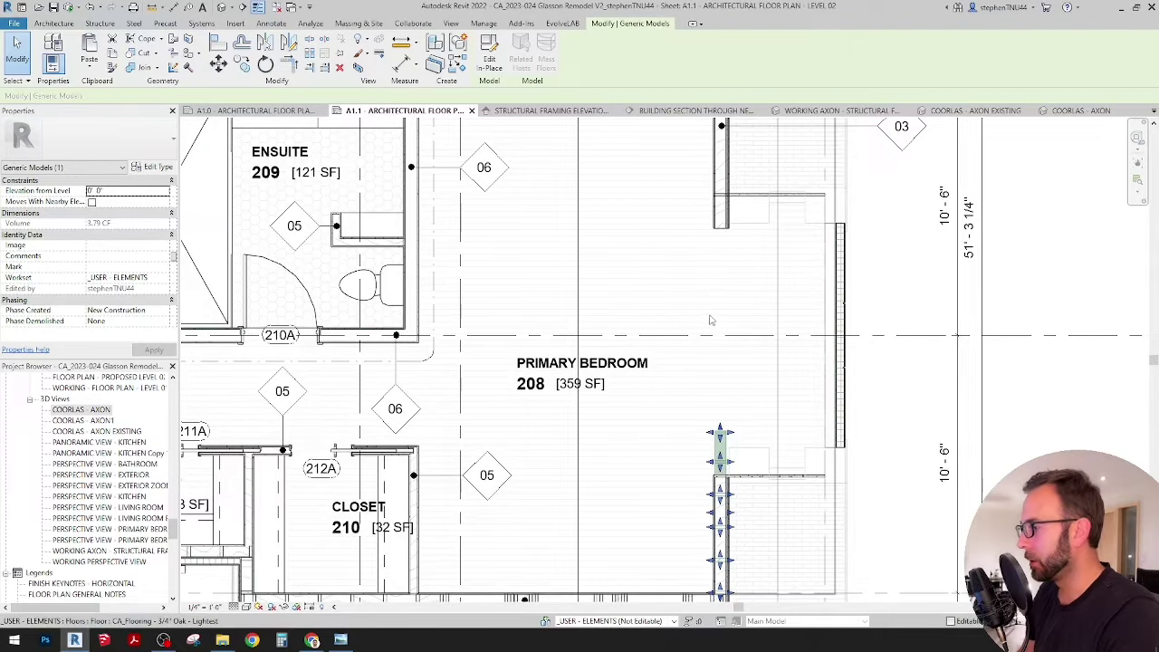
{"action": "scroll", "coordinate": [710, 319], "scroll_direction": "down", "scroll_amount": 2}
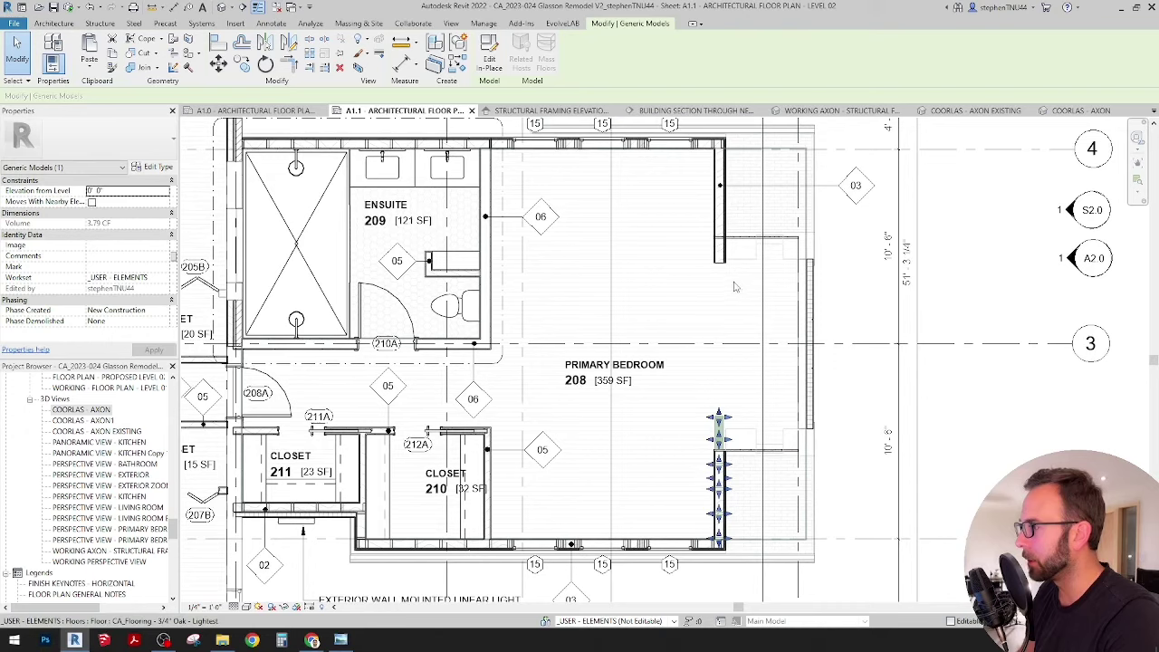
{"action": "scroll", "coordinate": [675, 344], "scroll_direction": "down", "scroll_amount": 2}
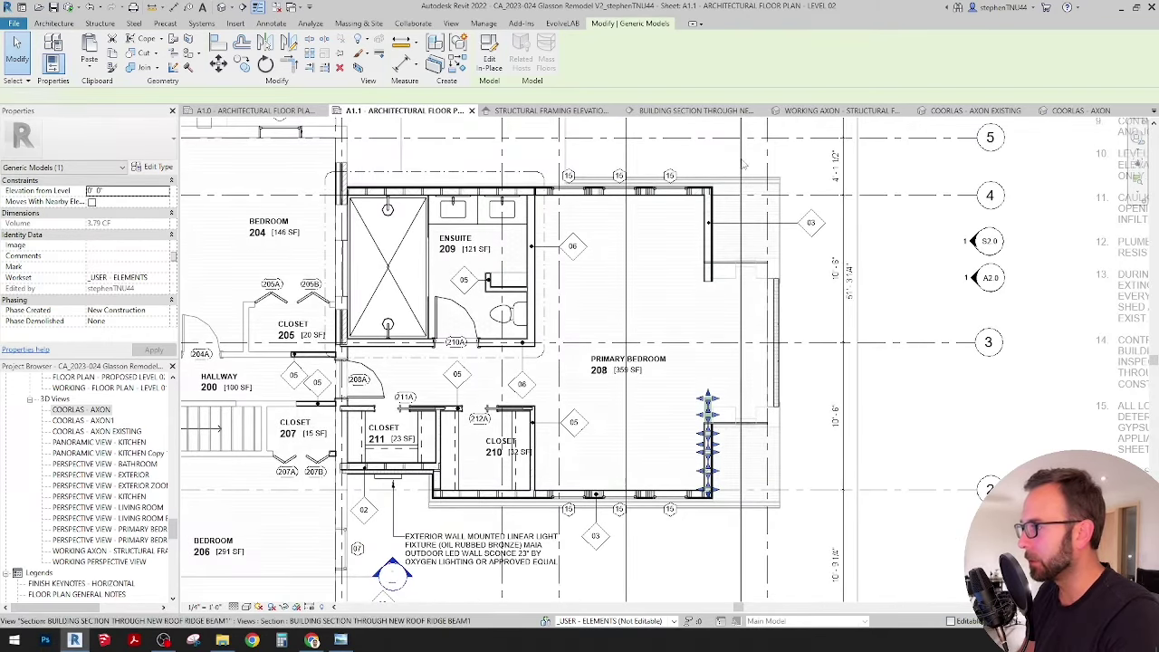
{"action": "left_click", "coordinate": [742, 165]}
{"action": "middle_click_drag", "start_coordinate": [743, 174], "coordinate": [725, 235]}
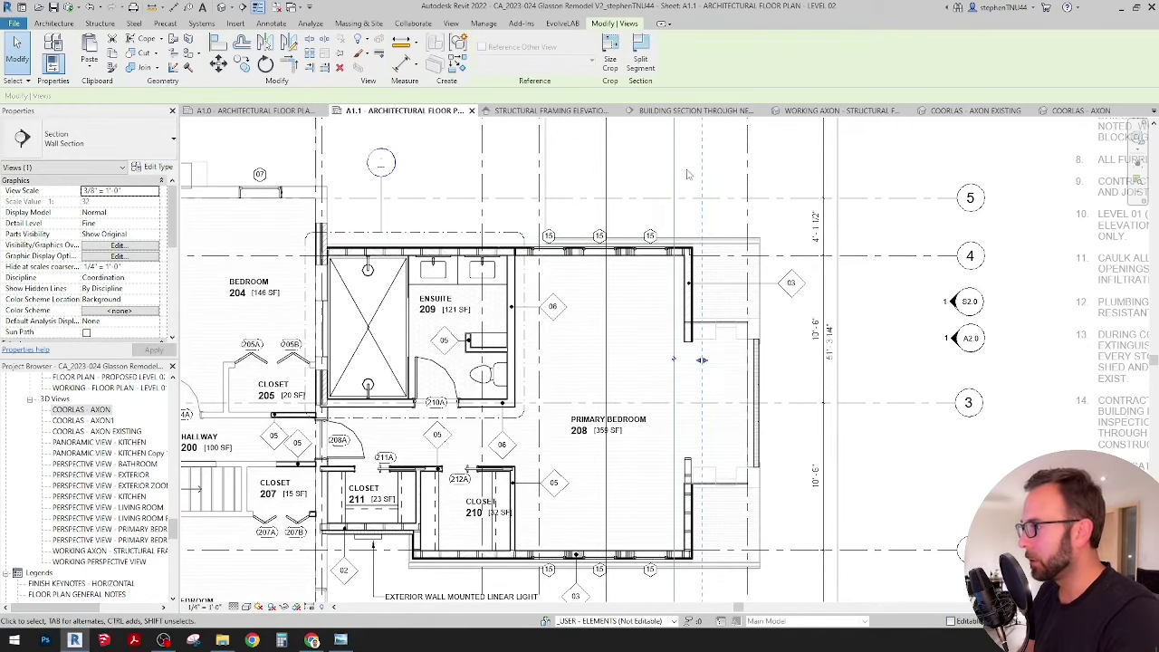
{"action": "right_click", "coordinate": [673, 158]}
{"action": "left_click", "coordinate": [709, 247]}
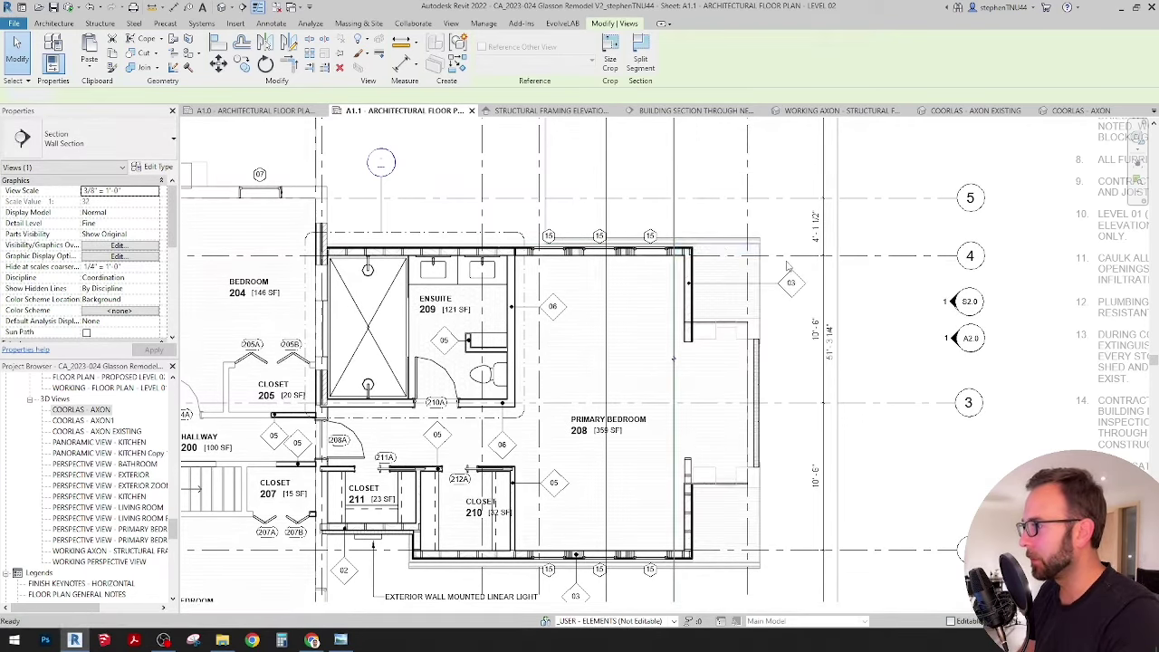
{"action": "left_click", "coordinate": [715, 423]}
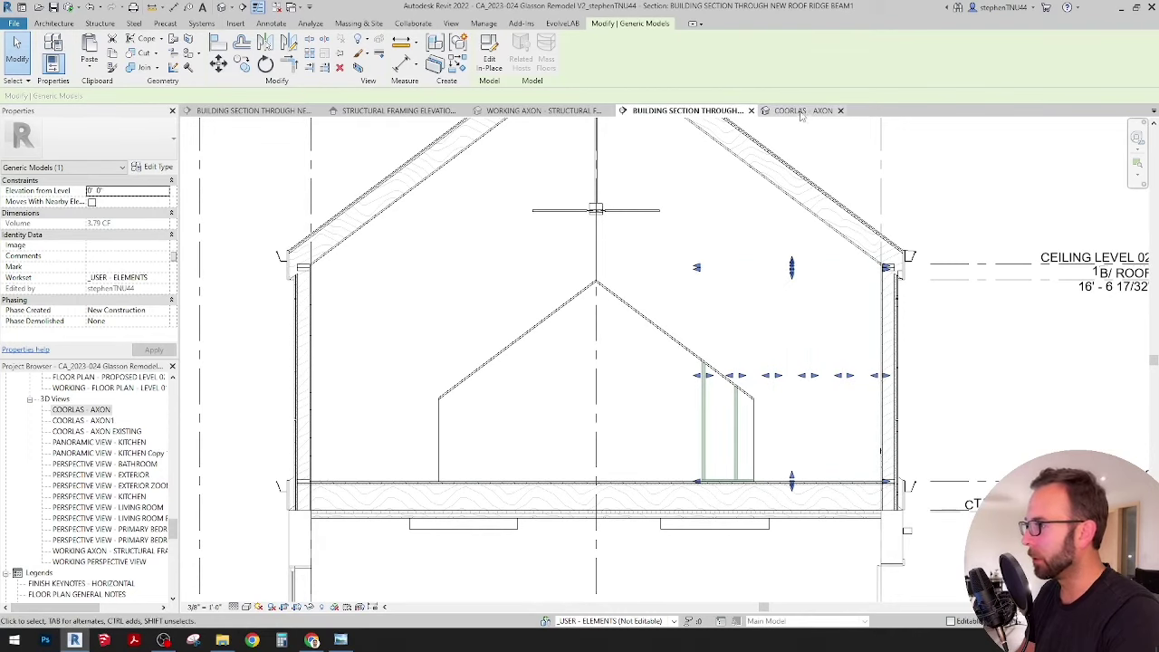
Check the selected stud framing against the gabled bed alcove in the COORLAS - AXON 3D view.
{"action": "key", "text": "ctrl+Tab"}
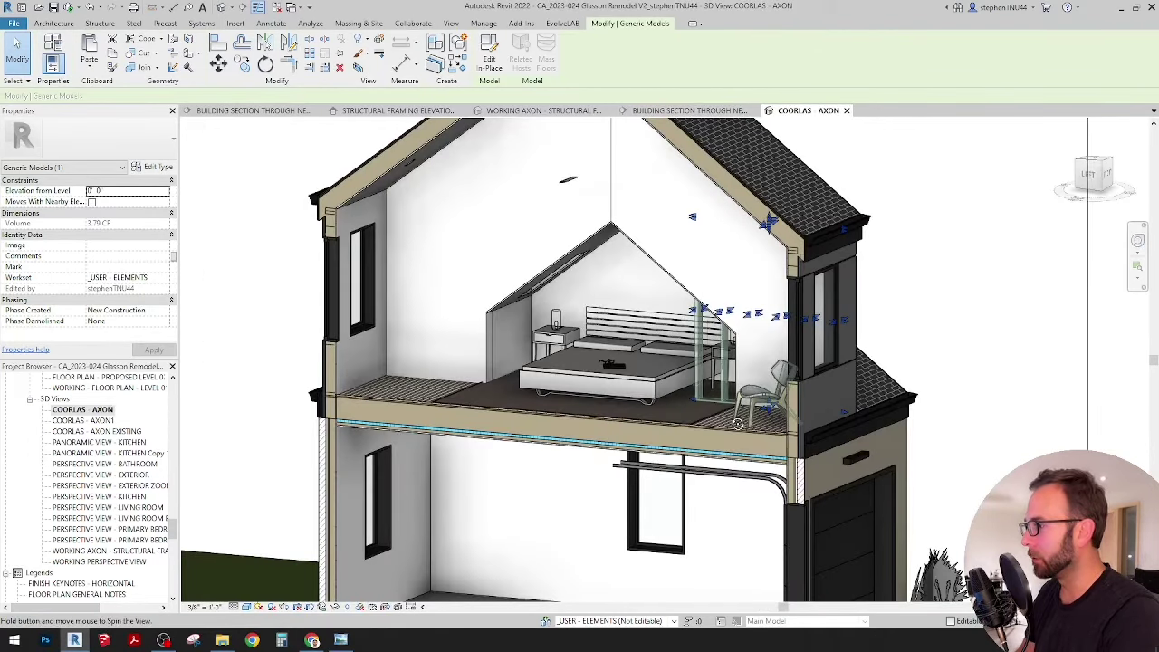
{"action": "middle_click_drag", "start_coordinate": [739, 424], "coordinate": [647, 310], "text": "shift"}
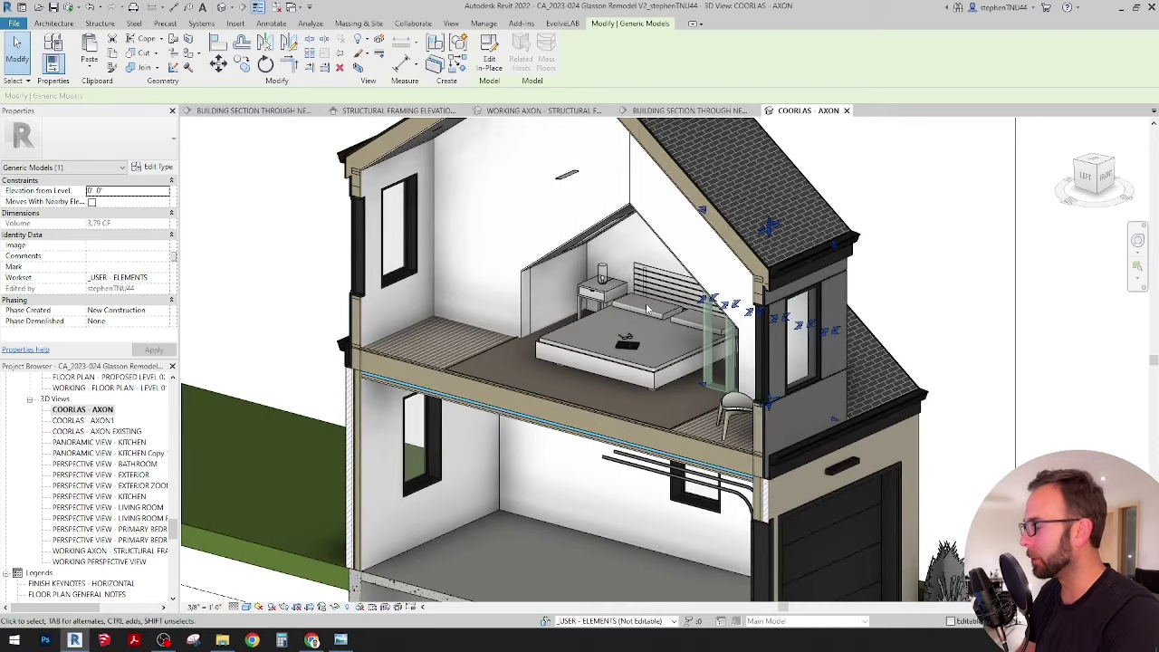
{"action": "middle_click_drag", "start_coordinate": [755, 331], "coordinate": [489, 289], "text": "shift"}
{"action": "middle_click_drag", "start_coordinate": [812, 291], "coordinate": [750, 391], "text": "shift"}
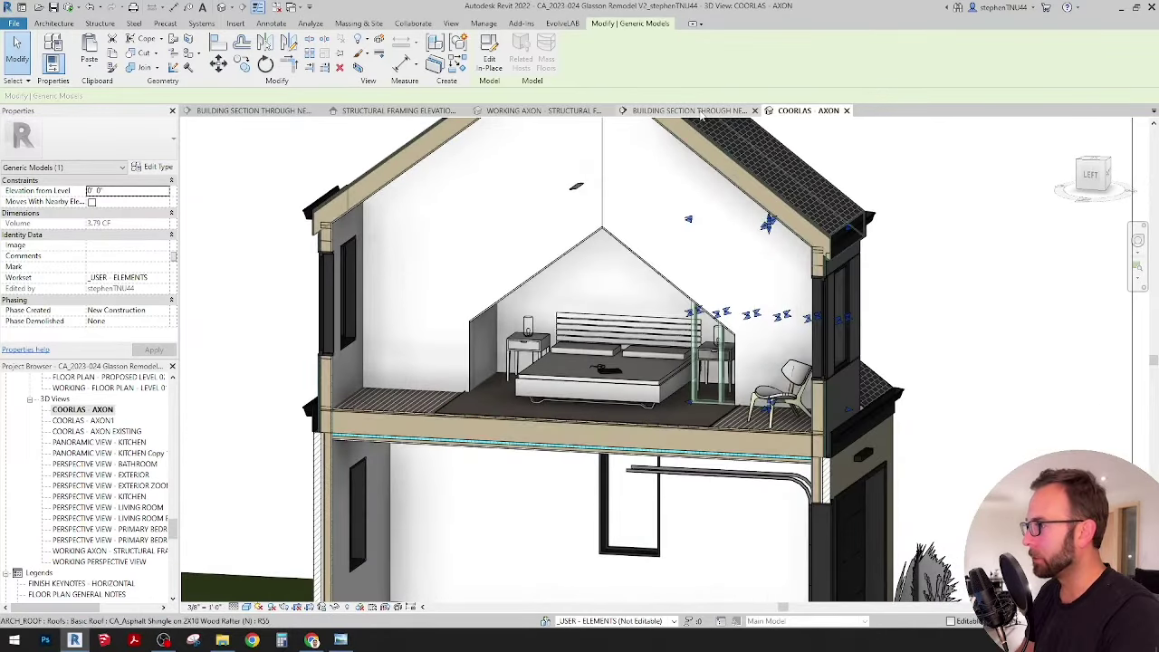
Measure the width of the gabled alcove opening between its side walls in the building section.
{"action": "left_click", "coordinate": [689, 111]}
{"action": "middle_click_drag", "start_coordinate": [688, 322], "coordinate": [690, 393]}
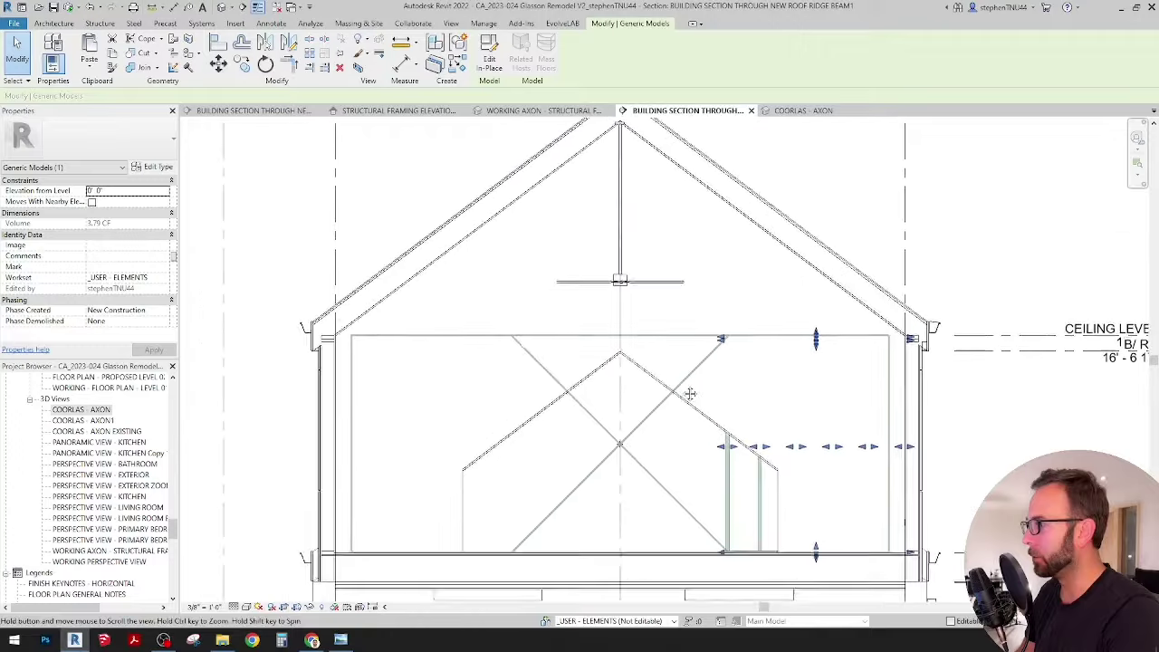
{"action": "scroll", "coordinate": [690, 393], "scroll_direction": "down", "scroll_amount": 1}
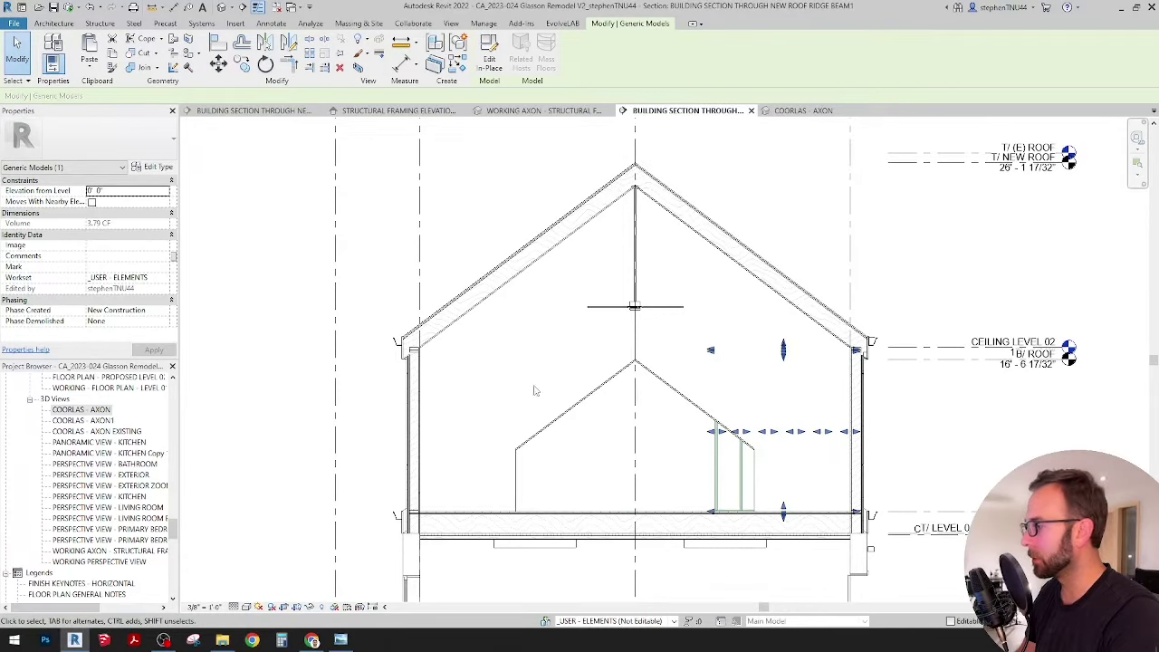
{"action": "key", "text": "d"}
{"action": "key", "text": "l"}
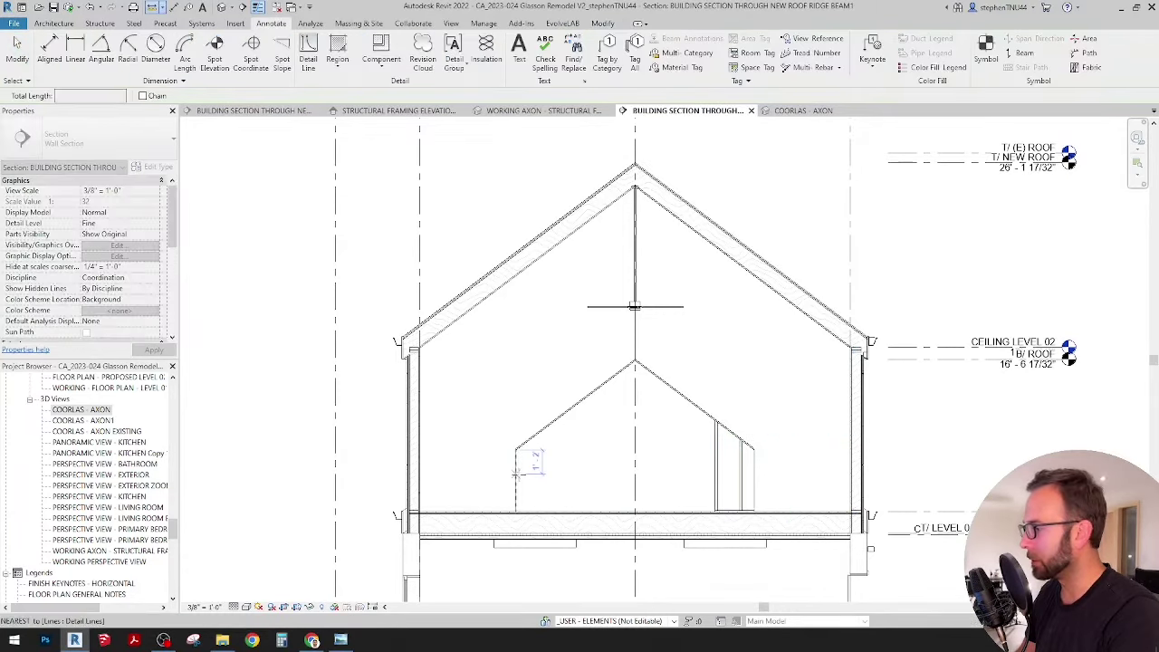
{"action": "left_click", "coordinate": [517, 446]}
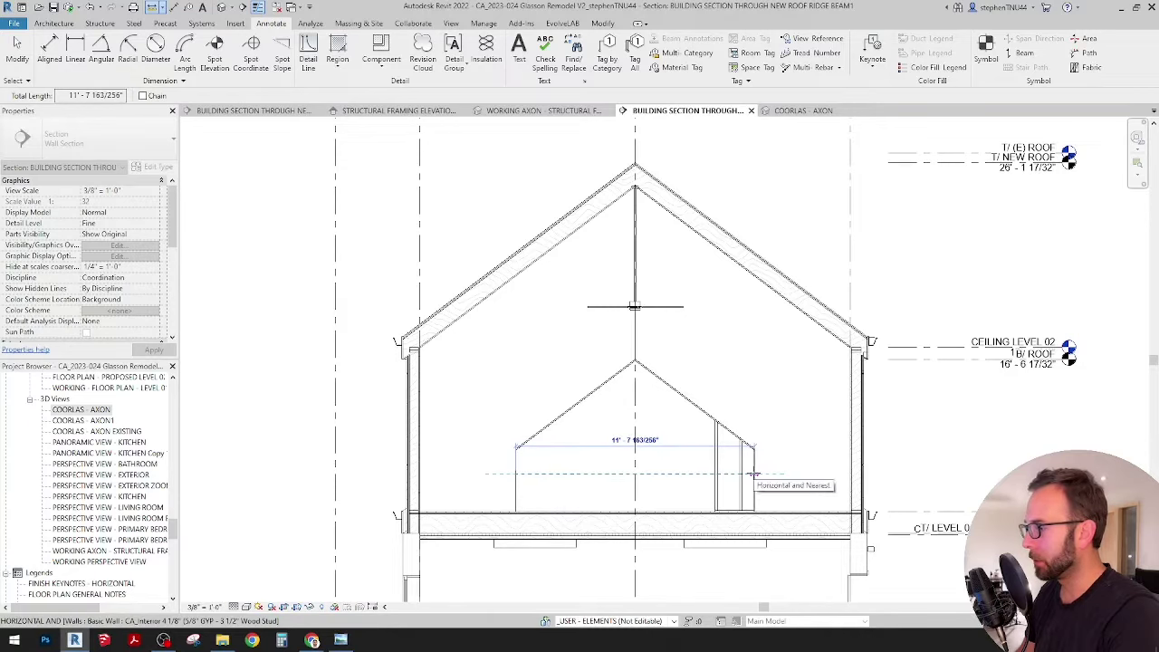
{"action": "key", "text": "Escape"}
{"action": "key", "text": "Escape"}
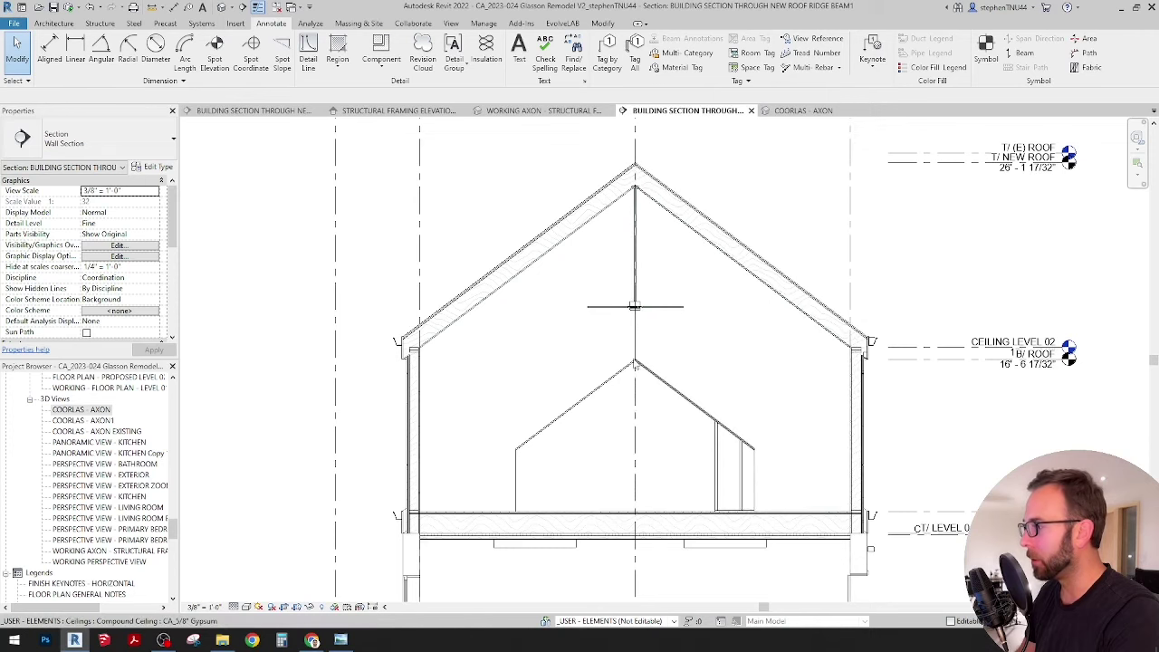
Examine the roof ridge, the gabled alcove opening and the floor levels around the gable wall in the section.
{"action": "scroll", "coordinate": [637, 193], "scroll_direction": "up", "scroll_amount": 5}
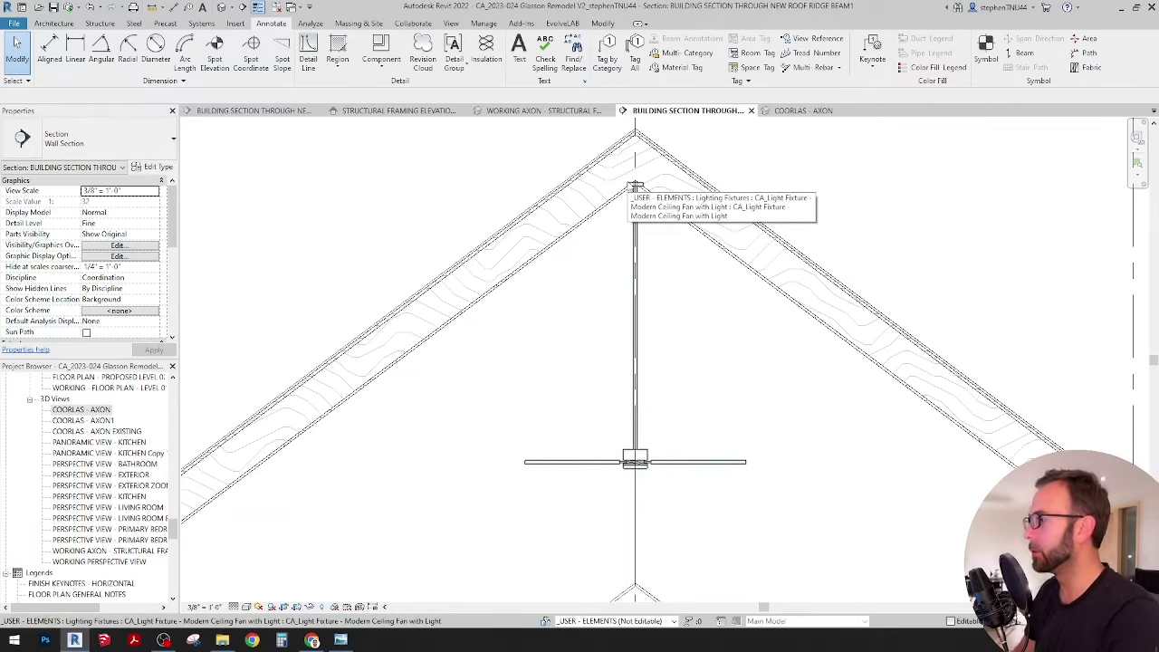
{"action": "scroll", "coordinate": [635, 189], "scroll_direction": "down", "scroll_amount": 3}
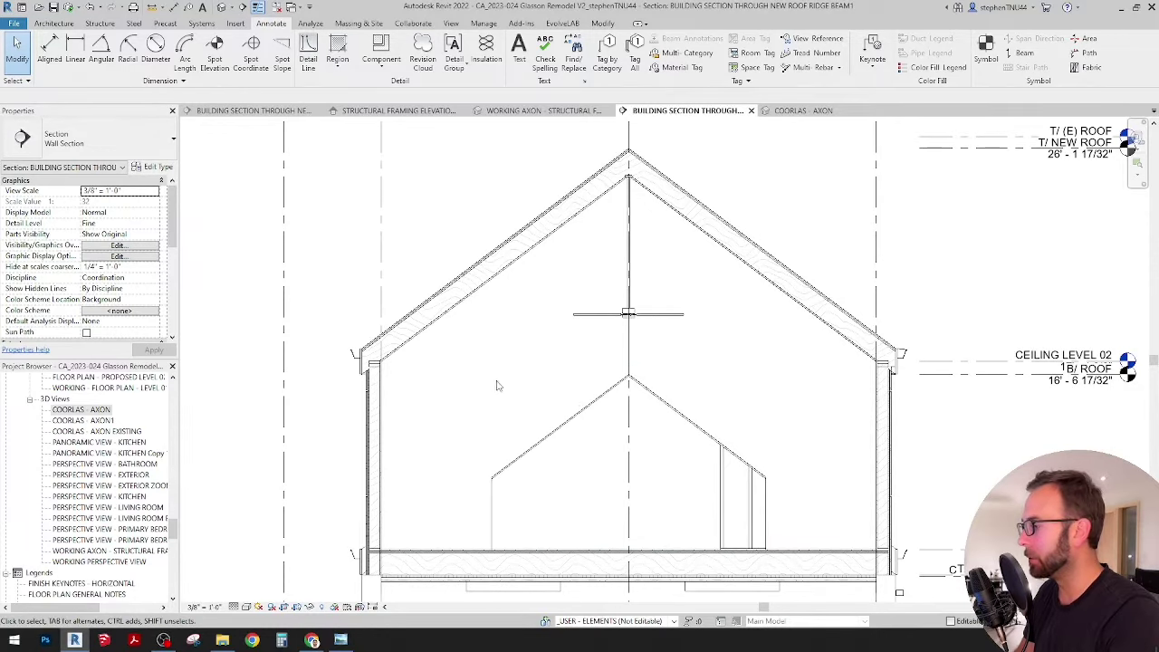
{"action": "scroll", "coordinate": [472, 545], "scroll_direction": "down", "scroll_amount": 2}
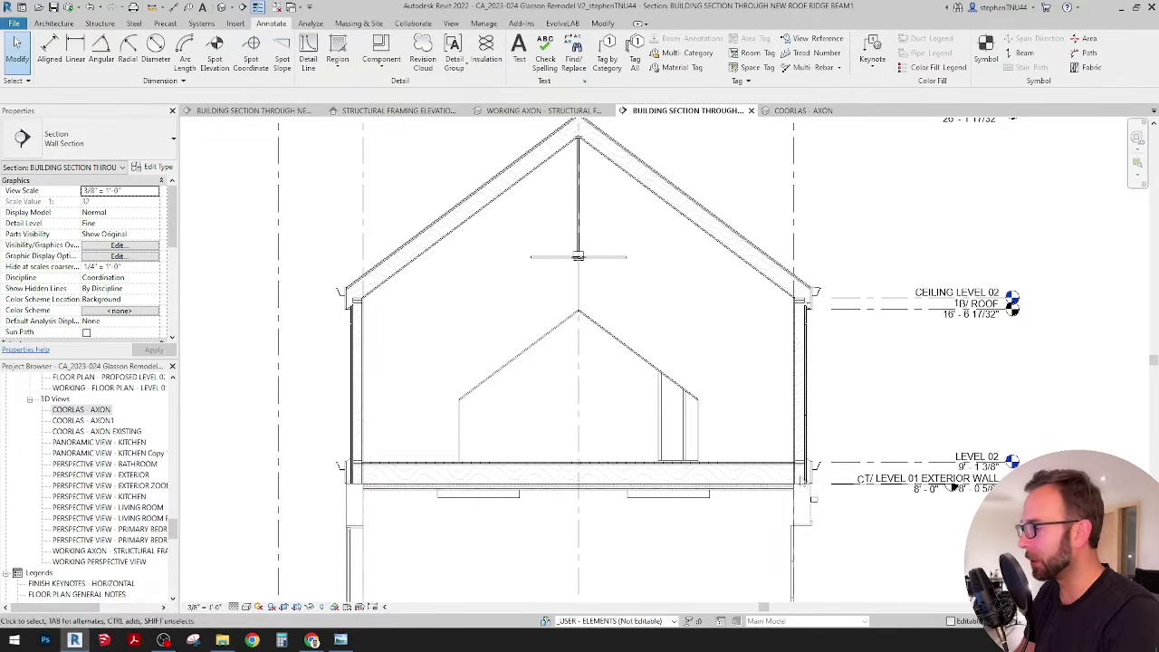
{"action": "scroll", "coordinate": [811, 484], "scroll_direction": "down", "scroll_amount": 2}
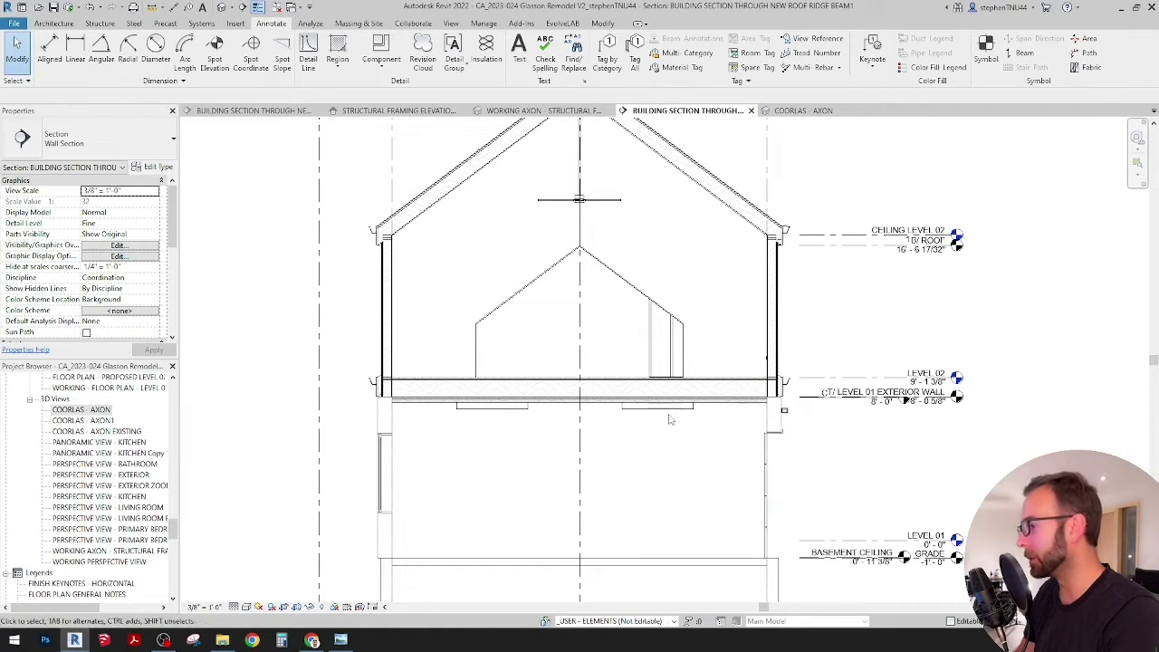
{"action": "middle_click_drag", "start_coordinate": [635, 276], "coordinate": [646, 319]}
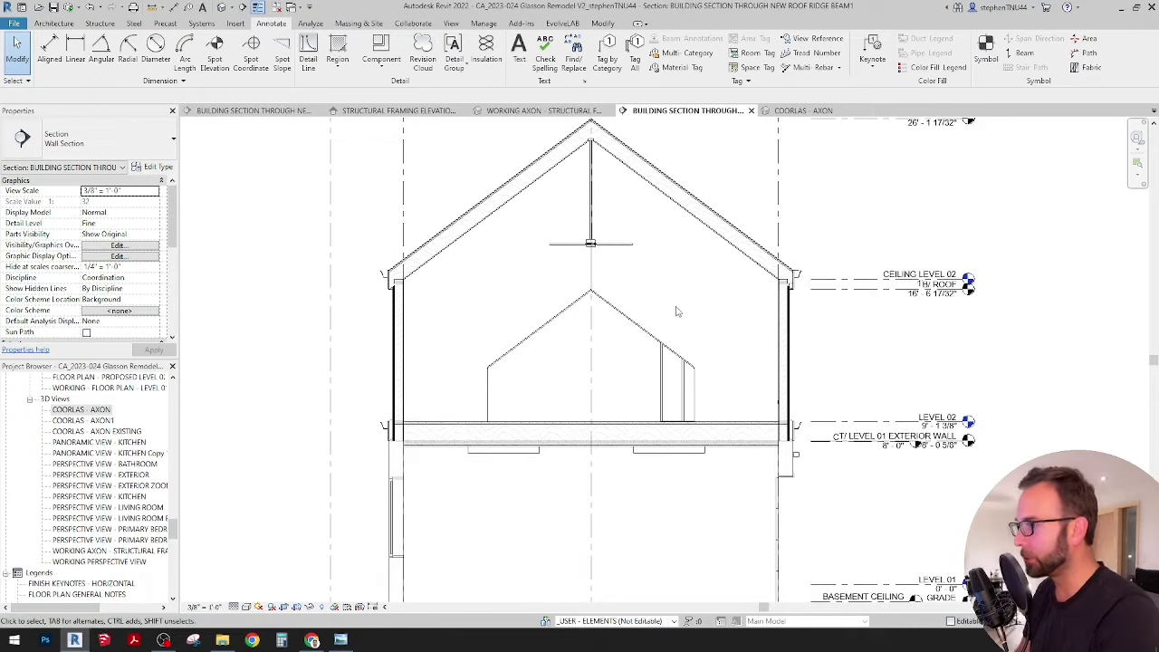
{"action": "scroll", "coordinate": [676, 312], "scroll_direction": "up", "scroll_amount": 2}
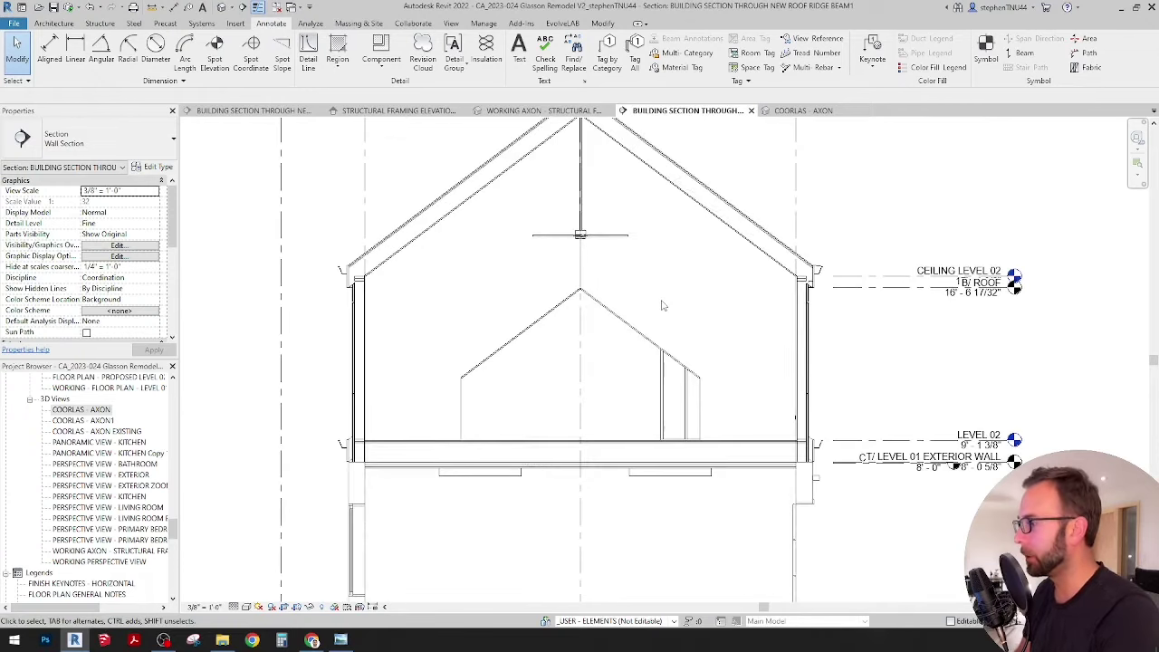
{"action": "left_click", "coordinate": [660, 384]}
{"action": "left_click", "coordinate": [591, 265]}
{"action": "left_click", "coordinate": [876, 190]}
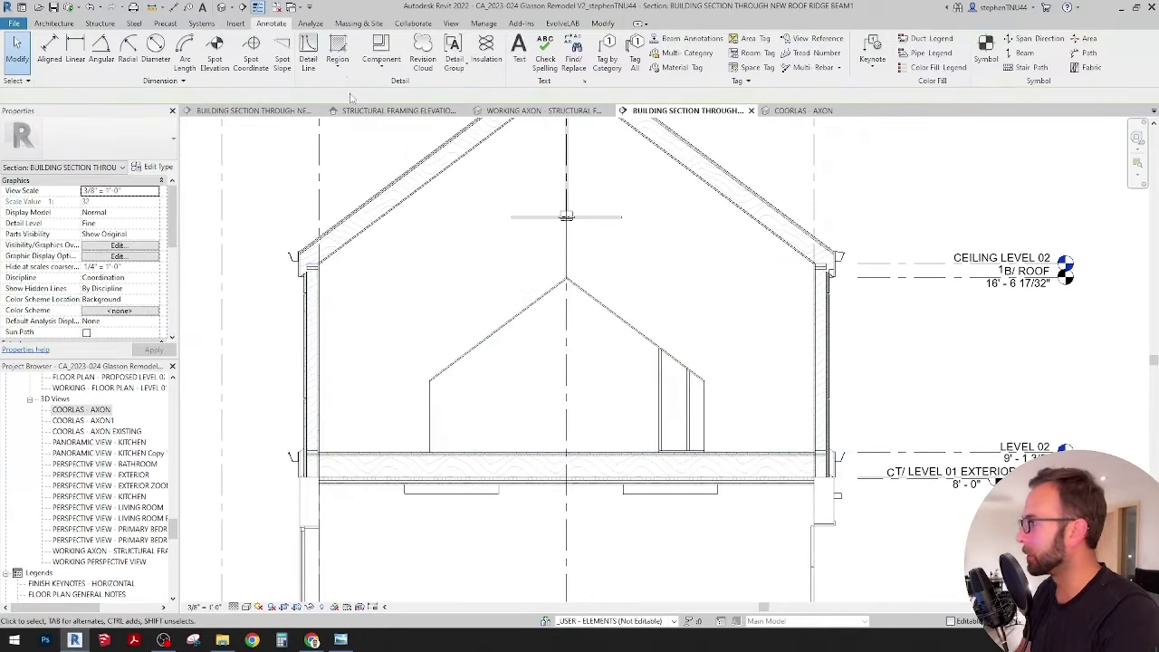
Draw a horizontal dashed detail line from the alcove opening's peak to just beyond its side wall near the studs.
{"action": "left_click", "coordinate": [309, 50]}
{"action": "scroll", "coordinate": [564, 281], "scroll_direction": "up", "scroll_amount": 2}
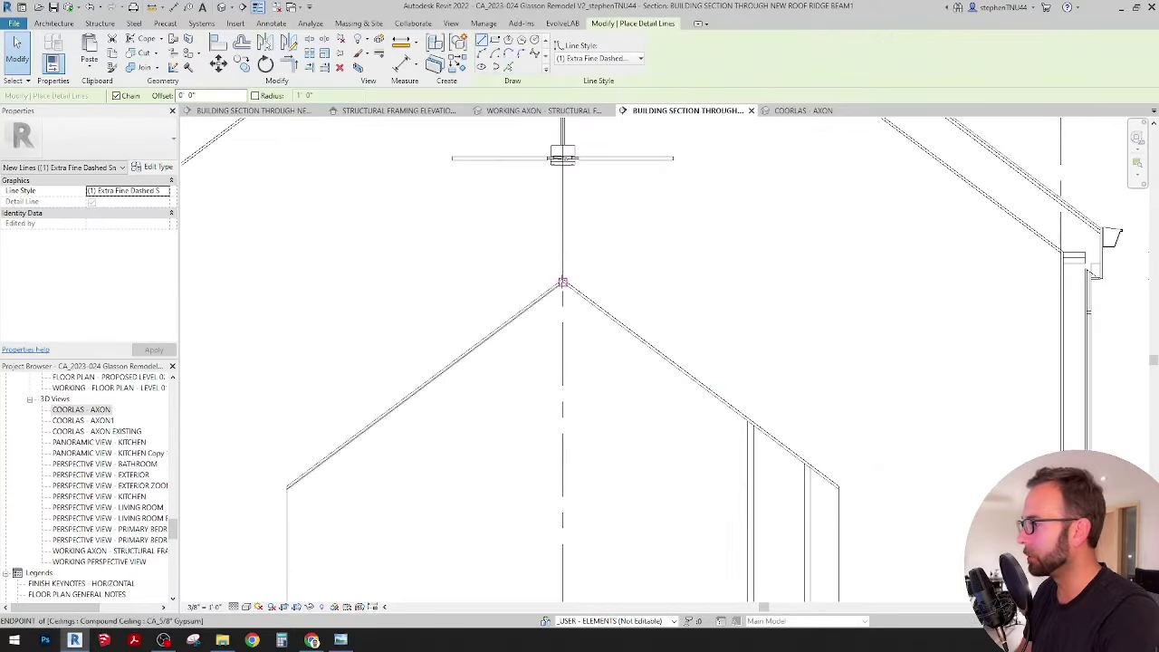
{"action": "left_click", "coordinate": [562, 281]}
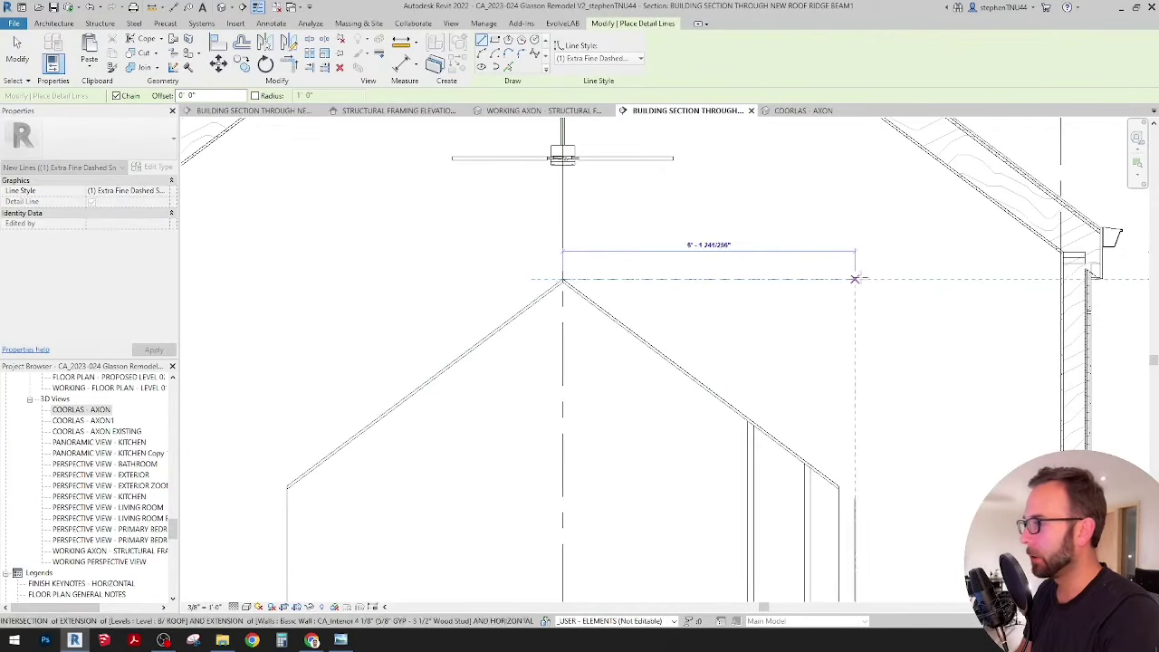
{"action": "left_click", "coordinate": [883, 278]}
{"action": "scroll", "coordinate": [781, 278], "scroll_direction": "down", "scroll_amount": 3}
{"action": "key", "text": "Escape"}
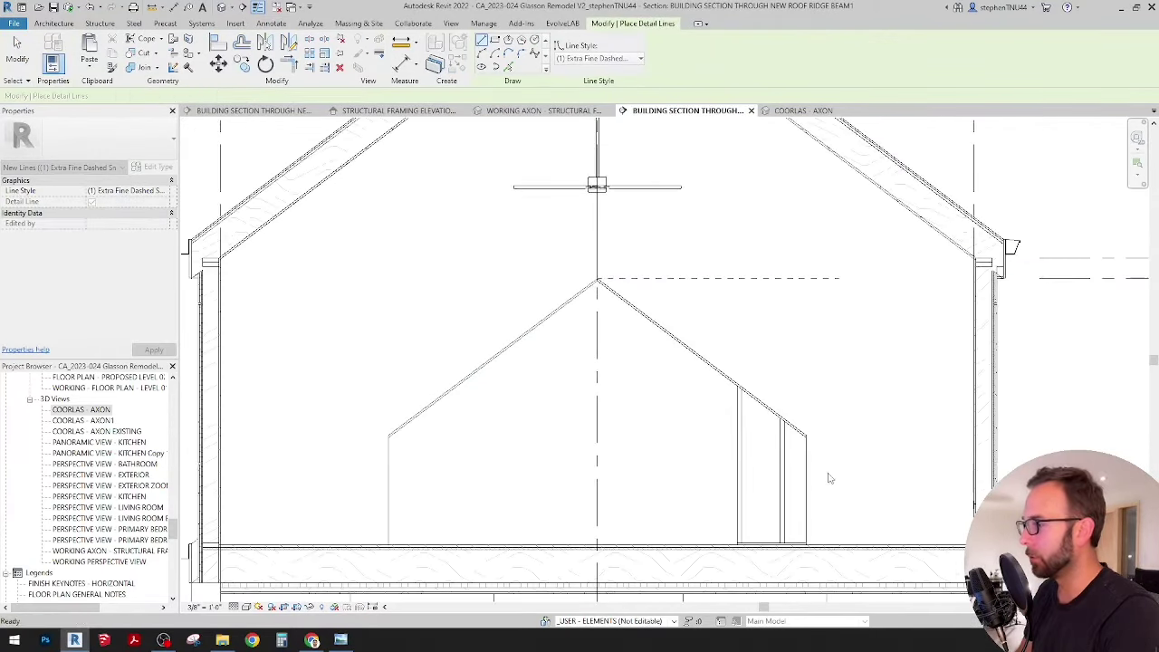
Draw a detail line 5/8" outward from the alcove opening's side edge and continue it vertically up to the horizontal dashed line.
{"action": "scroll", "coordinate": [809, 461], "scroll_direction": "up", "scroll_amount": 4}
{"action": "middle_click_drag", "start_coordinate": [810, 461], "coordinate": [753, 403]}
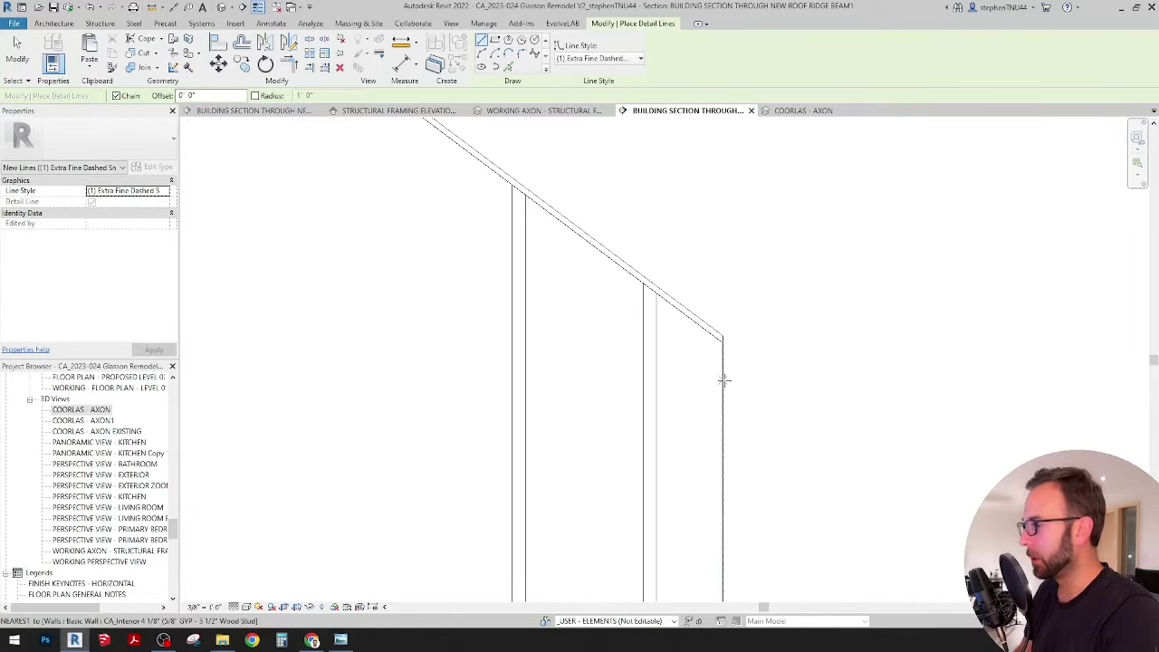
{"action": "scroll", "coordinate": [759, 381], "scroll_direction": "up", "scroll_amount": 5}
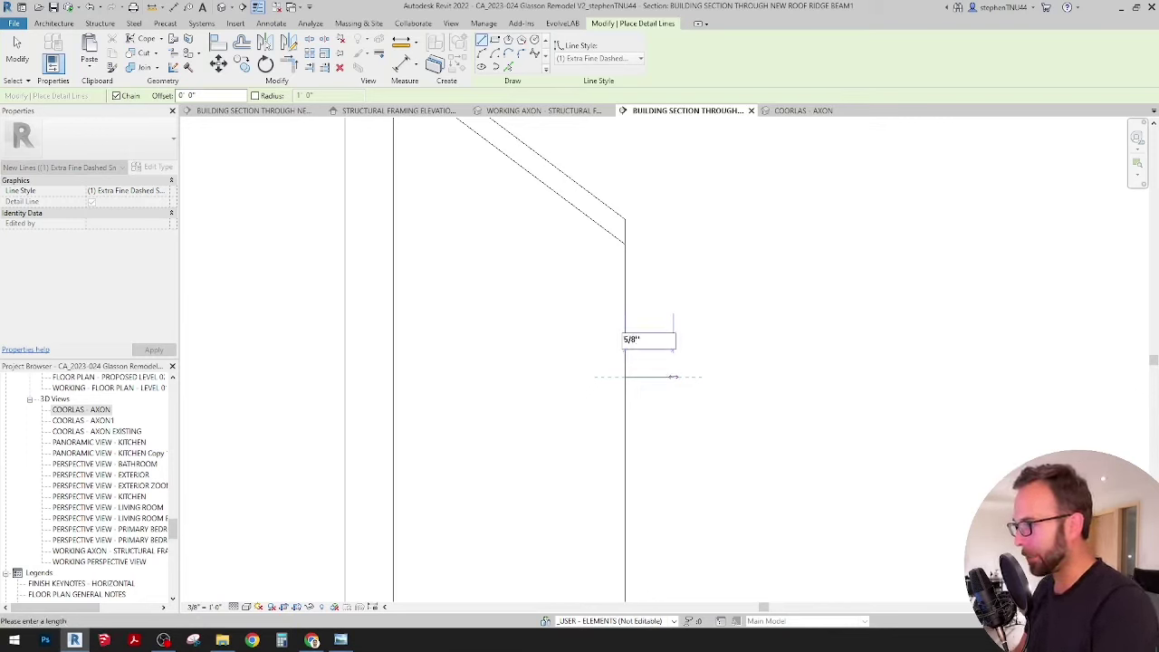
{"action": "scroll", "coordinate": [637, 299], "scroll_direction": "down", "scroll_amount": 3}
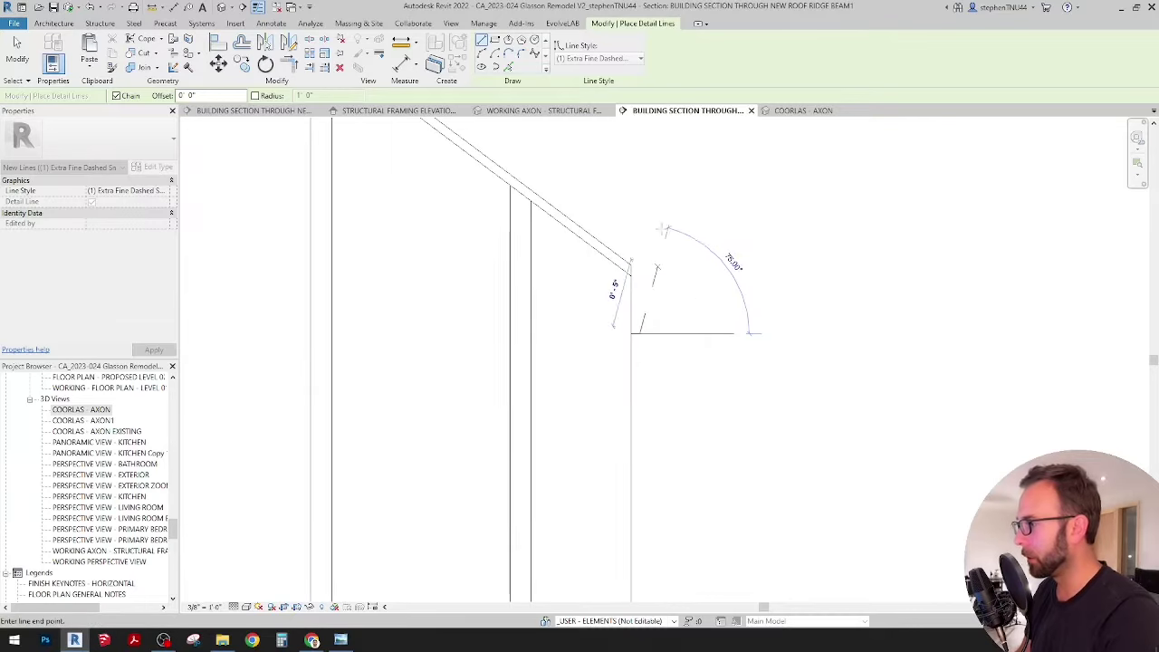
{"action": "middle_click_drag", "start_coordinate": [646, 198], "coordinate": [647, 389]}
{"action": "scroll", "coordinate": [646, 388], "scroll_direction": "down", "scroll_amount": 4}
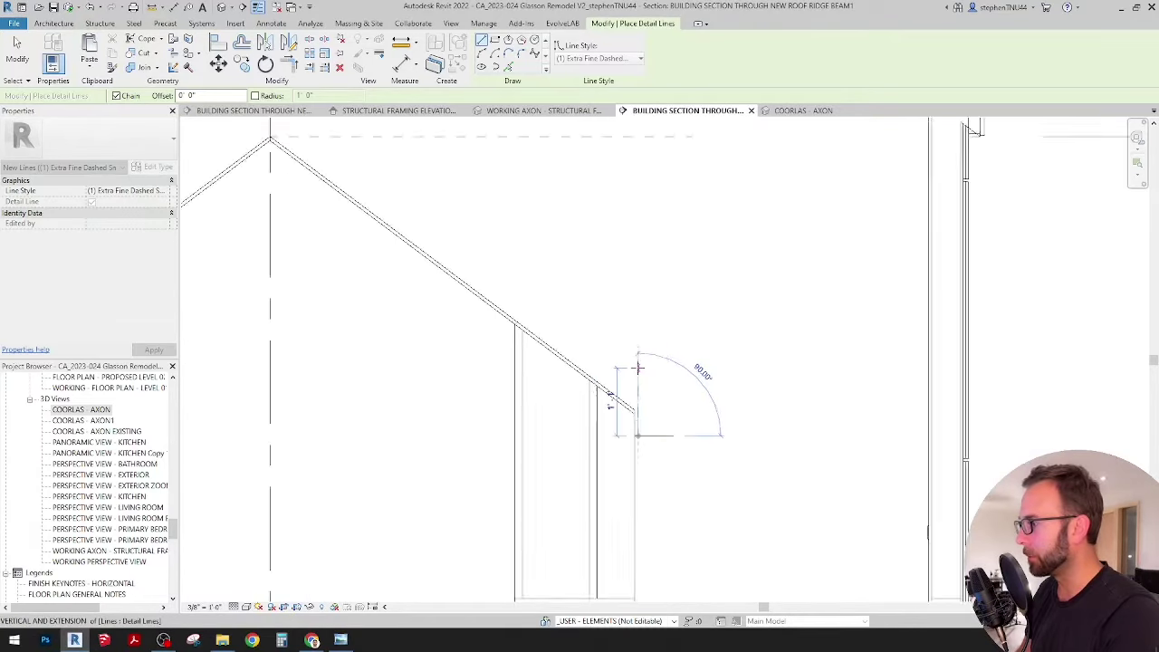
{"action": "left_click", "coordinate": [638, 216]}
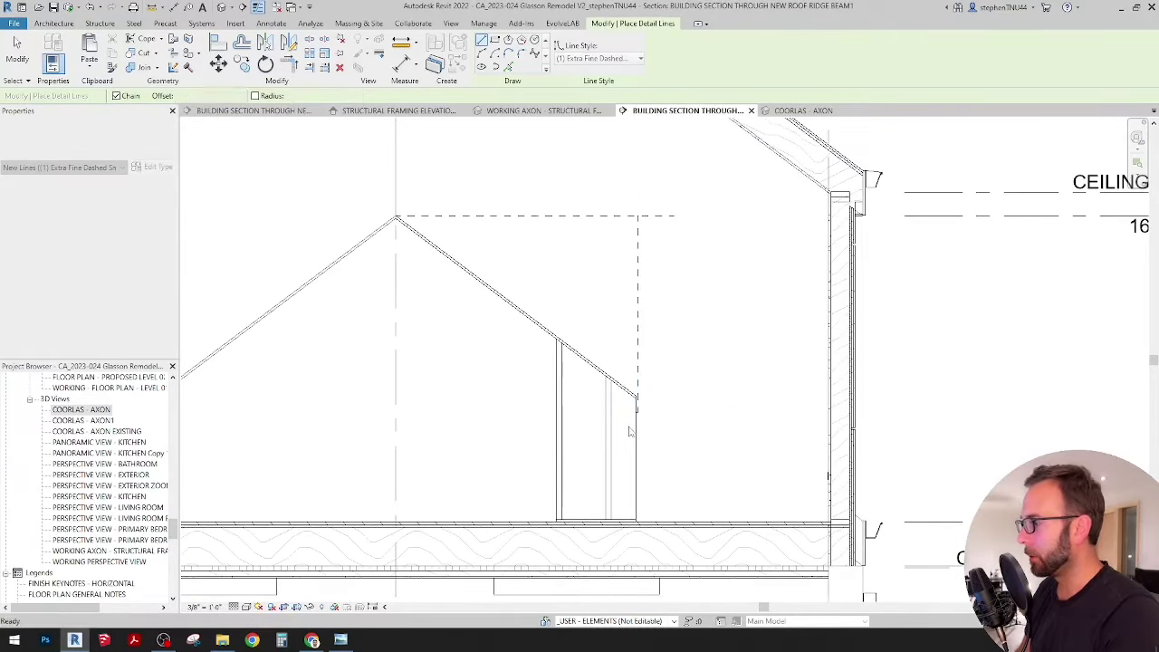
{"action": "key", "text": "Escape"}
{"action": "key", "text": "Escape"}
{"action": "scroll", "coordinate": [637, 386], "scroll_direction": "up", "scroll_amount": 4}
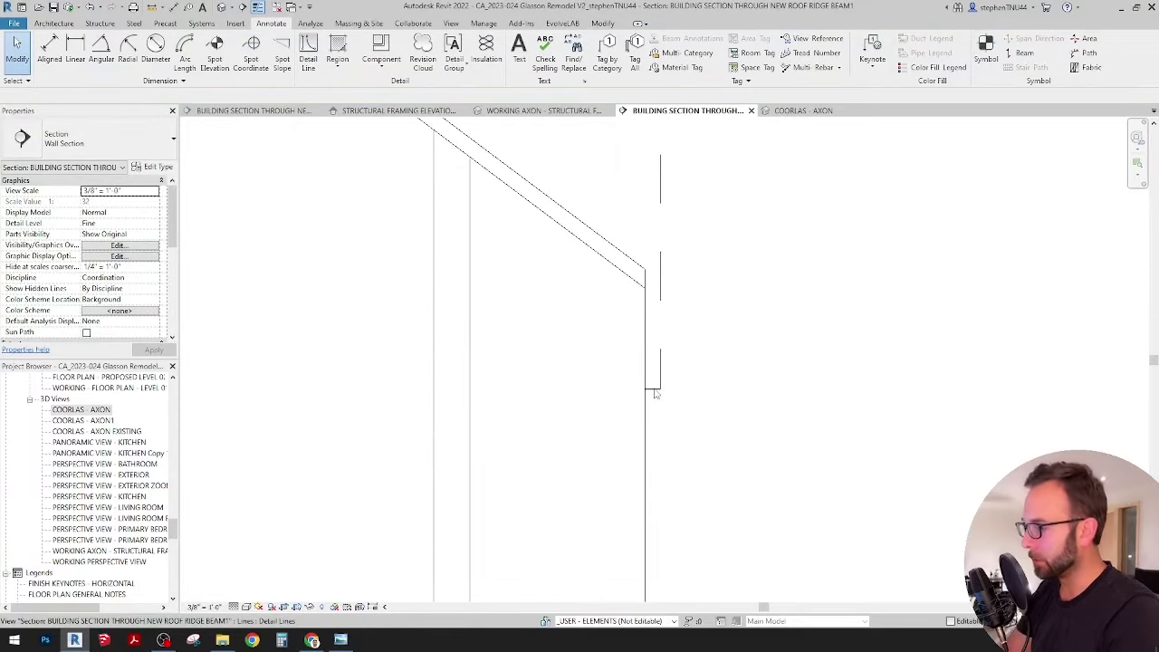
Delete the short 5/8" offset line and extend the vertical dashed detail line down to the floor beside the alcove opening.
{"action": "left_click", "coordinate": [655, 390]}
{"action": "key", "text": "Delete"}
{"action": "left_click", "coordinate": [662, 348]}
{"action": "scroll", "coordinate": [667, 304], "scroll_direction": "down", "scroll_amount": 3}
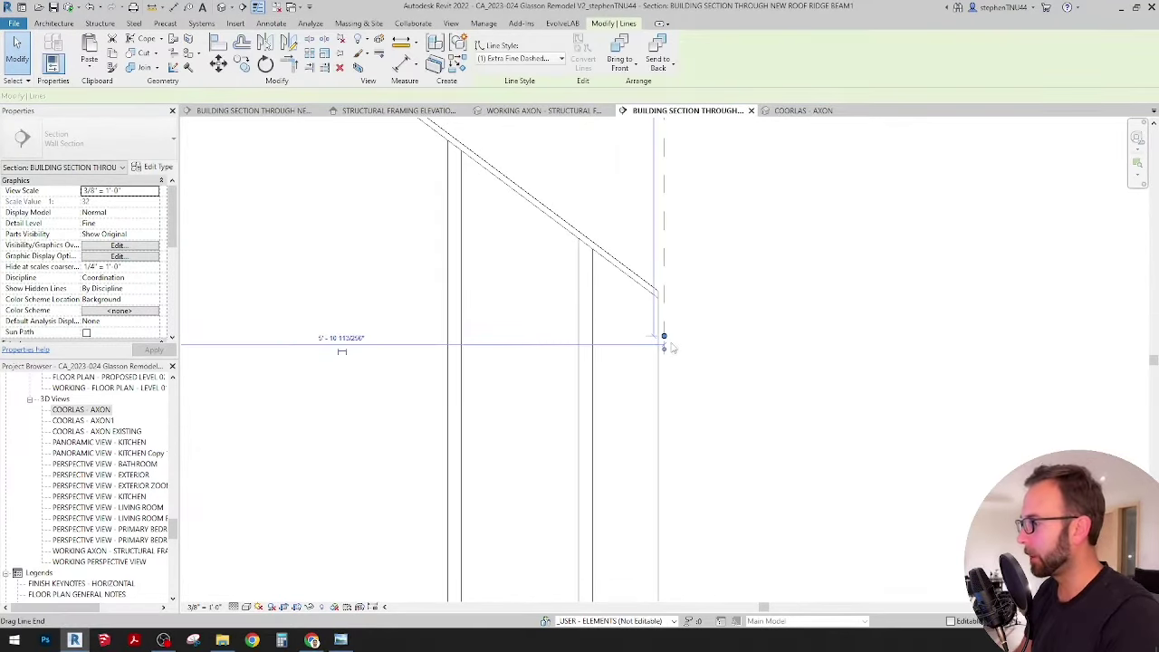
{"action": "left_click_drag", "start_coordinate": [664, 336], "coordinate": [671, 388]}
{"action": "scroll", "coordinate": [667, 335], "scroll_direction": "down", "scroll_amount": 3}
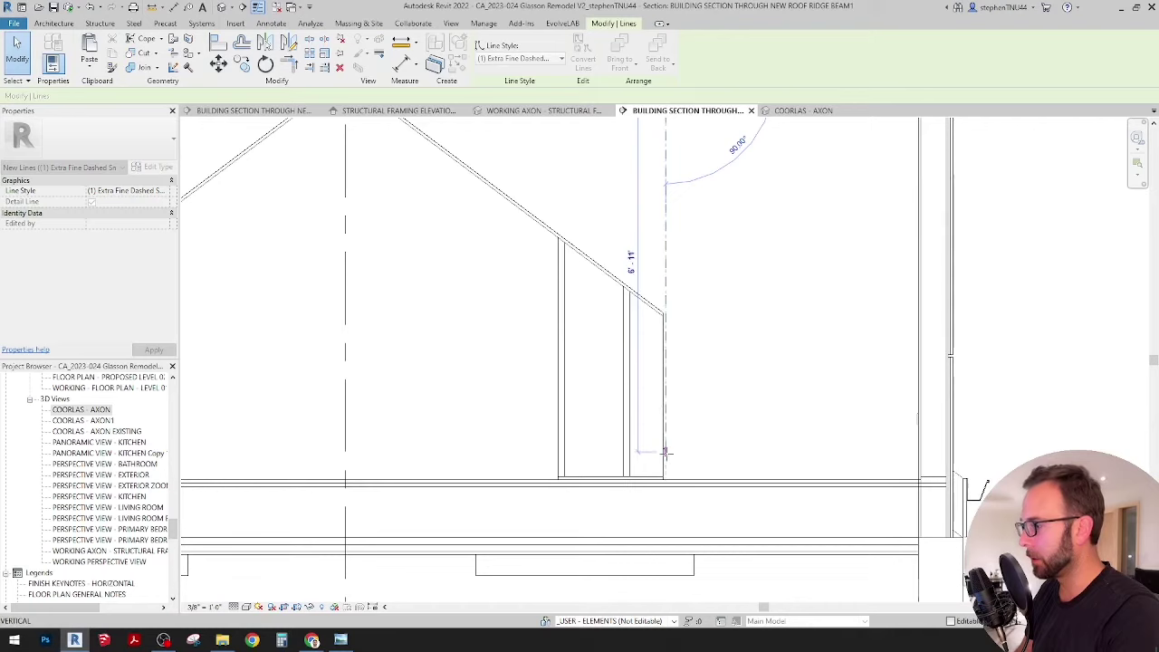
{"action": "scroll", "coordinate": [666, 451], "scroll_direction": "up", "scroll_amount": 2}
{"action": "left_click_drag", "start_coordinate": [666, 451], "coordinate": [664, 504]}
{"action": "scroll", "coordinate": [667, 486], "scroll_direction": "up", "scroll_amount": 2}
{"action": "key", "text": "Escape"}
{"action": "scroll", "coordinate": [722, 419], "scroll_direction": "down", "scroll_amount": 4}
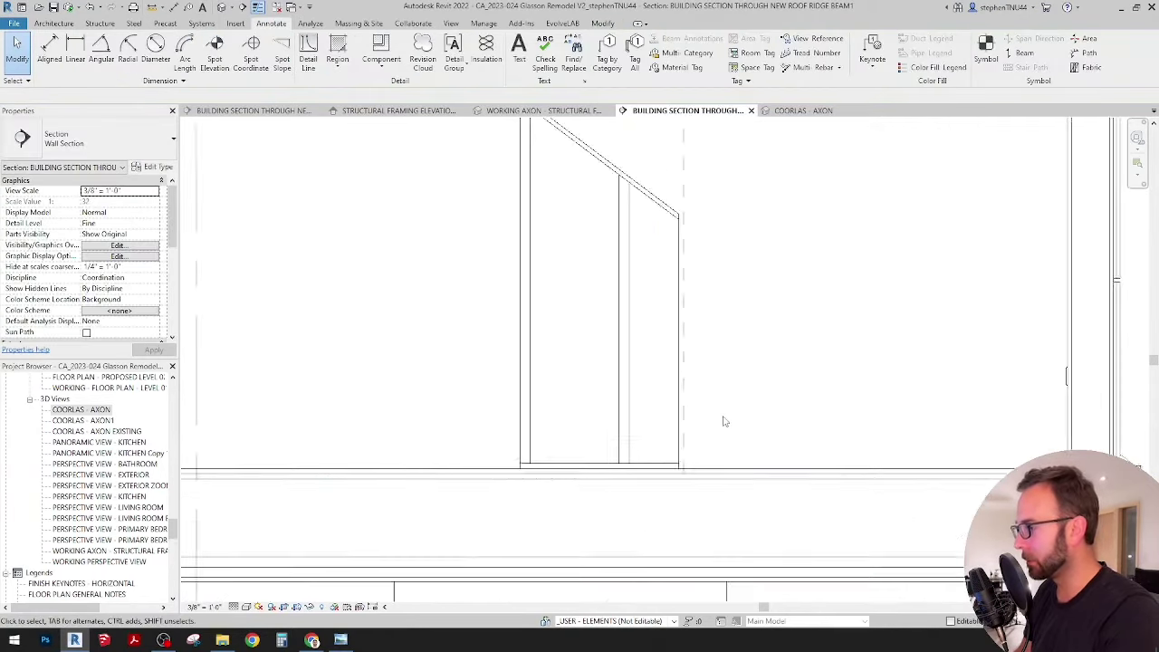
{"action": "scroll", "coordinate": [776, 339], "scroll_direction": "down", "scroll_amount": 2}
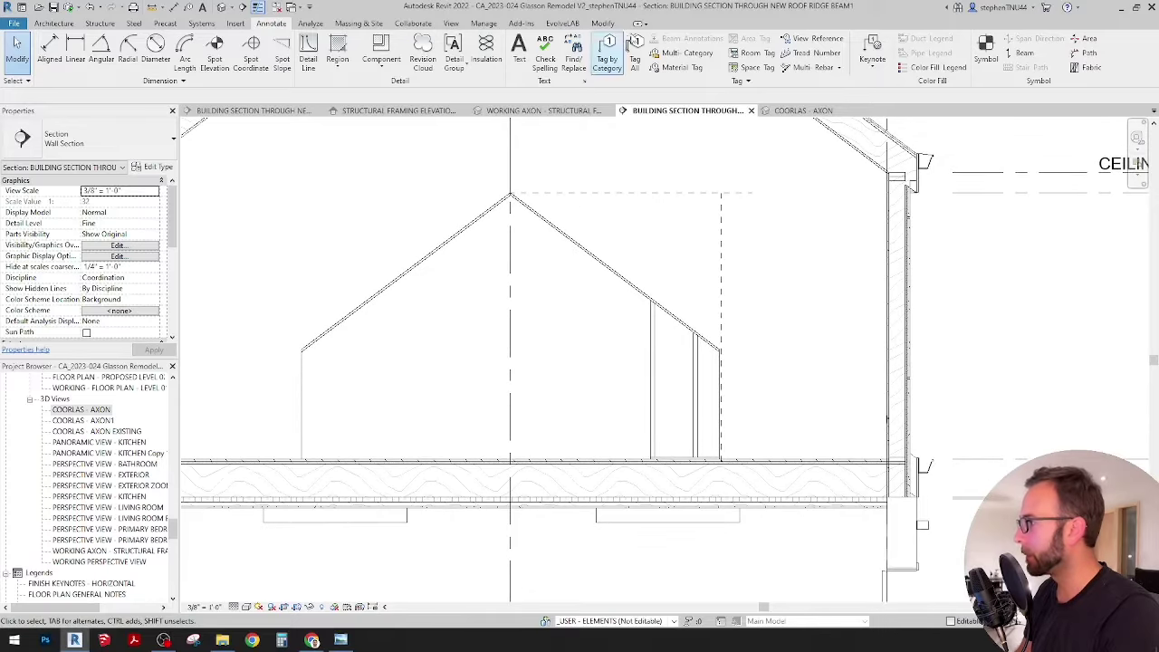
Trim the horizontal dashed line at the alcove peak to a corner with the vertical dashed line.
{"action": "left_click", "coordinate": [603, 23]}
{"action": "left_click", "coordinate": [290, 64]}
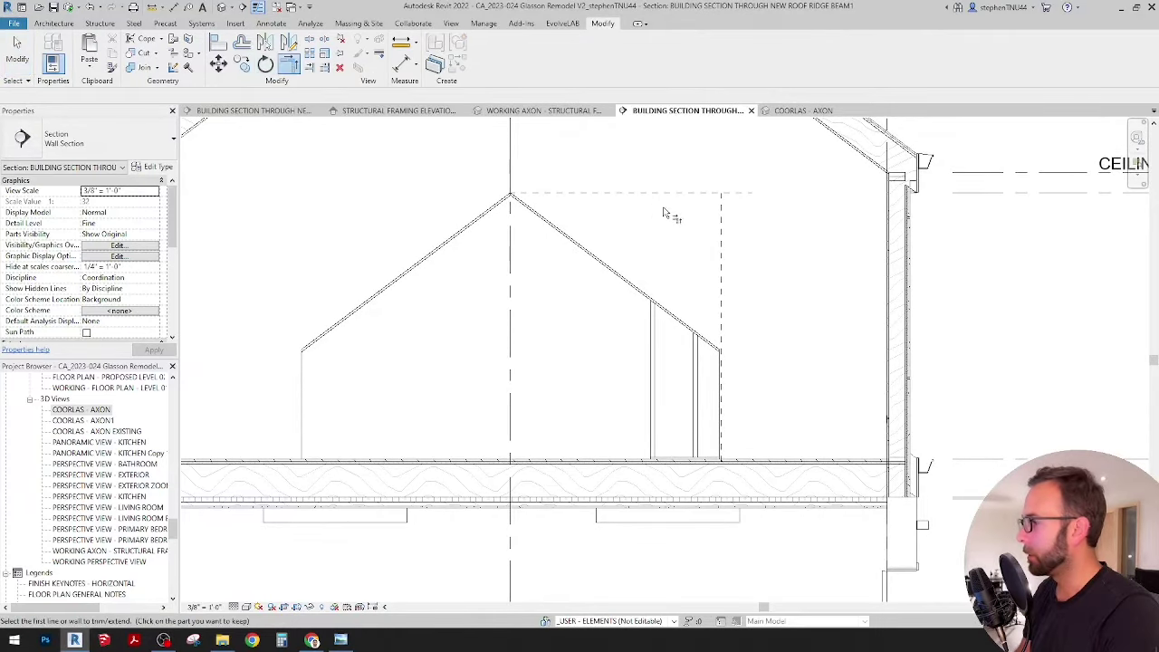
{"action": "scroll", "coordinate": [679, 214], "scroll_direction": "down", "scroll_amount": 1}
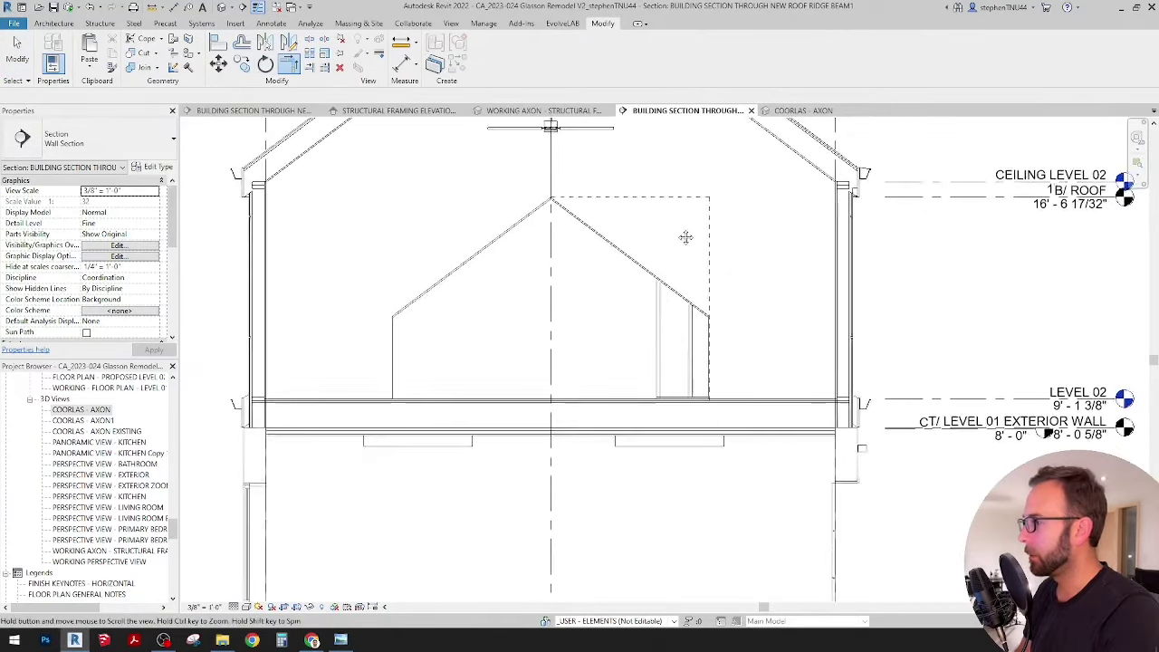
{"action": "middle_click_drag", "start_coordinate": [686, 238], "coordinate": [691, 269]}
{"action": "key", "text": "Escape"}
Mirror a copy of the vertical dashed line about the grid line through the alcove's peak.
{"action": "left_click", "coordinate": [712, 247]}
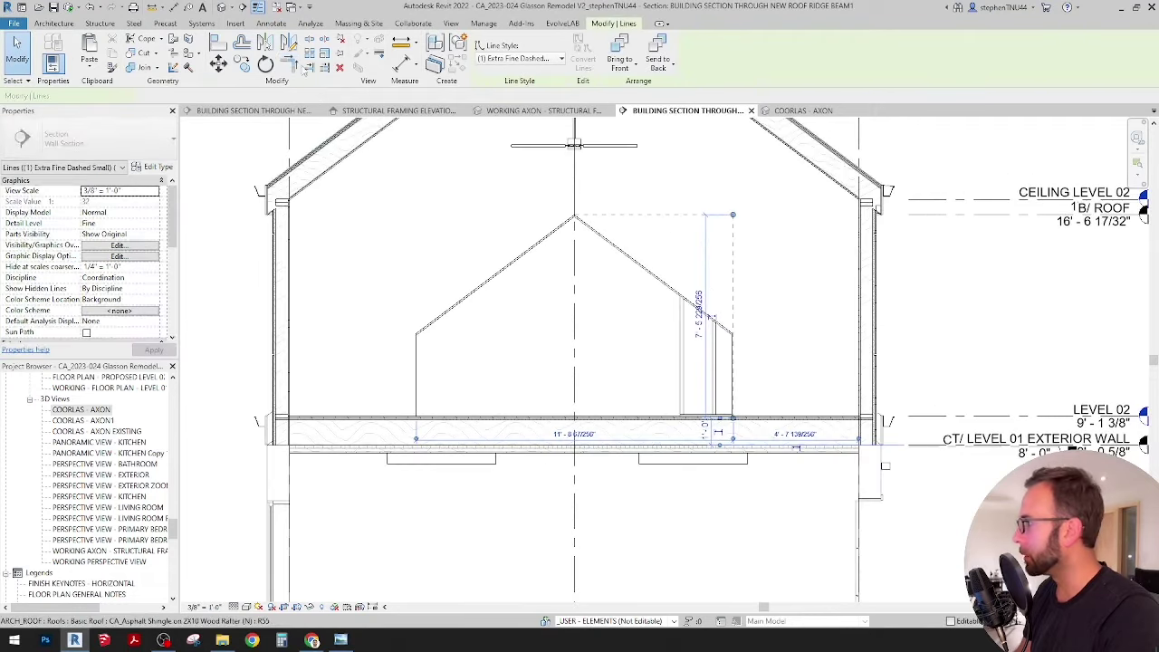
{"action": "key", "text": "m"}
{"action": "key", "text": "m"}
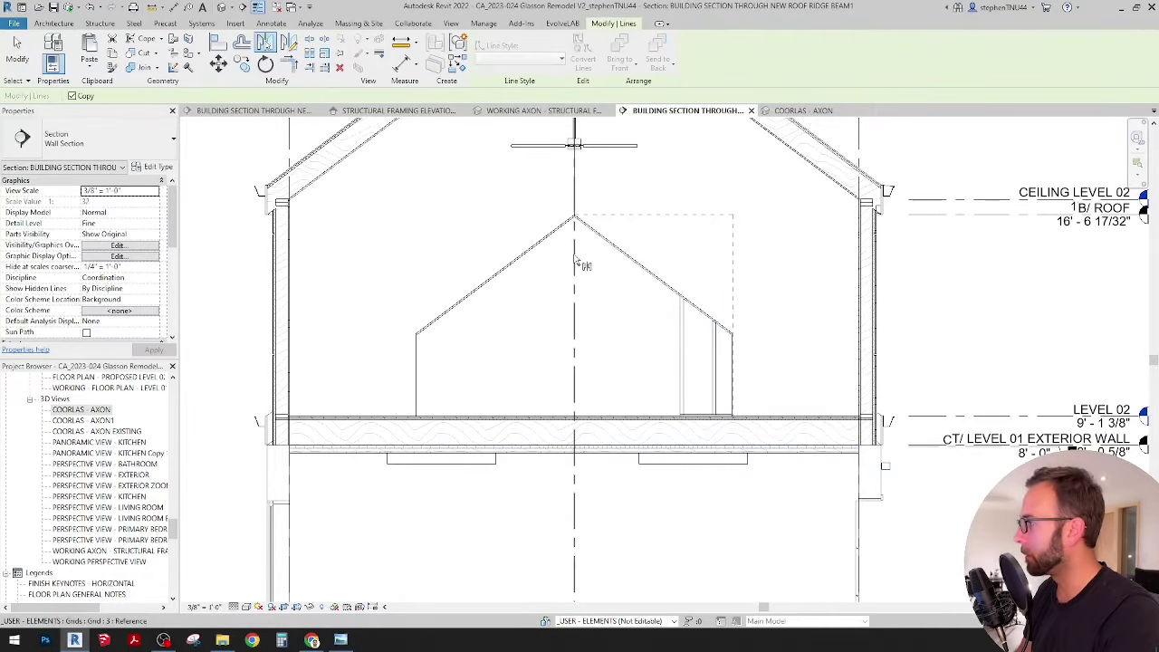
{"action": "left_click", "coordinate": [576, 265]}
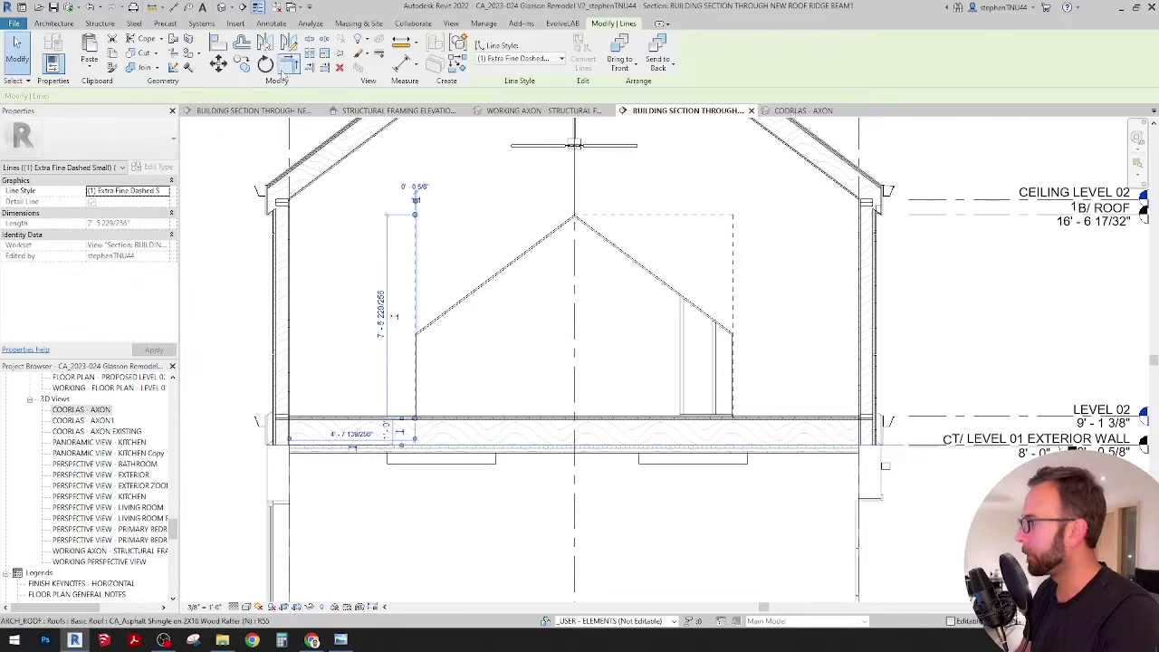
Extend the horizontal dashed line at the peak to a corner with the mirrored vertical dashed line.
{"action": "key", "text": "t"}
{"action": "key", "text": "r"}
{"action": "left_click", "coordinate": [598, 216]}
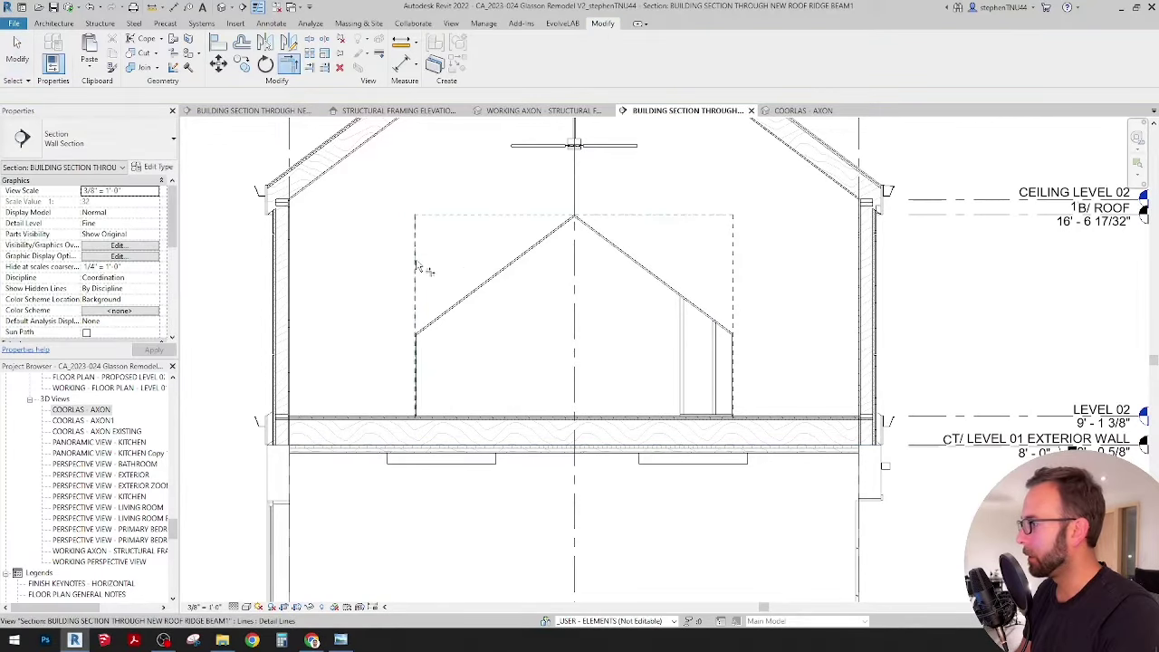
{"action": "scroll", "coordinate": [419, 266], "scroll_direction": "up", "scroll_amount": 4}
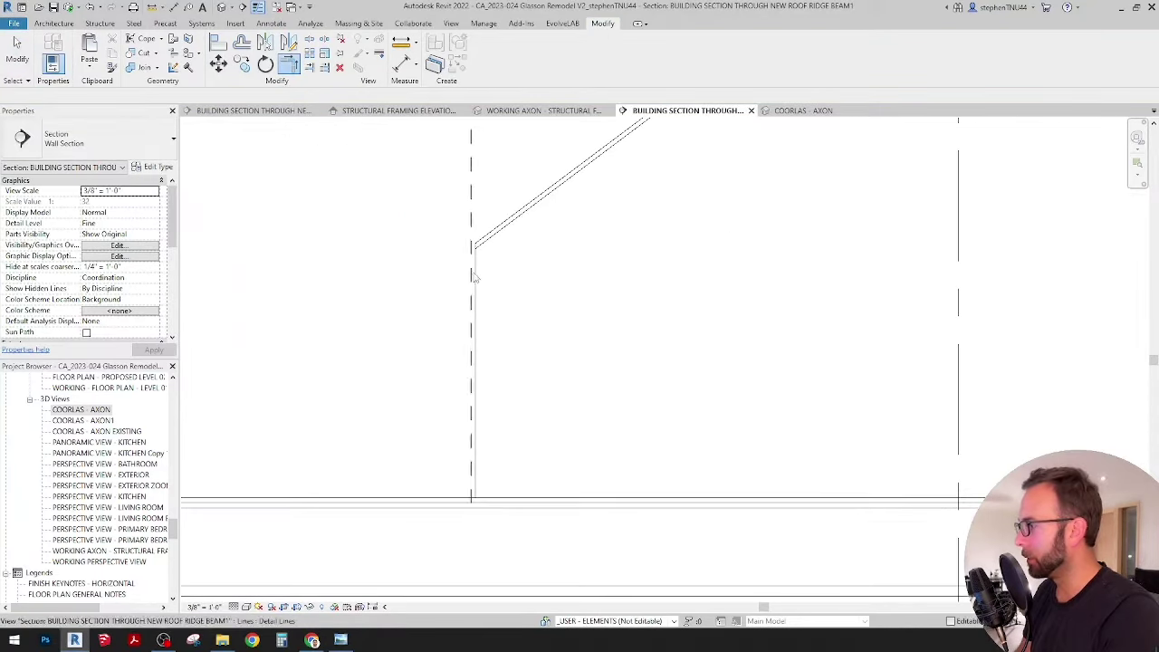
{"action": "scroll", "coordinate": [468, 283], "scroll_direction": "down", "scroll_amount": 5}
{"action": "middle_click_drag", "start_coordinate": [489, 306], "coordinate": [580, 322]}
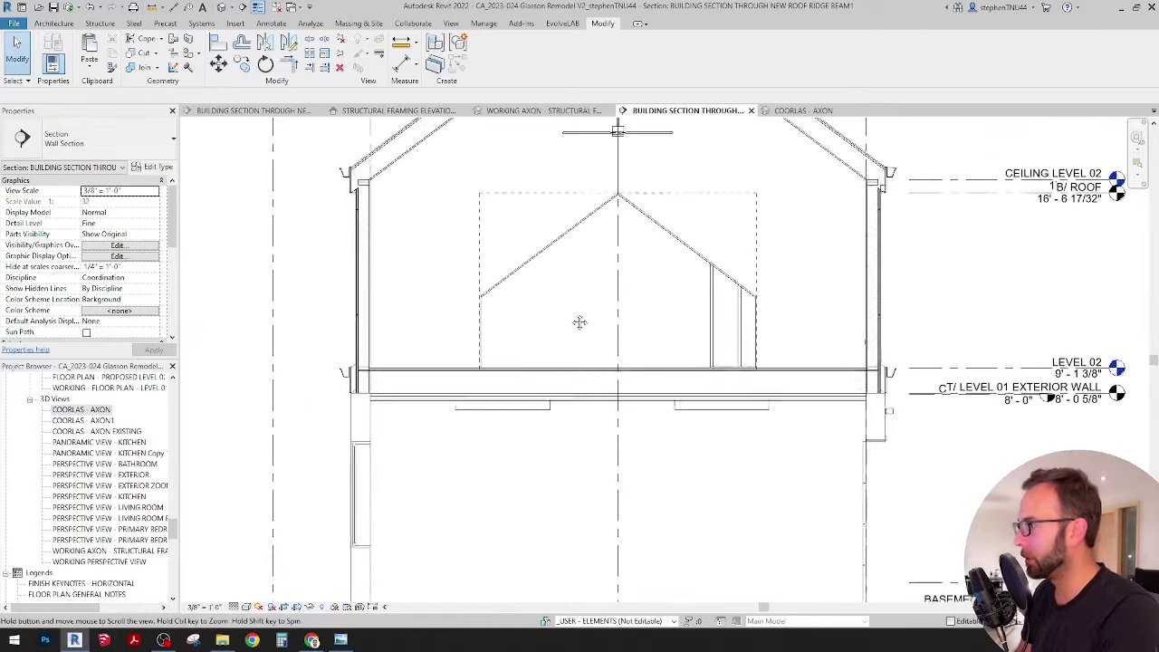
{"action": "scroll", "coordinate": [534, 262], "scroll_direction": "up", "scroll_amount": 2}
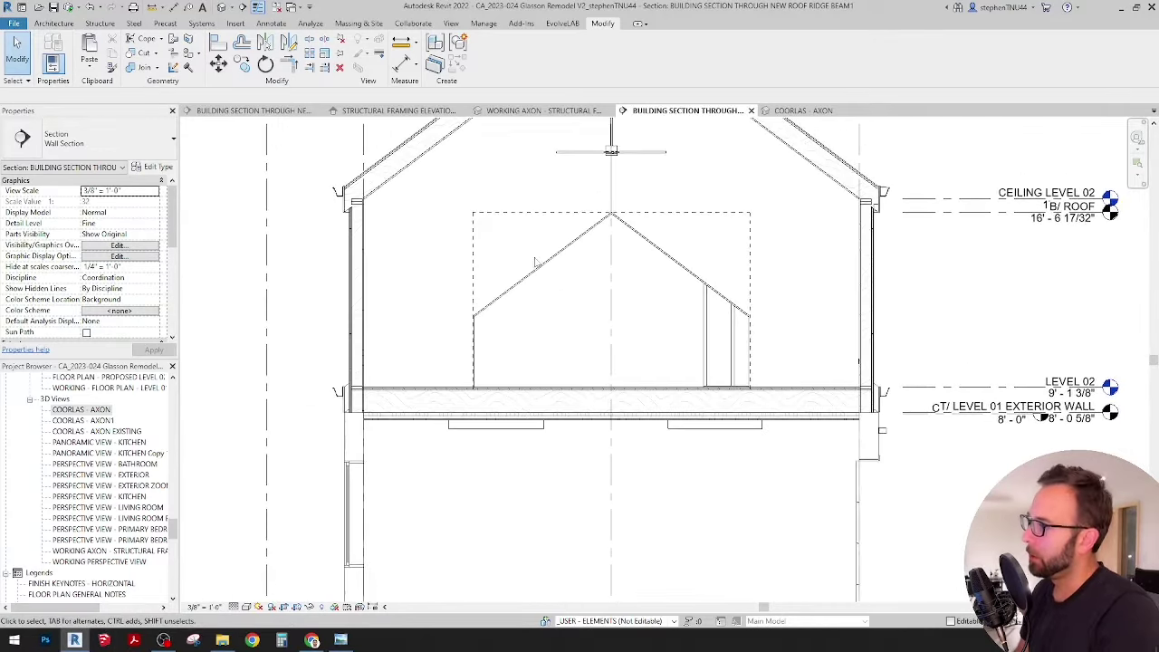
Copy the horizontal dashed line at the alcove's peak 16" straight up.
{"action": "left_click", "coordinate": [519, 212]}
{"action": "scroll", "coordinate": [409, 176], "scroll_direction": "up", "scroll_amount": 1}
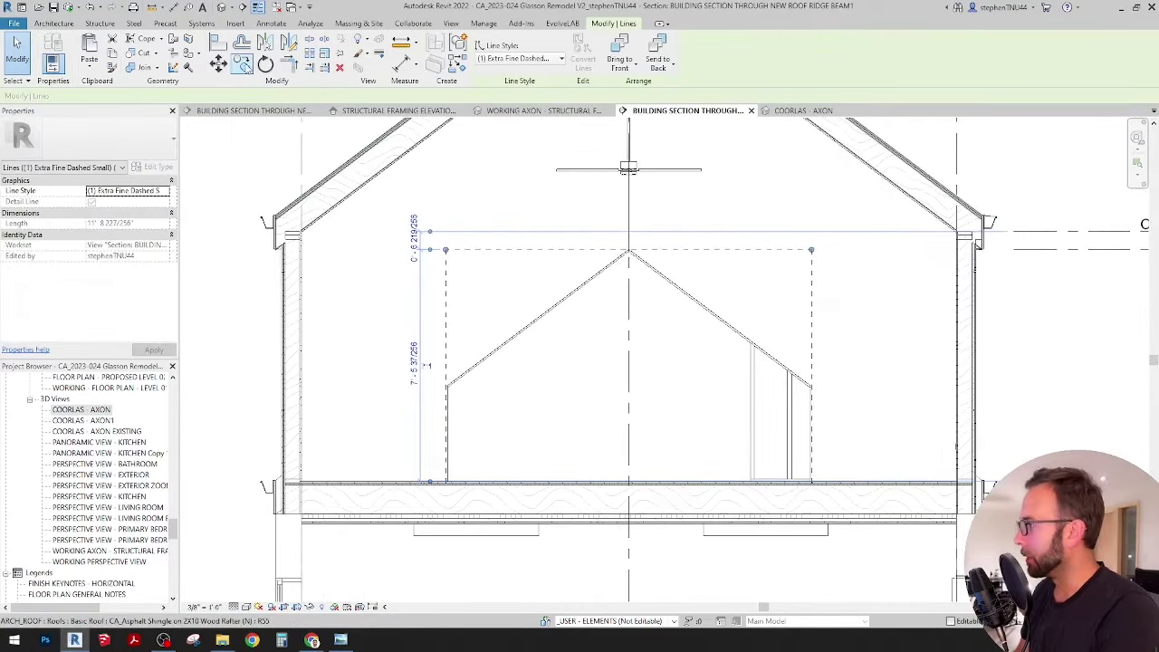
{"action": "left_click", "coordinate": [243, 65]}
{"action": "left_click", "coordinate": [521, 250]}
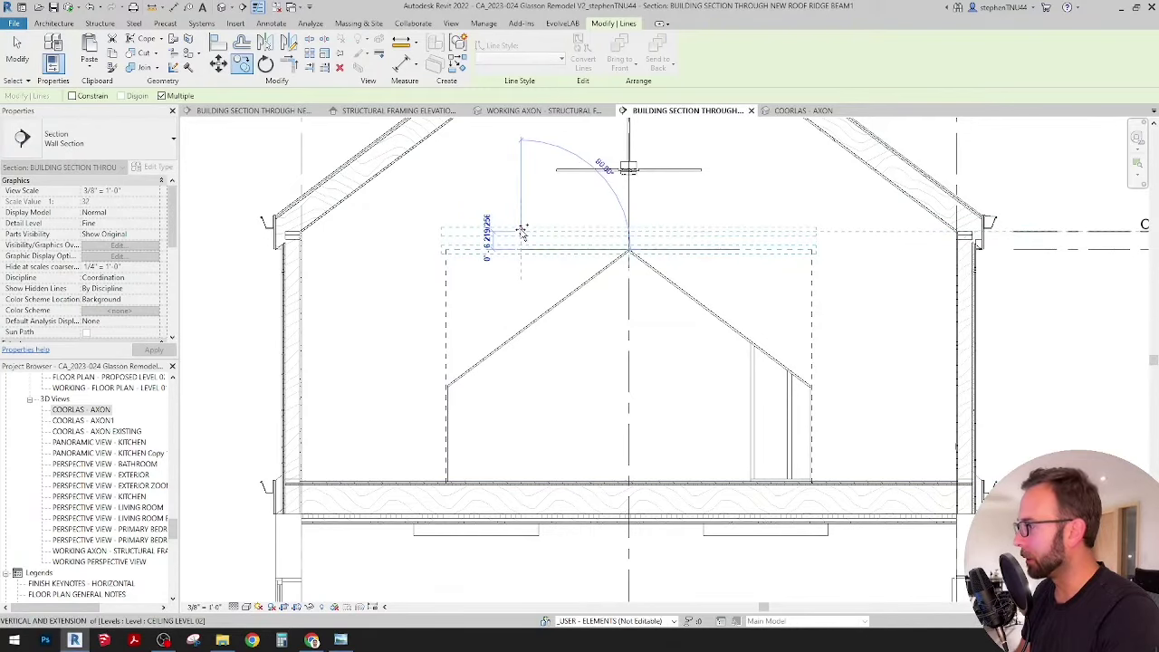
{"action": "scroll", "coordinate": [521, 229], "scroll_direction": "up", "scroll_amount": 2}
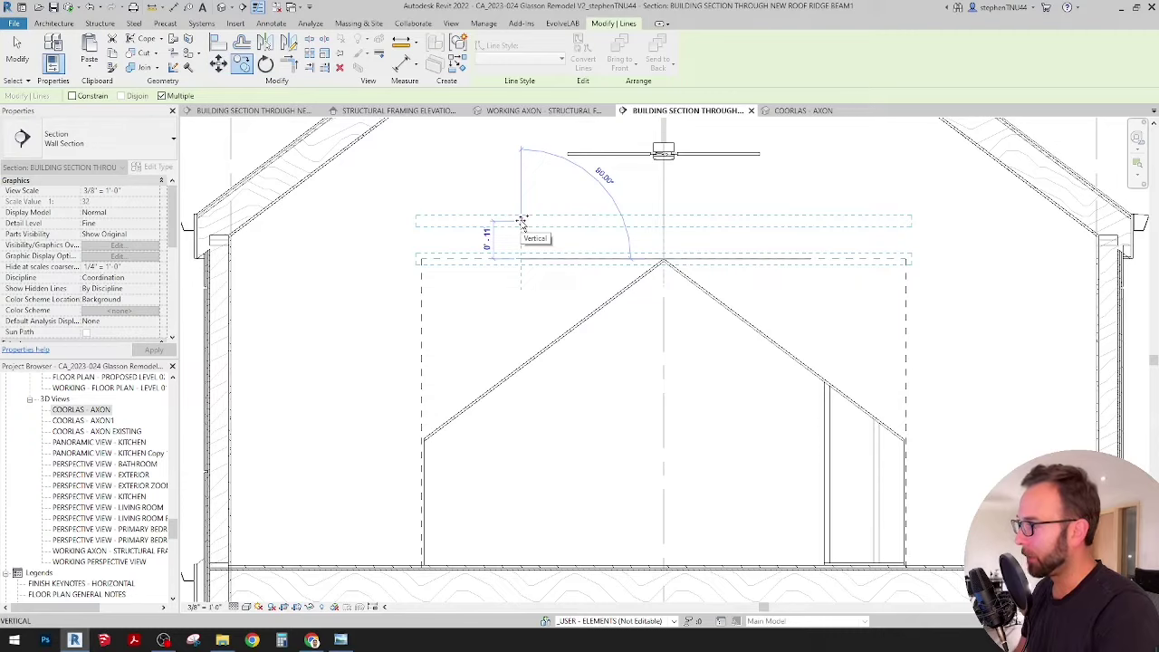
{"action": "middle_click_drag", "start_coordinate": [523, 223], "coordinate": [513, 388]}
{"action": "scroll", "coordinate": [513, 388], "scroll_direction": "down", "scroll_amount": 2}
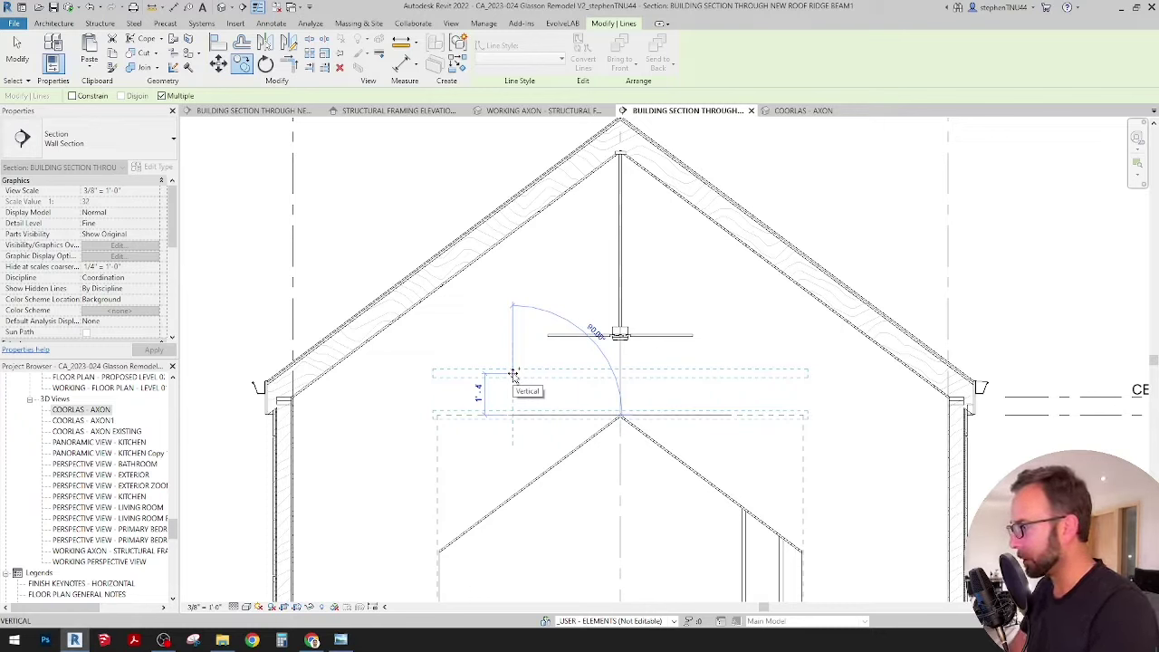
{"action": "type", "text": "16"}
{"action": "key", "text": "Return"}
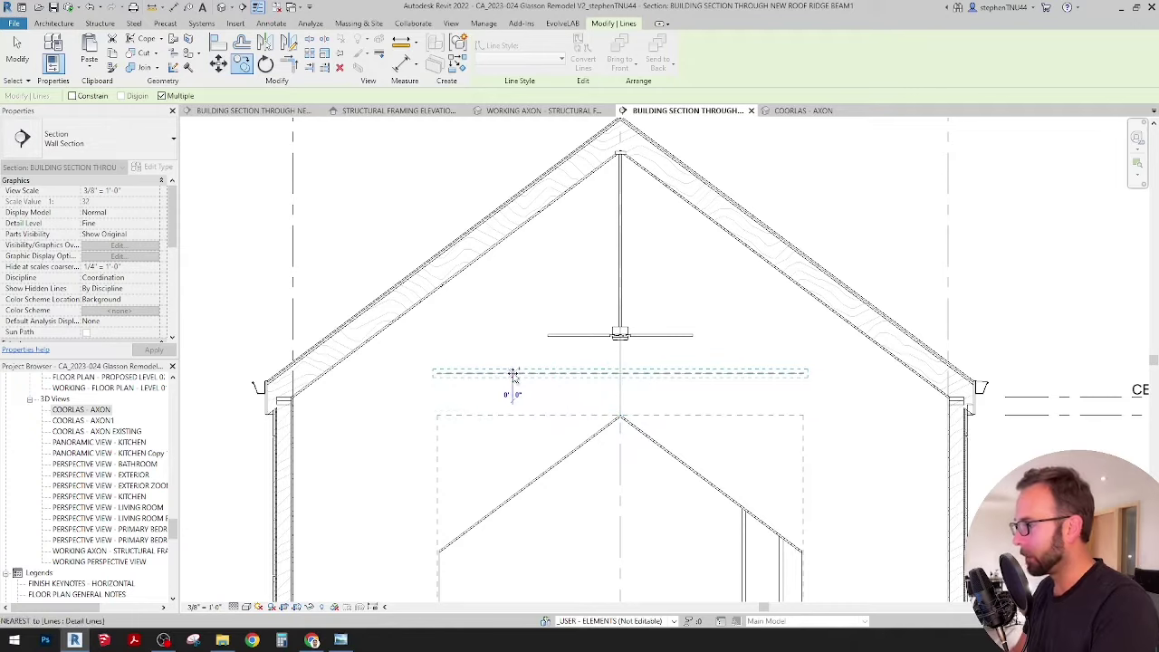
{"action": "key", "text": "Escape"}
{"action": "key", "text": "Escape"}
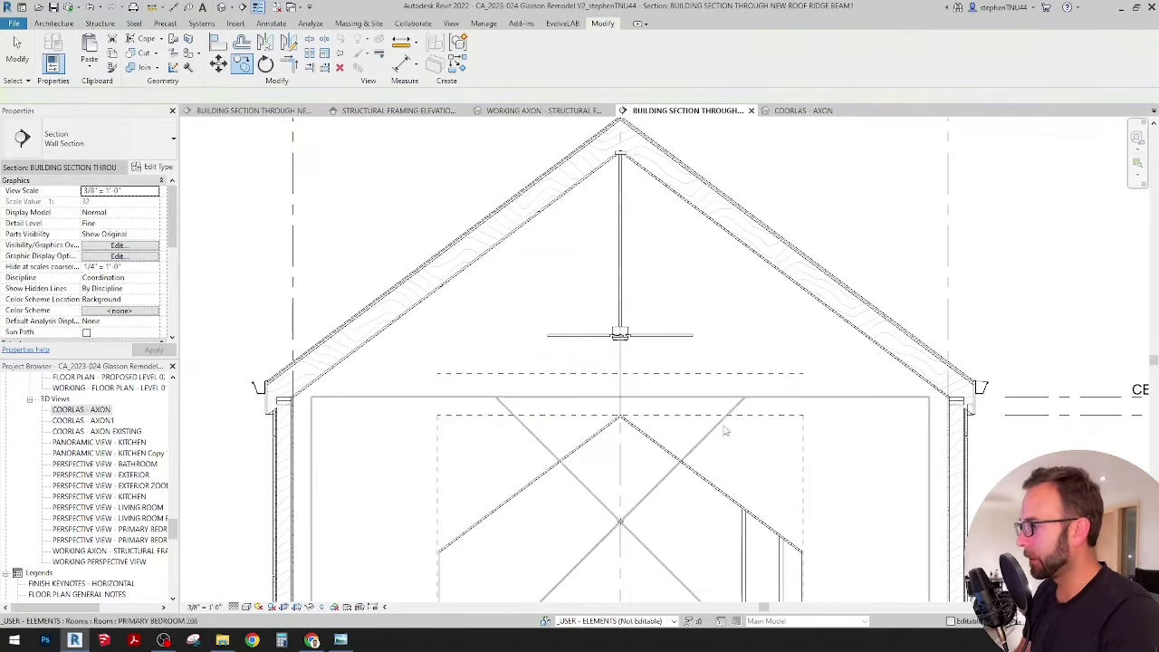
Copy the mirrored vertical dashed line 6" outward, away from the alcove opening.
{"action": "middle_click_drag", "start_coordinate": [725, 430], "coordinate": [790, 373]}
{"action": "scroll", "coordinate": [712, 375], "scroll_direction": "up", "scroll_amount": 2}
{"action": "scroll", "coordinate": [790, 372], "scroll_direction": "down", "scroll_amount": 1}
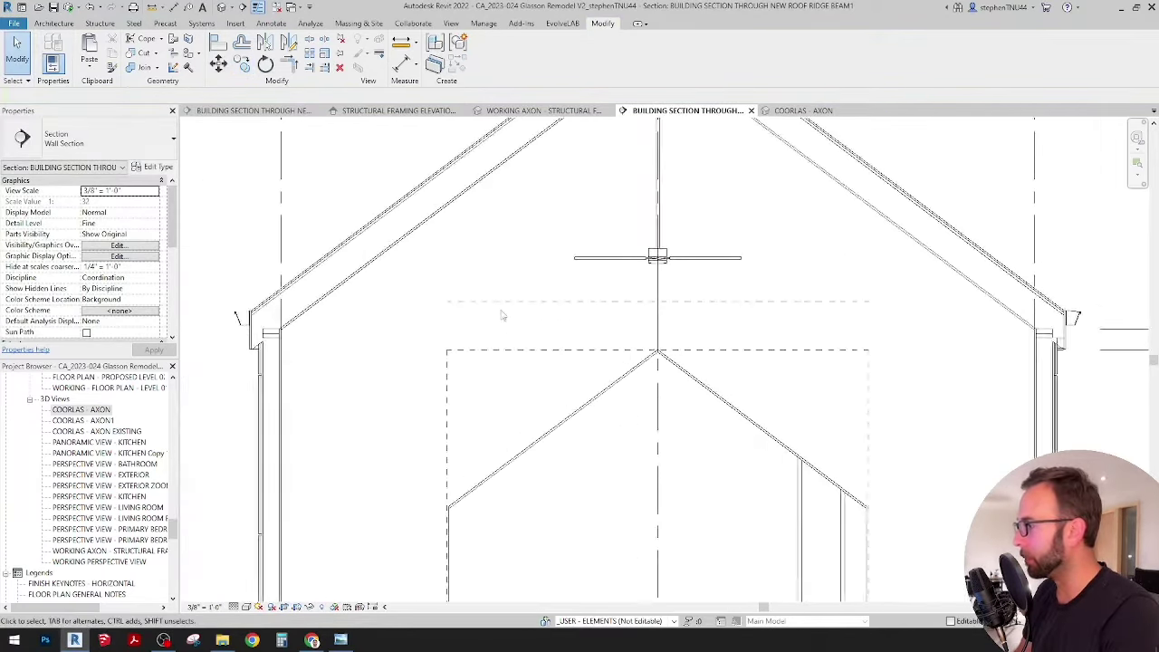
{"action": "scroll", "coordinate": [503, 315], "scroll_direction": "down", "scroll_amount": 2}
{"action": "scroll", "coordinate": [593, 369], "scroll_direction": "up", "scroll_amount": 1}
{"action": "scroll", "coordinate": [445, 381], "scroll_direction": "up", "scroll_amount": 1}
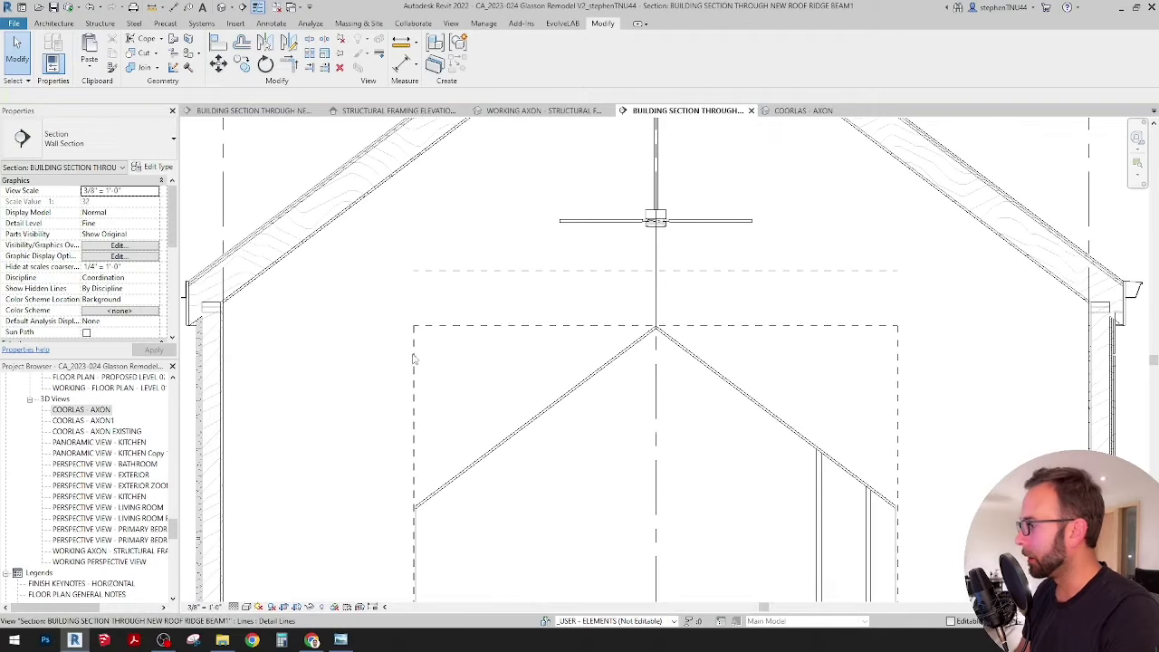
{"action": "middle_click_drag", "start_coordinate": [459, 363], "coordinate": [514, 358]}
{"action": "left_click", "coordinate": [469, 364]}
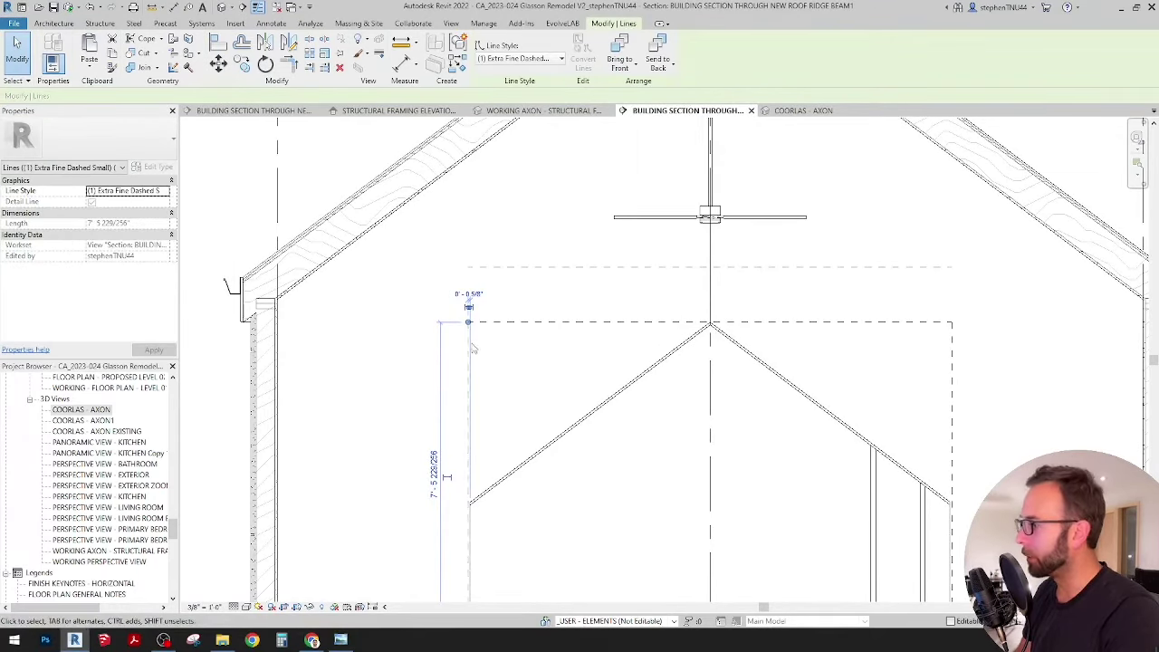
{"action": "middle_click_drag", "start_coordinate": [463, 355], "coordinate": [468, 354]}
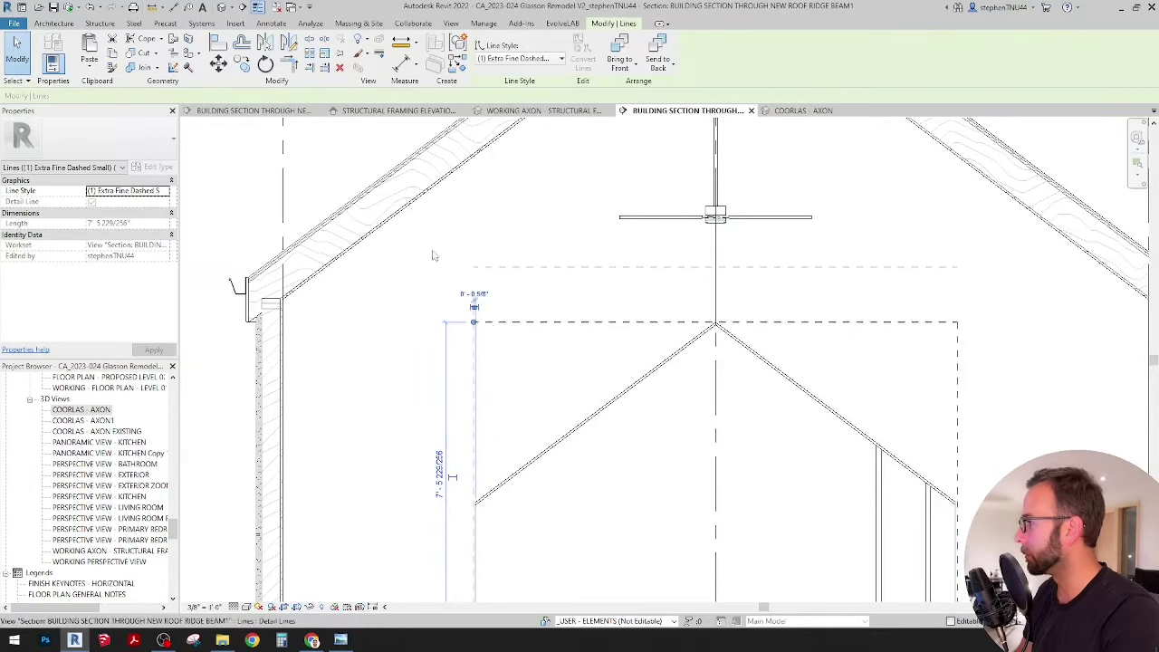
{"action": "key", "text": "m"}
{"action": "key", "text": "v"}
{"action": "left_click", "coordinate": [473, 359]}
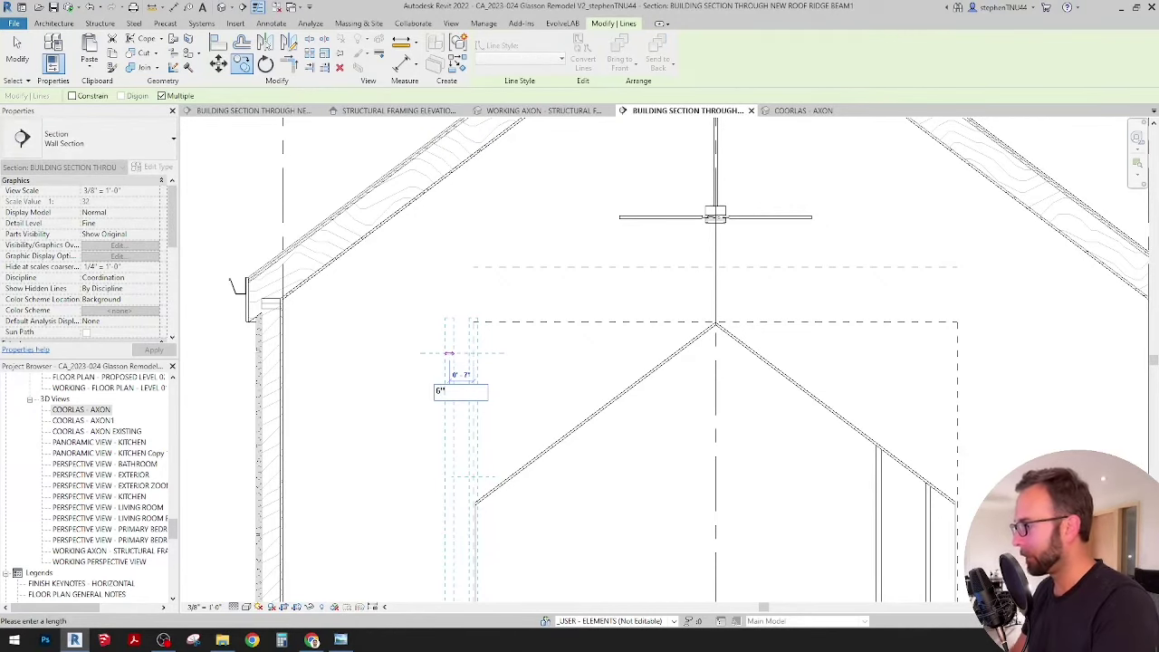
{"action": "key", "text": "Return"}
{"action": "key", "text": "Escape"}
{"action": "key", "text": "Escape"}
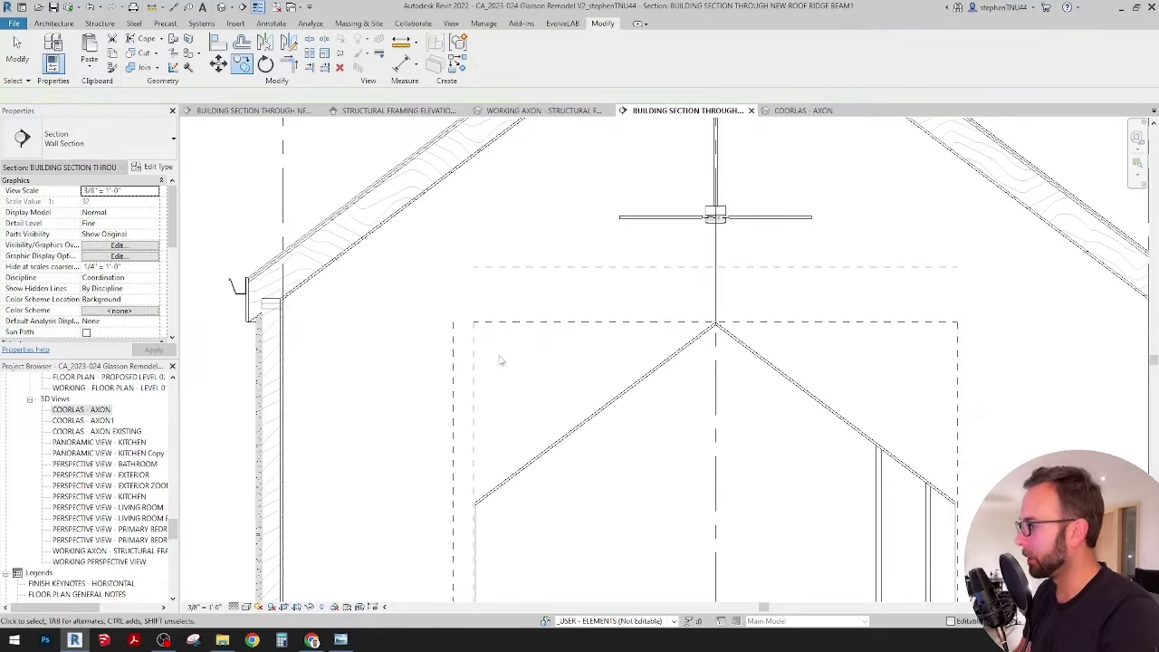
Stretch the horizontal dashed line at the alcove's peak outward to meet the top of the 6" offset vertical line.
{"action": "middle_click_drag", "start_coordinate": [501, 362], "coordinate": [450, 311]}
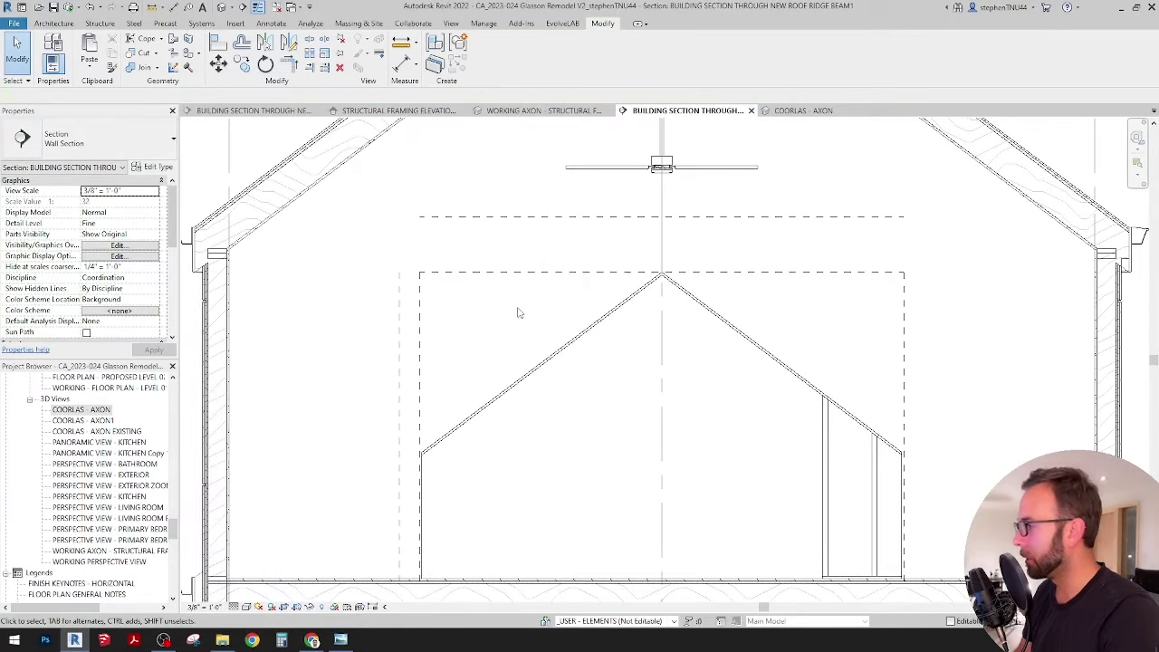
{"action": "scroll", "coordinate": [518, 312], "scroll_direction": "down", "scroll_amount": 3}
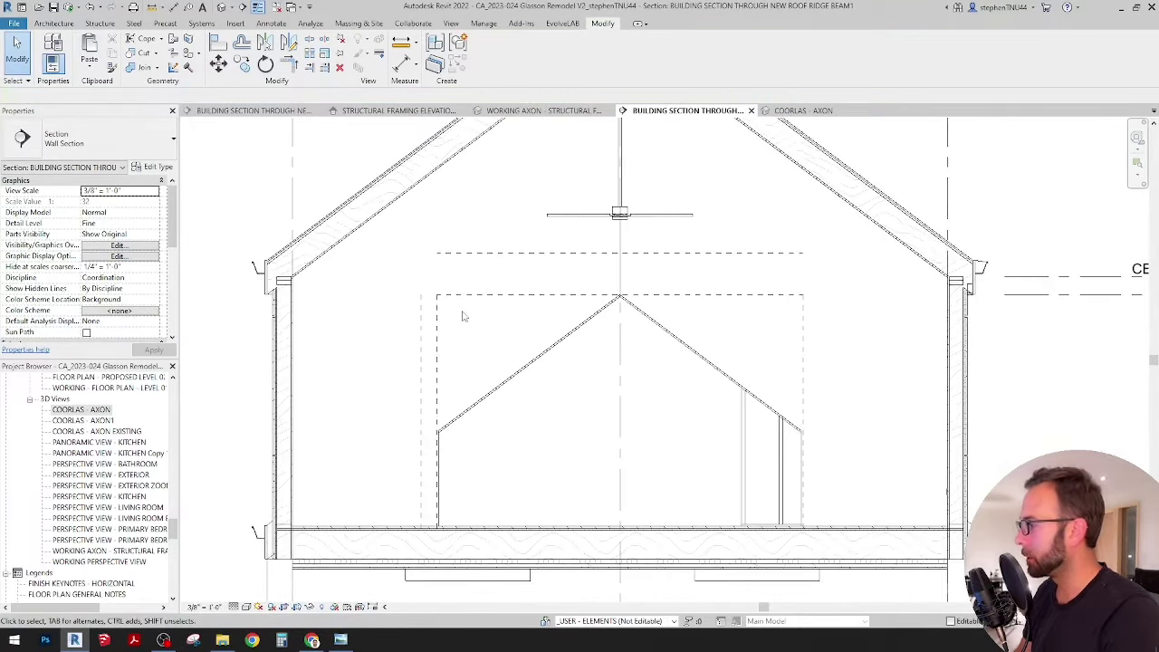
{"action": "middle_click_drag", "start_coordinate": [464, 326], "coordinate": [477, 308]}
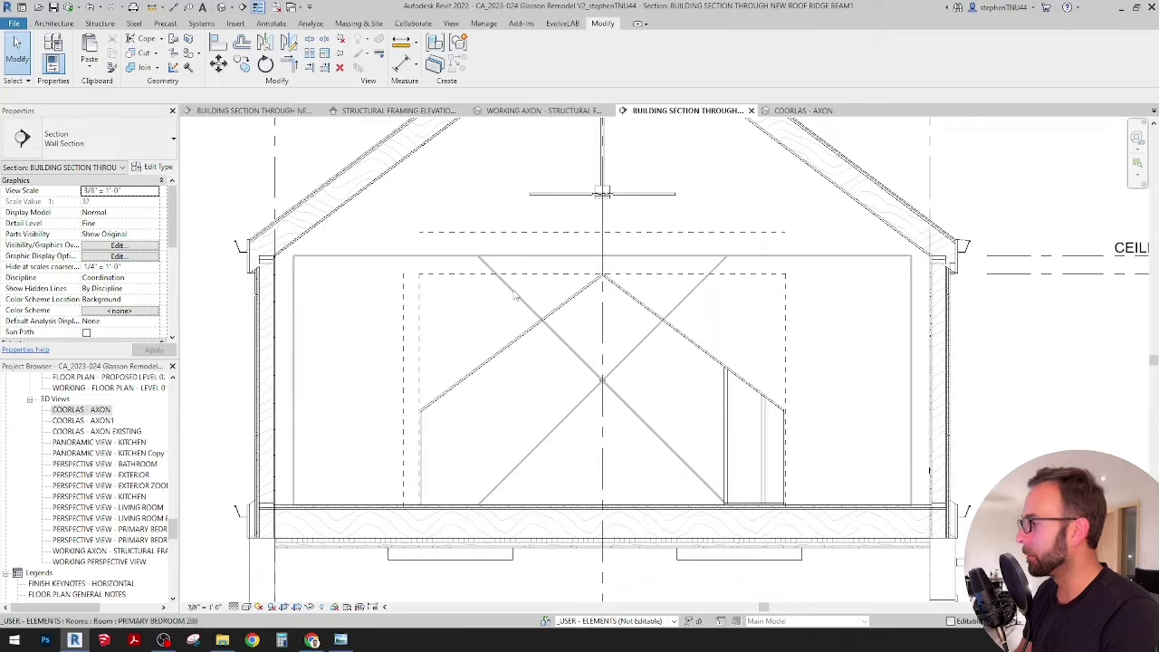
{"action": "middle_click_drag", "start_coordinate": [517, 293], "coordinate": [504, 290]}
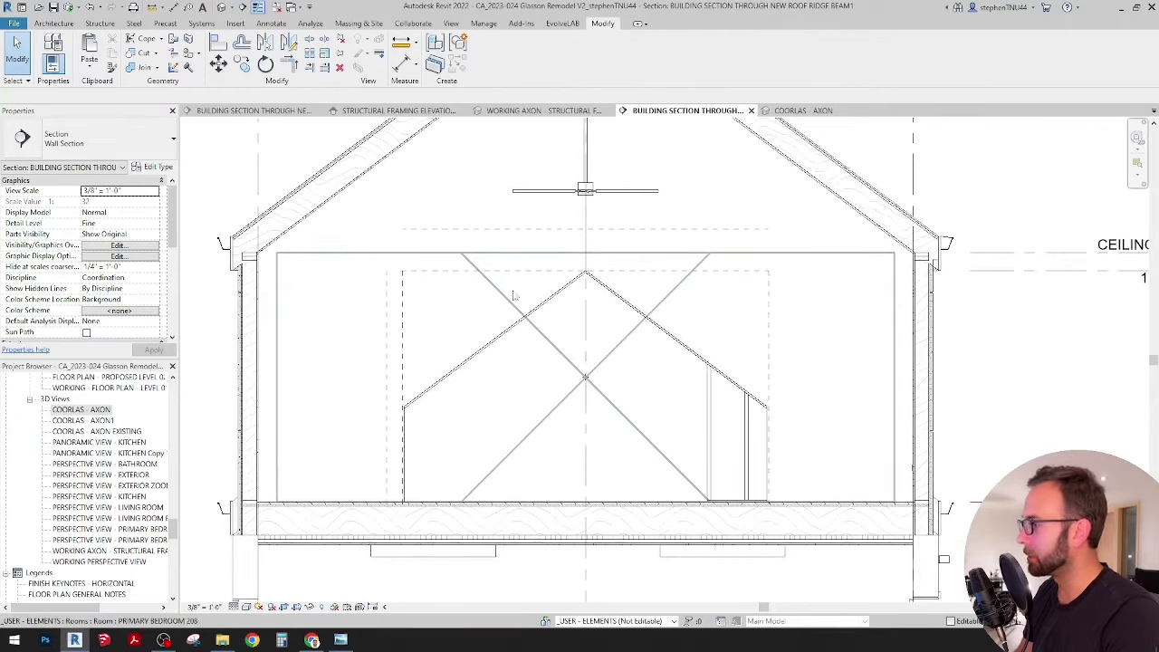
{"action": "scroll", "coordinate": [513, 295], "scroll_direction": "up", "scroll_amount": 3}
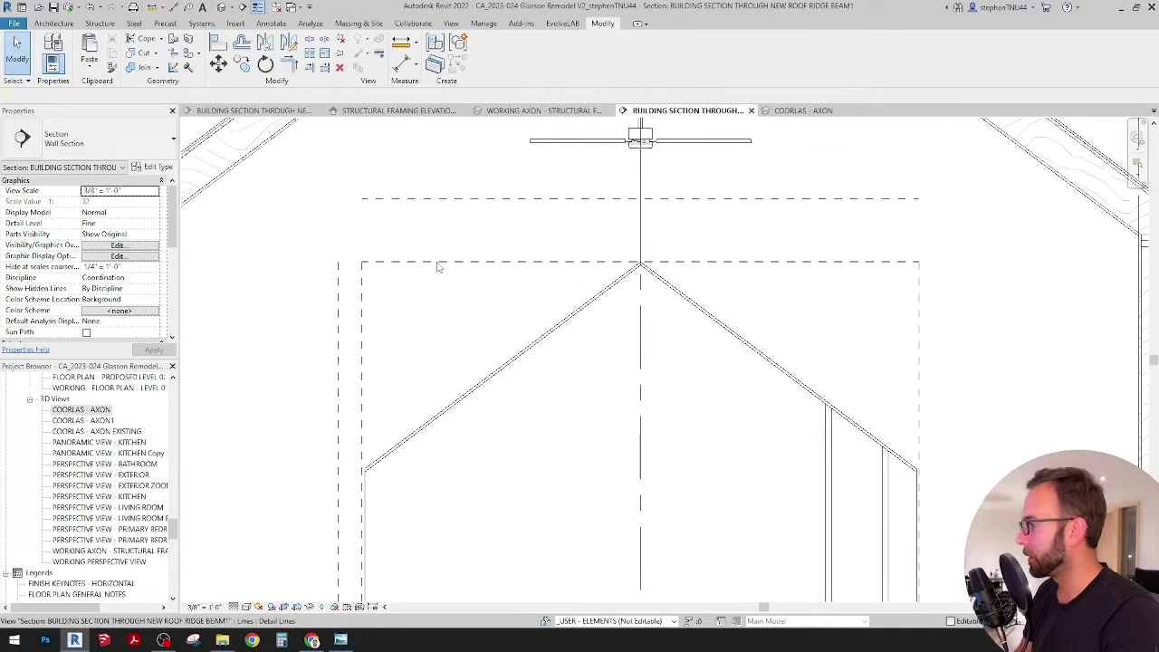
{"action": "left_click", "coordinate": [359, 261]}
{"action": "scroll", "coordinate": [362, 261], "scroll_direction": "up", "scroll_amount": 2}
{"action": "left_click_drag", "start_coordinate": [365, 262], "coordinate": [322, 261]}
{"action": "scroll", "coordinate": [321, 261], "scroll_direction": "down", "scroll_amount": 3}
{"action": "scroll", "coordinate": [720, 272], "scroll_direction": "up", "scroll_amount": 3}
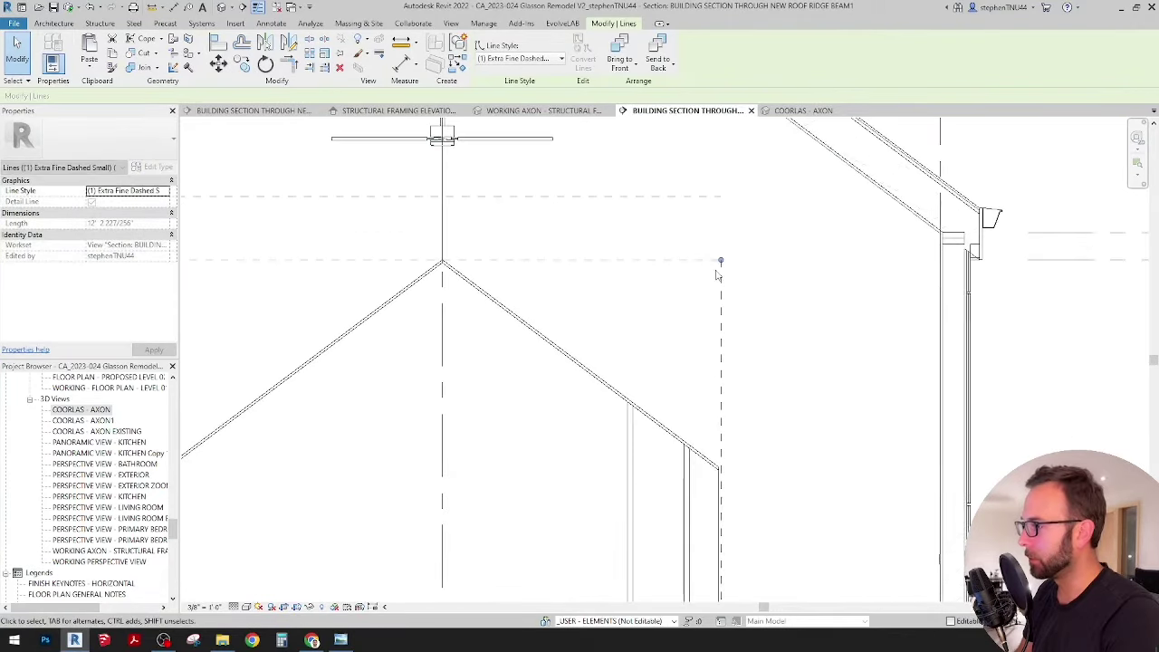
{"action": "scroll", "coordinate": [718, 274], "scroll_direction": "down", "scroll_amount": 2}
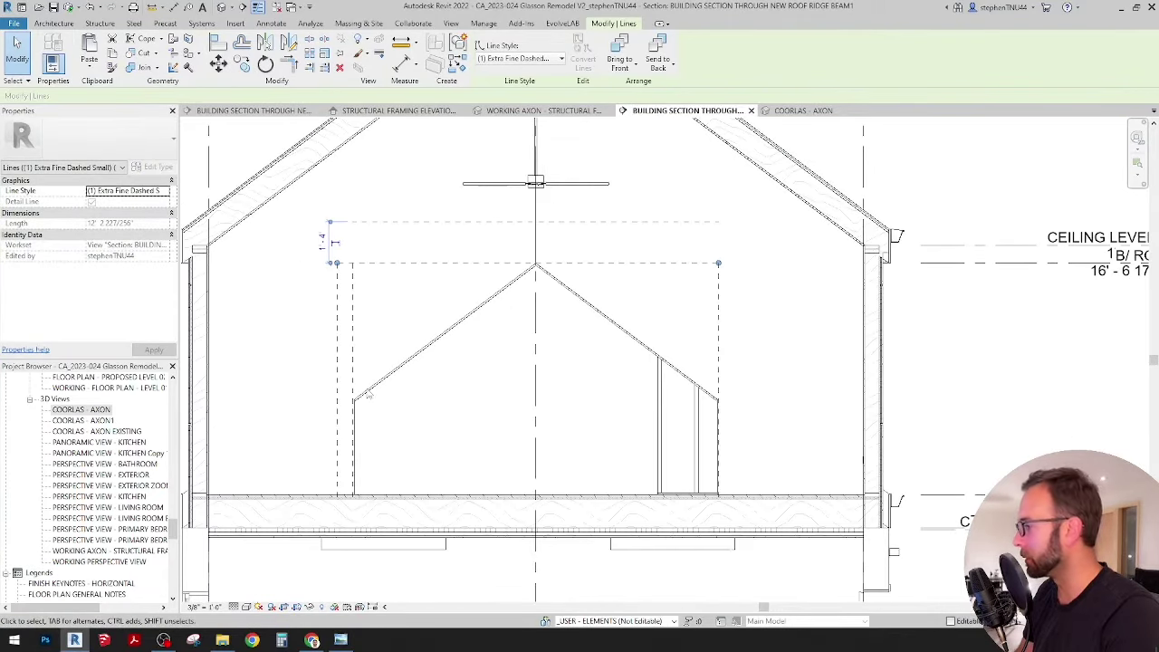
{"action": "middle_click_drag", "start_coordinate": [598, 365], "coordinate": [607, 377]}
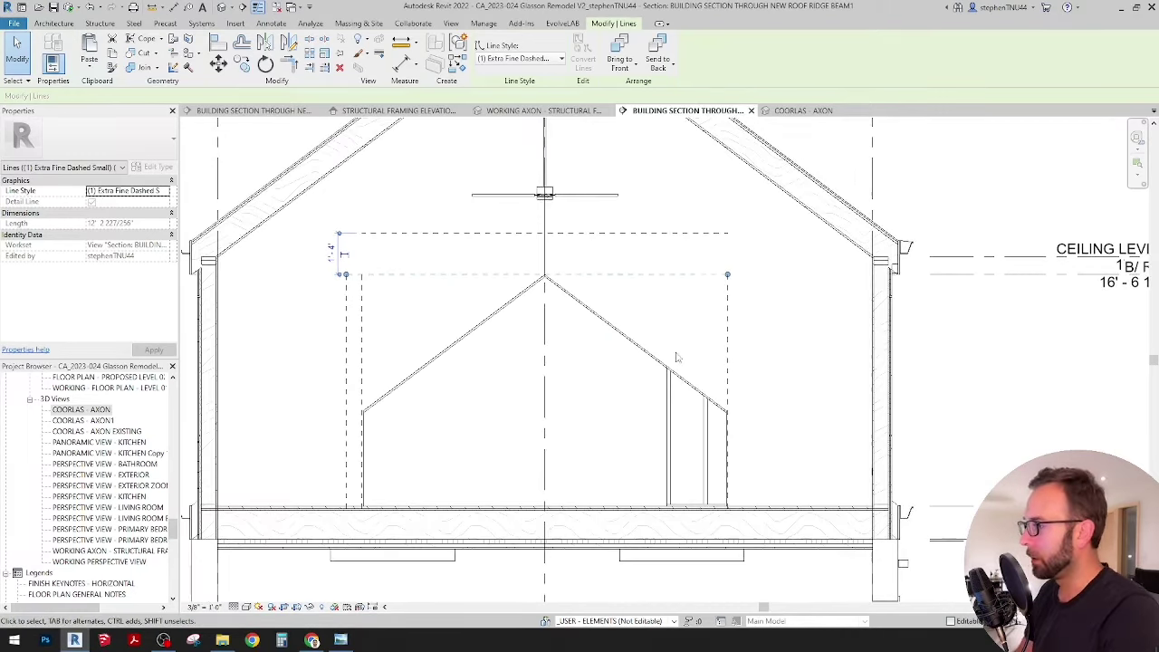
{"action": "left_click", "coordinate": [813, 321]}
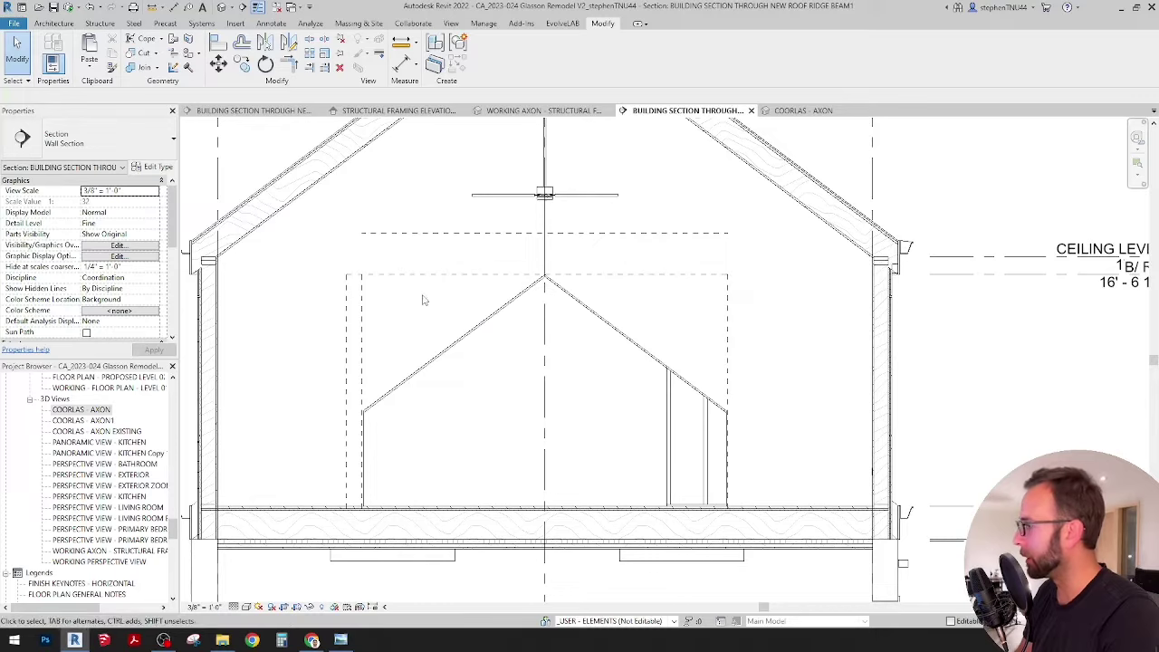
{"action": "middle_click_drag", "start_coordinate": [424, 300], "coordinate": [437, 300]}
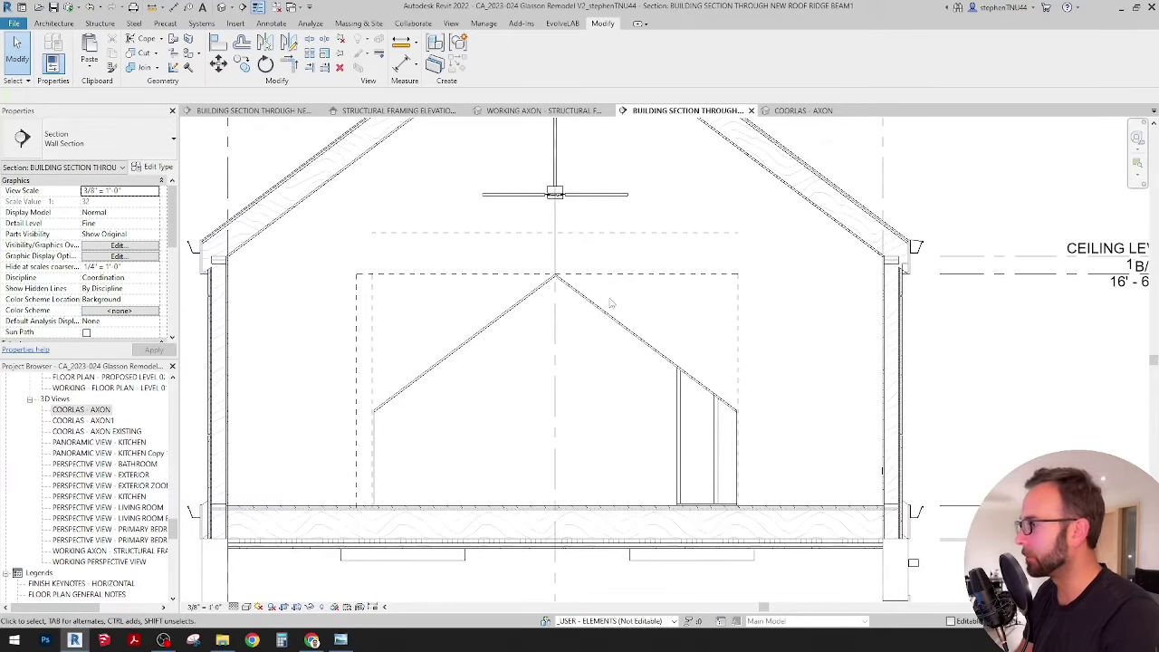
Draw a vertical dashed detail line from the top of the 6" offset line up to the height of the upper horizontal dashed line.
{"action": "middle_click_drag", "start_coordinate": [610, 304], "coordinate": [722, 314]}
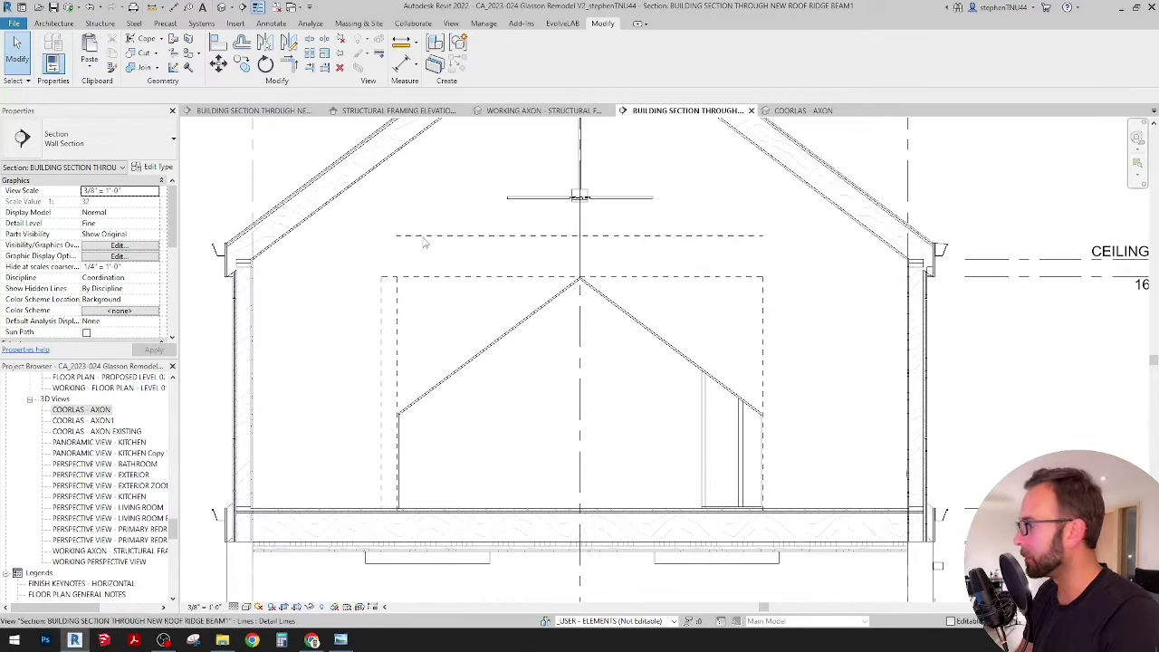
{"action": "left_click", "coordinate": [270, 25]}
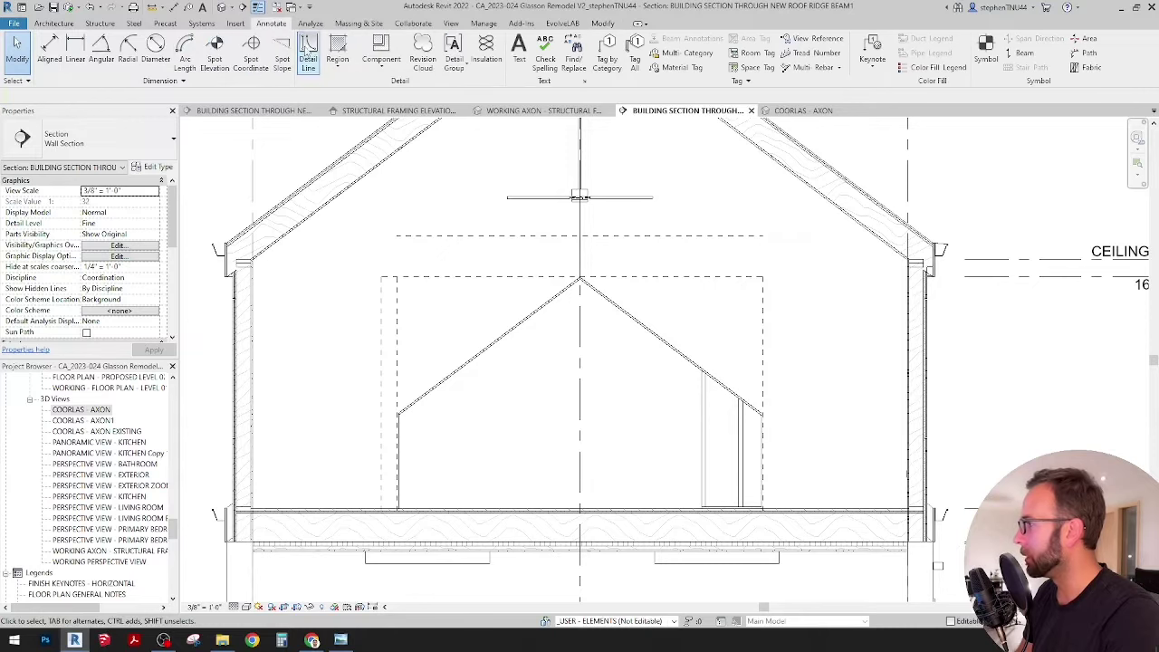
{"action": "left_click", "coordinate": [381, 276]}
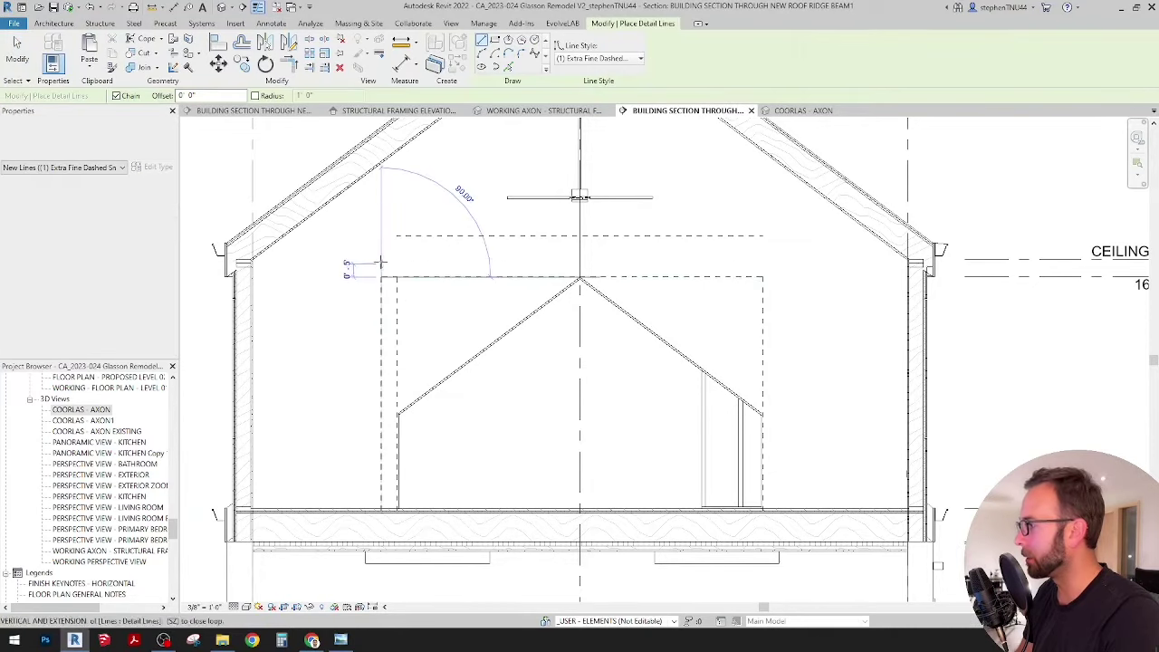
{"action": "key", "text": "Escape"}
{"action": "key", "text": "Escape"}
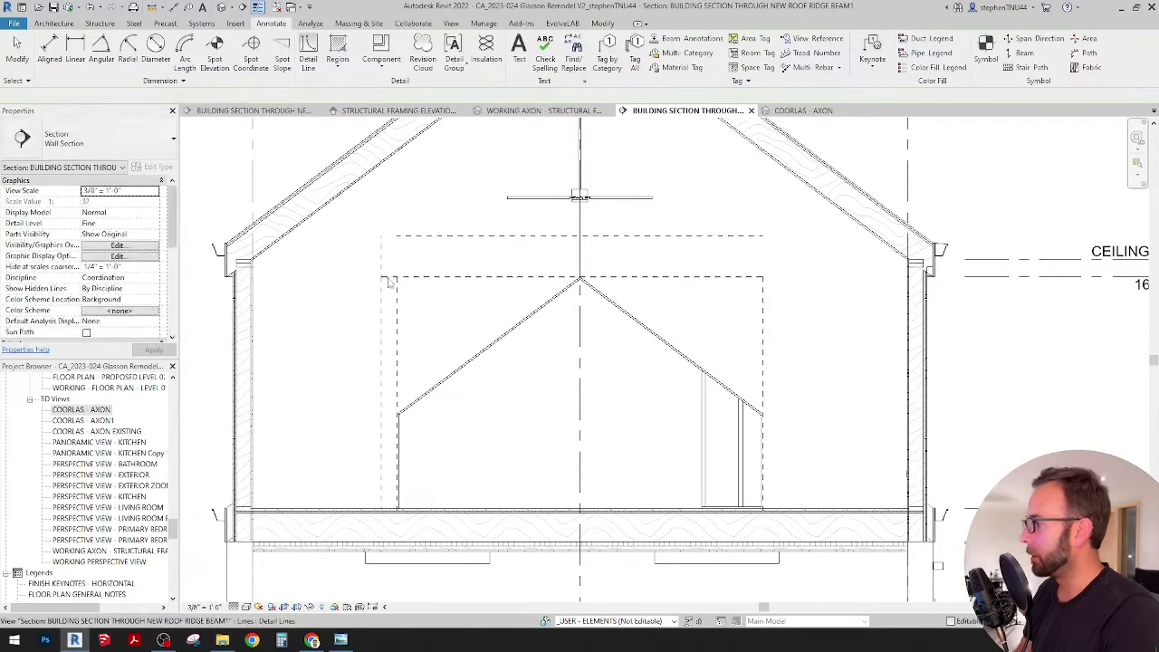
Extend the upper horizontal dashed line to a corner with the short vertical line above the 6" offset line.
{"action": "left_click", "coordinate": [613, 21]}
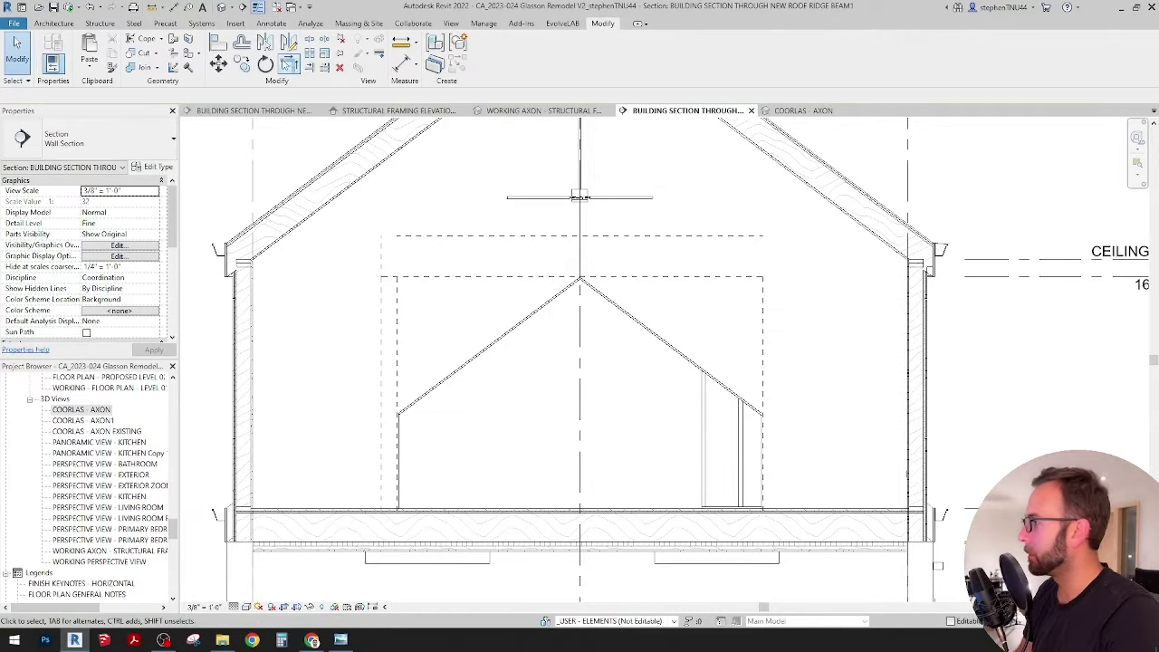
{"action": "left_click", "coordinate": [288, 64]}
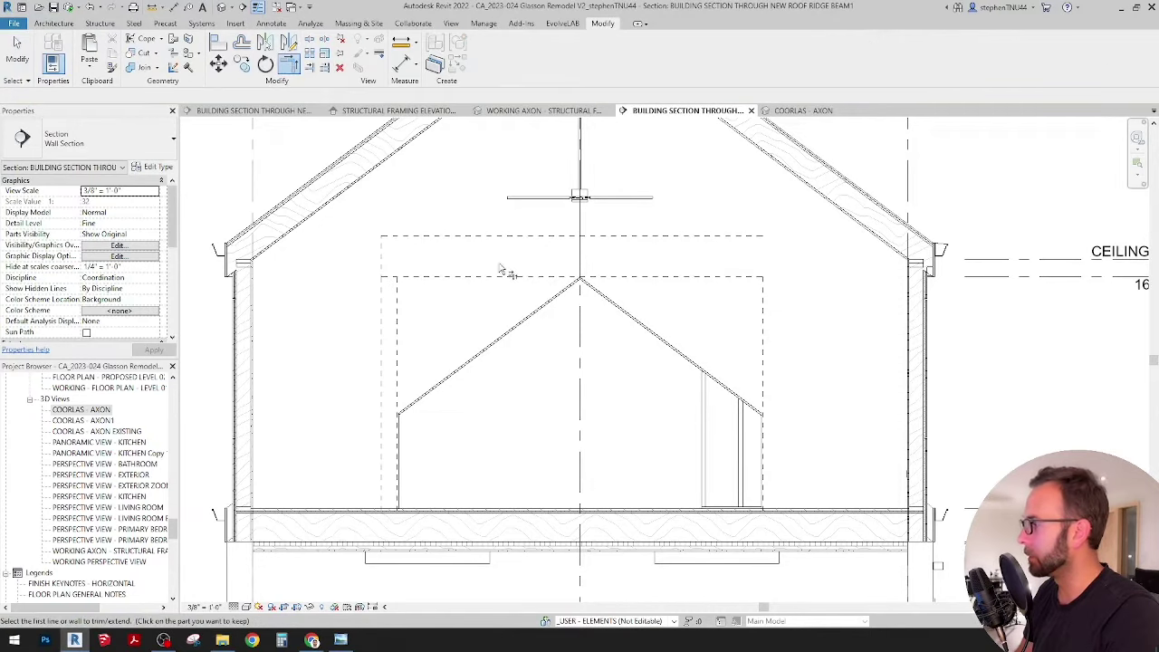
{"action": "middle_click_drag", "start_coordinate": [486, 290], "coordinate": [471, 288]}
{"action": "key", "text": "Escape"}
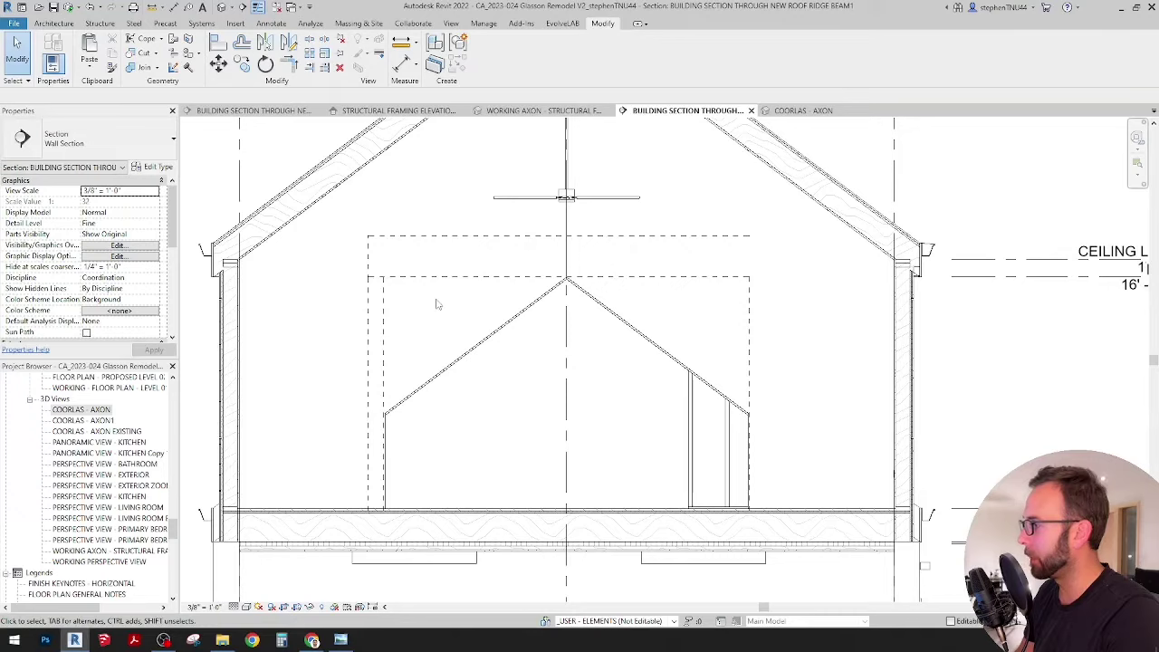
Mirror the outer vertical dashed line about the alcove's centerline to the opposite side of the opening.
{"action": "scroll", "coordinate": [436, 304], "scroll_direction": "down", "scroll_amount": 2}
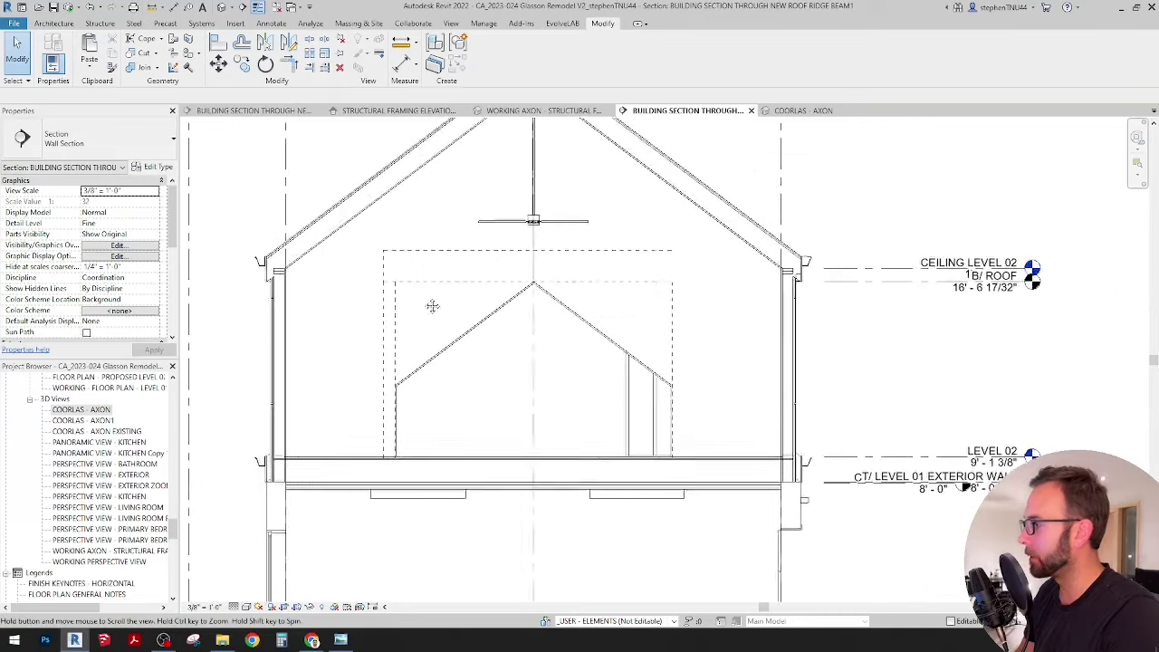
{"action": "left_click", "coordinate": [368, 301]}
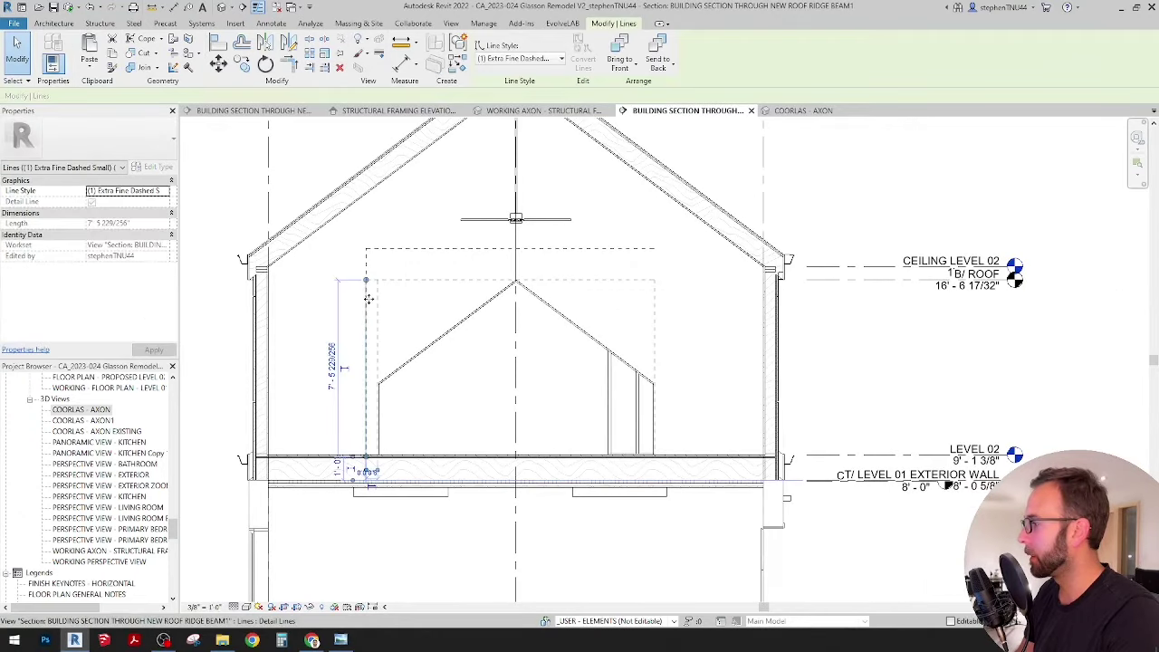
{"action": "left_click", "coordinate": [266, 44]}
{"action": "left_click", "coordinate": [516, 350]}
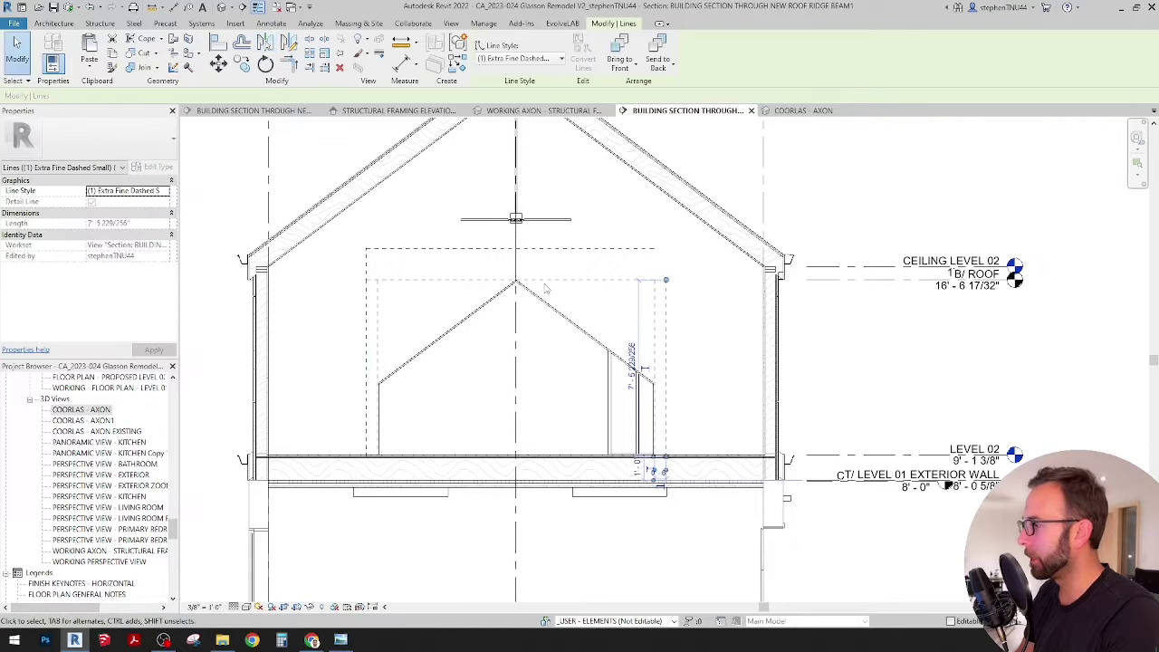
Draw a 1'-4" vertical dashed detail line from the top of the mirrored outer line up to the upper horizontal line's height.
{"action": "left_click", "coordinate": [289, 63]}
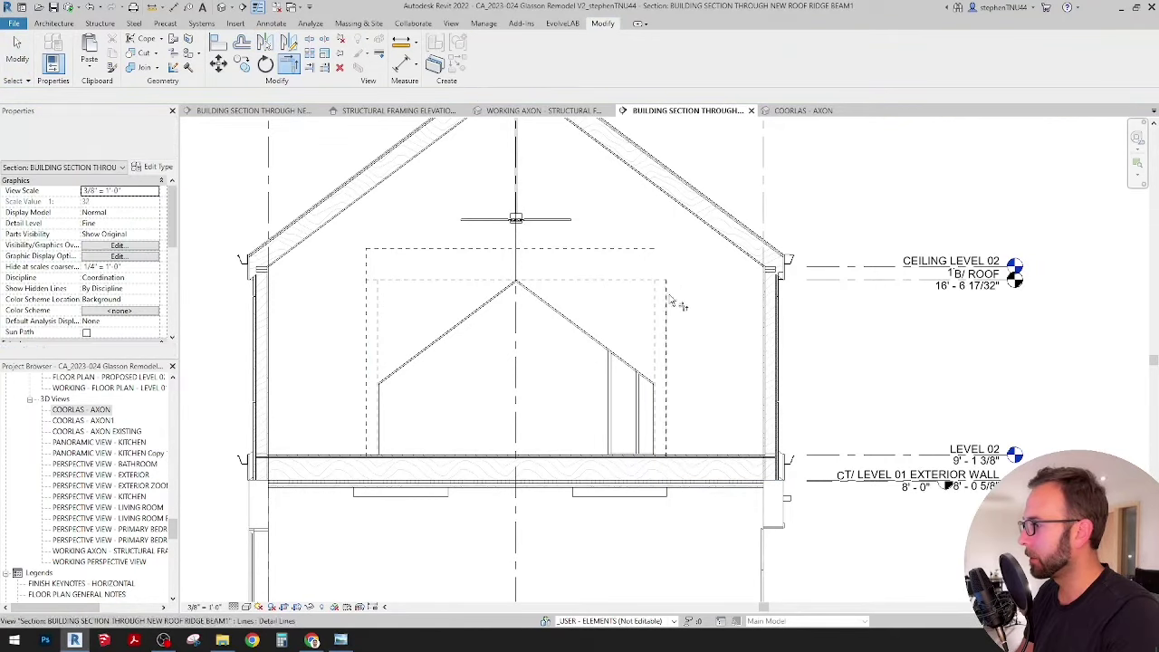
{"action": "left_click", "coordinate": [269, 24]}
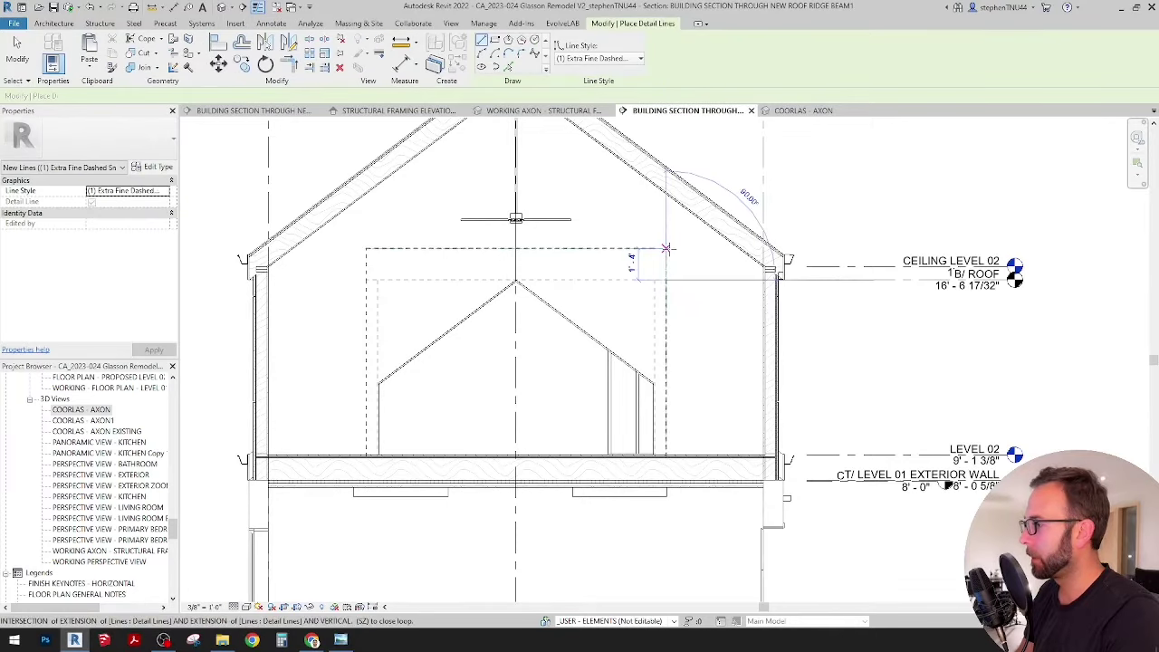
{"action": "left_click", "coordinate": [656, 269]}
{"action": "key", "text": "Escape"}
{"action": "key", "text": "Escape"}
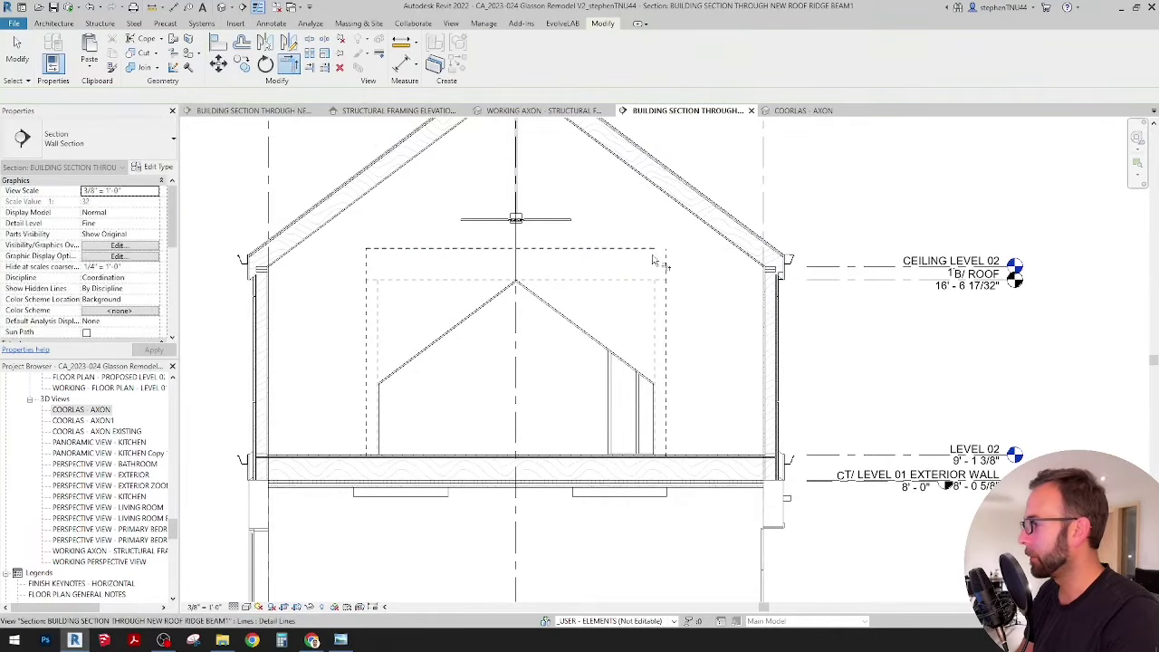
Extend the free end of the upper horizontal dashed line to a corner with the vertical line above the mirrored outer line.
{"action": "key", "text": "t"}
{"action": "key", "text": "r"}
{"action": "scroll", "coordinate": [579, 306], "scroll_direction": "up", "scroll_amount": 2}
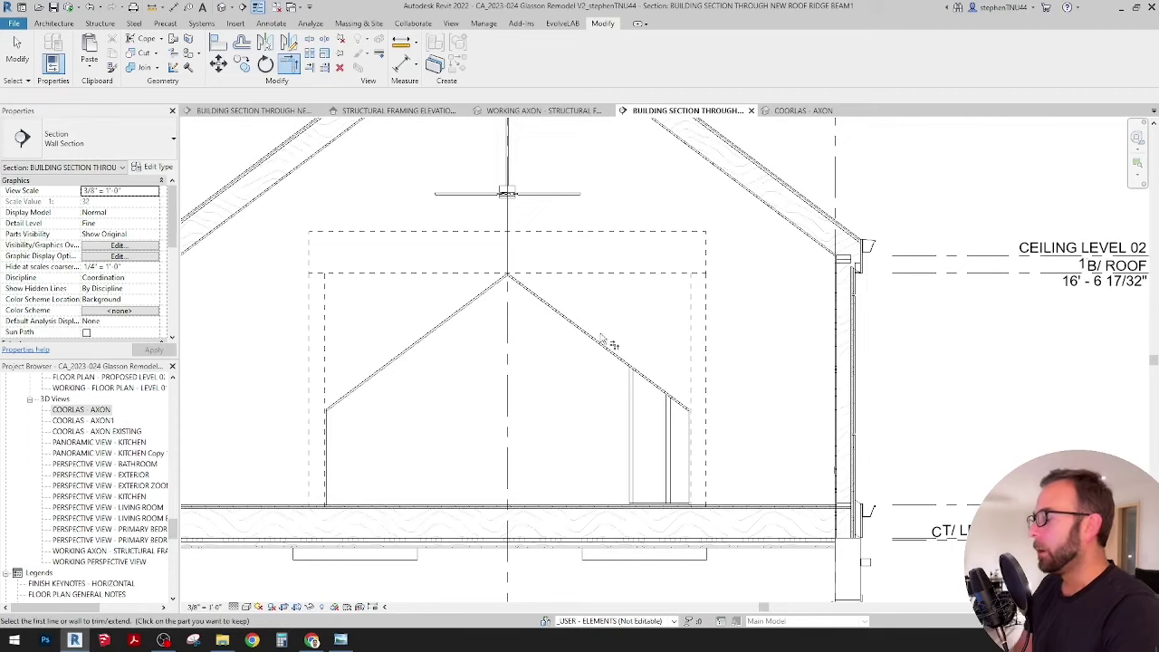
Examine how the dashed header and support outline sits relative to the alcove gable, roof rafters and exterior wall.
{"action": "scroll", "coordinate": [599, 342], "scroll_direction": "down", "scroll_amount": 3}
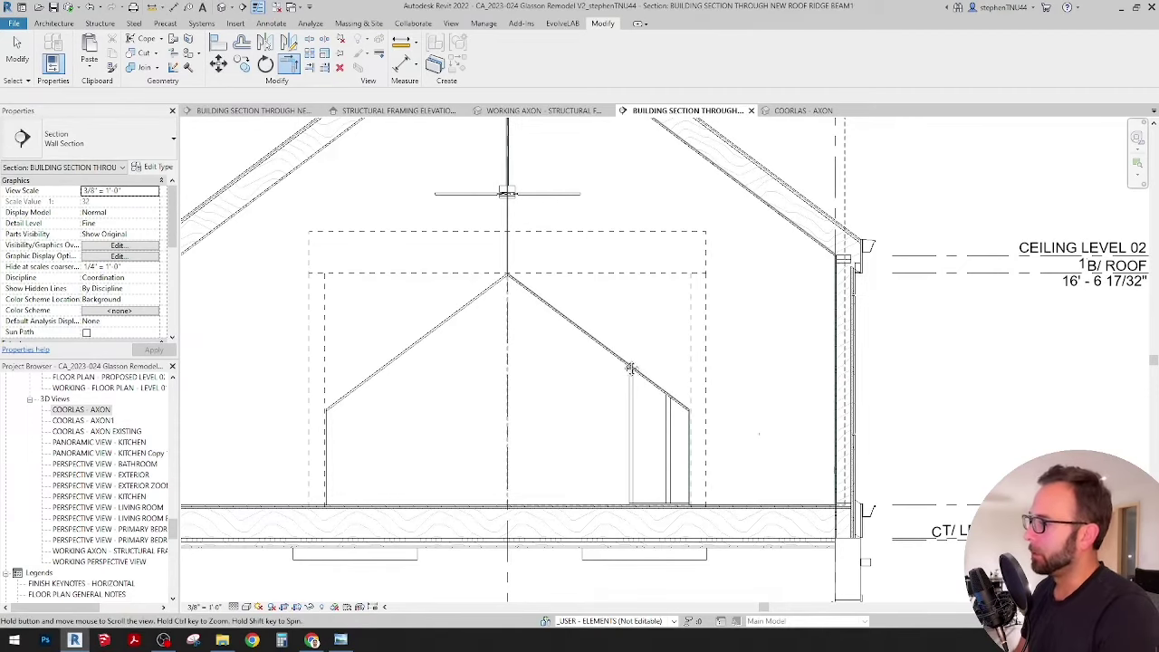
{"action": "scroll", "coordinate": [639, 379], "scroll_direction": "up", "scroll_amount": 1}
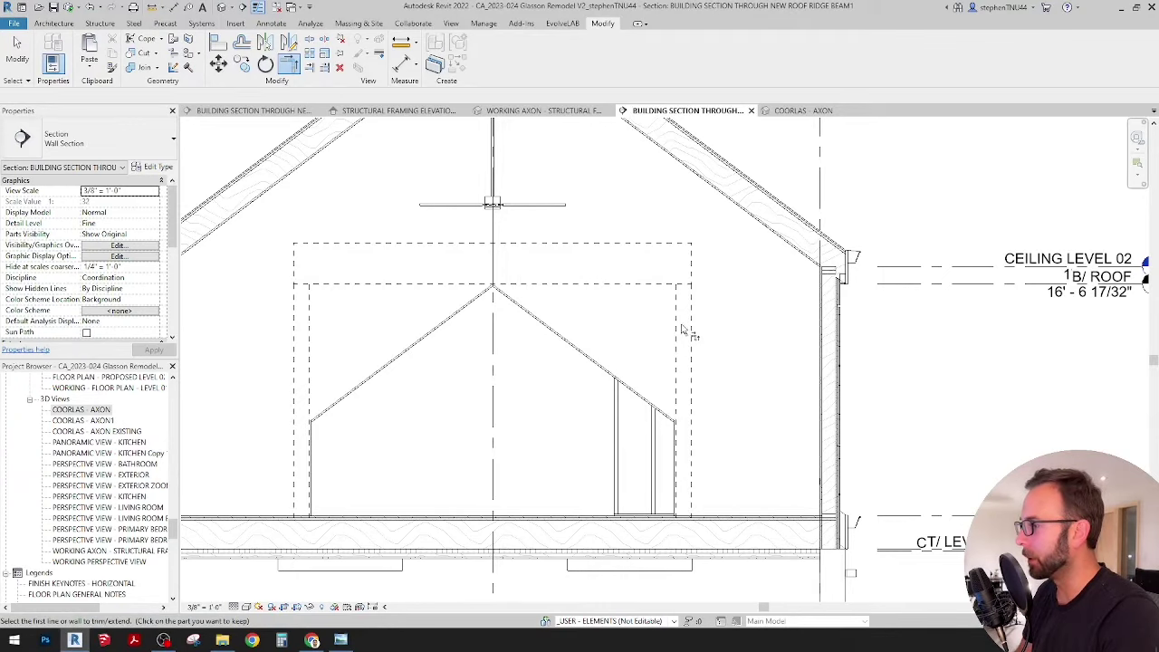
{"action": "scroll", "coordinate": [629, 326], "scroll_direction": "up", "scroll_amount": 1}
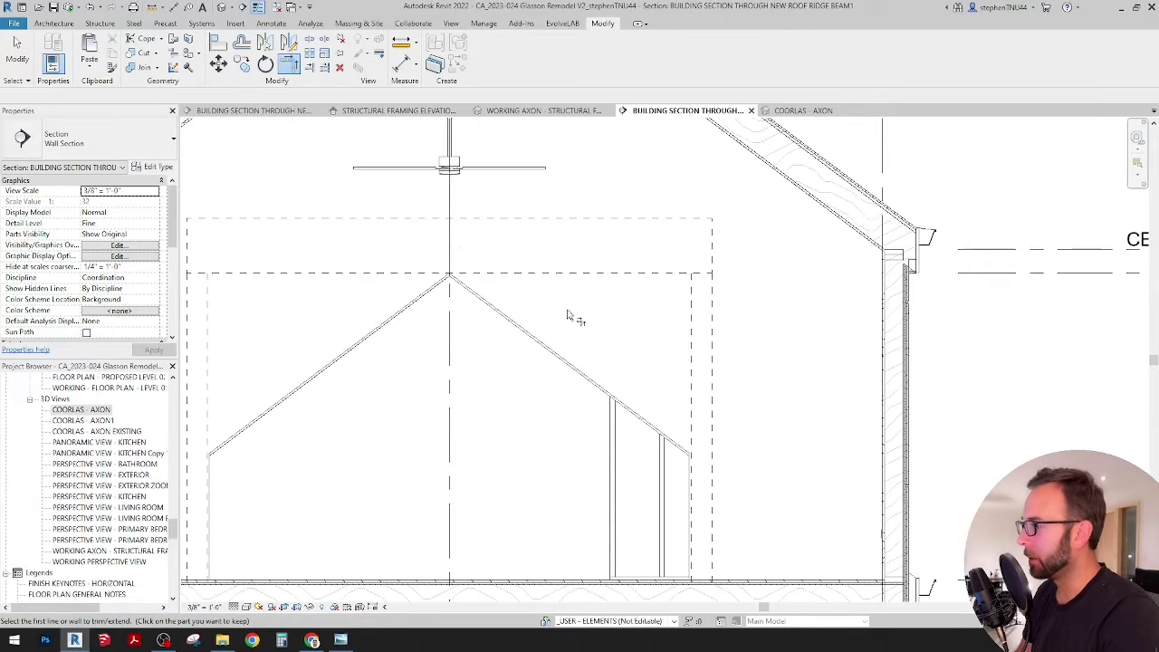
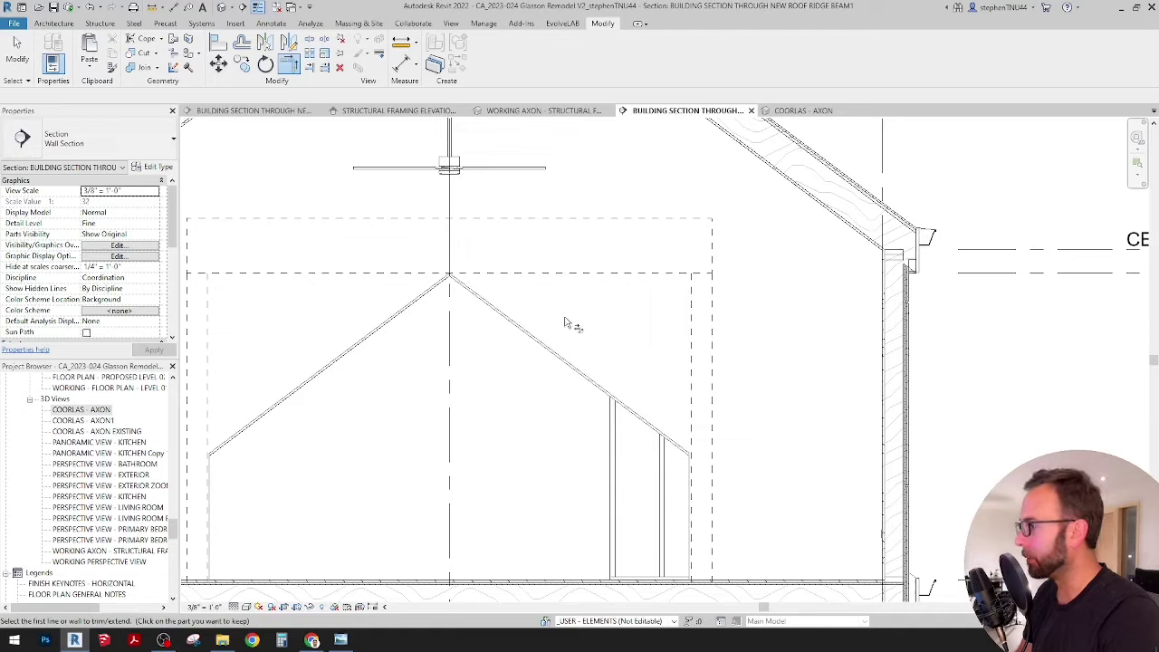
{"action": "scroll", "coordinate": [489, 367], "scroll_direction": "down", "scroll_amount": 4}
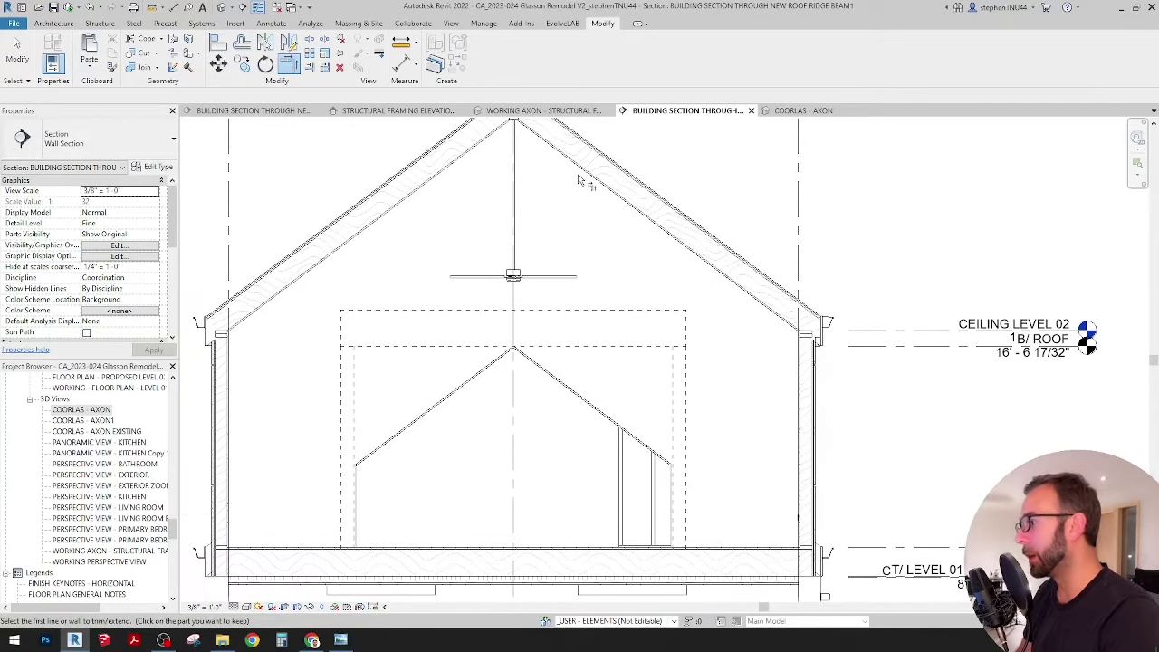
{"action": "scroll", "coordinate": [580, 314], "scroll_direction": "up", "scroll_amount": 3}
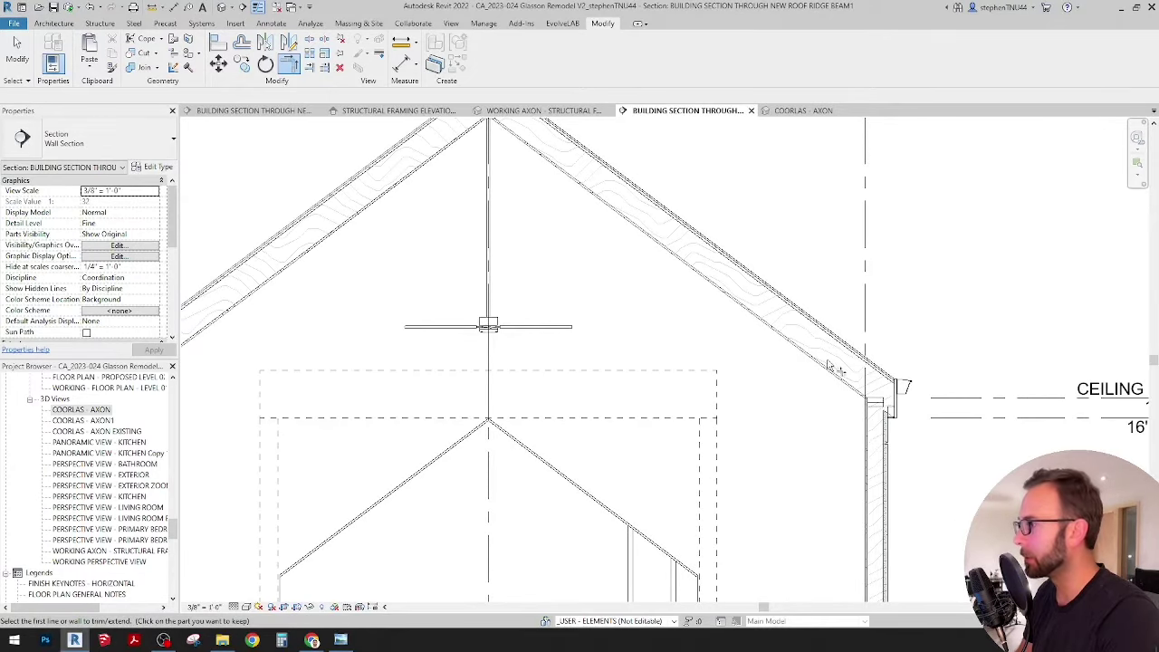
{"action": "middle_click_drag", "start_coordinate": [827, 365], "coordinate": [836, 387]}
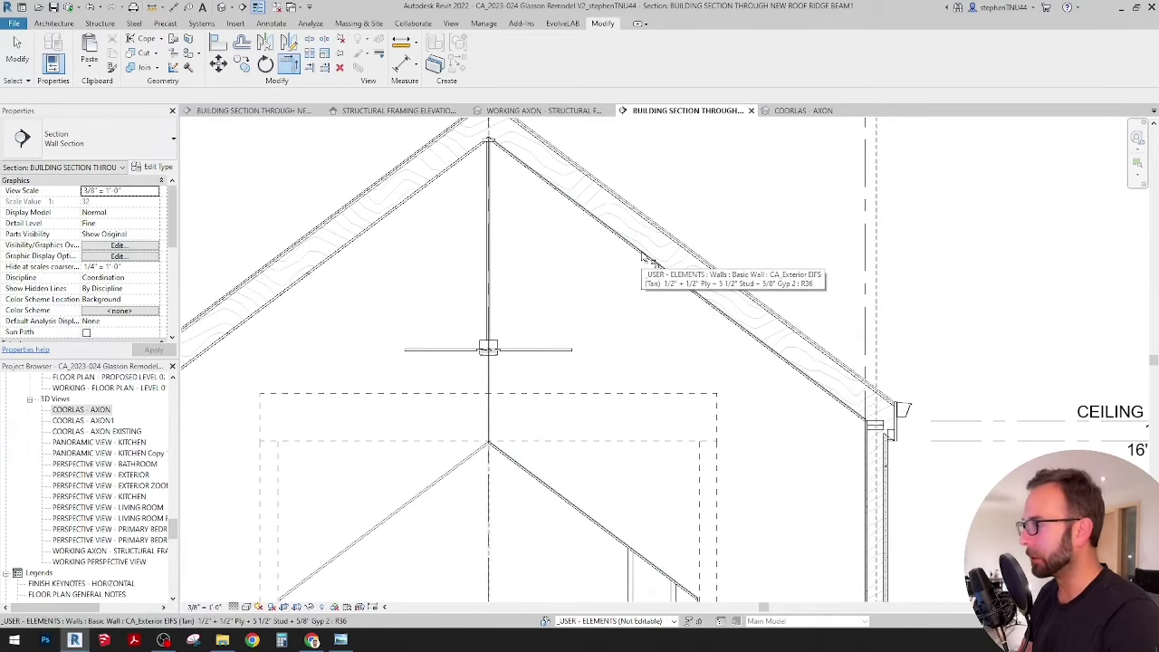
{"action": "key", "text": "t"}
{"action": "key", "text": "r"}
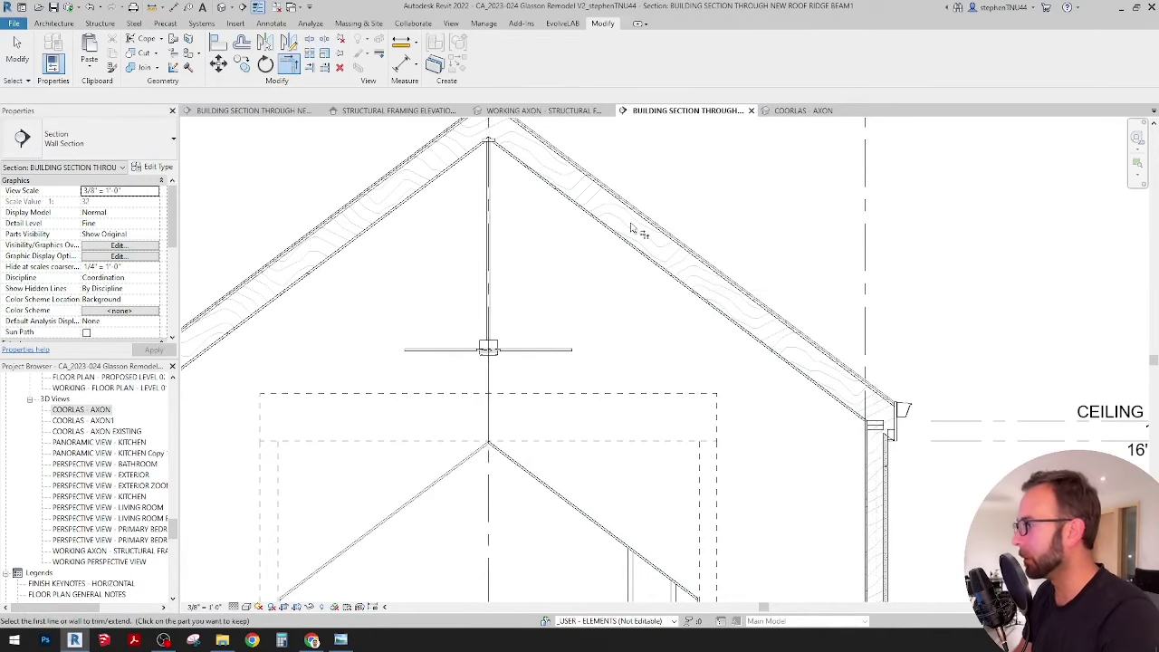
{"action": "scroll", "coordinate": [632, 228], "scroll_direction": "down", "scroll_amount": 5}
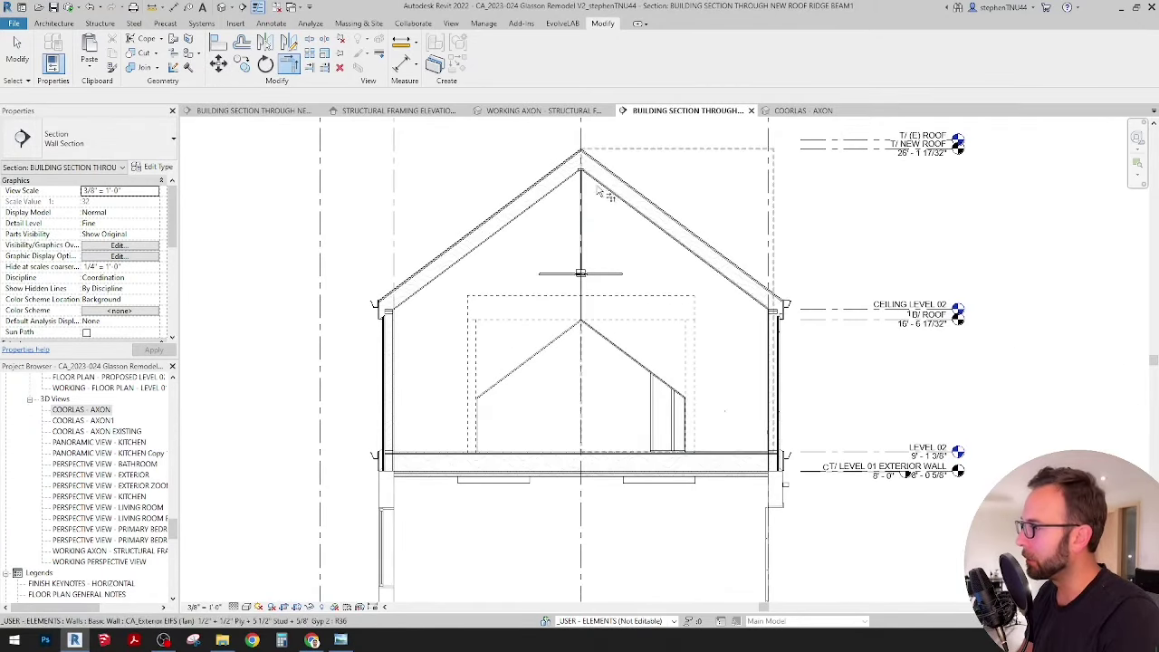
{"action": "scroll", "coordinate": [695, 421], "scroll_direction": "up", "scroll_amount": 2}
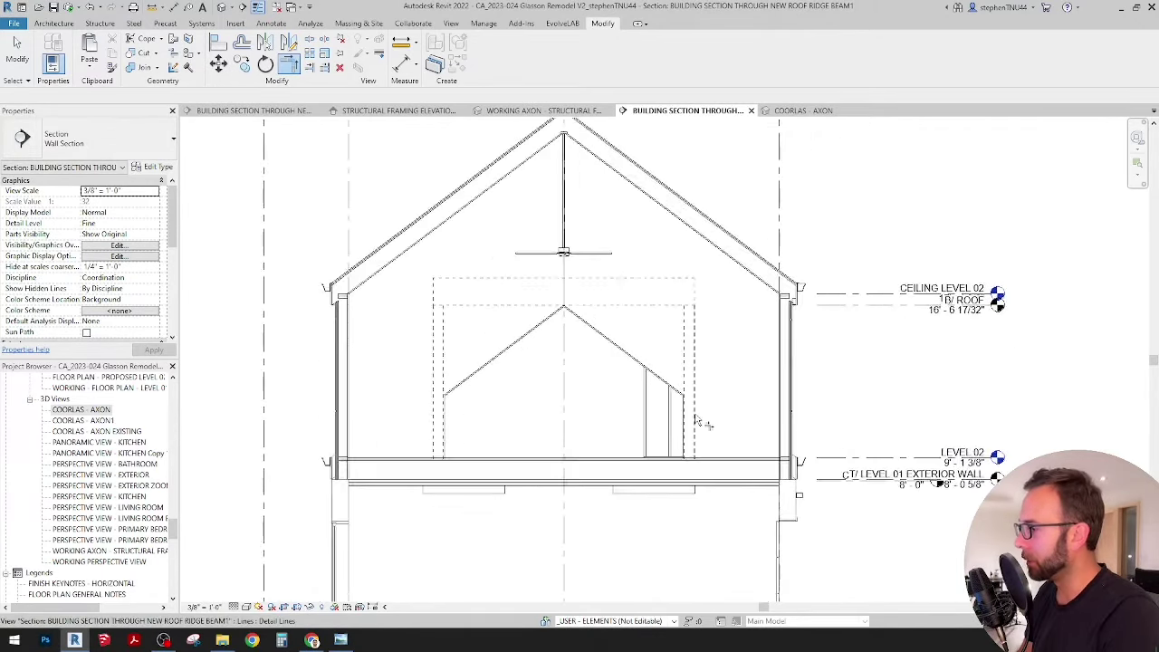
Open the generic model of the stud wall framing seen through the alcove opening for in-place editing.
{"action": "left_click", "coordinate": [18, 54]}
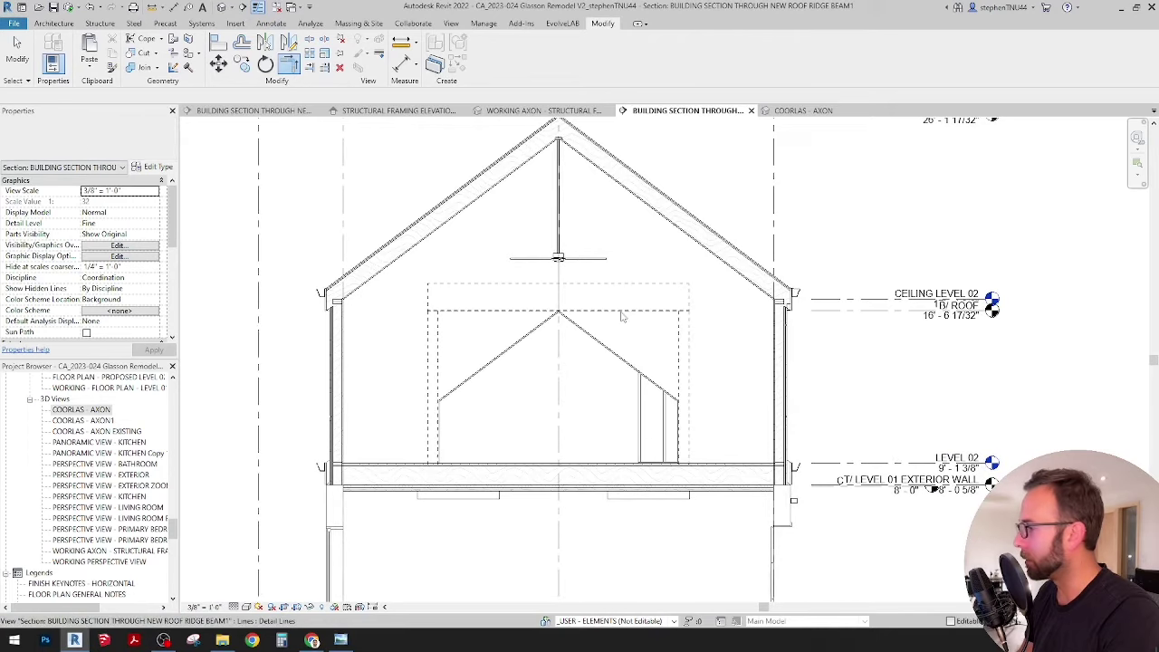
{"action": "left_click", "coordinate": [645, 402]}
{"action": "middle_click_drag", "start_coordinate": [690, 384], "coordinate": [643, 382]}
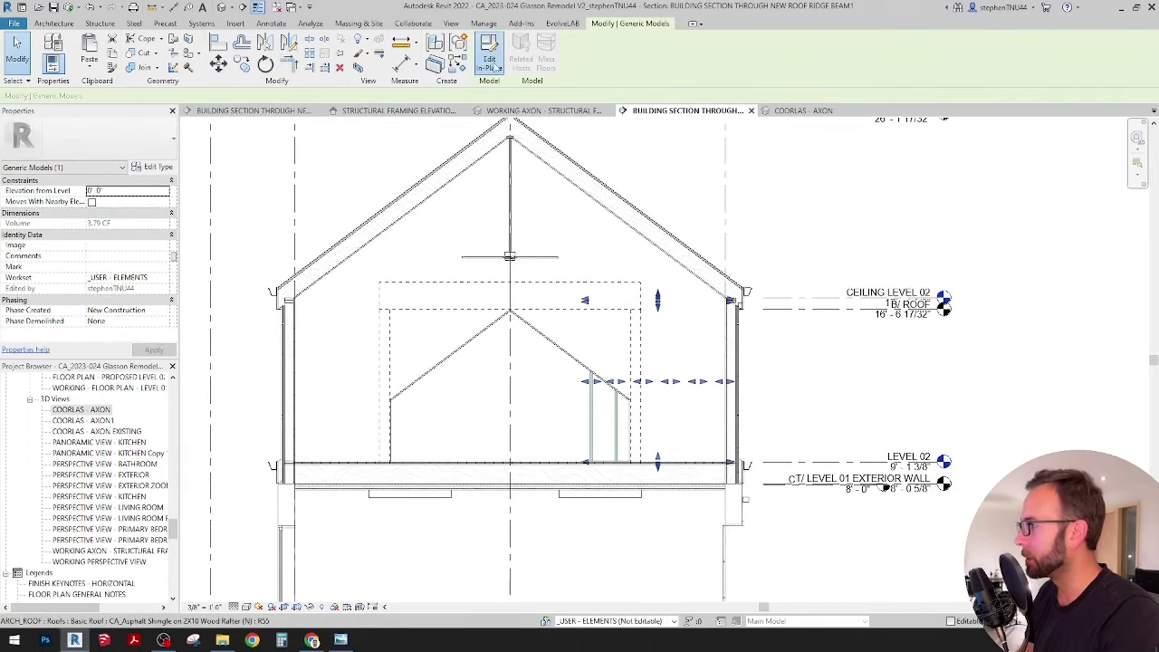
{"action": "double_click", "coordinate": [670, 379]}
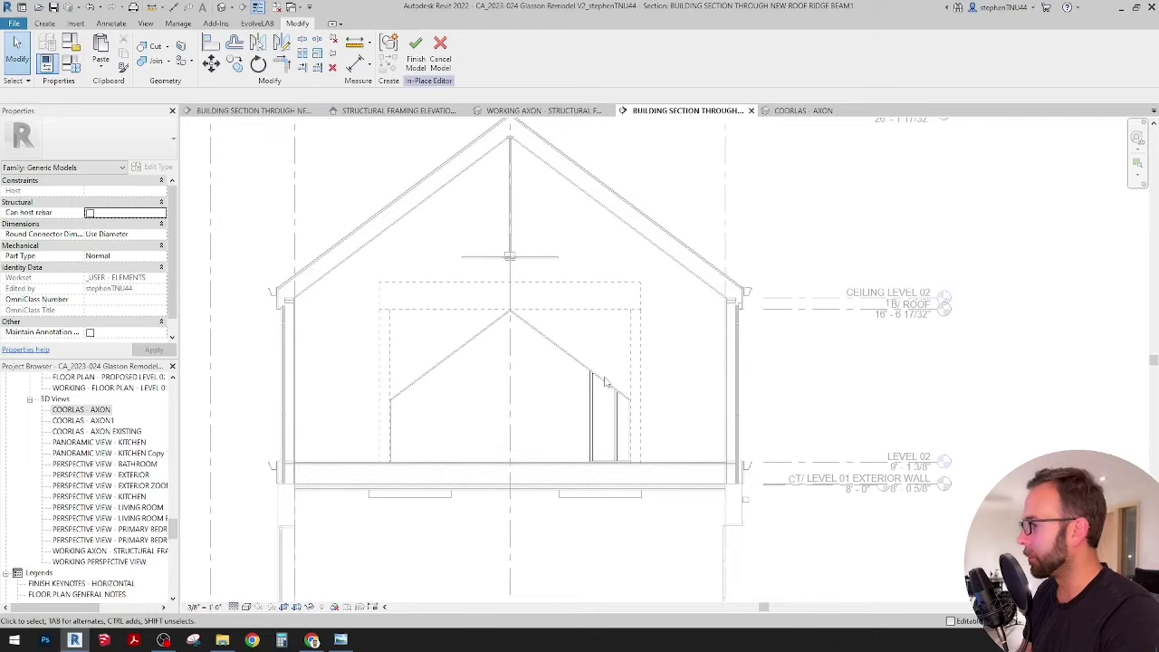
Set the section view's visual style to Wireframe to expose the stud framing hidden behind the wall.
{"action": "scroll", "coordinate": [605, 382], "scroll_direction": "up", "scroll_amount": 1}
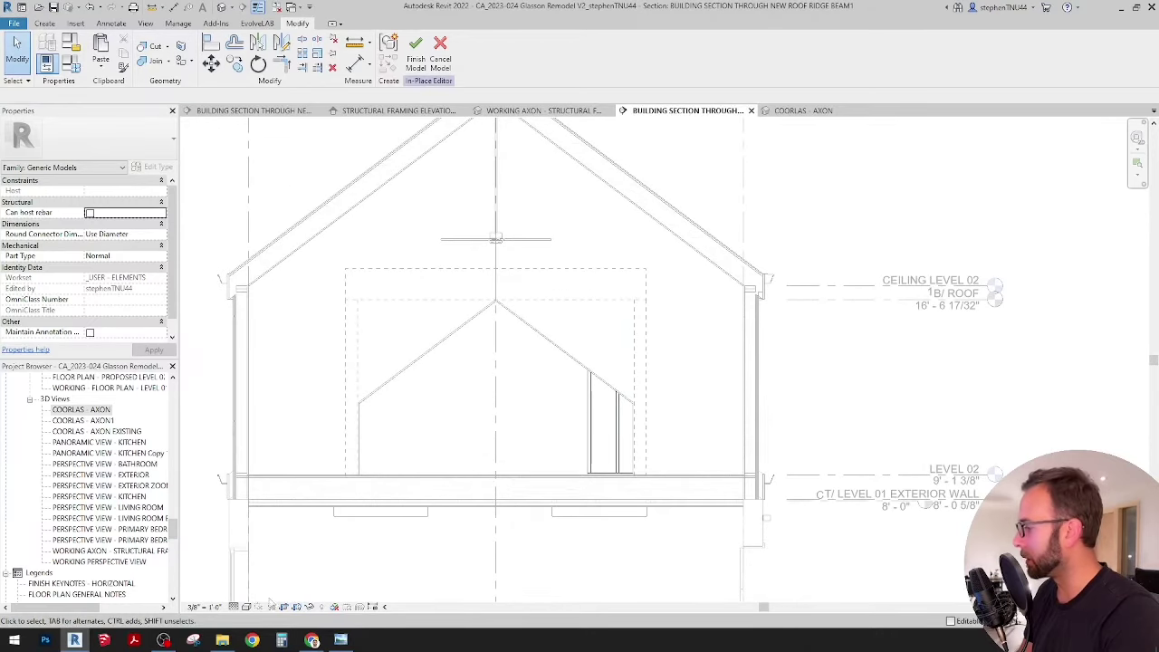
{"action": "left_click", "coordinate": [249, 607]}
{"action": "left_click", "coordinate": [271, 543]}
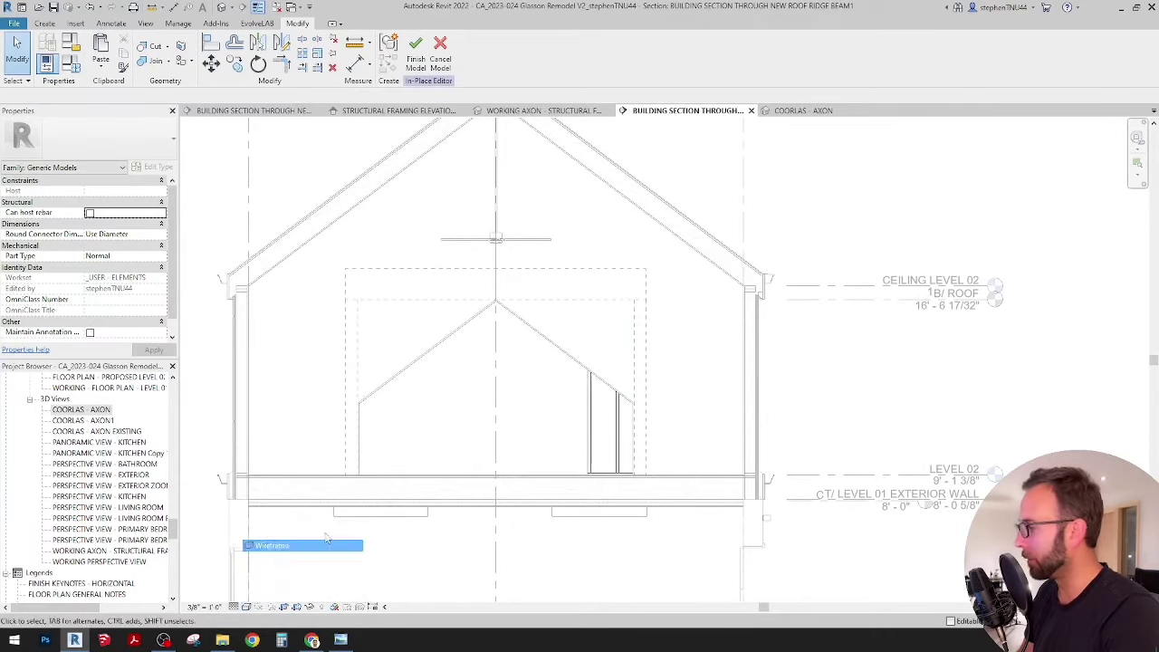
{"action": "scroll", "coordinate": [625, 320], "scroll_direction": "up", "scroll_amount": 2}
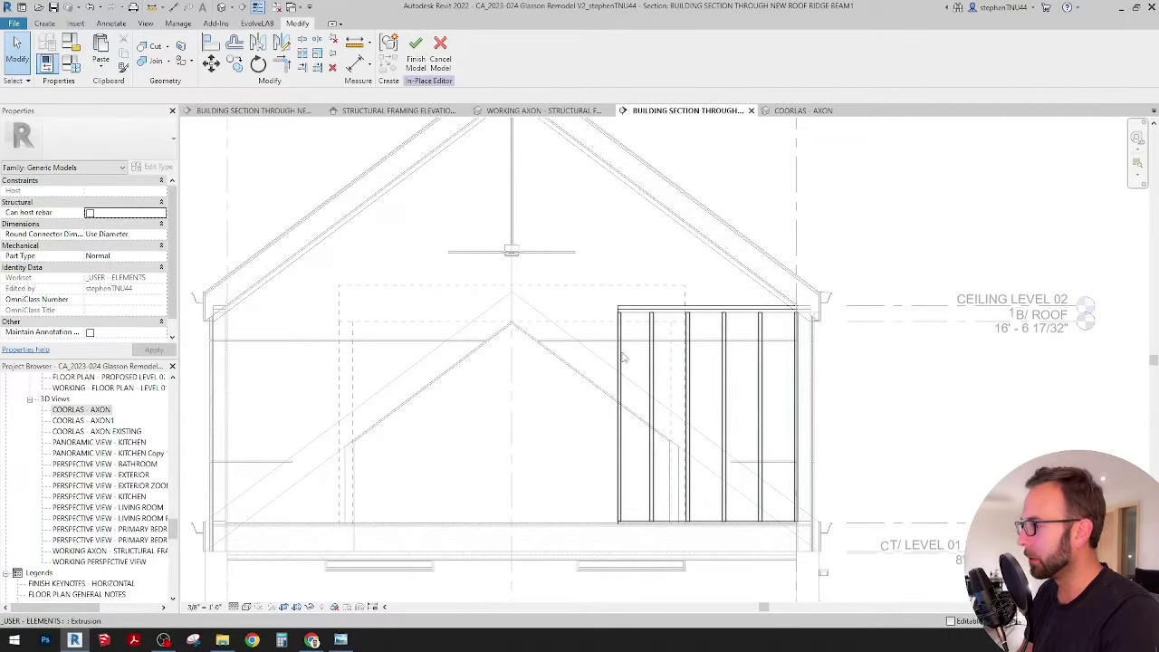
Copy the upper top plate of the stud wall to the upper left corner of the dashed header outline.
{"action": "left_click", "coordinate": [630, 362]}
{"action": "scroll", "coordinate": [645, 389], "scroll_direction": "up", "scroll_amount": 1}
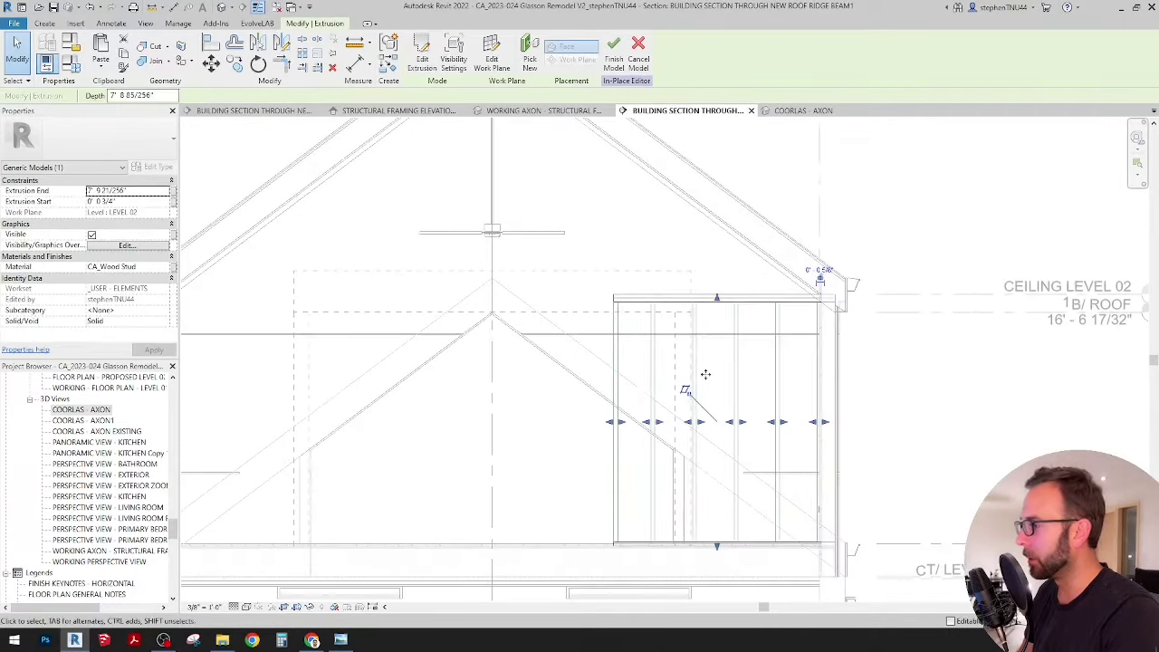
{"action": "middle_click_drag", "start_coordinate": [706, 374], "coordinate": [702, 331]}
{"action": "scroll", "coordinate": [701, 331], "scroll_direction": "up", "scroll_amount": 1}
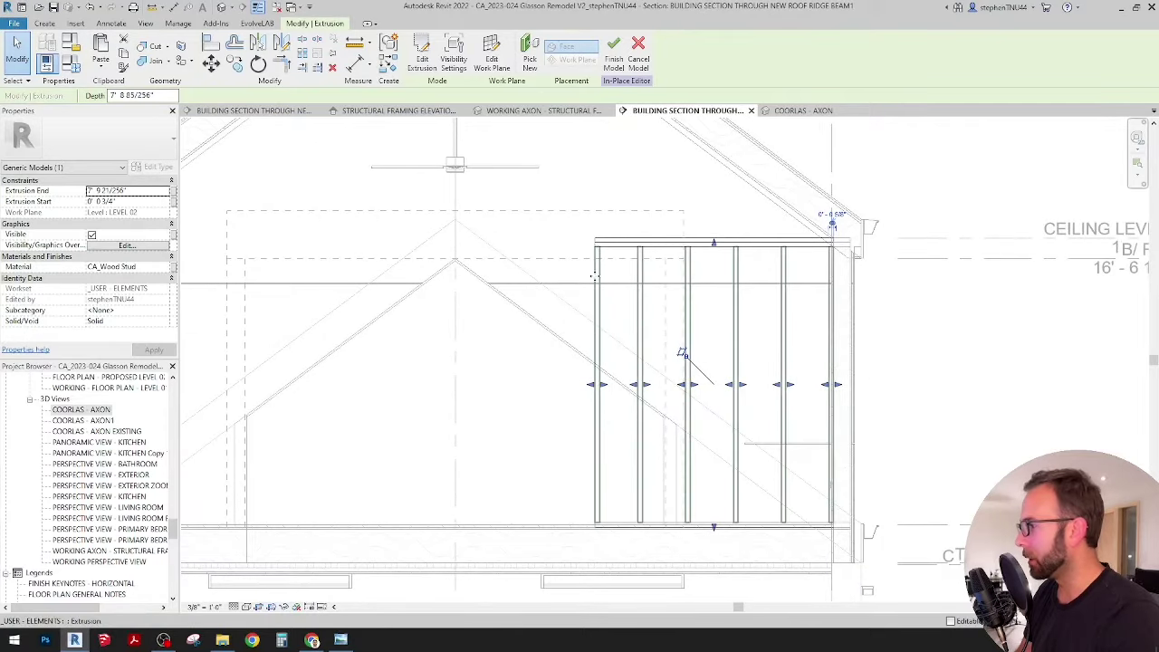
{"action": "middle_click_drag", "start_coordinate": [636, 302], "coordinate": [658, 305]}
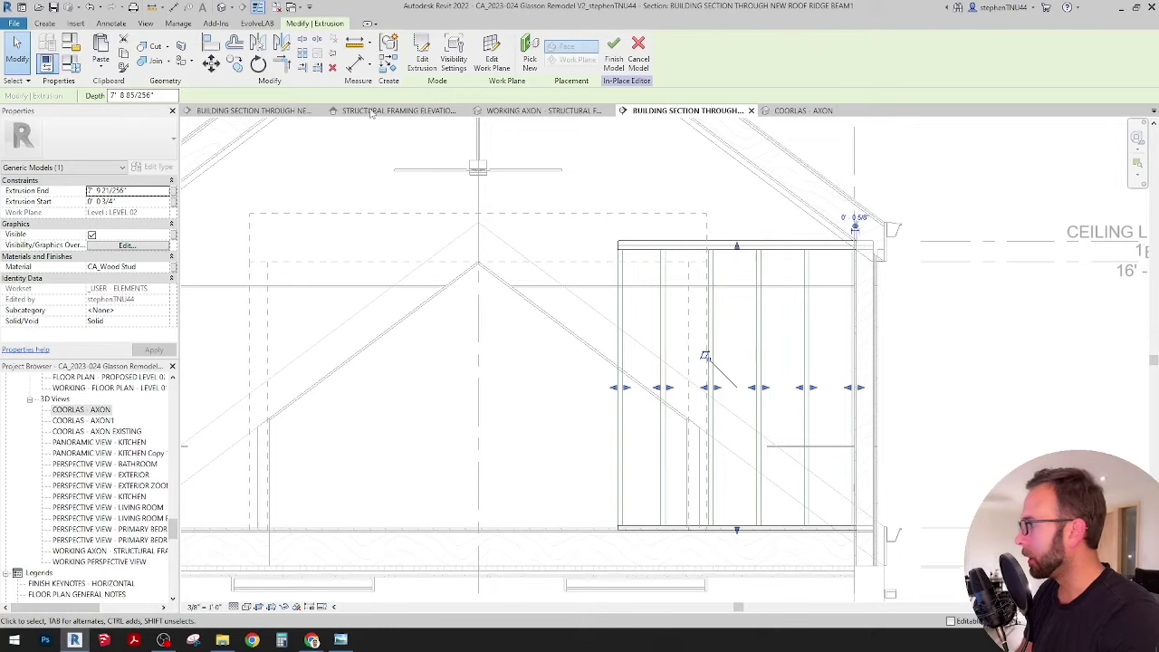
{"action": "left_click", "coordinate": [693, 244]}
{"action": "scroll", "coordinate": [496, 189], "scroll_direction": "up", "scroll_amount": 2}
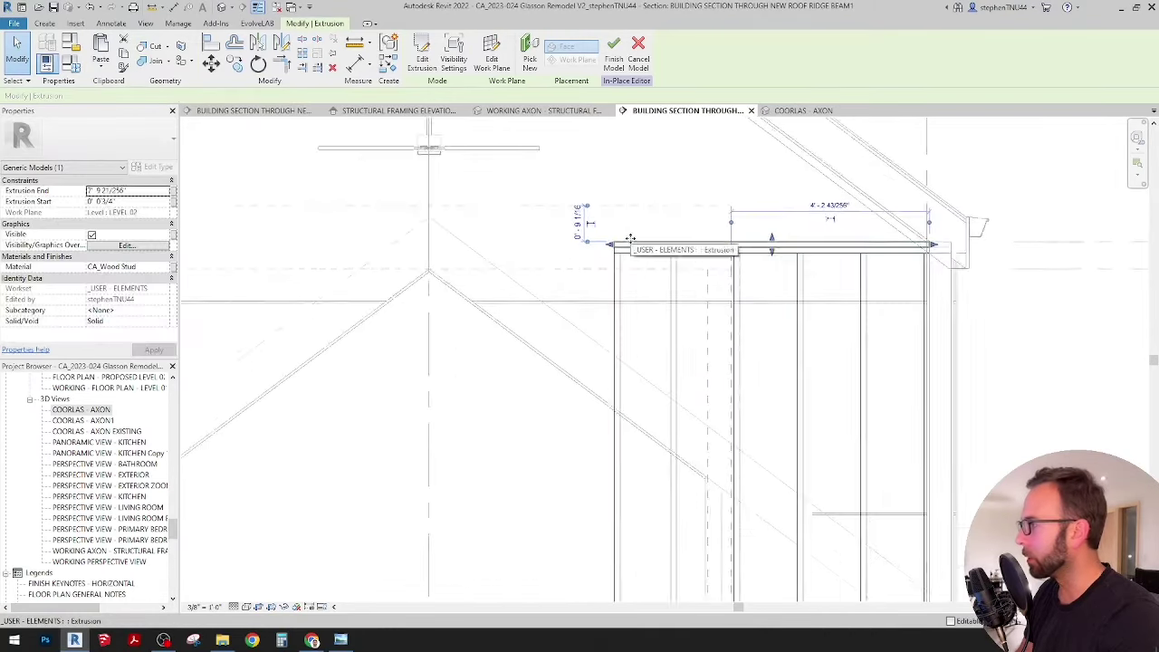
{"action": "left_click", "coordinate": [235, 63]}
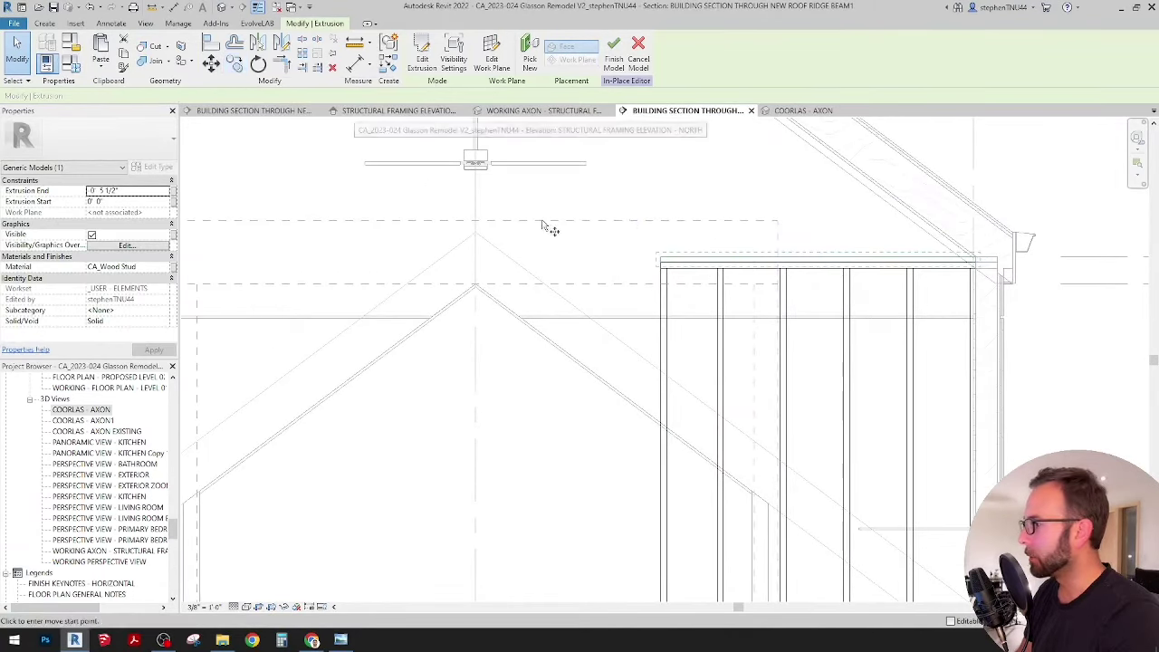
{"action": "middle_click_drag", "start_coordinate": [378, 240], "coordinate": [593, 281]}
{"action": "scroll", "coordinate": [395, 266], "scroll_direction": "up", "scroll_amount": 3}
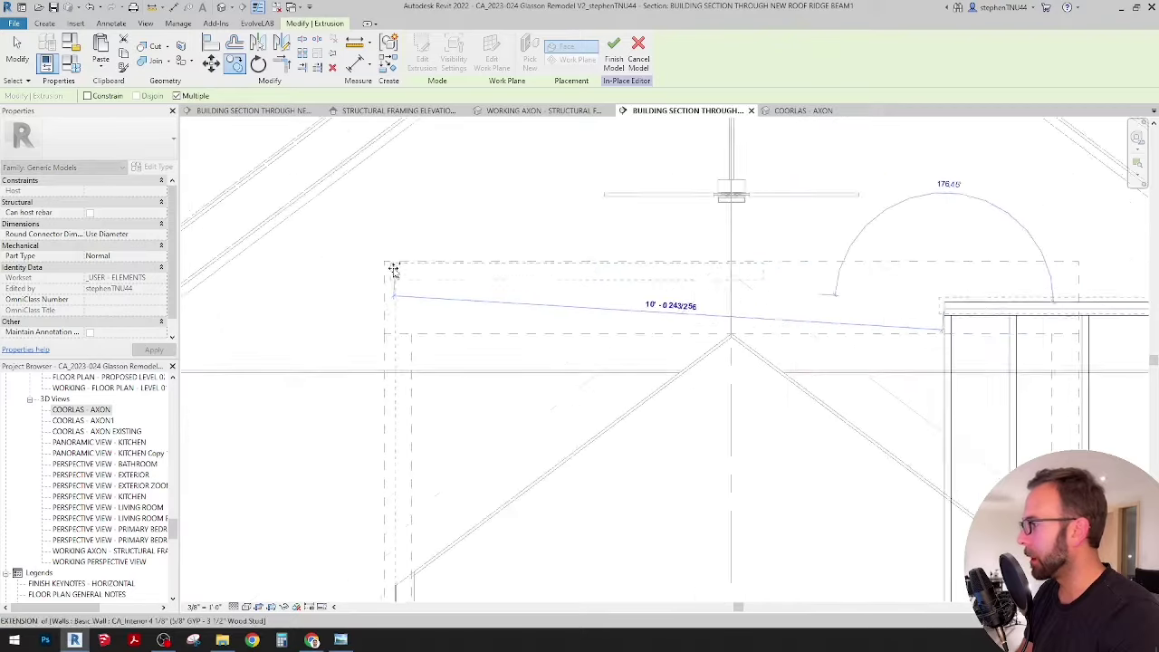
{"action": "left_click", "coordinate": [381, 260]}
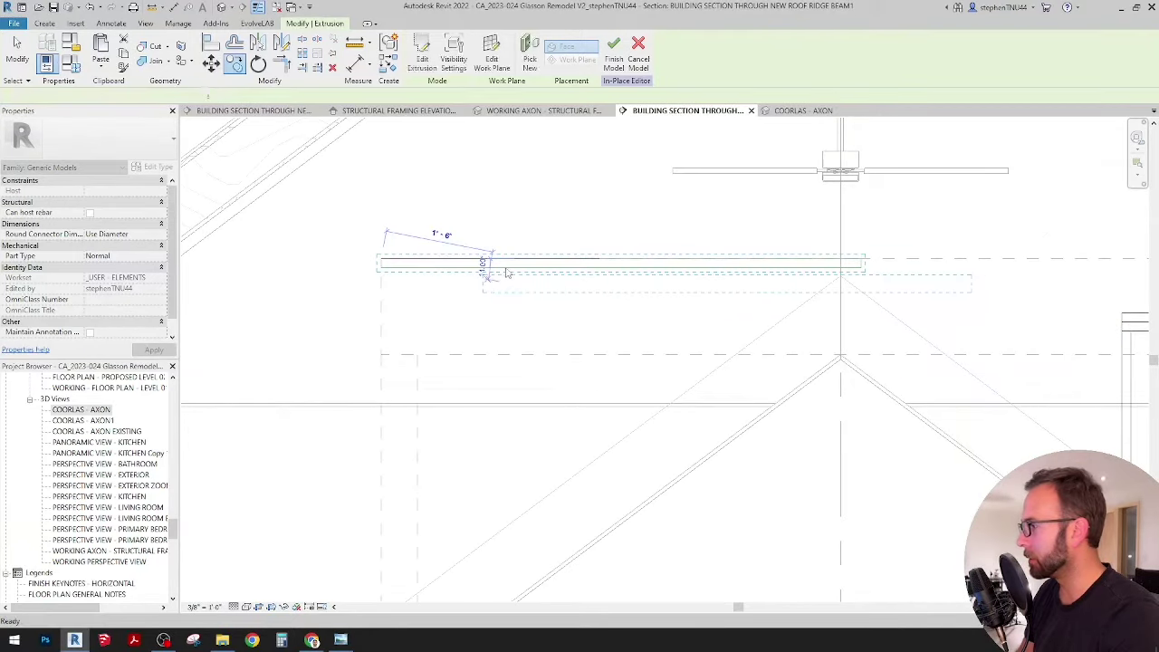
{"action": "key", "text": "Escape"}
Stretch the copied plate's underside and right end to the dashed outline so it fills the full header.
{"action": "left_click", "coordinate": [610, 280]}
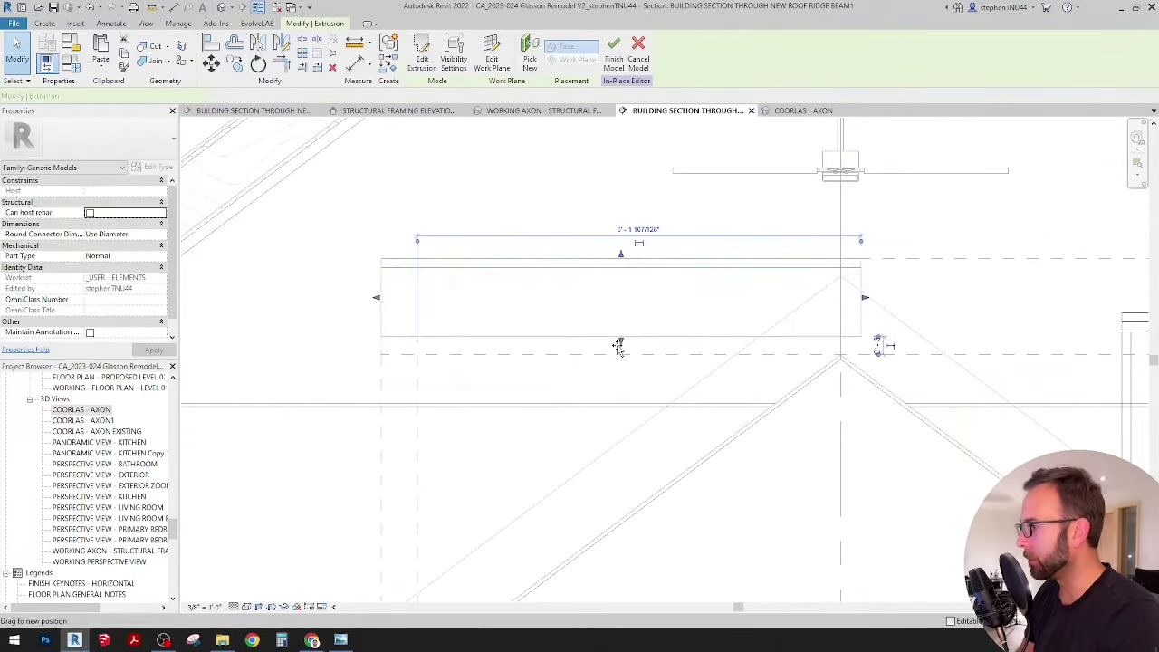
{"action": "left_click_drag", "start_coordinate": [619, 348], "coordinate": [619, 357]}
{"action": "middle_click_drag", "start_coordinate": [1036, 314], "coordinate": [636, 304]}
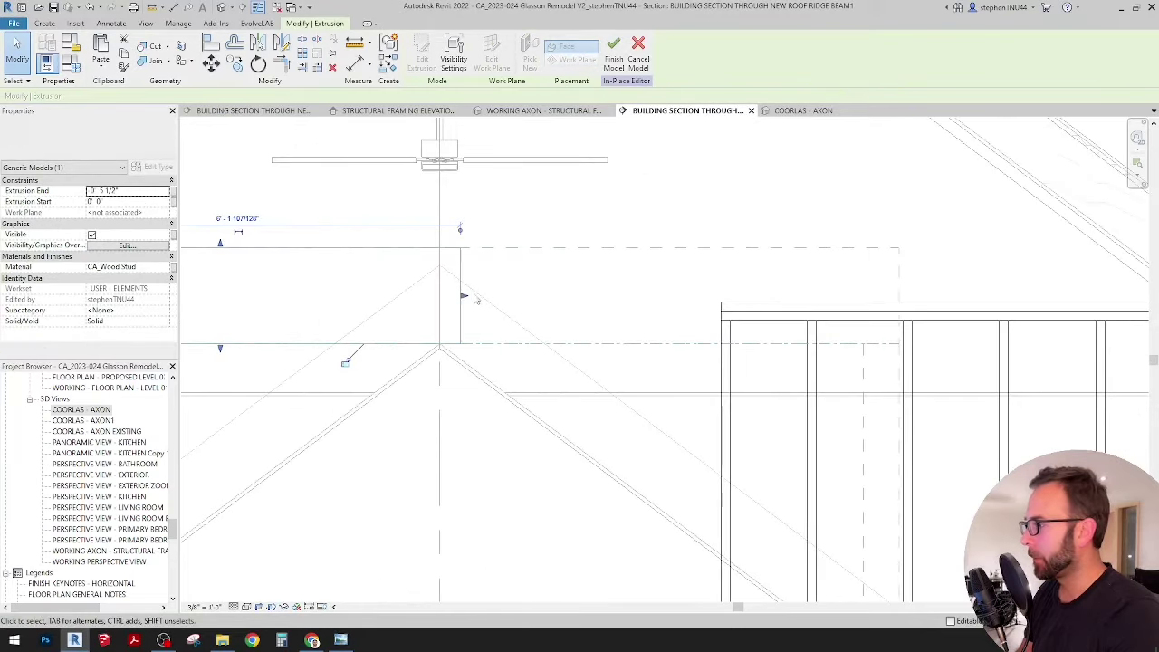
{"action": "left_click_drag", "start_coordinate": [462, 297], "coordinate": [901, 297]}
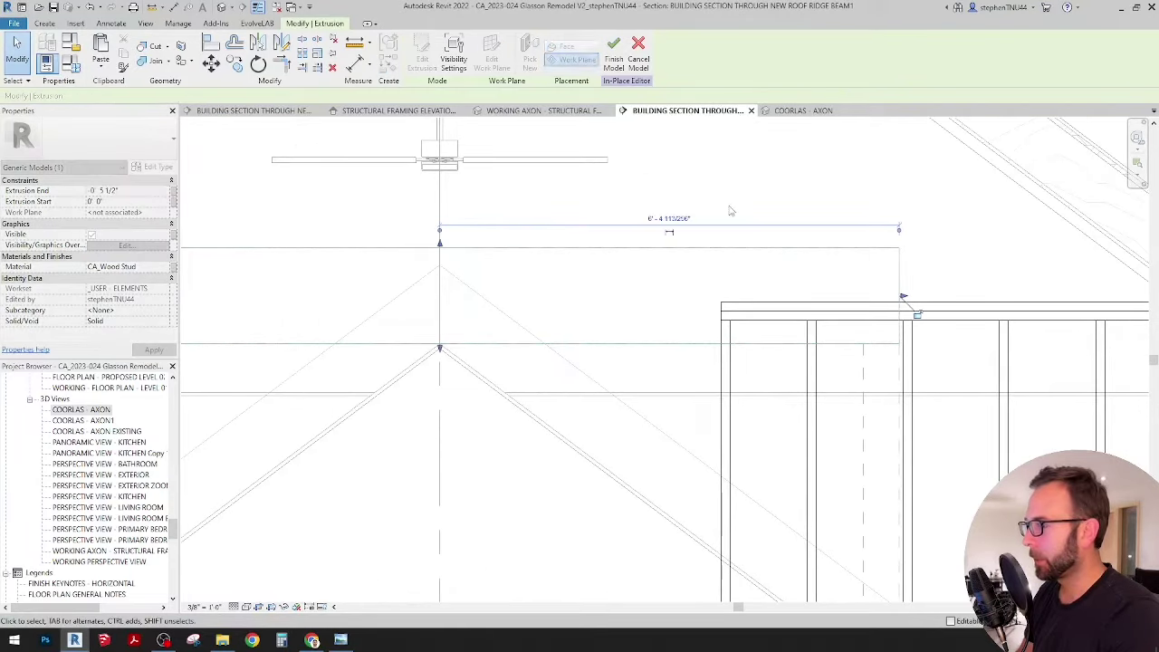
{"action": "scroll", "coordinate": [730, 210], "scroll_direction": "down", "scroll_amount": 3}
{"action": "key", "text": "Escape"}
Copy the stud wall's top plate into the alcove opening and rotate the copy 90 degrees into an upright post.
{"action": "scroll", "coordinate": [738, 260], "scroll_direction": "up", "scroll_amount": 1}
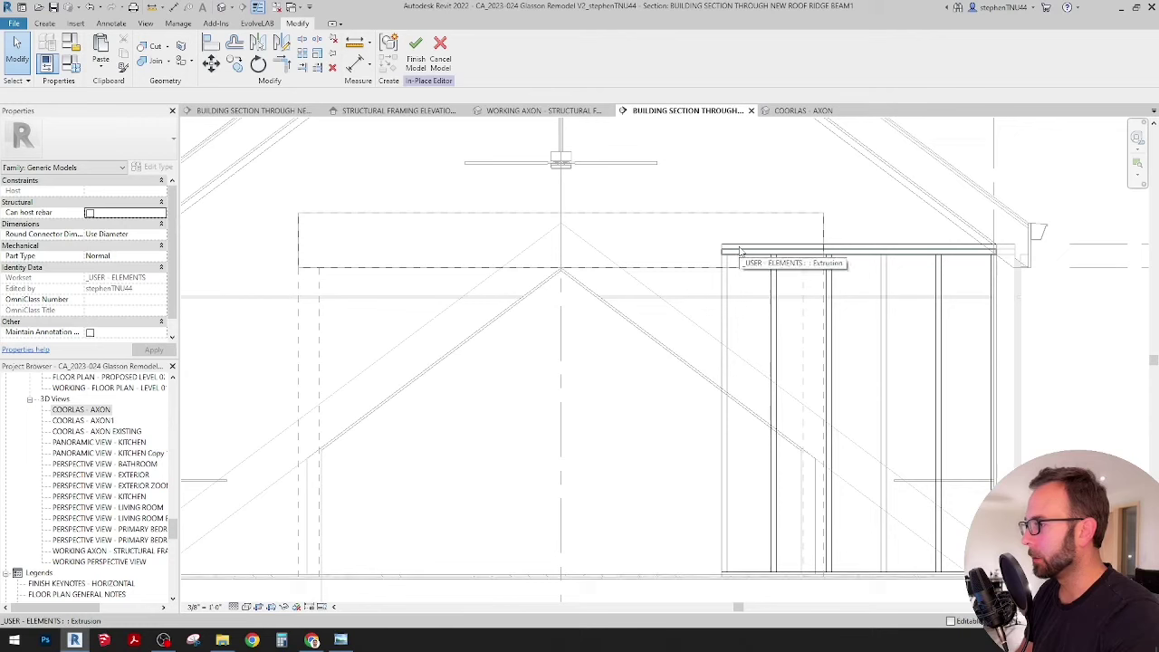
{"action": "left_click", "coordinate": [741, 250]}
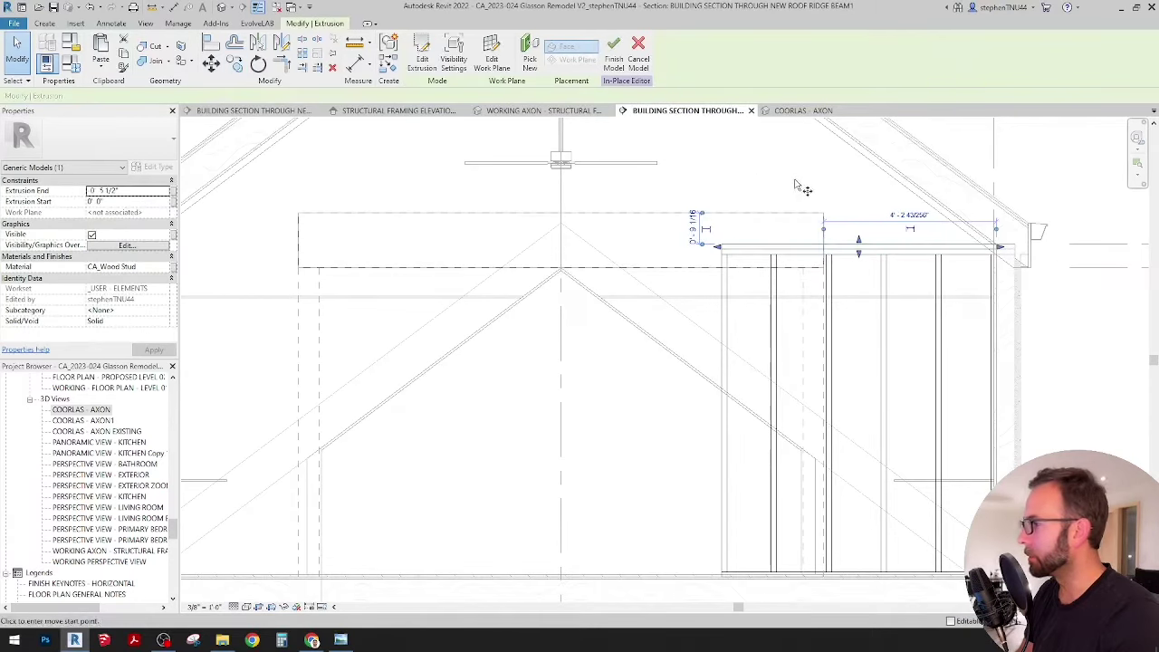
{"action": "left_click", "coordinate": [810, 246]}
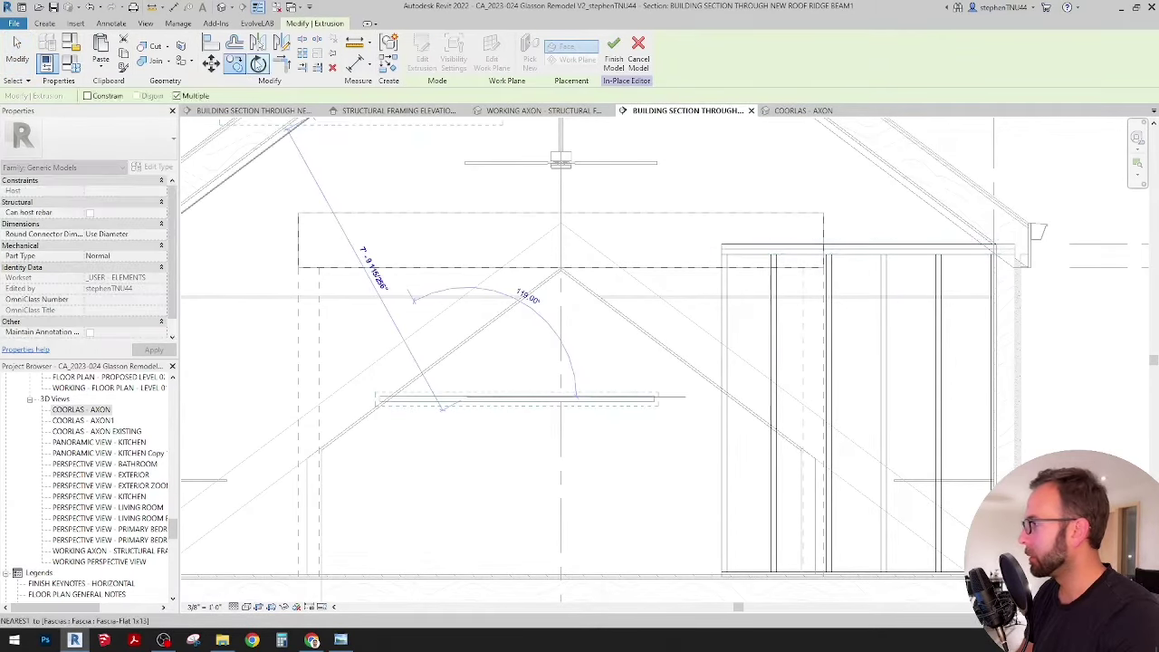
{"action": "left_click", "coordinate": [258, 64]}
{"action": "left_click", "coordinate": [618, 317]}
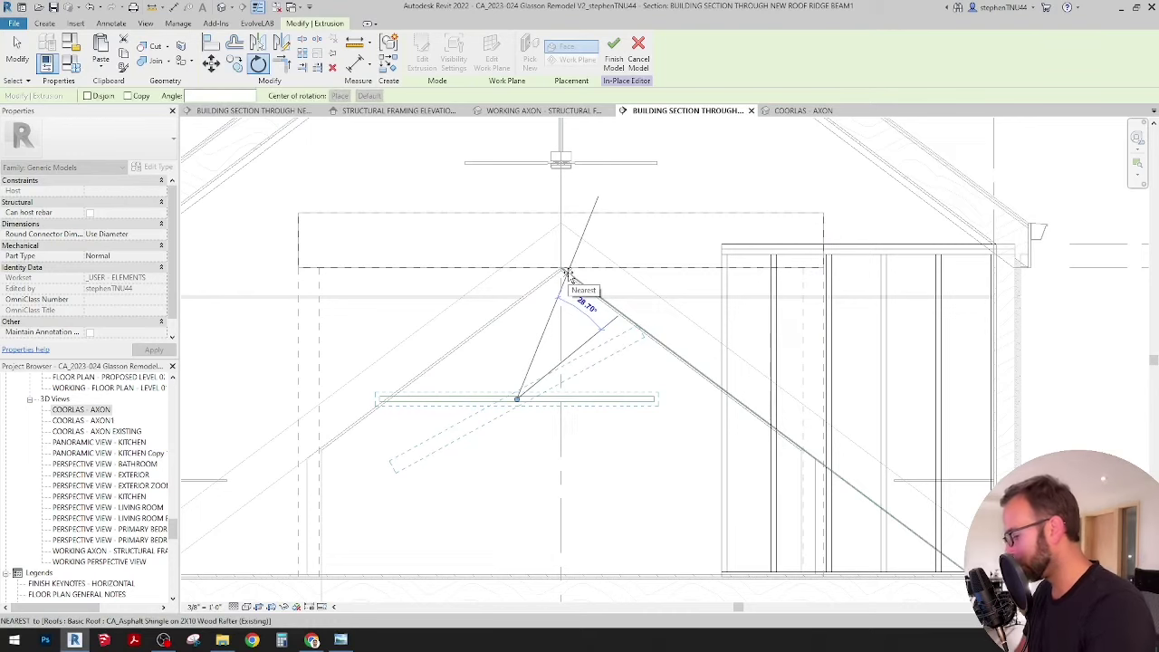
{"action": "type", "text": "90"}
{"action": "key", "text": "Return"}
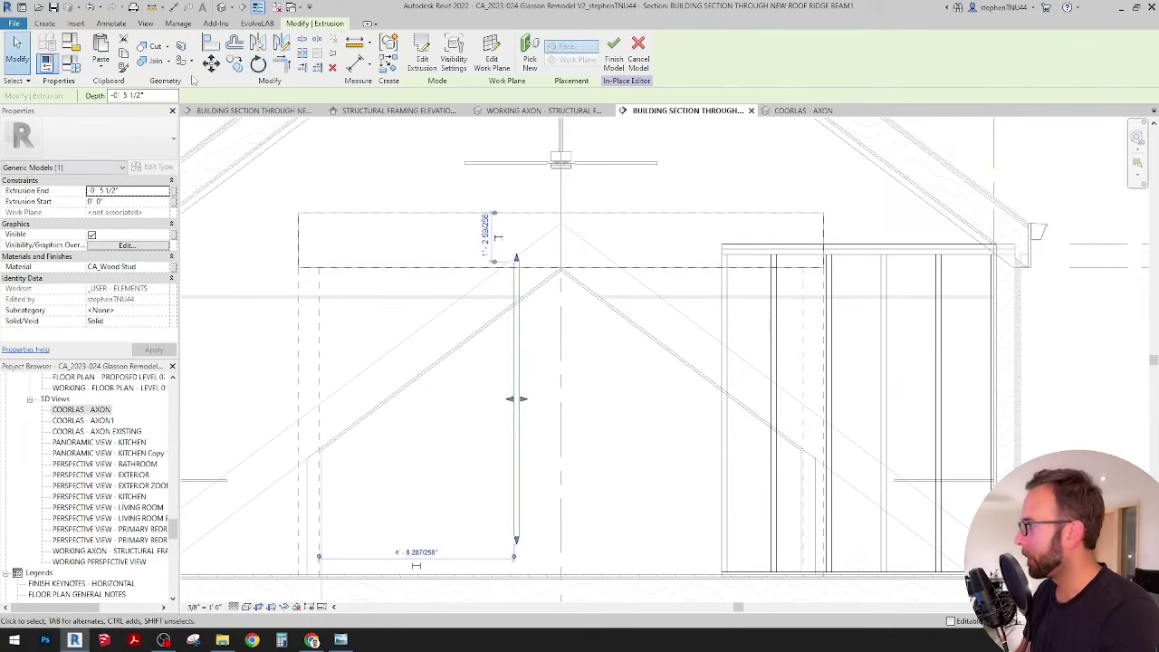
Move the upright post so its top meets the header's underside at the inner dashed line of the left support.
{"action": "left_click", "coordinate": [210, 63]}
{"action": "scroll", "coordinate": [529, 268], "scroll_direction": "up", "scroll_amount": 1}
{"action": "left_click", "coordinate": [518, 264]}
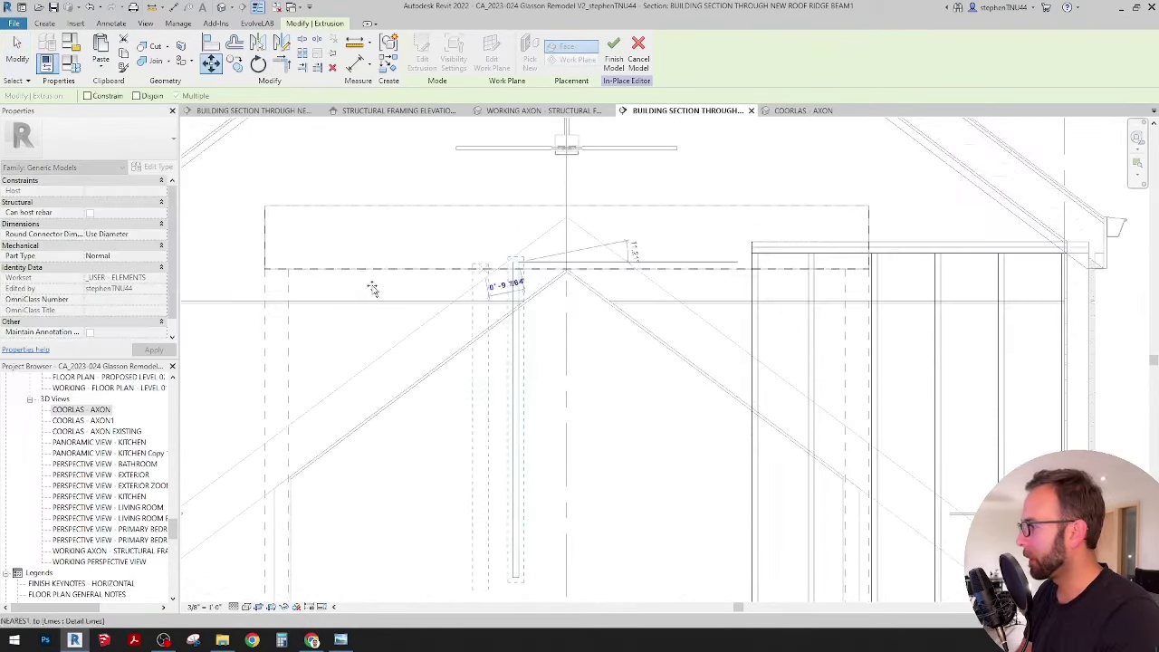
{"action": "left_click", "coordinate": [289, 269]}
{"action": "scroll", "coordinate": [584, 264], "scroll_direction": "up", "scroll_amount": 3}
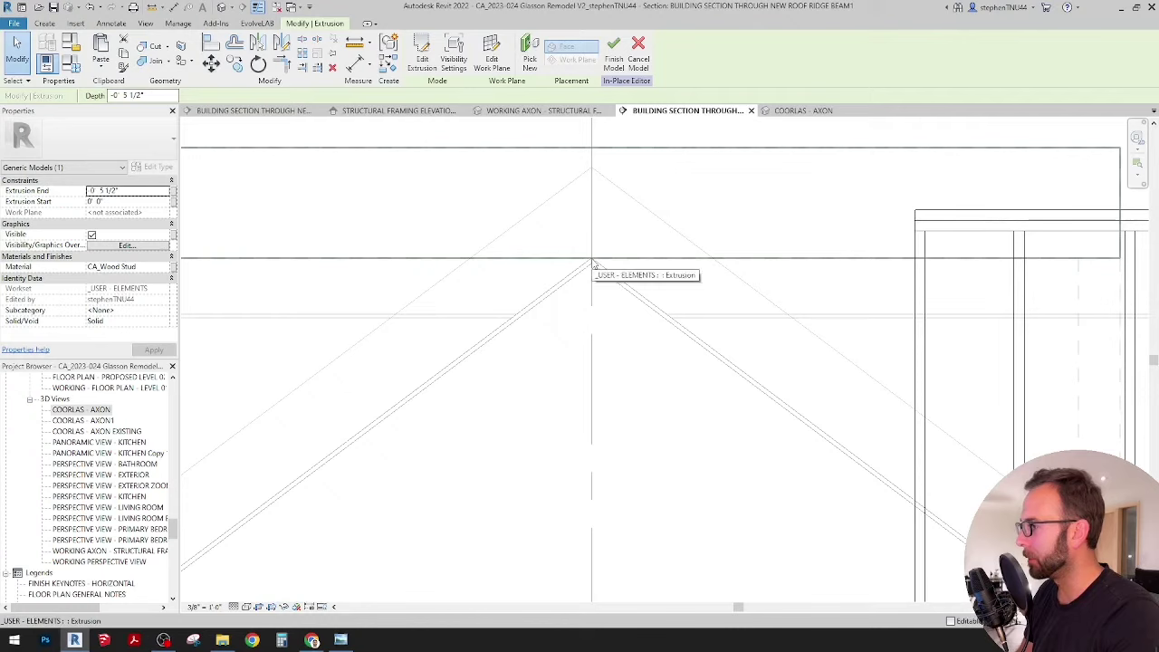
{"action": "scroll", "coordinate": [594, 270], "scroll_direction": "down", "scroll_amount": 3}
{"action": "middle_click_drag", "start_coordinate": [515, 290], "coordinate": [608, 292]}
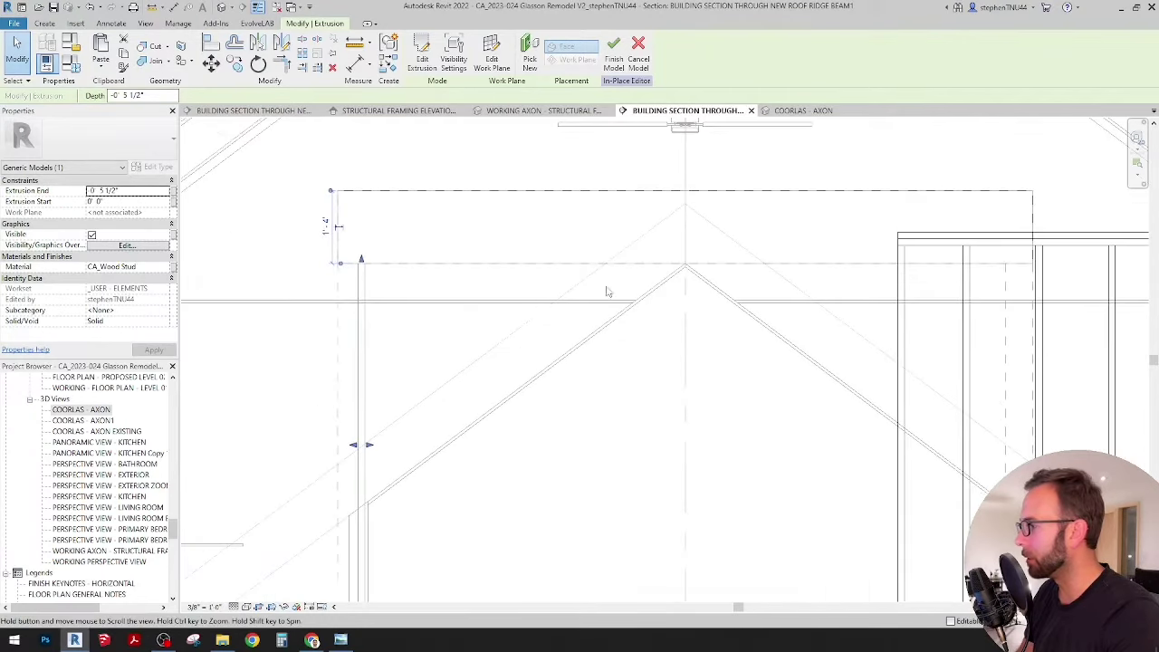
{"action": "scroll", "coordinate": [346, 277], "scroll_direction": "up", "scroll_amount": 2}
{"action": "key", "text": "Escape"}
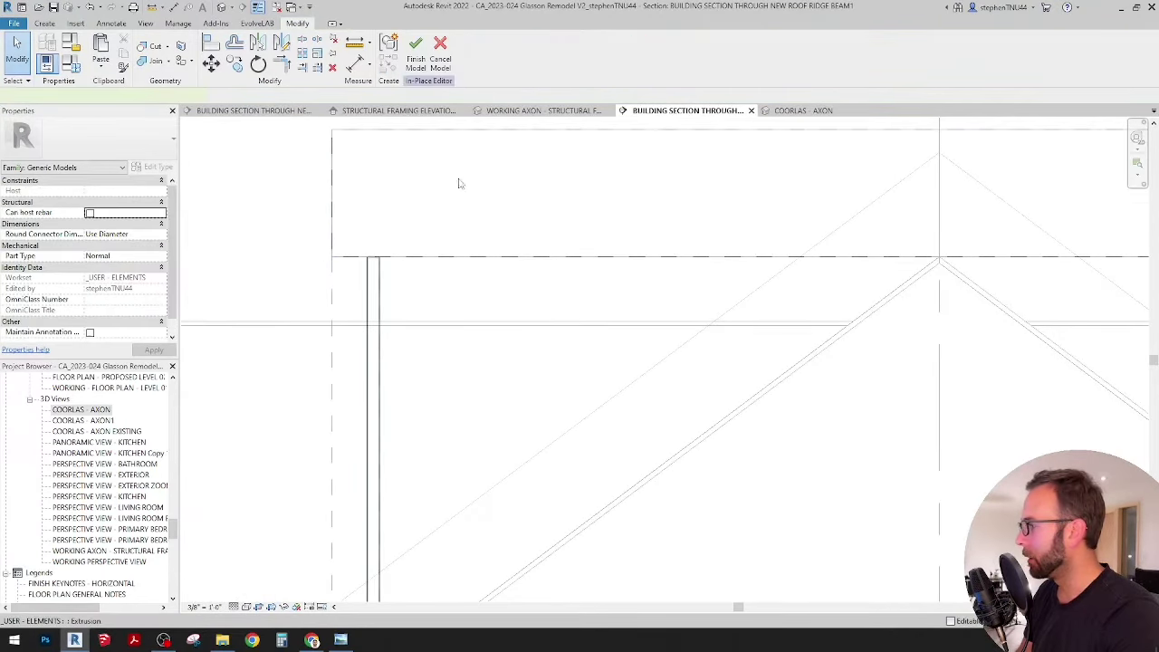
Stretch the bottom end of the left support post to the floor surface.
{"action": "left_click", "coordinate": [380, 270]}
{"action": "scroll", "coordinate": [460, 183], "scroll_direction": "down", "scroll_amount": 3}
{"action": "scroll", "coordinate": [427, 498], "scroll_direction": "up", "scroll_amount": 5}
{"action": "middle_click_drag", "start_coordinate": [455, 395], "coordinate": [523, 301]}
{"action": "left_click", "coordinate": [476, 418]}
{"action": "left_click_drag", "start_coordinate": [474, 478], "coordinate": [474, 491]}
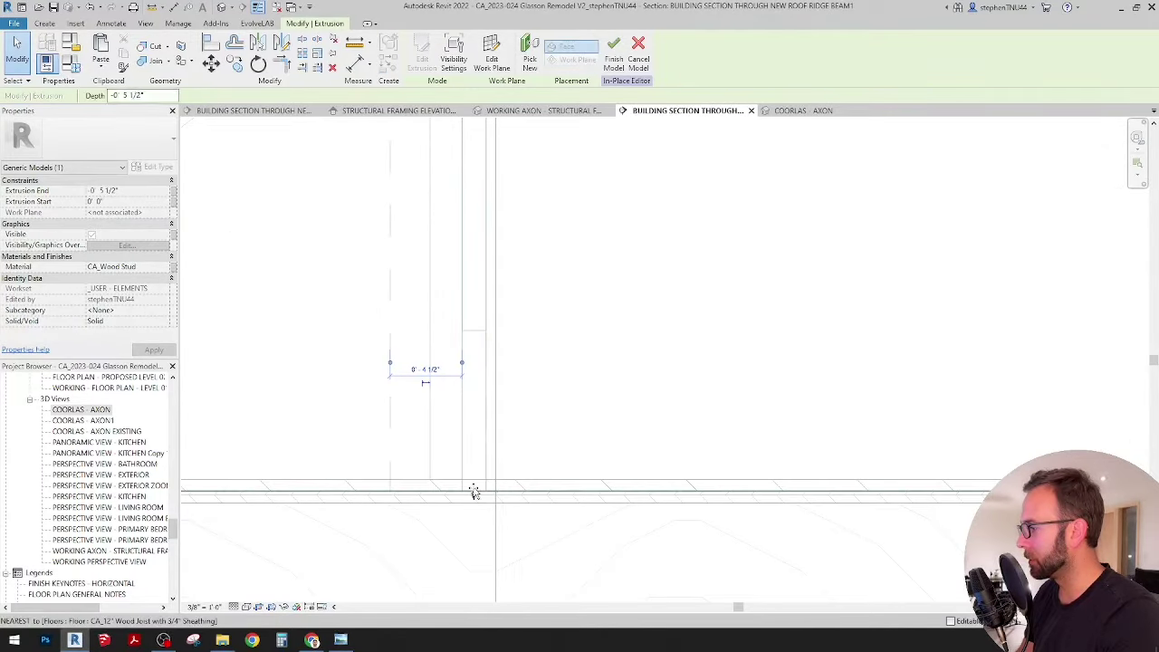
{"action": "left_click", "coordinate": [590, 402]}
Copy the left support post three times toward the outer dashed line at 1 1/2" spacing.
{"action": "scroll", "coordinate": [589, 401], "scroll_direction": "down", "scroll_amount": 3}
{"action": "left_click", "coordinate": [523, 279]}
{"action": "middle_click_drag", "start_coordinate": [566, 310], "coordinate": [560, 482]}
{"action": "left_click", "coordinate": [235, 64]}
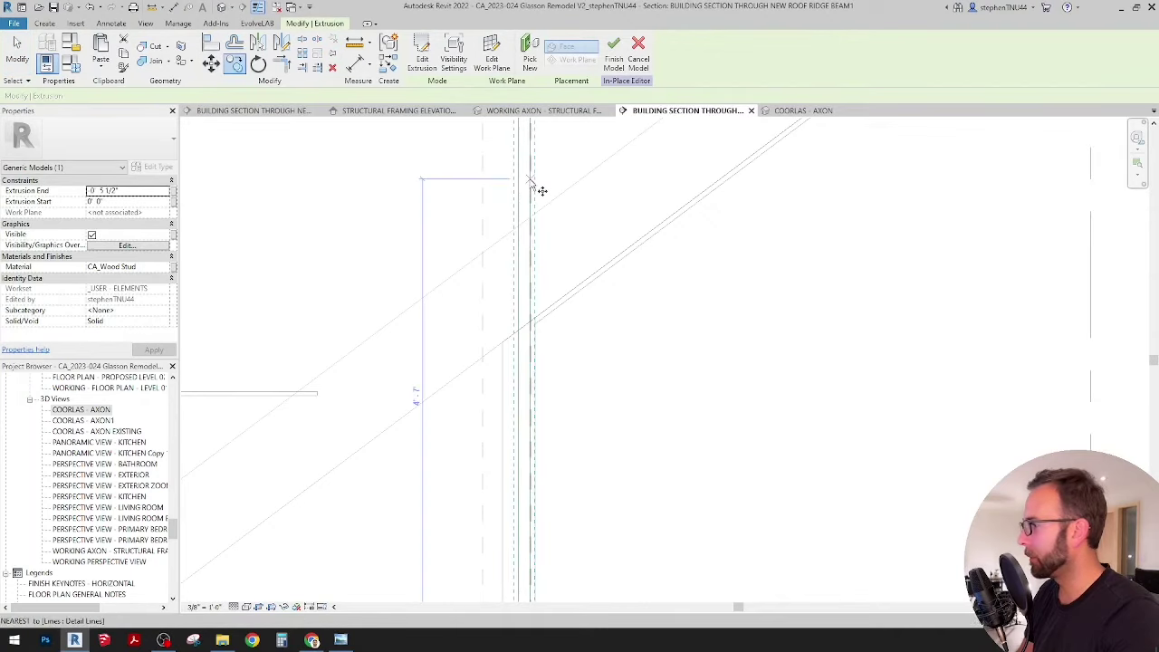
{"action": "scroll", "coordinate": [519, 179], "scroll_direction": "up", "scroll_amount": 1}
{"action": "scroll", "coordinate": [519, 179], "scroll_direction": "up", "scroll_amount": 1}
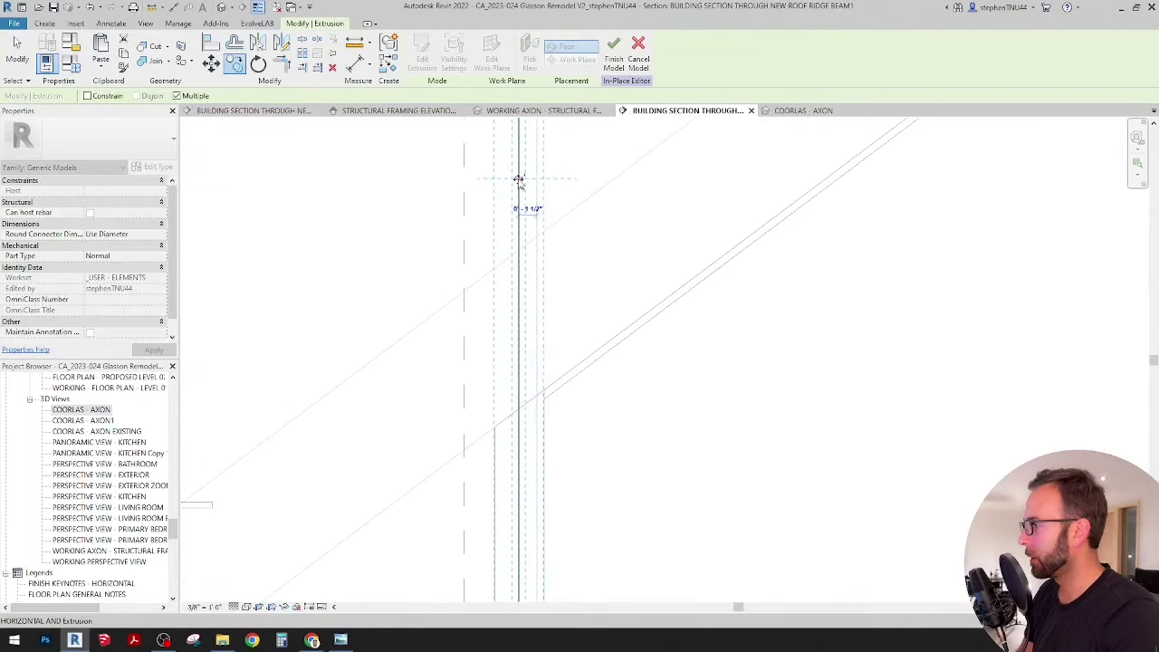
{"action": "left_click", "coordinate": [519, 180]}
{"action": "left_click", "coordinate": [501, 181]}
{"action": "left_click", "coordinate": [484, 182]}
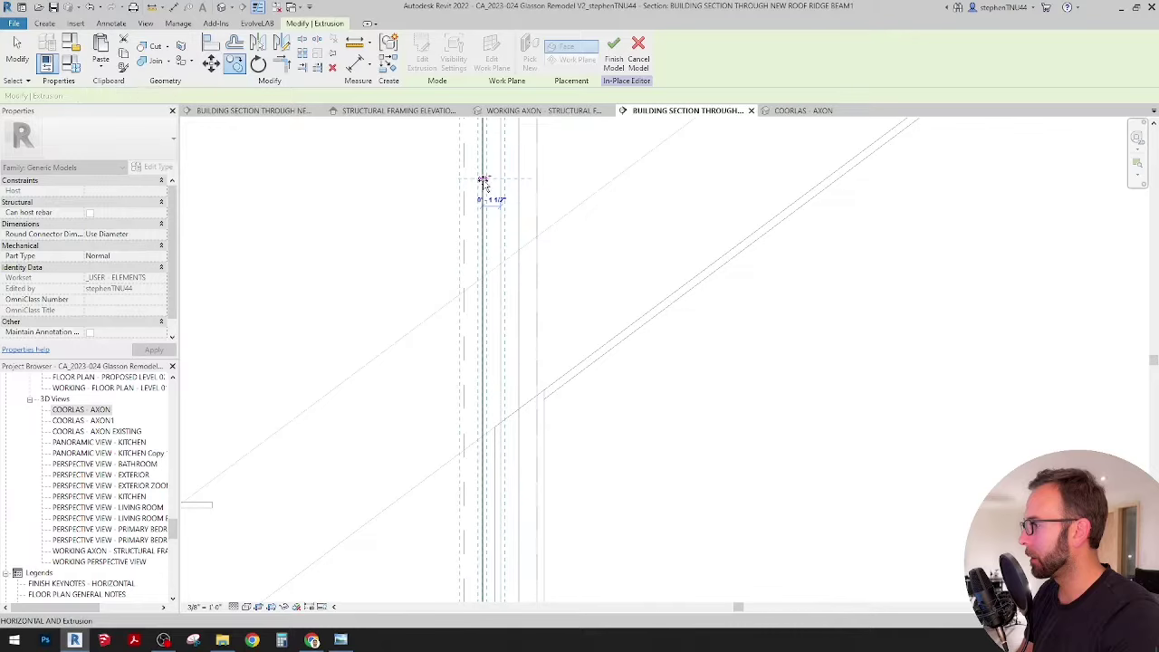
{"action": "scroll", "coordinate": [517, 317], "scroll_direction": "down", "scroll_amount": 3}
{"action": "key", "text": "Escape"}
{"action": "key", "text": "Escape"}
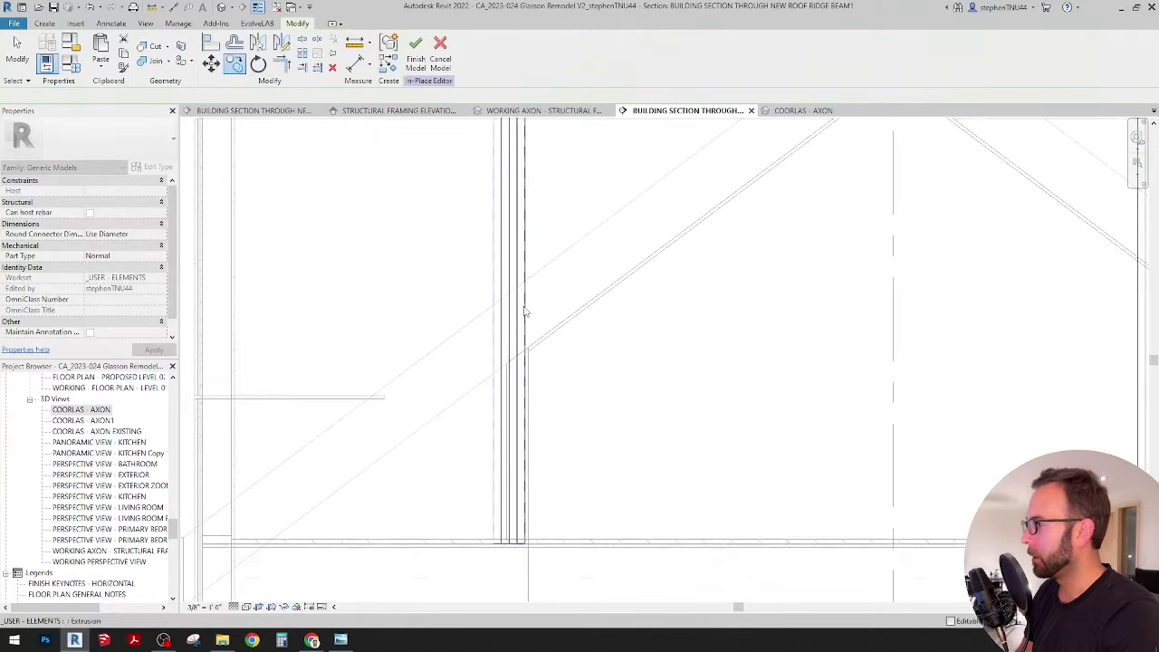
Copy the group of left support posts to the dashed support outline at the right end of the header.
{"action": "scroll", "coordinate": [520, 314], "scroll_direction": "down", "scroll_amount": 1}
{"action": "middle_click_drag", "start_coordinate": [575, 269], "coordinate": [393, 333]}
{"action": "scroll", "coordinate": [617, 308], "scroll_direction": "down", "scroll_amount": 2}
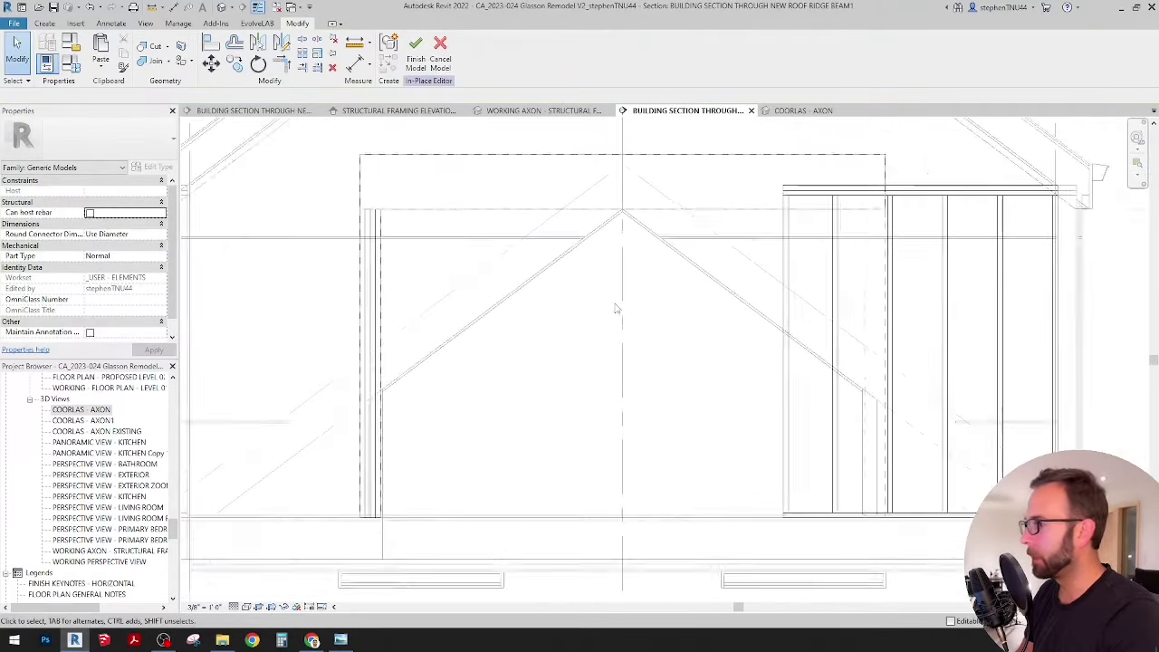
{"action": "middle_click_drag", "start_coordinate": [741, 305], "coordinate": [735, 311]}
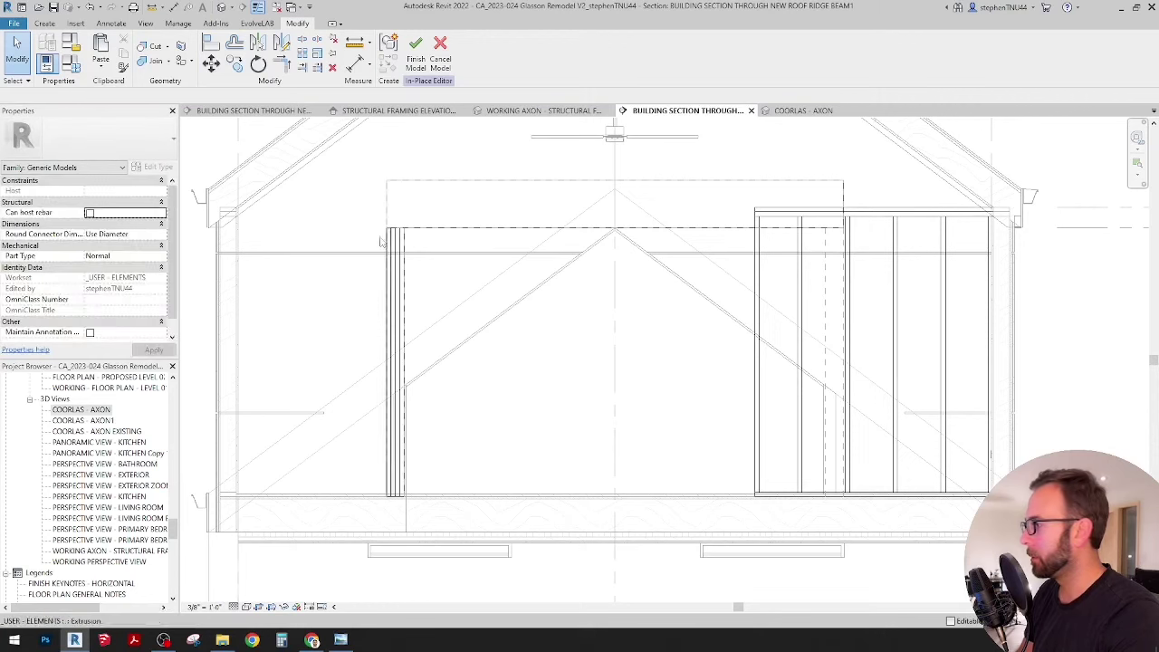
{"action": "mouse_move", "coordinate": [367, 213]}
{"action": "left_mouse_down"}
{"action": "mouse_move", "coordinate": [445, 526]}
{"action": "mouse_move", "coordinate": [440, 509]}
{"action": "left_mouse_up"}
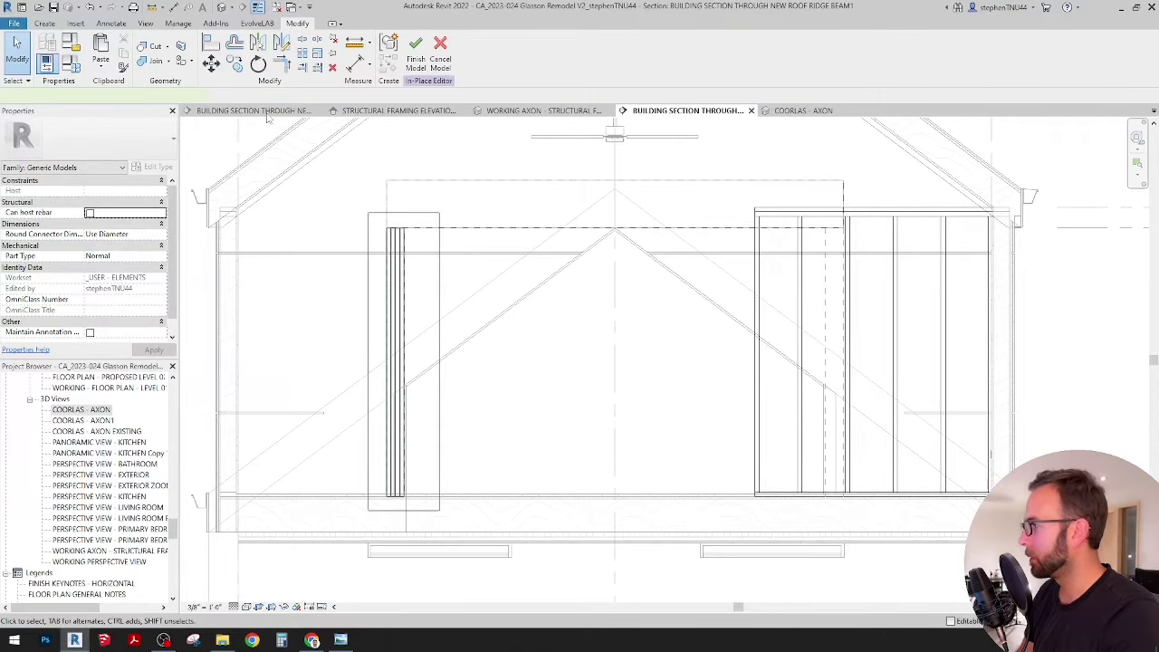
{"action": "left_click", "coordinate": [234, 66]}
{"action": "key", "text": "m"}
{"action": "key", "text": "v"}
{"action": "scroll", "coordinate": [399, 226], "scroll_direction": "up", "scroll_amount": 2}
{"action": "left_click", "coordinate": [345, 259]}
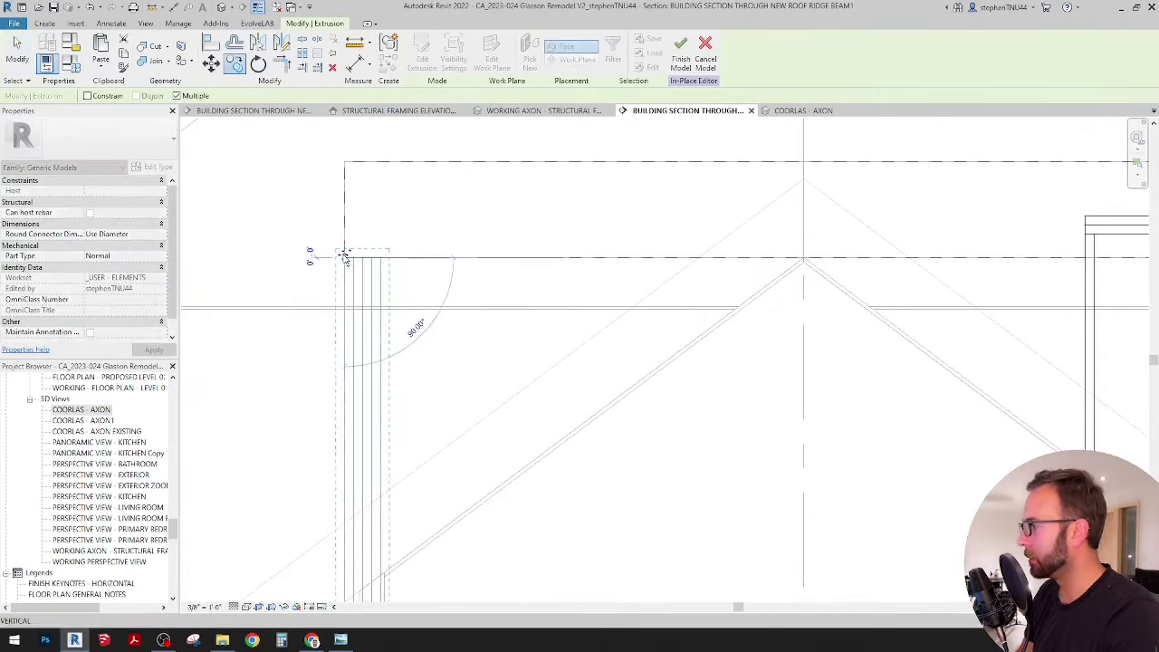
{"action": "scroll", "coordinate": [317, 256], "scroll_direction": "down", "scroll_amount": 2}
{"action": "scroll", "coordinate": [764, 253], "scroll_direction": "up", "scroll_amount": 2}
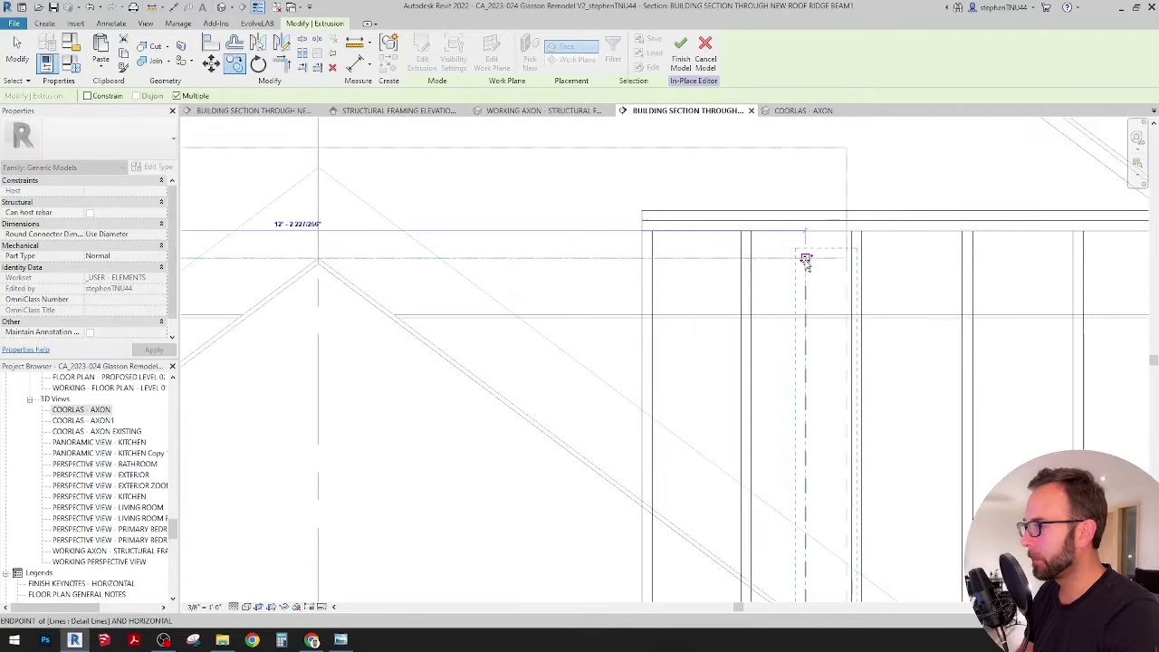
{"action": "left_click", "coordinate": [745, 236]}
{"action": "scroll", "coordinate": [749, 238], "scroll_direction": "down", "scroll_amount": 2}
{"action": "key", "text": "Escape"}
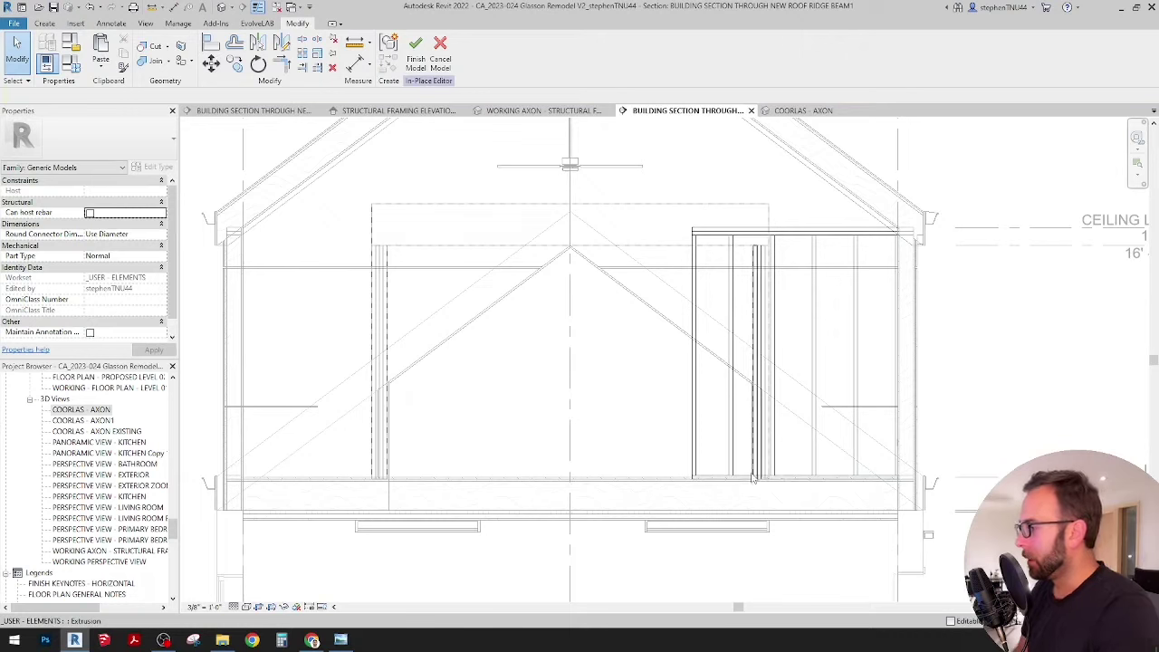
Raise the bottom ends of the right support posts to the top face of the stud wall's bottom plate.
{"action": "scroll", "coordinate": [773, 481], "scroll_direction": "up", "scroll_amount": 2}
{"action": "middle_click_drag", "start_coordinate": [808, 467], "coordinate": [700, 473]}
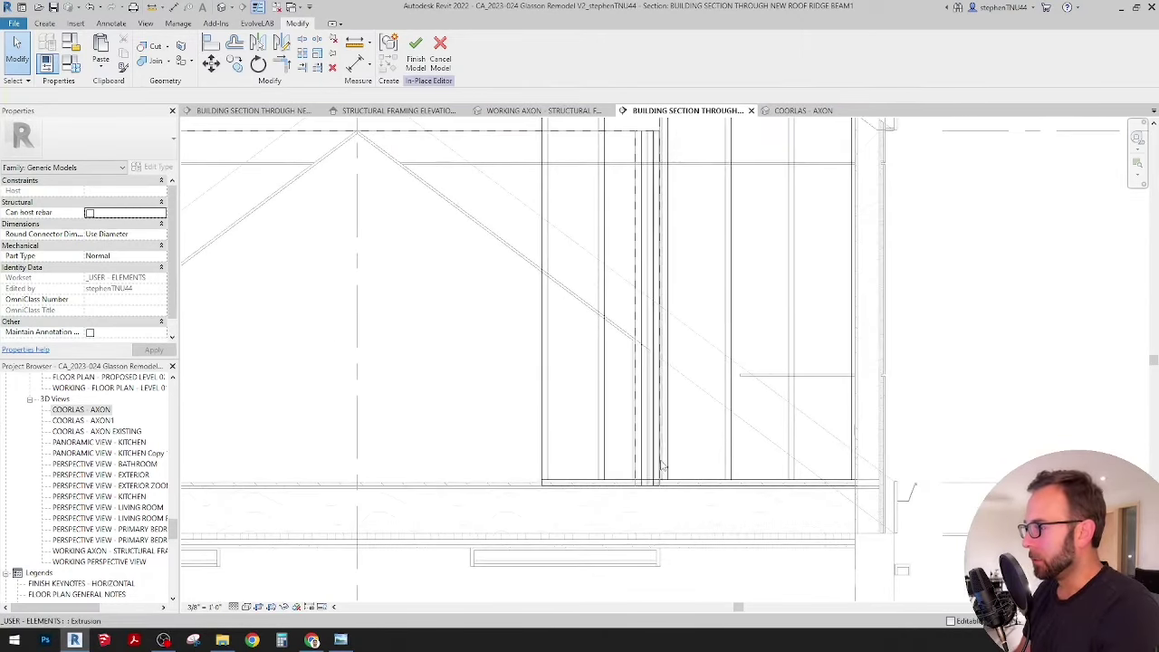
{"action": "scroll", "coordinate": [659, 469], "scroll_direction": "up", "scroll_amount": 2}
{"action": "left_click", "coordinate": [664, 497]}
{"action": "scroll", "coordinate": [661, 494], "scroll_direction": "up", "scroll_amount": 2}
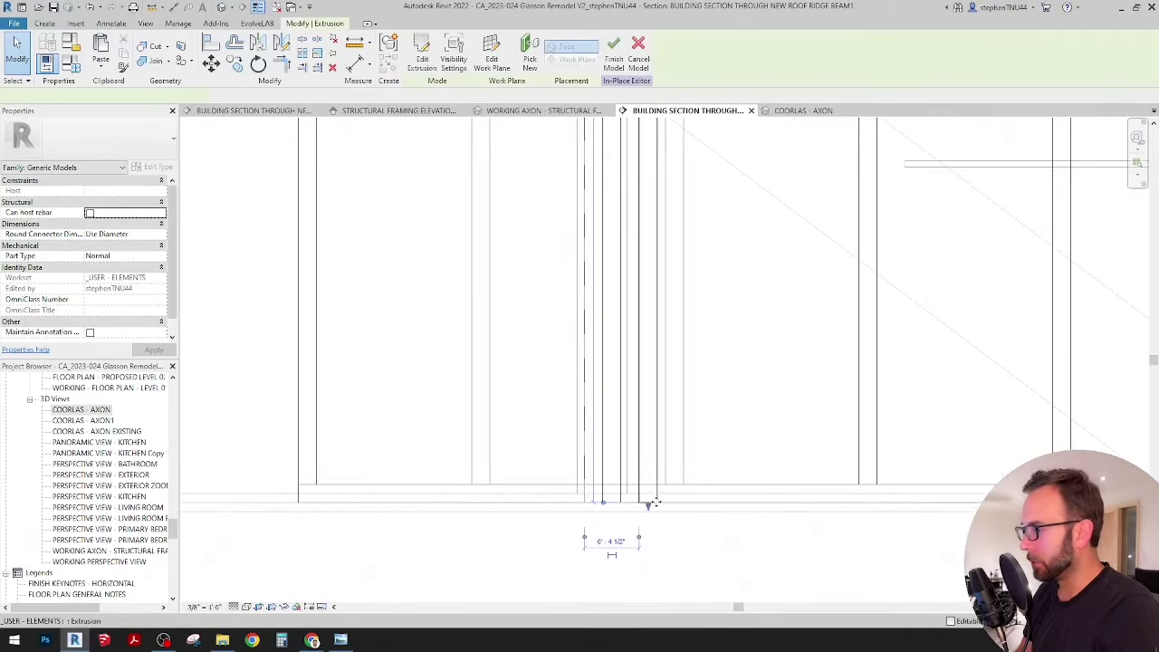
{"action": "mouse_move", "coordinate": [650, 489]}
{"action": "left_mouse_down"}
{"action": "mouse_move", "coordinate": [593, 485]}
{"action": "mouse_move", "coordinate": [631, 487]}
{"action": "left_mouse_up"}
{"action": "left_click", "coordinate": [588, 467]}
{"action": "left_click", "coordinate": [625, 486]}
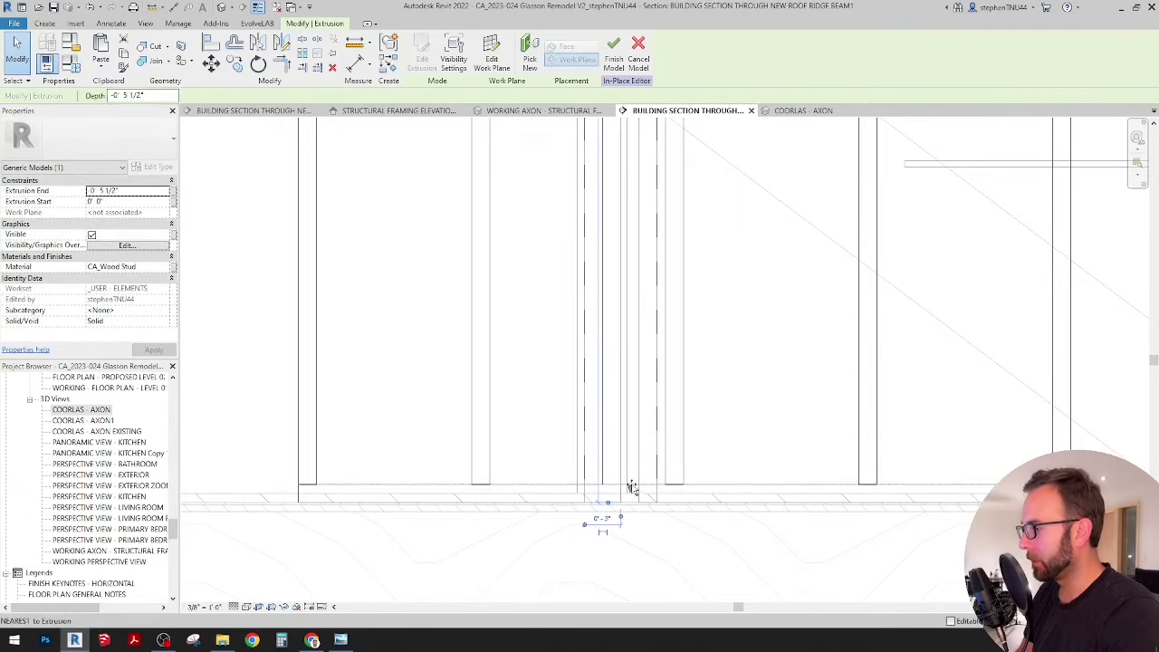
{"action": "left_click", "coordinate": [735, 417]}
Shorten the stud wall's bottom plate so its left end aligns with the inner face of the right support posts.
{"action": "scroll", "coordinate": [716, 417], "scroll_direction": "down", "scroll_amount": 3}
{"action": "left_click", "coordinate": [634, 453]}
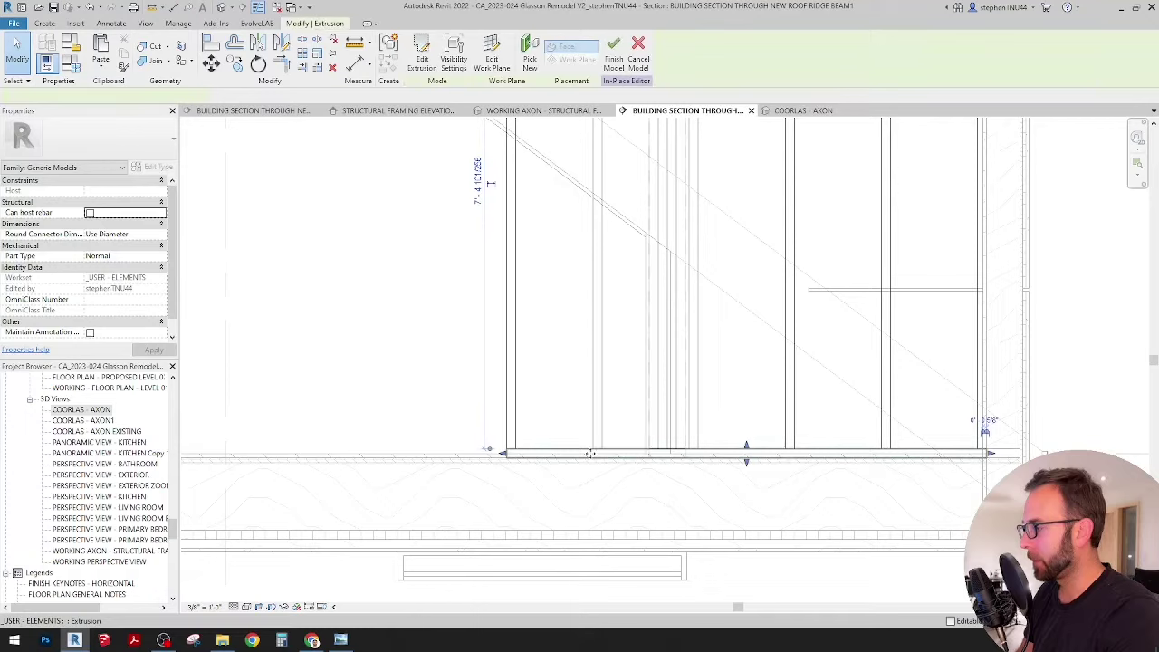
{"action": "scroll", "coordinate": [598, 453], "scroll_direction": "up", "scroll_amount": 2}
{"action": "left_click_drag", "start_coordinate": [579, 448], "coordinate": [681, 434]}
{"action": "scroll", "coordinate": [551, 393], "scroll_direction": "down", "scroll_amount": 3}
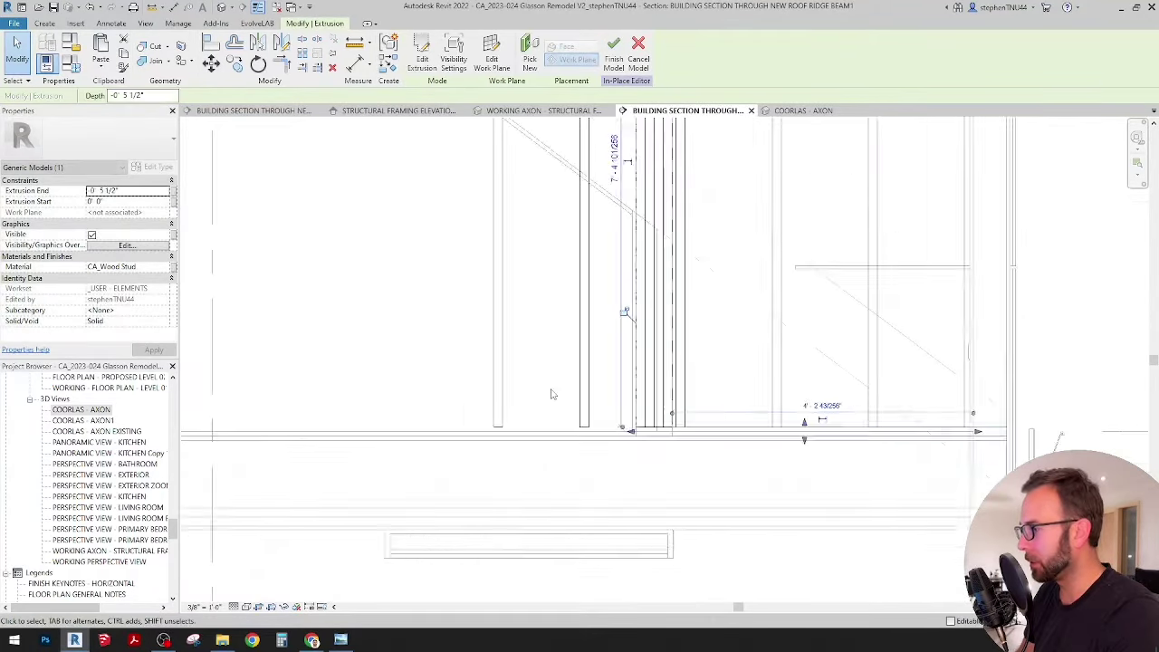
Open the lower horizontal top plate of the right stud wall for profile editing and select its whole sketch outline.
{"action": "left_click", "coordinate": [546, 392]}
{"action": "scroll", "coordinate": [546, 391], "scroll_direction": "down", "scroll_amount": 3}
{"action": "middle_click_drag", "start_coordinate": [546, 392], "coordinate": [572, 403]}
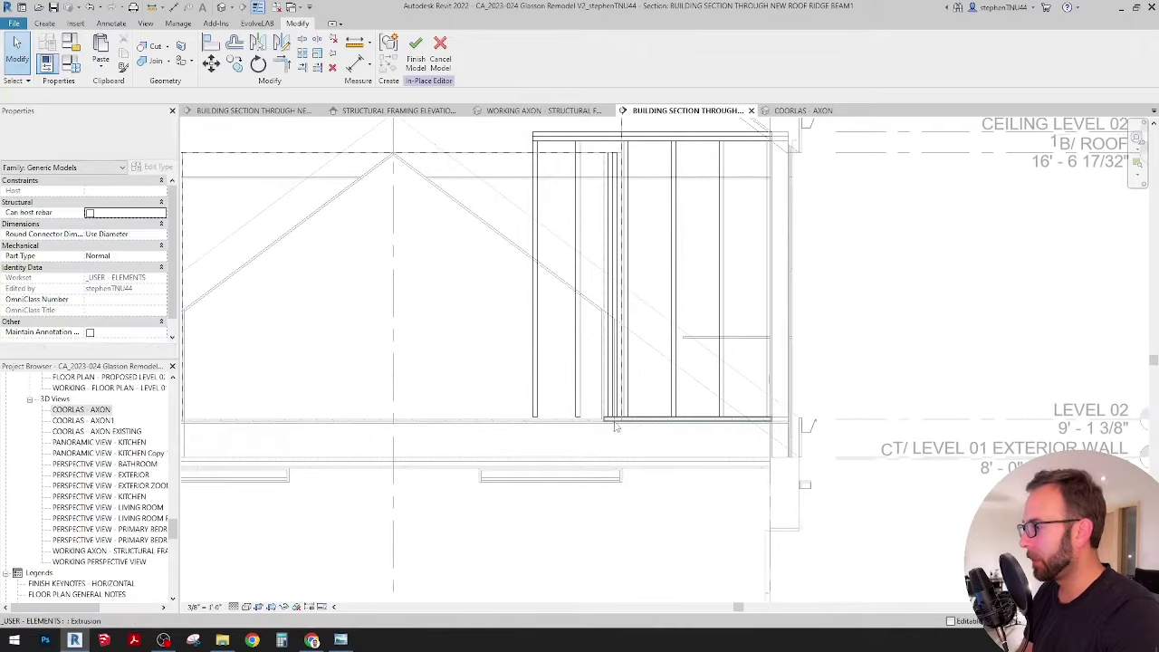
{"action": "scroll", "coordinate": [592, 353], "scroll_direction": "down", "scroll_amount": 1}
{"action": "scroll", "coordinate": [592, 354], "scroll_direction": "up", "scroll_amount": 2}
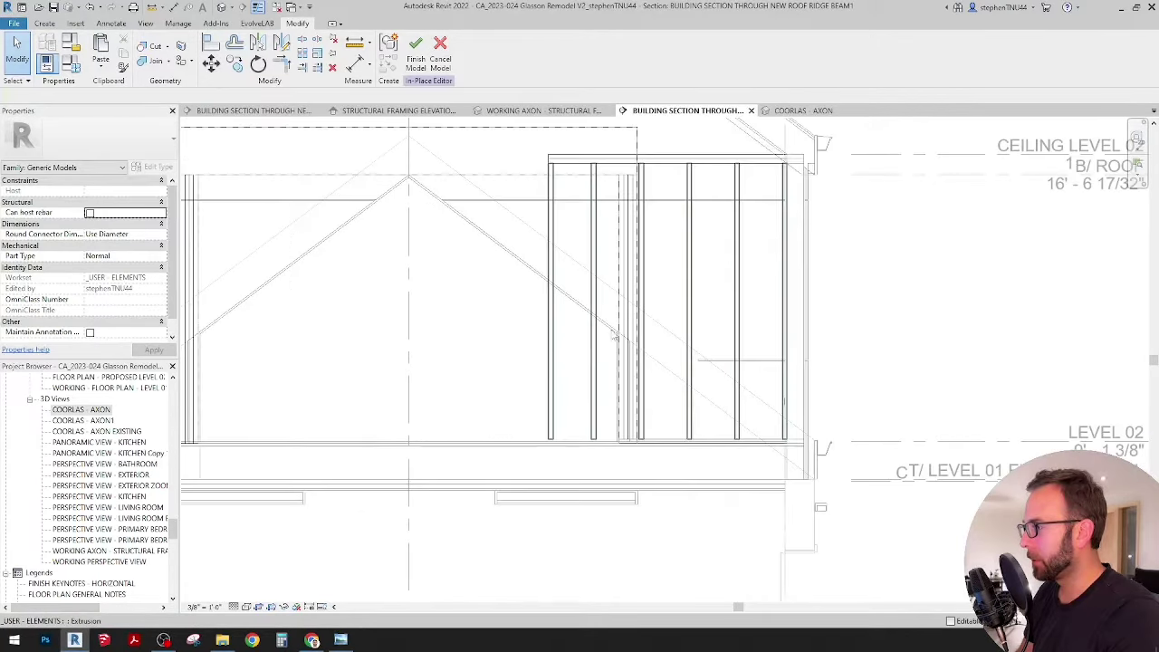
{"action": "scroll", "coordinate": [631, 283], "scroll_direction": "up", "scroll_amount": 2}
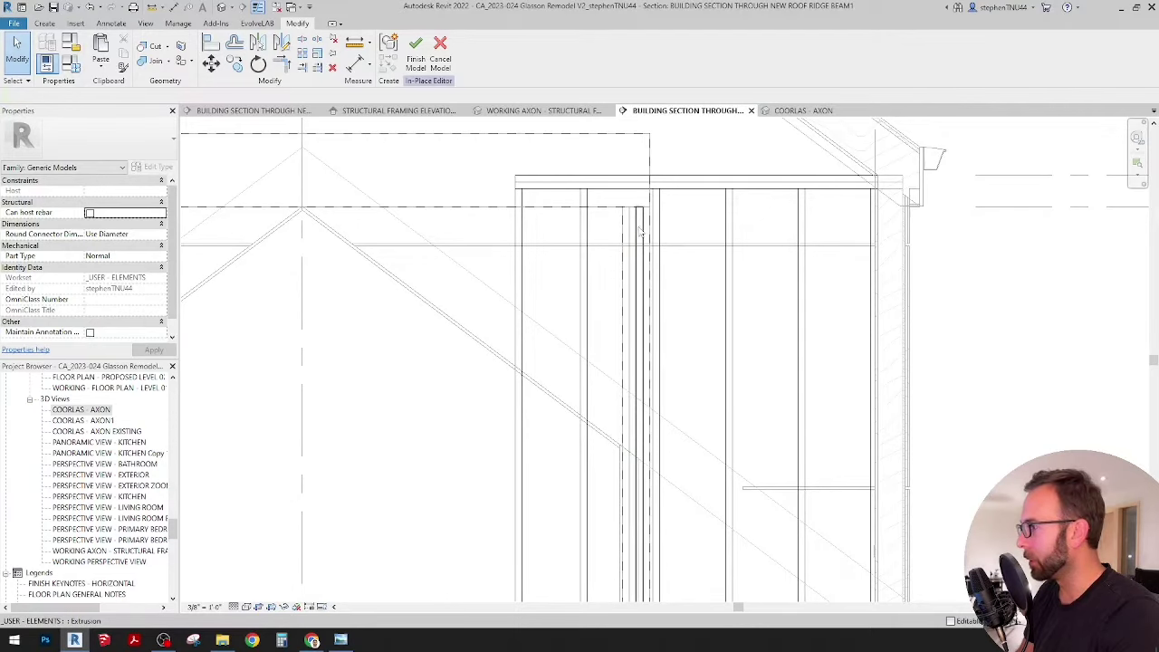
{"action": "scroll", "coordinate": [591, 243], "scroll_direction": "down", "scroll_amount": 2}
{"action": "middle_click_drag", "start_coordinate": [591, 243], "coordinate": [728, 313]}
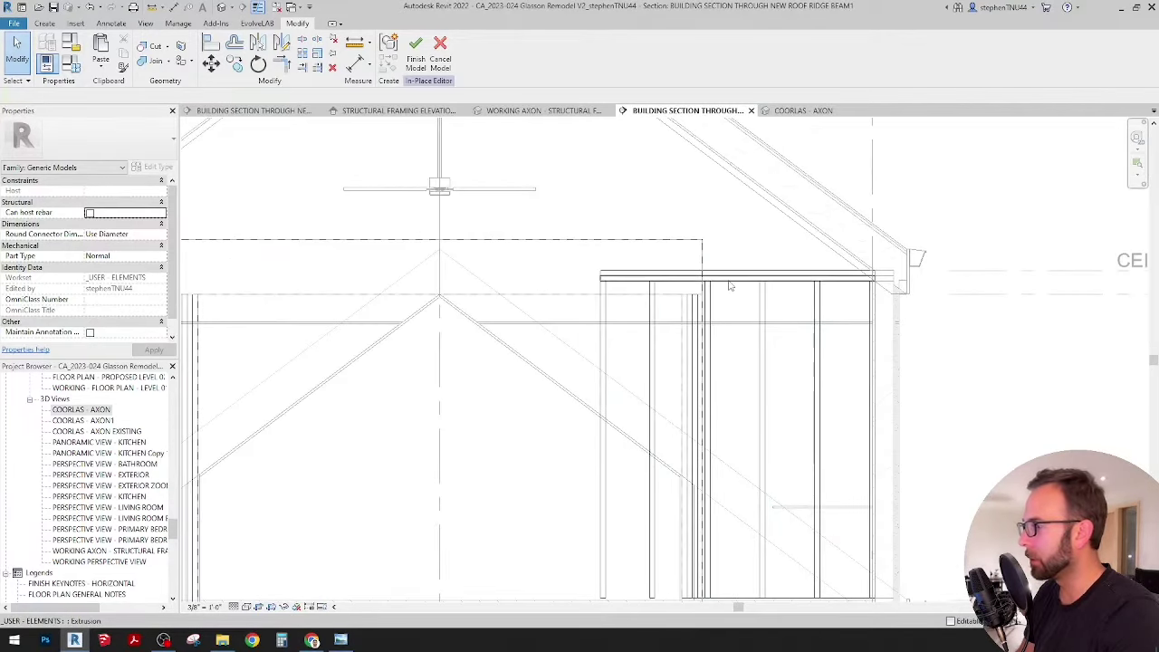
{"action": "left_click", "coordinate": [731, 286]}
{"action": "scroll", "coordinate": [743, 290], "scroll_direction": "down", "scroll_amount": 1}
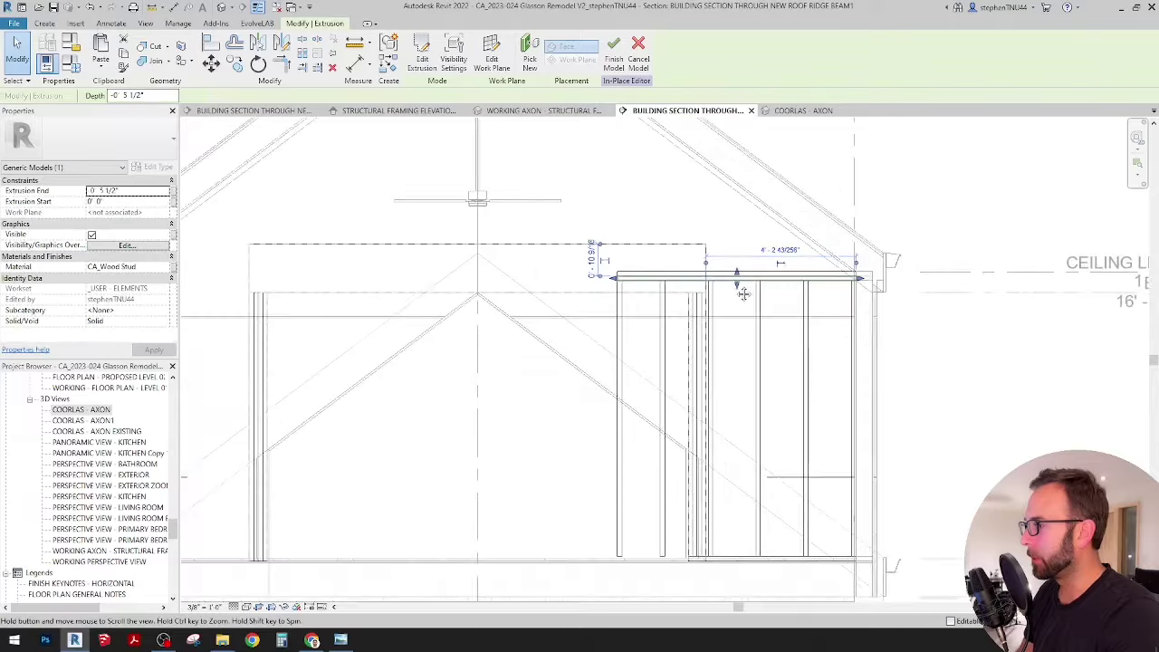
{"action": "middle_click_drag", "start_coordinate": [743, 290], "coordinate": [756, 335]}
{"action": "scroll", "coordinate": [888, 340], "scroll_direction": "up", "scroll_amount": 4}
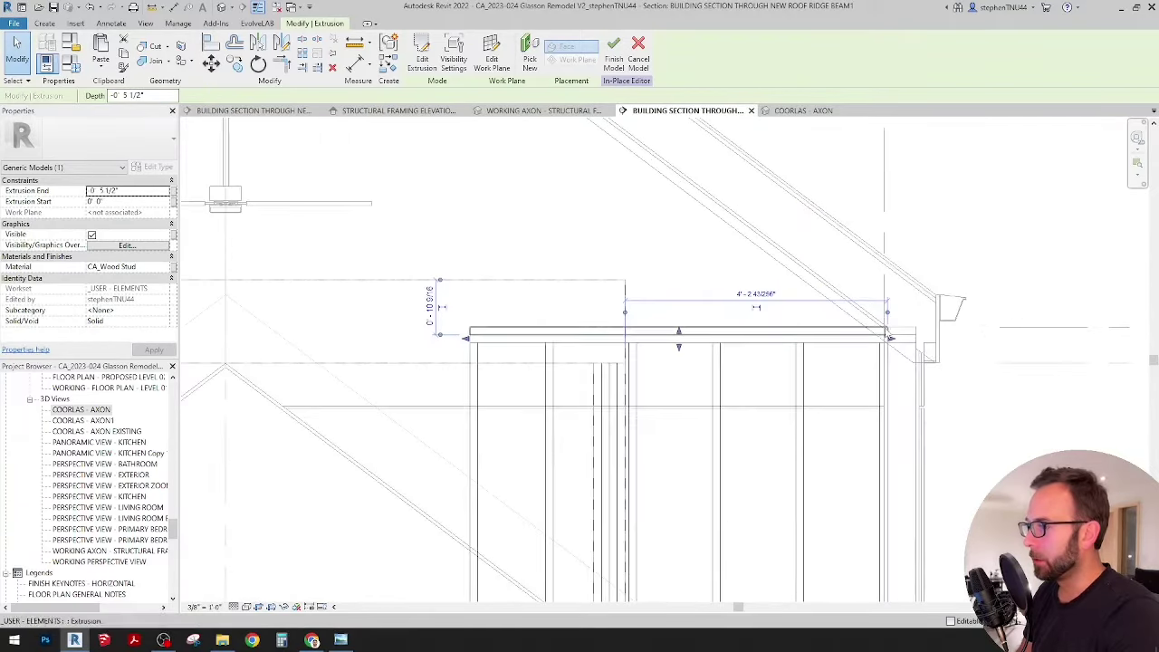
{"action": "scroll", "coordinate": [924, 339], "scroll_direction": "up", "scroll_amount": 2}
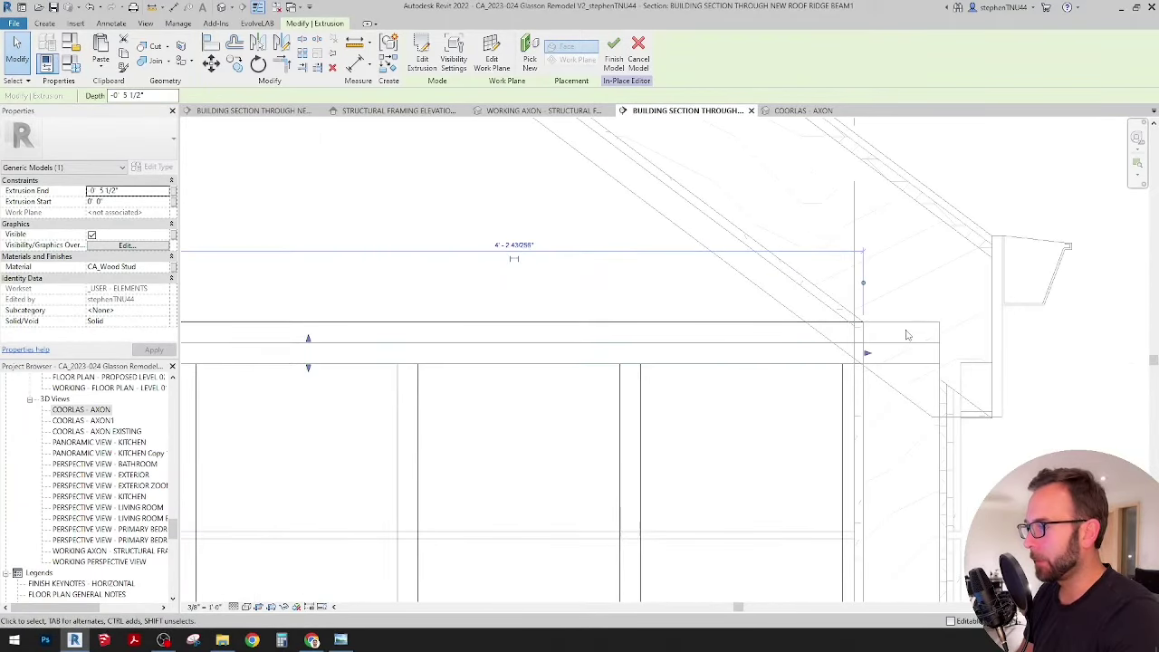
{"action": "scroll", "coordinate": [870, 332], "scroll_direction": "up", "scroll_amount": 1}
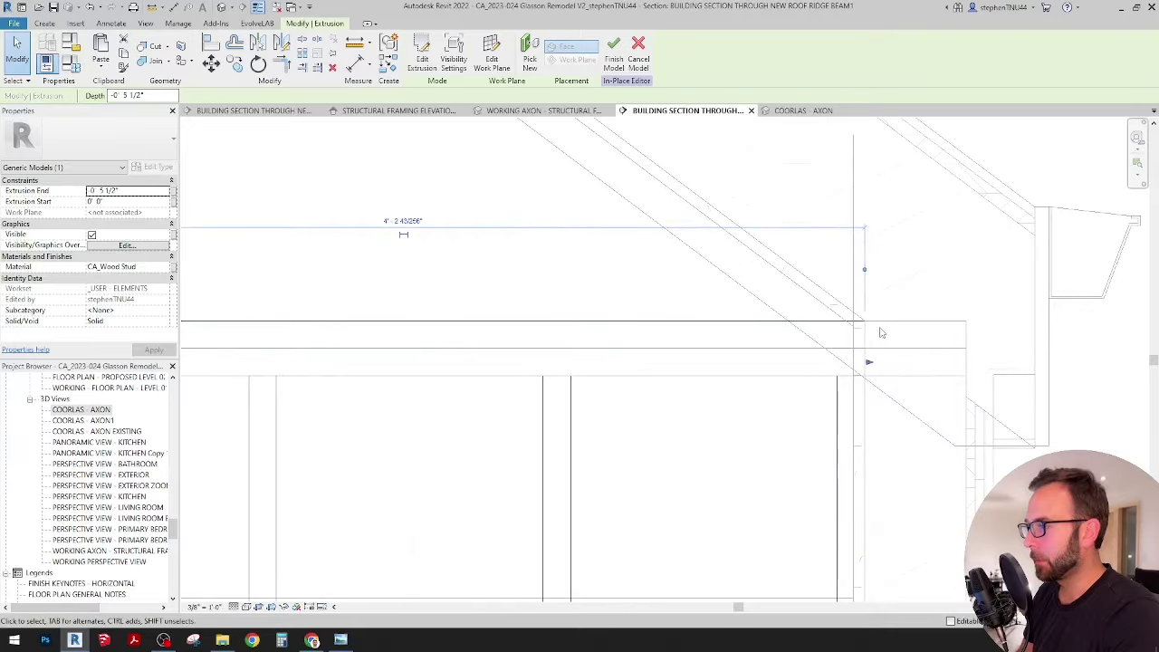
{"action": "left_click", "coordinate": [422, 60]}
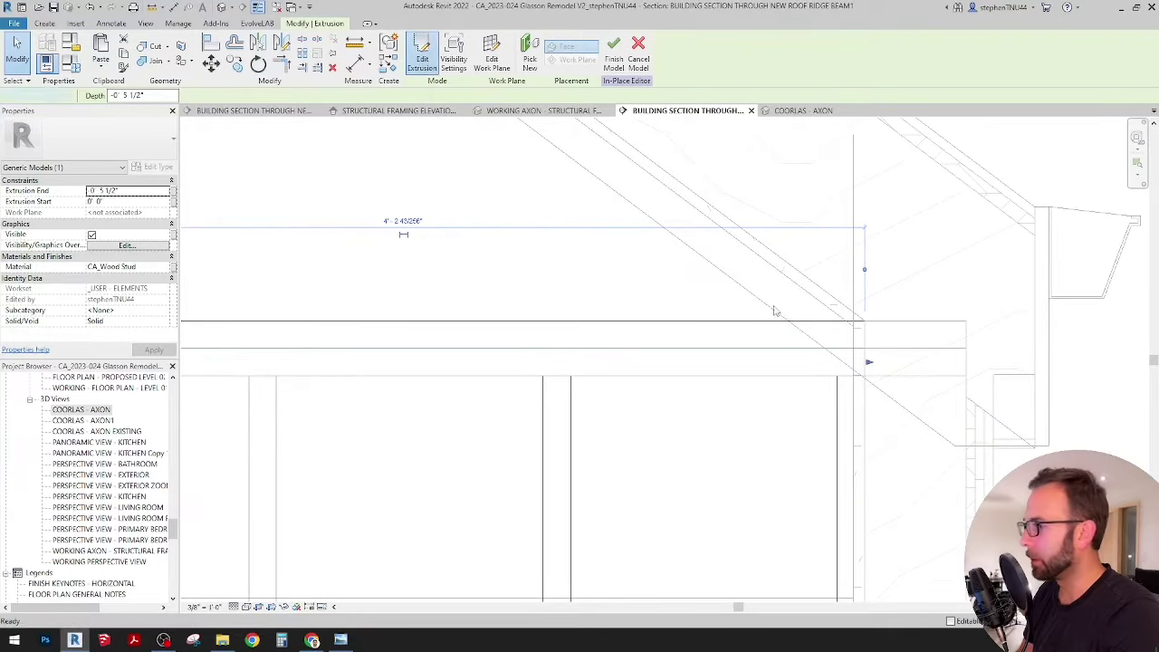
{"action": "scroll", "coordinate": [858, 331], "scroll_direction": "down", "scroll_amount": 2}
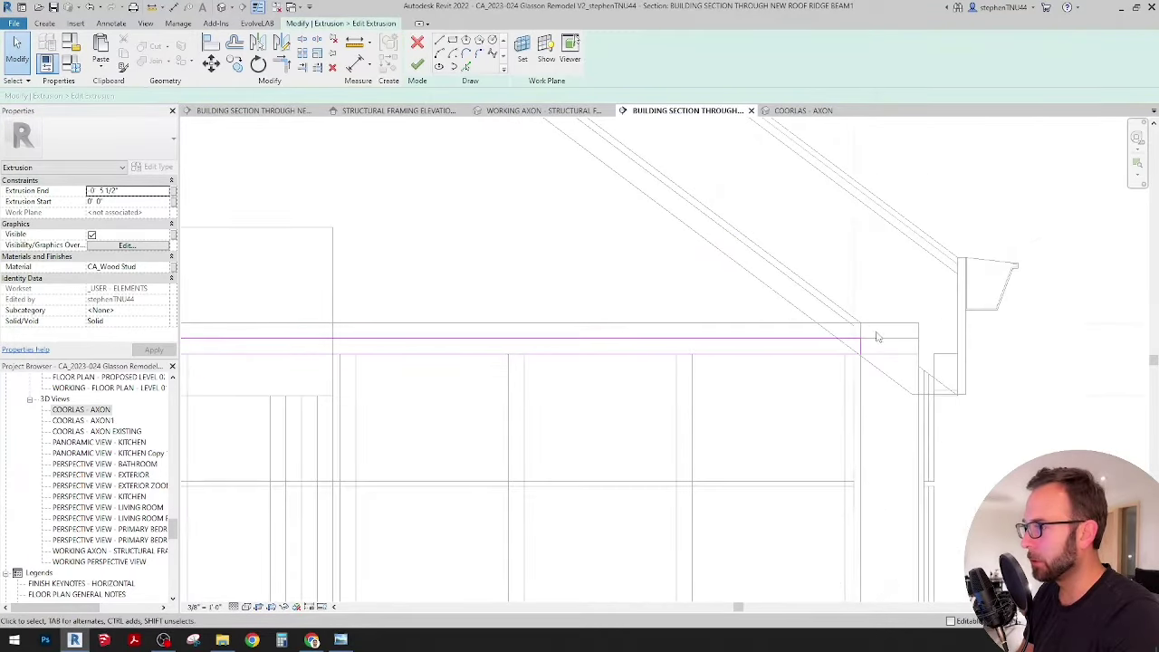
{"action": "scroll", "coordinate": [862, 337], "scroll_direction": "up", "scroll_amount": 2}
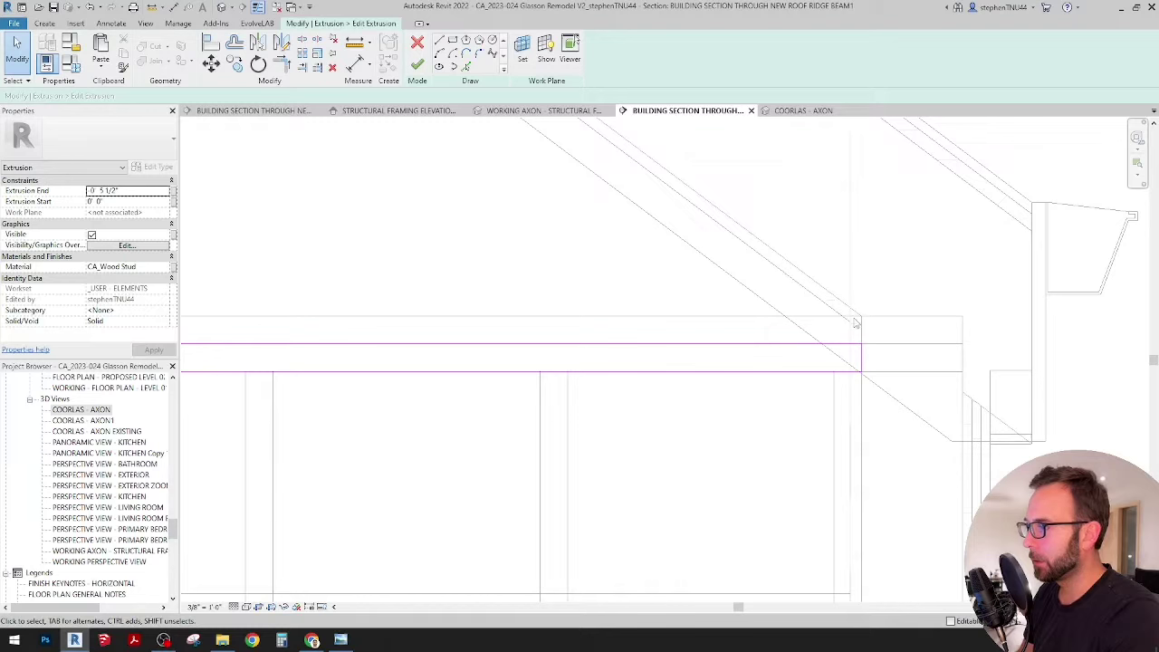
{"action": "key", "text": "Tab"}
{"action": "left_click", "coordinate": [637, 346]}
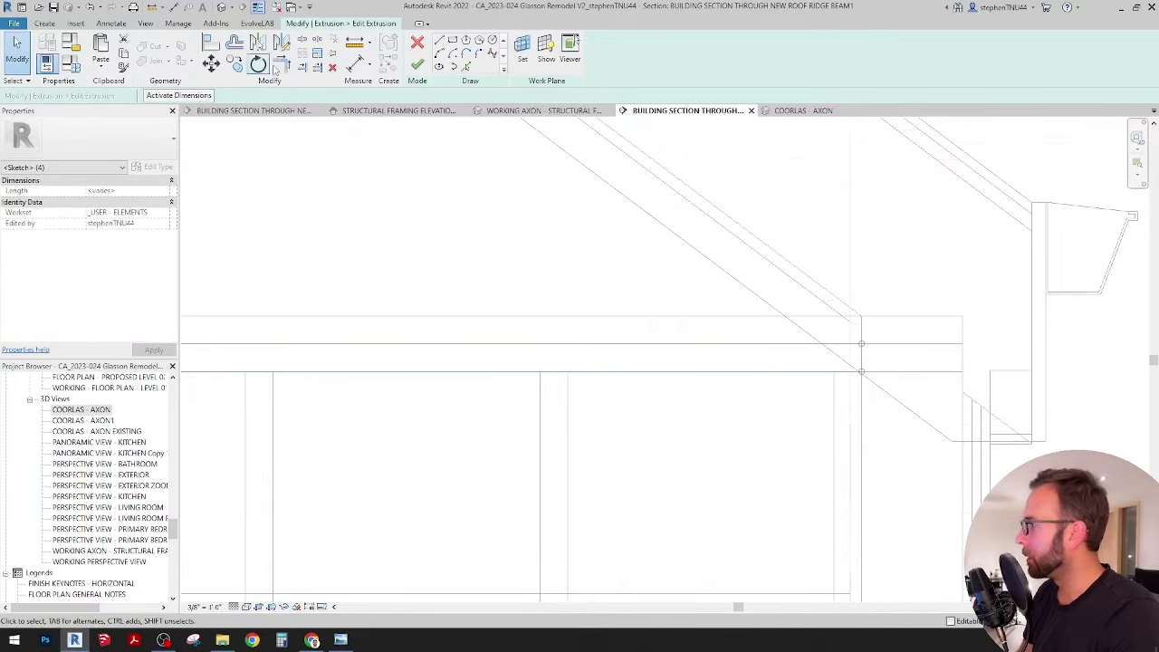
Try to rotate the plate outline about its upper right corner to the roof slope of about 35°.
{"action": "left_click", "coordinate": [258, 64]}
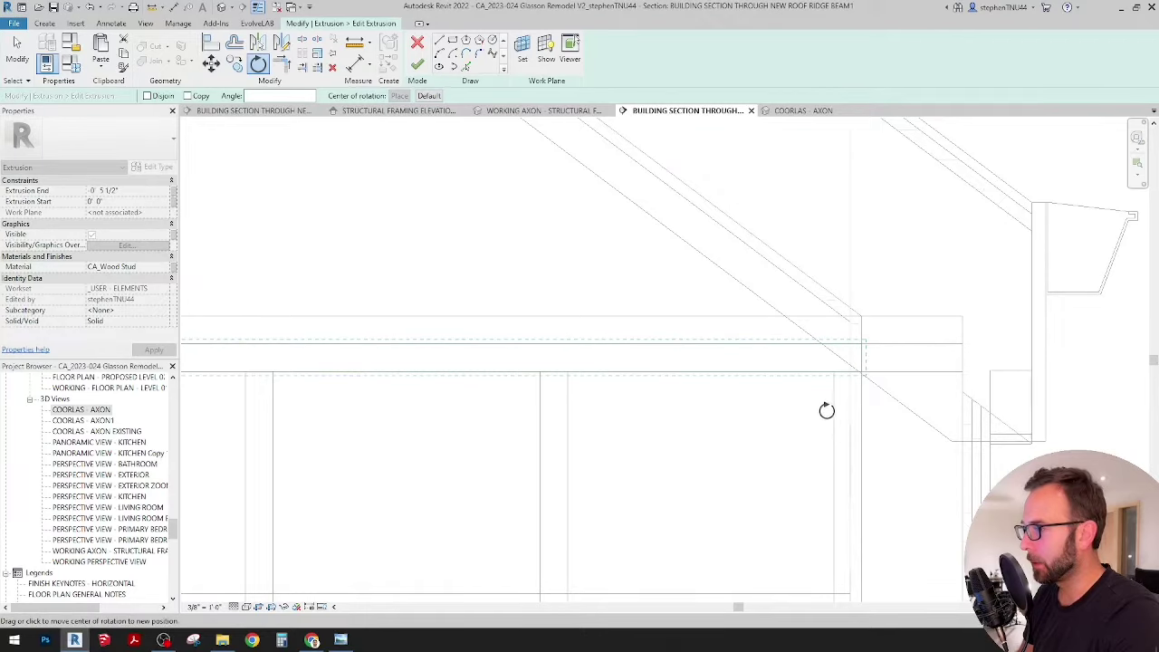
{"action": "left_click", "coordinate": [861, 344]}
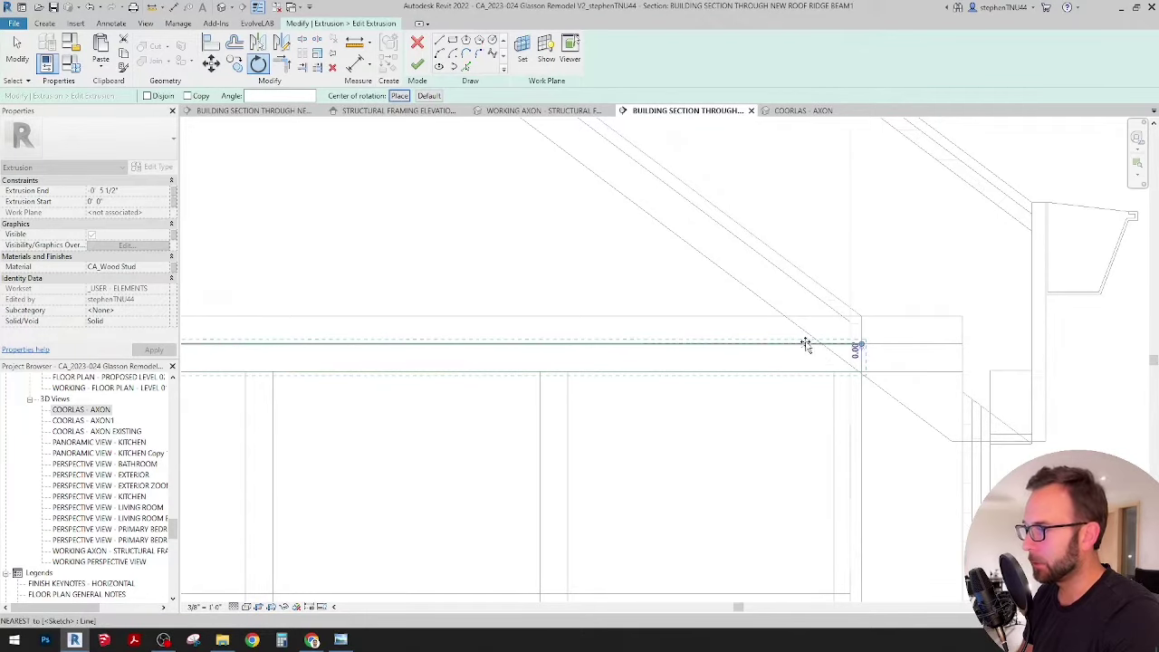
{"action": "left_click", "coordinate": [805, 345]}
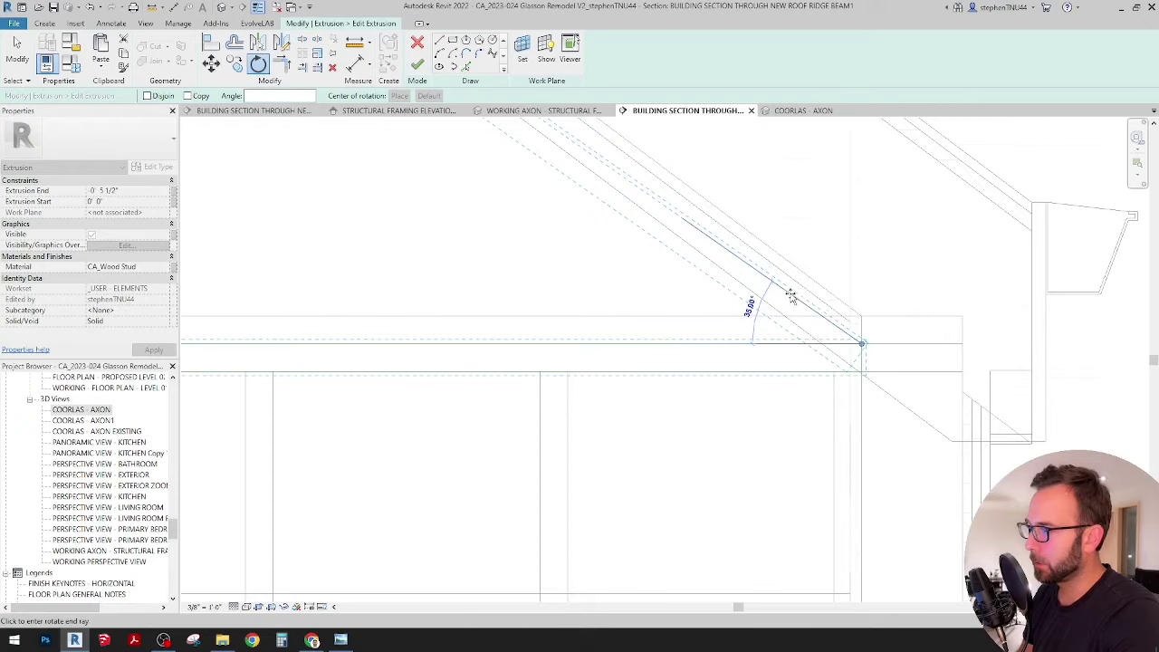
{"action": "left_click", "coordinate": [790, 296]}
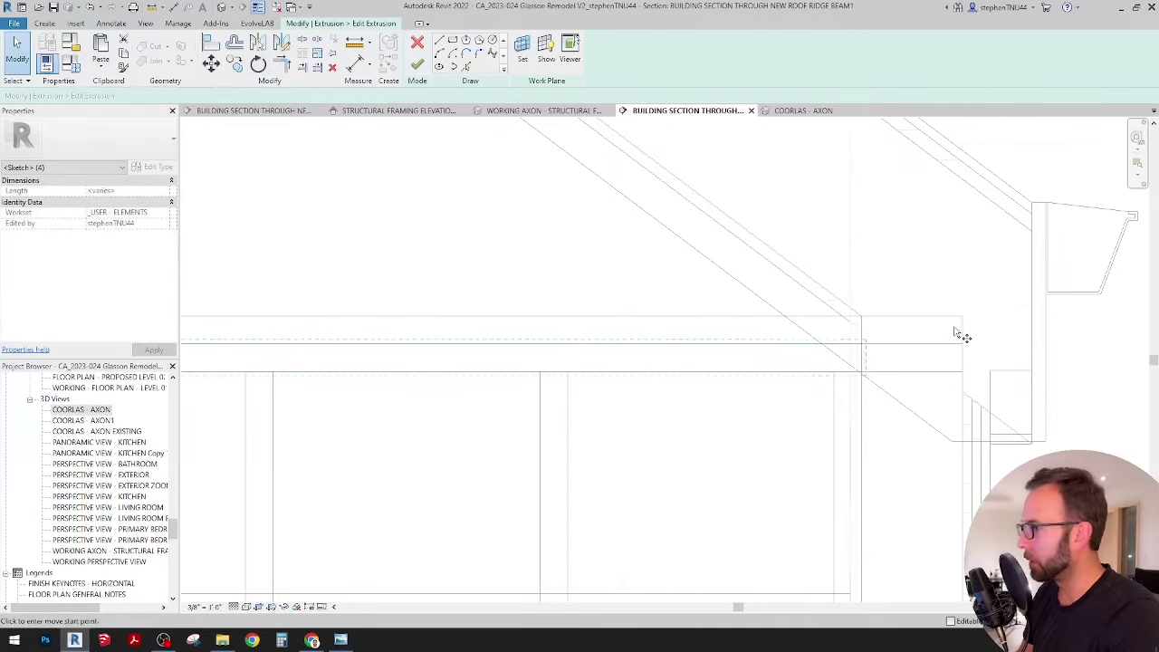
Move the plate outline up 1 1/2" so its upper right corner meets the top right corner of the upper plate.
{"action": "left_click", "coordinate": [861, 344]}
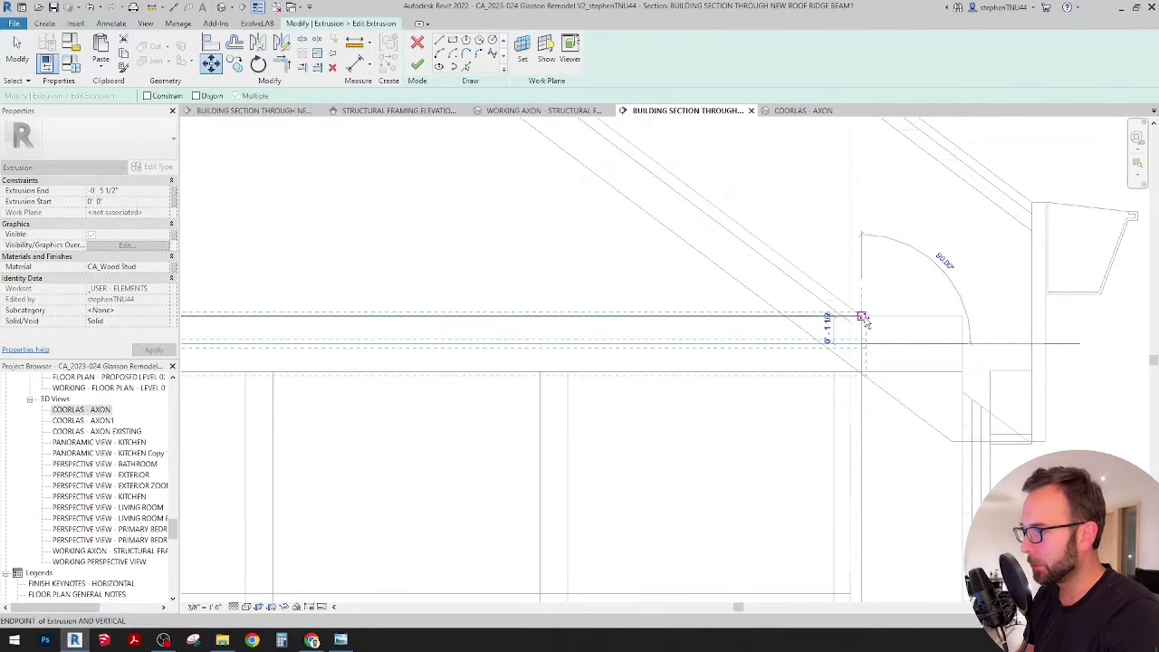
{"action": "left_click", "coordinate": [862, 316]}
{"action": "key", "text": "Escape"}
Rotate the plate outline about its upper right corner so it runs along the underside of the sloped roof.
{"action": "key", "text": "r"}
{"action": "key", "text": "o"}
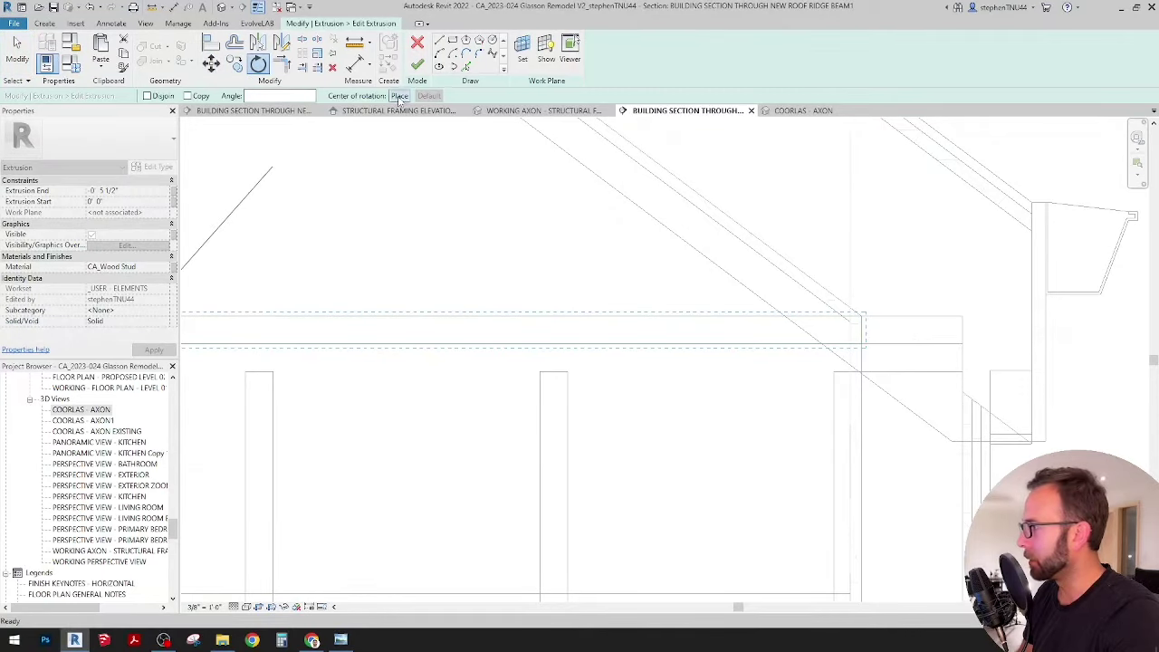
{"action": "left_click", "coordinate": [752, 321]}
{"action": "left_click", "coordinate": [765, 243]}
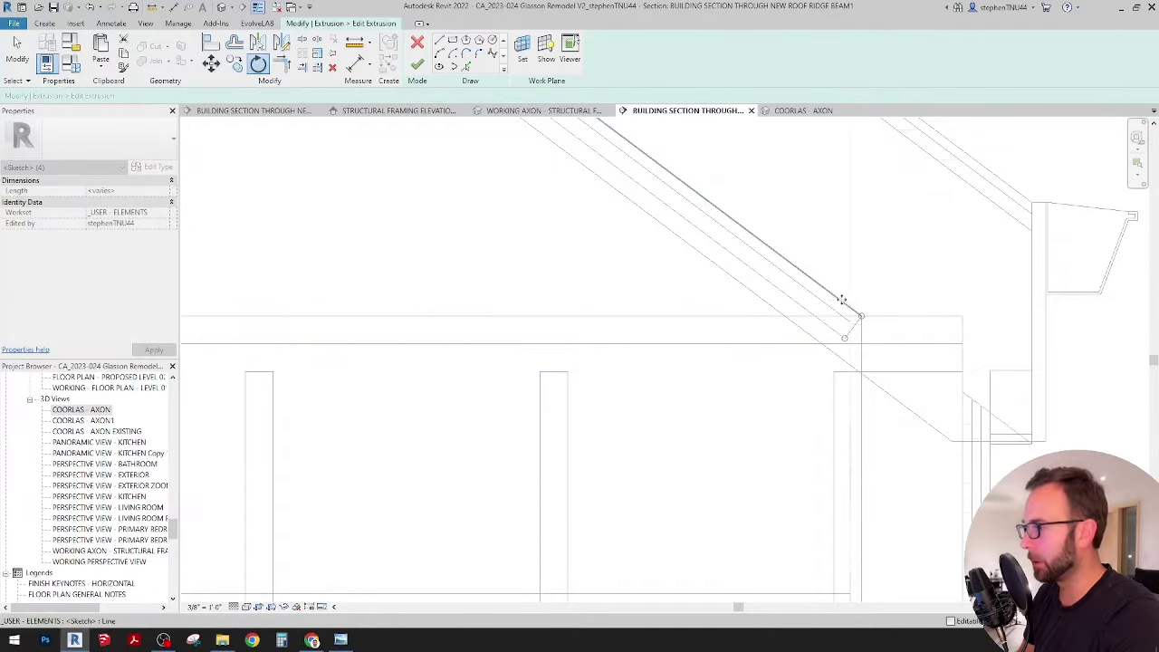
Align the sloped plate's lower end line with the inner face of the exterior wall's plates, lock the alignment and finish the sketch.
{"action": "scroll", "coordinate": [846, 304], "scroll_direction": "down", "scroll_amount": 3}
{"action": "scroll", "coordinate": [858, 340], "scroll_direction": "up", "scroll_amount": 4}
{"action": "middle_click_drag", "start_coordinate": [866, 349], "coordinate": [864, 365]}
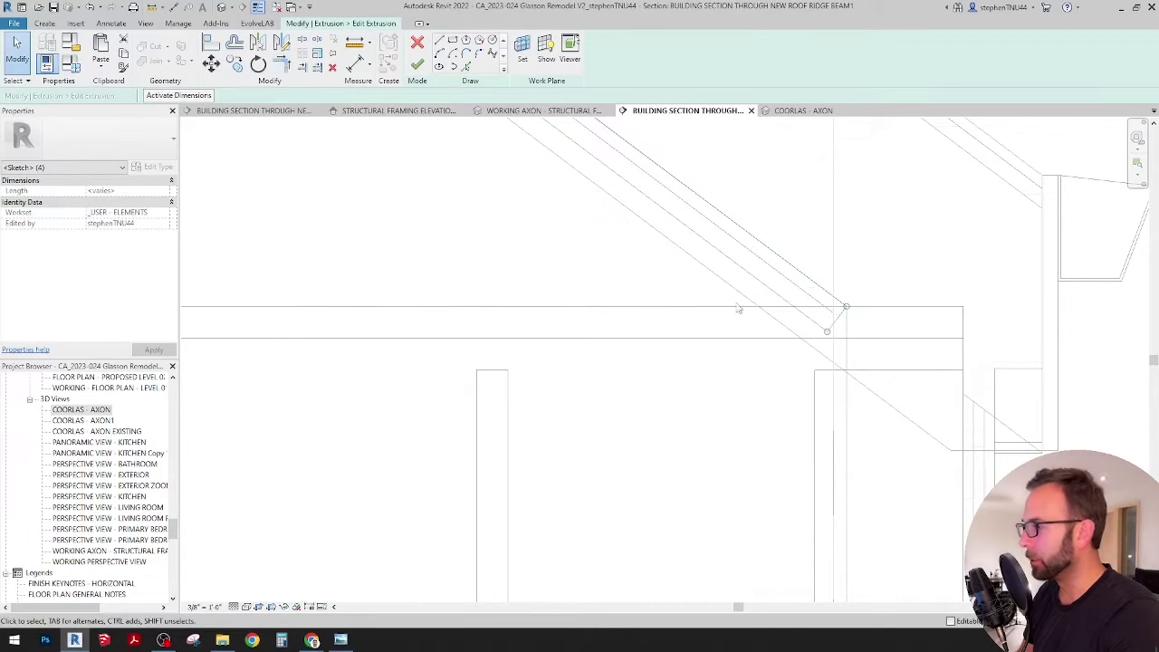
{"action": "left_click", "coordinate": [210, 43]}
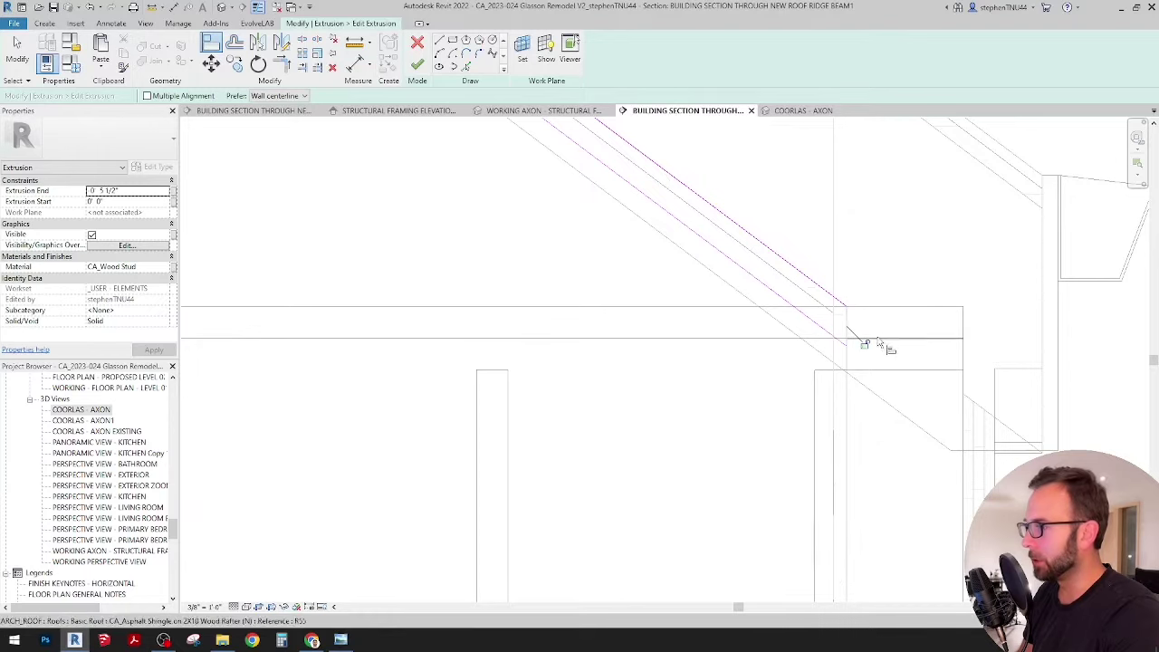
{"action": "scroll", "coordinate": [852, 334], "scroll_direction": "down", "scroll_amount": 3}
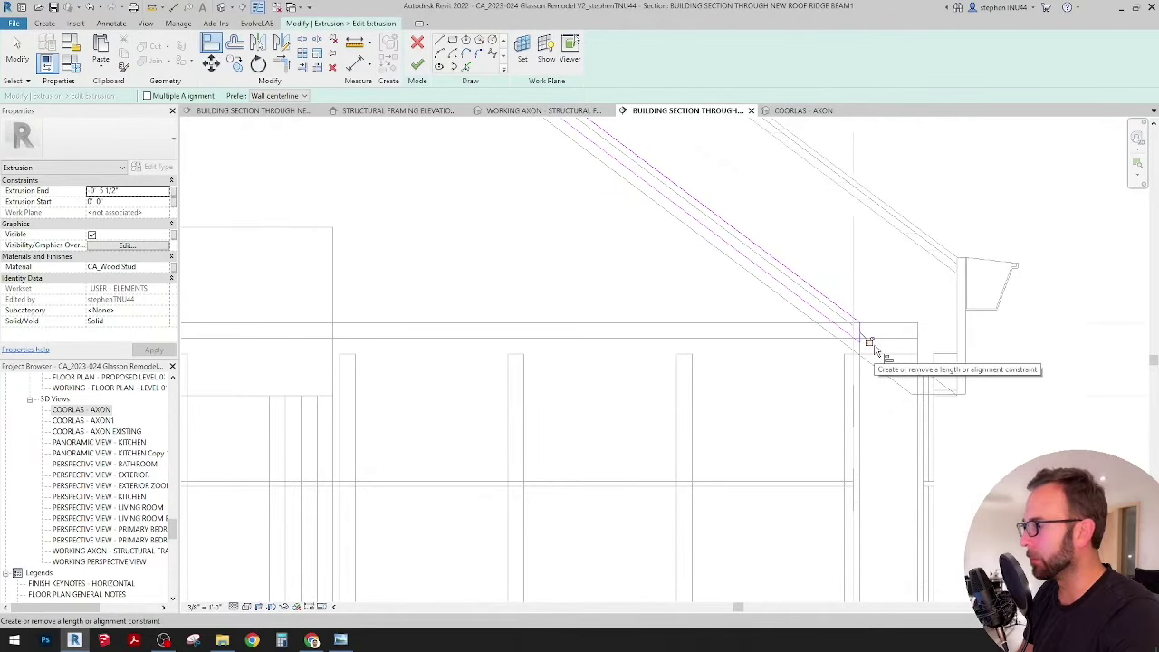
{"action": "left_click", "coordinate": [869, 341]}
{"action": "scroll", "coordinate": [869, 342], "scroll_direction": "up", "scroll_amount": 3}
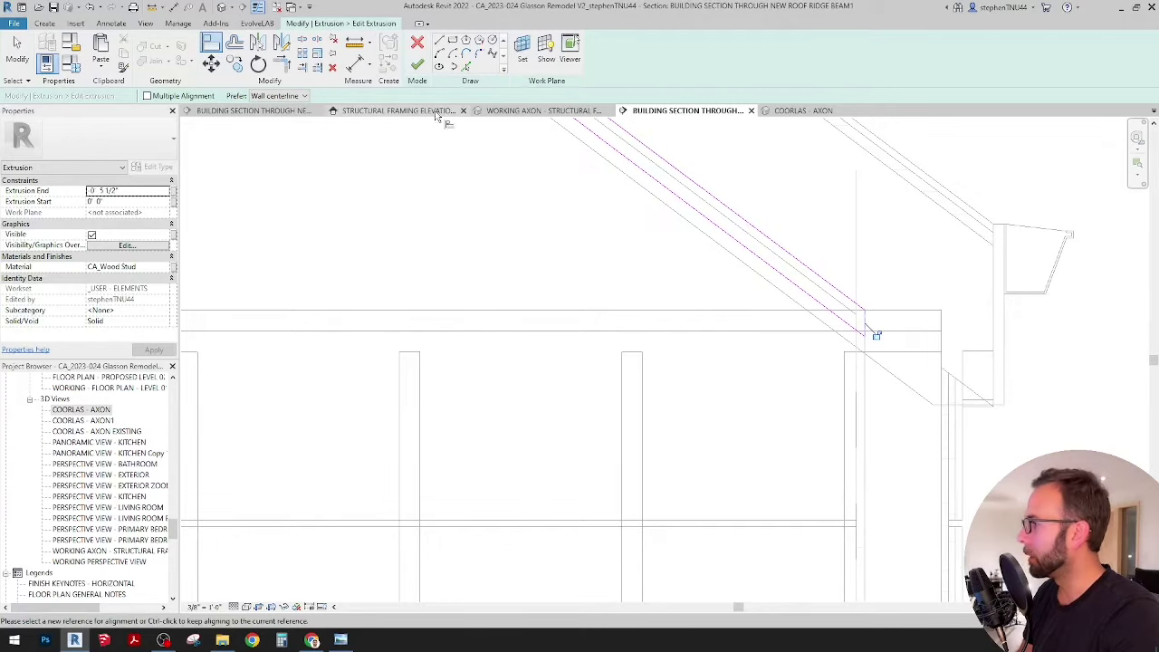
{"action": "left_click", "coordinate": [417, 65]}
Delete the remaining horizontal top plate above the right wall's studs.
{"action": "middle_click_drag", "start_coordinate": [856, 352], "coordinate": [822, 351]}
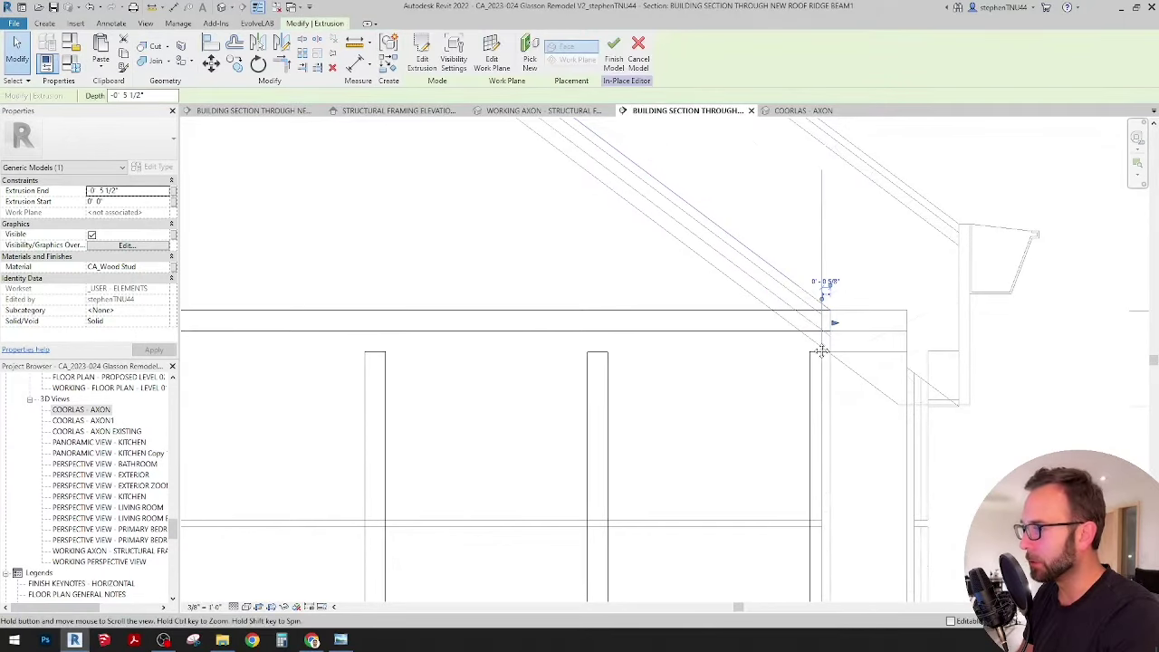
{"action": "left_click", "coordinate": [755, 317]}
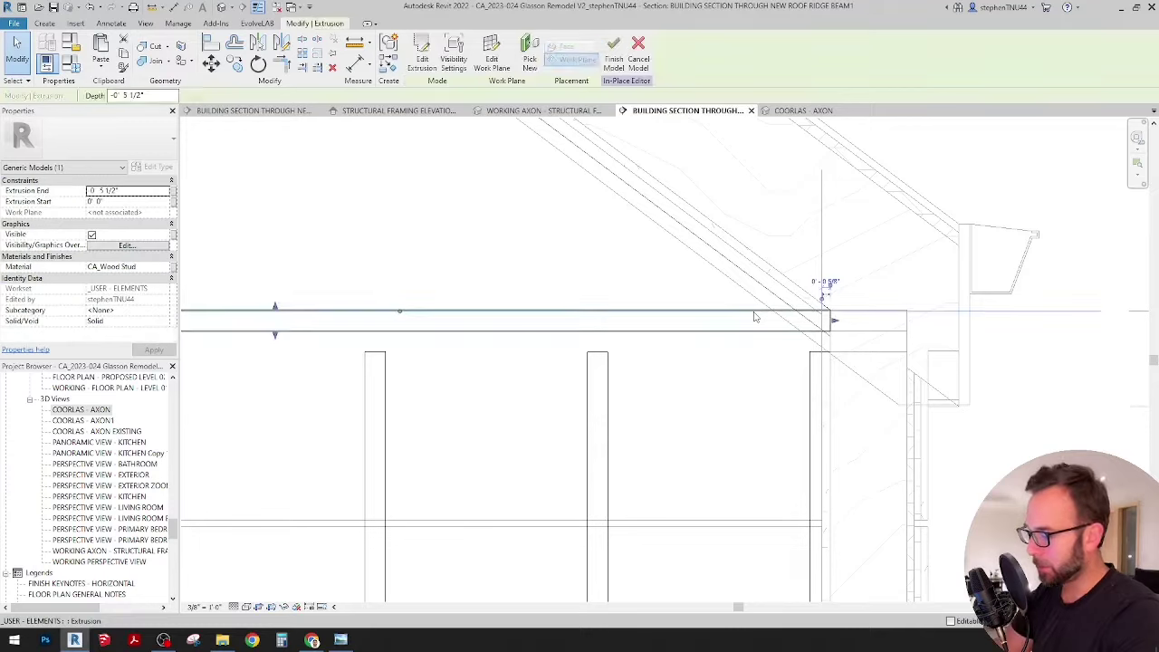
{"action": "key", "text": "Delete"}
Copy the sloped top plate straight down about 1 7/8" so a second plate sits directly beneath it.
{"action": "left_click", "coordinate": [771, 290]}
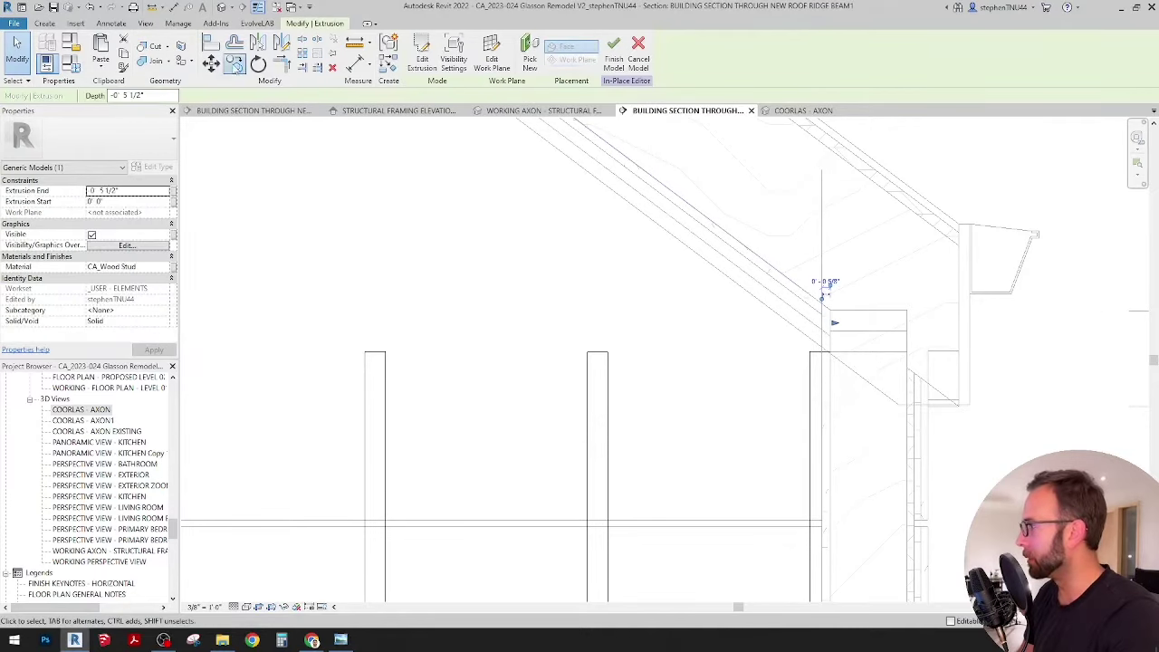
{"action": "key", "text": "c"}
{"action": "key", "text": "o"}
{"action": "left_click", "coordinate": [831, 311]}
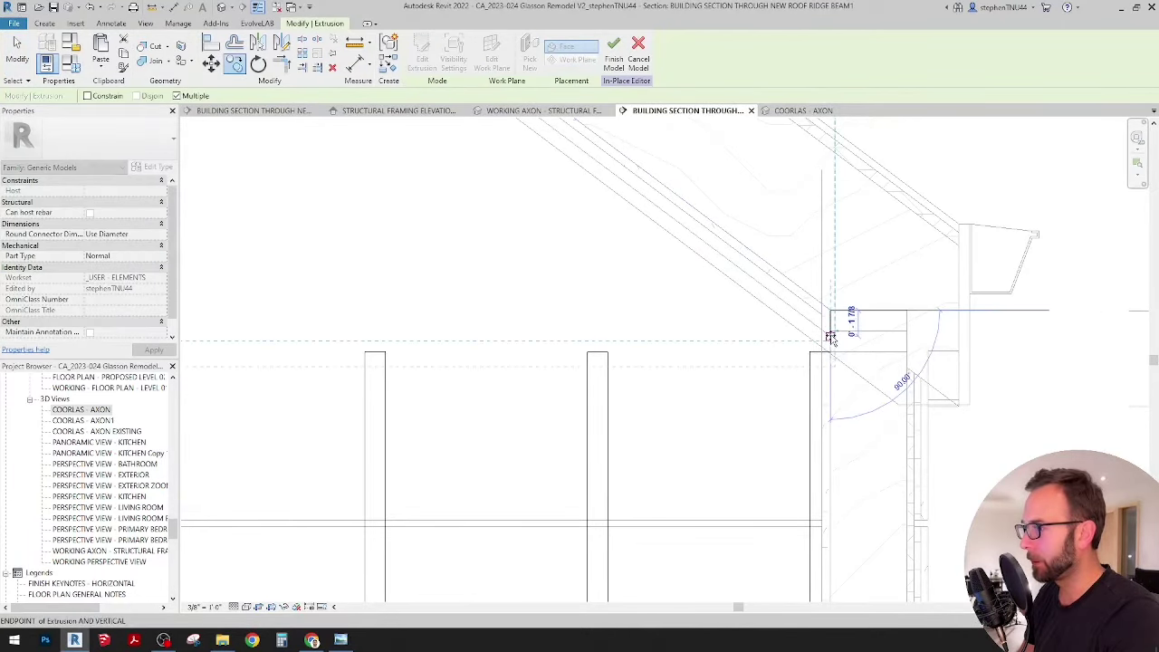
{"action": "left_click", "coordinate": [831, 336]}
{"action": "key", "text": "Escape"}
{"action": "key", "text": "Escape"}
Delete the group of evenly spaced vertical studs from the right wall, keeping the support posts and bottom plate.
{"action": "scroll", "coordinate": [813, 373], "scroll_direction": "up", "scroll_amount": 4}
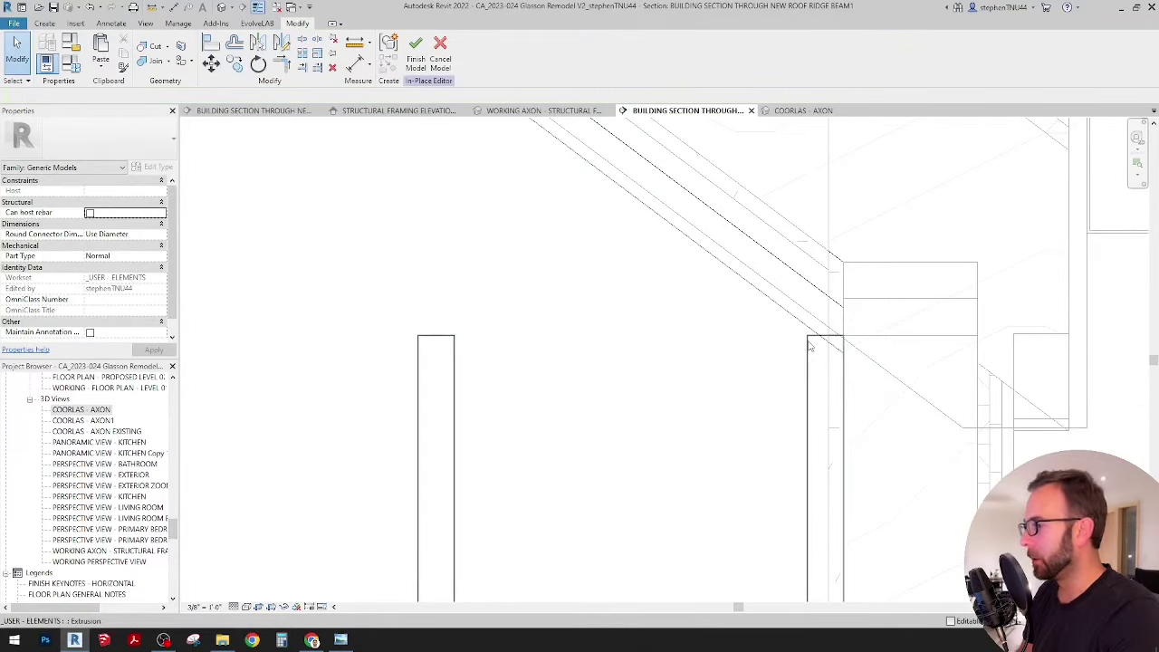
{"action": "scroll", "coordinate": [829, 335], "scroll_direction": "down", "scroll_amount": 4}
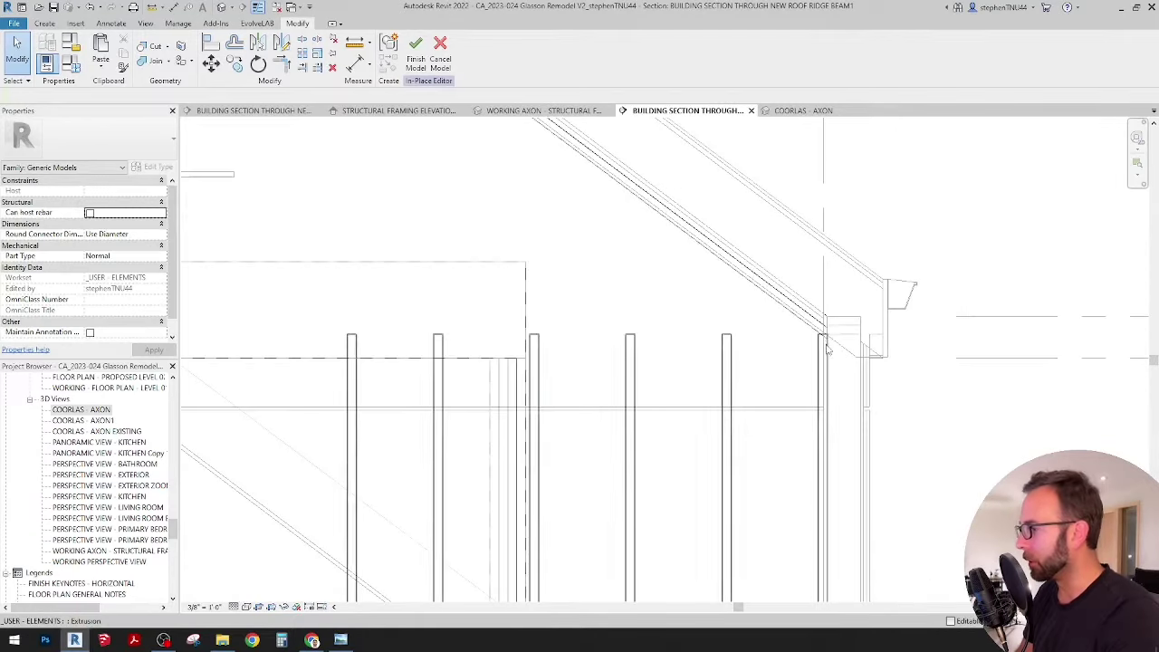
{"action": "left_click", "coordinate": [521, 375]}
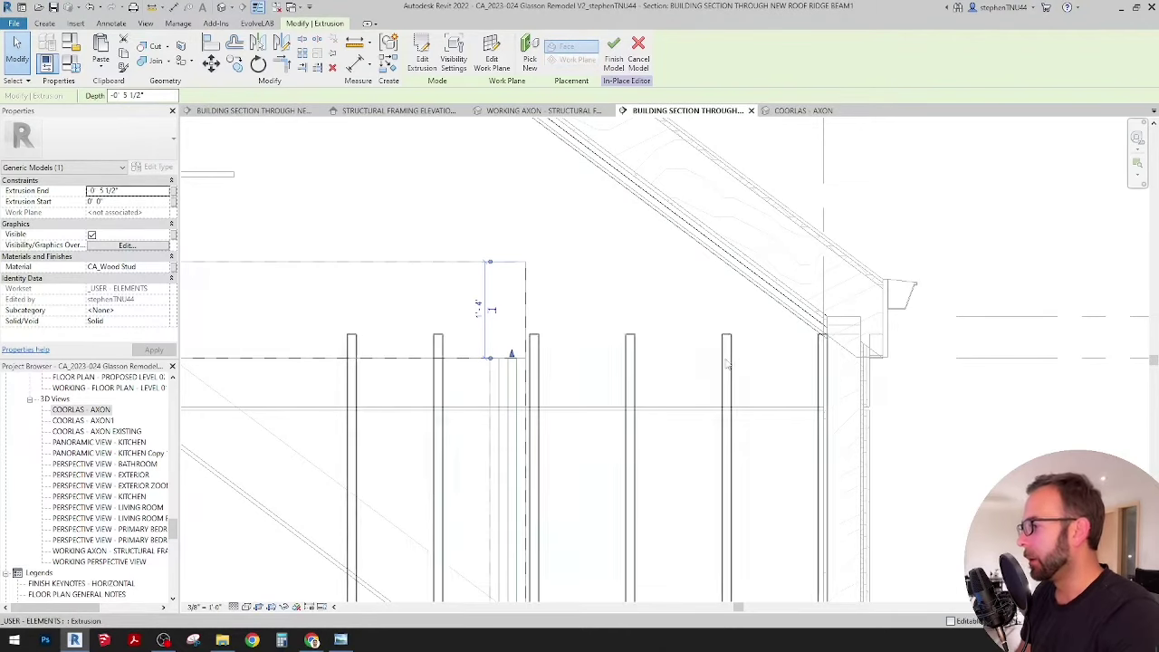
{"action": "scroll", "coordinate": [526, 349], "scroll_direction": "down", "scroll_amount": 2}
{"action": "scroll", "coordinate": [539, 345], "scroll_direction": "up", "scroll_amount": 2}
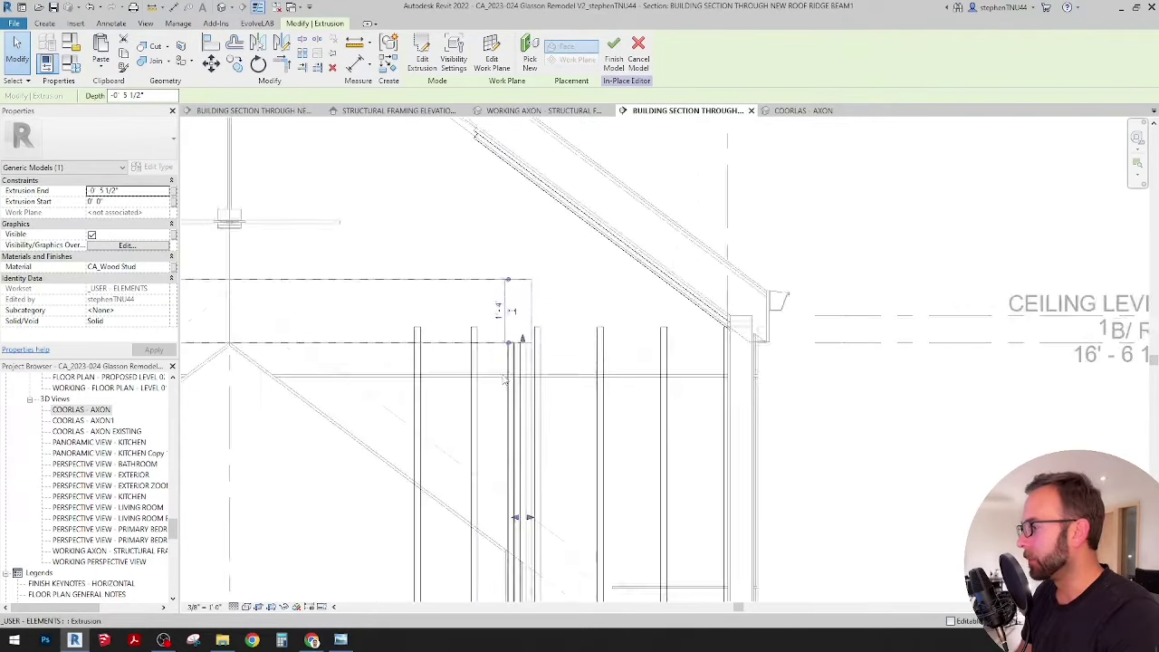
{"action": "left_click", "coordinate": [545, 339]}
{"action": "scroll", "coordinate": [578, 309], "scroll_direction": "down", "scroll_amount": 2}
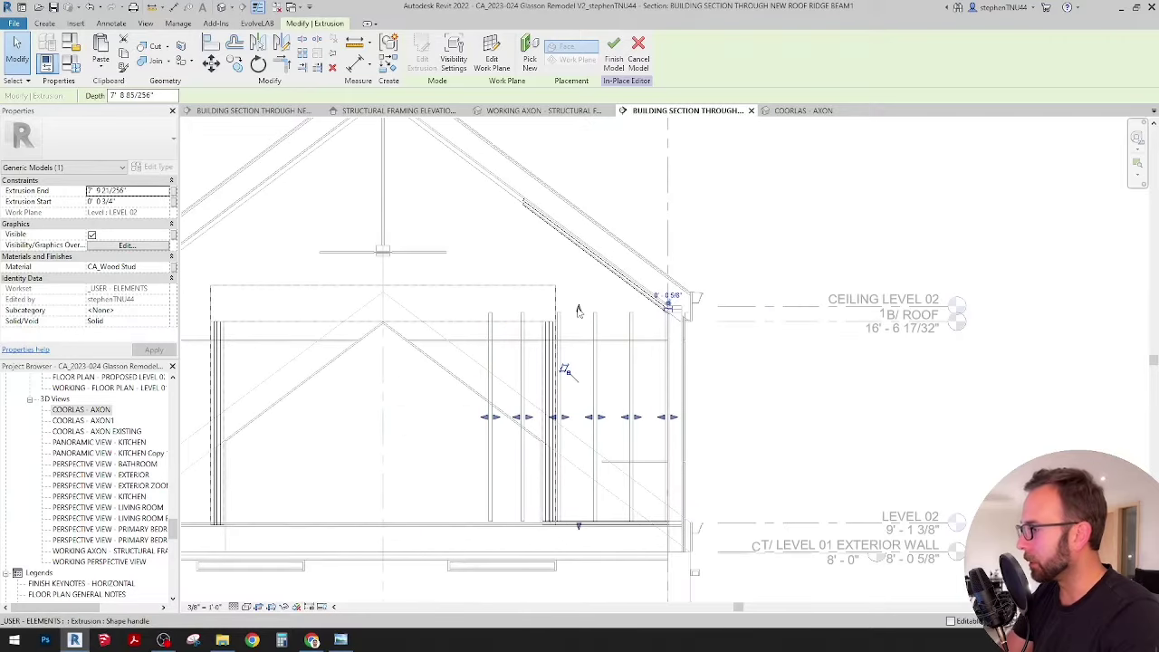
{"action": "key", "text": "Escape"}
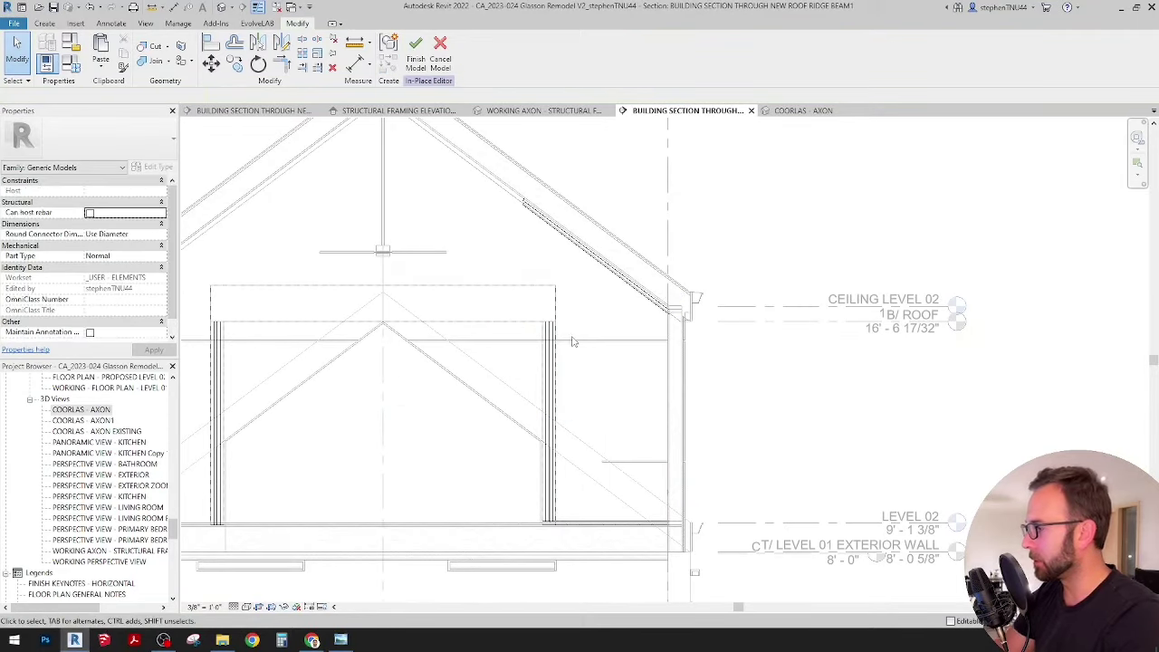
Copy the outermost stud of the header's right-hand support post horizontally to the grid line beside the right exterior wall.
{"action": "scroll", "coordinate": [560, 337], "scroll_direction": "up", "scroll_amount": 4}
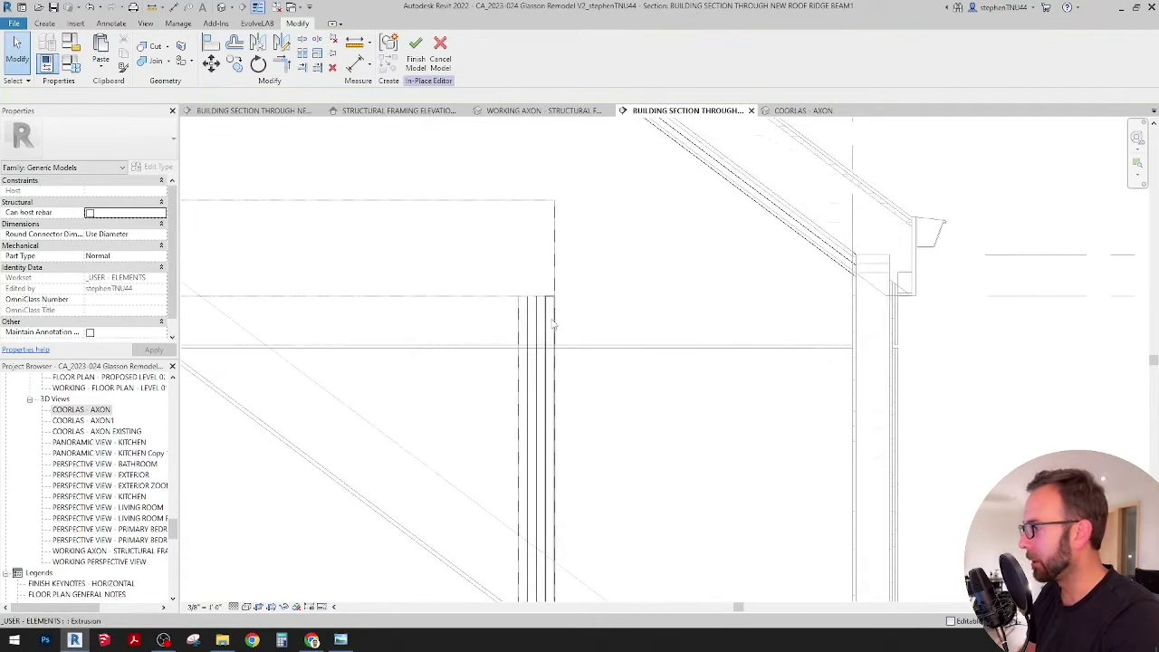
{"action": "left_click", "coordinate": [548, 297]}
{"action": "key", "text": "c"}
{"action": "key", "text": "o"}
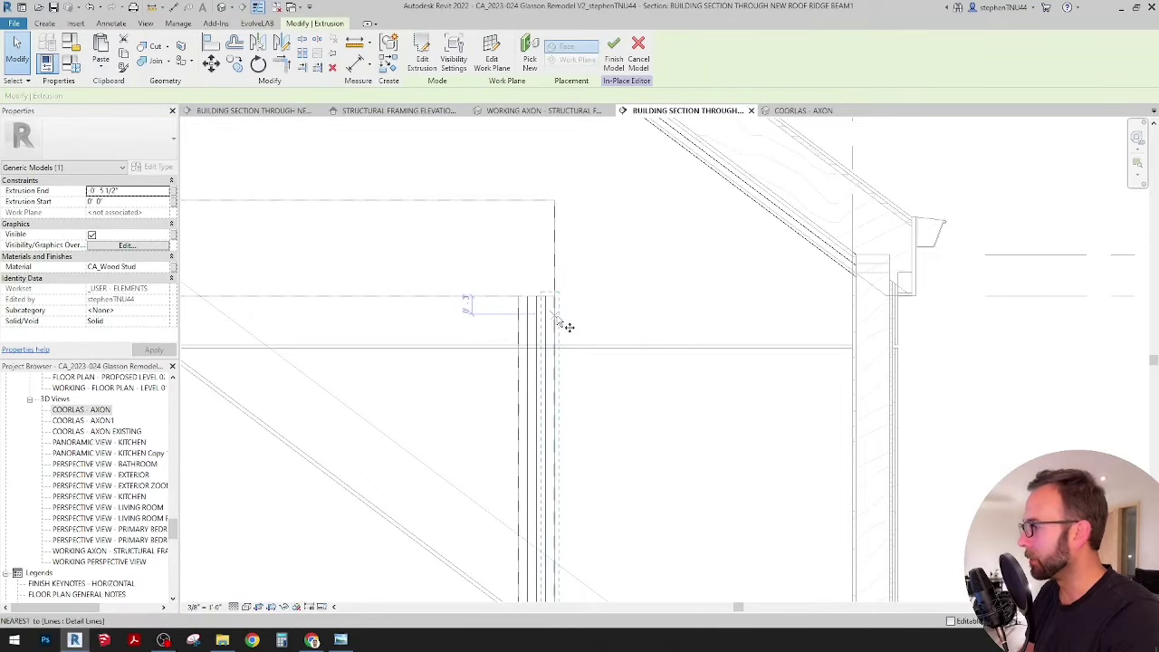
{"action": "left_click_drag", "start_coordinate": [563, 326], "coordinate": [744, 316]}
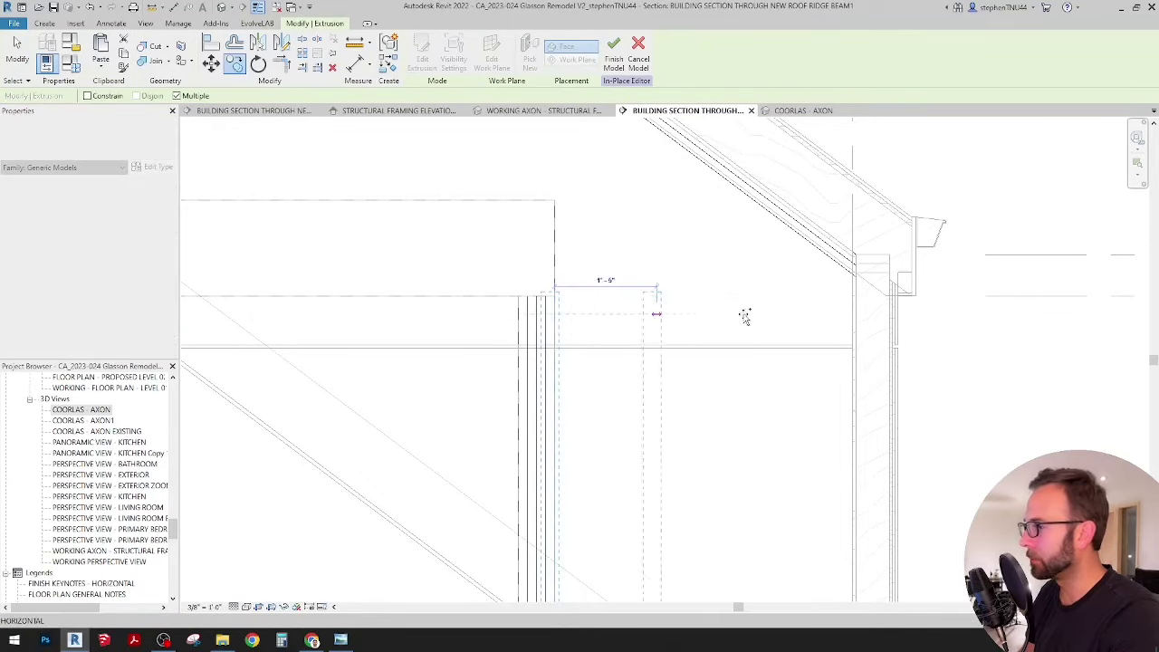
{"action": "left_click", "coordinate": [852, 315]}
{"action": "scroll", "coordinate": [692, 244], "scroll_direction": "down", "scroll_amount": 2}
{"action": "key", "text": "Escape"}
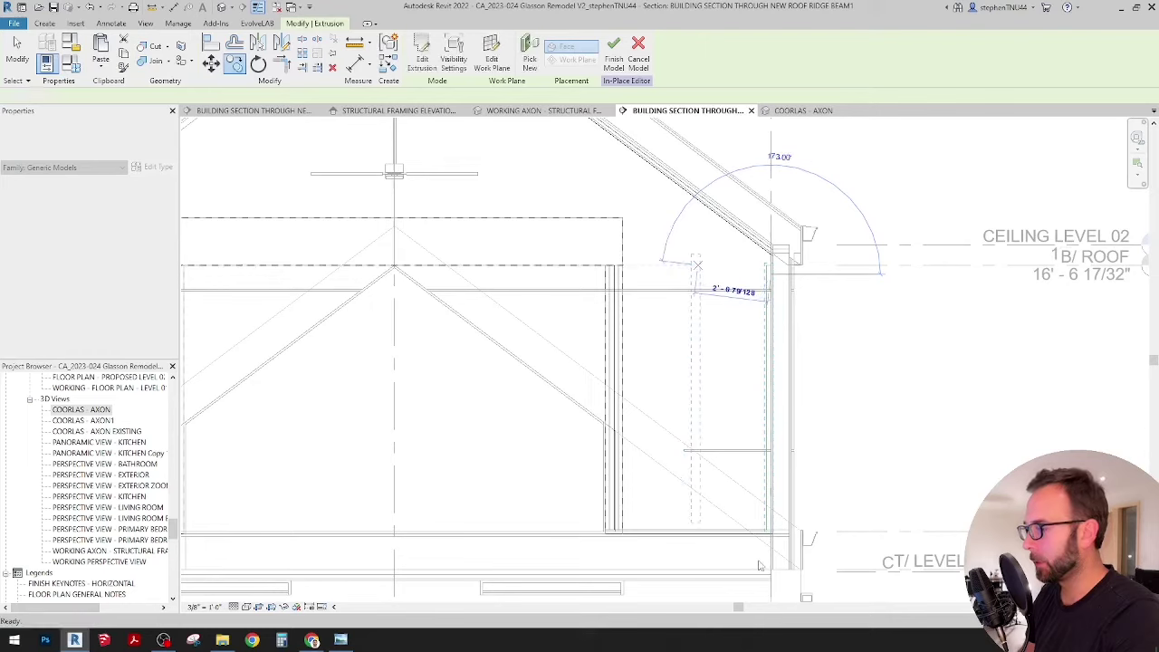
{"action": "key", "text": "Escape"}
Edit the copied stud's extrusion so its top edge aligns with the underside of the lower sloped plate, and finish the sketch.
{"action": "scroll", "coordinate": [759, 562], "scroll_direction": "up", "scroll_amount": 5}
{"action": "scroll", "coordinate": [761, 498], "scroll_direction": "down", "scroll_amount": 5}
{"action": "middle_click_drag", "start_coordinate": [758, 355], "coordinate": [729, 479]}
{"action": "scroll", "coordinate": [737, 330], "scroll_direction": "up", "scroll_amount": 3}
{"action": "left_click", "coordinate": [750, 304]}
{"action": "scroll", "coordinate": [765, 242], "scroll_direction": "up", "scroll_amount": 2}
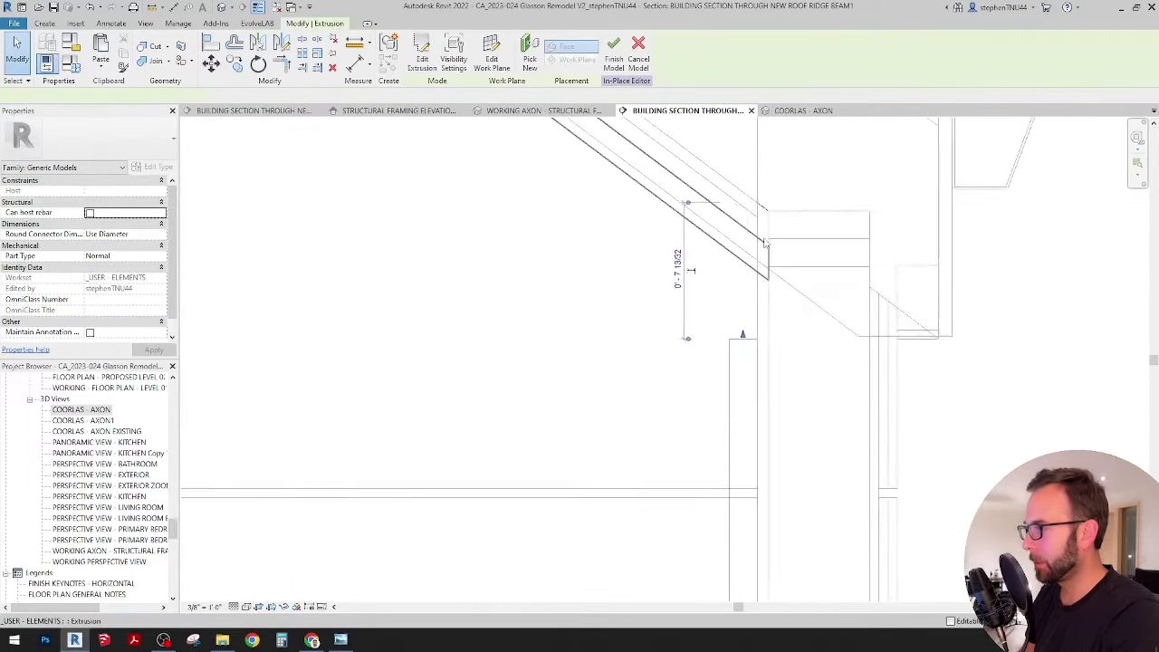
{"action": "middle_click_drag", "start_coordinate": [765, 243], "coordinate": [745, 268]}
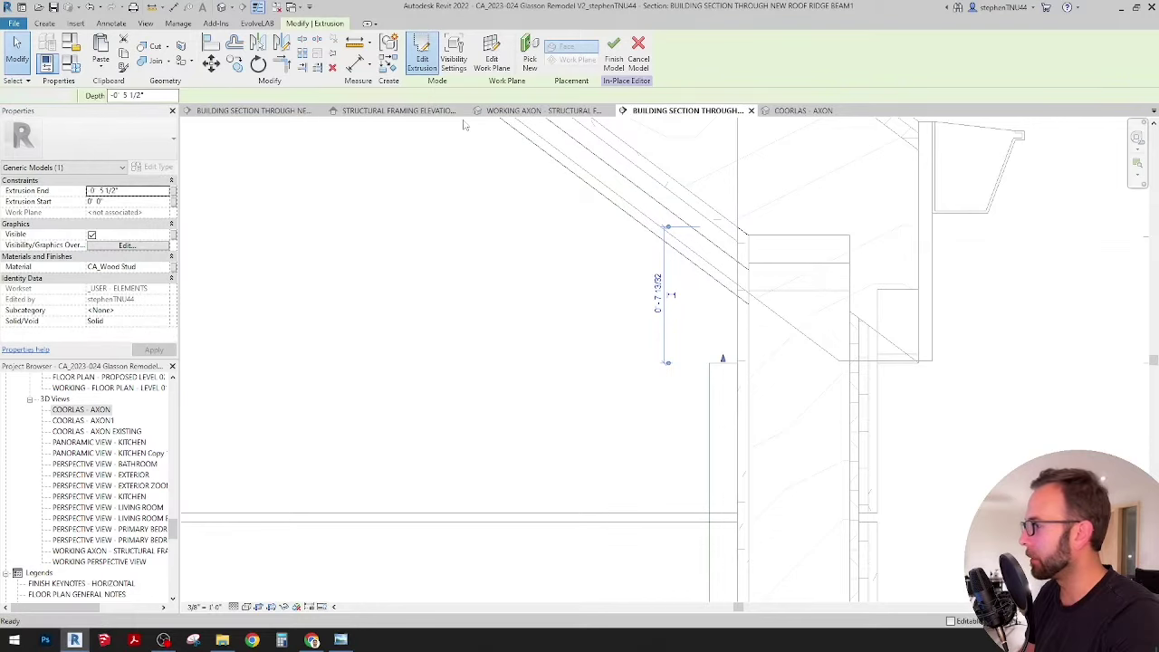
{"action": "scroll", "coordinate": [717, 293], "scroll_direction": "up", "scroll_amount": 1}
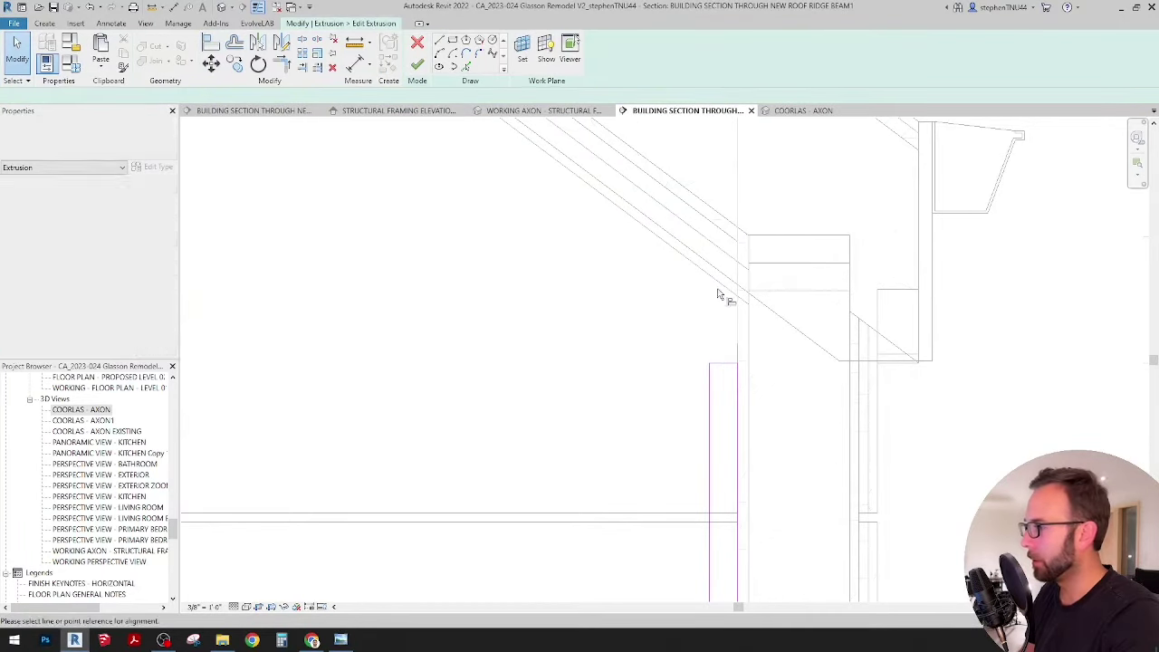
{"action": "key", "text": "a"}
{"action": "key", "text": "l"}
{"action": "scroll", "coordinate": [721, 290], "scroll_direction": "up", "scroll_amount": 1}
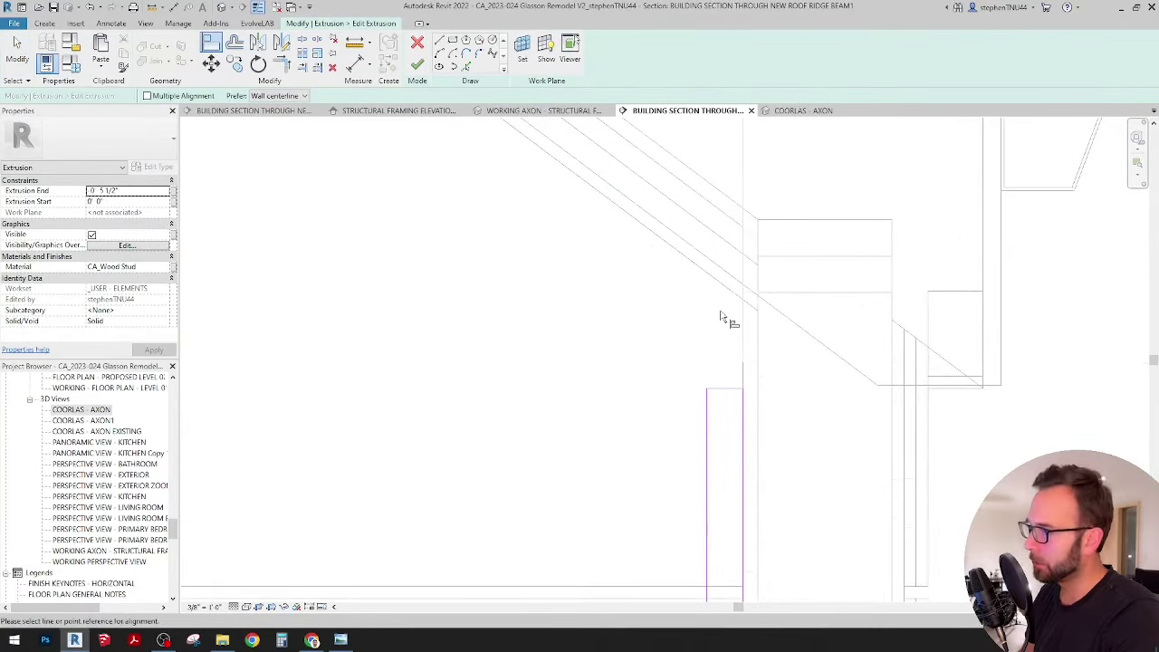
{"action": "left_click", "coordinate": [724, 288]}
{"action": "left_click", "coordinate": [720, 390]}
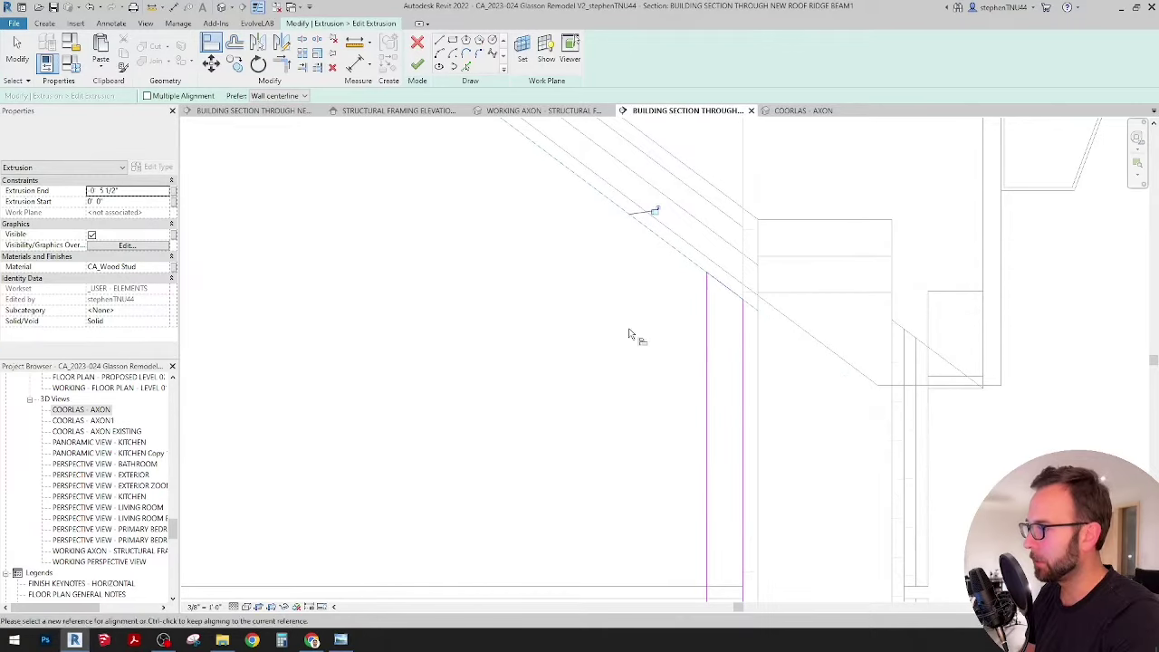
{"action": "middle_click_drag", "start_coordinate": [629, 330], "coordinate": [613, 348]}
{"action": "left_click", "coordinate": [418, 65]}
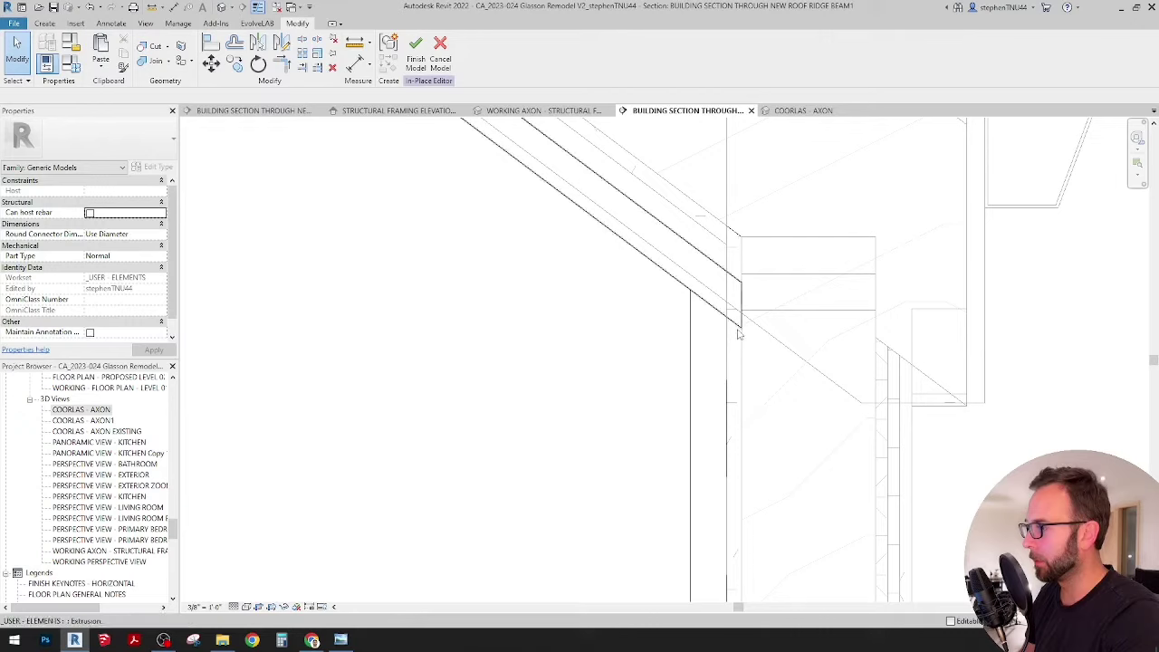
Move the angle-topped stud sideways so its outer face sits flush with the exterior wall framing at the sloped plates' lower end.
{"action": "scroll", "coordinate": [739, 339], "scroll_direction": "down", "scroll_amount": 3}
{"action": "scroll", "coordinate": [735, 391], "scroll_direction": "down", "scroll_amount": 1}
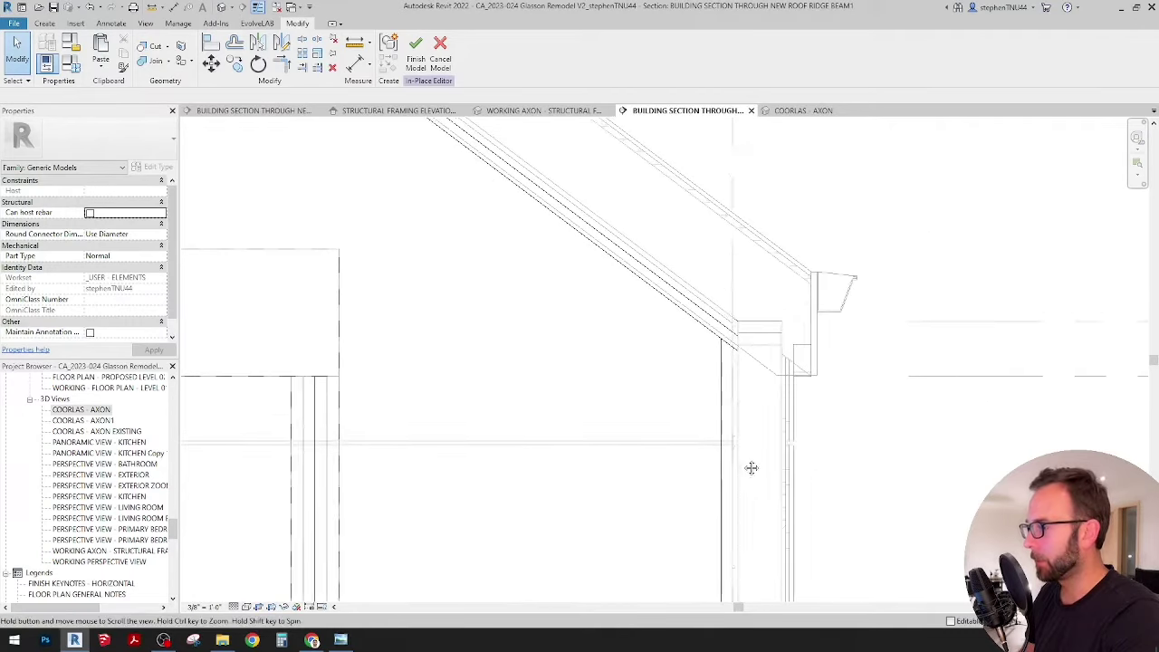
{"action": "middle_click_drag", "start_coordinate": [751, 467], "coordinate": [691, 328]}
{"action": "scroll", "coordinate": [685, 344], "scroll_direction": "down", "scroll_amount": 4}
{"action": "scroll", "coordinate": [674, 290], "scroll_direction": "up", "scroll_amount": 3}
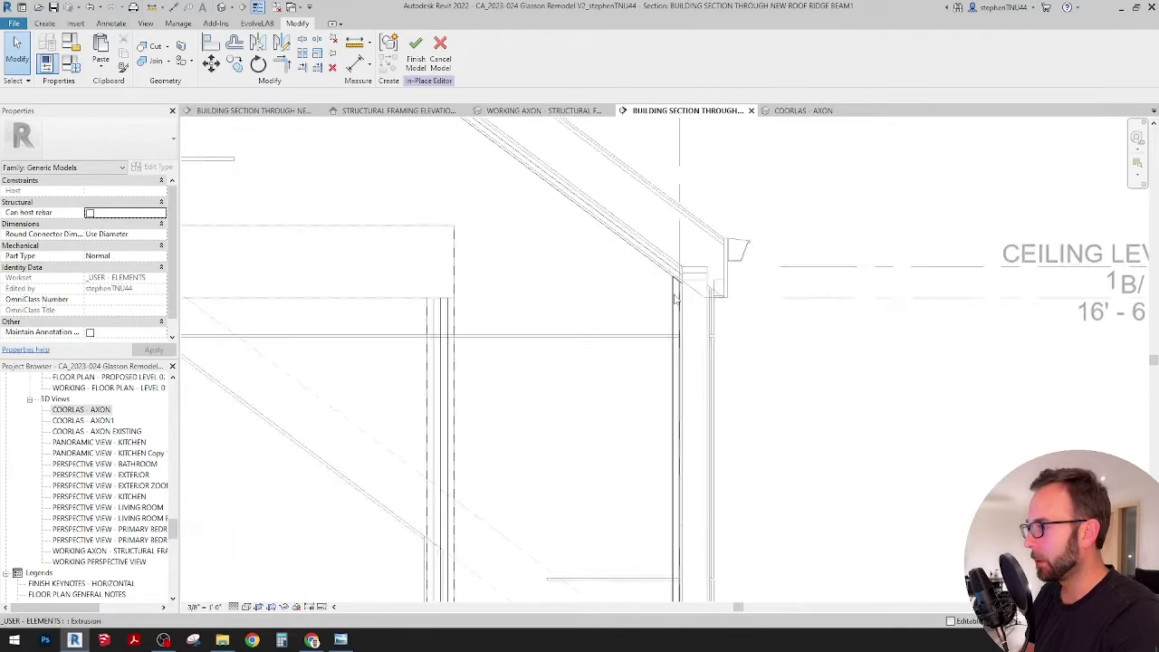
{"action": "left_click", "coordinate": [684, 289]}
{"action": "scroll", "coordinate": [681, 291], "scroll_direction": "up", "scroll_amount": 3}
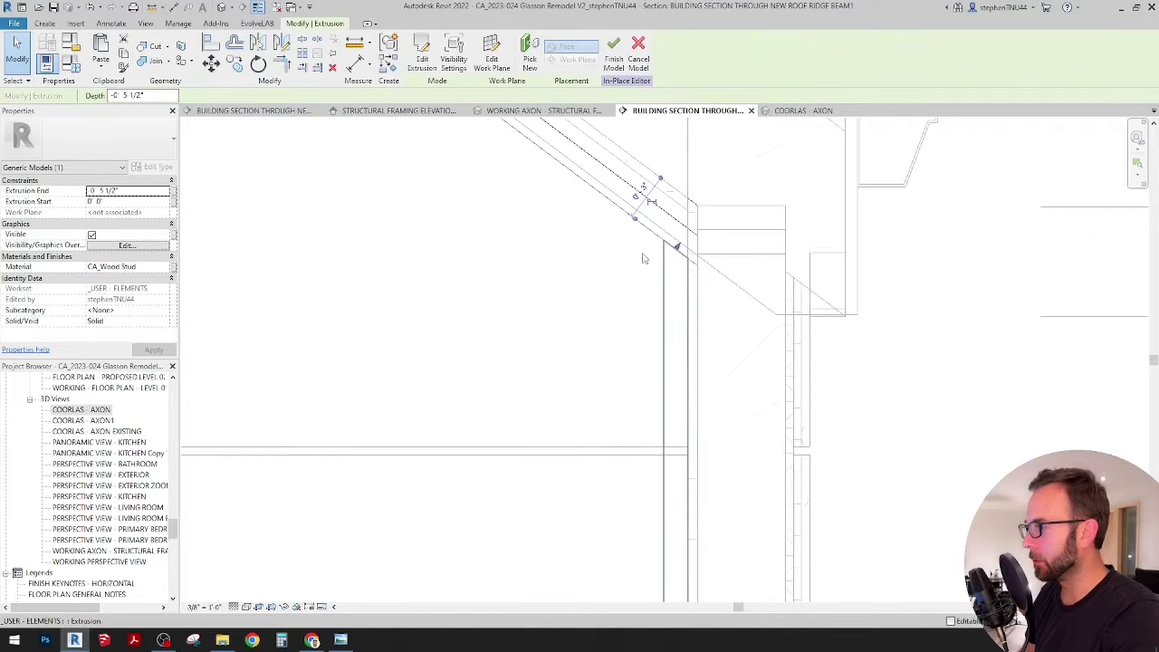
{"action": "left_click", "coordinate": [211, 63]}
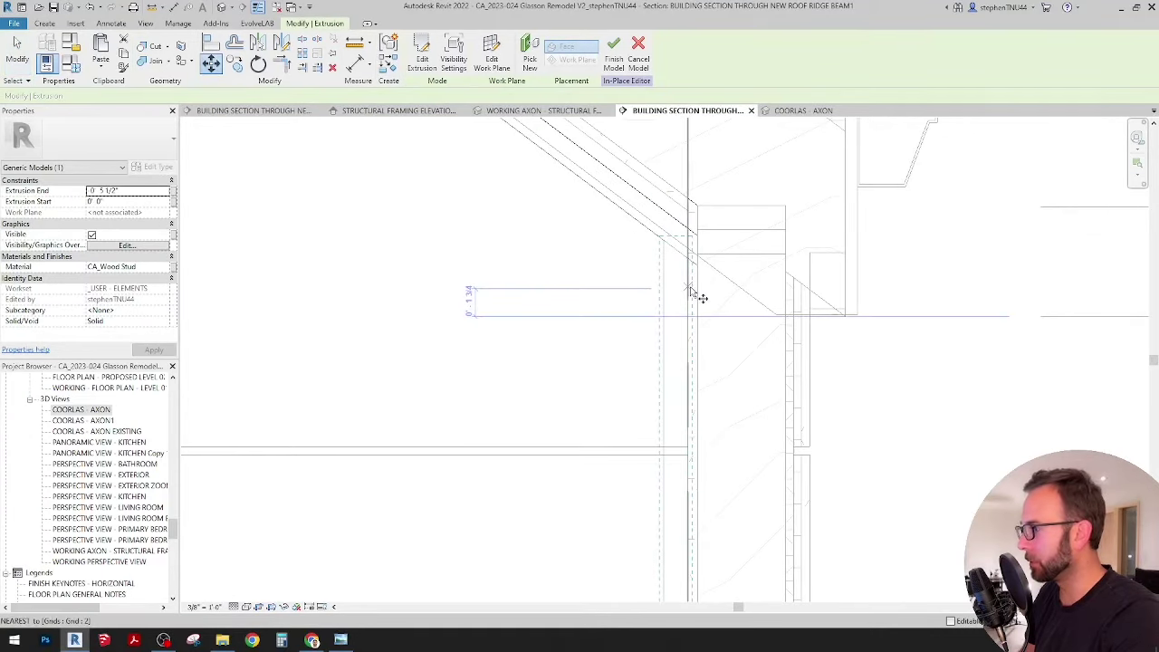
{"action": "left_click", "coordinate": [690, 289]}
{"action": "left_click", "coordinate": [699, 289]}
{"action": "left_click", "coordinate": [683, 246]}
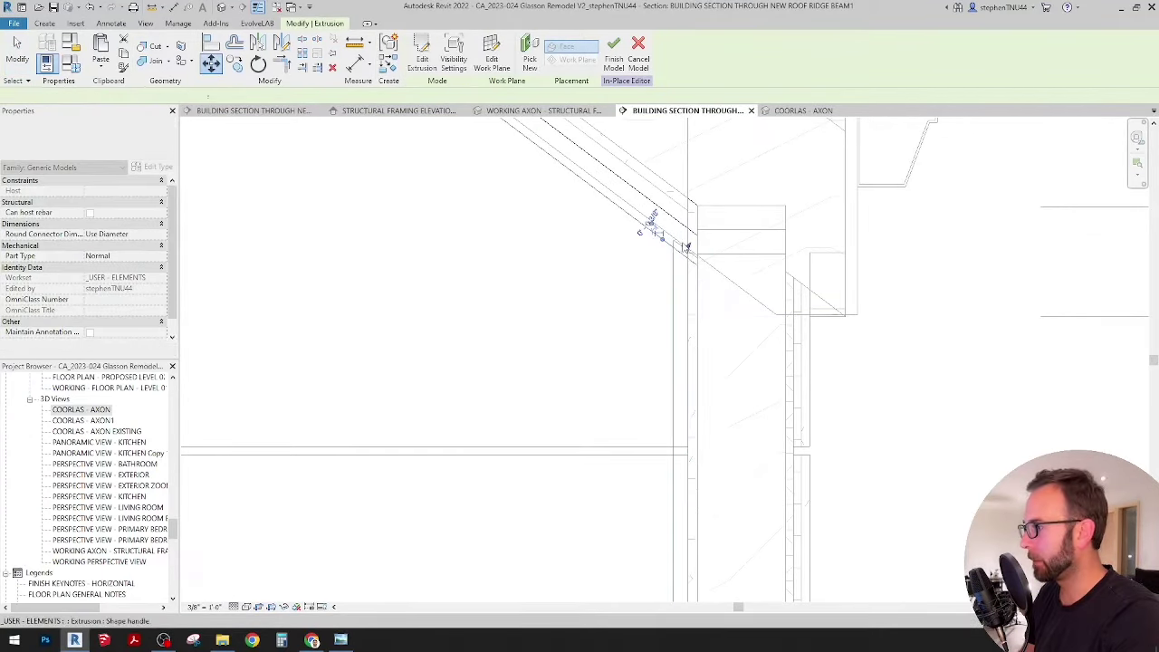
{"action": "scroll", "coordinate": [683, 245], "scroll_direction": "up", "scroll_amount": 3}
{"action": "key", "text": "m"}
{"action": "key", "text": "v"}
{"action": "scroll", "coordinate": [691, 270], "scroll_direction": "down", "scroll_amount": 2}
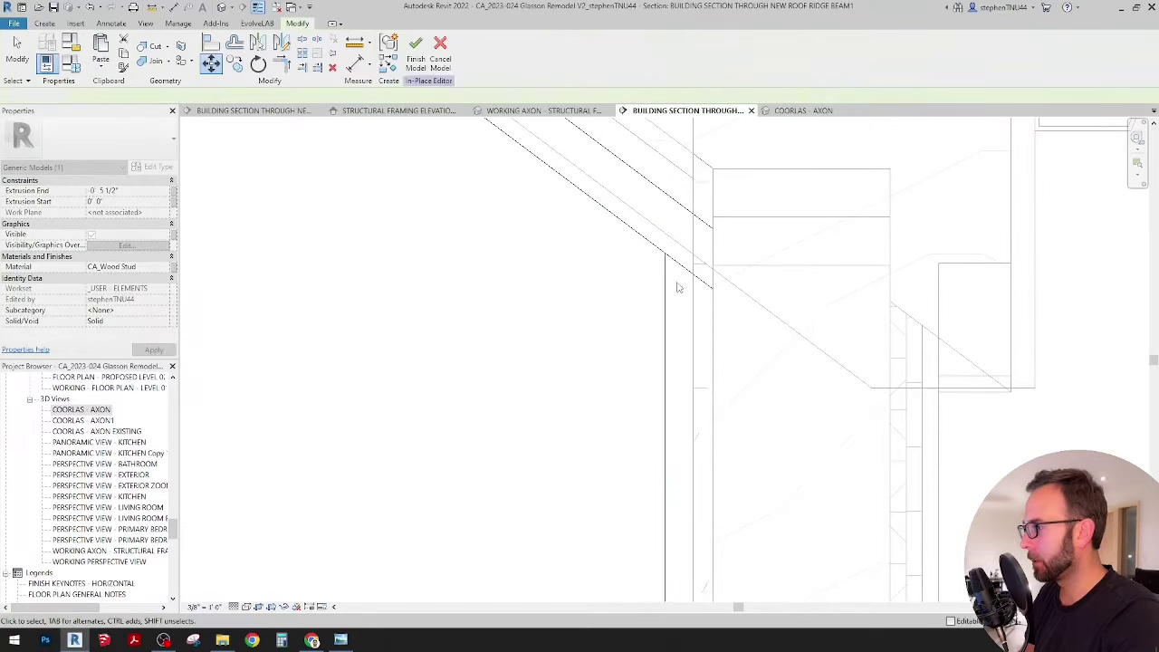
{"action": "key", "text": "Escape"}
Switch to the WORKING AXON - STRUCTURAL FRAMING view, finish the in-place model and save the project.
{"action": "left_click", "coordinate": [567, 111]}
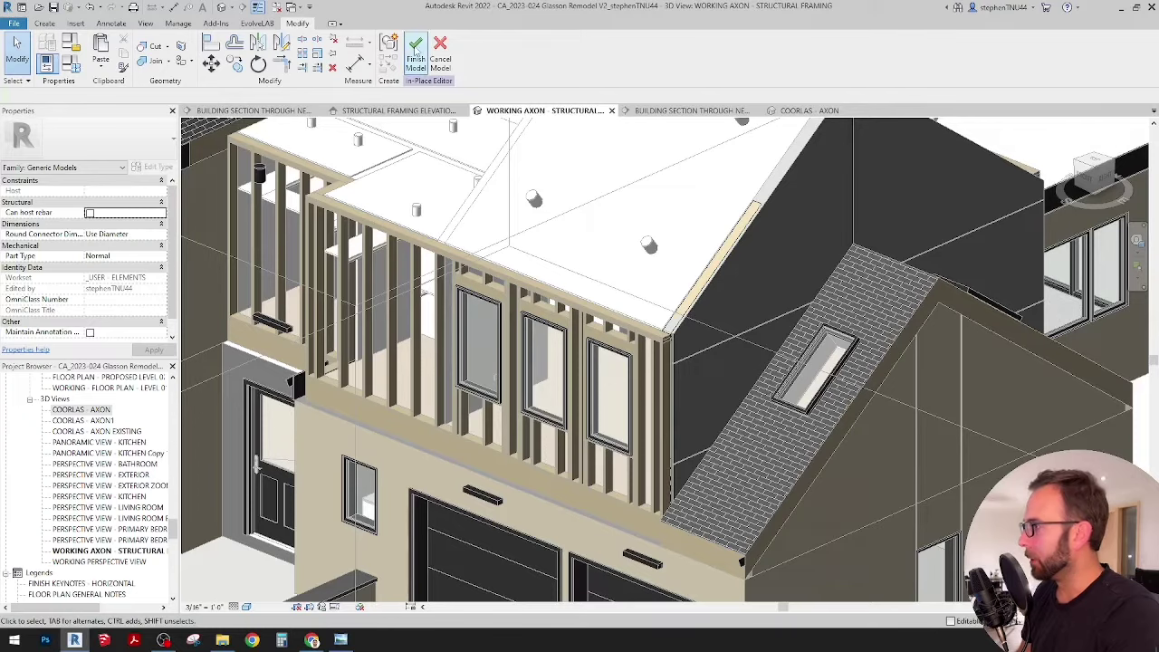
{"action": "left_click", "coordinate": [415, 52]}
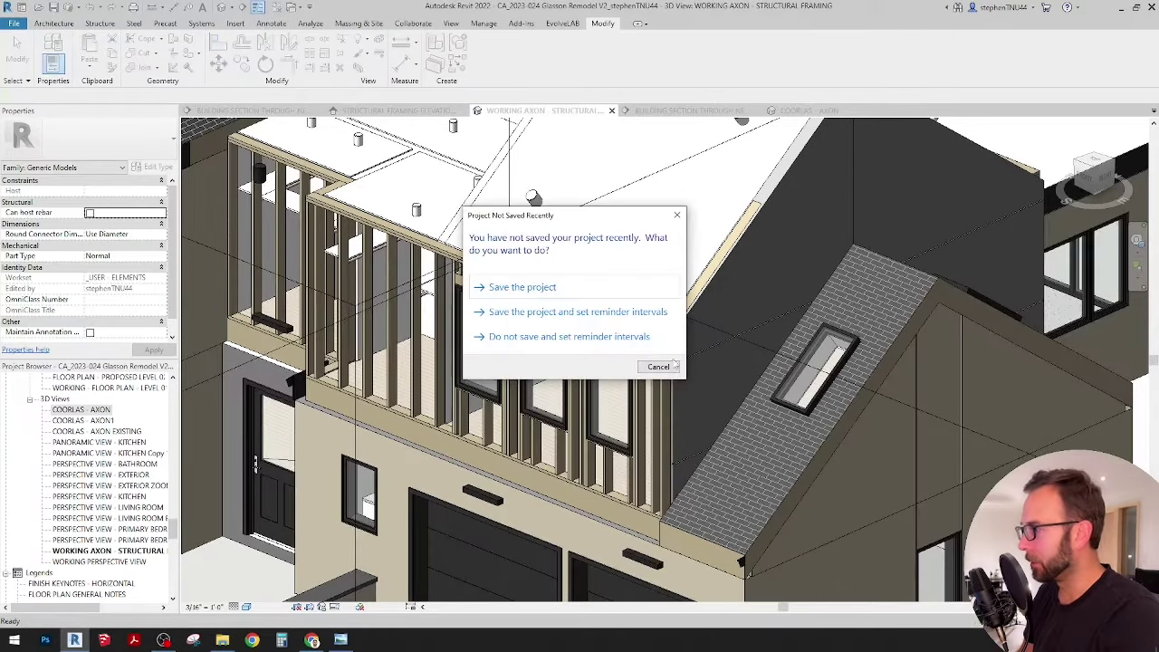
{"action": "left_click", "coordinate": [582, 288]}
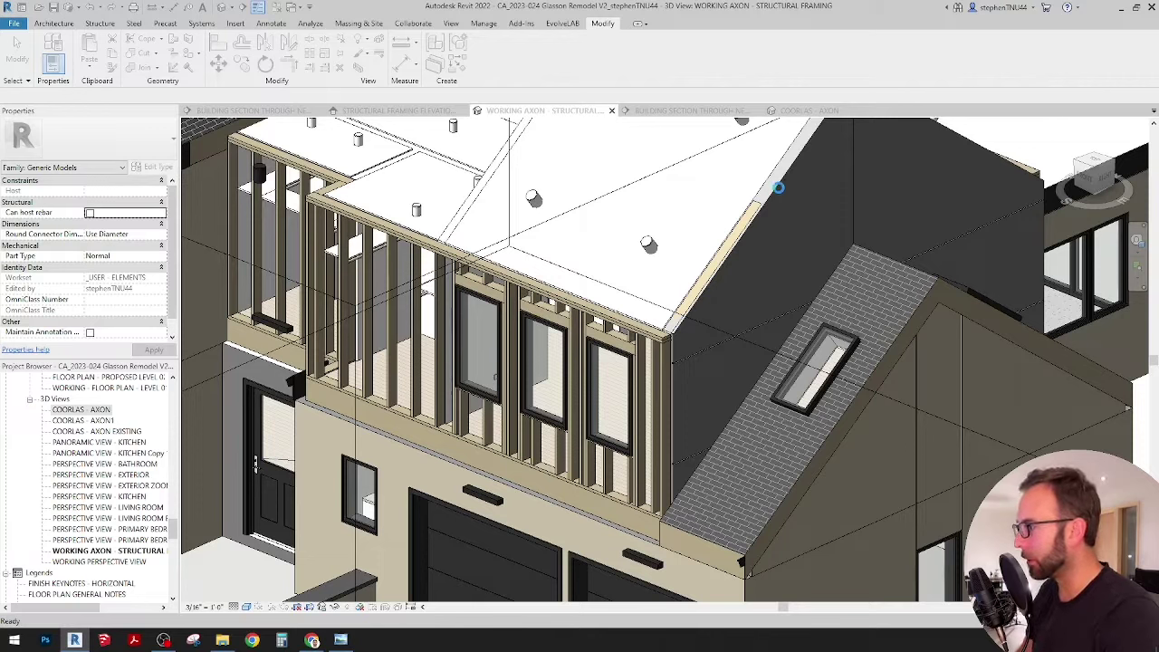
Hide the exterior EIFS side wall as an individual element in the 3D view to expose the new framing.
{"action": "left_click", "coordinate": [785, 180]}
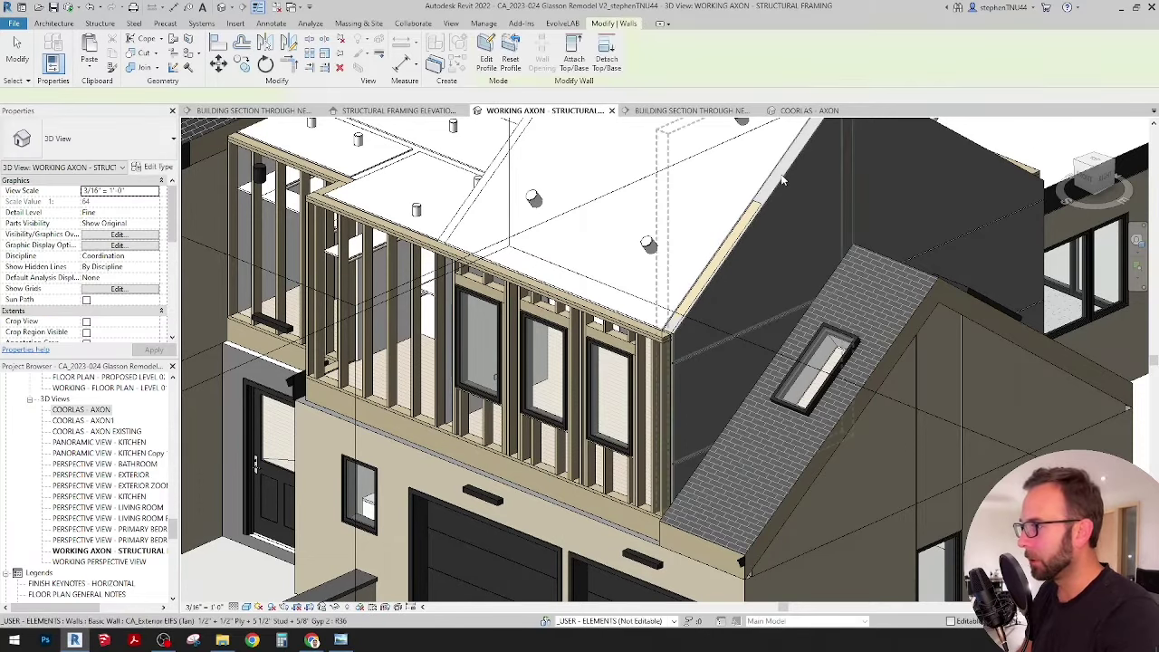
{"action": "right_click", "coordinate": [785, 181]}
{"action": "mouse_move", "coordinate": [869, 261]}
{"action": "left_click", "coordinate": [943, 266]}
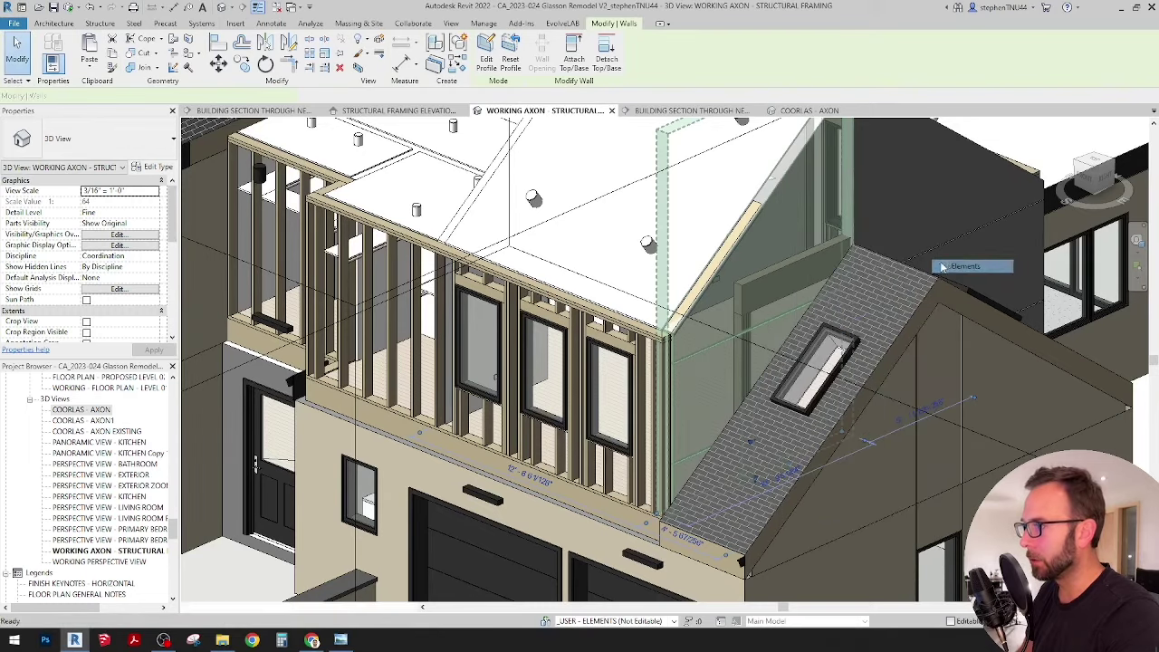
{"action": "key", "text": "Escape"}
Examine the sloped top plates, corner stud and header framing from several angles around the house.
{"action": "middle_click_drag", "start_coordinate": [815, 283], "coordinate": [719, 294], "text": "shift"}
{"action": "scroll", "coordinate": [645, 323], "scroll_direction": "up", "scroll_amount": 2}
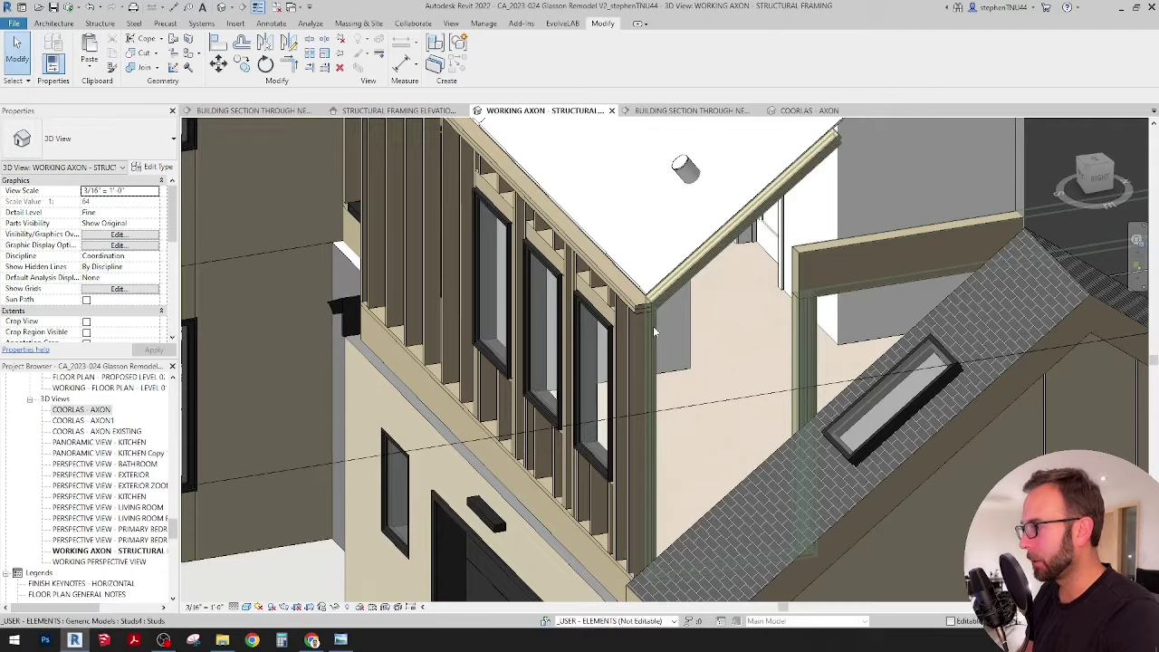
{"action": "scroll", "coordinate": [653, 326], "scroll_direction": "up", "scroll_amount": 2}
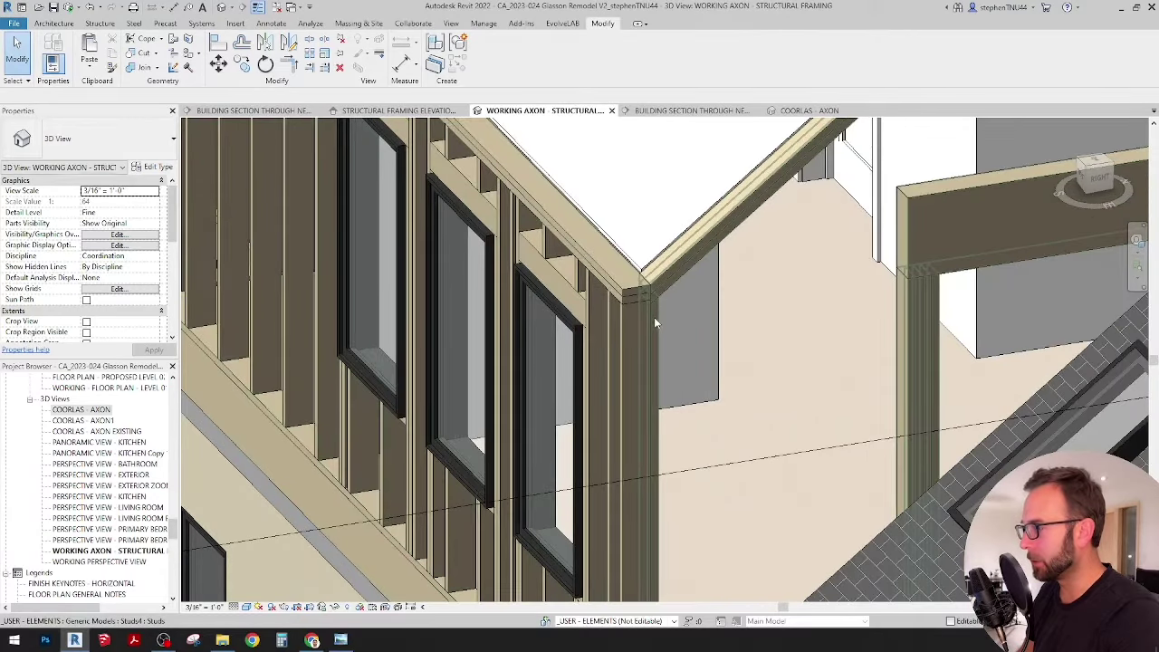
{"action": "scroll", "coordinate": [654, 319], "scroll_direction": "down", "scroll_amount": 3}
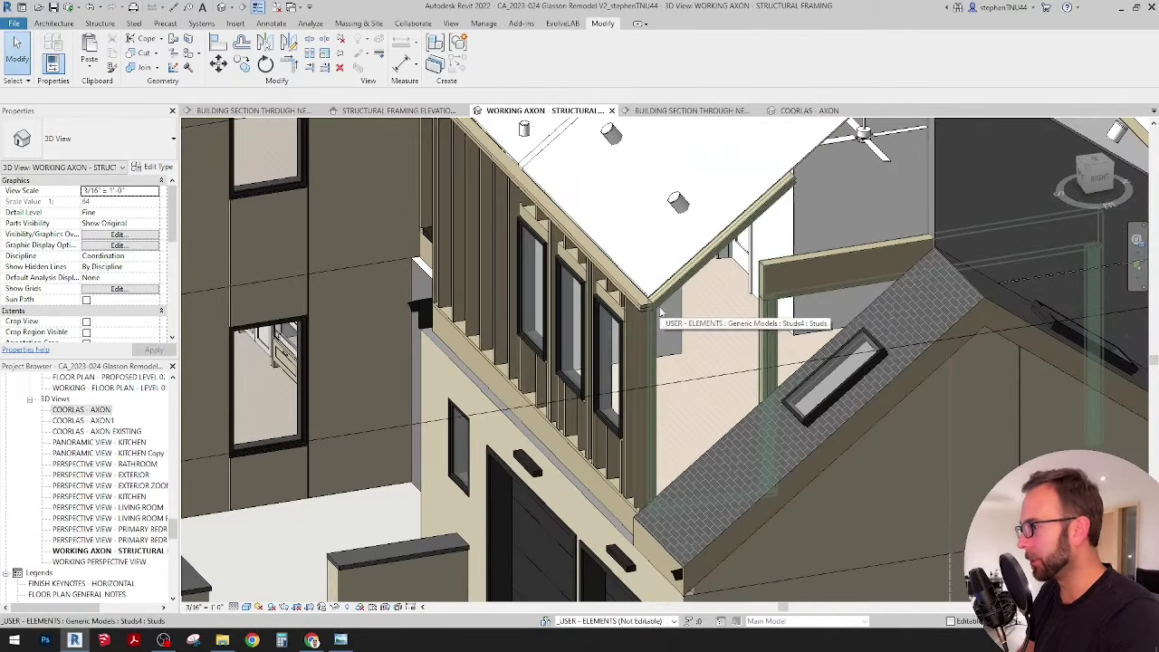
{"action": "scroll", "coordinate": [664, 248], "scroll_direction": "down", "scroll_amount": 2}
{"action": "middle_click_drag", "start_coordinate": [664, 249], "coordinate": [725, 292], "text": "shift"}
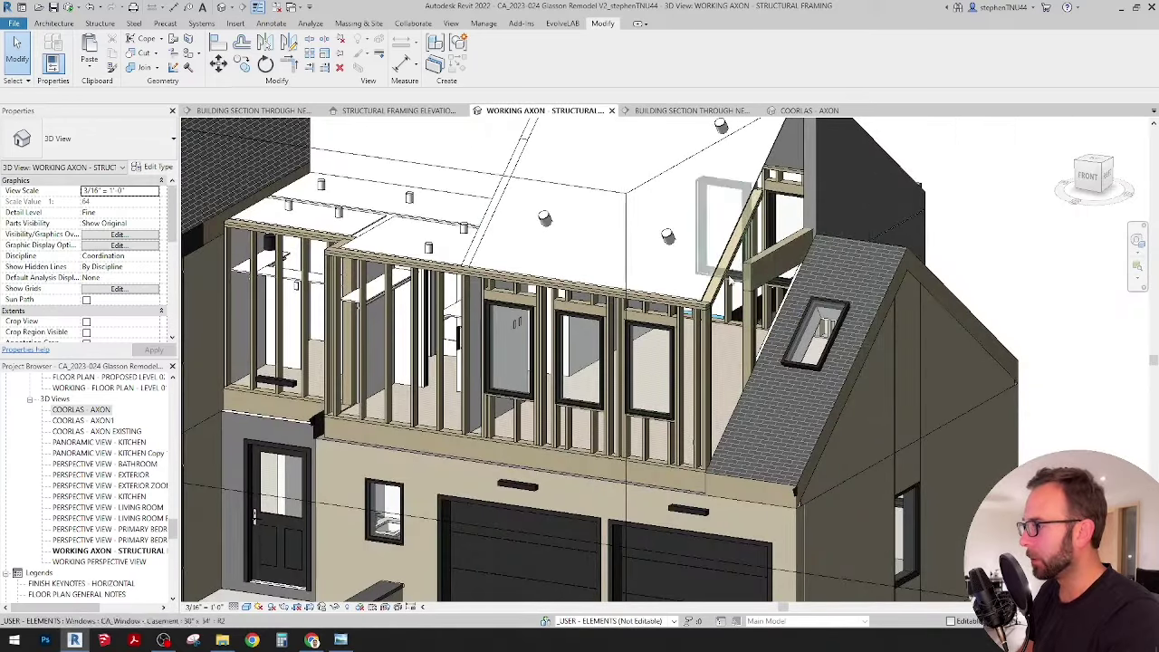
{"action": "scroll", "coordinate": [725, 294], "scroll_direction": "up", "scroll_amount": 2}
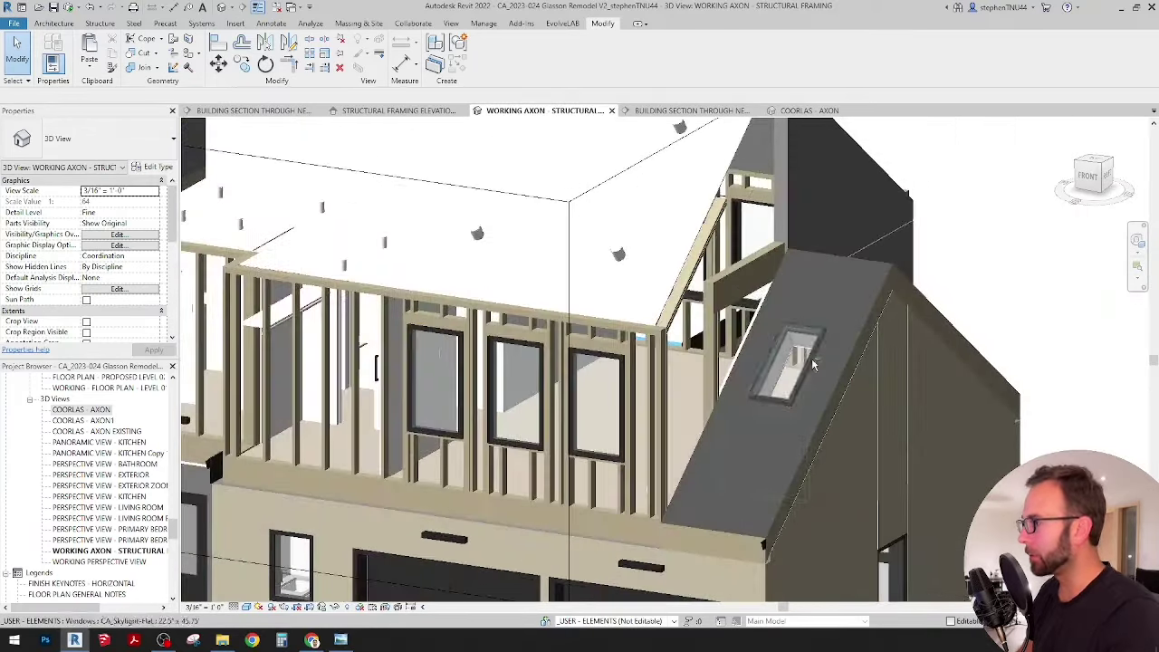
{"action": "middle_click_drag", "start_coordinate": [725, 294], "coordinate": [827, 186], "text": "shift"}
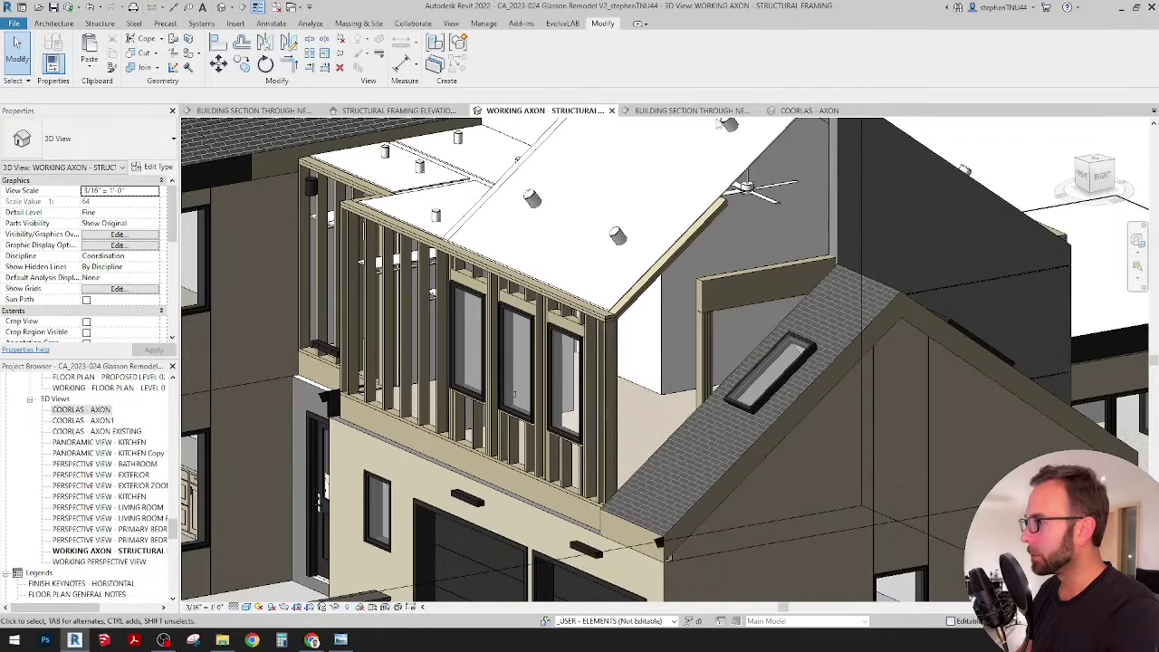
Return to the building section through the new roof ridge beam, reopen the in-place framing model and select the angle-topped stud.
{"action": "left_click", "coordinate": [692, 110]}
{"action": "scroll", "coordinate": [673, 274], "scroll_direction": "up", "scroll_amount": 3}
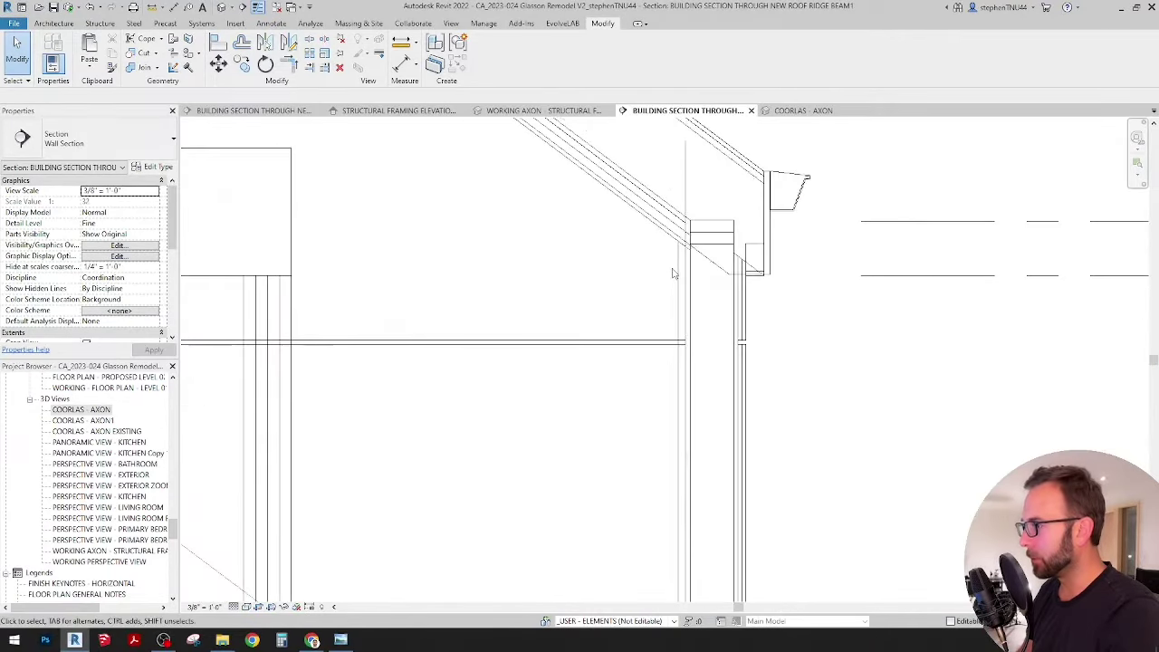
{"action": "scroll", "coordinate": [680, 272], "scroll_direction": "down", "scroll_amount": 3}
{"action": "left_click", "coordinate": [710, 264]}
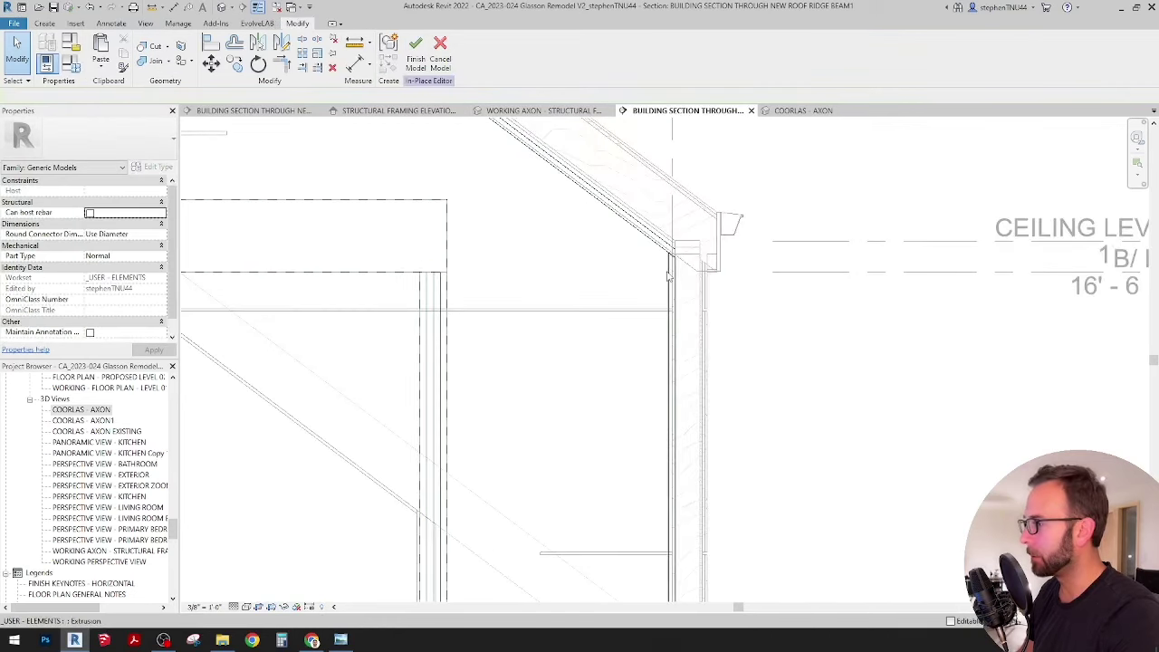
{"action": "left_click", "coordinate": [671, 274]}
{"action": "scroll", "coordinate": [619, 274], "scroll_direction": "down", "scroll_amount": 2}
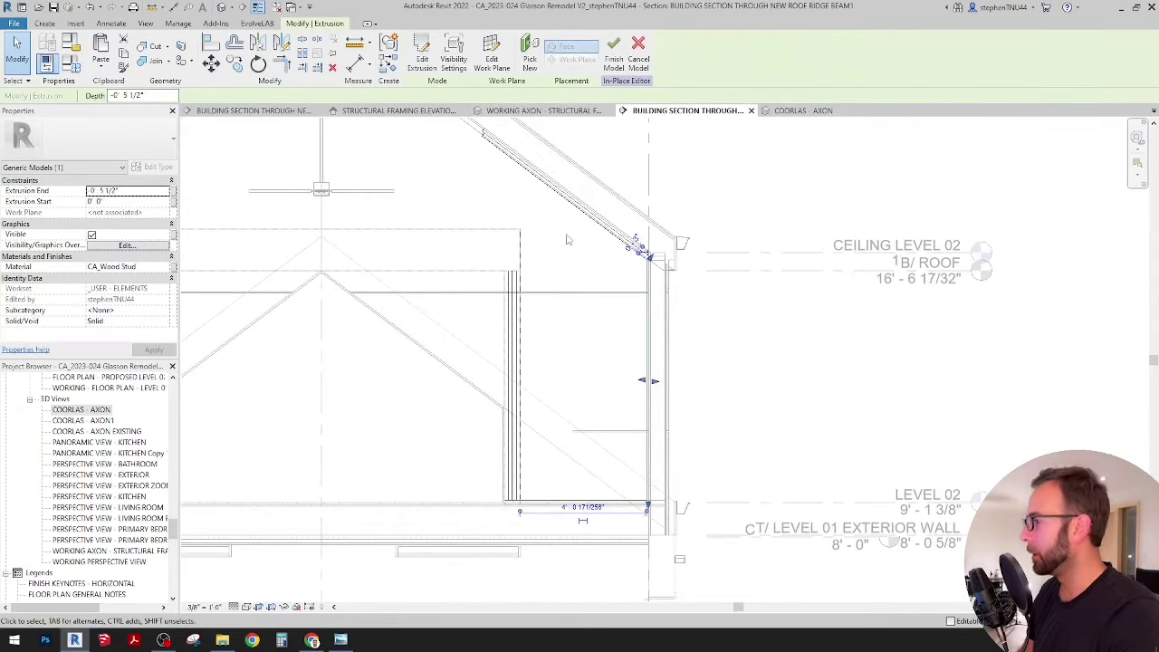
{"action": "middle_click_drag", "start_coordinate": [568, 240], "coordinate": [595, 251]}
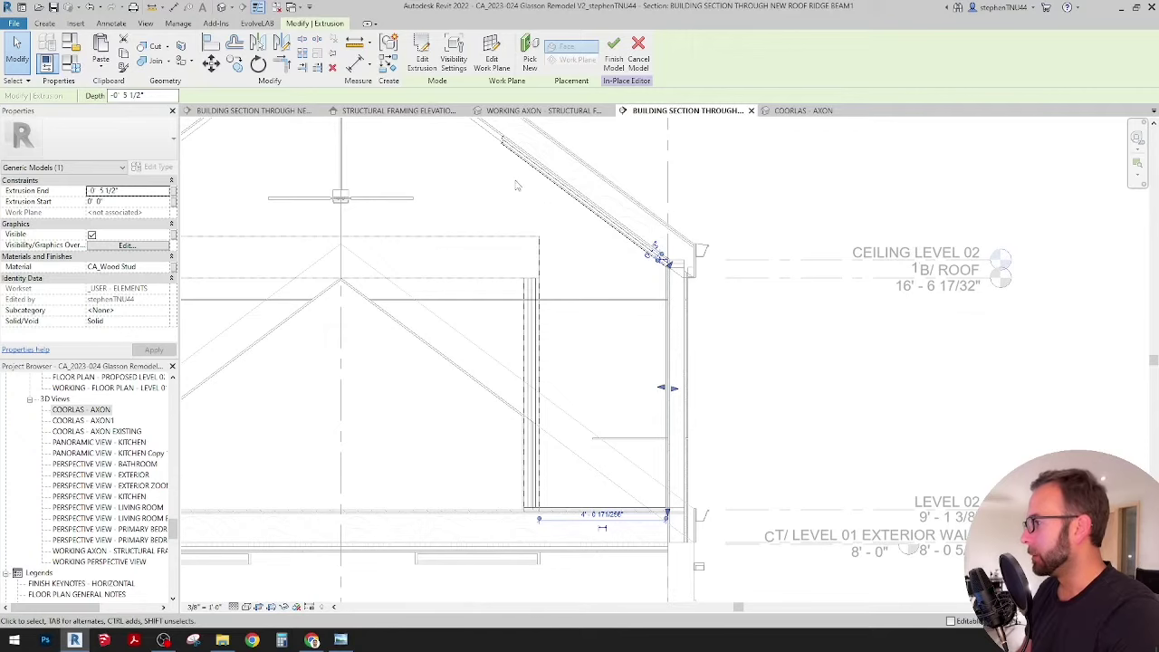
Edit the angle-topped corner stud's extrusion sketch and copy its outline three times toward the header at 16-inch spacing.
{"action": "double_click", "coordinate": [529, 323]}
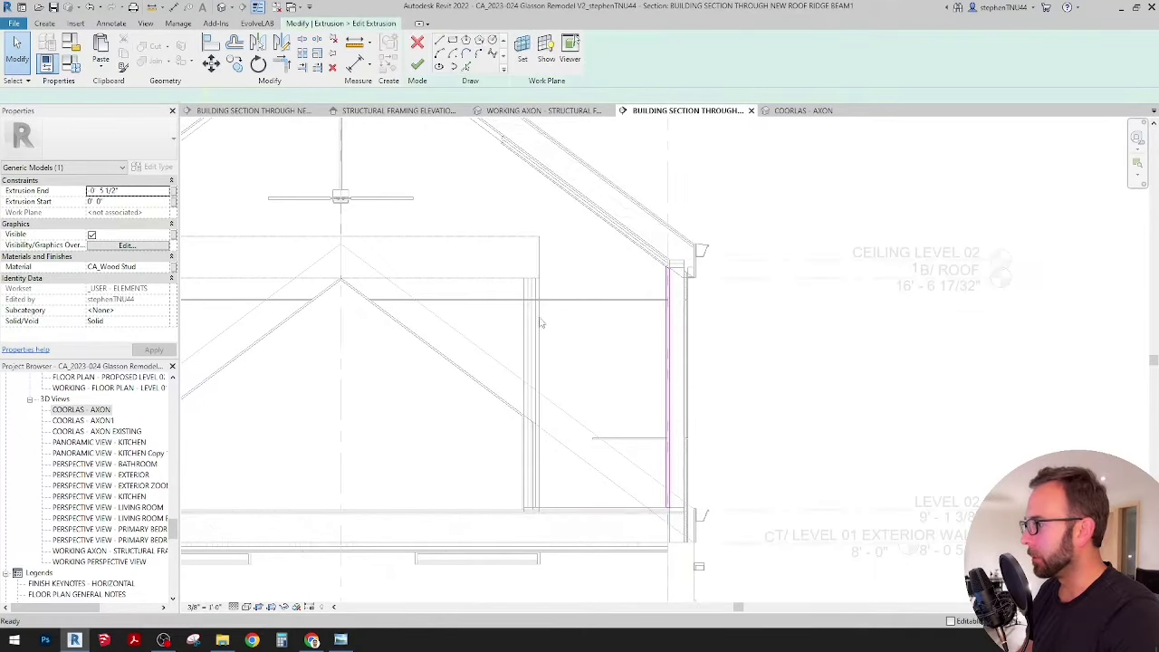
{"action": "scroll", "coordinate": [671, 291], "scroll_direction": "up", "scroll_amount": 1}
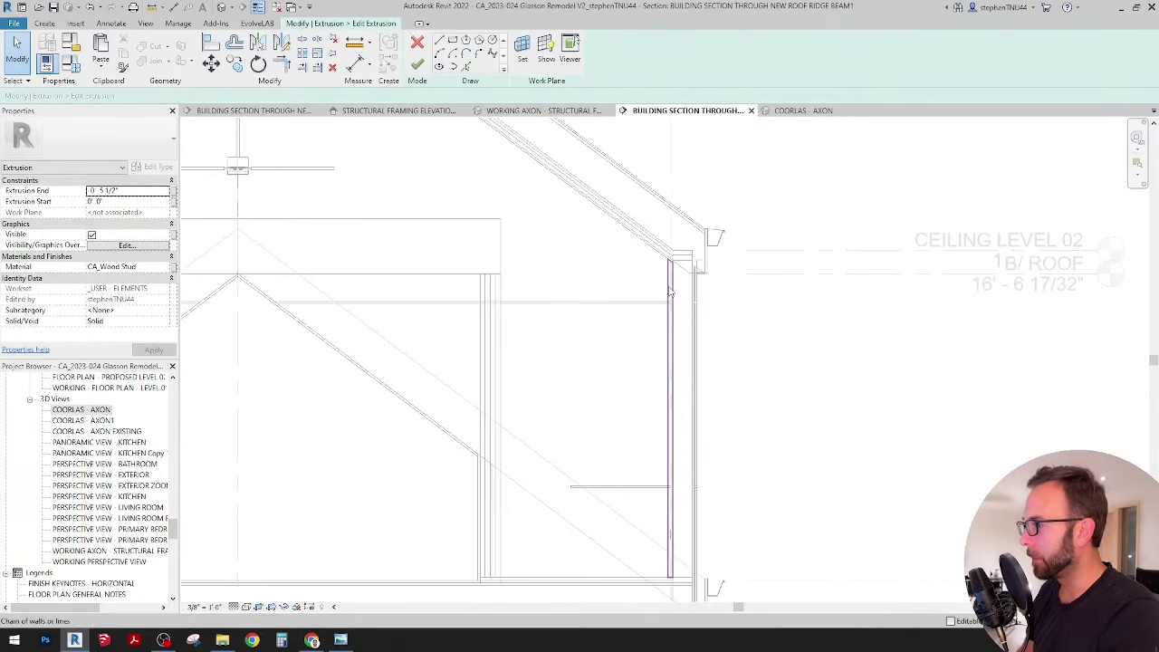
{"action": "left_click", "coordinate": [669, 288]}
{"action": "left_click", "coordinate": [237, 64]}
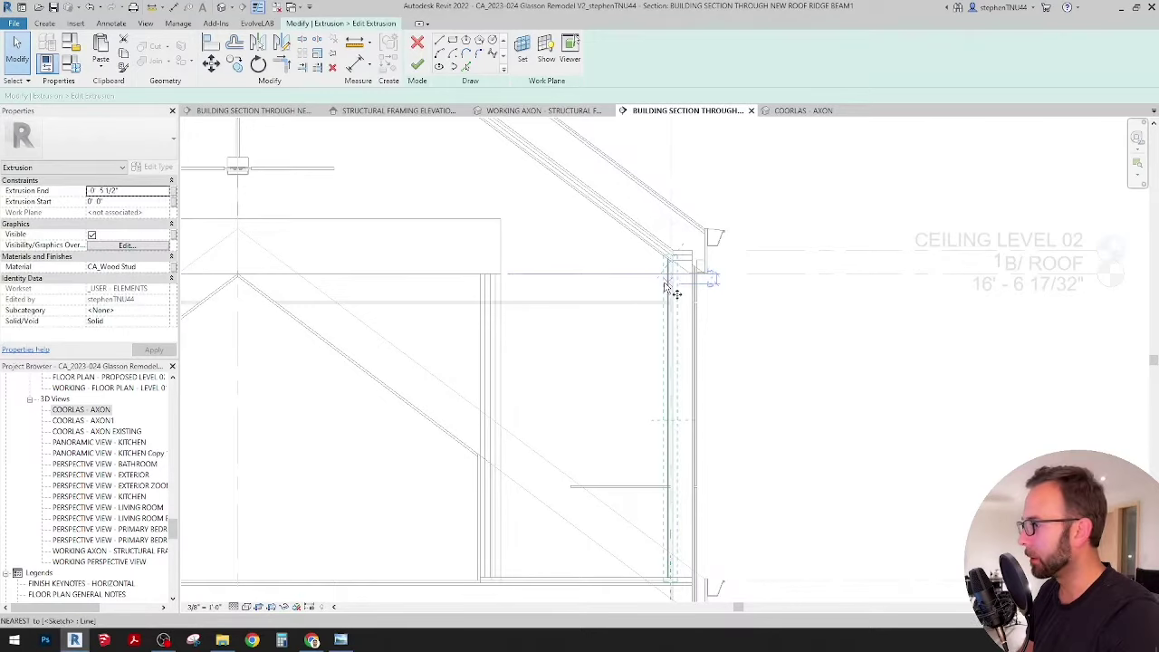
{"action": "left_click_drag", "start_coordinate": [675, 293], "coordinate": [513, 284]}
{"action": "scroll", "coordinate": [672, 286], "scroll_direction": "down", "scroll_amount": 1}
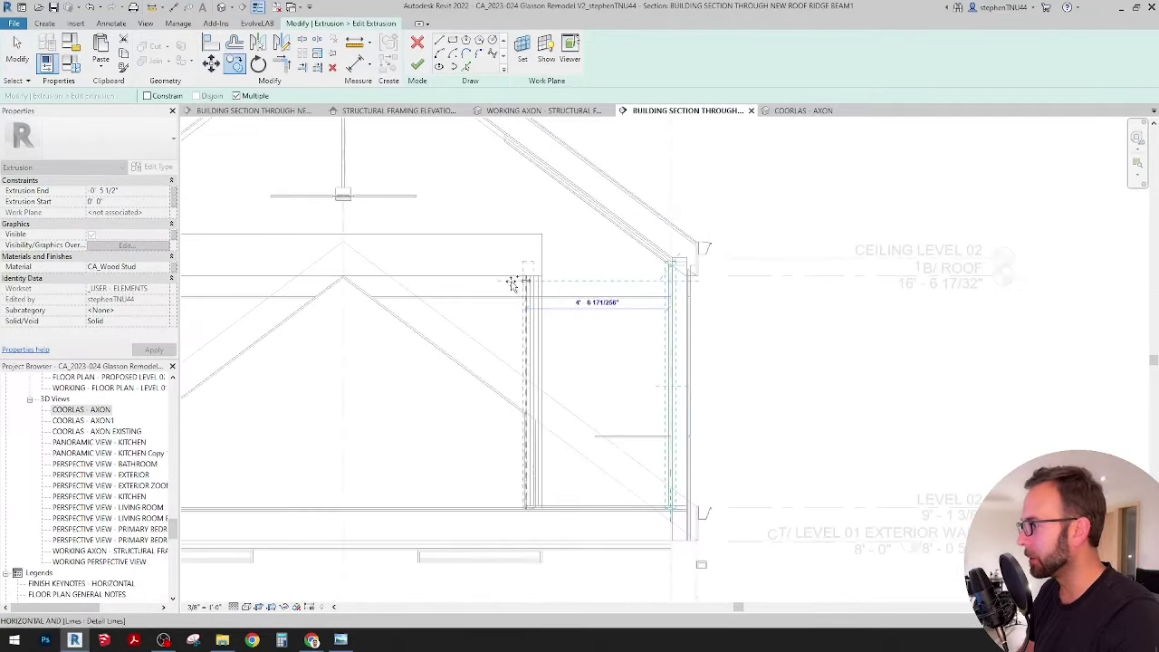
{"action": "middle_click_drag", "start_coordinate": [397, 283], "coordinate": [610, 283]}
{"action": "scroll", "coordinate": [611, 282], "scroll_direction": "down", "scroll_amount": 2}
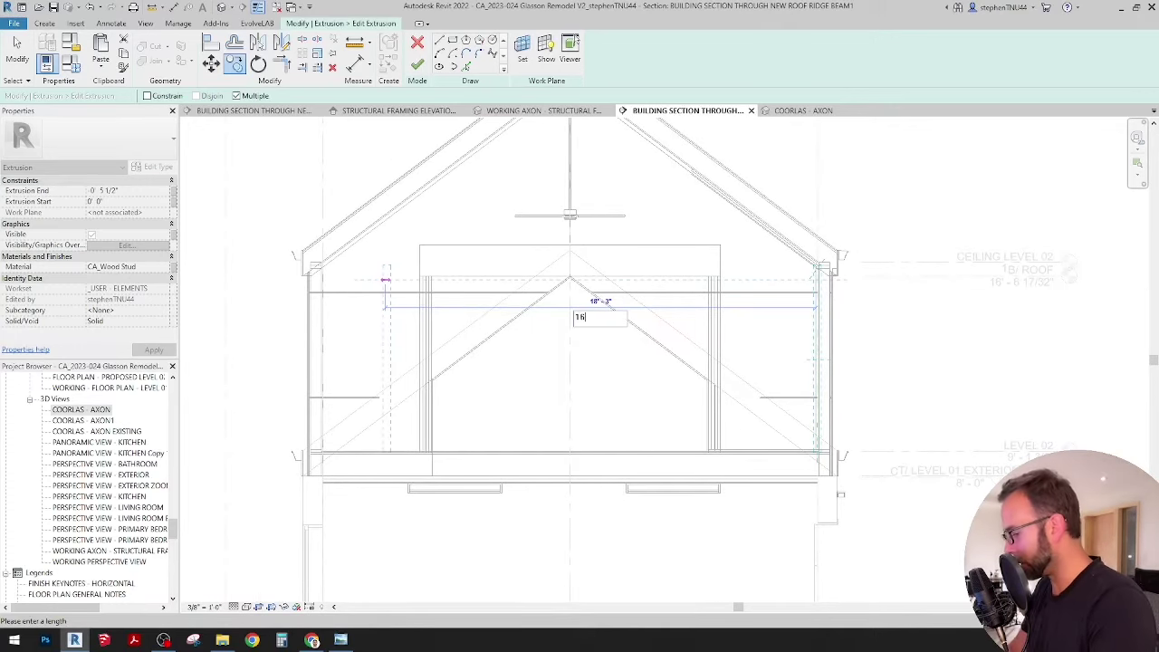
{"action": "type", "text": "11"}
{"action": "key", "text": "Return"}
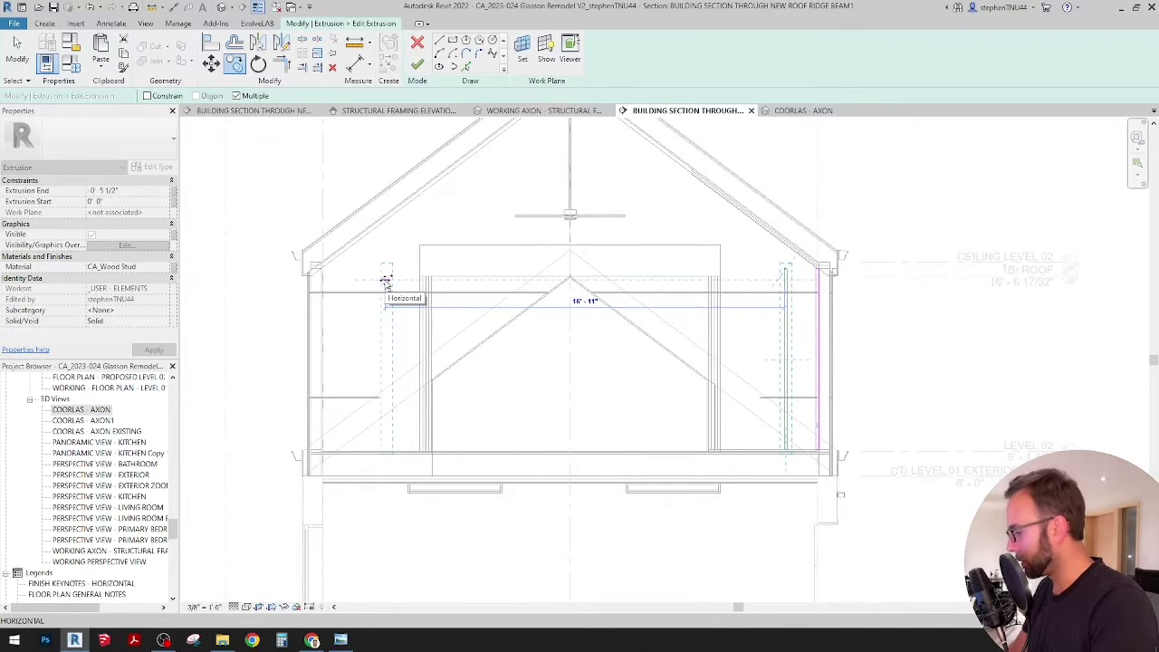
{"action": "key", "text": "Return"}
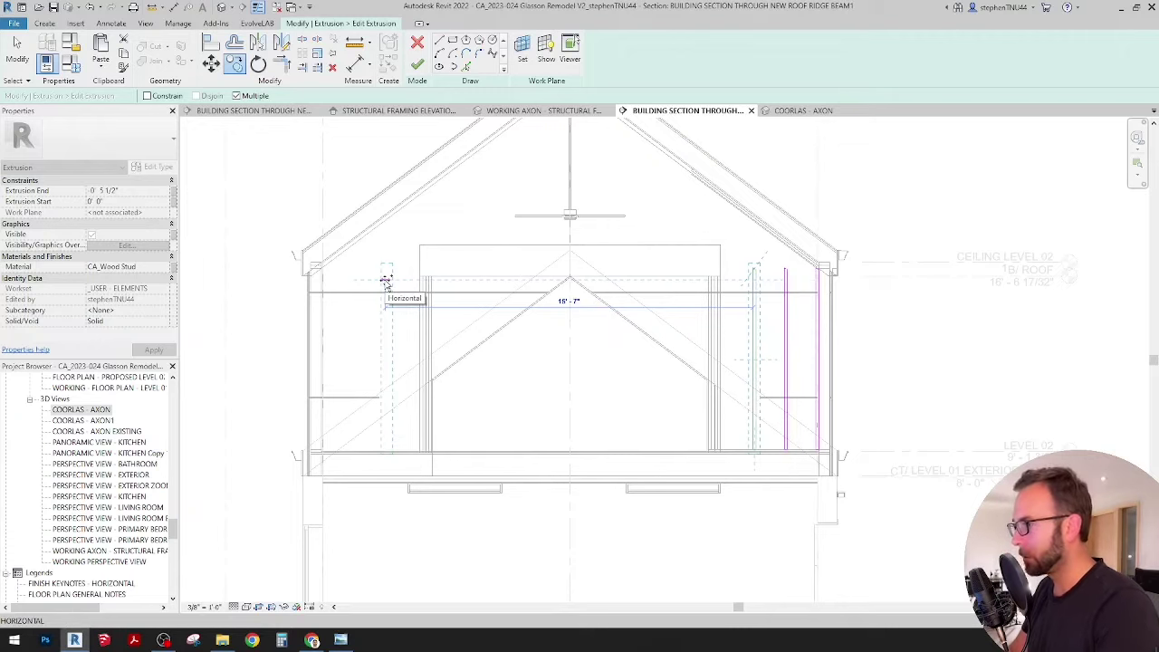
{"action": "key", "text": "Return"}
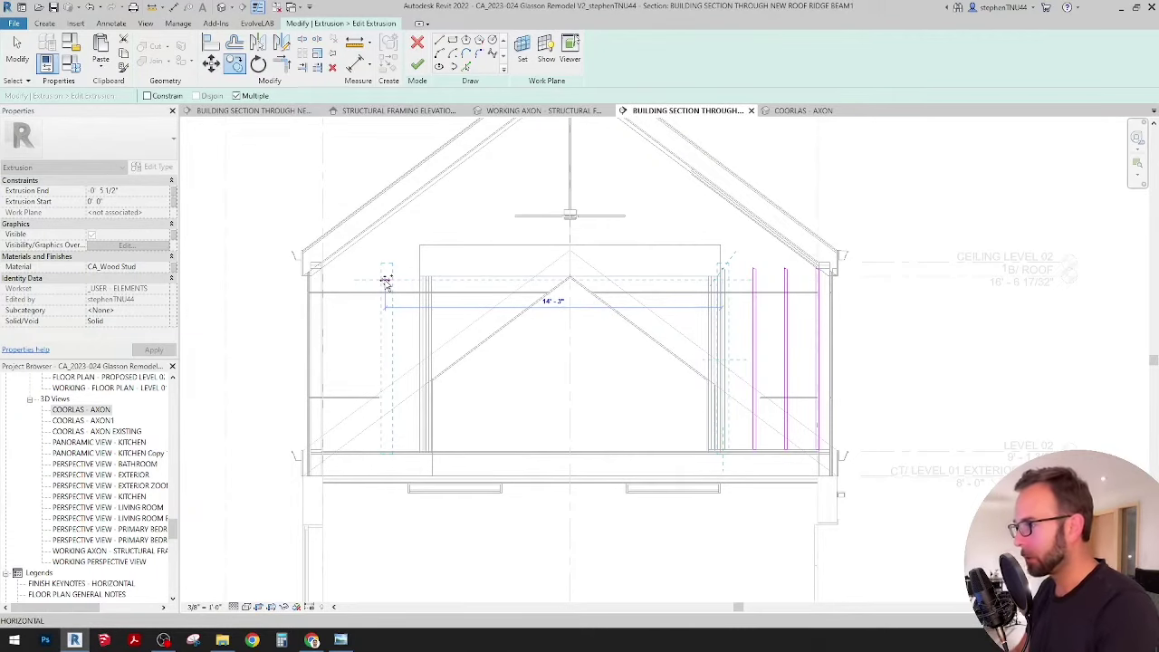
{"action": "key", "text": "Escape"}
{"action": "key", "text": "Escape"}
Move the copied stud outline nearest the header so that its edge sits flush against the header's end.
{"action": "scroll", "coordinate": [736, 294], "scroll_direction": "up", "scroll_amount": 6}
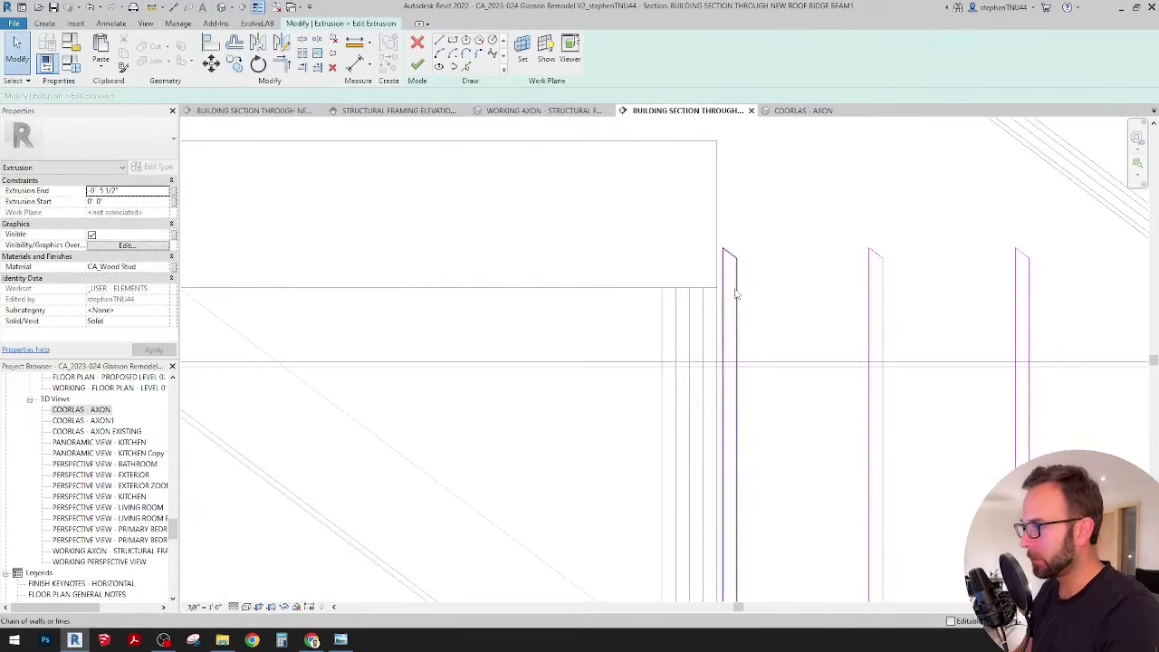
{"action": "left_click", "coordinate": [737, 295]}
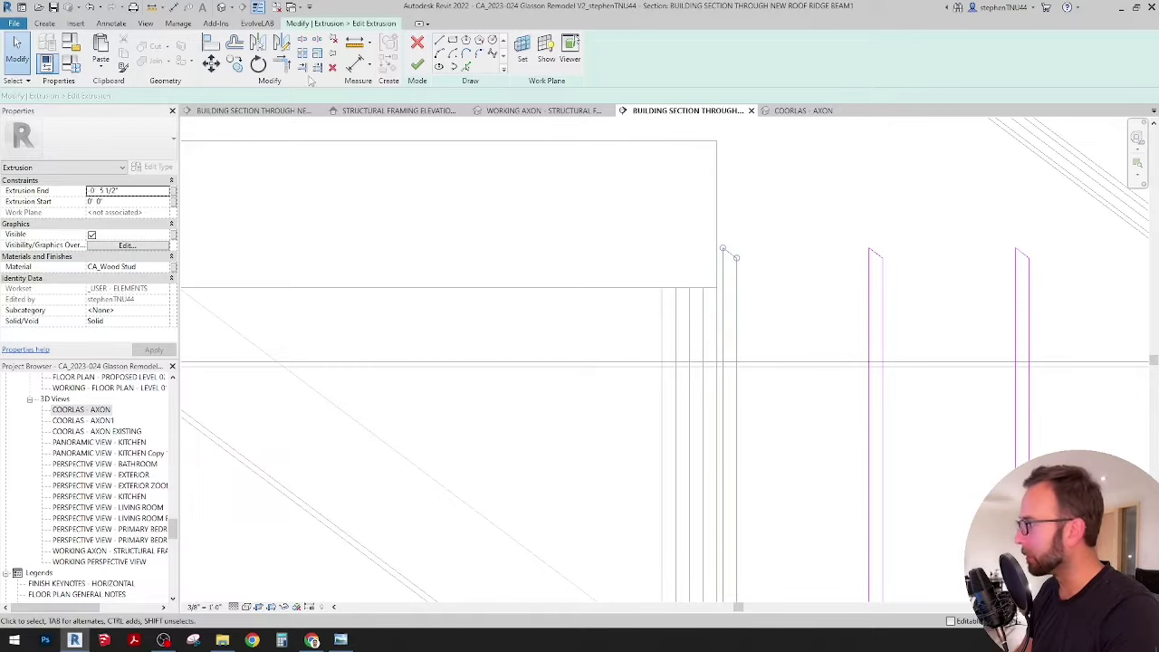
{"action": "left_click", "coordinate": [210, 63]}
{"action": "scroll", "coordinate": [730, 319], "scroll_direction": "up", "scroll_amount": 2}
{"action": "left_click", "coordinate": [717, 315]}
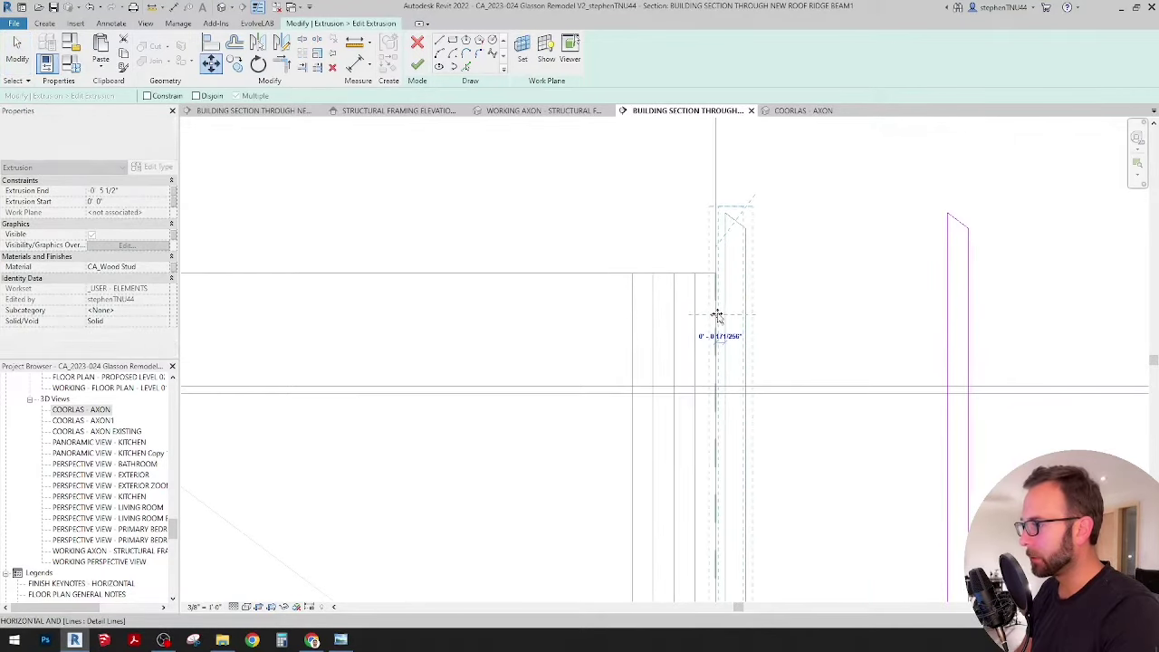
{"action": "left_click", "coordinate": [717, 316]}
{"action": "scroll", "coordinate": [603, 266], "scroll_direction": "down", "scroll_amount": 3}
{"action": "middle_click_drag", "start_coordinate": [761, 273], "coordinate": [667, 363]}
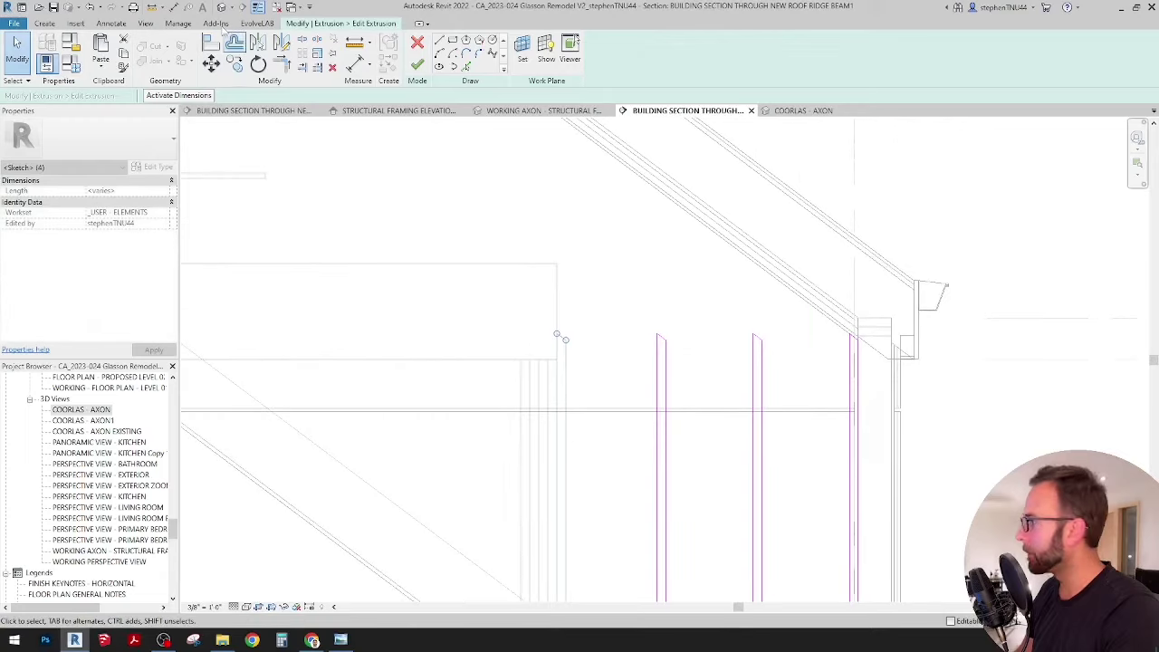
Align the angled tops of the three copied stud outlines to the underside of the sloped top plates with Multiple Alignment, and finish the sketch.
{"action": "left_click", "coordinate": [211, 43]}
{"action": "scroll", "coordinate": [824, 319], "scroll_direction": "up", "scroll_amount": 3}
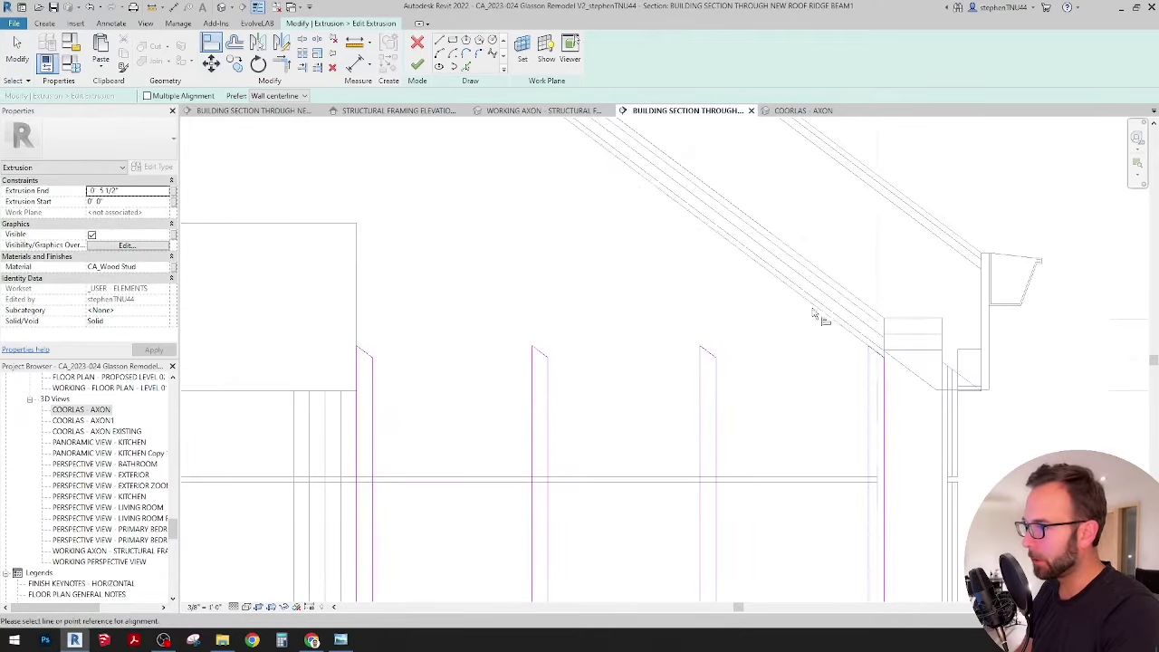
{"action": "left_click", "coordinate": [147, 95]}
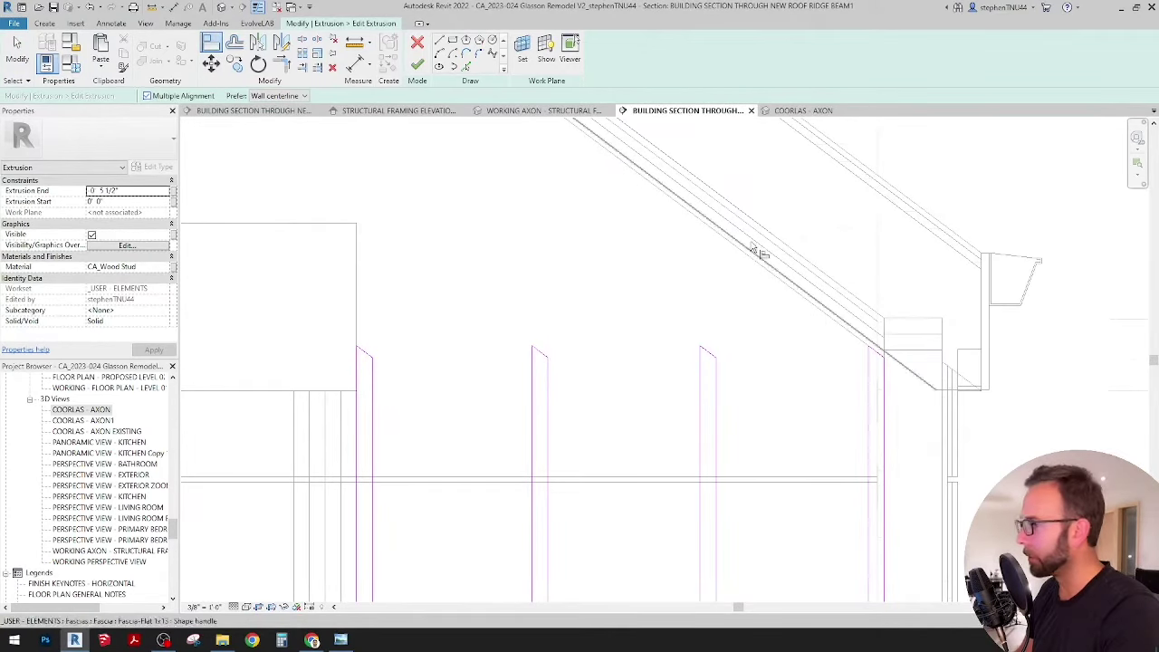
{"action": "left_click", "coordinate": [786, 303]}
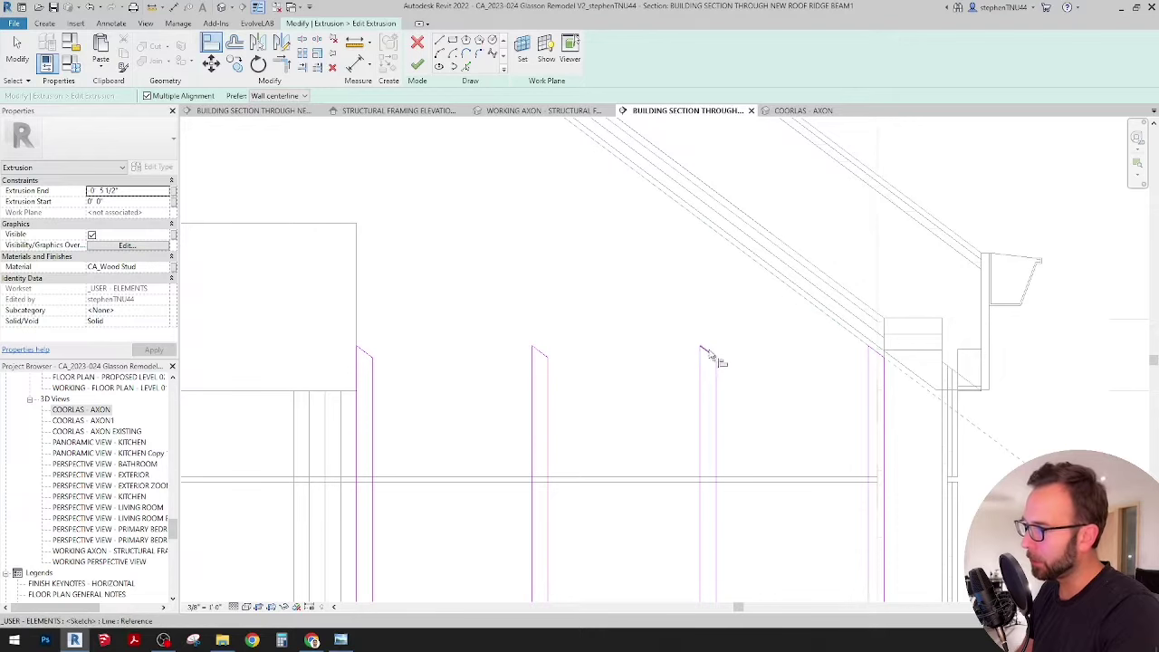
{"action": "left_click", "coordinate": [707, 351]}
{"action": "left_click", "coordinate": [544, 353]}
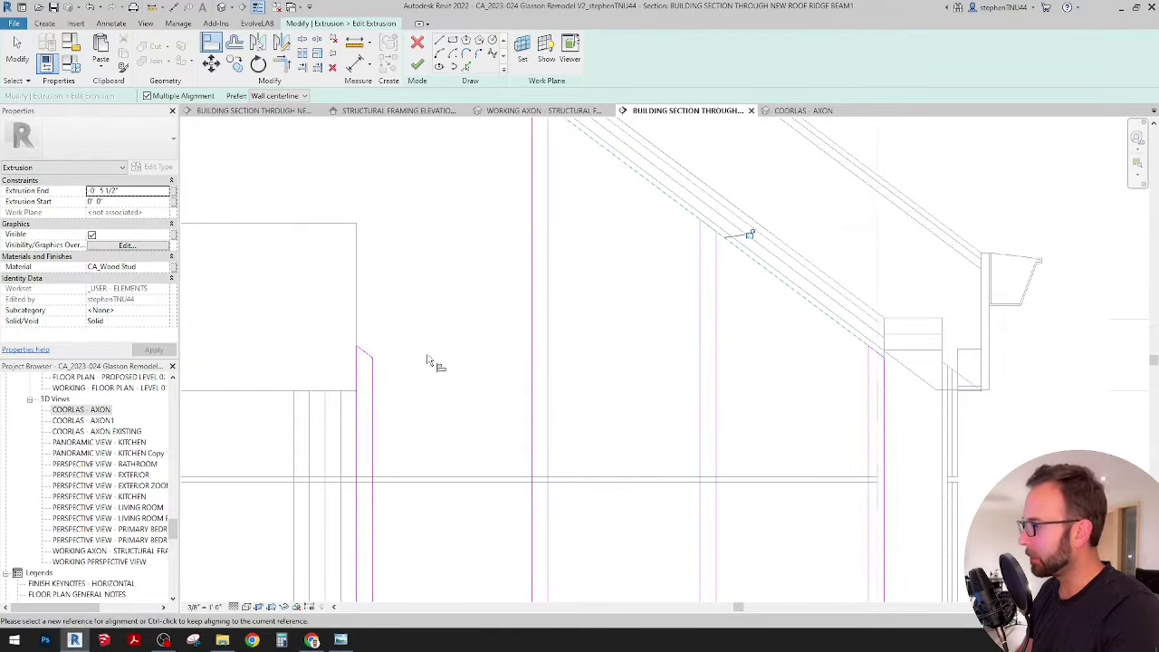
{"action": "left_click", "coordinate": [367, 354]}
{"action": "scroll", "coordinate": [481, 300], "scroll_direction": "down", "scroll_amount": 4}
{"action": "middle_click_drag", "start_coordinate": [504, 314], "coordinate": [721, 346]}
{"action": "scroll", "coordinate": [636, 339], "scroll_direction": "up", "scroll_amount": 1}
{"action": "scroll", "coordinate": [714, 344], "scroll_direction": "down", "scroll_amount": 2}
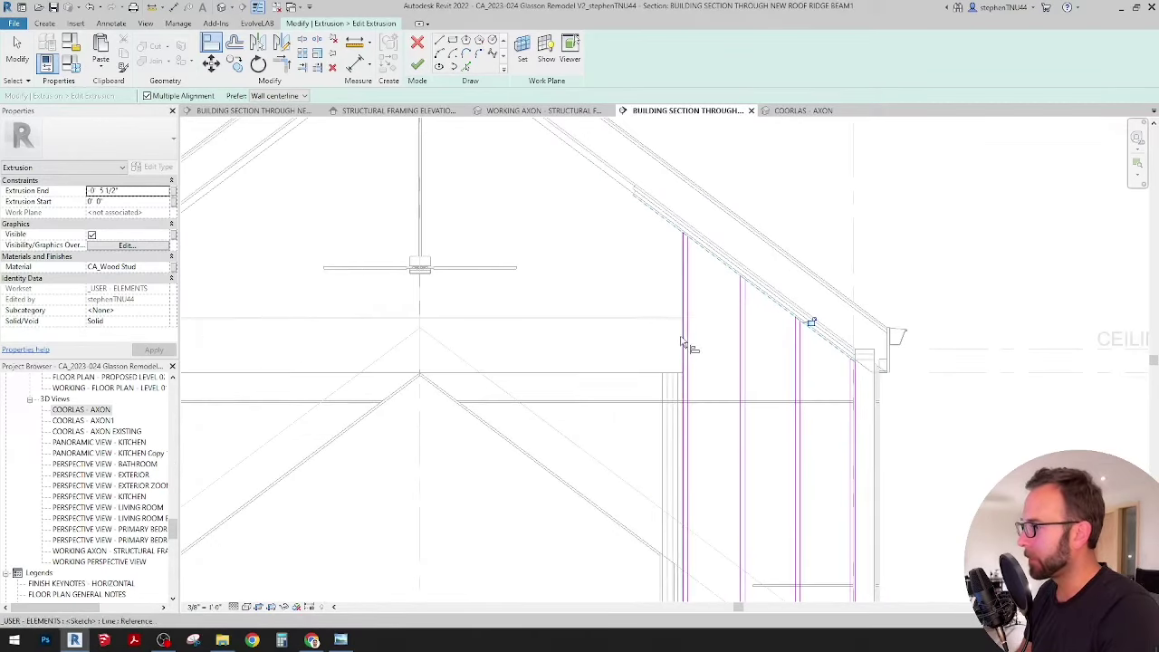
{"action": "scroll", "coordinate": [681, 328], "scroll_direction": "down", "scroll_amount": 2}
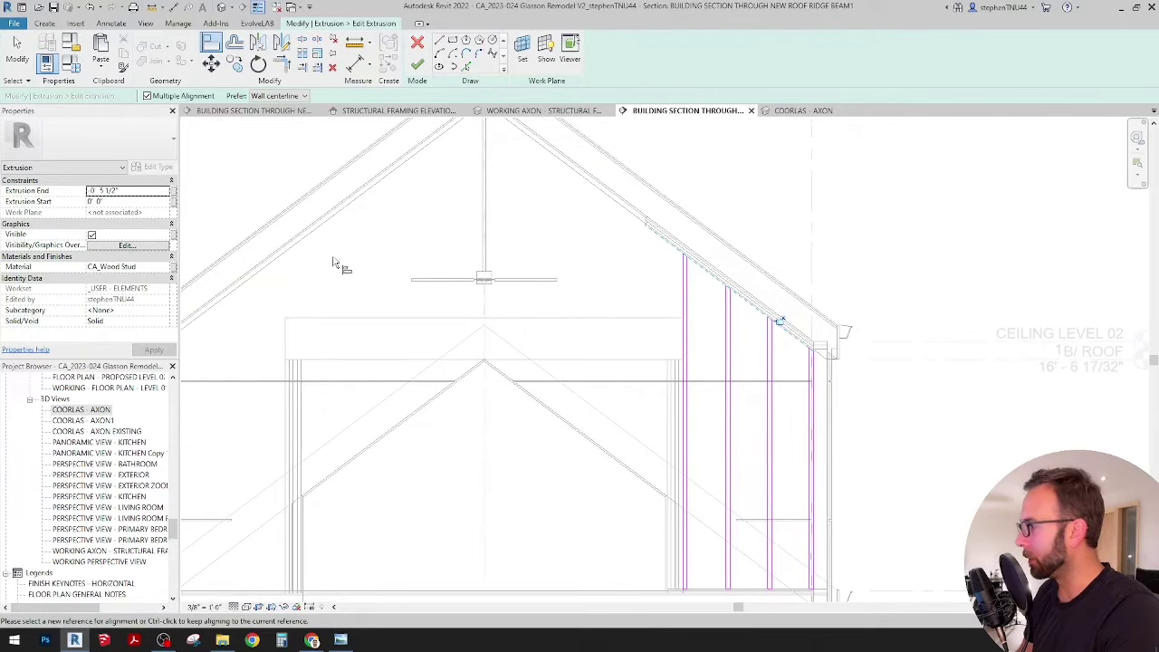
{"action": "scroll", "coordinate": [668, 328], "scroll_direction": "down", "scroll_amount": 4}
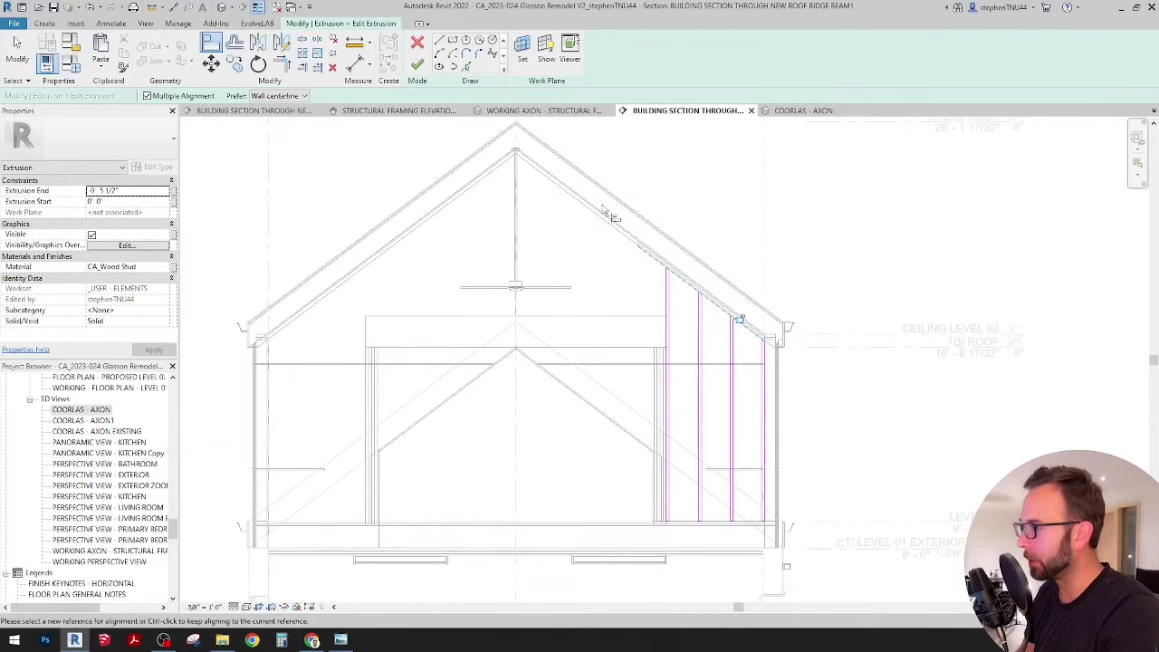
{"action": "scroll", "coordinate": [659, 263], "scroll_direction": "up", "scroll_amount": 4}
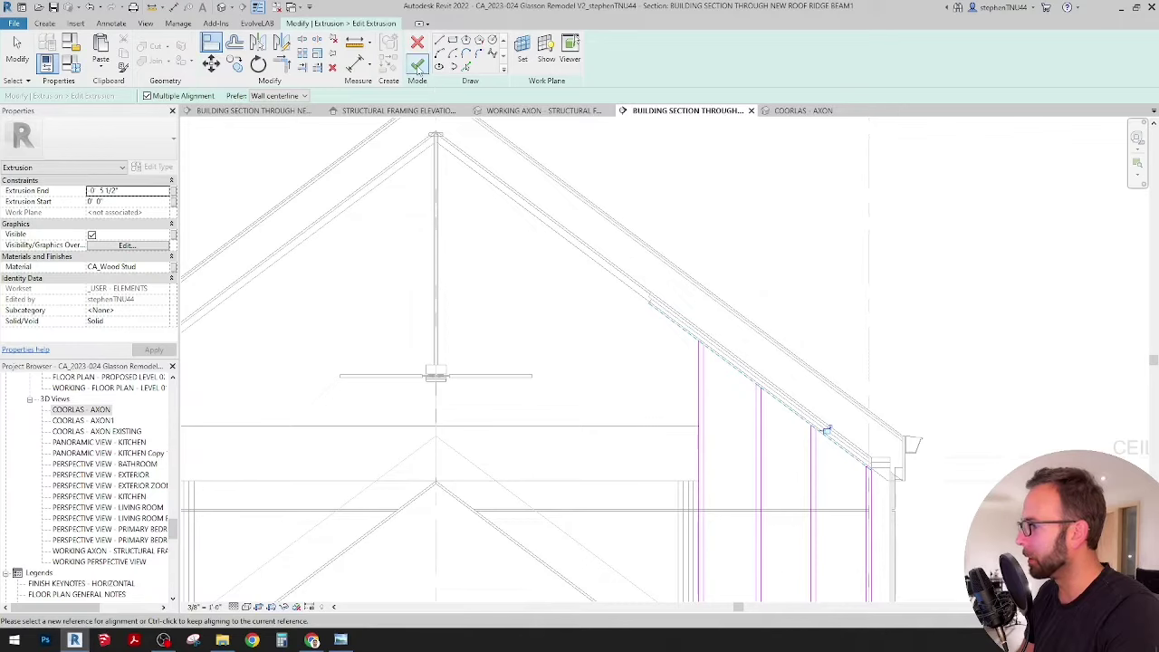
{"action": "scroll", "coordinate": [645, 384], "scroll_direction": "down", "scroll_amount": 2}
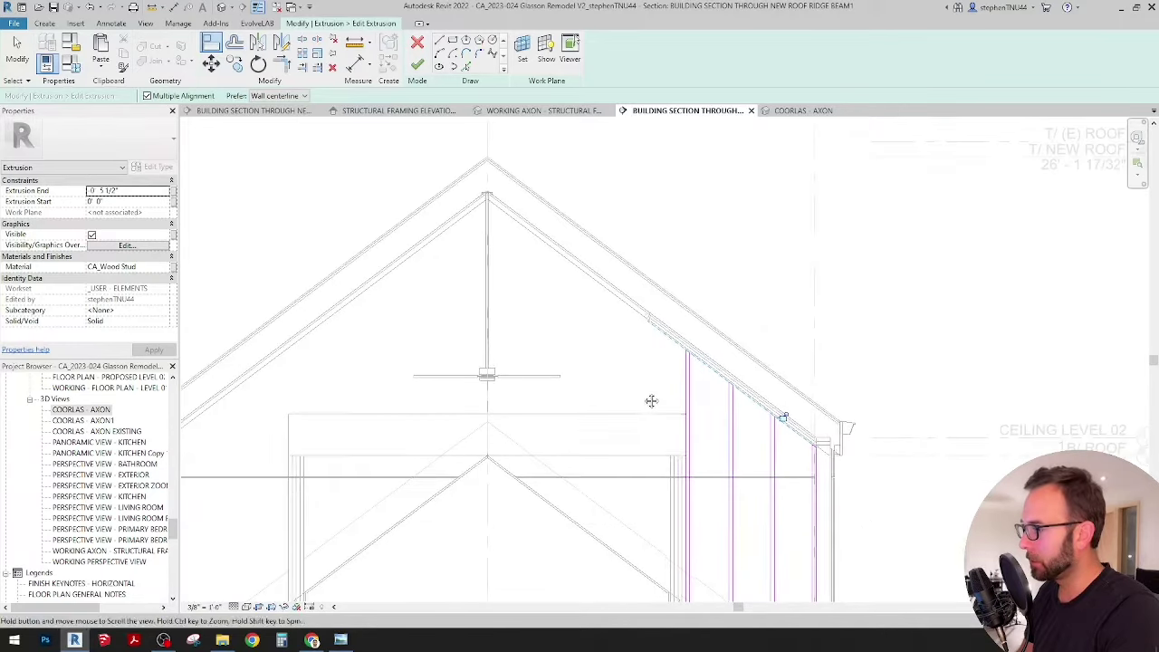
{"action": "left_click", "coordinate": [417, 66]}
Copy one of the support post studs beside the header opening and rotate the copy 90 degrees to lie horizontally.
{"action": "scroll", "coordinate": [696, 433], "scroll_direction": "up", "scroll_amount": 3}
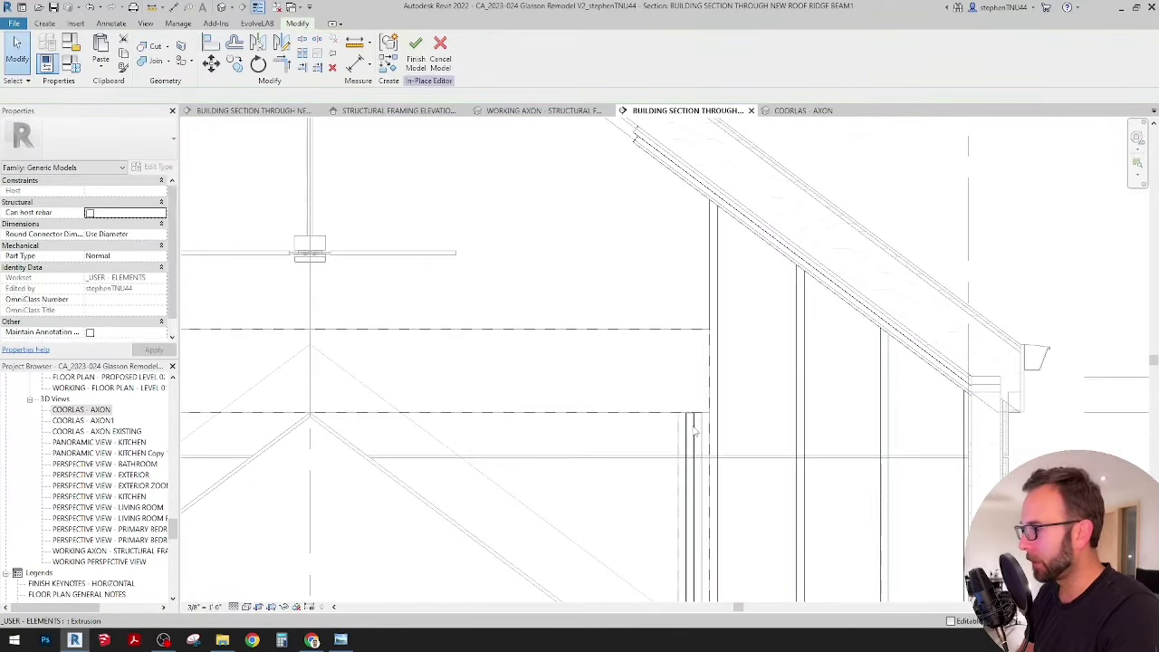
{"action": "left_click", "coordinate": [235, 66]}
{"action": "left_click", "coordinate": [693, 456]}
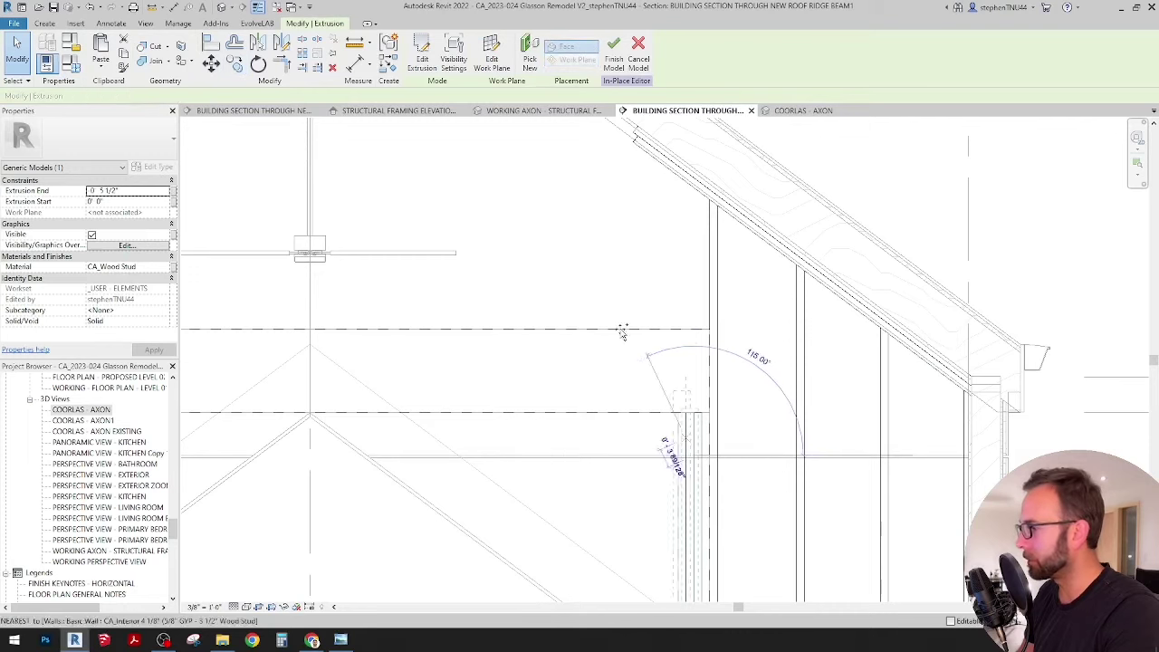
{"action": "left_click", "coordinate": [462, 178]}
{"action": "key", "text": "r"}
{"action": "key", "text": "o"}
{"action": "left_click", "coordinate": [462, 180]}
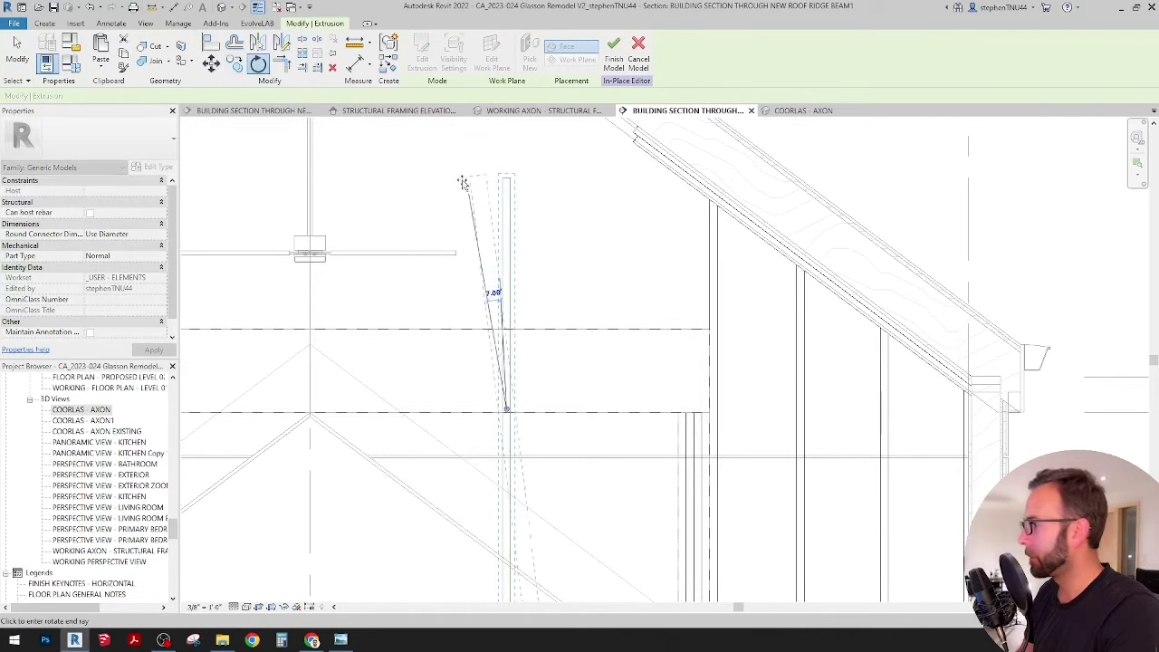
{"action": "type", "text": "90"}
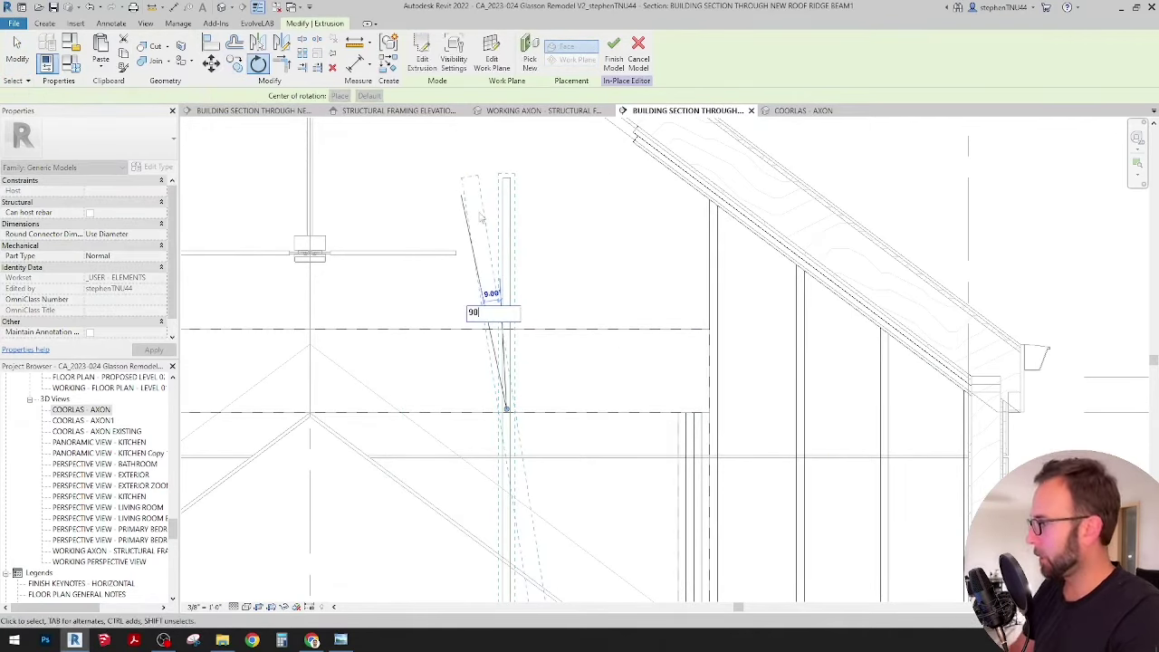
{"action": "key", "text": "Return"}
Move the horizontal member onto the top of the header, with its end corner at the header's upper corner next to the new studs.
{"action": "key", "text": "Up"}
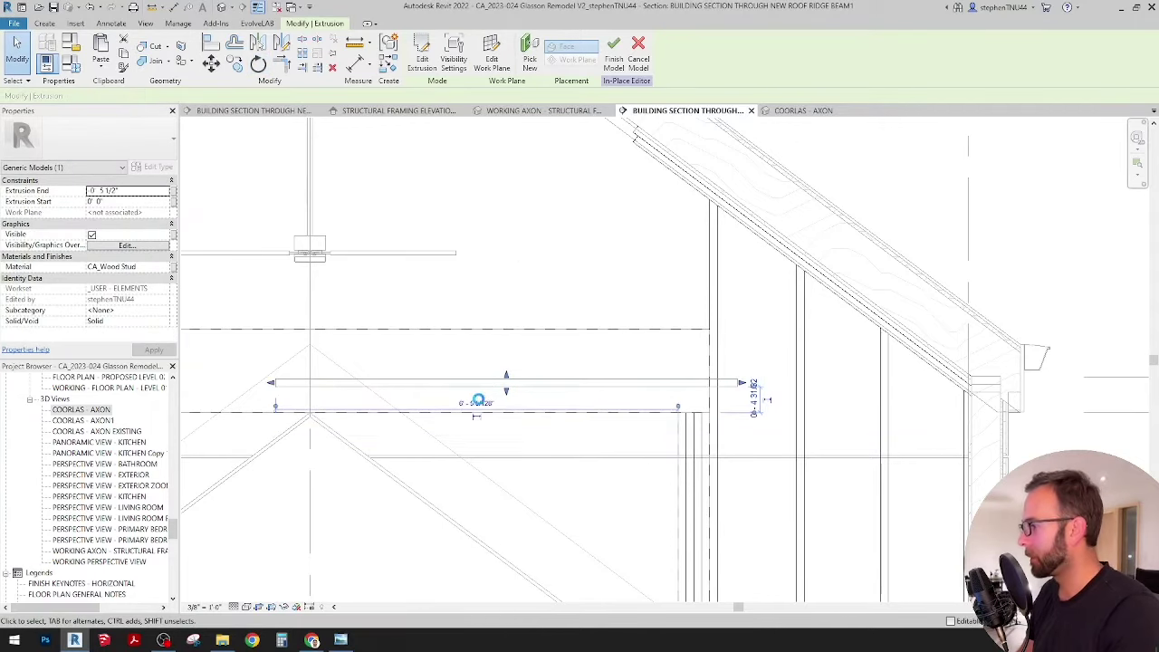
{"action": "key", "text": "Left"}
{"action": "key", "text": "Left"}
{"action": "key", "text": "Up"}
{"action": "key", "text": "Up"}
{"action": "key", "text": "Up"}
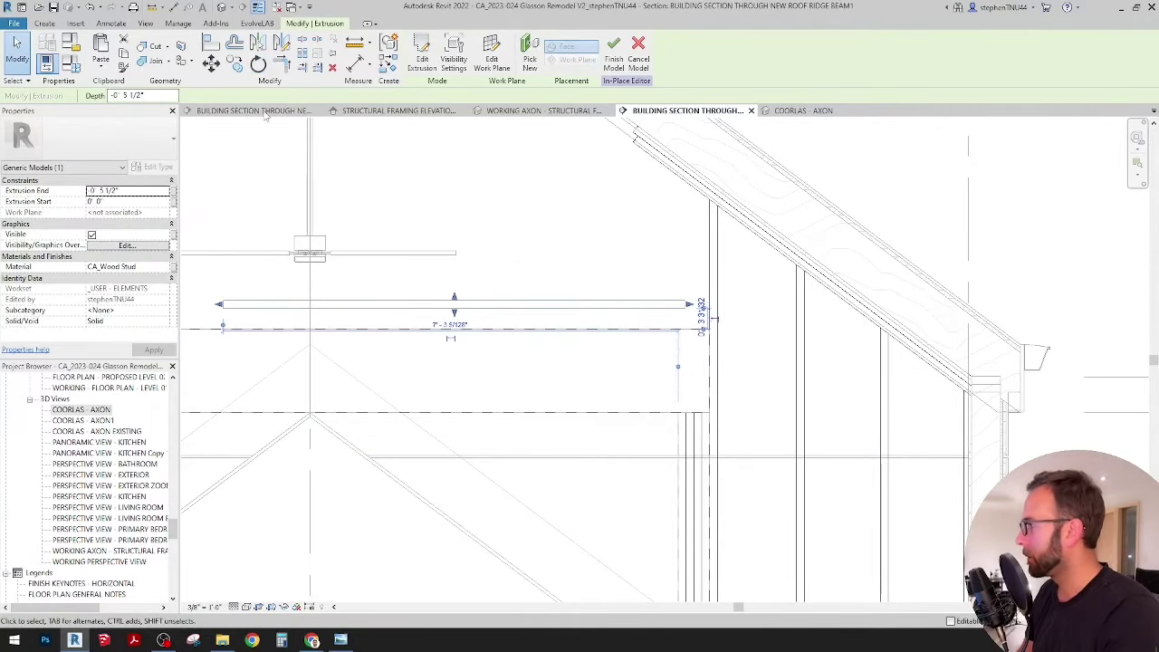
{"action": "left_click", "coordinate": [211, 64]}
{"action": "scroll", "coordinate": [707, 331], "scroll_direction": "up", "scroll_amount": 3}
{"action": "left_click", "coordinate": [694, 323]}
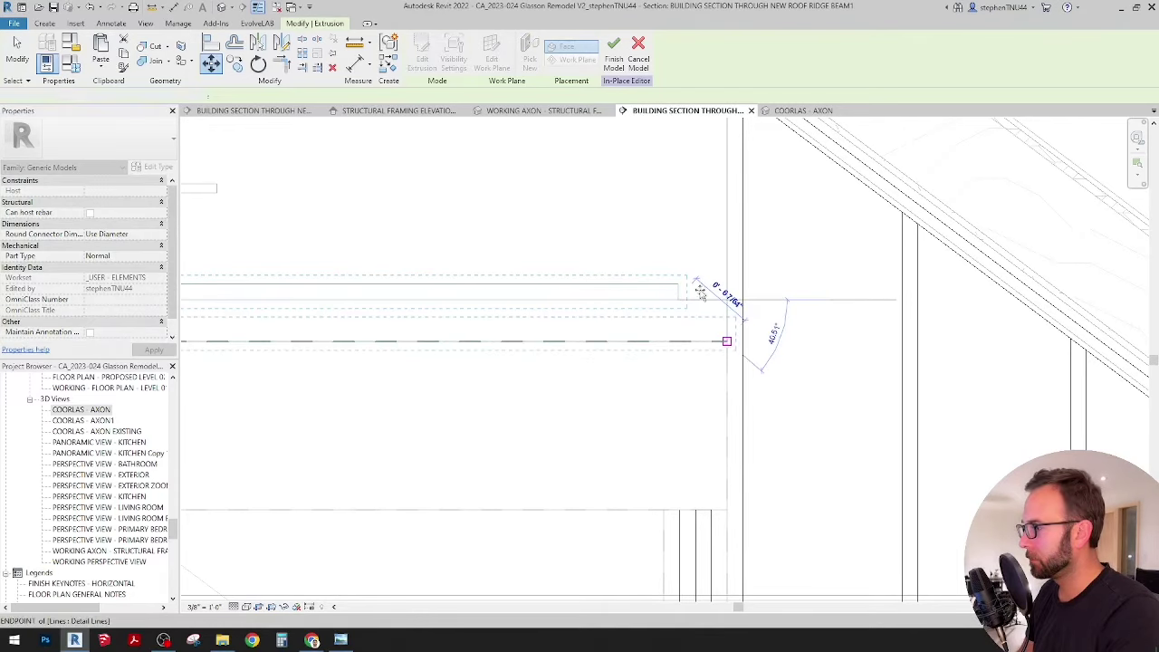
{"action": "left_click", "coordinate": [727, 341]}
{"action": "scroll", "coordinate": [691, 261], "scroll_direction": "down", "scroll_amount": 2}
{"action": "left_click", "coordinate": [690, 263]}
Stretch the horizontal plate on top of the header to the header's opposite end so that it spans the full length.
{"action": "scroll", "coordinate": [677, 328], "scroll_direction": "down", "scroll_amount": 1}
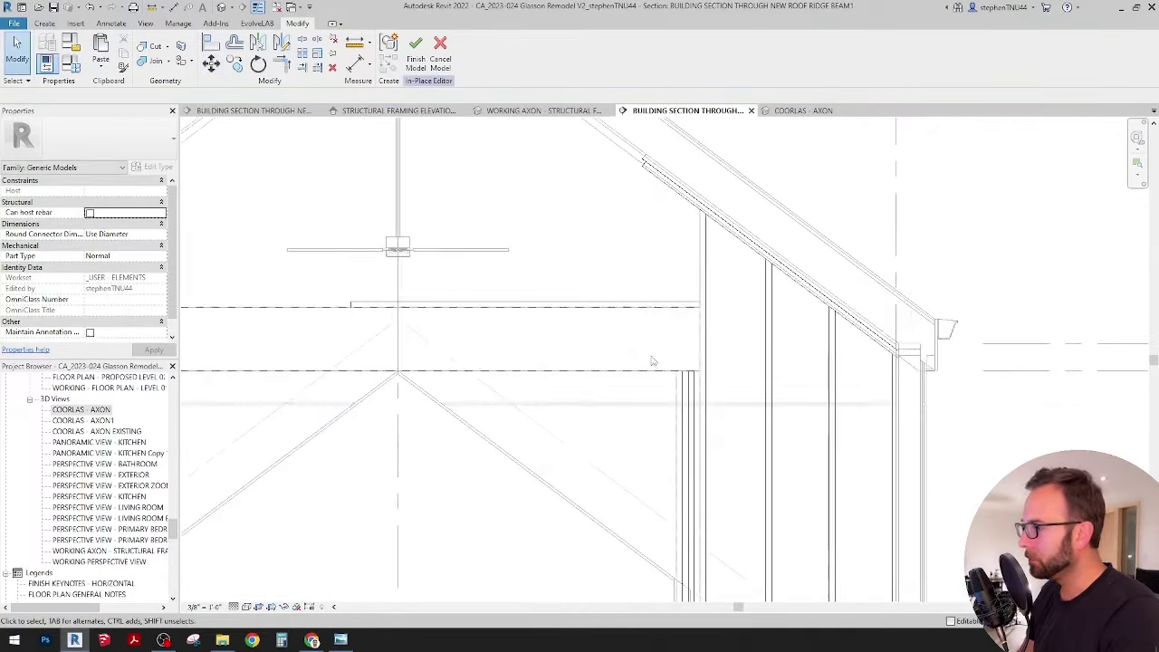
{"action": "middle_click_drag", "start_coordinate": [653, 361], "coordinate": [687, 376]}
{"action": "middle_click_drag", "start_coordinate": [408, 338], "coordinate": [650, 334]}
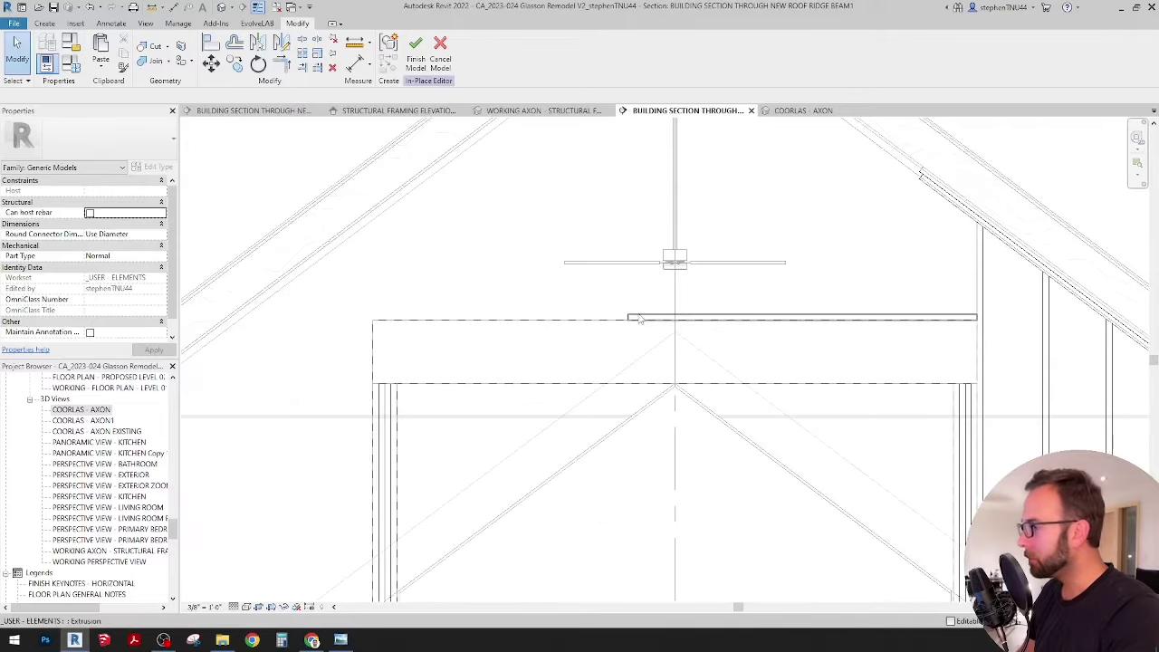
{"action": "left_click", "coordinate": [638, 318]}
{"action": "scroll", "coordinate": [581, 320], "scroll_direction": "up", "scroll_amount": 2}
{"action": "left_click_drag", "start_coordinate": [645, 317], "coordinate": [260, 355]}
{"action": "key", "text": "Escape"}
{"action": "scroll", "coordinate": [803, 269], "scroll_direction": "up", "scroll_amount": 3}
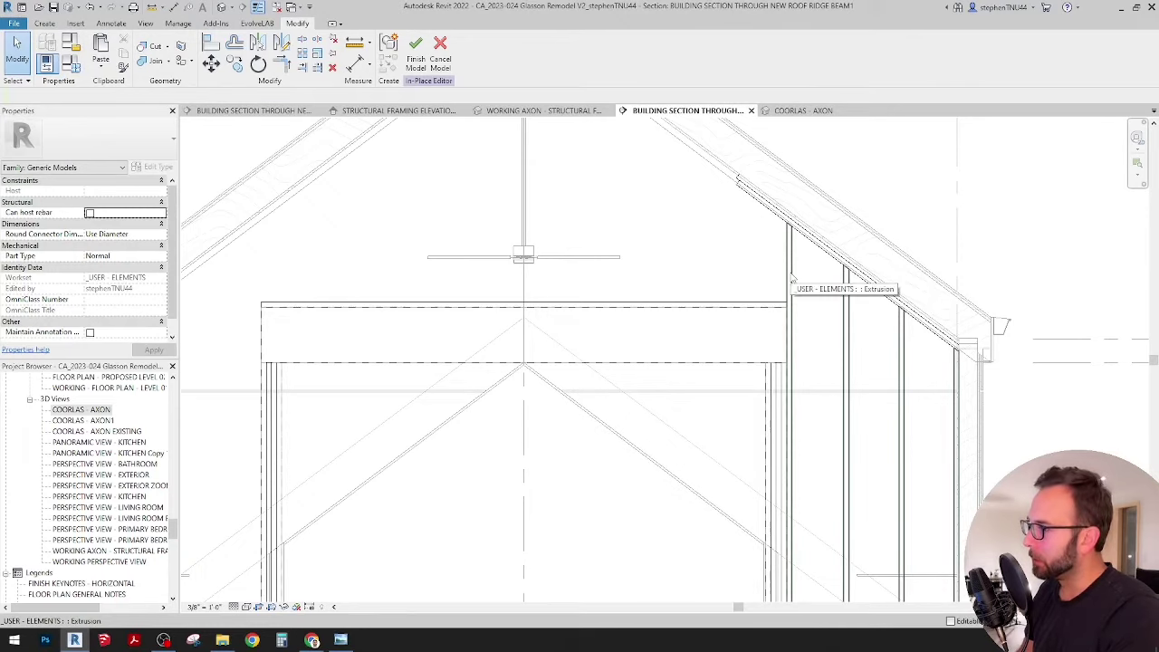
Copy the extrusion of four slope-cut studs beside the header opening to a clear spot above the header.
{"action": "left_click", "coordinate": [725, 260]}
{"action": "scroll", "coordinate": [725, 260], "scroll_direction": "down", "scroll_amount": 2}
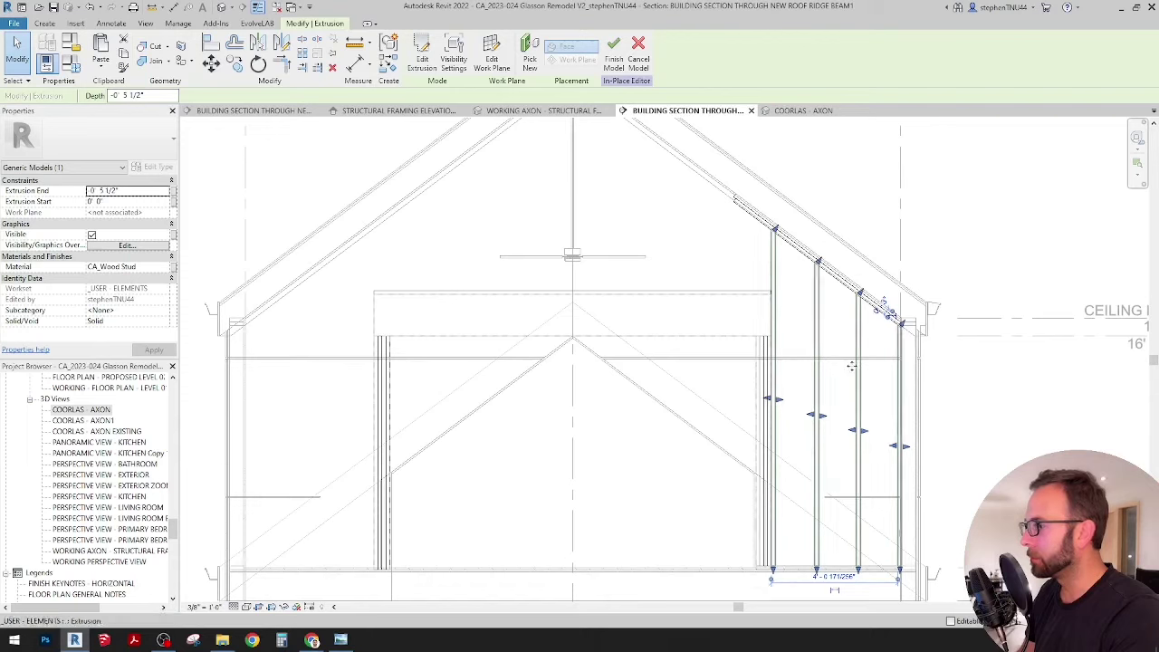
{"action": "left_click", "coordinate": [237, 64]}
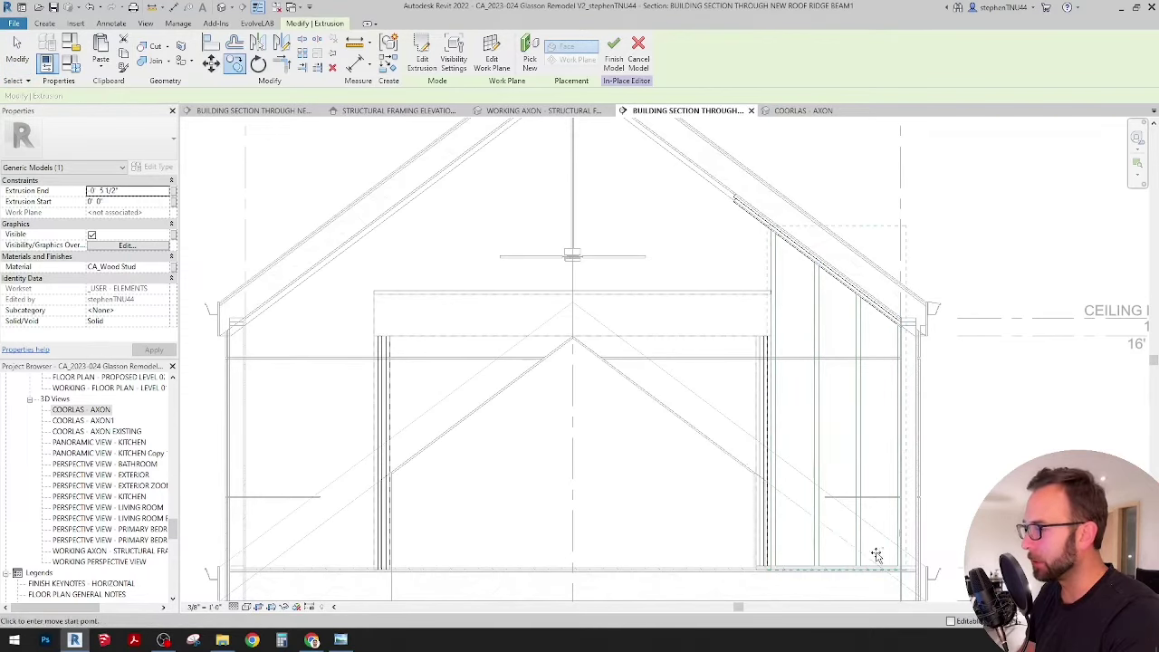
{"action": "left_click", "coordinate": [877, 553]}
{"action": "left_click", "coordinate": [713, 257]}
{"action": "scroll", "coordinate": [720, 266], "scroll_direction": "up", "scroll_amount": 3}
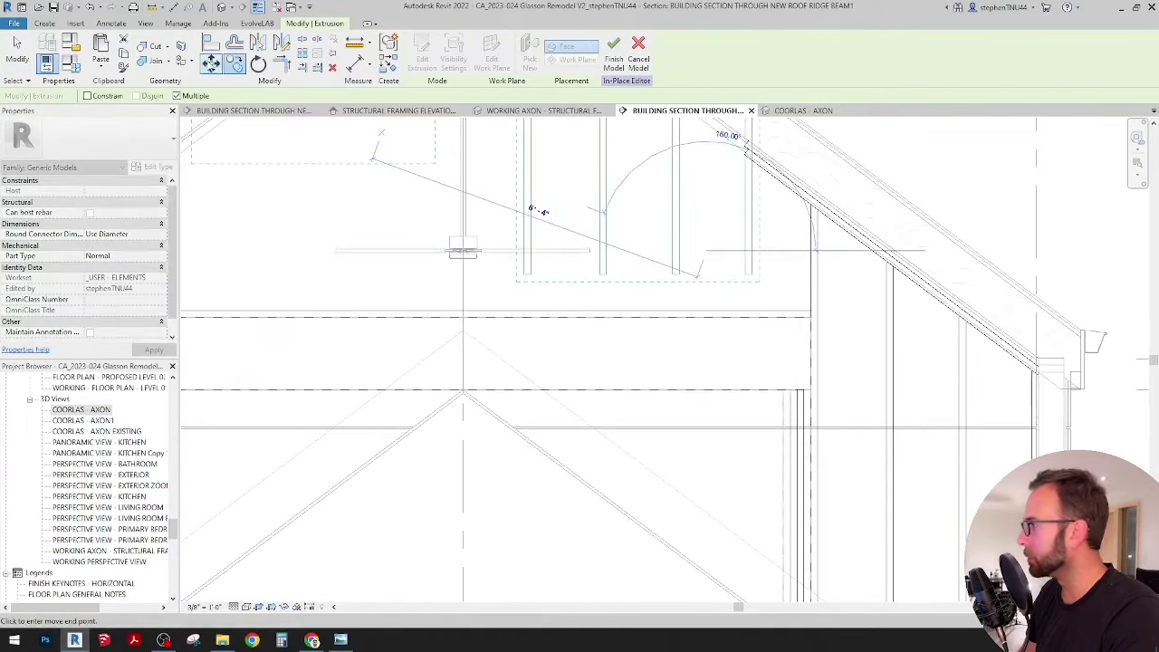
Move the copied studs so the shortest stud's bottom outer corner sits on the upper end corner of the header's top plate.
{"action": "key", "text": "Escape"}
{"action": "scroll", "coordinate": [766, 288], "scroll_direction": "up", "scroll_amount": 3}
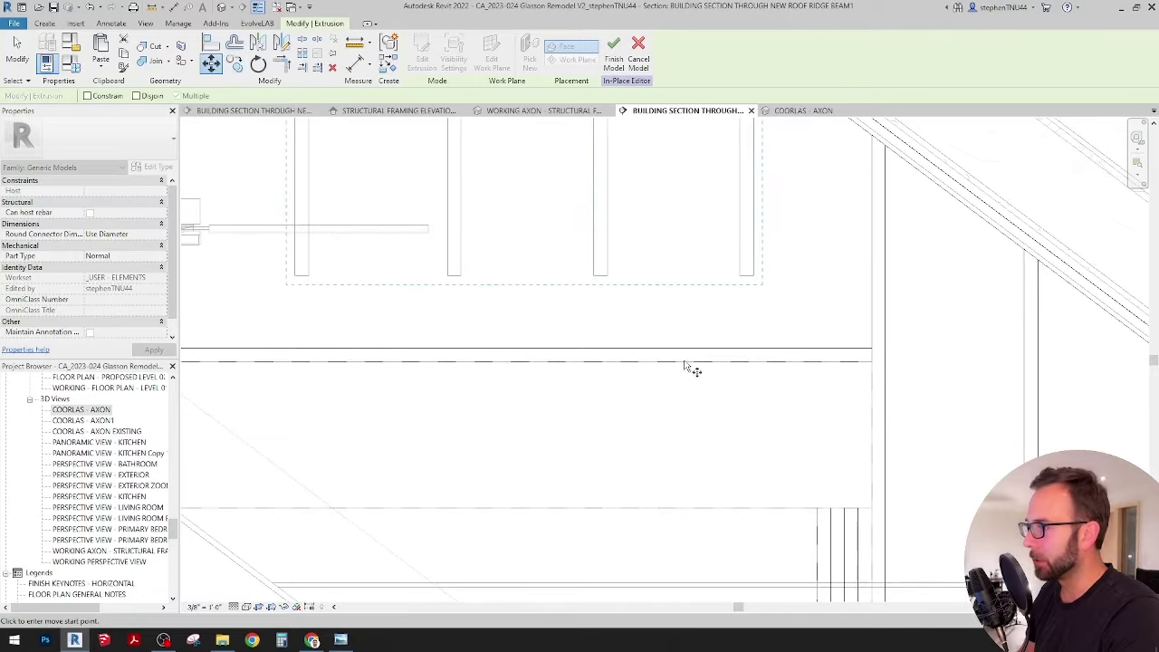
{"action": "left_click", "coordinate": [757, 276]}
{"action": "left_click", "coordinate": [870, 349]}
{"action": "scroll", "coordinate": [751, 338], "scroll_direction": "down", "scroll_amount": 5}
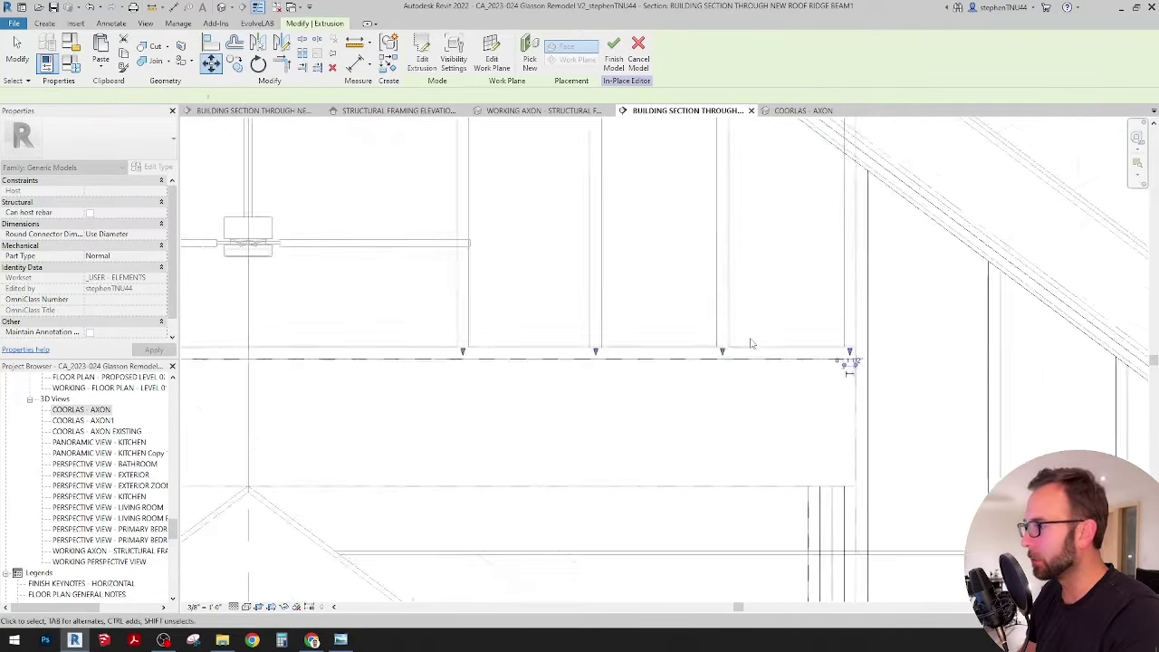
Edit the copied studs' sketch, align all four angled tops to the underside line of the sloped top plates with Multiple Alignment, and finish it.
{"action": "middle_click_drag", "start_coordinate": [707, 421], "coordinate": [667, 512]}
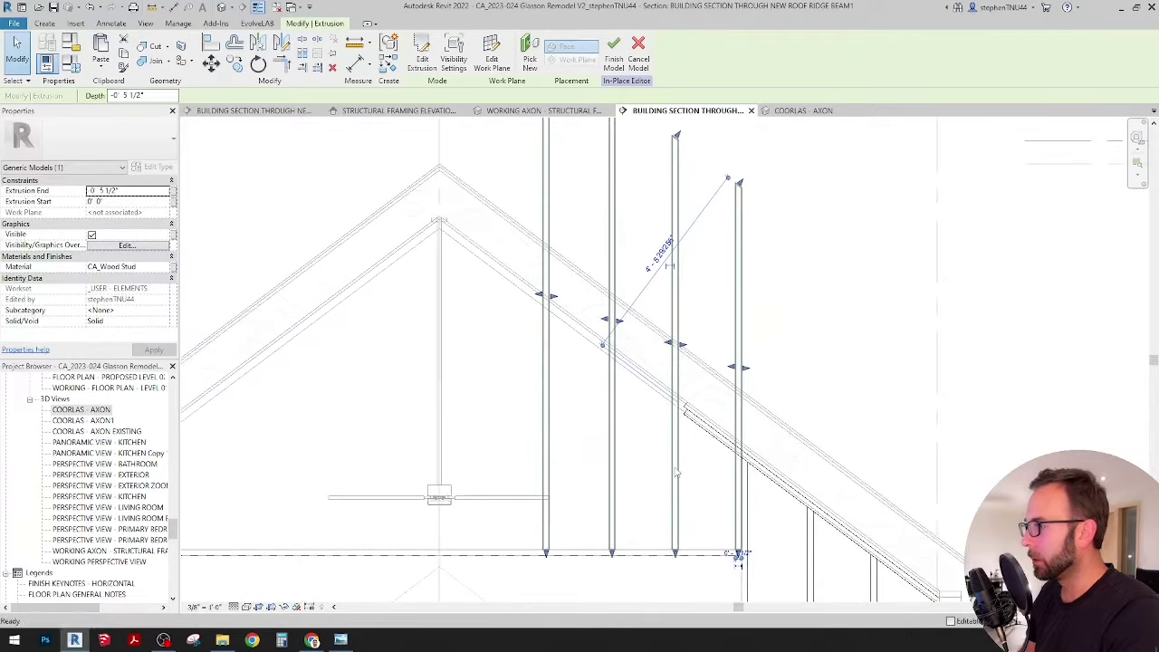
{"action": "scroll", "coordinate": [668, 506], "scroll_direction": "down", "scroll_amount": 1}
{"action": "left_click", "coordinate": [422, 56]}
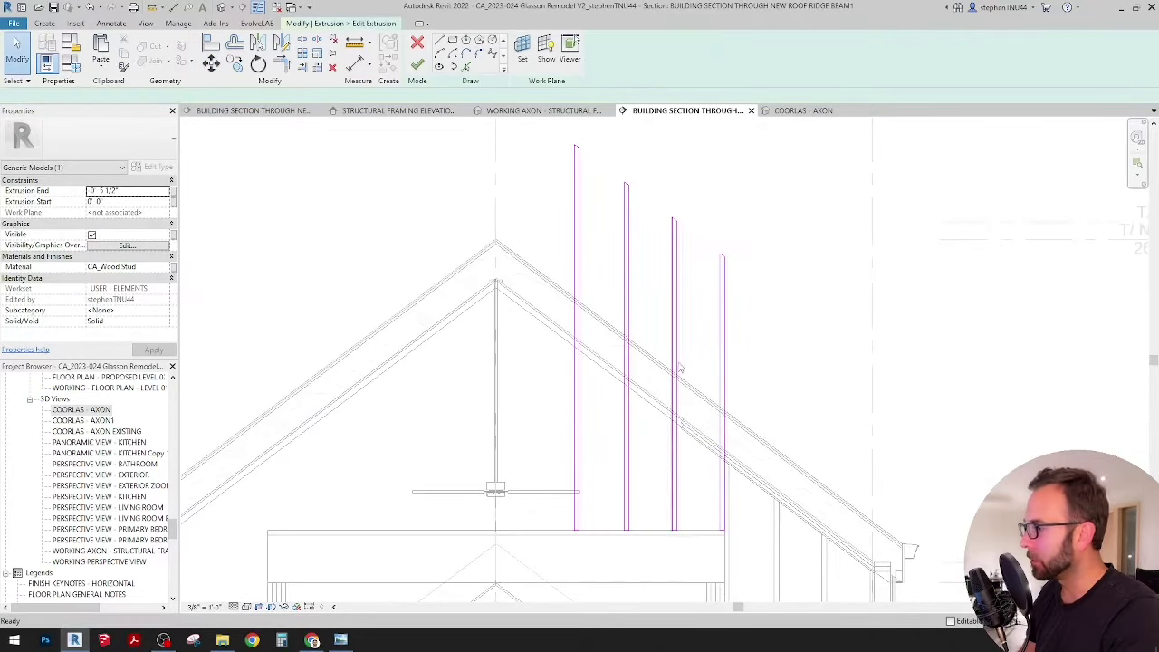
{"action": "scroll", "coordinate": [698, 453], "scroll_direction": "up", "scroll_amount": 3}
{"action": "key", "text": "a"}
{"action": "key", "text": "l"}
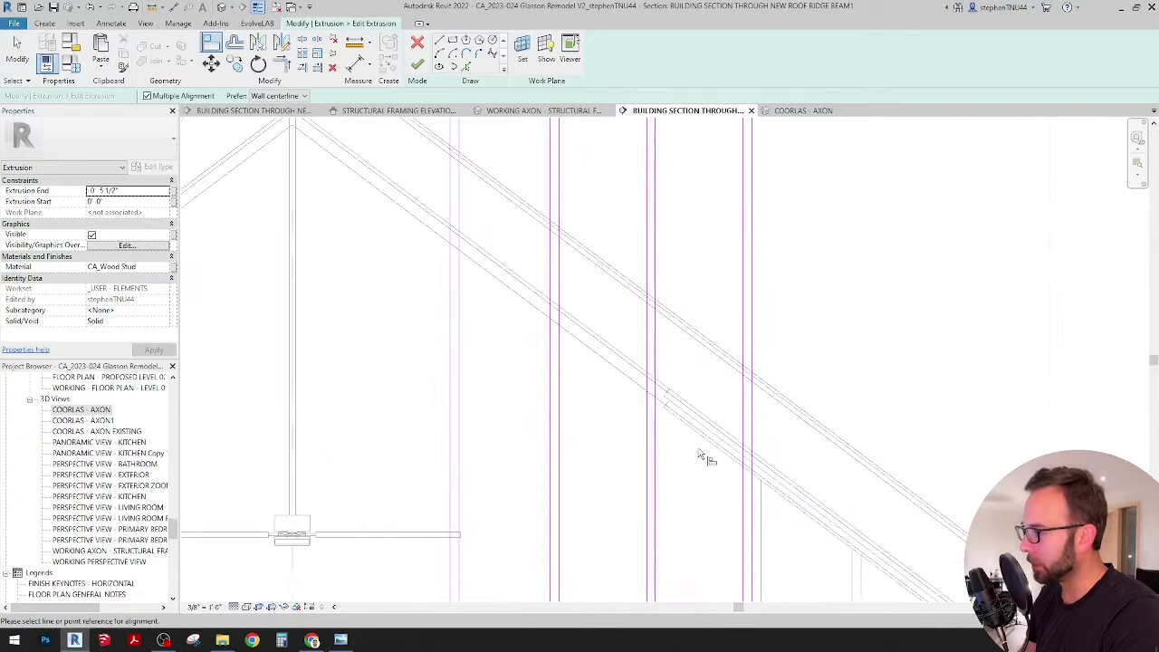
{"action": "scroll", "coordinate": [730, 238], "scroll_direction": "down", "scroll_amount": 3}
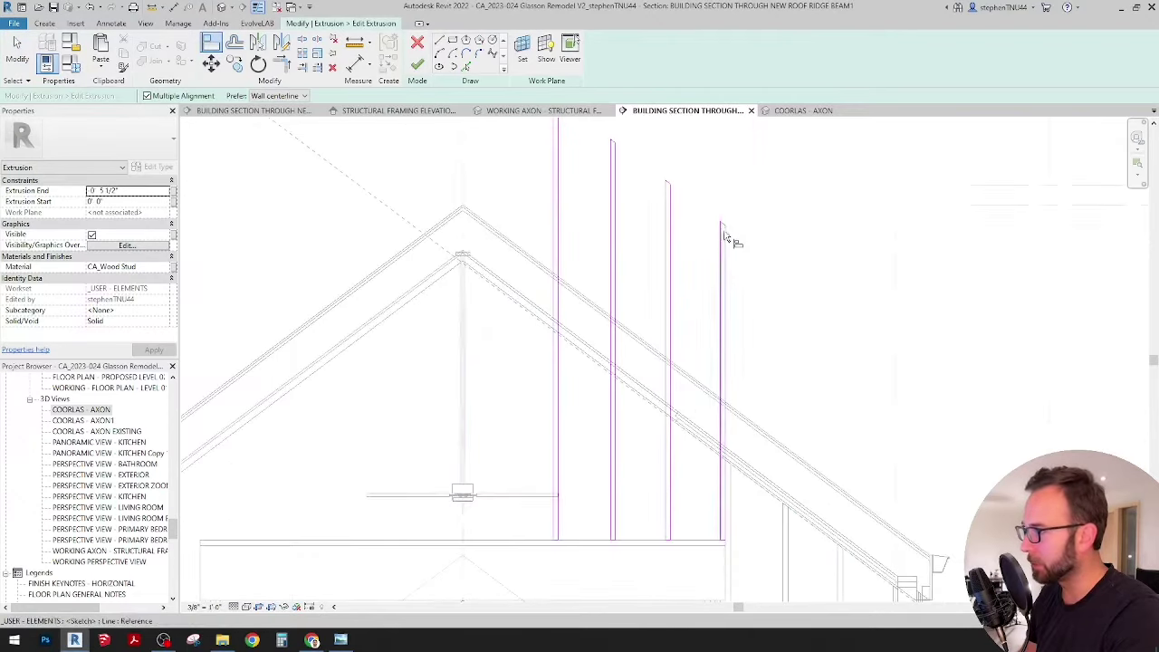
{"action": "scroll", "coordinate": [722, 225], "scroll_direction": "up", "scroll_amount": 3}
{"action": "left_click", "coordinate": [722, 231]}
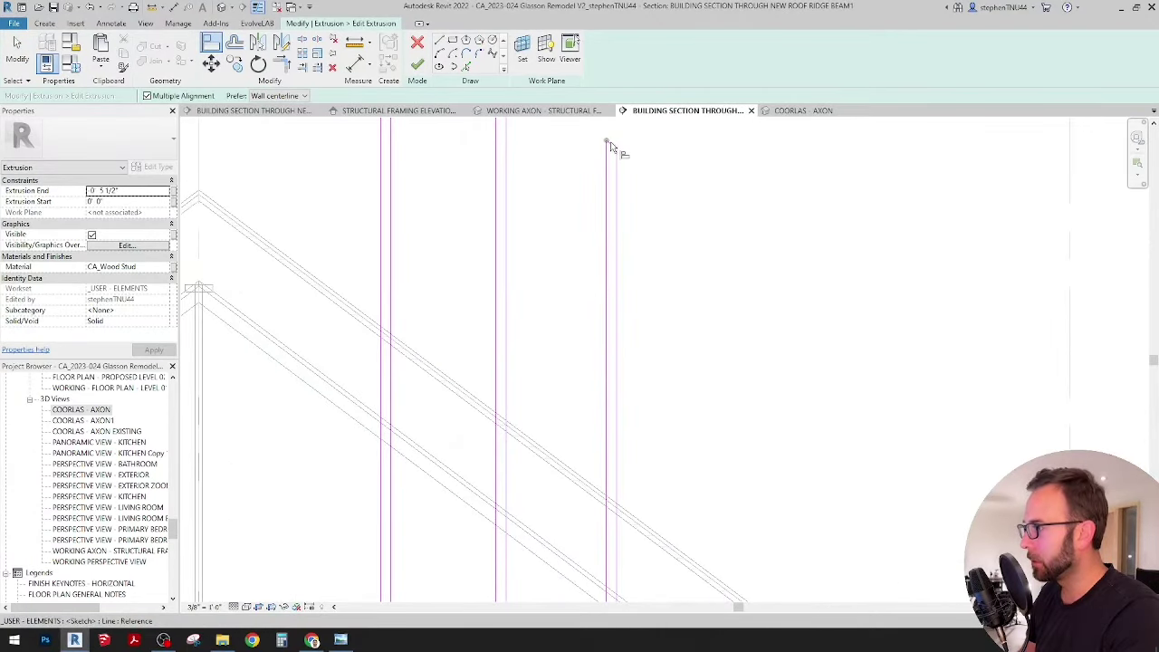
{"action": "left_click", "coordinate": [613, 149]}
{"action": "middle_click_drag", "start_coordinate": [581, 209], "coordinate": [639, 397]}
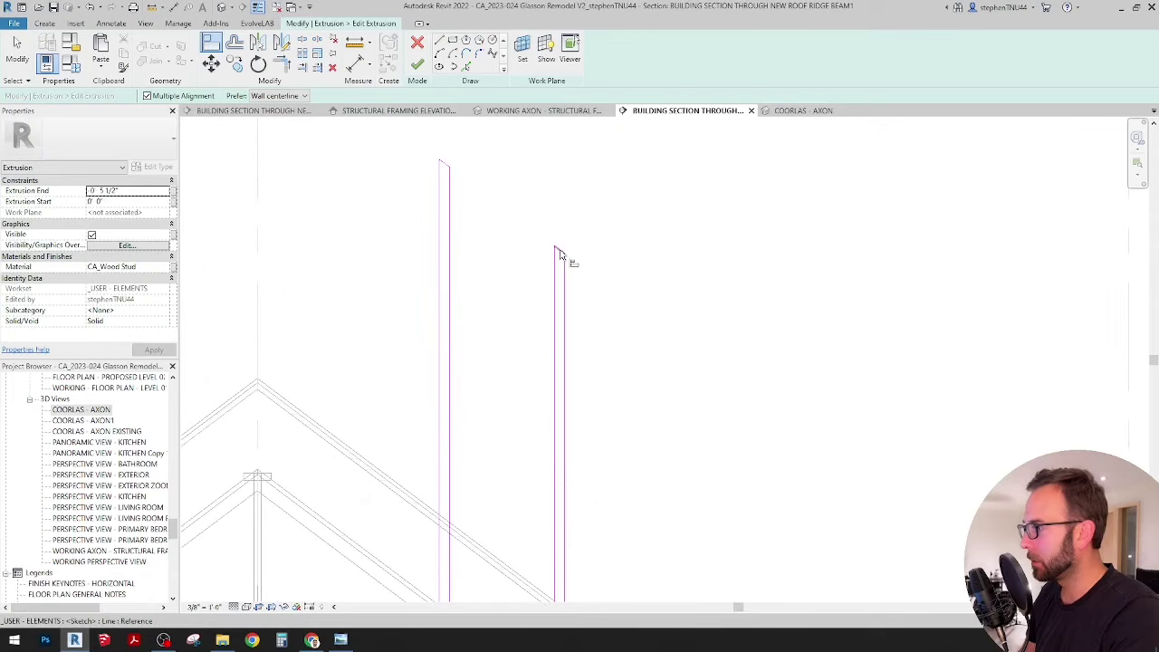
{"action": "left_click", "coordinate": [559, 254]}
{"action": "scroll", "coordinate": [578, 188], "scroll_direction": "down", "scroll_amount": 3}
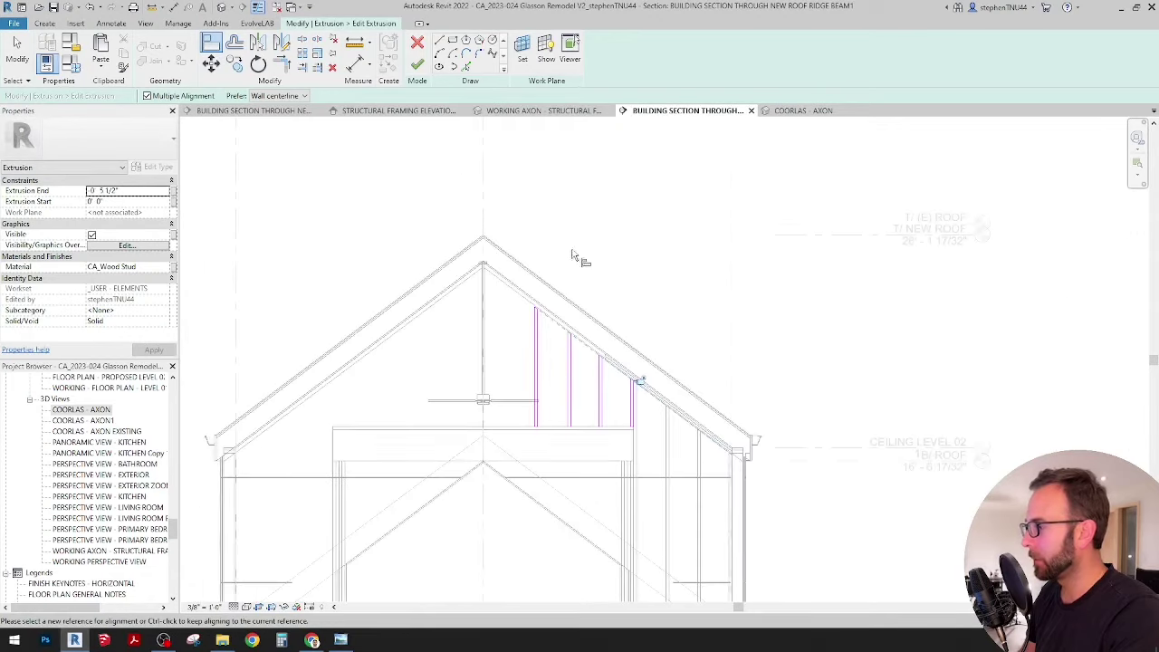
{"action": "middle_click_drag", "start_coordinate": [541, 433], "coordinate": [605, 369]}
{"action": "scroll", "coordinate": [605, 369], "scroll_direction": "up", "scroll_amount": 2}
{"action": "scroll", "coordinate": [605, 369], "scroll_direction": "down", "scroll_amount": 2}
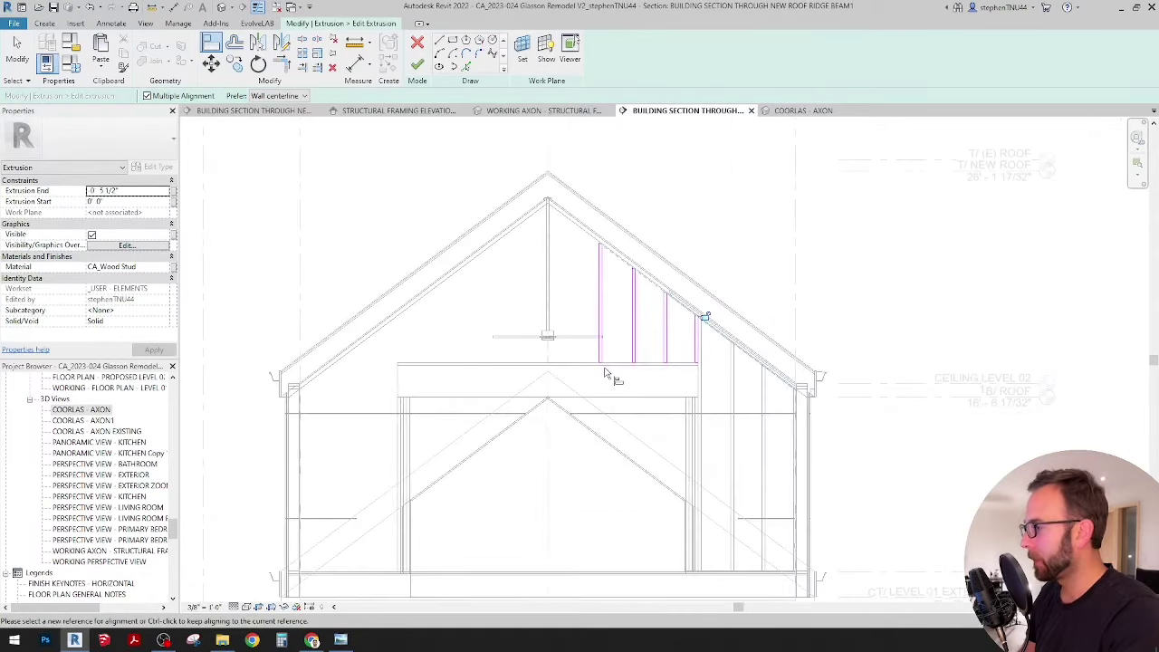
{"action": "scroll", "coordinate": [606, 373], "scroll_direction": "up", "scroll_amount": 5}
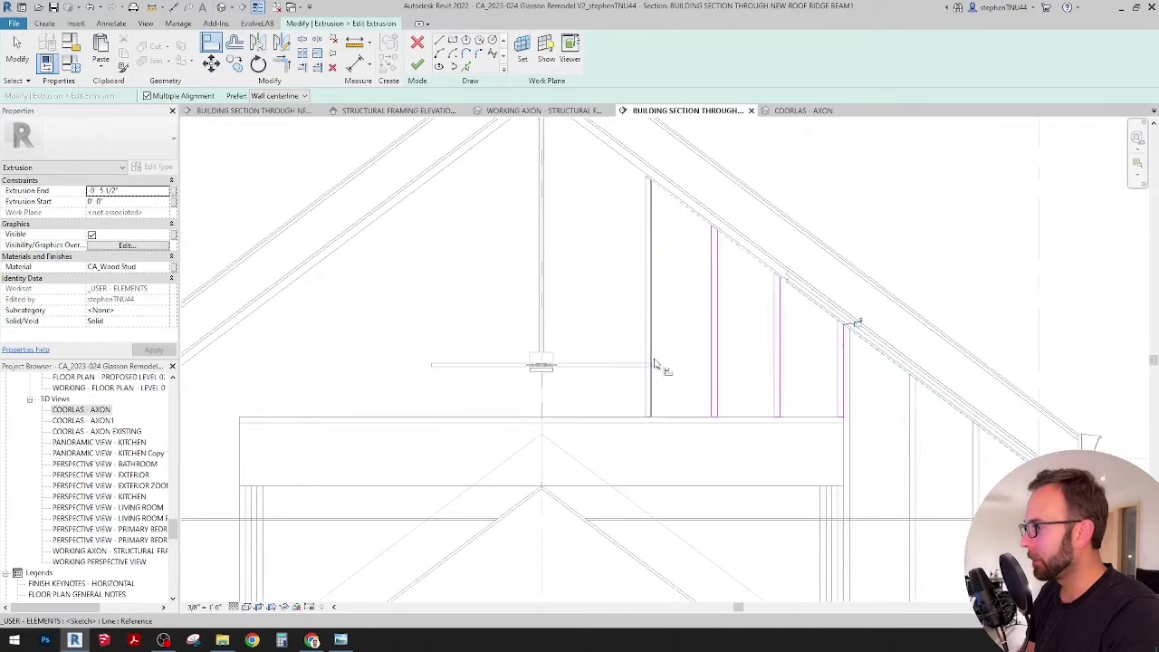
{"action": "key", "text": "Escape"}
{"action": "scroll", "coordinate": [809, 306], "scroll_direction": "up", "scroll_amount": 3}
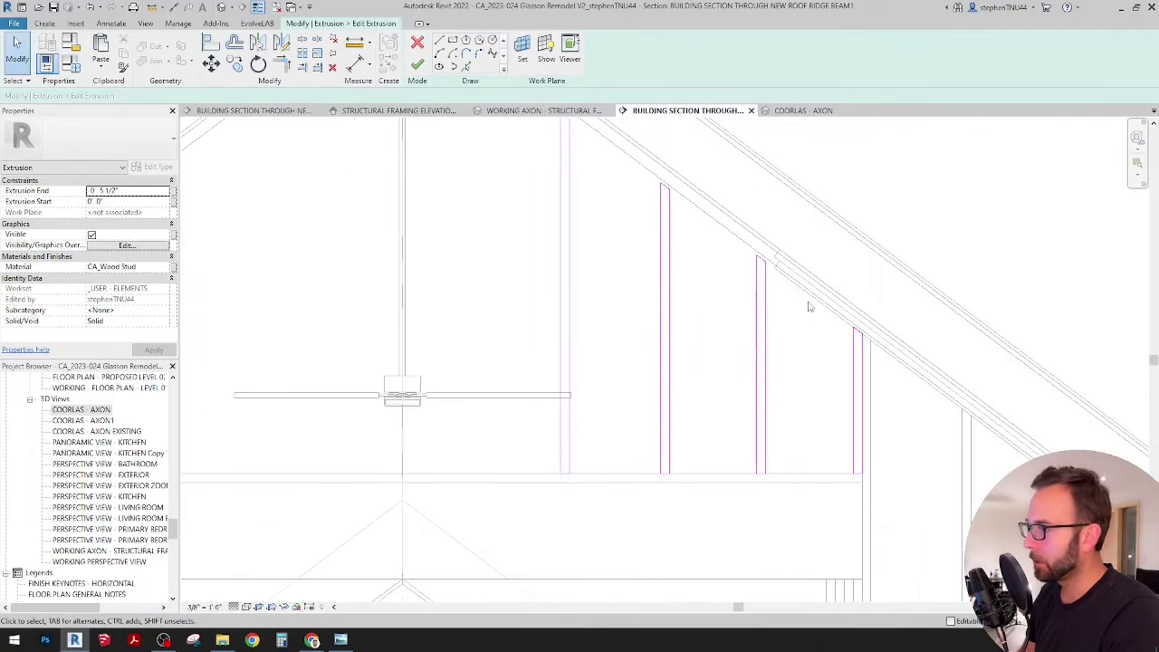
{"action": "scroll", "coordinate": [727, 270], "scroll_direction": "down", "scroll_amount": 3}
{"action": "left_click", "coordinate": [418, 66]}
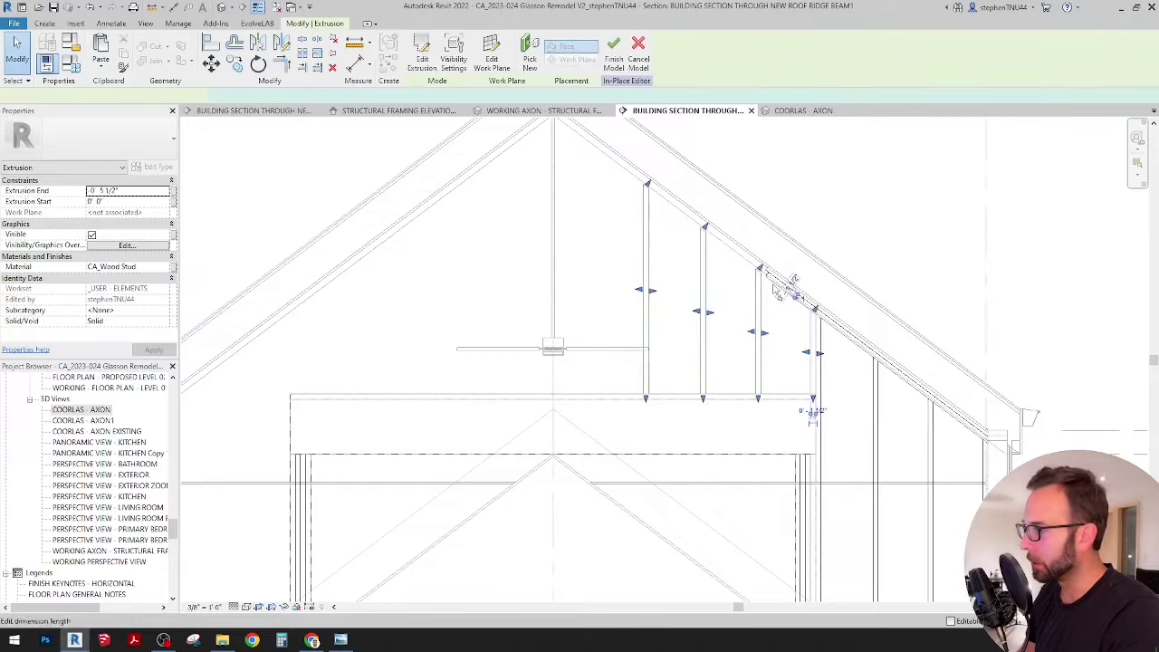
Edit the lower sloped top plate's sketch, align its upper end to the roof ridge centerline, and finish the sketch.
{"action": "scroll", "coordinate": [768, 283], "scroll_direction": "up", "scroll_amount": 5}
{"action": "scroll", "coordinate": [768, 283], "scroll_direction": "down", "scroll_amount": 5}
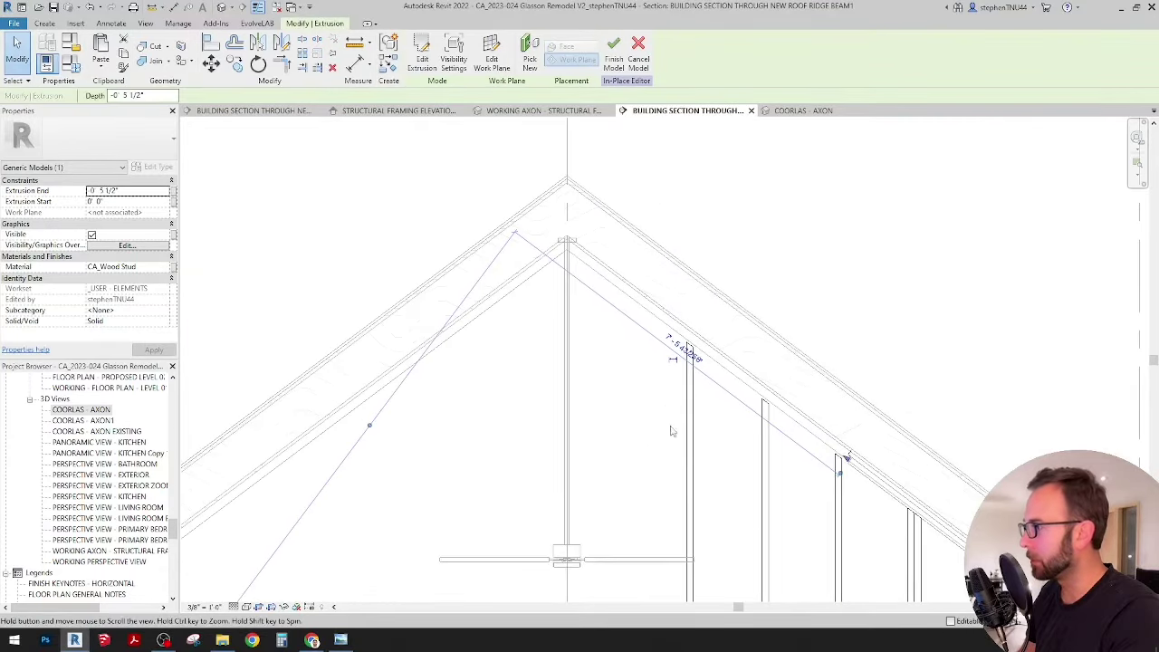
{"action": "left_click", "coordinate": [423, 56]}
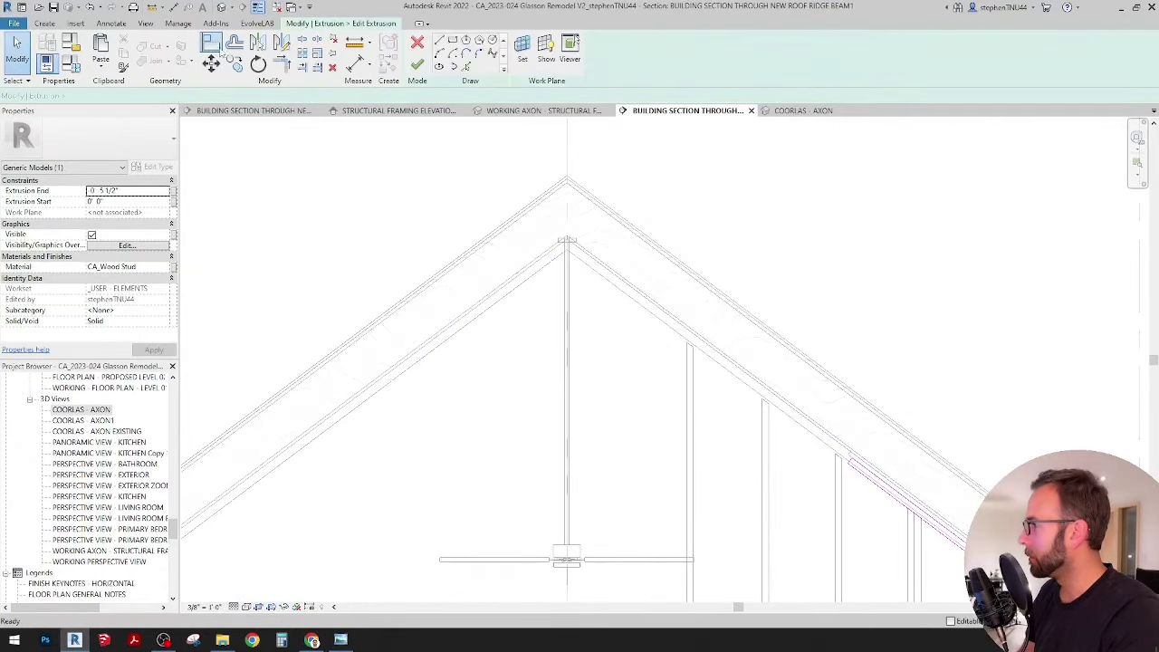
{"action": "scroll", "coordinate": [801, 367], "scroll_direction": "up", "scroll_amount": 3}
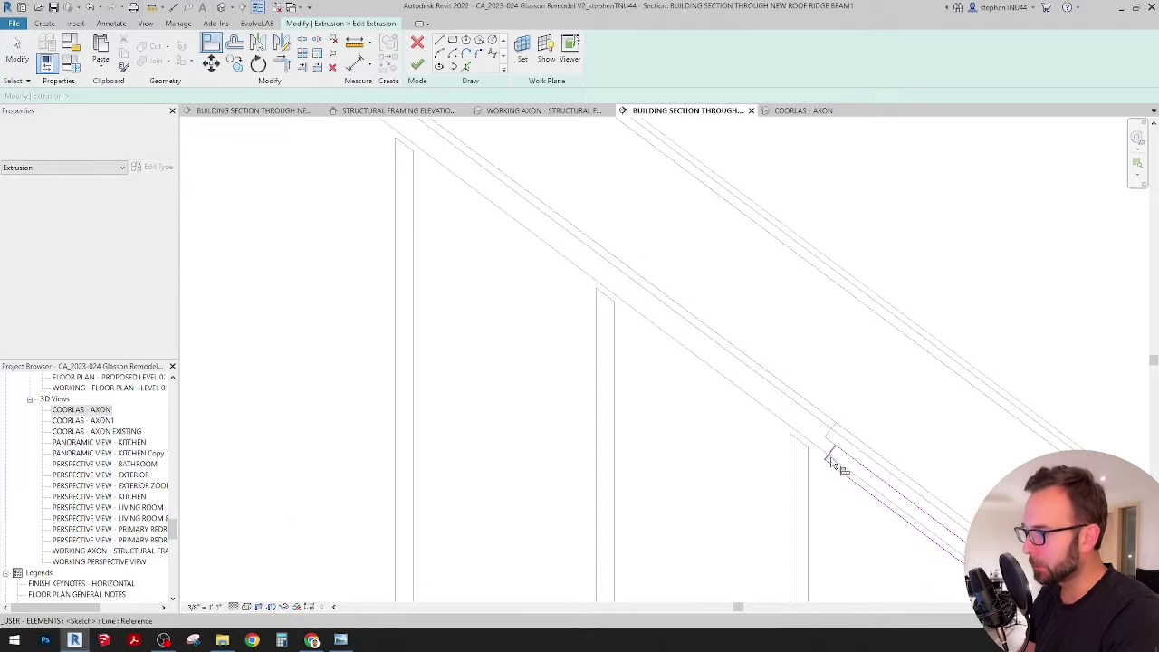
{"action": "scroll", "coordinate": [786, 448], "scroll_direction": "down", "scroll_amount": 2}
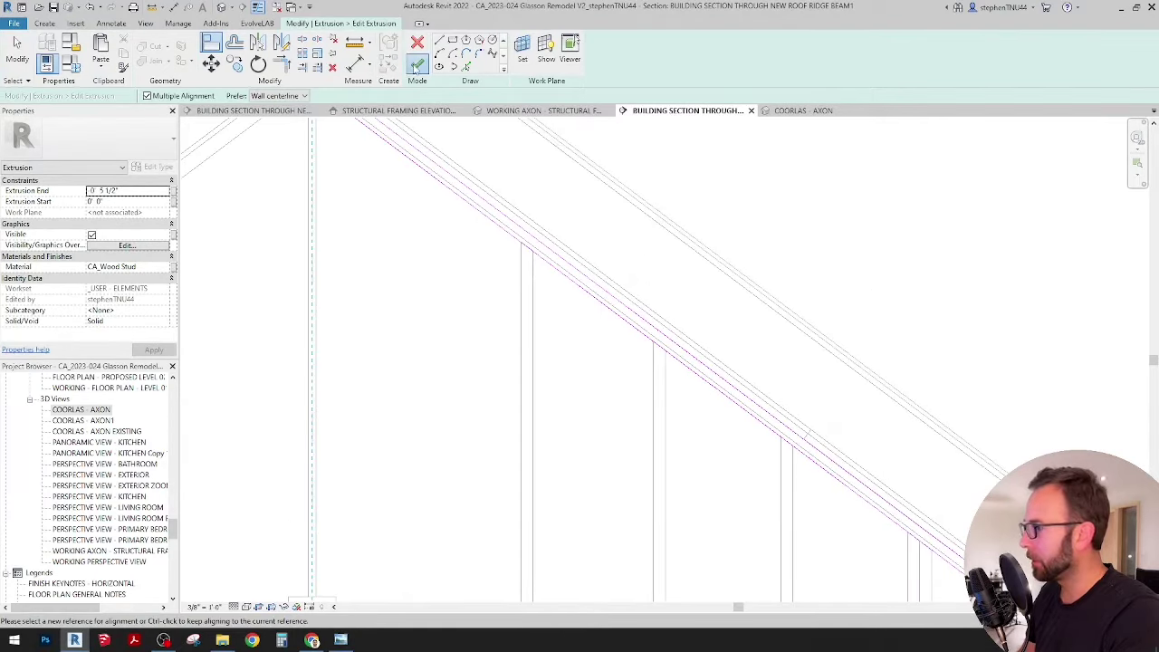
{"action": "left_click", "coordinate": [416, 66]}
Extend the upper sloped top plate to the roof ridge centerline by aligning its sketch end, and finish the sketch.
{"action": "scroll", "coordinate": [797, 433], "scroll_direction": "down", "scroll_amount": 3}
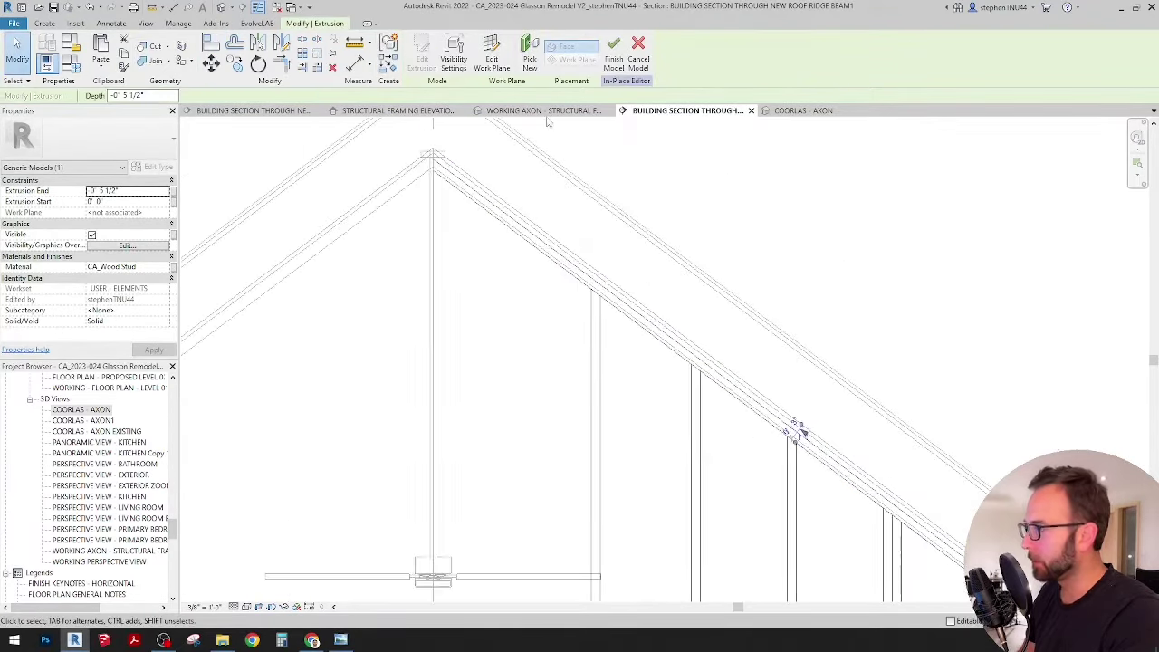
{"action": "left_click", "coordinate": [423, 56]}
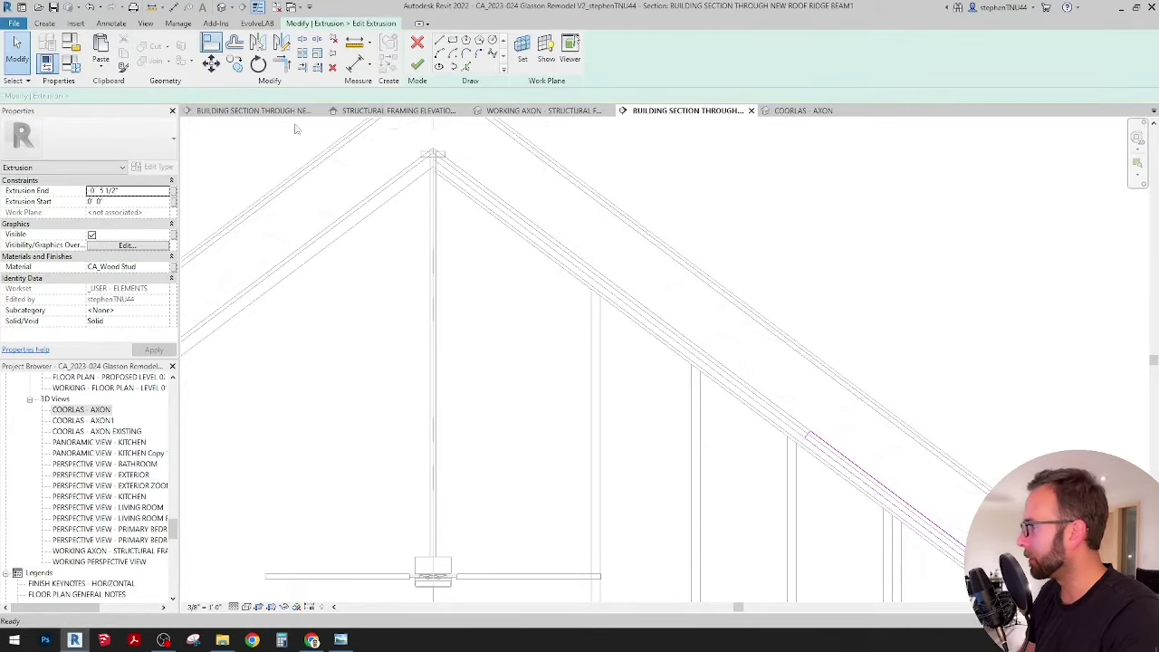
{"action": "middle_click_drag", "start_coordinate": [478, 260], "coordinate": [503, 382]}
{"action": "key", "text": "a"}
{"action": "key", "text": "l"}
{"action": "scroll", "coordinate": [833, 568], "scroll_direction": "up", "scroll_amount": 2}
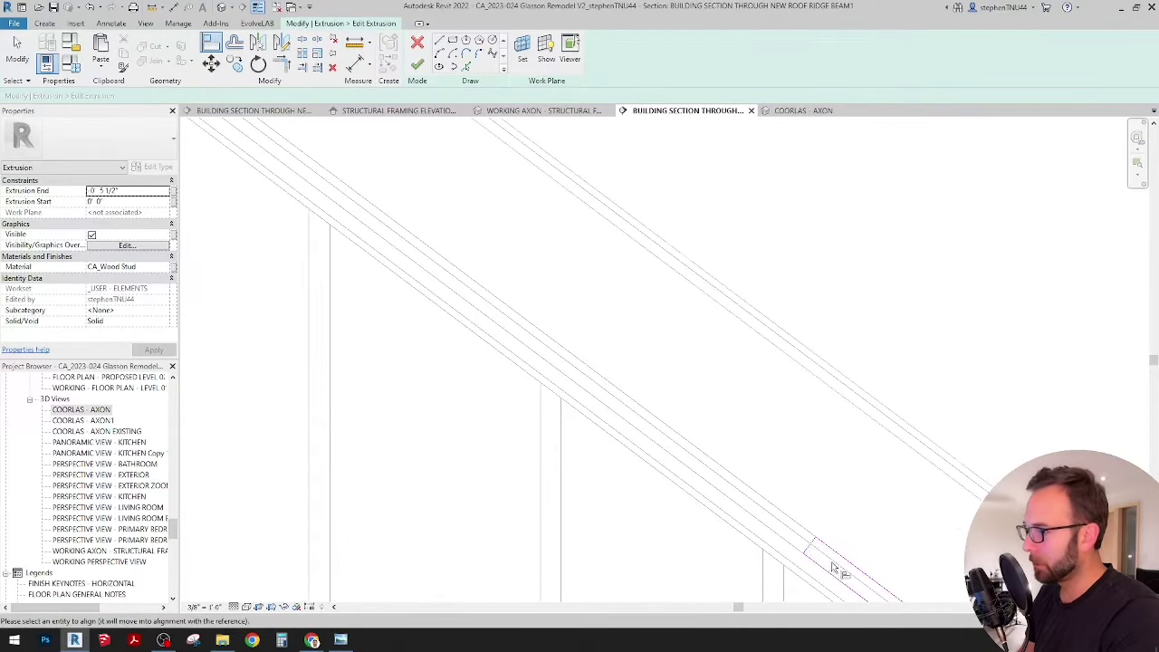
{"action": "left_click", "coordinate": [811, 549]}
{"action": "scroll", "coordinate": [573, 225], "scroll_direction": "down", "scroll_amount": 3}
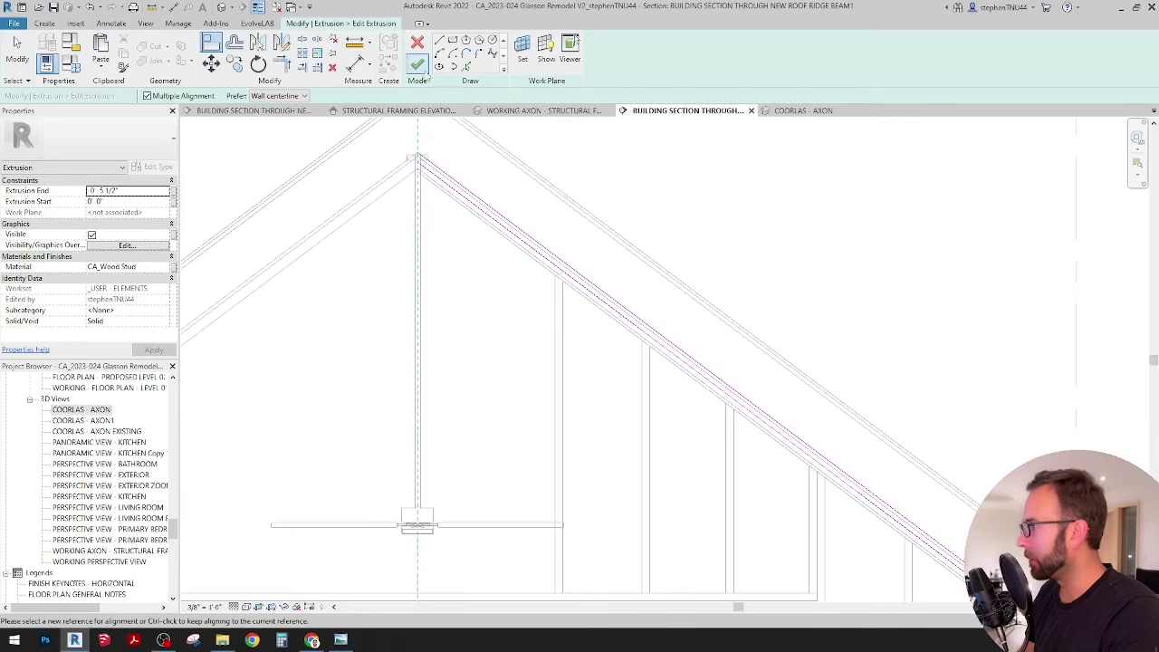
{"action": "left_click", "coordinate": [423, 69]}
{"action": "scroll", "coordinate": [617, 242], "scroll_direction": "down", "scroll_amount": 2}
{"action": "left_click", "coordinate": [728, 201]}
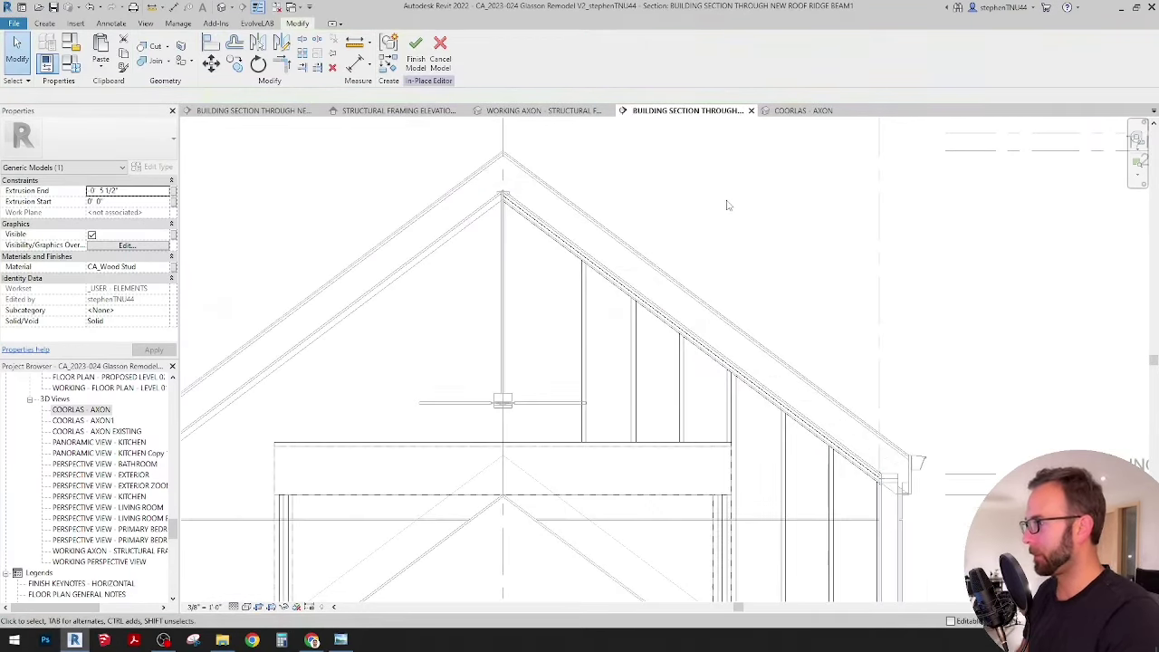
{"action": "key", "text": "Escape"}
Inspect the new gable studs and extended top plates in the WORKING AXON - STRUCTURAL FRAMING 3D view.
{"action": "scroll", "coordinate": [668, 336], "scroll_direction": "up", "scroll_amount": 3}
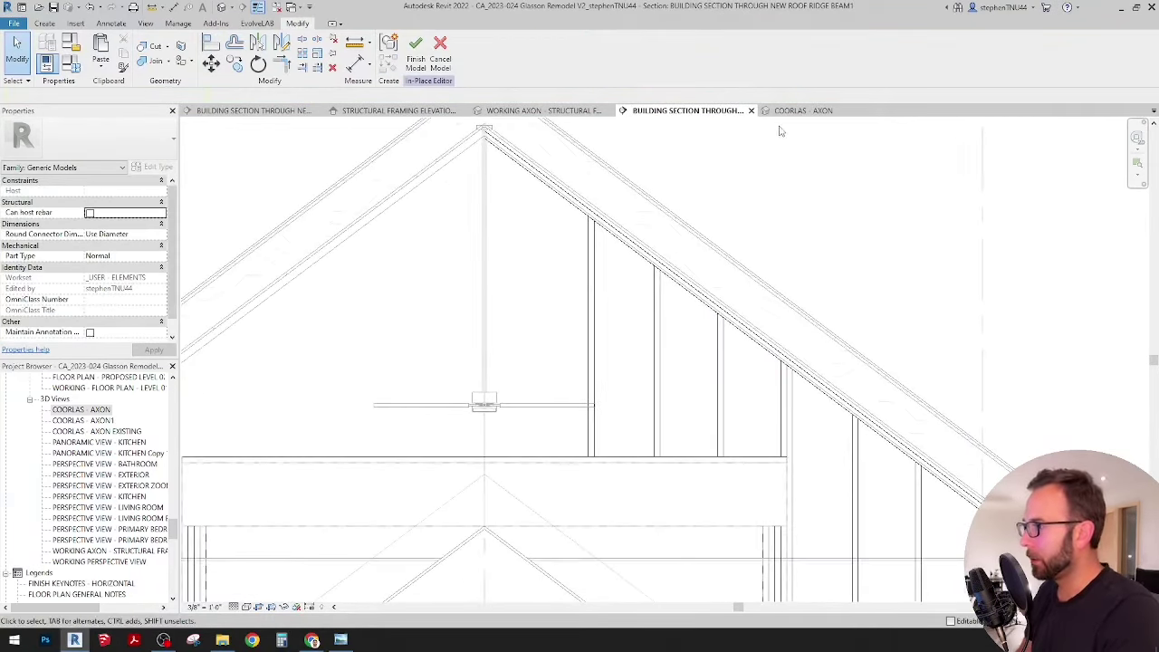
{"action": "left_click", "coordinate": [577, 110]}
{"action": "middle_click_drag", "start_coordinate": [689, 338], "coordinate": [786, 391], "text": "shift"}
{"action": "scroll", "coordinate": [796, 321], "scroll_direction": "up", "scroll_amount": 3}
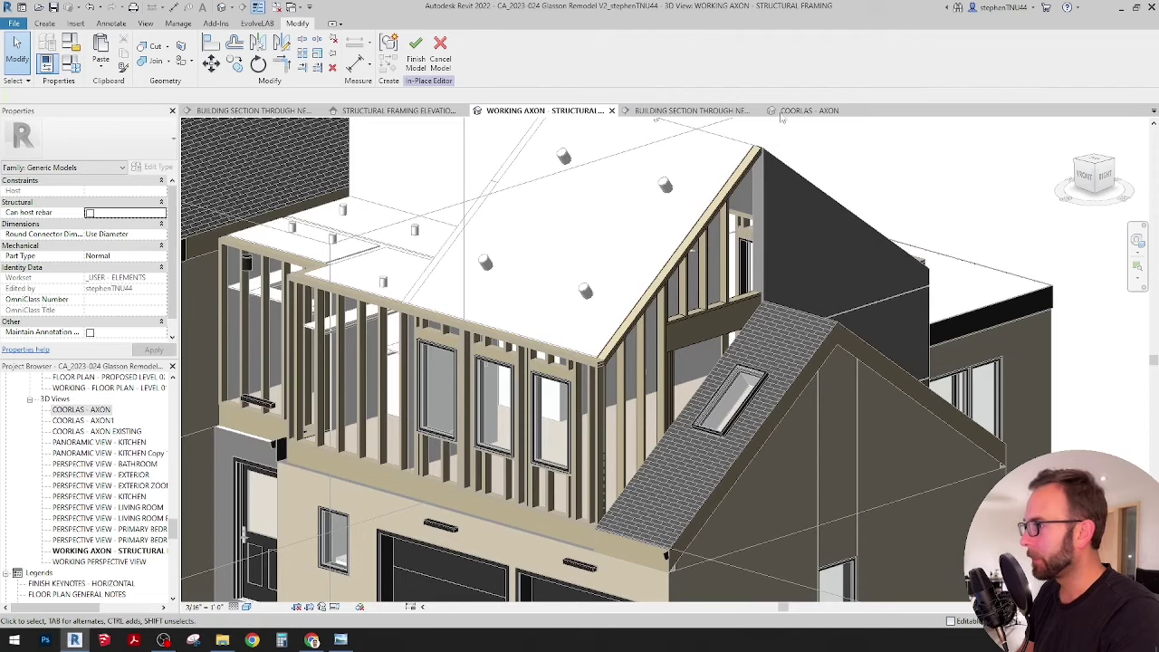
Return to the building section through the new roof ridge beam.
{"action": "left_click", "coordinate": [691, 111]}
{"action": "scroll", "coordinate": [625, 308], "scroll_direction": "down", "scroll_amount": 2}
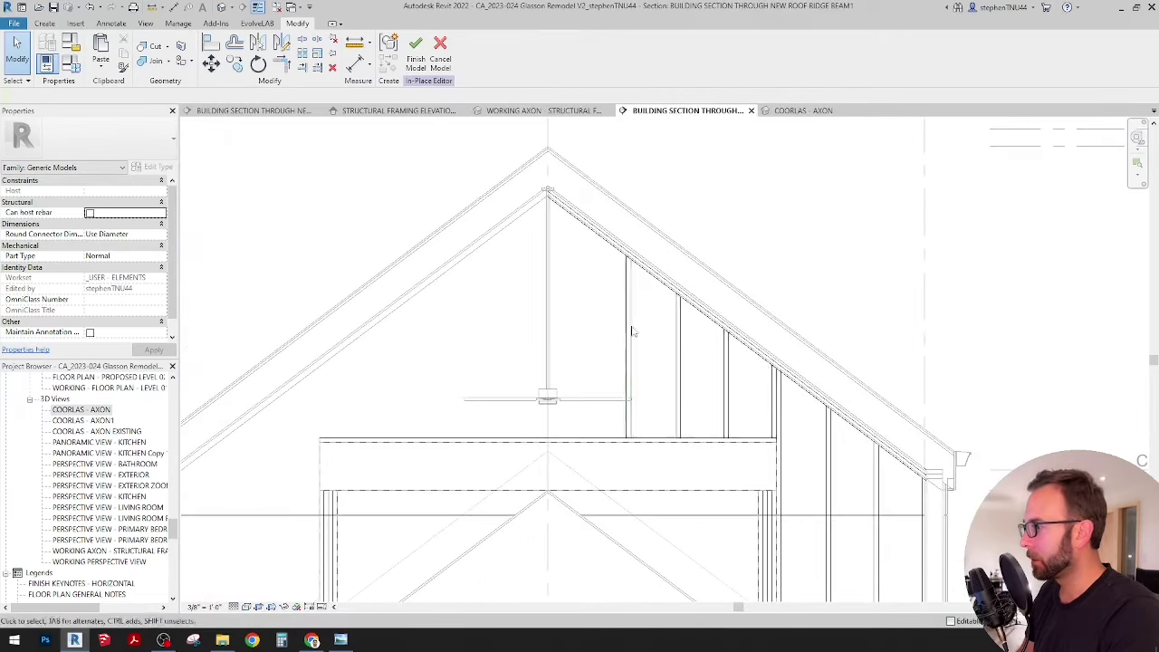
{"action": "left_click", "coordinate": [626, 308]}
{"action": "scroll", "coordinate": [626, 308], "scroll_direction": "down", "scroll_amount": 4}
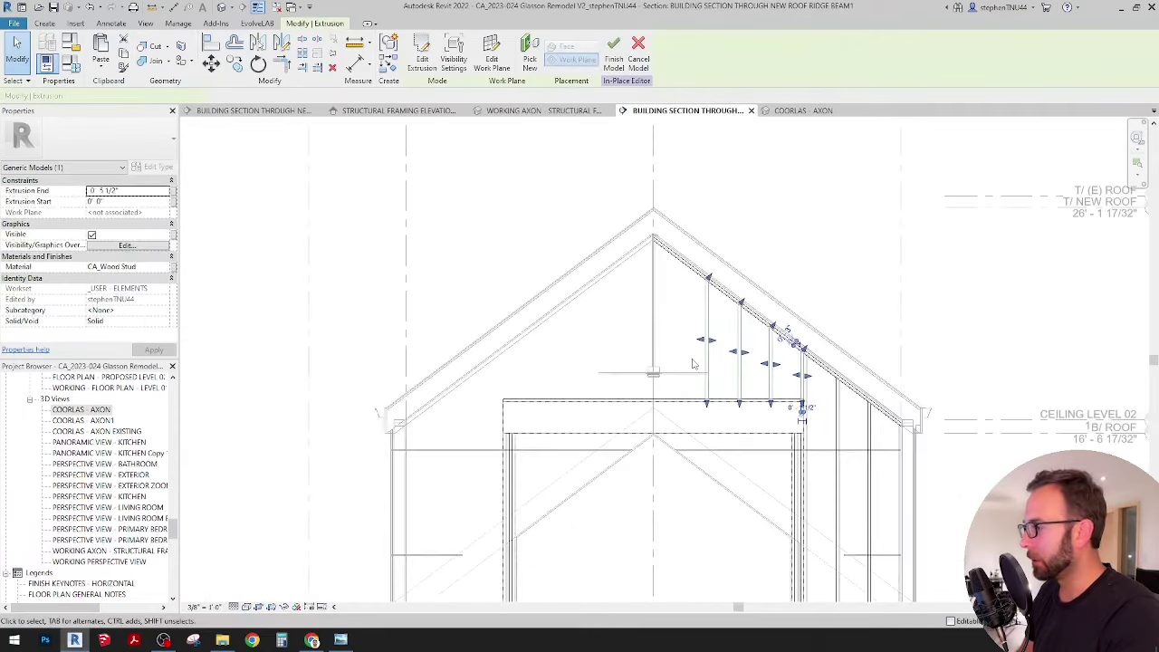
{"action": "scroll", "coordinate": [738, 423], "scroll_direction": "up", "scroll_amount": 1}
Mirror the full-height gable studs, sloped top plates and bottom plate about the roof ridge centerline to the other half.
{"action": "left_click", "coordinate": [831, 375]}
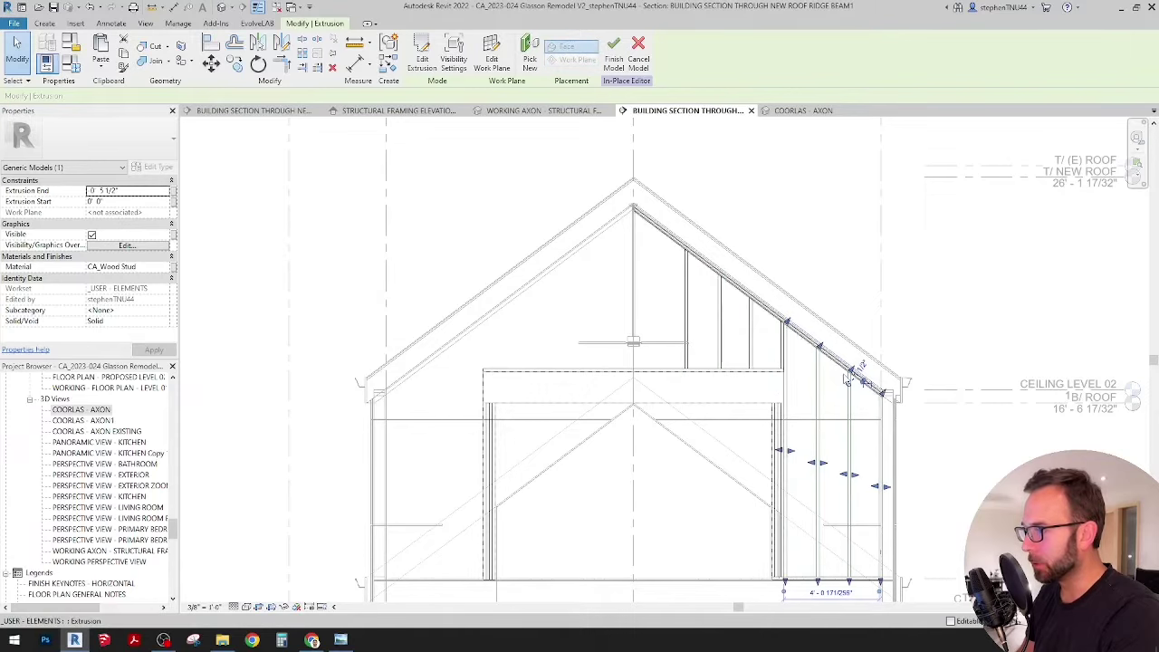
{"action": "scroll", "coordinate": [832, 374], "scroll_direction": "up", "scroll_amount": 3}
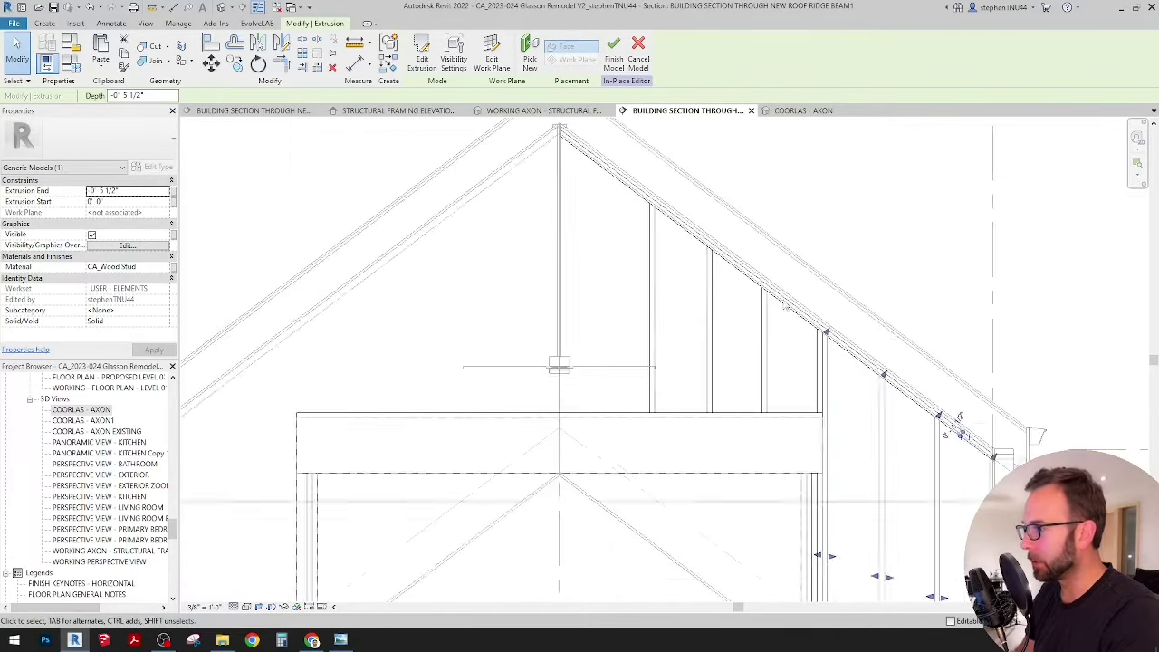
{"action": "scroll", "coordinate": [781, 276], "scroll_direction": "up", "scroll_amount": 4}
{"action": "left_click", "coordinate": [784, 288], "text": "ctrl"}
{"action": "scroll", "coordinate": [690, 232], "scroll_direction": "down", "scroll_amount": 5}
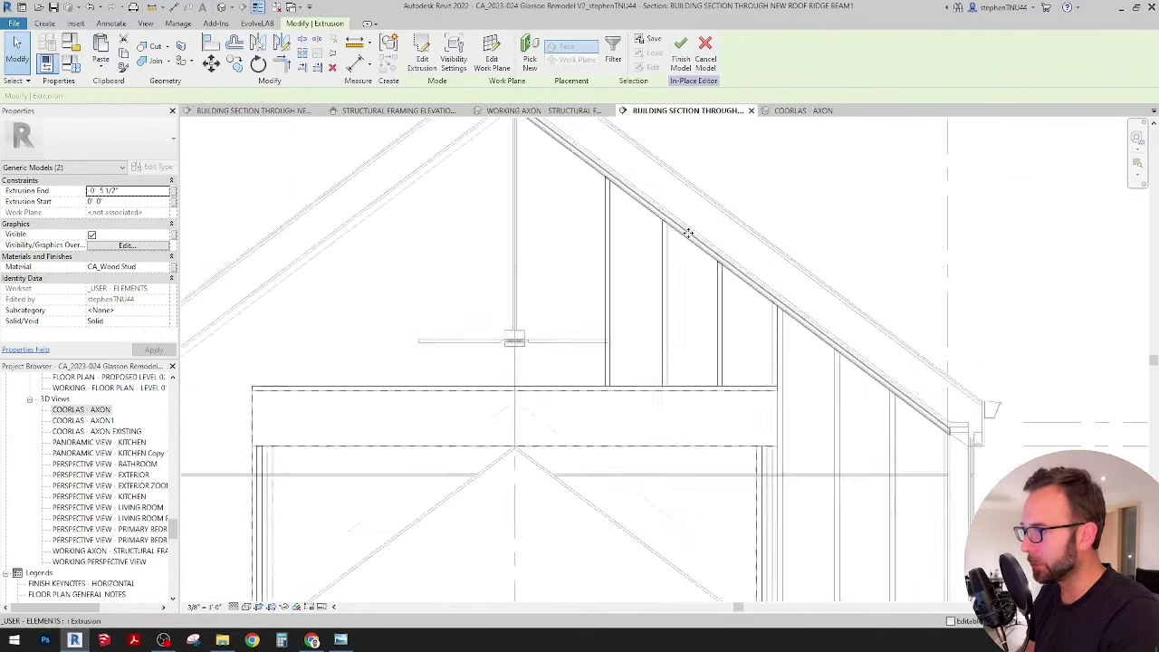
{"action": "scroll", "coordinate": [689, 234], "scroll_direction": "down", "scroll_amount": 3}
{"action": "left_click", "coordinate": [760, 521], "text": "ctrl"}
{"action": "scroll", "coordinate": [757, 520], "scroll_direction": "up", "scroll_amount": 3}
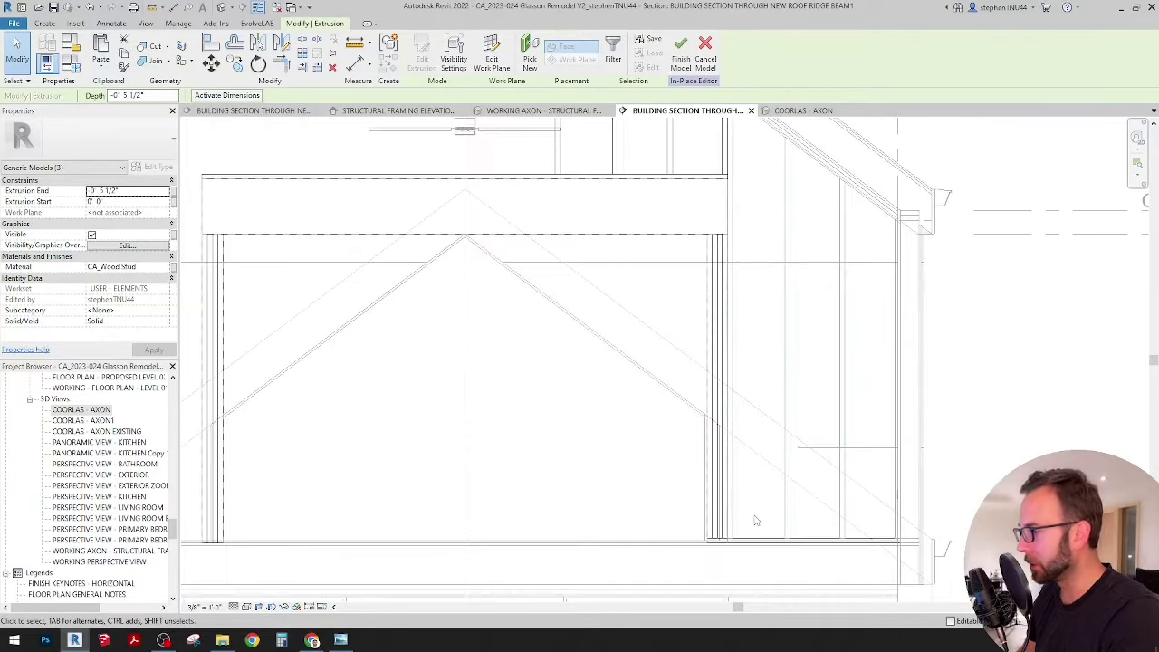
{"action": "left_click", "coordinate": [758, 538], "text": "ctrl"}
{"action": "scroll", "coordinate": [770, 462], "scroll_direction": "down", "scroll_amount": 3}
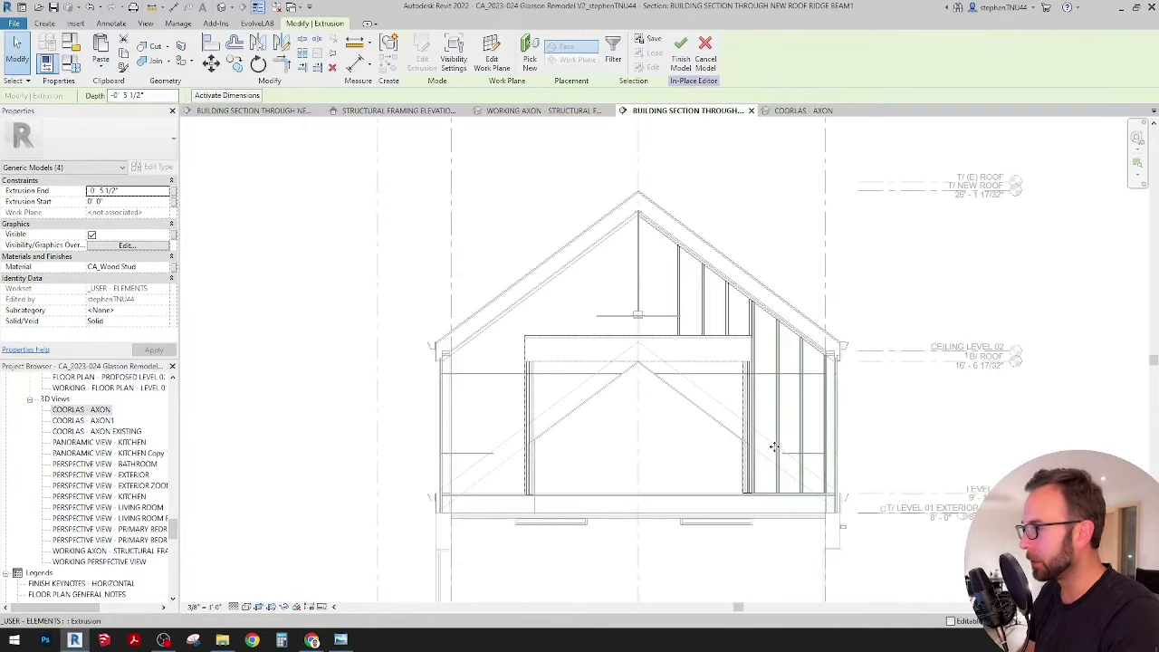
{"action": "left_click", "coordinate": [255, 46]}
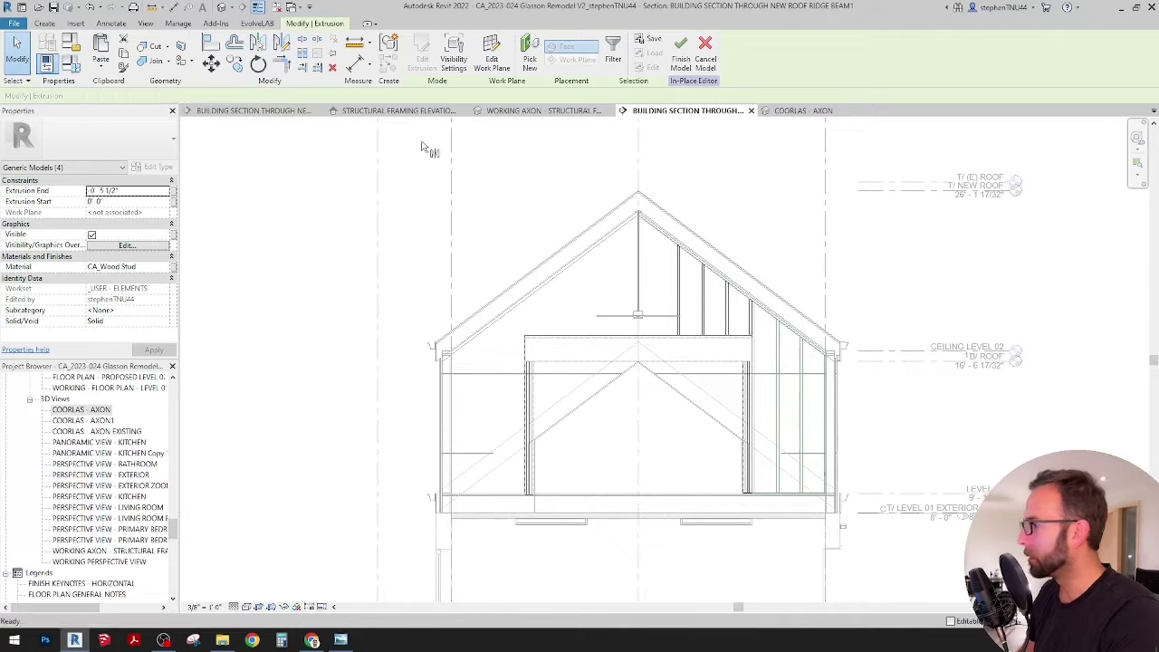
{"action": "left_click", "coordinate": [639, 142]}
{"action": "key", "text": "ctrl+Left"}
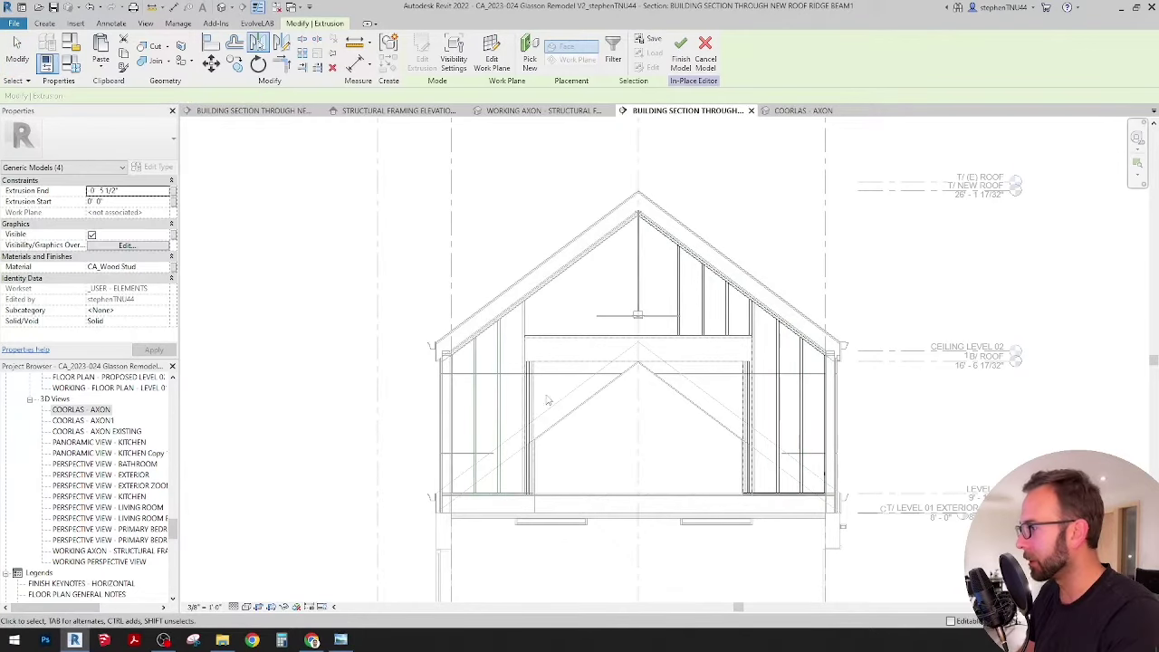
{"action": "scroll", "coordinate": [545, 389], "scroll_direction": "up", "scroll_amount": 2}
{"action": "left_click", "coordinate": [614, 465]}
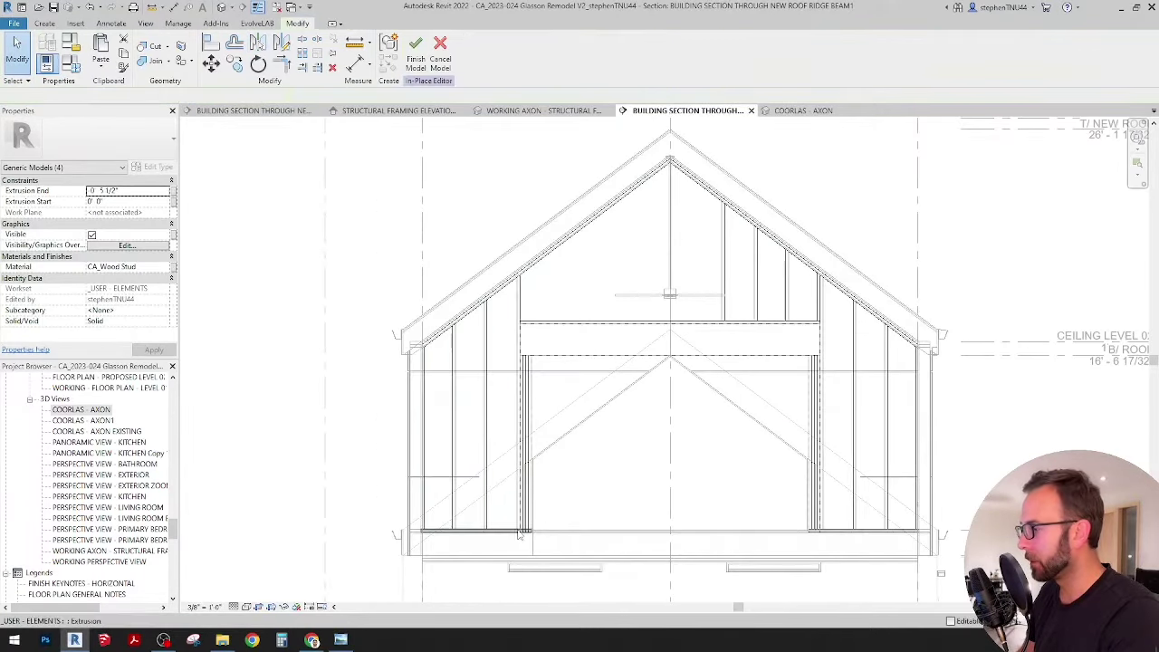
Examine the individual framing extrusions where the mirrored bottom plate meets the jamb studs of the opening.
{"action": "scroll", "coordinate": [504, 536], "scroll_direction": "up", "scroll_amount": 2}
{"action": "scroll", "coordinate": [549, 521], "scroll_direction": "up", "scroll_amount": 3}
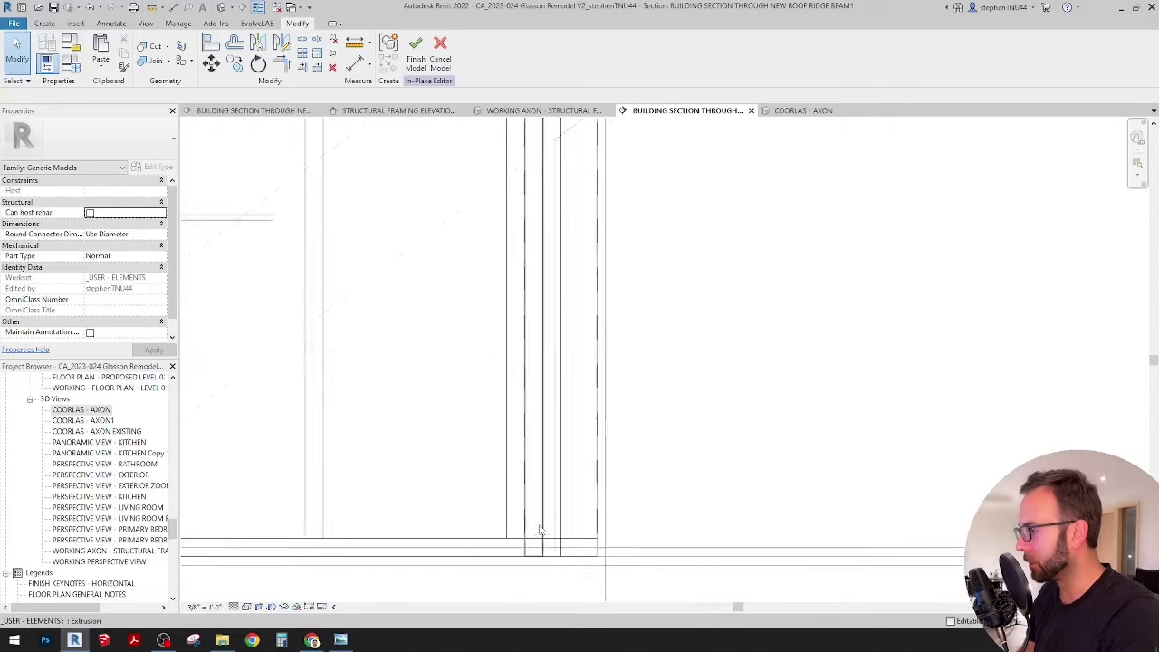
{"action": "scroll", "coordinate": [535, 563], "scroll_direction": "up", "scroll_amount": 2}
{"action": "left_click", "coordinate": [535, 543]}
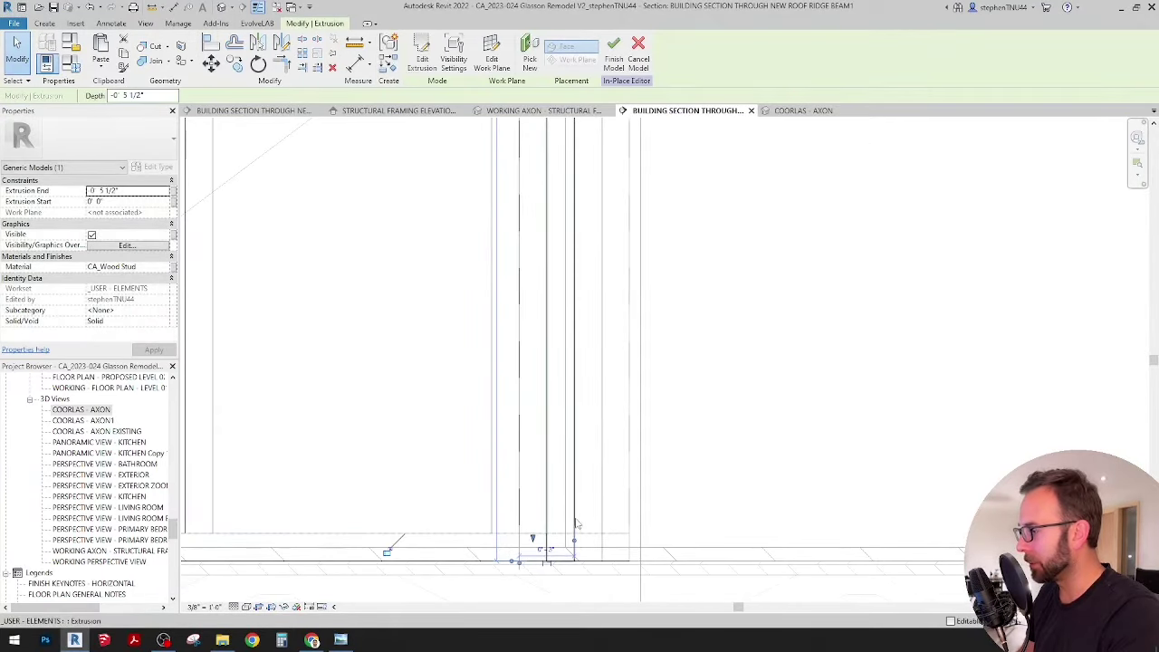
{"action": "left_click", "coordinate": [561, 552]}
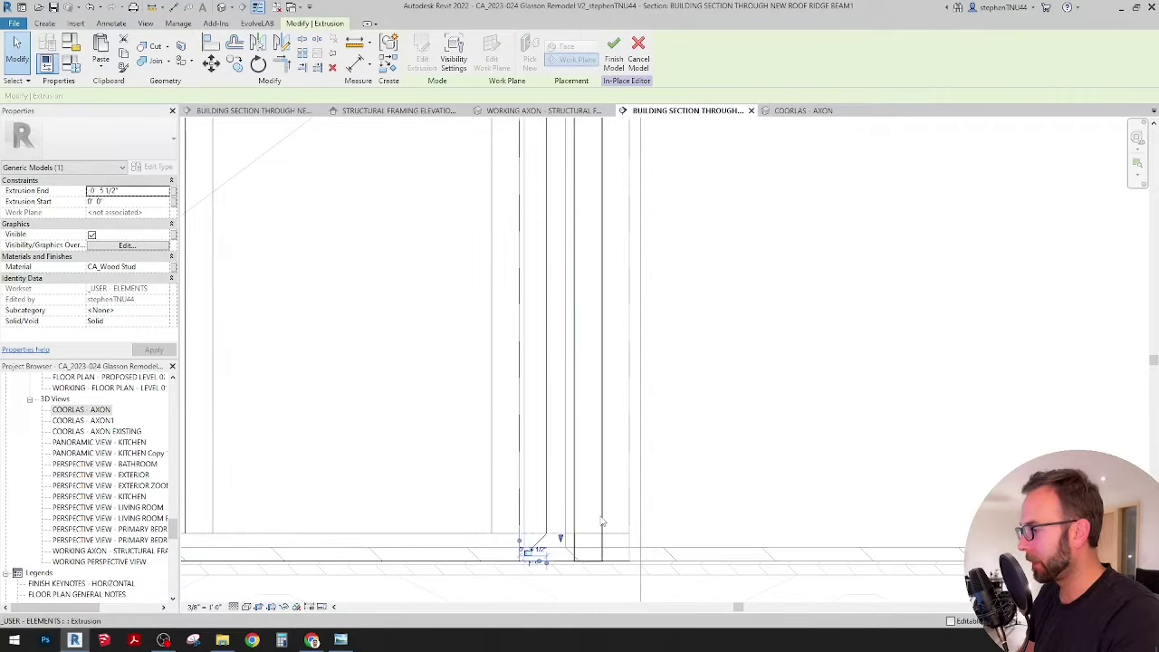
{"action": "left_click", "coordinate": [588, 544]}
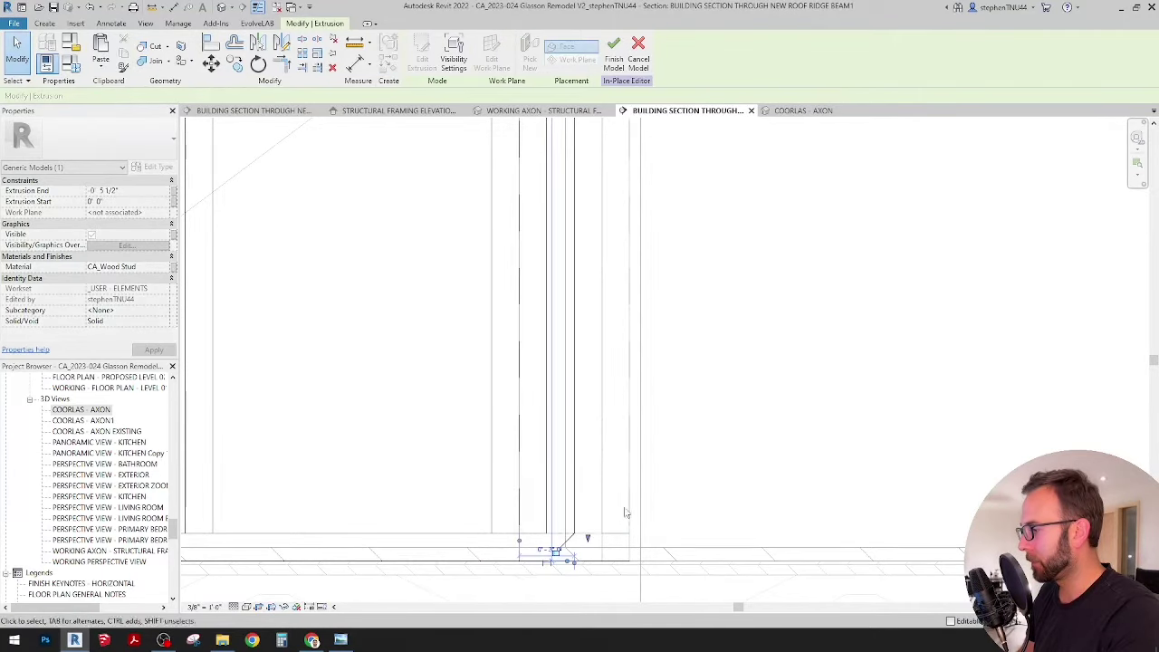
{"action": "left_click", "coordinate": [614, 553]}
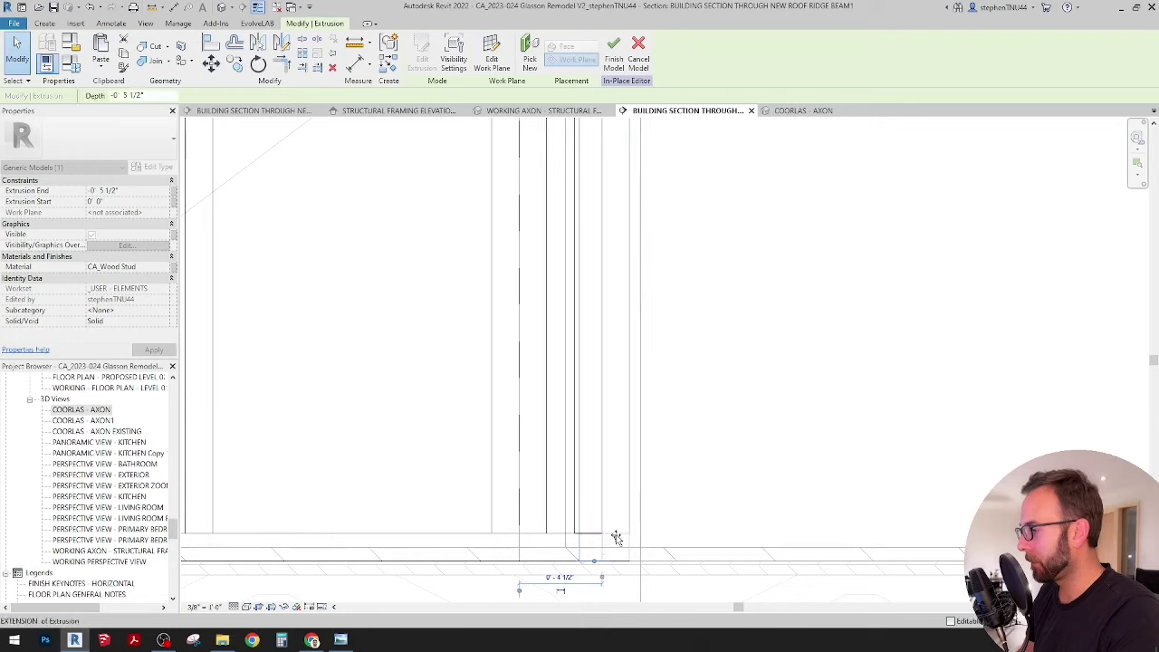
{"action": "key", "text": "Escape"}
Edit the sketch of the studs above the header and copy the stud nearest the ridge 16" toward the ridge.
{"action": "scroll", "coordinate": [580, 414], "scroll_direction": "down", "scroll_amount": 6}
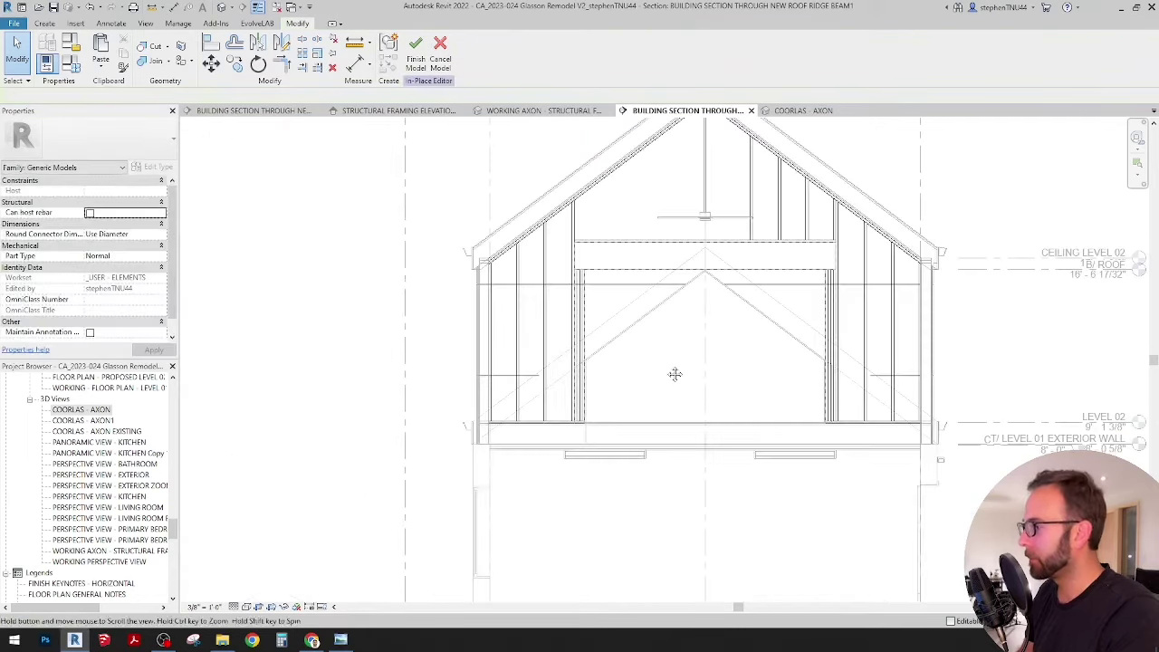
{"action": "middle_click_drag", "start_coordinate": [675, 374], "coordinate": [605, 297]}
{"action": "scroll", "coordinate": [605, 297], "scroll_direction": "up", "scroll_amount": 4}
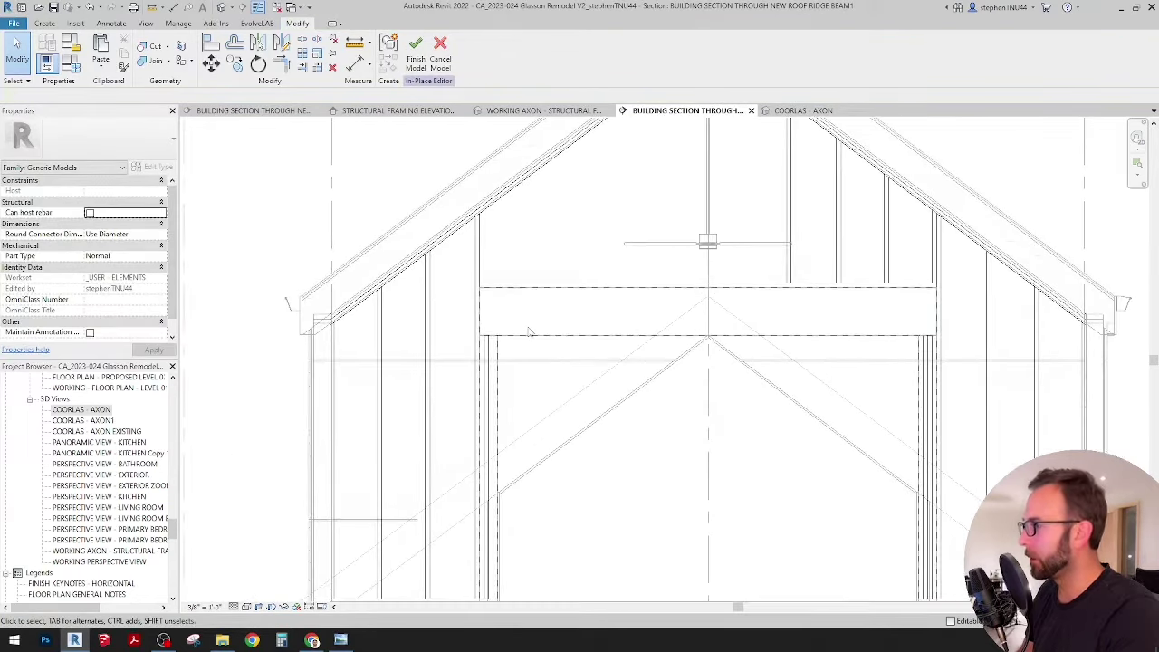
{"action": "scroll", "coordinate": [530, 333], "scroll_direction": "down", "scroll_amount": 4}
{"action": "scroll", "coordinate": [385, 408], "scroll_direction": "up", "scroll_amount": 4}
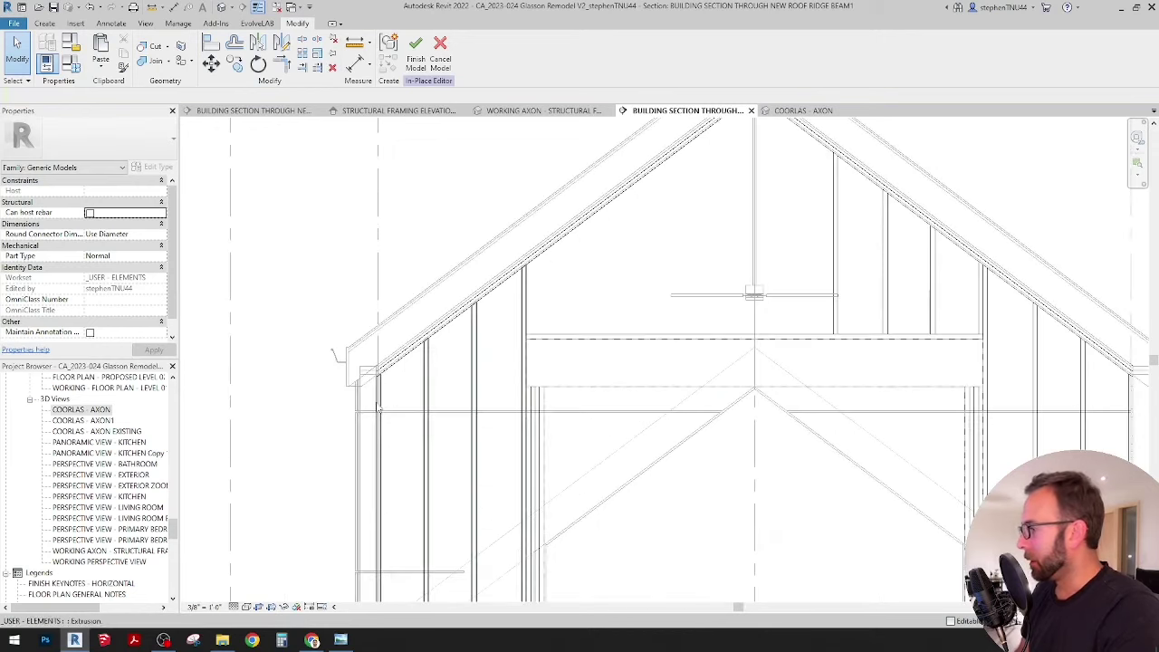
{"action": "left_click", "coordinate": [839, 227]}
{"action": "middle_click_drag", "start_coordinate": [839, 226], "coordinate": [745, 322]}
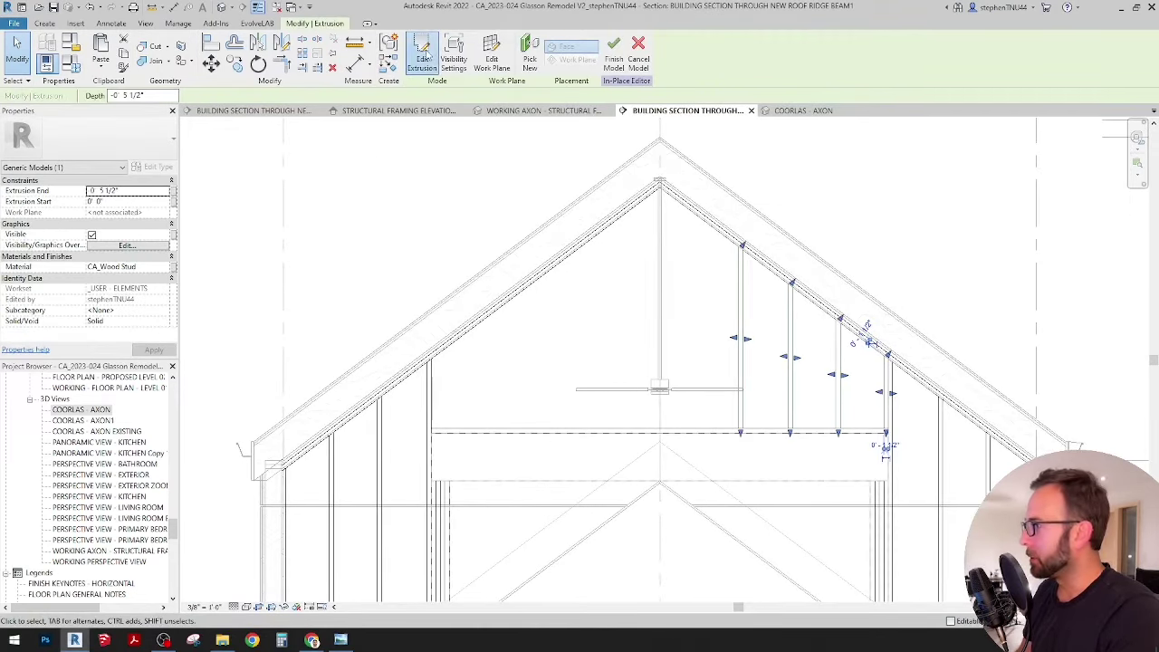
{"action": "scroll", "coordinate": [861, 393], "scroll_direction": "up", "scroll_amount": 2}
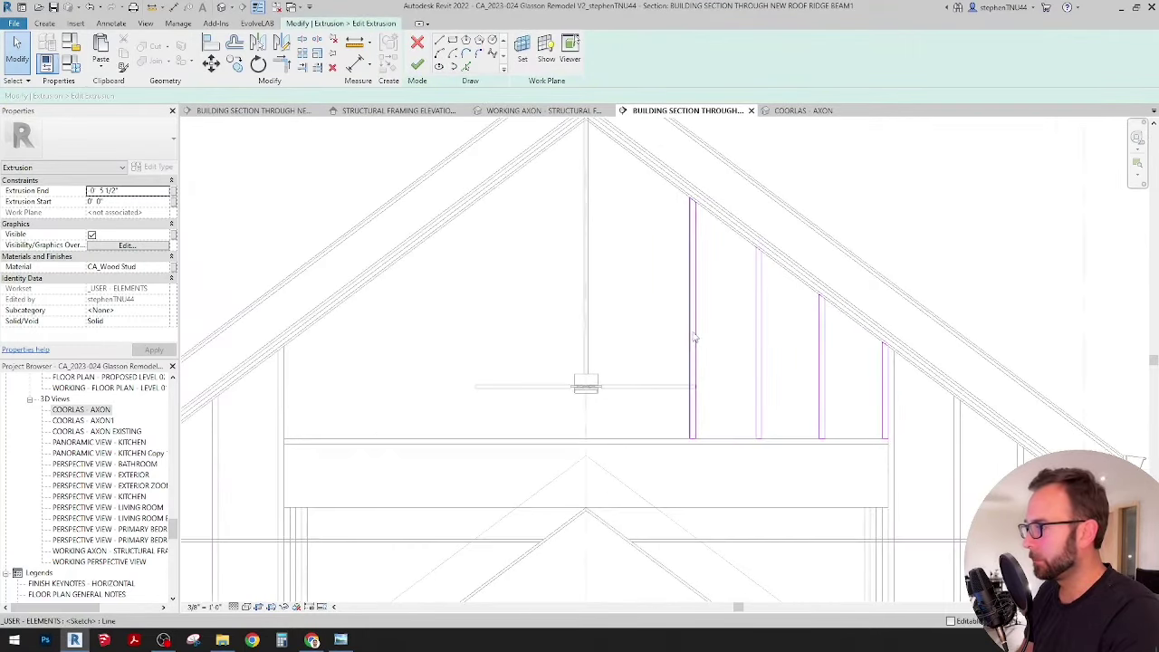
{"action": "left_click", "coordinate": [694, 337]}
{"action": "left_click", "coordinate": [235, 63]}
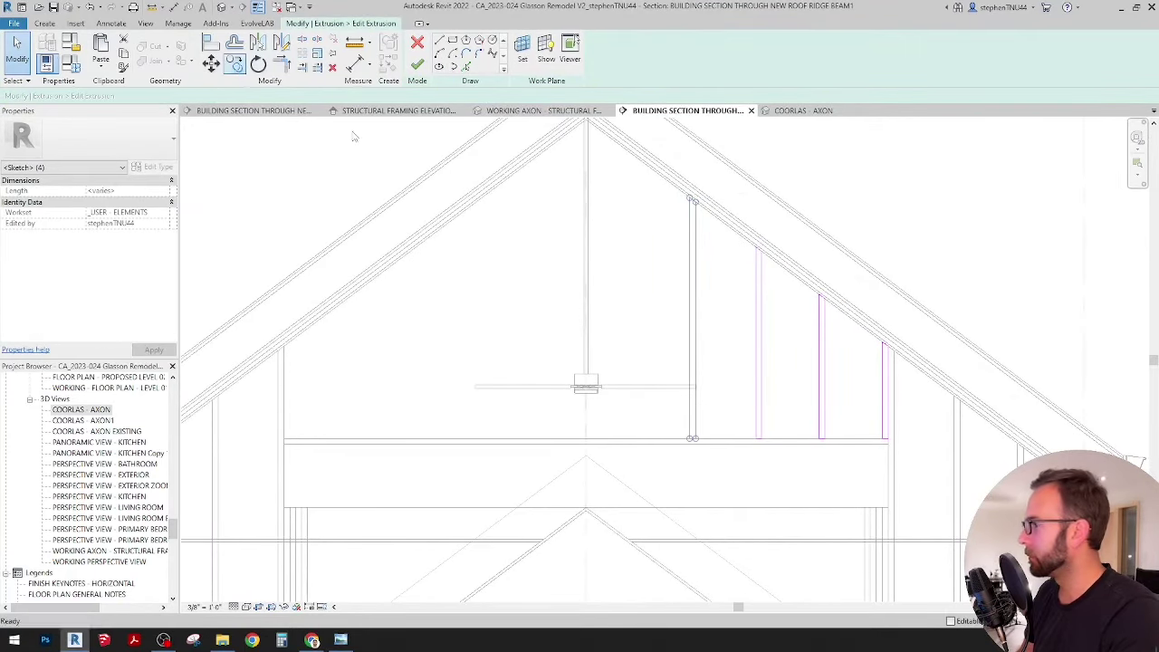
{"action": "left_click", "coordinate": [691, 329]}
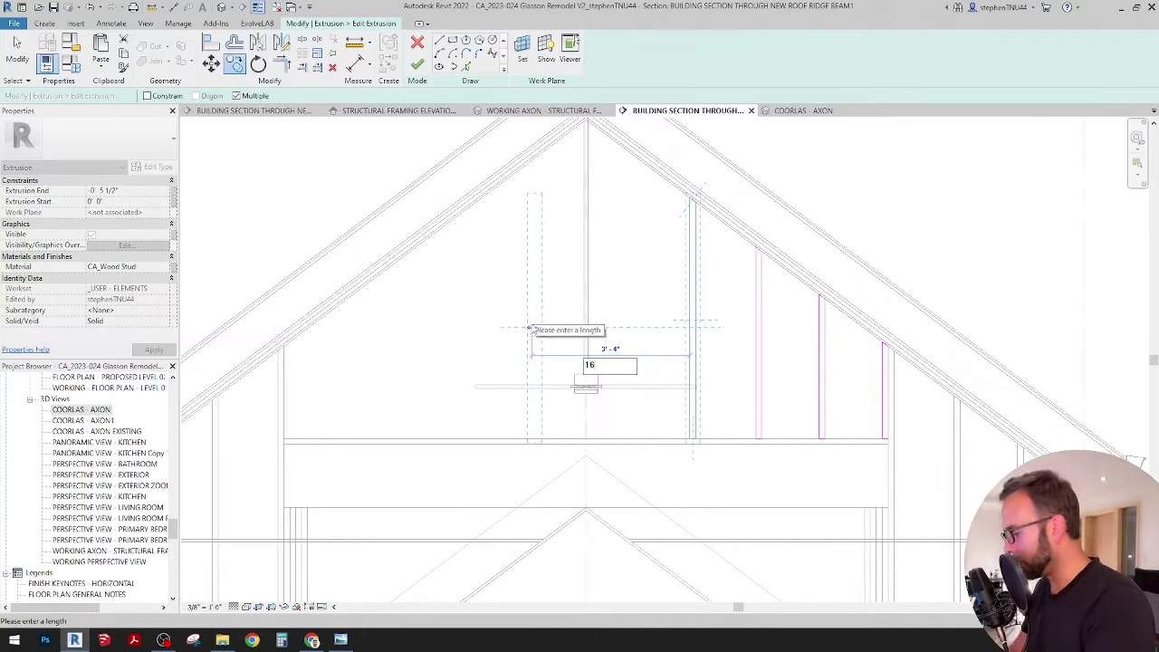
{"action": "key", "text": "Return"}
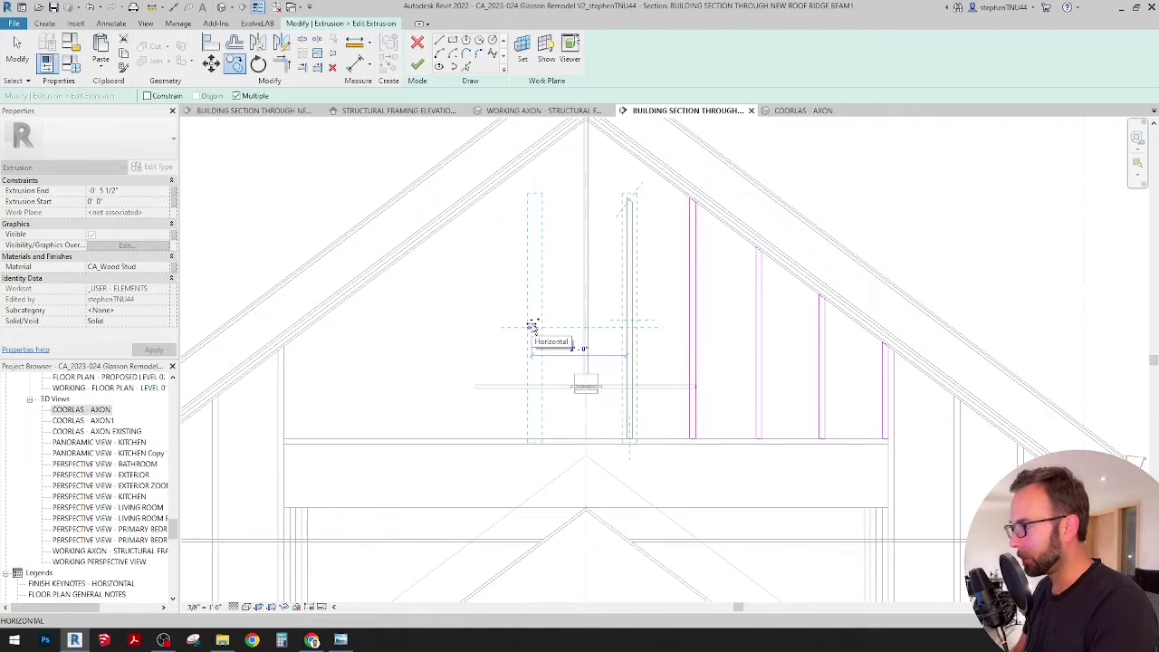
{"action": "key", "text": "Escape"}
Align the new stud's angled top to the underside line of the sloped top plates and finish the sketch.
{"action": "key", "text": "a"}
{"action": "key", "text": "l"}
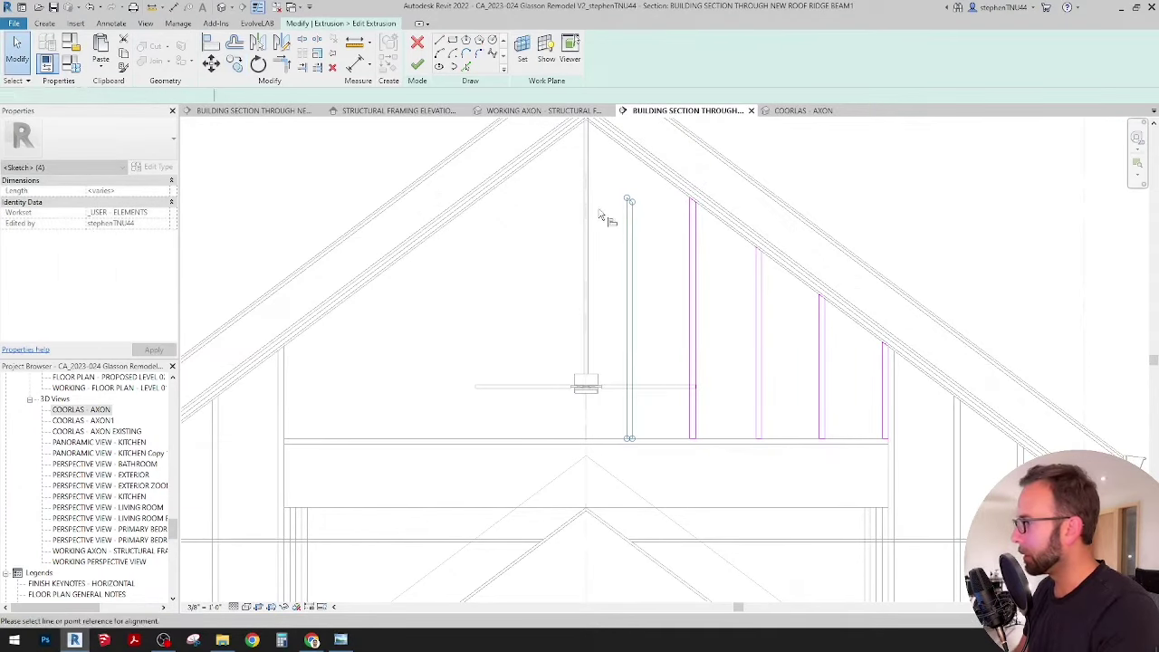
{"action": "scroll", "coordinate": [662, 226], "scroll_direction": "up", "scroll_amount": 4}
{"action": "scroll", "coordinate": [728, 258], "scroll_direction": "up", "scroll_amount": 2}
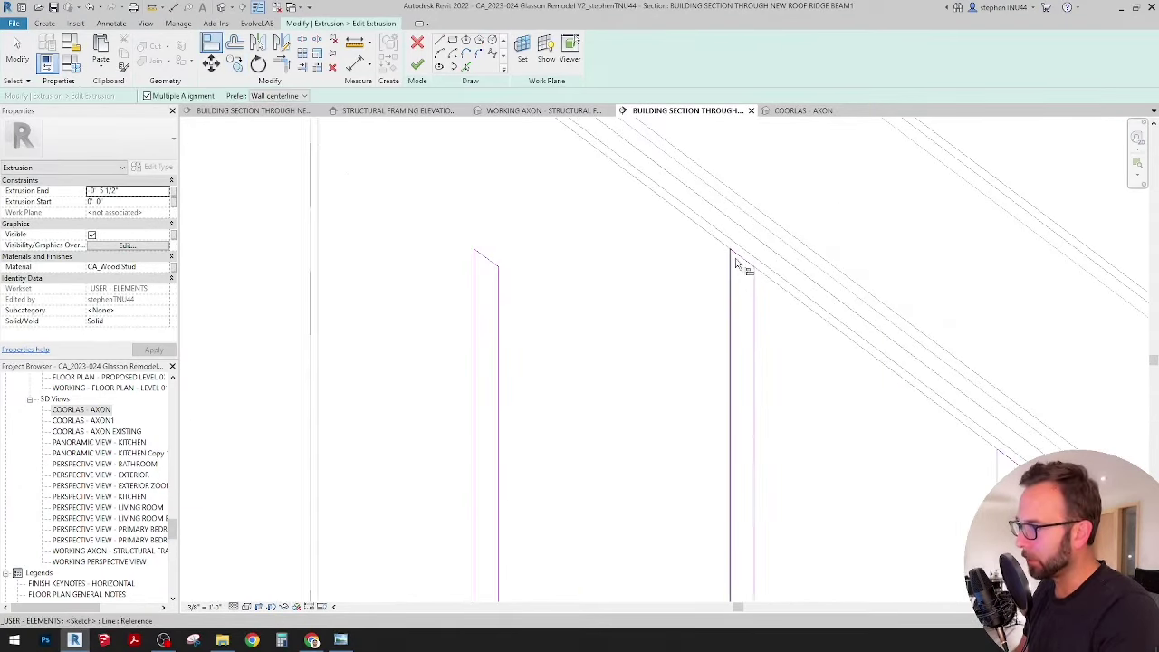
{"action": "left_click", "coordinate": [741, 257]}
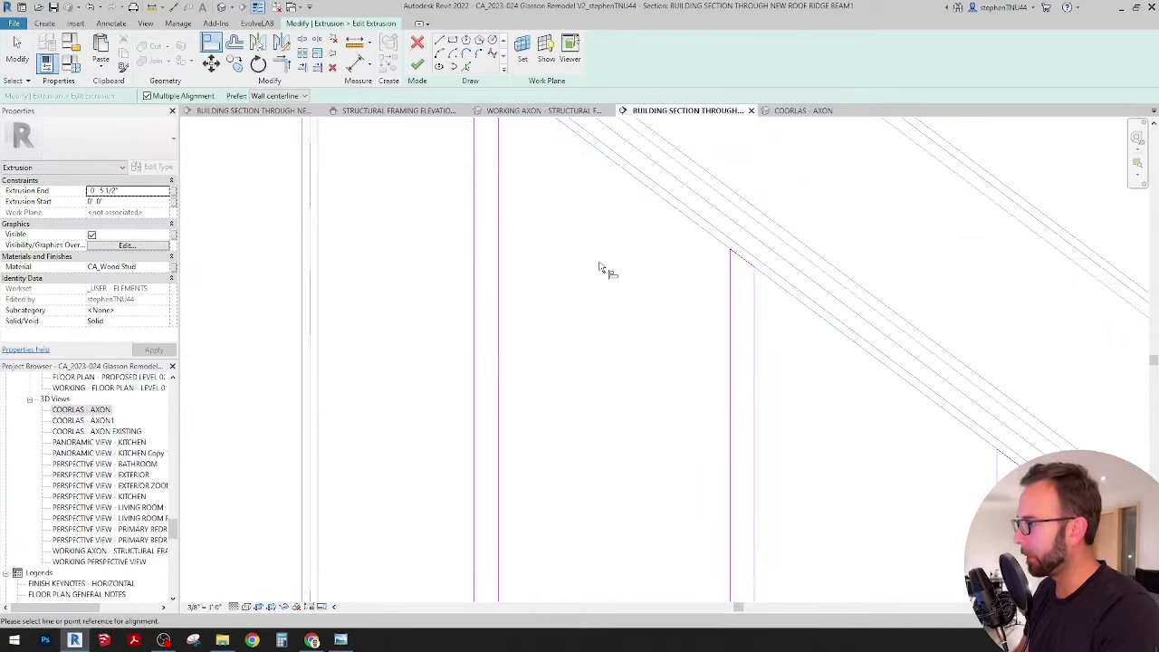
{"action": "scroll", "coordinate": [603, 267], "scroll_direction": "down", "scroll_amount": 3}
{"action": "left_click", "coordinate": [417, 65]}
Mirror the studs above the header about the roof ridge centerline to the other half of the gable.
{"action": "scroll", "coordinate": [589, 271], "scroll_direction": "down", "scroll_amount": 3}
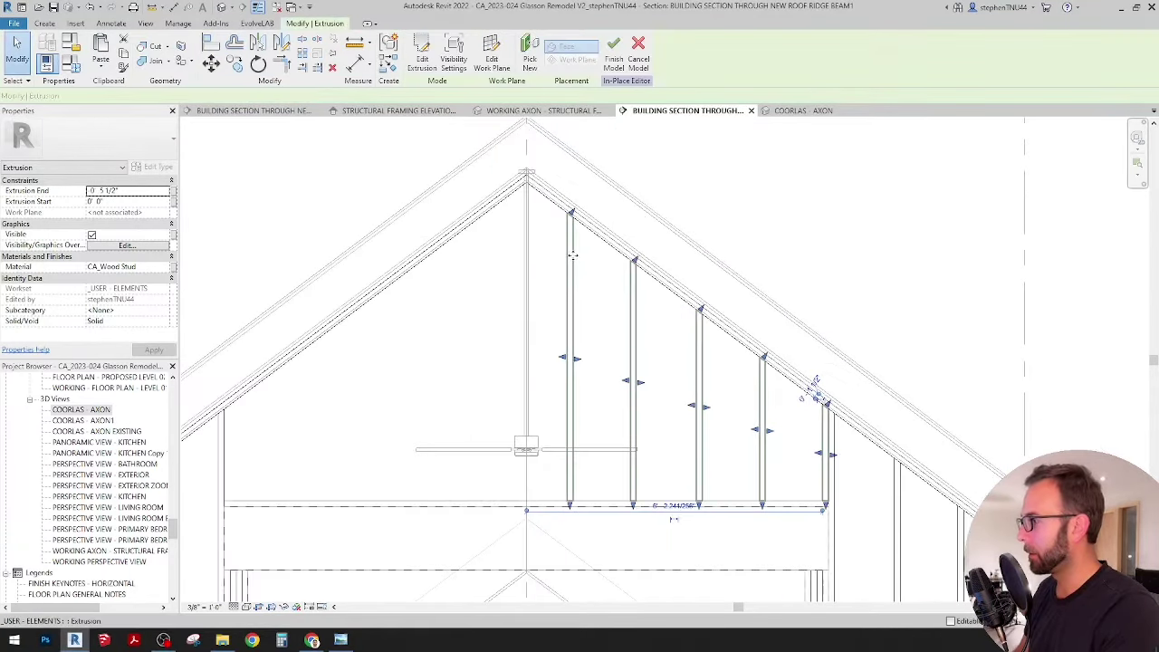
{"action": "left_click", "coordinate": [257, 43]}
{"action": "scroll", "coordinate": [511, 272], "scroll_direction": "down", "scroll_amount": 2}
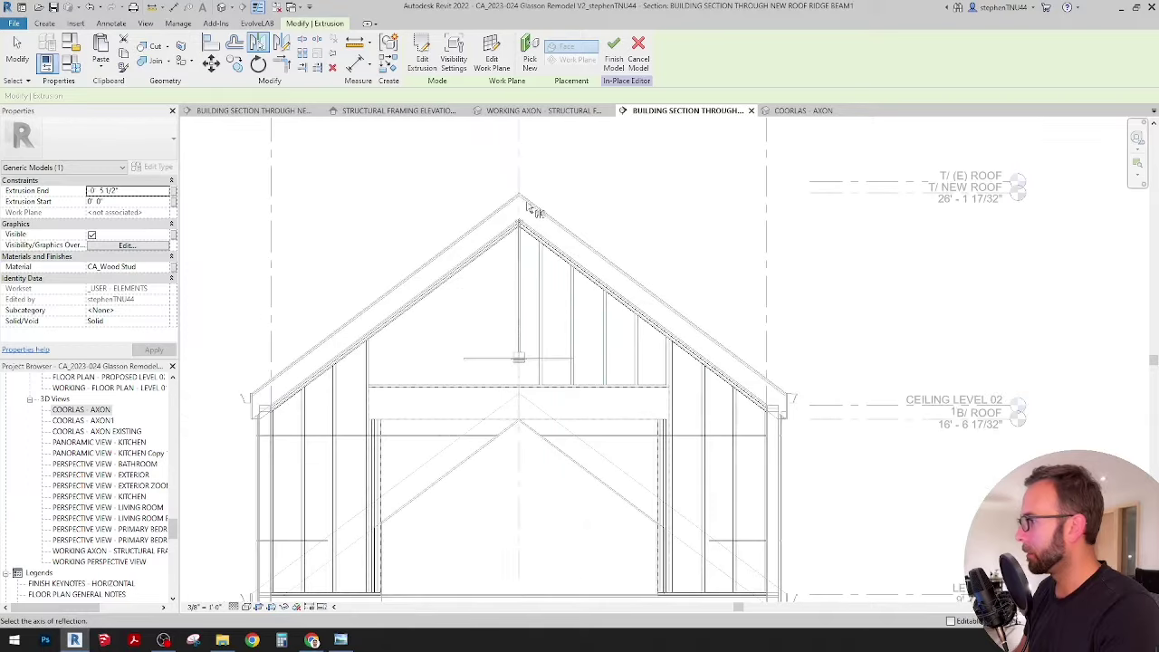
{"action": "left_click", "coordinate": [518, 157]}
{"action": "left_click", "coordinate": [650, 194]}
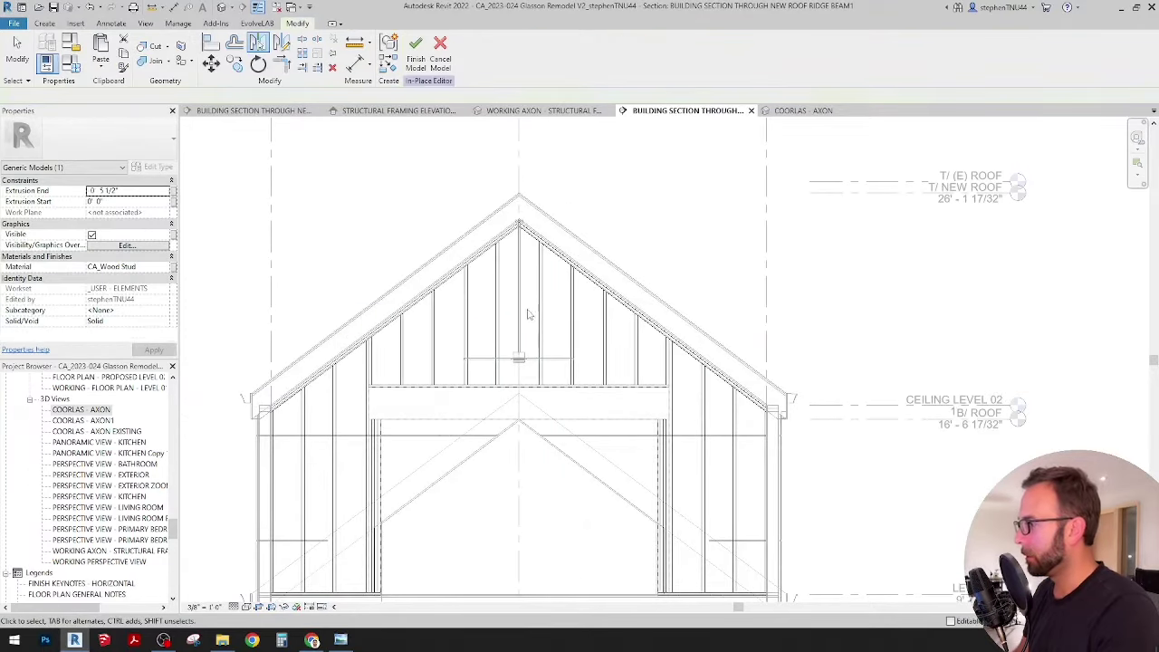
Examine the gable framing around the ridge, header and opening jambs in the section view.
{"action": "scroll", "coordinate": [528, 313], "scroll_direction": "up", "scroll_amount": 3}
{"action": "middle_click_drag", "start_coordinate": [537, 317], "coordinate": [551, 324]}
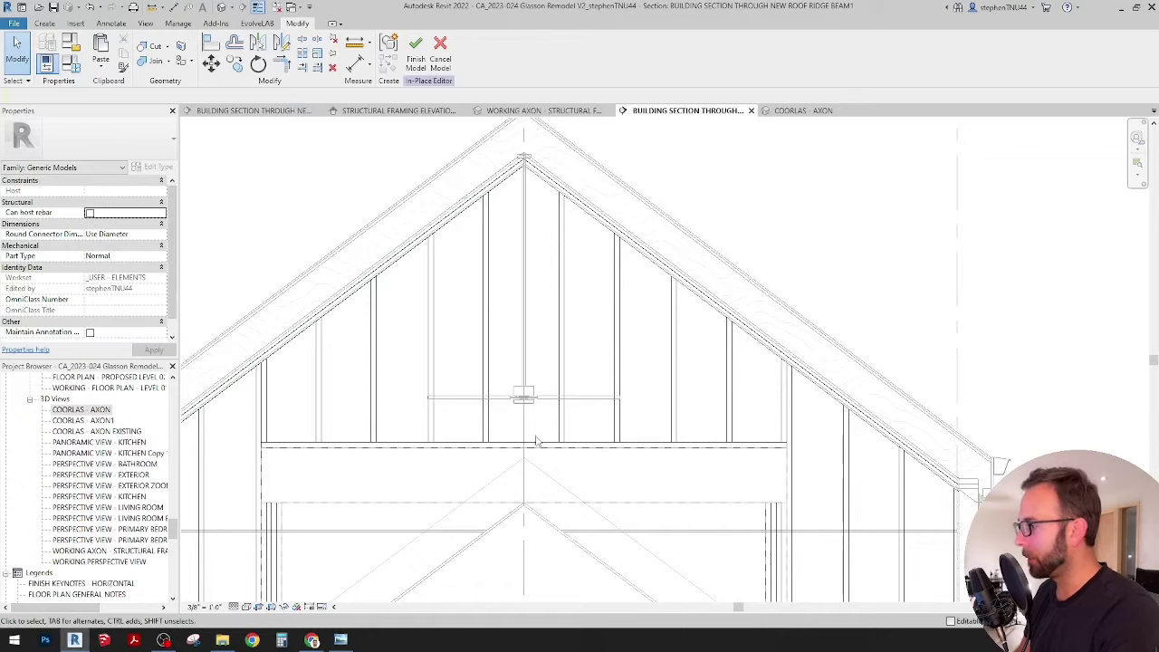
{"action": "scroll", "coordinate": [388, 467], "scroll_direction": "down", "scroll_amount": 2}
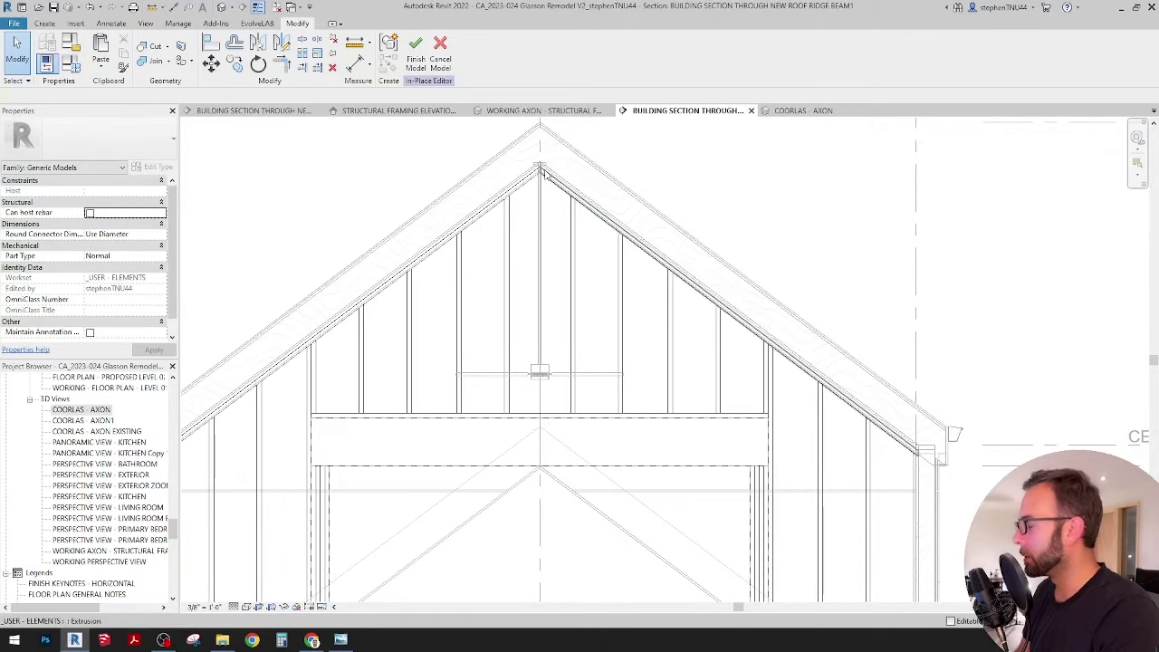
{"action": "middle_click_drag", "start_coordinate": [718, 179], "coordinate": [697, 194]}
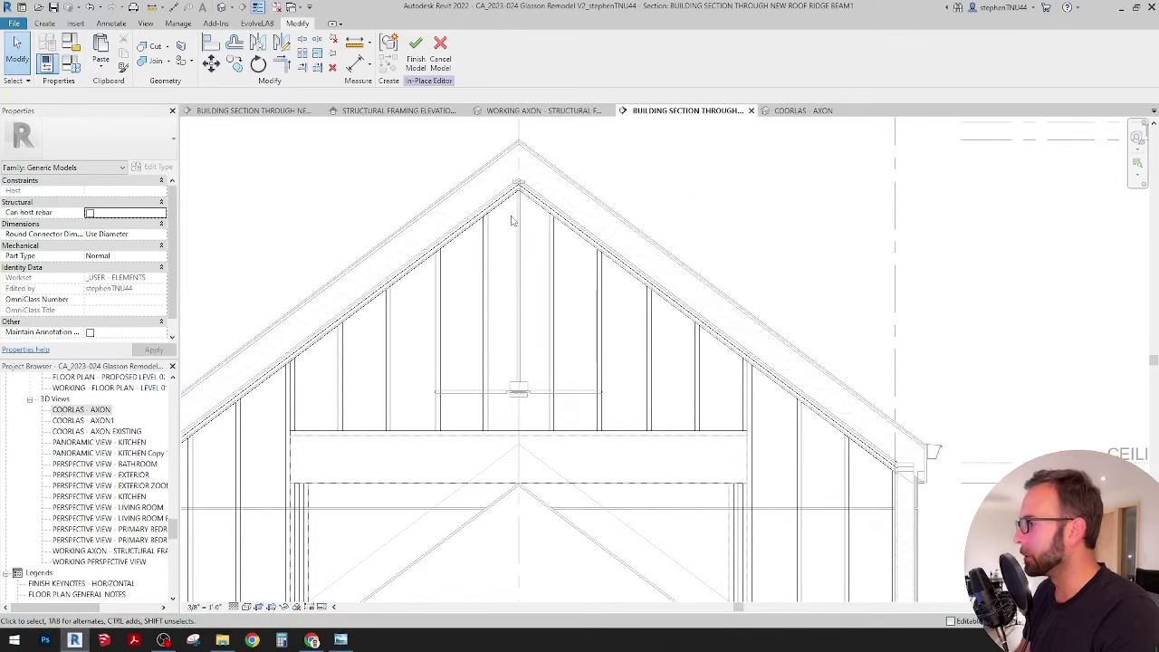
{"action": "scroll", "coordinate": [511, 221], "scroll_direction": "up", "scroll_amount": 2}
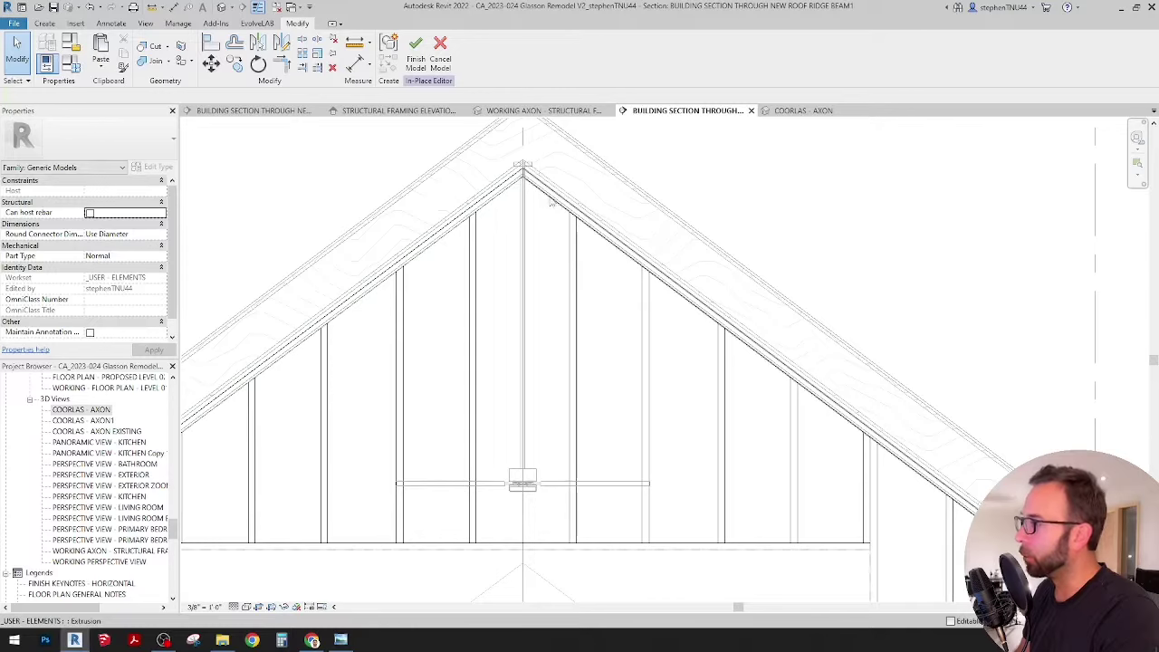
{"action": "scroll", "coordinate": [544, 195], "scroll_direction": "down", "scroll_amount": 3}
{"action": "scroll", "coordinate": [446, 412], "scroll_direction": "up", "scroll_amount": 4}
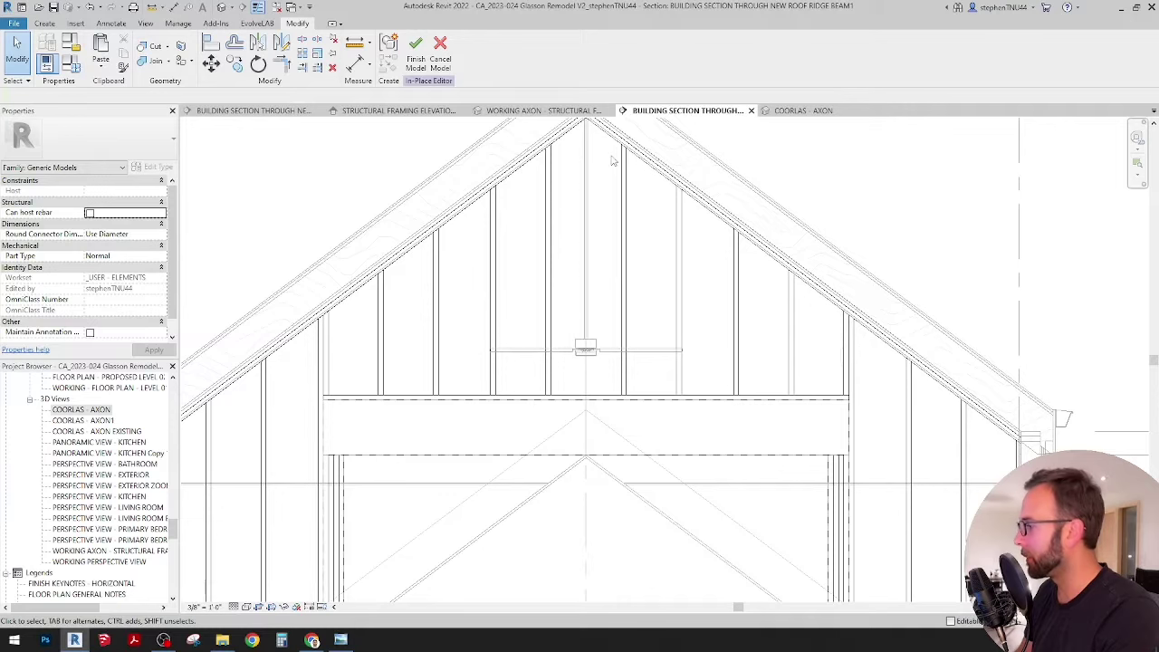
{"action": "scroll", "coordinate": [580, 177], "scroll_direction": "down", "scroll_amount": 3}
{"action": "scroll", "coordinate": [553, 204], "scroll_direction": "up", "scroll_amount": 2}
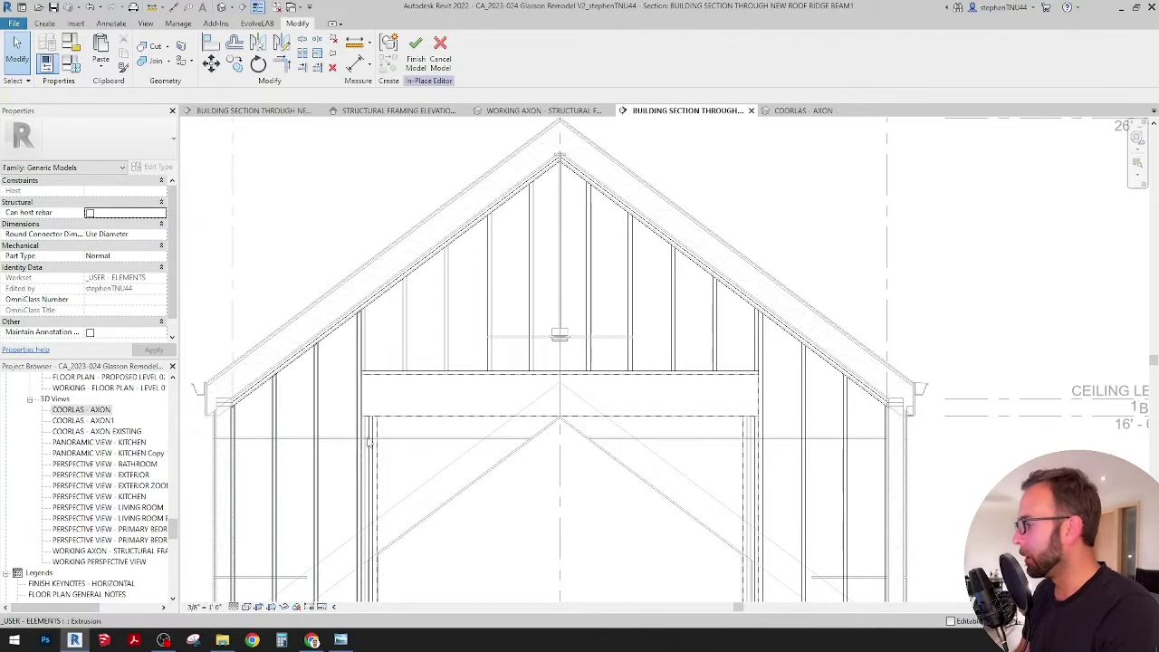
Copy the jamb stud beside the opening below the header up to the ridge centerline of the gable.
{"action": "scroll", "coordinate": [374, 442], "scroll_direction": "up", "scroll_amount": 2}
{"action": "scroll", "coordinate": [374, 442], "scroll_direction": "up", "scroll_amount": 1}
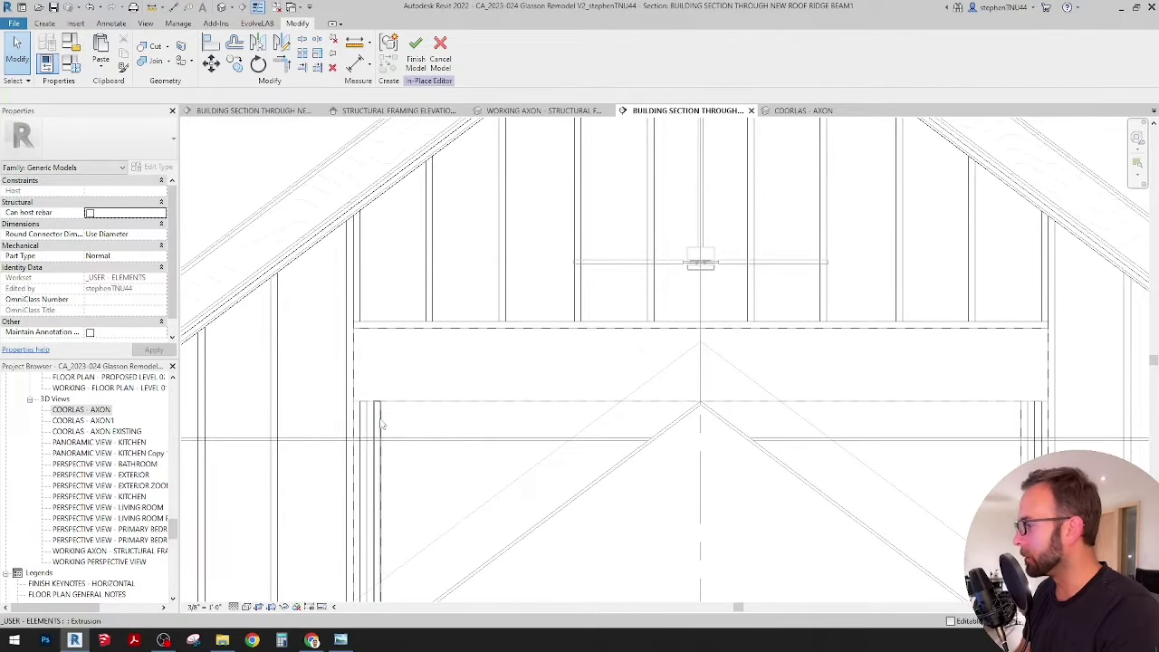
{"action": "left_click", "coordinate": [379, 422]}
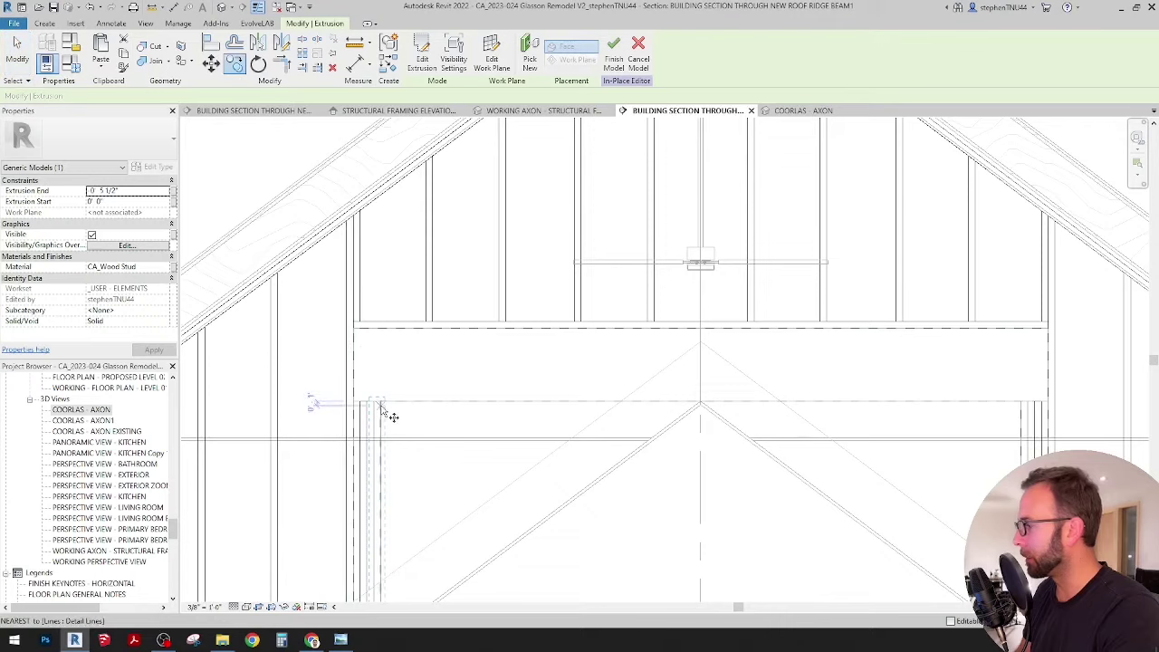
{"action": "left_click", "coordinate": [382, 407]}
{"action": "scroll", "coordinate": [399, 413], "scroll_direction": "down", "scroll_amount": 2}
{"action": "middle_click_drag", "start_coordinate": [610, 238], "coordinate": [594, 277]}
{"action": "scroll", "coordinate": [561, 224], "scroll_direction": "up", "scroll_amount": 2}
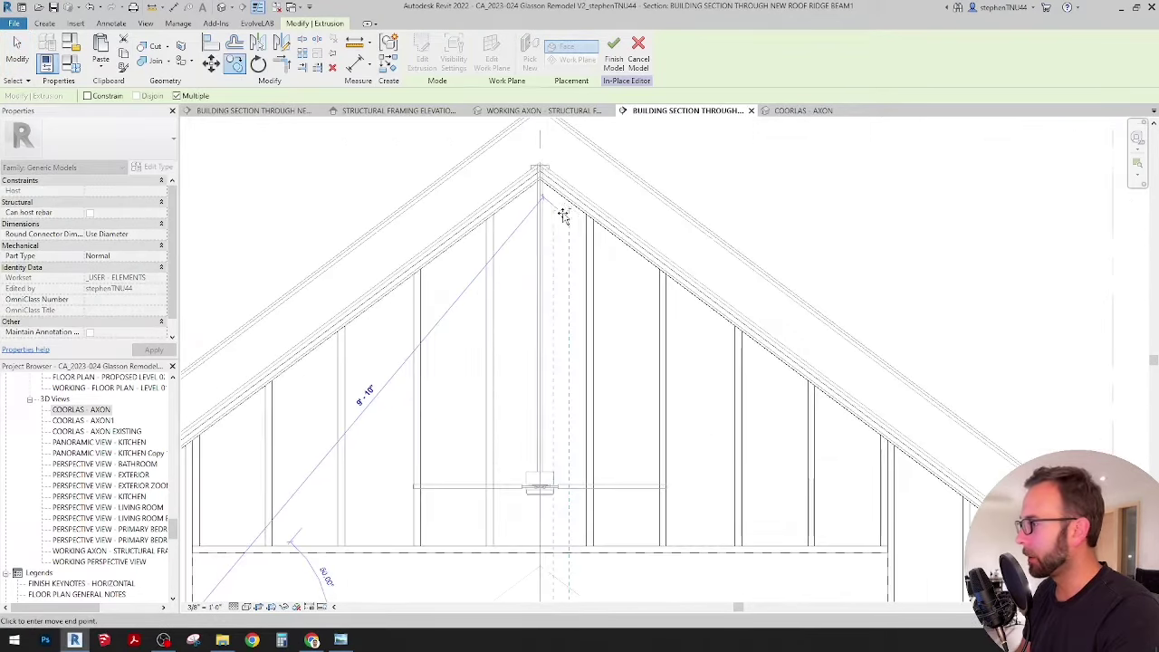
{"action": "scroll", "coordinate": [553, 204], "scroll_direction": "up", "scroll_amount": 3}
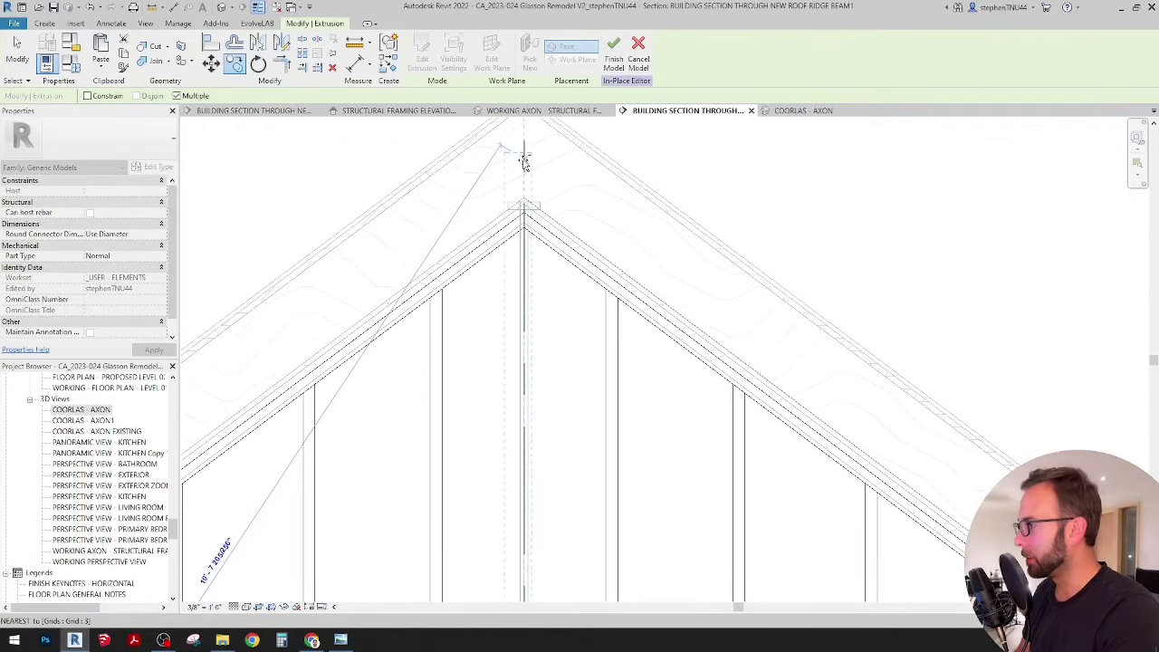
{"action": "left_click", "coordinate": [525, 162]}
{"action": "scroll", "coordinate": [543, 174], "scroll_direction": "down", "scroll_amount": 3}
{"action": "key", "text": "Escape"}
{"action": "scroll", "coordinate": [532, 431], "scroll_direction": "up", "scroll_amount": 3}
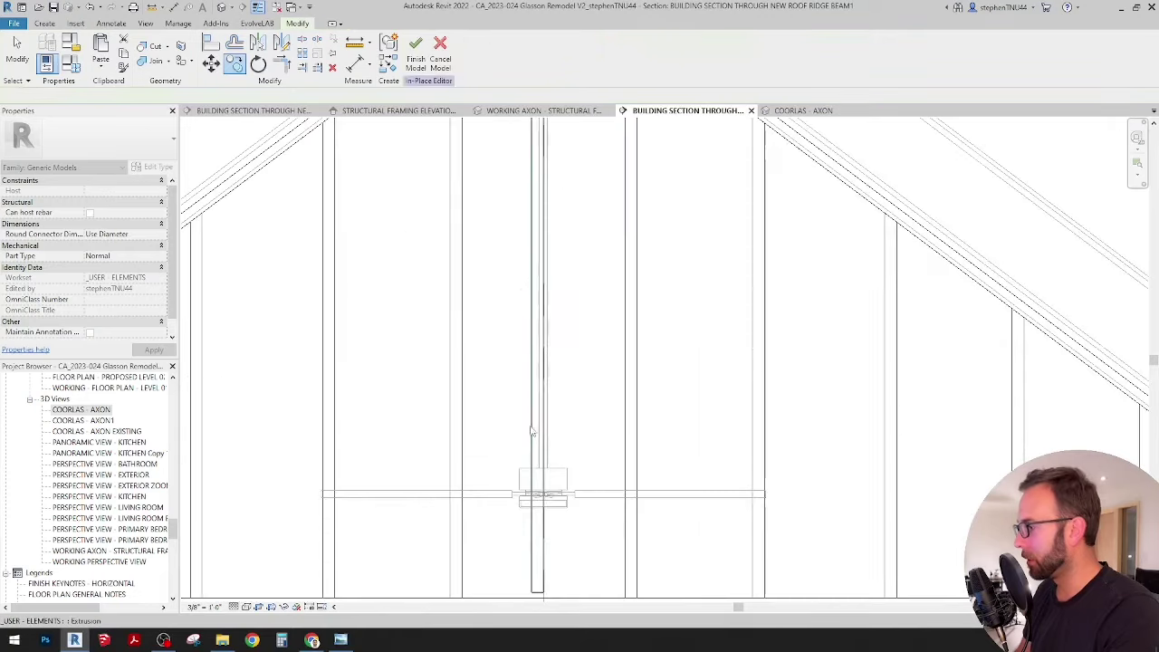
{"action": "key", "text": "Escape"}
Extend the bottom end of the copied ridge stud down to the top of the plate above the header.
{"action": "left_click", "coordinate": [545, 421]}
{"action": "middle_click_drag", "start_coordinate": [556, 504], "coordinate": [569, 383]}
{"action": "scroll", "coordinate": [546, 474], "scroll_direction": "up", "scroll_amount": 2}
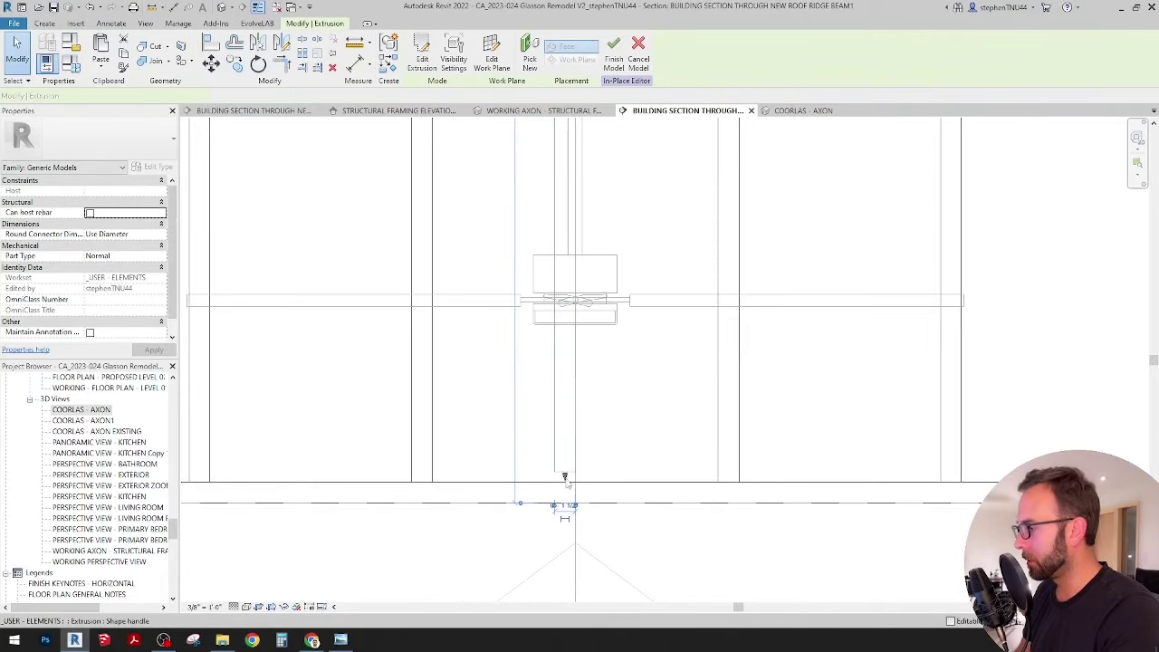
{"action": "left_click_drag", "start_coordinate": [566, 478], "coordinate": [567, 485]}
Open the ridge stud's extrusion sketch for editing and start the Line tool at its upper end near the roof peak.
{"action": "scroll", "coordinate": [567, 486], "scroll_direction": "down", "scroll_amount": 3}
{"action": "middle_click_drag", "start_coordinate": [575, 318], "coordinate": [559, 529]}
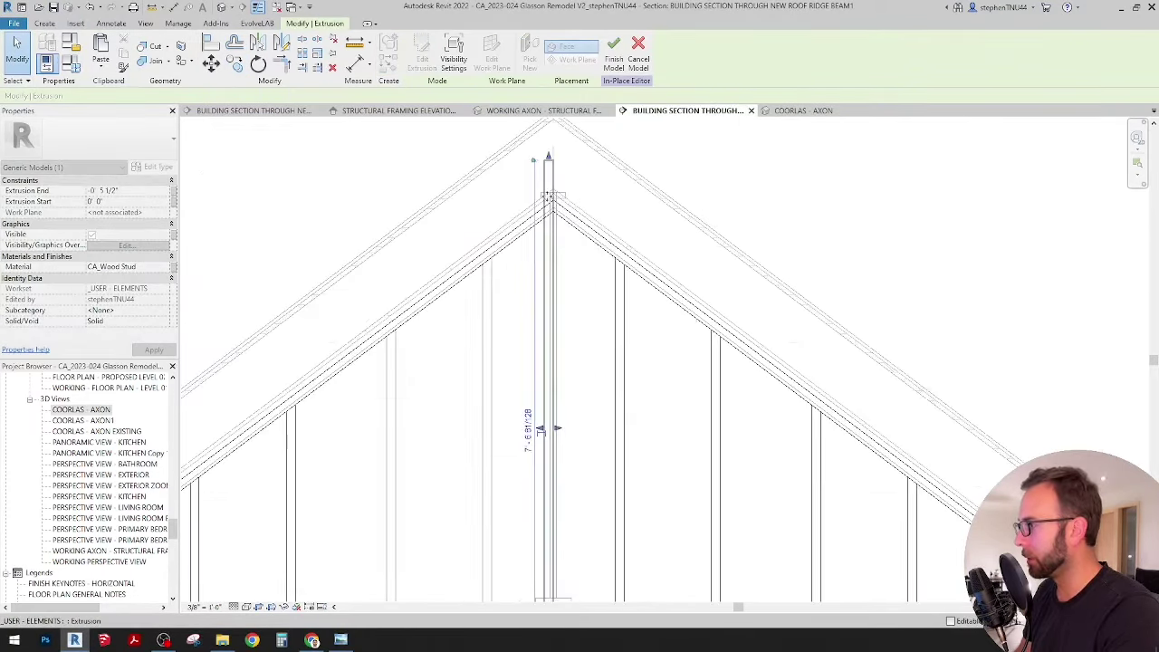
{"action": "scroll", "coordinate": [548, 196], "scroll_direction": "up", "scroll_amount": 1}
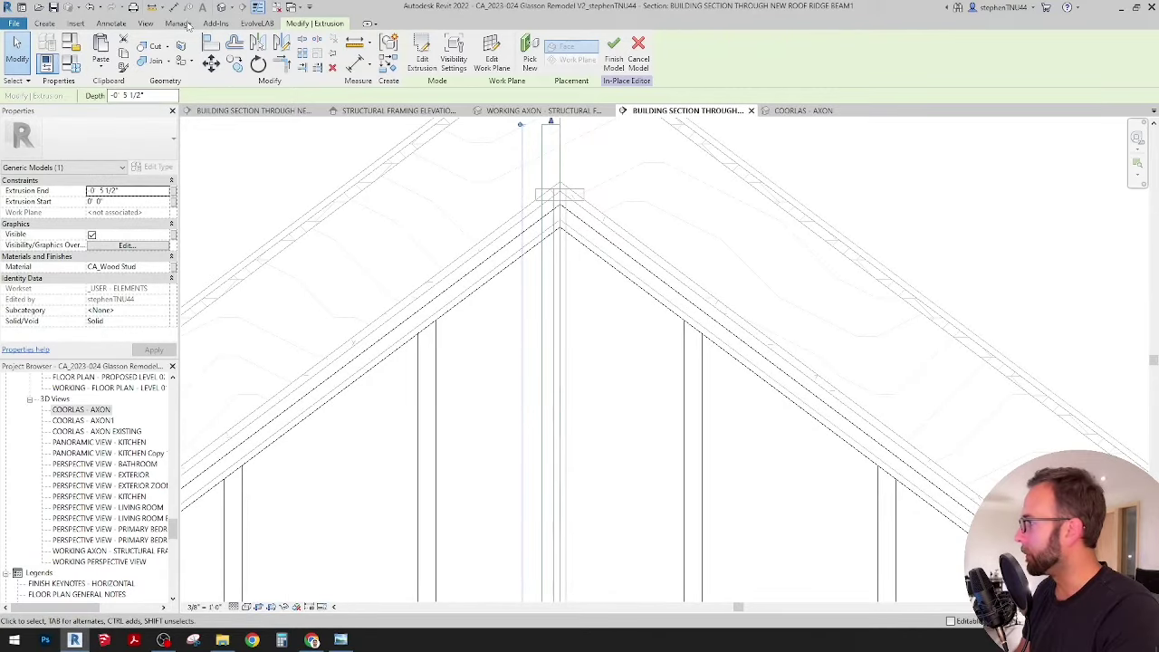
{"action": "middle_click_drag", "start_coordinate": [534, 191], "coordinate": [530, 340]}
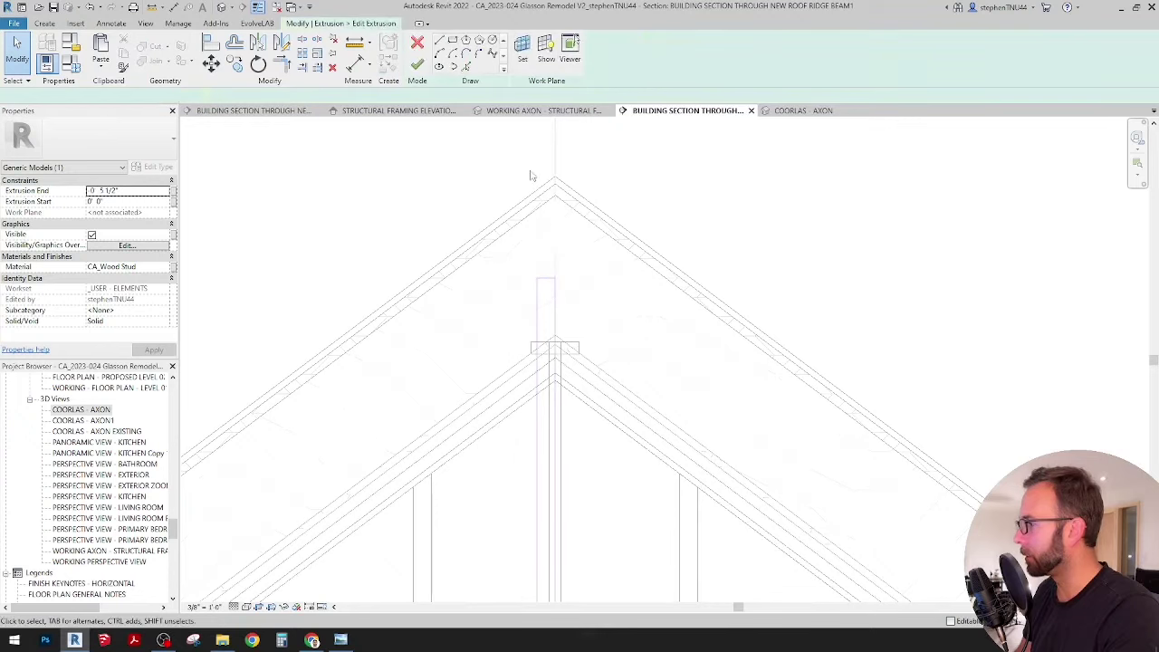
{"action": "left_click", "coordinate": [440, 41]}
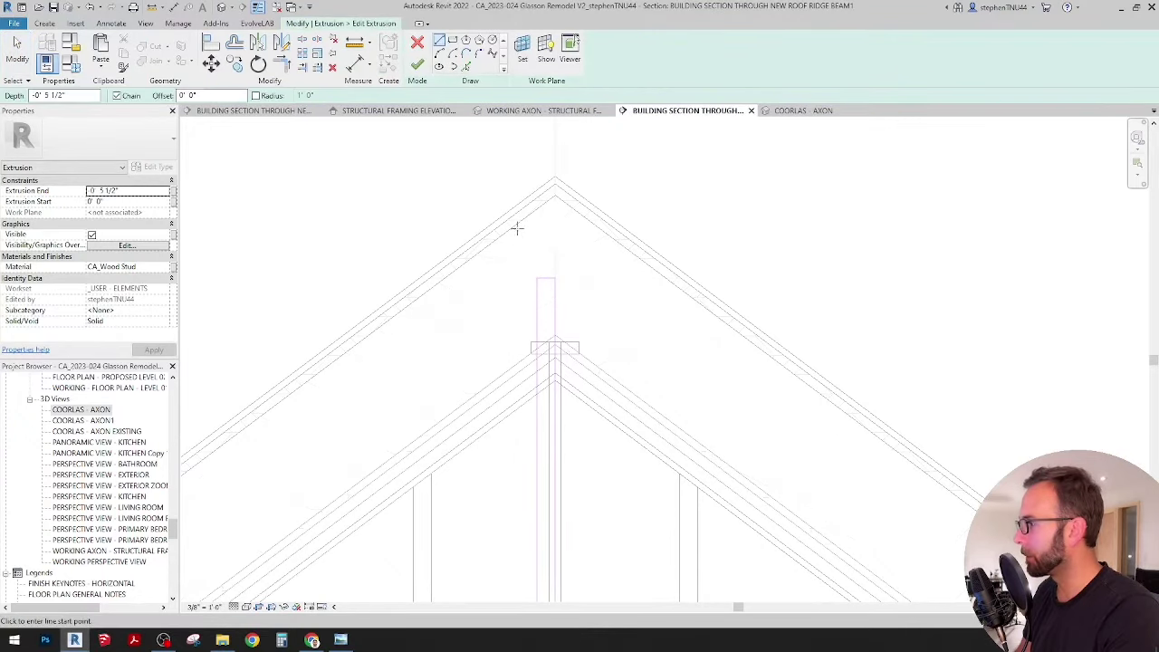
{"action": "scroll", "coordinate": [566, 203], "scroll_direction": "up", "scroll_amount": 3}
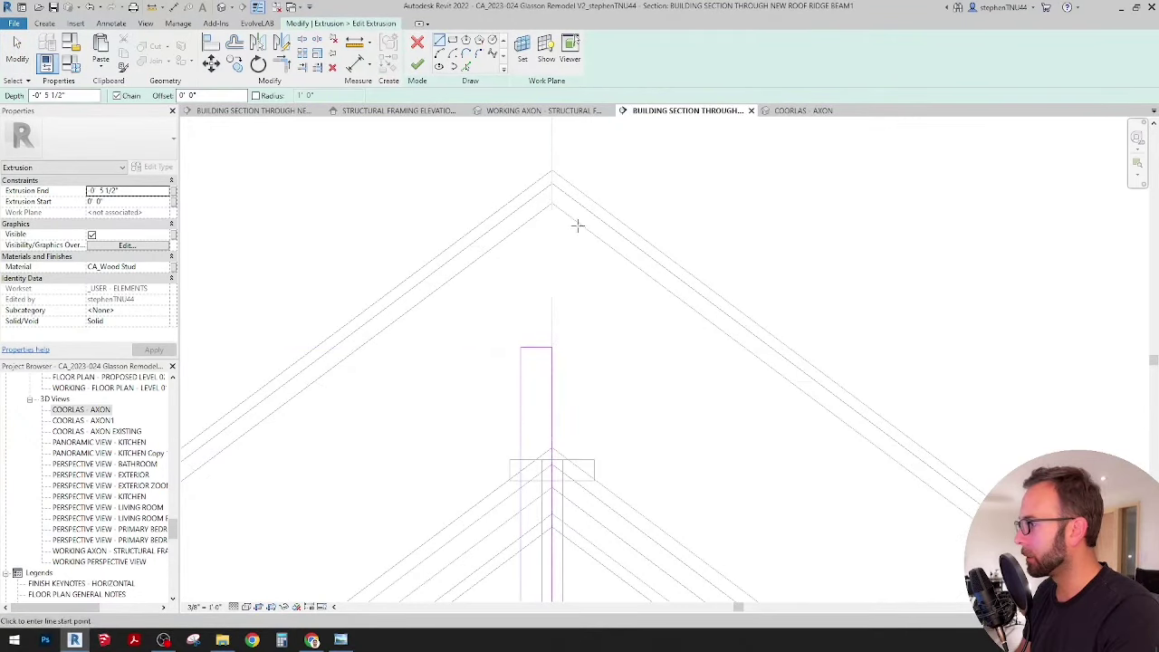
Trace the undersides of both roof slopes into the sketch and trim the two lines together at the ridge.
{"action": "left_click", "coordinate": [468, 67]}
{"action": "left_click", "coordinate": [457, 276]}
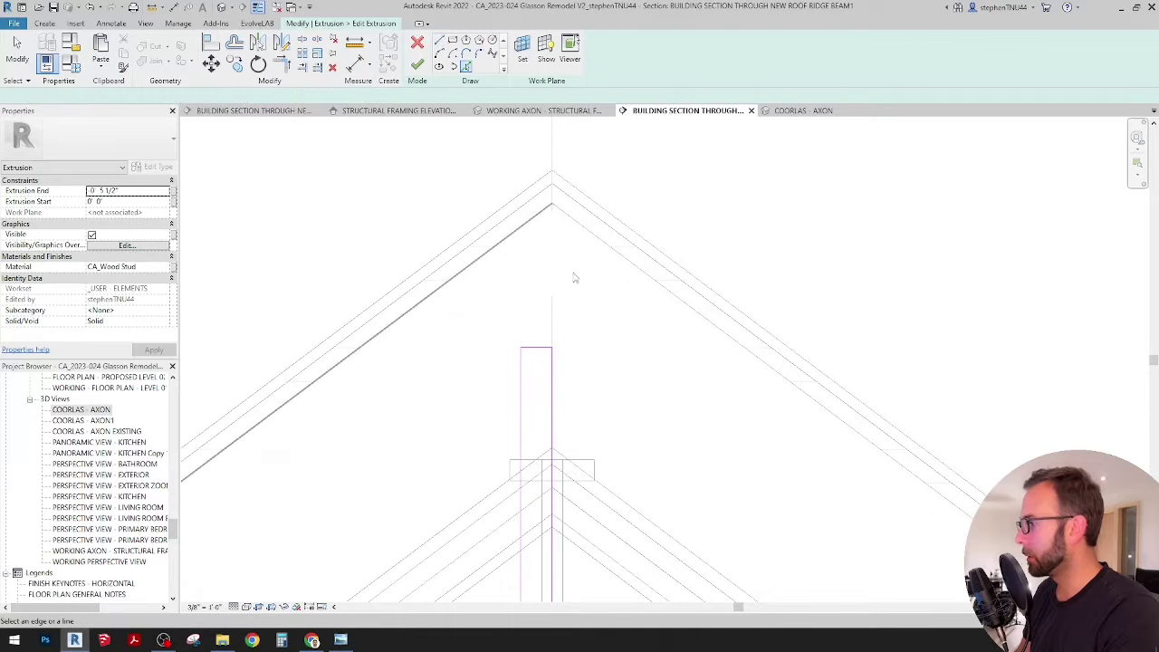
{"action": "left_click", "coordinate": [616, 256]}
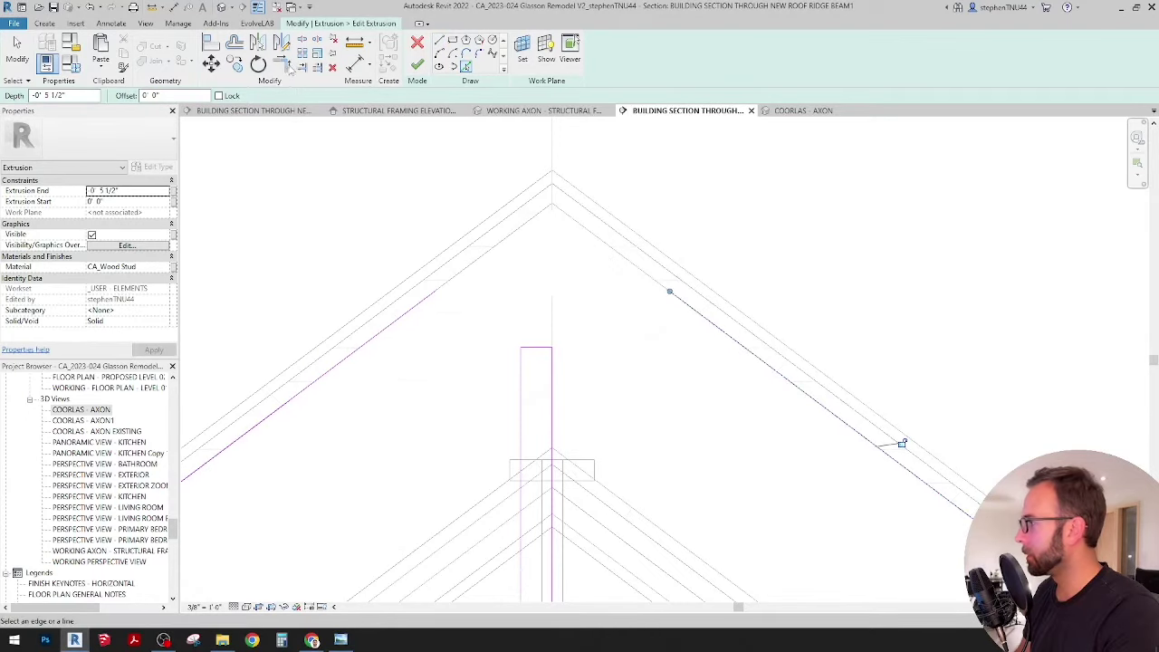
{"action": "key", "text": "t"}
{"action": "key", "text": "r"}
{"action": "left_click", "coordinate": [404, 322]}
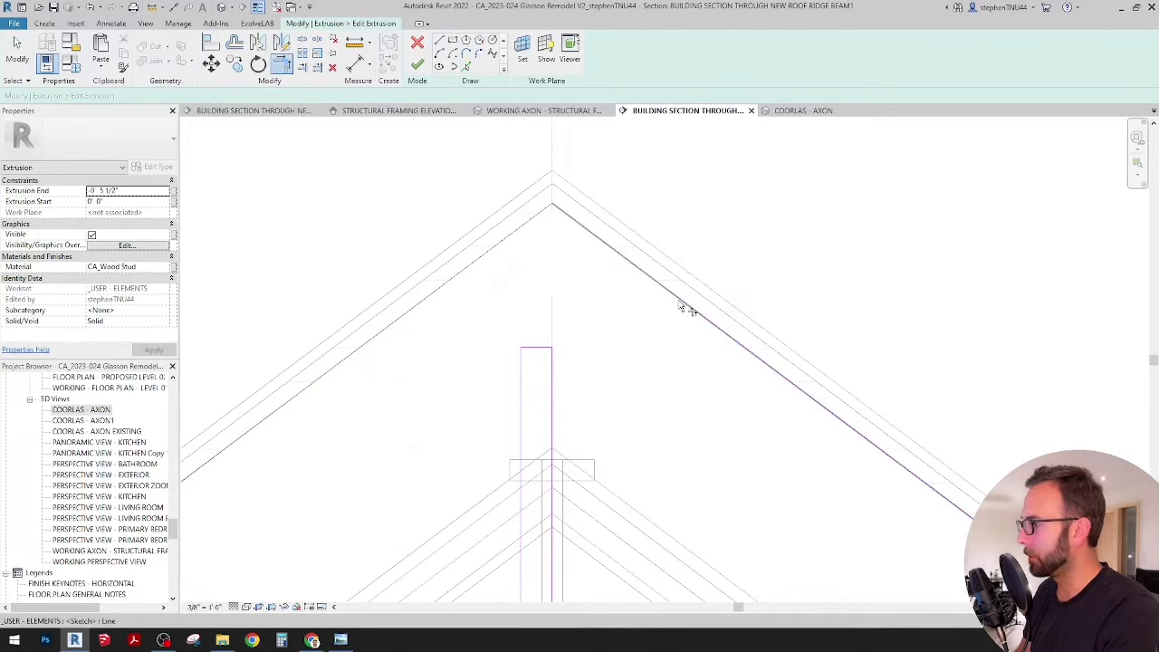
{"action": "left_click", "coordinate": [686, 304]}
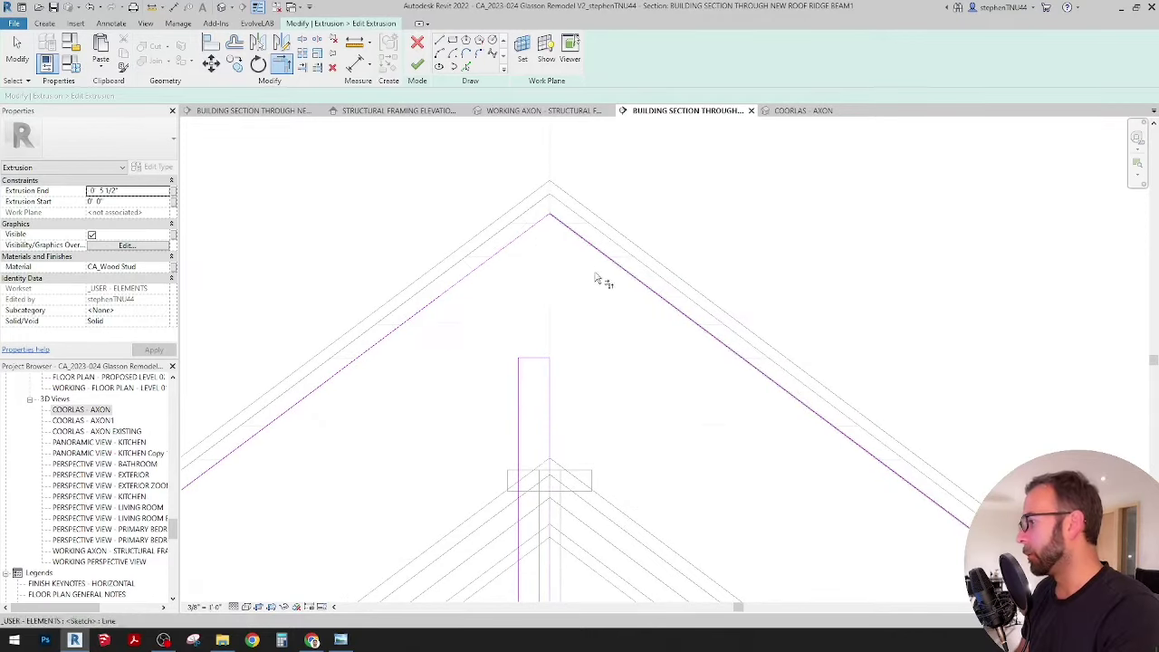
Sketch the top, a 16" vertical side and a 5" bottom line of a ridge beam outline beside the ridge centerline.
{"action": "middle_click_drag", "start_coordinate": [610, 278], "coordinate": [608, 259]}
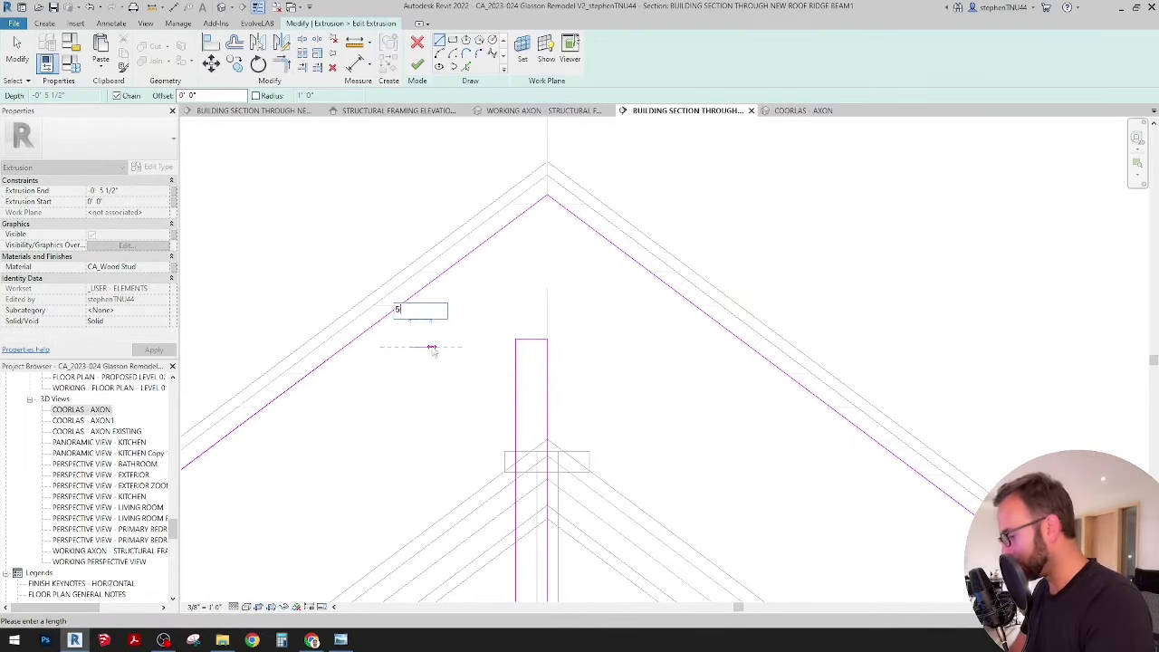
{"action": "key", "text": "Return"}
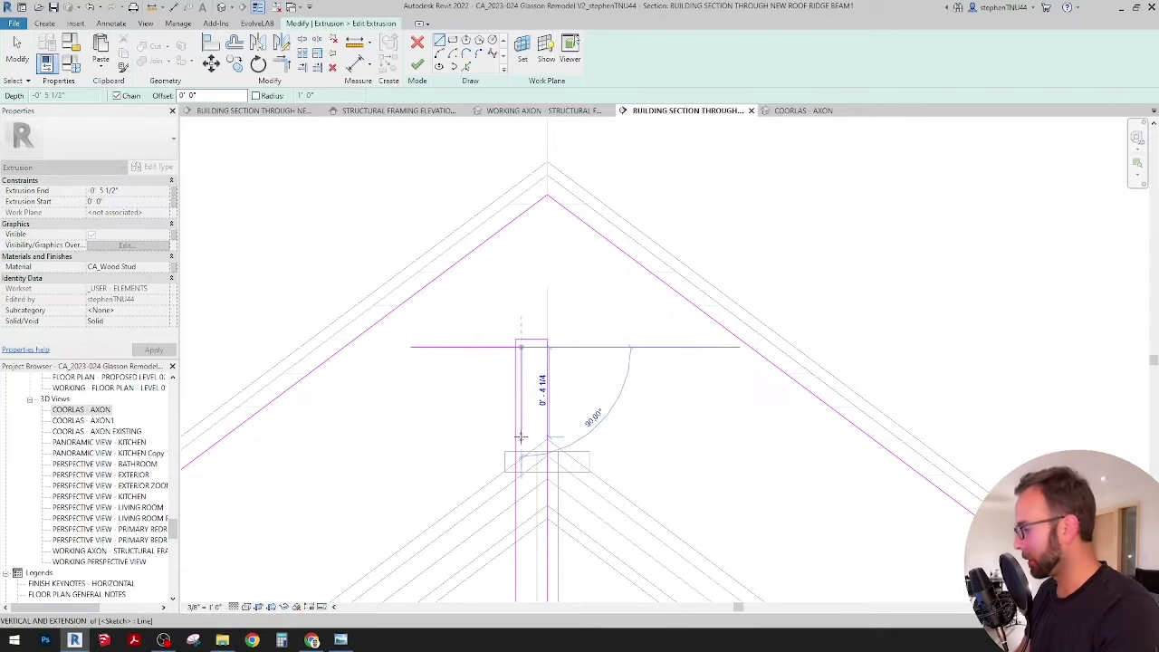
{"action": "type", "text": "16"}
{"action": "key", "text": "Return"}
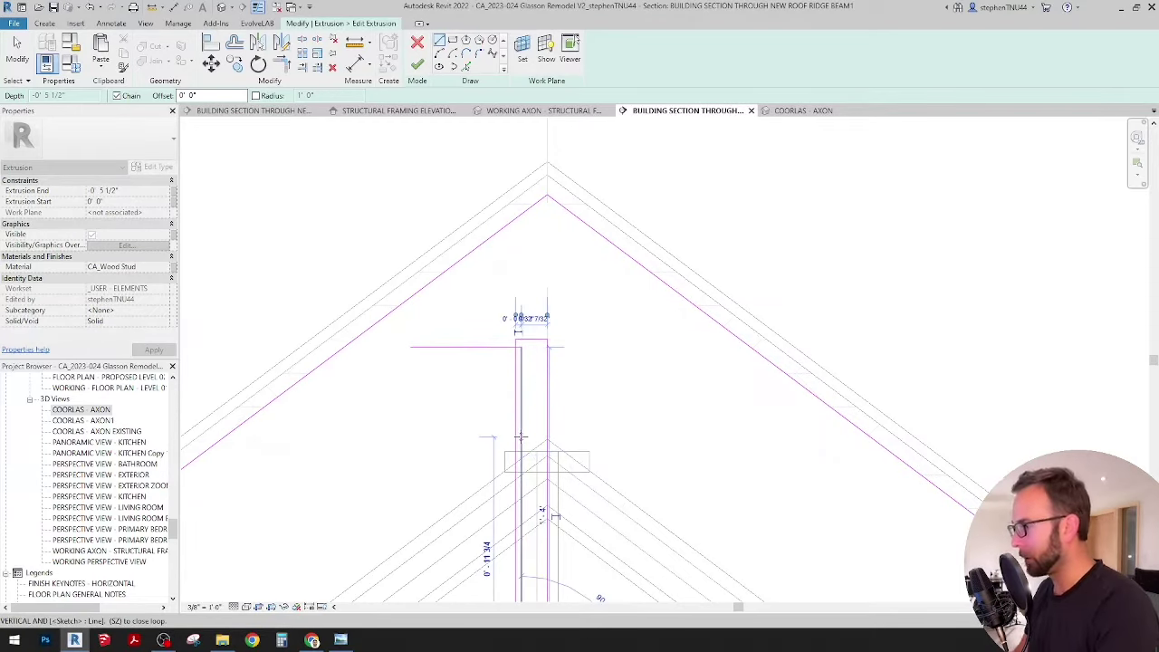
{"action": "scroll", "coordinate": [536, 298], "scroll_direction": "down", "scroll_amount": 2}
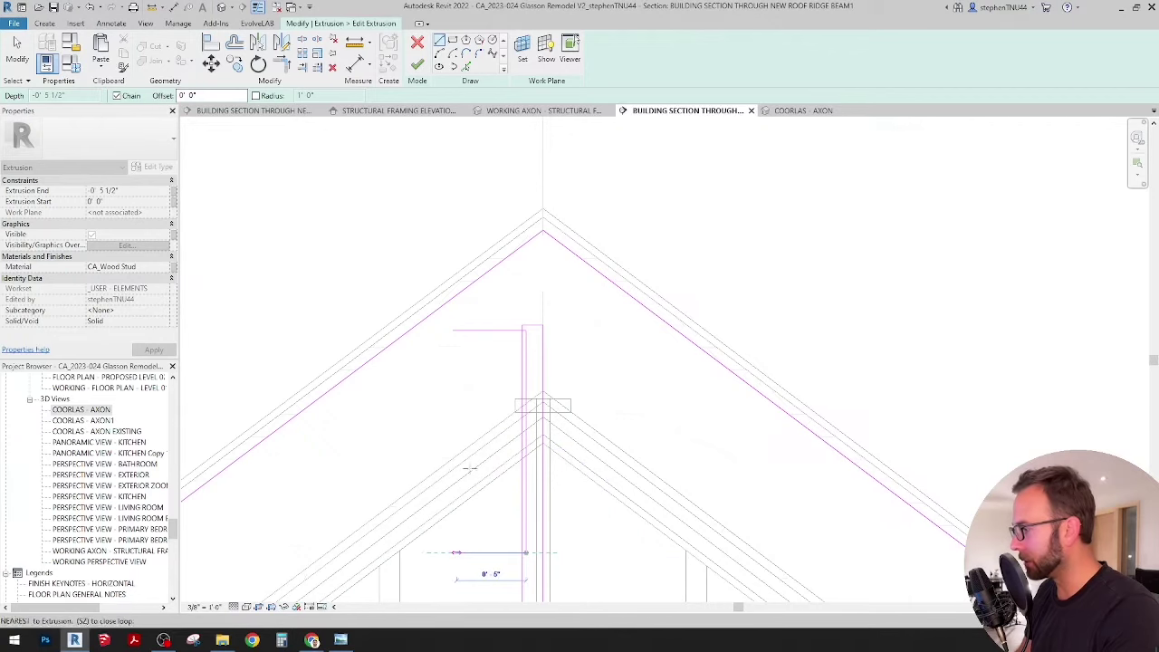
{"action": "left_click", "coordinate": [457, 552]}
{"action": "key", "text": "Escape"}
{"action": "key", "text": "Escape"}
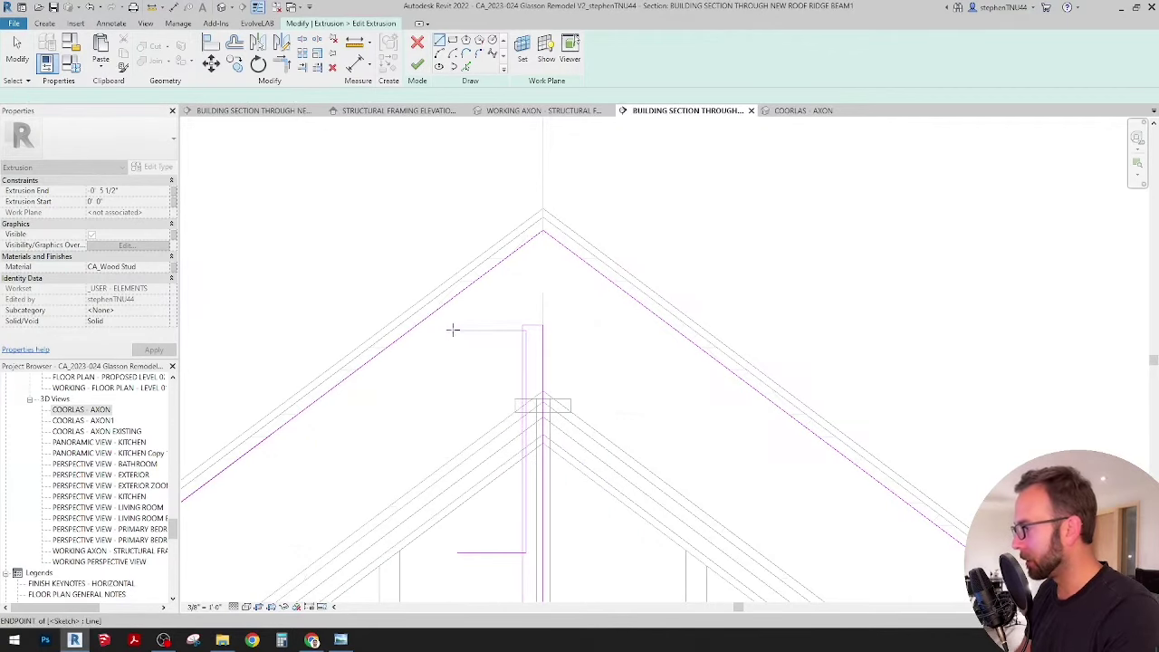
Draw the beam outline's missing vertical side and trim it to the bottom line to close the rectangle.
{"action": "left_click", "coordinate": [453, 329]}
{"action": "left_click", "coordinate": [453, 357]}
{"action": "left_click", "coordinate": [281, 64]}
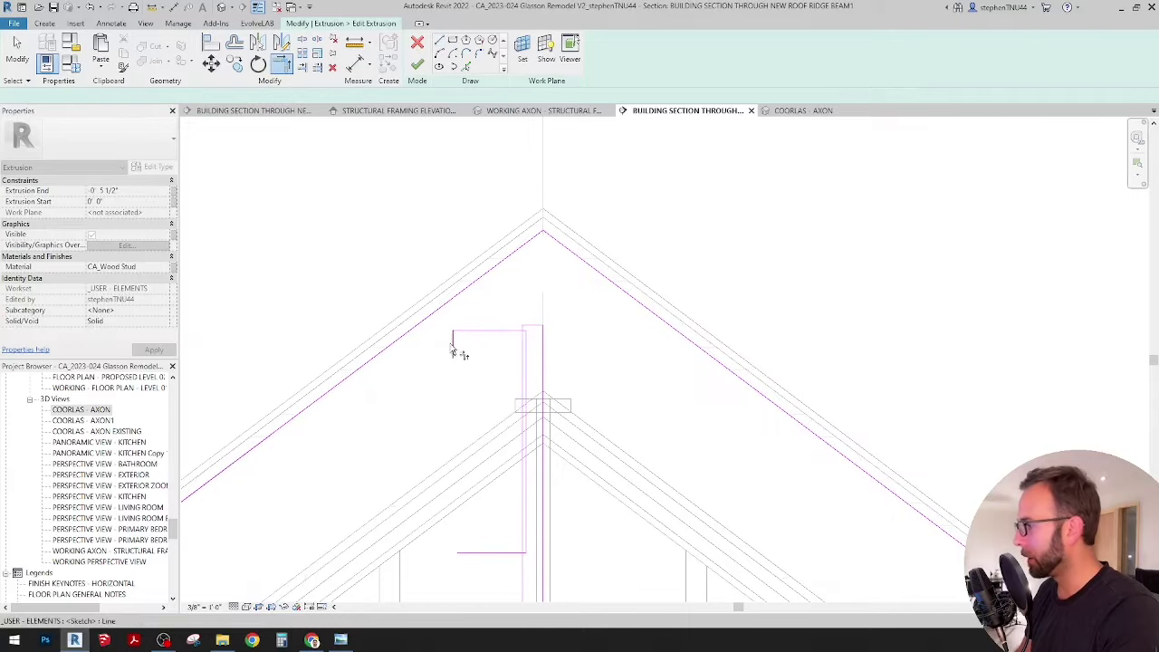
{"action": "left_click", "coordinate": [452, 346]}
{"action": "left_click", "coordinate": [477, 551]}
{"action": "key", "text": "Escape"}
Move the beam rectangle onto the ridge centerline and up until its top corners meet the roof undersides.
{"action": "key", "text": "Tab"}
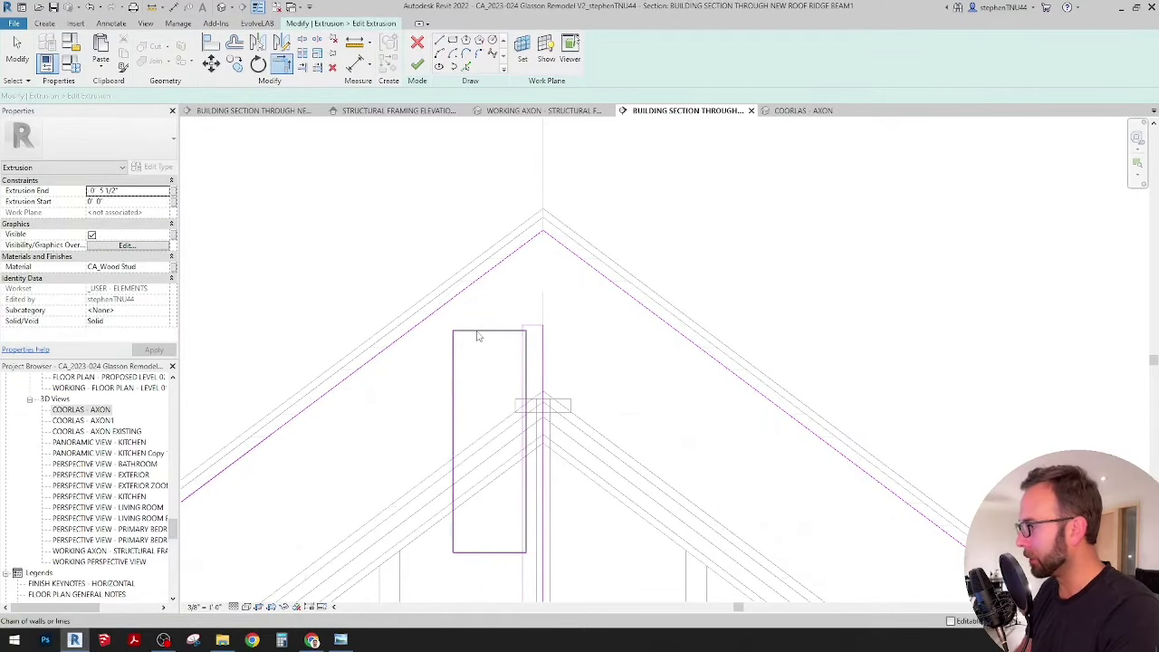
{"action": "left_click", "coordinate": [546, 303]}
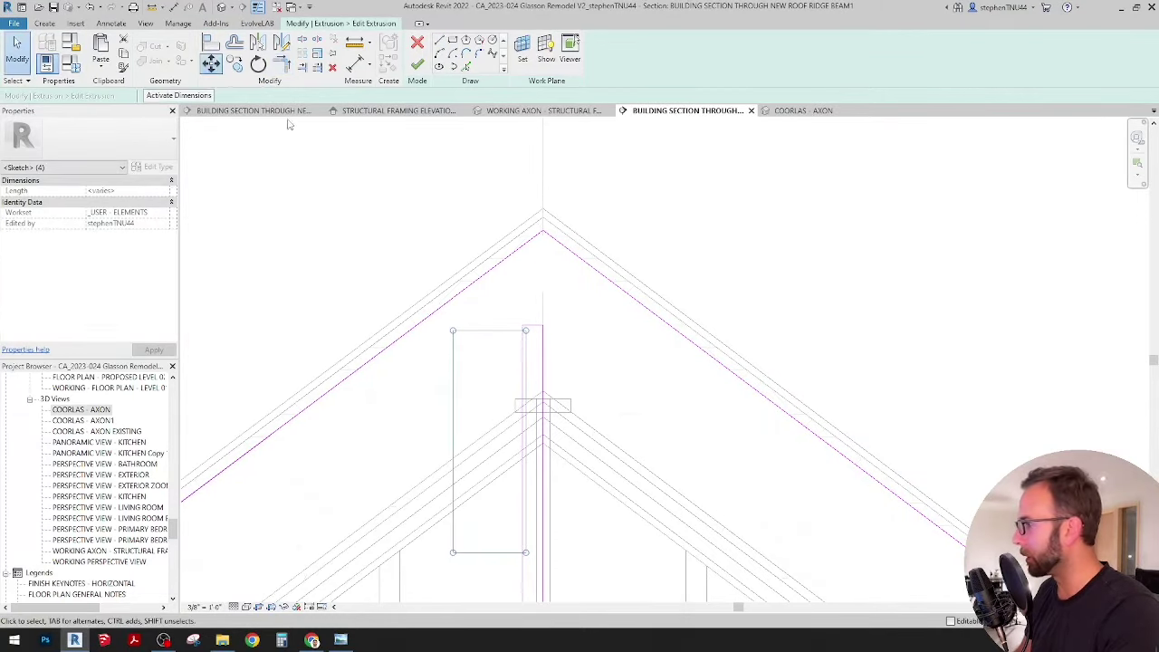
{"action": "left_click", "coordinate": [490, 330]}
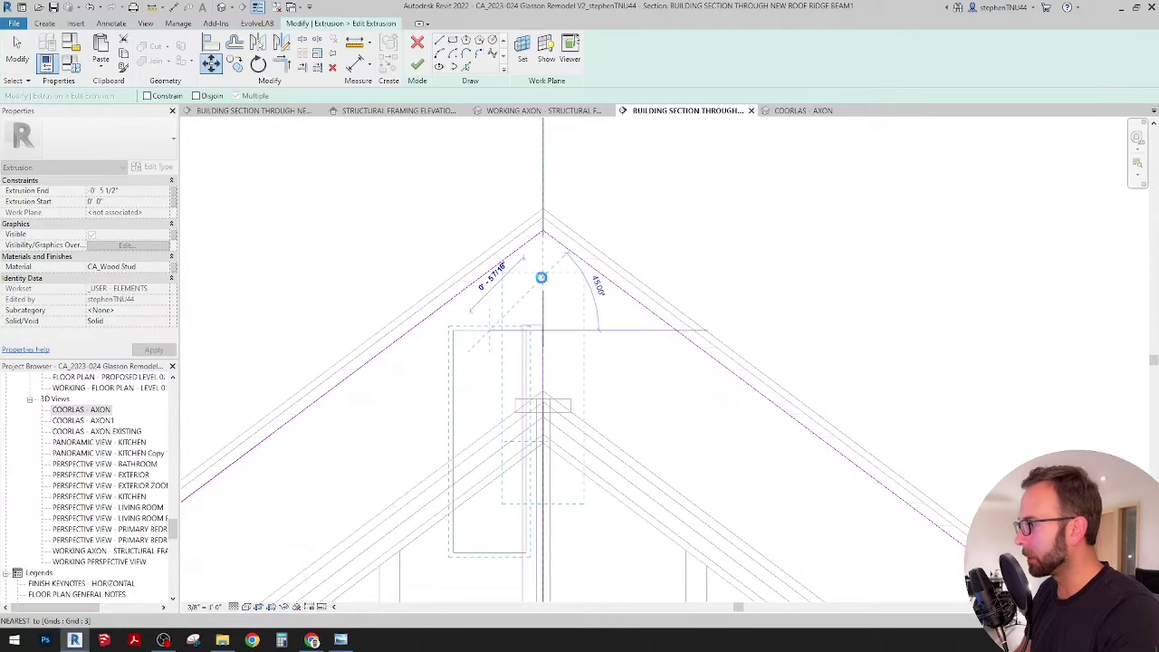
{"action": "left_click", "coordinate": [542, 275]}
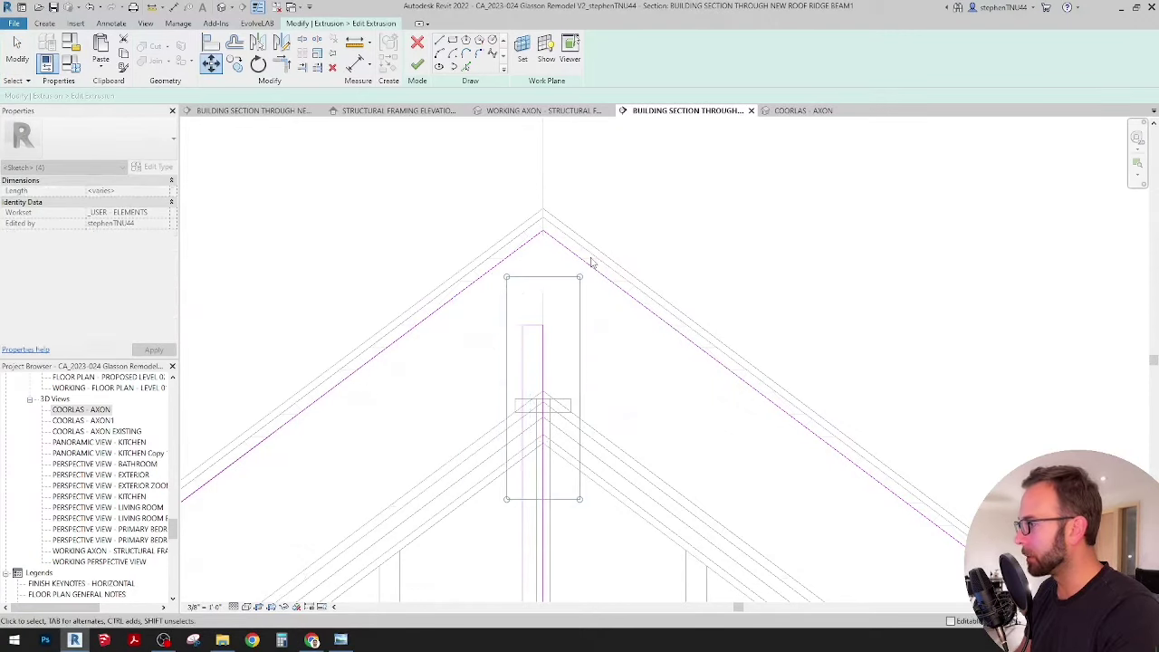
{"action": "left_click", "coordinate": [508, 278]}
{"action": "left_click", "coordinate": [507, 258]}
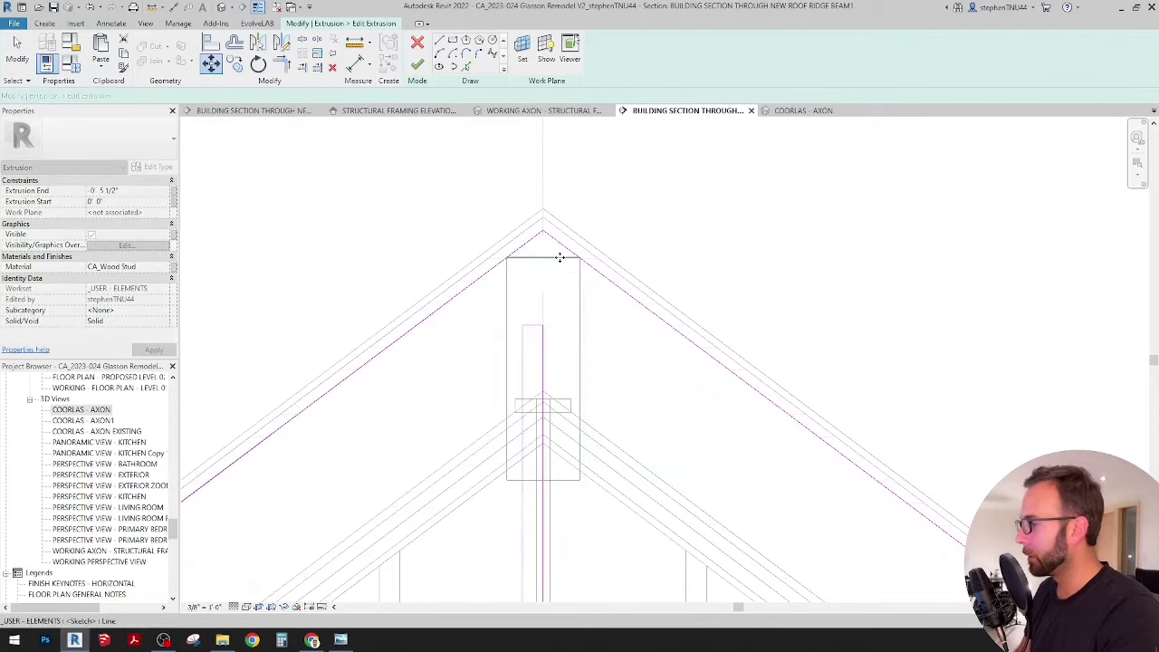
Lower the top edge of the center stud's sketch to the underside of the beam rectangle.
{"action": "scroll", "coordinate": [560, 261], "scroll_direction": "down", "scroll_amount": 3}
{"action": "scroll", "coordinate": [571, 437], "scroll_direction": "up", "scroll_amount": 3}
{"action": "mouse_move", "coordinate": [571, 437]}
{"action": "middle_mouse_down"}
{"action": "mouse_move", "coordinate": [560, 378]}
{"action": "mouse_move", "coordinate": [517, 331]}
{"action": "middle_mouse_up"}
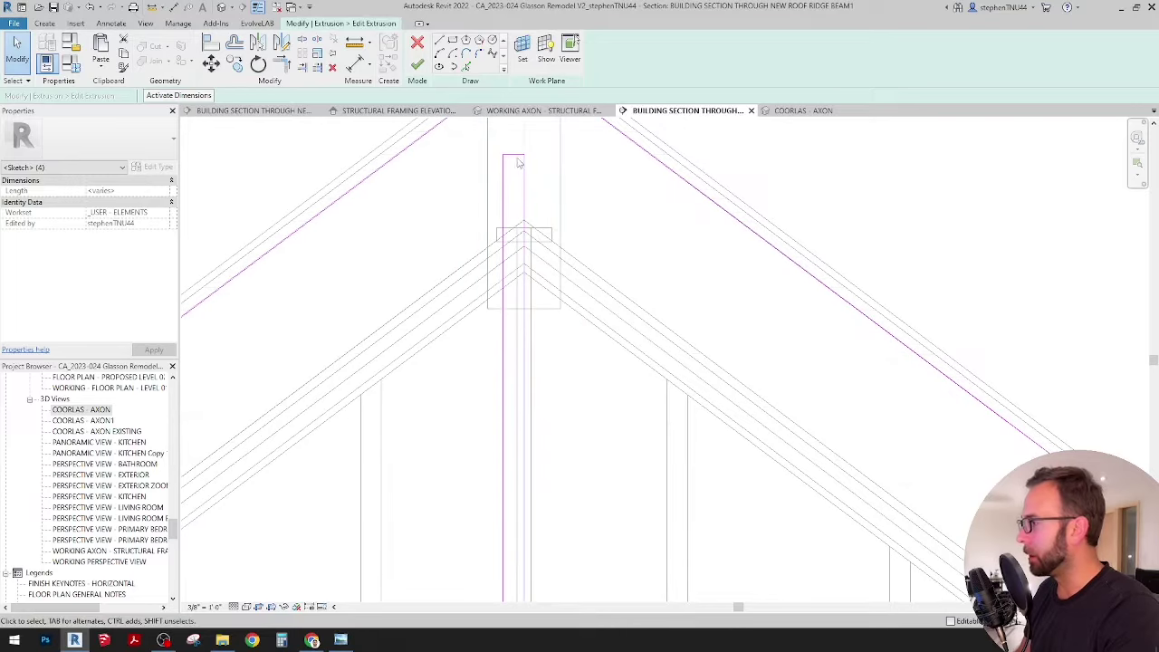
{"action": "left_click_drag", "start_coordinate": [518, 301], "coordinate": [517, 309]}
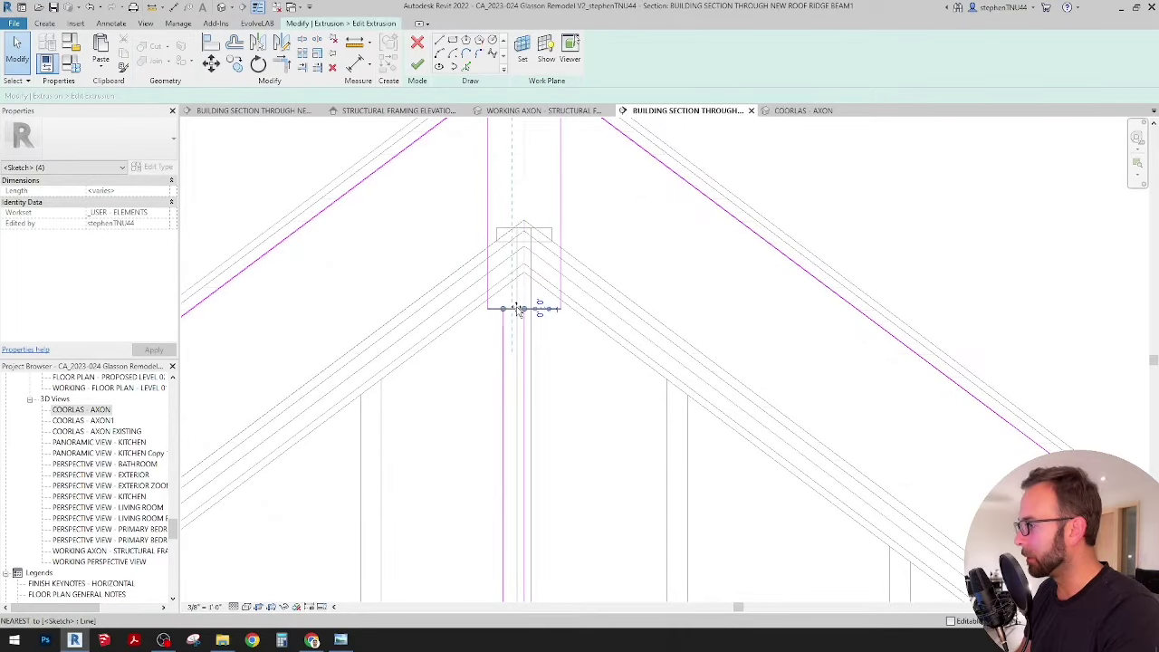
{"action": "left_click", "coordinate": [643, 254]}
Delete the guide rectangle and both roof guide lines, keeping only the stud profile, and finish the extrusion sketch.
{"action": "scroll", "coordinate": [643, 252], "scroll_direction": "down", "scroll_amount": 3}
{"action": "middle_click_drag", "start_coordinate": [643, 251], "coordinate": [631, 276]}
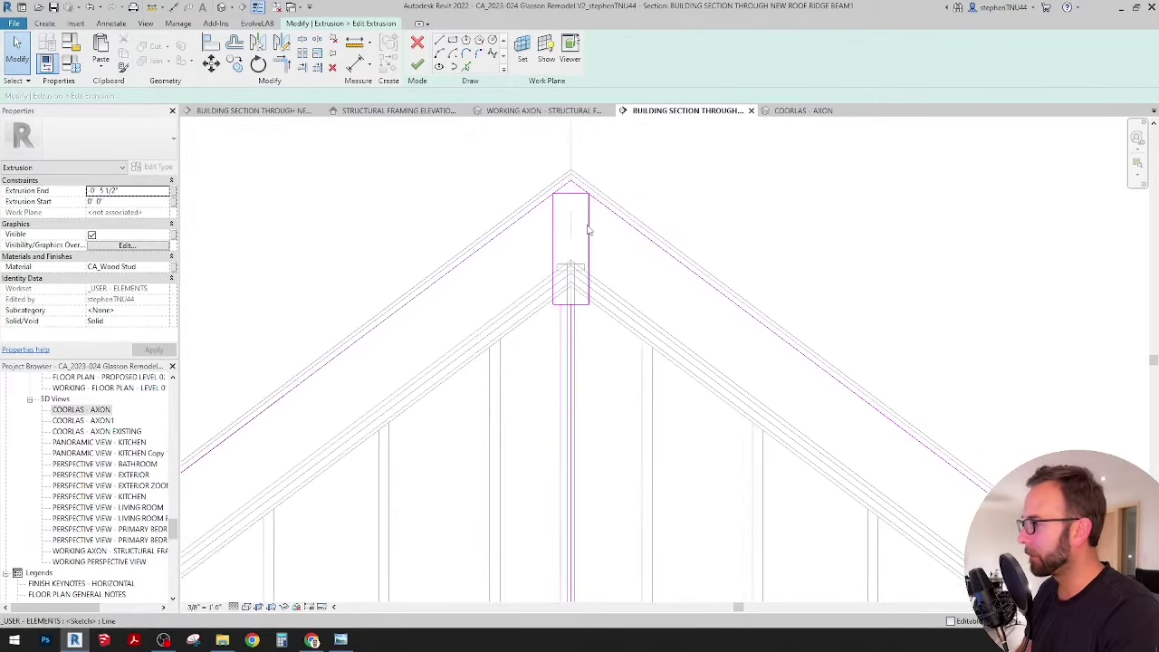
{"action": "left_click", "coordinate": [588, 225]}
{"action": "middle_click_drag", "start_coordinate": [598, 241], "coordinate": [596, 247]}
{"action": "key", "text": "Delete"}
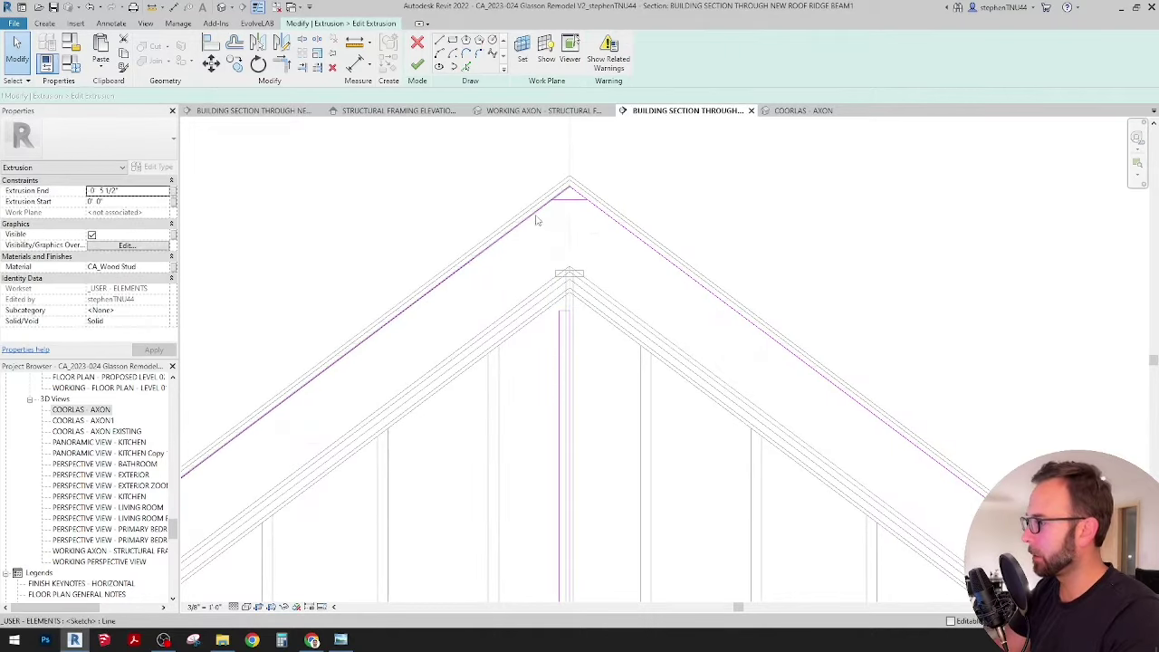
{"action": "key", "text": "Delete"}
{"action": "left_click", "coordinate": [580, 201]}
{"action": "key", "text": "Delete"}
{"action": "left_click", "coordinate": [602, 209]}
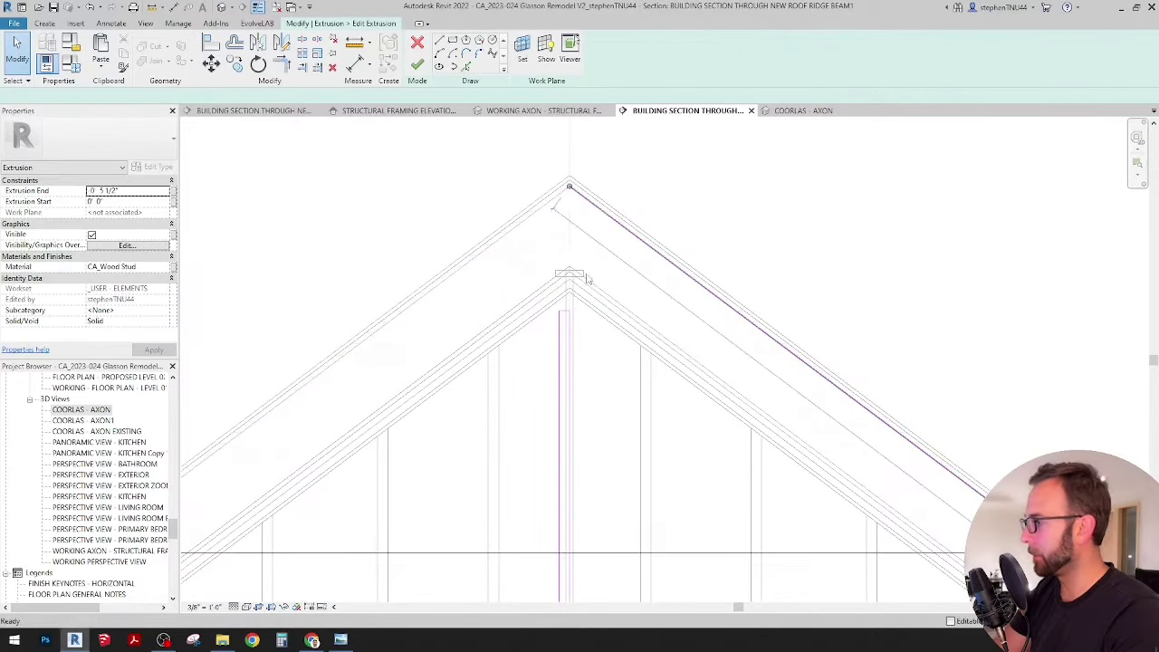
{"action": "key", "text": "Delete"}
{"action": "scroll", "coordinate": [584, 299], "scroll_direction": "up", "scroll_amount": 2}
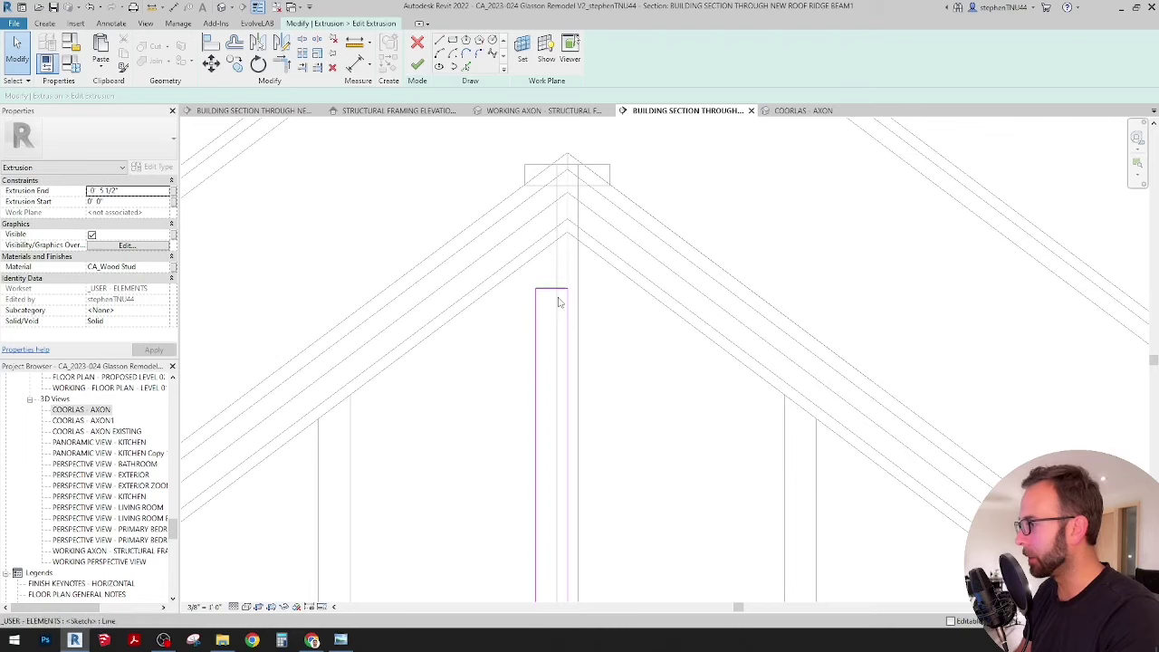
{"action": "left_click", "coordinate": [418, 64]}
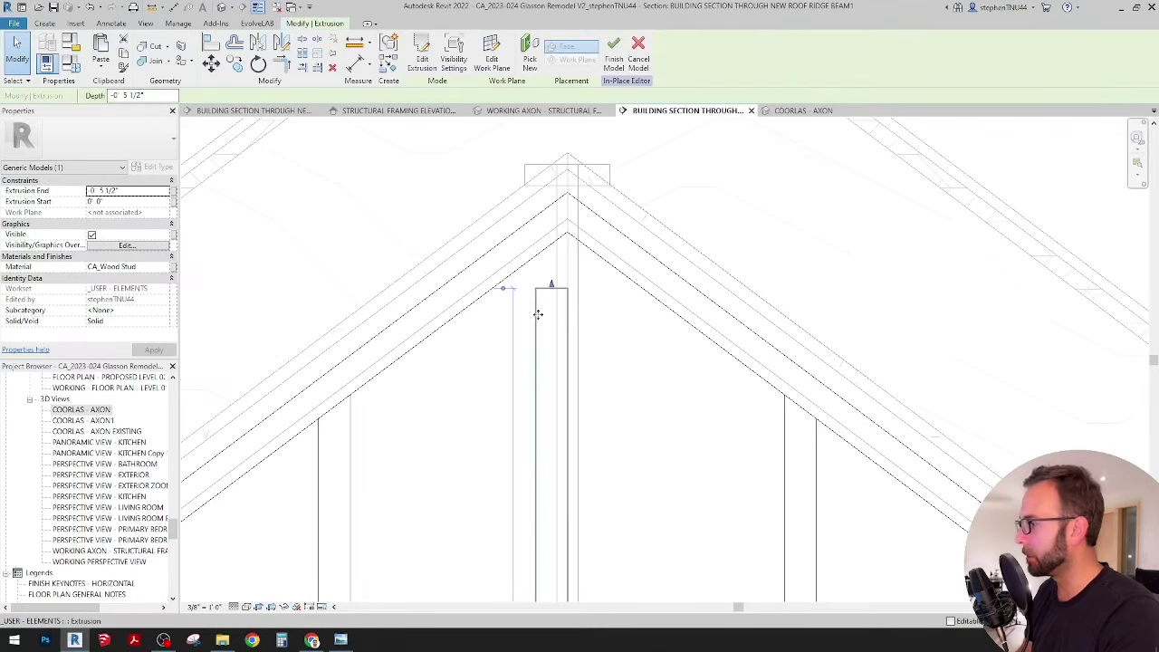
Copy the shortened center stud side by side to form a pack of four studs centered under the ridge.
{"action": "scroll", "coordinate": [489, 315], "scroll_direction": "down", "scroll_amount": 1}
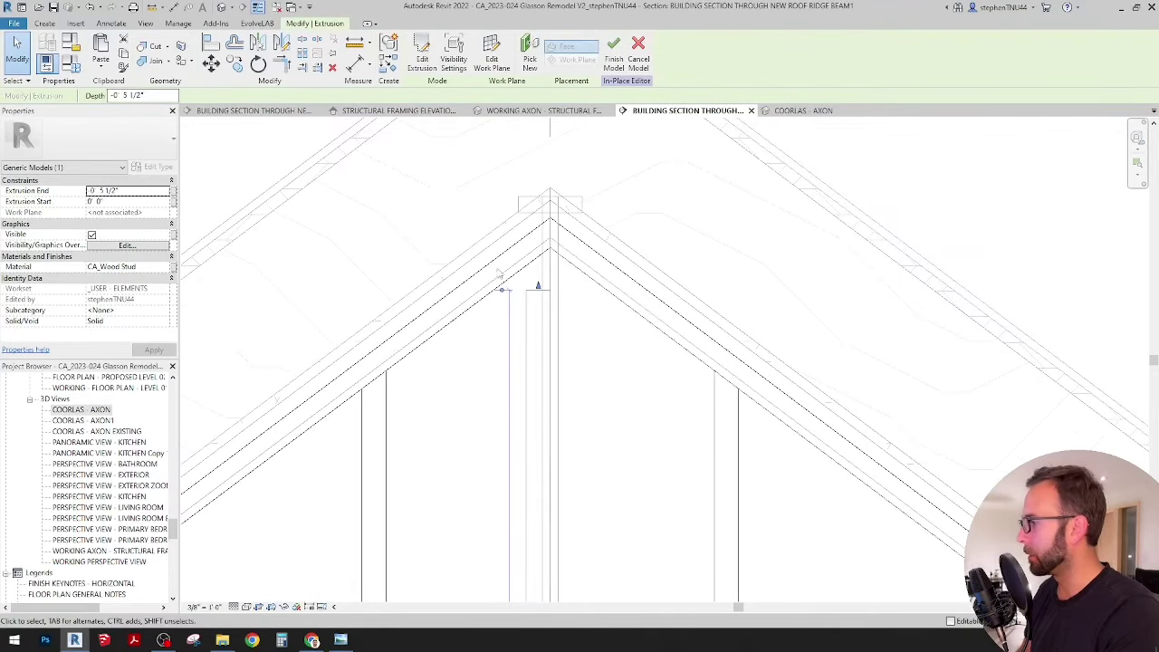
{"action": "left_click", "coordinate": [234, 64]}
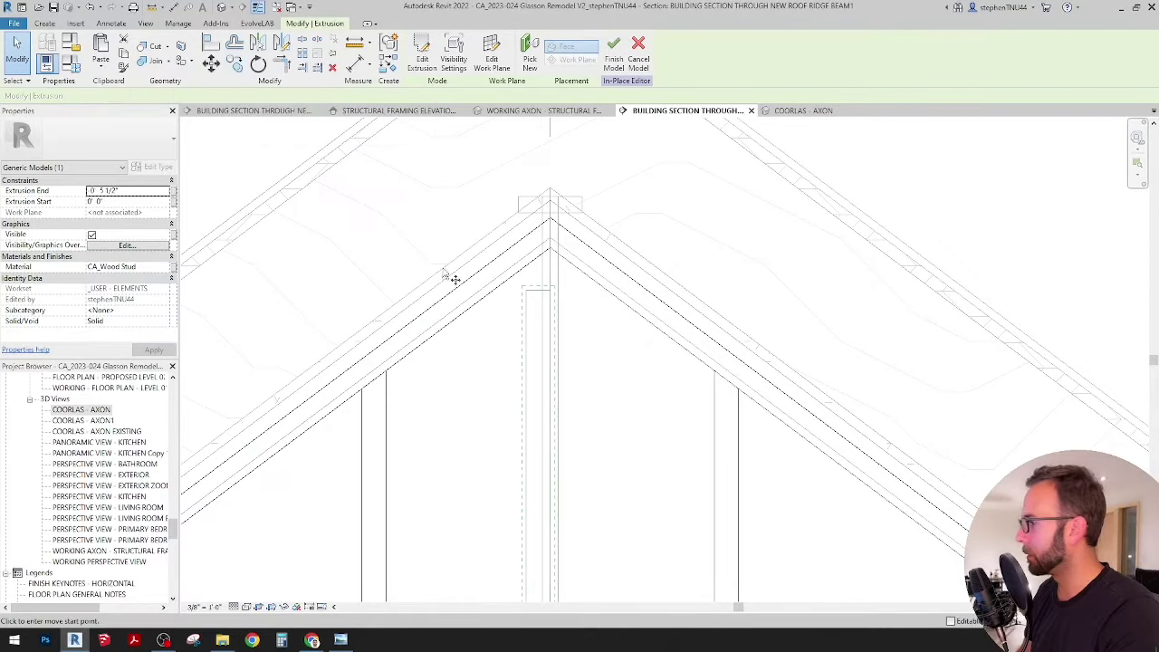
{"action": "left_click", "coordinate": [531, 331]}
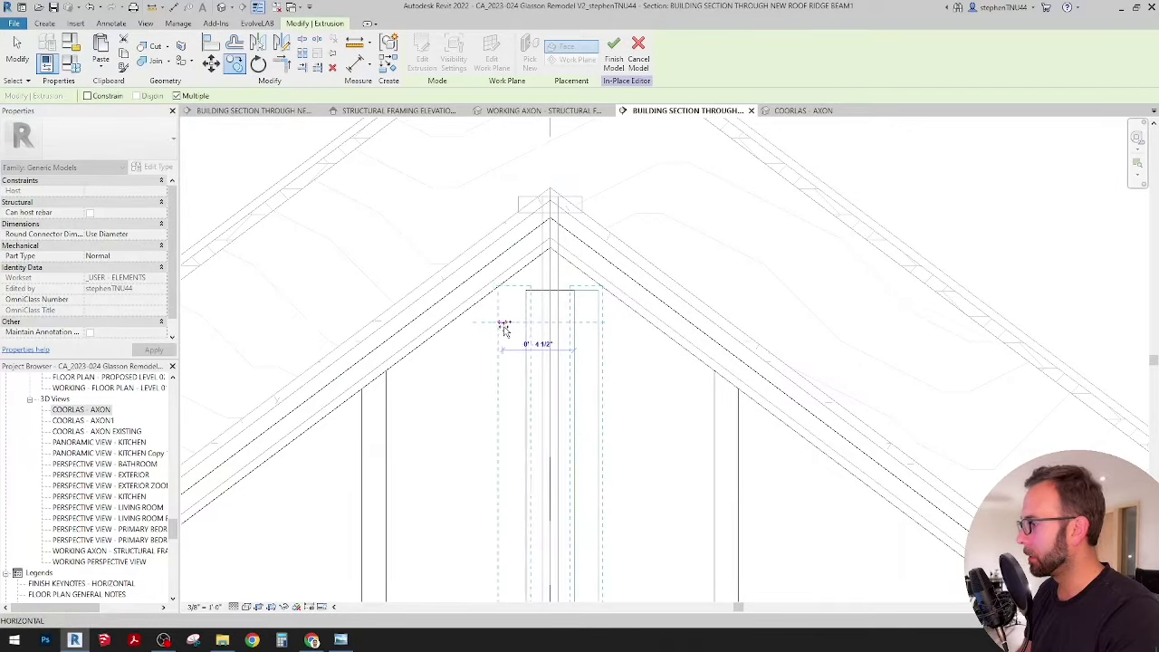
{"action": "left_click", "coordinate": [503, 322]}
{"action": "key", "text": "Escape"}
{"action": "key", "text": "Escape"}
{"action": "scroll", "coordinate": [545, 308], "scroll_direction": "down", "scroll_amount": 2}
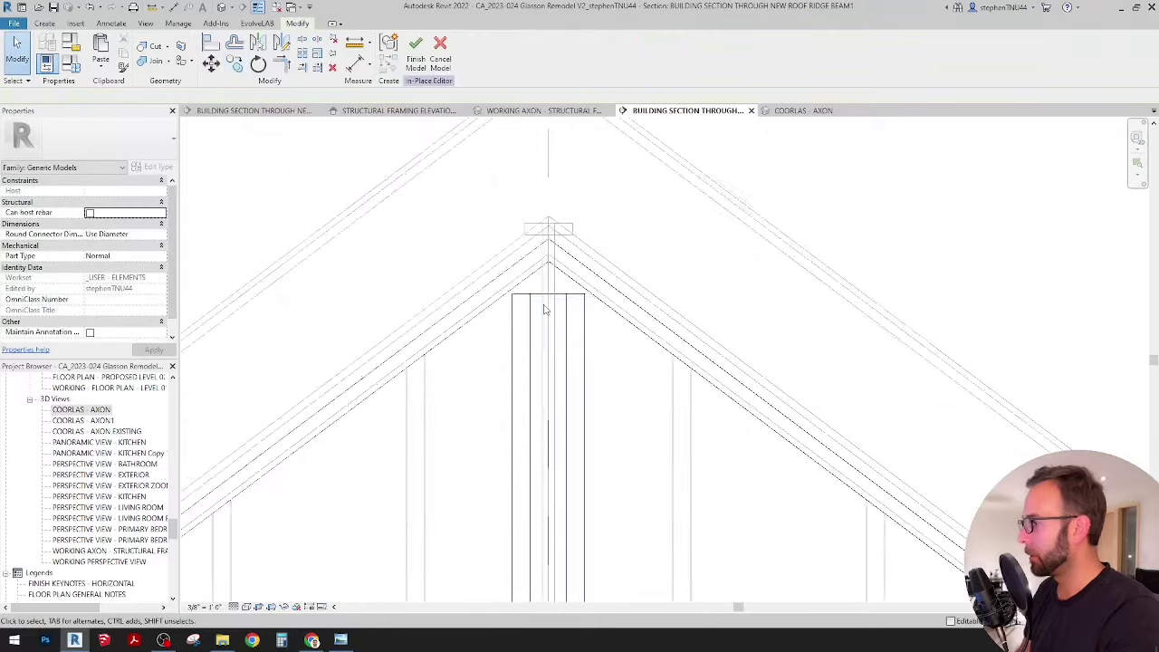
{"action": "scroll", "coordinate": [526, 294], "scroll_direction": "up", "scroll_amount": 2}
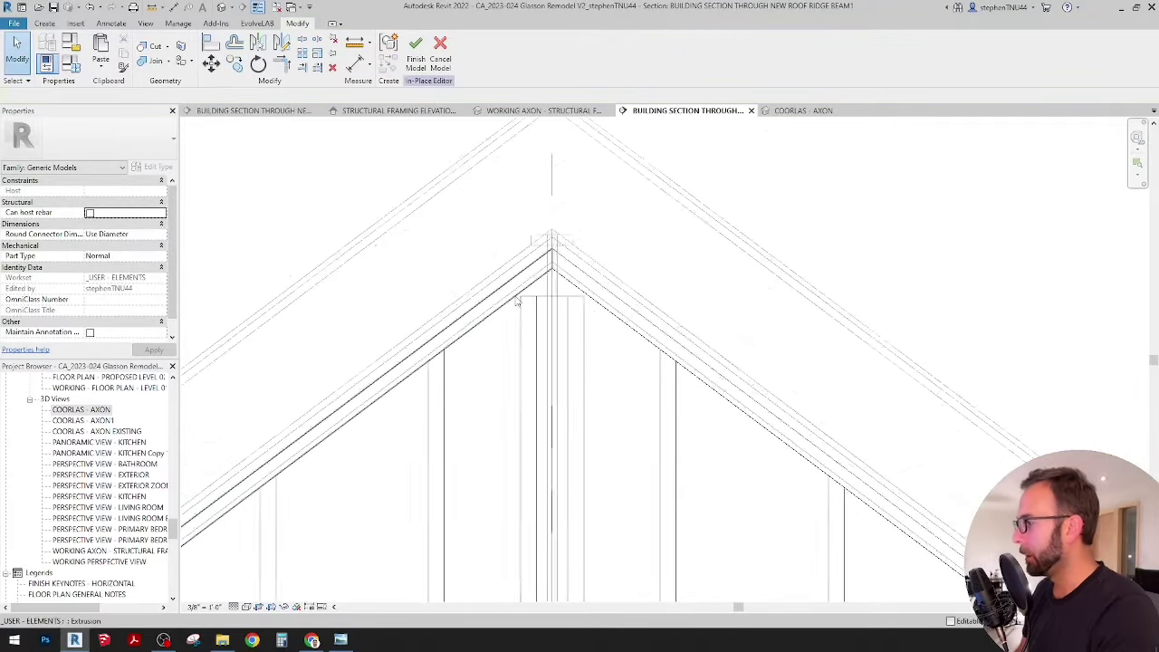
{"action": "middle_click_drag", "start_coordinate": [544, 228], "coordinate": [534, 279]}
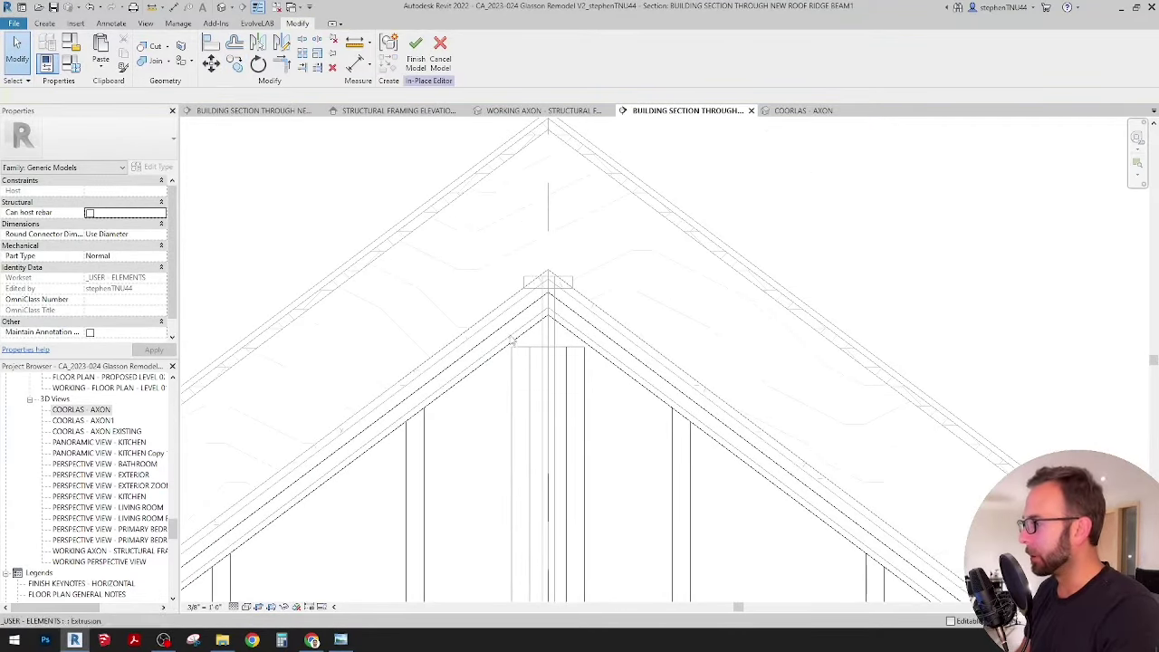
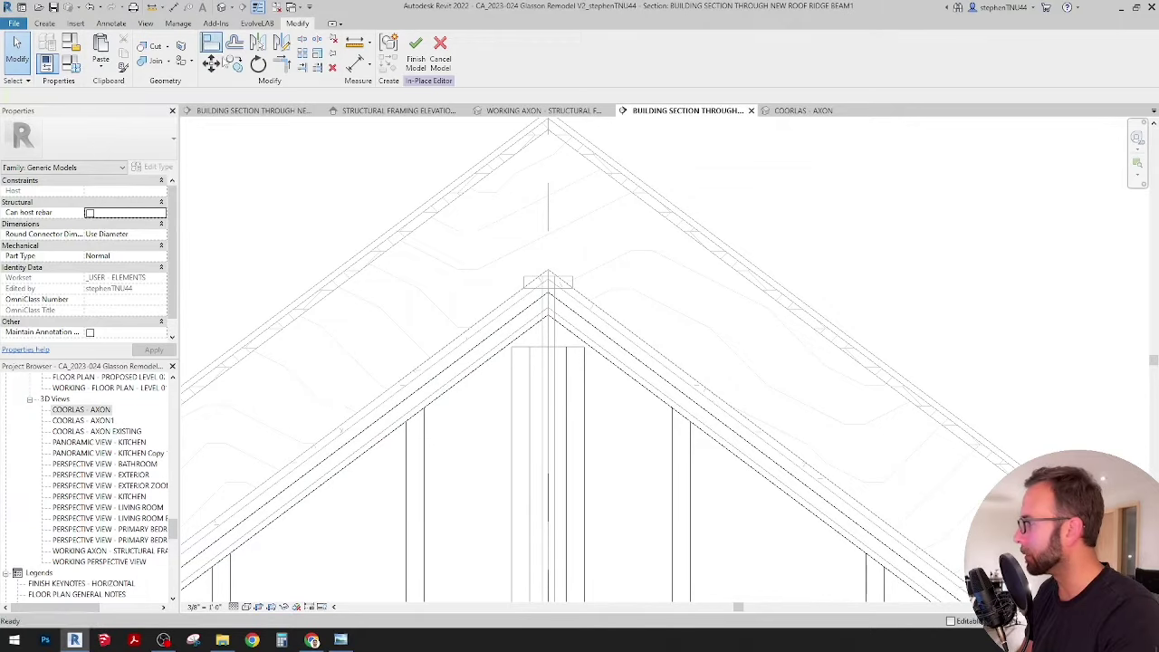
{"action": "left_click", "coordinate": [210, 42]}
{"action": "left_click", "coordinate": [515, 392]}
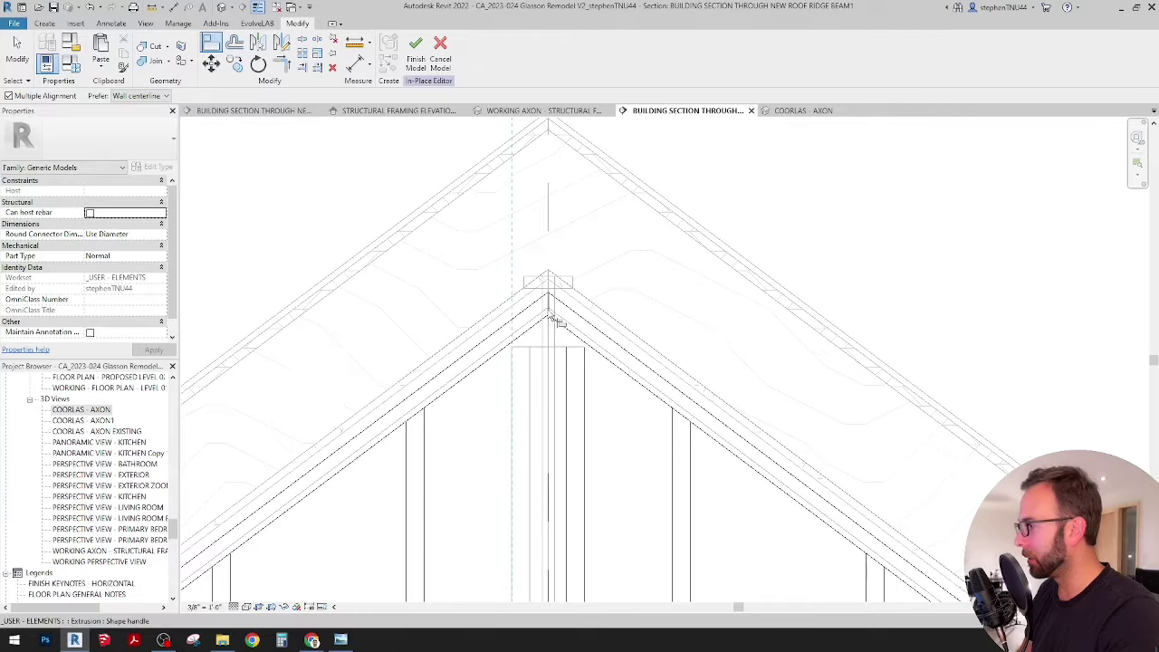
{"action": "key", "text": "Escape"}
{"action": "key", "text": "Escape"}
Shorten both sloping top plates on each side of the ridge back to the outer faces of the stud pack.
{"action": "left_click", "coordinate": [535, 328]}
{"action": "scroll", "coordinate": [548, 308], "scroll_direction": "up", "scroll_amount": 2}
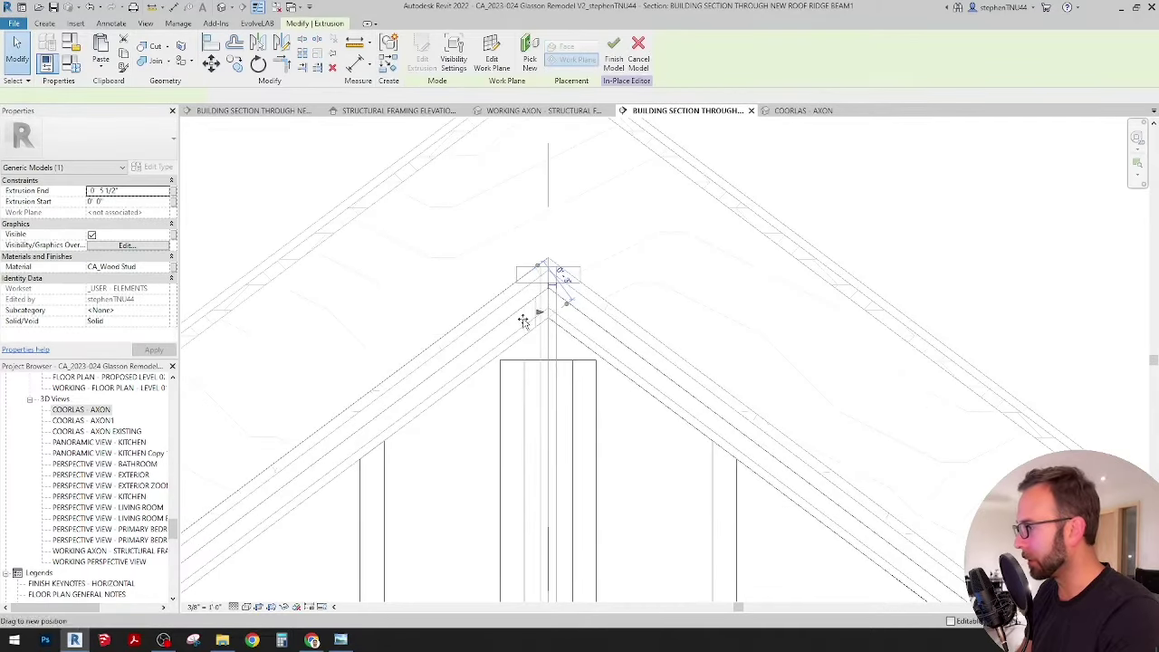
{"action": "left_click_drag", "start_coordinate": [504, 345], "coordinate": [504, 345]}
{"action": "left_click", "coordinate": [519, 306]}
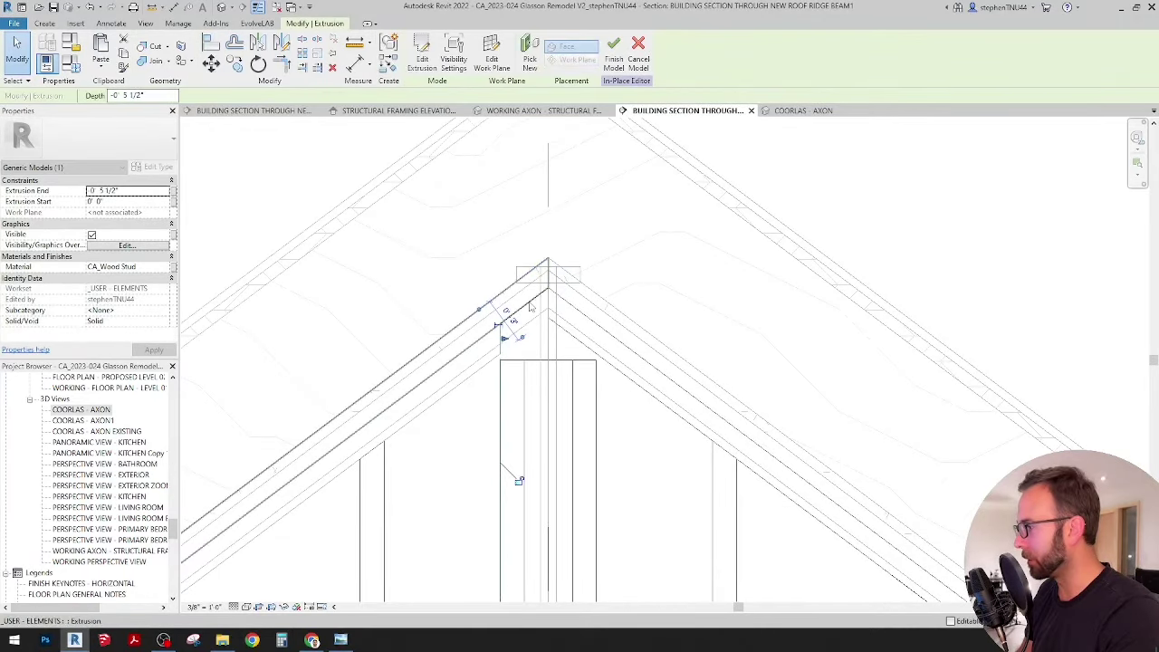
{"action": "left_click_drag", "start_coordinate": [552, 275], "coordinate": [597, 352]}
{"action": "left_click", "coordinate": [561, 327]}
{"action": "left_click", "coordinate": [575, 310]}
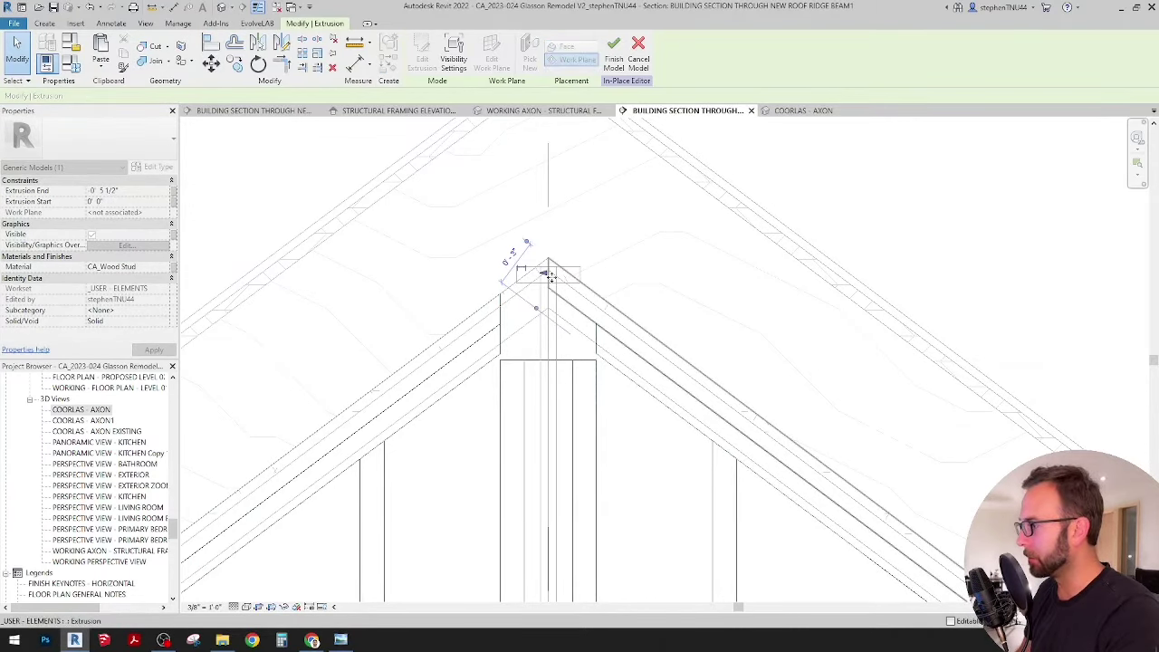
{"action": "left_click_drag", "start_coordinate": [550, 276], "coordinate": [550, 275]}
{"action": "key", "text": "Escape"}
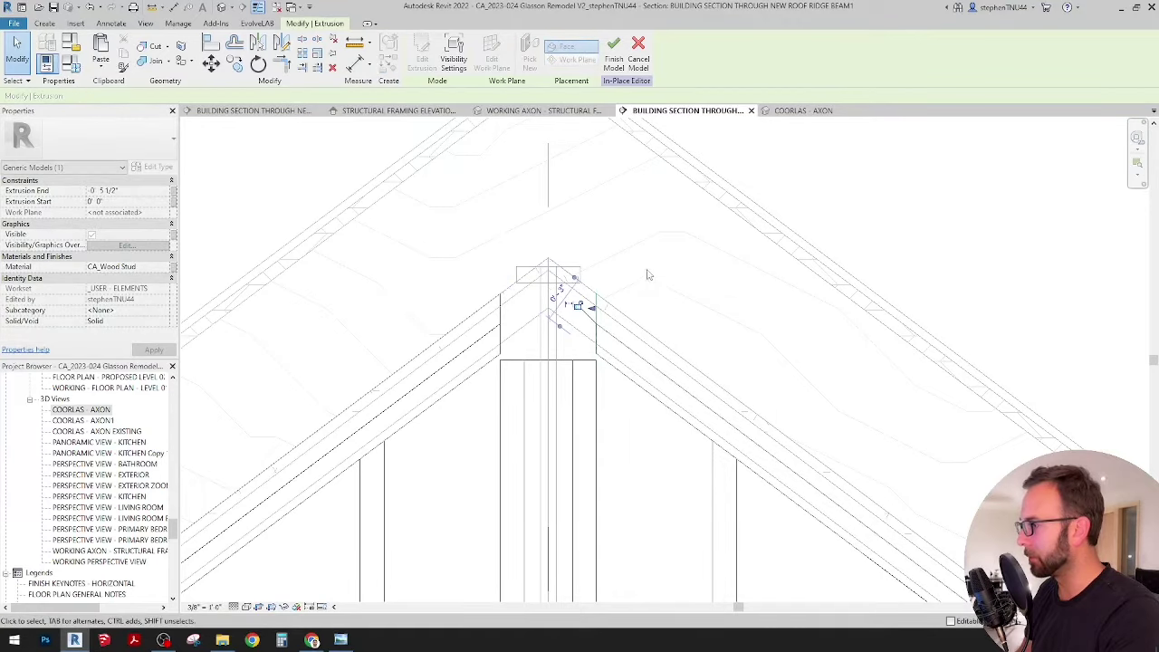
{"action": "scroll", "coordinate": [579, 304], "scroll_direction": "down", "scroll_amount": 2}
{"action": "scroll", "coordinate": [581, 302], "scroll_direction": "down", "scroll_amount": 4}
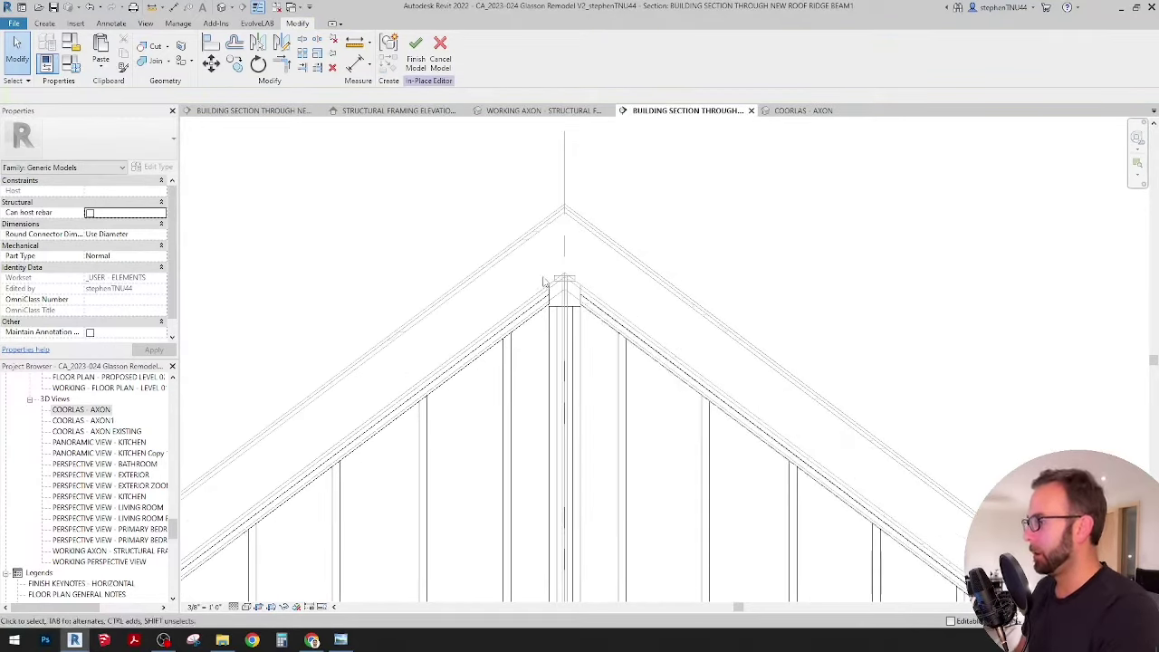
Review the gable wall framing from the ridge stud pack down to the opening and floor in the building section.
{"action": "scroll", "coordinate": [563, 272], "scroll_direction": "down", "scroll_amount": 2}
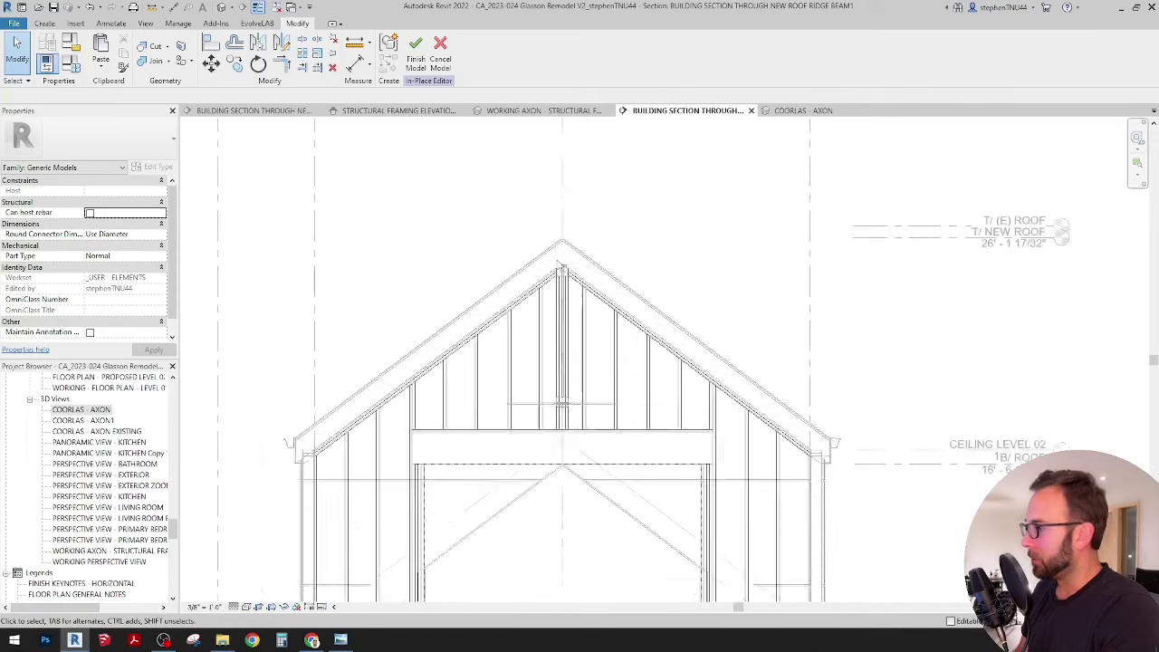
{"action": "scroll", "coordinate": [563, 349], "scroll_direction": "up", "scroll_amount": 3}
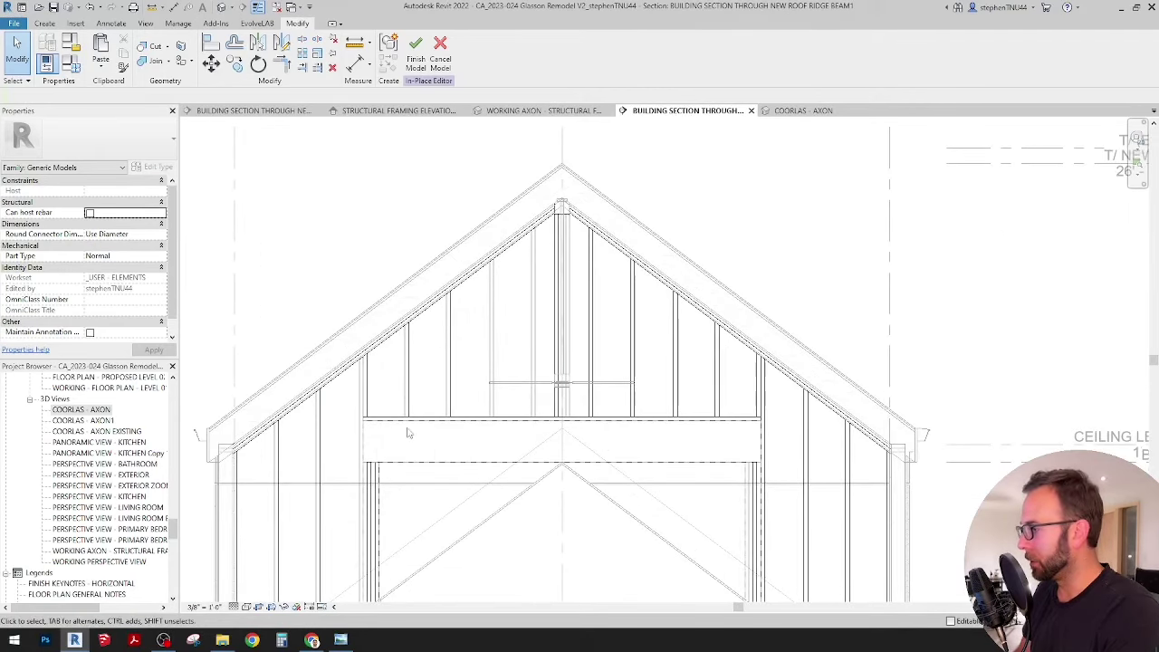
{"action": "middle_click_drag", "start_coordinate": [407, 432], "coordinate": [461, 308]}
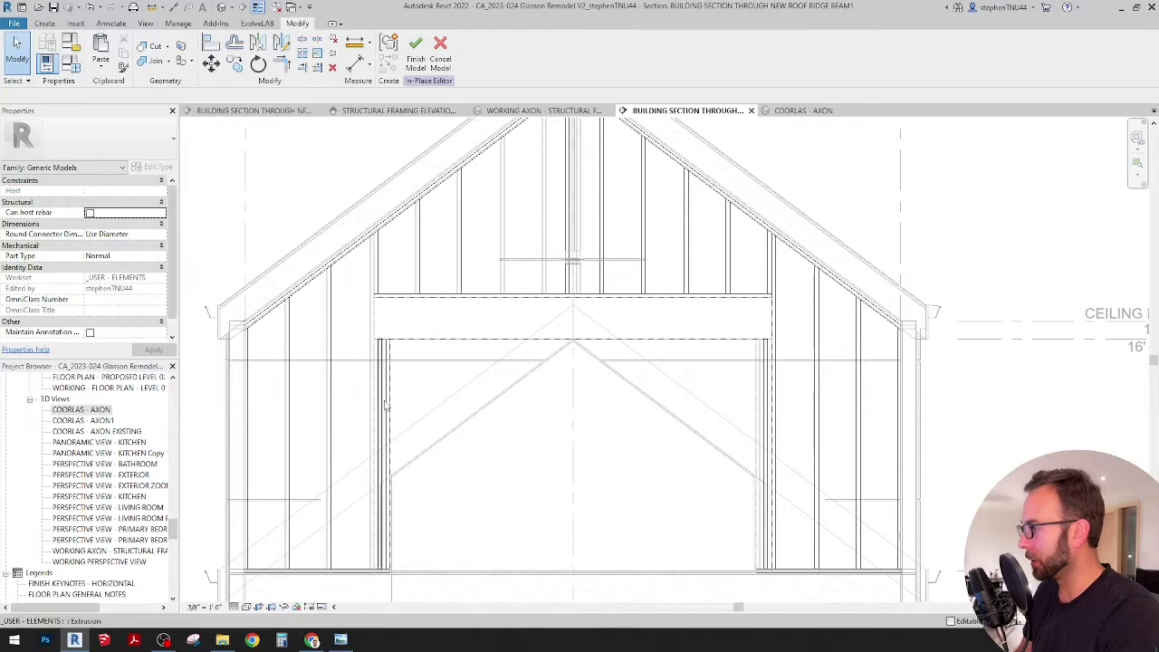
{"action": "middle_click_drag", "start_coordinate": [407, 349], "coordinate": [422, 208]}
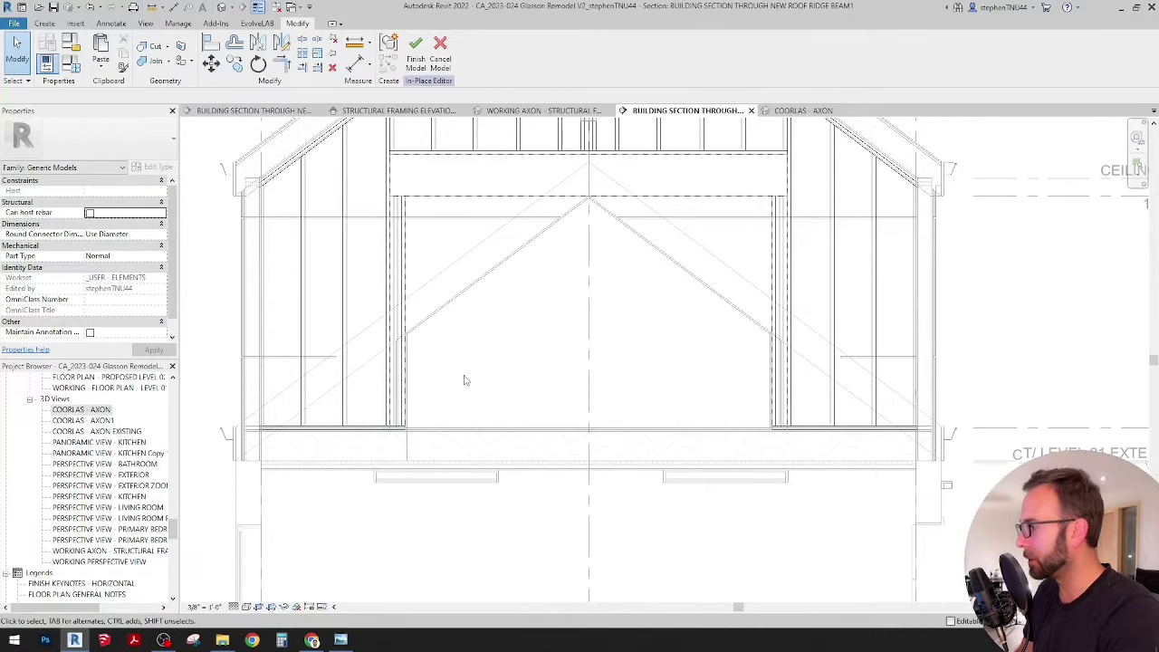
{"action": "scroll", "coordinate": [596, 365], "scroll_direction": "down", "scroll_amount": 4}
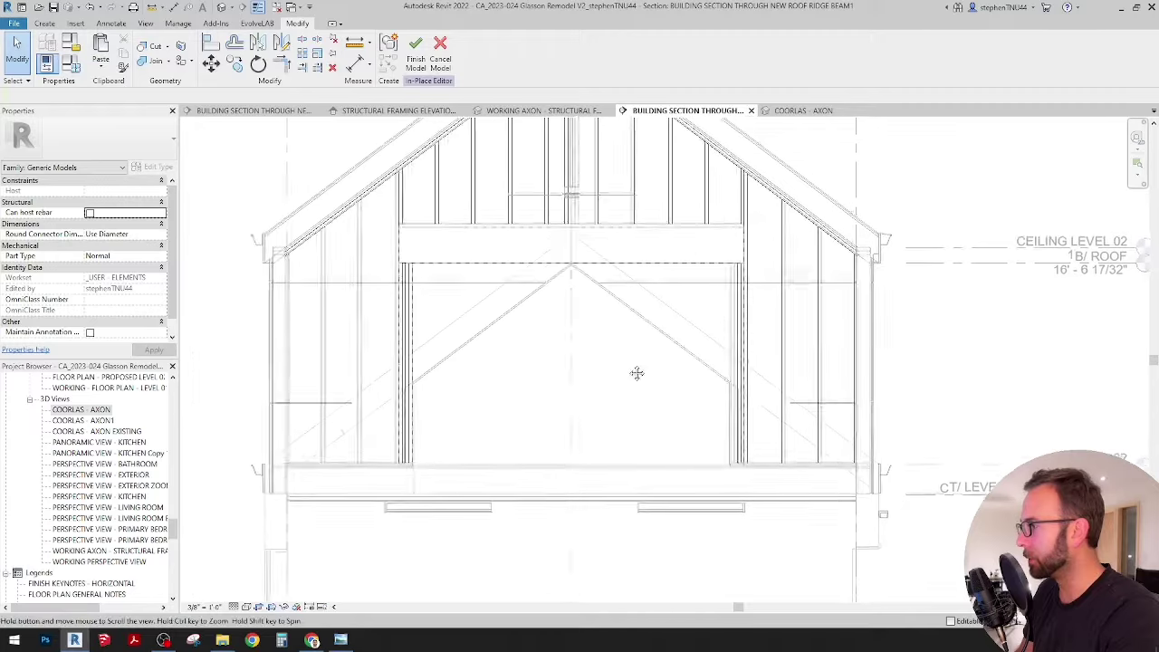
{"action": "middle_click_drag", "start_coordinate": [633, 375], "coordinate": [598, 380]}
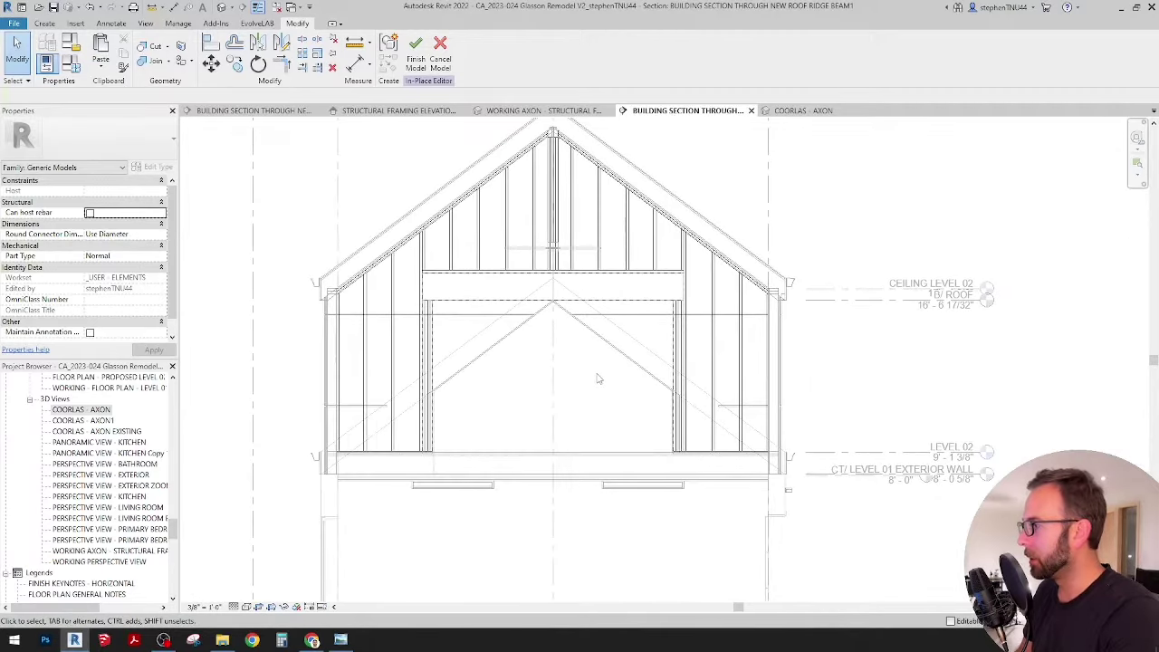
{"action": "scroll", "coordinate": [598, 378], "scroll_direction": "down", "scroll_amount": 2}
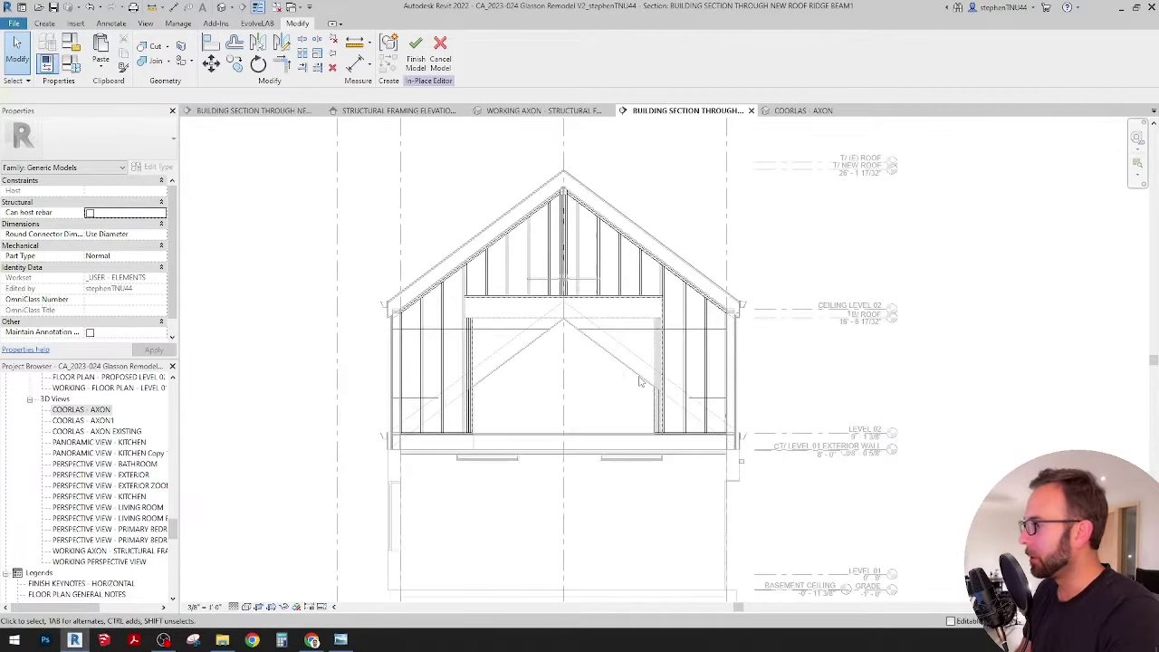
Switch to the working structural framing axon view and hide the exterior wall element standing beside the gable framing.
{"action": "left_click", "coordinate": [544, 111]}
{"action": "middle_click_drag", "start_coordinate": [806, 347], "coordinate": [776, 362]}
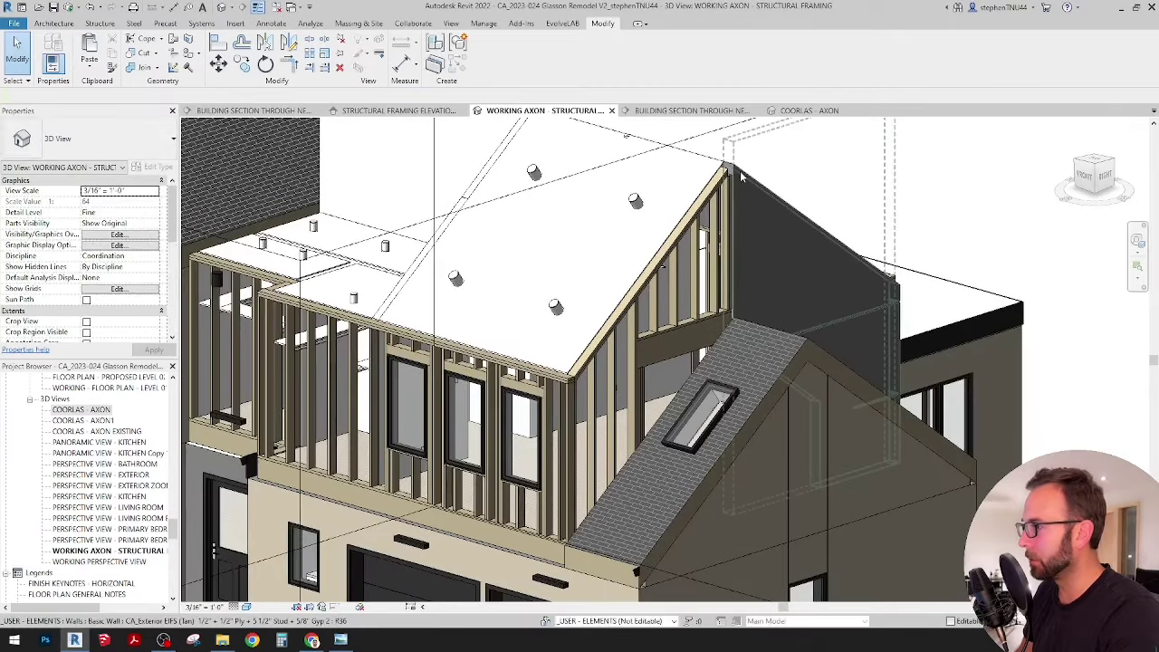
{"action": "right_click", "coordinate": [821, 170]}
{"action": "mouse_move", "coordinate": [854, 259]}
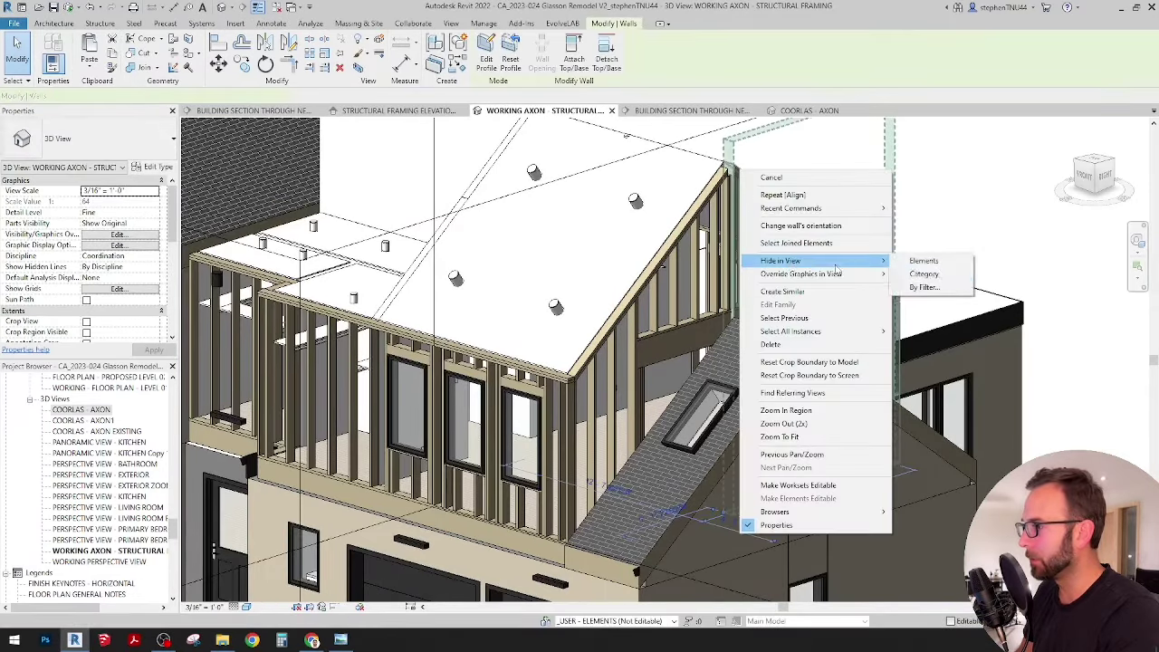
{"action": "left_click", "coordinate": [924, 259]}
Open the short return wall's stud model, at the jog in the front wall, for in-place editing.
{"action": "middle_click_drag", "start_coordinate": [834, 282], "coordinate": [662, 385], "text": "shift"}
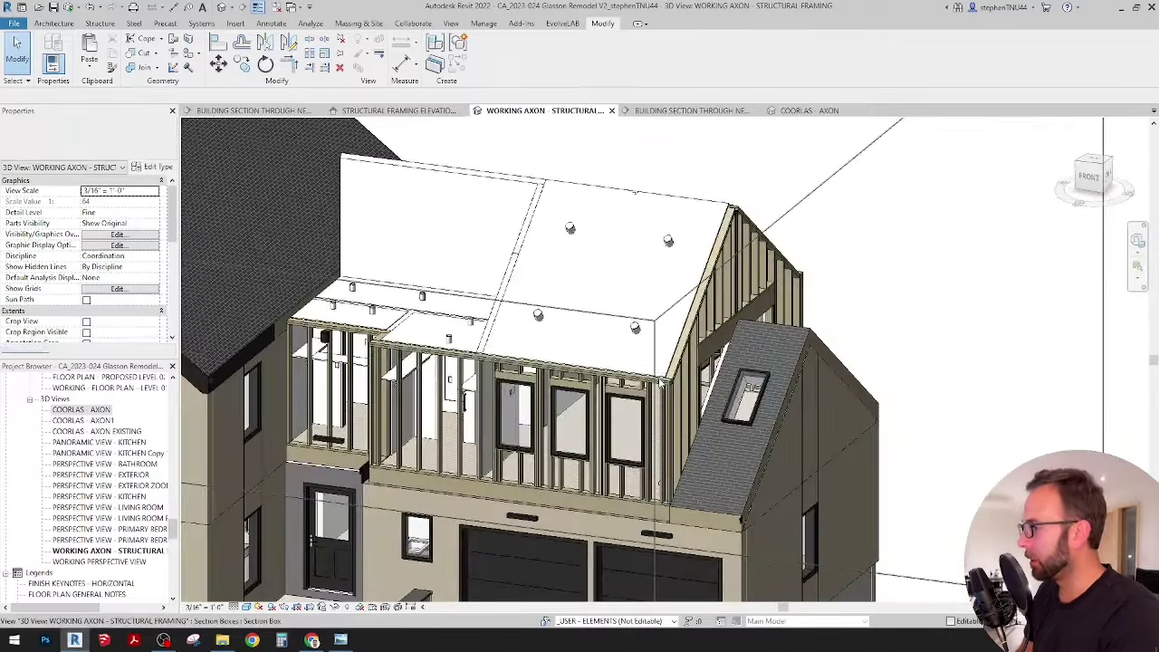
{"action": "scroll", "coordinate": [371, 337], "scroll_direction": "up", "scroll_amount": 4}
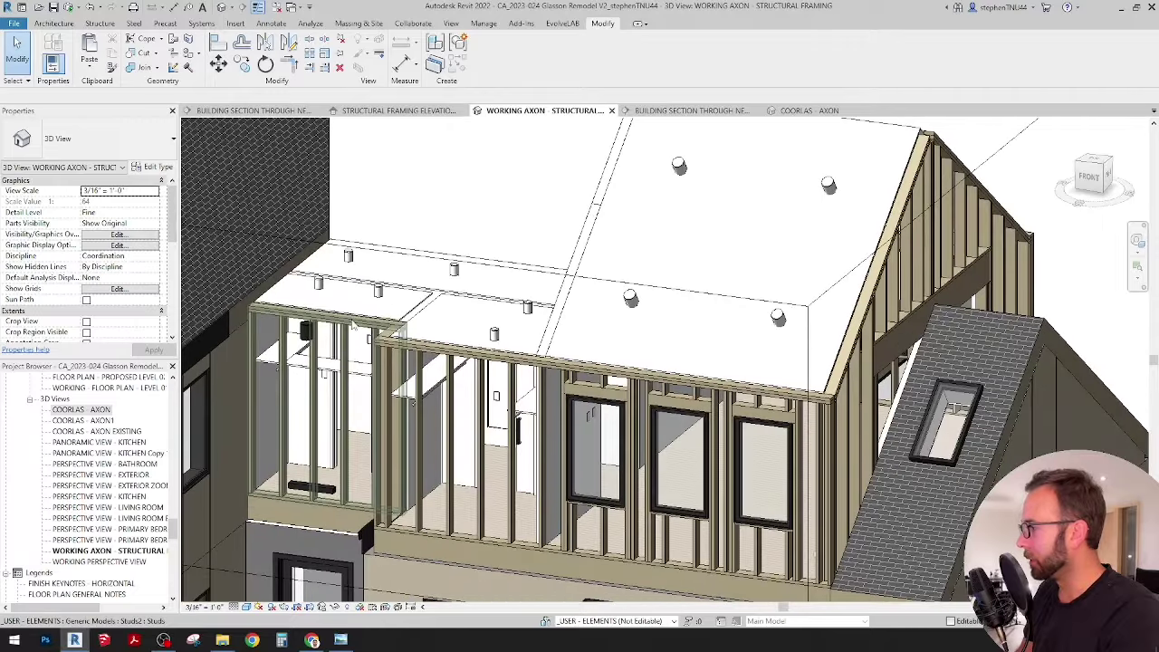
{"action": "scroll", "coordinate": [383, 335], "scroll_direction": "up", "scroll_amount": 1}
{"action": "left_click", "coordinate": [384, 333]}
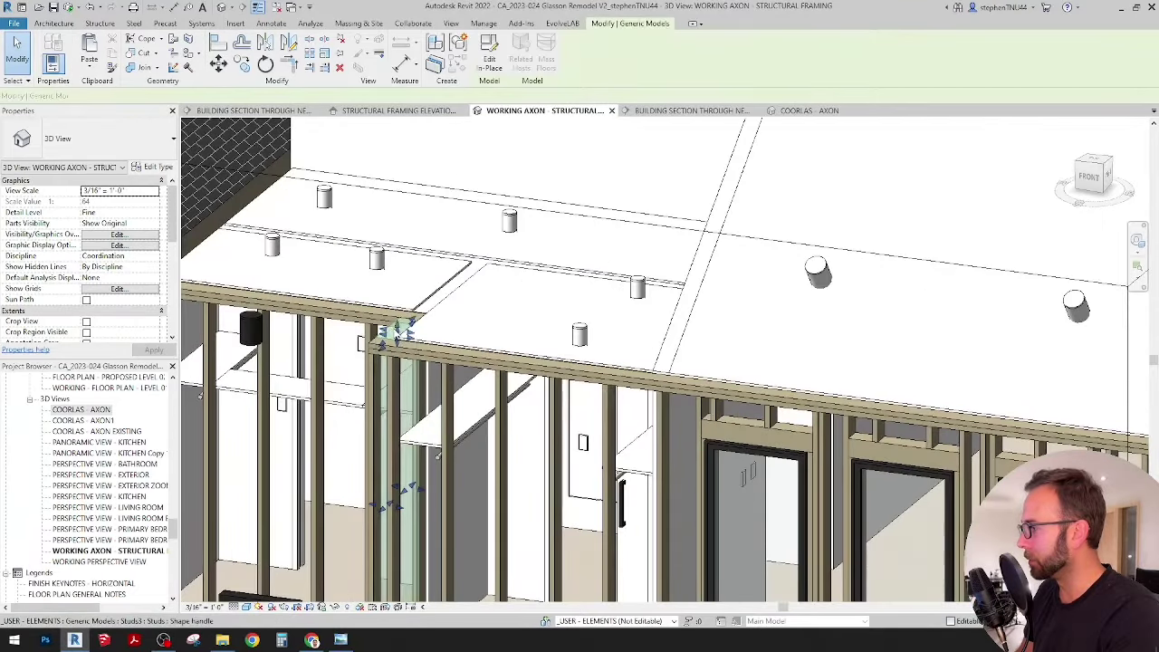
{"action": "scroll", "coordinate": [390, 333], "scroll_direction": "down", "scroll_amount": 3}
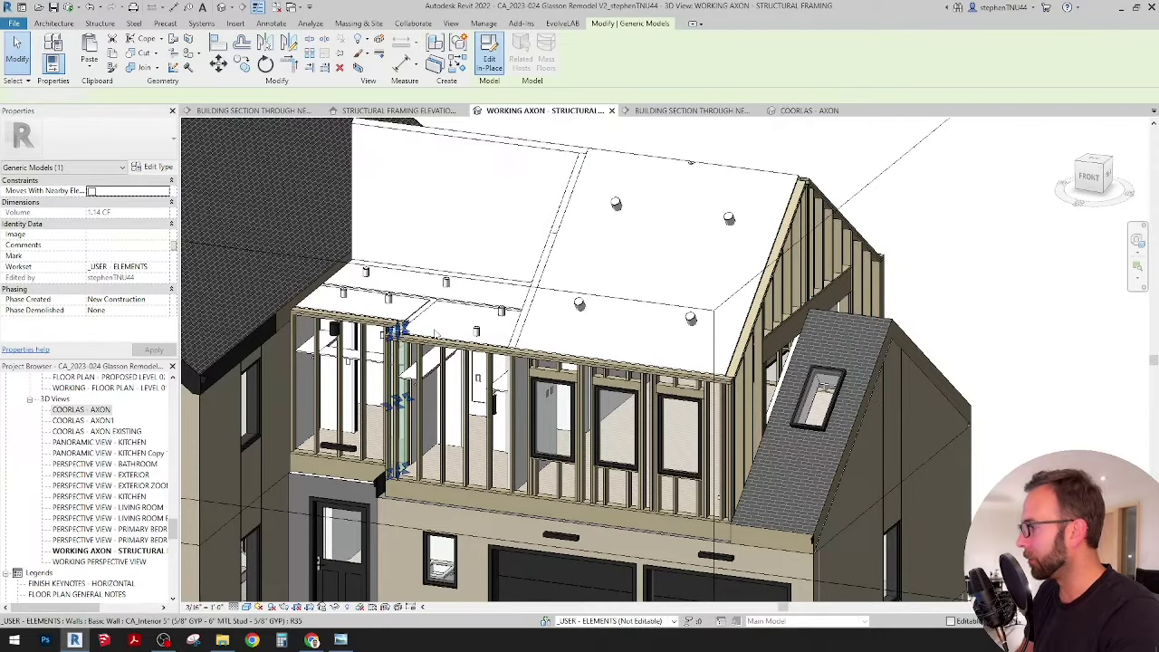
{"action": "left_click", "coordinate": [489, 56]}
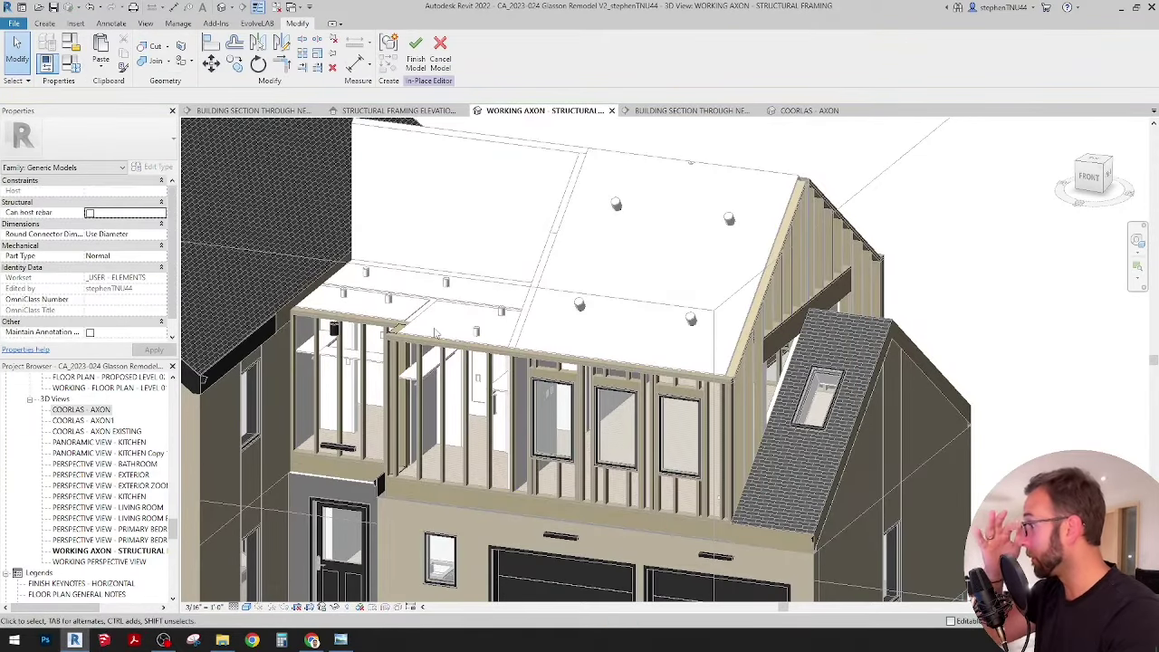
Open the extrusion sketch of the return wall's upper flat top plate and remove its existing profile.
{"action": "middle_click_drag", "start_coordinate": [436, 333], "coordinate": [885, 337], "text": "shift"}
{"action": "scroll", "coordinate": [518, 509], "scroll_direction": "up", "scroll_amount": 3}
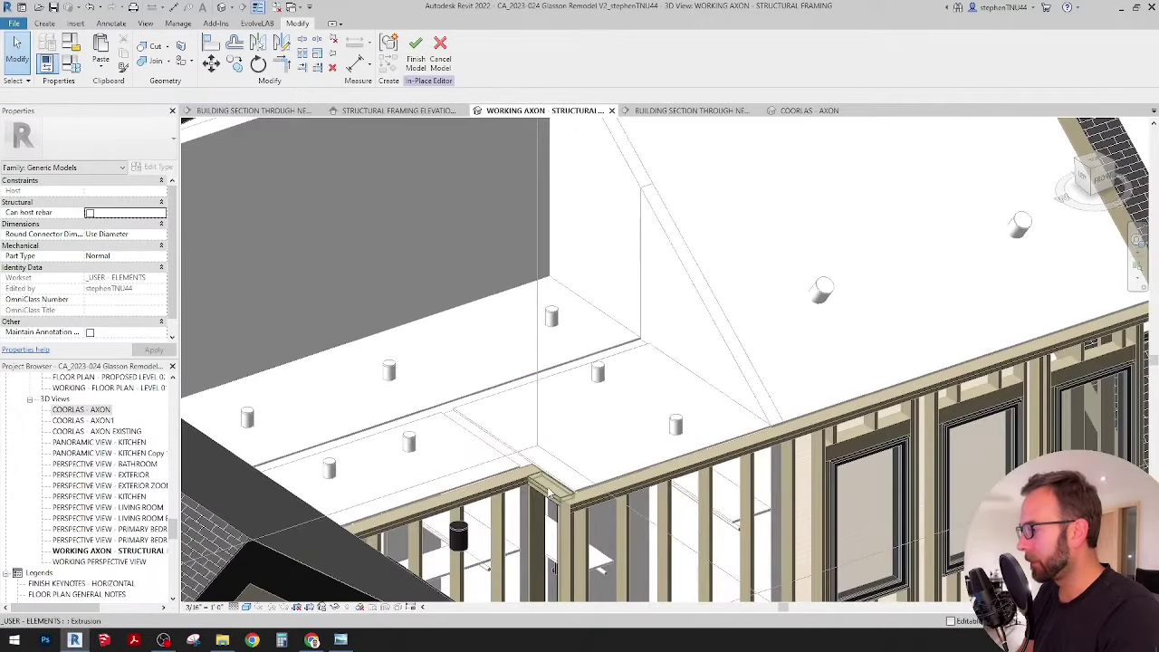
{"action": "left_click", "coordinate": [616, 450]}
{"action": "left_click", "coordinate": [422, 59]}
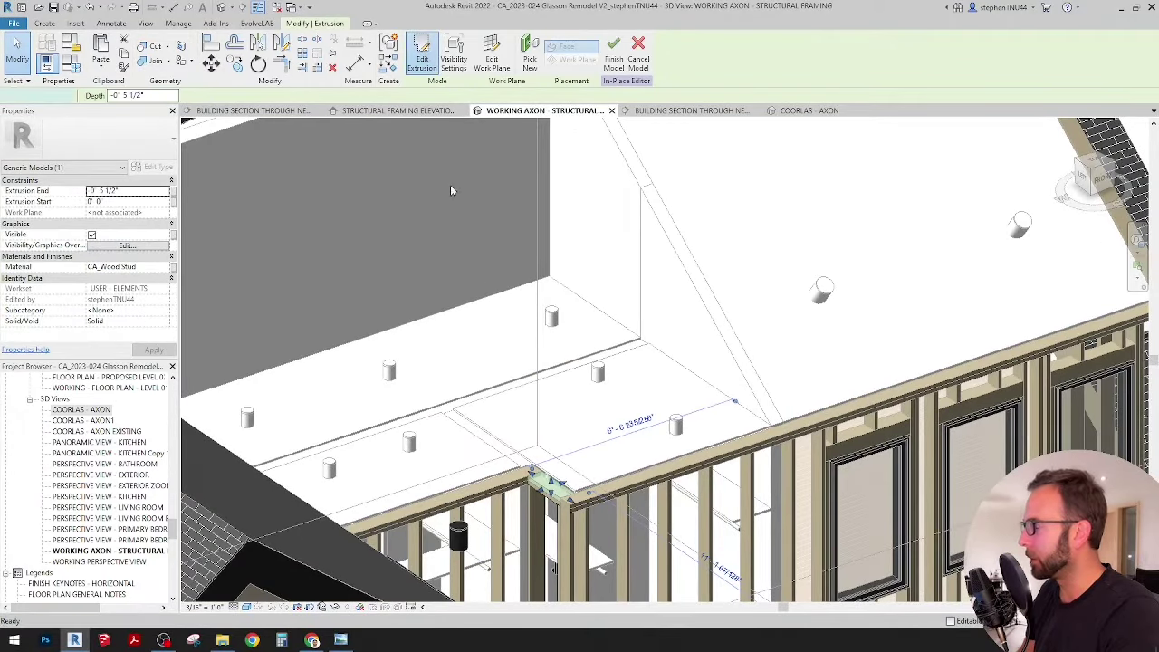
{"action": "scroll", "coordinate": [492, 310], "scroll_direction": "down", "scroll_amount": 2}
{"action": "middle_click_drag", "start_coordinate": [492, 312], "coordinate": [452, 326]}
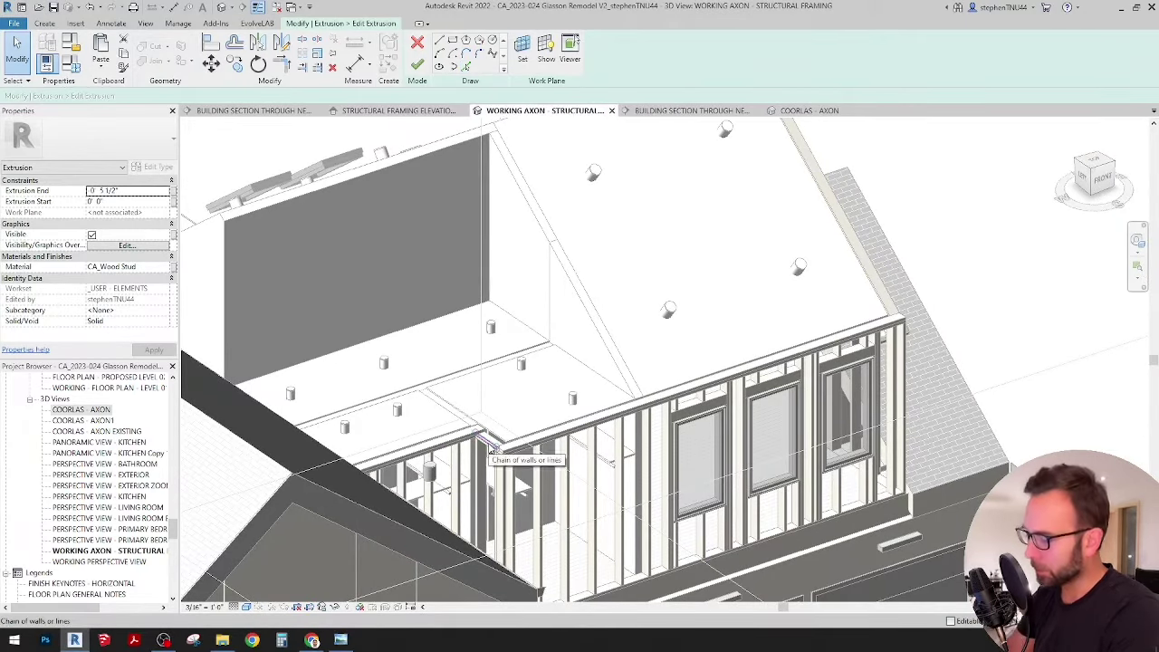
{"action": "left_click", "coordinate": [490, 444]}
{"action": "key", "text": "Escape"}
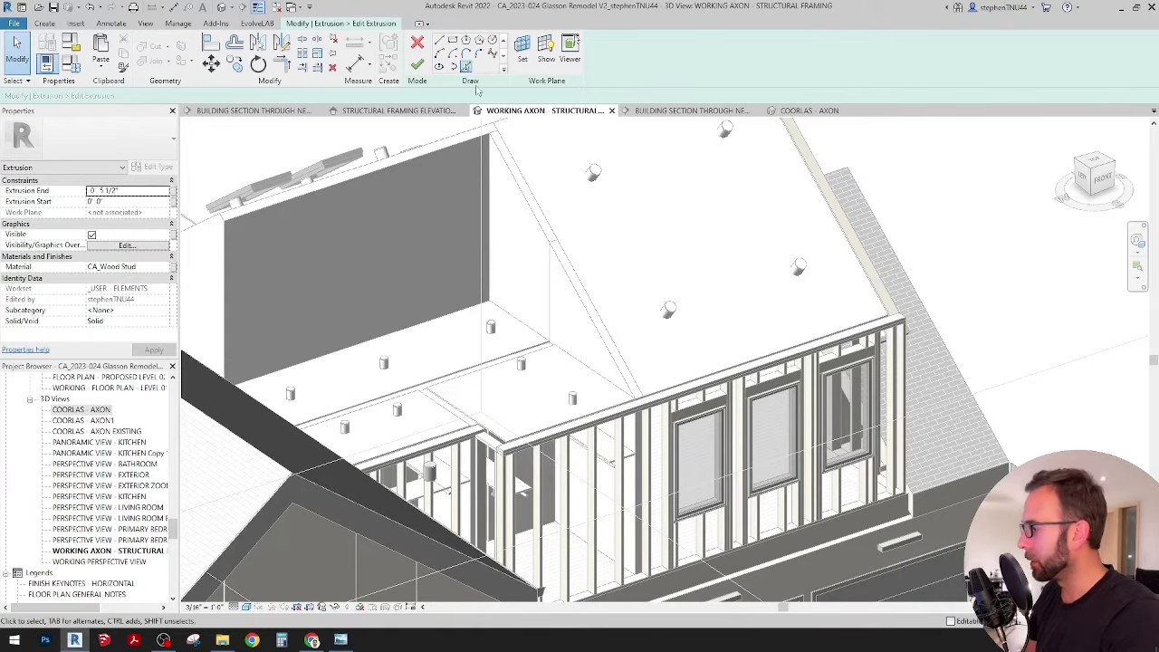
Trace the gable's sloping top plate with Pick Lines as the return wall plate's new profile and finish the sketch.
{"action": "scroll", "coordinate": [909, 322], "scroll_direction": "up", "scroll_amount": 1}
{"action": "middle_click_drag", "start_coordinate": [909, 321], "coordinate": [634, 299], "text": "shift"}
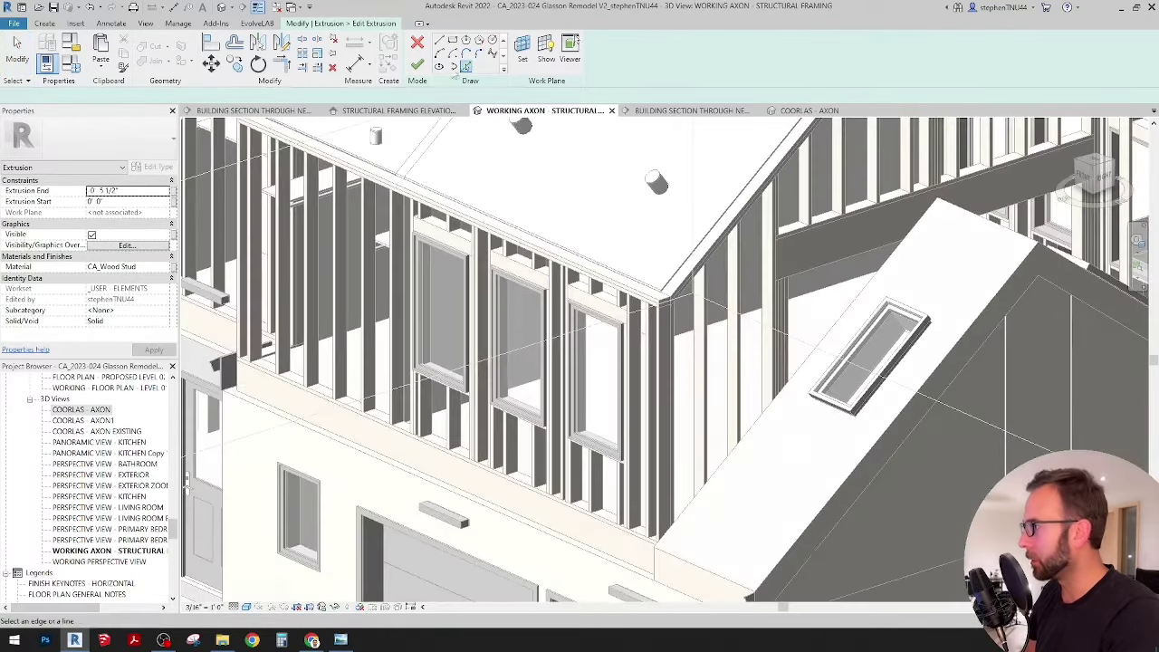
{"action": "scroll", "coordinate": [684, 306], "scroll_direction": "up", "scroll_amount": 2}
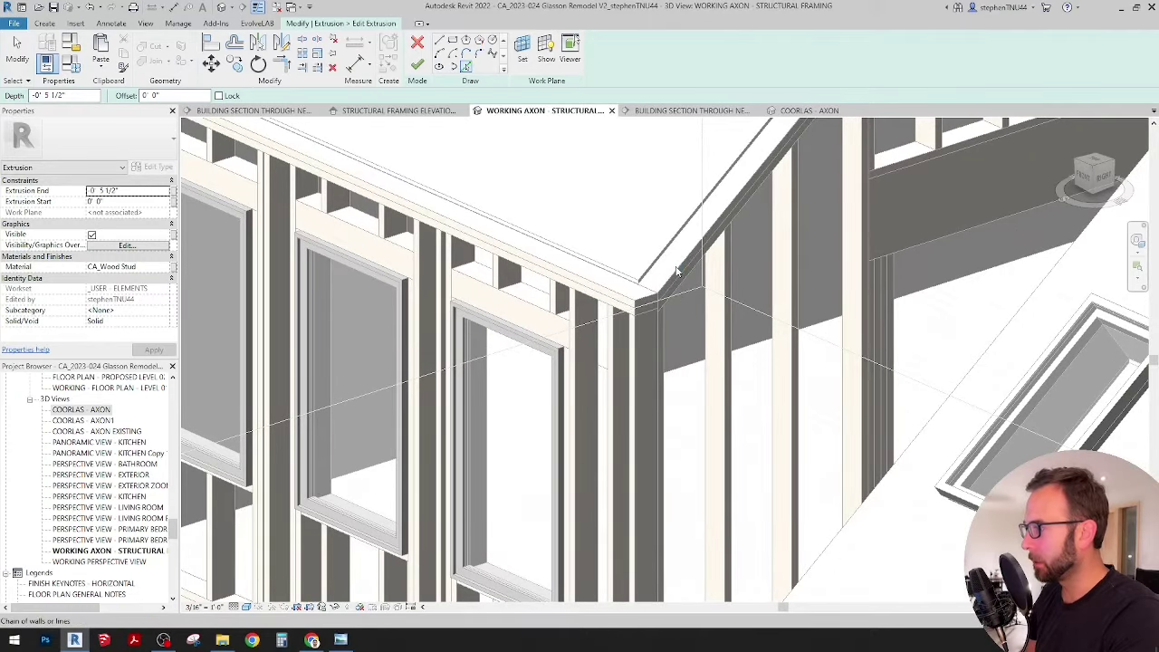
{"action": "scroll", "coordinate": [670, 299], "scroll_direction": "down", "scroll_amount": 3}
{"action": "middle_click_drag", "start_coordinate": [670, 301], "coordinate": [820, 468]}
{"action": "scroll", "coordinate": [390, 269], "scroll_direction": "up", "scroll_amount": 2}
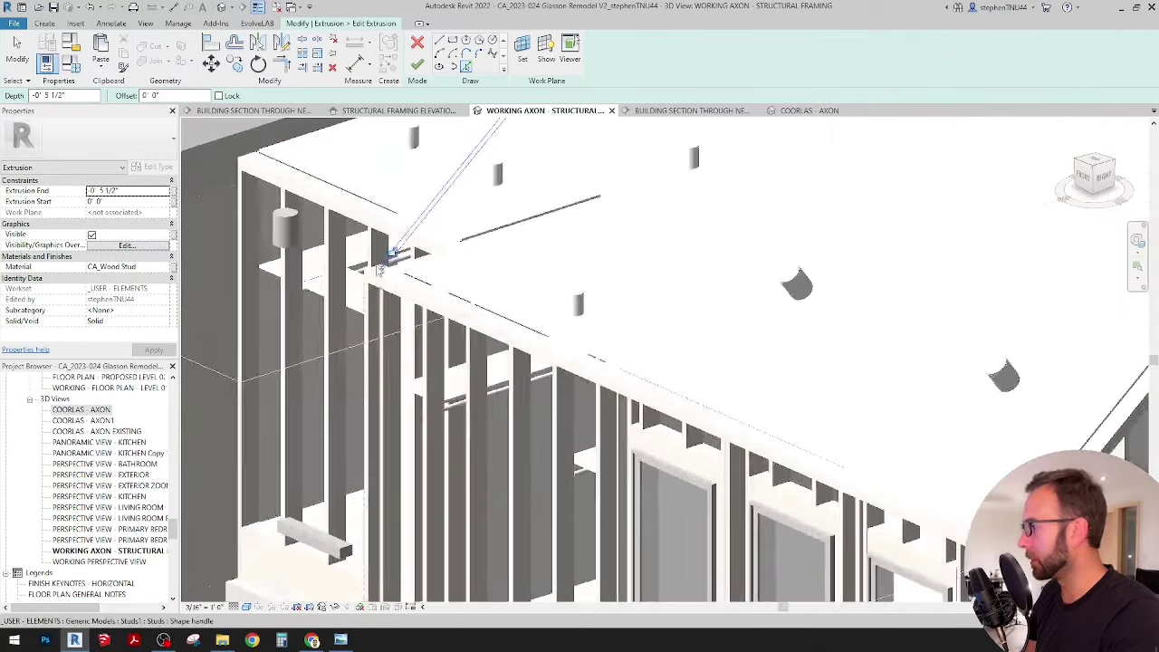
{"action": "scroll", "coordinate": [379, 268], "scroll_direction": "up", "scroll_amount": 3}
{"action": "left_click", "coordinate": [416, 64]}
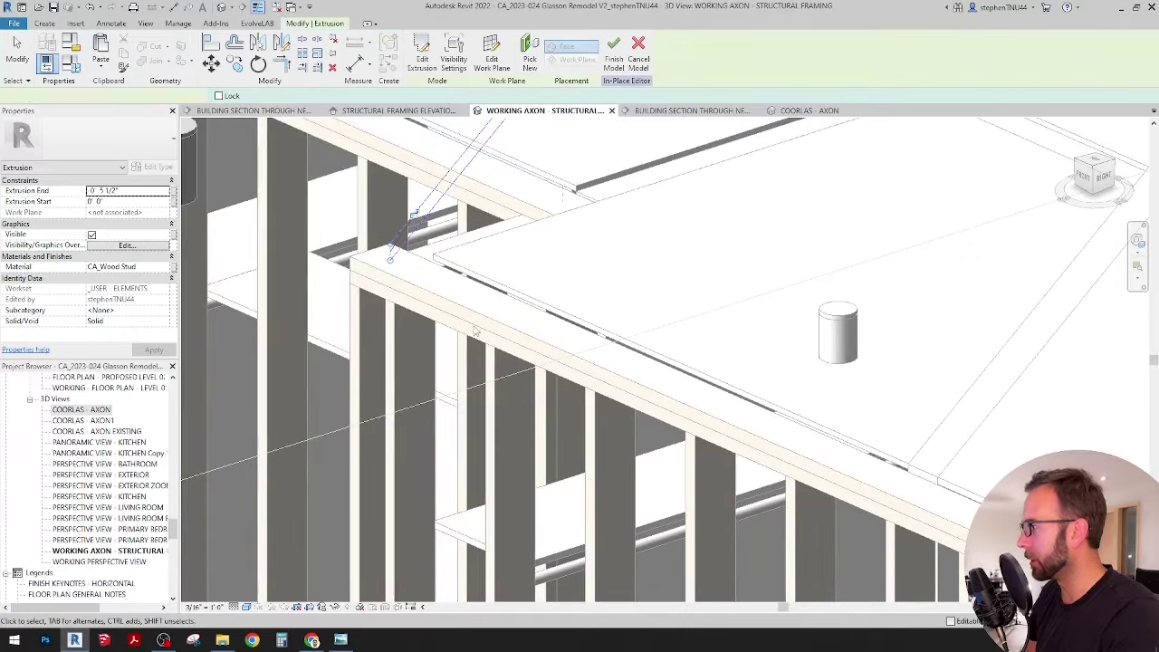
{"action": "middle_click_drag", "start_coordinate": [475, 332], "coordinate": [678, 404], "text": "shift"}
{"action": "scroll", "coordinate": [671, 400], "scroll_direction": "down", "scroll_amount": 3}
{"action": "scroll", "coordinate": [642, 395], "scroll_direction": "up", "scroll_amount": 3}
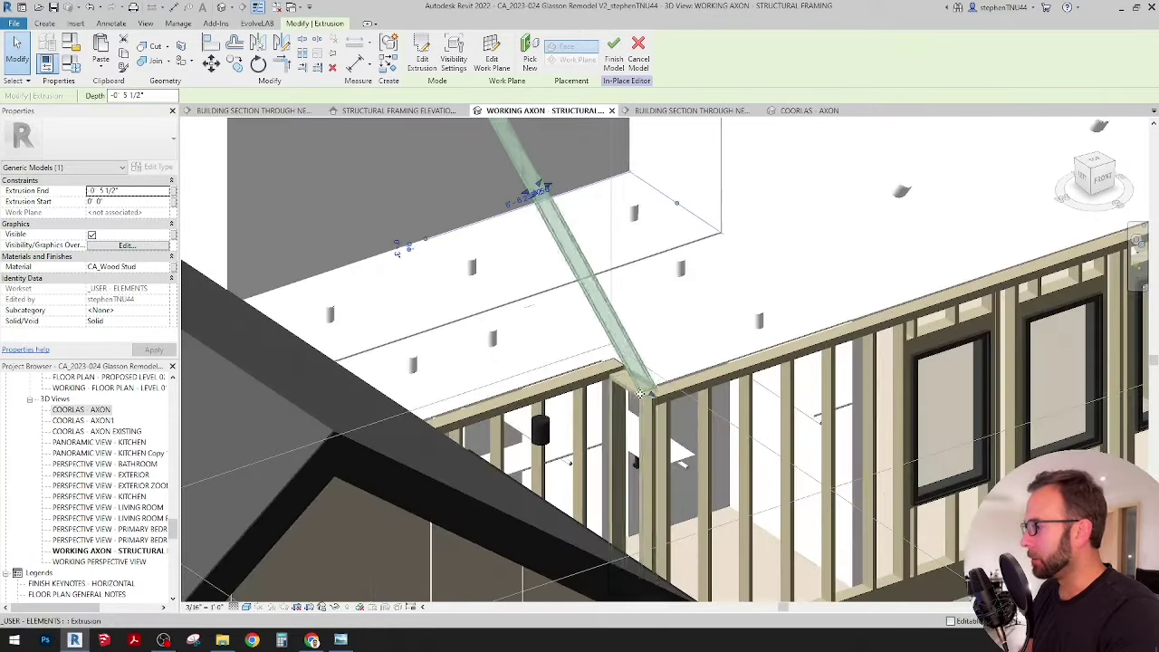
{"action": "scroll", "coordinate": [640, 394], "scroll_direction": "up", "scroll_amount": 3}
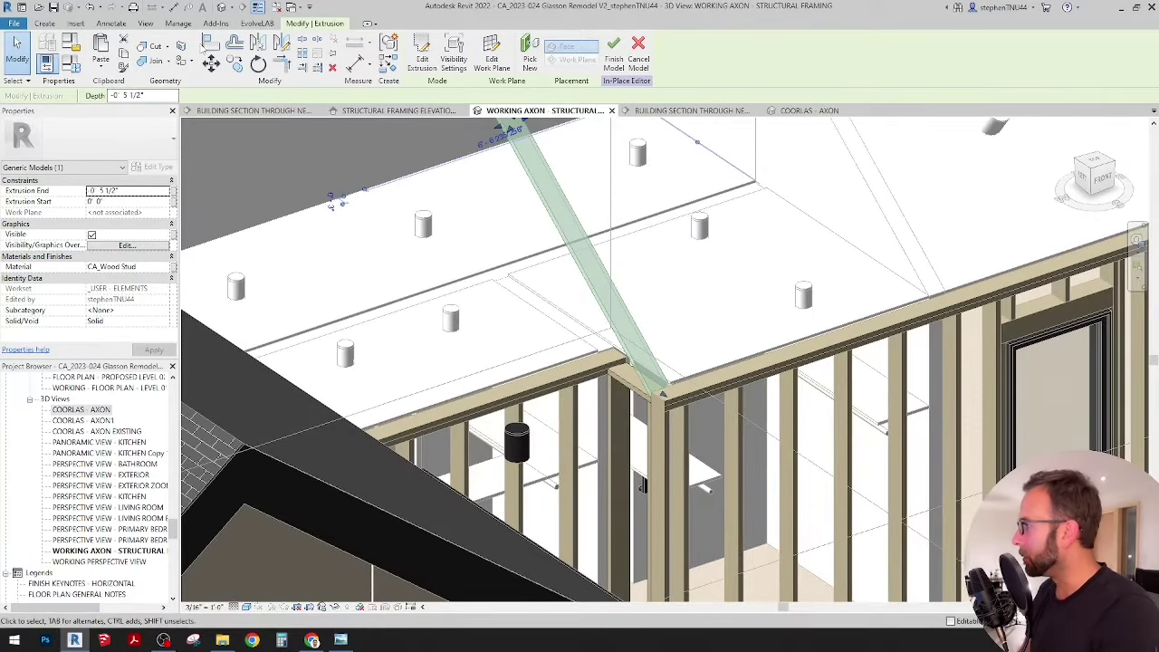
{"action": "left_click", "coordinate": [213, 44]}
{"action": "scroll", "coordinate": [570, 381], "scroll_direction": "up", "scroll_amount": 3}
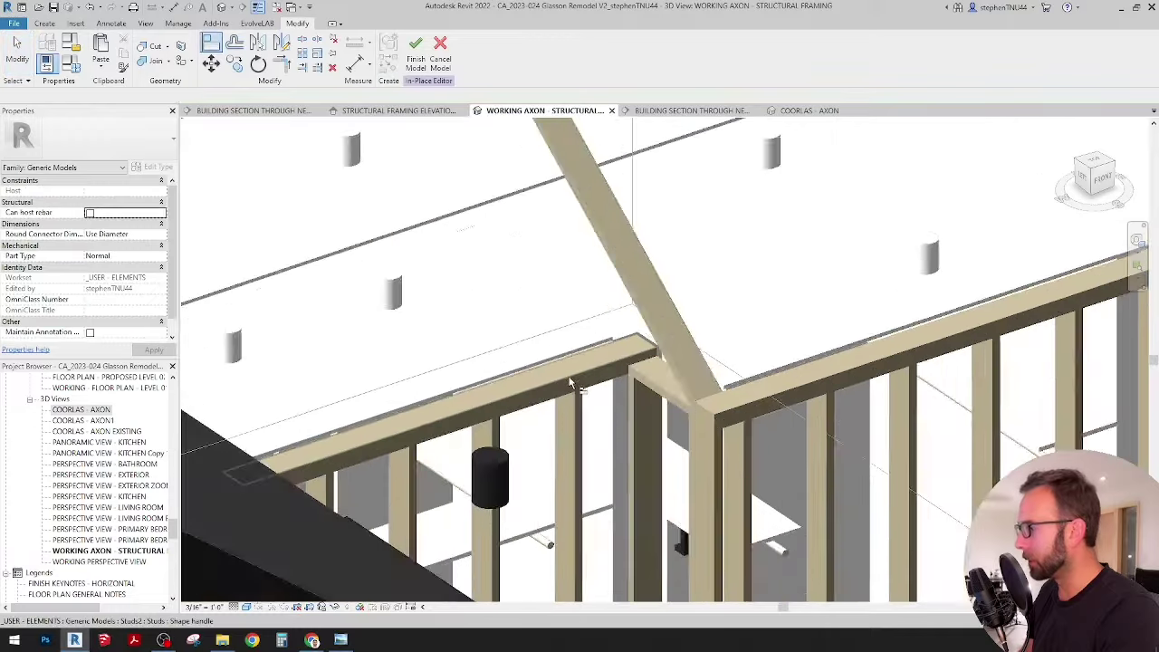
{"action": "left_click", "coordinate": [571, 385]}
{"action": "scroll", "coordinate": [647, 433], "scroll_direction": "down", "scroll_amount": 5}
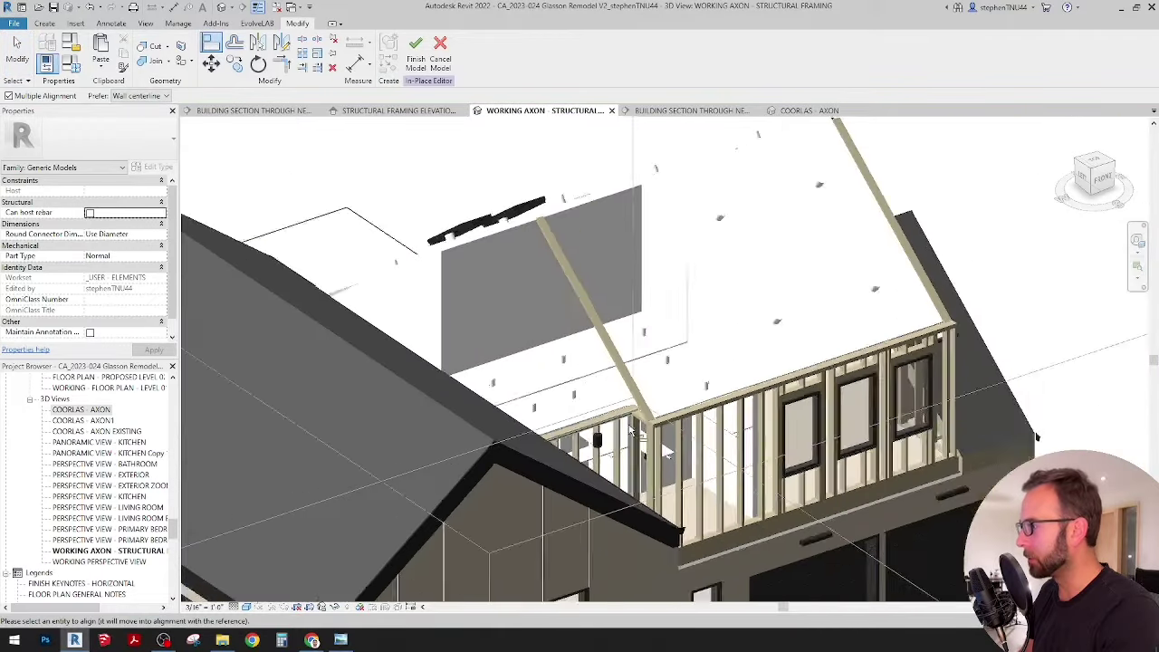
{"action": "scroll", "coordinate": [567, 265], "scroll_direction": "up", "scroll_amount": 4}
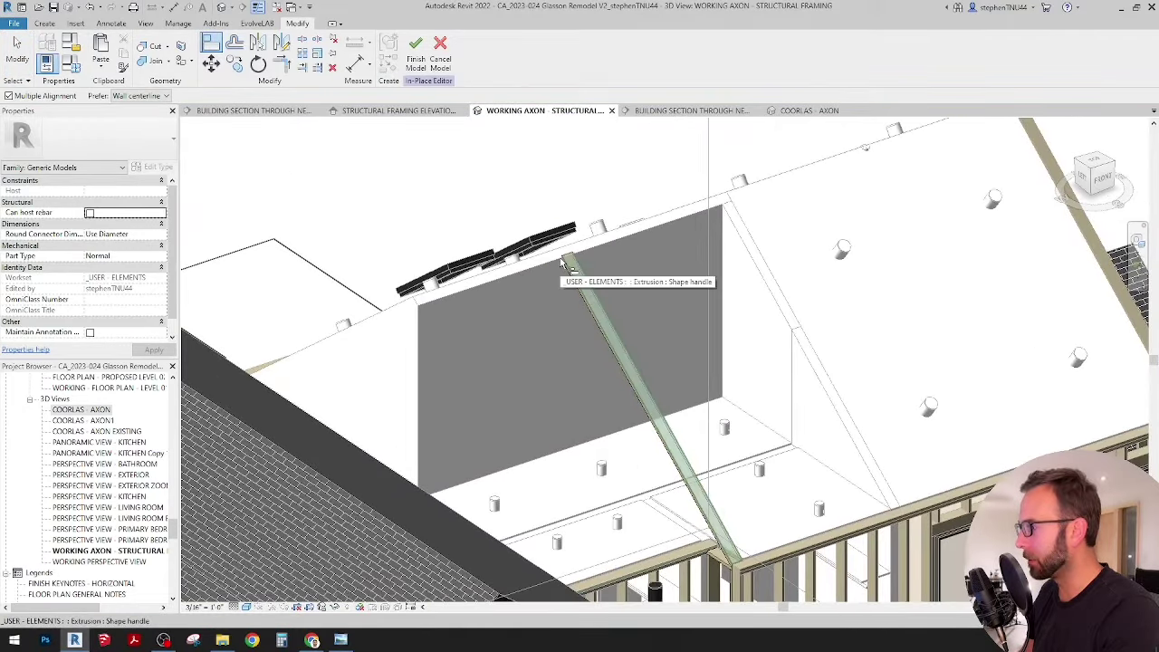
{"action": "key", "text": "Escape"}
Shorten the sloping plate from its upper end and align that end with the face of the recessed front wall.
{"action": "left_click", "coordinate": [567, 260]}
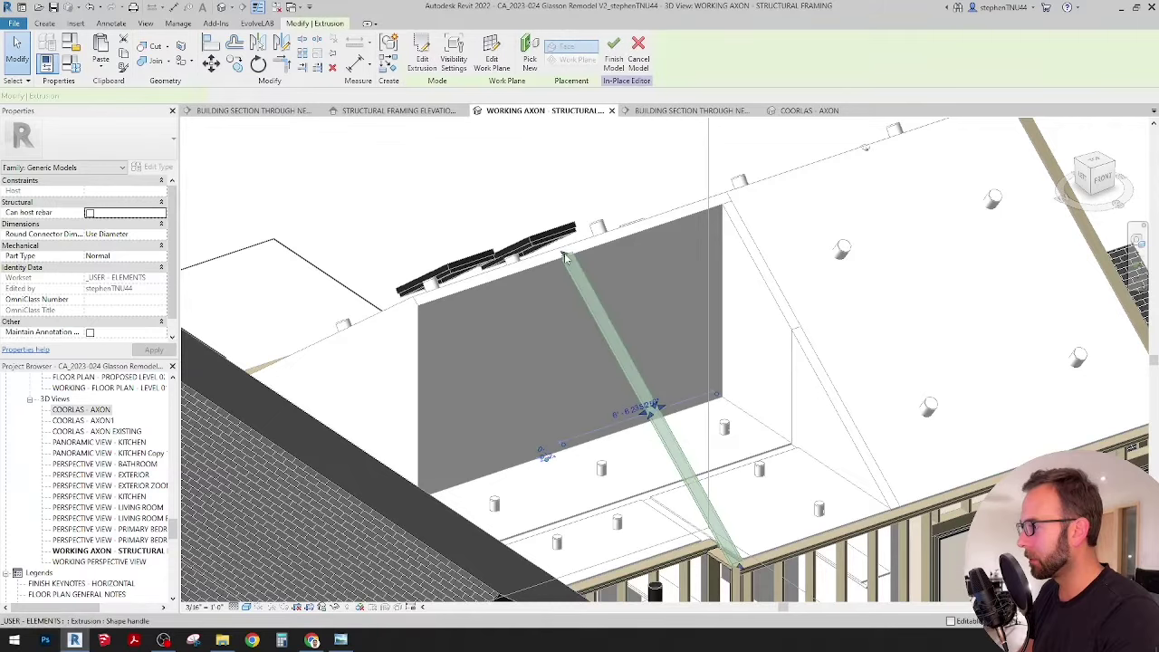
{"action": "left_click_drag", "start_coordinate": [567, 258], "coordinate": [631, 375]}
{"action": "left_click", "coordinate": [213, 44]}
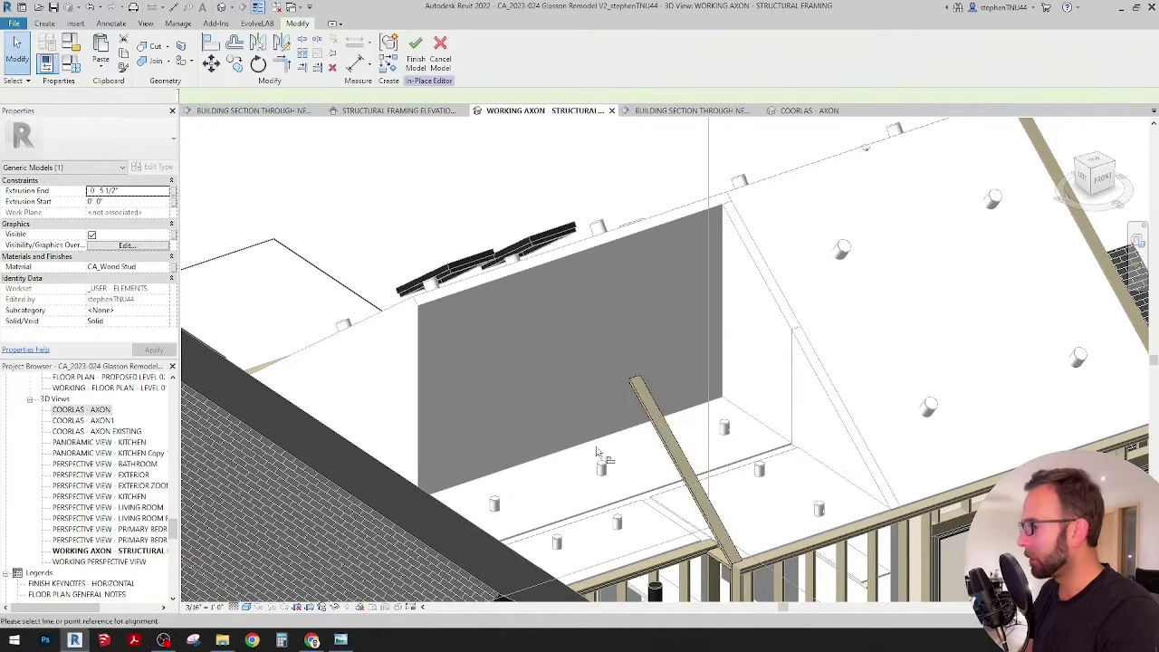
{"action": "scroll", "coordinate": [705, 568], "scroll_direction": "up", "scroll_amount": 4}
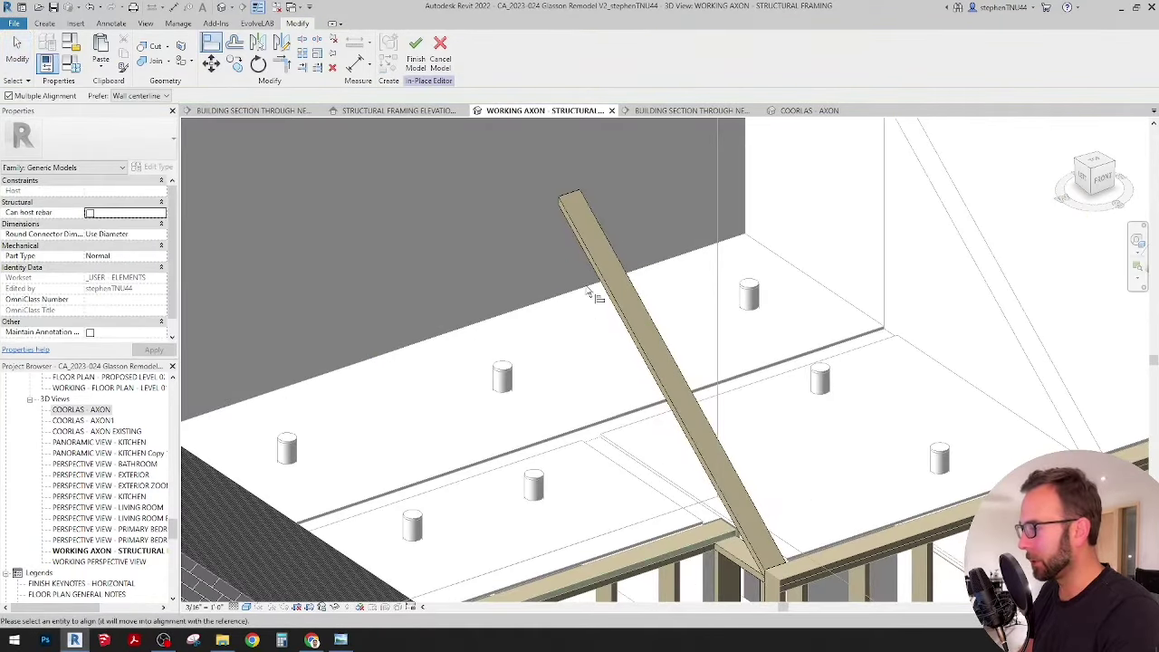
{"action": "left_click", "coordinate": [567, 196]}
{"action": "scroll", "coordinate": [567, 203], "scroll_direction": "down", "scroll_amount": 2}
{"action": "middle_click_drag", "start_coordinate": [656, 391], "coordinate": [605, 399]}
{"action": "key", "text": "Escape"}
Try deleting the remaining flat top plate of the short return wall.
{"action": "scroll", "coordinate": [605, 398], "scroll_direction": "up", "scroll_amount": 2}
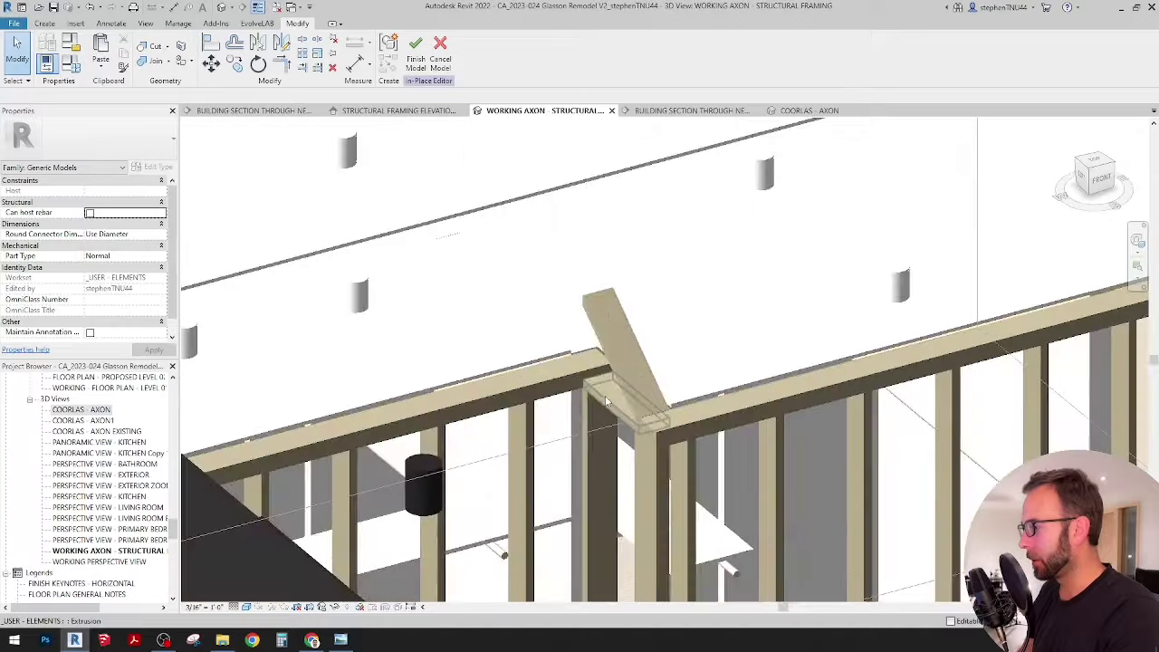
{"action": "left_click", "coordinate": [624, 380]}
{"action": "scroll", "coordinate": [625, 372], "scroll_direction": "up", "scroll_amount": 1}
{"action": "key", "text": "Delete"}
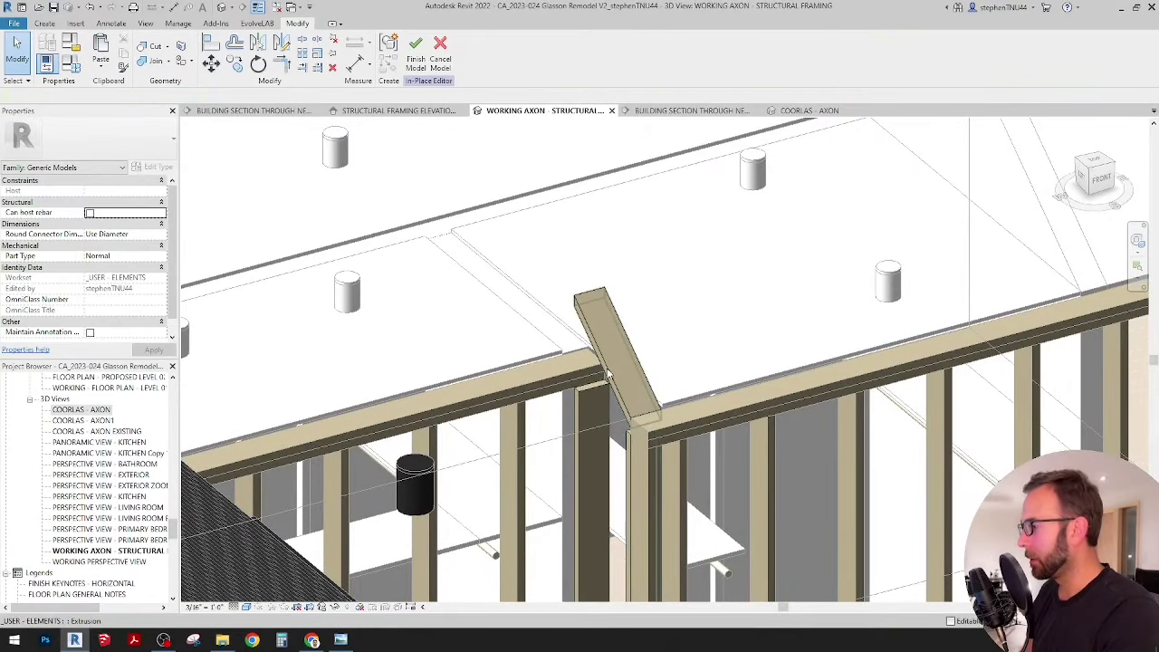
Examine how the sloping plate meets the return wall's corner studs and the adjoining front wall plates.
{"action": "left_click", "coordinate": [645, 410]}
{"action": "middle_click_drag", "start_coordinate": [645, 410], "coordinate": [692, 426], "text": "shift"}
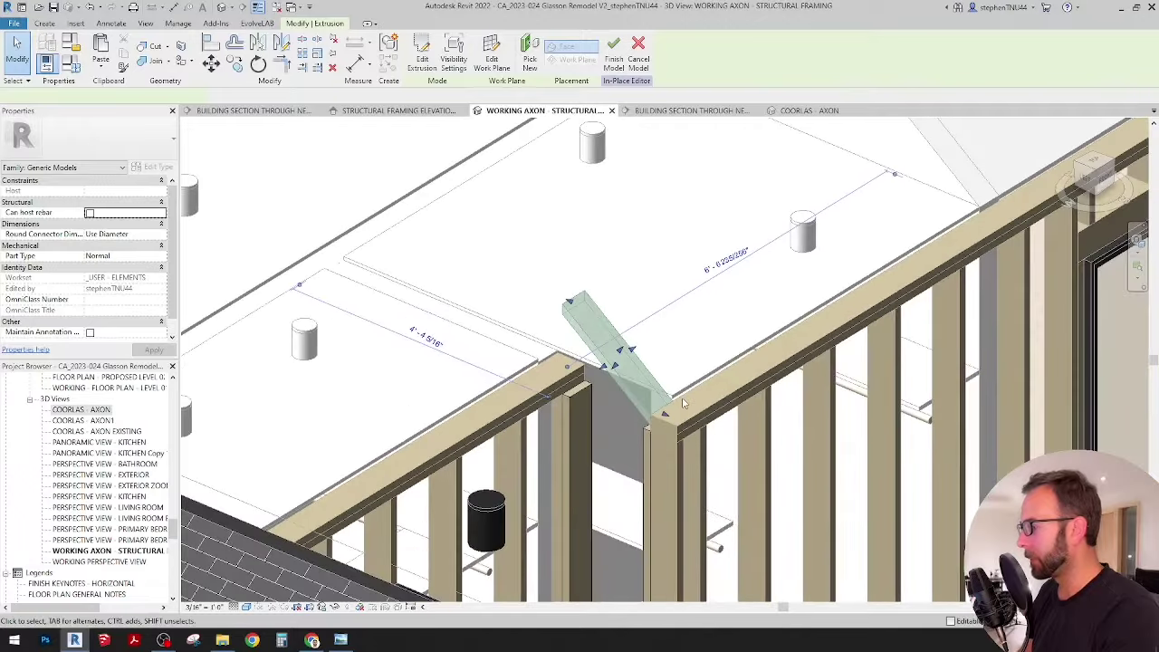
{"action": "scroll", "coordinate": [684, 403], "scroll_direction": "down", "scroll_amount": 2}
{"action": "middle_click_drag", "start_coordinate": [748, 391], "coordinate": [683, 388], "text": "shift"}
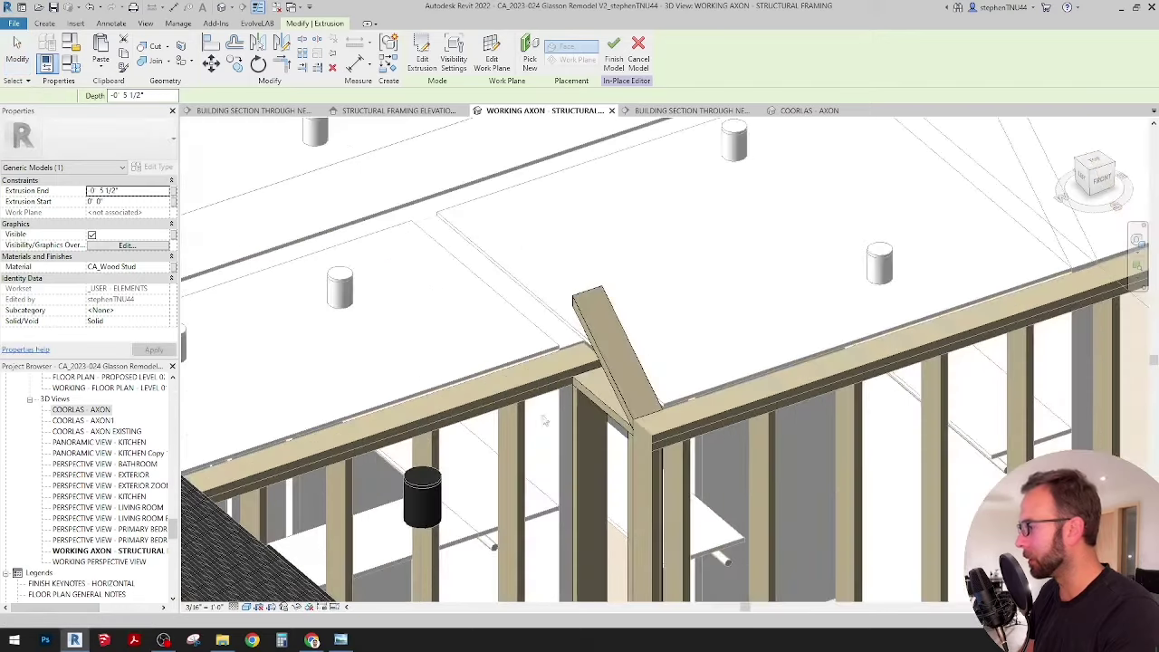
{"action": "middle_click_drag", "start_coordinate": [543, 416], "coordinate": [598, 400], "text": "shift"}
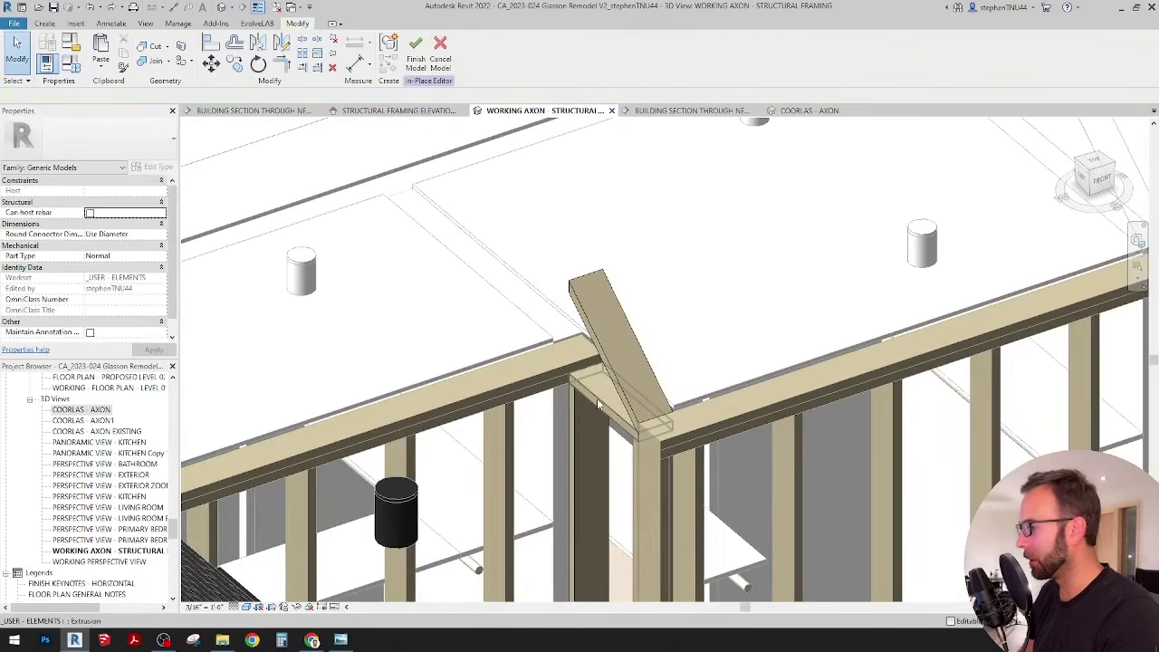
Open the sketch of the short return wall's remaining flat top plate and delete its rectangular profile.
{"action": "left_click", "coordinate": [598, 401]}
{"action": "scroll", "coordinate": [475, 323], "scroll_direction": "down", "scroll_amount": 2}
{"action": "scroll", "coordinate": [652, 363], "scroll_direction": "down", "scroll_amount": 3}
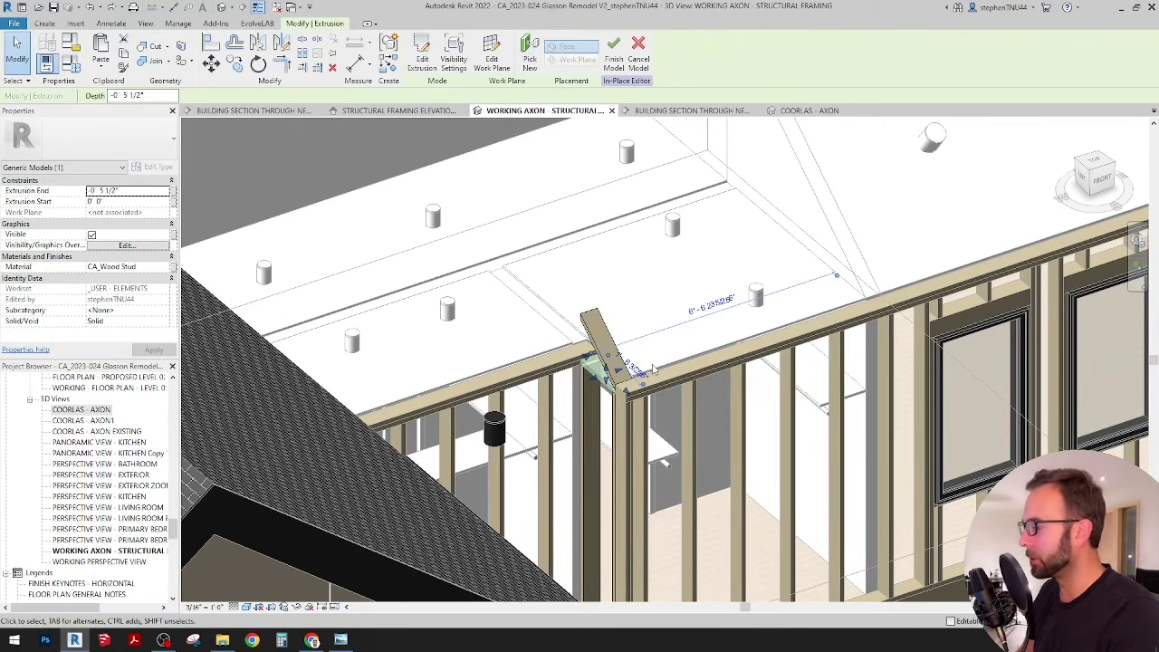
{"action": "middle_click_drag", "start_coordinate": [652, 363], "coordinate": [693, 343], "text": "shift"}
{"action": "scroll", "coordinate": [632, 386], "scroll_direction": "up", "scroll_amount": 3}
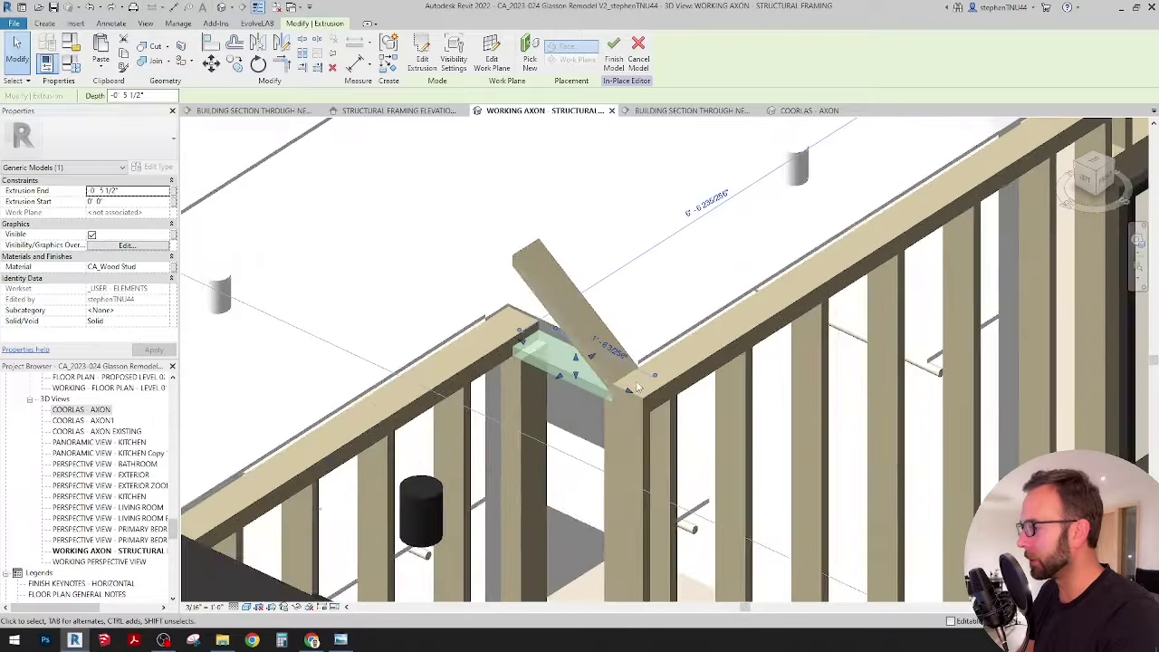
{"action": "left_click", "coordinate": [422, 56]}
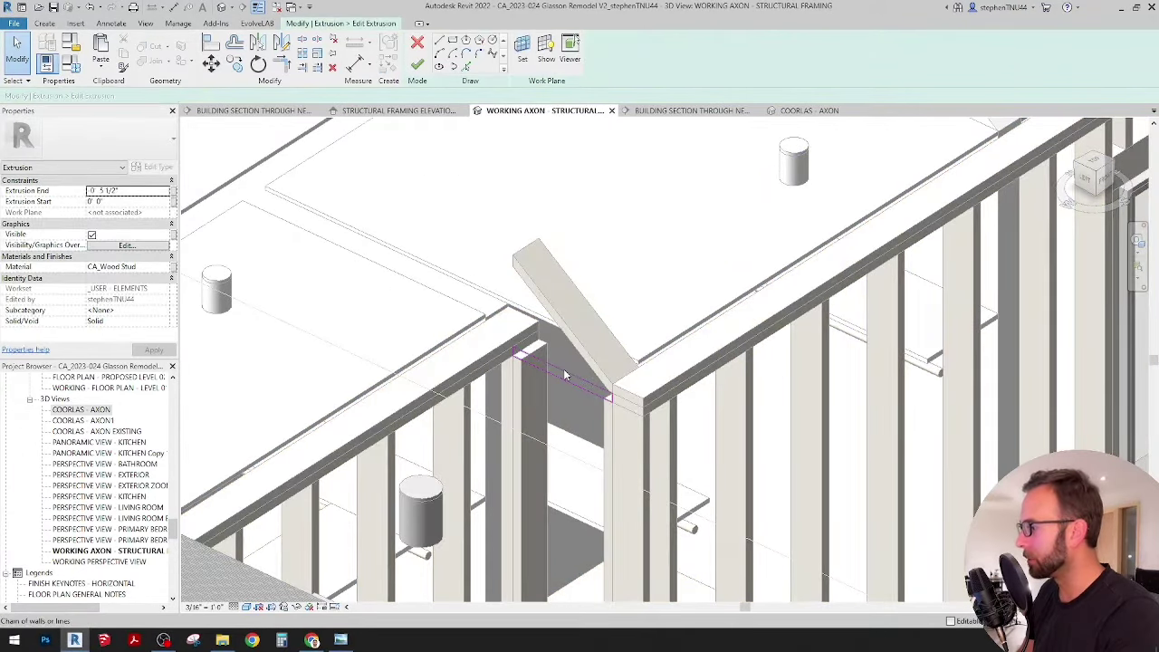
{"action": "left_click", "coordinate": [563, 369]}
{"action": "key", "text": "Delete"}
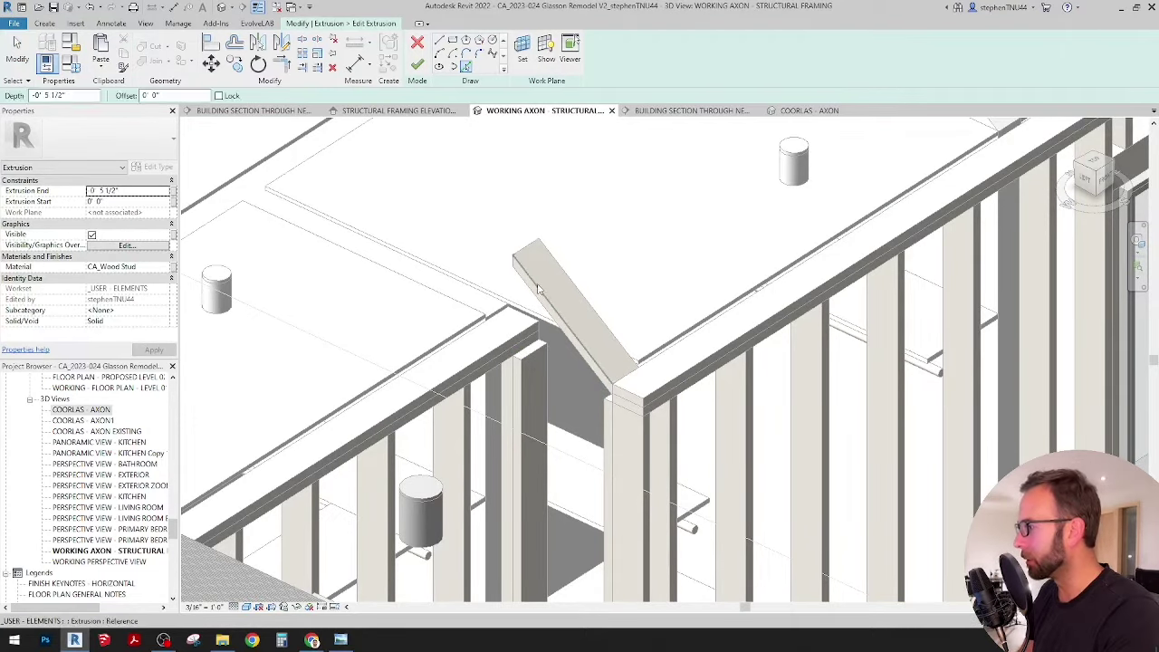
Trace the sloping plate's end outline, move it down by one plate thickness at the lower corner, and finish the sketch.
{"action": "left_click", "coordinate": [211, 65]}
{"action": "scroll", "coordinate": [604, 394], "scroll_direction": "up", "scroll_amount": 5}
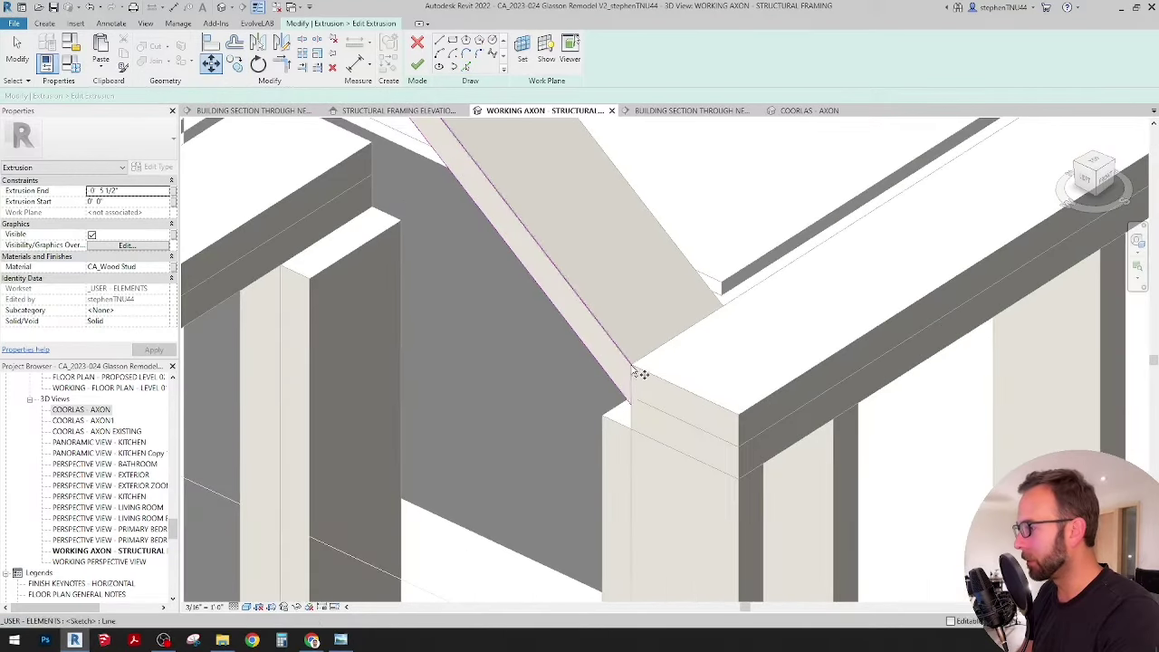
{"action": "key", "text": "Tab"}
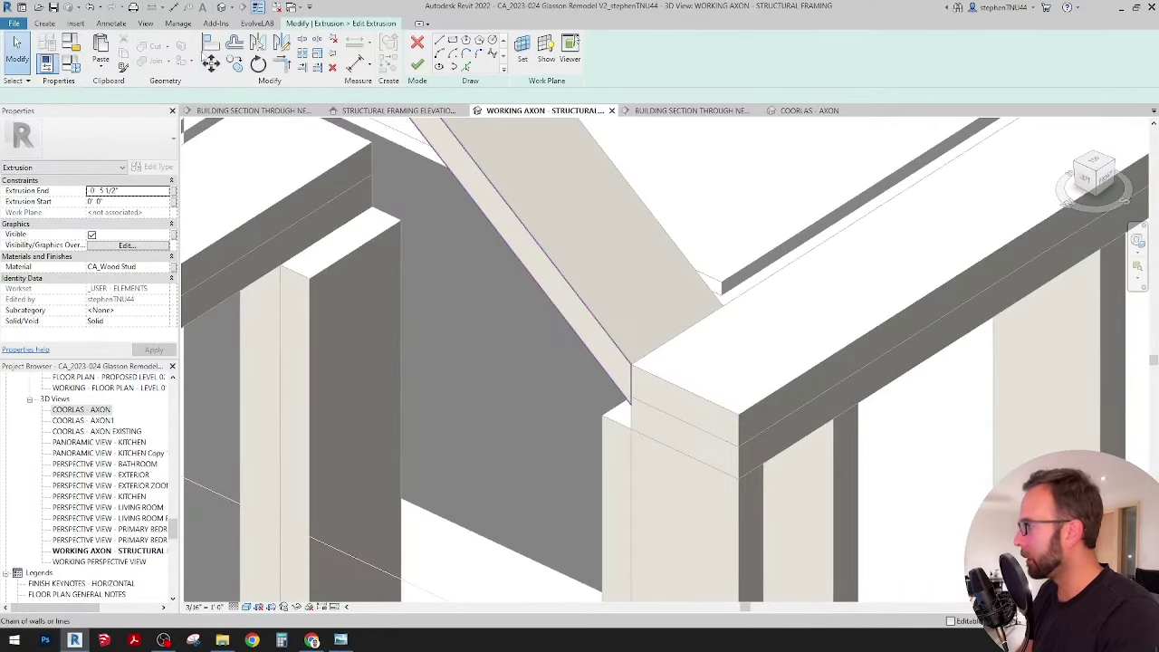
{"action": "left_click", "coordinate": [211, 63]}
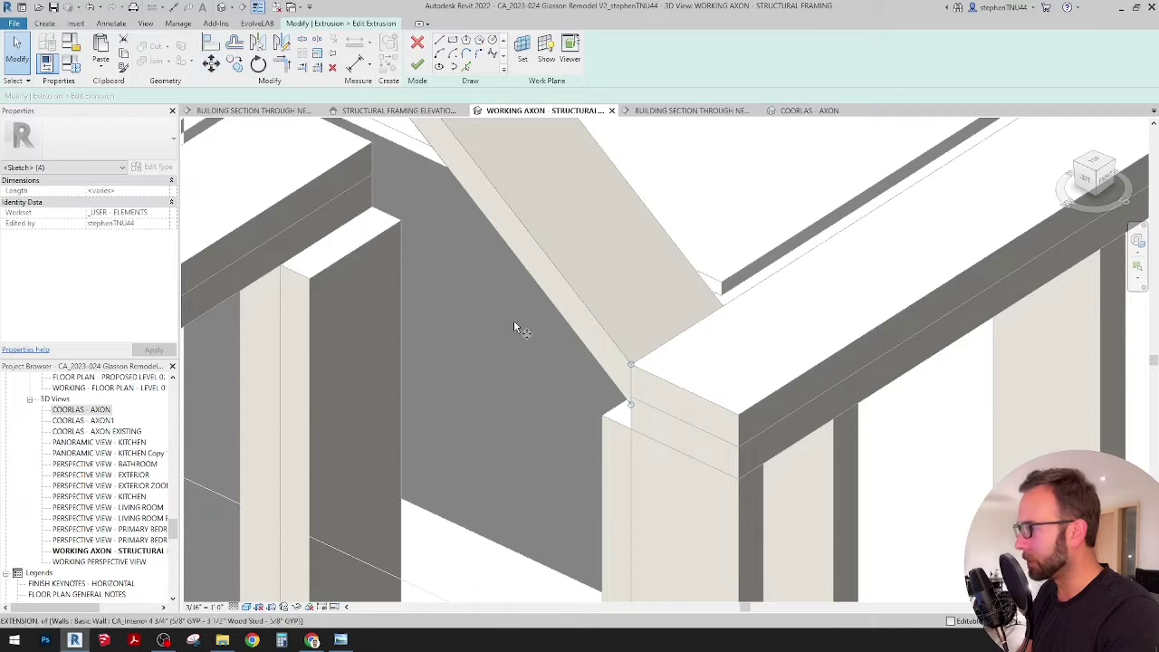
{"action": "left_click", "coordinate": [632, 365]}
{"action": "left_click", "coordinate": [631, 405]}
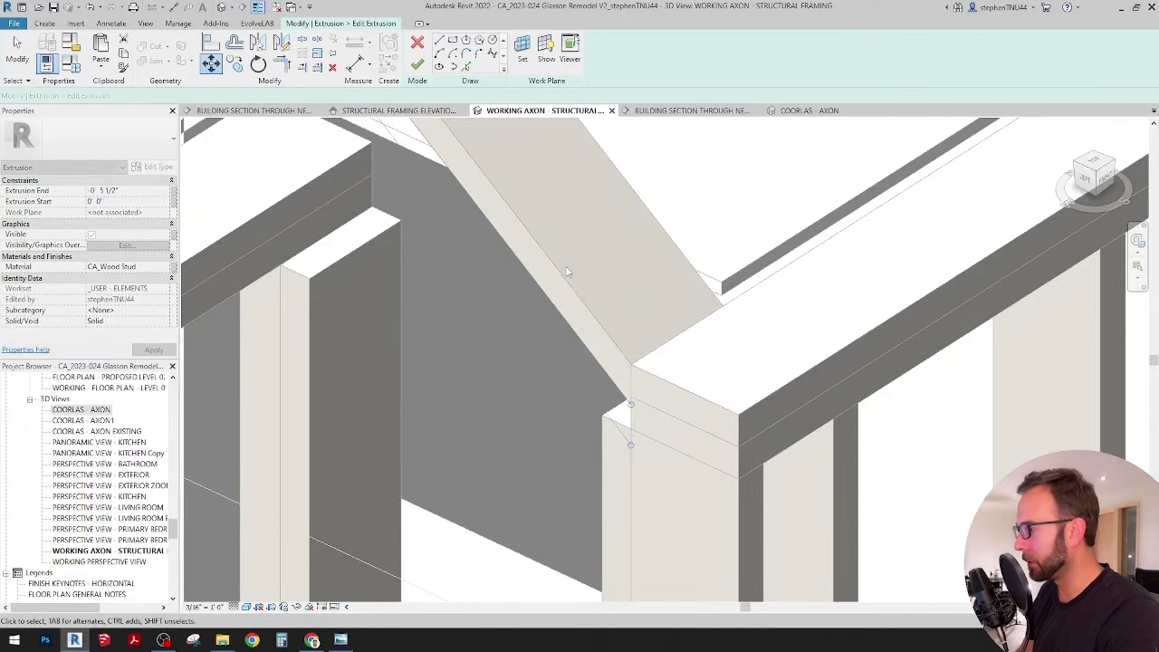
{"action": "scroll", "coordinate": [589, 280], "scroll_direction": "up", "scroll_amount": 3}
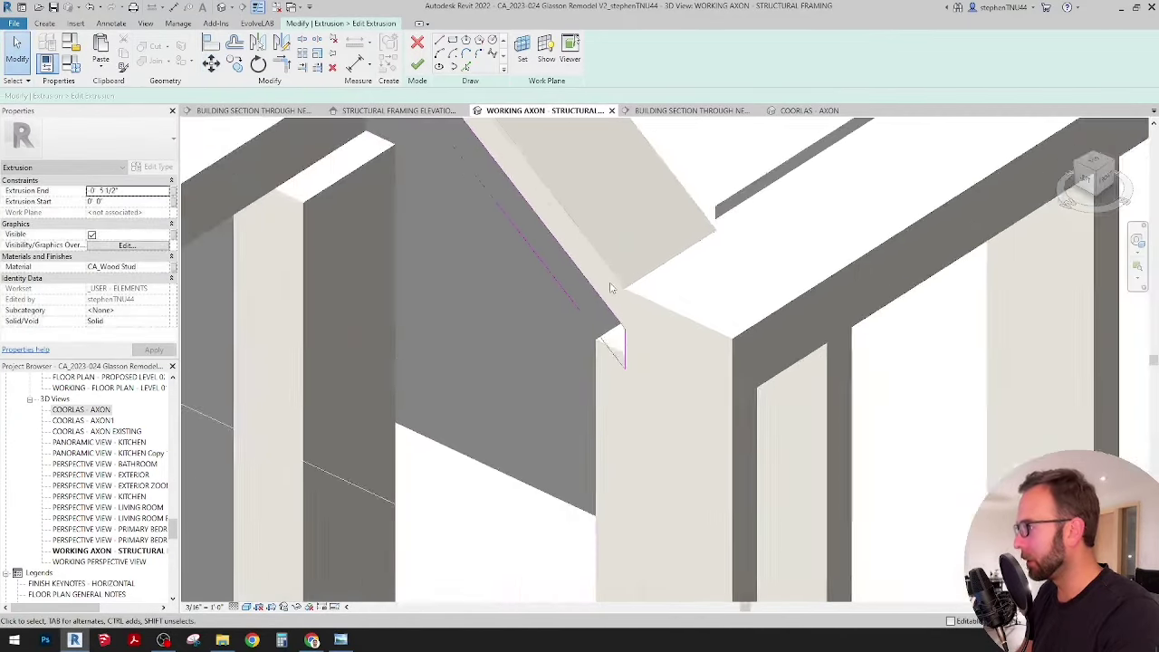
{"action": "scroll", "coordinate": [610, 288], "scroll_direction": "down", "scroll_amount": 2}
{"action": "scroll", "coordinate": [561, 337], "scroll_direction": "down", "scroll_amount": 3}
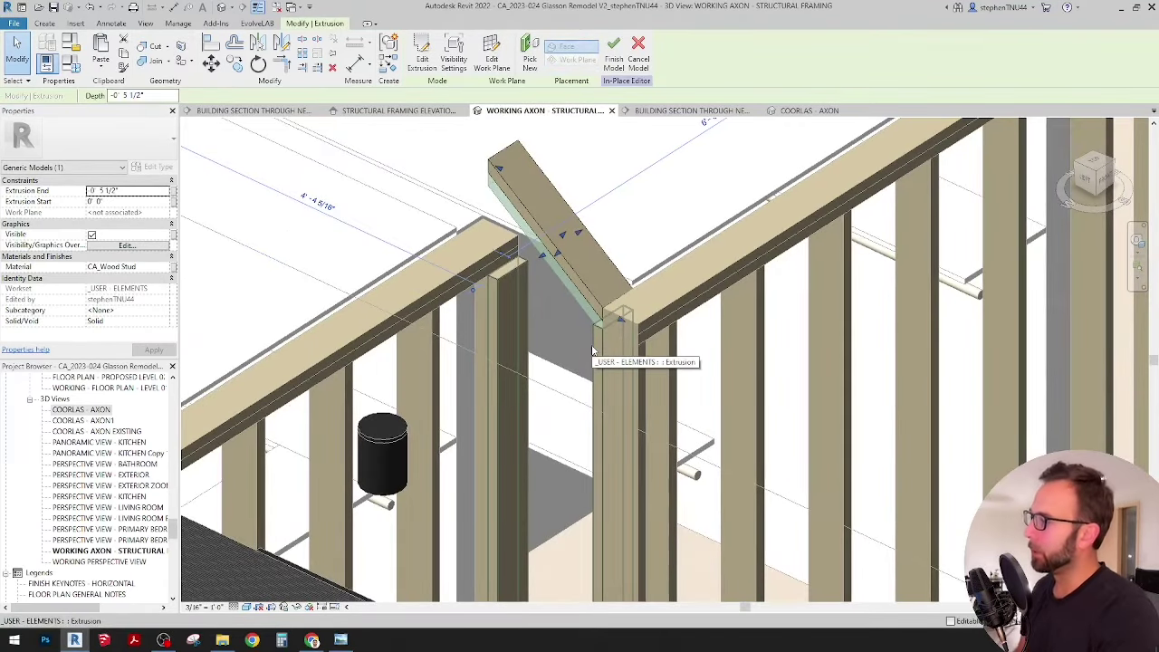
Delete the return wall's two-stud extrusion beneath the sloping double top plates.
{"action": "left_click", "coordinate": [594, 351]}
{"action": "scroll", "coordinate": [580, 335], "scroll_direction": "down", "scroll_amount": 3}
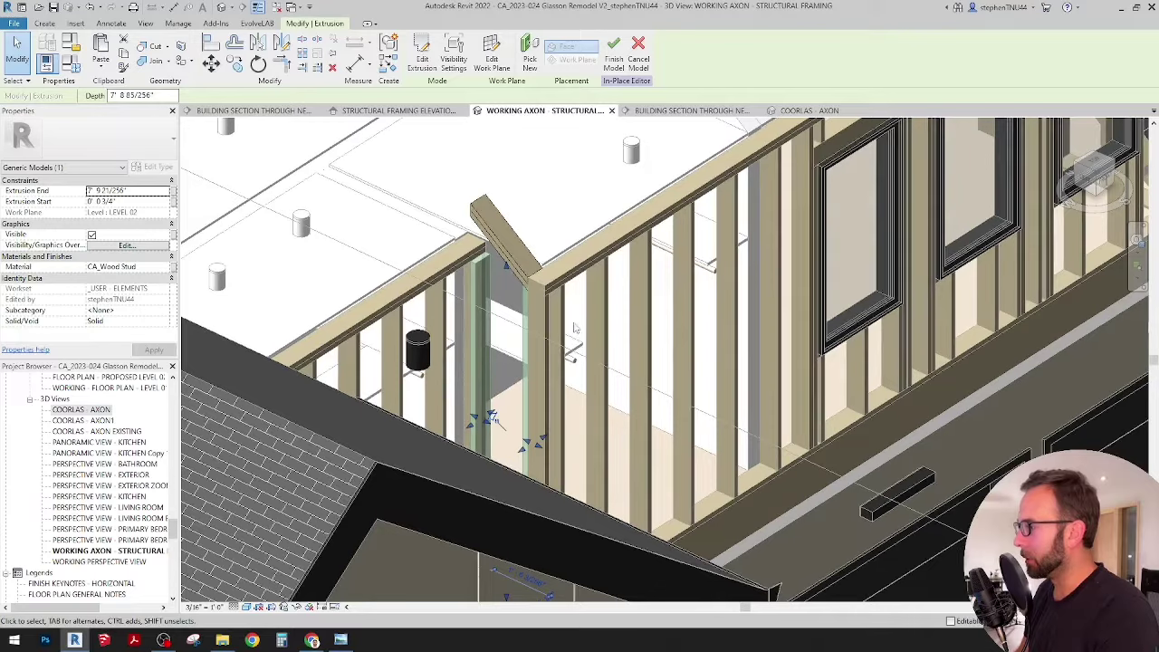
{"action": "middle_click_drag", "start_coordinate": [577, 329], "coordinate": [536, 458], "text": "shift"}
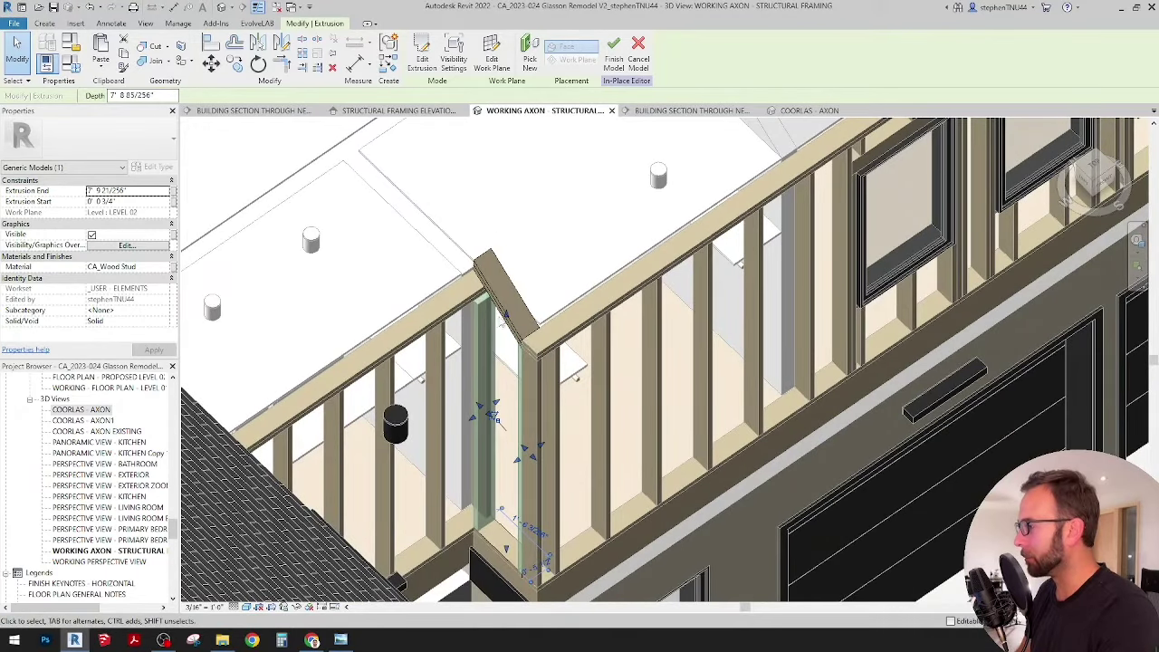
{"action": "middle_click_drag", "start_coordinate": [489, 403], "coordinate": [515, 396], "text": "shift"}
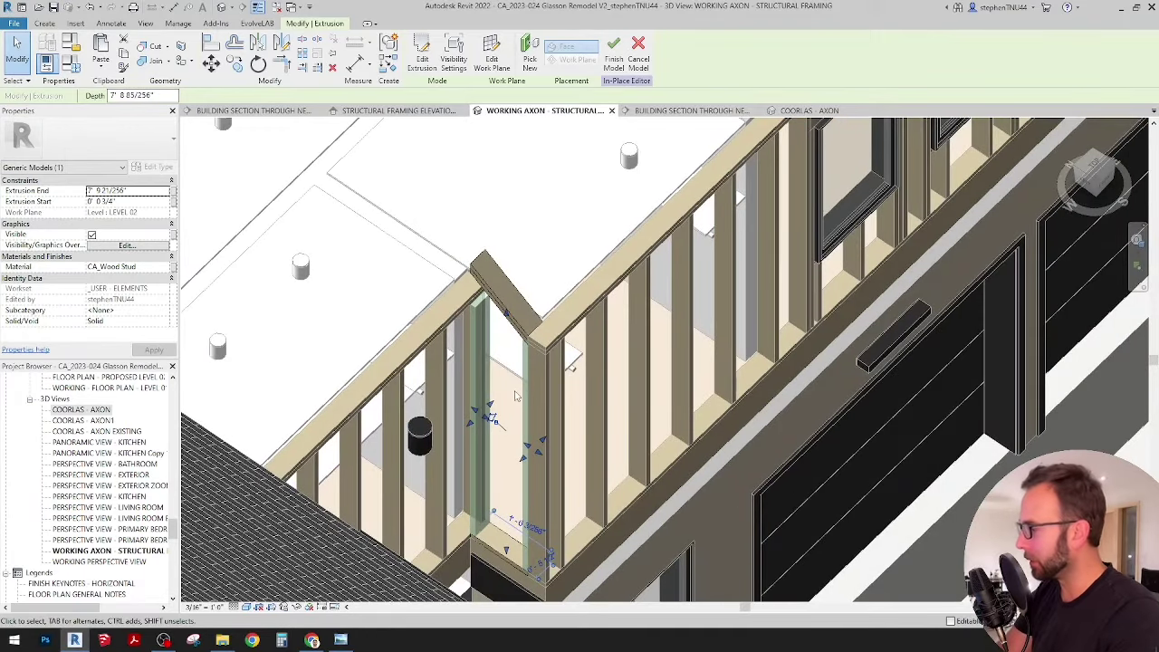
{"action": "key", "text": "Escape"}
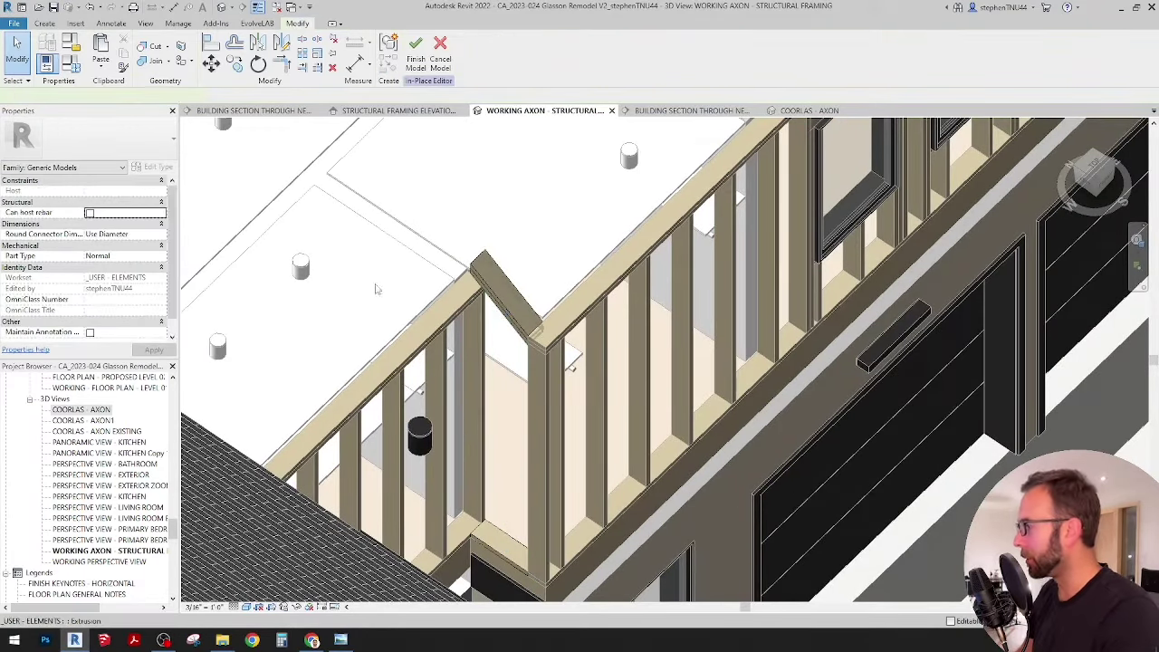
Duplicate the lower sloping plate in the same place and clear the copy's profile in its extrusion sketch.
{"action": "left_click", "coordinate": [503, 295]}
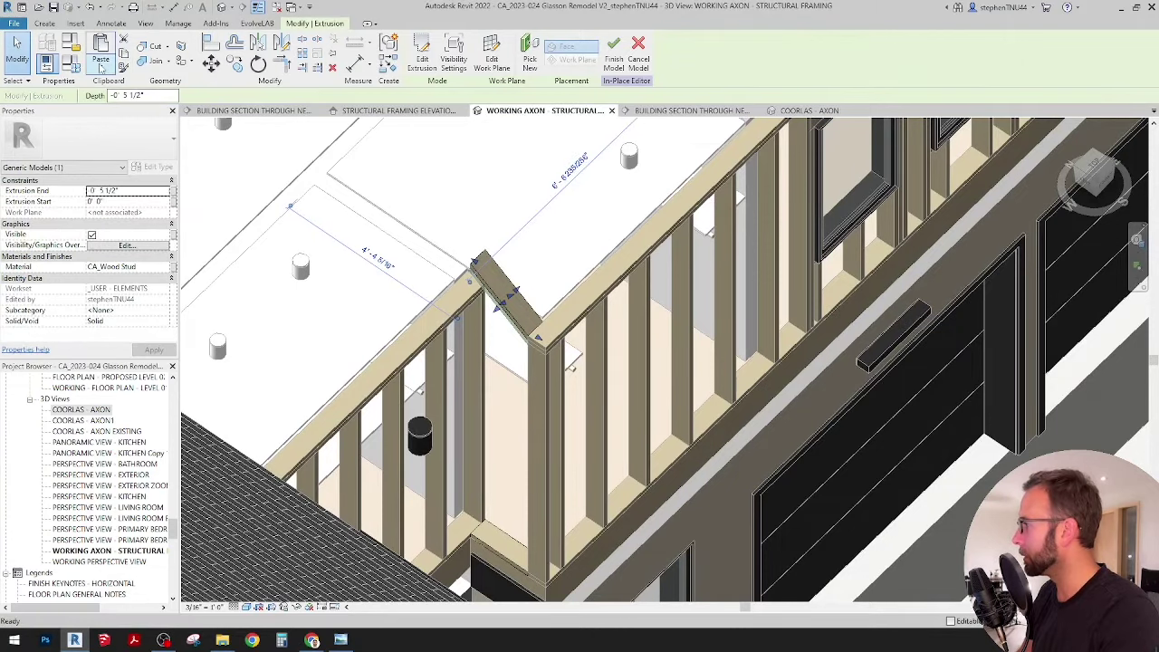
{"action": "left_click", "coordinate": [101, 63]}
{"action": "left_click", "coordinate": [142, 183]}
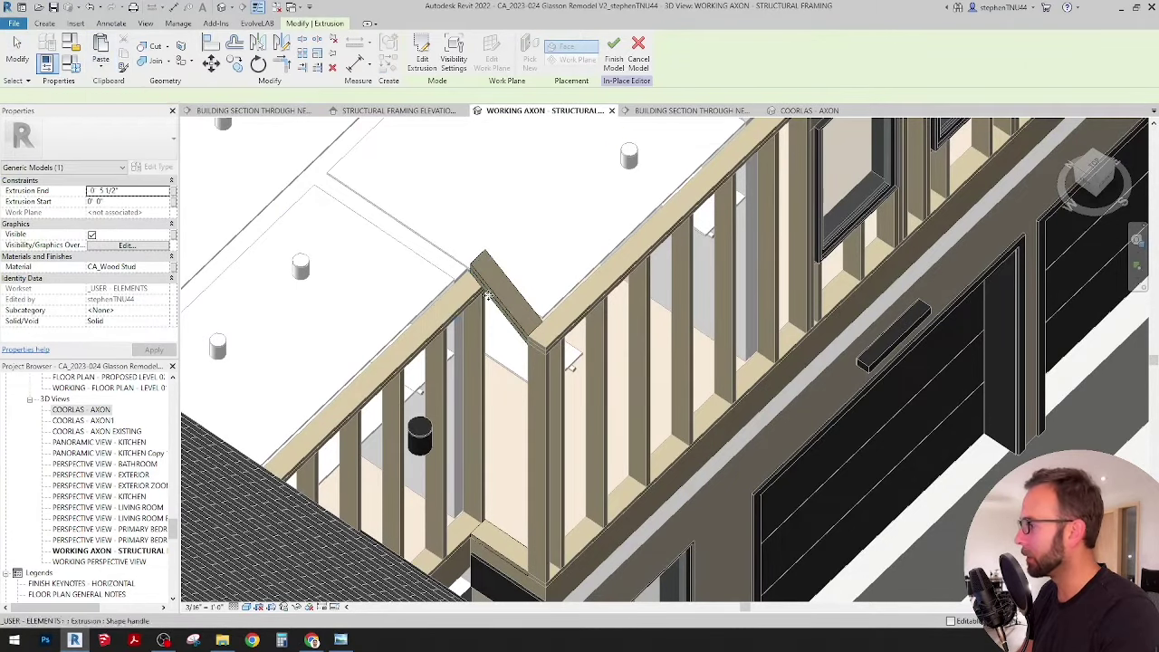
{"action": "left_click", "coordinate": [422, 53]}
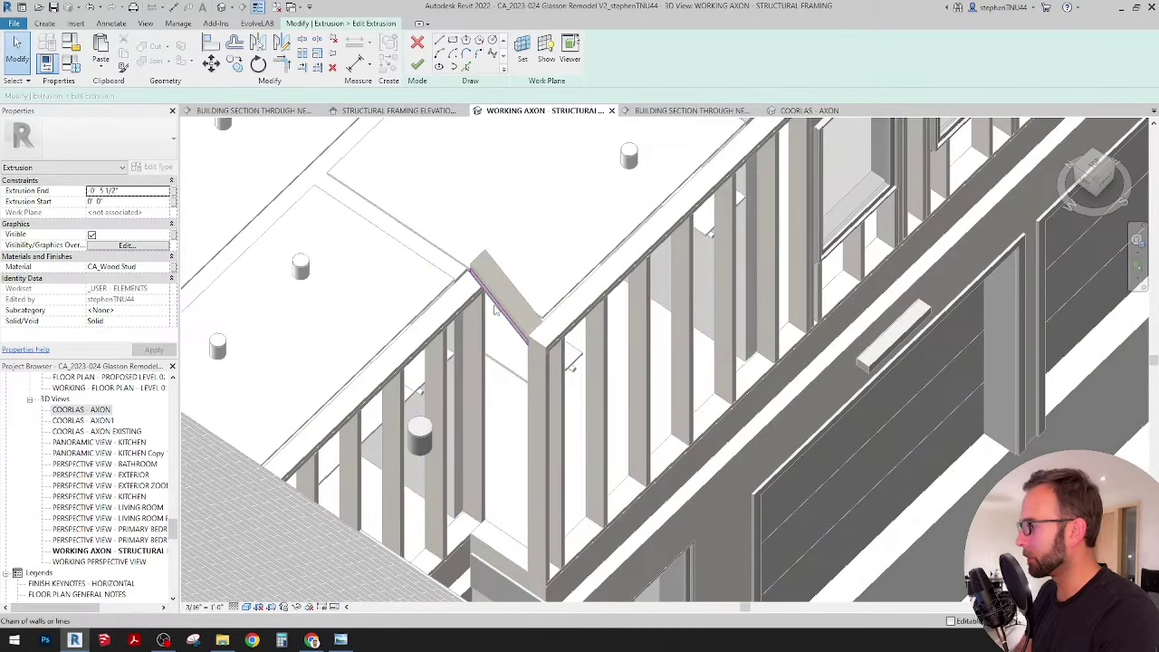
{"action": "key", "text": "Escape"}
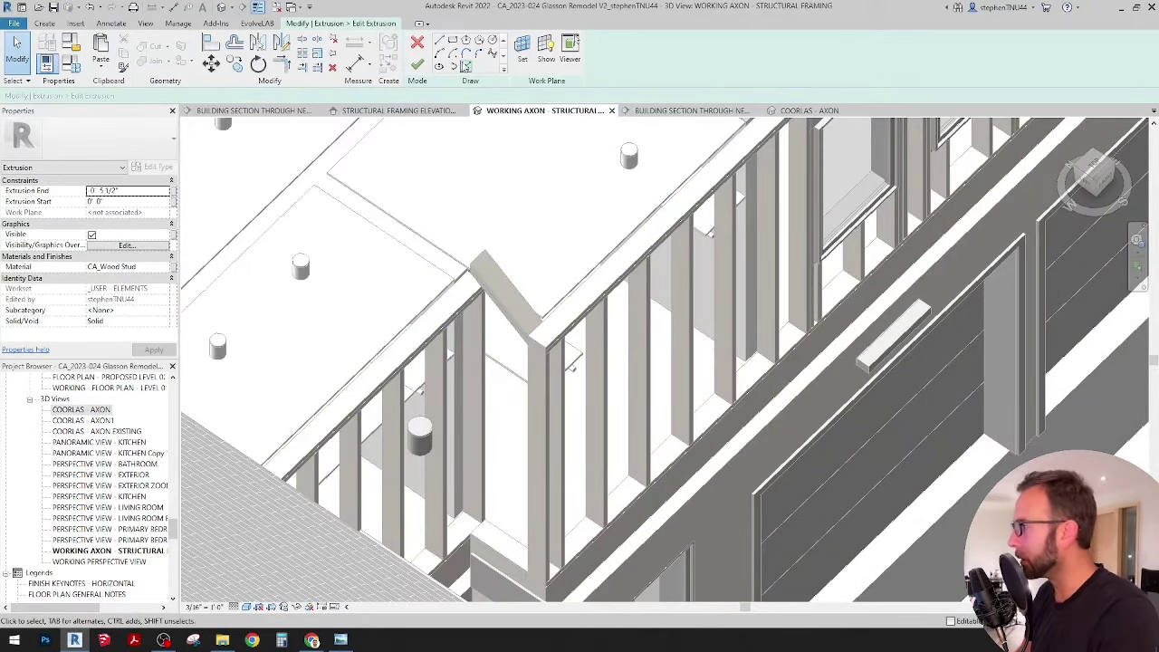
Pick the base plate, corner stud and sloping plate edges as sketch lines, and offset a copy of the stud line 1 1/2" inward.
{"action": "scroll", "coordinate": [497, 546], "scroll_direction": "up", "scroll_amount": 3}
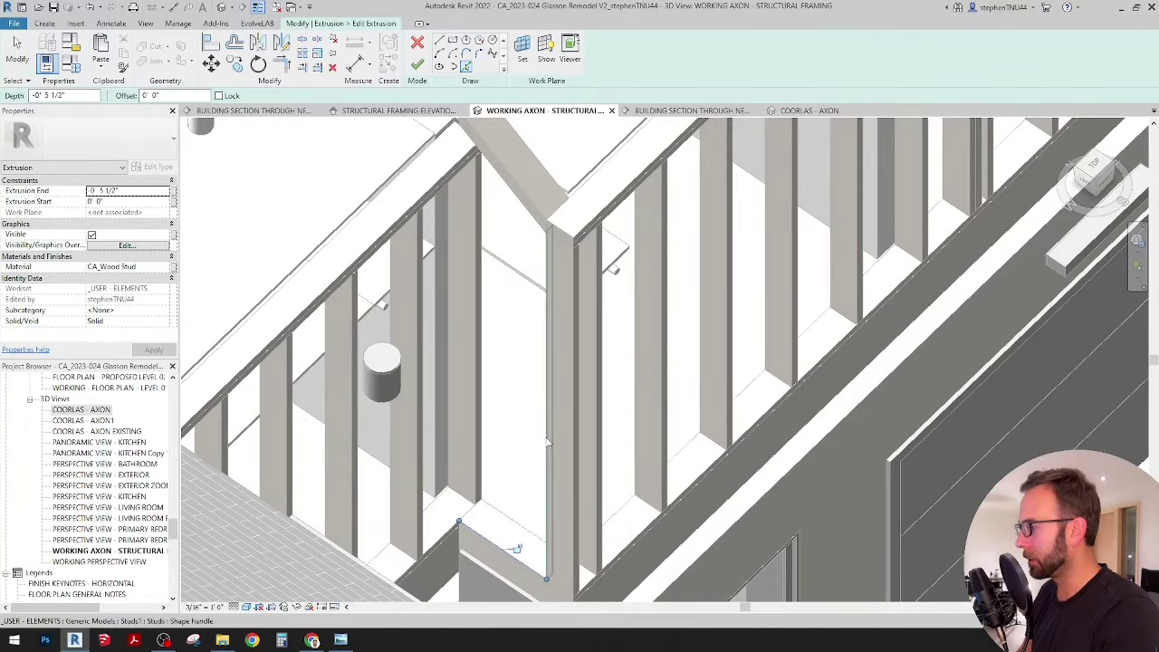
{"action": "scroll", "coordinate": [546, 228], "scroll_direction": "up", "scroll_amount": 3}
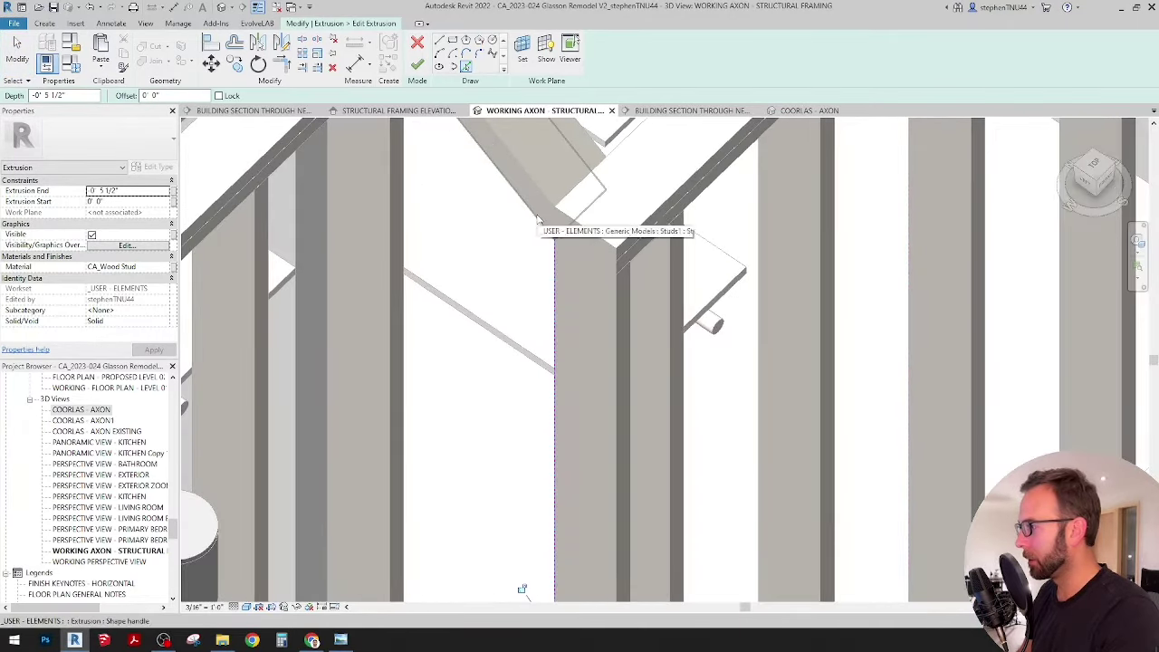
{"action": "key", "text": "o"}
{"action": "key", "text": "f"}
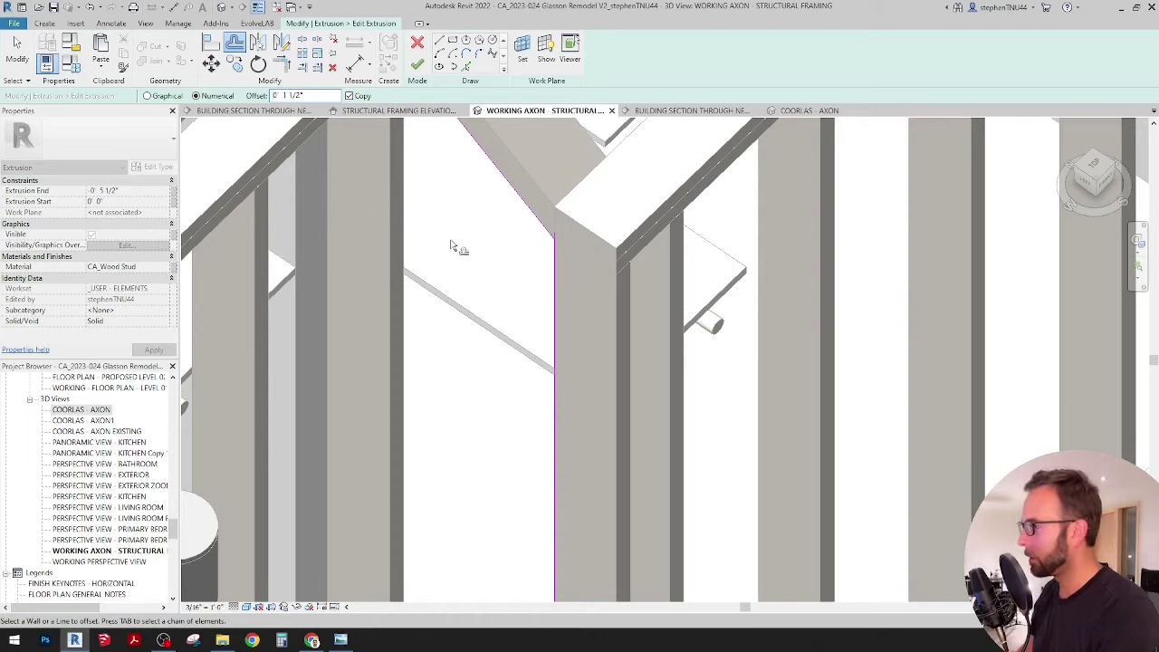
{"action": "left_click", "coordinate": [558, 305]}
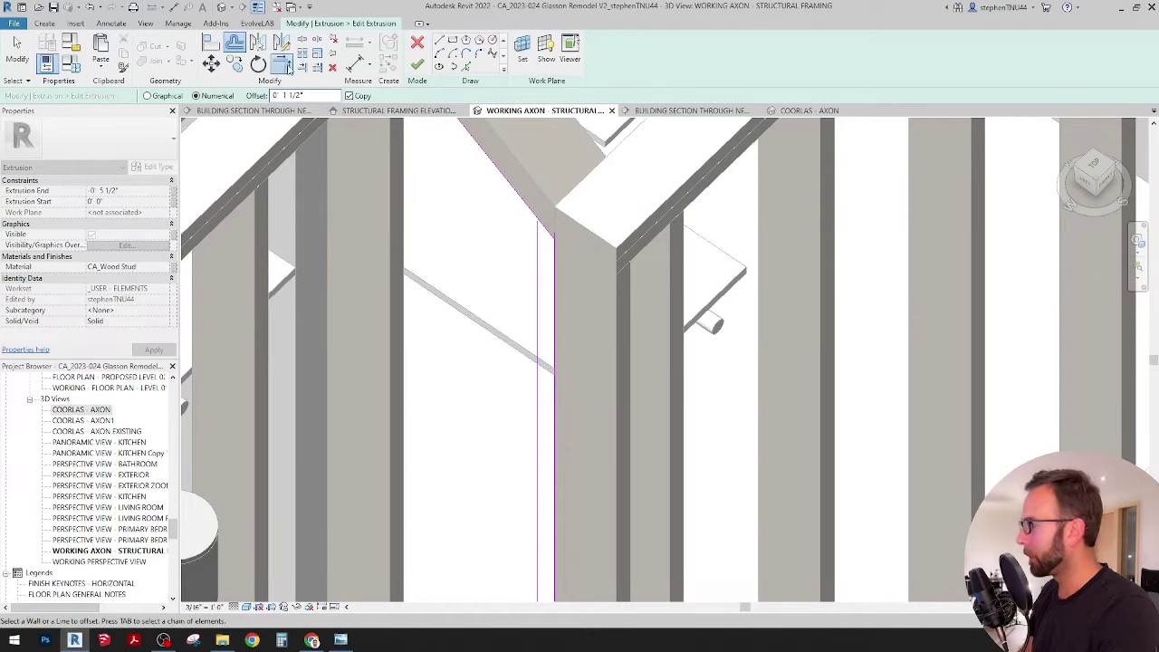
Trim the first stud's side lines to the sloping plate's underside and the base plate, forming its closed outline.
{"action": "key", "text": "Escape"}
{"action": "scroll", "coordinate": [556, 236], "scroll_direction": "up", "scroll_amount": 2}
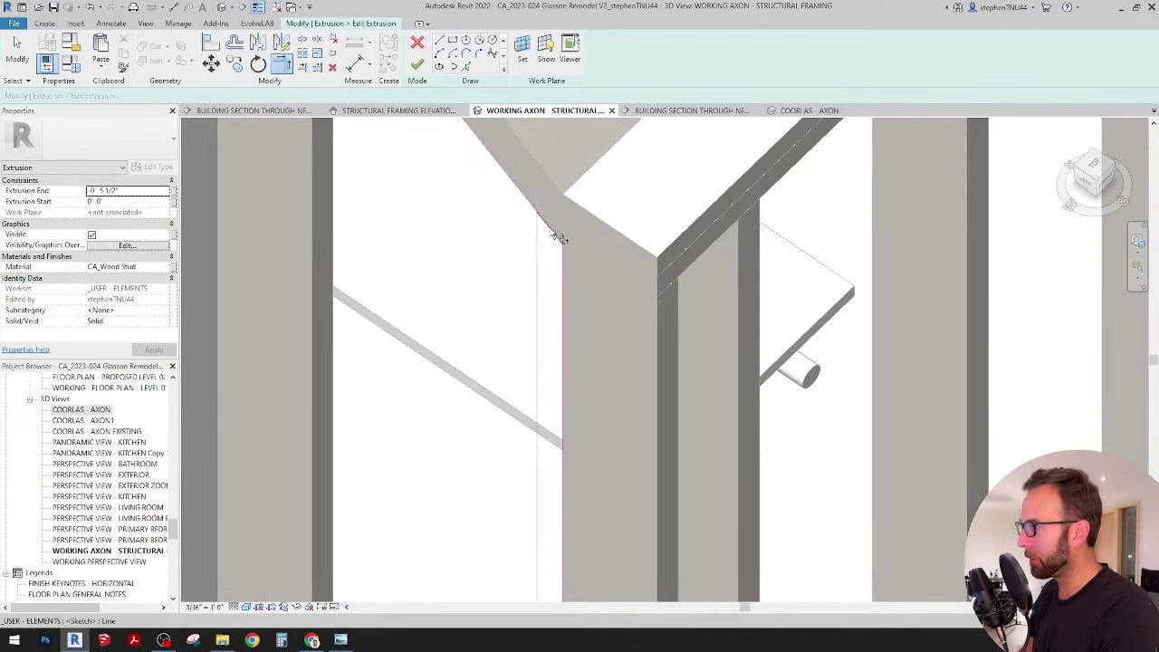
{"action": "key", "text": "t"}
{"action": "key", "text": "r"}
{"action": "scroll", "coordinate": [553, 186], "scroll_direction": "down", "scroll_amount": 4}
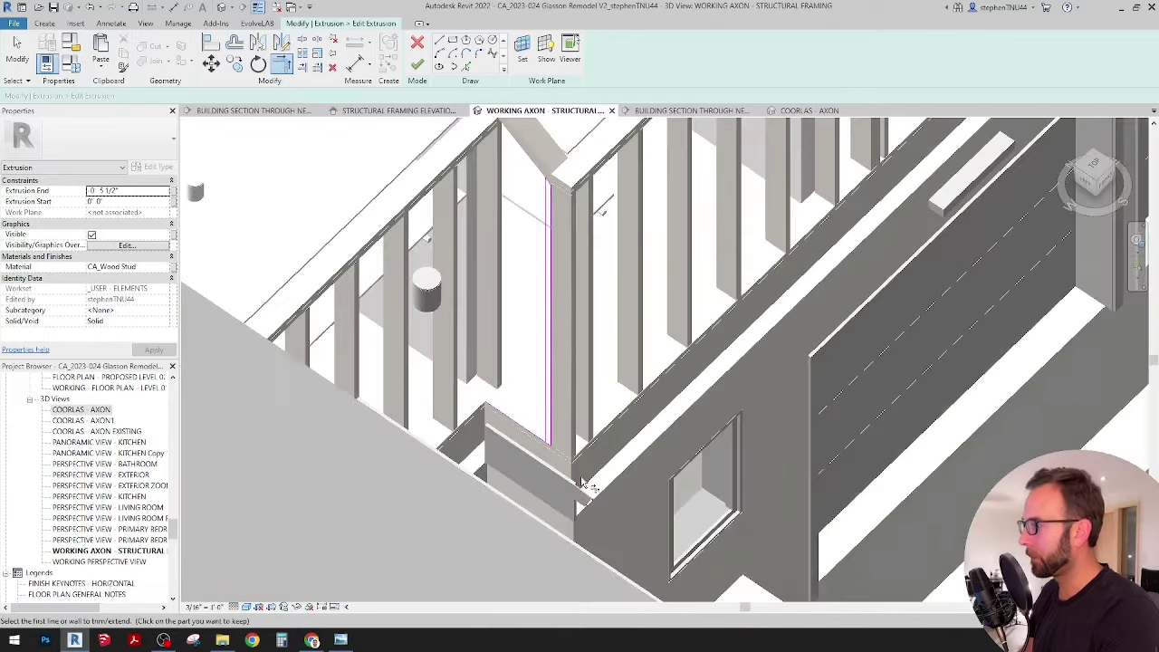
{"action": "scroll", "coordinate": [584, 485], "scroll_direction": "up", "scroll_amount": 5}
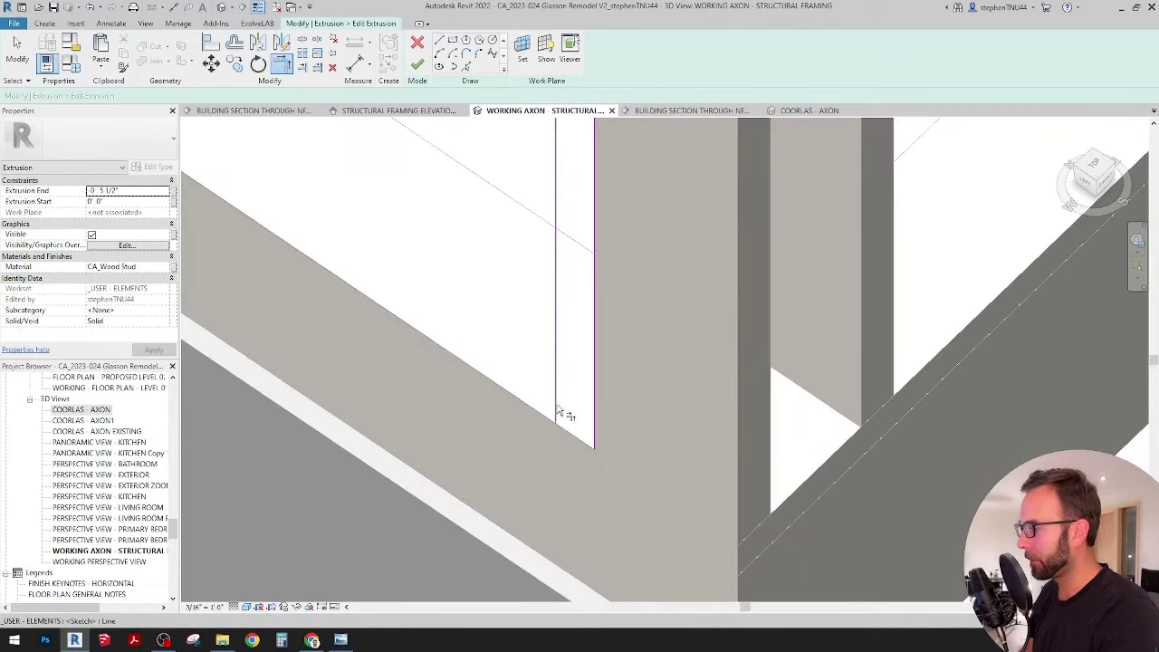
{"action": "left_click", "coordinate": [557, 407]}
{"action": "left_click", "coordinate": [596, 420]}
{"action": "scroll", "coordinate": [598, 417], "scroll_direction": "down", "scroll_amount": 6}
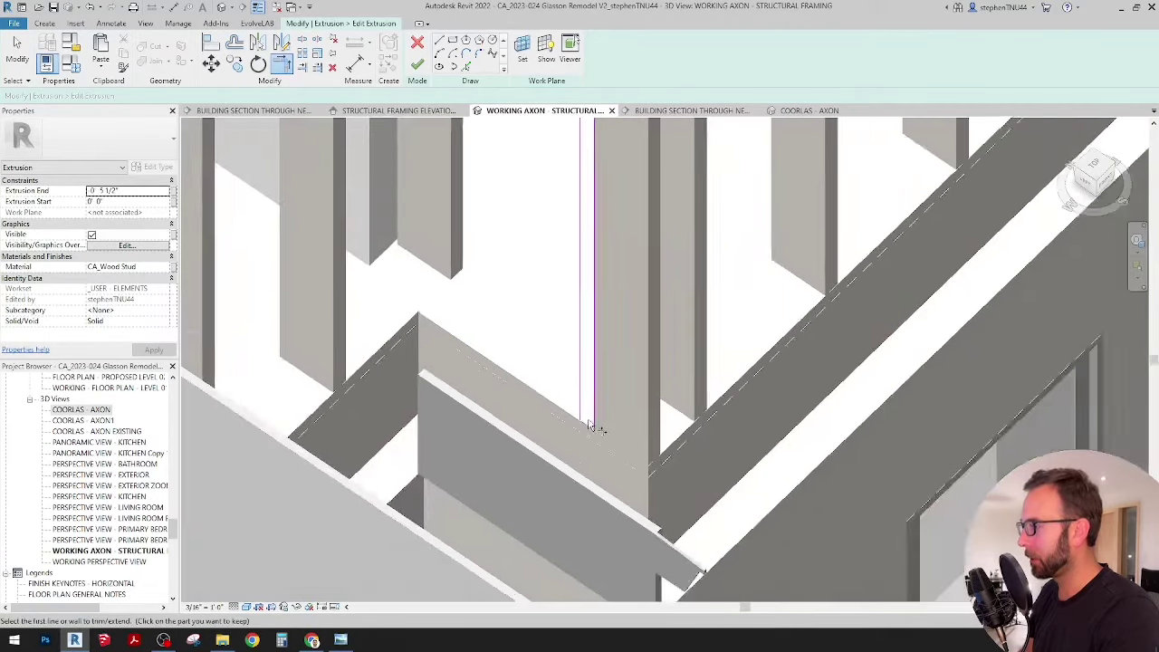
{"action": "middle_click_drag", "start_coordinate": [619, 382], "coordinate": [614, 361], "text": "shift"}
{"action": "middle_click_drag", "start_coordinate": [516, 225], "coordinate": [525, 254]}
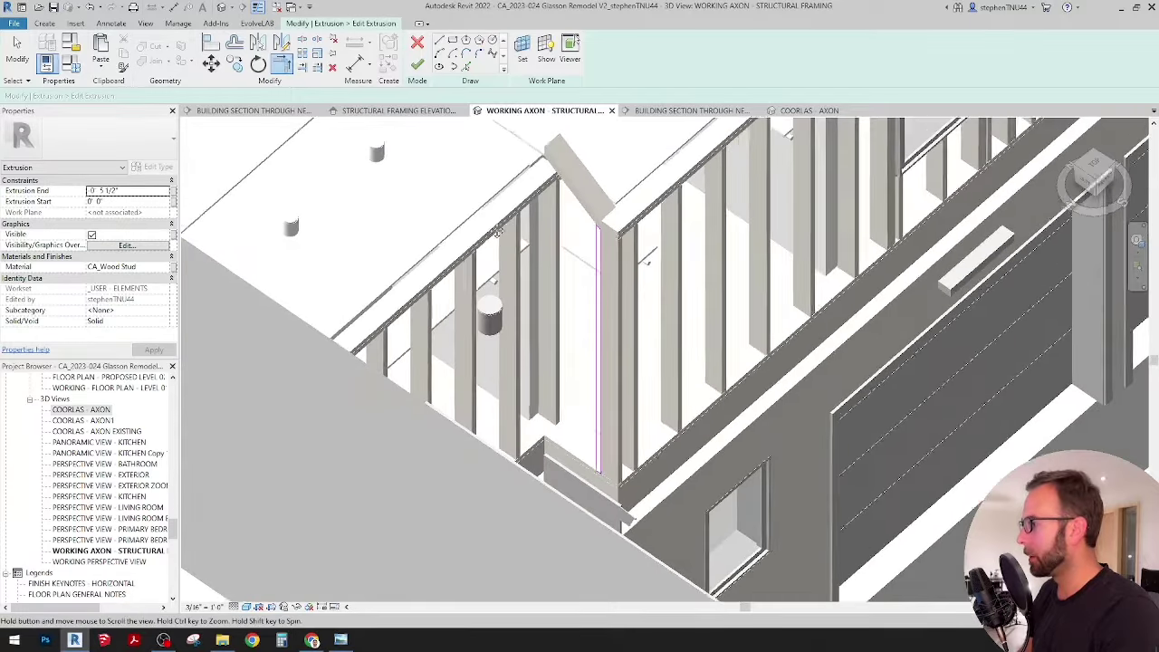
{"action": "key", "text": "Escape"}
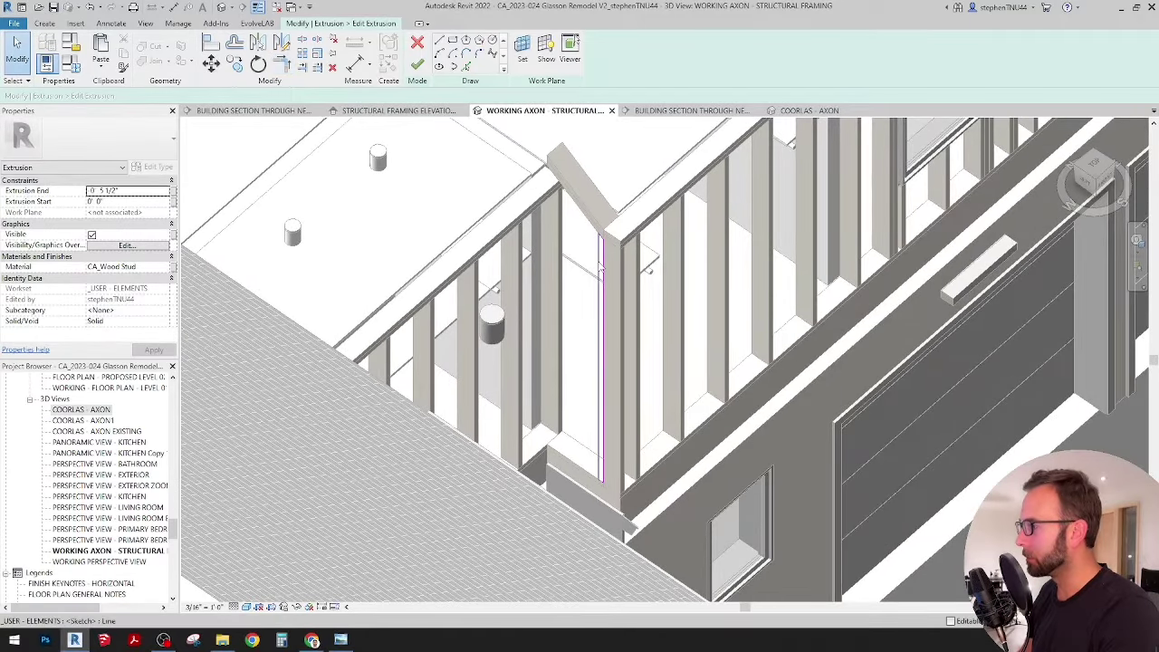
Pick the edges bounding the return wall's opposite end, then offset a copy of that end's vertical line 1 1/2" inward.
{"action": "middle_click_drag", "start_coordinate": [598, 268], "coordinate": [585, 259], "text": "shift"}
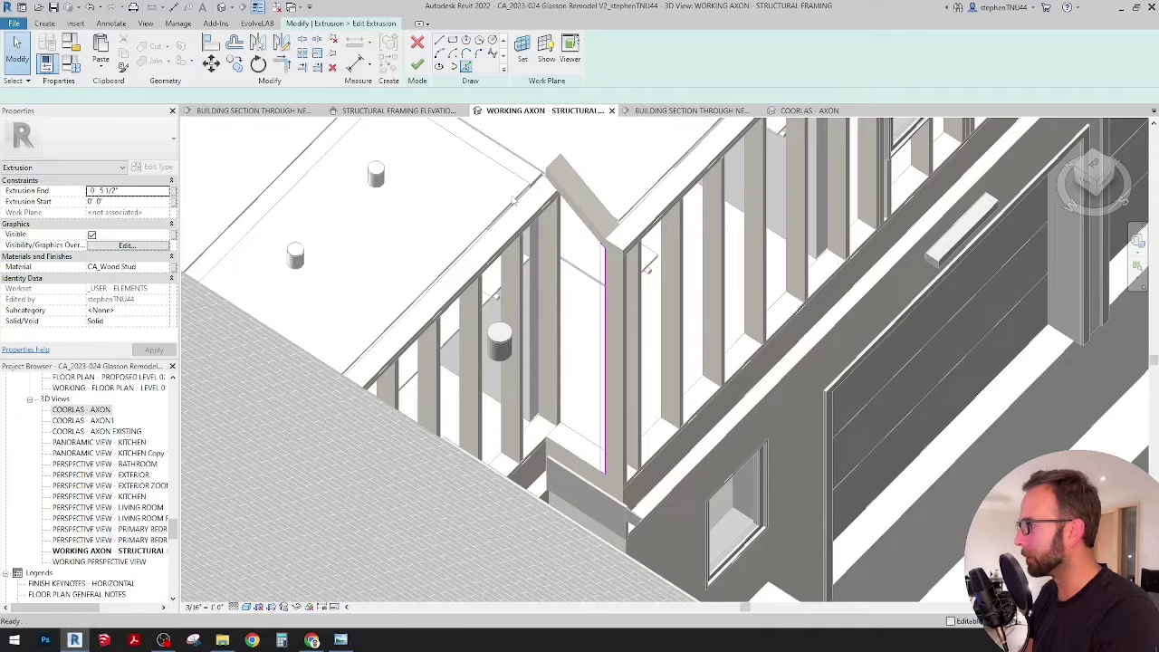
{"action": "scroll", "coordinate": [559, 221], "scroll_direction": "up", "scroll_amount": 3}
{"action": "left_click", "coordinate": [559, 216]}
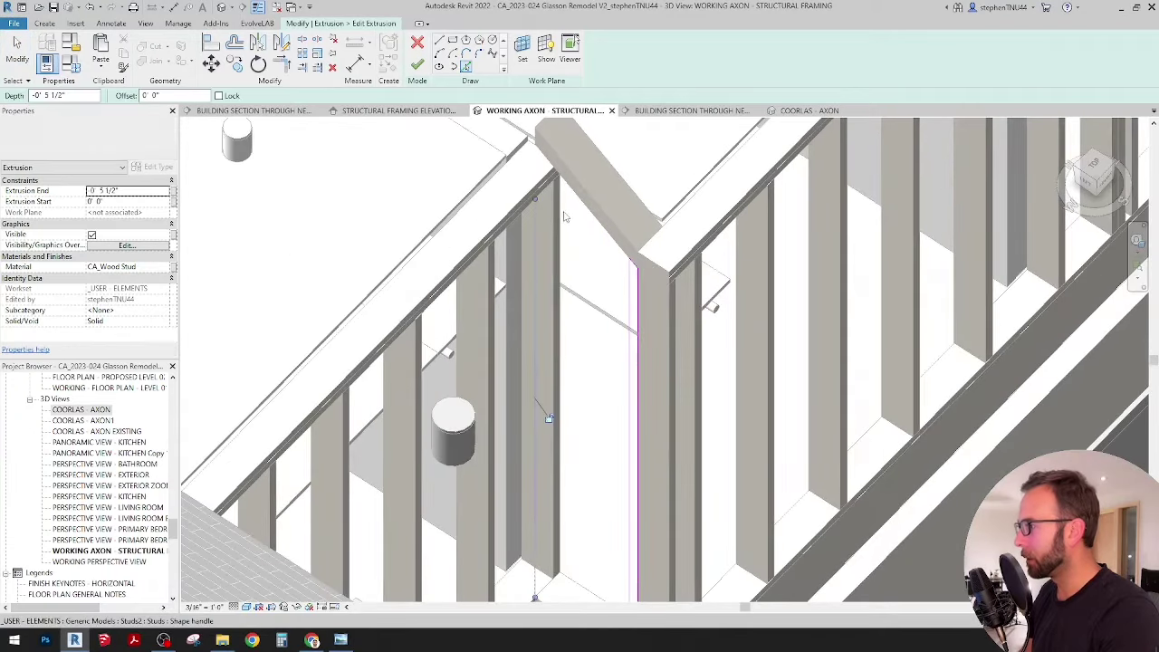
{"action": "left_click", "coordinate": [572, 190]}
{"action": "middle_click_drag", "start_coordinate": [570, 494], "coordinate": [567, 443]}
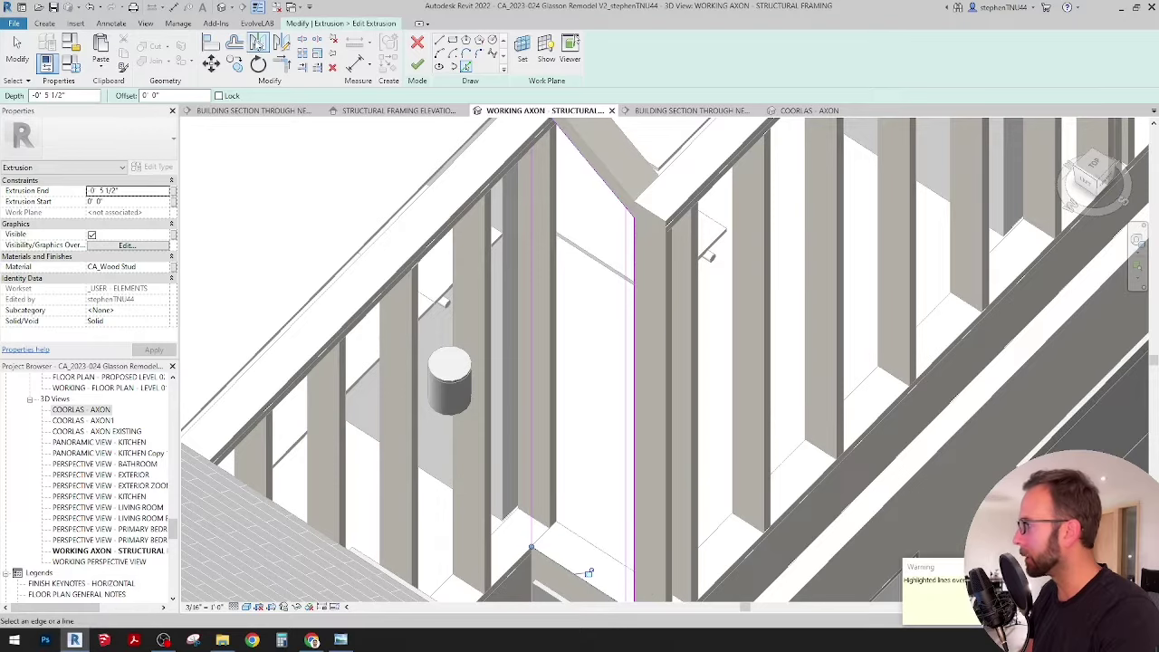
{"action": "key", "text": "o"}
{"action": "key", "text": "f"}
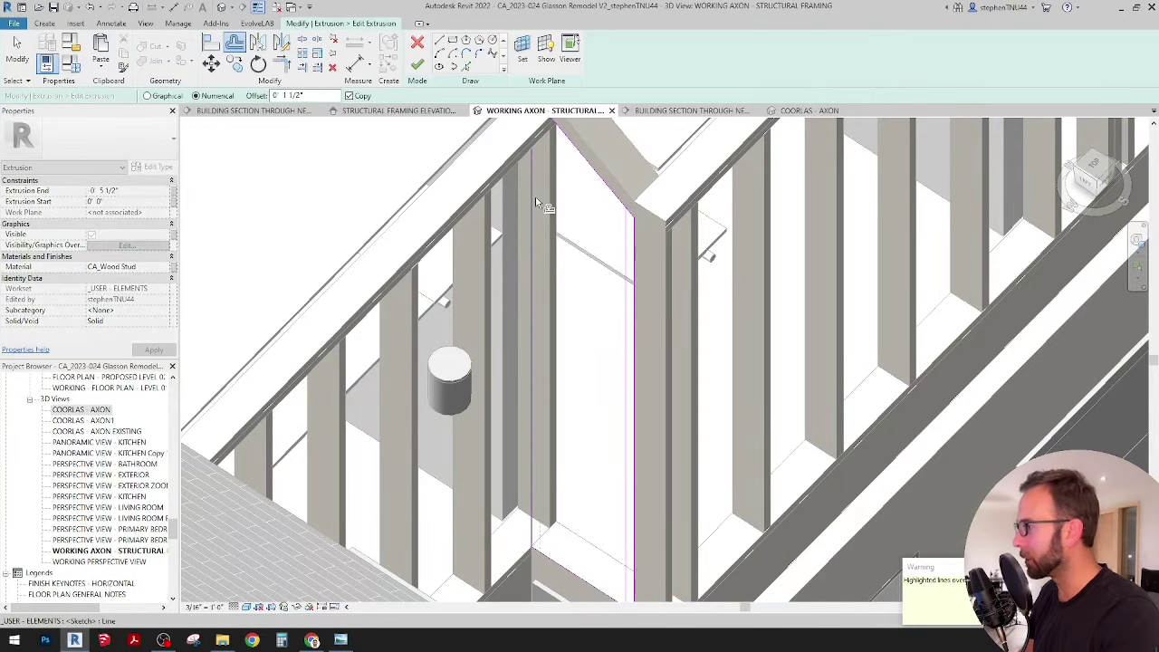
{"action": "left_click", "coordinate": [536, 203]}
{"action": "middle_click_drag", "start_coordinate": [582, 189], "coordinate": [580, 231]}
Trim the second stud's two side lines to the sloping plate's underside line at the return wall's high end.
{"action": "key", "text": "t"}
{"action": "key", "text": "r"}
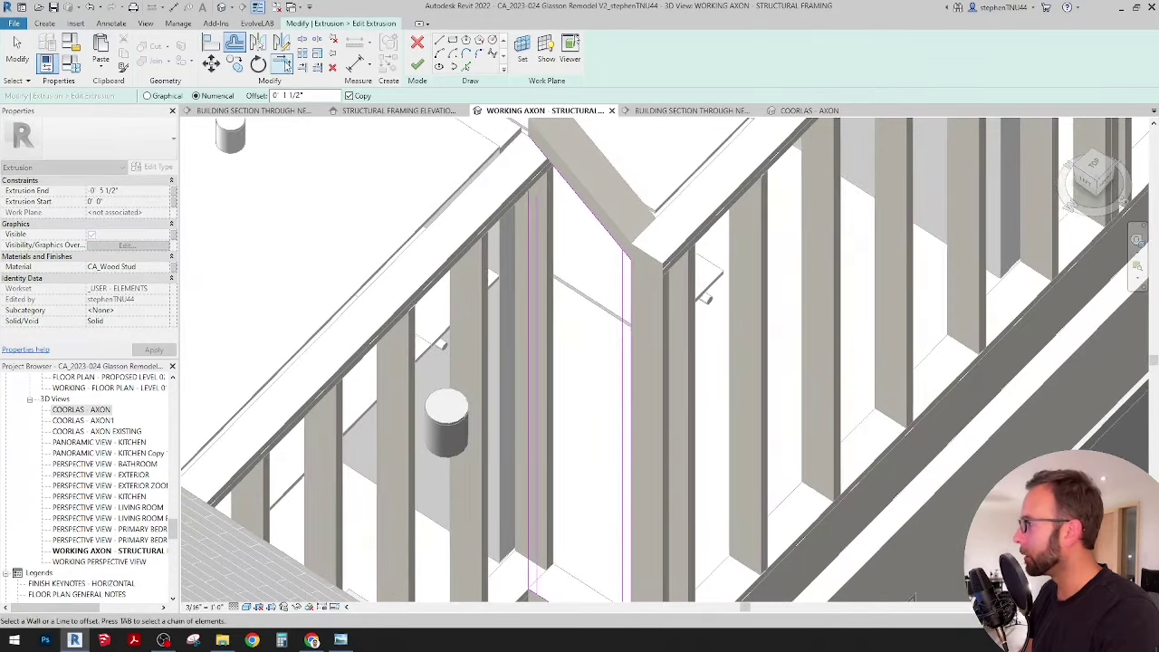
{"action": "scroll", "coordinate": [598, 201], "scroll_direction": "up", "scroll_amount": 2}
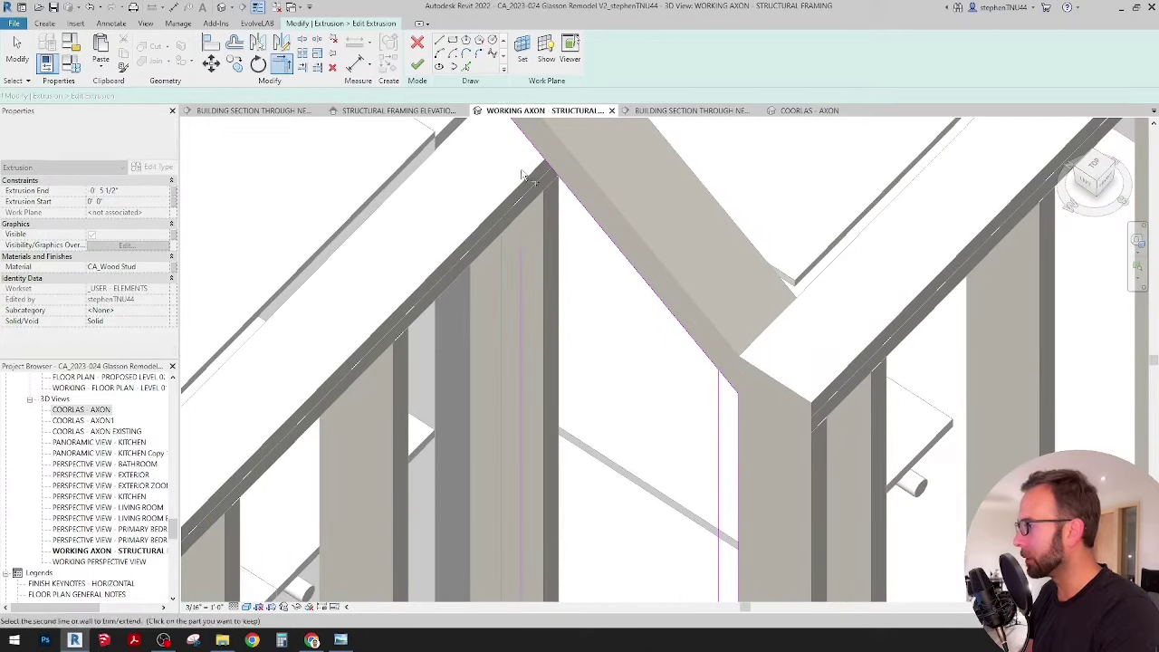
{"action": "left_click", "coordinate": [524, 136]}
{"action": "left_click", "coordinate": [521, 269]}
{"action": "middle_click_drag", "start_coordinate": [518, 266], "coordinate": [528, 323]}
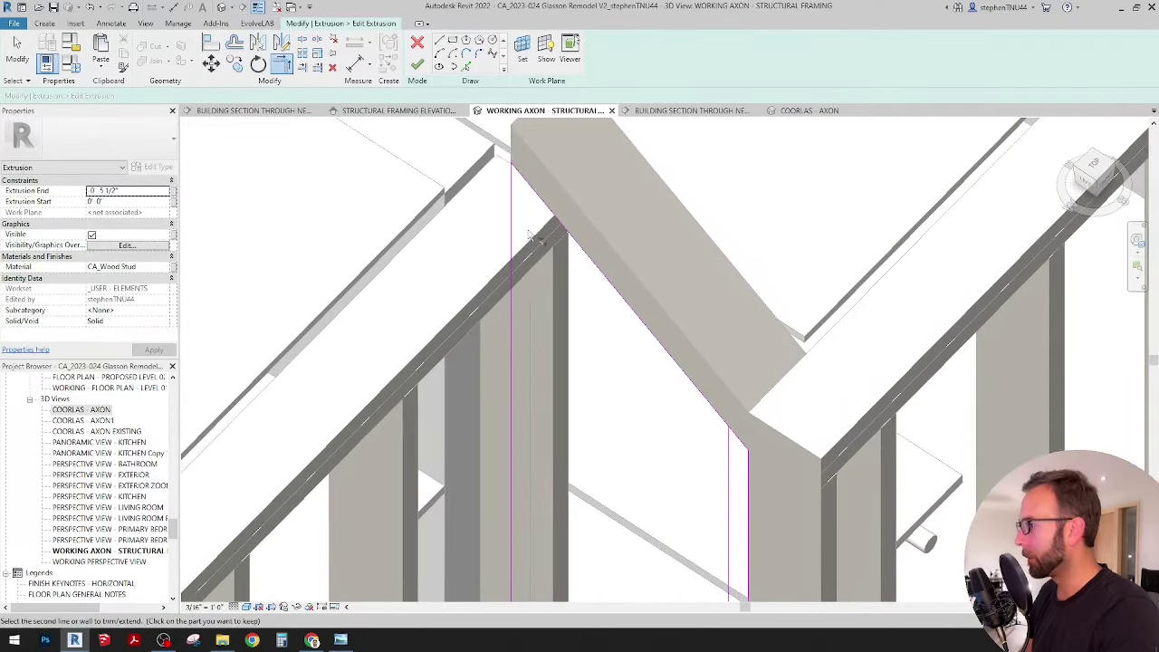
{"action": "left_click", "coordinate": [519, 179]}
Trim the second stud's side lines to the base plate line, closing its outline, and finish the extrusion sketch.
{"action": "scroll", "coordinate": [552, 152], "scroll_direction": "down", "scroll_amount": 3}
{"action": "middle_click_drag", "start_coordinate": [551, 585], "coordinate": [517, 398]}
{"action": "scroll", "coordinate": [516, 398], "scroll_direction": "down", "scroll_amount": 1}
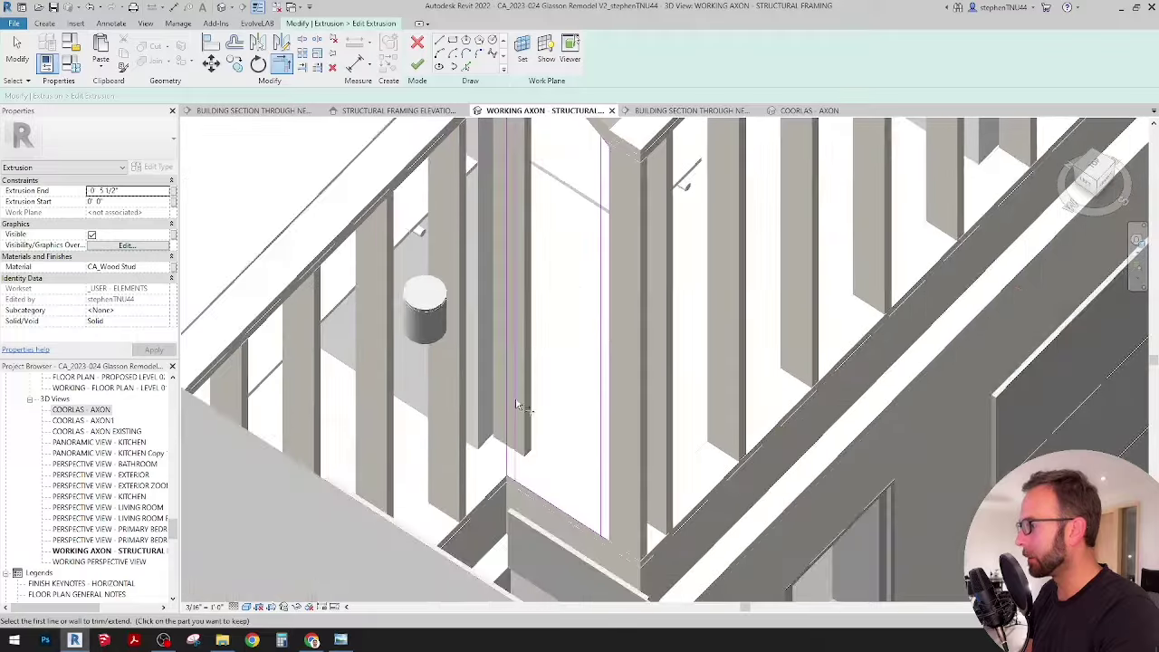
{"action": "scroll", "coordinate": [509, 500], "scroll_direction": "up", "scroll_amount": 1}
{"action": "scroll", "coordinate": [517, 477], "scroll_direction": "up", "scroll_amount": 2}
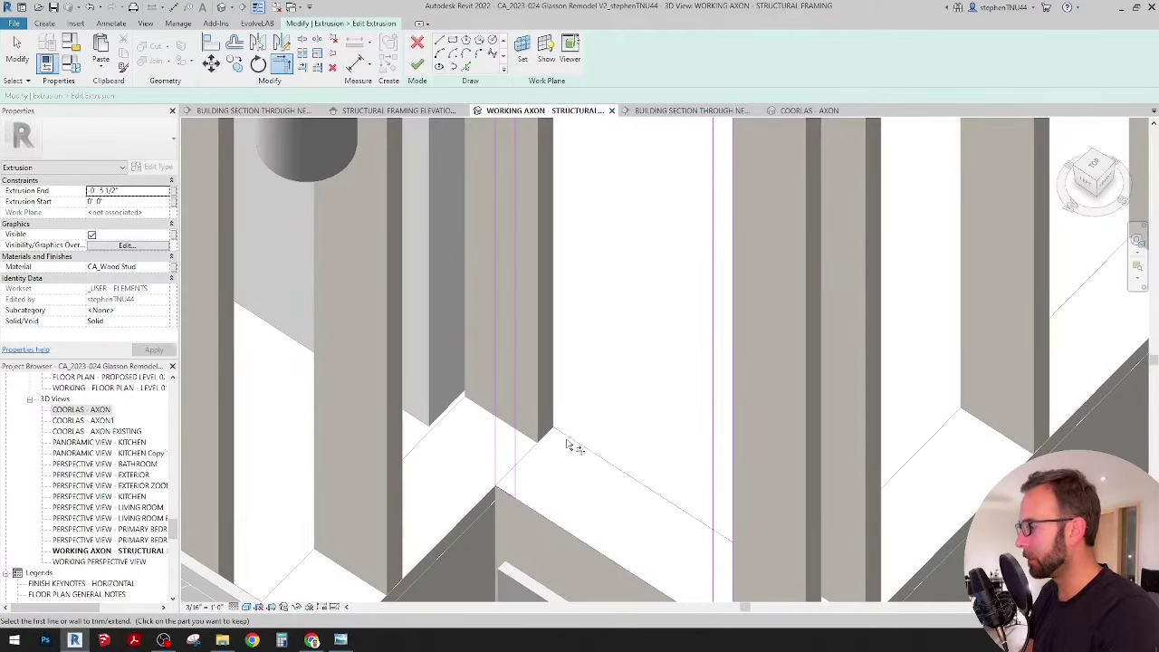
{"action": "scroll", "coordinate": [578, 439], "scroll_direction": "down", "scroll_amount": 2}
{"action": "middle_click_drag", "start_coordinate": [582, 437], "coordinate": [634, 382], "text": "shift"}
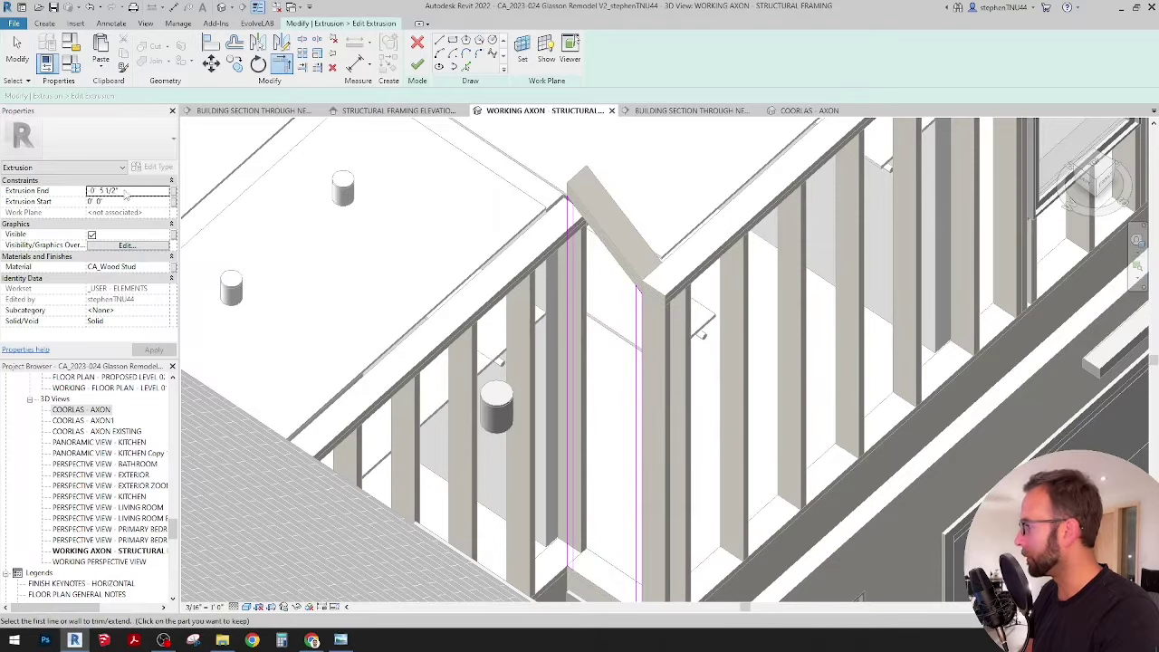
{"action": "left_click", "coordinate": [416, 64]}
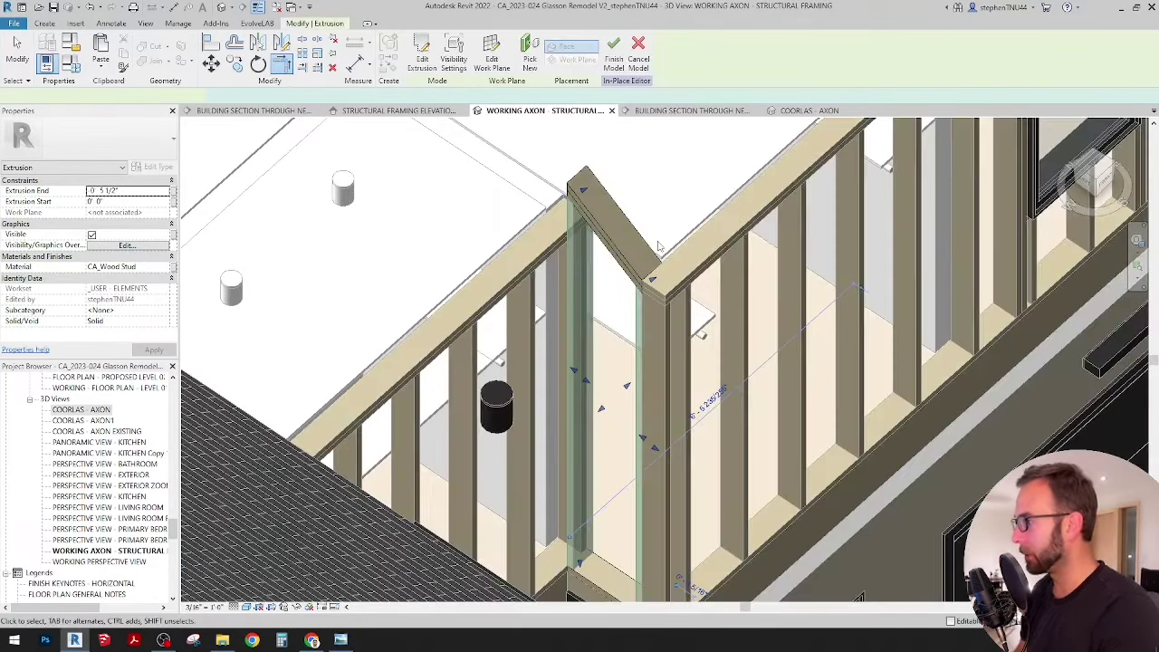
Deselect the new stud extrusion, check the return wall from its other side, and finish the in-place model.
{"action": "scroll", "coordinate": [660, 246], "scroll_direction": "up", "scroll_amount": 1}
{"action": "middle_click_drag", "start_coordinate": [659, 244], "coordinate": [571, 276], "text": "shift"}
{"action": "key", "text": "Escape"}
{"action": "scroll", "coordinate": [615, 236], "scroll_direction": "up", "scroll_amount": 2}
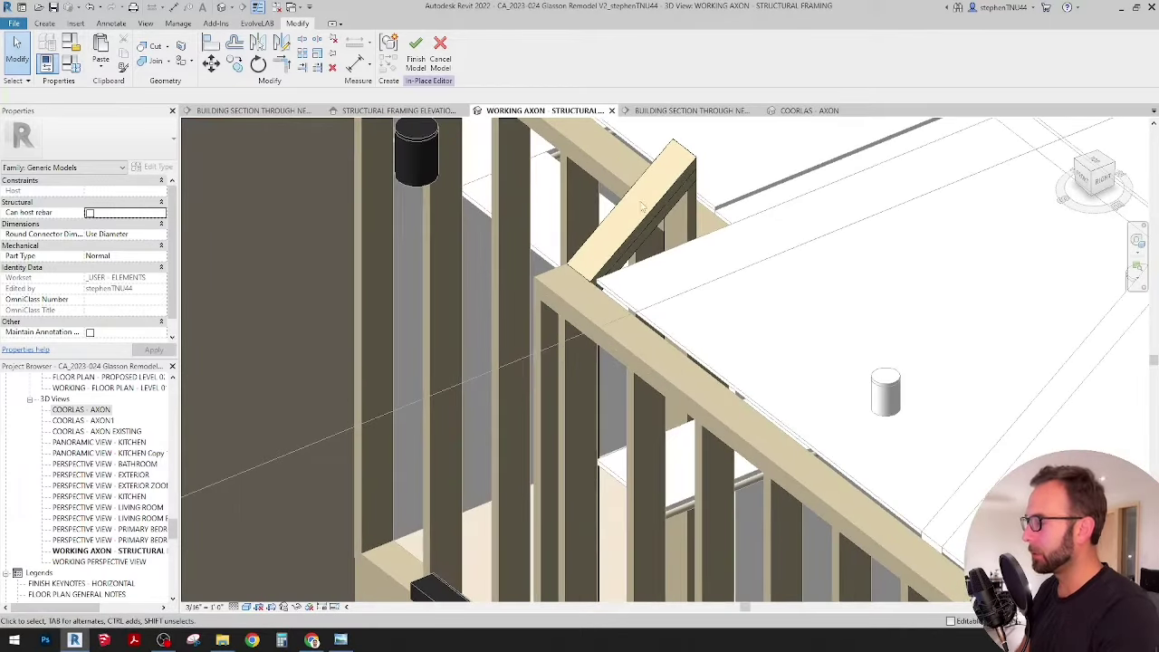
{"action": "middle_click_drag", "start_coordinate": [695, 160], "coordinate": [658, 256]}
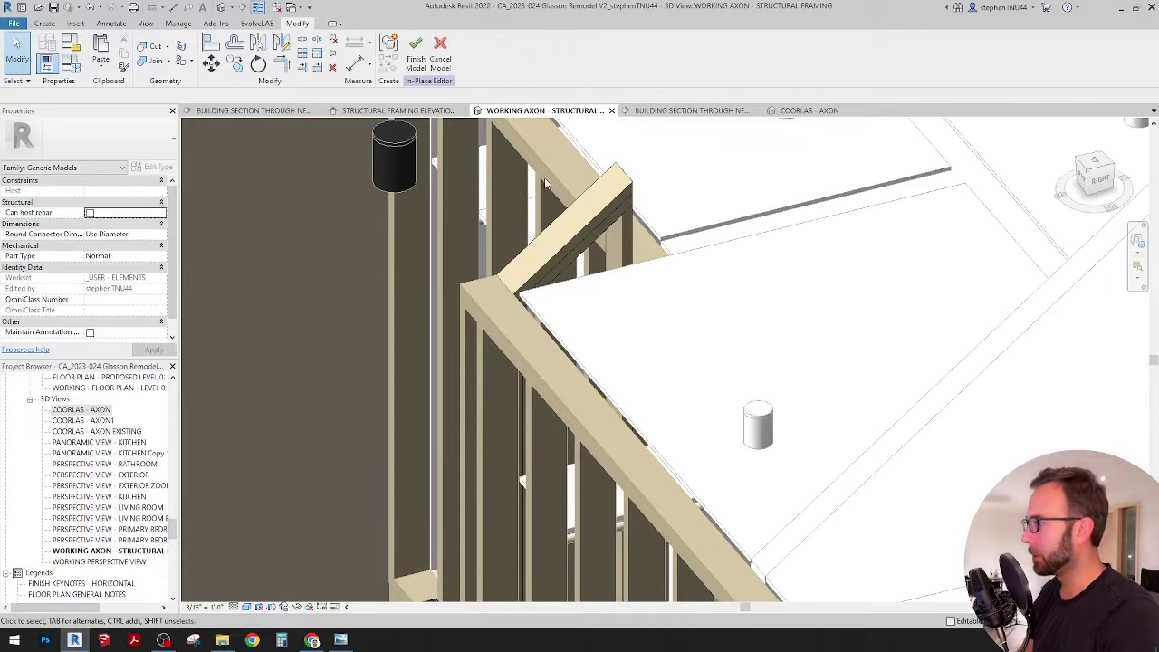
{"action": "left_click", "coordinate": [415, 53]}
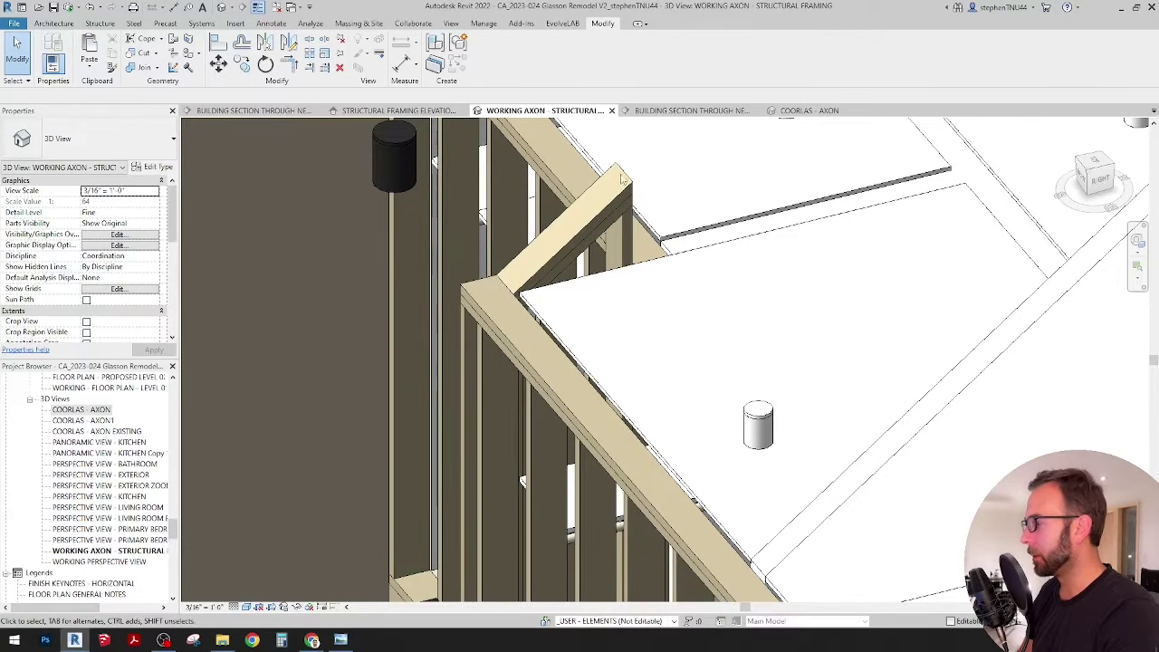
Examine from several sides how the return wall's sloping plates meet the top plates of the adjoining walls.
{"action": "scroll", "coordinate": [562, 189], "scroll_direction": "down", "scroll_amount": 6}
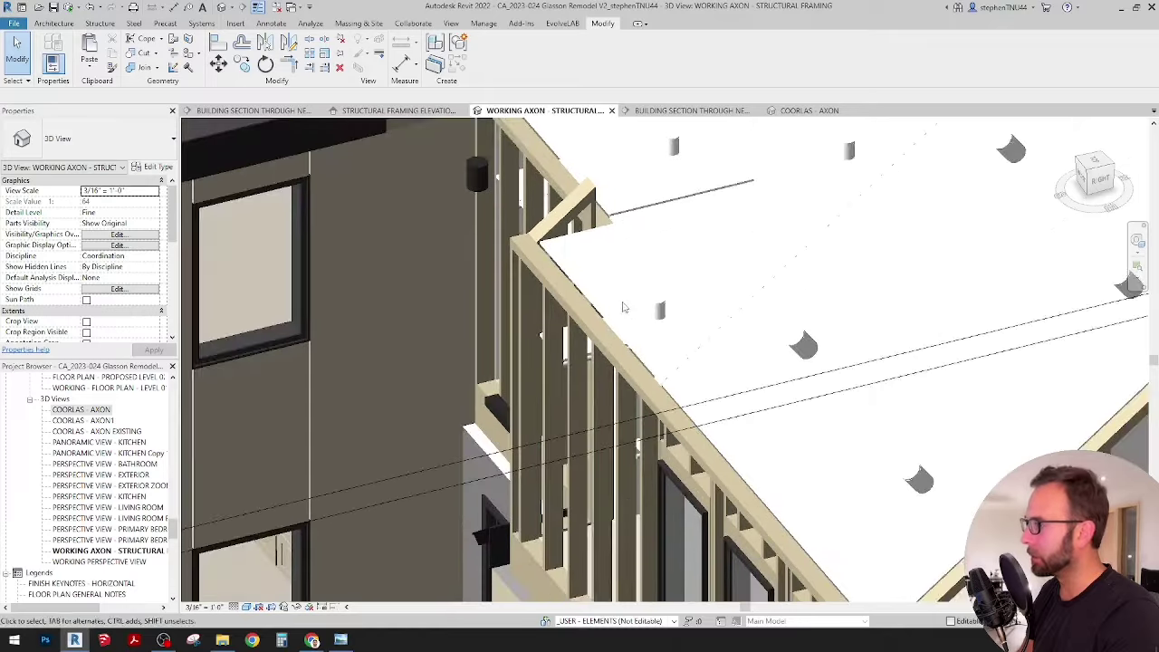
{"action": "middle_click_drag", "start_coordinate": [631, 310], "coordinate": [587, 317]}
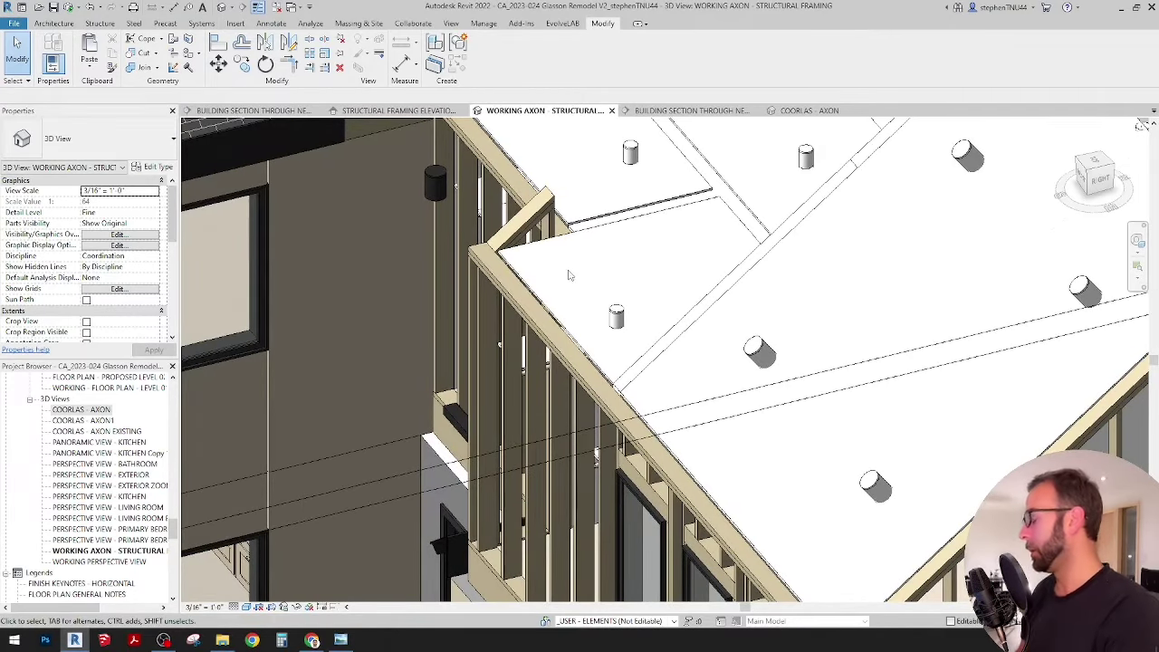
{"action": "scroll", "coordinate": [552, 227], "scroll_direction": "up", "scroll_amount": 3}
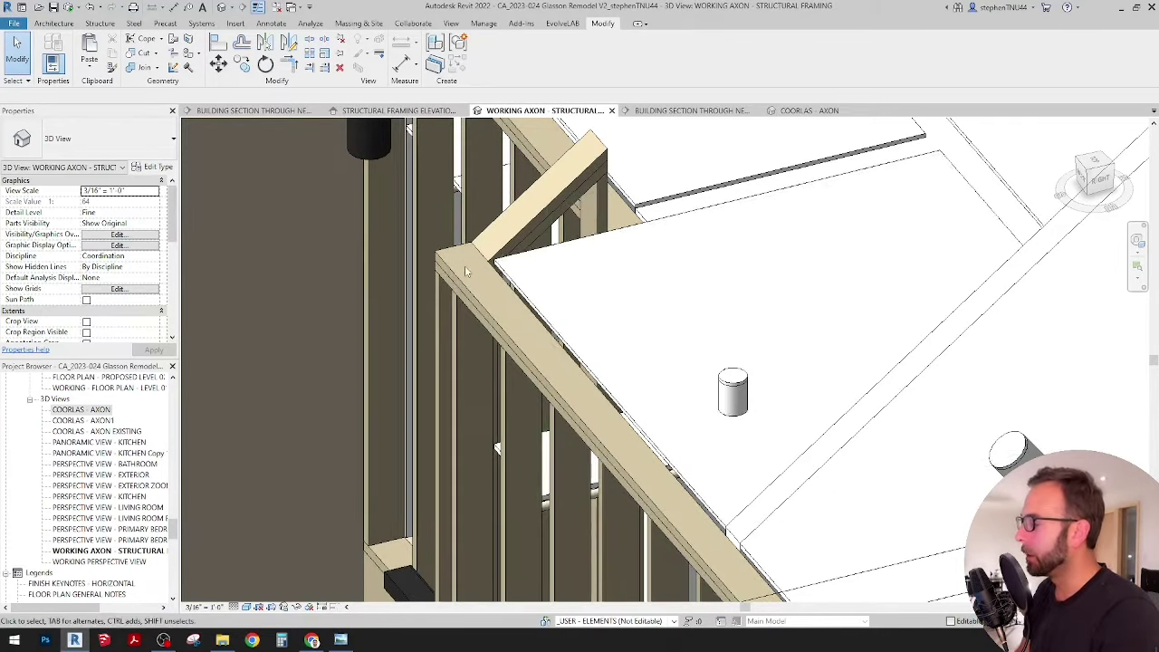
{"action": "scroll", "coordinate": [465, 266], "scroll_direction": "down", "scroll_amount": 2}
{"action": "middle_click_drag", "start_coordinate": [480, 312], "coordinate": [701, 317], "text": "shift"}
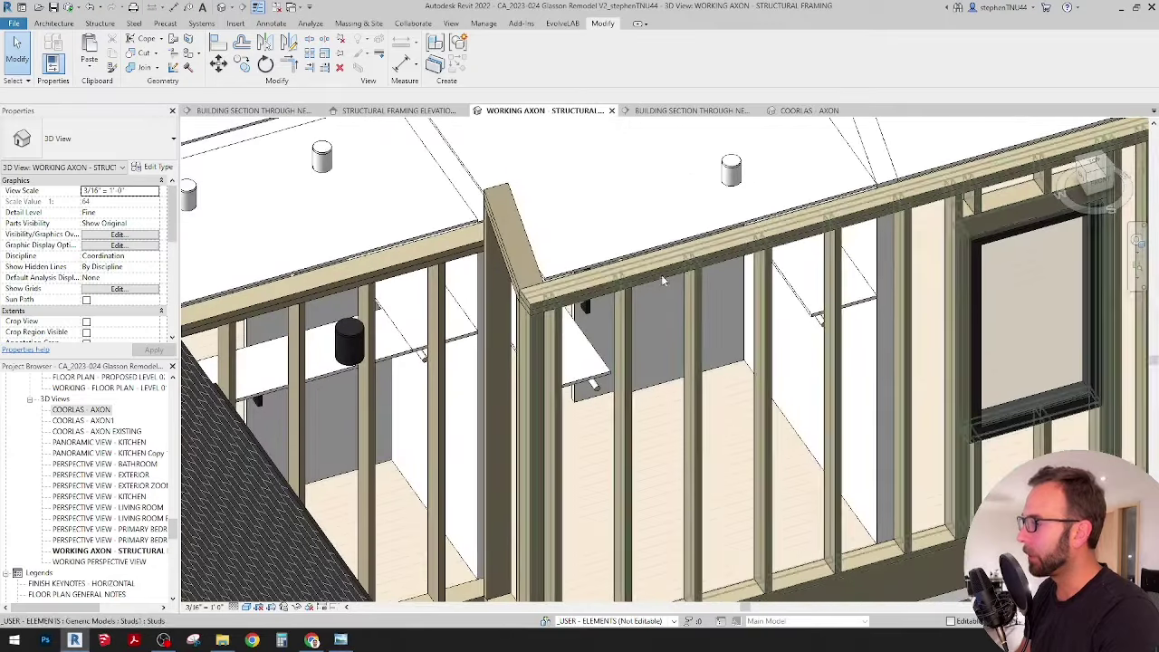
{"action": "middle_click_drag", "start_coordinate": [662, 277], "coordinate": [702, 292], "text": "shift"}
{"action": "scroll", "coordinate": [569, 308], "scroll_direction": "up", "scroll_amount": 2}
{"action": "middle_click_drag", "start_coordinate": [577, 307], "coordinate": [610, 309]}
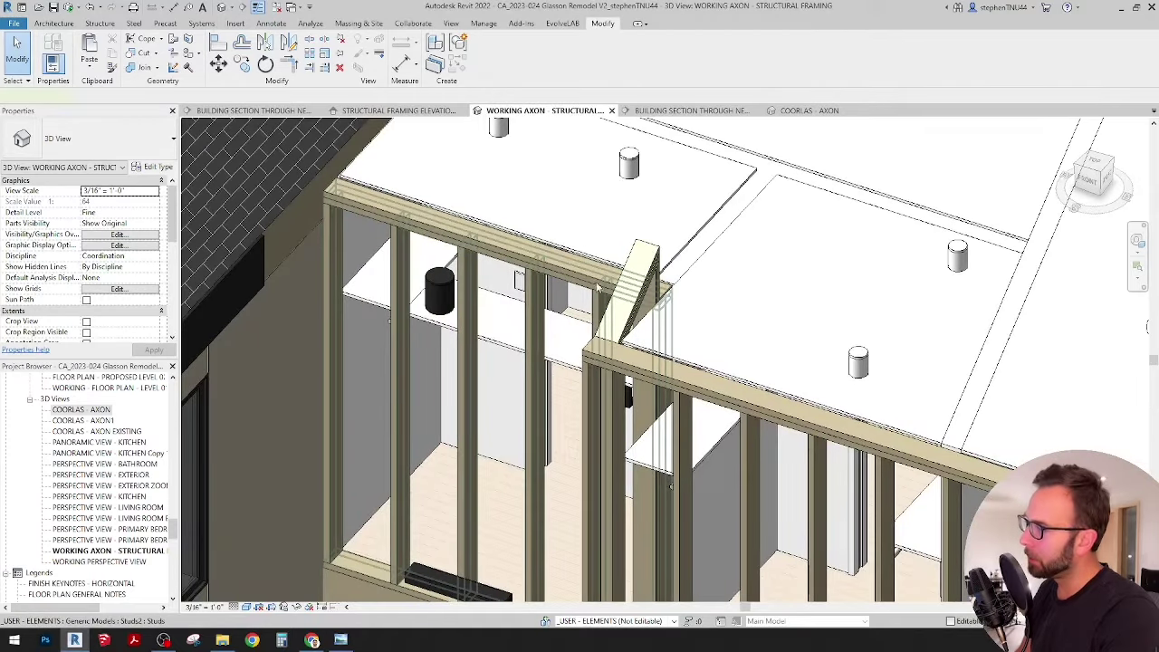
{"action": "left_click", "coordinate": [598, 288]}
{"action": "middle_click_drag", "start_coordinate": [745, 335], "coordinate": [698, 329], "text": "shift"}
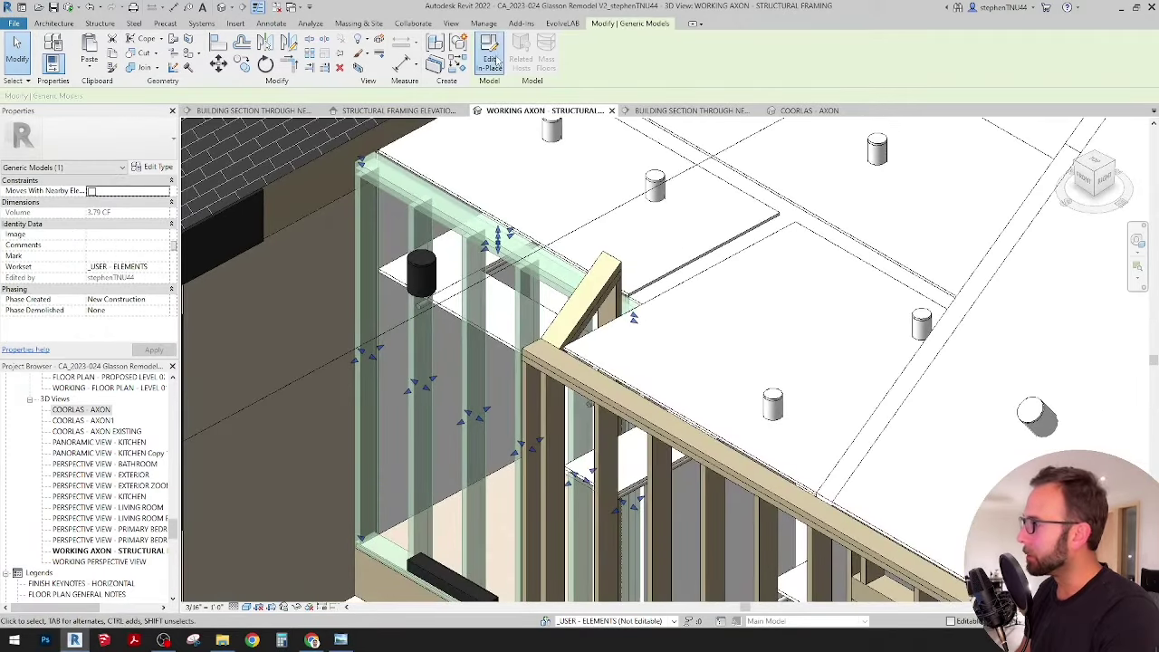
{"action": "double_click", "coordinate": [559, 286]}
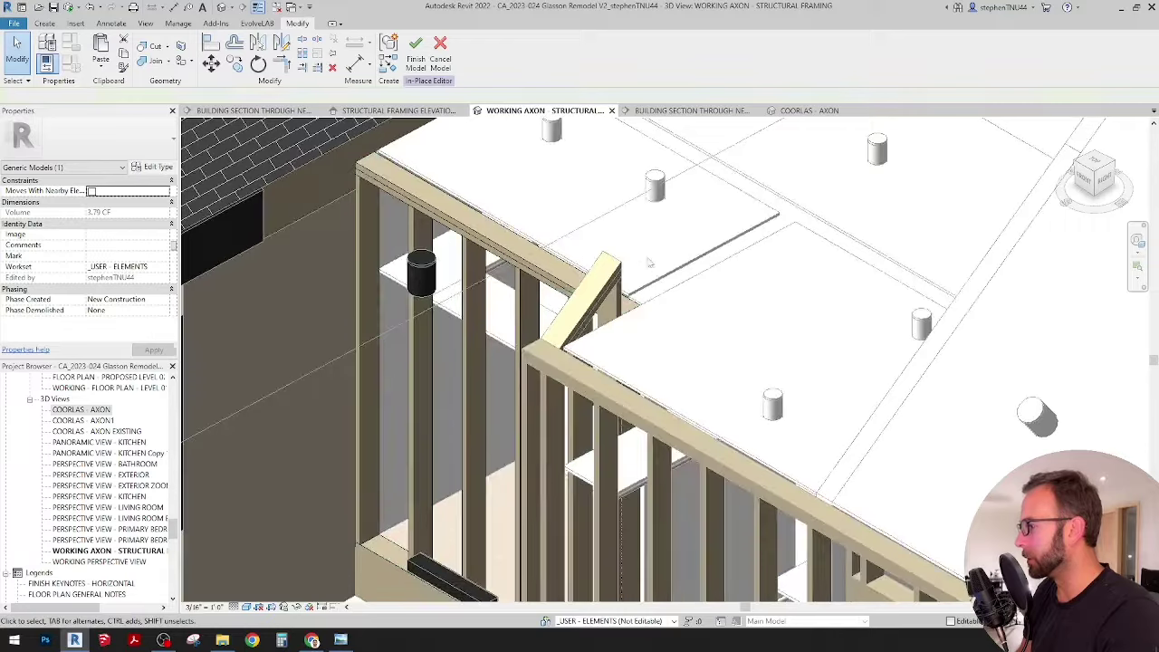
{"action": "left_click", "coordinate": [557, 283]}
{"action": "scroll", "coordinate": [666, 285], "scroll_direction": "down", "scroll_amount": 2}
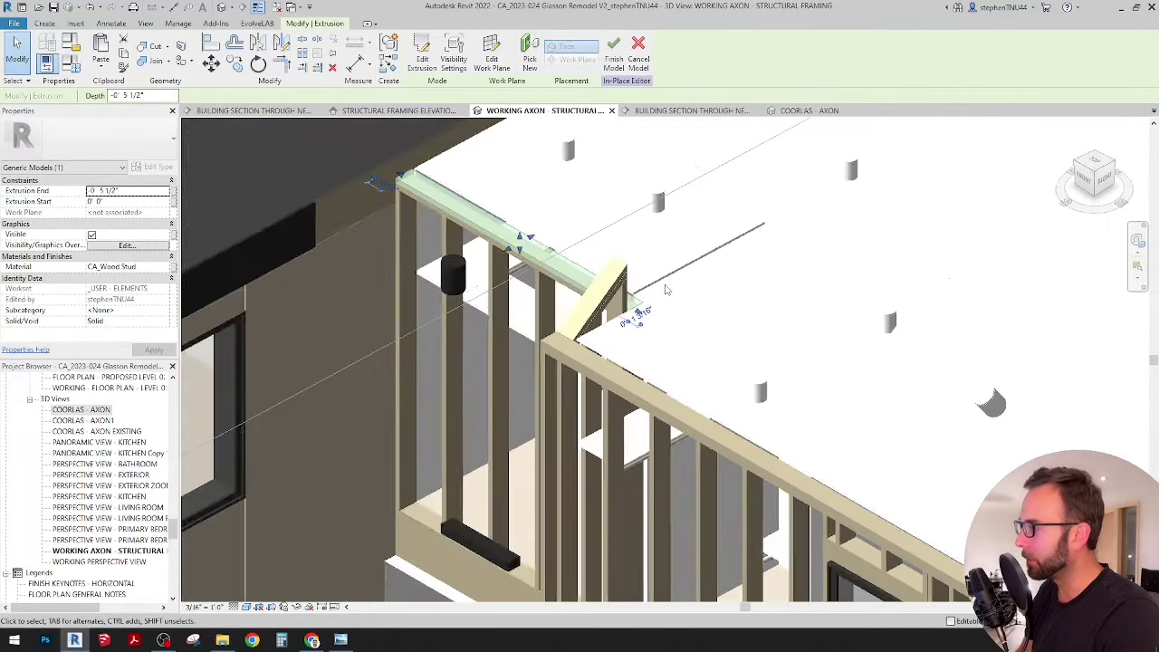
{"action": "scroll", "coordinate": [667, 289], "scroll_direction": "down", "scroll_amount": 1}
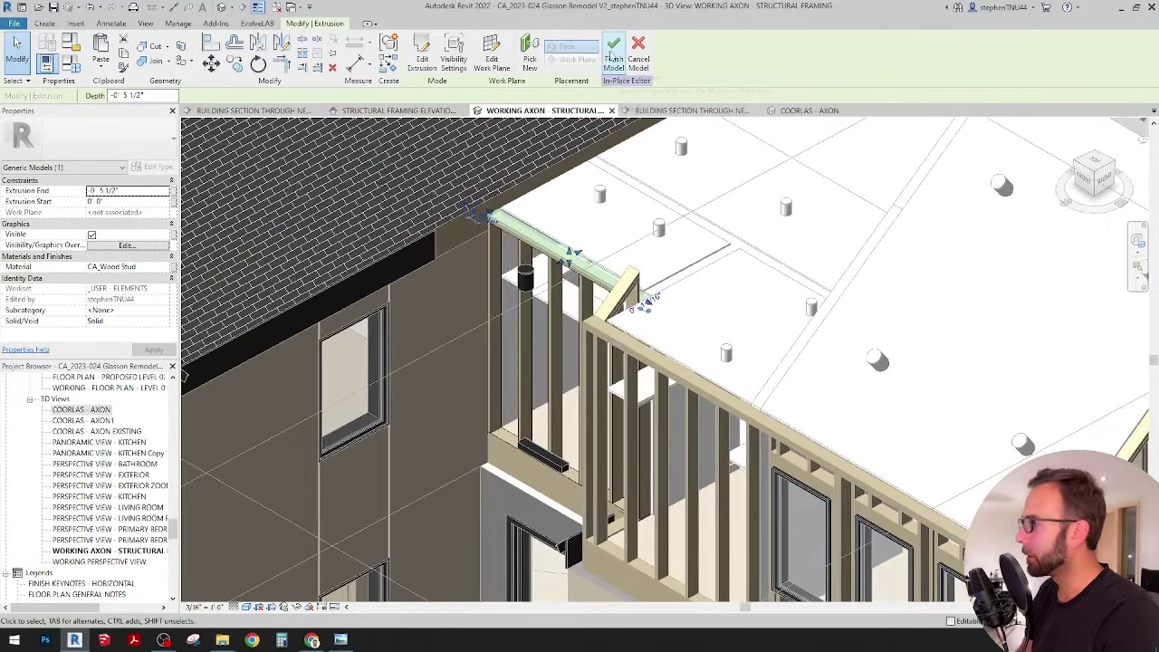
{"action": "left_click", "coordinate": [614, 56]}
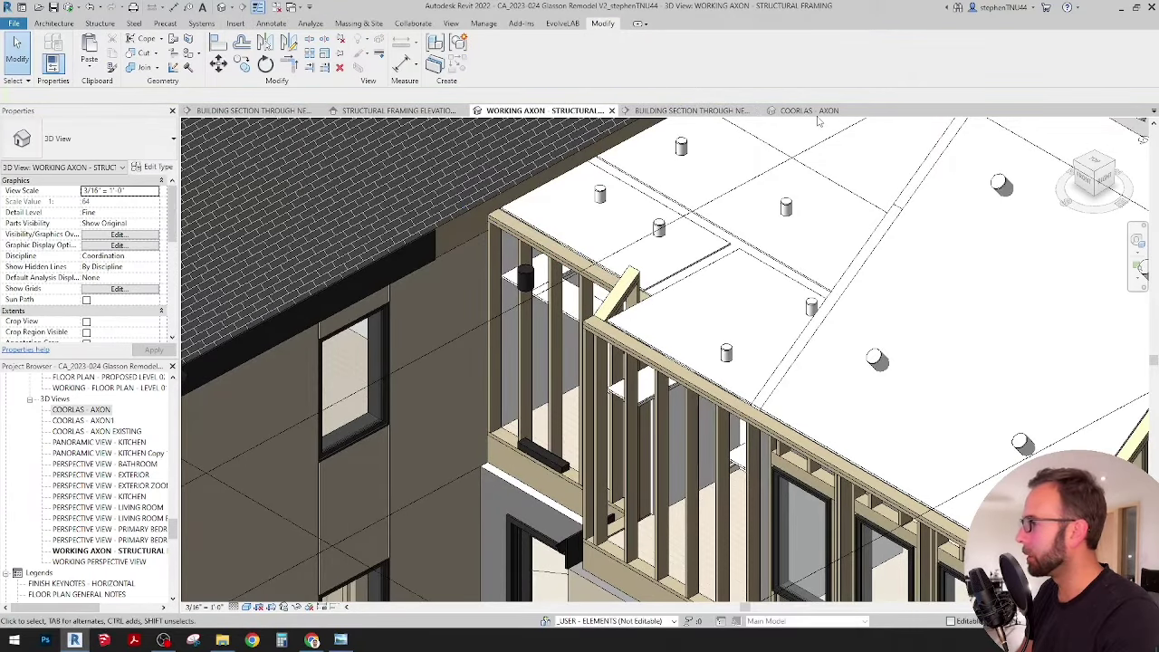
Open the Level 02 architectural floor plan and find the existing section lines through the new roof.
{"action": "left_click_drag", "start_coordinate": [173, 528], "coordinate": [177, 387]}
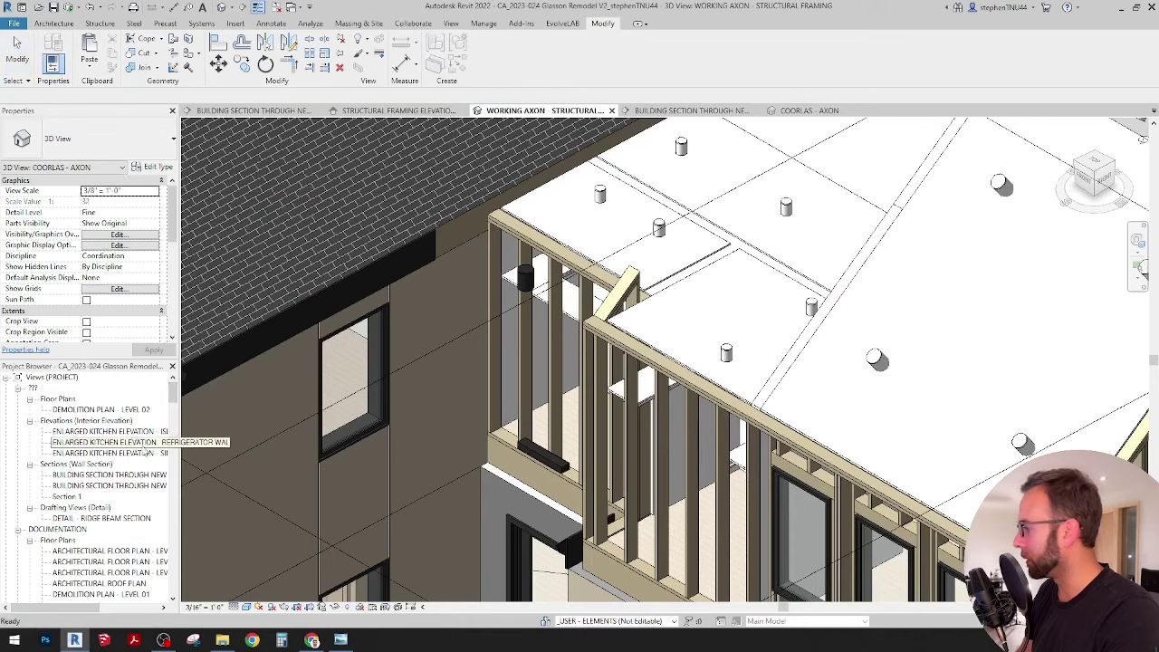
{"action": "scroll", "coordinate": [128, 519], "scroll_direction": "down", "scroll_amount": 1}
{"action": "left_click", "coordinate": [127, 530]}
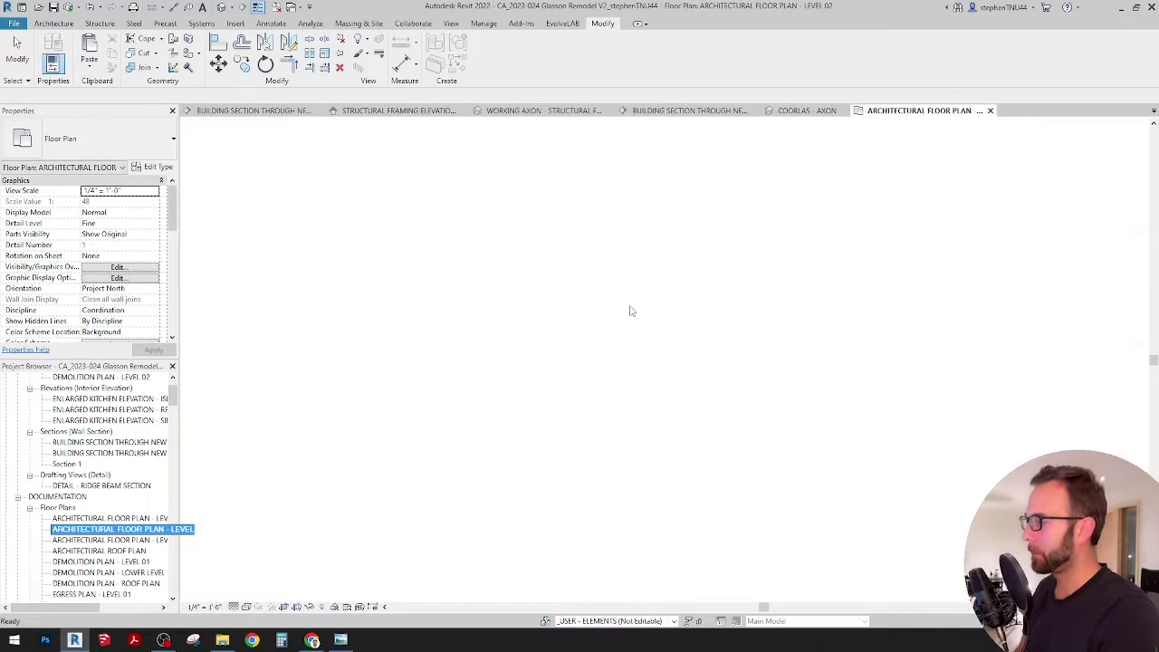
{"action": "scroll", "coordinate": [700, 394], "scroll_direction": "up", "scroll_amount": 3}
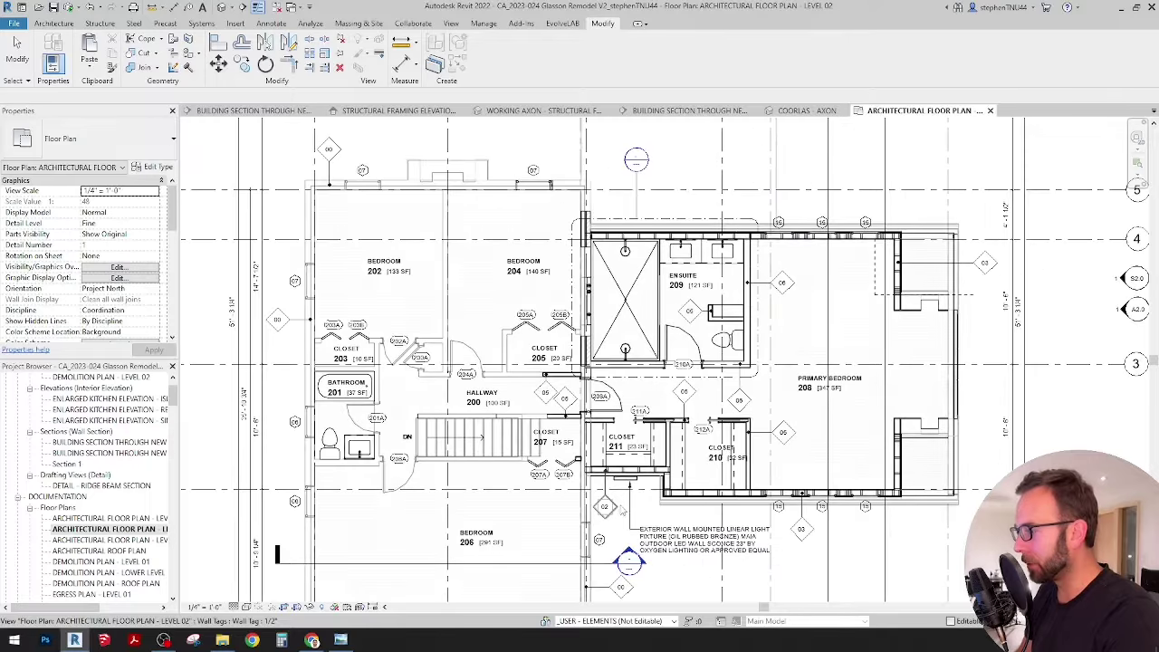
{"action": "middle_click_drag", "start_coordinate": [629, 508], "coordinate": [605, 463]}
{"action": "scroll", "coordinate": [604, 463], "scroll_direction": "down", "scroll_amount": 5}
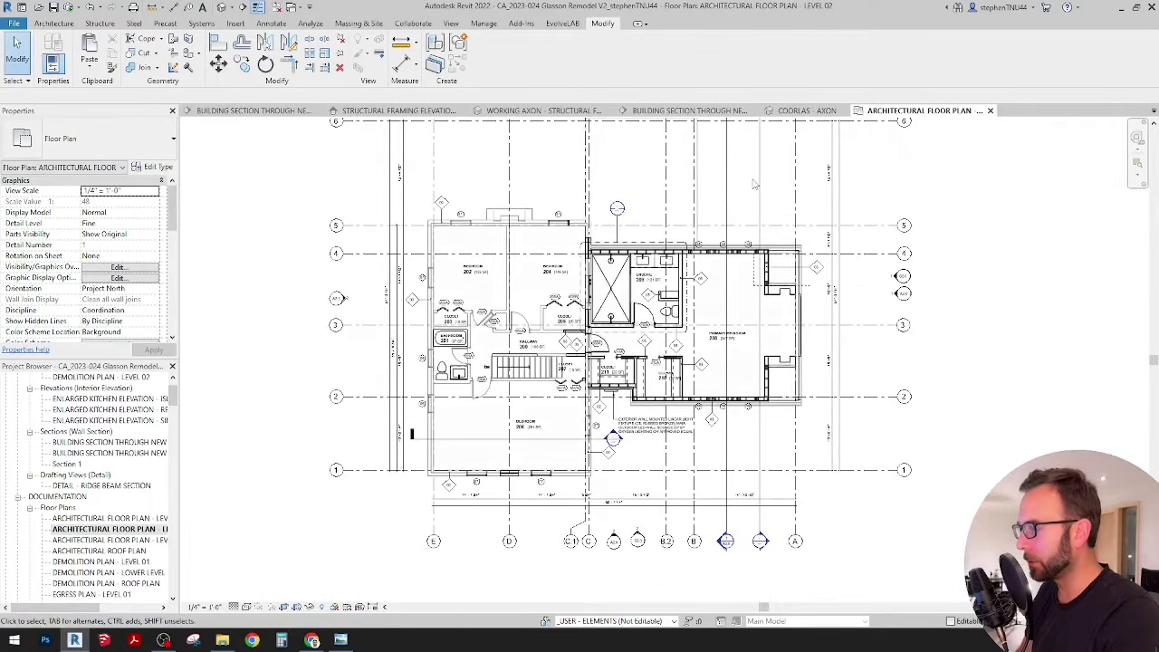
Copy the building section through the new roof ridge beam over to cut Ensuite 209 and Closet 211, and open the copy's view.
{"action": "left_click", "coordinate": [766, 185]}
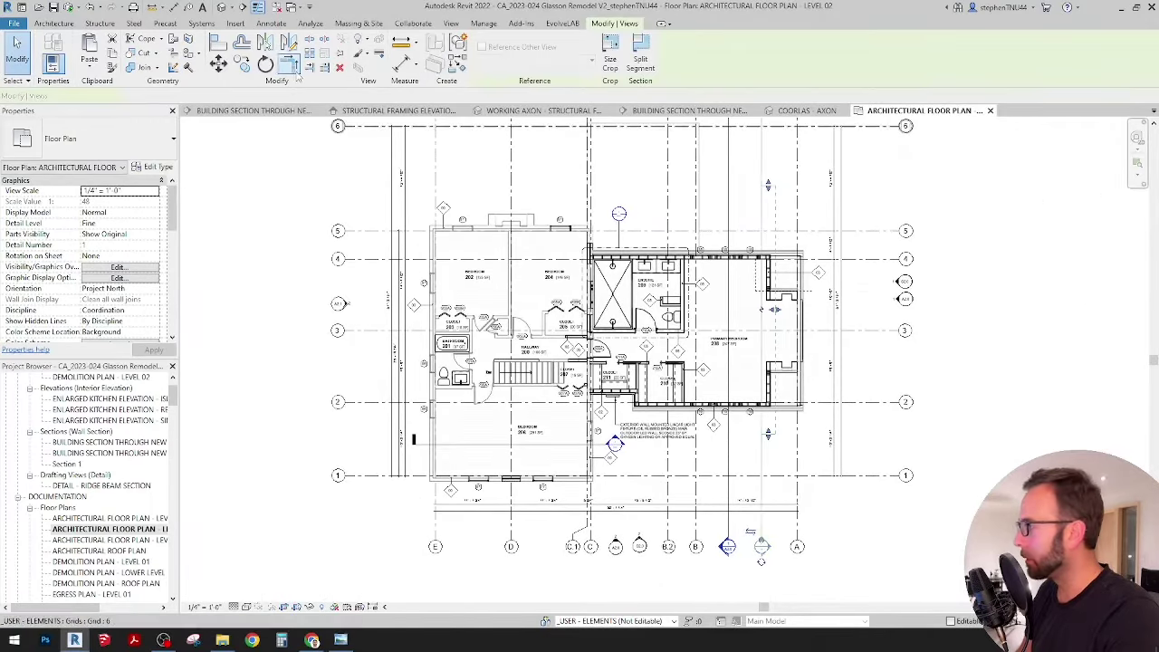
{"action": "scroll", "coordinate": [762, 217], "scroll_direction": "up", "scroll_amount": 2}
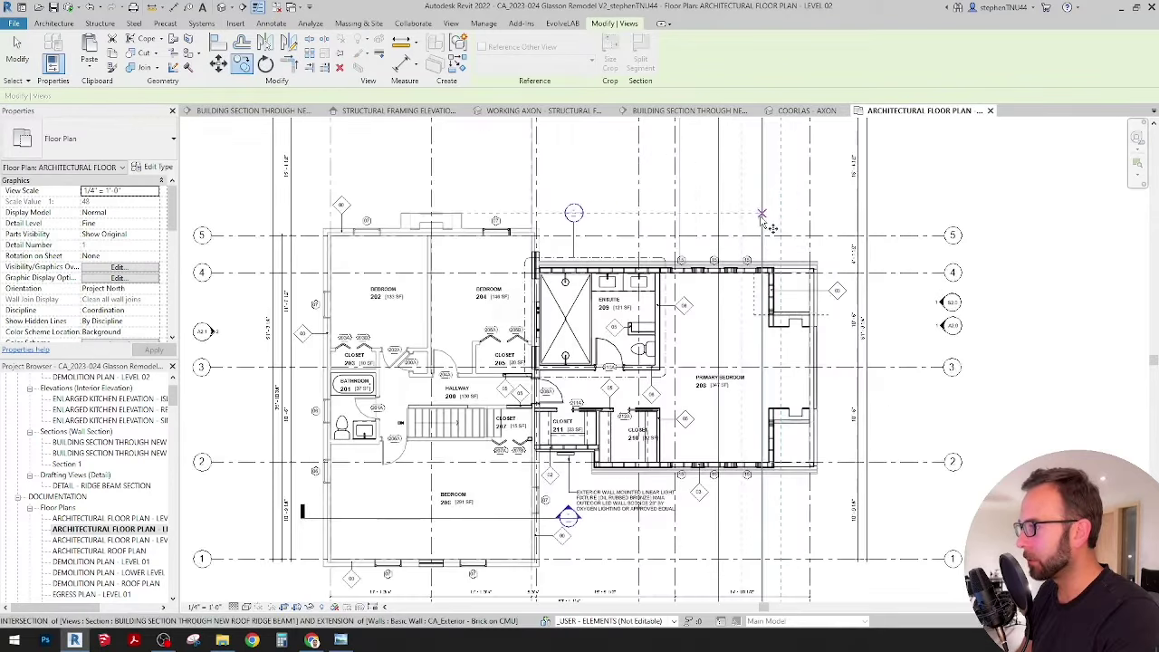
{"action": "left_click", "coordinate": [763, 214]}
{"action": "left_click", "coordinate": [562, 215]}
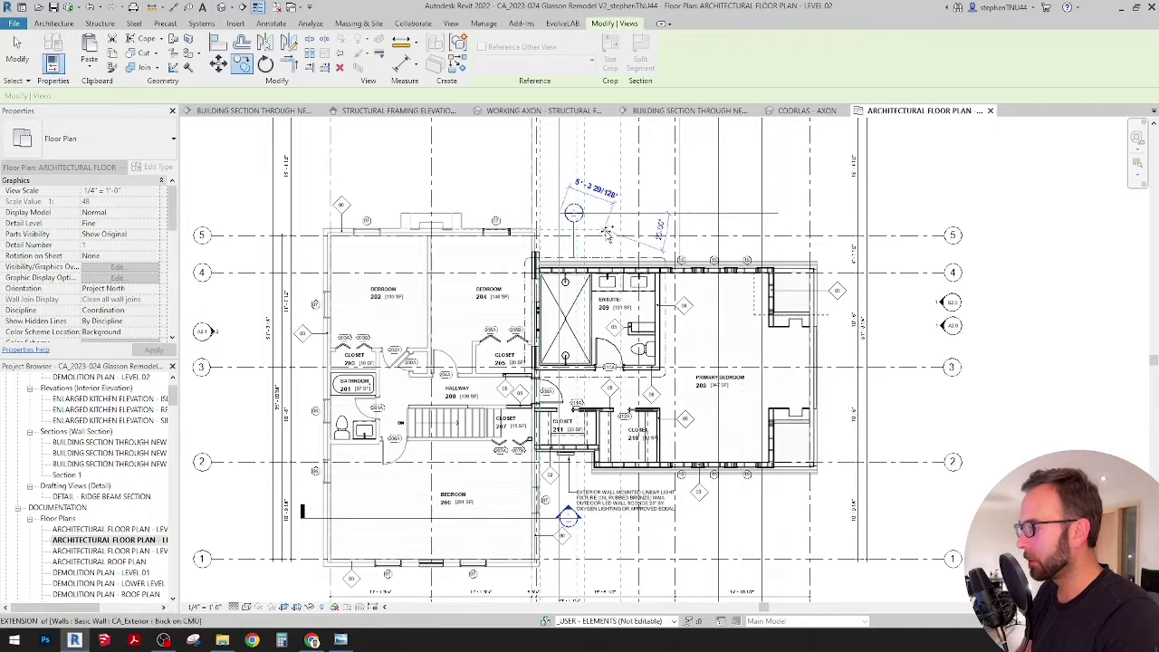
{"action": "key", "text": "Escape"}
{"action": "key", "text": "Escape"}
{"action": "right_click", "coordinate": [561, 181]}
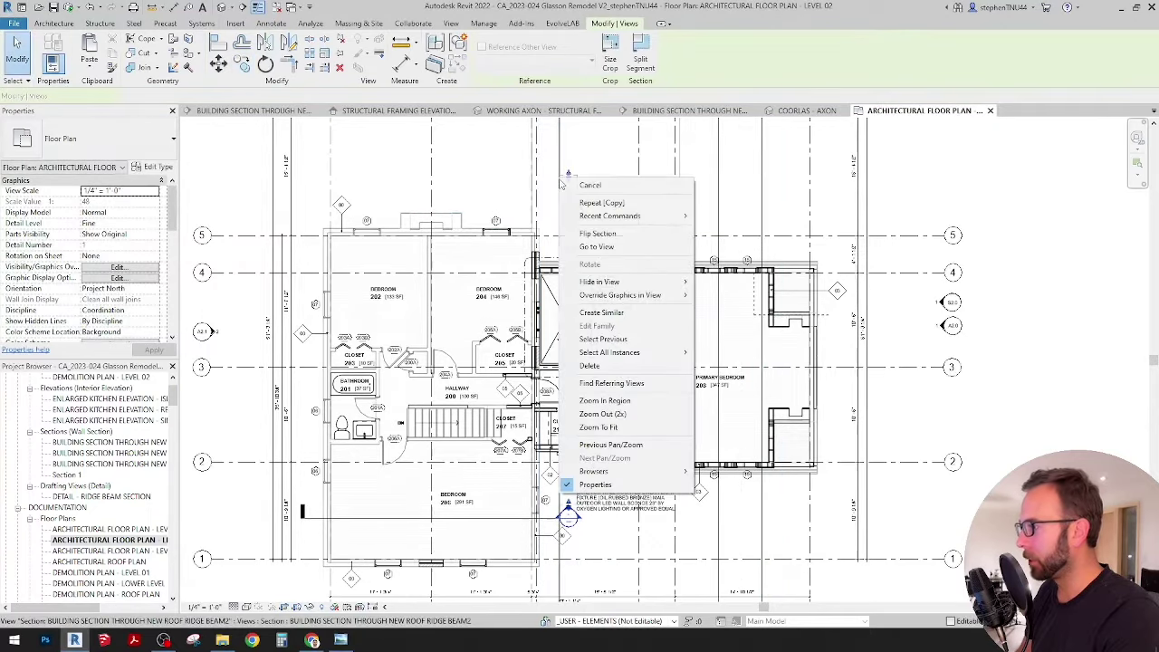
{"action": "left_click", "coordinate": [598, 247]}
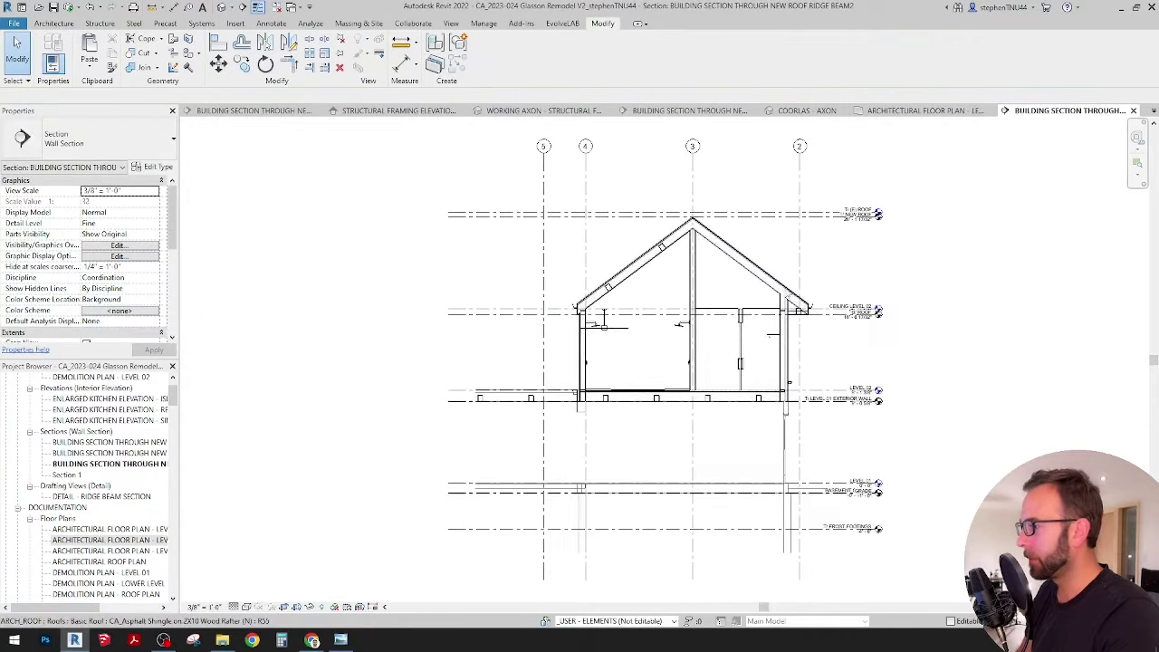
Open the wall framing below the eave near grid 2 for in-place editing in the section view.
{"action": "scroll", "coordinate": [667, 424], "scroll_direction": "up", "scroll_amount": 4}
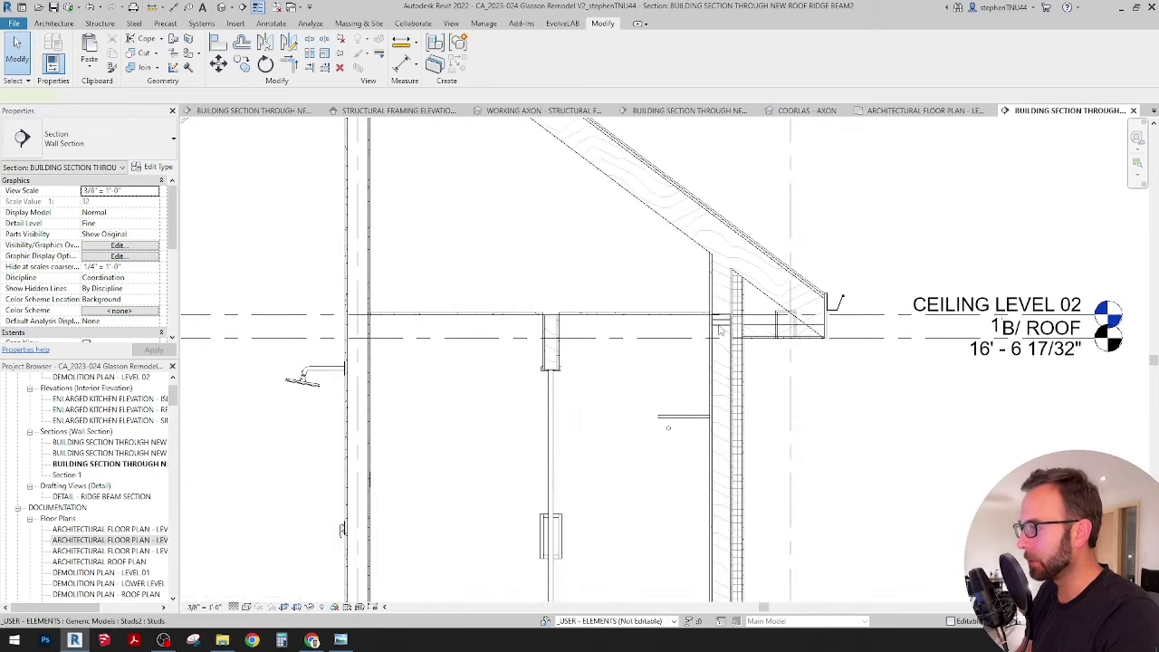
{"action": "left_click", "coordinate": [720, 331]}
{"action": "scroll", "coordinate": [722, 324], "scroll_direction": "up", "scroll_amount": 2}
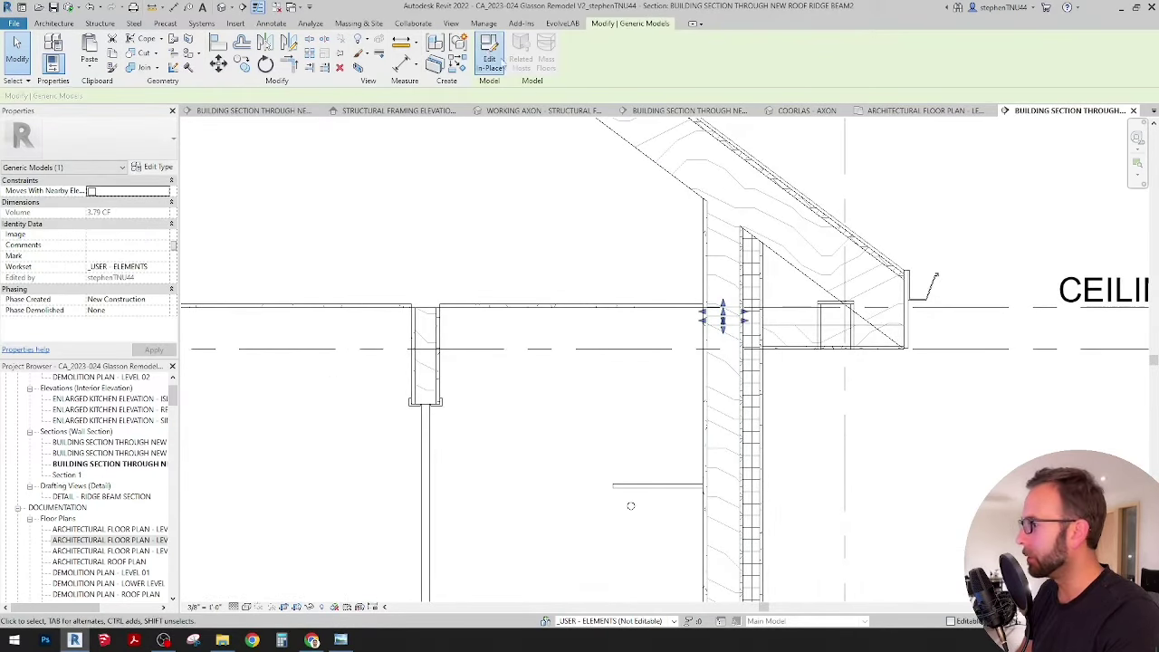
{"action": "double_click", "coordinate": [721, 294]}
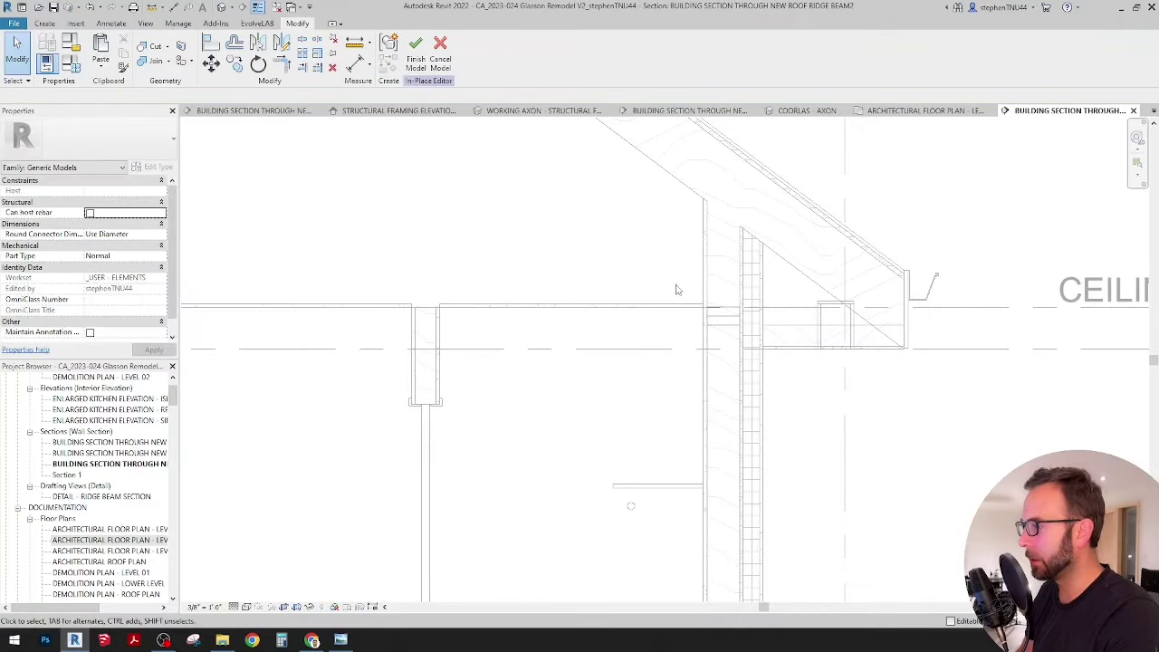
Move the wall's two top plates straight up until their upper inner corner meets the sloping underside of the roof rafter.
{"action": "left_click_drag", "start_coordinate": [795, 362], "coordinate": [797, 364]}
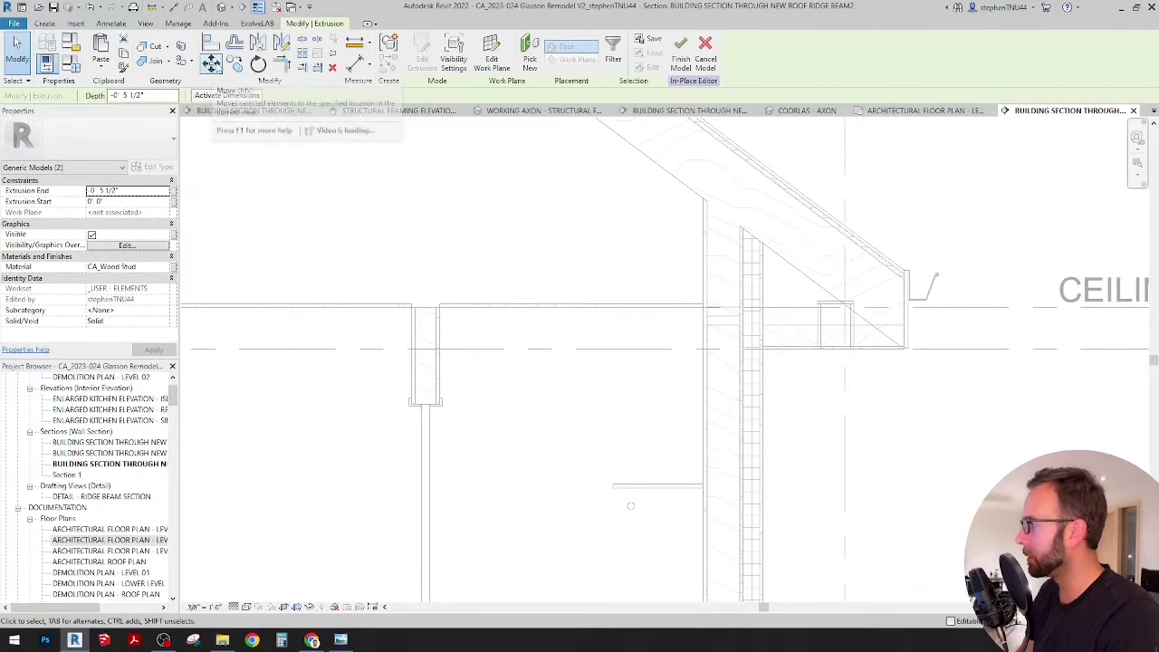
{"action": "left_click", "coordinate": [213, 64]}
{"action": "scroll", "coordinate": [740, 229], "scroll_direction": "up", "scroll_amount": 2}
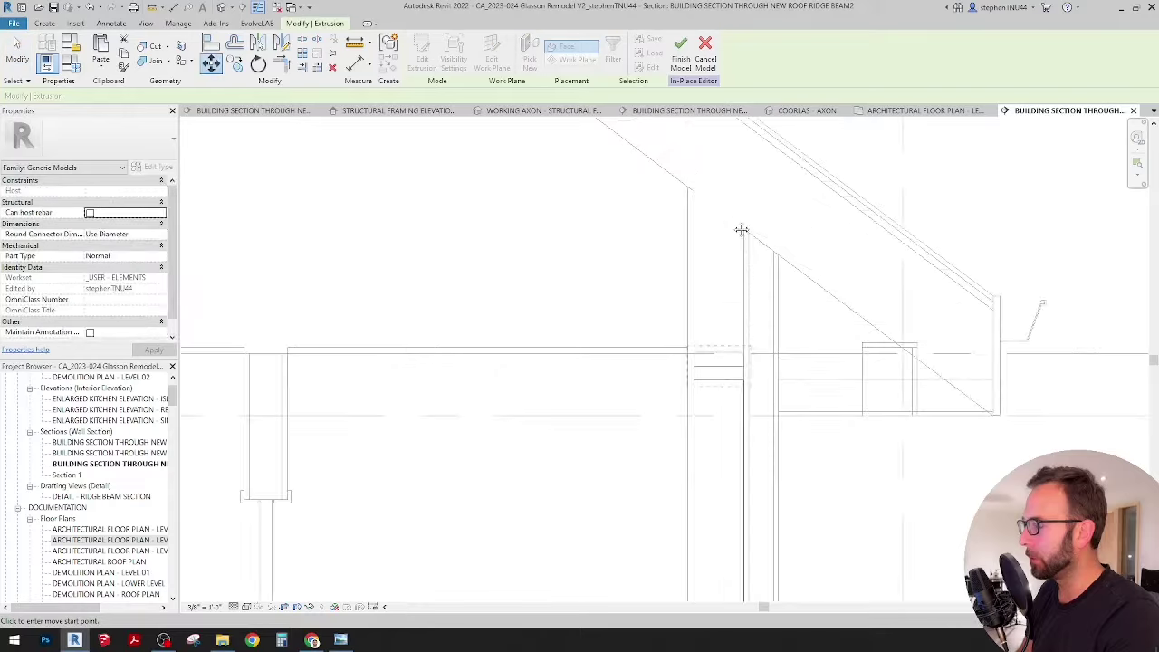
{"action": "scroll", "coordinate": [690, 307], "scroll_direction": "up", "scroll_amount": 2}
{"action": "scroll", "coordinate": [699, 375], "scroll_direction": "up", "scroll_amount": 2}
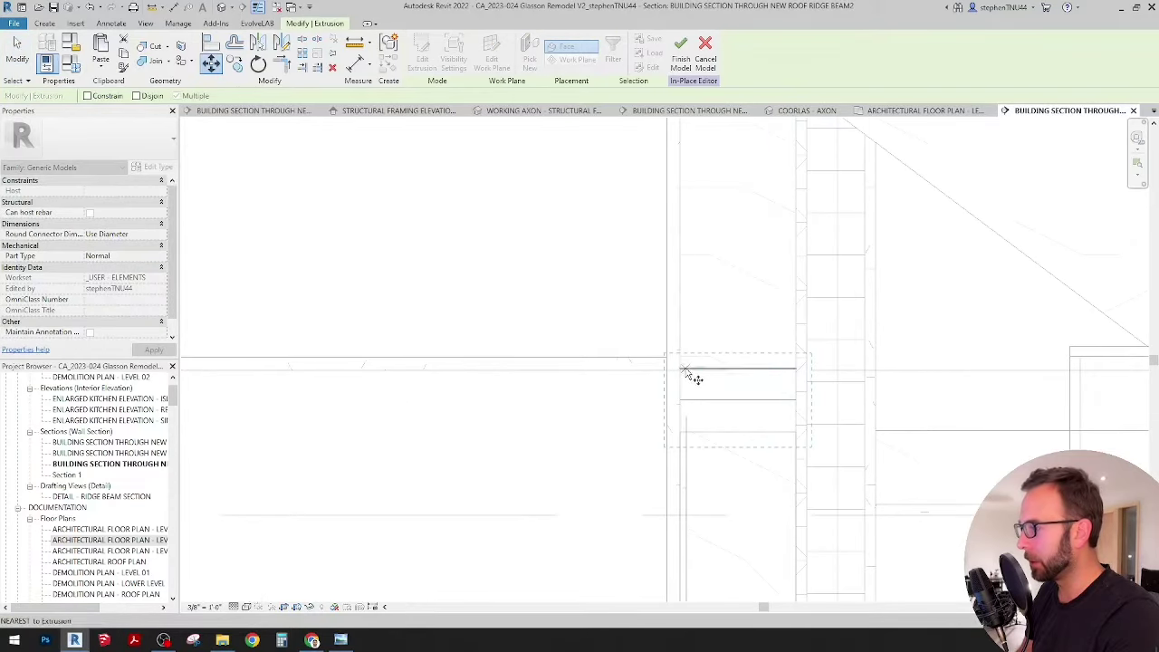
{"action": "scroll", "coordinate": [691, 378], "scroll_direction": "up", "scroll_amount": 2}
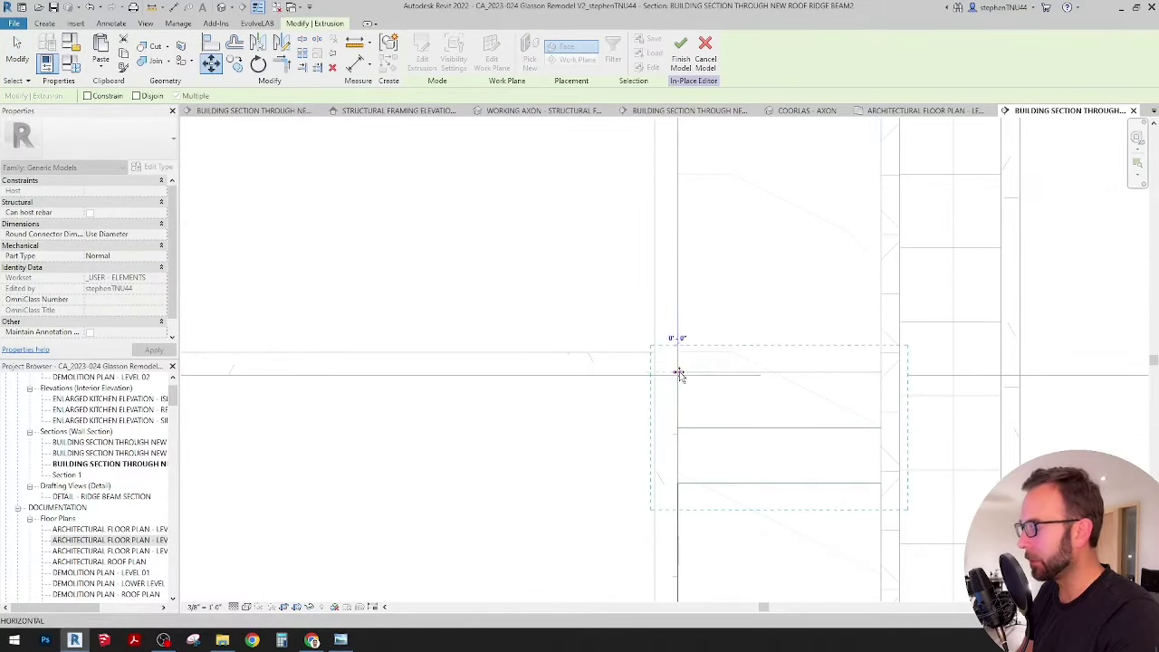
{"action": "scroll", "coordinate": [679, 373], "scroll_direction": "down", "scroll_amount": 3}
{"action": "middle_click_drag", "start_coordinate": [680, 163], "coordinate": [671, 218]}
{"action": "scroll", "coordinate": [668, 192], "scroll_direction": "up", "scroll_amount": 2}
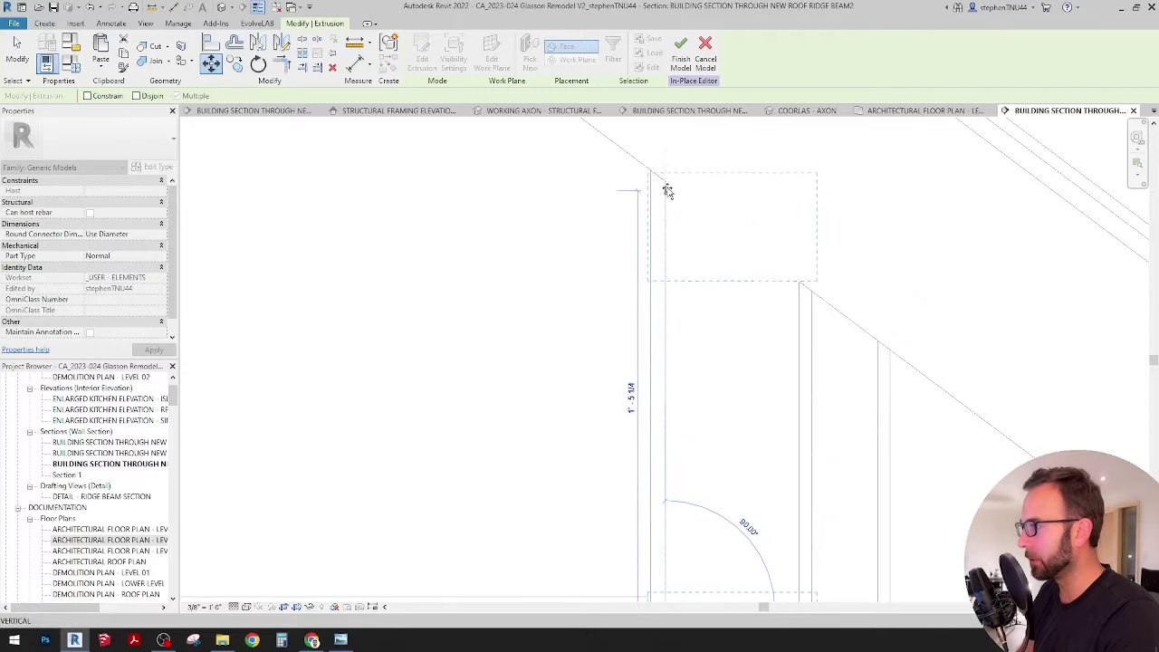
{"action": "left_click", "coordinate": [665, 181]}
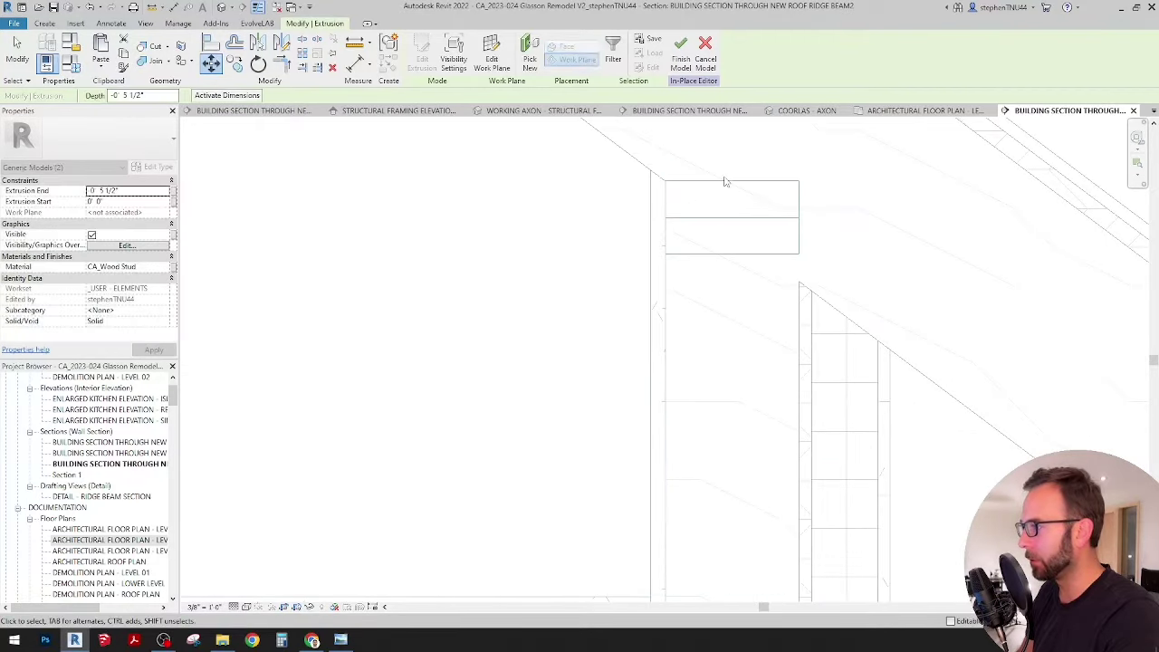
{"action": "key", "text": "Escape"}
Extend the wall stud extrusion up to the underside of the raised double top plate.
{"action": "scroll", "coordinate": [661, 192], "scroll_direction": "up", "scroll_amount": 3}
{"action": "scroll", "coordinate": [662, 195], "scroll_direction": "down", "scroll_amount": 6}
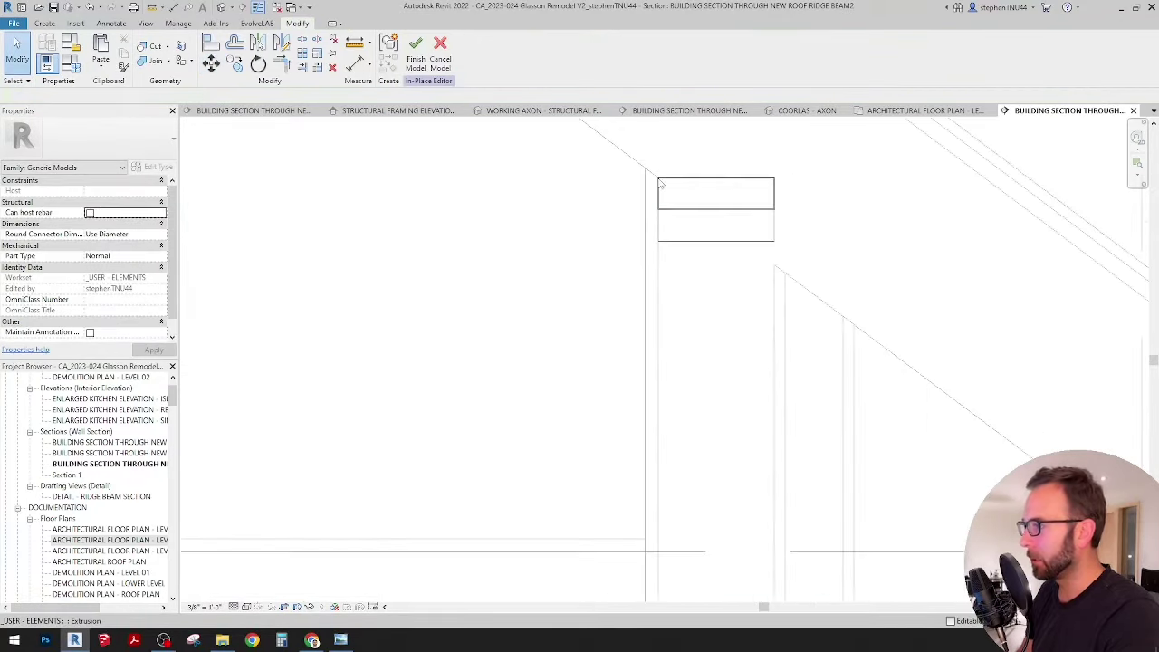
{"action": "middle_click_drag", "start_coordinate": [741, 224], "coordinate": [670, 249]}
{"action": "scroll", "coordinate": [608, 225], "scroll_direction": "down", "scroll_amount": 3}
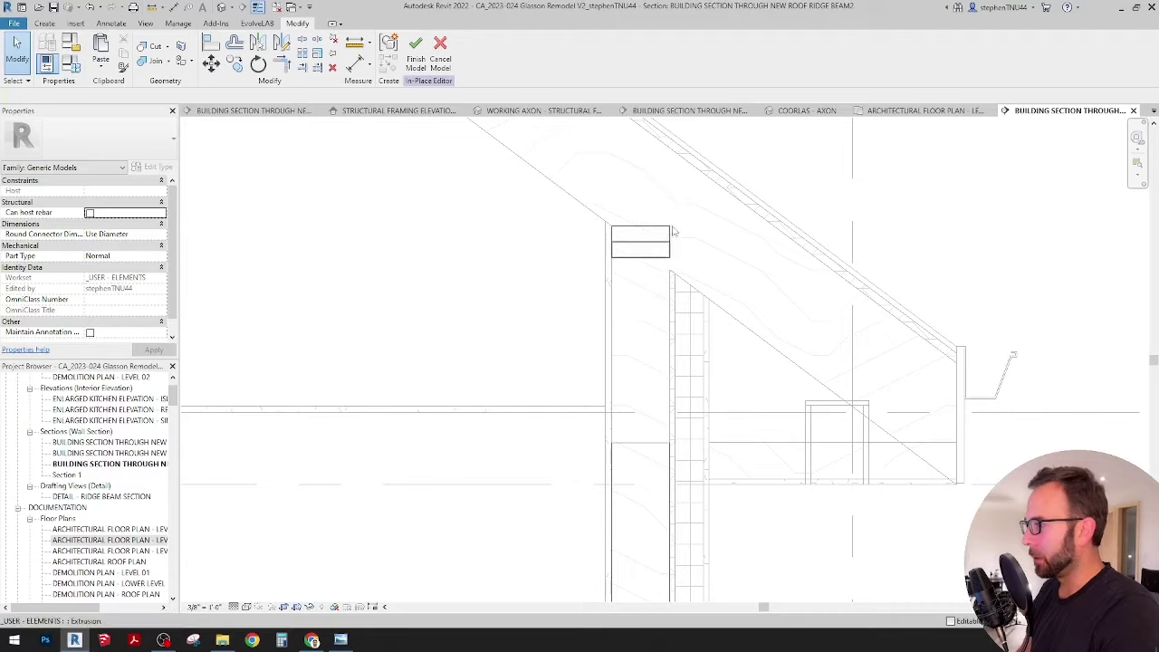
{"action": "left_click", "coordinate": [644, 446]}
{"action": "scroll", "coordinate": [639, 442], "scroll_direction": "up", "scroll_amount": 2}
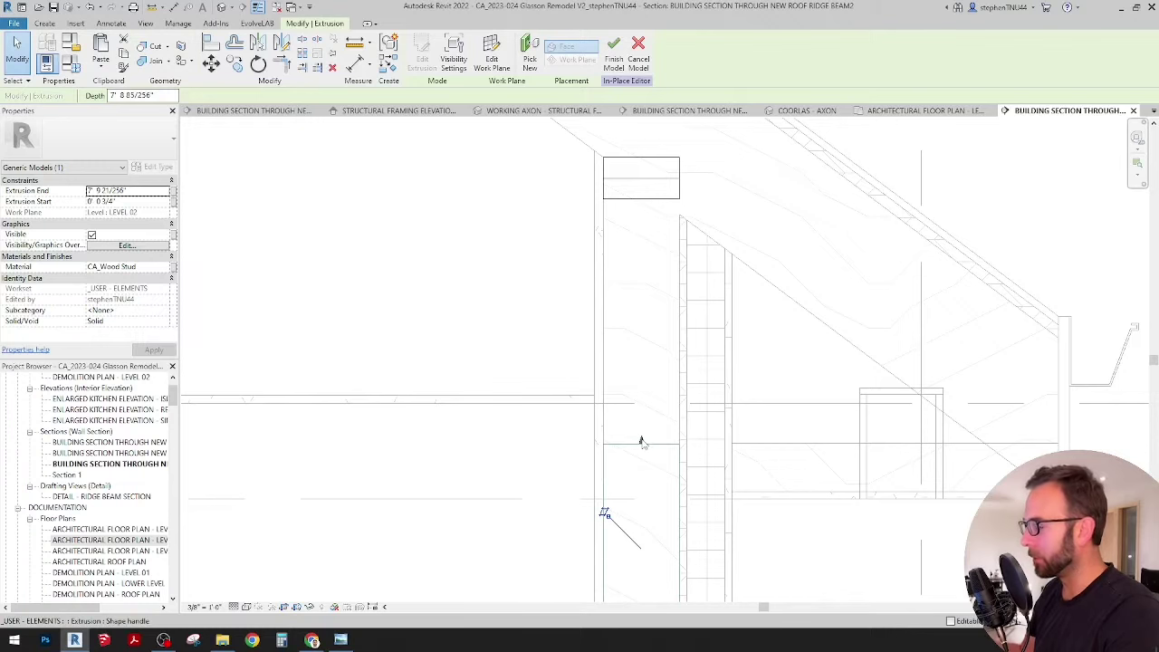
{"action": "left_click_drag", "start_coordinate": [640, 442], "coordinate": [651, 341]}
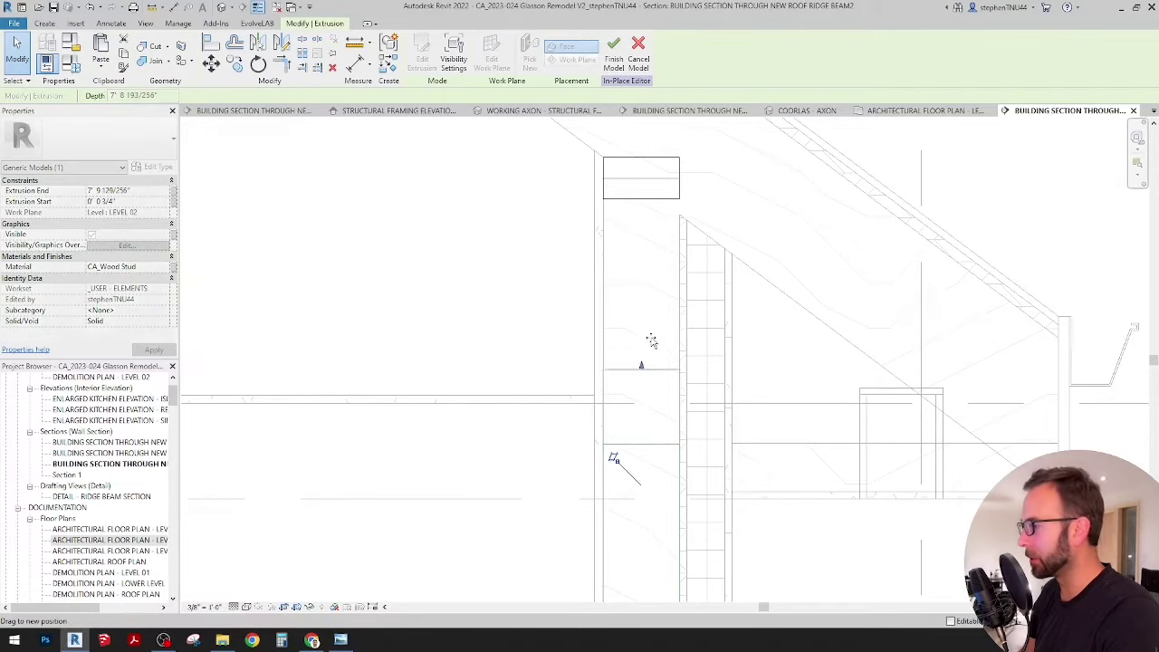
{"action": "left_click_drag", "start_coordinate": [644, 204], "coordinate": [647, 210]}
{"action": "scroll", "coordinate": [652, 227], "scroll_direction": "down", "scroll_amount": 2}
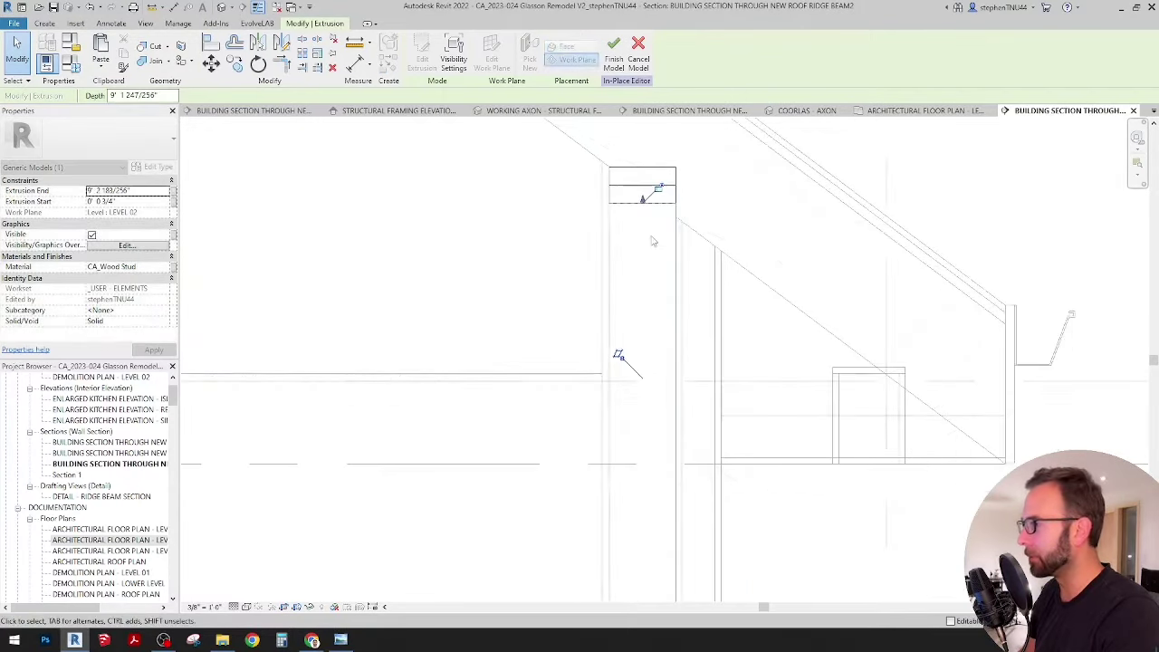
Open the structural framing working axon and examine how the raised top plates meet the return wall's sloping plates.
{"action": "left_click", "coordinate": [561, 111]}
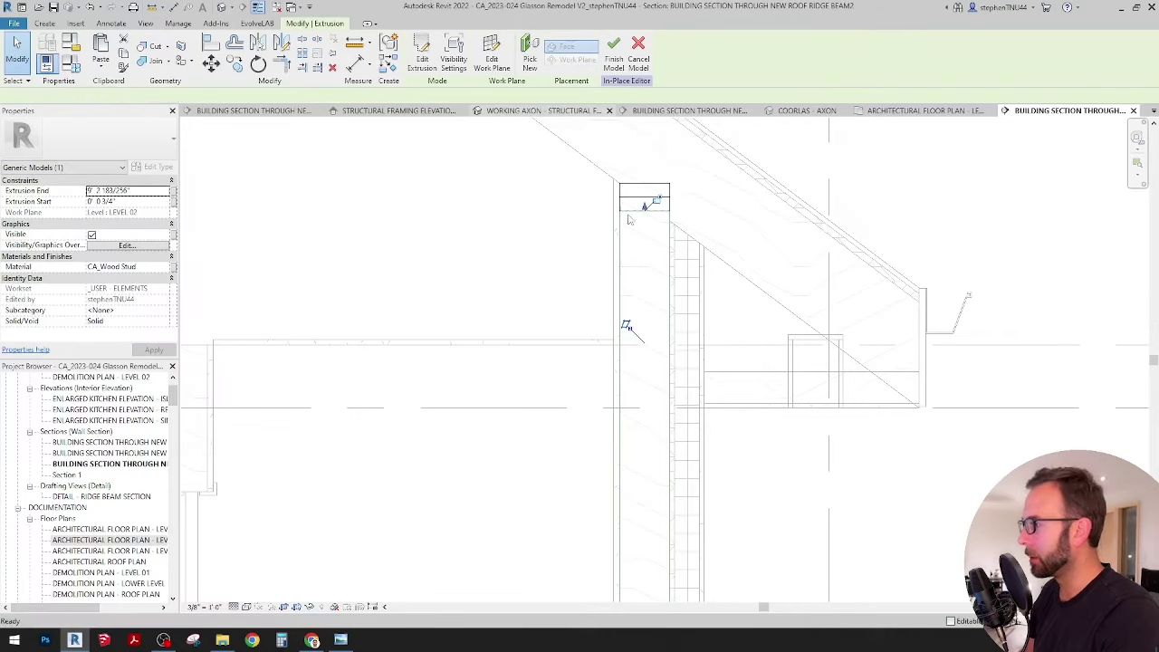
{"action": "key", "text": "Escape"}
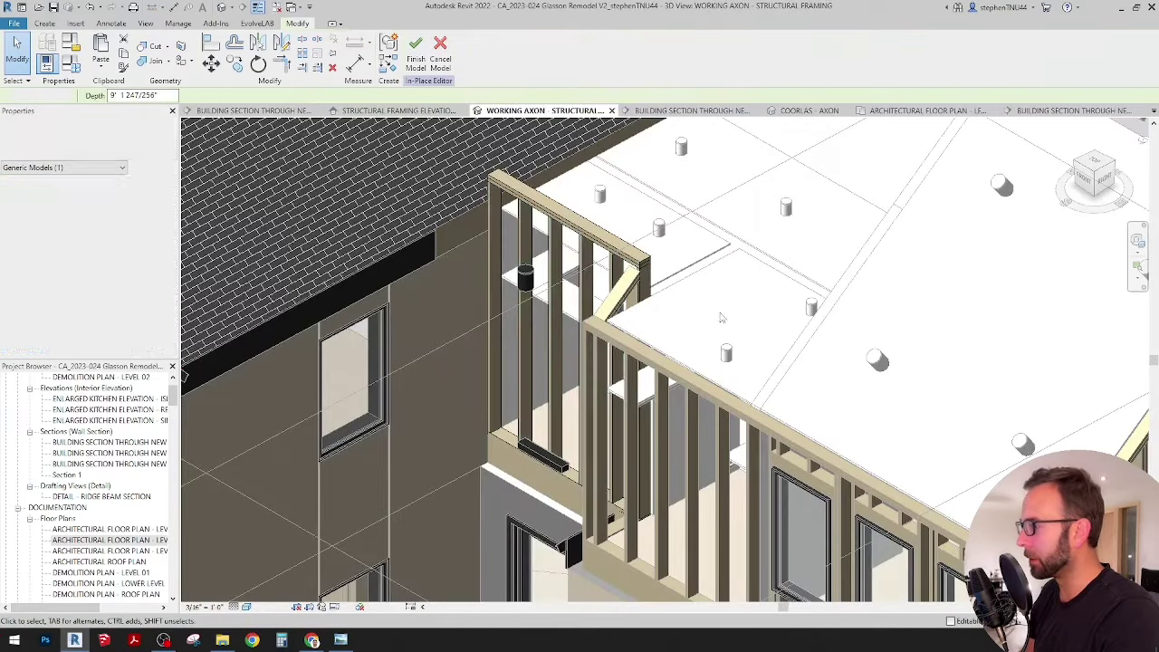
{"action": "middle_click_drag", "start_coordinate": [735, 290], "coordinate": [656, 222], "text": "shift"}
{"action": "scroll", "coordinate": [673, 260], "scroll_direction": "up", "scroll_amount": 2}
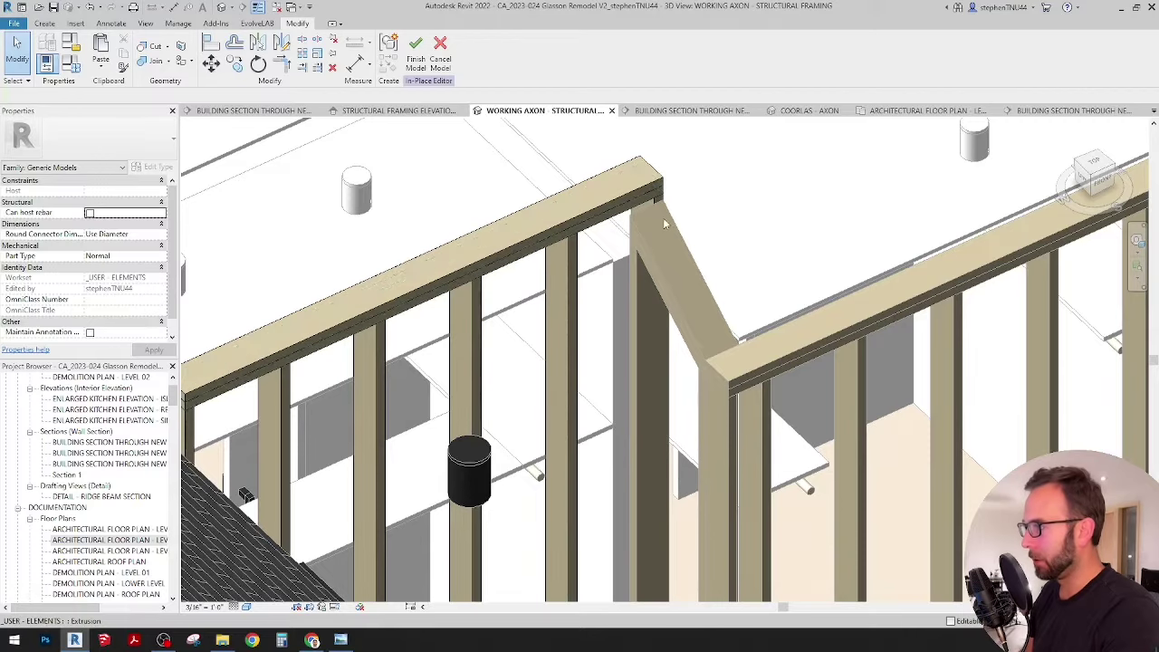
{"action": "scroll", "coordinate": [647, 222], "scroll_direction": "down", "scroll_amount": 3}
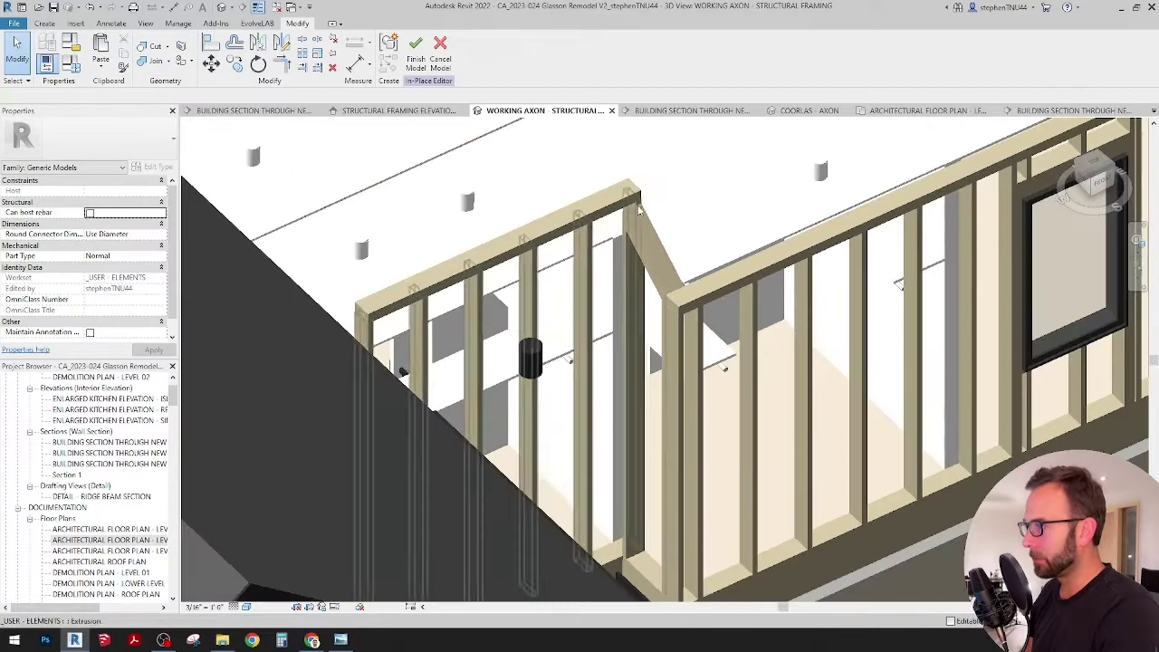
{"action": "scroll", "coordinate": [698, 239], "scroll_direction": "up", "scroll_amount": 1}
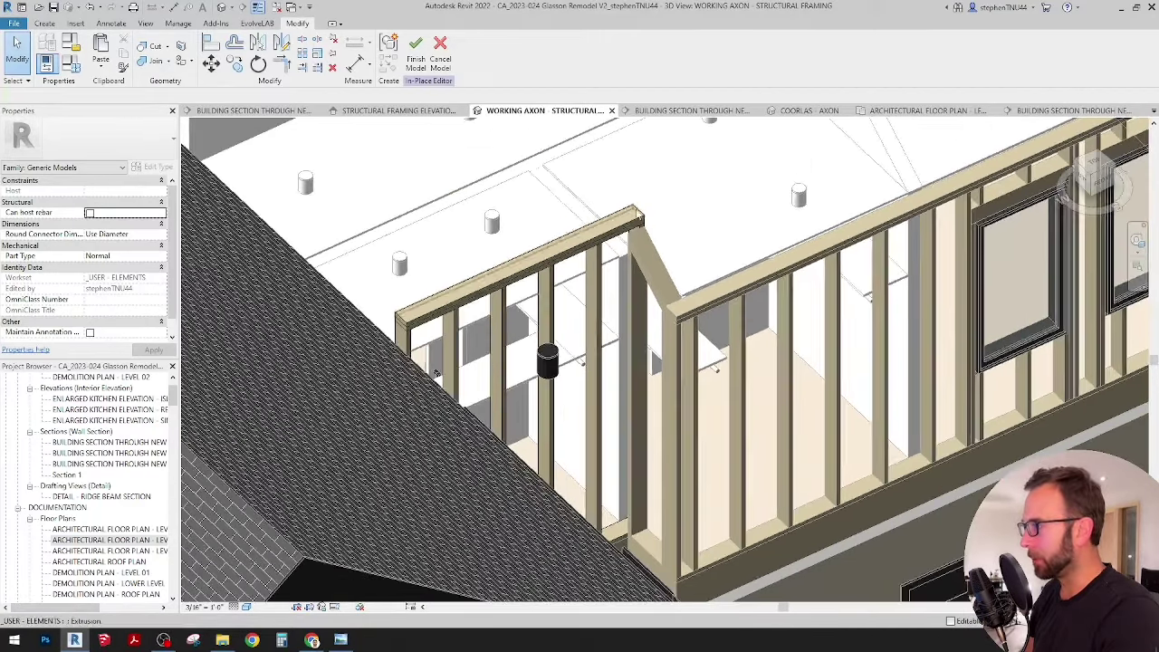
{"action": "scroll", "coordinate": [671, 238], "scroll_direction": "up", "scroll_amount": 3}
{"action": "scroll", "coordinate": [666, 238], "scroll_direction": "up", "scroll_amount": 2}
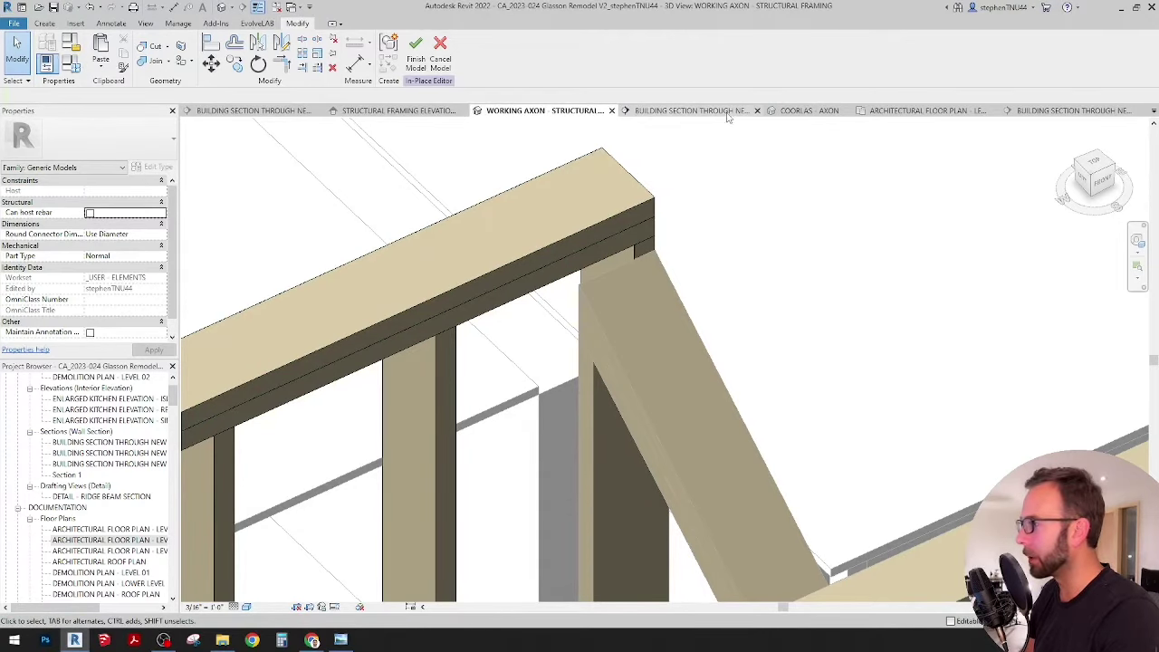
Compare the eave plate position in the first ridge beam section with the raised plates in the copied section.
{"action": "left_click", "coordinate": [689, 110]}
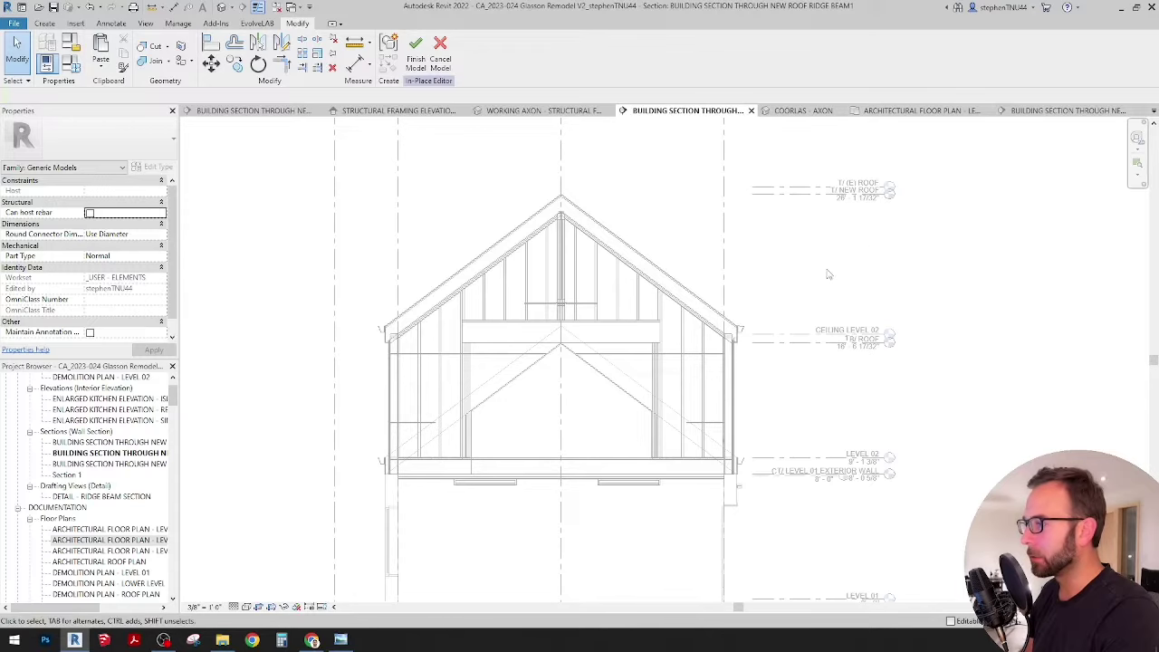
{"action": "scroll", "coordinate": [787, 320], "scroll_direction": "up", "scroll_amount": 4}
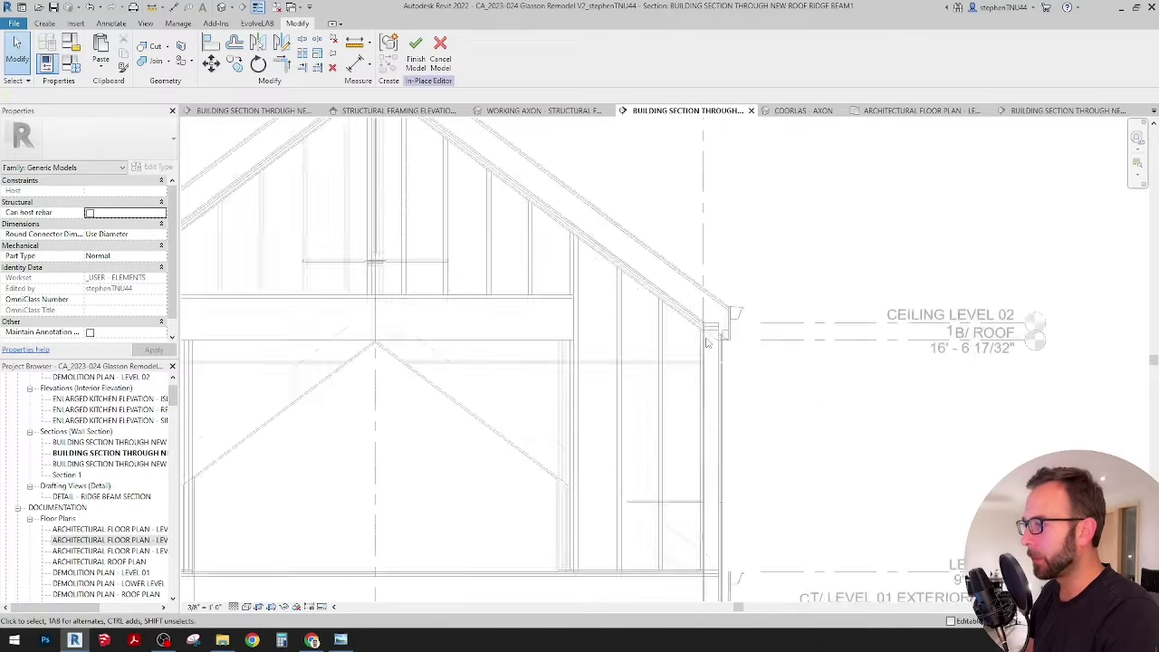
{"action": "left_click", "coordinate": [1071, 111]}
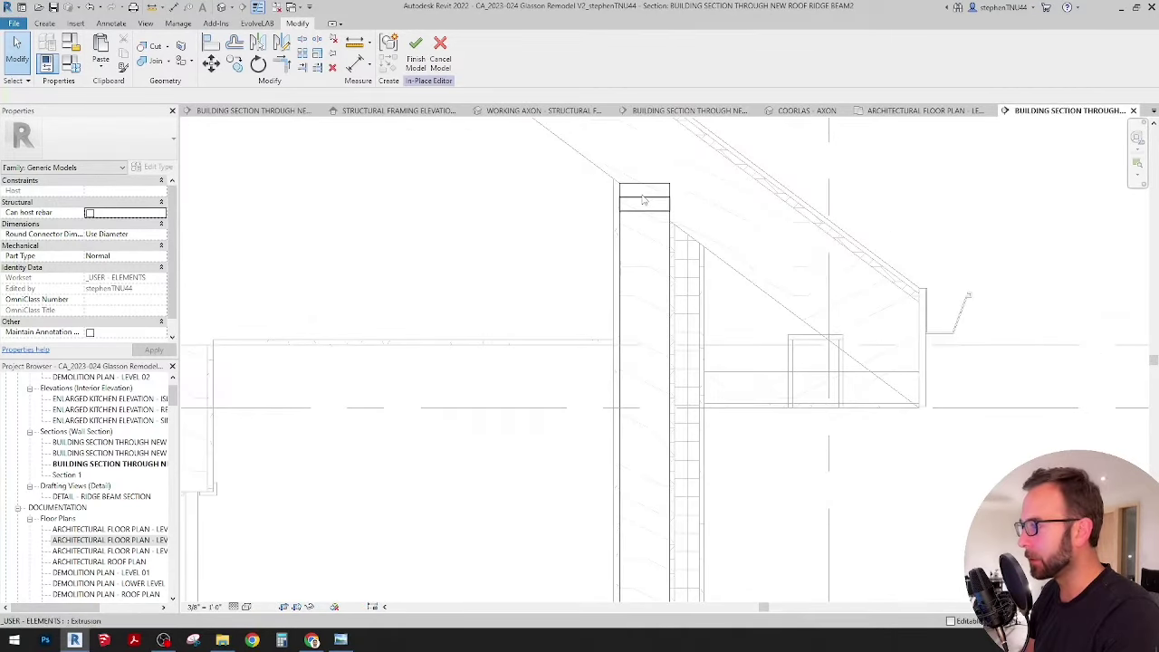
{"action": "middle_click_drag", "start_coordinate": [634, 213], "coordinate": [575, 210]}
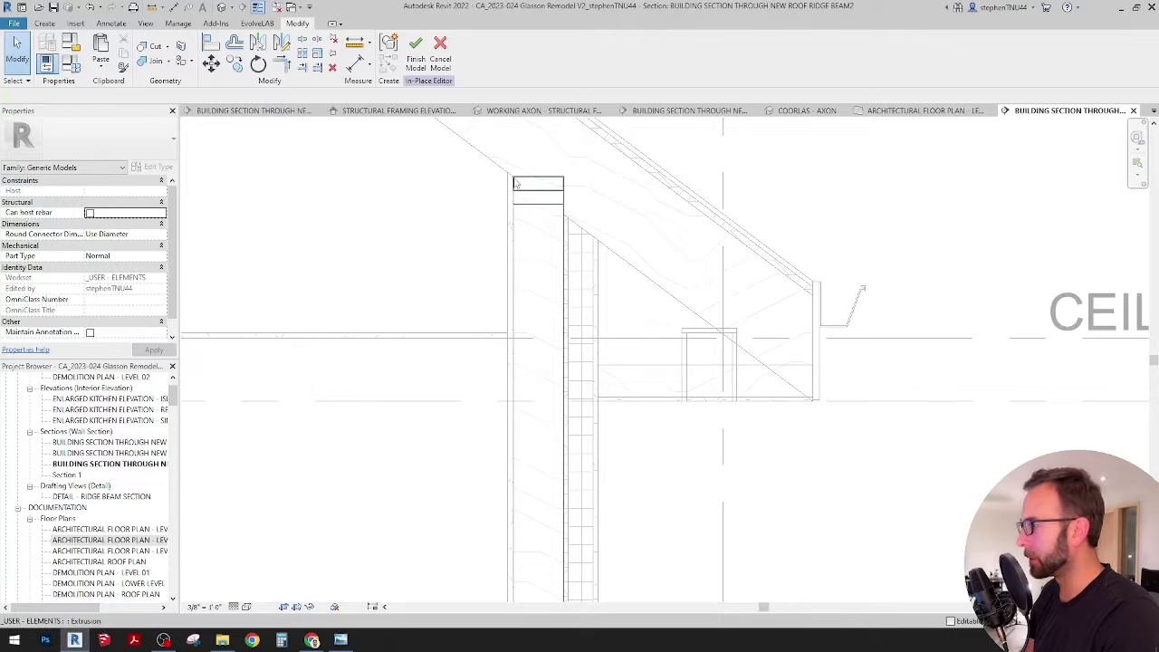
{"action": "scroll", "coordinate": [523, 199], "scroll_direction": "down", "scroll_amount": 5}
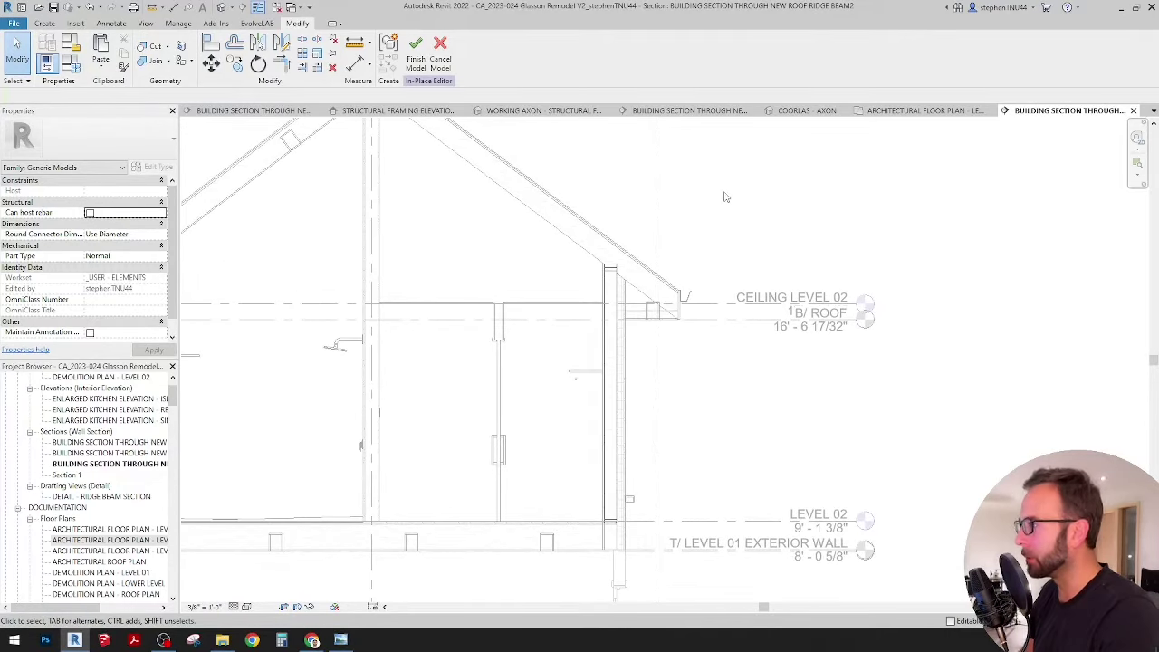
Re-examine the corner between the raised top plates and the sloping return wall plates in the structural framing axon.
{"action": "left_click", "coordinate": [542, 111]}
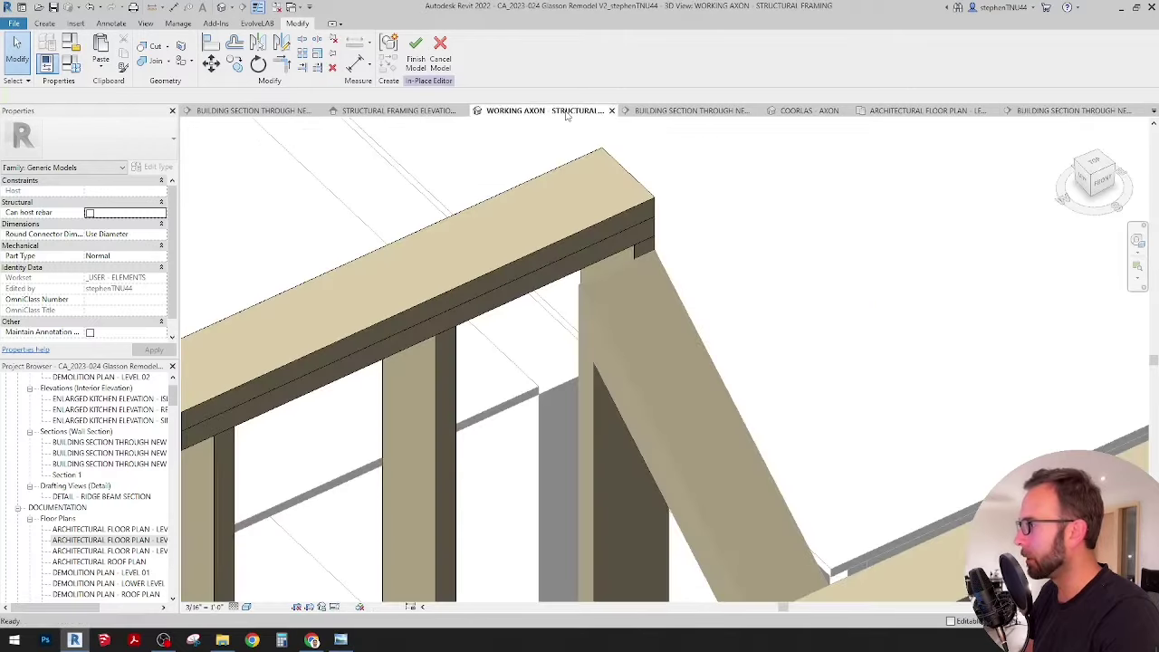
{"action": "scroll", "coordinate": [647, 262], "scroll_direction": "down", "scroll_amount": 5}
{"action": "scroll", "coordinate": [640, 307], "scroll_direction": "up", "scroll_amount": 3}
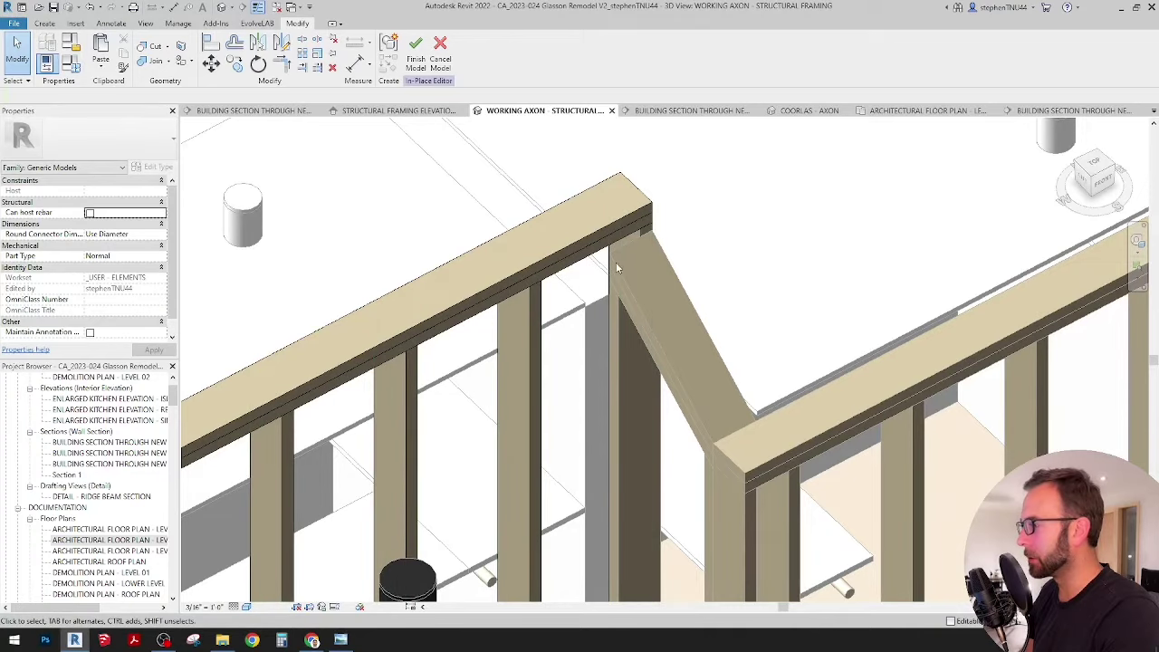
{"action": "scroll", "coordinate": [617, 254], "scroll_direction": "down", "scroll_amount": 3}
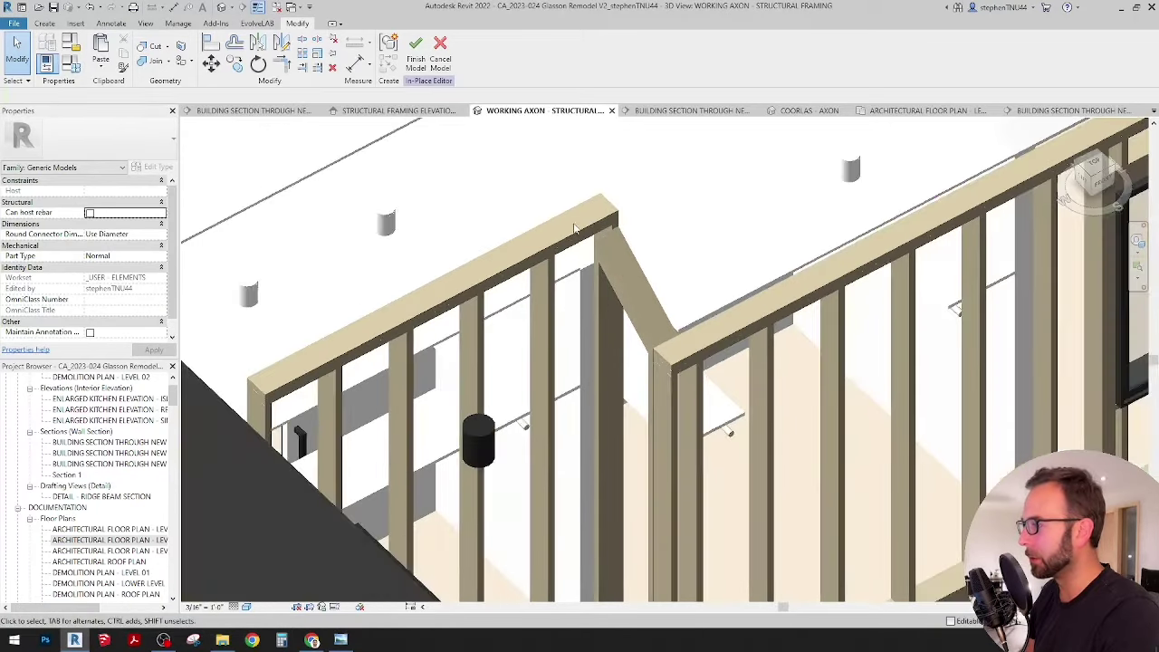
{"action": "scroll", "coordinate": [608, 258], "scroll_direction": "up", "scroll_amount": 5}
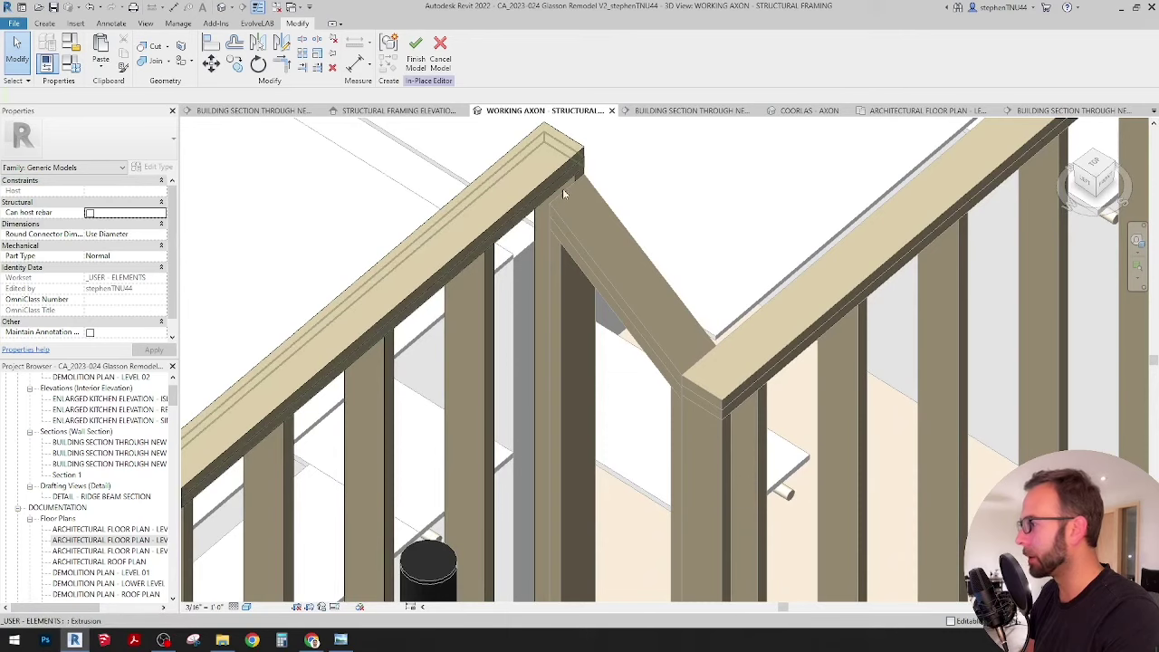
Orbit around the addition to examine the wall framing along the front and gable sides and from above.
{"action": "middle_click_drag", "start_coordinate": [564, 196], "coordinate": [759, 401], "text": "shift"}
{"action": "scroll", "coordinate": [377, 410], "scroll_direction": "up", "scroll_amount": 3}
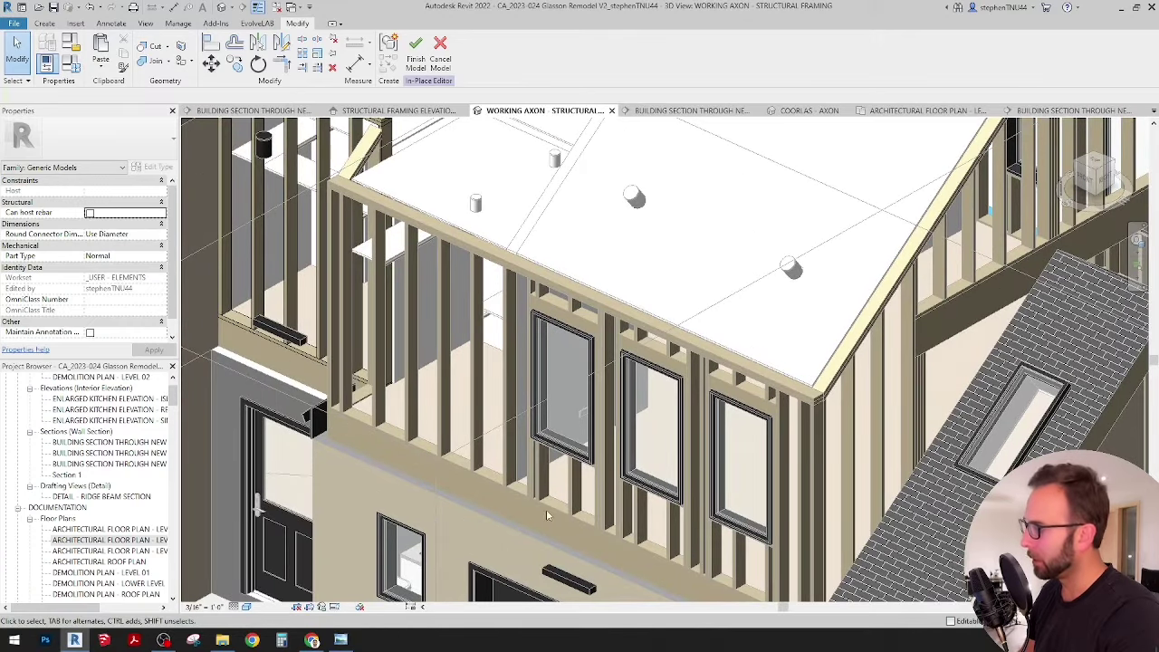
{"action": "scroll", "coordinate": [481, 363], "scroll_direction": "down", "scroll_amount": 3}
{"action": "middle_click_drag", "start_coordinate": [480, 389], "coordinate": [702, 542], "text": "shift"}
{"action": "scroll", "coordinate": [776, 401], "scroll_direction": "down", "scroll_amount": 2}
{"action": "middle_click_drag", "start_coordinate": [776, 400], "coordinate": [702, 416], "text": "shift"}
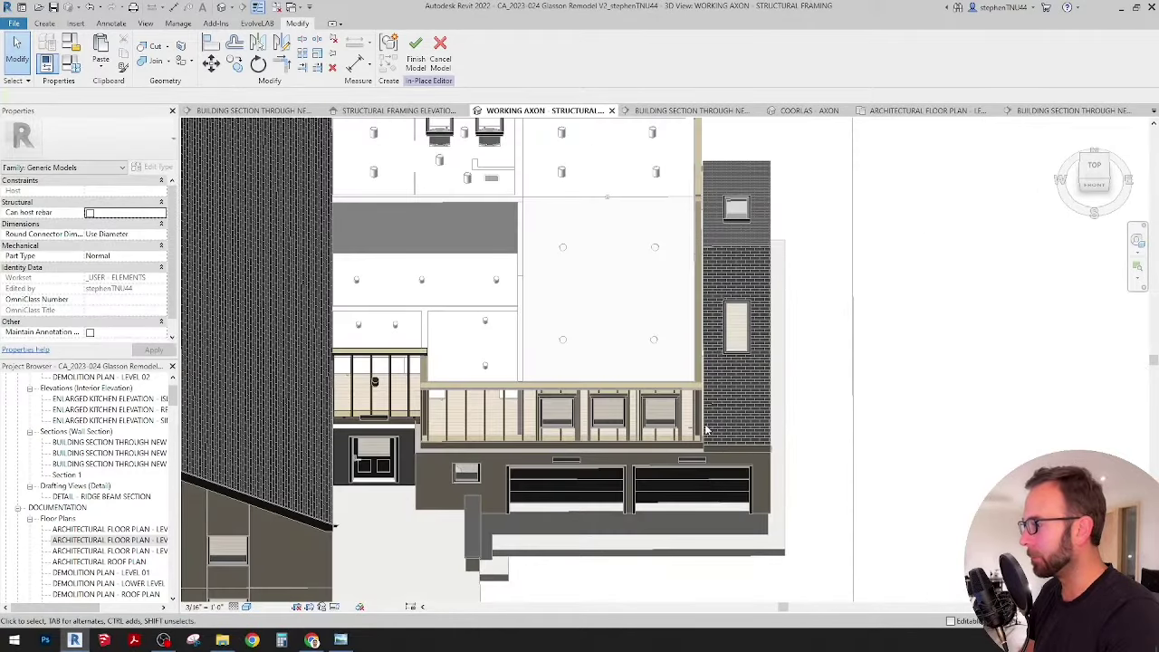
{"action": "scroll", "coordinate": [707, 429], "scroll_direction": "up", "scroll_amount": 1}
{"action": "scroll", "coordinate": [692, 385], "scroll_direction": "down", "scroll_amount": 2}
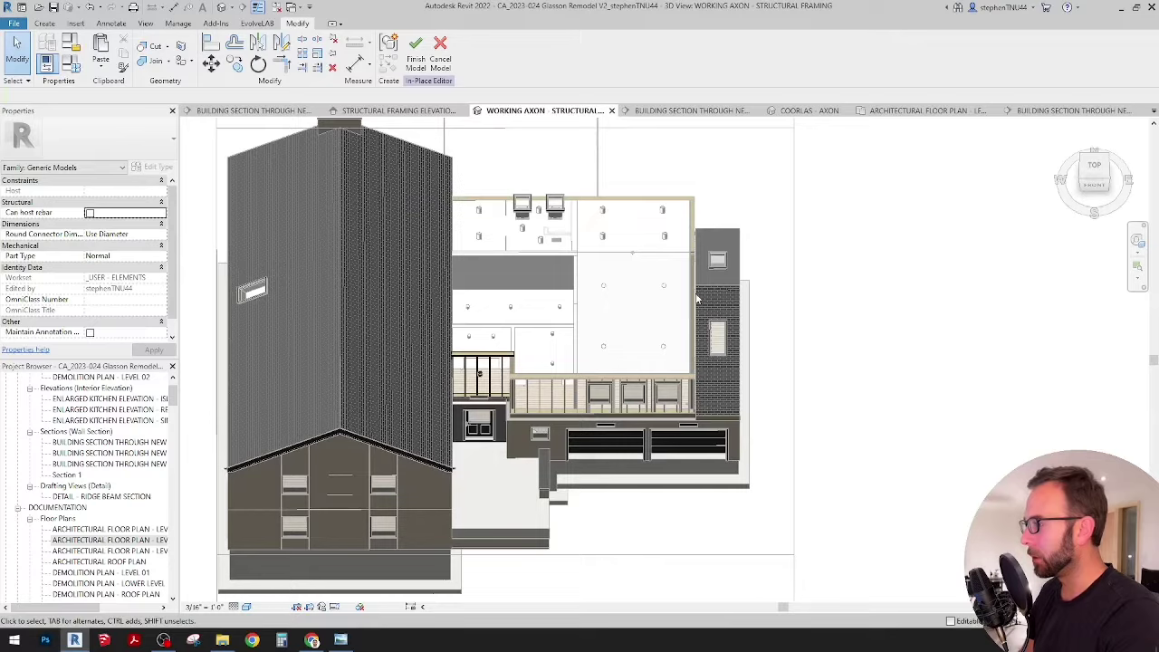
{"action": "middle_click_drag", "start_coordinate": [697, 299], "coordinate": [667, 448], "text": "shift"}
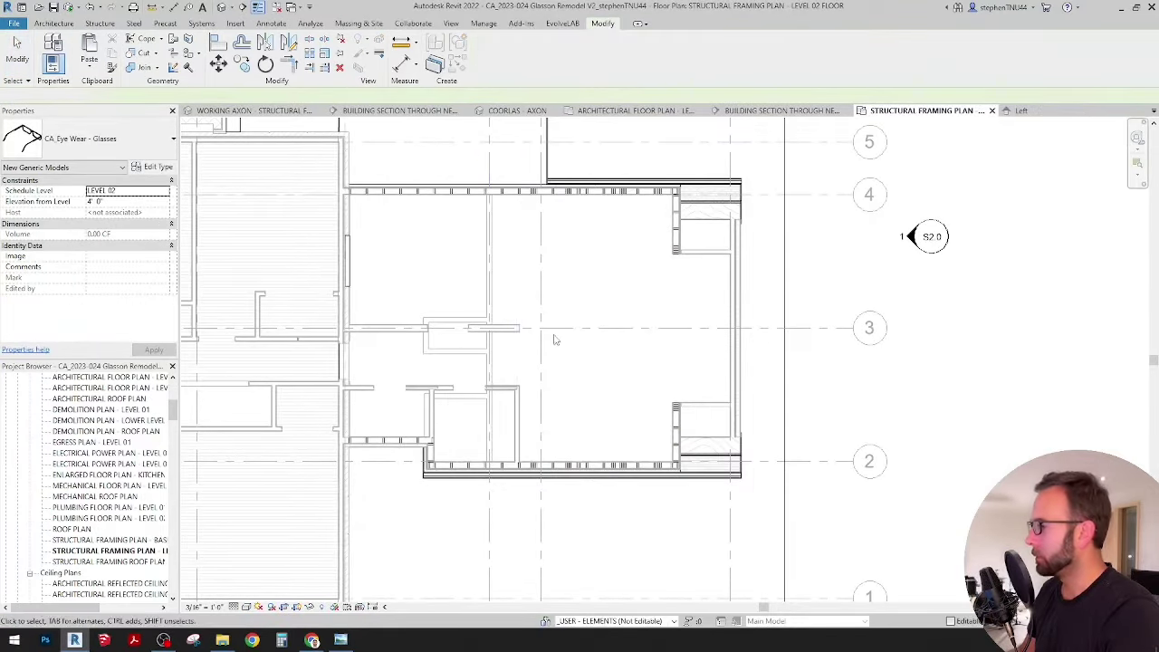
Examine the addition's wall framing between grids 2 and 4 on the Level 02 structural framing plan.
{"action": "key", "text": "Escape"}
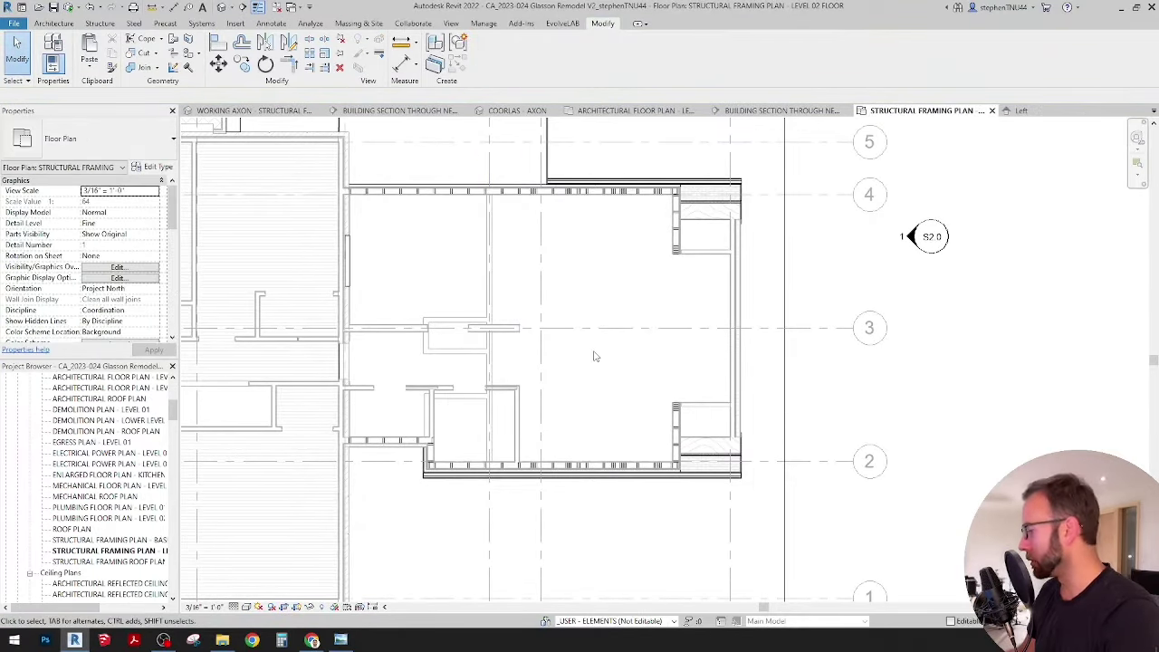
{"action": "scroll", "coordinate": [606, 360], "scroll_direction": "down", "scroll_amount": 4}
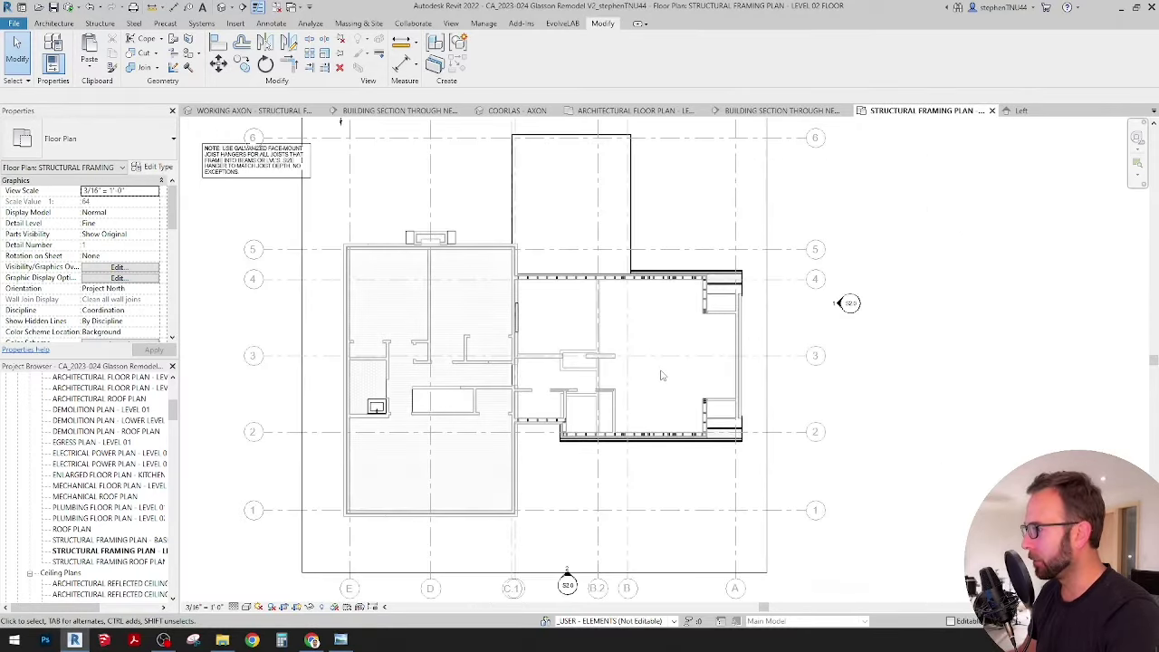
{"action": "scroll", "coordinate": [644, 290], "scroll_direction": "up", "scroll_amount": 3}
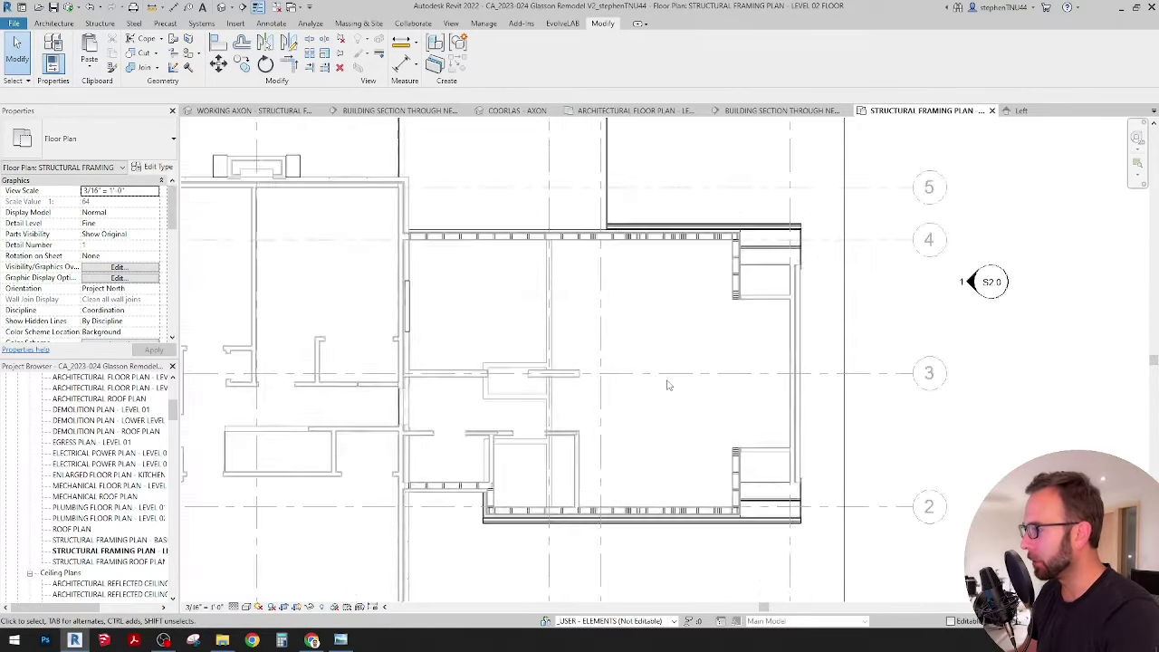
{"action": "middle_click_drag", "start_coordinate": [664, 383], "coordinate": [647, 391]}
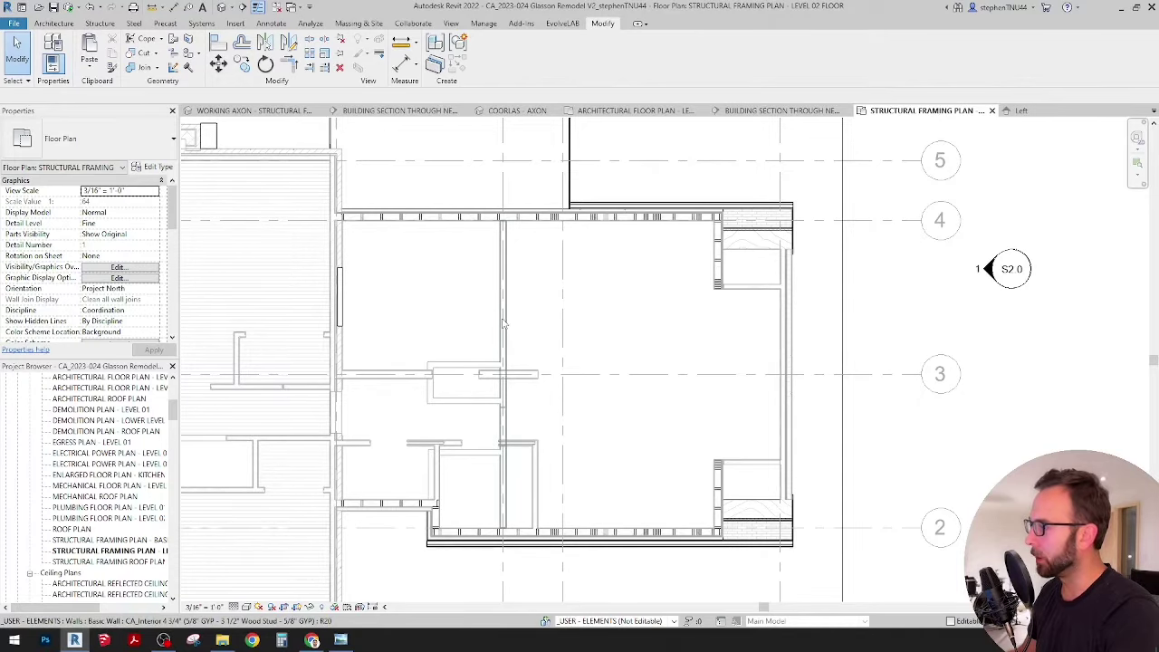
{"action": "scroll", "coordinate": [510, 319], "scroll_direction": "down", "scroll_amount": 3}
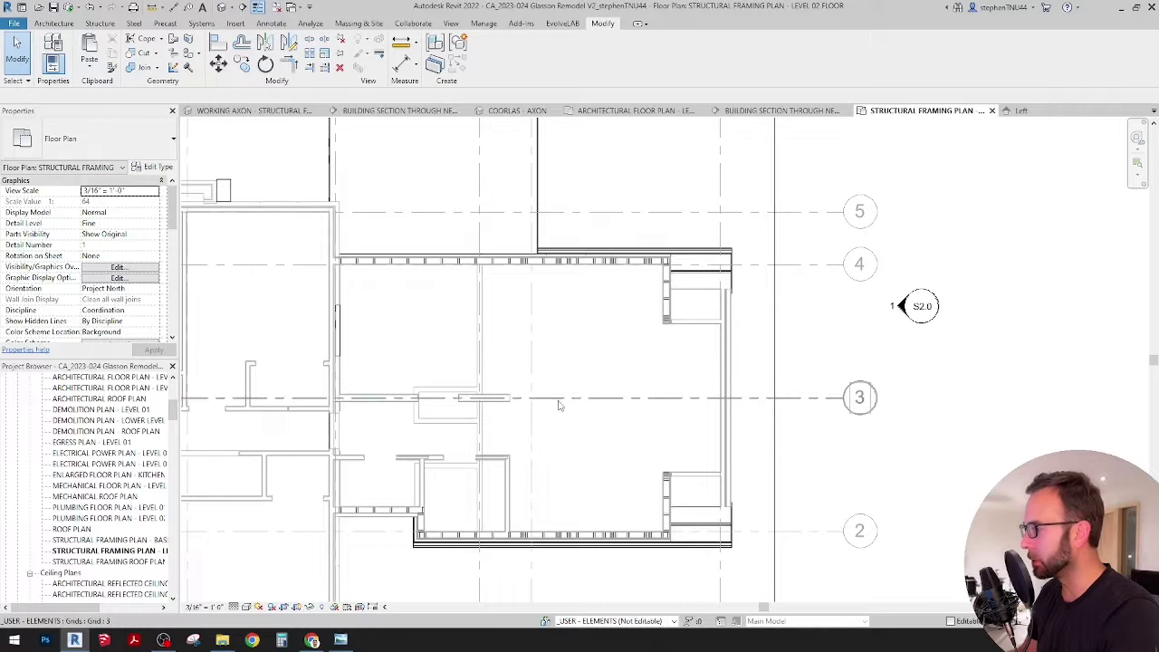
Copy grid A to the inner face of the set-back stud wall just below grid 4 on the Level 02 framing plan.
{"action": "scroll", "coordinate": [519, 296], "scroll_direction": "down", "scroll_amount": 2}
{"action": "middle_click_drag", "start_coordinate": [518, 296], "coordinate": [479, 228]}
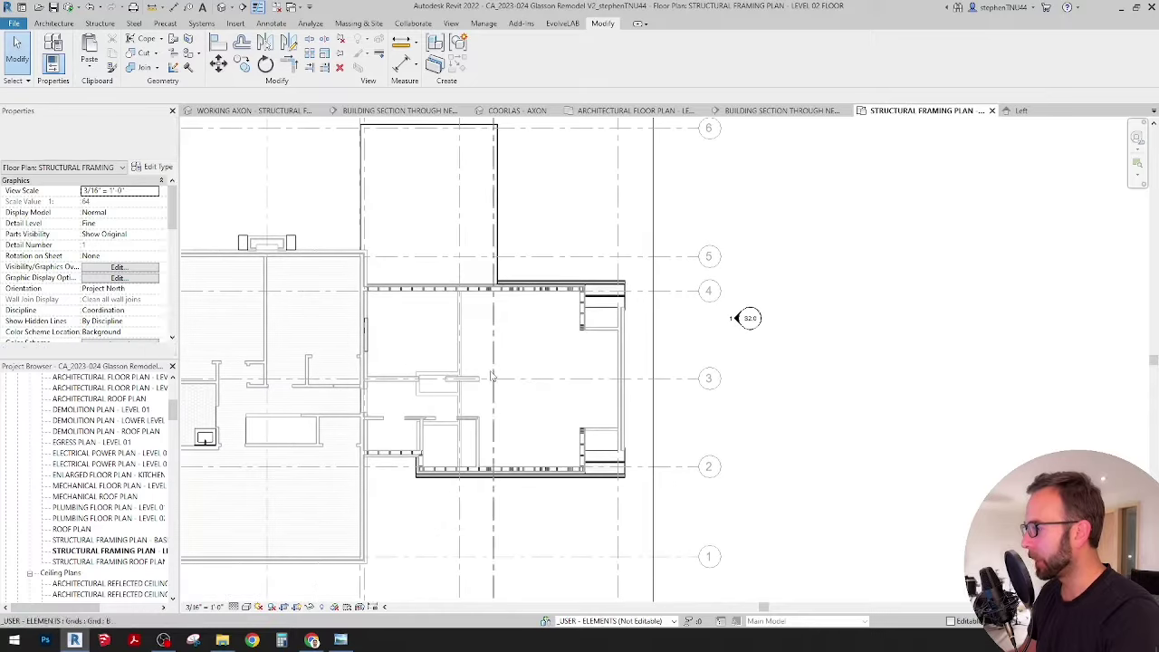
{"action": "scroll", "coordinate": [492, 376], "scroll_direction": "up", "scroll_amount": 2}
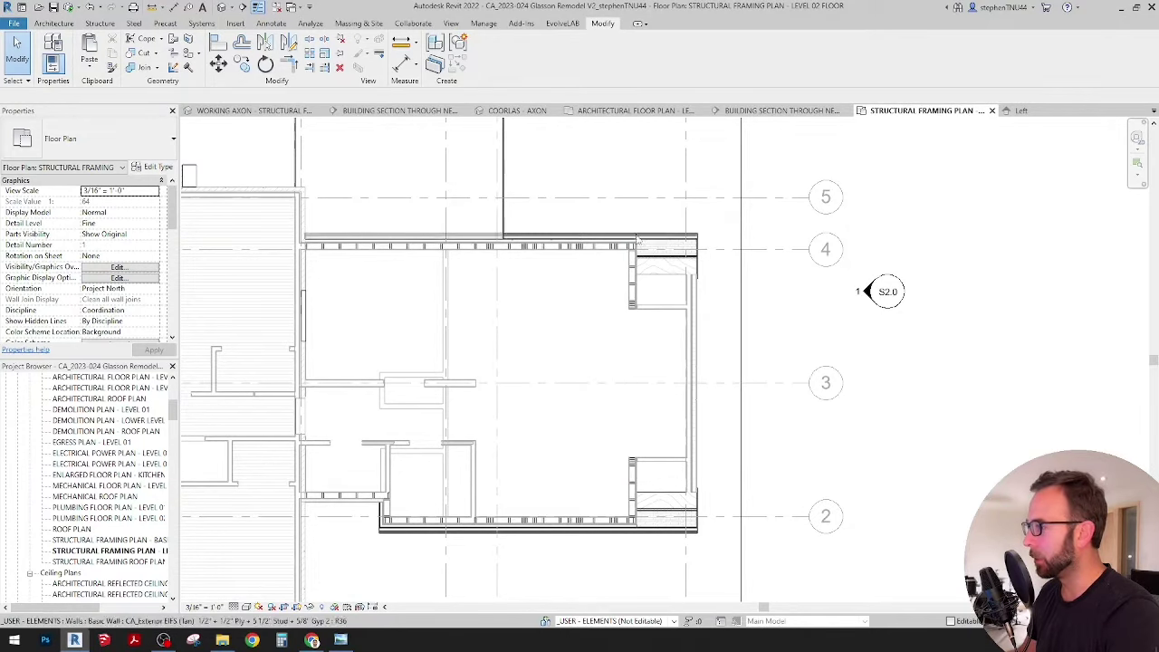
{"action": "left_click", "coordinate": [632, 195]}
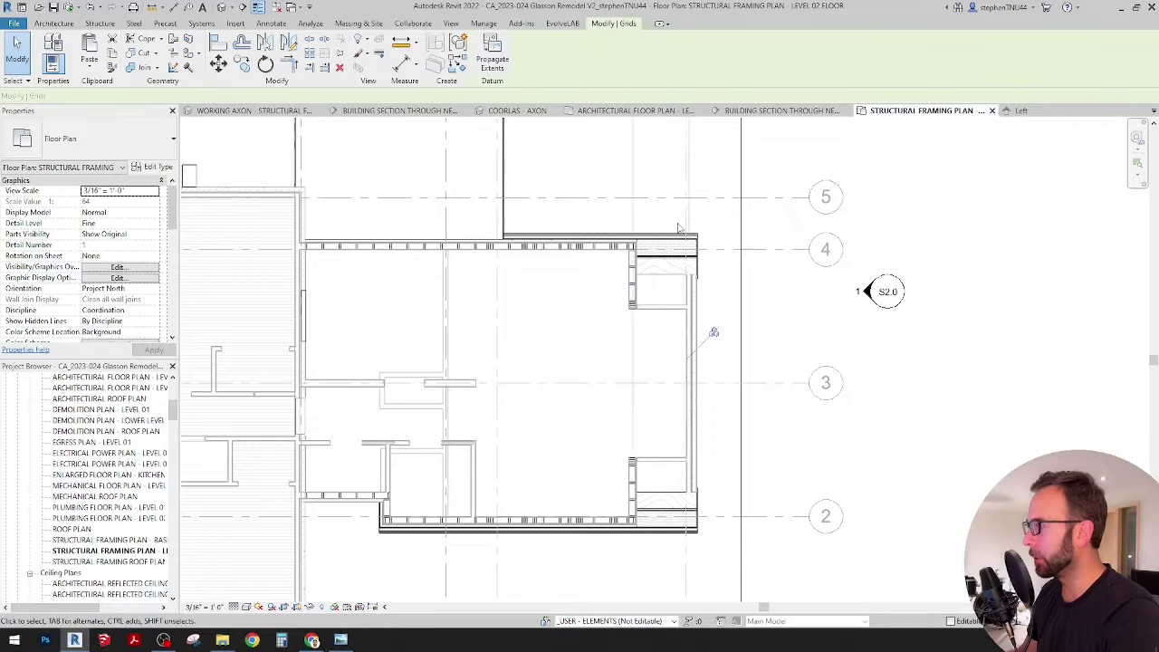
{"action": "scroll", "coordinate": [678, 223], "scroll_direction": "up", "scroll_amount": 3}
{"action": "scroll", "coordinate": [701, 362], "scroll_direction": "up", "scroll_amount": 3}
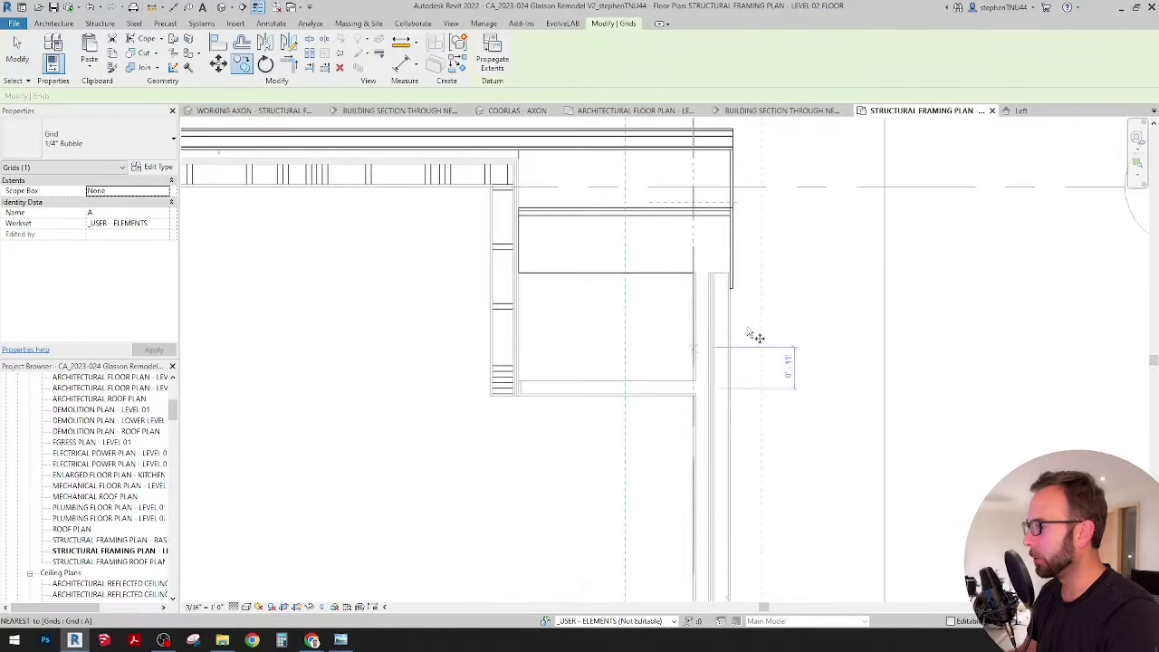
{"action": "key", "text": "c"}
{"action": "key", "text": "o"}
{"action": "left_click", "coordinate": [696, 333]}
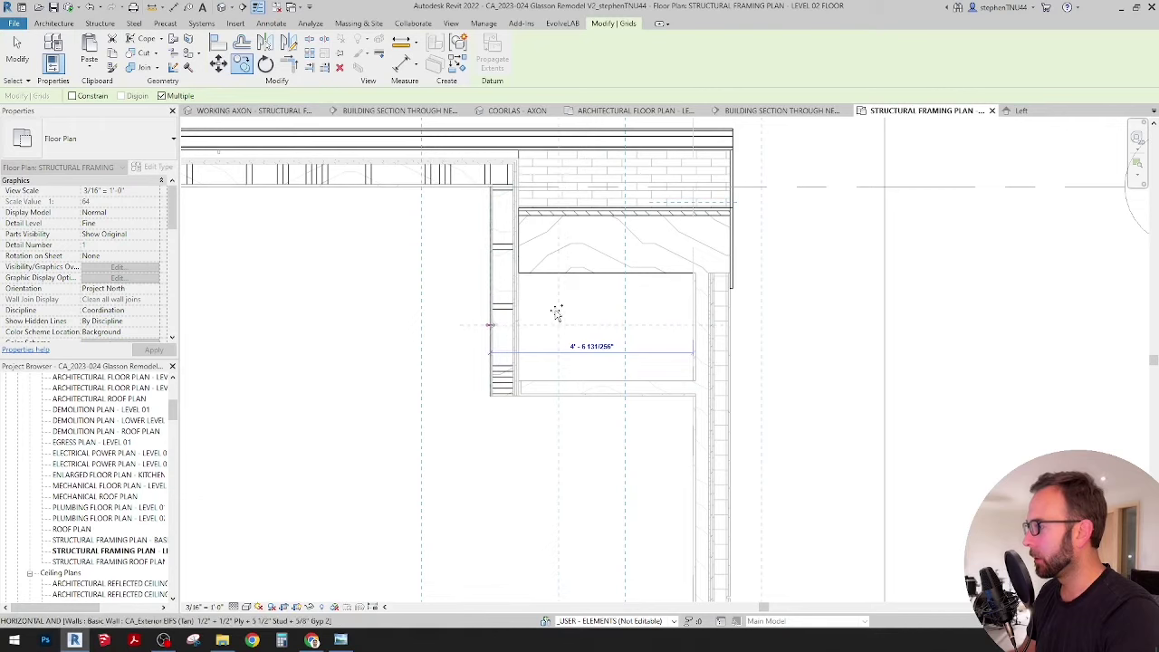
{"action": "left_click", "coordinate": [490, 324]}
{"action": "key", "text": "Escape"}
{"action": "scroll", "coordinate": [557, 313], "scroll_direction": "down", "scroll_amount": 1}
{"action": "key", "text": "Escape"}
Check the copied grid line against the stud walls between grids 2 and 4 on the Level 02 framing plan.
{"action": "scroll", "coordinate": [502, 356], "scroll_direction": "up", "scroll_amount": 2}
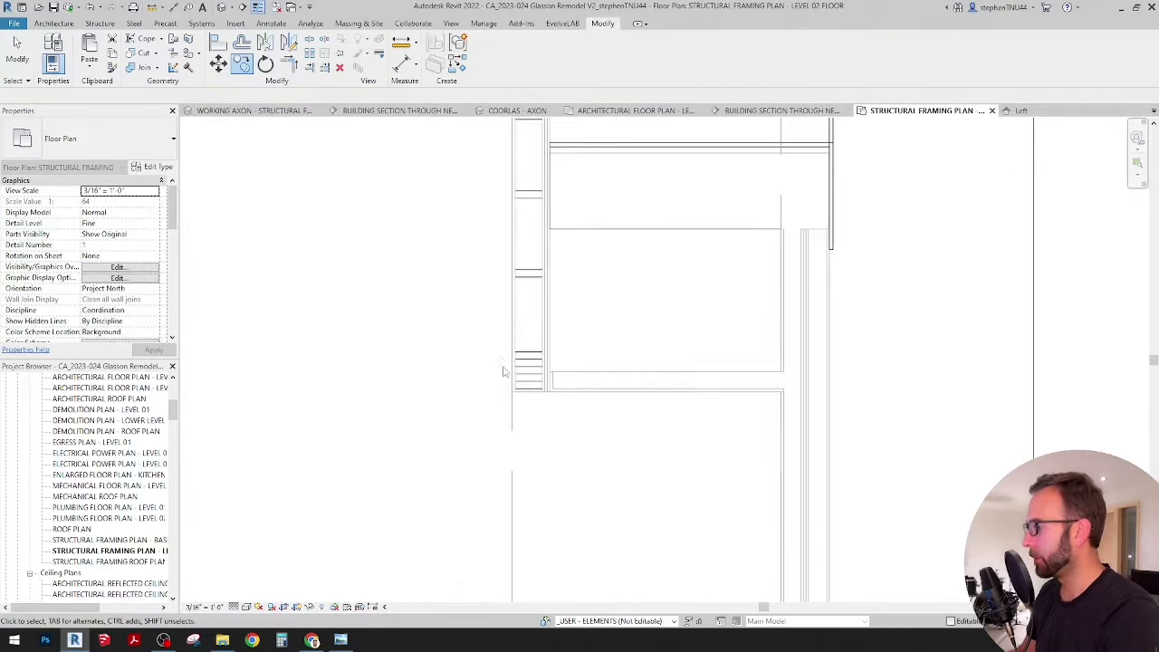
{"action": "scroll", "coordinate": [507, 379], "scroll_direction": "down", "scroll_amount": 1}
{"action": "middle_click_drag", "start_coordinate": [514, 395], "coordinate": [553, 421]}
{"action": "scroll", "coordinate": [528, 216], "scroll_direction": "down", "scroll_amount": 2}
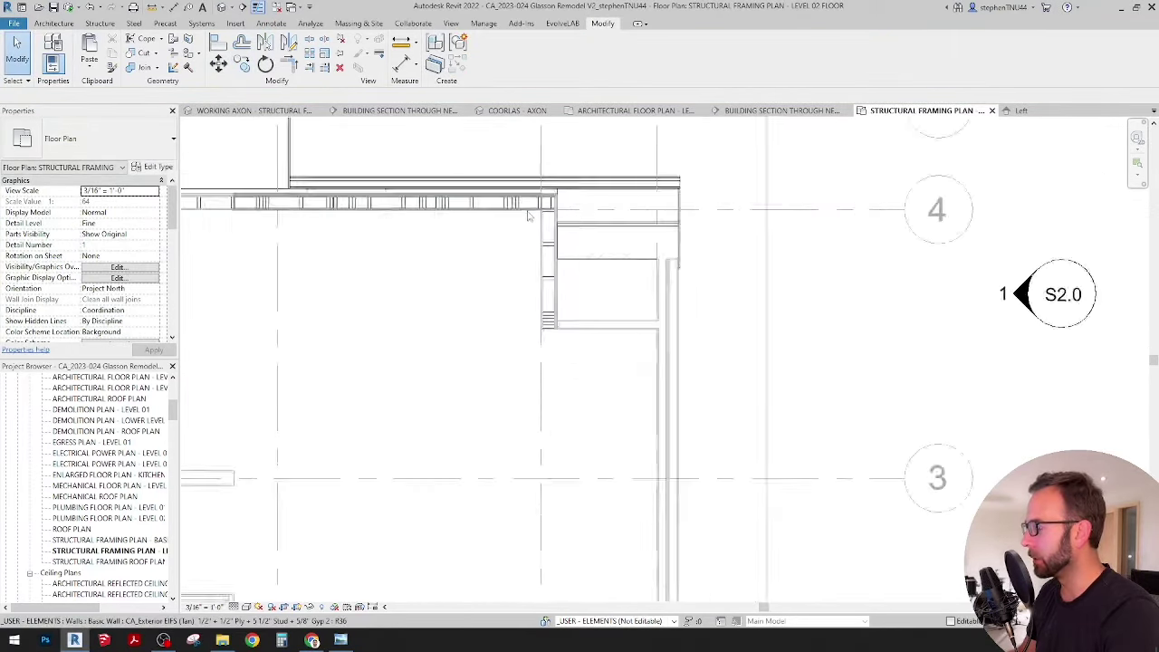
{"action": "scroll", "coordinate": [634, 233], "scroll_direction": "down", "scroll_amount": 4}
{"action": "scroll", "coordinate": [604, 193], "scroll_direction": "up", "scroll_amount": 4}
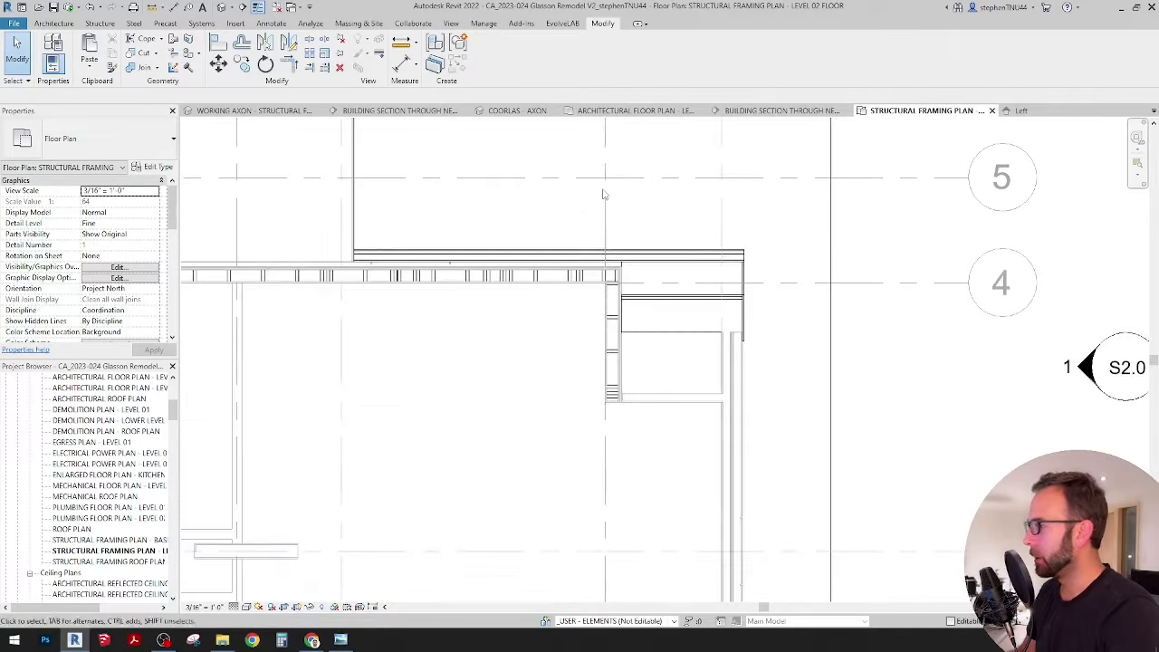
{"action": "scroll", "coordinate": [604, 194], "scroll_direction": "down", "scroll_amount": 2}
{"action": "middle_click_drag", "start_coordinate": [604, 288], "coordinate": [583, 303]}
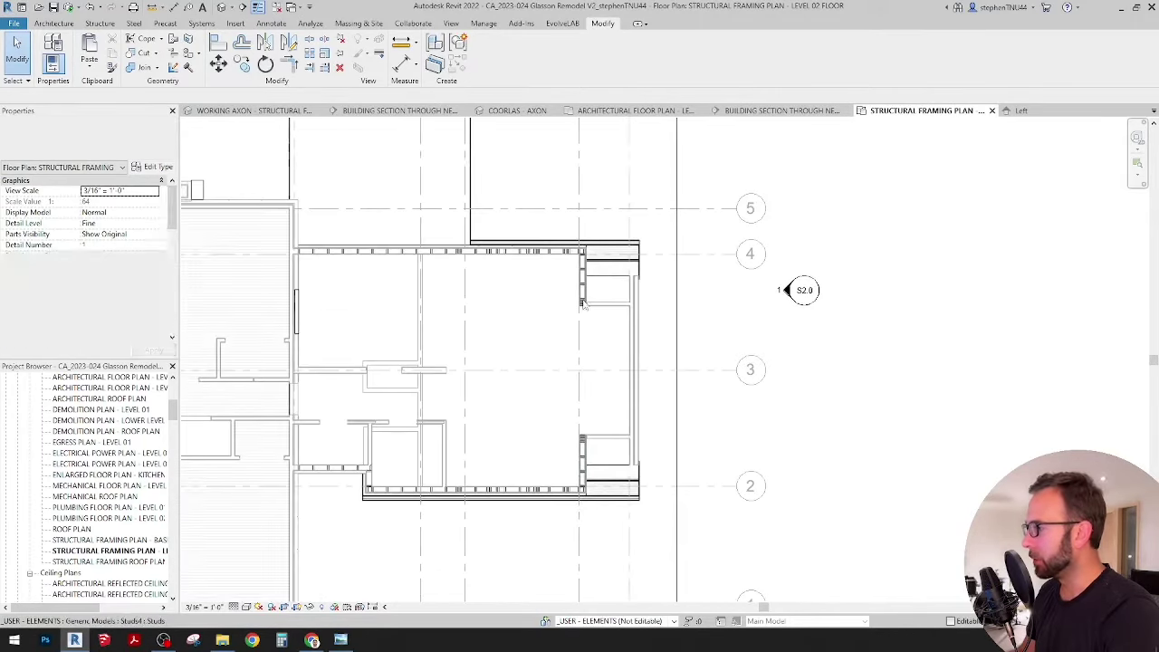
{"action": "scroll", "coordinate": [592, 337], "scroll_direction": "up", "scroll_amount": 2}
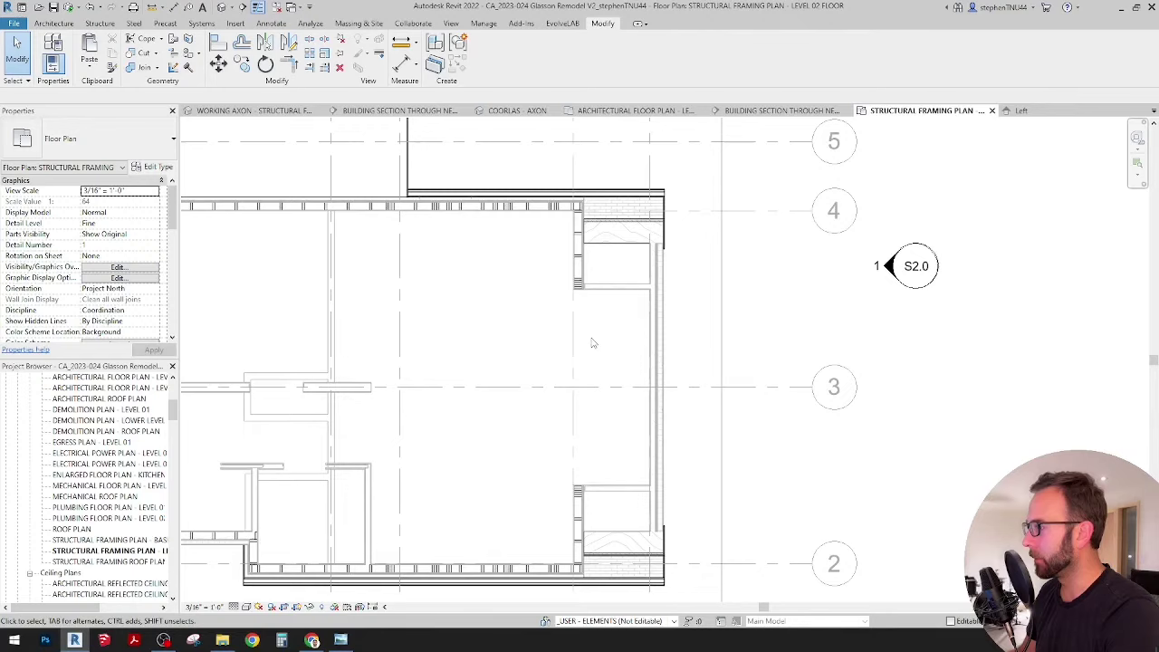
{"action": "scroll", "coordinate": [593, 342], "scroll_direction": "down", "scroll_amount": 2}
{"action": "middle_click_drag", "start_coordinate": [681, 341], "coordinate": [690, 345]}
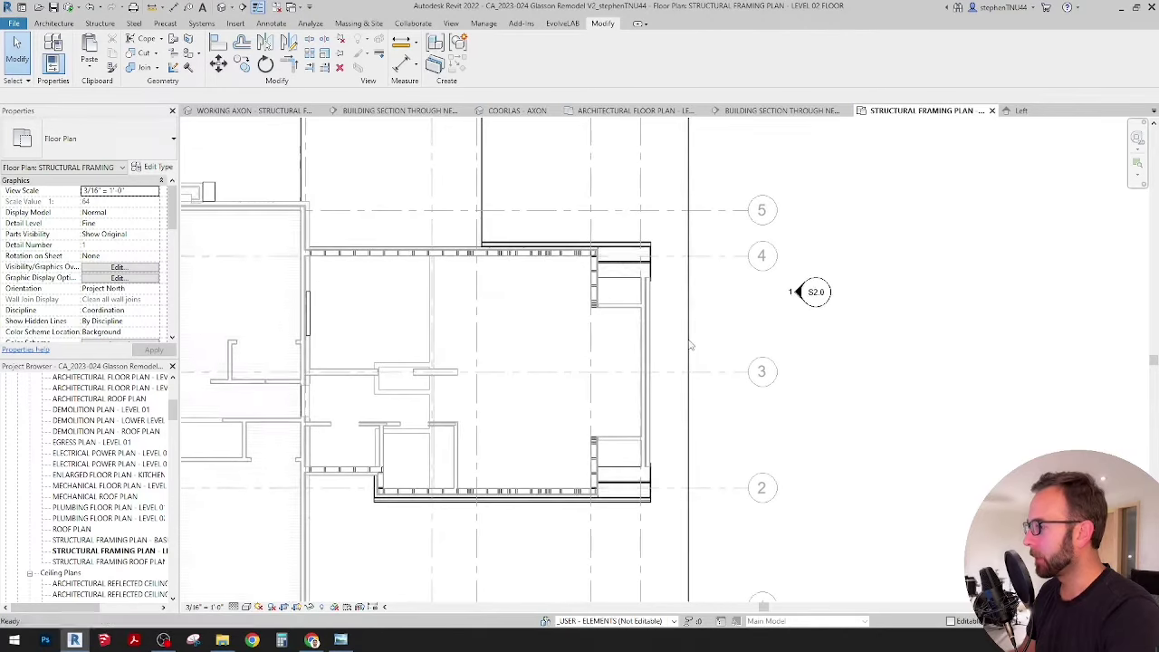
Open the joist framing member family's Left elevation and examine its Floor and Sheathing Offset and Joist Height dimensions.
{"action": "left_click", "coordinate": [1032, 112]}
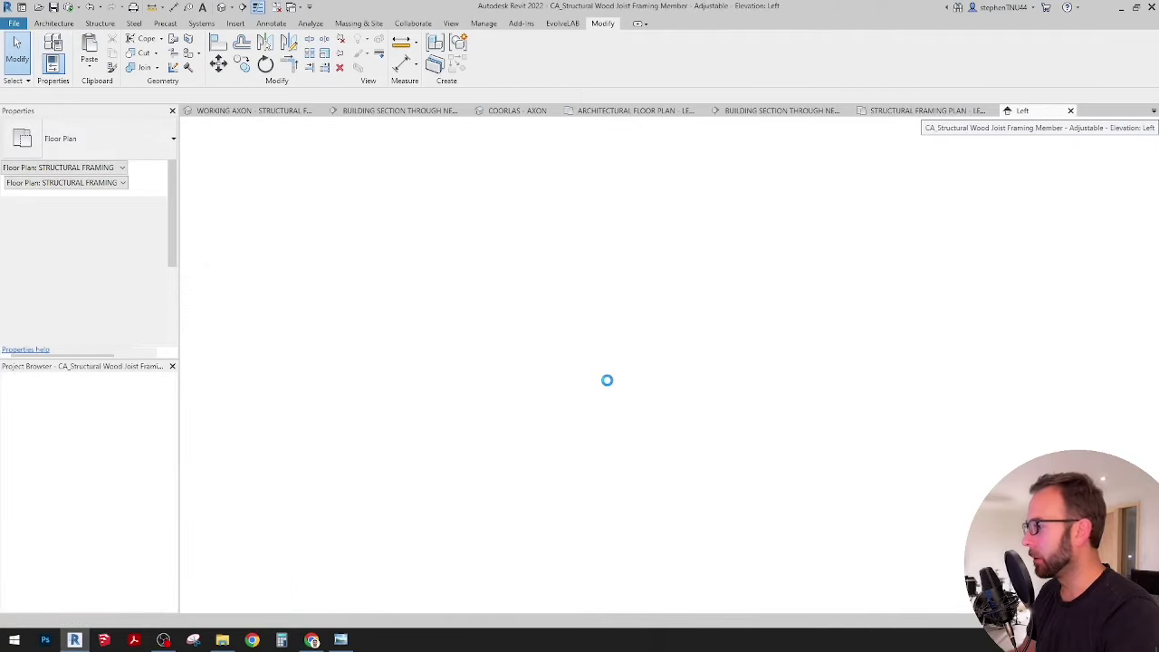
{"action": "middle_click_drag", "start_coordinate": [534, 494], "coordinate": [548, 472]}
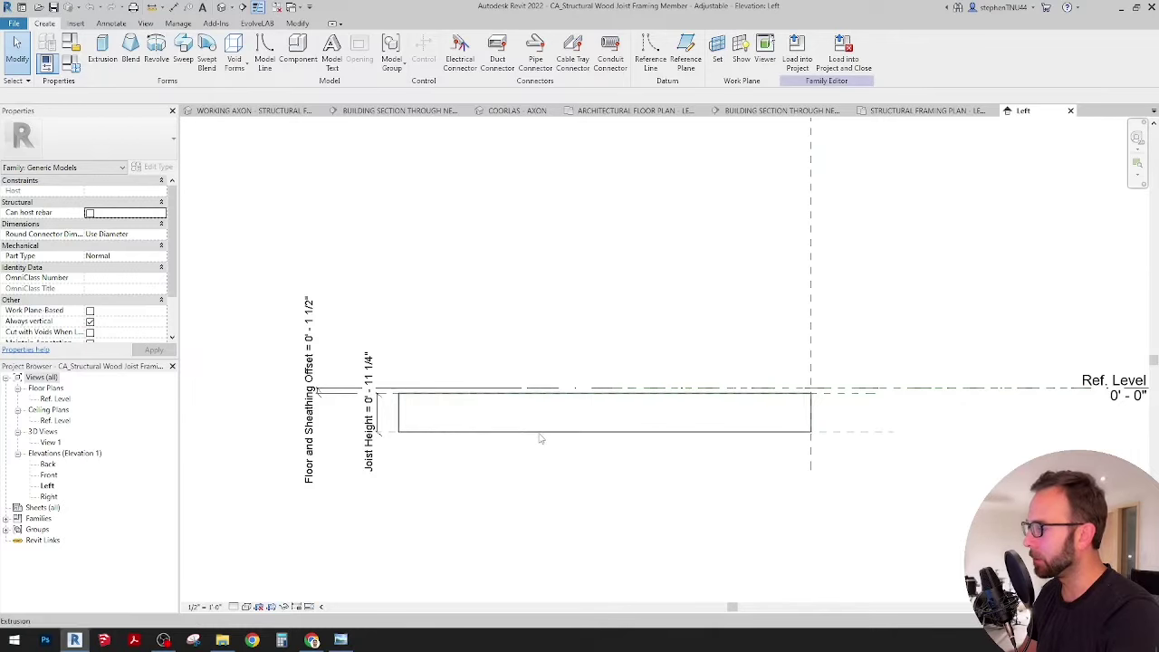
{"action": "scroll", "coordinate": [483, 436], "scroll_direction": "up", "scroll_amount": 3}
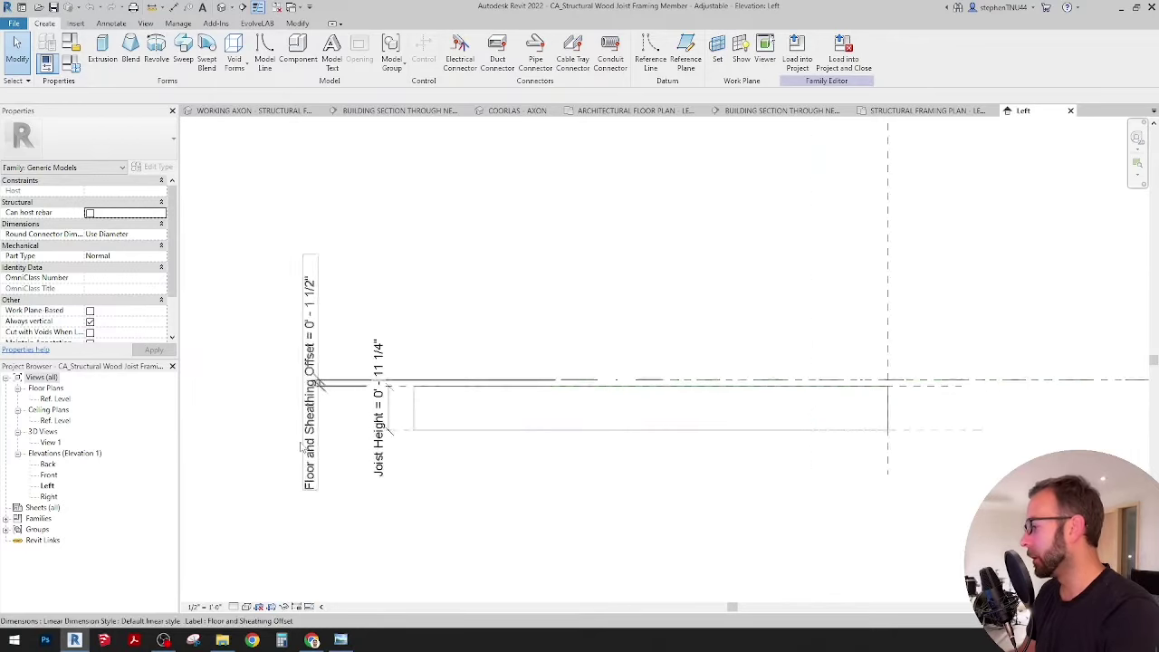
{"action": "scroll", "coordinate": [471, 391], "scroll_direction": "down", "scroll_amount": 2}
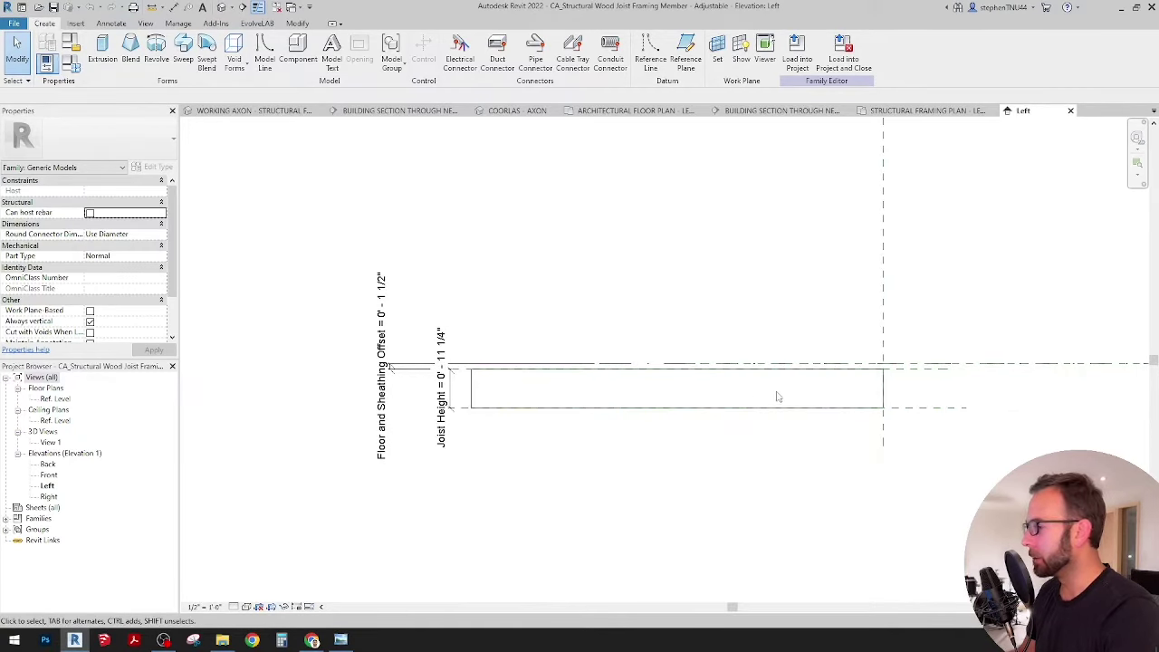
{"action": "middle_click_drag", "start_coordinate": [777, 396], "coordinate": [735, 402]}
{"action": "scroll", "coordinate": [690, 371], "scroll_direction": "down", "scroll_amount": 1}
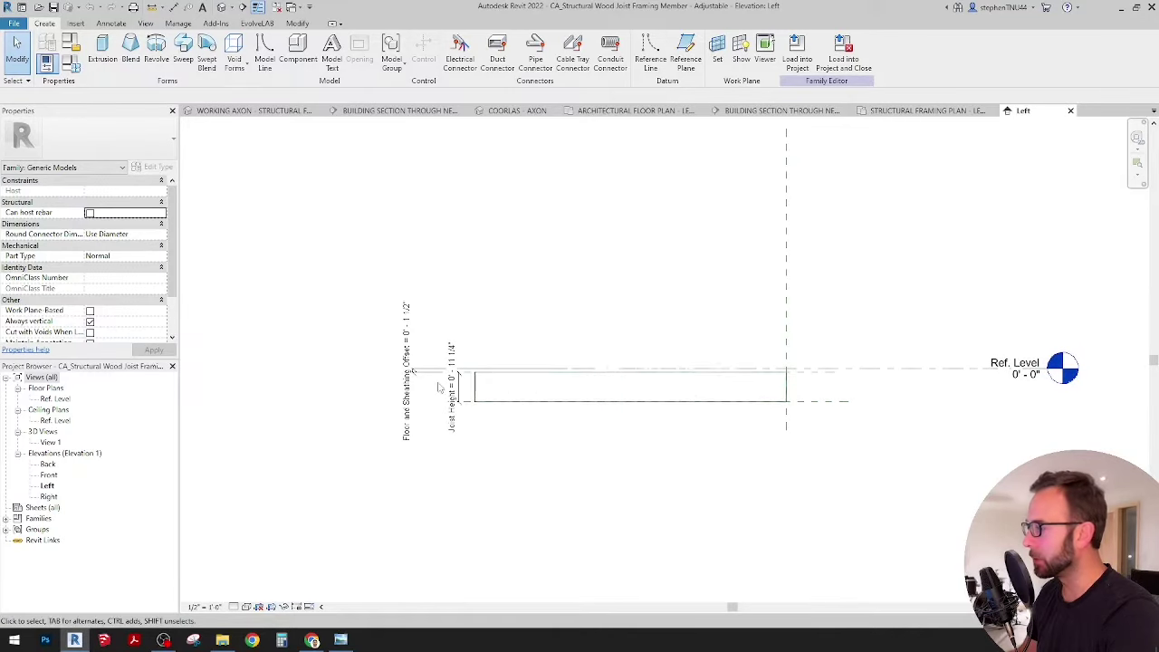
{"action": "scroll", "coordinate": [439, 382], "scroll_direction": "up", "scroll_amount": 3}
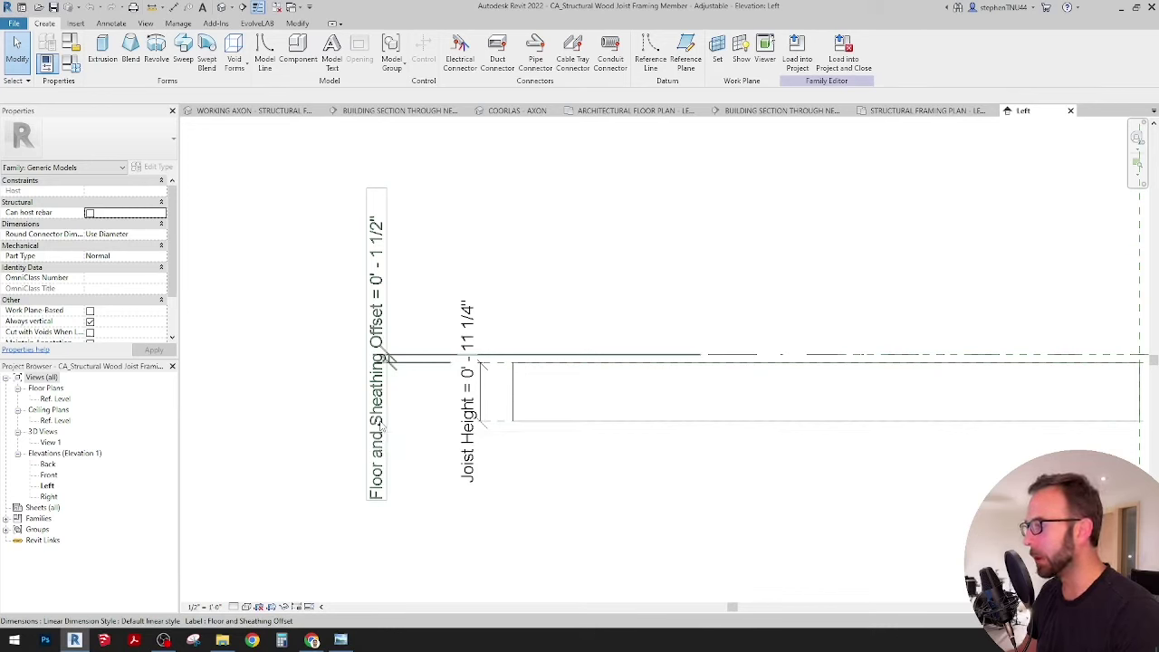
{"action": "scroll", "coordinate": [432, 406], "scroll_direction": "down", "scroll_amount": 2}
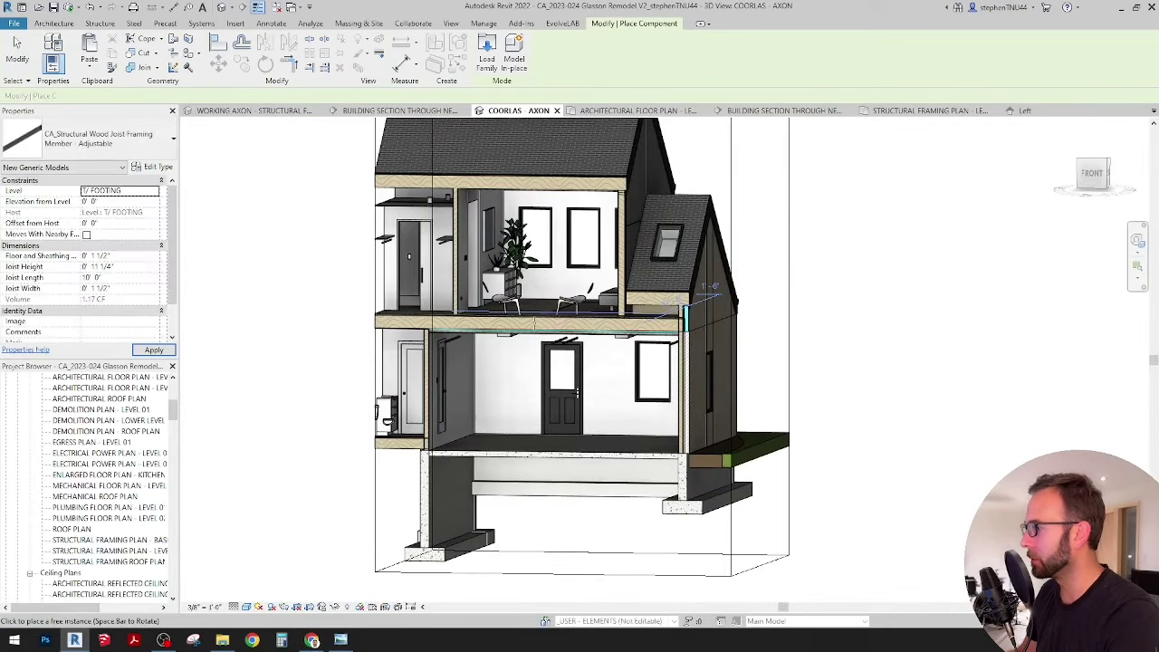
Place a CA_Structural Wood Joist Framing Member - Adjustable in the upper floor assembly of the COORLAS axon, with its level set to LEVEL 02.
{"action": "scroll", "coordinate": [557, 323], "scroll_direction": "up", "scroll_amount": 4}
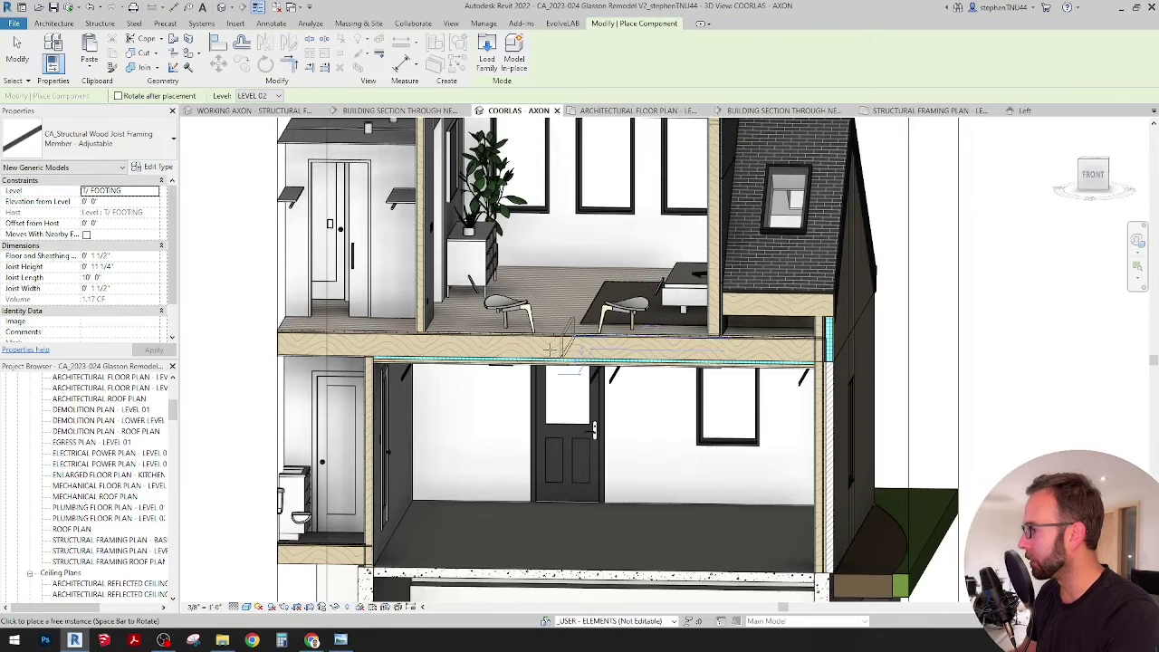
{"action": "left_click", "coordinate": [154, 191]}
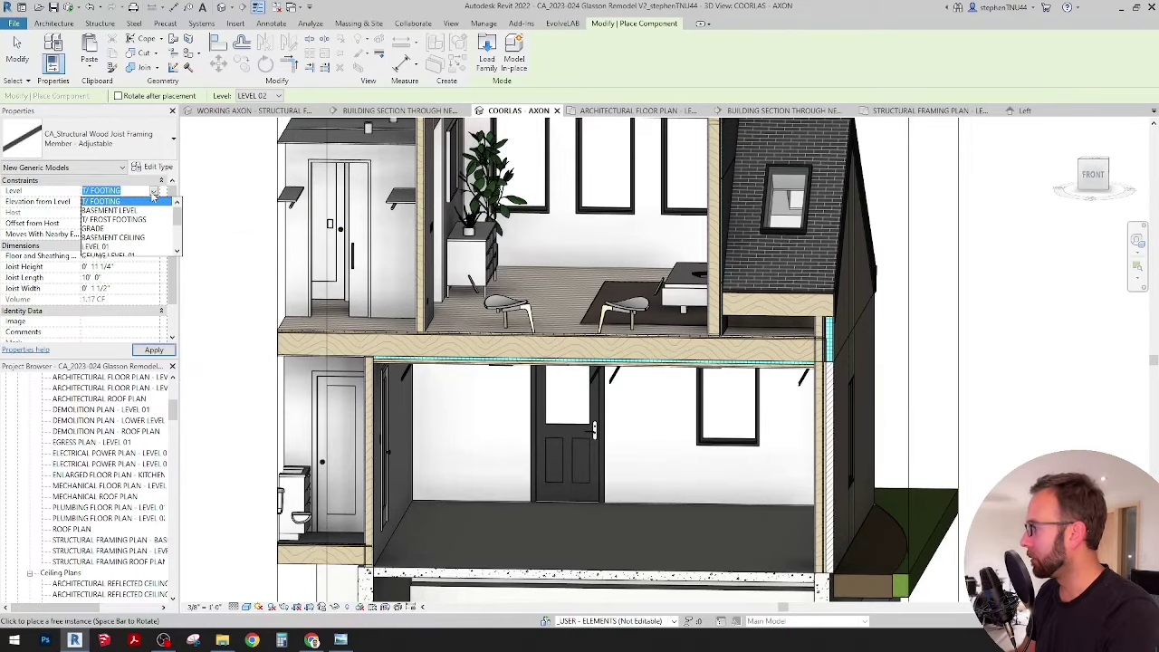
{"action": "scroll", "coordinate": [123, 232], "scroll_direction": "down", "scroll_amount": 3}
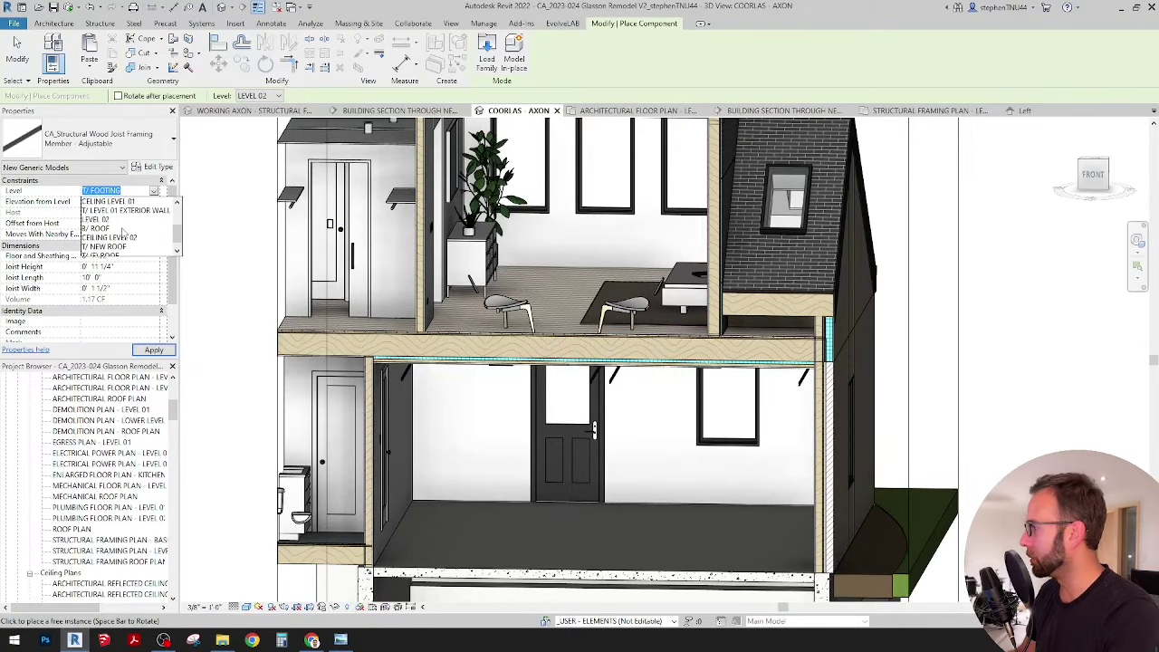
{"action": "left_click", "coordinate": [100, 219]}
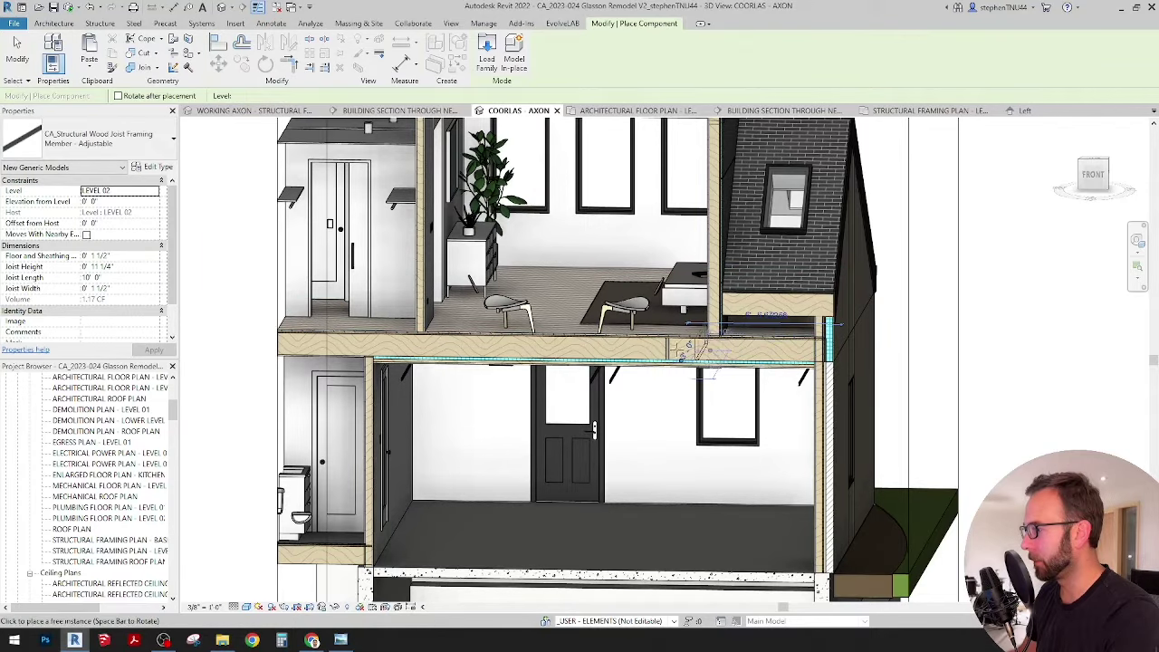
{"action": "key", "text": "Escape"}
Examine how the placed joist sits between the sheathing, finish flooring and garage ceiling in the COORLAS axon.
{"action": "scroll", "coordinate": [671, 349], "scroll_direction": "up", "scroll_amount": 3}
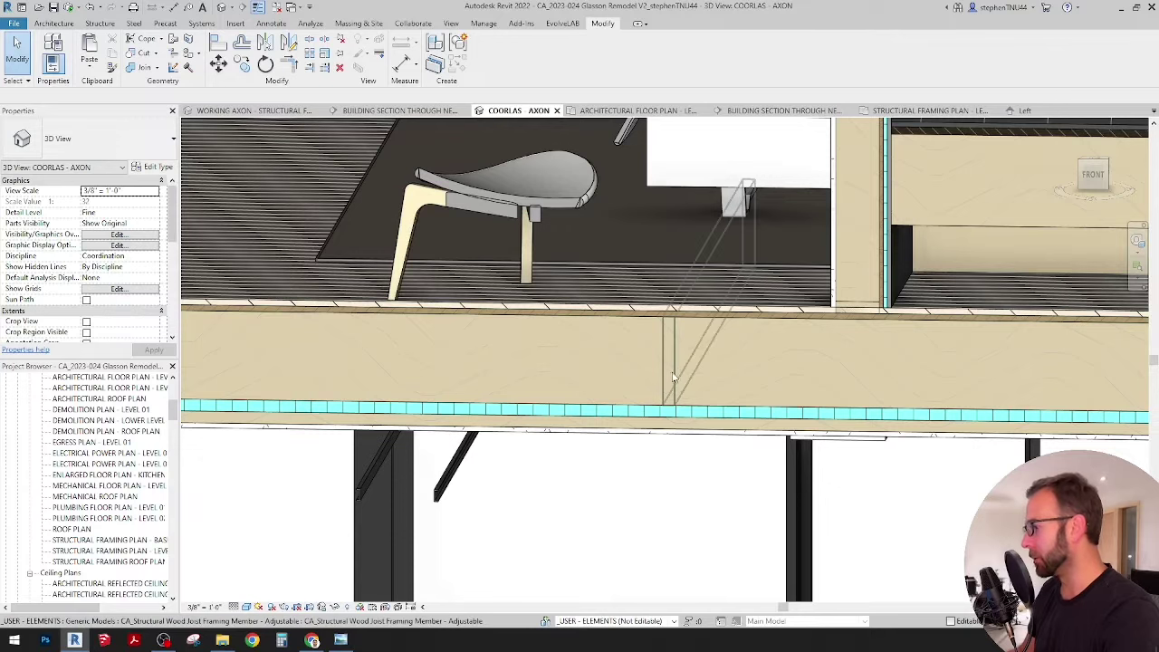
{"action": "scroll", "coordinate": [663, 339], "scroll_direction": "down", "scroll_amount": 3}
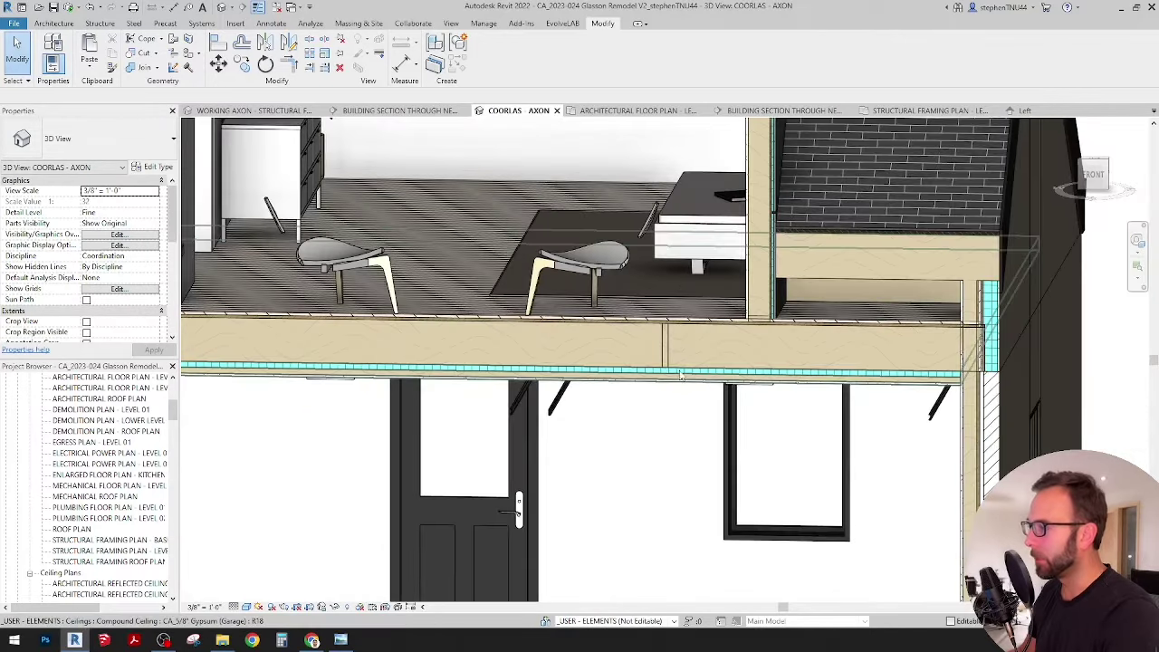
{"action": "left_click", "coordinate": [697, 374]}
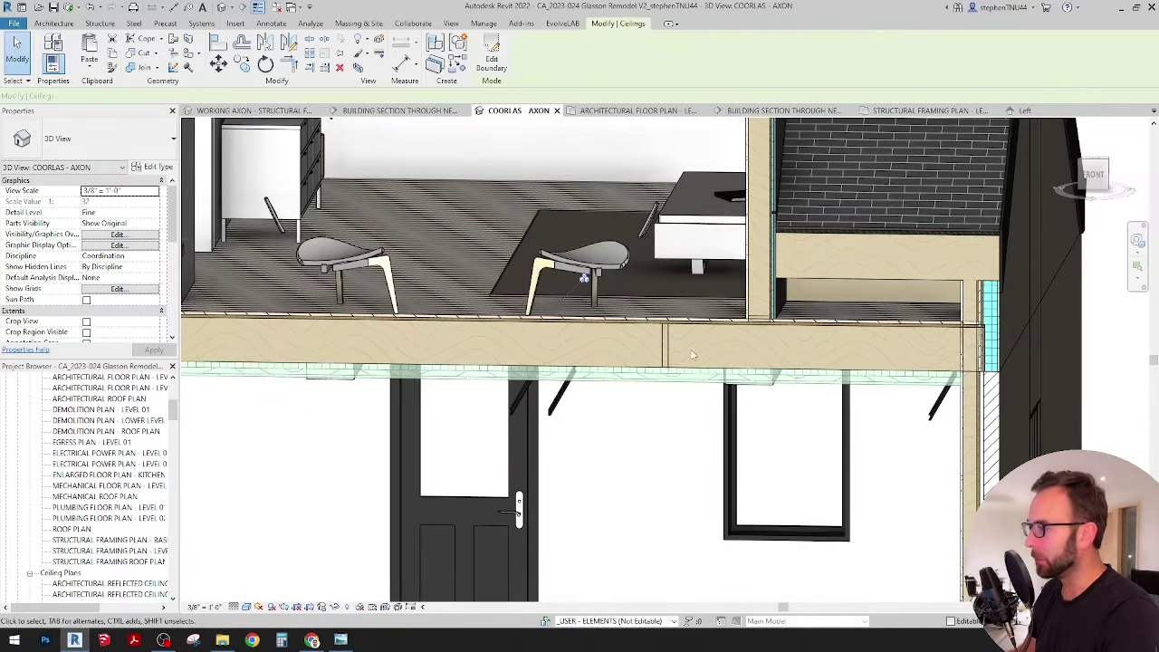
{"action": "left_click", "coordinate": [702, 332]}
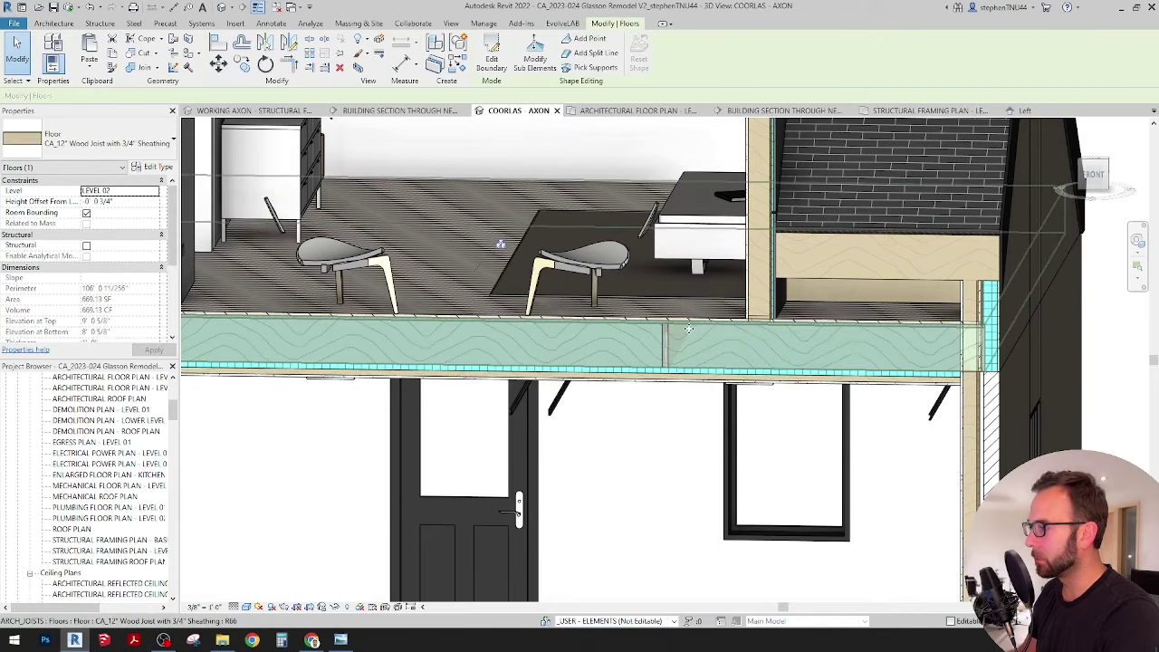
{"action": "scroll", "coordinate": [698, 332], "scroll_direction": "up", "scroll_amount": 3}
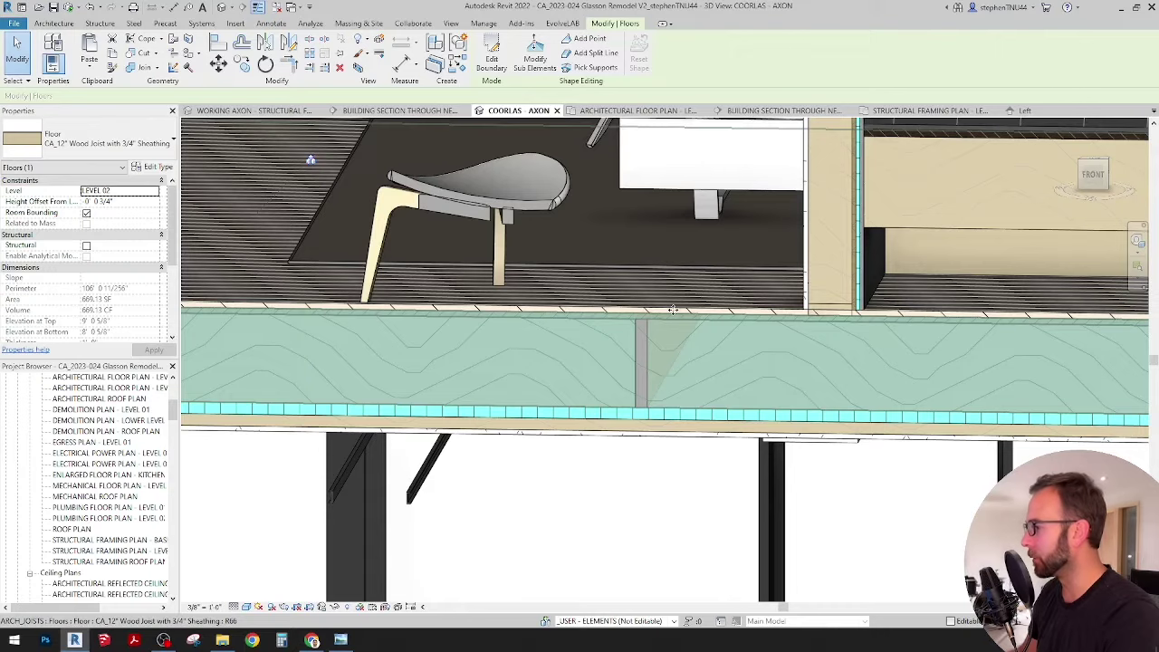
{"action": "scroll", "coordinate": [680, 312], "scroll_direction": "down", "scroll_amount": 4}
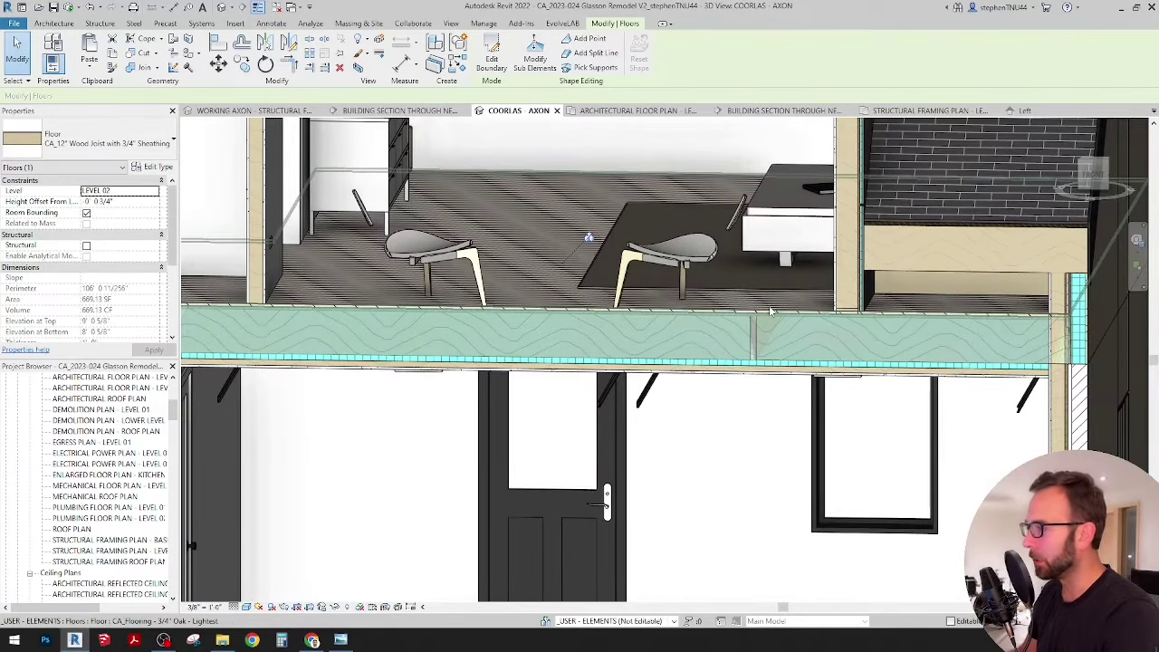
{"action": "scroll", "coordinate": [706, 309], "scroll_direction": "up", "scroll_amount": 3}
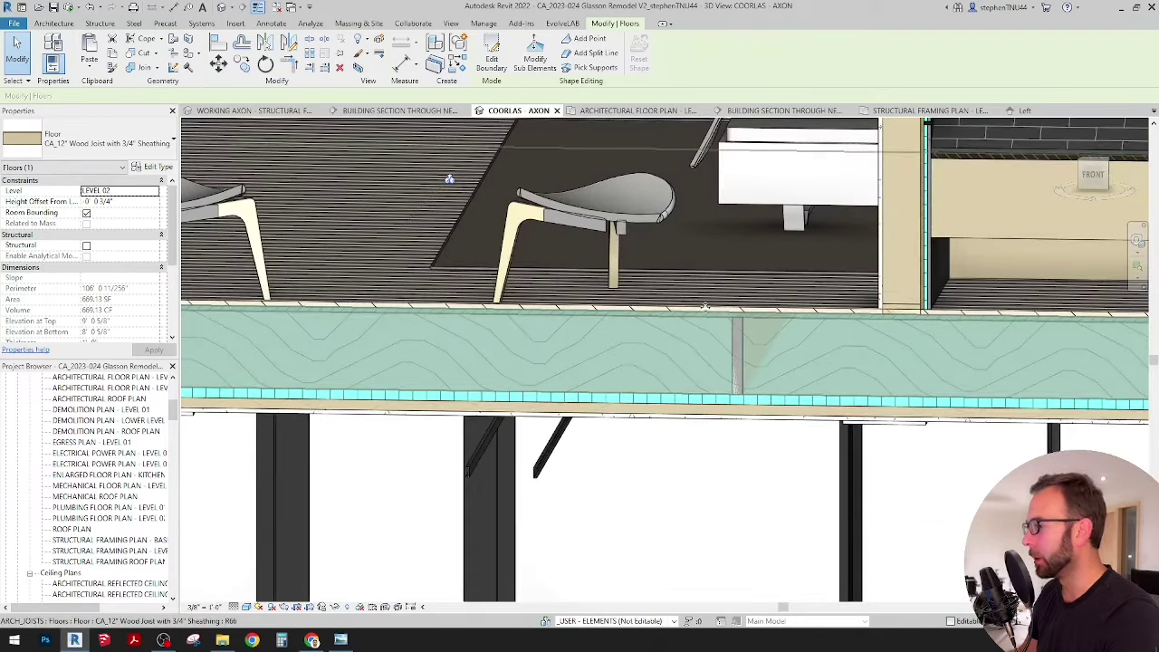
{"action": "scroll", "coordinate": [715, 326], "scroll_direction": "down", "scroll_amount": 2}
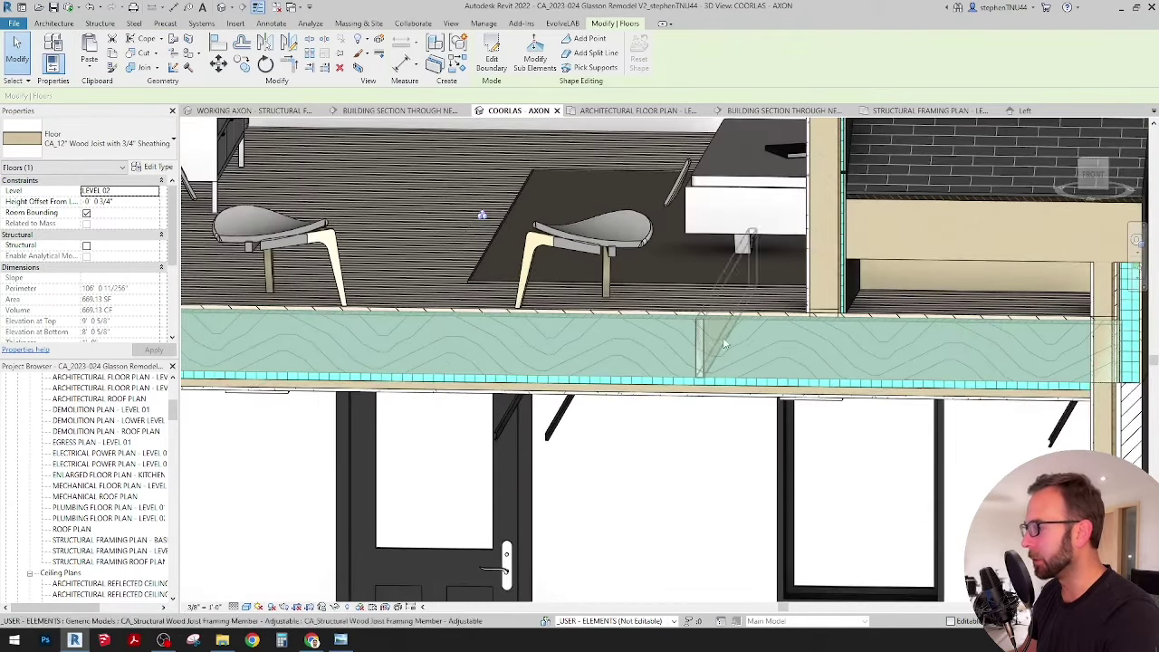
{"action": "middle_click_drag", "start_coordinate": [766, 344], "coordinate": [654, 324]}
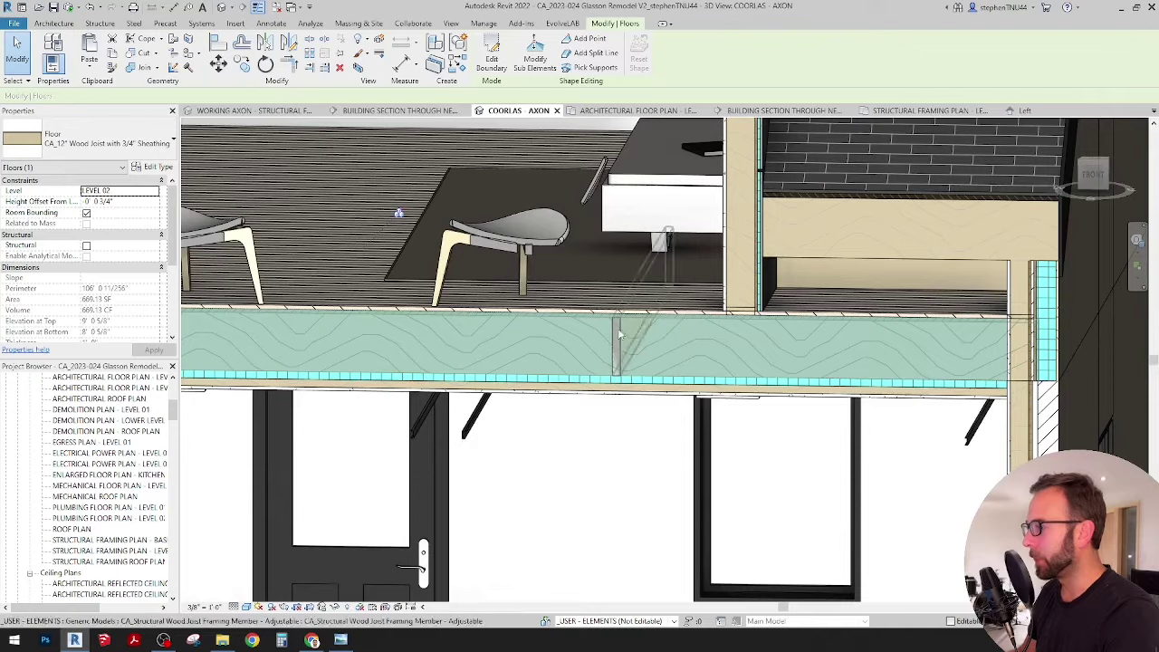
Select the placed joist on the Level 02 structural framing plan and review its available family types.
{"action": "left_click", "coordinate": [924, 110]}
{"action": "scroll", "coordinate": [573, 328], "scroll_direction": "up", "scroll_amount": 3}
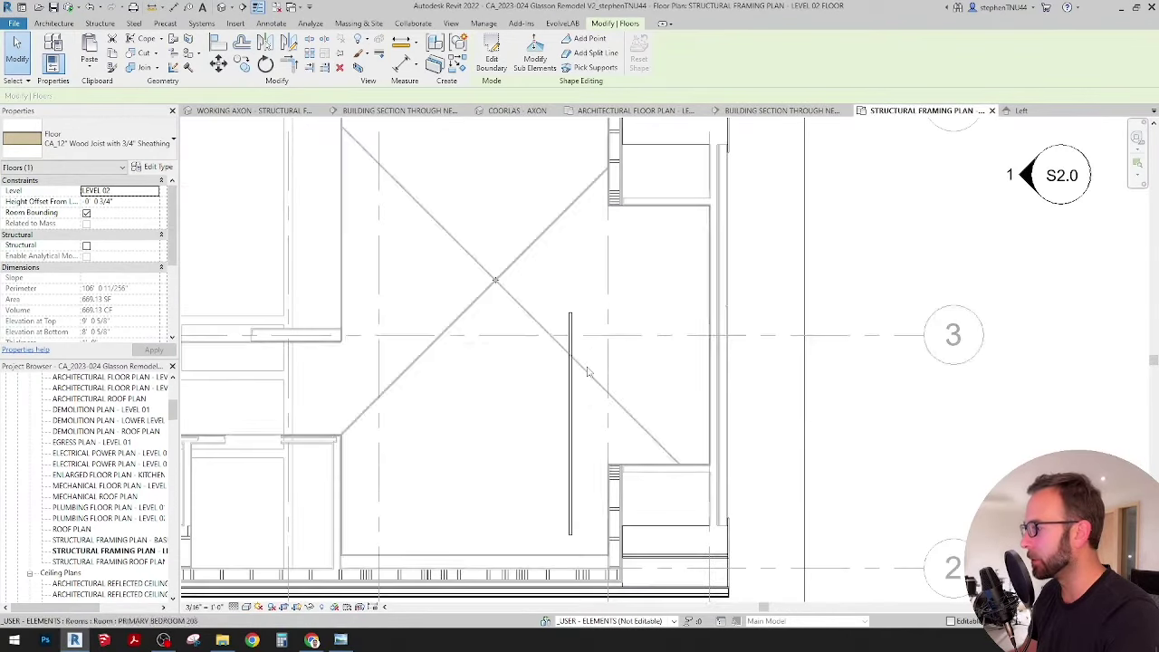
{"action": "left_click", "coordinate": [596, 319]}
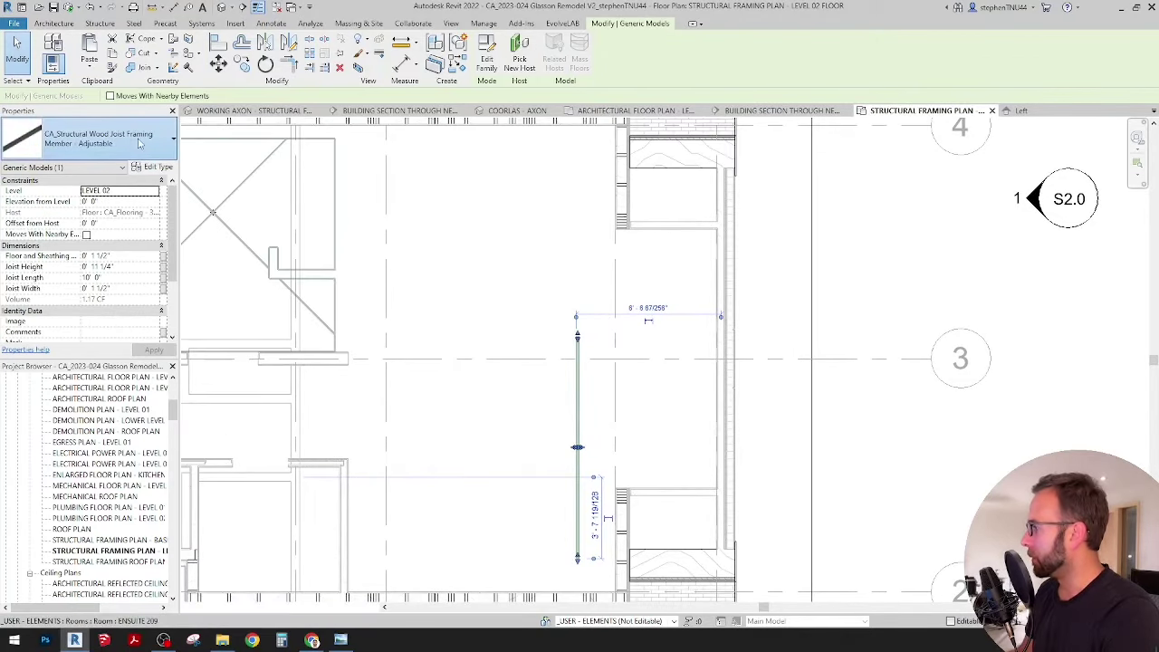
{"action": "left_click", "coordinate": [145, 137]}
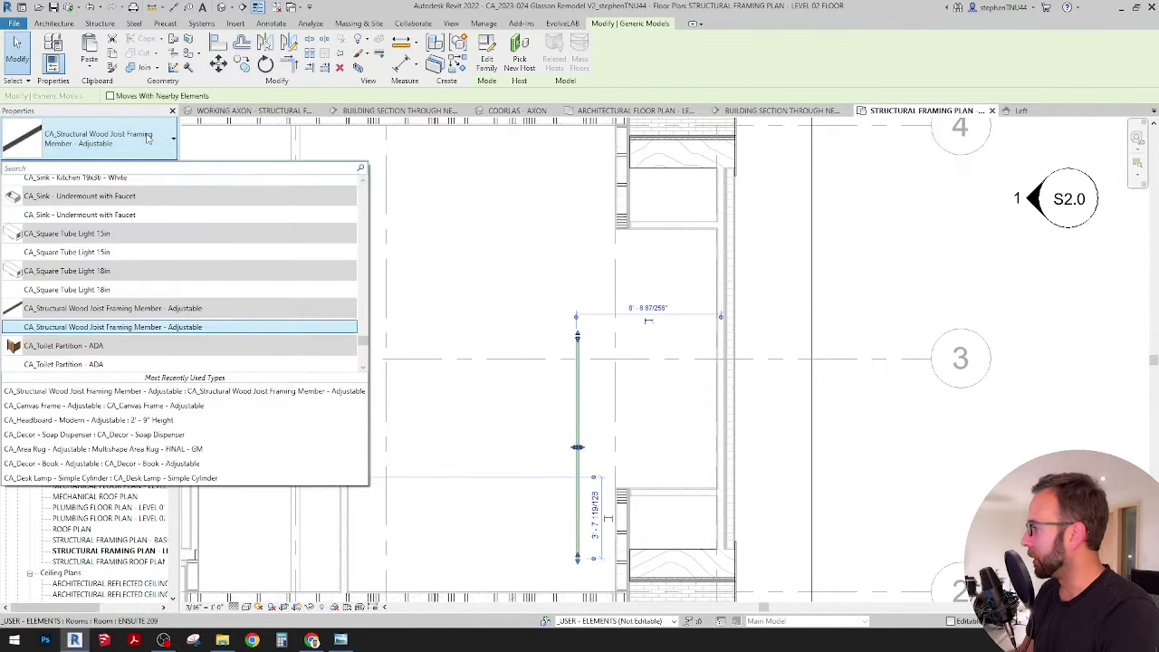
{"action": "left_click", "coordinate": [152, 142]}
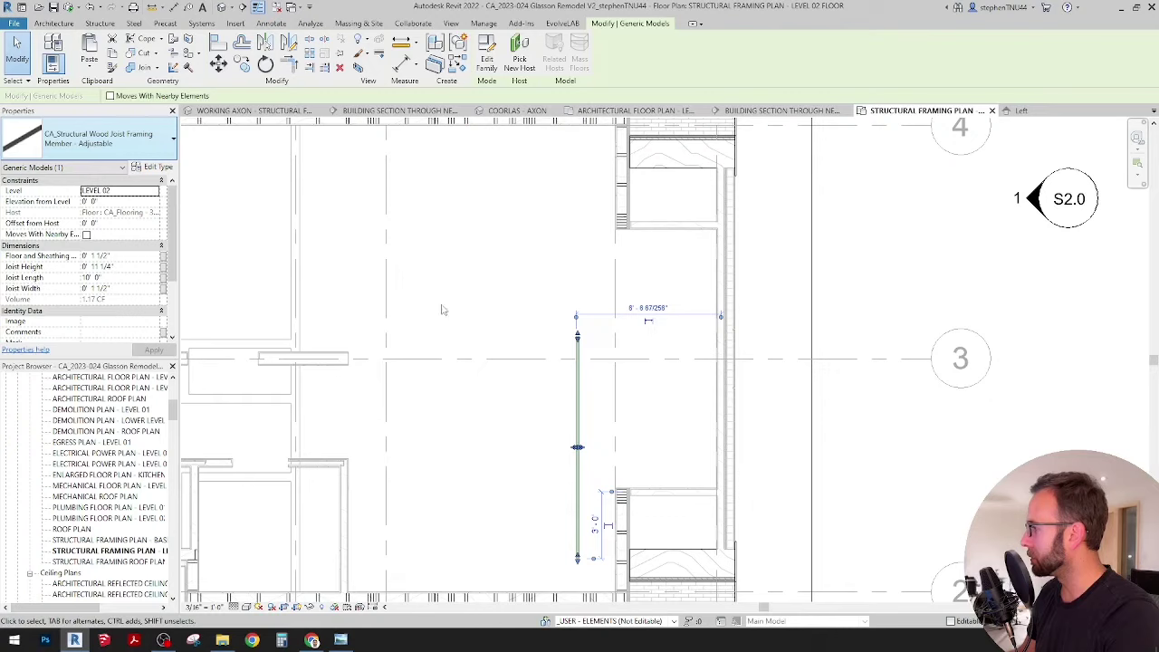
Set the selected joist's Joist Width to 5.25" and its Joist Height to 1' 6".
{"action": "scroll", "coordinate": [580, 349], "scroll_direction": "up", "scroll_amount": 3}
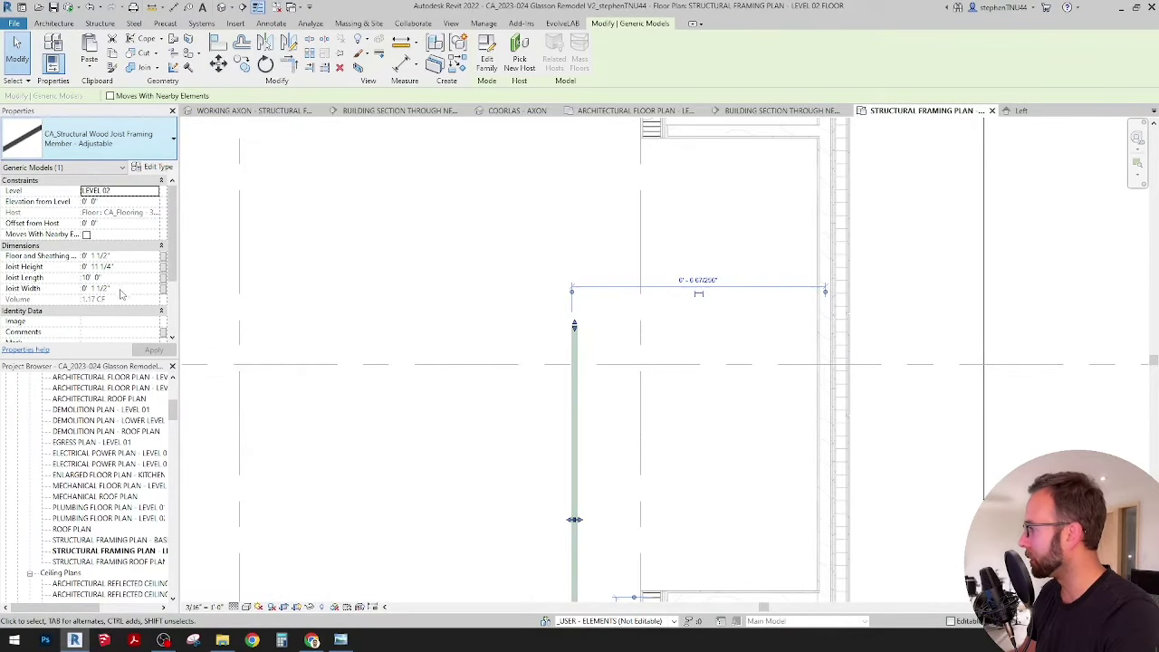
{"action": "left_click", "coordinate": [122, 288]}
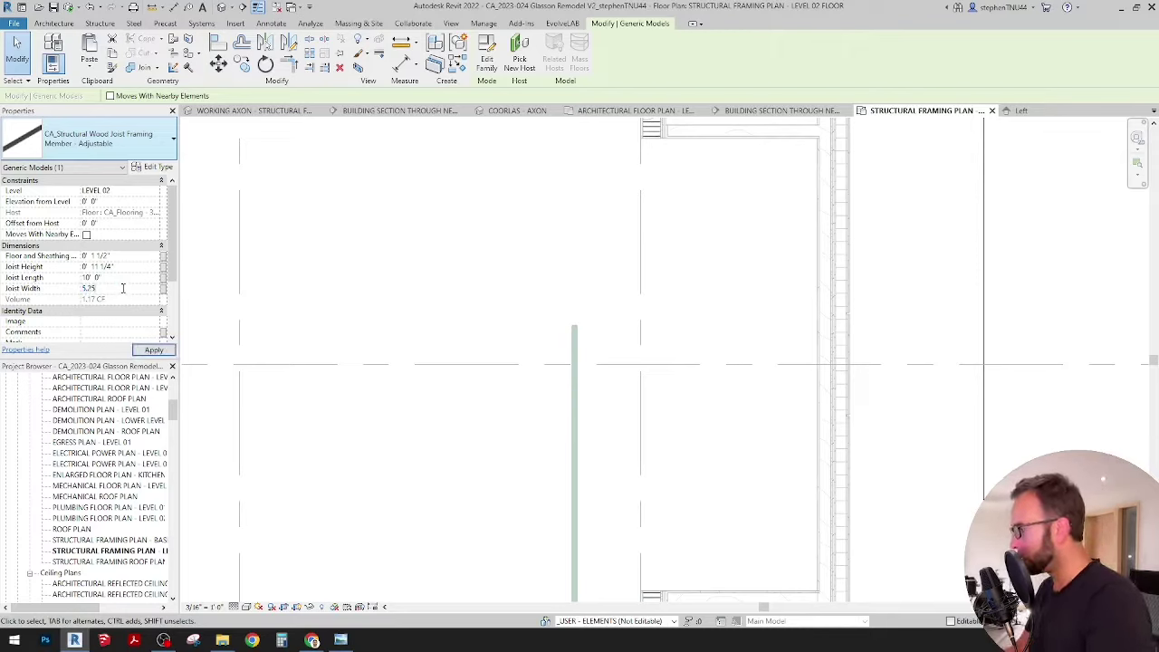
{"action": "type", "text": "5.25"}
{"action": "key", "text": "Return"}
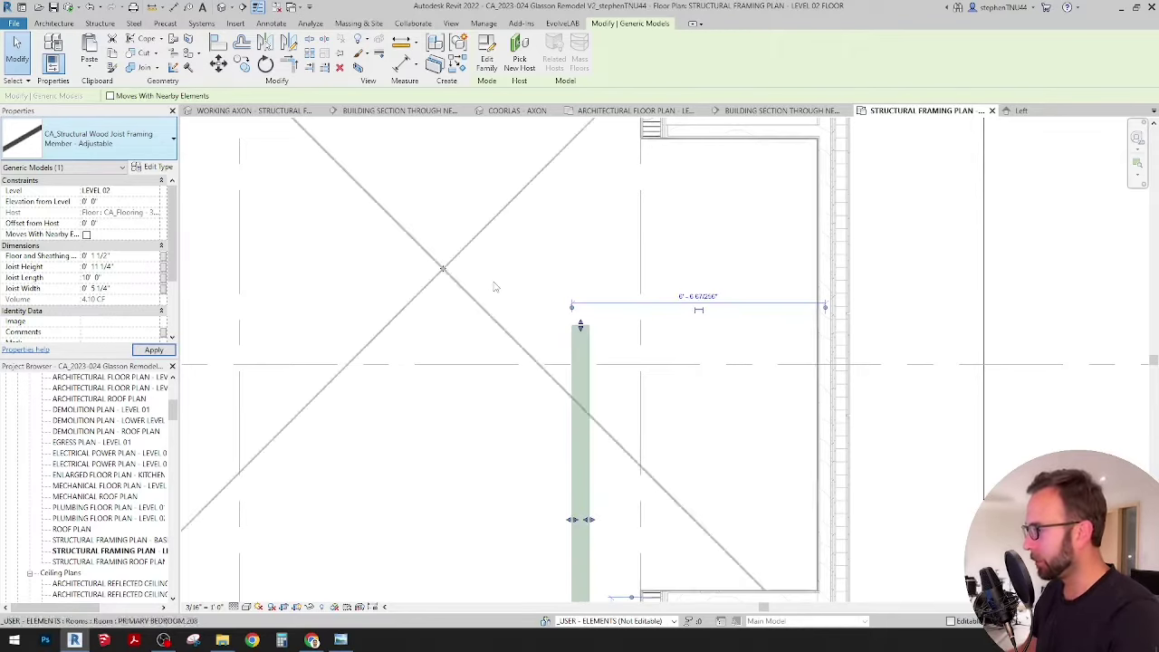
{"action": "middle_click_drag", "start_coordinate": [525, 328], "coordinate": [485, 297]}
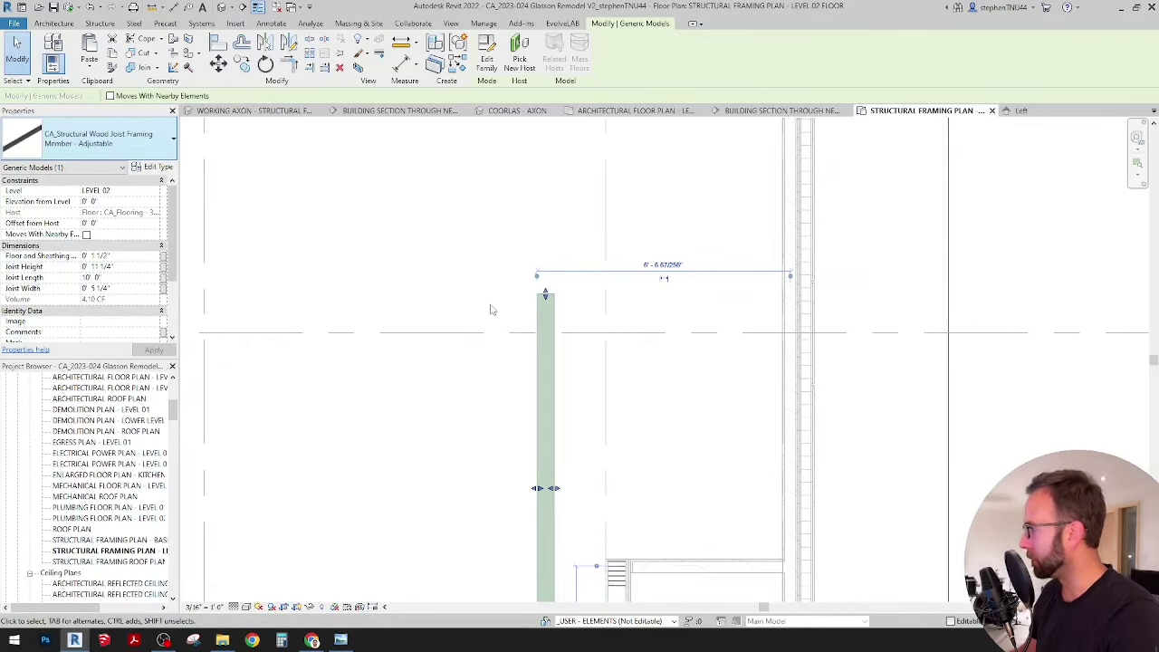
{"action": "scroll", "coordinate": [491, 310], "scroll_direction": "down", "scroll_amount": 3}
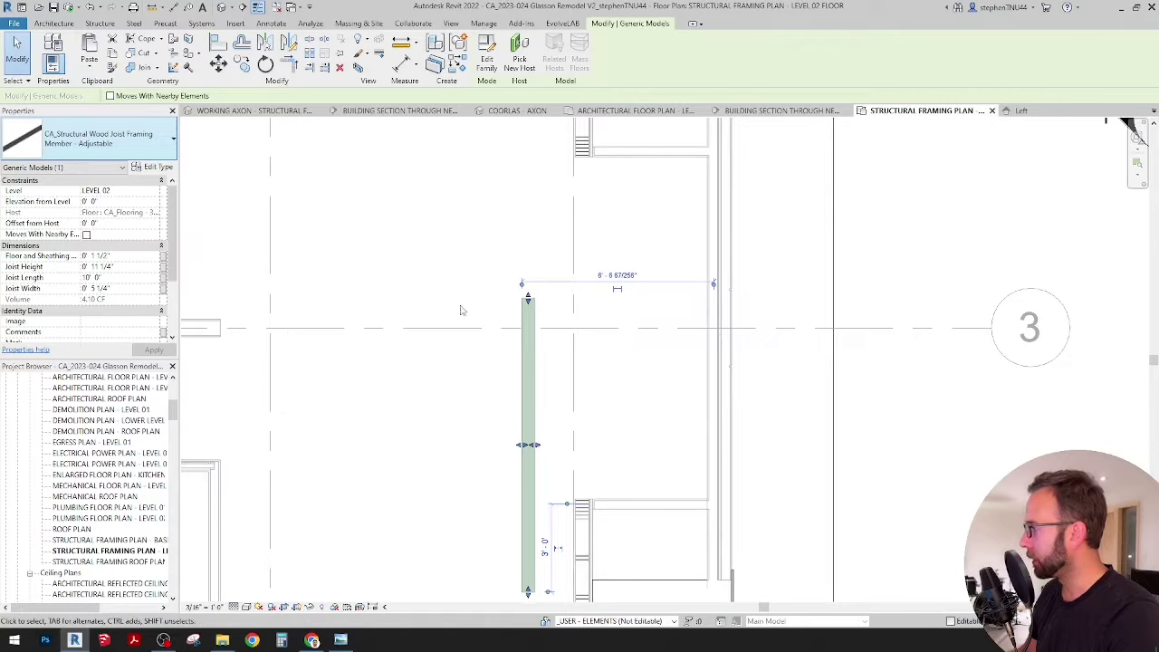
{"action": "left_click", "coordinate": [118, 267]}
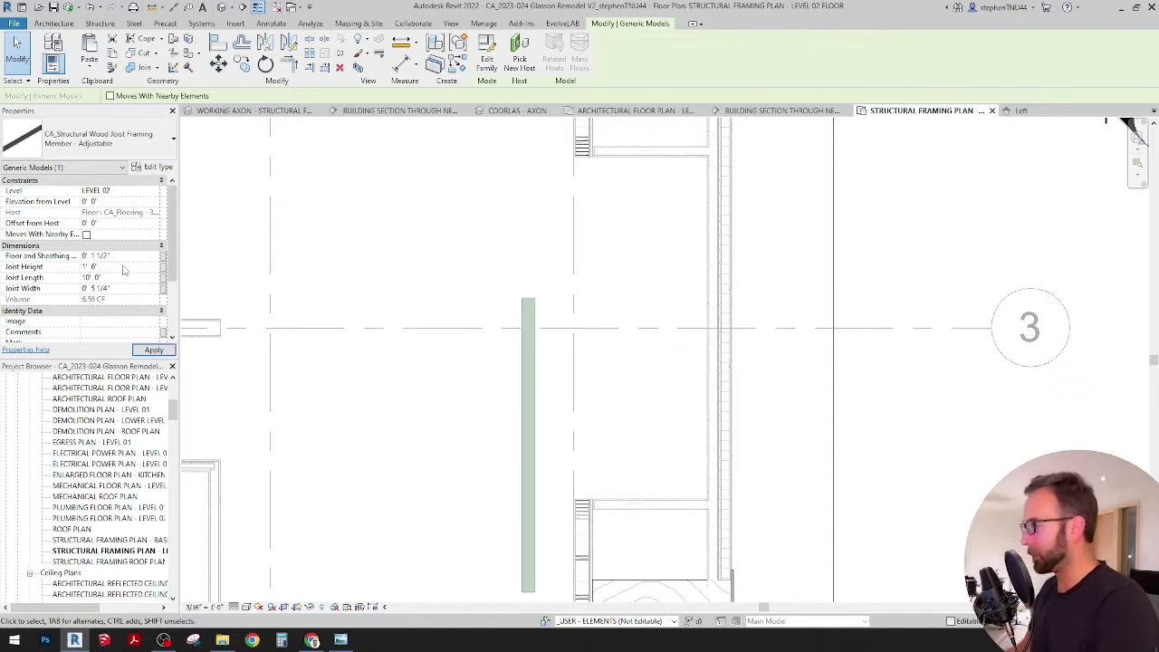
Move the joist onto the stud wall along grid line B.3, between grids 3 and 4.
{"action": "scroll", "coordinate": [517, 244], "scroll_direction": "down", "scroll_amount": 1}
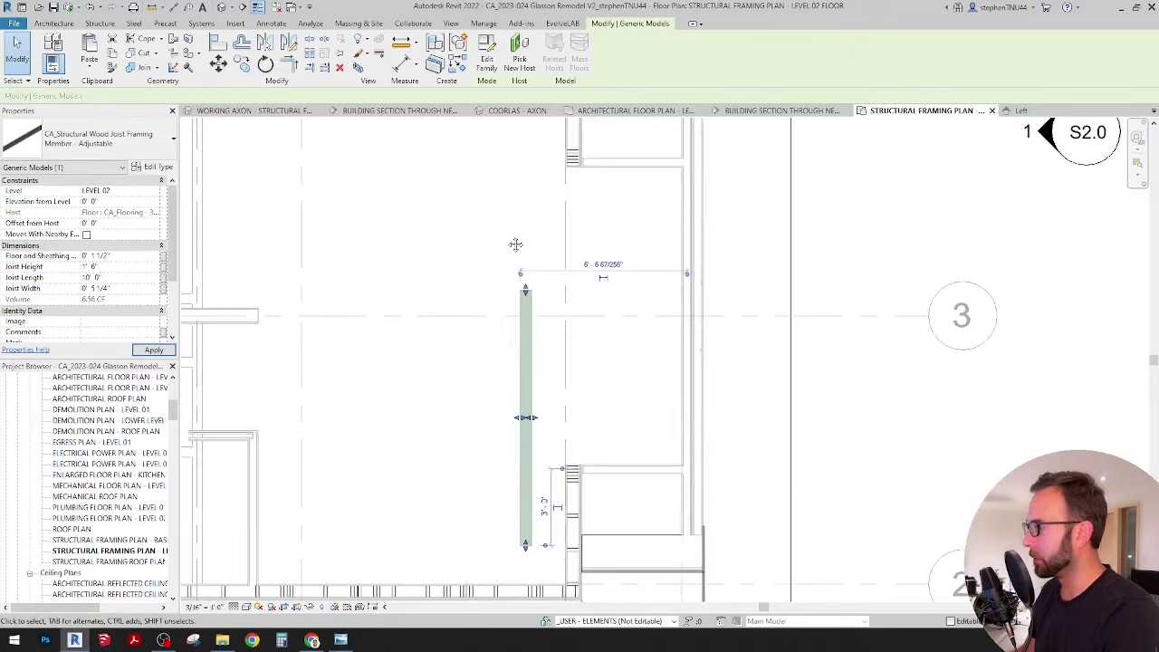
{"action": "middle_click_drag", "start_coordinate": [518, 243], "coordinate": [488, 243]}
{"action": "scroll", "coordinate": [481, 241], "scroll_direction": "down", "scroll_amount": 1}
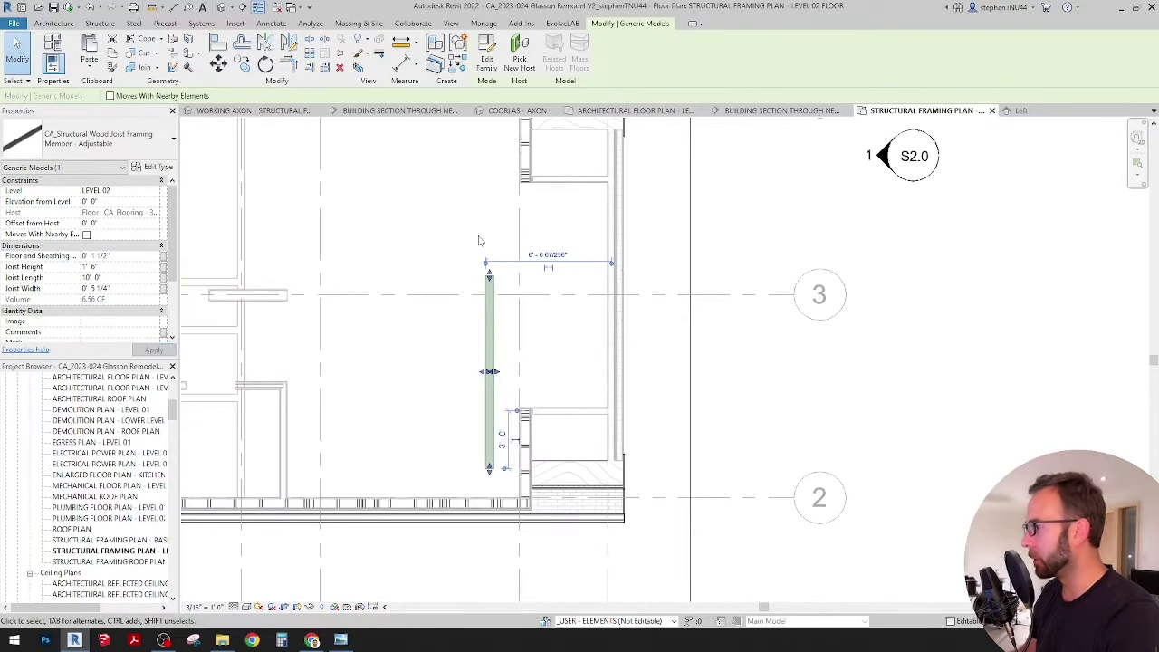
{"action": "scroll", "coordinate": [480, 245], "scroll_direction": "down", "scroll_amount": 1}
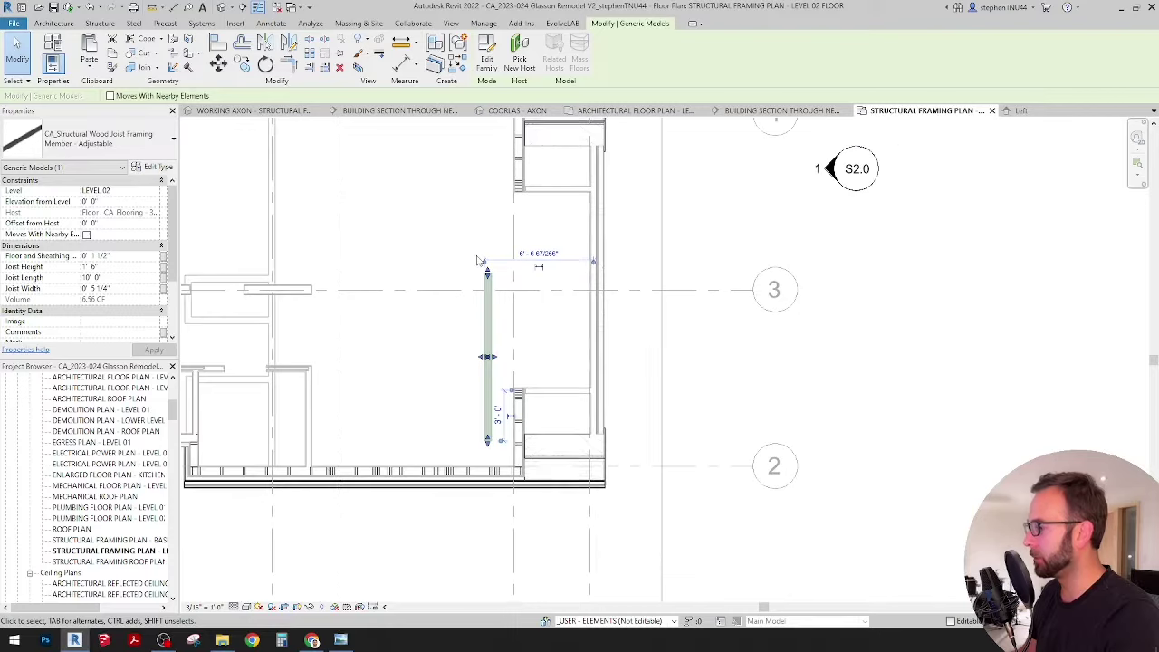
{"action": "scroll", "coordinate": [482, 250], "scroll_direction": "up", "scroll_amount": 1}
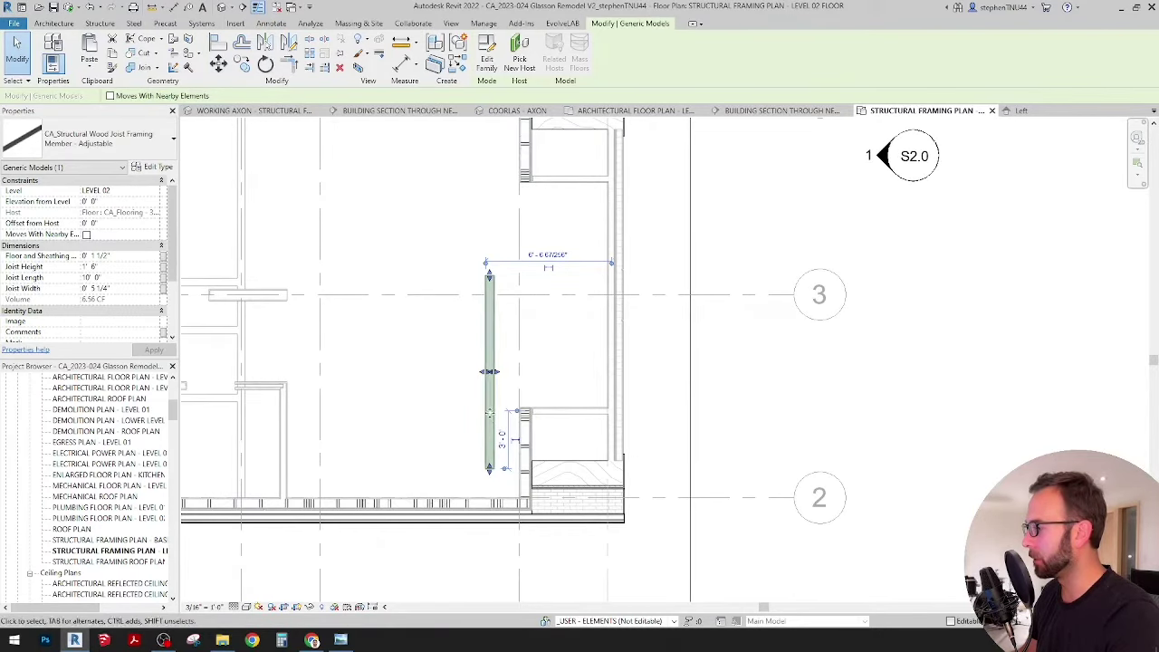
{"action": "scroll", "coordinate": [511, 512], "scroll_direction": "down", "scroll_amount": 1}
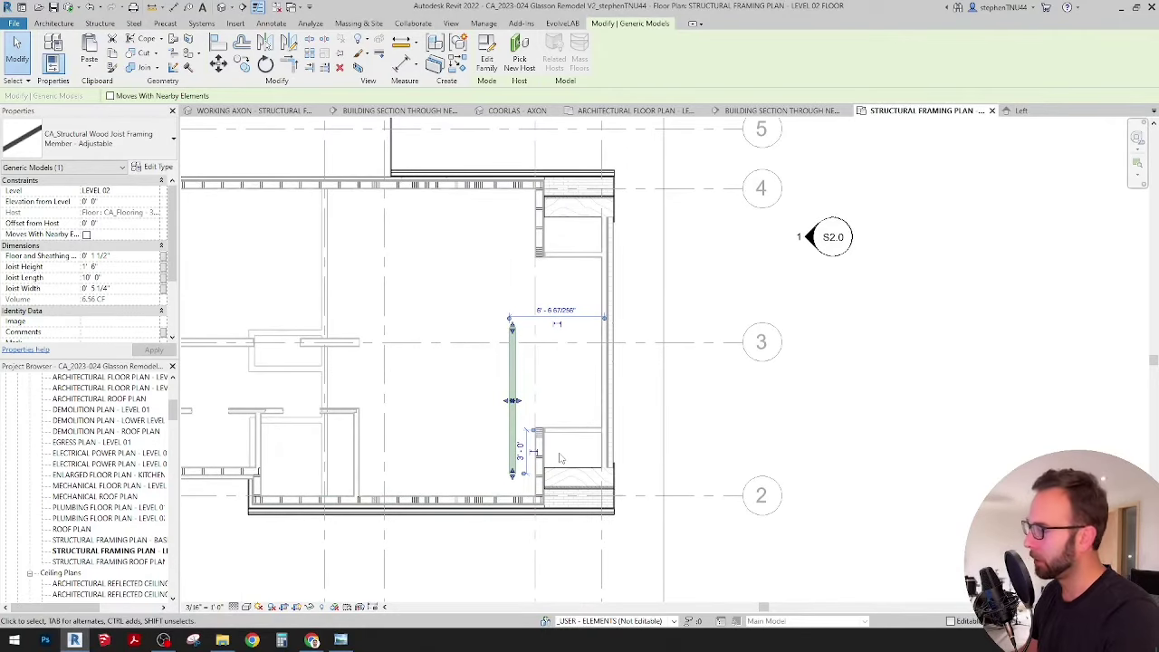
{"action": "scroll", "coordinate": [555, 311], "scroll_direction": "up", "scroll_amount": 3}
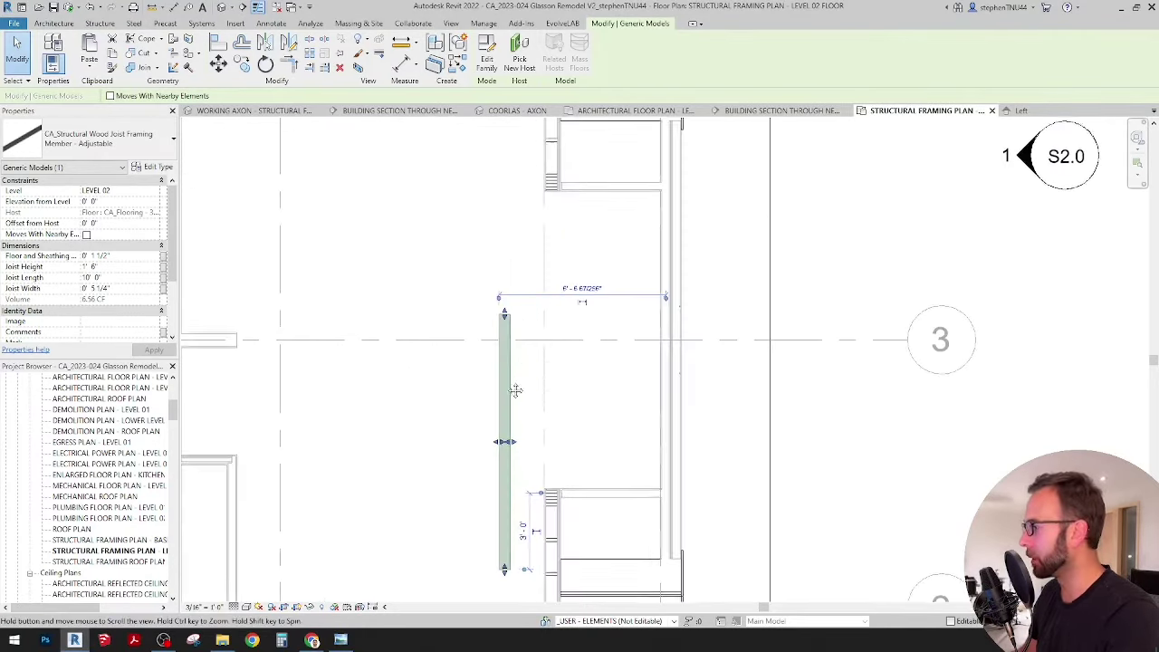
{"action": "scroll", "coordinate": [555, 310], "scroll_direction": "up", "scroll_amount": 2}
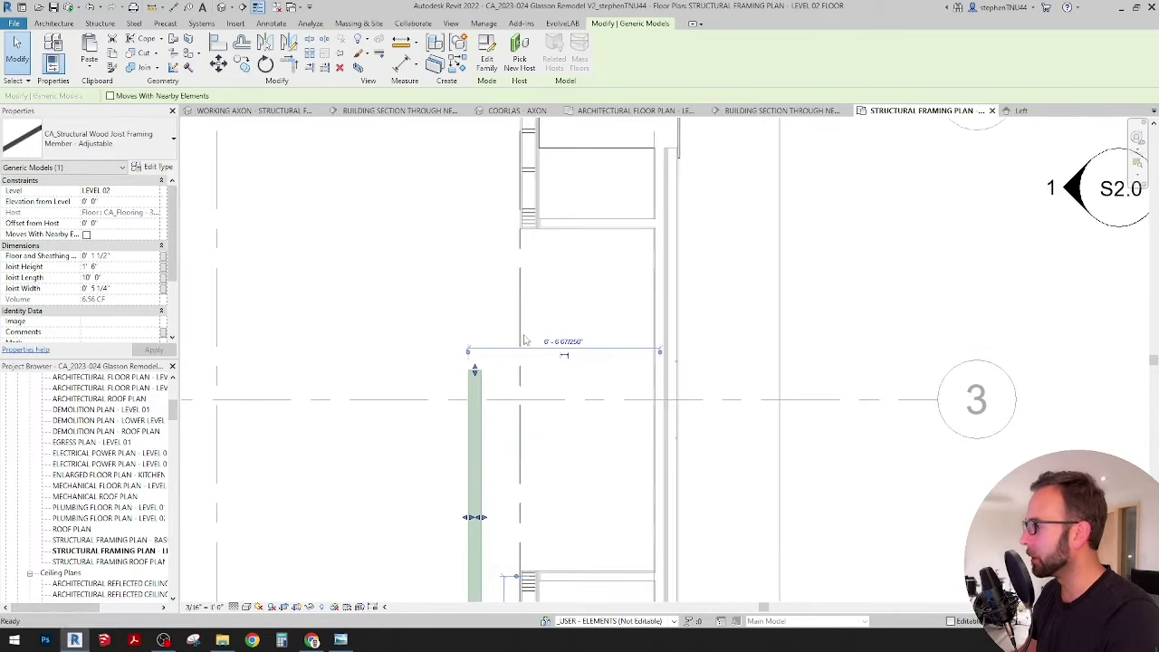
{"action": "left_click", "coordinate": [218, 64]}
{"action": "scroll", "coordinate": [531, 280], "scroll_direction": "up", "scroll_amount": 1}
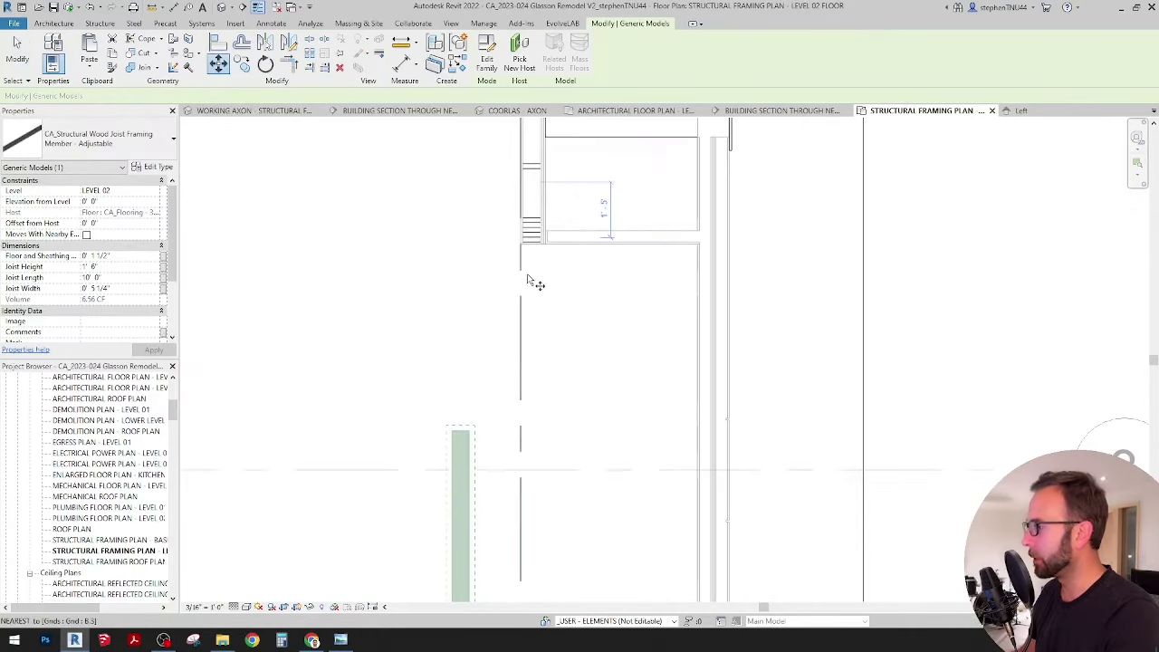
{"action": "left_click", "coordinate": [462, 469]}
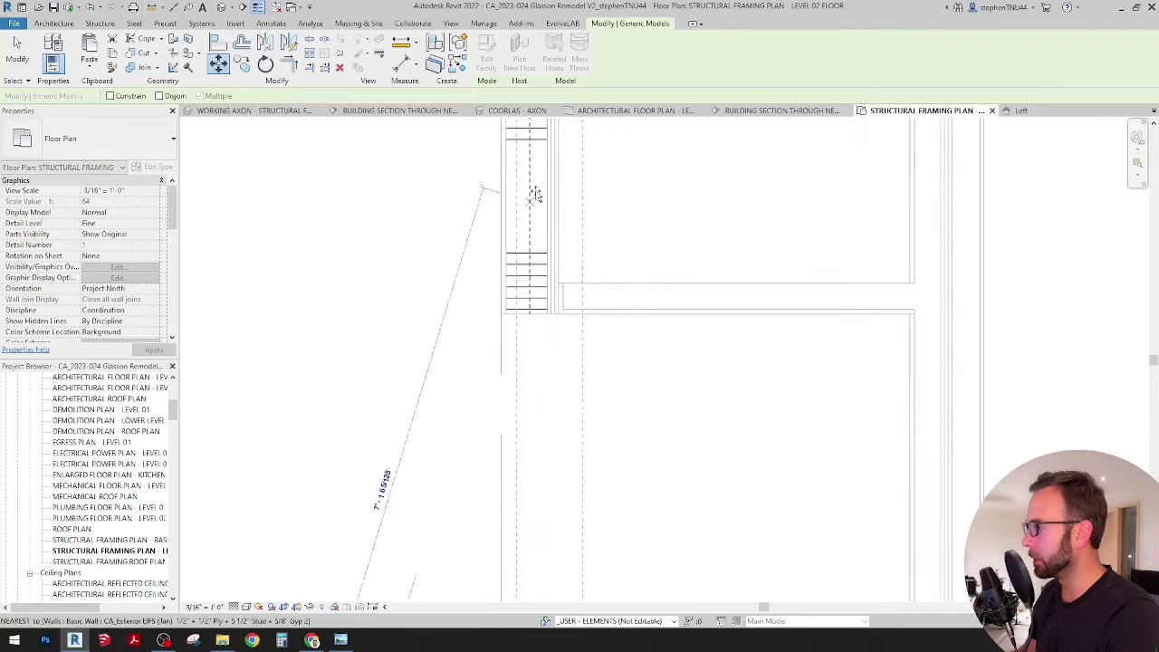
{"action": "scroll", "coordinate": [535, 187], "scroll_direction": "up", "scroll_amount": 4}
{"action": "left_click", "coordinate": [599, 221]}
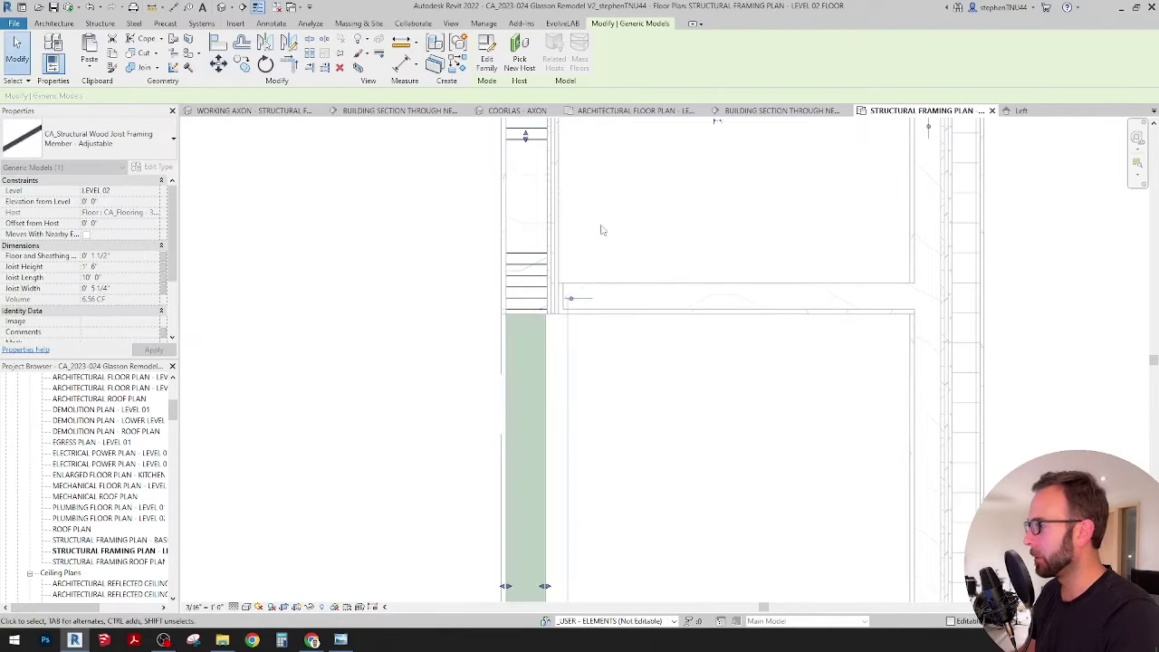
{"action": "key", "text": "Escape"}
Move grid line B.3 onto the centre of the wall studs.
{"action": "left_click", "coordinate": [499, 351]}
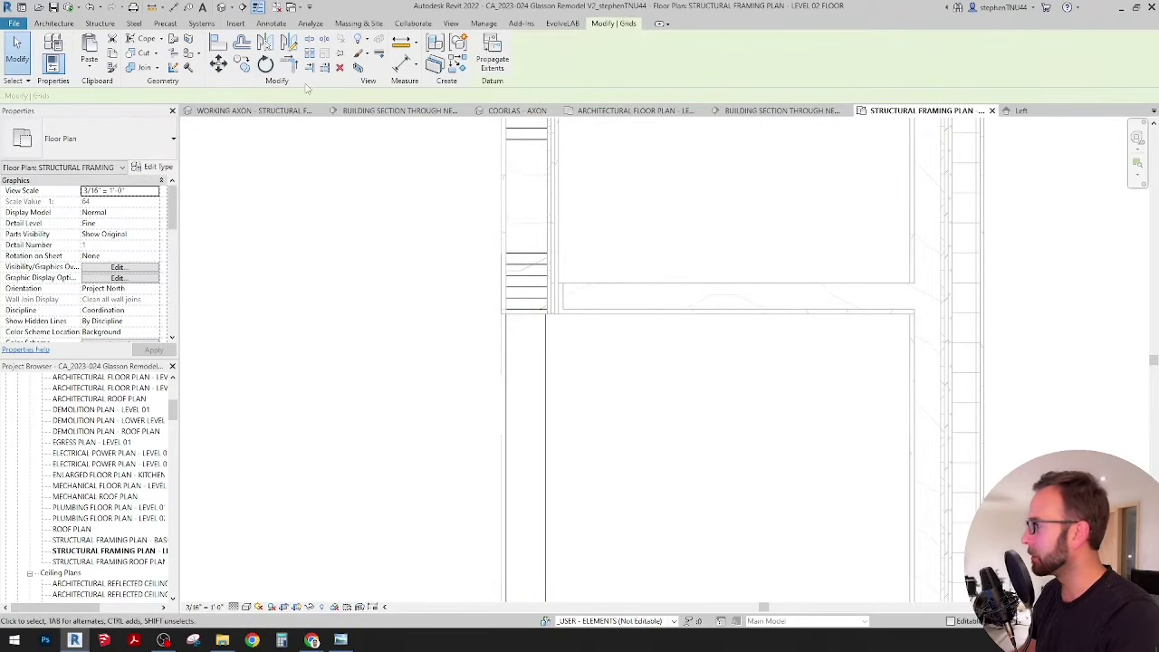
{"action": "left_click", "coordinate": [218, 64]}
{"action": "left_click", "coordinate": [505, 331]}
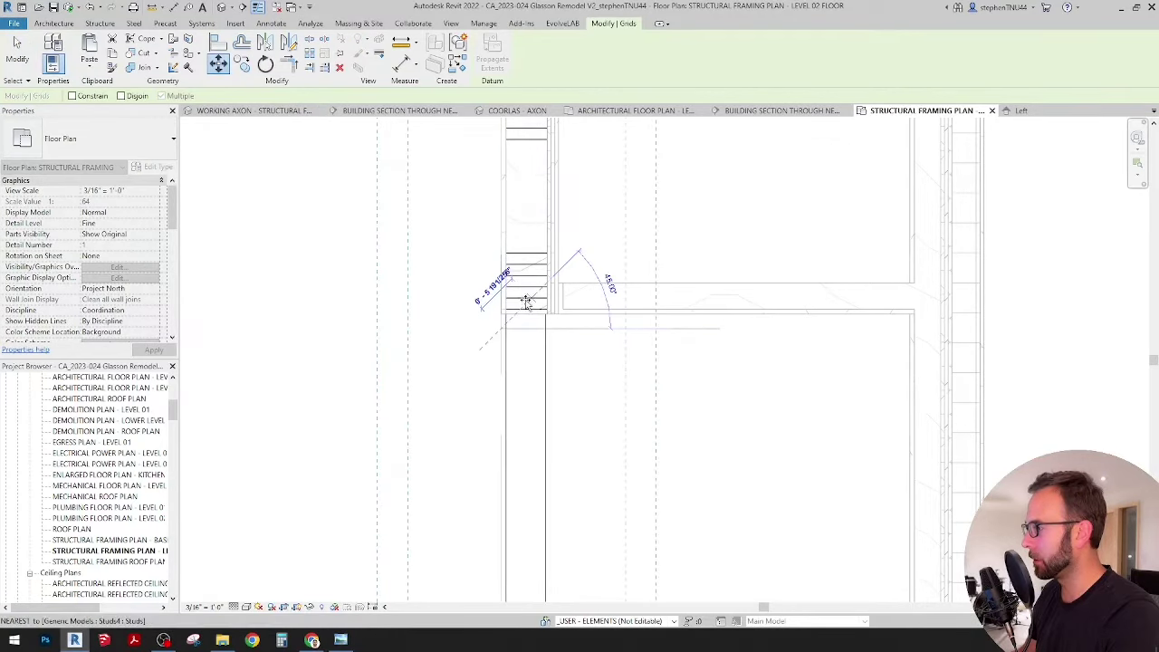
{"action": "left_click", "coordinate": [526, 299]}
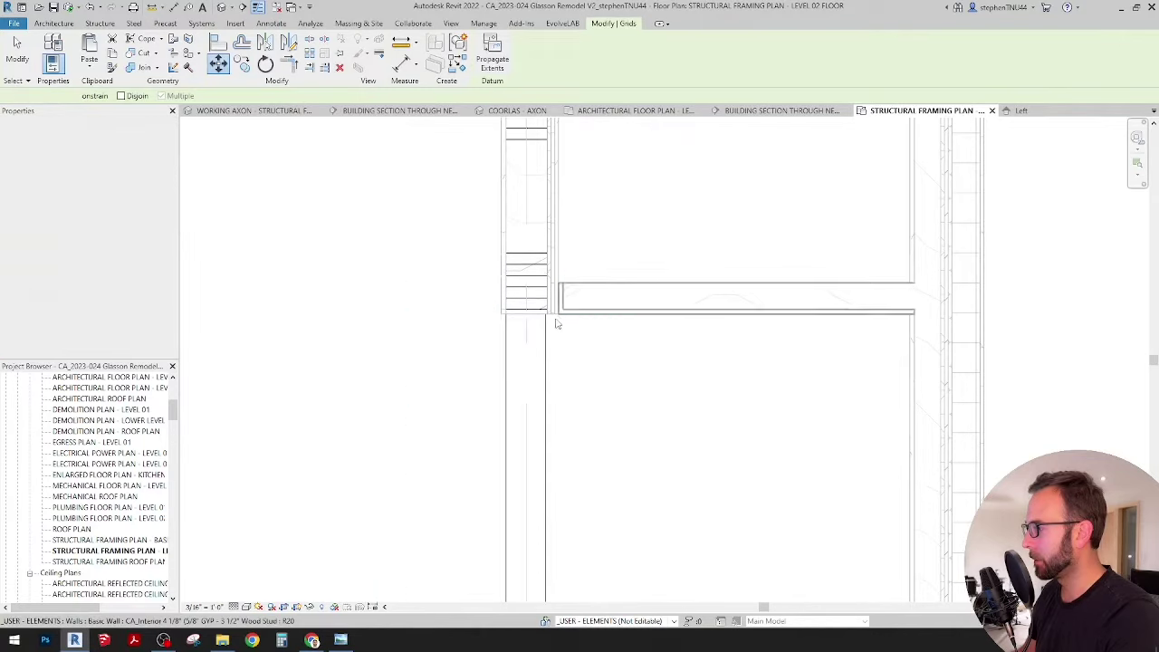
Adjust the bubble end of grid line B.3 to line up with the neighbouring grid bubbles.
{"action": "scroll", "coordinate": [523, 365], "scroll_direction": "down", "scroll_amount": 6}
{"action": "middle_click_drag", "start_coordinate": [563, 259], "coordinate": [602, 507]}
{"action": "scroll", "coordinate": [602, 507], "scroll_direction": "down", "scroll_amount": 3}
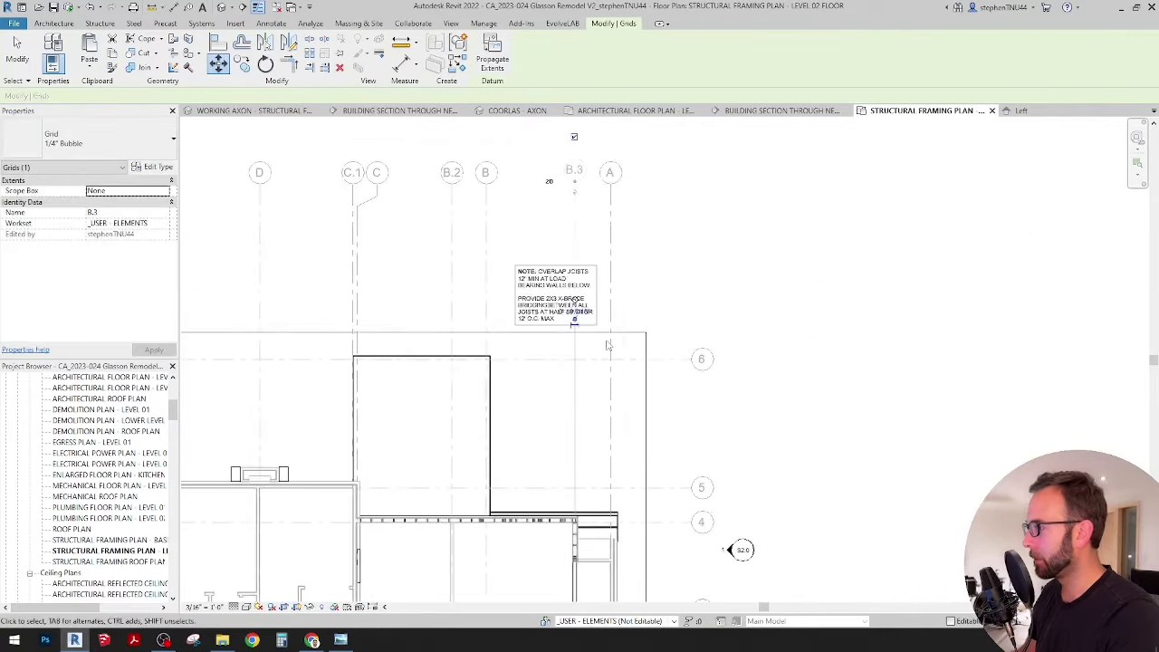
{"action": "scroll", "coordinate": [573, 186], "scroll_direction": "up", "scroll_amount": 3}
{"action": "key", "text": "Escape"}
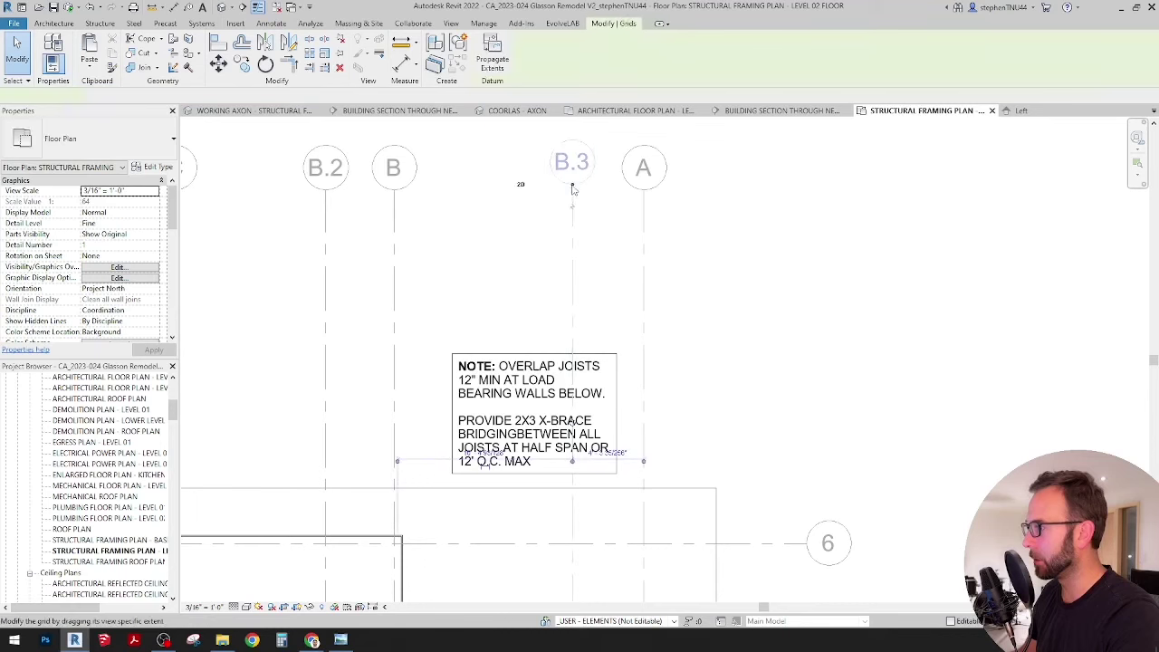
{"action": "left_click", "coordinate": [573, 195]}
{"action": "scroll", "coordinate": [639, 248], "scroll_direction": "down", "scroll_amount": 4}
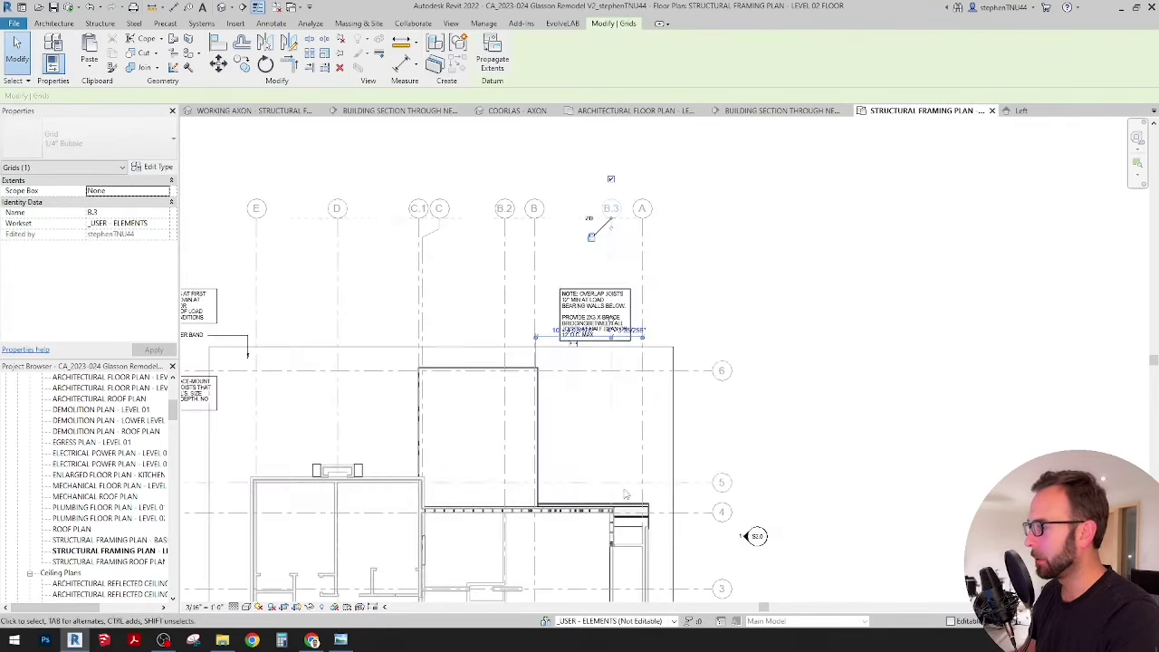
Shift the joist sideways off grid line B.3 so that its end stands clear of the line.
{"action": "scroll", "coordinate": [561, 272], "scroll_direction": "up", "scroll_amount": 8}
{"action": "scroll", "coordinate": [561, 298], "scroll_direction": "up", "scroll_amount": 2}
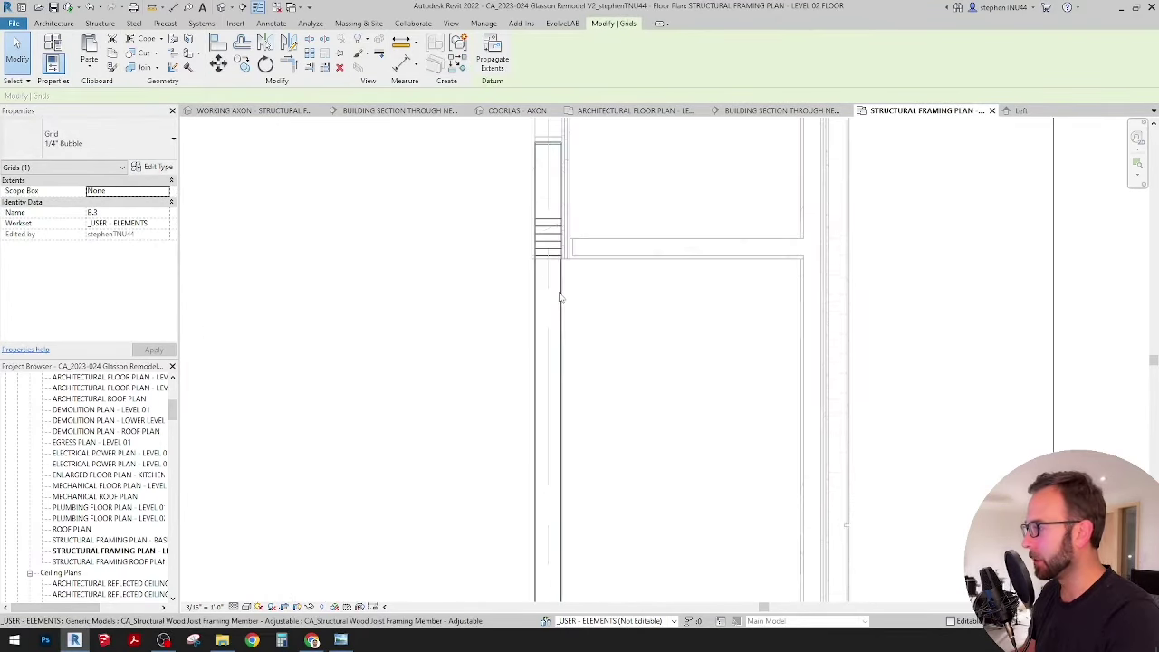
{"action": "scroll", "coordinate": [559, 291], "scroll_direction": "up", "scroll_amount": 2}
{"action": "left_click", "coordinate": [562, 291]}
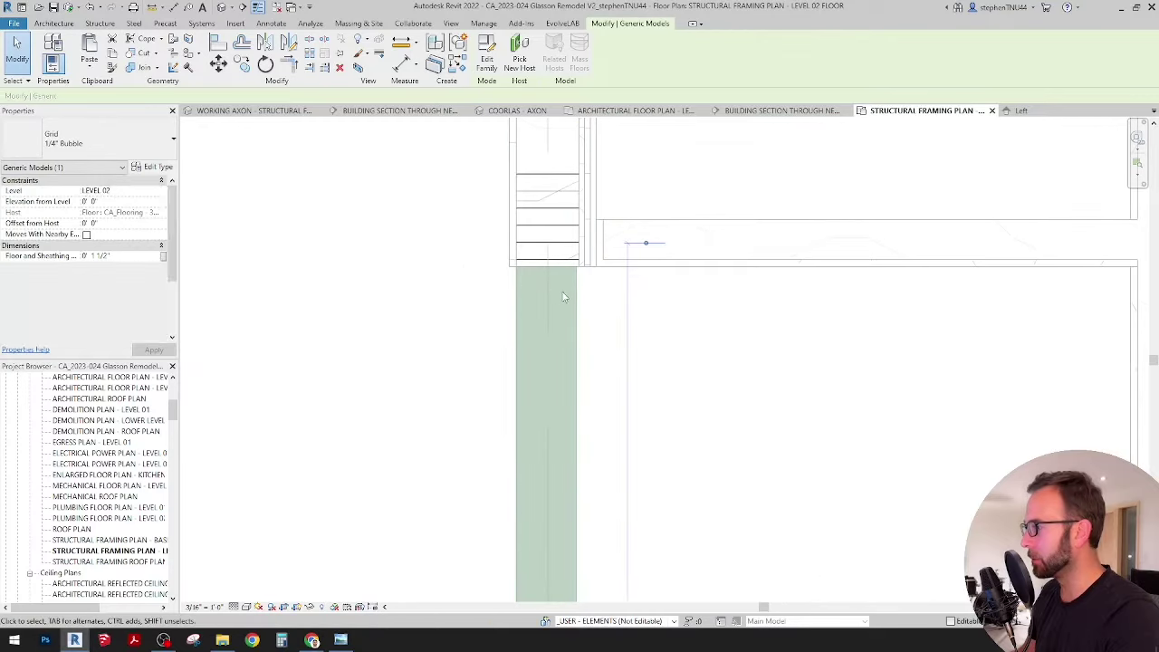
{"action": "scroll", "coordinate": [580, 291], "scroll_direction": "up", "scroll_amount": 2}
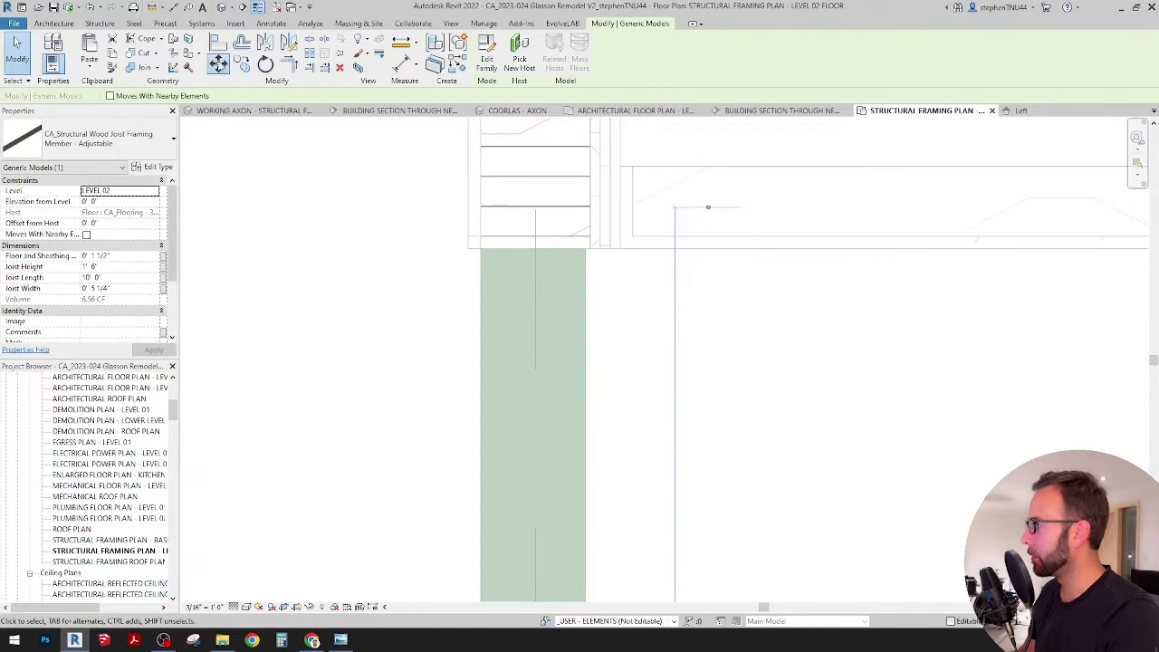
{"action": "scroll", "coordinate": [543, 272], "scroll_direction": "down", "scroll_amount": 5}
{"action": "scroll", "coordinate": [531, 362], "scroll_direction": "up", "scroll_amount": 4}
{"action": "key", "text": "Escape"}
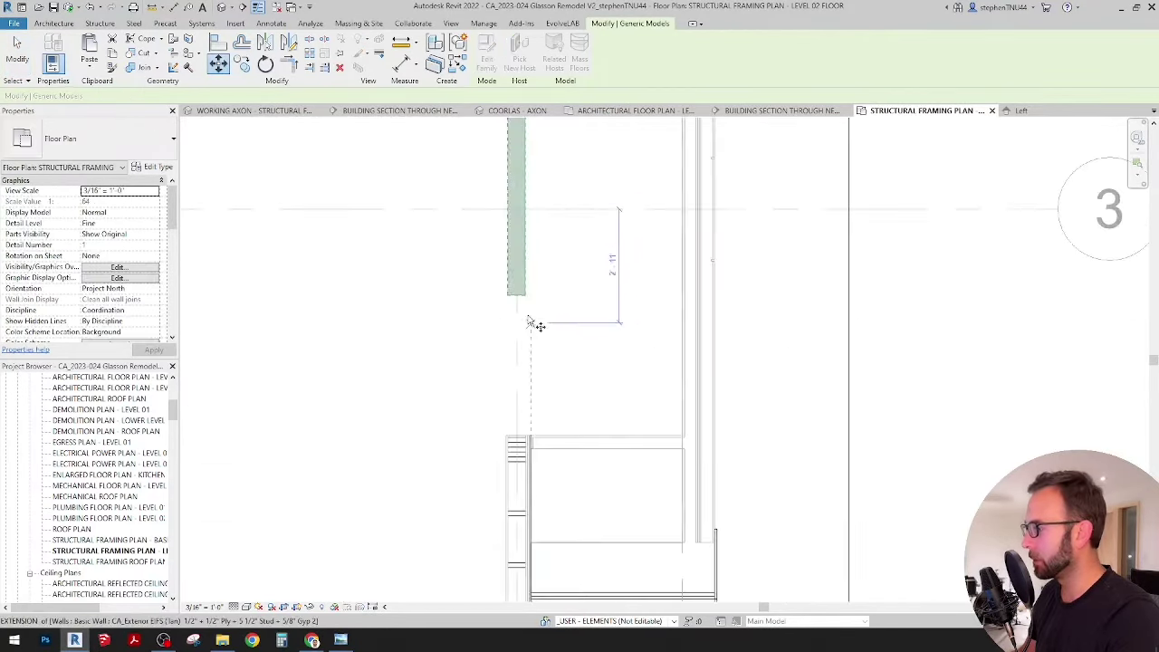
{"action": "scroll", "coordinate": [528, 311], "scroll_direction": "up", "scroll_amount": 4}
{"action": "left_click", "coordinate": [489, 296]}
Move the joist by the midpoint of its end onto grid line B.3, centring it on the line.
{"action": "left_click", "coordinate": [222, 69]}
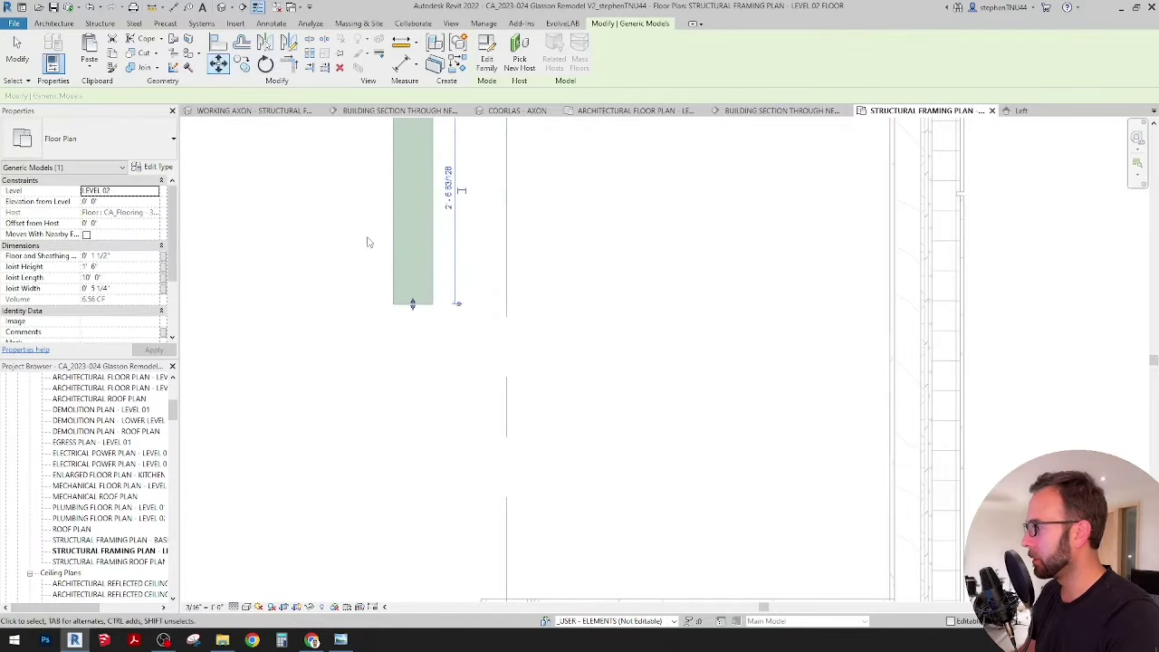
{"action": "left_click", "coordinate": [414, 305]}
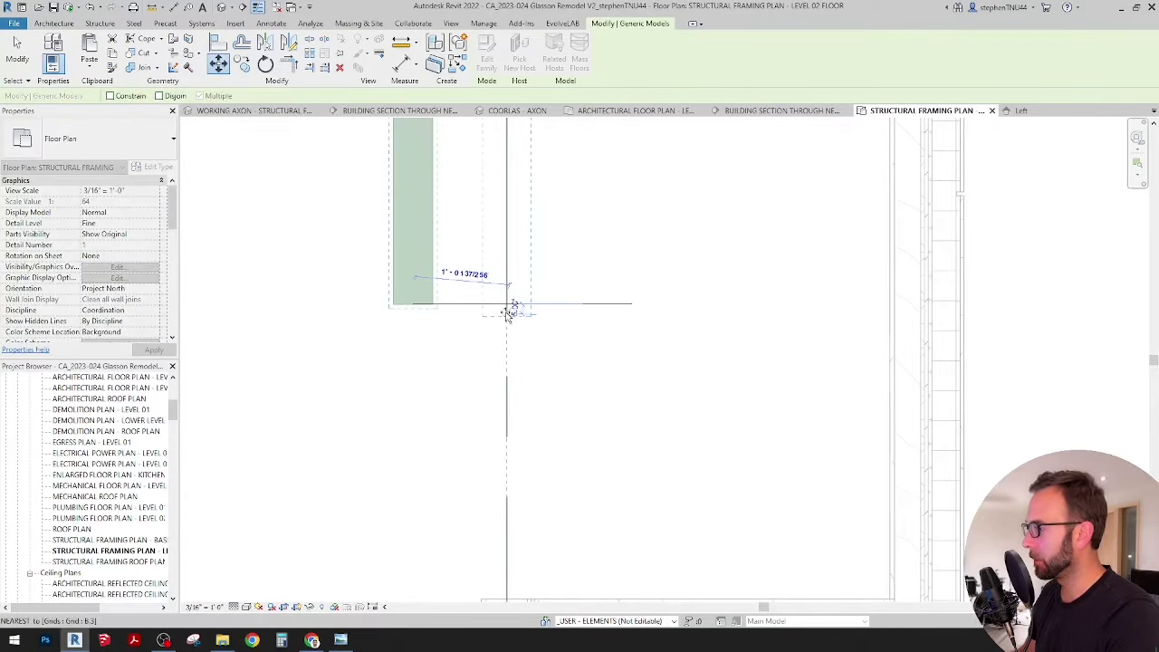
{"action": "left_click", "coordinate": [525, 442]}
{"action": "scroll", "coordinate": [526, 430], "scroll_direction": "down", "scroll_amount": 3}
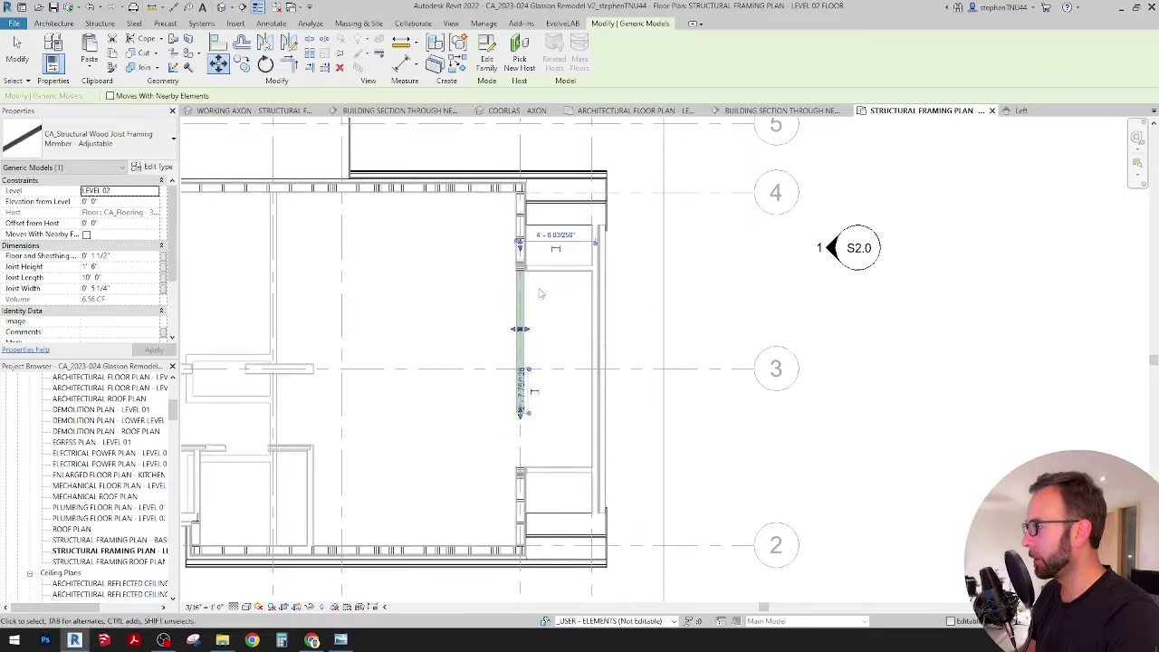
Stretch the joist's end near grid 4 into the exterior wall corner, making it about 13' 7" long.
{"action": "scroll", "coordinate": [526, 222], "scroll_direction": "up", "scroll_amount": 5}
{"action": "middle_click_drag", "start_coordinate": [537, 214], "coordinate": [563, 395]}
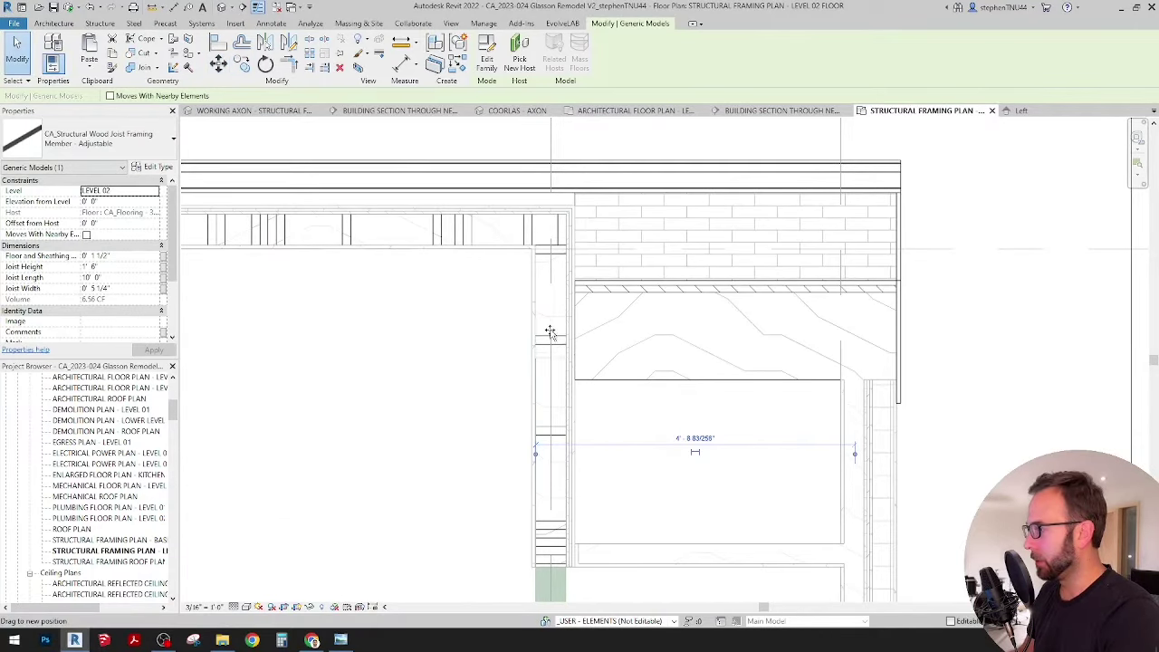
{"action": "left_click_drag", "start_coordinate": [553, 261], "coordinate": [550, 224]}
{"action": "scroll", "coordinate": [550, 222], "scroll_direction": "up", "scroll_amount": 4}
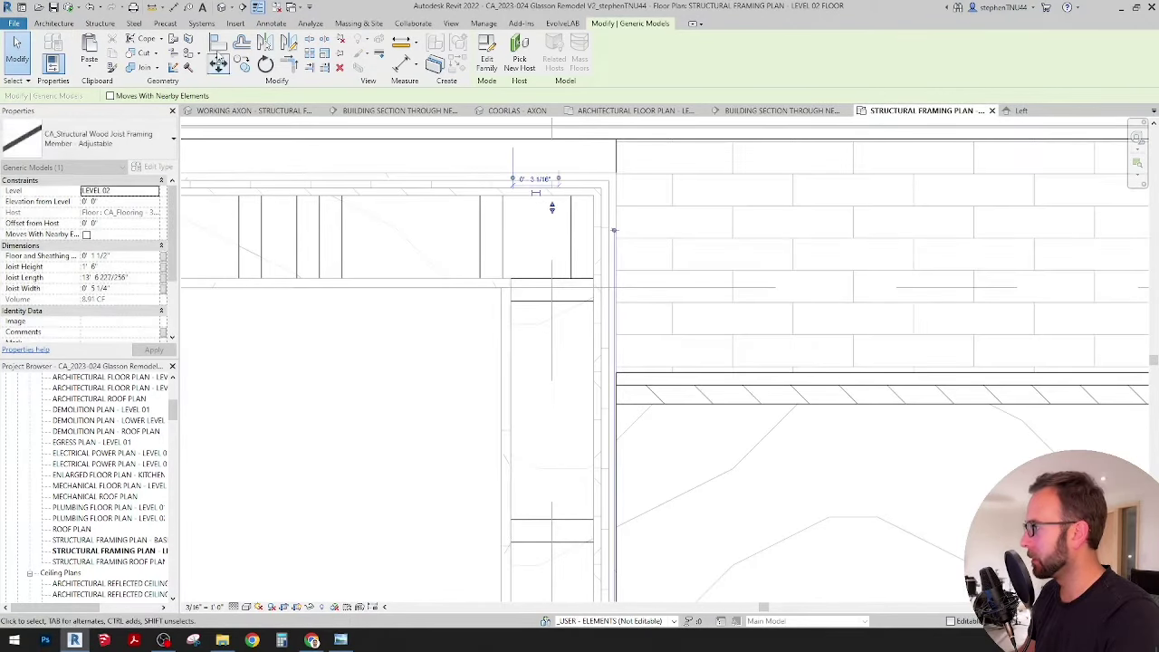
{"action": "key", "text": "a"}
{"action": "key", "text": "l"}
{"action": "scroll", "coordinate": [504, 344], "scroll_direction": "down", "scroll_amount": 4}
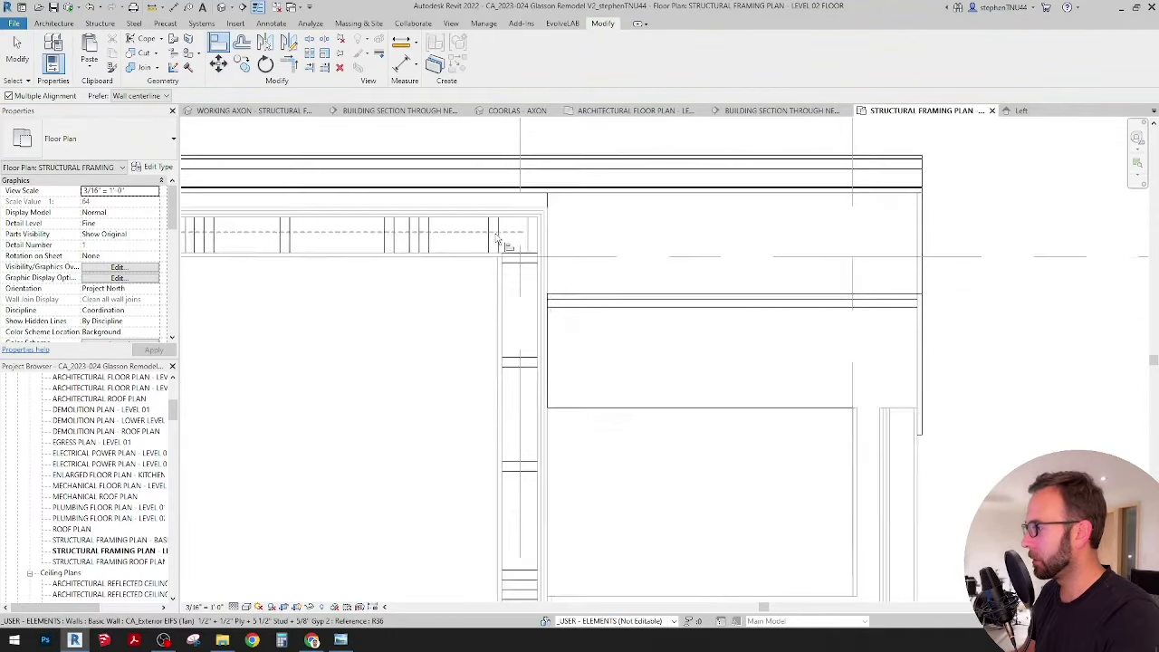
{"action": "key", "text": "Escape"}
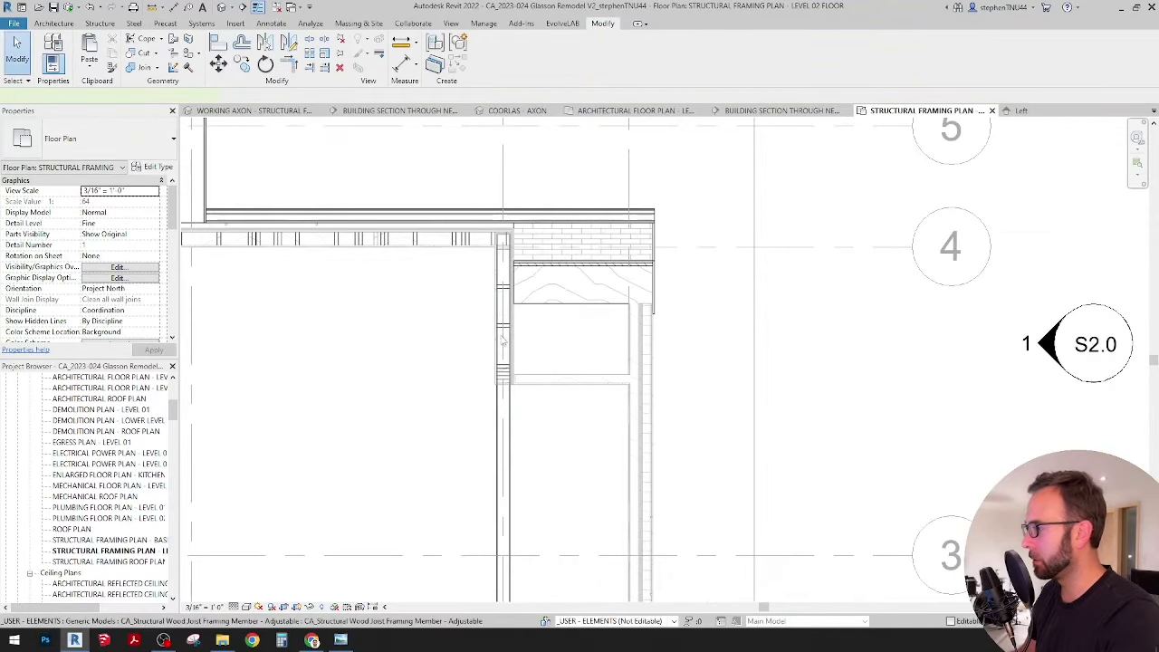
Stretch the joist's end past the exterior wall near grid 4, making it about 14' 7 1/2" long.
{"action": "scroll", "coordinate": [503, 340], "scroll_direction": "up", "scroll_amount": 5}
{"action": "left_click", "coordinate": [514, 299]}
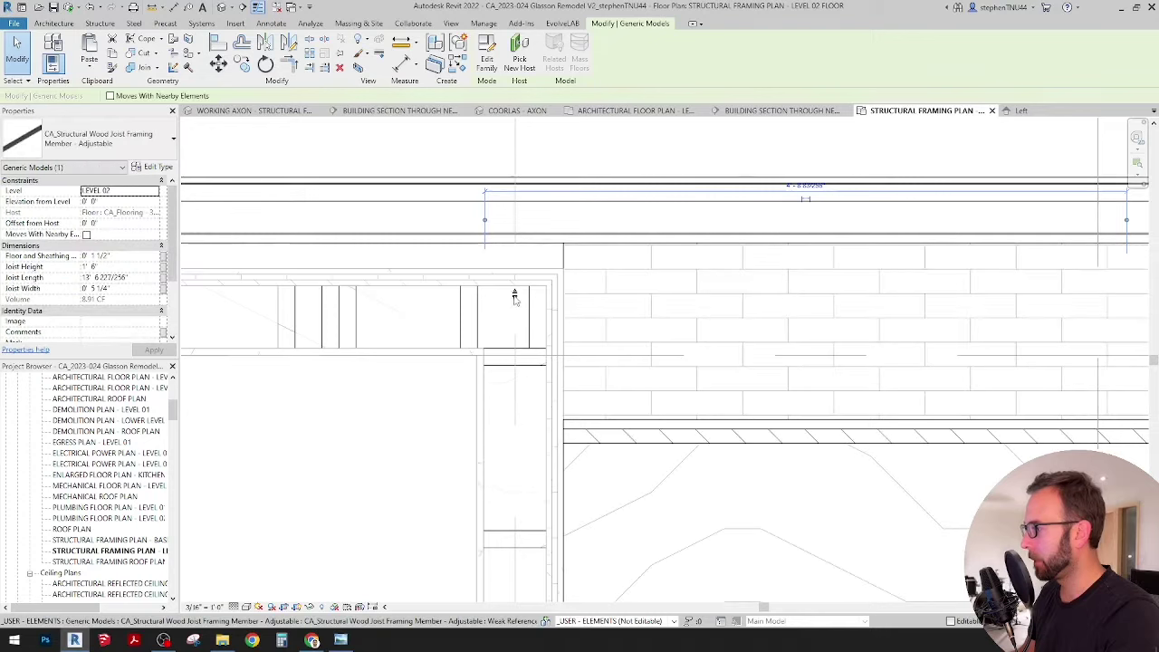
{"action": "left_click_drag", "start_coordinate": [514, 299], "coordinate": [520, 157]}
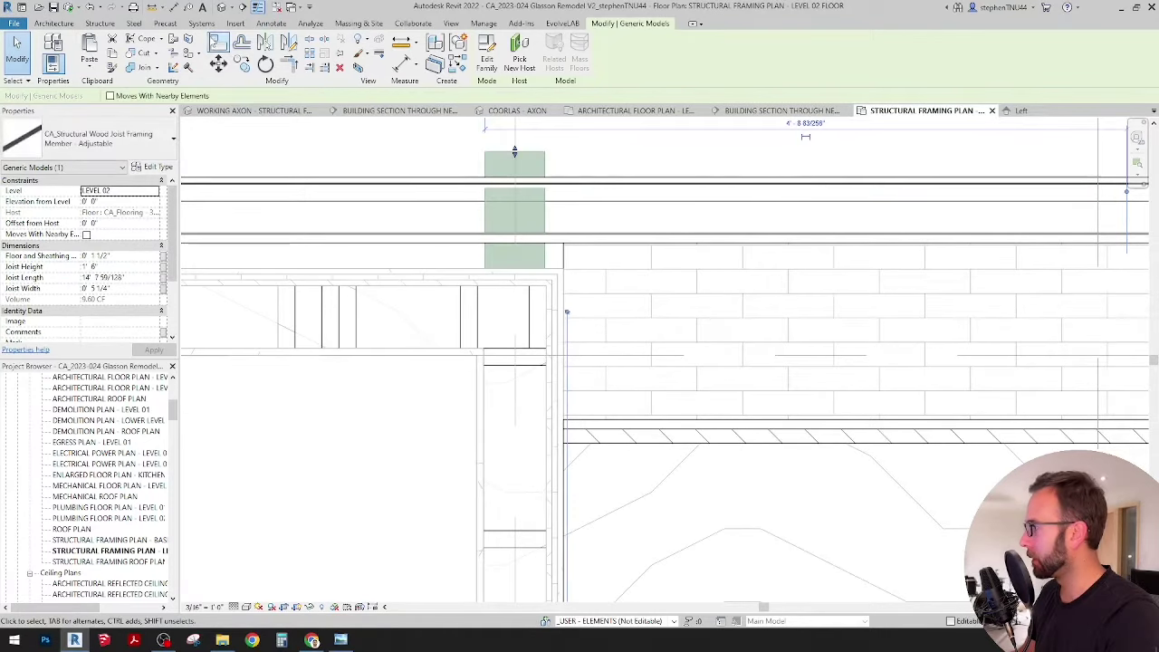
Align the joist's end near grid 4 with the outer stud face of the exterior wall.
{"action": "key", "text": "a"}
{"action": "key", "text": "l"}
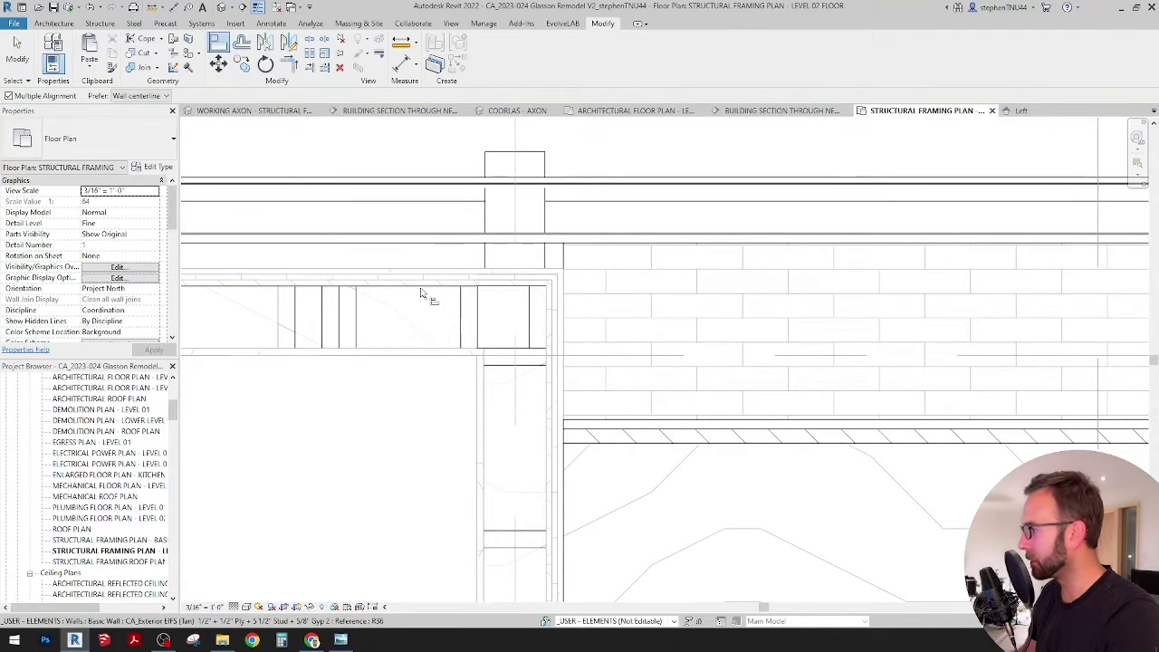
{"action": "left_click", "coordinate": [421, 289]}
{"action": "left_click", "coordinate": [505, 152]}
{"action": "scroll", "coordinate": [559, 156], "scroll_direction": "down", "scroll_amount": 2}
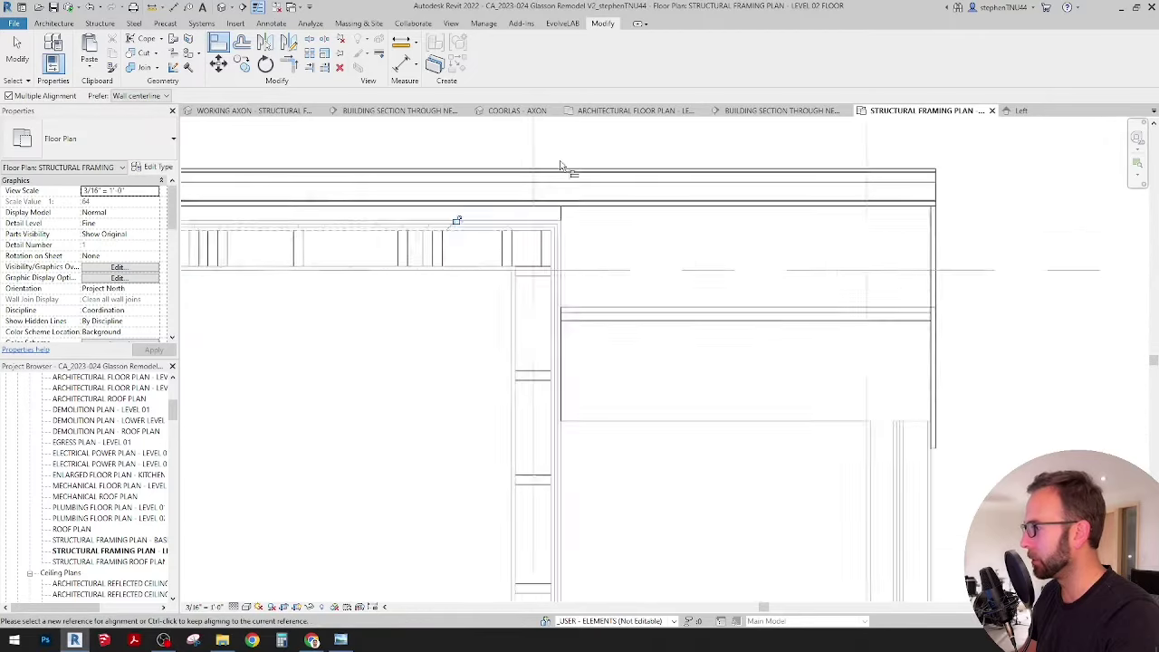
{"action": "scroll", "coordinate": [560, 166], "scroll_direction": "down", "scroll_amount": 2}
{"action": "key", "text": "Escape"}
Stretch the joist's other end past the exterior wall near grid 2, making it about 23' 2" long.
{"action": "left_click", "coordinate": [535, 507]}
{"action": "scroll", "coordinate": [534, 507], "scroll_direction": "down", "scroll_amount": 4}
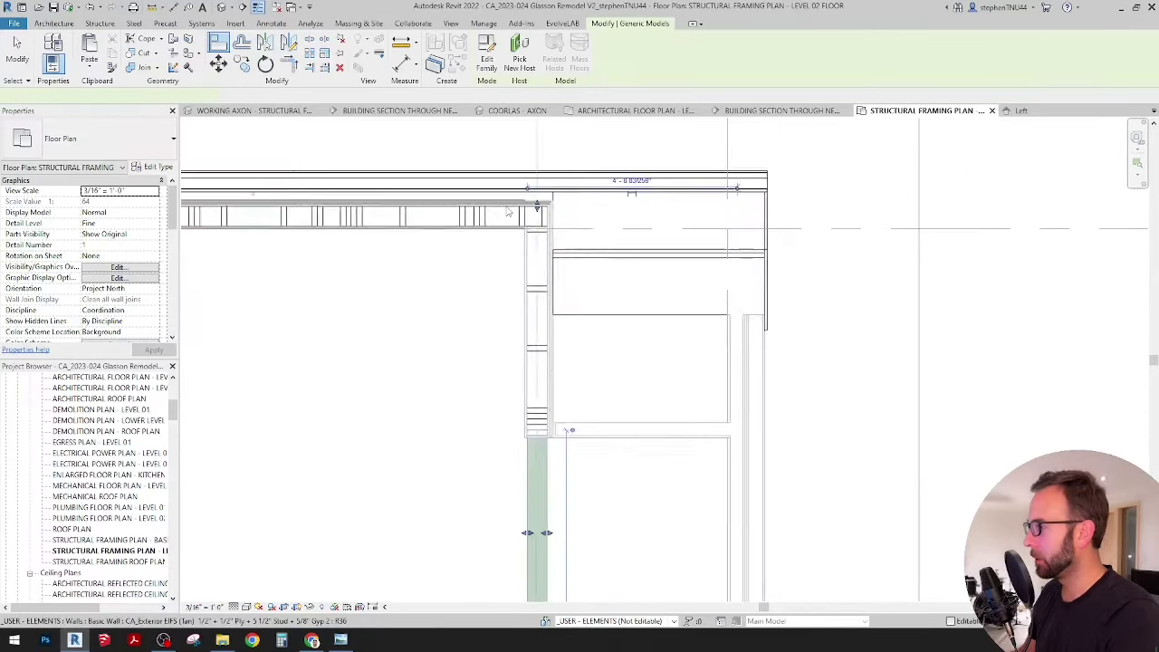
{"action": "middle_click_drag", "start_coordinate": [516, 420], "coordinate": [525, 378]}
{"action": "scroll", "coordinate": [522, 407], "scroll_direction": "up", "scroll_amount": 2}
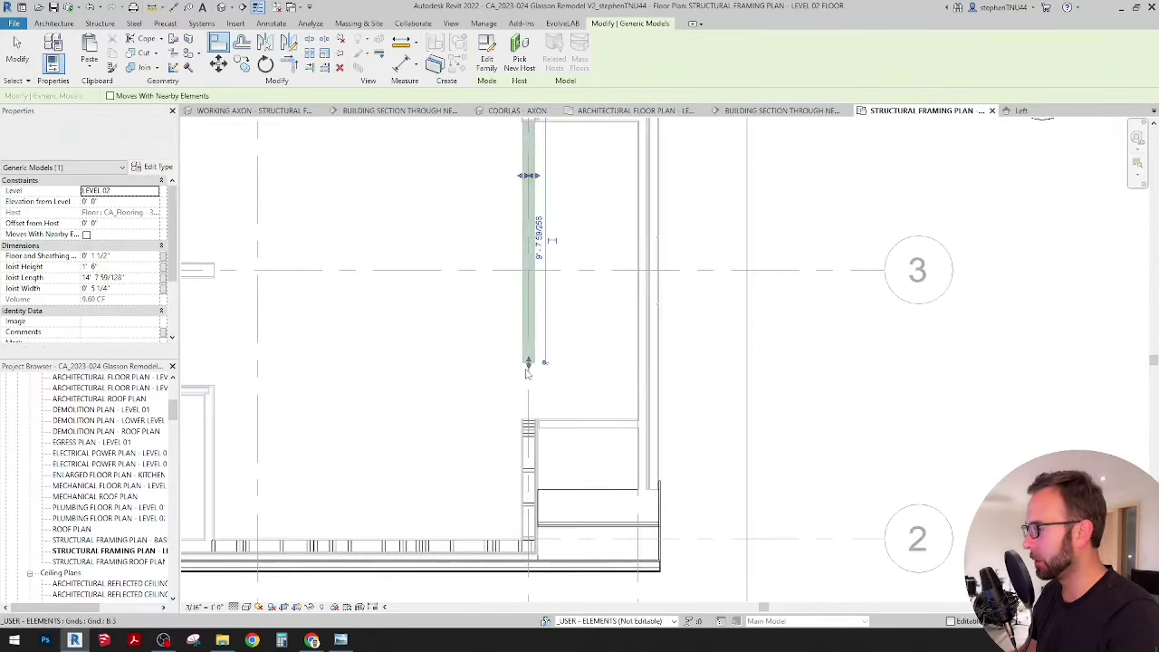
{"action": "left_click_drag", "start_coordinate": [529, 367], "coordinate": [528, 582]}
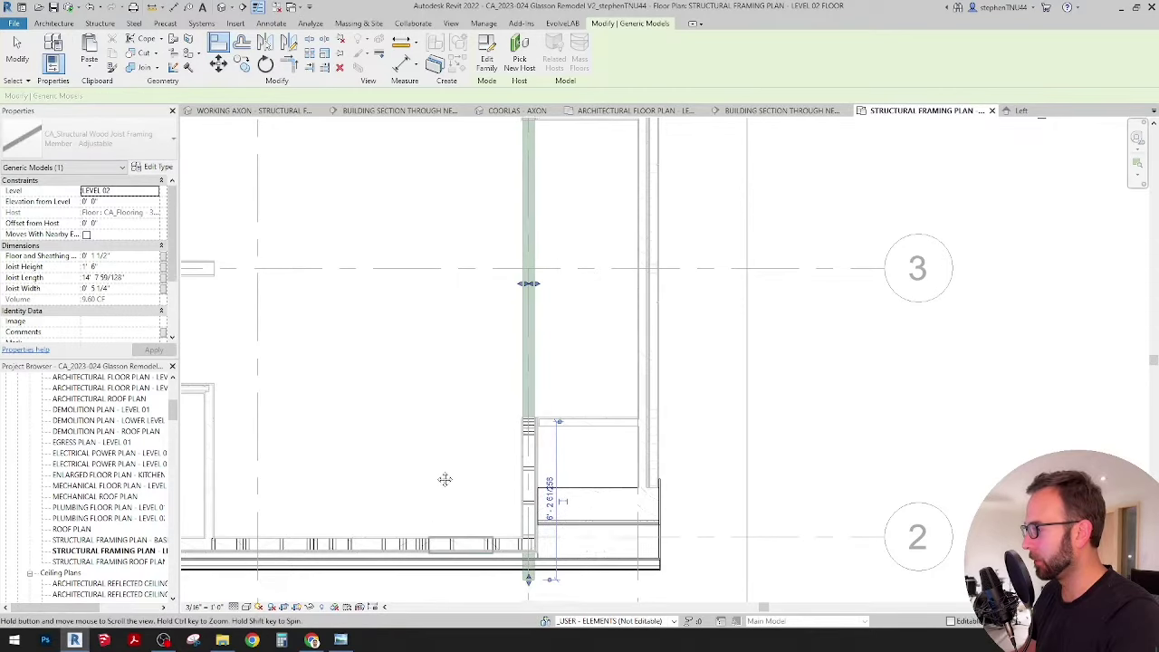
{"action": "middle_click_drag", "start_coordinate": [445, 479], "coordinate": [367, 264]}
{"action": "scroll", "coordinate": [447, 342], "scroll_direction": "up", "scroll_amount": 2}
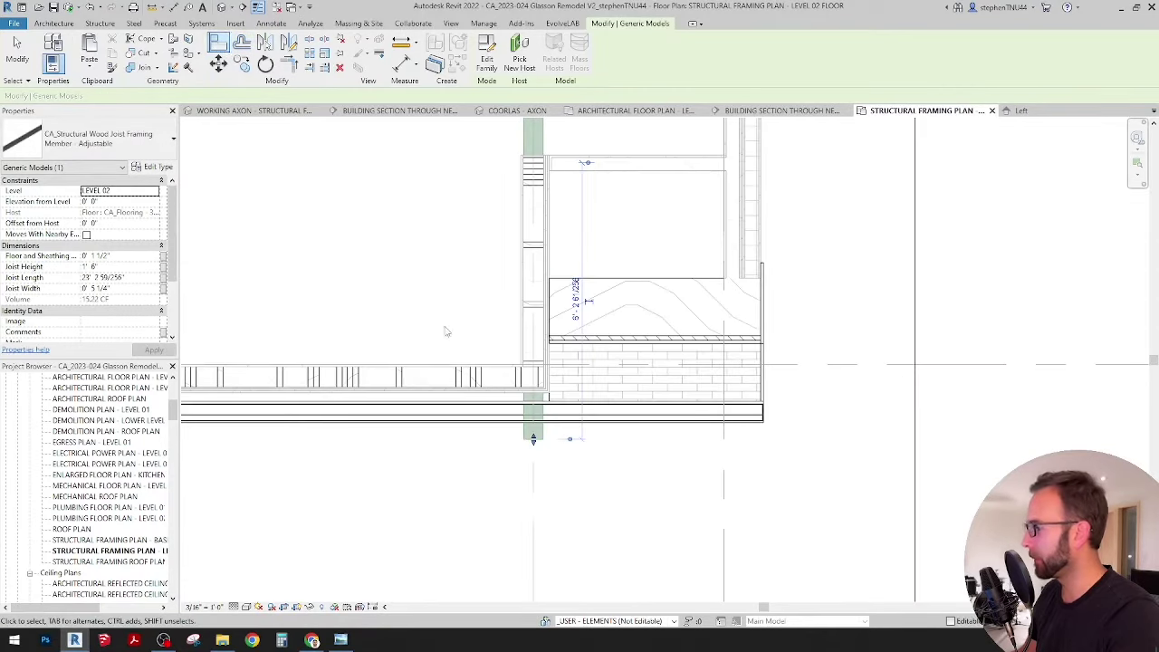
Align the joist's end near grid 2 with the outer stud face of the exterior wall.
{"action": "key", "text": "Escape"}
{"action": "scroll", "coordinate": [510, 390], "scroll_direction": "up", "scroll_amount": 5}
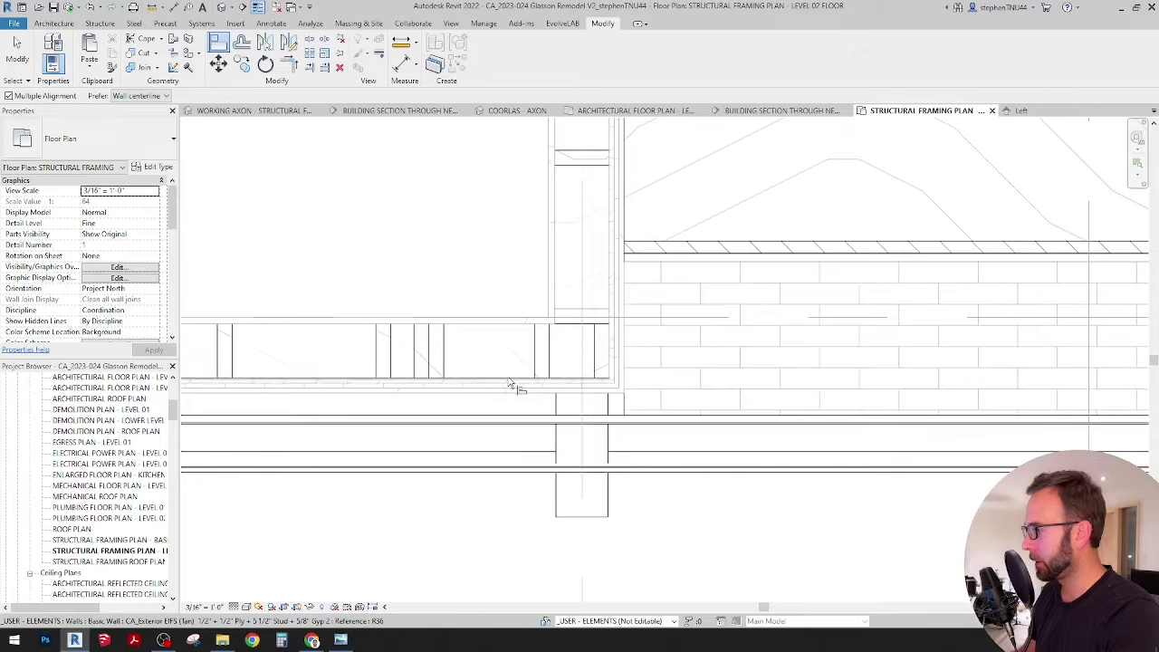
{"action": "left_click", "coordinate": [510, 380]}
{"action": "left_click", "coordinate": [573, 518]}
{"action": "scroll", "coordinate": [562, 445], "scroll_direction": "down", "scroll_amount": 3}
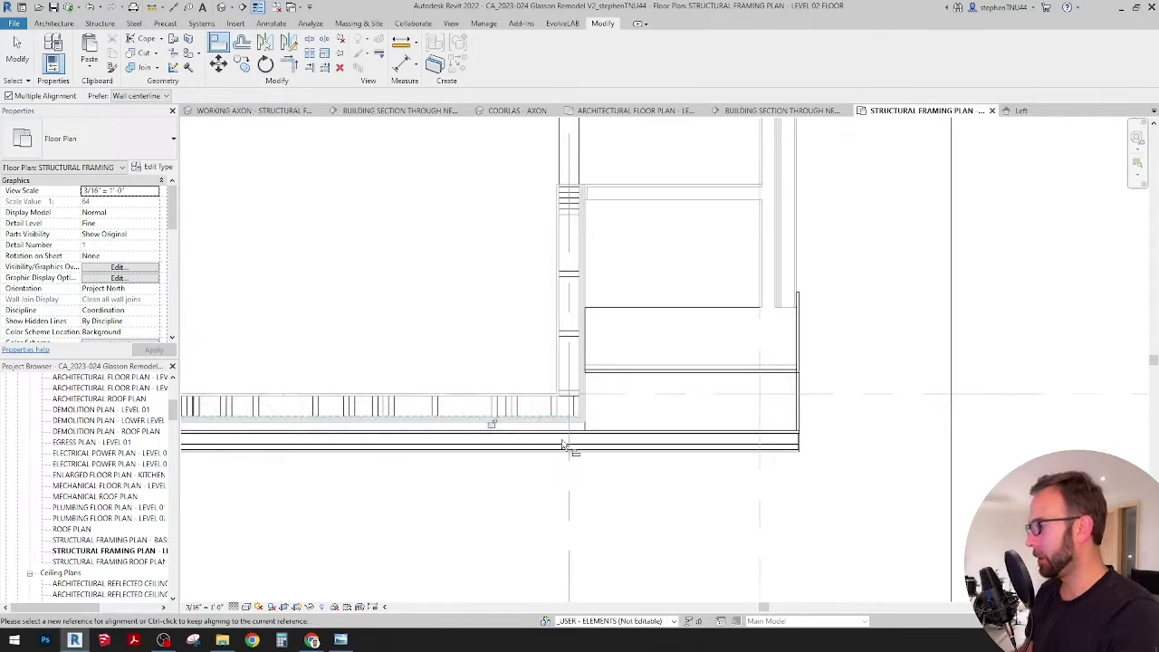
{"action": "key", "text": "Escape"}
{"action": "key", "text": "Escape"}
{"action": "scroll", "coordinate": [554, 347], "scroll_direction": "down", "scroll_amount": 3}
{"action": "left_click", "coordinate": [564, 213]}
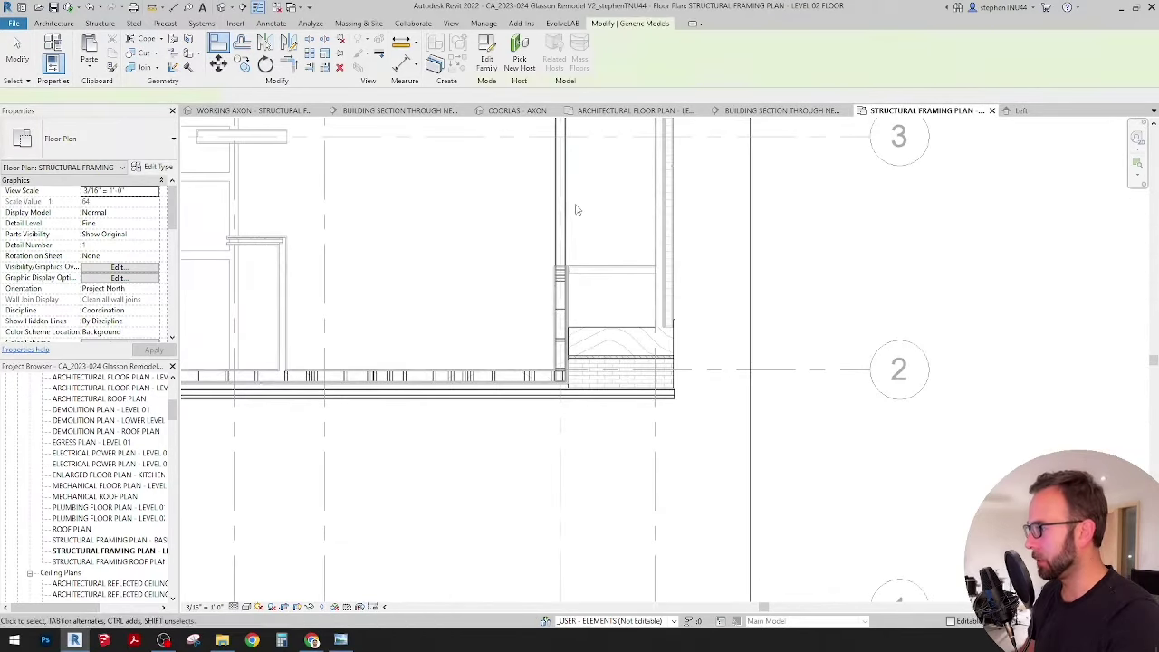
{"action": "middle_click_drag", "start_coordinate": [576, 210], "coordinate": [603, 395]}
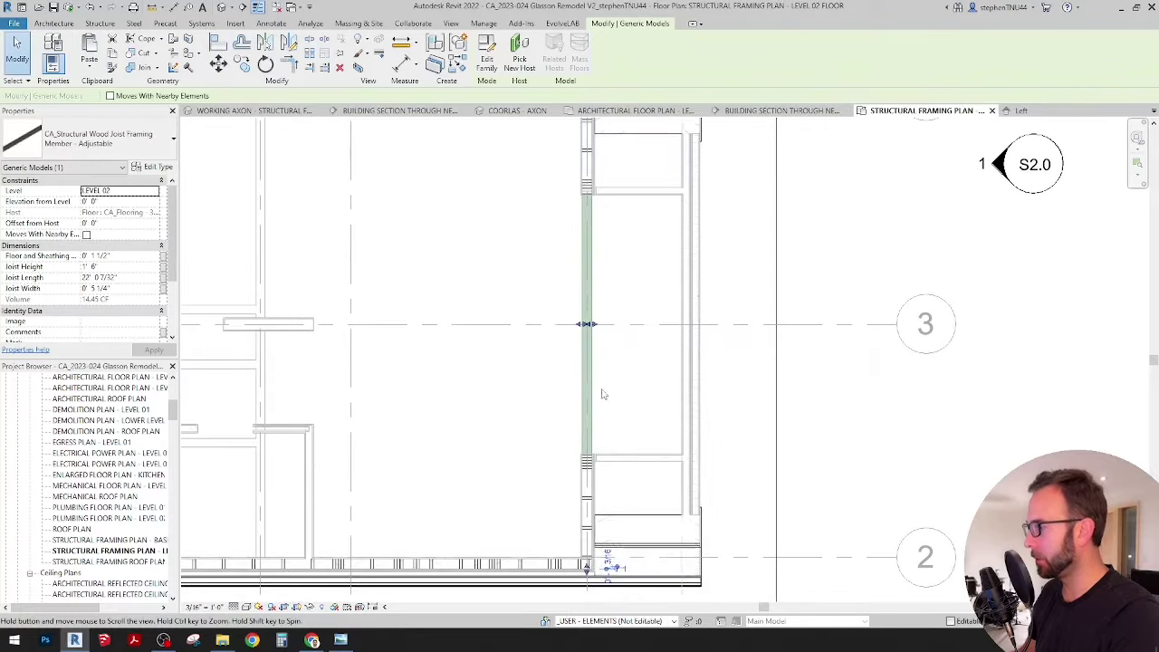
{"action": "key", "text": "Escape"}
{"action": "scroll", "coordinate": [531, 352], "scroll_direction": "down", "scroll_amount": 4}
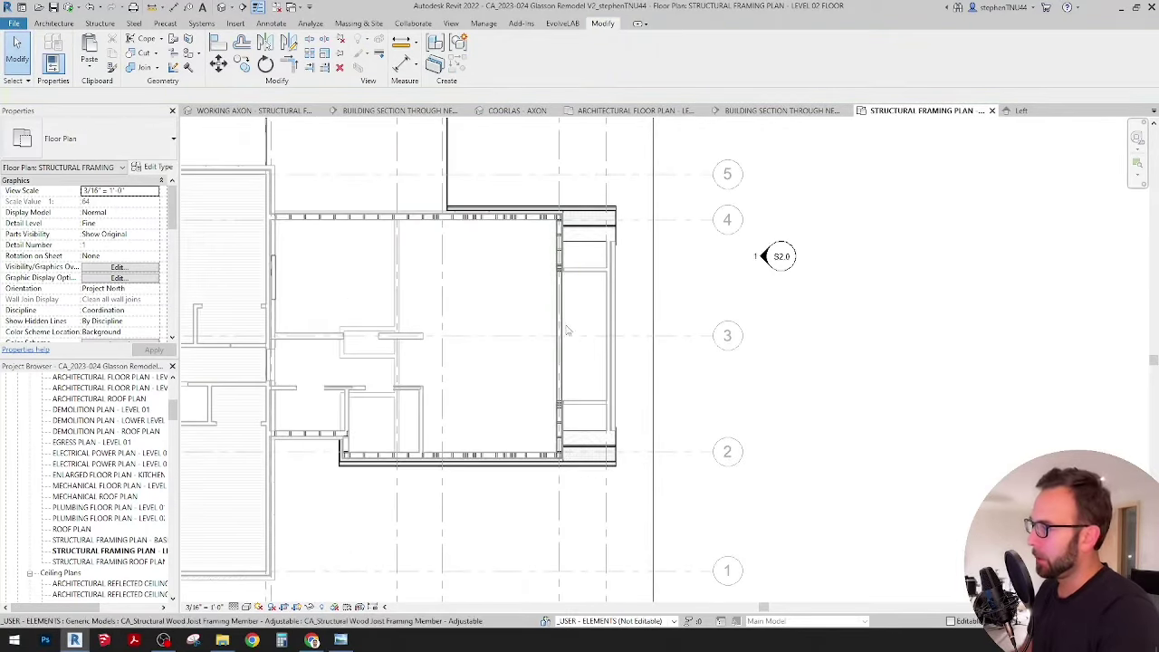
Rename grid line B.3 as A.2.
{"action": "scroll", "coordinate": [562, 319], "scroll_direction": "up", "scroll_amount": 2}
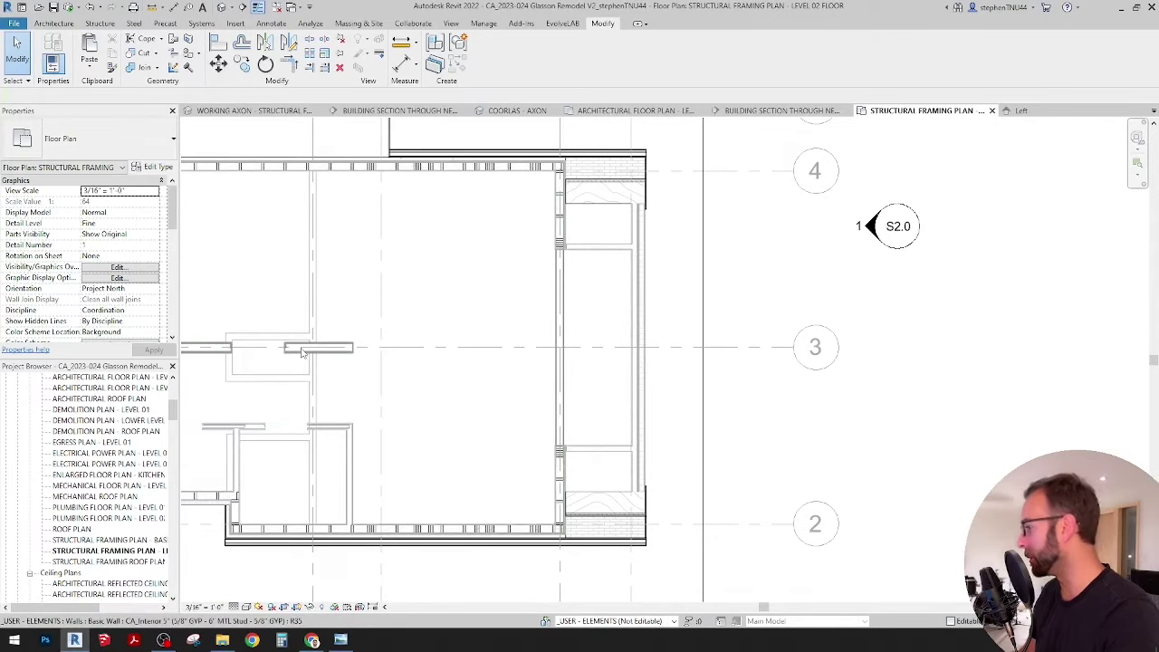
{"action": "middle_click_drag", "start_coordinate": [513, 365], "coordinate": [610, 366]}
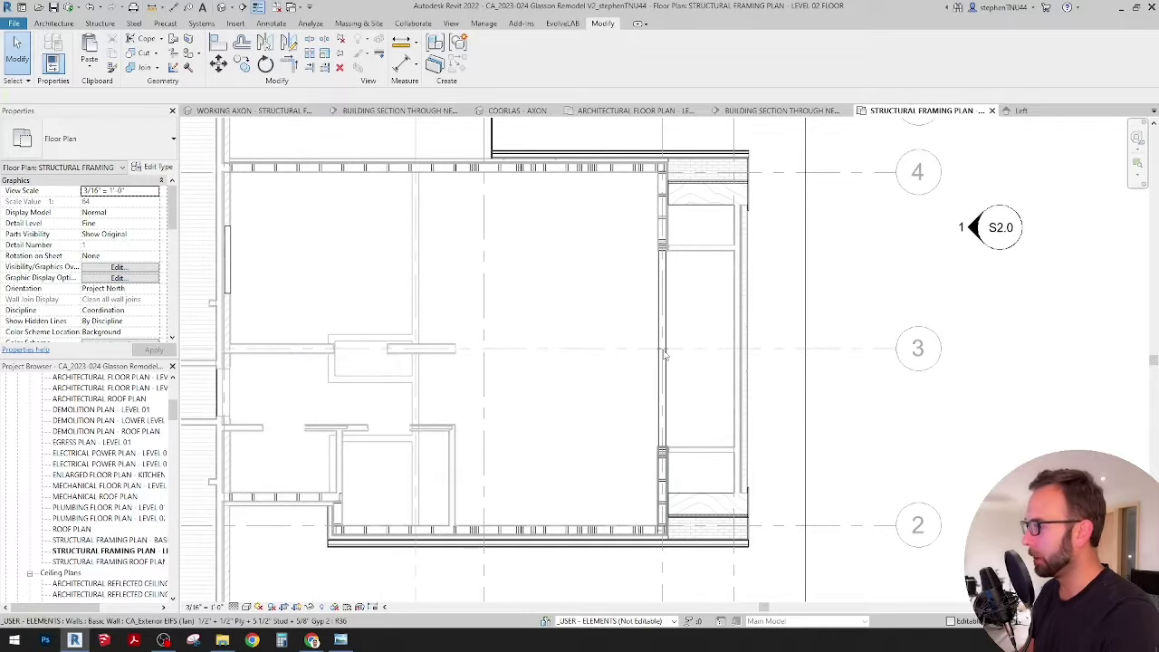
{"action": "scroll", "coordinate": [665, 356], "scroll_direction": "down", "scroll_amount": 1}
{"action": "scroll", "coordinate": [666, 356], "scroll_direction": "down", "scroll_amount": 3}
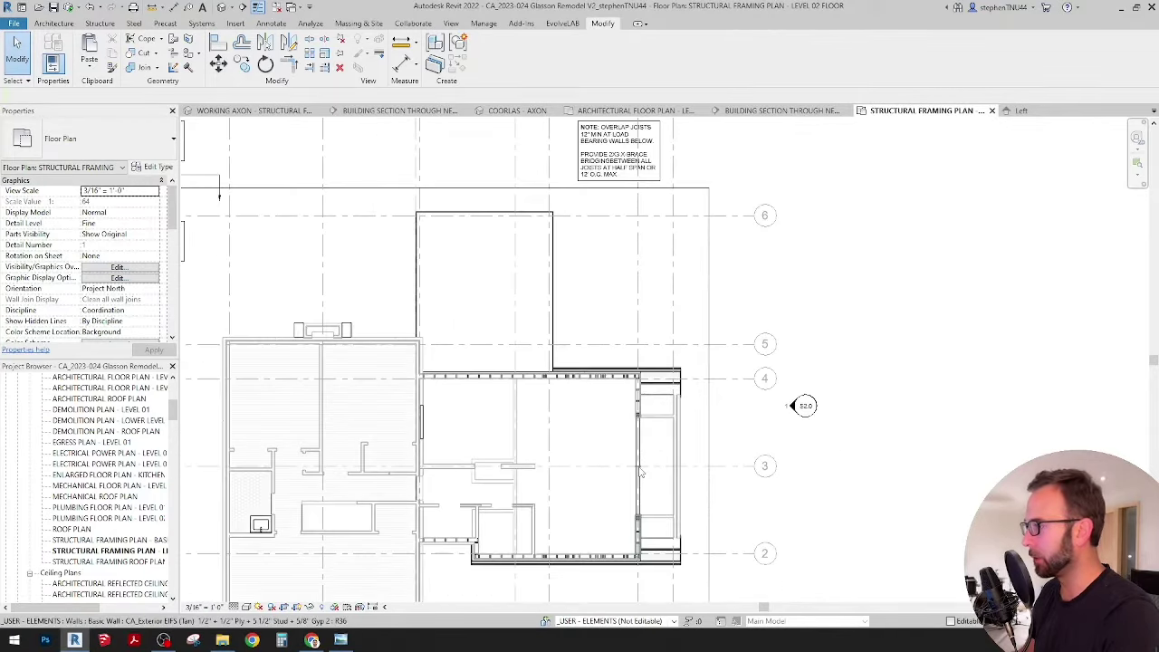
{"action": "scroll", "coordinate": [641, 140], "scroll_direction": "up", "scroll_amount": 5}
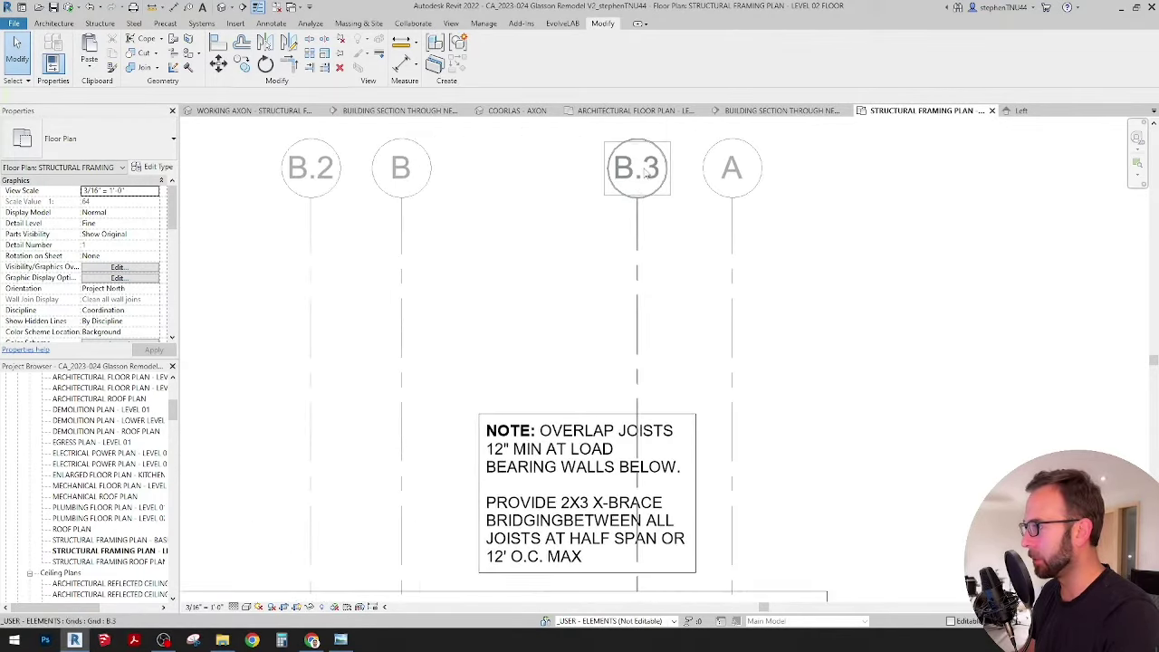
{"action": "left_click", "coordinate": [651, 172]}
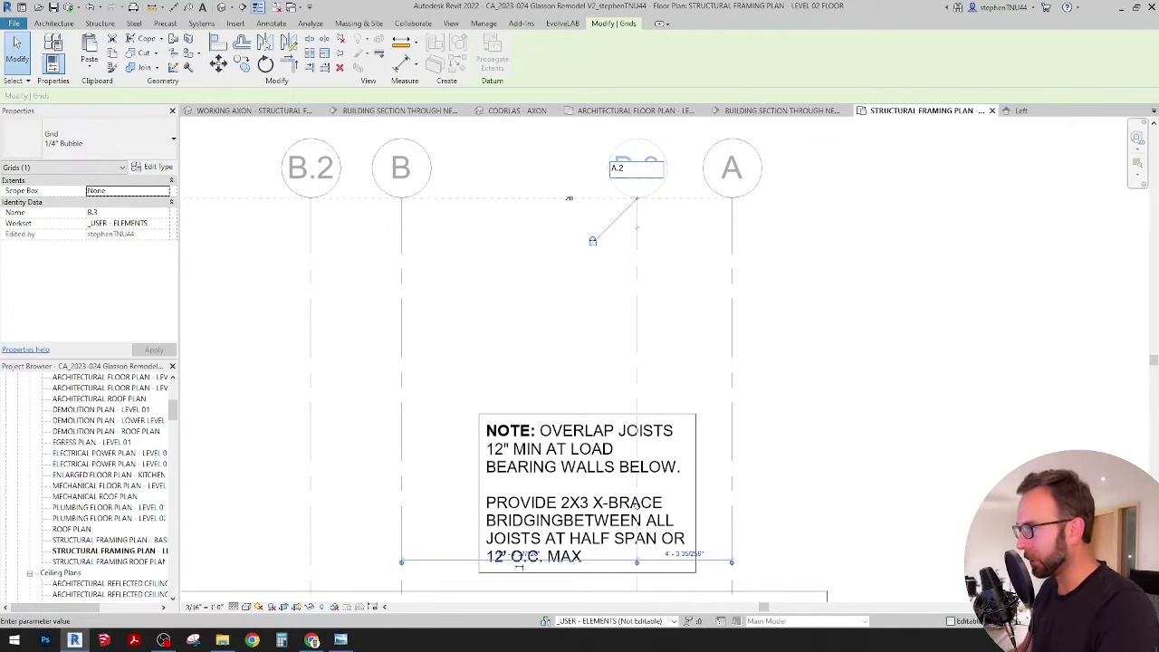
{"action": "left_click", "coordinate": [686, 259]}
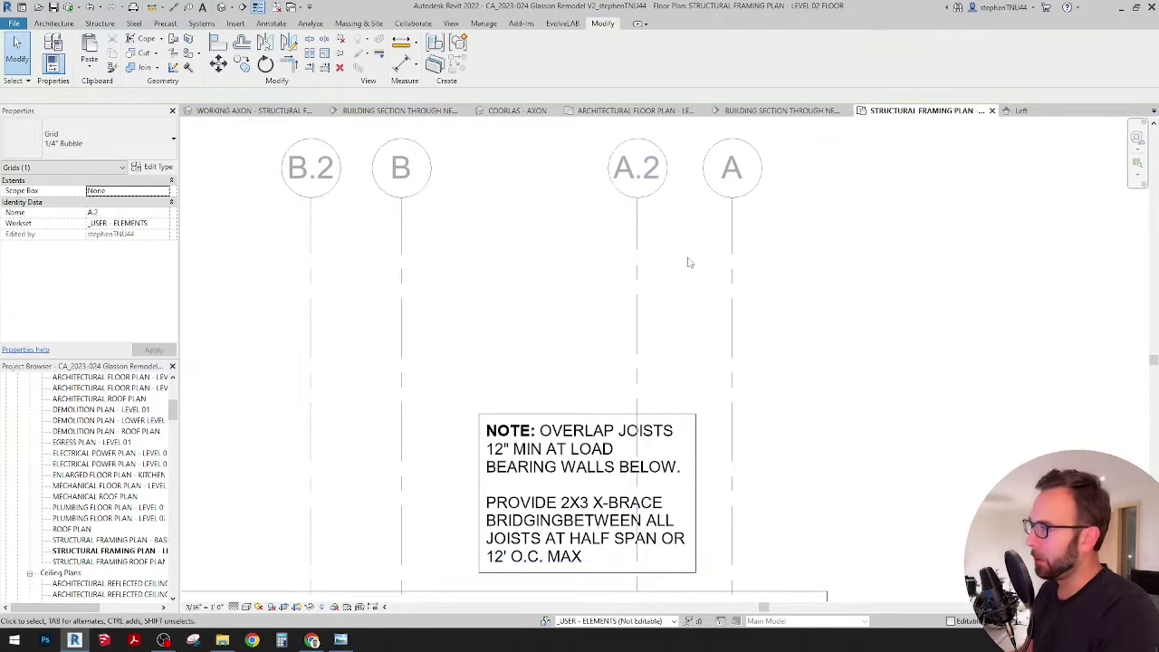
Examine the vertical grid lines and the addition's framing layout between grids 2 and 4 around the new beam.
{"action": "scroll", "coordinate": [670, 267], "scroll_direction": "down", "scroll_amount": 3}
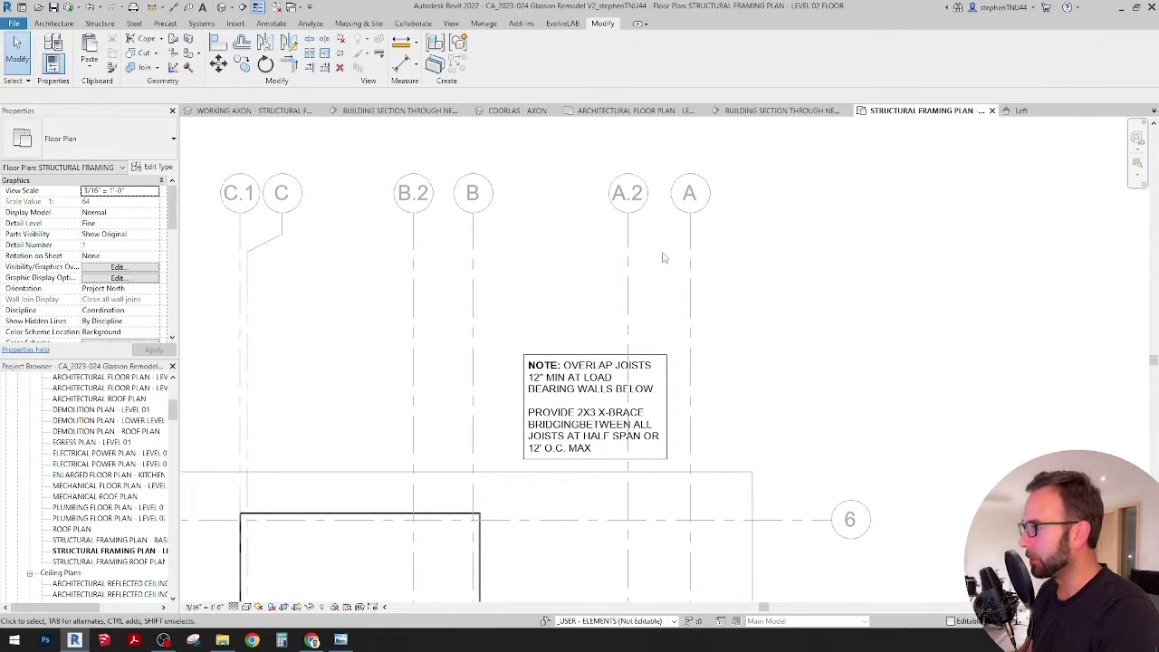
{"action": "scroll", "coordinate": [629, 258], "scroll_direction": "down", "scroll_amount": 4}
{"action": "scroll", "coordinate": [671, 272], "scroll_direction": "down", "scroll_amount": 5}
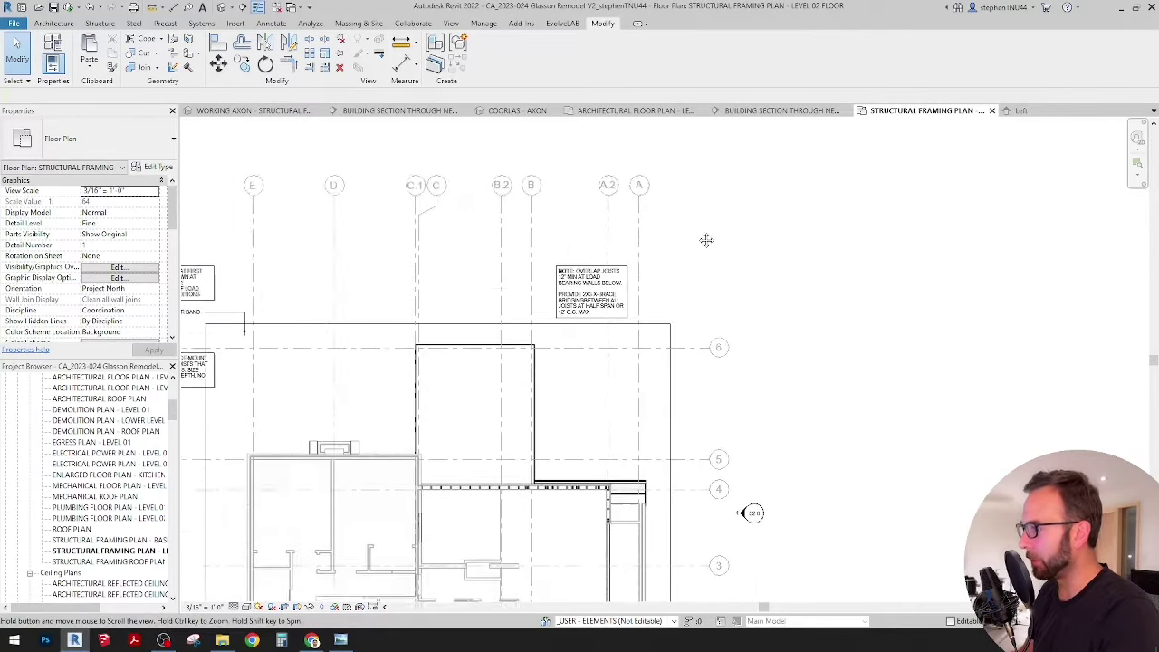
{"action": "scroll", "coordinate": [635, 488], "scroll_direction": "up", "scroll_amount": 3}
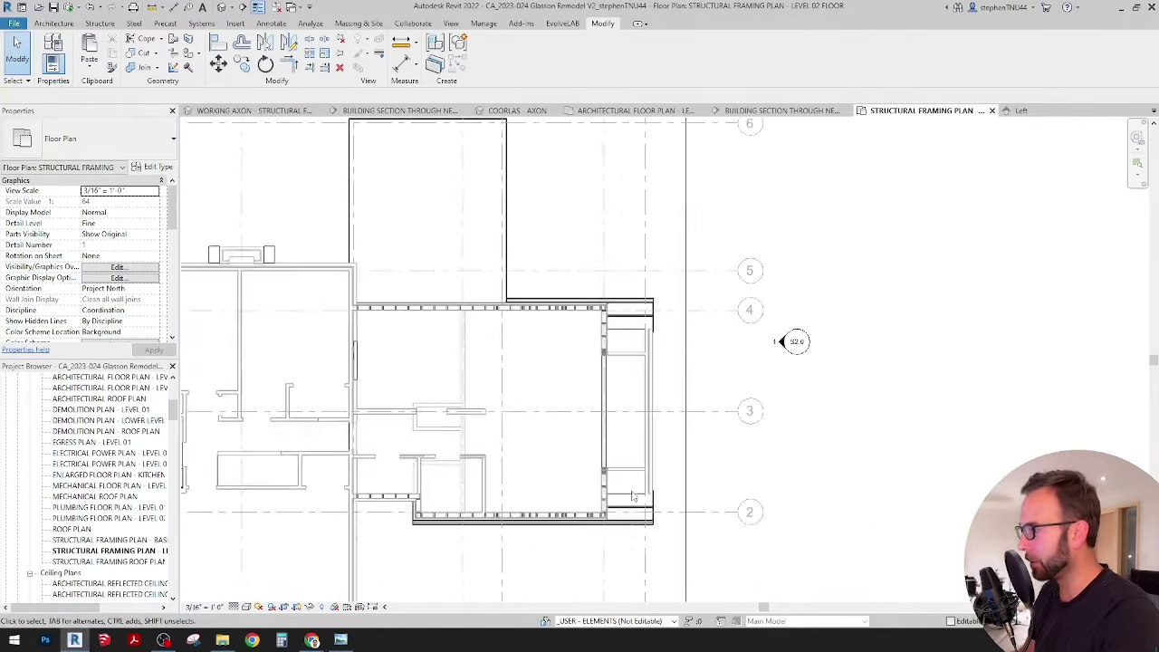
{"action": "middle_click_drag", "start_coordinate": [633, 485], "coordinate": [628, 428]}
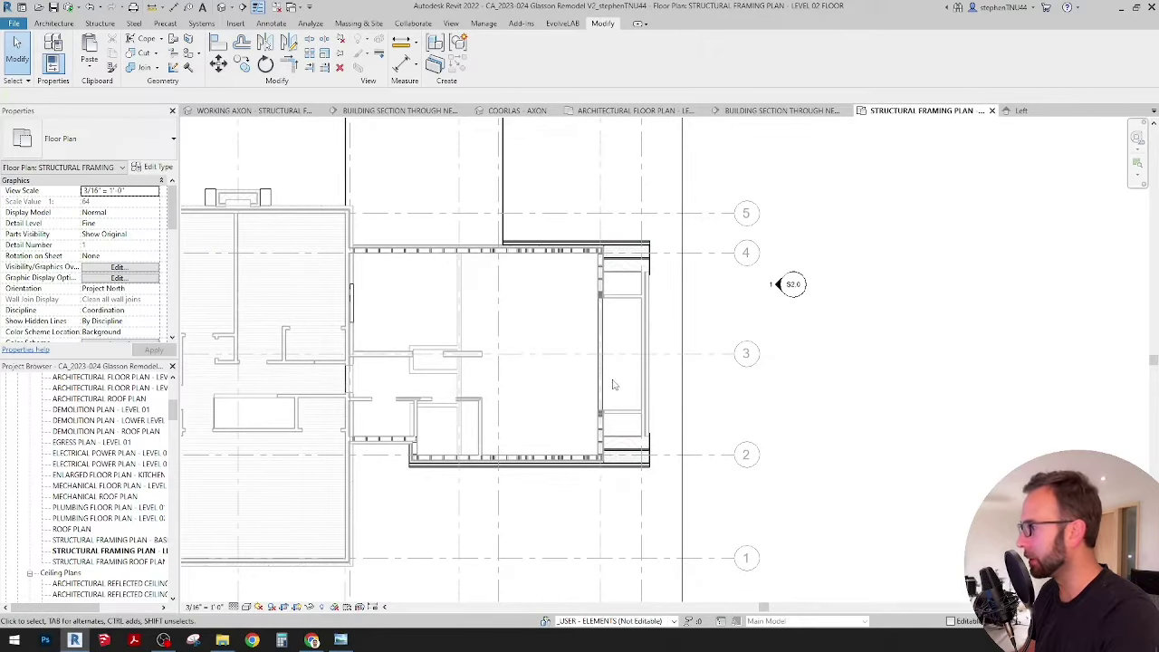
{"action": "scroll", "coordinate": [607, 384], "scroll_direction": "up", "scroll_amount": 2}
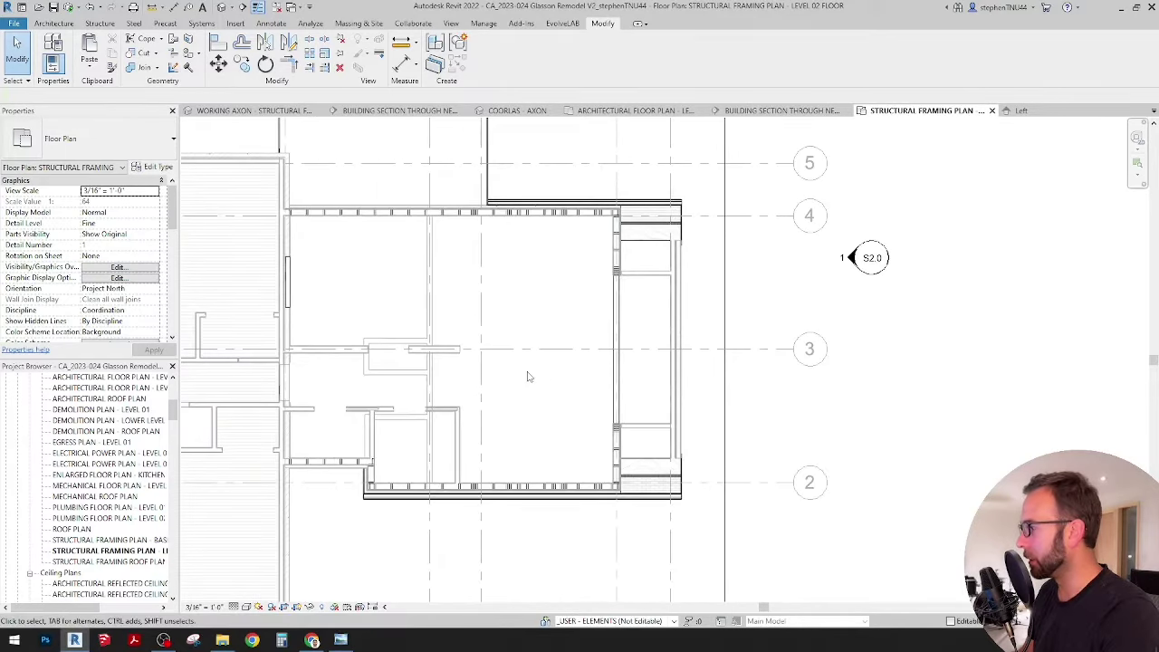
{"action": "scroll", "coordinate": [616, 272], "scroll_direction": "up", "scroll_amount": 2}
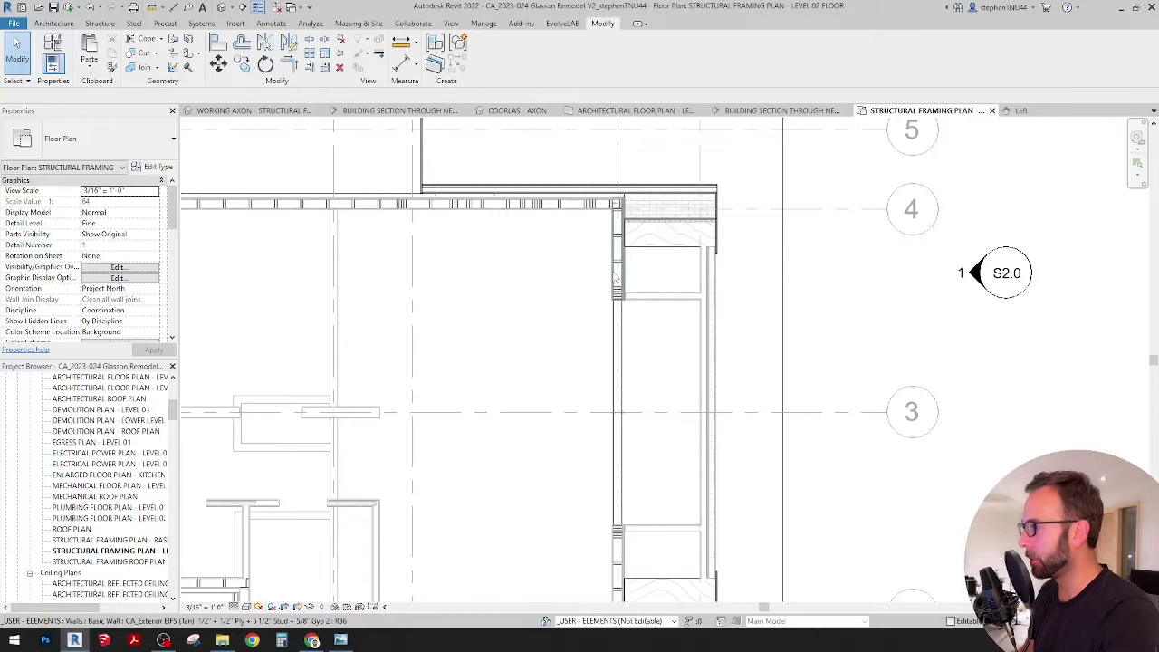
{"action": "scroll", "coordinate": [609, 267], "scroll_direction": "down", "scroll_amount": 2}
{"action": "middle_click_drag", "start_coordinate": [644, 365], "coordinate": [696, 372]}
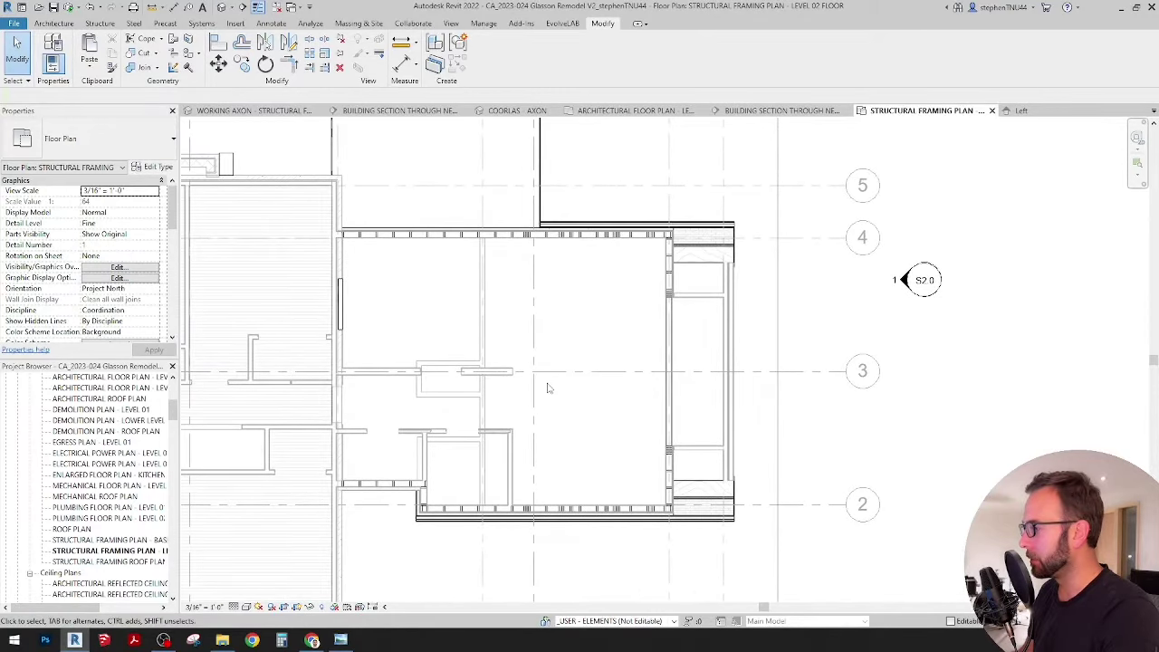
{"action": "scroll", "coordinate": [668, 376], "scroll_direction": "up", "scroll_amount": 1}
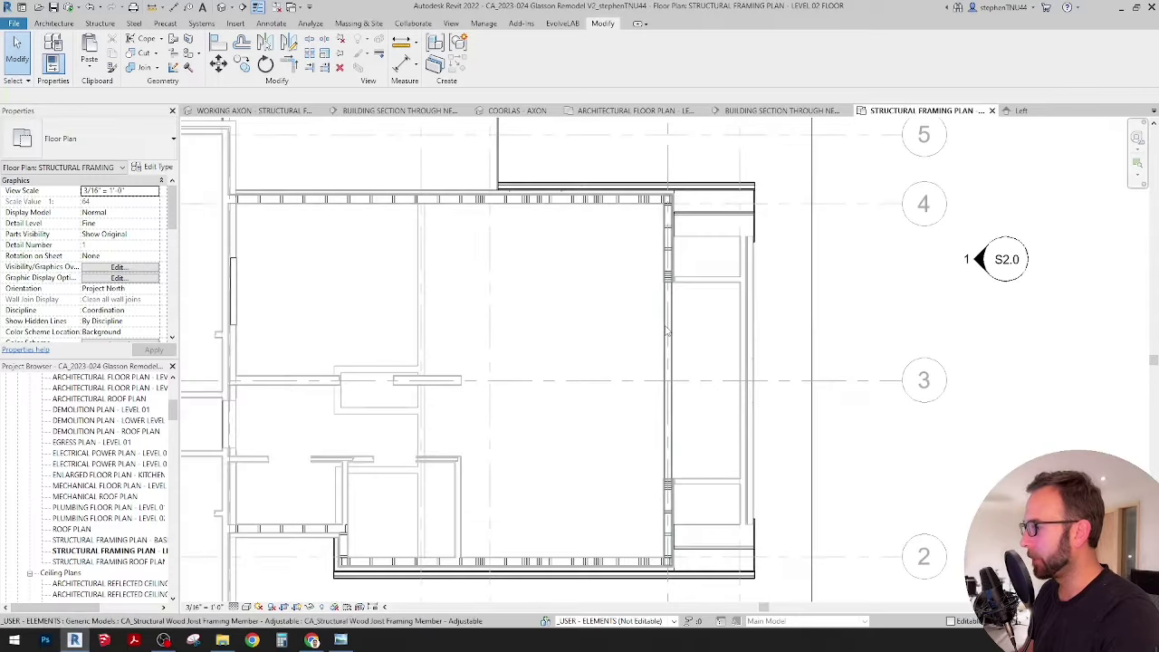
Copy the beam on grid A.2 sideways into the room, placing the copy between grids B and A.2.
{"action": "left_click", "coordinate": [669, 377]}
{"action": "key", "text": "c"}
{"action": "key", "text": "o"}
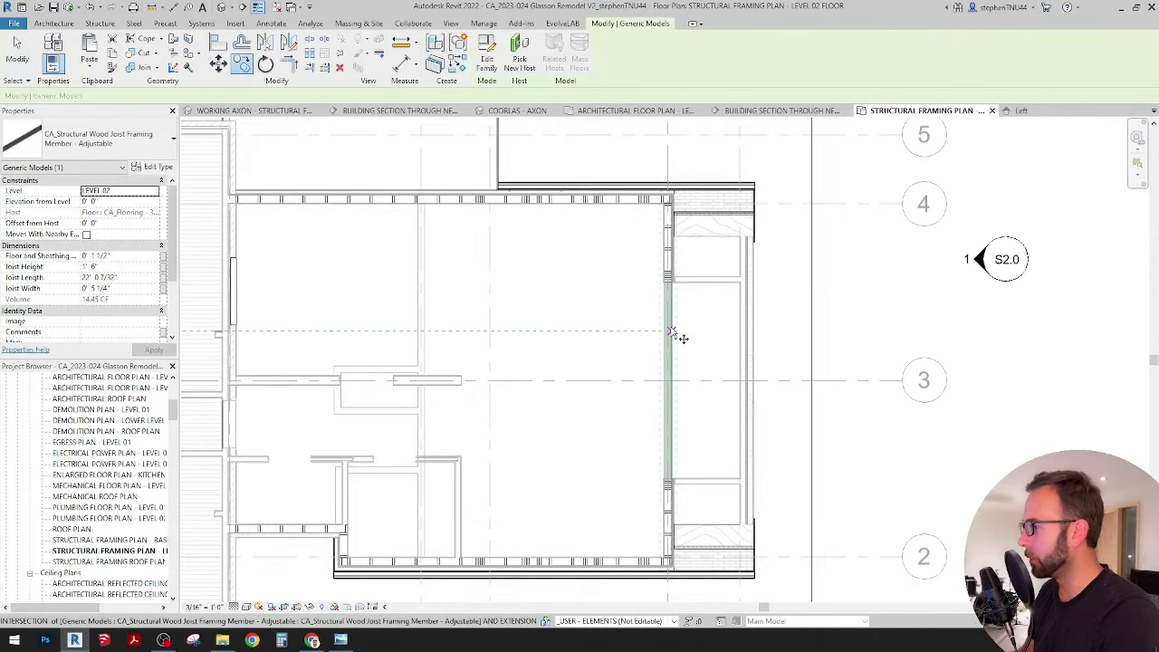
{"action": "left_click", "coordinate": [678, 334]}
{"action": "left_click", "coordinate": [570, 315]}
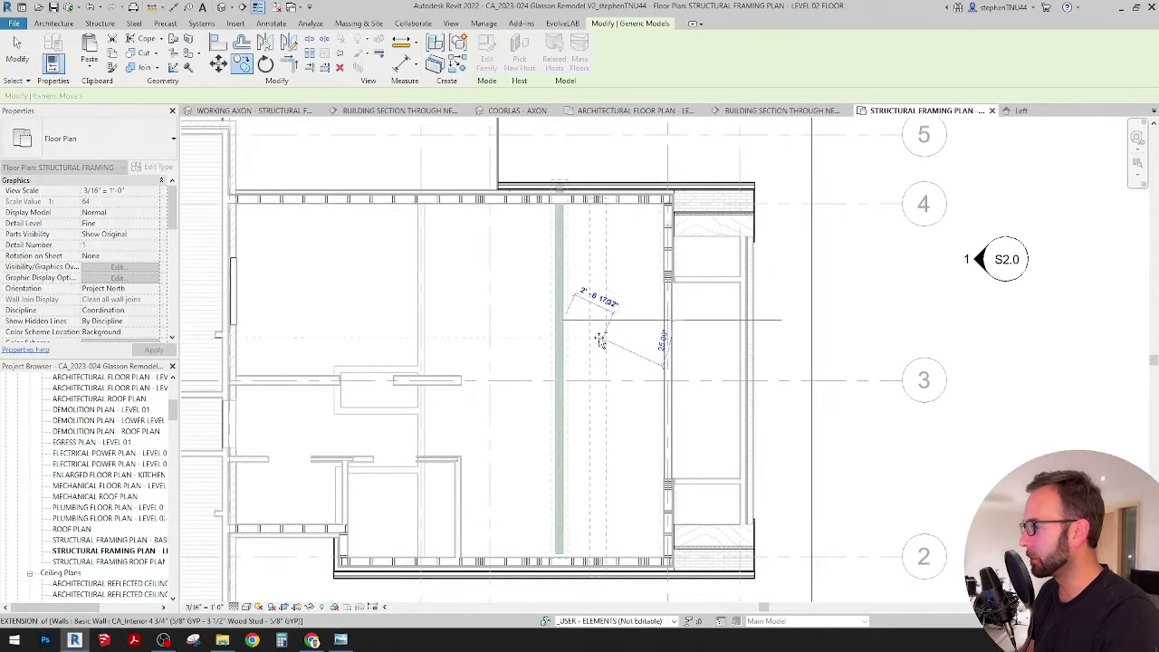
{"action": "key", "text": "Escape"}
{"action": "key", "text": "Escape"}
Rotate the copied beam by 90 degrees so that it runs parallel to grid 3.
{"action": "left_click", "coordinate": [564, 284]}
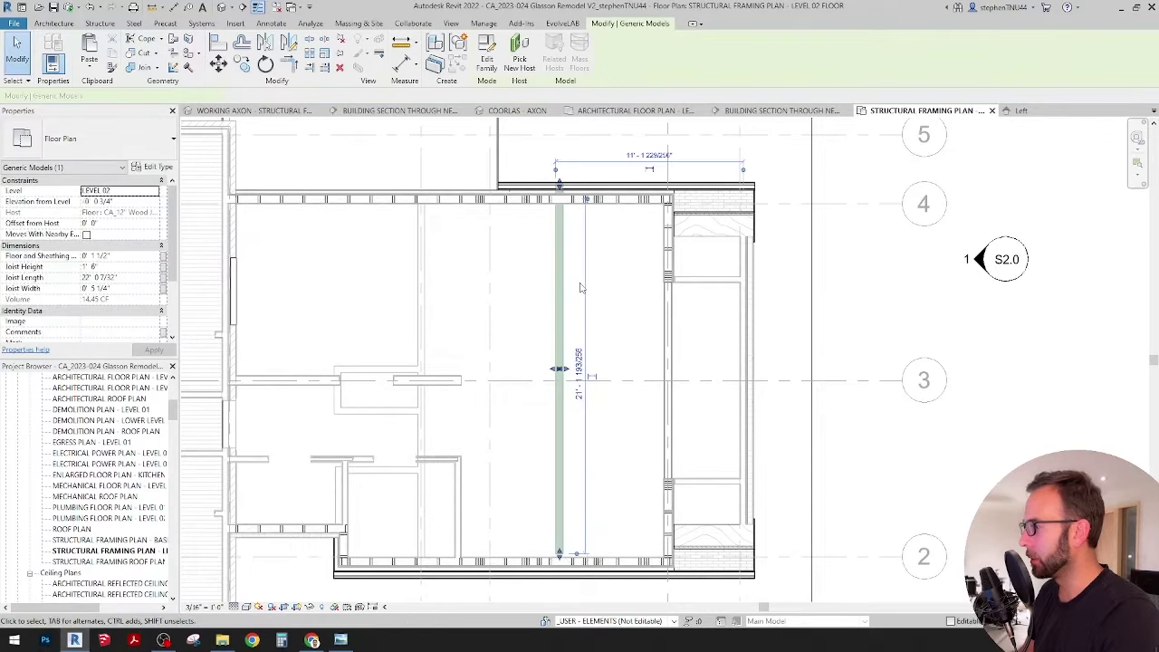
{"action": "scroll", "coordinate": [585, 286], "scroll_direction": "down", "scroll_amount": 1}
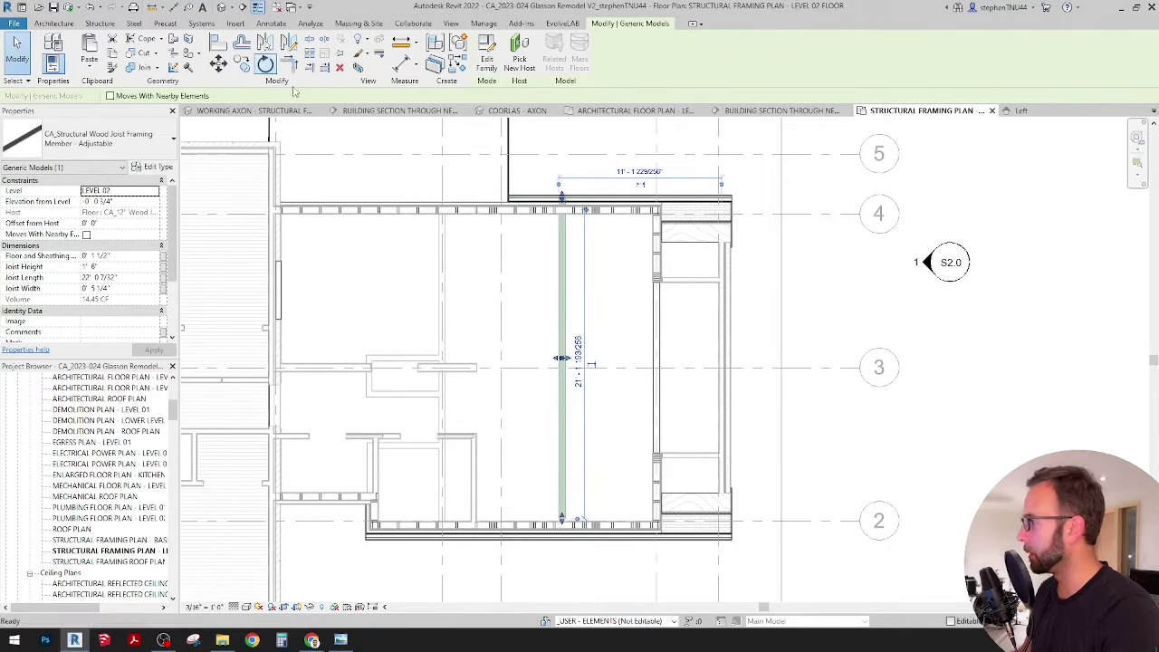
{"action": "left_click", "coordinate": [543, 230]}
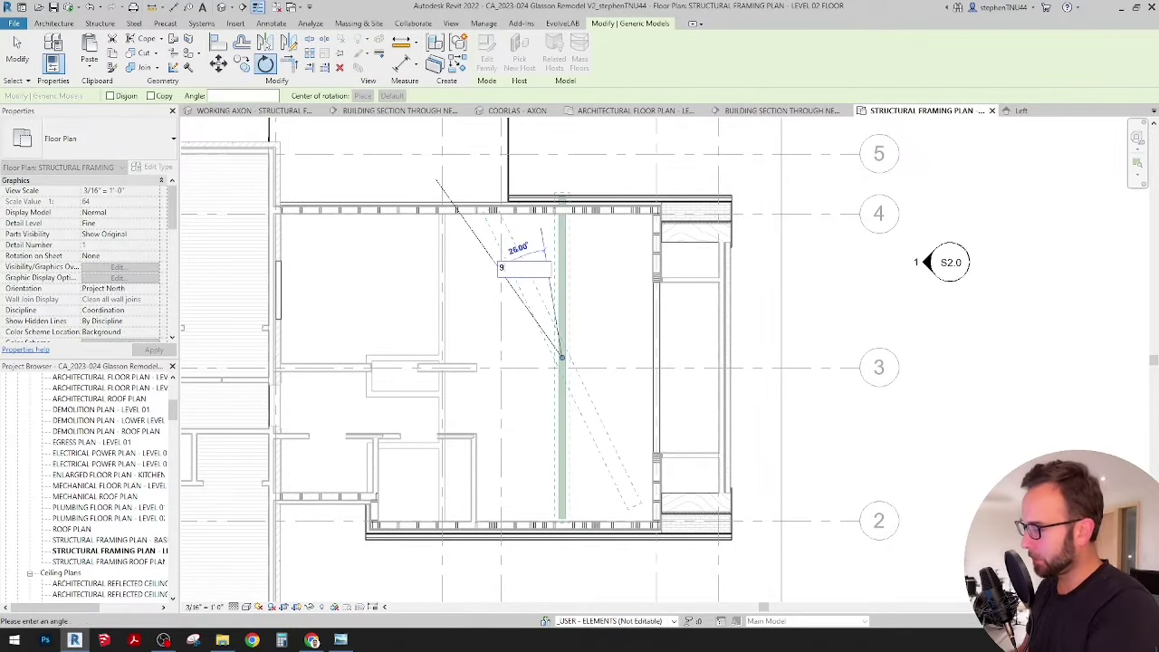
{"action": "type", "text": "90"}
{"action": "key", "text": "Return"}
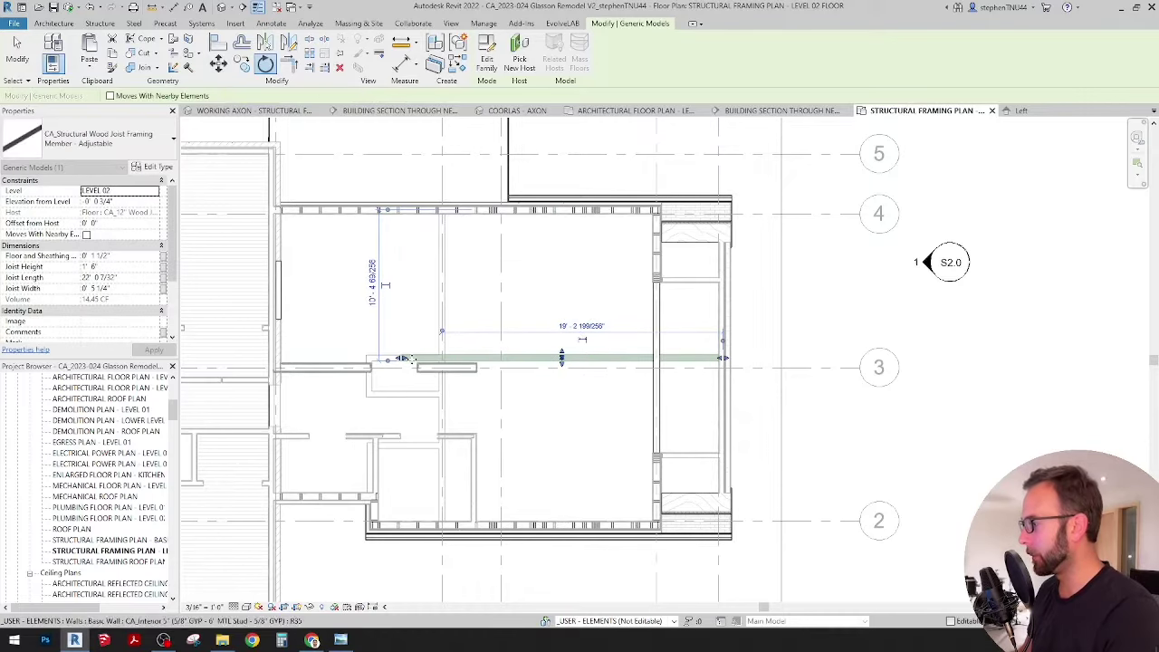
Set the rotated member's joist width to 1 1/2" and its joist height to 11 1/4".
{"action": "scroll", "coordinate": [415, 358], "scroll_direction": "up", "scroll_amount": 2}
{"action": "left_click", "coordinate": [136, 289]}
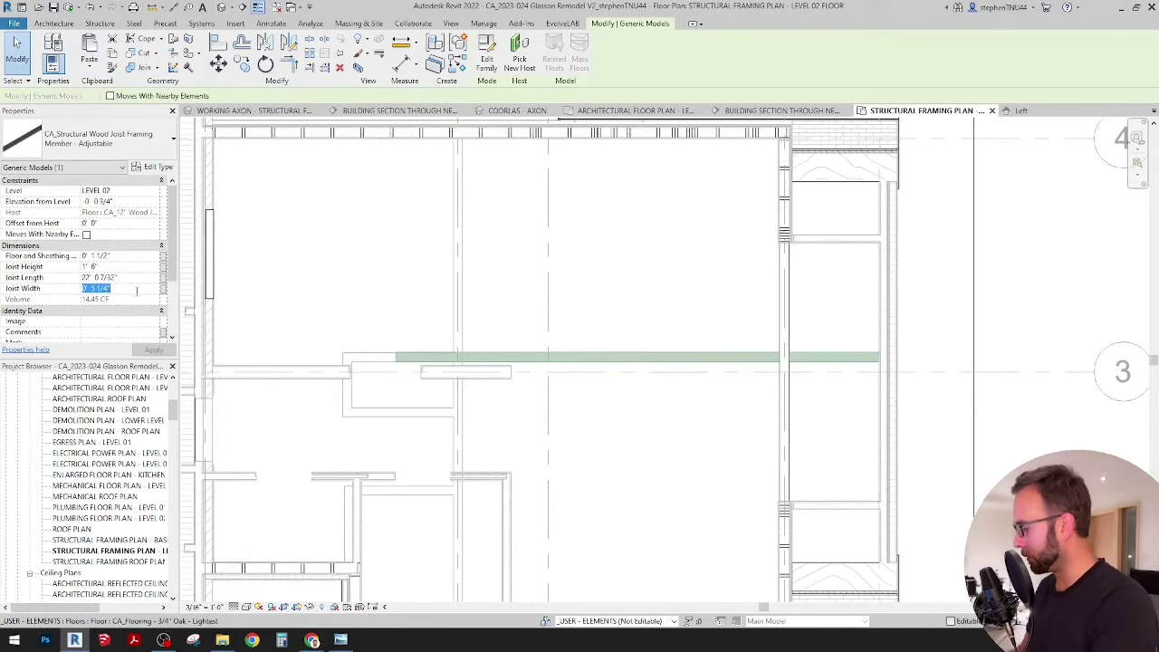
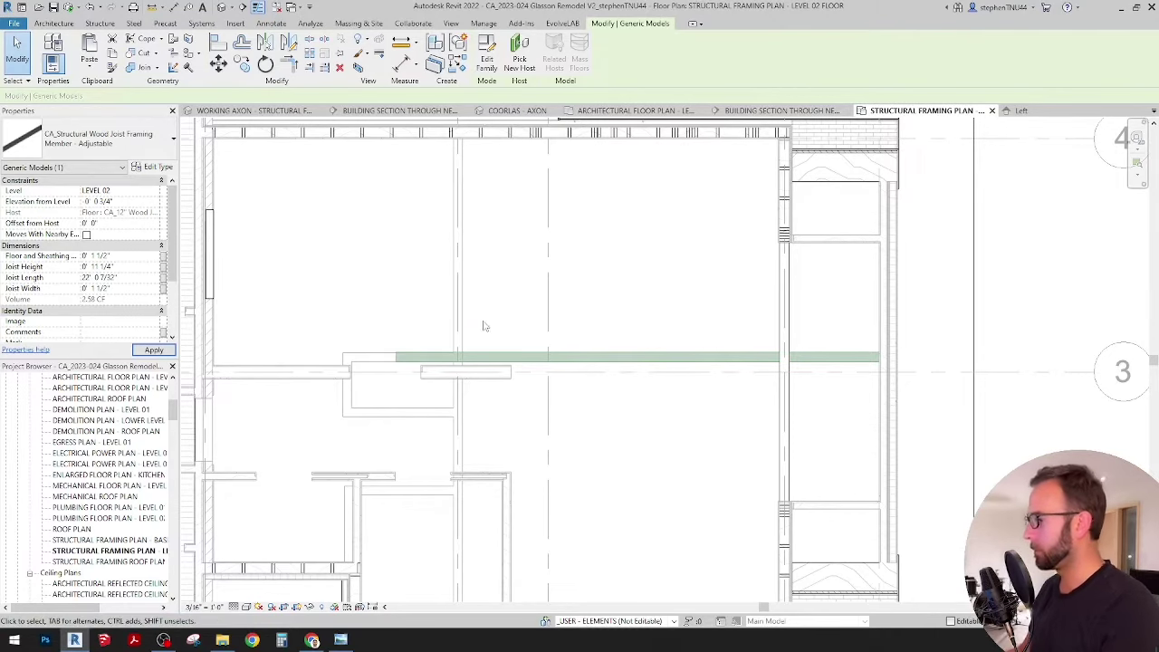
Move the joist up to the exterior wall on grid 4, aligning it with the outer face of the wall studs.
{"action": "scroll", "coordinate": [672, 405], "scroll_direction": "up", "scroll_amount": 1}
{"action": "middle_click_drag", "start_coordinate": [673, 410], "coordinate": [648, 406]}
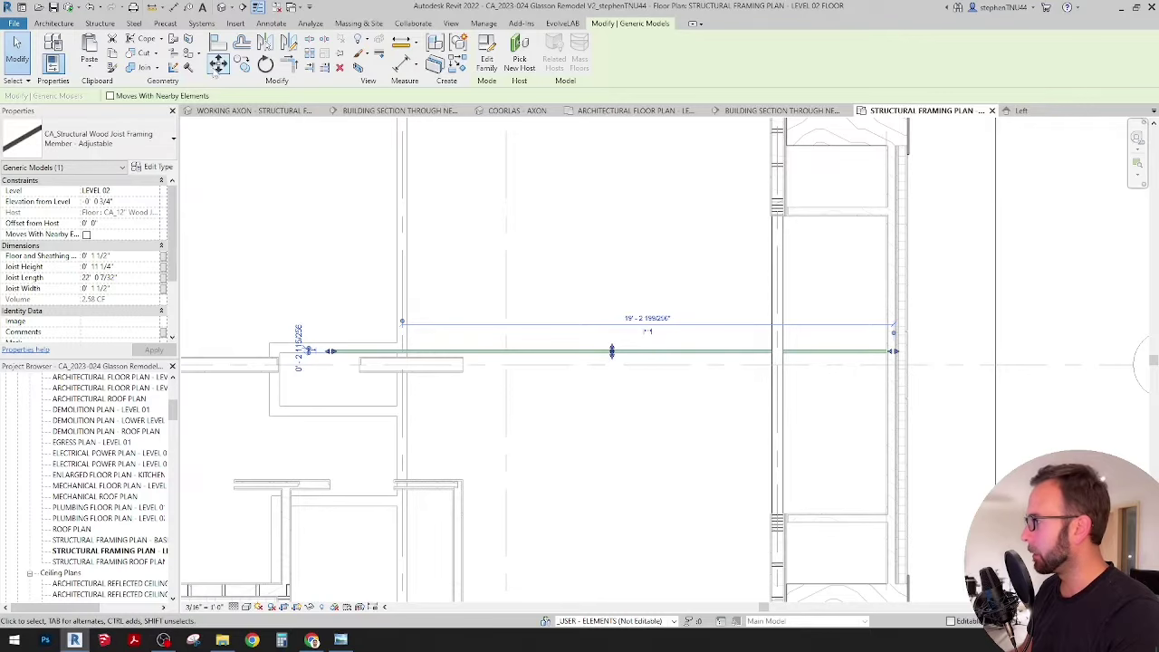
{"action": "key", "text": "m"}
{"action": "key", "text": "v"}
{"action": "scroll", "coordinate": [867, 354], "scroll_direction": "up", "scroll_amount": 1}
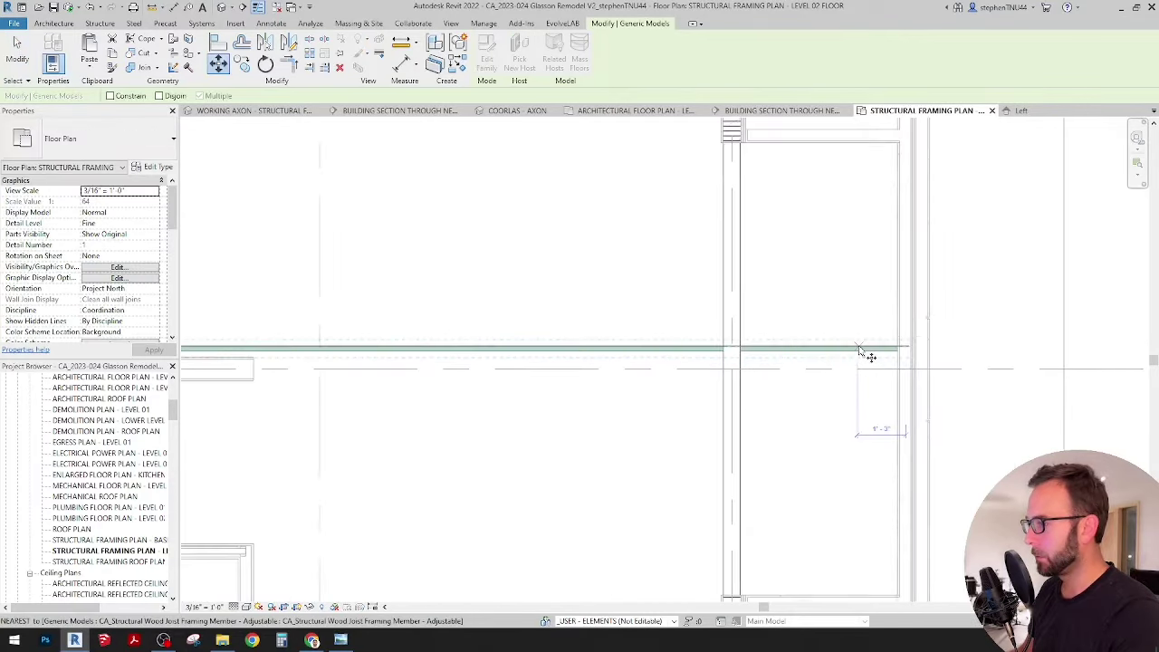
{"action": "left_click", "coordinate": [838, 359]}
{"action": "scroll", "coordinate": [768, 292], "scroll_direction": "down", "scroll_amount": 4}
{"action": "middle_click_drag", "start_coordinate": [727, 262], "coordinate": [736, 380]}
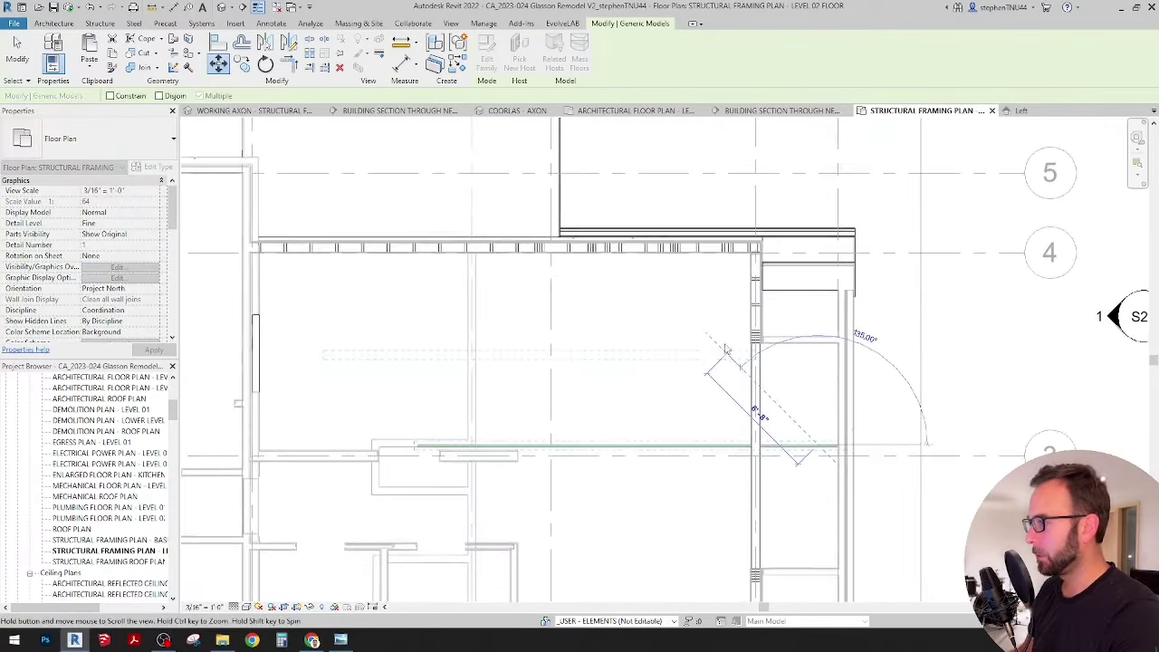
{"action": "scroll", "coordinate": [716, 250], "scroll_direction": "up", "scroll_amount": 5}
{"action": "scroll", "coordinate": [715, 253], "scroll_direction": "up", "scroll_amount": 2}
{"action": "scroll", "coordinate": [815, 215], "scroll_direction": "up", "scroll_amount": 1}
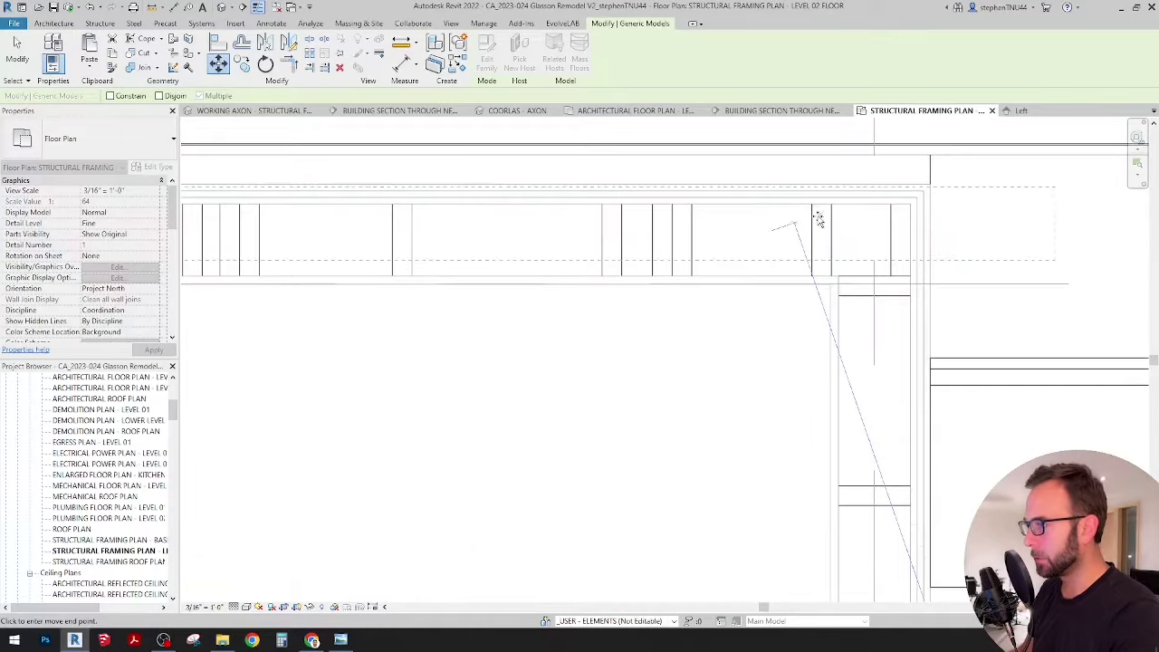
{"action": "left_click", "coordinate": [812, 205]}
{"action": "scroll", "coordinate": [818, 229], "scroll_direction": "down", "scroll_amount": 2}
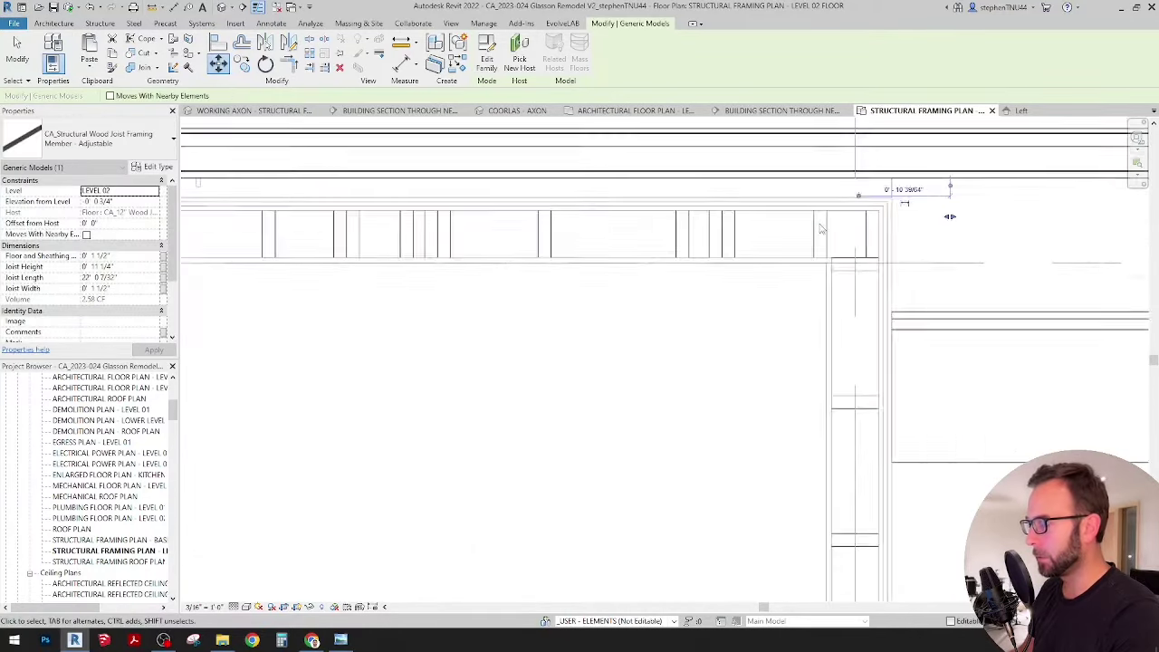
Set the plan view's visual style to Wireframe and save the project.
{"action": "left_click", "coordinate": [246, 607]}
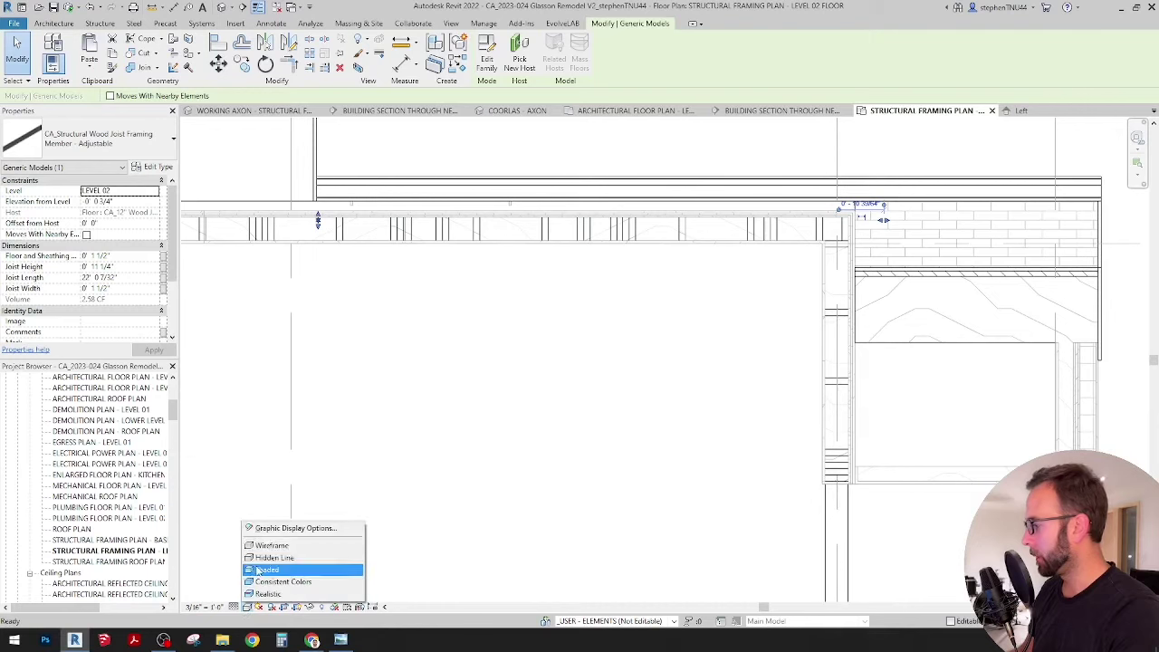
{"action": "left_click", "coordinate": [267, 546]}
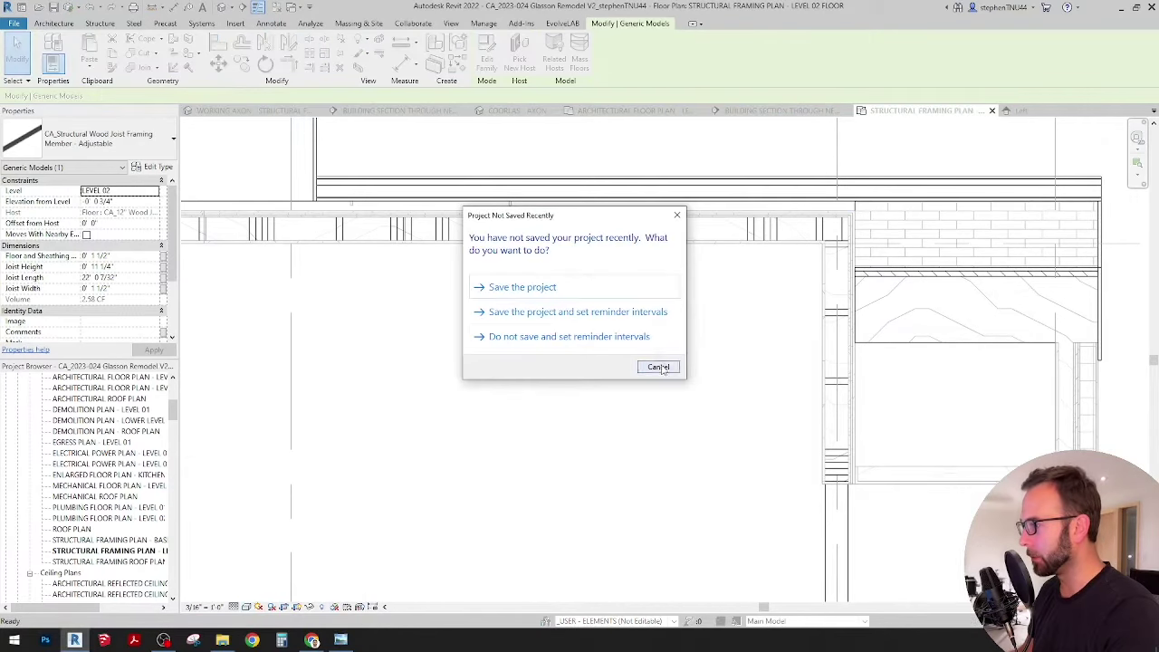
{"action": "left_click", "coordinate": [619, 291]}
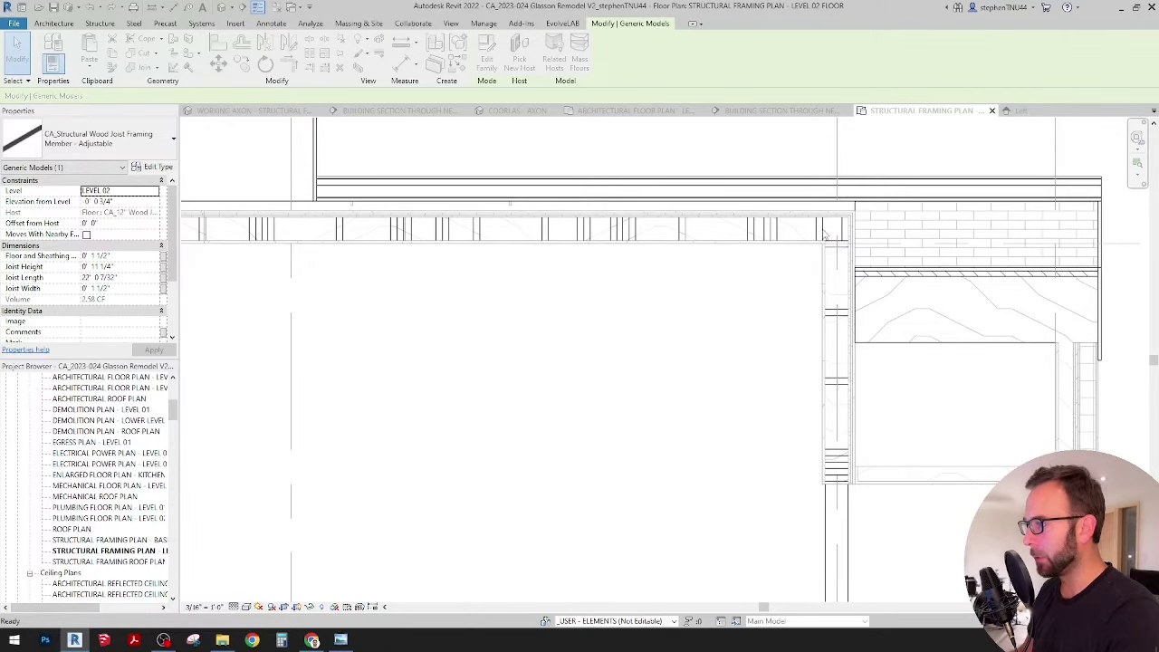
{"action": "key", "text": "Escape"}
Shorten the east end of the grid 4 joist to the inner stud face of the east exterior wall.
{"action": "scroll", "coordinate": [827, 228], "scroll_direction": "up", "scroll_amount": 3}
{"action": "scroll", "coordinate": [797, 229], "scroll_direction": "up", "scroll_amount": 1}
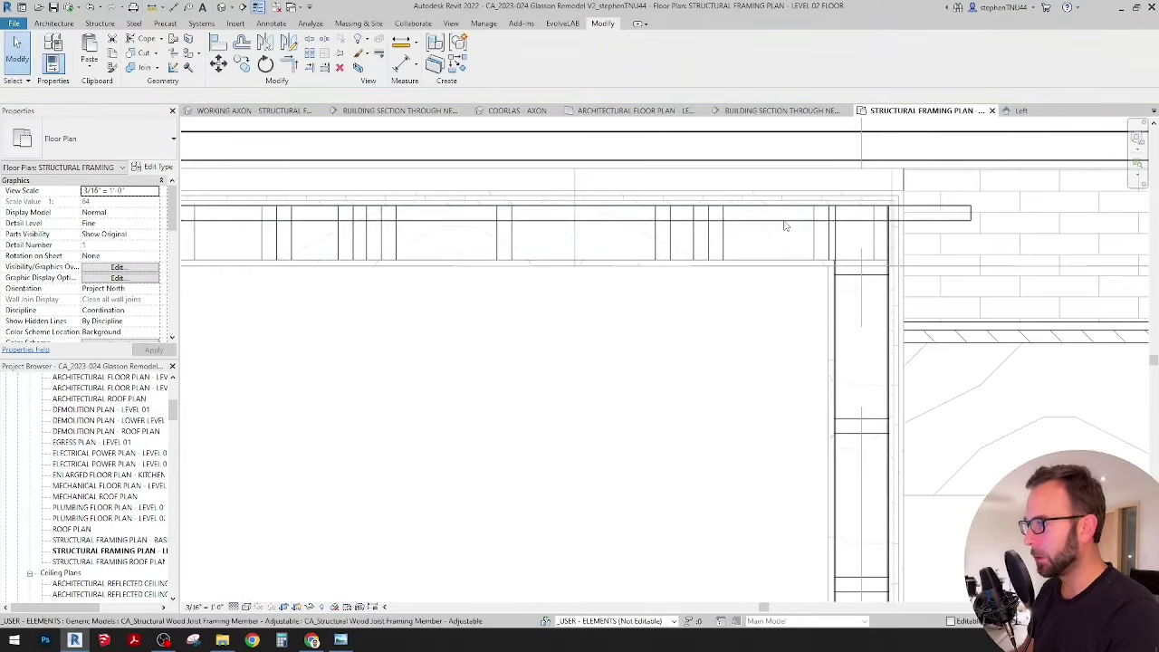
{"action": "scroll", "coordinate": [968, 212], "scroll_direction": "up", "scroll_amount": 1}
{"action": "left_click", "coordinate": [947, 219]}
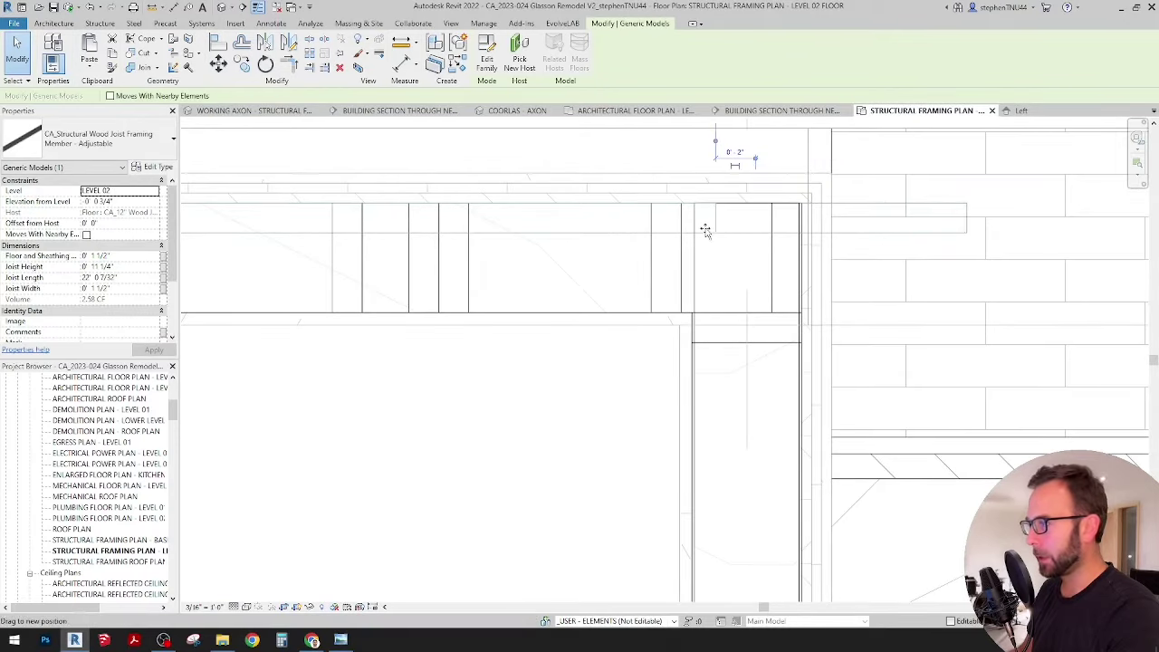
{"action": "left_click_drag", "start_coordinate": [695, 234], "coordinate": [695, 235]}
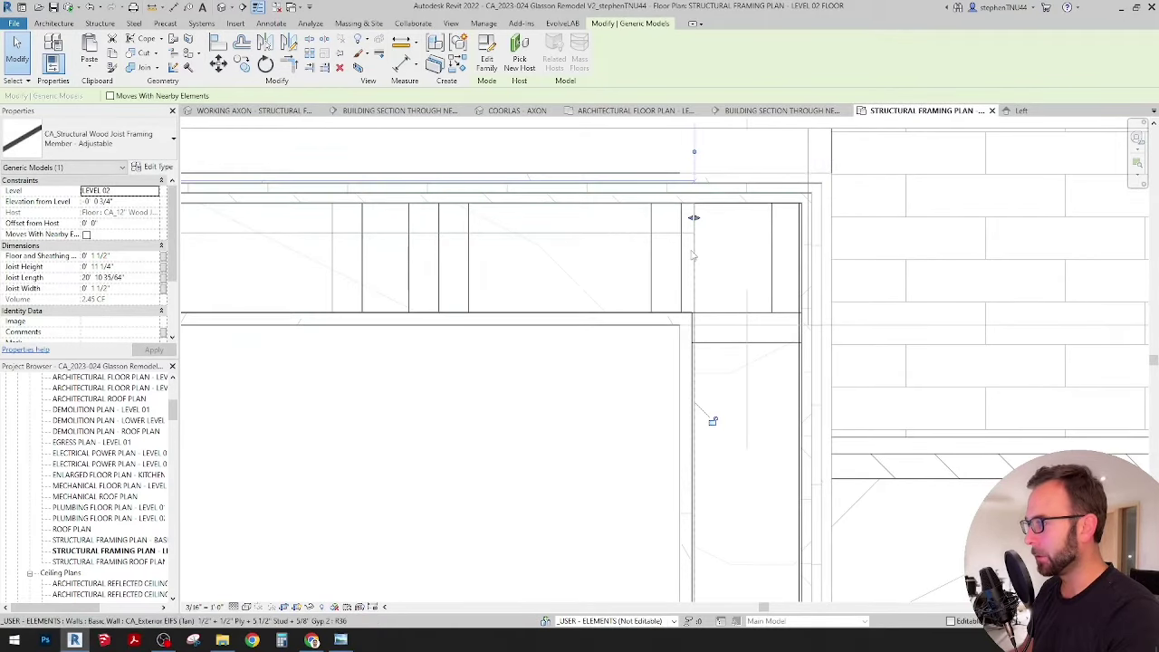
Examine how the grid 4 joist's east end meets the wall framing at the corner.
{"action": "scroll", "coordinate": [706, 235], "scroll_direction": "down", "scroll_amount": 3}
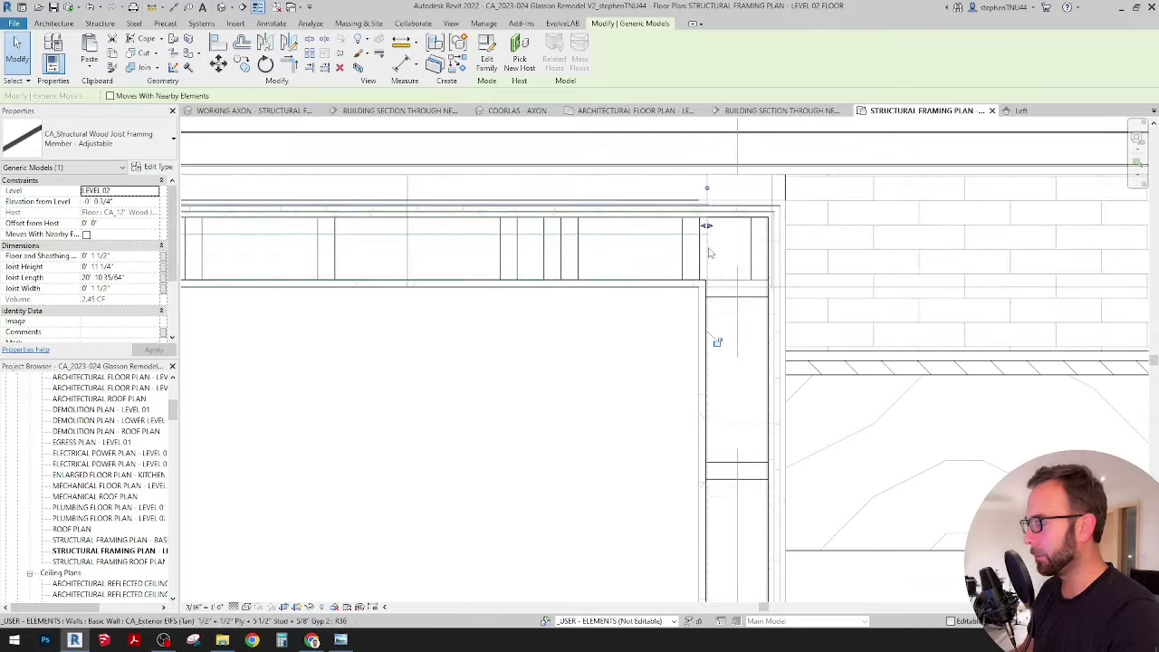
{"action": "scroll", "coordinate": [775, 201], "scroll_direction": "down", "scroll_amount": 2}
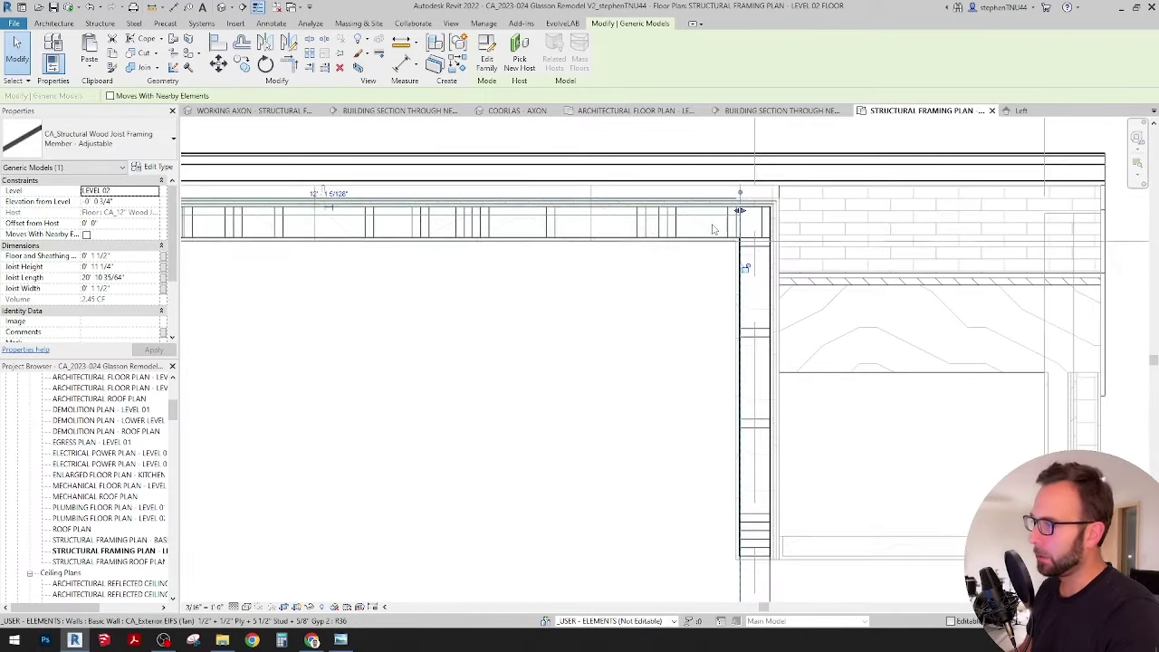
{"action": "scroll", "coordinate": [720, 219], "scroll_direction": "up", "scroll_amount": 2}
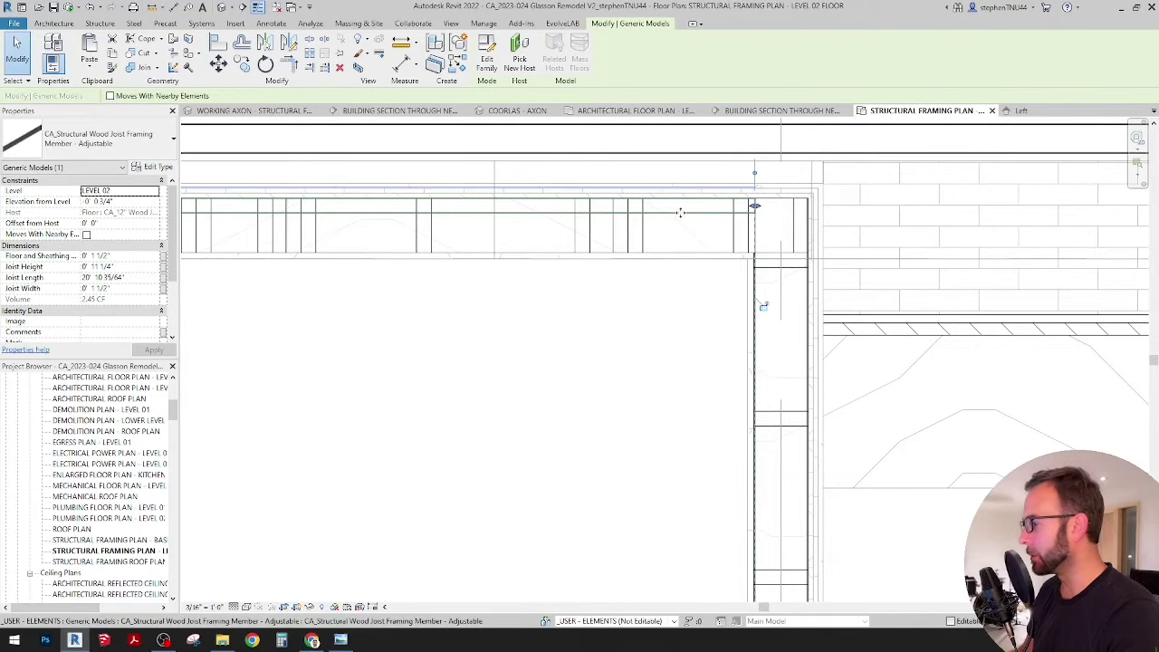
{"action": "scroll", "coordinate": [694, 218], "scroll_direction": "down", "scroll_amount": 2}
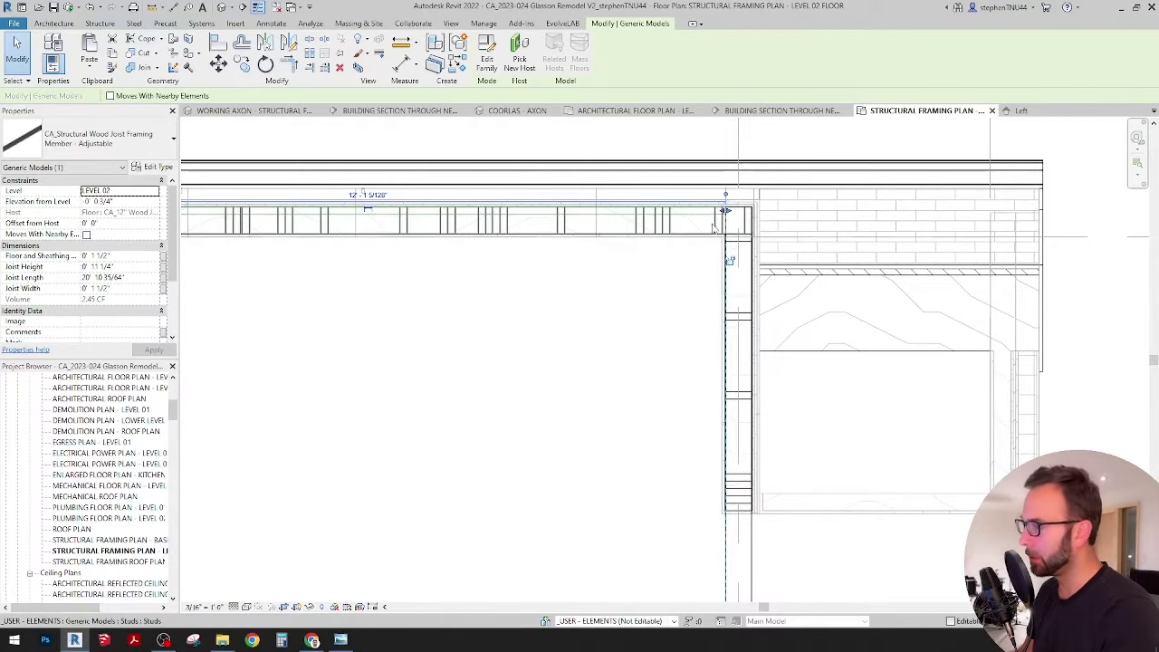
{"action": "scroll", "coordinate": [726, 215], "scroll_direction": "up", "scroll_amount": 1}
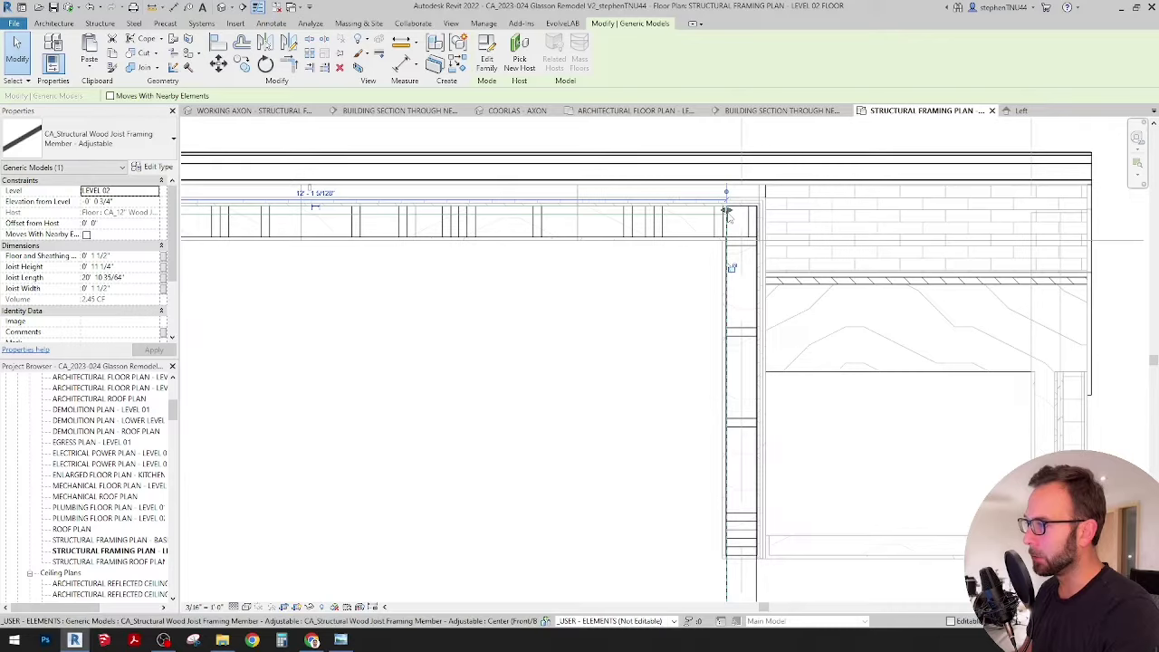
{"action": "scroll", "coordinate": [726, 215], "scroll_direction": "down", "scroll_amount": 1}
{"action": "scroll", "coordinate": [727, 215], "scroll_direction": "down", "scroll_amount": 1}
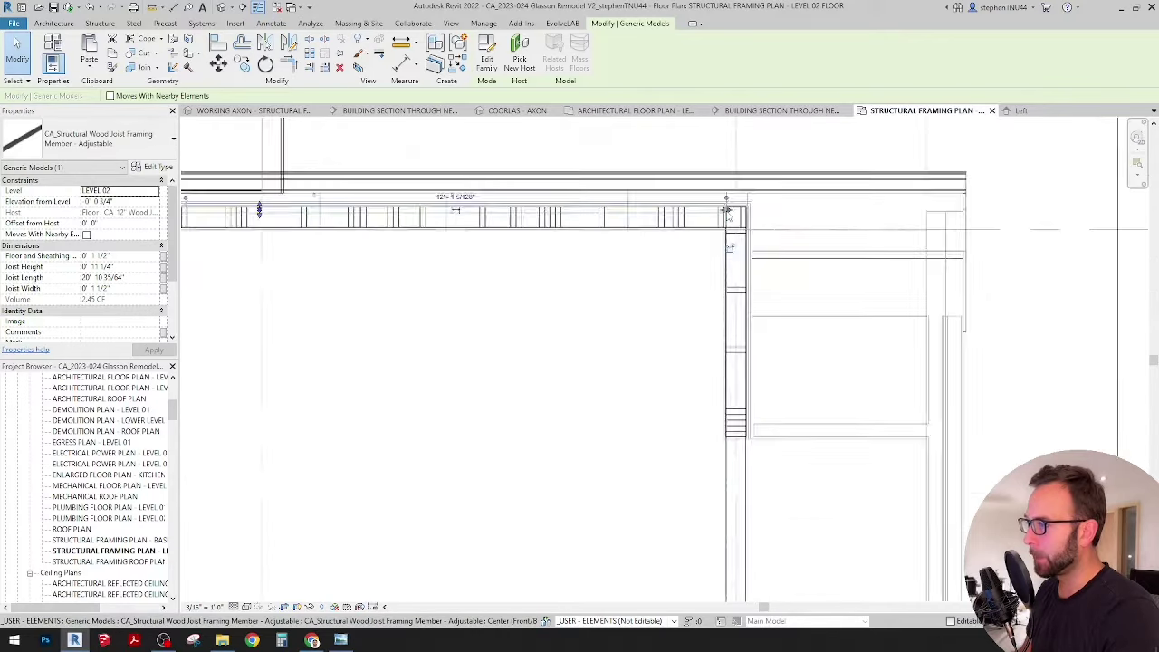
{"action": "scroll", "coordinate": [727, 211], "scroll_direction": "up", "scroll_amount": 2}
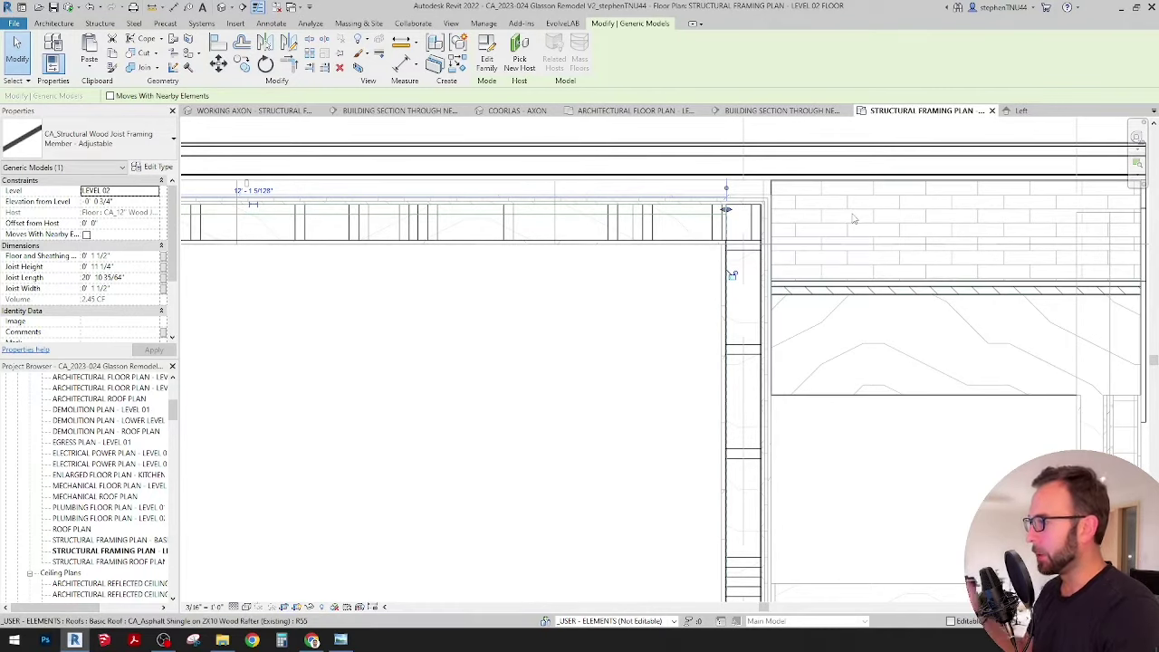
{"action": "scroll", "coordinate": [663, 217], "scroll_direction": "down", "scroll_amount": 2}
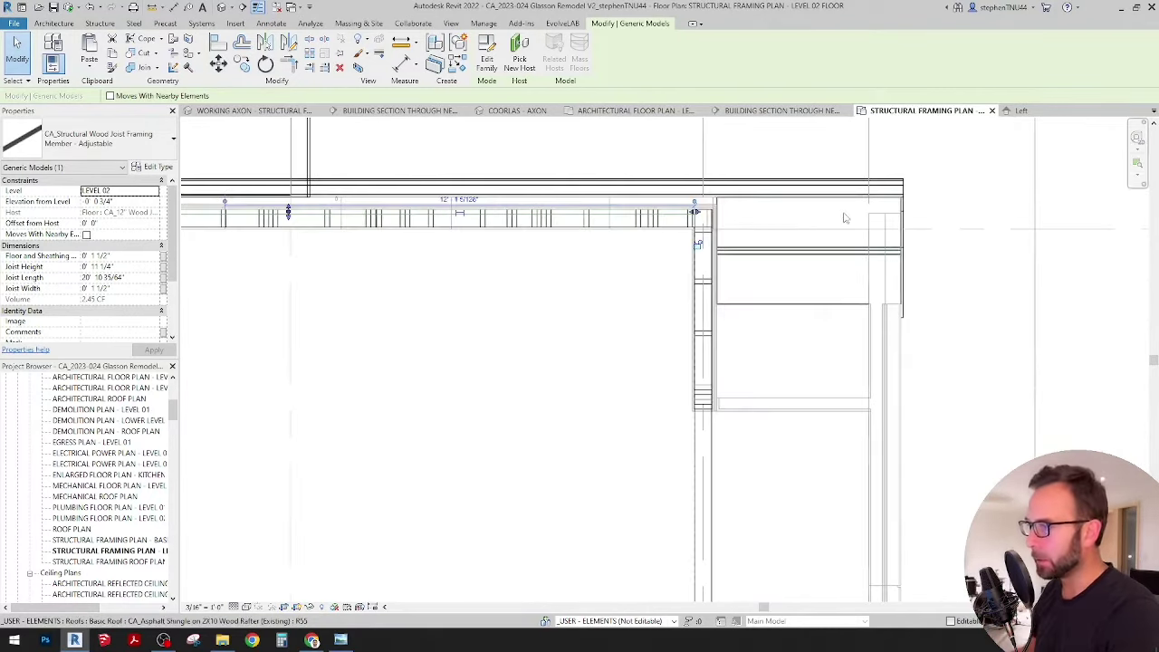
{"action": "scroll", "coordinate": [702, 234], "scroll_direction": "up", "scroll_amount": 1}
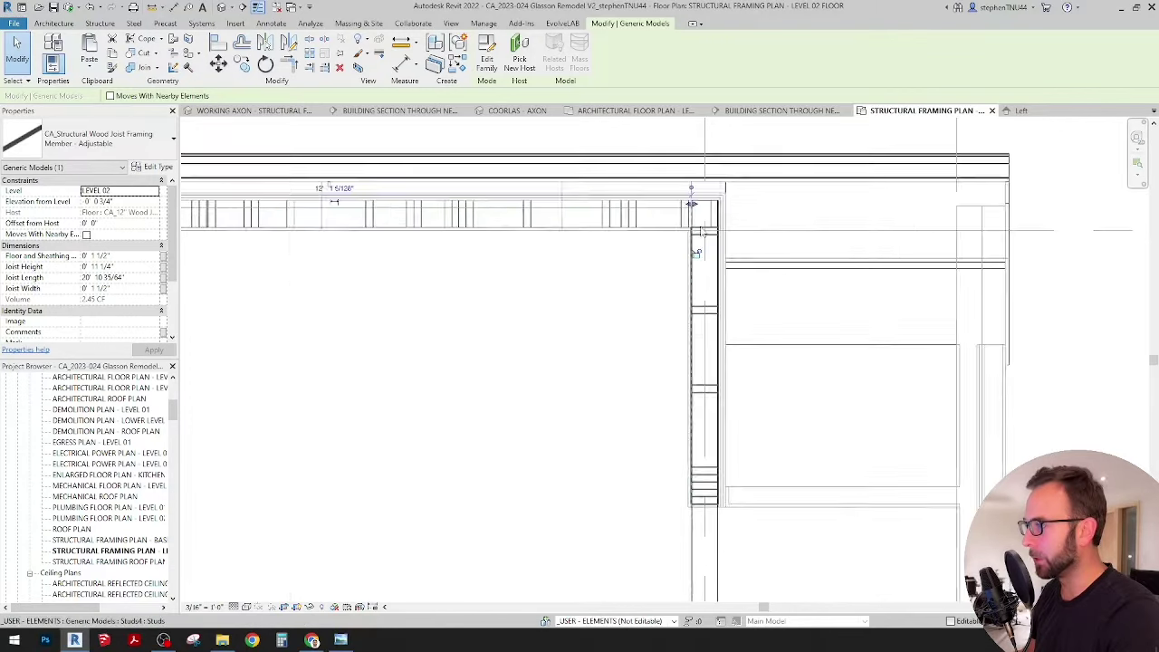
{"action": "scroll", "coordinate": [703, 233], "scroll_direction": "up", "scroll_amount": 1}
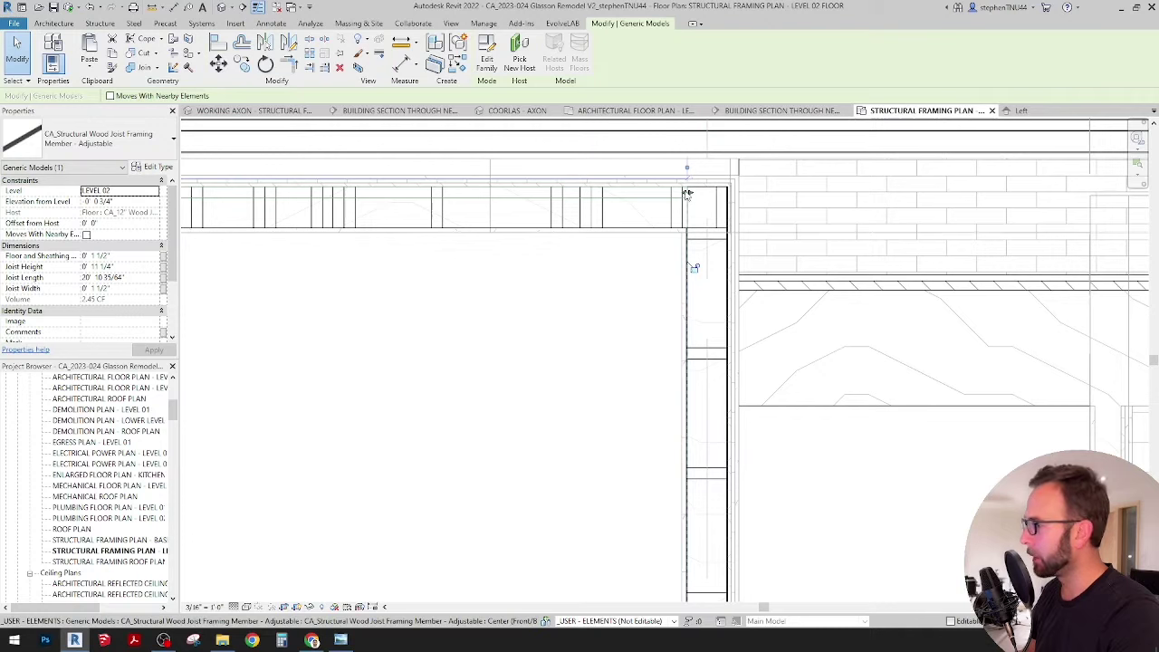
{"action": "scroll", "coordinate": [805, 190], "scroll_direction": "down", "scroll_amount": 2}
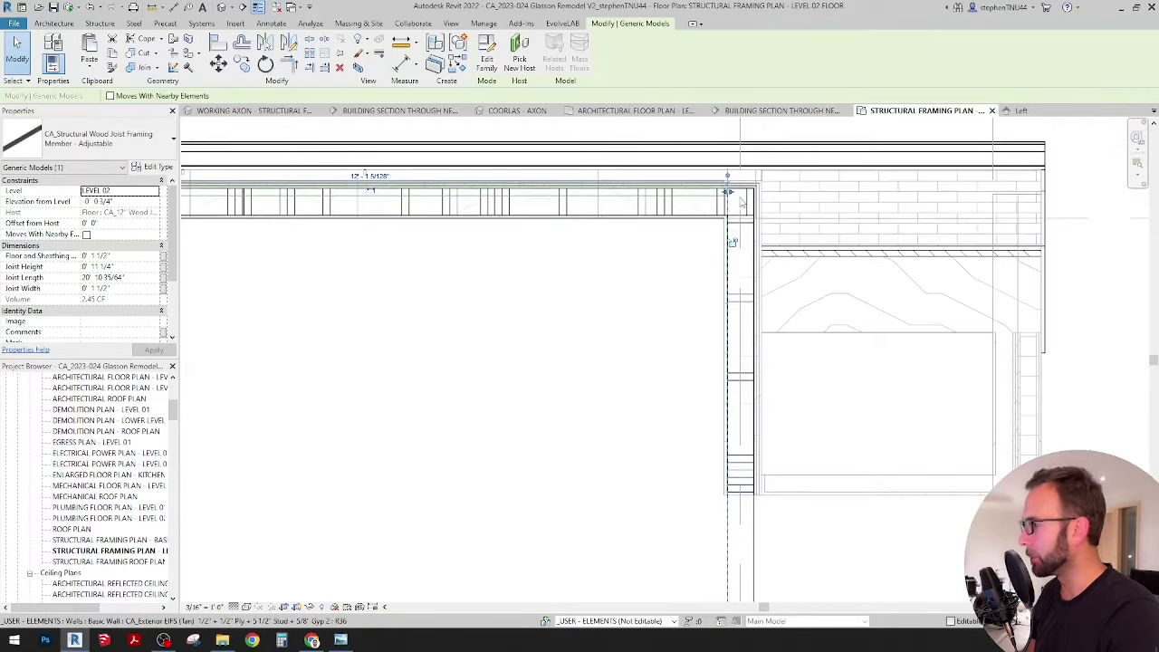
{"action": "scroll", "coordinate": [747, 208], "scroll_direction": "down", "scroll_amount": 2}
Extend the west end of the grid 4 joist to the inner face of the existing brick wall.
{"action": "scroll", "coordinate": [735, 286], "scroll_direction": "up", "scroll_amount": 4}
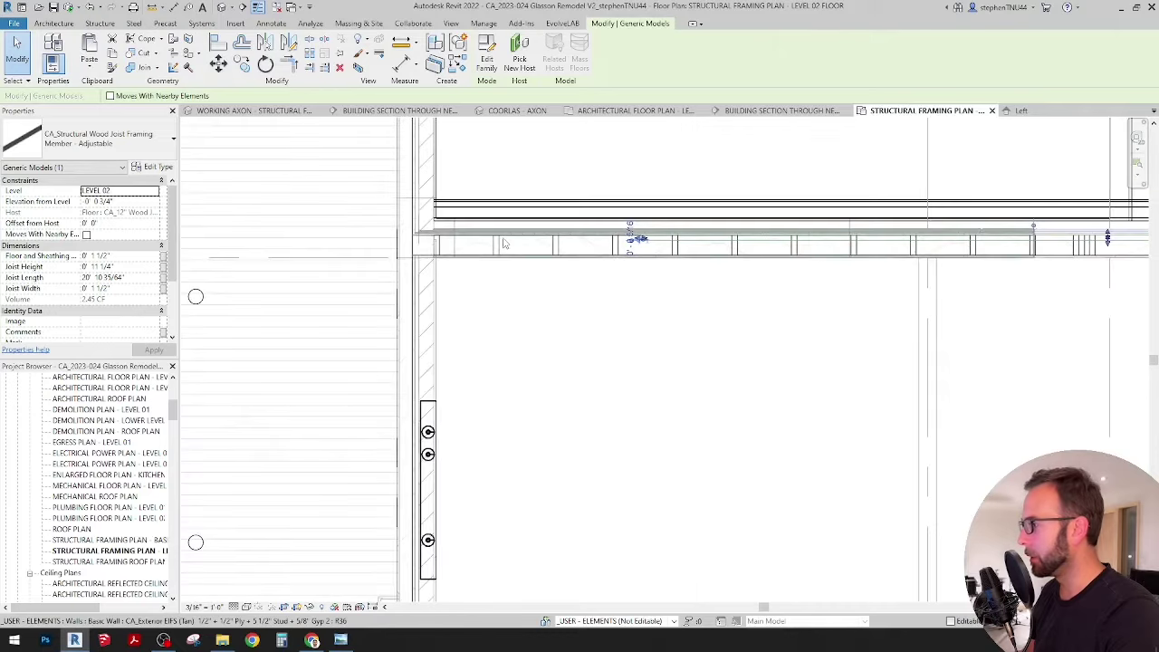
{"action": "scroll", "coordinate": [735, 238], "scroll_direction": "up", "scroll_amount": 3}
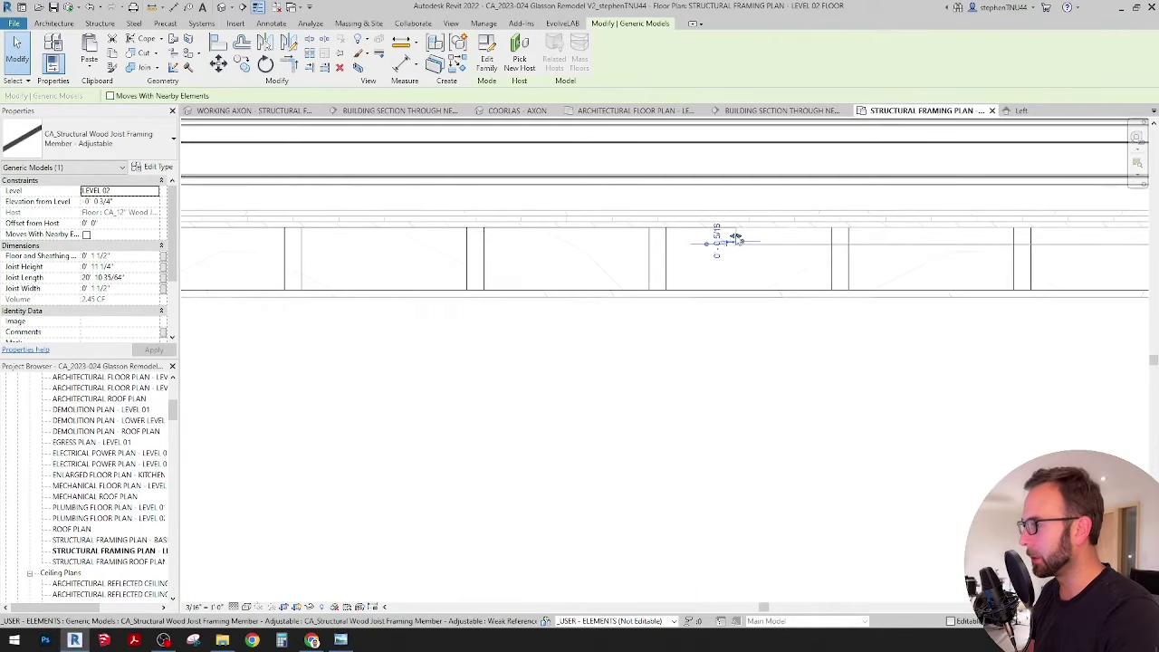
{"action": "left_click_drag", "start_coordinate": [741, 239], "coordinate": [685, 233]}
{"action": "left_click_drag", "start_coordinate": [323, 300], "coordinate": [290, 233]}
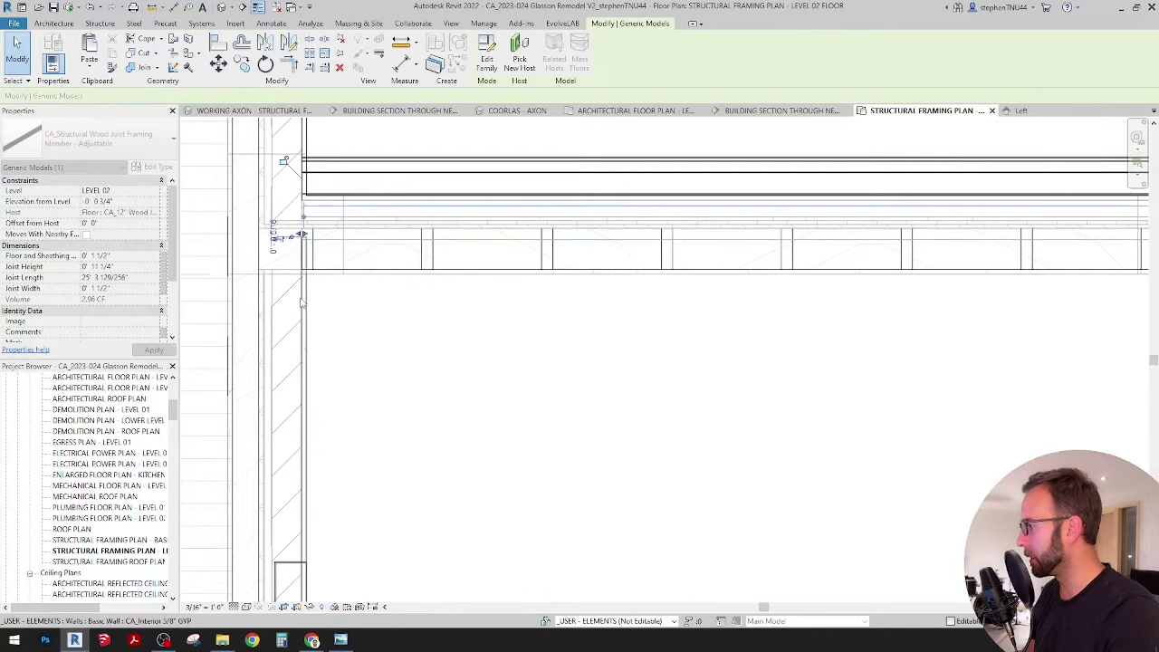
{"action": "scroll", "coordinate": [295, 237], "scroll_direction": "up", "scroll_amount": 3}
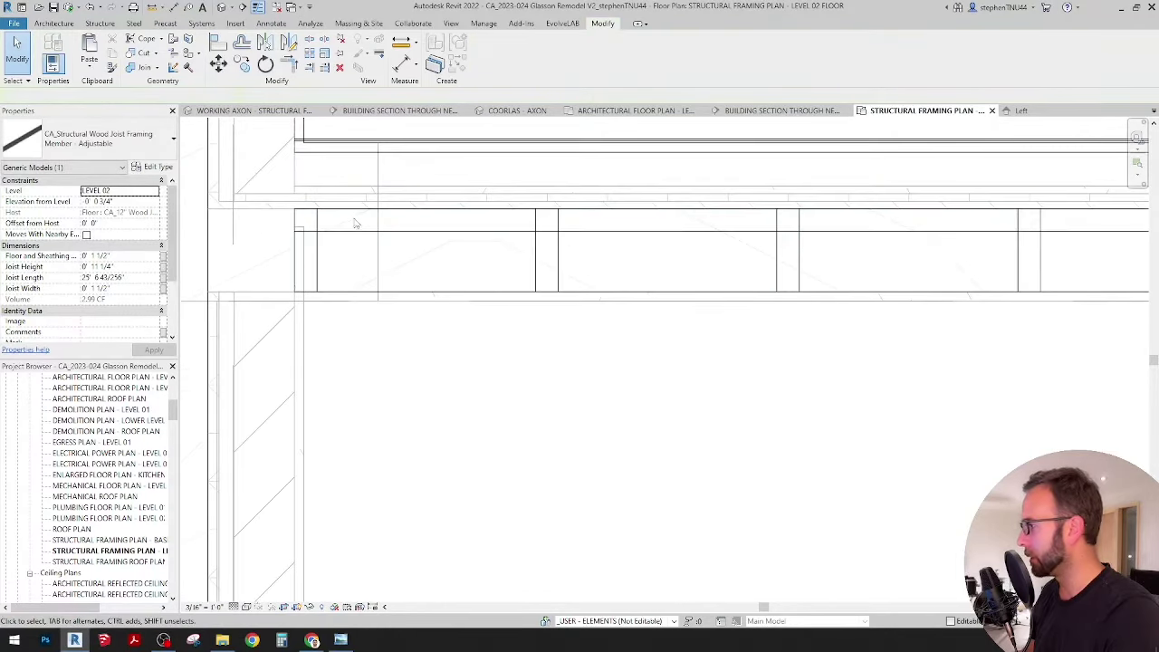
{"action": "key", "text": "Escape"}
Copy the grid 4 joist down into the room, placing the copy between grids 3 and 4.
{"action": "scroll", "coordinate": [396, 233], "scroll_direction": "down", "scroll_amount": 3}
{"action": "scroll", "coordinate": [399, 221], "scroll_direction": "down", "scroll_amount": 2}
{"action": "scroll", "coordinate": [400, 221], "scroll_direction": "down", "scroll_amount": 1}
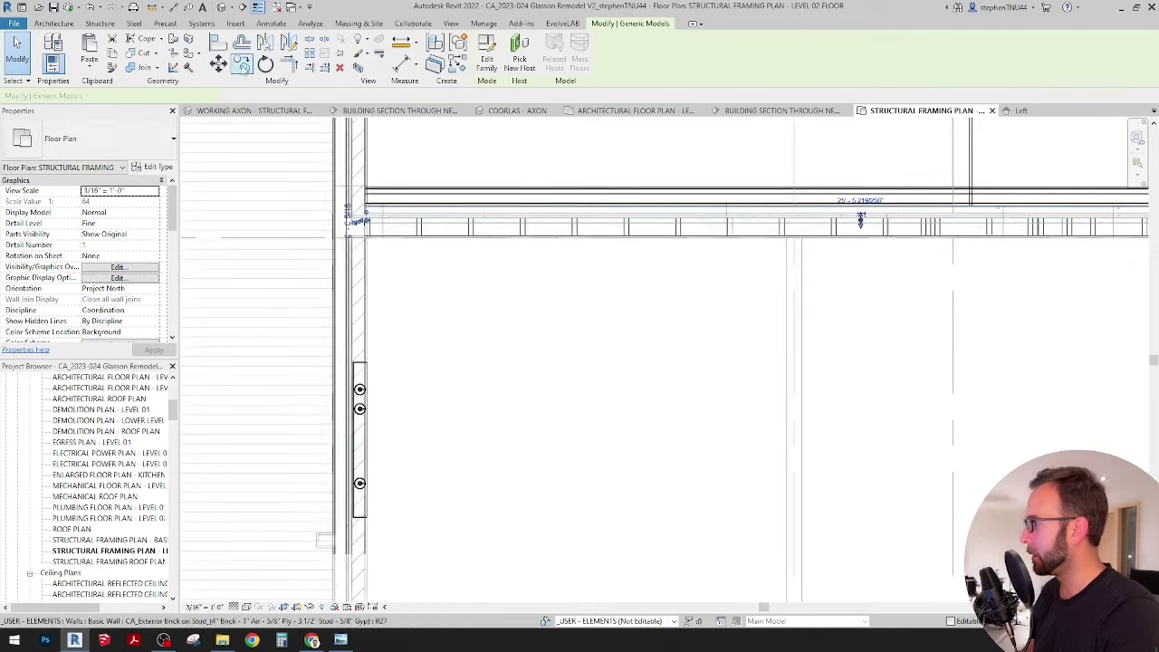
{"action": "left_click", "coordinate": [243, 69]}
{"action": "left_click", "coordinate": [658, 222]}
{"action": "key", "text": "m"}
{"action": "key", "text": "v"}
{"action": "left_click", "coordinate": [682, 227]}
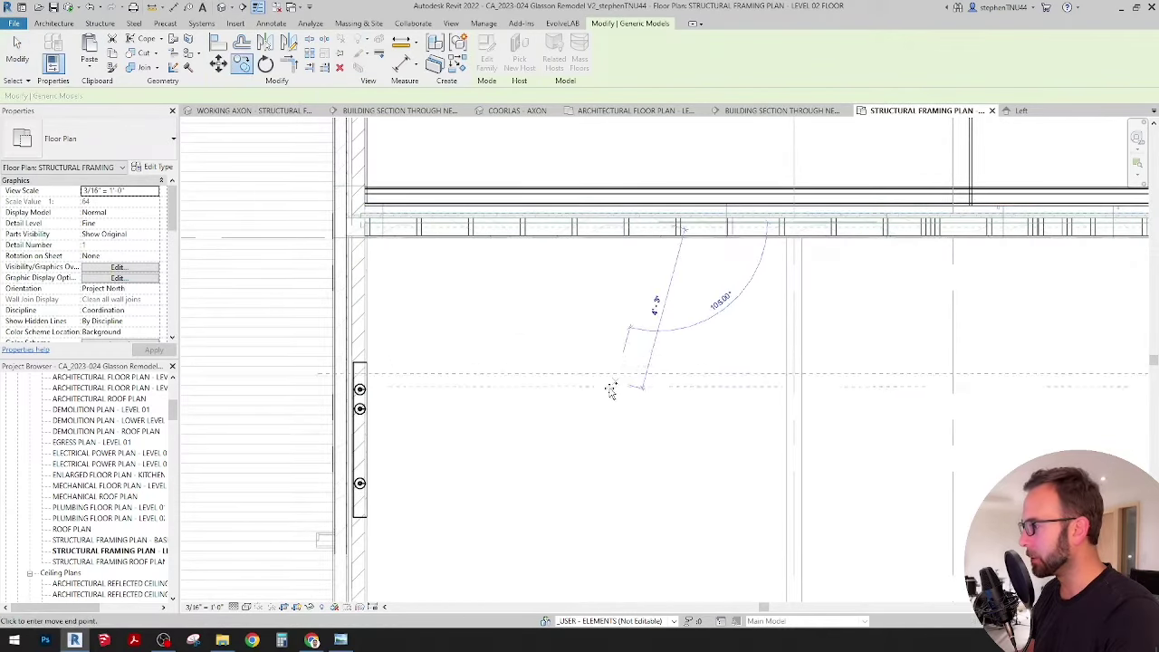
{"action": "scroll", "coordinate": [295, 171], "scroll_direction": "down", "scroll_amount": 2}
Rotate the copied joist by 90 degrees so that it runs parallel to grid B.
{"action": "left_click", "coordinate": [266, 66]}
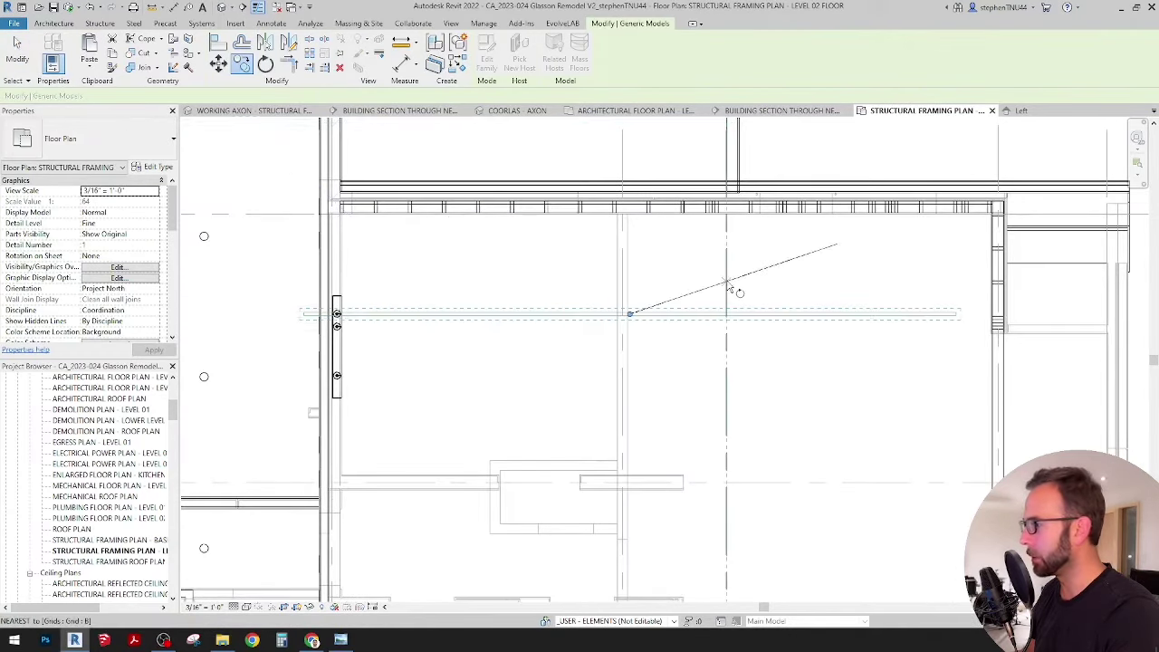
{"action": "left_click", "coordinate": [727, 281]}
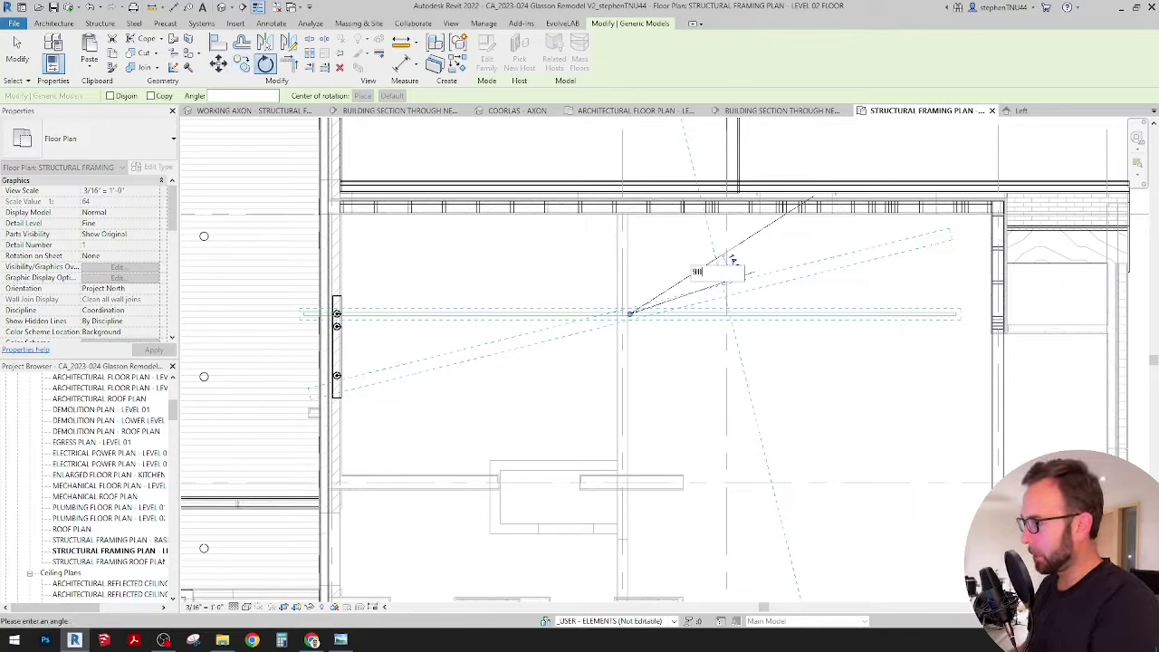
{"action": "key", "text": "Return"}
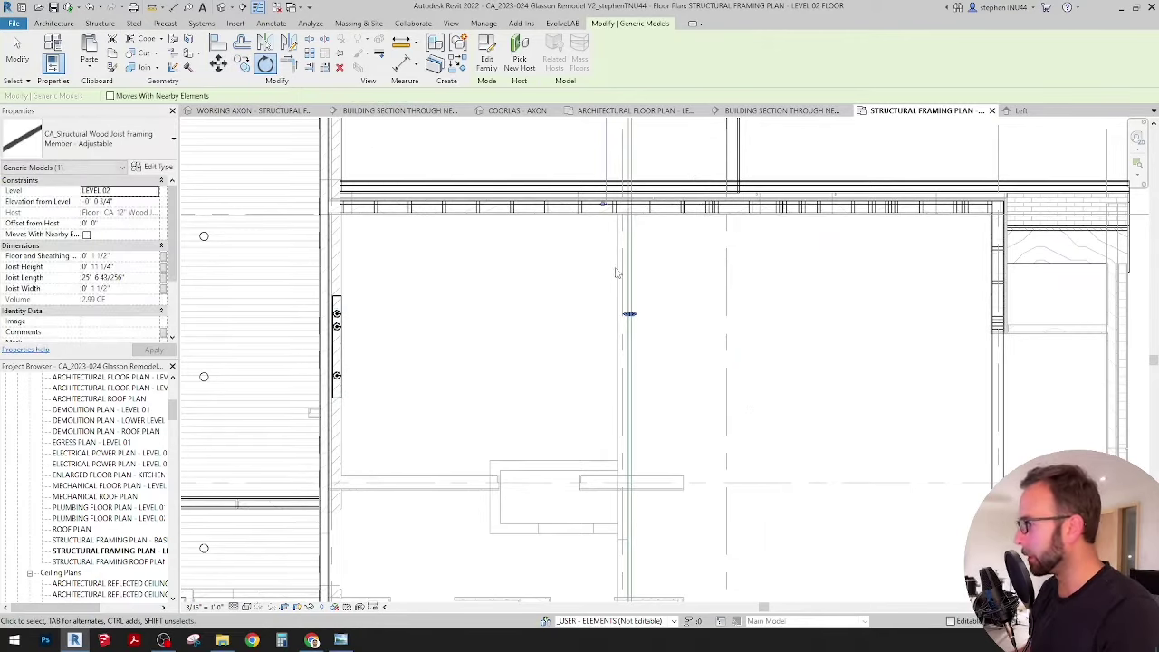
Move the rotated joist west so that it sits against the inner face of the existing brick wall.
{"action": "left_click_drag", "start_coordinate": [623, 263], "coordinate": [371, 292]}
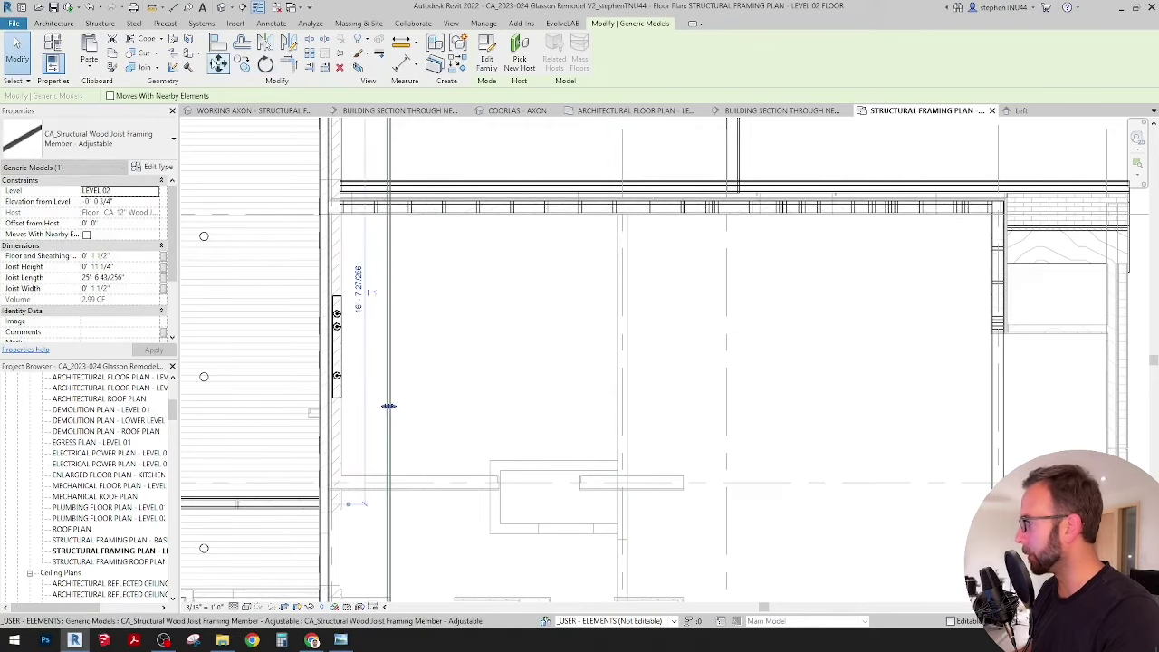
{"action": "scroll", "coordinate": [391, 259], "scroll_direction": "up", "scroll_amount": 3}
{"action": "key", "text": "m"}
{"action": "key", "text": "v"}
{"action": "left_click", "coordinate": [375, 236]}
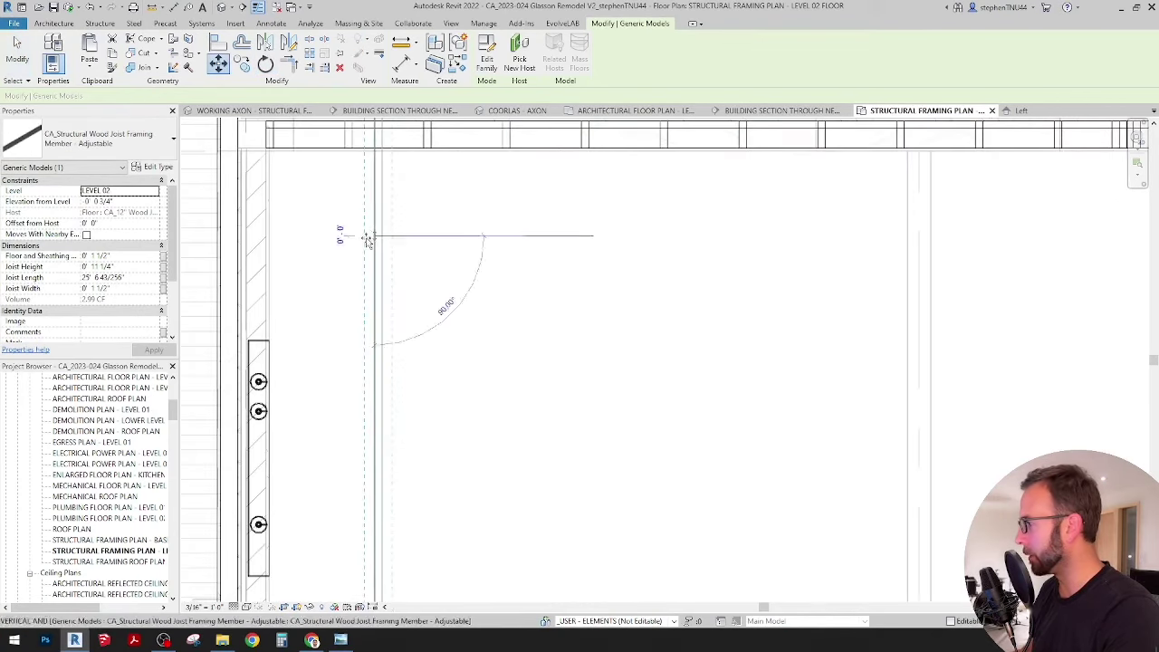
{"action": "left_click", "coordinate": [286, 240]}
Shorten the north end of the joist along the existing brick wall to the grid 4 joist, making it about 20' 10 9/16" long.
{"action": "middle_click_drag", "start_coordinate": [334, 199], "coordinate": [468, 408]}
{"action": "scroll", "coordinate": [445, 287], "scroll_direction": "up", "scroll_amount": 4}
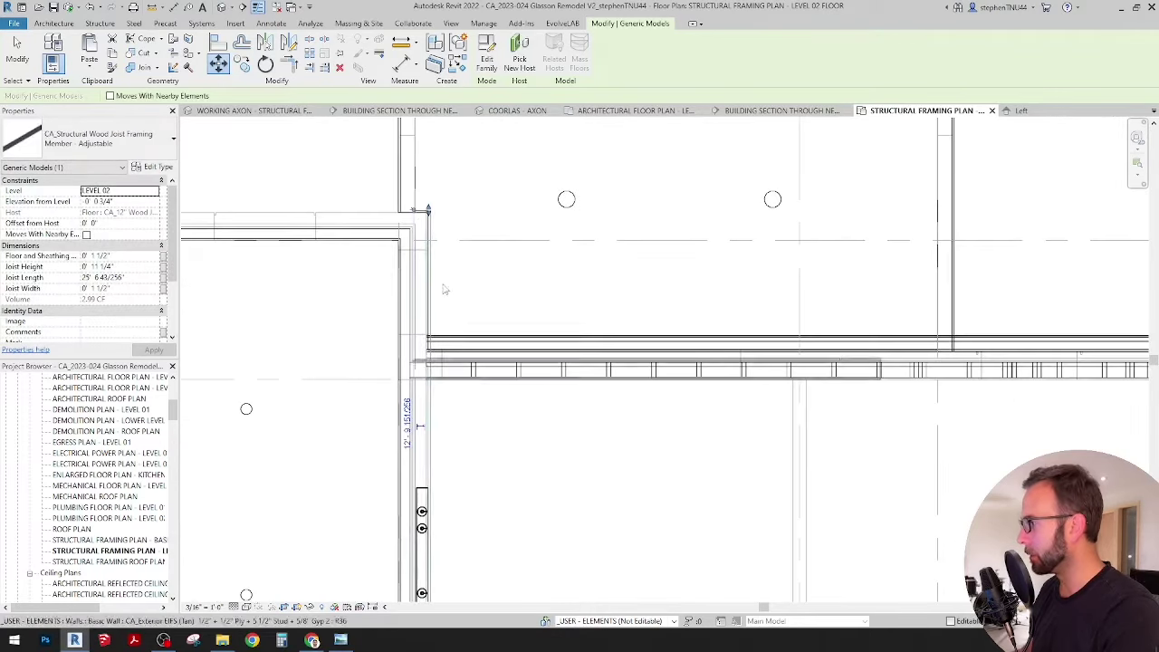
{"action": "left_click_drag", "start_coordinate": [435, 214], "coordinate": [437, 215]}
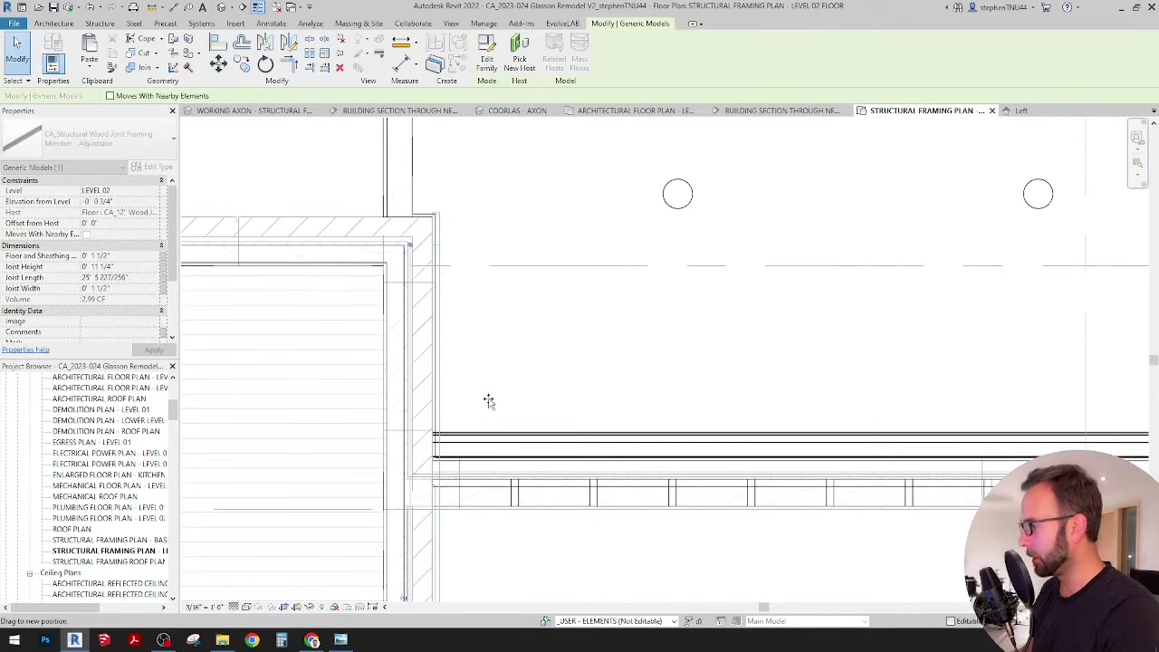
{"action": "scroll", "coordinate": [465, 468], "scroll_direction": "up", "scroll_amount": 4}
{"action": "left_click_drag", "start_coordinate": [490, 400], "coordinate": [422, 532]}
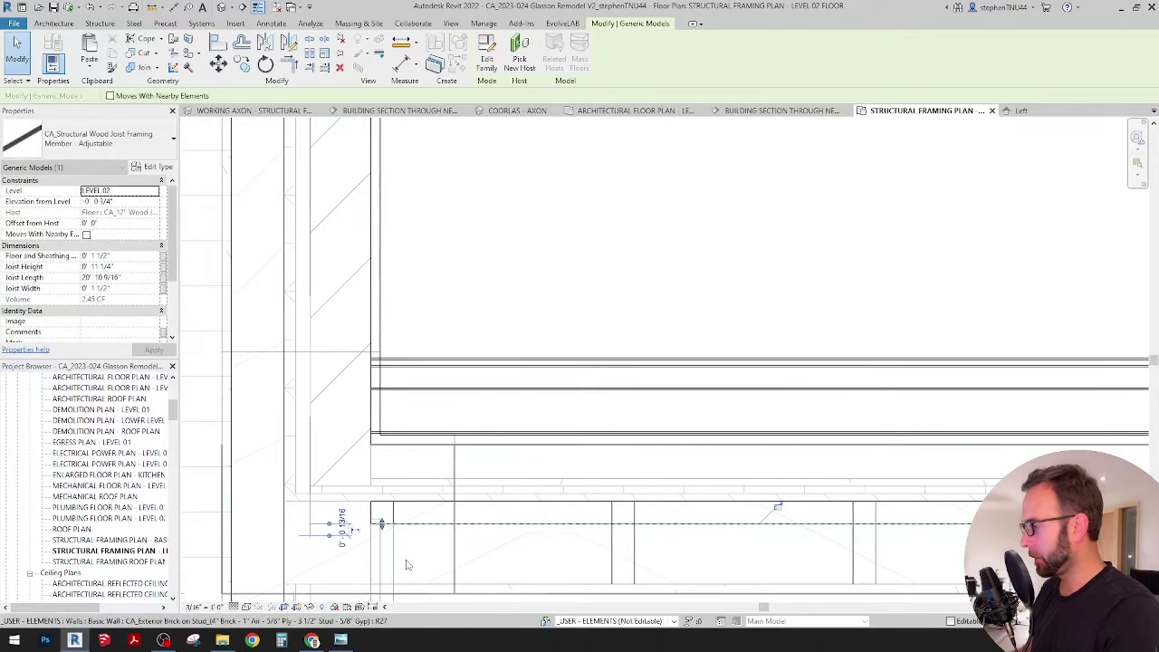
{"action": "left_click", "coordinate": [417, 527]}
{"action": "left_click", "coordinate": [415, 524]}
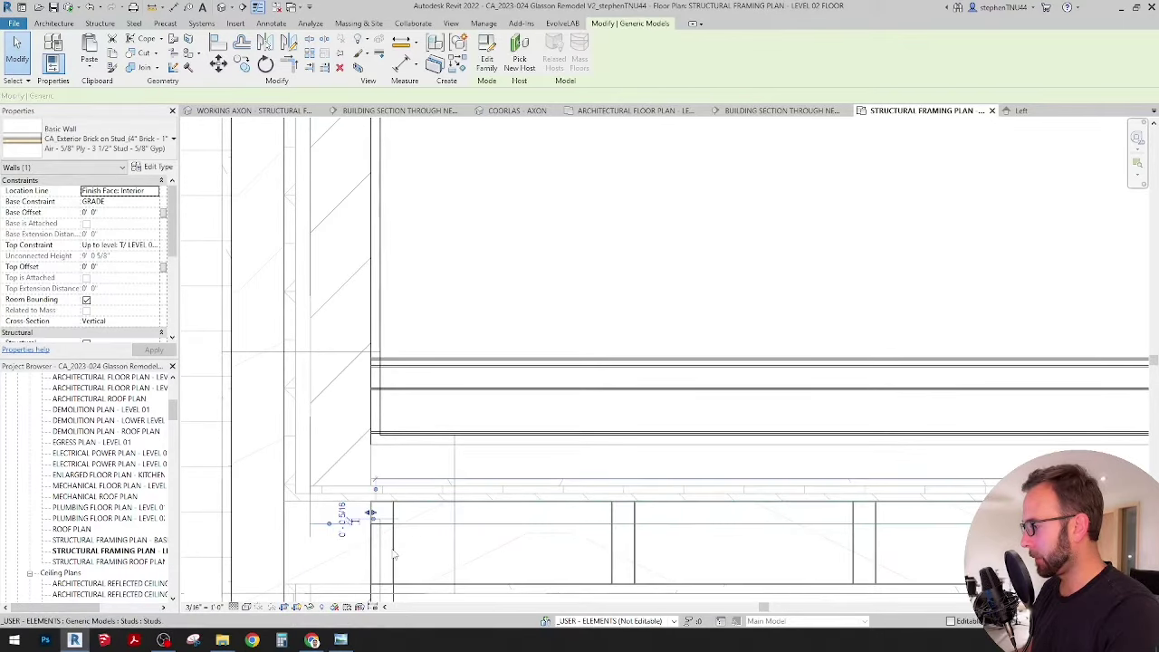
{"action": "left_click", "coordinate": [393, 553]}
{"action": "scroll", "coordinate": [391, 532], "scroll_direction": "up", "scroll_amount": 1}
{"action": "middle_click_drag", "start_coordinate": [390, 535], "coordinate": [396, 331]}
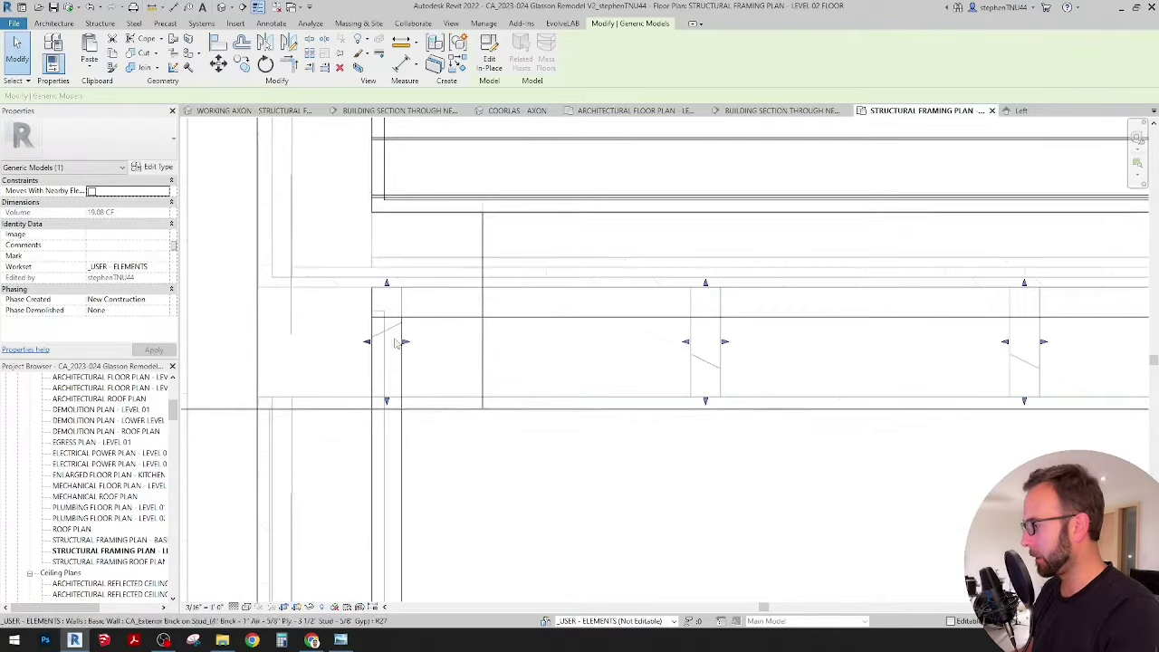
{"action": "left_click", "coordinate": [401, 408]}
{"action": "scroll", "coordinate": [421, 314], "scroll_direction": "down", "scroll_amount": 3}
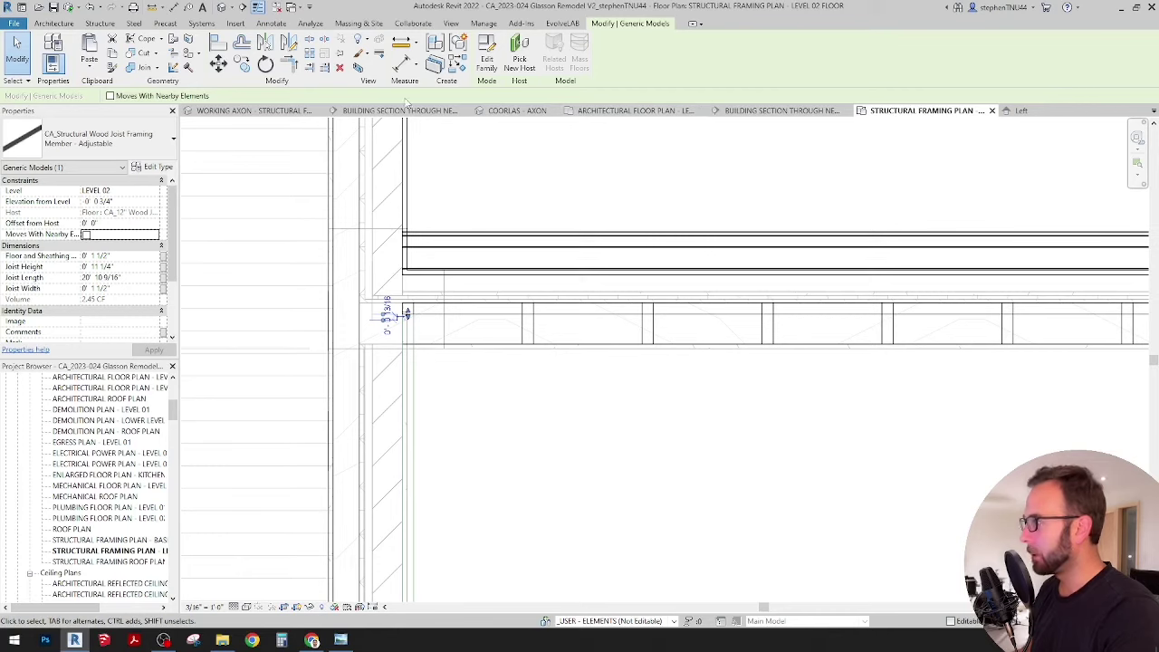
Hide the Level 02 3/4" oak flooring element in the working structural framing 3D view.
{"action": "key", "text": "ctrl+Tab"}
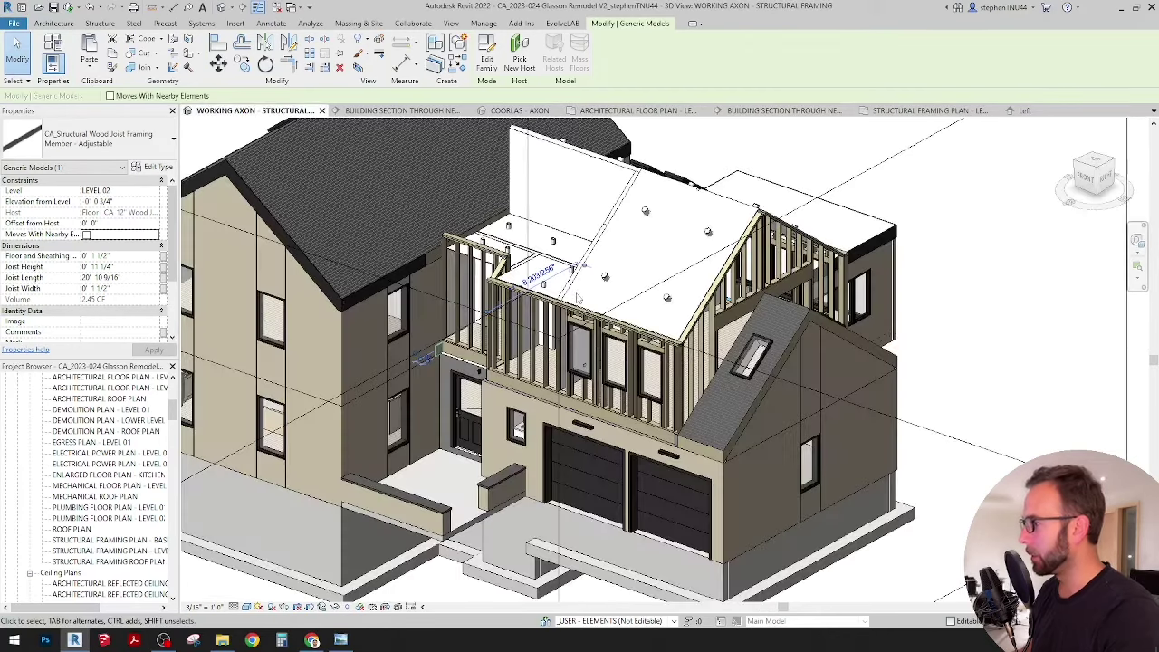
{"action": "scroll", "coordinate": [496, 362], "scroll_direction": "up", "scroll_amount": 3}
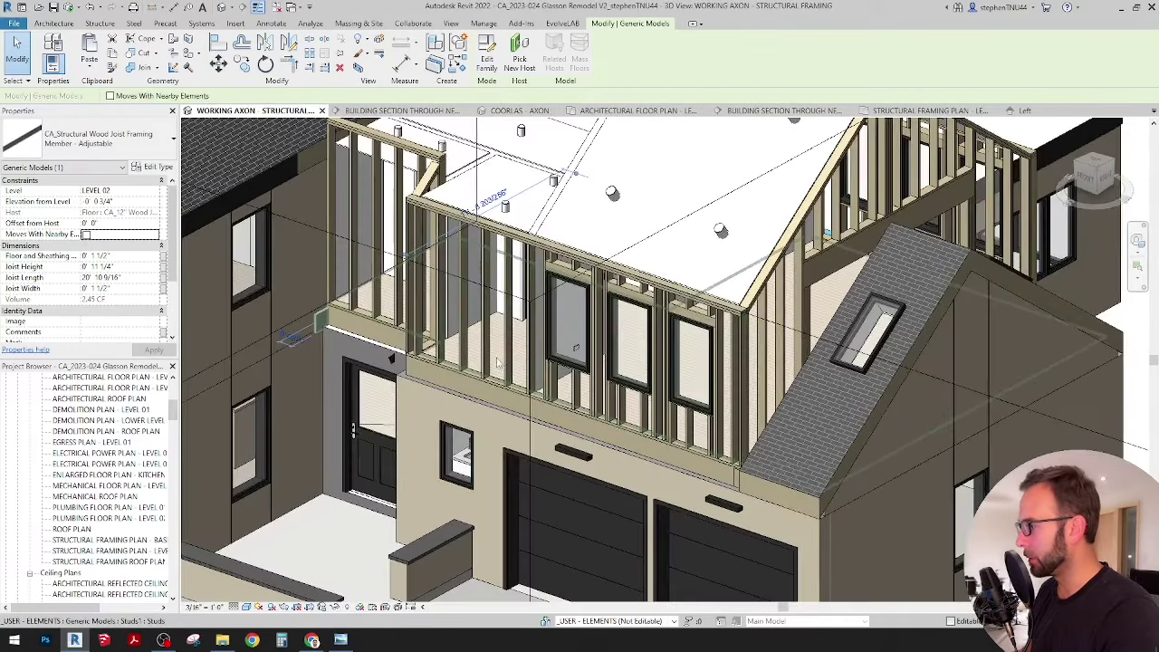
{"action": "right_click", "coordinate": [498, 364]}
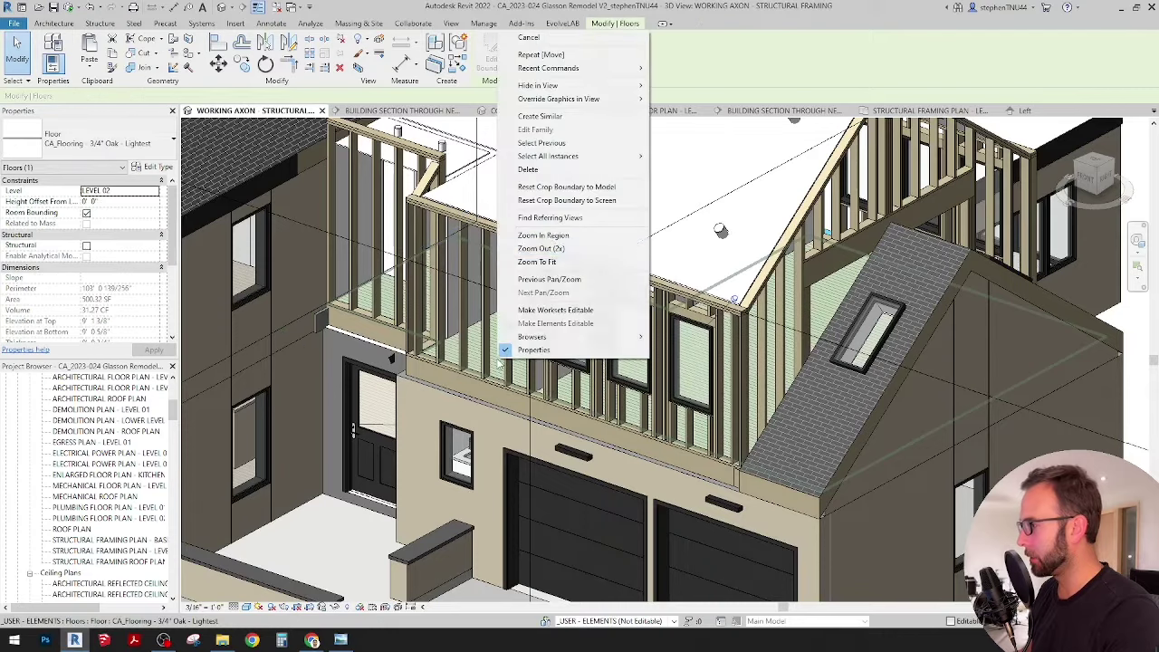
{"action": "left_click", "coordinate": [693, 87]}
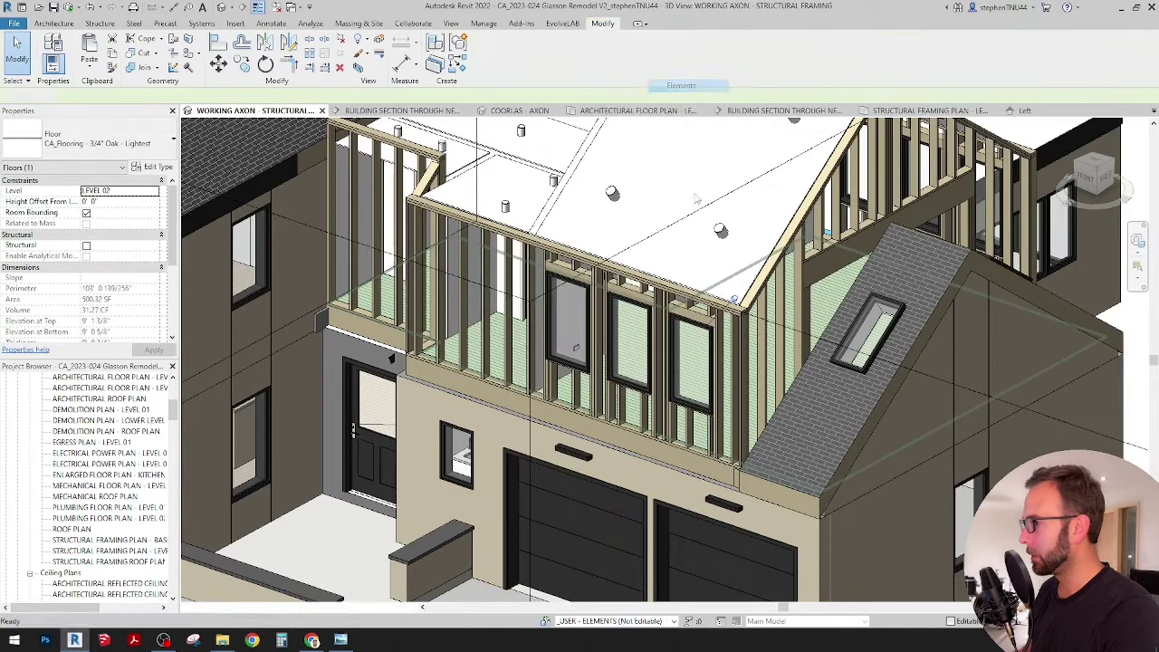
{"action": "middle_click_drag", "start_coordinate": [687, 333], "coordinate": [628, 177], "text": "shift"}
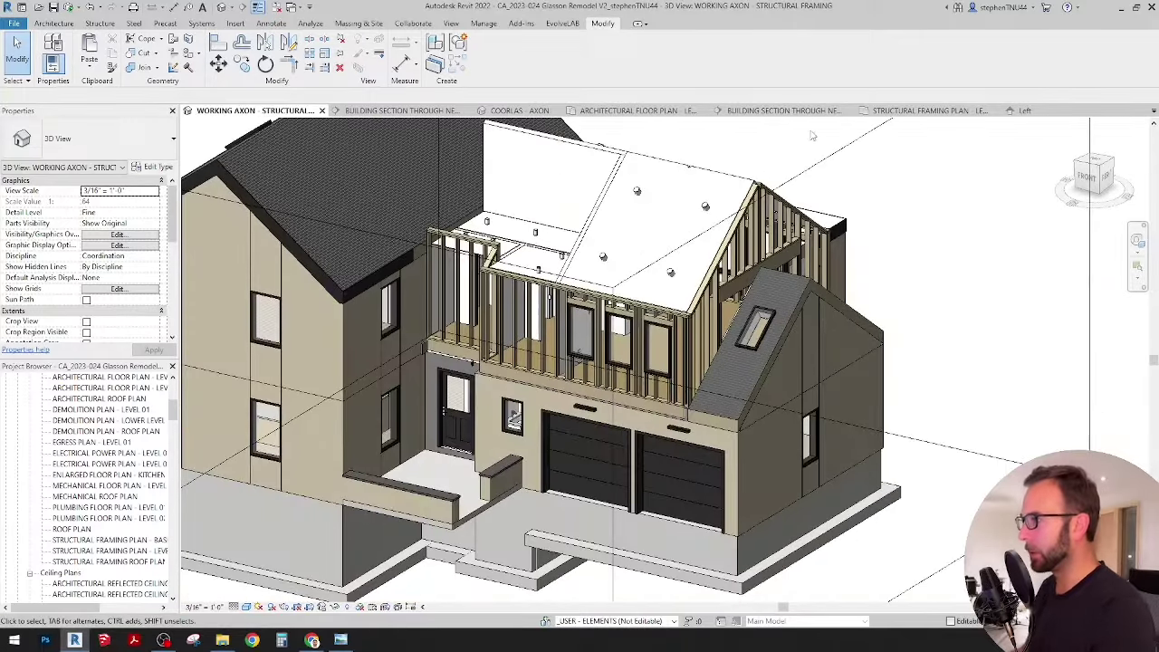
In the Level 02 structural framing plan, shorten the brick-wall joist's south end to the outer stud face, about 19' 11" long.
{"action": "left_click", "coordinate": [947, 113]}
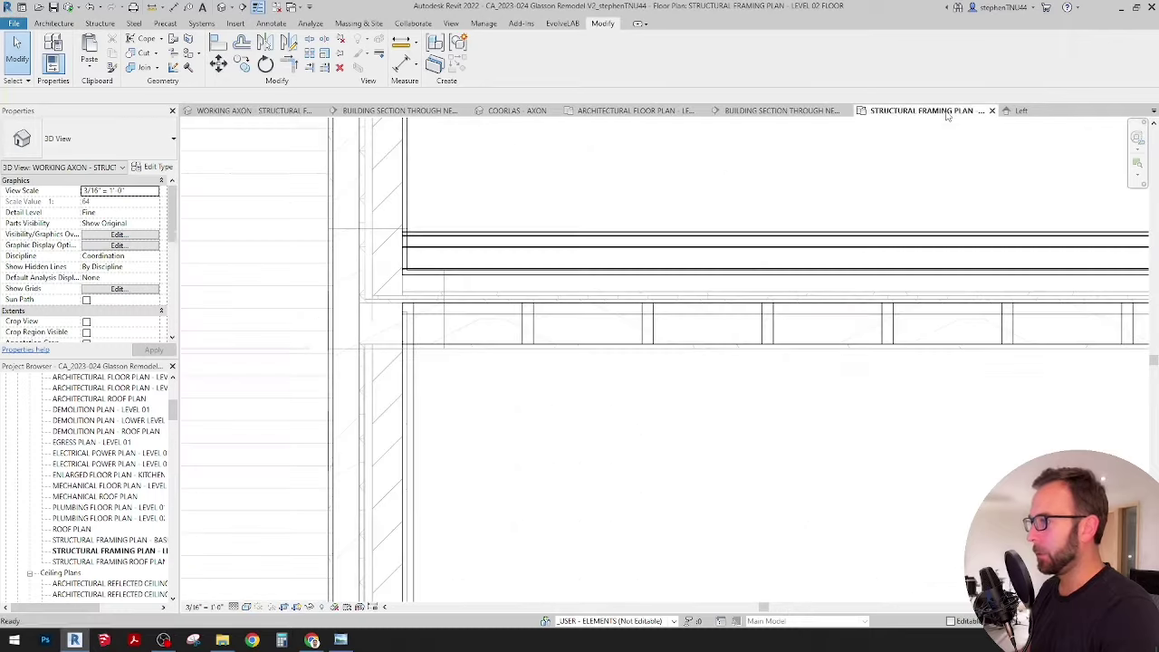
{"action": "left_click", "coordinate": [419, 336]}
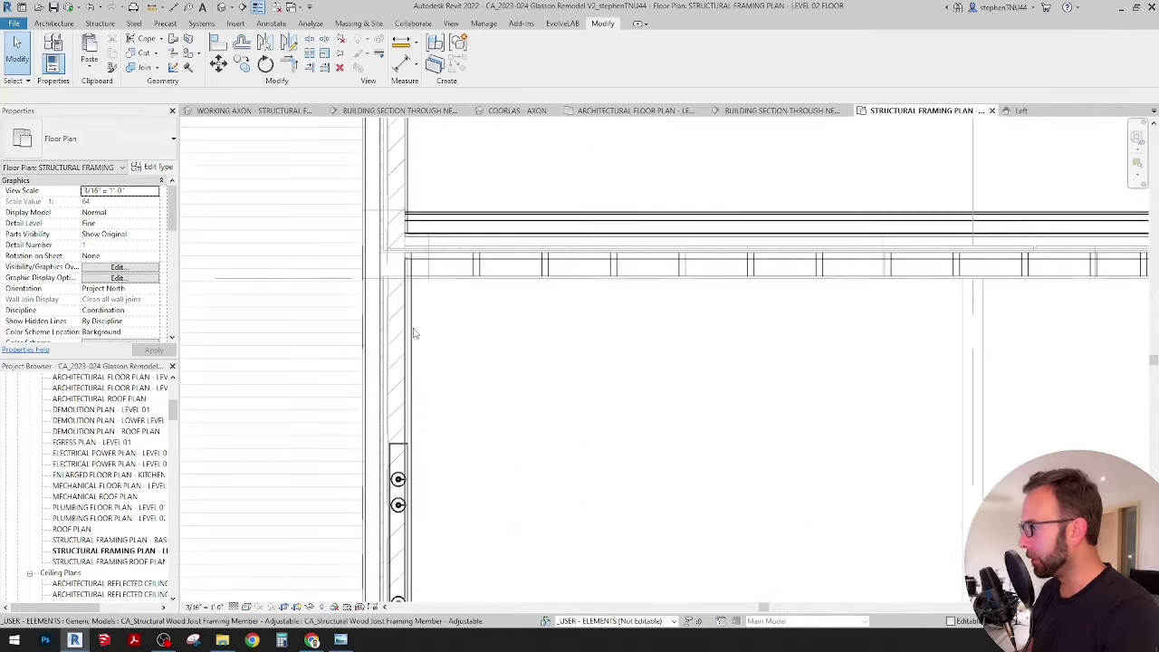
{"action": "scroll", "coordinate": [517, 190], "scroll_direction": "down", "scroll_amount": 5}
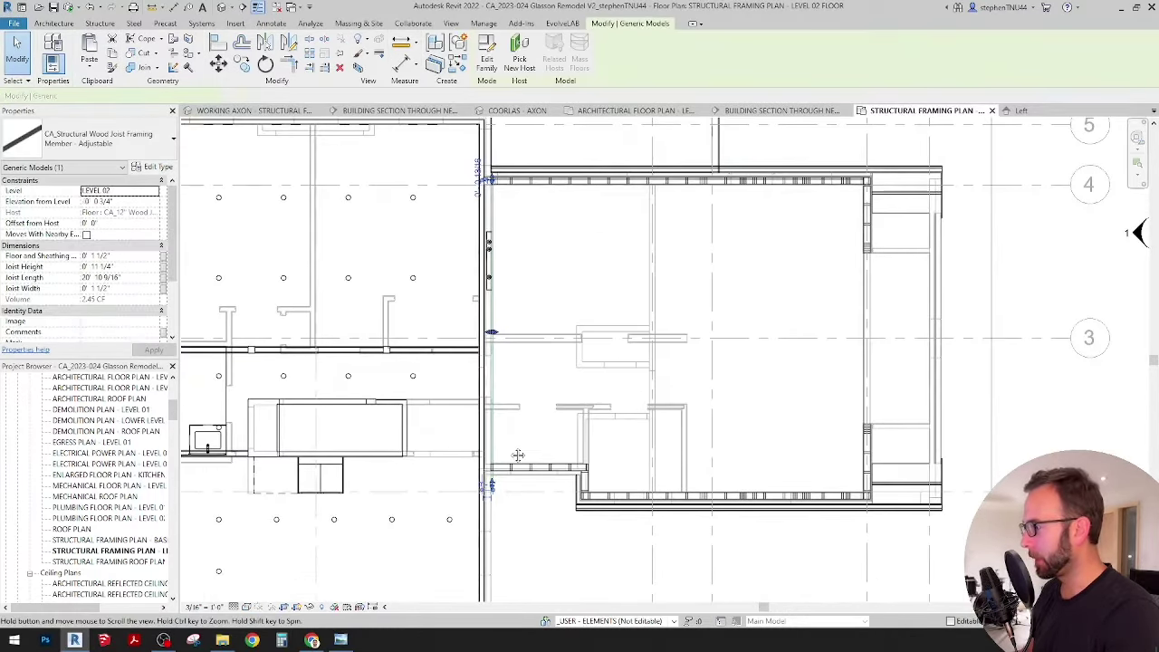
{"action": "scroll", "coordinate": [480, 503], "scroll_direction": "up", "scroll_amount": 6}
{"action": "mouse_move", "coordinate": [477, 499]}
{"action": "left_mouse_down"}
{"action": "mouse_move", "coordinate": [496, 411]}
{"action": "mouse_move", "coordinate": [501, 433]}
{"action": "mouse_move", "coordinate": [482, 430]}
{"action": "left_mouse_up"}
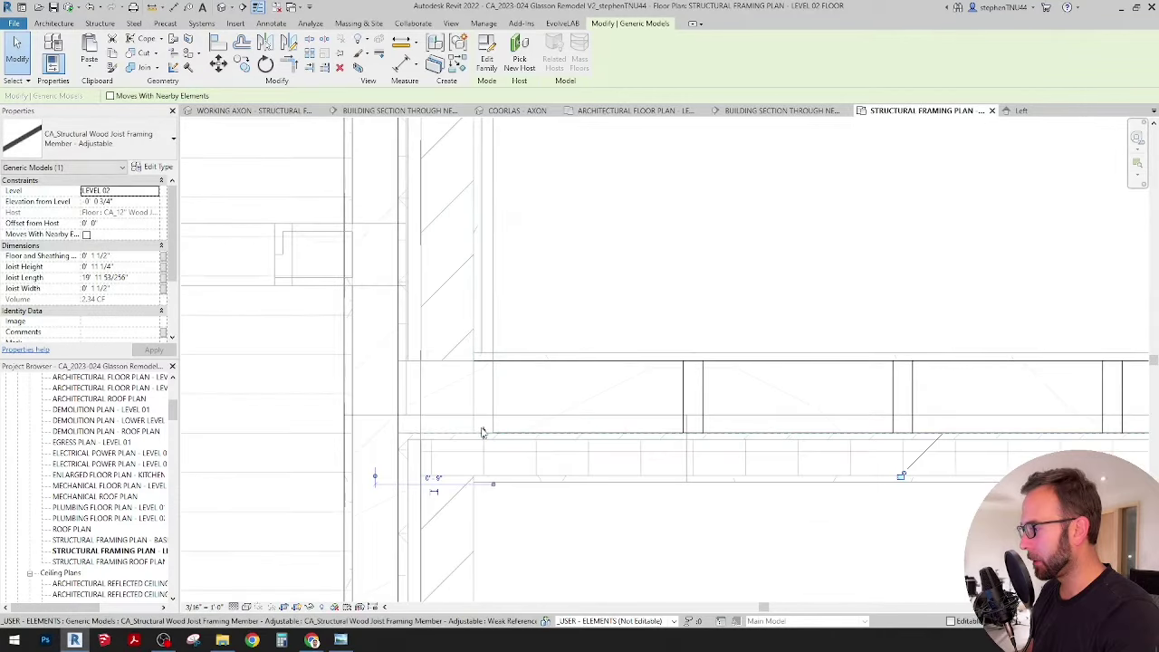
Copy the brick-wall joist east into the room and rotate the copy by 90 degrees.
{"action": "scroll", "coordinate": [482, 430], "scroll_direction": "down", "scroll_amount": 2}
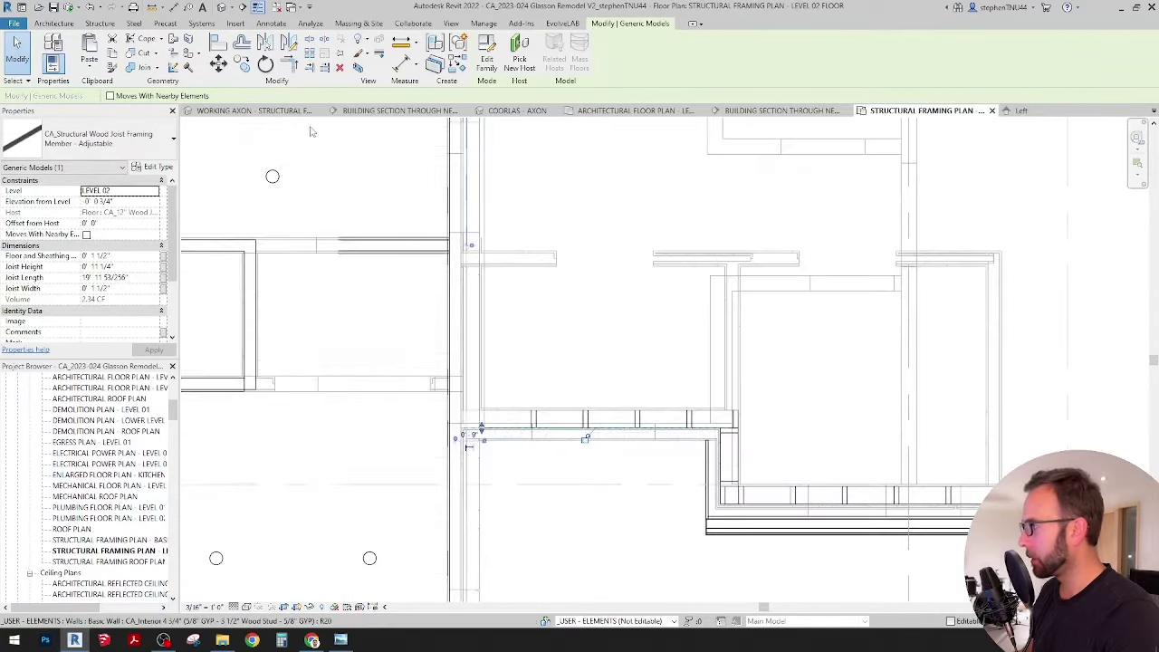
{"action": "left_click", "coordinate": [481, 289]}
{"action": "left_click", "coordinate": [577, 313]}
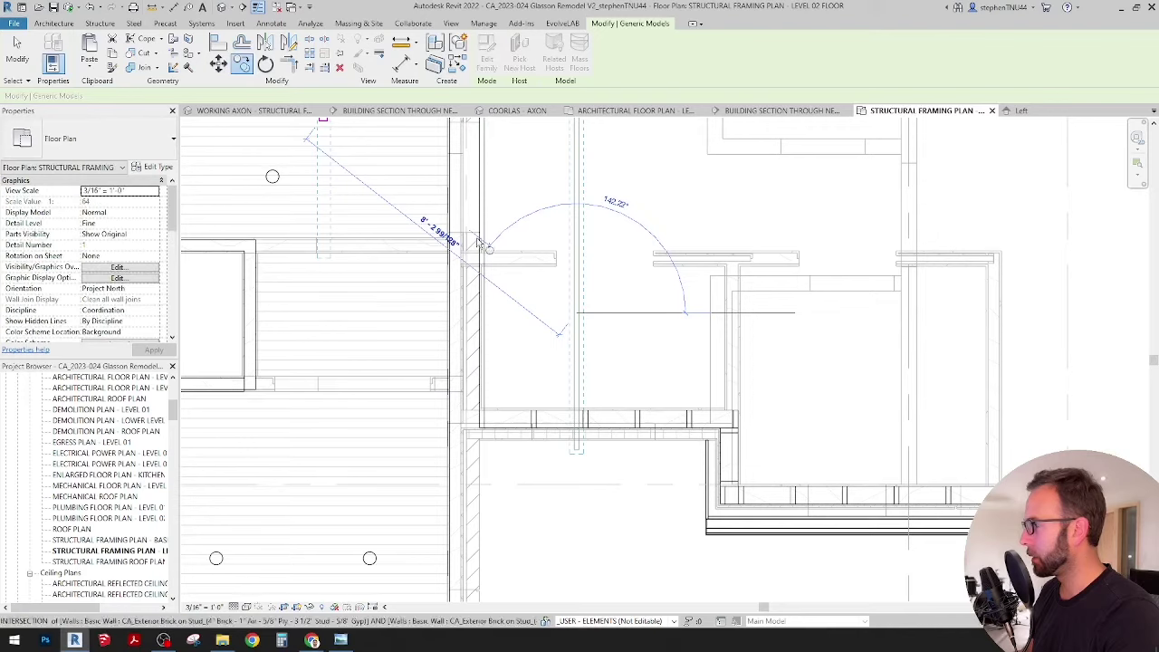
{"action": "key", "text": "r"}
{"action": "key", "text": "o"}
{"action": "left_click", "coordinate": [547, 327]}
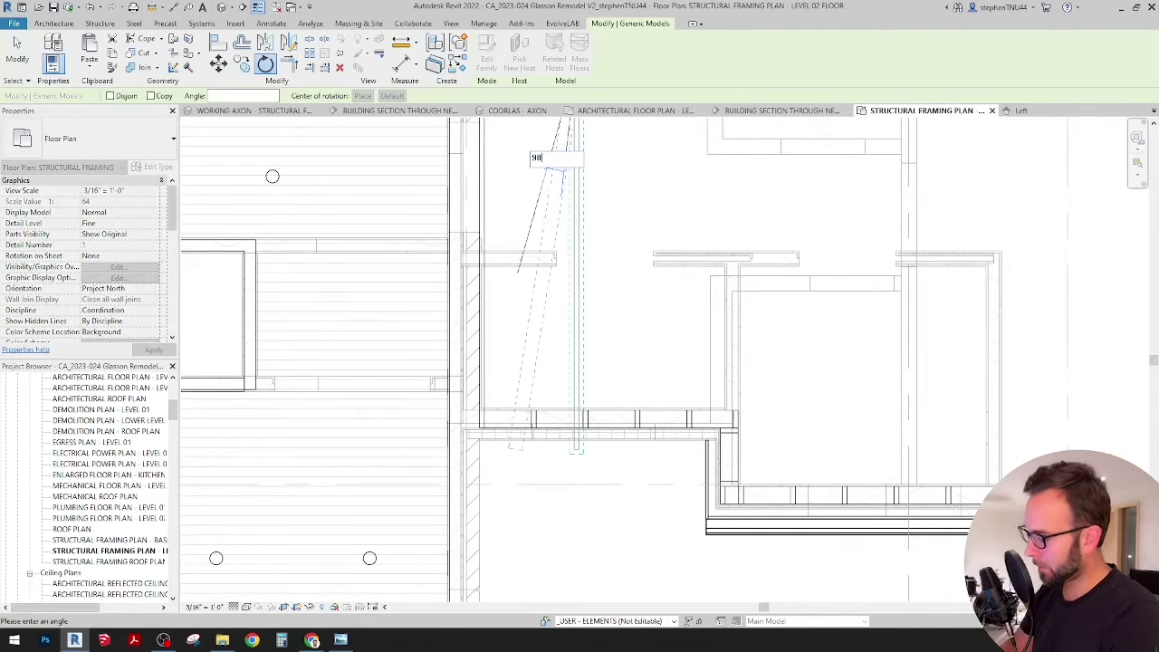
{"action": "key", "text": "Return"}
{"action": "scroll", "coordinate": [572, 272], "scroll_direction": "down", "scroll_amount": 2}
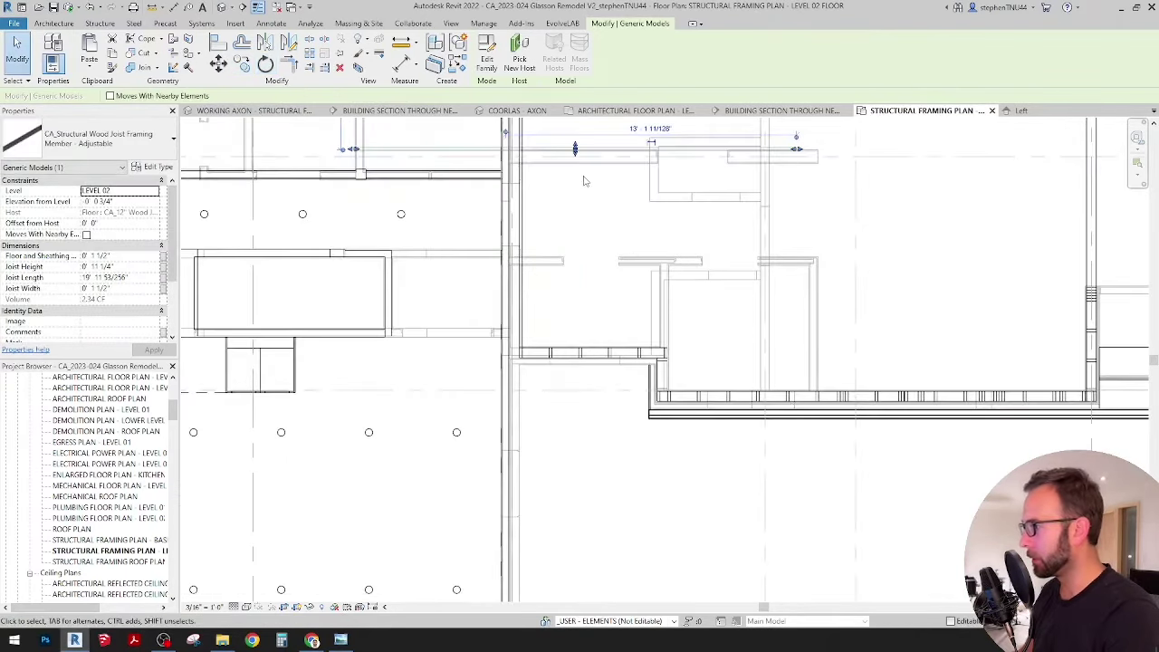
Move the rotated joist so its west end sits in the corner between the brick wall and the short south stud wall's outer face.
{"action": "scroll", "coordinate": [584, 191], "scroll_direction": "up", "scroll_amount": 1}
{"action": "left_click_drag", "start_coordinate": [397, 134], "coordinate": [611, 350]}
{"action": "scroll", "coordinate": [523, 336], "scroll_direction": "up", "scroll_amount": 4}
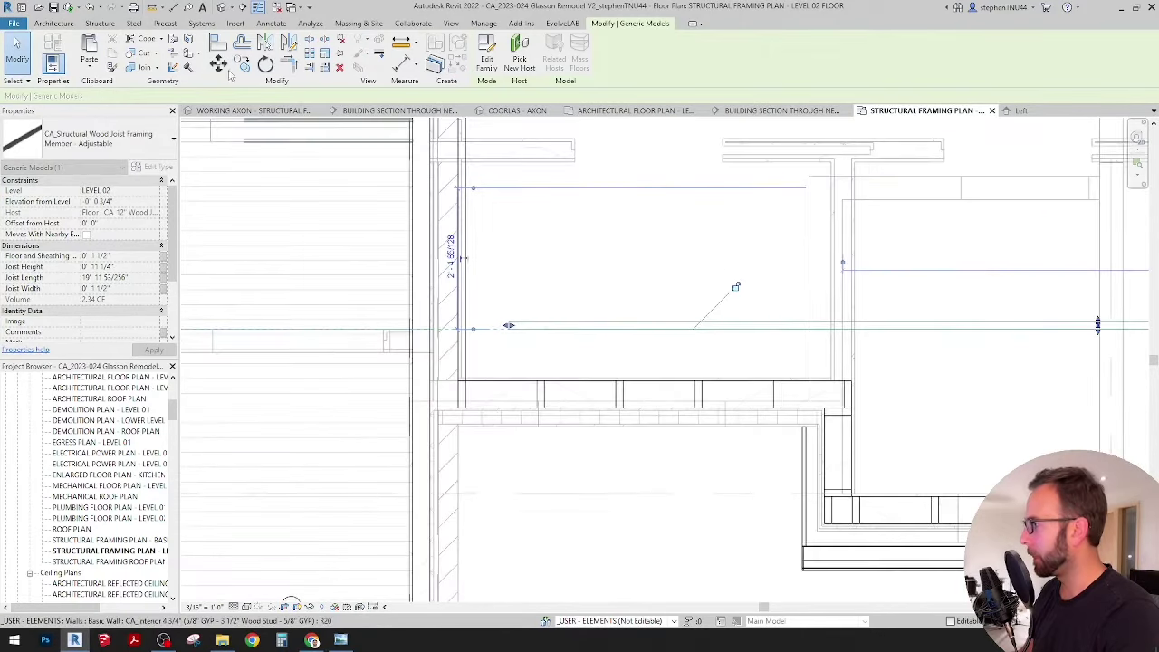
{"action": "scroll", "coordinate": [517, 341], "scroll_direction": "up", "scroll_amount": 3}
{"action": "key", "text": "m"}
{"action": "key", "text": "v"}
{"action": "left_click", "coordinate": [512, 323]}
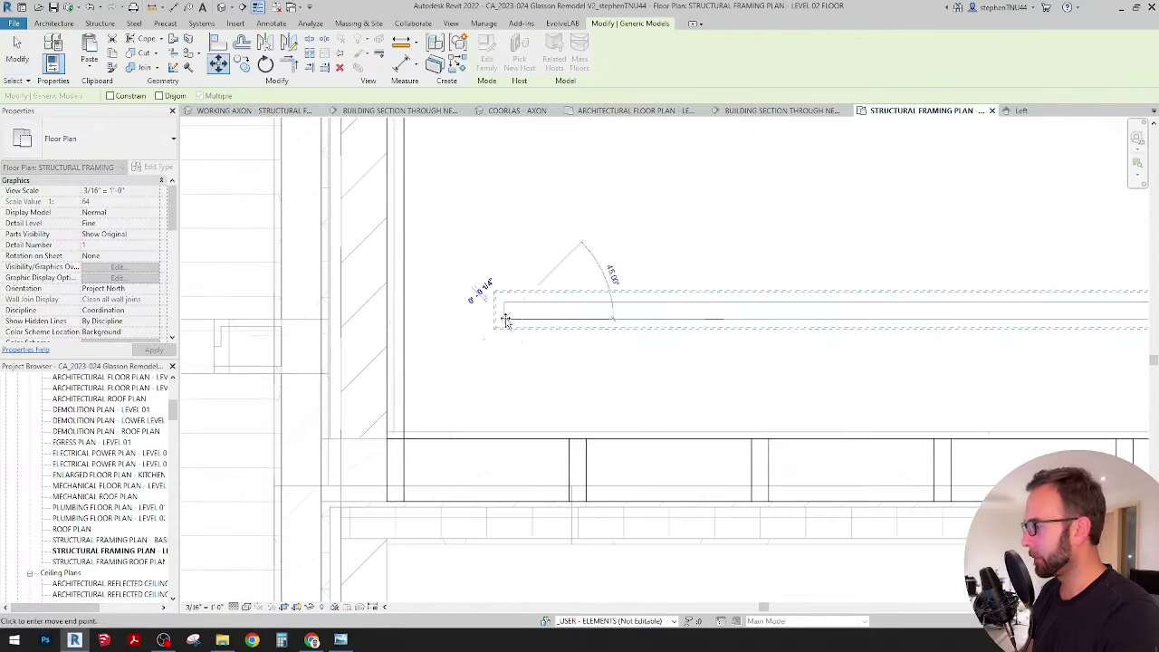
{"action": "left_click", "coordinate": [390, 498]}
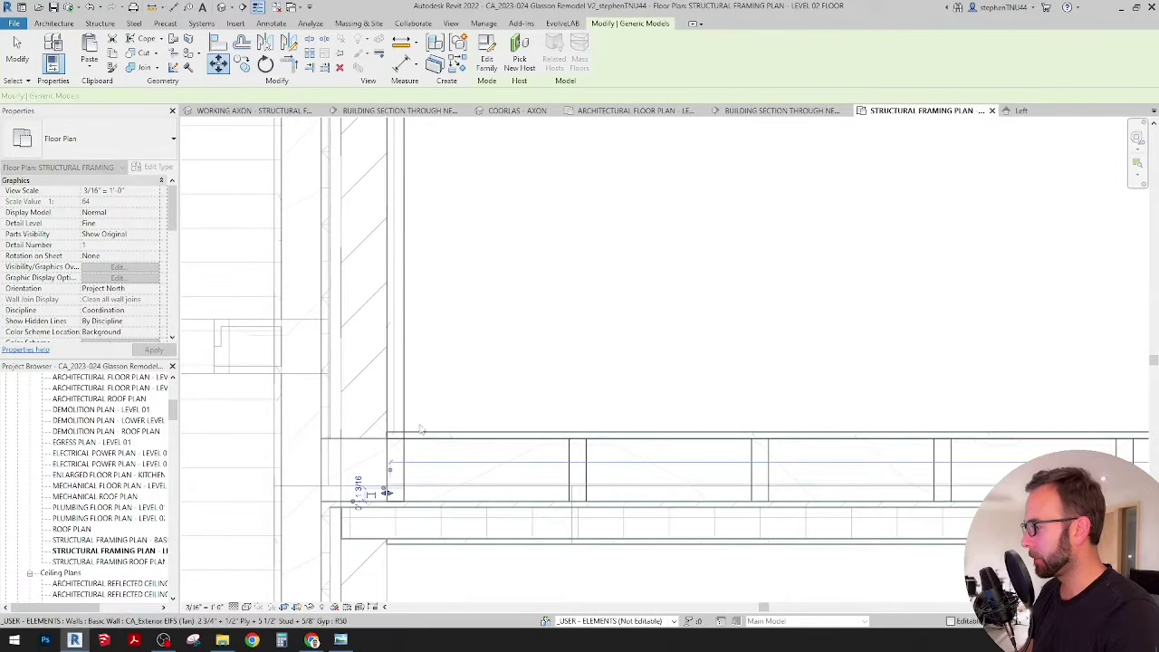
Shorten the south end of the brick-wall joist to the north face of the south joist, about 19' 10" long.
{"action": "left_click", "coordinate": [405, 394]}
{"action": "left_click", "coordinate": [405, 458]}
{"action": "scroll", "coordinate": [395, 504], "scroll_direction": "up", "scroll_amount": 3}
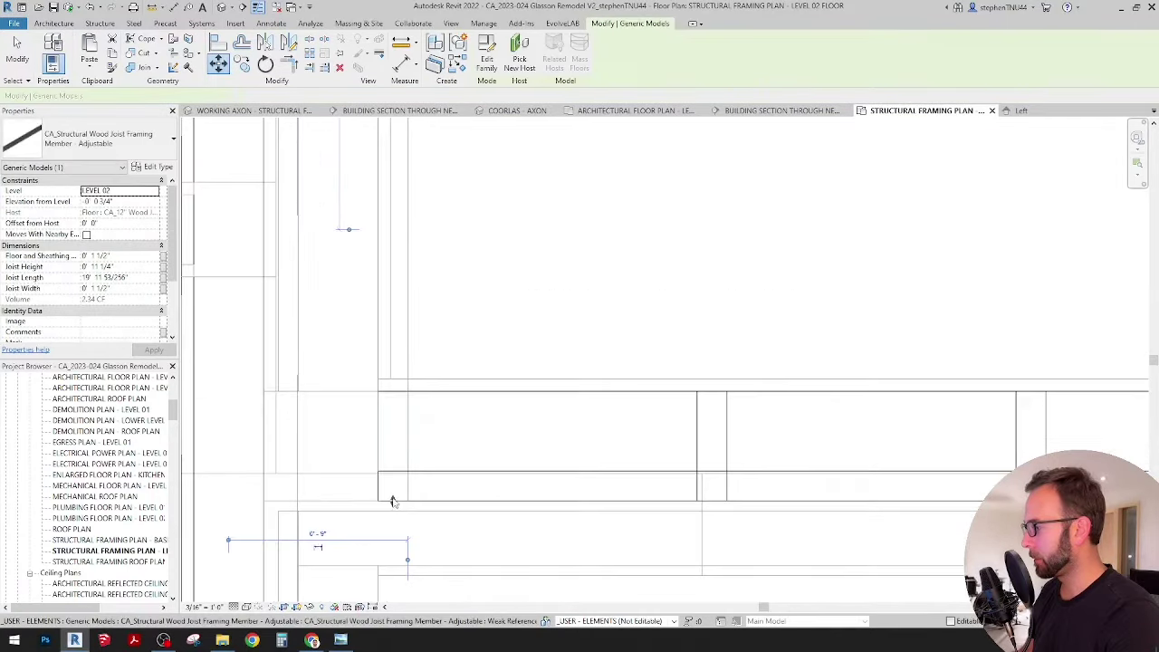
{"action": "left_click", "coordinate": [435, 473]}
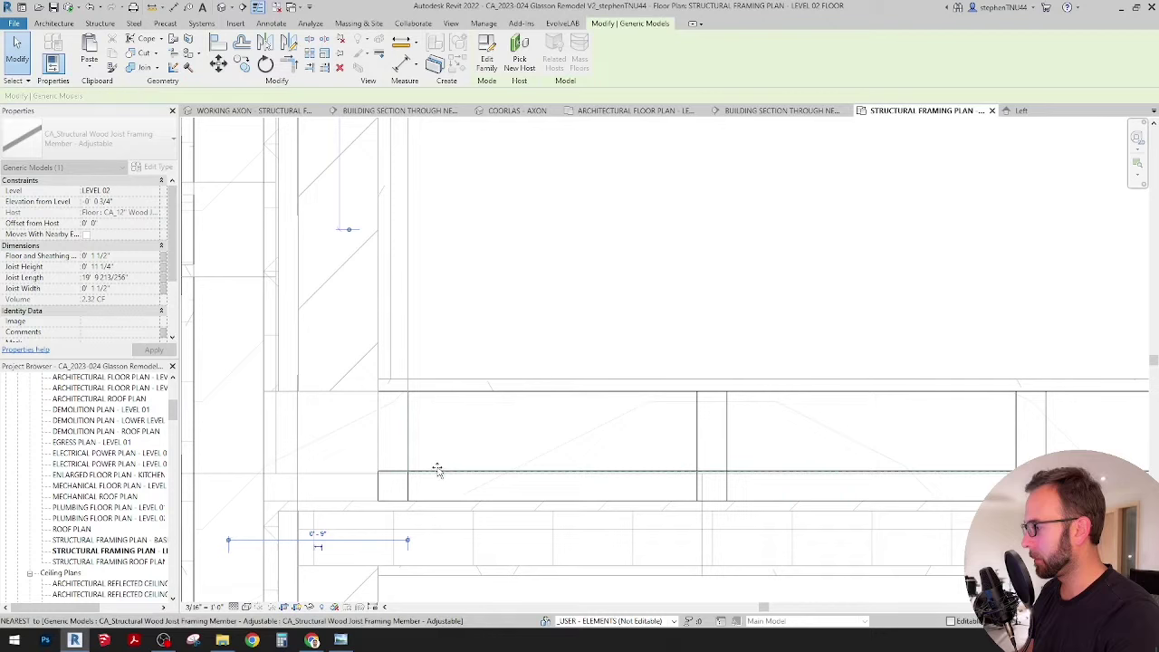
{"action": "left_click_drag", "start_coordinate": [437, 469], "coordinate": [437, 471]}
{"action": "key", "text": "Escape"}
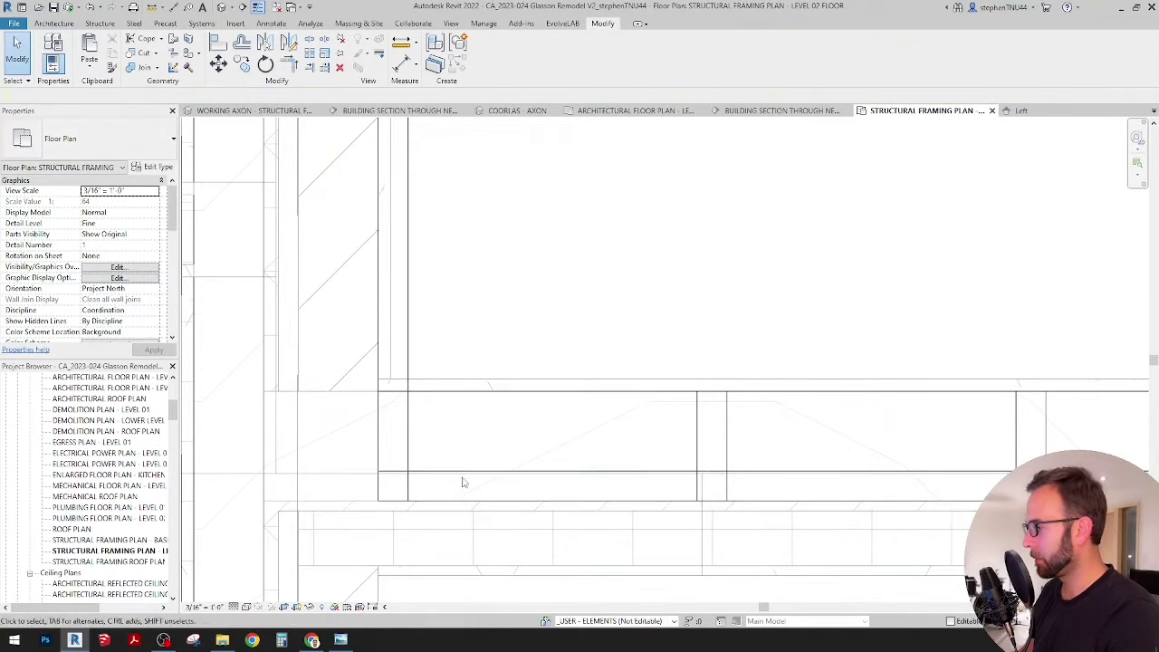
Shorten the east end of the south joist to just past the exterior wall jog, about 7' 6" long.
{"action": "left_click", "coordinate": [462, 472]}
{"action": "scroll", "coordinate": [365, 393], "scroll_direction": "down", "scroll_amount": 5}
{"action": "scroll", "coordinate": [505, 414], "scroll_direction": "down", "scroll_amount": 3}
{"action": "middle_click_drag", "start_coordinate": [806, 426], "coordinate": [607, 388]}
{"action": "middle_click_drag", "start_coordinate": [955, 399], "coordinate": [647, 365]}
{"action": "scroll", "coordinate": [712, 371], "scroll_direction": "down", "scroll_amount": 3}
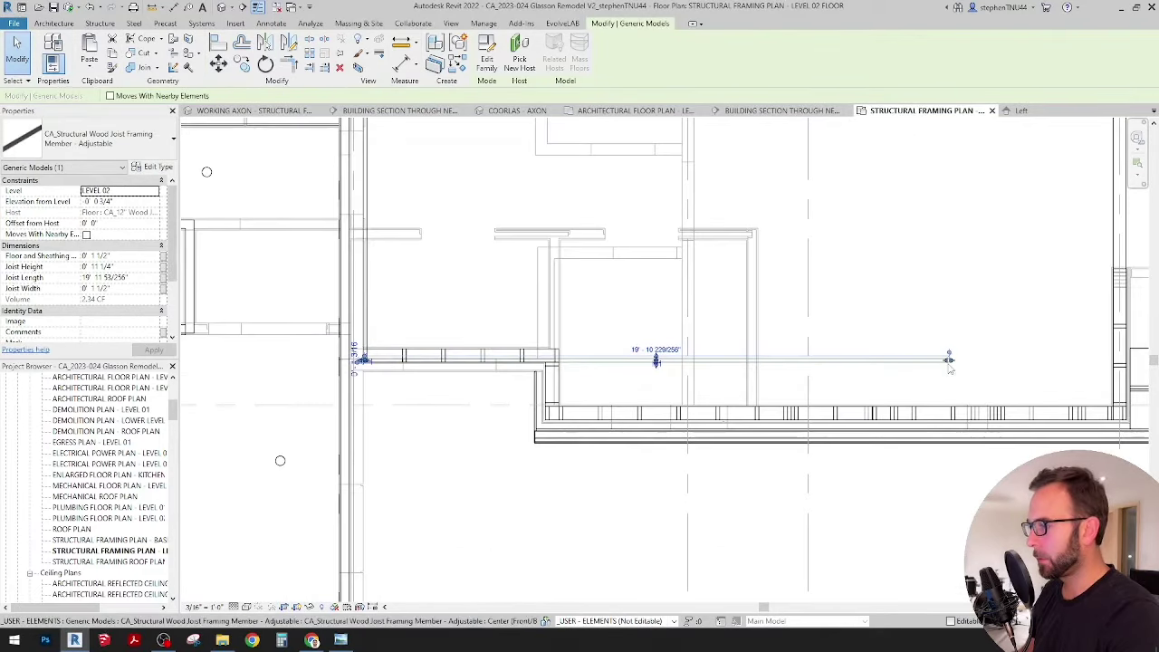
{"action": "scroll", "coordinate": [949, 362], "scroll_direction": "up", "scroll_amount": 2}
{"action": "left_click_drag", "start_coordinate": [949, 361], "coordinate": [466, 359]}
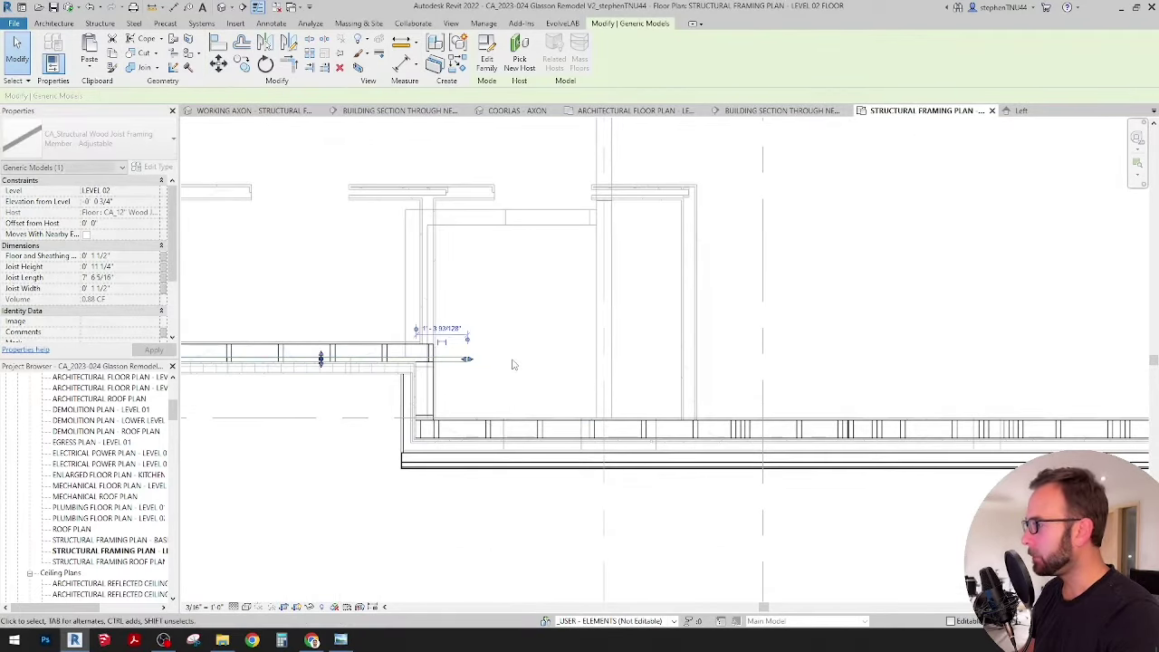
Extend the east end of the south joist past the wall jog to the north-south interior wall, about 10' 8 5/8" long.
{"action": "scroll", "coordinate": [526, 371], "scroll_direction": "down", "scroll_amount": 2}
{"action": "middle_click_drag", "start_coordinate": [536, 346], "coordinate": [611, 414]}
{"action": "scroll", "coordinate": [610, 415], "scroll_direction": "down", "scroll_amount": 1}
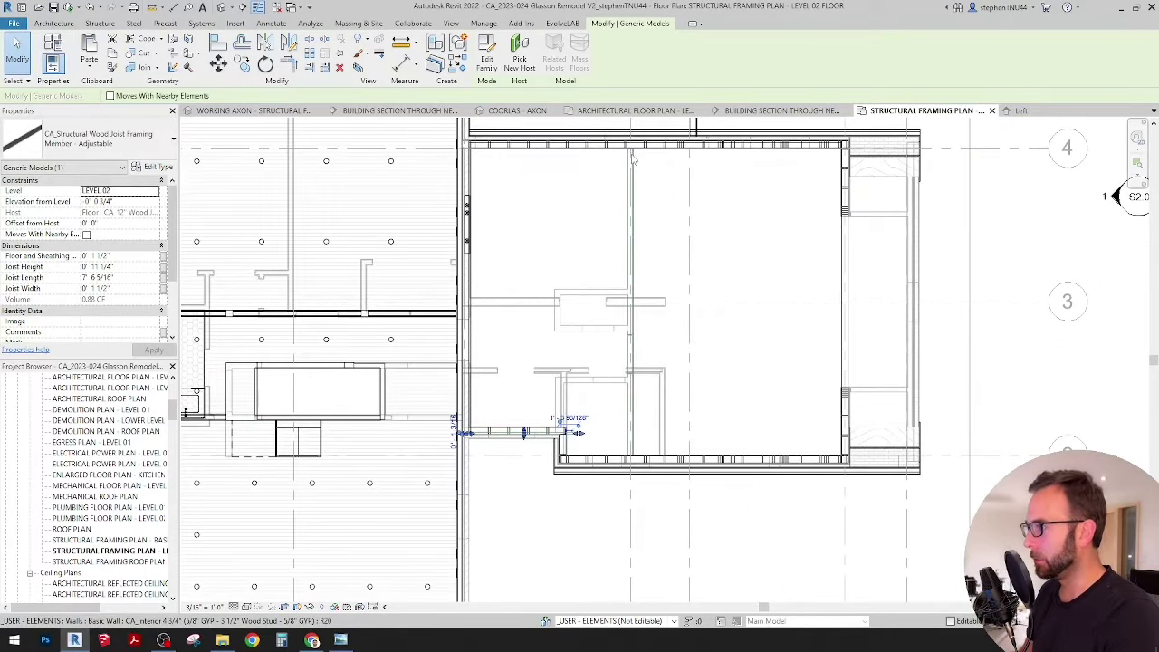
{"action": "scroll", "coordinate": [634, 157], "scroll_direction": "up", "scroll_amount": 1}
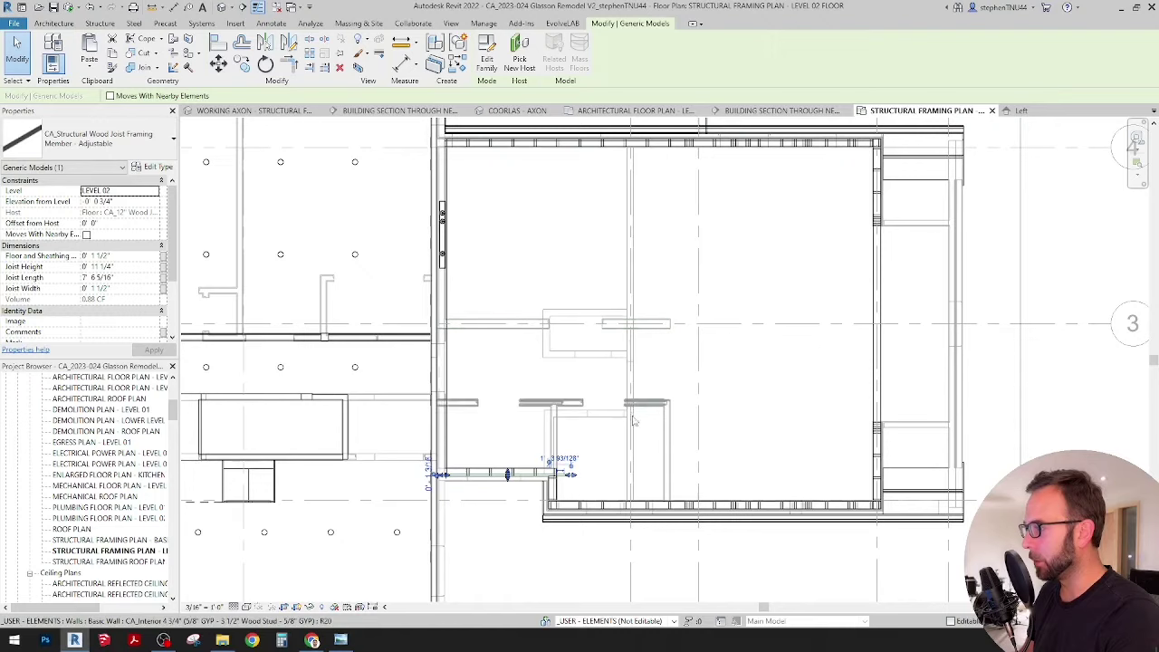
{"action": "scroll", "coordinate": [628, 491], "scroll_direction": "down", "scroll_amount": 1}
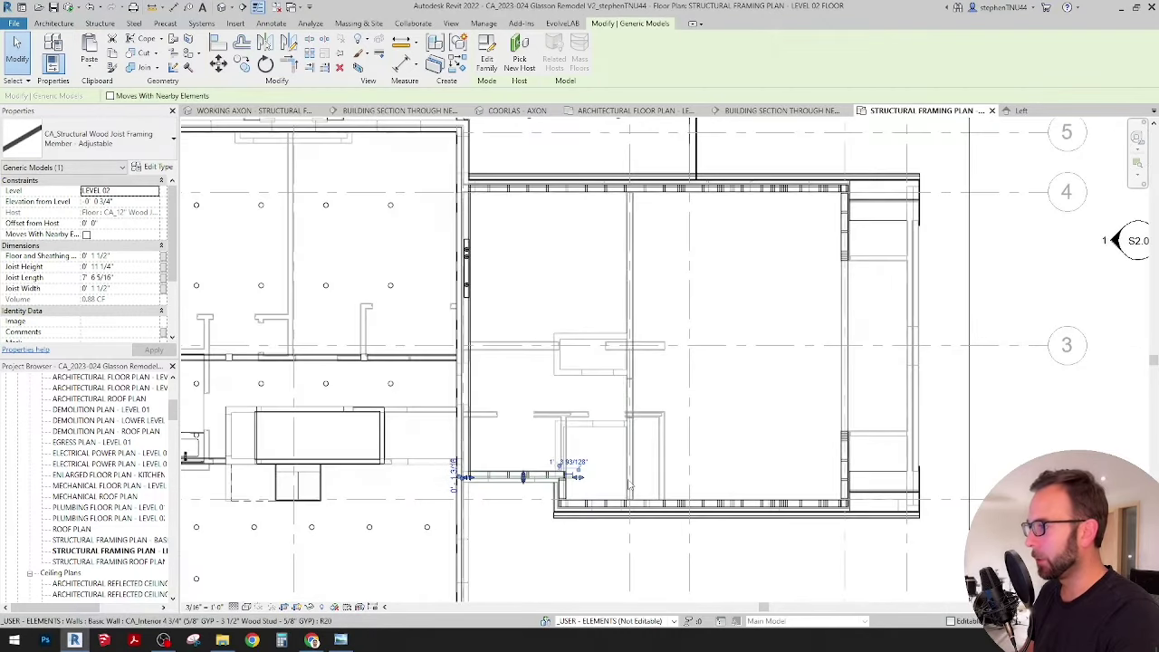
{"action": "middle_click_drag", "start_coordinate": [637, 364], "coordinate": [643, 377]}
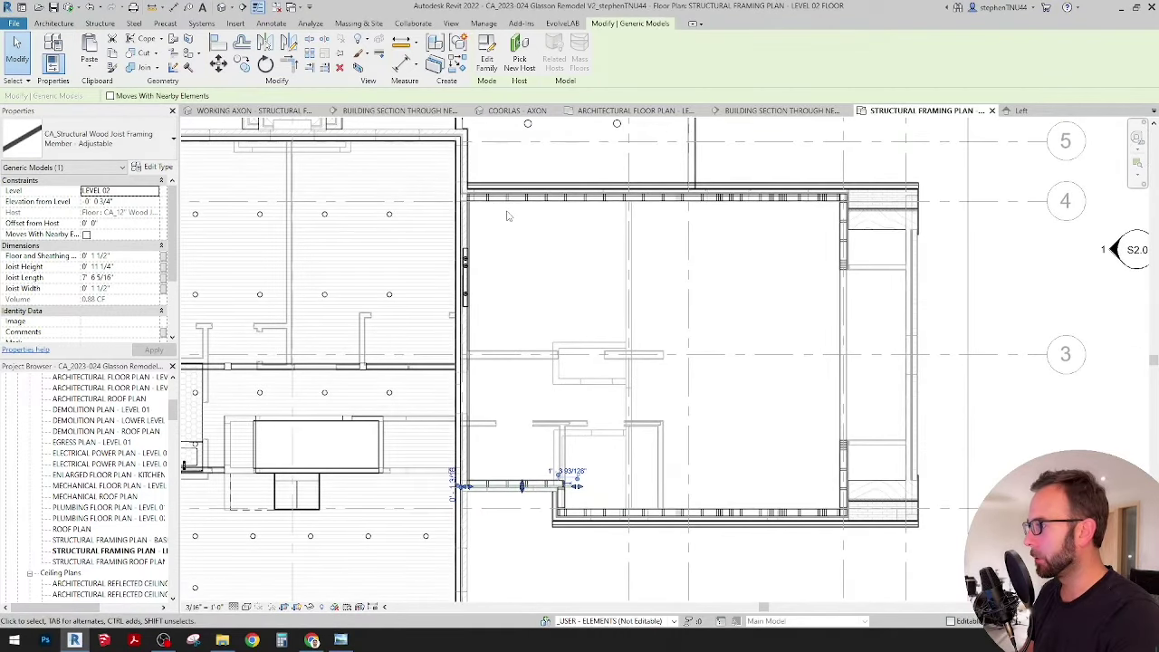
{"action": "scroll", "coordinate": [517, 490], "scroll_direction": "up", "scroll_amount": 5}
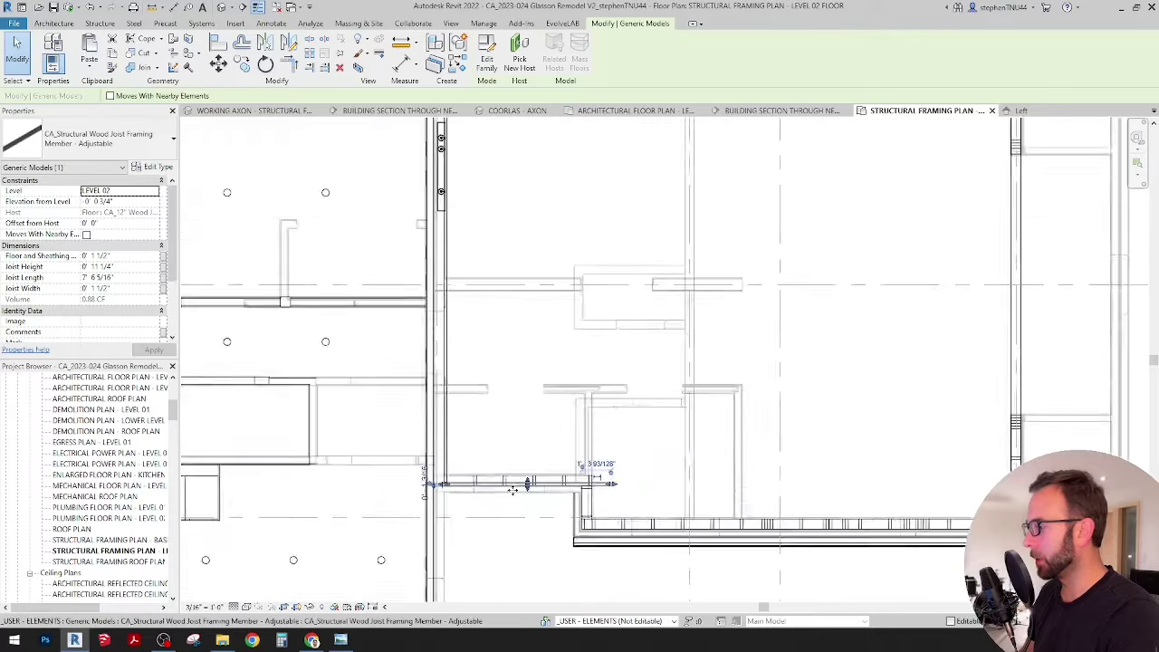
{"action": "scroll", "coordinate": [634, 486], "scroll_direction": "up", "scroll_amount": 1}
{"action": "left_click_drag", "start_coordinate": [634, 487], "coordinate": [770, 480]}
{"action": "scroll", "coordinate": [669, 455], "scroll_direction": "down", "scroll_amount": 3}
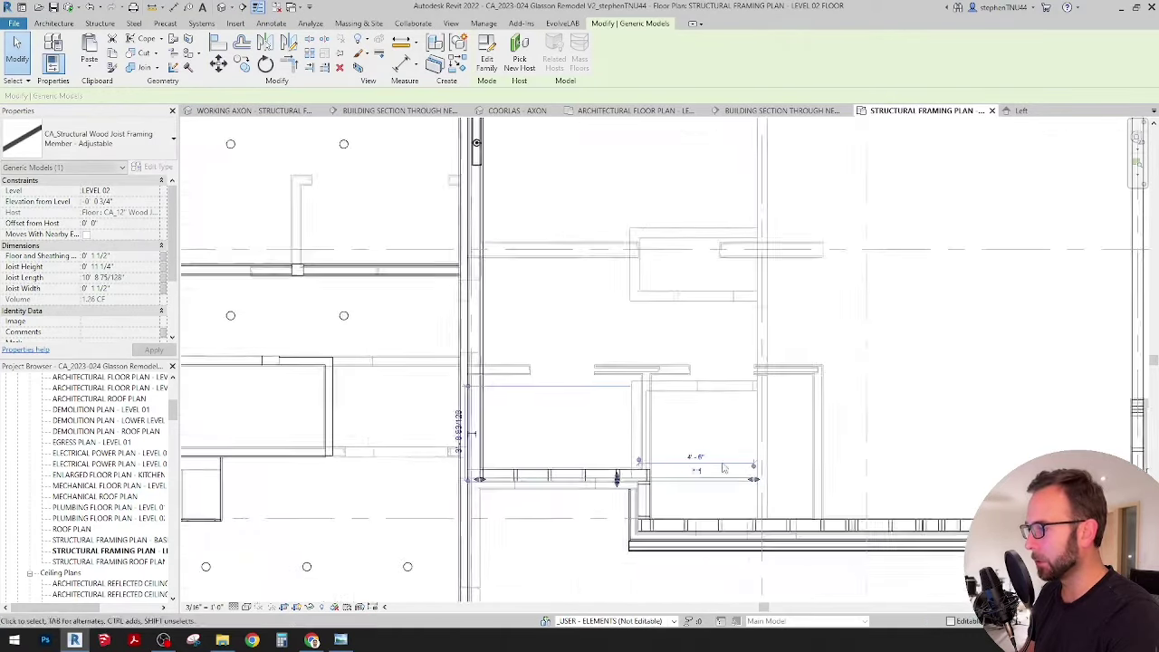
Copy the south joist into the open floor area to the north and rotate the copy to run north-south.
{"action": "scroll", "coordinate": [652, 371], "scroll_direction": "down", "scroll_amount": 1}
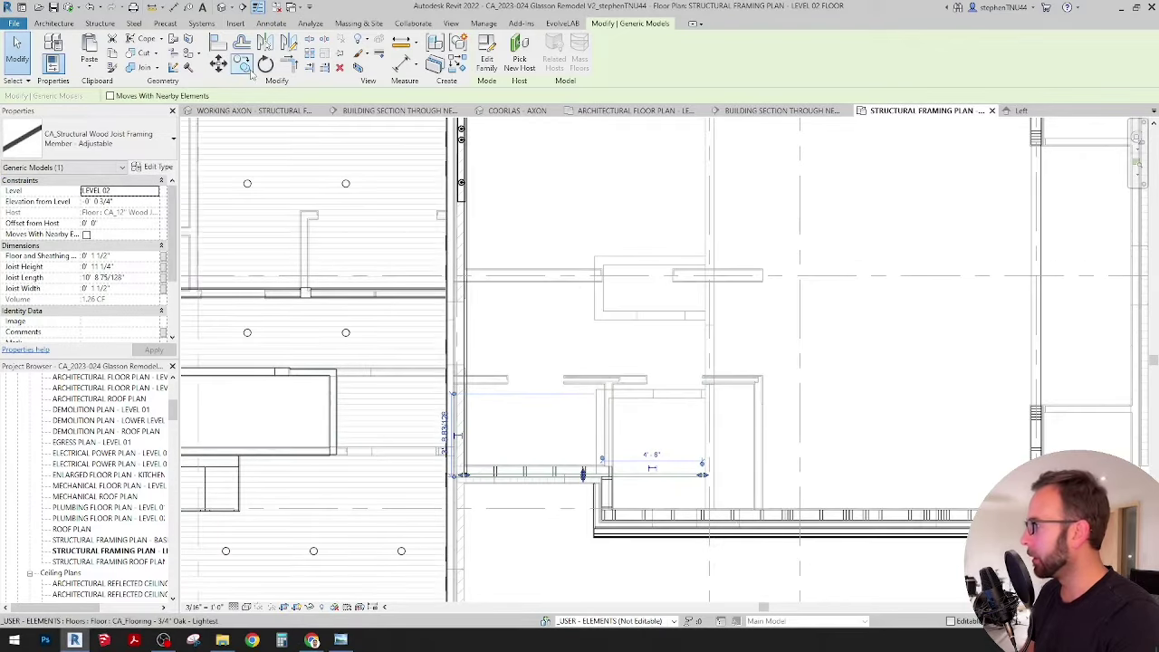
{"action": "left_click", "coordinate": [799, 337]}
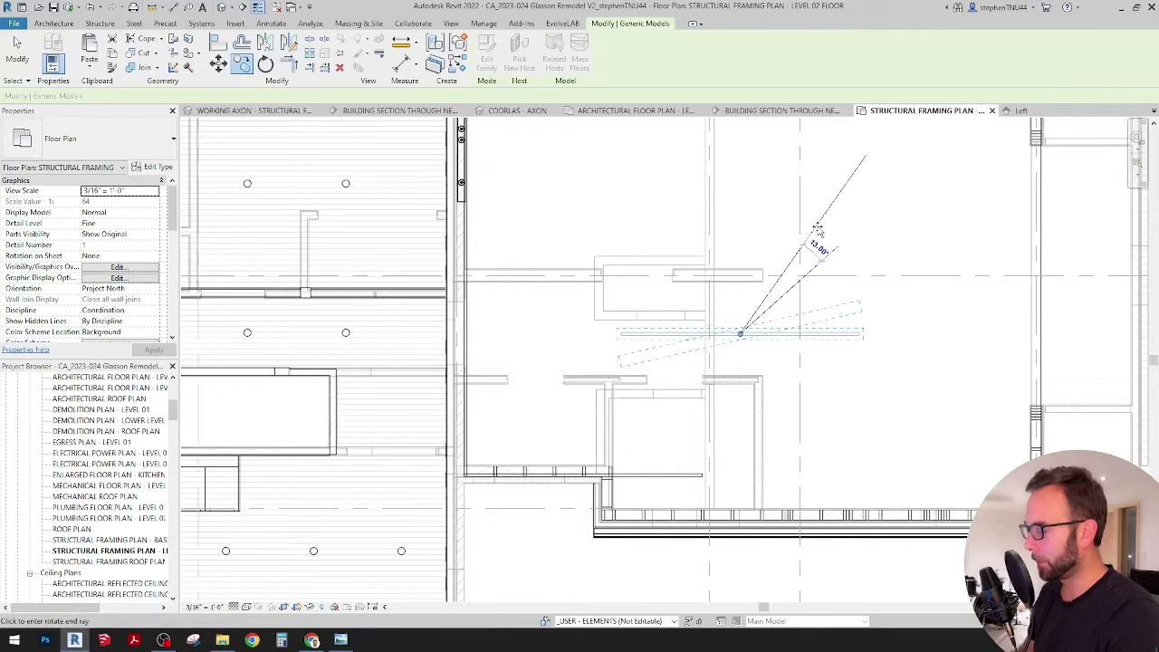
{"action": "key", "text": "Return"}
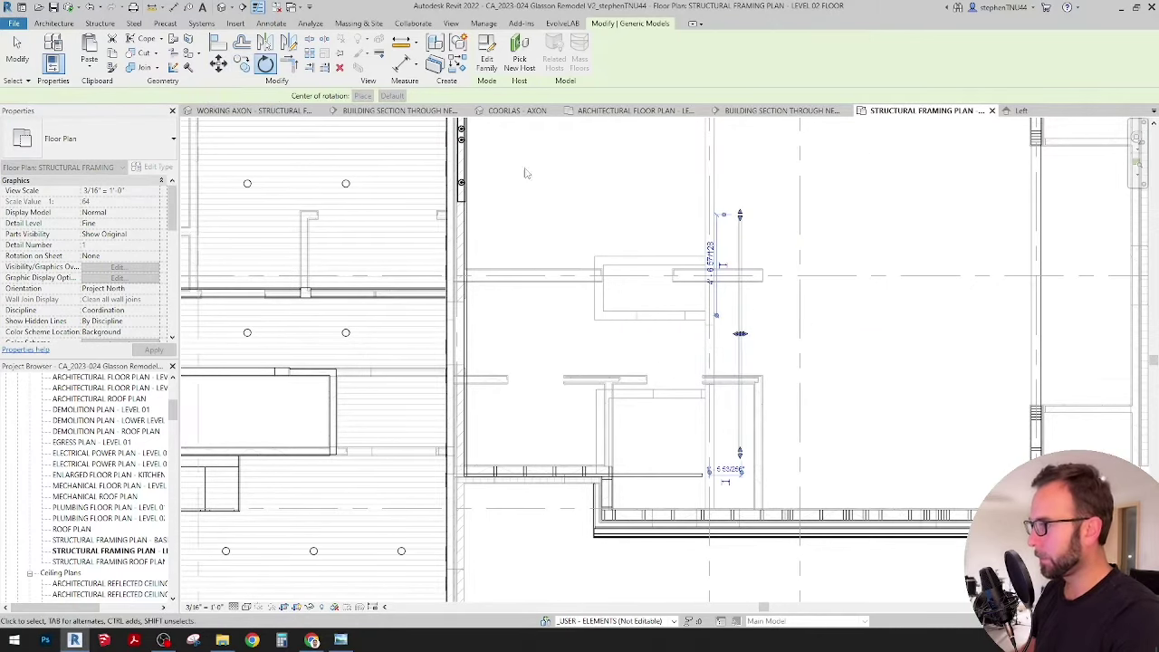
Move the rotated joist west onto the north-south interior wall.
{"action": "scroll", "coordinate": [752, 254], "scroll_direction": "up", "scroll_amount": 2}
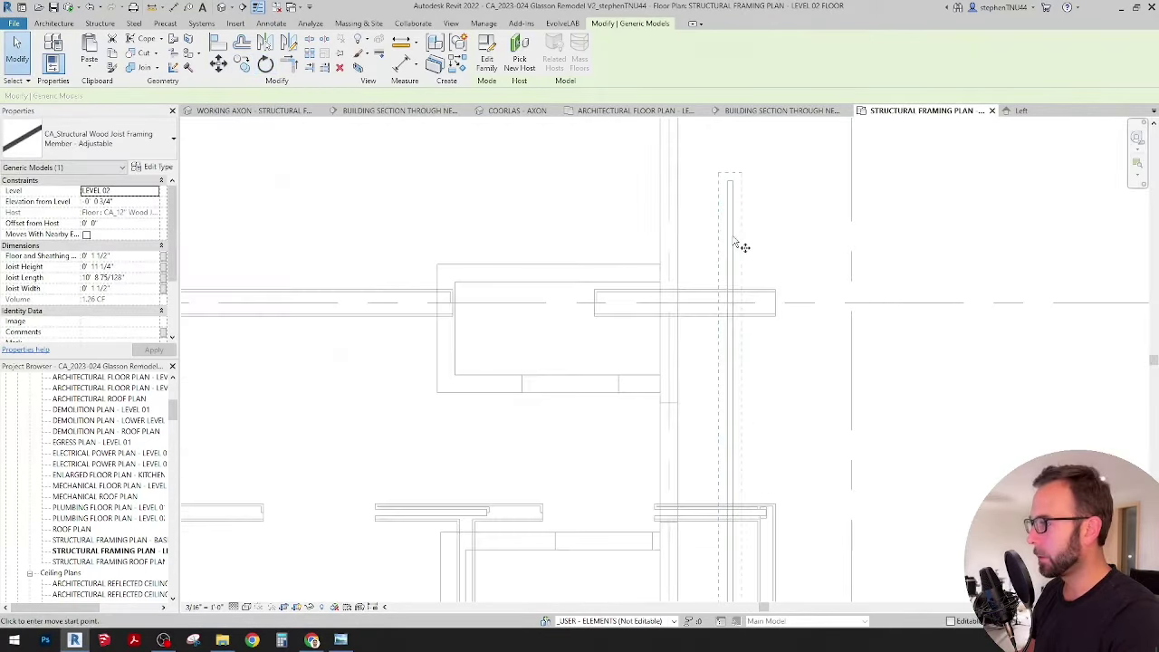
{"action": "key", "text": "m"}
{"action": "key", "text": "v"}
{"action": "left_click", "coordinate": [733, 236]}
{"action": "left_click", "coordinate": [679, 199]}
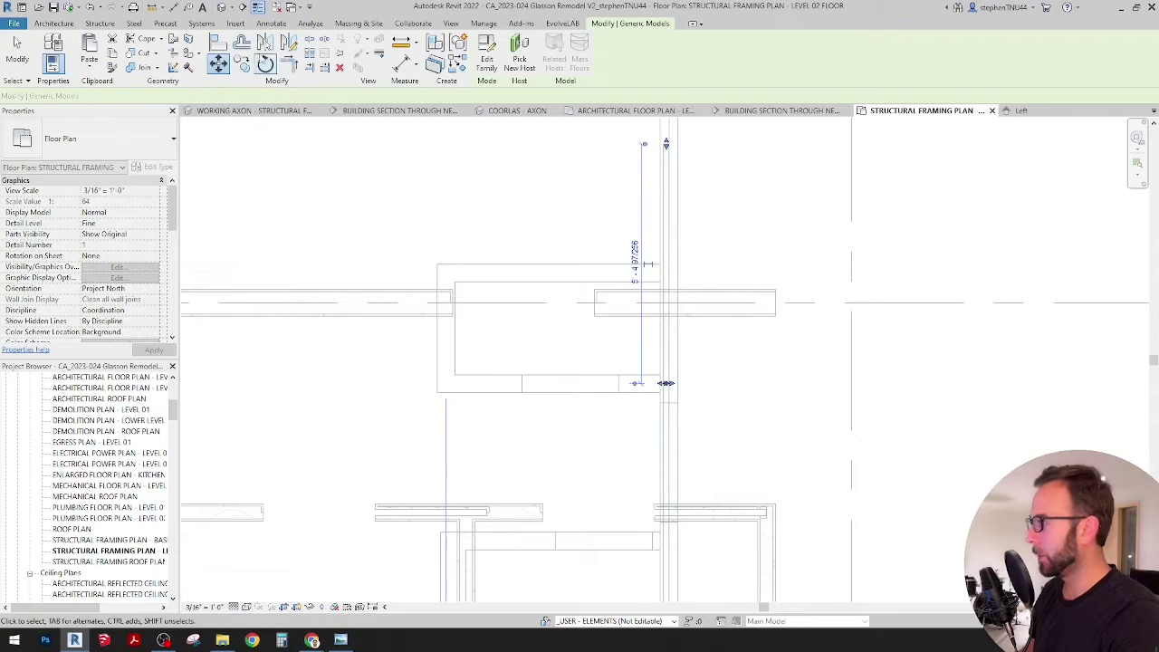
{"action": "key", "text": "c"}
{"action": "key", "text": "o"}
{"action": "middle_click_drag", "start_coordinate": [677, 194], "coordinate": [675, 344]}
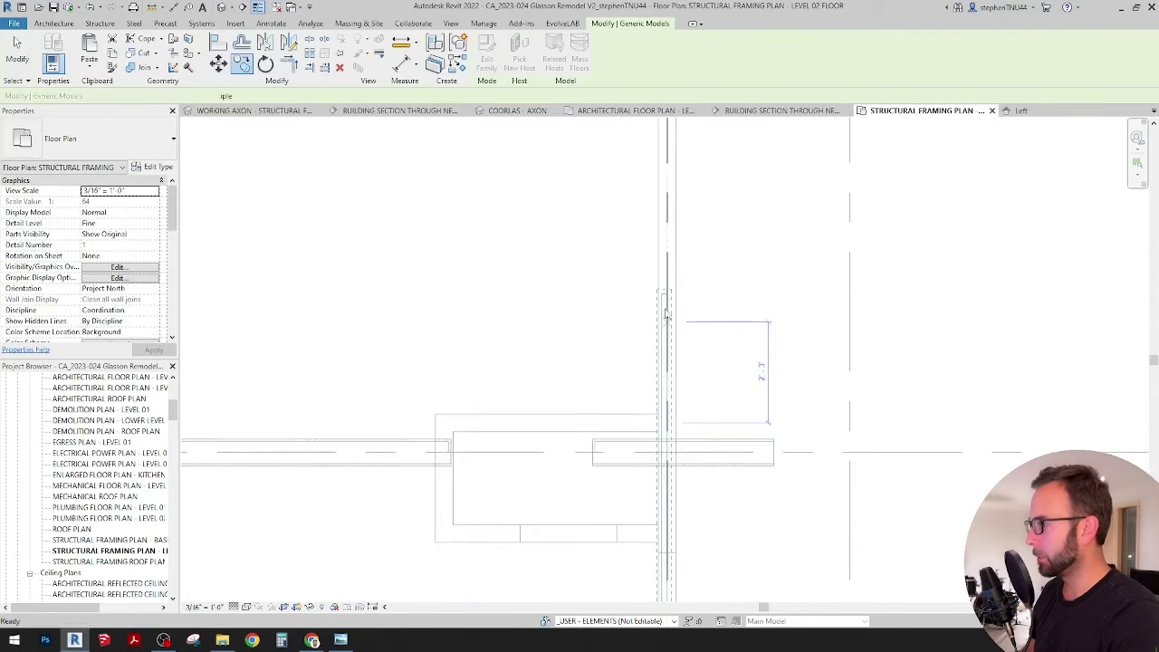
{"action": "key", "text": "Escape"}
{"action": "key", "text": "Escape"}
Extend the north end of the interior-wall joist to the north perimeter joist, making it about 18' 0 1/2" long.
{"action": "scroll", "coordinate": [664, 304], "scroll_direction": "down", "scroll_amount": 1}
{"action": "left_click", "coordinate": [667, 294]}
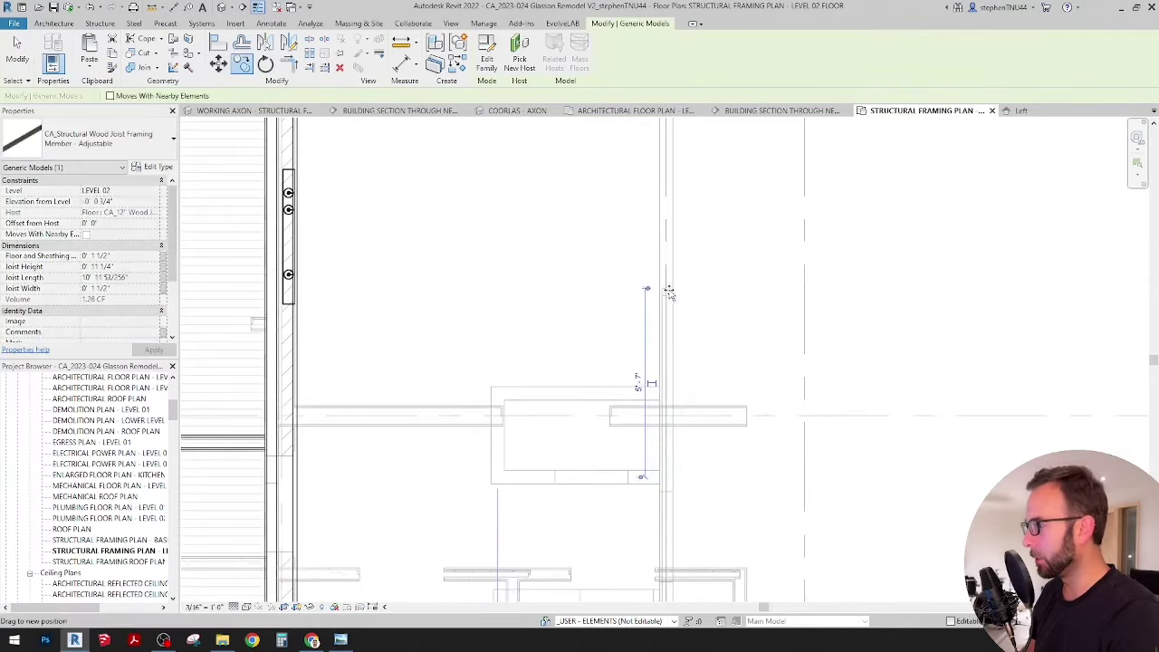
{"action": "scroll", "coordinate": [670, 218], "scroll_direction": "down", "scroll_amount": 3}
{"action": "scroll", "coordinate": [686, 305], "scroll_direction": "up", "scroll_amount": 4}
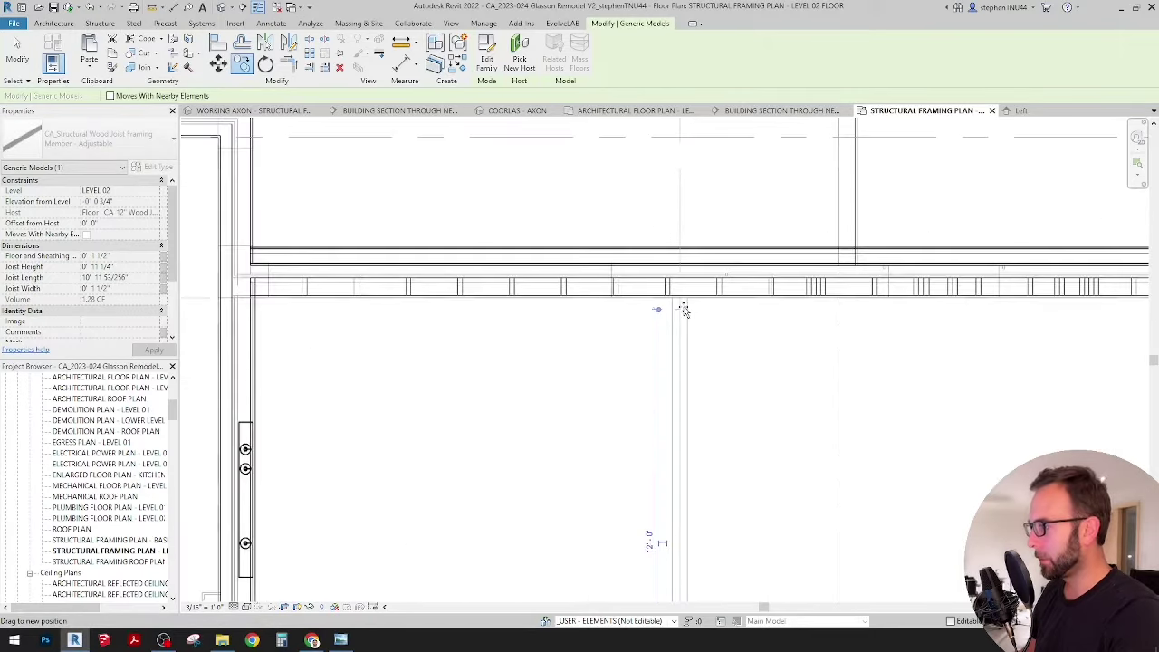
{"action": "scroll", "coordinate": [681, 286], "scroll_direction": "up", "scroll_amount": 2}
{"action": "left_click_drag", "start_coordinate": [680, 264], "coordinate": [679, 262]}
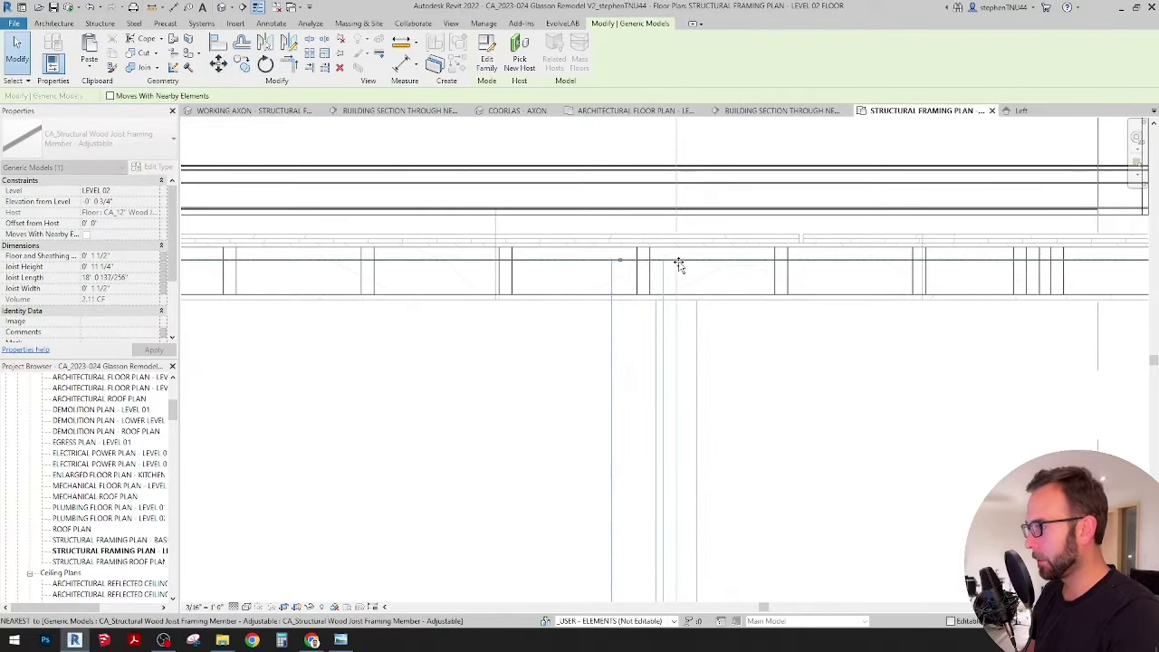
{"action": "scroll", "coordinate": [671, 154], "scroll_direction": "down", "scroll_amount": 2}
{"action": "key", "text": "Escape"}
{"action": "key", "text": "Escape"}
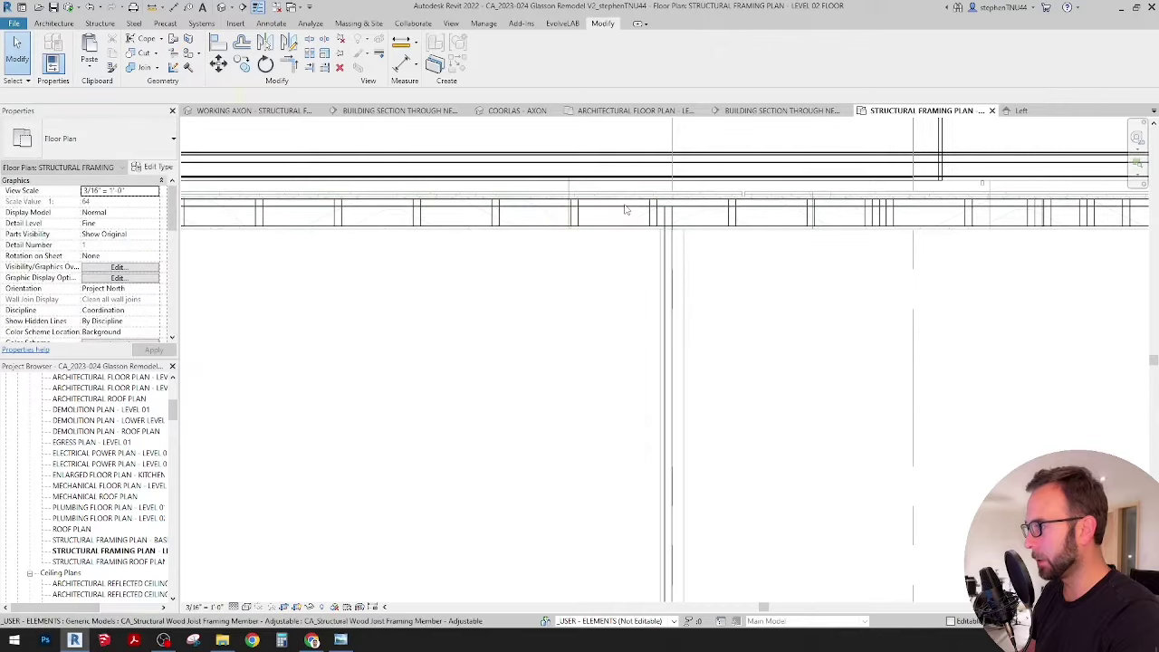
Extend the south end of the interior-wall joist to just short of the south exterior wall, about 21' 1" long.
{"action": "left_click", "coordinate": [624, 210]}
{"action": "scroll", "coordinate": [668, 401], "scroll_direction": "down", "scroll_amount": 2}
{"action": "middle_click_drag", "start_coordinate": [668, 401], "coordinate": [666, 280]}
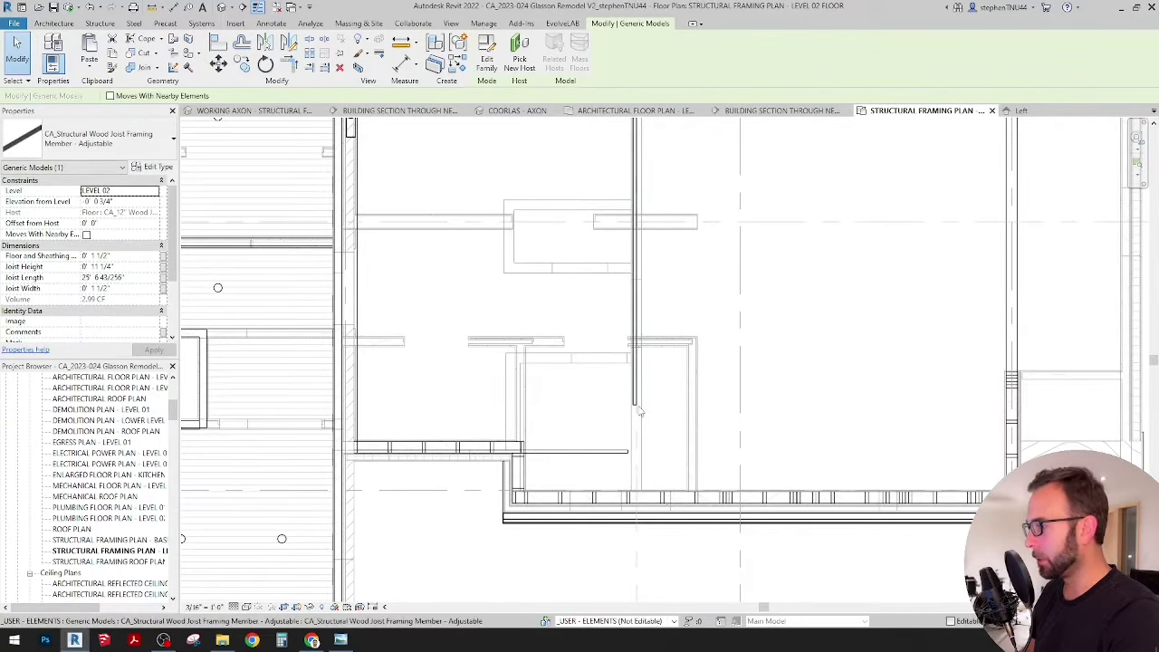
{"action": "scroll", "coordinate": [639, 407], "scroll_direction": "down", "scroll_amount": 2}
{"action": "middle_click_drag", "start_coordinate": [640, 406], "coordinate": [658, 471]}
{"action": "scroll", "coordinate": [494, 299], "scroll_direction": "up", "scroll_amount": 2}
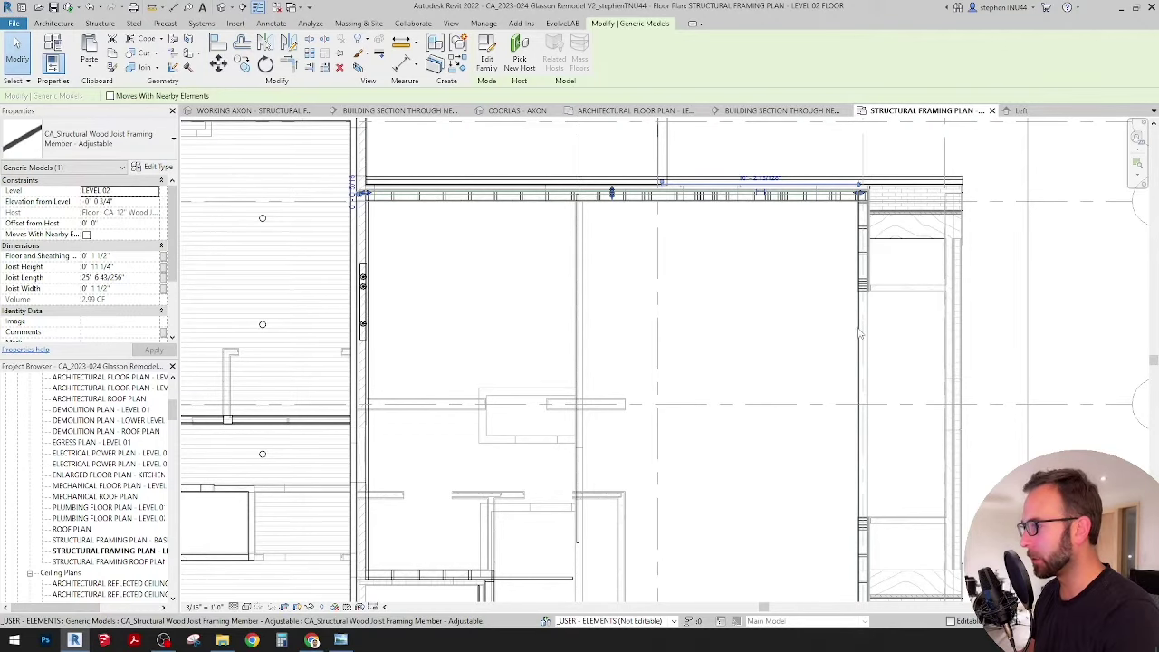
{"action": "scroll", "coordinate": [593, 408], "scroll_direction": "up", "scroll_amount": 1}
{"action": "middle_click_drag", "start_coordinate": [593, 404], "coordinate": [605, 272]}
{"action": "scroll", "coordinate": [590, 462], "scroll_direction": "up", "scroll_amount": 3}
{"action": "scroll", "coordinate": [577, 454], "scroll_direction": "up", "scroll_amount": 1}
{"action": "left_click", "coordinate": [578, 455]}
{"action": "middle_click_drag", "start_coordinate": [580, 475], "coordinate": [594, 297]}
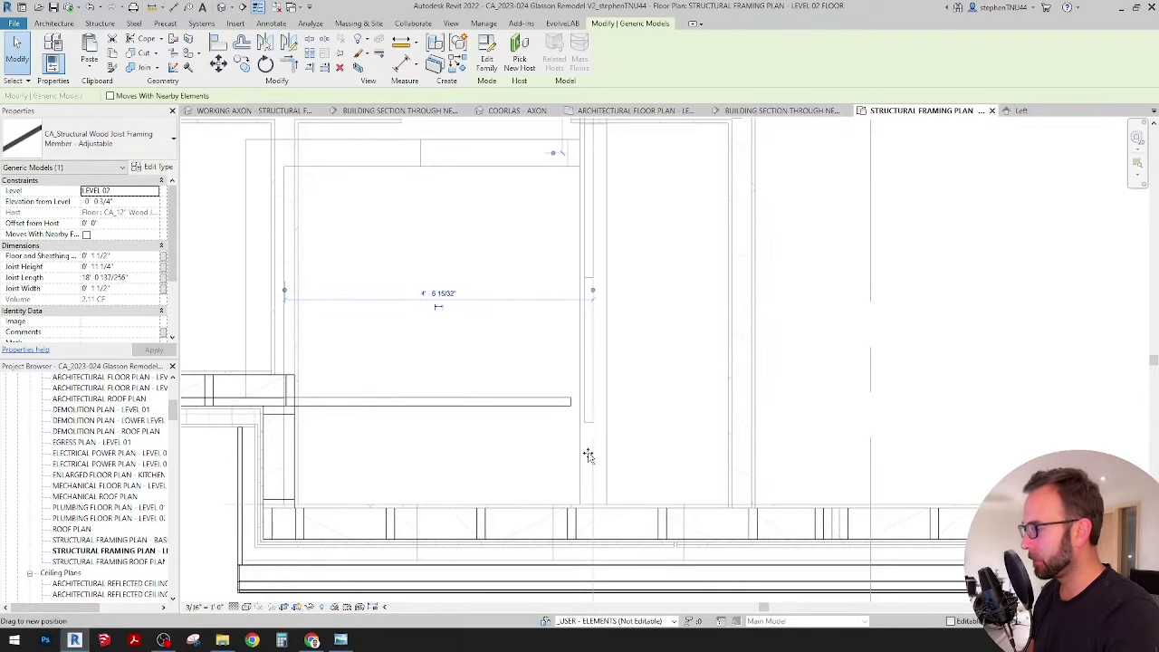
{"action": "left_click_drag", "start_coordinate": [589, 456], "coordinate": [581, 482]}
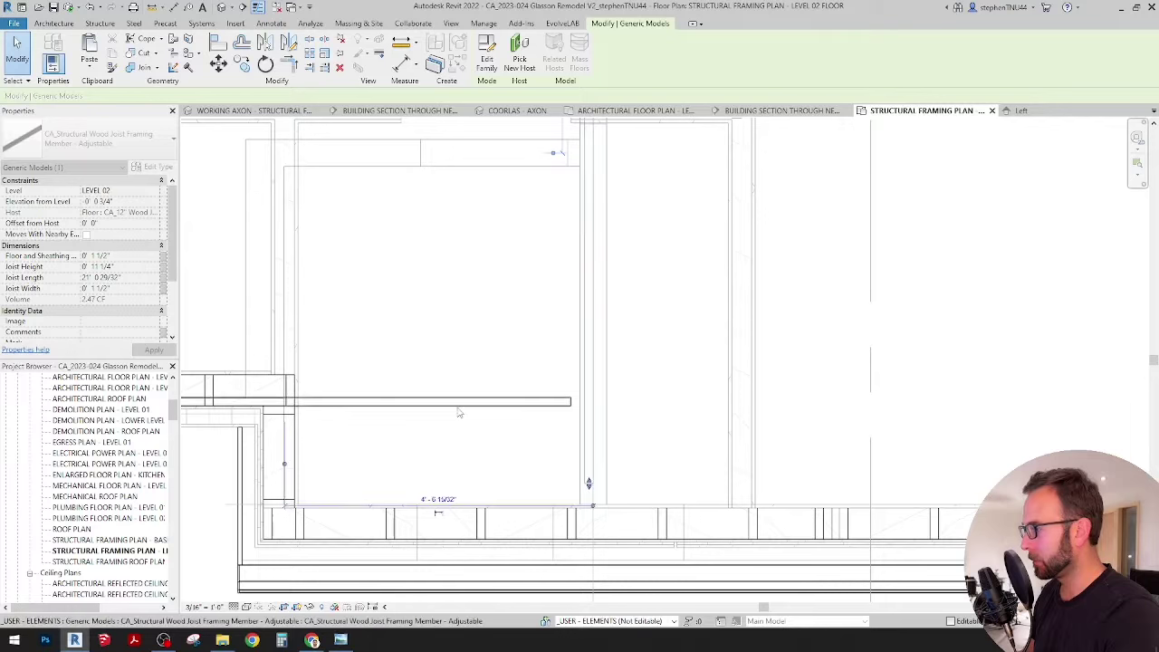
Copy the east-west joist at the wall jog south to the outer face of the south exterior wall's studs.
{"action": "left_click", "coordinate": [459, 406]}
{"action": "middle_click_drag", "start_coordinate": [459, 407], "coordinate": [478, 386]}
{"action": "key", "text": "c"}
{"action": "key", "text": "o"}
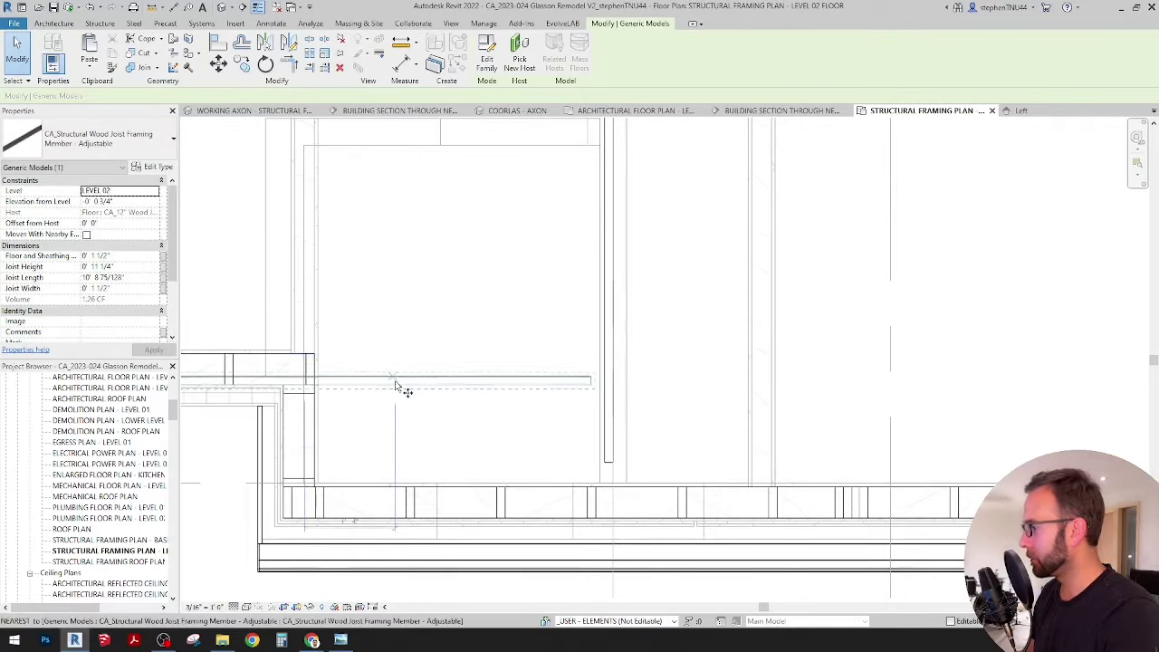
{"action": "left_click", "coordinate": [407, 354]}
{"action": "scroll", "coordinate": [549, 486], "scroll_direction": "up", "scroll_amount": 1}
{"action": "scroll", "coordinate": [555, 512], "scroll_direction": "up", "scroll_amount": 1}
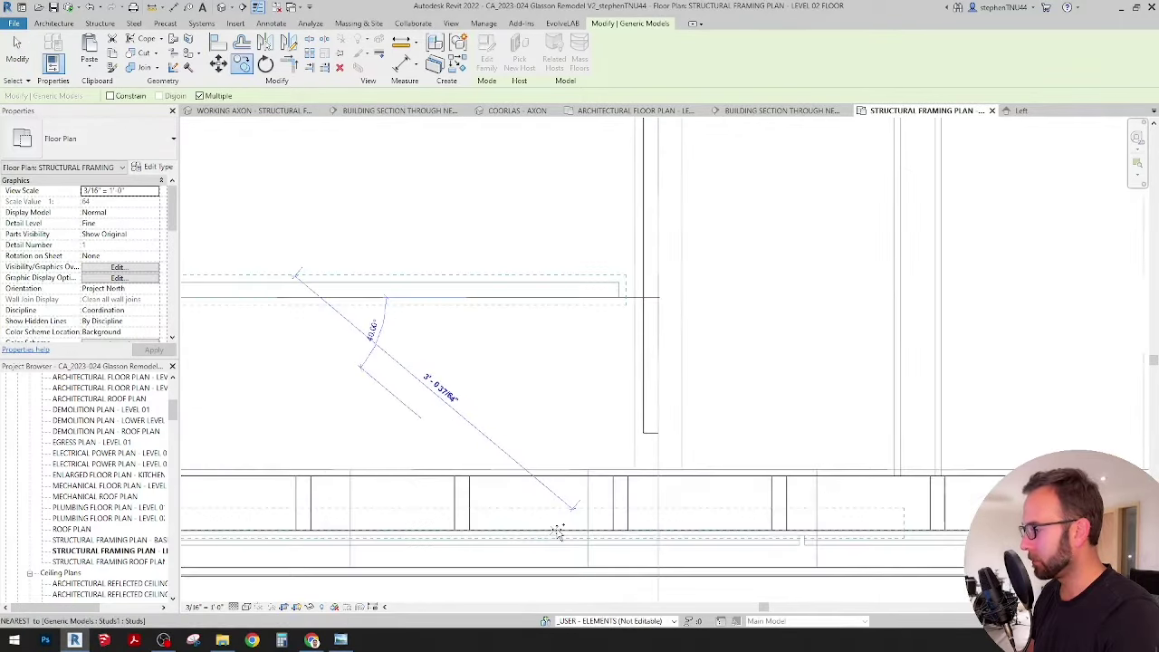
{"action": "left_click", "coordinate": [564, 513]}
{"action": "scroll", "coordinate": [704, 393], "scroll_direction": "down", "scroll_amount": 4}
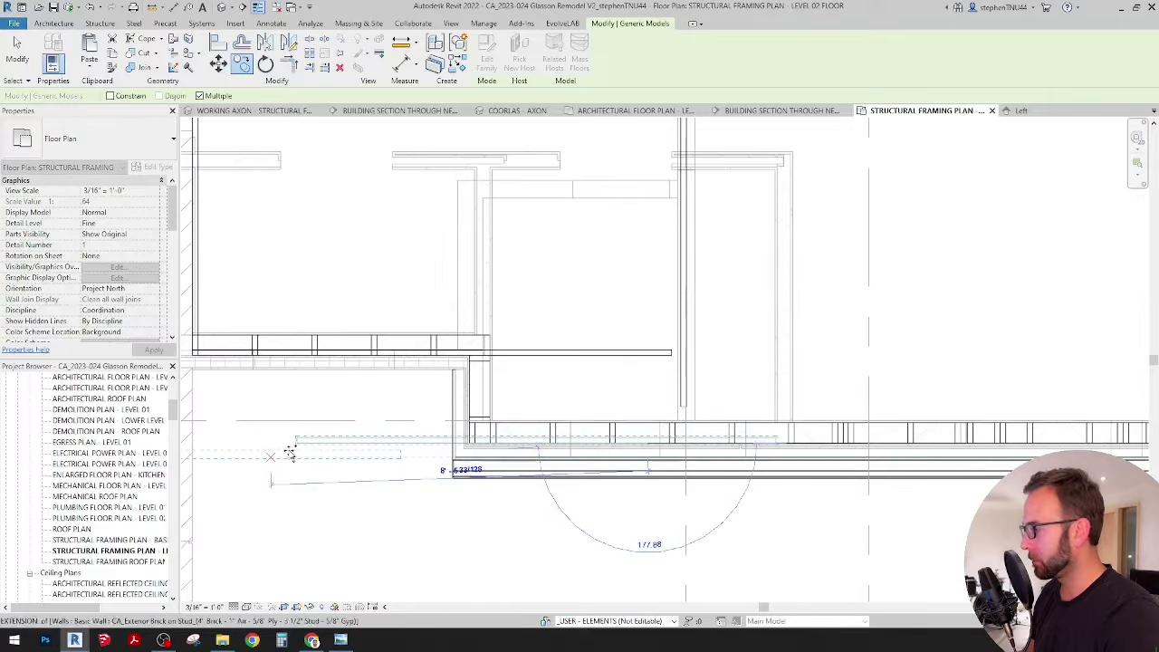
Shorten the west end of the copied joist to the southwest corner of the jogged stud wall, about 6' 10 1/4" long.
{"action": "left_click", "coordinate": [301, 444]}
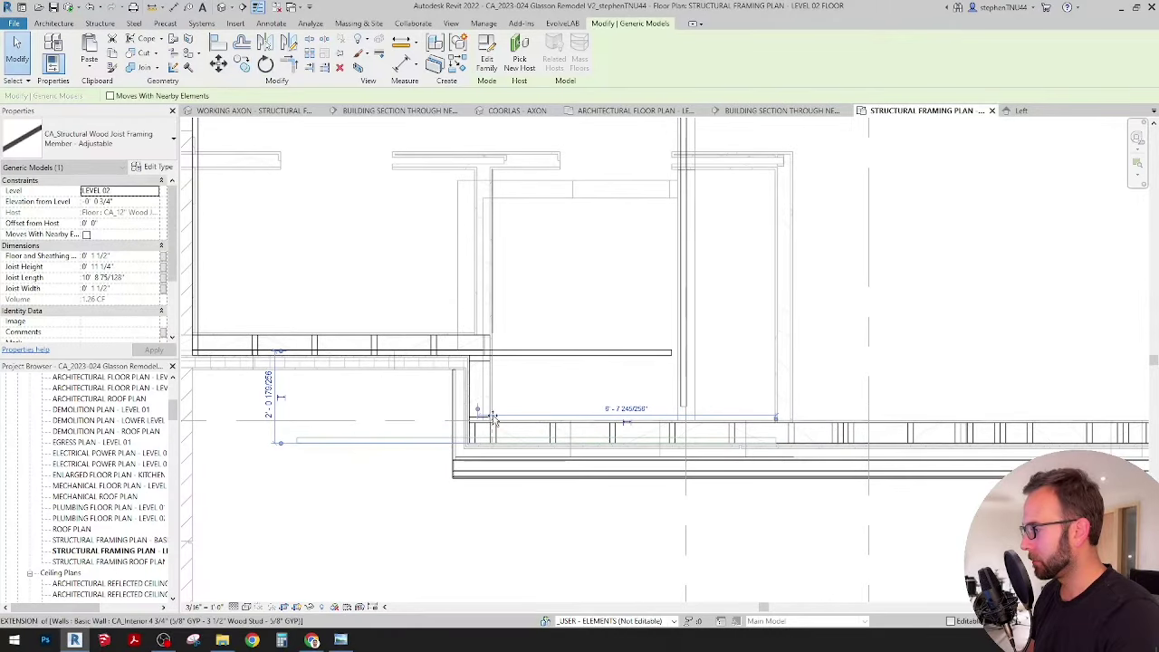
{"action": "scroll", "coordinate": [484, 424], "scroll_direction": "up", "scroll_amount": 4}
{"action": "left_click_drag", "start_coordinate": [493, 418], "coordinate": [439, 461]}
Extend the east end of the south wall joist to the east exterior wall, making it about 19' 4" long.
{"action": "scroll", "coordinate": [439, 461], "scroll_direction": "down", "scroll_amount": 6}
{"action": "middle_click_drag", "start_coordinate": [948, 481], "coordinate": [641, 425]}
{"action": "scroll", "coordinate": [538, 412], "scroll_direction": "up", "scroll_amount": 1}
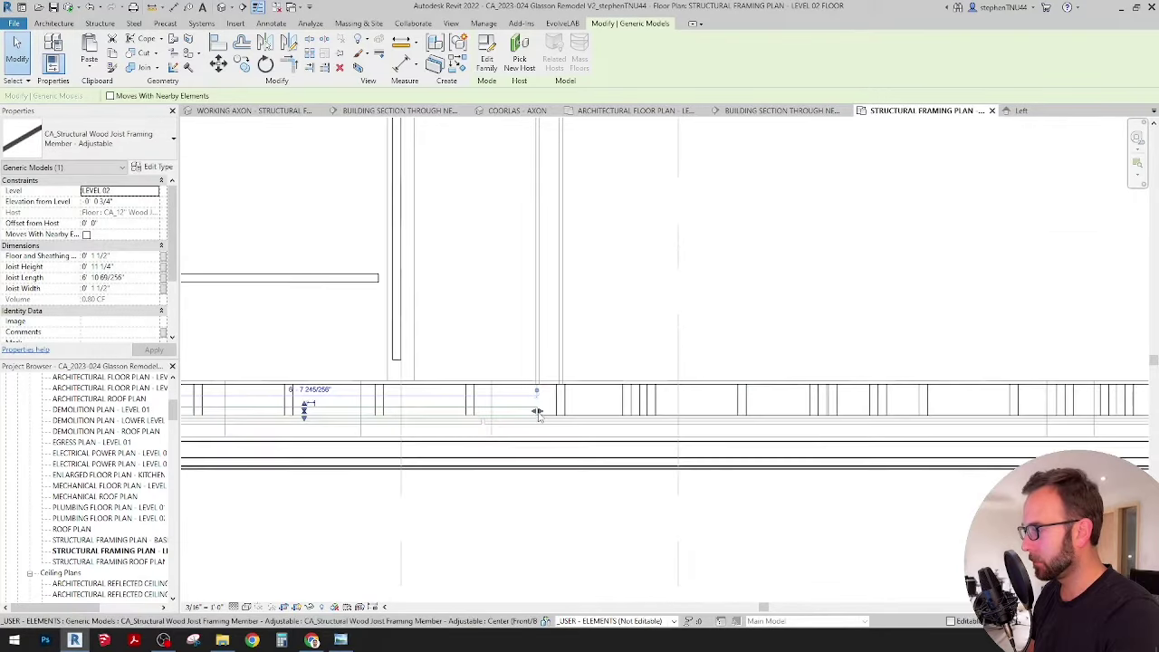
{"action": "left_click_drag", "start_coordinate": [538, 412], "coordinate": [638, 405]}
{"action": "scroll", "coordinate": [559, 401], "scroll_direction": "down", "scroll_amount": 3}
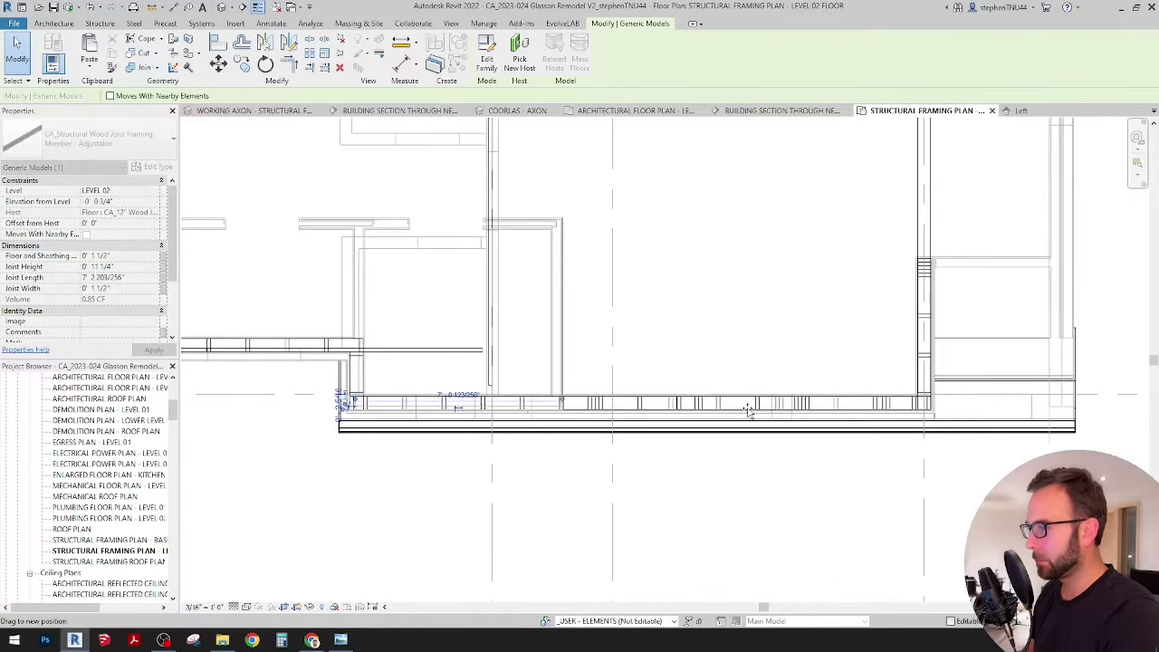
{"action": "left_click_drag", "start_coordinate": [748, 412], "coordinate": [749, 412]}
{"action": "scroll", "coordinate": [749, 412], "scroll_direction": "down", "scroll_amount": 3}
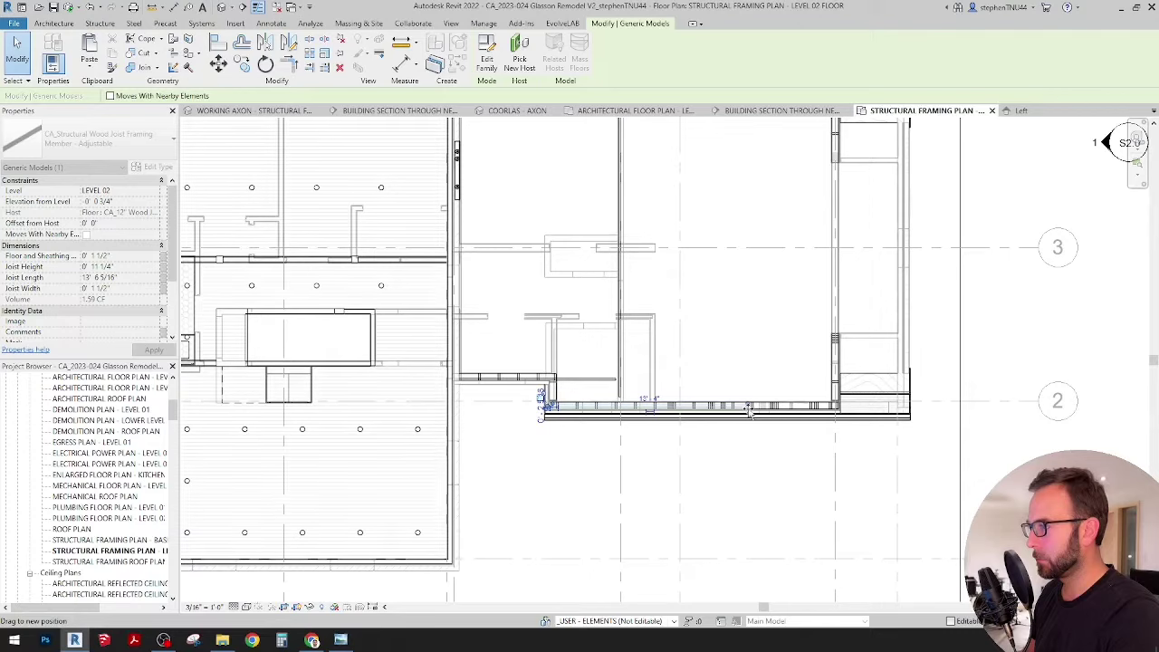
{"action": "scroll", "coordinate": [834, 412], "scroll_direction": "up", "scroll_amount": 5}
{"action": "left_click_drag", "start_coordinate": [833, 413], "coordinate": [833, 379]}
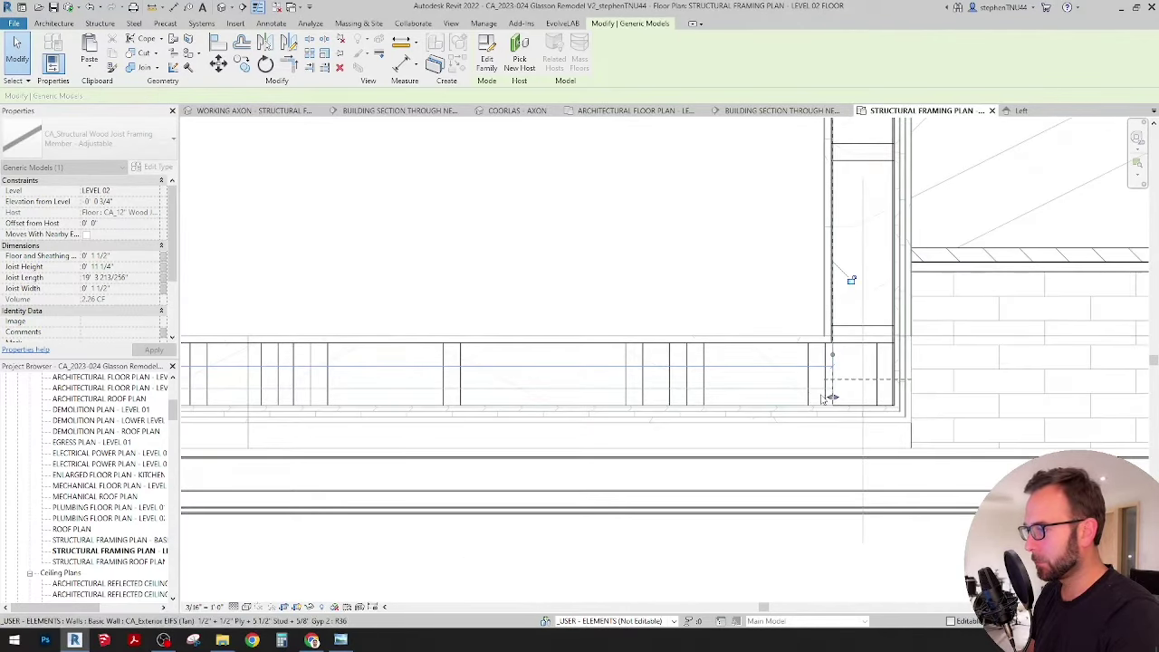
{"action": "left_click", "coordinate": [851, 279]}
Select the east-west joist that runs past the wall jog toward the north-south interior joist.
{"action": "scroll", "coordinate": [787, 395], "scroll_direction": "down", "scroll_amount": 2}
{"action": "scroll", "coordinate": [787, 396], "scroll_direction": "down", "scroll_amount": 2}
{"action": "middle_click_drag", "start_coordinate": [375, 367], "coordinate": [726, 390]}
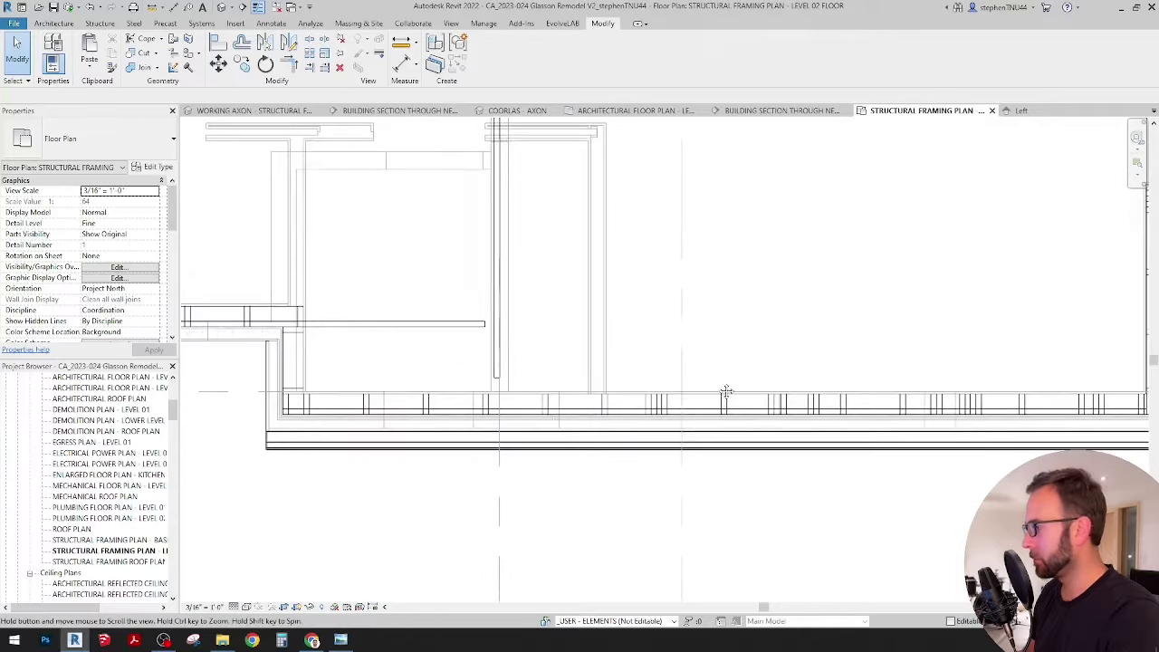
{"action": "middle_click_drag", "start_coordinate": [342, 364], "coordinate": [507, 366]}
{"action": "left_click", "coordinate": [622, 328]}
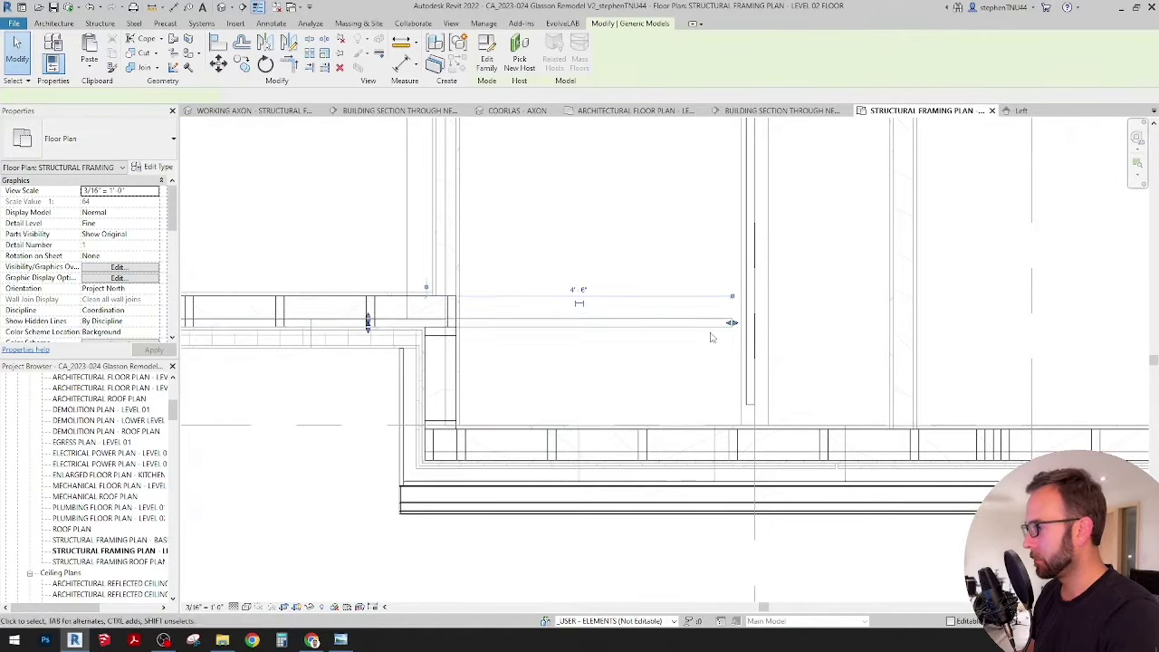
Shorten the horizontal rim joist so its end meets the outer framing edge at the wall jog.
{"action": "left_click_drag", "start_coordinate": [732, 324], "coordinate": [468, 302]}
{"action": "scroll", "coordinate": [469, 303], "scroll_direction": "up", "scroll_amount": 2}
{"action": "scroll", "coordinate": [468, 305], "scroll_direction": "up", "scroll_amount": 1}
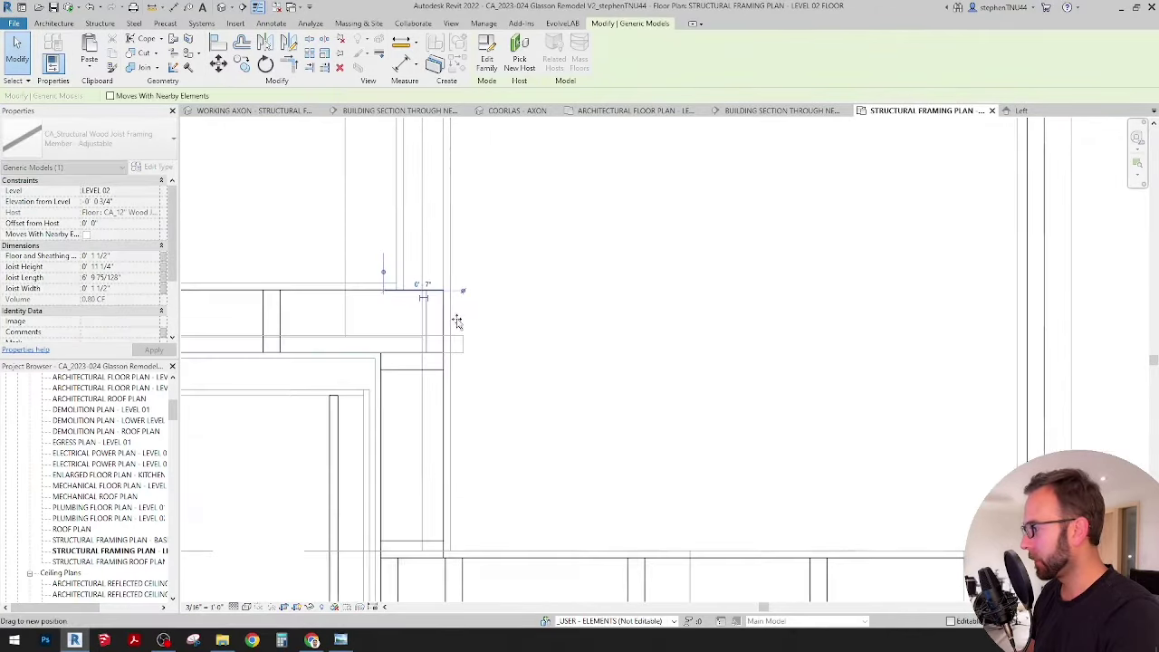
{"action": "left_click_drag", "start_coordinate": [444, 356], "coordinate": [443, 355]}
{"action": "middle_click_drag", "start_coordinate": [482, 370], "coordinate": [613, 321]}
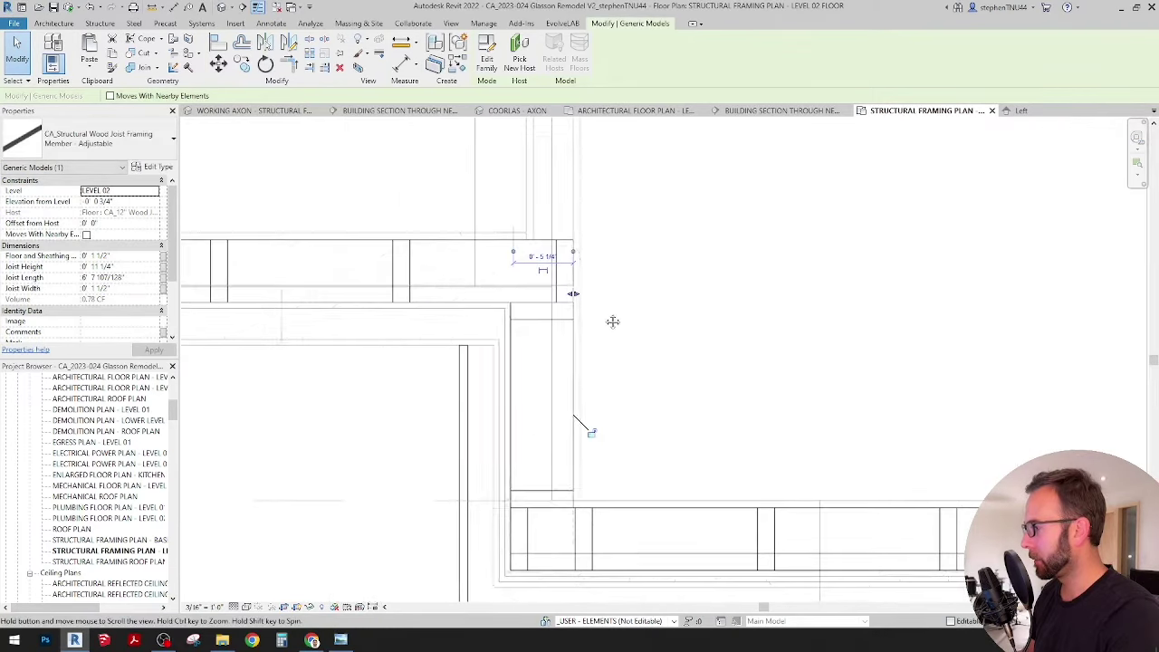
Copy the horizontal rim joist into the open floor area and rotate the copy 90 degrees.
{"action": "scroll", "coordinate": [572, 319], "scroll_direction": "down", "scroll_amount": 1}
{"action": "scroll", "coordinate": [569, 332], "scroll_direction": "down", "scroll_amount": 1}
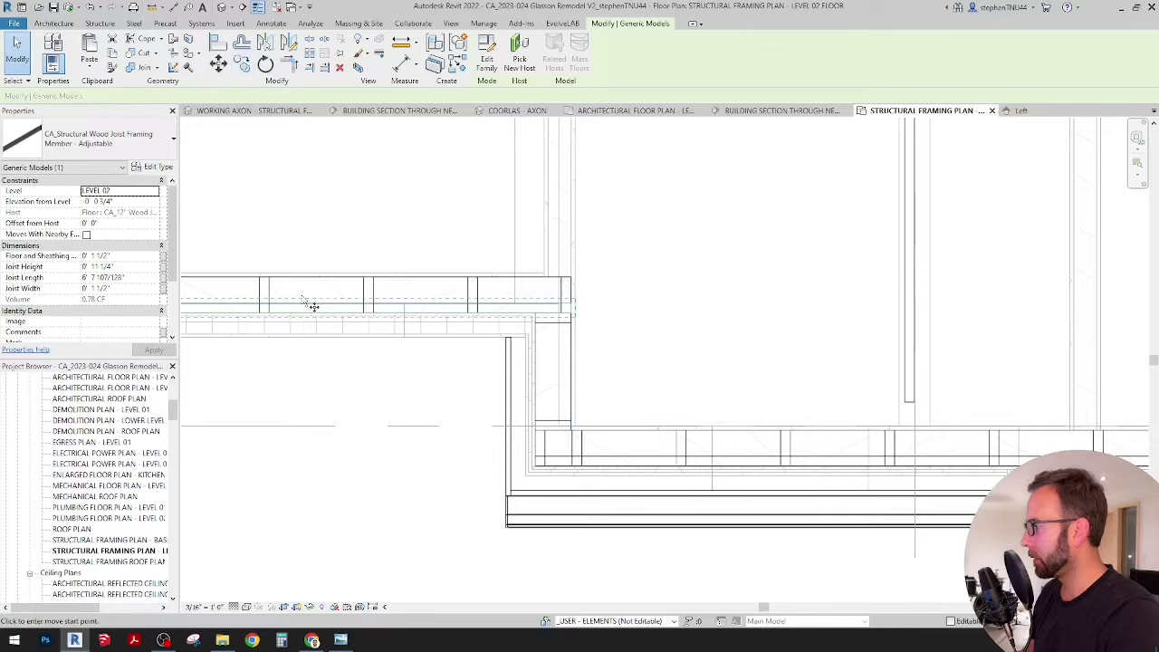
{"action": "left_click", "coordinate": [301, 304]}
{"action": "left_click", "coordinate": [576, 238]}
{"action": "key", "text": "Escape"}
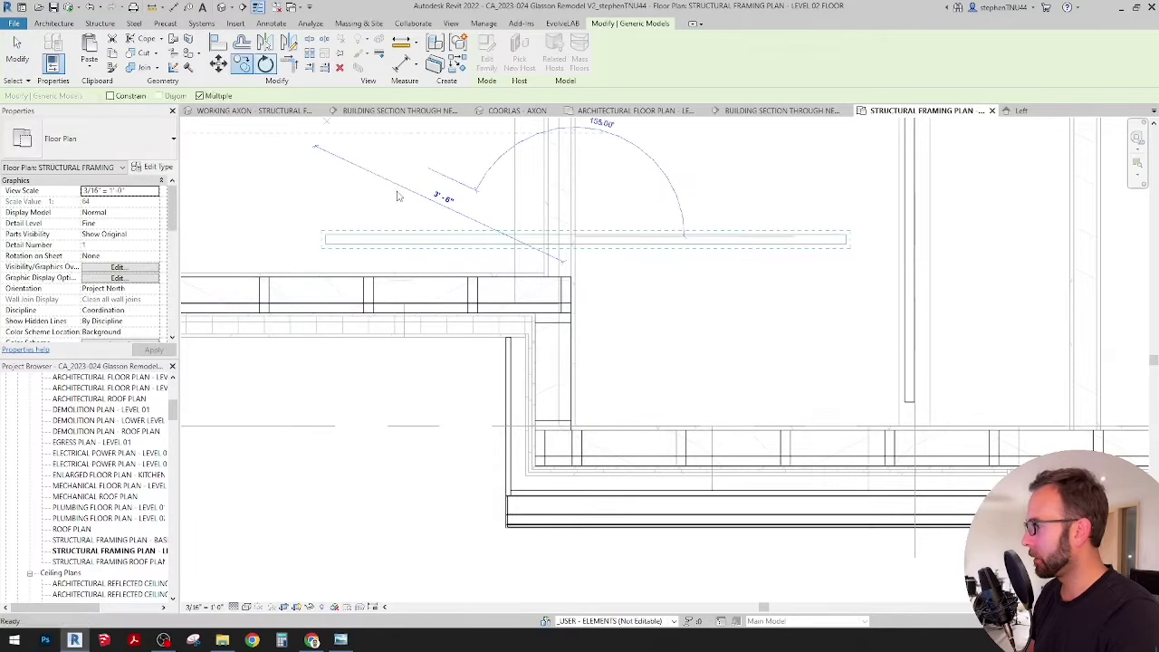
{"action": "key", "text": "r"}
{"action": "key", "text": "o"}
{"action": "left_click", "coordinate": [396, 196]}
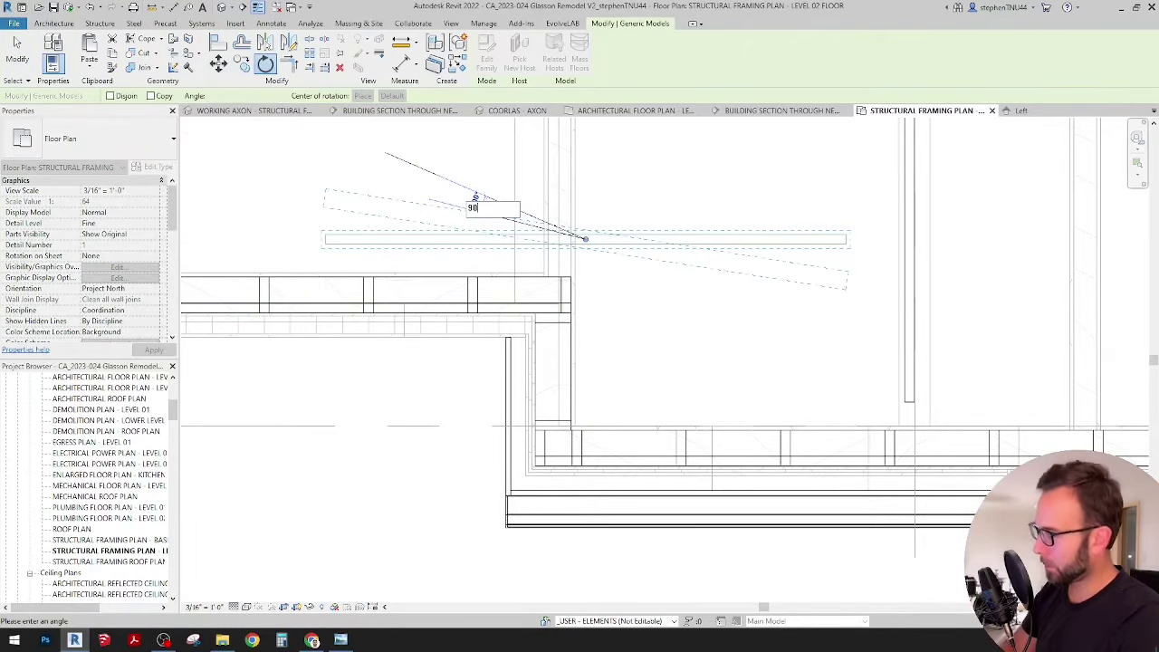
{"action": "key", "text": "Return"}
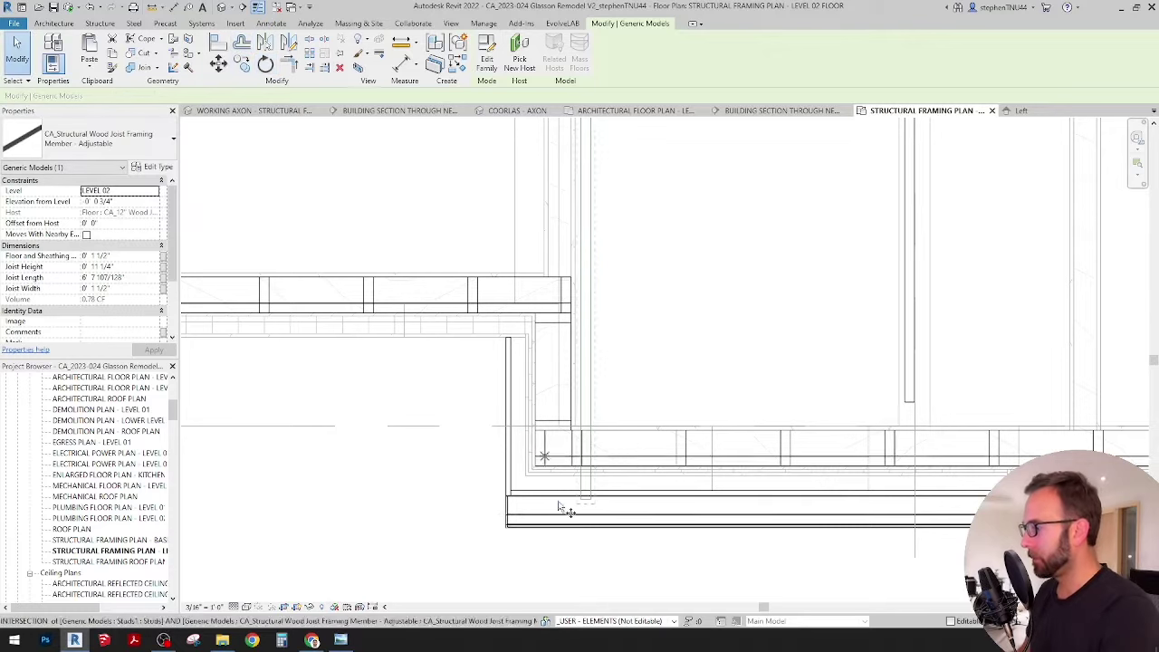
Move the rotated joist onto the outer framing corner at the lower end of the wall jog.
{"action": "scroll", "coordinate": [580, 502], "scroll_direction": "up", "scroll_amount": 2}
{"action": "key", "text": "m"}
{"action": "key", "text": "v"}
{"action": "left_click", "coordinate": [584, 487]}
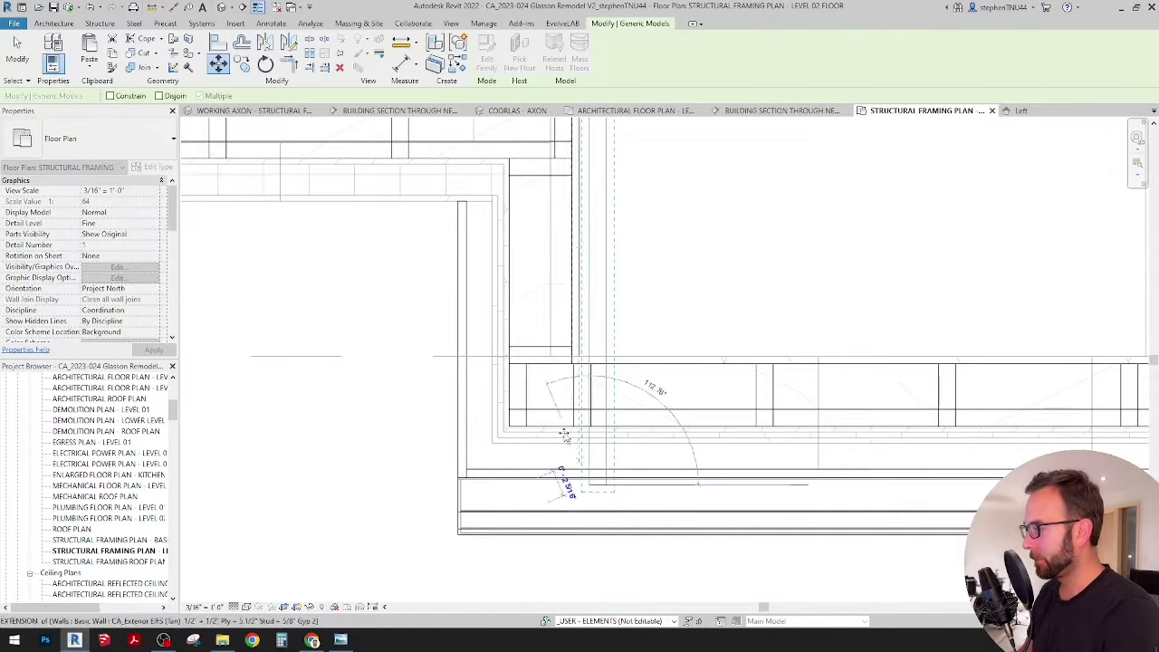
{"action": "left_click", "coordinate": [513, 413]}
{"action": "key", "text": "Escape"}
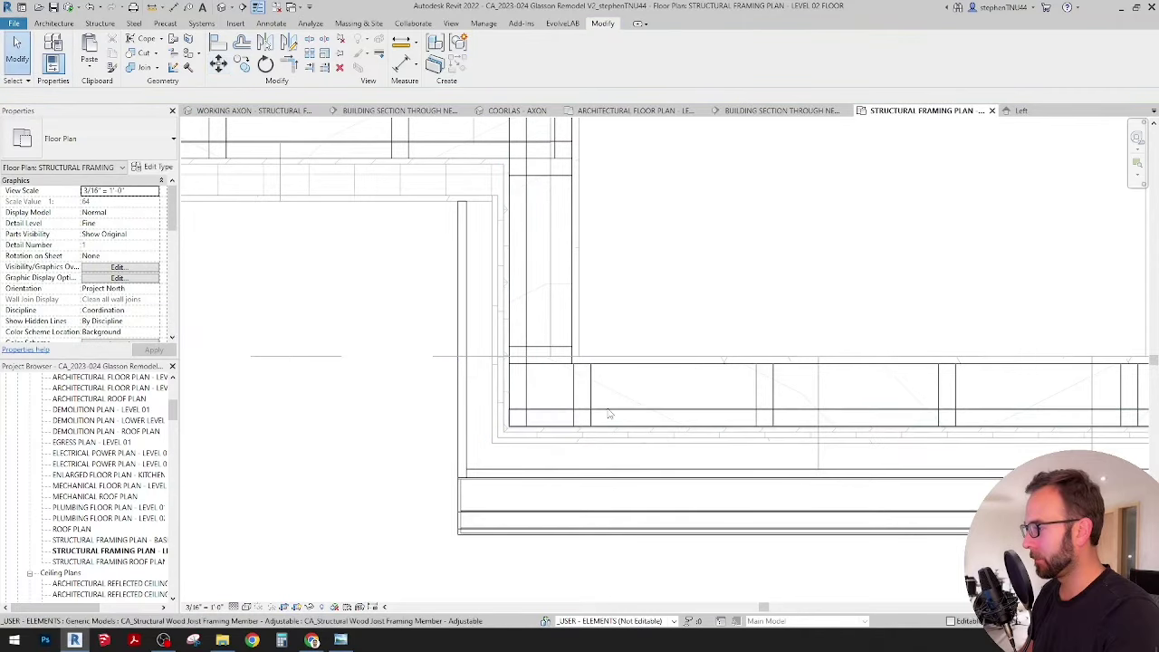
Shorten the upper end of the rotated joist so it stops at the framing of the wall jog's upper corner.
{"action": "left_click", "coordinate": [528, 322]}
{"action": "middle_click_drag", "start_coordinate": [545, 312], "coordinate": [562, 433]}
{"action": "mouse_move", "coordinate": [553, 188]}
{"action": "middle_mouse_down"}
{"action": "mouse_move", "coordinate": [563, 402]}
{"action": "mouse_move", "coordinate": [544, 181]}
{"action": "middle_mouse_up"}
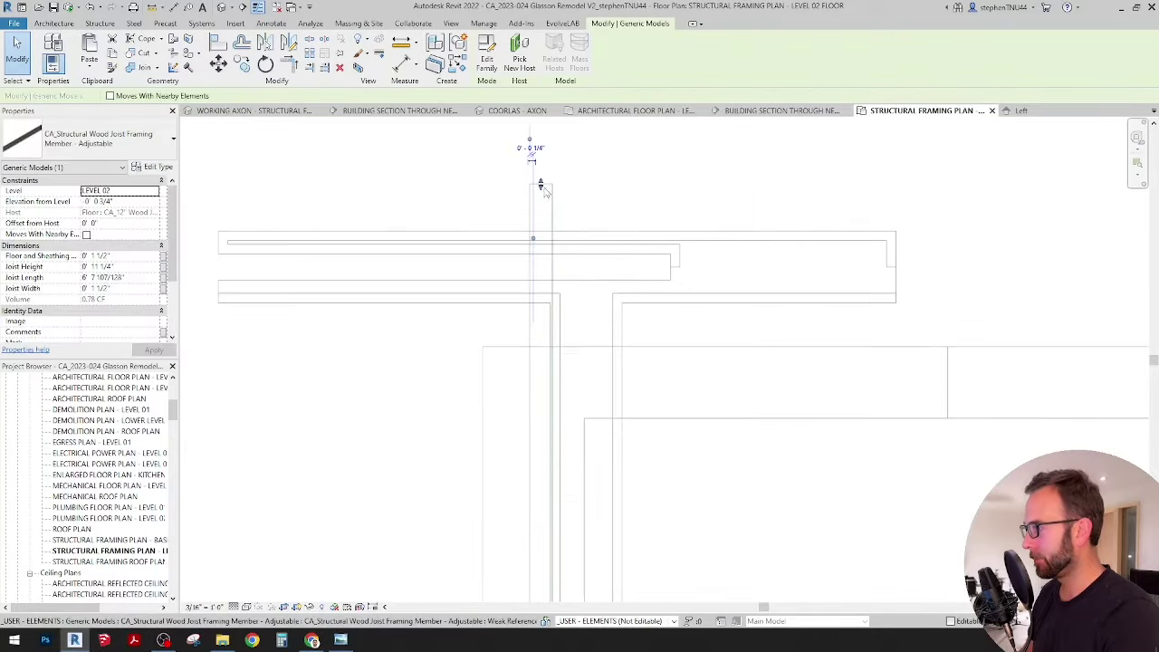
{"action": "left_click_drag", "start_coordinate": [554, 186], "coordinate": [573, 188]}
{"action": "scroll", "coordinate": [572, 188], "scroll_direction": "down", "scroll_amount": 4}
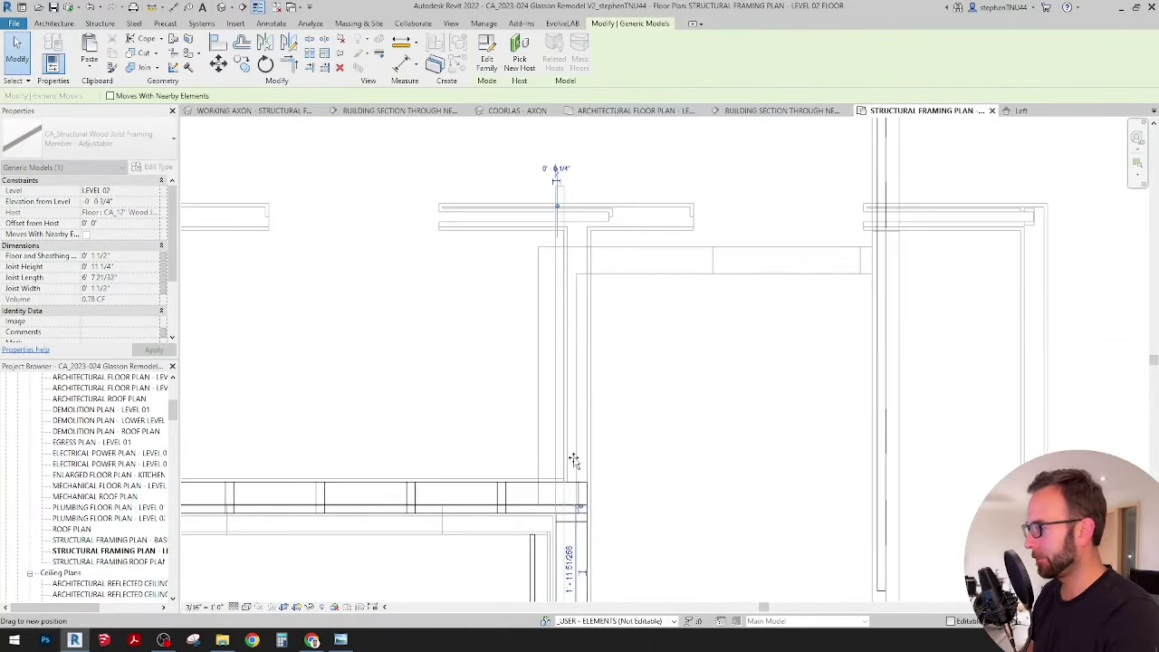
{"action": "scroll", "coordinate": [569, 489], "scroll_direction": "up", "scroll_amount": 4}
{"action": "left_click_drag", "start_coordinate": [573, 460], "coordinate": [559, 492]}
{"action": "left_click", "coordinate": [815, 485]}
{"action": "middle_click_drag", "start_coordinate": [631, 463], "coordinate": [630, 423]}
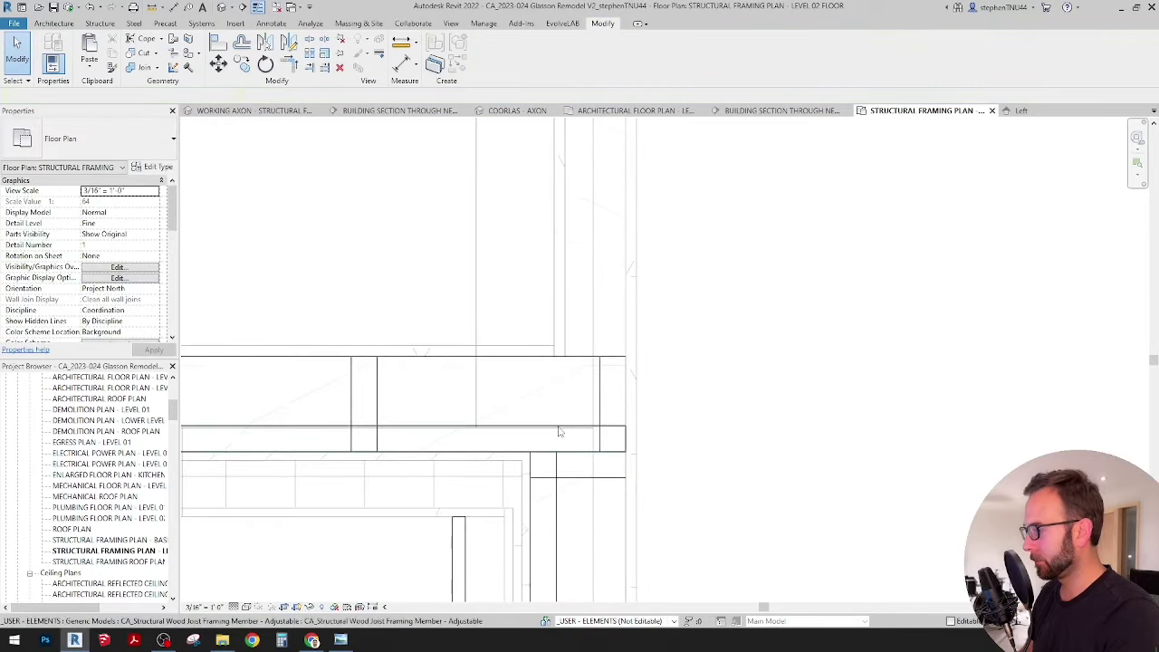
Pull back the horizontal rim joist's end at the jog and align it with the inner face of the vertical rim joist.
{"action": "left_click", "coordinate": [624, 449]}
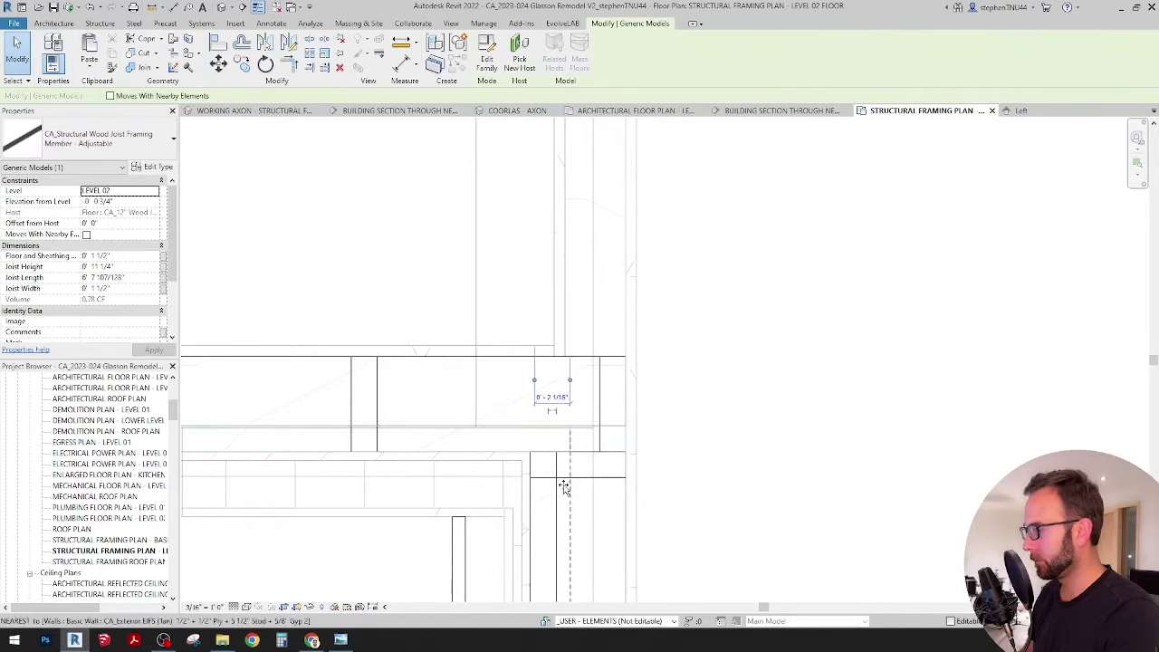
{"action": "left_click_drag", "start_coordinate": [564, 488], "coordinate": [548, 494]}
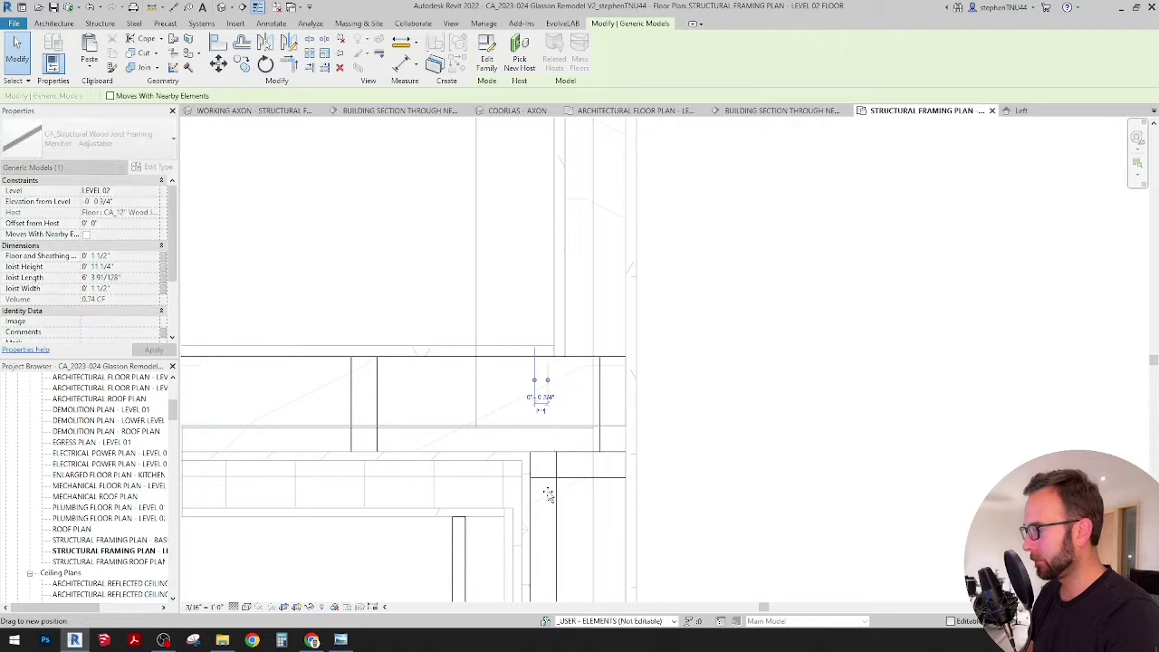
{"action": "key", "text": "a"}
{"action": "key", "text": "l"}
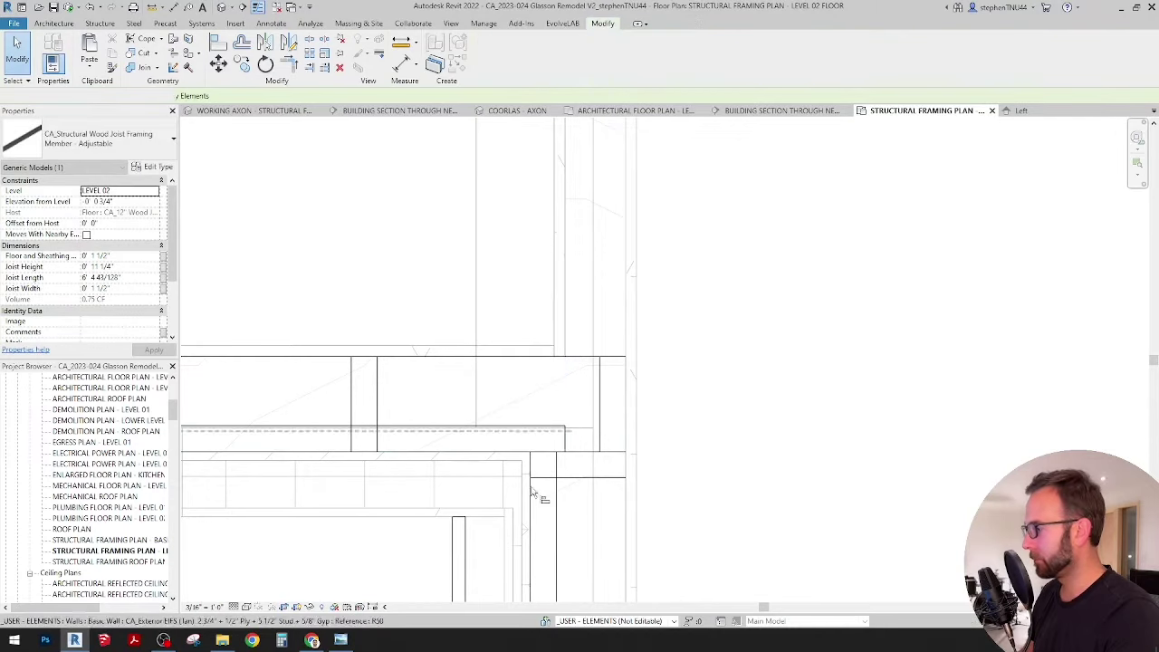
{"action": "scroll", "coordinate": [535, 362], "scroll_direction": "down", "scroll_amount": 4}
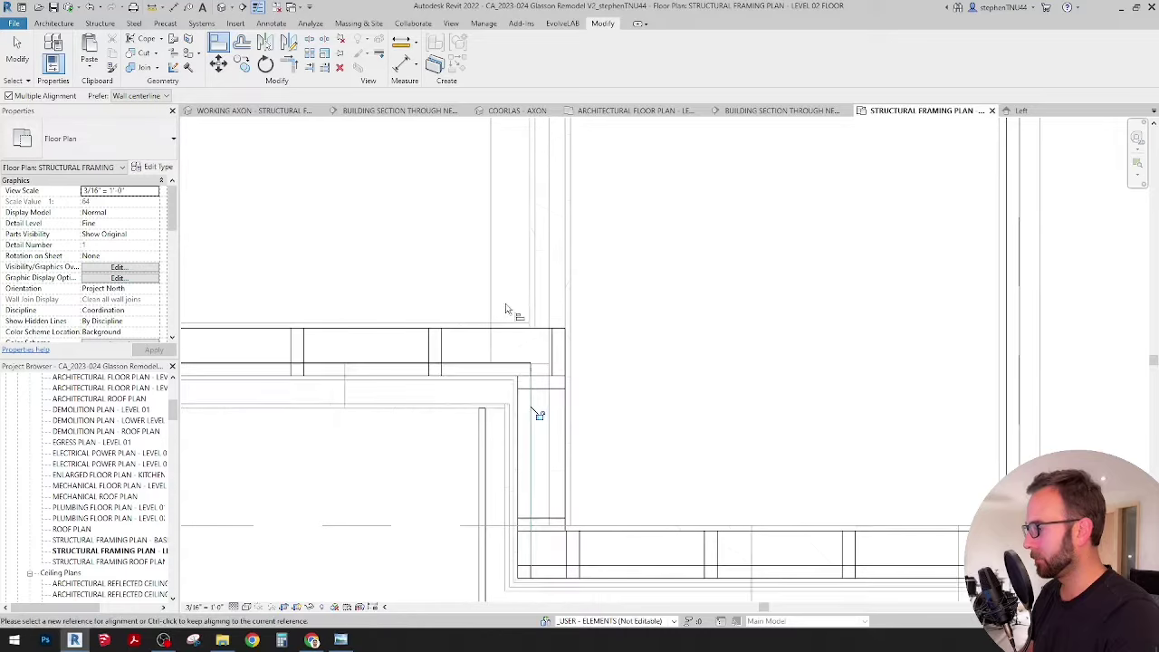
{"action": "key", "text": "Escape"}
{"action": "scroll", "coordinate": [698, 385], "scroll_direction": "up", "scroll_amount": 3}
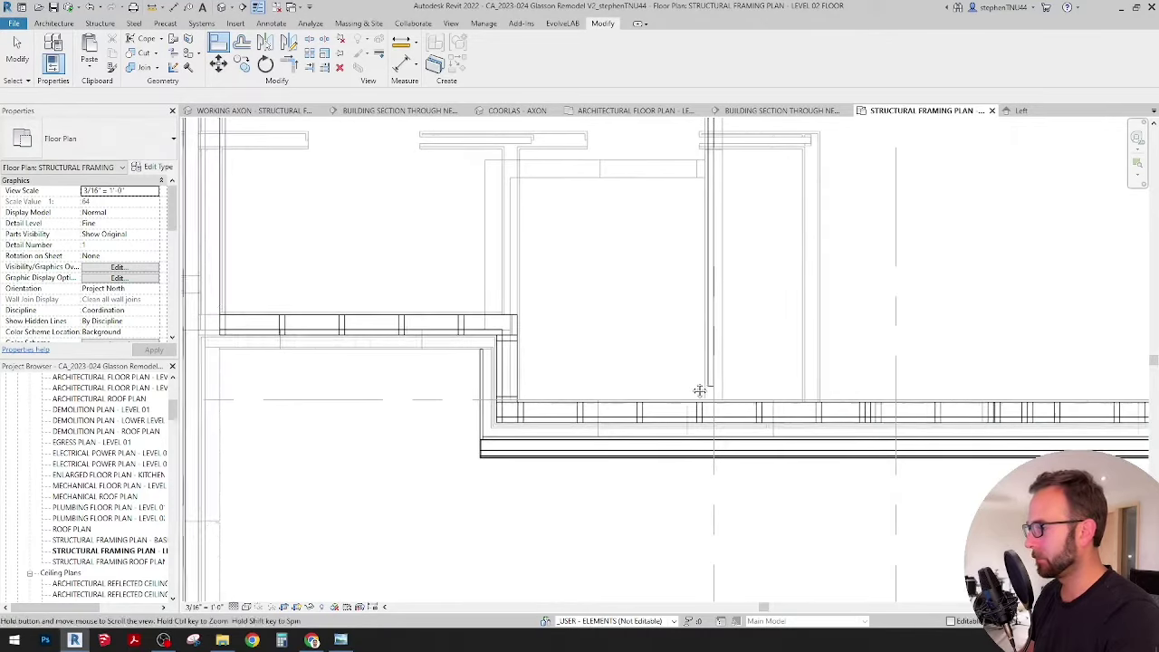
Extend the lower end of the long vertical joist to the rim joist along the lower exterior wall.
{"action": "left_click", "coordinate": [712, 390]}
{"action": "scroll", "coordinate": [712, 391], "scroll_direction": "up", "scroll_amount": 2}
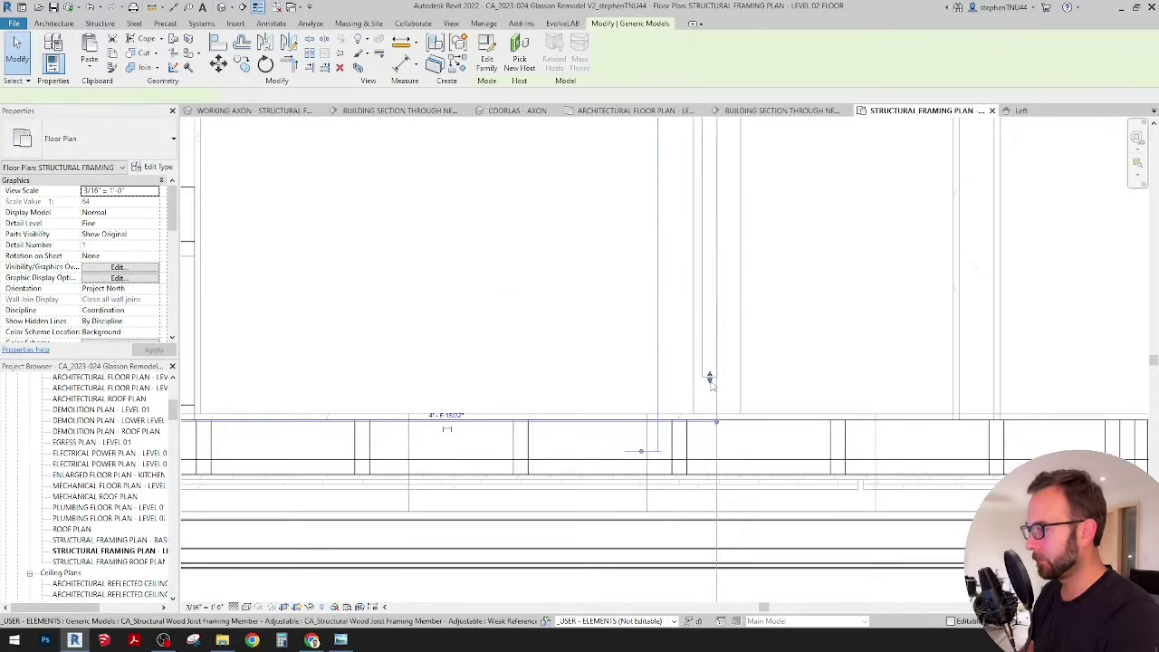
{"action": "scroll", "coordinate": [713, 458], "scroll_direction": "up", "scroll_amount": 2}
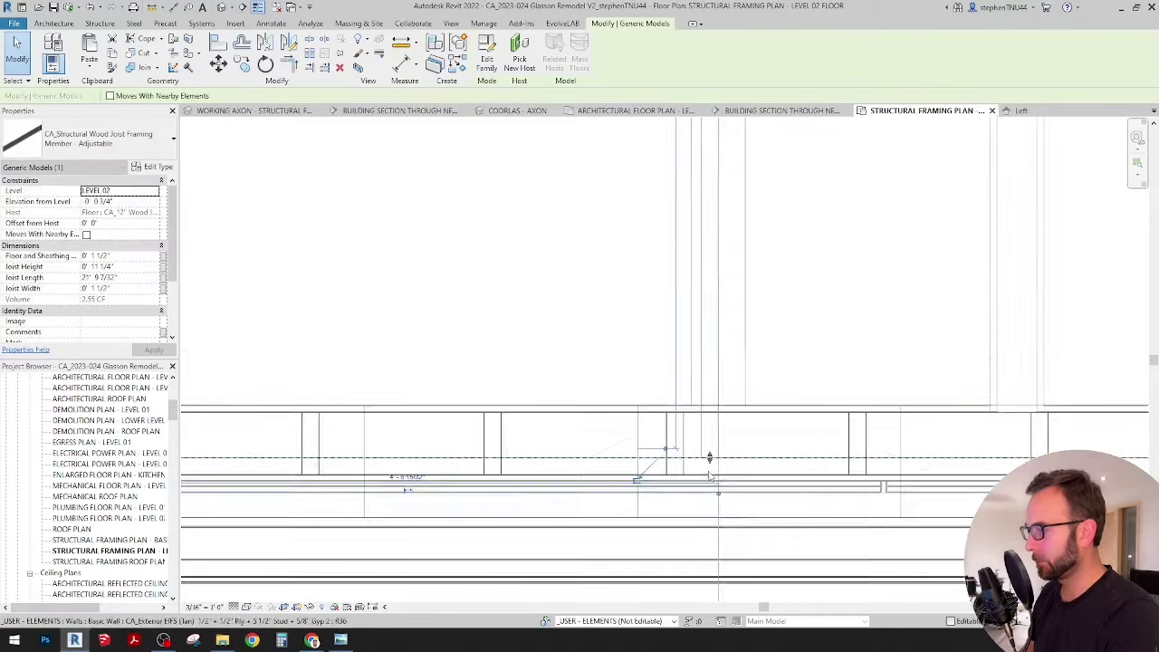
{"action": "scroll", "coordinate": [706, 462], "scroll_direction": "down", "scroll_amount": 3}
{"action": "key", "text": "Escape"}
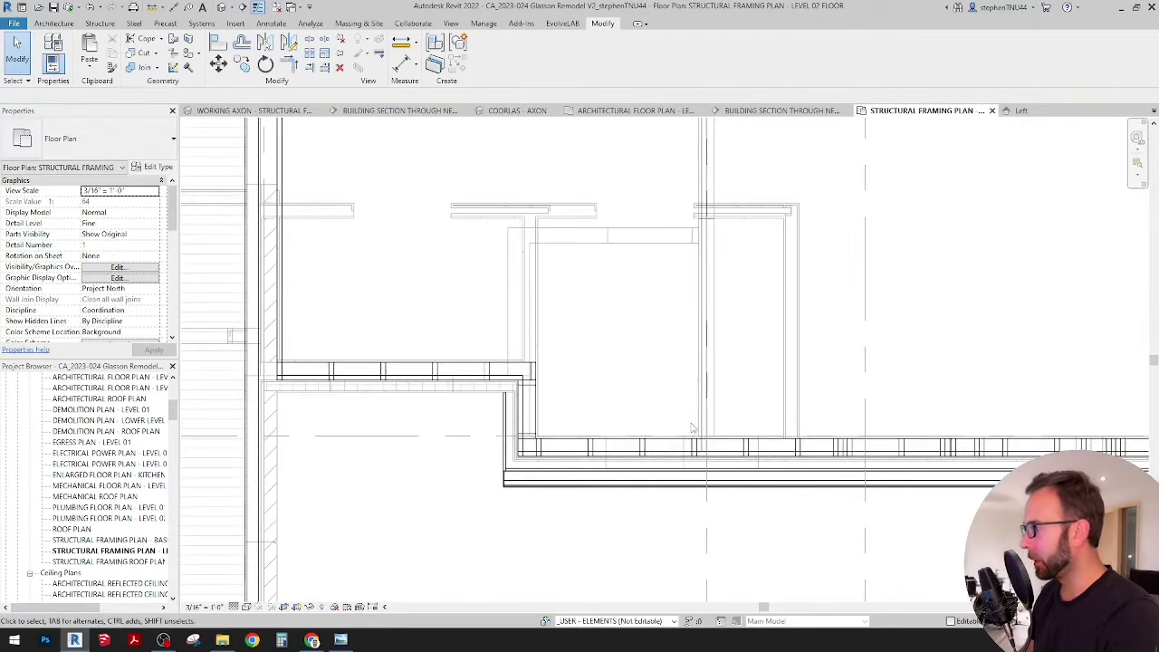
Double the long vertical joist by copying it 1 1/2" sideways so both members sit face to face.
{"action": "scroll", "coordinate": [654, 410], "scroll_direction": "down", "scroll_amount": 2}
{"action": "middle_click_drag", "start_coordinate": [683, 404], "coordinate": [657, 435]}
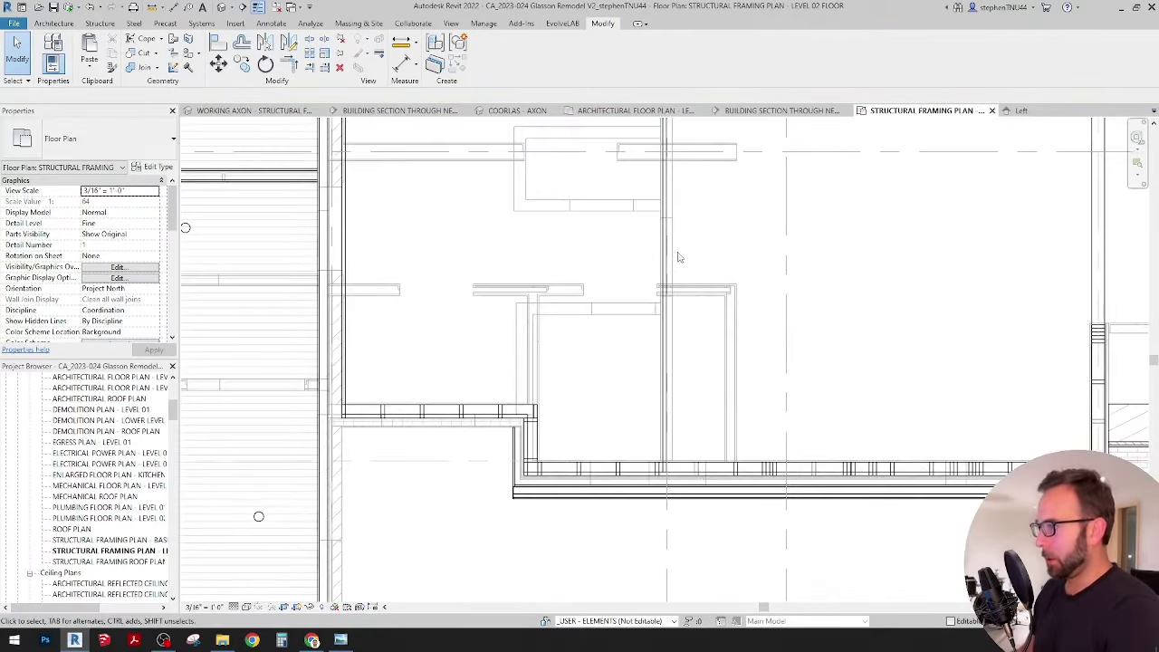
{"action": "scroll", "coordinate": [678, 254], "scroll_direction": "up", "scroll_amount": 1}
{"action": "scroll", "coordinate": [523, 430], "scroll_direction": "down", "scroll_amount": 2}
{"action": "middle_click_drag", "start_coordinate": [860, 425], "coordinate": [782, 519]}
{"action": "scroll", "coordinate": [535, 434], "scroll_direction": "up", "scroll_amount": 2}
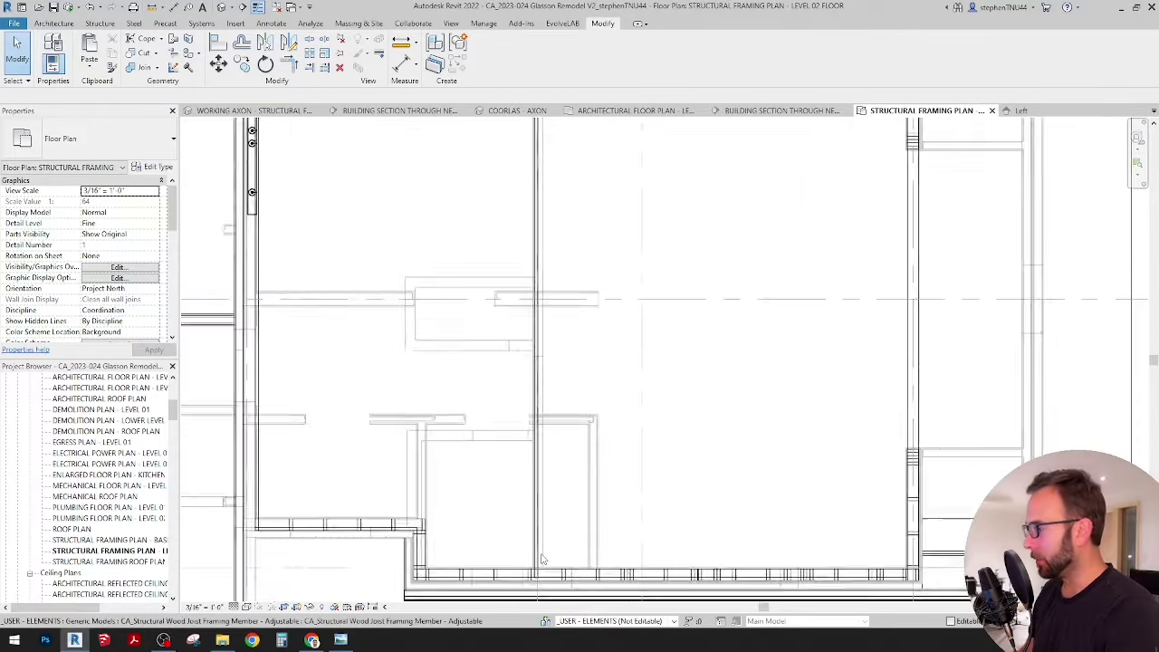
{"action": "scroll", "coordinate": [533, 438], "scroll_direction": "up", "scroll_amount": 2}
{"action": "left_click", "coordinate": [534, 313]}
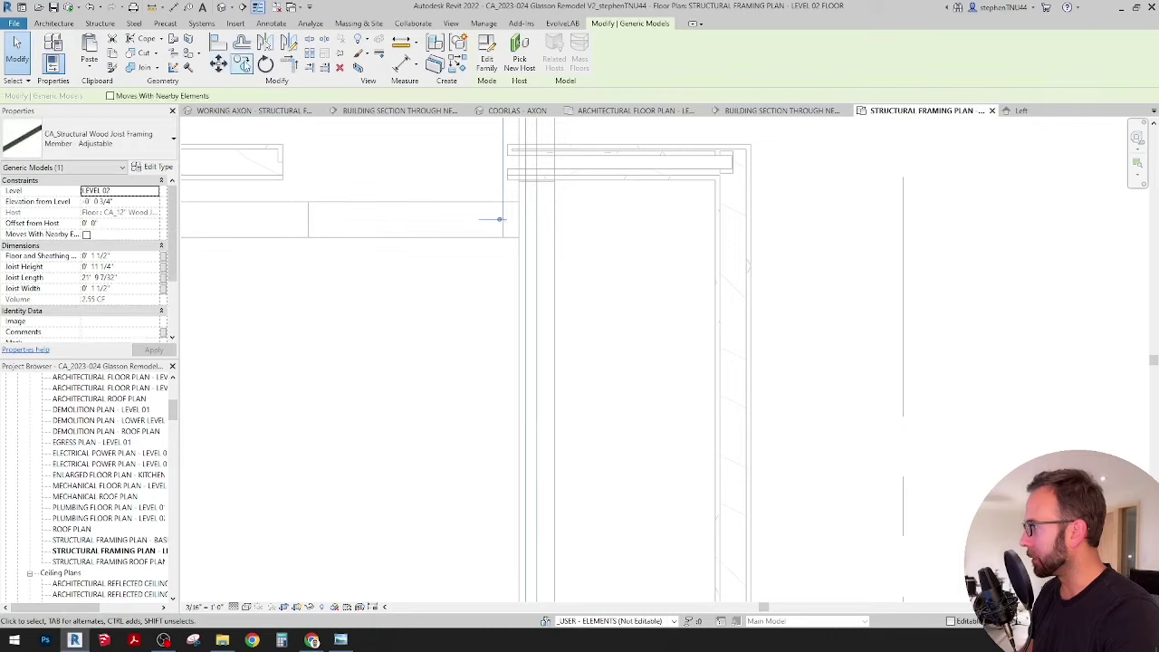
{"action": "key", "text": "c"}
{"action": "key", "text": "o"}
{"action": "left_click", "coordinate": [525, 311]}
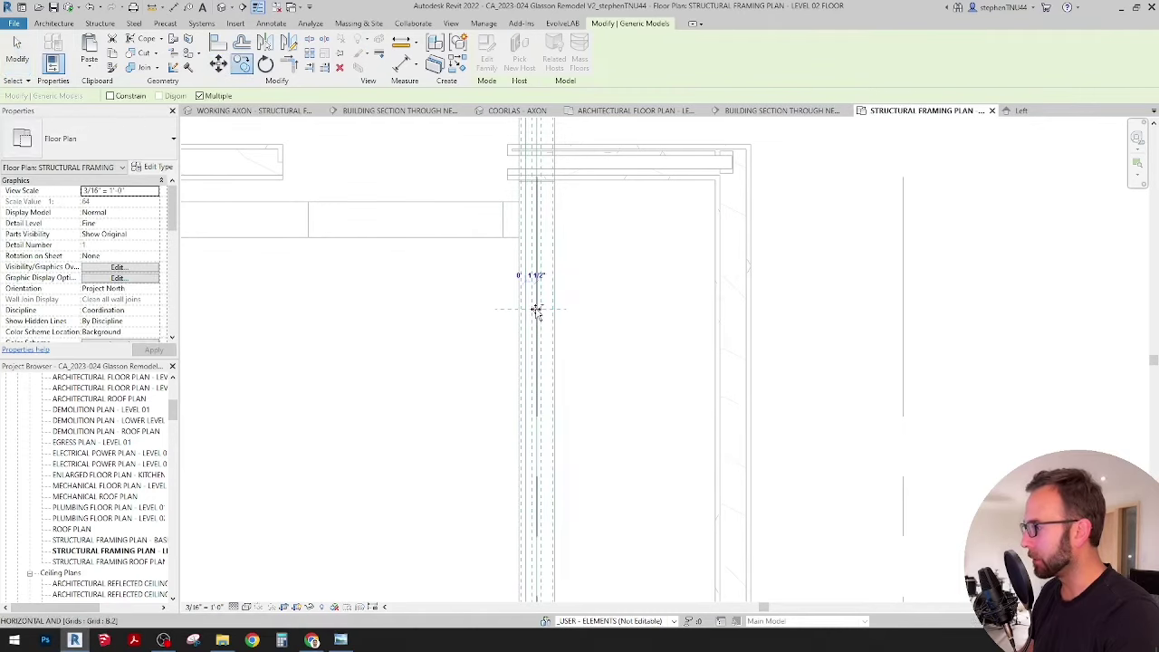
{"action": "left_click", "coordinate": [536, 311]}
{"action": "scroll", "coordinate": [633, 308], "scroll_direction": "down", "scroll_amount": 3}
{"action": "key", "text": "Escape"}
{"action": "key", "text": "Escape"}
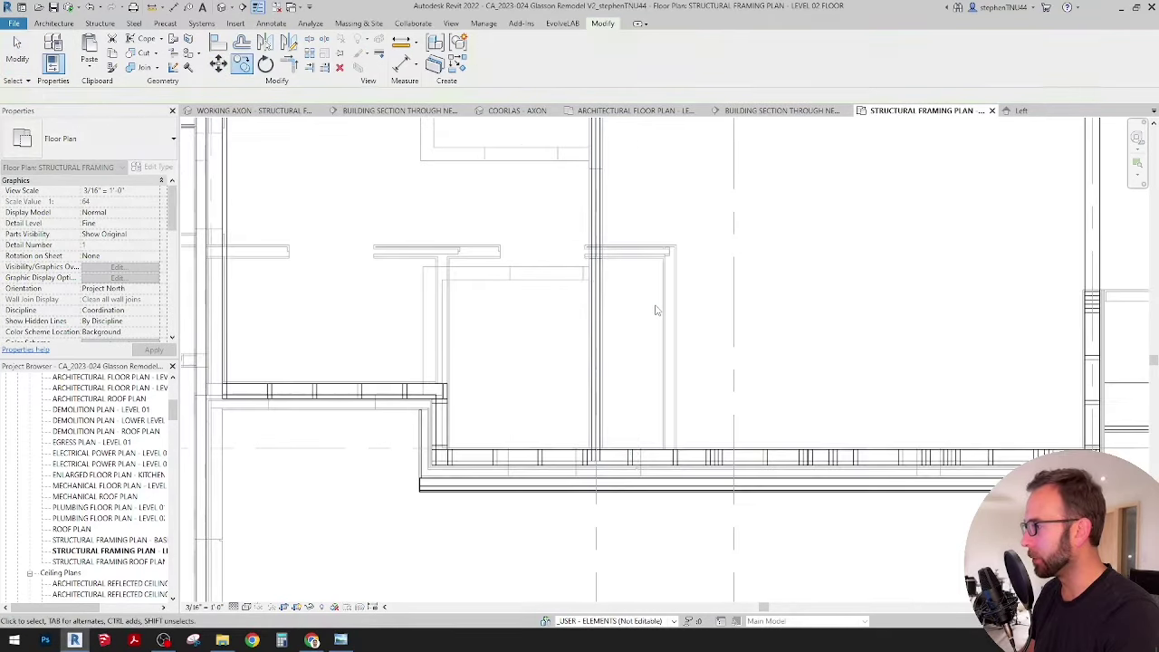
Copy the rim joist along the upper exterior wall 16" down into the floor area.
{"action": "scroll", "coordinate": [657, 311], "scroll_direction": "down", "scroll_amount": 2}
{"action": "scroll", "coordinate": [620, 277], "scroll_direction": "up", "scroll_amount": 4}
{"action": "scroll", "coordinate": [625, 289], "scroll_direction": "down", "scroll_amount": 3}
{"action": "middle_click_drag", "start_coordinate": [576, 324], "coordinate": [593, 424]}
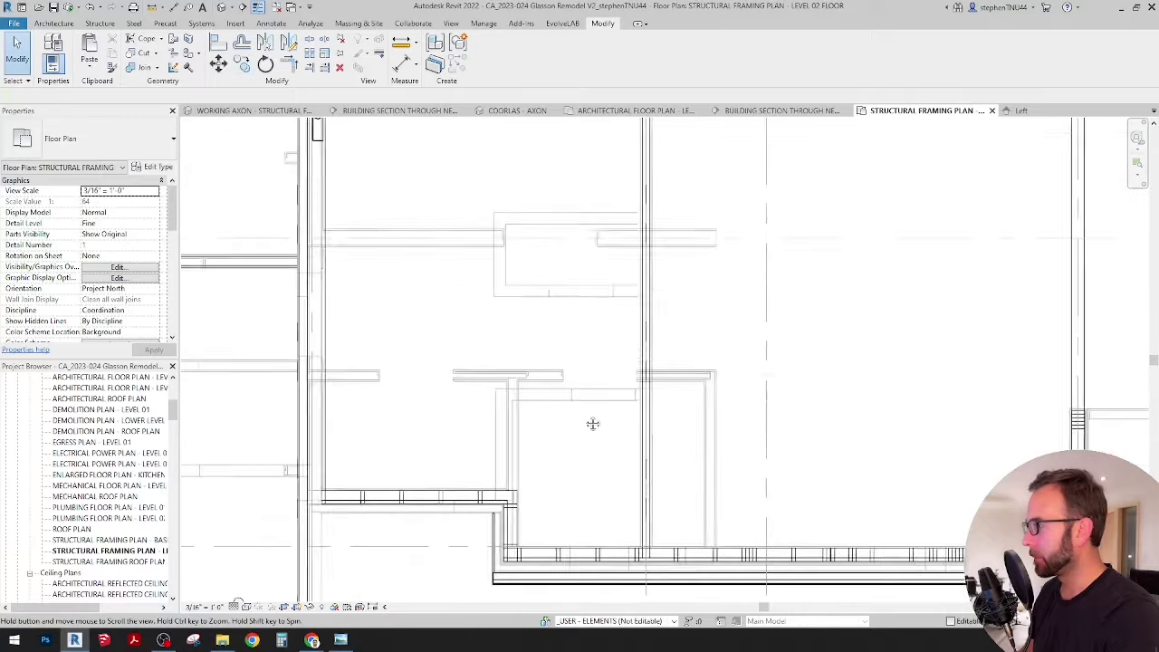
{"action": "scroll", "coordinate": [592, 424], "scroll_direction": "down", "scroll_amount": 3}
{"action": "scroll", "coordinate": [596, 254], "scroll_direction": "up", "scroll_amount": 4}
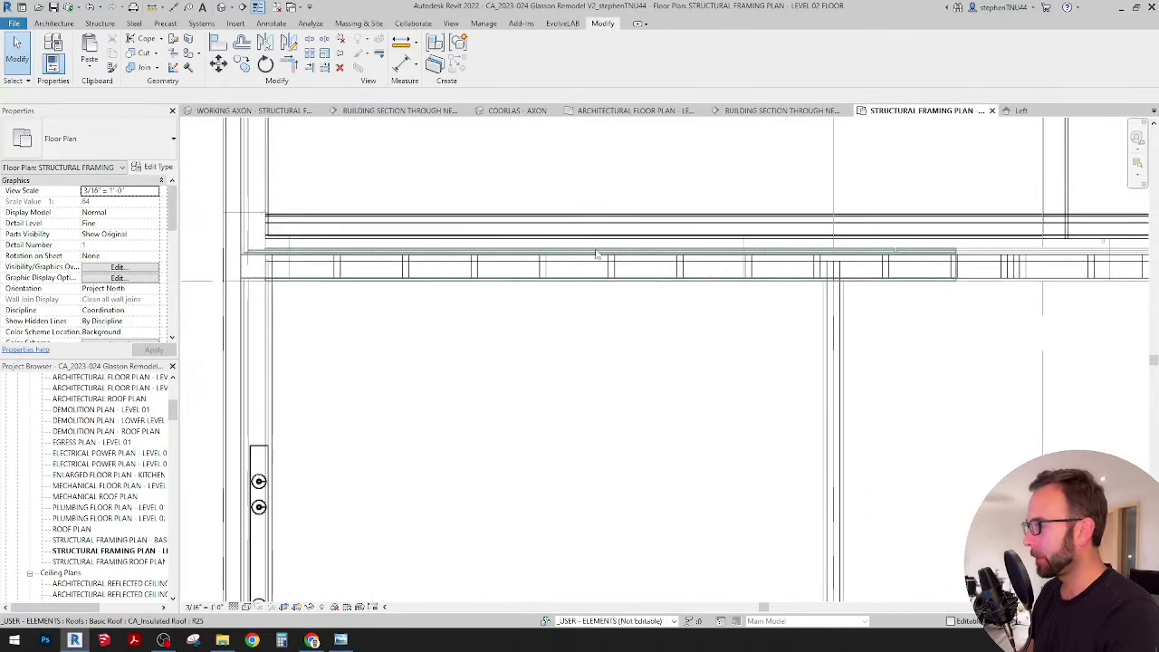
{"action": "left_click", "coordinate": [922, 260]}
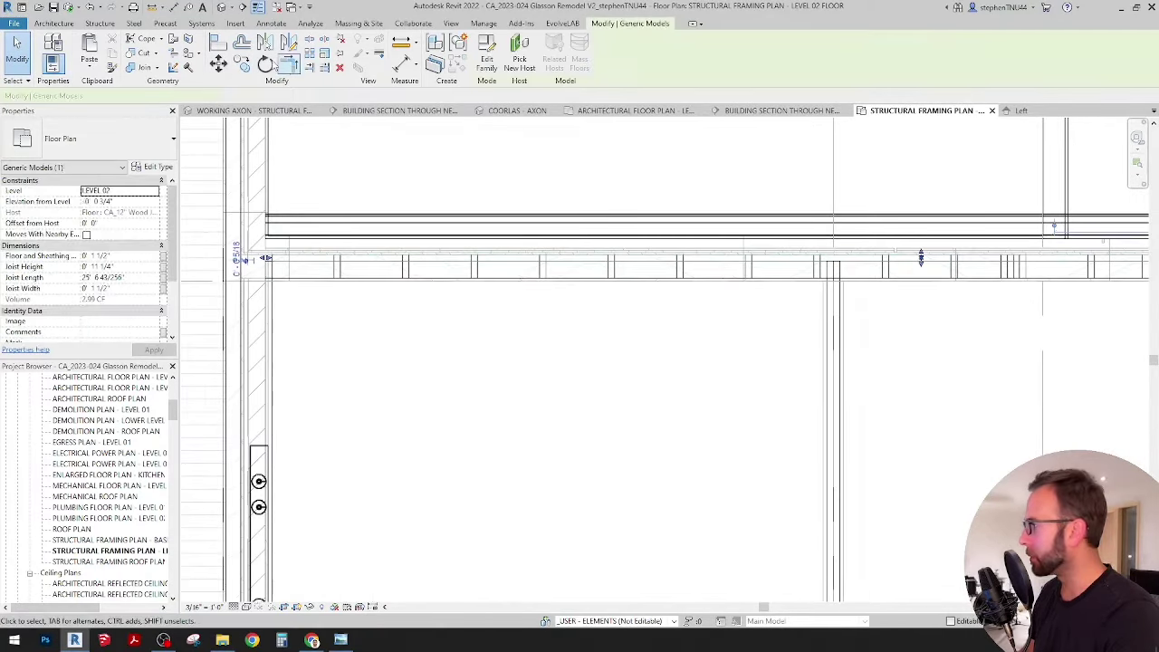
{"action": "left_click", "coordinate": [241, 63]}
{"action": "left_click", "coordinate": [587, 299]}
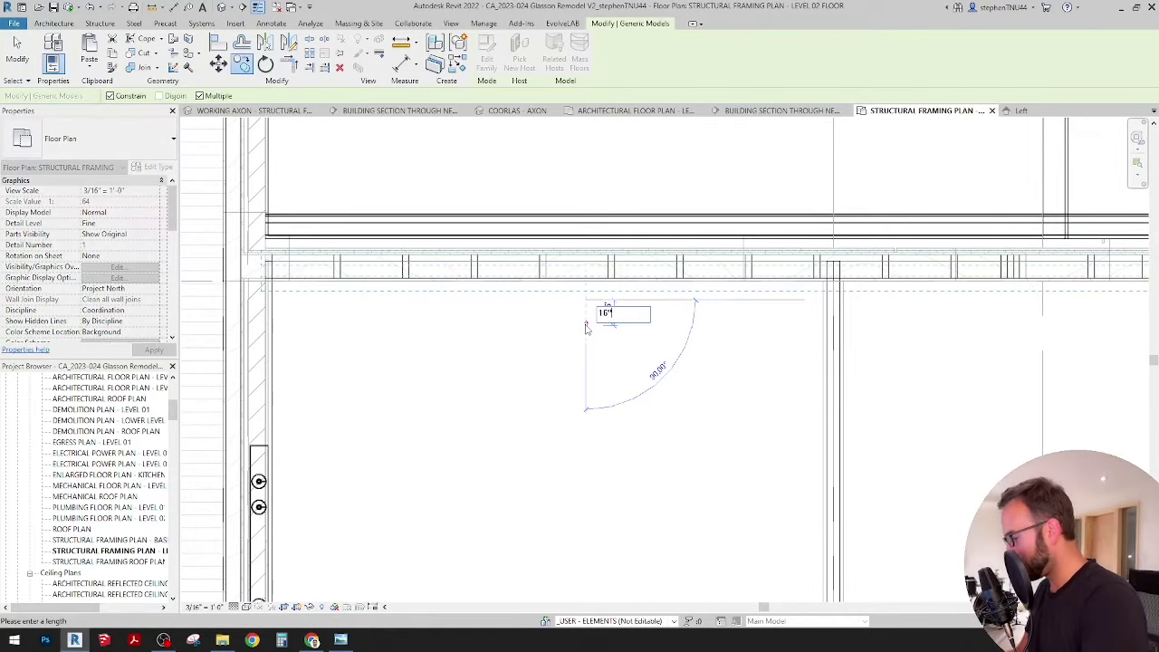
{"action": "type", "text": "16\""}
{"action": "key", "text": "Return"}
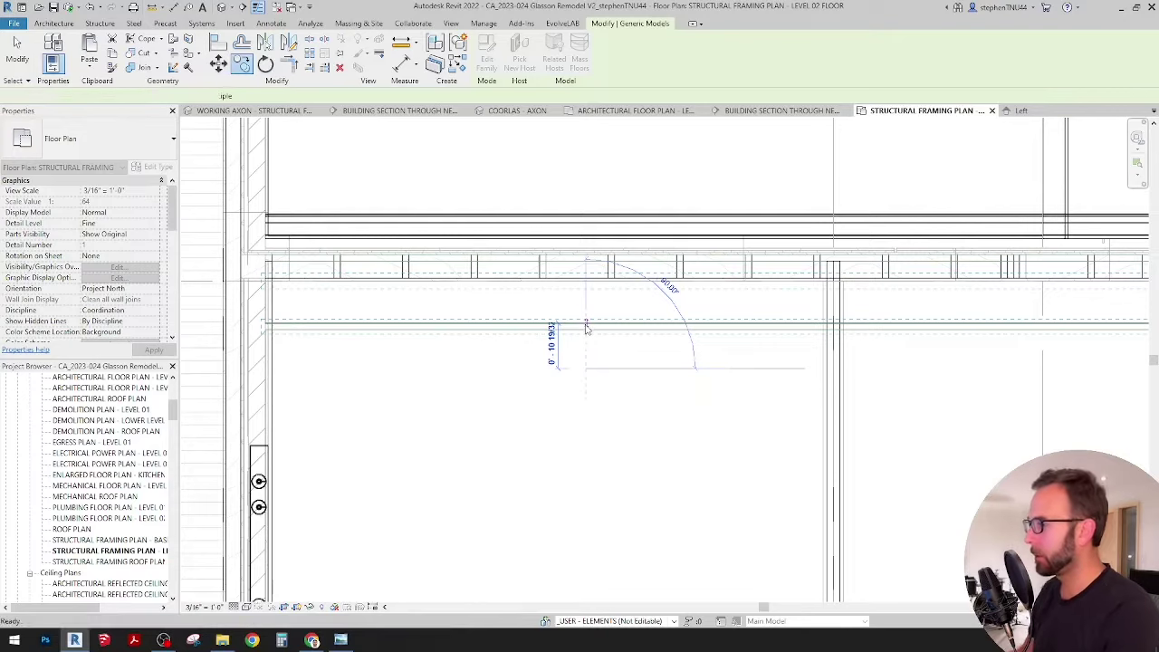
{"action": "key", "text": "Escape"}
{"action": "key", "text": "Escape"}
Shorten the copied horizontal joist so its far end stops at the face of the doubled vertical joist.
{"action": "scroll", "coordinate": [544, 313], "scroll_direction": "down", "scroll_amount": 3}
{"action": "left_click", "coordinate": [547, 309]}
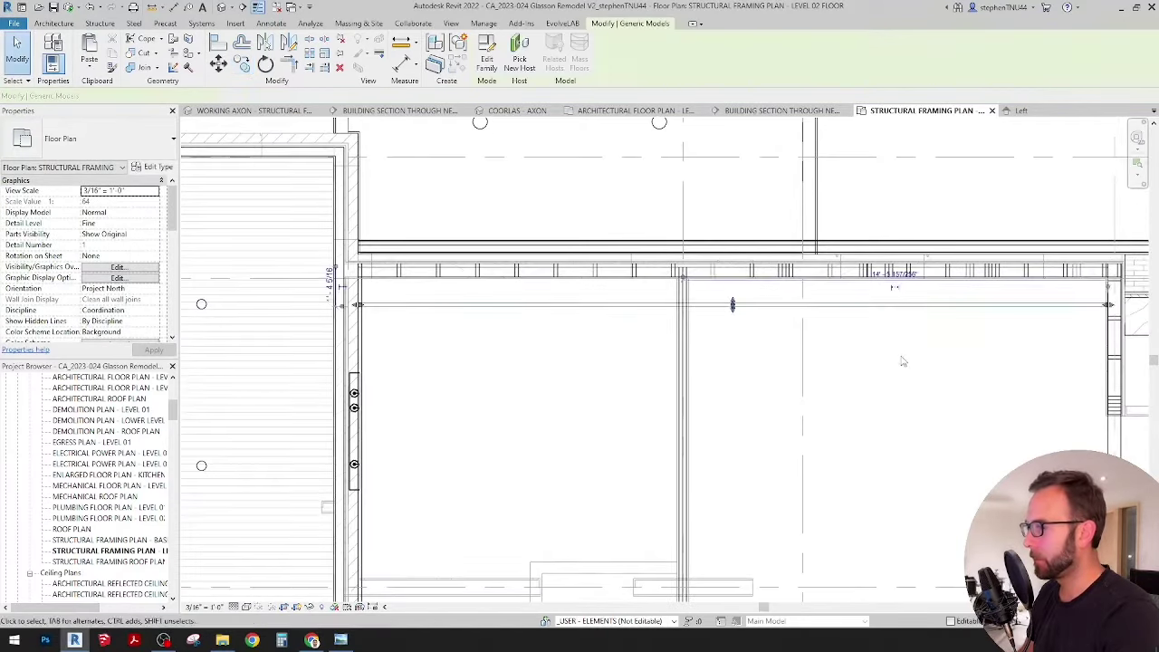
{"action": "scroll", "coordinate": [936, 316], "scroll_direction": "up", "scroll_amount": 3}
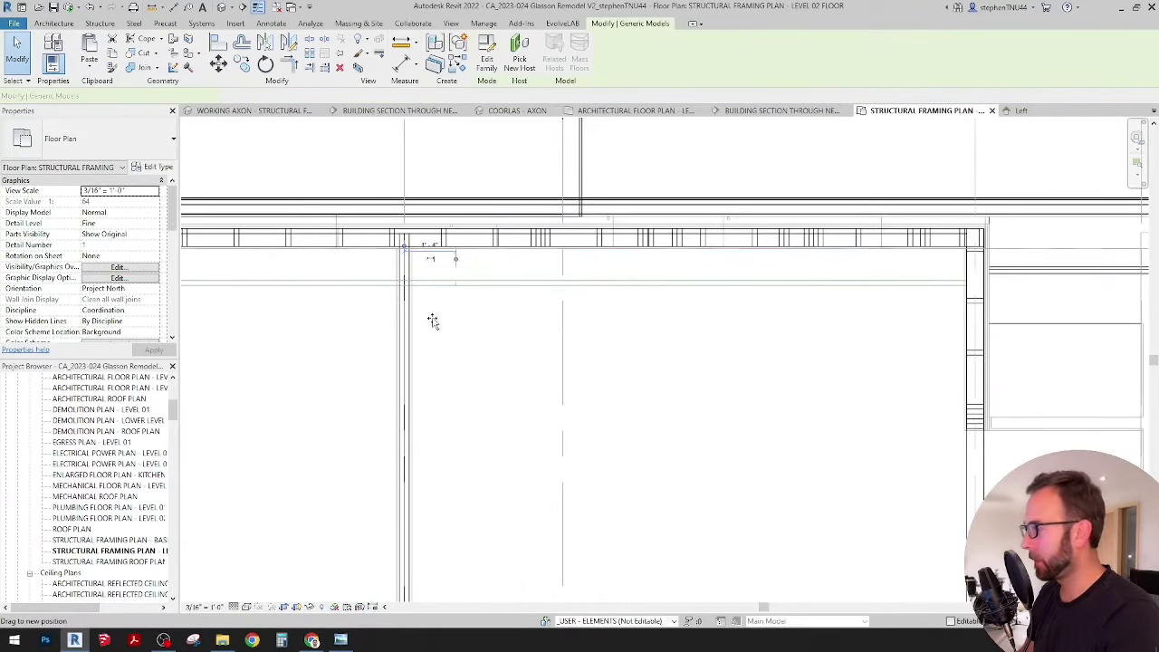
{"action": "left_click", "coordinate": [401, 290]}
{"action": "scroll", "coordinate": [402, 279], "scroll_direction": "up", "scroll_amount": 2}
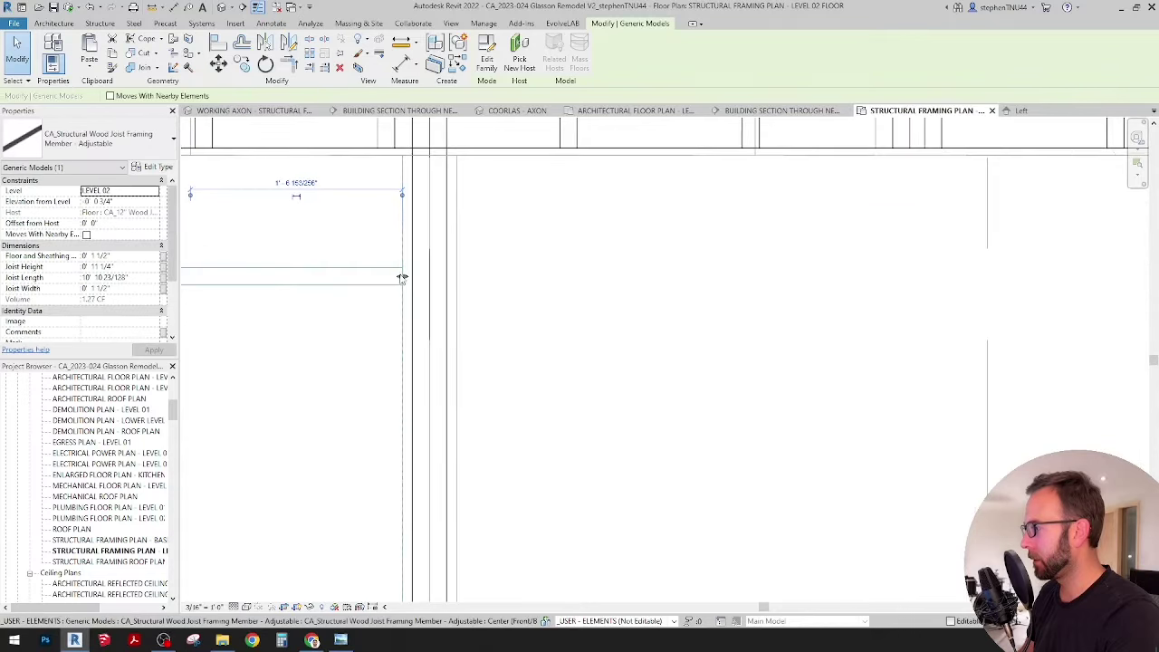
{"action": "key", "text": "Escape"}
{"action": "scroll", "coordinate": [634, 254], "scroll_direction": "down", "scroll_amount": 4}
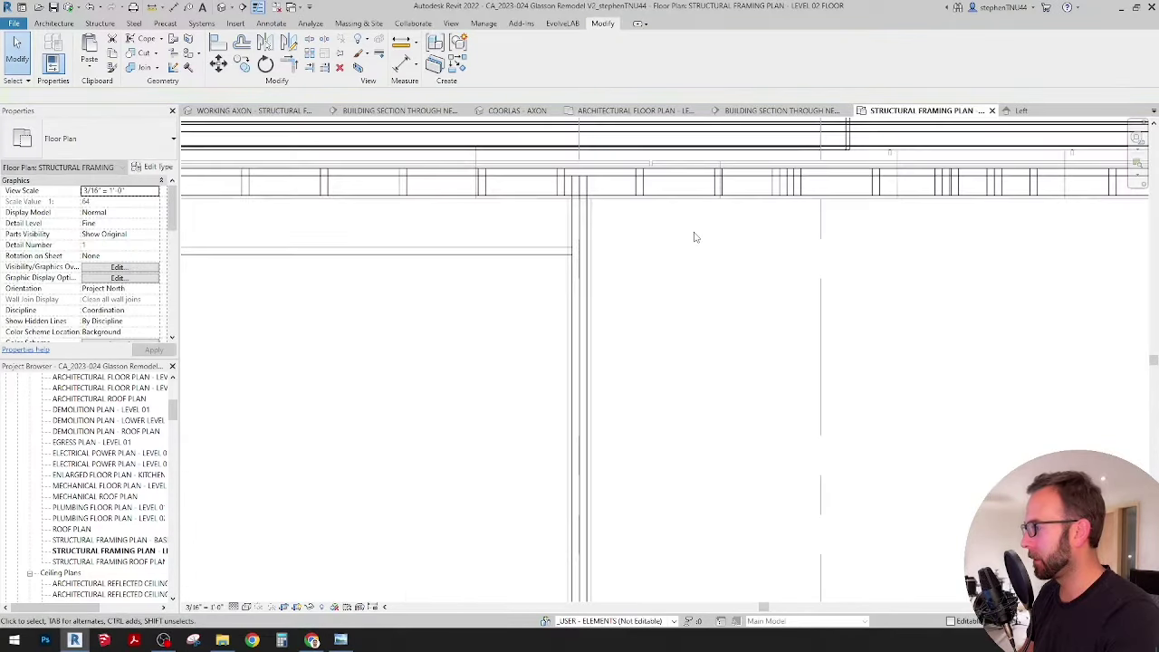
Copy the horizontal joist below the upper exterior wall downward twice, spacing the copies 16" apart.
{"action": "left_click", "coordinate": [553, 246]}
{"action": "scroll", "coordinate": [553, 251], "scroll_direction": "down", "scroll_amount": 2}
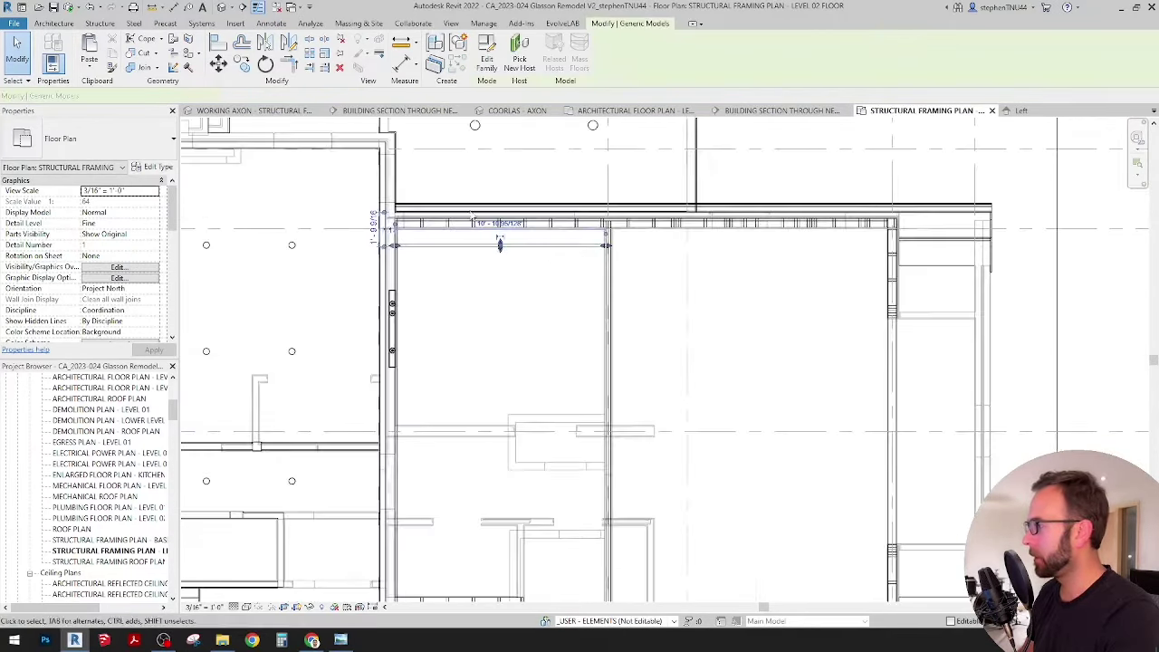
{"action": "left_click", "coordinate": [241, 65]}
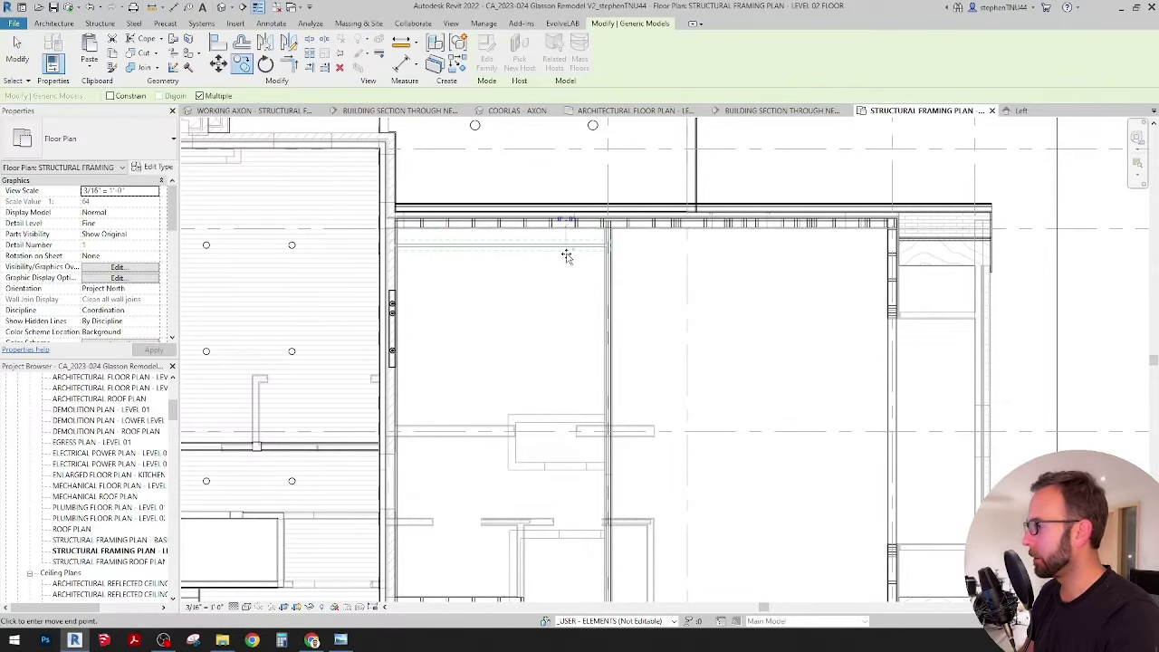
{"action": "left_click", "coordinate": [567, 255]}
{"action": "scroll", "coordinate": [567, 256], "scroll_direction": "down", "scroll_amount": 2}
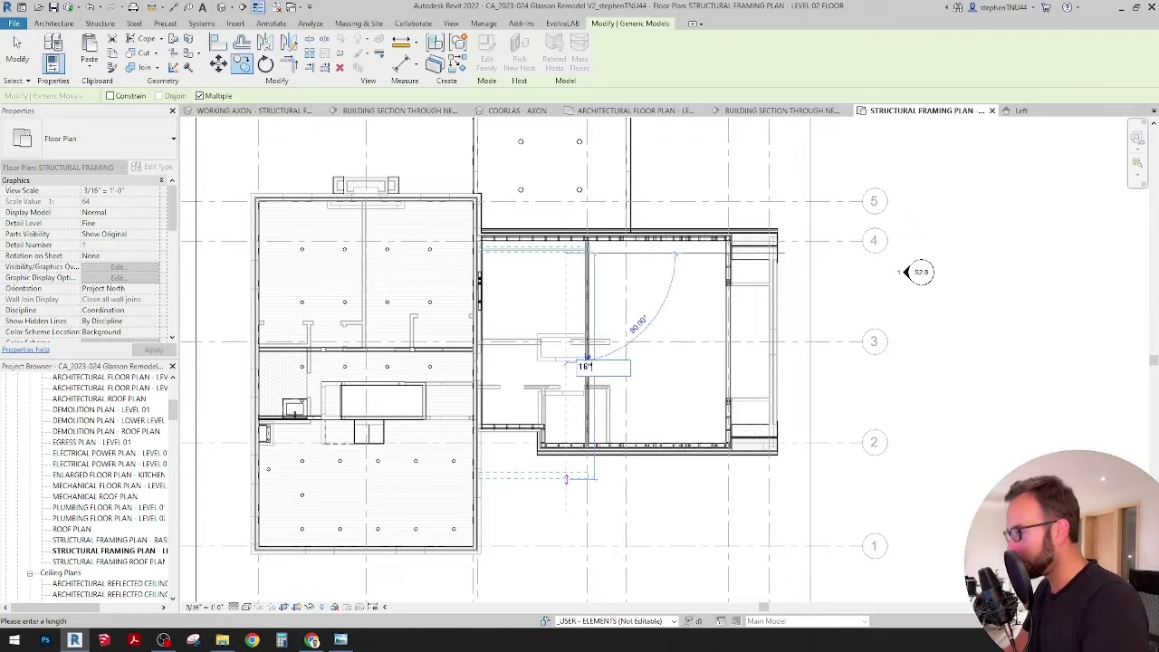
{"action": "type", "text": "16\""}
{"action": "key", "text": "Return"}
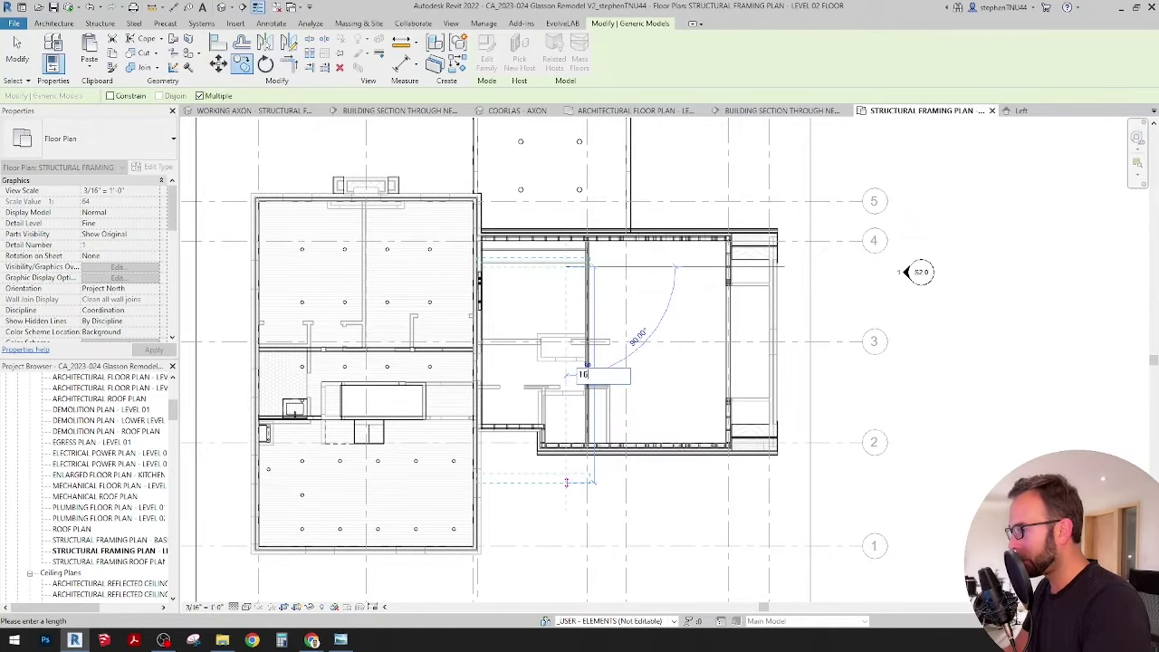
{"action": "type", "text": "16'"}
{"action": "key", "text": "Return"}
{"action": "key", "text": "Escape"}
{"action": "scroll", "coordinate": [536, 293], "scroll_direction": "up", "scroll_amount": 4}
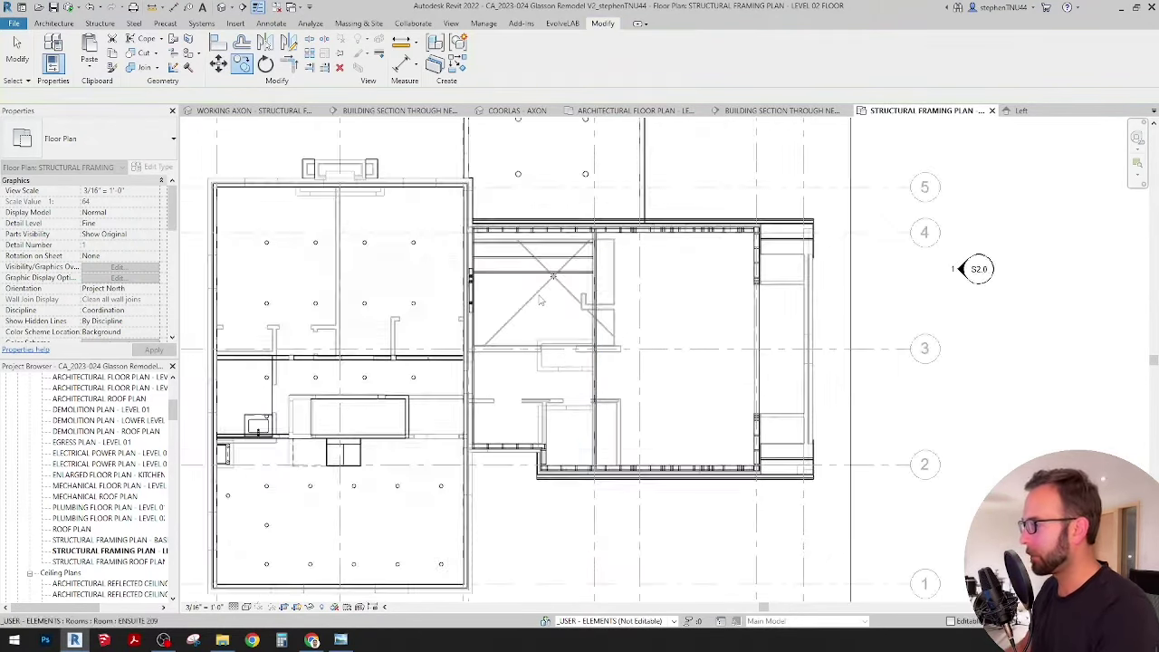
{"action": "key", "text": "Escape"}
Copy the three horizontal joists together downward repeatedly at 4' intervals until they run past the lower exterior wall.
{"action": "left_click", "coordinate": [537, 257]}
{"action": "left_click", "coordinate": [535, 239], "text": "ctrl"}
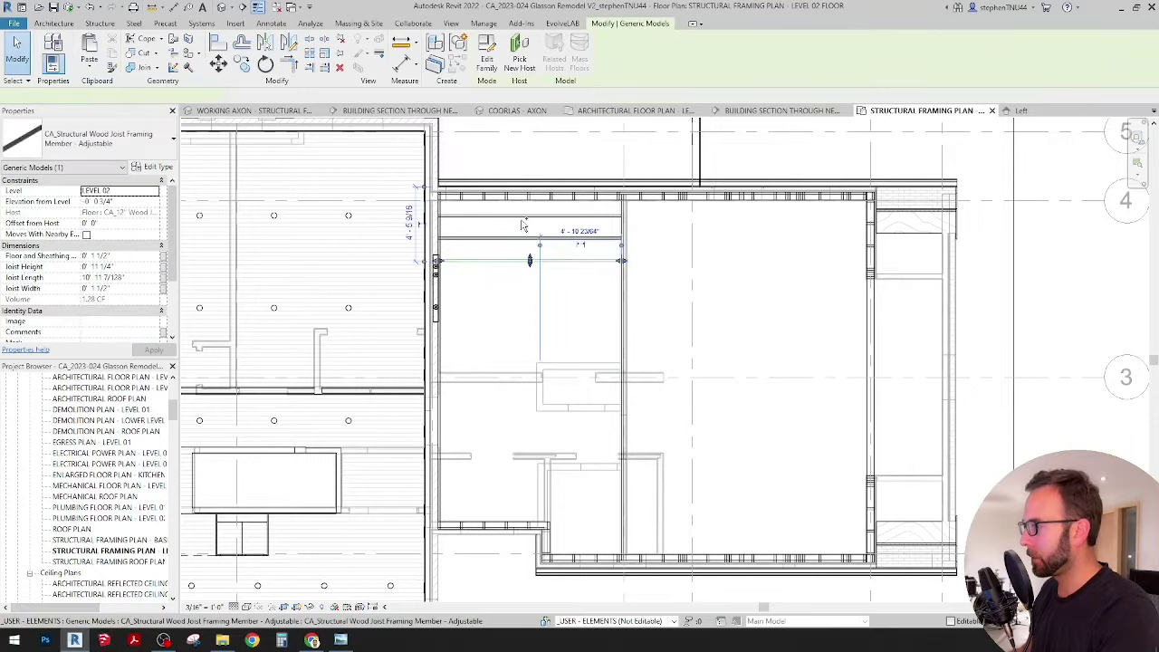
{"action": "left_click", "coordinate": [522, 217], "text": "ctrl"}
{"action": "left_click", "coordinate": [241, 64]}
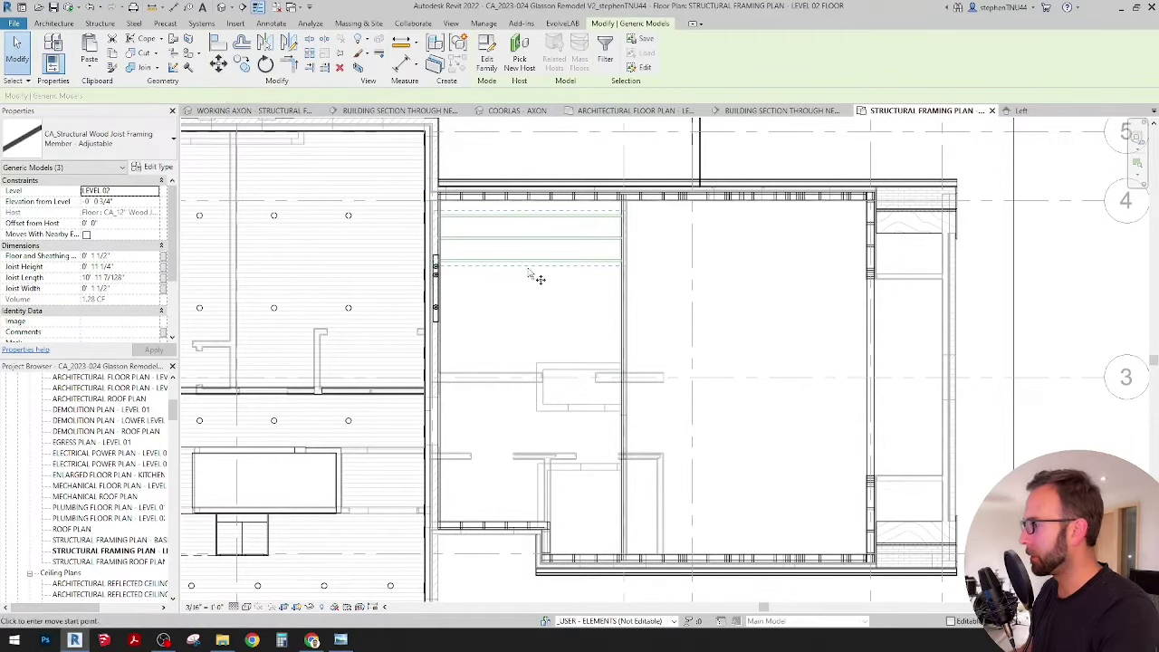
{"action": "left_click", "coordinate": [499, 274]}
{"action": "scroll", "coordinate": [498, 364], "scroll_direction": "down", "scroll_amount": 2}
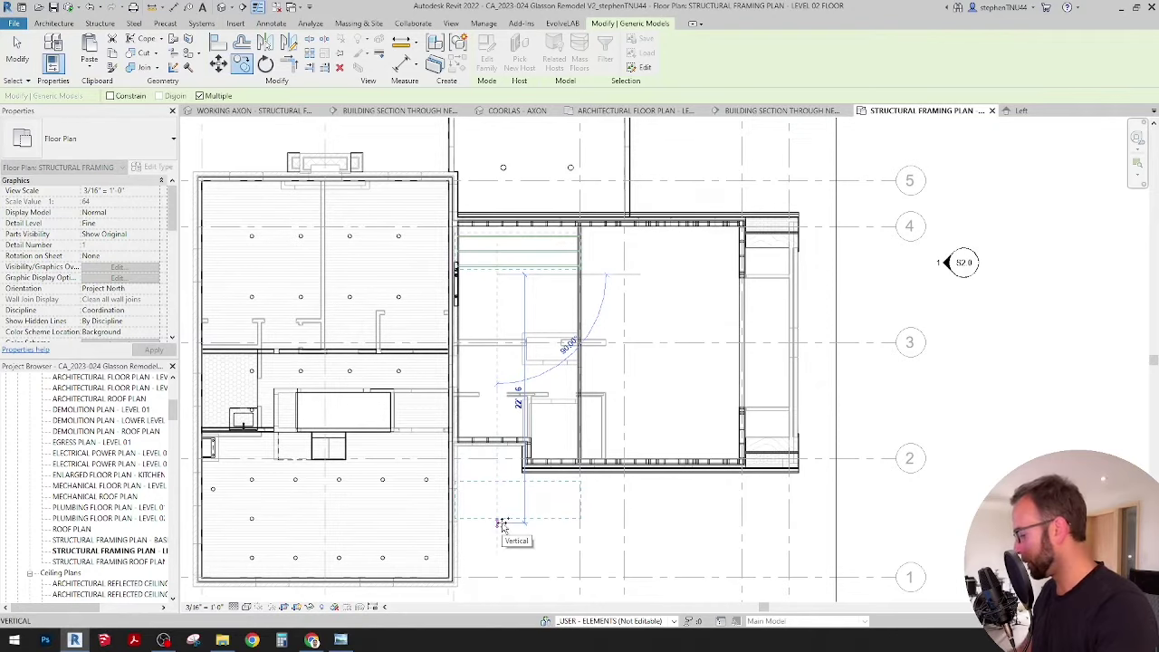
{"action": "key", "text": "Return"}
{"action": "type", "text": "4"}
{"action": "key", "text": "Return"}
{"action": "type", "text": "4"}
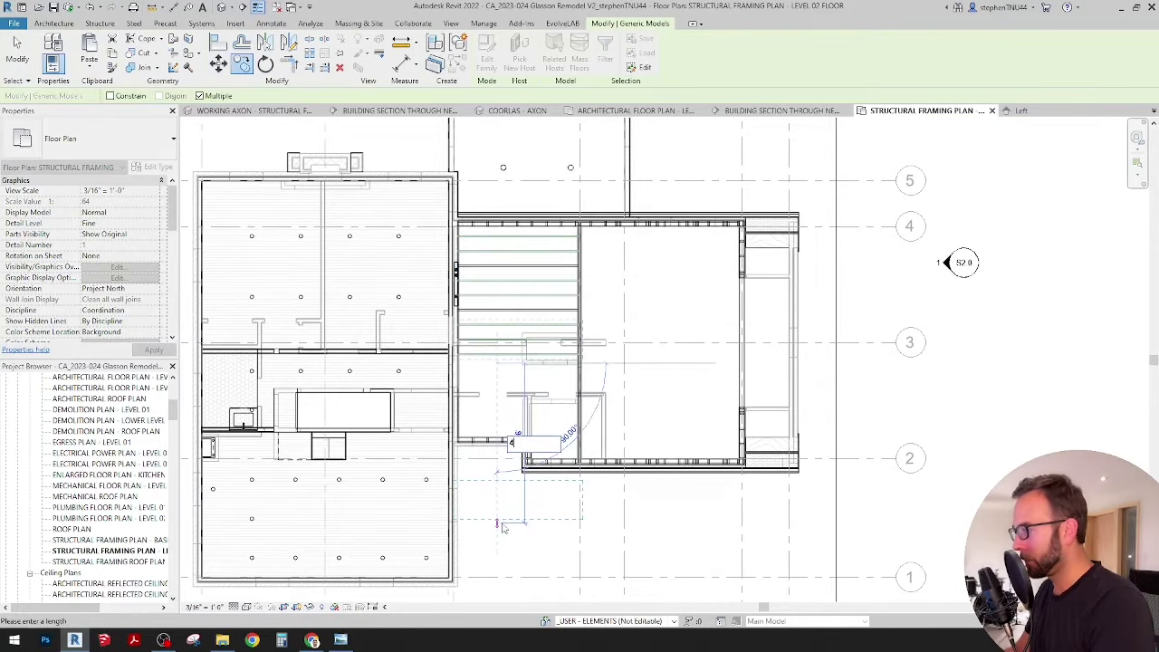
{"action": "key", "text": "Return"}
{"action": "left_click", "coordinate": [502, 527]}
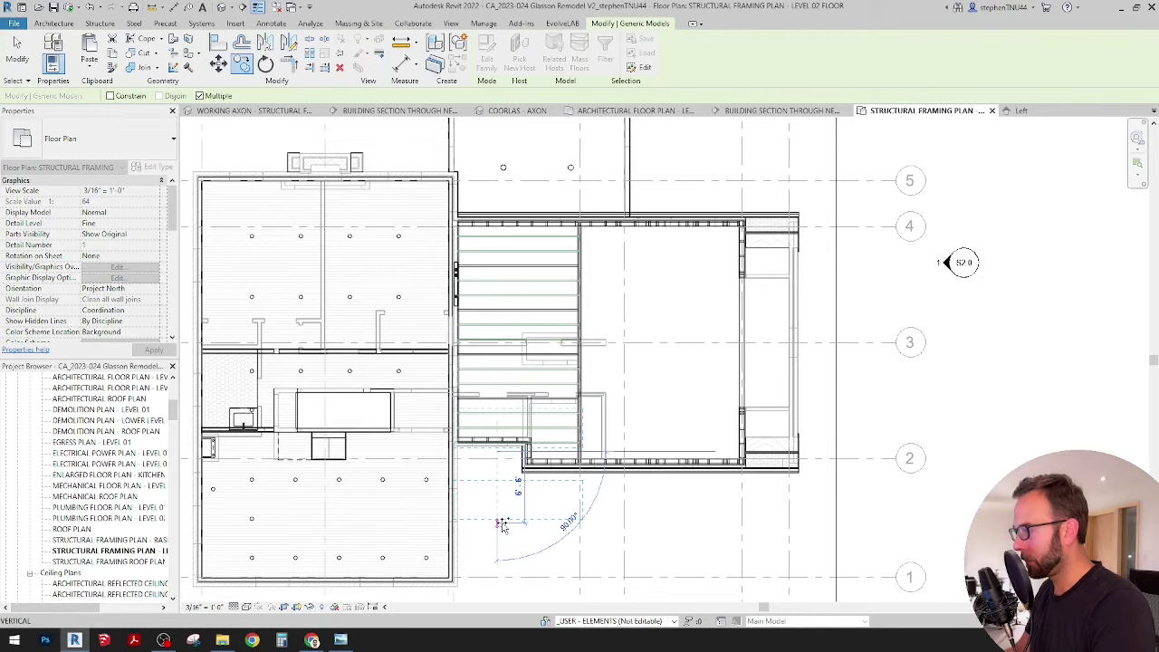
{"action": "key", "text": "Return"}
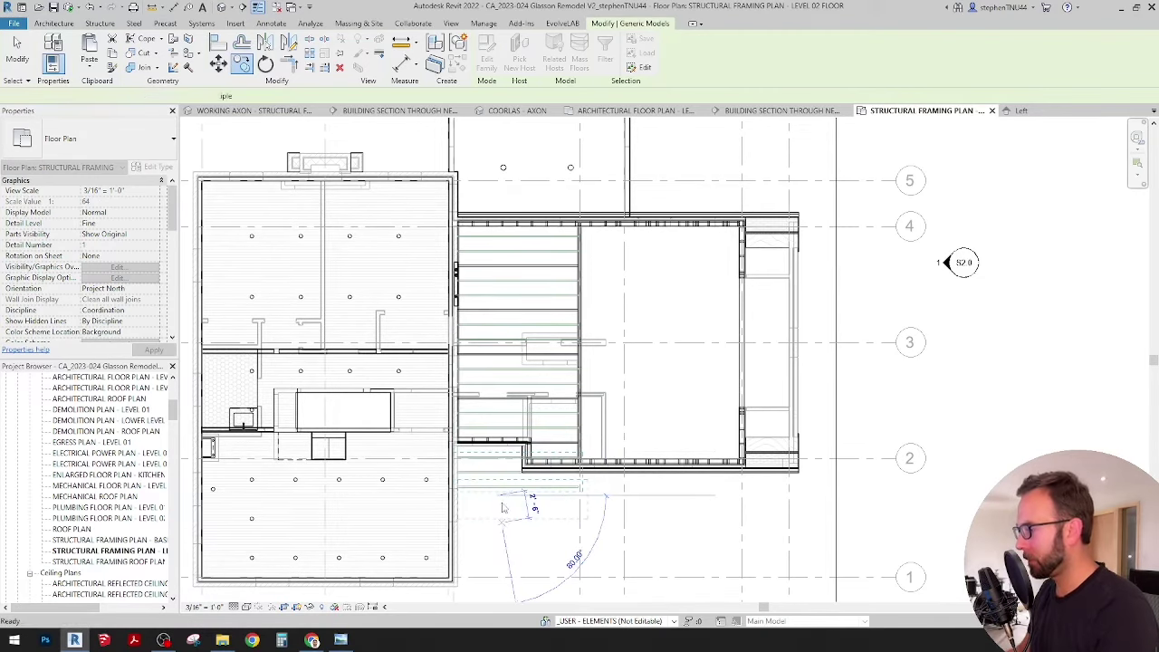
{"action": "key", "text": "Escape"}
Shorten the joist overlapping the stepped exterior wall so its outer end stops at the rim joist at the jog.
{"action": "scroll", "coordinate": [522, 460], "scroll_direction": "up", "scroll_amount": 5}
{"action": "left_click", "coordinate": [531, 410]}
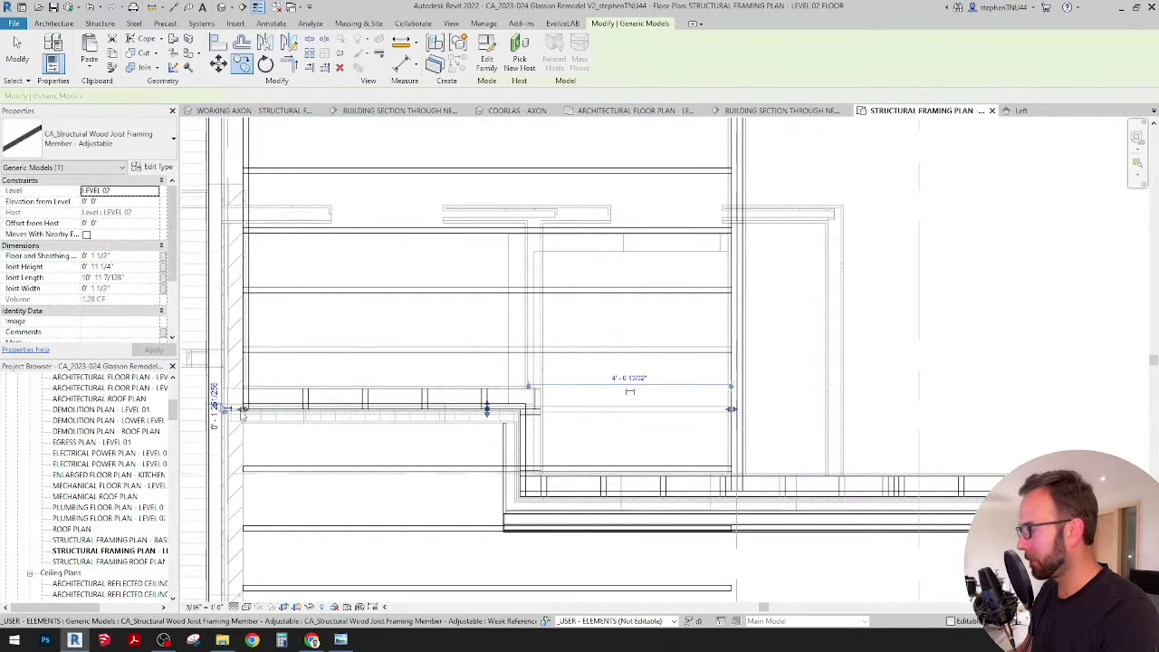
{"action": "scroll", "coordinate": [242, 410], "scroll_direction": "up", "scroll_amount": 2}
{"action": "left_click_drag", "start_coordinate": [245, 410], "coordinate": [678, 437]}
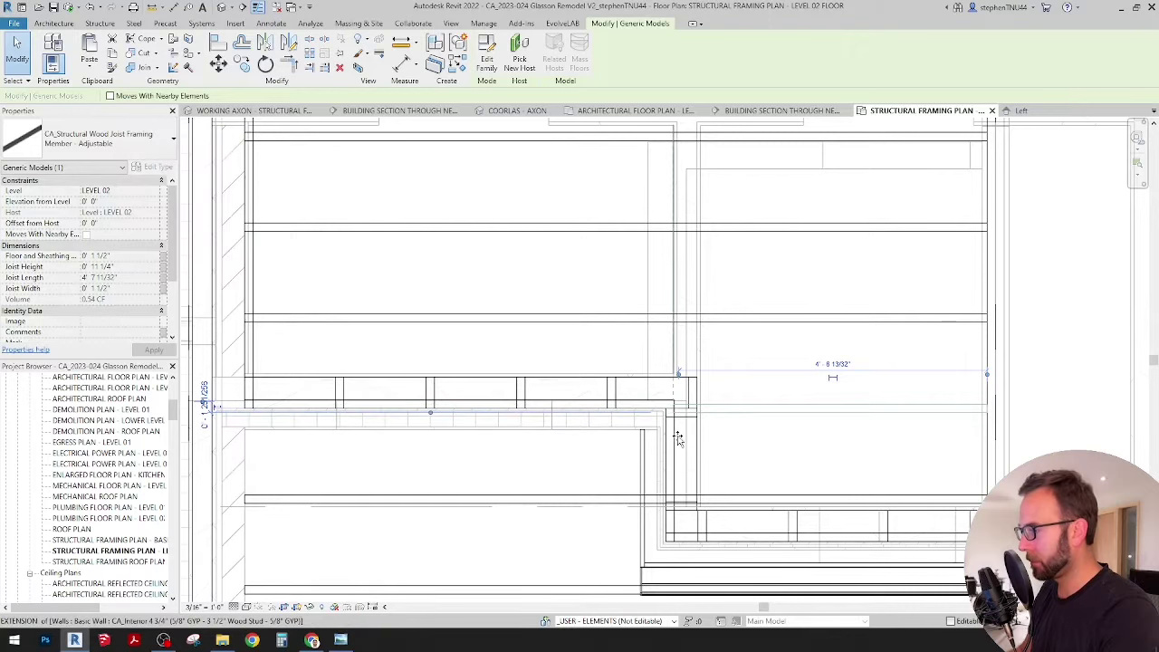
{"action": "scroll", "coordinate": [669, 373], "scroll_direction": "up", "scroll_amount": 4}
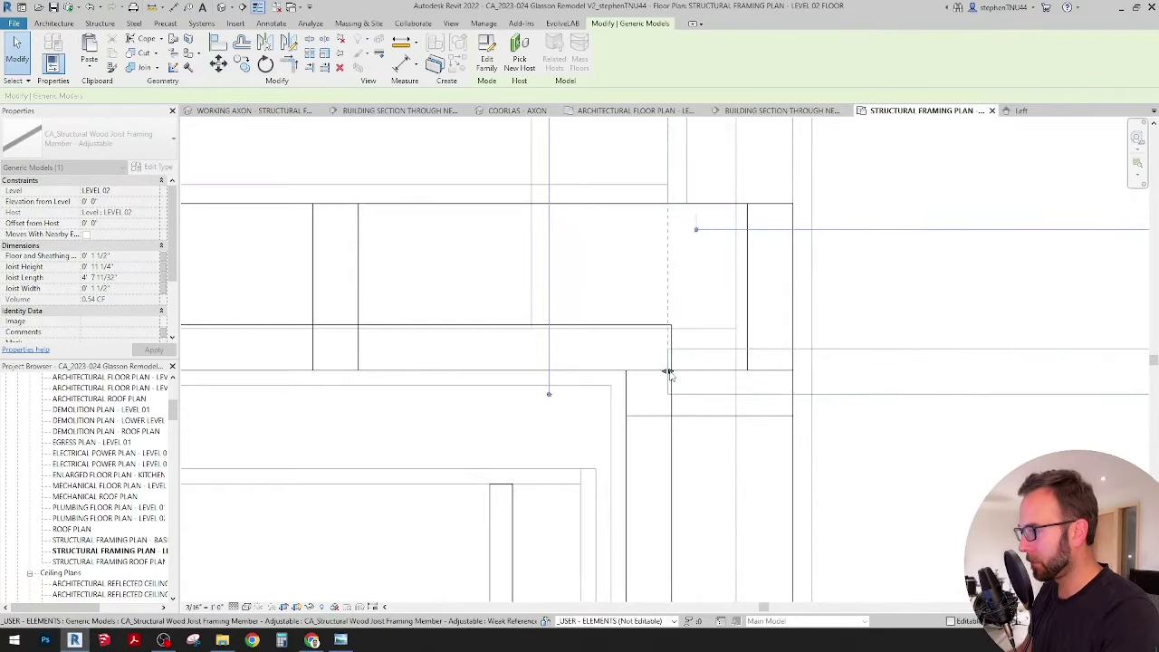
{"action": "scroll", "coordinate": [675, 368], "scroll_direction": "down", "scroll_amount": 3}
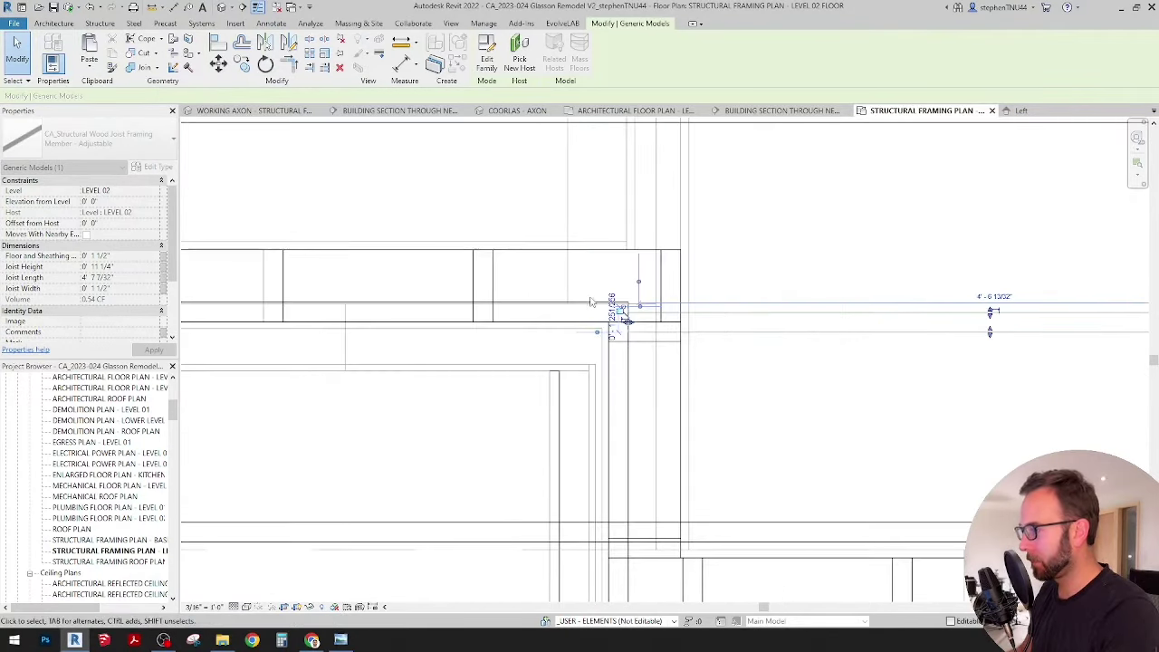
Shorten the next joist below so its outer end also meets the vertical rim joist of the jog.
{"action": "left_click", "coordinate": [514, 415]}
{"action": "scroll", "coordinate": [514, 414], "scroll_direction": "down", "scroll_amount": 2}
{"action": "middle_click_drag", "start_coordinate": [514, 414], "coordinate": [619, 422]}
{"action": "left_click_drag", "start_coordinate": [355, 422], "coordinate": [693, 411]}
{"action": "scroll", "coordinate": [686, 419], "scroll_direction": "up", "scroll_amount": 4}
{"action": "scroll", "coordinate": [690, 411], "scroll_direction": "up", "scroll_amount": 3}
{"action": "scroll", "coordinate": [640, 297], "scroll_direction": "down", "scroll_amount": 2}
{"action": "scroll", "coordinate": [640, 297], "scroll_direction": "down", "scroll_amount": 2}
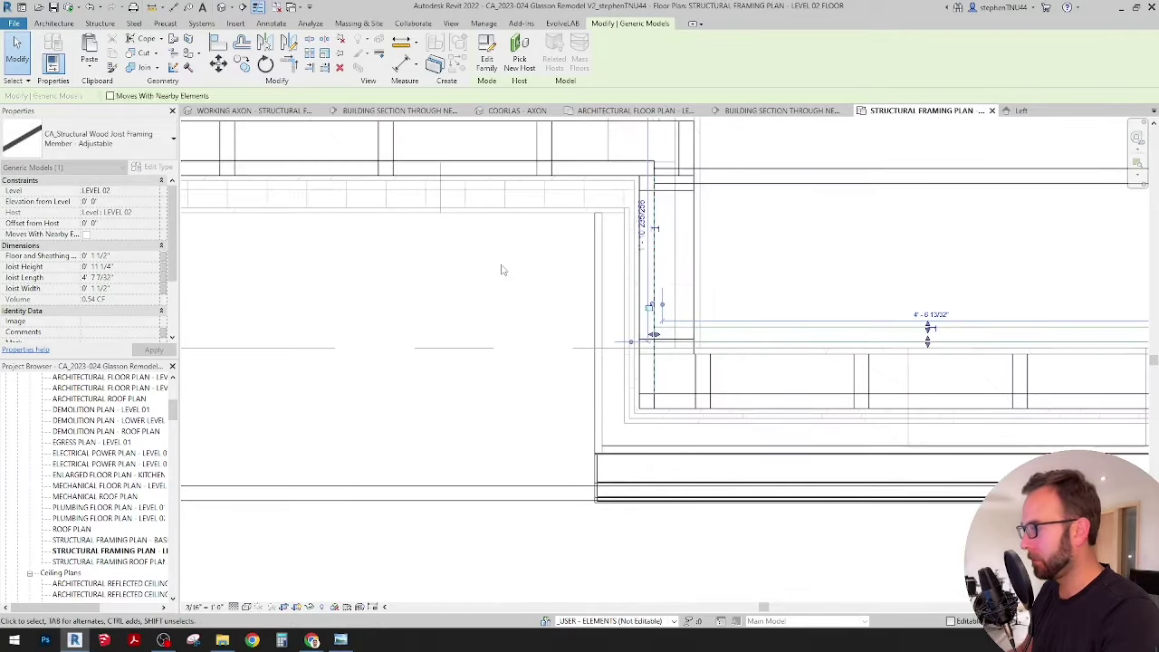
Delete the two surplus joist copies lying outside the lower exterior wall.
{"action": "left_click", "coordinate": [505, 269]}
{"action": "scroll", "coordinate": [504, 269], "scroll_direction": "down", "scroll_amount": 3}
{"action": "left_click", "coordinate": [492, 367]}
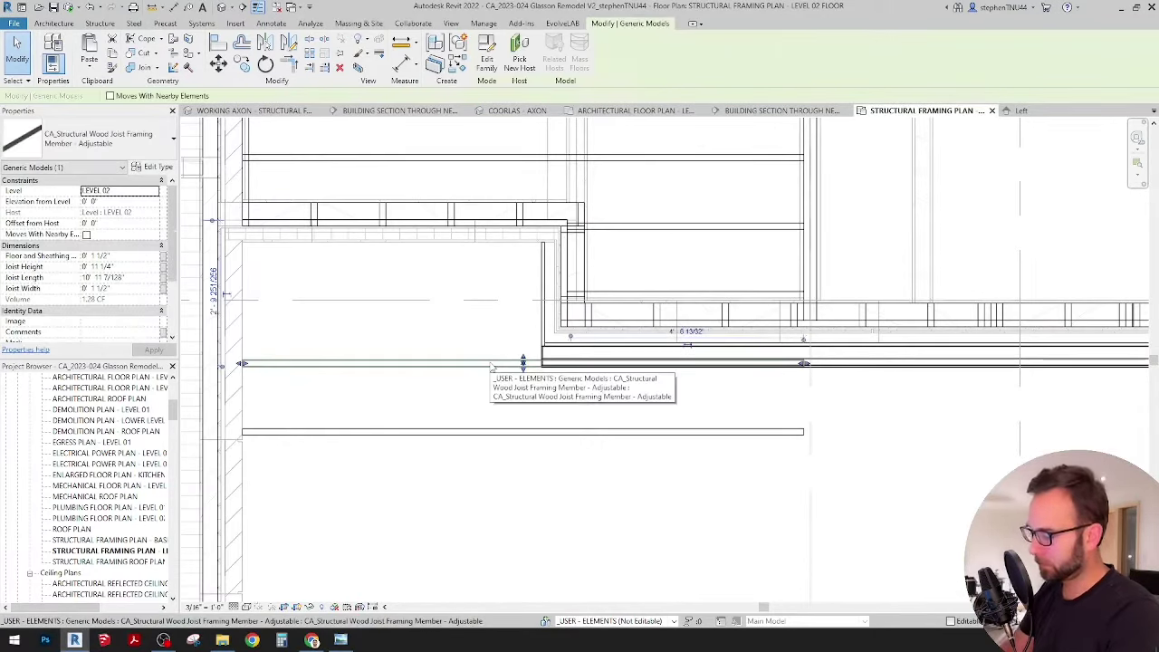
{"action": "key", "text": "Delete"}
{"action": "left_click", "coordinate": [478, 433]}
{"action": "key", "text": "Delete"}
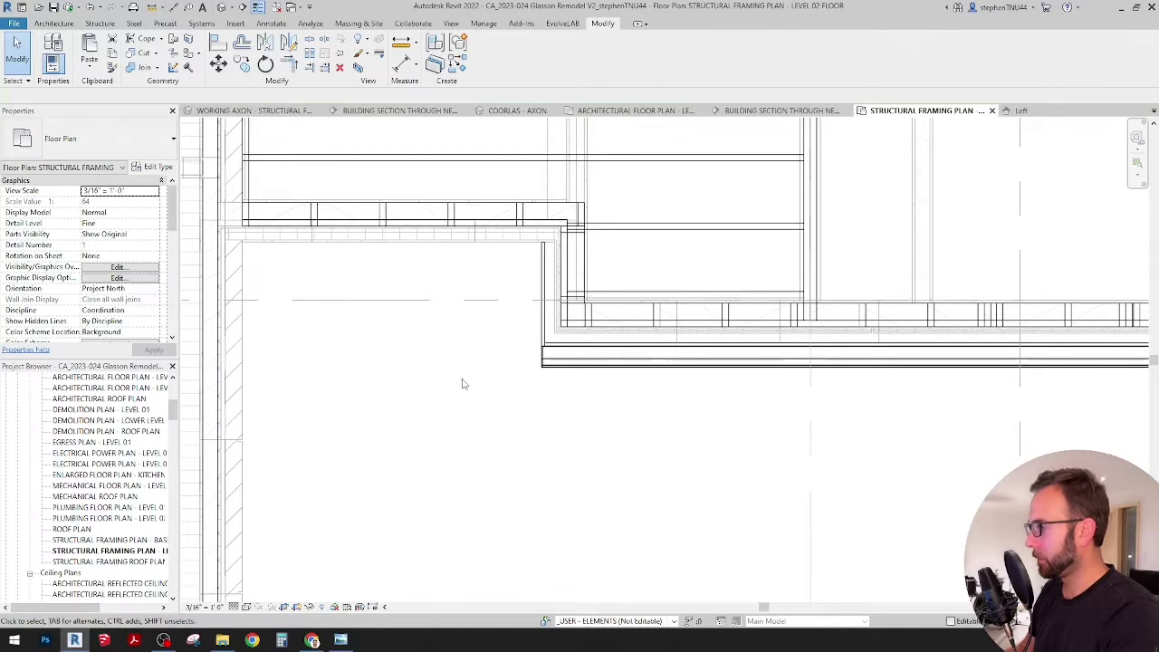
Check the framing in 3D, going from the COORLAS - AXON view to the WORKING AXON - STRUCTURAL FRAMING view.
{"action": "scroll", "coordinate": [480, 388], "scroll_direction": "down", "scroll_amount": 4}
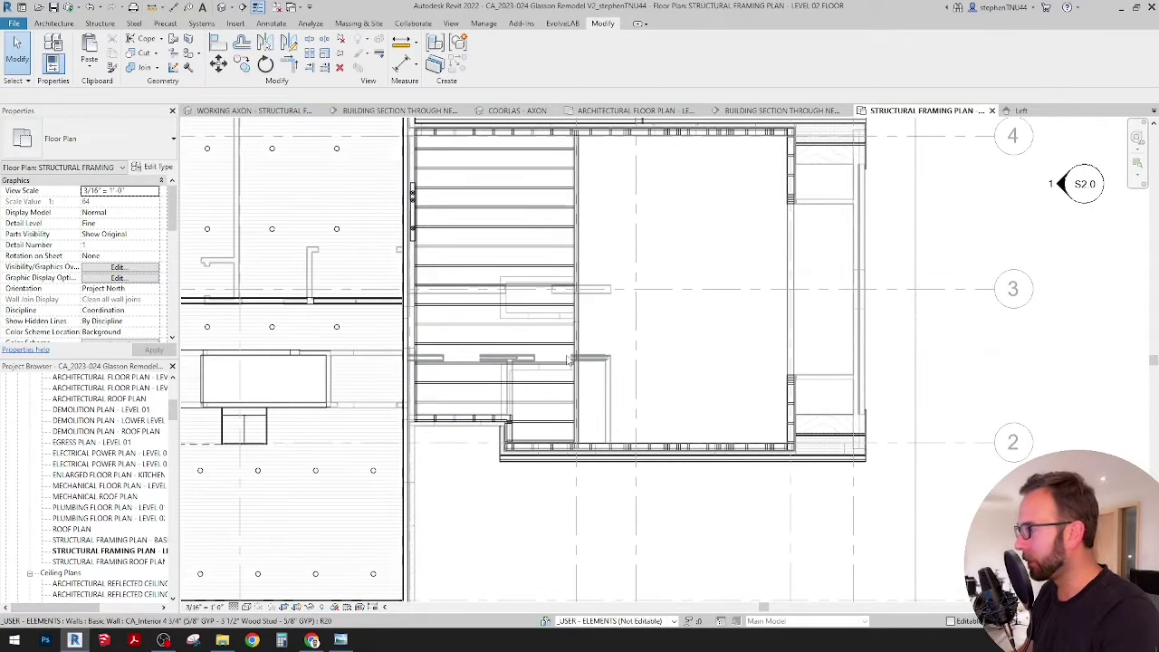
{"action": "middle_click_drag", "start_coordinate": [613, 339], "coordinate": [618, 370]}
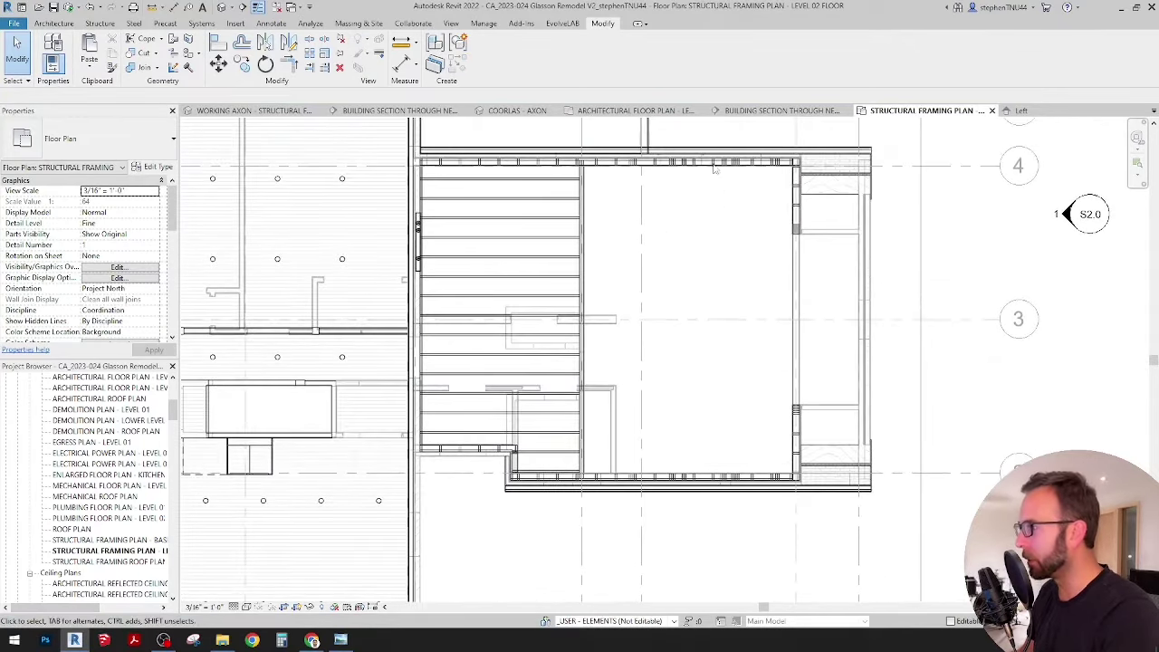
{"action": "left_click", "coordinate": [534, 112]}
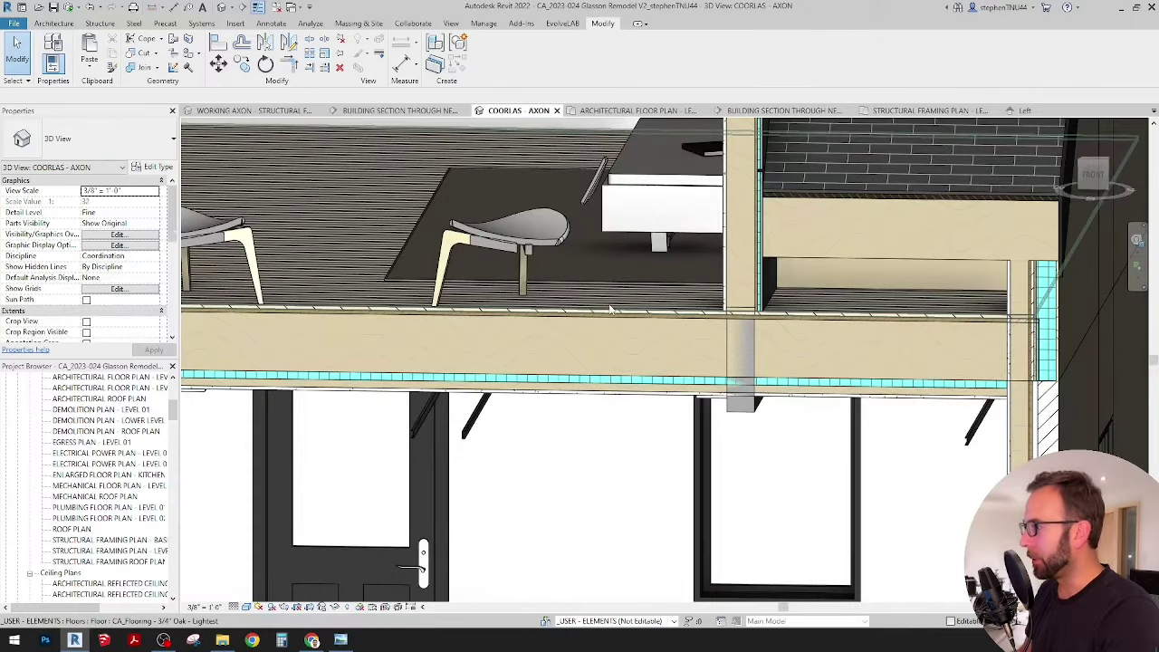
{"action": "scroll", "coordinate": [615, 313], "scroll_direction": "down", "scroll_amount": 6}
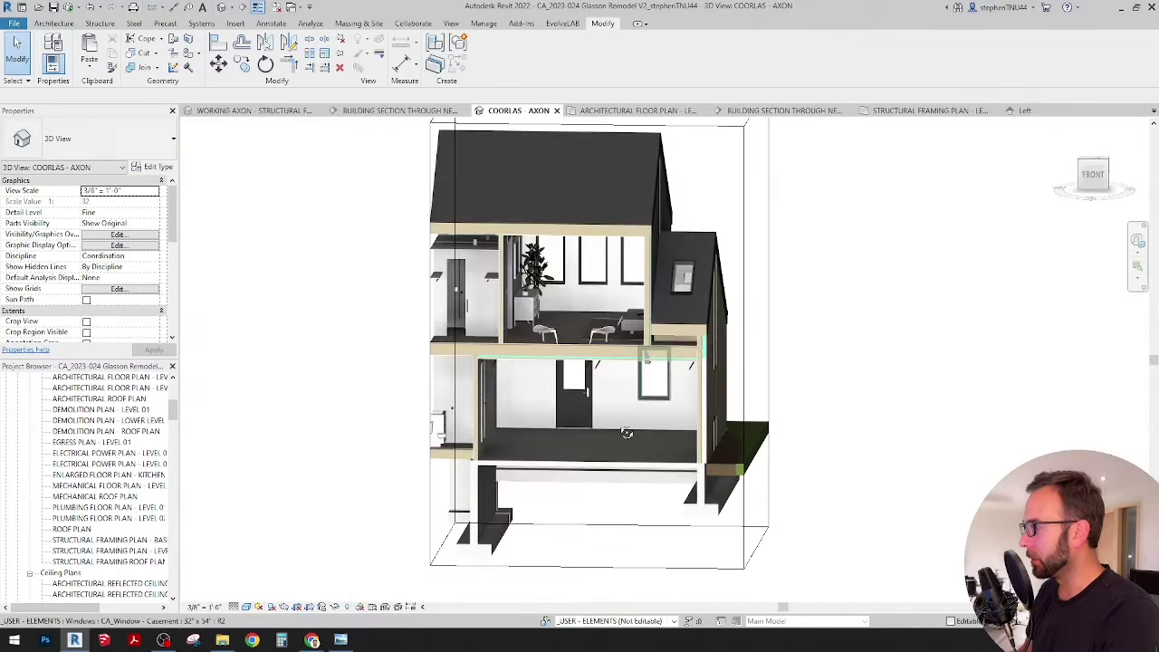
{"action": "middle_click_drag", "start_coordinate": [600, 436], "coordinate": [609, 439], "text": "shift"}
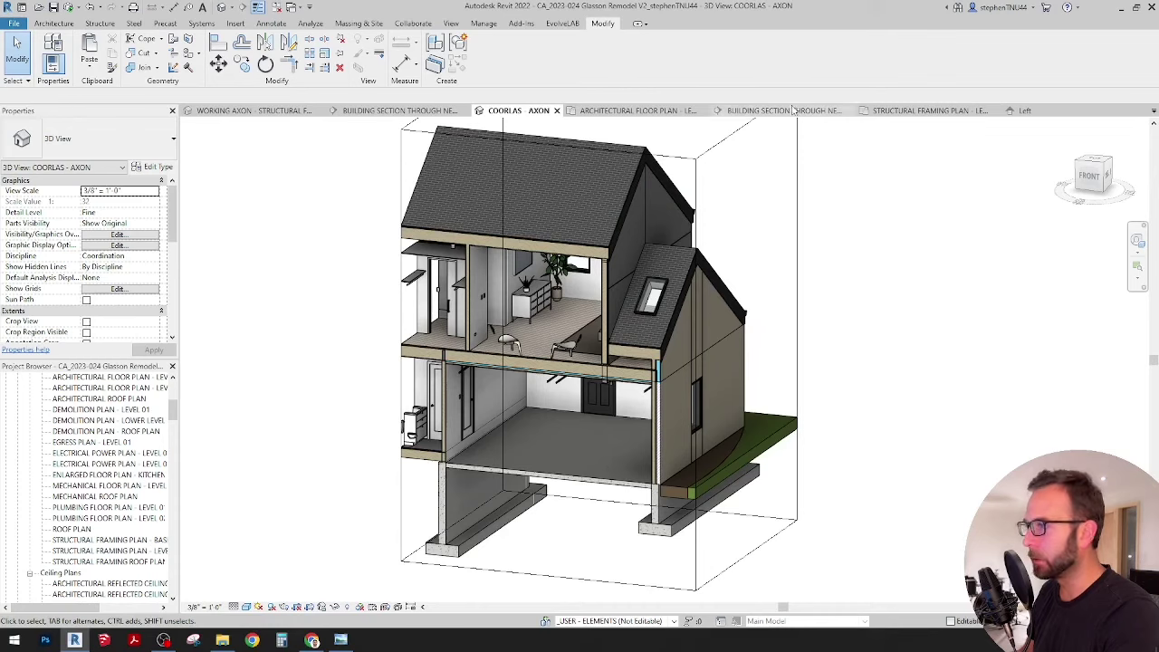
{"action": "left_click", "coordinate": [251, 110]}
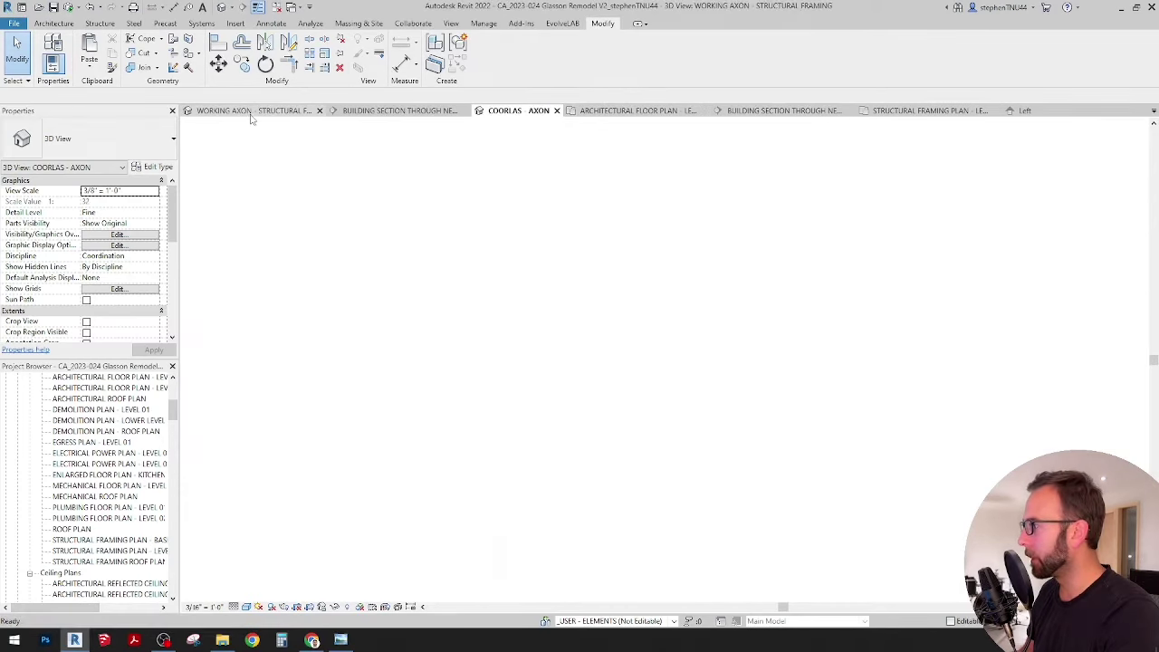
{"action": "middle_click_drag", "start_coordinate": [688, 399], "coordinate": [705, 424]}
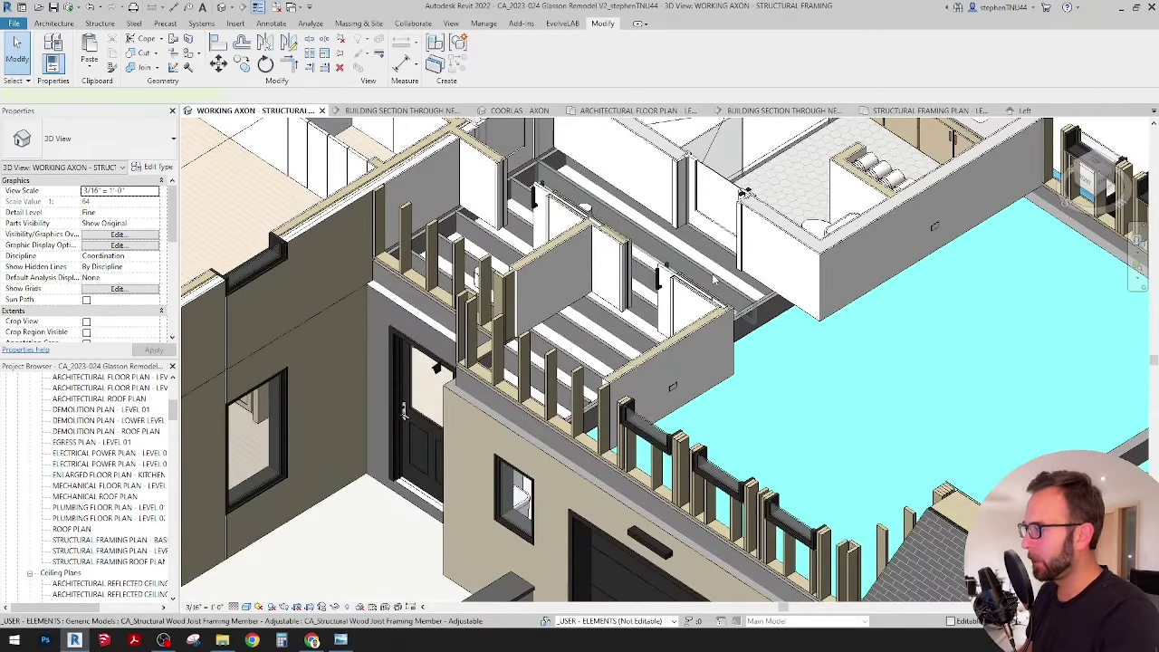
Set the Joist Material of the structural wood joist type to CA_Wood Stud.
{"action": "left_click", "coordinate": [714, 279]}
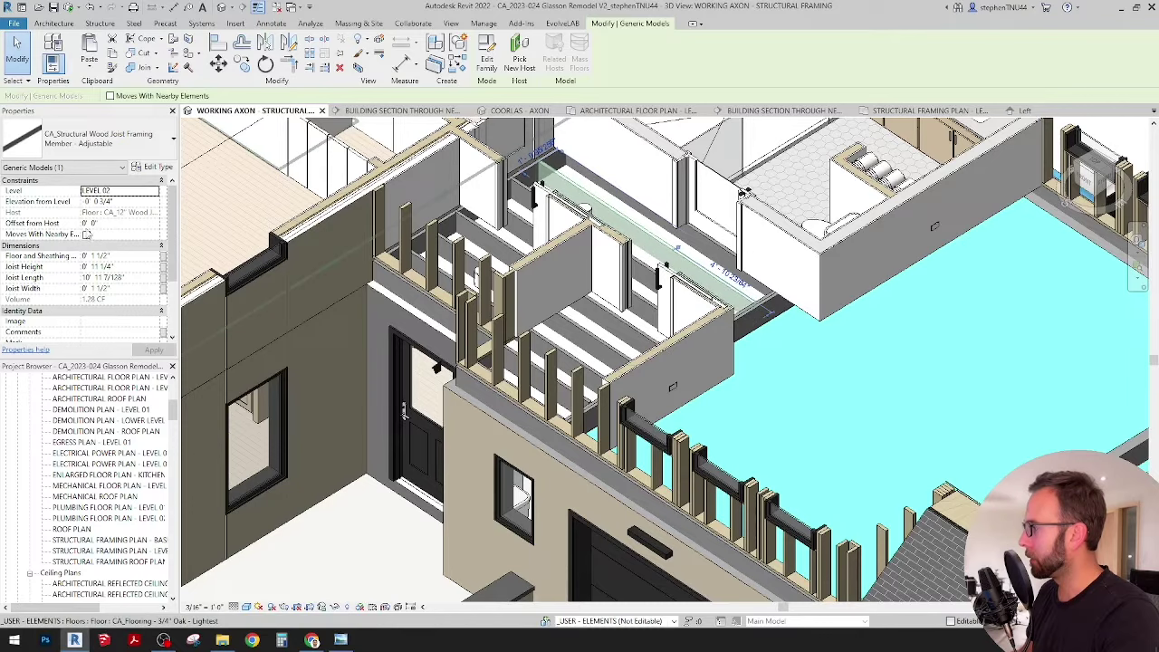
{"action": "left_click", "coordinate": [154, 168]}
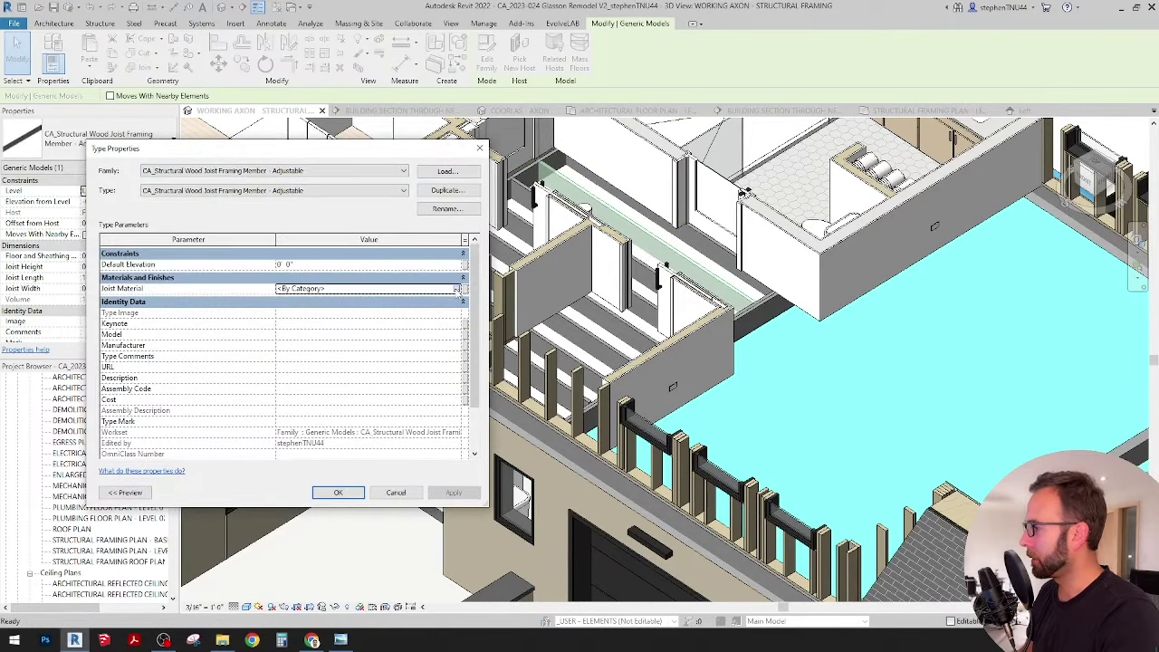
{"action": "left_click", "coordinate": [455, 288]}
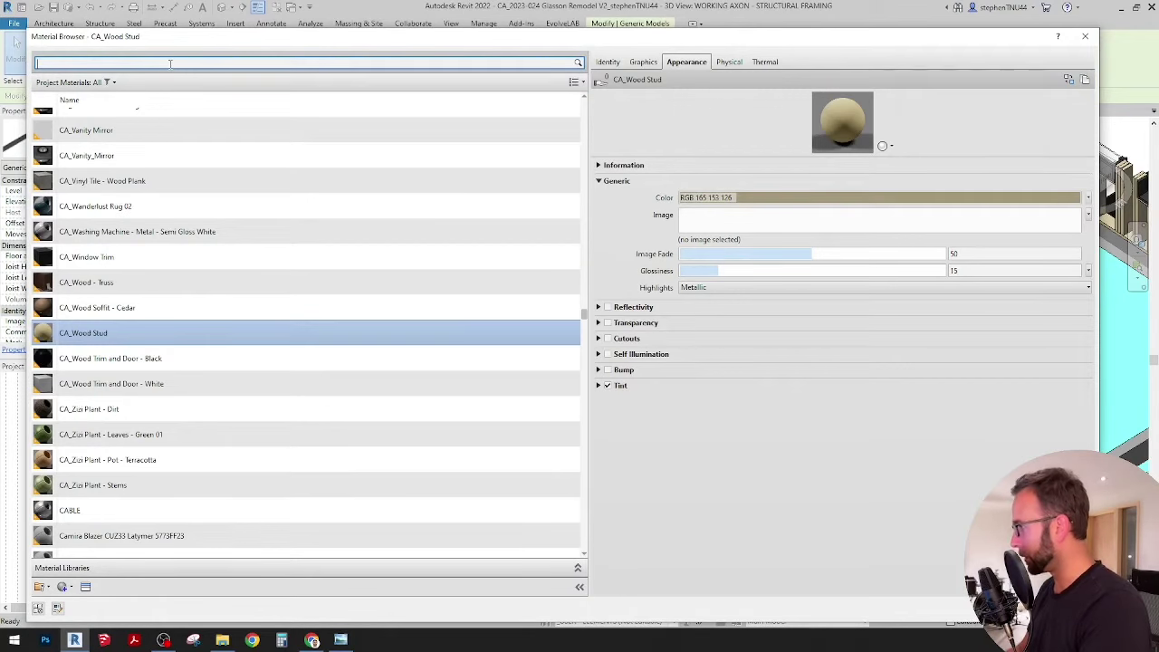
{"action": "left_click", "coordinate": [169, 63]}
{"action": "type", "text": "STUD"}
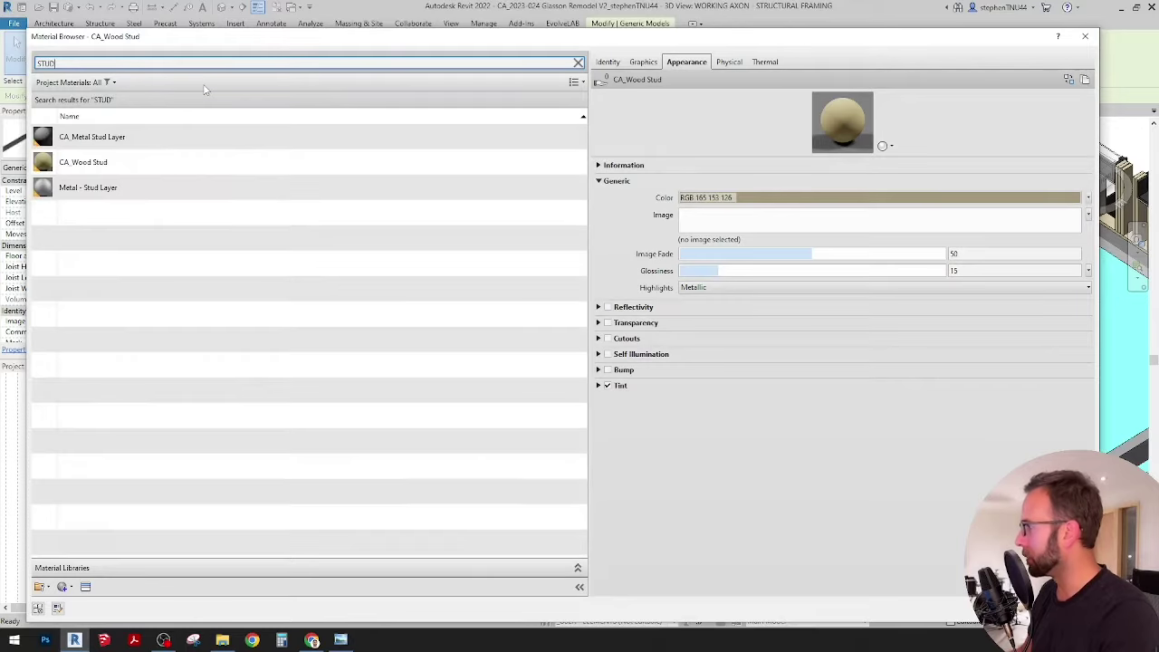
{"action": "left_click", "coordinate": [122, 163]}
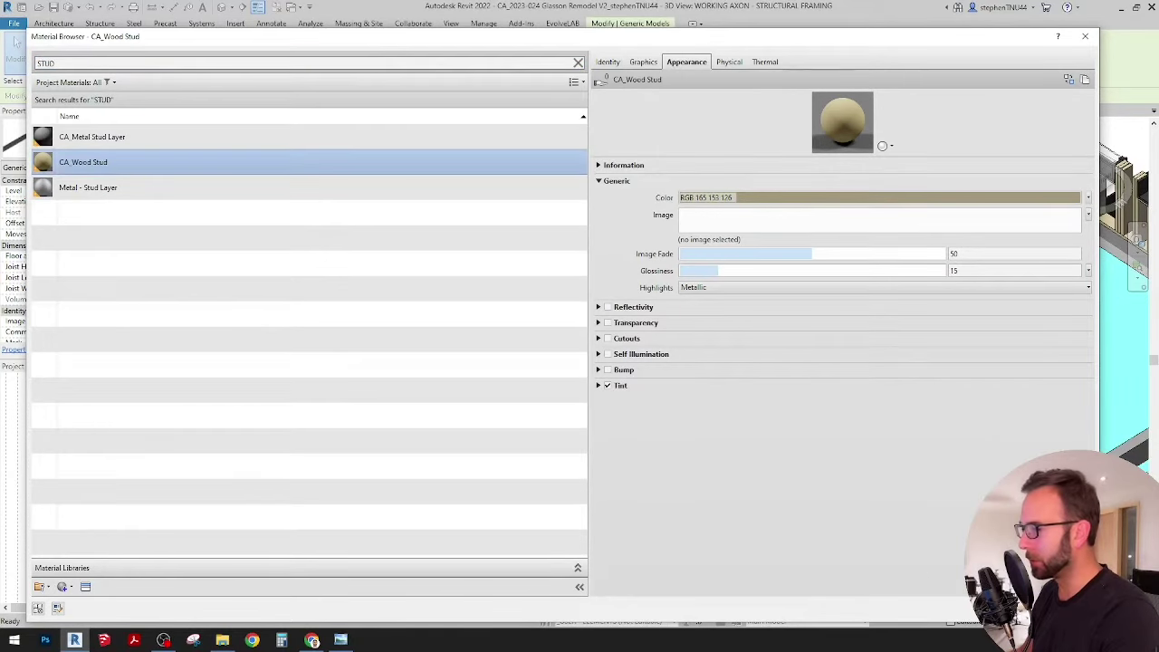
{"action": "left_click", "coordinate": [989, 608]}
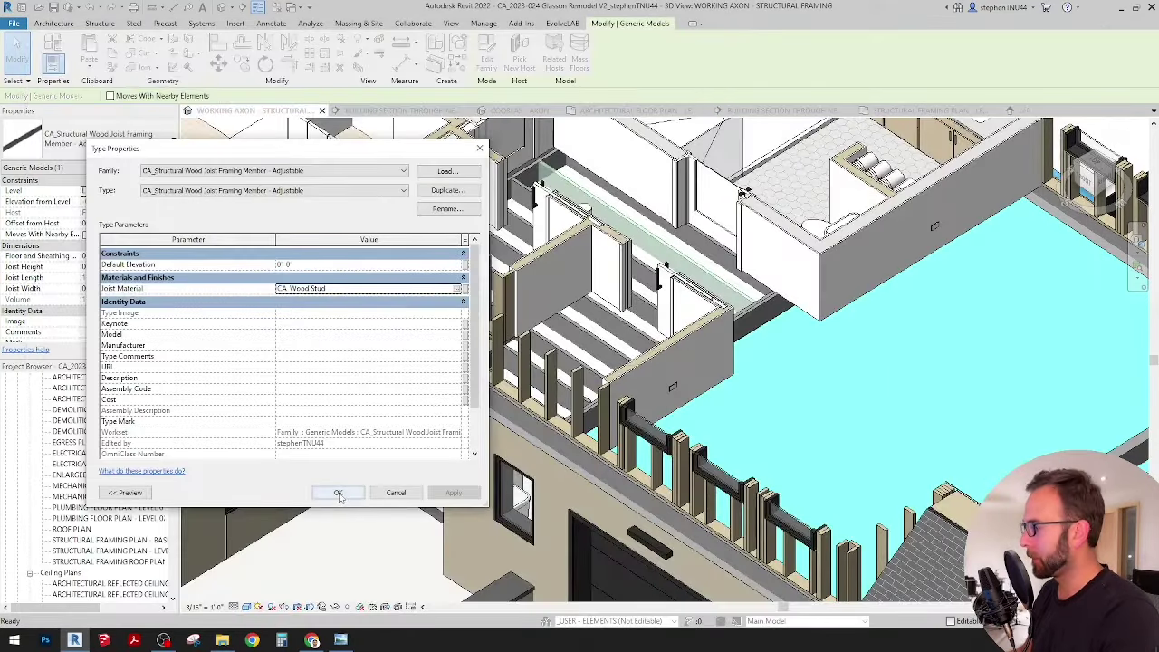
{"action": "key", "text": "Return"}
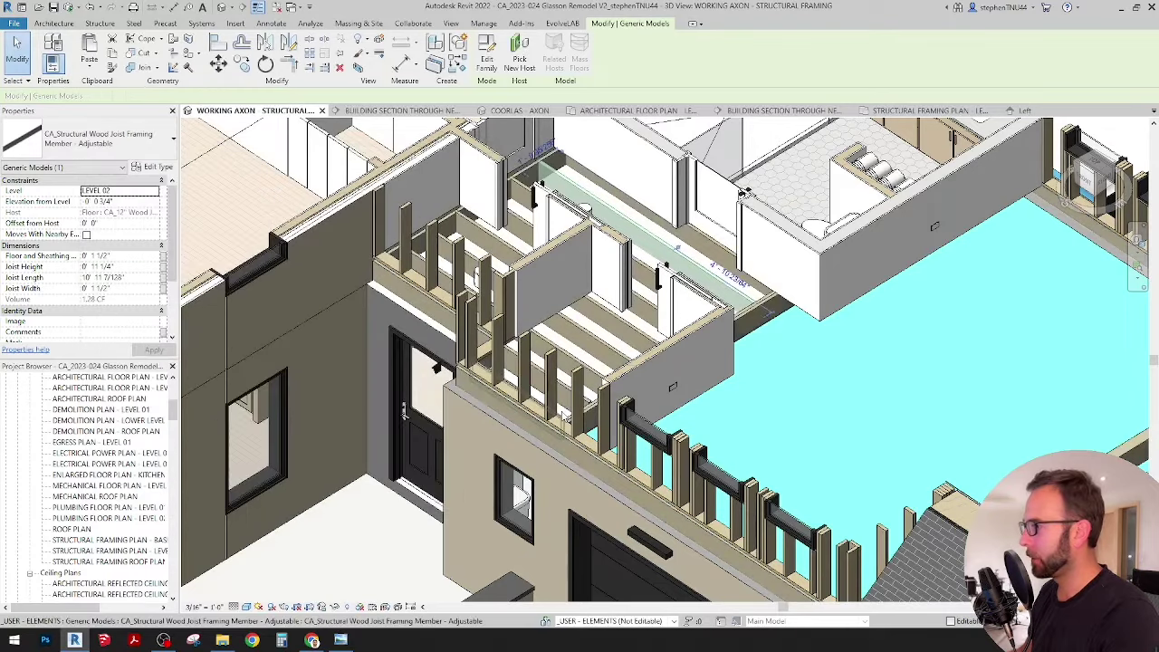
Hide the three interior partition walls standing over the joists near the entry in the structural axon.
{"action": "scroll", "coordinate": [621, 390], "scroll_direction": "up", "scroll_amount": 3}
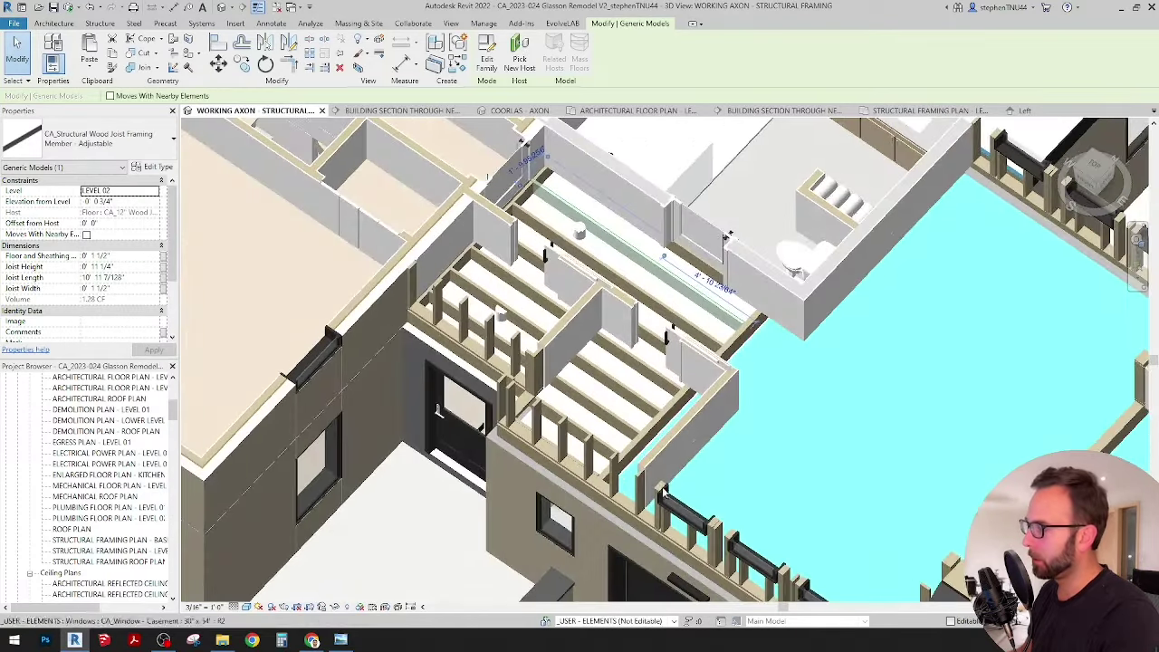
{"action": "left_click", "coordinate": [705, 408]}
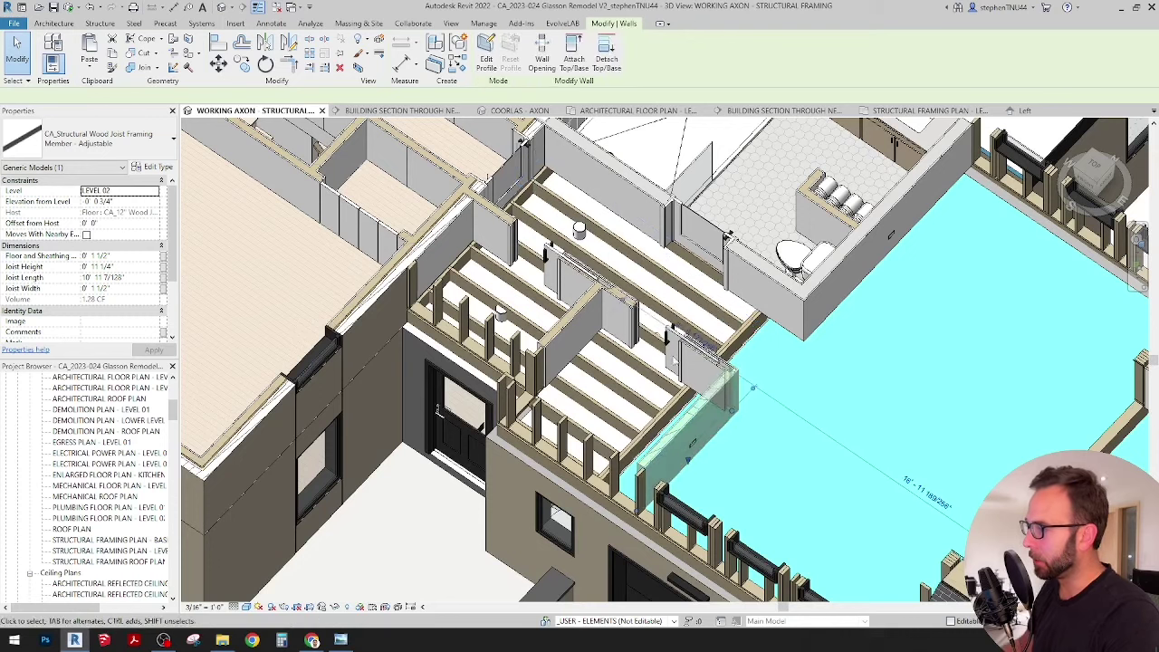
{"action": "left_click", "coordinate": [575, 331], "text": "ctrl"}
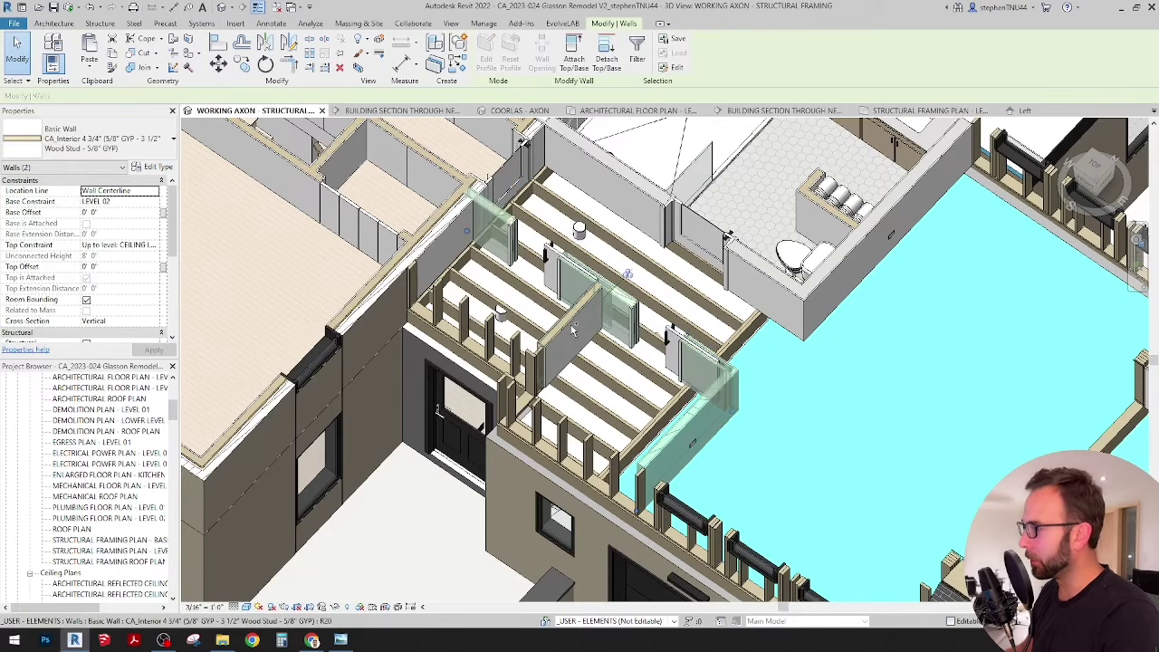
{"action": "right_click", "coordinate": [573, 331]}
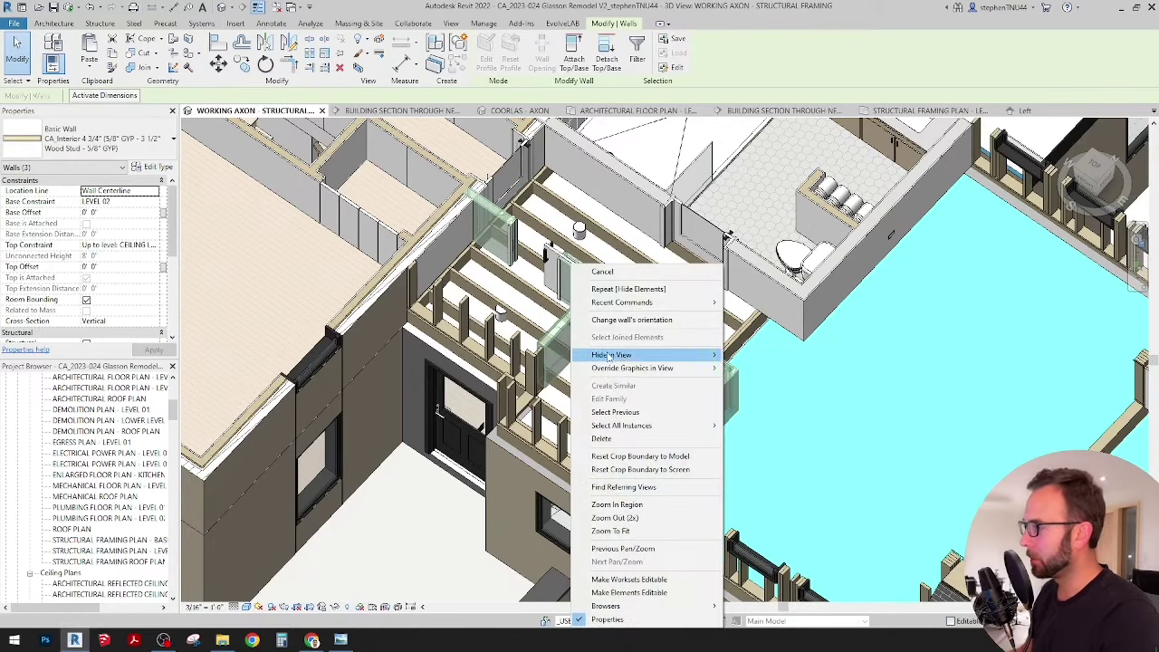
{"action": "mouse_move", "coordinate": [611, 354]}
{"action": "left_click", "coordinate": [748, 355]}
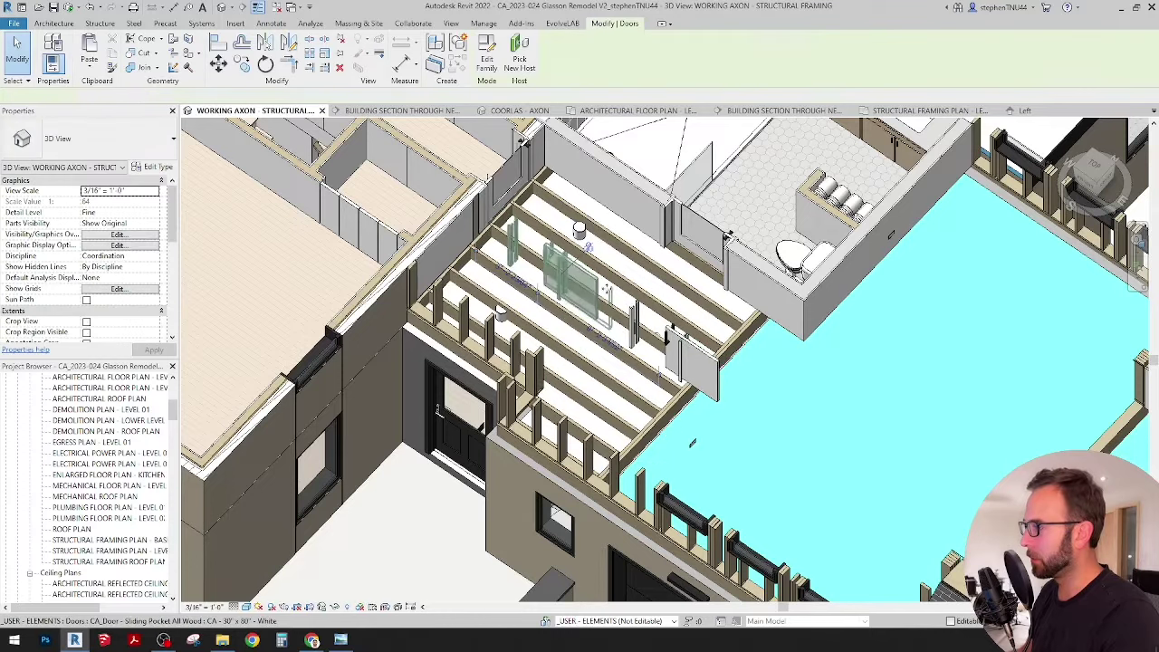
Hide the two sliding pocket doors left standing over the joists in this view.
{"action": "left_click", "coordinate": [692, 443]}
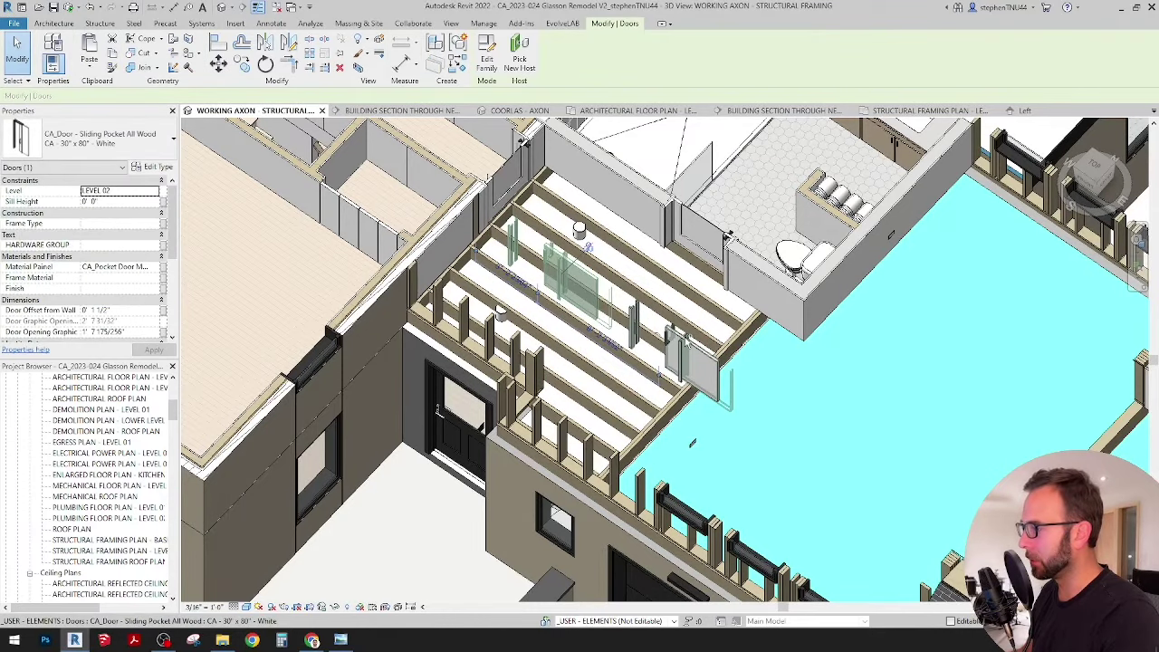
{"action": "left_click", "coordinate": [689, 350], "text": "ctrl"}
{"action": "right_click", "coordinate": [687, 350]}
{"action": "mouse_move", "coordinate": [725, 356]}
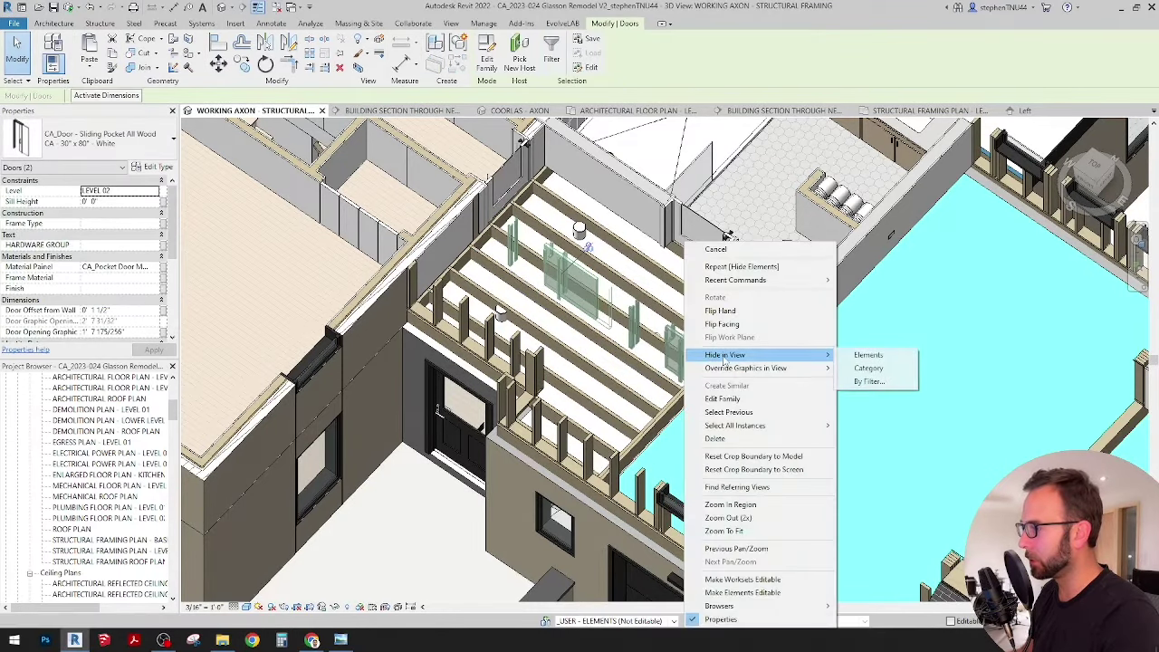
{"action": "left_click", "coordinate": [895, 356]}
Examine the exposed joists and the adjoining bathroom and garage areas from above and at an angle.
{"action": "middle_click_drag", "start_coordinate": [796, 357], "coordinate": [713, 455], "text": "shift"}
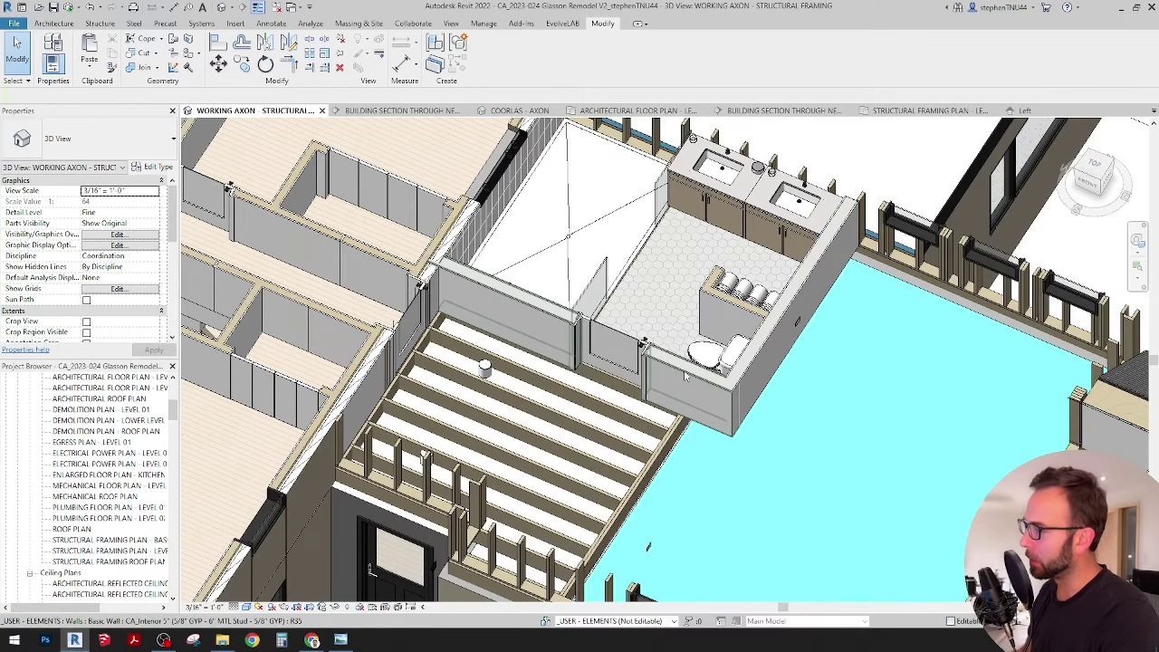
{"action": "scroll", "coordinate": [685, 376], "scroll_direction": "down", "scroll_amount": 2}
{"action": "middle_click_drag", "start_coordinate": [686, 376], "coordinate": [758, 496], "text": "shift"}
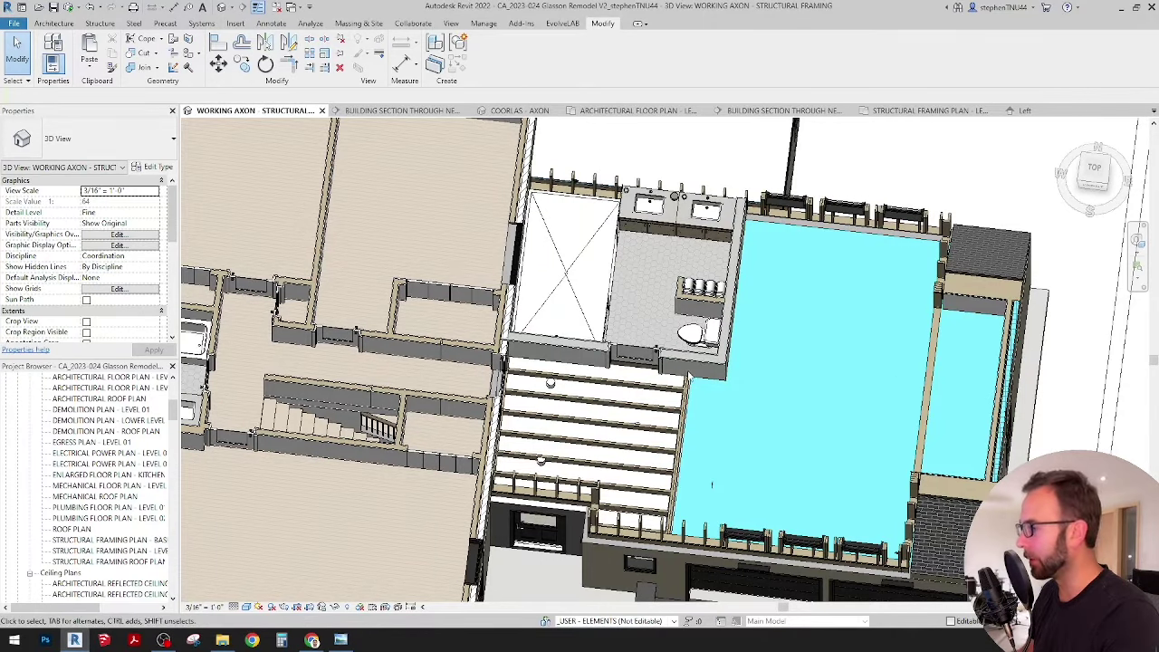
{"action": "scroll", "coordinate": [688, 382], "scroll_direction": "up", "scroll_amount": 3}
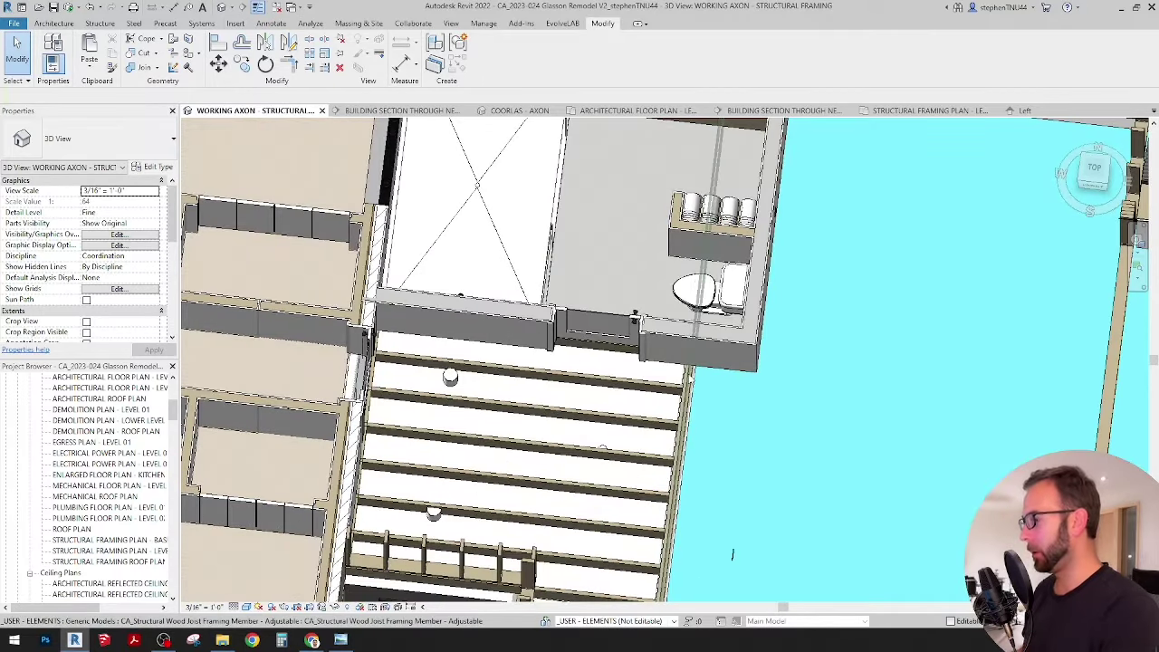
{"action": "scroll", "coordinate": [696, 414], "scroll_direction": "down", "scroll_amount": 3}
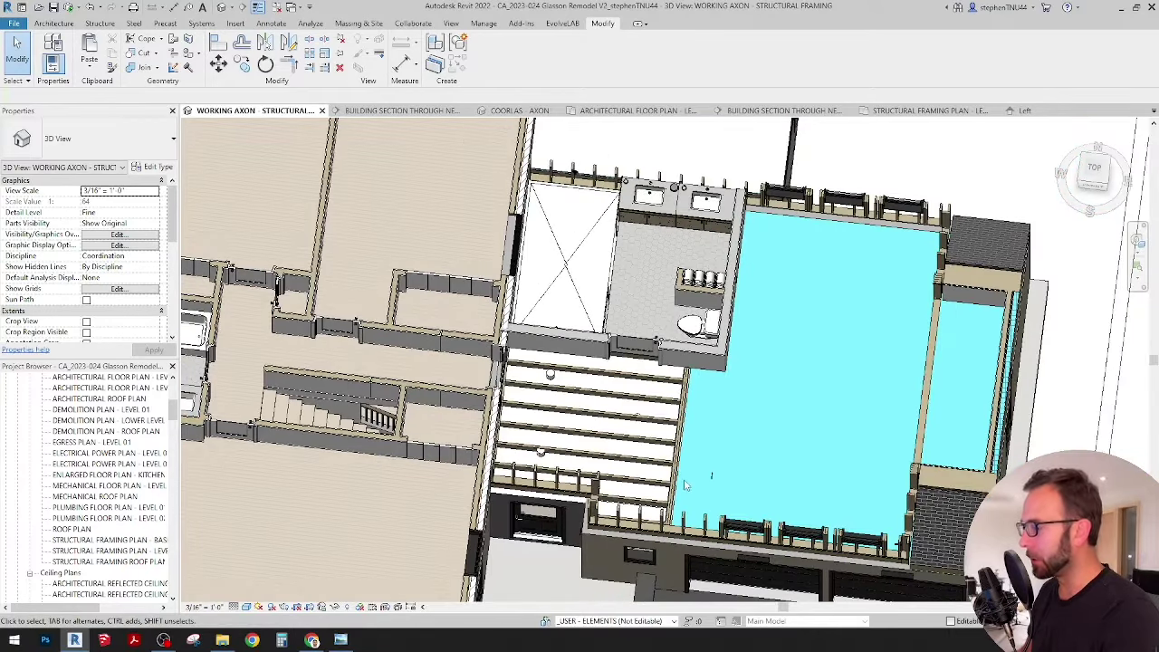
{"action": "middle_click_drag", "start_coordinate": [712, 475], "coordinate": [647, 467]}
{"action": "middle_click_drag", "start_coordinate": [628, 359], "coordinate": [568, 242], "text": "shift"}
{"action": "scroll", "coordinate": [566, 235], "scroll_direction": "up", "scroll_amount": 4}
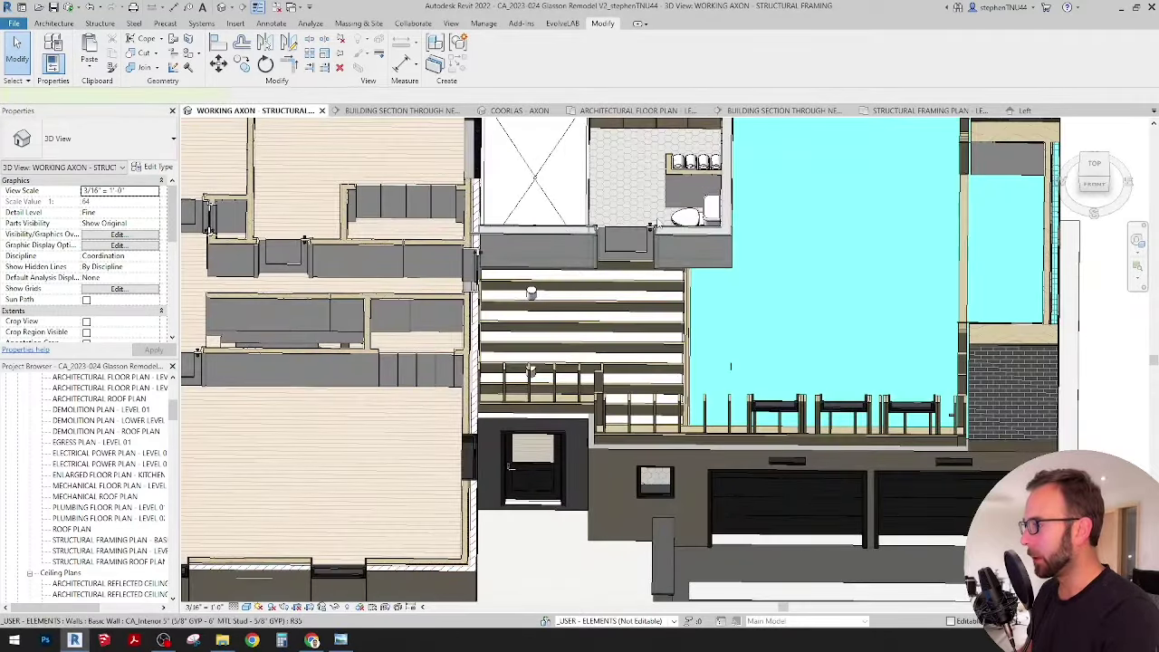
Hide the two 5" interior walls enclosing the bathroom on its joist and garage sides in this view.
{"action": "left_click", "coordinate": [678, 250]}
{"action": "middle_click_drag", "start_coordinate": [678, 250], "coordinate": [756, 272]}
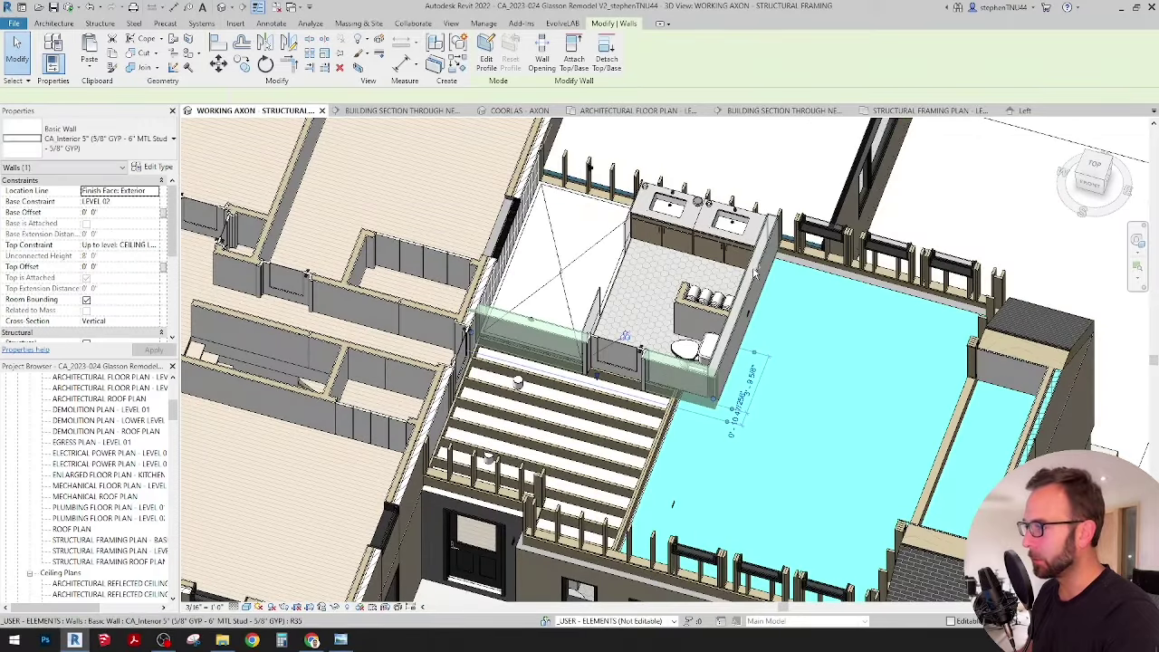
{"action": "left_click", "coordinate": [754, 273], "text": "ctrl"}
{"action": "right_click", "coordinate": [755, 268]}
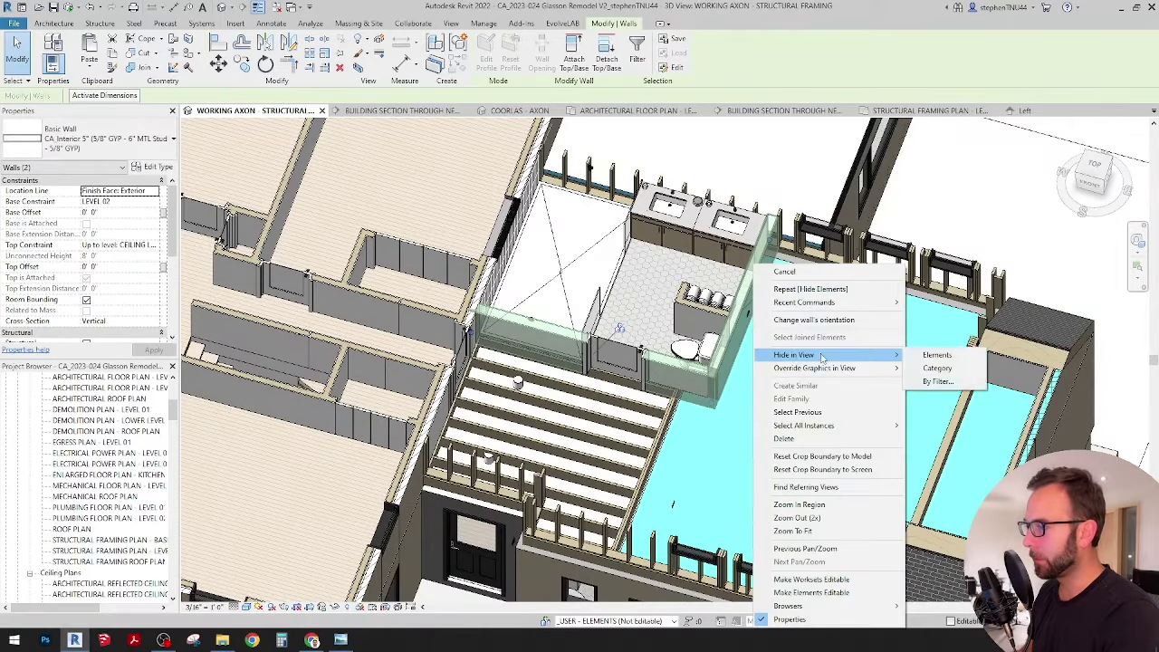
{"action": "left_click", "coordinate": [934, 355]}
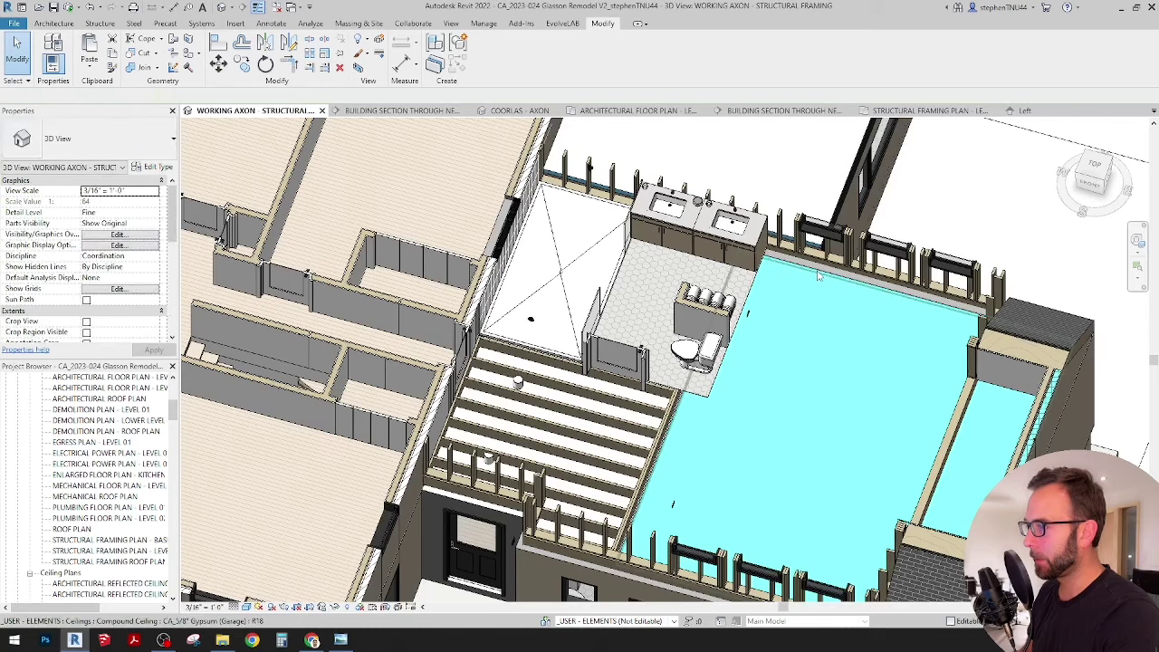
Hide the garage's gypsum ceiling and the bathroom's hex tile floor in this view.
{"action": "left_click", "coordinate": [872, 424]}
{"action": "right_click", "coordinate": [816, 272]}
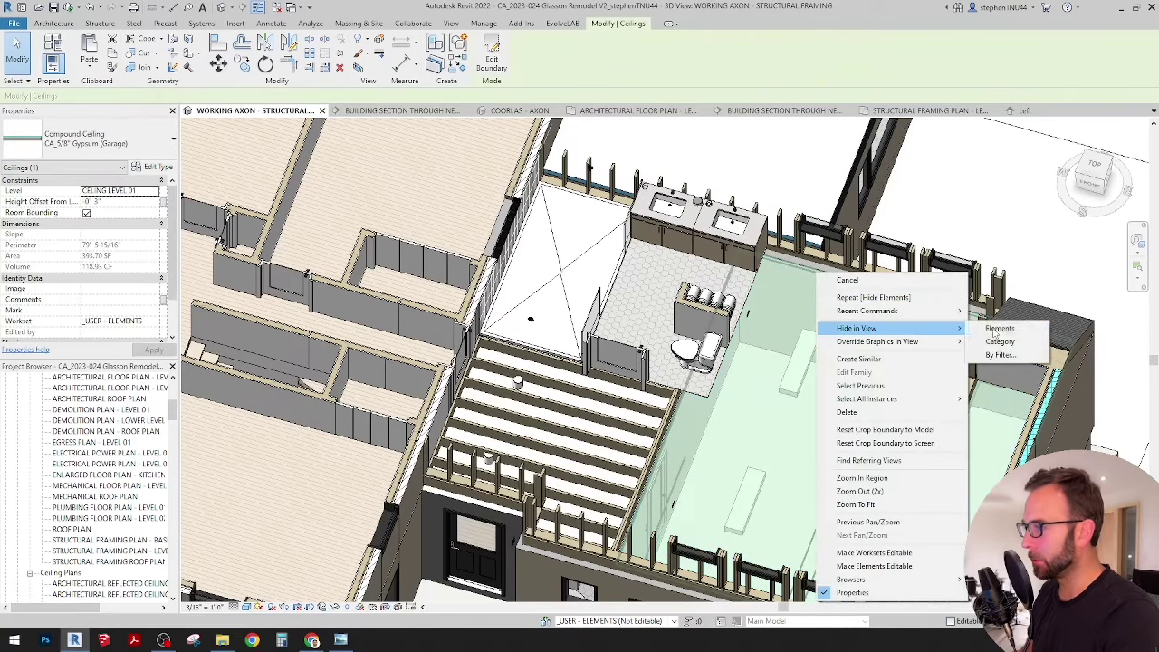
{"action": "left_click", "coordinate": [997, 330]}
{"action": "left_click", "coordinate": [716, 388]}
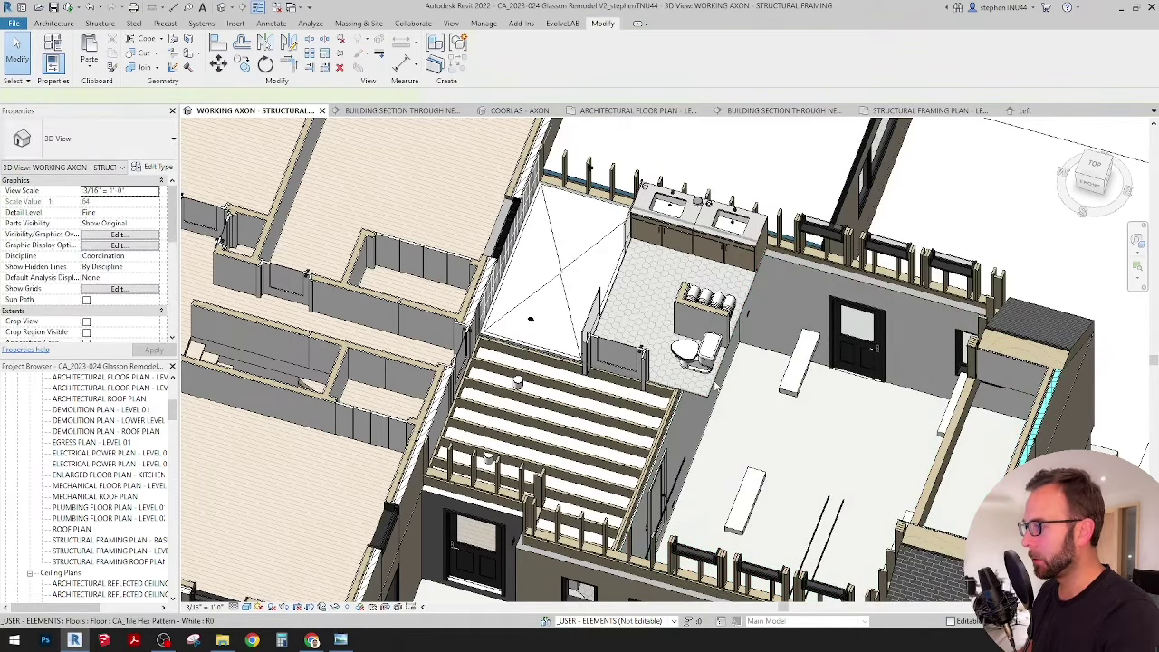
{"action": "right_click", "coordinate": [725, 385]}
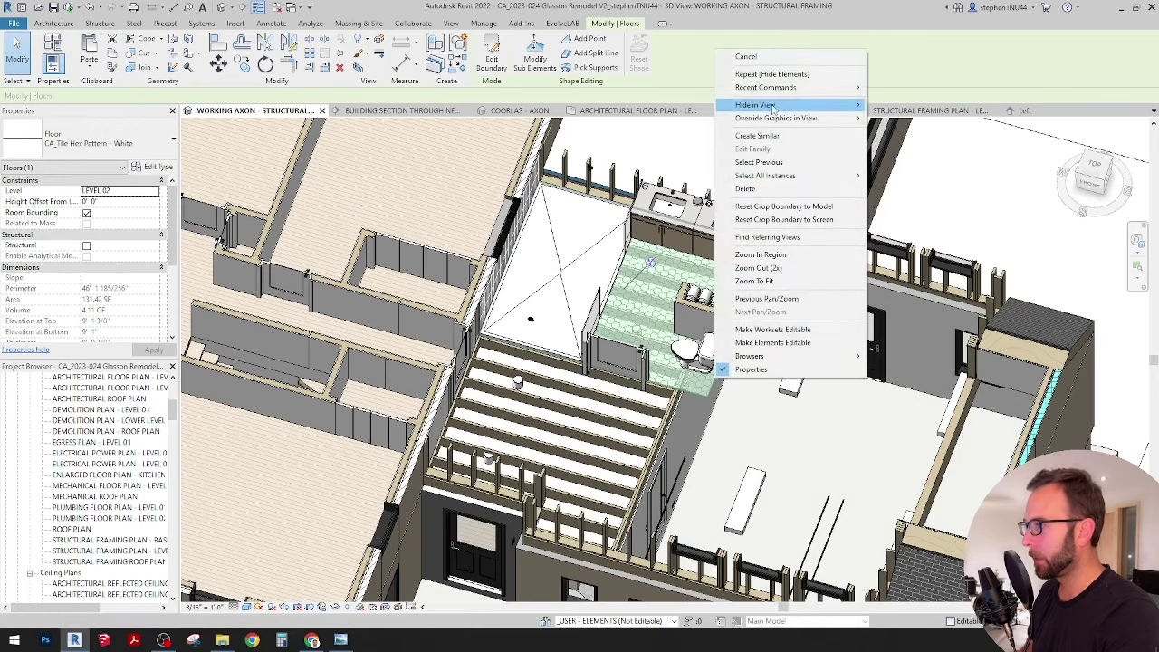
{"action": "left_click", "coordinate": [897, 106]}
{"action": "scroll", "coordinate": [636, 187], "scroll_direction": "up", "scroll_amount": 3}
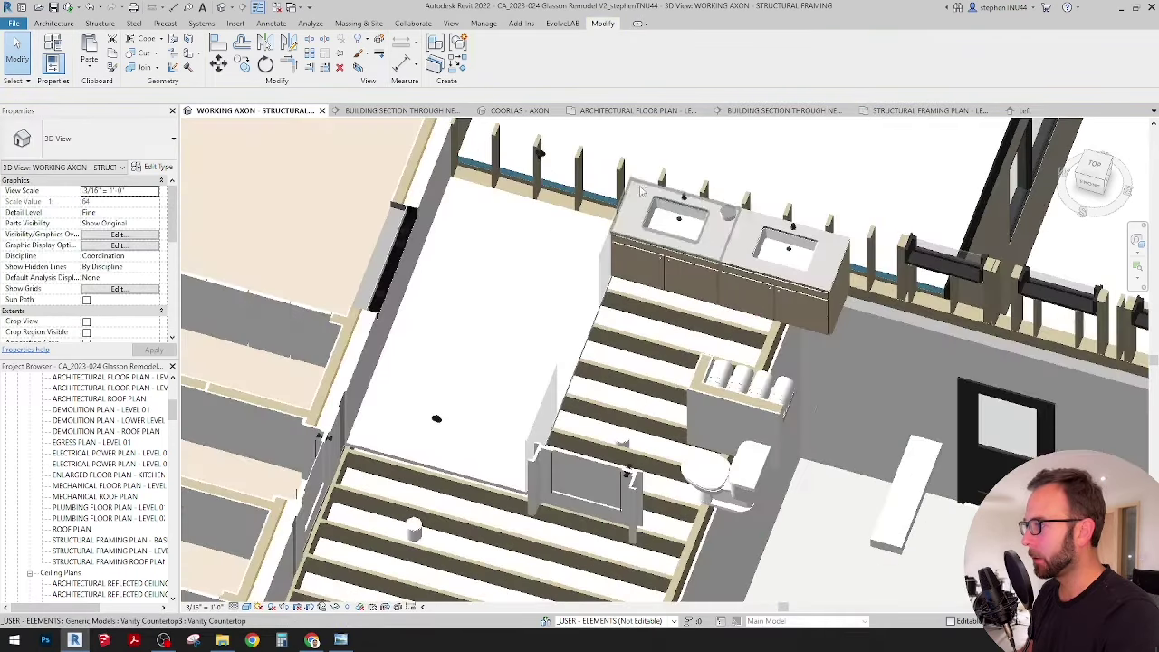
{"action": "left_click", "coordinate": [636, 186]}
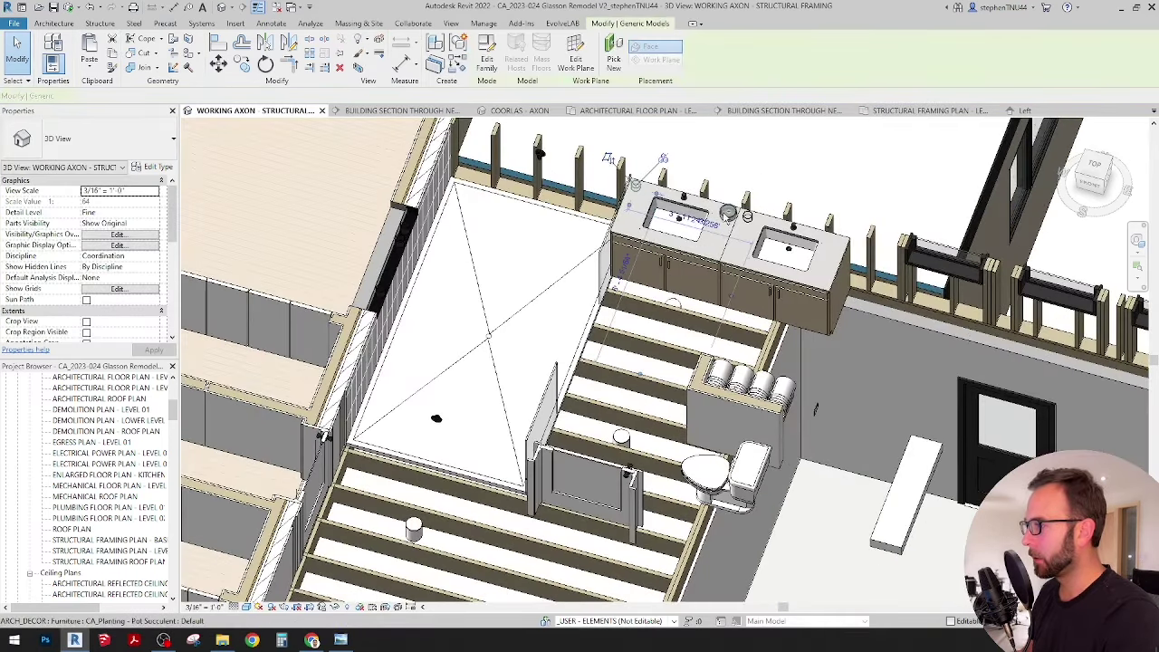
{"action": "left_click", "coordinate": [729, 214], "text": "ctrl"}
{"action": "left_click", "coordinate": [748, 217], "text": "ctrl"}
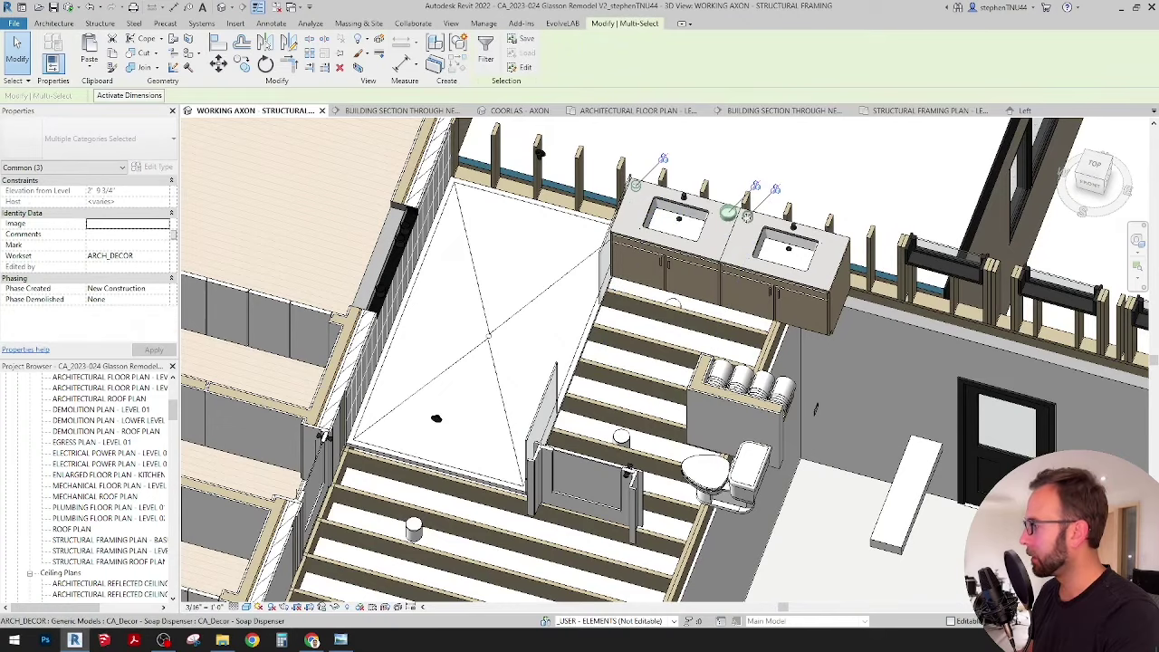
{"action": "key", "text": "Escape"}
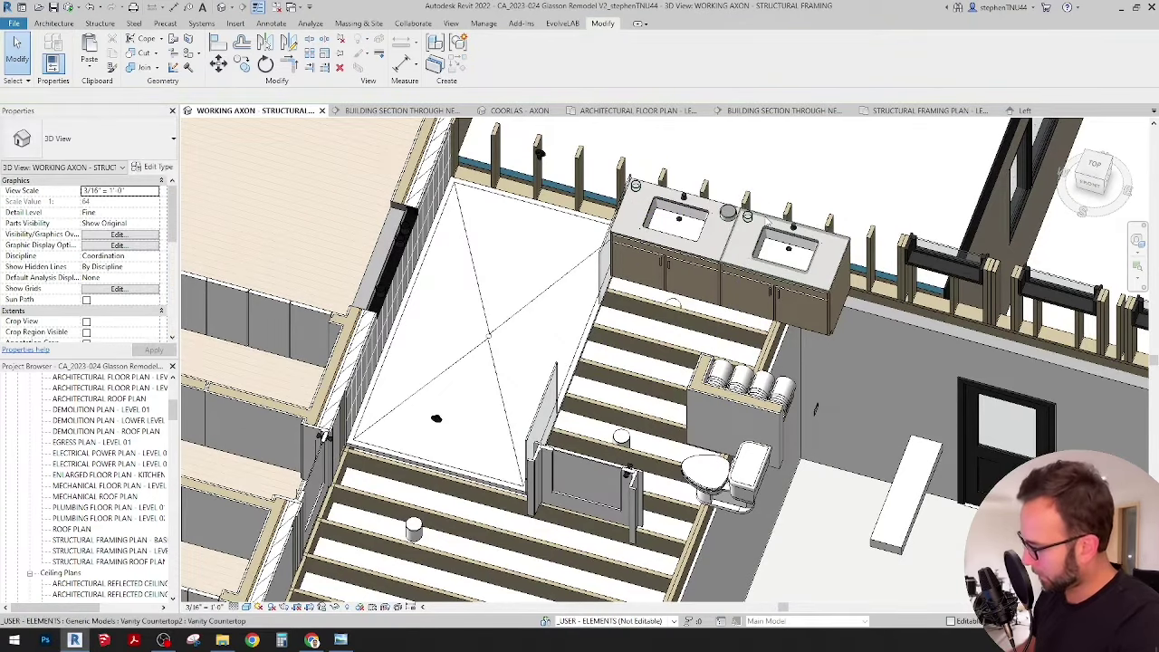
Set the ARCH_DECOR workset to Hide in the structural framing axon's visibility overrides.
{"action": "key", "text": "v"}
{"action": "key", "text": "v"}
{"action": "left_click", "coordinate": [863, 192]}
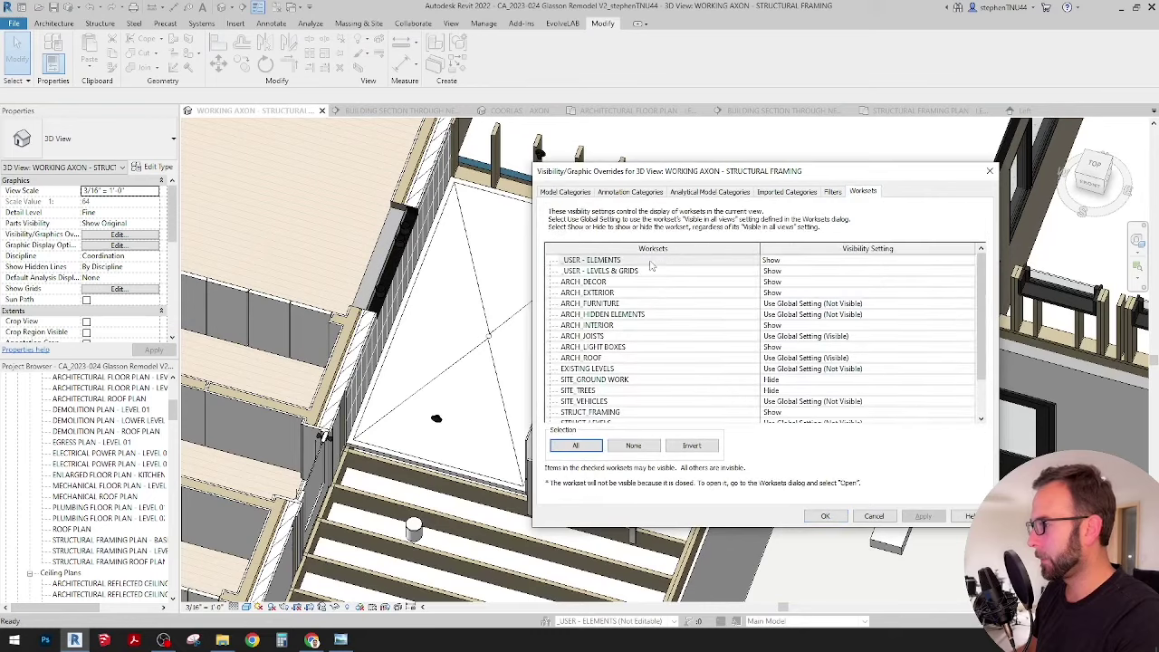
{"action": "left_click", "coordinate": [822, 282]}
{"action": "left_click", "coordinate": [971, 283]}
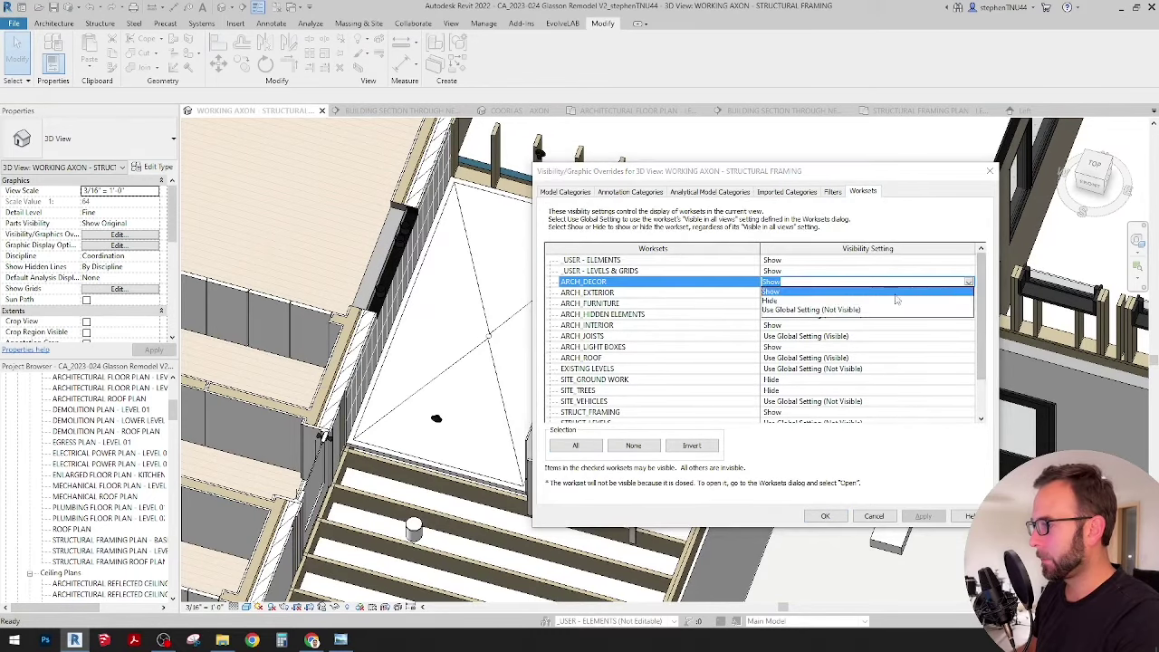
{"action": "left_click", "coordinate": [890, 301]}
{"action": "left_click", "coordinate": [826, 516]}
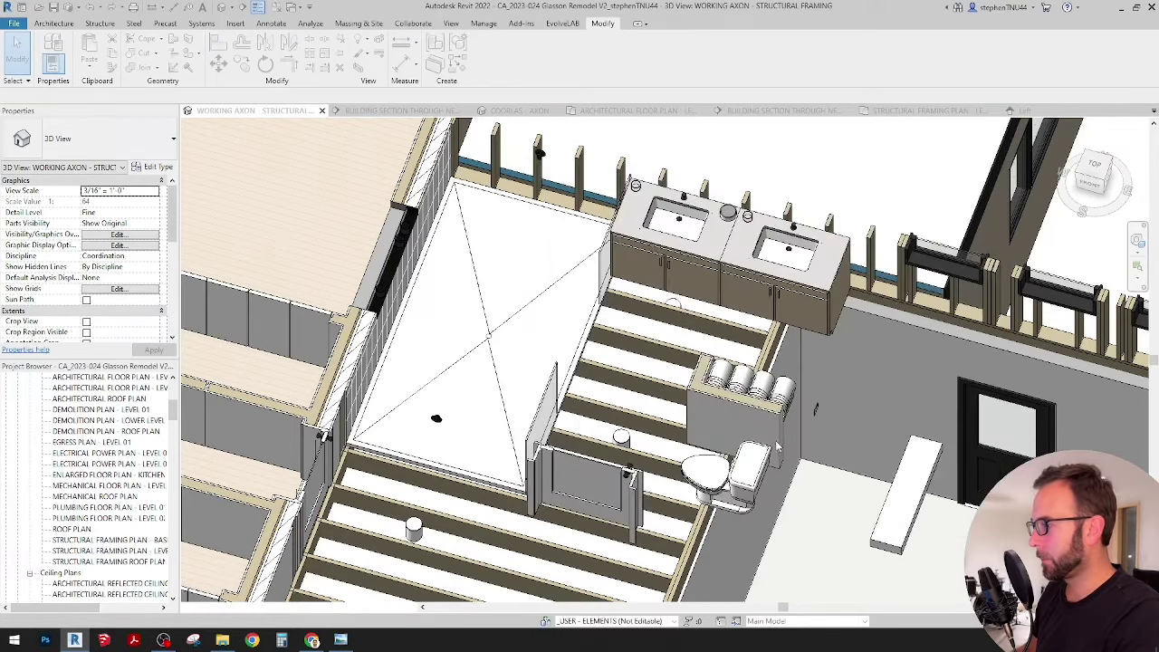
Hide the bathroom's vanity countertops and cabinets, toilet, pocket door, shower glass and shower pan in this view.
{"action": "left_click", "coordinate": [725, 226]}
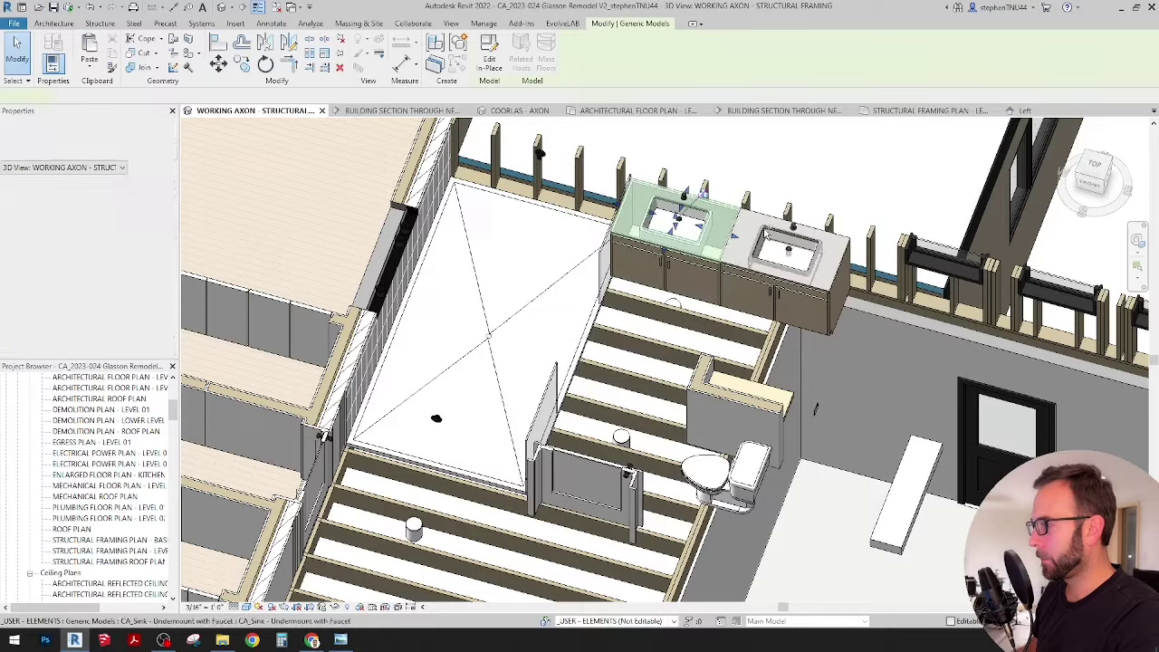
{"action": "left_click", "coordinate": [704, 258], "text": "ctrl"}
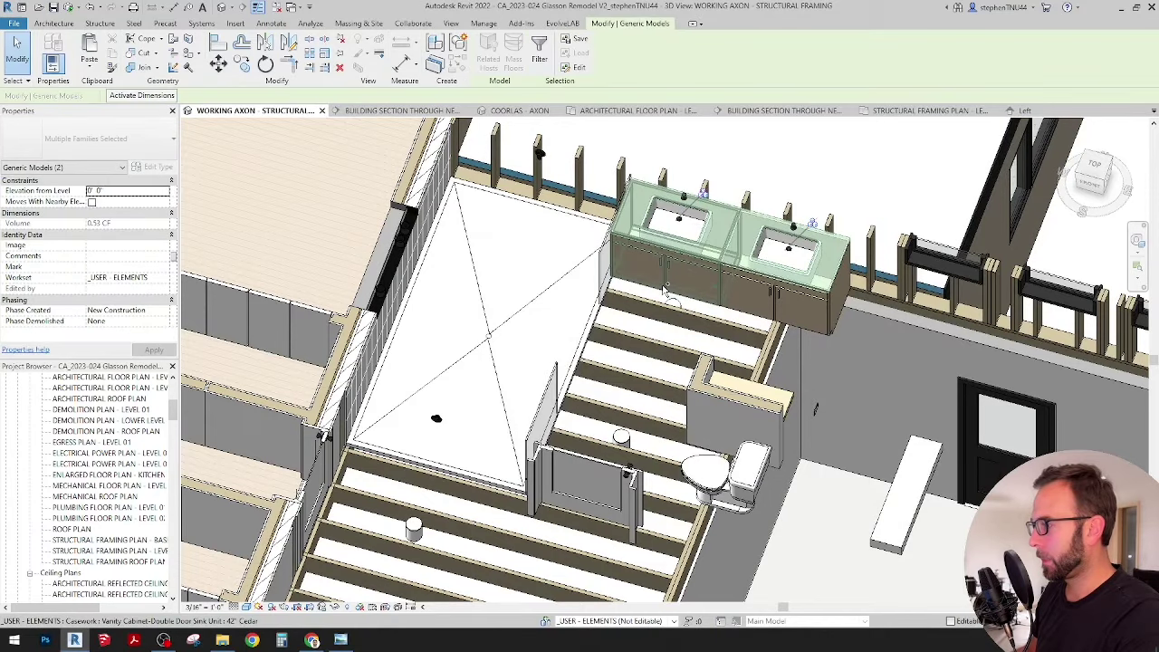
{"action": "left_click", "coordinate": [741, 307], "text": "ctrl"}
{"action": "left_click", "coordinate": [742, 313], "text": "ctrl"}
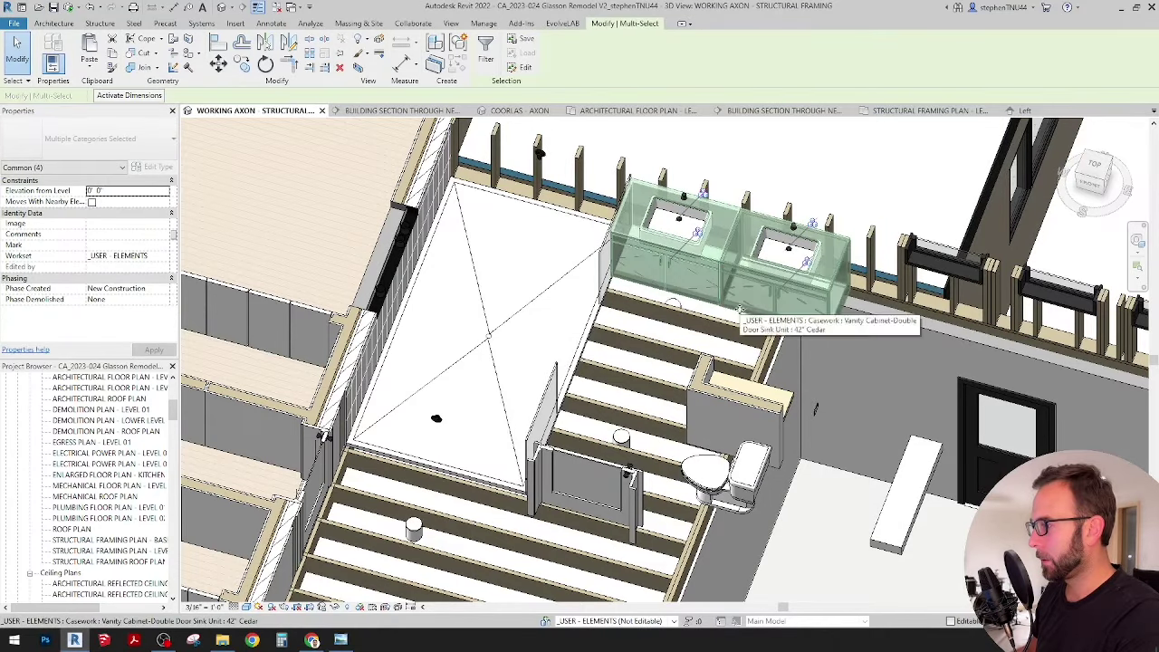
{"action": "left_click", "coordinate": [628, 477], "text": "ctrl"}
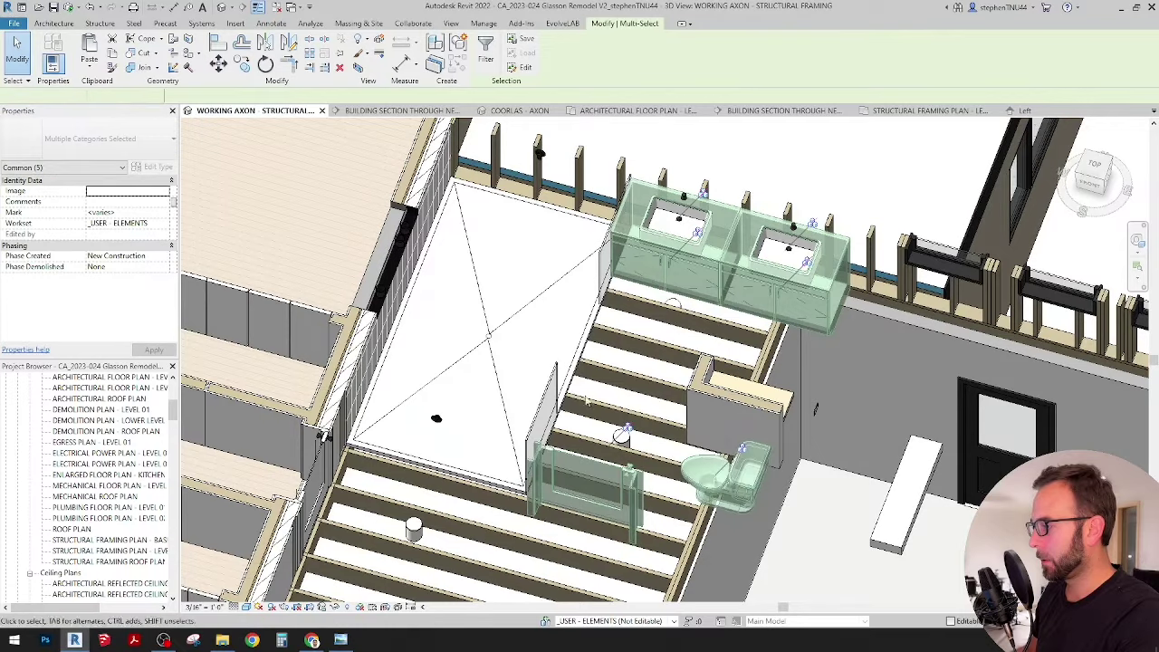
{"action": "left_click", "coordinate": [564, 371], "text": "ctrl"}
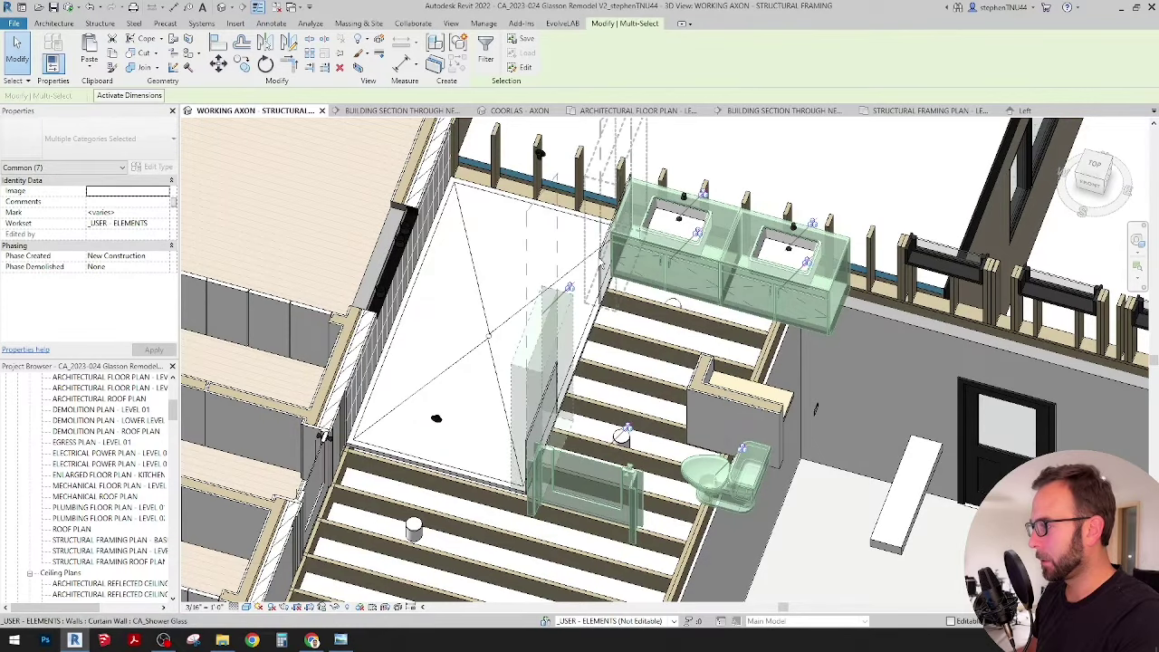
{"action": "left_click", "coordinate": [490, 337], "text": "ctrl"}
{"action": "left_click", "coordinate": [487, 337], "text": "ctrl"}
{"action": "right_click", "coordinate": [489, 338]}
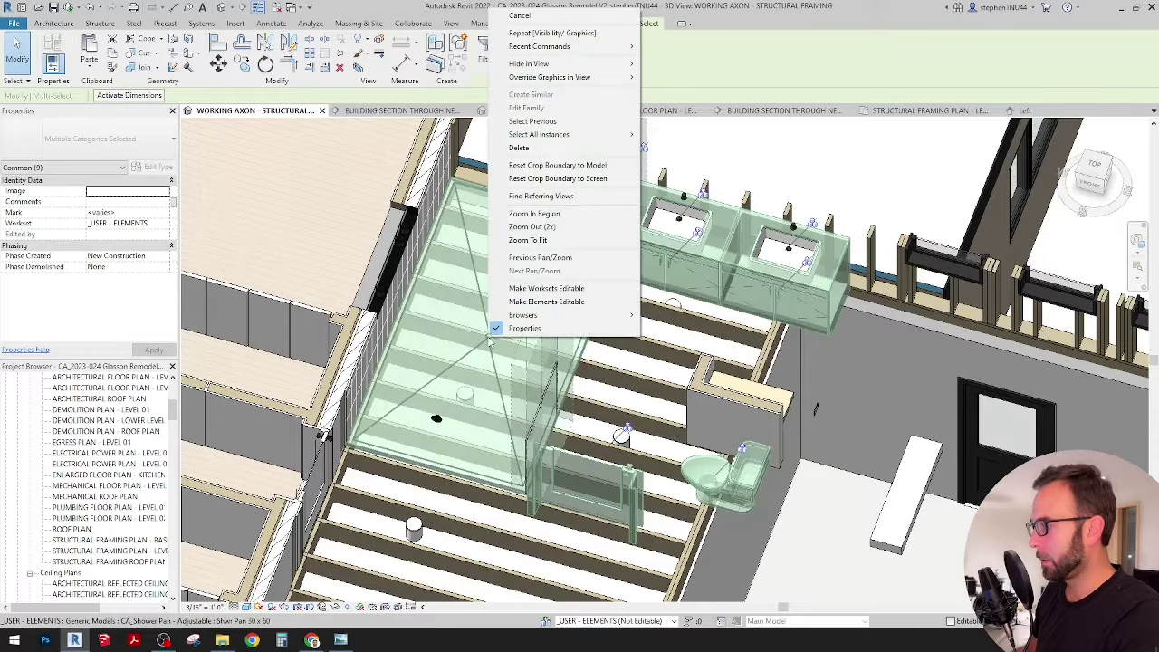
{"action": "left_click", "coordinate": [673, 64]}
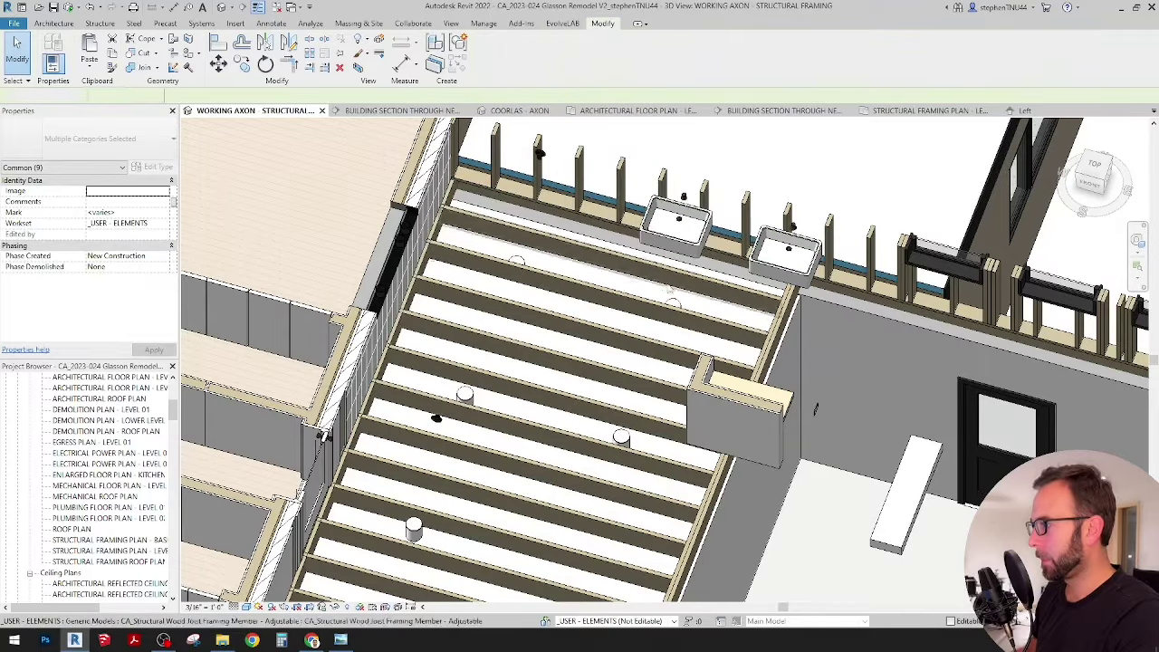
Inspect the full exposed joist layout from the garage side and from above, including how it relates to the fixtures.
{"action": "middle_click_drag", "start_coordinate": [634, 298], "coordinate": [571, 422], "text": "shift"}
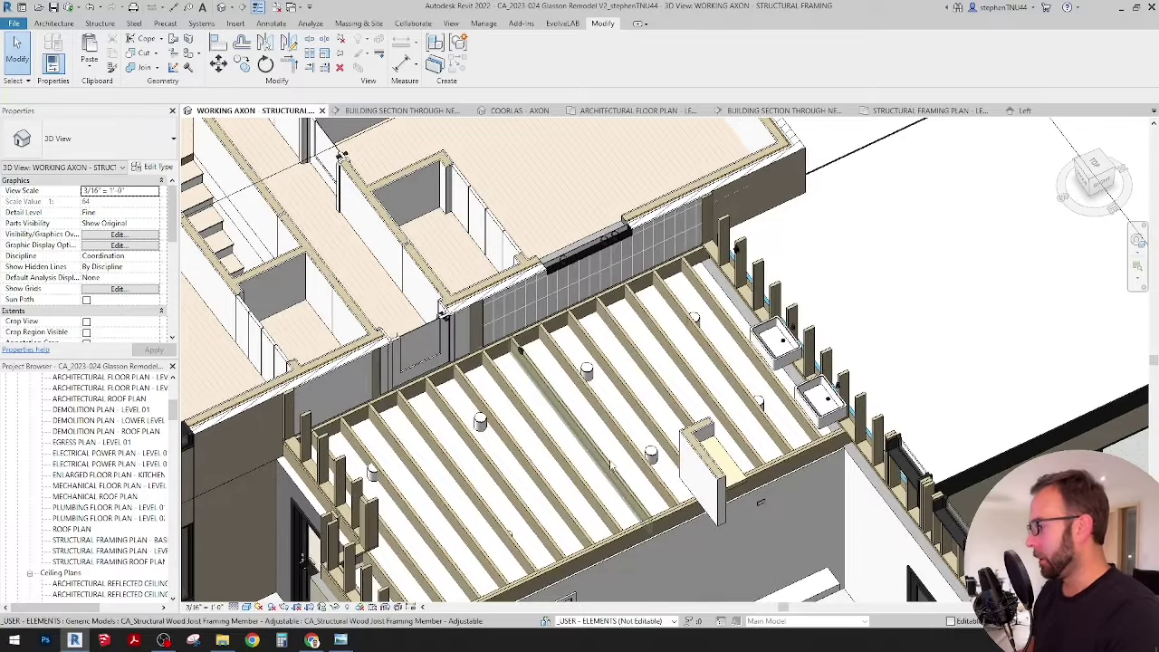
{"action": "middle_click_drag", "start_coordinate": [611, 467], "coordinate": [414, 399], "text": "shift"}
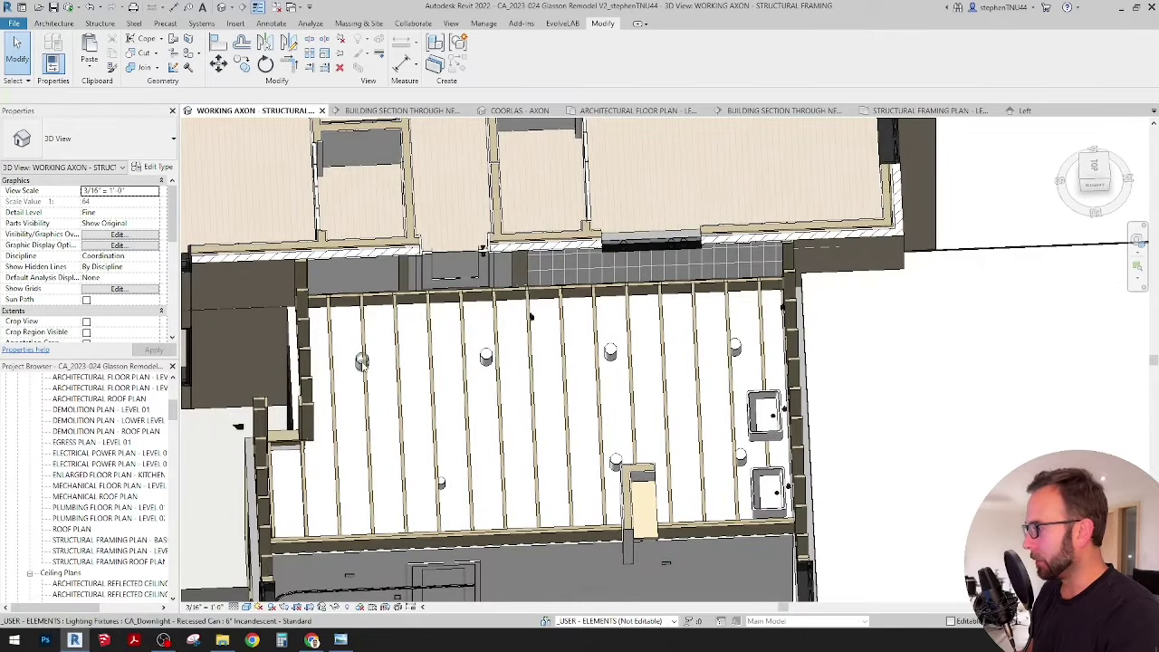
{"action": "middle_click_drag", "start_coordinate": [649, 377], "coordinate": [661, 436], "text": "shift"}
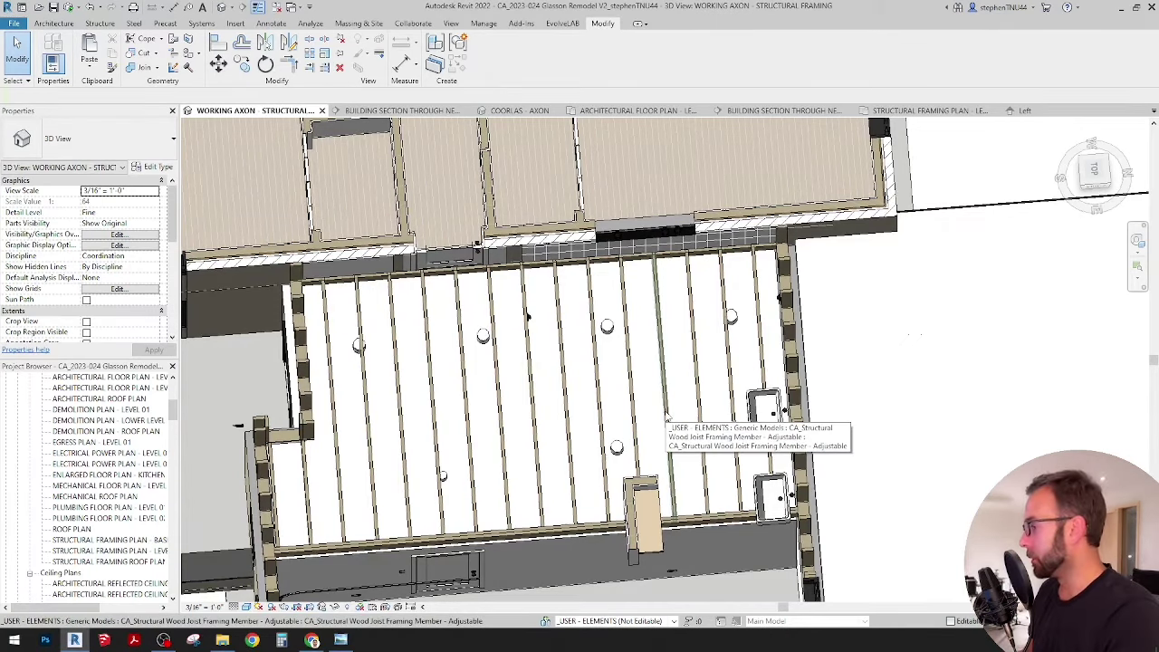
Check from above how the recessed can downlights line up with the Level 02 floor joists.
{"action": "scroll", "coordinate": [373, 359], "scroll_direction": "up", "scroll_amount": 1}
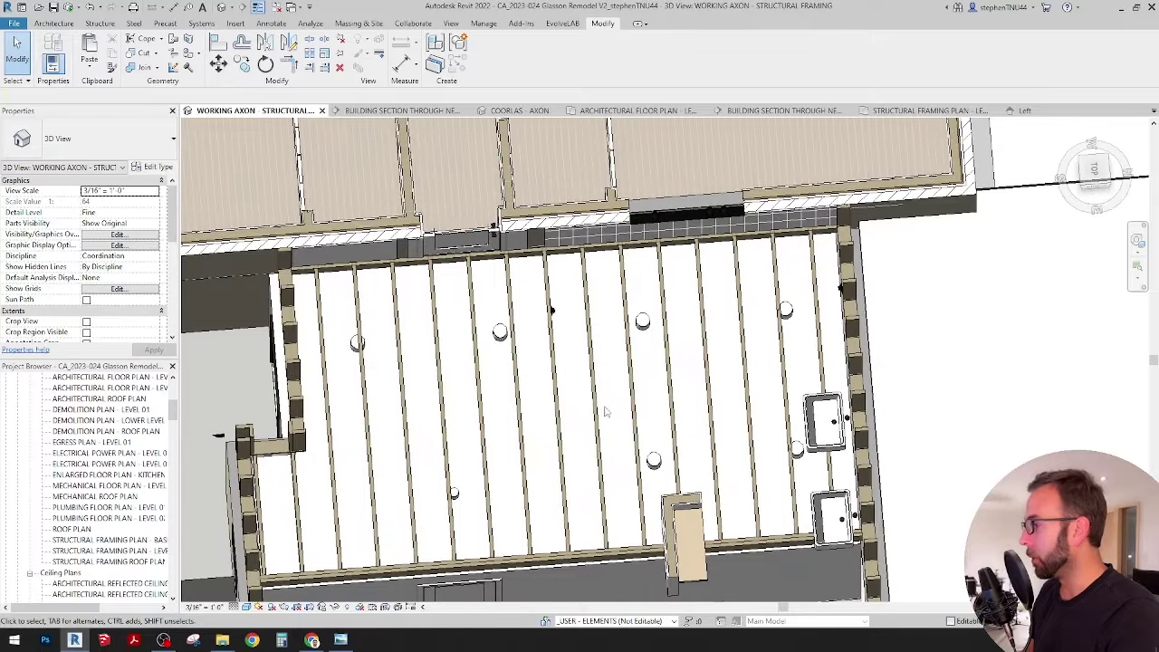
{"action": "middle_click_drag", "start_coordinate": [607, 412], "coordinate": [582, 387], "text": "shift"}
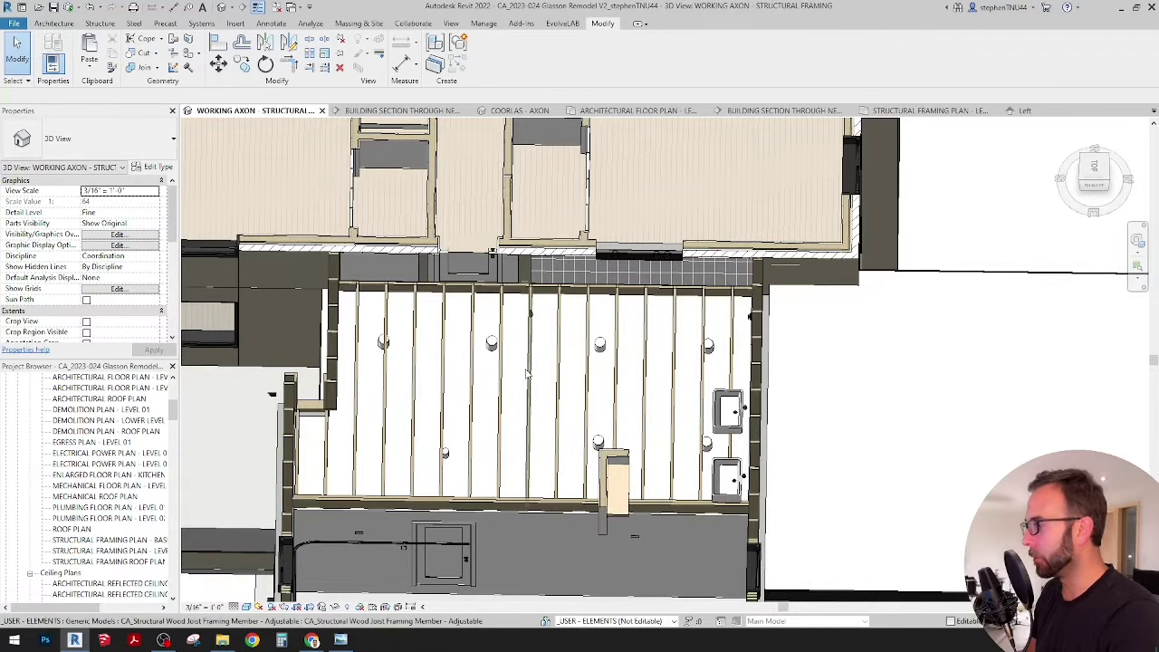
{"action": "scroll", "coordinate": [527, 373], "scroll_direction": "up", "scroll_amount": 2}
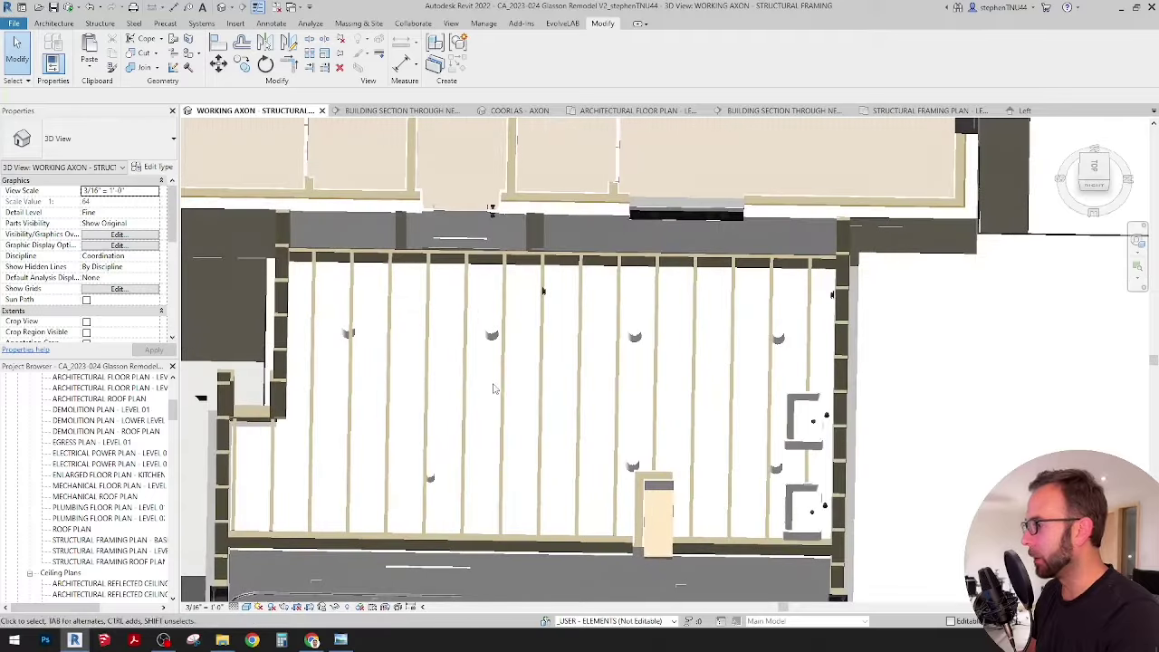
{"action": "scroll", "coordinate": [342, 331], "scroll_direction": "up", "scroll_amount": 1}
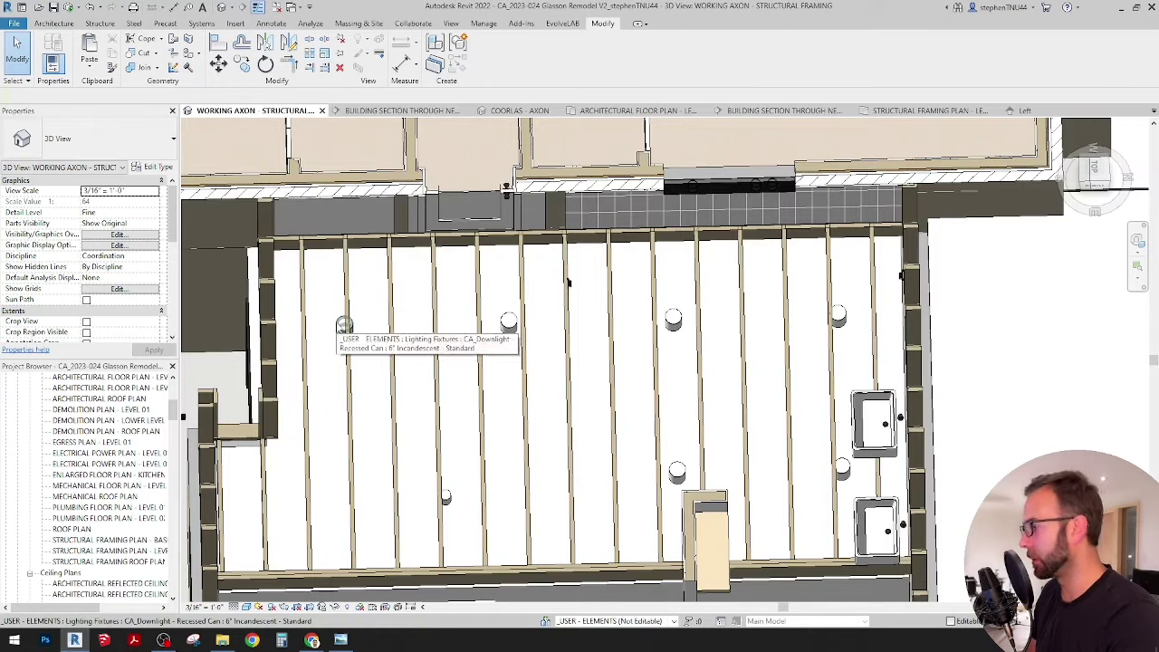
{"action": "left_click", "coordinate": [345, 326]}
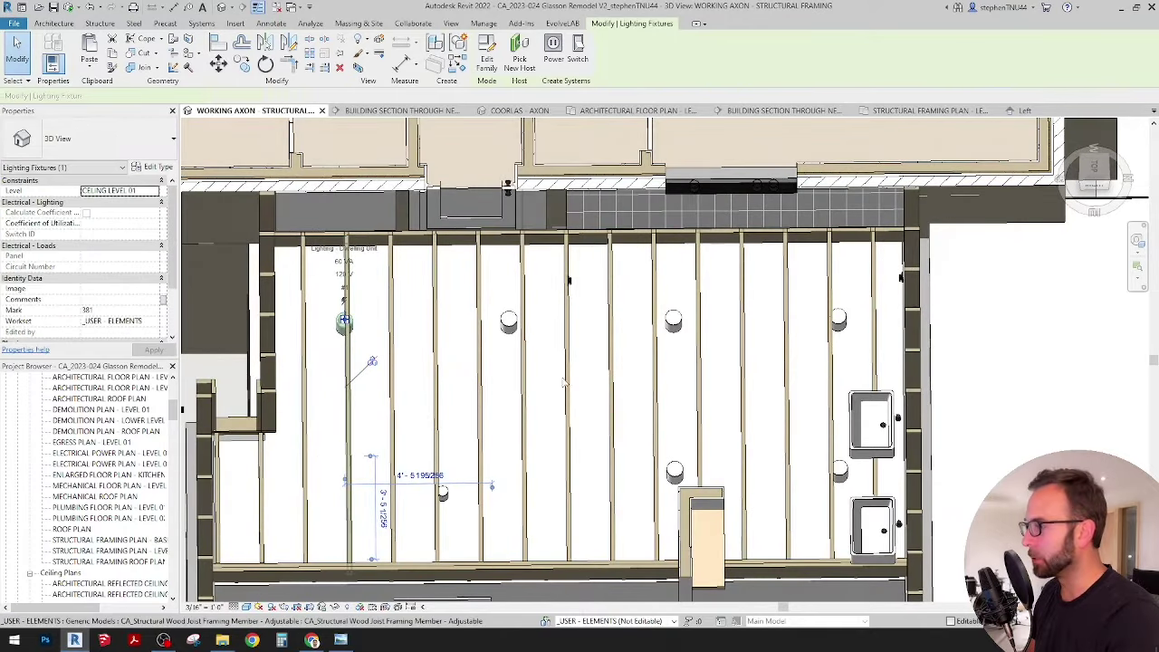
{"action": "scroll", "coordinate": [348, 339], "scroll_direction": "down", "scroll_amount": 1}
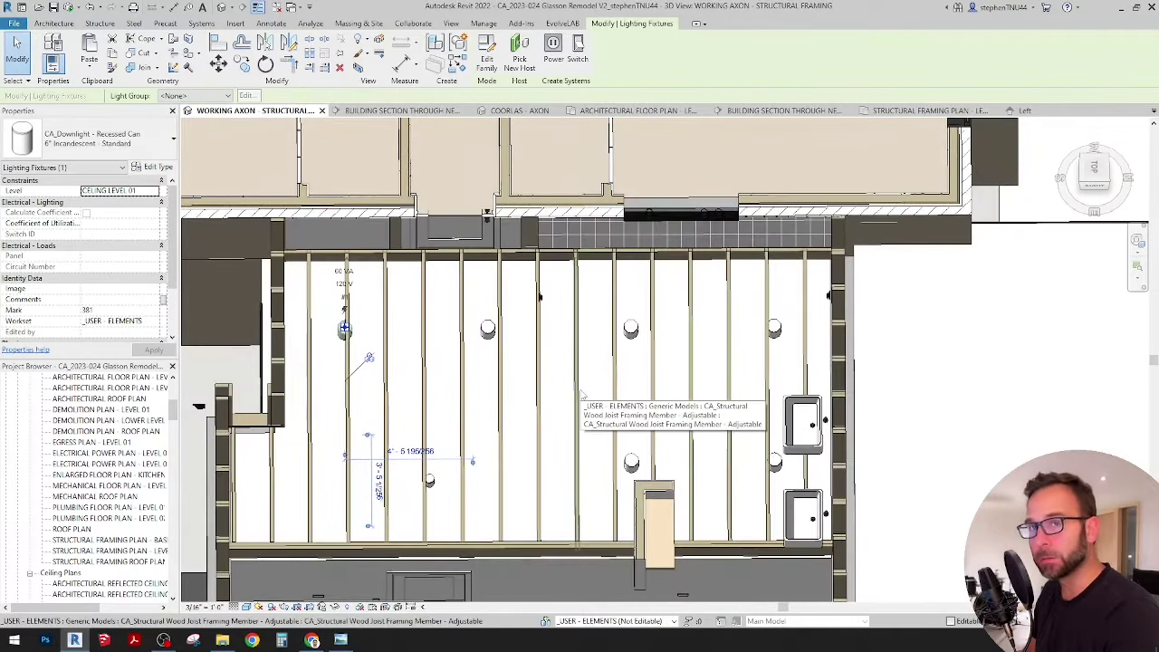
{"action": "mouse_move", "coordinate": [574, 403]}
{"action": "middle_mouse_down", "text": "shift"}
{"action": "mouse_move", "coordinate": [487, 392]}
{"action": "mouse_move", "coordinate": [615, 288]}
{"action": "mouse_move", "coordinate": [587, 400]}
{"action": "middle_mouse_up", "text": "shift"}
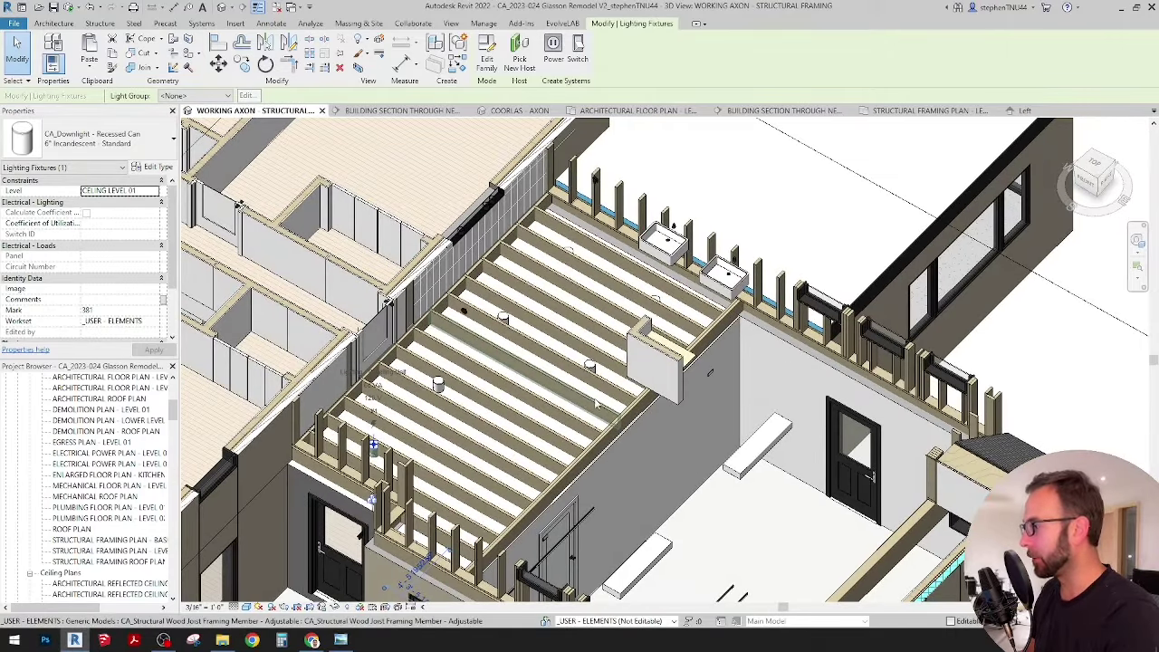
{"action": "key", "text": "Escape"}
Examine the rim joist, bottom plate and studs at the exterior wall corner beside the entry door.
{"action": "middle_click_drag", "start_coordinate": [596, 404], "coordinate": [571, 468], "text": "shift"}
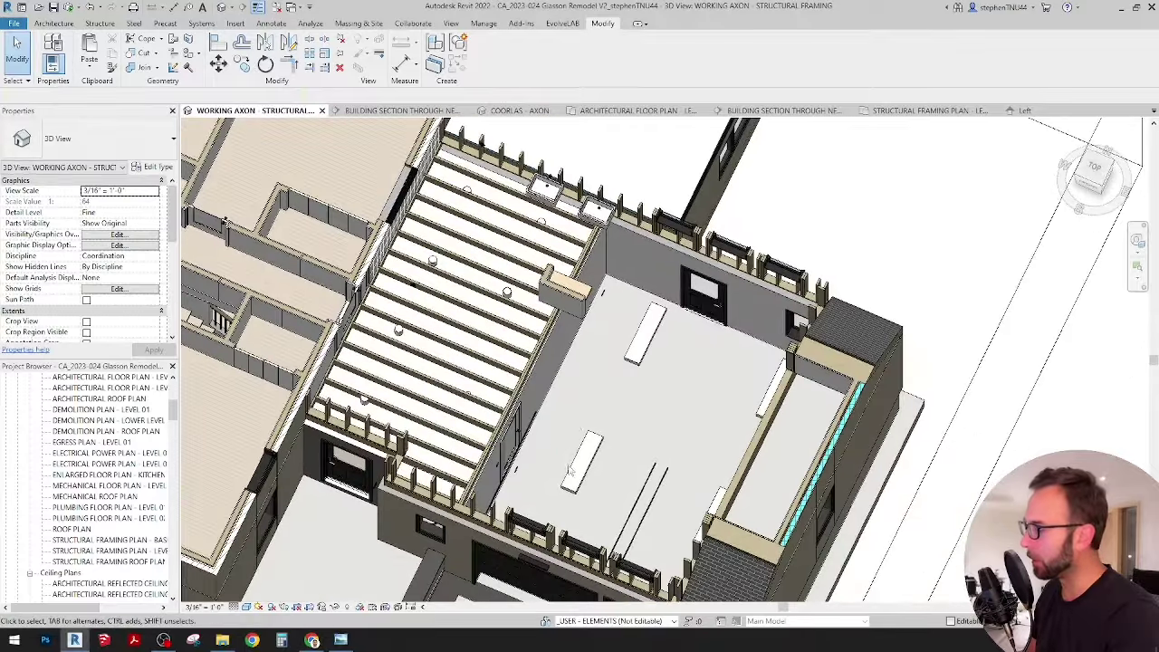
{"action": "middle_click_drag", "start_coordinate": [580, 412], "coordinate": [534, 398], "text": "shift"}
{"action": "scroll", "coordinate": [512, 395], "scroll_direction": "up", "scroll_amount": 6}
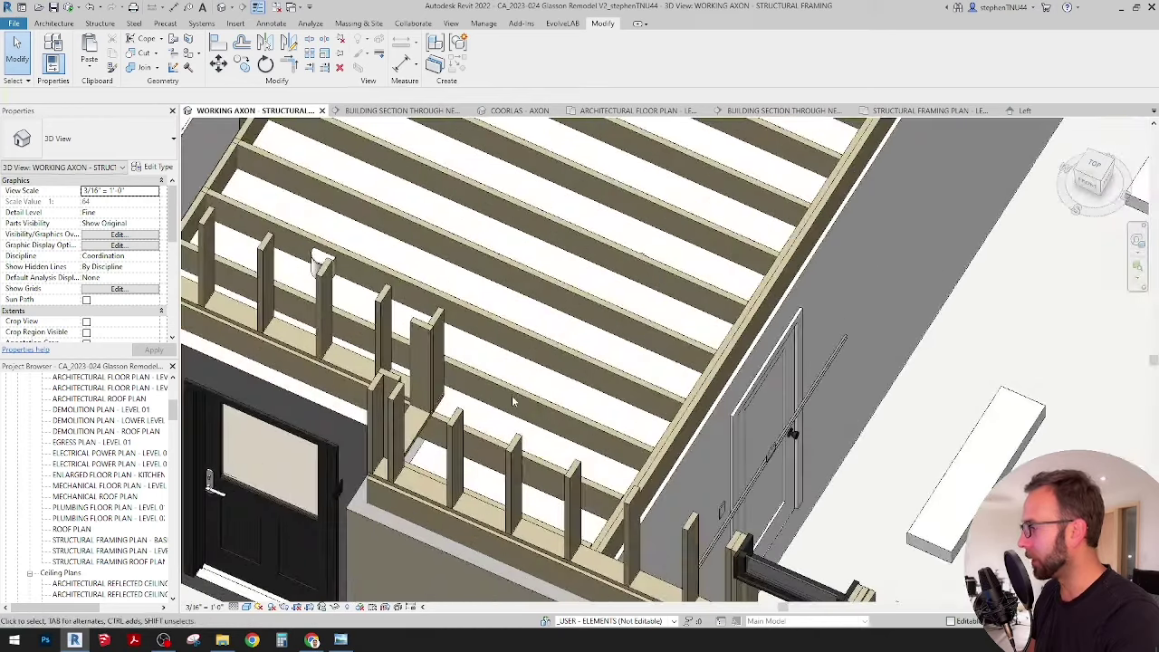
{"action": "scroll", "coordinate": [510, 389], "scroll_direction": "down", "scroll_amount": 3}
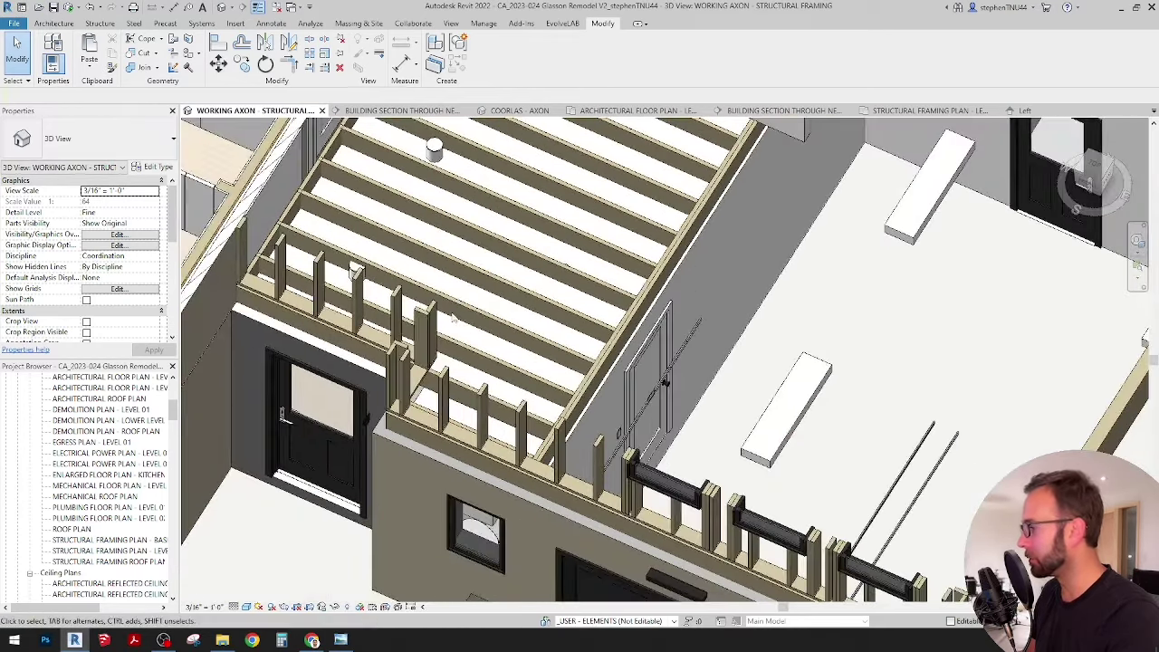
{"action": "middle_click_drag", "start_coordinate": [392, 423], "coordinate": [380, 394], "text": "shift"}
{"action": "scroll", "coordinate": [490, 368], "scroll_direction": "down", "scroll_amount": 1}
{"action": "scroll", "coordinate": [380, 394], "scroll_direction": "up", "scroll_amount": 3}
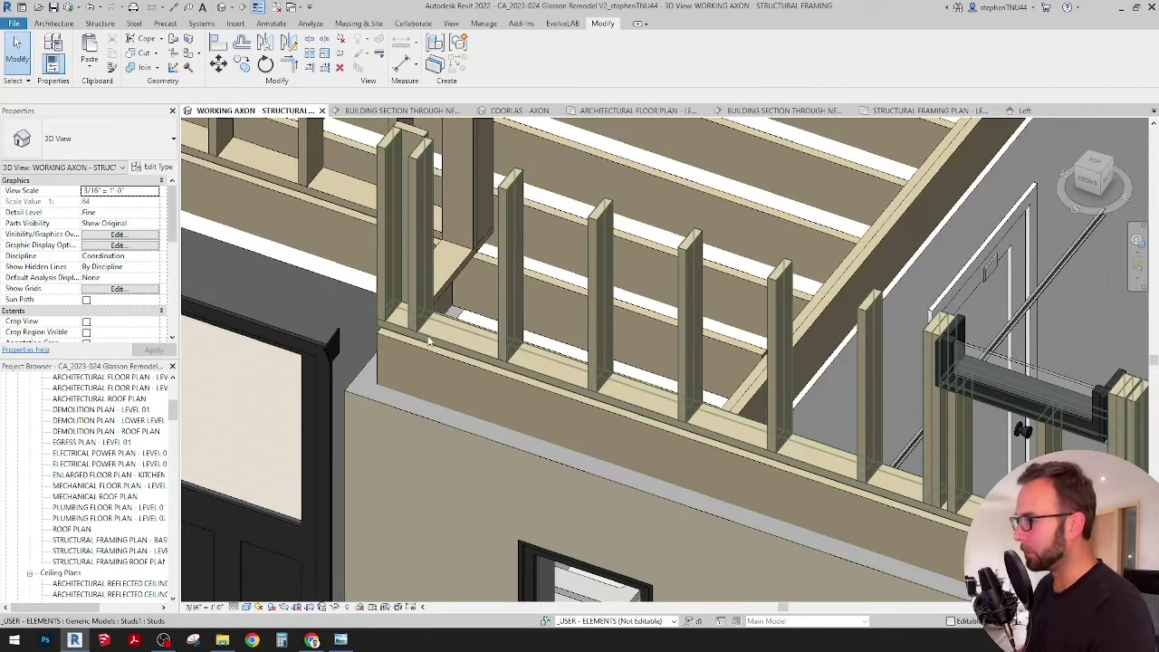
{"action": "scroll", "coordinate": [378, 339], "scroll_direction": "up", "scroll_amount": 2}
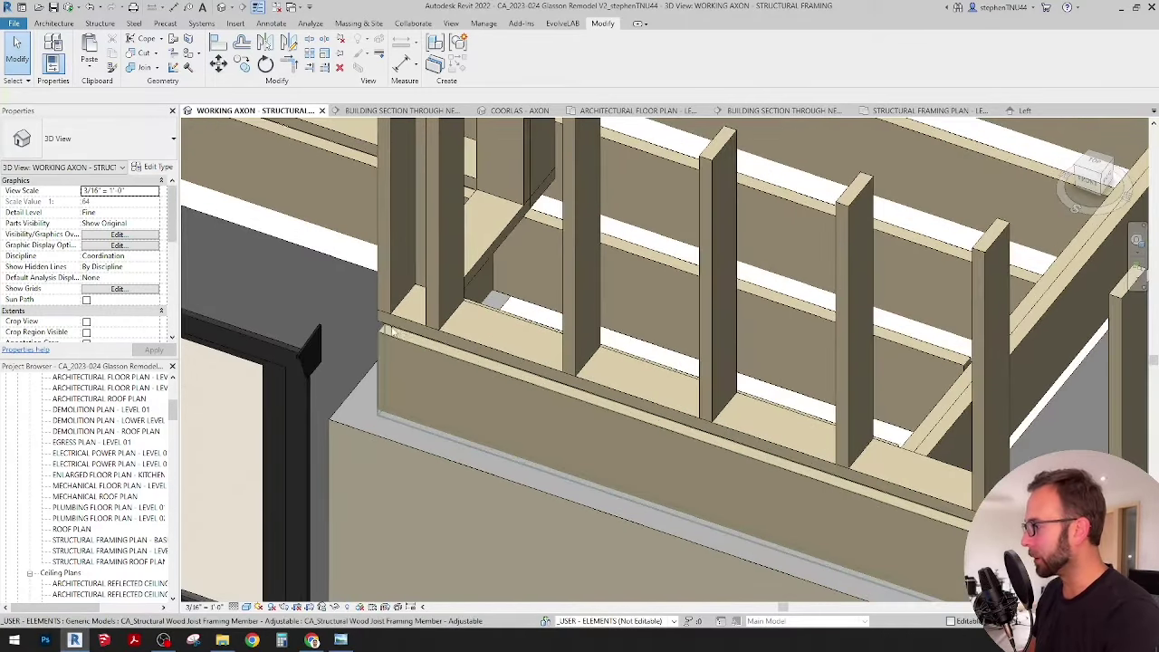
{"action": "scroll", "coordinate": [382, 334], "scroll_direction": "down", "scroll_amount": 4}
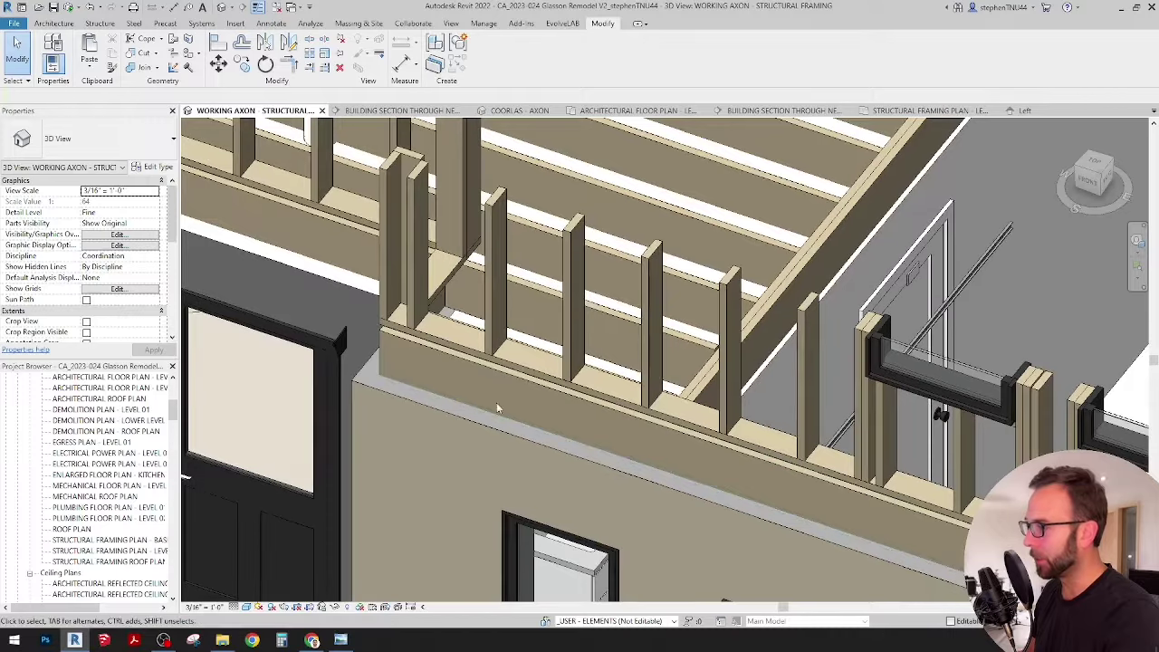
{"action": "scroll", "coordinate": [479, 396], "scroll_direction": "down", "scroll_amount": 1}
{"action": "scroll", "coordinate": [484, 397], "scroll_direction": "up", "scroll_amount": 1}
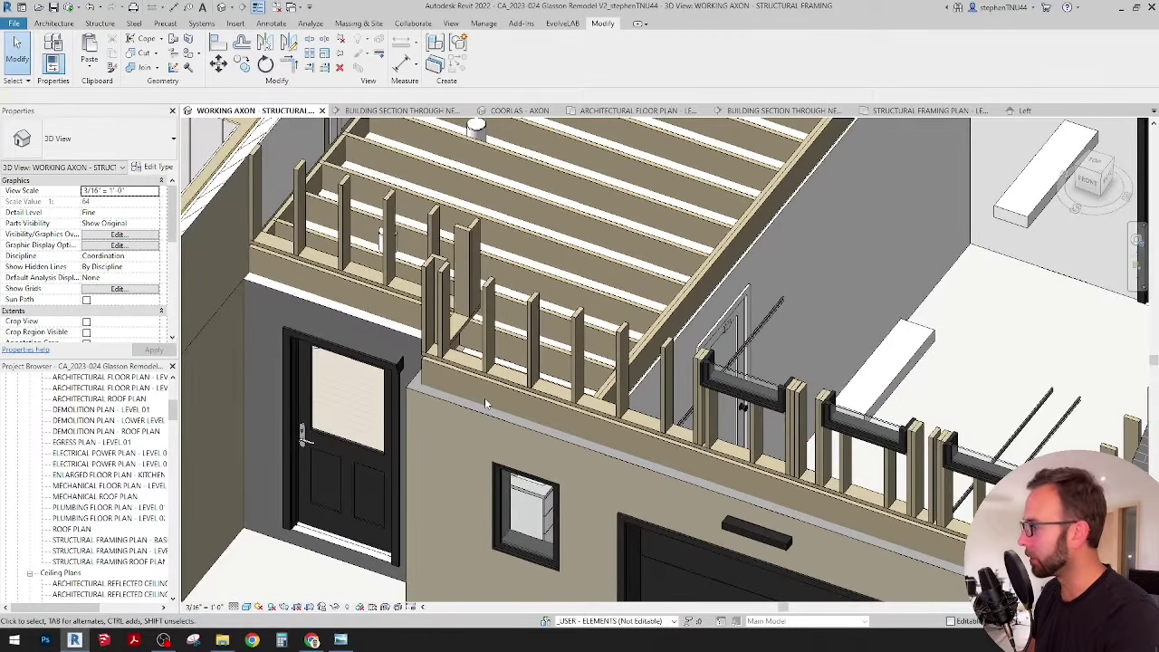
{"action": "middle_click_drag", "start_coordinate": [485, 398], "coordinate": [544, 370], "text": "shift"}
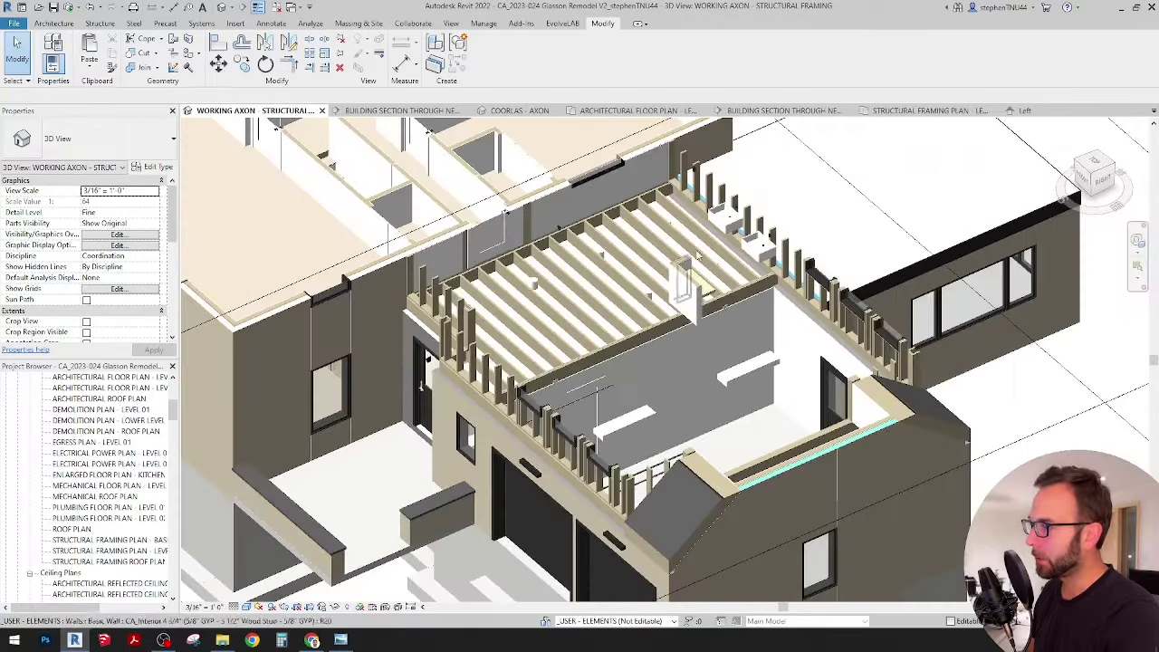
Hide the two undermount sinks and the short shower partition walls above the joists in this view.
{"action": "scroll", "coordinate": [702, 222], "scroll_direction": "up", "scroll_amount": 3}
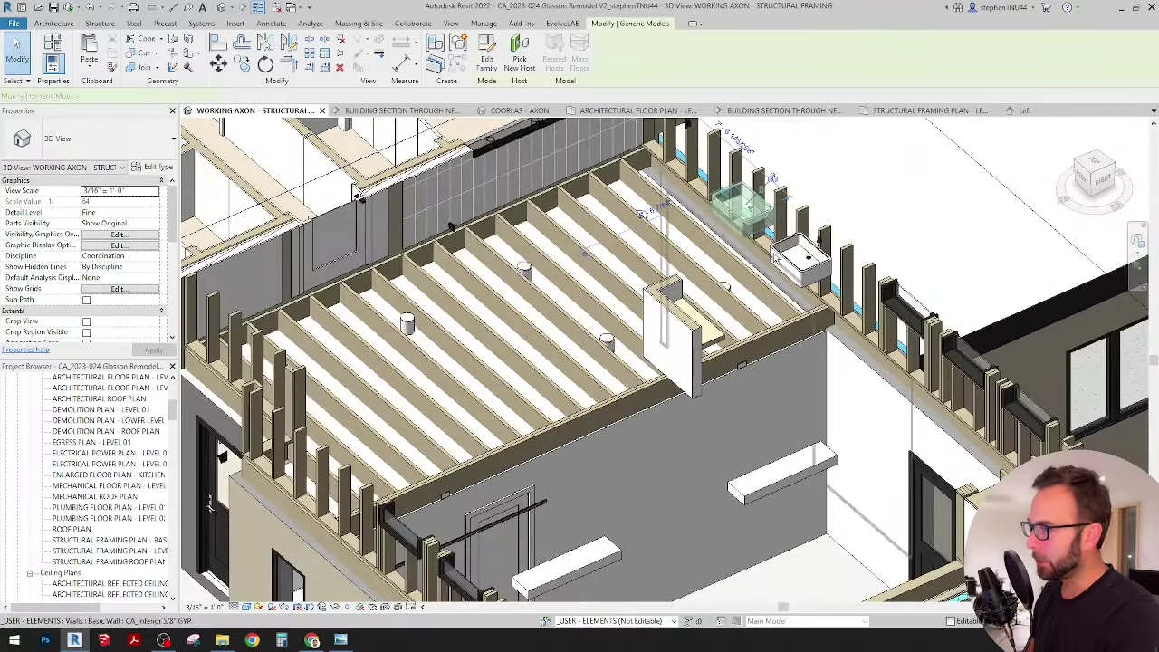
{"action": "left_click", "coordinate": [744, 208]}
{"action": "left_click", "coordinate": [802, 256], "text": "ctrl"}
{"action": "left_click", "coordinate": [677, 290], "text": "ctrl"}
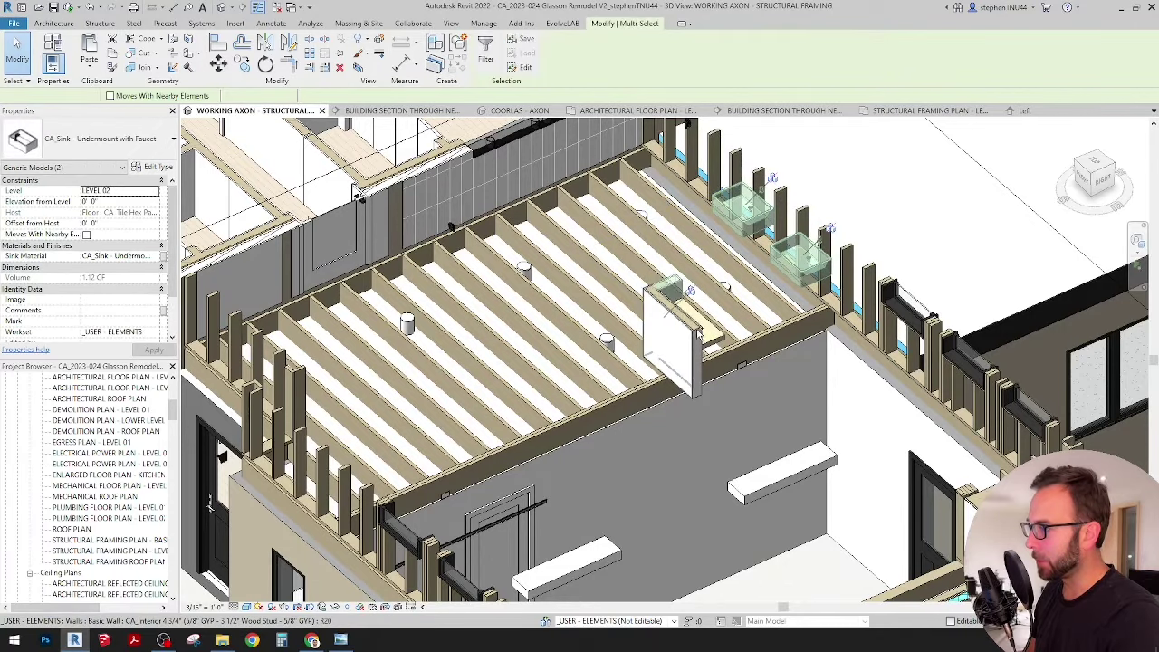
{"action": "right_click", "coordinate": [696, 263]}
{"action": "mouse_move", "coordinate": [736, 360]}
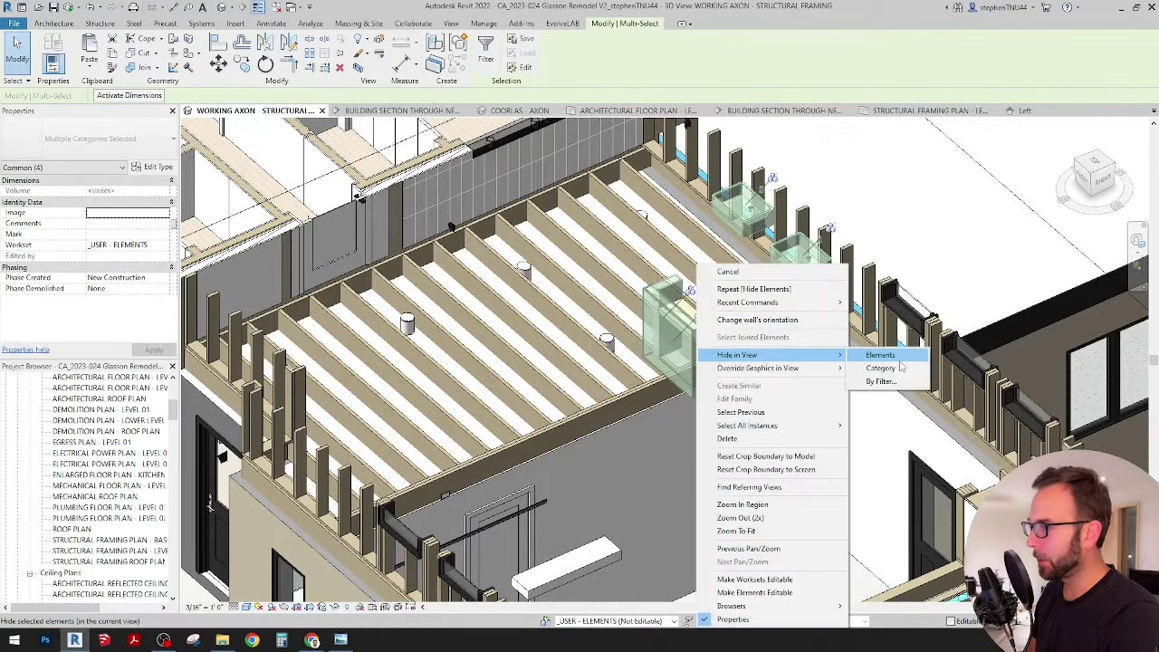
{"action": "left_click", "coordinate": [875, 355]}
Select all visible instances of the floating shelf above the joists and hide them in this view.
{"action": "right_click", "coordinate": [700, 338]}
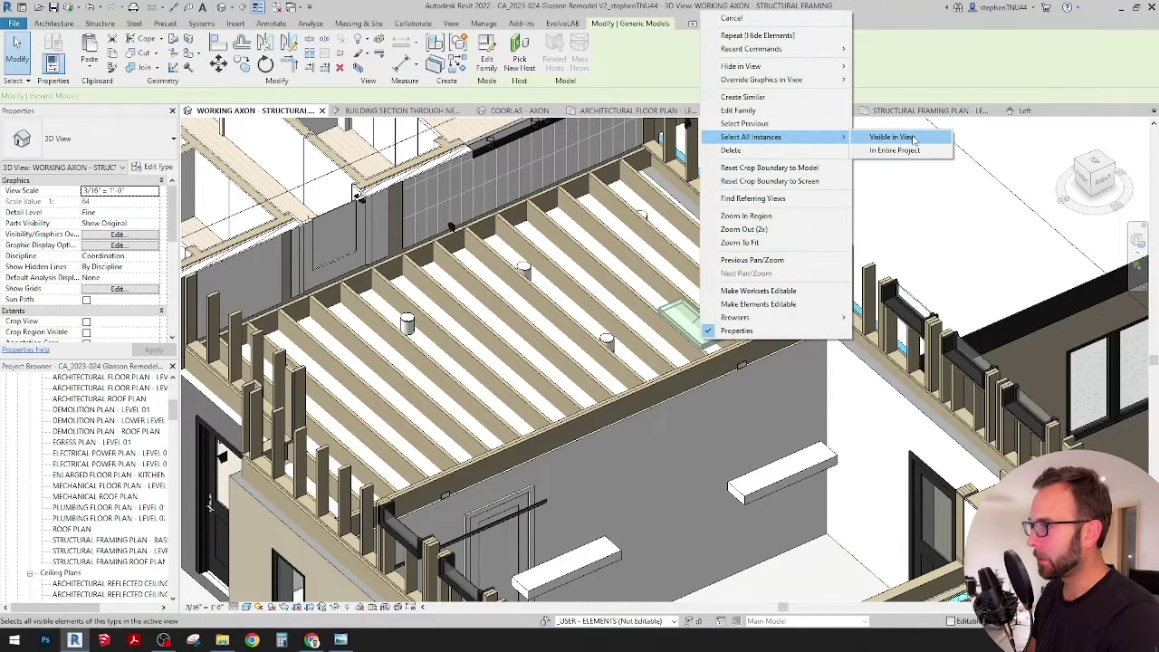
{"action": "left_click", "coordinate": [913, 138]}
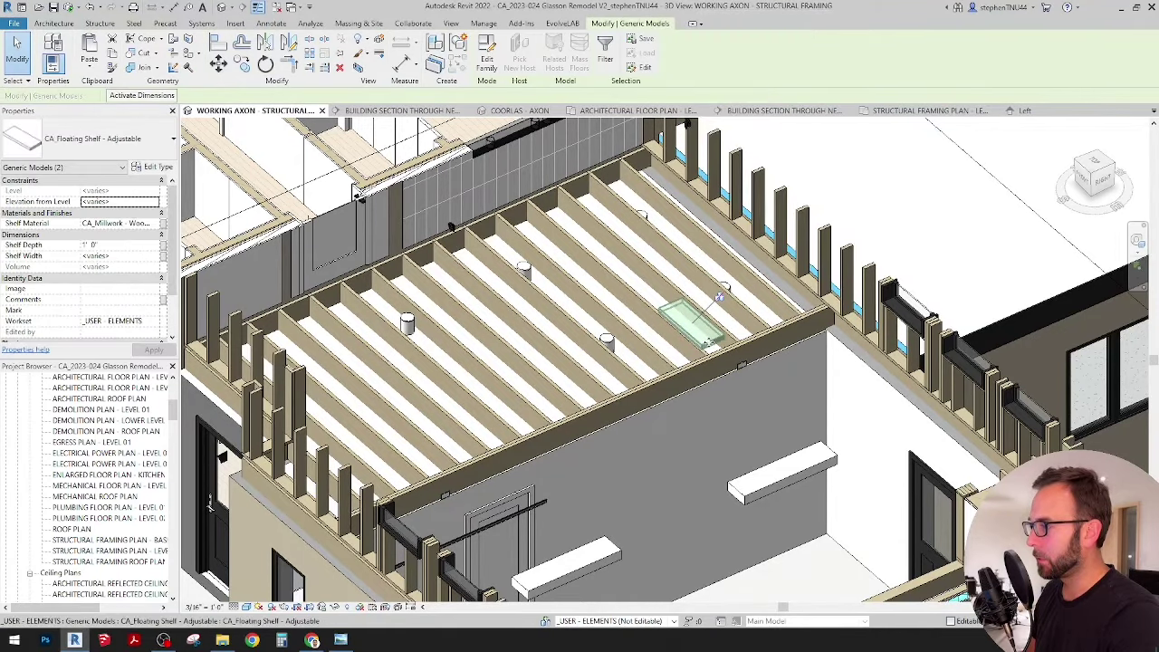
{"action": "right_click", "coordinate": [707, 349]}
{"action": "mouse_move", "coordinate": [797, 75]}
{"action": "left_click", "coordinate": [894, 69]}
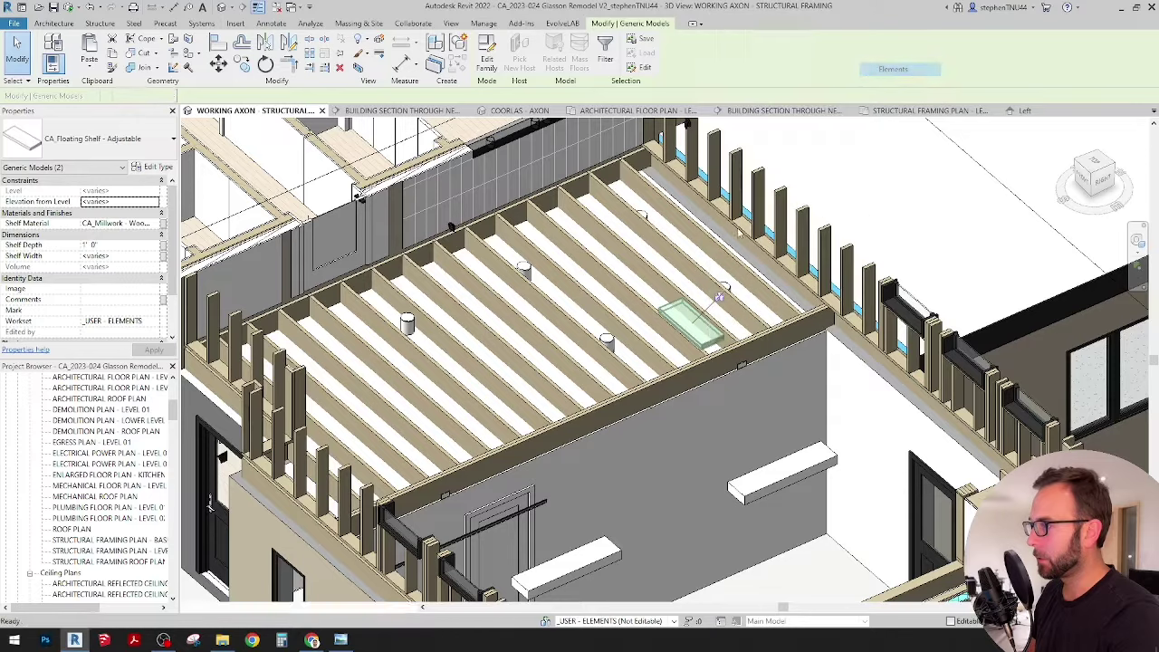
Hide the duplex outlet near the doubled rim member on the garage side in this view.
{"action": "scroll", "coordinate": [720, 297], "scroll_direction": "down", "scroll_amount": 3}
{"action": "scroll", "coordinate": [756, 342], "scroll_direction": "up", "scroll_amount": 8}
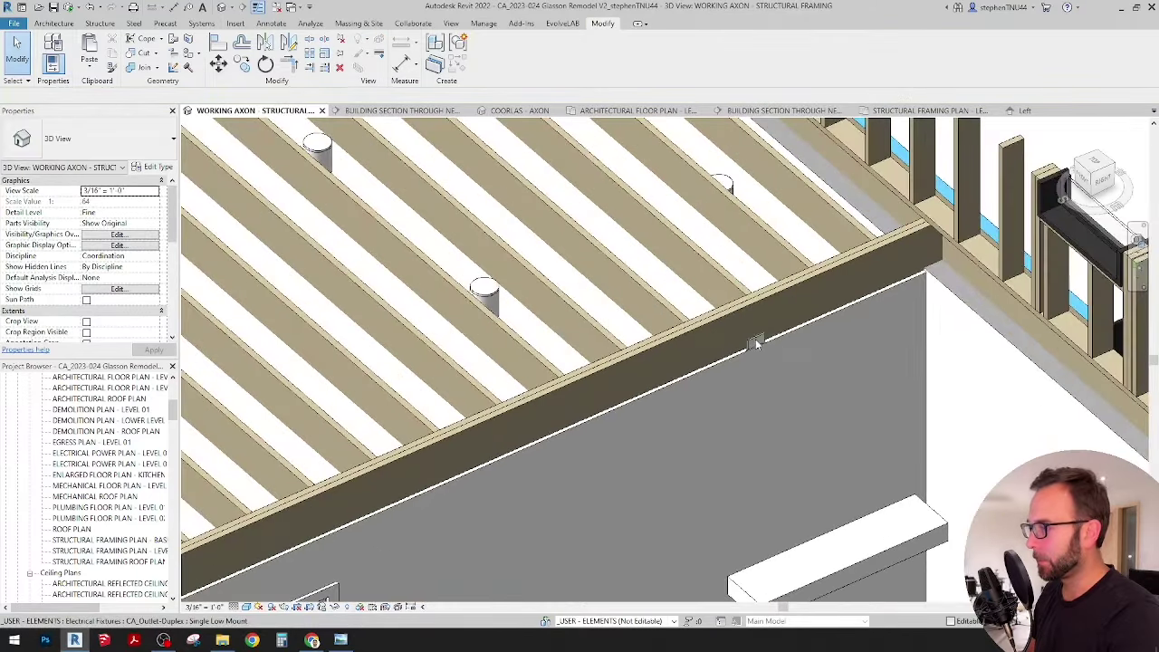
{"action": "scroll", "coordinate": [684, 261], "scroll_direction": "down", "scroll_amount": 4}
{"action": "middle_click_drag", "start_coordinate": [684, 261], "coordinate": [715, 293], "text": "shift"}
{"action": "left_click", "coordinate": [715, 290]}
{"action": "right_click", "coordinate": [716, 294]}
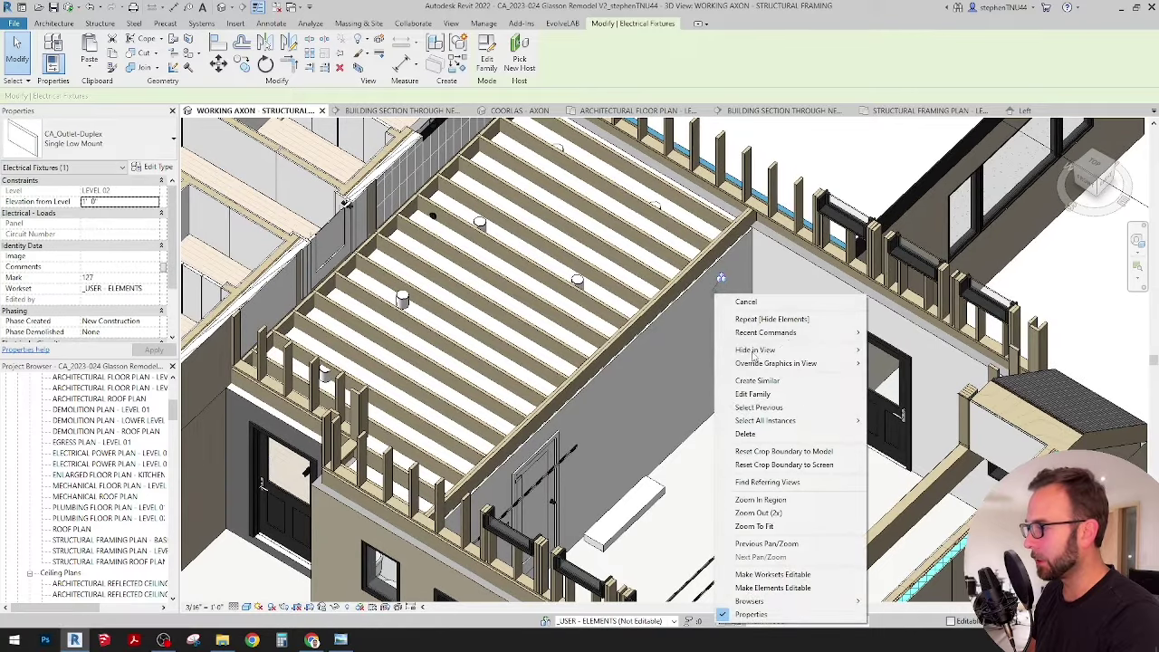
{"action": "left_click", "coordinate": [911, 365]}
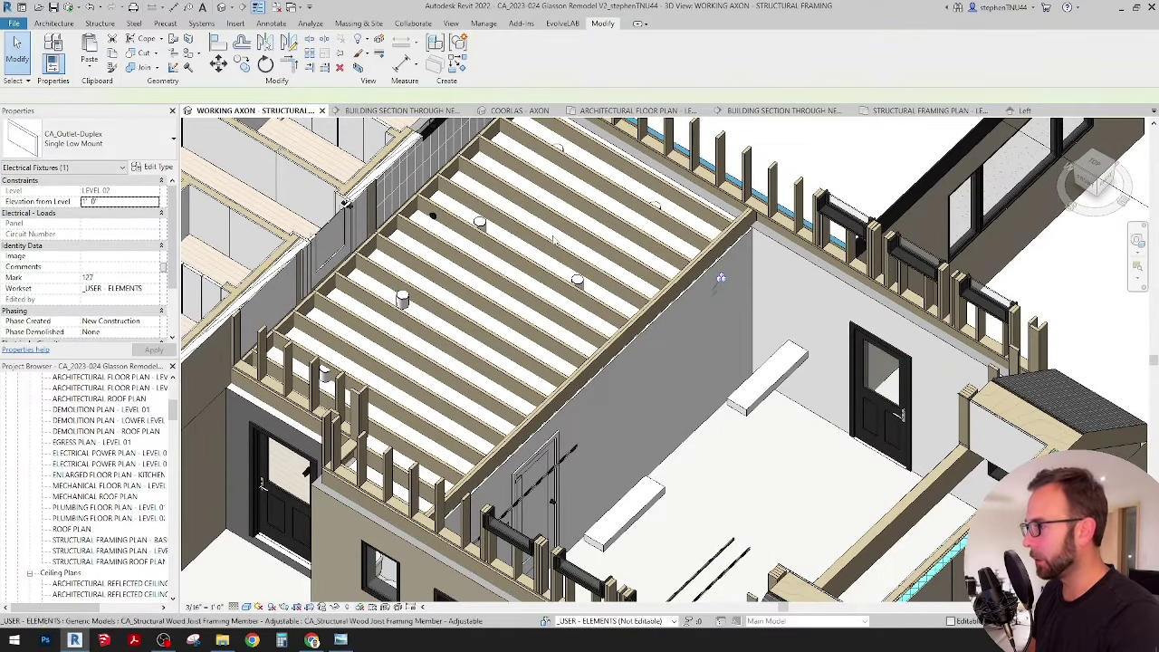
Examine the unframed garage bay from the rear, including the beam and its junction with the perimeter rim framing.
{"action": "scroll", "coordinate": [591, 339], "scroll_direction": "down", "scroll_amount": 3}
{"action": "middle_click_drag", "start_coordinate": [591, 340], "coordinate": [627, 406], "text": "shift"}
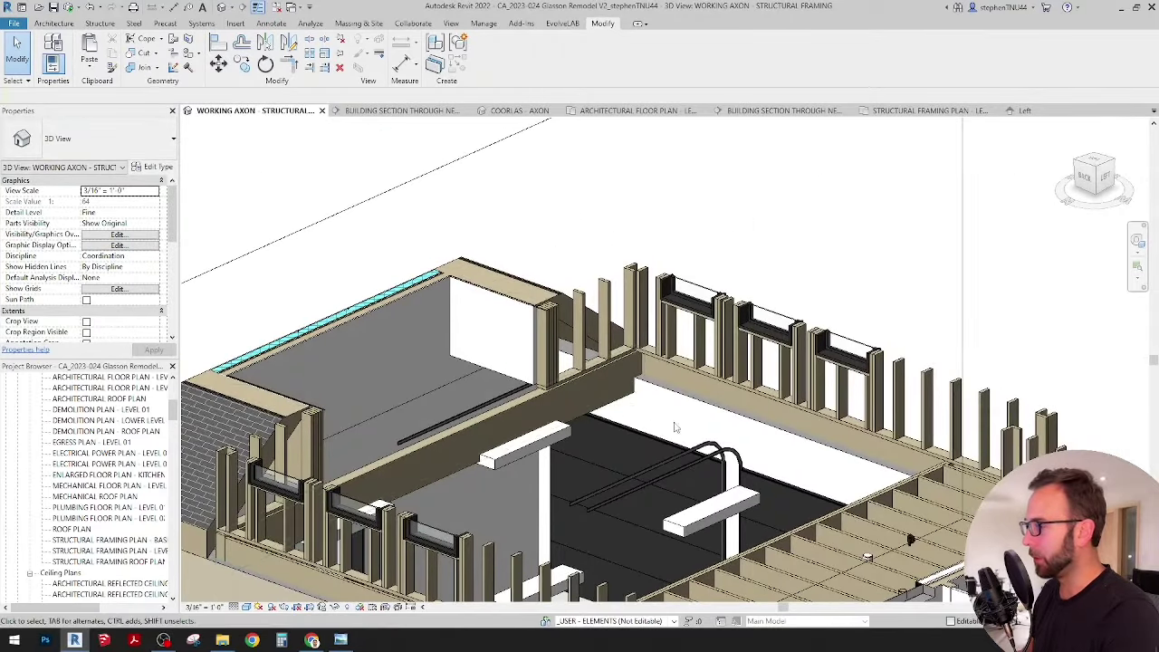
{"action": "middle_click_drag", "start_coordinate": [631, 426], "coordinate": [590, 292], "text": "shift"}
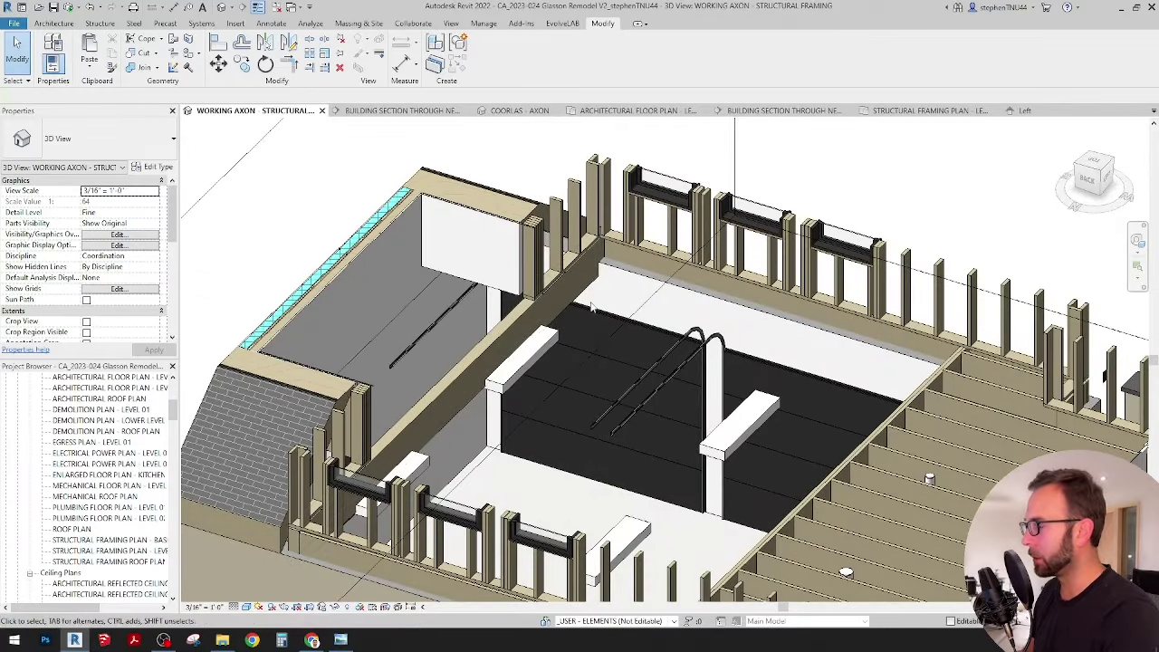
{"action": "middle_click_drag", "start_coordinate": [669, 350], "coordinate": [645, 314]}
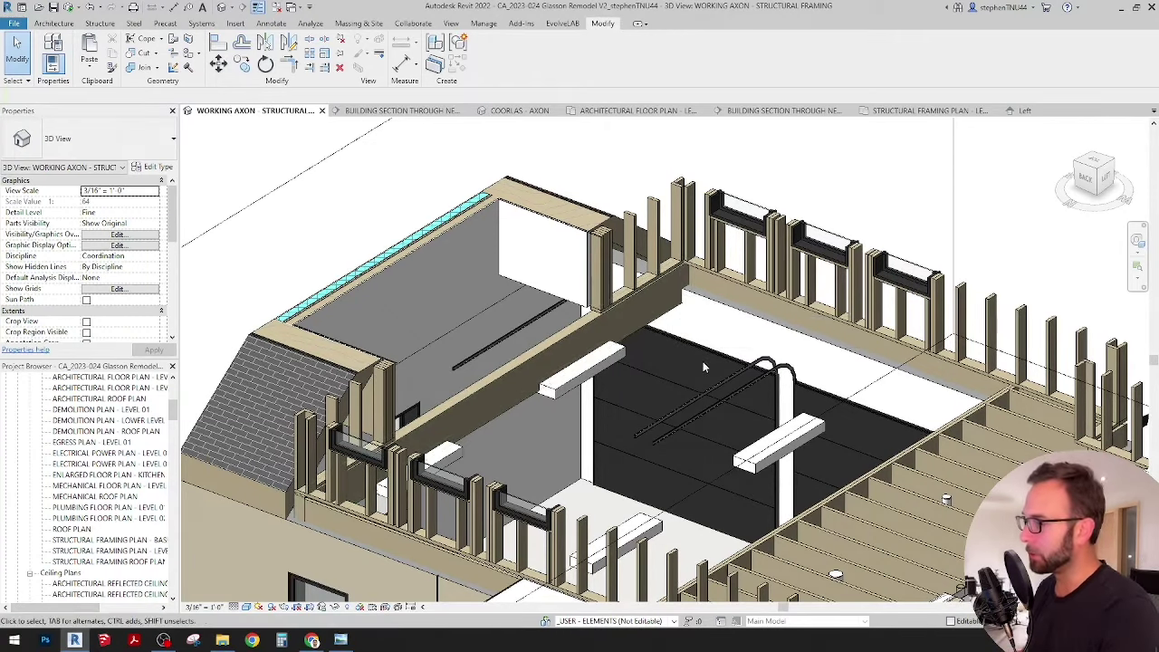
{"action": "scroll", "coordinate": [718, 355], "scroll_direction": "down", "scroll_amount": 4}
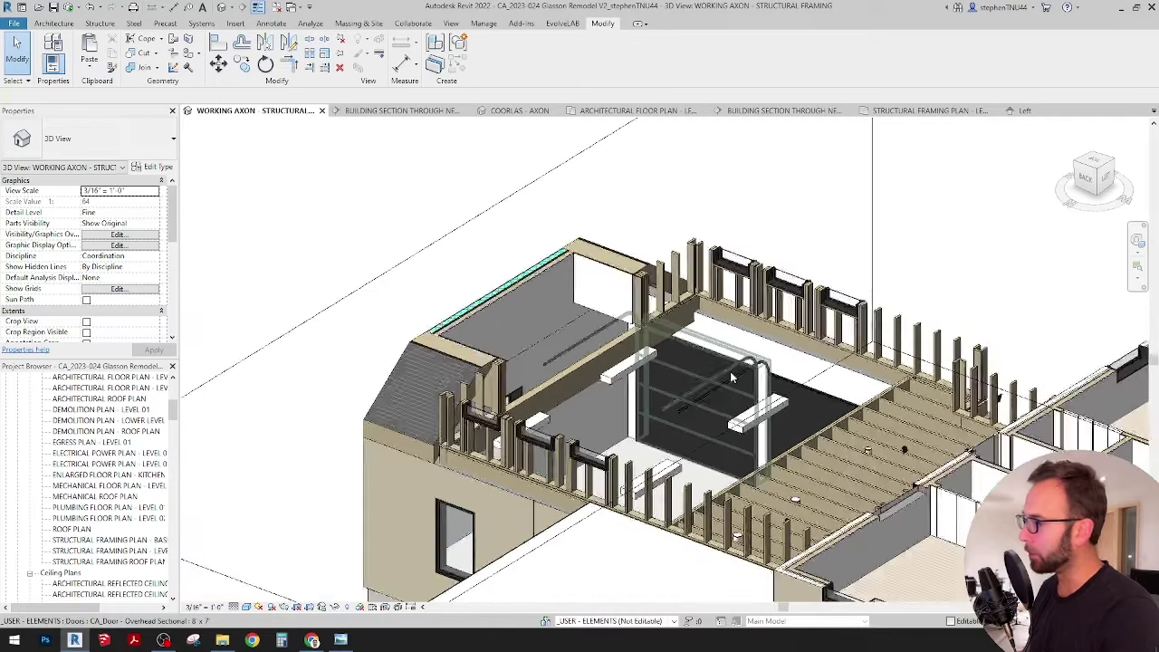
{"action": "scroll", "coordinate": [732, 377], "scroll_direction": "up", "scroll_amount": 4}
{"action": "scroll", "coordinate": [731, 377], "scroll_direction": "up", "scroll_amount": 1}
{"action": "mouse_move", "coordinate": [754, 374]}
{"action": "middle_mouse_down", "text": "shift"}
{"action": "mouse_move", "coordinate": [797, 356]}
{"action": "mouse_move", "coordinate": [716, 343]}
{"action": "mouse_move", "coordinate": [724, 352]}
{"action": "mouse_move", "coordinate": [734, 309]}
{"action": "middle_mouse_up", "text": "shift"}
{"action": "scroll", "coordinate": [718, 316], "scroll_direction": "up", "scroll_amount": 1}
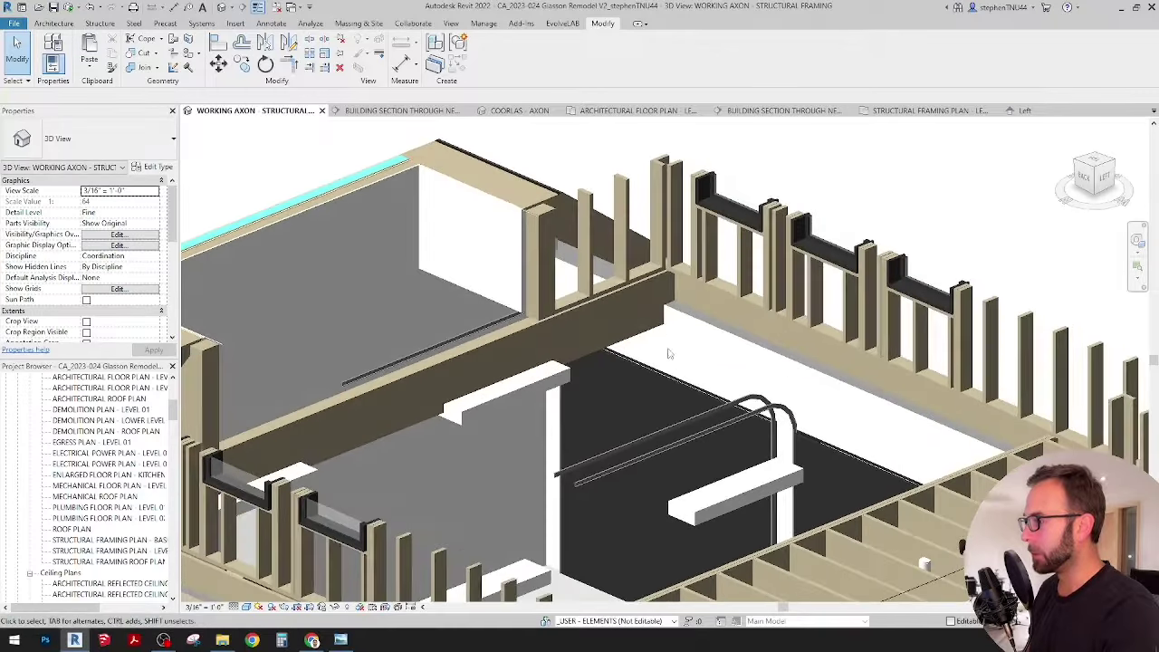
{"action": "scroll", "coordinate": [669, 354], "scroll_direction": "up", "scroll_amount": 1}
{"action": "middle_click_drag", "start_coordinate": [671, 352], "coordinate": [710, 303], "text": "shift"}
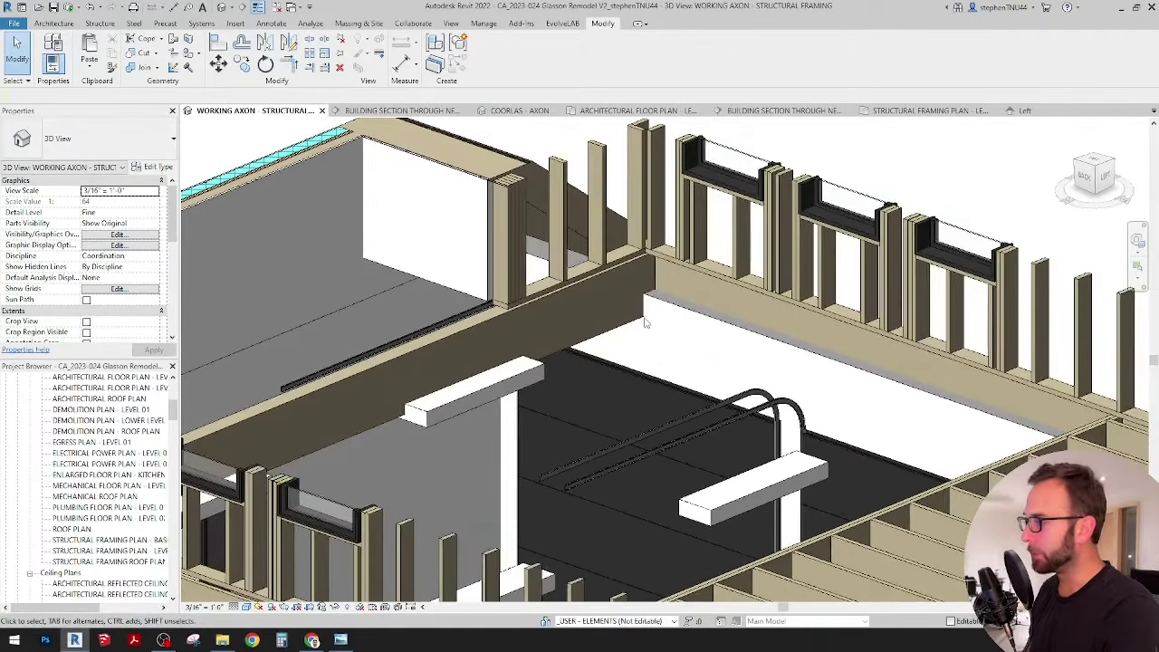
{"action": "scroll", "coordinate": [648, 317], "scroll_direction": "down", "scroll_amount": 3}
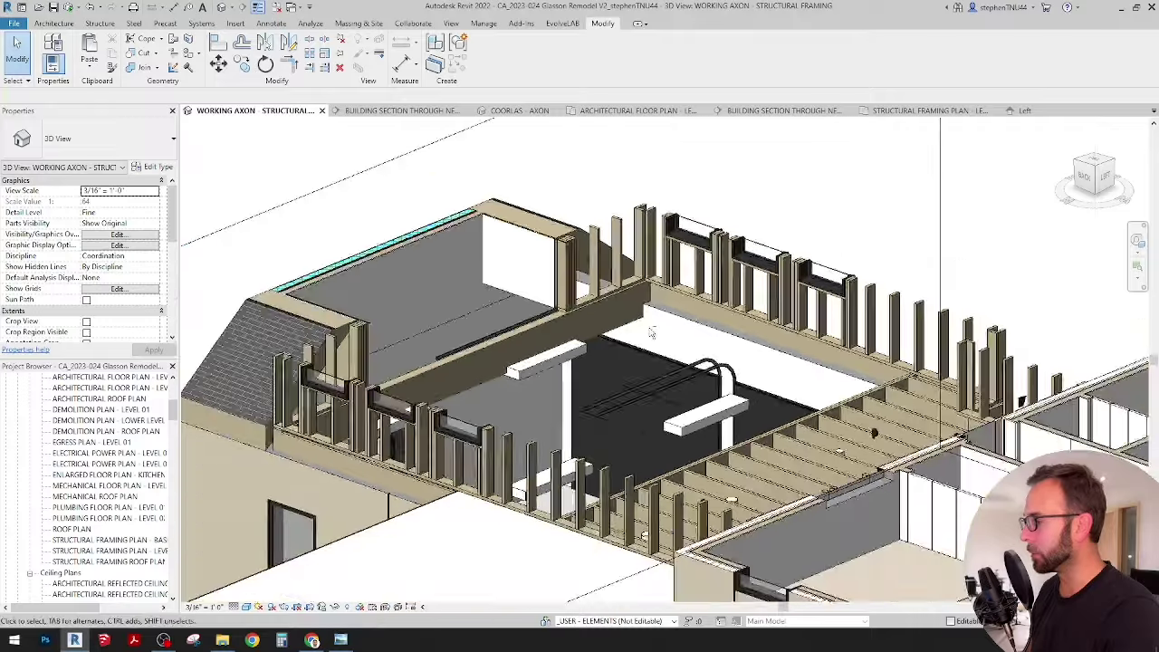
Review the garage framing from the front, and open the Level 02 floor structural framing plan at the joist area.
{"action": "mouse_move", "coordinate": [652, 330]}
{"action": "middle_mouse_down", "text": "shift"}
{"action": "mouse_move", "coordinate": [605, 376]}
{"action": "mouse_move", "coordinate": [707, 354]}
{"action": "mouse_move", "coordinate": [699, 379]}
{"action": "mouse_move", "coordinate": [649, 396]}
{"action": "mouse_move", "coordinate": [788, 390]}
{"action": "middle_mouse_up", "text": "shift"}
{"action": "scroll", "coordinate": [604, 375], "scroll_direction": "down", "scroll_amount": 3}
{"action": "scroll", "coordinate": [708, 353], "scroll_direction": "up", "scroll_amount": 3}
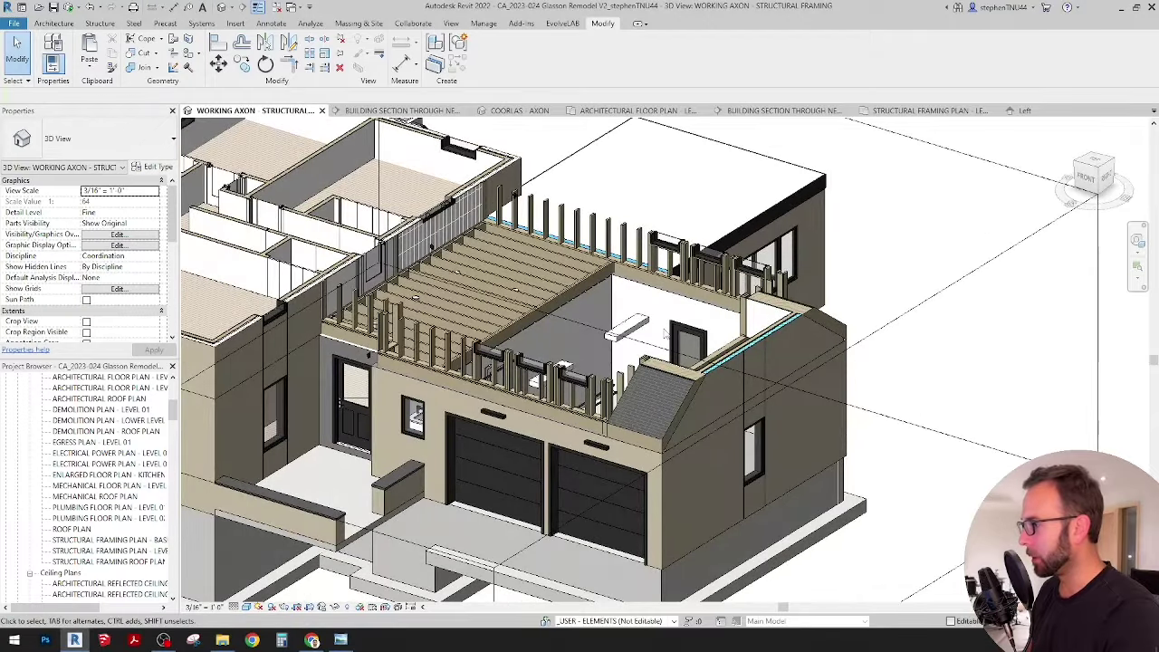
{"action": "middle_click_drag", "start_coordinate": [650, 365], "coordinate": [728, 384], "text": "shift"}
{"action": "scroll", "coordinate": [658, 402], "scroll_direction": "up", "scroll_amount": 2}
{"action": "scroll", "coordinate": [725, 385], "scroll_direction": "down", "scroll_amount": 1}
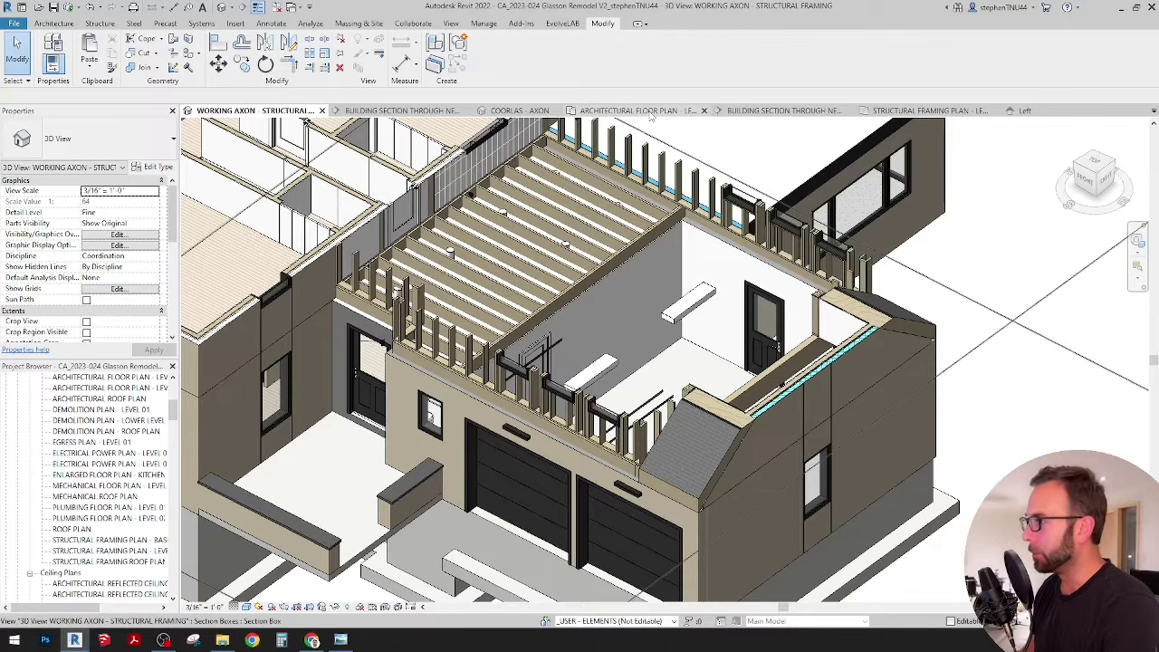
{"action": "left_click", "coordinate": [899, 109]}
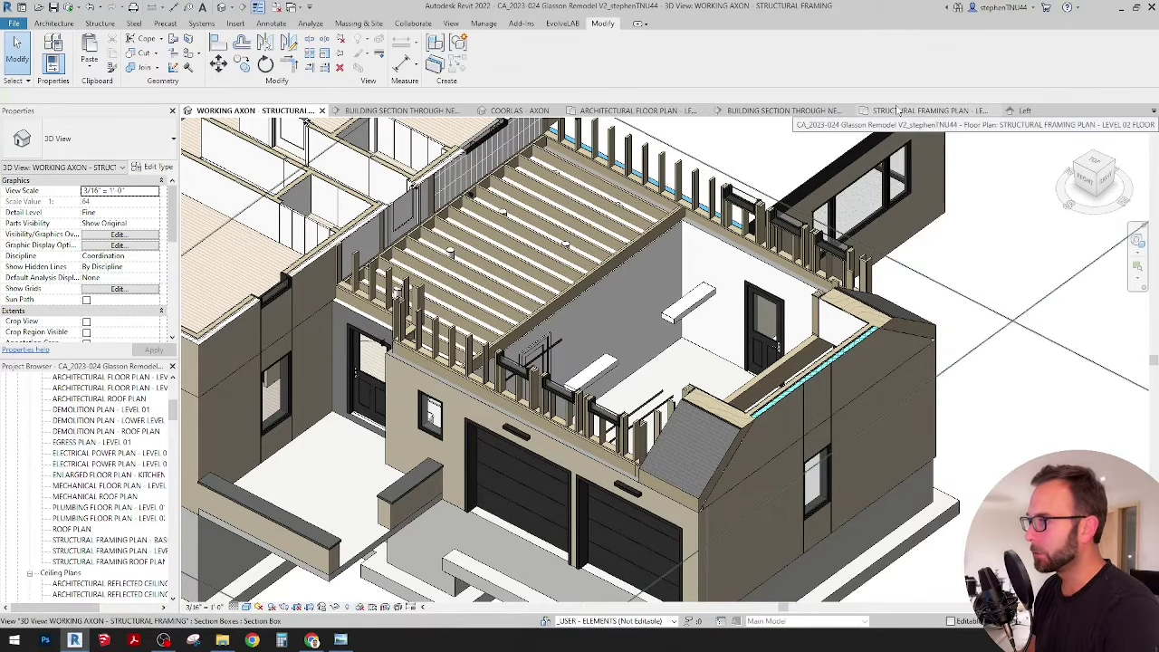
{"action": "scroll", "coordinate": [482, 190], "scroll_direction": "up", "scroll_amount": 3}
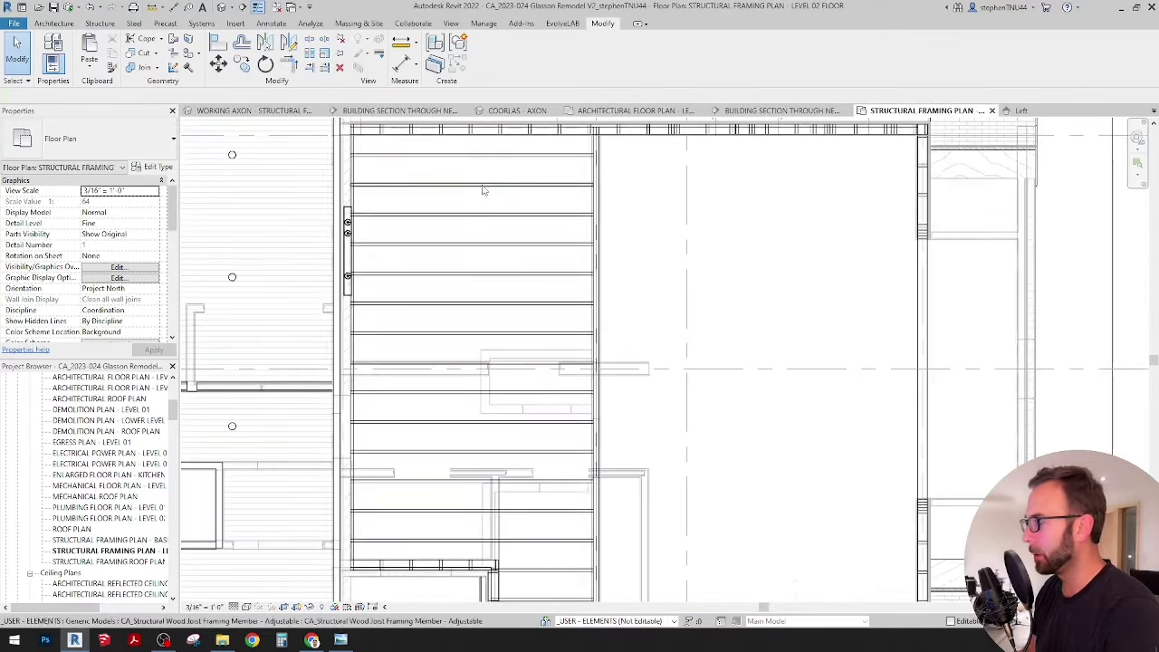
{"action": "middle_click_drag", "start_coordinate": [482, 188], "coordinate": [497, 246]}
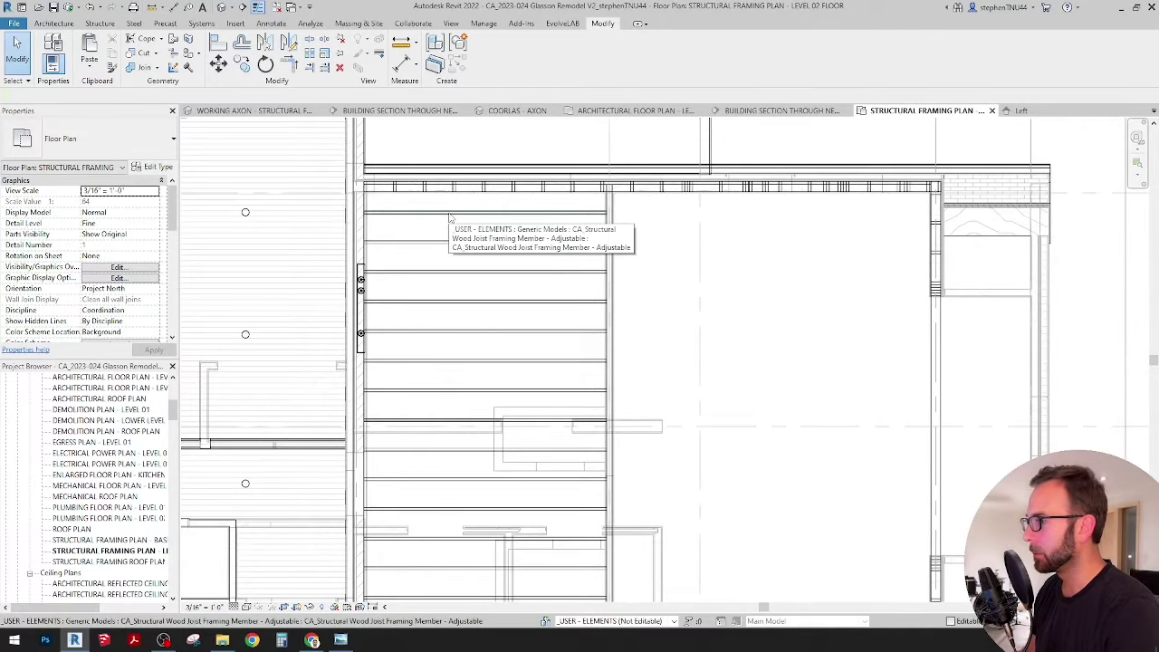
{"action": "scroll", "coordinate": [439, 190], "scroll_direction": "up", "scroll_amount": 2}
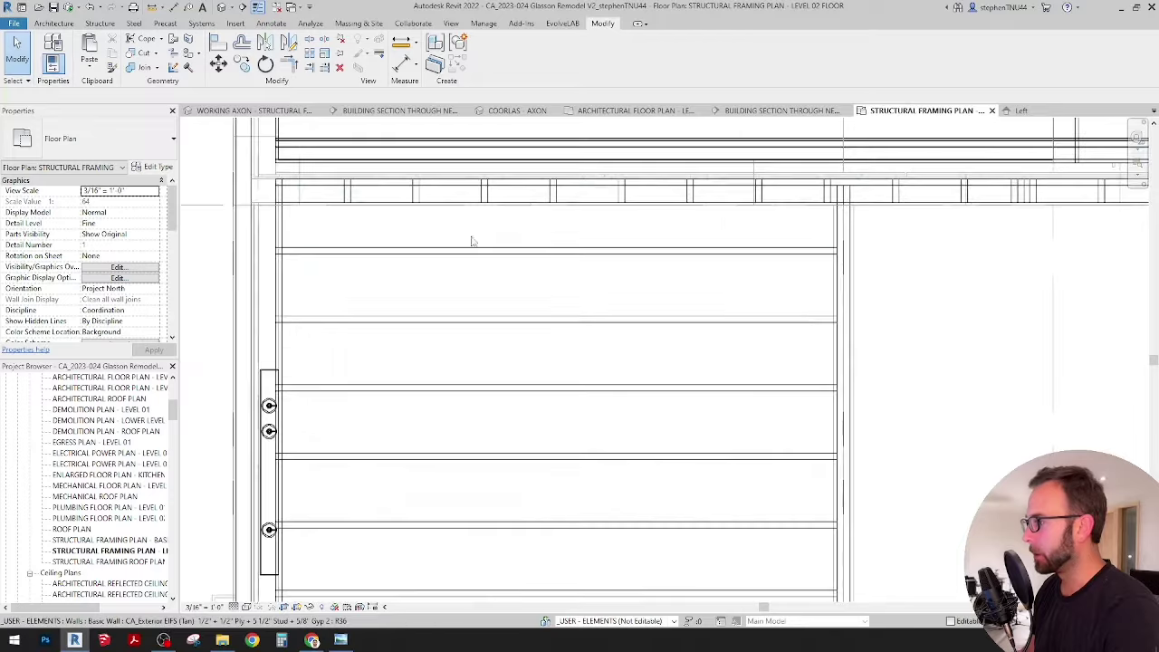
{"action": "left_click", "coordinate": [472, 256]}
{"action": "scroll", "coordinate": [372, 190], "scroll_direction": "down", "scroll_amount": 2}
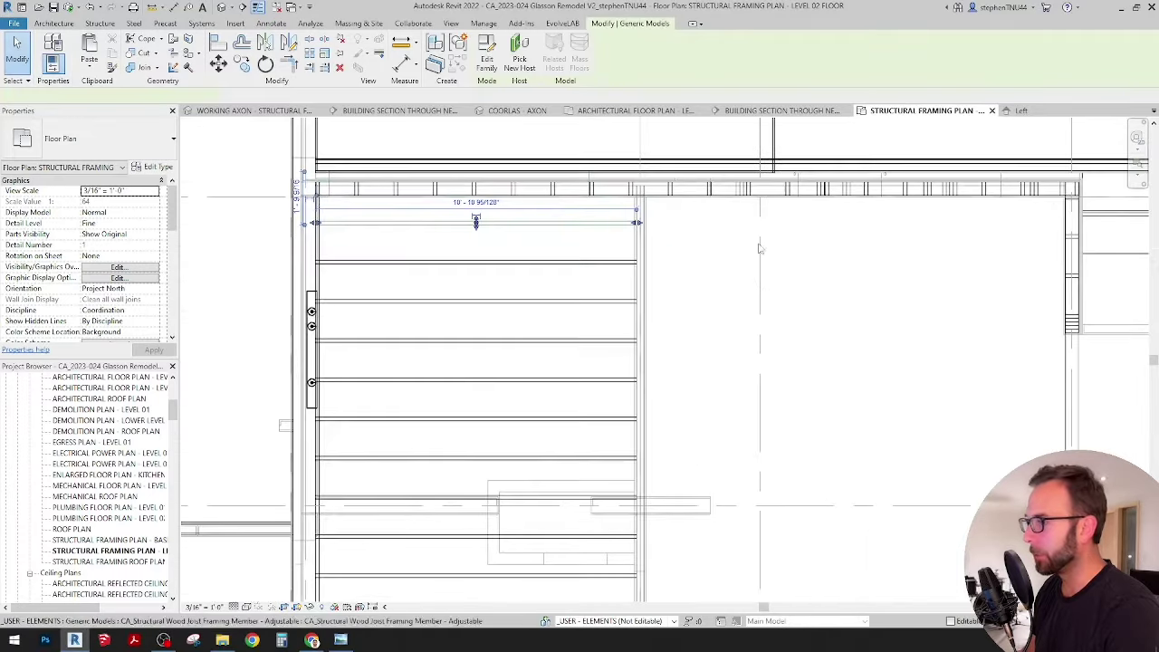
{"action": "left_click", "coordinate": [483, 275], "text": "ctrl"}
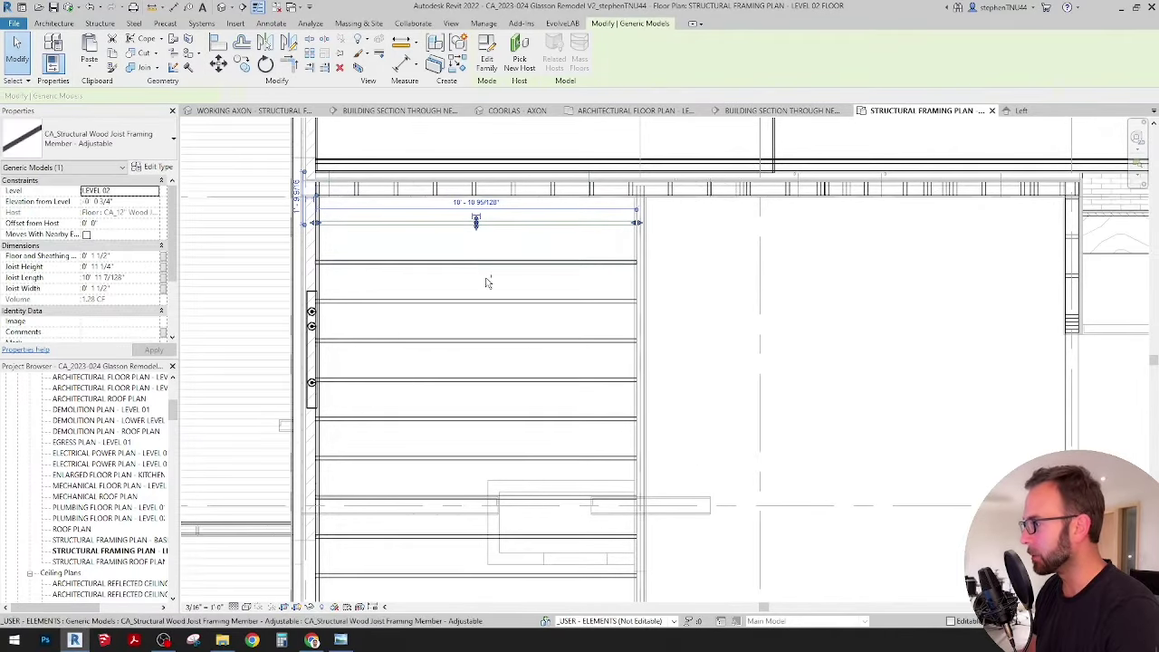
{"action": "left_click", "coordinate": [492, 302], "text": "ctrl"}
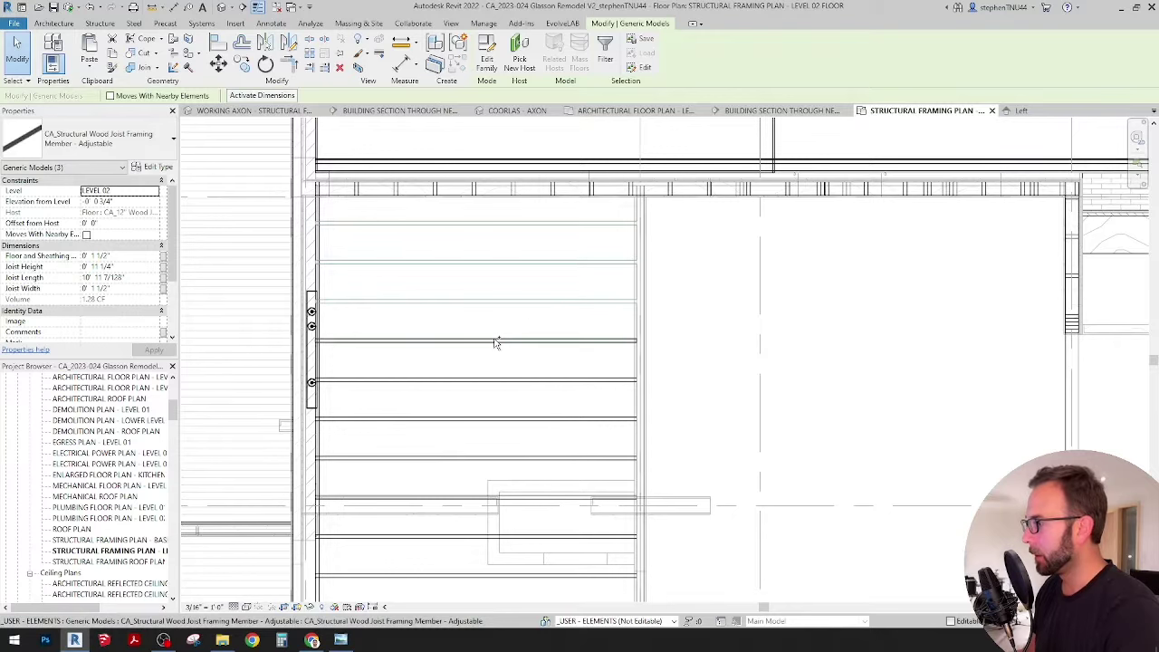
{"action": "middle_click_drag", "start_coordinate": [543, 336], "coordinate": [497, 300]}
{"action": "scroll", "coordinate": [494, 292], "scroll_direction": "down", "scroll_amount": 2}
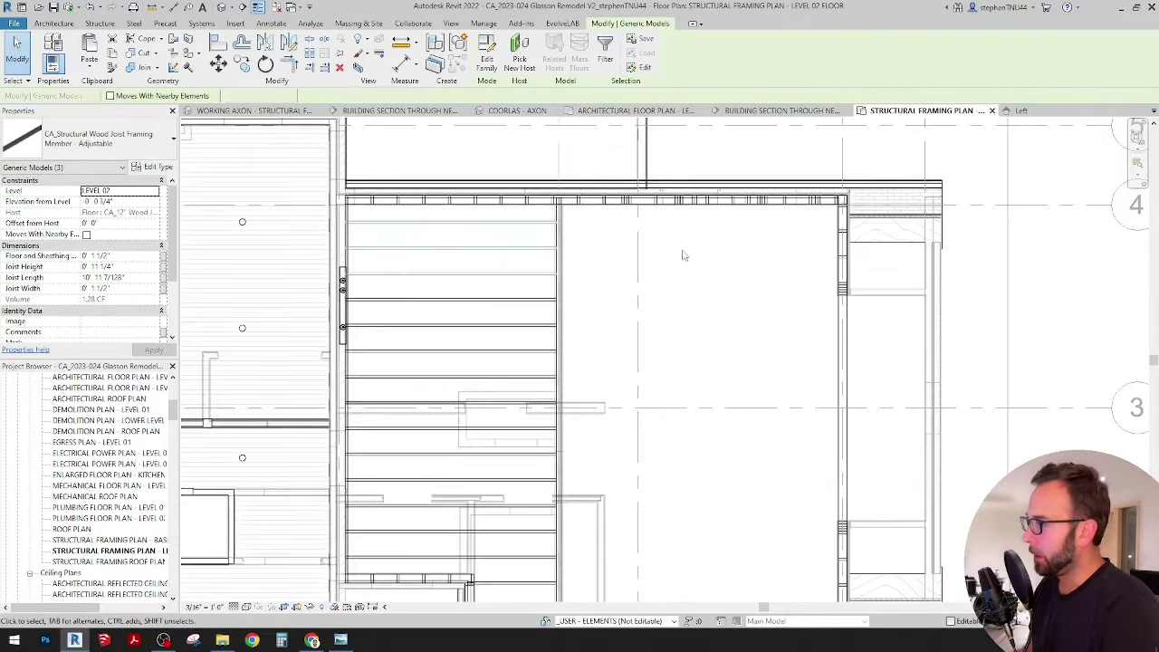
{"action": "left_click", "coordinate": [683, 253]}
Copy the northernmost joist straight across the beam into the unframed garage bay.
{"action": "left_click", "coordinate": [444, 223]}
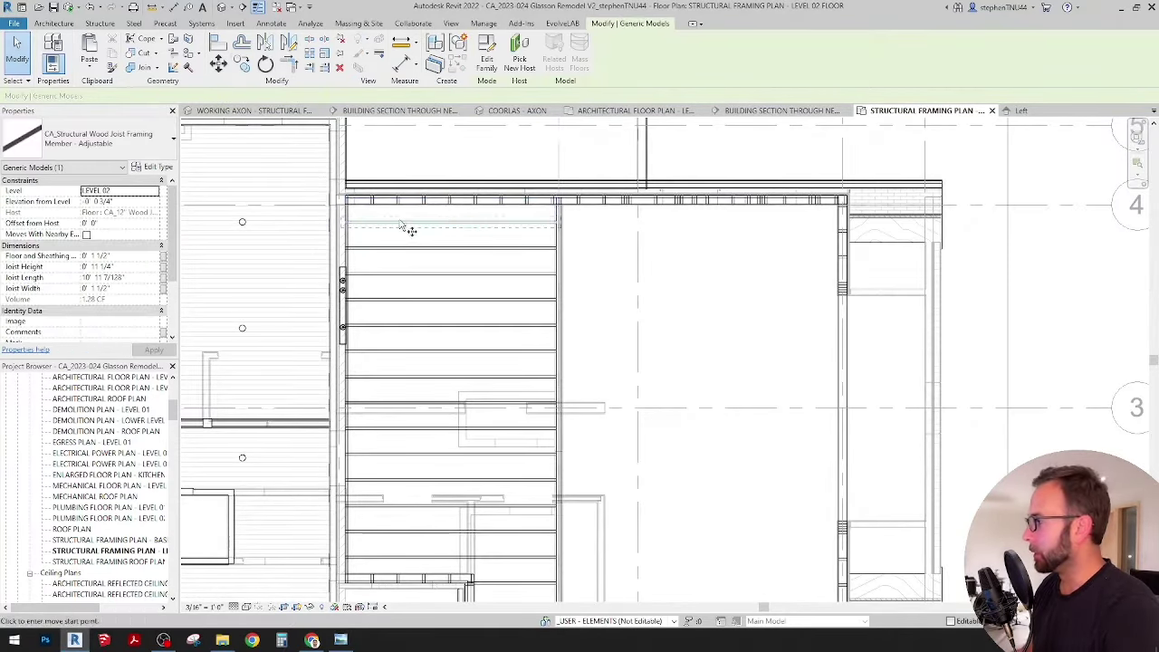
{"action": "key", "text": "c"}
{"action": "key", "text": "o"}
{"action": "scroll", "coordinate": [401, 231], "scroll_direction": "up", "scroll_amount": 1}
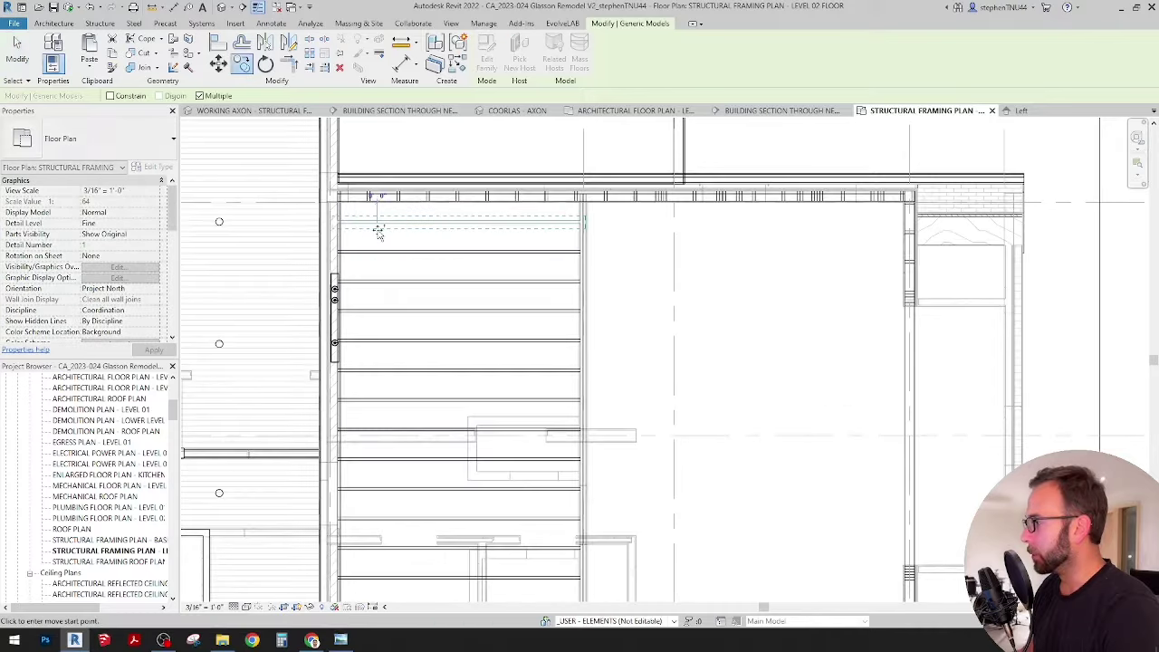
{"action": "left_click", "coordinate": [636, 235]}
{"action": "scroll", "coordinate": [629, 233], "scroll_direction": "up", "scroll_amount": 3}
{"action": "key", "text": "Escape"}
{"action": "key", "text": "Escape"}
Stretch the near end of the copied garage joist back to the face of the beam.
{"action": "scroll", "coordinate": [572, 219], "scroll_direction": "up", "scroll_amount": 3}
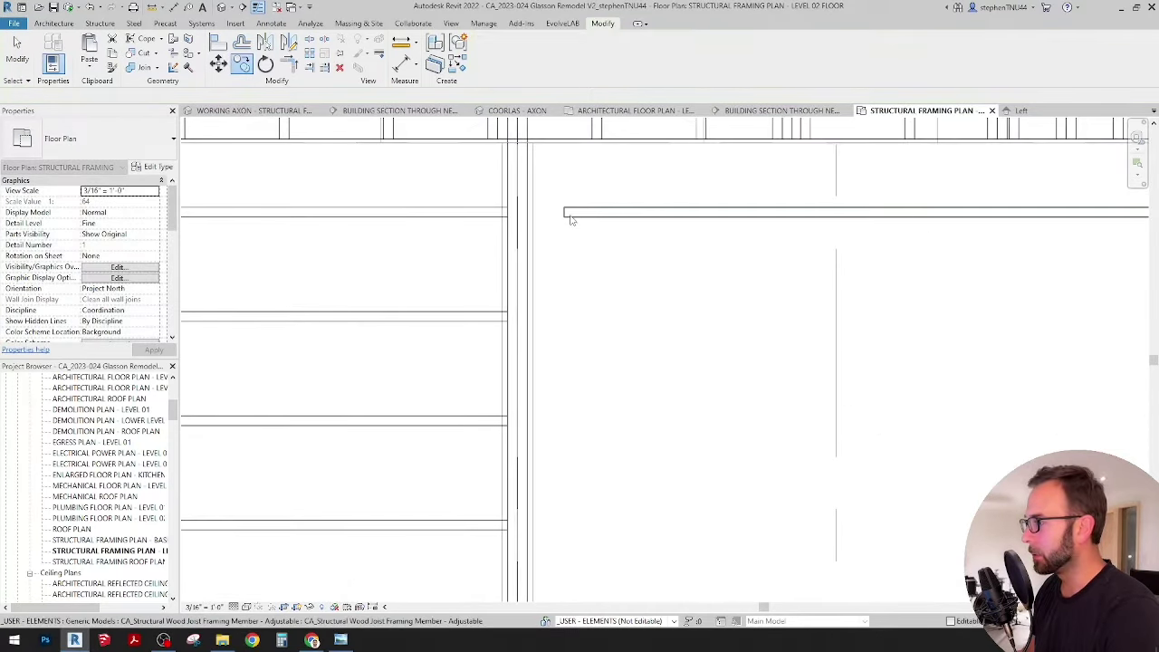
{"action": "left_click", "coordinate": [559, 219]}
{"action": "scroll", "coordinate": [559, 218], "scroll_direction": "up", "scroll_amount": 2}
{"action": "left_click_drag", "start_coordinate": [567, 213], "coordinate": [512, 214]}
{"action": "scroll", "coordinate": [514, 217], "scroll_direction": "down", "scroll_amount": 3}
Extend the far end of the copied garage joist to the inner face of the rim framing on the opposite wall.
{"action": "middle_click_drag", "start_coordinate": [936, 282], "coordinate": [707, 295]}
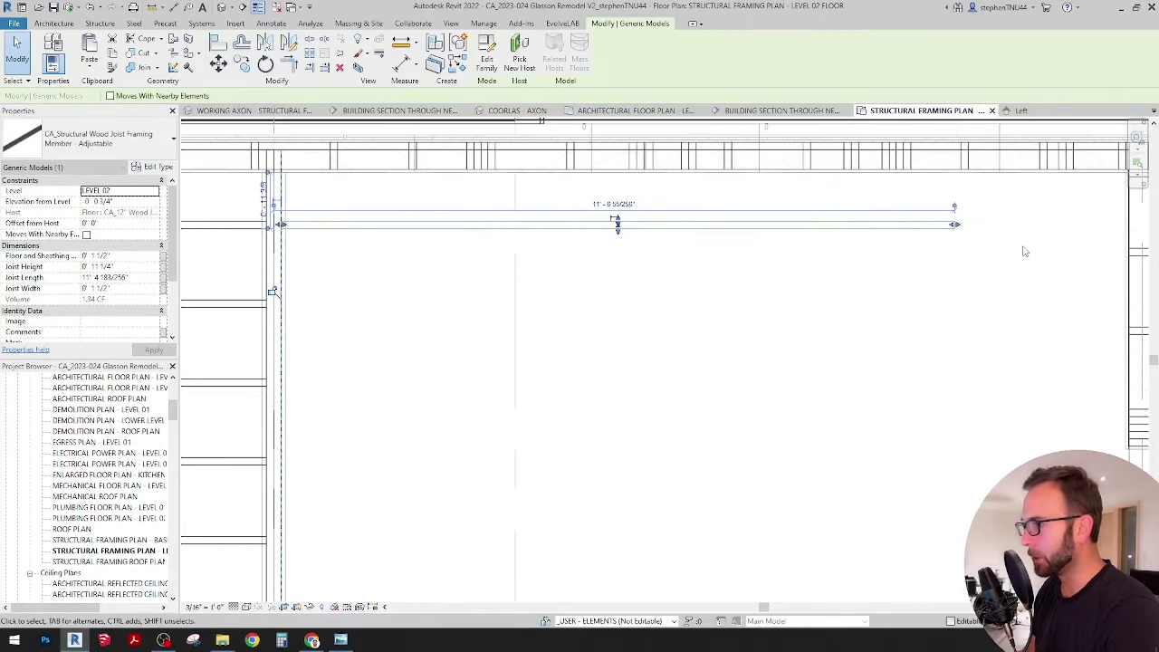
{"action": "middle_click_drag", "start_coordinate": [870, 268], "coordinate": [643, 284]}
{"action": "scroll", "coordinate": [872, 235], "scroll_direction": "up", "scroll_amount": 2}
{"action": "middle_click_drag", "start_coordinate": [822, 242], "coordinate": [687, 264]}
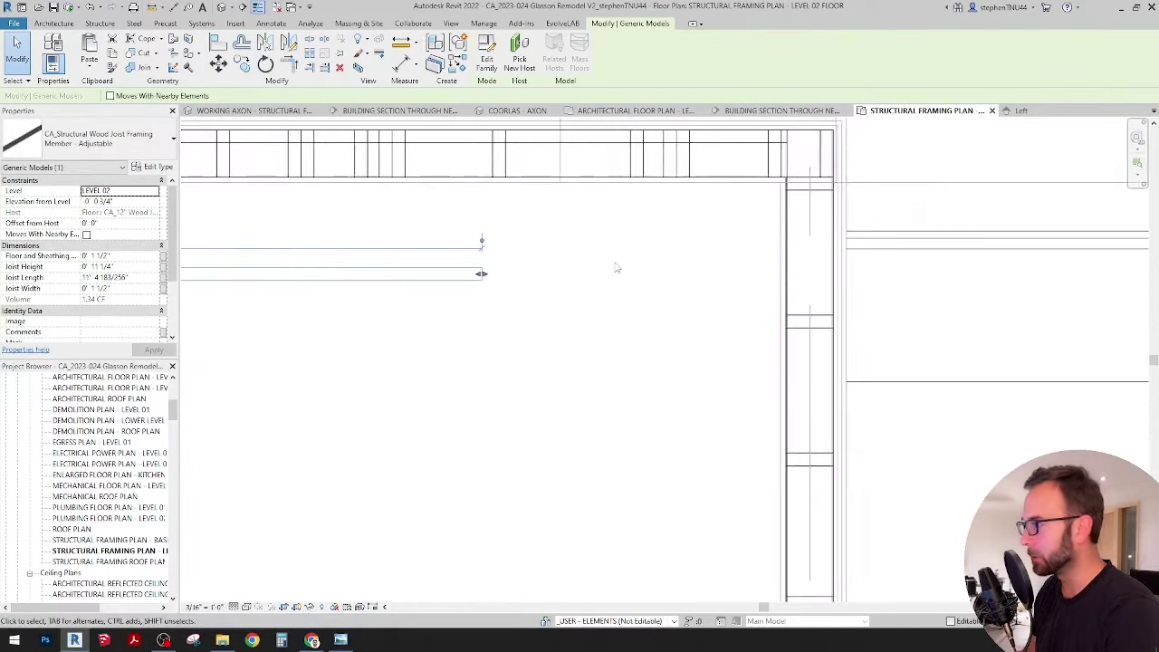
{"action": "left_click_drag", "start_coordinate": [481, 276], "coordinate": [644, 274]}
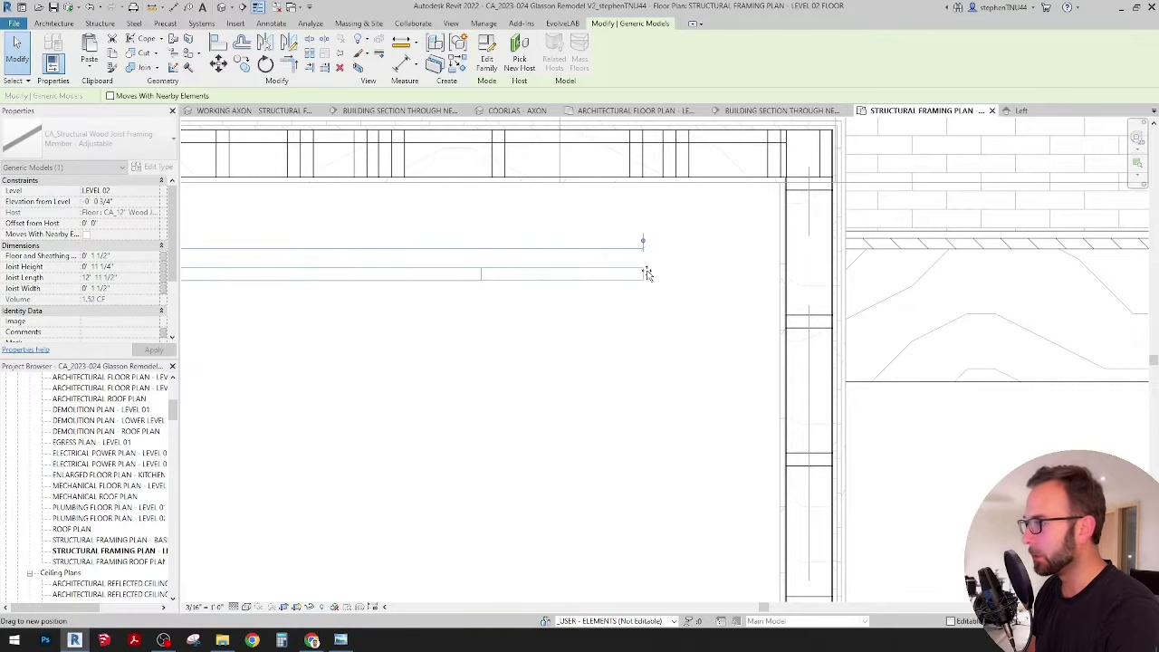
{"action": "scroll", "coordinate": [647, 274], "scroll_direction": "up", "scroll_amount": 2}
{"action": "middle_click_drag", "start_coordinate": [644, 272], "coordinate": [437, 350]}
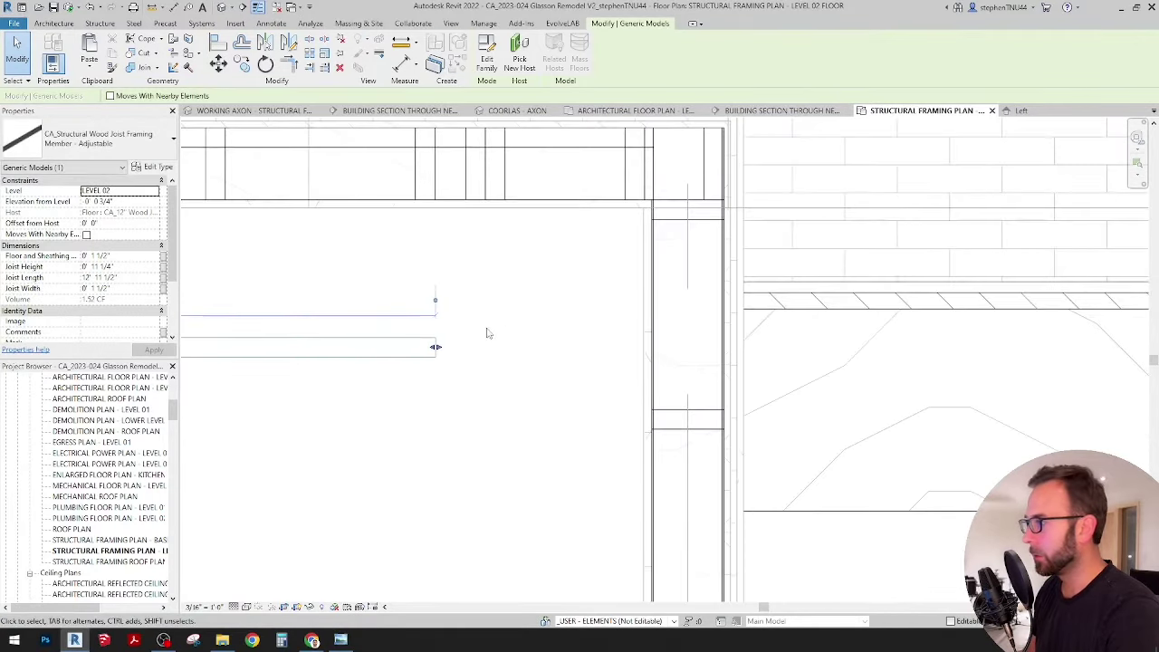
{"action": "left_click_drag", "start_coordinate": [436, 349], "coordinate": [659, 341]}
{"action": "scroll", "coordinate": [590, 338], "scroll_direction": "up", "scroll_amount": 2}
{"action": "scroll", "coordinate": [644, 335], "scroll_direction": "up", "scroll_amount": 2}
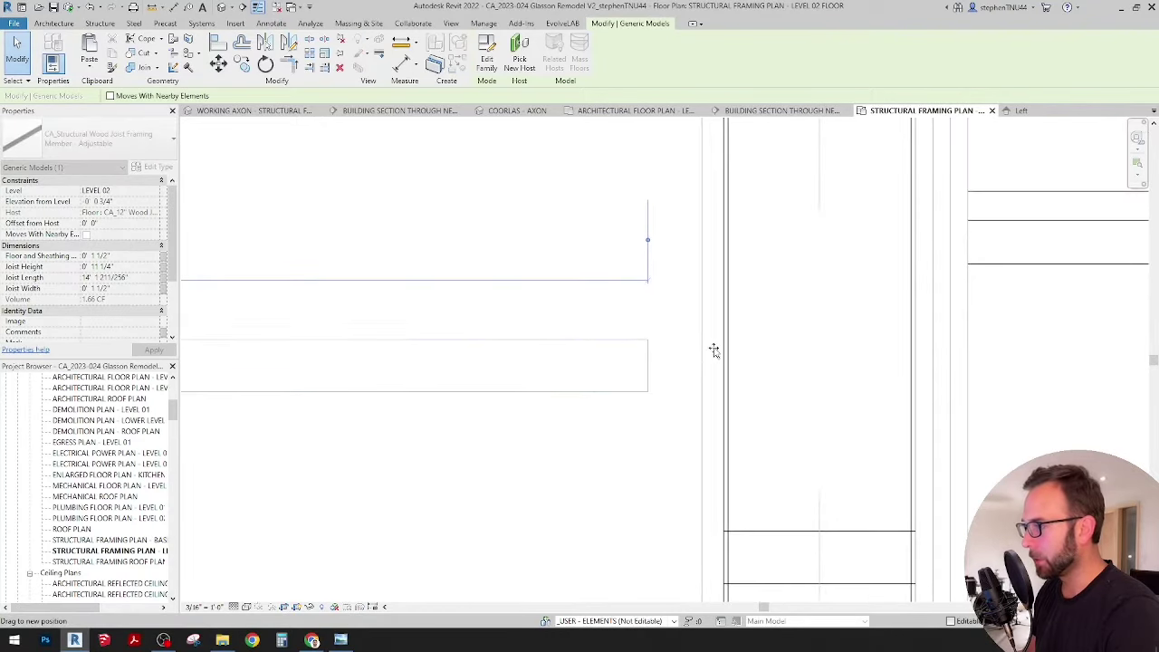
{"action": "left_click_drag", "start_coordinate": [731, 357], "coordinate": [739, 337]}
{"action": "left_click", "coordinate": [786, 270]}
{"action": "scroll", "coordinate": [789, 268], "scroll_direction": "down", "scroll_amount": 7}
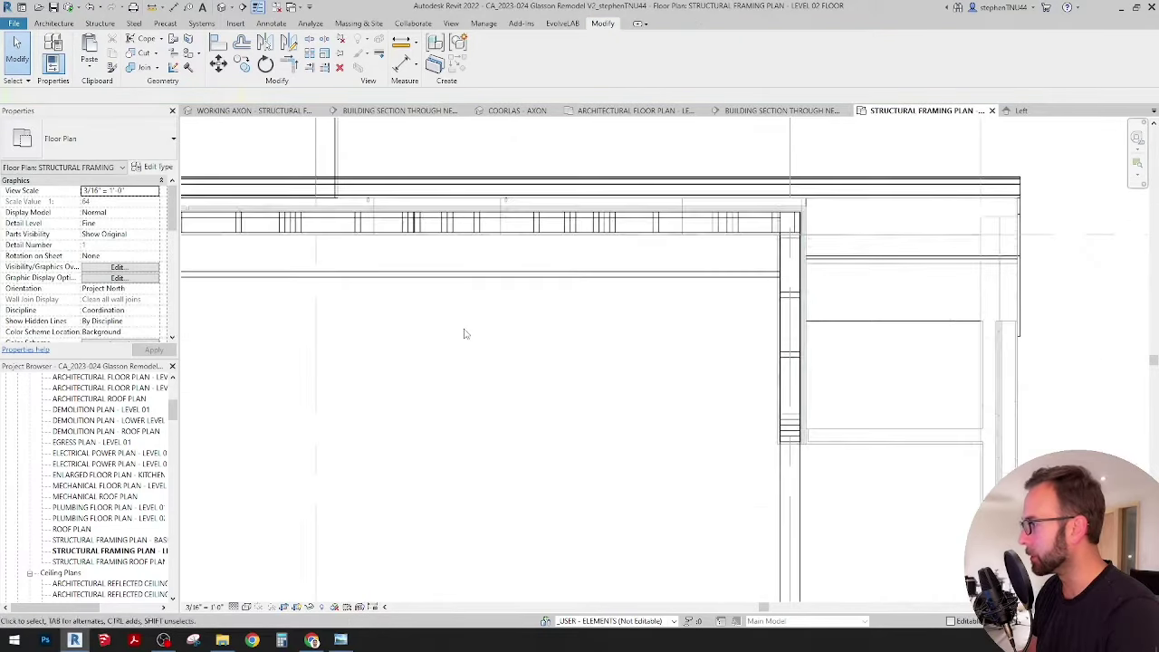
Create a grouped linear array of the garage joist toward grid 2, with the second member offset 16" and a count of 20.
{"action": "scroll", "coordinate": [652, 336], "scroll_direction": "down", "scroll_amount": 3}
{"action": "scroll", "coordinate": [528, 302], "scroll_direction": "up", "scroll_amount": 5}
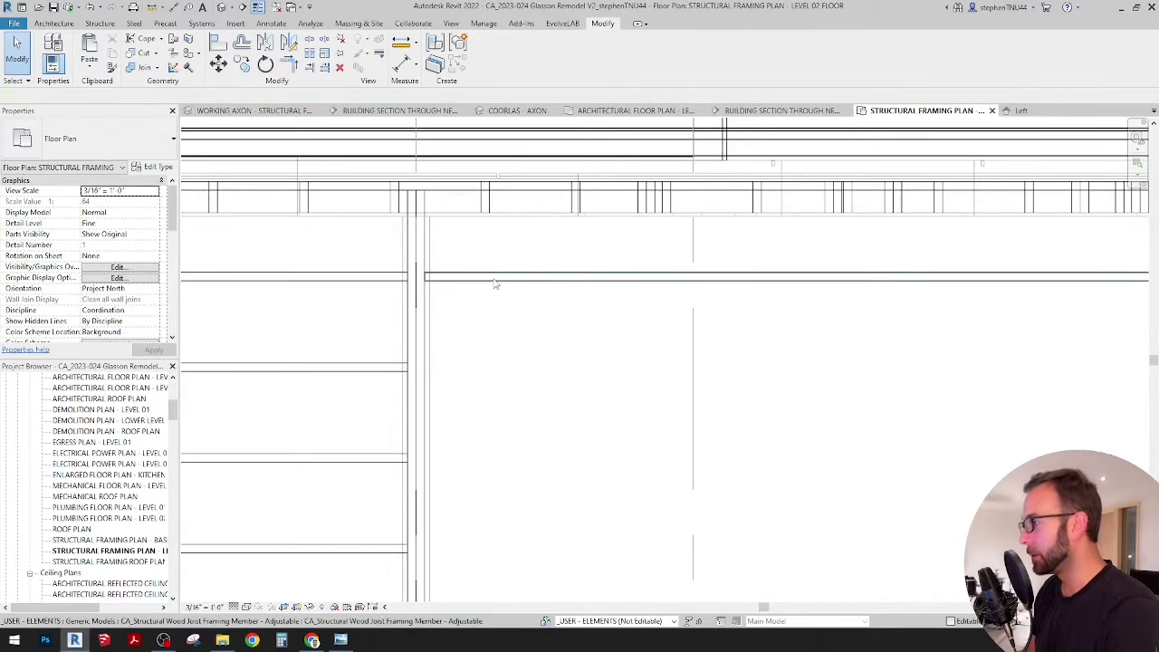
{"action": "left_click", "coordinate": [495, 281]}
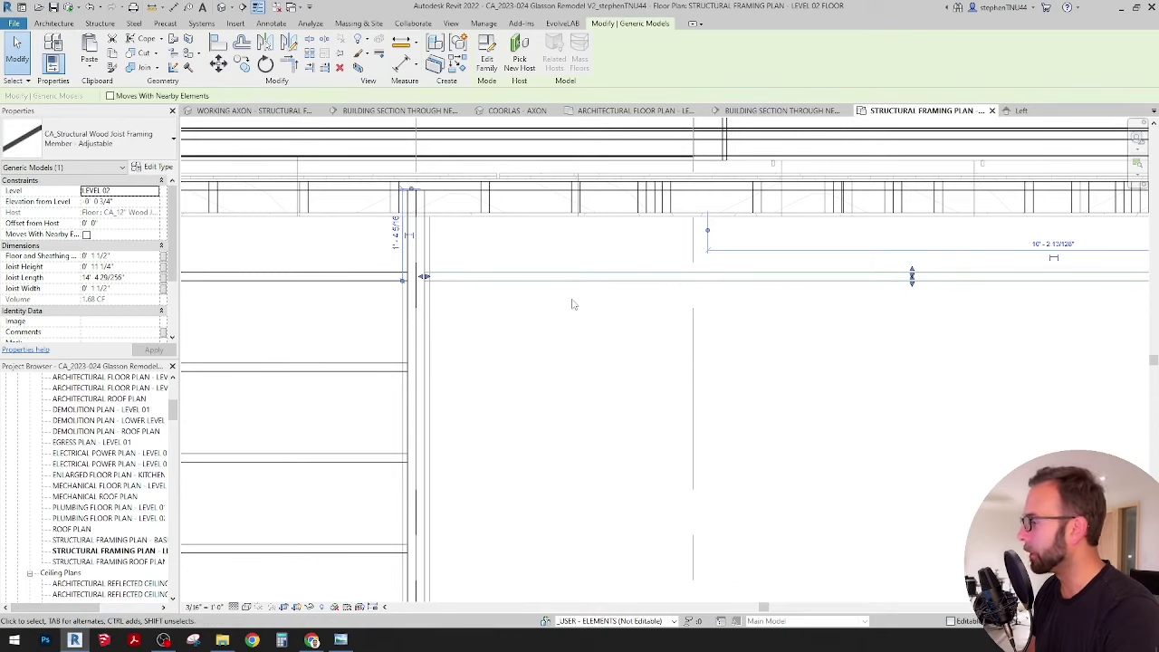
{"action": "middle_click_drag", "start_coordinate": [558, 313], "coordinate": [579, 314]}
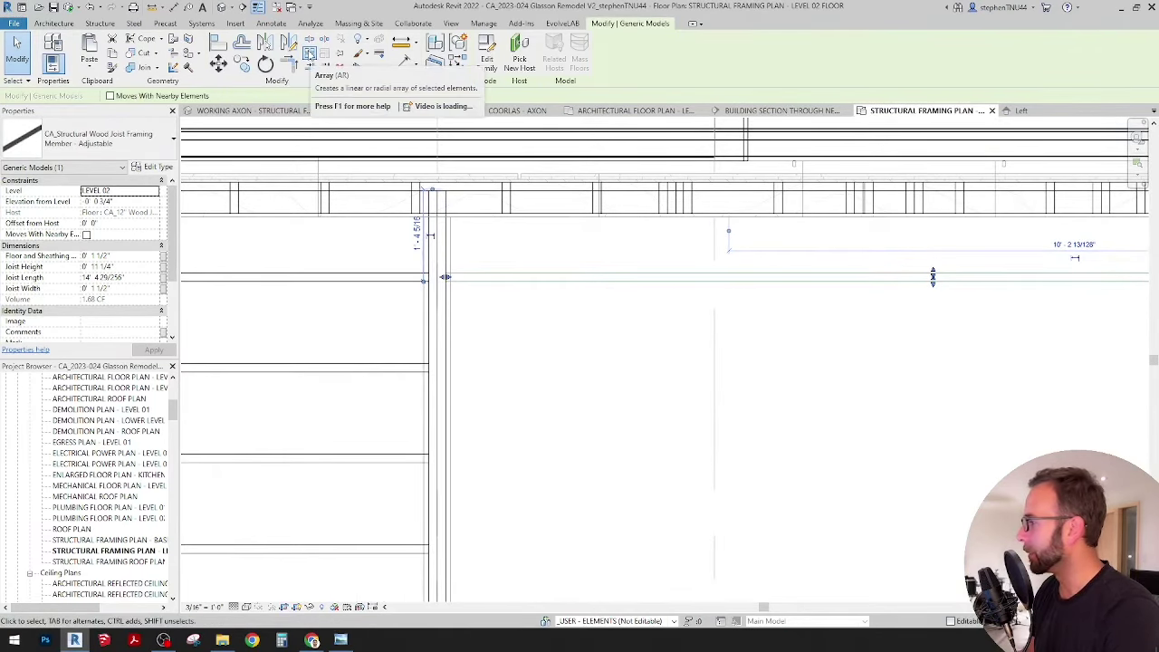
{"action": "left_click", "coordinate": [309, 54]}
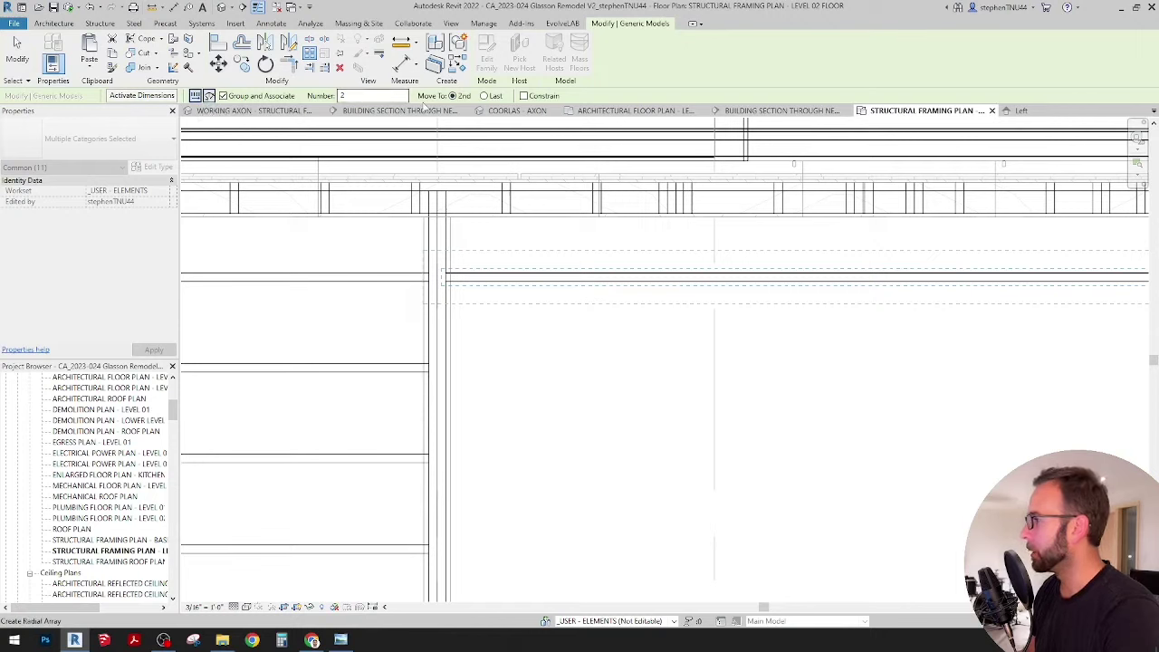
{"action": "left_click", "coordinate": [548, 303]}
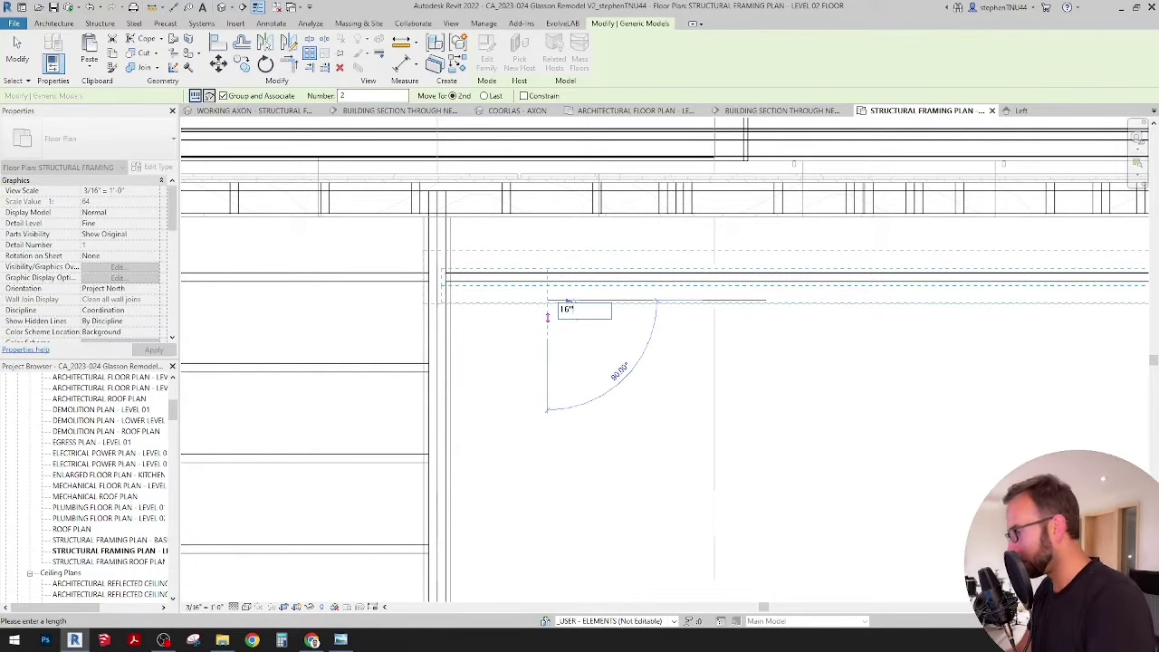
{"action": "type", "text": "16'"}
{"action": "key", "text": "Return"}
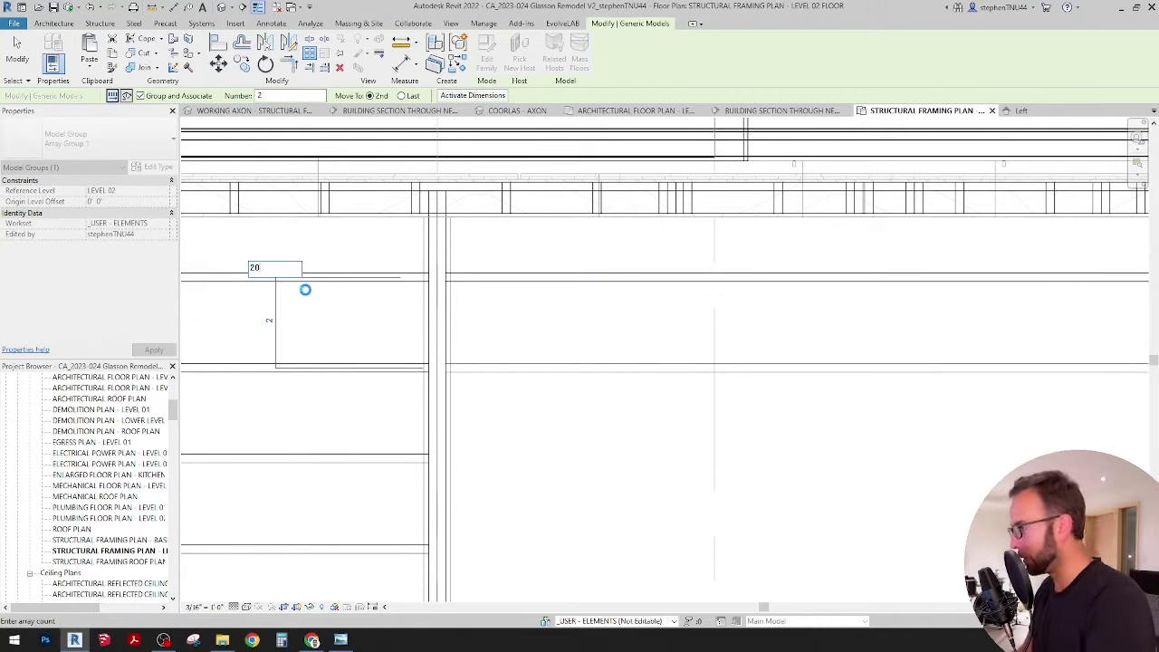
Try to delete a surplus arrayed joist beyond the exterior wall near grid 2, and undo the deletion.
{"action": "scroll", "coordinate": [501, 415], "scroll_direction": "down", "scroll_amount": 5}
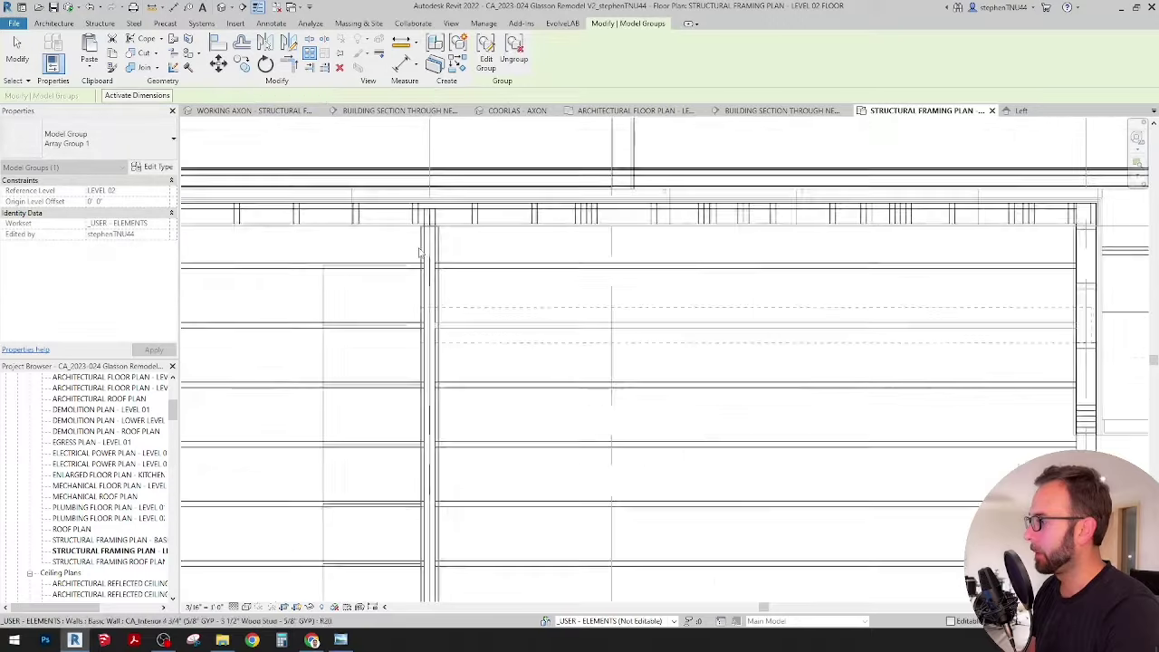
{"action": "scroll", "coordinate": [501, 415], "scroll_direction": "down", "scroll_amount": 1}
{"action": "middle_click_drag", "start_coordinate": [503, 415], "coordinate": [512, 301]}
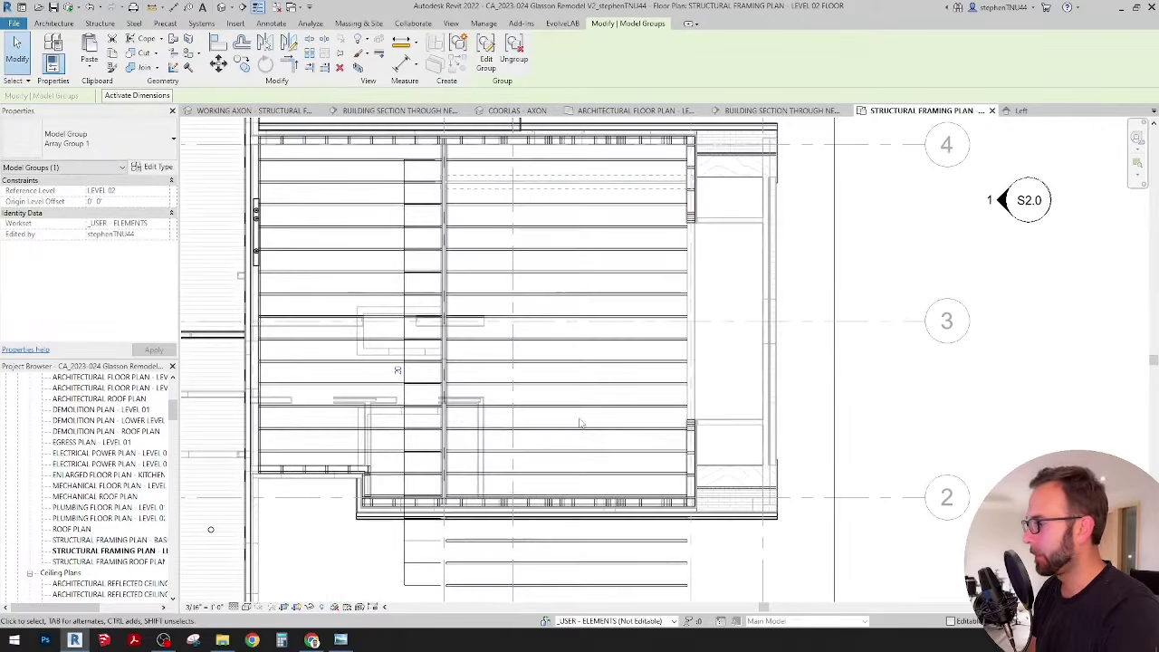
{"action": "middle_click_drag", "start_coordinate": [587, 490], "coordinate": [591, 431]}
{"action": "scroll", "coordinate": [590, 429], "scroll_direction": "up", "scroll_amount": 2}
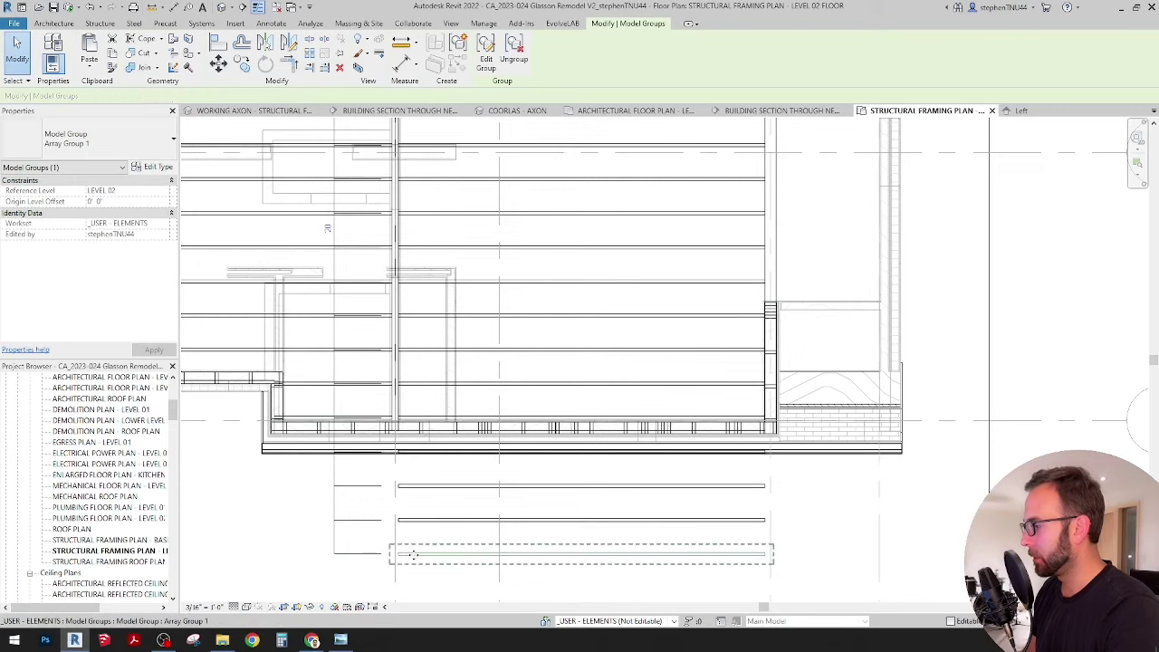
{"action": "left_click", "coordinate": [434, 506]}
{"action": "left_click", "coordinate": [444, 523]}
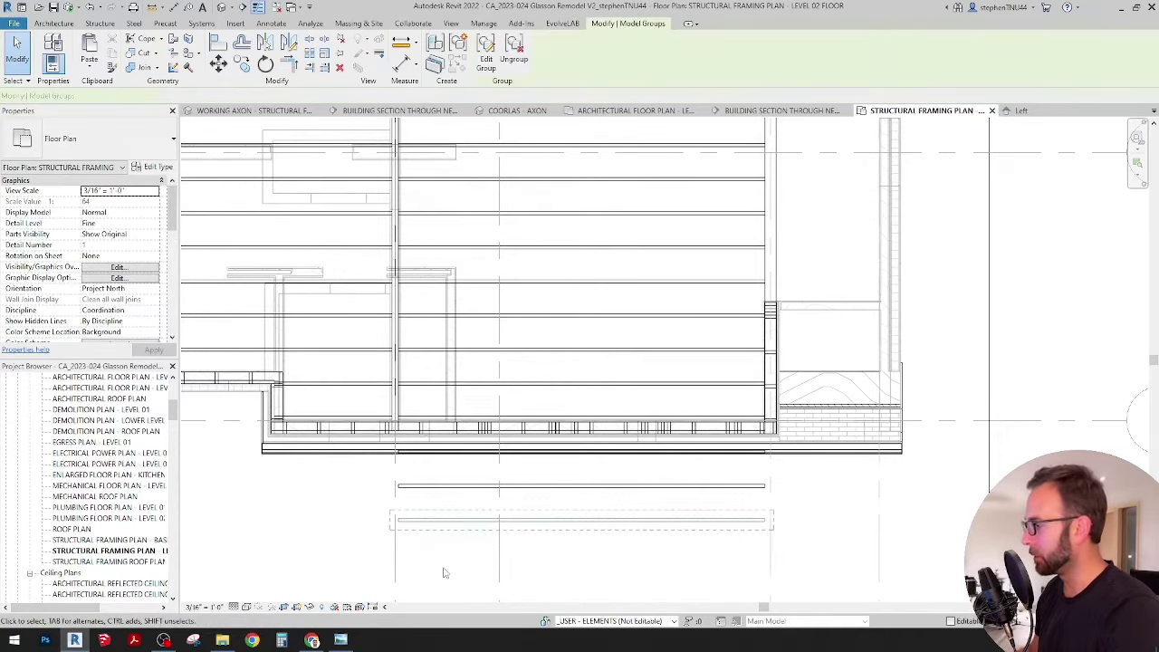
{"action": "left_click", "coordinate": [443, 575]}
{"action": "key", "text": "ctrl+z"}
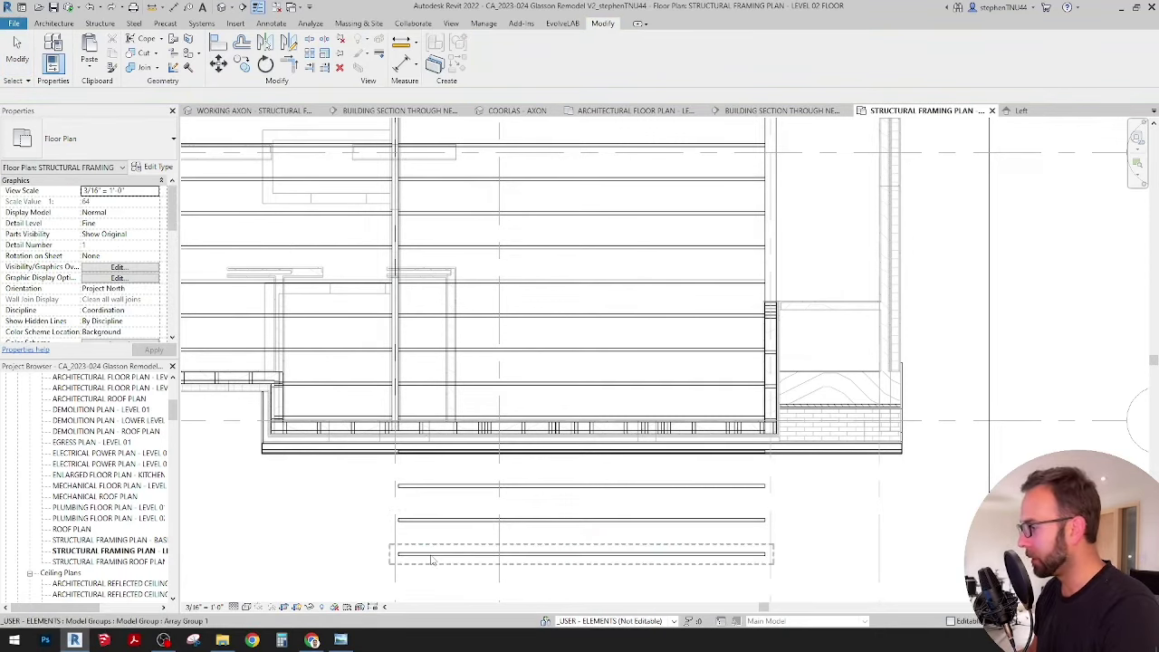
Set the garage joist array count to 16 so that it ends at the rim near grid 2.
{"action": "left_click", "coordinate": [433, 560]}
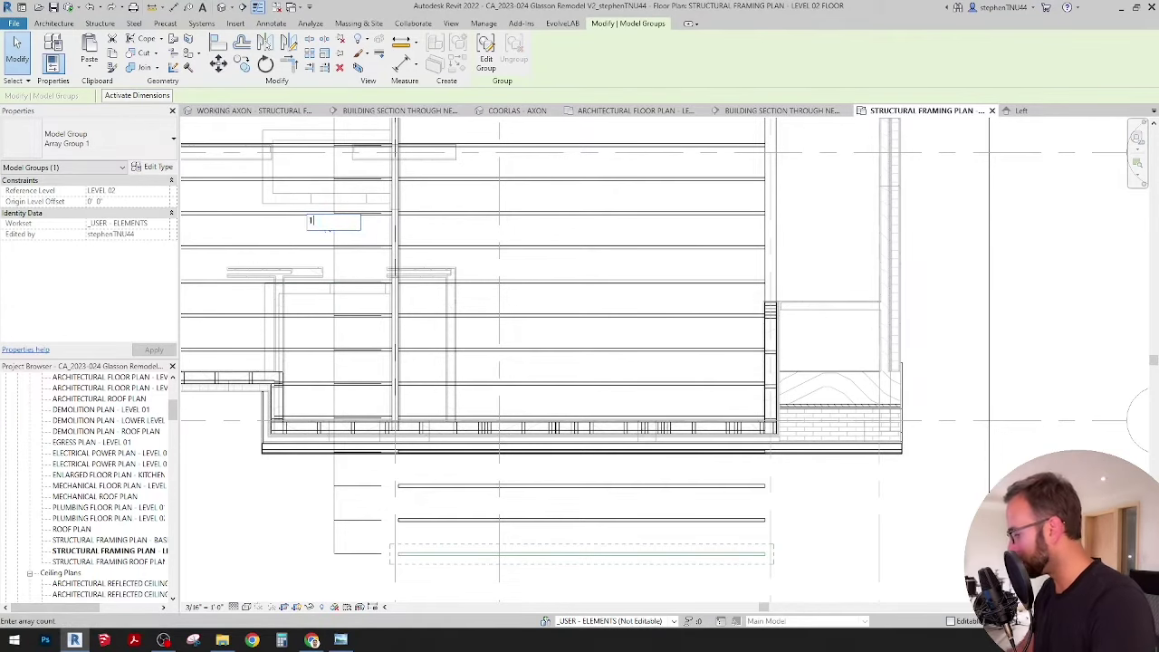
{"action": "key", "text": "Return"}
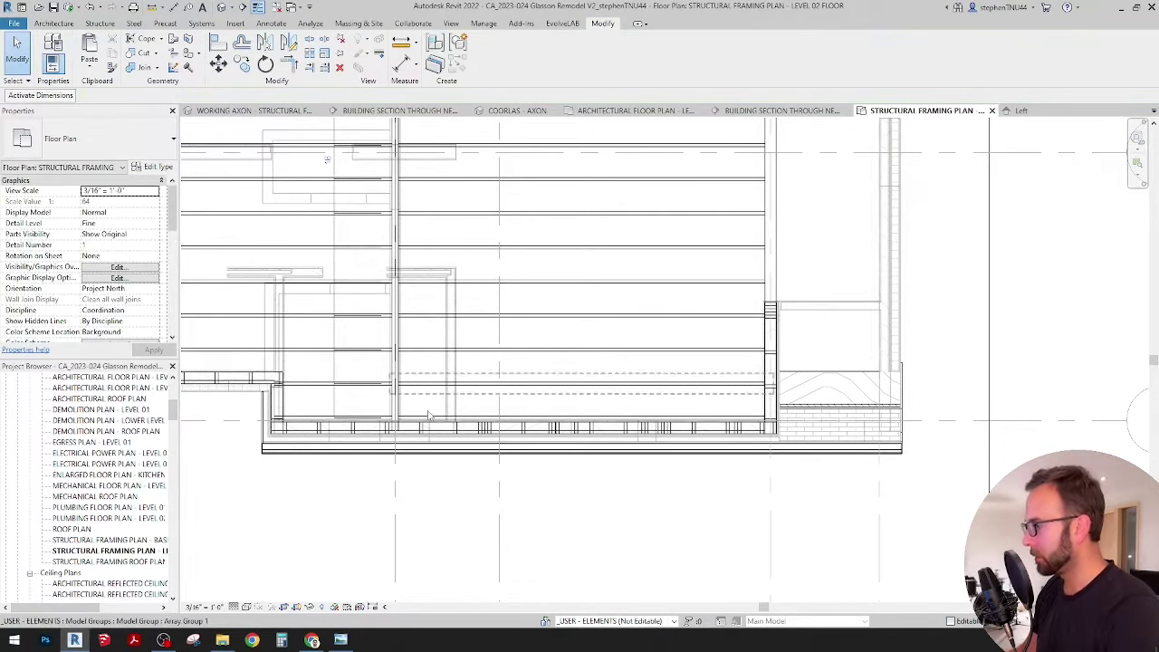
{"action": "scroll", "coordinate": [415, 423], "scroll_direction": "up", "scroll_amount": 1}
{"action": "scroll", "coordinate": [419, 428], "scroll_direction": "up", "scroll_amount": 1}
{"action": "scroll", "coordinate": [247, 442], "scroll_direction": "up", "scroll_amount": 1}
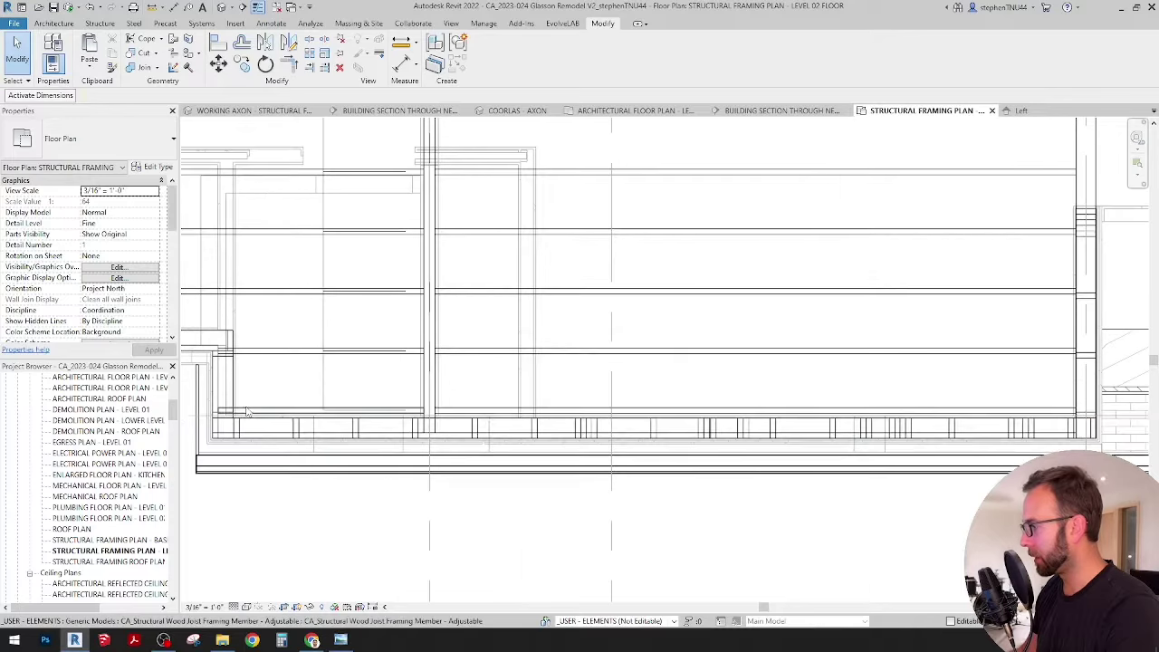
{"action": "scroll", "coordinate": [246, 441], "scroll_direction": "down", "scroll_amount": 2}
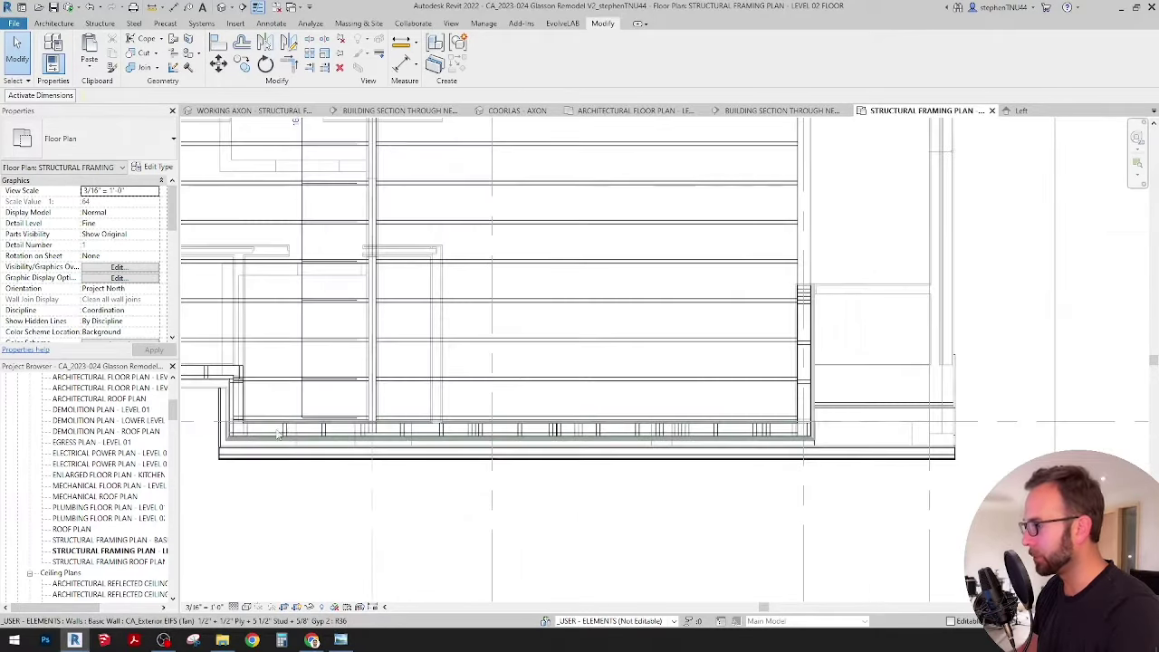
{"action": "scroll", "coordinate": [580, 396], "scroll_direction": "down", "scroll_amount": 2}
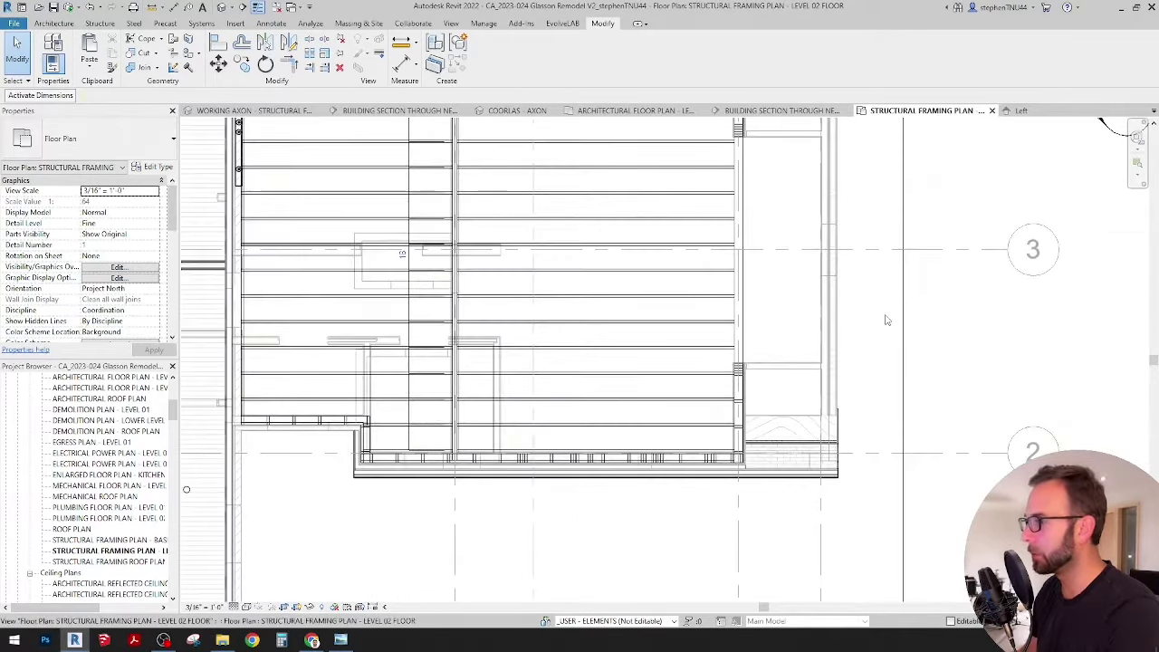
{"action": "scroll", "coordinate": [885, 321], "scroll_direction": "down", "scroll_amount": 1}
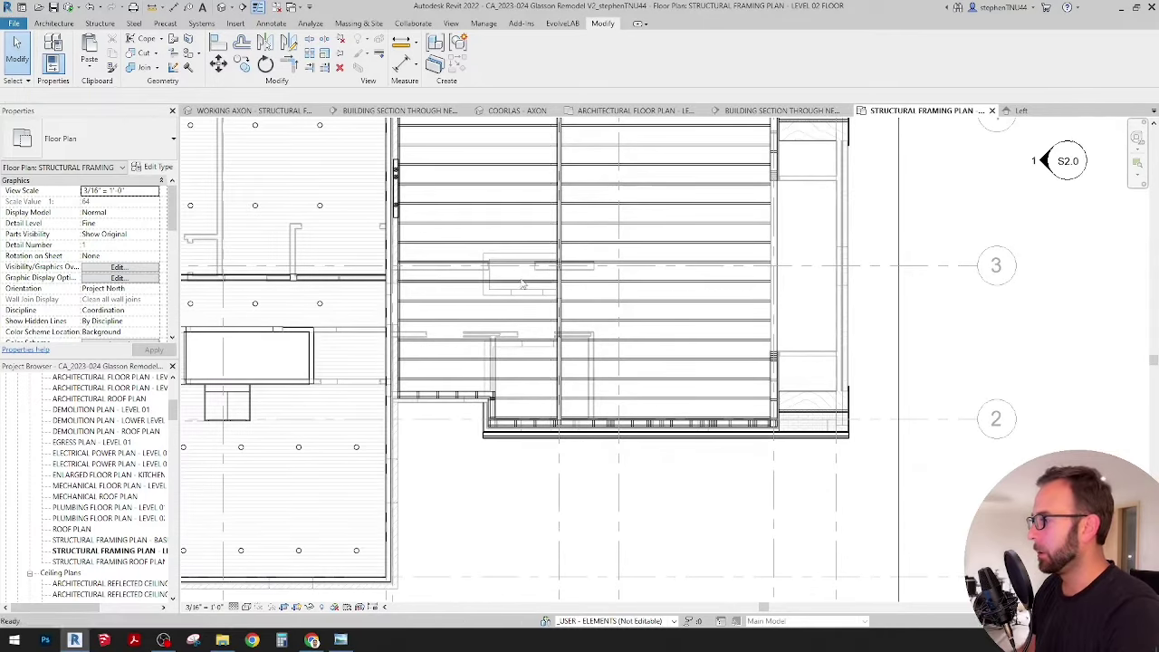
Examine the garage joist array's members and spacing between grids 2 and 4 in the Level 02 structural framing plan.
{"action": "left_click", "coordinate": [648, 248]}
{"action": "middle_click_drag", "start_coordinate": [647, 248], "coordinate": [637, 324]}
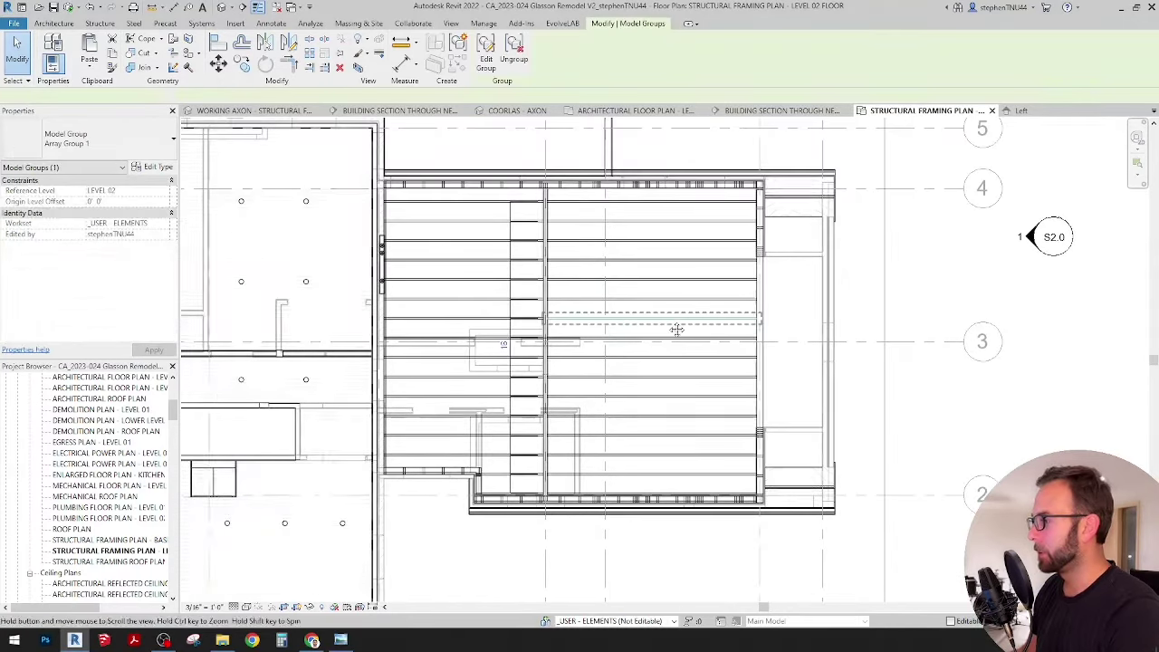
{"action": "scroll", "coordinate": [686, 260], "scroll_direction": "up", "scroll_amount": 1}
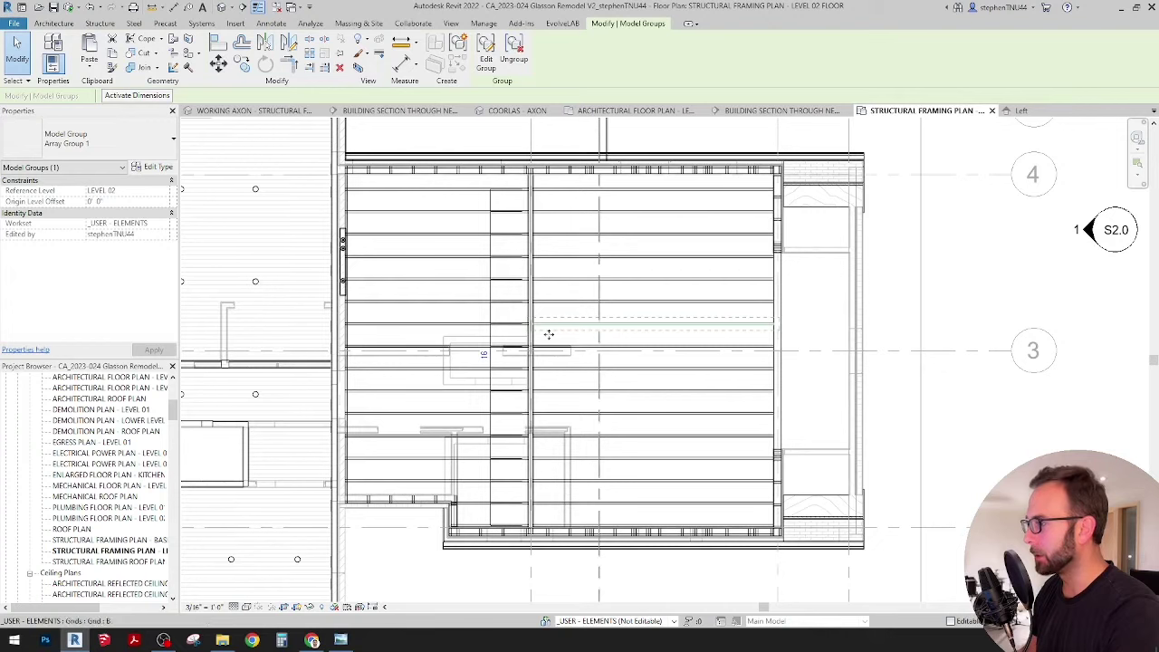
{"action": "scroll", "coordinate": [494, 360], "scroll_direction": "up", "scroll_amount": 2}
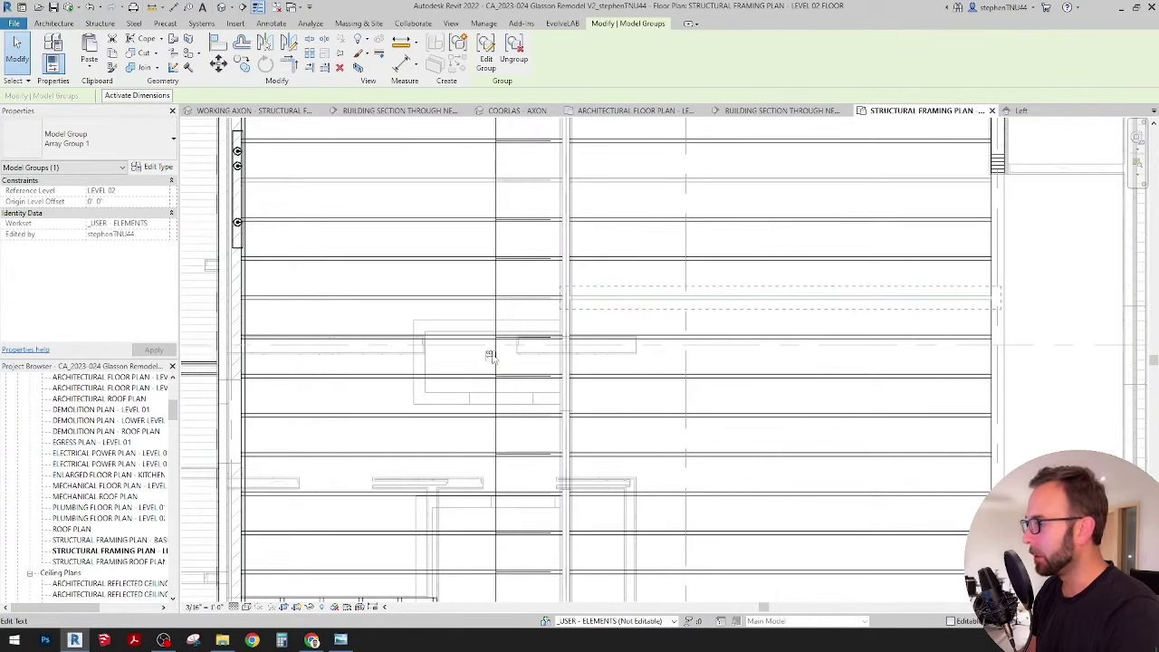
{"action": "scroll", "coordinate": [489, 358], "scroll_direction": "down", "scroll_amount": 3}
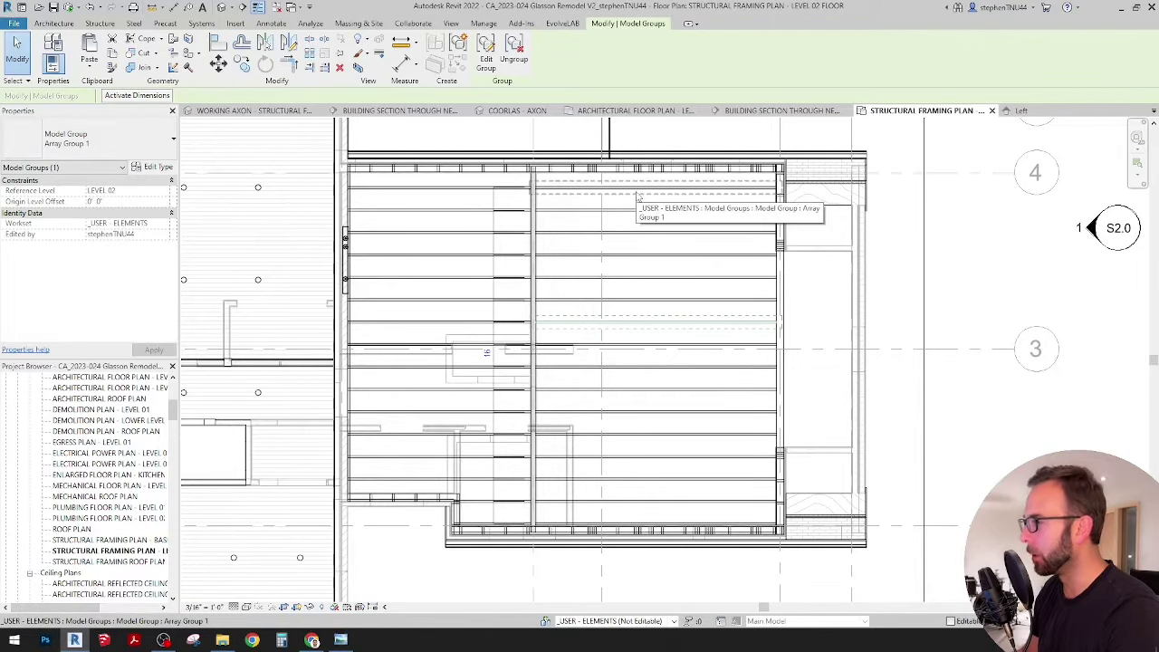
{"action": "left_click", "coordinate": [949, 303]}
{"action": "middle_click_drag", "start_coordinate": [697, 334], "coordinate": [605, 387]}
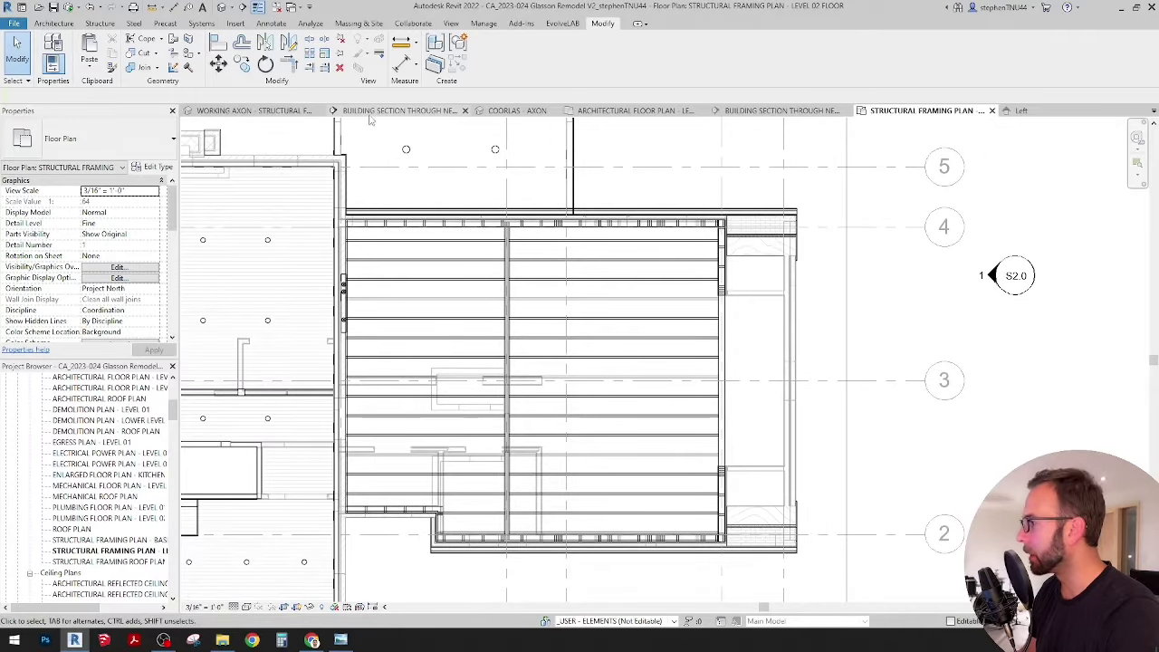
Examine the arrayed garage joists and their connections to the rim and middle members in the structural working axon.
{"action": "left_click", "coordinate": [286, 113]}
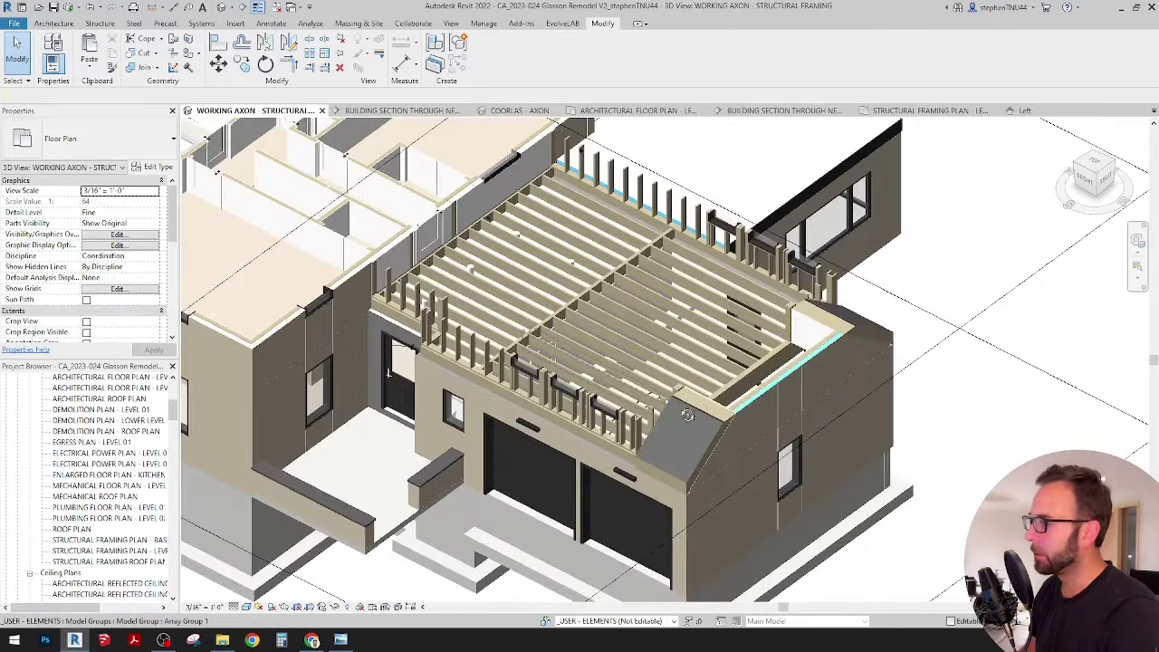
{"action": "middle_click_drag", "start_coordinate": [616, 386], "coordinate": [859, 402], "text": "shift"}
{"action": "scroll", "coordinate": [803, 204], "scroll_direction": "up", "scroll_amount": 5}
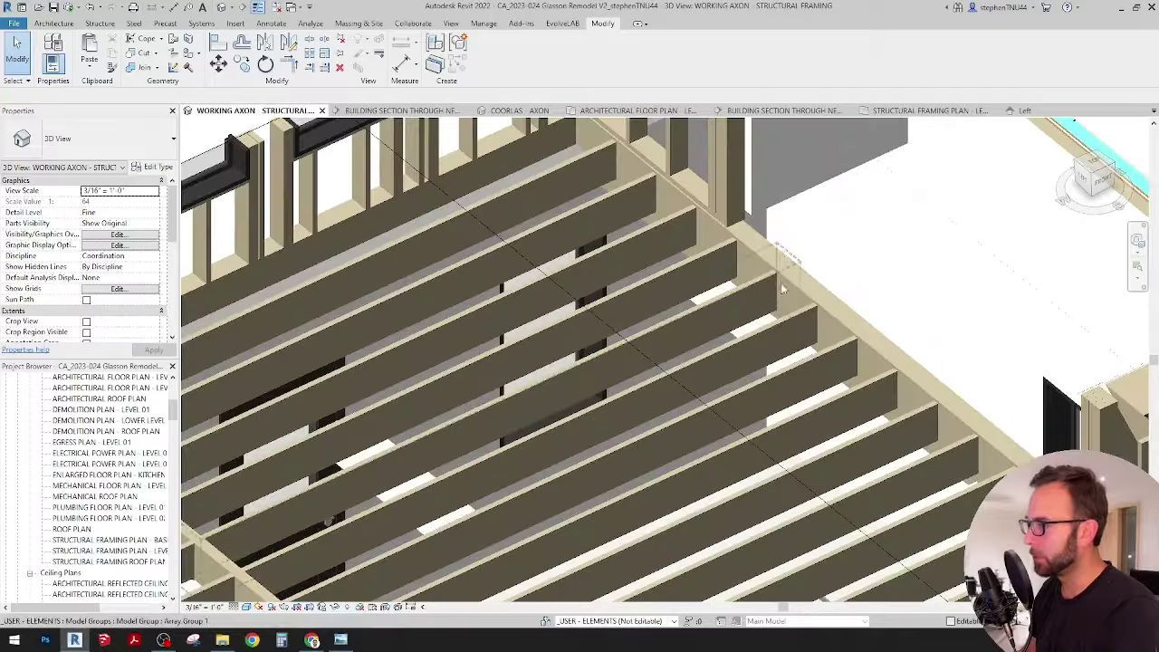
{"action": "scroll", "coordinate": [772, 286], "scroll_direction": "up", "scroll_amount": 3}
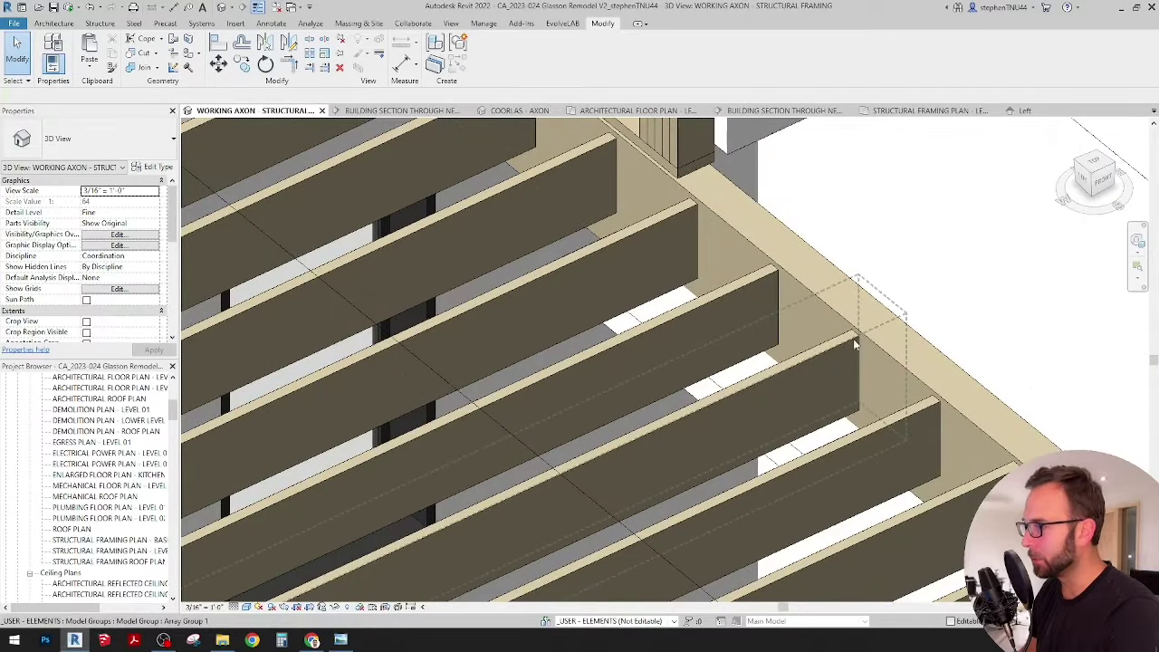
{"action": "middle_click_drag", "start_coordinate": [852, 344], "coordinate": [501, 149], "text": "shift"}
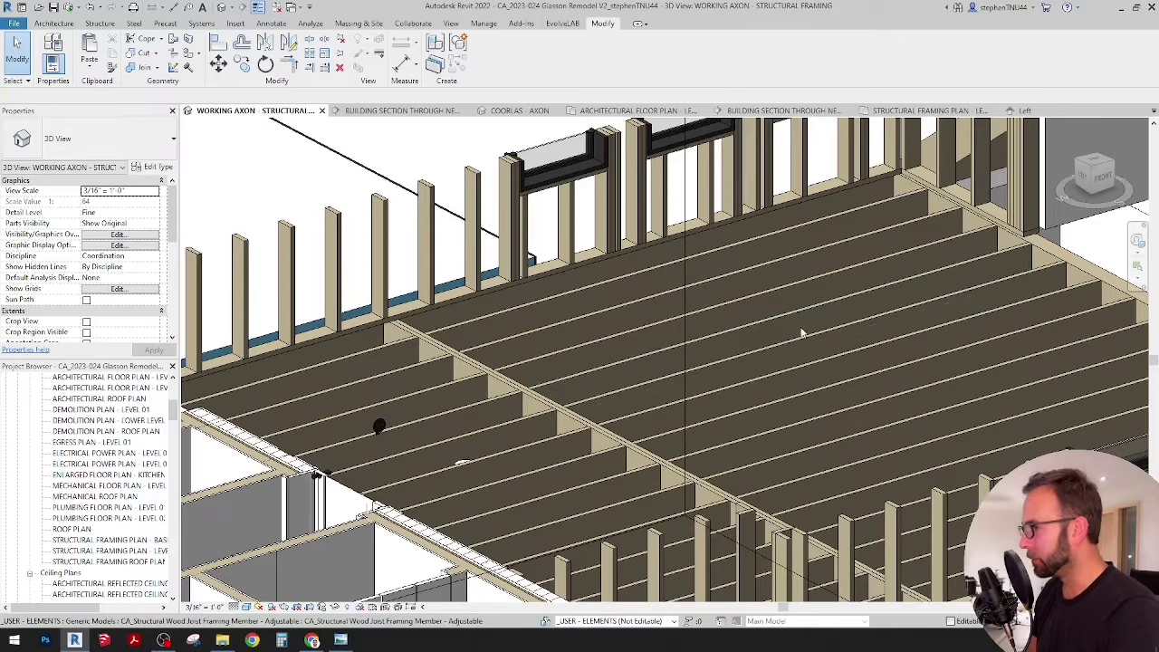
{"action": "middle_click_drag", "start_coordinate": [896, 331], "coordinate": [818, 345]}
{"action": "scroll", "coordinate": [750, 285], "scroll_direction": "down", "scroll_amount": 1}
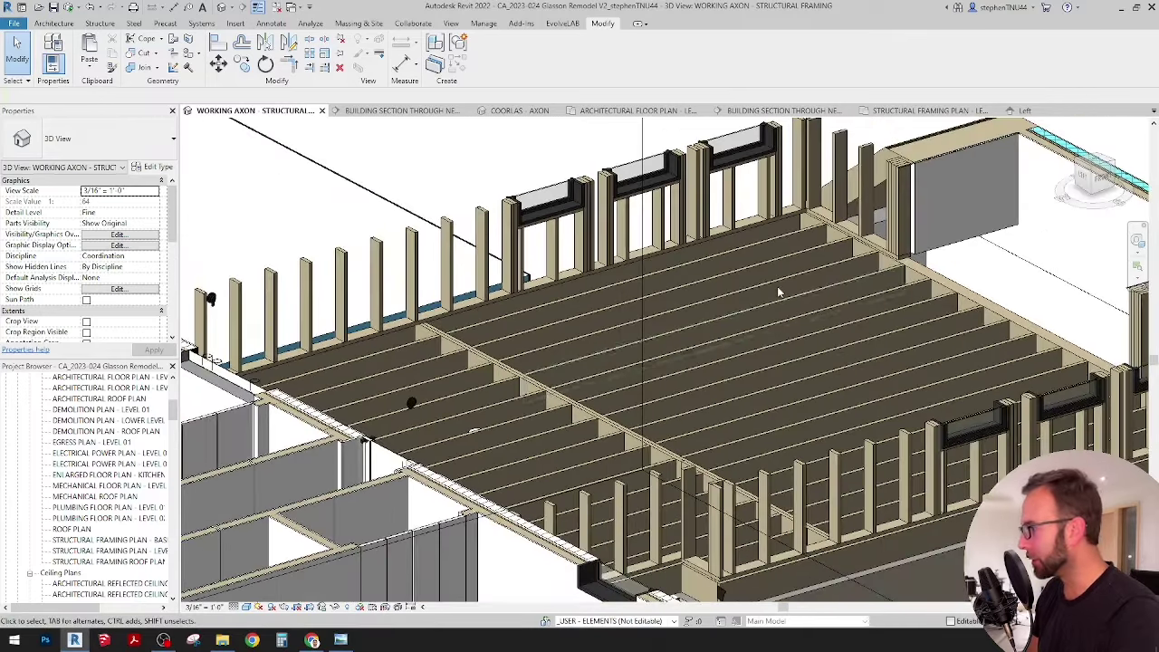
{"action": "middle_click_drag", "start_coordinate": [778, 292], "coordinate": [924, 272], "text": "shift"}
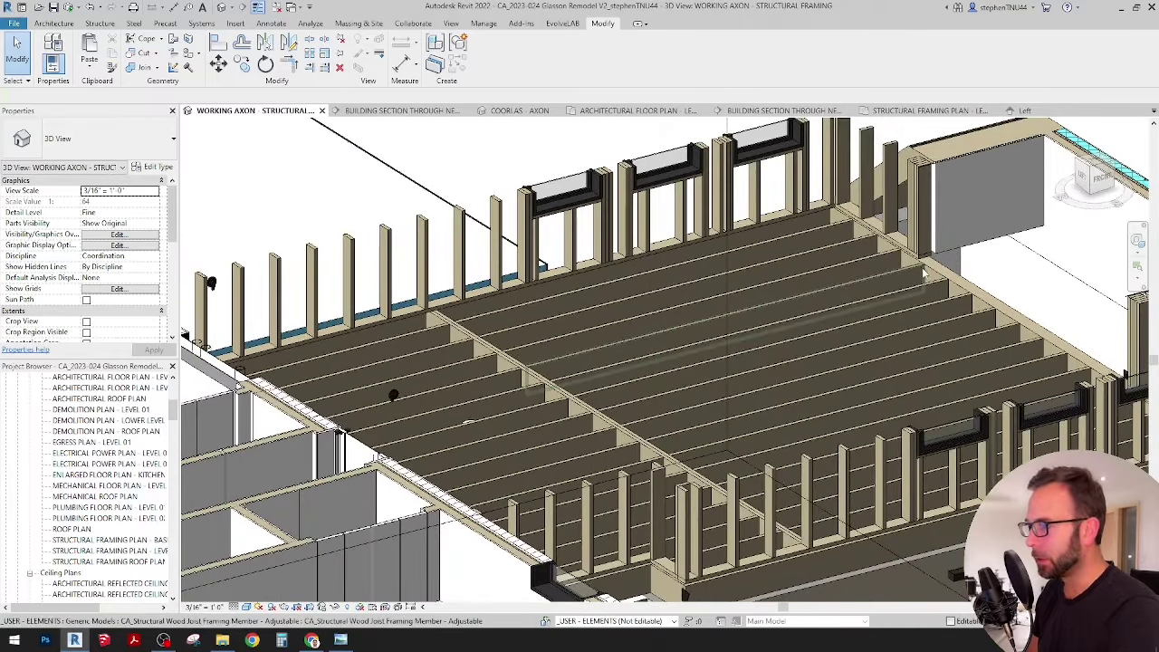
Check the dimension properties of one garage floor joist in the 3D framing model.
{"action": "scroll", "coordinate": [916, 265], "scroll_direction": "up", "scroll_amount": 2}
{"action": "left_click", "coordinate": [916, 265]}
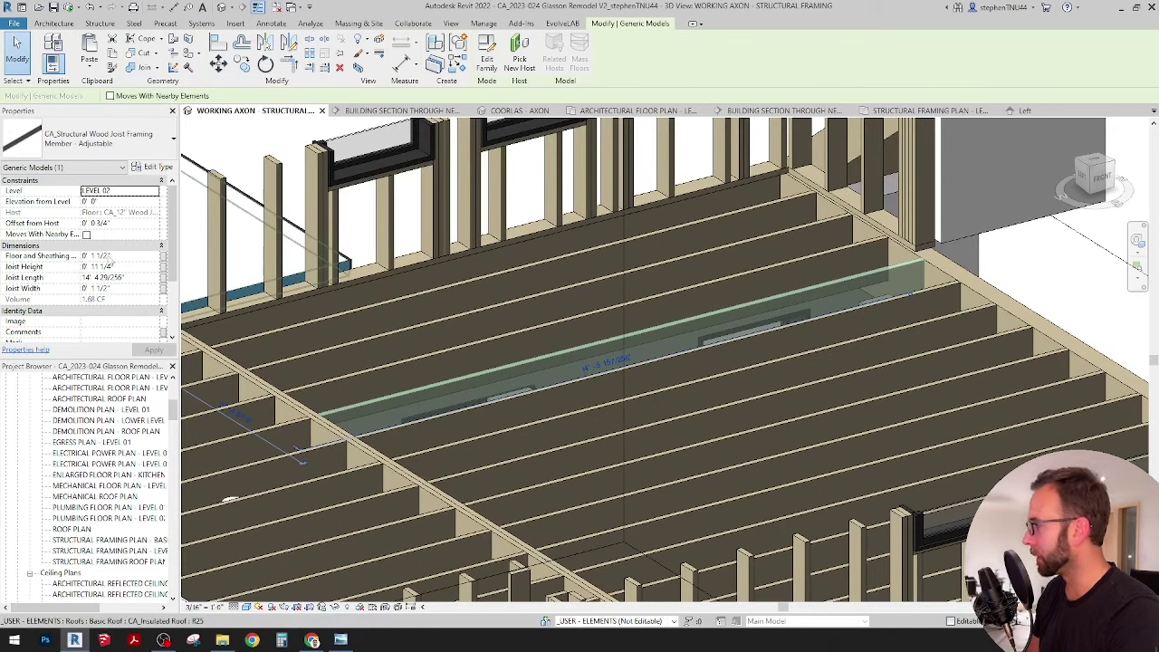
{"action": "middle_click_drag", "start_coordinate": [818, 308], "coordinate": [678, 293], "text": "shift"}
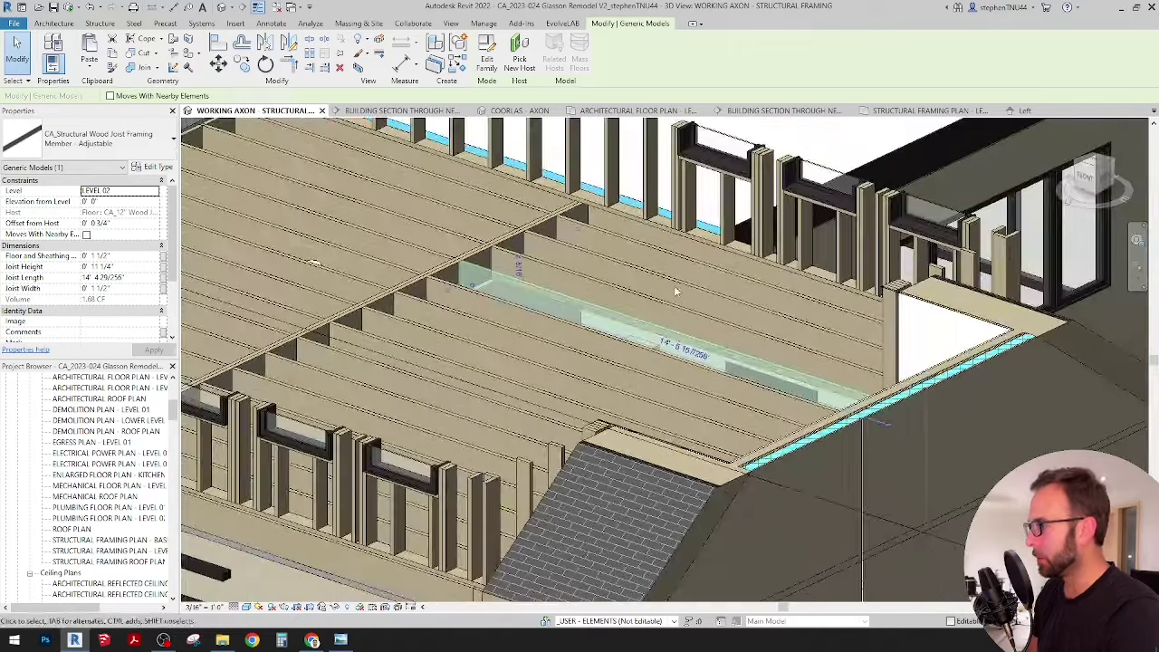
{"action": "key", "text": "Escape"}
Examine the front wall studs, the rim at the entry corner and the overall garage floor framing in 3D.
{"action": "middle_click_drag", "start_coordinate": [512, 331], "coordinate": [577, 480]}
{"action": "scroll", "coordinate": [499, 462], "scroll_direction": "down", "scroll_amount": 5}
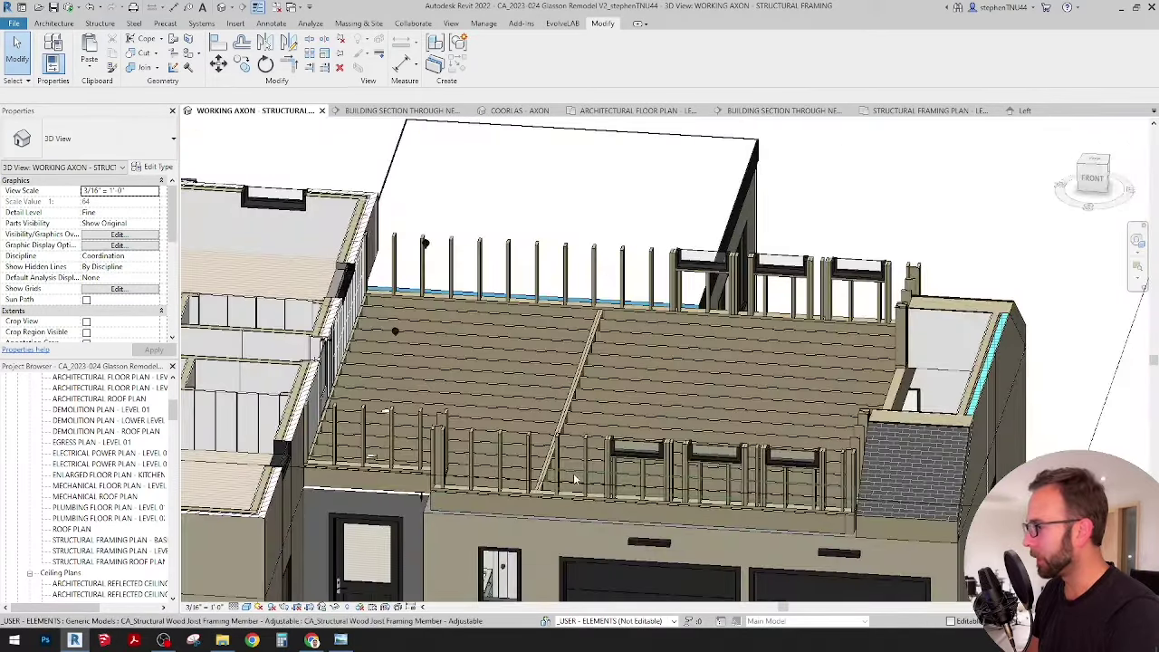
{"action": "scroll", "coordinate": [574, 480], "scroll_direction": "up", "scroll_amount": 6}
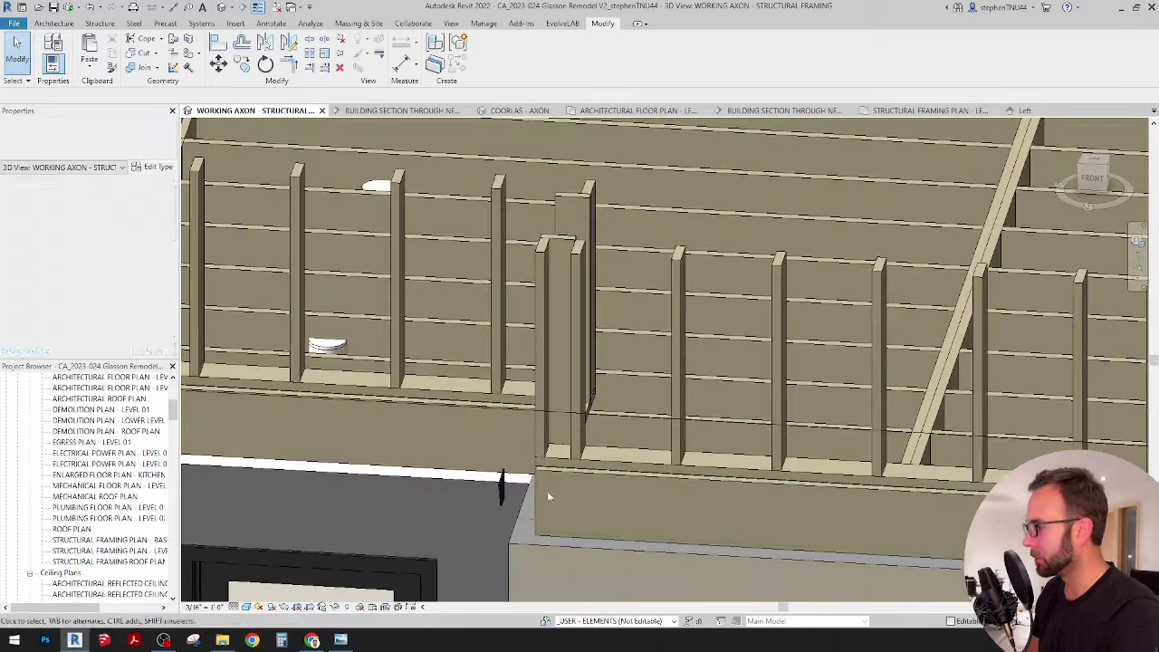
{"action": "scroll", "coordinate": [496, 433], "scroll_direction": "down", "scroll_amount": 2}
{"action": "middle_click_drag", "start_coordinate": [497, 433], "coordinate": [632, 456], "text": "shift"}
{"action": "scroll", "coordinate": [558, 419], "scroll_direction": "down", "scroll_amount": 4}
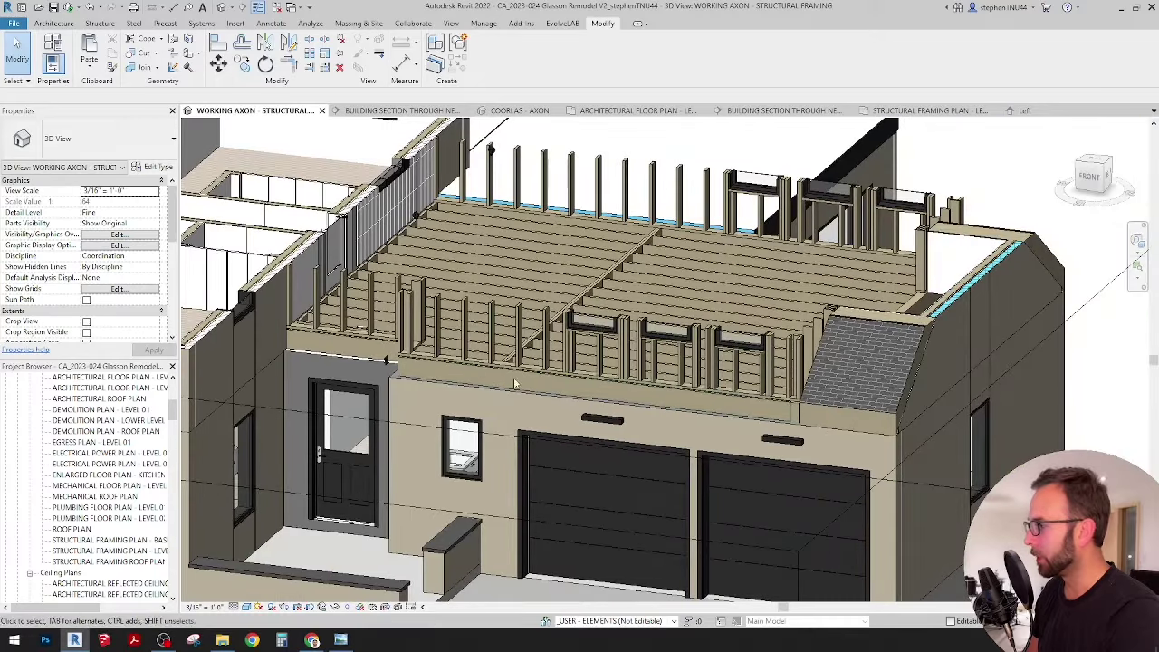
{"action": "middle_click_drag", "start_coordinate": [471, 367], "coordinate": [679, 538], "text": "shift"}
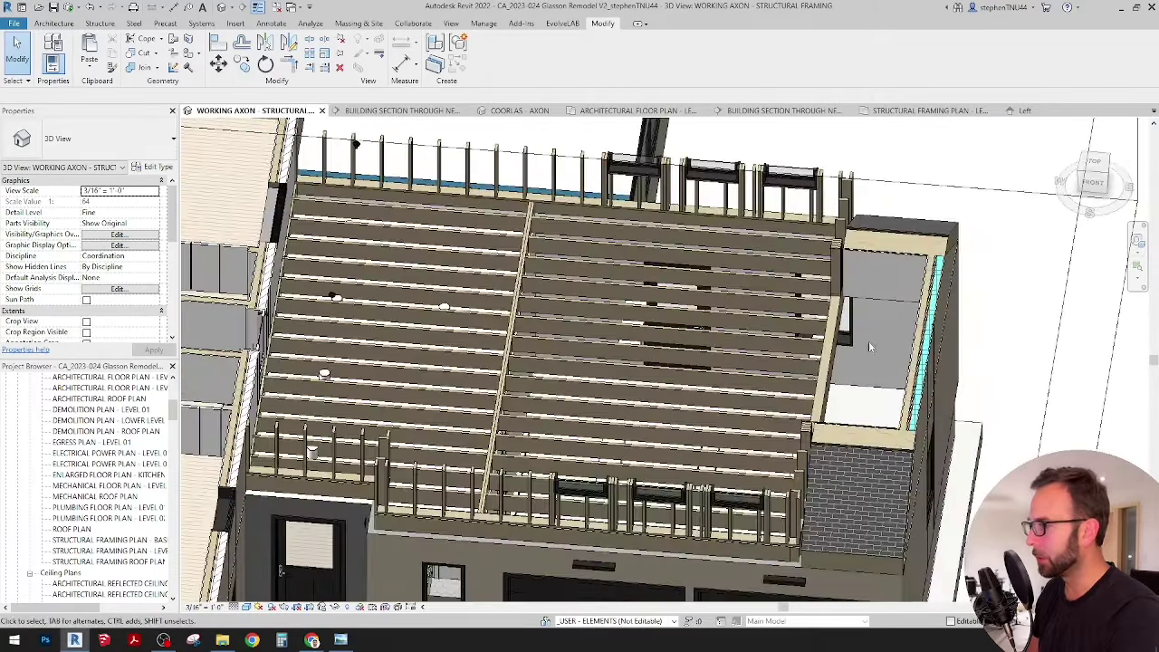
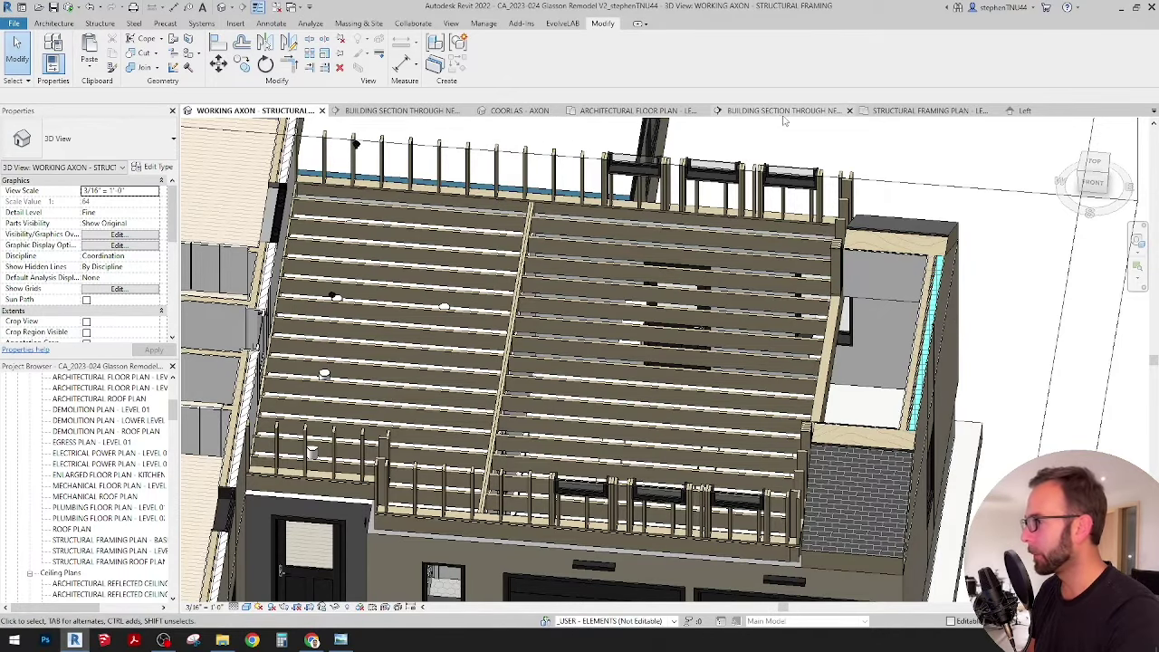
{"action": "middle_click_drag", "start_coordinate": [785, 120], "coordinate": [654, 405], "text": "shift"}
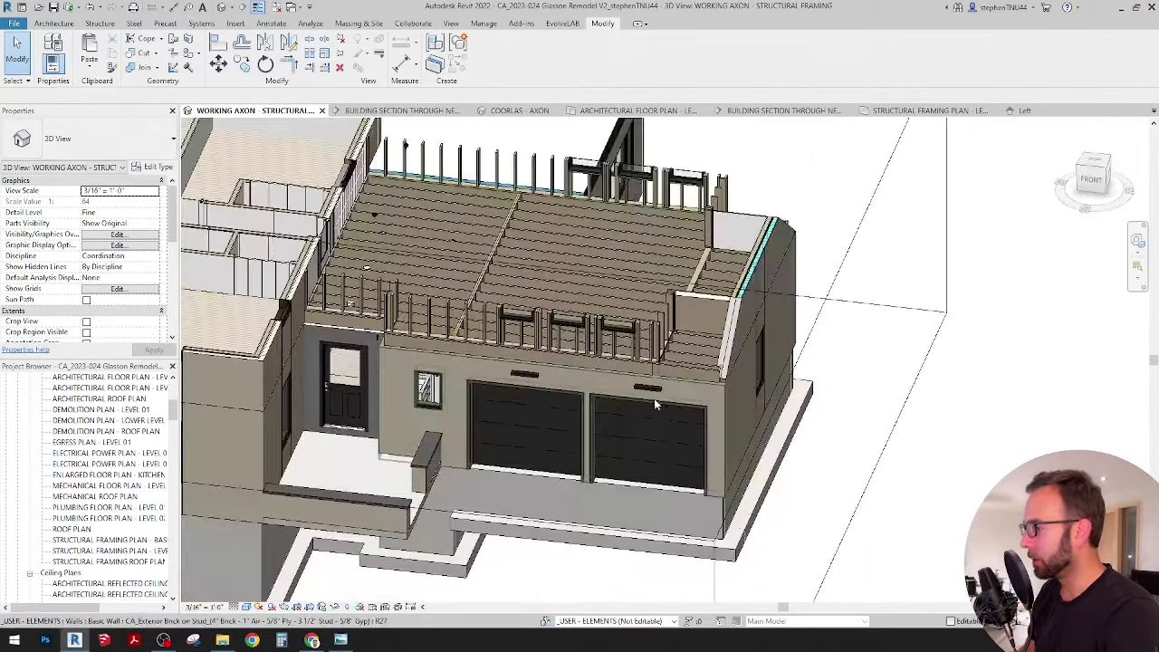
Raise the upper face of the 3D view's section box above the roof to expose the garage roof framing.
{"action": "scroll", "coordinate": [654, 405], "scroll_direction": "down", "scroll_amount": 5}
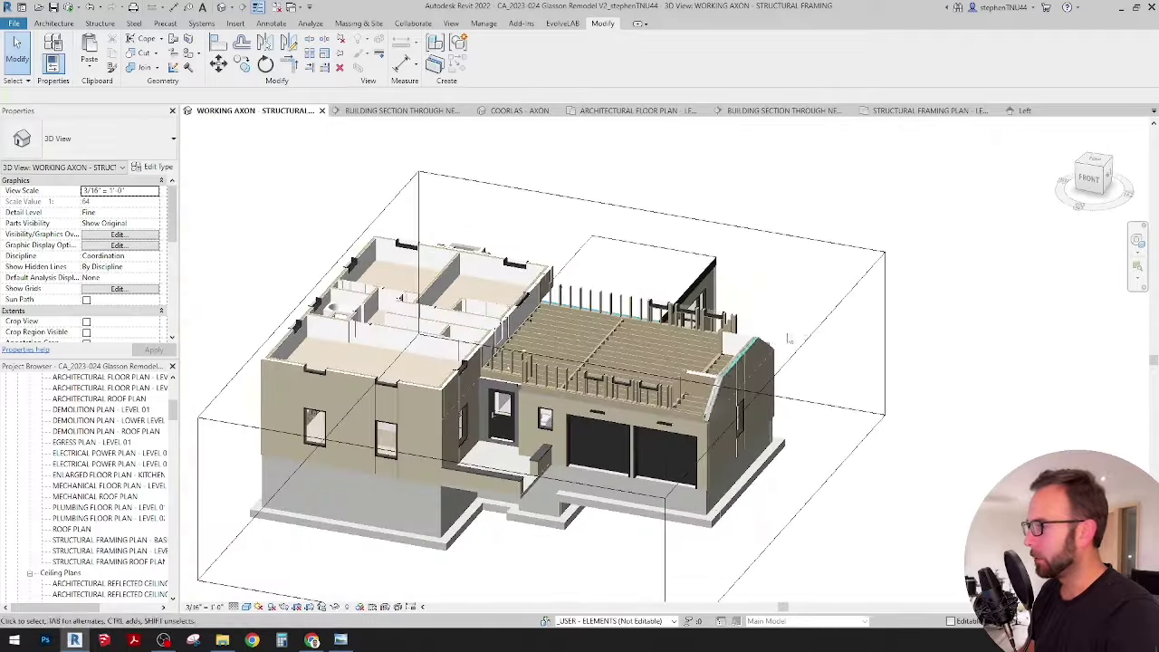
{"action": "left_click", "coordinate": [835, 313]}
{"action": "middle_click_drag", "start_coordinate": [833, 401], "coordinate": [797, 391], "text": "shift"}
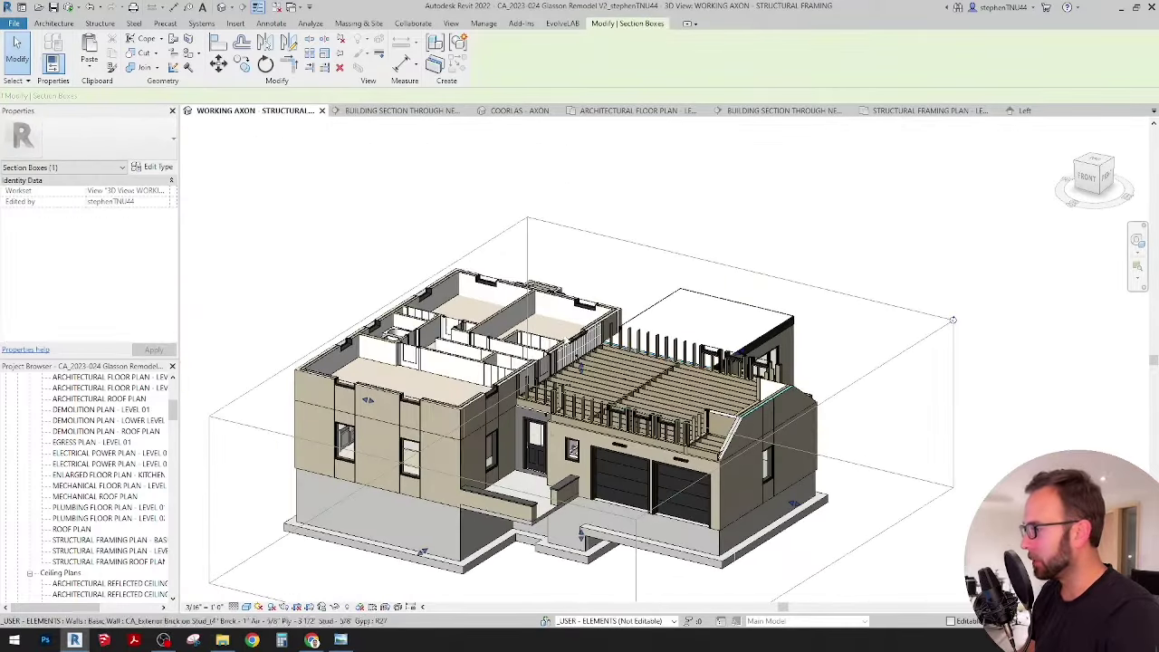
{"action": "left_click_drag", "start_coordinate": [584, 369], "coordinate": [587, 258]}
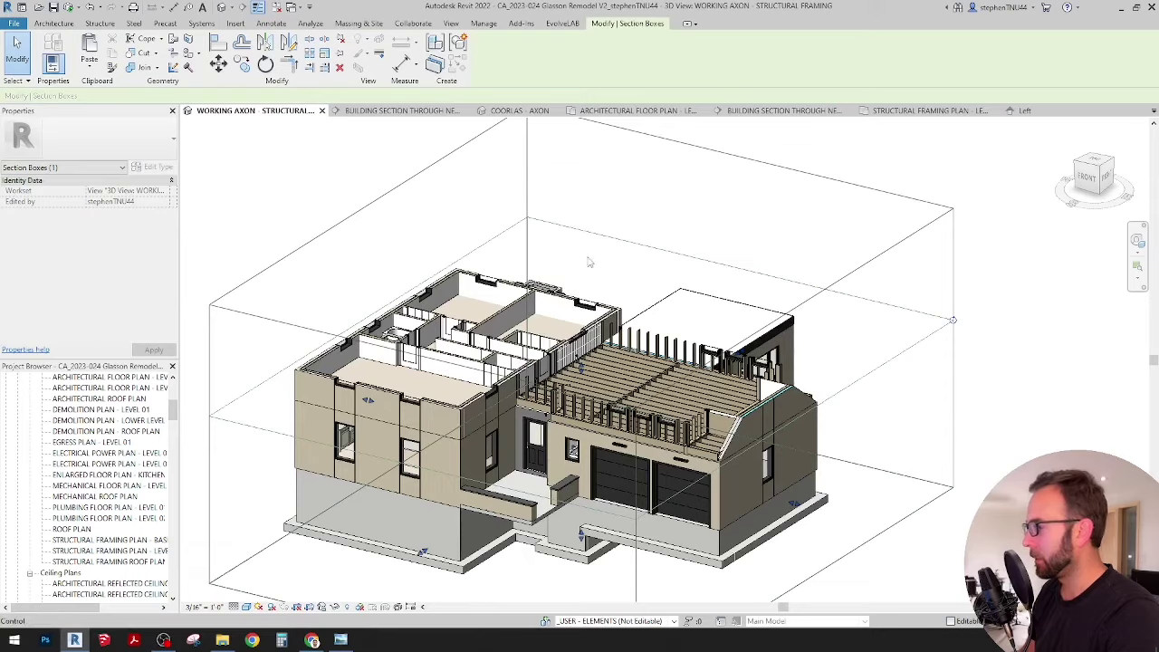
{"action": "scroll", "coordinate": [665, 367], "scroll_direction": "up", "scroll_amount": 2}
{"action": "middle_click_drag", "start_coordinate": [671, 390], "coordinate": [878, 451], "text": "shift"}
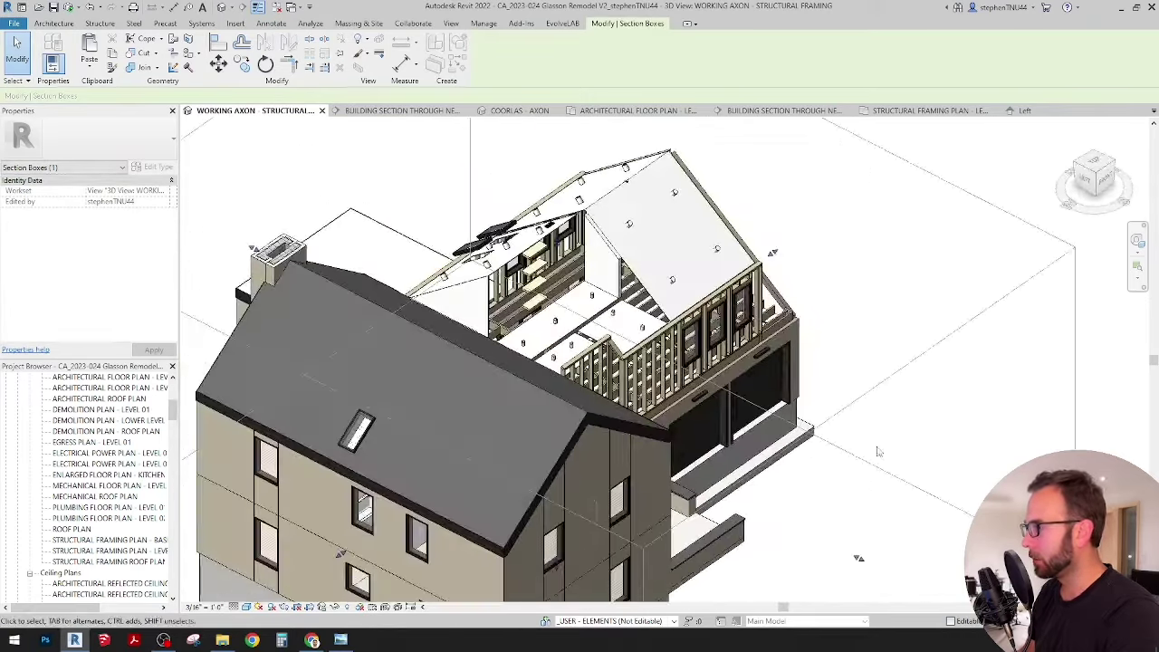
{"action": "middle_click_drag", "start_coordinate": [805, 355], "coordinate": [812, 377]}
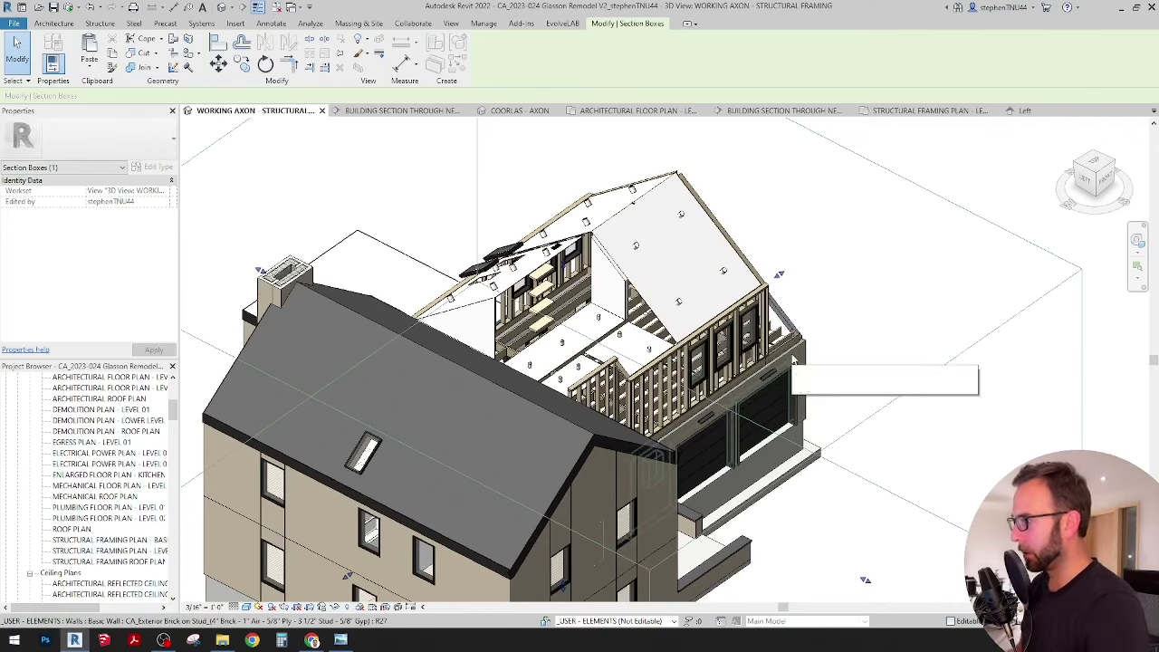
{"action": "scroll", "coordinate": [757, 272], "scroll_direction": "up", "scroll_amount": 1}
{"action": "middle_click_drag", "start_coordinate": [795, 294], "coordinate": [817, 321]}
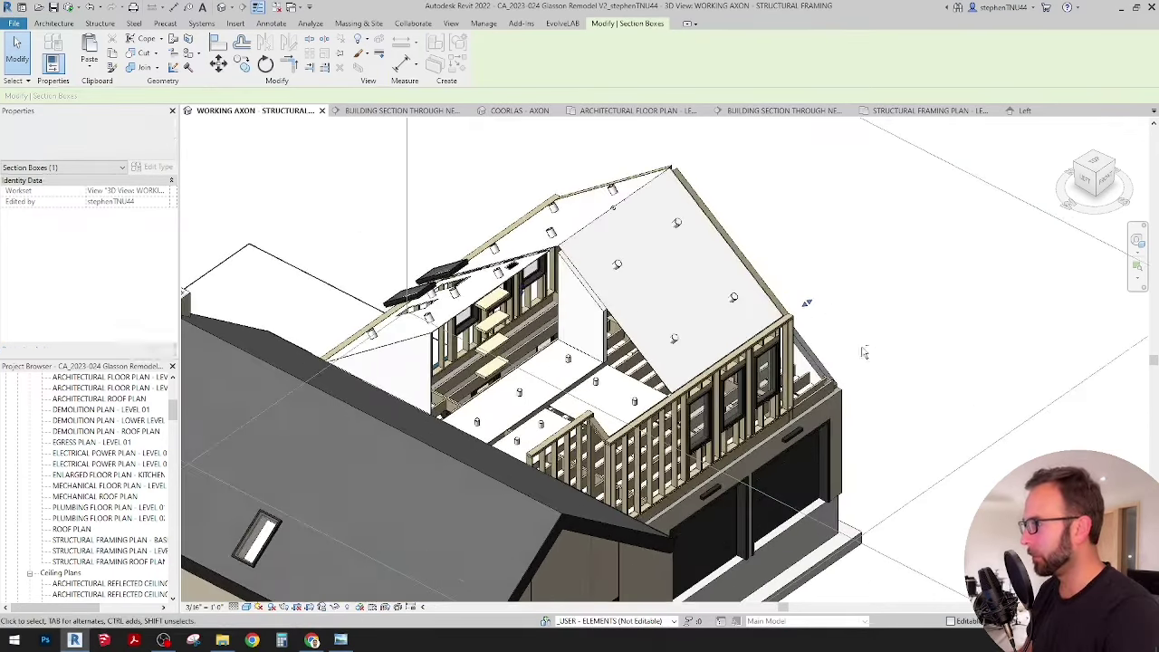
Create an in-place component in the Generic Models category named Ridge Beam for the garage gable roof.
{"action": "middle_click_drag", "start_coordinate": [864, 351], "coordinate": [649, 357], "text": "shift"}
{"action": "scroll", "coordinate": [643, 379], "scroll_direction": "up", "scroll_amount": 5}
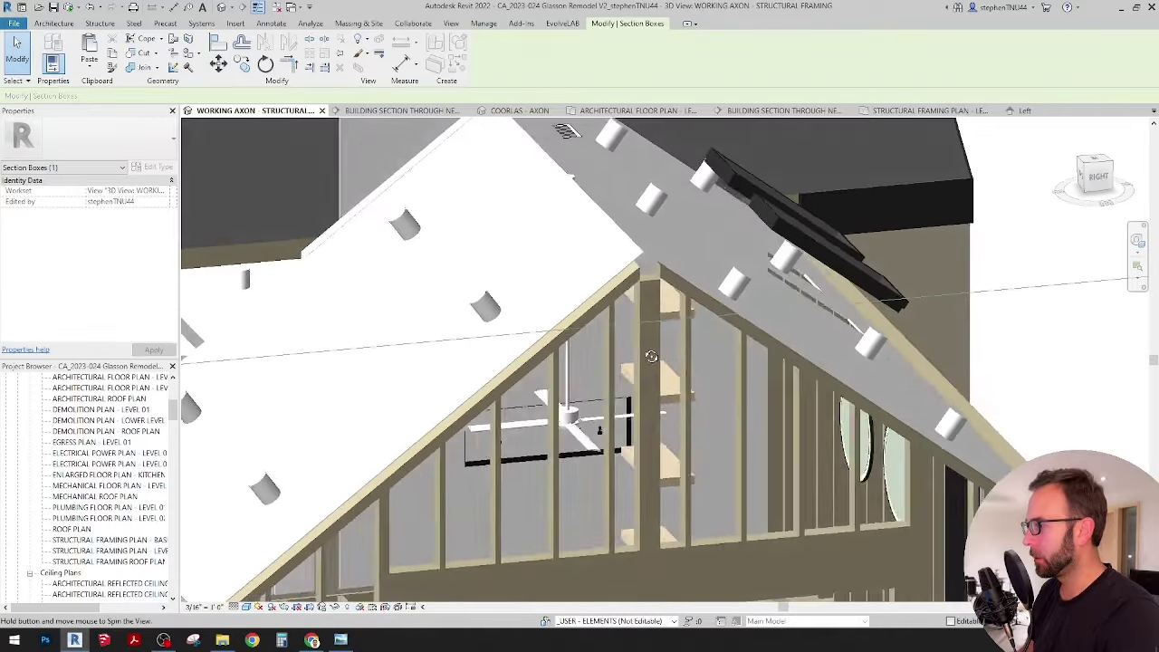
{"action": "left_click", "coordinate": [43, 25]}
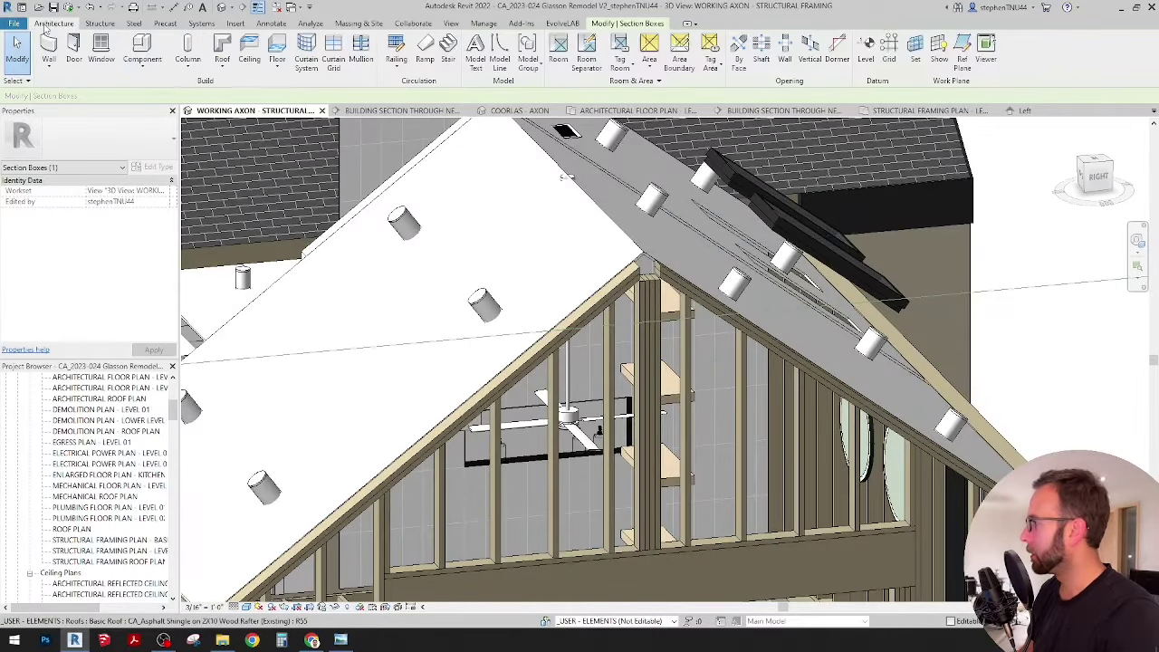
{"action": "left_click", "coordinate": [148, 69]}
{"action": "left_click", "coordinate": [152, 113]}
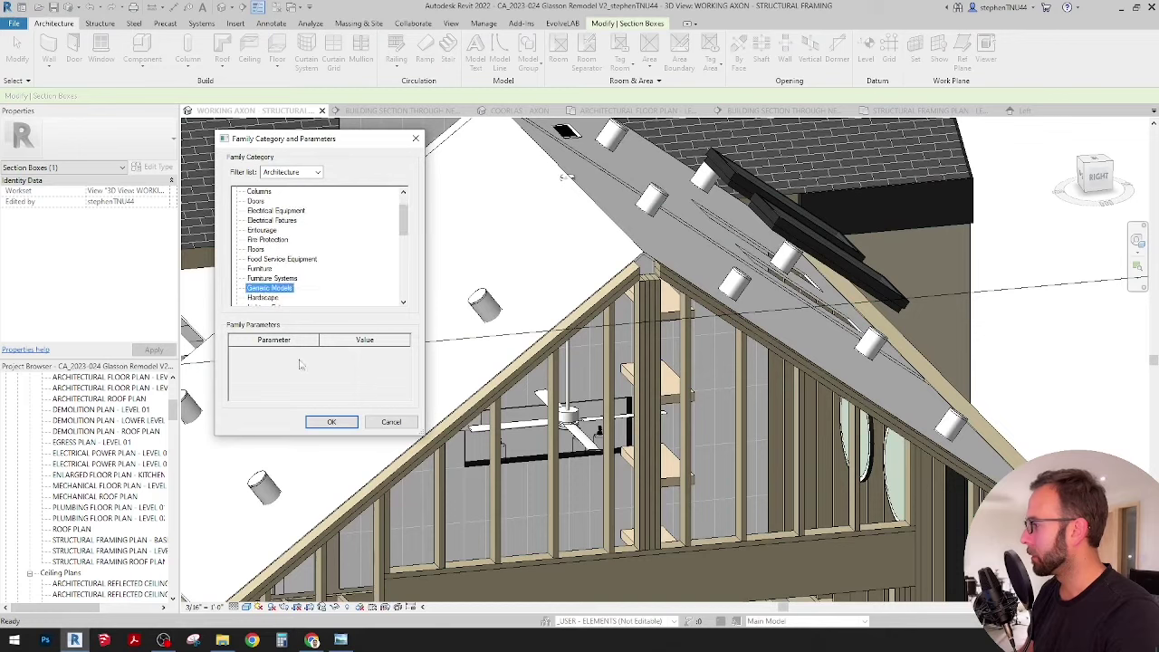
{"action": "left_click", "coordinate": [332, 422]}
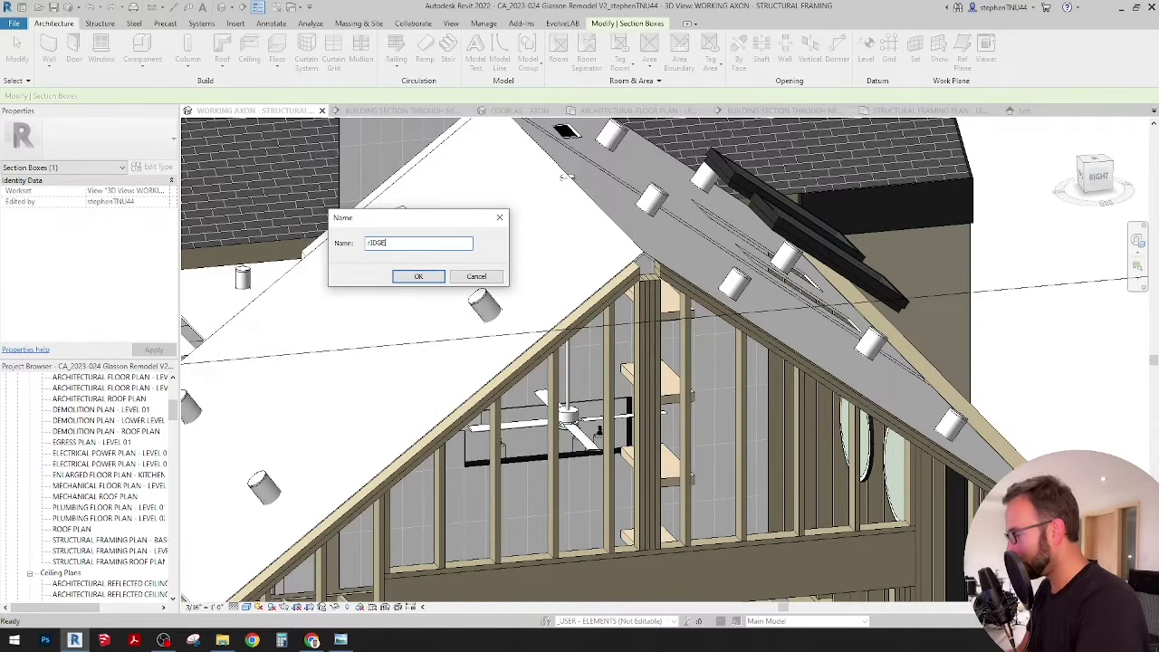
{"action": "type", "text": "Ridge Beam"}
{"action": "key", "text": "Return"}
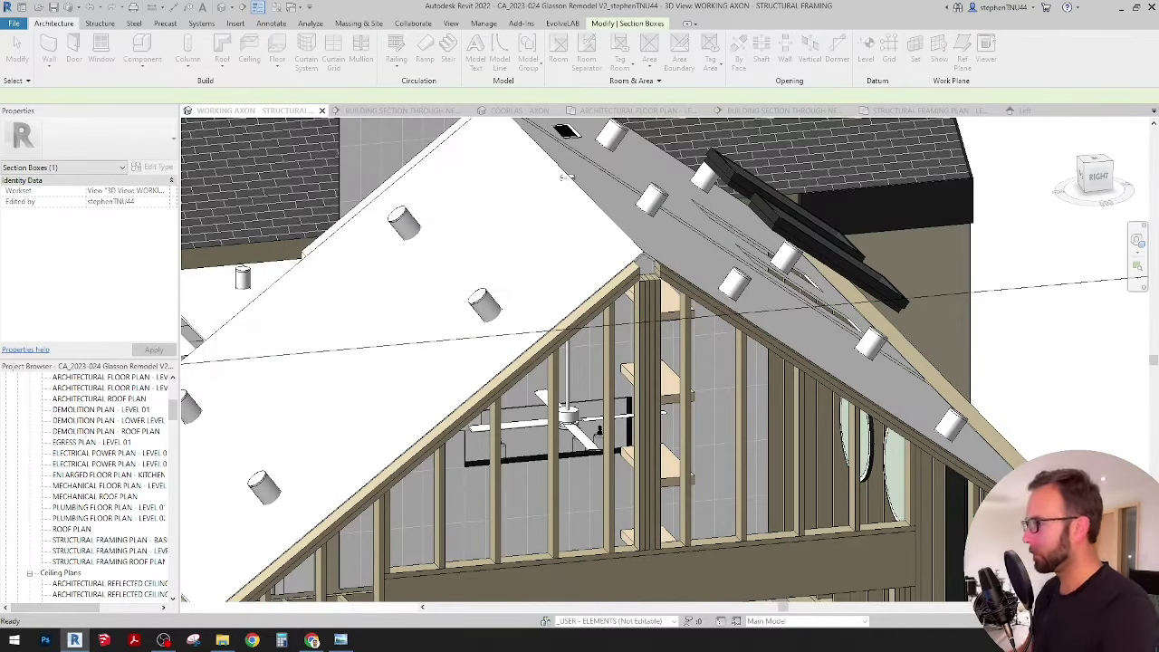
Start an extrusion on the face of the gable's center stud pack and pick the edges around the ridge pocket as profile lines.
{"action": "left_click", "coordinate": [103, 54]}
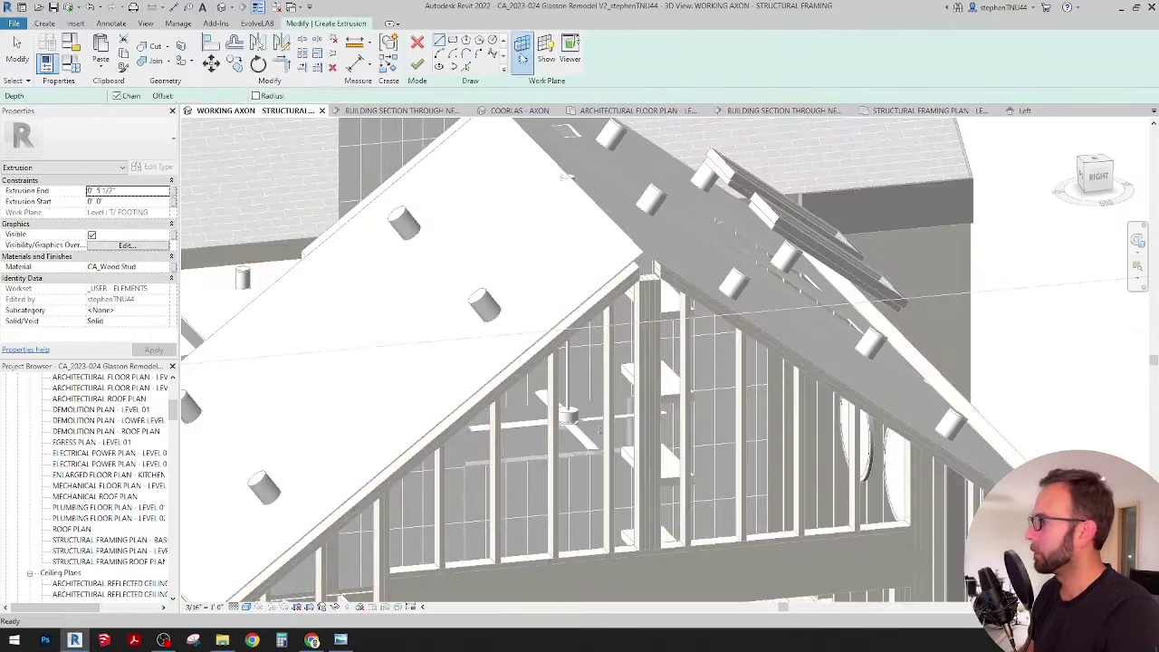
{"action": "left_click", "coordinate": [481, 328]}
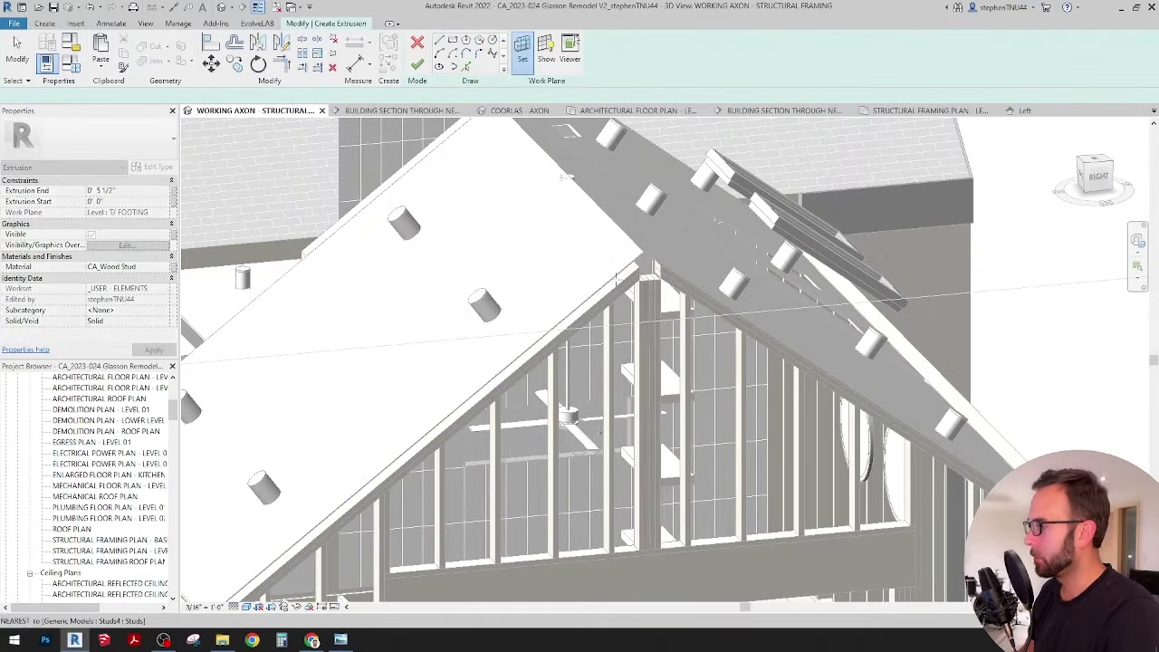
{"action": "left_click", "coordinate": [646, 290]}
{"action": "scroll", "coordinate": [646, 288], "scroll_direction": "up", "scroll_amount": 4}
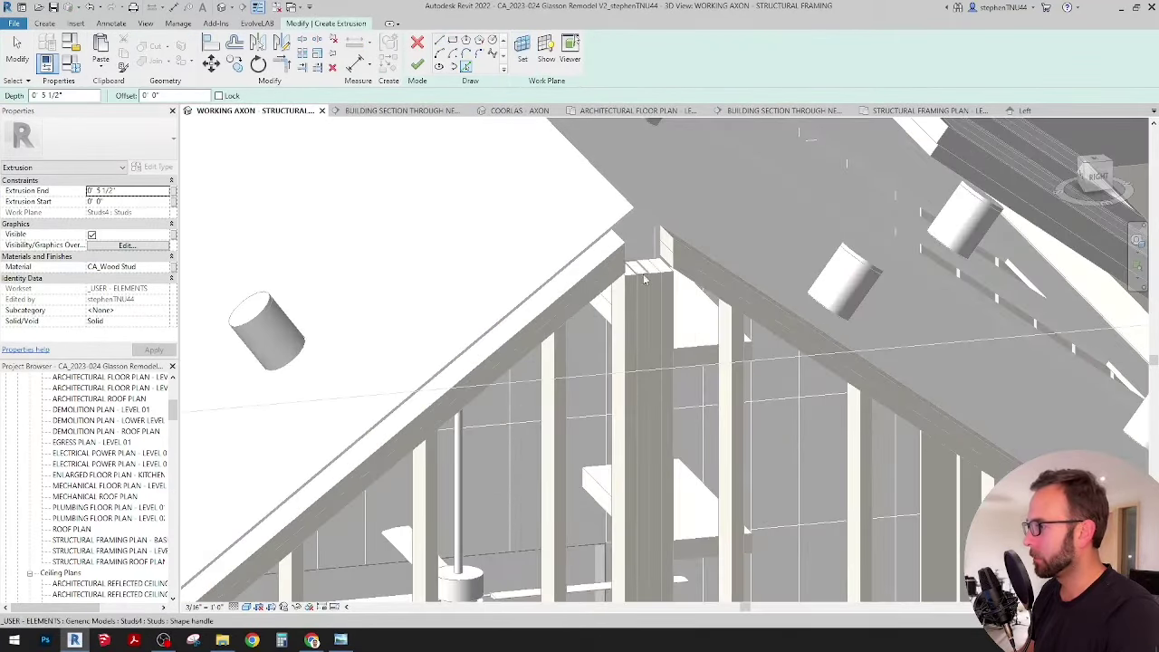
{"action": "scroll", "coordinate": [666, 249], "scroll_direction": "down", "scroll_amount": 1}
{"action": "middle_click_drag", "start_coordinate": [664, 249], "coordinate": [642, 262]}
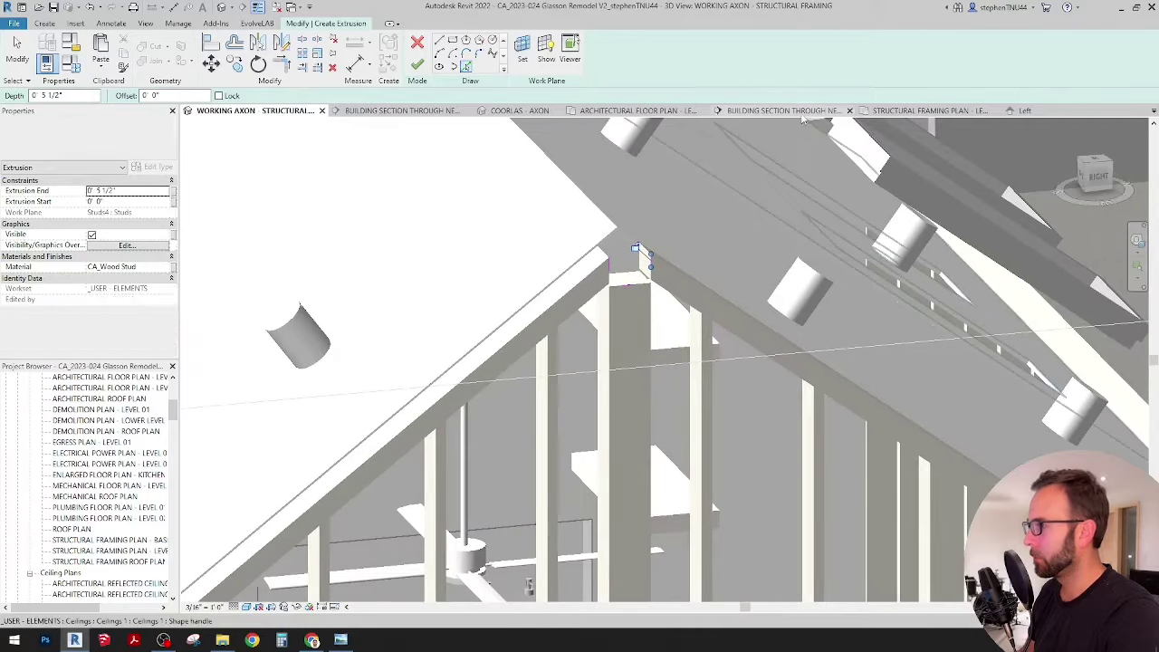
In the ridge beam building section, copy the profile's lower edge line straight up by 1'-4".
{"action": "left_click", "coordinate": [786, 110]}
{"action": "scroll", "coordinate": [706, 272], "scroll_direction": "down", "scroll_amount": 2}
{"action": "middle_click_drag", "start_coordinate": [669, 305], "coordinate": [675, 347]}
{"action": "scroll", "coordinate": [489, 265], "scroll_direction": "up", "scroll_amount": 5}
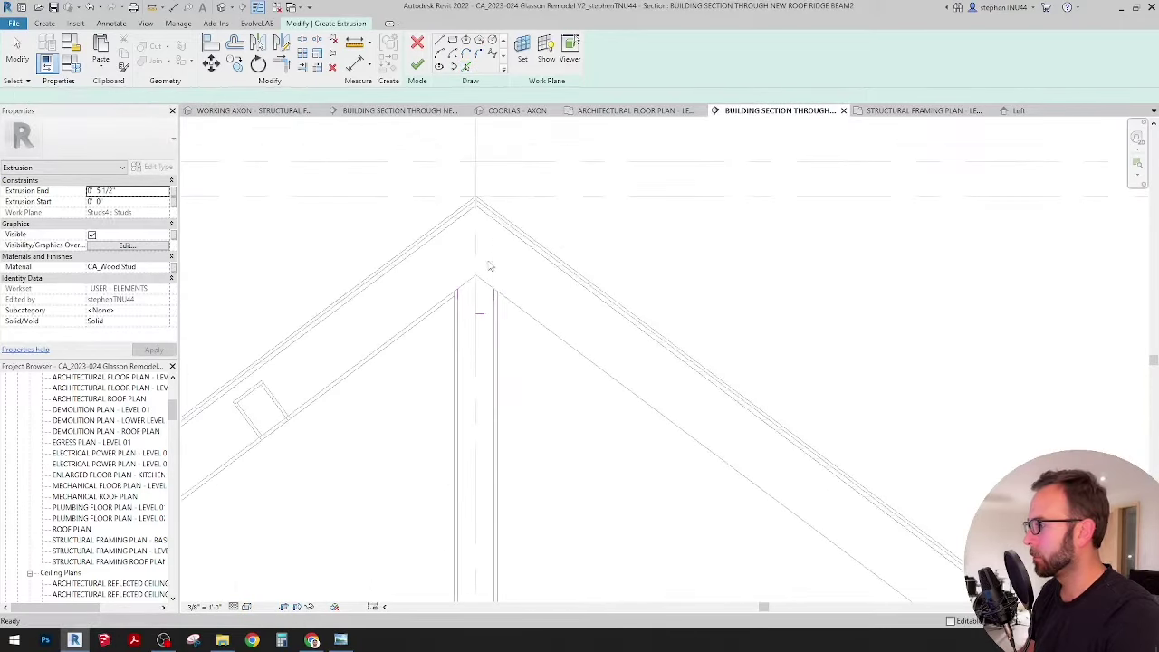
{"action": "left_click", "coordinate": [235, 63]}
{"action": "scroll", "coordinate": [477, 264], "scroll_direction": "up", "scroll_amount": 2}
{"action": "left_click", "coordinate": [499, 369]}
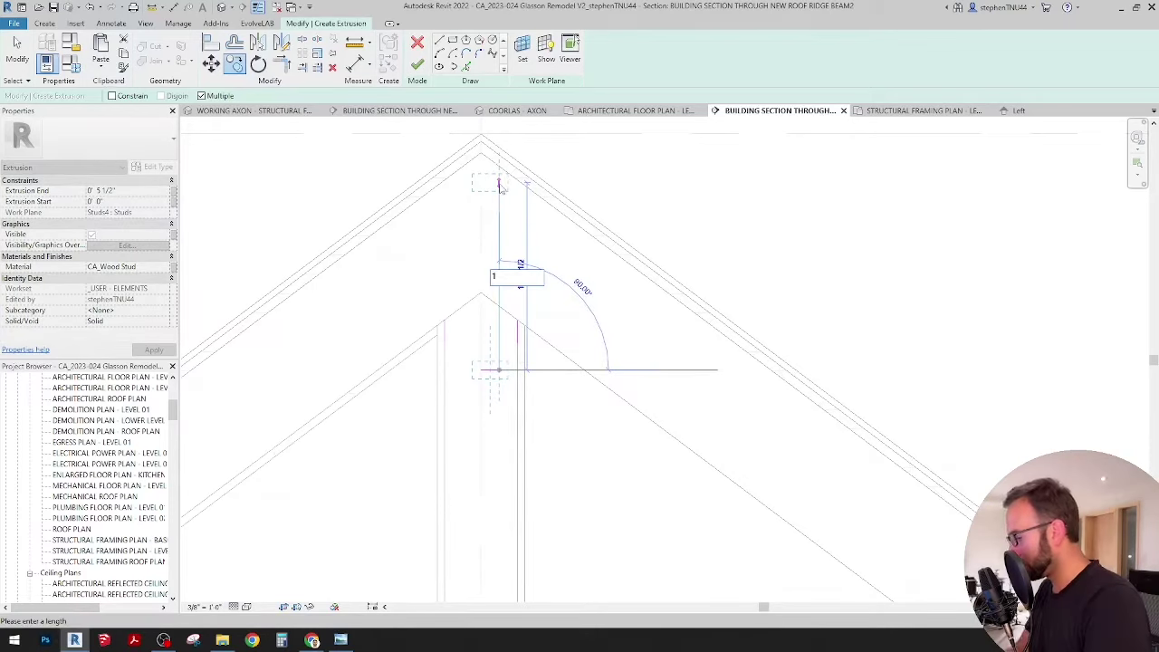
{"action": "type", "text": "1 4"}
{"action": "key", "text": "Return"}
{"action": "key", "text": "Escape"}
{"action": "key", "text": "Escape"}
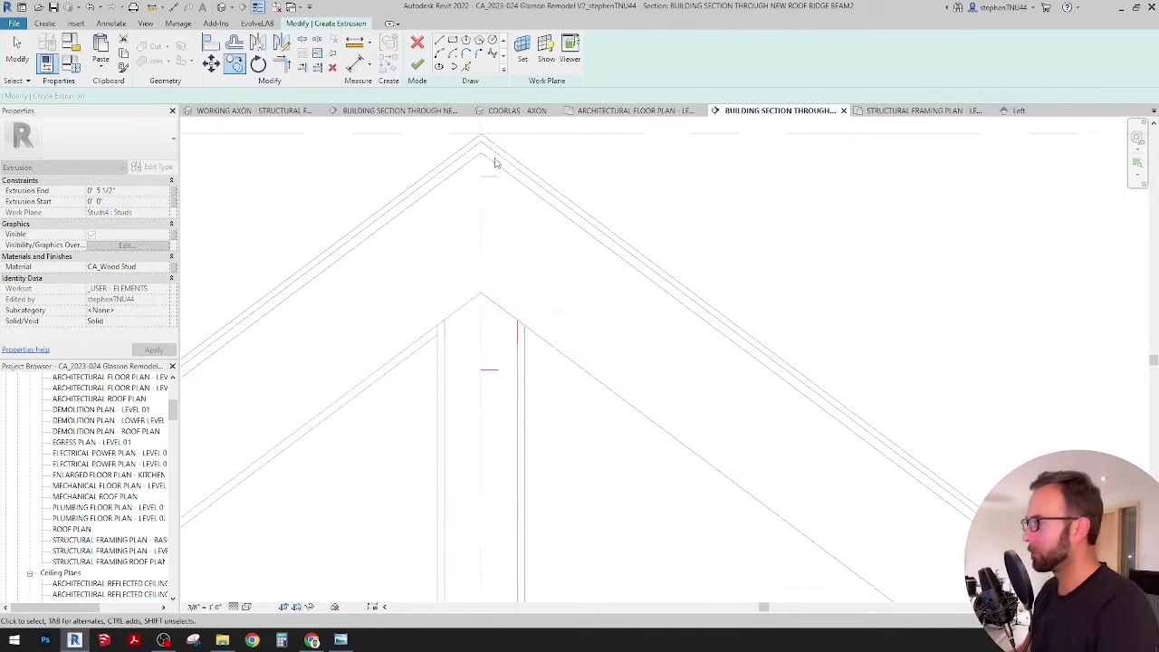
Trim and extend the profile lines to corners so they form a closed rectangle reaching up to the roof peak.
{"action": "key", "text": "t"}
{"action": "key", "text": "r"}
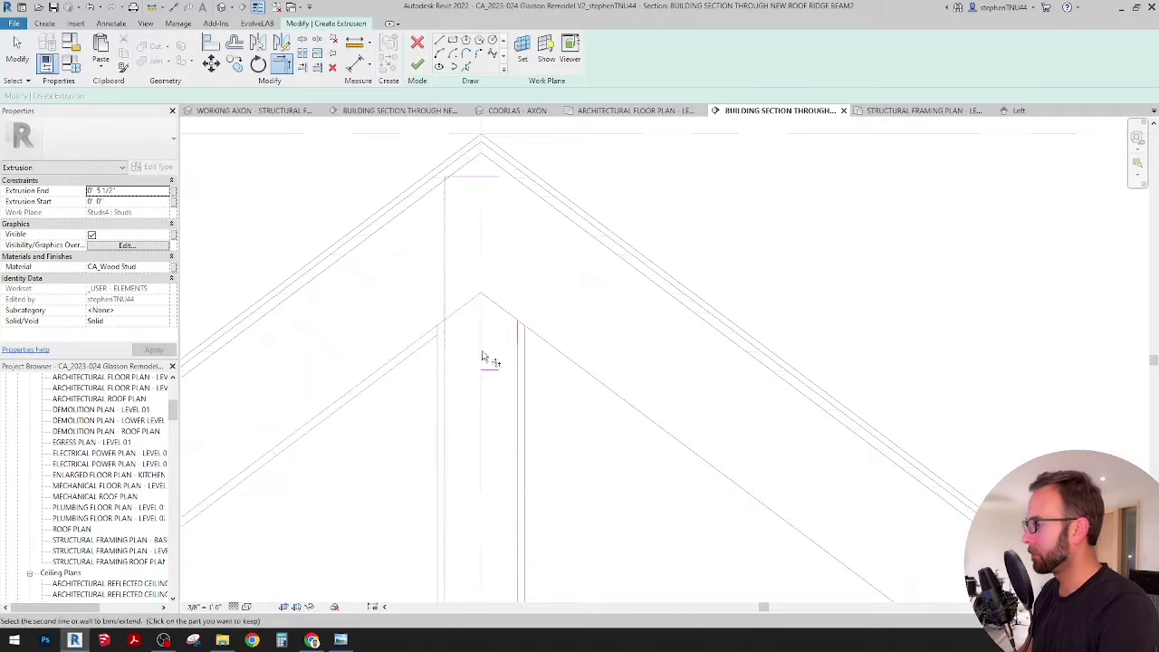
{"action": "left_click", "coordinate": [488, 181]}
{"action": "scroll", "coordinate": [486, 184], "scroll_direction": "up", "scroll_amount": 1}
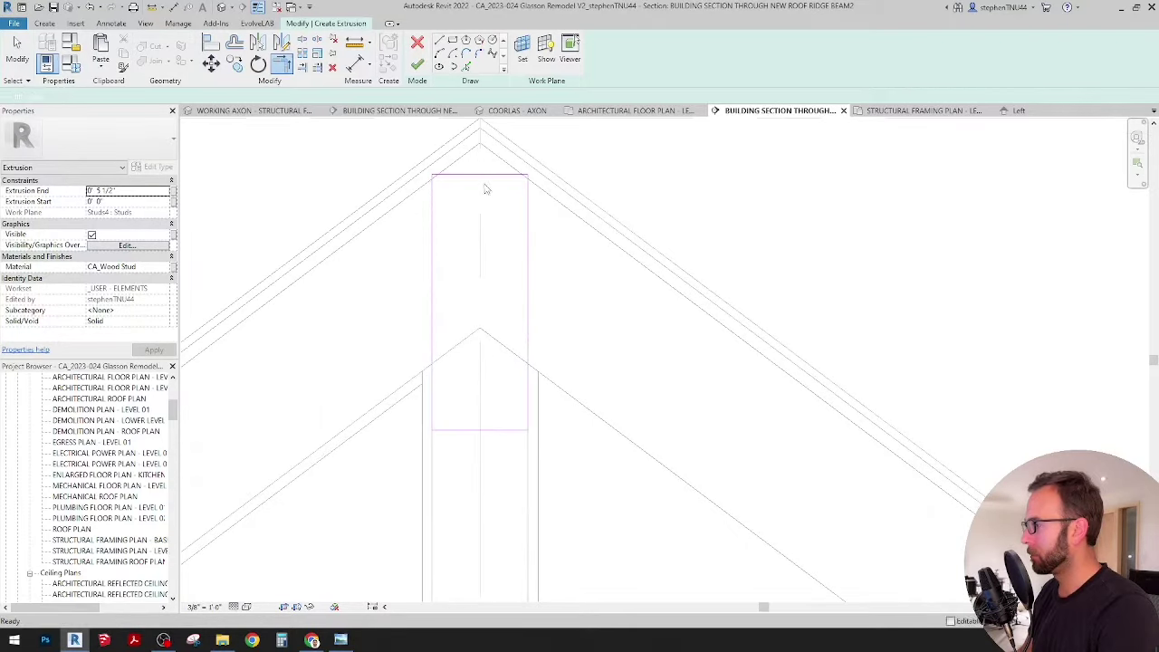
{"action": "key", "text": "Escape"}
In the other ridge beam section, check the profile's height with a trial vertical line and move its left edge inward to narrow it.
{"action": "scroll", "coordinate": [489, 181], "scroll_direction": "down", "scroll_amount": 1}
{"action": "scroll", "coordinate": [589, 177], "scroll_direction": "down", "scroll_amount": 1}
{"action": "left_click", "coordinate": [395, 110]}
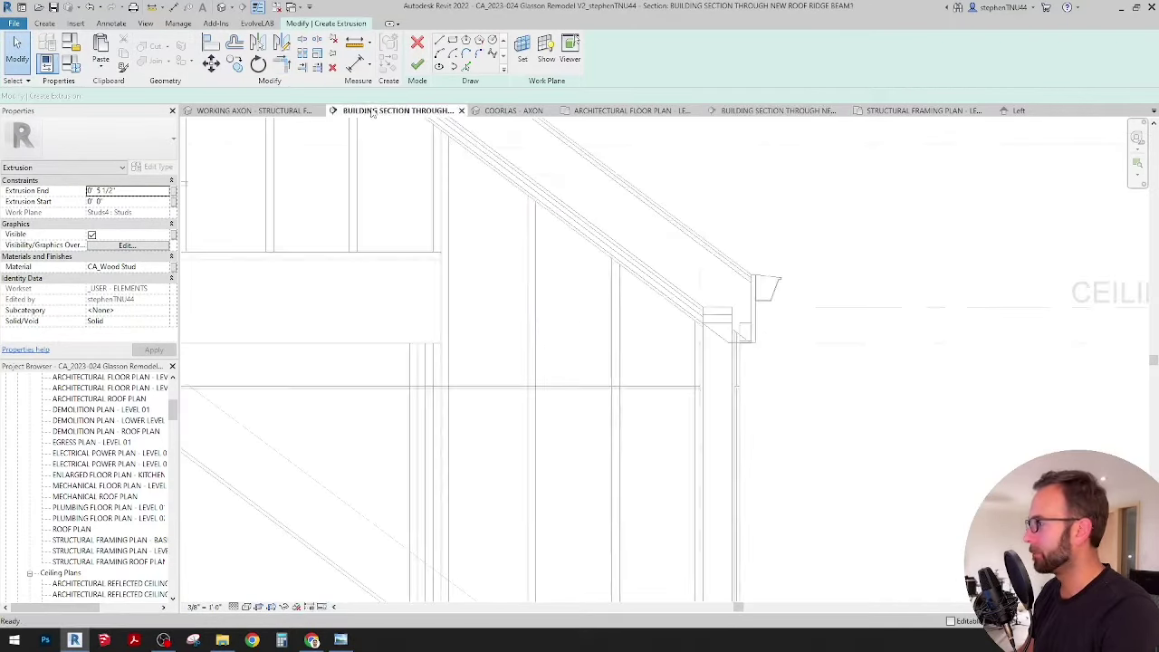
{"action": "scroll", "coordinate": [462, 268], "scroll_direction": "down", "scroll_amount": 3}
{"action": "scroll", "coordinate": [462, 268], "scroll_direction": "up", "scroll_amount": 4}
{"action": "middle_click_drag", "start_coordinate": [463, 239], "coordinate": [497, 428]}
{"action": "scroll", "coordinate": [497, 180], "scroll_direction": "up", "scroll_amount": 2}
{"action": "left_click", "coordinate": [500, 177]}
{"action": "left_click", "coordinate": [211, 65]}
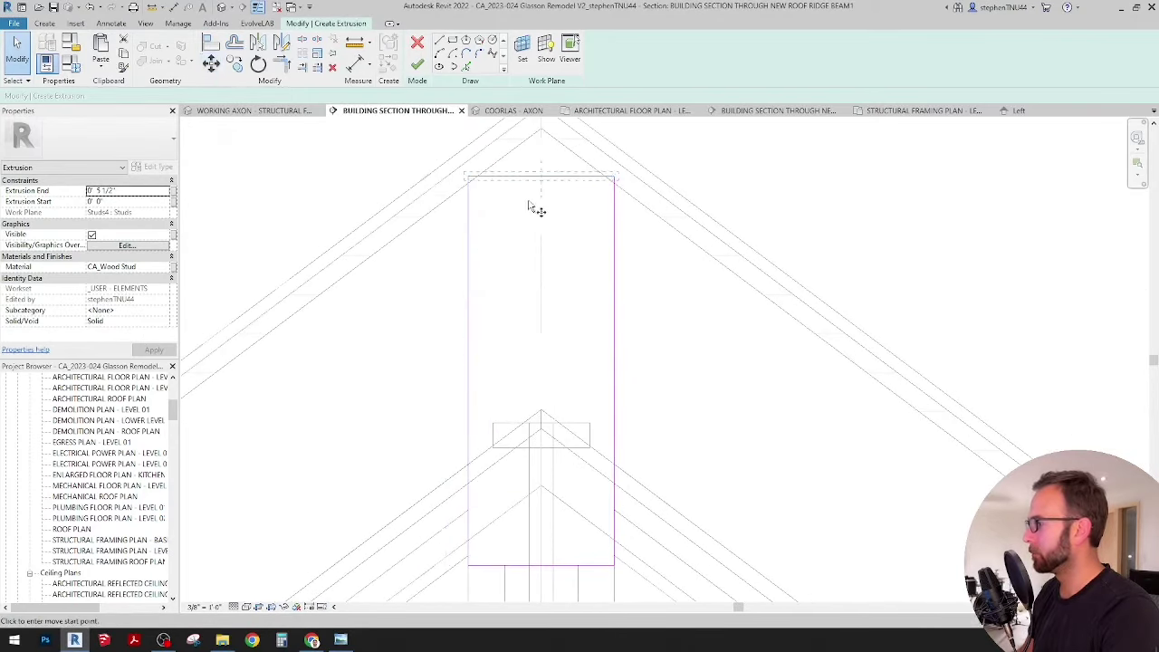
{"action": "scroll", "coordinate": [534, 207], "scroll_direction": "down", "scroll_amount": 1}
{"action": "left_click", "coordinate": [510, 477]}
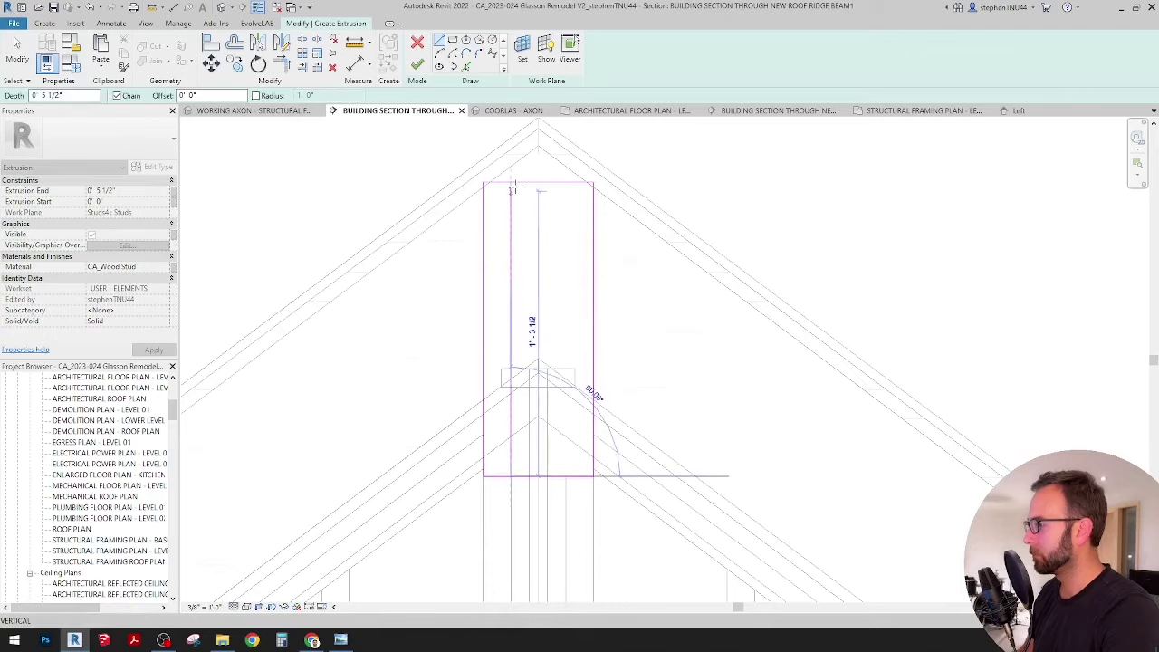
{"action": "left_click", "coordinate": [510, 182]}
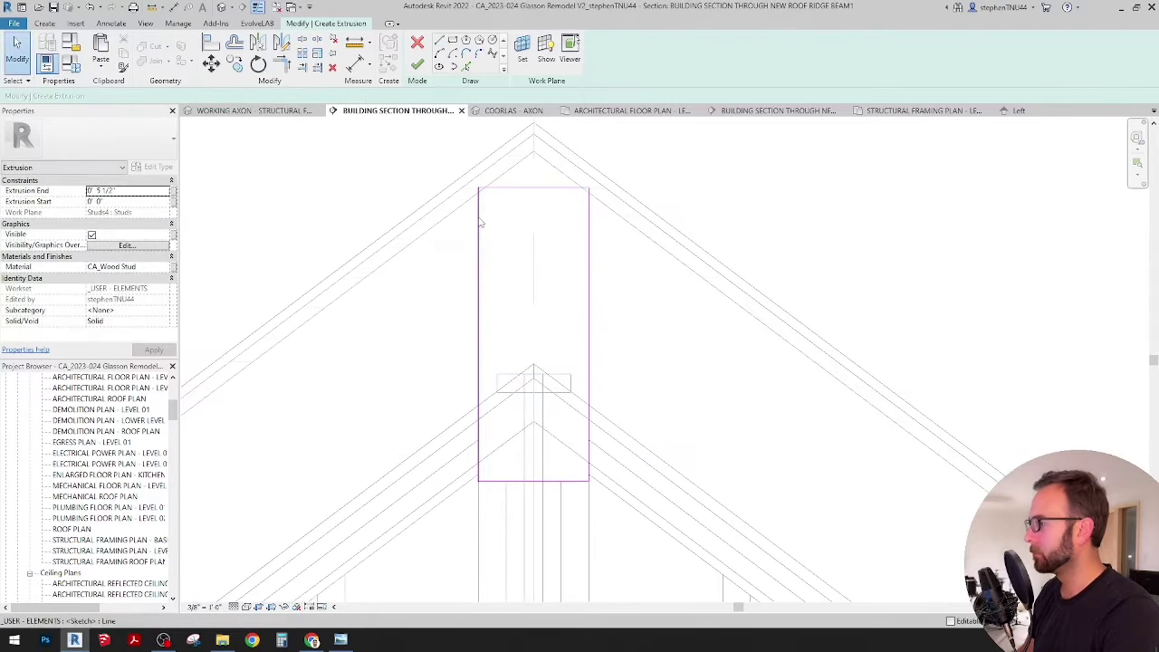
{"action": "left_click", "coordinate": [362, 328]}
{"action": "left_click", "coordinate": [368, 325]}
Center the whole beam profile on the grid 3 line and finish the extrusion and the in-place Ridge Beam.
{"action": "key", "text": "Tab"}
{"action": "left_click", "coordinate": [512, 192]}
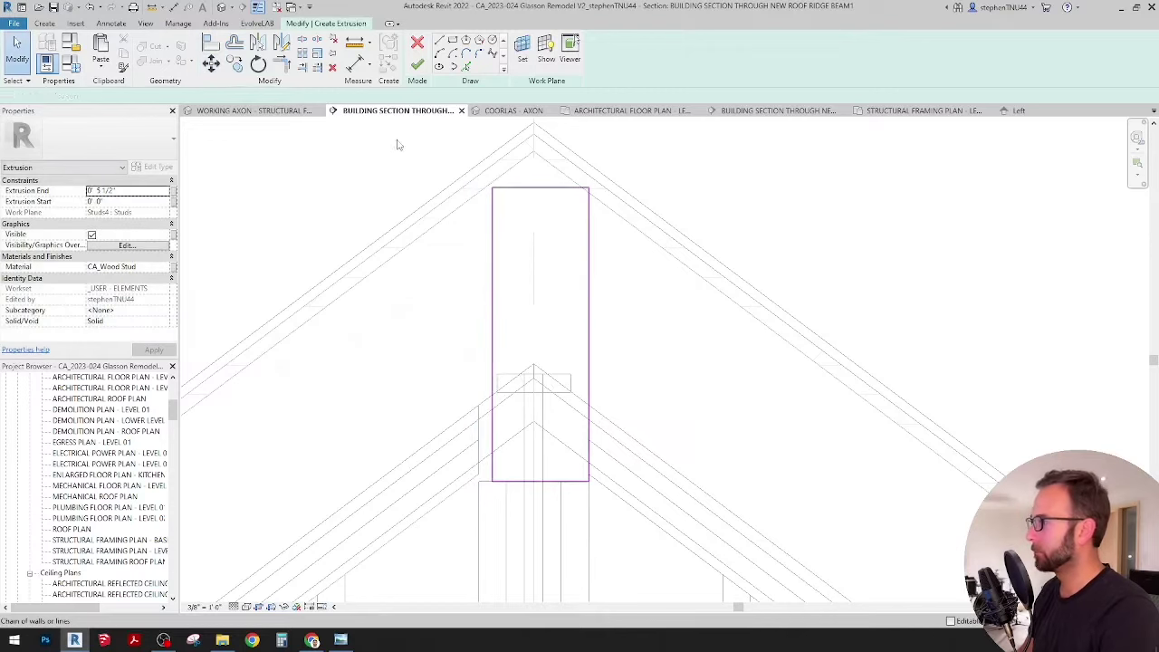
{"action": "left_click", "coordinate": [211, 64]}
{"action": "left_click", "coordinate": [542, 188]}
{"action": "scroll", "coordinate": [542, 187], "scroll_direction": "up", "scroll_amount": 3}
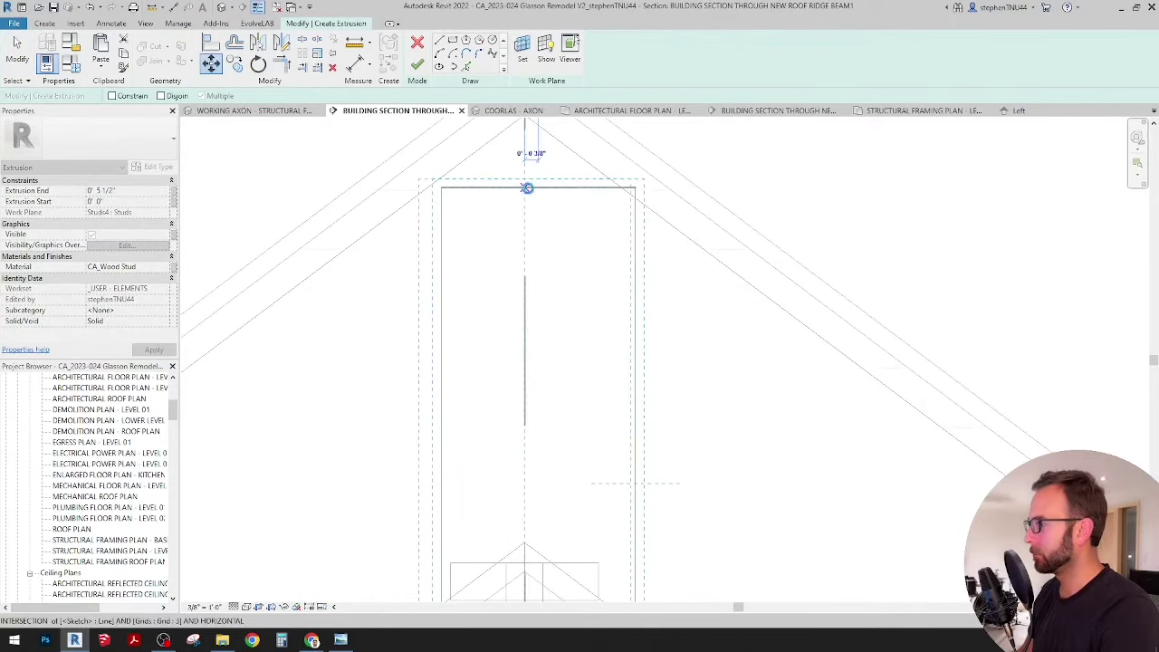
{"action": "scroll", "coordinate": [528, 187], "scroll_direction": "down", "scroll_amount": 4}
{"action": "key", "text": "Escape"}
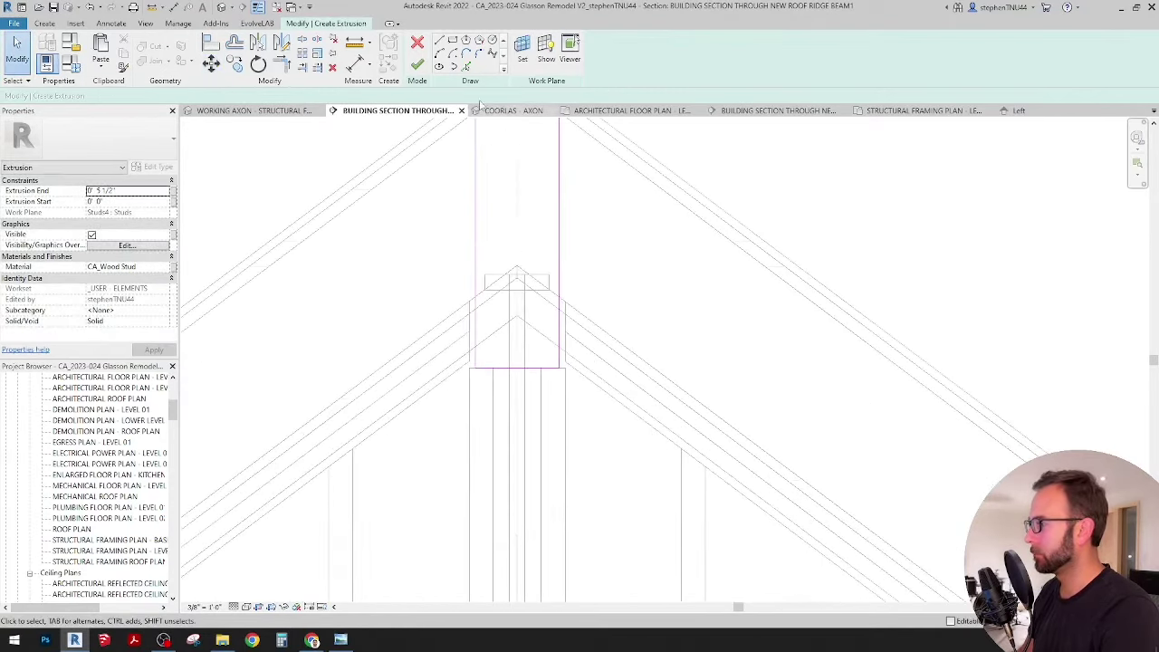
{"action": "left_click", "coordinate": [417, 65]}
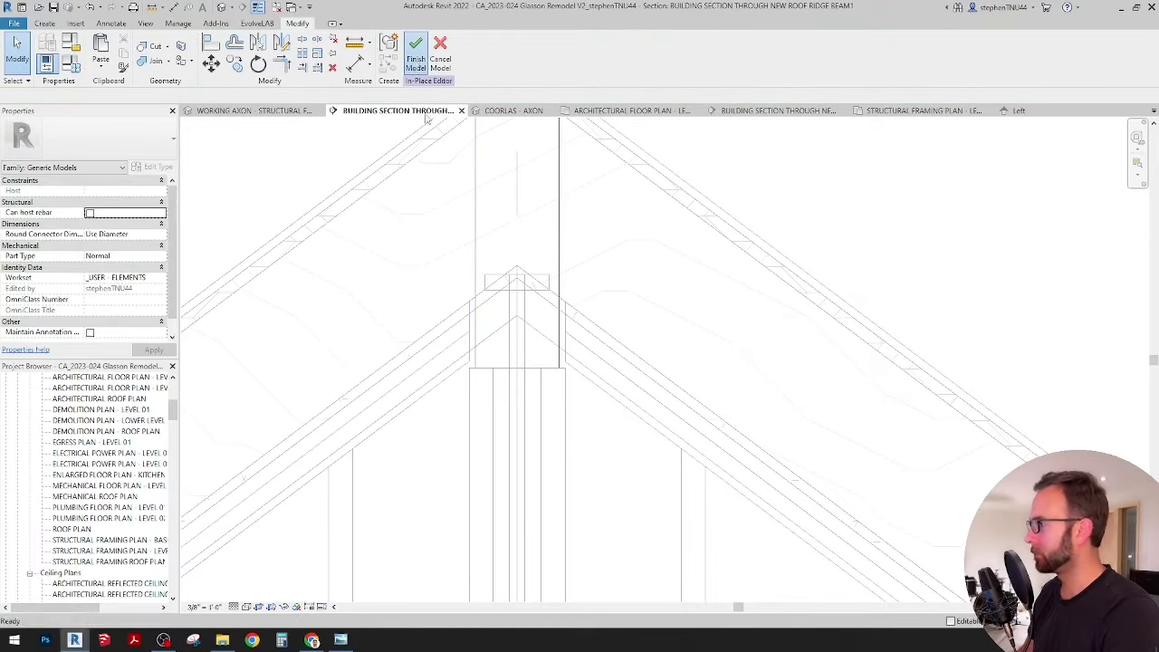
{"action": "left_click", "coordinate": [416, 59]}
Edit the gable framing in place, aligning both sides of its ridge pocket with the beam's side faces.
{"action": "scroll", "coordinate": [466, 385], "scroll_direction": "up", "scroll_amount": 2}
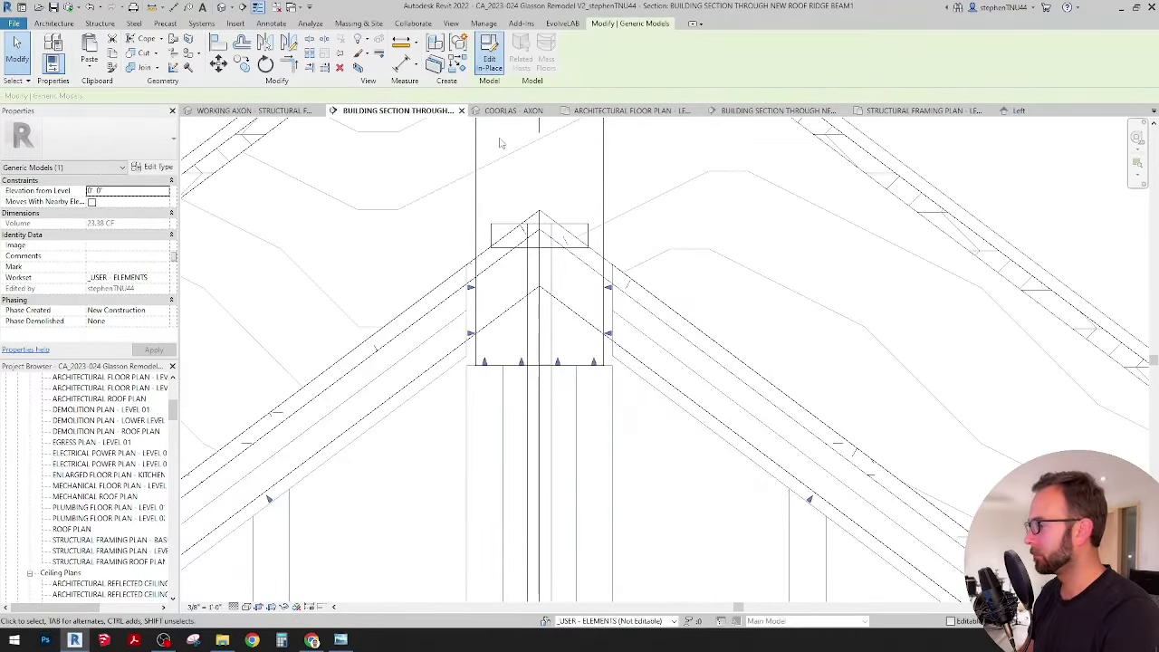
{"action": "left_click", "coordinate": [489, 56]}
{"action": "key", "text": "a"}
{"action": "key", "text": "l"}
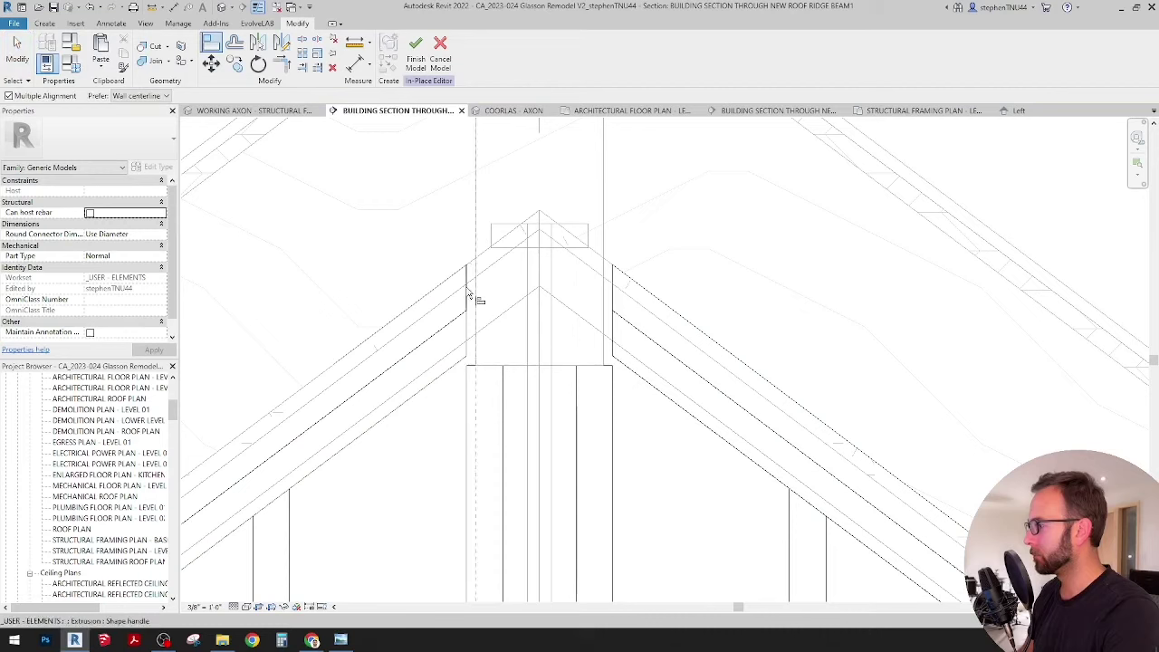
{"action": "scroll", "coordinate": [614, 345], "scroll_direction": "down", "scroll_amount": 4}
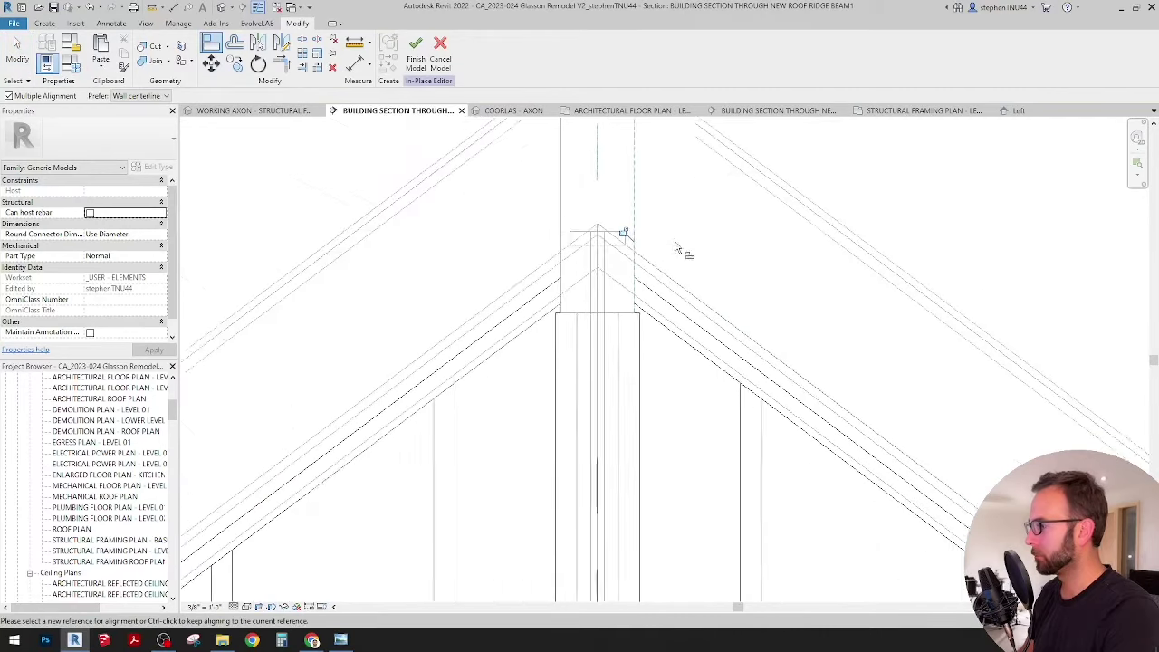
{"action": "left_click", "coordinate": [517, 231]}
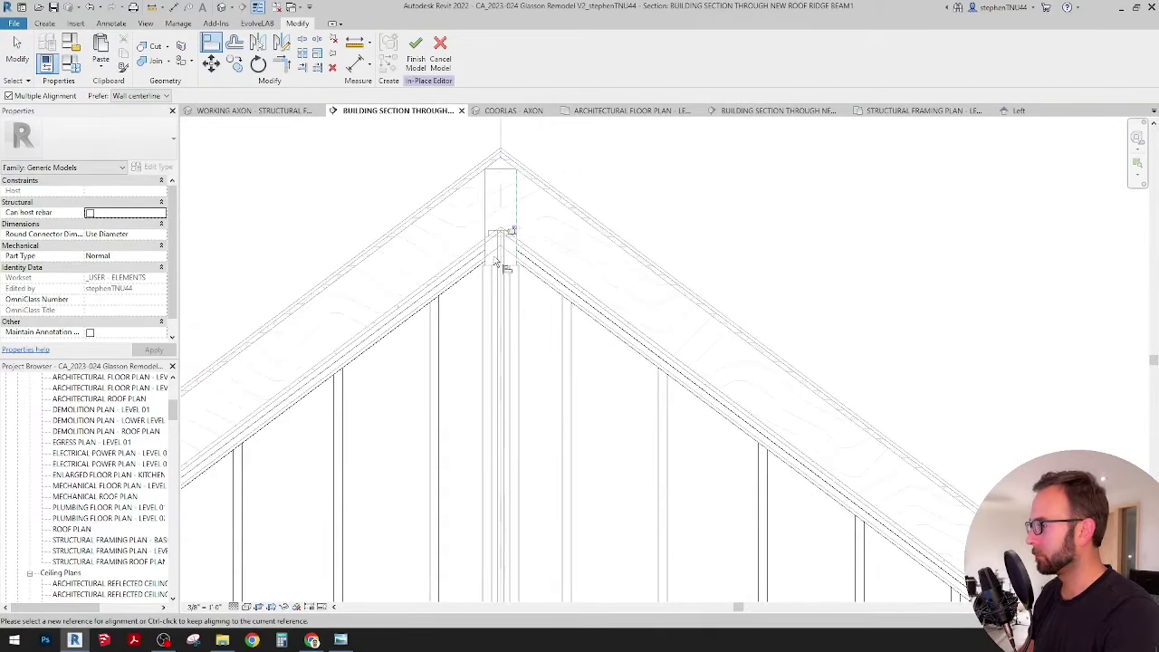
{"action": "left_click", "coordinate": [415, 54]}
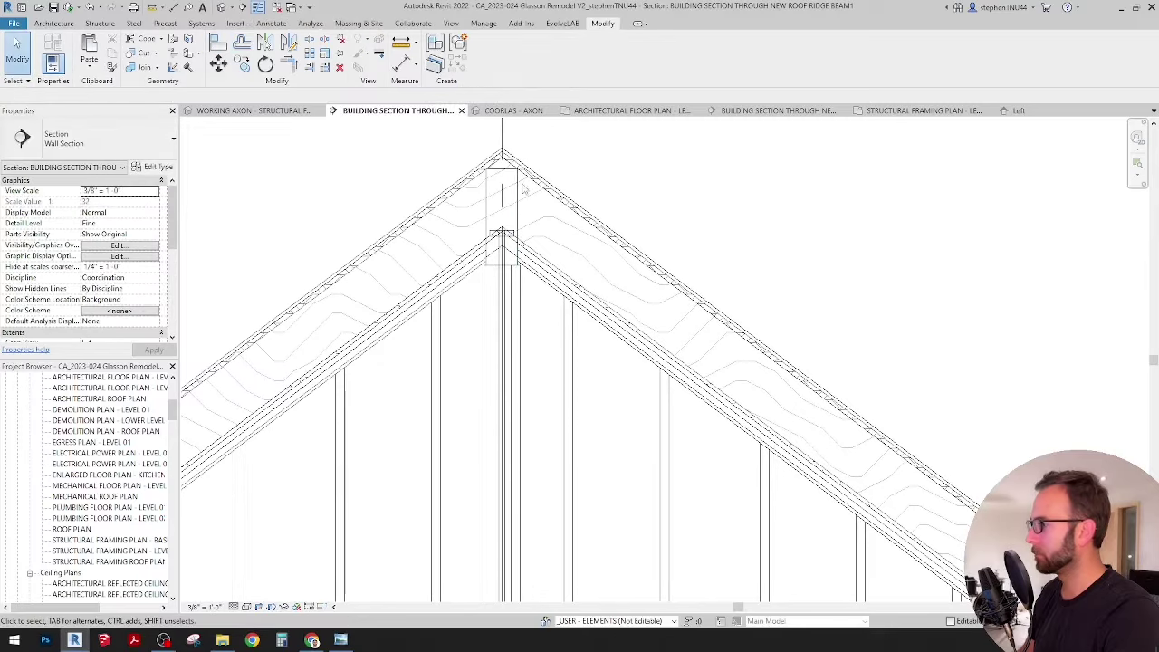
Edit the ridge beam in place in the structural 3D view, aligning its inner end face with the double joist beside the stairs.
{"action": "left_click", "coordinate": [517, 188]}
{"action": "left_click", "coordinate": [924, 110]}
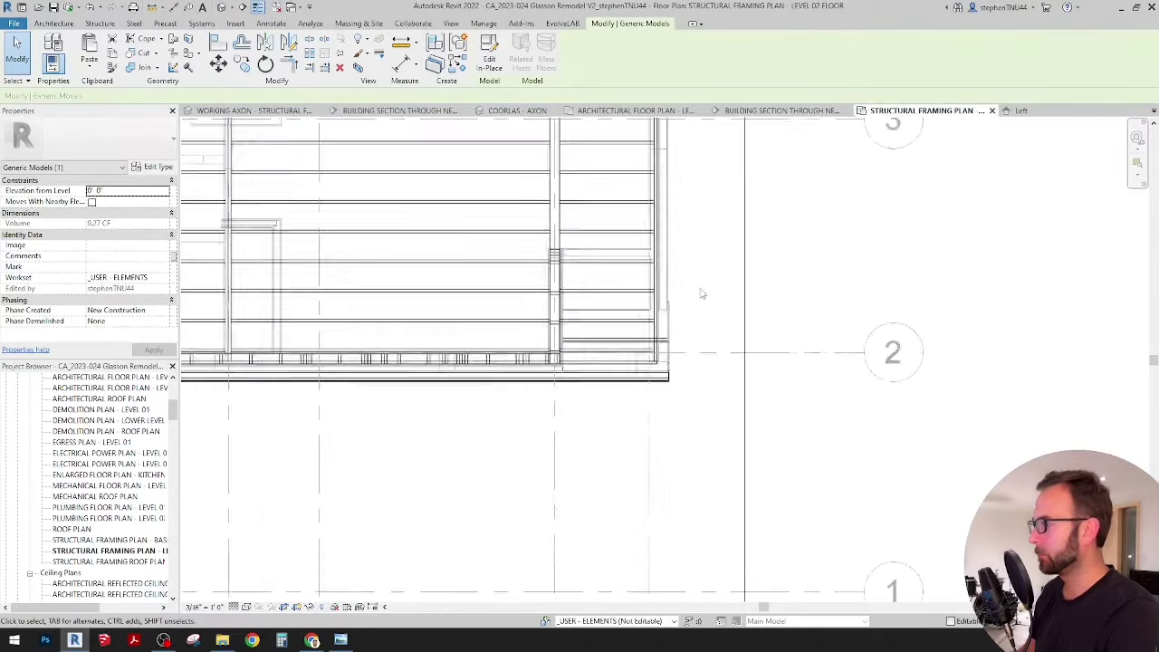
{"action": "scroll", "coordinate": [701, 292], "scroll_direction": "down", "scroll_amount": 2}
{"action": "middle_click_drag", "start_coordinate": [701, 293], "coordinate": [789, 452]}
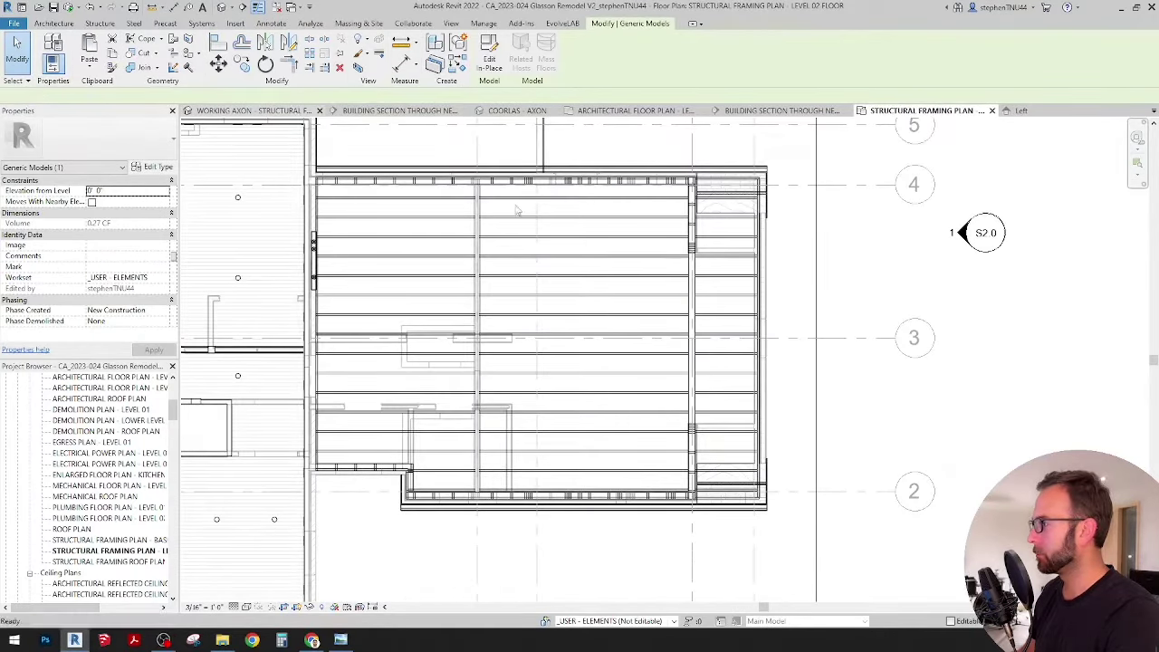
{"action": "key", "text": "ctrl+Tab"}
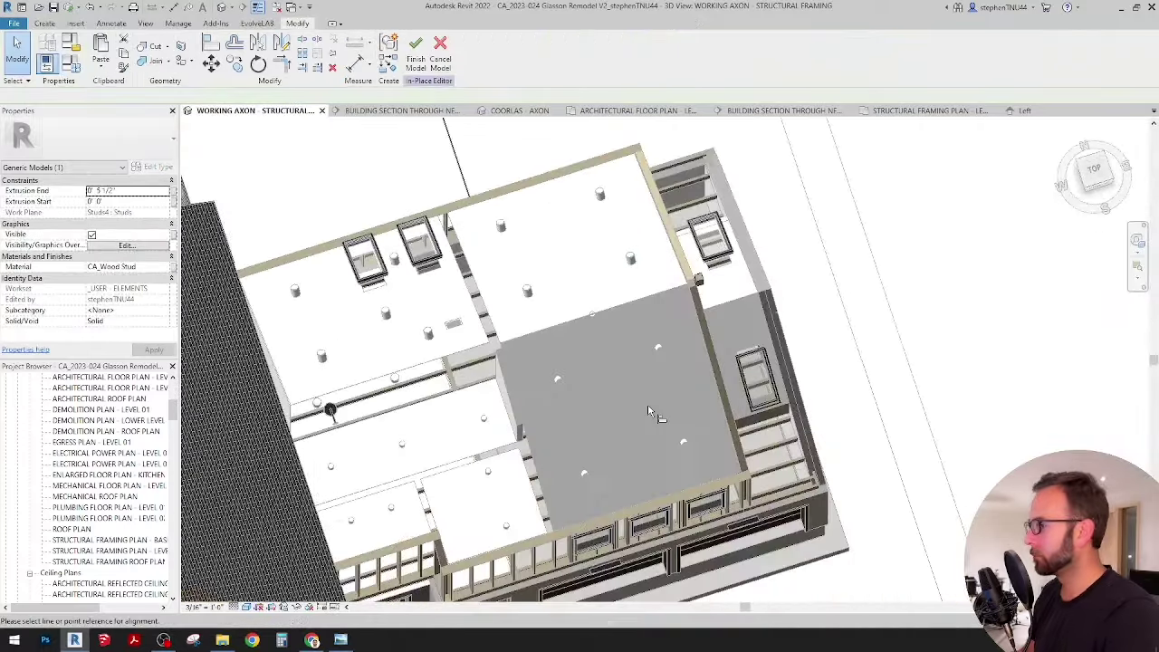
{"action": "middle_click_drag", "start_coordinate": [647, 409], "coordinate": [655, 338], "text": "shift"}
{"action": "key", "text": "a"}
{"action": "key", "text": "l"}
{"action": "scroll", "coordinate": [598, 371], "scroll_direction": "up", "scroll_amount": 2}
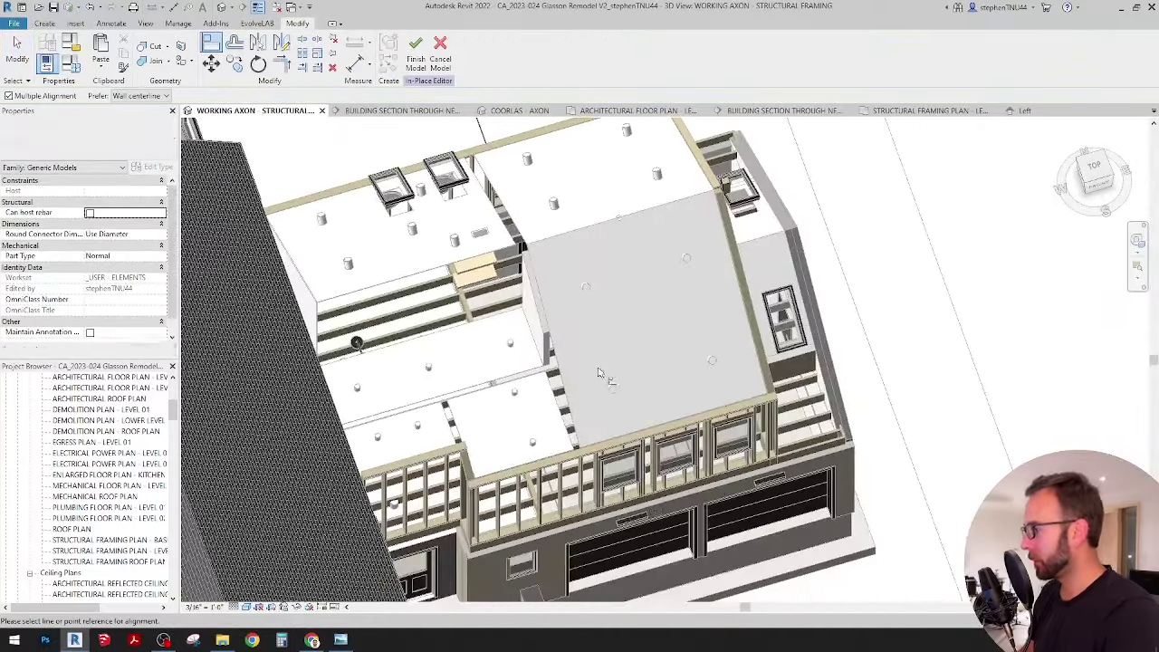
{"action": "middle_click_drag", "start_coordinate": [621, 413], "coordinate": [436, 324], "text": "shift"}
{"action": "scroll", "coordinate": [436, 323], "scroll_direction": "up", "scroll_amount": 3}
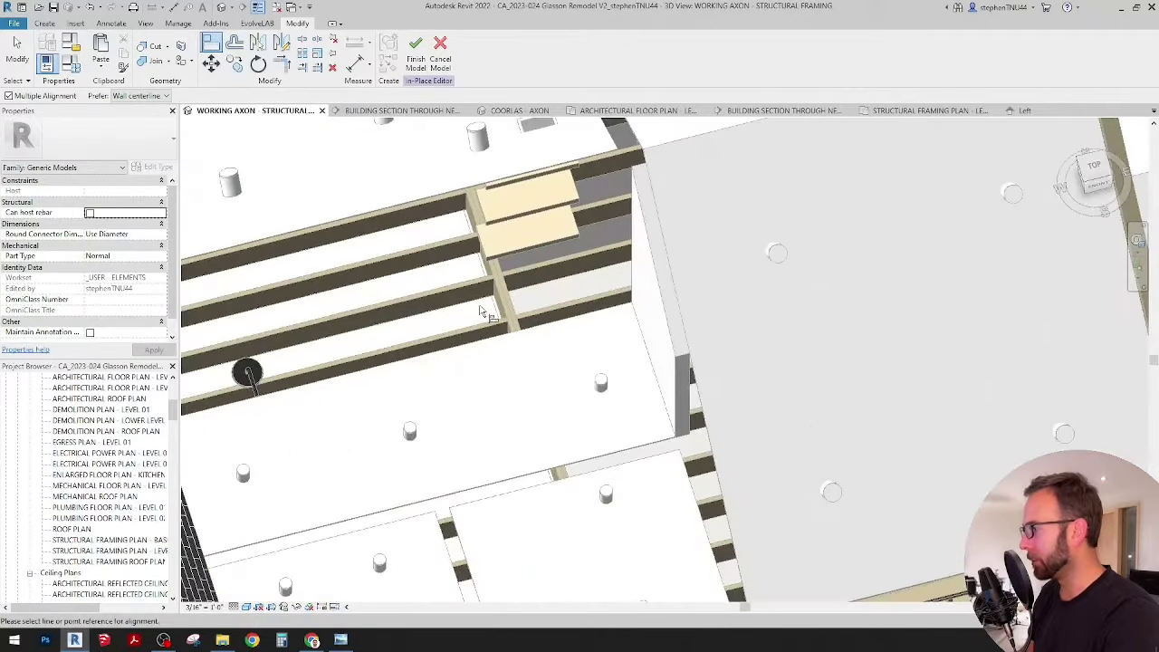
{"action": "scroll", "coordinate": [509, 310], "scroll_direction": "up", "scroll_amount": 2}
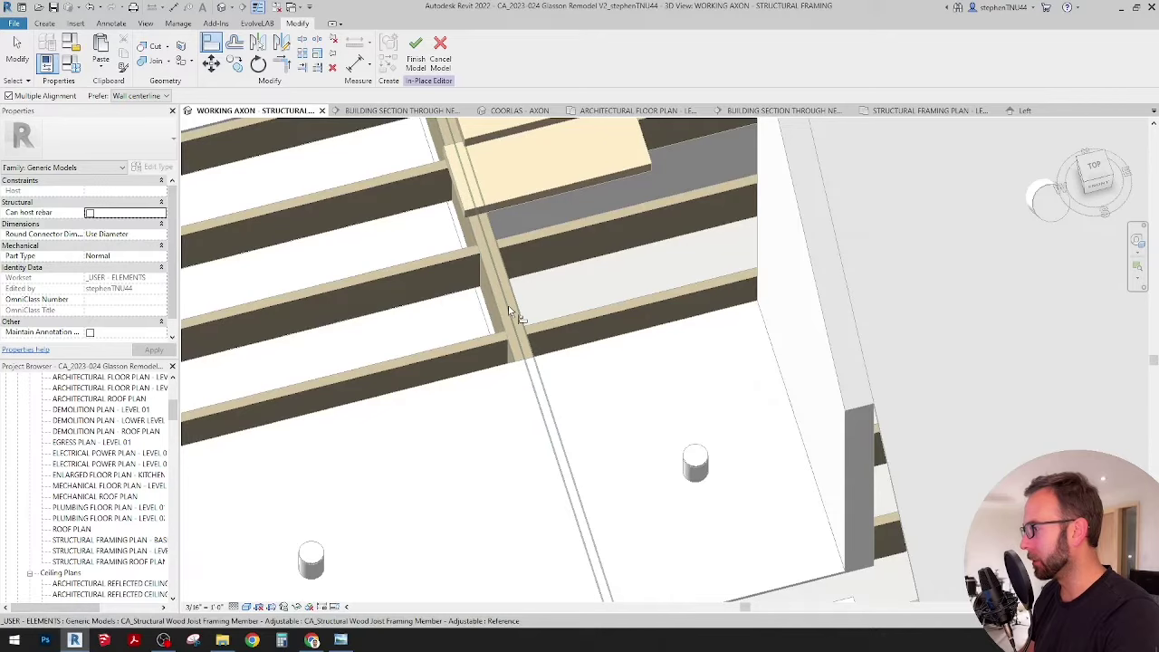
{"action": "scroll", "coordinate": [512, 308], "scroll_direction": "up", "scroll_amount": 4}
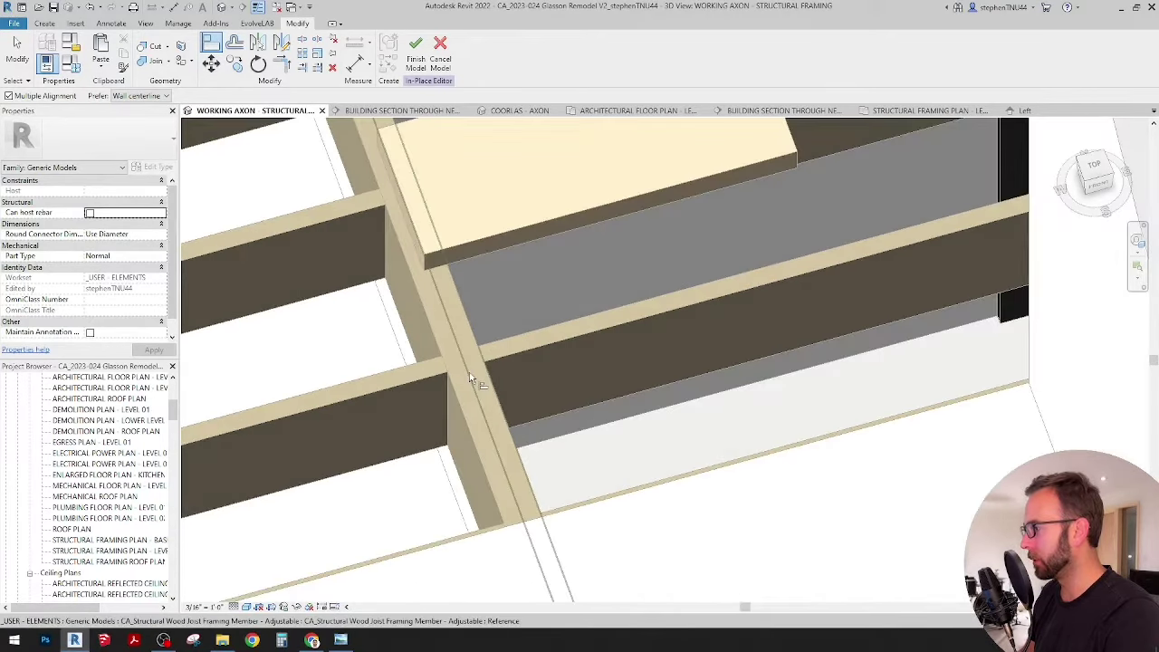
{"action": "scroll", "coordinate": [472, 380], "scroll_direction": "down", "scroll_amount": 8}
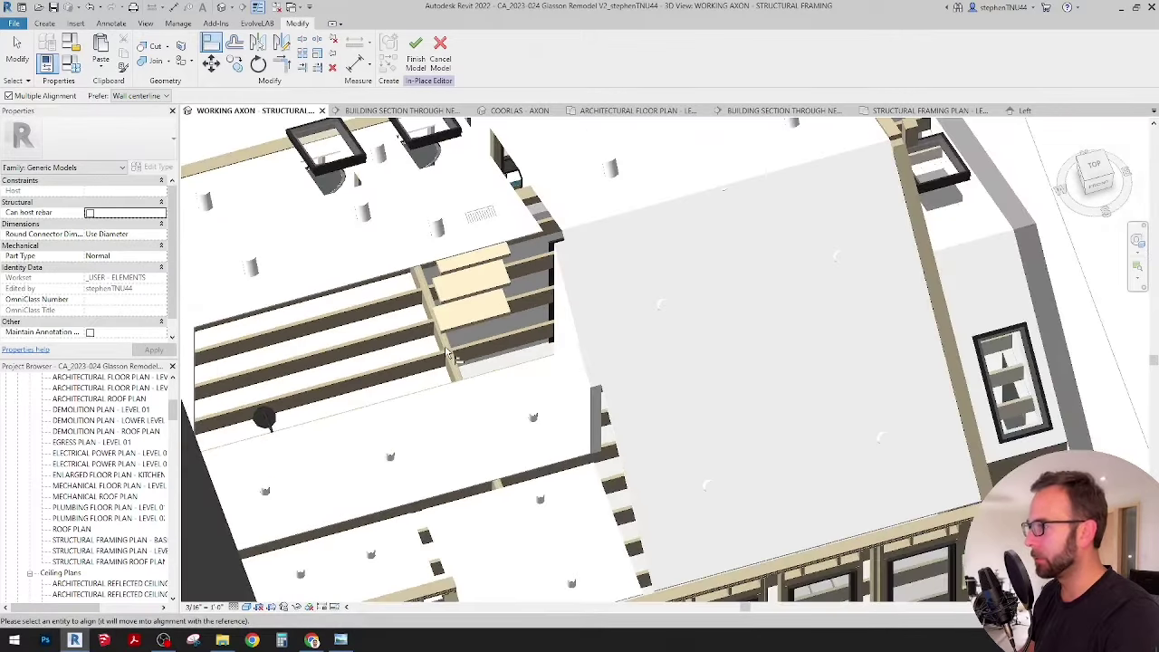
{"action": "scroll", "coordinate": [654, 262], "scroll_direction": "up", "scroll_amount": 4}
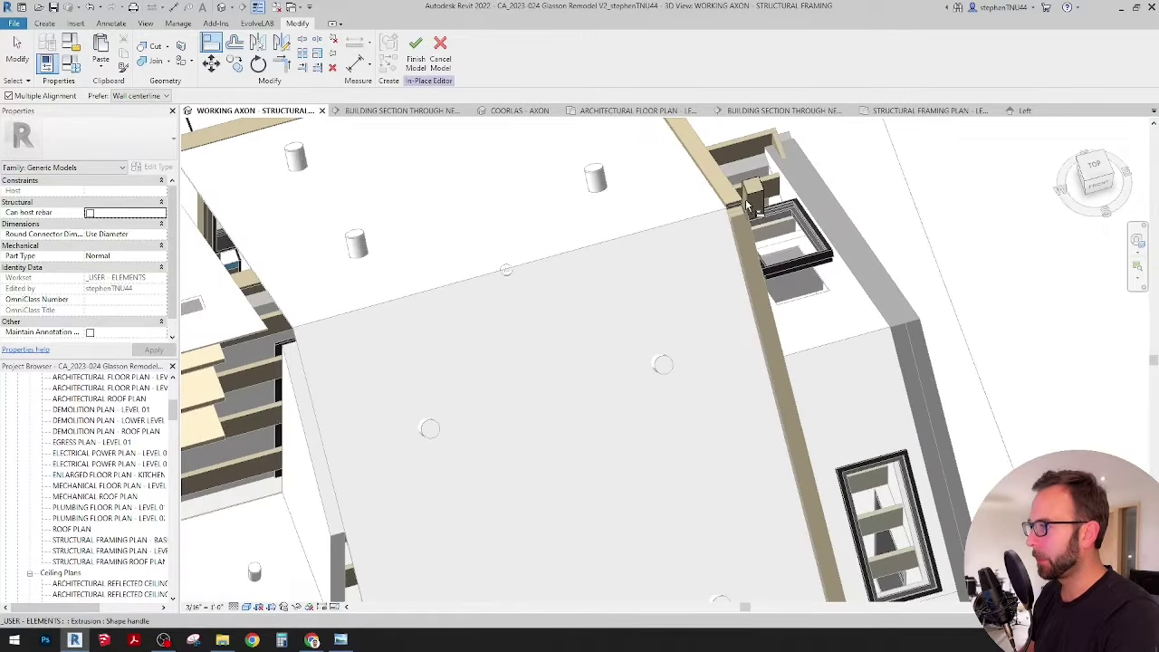
{"action": "left_click", "coordinate": [750, 205]}
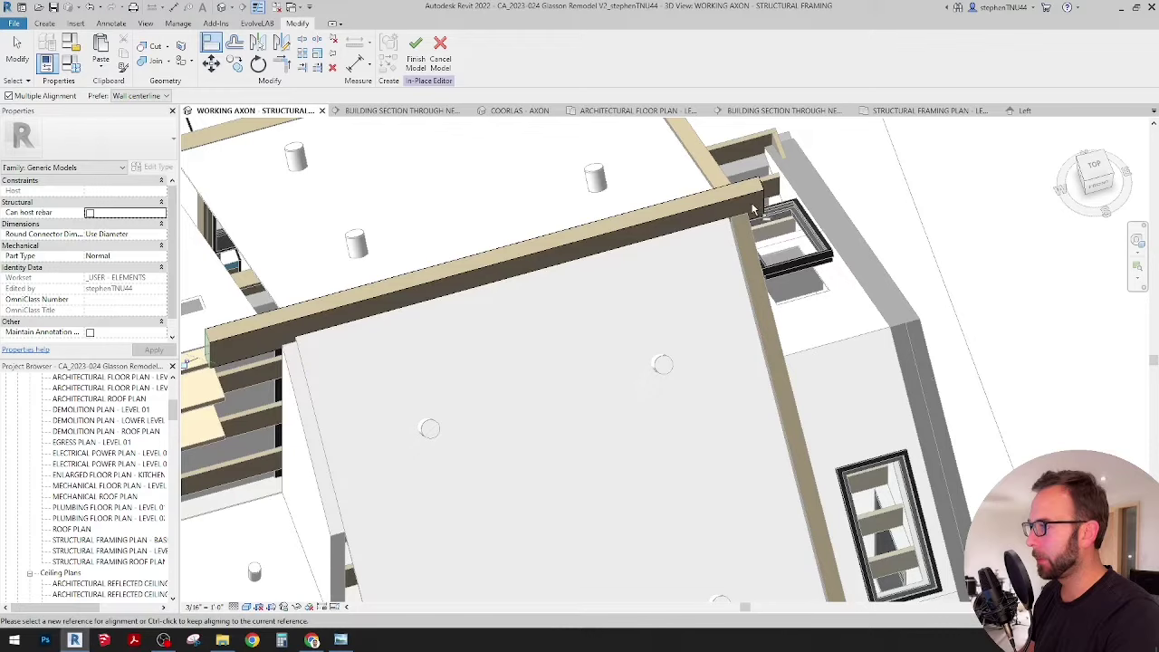
Turn off multiple alignment and align the ridge beam's outer end with the exterior face of the gable wall studs.
{"action": "scroll", "coordinate": [755, 211], "scroll_direction": "down", "scroll_amount": 2}
{"action": "middle_click_drag", "start_coordinate": [723, 257], "coordinate": [602, 436], "text": "shift"}
{"action": "scroll", "coordinate": [603, 436], "scroll_direction": "up", "scroll_amount": 5}
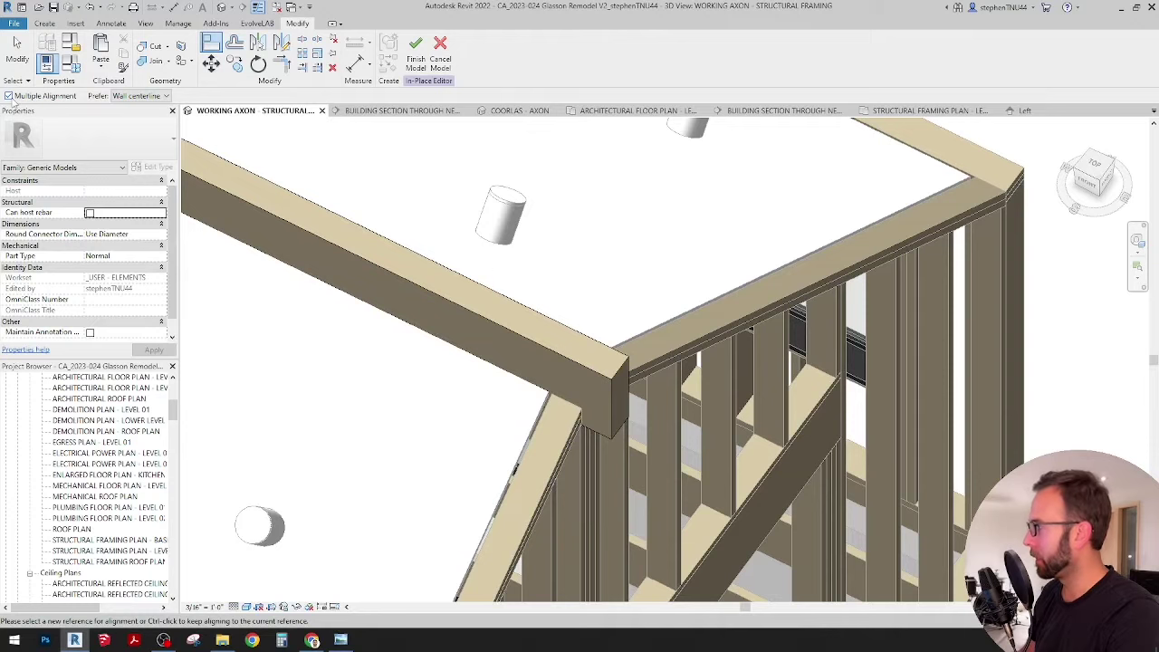
{"action": "left_click", "coordinate": [666, 367]}
{"action": "scroll", "coordinate": [625, 371], "scroll_direction": "down", "scroll_amount": 3}
{"action": "middle_click_drag", "start_coordinate": [661, 298], "coordinate": [598, 276], "text": "shift"}
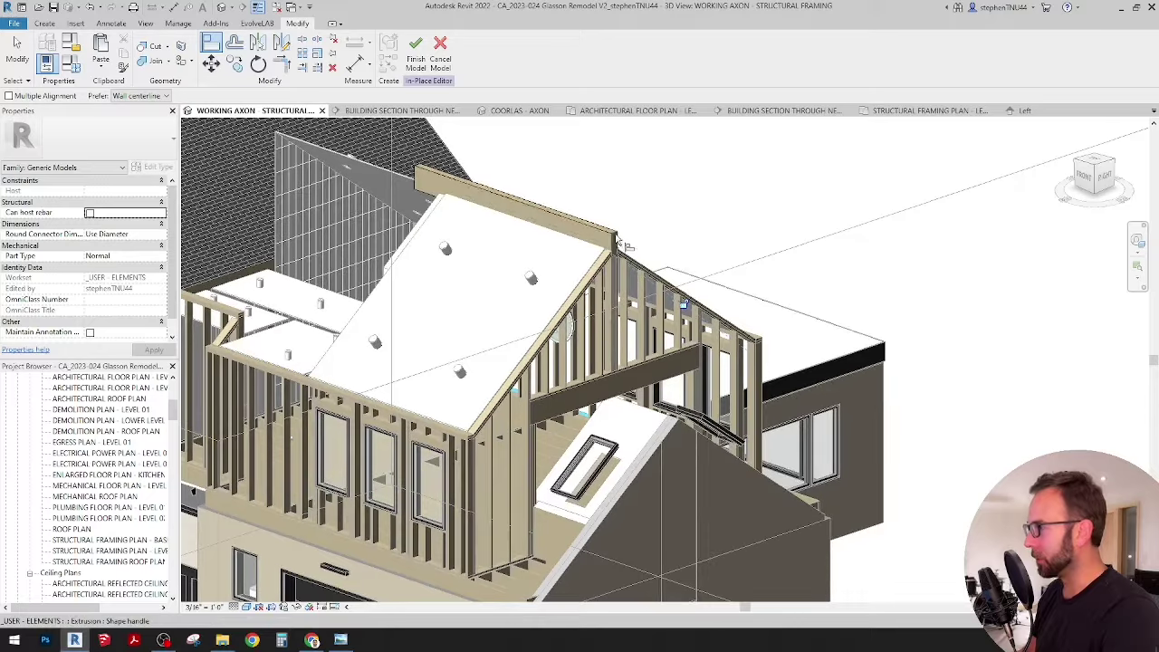
Examine the ridge beam's inner end in relation to the stair opening and the existing roof, and select the beam extrusion.
{"action": "middle_click_drag", "start_coordinate": [450, 182], "coordinate": [549, 554], "text": "shift"}
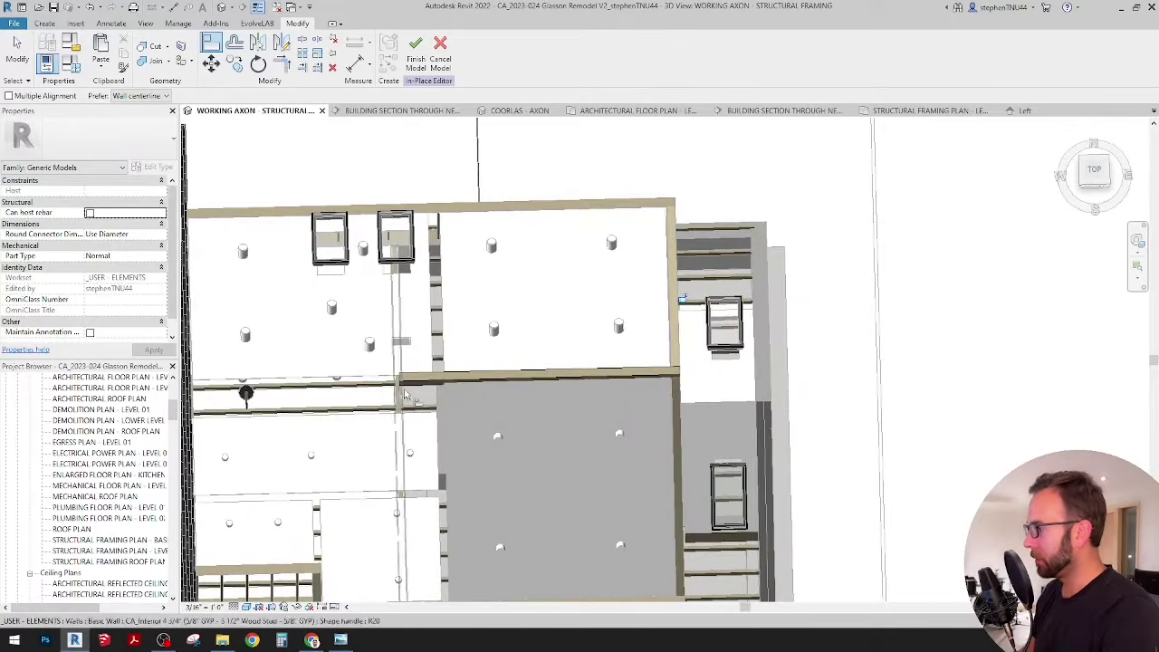
{"action": "scroll", "coordinate": [402, 391], "scroll_direction": "down", "scroll_amount": 2}
{"action": "middle_click_drag", "start_coordinate": [472, 435], "coordinate": [459, 371], "text": "shift"}
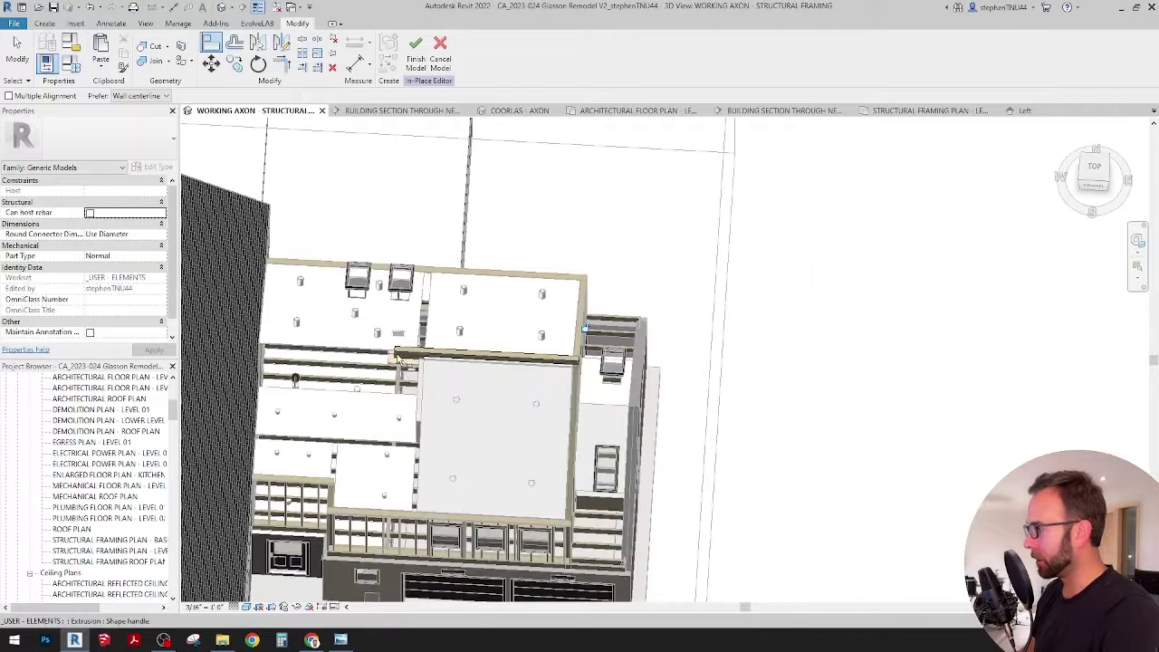
{"action": "scroll", "coordinate": [396, 356], "scroll_direction": "up", "scroll_amount": 3}
{"action": "middle_click_drag", "start_coordinate": [354, 347], "coordinate": [503, 345]}
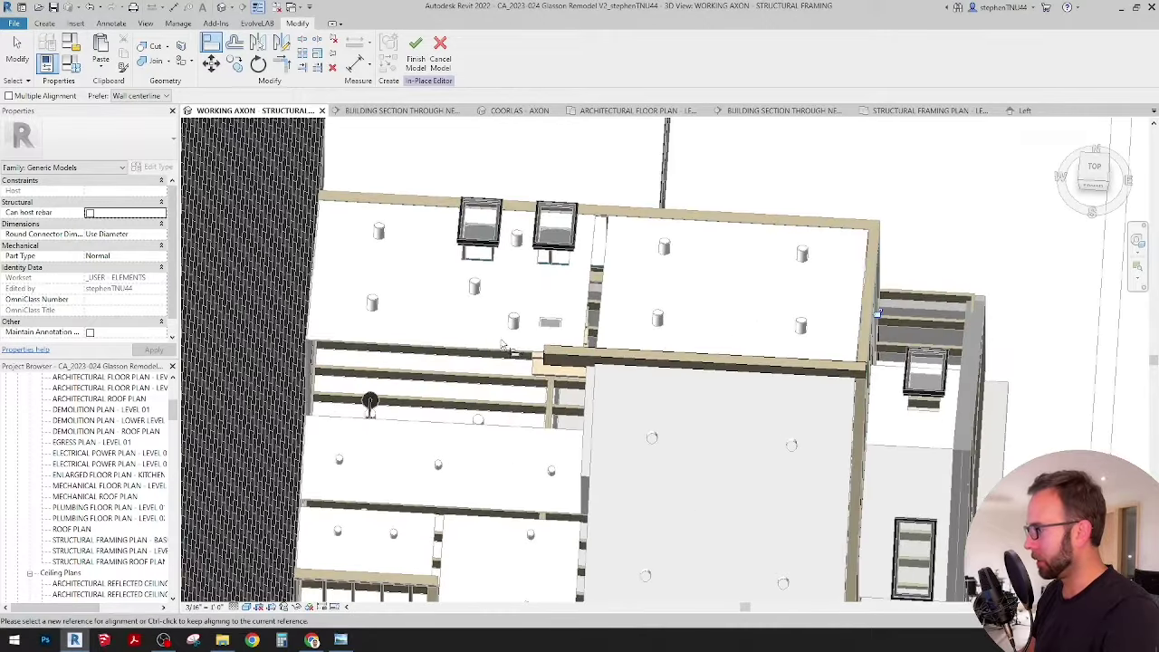
{"action": "middle_click_drag", "start_coordinate": [369, 405], "coordinate": [539, 391], "text": "shift"}
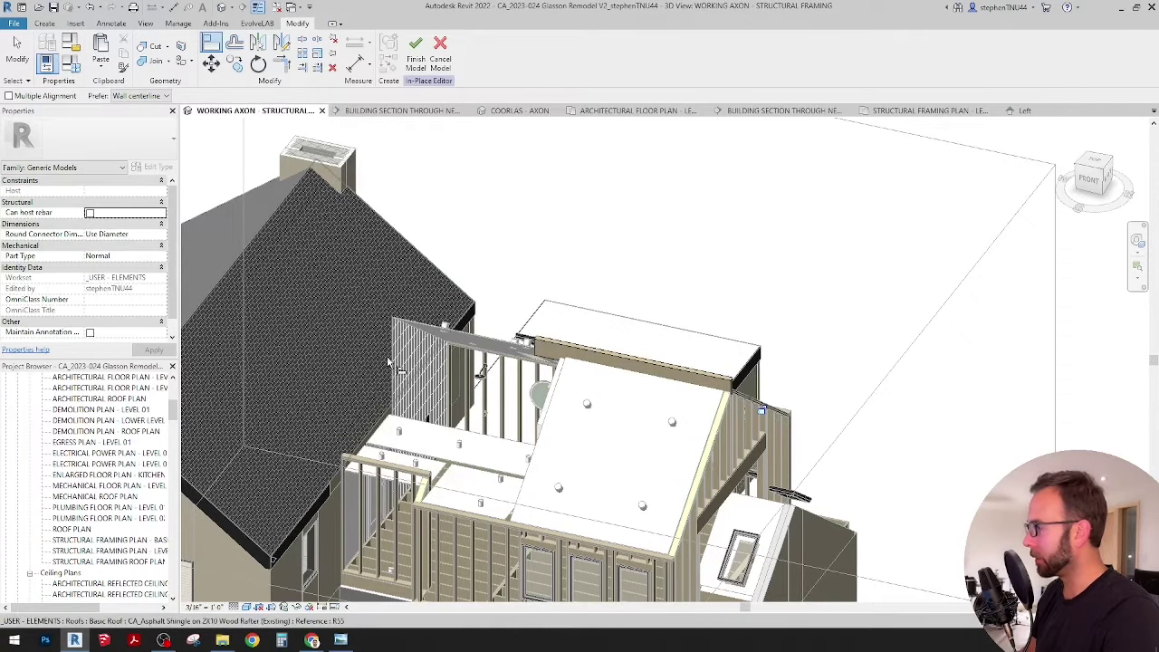
{"action": "middle_click_drag", "start_coordinate": [381, 332], "coordinate": [570, 351], "text": "shift"}
{"action": "left_click", "coordinate": [521, 345]}
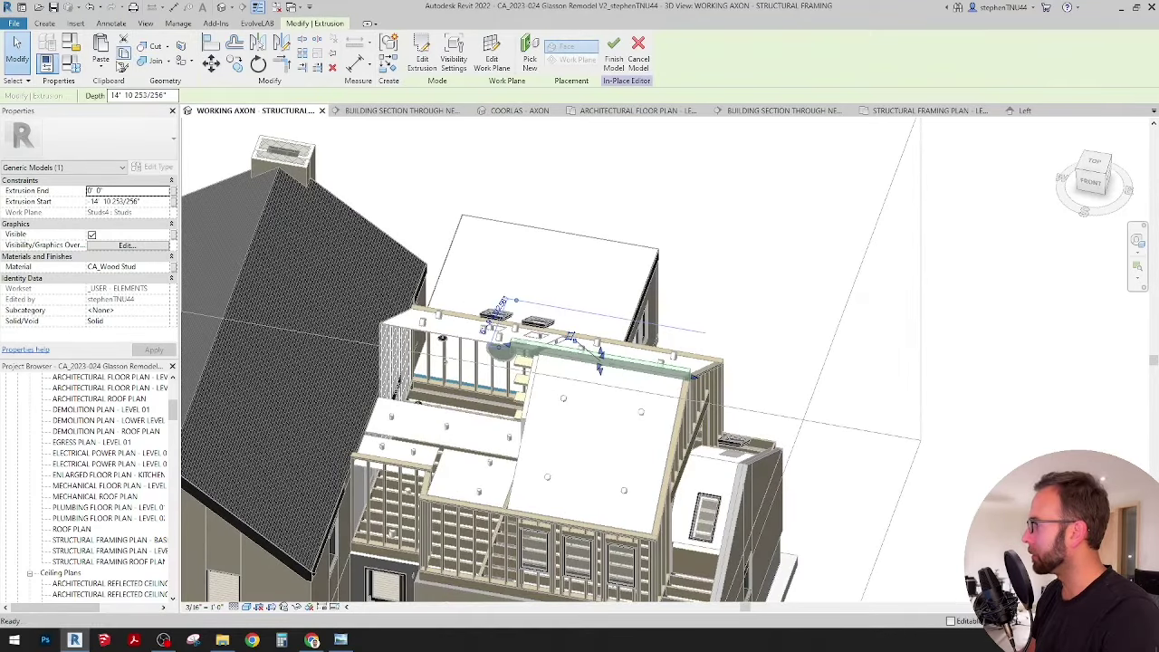
Paste a copy of the ridge beam extrusion in the same place and stretch its inner end to the existing house.
{"action": "left_click", "coordinate": [100, 66]}
{"action": "left_click", "coordinate": [136, 183]}
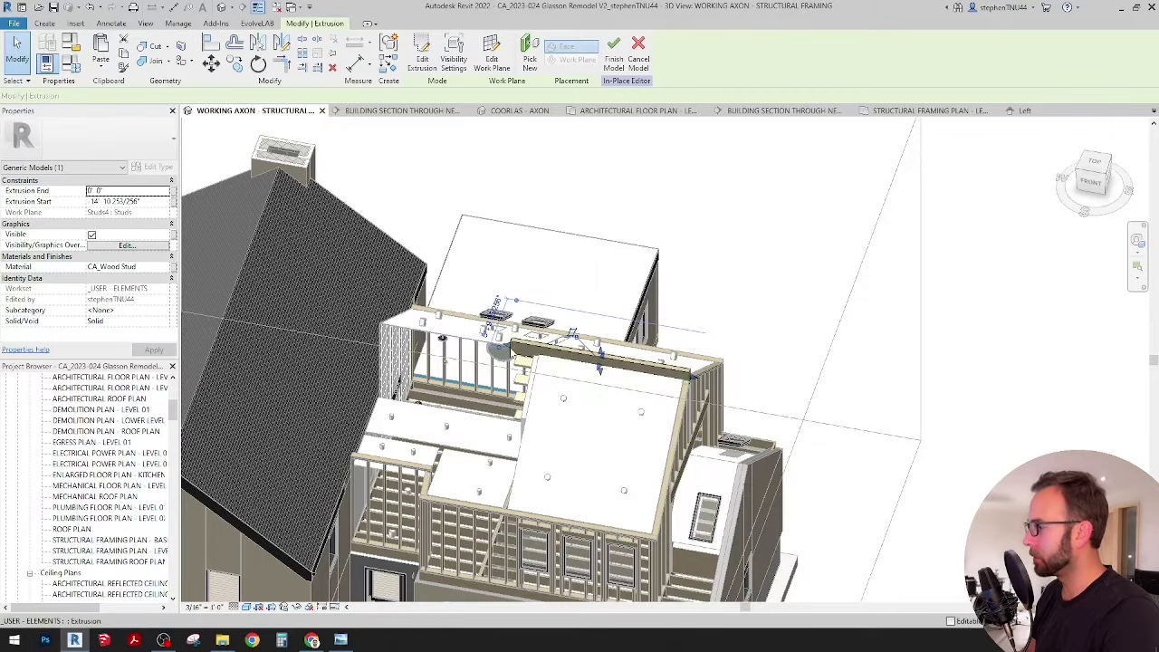
{"action": "scroll", "coordinate": [503, 351], "scroll_direction": "up", "scroll_amount": 1}
{"action": "left_click_drag", "start_coordinate": [509, 345], "coordinate": [355, 329]}
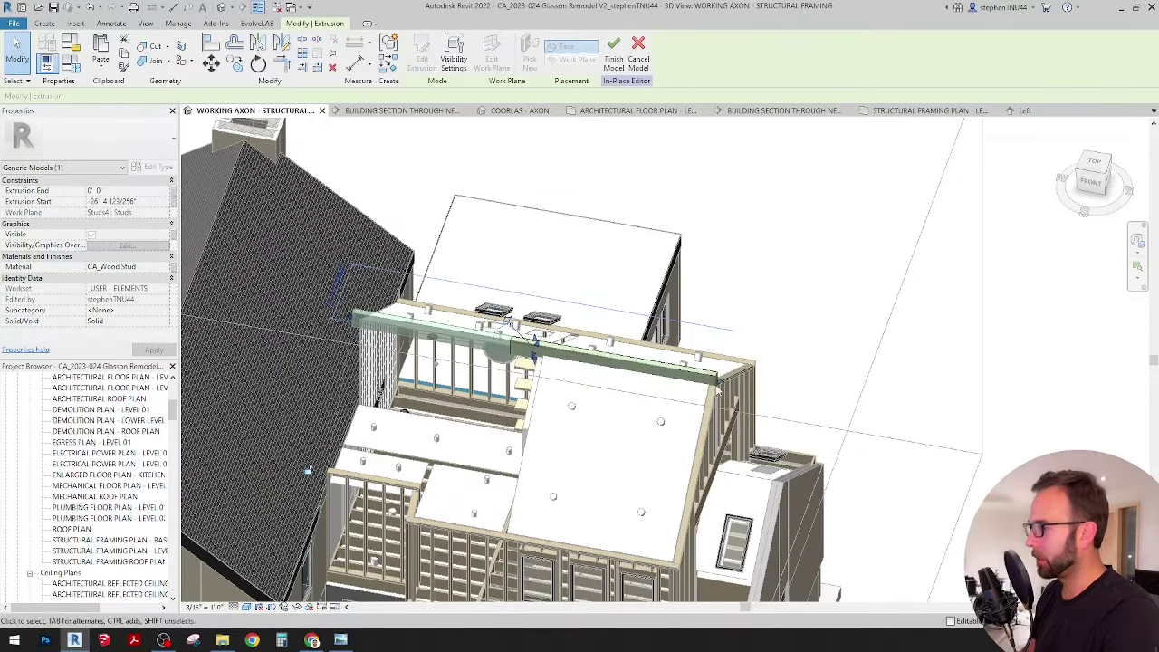
Pull back the copied beam's opposite end and align it with the inner end face of the original beam.
{"action": "scroll", "coordinate": [499, 358], "scroll_direction": "up", "scroll_amount": 6}
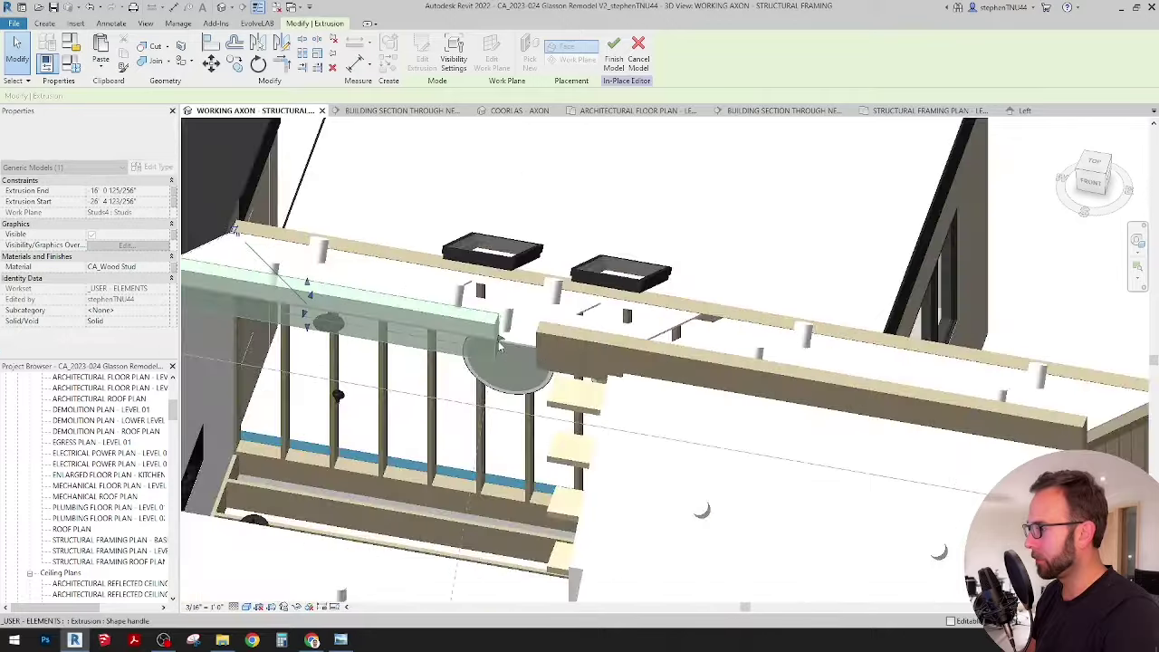
{"action": "left_click_drag", "start_coordinate": [557, 338], "coordinate": [550, 339]}
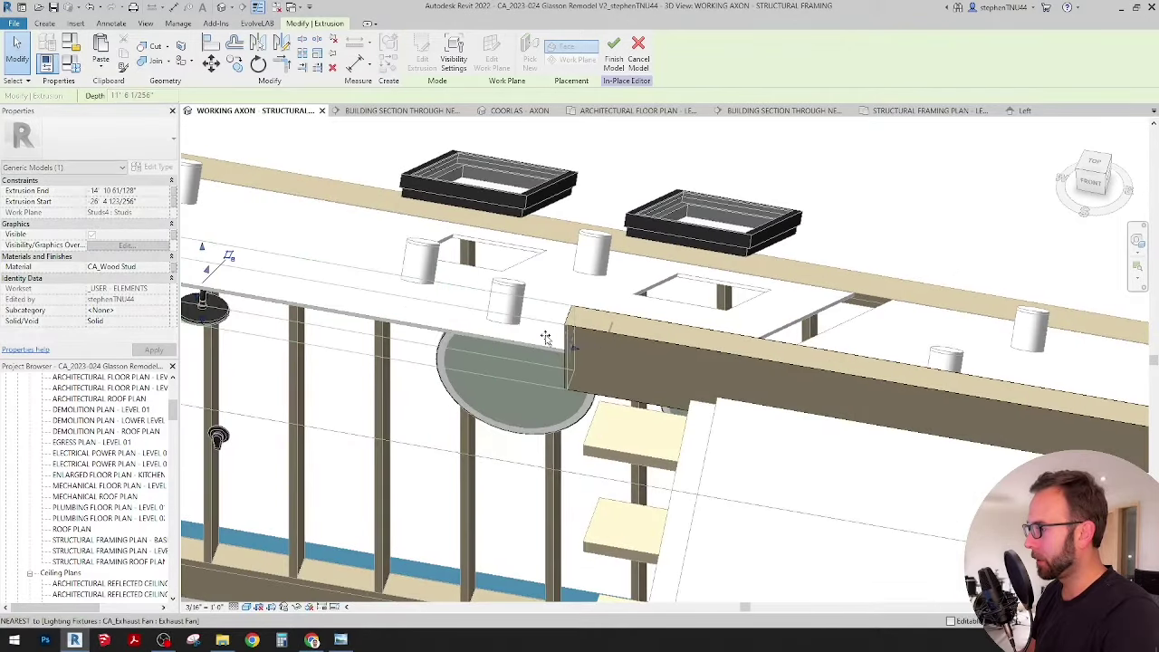
{"action": "key", "text": "Escape"}
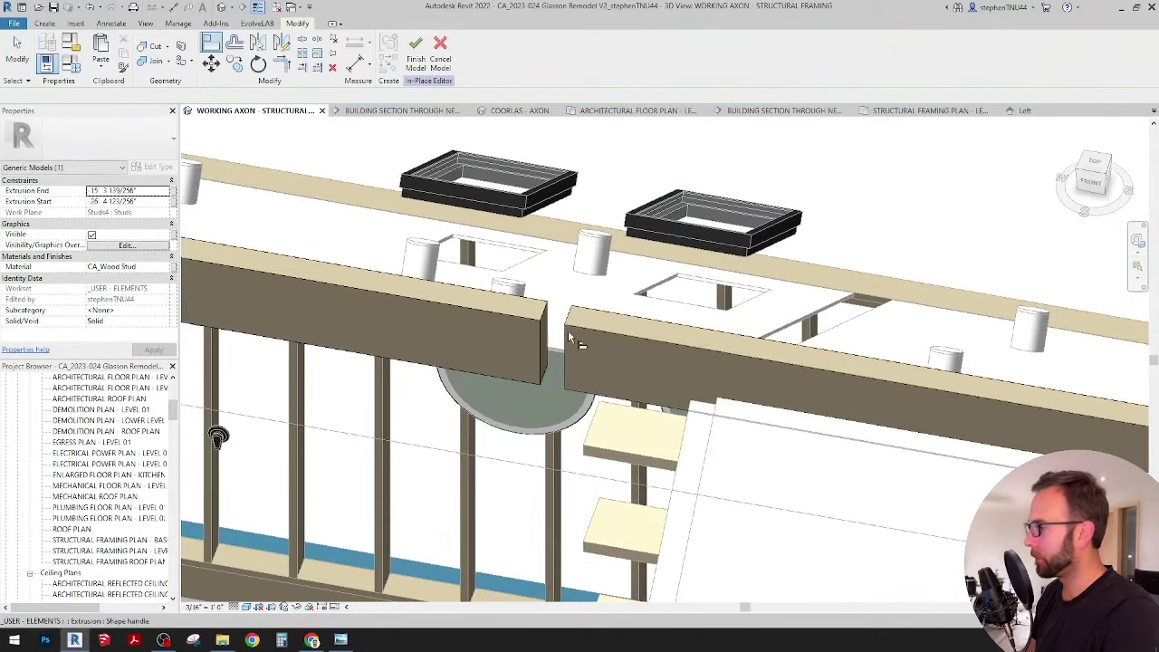
{"action": "key", "text": "a"}
{"action": "key", "text": "l"}
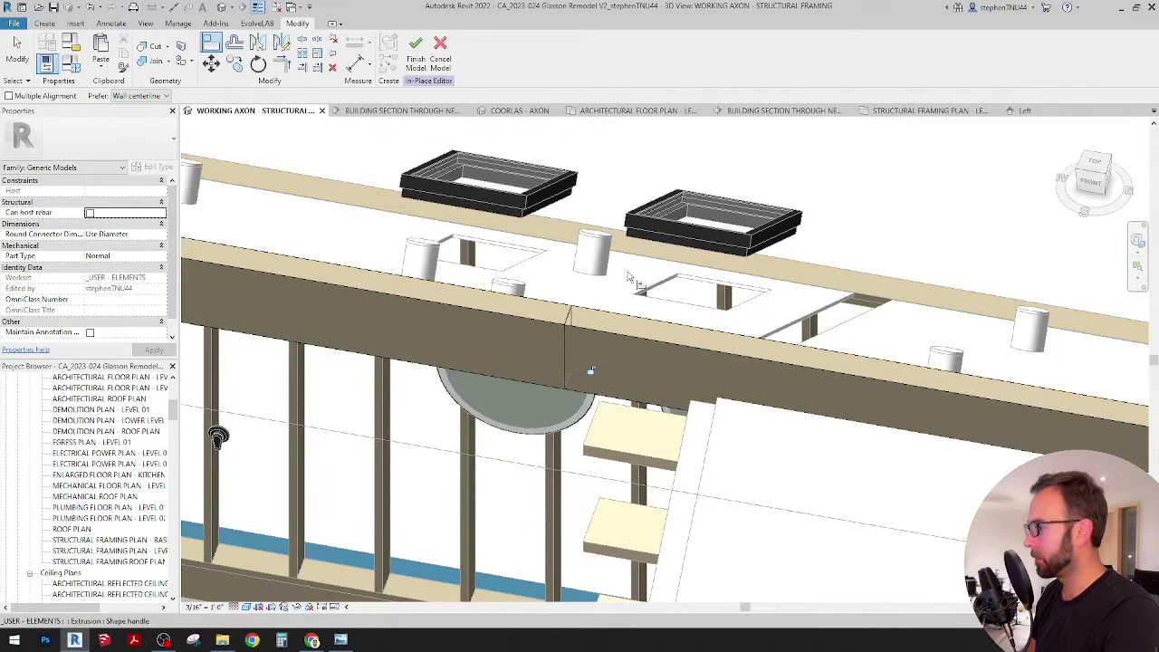
{"action": "scroll", "coordinate": [628, 275], "scroll_direction": "down", "scroll_amount": 5}
Align the new beam segment's far end with the addition's framing edge at the existing house, and finish the in-place beam.
{"action": "middle_click_drag", "start_coordinate": [628, 275], "coordinate": [579, 288], "text": "shift"}
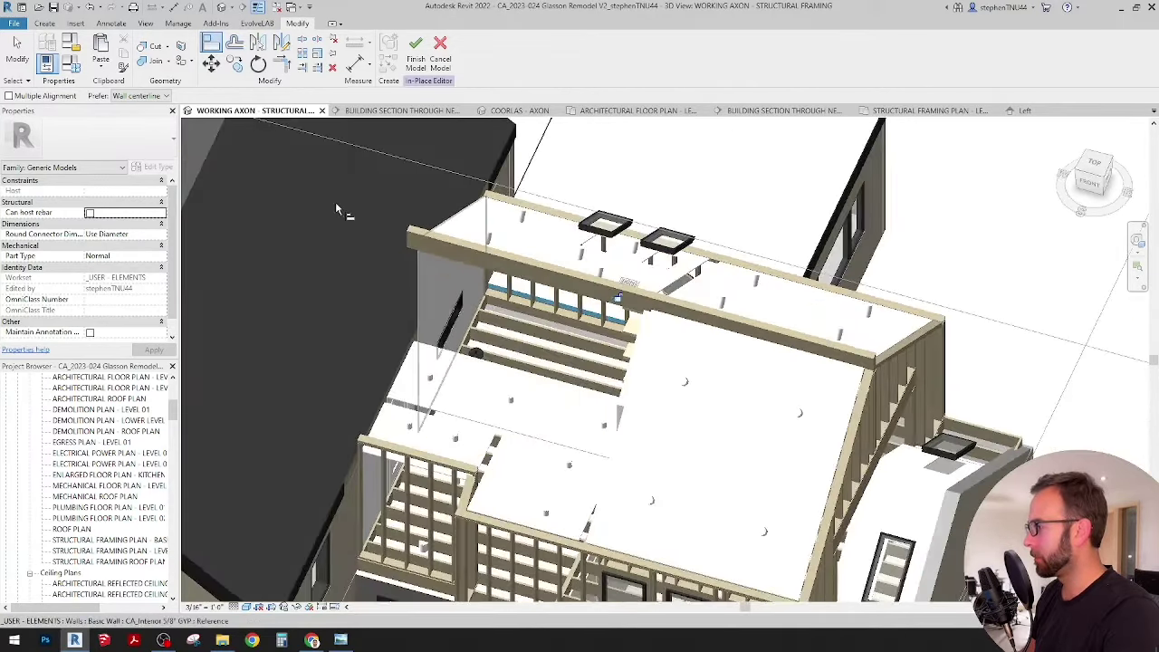
{"action": "scroll", "coordinate": [393, 498], "scroll_direction": "up", "scroll_amount": 4}
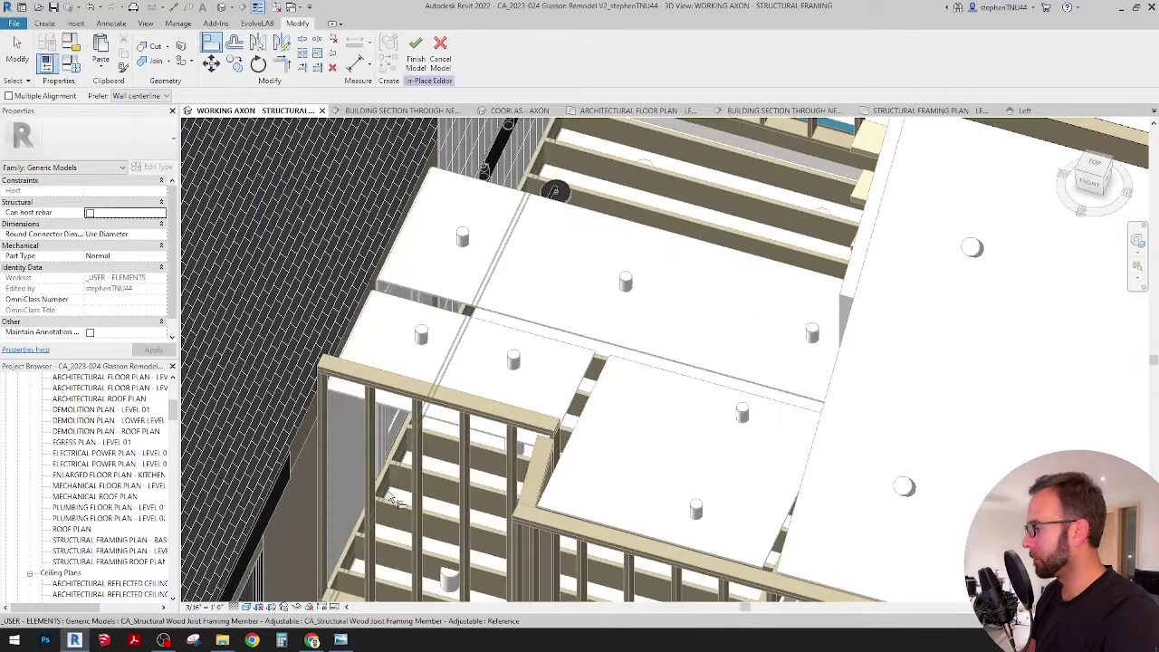
{"action": "middle_click_drag", "start_coordinate": [378, 549], "coordinate": [404, 444]}
{"action": "scroll", "coordinate": [337, 507], "scroll_direction": "up", "scroll_amount": 5}
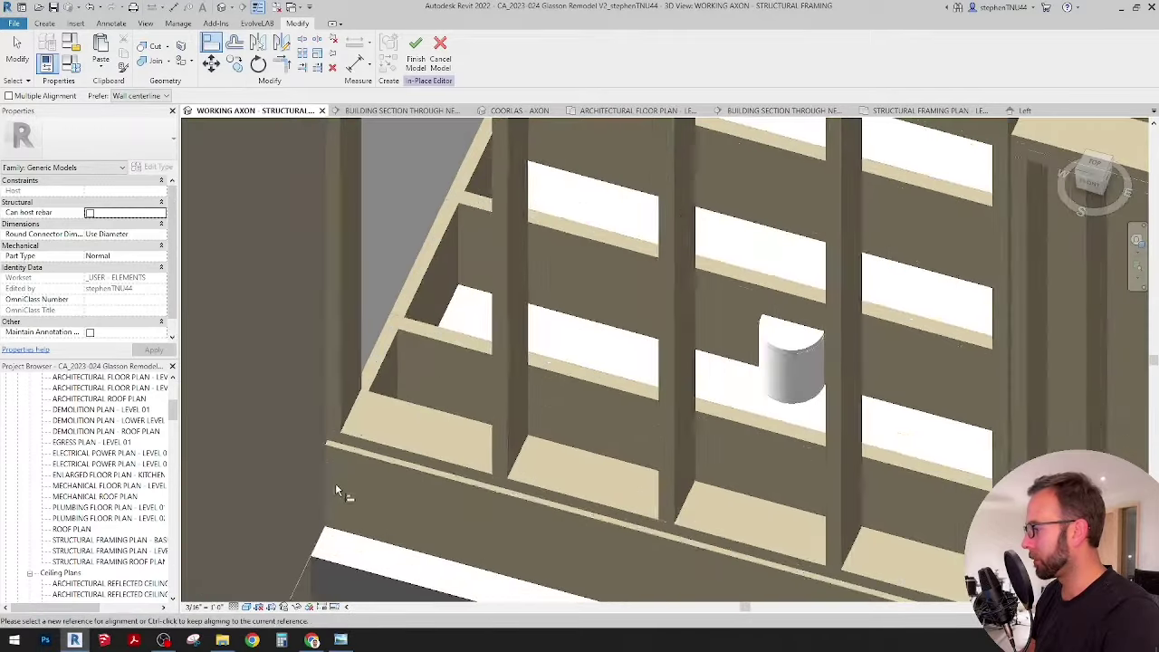
{"action": "scroll", "coordinate": [408, 473], "scroll_direction": "down", "scroll_amount": 8}
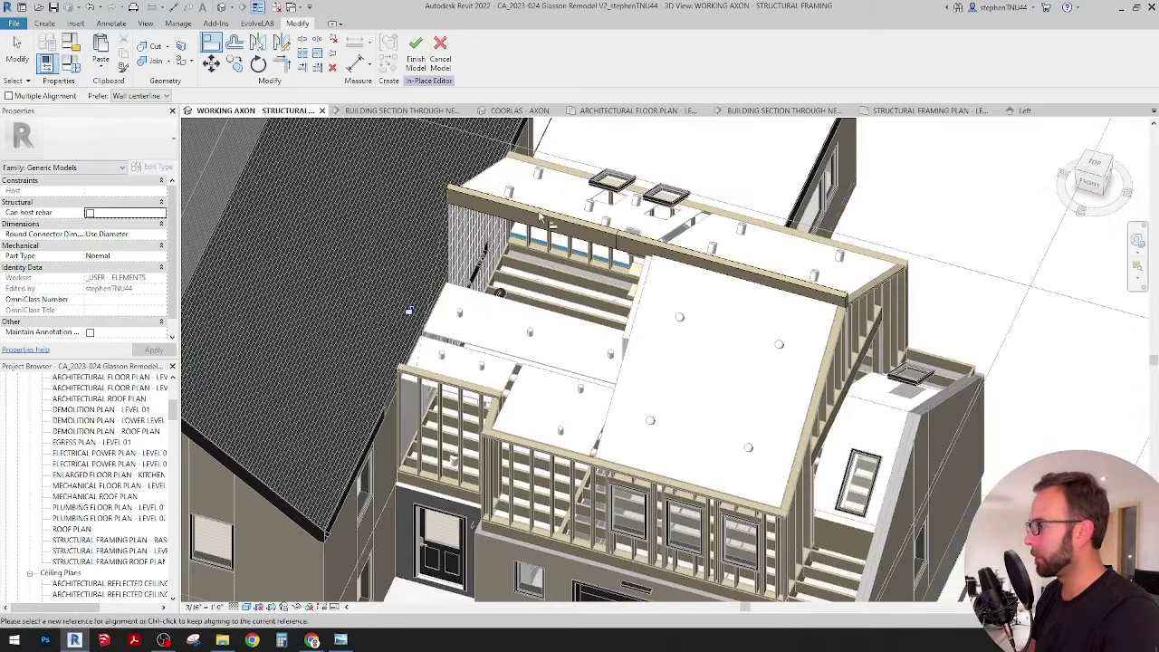
{"action": "scroll", "coordinate": [545, 219], "scroll_direction": "down", "scroll_amount": 2}
{"action": "middle_click_drag", "start_coordinate": [621, 318], "coordinate": [687, 260], "text": "shift"}
{"action": "key", "text": "Escape"}
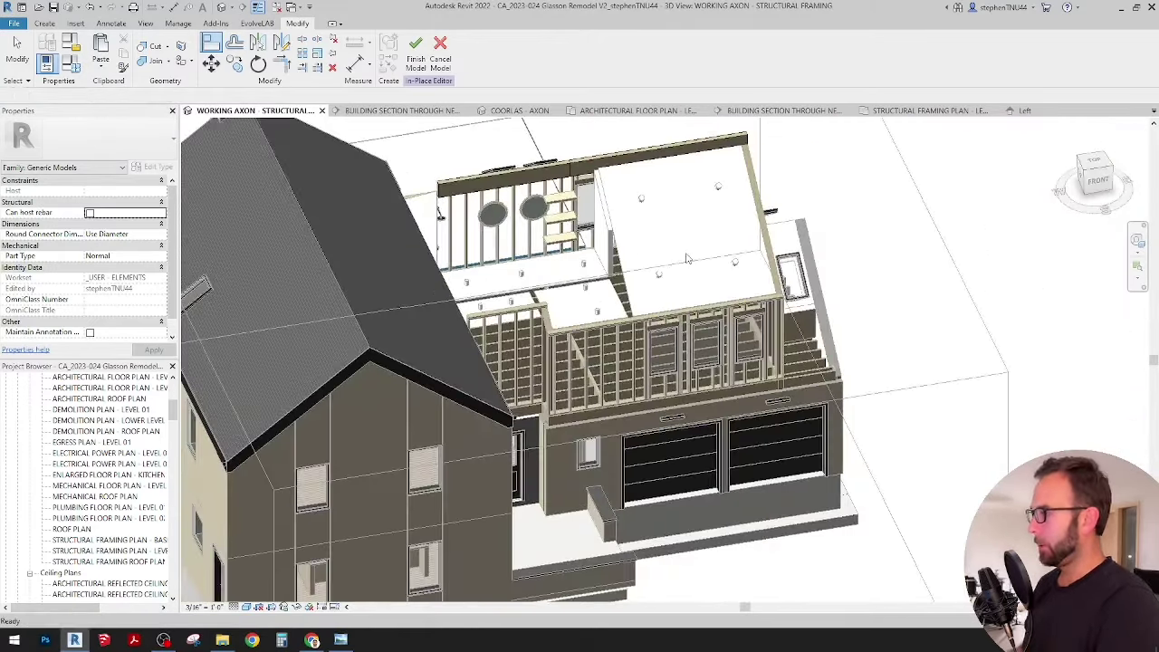
{"action": "middle_click_drag", "start_coordinate": [652, 311], "coordinate": [602, 236], "text": "shift"}
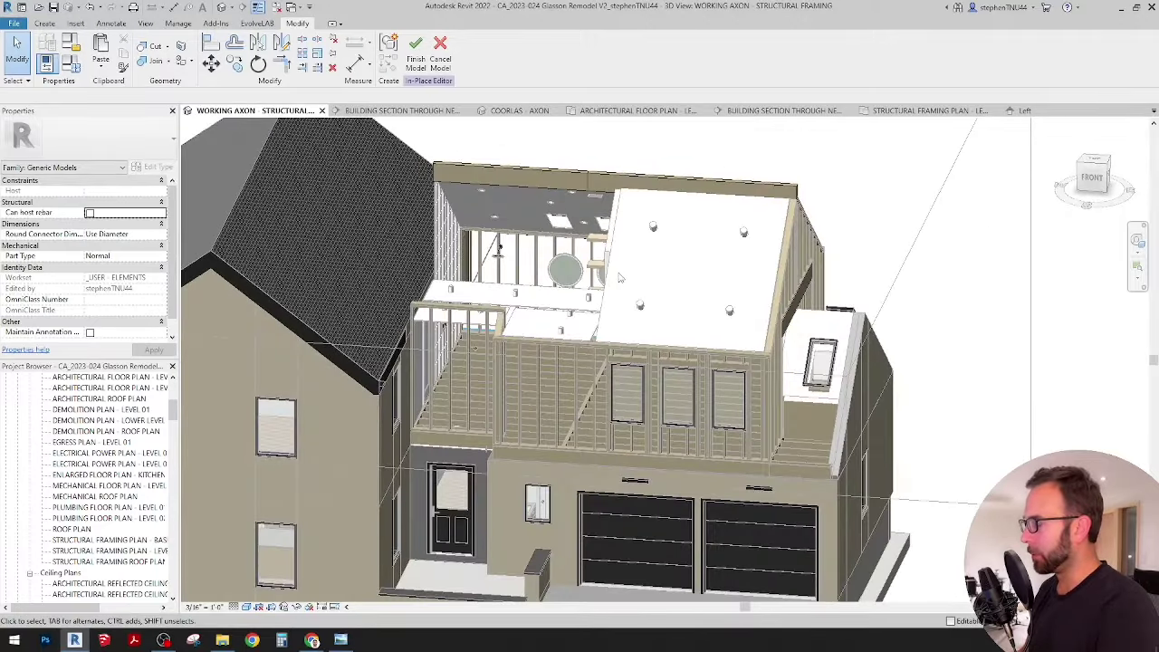
{"action": "scroll", "coordinate": [620, 278], "scroll_direction": "down", "scroll_amount": 2}
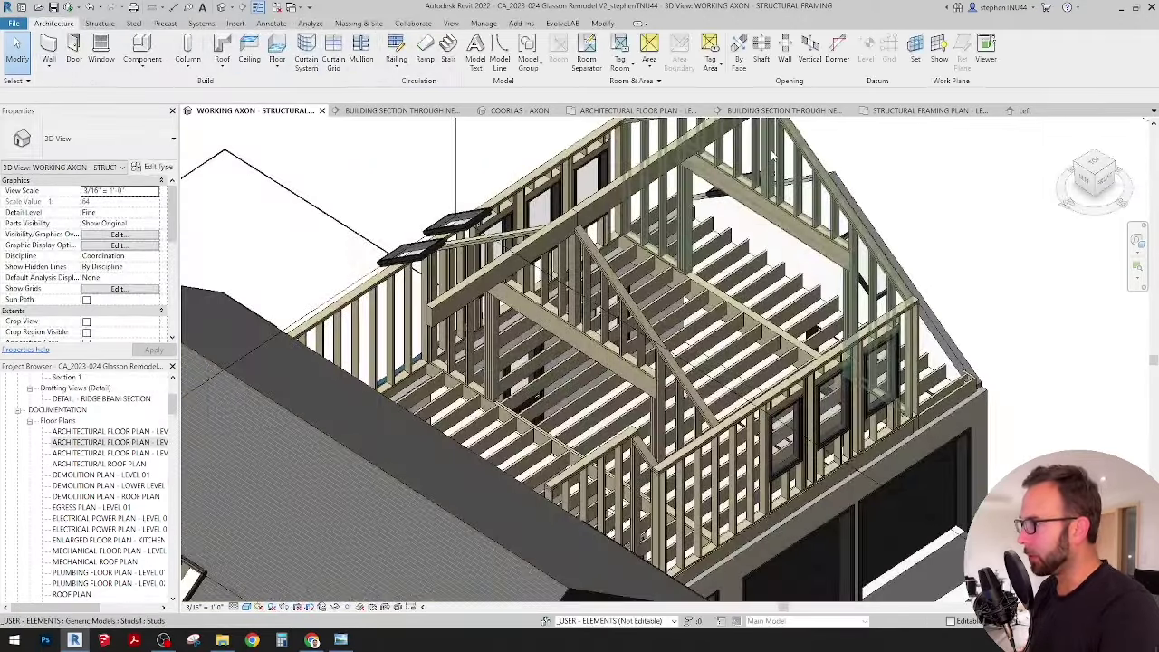
Edit the interior gable framing under the ridge beam in place and delete the studs and post on its rear side.
{"action": "middle_click_drag", "start_coordinate": [773, 156], "coordinate": [774, 193]}
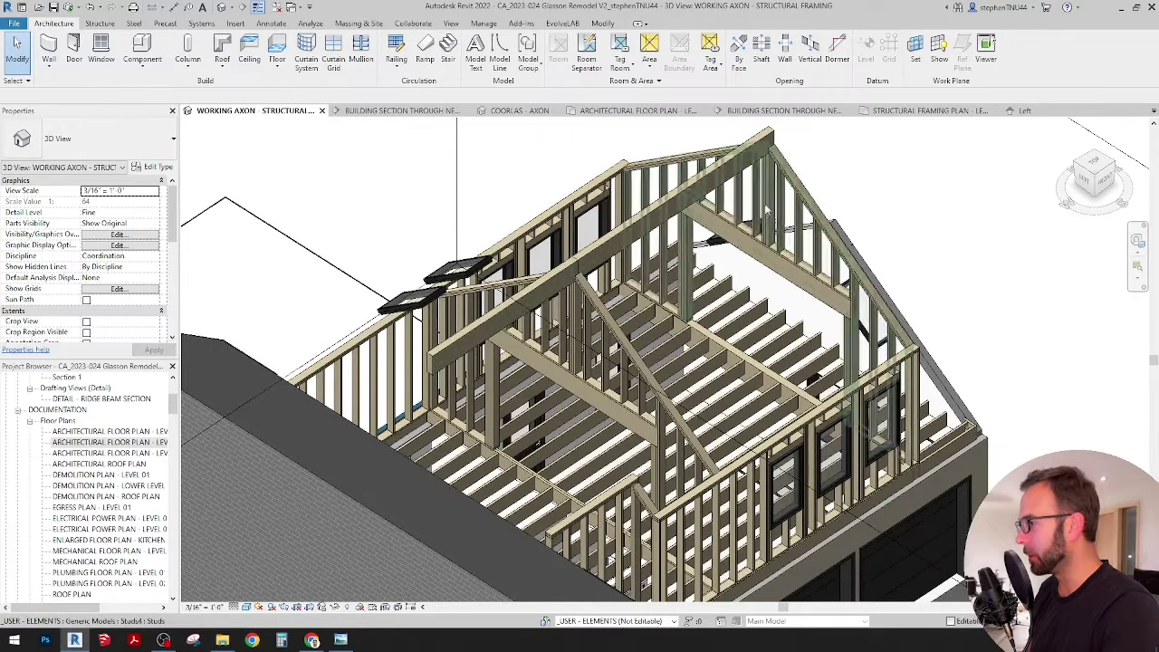
{"action": "middle_click_drag", "start_coordinate": [601, 314], "coordinate": [598, 319], "text": "shift"}
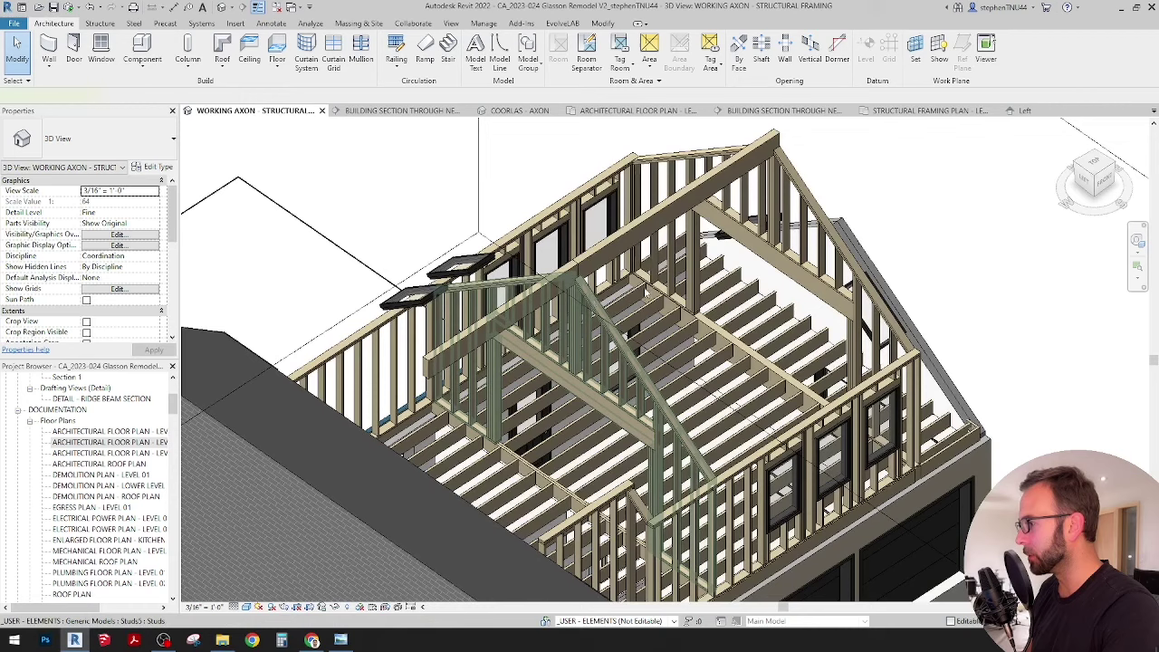
{"action": "left_click", "coordinate": [596, 323]}
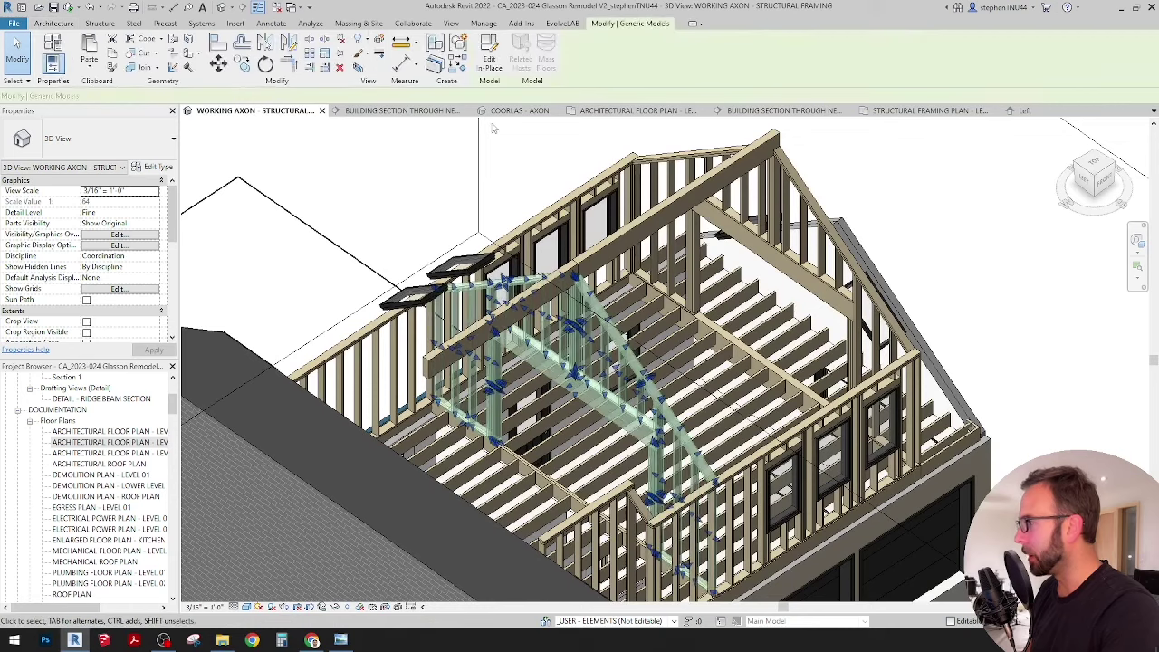
{"action": "double_click", "coordinate": [569, 346]}
{"action": "middle_click_drag", "start_coordinate": [572, 344], "coordinate": [480, 303], "text": "shift"}
{"action": "left_click_drag", "start_coordinate": [467, 424], "coordinate": [526, 475]}
{"action": "key", "text": "Delete"}
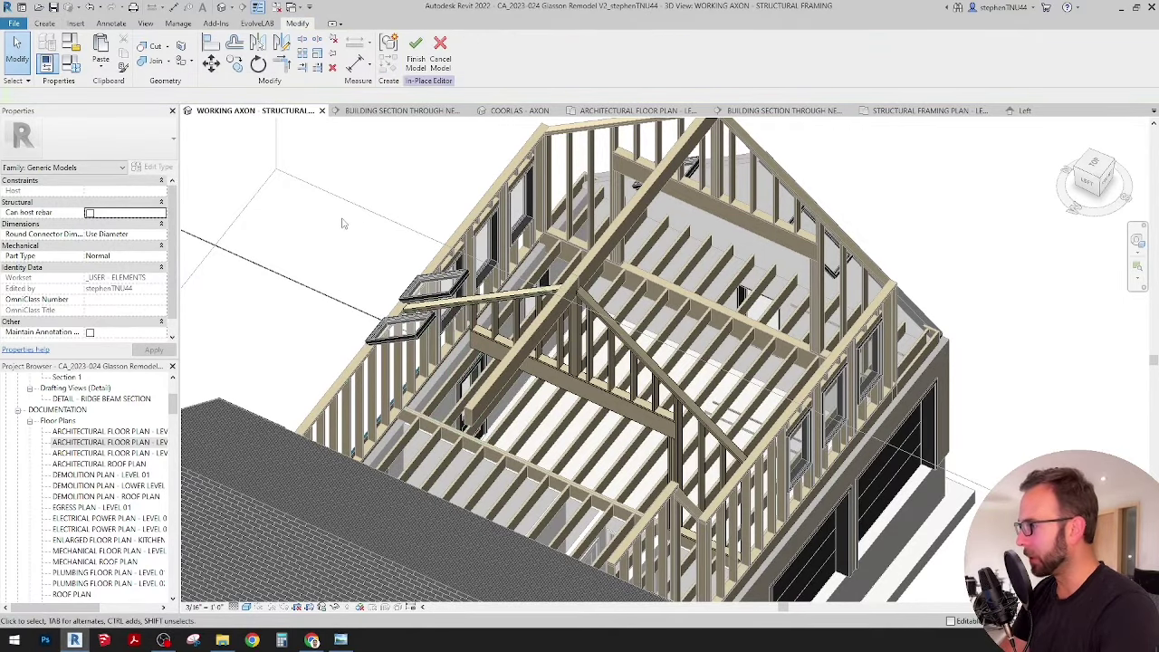
Delete the interior gable's rear sloped top plate, its horizontal header members and the short studs above them.
{"action": "left_click", "coordinate": [507, 297]}
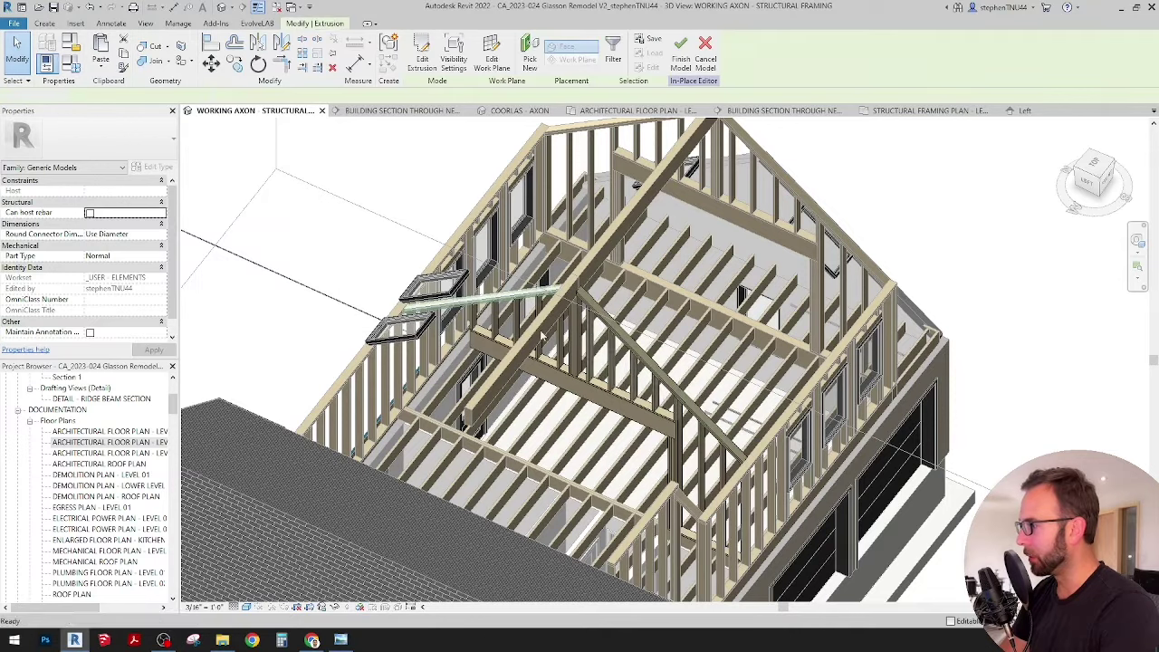
{"action": "key", "text": "Delete"}
{"action": "left_click", "coordinate": [475, 331]}
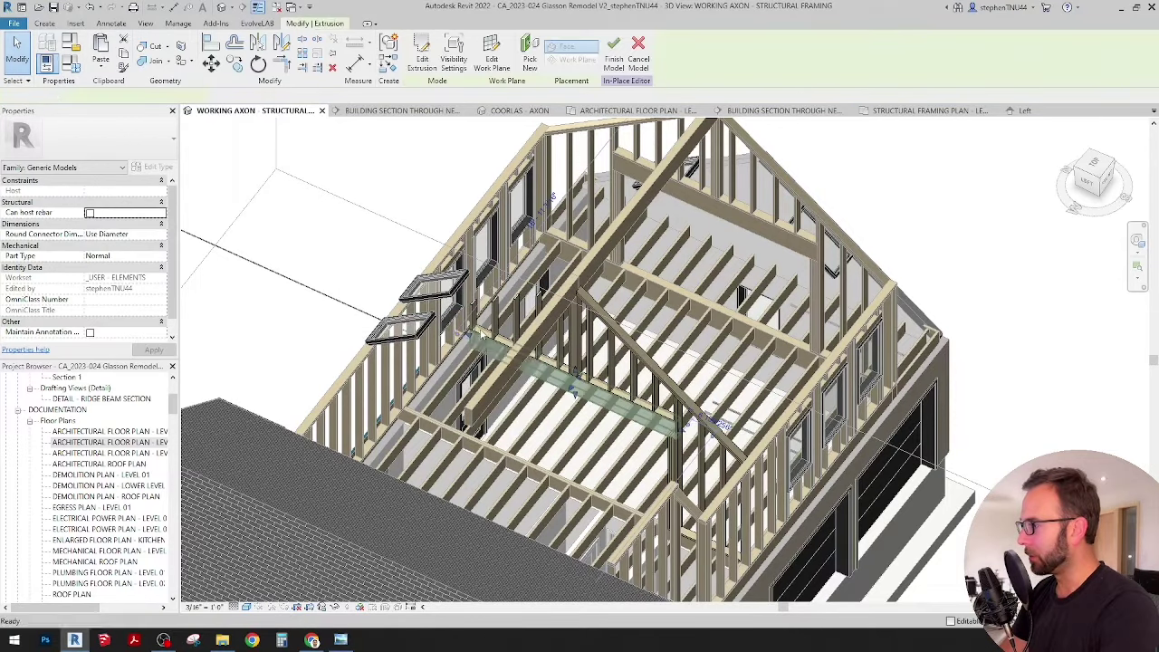
{"action": "key", "text": "Delete"}
{"action": "left_click", "coordinate": [559, 361]}
{"action": "key", "text": "Delete"}
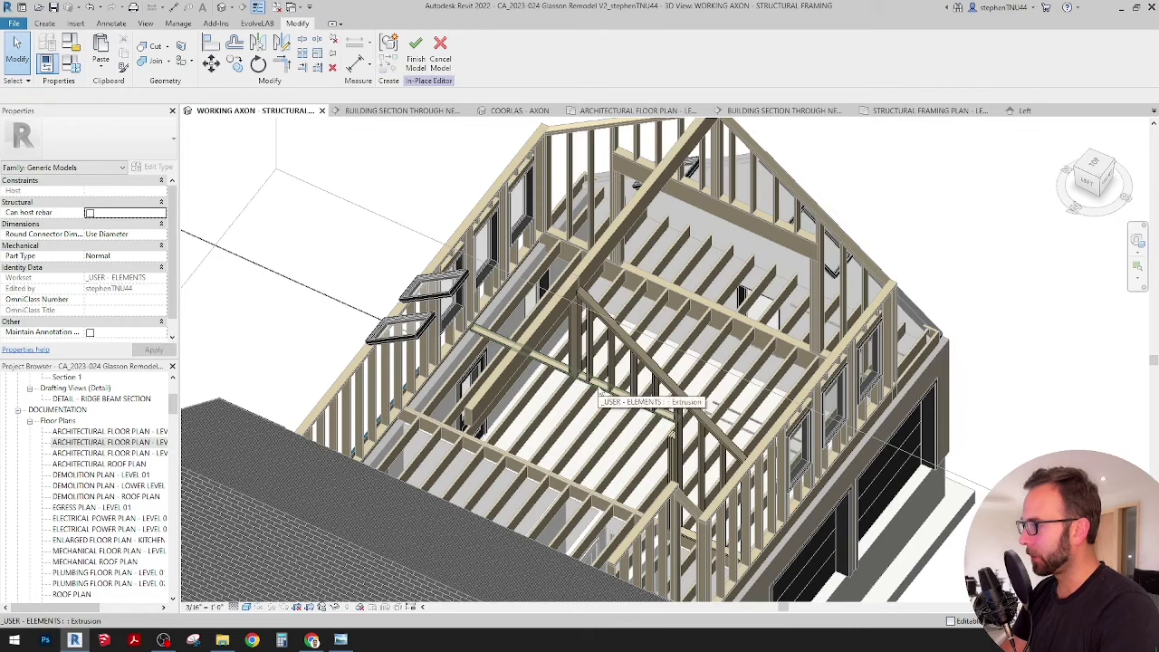
{"action": "left_click", "coordinate": [600, 388]}
{"action": "key", "text": "Delete"}
{"action": "left_click", "coordinate": [592, 356]}
{"action": "key", "text": "Delete"}
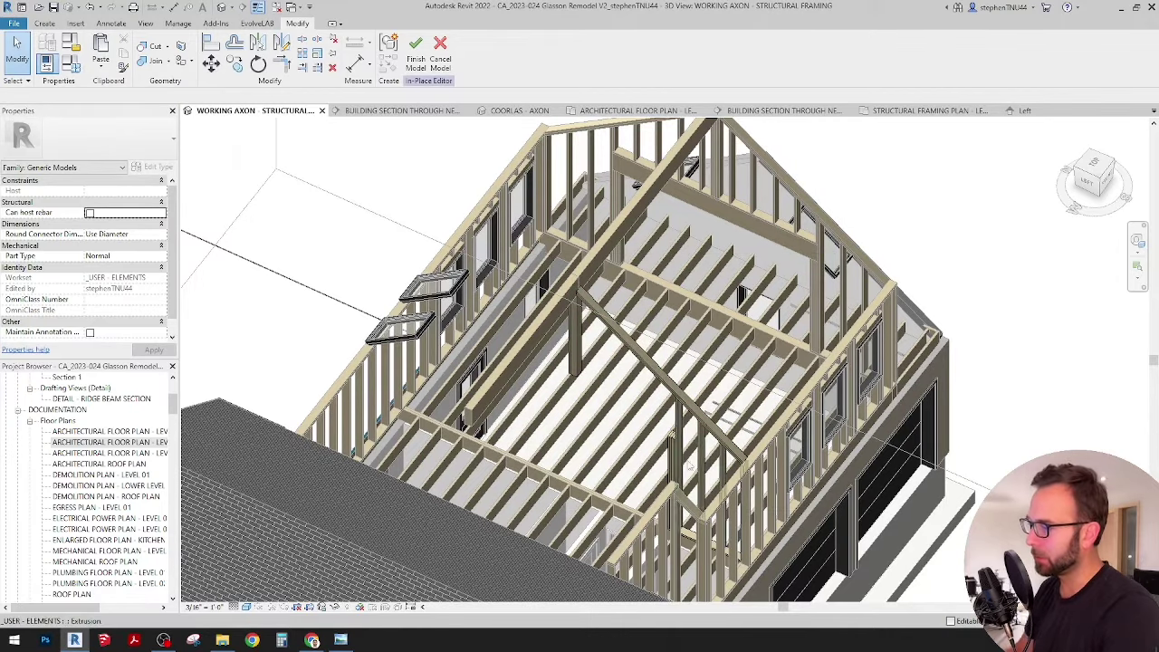
Delete the interior gable's remaining front studs, side post and sloped top plate, leaving only the central ridge post.
{"action": "middle_click_drag", "start_coordinate": [645, 419], "coordinate": [659, 304], "text": "shift"}
{"action": "left_click_drag", "start_coordinate": [660, 306], "coordinate": [836, 532]}
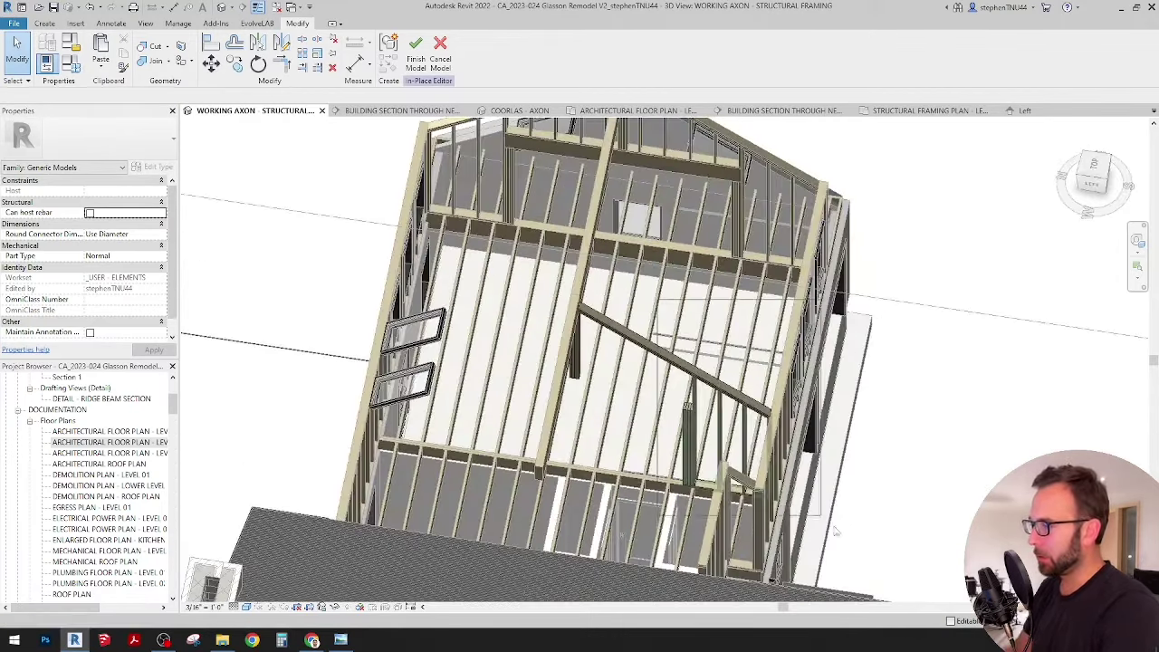
{"action": "left_click_drag", "start_coordinate": [894, 569], "coordinate": [894, 569]}
{"action": "key", "text": "Delete"}
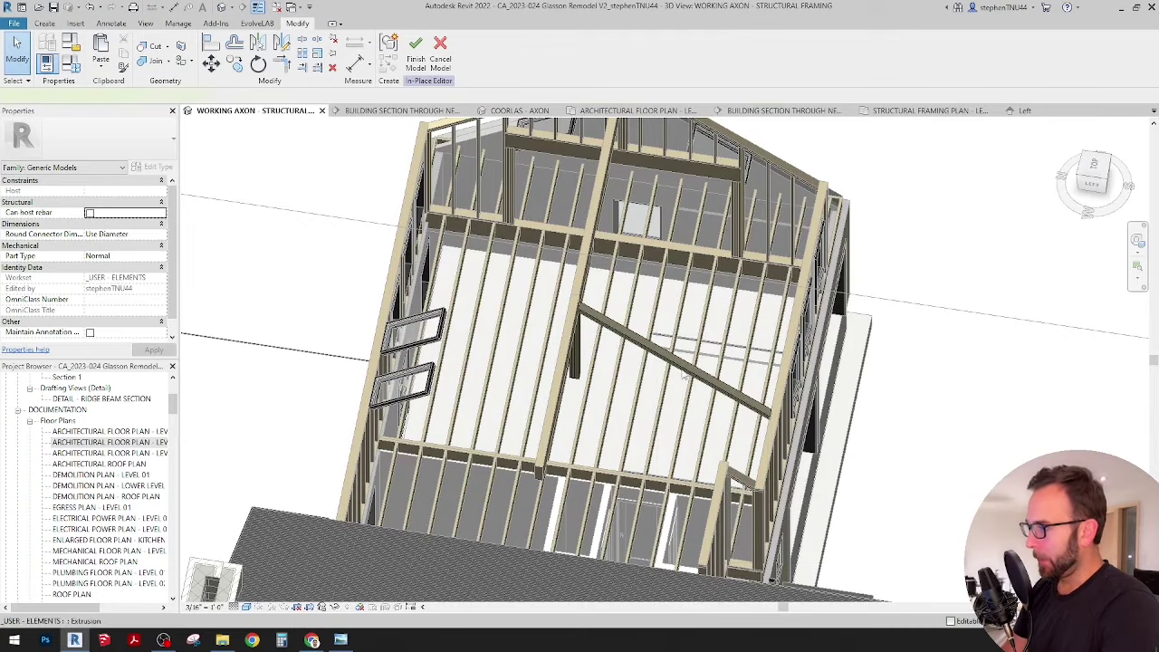
{"action": "middle_click_drag", "start_coordinate": [649, 368], "coordinate": [573, 389], "text": "shift"}
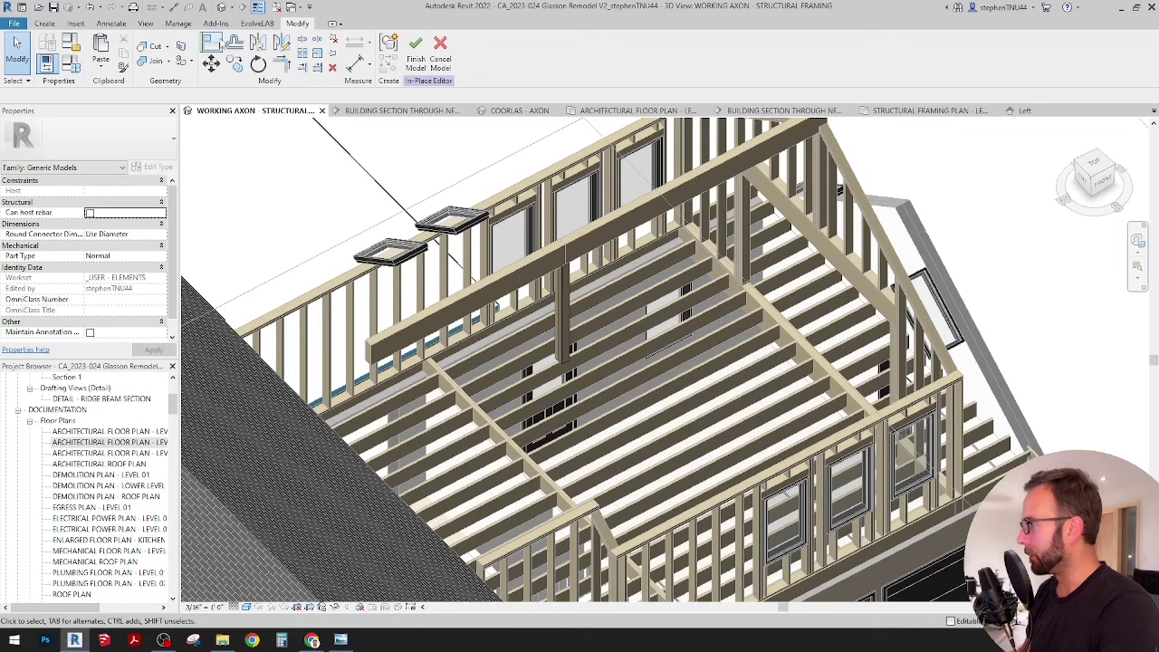
Align the base of the central ridge post with the top of the double joist below and finish the in-place model.
{"action": "left_click", "coordinate": [211, 42]}
{"action": "scroll", "coordinate": [557, 471], "scroll_direction": "up", "scroll_amount": 5}
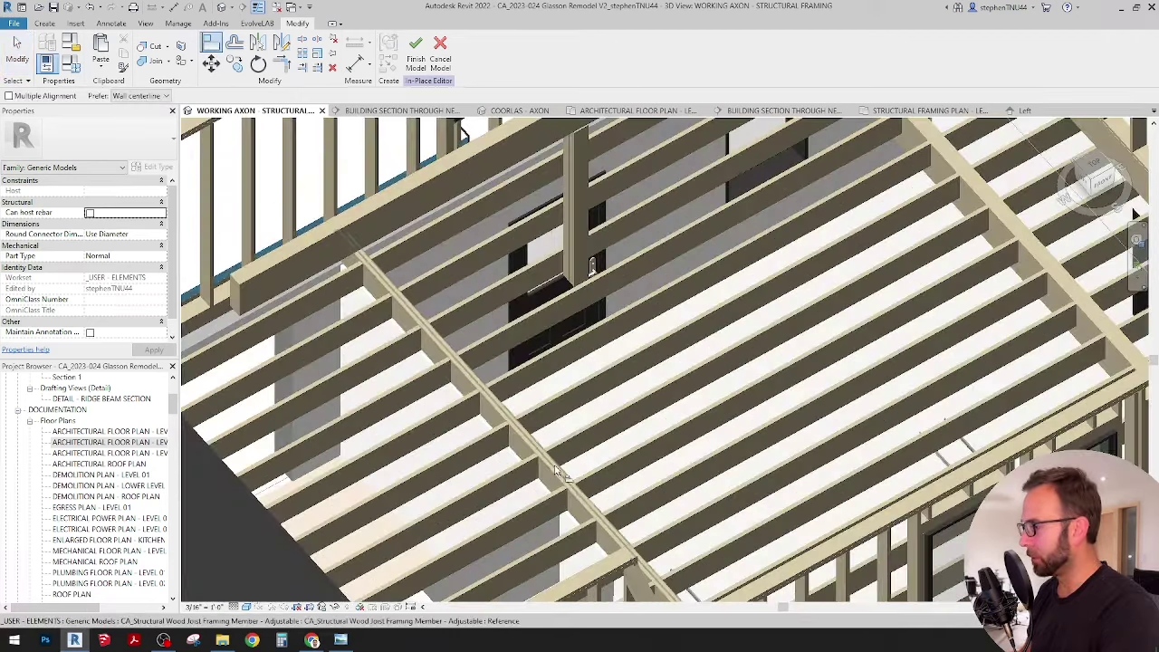
{"action": "left_click", "coordinate": [543, 477]}
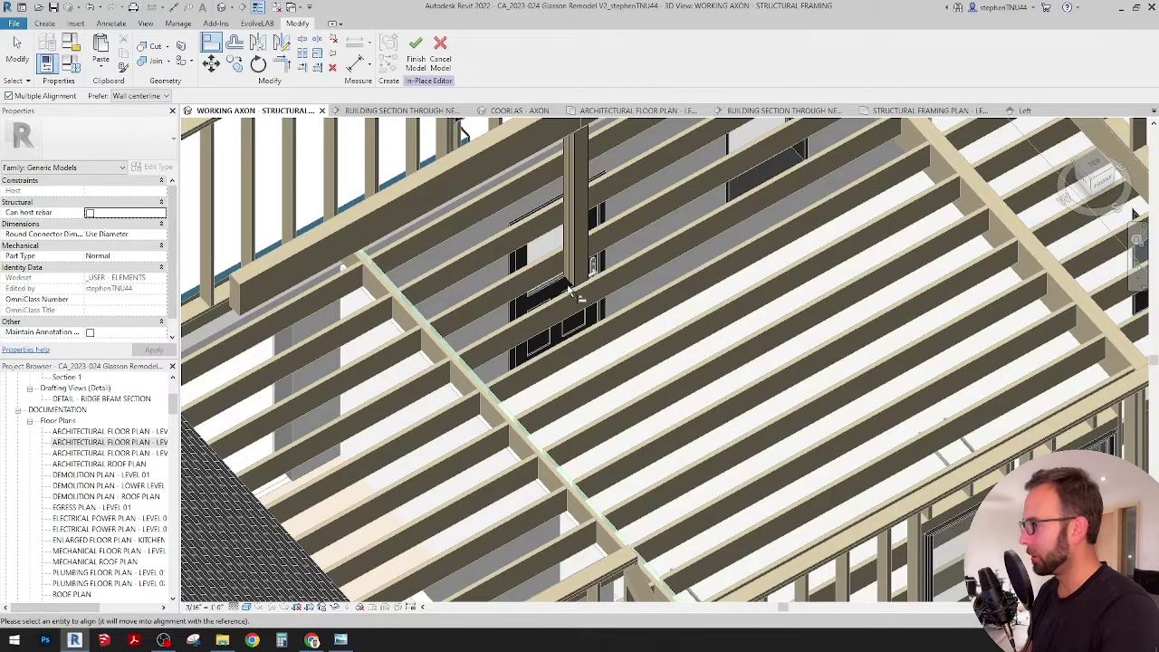
{"action": "scroll", "coordinate": [573, 290], "scroll_direction": "up", "scroll_amount": 4}
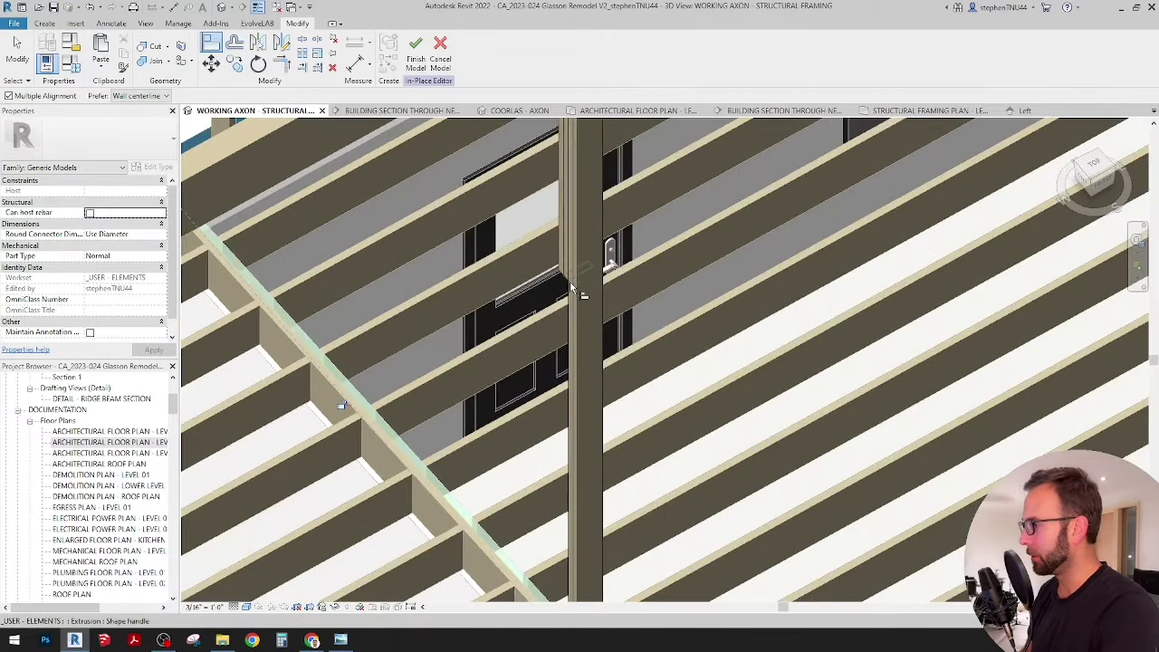
{"action": "scroll", "coordinate": [531, 241], "scroll_direction": "down", "scroll_amount": 8}
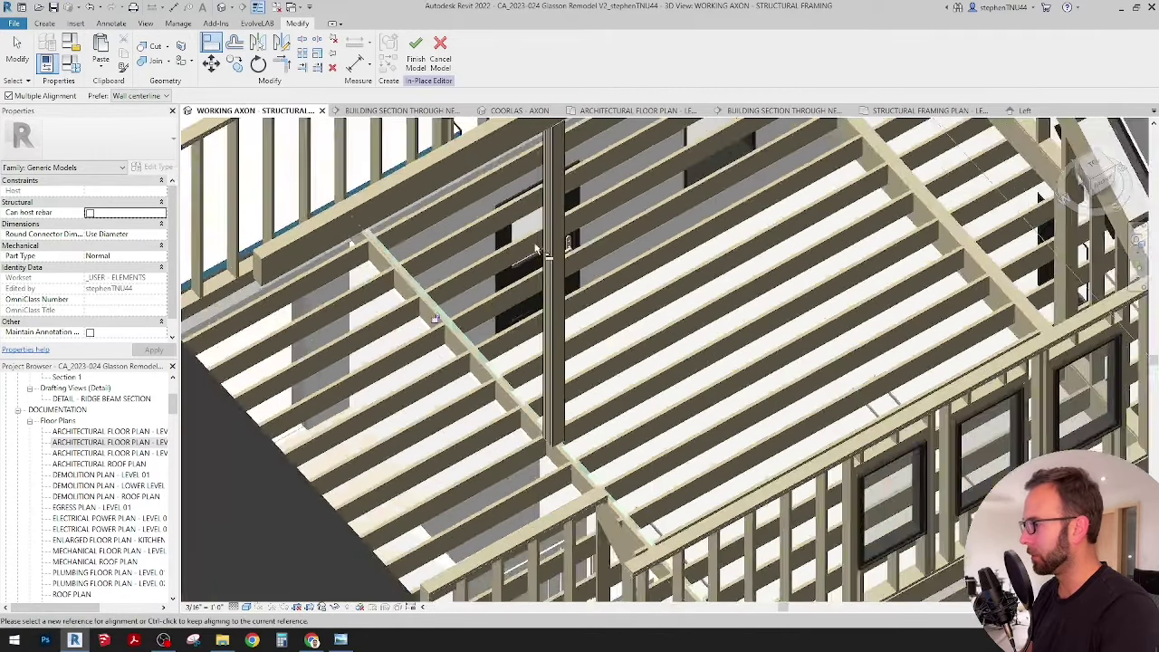
{"action": "middle_click_drag", "start_coordinate": [530, 240], "coordinate": [530, 362], "text": "shift"}
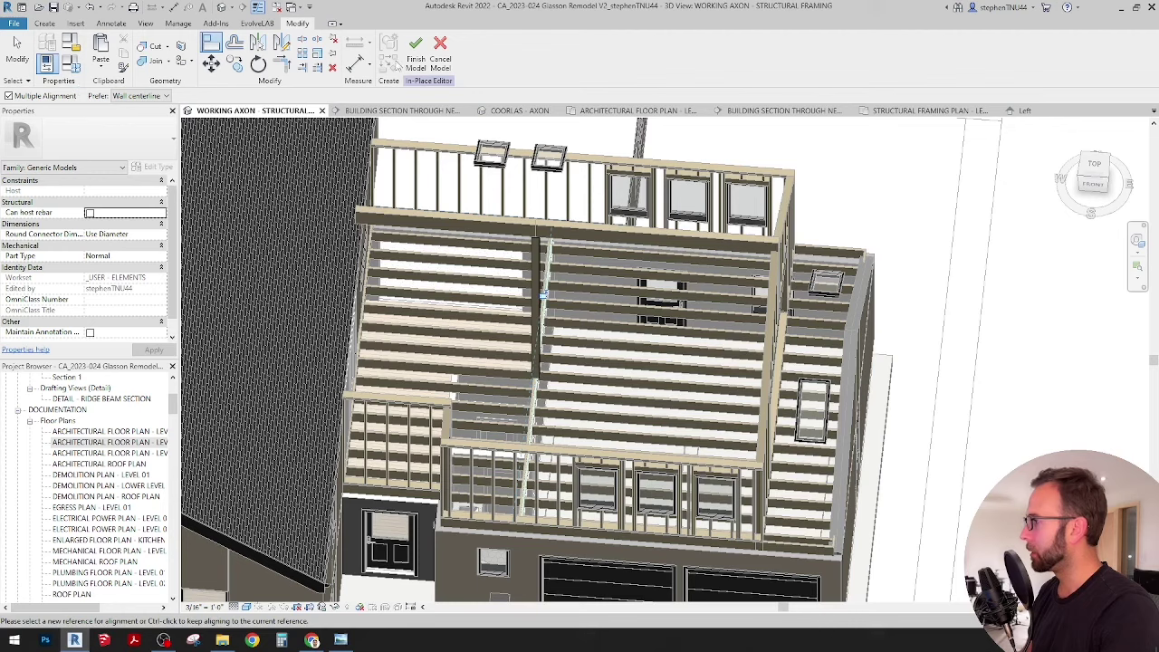
{"action": "left_click", "coordinate": [416, 47]}
{"action": "middle_click_drag", "start_coordinate": [532, 300], "coordinate": [508, 217], "text": "shift"}
Copy the central ridge post horizontally about 10' - 9 103/128" to the existing house's exterior wall in the Level 02 structural framing plan.
{"action": "left_click", "coordinate": [548, 299]}
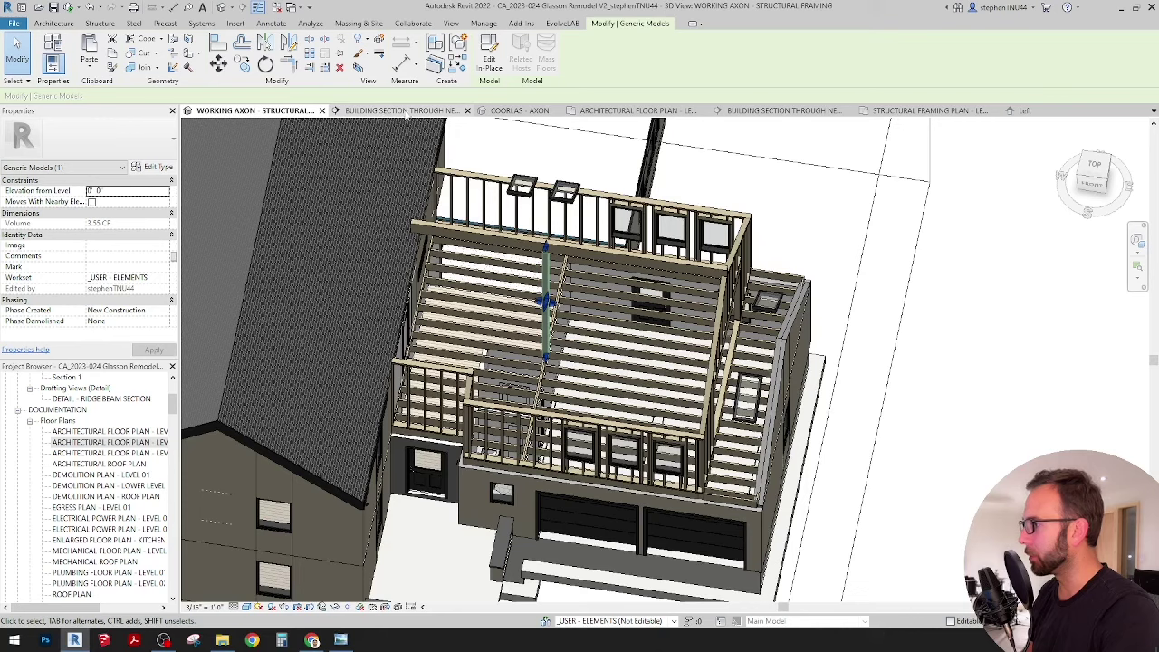
{"action": "left_click", "coordinate": [926, 110]}
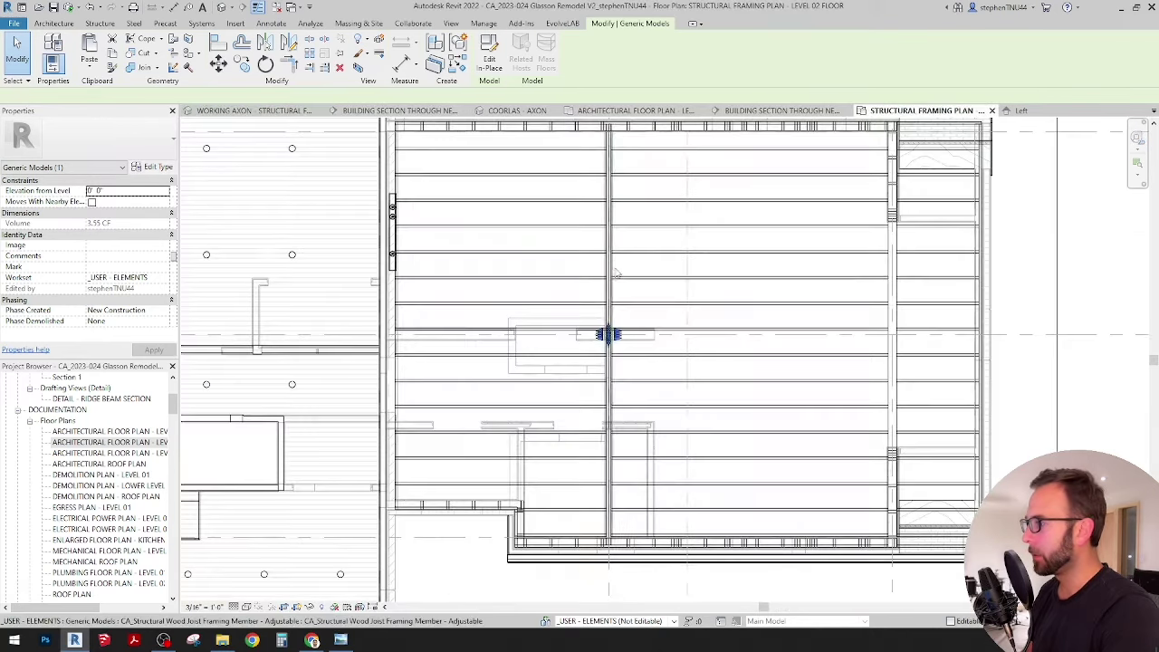
{"action": "scroll", "coordinate": [608, 334], "scroll_direction": "up", "scroll_amount": 1}
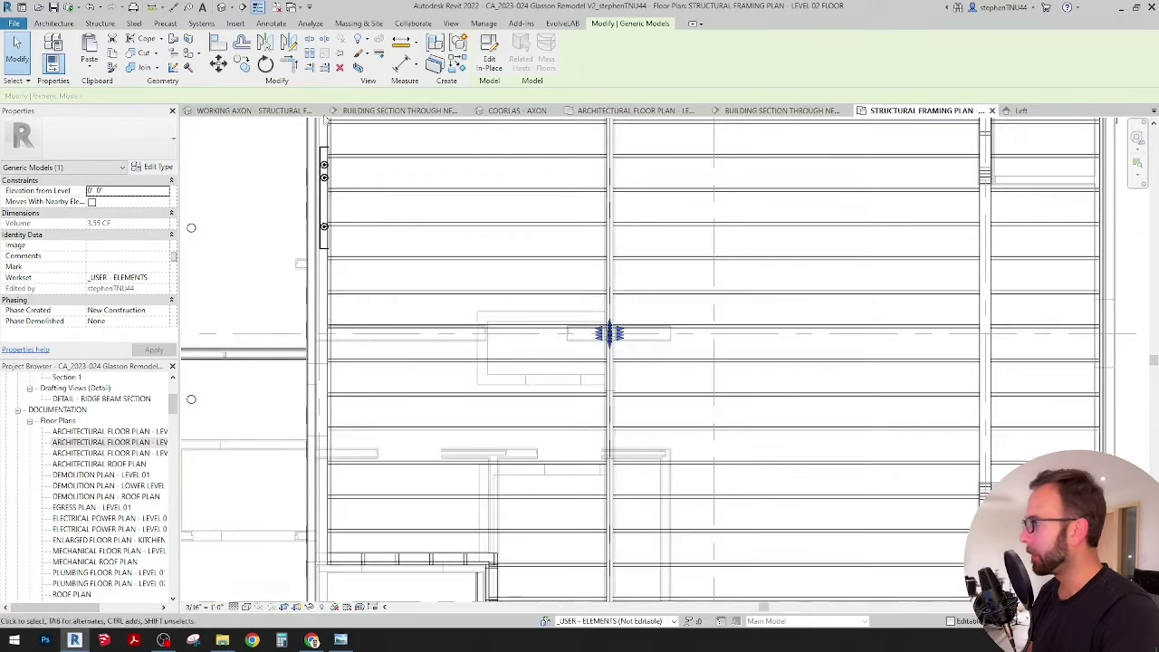
{"action": "left_click", "coordinate": [242, 63]}
{"action": "scroll", "coordinate": [616, 342], "scroll_direction": "up", "scroll_amount": 3}
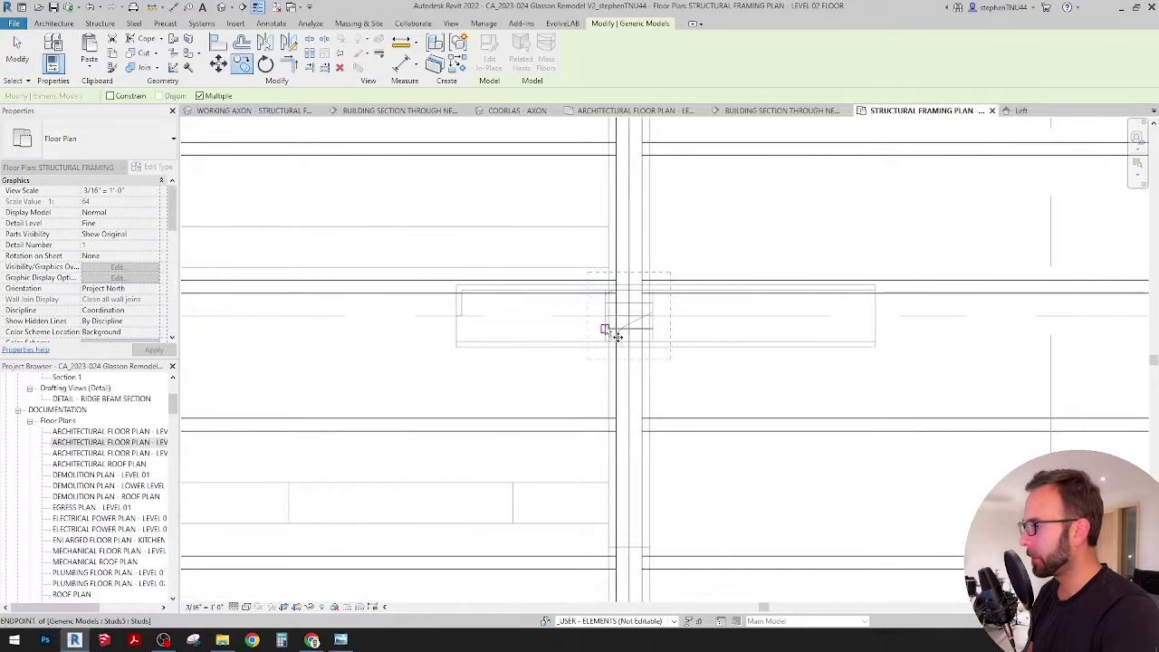
{"action": "scroll", "coordinate": [613, 336], "scroll_direction": "up", "scroll_amount": 2}
{"action": "left_click", "coordinate": [611, 339]}
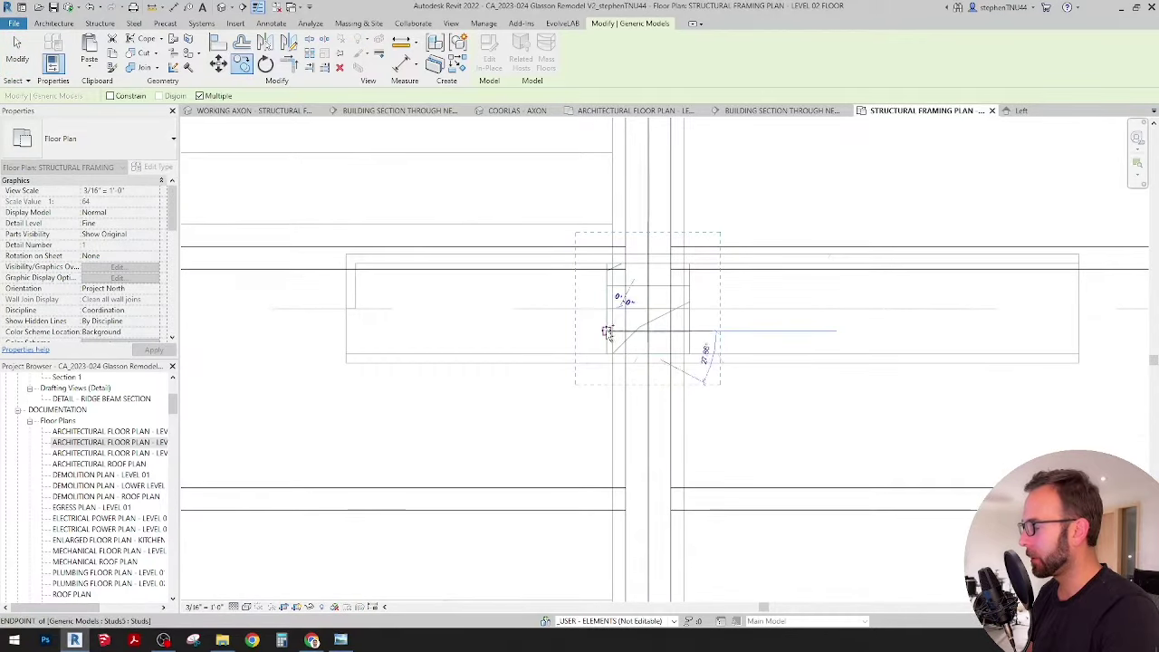
{"action": "scroll", "coordinate": [608, 334], "scroll_direction": "down", "scroll_amount": 4}
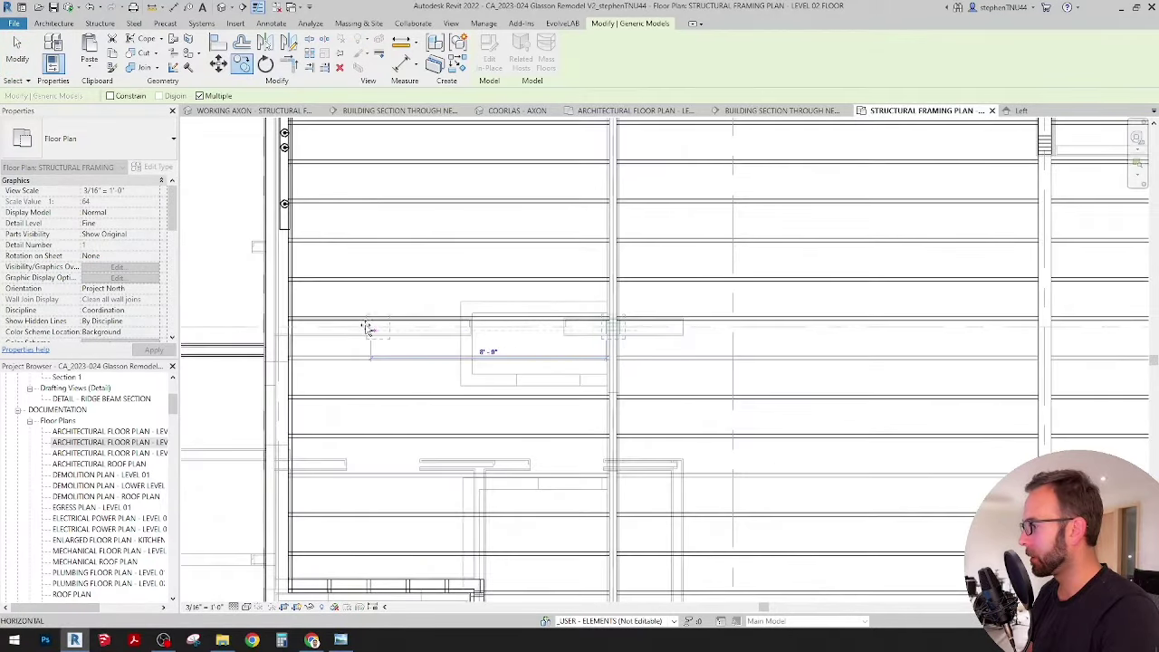
{"action": "scroll", "coordinate": [325, 329], "scroll_direction": "up", "scroll_amount": 3}
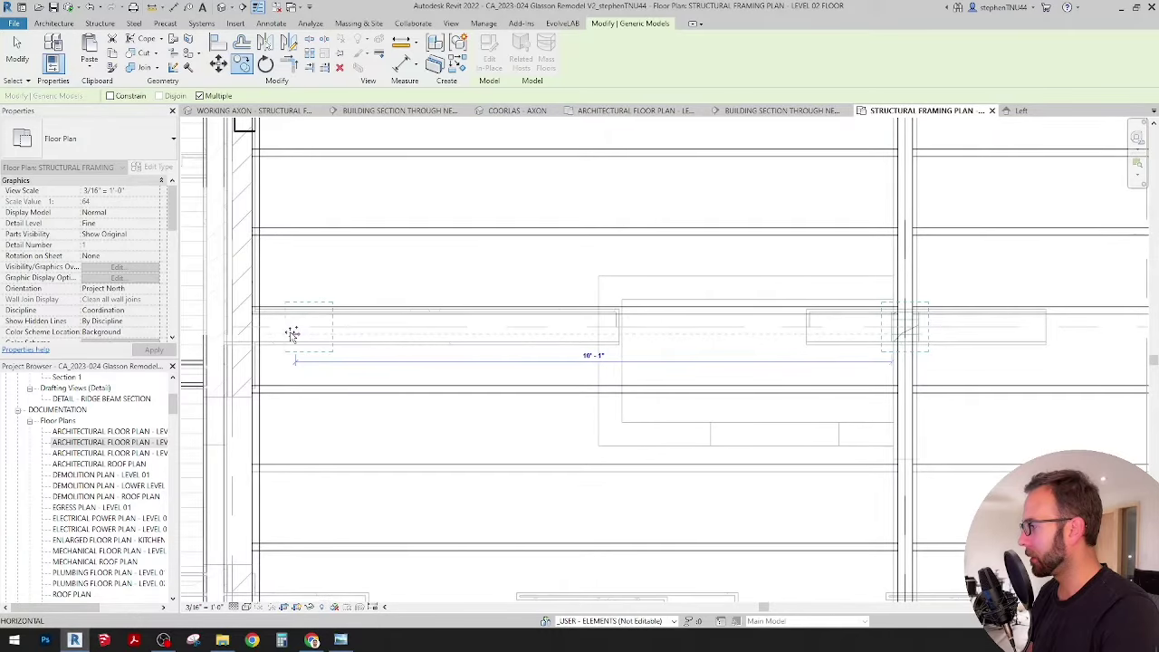
{"action": "scroll", "coordinate": [285, 335], "scroll_direction": "up", "scroll_amount": 2}
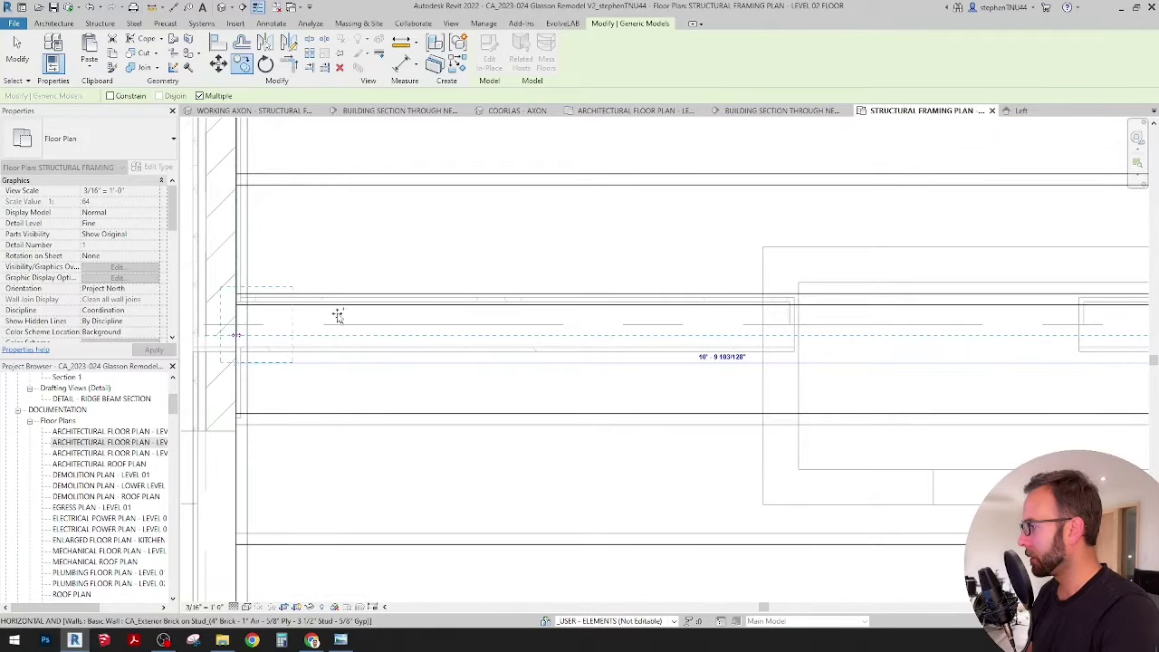
{"action": "left_click", "coordinate": [237, 336]}
{"action": "scroll", "coordinate": [367, 277], "scroll_direction": "down", "scroll_amount": 5}
{"action": "key", "text": "Escape"}
{"action": "scroll", "coordinate": [375, 306], "scroll_direction": "up", "scroll_amount": 3}
{"action": "key", "text": "Escape"}
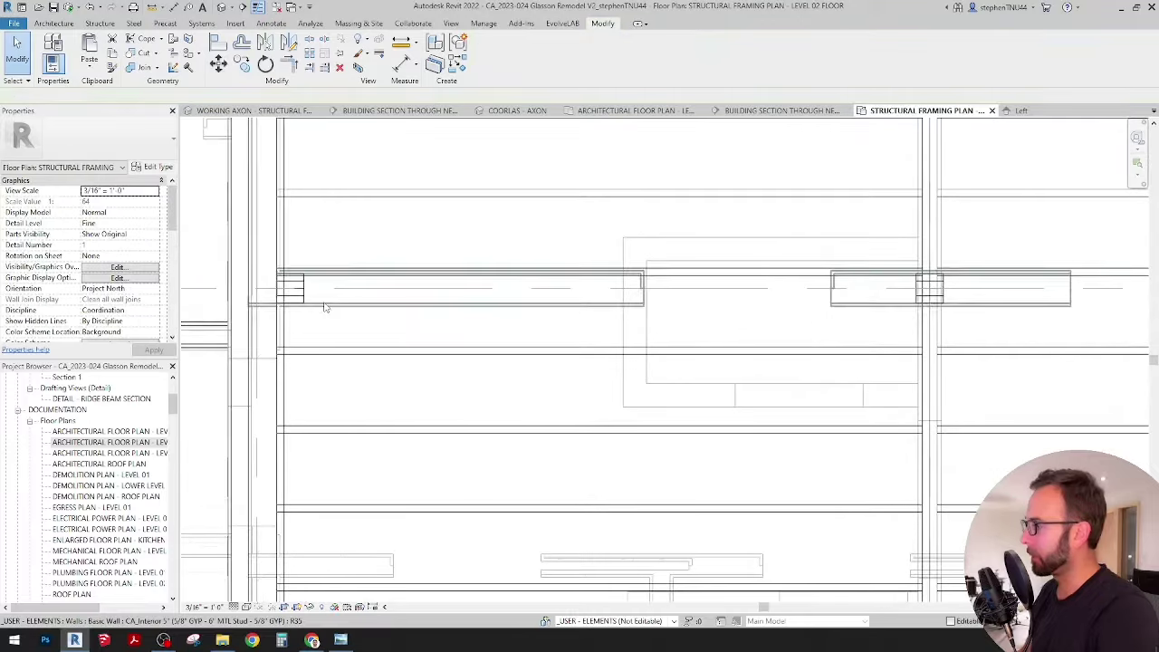
Move the copied post further into the existing house so it sits within the stud layer of the exterior wall.
{"action": "scroll", "coordinate": [312, 304], "scroll_direction": "up", "scroll_amount": 2}
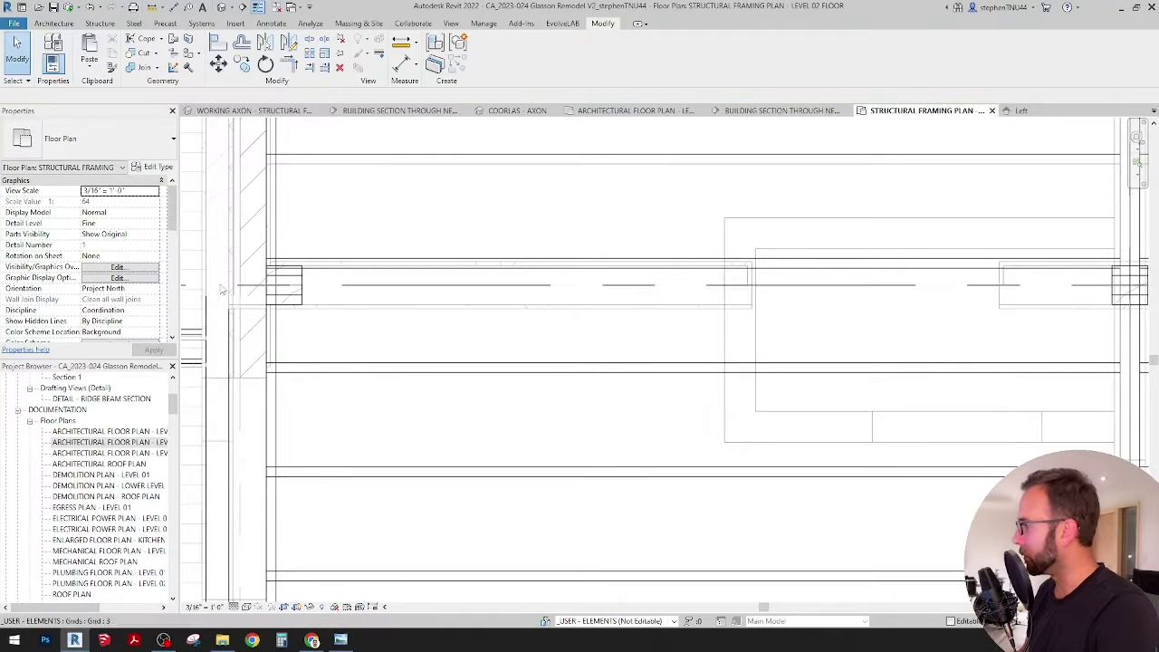
{"action": "middle_click_drag", "start_coordinate": [238, 293], "coordinate": [351, 311]}
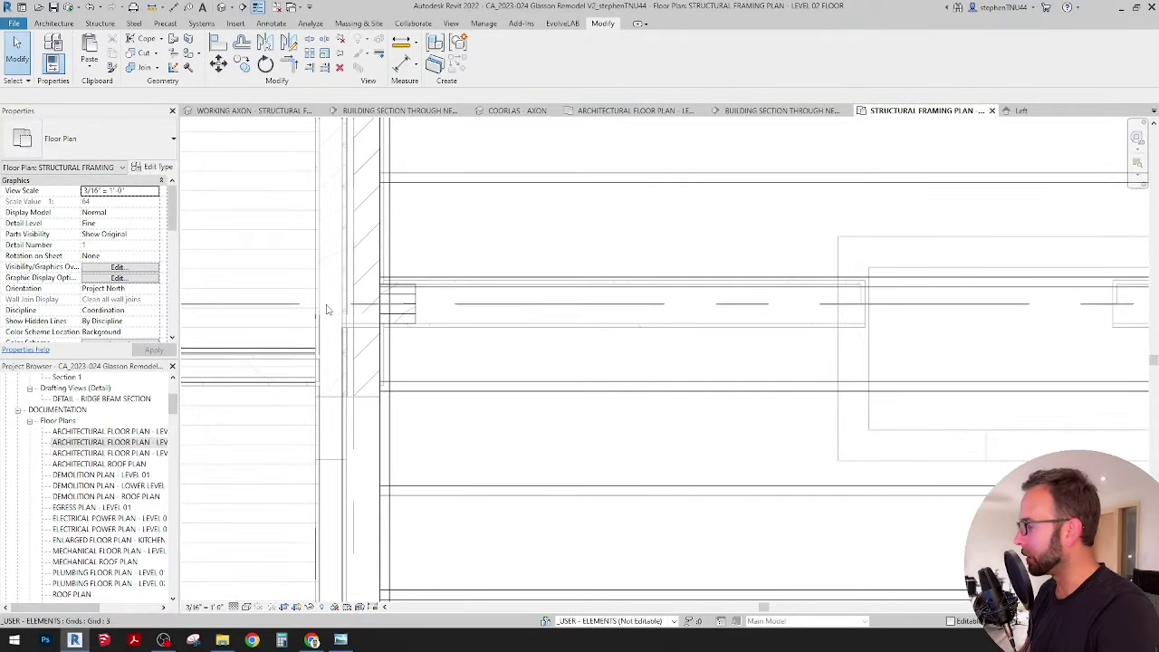
{"action": "left_click", "coordinate": [398, 310]}
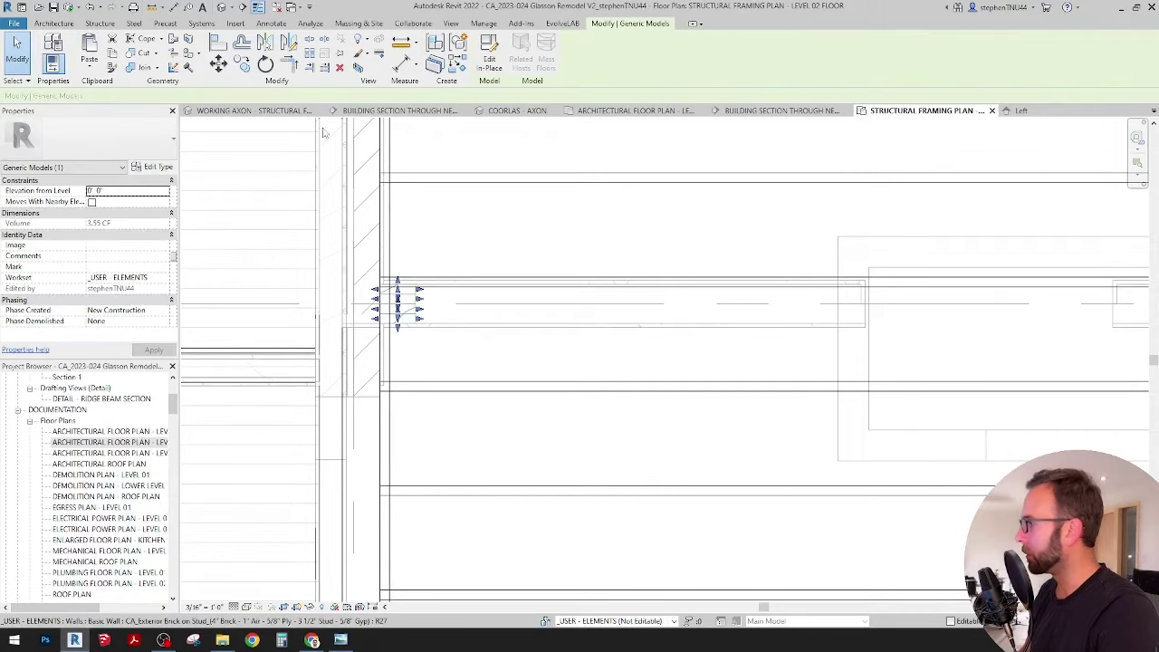
{"action": "left_click", "coordinate": [218, 64]}
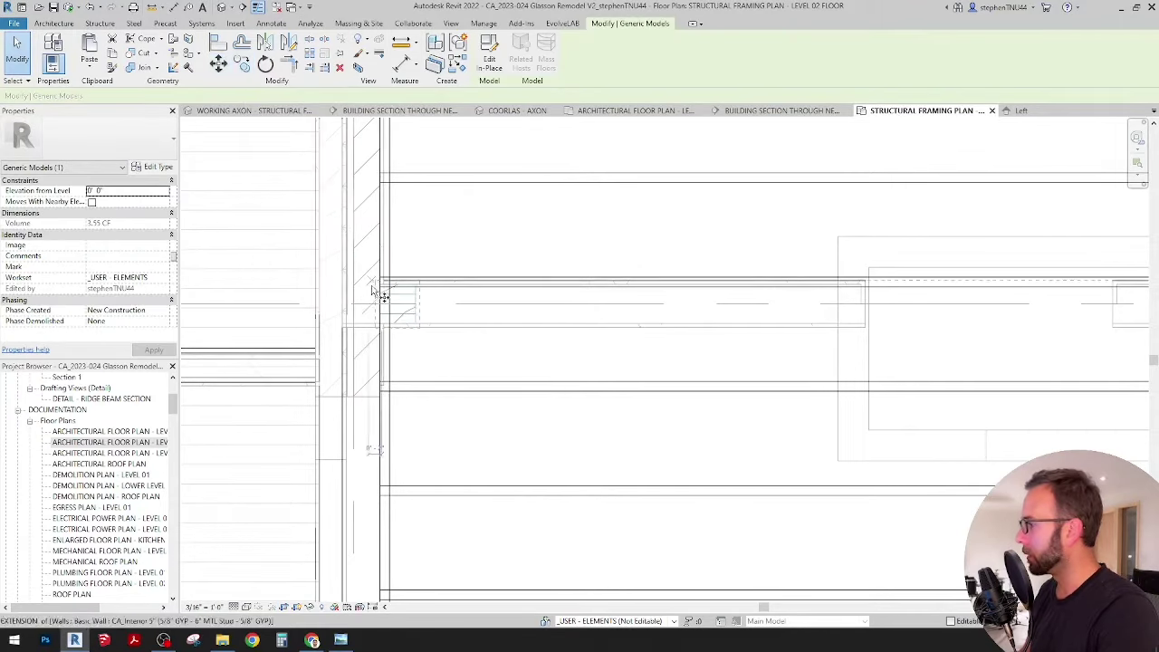
{"action": "scroll", "coordinate": [381, 292], "scroll_direction": "up", "scroll_amount": 2}
{"action": "left_click", "coordinate": [389, 311]}
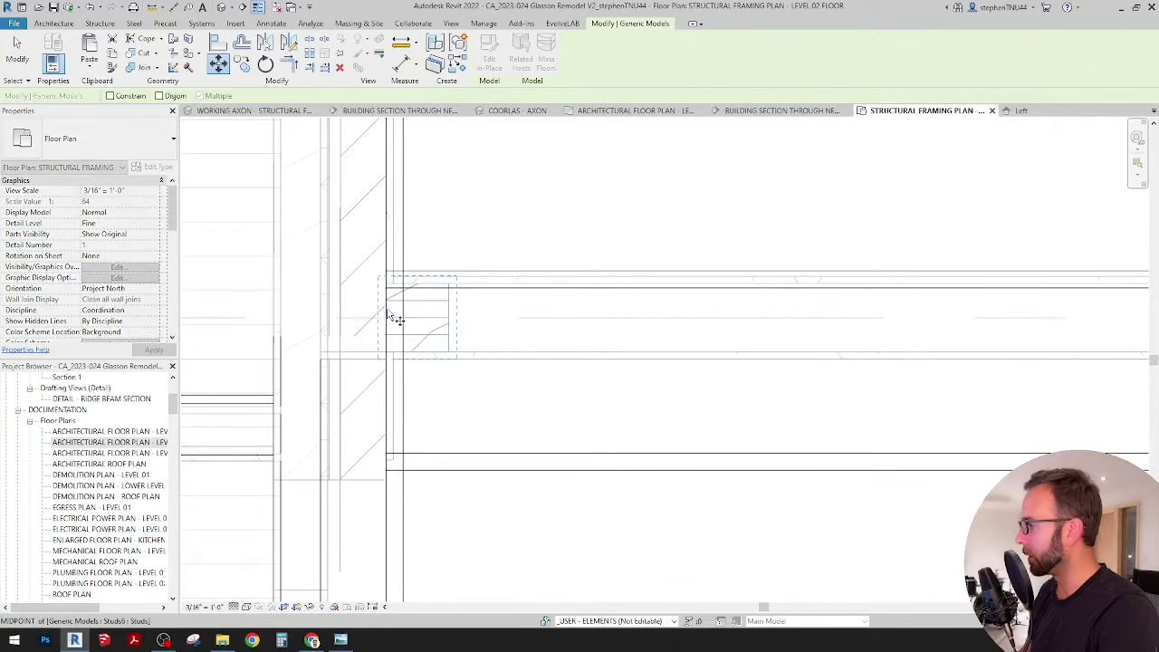
{"action": "left_click", "coordinate": [283, 314]}
{"action": "key", "text": "Escape"}
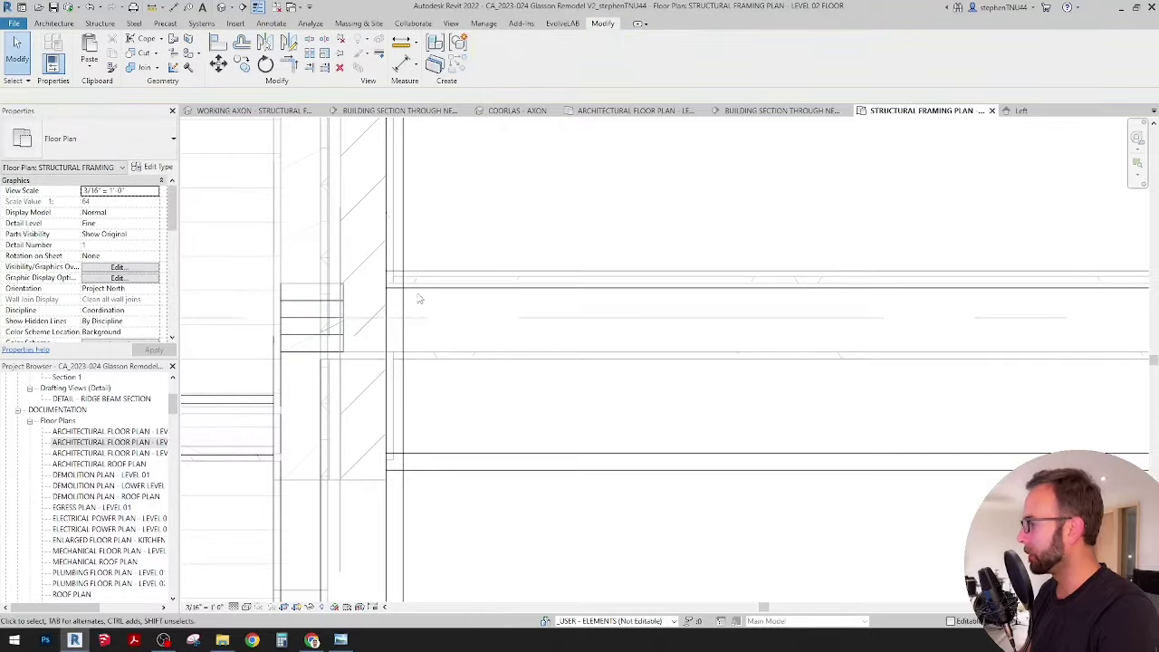
{"action": "scroll", "coordinate": [408, 305], "scroll_direction": "down", "scroll_amount": 2}
{"action": "scroll", "coordinate": [616, 218], "scroll_direction": "down", "scroll_amount": 2}
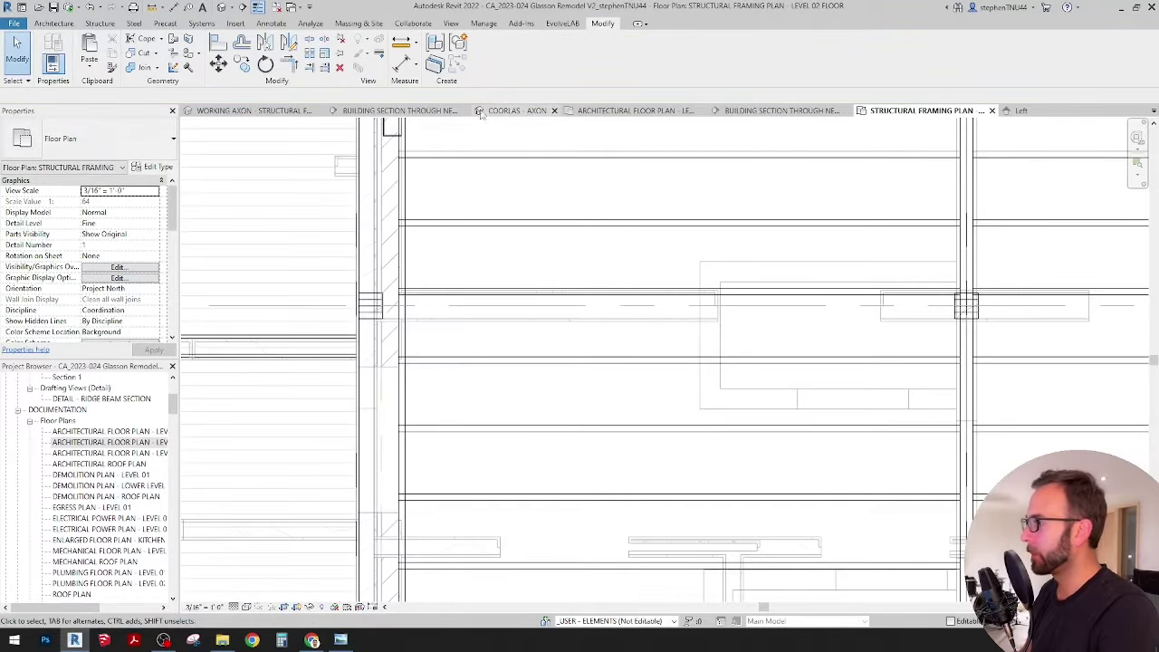
In the structural framing 3D view, align the ridge beam's house end with the outer face of the copied post.
{"action": "left_click", "coordinate": [262, 111]}
{"action": "scroll", "coordinate": [460, 305], "scroll_direction": "up", "scroll_amount": 4}
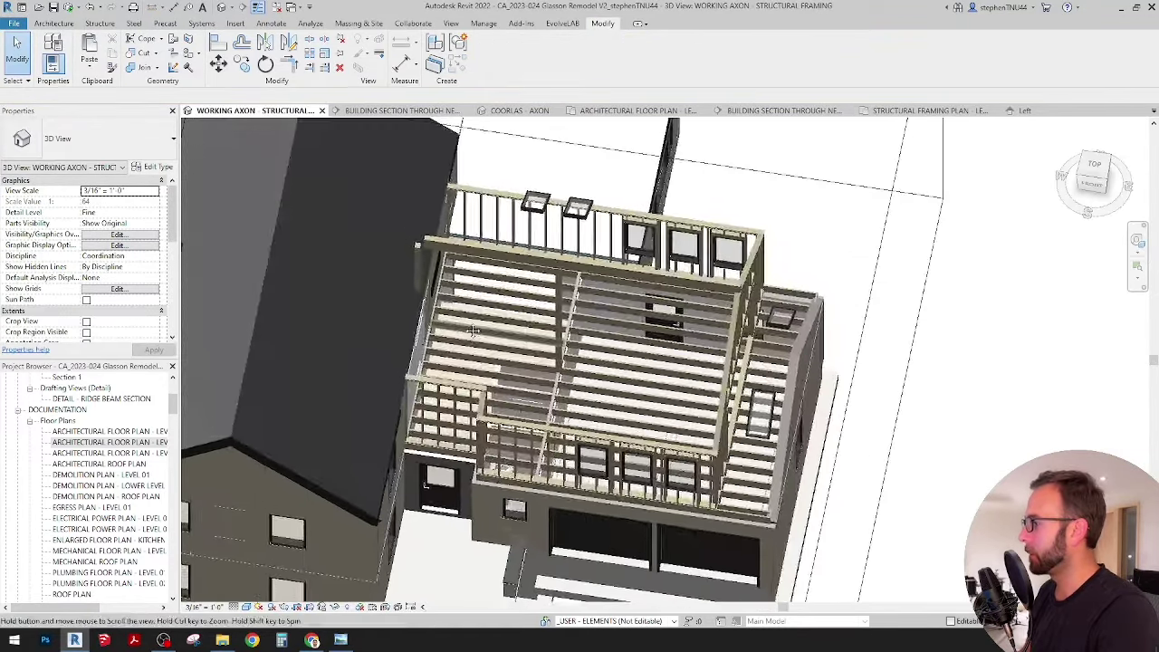
{"action": "middle_click_drag", "start_coordinate": [460, 305], "coordinate": [453, 317], "text": "shift"}
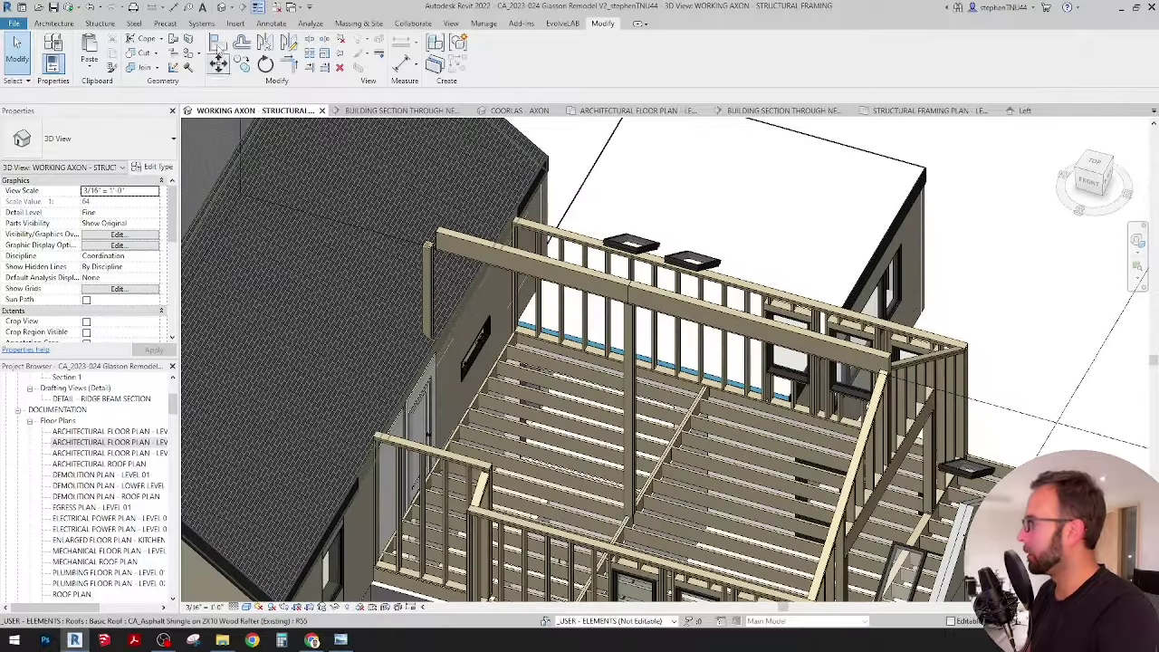
{"action": "left_click", "coordinate": [219, 43]}
{"action": "key", "text": "a"}
{"action": "key", "text": "l"}
{"action": "scroll", "coordinate": [409, 243], "scroll_direction": "up", "scroll_amount": 3}
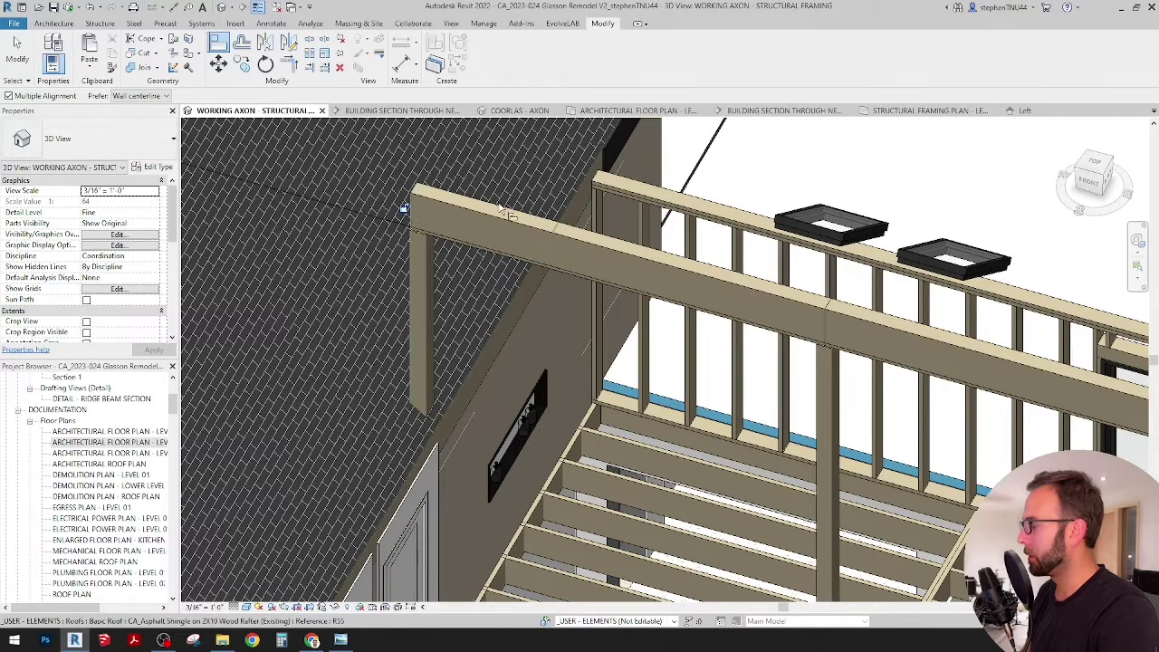
{"action": "key", "text": "Escape"}
{"action": "key", "text": "Escape"}
Examine the ridge beam, its posts and the gable end framing from several angles, including the joint at the gable peak.
{"action": "scroll", "coordinate": [589, 306], "scroll_direction": "down", "scroll_amount": 5}
{"action": "middle_click_drag", "start_coordinate": [587, 303], "coordinate": [645, 373], "text": "shift"}
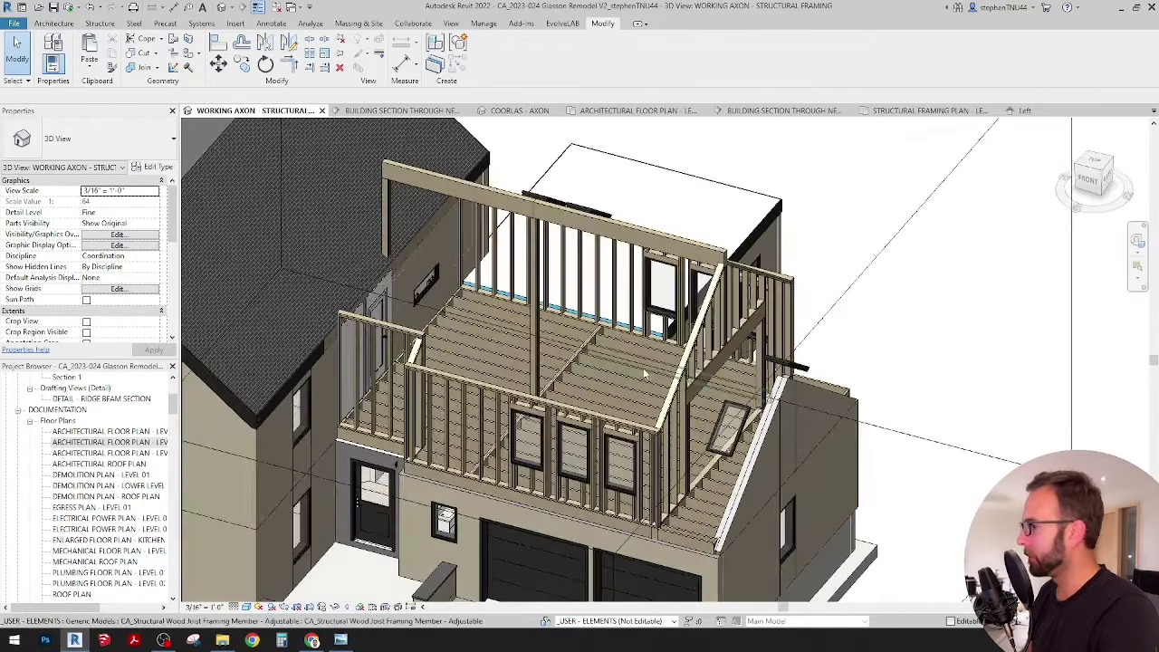
{"action": "scroll", "coordinate": [666, 367], "scroll_direction": "up", "scroll_amount": 2}
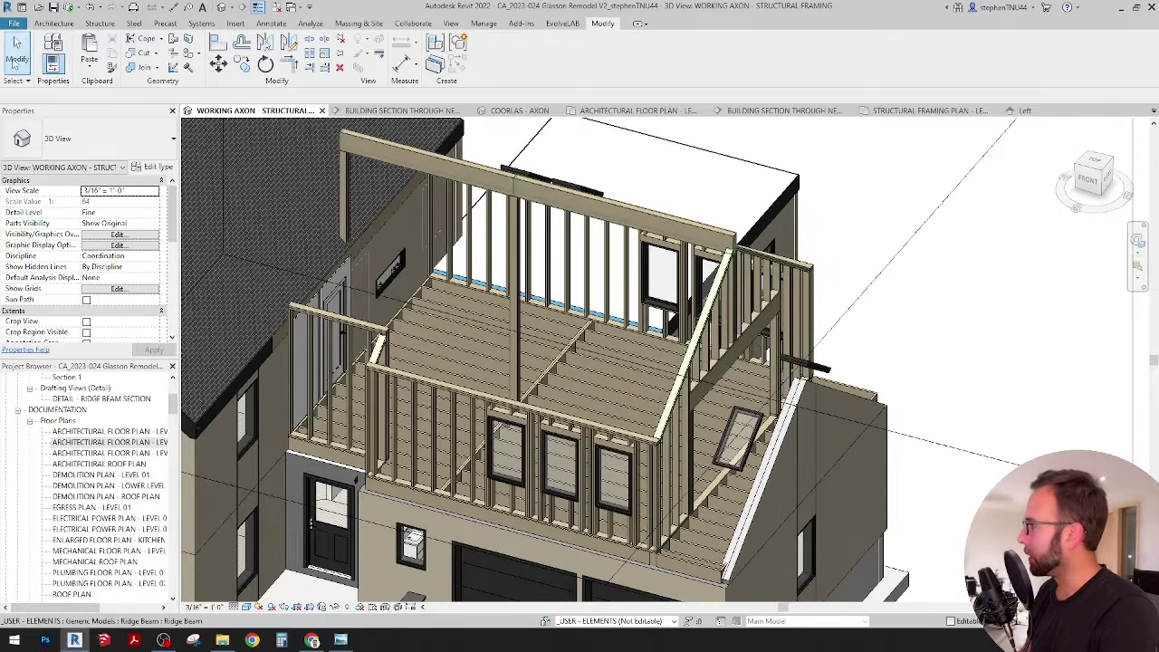
{"action": "middle_click_drag", "start_coordinate": [690, 357], "coordinate": [602, 285], "text": "shift"}
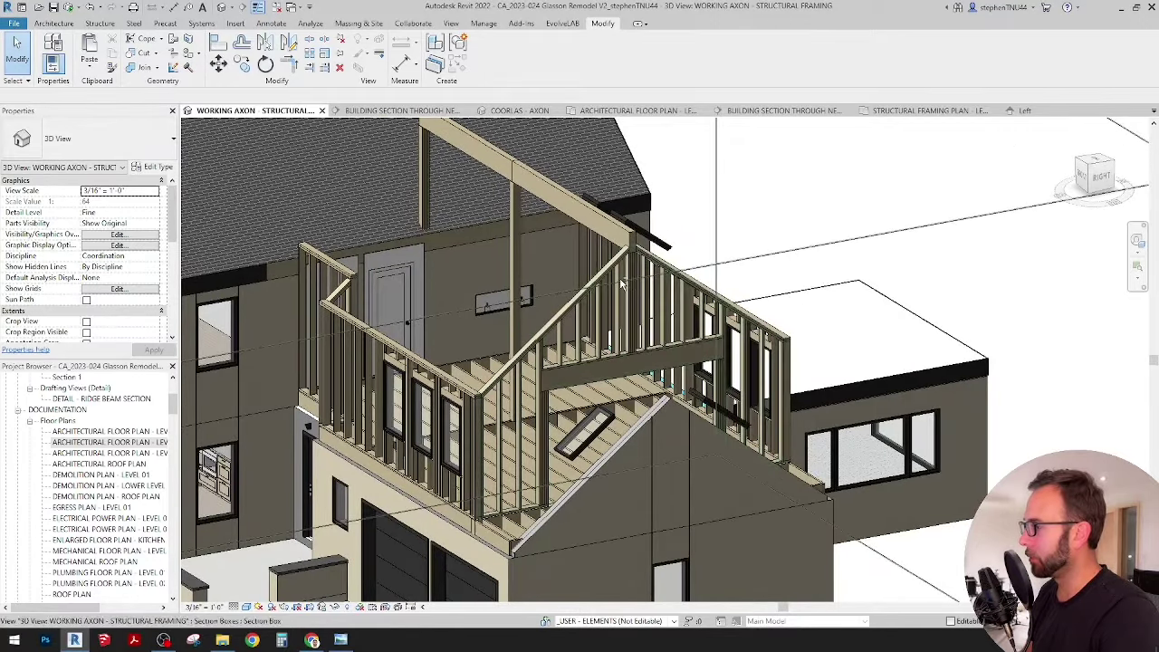
{"action": "middle_click_drag", "start_coordinate": [619, 268], "coordinate": [638, 277], "text": "shift"}
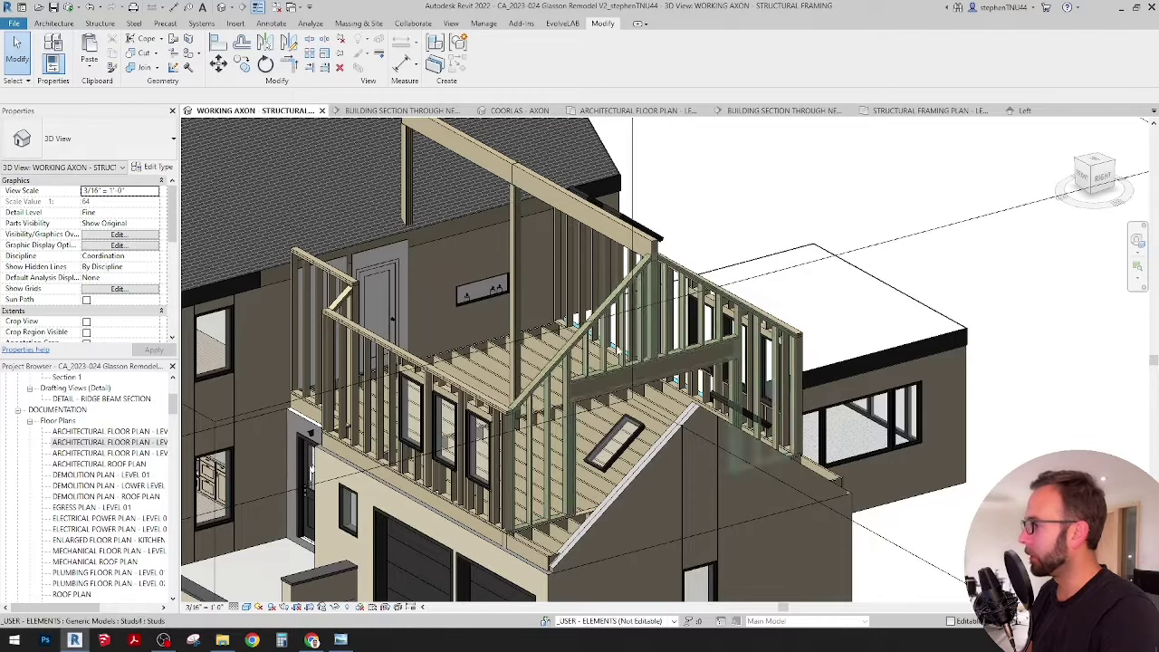
{"action": "middle_click_drag", "start_coordinate": [642, 340], "coordinate": [693, 367], "text": "shift"}
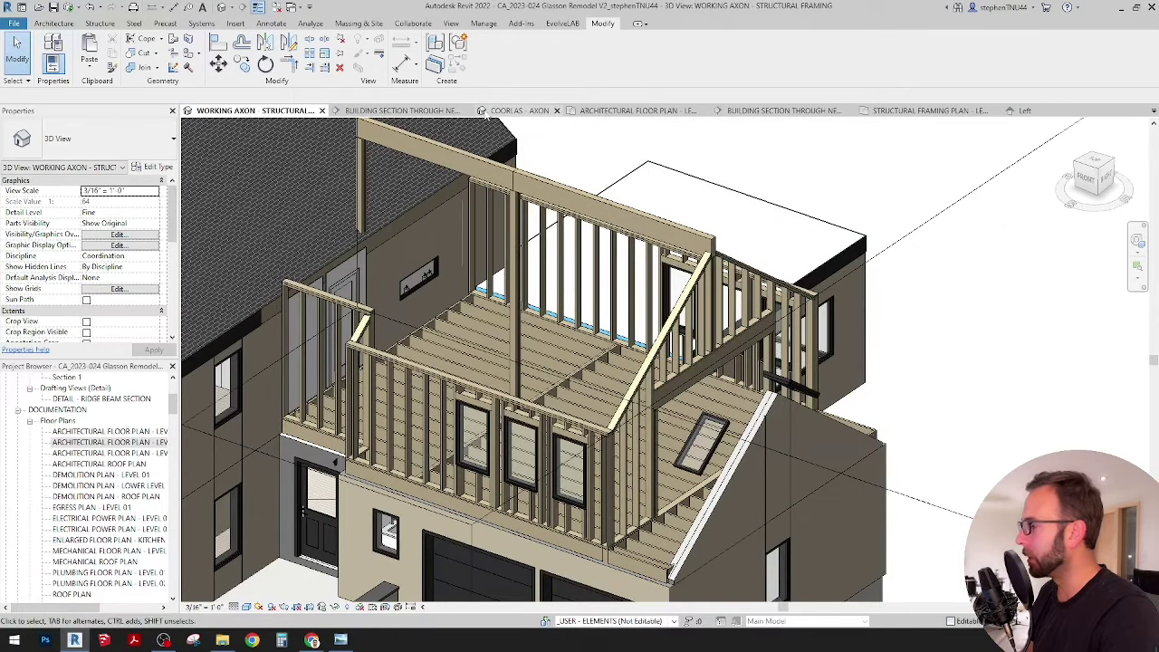
{"action": "scroll", "coordinate": [711, 262], "scroll_direction": "up", "scroll_amount": 4}
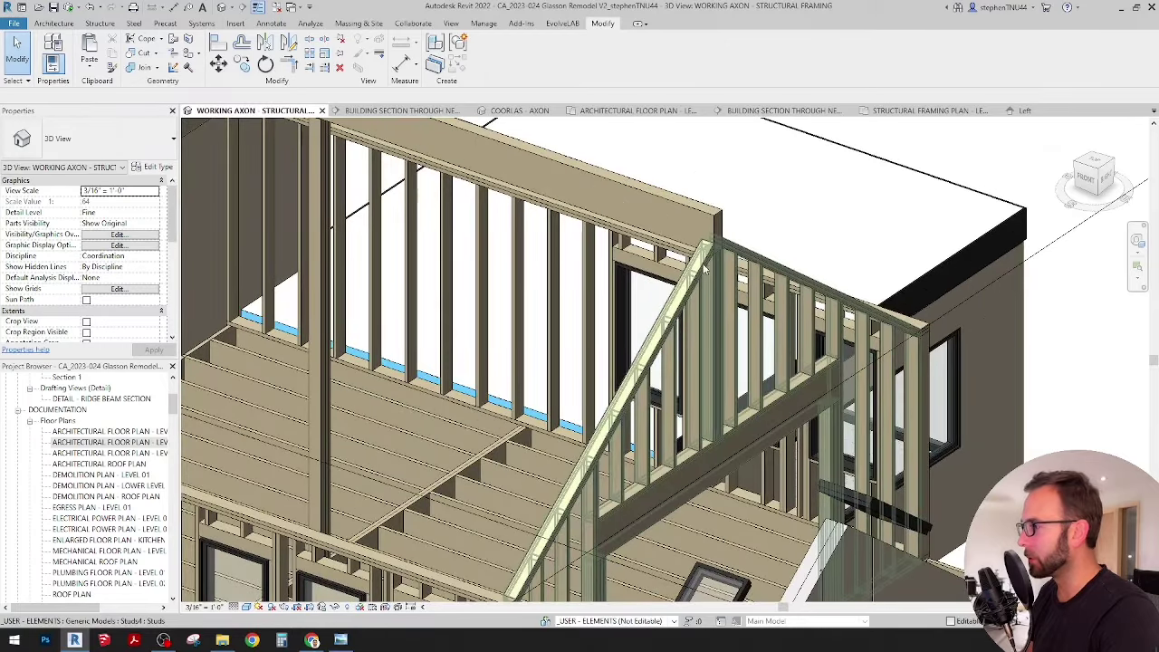
{"action": "scroll", "coordinate": [707, 261], "scroll_direction": "up", "scroll_amount": 3}
{"action": "scroll", "coordinate": [707, 260], "scroll_direction": "down", "scroll_amount": 5}
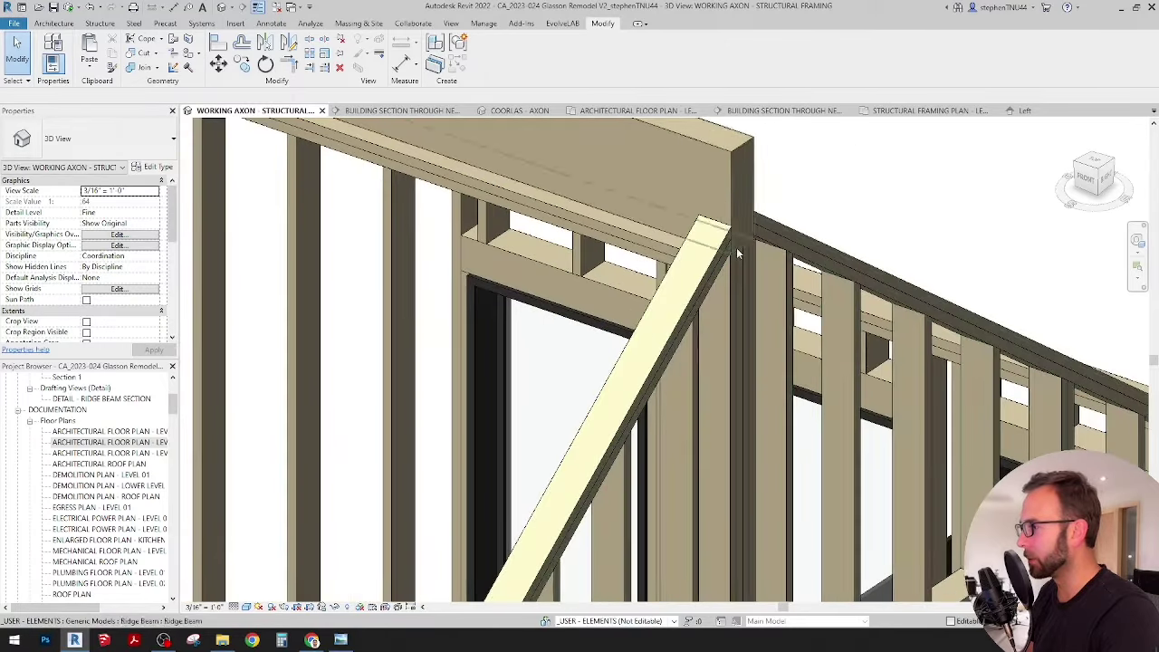
{"action": "middle_click_drag", "start_coordinate": [735, 217], "coordinate": [735, 228], "text": "shift"}
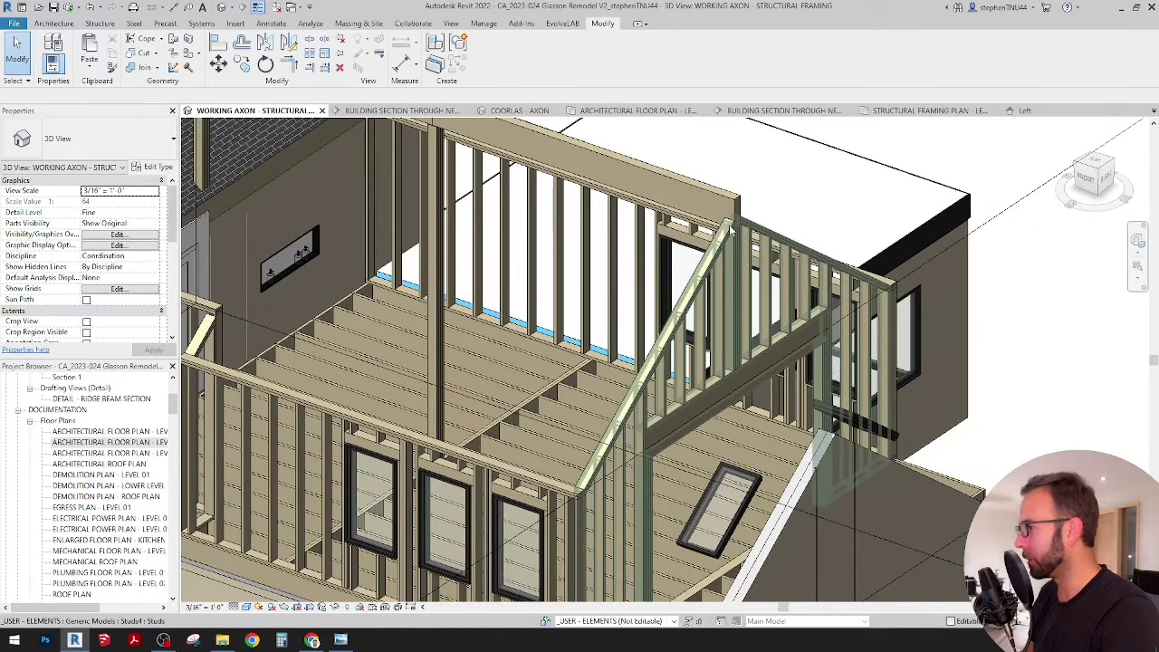
{"action": "middle_click_drag", "start_coordinate": [731, 231], "coordinate": [554, 315], "text": "shift"}
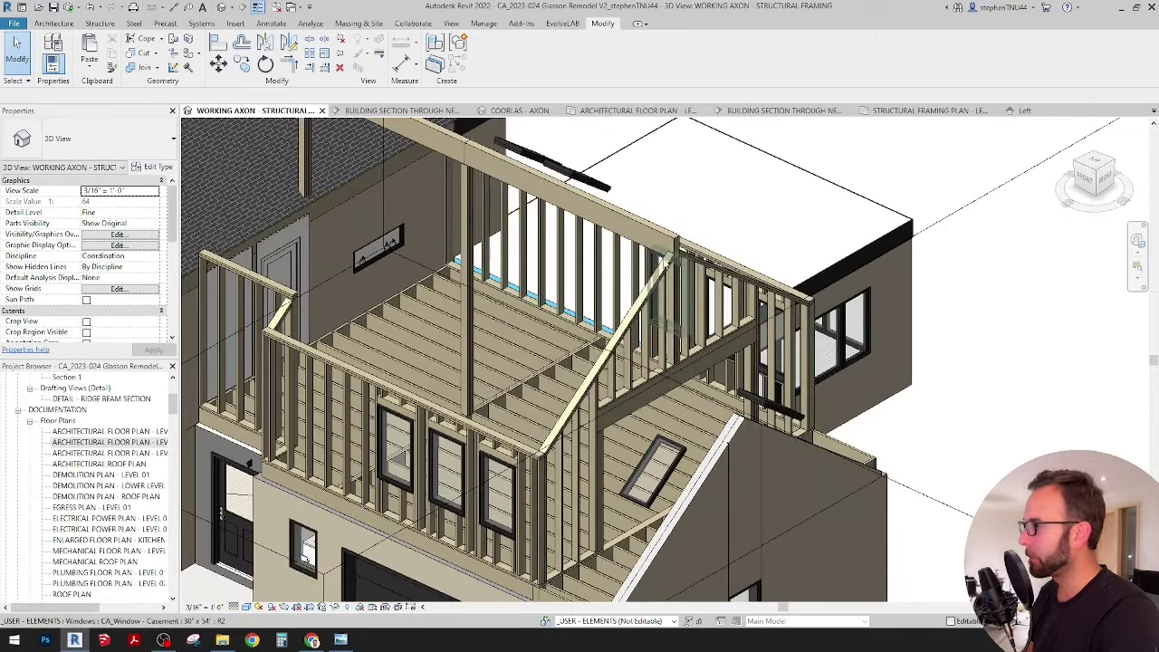
{"action": "left_click", "coordinate": [54, 24]}
{"action": "left_click", "coordinate": [144, 65]}
{"action": "left_click", "coordinate": [169, 89]}
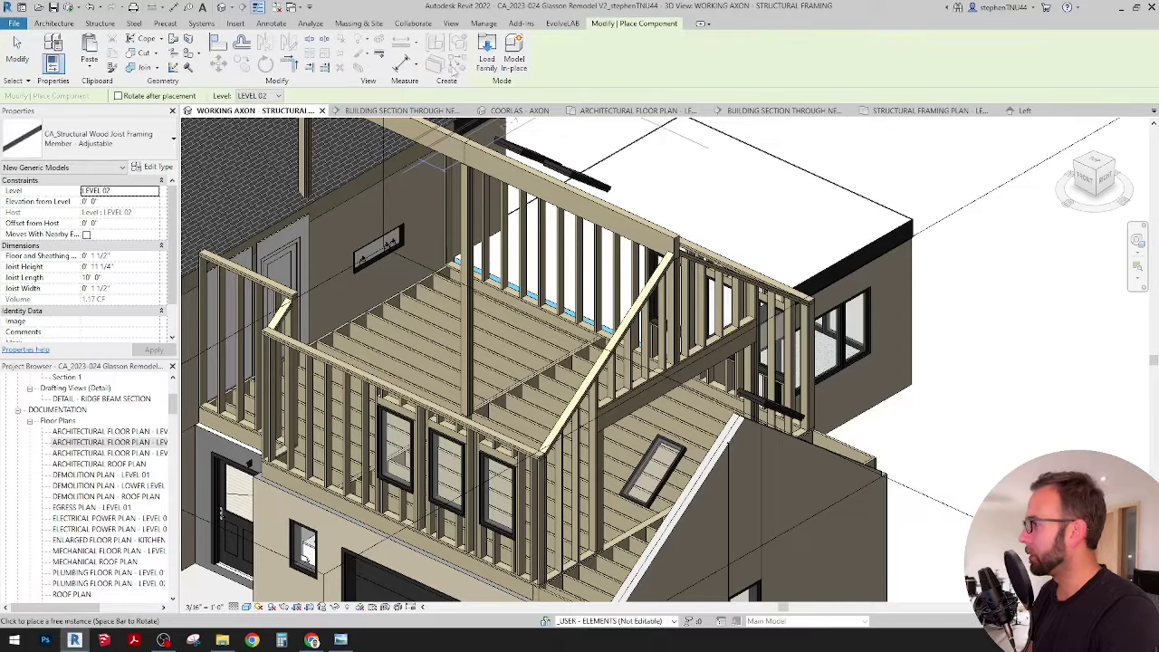
Create a new in-place Generic Models component named "Roof Rafter".
{"action": "left_click", "coordinate": [53, 22]}
{"action": "left_click", "coordinate": [142, 68]}
{"action": "left_click", "coordinate": [159, 112]}
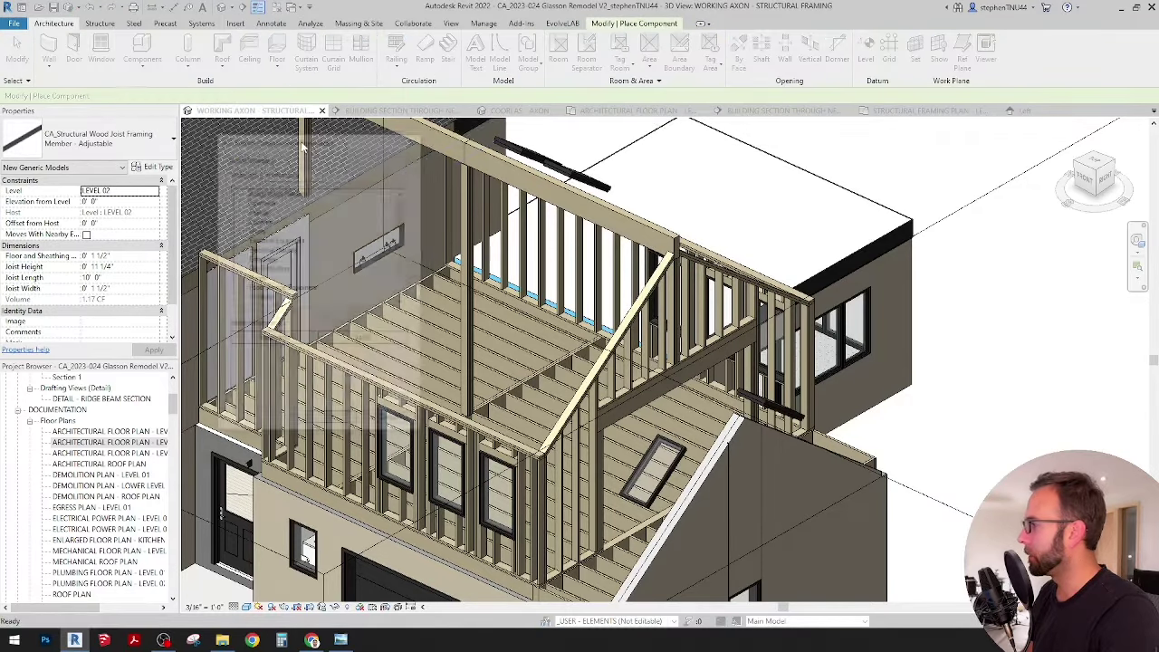
{"action": "scroll", "coordinate": [263, 286], "scroll_direction": "down", "scroll_amount": 1}
{"action": "left_click", "coordinate": [267, 278]}
{"action": "left_click", "coordinate": [333, 423]}
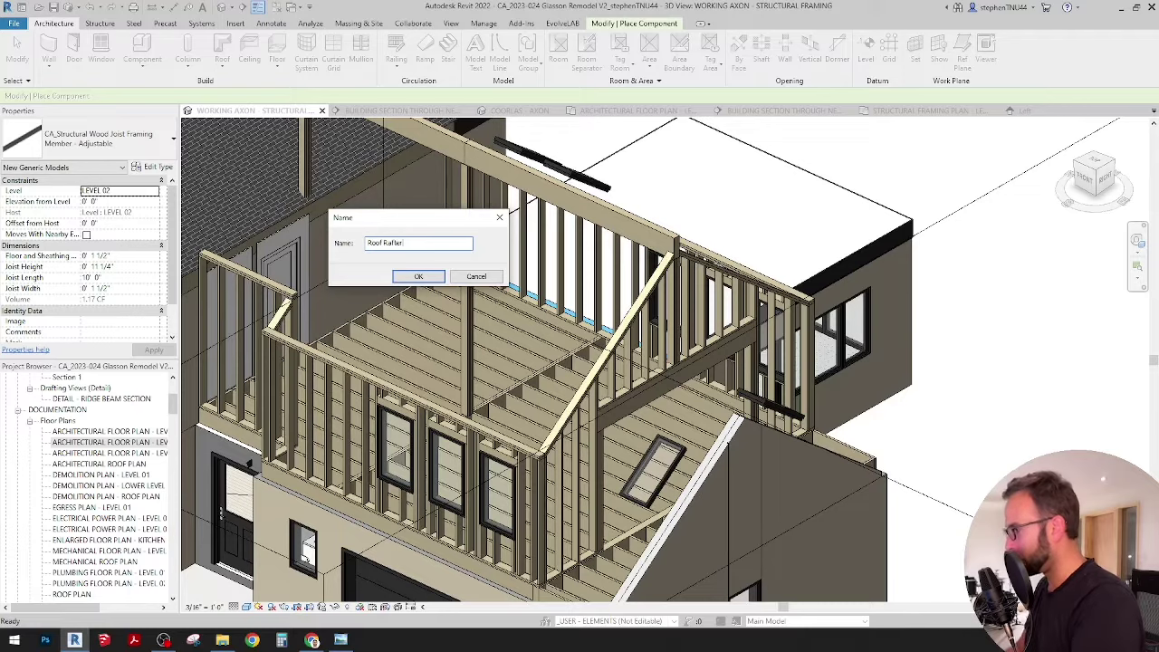
{"action": "key", "text": "Return"}
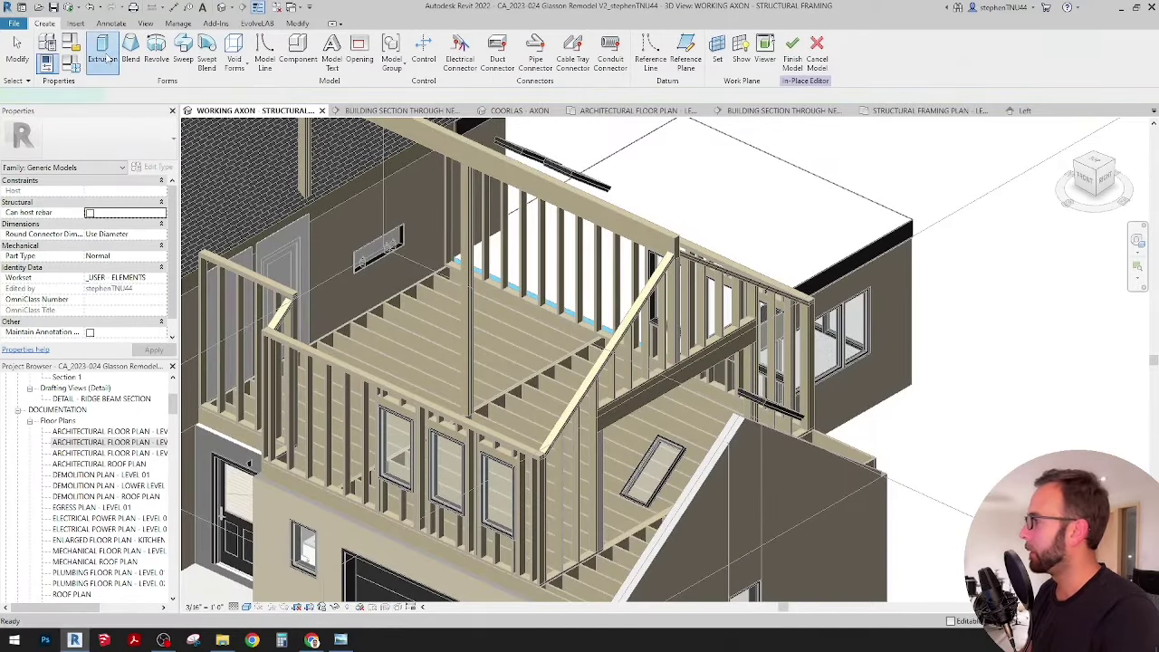
Start an extrusion for the rafter and set its work plane by picking the outer face of the gable end framing.
{"action": "left_click", "coordinate": [102, 54]}
{"action": "left_click", "coordinate": [523, 50]}
{"action": "left_click", "coordinate": [423, 274]}
{"action": "left_click", "coordinate": [482, 327]}
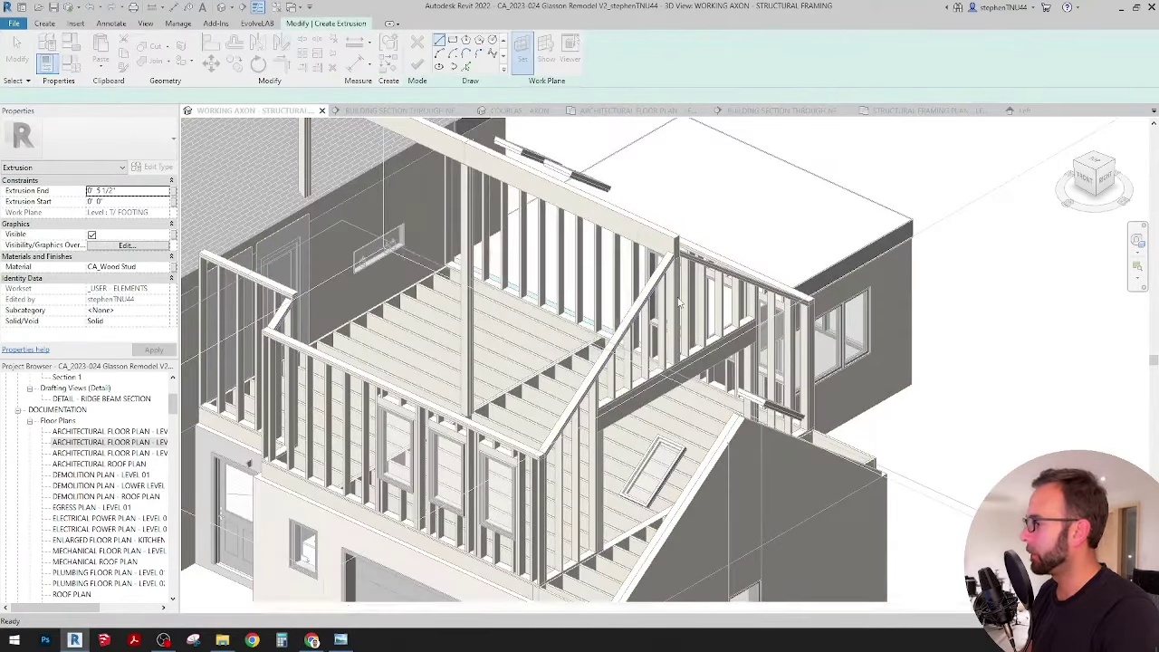
{"action": "scroll", "coordinate": [673, 267], "scroll_direction": "up", "scroll_amount": 5}
{"action": "left_click", "coordinate": [665, 265]}
Pick the outer edge of the gable wall's sloping top plate as a rafter sketch line and offset a parallel copy above it.
{"action": "scroll", "coordinate": [650, 265], "scroll_direction": "down", "scroll_amount": 3}
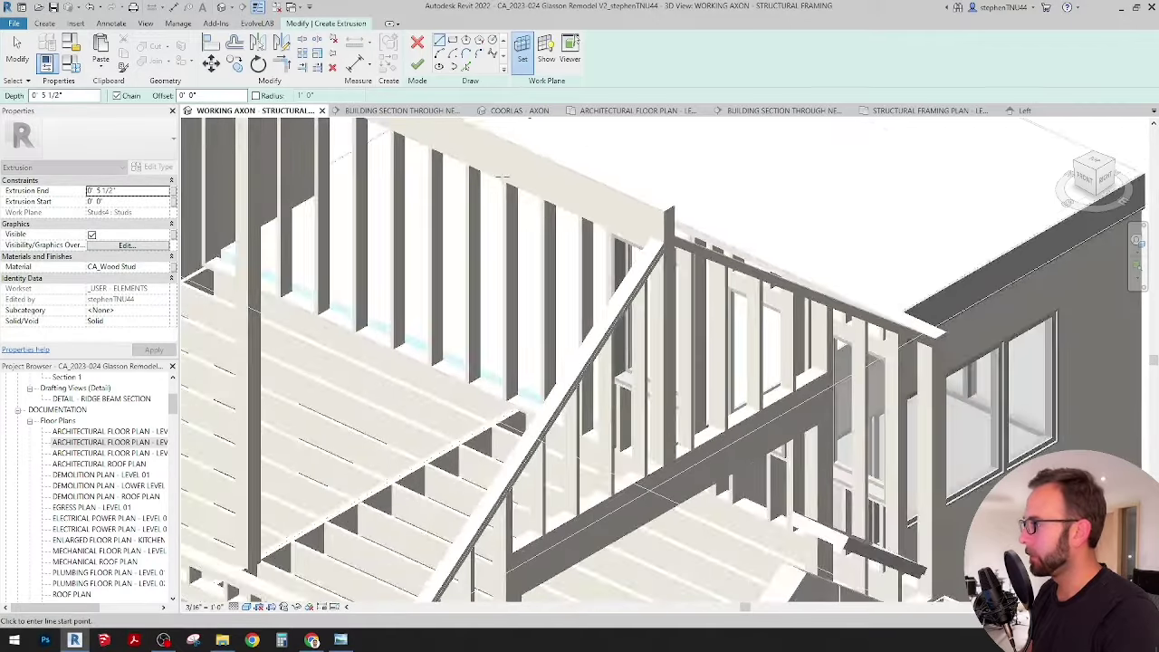
{"action": "left_click", "coordinate": [466, 67]}
{"action": "scroll", "coordinate": [656, 260], "scroll_direction": "up", "scroll_amount": 3}
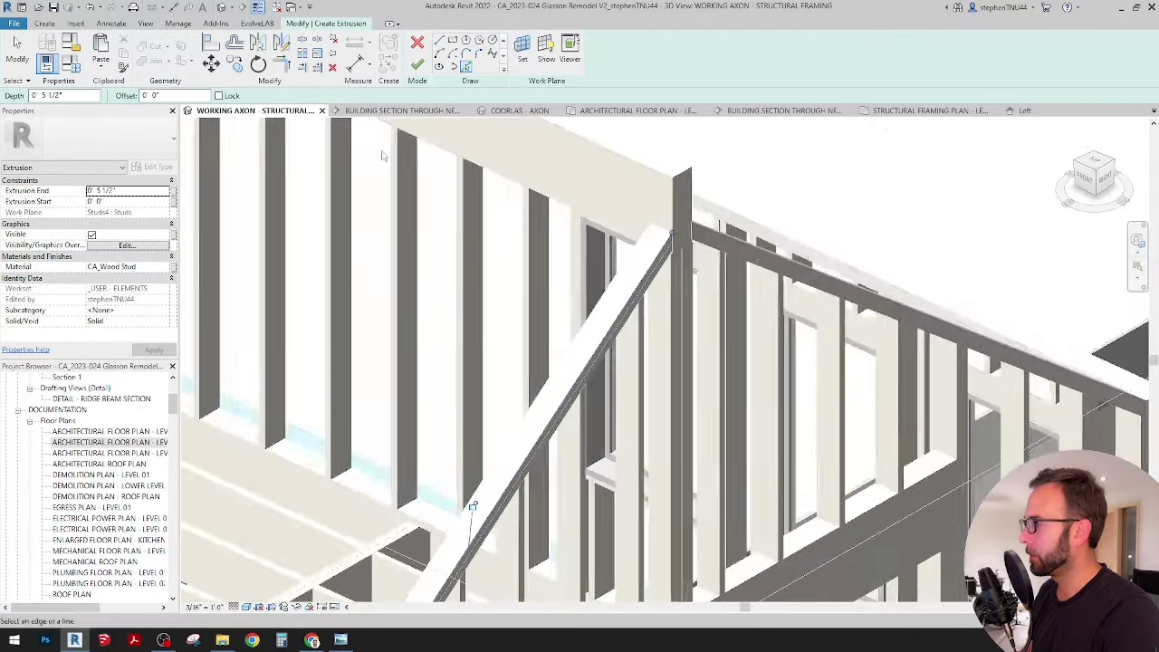
{"action": "left_click", "coordinate": [235, 42]}
{"action": "left_click", "coordinate": [254, 95]}
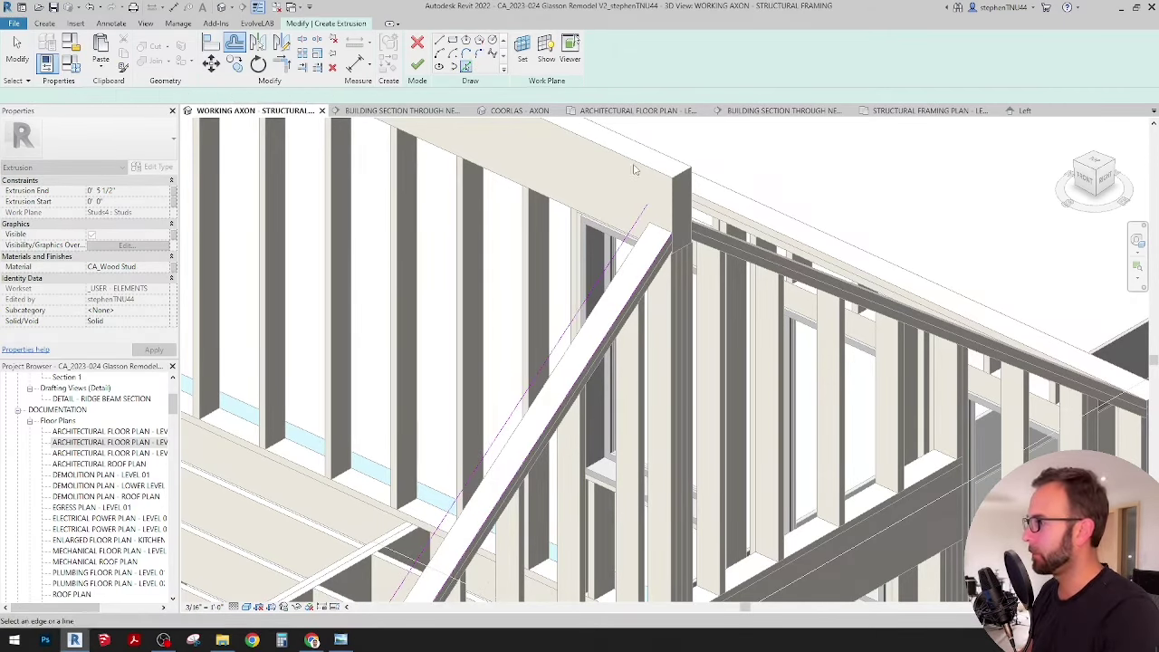
Pick the ridge beam's vertical edge and the corner stud's outer vertical edge as the end lines of the rafter sketch.
{"action": "left_click", "coordinate": [671, 202]}
{"action": "scroll", "coordinate": [671, 199], "scroll_direction": "down", "scroll_amount": 3}
{"action": "middle_click_drag", "start_coordinate": [671, 200], "coordinate": [684, 180]}
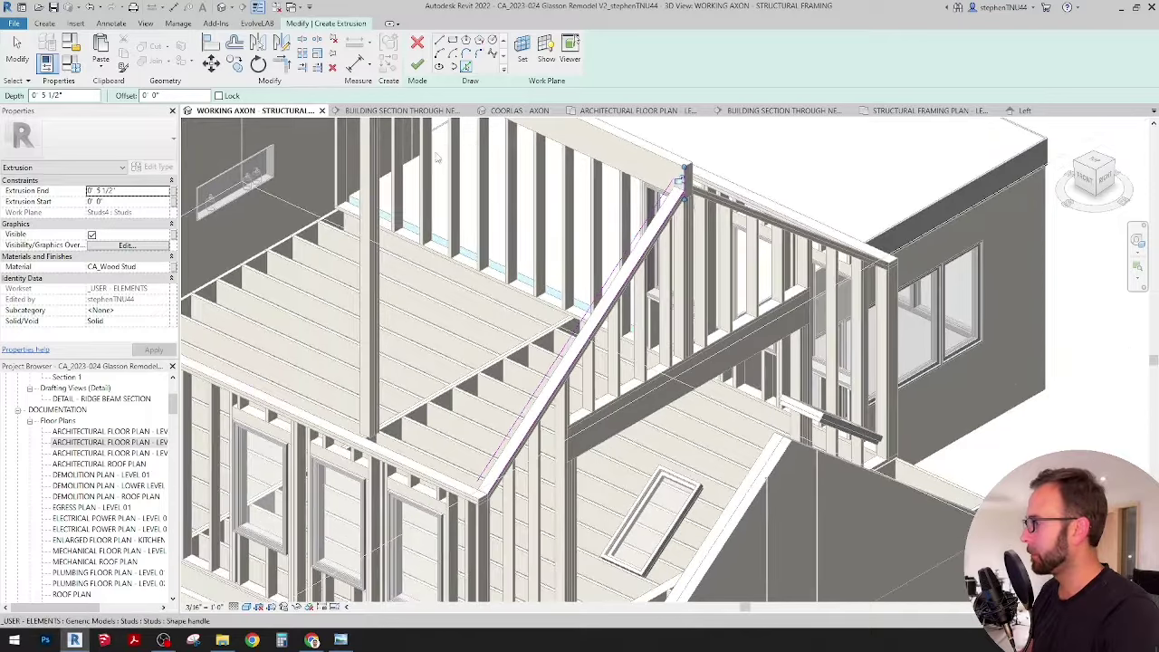
{"action": "scroll", "coordinate": [483, 520], "scroll_direction": "up", "scroll_amount": 2}
{"action": "left_click", "coordinate": [479, 520]}
Trim and extend the sloping lines and end lines to corners so the rafter profile is a closed loop.
{"action": "left_click", "coordinate": [282, 64]}
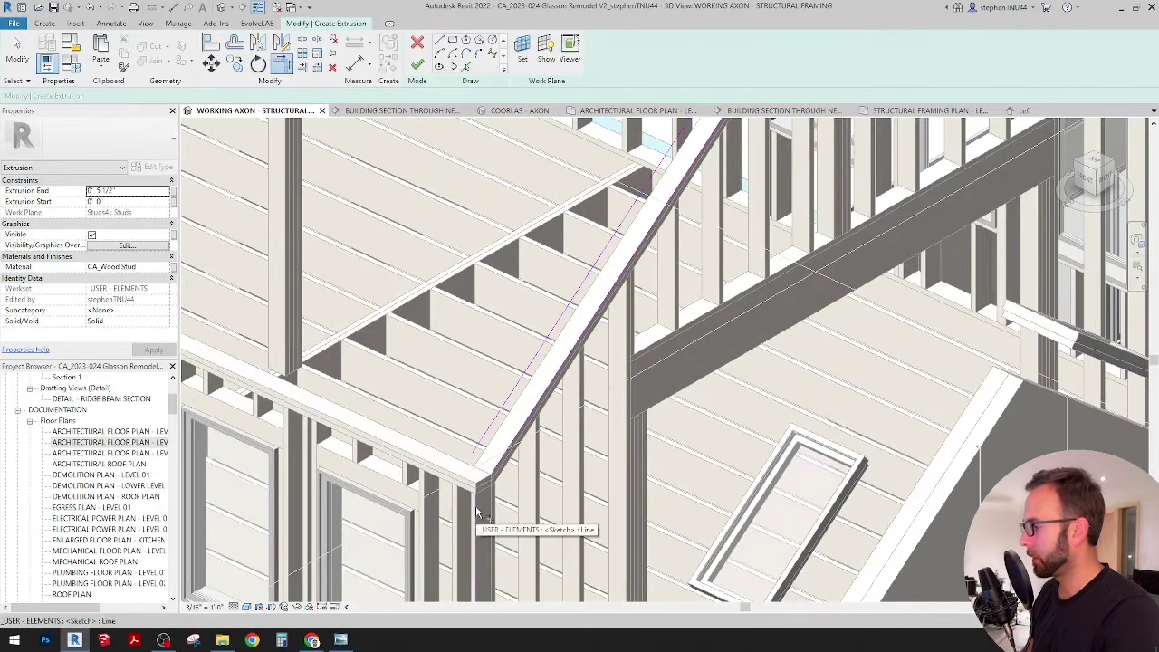
{"action": "left_click", "coordinate": [489, 447]}
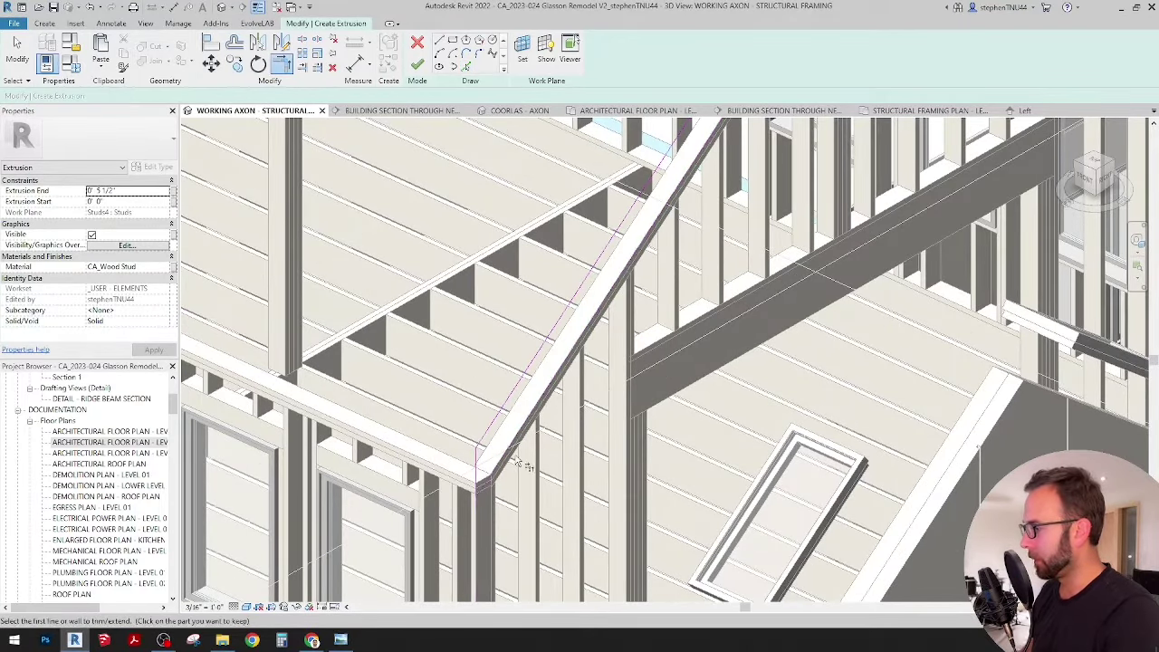
{"action": "middle_click_drag", "start_coordinate": [516, 464], "coordinate": [529, 469], "text": "shift"}
{"action": "scroll", "coordinate": [593, 260], "scroll_direction": "up", "scroll_amount": 3}
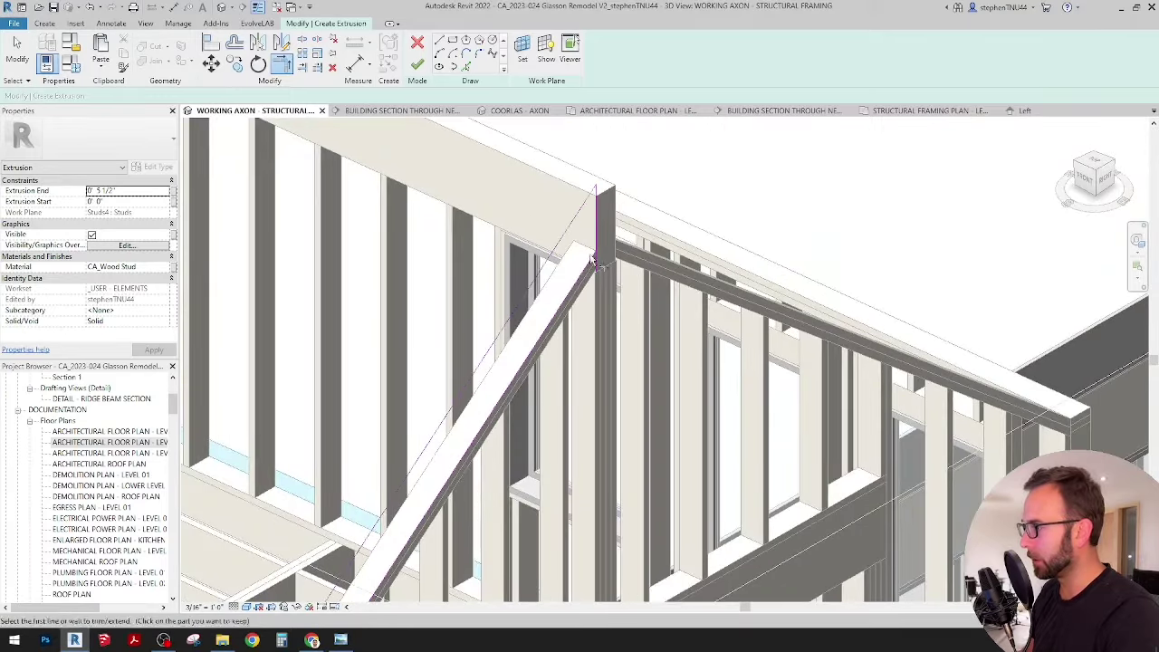
{"action": "scroll", "coordinate": [623, 207], "scroll_direction": "down", "scroll_amount": 5}
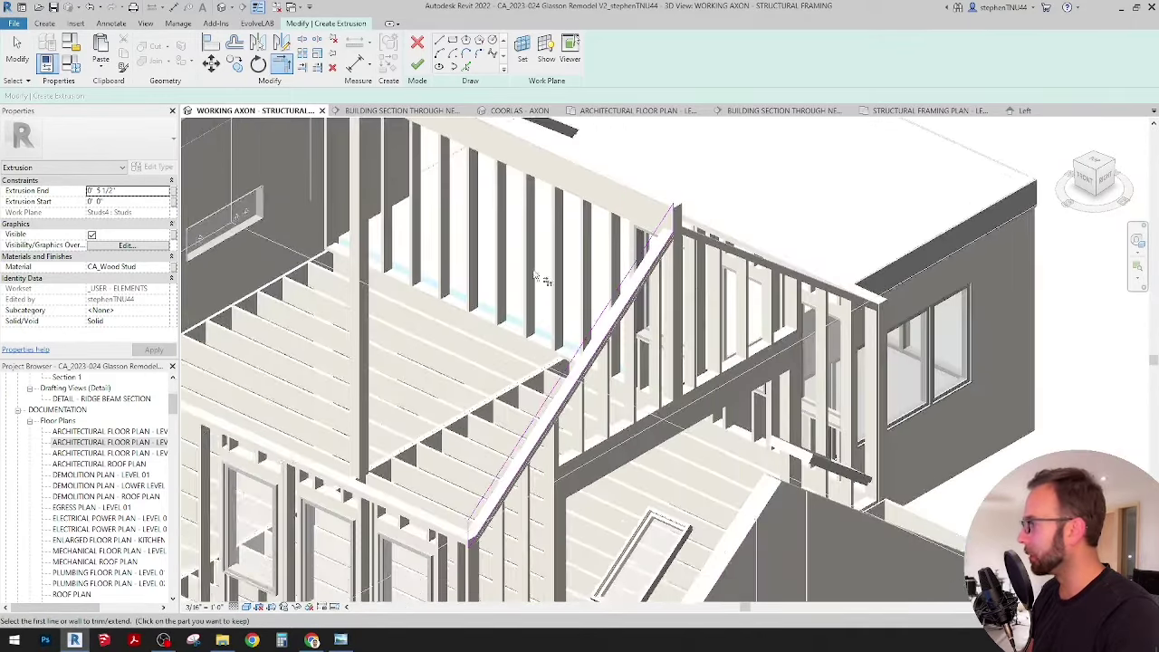
Set the rafter's extrusion end to 1.5" and finish the extrusion sketch.
{"action": "left_click", "coordinate": [143, 192]}
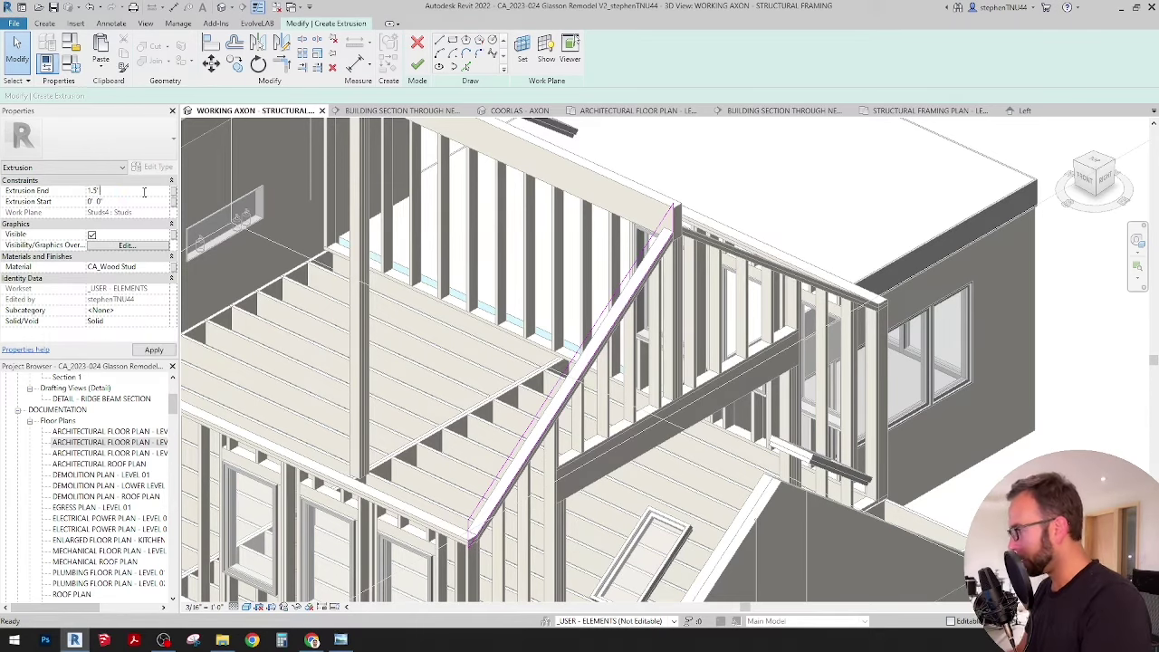
{"action": "key", "text": "Return"}
{"action": "left_click", "coordinate": [418, 65]}
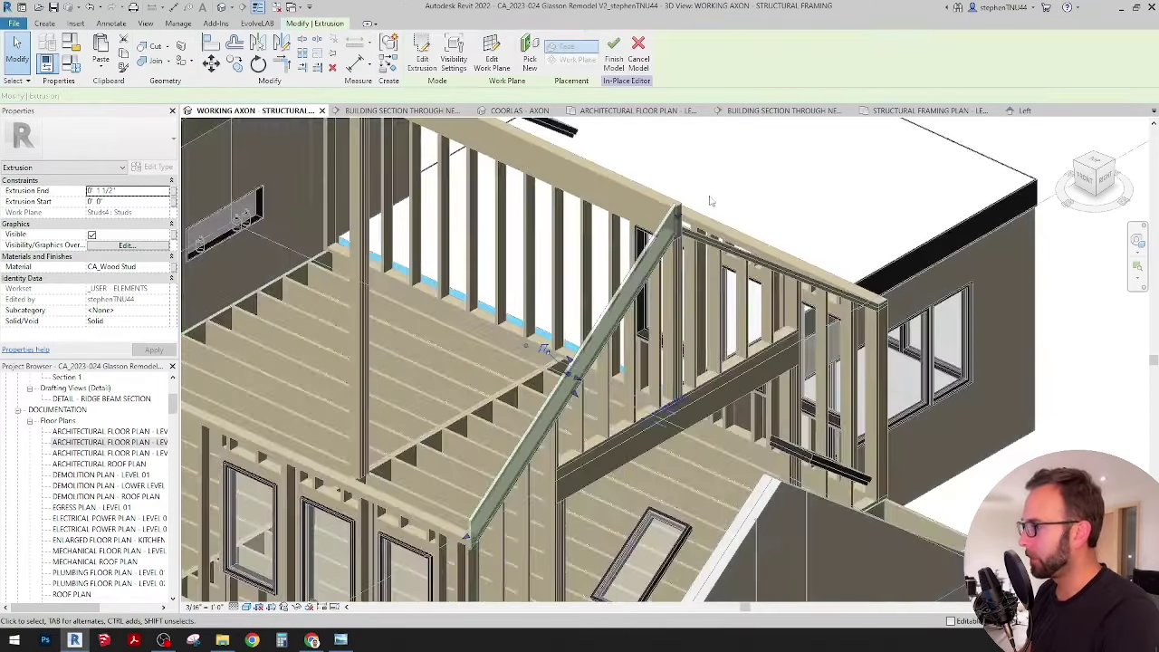
Reverse the rafter's extrusion direction by setting its extrusion end to -1 1/2".
{"action": "scroll", "coordinate": [703, 201], "scroll_direction": "up", "scroll_amount": 3}
{"action": "left_click_drag", "start_coordinate": [129, 193], "coordinate": [89, 192]}
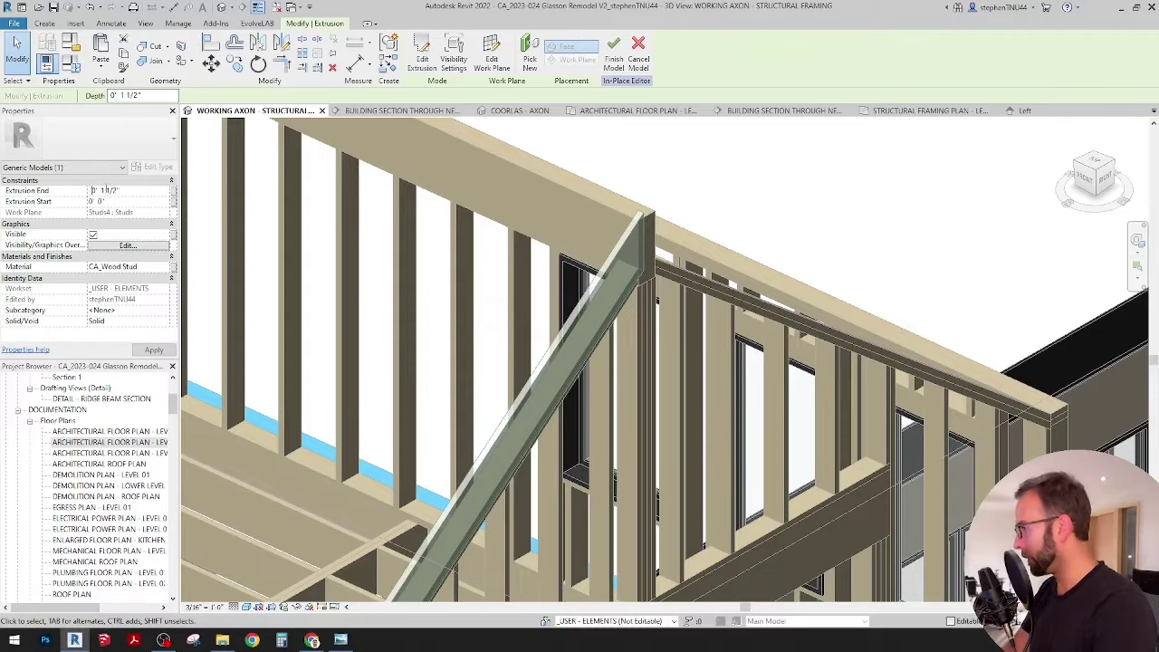
{"action": "type", "text": "-"}
{"action": "left_click", "coordinate": [725, 197]}
Examine the new rafter along the gable end, especially its lower end over the corner of the wall framing.
{"action": "scroll", "coordinate": [706, 193], "scroll_direction": "down", "scroll_amount": 3}
{"action": "middle_click_drag", "start_coordinate": [698, 340], "coordinate": [601, 303], "text": "shift"}
{"action": "scroll", "coordinate": [602, 303], "scroll_direction": "down", "scroll_amount": 2}
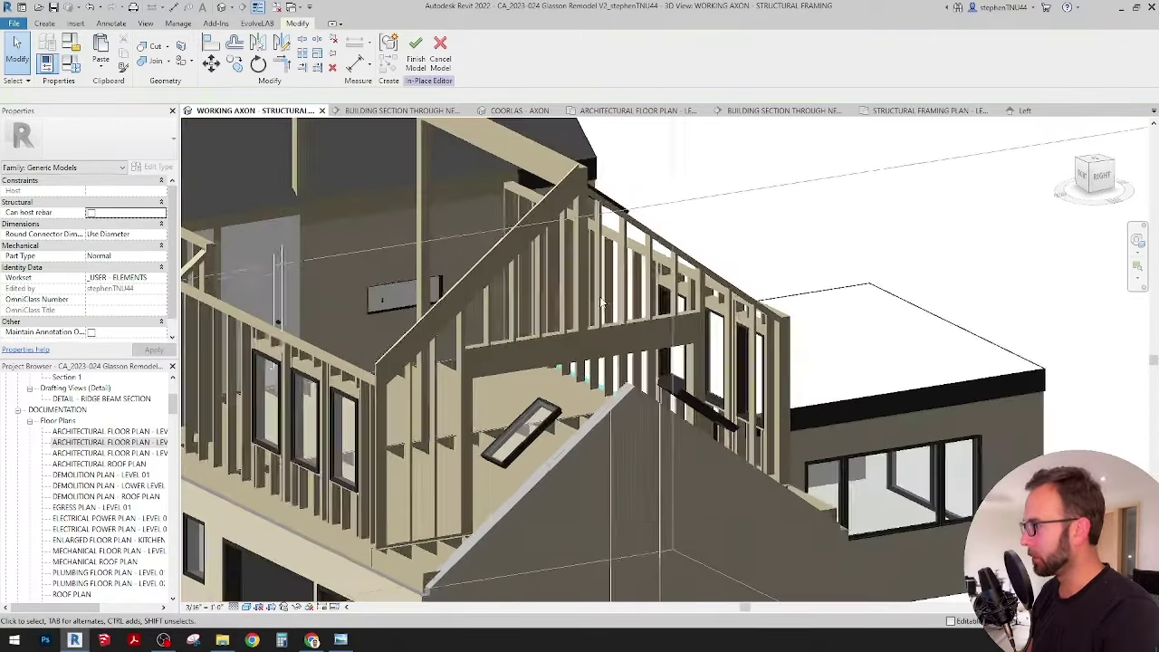
{"action": "scroll", "coordinate": [601, 301], "scroll_direction": "down", "scroll_amount": 3}
{"action": "scroll", "coordinate": [412, 391], "scroll_direction": "up", "scroll_amount": 5}
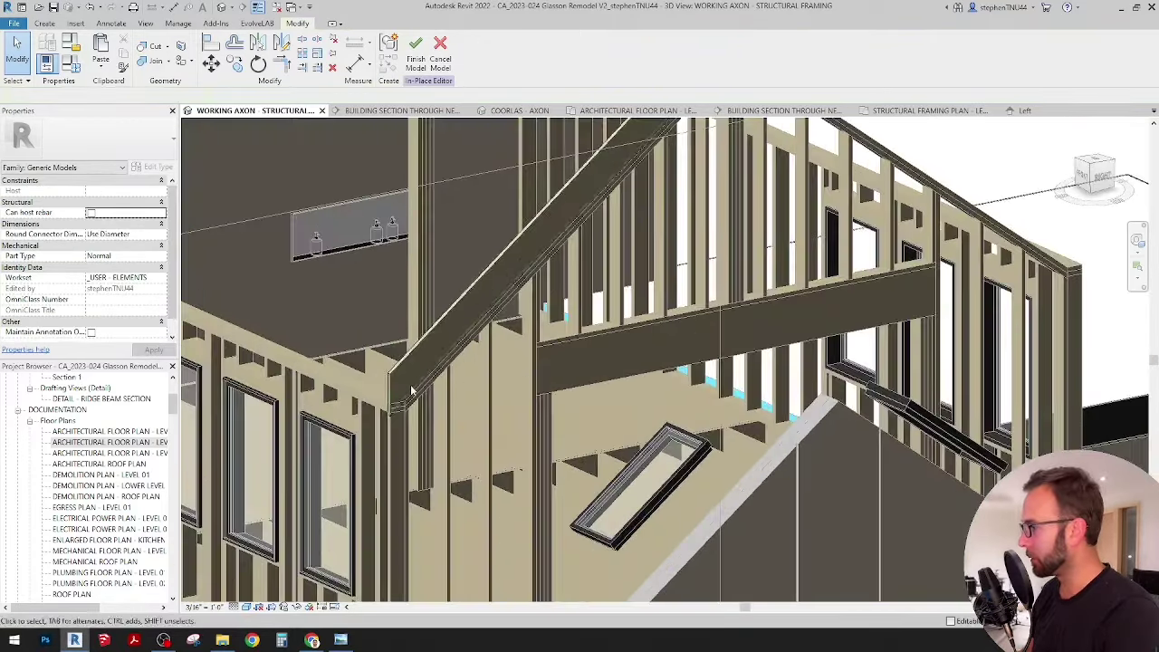
{"action": "scroll", "coordinate": [412, 391], "scroll_direction": "up", "scroll_amount": 4}
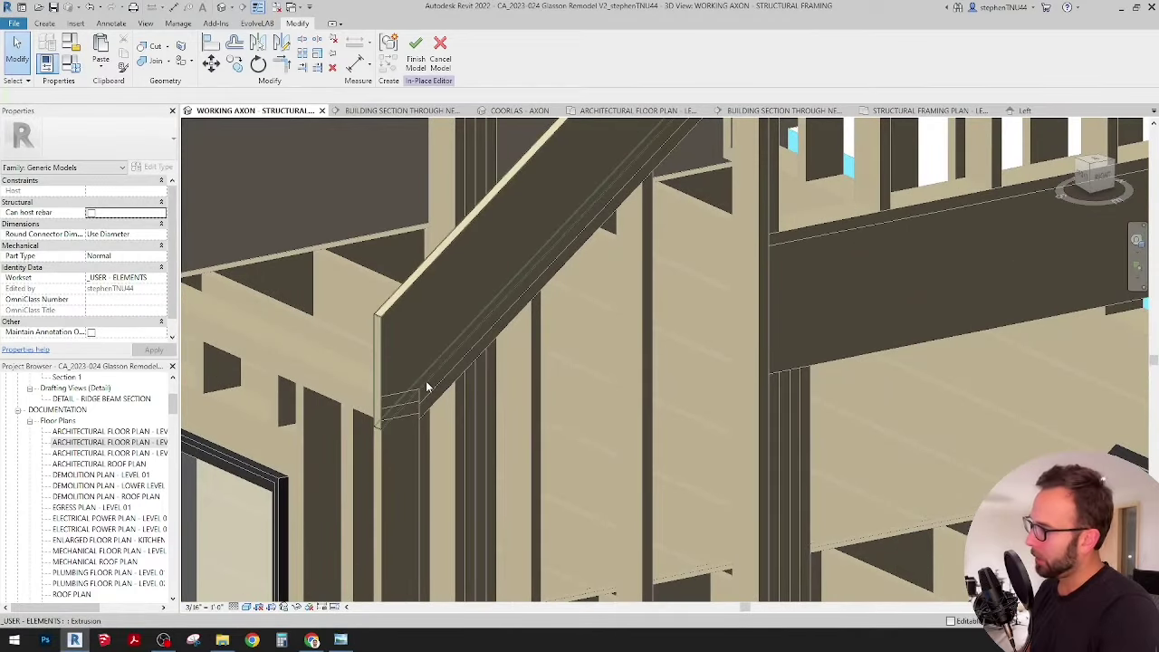
{"action": "scroll", "coordinate": [404, 406], "scroll_direction": "down", "scroll_amount": 3}
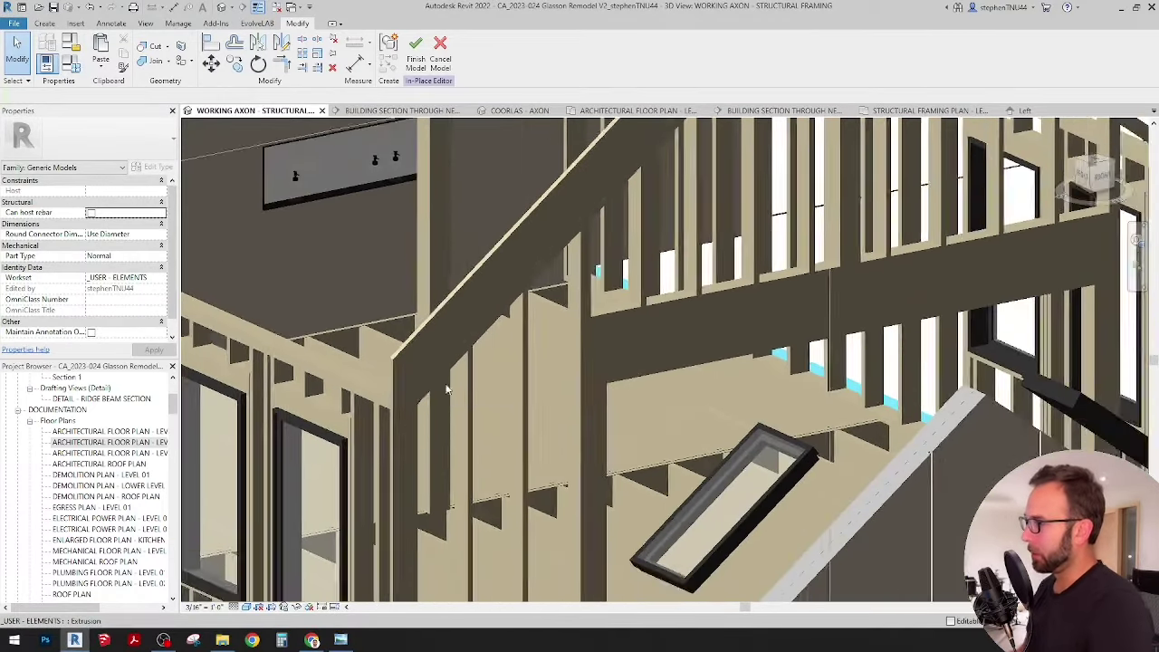
{"action": "middle_click_drag", "start_coordinate": [594, 313], "coordinate": [659, 360]}
{"action": "scroll", "coordinate": [457, 446], "scroll_direction": "up", "scroll_amount": 1}
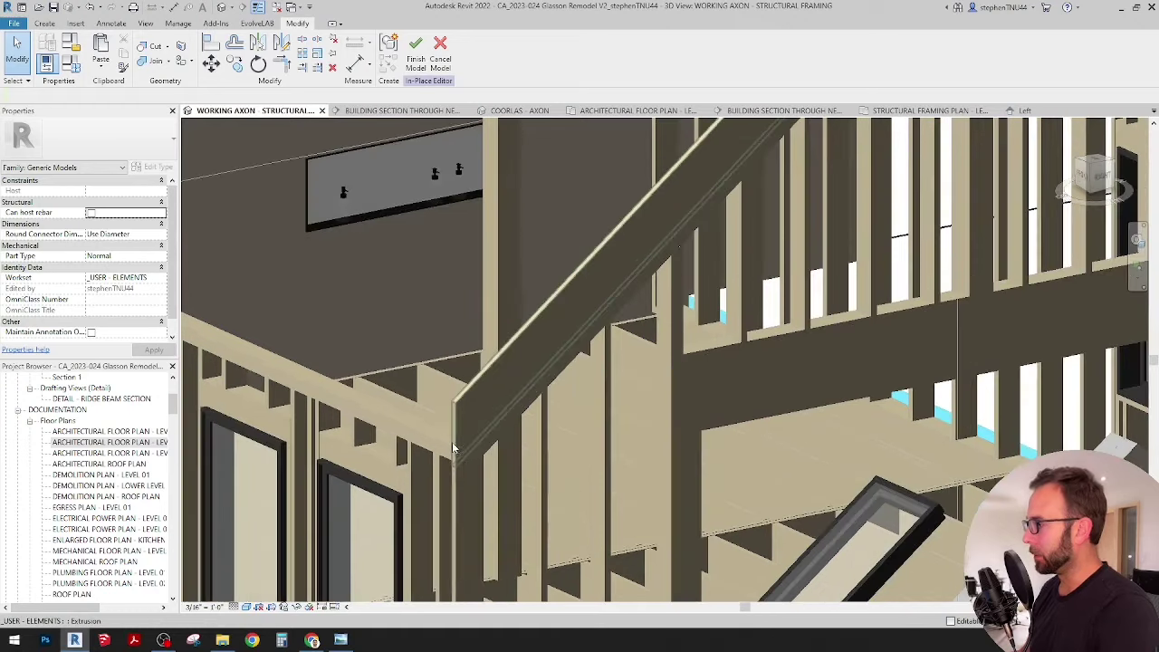
{"action": "scroll", "coordinate": [466, 454], "scroll_direction": "up", "scroll_amount": 1}
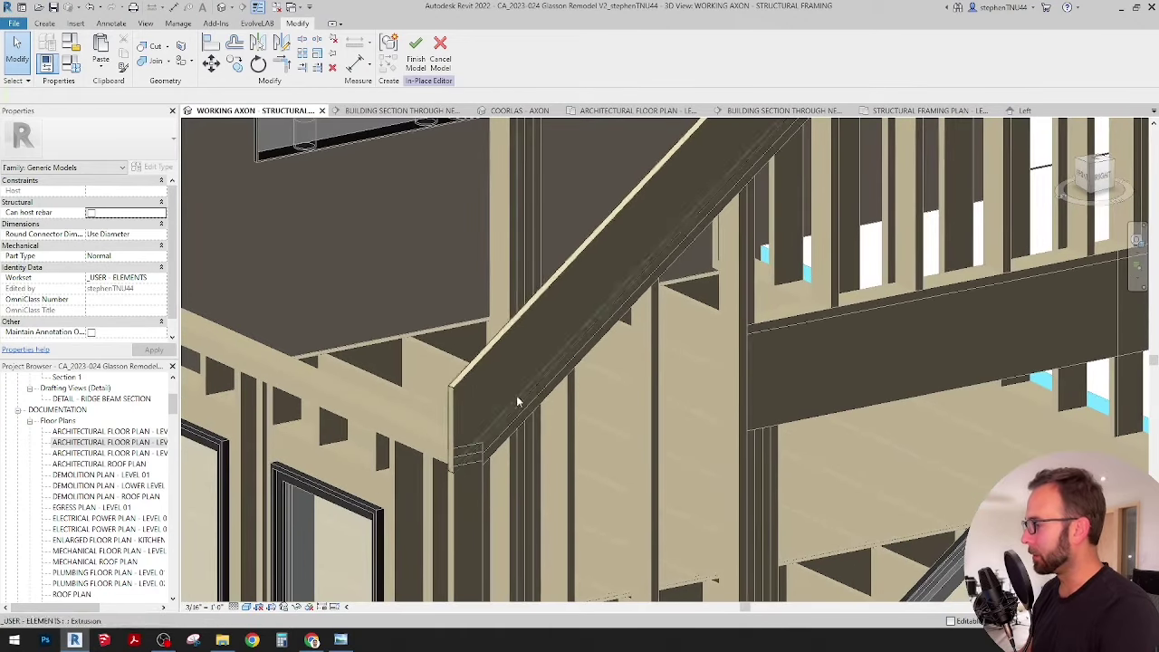
{"action": "scroll", "coordinate": [518, 395], "scroll_direction": "down", "scroll_amount": 2}
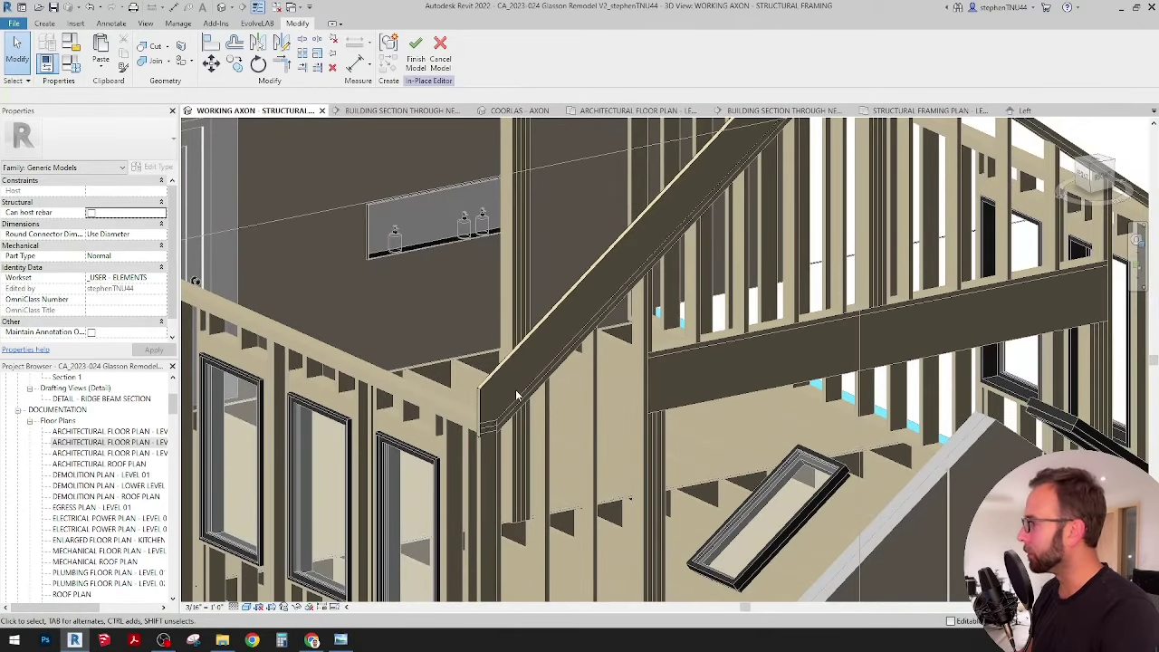
{"action": "scroll", "coordinate": [482, 397], "scroll_direction": "down", "scroll_amount": 1}
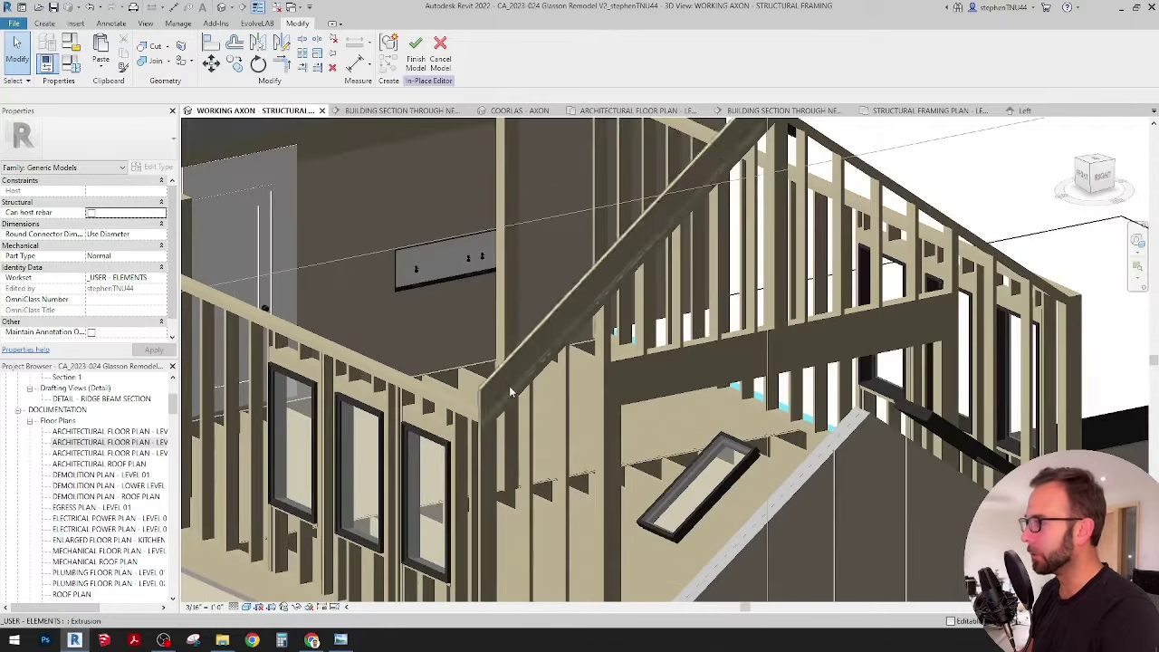
{"action": "scroll", "coordinate": [680, 292], "scroll_direction": "down", "scroll_amount": 1}
Finish the in-place rafter model from the COORLAS - AXON view and extend that view's section box beyond the front facade.
{"action": "left_click", "coordinate": [538, 111]}
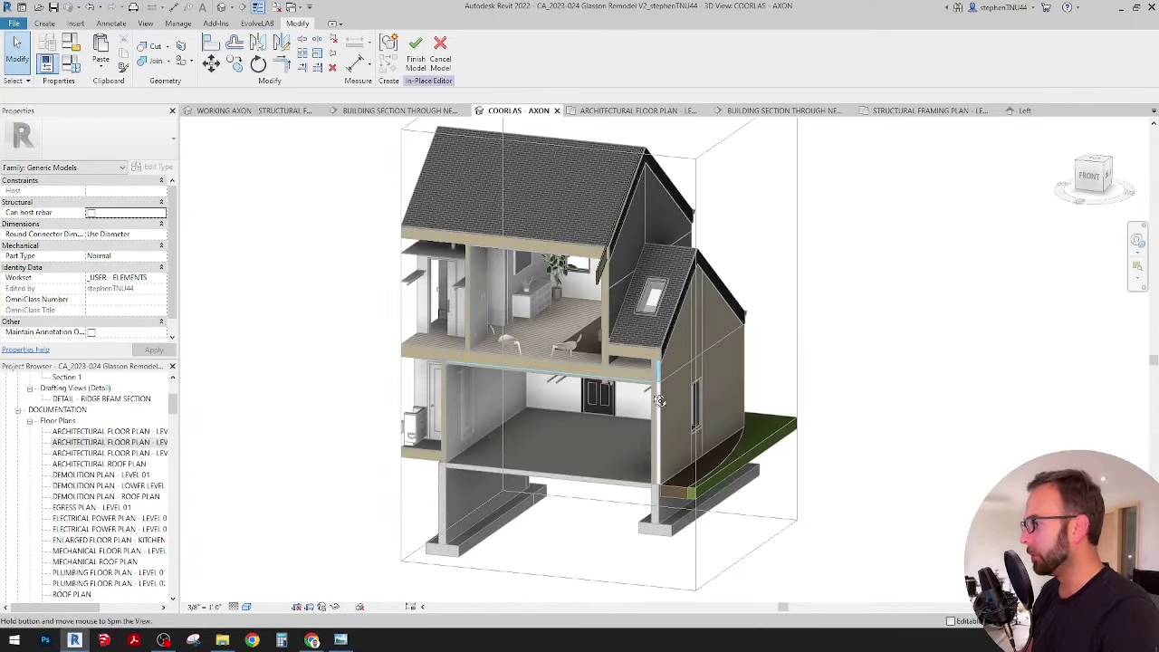
{"action": "middle_click_drag", "start_coordinate": [602, 308], "coordinate": [480, 248], "text": "shift"}
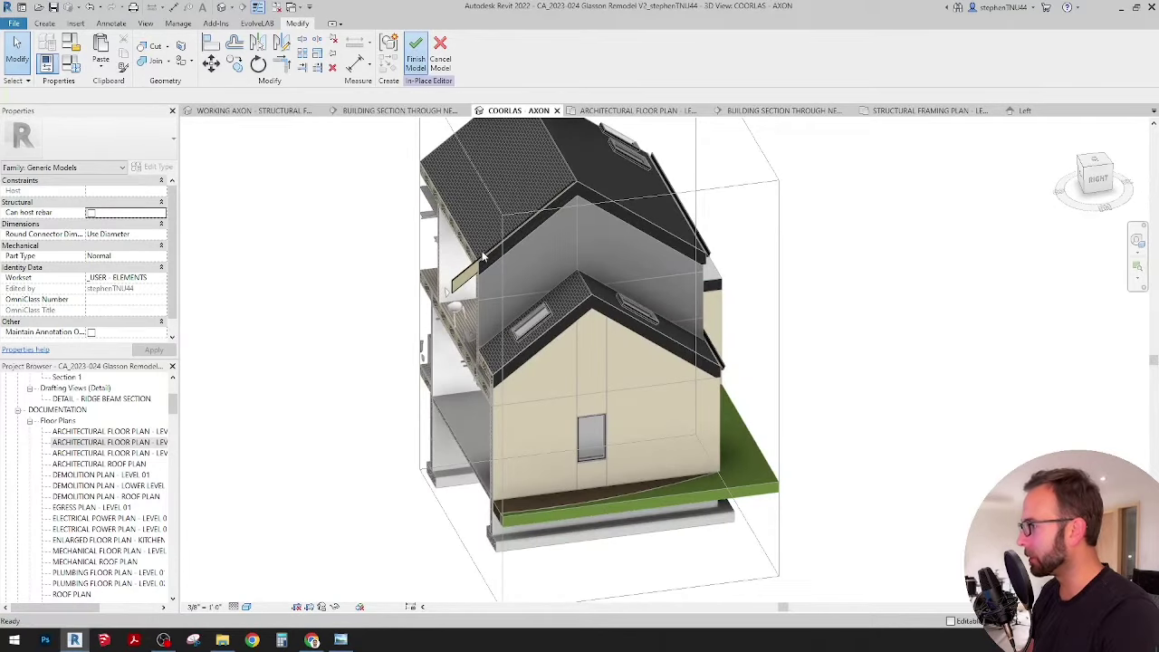
{"action": "left_click", "coordinate": [416, 61]}
{"action": "left_click", "coordinate": [516, 325]}
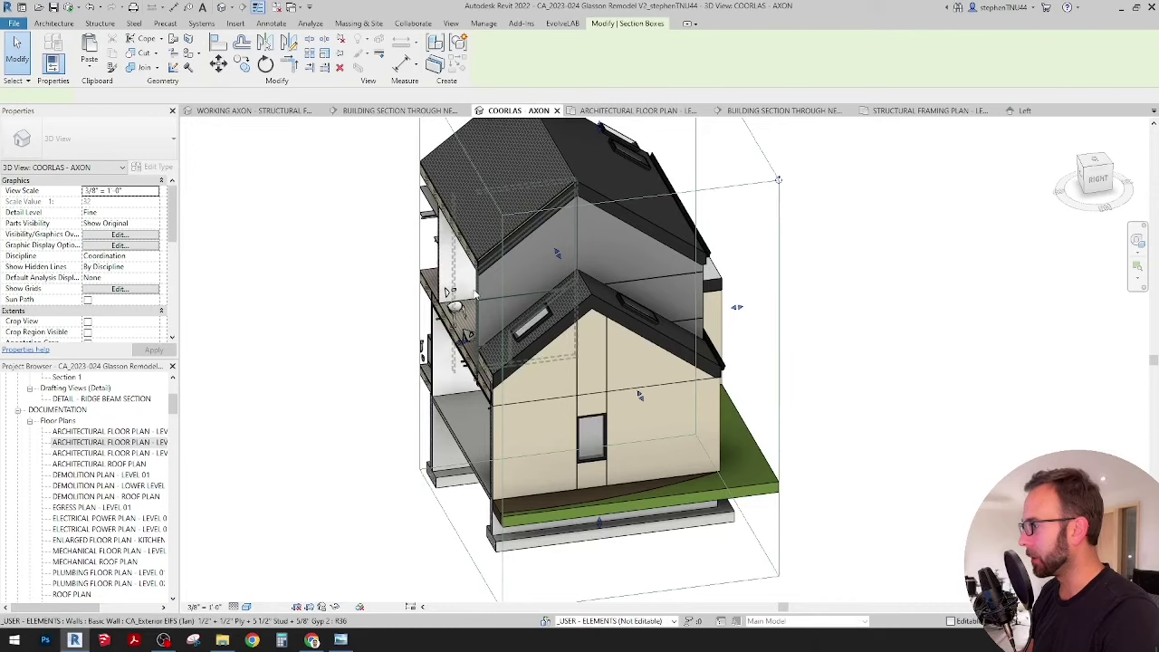
{"action": "left_click_drag", "start_coordinate": [465, 364], "coordinate": [327, 381]}
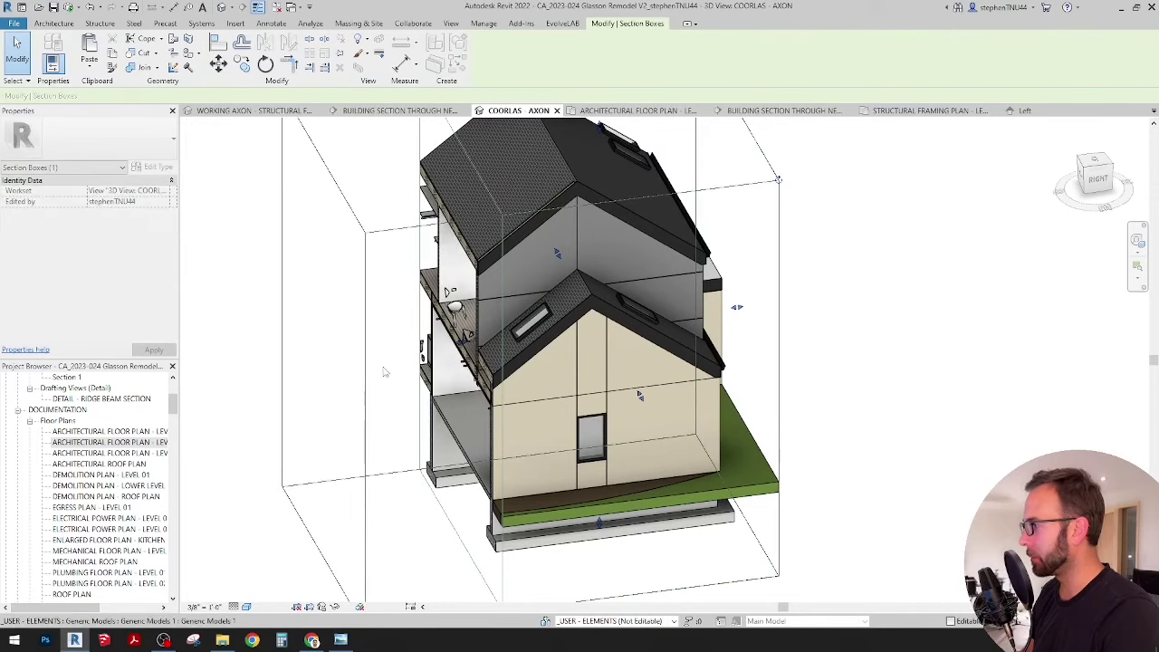
Reopen the rafter protruding through the shingles at the gable edge for in-place editing and select its extrusion.
{"action": "scroll", "coordinate": [464, 303], "scroll_direction": "up", "scroll_amount": 1}
{"action": "scroll", "coordinate": [464, 311], "scroll_direction": "up", "scroll_amount": 5}
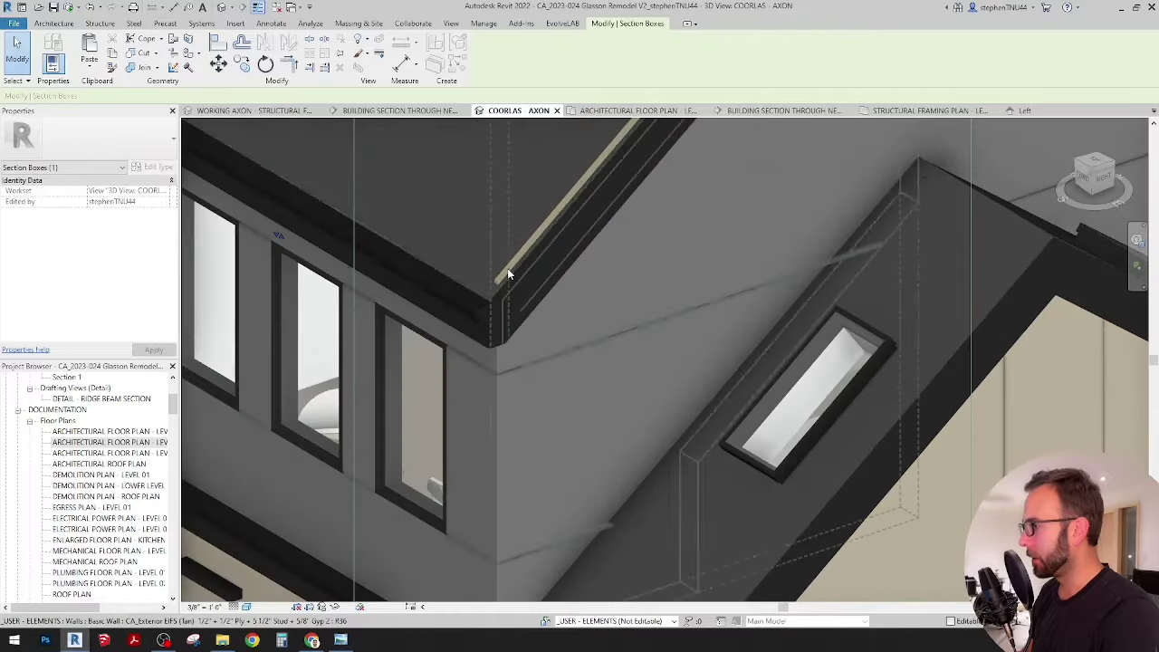
{"action": "left_click", "coordinate": [513, 258]}
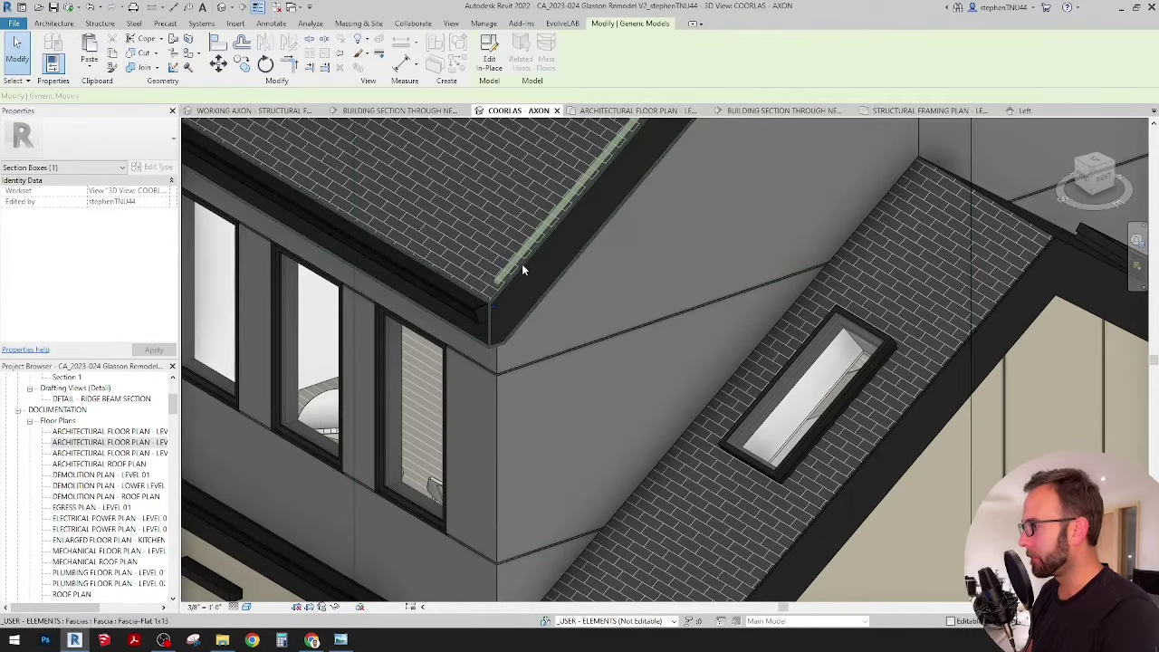
{"action": "scroll", "coordinate": [522, 264], "scroll_direction": "down", "scroll_amount": 3}
{"action": "middle_click_drag", "start_coordinate": [522, 264], "coordinate": [575, 361]}
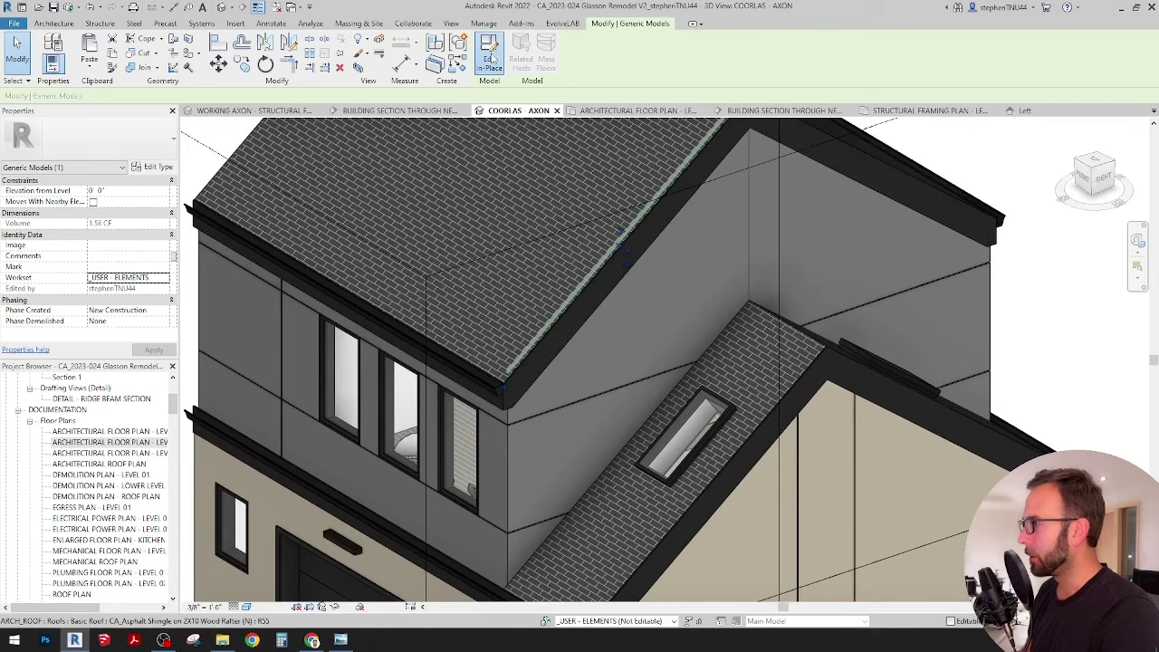
{"action": "double_click", "coordinate": [612, 196]}
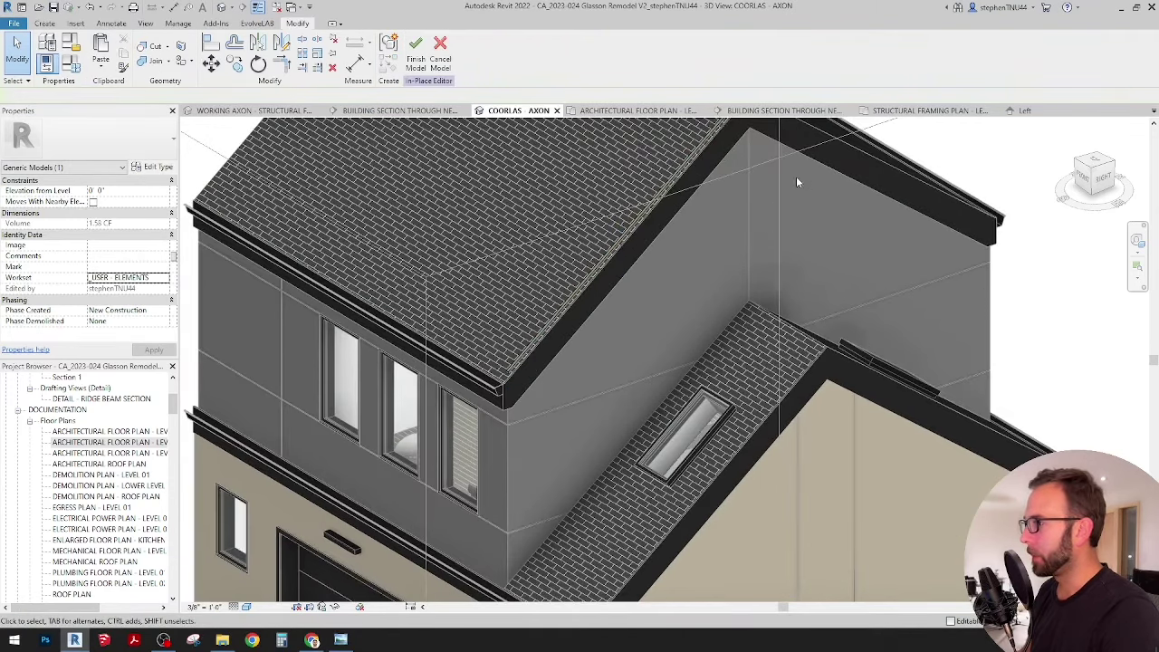
{"action": "left_click", "coordinate": [699, 148]}
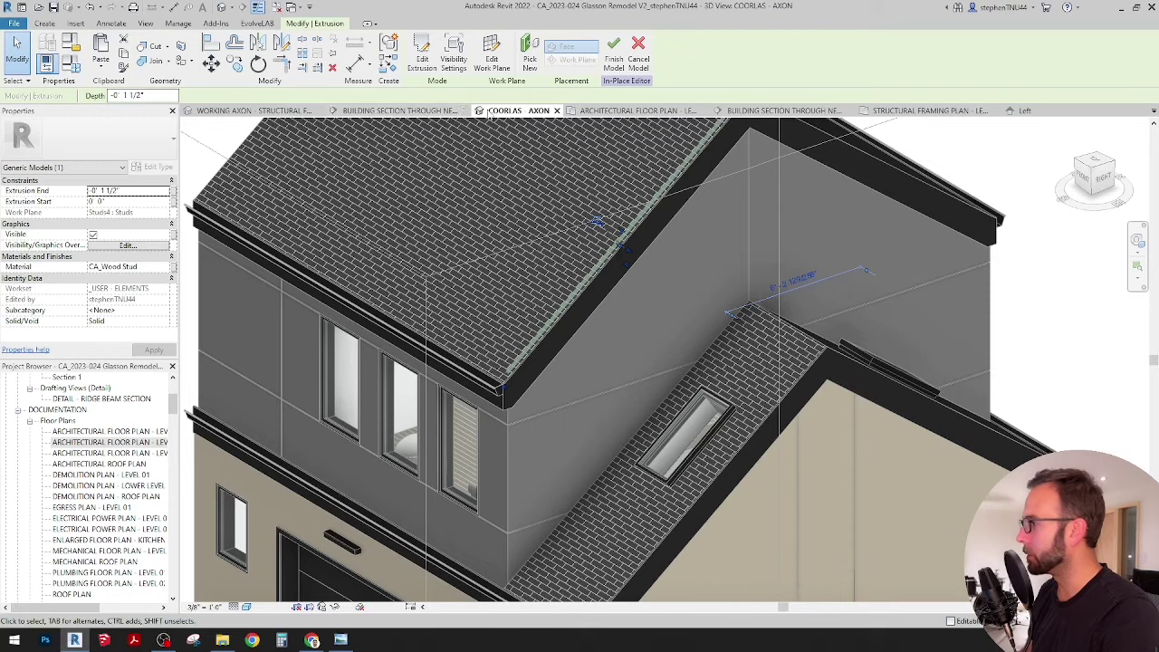
In the building section through the new roof ridge beam, edit the rafter's extrusion sketch and offset its top edge 2" inward without copying.
{"action": "left_click", "coordinate": [435, 114]}
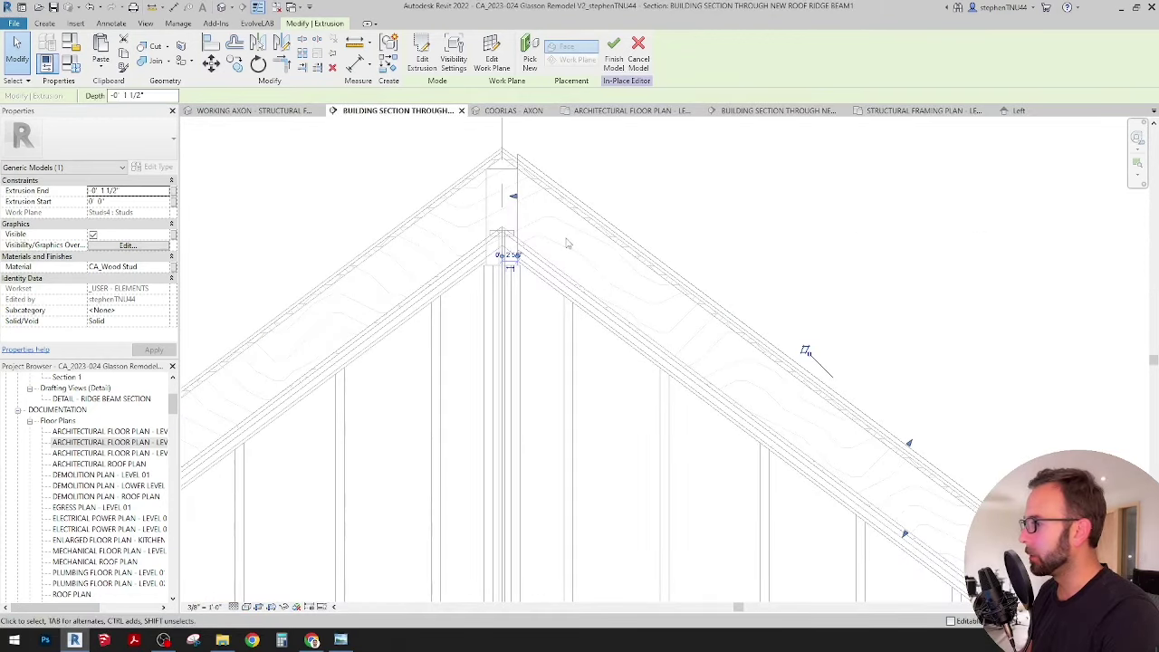
{"action": "left_click", "coordinate": [423, 56]}
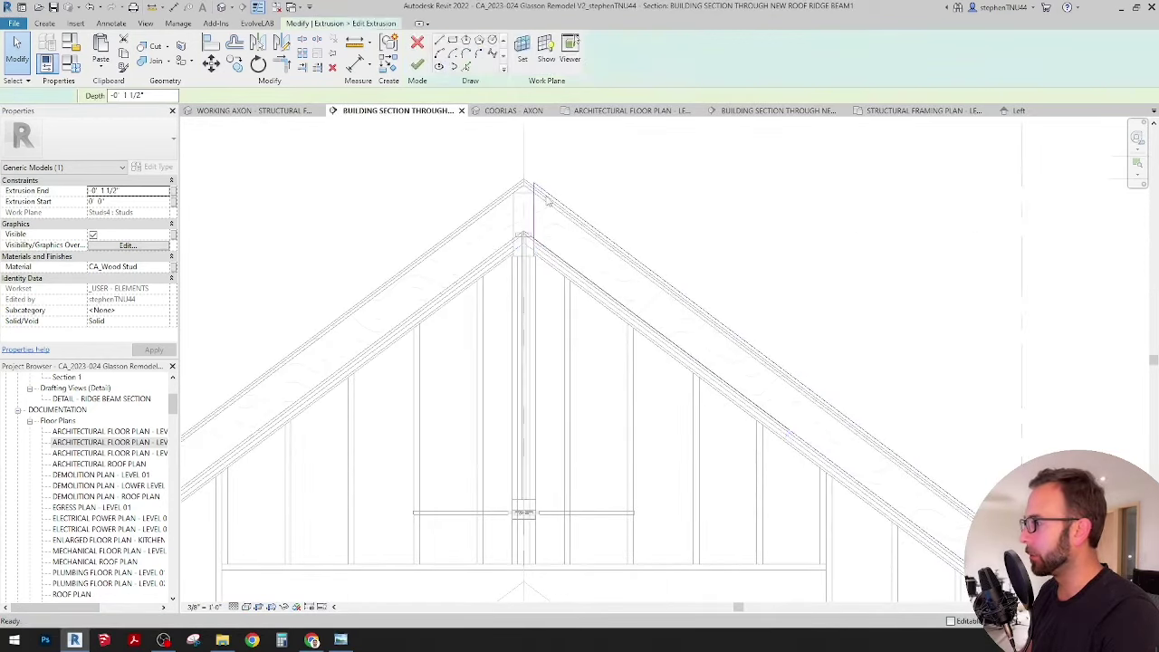
{"action": "scroll", "coordinate": [553, 196], "scroll_direction": "up", "scroll_amount": 5}
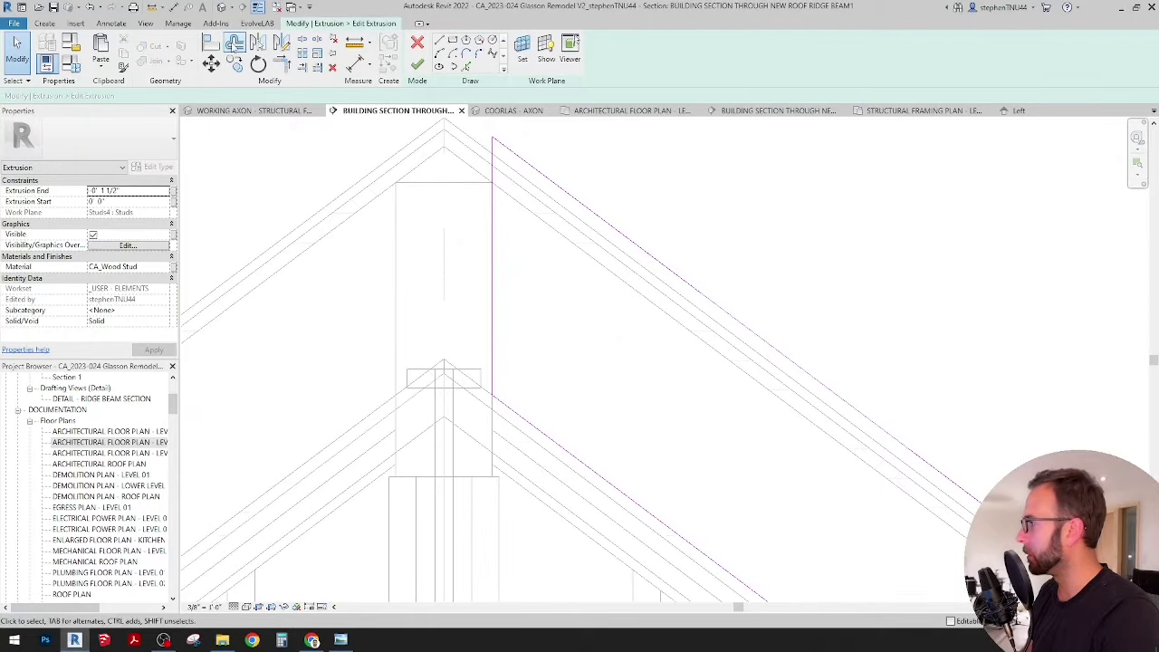
{"action": "left_click", "coordinate": [234, 42]}
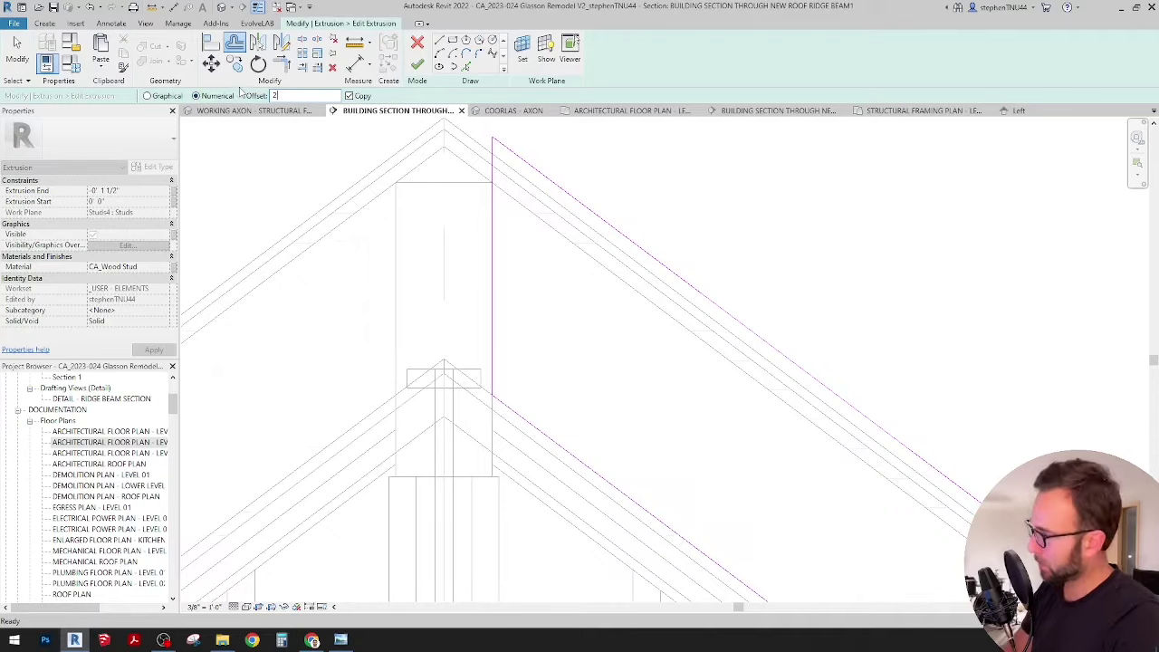
{"action": "left_click", "coordinate": [350, 96]}
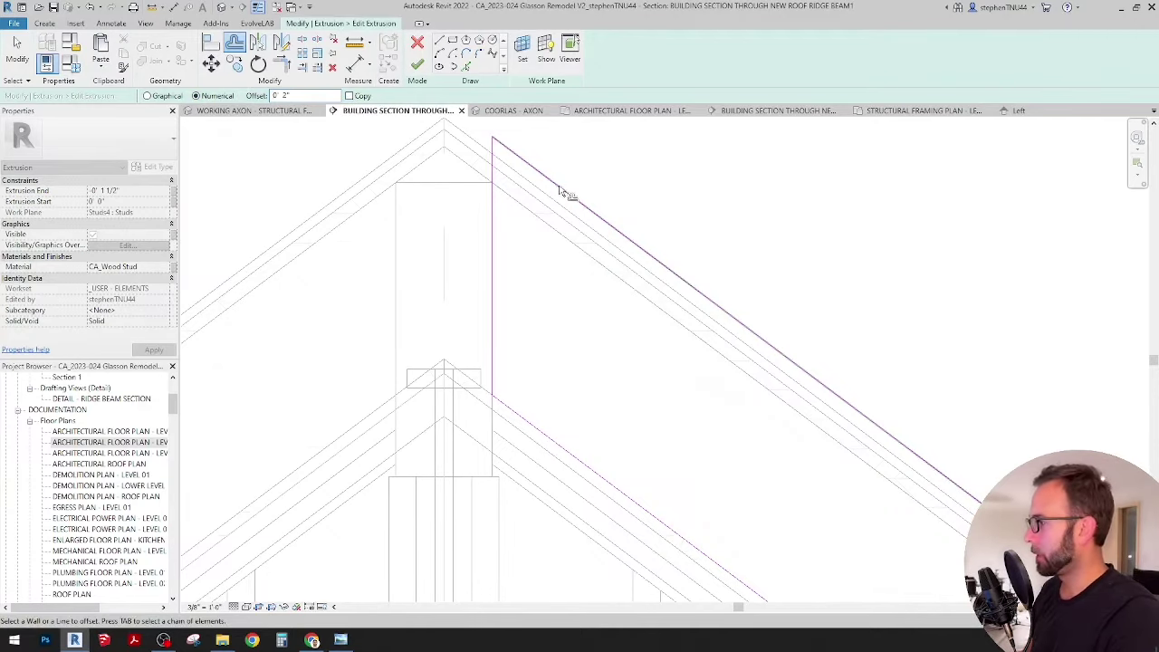
{"action": "scroll", "coordinate": [563, 193], "scroll_direction": "down", "scroll_amount": 3}
{"action": "scroll", "coordinate": [626, 357], "scroll_direction": "down", "scroll_amount": 5}
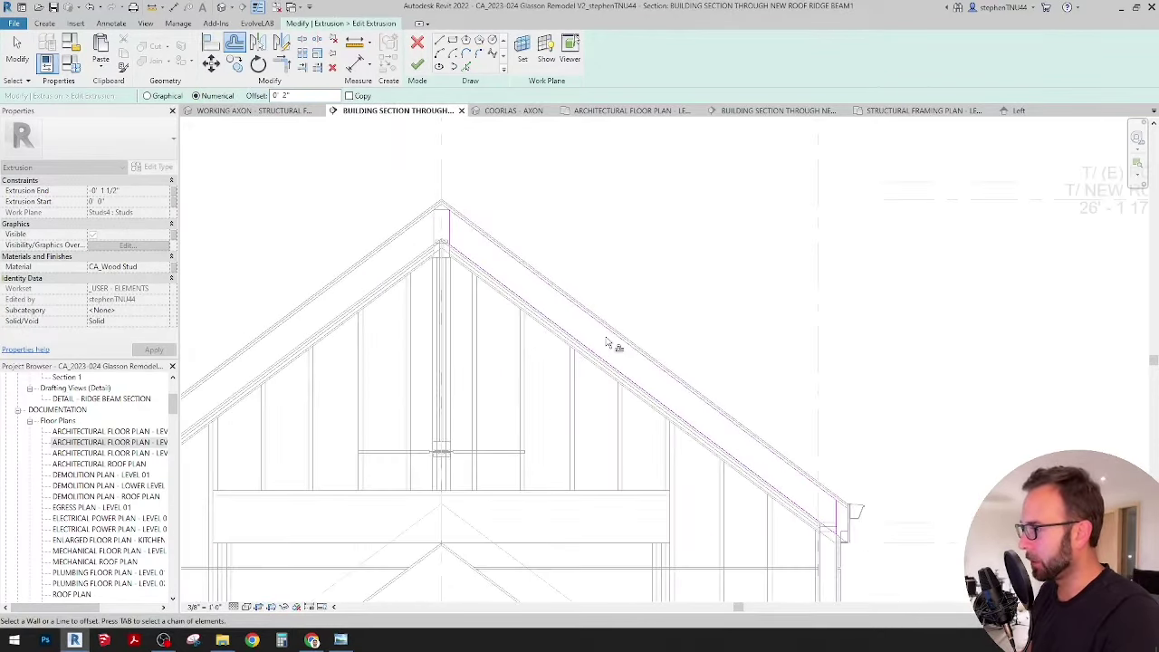
{"action": "scroll", "coordinate": [732, 418], "scroll_direction": "up", "scroll_amount": 3}
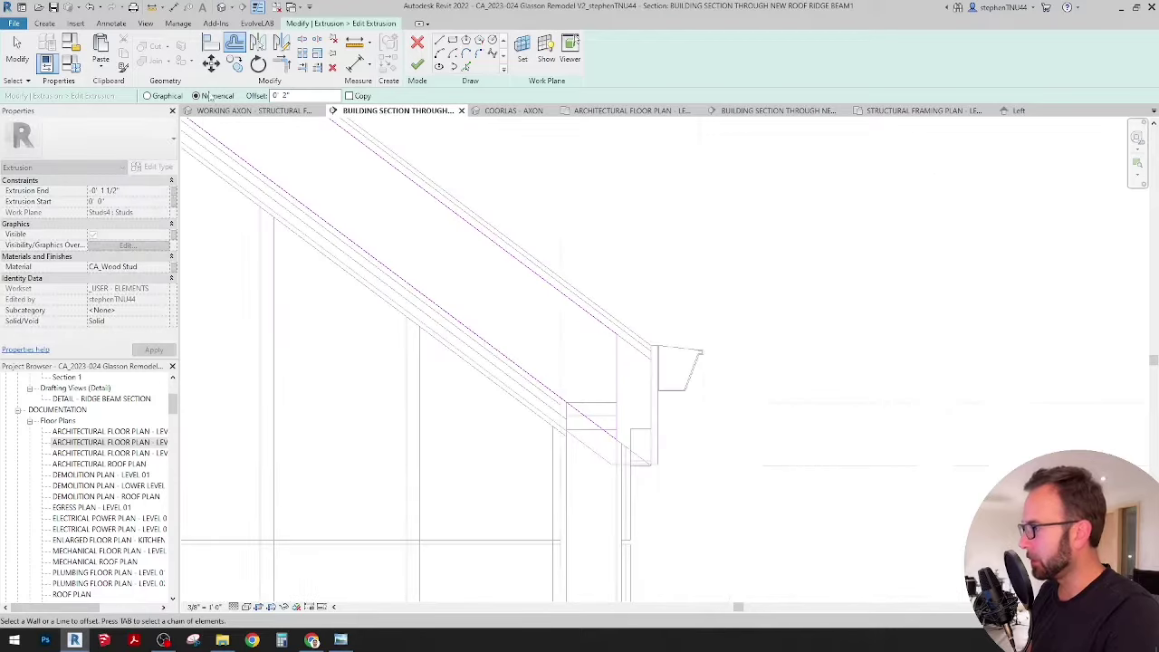
Align the vertical end line of the rafter's sketch to the inner face of the fascia at the eave.
{"action": "left_click", "coordinate": [210, 46]}
{"action": "scroll", "coordinate": [733, 422], "scroll_direction": "up", "scroll_amount": 2}
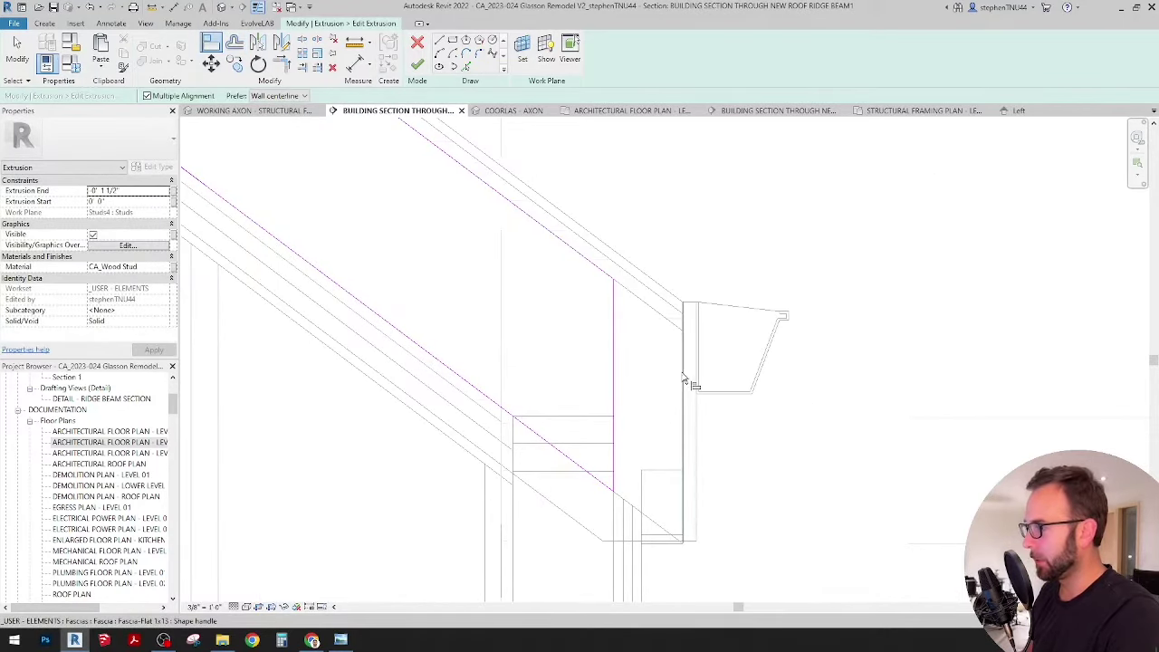
{"action": "left_click", "coordinate": [683, 379]}
{"action": "left_click", "coordinate": [615, 337]}
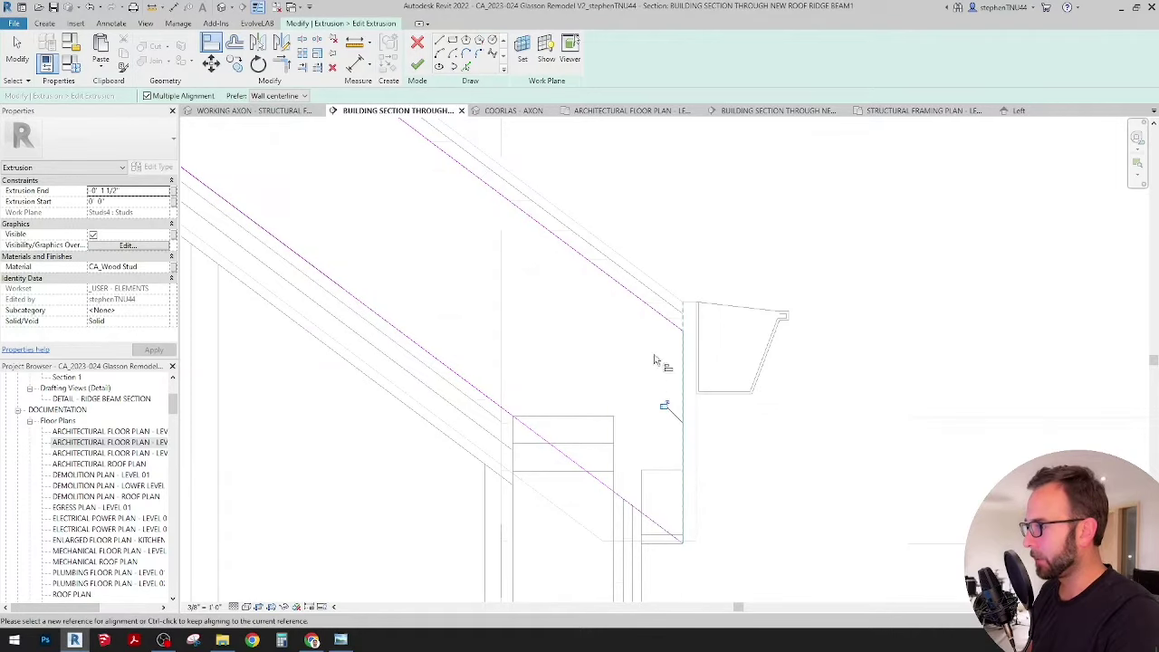
Offset the rafter sketch's vertical end line 1 1/2" inward from the fascia without copying, and finish the extrusion sketch.
{"action": "left_click", "coordinate": [235, 43]}
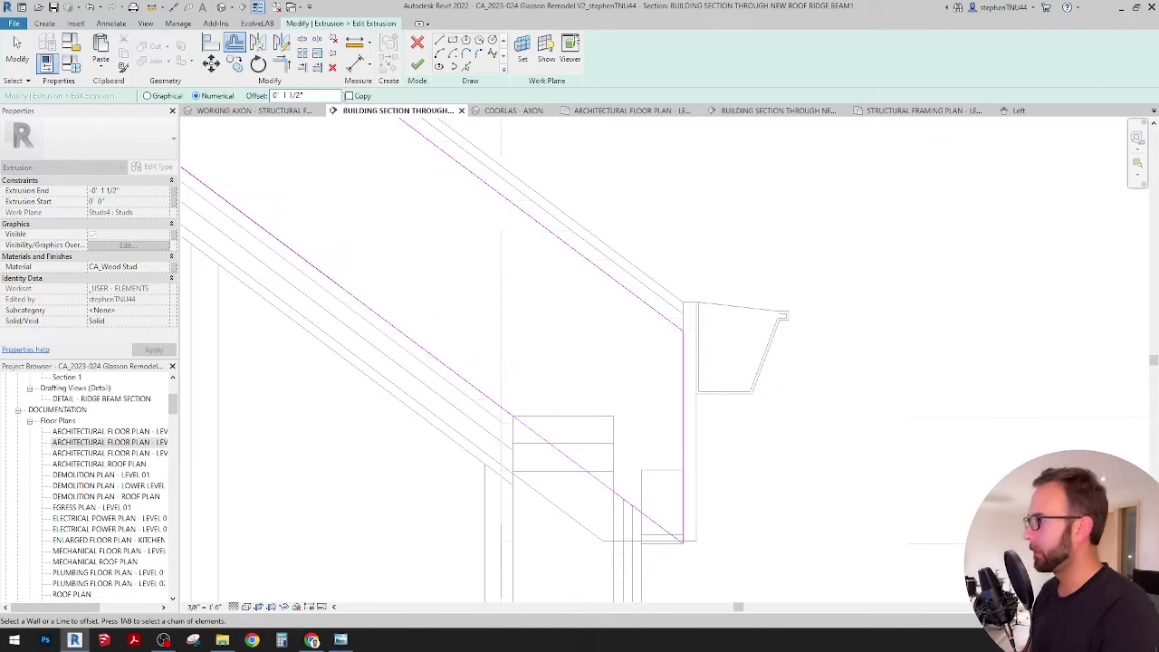
{"action": "key", "text": "Return"}
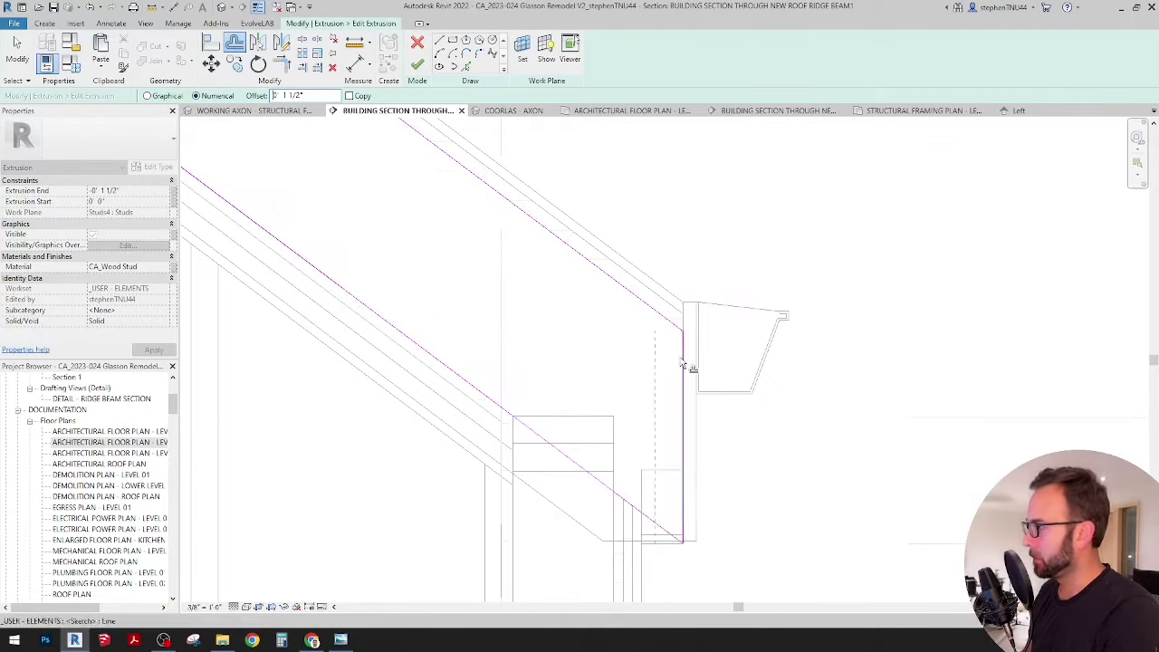
{"action": "left_click", "coordinate": [683, 365]}
{"action": "scroll", "coordinate": [671, 401], "scroll_direction": "down", "scroll_amount": 2}
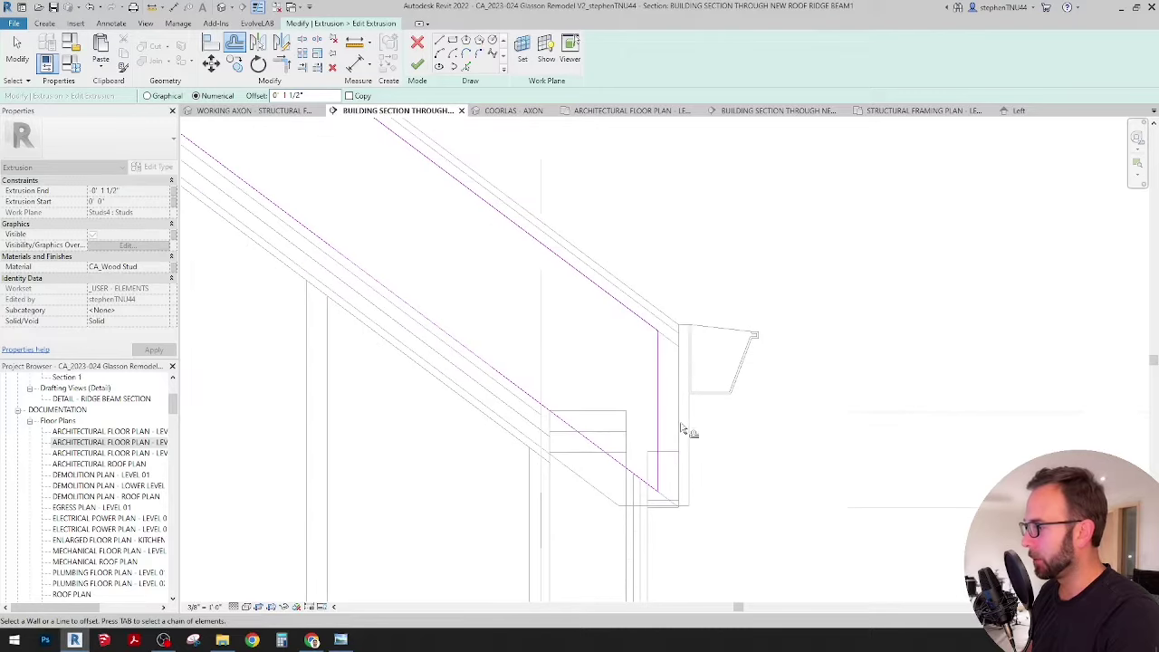
{"action": "scroll", "coordinate": [678, 456], "scroll_direction": "down", "scroll_amount": 1}
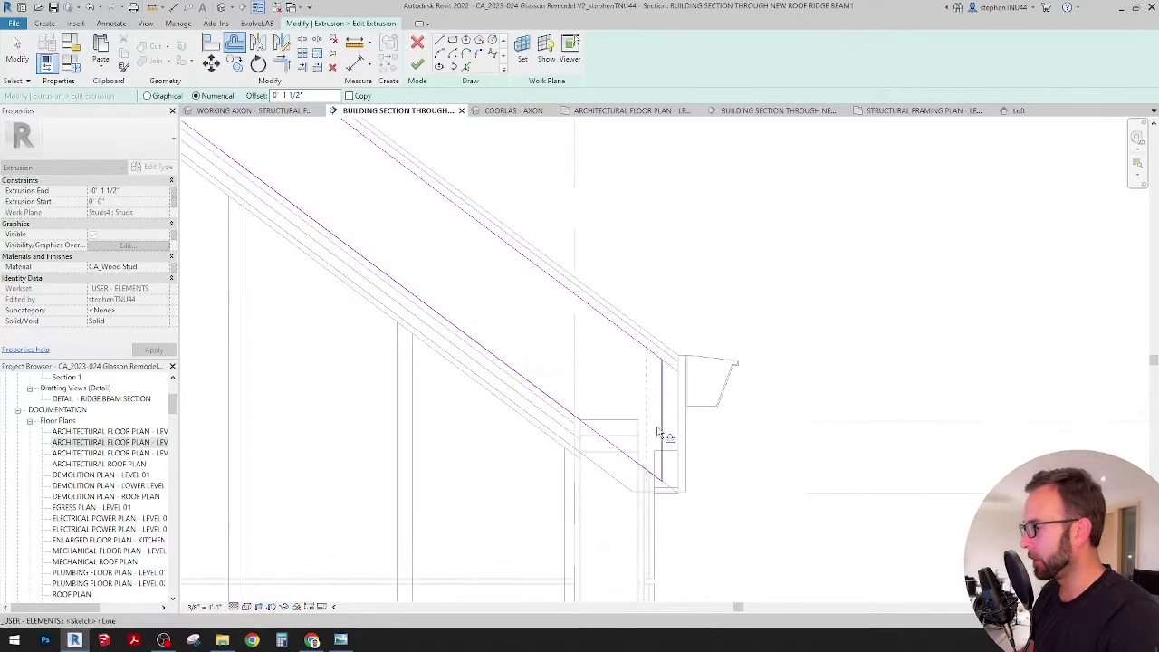
{"action": "scroll", "coordinate": [729, 462], "scroll_direction": "down", "scroll_amount": 1}
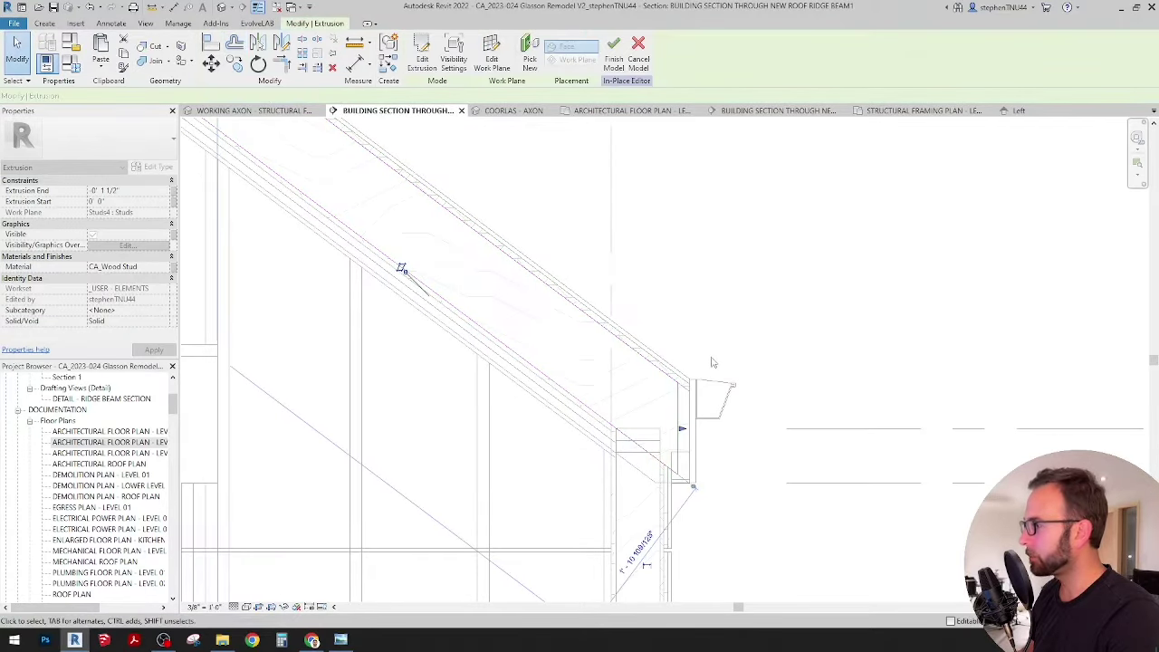
{"action": "scroll", "coordinate": [712, 358], "scroll_direction": "down", "scroll_amount": 2}
{"action": "scroll", "coordinate": [688, 248], "scroll_direction": "down", "scroll_amount": 2}
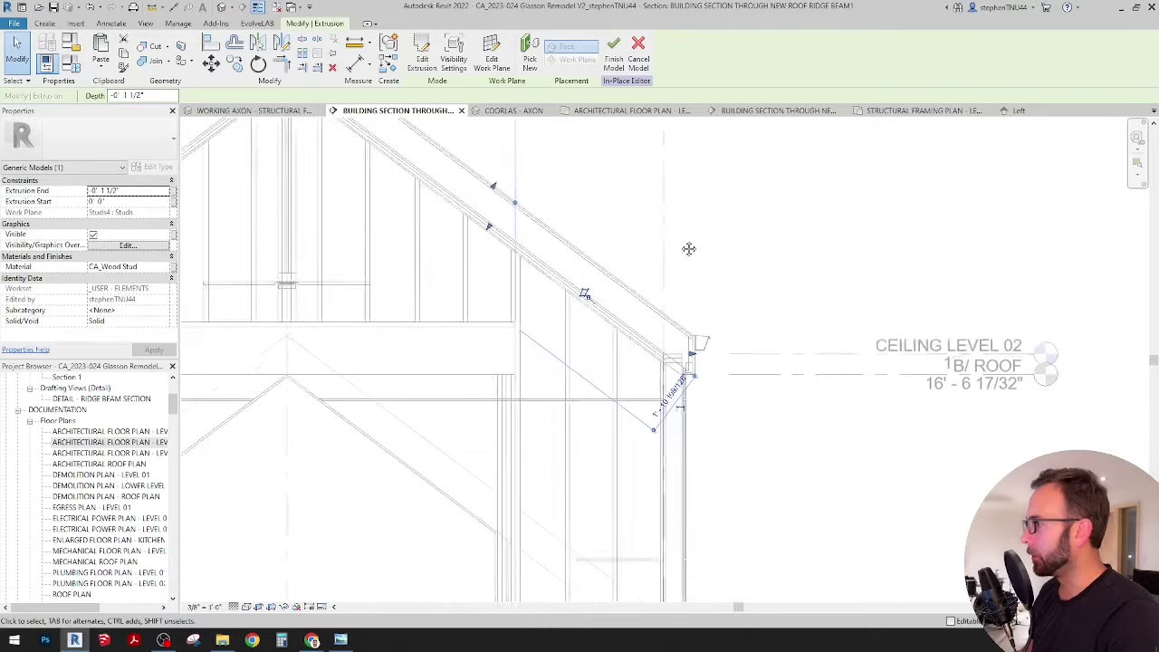
Dissociate the rafter's extrusion from its Studs4 : Studs work plane.
{"action": "left_click", "coordinate": [492, 58]}
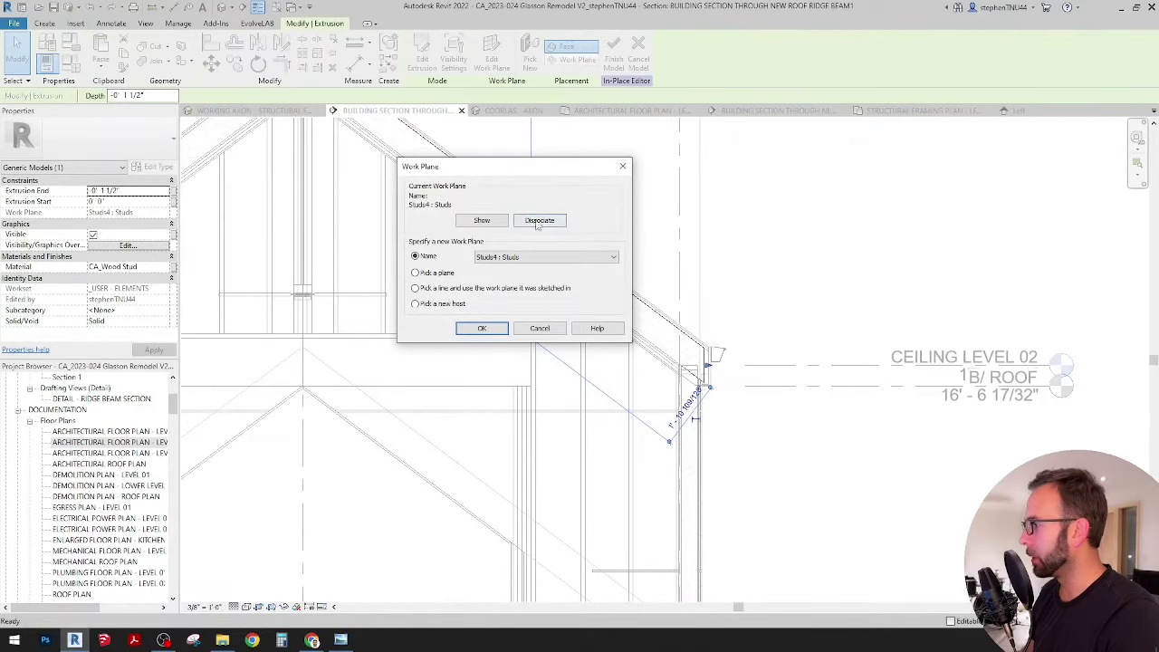
{"action": "left_click", "coordinate": [538, 222]}
{"action": "left_click", "coordinate": [756, 277]}
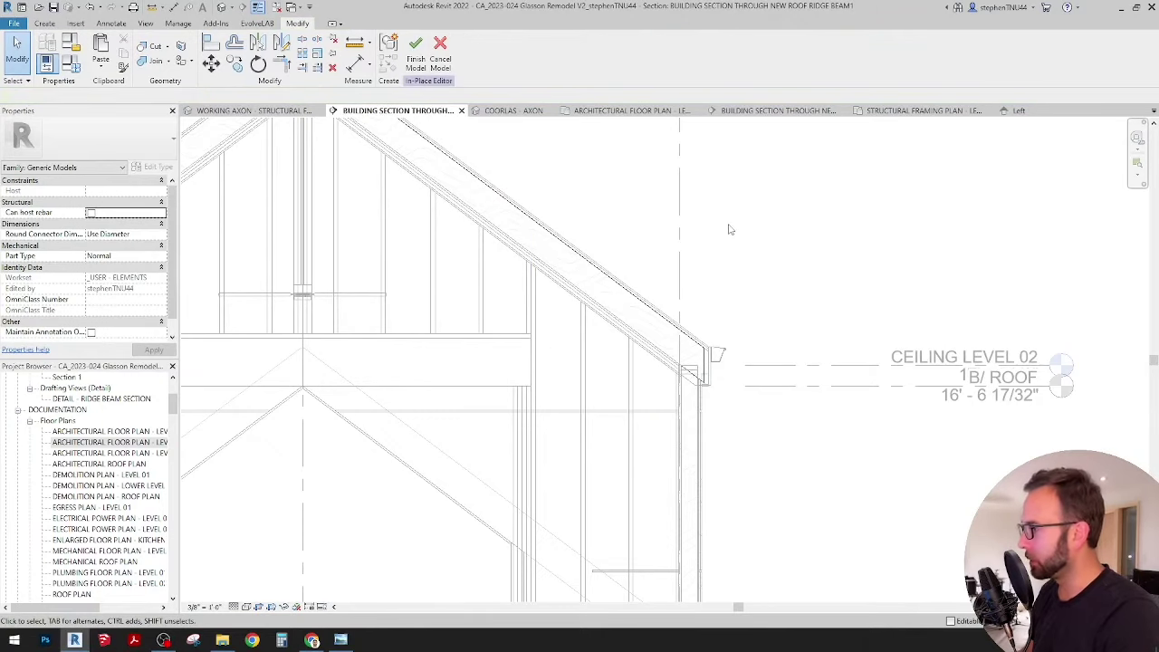
{"action": "scroll", "coordinate": [725, 248], "scroll_direction": "down", "scroll_amount": 2}
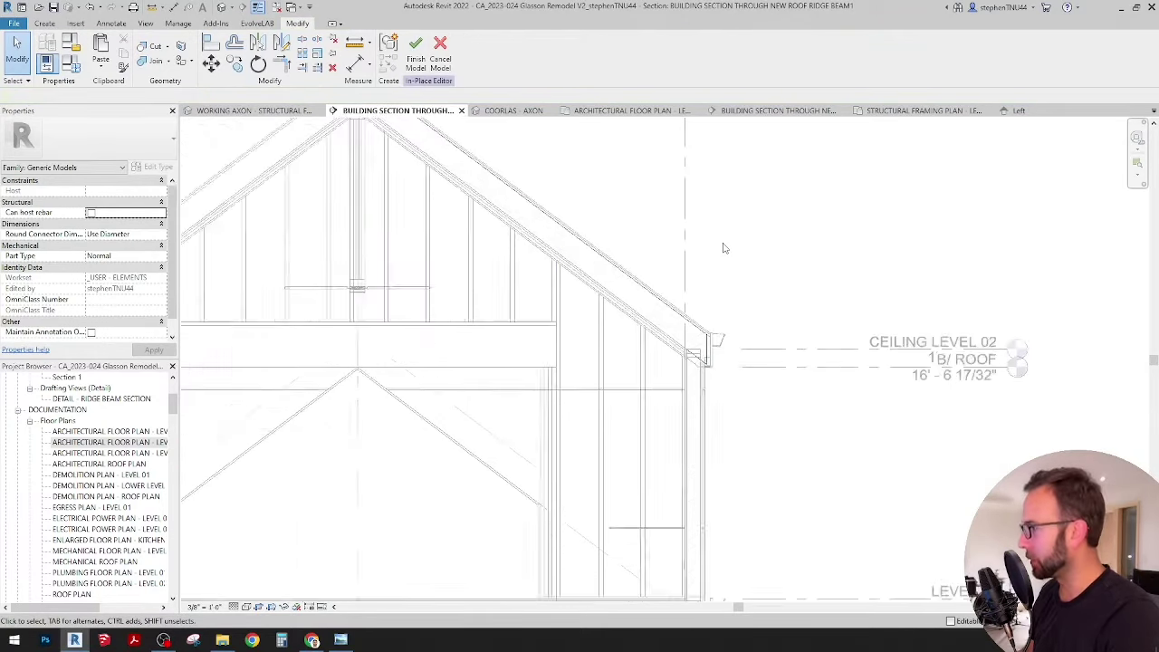
{"action": "middle_click_drag", "start_coordinate": [725, 250], "coordinate": [744, 300]}
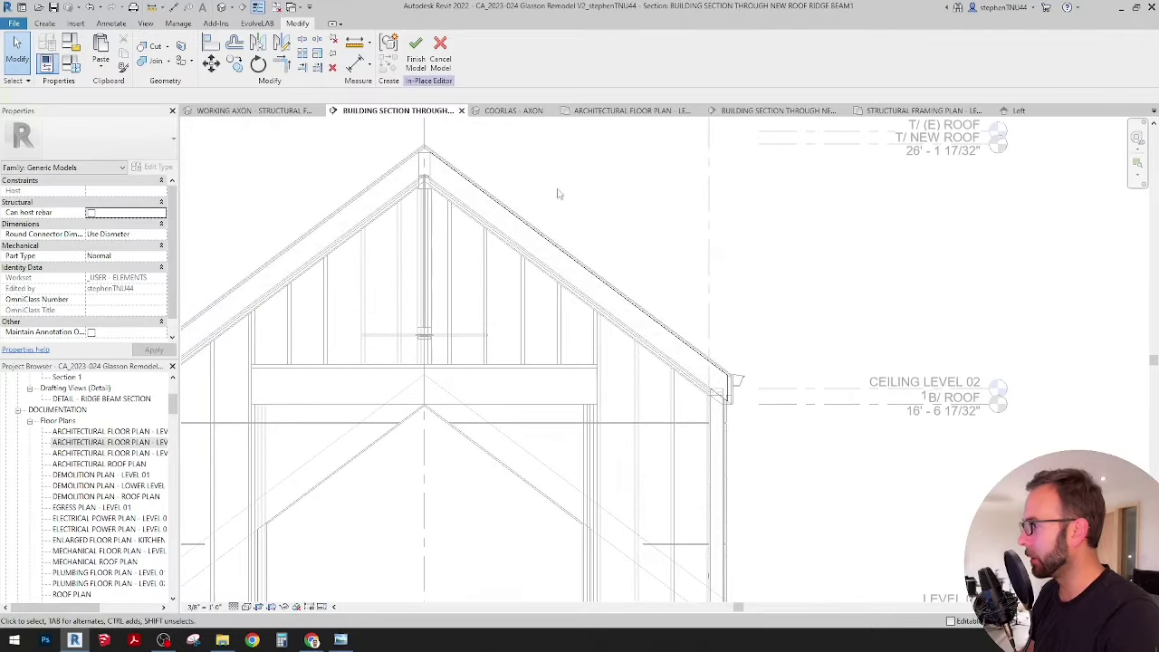
{"action": "middle_click_drag", "start_coordinate": [582, 199], "coordinate": [604, 210]}
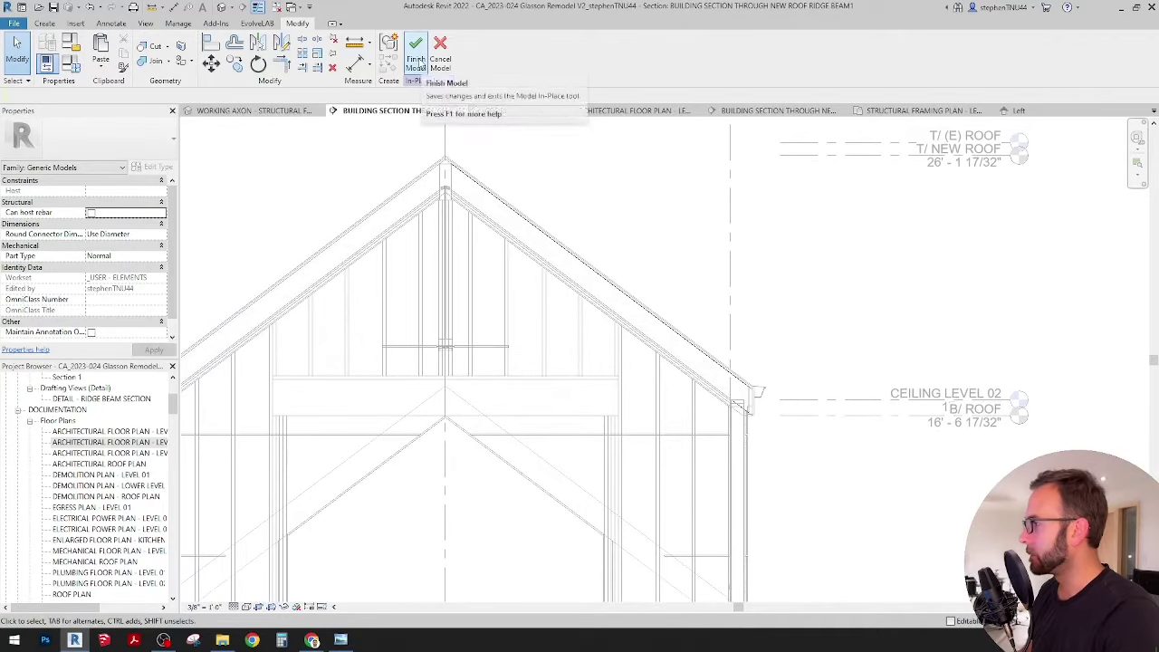
In the architectural roof plan, copy the rafter's extrusion three times horizontally away from the gable end at 16" spacing.
{"action": "left_click", "coordinate": [507, 210]}
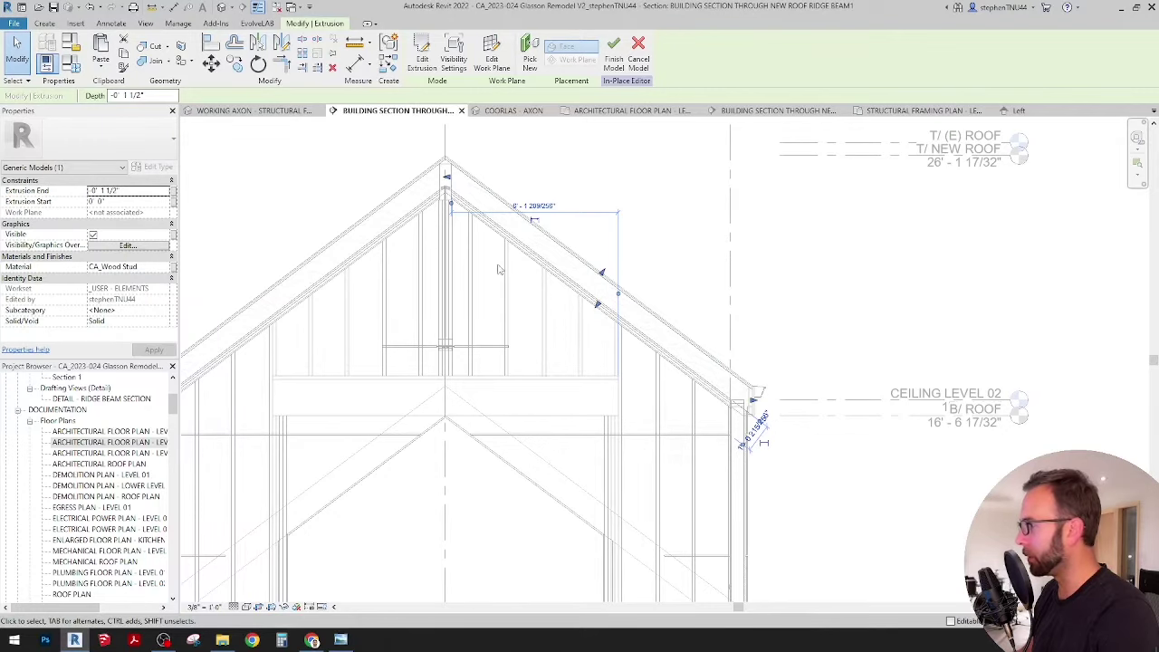
{"action": "double_click", "coordinate": [126, 465]}
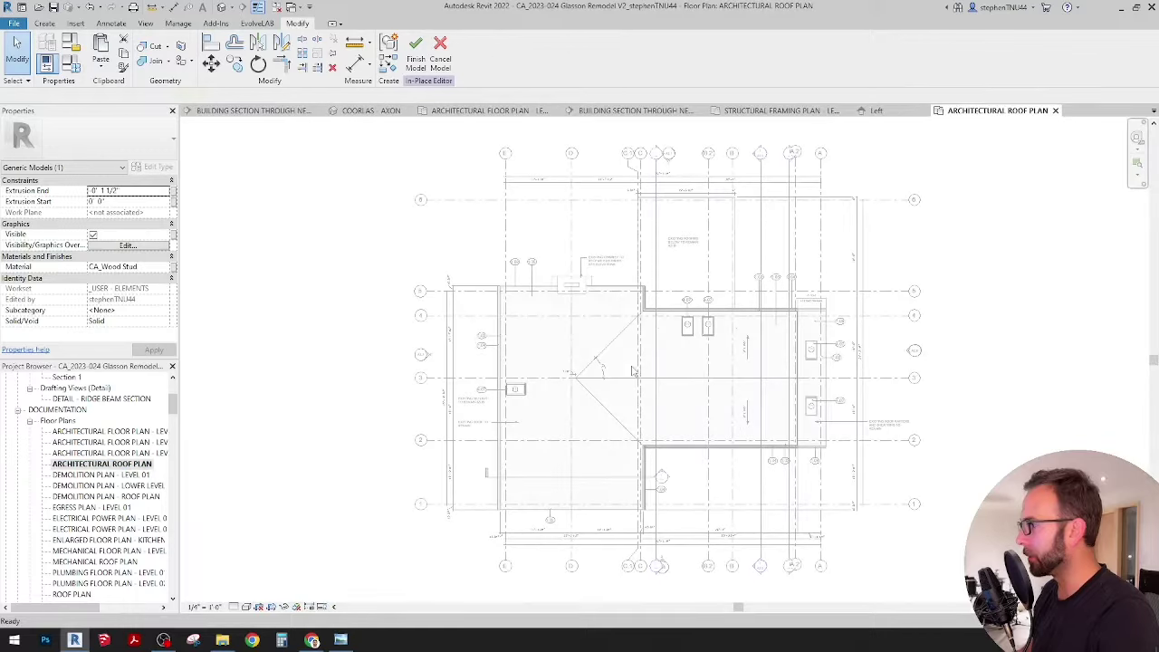
{"action": "left_click", "coordinate": [799, 444]}
{"action": "scroll", "coordinate": [816, 471], "scroll_direction": "up", "scroll_amount": 3}
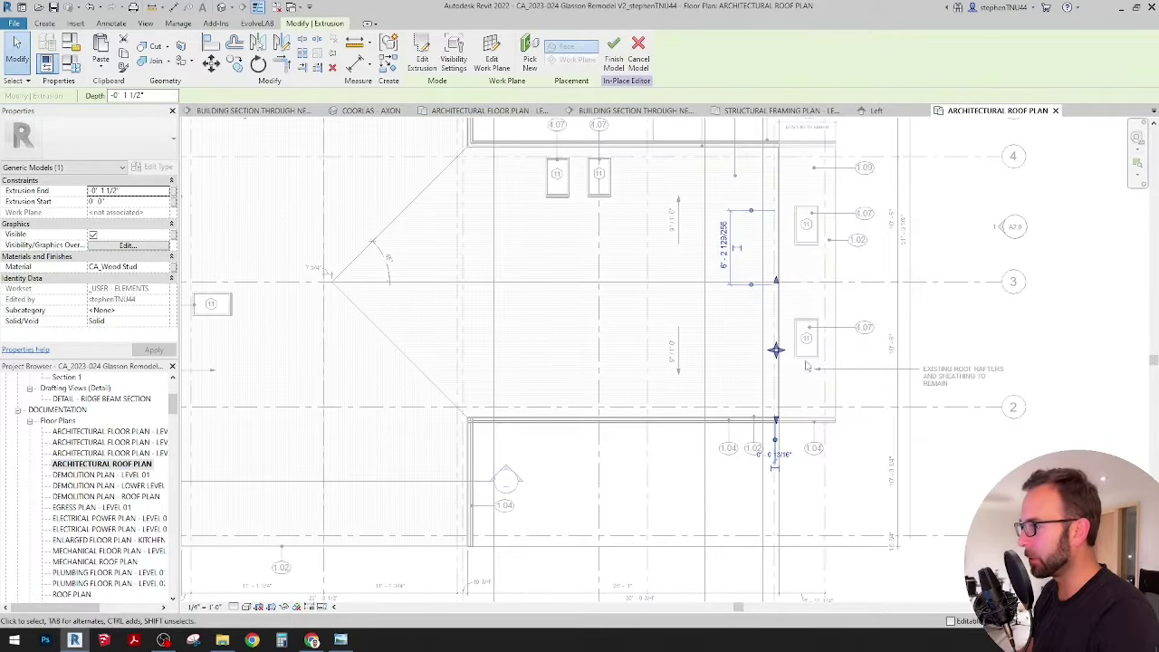
{"action": "scroll", "coordinate": [805, 361], "scroll_direction": "up", "scroll_amount": 2}
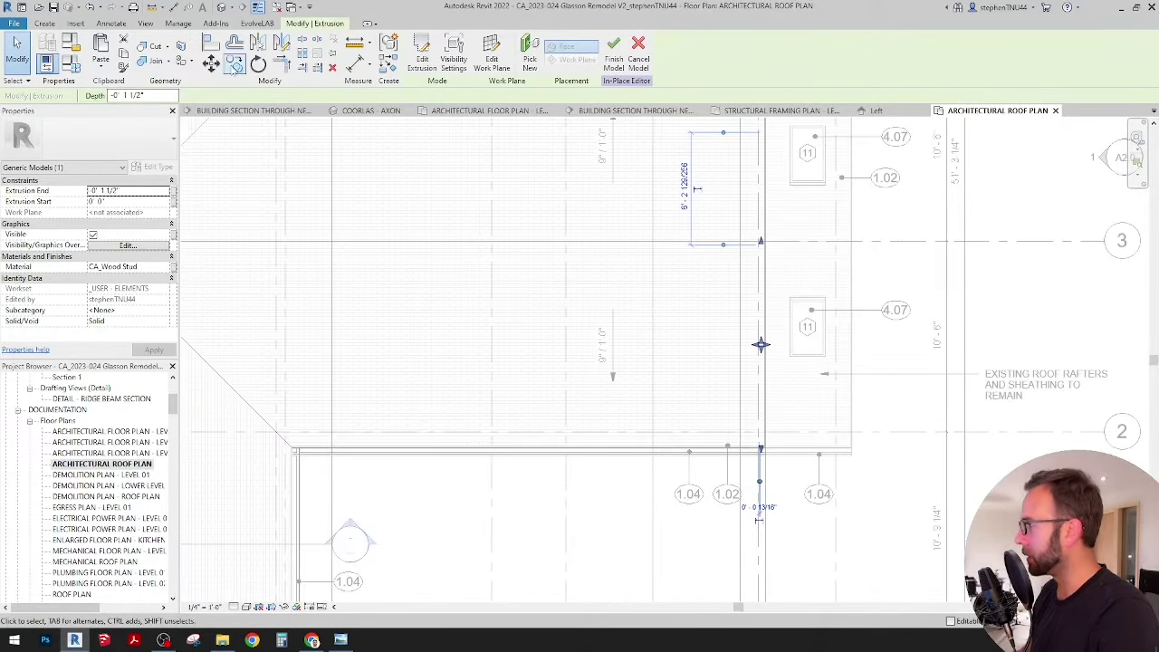
{"action": "left_click", "coordinate": [234, 62]}
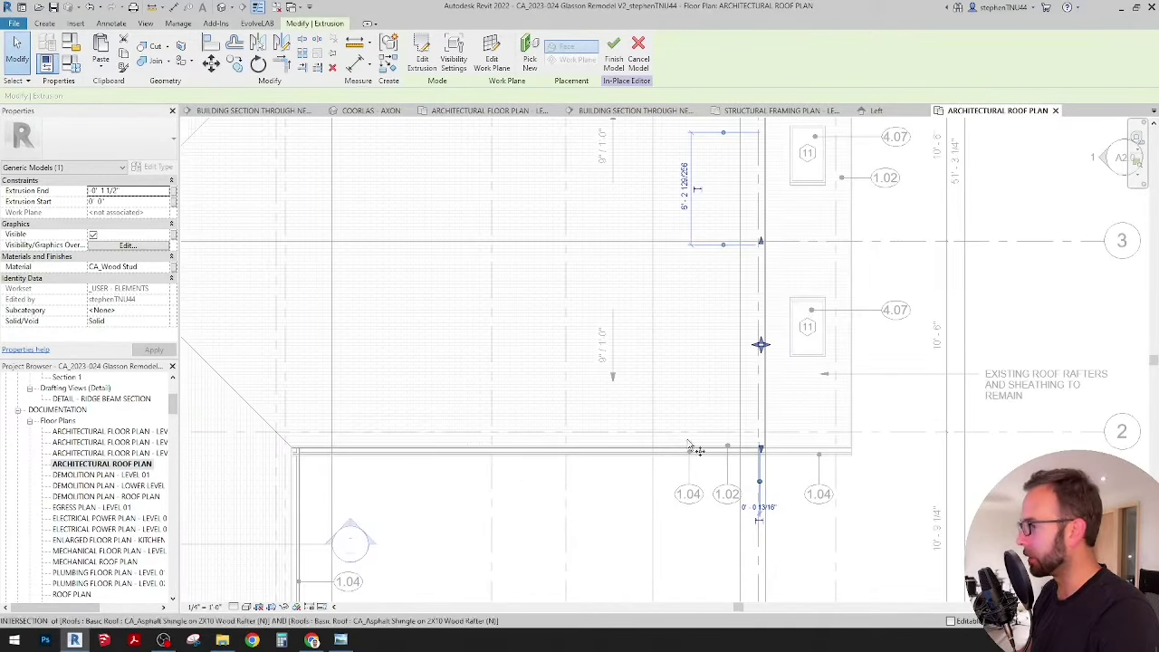
{"action": "left_click", "coordinate": [759, 509]}
{"action": "middle_click_drag", "start_coordinate": [549, 499], "coordinate": [654, 382]}
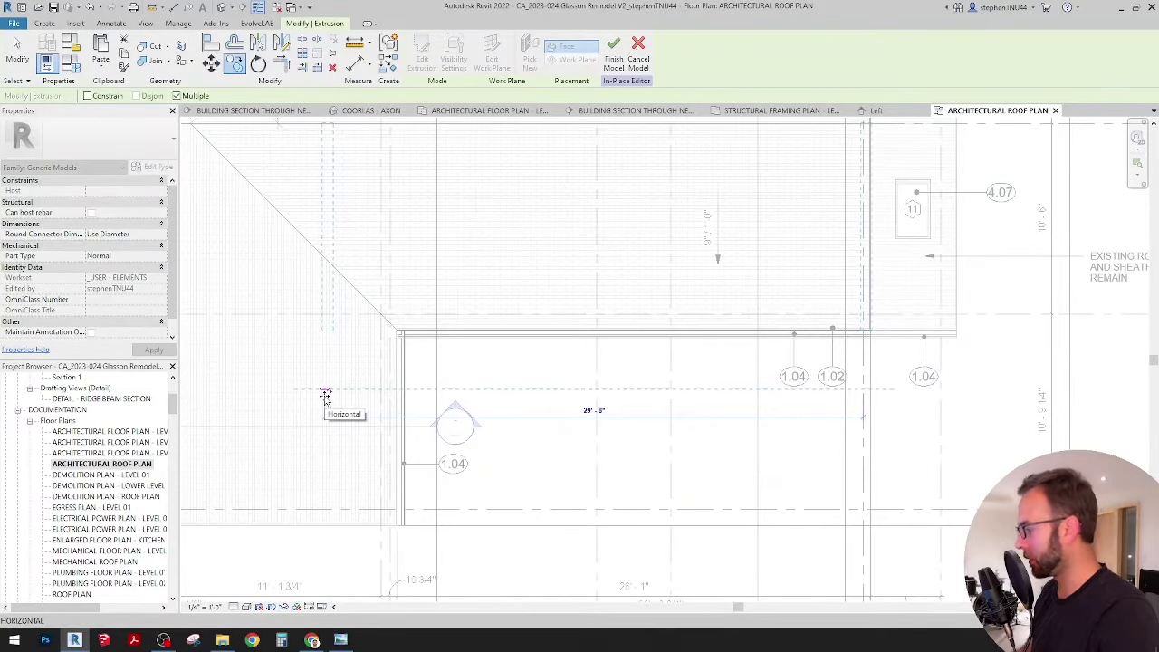
{"action": "type", "text": "16\""}
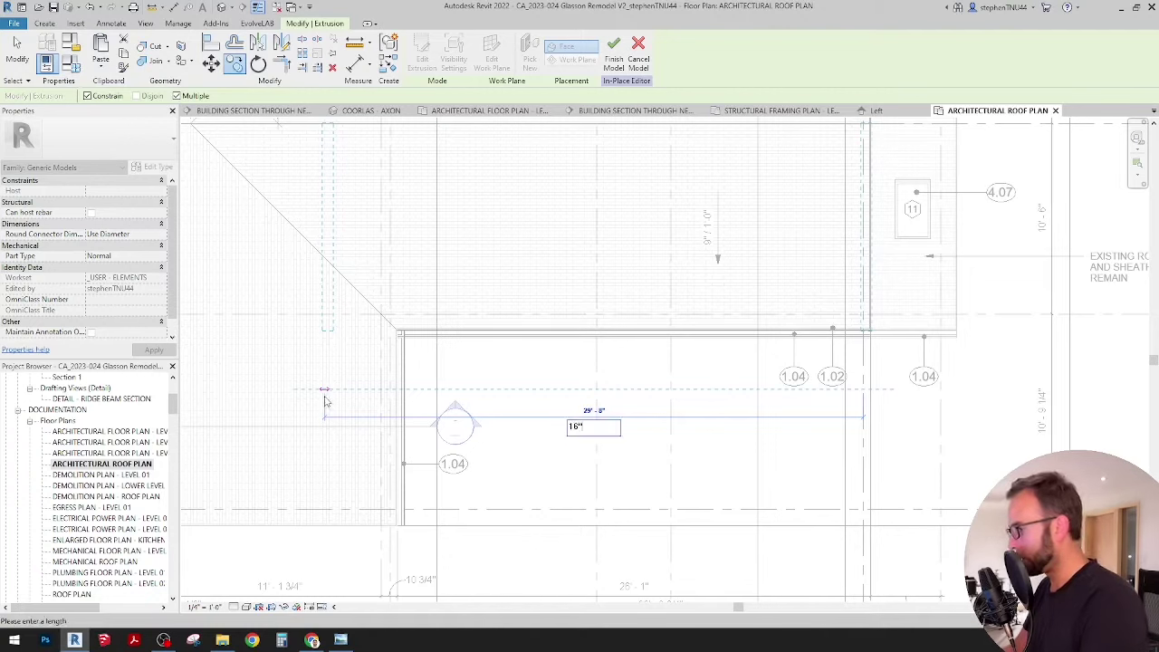
{"action": "key", "text": "Return"}
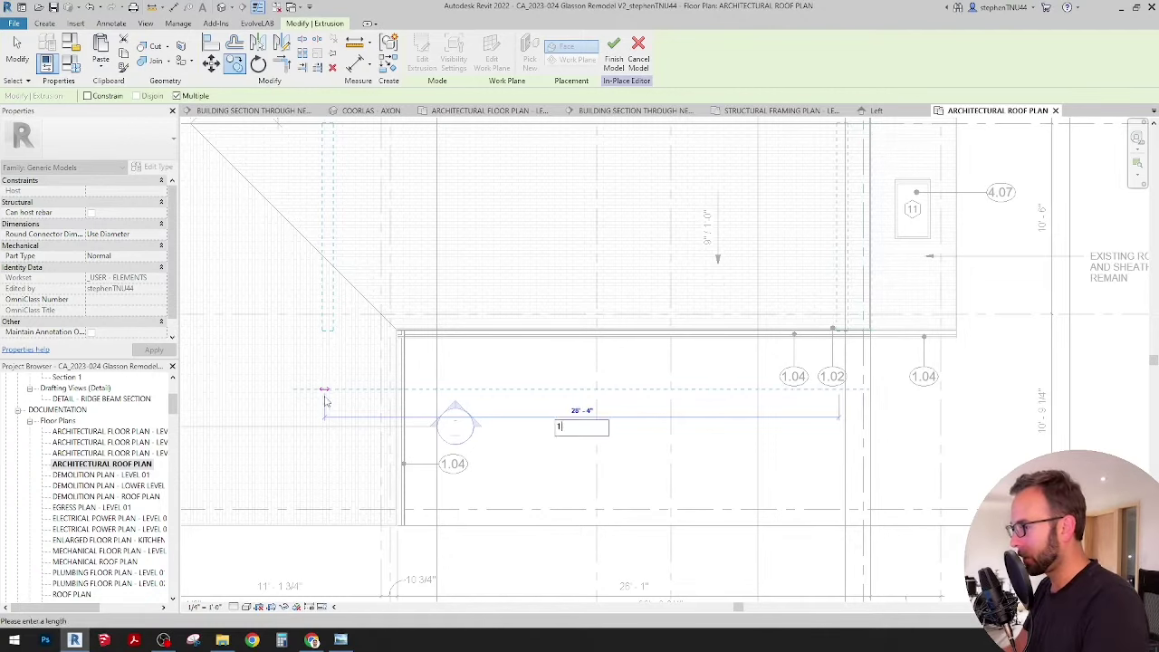
{"action": "type", "text": "1"}
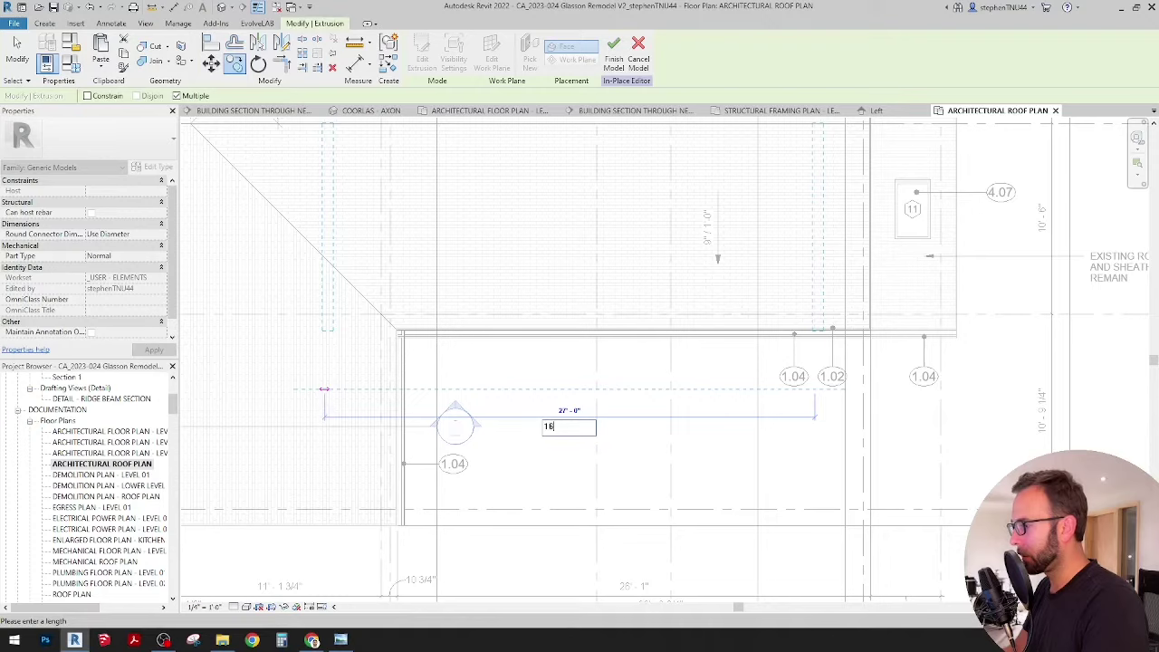
{"action": "key", "text": "Return"}
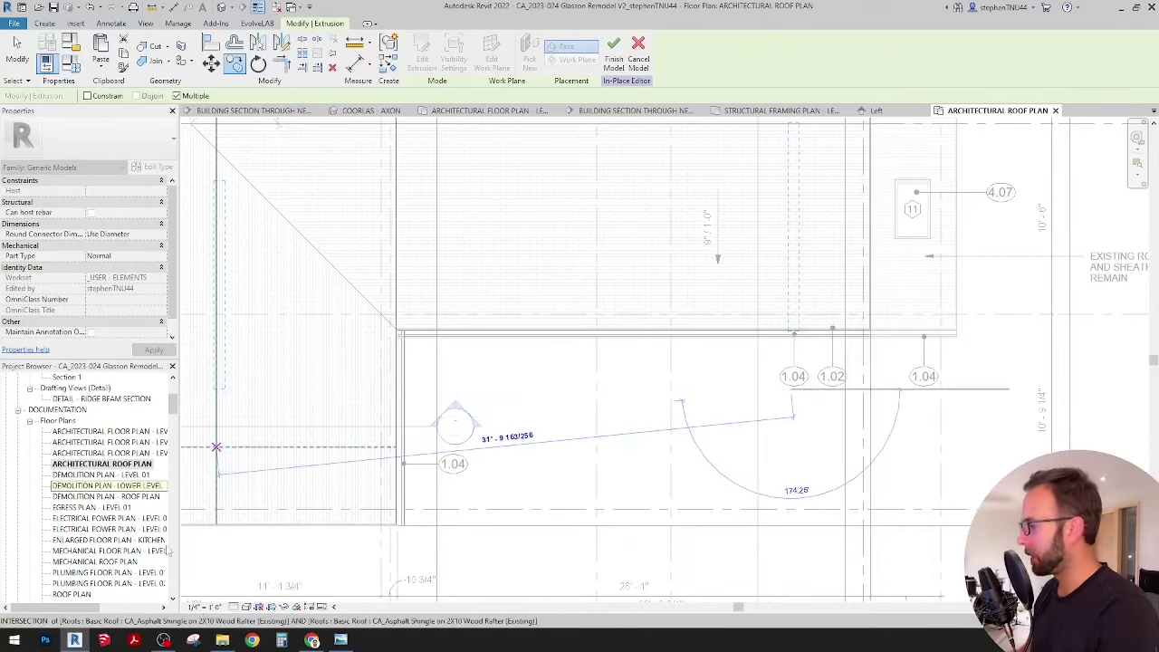
End the copying and switch the roof plan's visual style to wireframe to see the rafters through the roof.
{"action": "left_click", "coordinate": [246, 607]}
{"action": "left_click", "coordinate": [279, 546]}
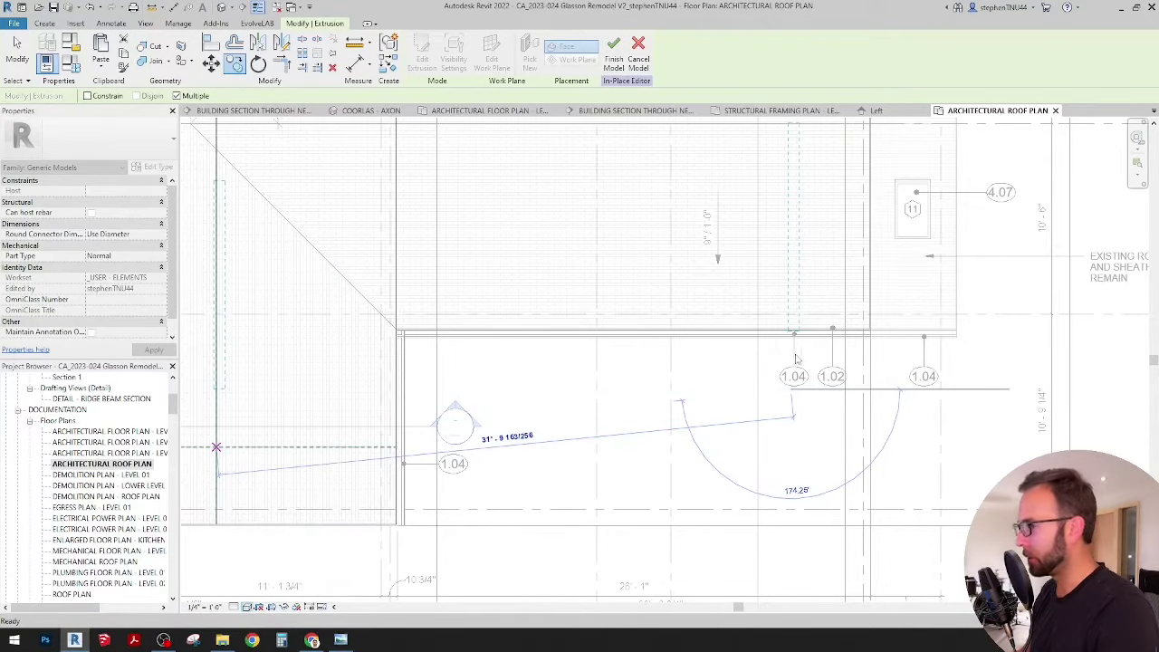
{"action": "key", "text": "Escape"}
{"action": "scroll", "coordinate": [777, 314], "scroll_direction": "up", "scroll_amount": 1}
{"action": "middle_click_drag", "start_coordinate": [777, 314], "coordinate": [611, 423]}
{"action": "scroll", "coordinate": [675, 326], "scroll_direction": "up", "scroll_amount": 1}
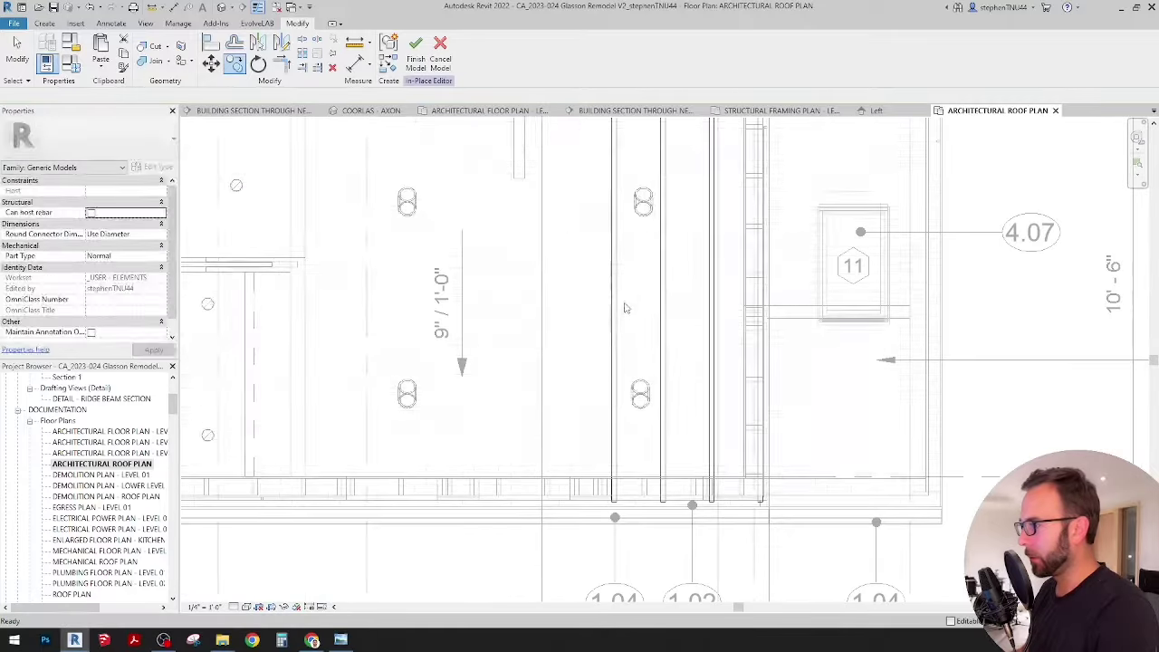
Copy the three new rafters together five times at 4' intervals horizontally toward the existing roof.
{"action": "left_click", "coordinate": [634, 305]}
{"action": "left_click", "coordinate": [666, 289], "text": "ctrl"}
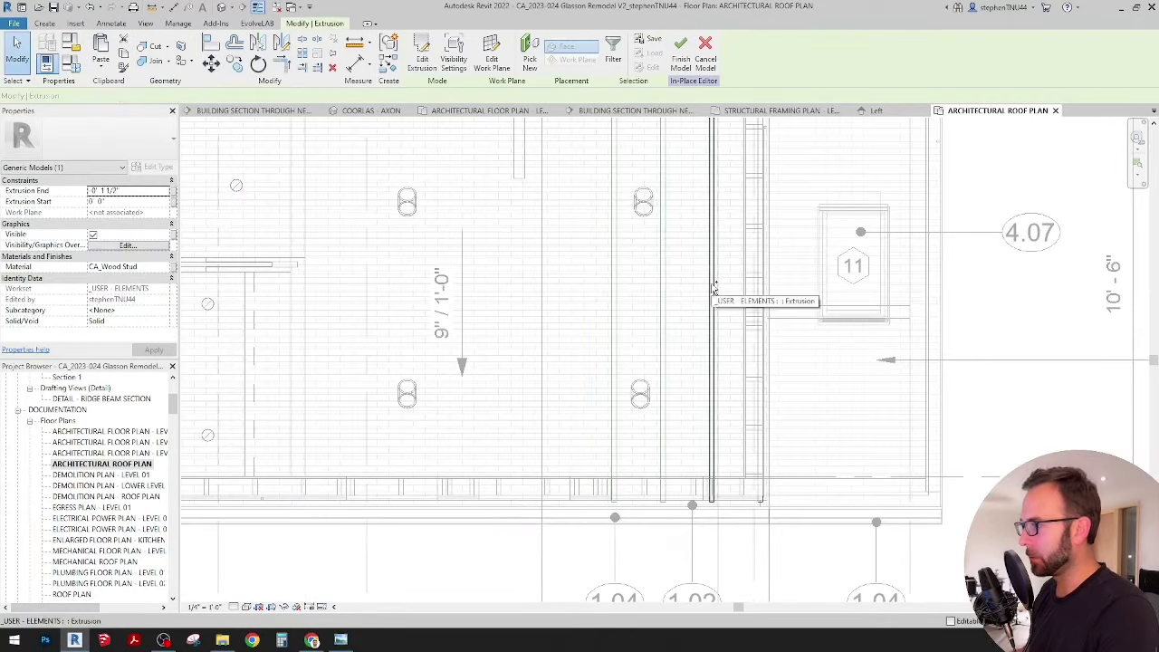
{"action": "left_click", "coordinate": [714, 283], "text": "ctrl"}
{"action": "left_click", "coordinate": [238, 65]}
{"action": "scroll", "coordinate": [851, 280], "scroll_direction": "down", "scroll_amount": 3}
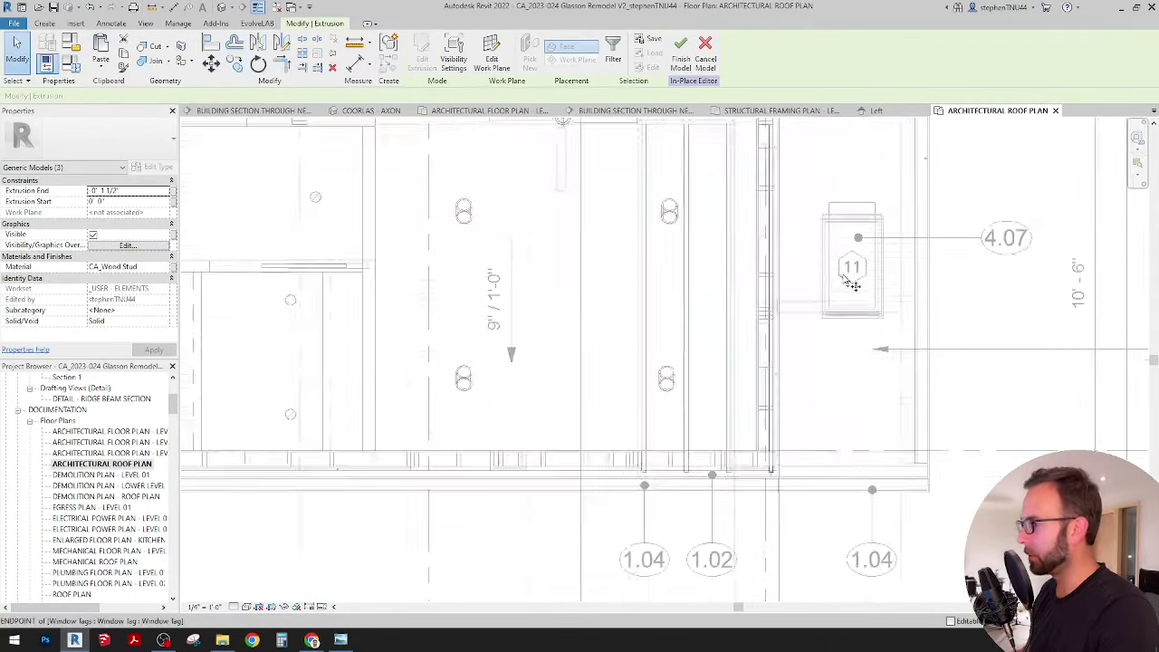
{"action": "left_click", "coordinate": [751, 492]}
{"action": "scroll", "coordinate": [752, 494], "scroll_direction": "down", "scroll_amount": 1}
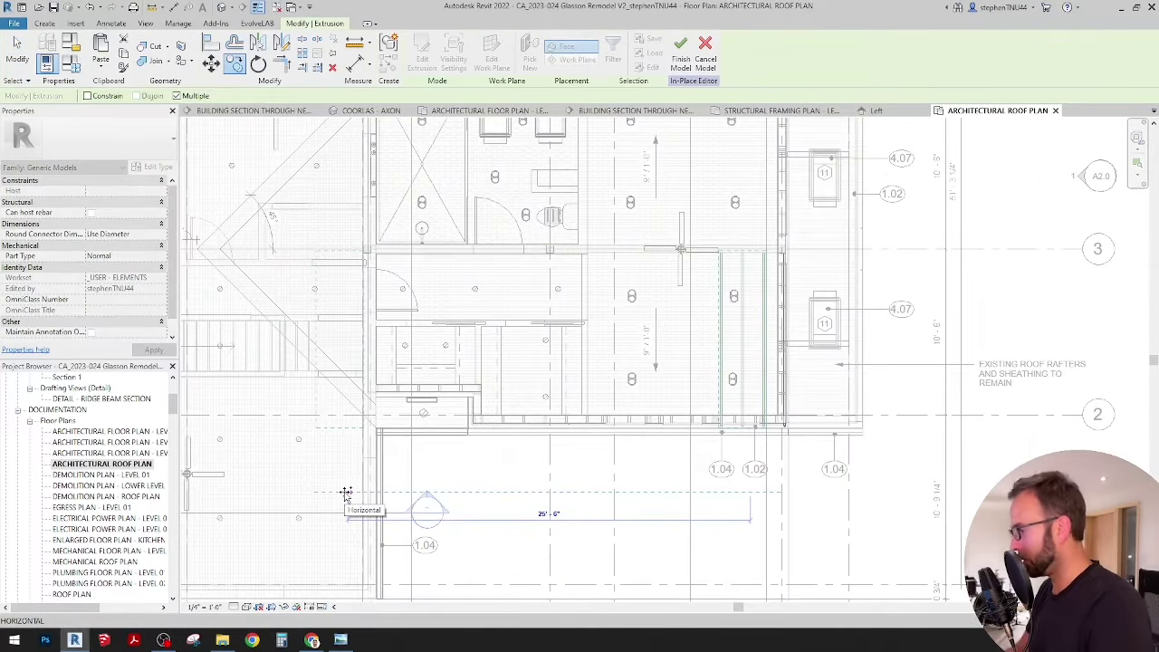
{"action": "type", "text": "4"}
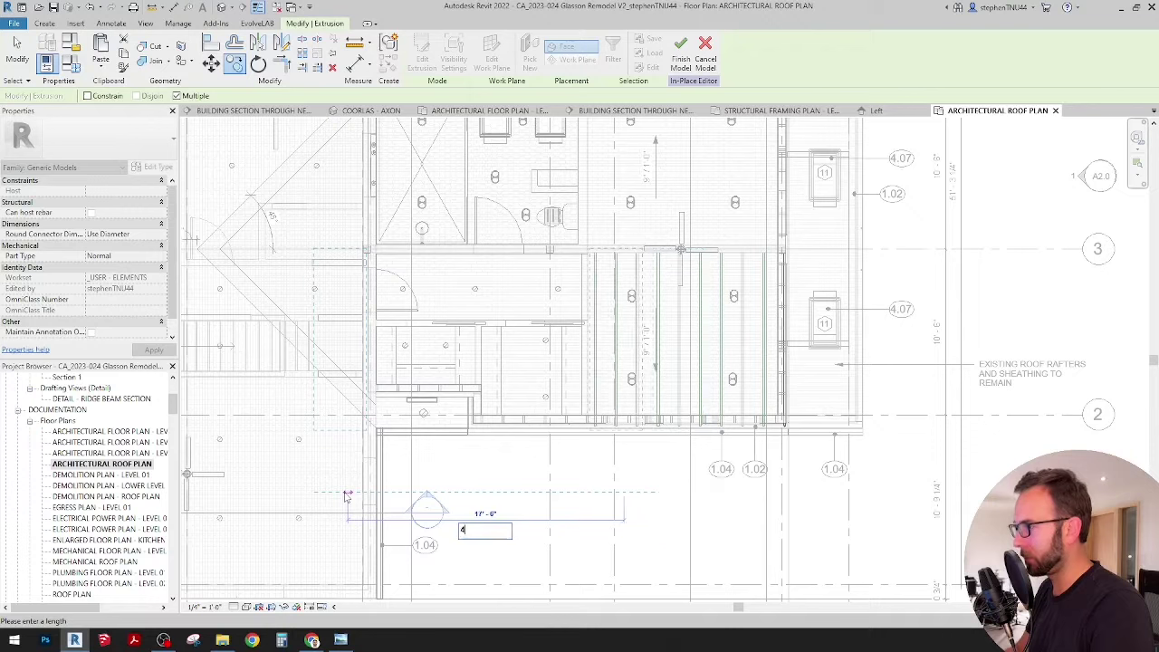
{"action": "key", "text": "Return"}
{"action": "type", "text": "4"}
{"action": "key", "text": "Return"}
{"action": "type", "text": "4"}
{"action": "key", "text": "Return"}
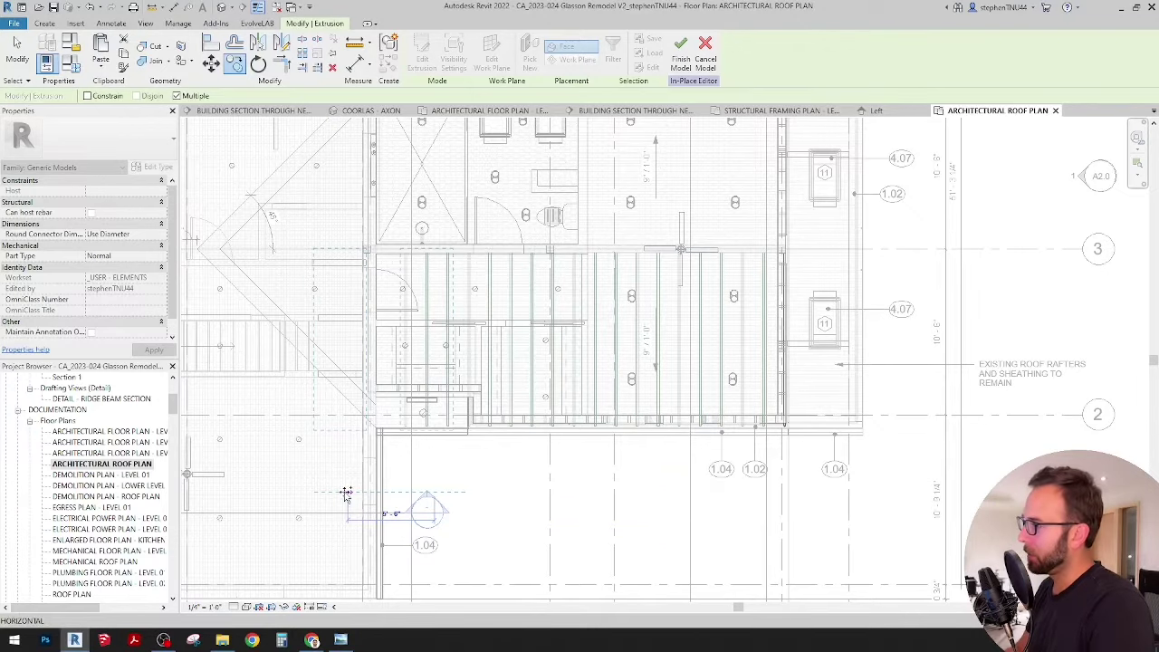
Copy the group of three rafters four more times horizontally at 4' intervals across the existing roof.
{"action": "type", "text": "4"}
{"action": "key", "text": "Return"}
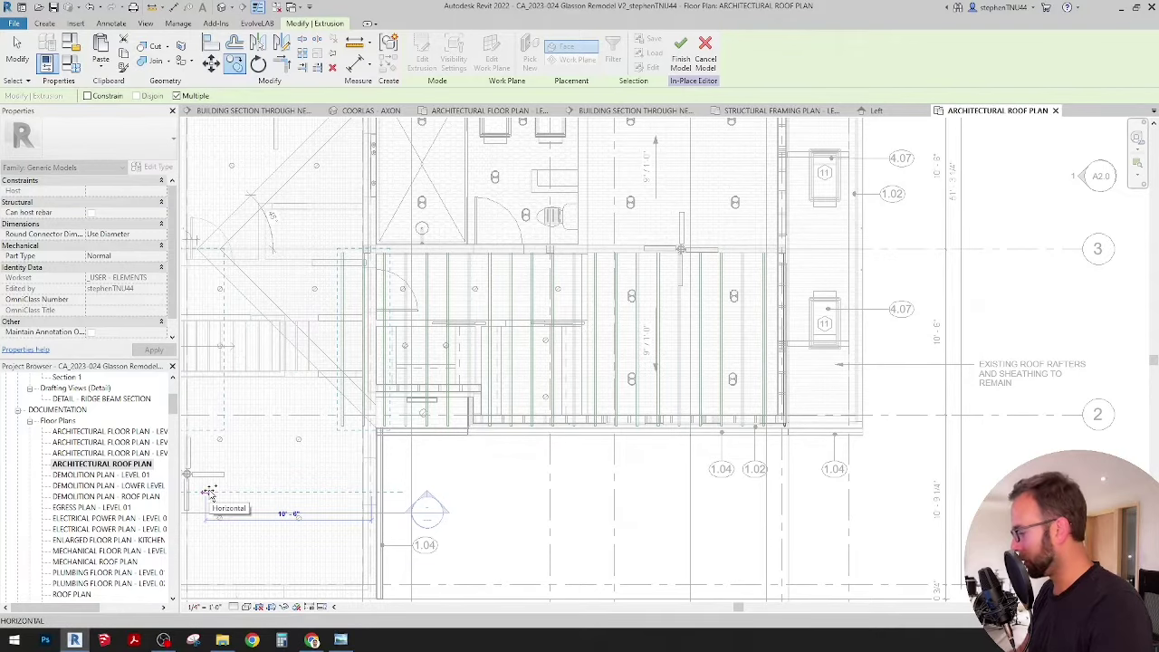
{"action": "type", "text": "4"}
{"action": "key", "text": "Return"}
{"action": "type", "text": "4"}
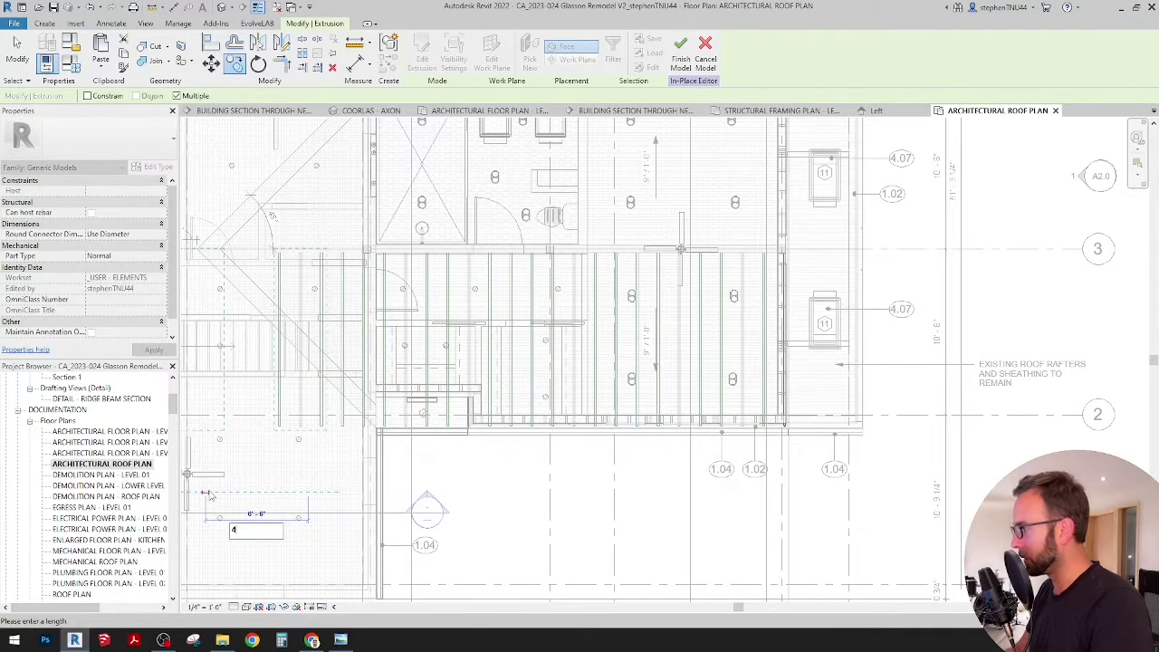
{"action": "key", "text": "Return"}
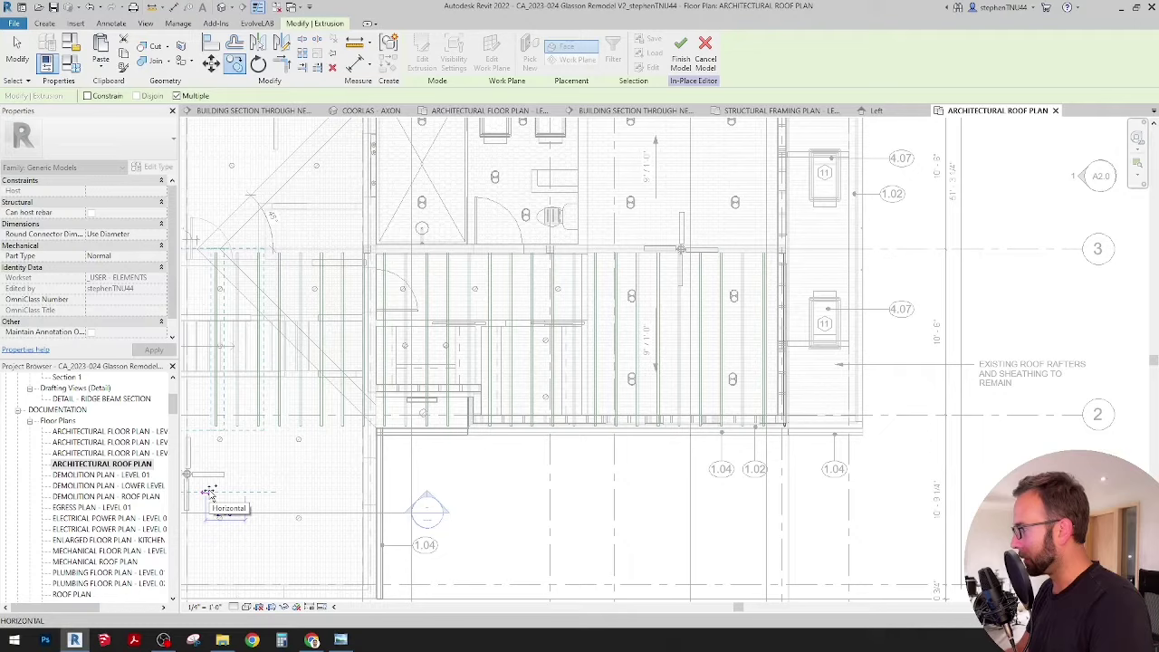
{"action": "type", "text": "4"}
{"action": "key", "text": "Return"}
{"action": "key", "text": "Escape"}
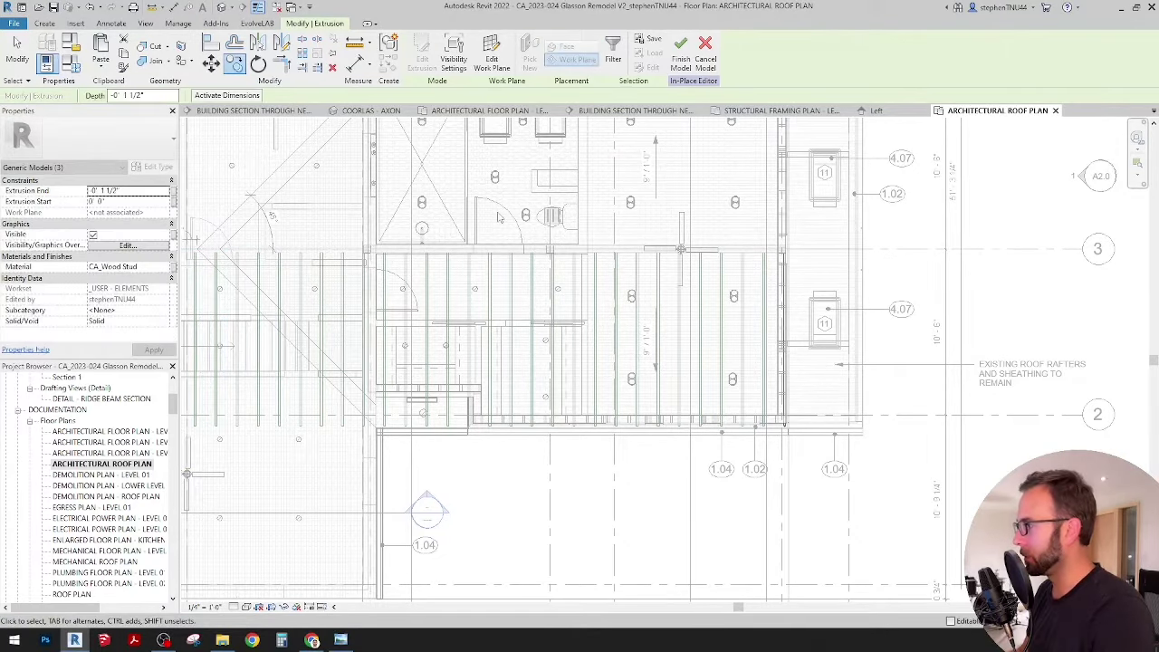
Examine the copied rafters in plan and in the structural framing working axon where they meet the existing roof.
{"action": "middle_click_drag", "start_coordinate": [501, 219], "coordinate": [531, 223]}
{"action": "scroll", "coordinate": [399, 263], "scroll_direction": "up", "scroll_amount": 3}
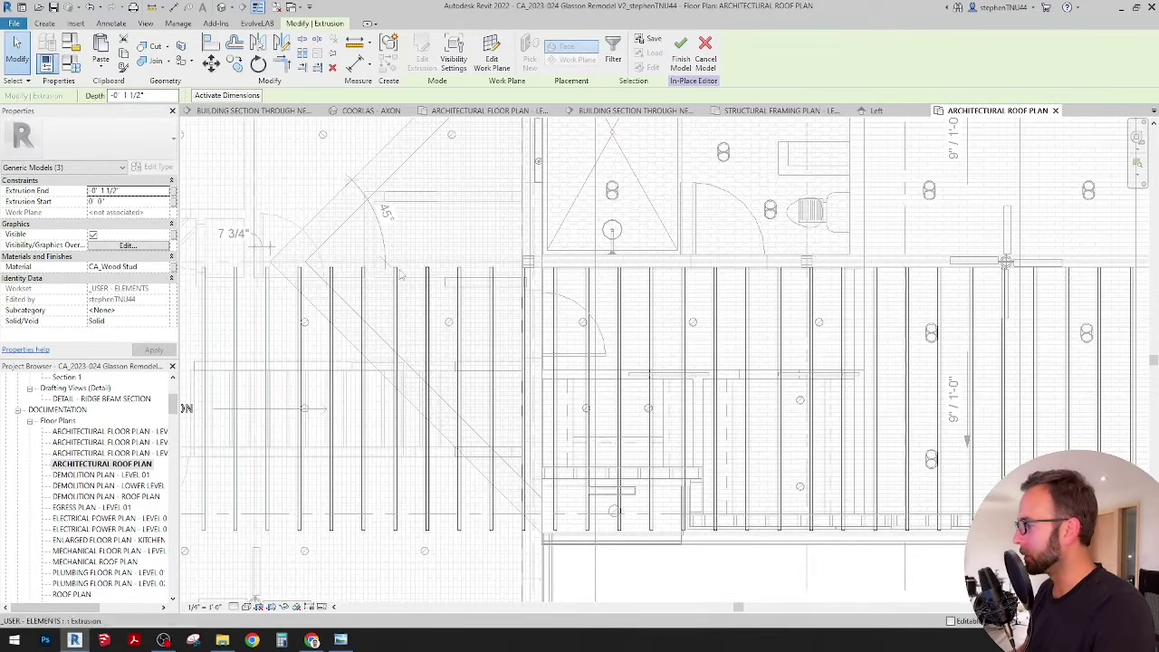
{"action": "scroll", "coordinate": [575, 272], "scroll_direction": "down", "scroll_amount": 2}
{"action": "scroll", "coordinate": [664, 322], "scroll_direction": "down", "scroll_amount": 1}
{"action": "middle_click_drag", "start_coordinate": [664, 323], "coordinate": [612, 327]}
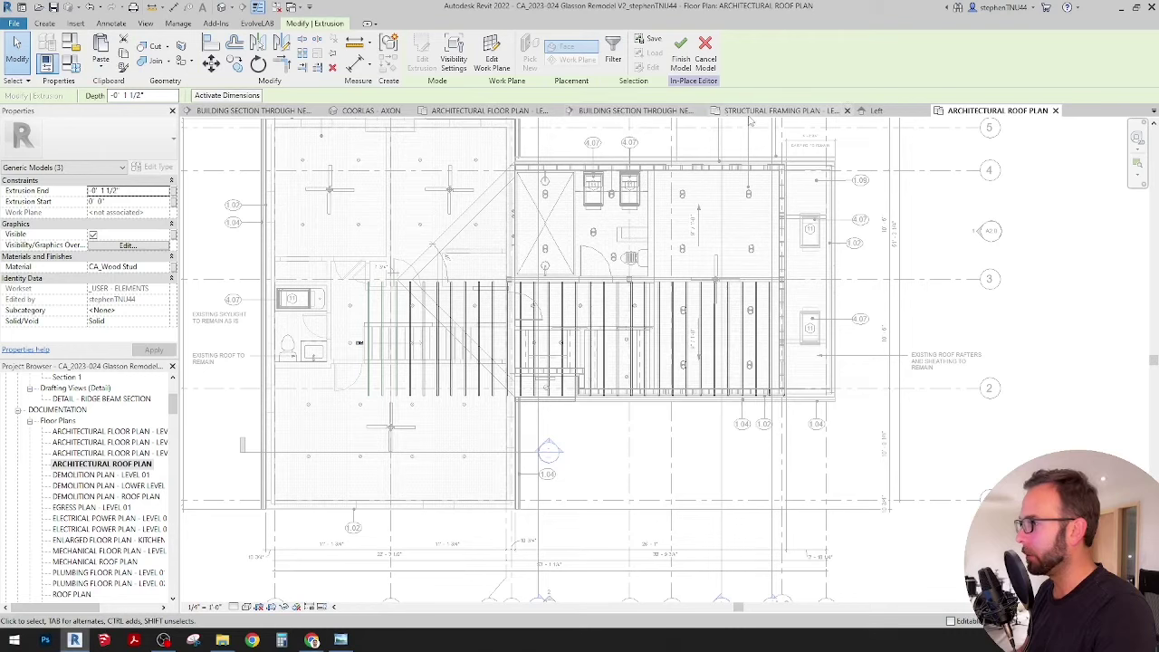
{"action": "left_click", "coordinate": [1155, 110]}
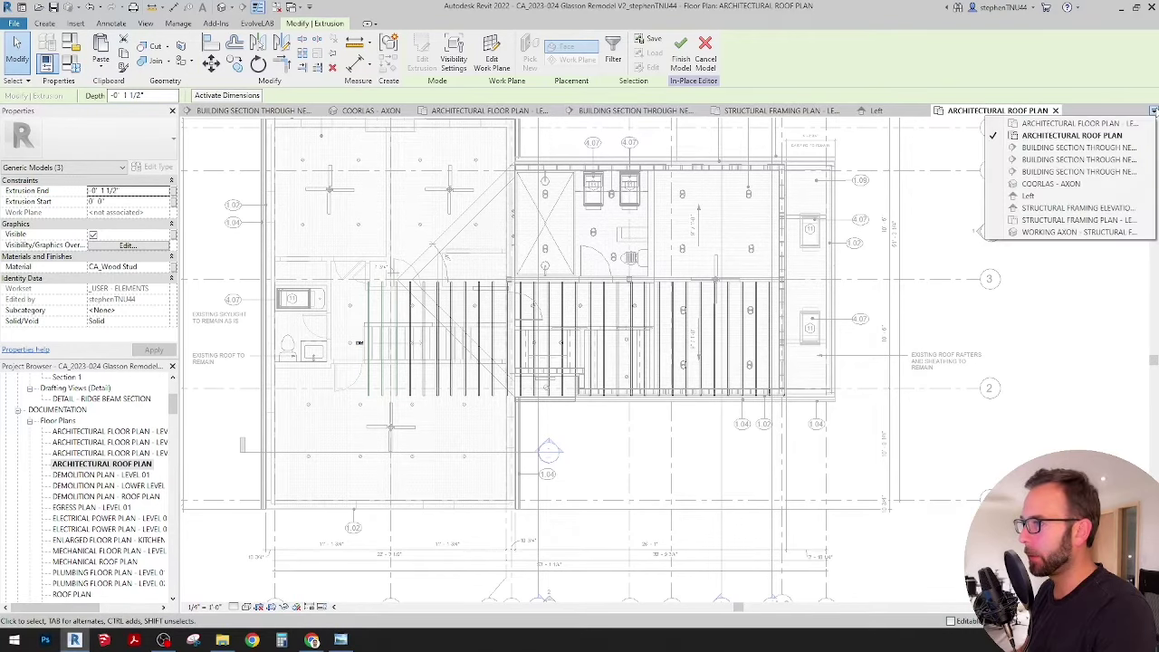
{"action": "left_click", "coordinate": [1069, 232]}
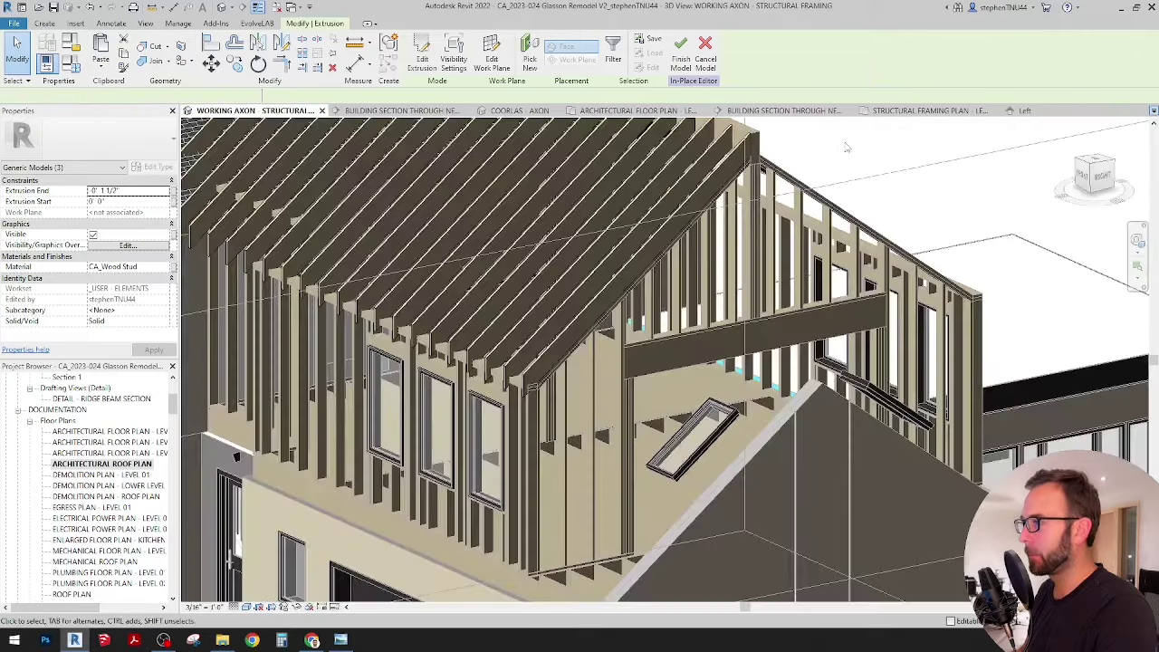
{"action": "left_click", "coordinate": [1074, 112]}
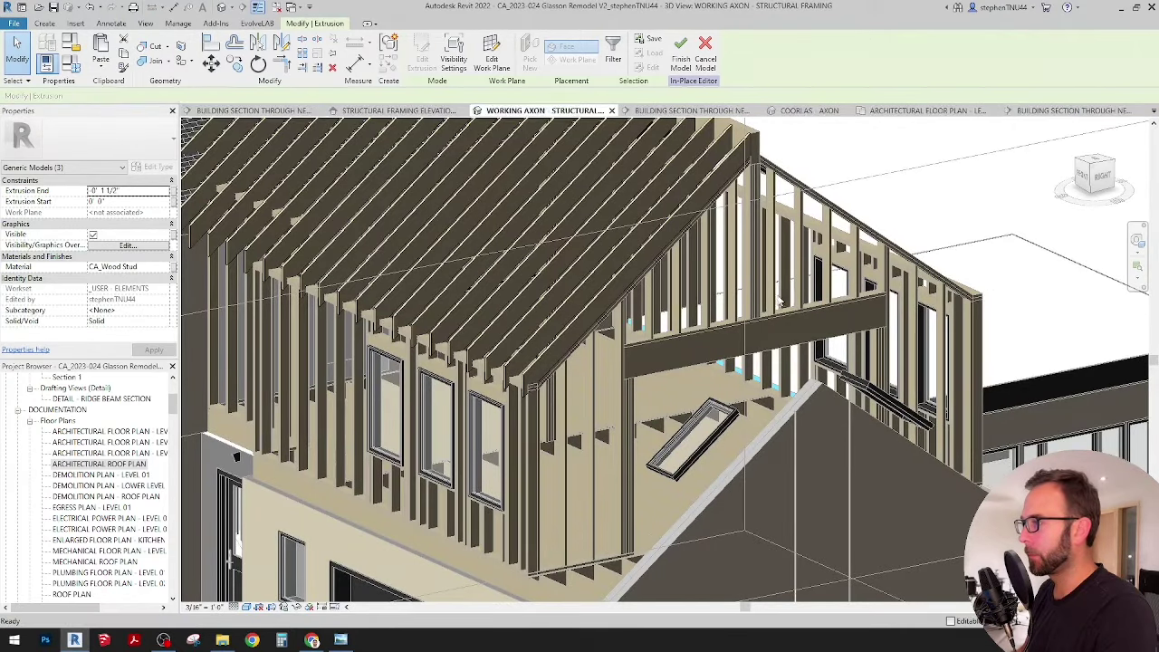
{"action": "scroll", "coordinate": [784, 310], "scroll_direction": "down", "scroll_amount": 3}
{"action": "middle_click_drag", "start_coordinate": [759, 362], "coordinate": [870, 265], "text": "shift"}
{"action": "scroll", "coordinate": [593, 390], "scroll_direction": "up", "scroll_amount": 2}
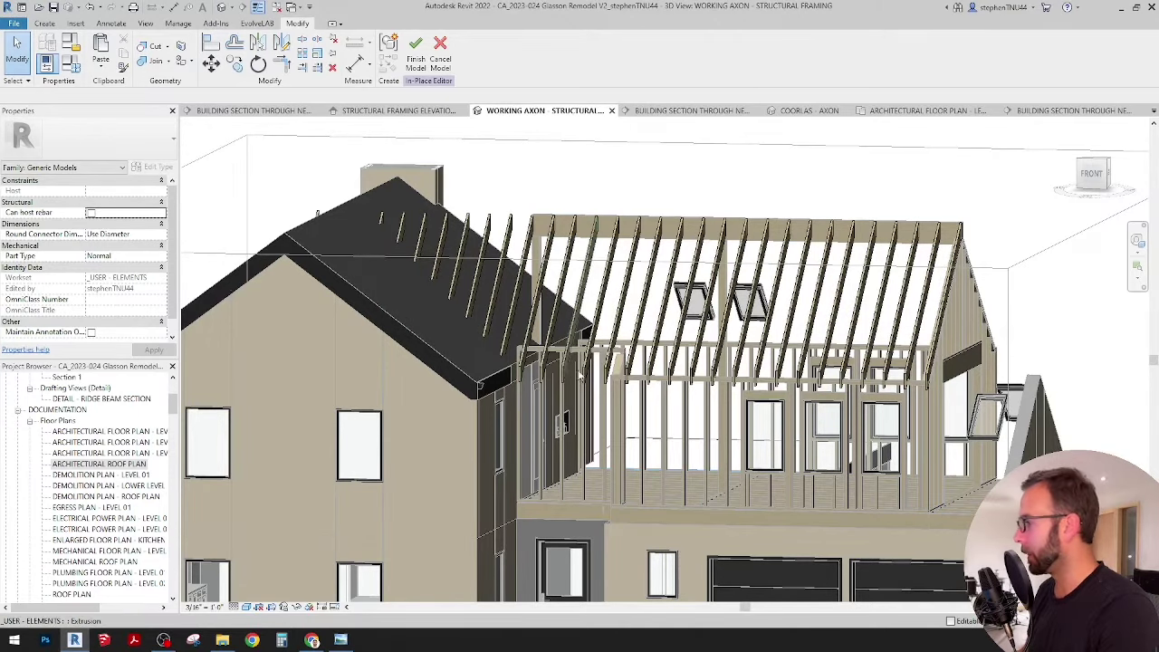
{"action": "middle_click_drag", "start_coordinate": [540, 380], "coordinate": [480, 306], "text": "shift"}
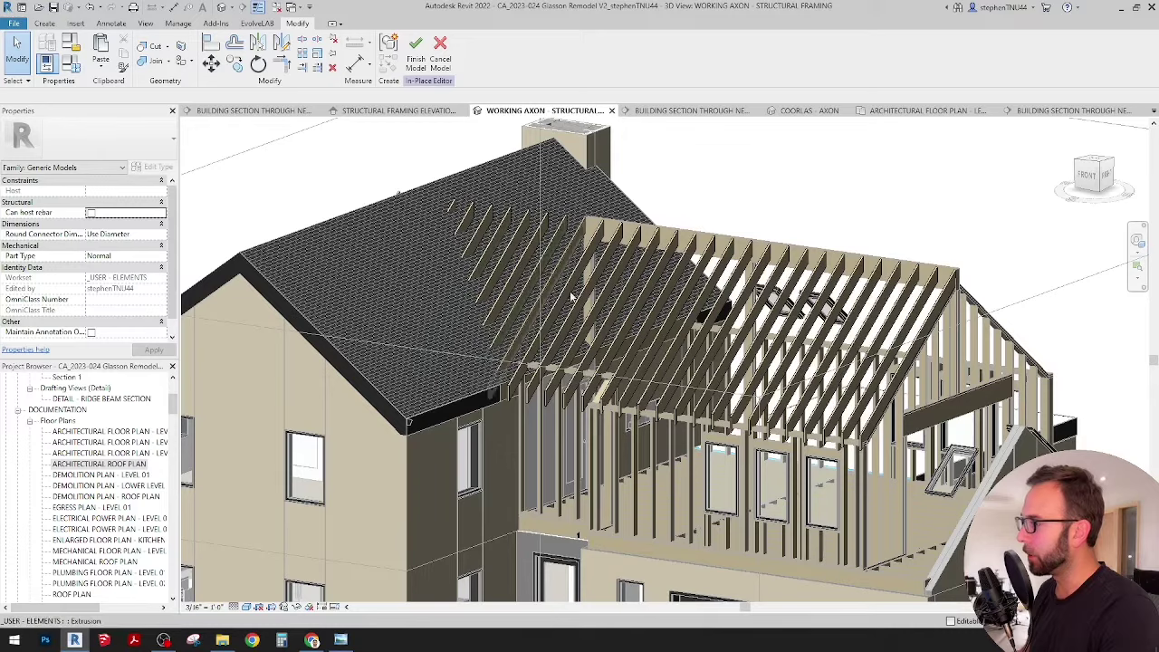
Delete the surplus rafter that pokes out past the ridge of the existing roof.
{"action": "middle_click_drag", "start_coordinate": [624, 281], "coordinate": [493, 259], "text": "shift"}
{"action": "left_click", "coordinate": [493, 258]}
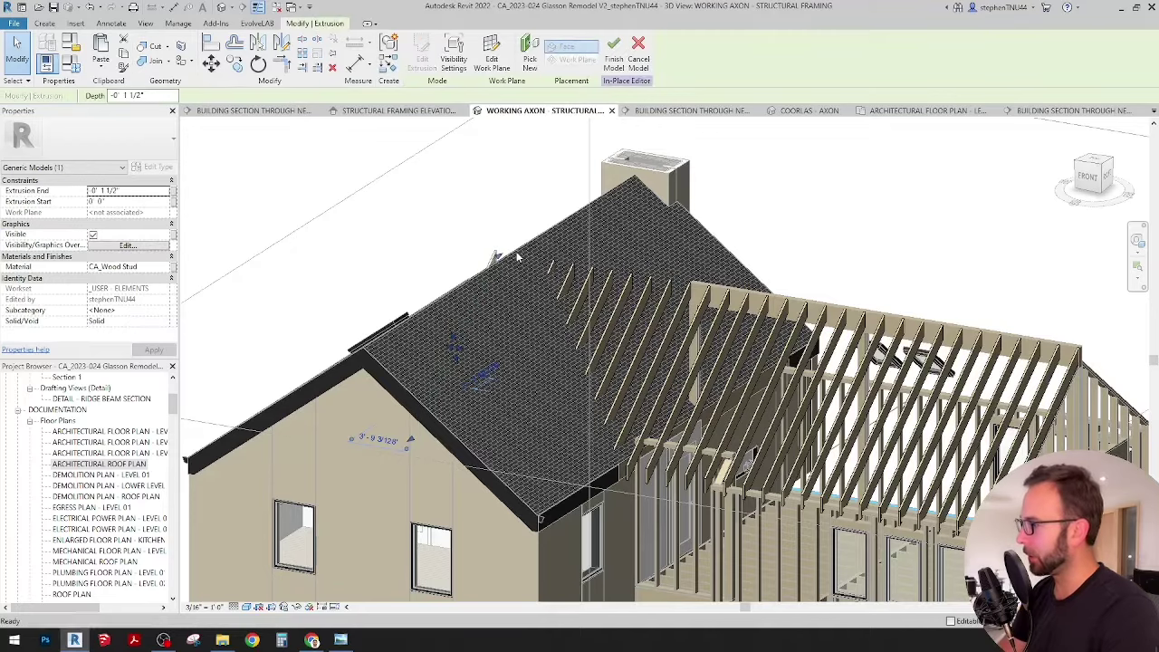
{"action": "key", "text": "Delete"}
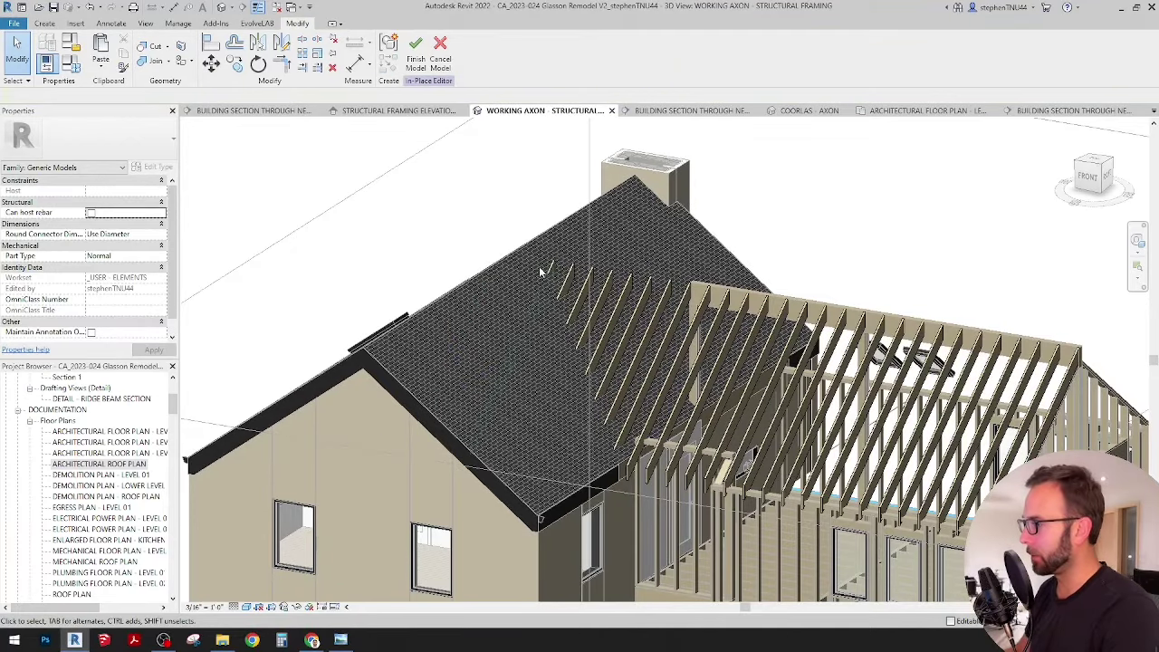
Examine the rafters inside the existing roof in Wireframe style, and set the 3D view to Shaded.
{"action": "scroll", "coordinate": [545, 268], "scroll_direction": "up", "scroll_amount": 4}
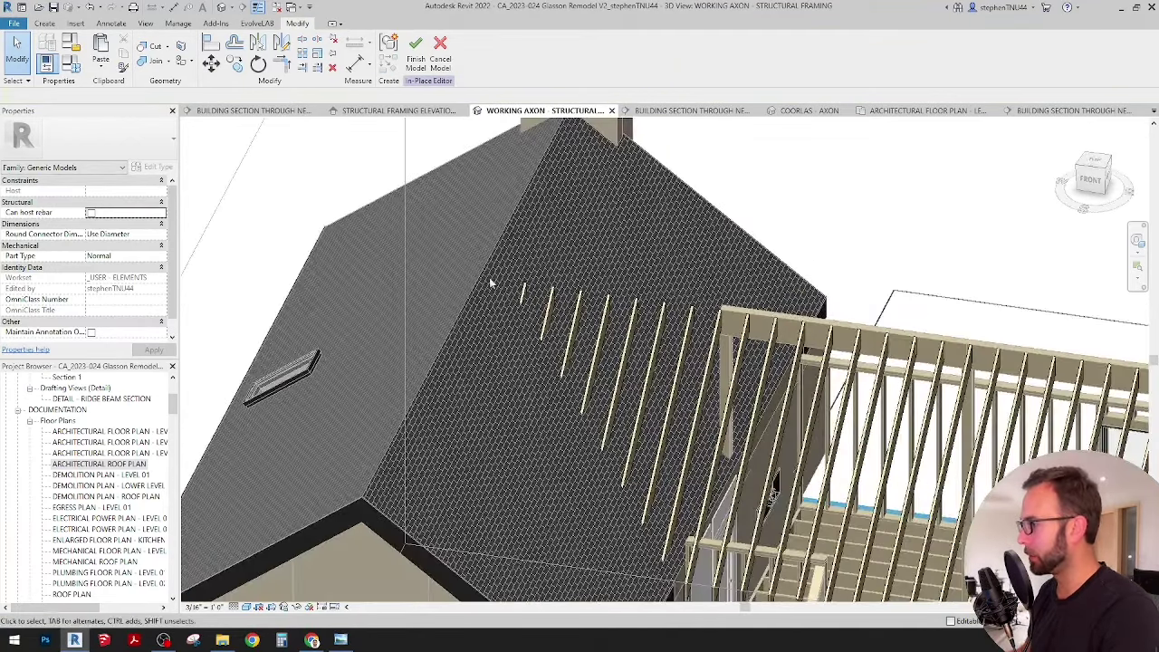
{"action": "left_click", "coordinate": [246, 606]}
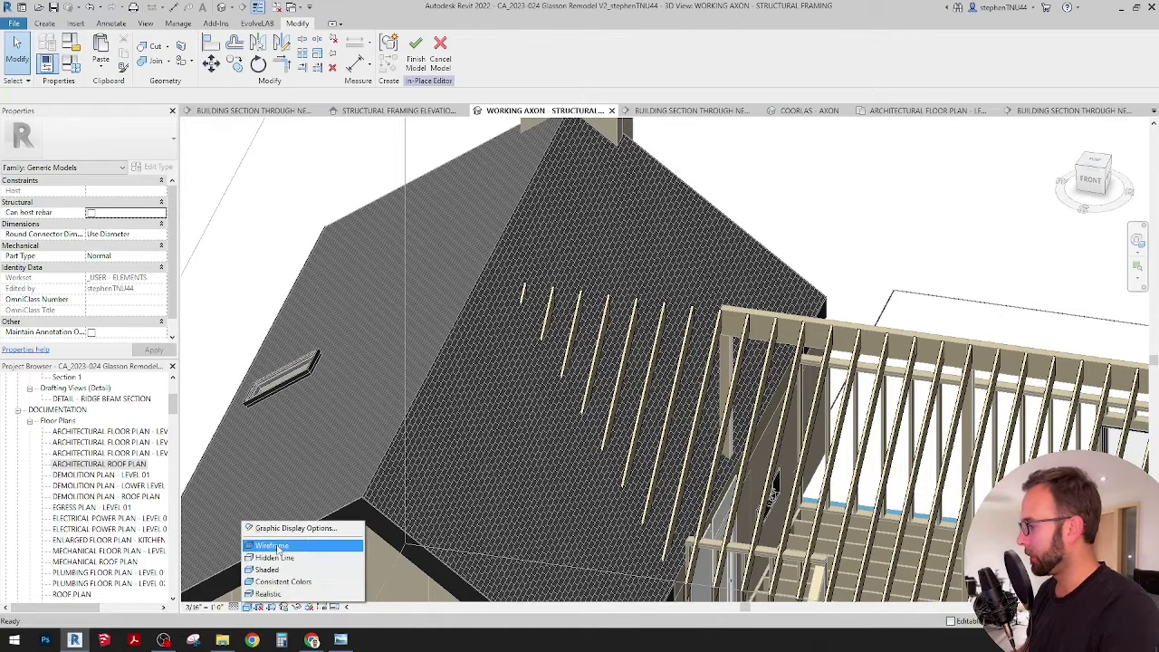
{"action": "left_click", "coordinate": [277, 547]}
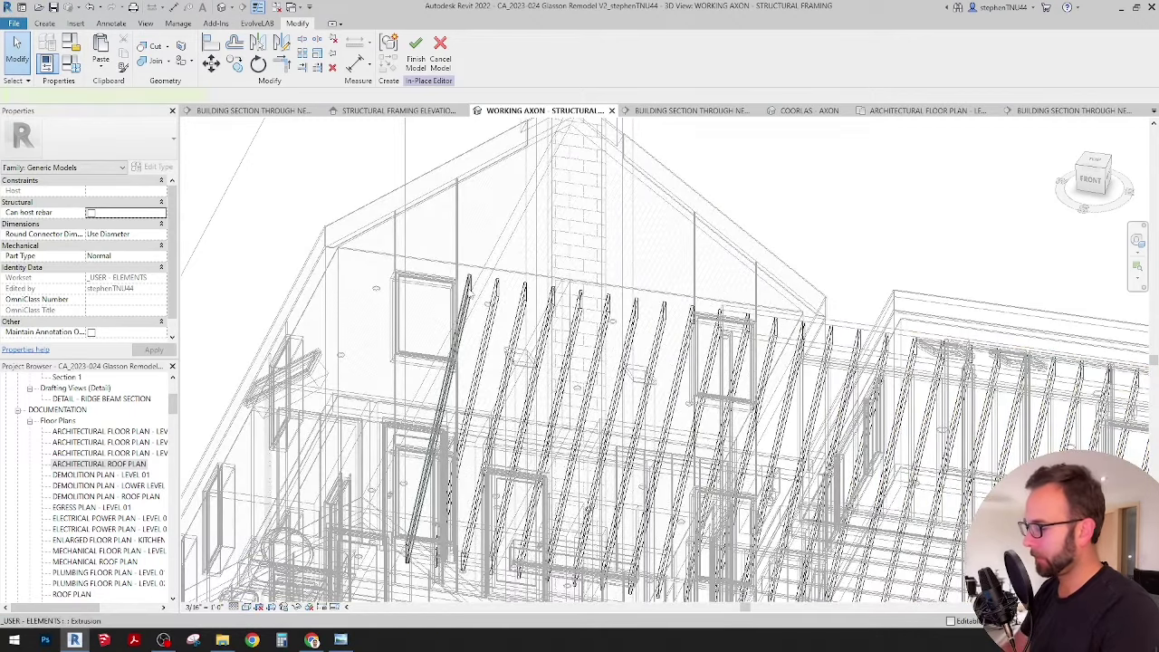
{"action": "middle_click_drag", "start_coordinate": [469, 288], "coordinate": [534, 240], "text": "shift"}
{"action": "left_click", "coordinate": [247, 609]}
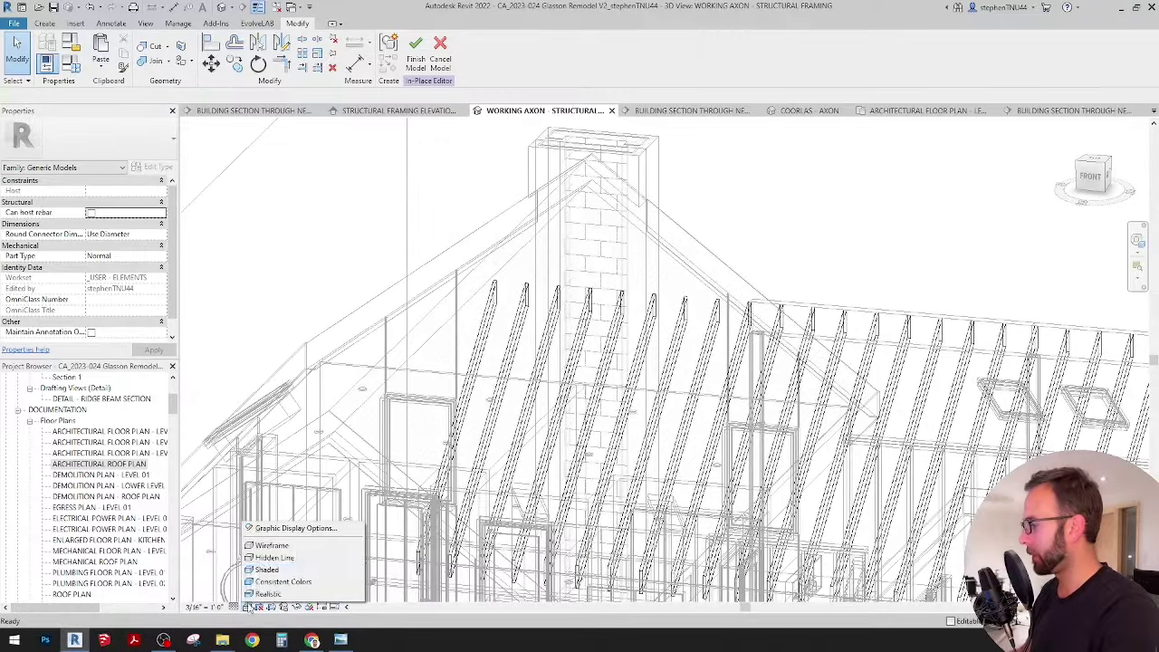
{"action": "left_click", "coordinate": [265, 571]}
Duplicate the gable-end rafter in the same place and open the extrusion sketch for editing.
{"action": "scroll", "coordinate": [407, 275], "scroll_direction": "down", "scroll_amount": 3}
{"action": "mouse_move", "coordinate": [523, 385]}
{"action": "middle_mouse_down", "text": "shift"}
{"action": "mouse_move", "coordinate": [614, 448]}
{"action": "mouse_move", "coordinate": [453, 449]}
{"action": "mouse_move", "coordinate": [650, 442]}
{"action": "middle_mouse_up", "text": "shift"}
{"action": "scroll", "coordinate": [649, 442], "scroll_direction": "up", "scroll_amount": 1}
{"action": "scroll", "coordinate": [650, 442], "scroll_direction": "up", "scroll_amount": 6}
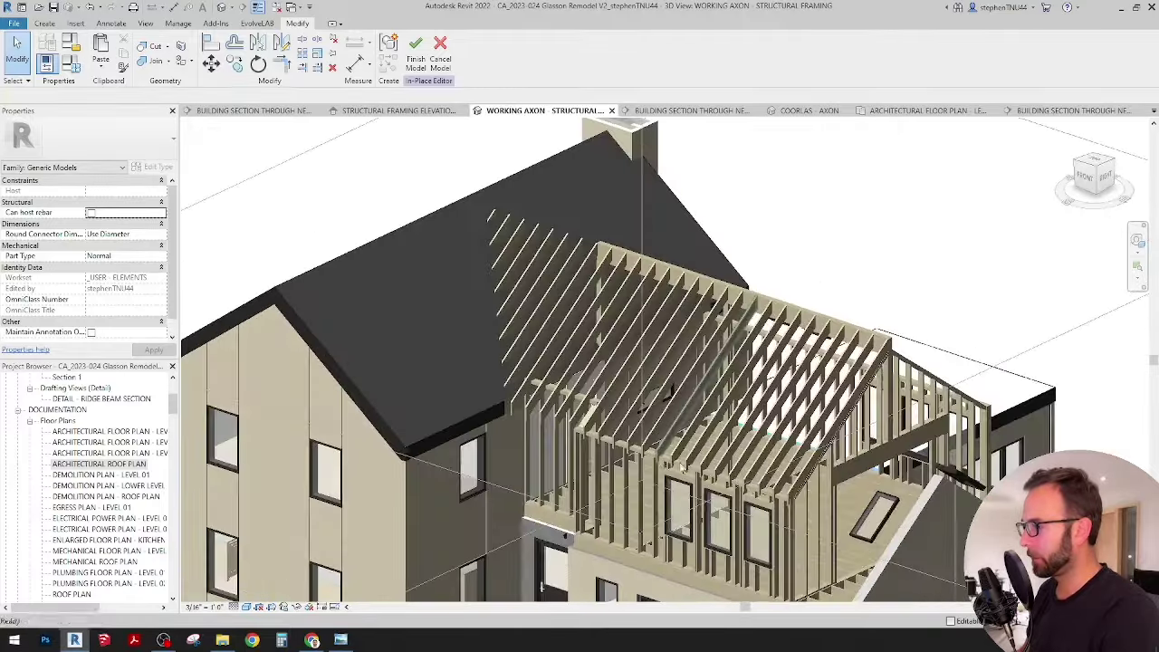
{"action": "scroll", "coordinate": [650, 442], "scroll_direction": "down", "scroll_amount": 3}
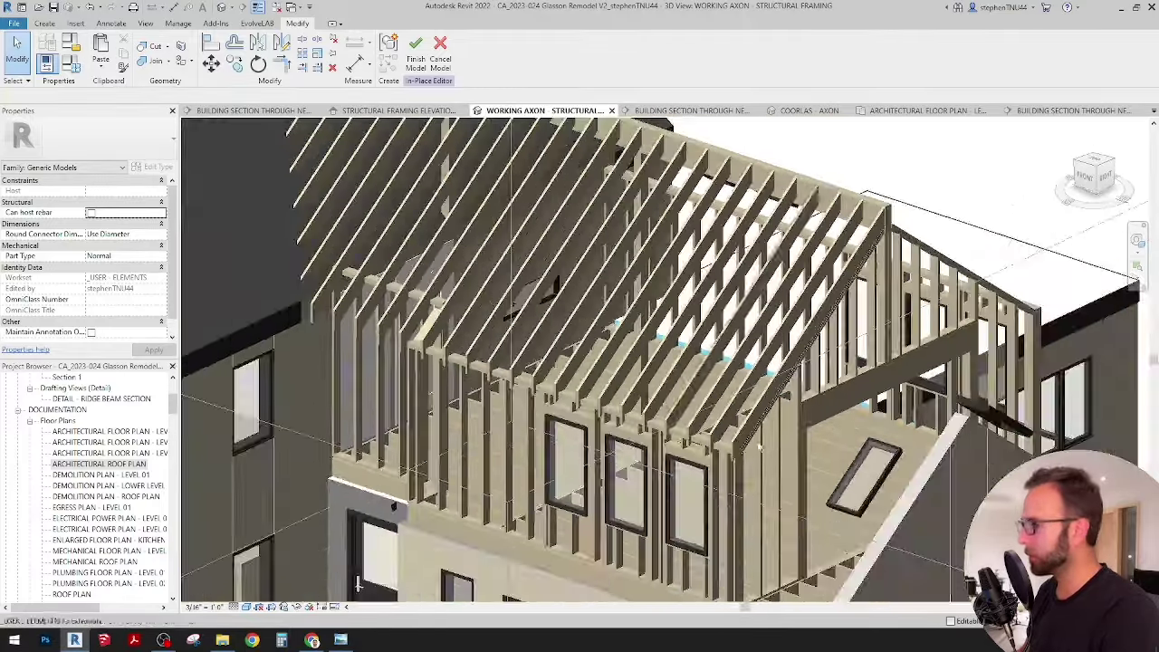
{"action": "scroll", "coordinate": [712, 441], "scroll_direction": "up", "scroll_amount": 3}
{"action": "left_click", "coordinate": [712, 441]}
{"action": "middle_click_drag", "start_coordinate": [712, 441], "coordinate": [746, 436]}
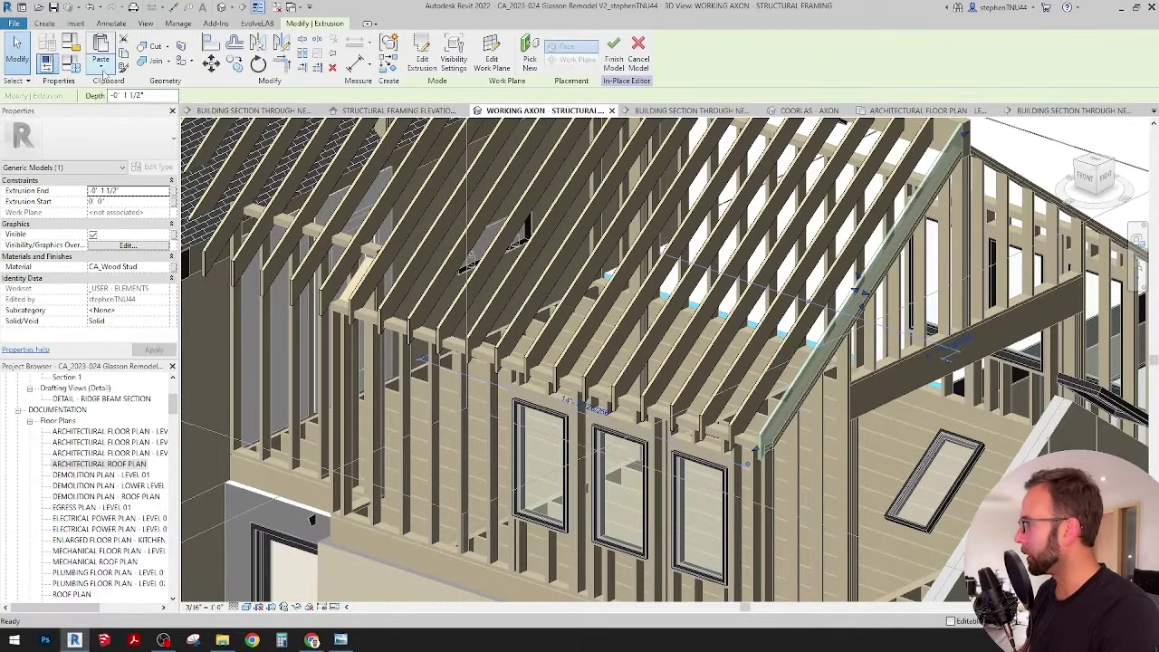
{"action": "left_click", "coordinate": [102, 71]}
{"action": "left_click", "coordinate": [133, 184]}
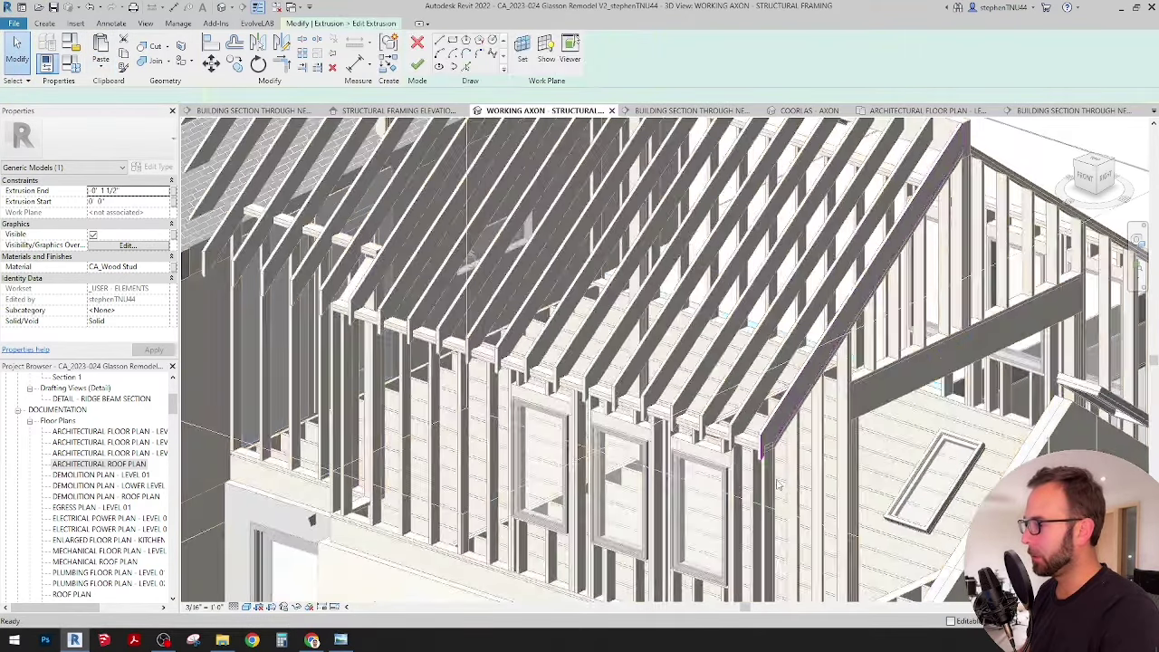
In the building section through the new roof ridge beam, copy the rafter sketch's vertical eave line 1 1/2" outward.
{"action": "middle_click_drag", "start_coordinate": [786, 484], "coordinate": [675, 455], "text": "shift"}
{"action": "scroll", "coordinate": [605, 442], "scroll_direction": "up", "scroll_amount": 3}
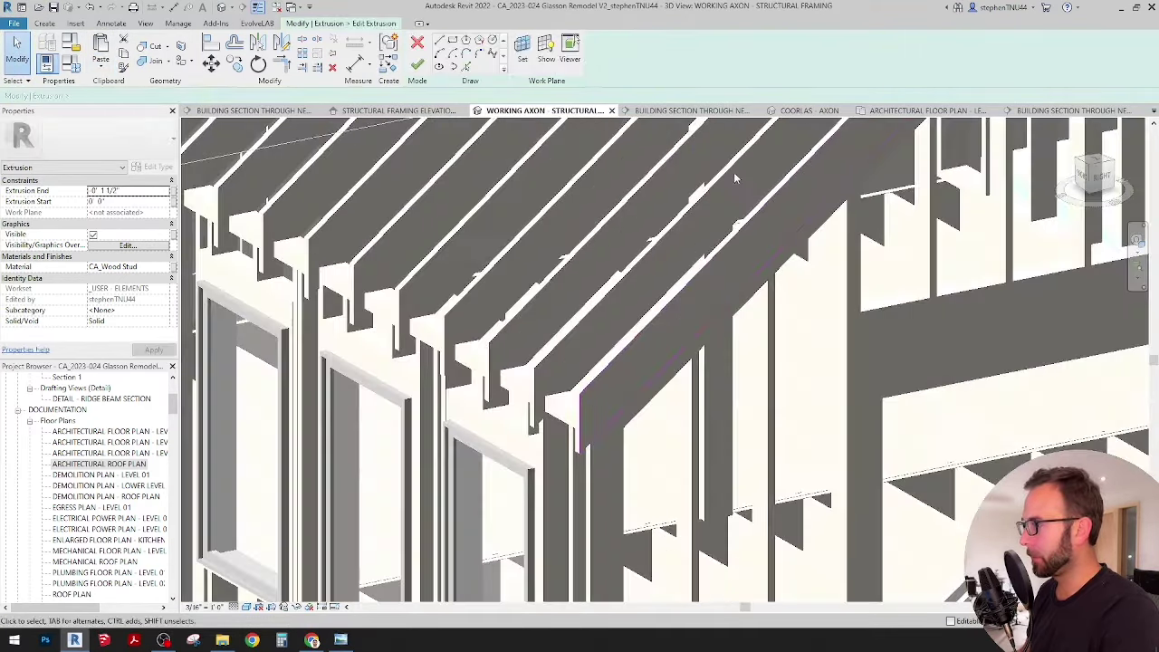
{"action": "left_click", "coordinate": [712, 113]}
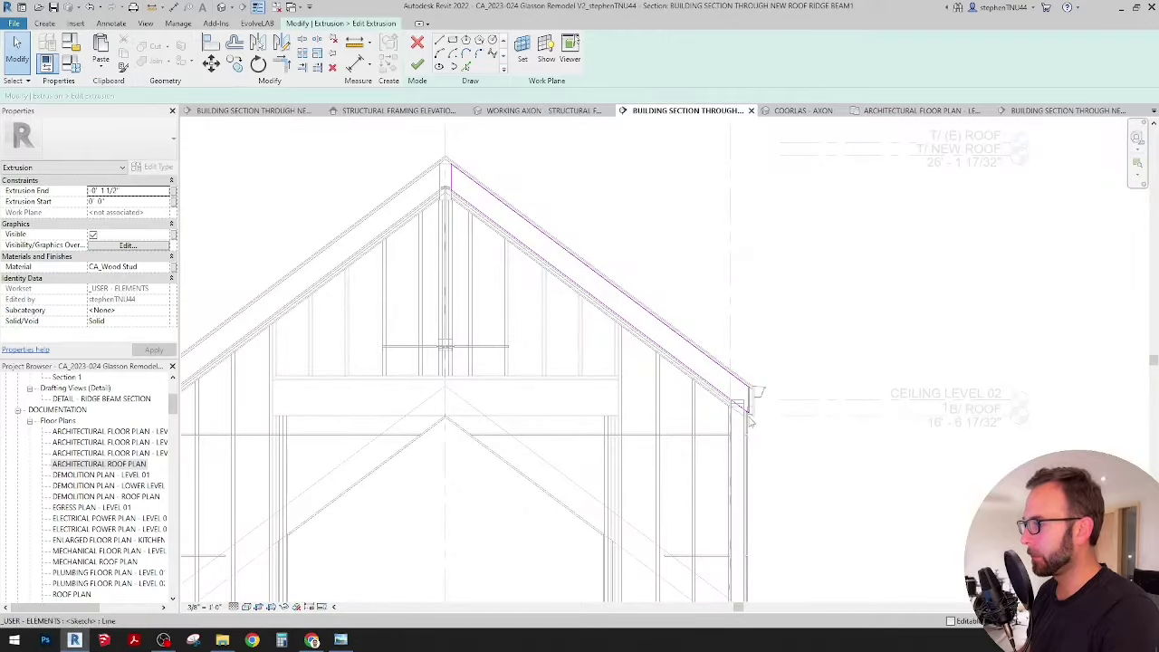
{"action": "scroll", "coordinate": [750, 407], "scroll_direction": "up", "scroll_amount": 4}
{"action": "left_click", "coordinate": [750, 373]}
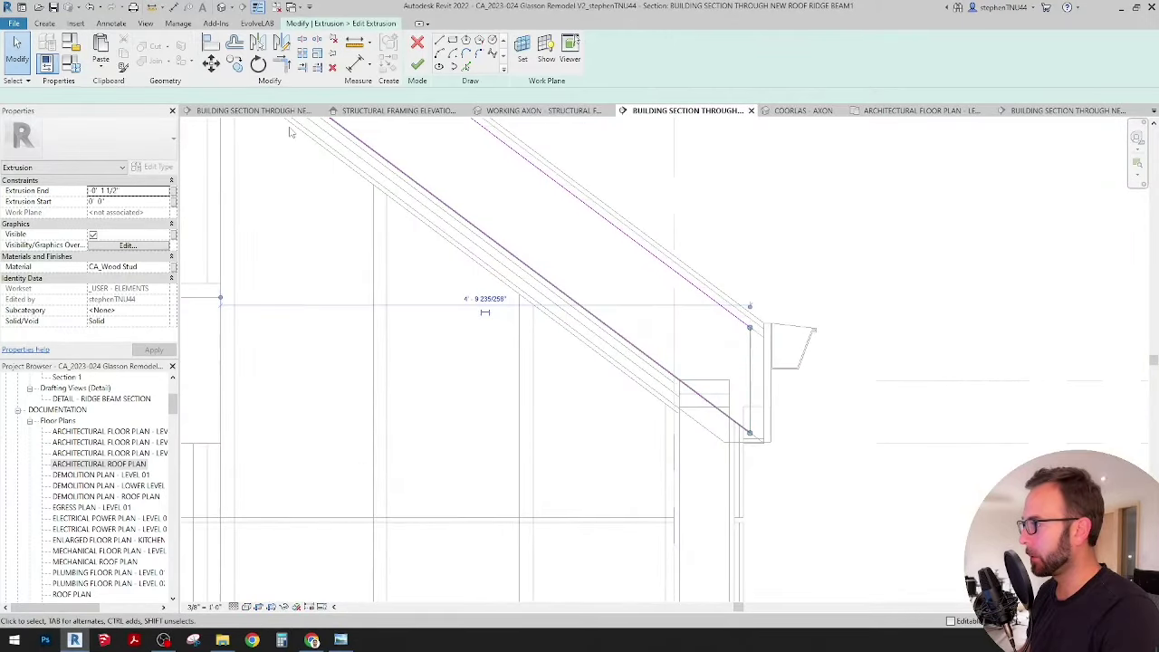
{"action": "left_click", "coordinate": [234, 63]}
{"action": "scroll", "coordinate": [716, 362], "scroll_direction": "up", "scroll_amount": 2}
{"action": "left_click", "coordinate": [770, 373]}
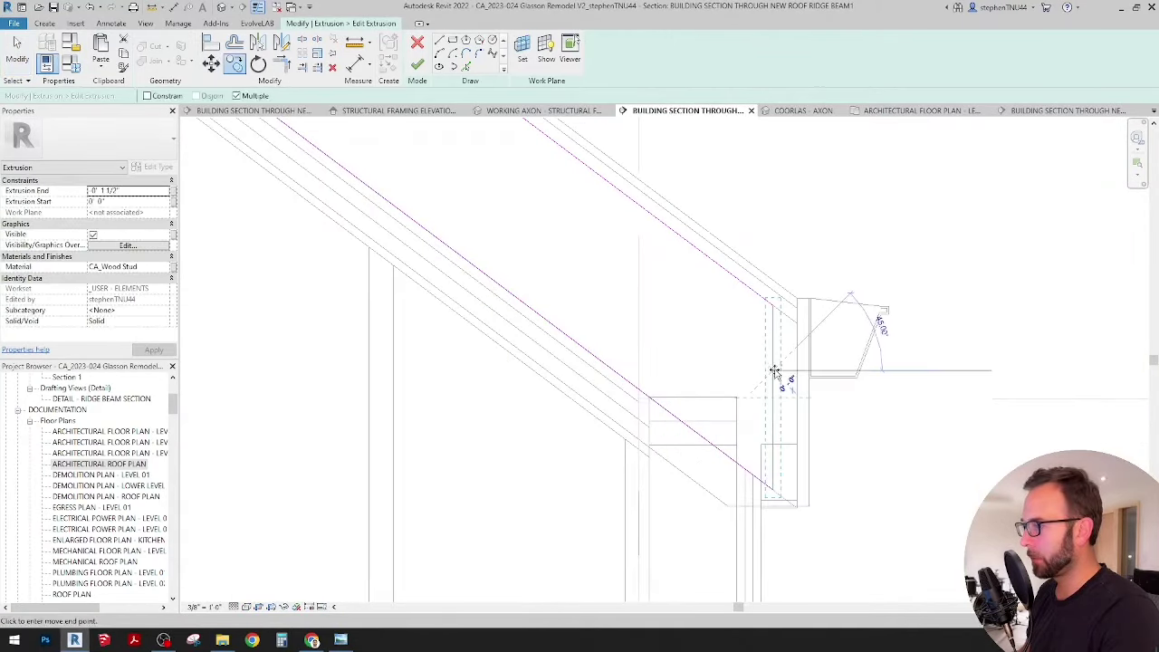
{"action": "left_click", "coordinate": [796, 372]}
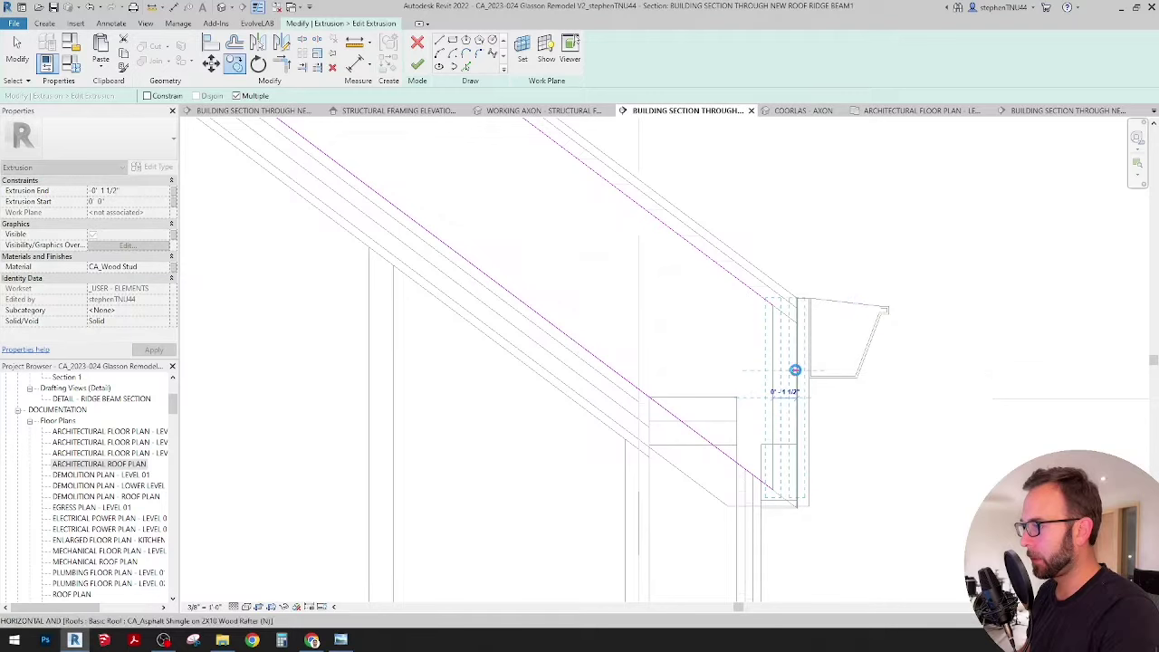
Draw a 1 1/2" horizontal line joining the two vertical eave lines where the outer one meets the roof underside.
{"action": "left_click", "coordinate": [439, 41]}
{"action": "scroll", "coordinate": [797, 323], "scroll_direction": "up", "scroll_amount": 2}
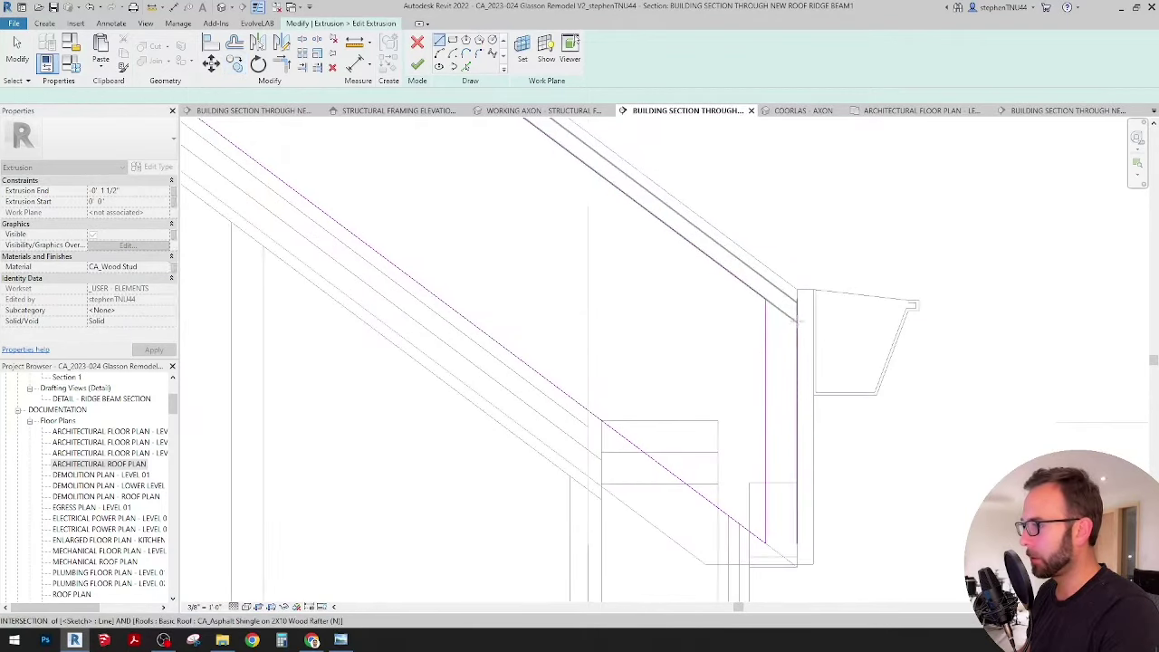
{"action": "left_click", "coordinate": [797, 322]}
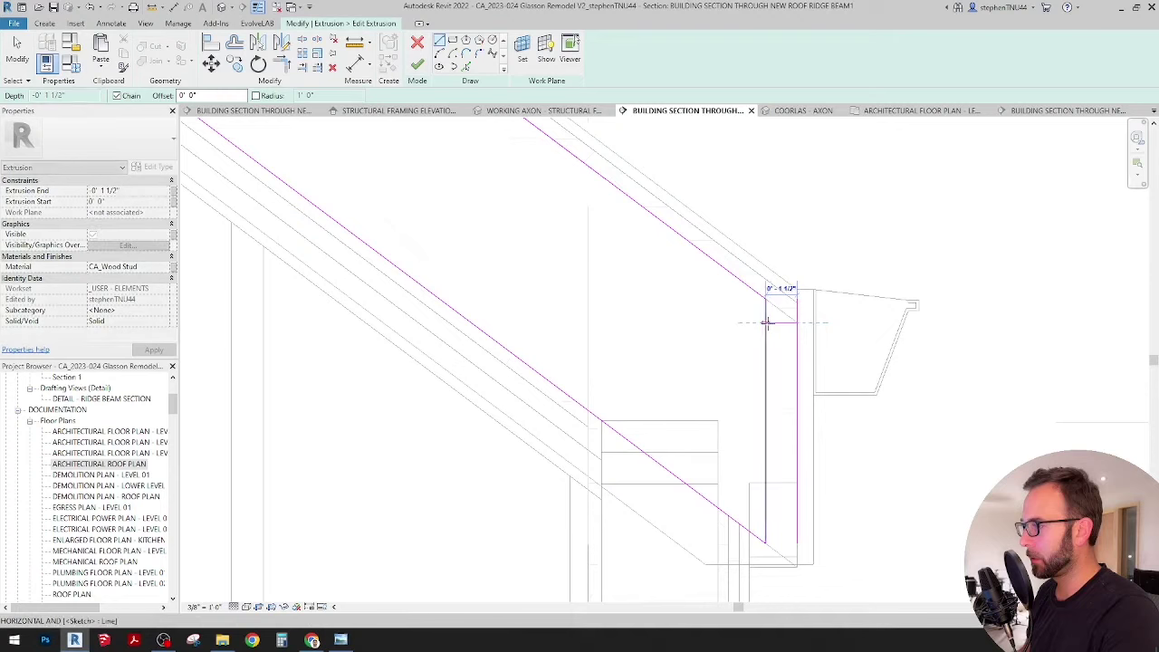
{"action": "key", "text": "Escape"}
{"action": "key", "text": "Escape"}
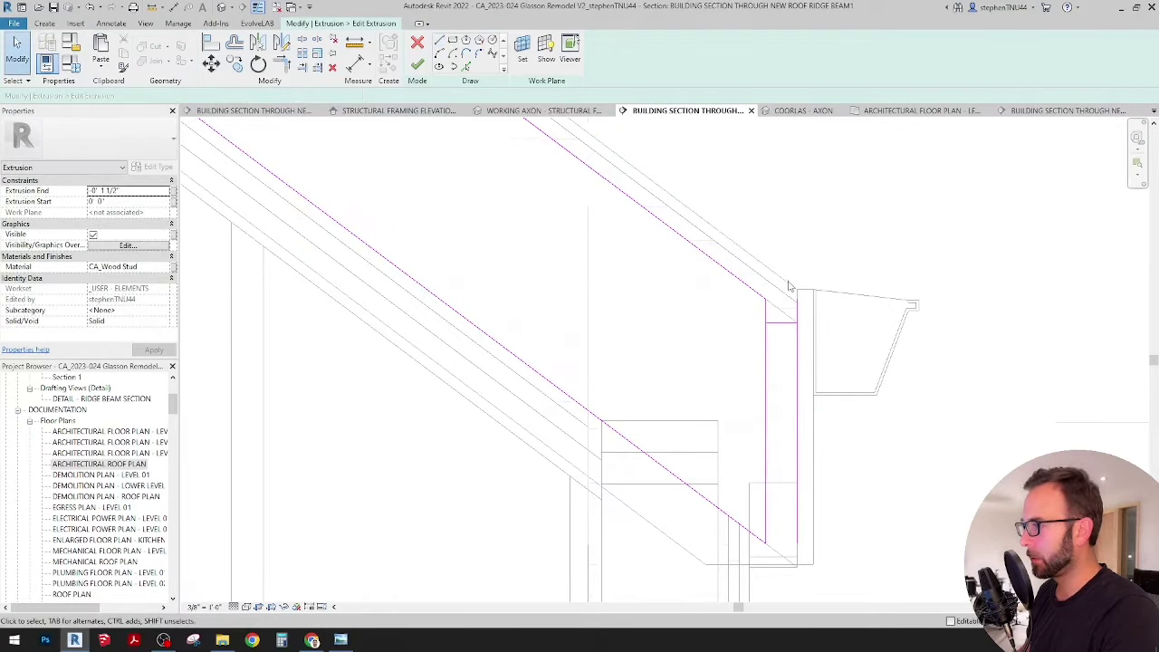
Move the short horizontal line up to the rafter's upper eave corner.
{"action": "scroll", "coordinate": [789, 286], "scroll_direction": "down", "scroll_amount": 1}
{"action": "scroll", "coordinate": [799, 317], "scroll_direction": "up", "scroll_amount": 2}
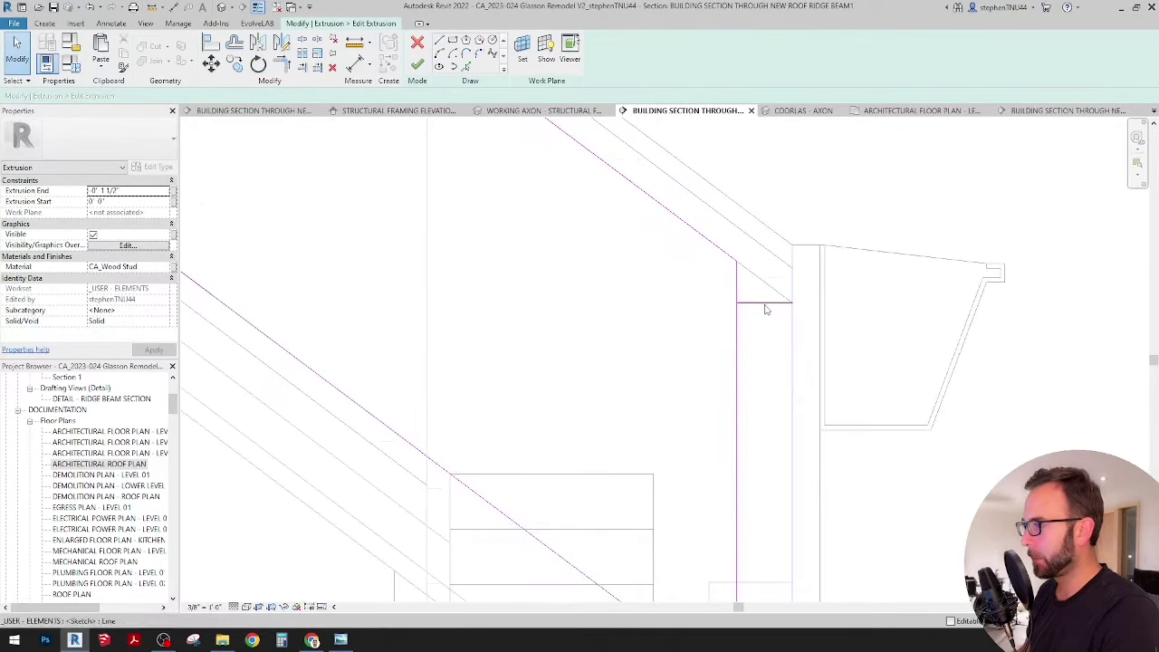
{"action": "left_click", "coordinate": [766, 303]}
{"action": "key", "text": "m"}
{"action": "key", "text": "v"}
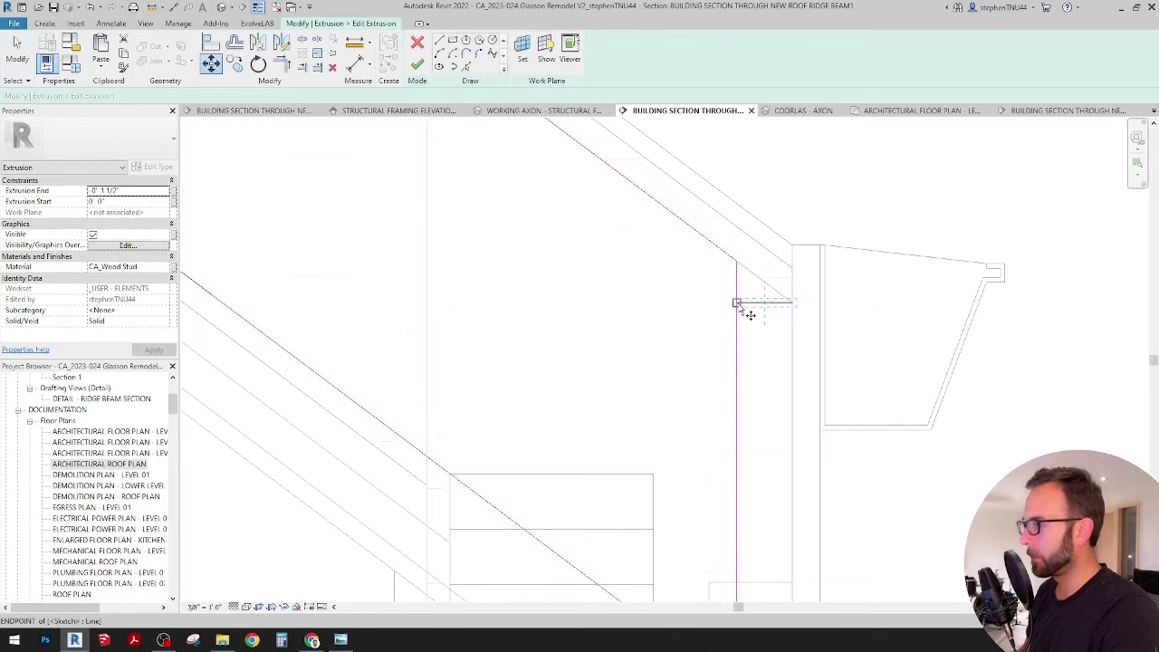
{"action": "left_click", "coordinate": [737, 302]}
{"action": "left_click", "coordinate": [737, 263]}
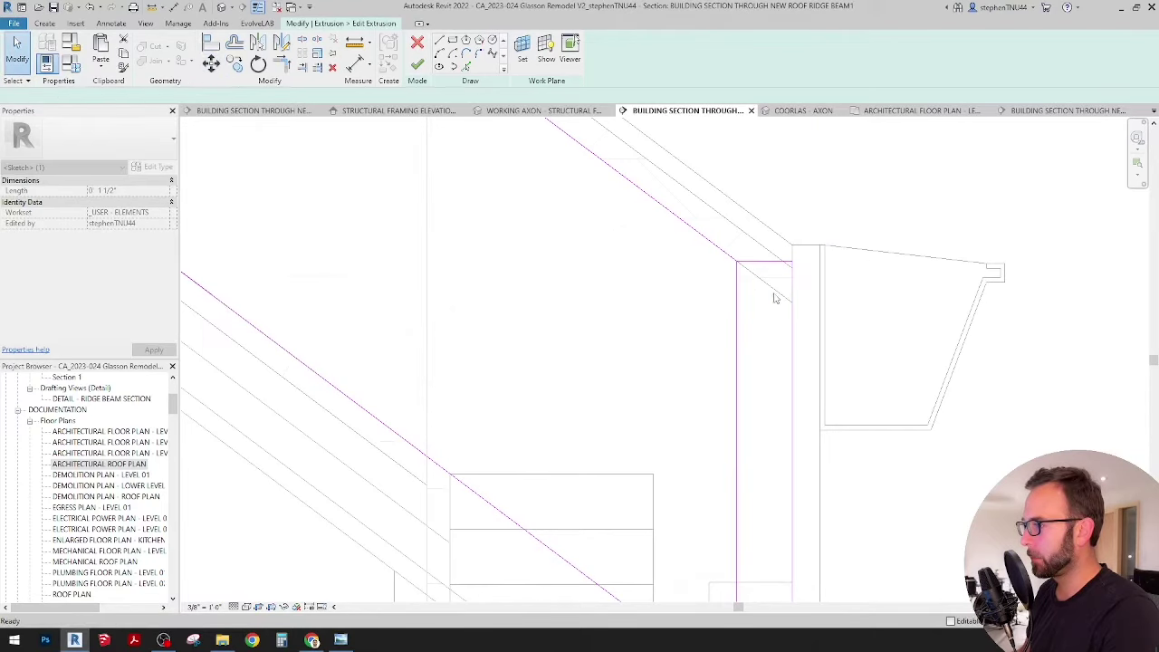
Copy the short horizontal line at the rafter's upper eave corner 11.25" straight down.
{"action": "scroll", "coordinate": [751, 293], "scroll_direction": "down", "scroll_amount": 3}
{"action": "scroll", "coordinate": [752, 362], "scroll_direction": "up", "scroll_amount": 2}
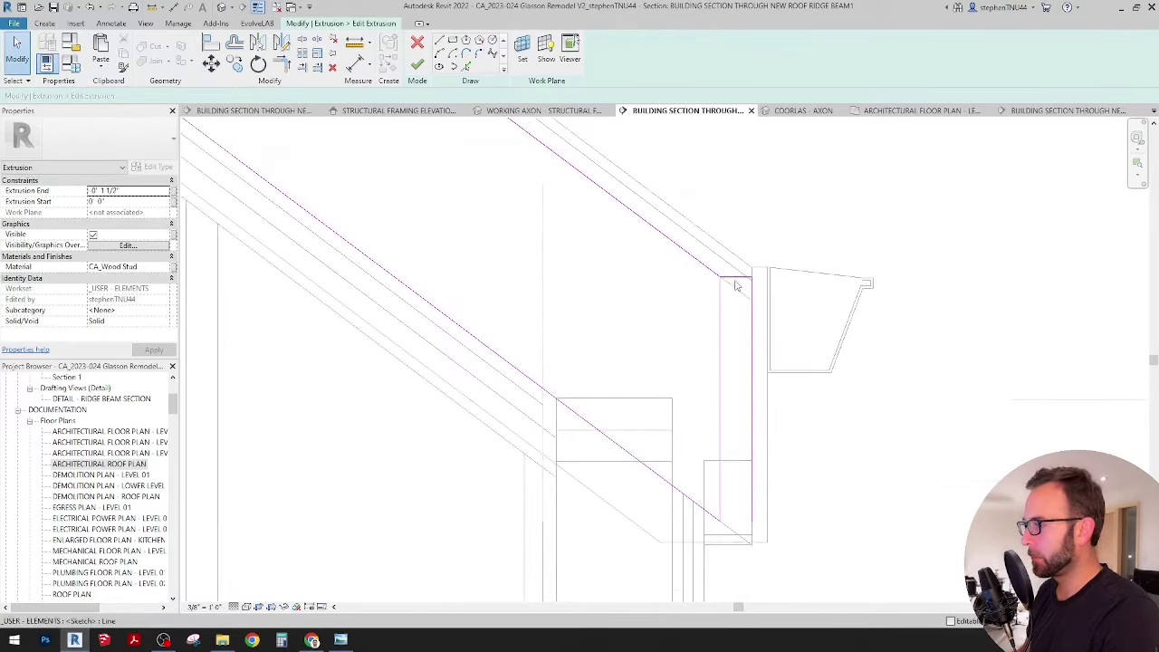
{"action": "key", "text": "c"}
{"action": "key", "text": "o"}
{"action": "left_click", "coordinate": [594, 261]}
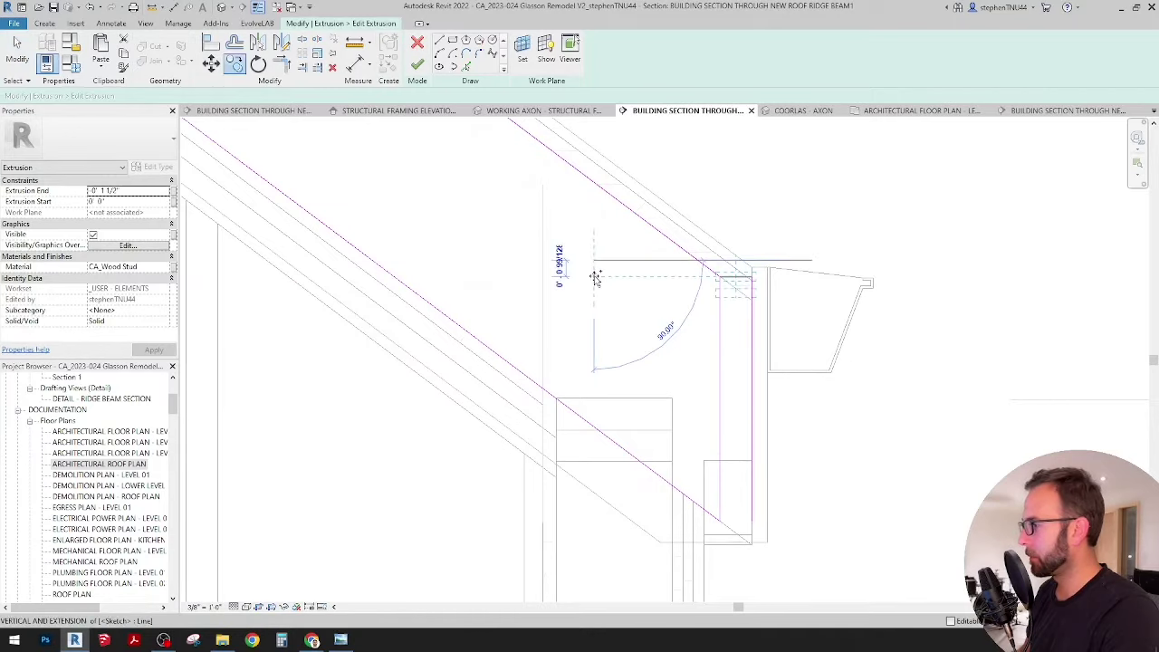
{"action": "type", "text": "11"}
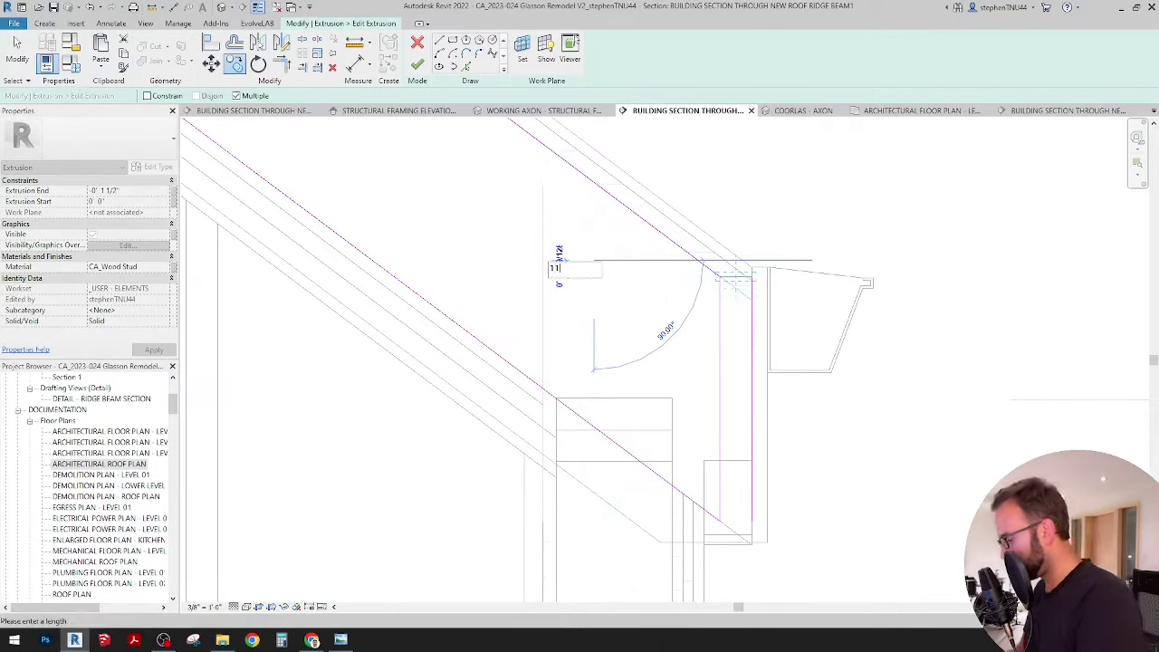
{"action": "type", "text": ".25"}
{"action": "key", "text": "Return"}
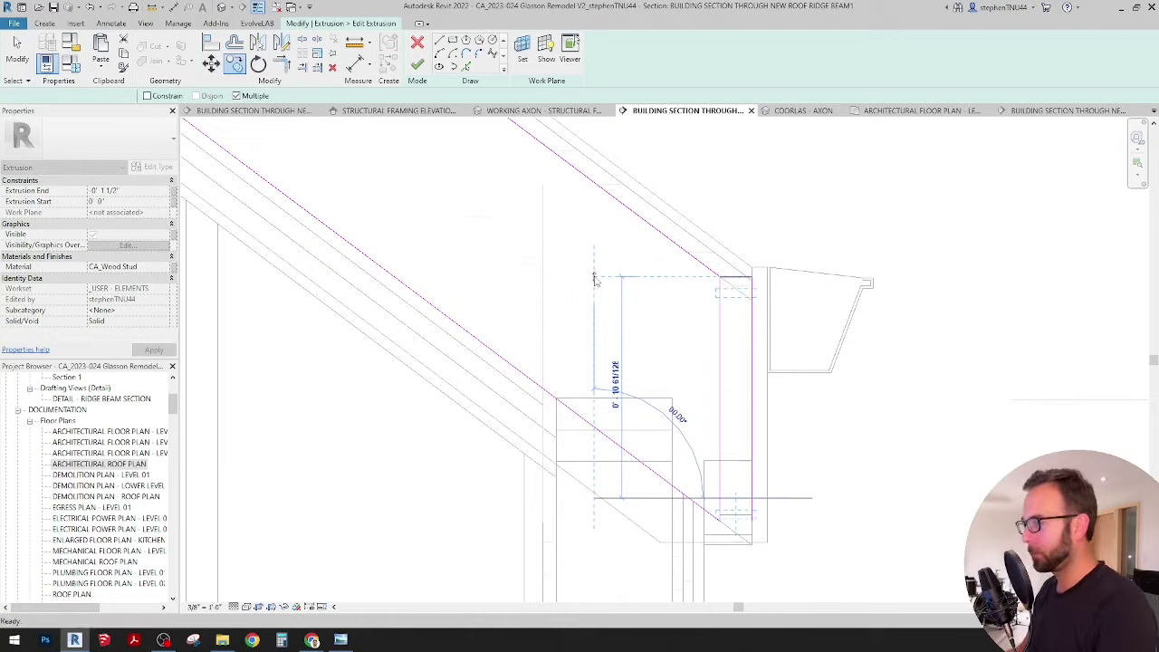
{"action": "key", "text": "Escape"}
{"action": "key", "text": "Escape"}
{"action": "scroll", "coordinate": [758, 526], "scroll_direction": "up", "scroll_amount": 1}
{"action": "middle_click_drag", "start_coordinate": [758, 525], "coordinate": [737, 504]}
{"action": "scroll", "coordinate": [737, 505], "scroll_direction": "up", "scroll_amount": 1}
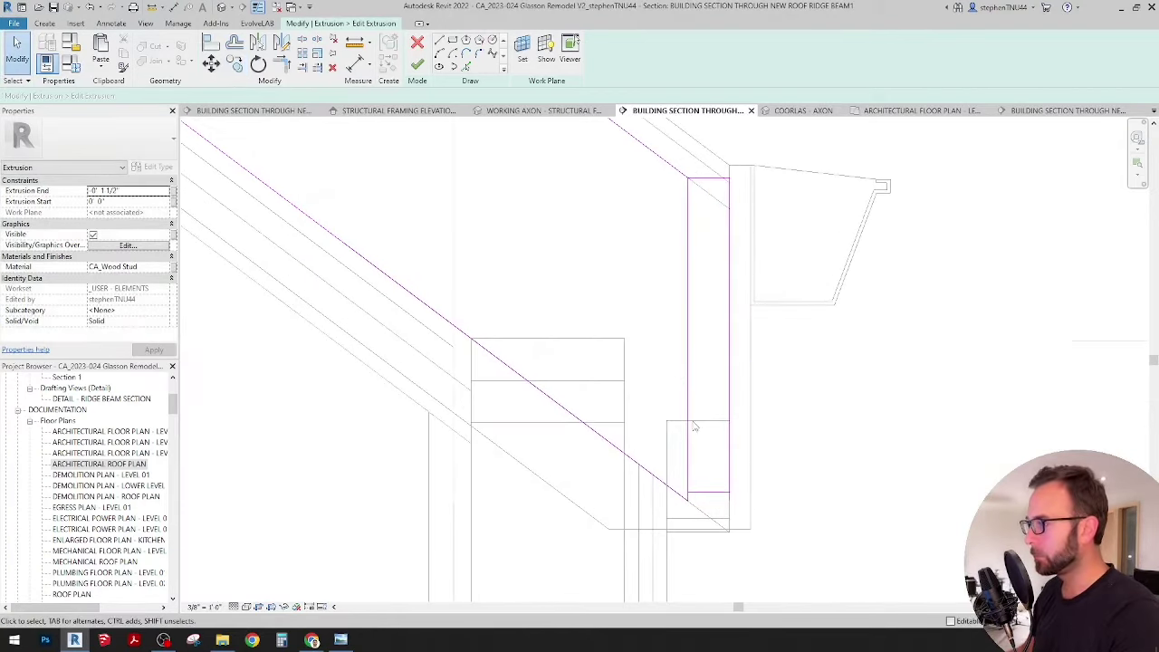
Trim the eave sketch lines into a closed upright rectangle and remove the leftover rafter outline.
{"action": "scroll", "coordinate": [680, 385], "scroll_direction": "down", "scroll_amount": 4}
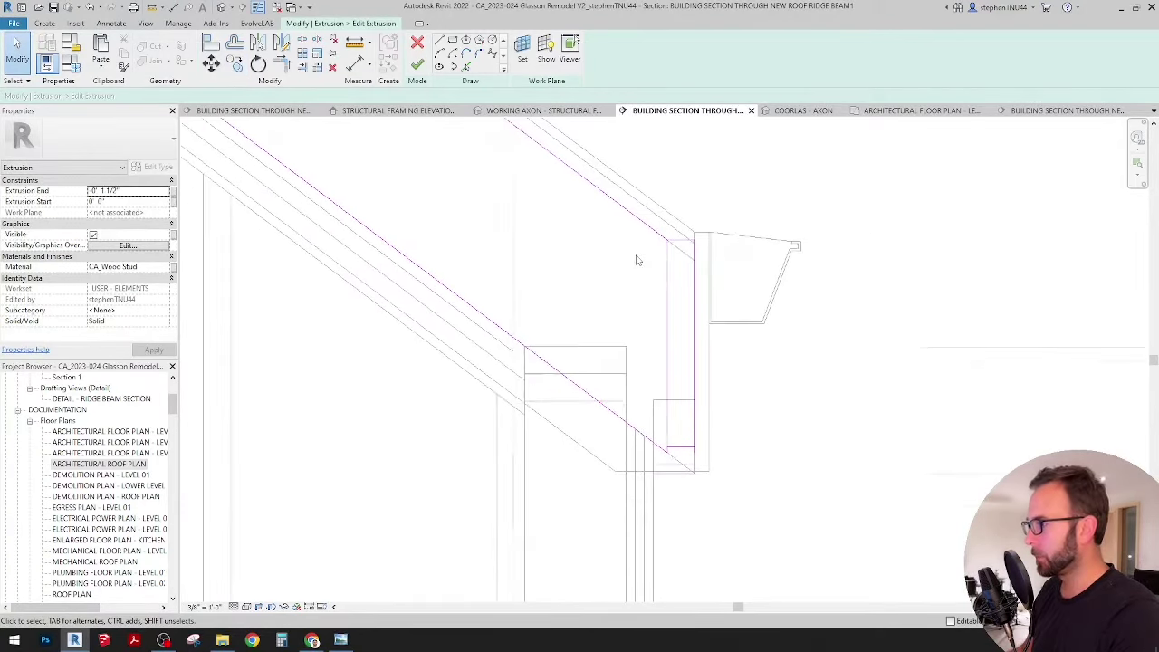
{"action": "middle_click_drag", "start_coordinate": [643, 261], "coordinate": [647, 281]}
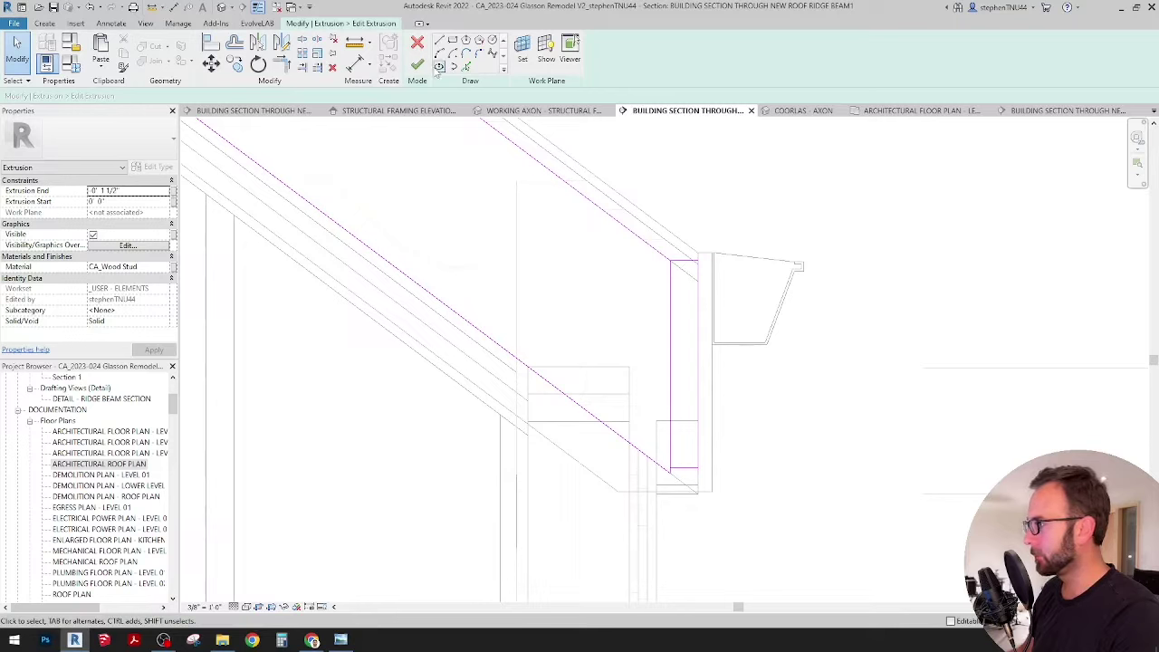
{"action": "left_click", "coordinate": [282, 62]}
{"action": "left_click", "coordinate": [684, 261]}
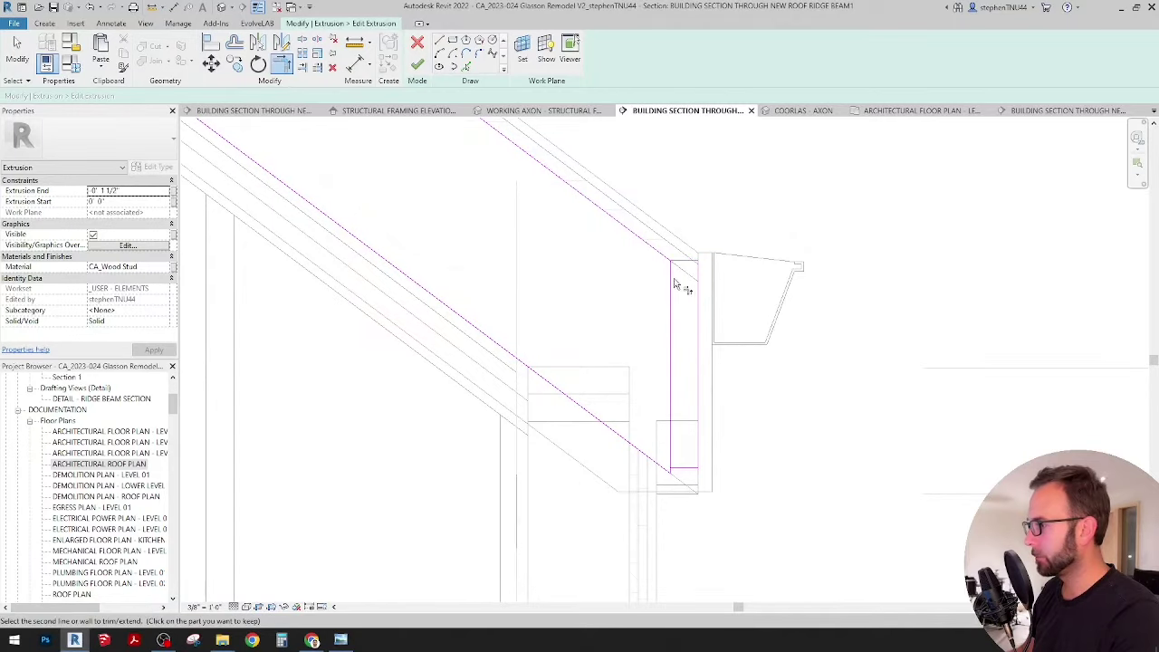
{"action": "left_click", "coordinate": [673, 291]}
{"action": "left_click", "coordinate": [675, 455]}
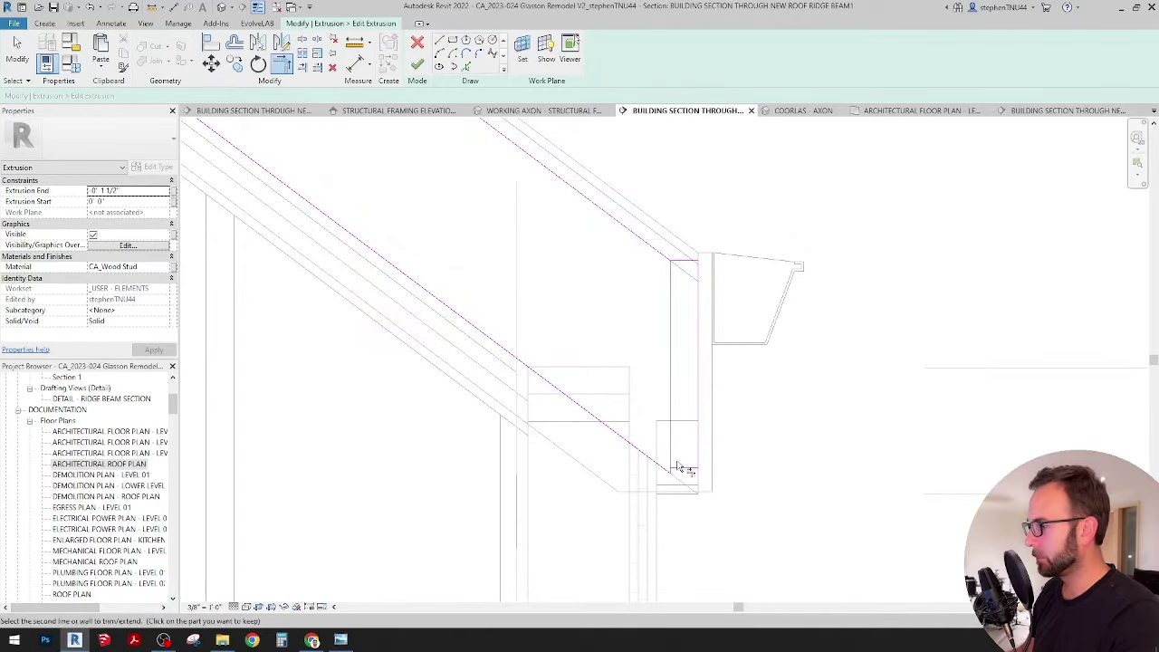
{"action": "key", "text": "Escape"}
{"action": "scroll", "coordinate": [682, 505], "scroll_direction": "up", "scroll_amount": 1}
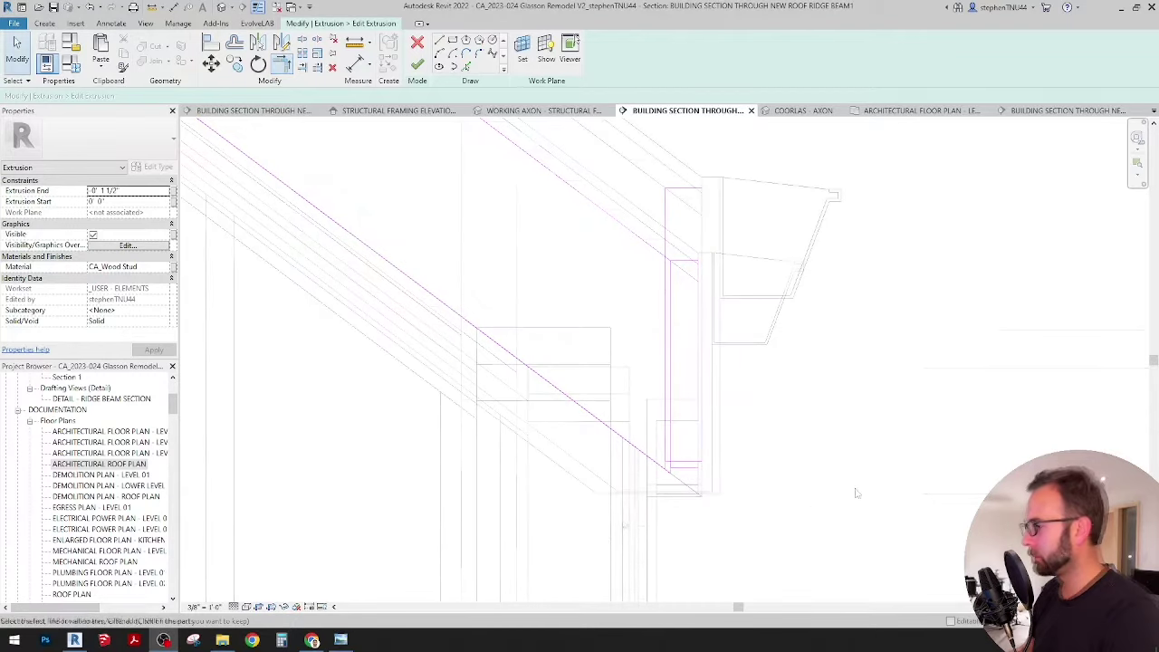
{"action": "scroll", "coordinate": [710, 455], "scroll_direction": "down", "scroll_amount": 8}
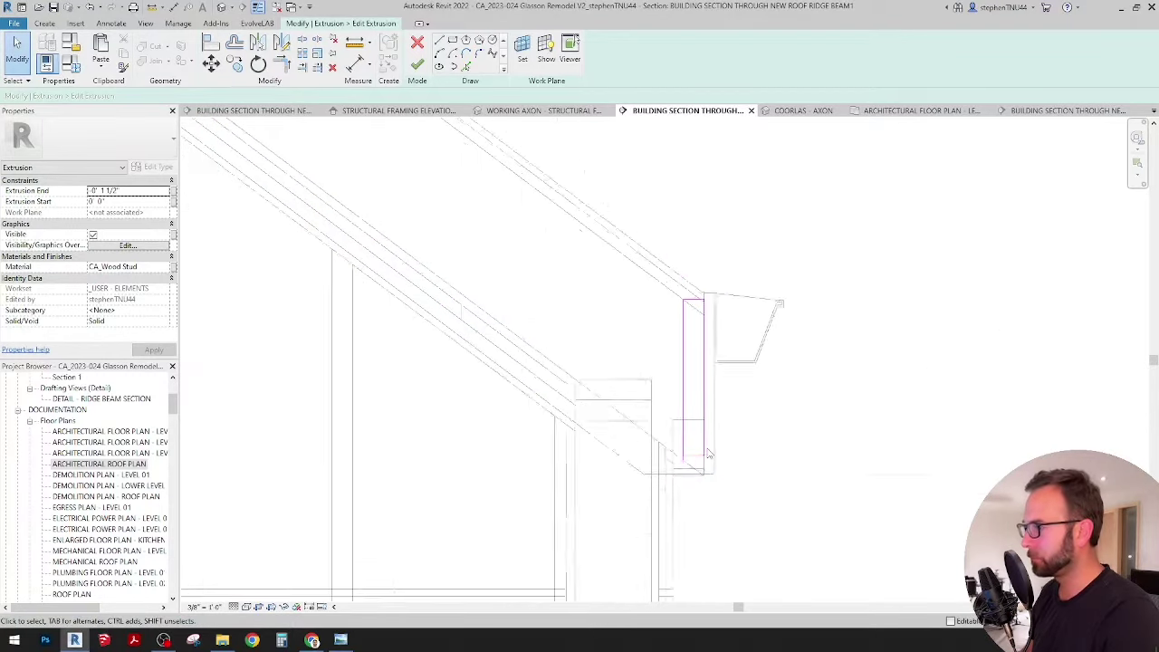
{"action": "scroll", "coordinate": [709, 455], "scroll_direction": "up", "scroll_amount": 6}
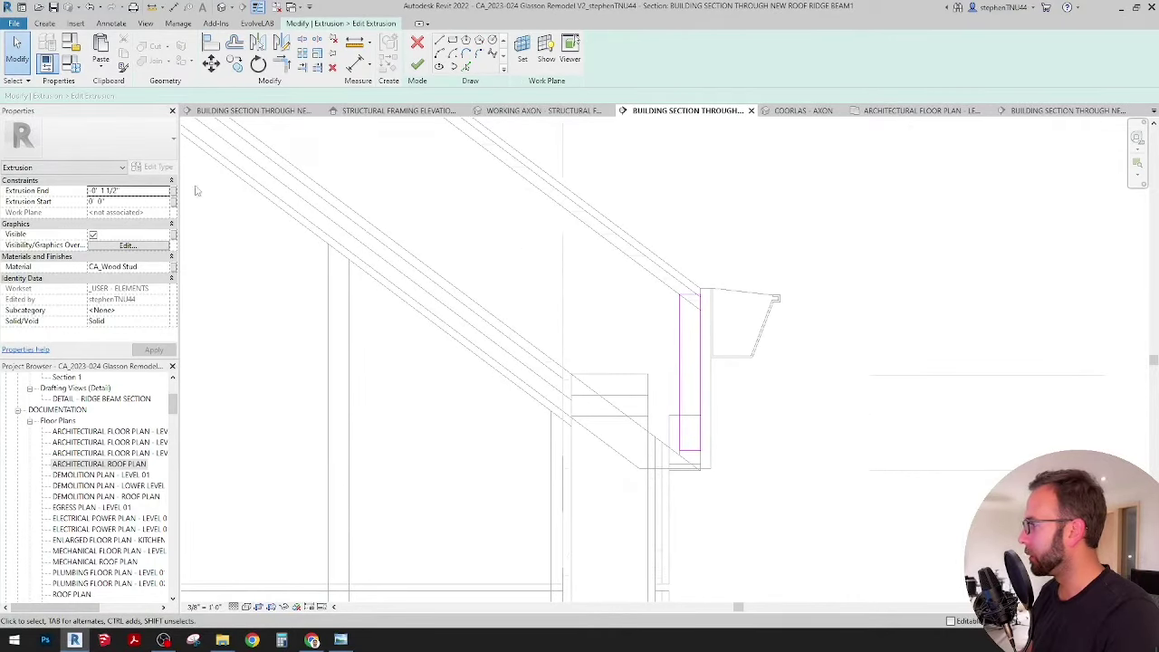
Switch to the structural framing working axon and finish the eave board's extrusion sketch.
{"action": "left_click", "coordinate": [578, 115]}
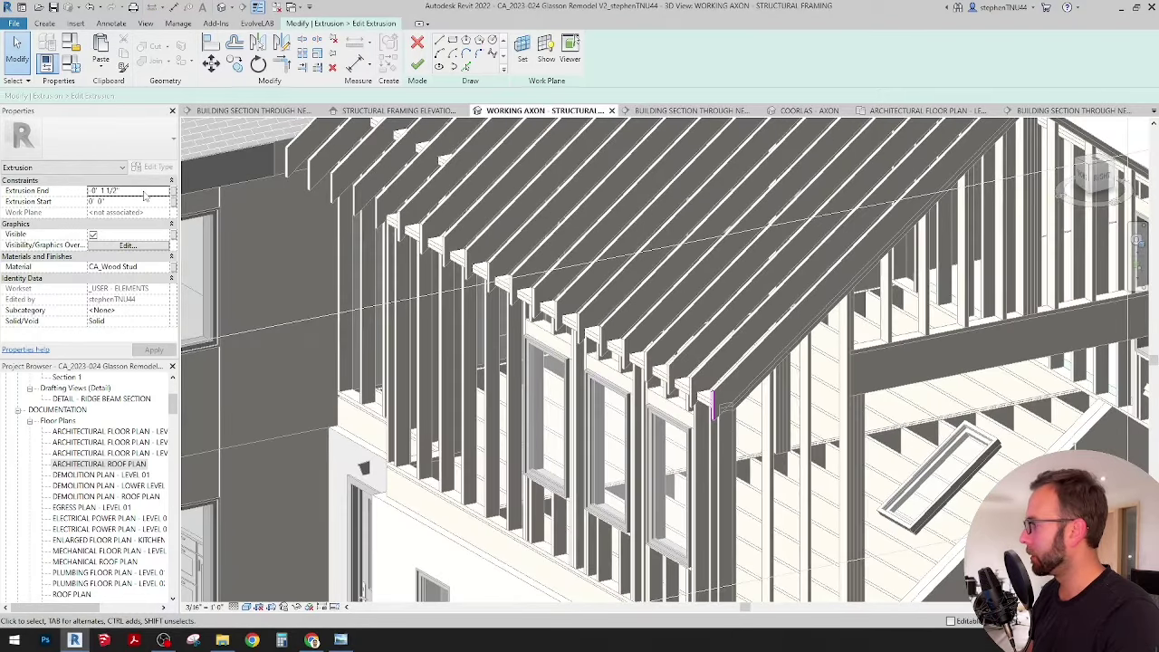
{"action": "left_click", "coordinate": [143, 192]}
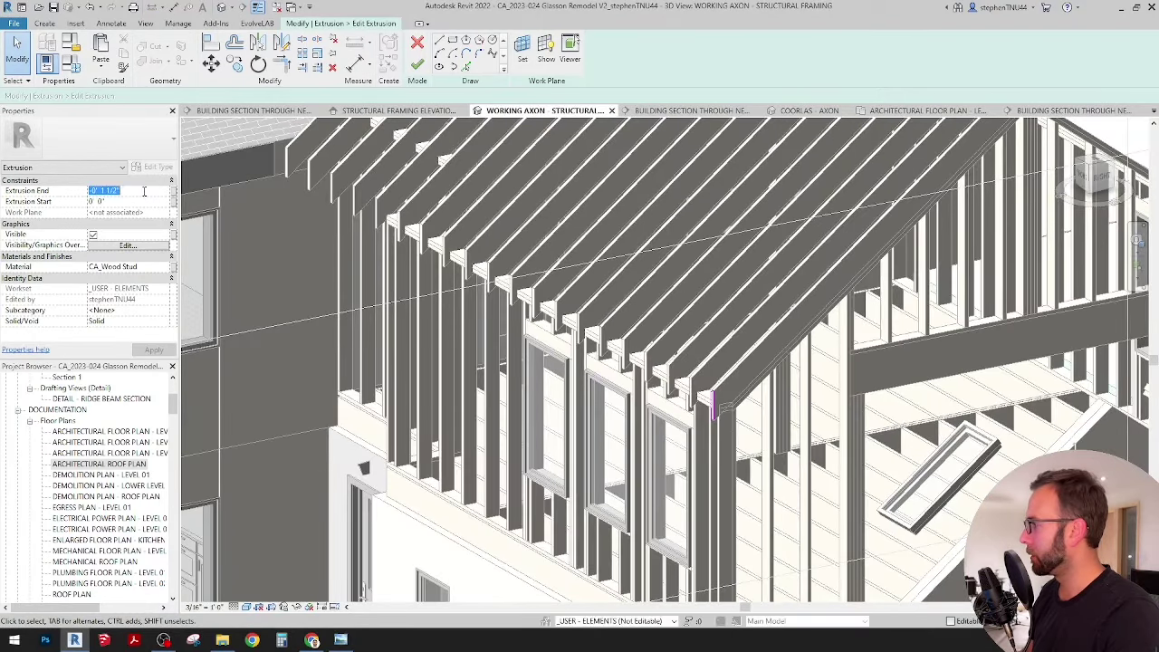
{"action": "left_click", "coordinate": [416, 66]}
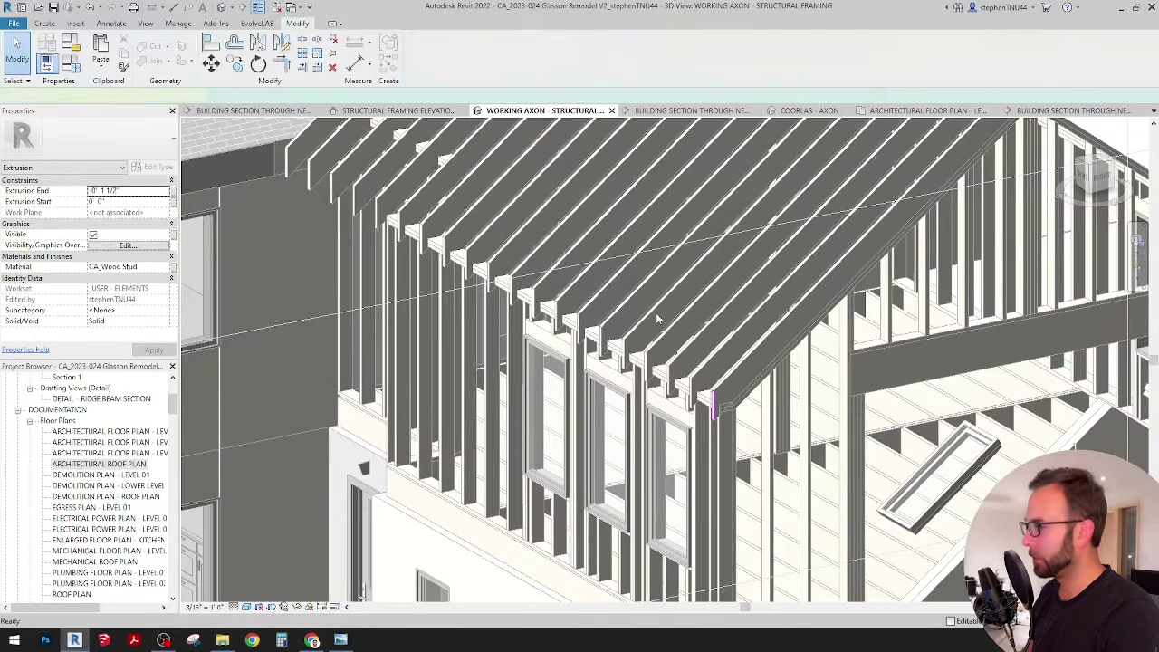
Extend the eave board along the rafter ends and align its far end with the existing roof's fascia.
{"action": "scroll", "coordinate": [714, 413], "scroll_direction": "up", "scroll_amount": 2}
{"action": "scroll", "coordinate": [714, 413], "scroll_direction": "up", "scroll_amount": 5}
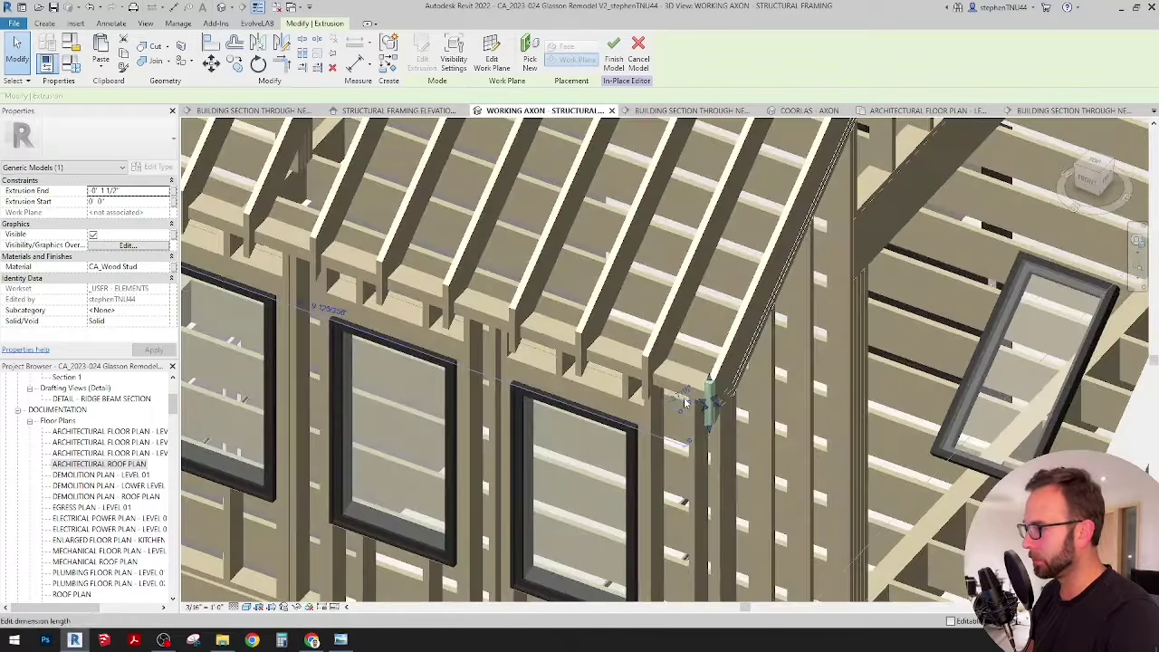
{"action": "scroll", "coordinate": [747, 407], "scroll_direction": "down", "scroll_amount": 2}
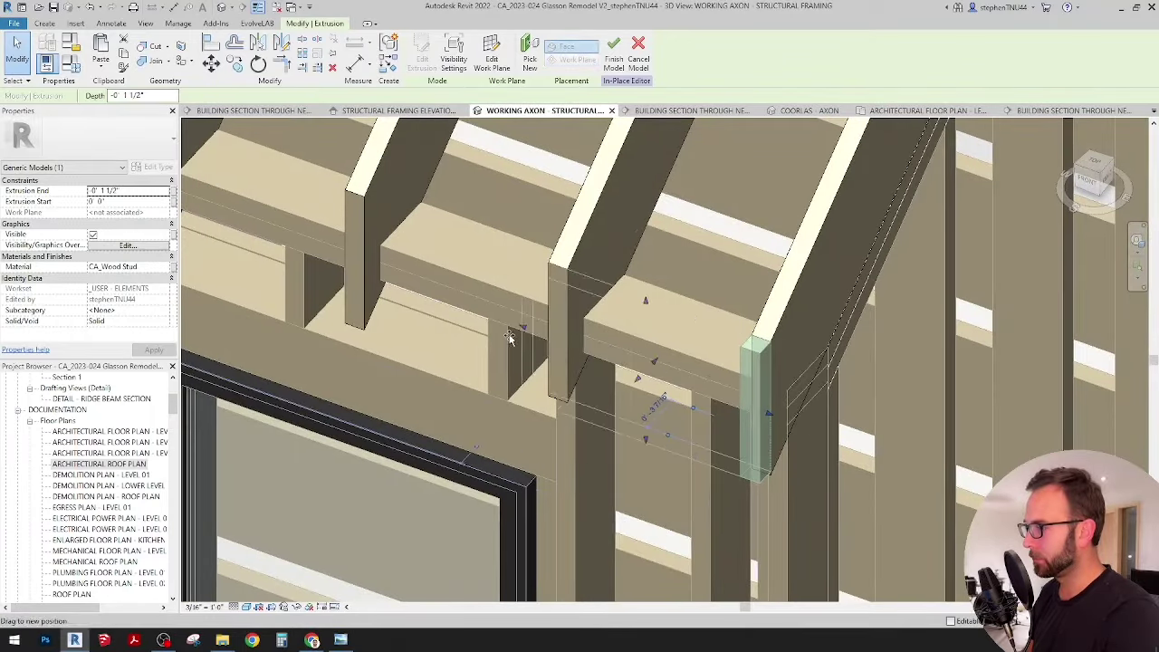
{"action": "left_click_drag", "start_coordinate": [752, 403], "coordinate": [521, 348]}
{"action": "scroll", "coordinate": [859, 371], "scroll_direction": "down", "scroll_amount": 3}
{"action": "scroll", "coordinate": [859, 372], "scroll_direction": "down", "scroll_amount": 4}
{"action": "scroll", "coordinate": [496, 226], "scroll_direction": "up", "scroll_amount": 3}
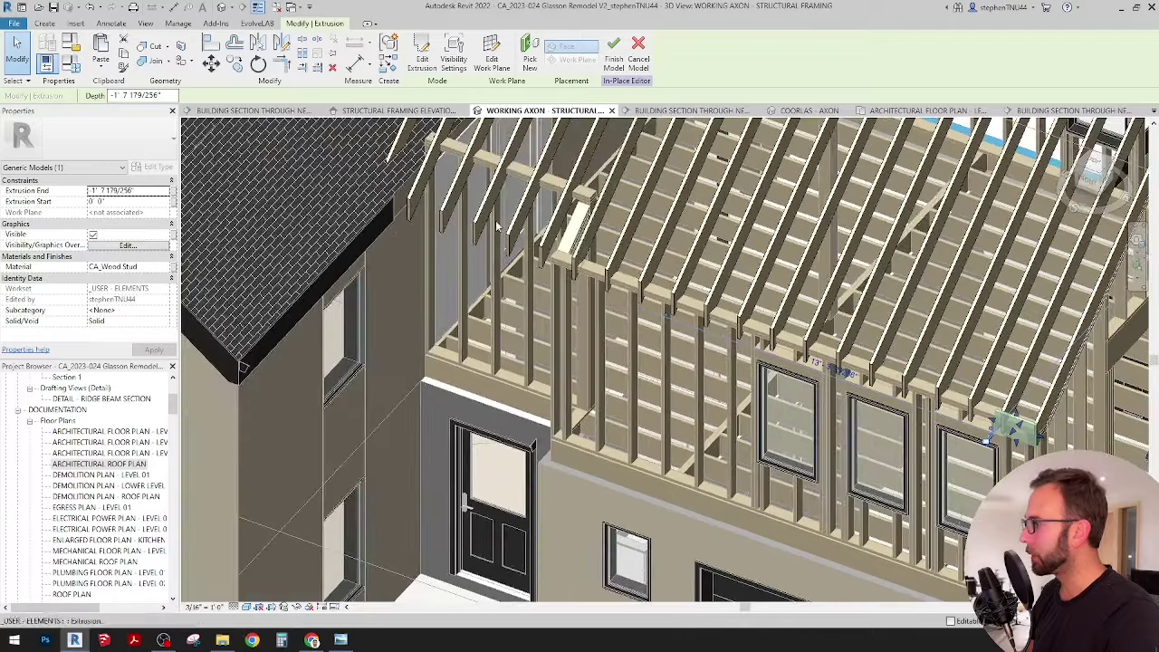
{"action": "key", "text": "a"}
{"action": "key", "text": "l"}
{"action": "scroll", "coordinate": [399, 191], "scroll_direction": "up", "scroll_amount": 4}
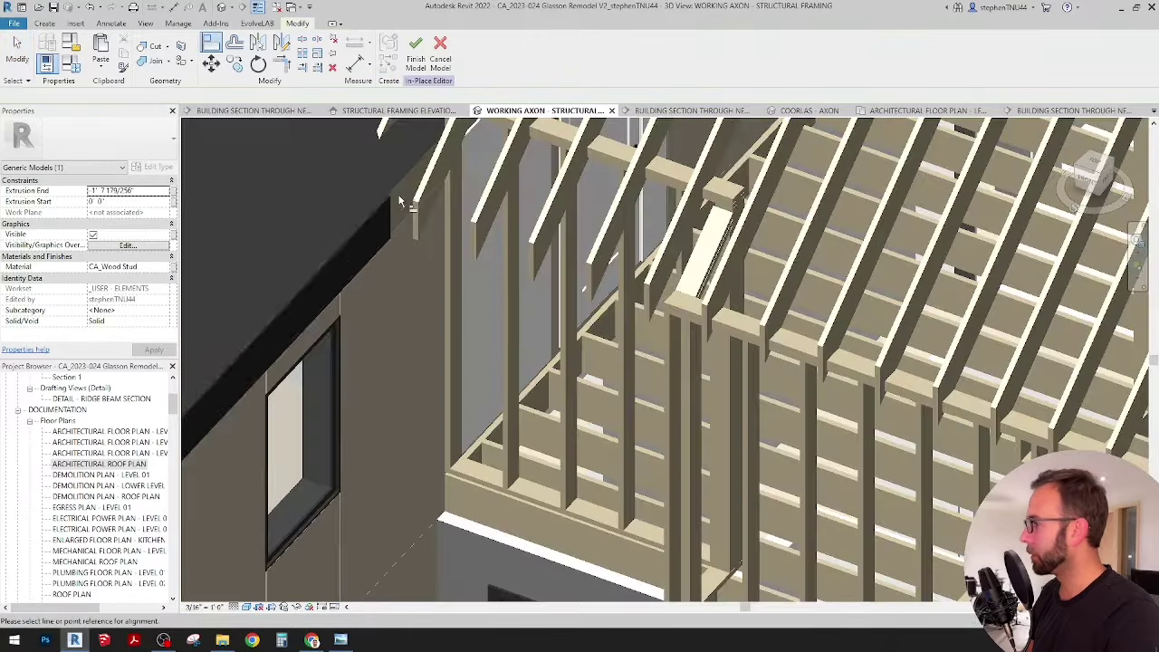
{"action": "scroll", "coordinate": [400, 190], "scroll_direction": "down", "scroll_amount": 3}
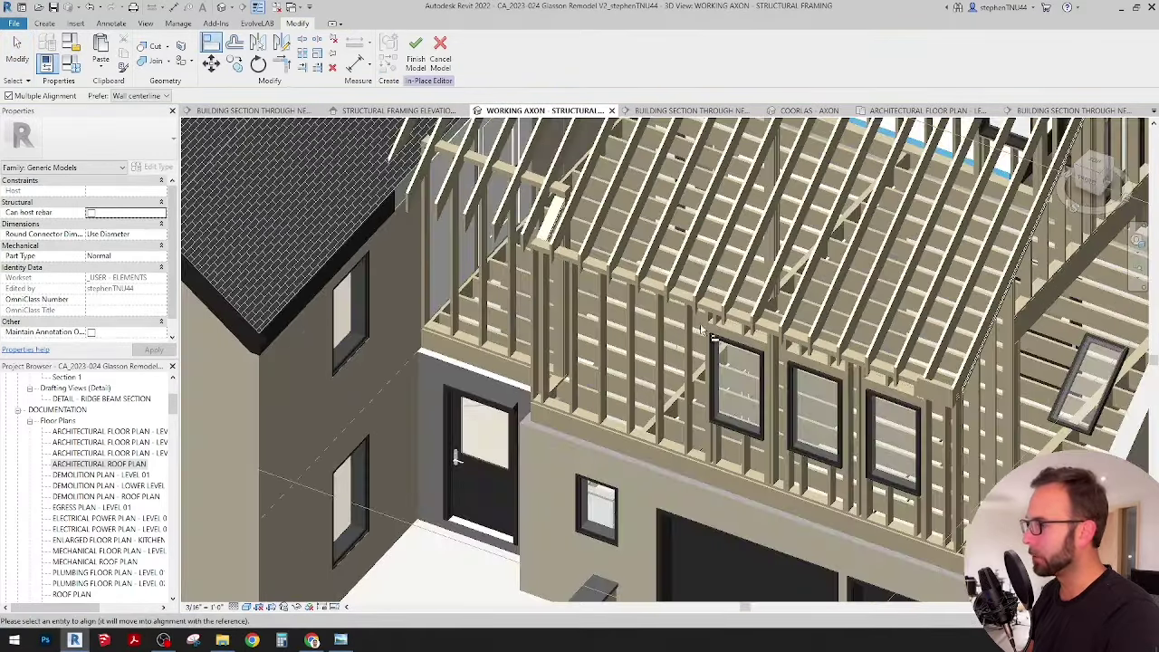
{"action": "scroll", "coordinate": [915, 385], "scroll_direction": "up", "scroll_amount": 3}
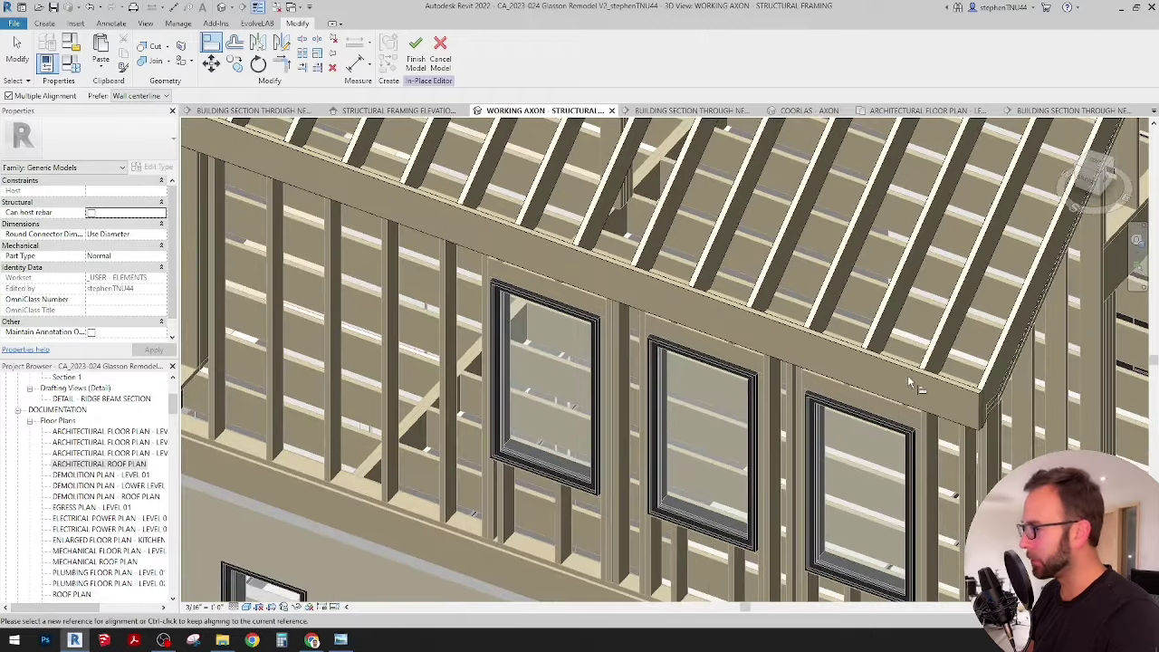
Examine the eave board and the rafters where they meet the existing roof from several angles.
{"action": "middle_click_drag", "start_coordinate": [908, 375], "coordinate": [979, 453]}
{"action": "scroll", "coordinate": [585, 344], "scroll_direction": "up", "scroll_amount": 4}
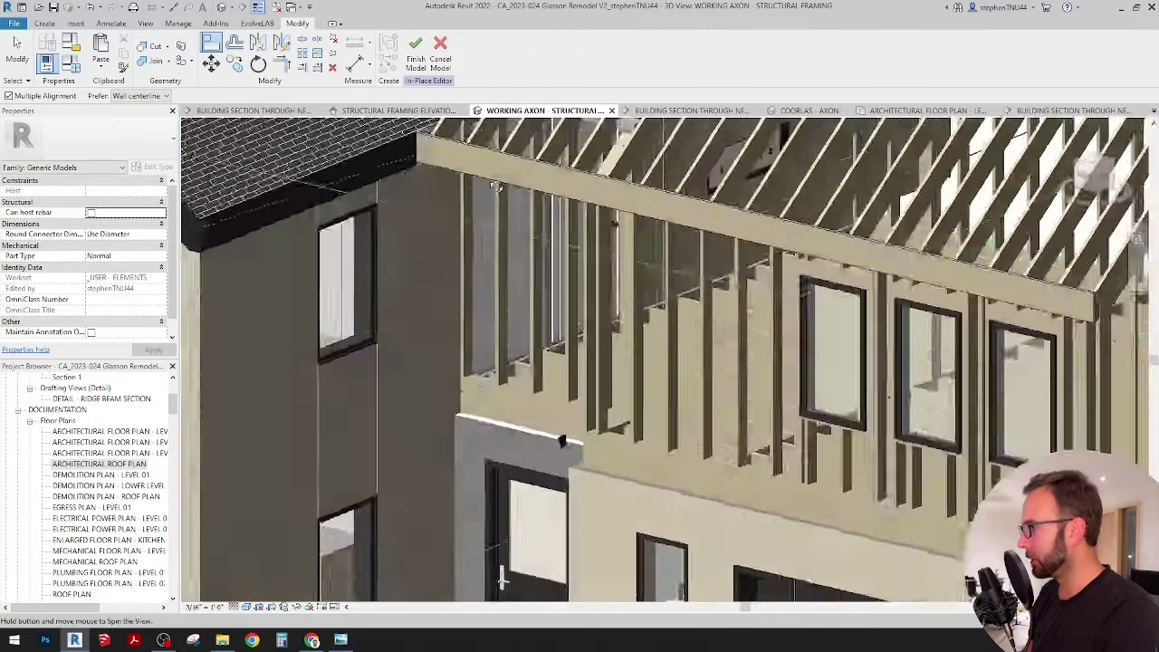
{"action": "scroll", "coordinate": [457, 246], "scroll_direction": "up", "scroll_amount": 3}
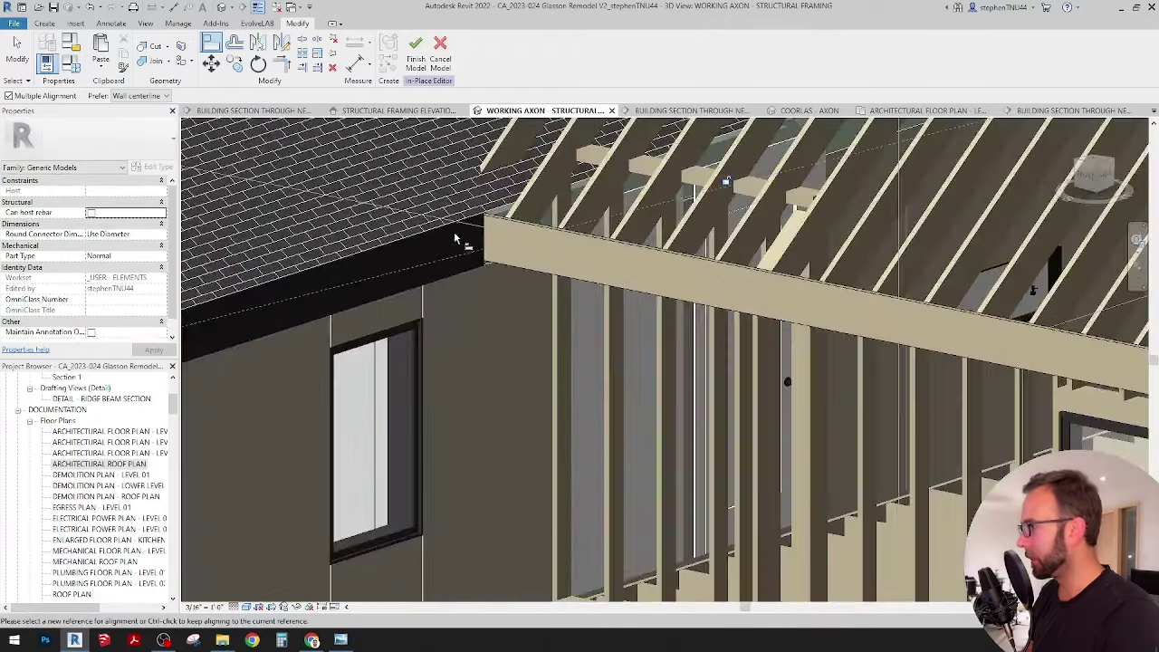
{"action": "scroll", "coordinate": [403, 260], "scroll_direction": "down", "scroll_amount": 6}
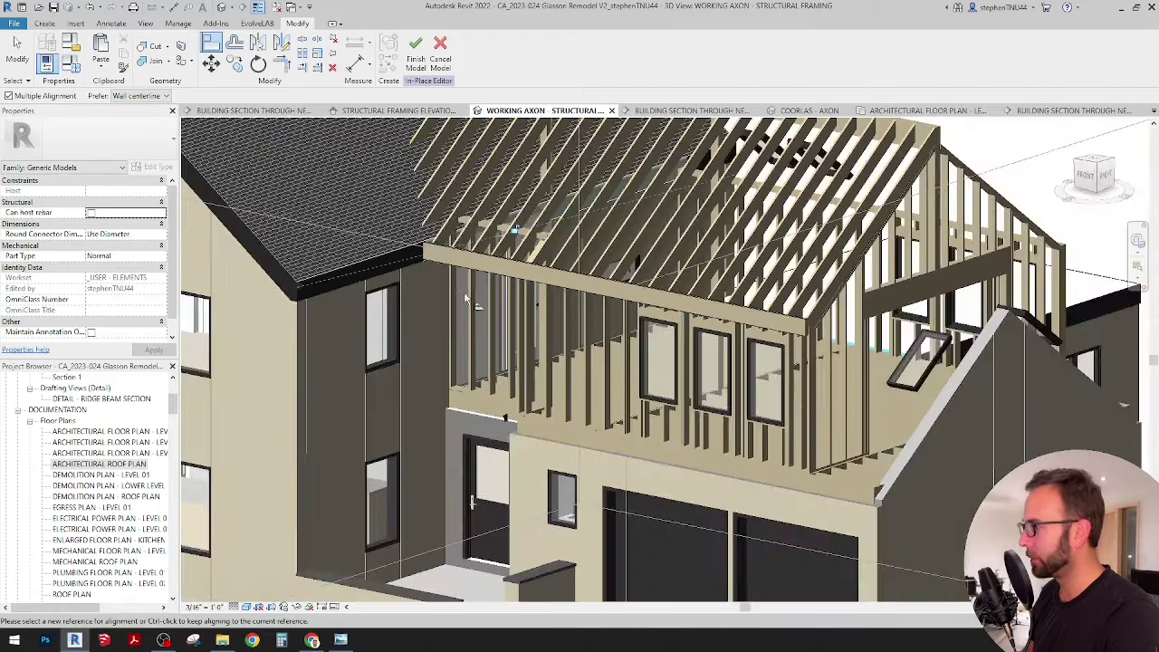
{"action": "middle_click_drag", "start_coordinate": [462, 303], "coordinate": [625, 366], "text": "shift"}
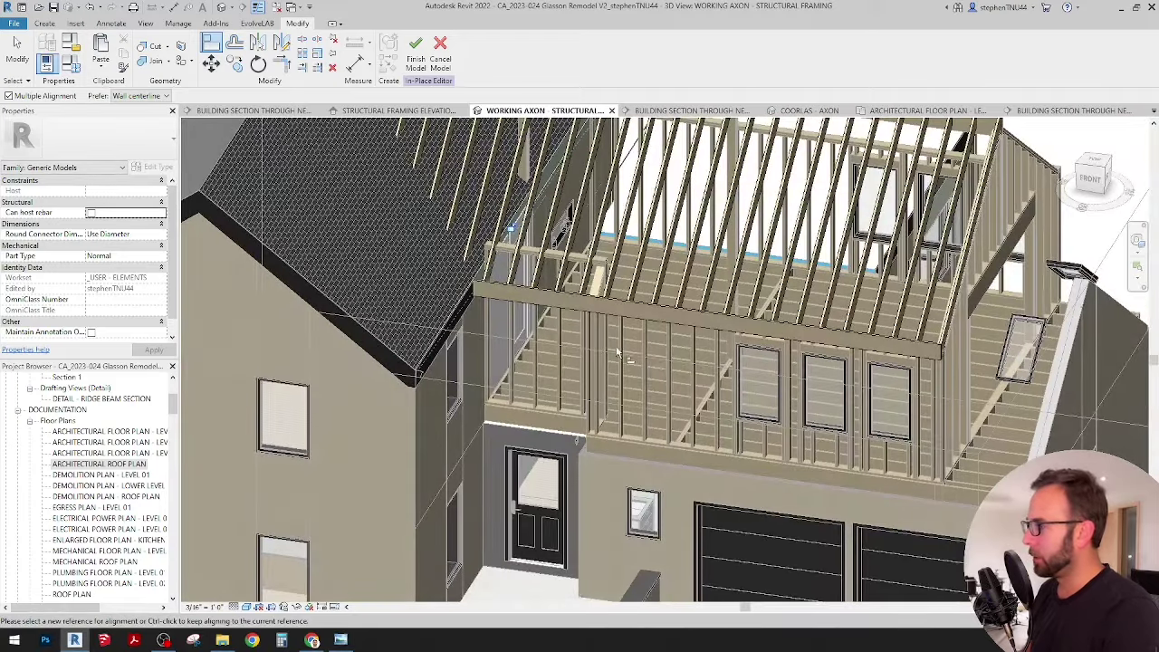
{"action": "scroll", "coordinate": [748, 384], "scroll_direction": "up", "scroll_amount": 3}
{"action": "scroll", "coordinate": [749, 384], "scroll_direction": "down", "scroll_amount": 3}
{"action": "middle_click_drag", "start_coordinate": [748, 384], "coordinate": [560, 243], "text": "shift"}
{"action": "scroll", "coordinate": [391, 310], "scroll_direction": "up", "scroll_amount": 3}
{"action": "scroll", "coordinate": [391, 310], "scroll_direction": "up", "scroll_amount": 3}
{"action": "scroll", "coordinate": [480, 279], "scroll_direction": "down", "scroll_amount": 4}
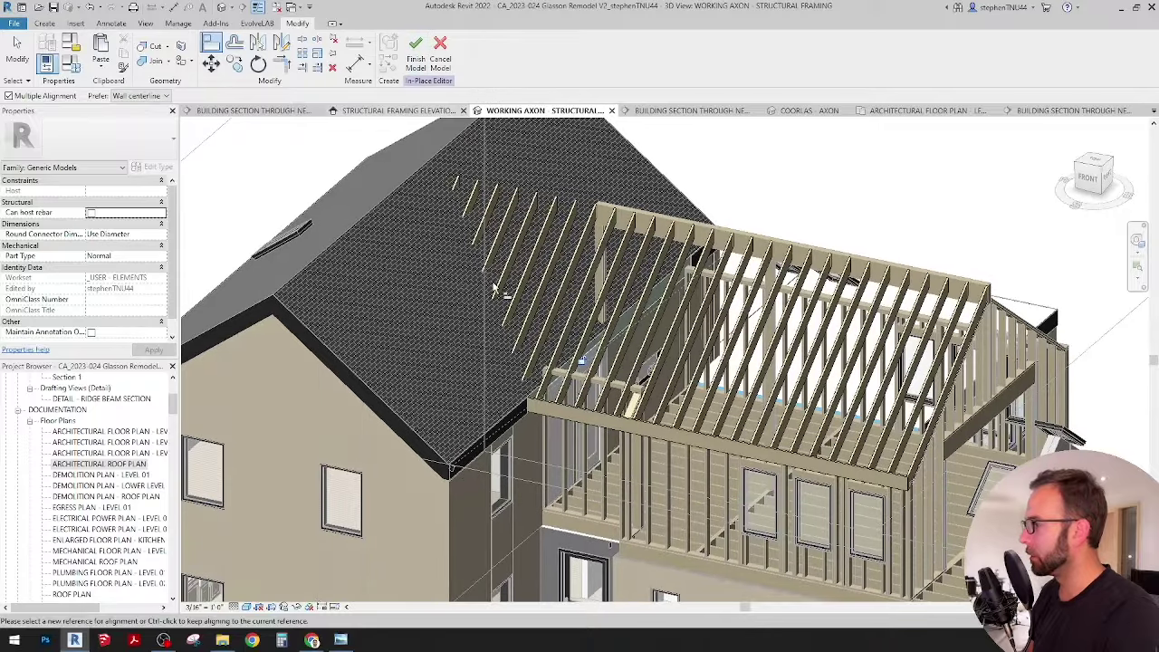
Start a void extrusion with its work plane on the existing gable's Fascia-Flat 1x13 face.
{"action": "left_click", "coordinate": [44, 23]}
{"action": "left_click", "coordinate": [235, 56]}
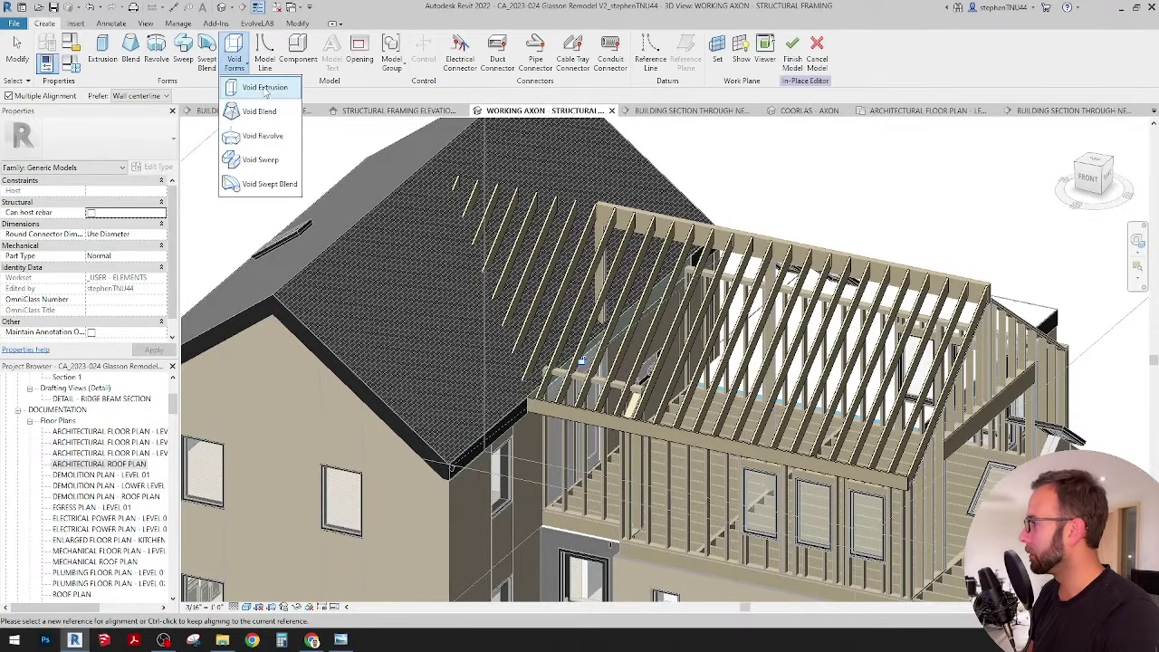
{"action": "left_click", "coordinate": [264, 88]}
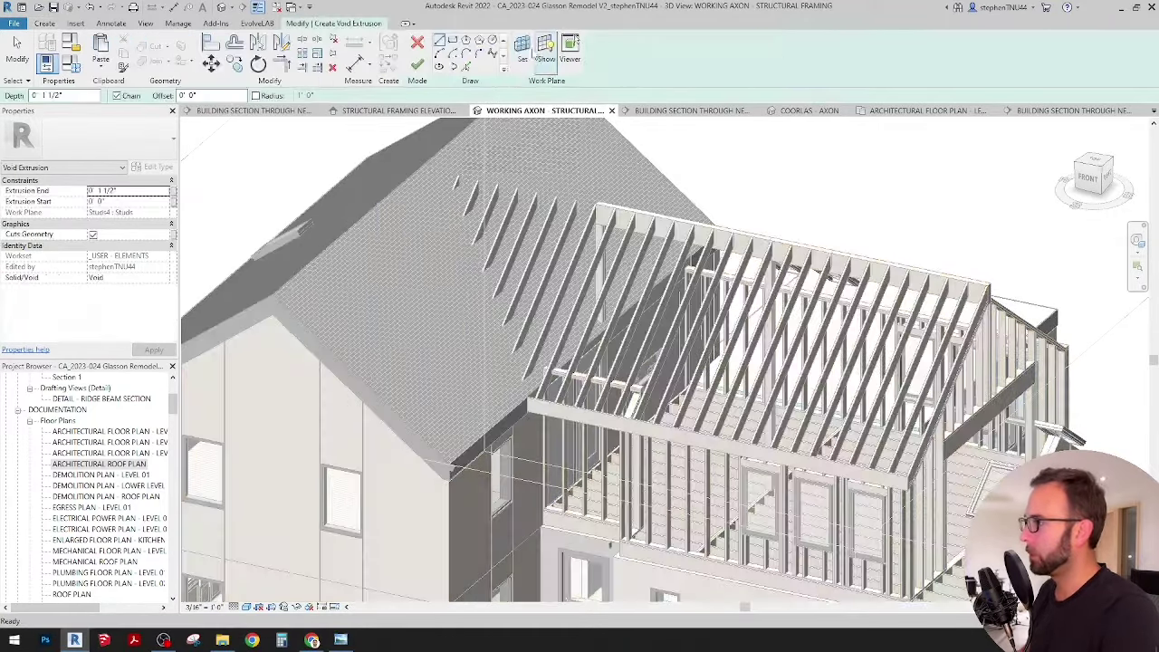
{"action": "left_click", "coordinate": [441, 273]}
{"action": "left_click", "coordinate": [480, 327]}
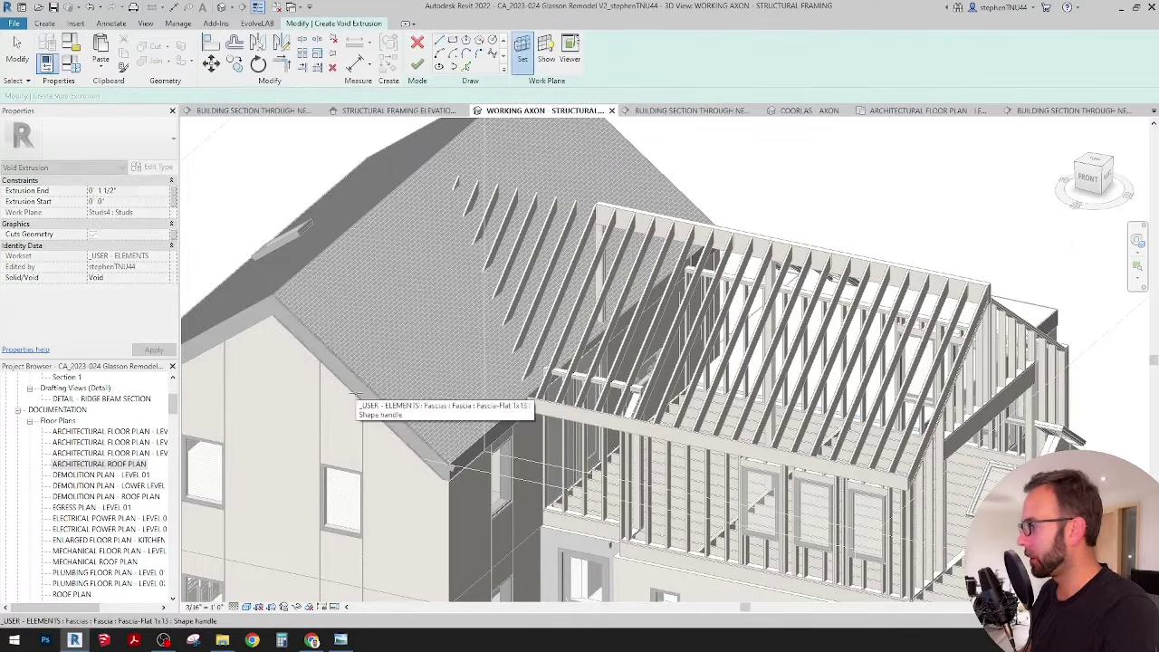
{"action": "left_click", "coordinate": [361, 397]}
Pick the existing gable roof's sloping top edge as a sketch line for the void.
{"action": "left_click", "coordinate": [466, 67]}
{"action": "mouse_move", "coordinate": [346, 351]}
{"action": "middle_mouse_down", "text": "shift"}
{"action": "mouse_move", "coordinate": [437, 321]}
{"action": "mouse_move", "coordinate": [464, 294]}
{"action": "middle_mouse_up", "text": "shift"}
{"action": "scroll", "coordinate": [385, 362], "scroll_direction": "up", "scroll_amount": 3}
{"action": "key", "text": "Escape"}
{"action": "key", "text": "Escape"}
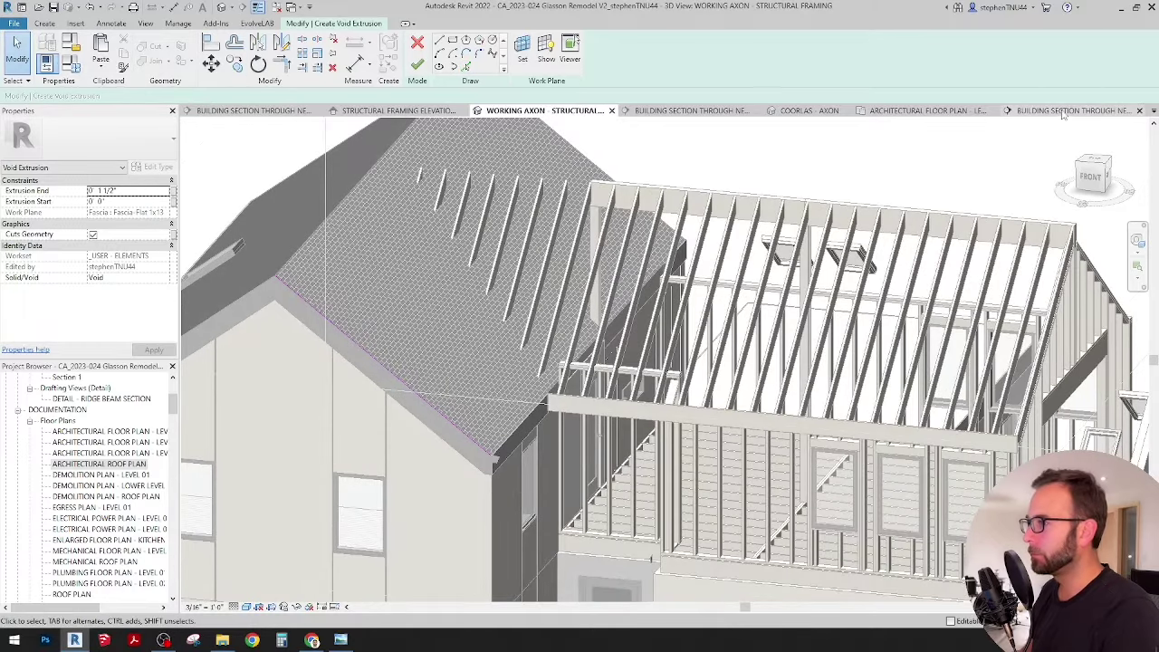
Open Section 1 from its marker in the level 02 architectural floor plan.
{"action": "left_click", "coordinate": [925, 112]}
{"action": "scroll", "coordinate": [470, 324], "scroll_direction": "down", "scroll_amount": 4}
{"action": "scroll", "coordinate": [741, 427], "scroll_direction": "up", "scroll_amount": 4}
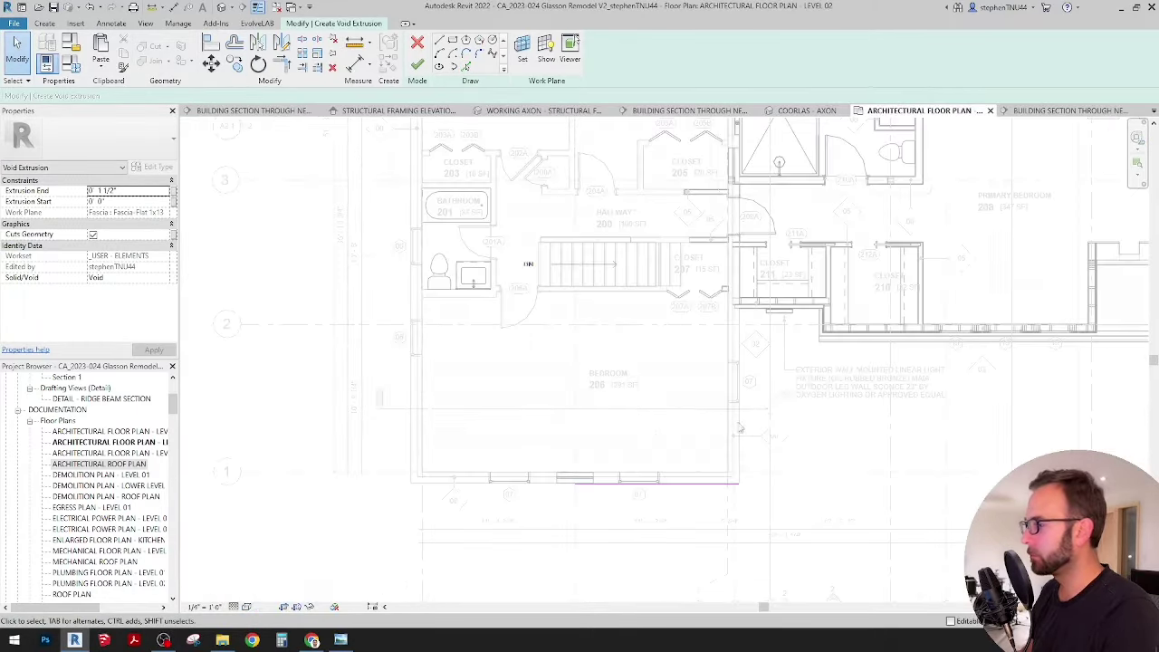
{"action": "right_click", "coordinate": [770, 413]}
{"action": "left_click", "coordinate": [815, 256]}
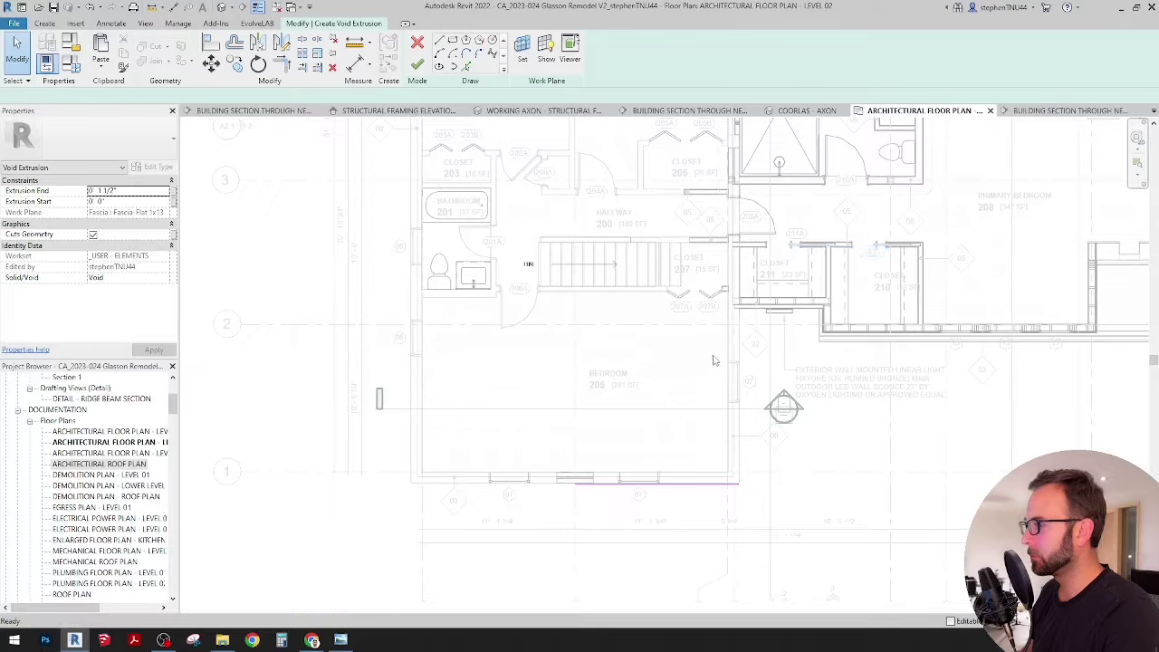
{"action": "scroll", "coordinate": [716, 263], "scroll_direction": "up", "scroll_amount": 5}
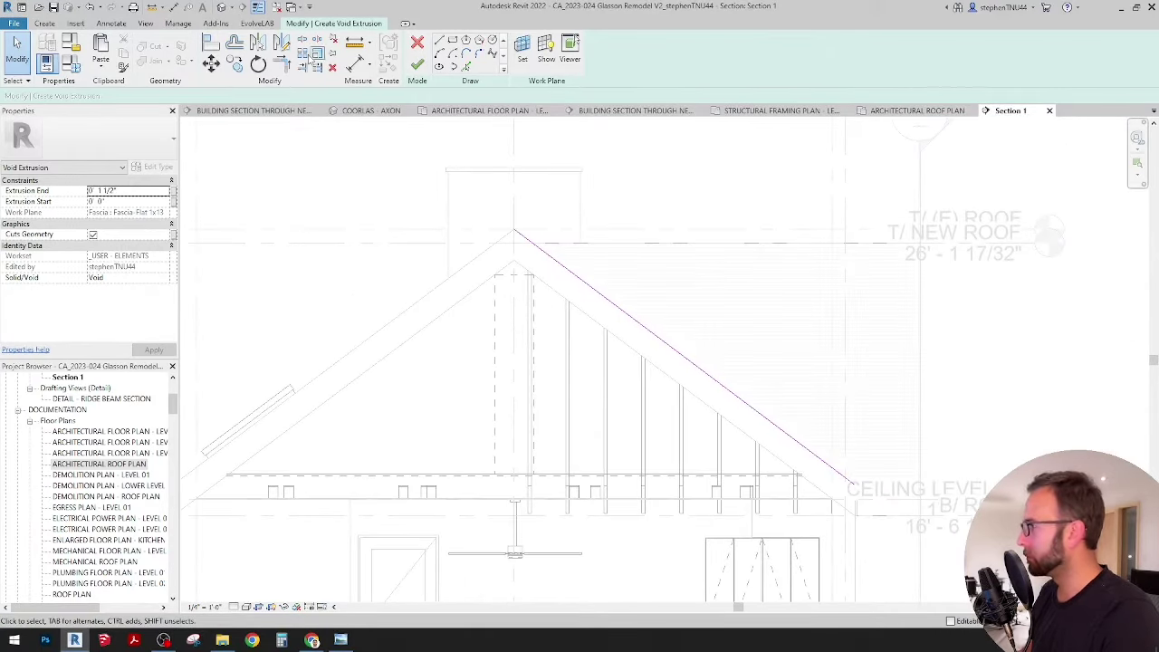
Close the void sketch with a horizontal line at the roof base and vertical lines at the ridge and eave, trimming the corners.
{"action": "left_click", "coordinate": [234, 42]}
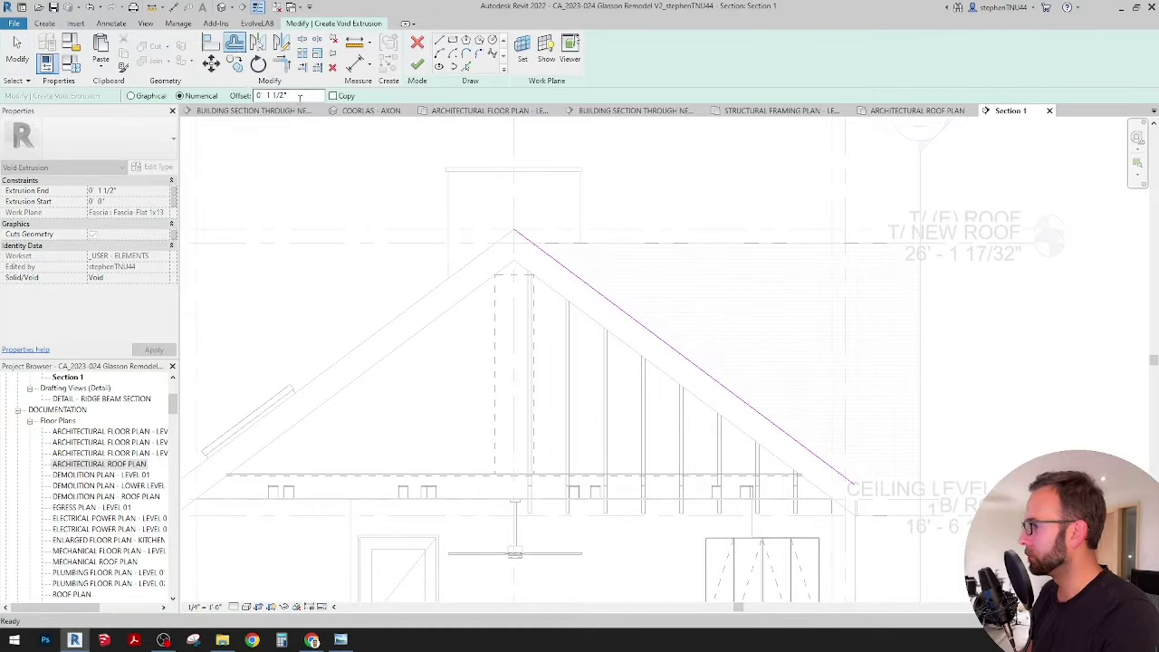
{"action": "left_click", "coordinate": [438, 42]}
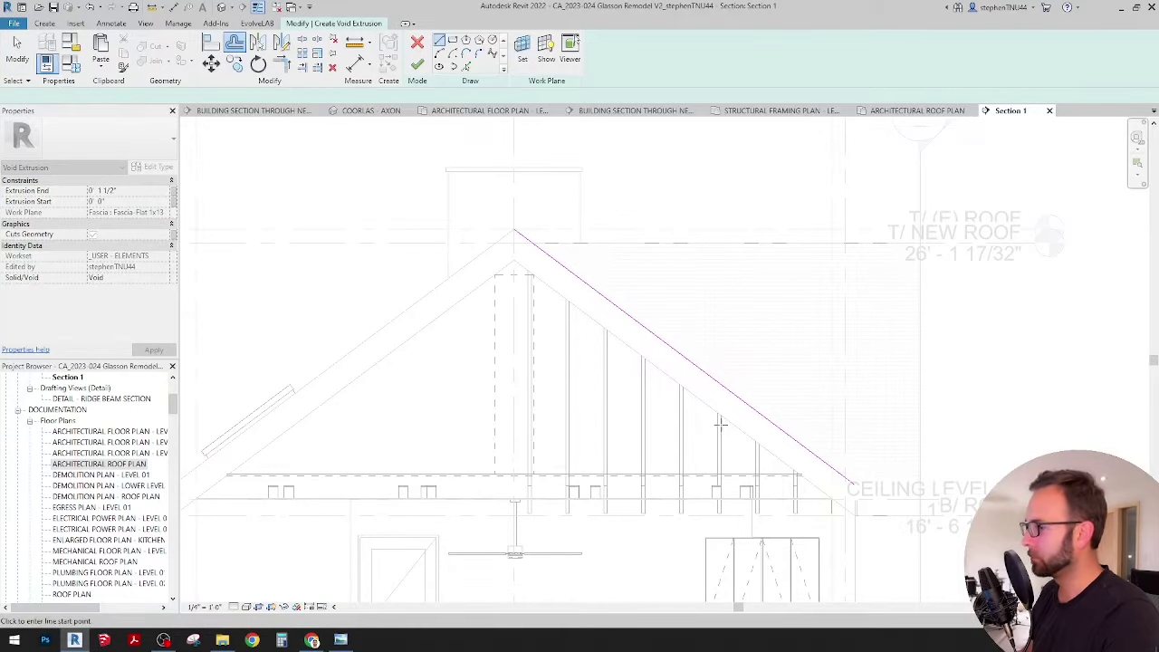
{"action": "left_click", "coordinate": [494, 517]}
{"action": "left_click", "coordinate": [514, 230]}
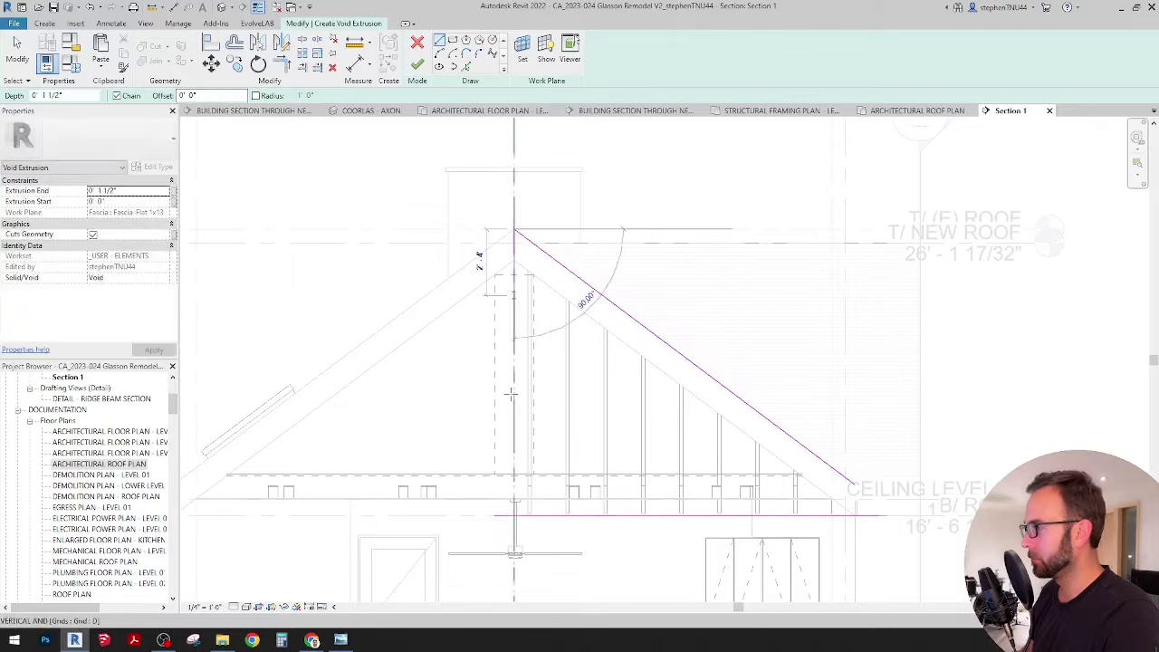
{"action": "left_click", "coordinate": [514, 516]}
{"action": "key", "text": "Escape"}
{"action": "middle_click_drag", "start_coordinate": [844, 505], "coordinate": [732, 463]}
{"action": "scroll", "coordinate": [734, 458], "scroll_direction": "up", "scroll_amount": 1}
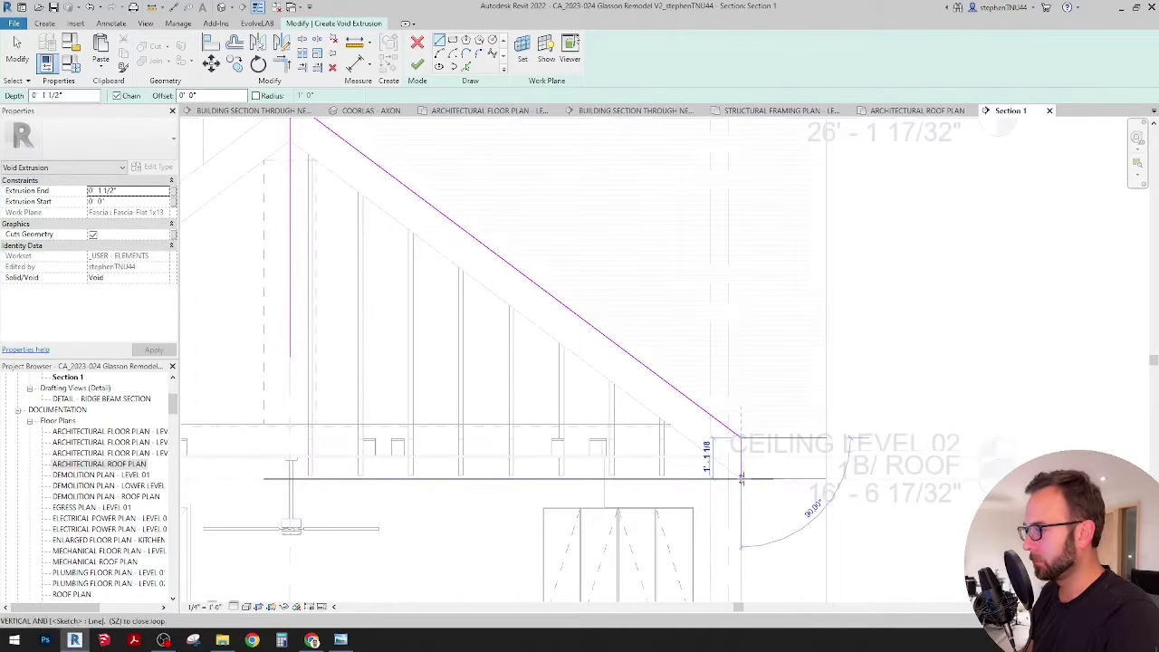
{"action": "key", "text": "Escape"}
{"action": "key", "text": "t"}
{"action": "key", "text": "r"}
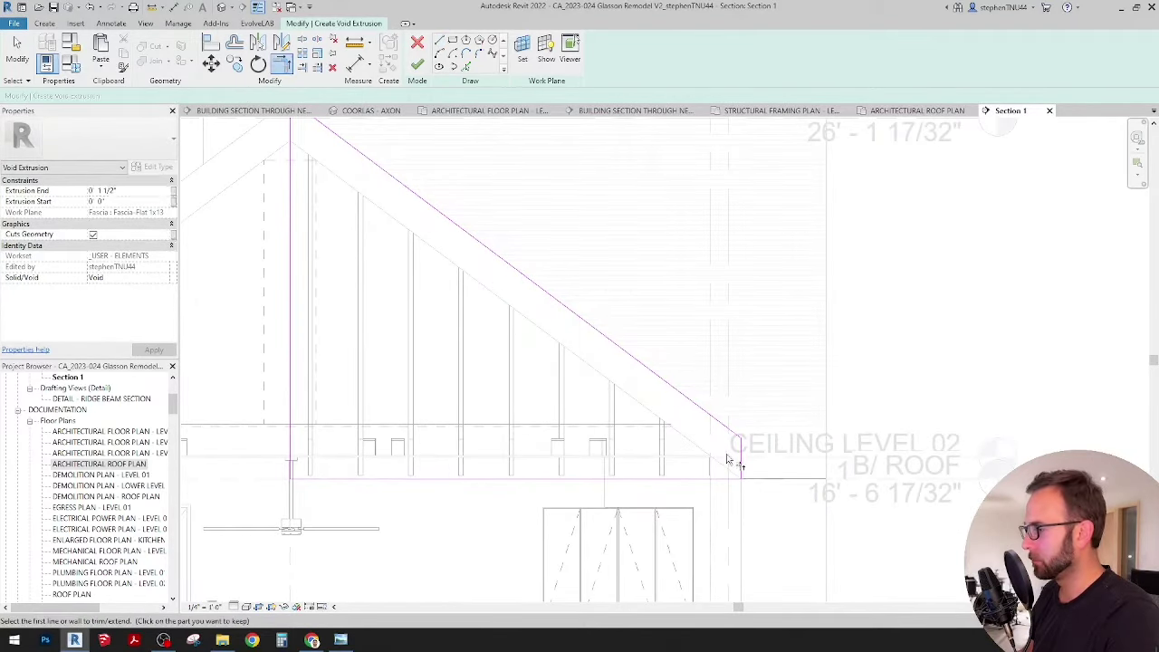
Set the void's extrusion end to 5' and finish its sketch.
{"action": "scroll", "coordinate": [728, 460], "scroll_direction": "down", "scroll_amount": 4}
{"action": "left_click", "coordinate": [103, 191]}
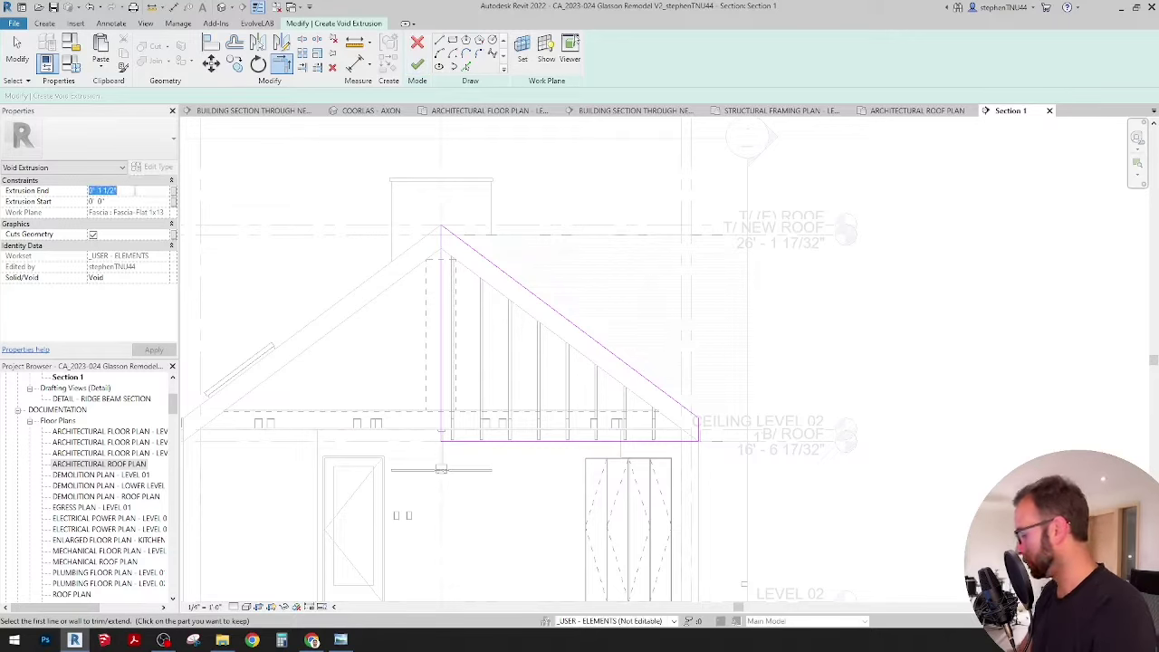
{"action": "type", "text": "5"}
{"action": "key", "text": "Return"}
{"action": "left_click", "coordinate": [417, 64]}
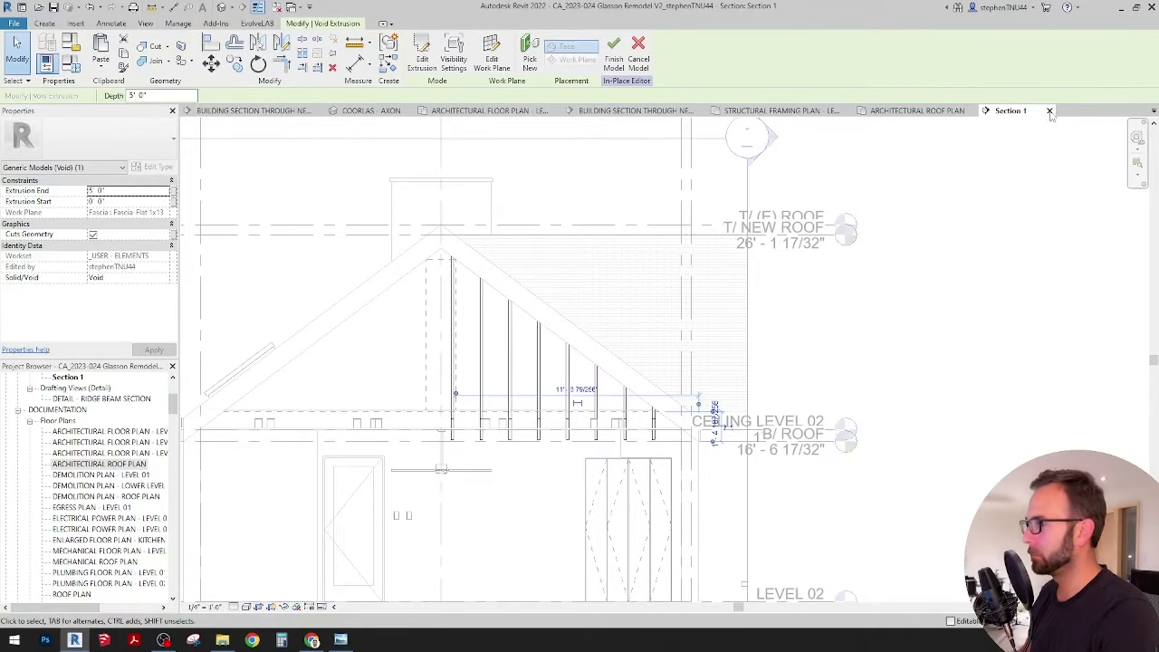
Switch to the WORKING AXON - STRUCTURAL FRAMING view and stretch the void along the existing roof to a depth of about 42'.
{"action": "left_click", "coordinate": [1154, 110]}
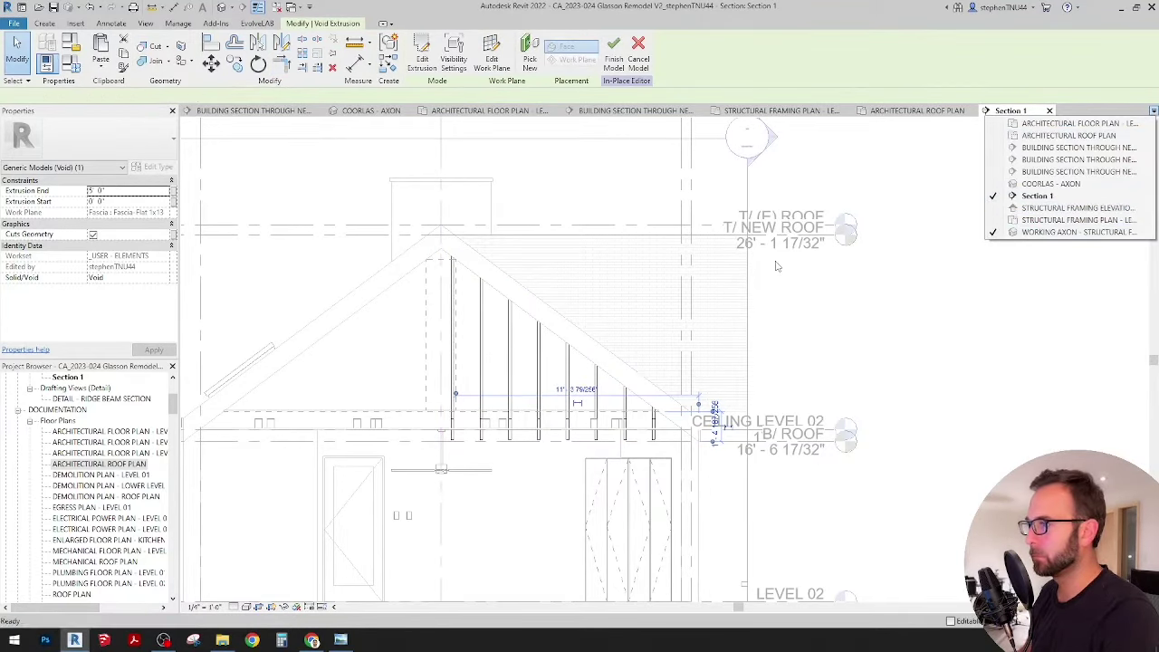
{"action": "left_click", "coordinate": [1069, 234]}
{"action": "middle_click_drag", "start_coordinate": [660, 311], "coordinate": [470, 388], "text": "shift"}
{"action": "scroll", "coordinate": [481, 365], "scroll_direction": "down", "scroll_amount": 3}
{"action": "left_click_drag", "start_coordinate": [438, 385], "coordinate": [835, 279]}
{"action": "left_click", "coordinate": [881, 271]}
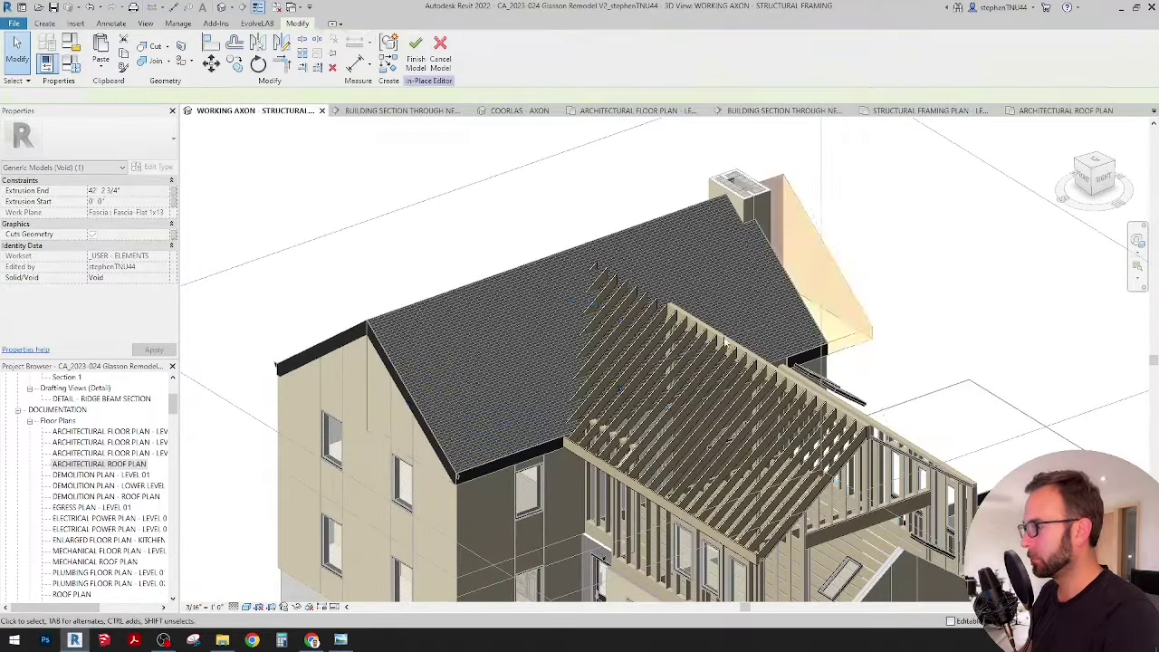
Cut the new rafters that run into the existing roof with the void extrusion.
{"action": "middle_click_drag", "start_coordinate": [625, 367], "coordinate": [730, 293], "text": "shift"}
{"action": "scroll", "coordinate": [445, 345], "scroll_direction": "up", "scroll_amount": 3}
{"action": "scroll", "coordinate": [525, 277], "scroll_direction": "down", "scroll_amount": 2}
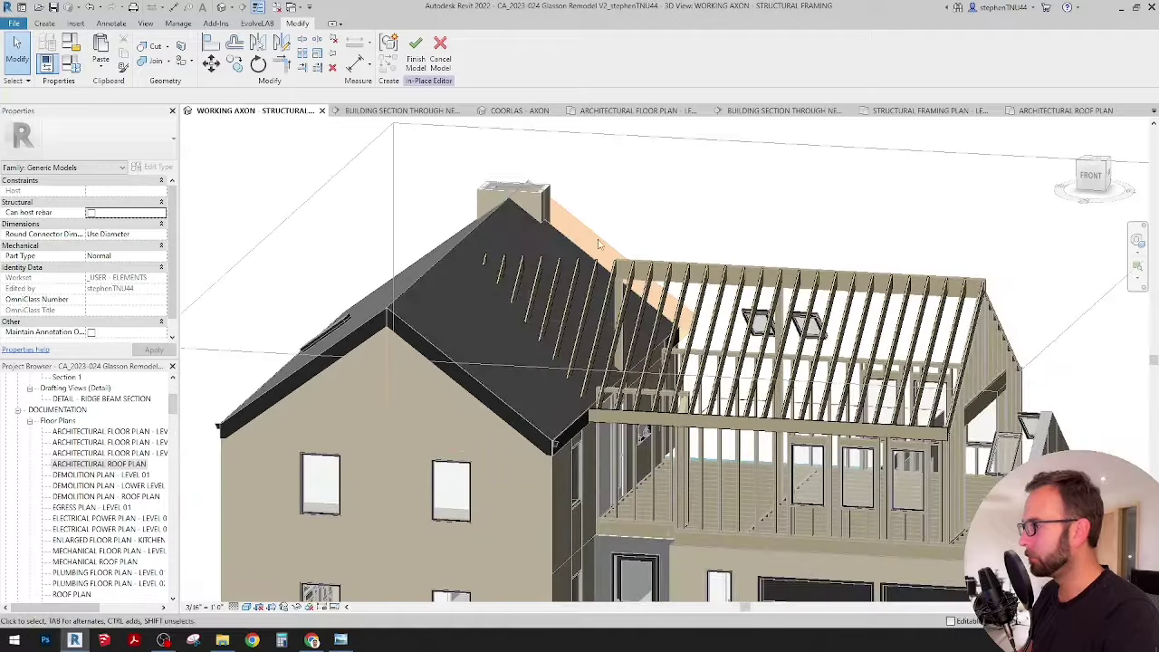
{"action": "left_click", "coordinate": [595, 237]}
{"action": "key", "text": "Escape"}
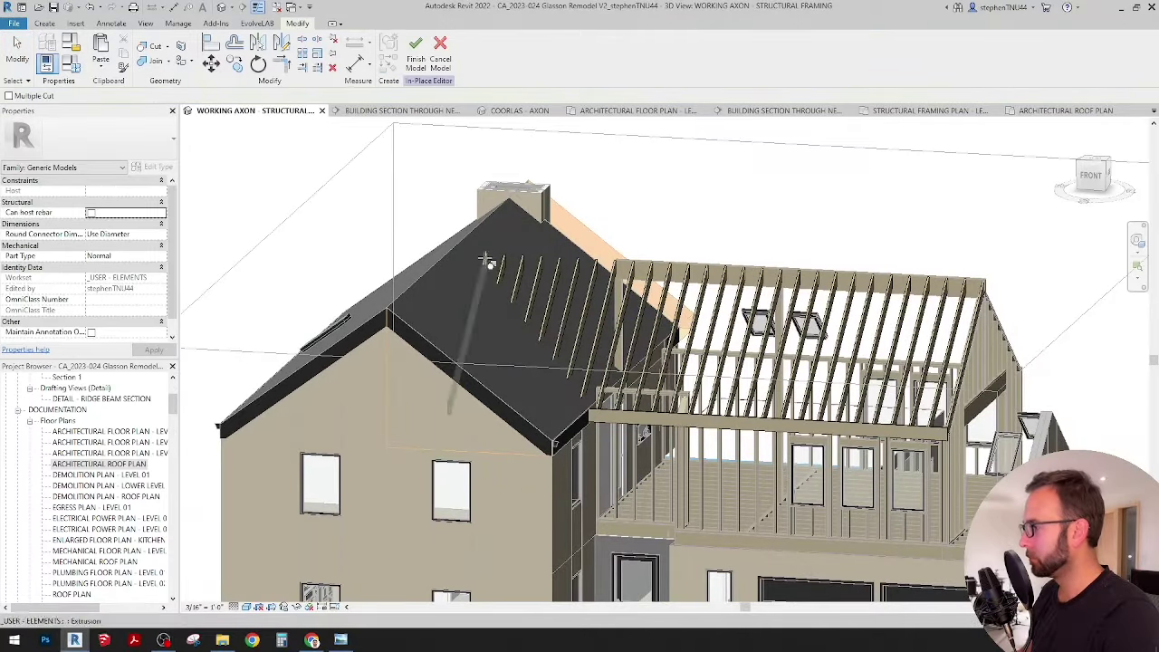
{"action": "left_click", "coordinate": [392, 319]}
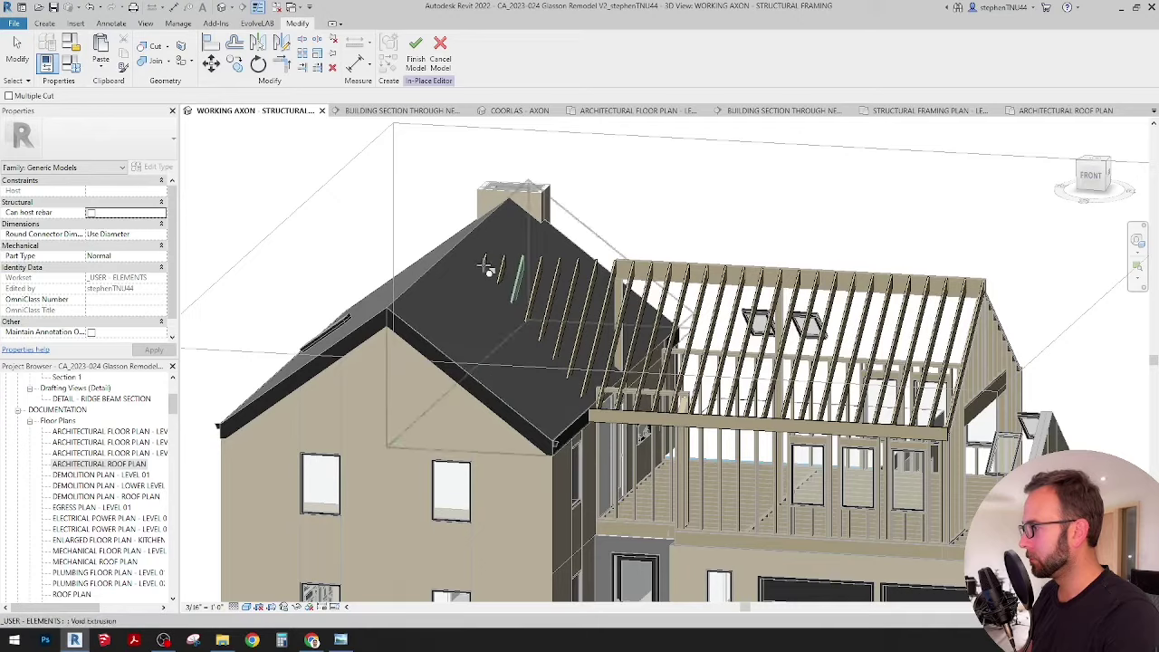
{"action": "scroll", "coordinate": [487, 263], "scroll_direction": "up", "scroll_amount": 3}
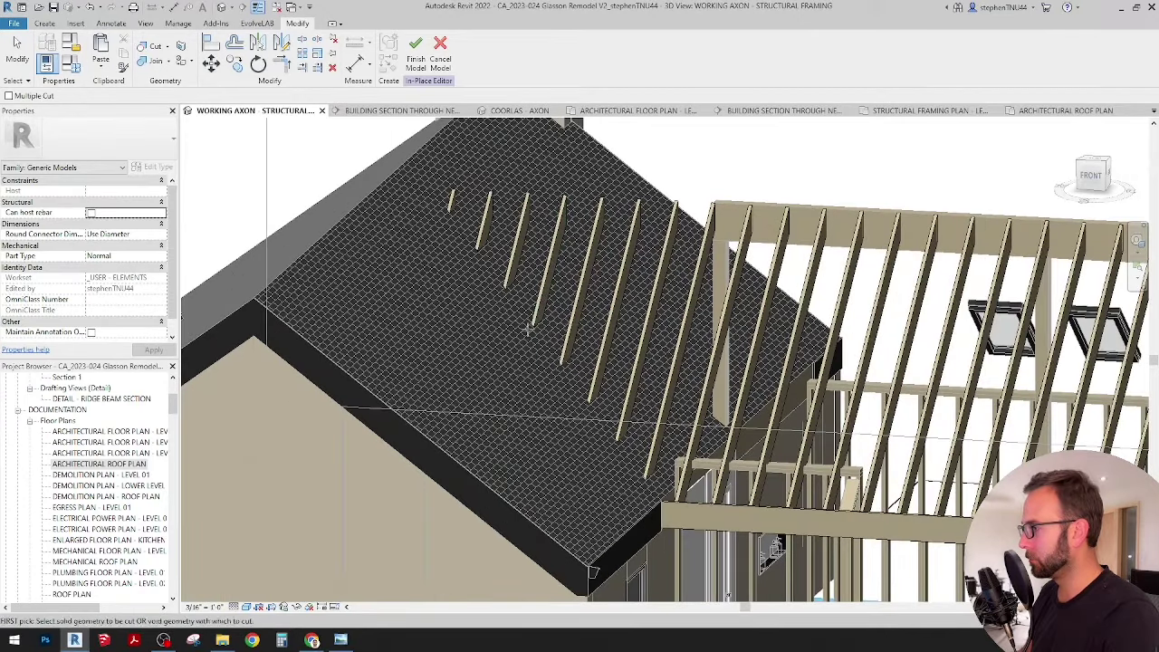
{"action": "left_click", "coordinate": [565, 368]}
{"action": "middle_click_drag", "start_coordinate": [595, 394], "coordinate": [552, 306]}
{"action": "left_click", "coordinate": [579, 327]}
{"action": "left_click", "coordinate": [555, 318]}
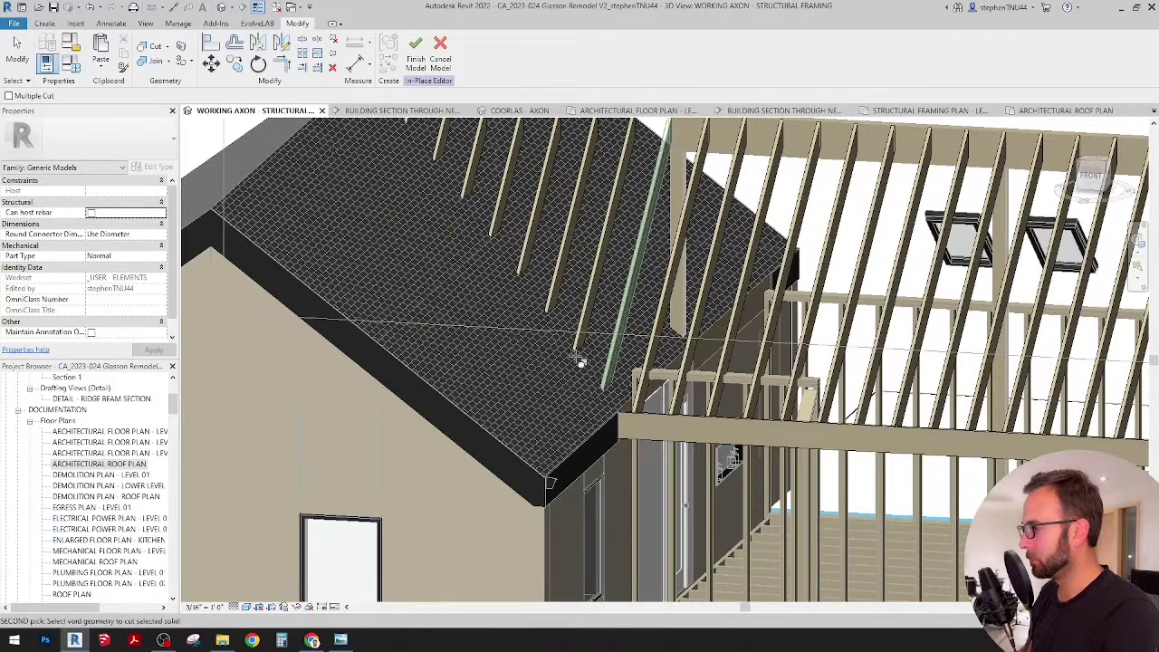
Examine the cut rafter ends and the void against the existing roof slope from several angles.
{"action": "middle_click_drag", "start_coordinate": [584, 358], "coordinate": [598, 397], "text": "shift"}
{"action": "key", "text": "Escape"}
{"action": "left_click", "coordinate": [632, 402]}
{"action": "scroll", "coordinate": [677, 389], "scroll_direction": "up", "scroll_amount": 3}
{"action": "scroll", "coordinate": [658, 369], "scroll_direction": "down", "scroll_amount": 3}
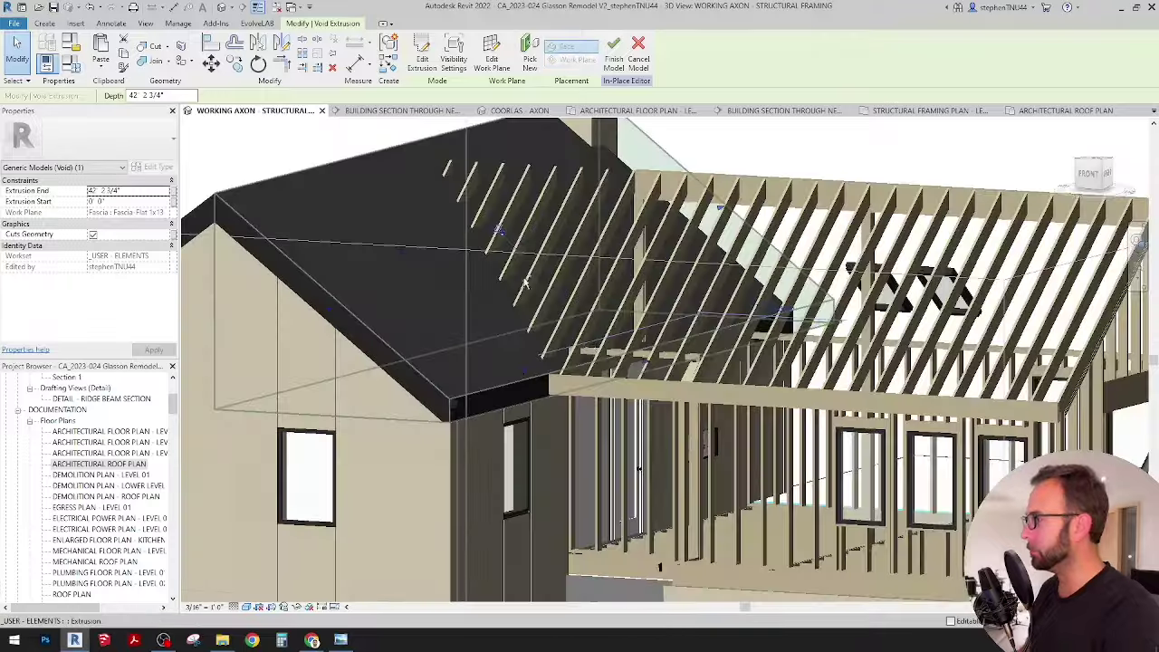
{"action": "scroll", "coordinate": [505, 258], "scroll_direction": "down", "scroll_amount": 4}
{"action": "middle_click_drag", "start_coordinate": [534, 233], "coordinate": [506, 243], "text": "shift"}
{"action": "left_click", "coordinate": [766, 207]}
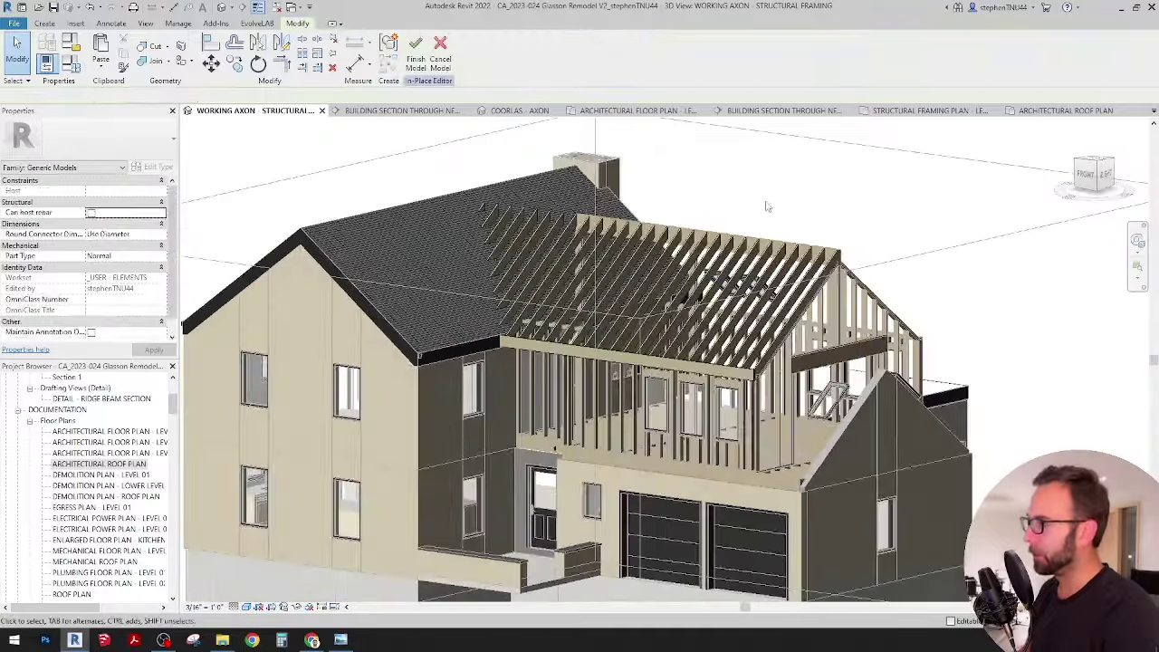
{"action": "middle_click_drag", "start_coordinate": [579, 250], "coordinate": [556, 315], "text": "shift"}
{"action": "scroll", "coordinate": [603, 228], "scroll_direction": "up", "scroll_amount": 3}
{"action": "scroll", "coordinate": [610, 221], "scroll_direction": "down", "scroll_amount": 5}
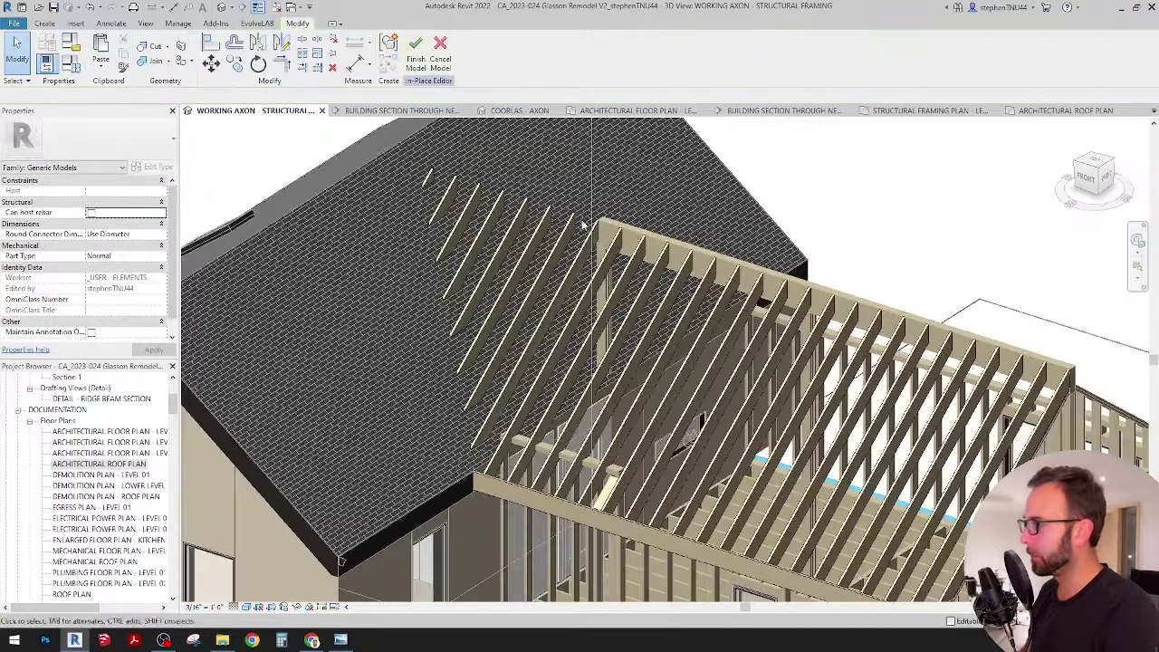
{"action": "scroll", "coordinate": [667, 244], "scroll_direction": "up", "scroll_amount": 3}
{"action": "middle_click_drag", "start_coordinate": [557, 354], "coordinate": [609, 381]}
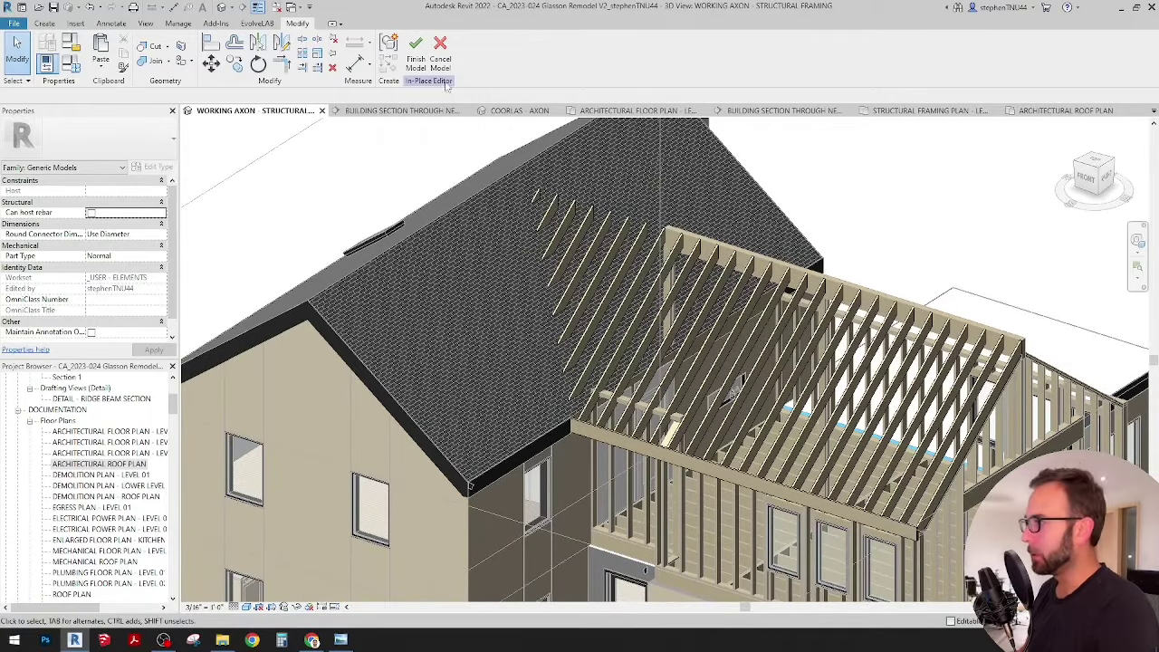
Finish the in-place rafter model and open Section 1 from its marker in the architectural roof plan.
{"action": "left_click", "coordinate": [416, 56]}
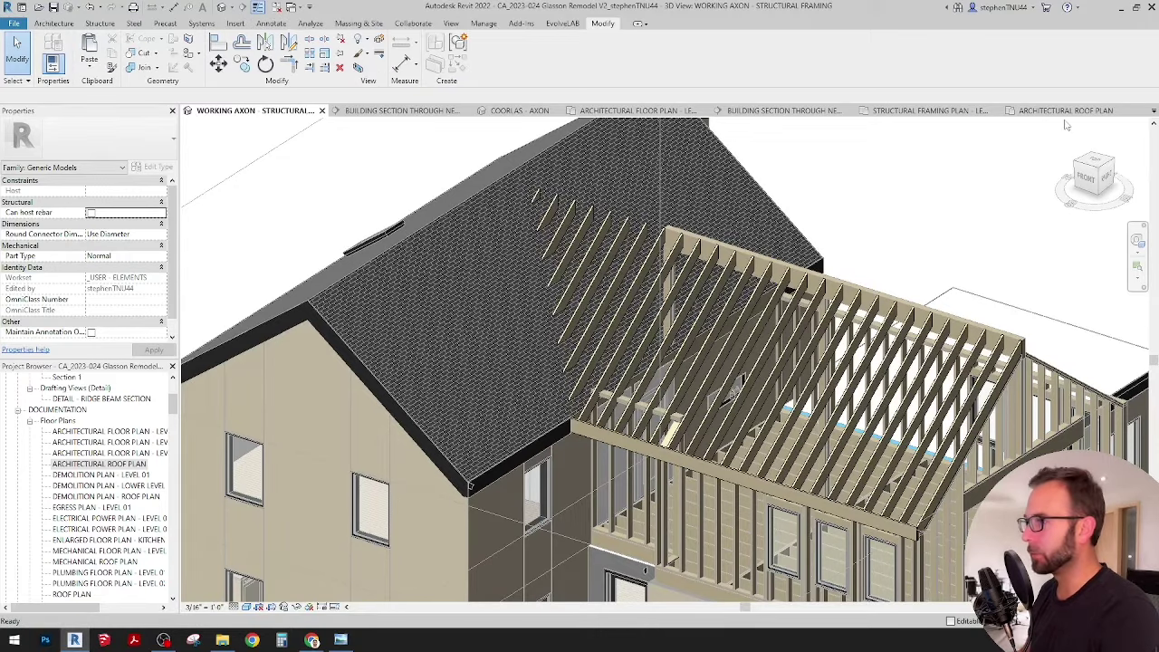
{"action": "left_click", "coordinate": [1067, 110]}
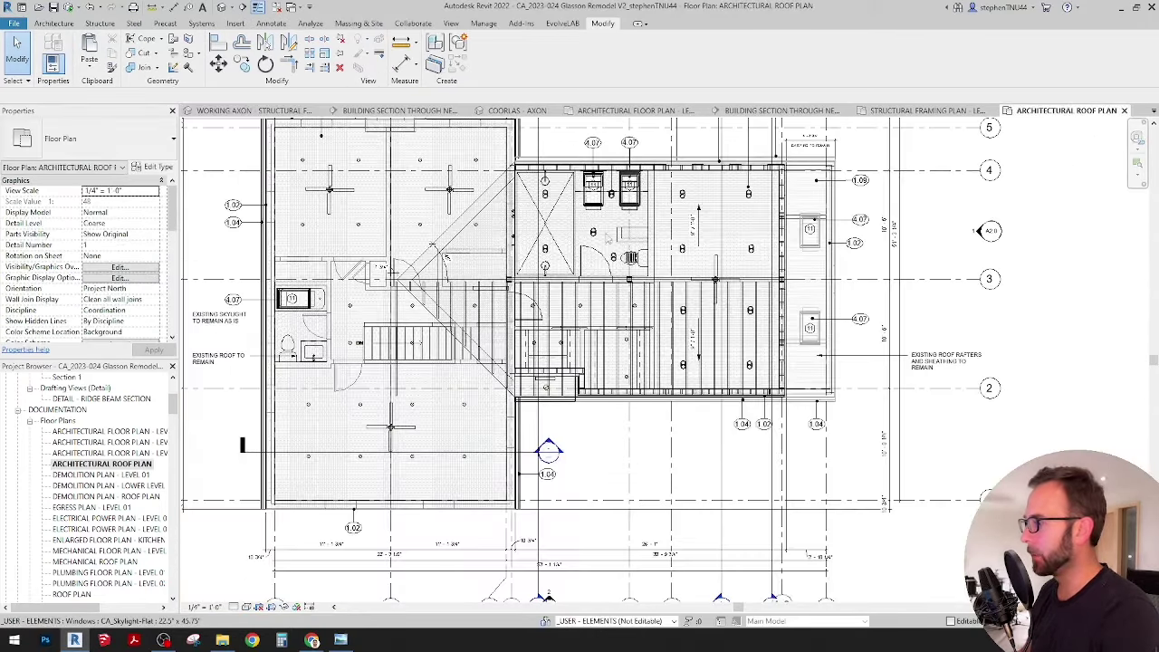
{"action": "scroll", "coordinate": [352, 370], "scroll_direction": "up", "scroll_amount": 3}
{"action": "right_click", "coordinate": [350, 365]}
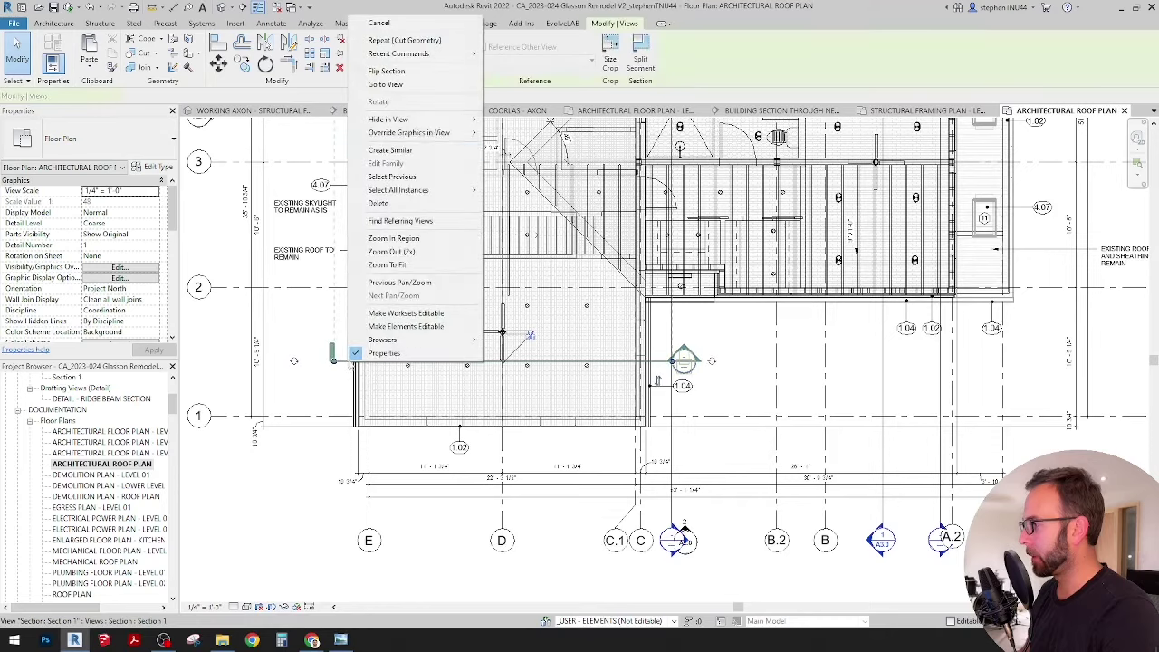
{"action": "left_click", "coordinate": [386, 84]}
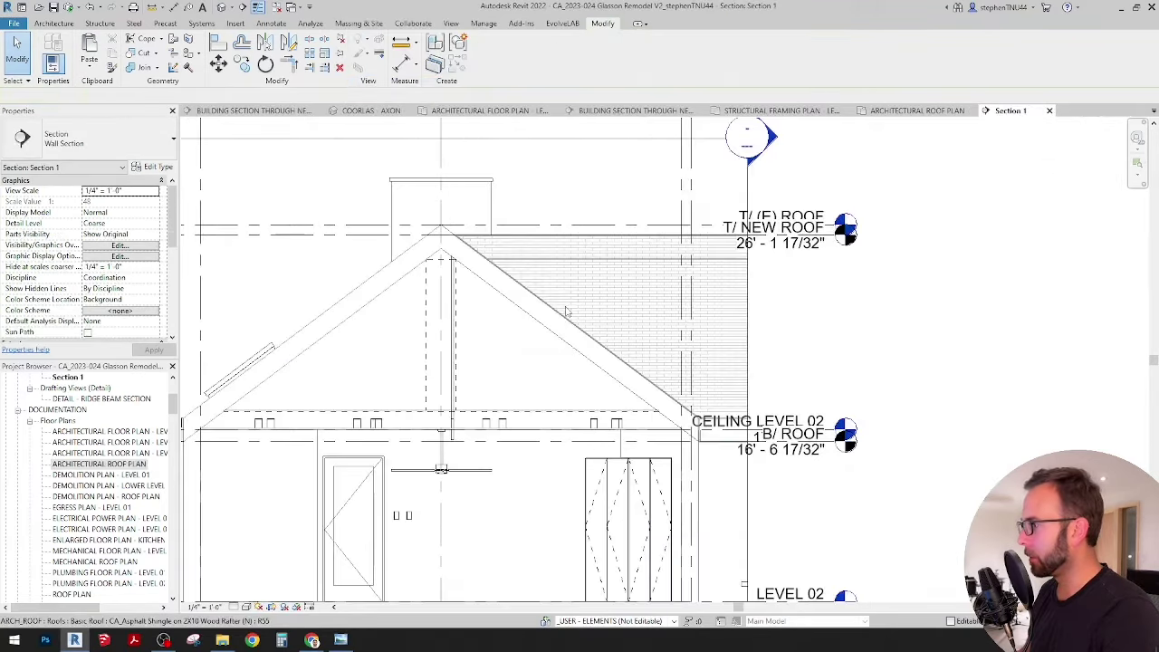
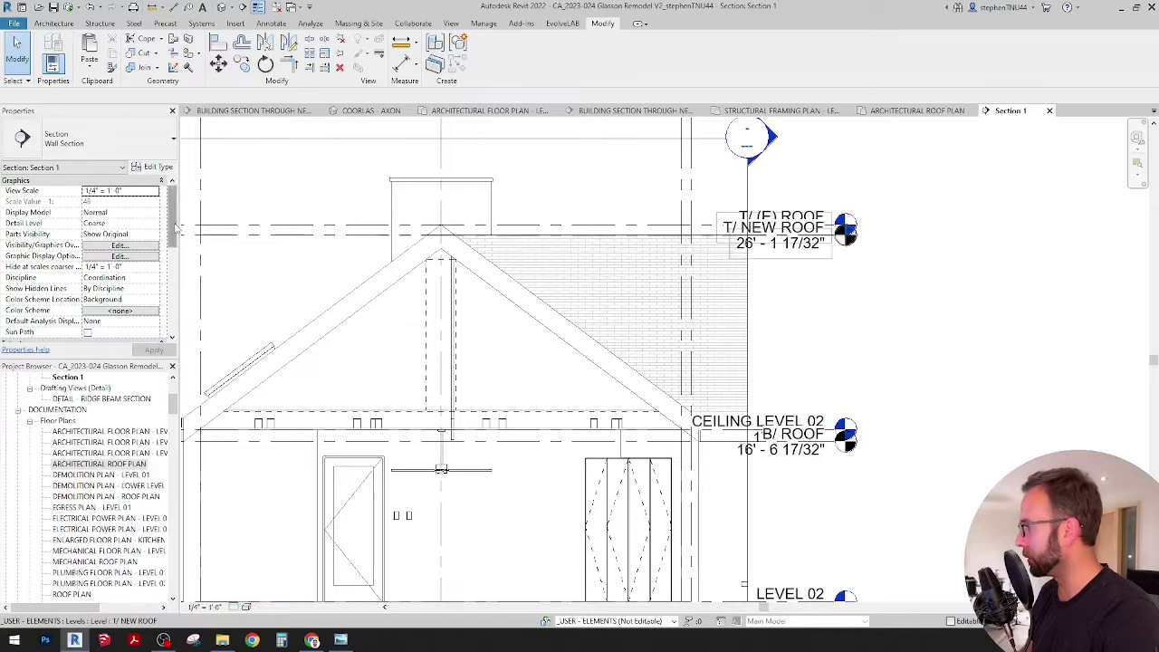
Set Section 1's phase filter to Show Complete and its detail level to Fine.
{"action": "scroll", "coordinate": [173, 313], "scroll_direction": "down", "scroll_amount": 1}
{"action": "scroll", "coordinate": [174, 314], "scroll_direction": "down", "scroll_amount": 5}
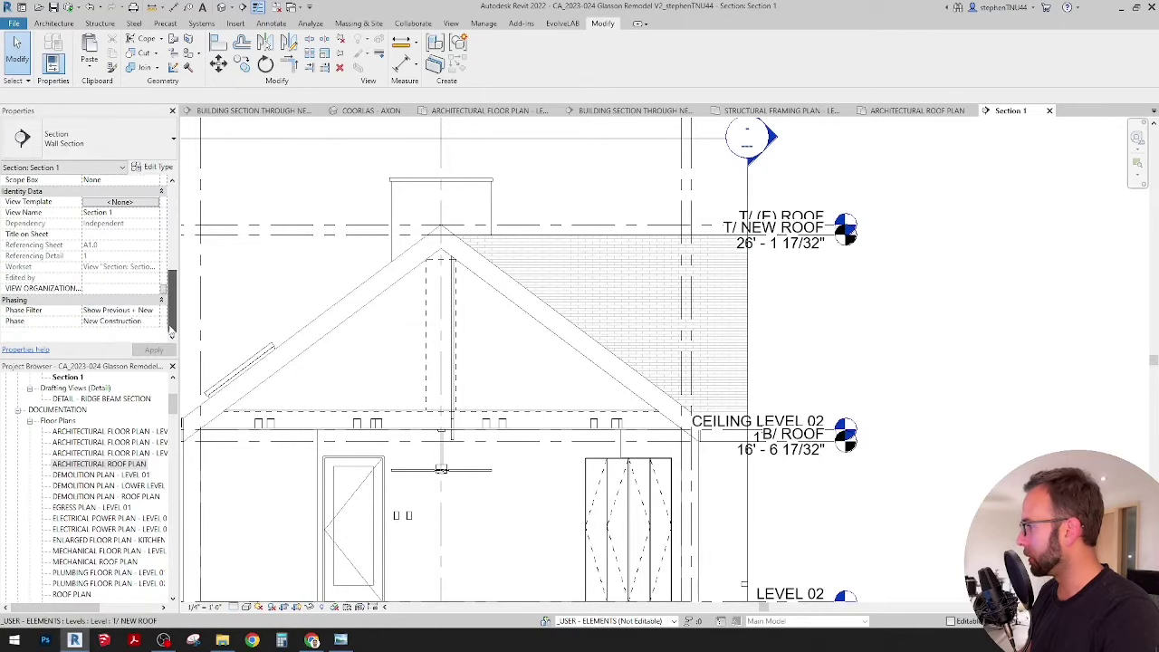
{"action": "left_click", "coordinate": [156, 311]}
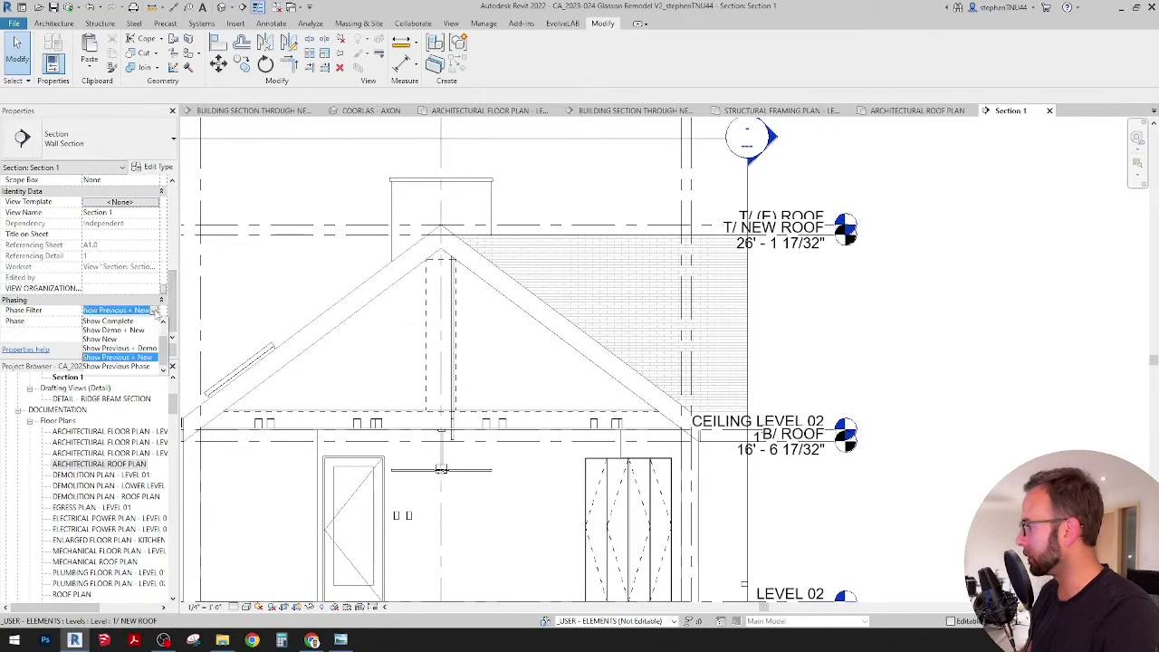
{"action": "scroll", "coordinate": [132, 333], "scroll_direction": "up", "scroll_amount": 1}
{"action": "left_click", "coordinate": [109, 341]}
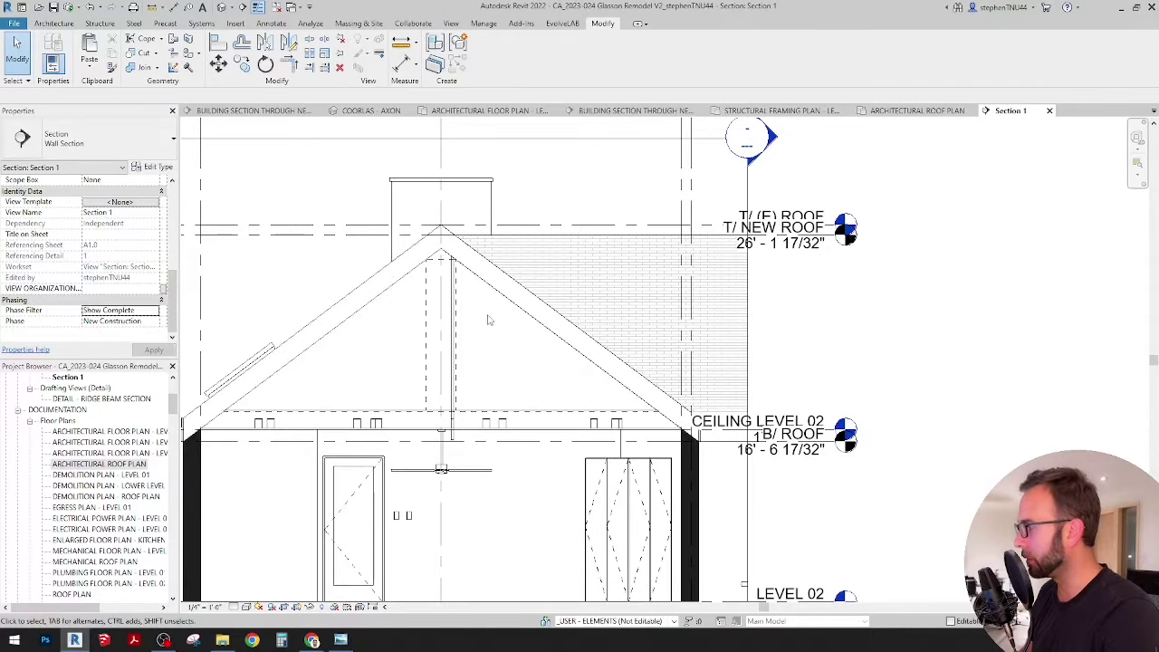
{"action": "left_click", "coordinate": [235, 607]}
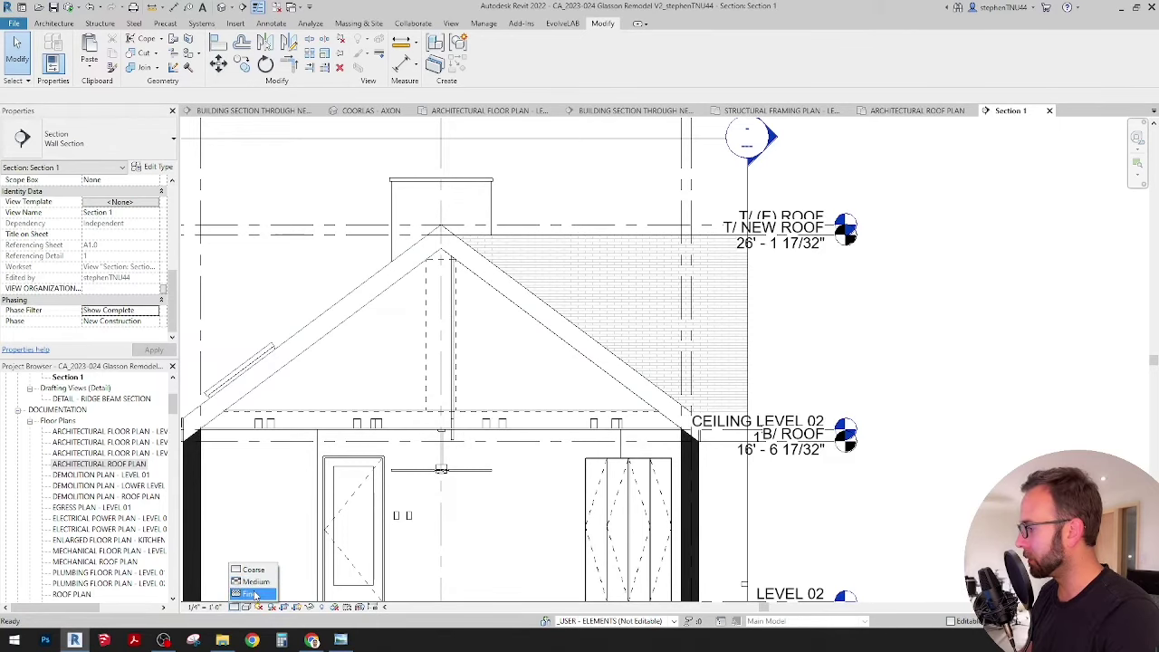
{"action": "left_click", "coordinate": [253, 594]}
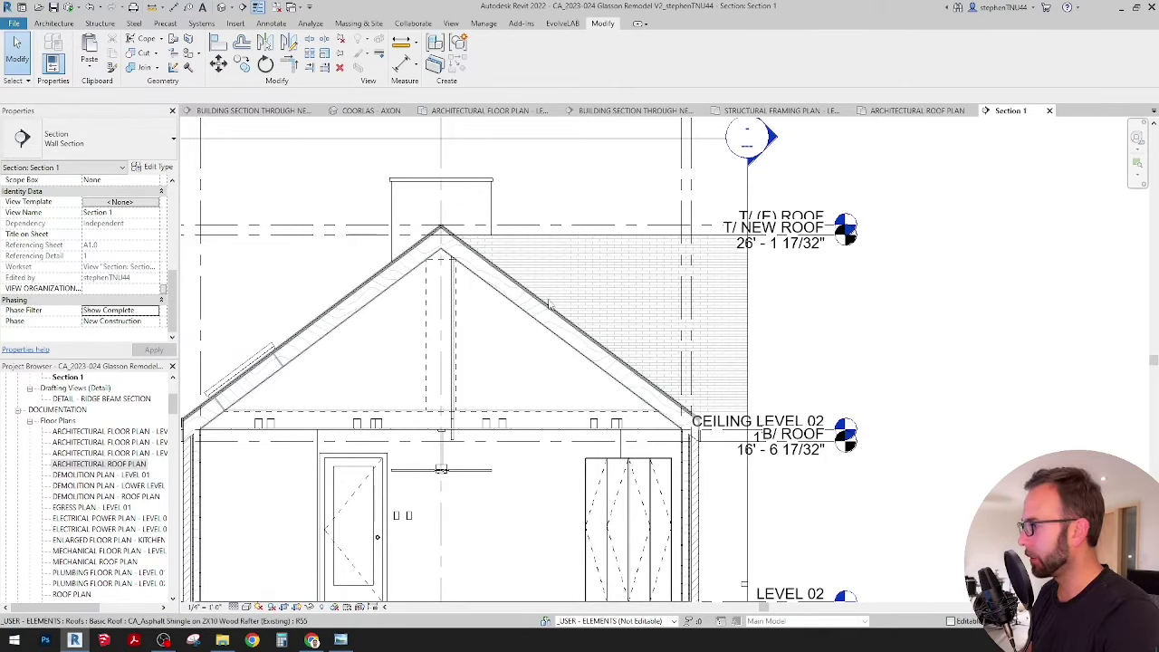
{"action": "scroll", "coordinate": [549, 306], "scroll_direction": "down", "scroll_amount": 2}
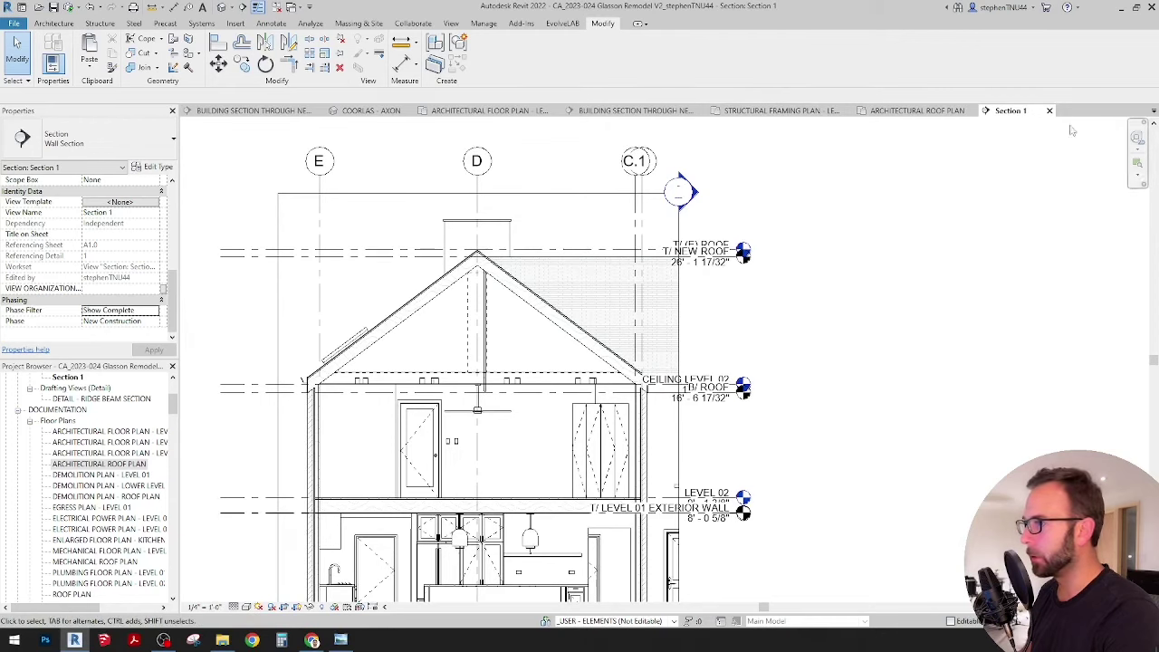
Return to the WORKING AXON view, reopen the rafter model for in-place editing and open the void extrusion's sketch.
{"action": "left_click", "coordinate": [1154, 110]}
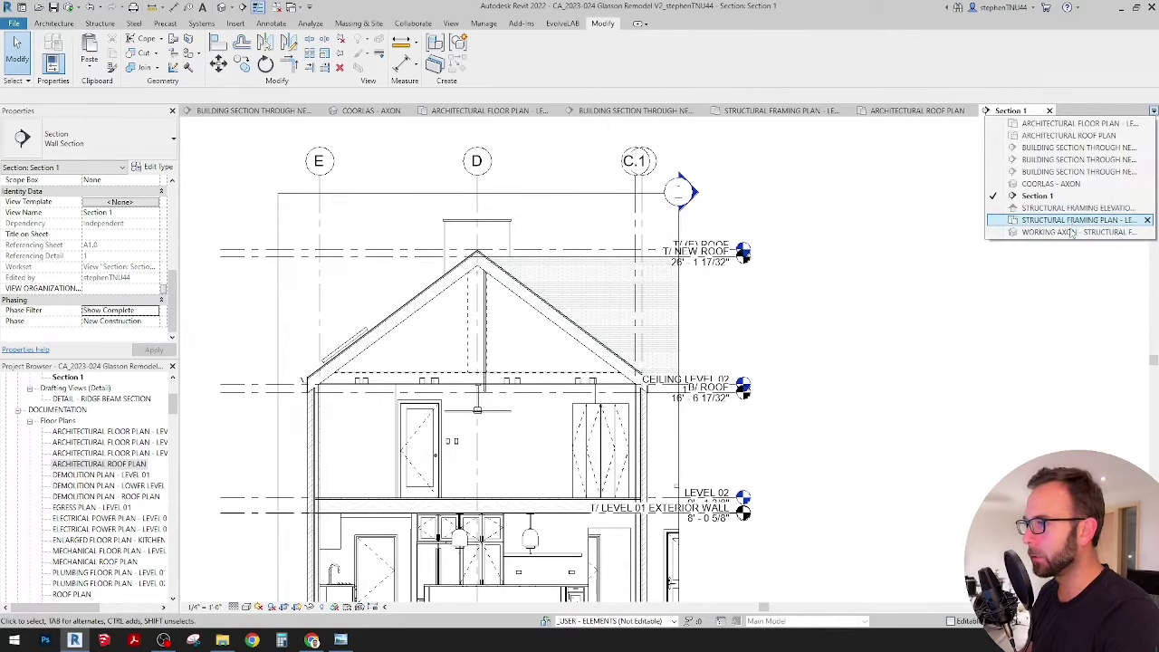
{"action": "left_click", "coordinate": [1072, 232]}
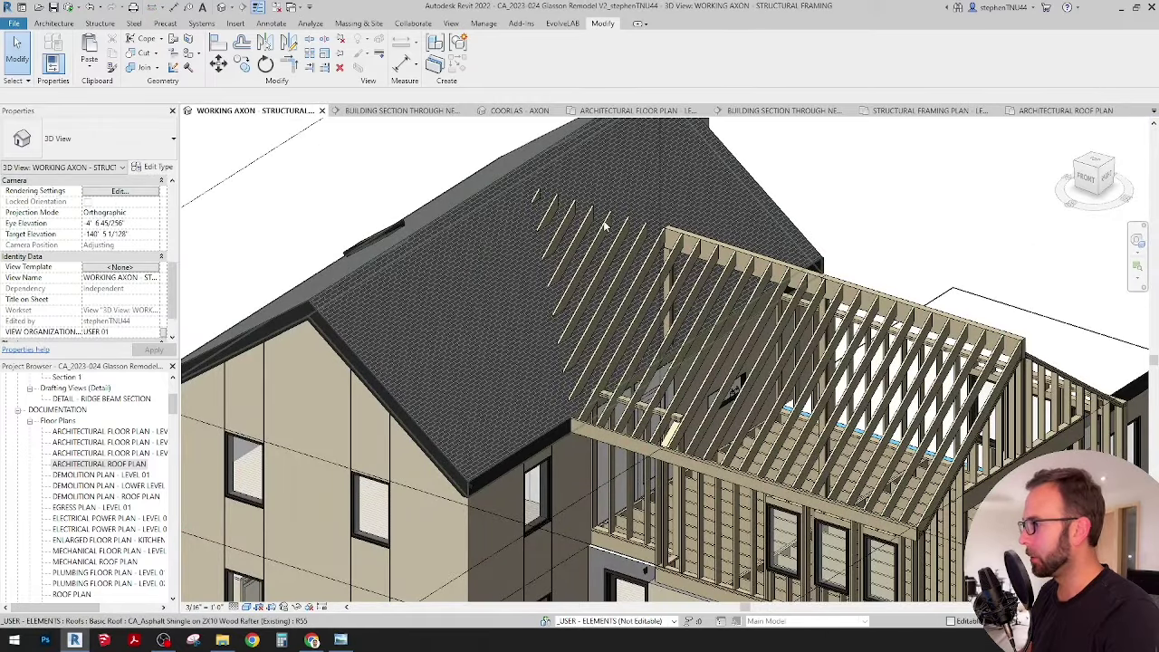
{"action": "left_click", "coordinate": [574, 199]}
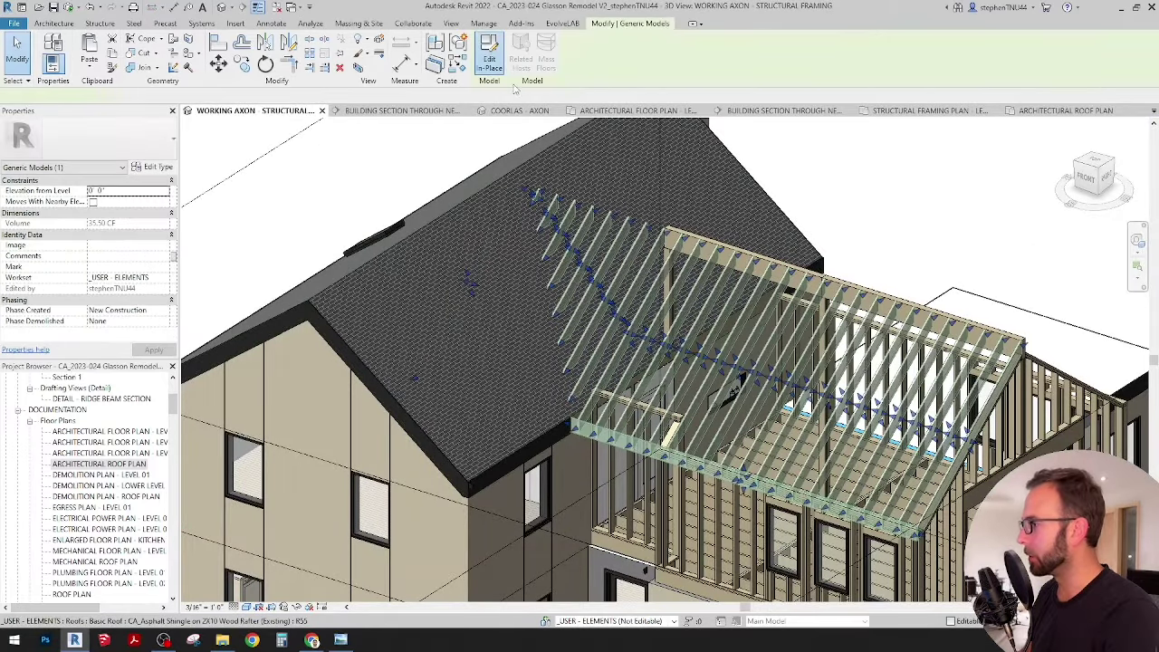
{"action": "double_click", "coordinate": [627, 231]}
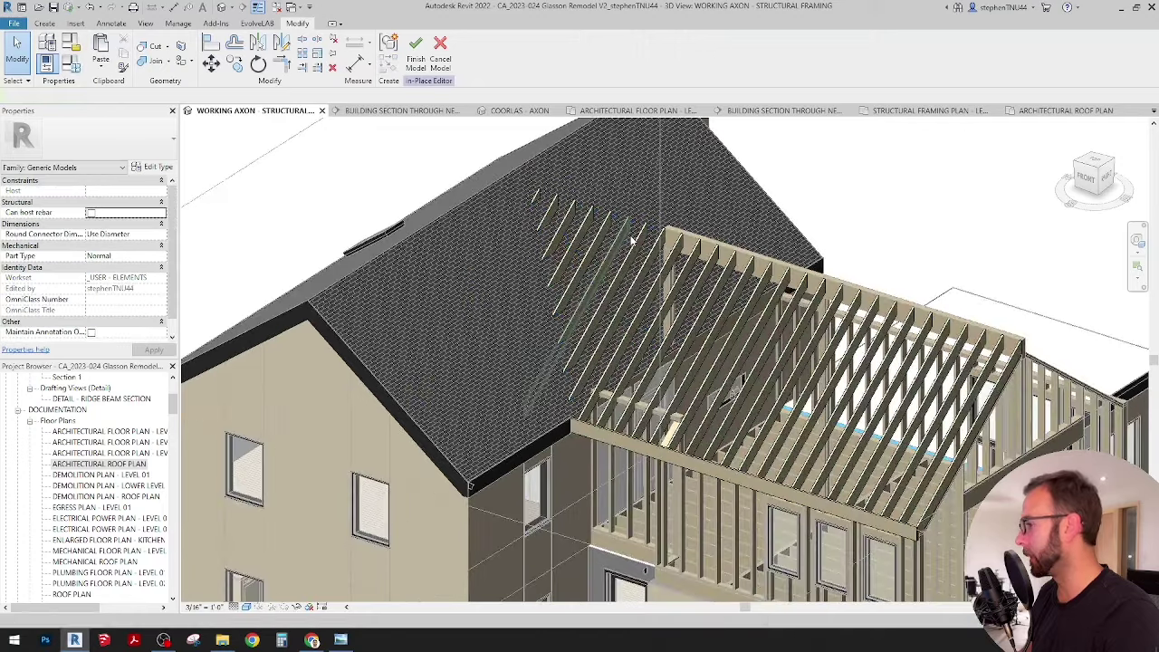
{"action": "left_click", "coordinate": [534, 235]}
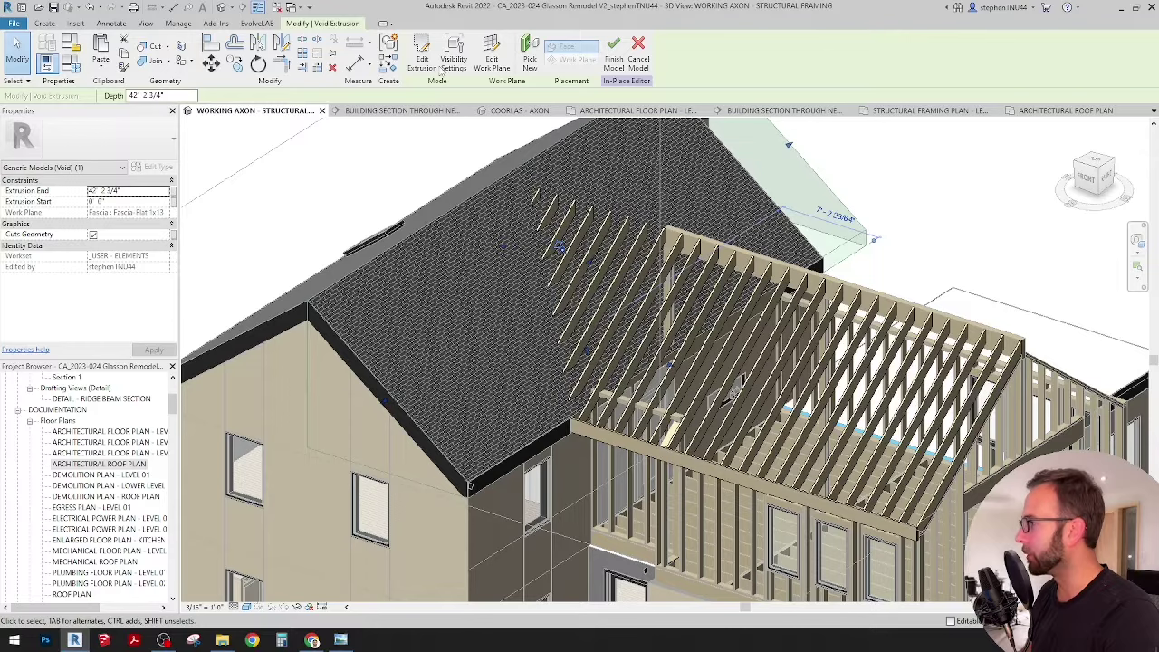
{"action": "left_click", "coordinate": [422, 57]}
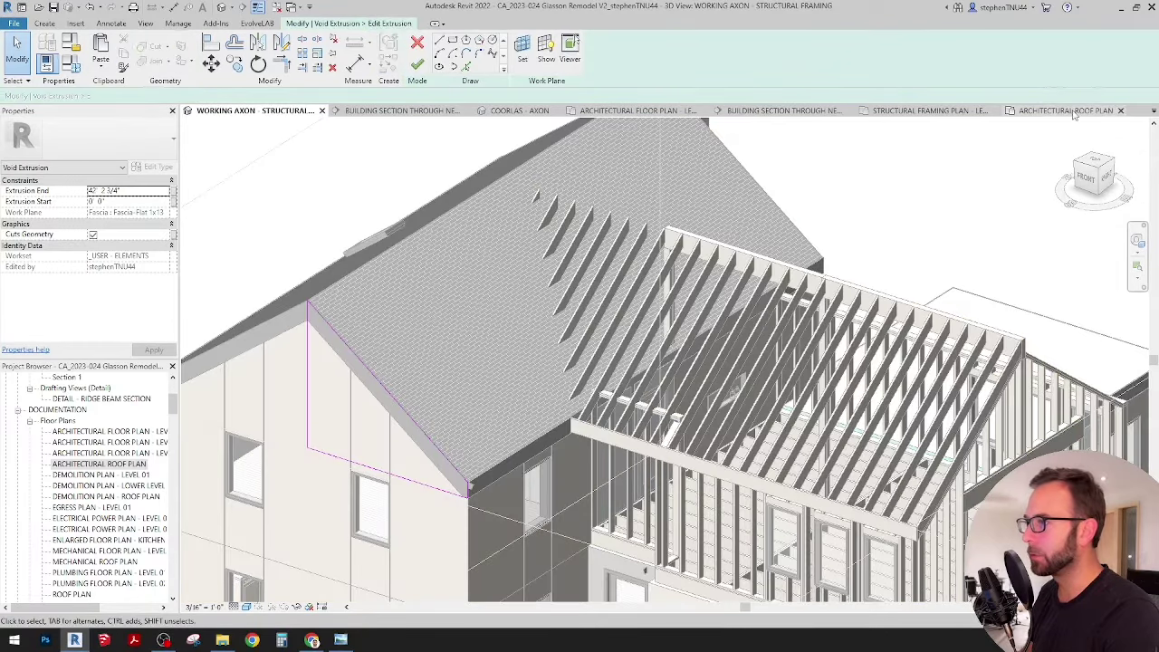
Switch to the architectural roof plan and open Section 1 from its marker while the void extrusion's sketch is being edited.
{"action": "left_click", "coordinate": [1050, 111]}
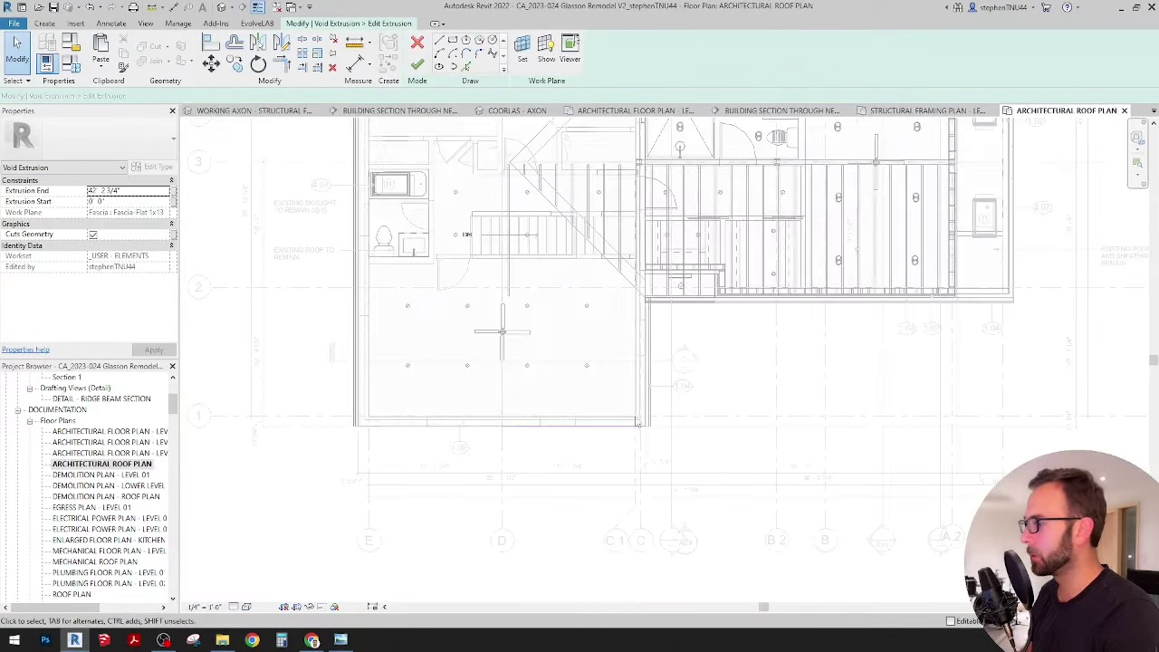
{"action": "right_click", "coordinate": [683, 360]}
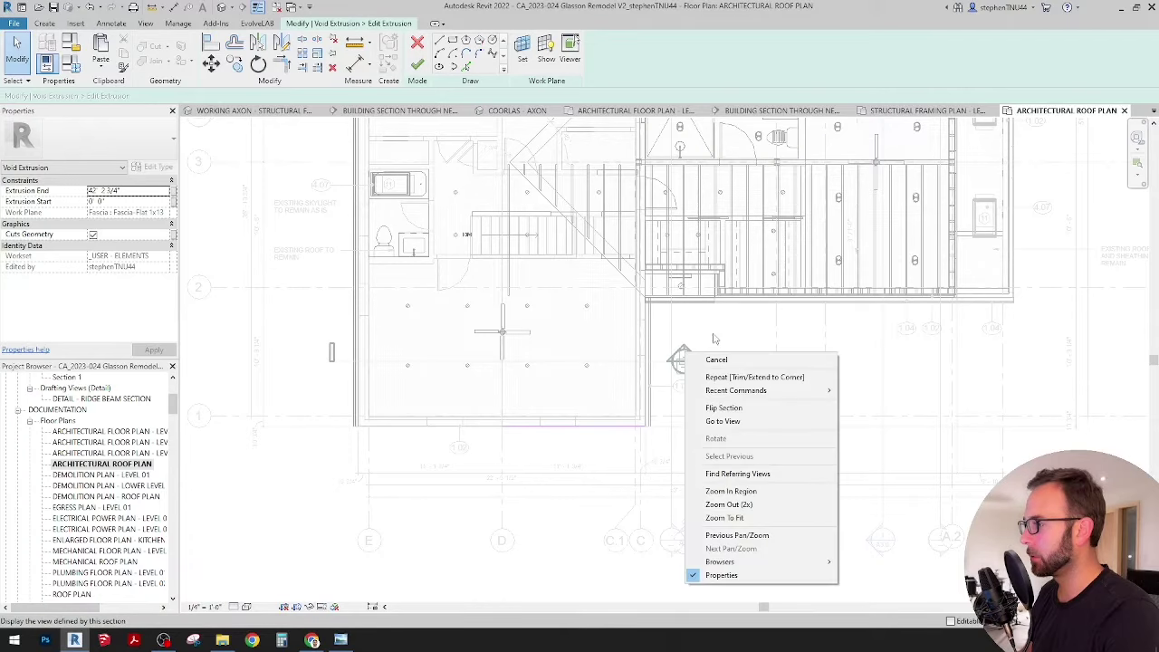
{"action": "left_click", "coordinate": [715, 427]}
{"action": "scroll", "coordinate": [437, 228], "scroll_direction": "up", "scroll_amount": 8}
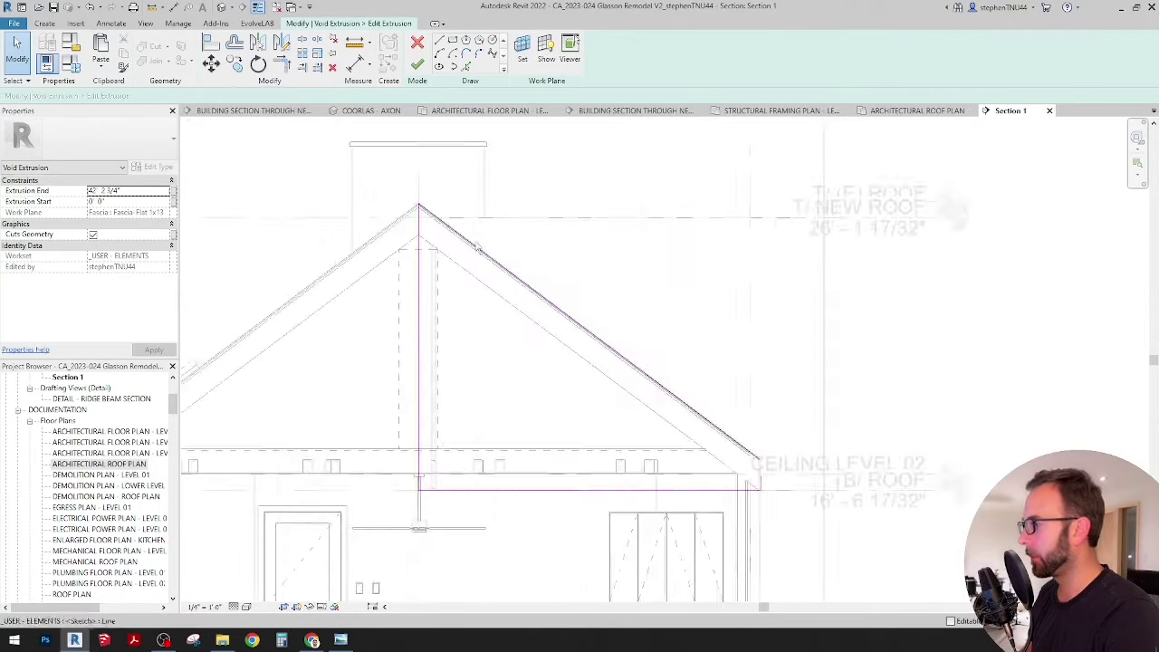
Reposition the void sketch's sloped line against the existing roof's layer lines, moving it 3/4 inch perpendicular to the slope.
{"action": "scroll", "coordinate": [437, 228], "scroll_direction": "up", "scroll_amount": 3}
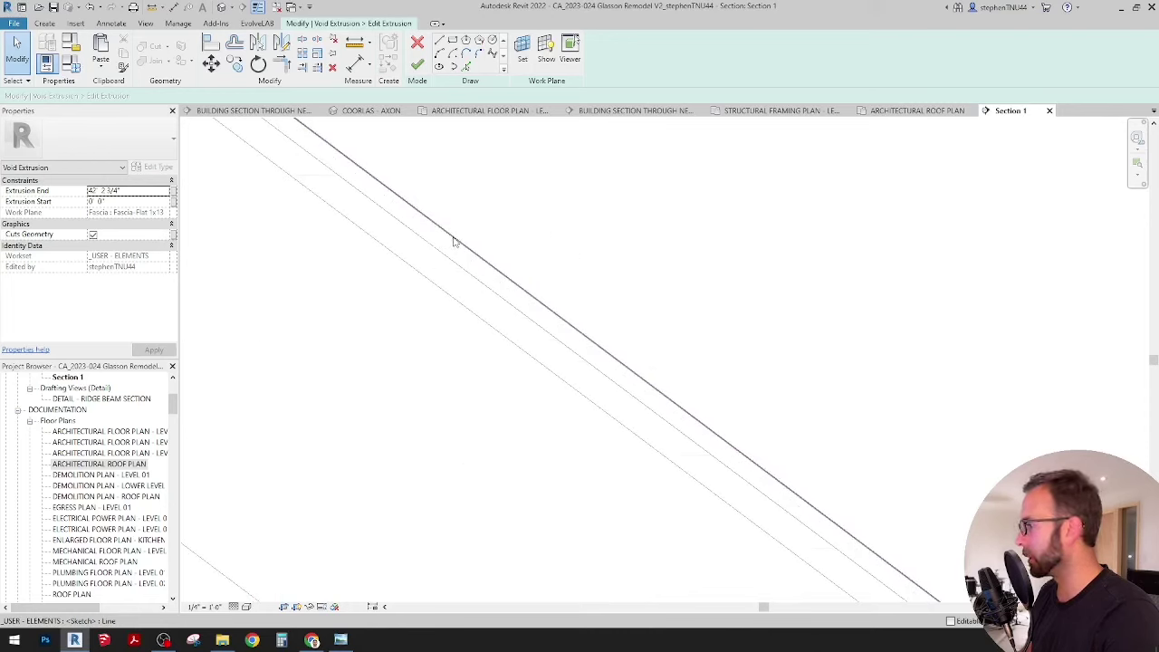
{"action": "left_click", "coordinate": [452, 243]}
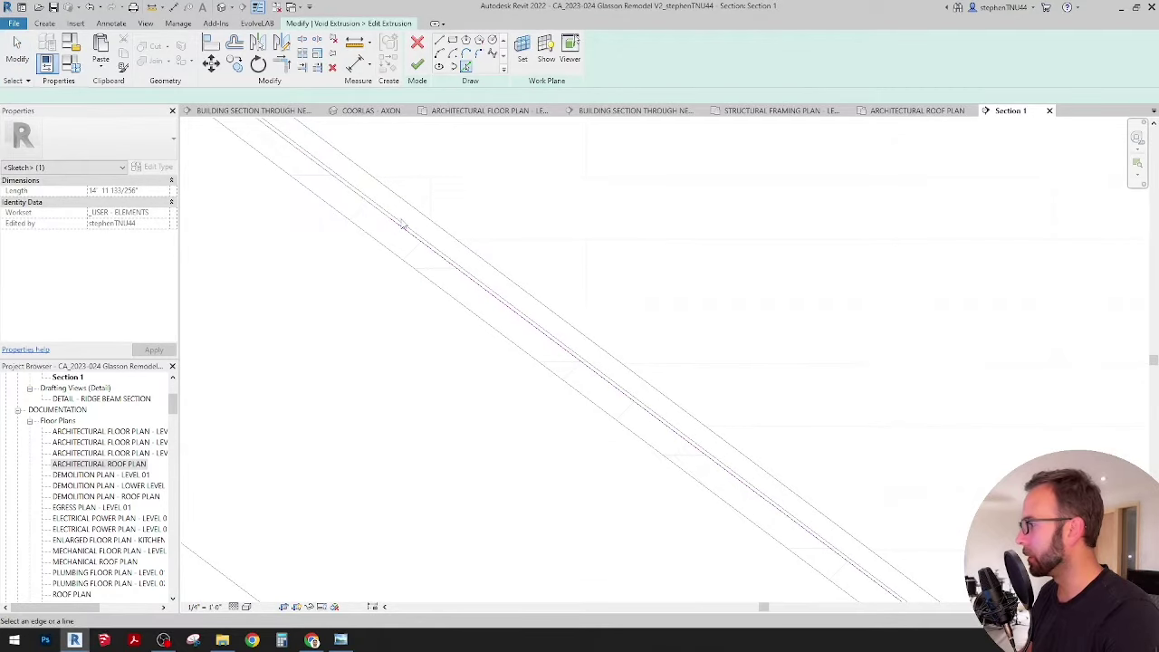
{"action": "key", "text": "Escape"}
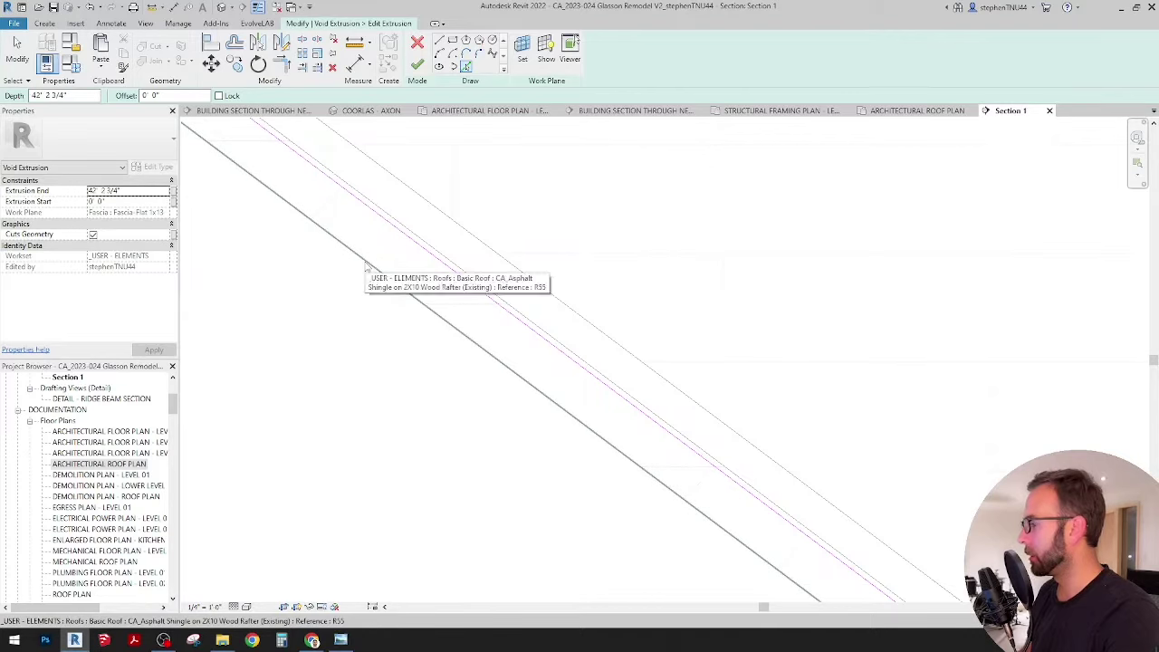
{"action": "key", "text": "Escape"}
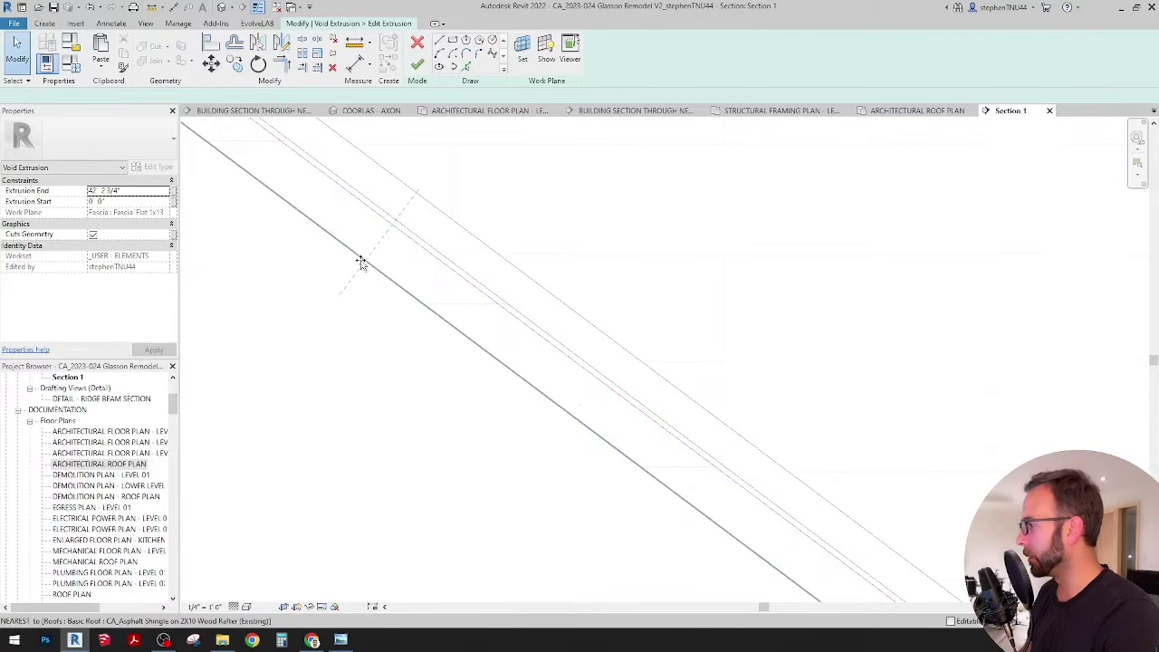
{"action": "left_click", "coordinate": [385, 269]}
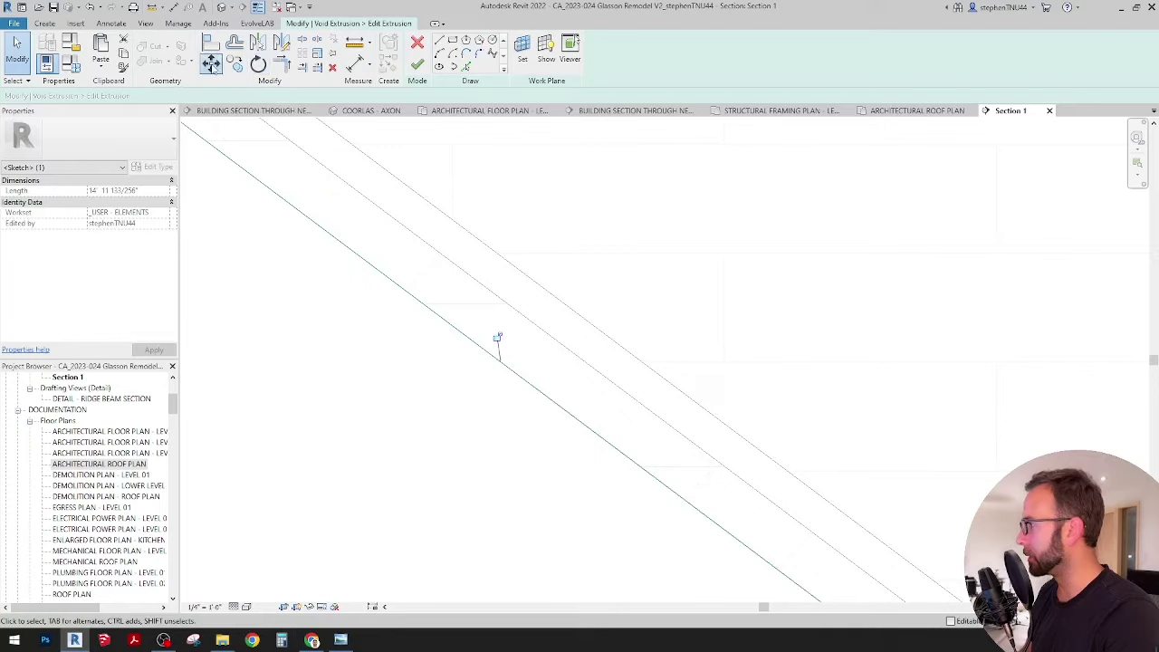
{"action": "key", "text": "m"}
{"action": "key", "text": "v"}
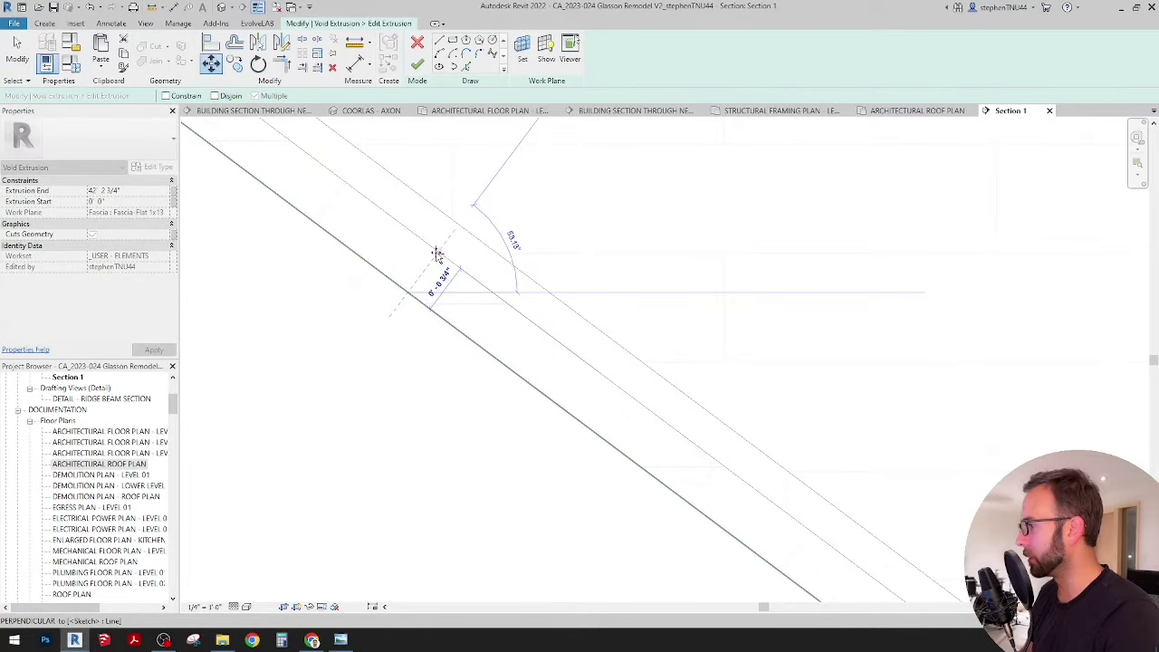
{"action": "left_click", "coordinate": [438, 255]}
Check the void sketch's corners at the ridge and eave, and finish the sketch edit.
{"action": "scroll", "coordinate": [518, 277], "scroll_direction": "down", "scroll_amount": 3}
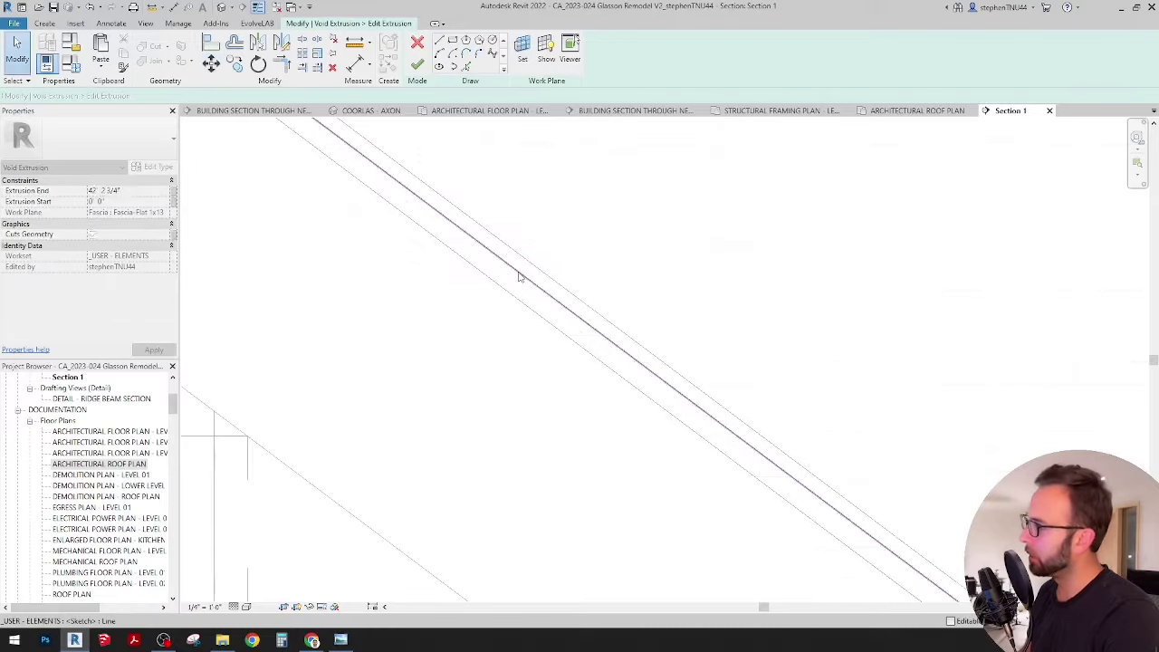
{"action": "scroll", "coordinate": [519, 278], "scroll_direction": "down", "scroll_amount": 2}
{"action": "scroll", "coordinate": [381, 186], "scroll_direction": "down", "scroll_amount": 3}
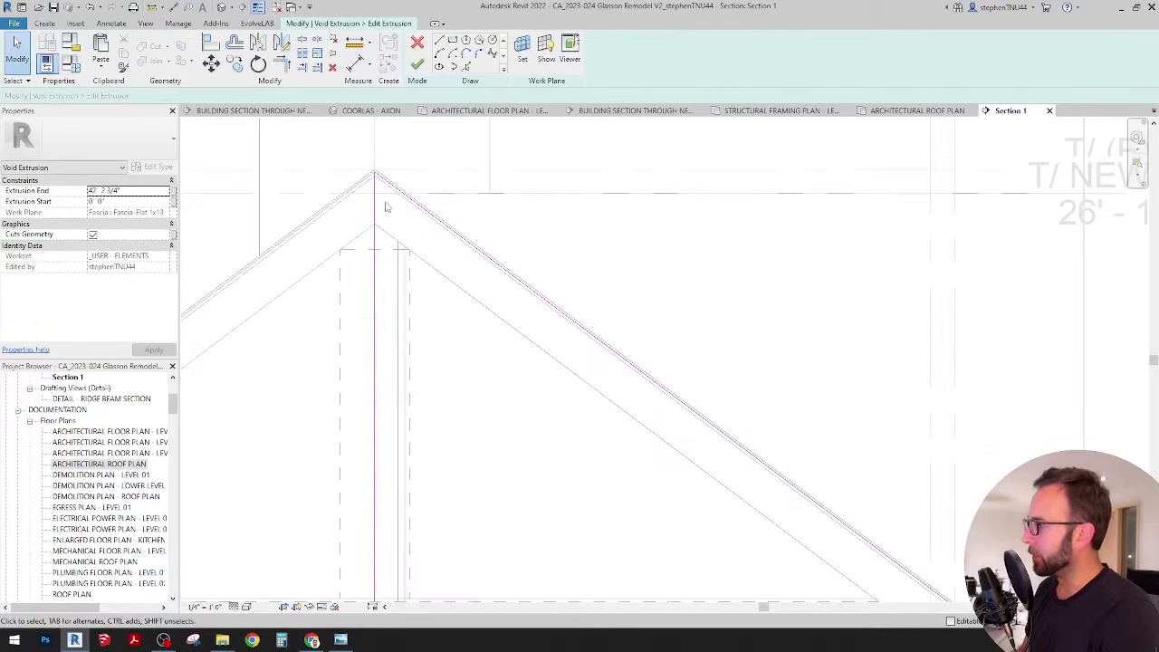
{"action": "scroll", "coordinate": [588, 386], "scroll_direction": "up", "scroll_amount": 5}
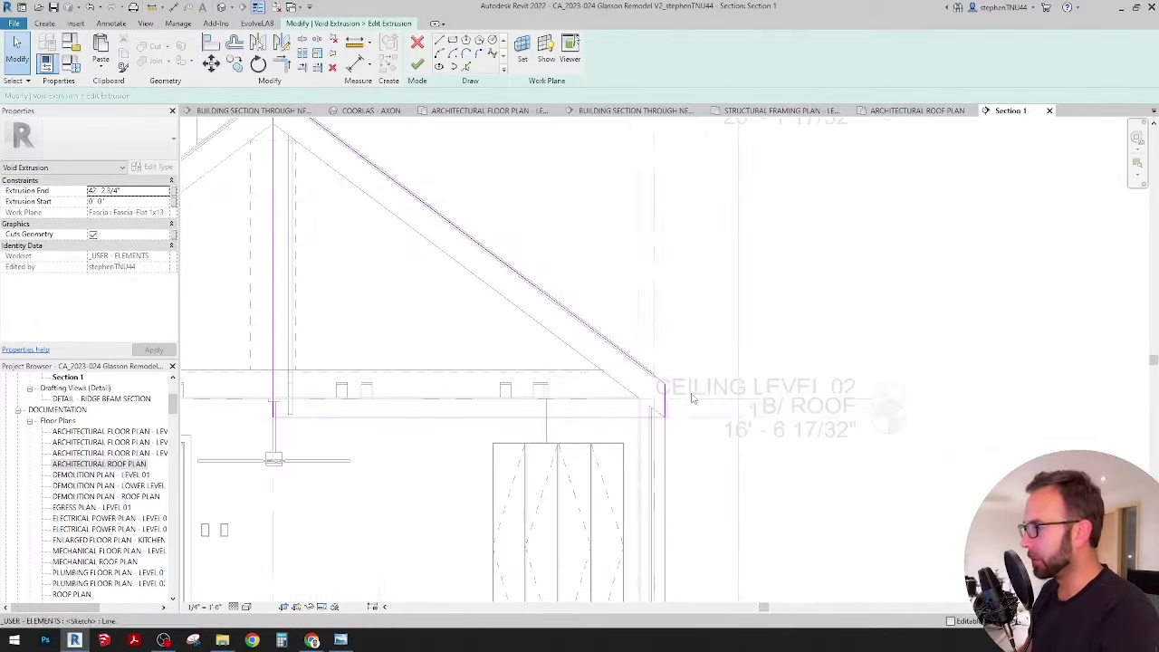
{"action": "scroll", "coordinate": [655, 333], "scroll_direction": "down", "scroll_amount": 4}
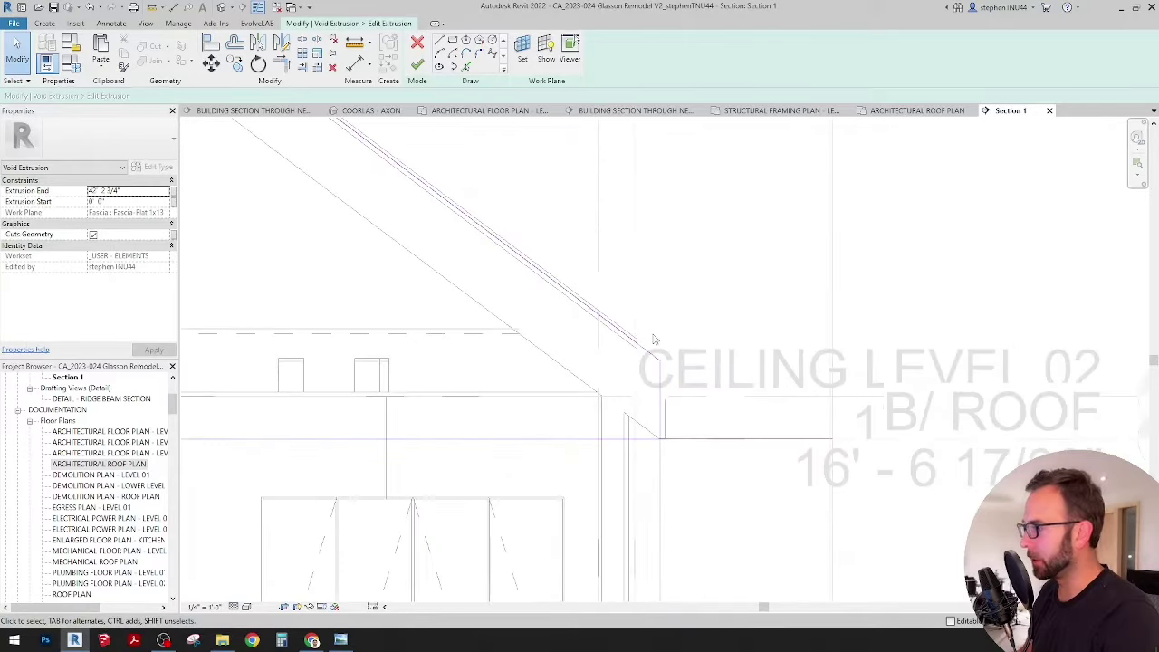
{"action": "left_click", "coordinate": [419, 63]}
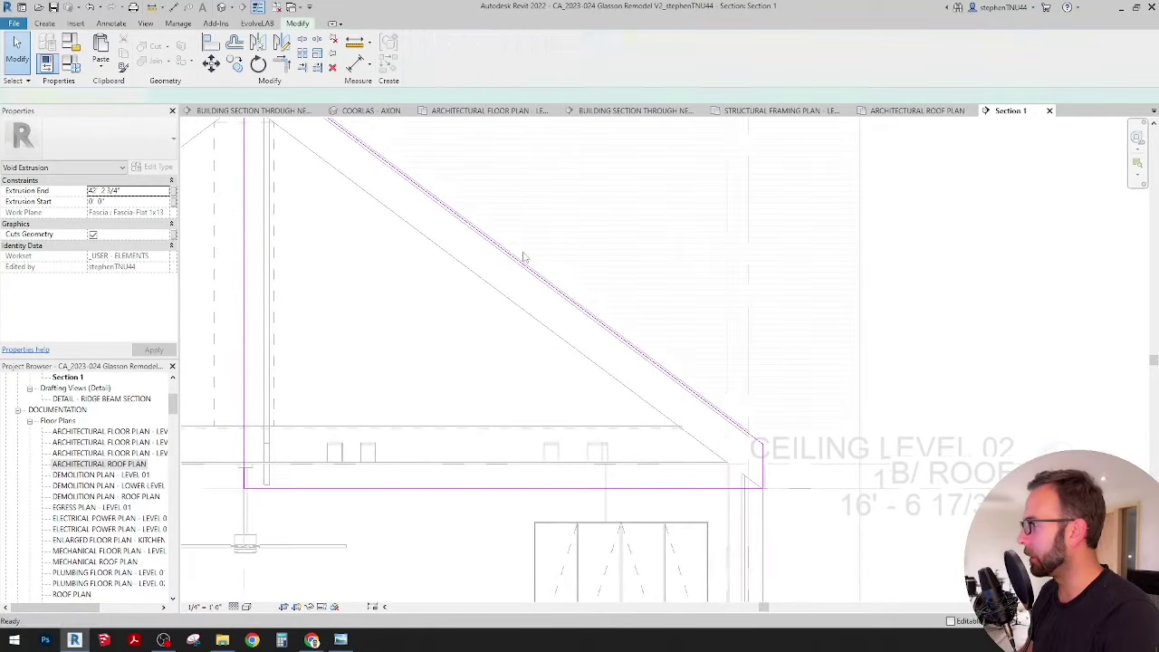
Examine the revised void and the adjacent rafters against the existing roof slope in Section 1.
{"action": "scroll", "coordinate": [569, 333], "scroll_direction": "down", "scroll_amount": 2}
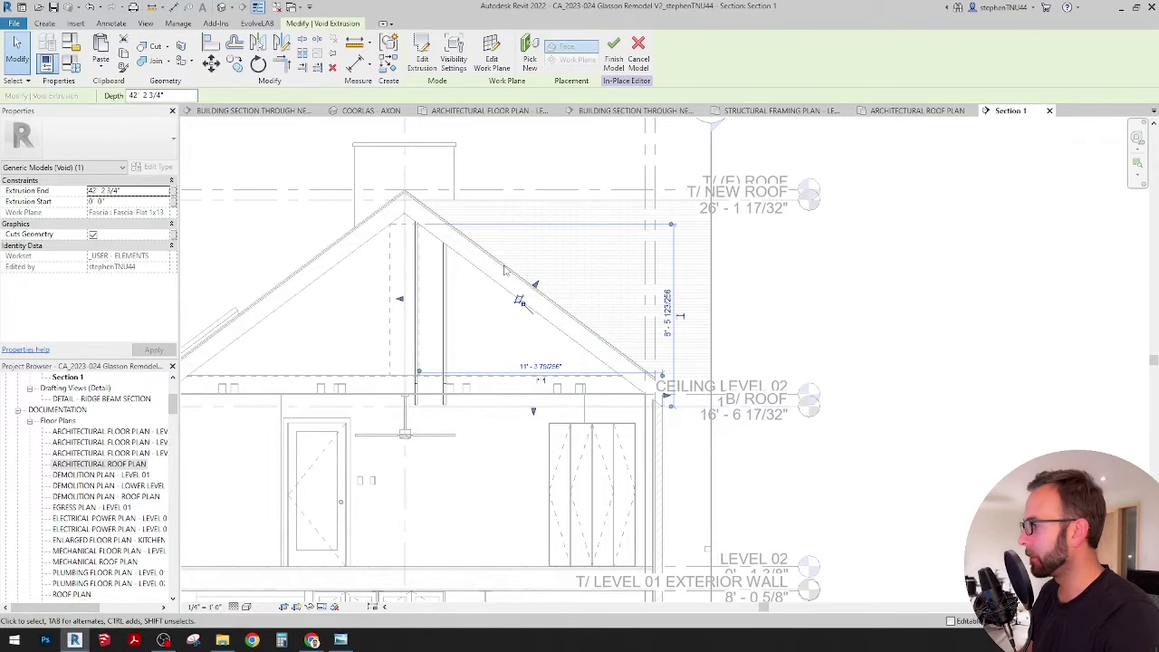
{"action": "scroll", "coordinate": [510, 280], "scroll_direction": "down", "scroll_amount": 2}
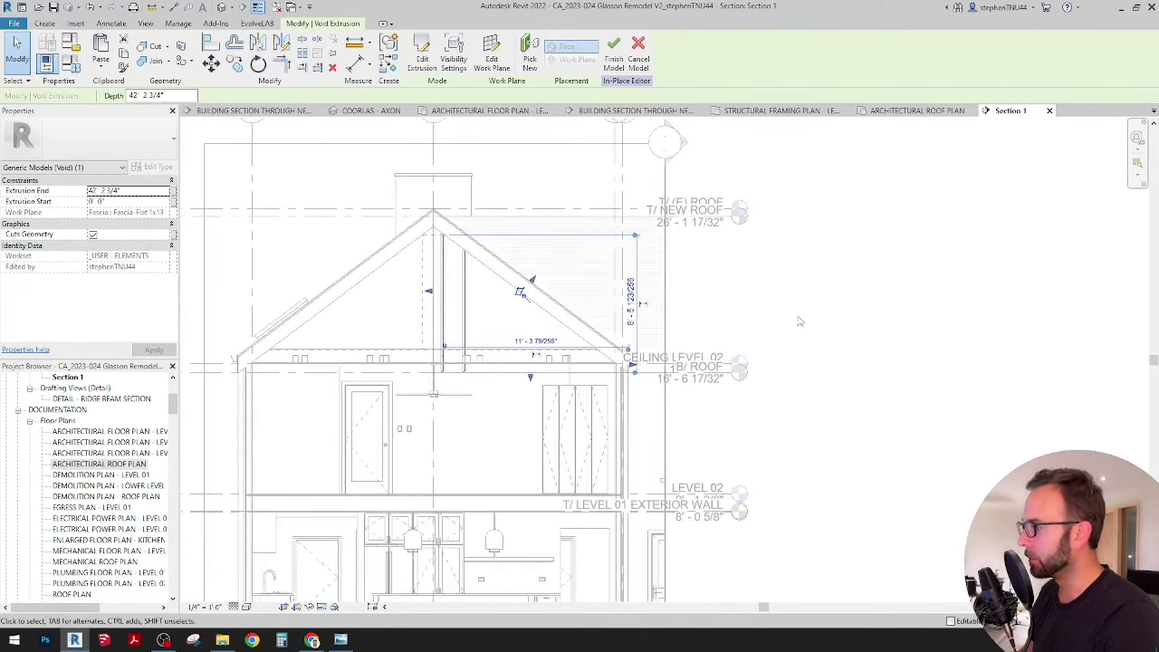
{"action": "key", "text": "Escape"}
{"action": "scroll", "coordinate": [442, 284], "scroll_direction": "up", "scroll_amount": 2}
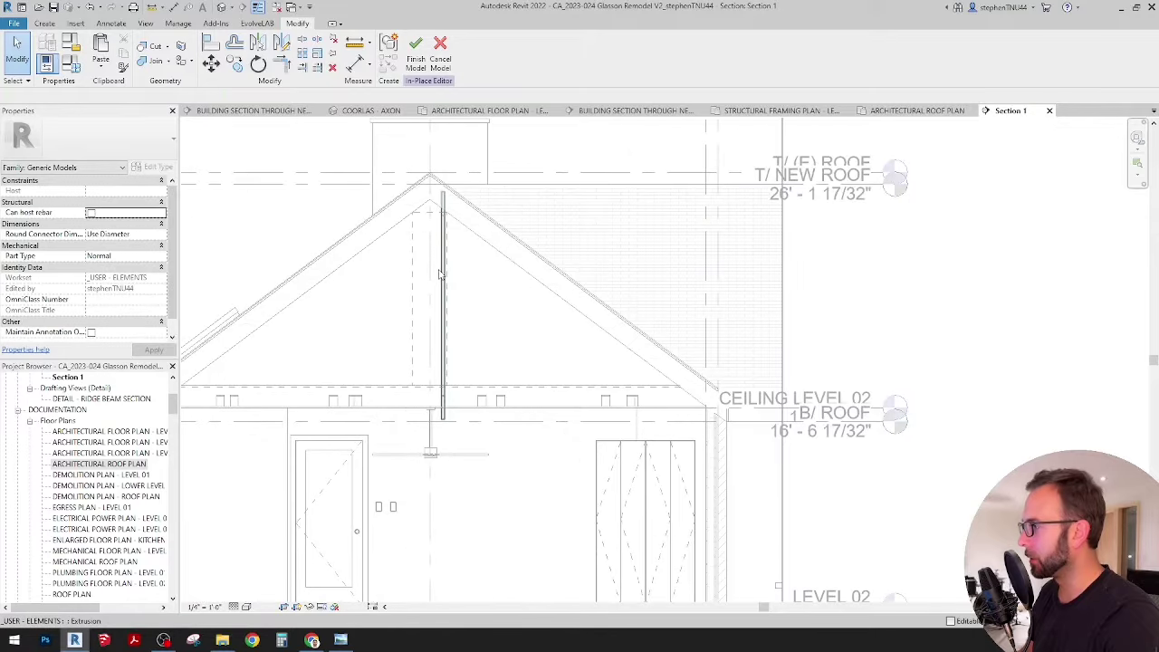
{"action": "left_click", "coordinate": [441, 275]}
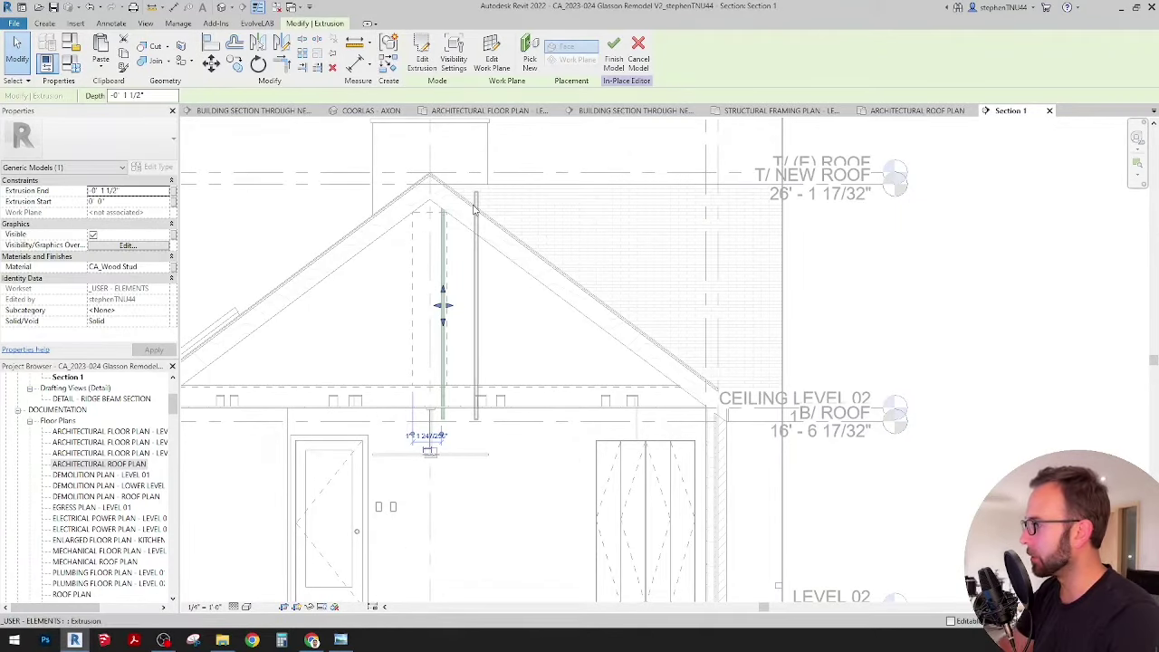
{"action": "scroll", "coordinate": [473, 209], "scroll_direction": "up", "scroll_amount": 2}
{"action": "key", "text": "Escape"}
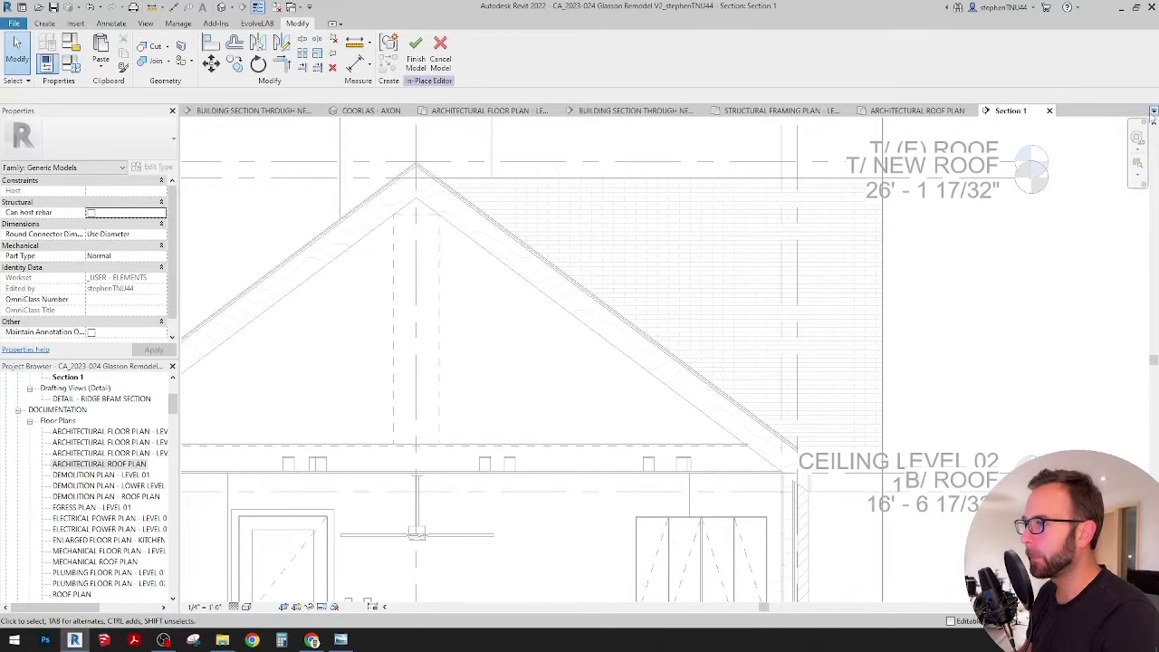
Return to the WORKING AXON view and examine the cut rafter ends on the existing roof from several angles.
{"action": "left_click", "coordinate": [1154, 111]}
{"action": "left_click", "coordinate": [1067, 233]}
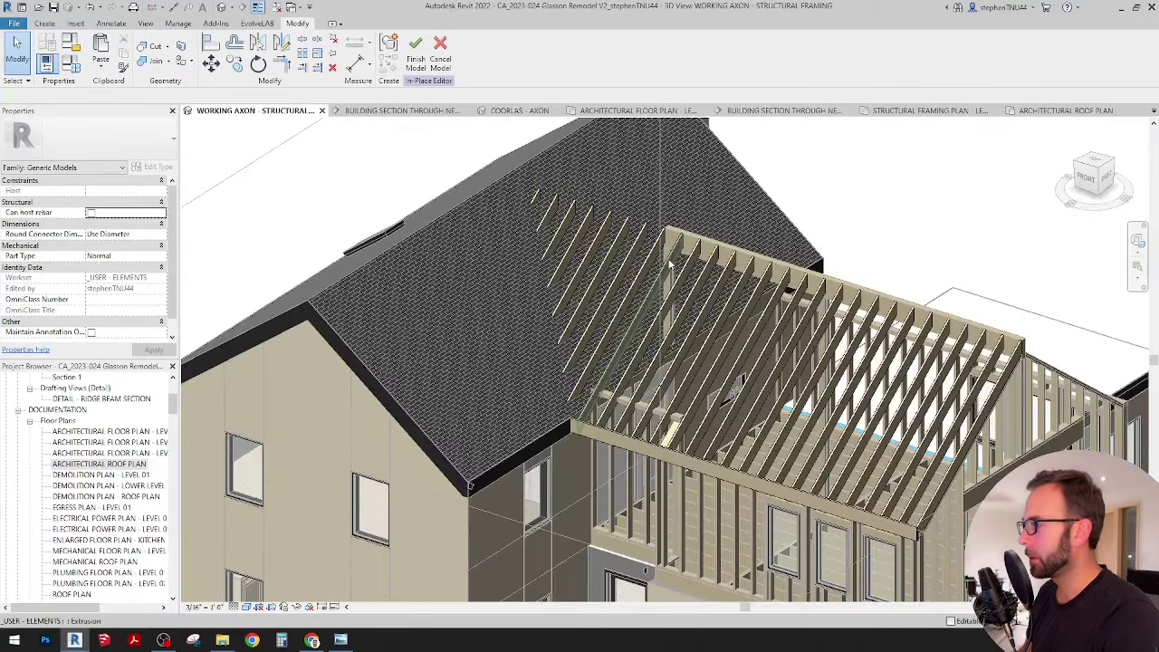
{"action": "mouse_move", "coordinate": [543, 272]}
{"action": "middle_mouse_down", "text": "shift"}
{"action": "mouse_move", "coordinate": [607, 240]}
{"action": "mouse_move", "coordinate": [743, 299]}
{"action": "mouse_move", "coordinate": [716, 304]}
{"action": "mouse_move", "coordinate": [734, 313]}
{"action": "middle_mouse_up", "text": "shift"}
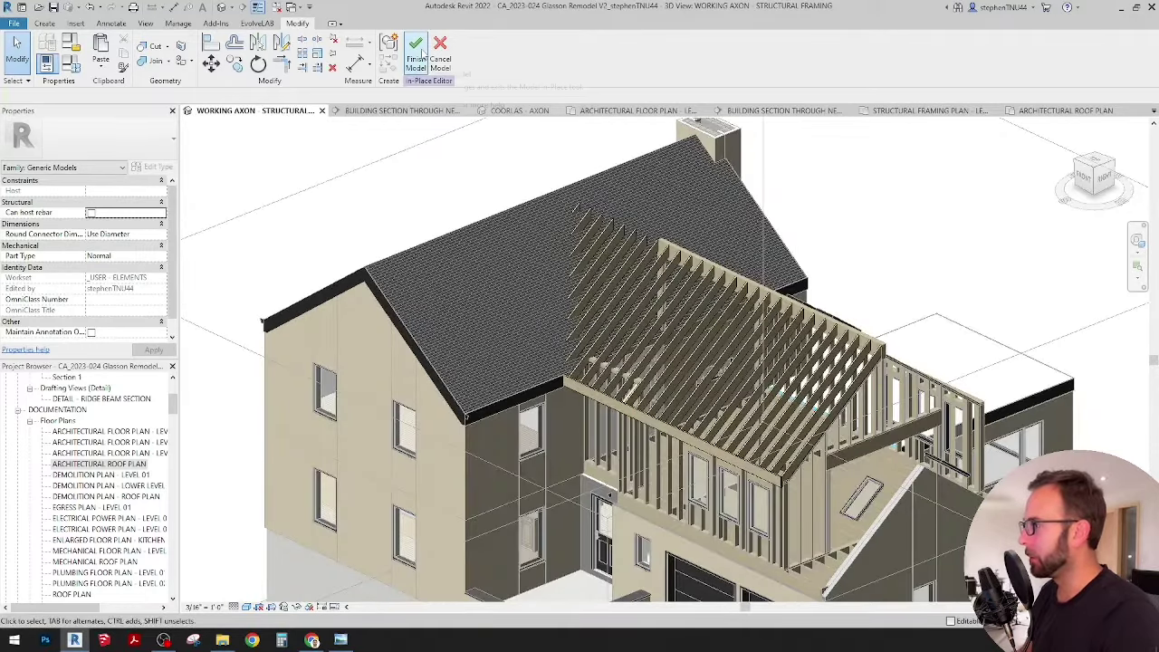
{"action": "scroll", "coordinate": [603, 324], "scroll_direction": "up", "scroll_amount": 3}
{"action": "mouse_move", "coordinate": [603, 326]}
{"action": "middle_mouse_down", "text": "shift"}
{"action": "mouse_move", "coordinate": [598, 378]}
{"action": "mouse_move", "coordinate": [544, 373]}
{"action": "mouse_move", "coordinate": [471, 398]}
{"action": "mouse_move", "coordinate": [638, 371]}
{"action": "mouse_move", "coordinate": [622, 388]}
{"action": "mouse_move", "coordinate": [607, 356]}
{"action": "middle_mouse_up", "text": "shift"}
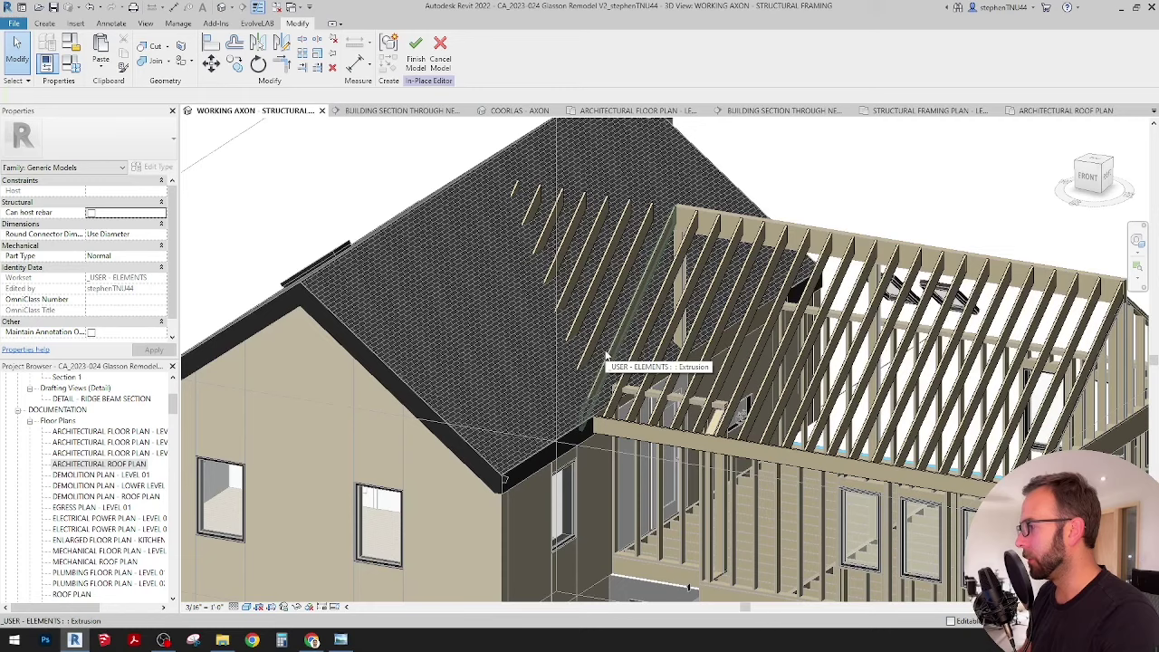
{"action": "middle_click_drag", "start_coordinate": [456, 344], "coordinate": [504, 219], "text": "shift"}
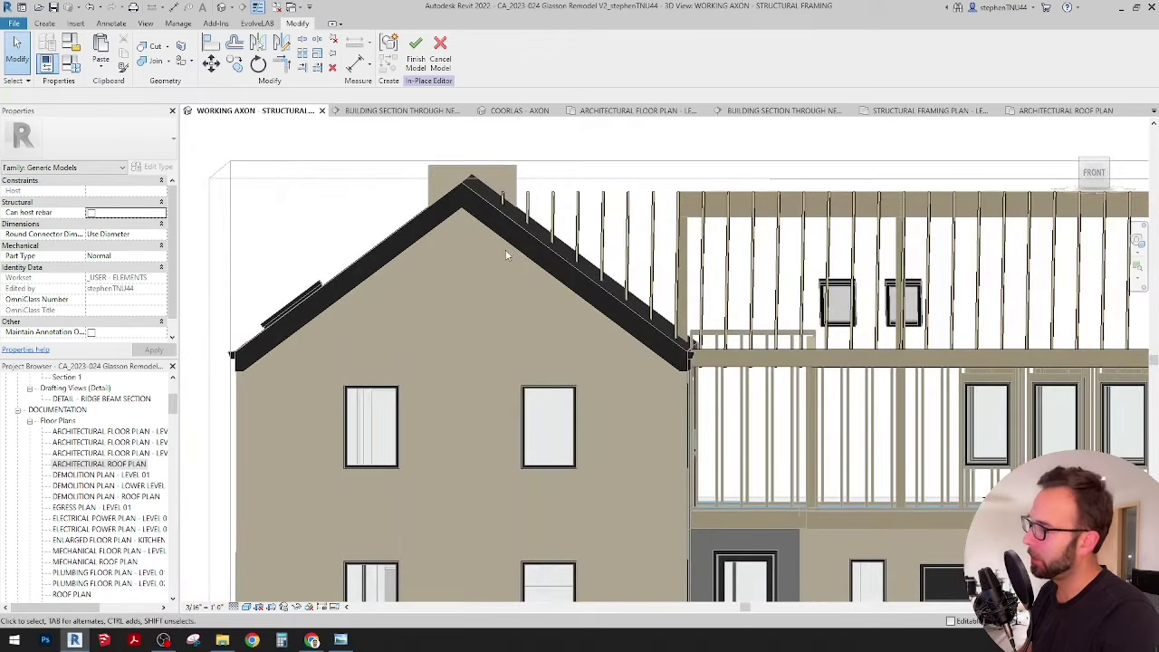
{"action": "middle_click_drag", "start_coordinate": [542, 267], "coordinate": [516, 249], "text": "shift"}
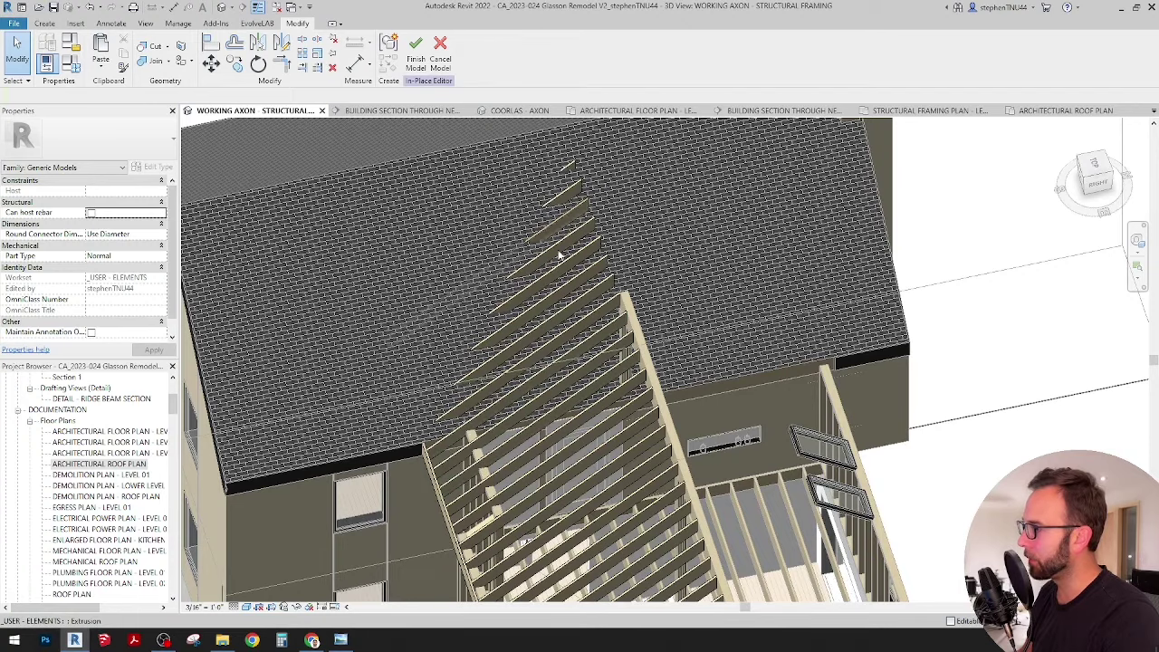
{"action": "middle_click_drag", "start_coordinate": [446, 424], "coordinate": [582, 278], "text": "shift"}
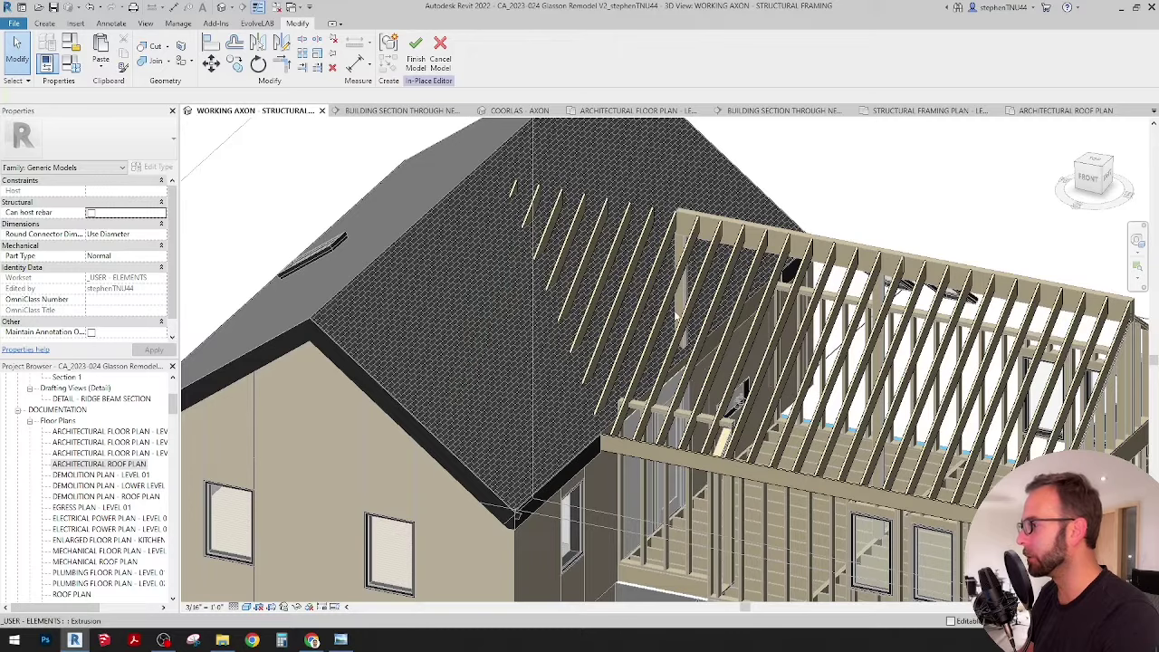
{"action": "middle_click_drag", "start_coordinate": [611, 417], "coordinate": [550, 376]}
{"action": "scroll", "coordinate": [553, 377], "scroll_direction": "down", "scroll_amount": 1}
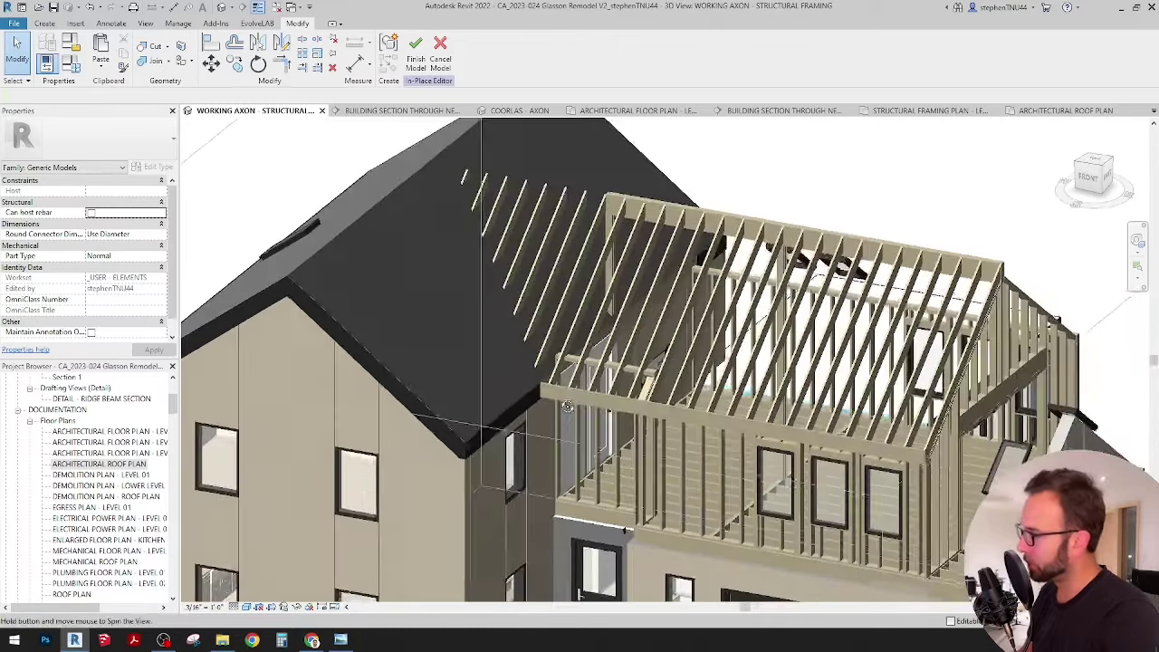
{"action": "middle_click_drag", "start_coordinate": [608, 408], "coordinate": [579, 391], "text": "shift"}
{"action": "scroll", "coordinate": [562, 393], "scroll_direction": "down", "scroll_amount": 3}
{"action": "scroll", "coordinate": [580, 390], "scroll_direction": "up", "scroll_amount": 3}
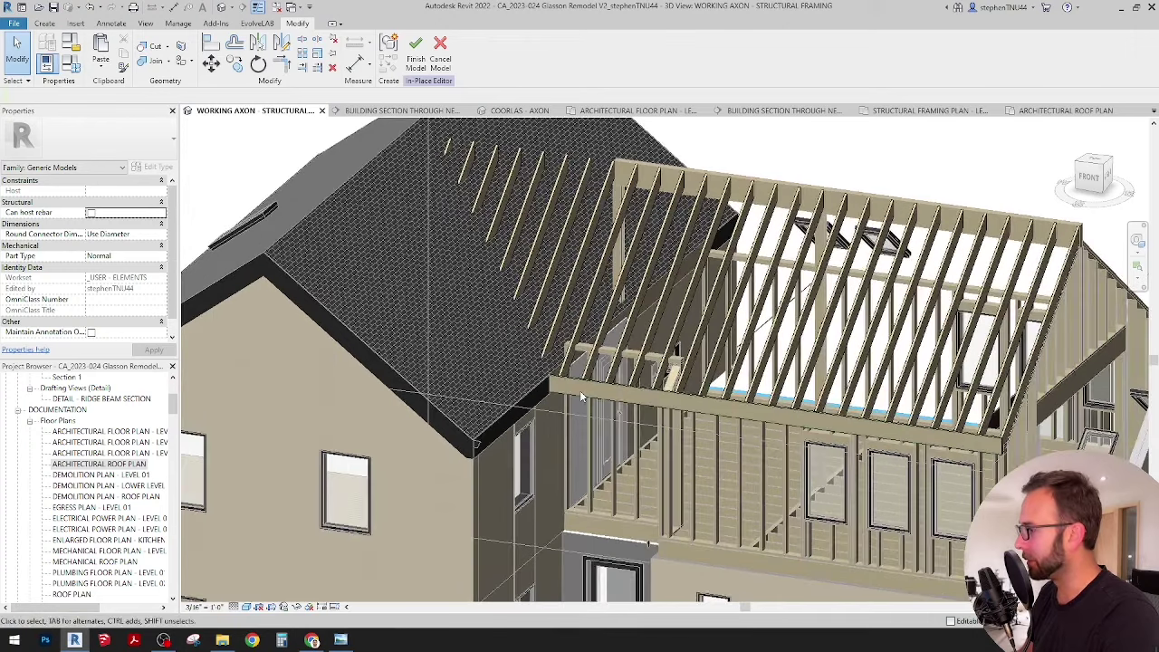
Start a solid extrusion on the Fascia-Flat 1x13 work plane and choose Pick Lines for its profile.
{"action": "left_click", "coordinate": [42, 25]}
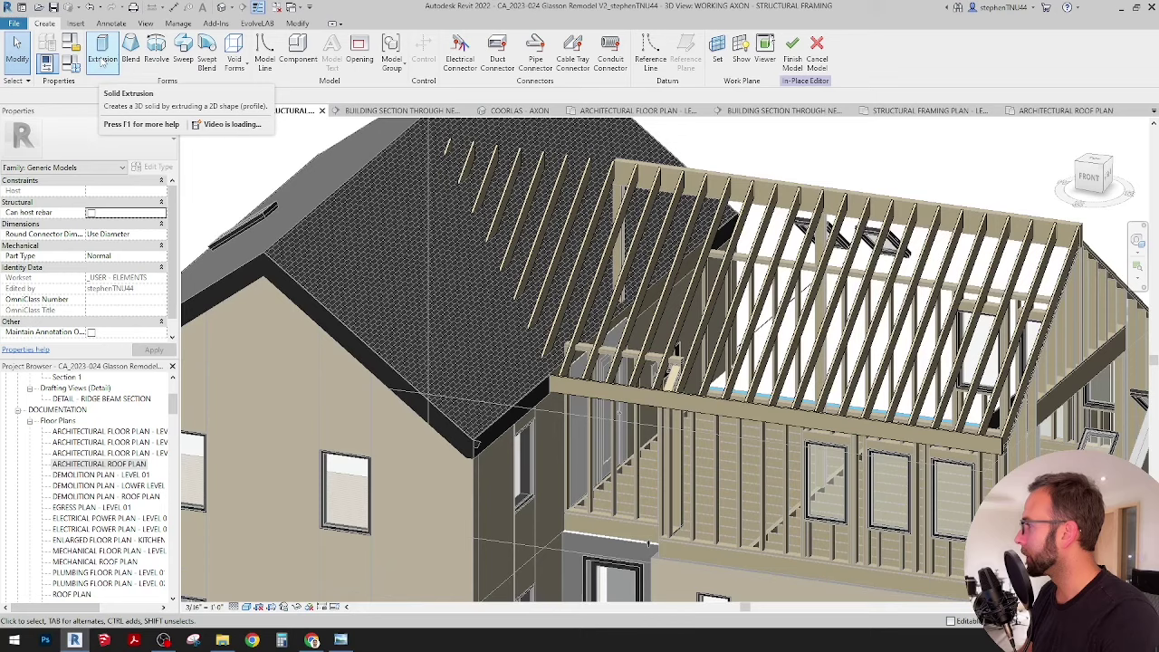
{"action": "left_click", "coordinate": [102, 57]}
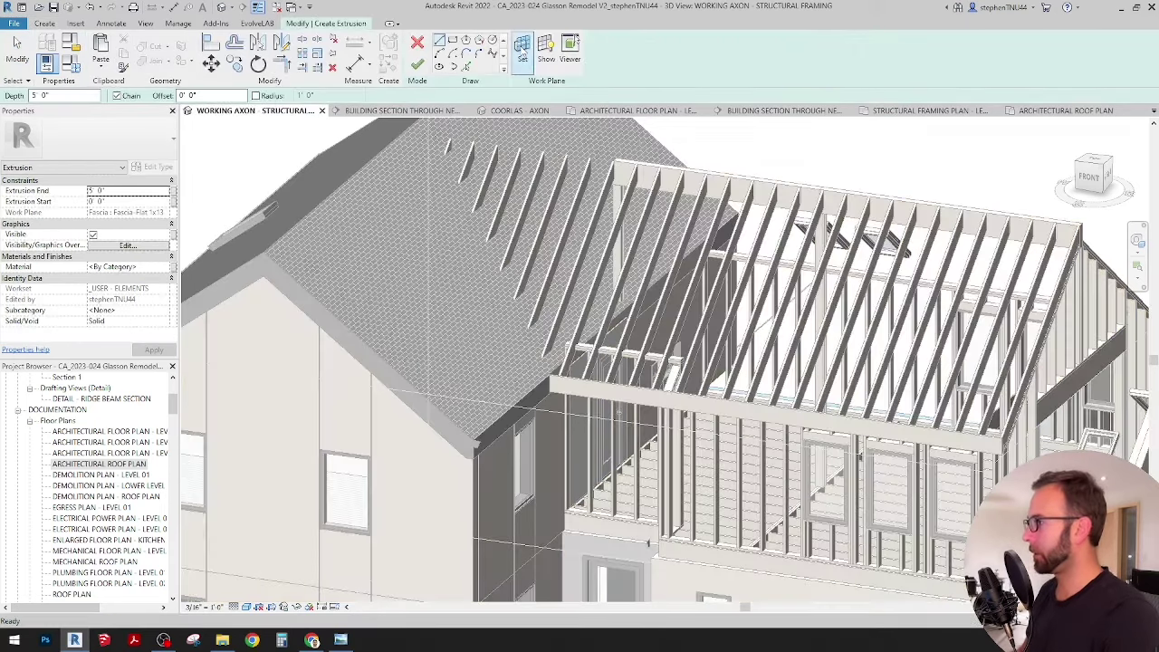
{"action": "left_click", "coordinate": [522, 51]}
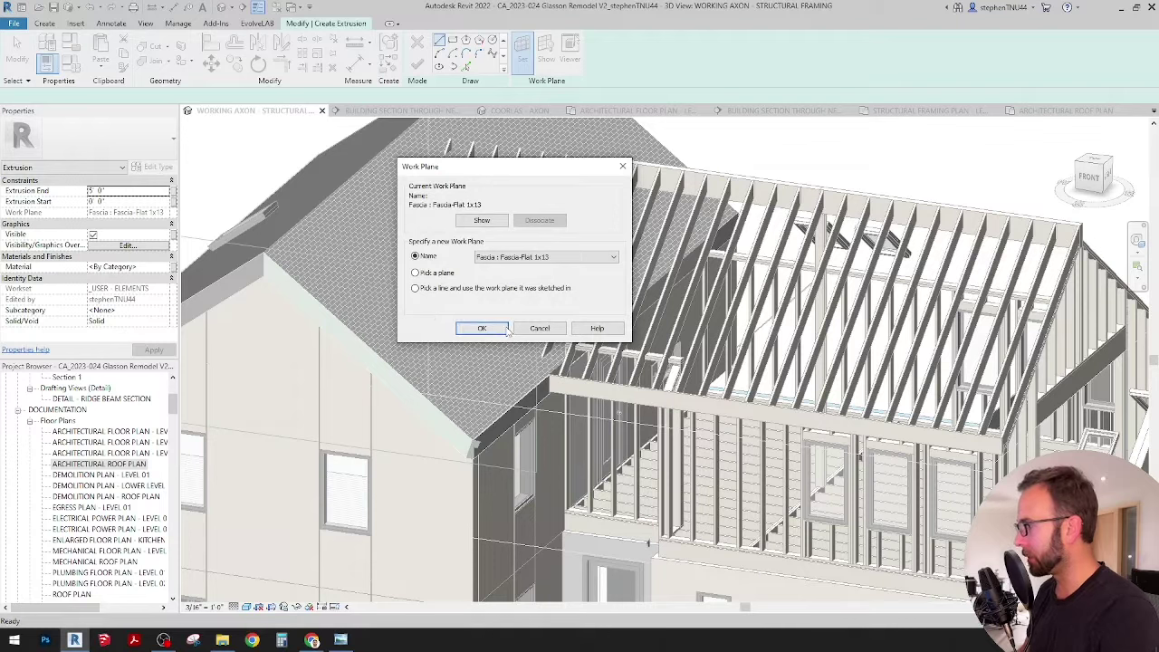
{"action": "left_click", "coordinate": [481, 328]}
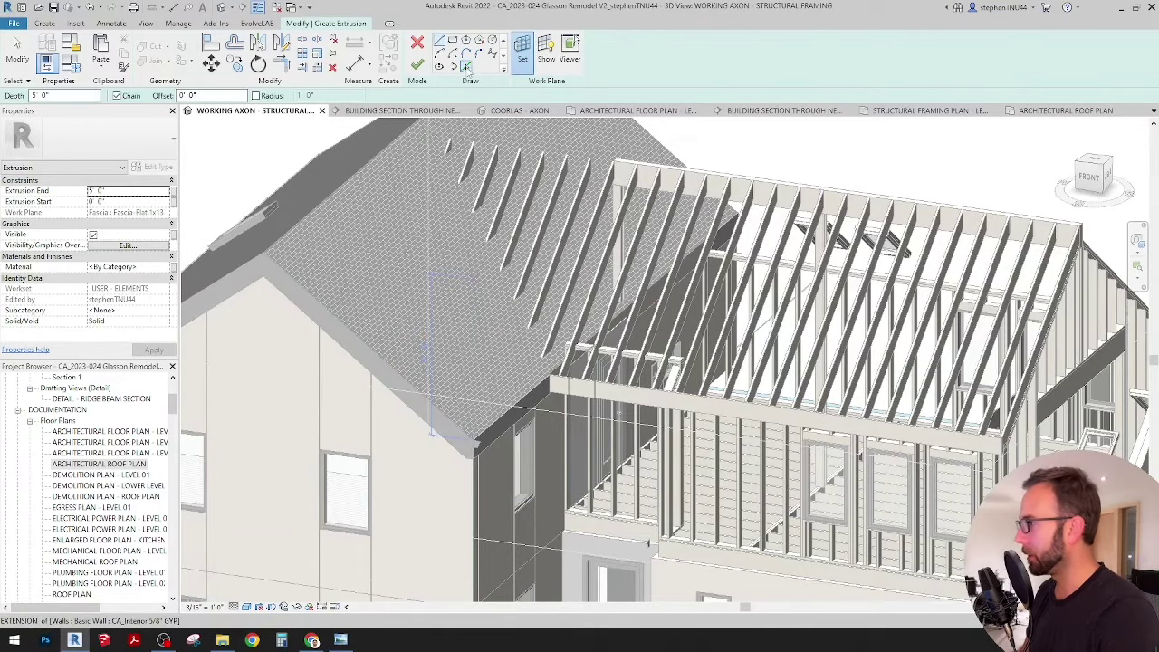
{"action": "left_click", "coordinate": [466, 67]}
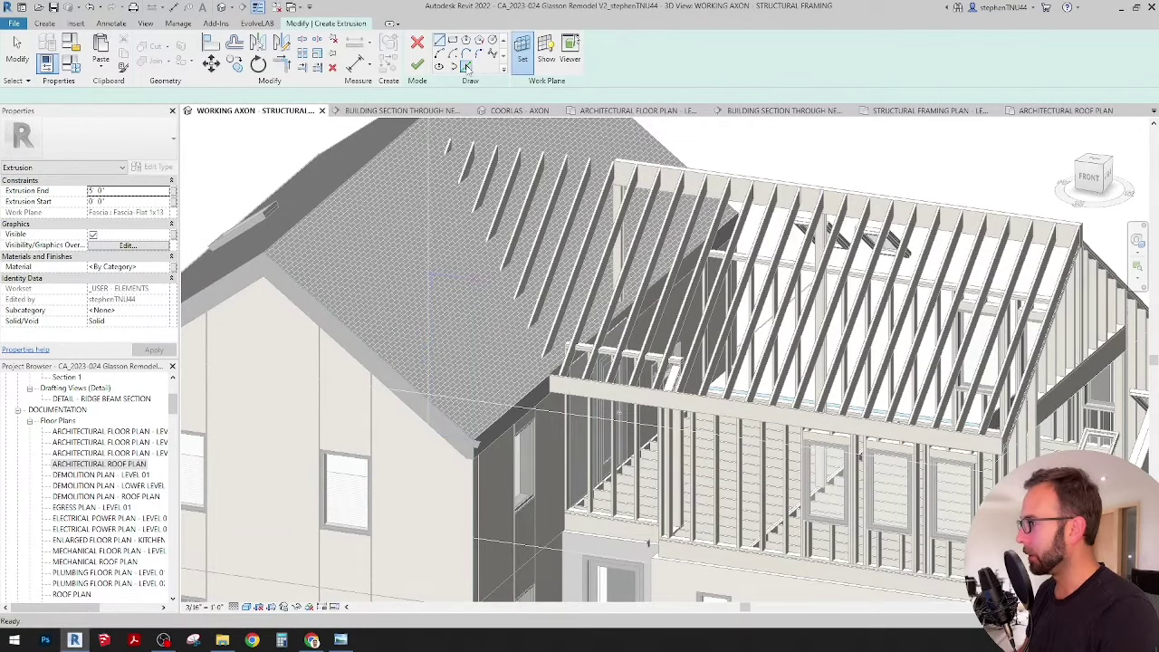
Open Section 1 from its marker in the architectural roof plan to sketch the new solid extrusion along the existing roof slope.
{"action": "left_click", "coordinate": [1065, 110]}
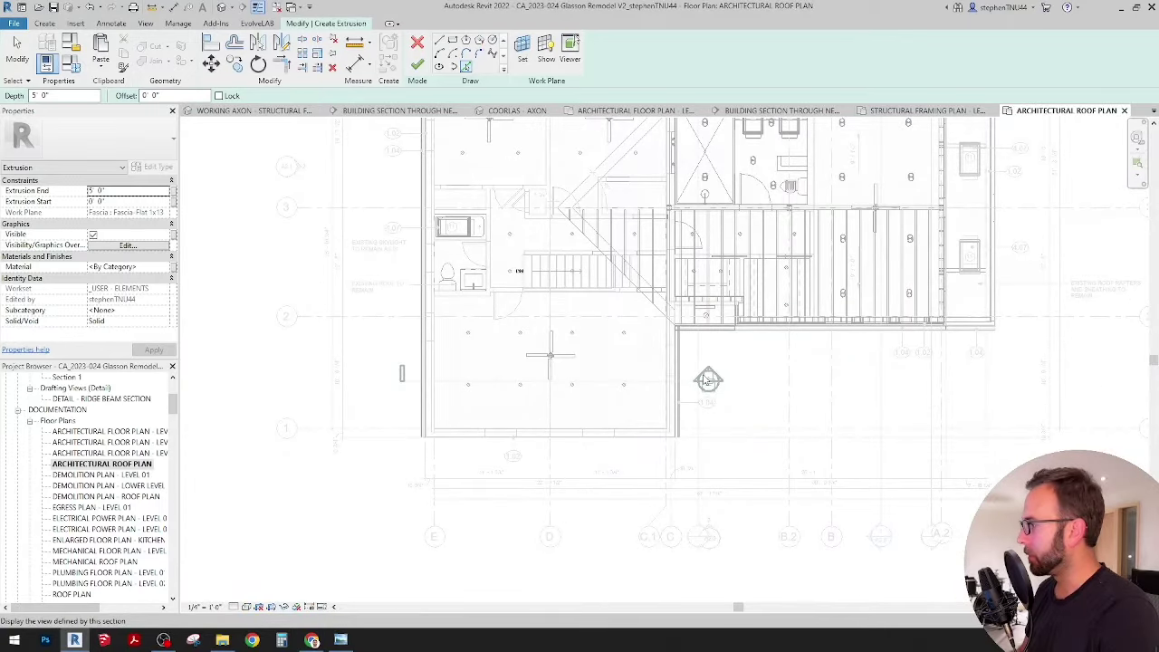
{"action": "double_click", "coordinate": [707, 380]}
{"action": "scroll", "coordinate": [609, 375], "scroll_direction": "down", "scroll_amount": 3}
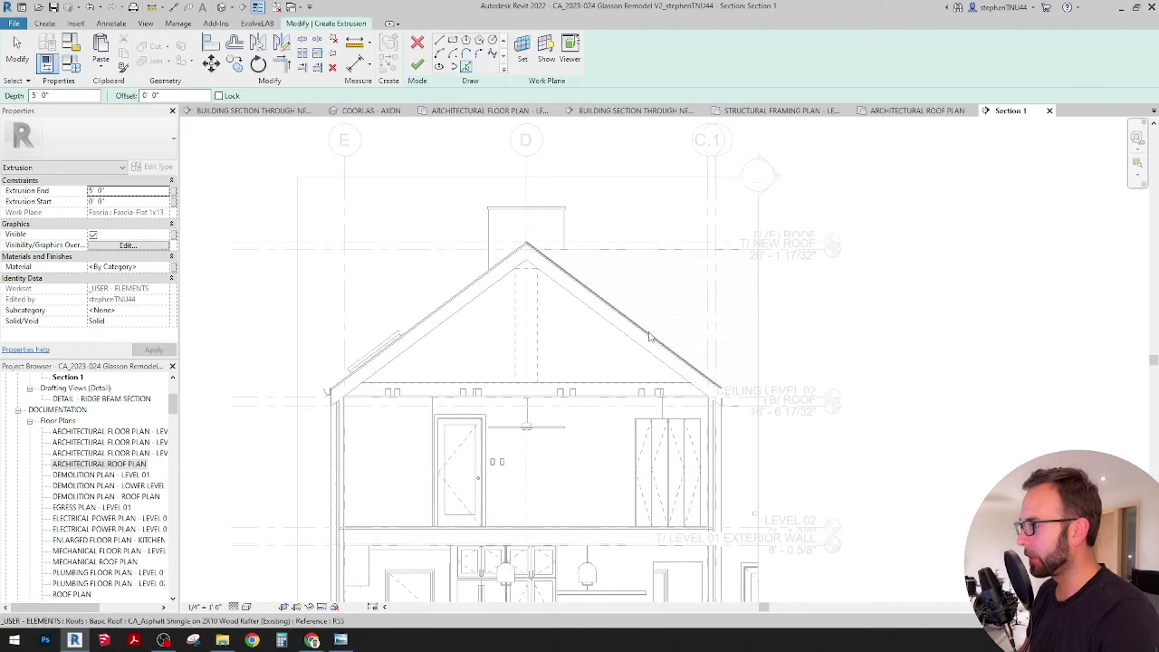
{"action": "scroll", "coordinate": [683, 266], "scroll_direction": "up", "scroll_amount": 2}
{"action": "scroll", "coordinate": [683, 266], "scroll_direction": "up", "scroll_amount": 2}
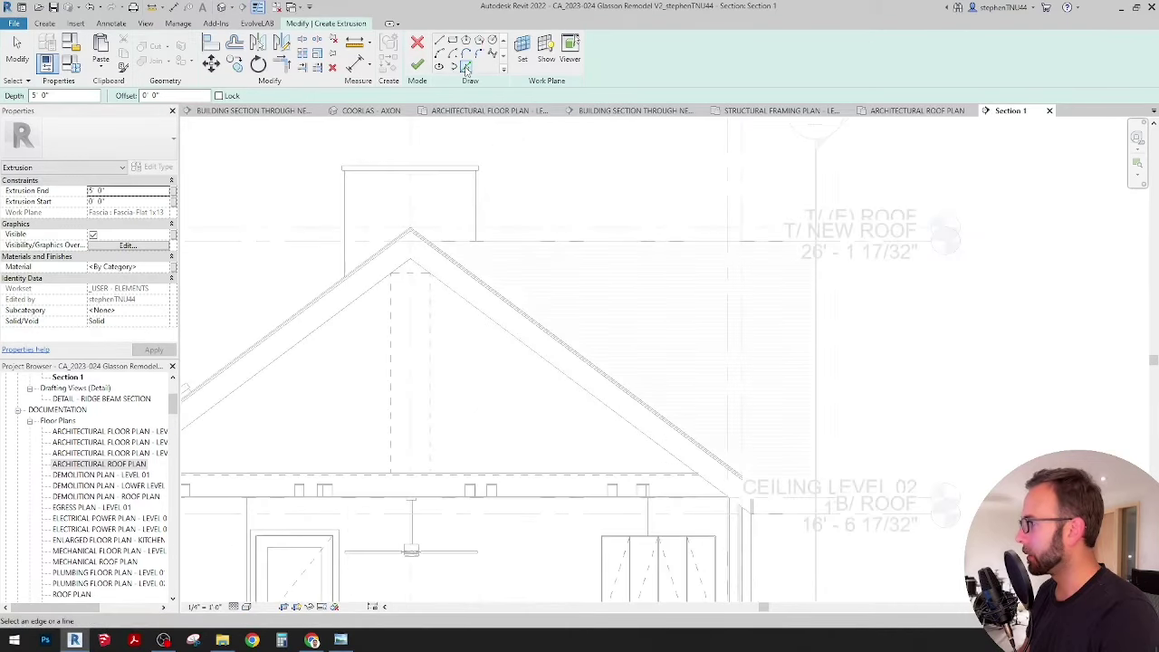
Pick the existing roof's sloped edge in Section 1 as the first line of the extrusion profile.
{"action": "scroll", "coordinate": [456, 267], "scroll_direction": "up", "scroll_amount": 3}
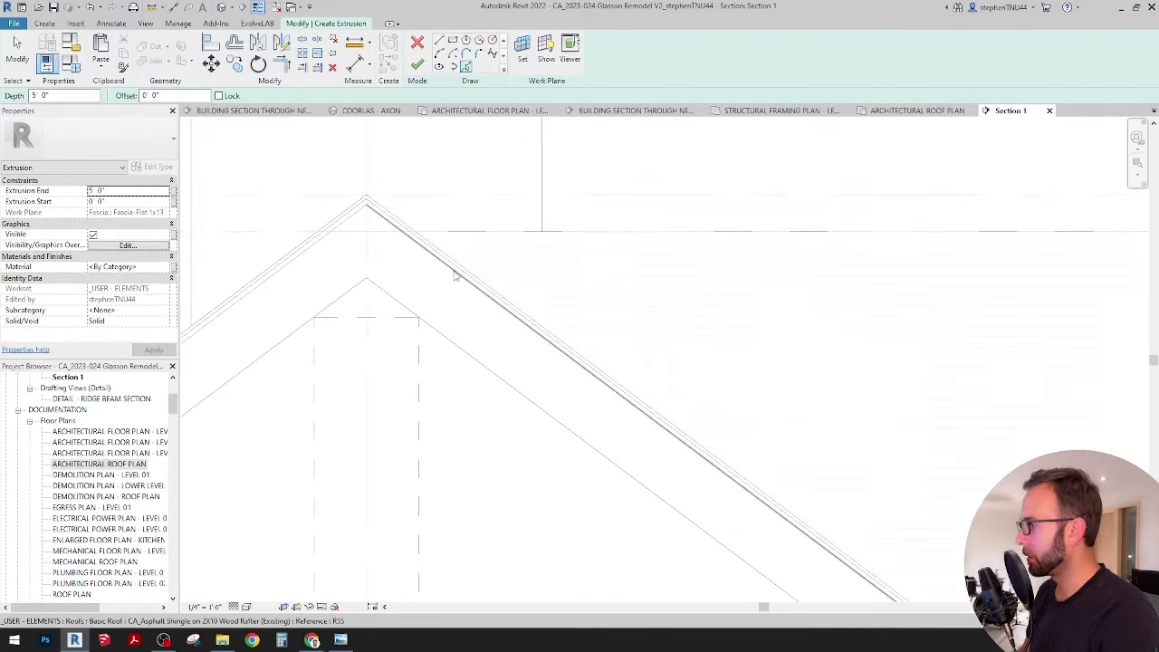
{"action": "left_click", "coordinate": [456, 273]}
{"action": "scroll", "coordinate": [479, 288], "scroll_direction": "up", "scroll_amount": 2}
{"action": "key", "text": "Escape"}
{"action": "key", "text": "Escape"}
{"action": "left_click", "coordinate": [473, 286]}
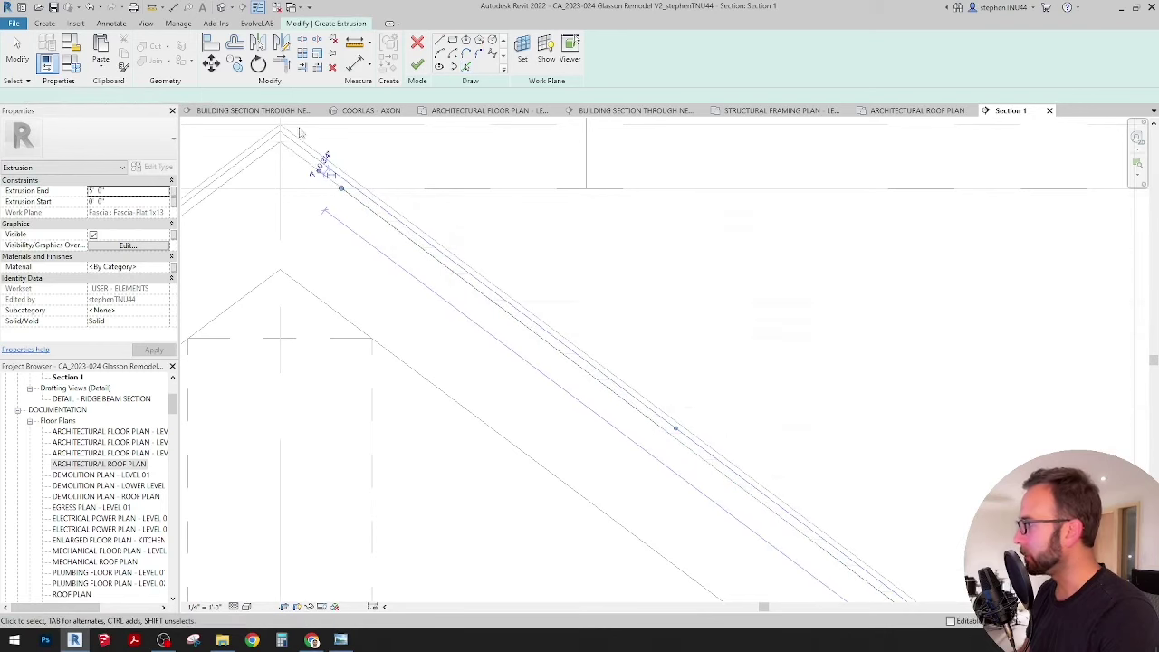
Copy the sloped profile line 3/4" perpendicular up to the next roof layer line and delete the original.
{"action": "left_click", "coordinate": [300, 132]}
{"action": "left_click", "coordinate": [234, 63]}
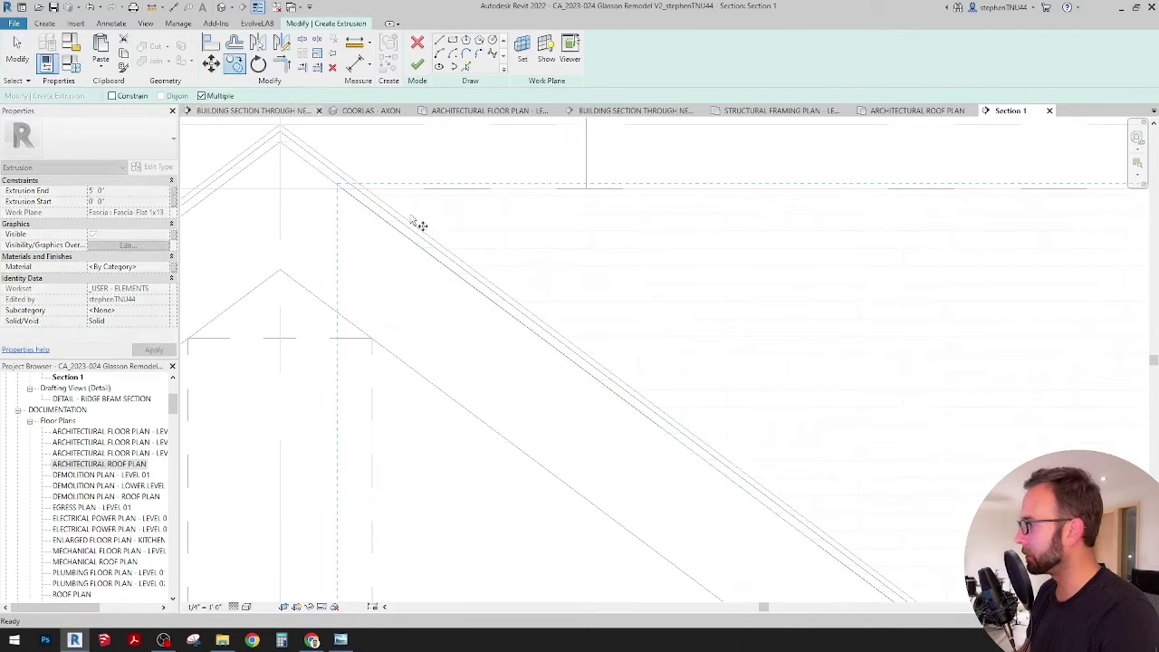
{"action": "scroll", "coordinate": [490, 305], "scroll_direction": "up", "scroll_amount": 3}
{"action": "left_click", "coordinate": [497, 304]}
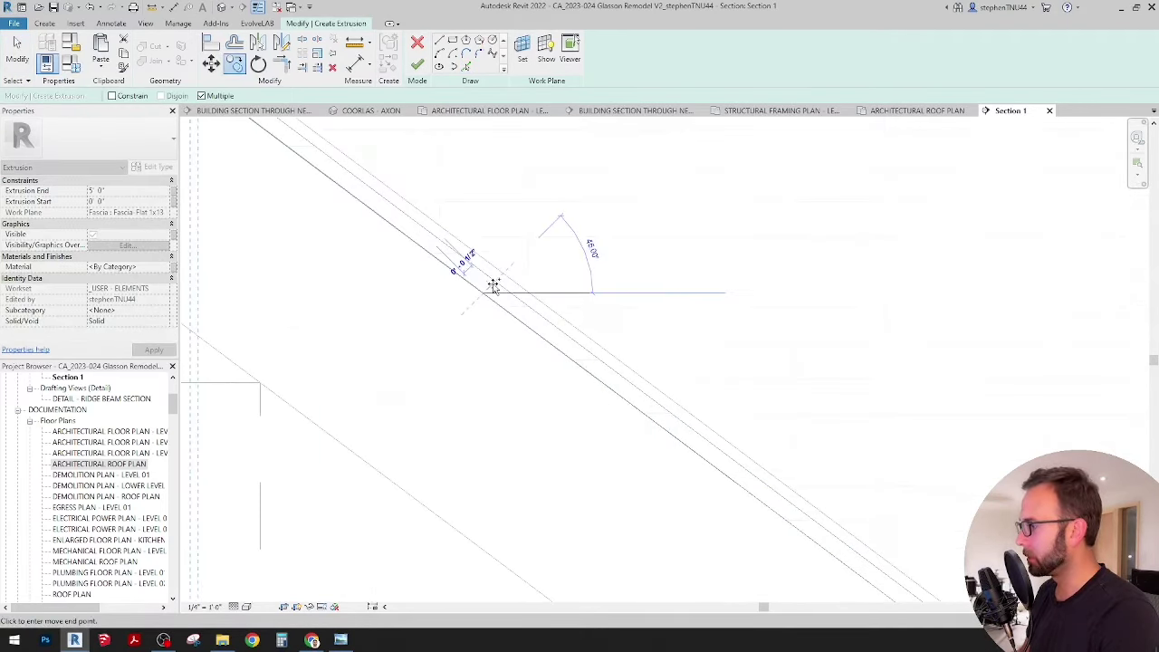
{"action": "scroll", "coordinate": [497, 281], "scroll_direction": "up", "scroll_amount": 2}
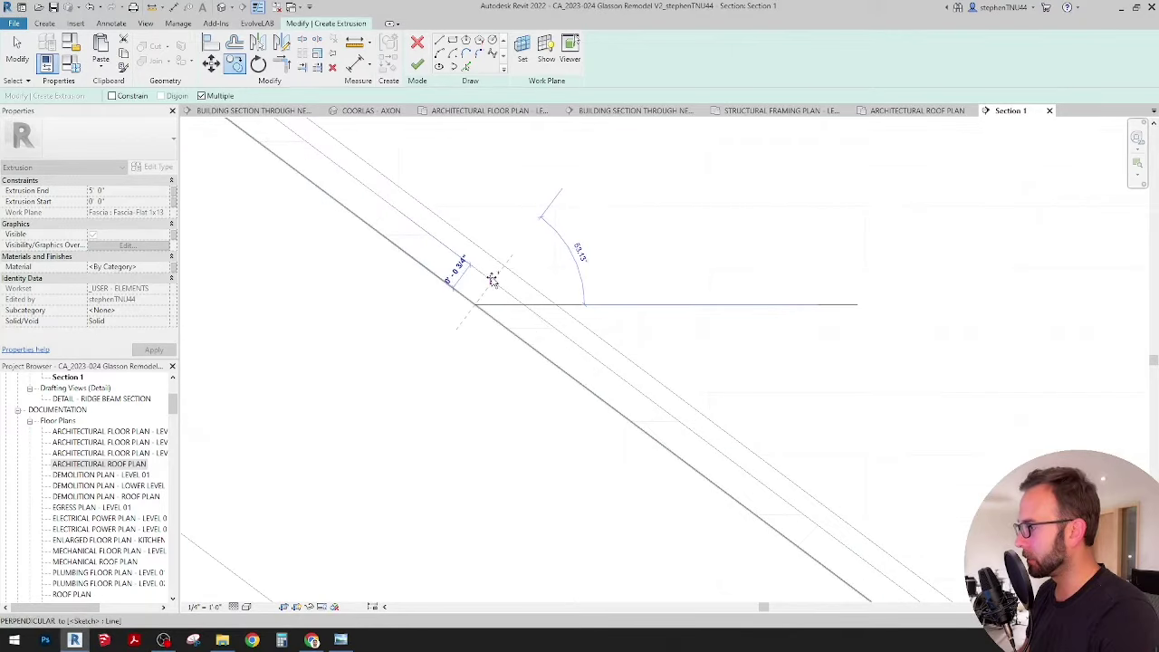
{"action": "left_click", "coordinate": [493, 280]}
{"action": "key", "text": "Escape"}
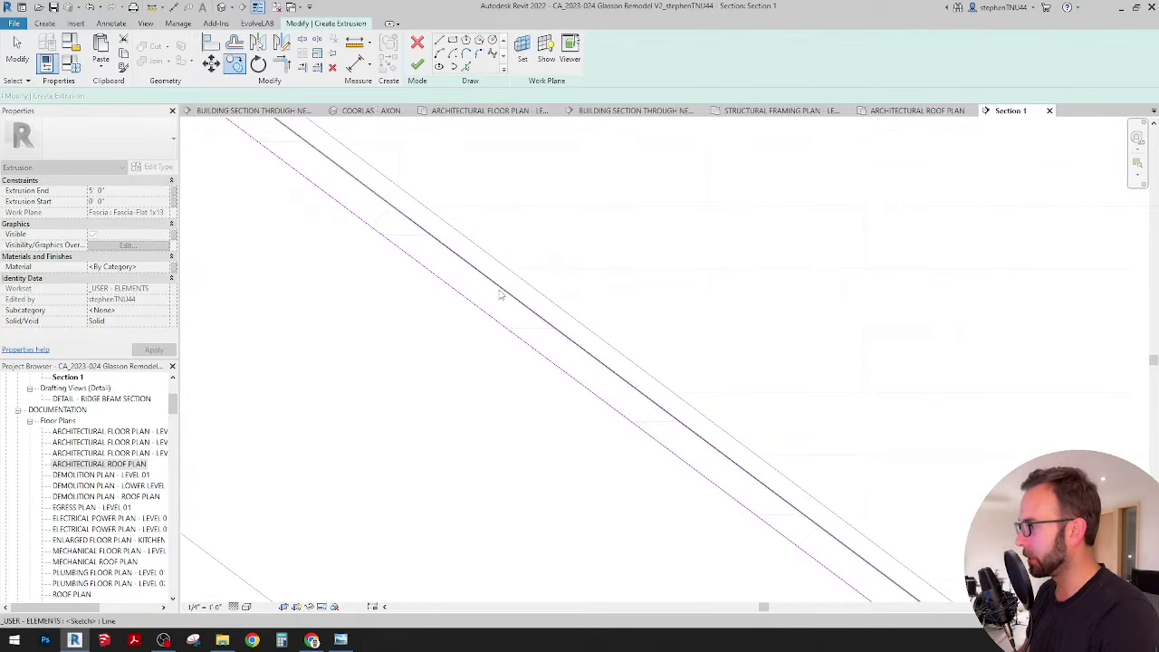
{"action": "left_click", "coordinate": [481, 310]}
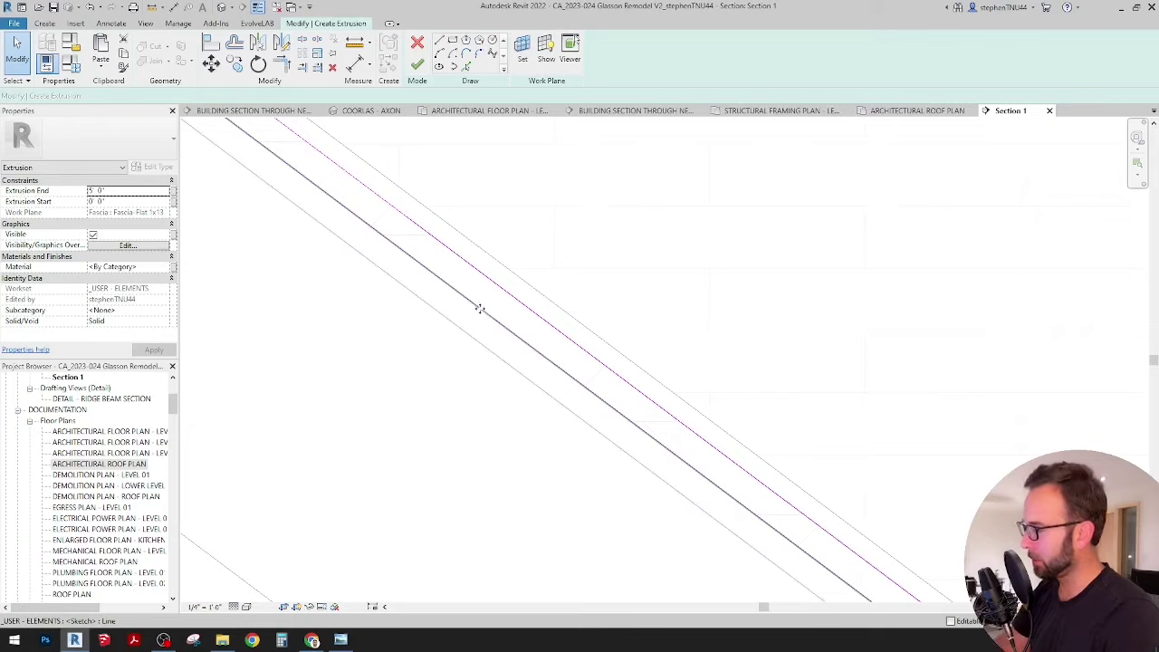
{"action": "key", "text": "Delete"}
Offset a copy of the sloped profile line 1 1/2" above the existing roof.
{"action": "left_click", "coordinate": [234, 42]}
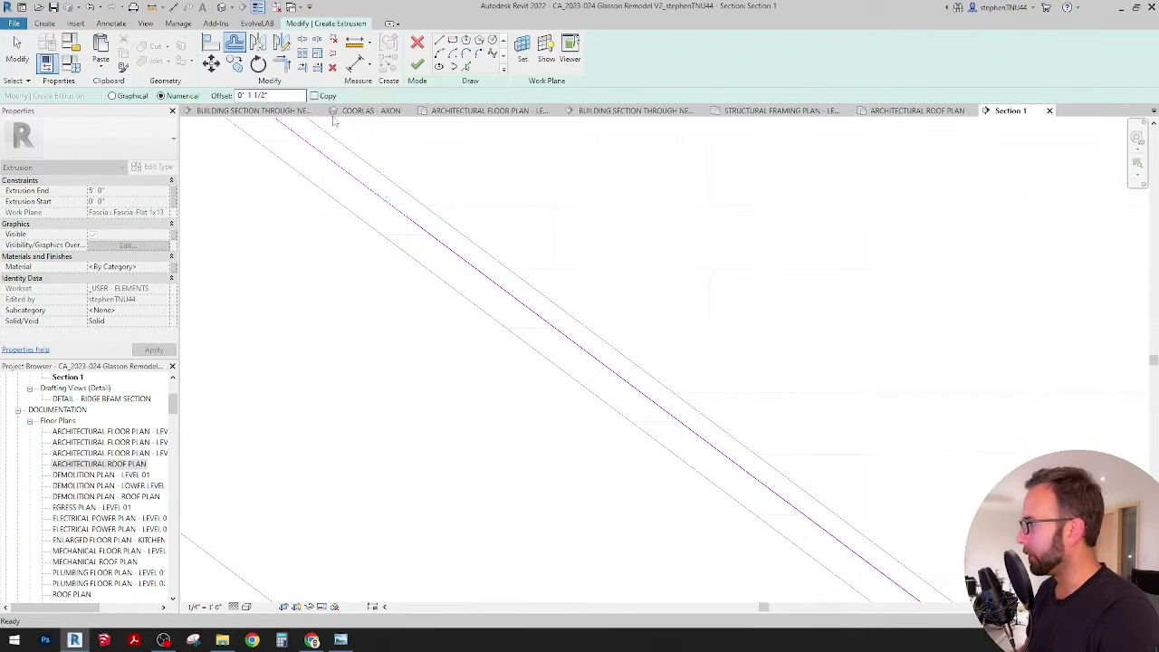
{"action": "scroll", "coordinate": [388, 202], "scroll_direction": "down", "scroll_amount": 5}
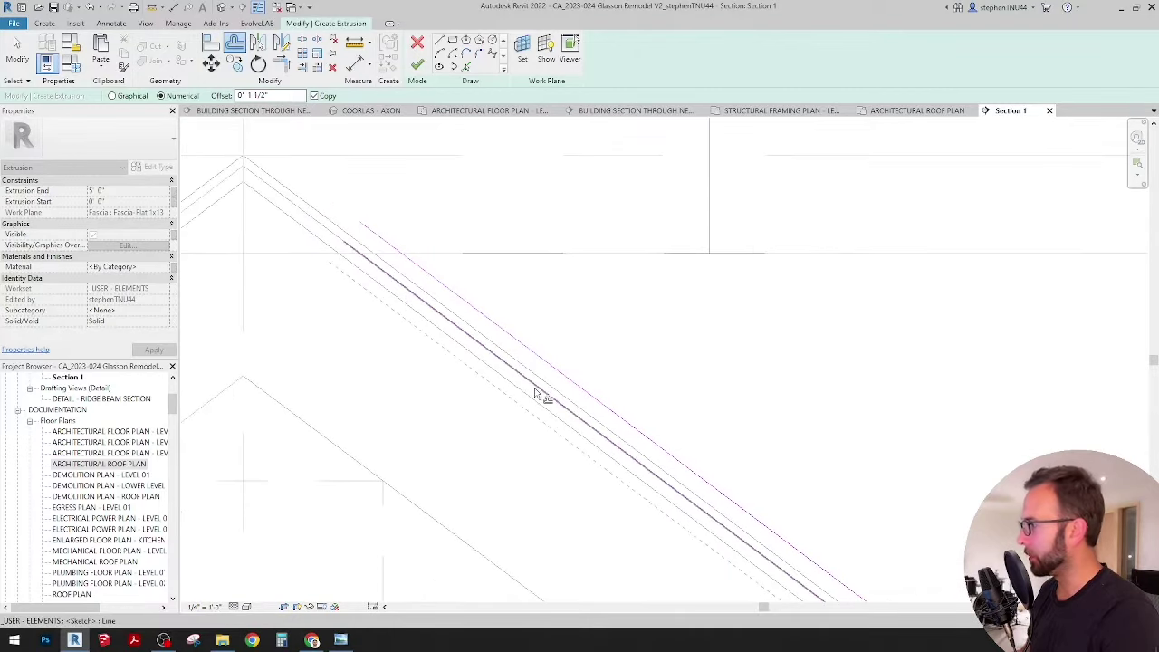
{"action": "scroll", "coordinate": [535, 394], "scroll_direction": "down", "scroll_amount": 2}
{"action": "scroll", "coordinate": [350, 233], "scroll_direction": "down", "scroll_amount": 3}
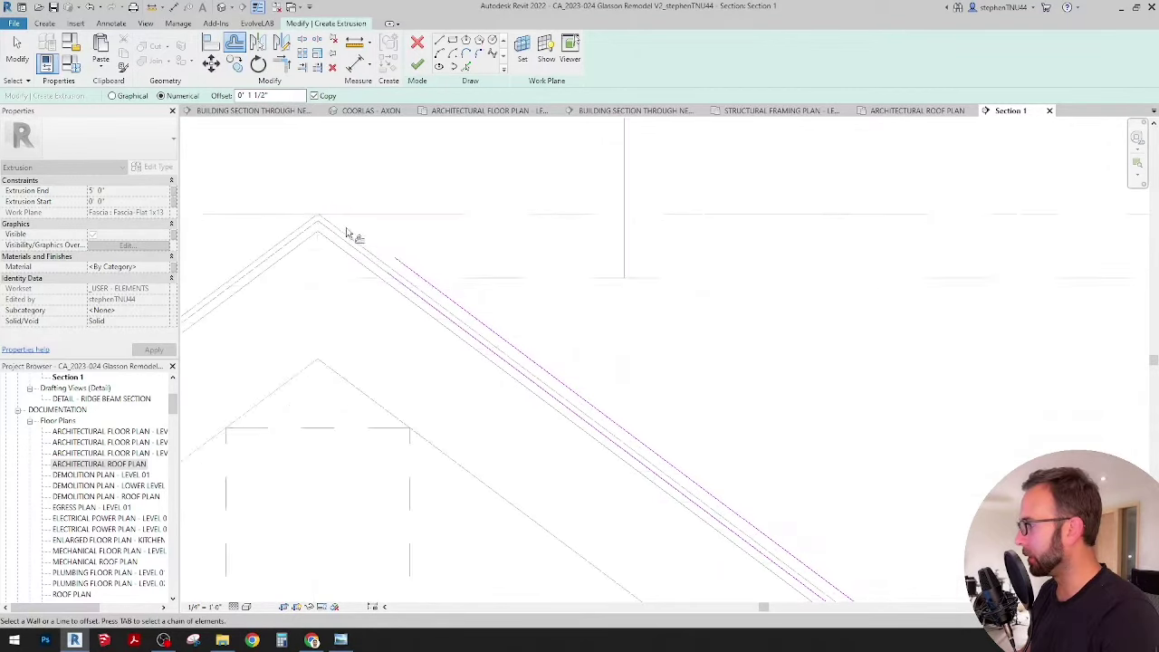
{"action": "scroll", "coordinate": [443, 270], "scroll_direction": "up", "scroll_amount": 4}
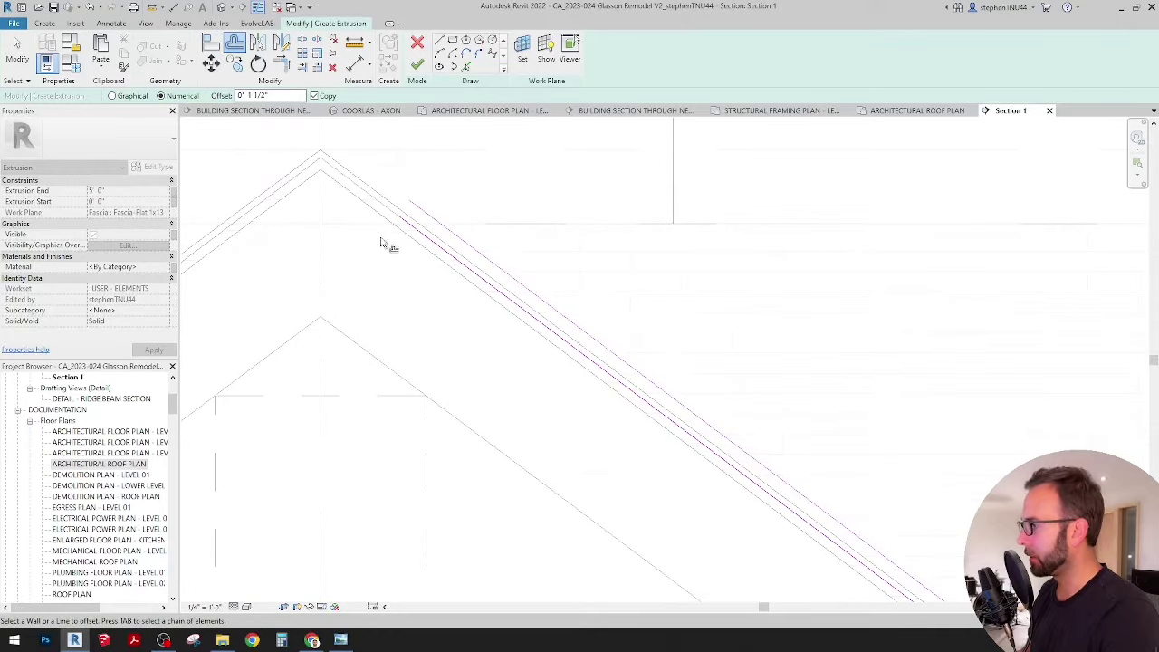
{"action": "scroll", "coordinate": [341, 176], "scroll_direction": "down", "scroll_amount": 1}
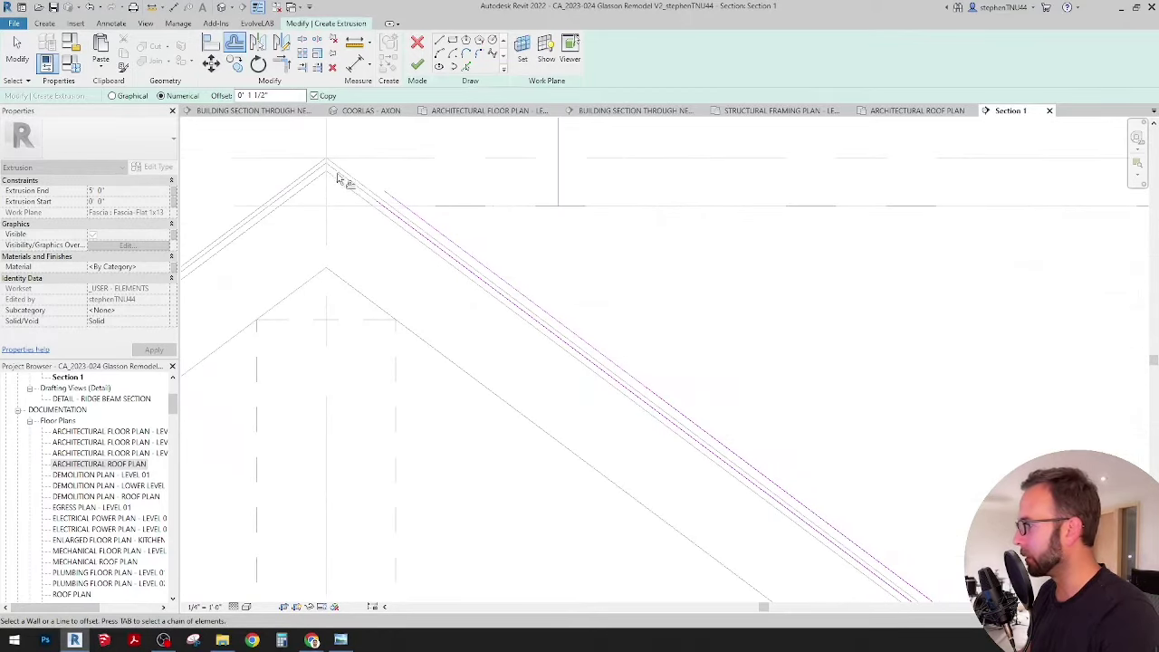
{"action": "scroll", "coordinate": [399, 216], "scroll_direction": "up", "scroll_amount": 2}
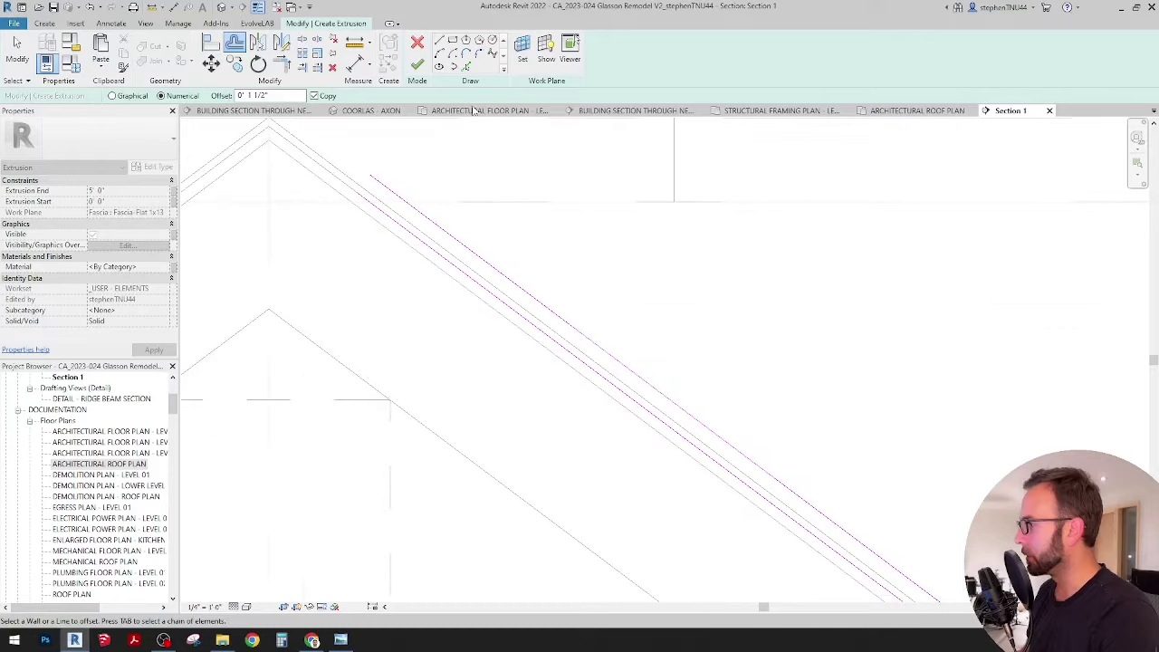
Add a line along the T/ NEW ROOF level and trim it with both sloped lines to close the profile's upper end.
{"action": "left_click", "coordinate": [466, 68]}
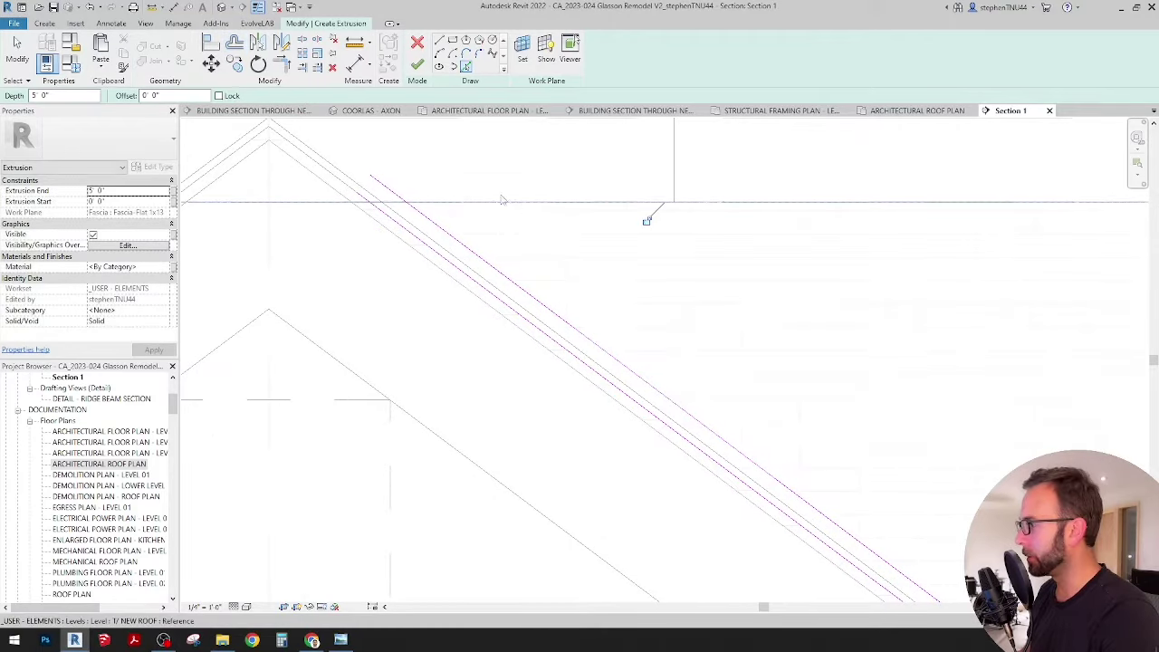
{"action": "left_click", "coordinate": [286, 68]}
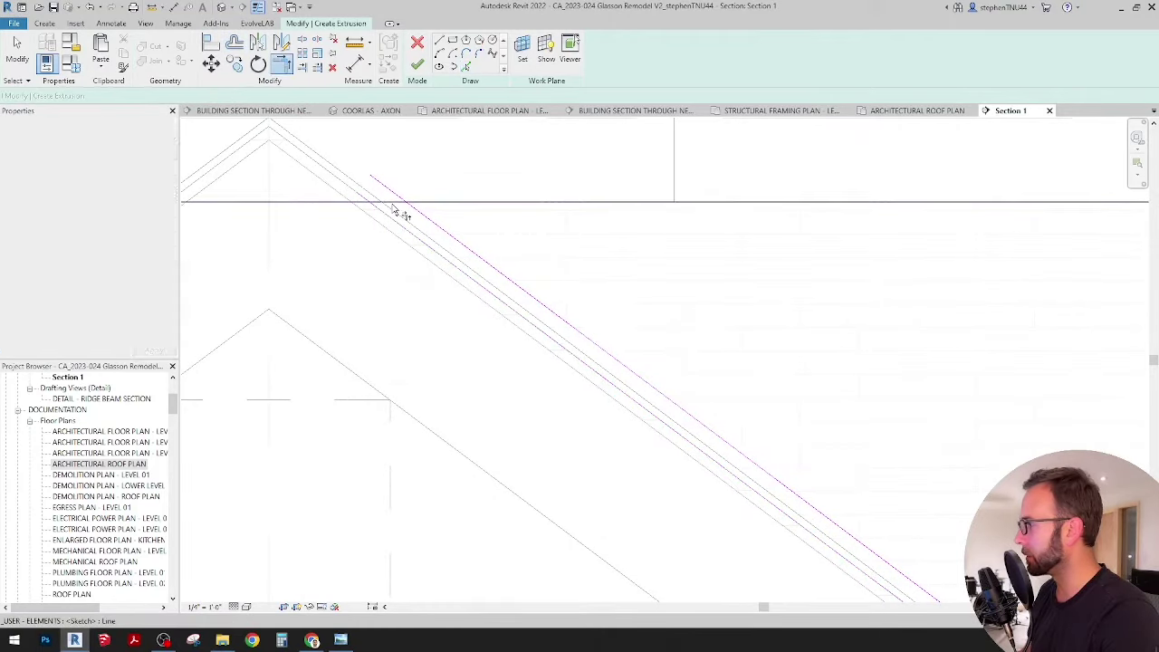
{"action": "scroll", "coordinate": [373, 149], "scroll_direction": "down", "scroll_amount": 7}
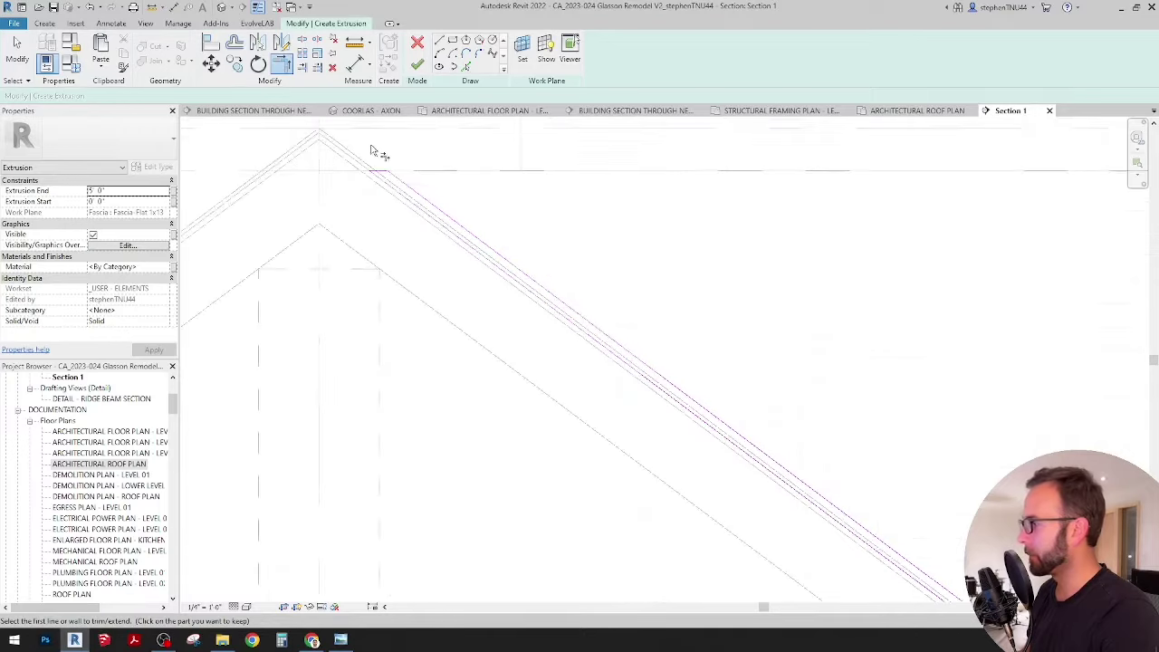
{"action": "scroll", "coordinate": [783, 426], "scroll_direction": "up", "scroll_amount": 1}
Check the profile's open lower end at the eave in Section 1 and switch to the WORKING AXON view.
{"action": "middle_click_drag", "start_coordinate": [783, 435], "coordinate": [536, 340]}
{"action": "scroll", "coordinate": [536, 340], "scroll_direction": "up", "scroll_amount": 2}
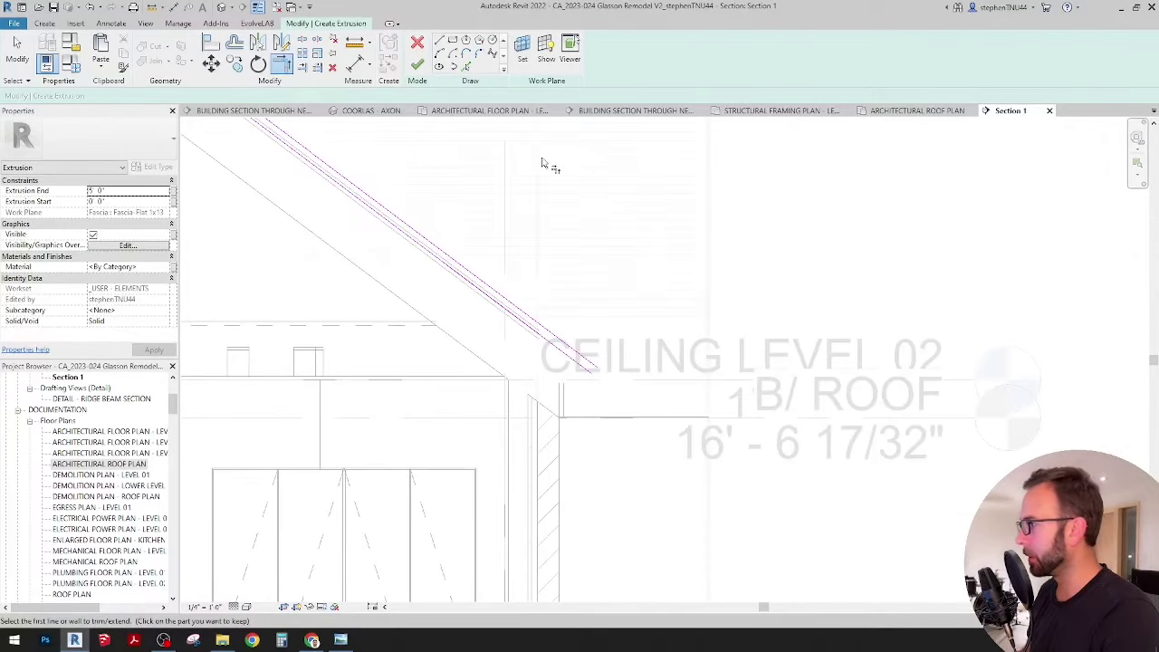
{"action": "scroll", "coordinate": [580, 390], "scroll_direction": "up", "scroll_amount": 2}
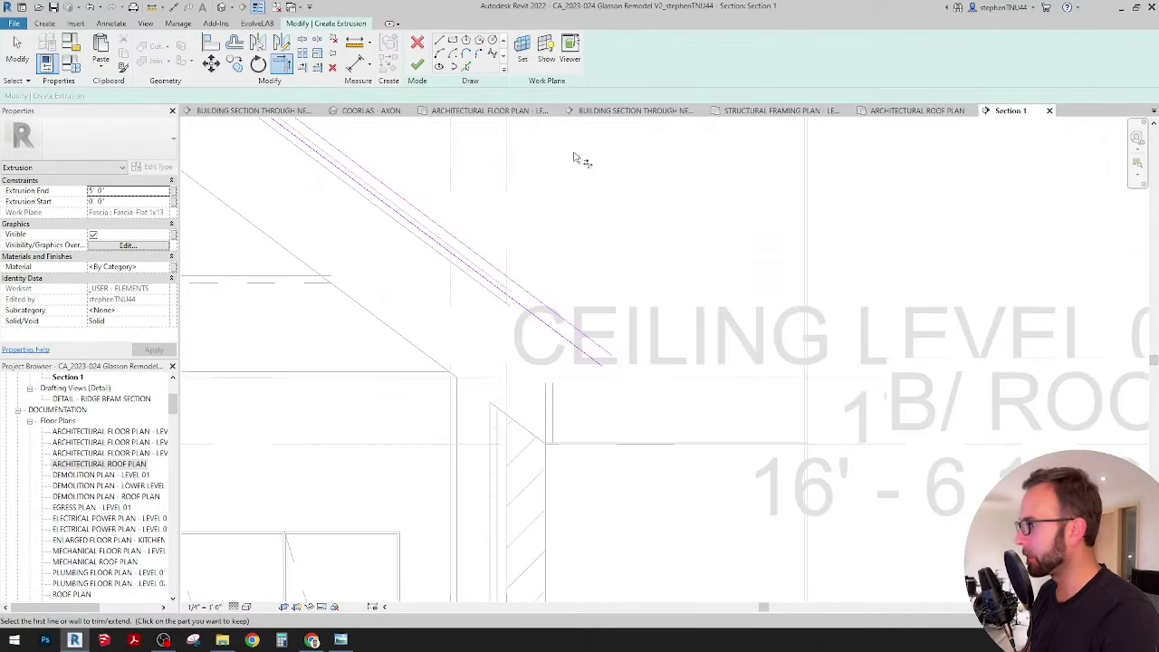
{"action": "left_click", "coordinate": [371, 111]}
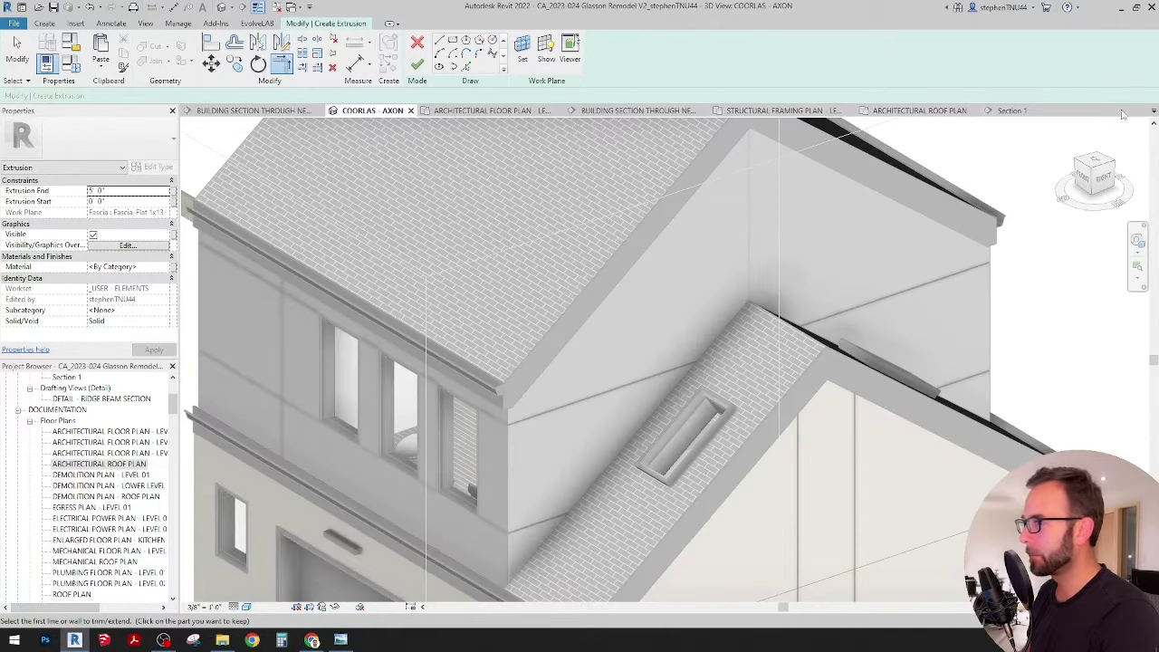
{"action": "left_click", "coordinate": [1153, 111]}
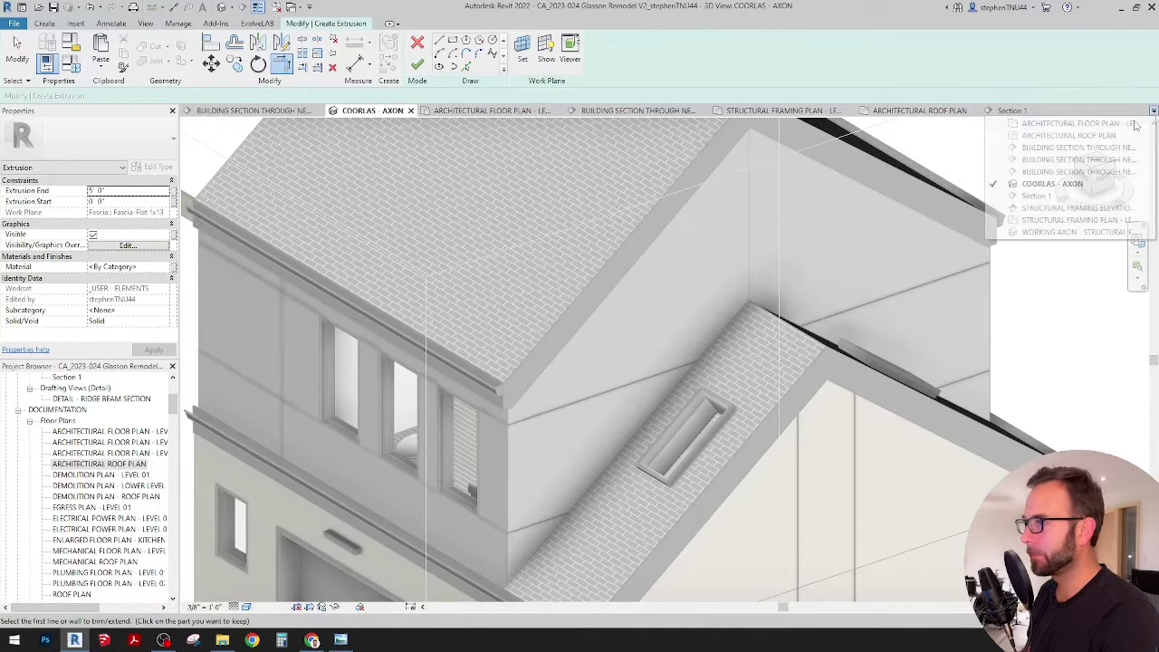
{"action": "left_click", "coordinate": [1077, 236]}
{"action": "scroll", "coordinate": [590, 333], "scroll_direction": "down", "scroll_amount": 3}
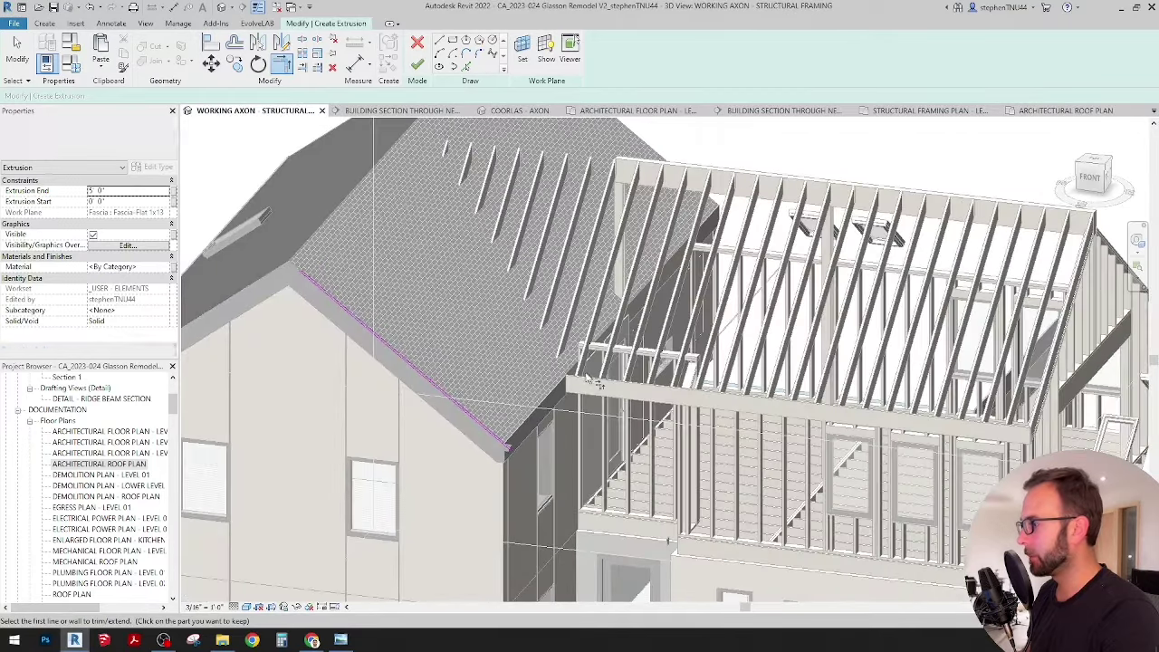
Pick the vertical edge at the existing roof's eave corner as the profile's lower end line.
{"action": "scroll", "coordinate": [576, 375], "scroll_direction": "up", "scroll_amount": 6}
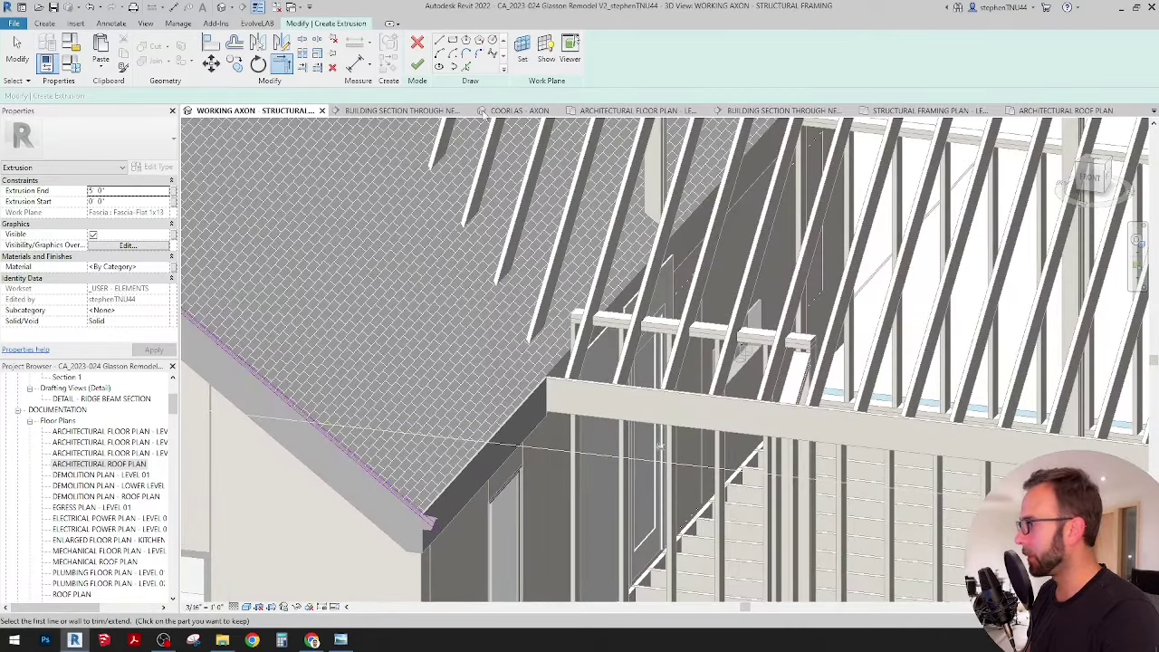
{"action": "scroll", "coordinate": [557, 394], "scroll_direction": "up", "scroll_amount": 5}
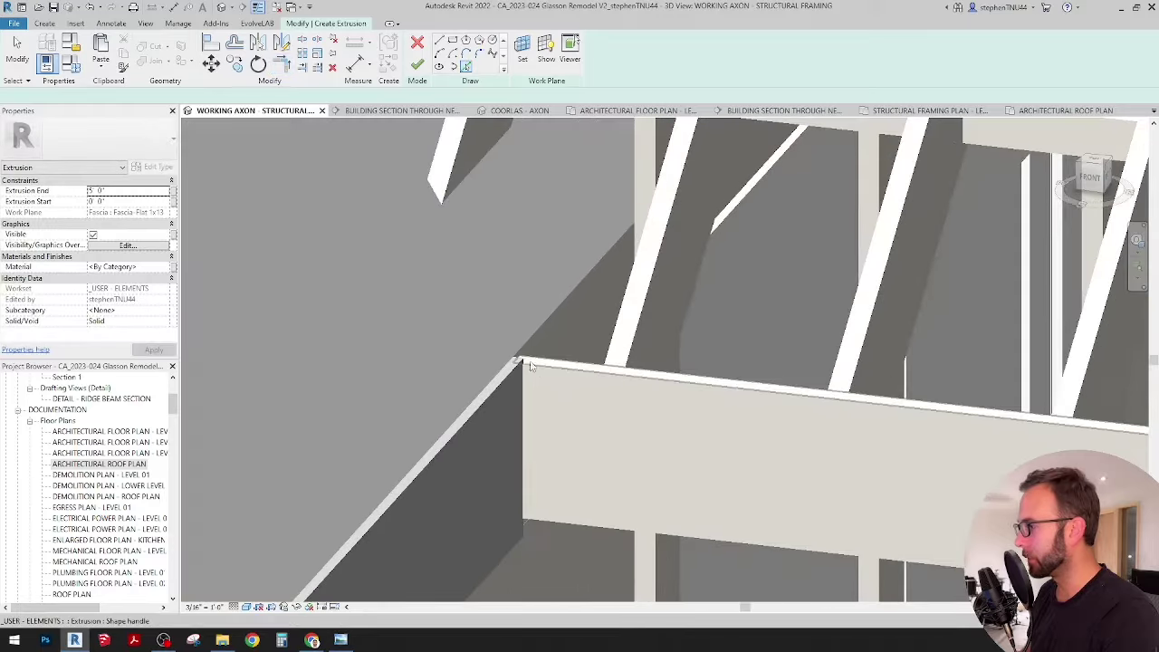
{"action": "middle_click_drag", "start_coordinate": [528, 363], "coordinate": [929, 293]}
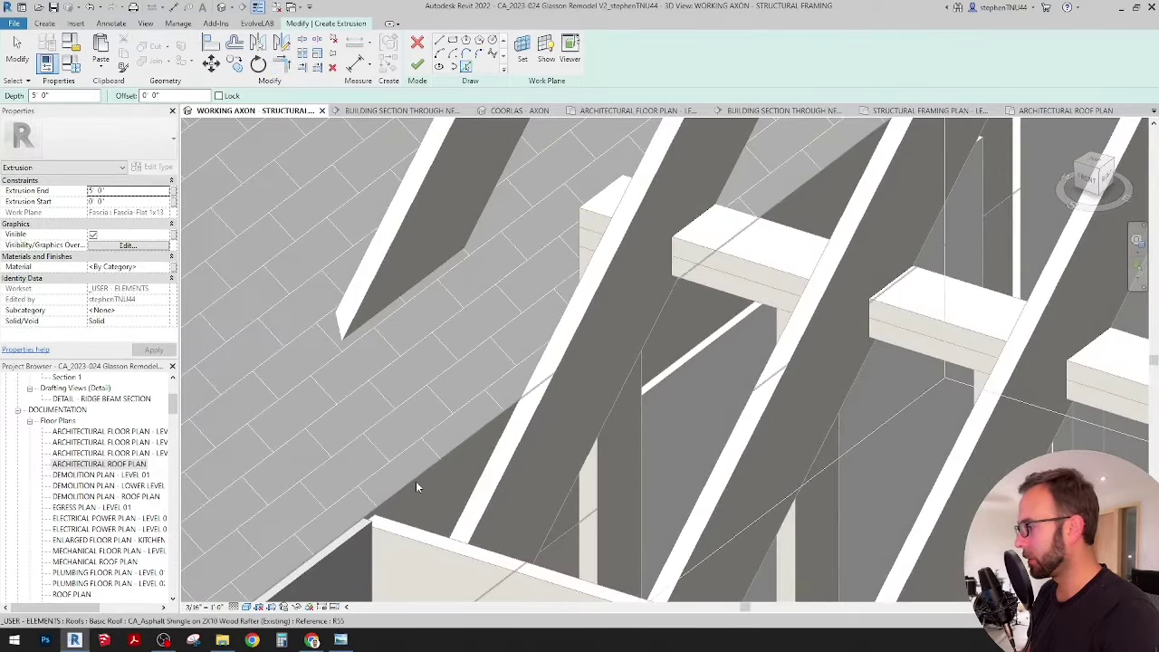
{"action": "scroll", "coordinate": [569, 335], "scroll_direction": "down", "scroll_amount": 3}
{"action": "scroll", "coordinate": [570, 335], "scroll_direction": "down", "scroll_amount": 3}
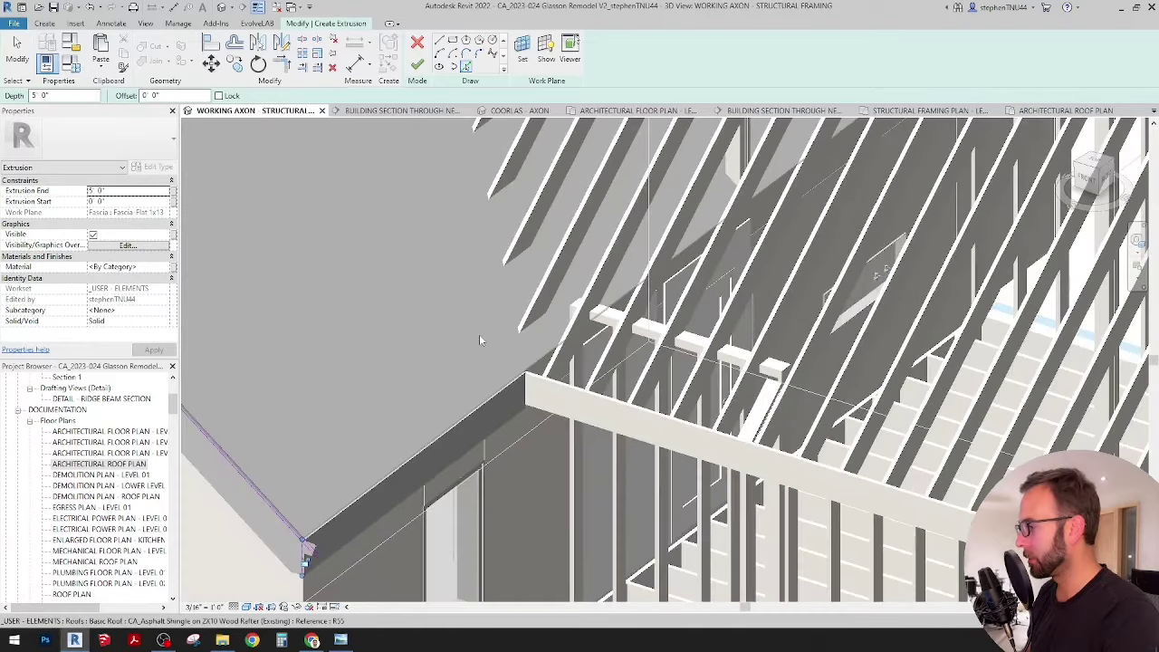
{"action": "middle_click_drag", "start_coordinate": [480, 336], "coordinate": [558, 292]}
Trim the vertical eave line and both sloped lines to each other to close the profile's lower end.
{"action": "left_click", "coordinate": [283, 65]}
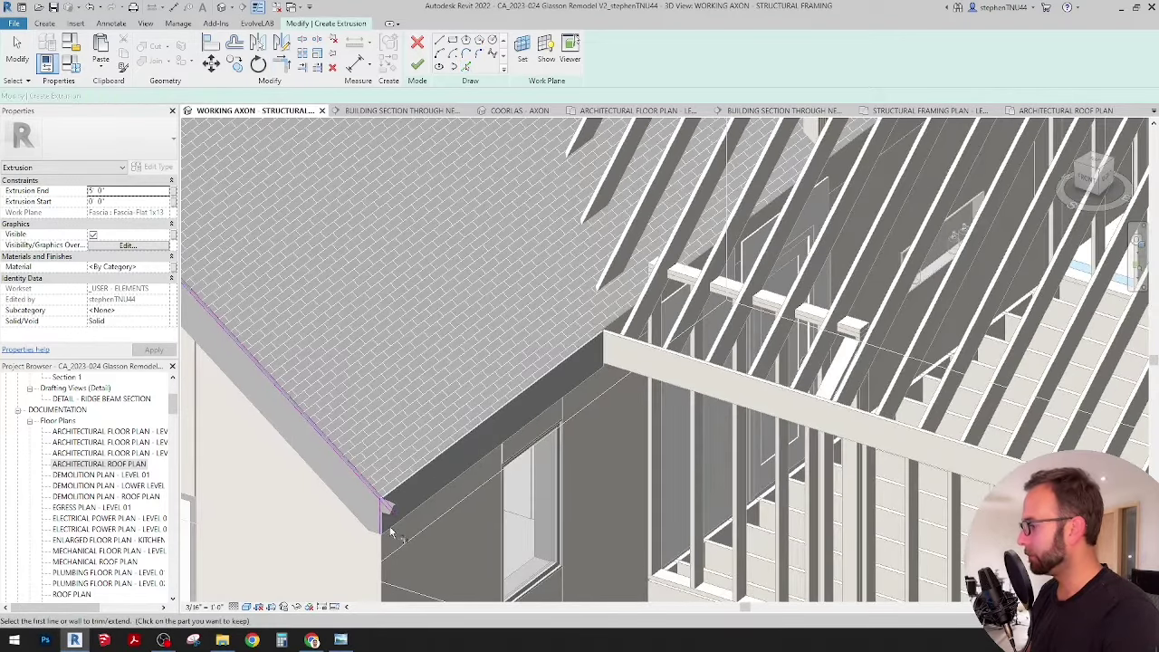
{"action": "scroll", "coordinate": [383, 530], "scroll_direction": "up", "scroll_amount": 4}
{"action": "key", "text": "t"}
{"action": "key", "text": "r"}
{"action": "left_click", "coordinate": [379, 453]}
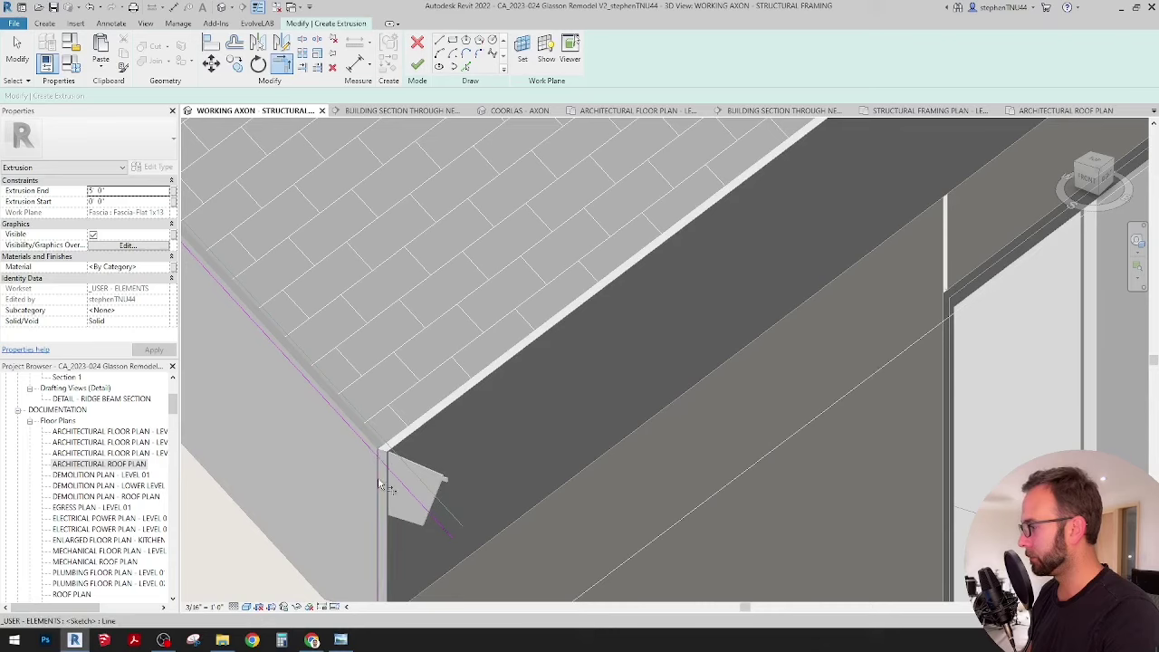
{"action": "scroll", "coordinate": [484, 385], "scroll_direction": "down", "scroll_amount": 6}
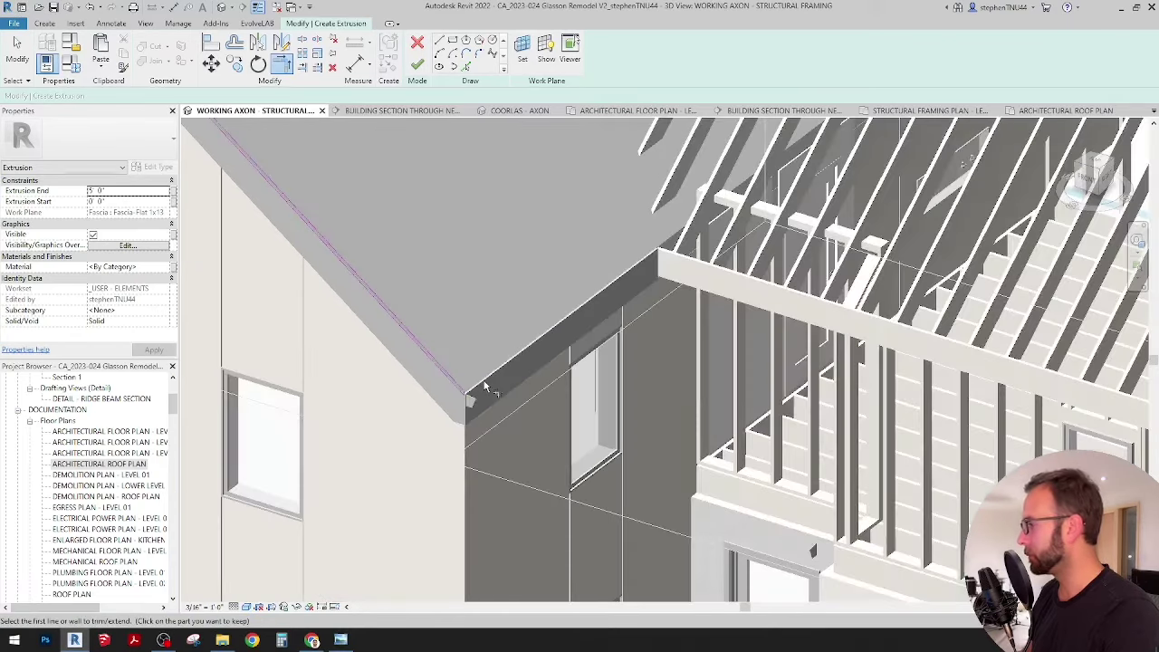
Assign the CA_Wood Stud material to the extrusion and finish its sketch.
{"action": "mouse_move", "coordinate": [520, 376]}
{"action": "middle_mouse_down"}
{"action": "mouse_move", "coordinate": [535, 466]}
{"action": "mouse_move", "coordinate": [489, 367]}
{"action": "middle_mouse_up"}
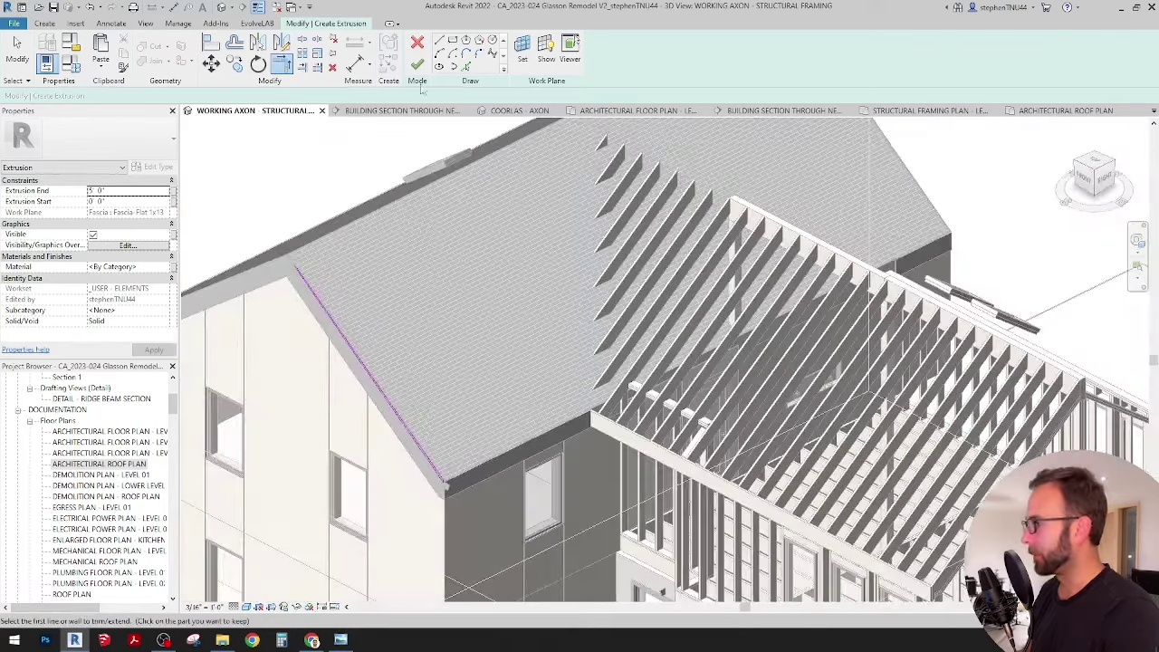
{"action": "left_click", "coordinate": [165, 267]}
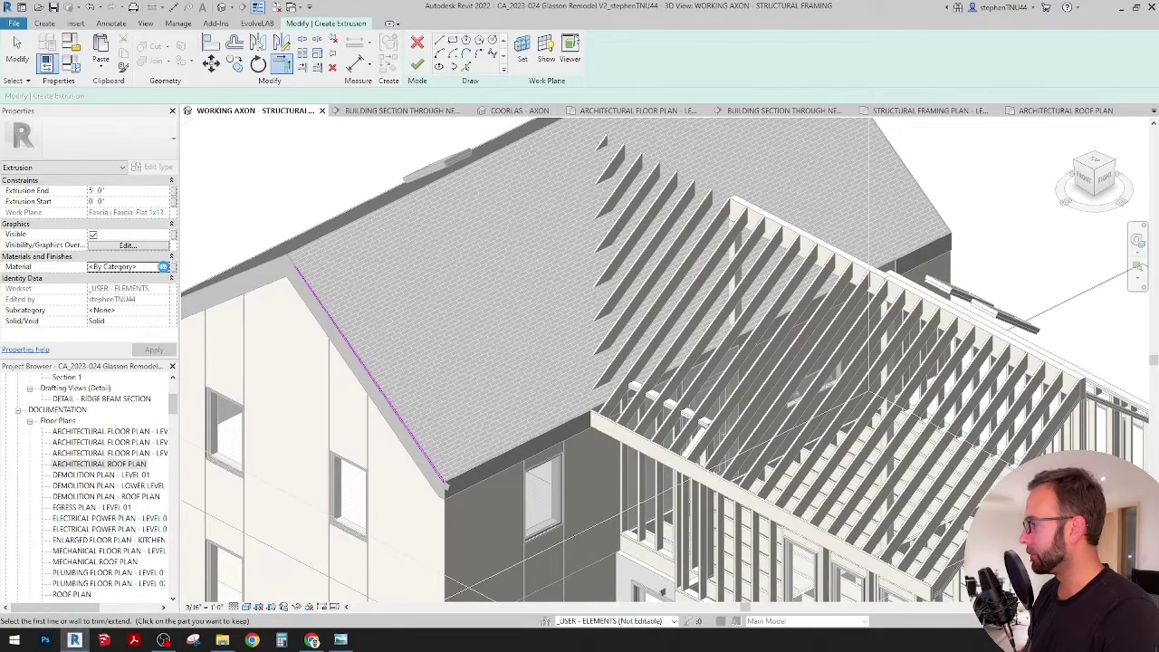
{"action": "left_click", "coordinate": [163, 267]}
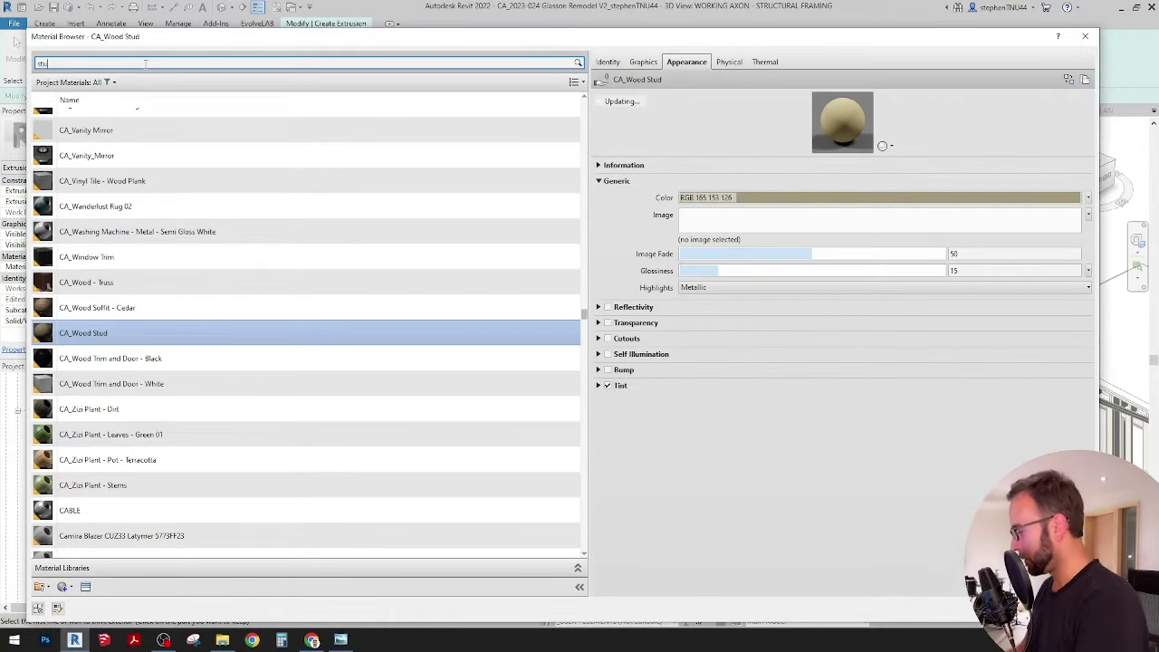
{"action": "key", "text": "Return"}
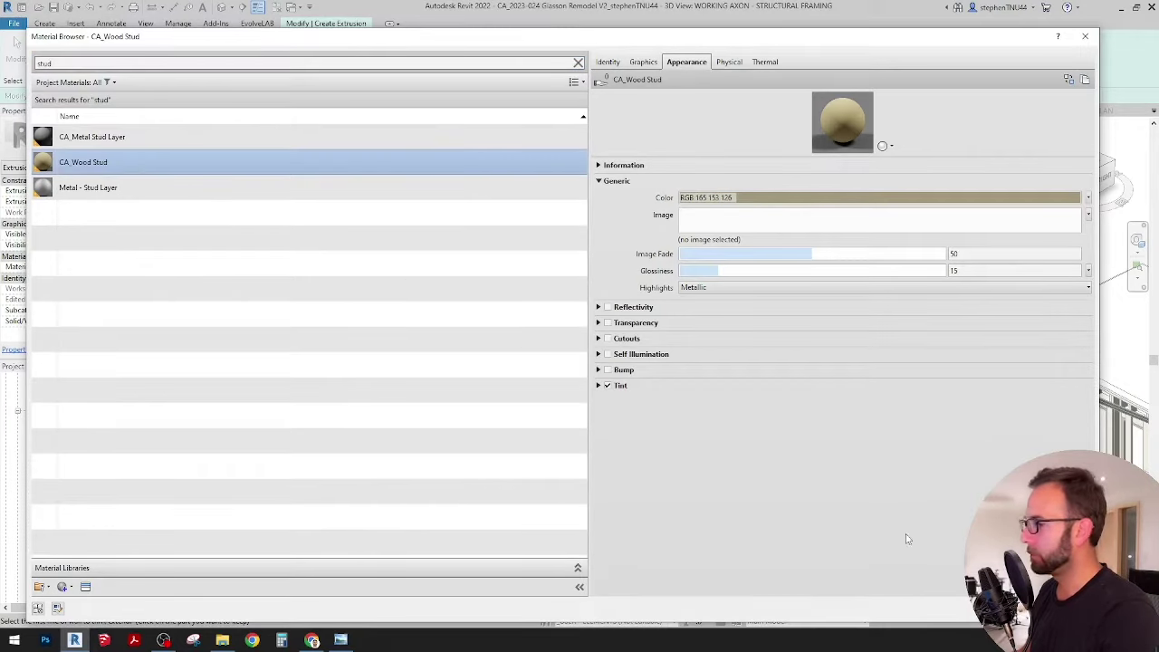
{"action": "left_click", "coordinate": [1002, 609]}
{"action": "key", "text": "Escape"}
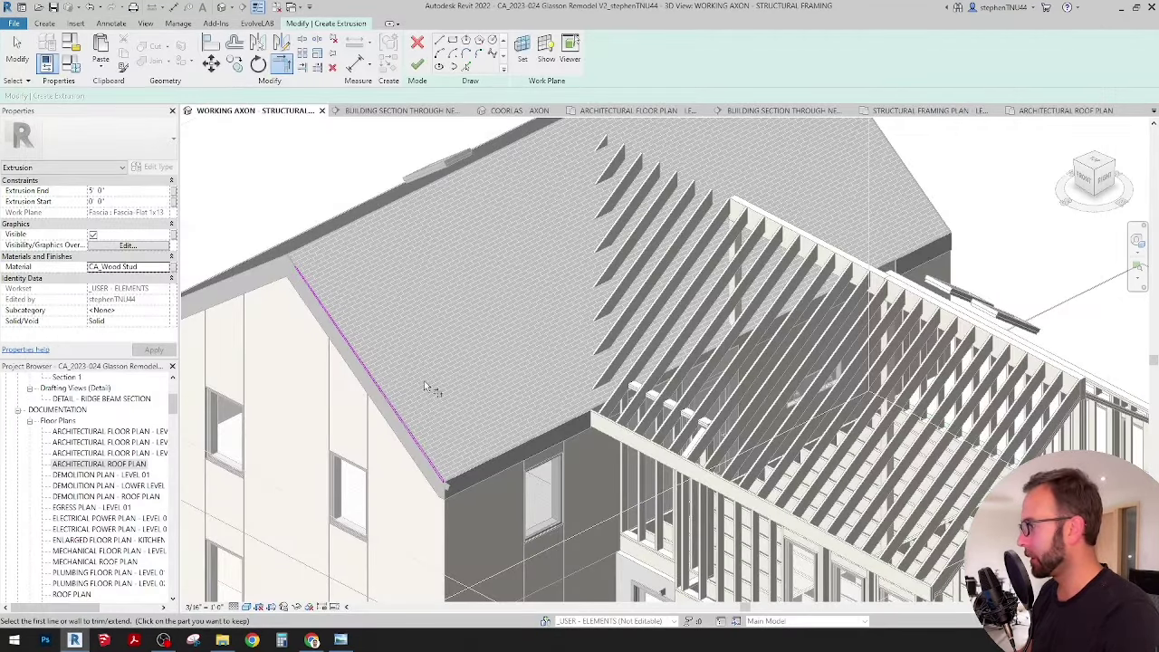
{"action": "middle_click_drag", "start_coordinate": [424, 381], "coordinate": [405, 145], "text": "shift"}
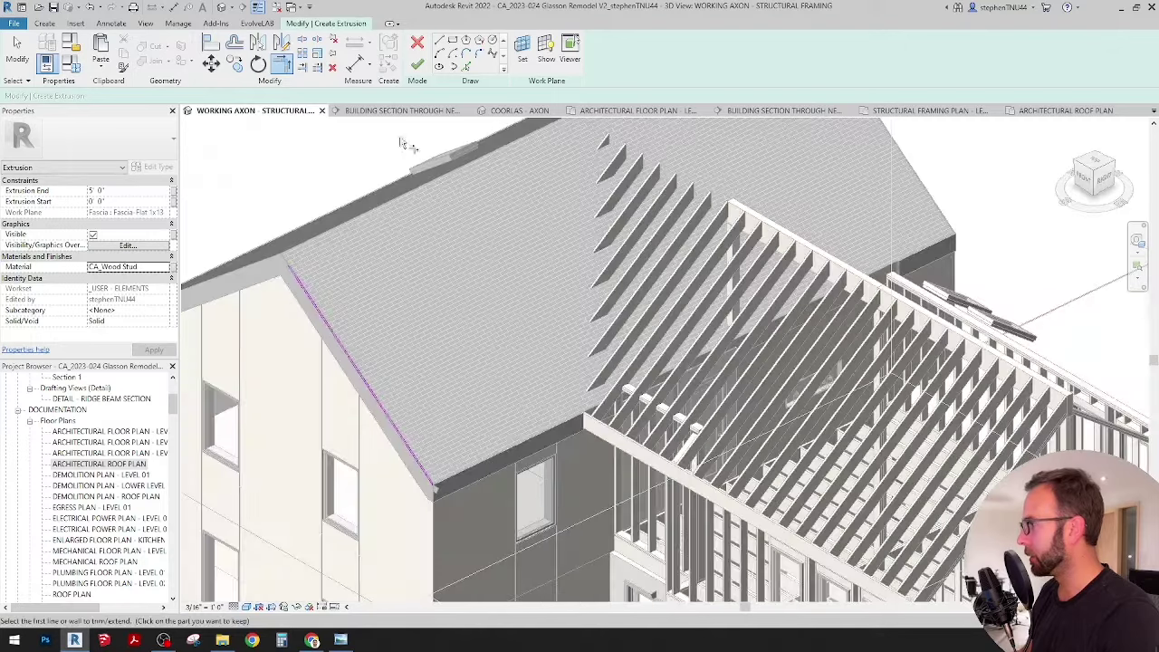
{"action": "left_click", "coordinate": [417, 68]}
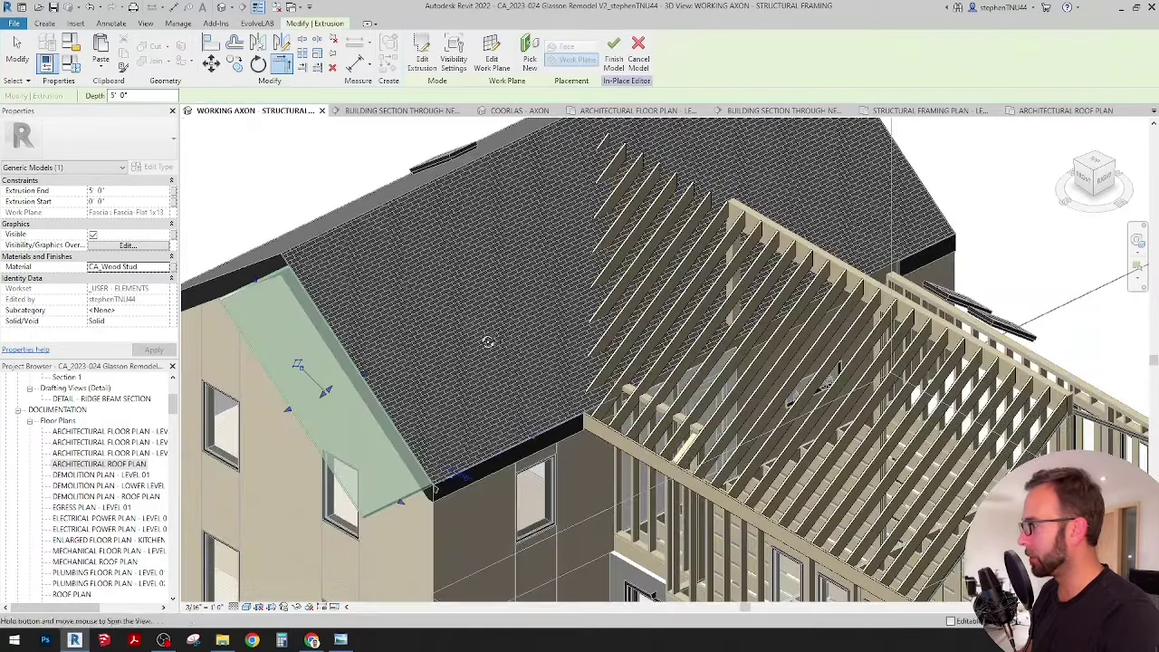
Stretch both ends of the CA_Wood Stud extrusion along the roof so it spans only the area behind the new rafters.
{"action": "middle_click_drag", "start_coordinate": [486, 340], "coordinate": [365, 371], "text": "shift"}
{"action": "left_click_drag", "start_coordinate": [658, 262], "coordinate": [800, 227]}
{"action": "left_click_drag", "start_coordinate": [284, 411], "coordinate": [544, 350]}
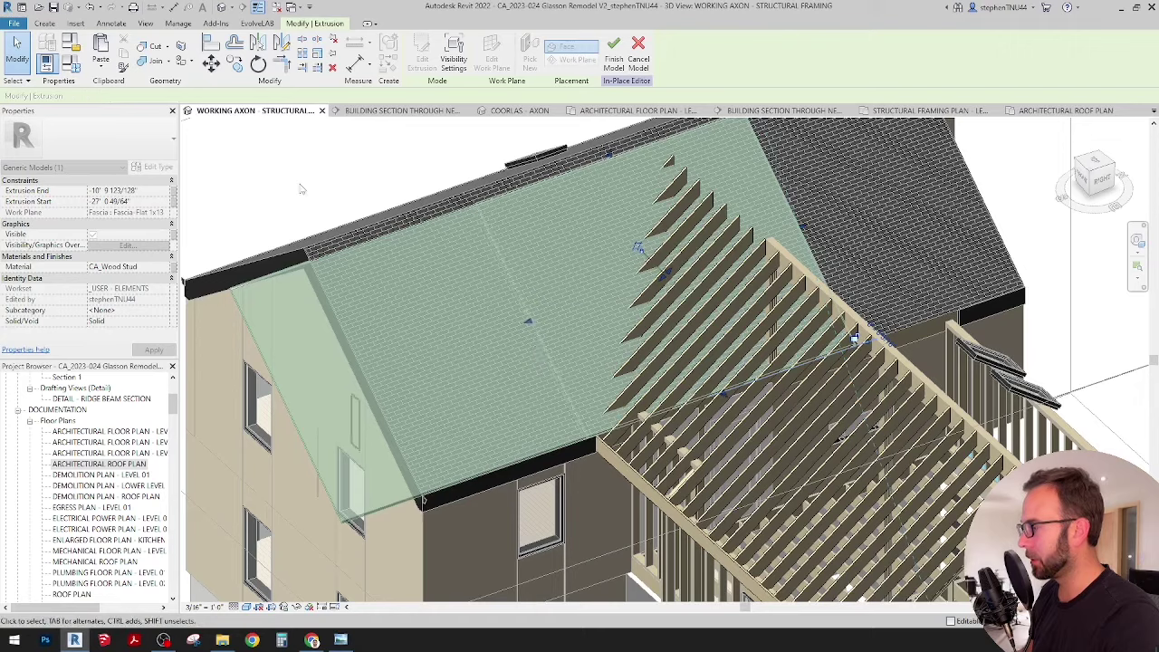
{"action": "left_click", "coordinate": [303, 188]}
Align the extrusion's end at the eave corner with the outer face of the new edge framing member.
{"action": "scroll", "coordinate": [598, 449], "scroll_direction": "up", "scroll_amount": 4}
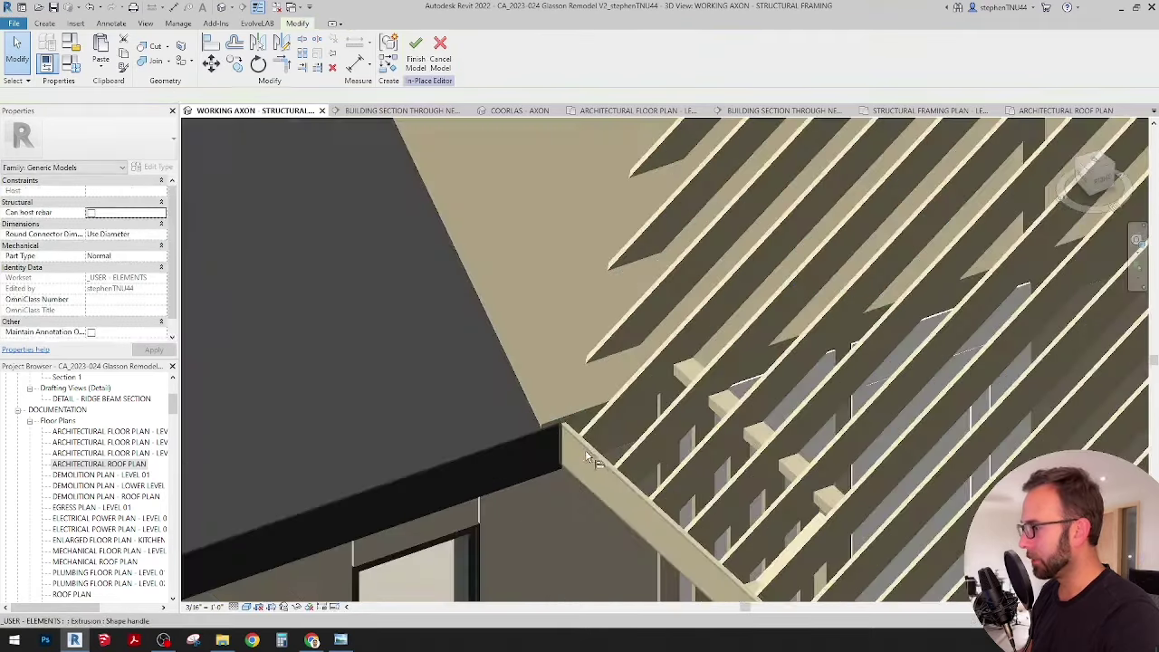
{"action": "key", "text": "a"}
{"action": "key", "text": "l"}
{"action": "left_click", "coordinate": [507, 402]}
{"action": "scroll", "coordinate": [501, 398], "scroll_direction": "down", "scroll_amount": 5}
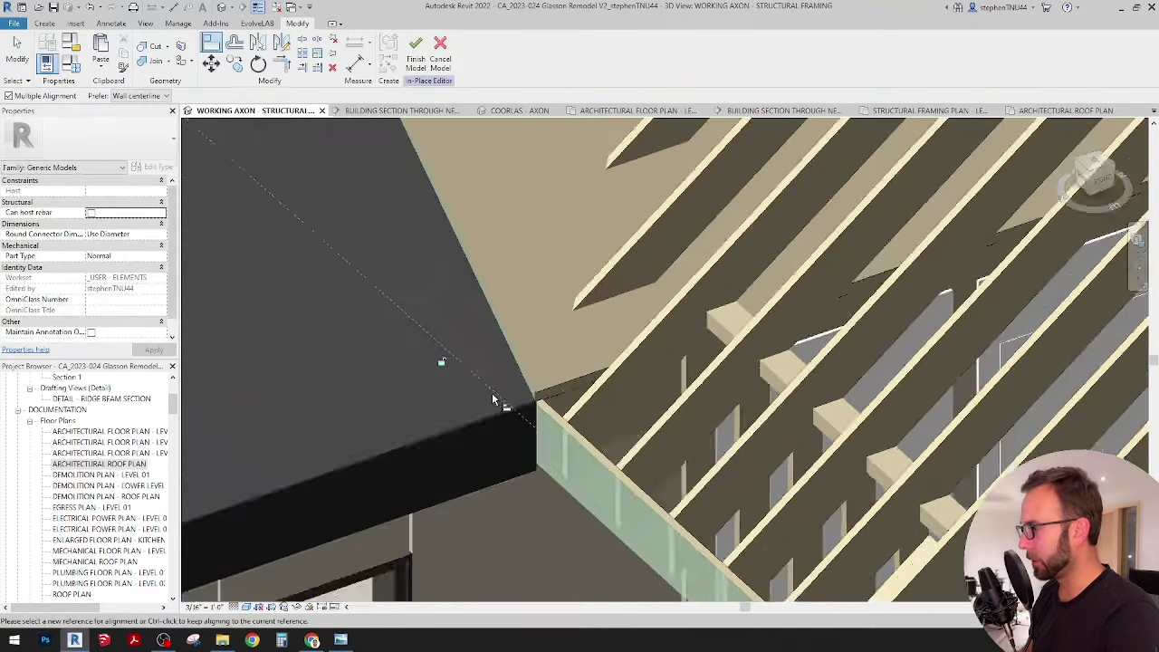
Align the extrusion's opposite end with the side face of the new ridge beam.
{"action": "middle_click_drag", "start_coordinate": [691, 302], "coordinate": [712, 381]}
{"action": "scroll", "coordinate": [750, 321], "scroll_direction": "up", "scroll_amount": 5}
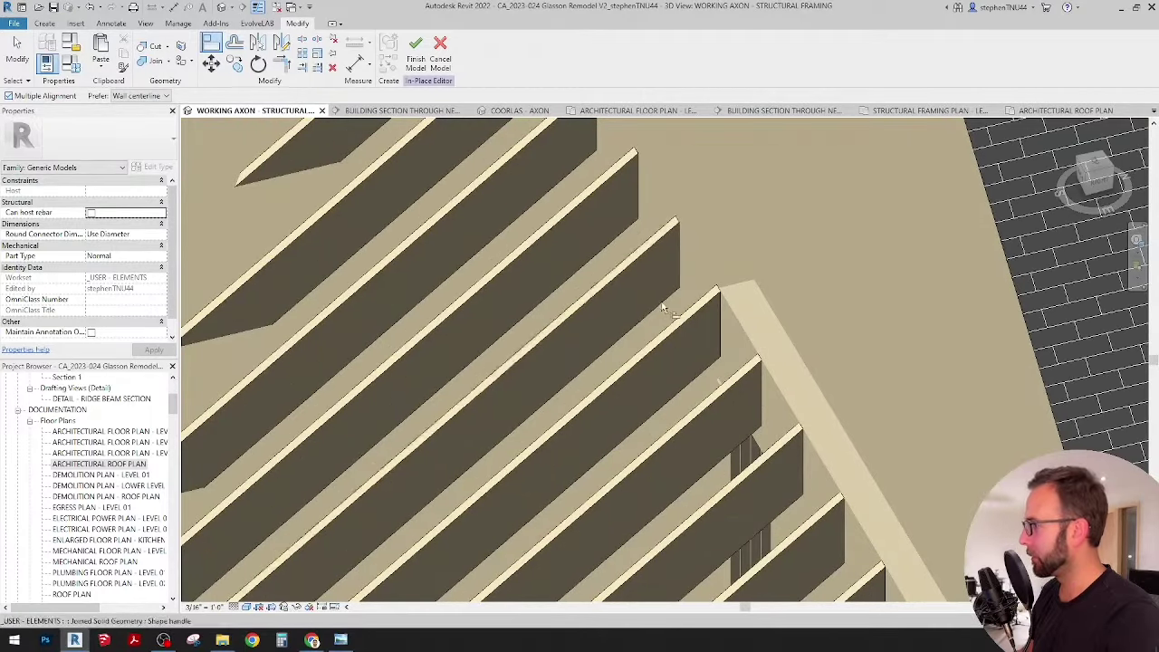
{"action": "scroll", "coordinate": [649, 361], "scroll_direction": "down", "scroll_amount": 3}
{"action": "scroll", "coordinate": [789, 221], "scroll_direction": "down", "scroll_amount": 2}
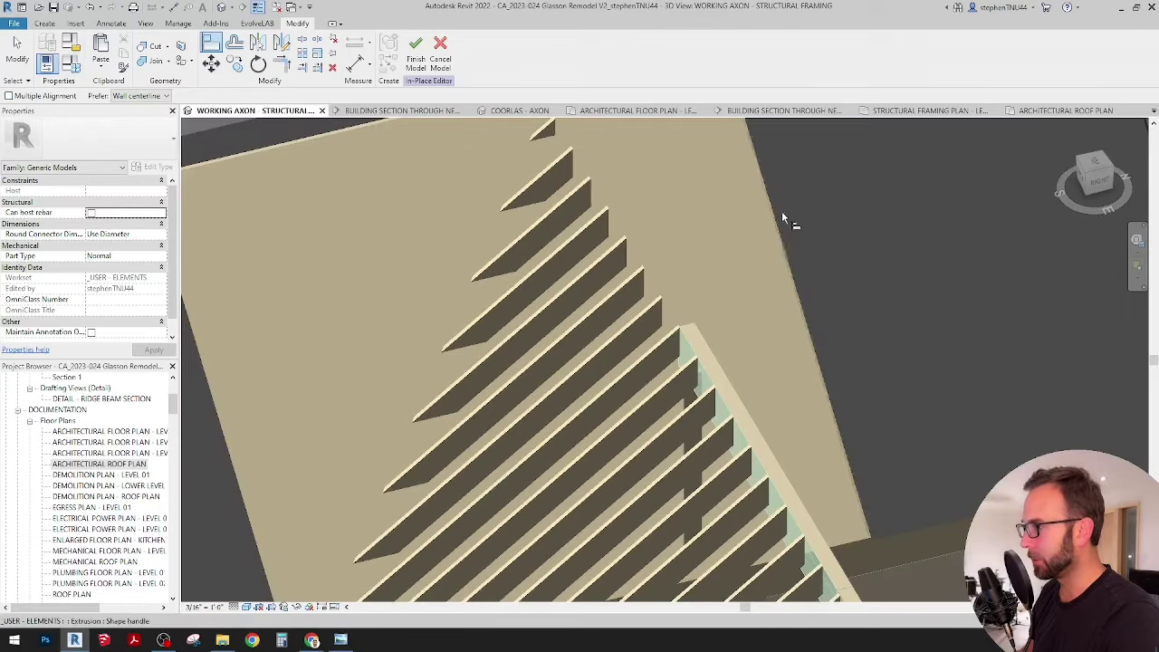
{"action": "scroll", "coordinate": [711, 237], "scroll_direction": "down", "scroll_amount": 3}
{"action": "mouse_move", "coordinate": [711, 238]}
{"action": "middle_mouse_down", "text": "shift"}
{"action": "mouse_move", "coordinate": [729, 235]}
{"action": "mouse_move", "coordinate": [705, 253]}
{"action": "middle_mouse_up", "text": "shift"}
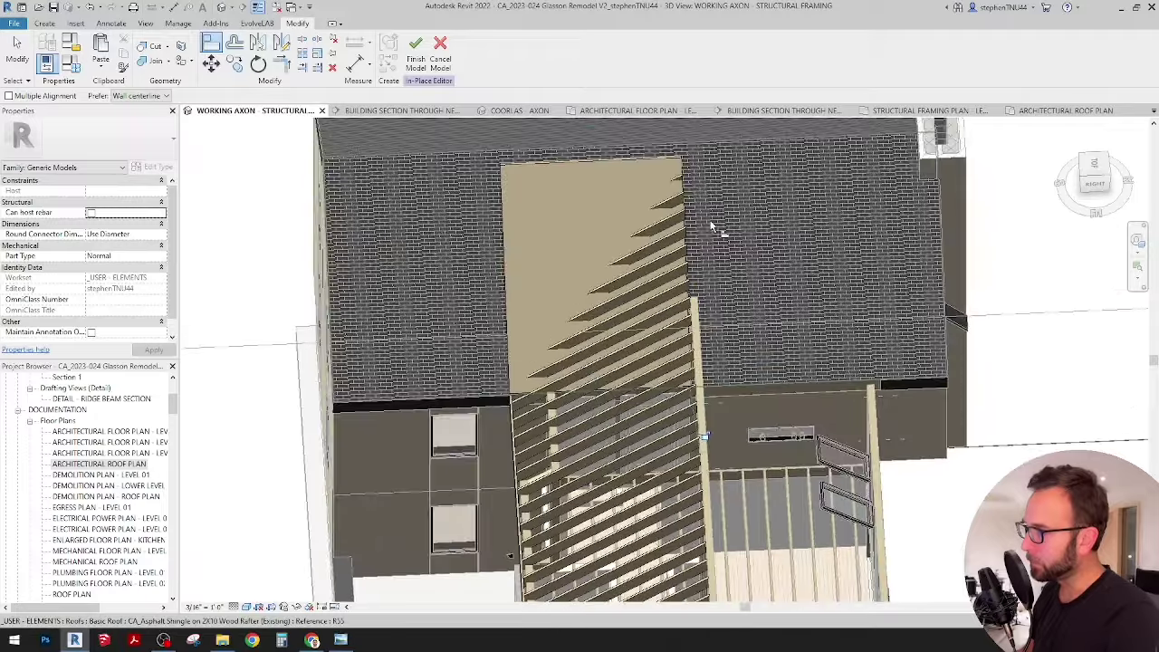
{"action": "scroll", "coordinate": [714, 224], "scroll_direction": "up", "scroll_amount": 2}
{"action": "key", "text": "Escape"}
Stretch the extrusion's end past the ridge beam to an extrusion start of about -24' 4".
{"action": "middle_click_drag", "start_coordinate": [677, 172], "coordinate": [645, 226]}
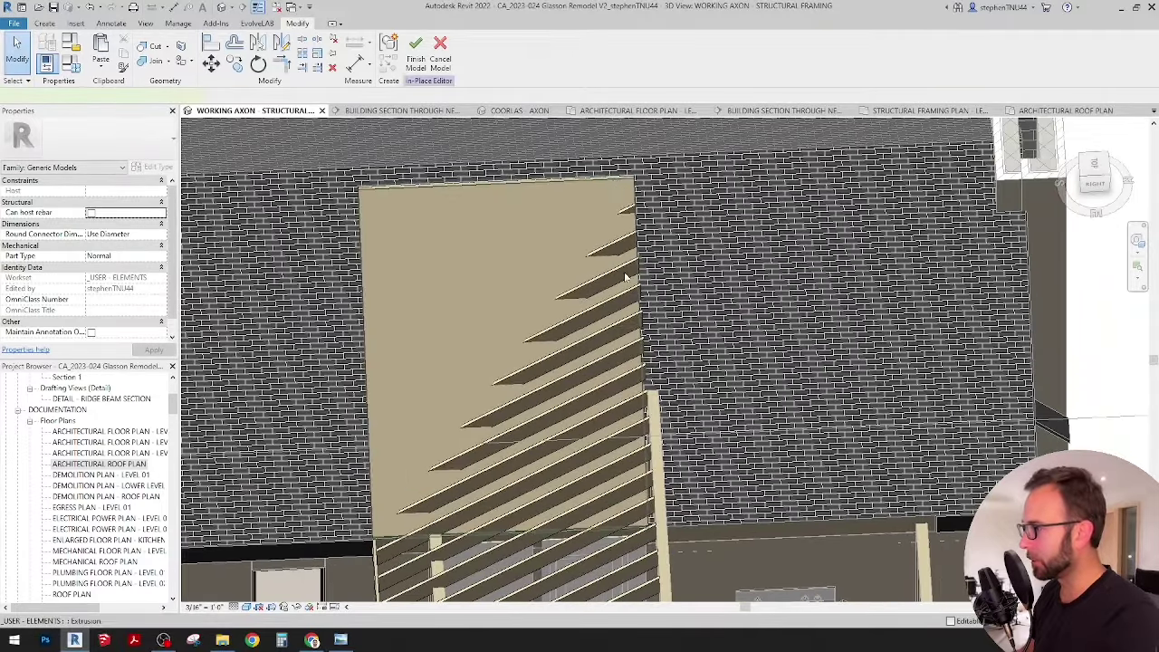
{"action": "left_click", "coordinate": [627, 278]}
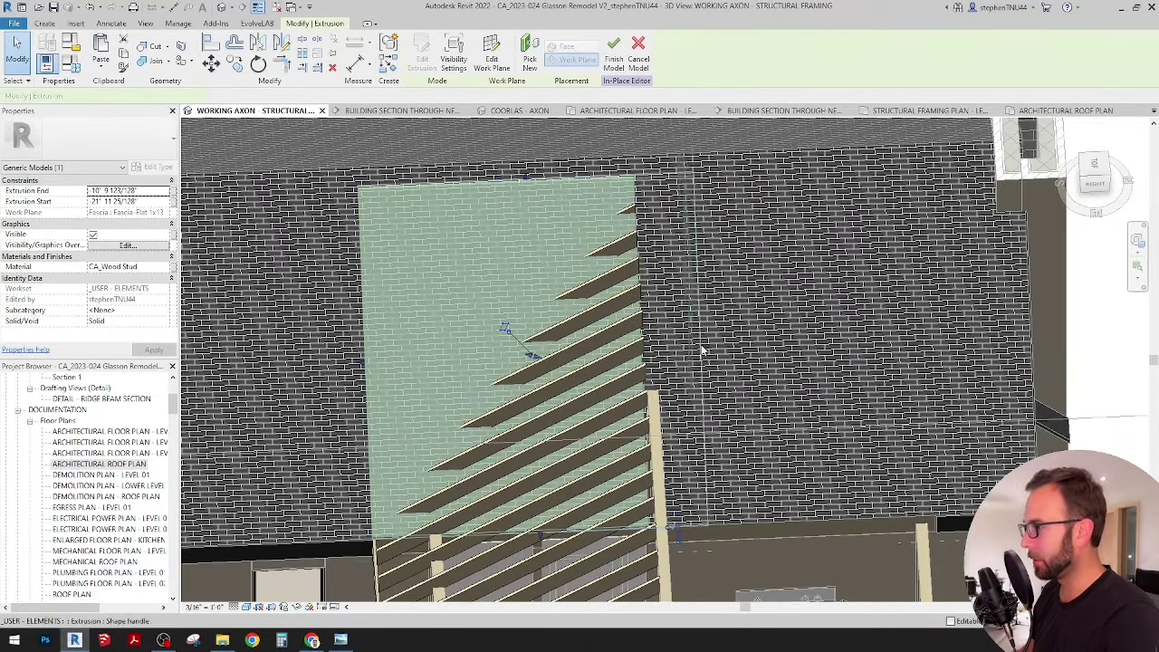
{"action": "left_click_drag", "start_coordinate": [702, 351], "coordinate": [705, 352]}
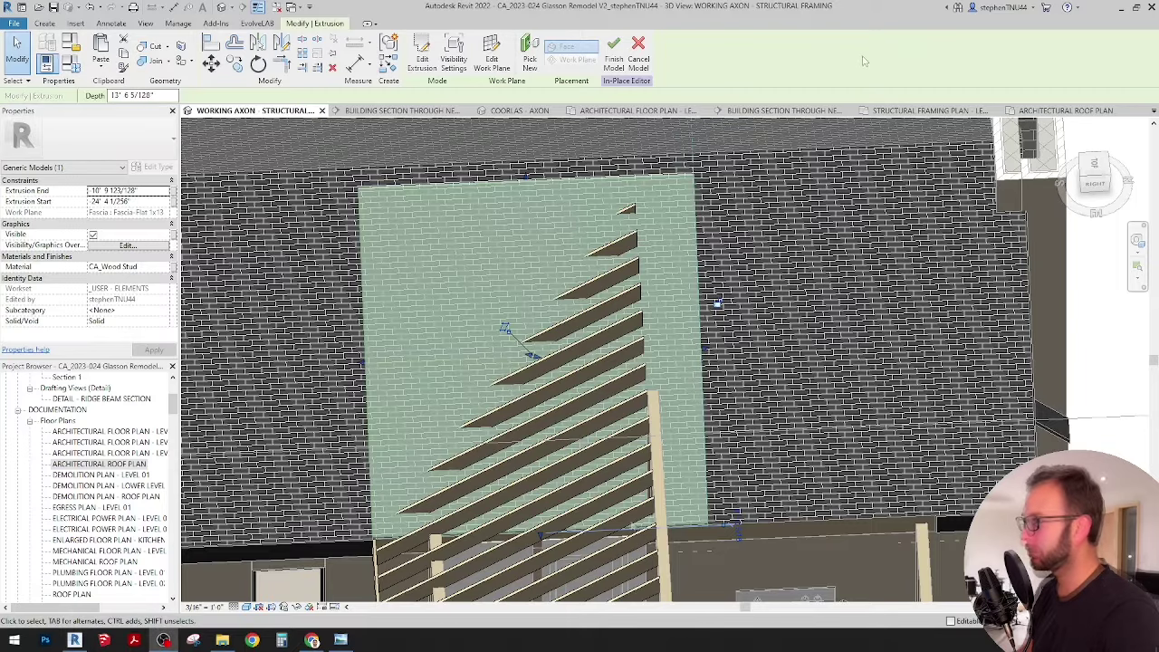
{"action": "middle_click_drag", "start_coordinate": [712, 278], "coordinate": [460, 350], "text": "shift"}
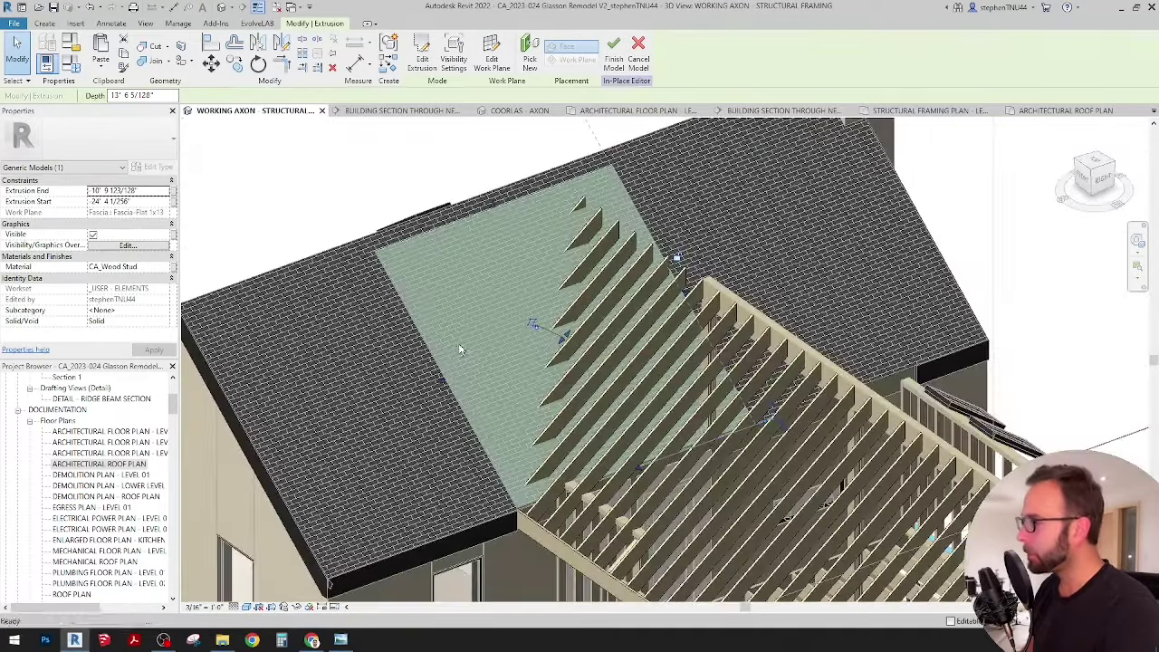
{"action": "key", "text": "Escape"}
{"action": "left_click", "coordinate": [602, 217]}
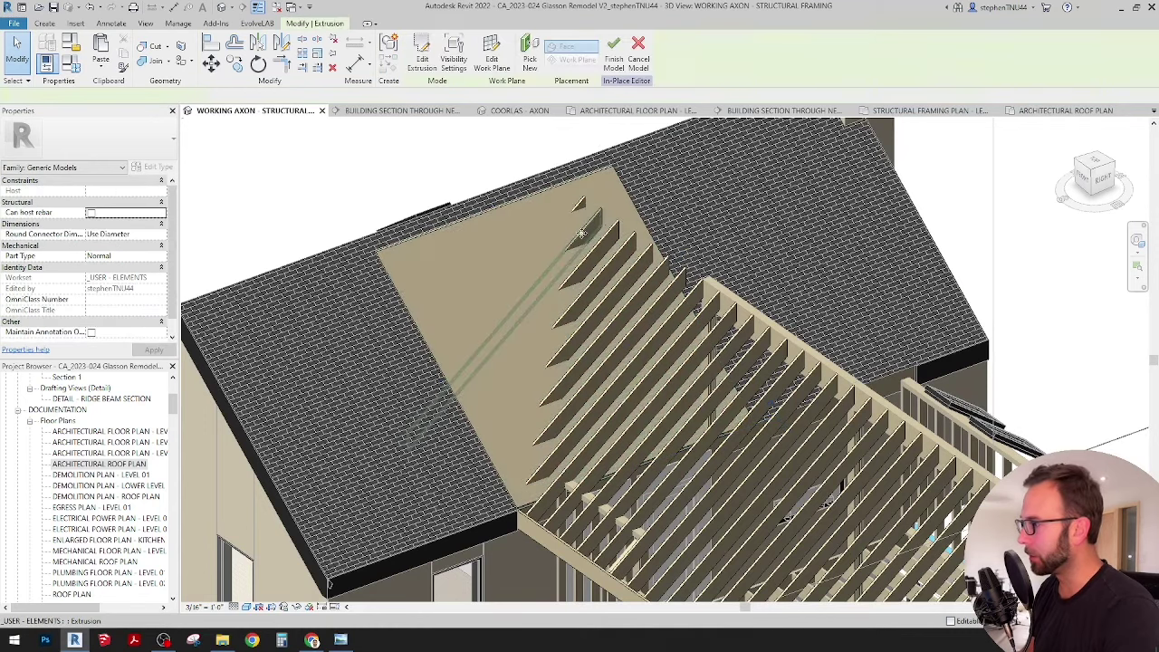
{"action": "left_click", "coordinate": [975, 156]}
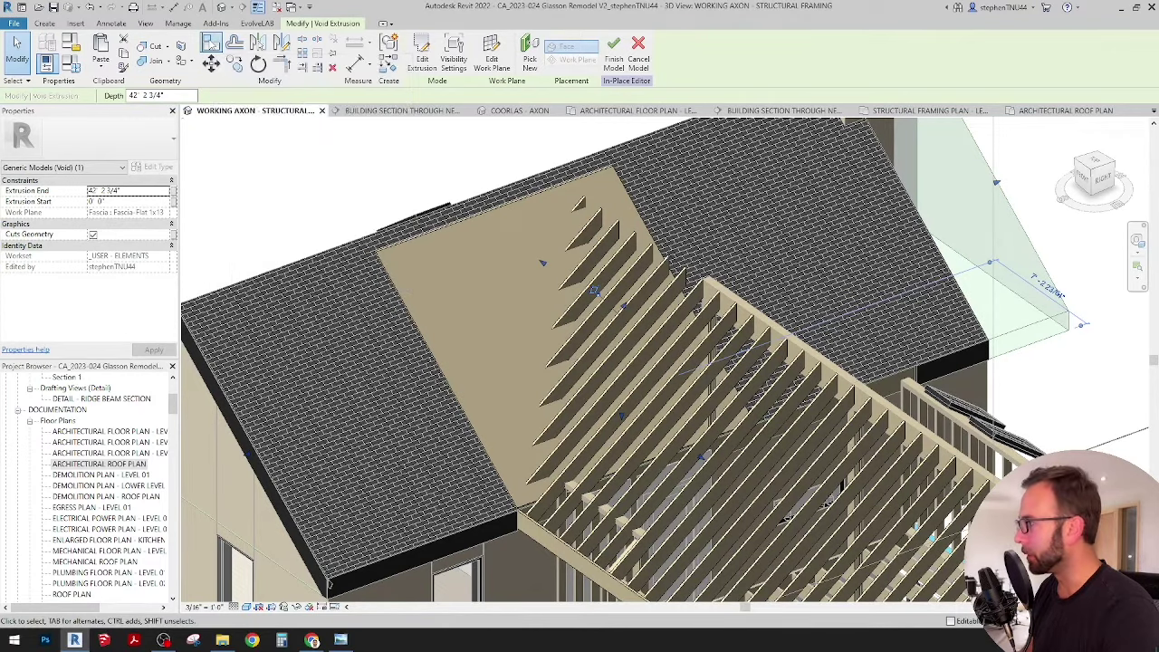
{"action": "left_click", "coordinate": [214, 45]}
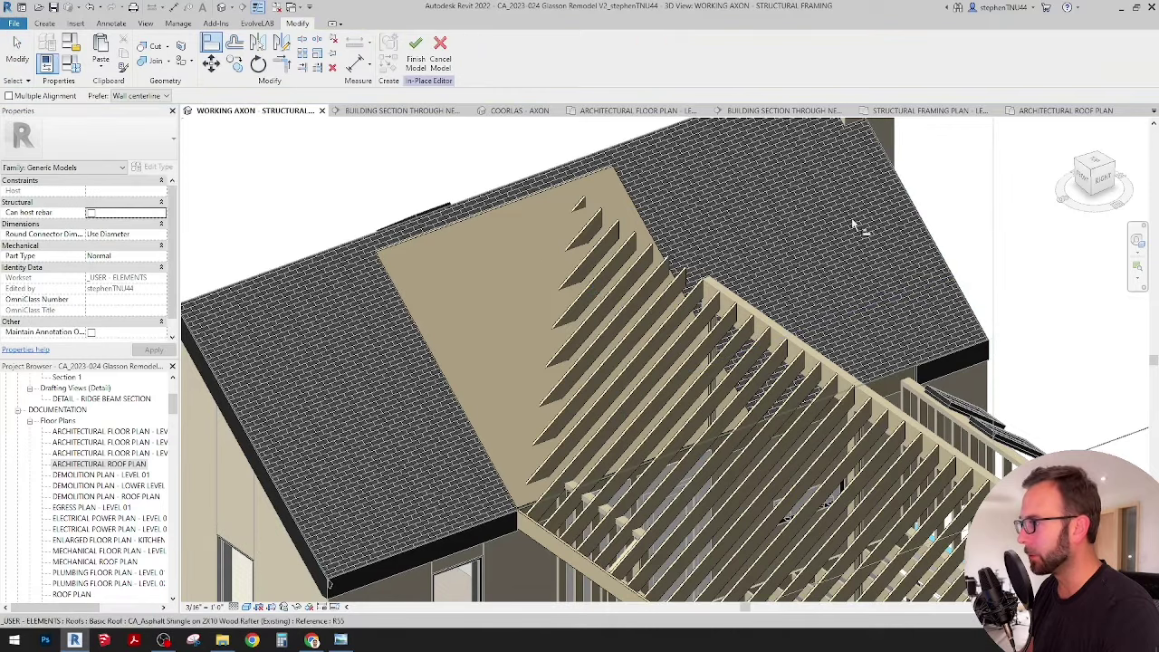
{"action": "key", "text": "Escape"}
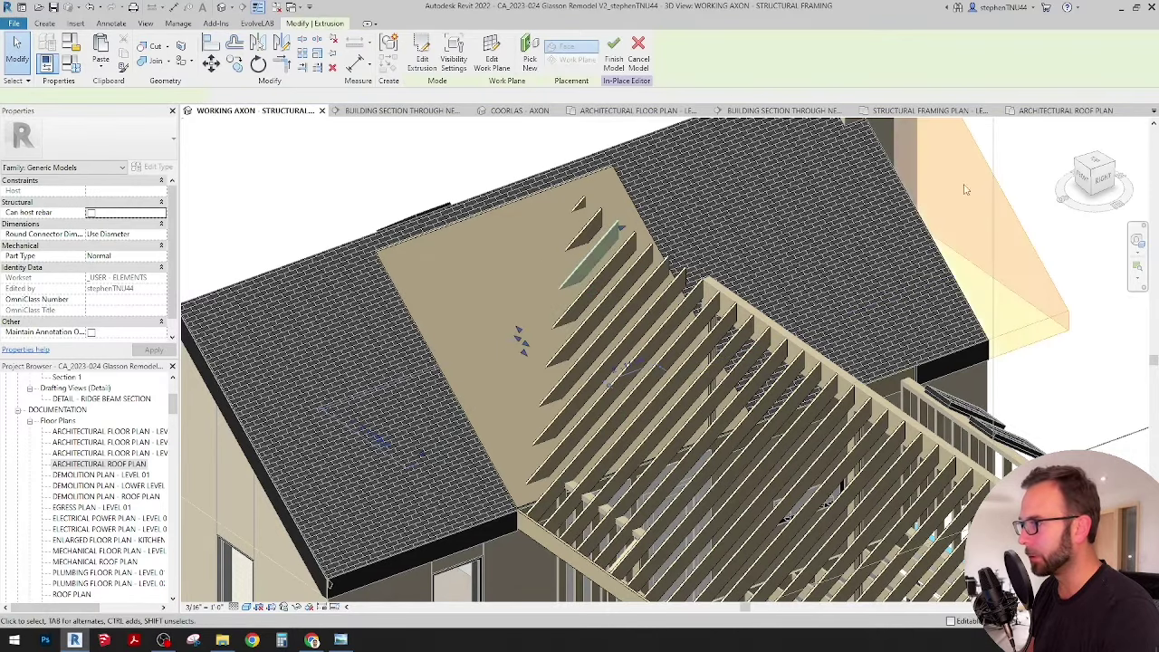
Edit the void extrusion's sketch, align its sloped line with the new slope extrusion's face, and finish the sketch.
{"action": "left_click", "coordinate": [978, 147]}
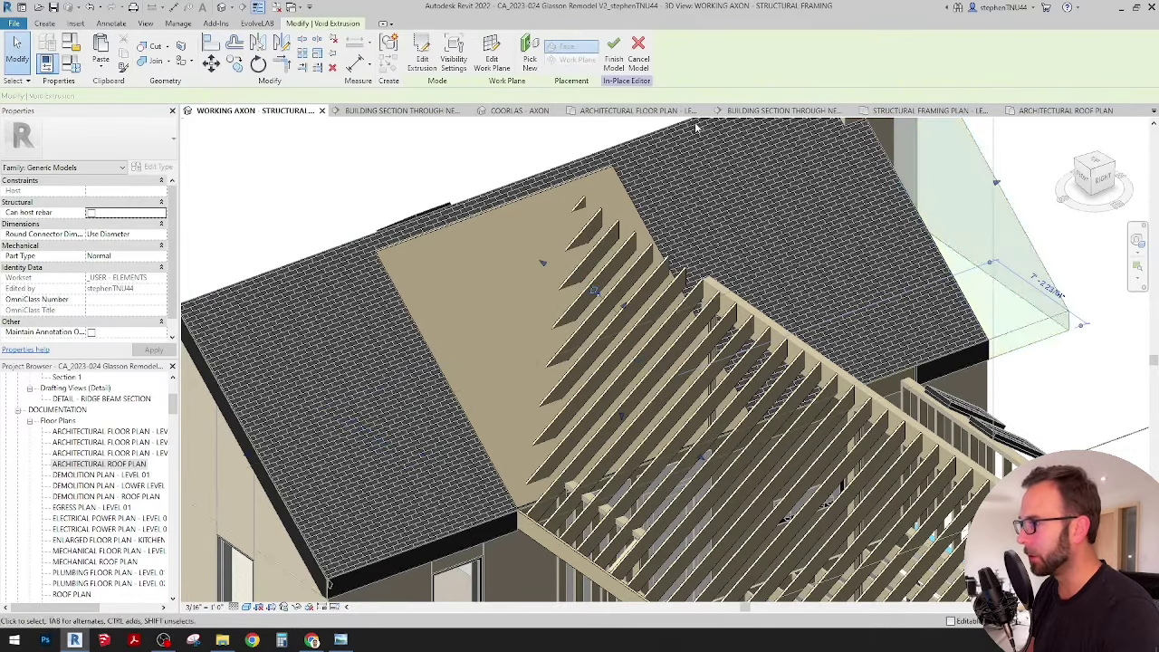
{"action": "left_click", "coordinate": [422, 56]}
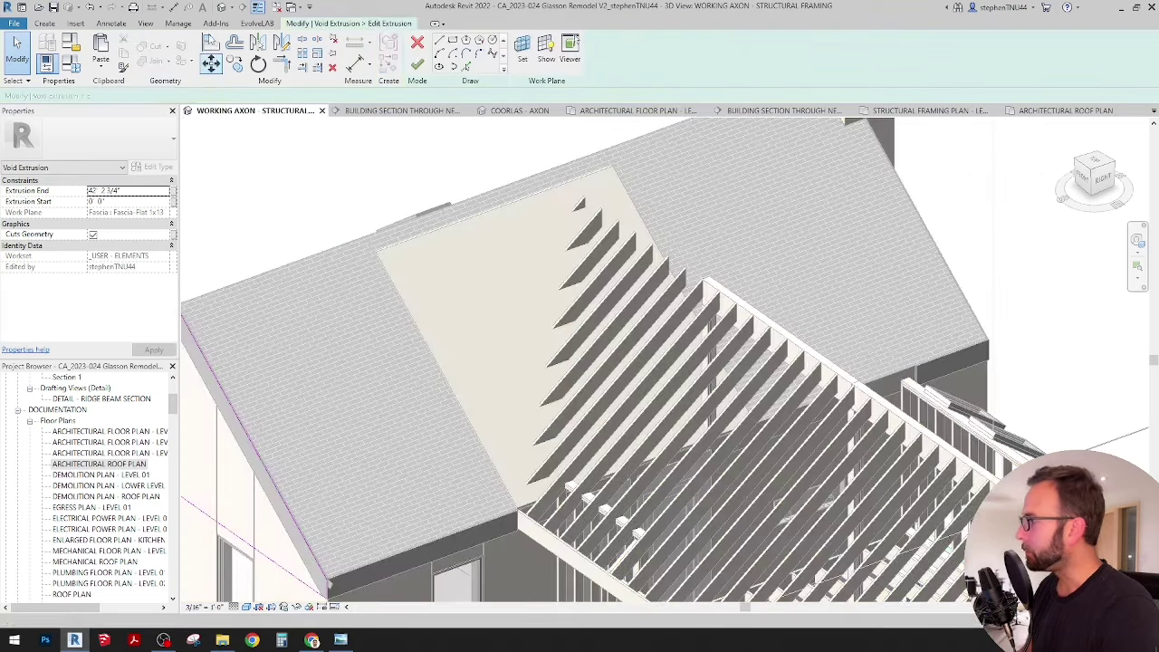
{"action": "left_click", "coordinate": [210, 43]}
{"action": "scroll", "coordinate": [385, 270], "scroll_direction": "up", "scroll_amount": 3}
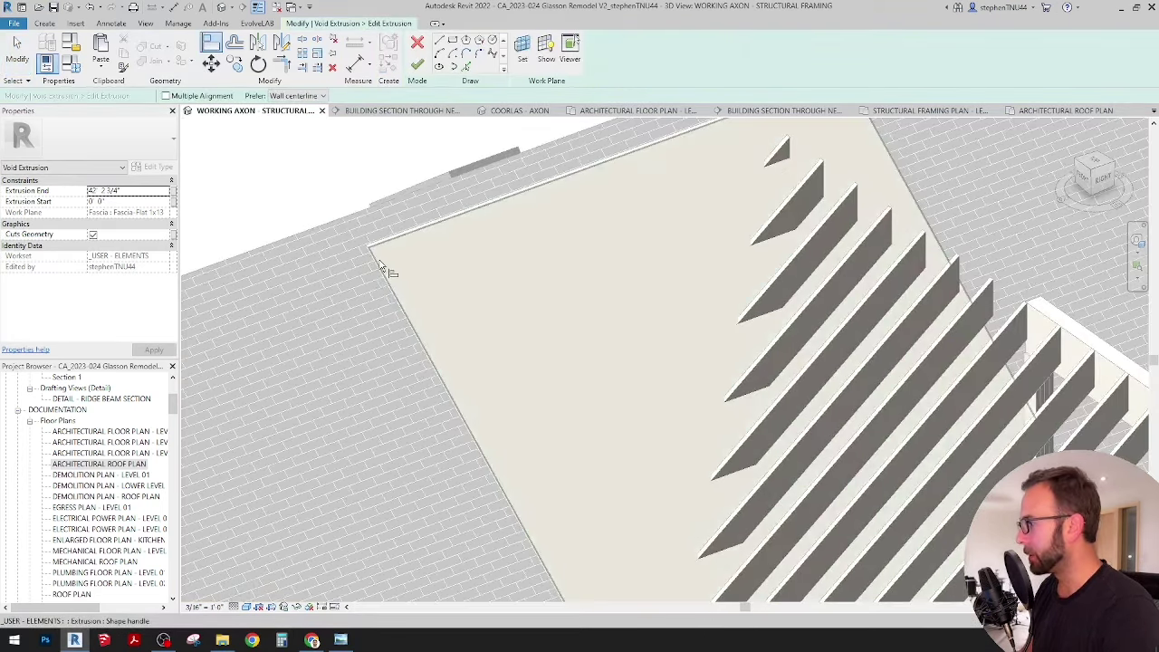
{"action": "scroll", "coordinate": [385, 270], "scroll_direction": "down", "scroll_amount": 5}
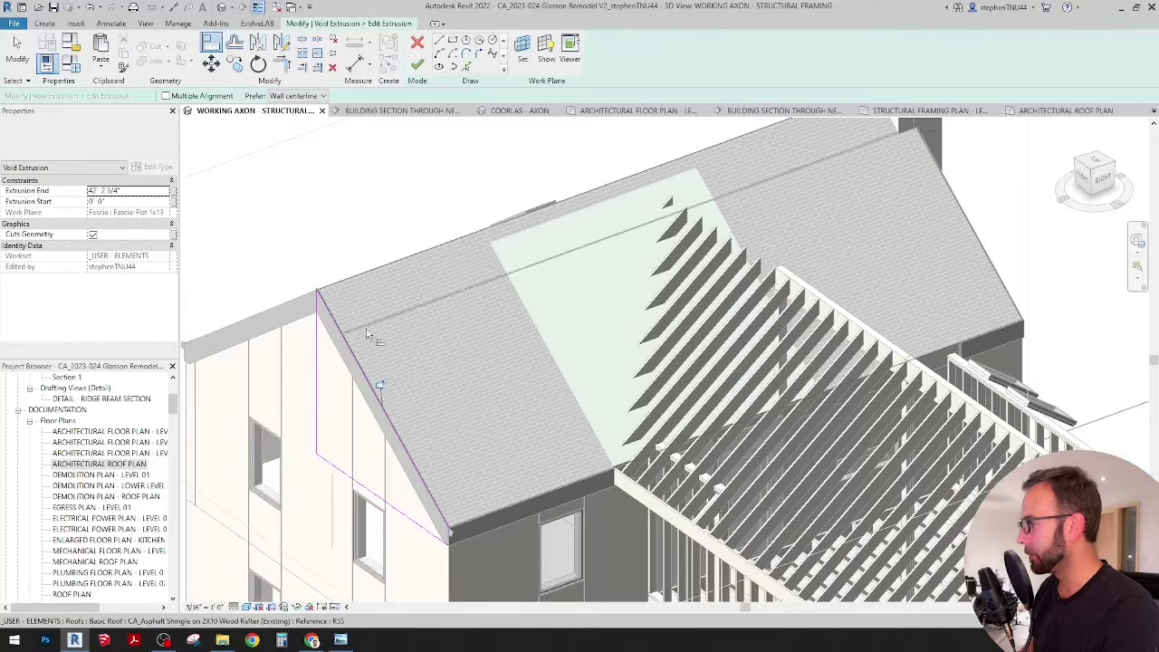
{"action": "left_click", "coordinate": [418, 65]}
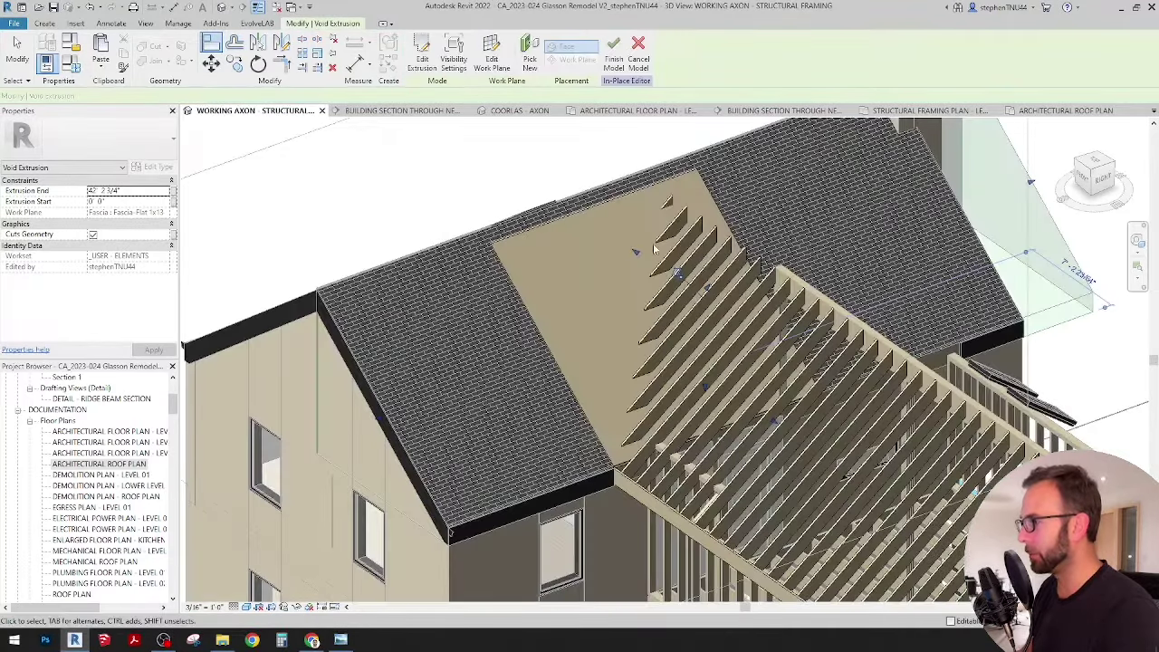
Examine from several angles how the cut rafter ends meet the slope extrusion.
{"action": "scroll", "coordinate": [606, 269], "scroll_direction": "up", "scroll_amount": 3}
{"action": "key", "text": "Escape"}
{"action": "scroll", "coordinate": [700, 243], "scroll_direction": "up", "scroll_amount": 4}
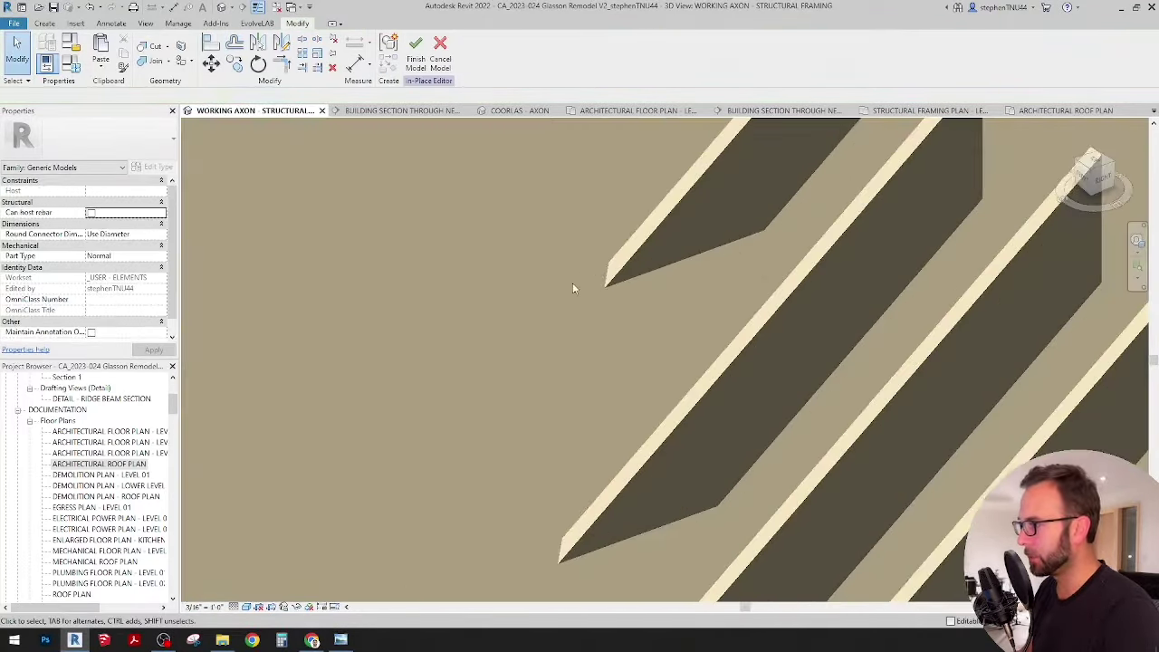
{"action": "scroll", "coordinate": [672, 205], "scroll_direction": "down", "scroll_amount": 5}
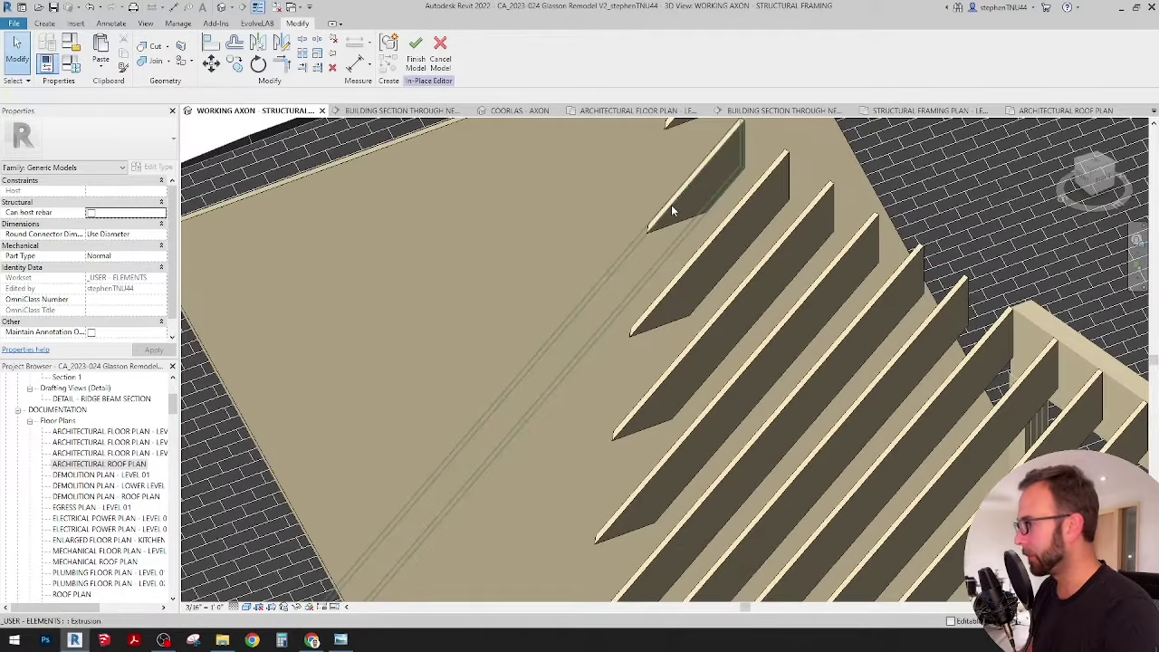
{"action": "scroll", "coordinate": [567, 205], "scroll_direction": "up", "scroll_amount": 3}
{"action": "scroll", "coordinate": [567, 226], "scroll_direction": "down", "scroll_amount": 3}
{"action": "middle_click_drag", "start_coordinate": [567, 231], "coordinate": [486, 390], "text": "shift"}
{"action": "middle_click_drag", "start_coordinate": [538, 163], "coordinate": [632, 181], "text": "shift"}
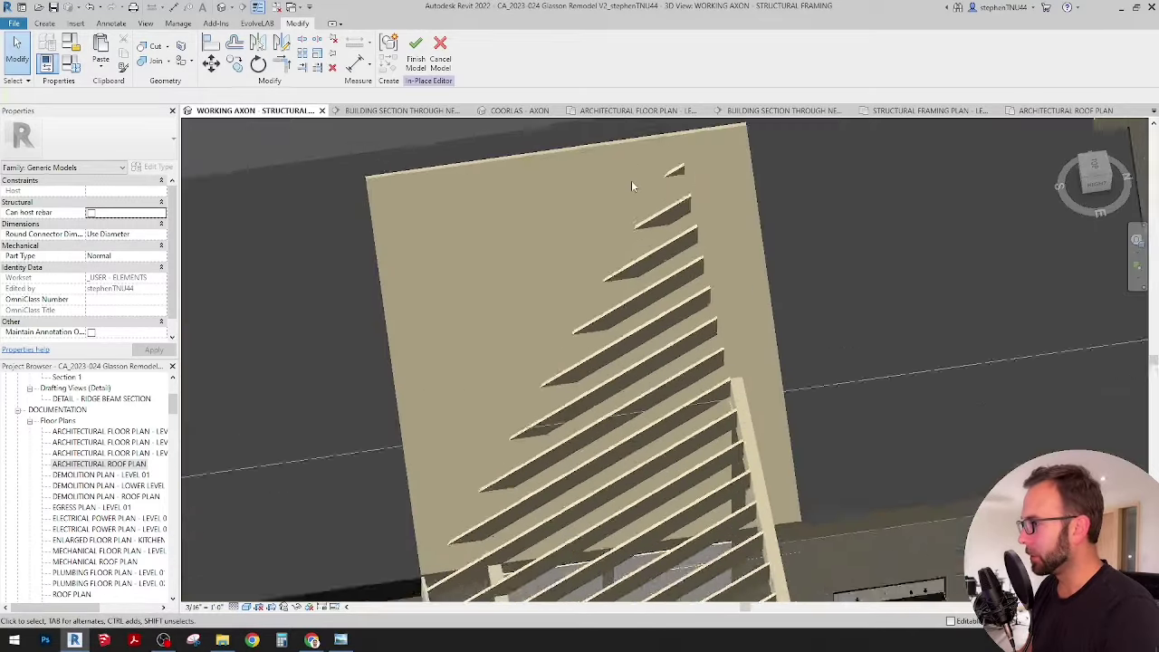
{"action": "scroll", "coordinate": [646, 287], "scroll_direction": "up", "scroll_amount": 4}
{"action": "middle_click_drag", "start_coordinate": [646, 287], "coordinate": [674, 326], "text": "shift"}
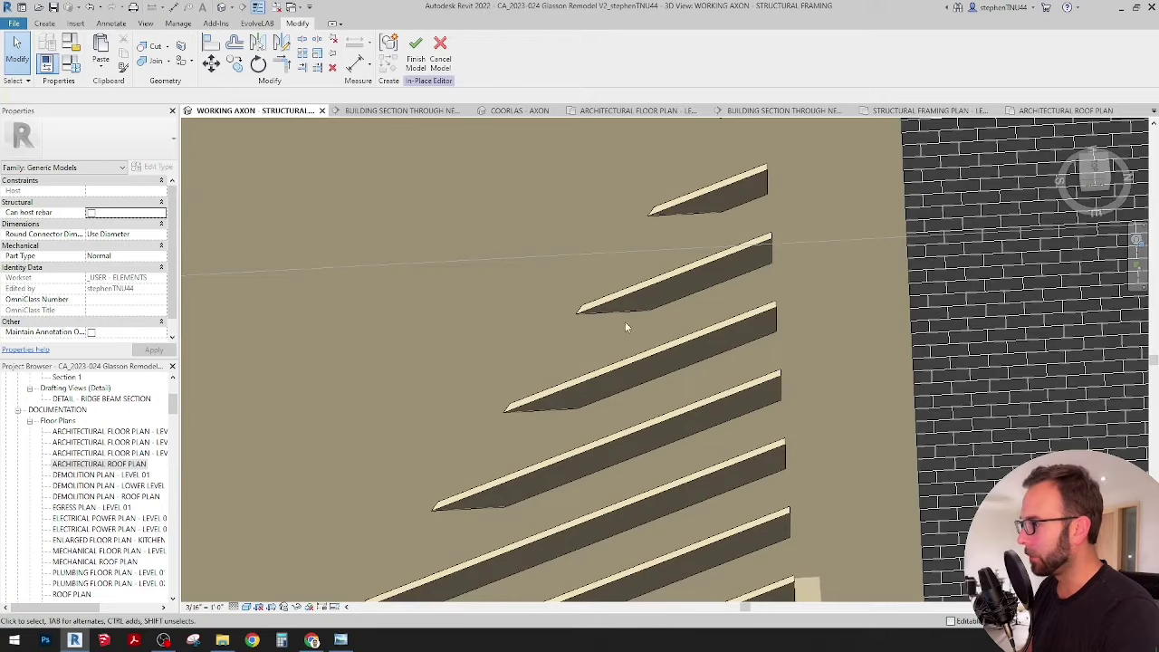
{"action": "scroll", "coordinate": [569, 226], "scroll_direction": "down", "scroll_amount": 5}
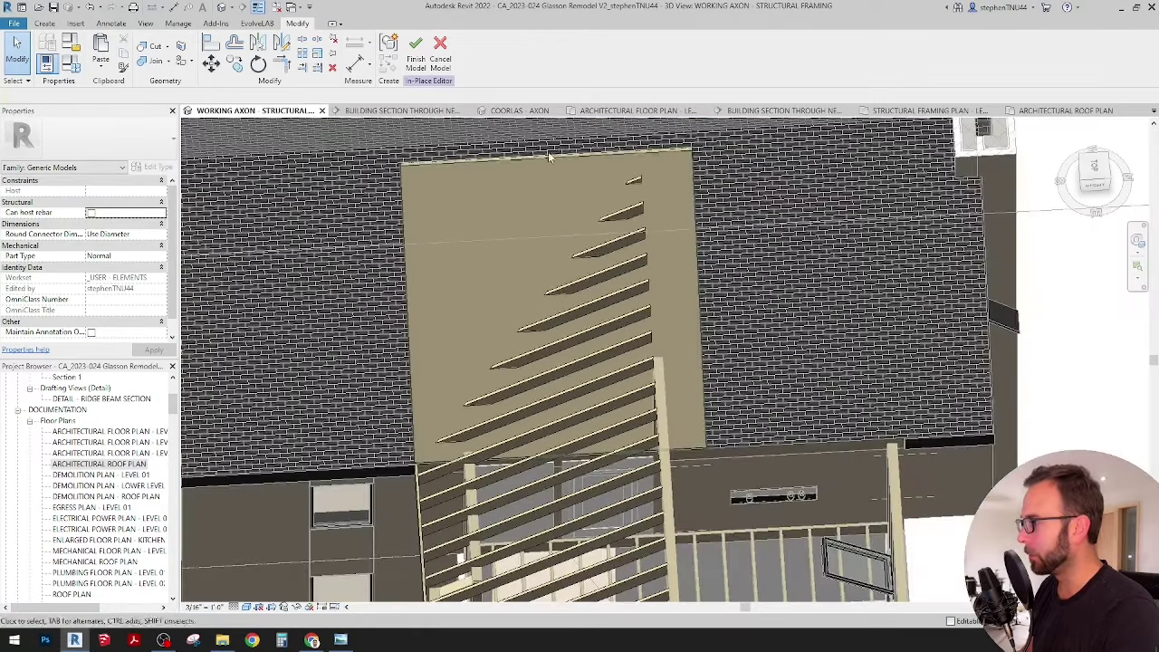
{"action": "middle_click_drag", "start_coordinate": [542, 161], "coordinate": [610, 262], "text": "shift"}
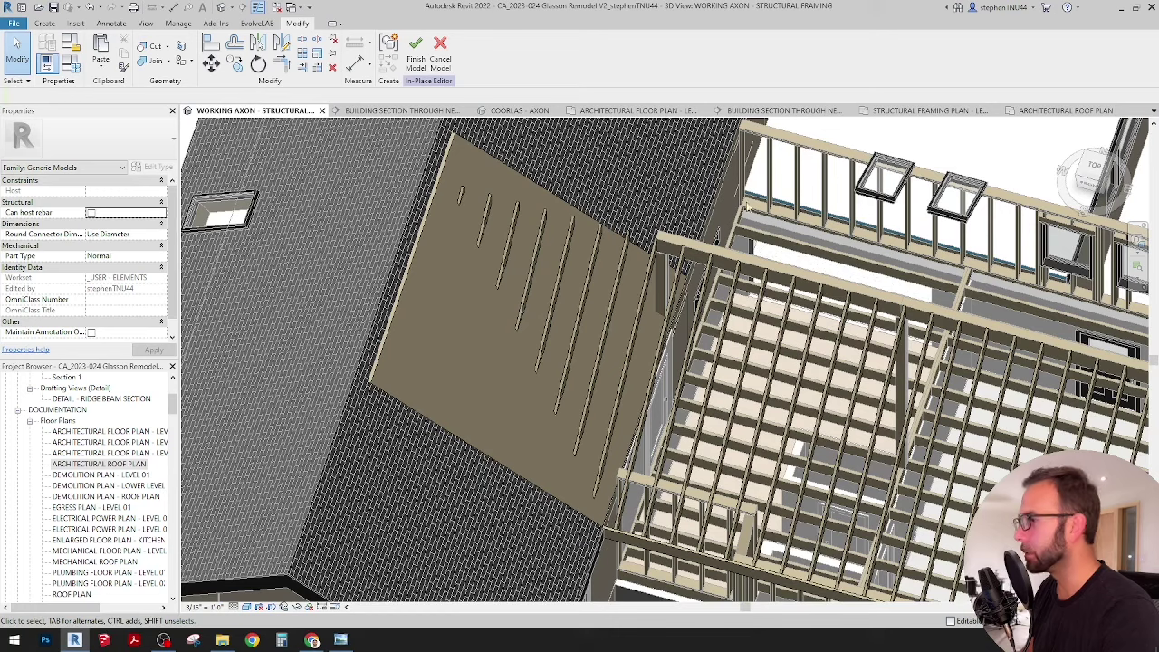
Start a void extrusion in the ARCHITECTURAL ROOF PLAN view with its work plane on Level : T/ (E) ROOF.
{"action": "left_click", "coordinate": [1059, 110]}
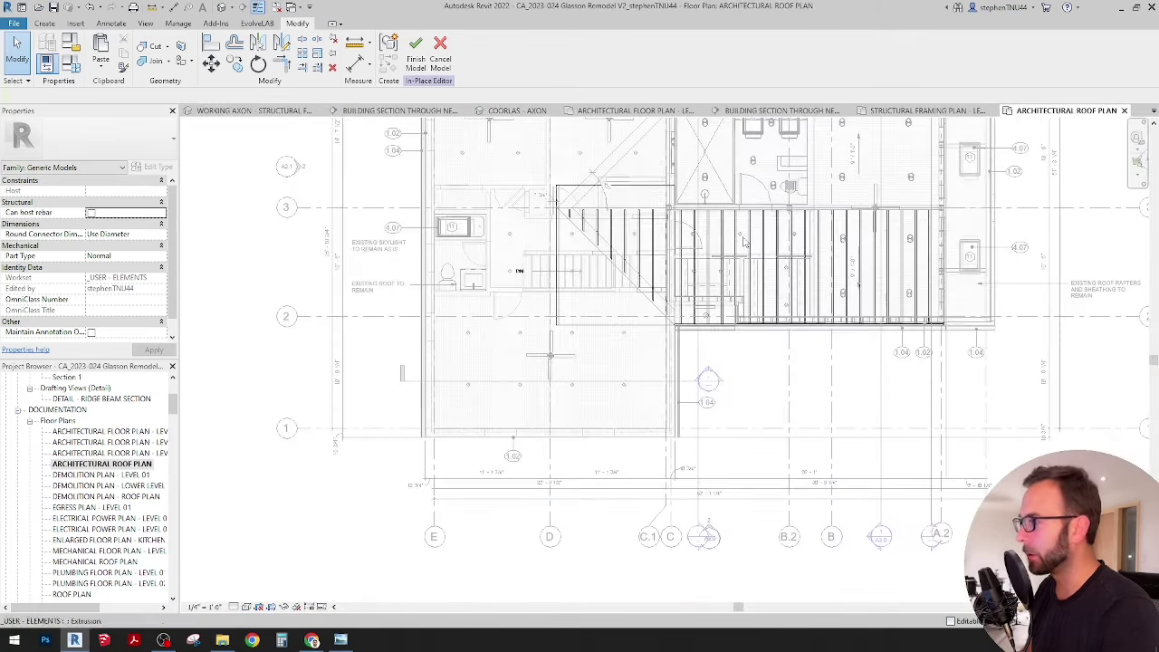
{"action": "scroll", "coordinate": [591, 231], "scroll_direction": "up", "scroll_amount": 4}
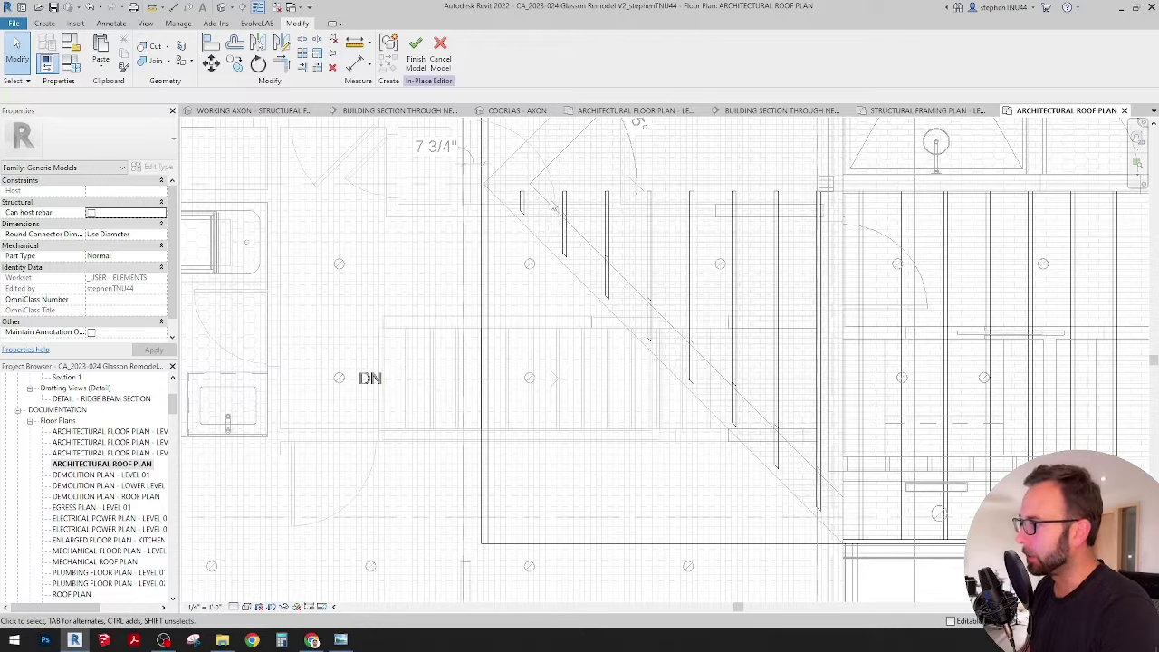
{"action": "left_click", "coordinate": [45, 23]}
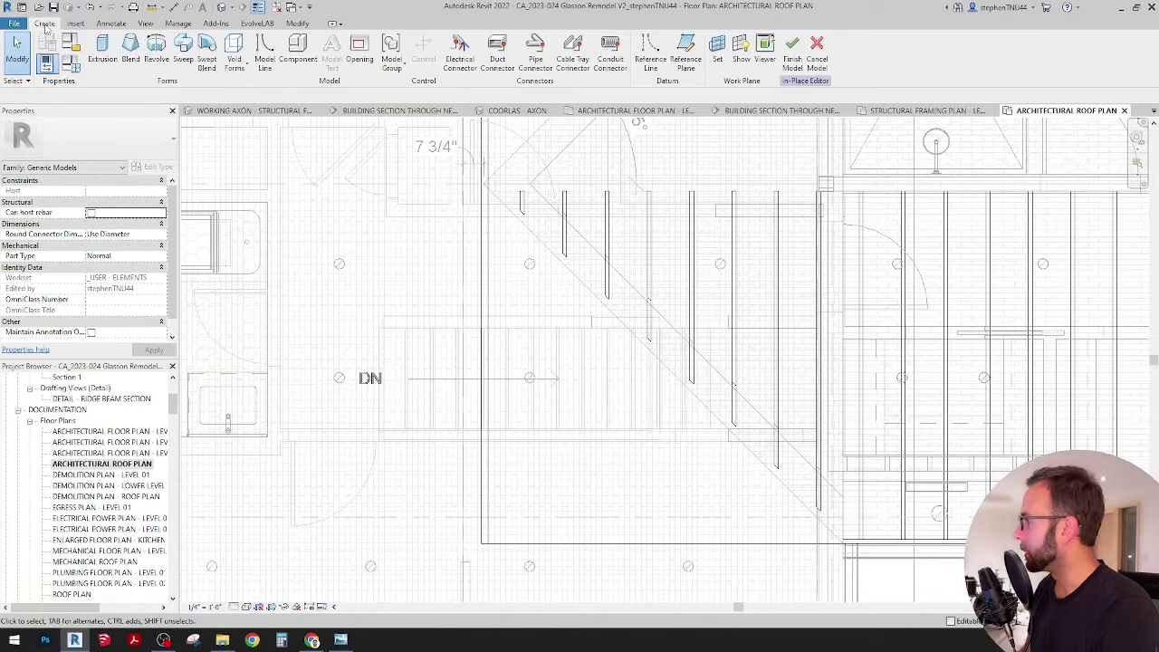
{"action": "left_click", "coordinate": [235, 64]}
{"action": "left_click", "coordinate": [262, 88]}
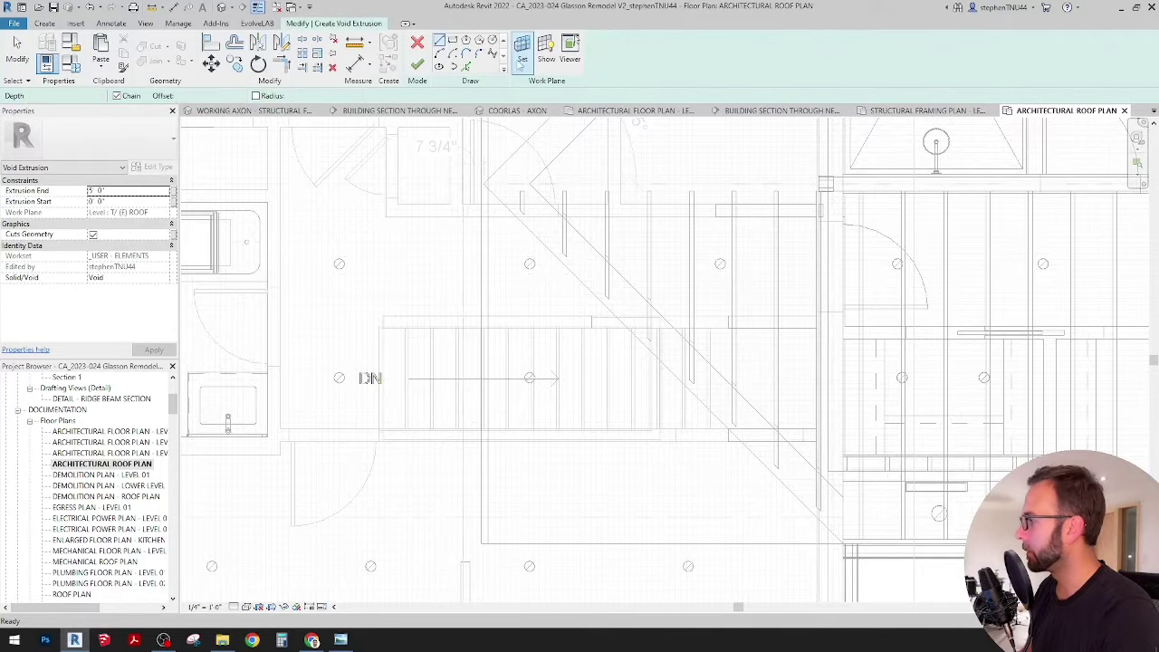
{"action": "left_click", "coordinate": [522, 54]}
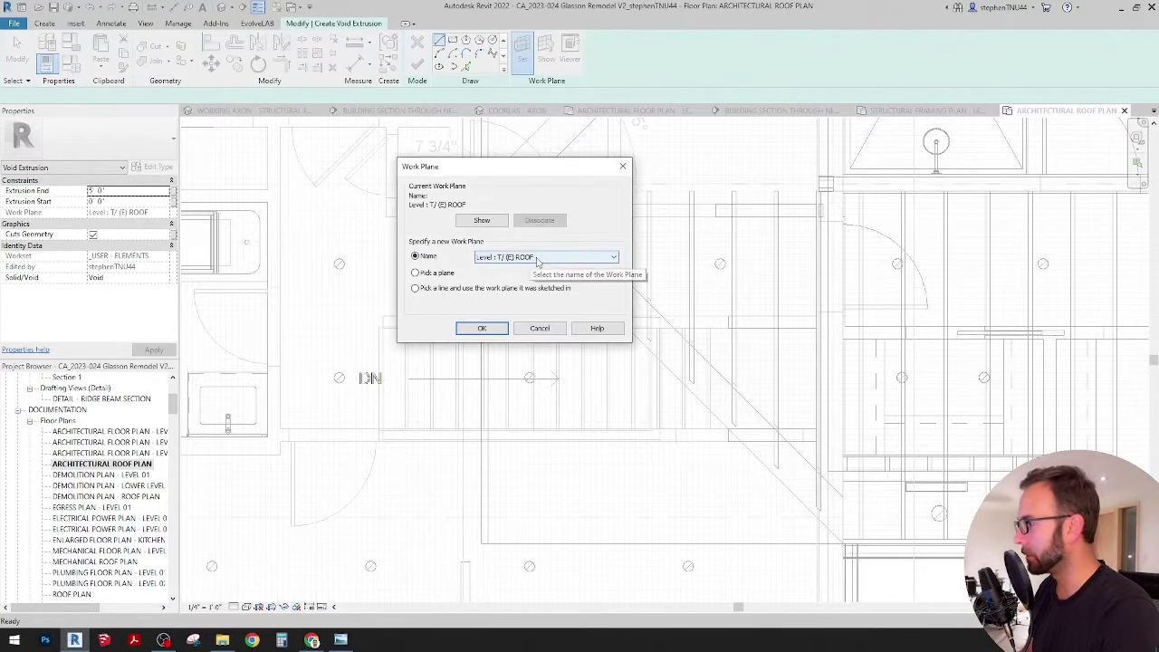
{"action": "left_click", "coordinate": [540, 258]}
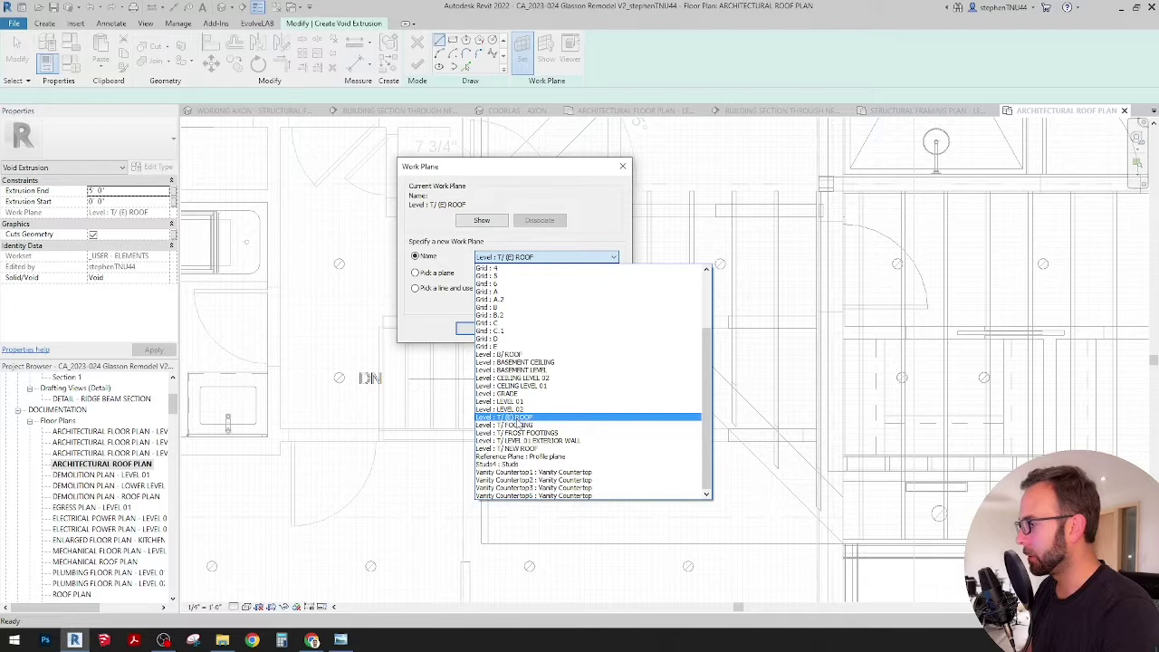
{"action": "left_click", "coordinate": [517, 417]}
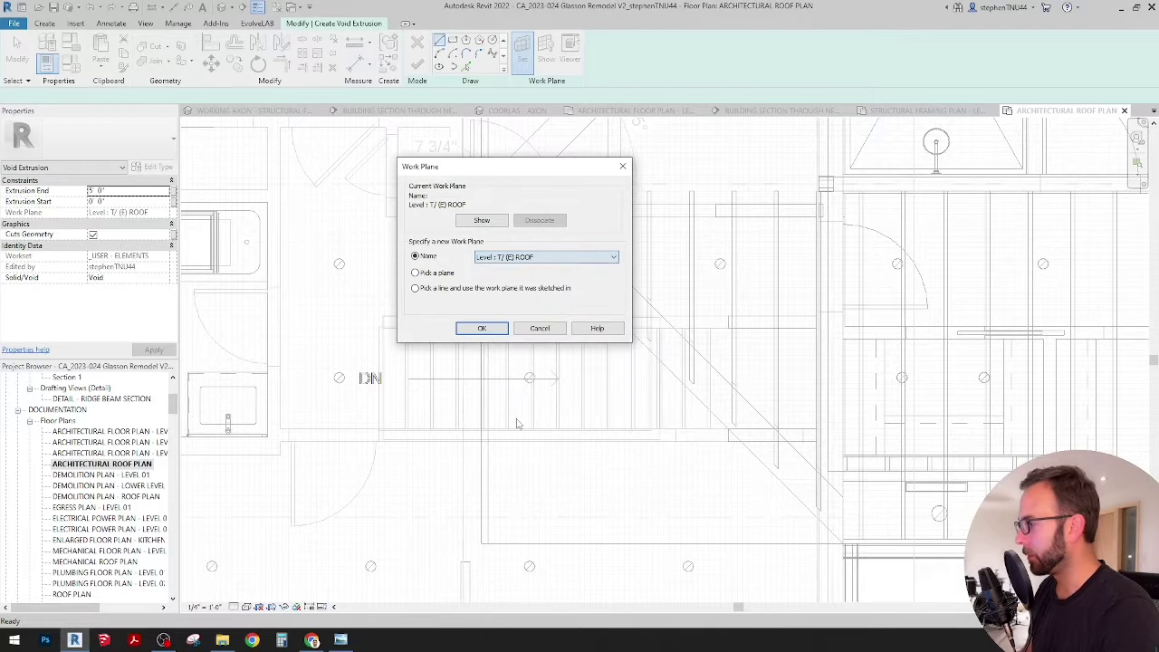
{"action": "left_click", "coordinate": [482, 329]}
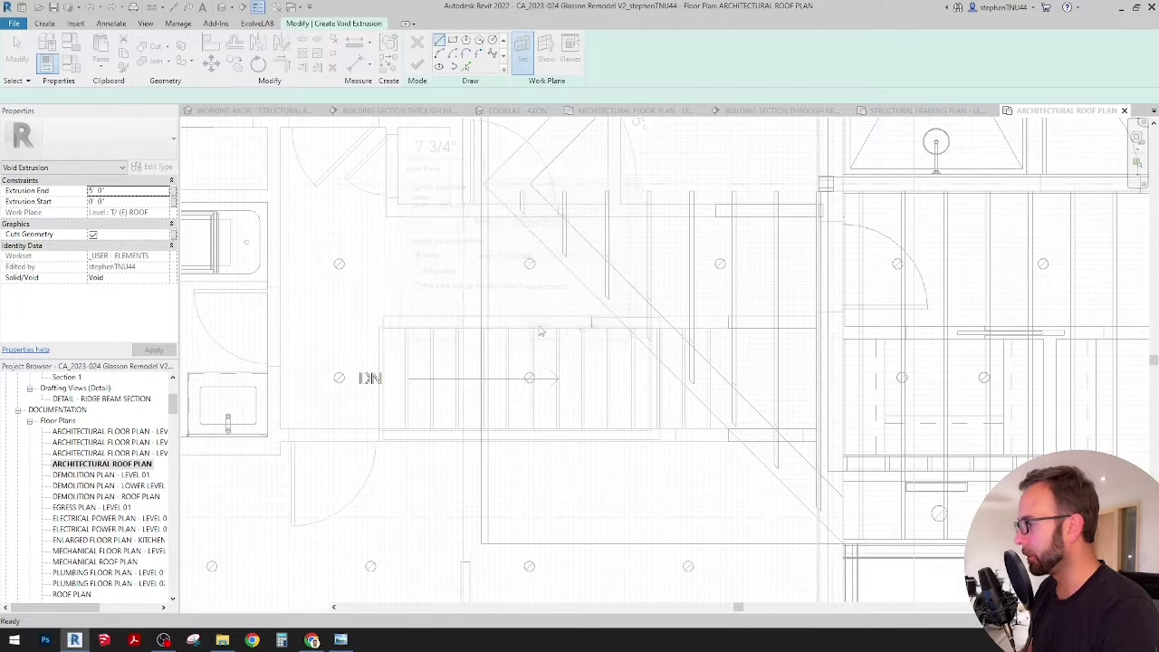
Add sketch lines for the void by picking the two parallel diagonal edges of the slope extrusion across the rafter ends.
{"action": "left_click", "coordinate": [467, 66]}
{"action": "scroll", "coordinate": [585, 290], "scroll_direction": "up", "scroll_amount": 3}
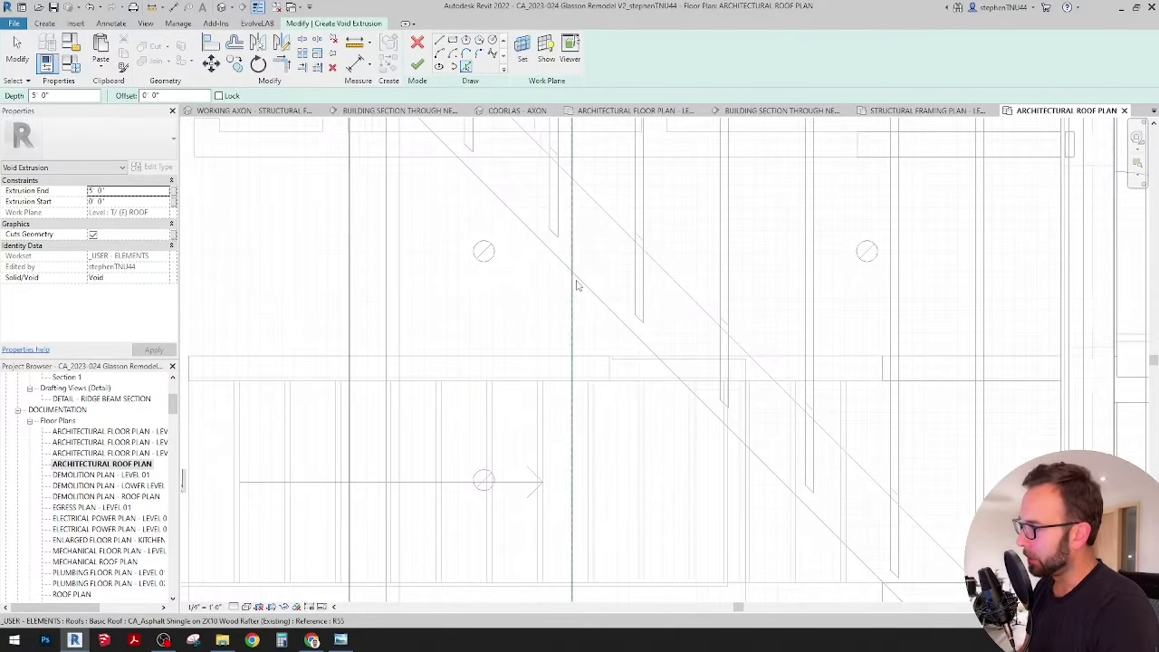
{"action": "scroll", "coordinate": [576, 281], "scroll_direction": "up", "scroll_amount": 3}
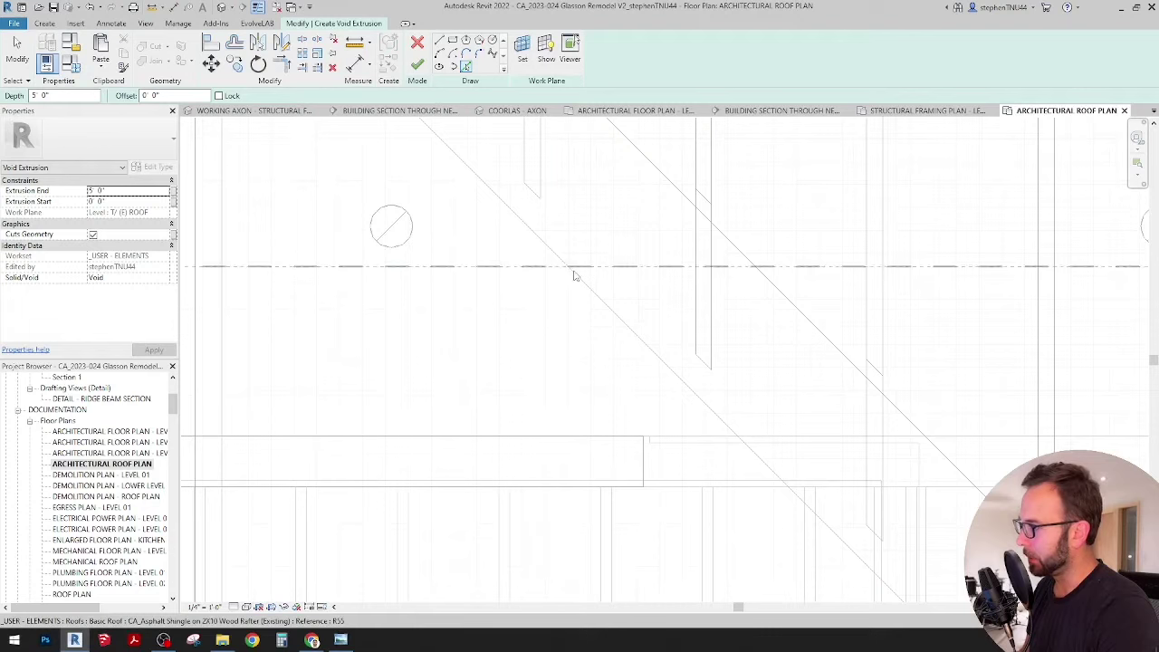
{"action": "left_click", "coordinate": [577, 277]}
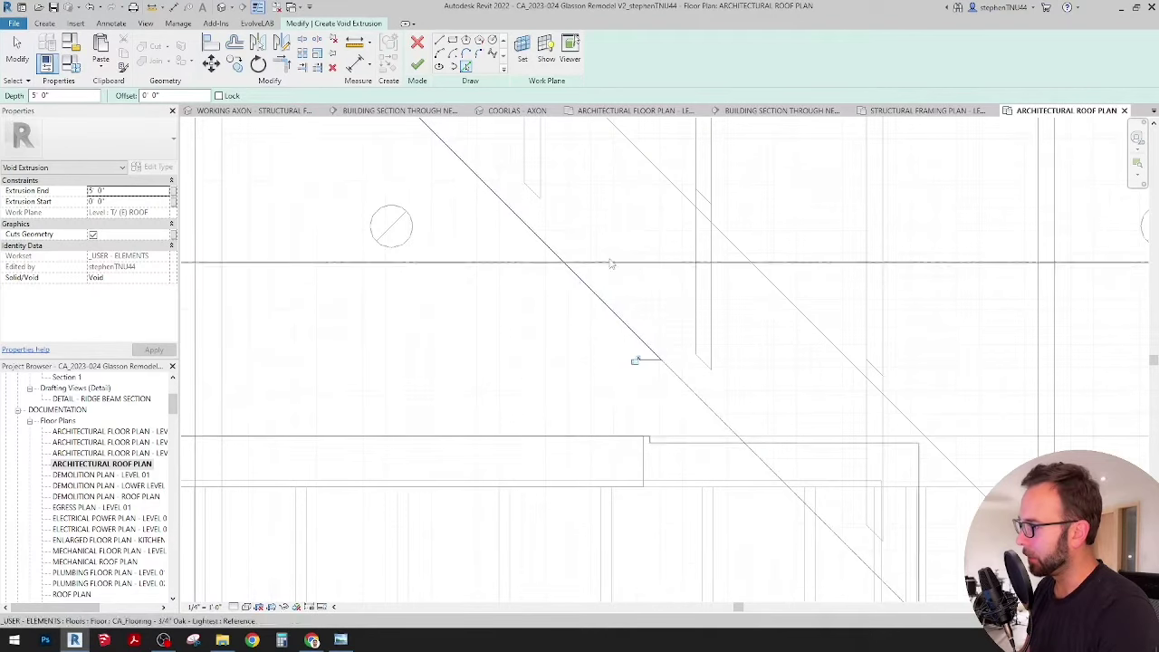
{"action": "left_click", "coordinate": [653, 171]}
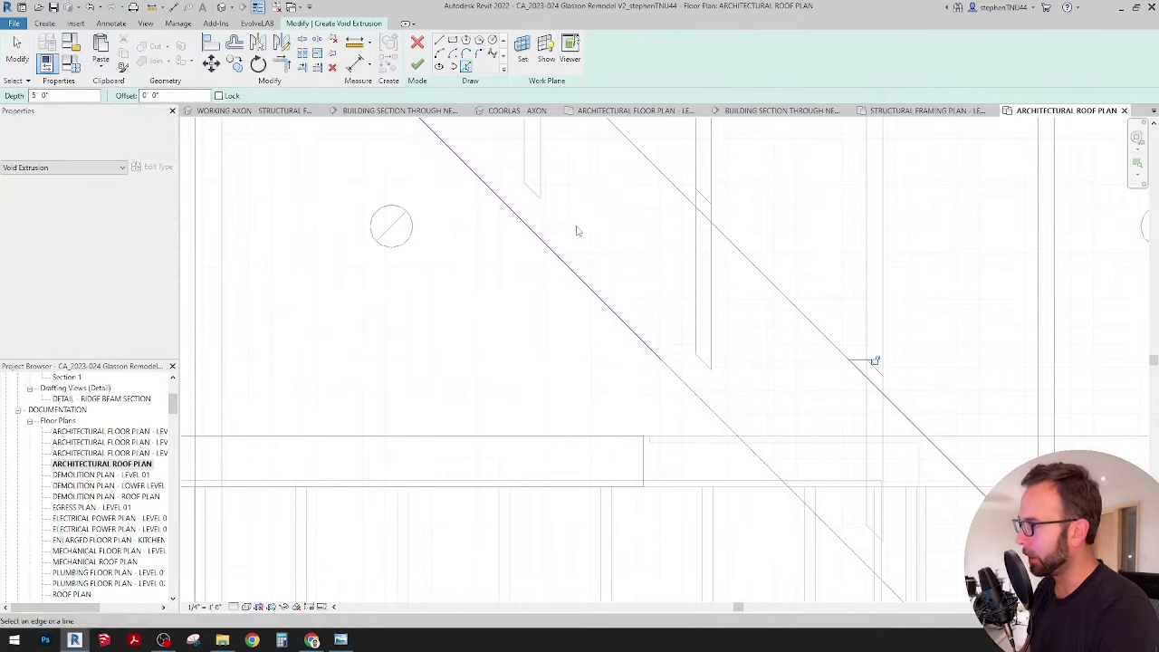
{"action": "scroll", "coordinate": [567, 245], "scroll_direction": "down", "scroll_amount": 3}
{"action": "scroll", "coordinate": [566, 245], "scroll_direction": "down", "scroll_amount": 5}
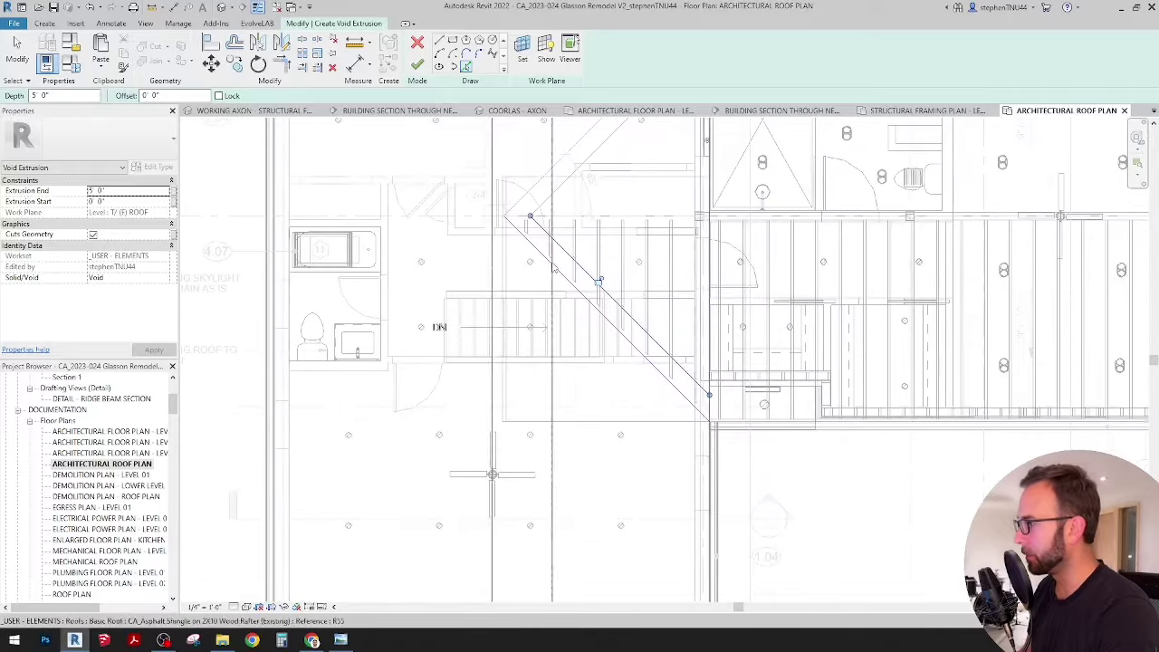
{"action": "key", "text": "Escape"}
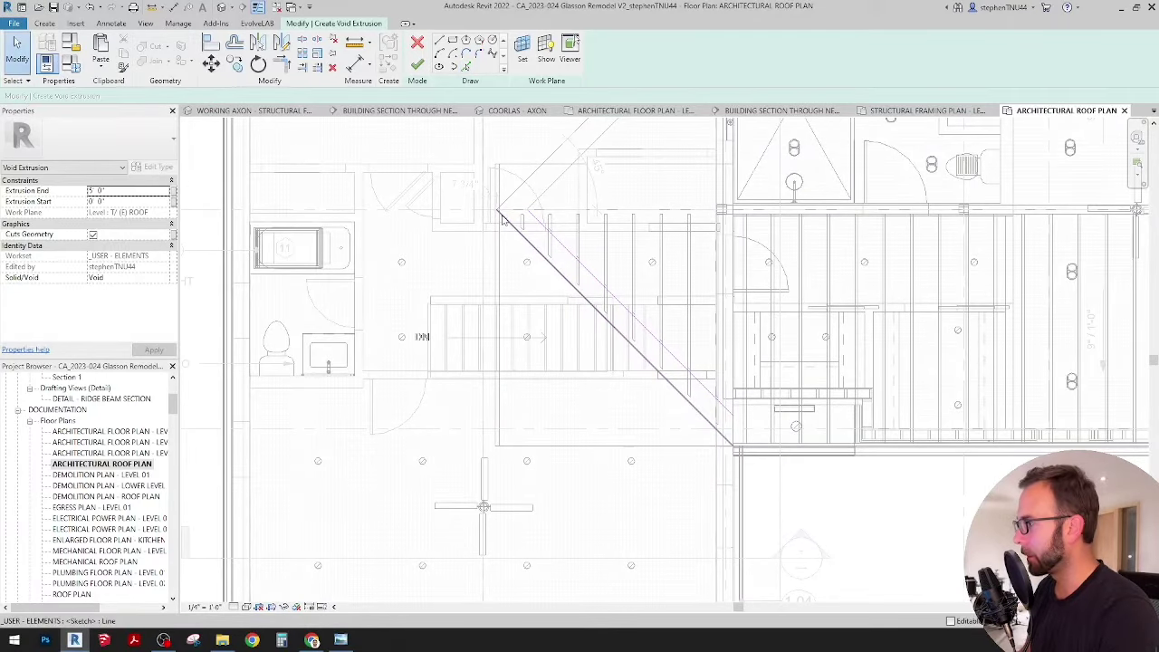
Pick existing plan lines to add two vertical boundary lines on either side of the diagonals and a horizontal one below the stair.
{"action": "key", "text": "p"}
{"action": "key", "text": "l"}
{"action": "scroll", "coordinate": [472, 272], "scroll_direction": "up", "scroll_amount": 2}
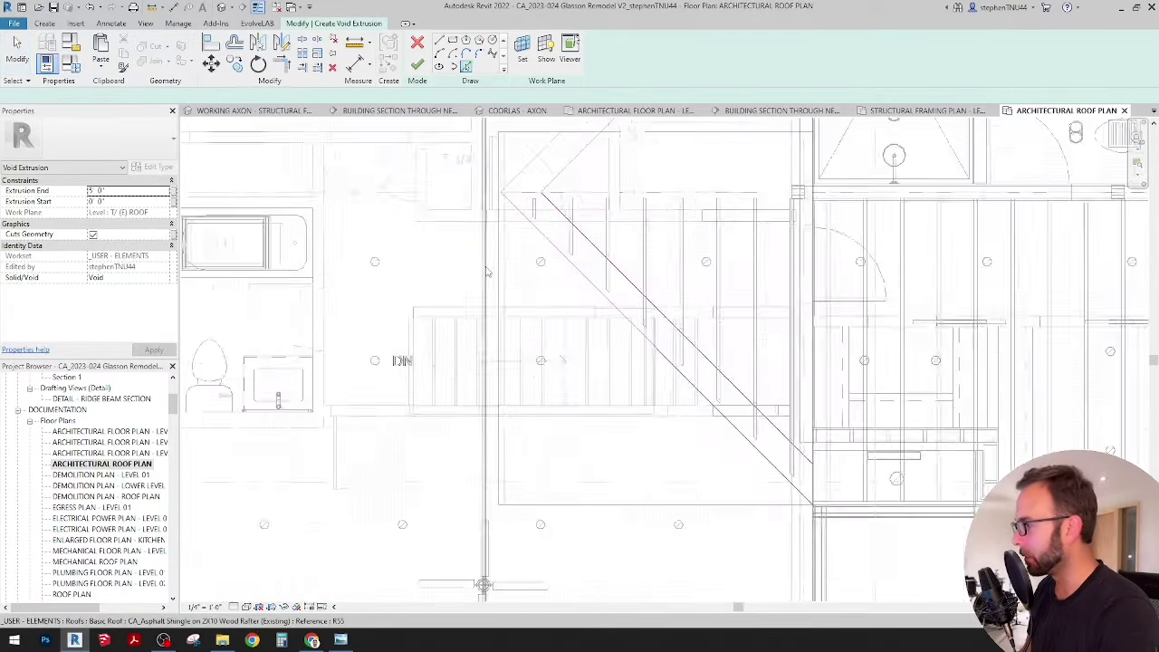
{"action": "left_click", "coordinate": [484, 488]}
{"action": "left_click", "coordinate": [868, 584]}
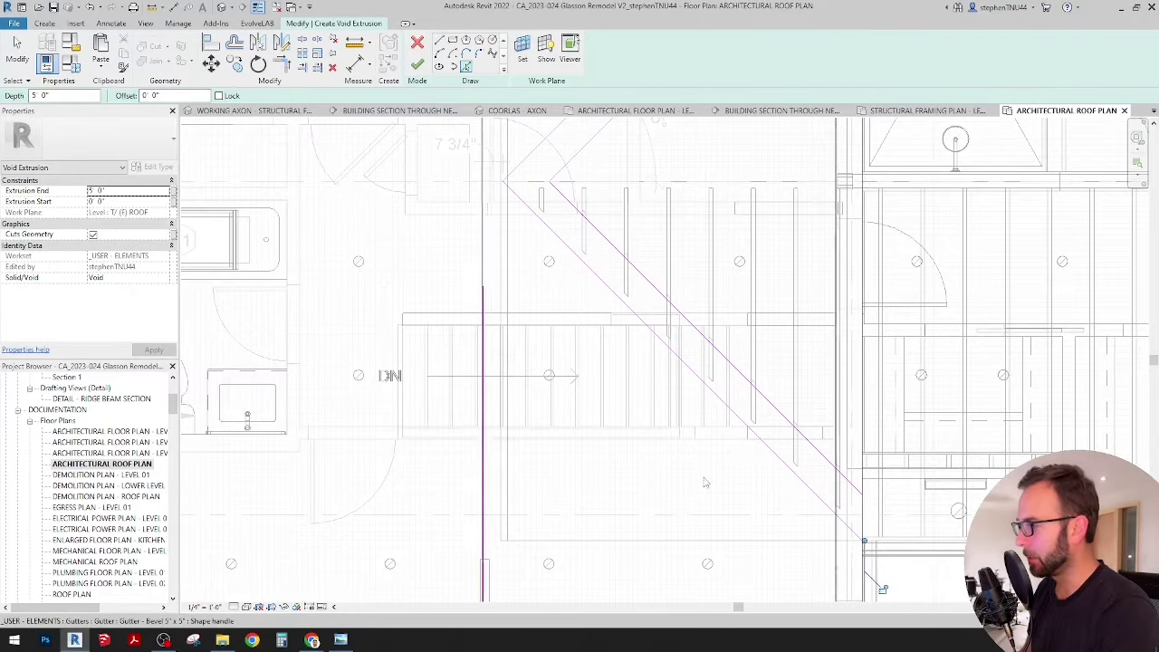
{"action": "middle_click_drag", "start_coordinate": [589, 547], "coordinate": [541, 421]}
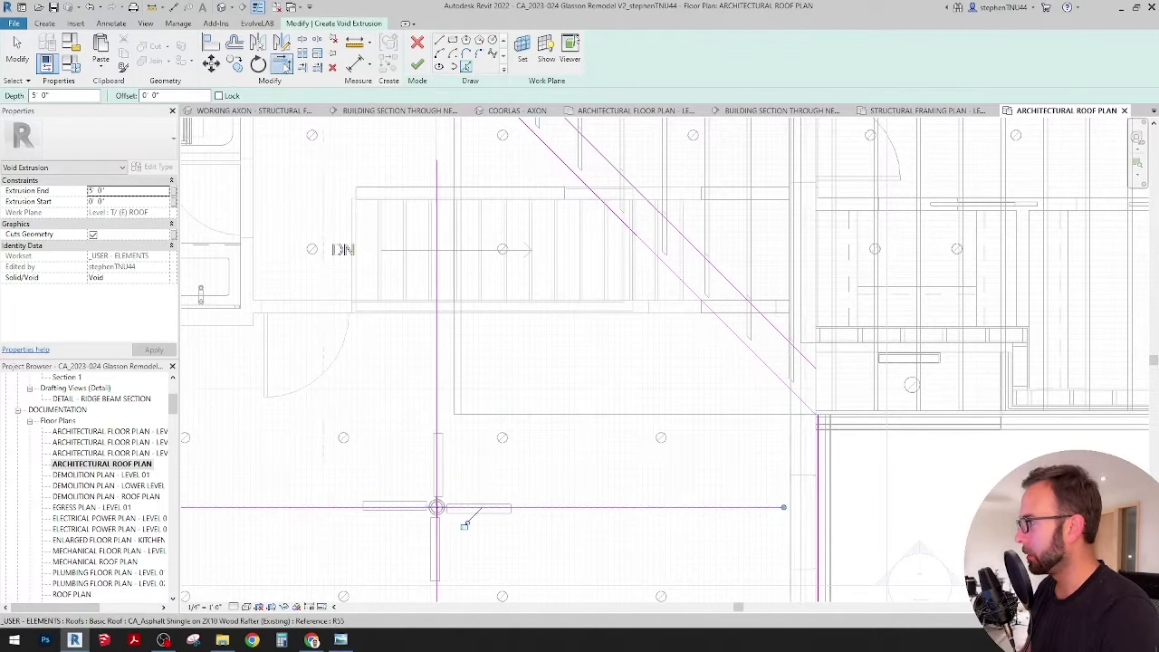
{"action": "key", "text": "Escape"}
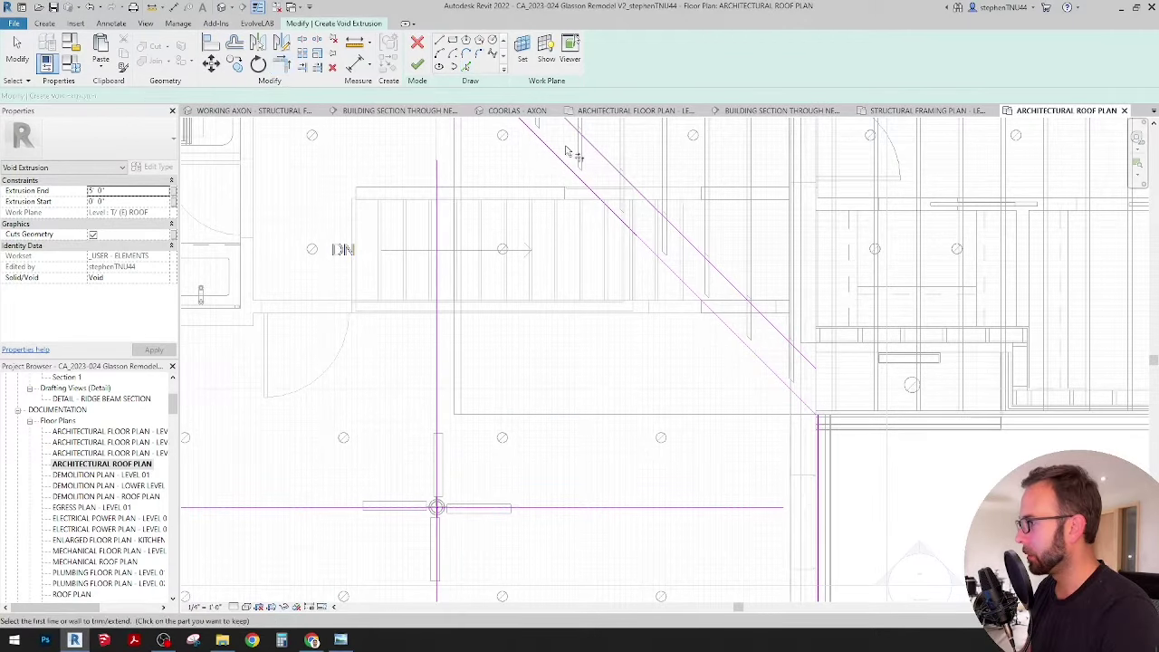
Trim the vertical and horizontal boundary lines into corners and join them with the lower diagonal line.
{"action": "left_click", "coordinate": [437, 190]}
{"action": "left_click", "coordinate": [522, 508]}
{"action": "left_click", "coordinate": [540, 509]}
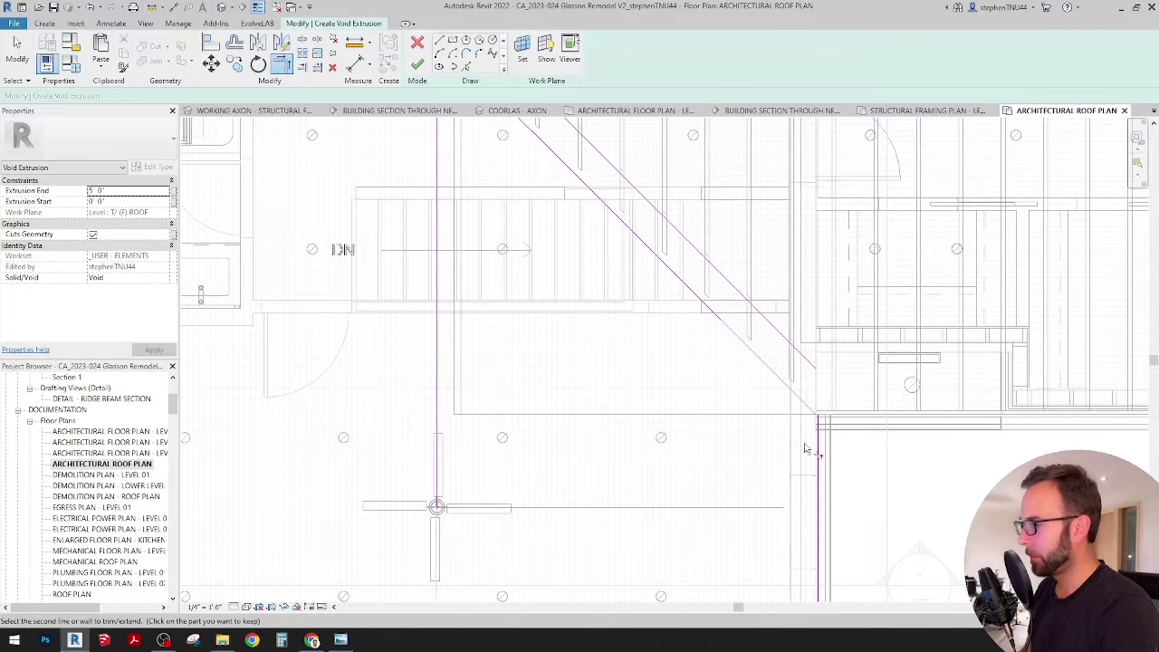
{"action": "left_click", "coordinate": [812, 416]}
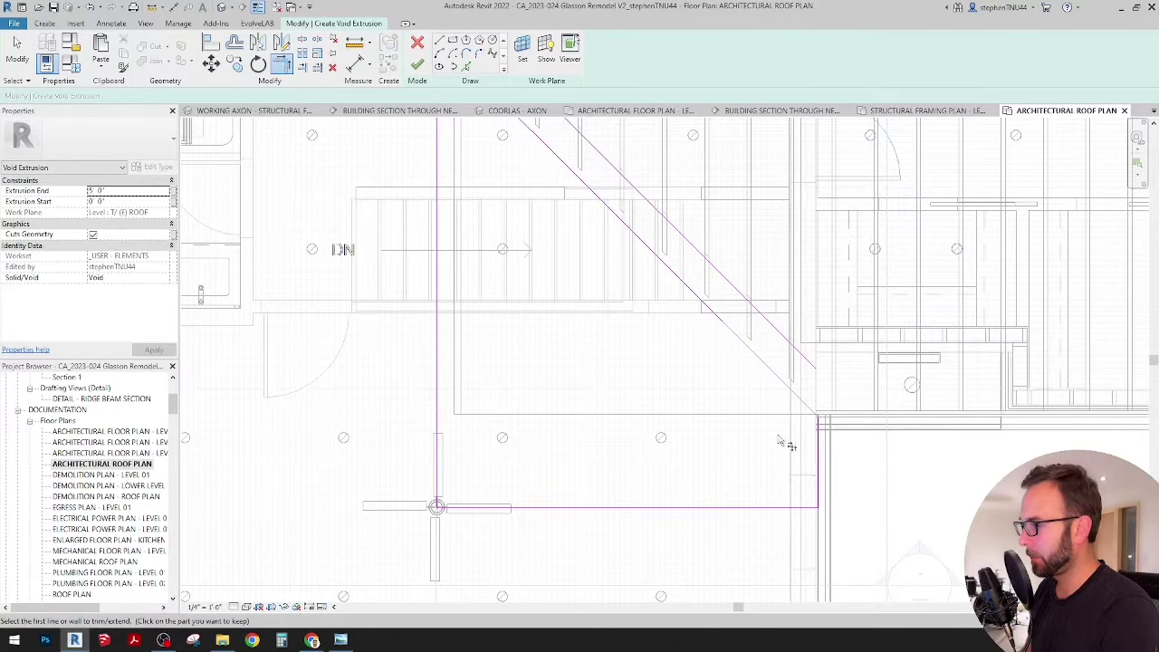
{"action": "scroll", "coordinate": [714, 384], "scroll_direction": "down", "scroll_amount": 3}
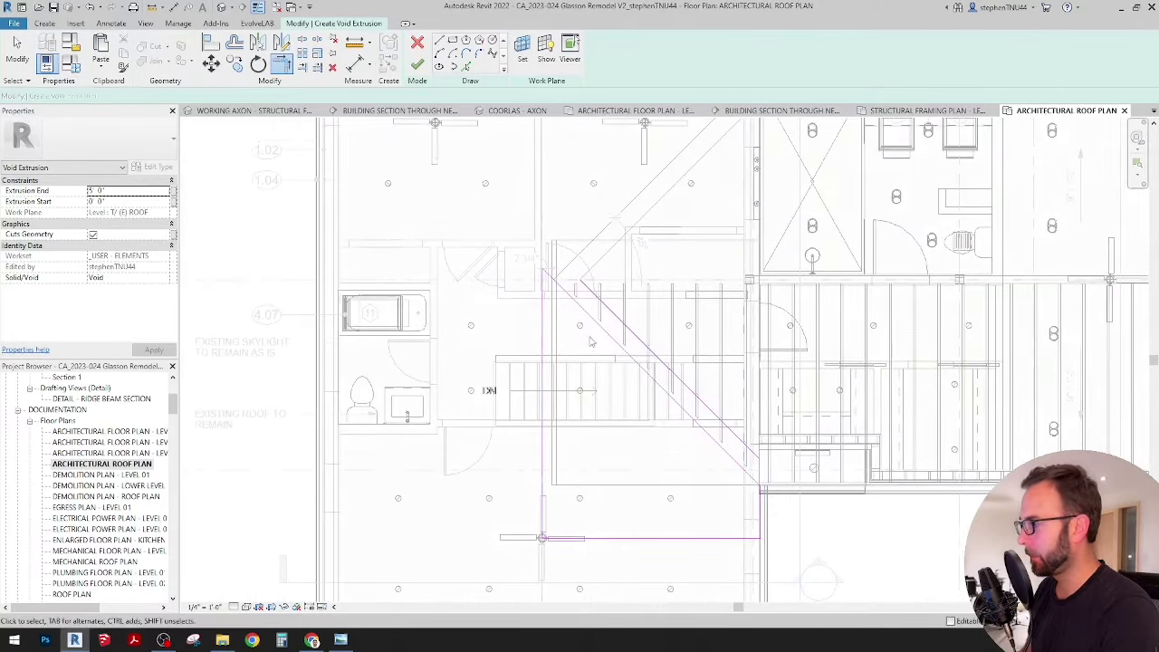
Mirror a copy of the vertical and horizontal boundary lines about the horizontal dashed axis, placing them above the diagonals.
{"action": "left_click", "coordinate": [542, 457]}
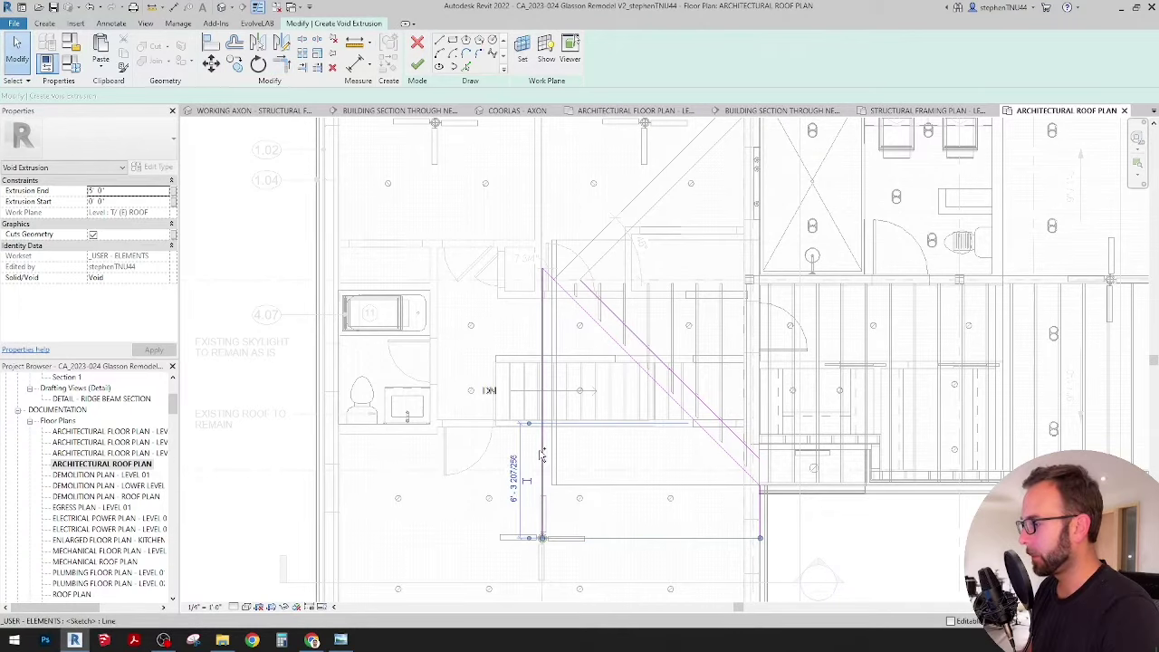
{"action": "left_click", "coordinate": [764, 517]}
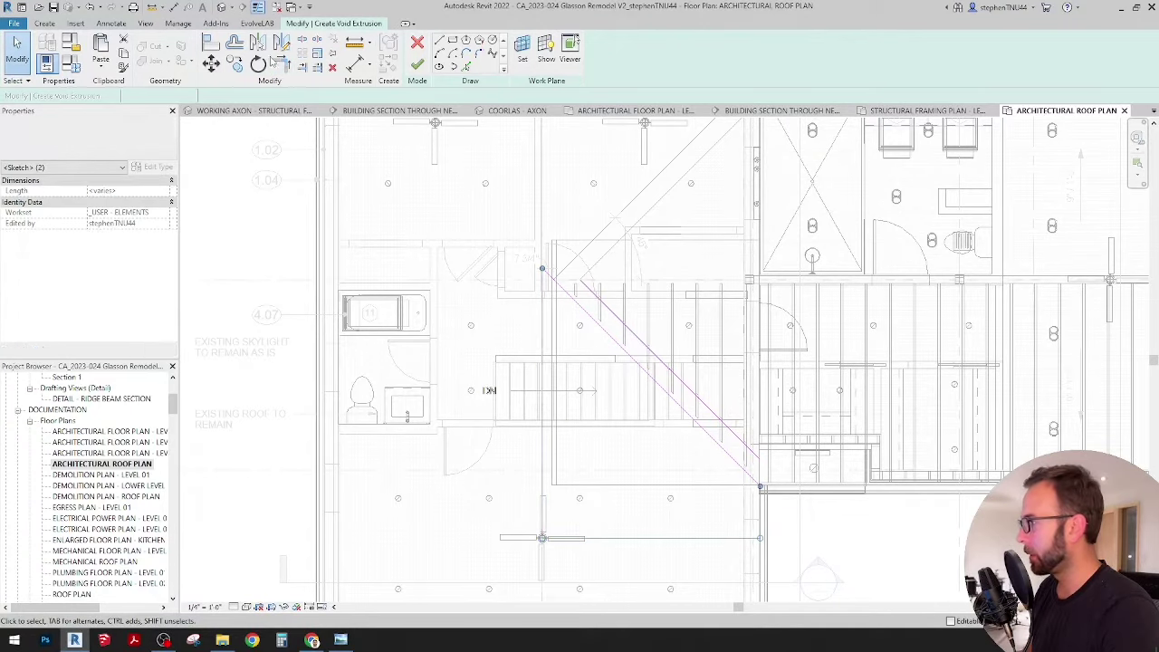
{"action": "key", "text": "m"}
{"action": "key", "text": "m"}
{"action": "left_click", "coordinate": [512, 337]}
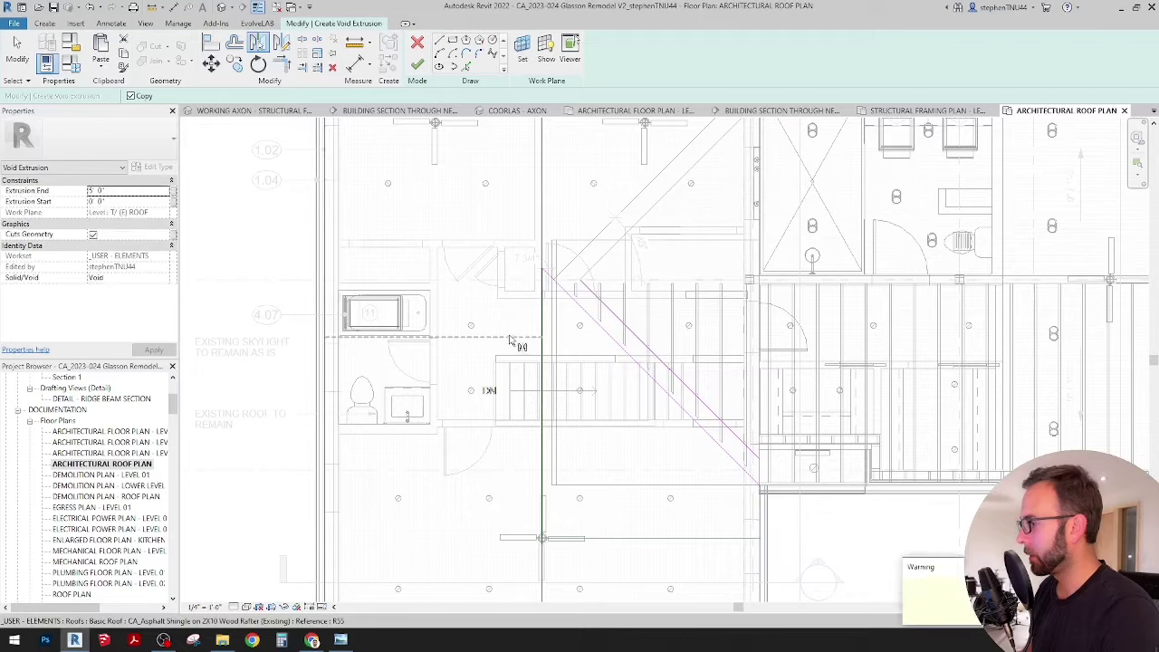
{"action": "middle_click_drag", "start_coordinate": [501, 323], "coordinate": [478, 334]}
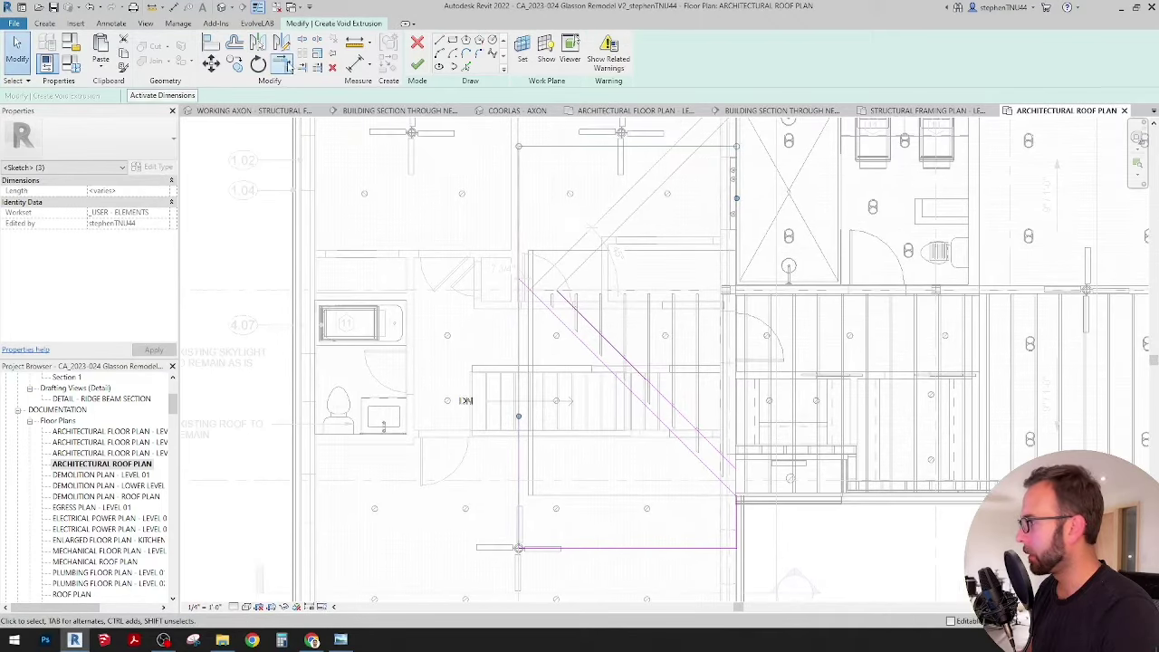
Trim the mirrored boundary lines with the upper diagonal to close the second loop, and finish the void sketch.
{"action": "key", "text": "Escape"}
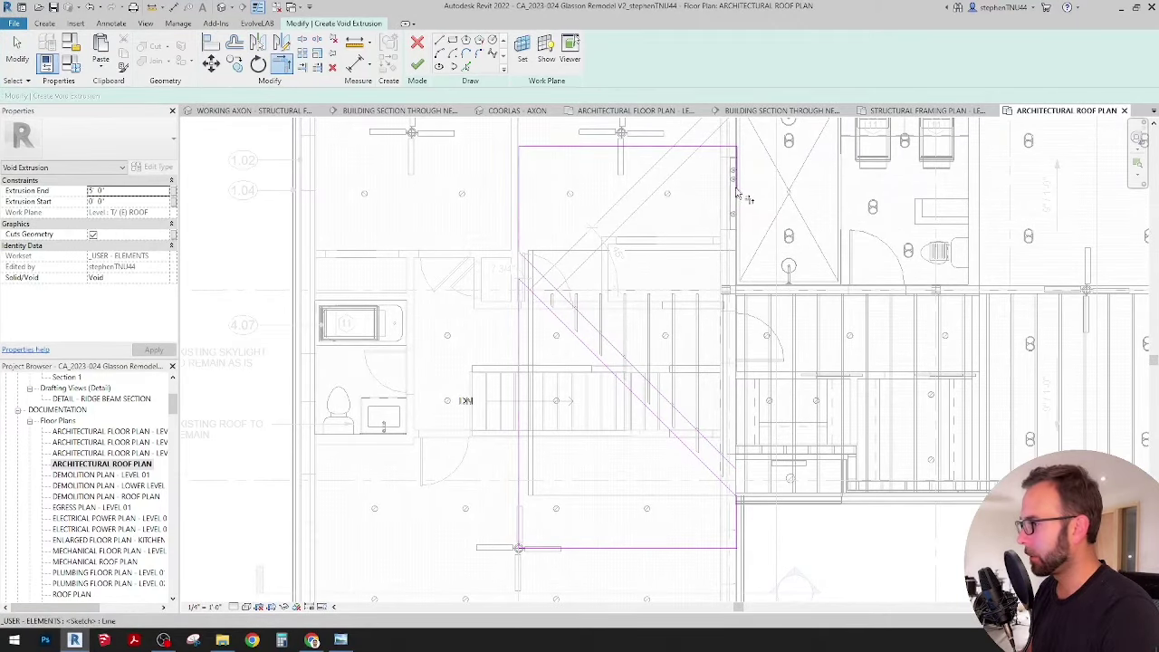
{"action": "left_click", "coordinate": [664, 397]}
{"action": "middle_click_drag", "start_coordinate": [663, 370], "coordinate": [654, 362]}
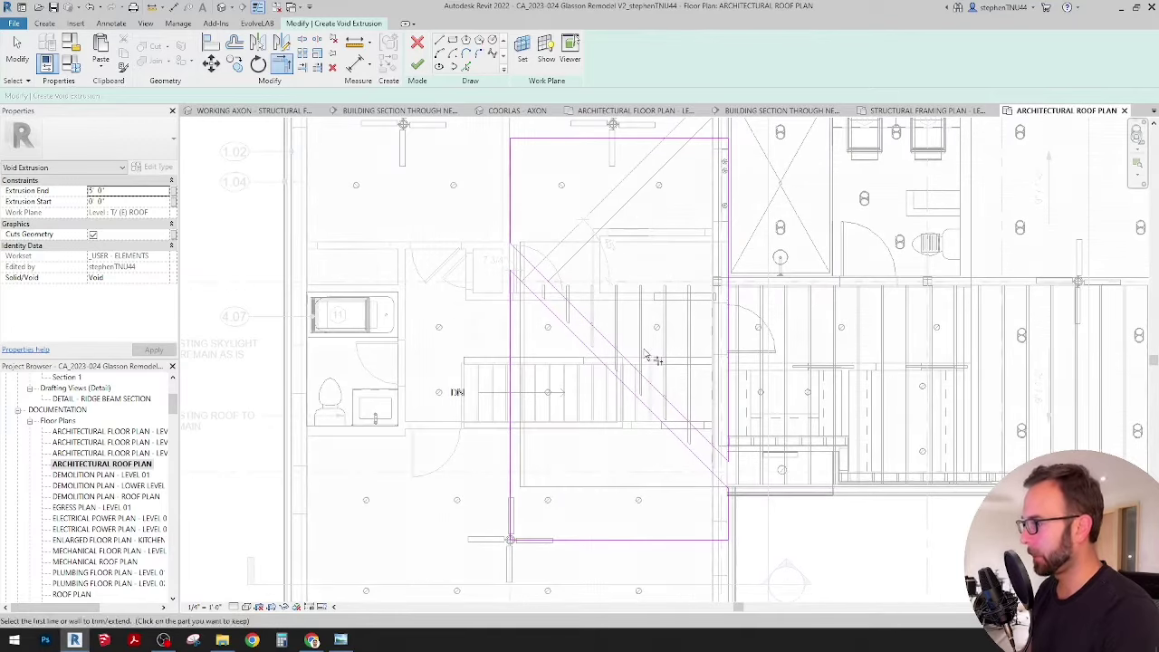
{"action": "left_click", "coordinate": [418, 64]}
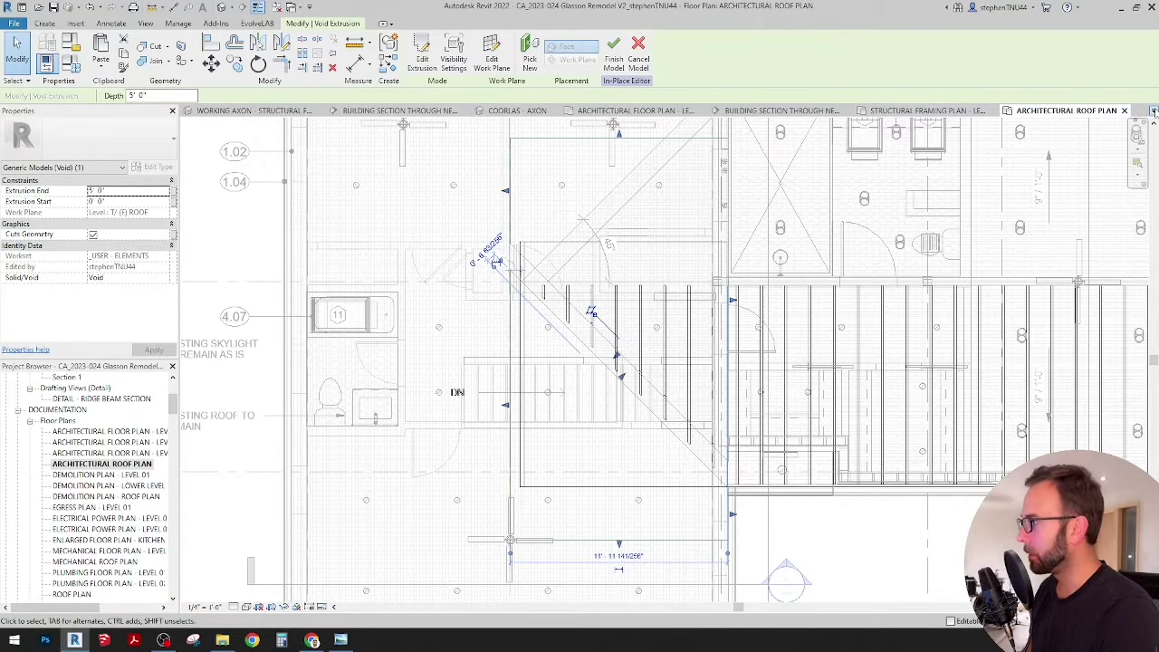
In the WORKING AXON view, stretch the void's base down through the roof to an extrusion start of about -12' 0".
{"action": "left_click", "coordinate": [271, 111]}
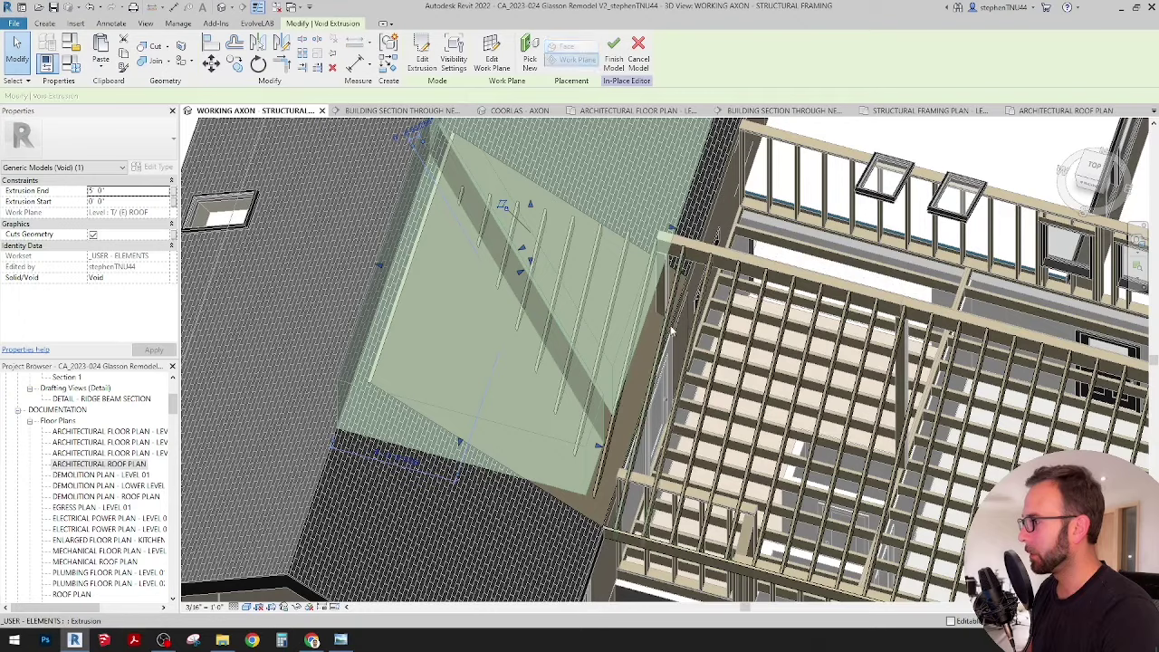
{"action": "middle_click_drag", "start_coordinate": [670, 340], "coordinate": [572, 273]}
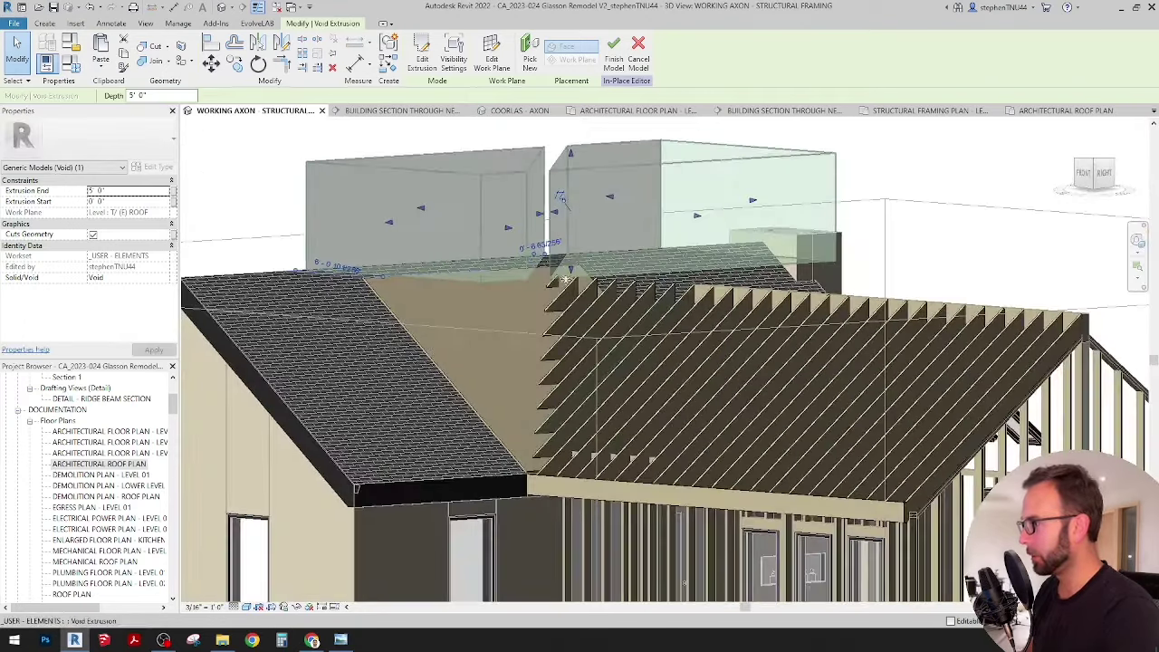
{"action": "left_click_drag", "start_coordinate": [571, 272], "coordinate": [569, 516]}
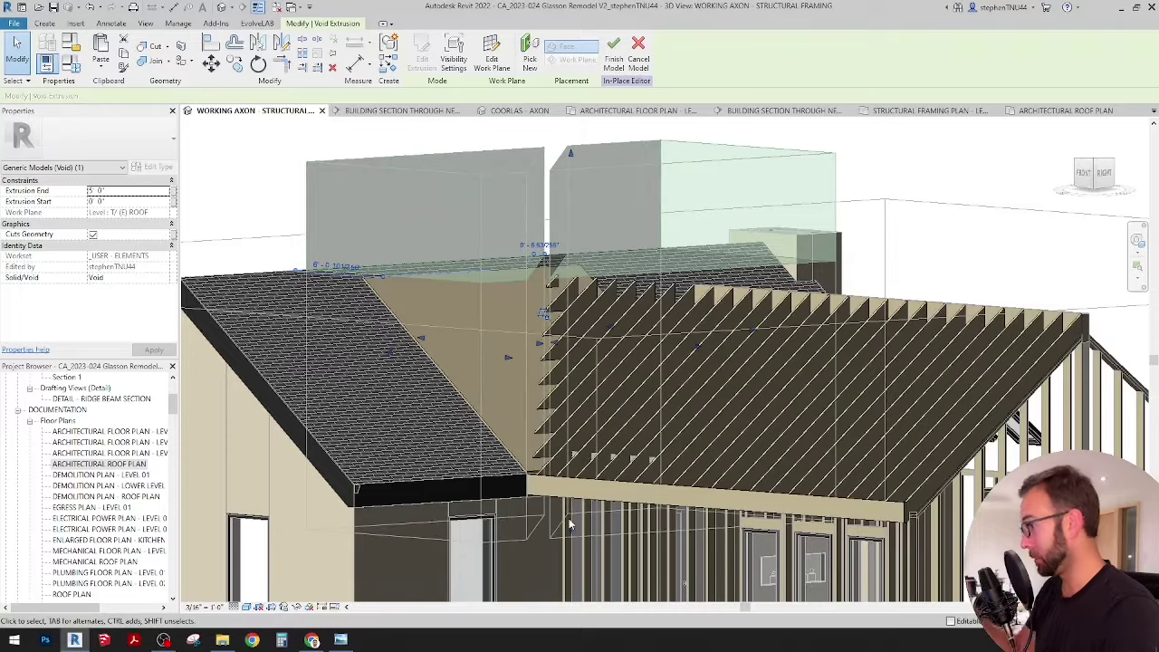
{"action": "left_click", "coordinate": [264, 181]}
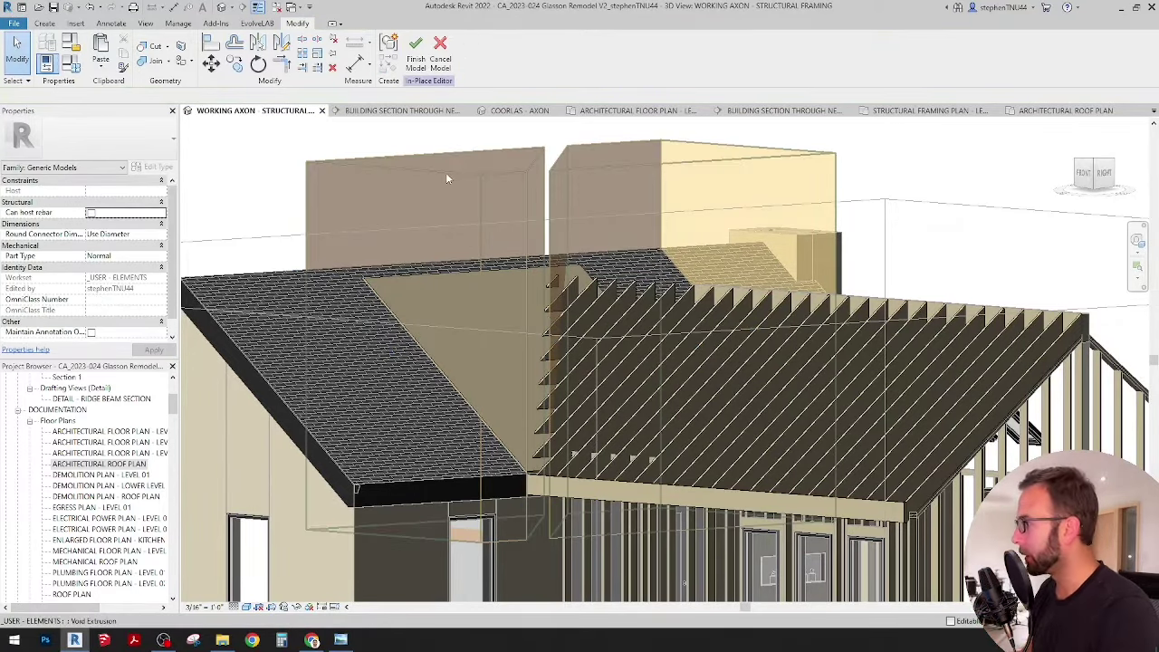
Cut the sloped extrusion with the new void extrusion.
{"action": "left_click", "coordinate": [476, 189]}
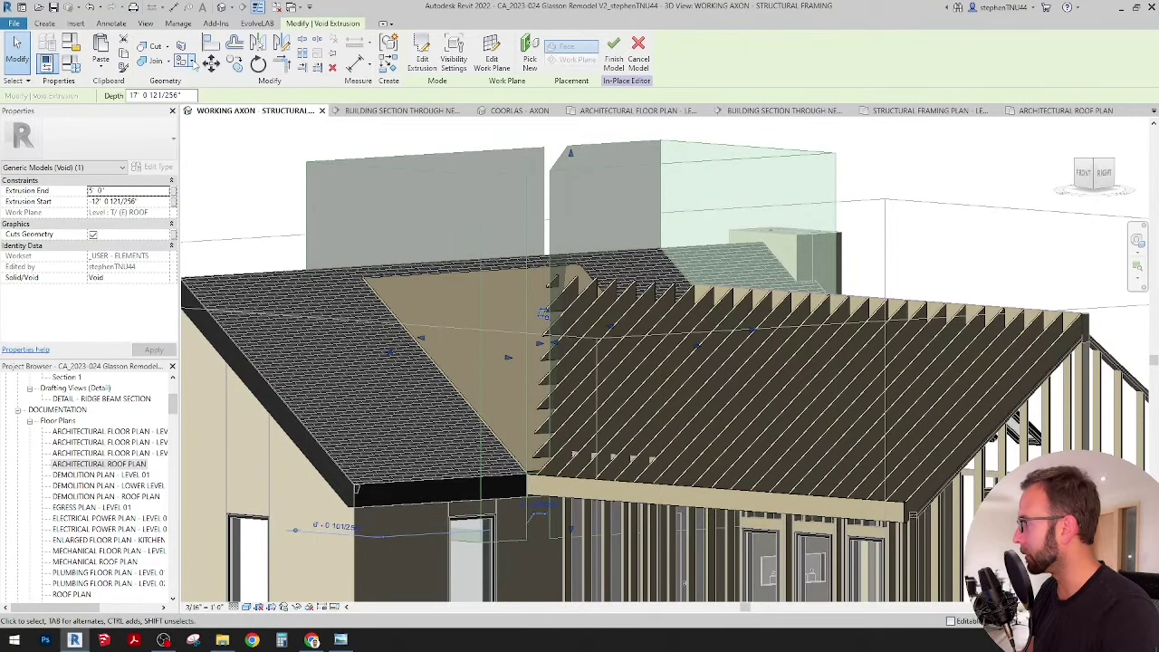
{"action": "left_click", "coordinate": [155, 45]}
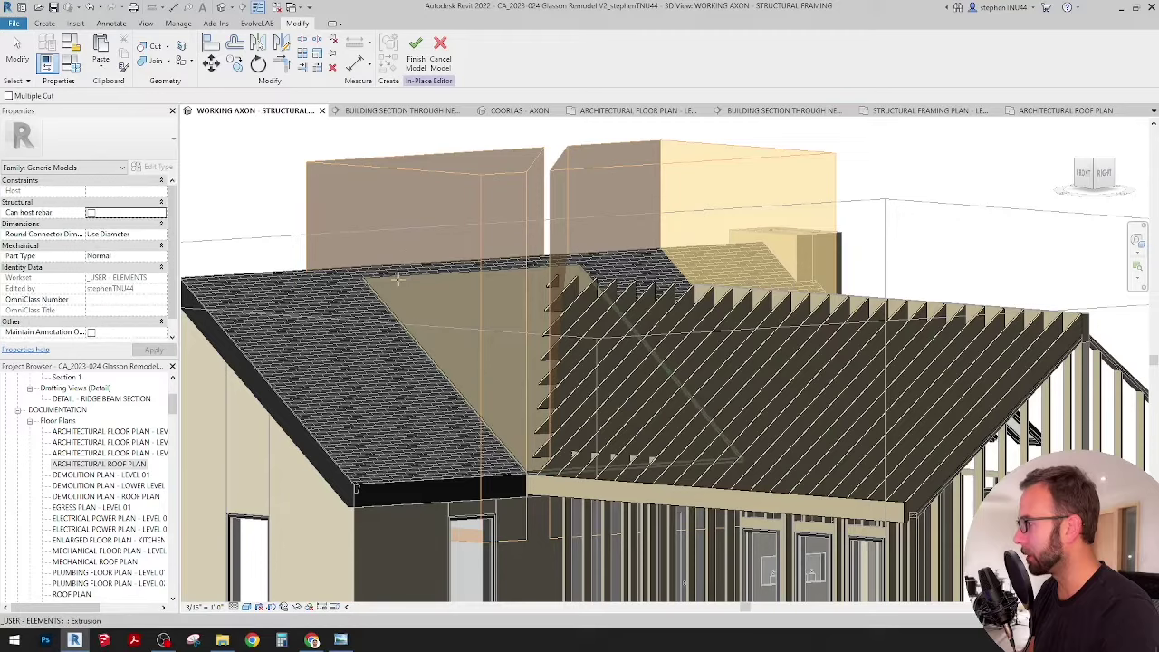
{"action": "left_click", "coordinate": [449, 284]}
{"action": "left_click", "coordinate": [451, 186]}
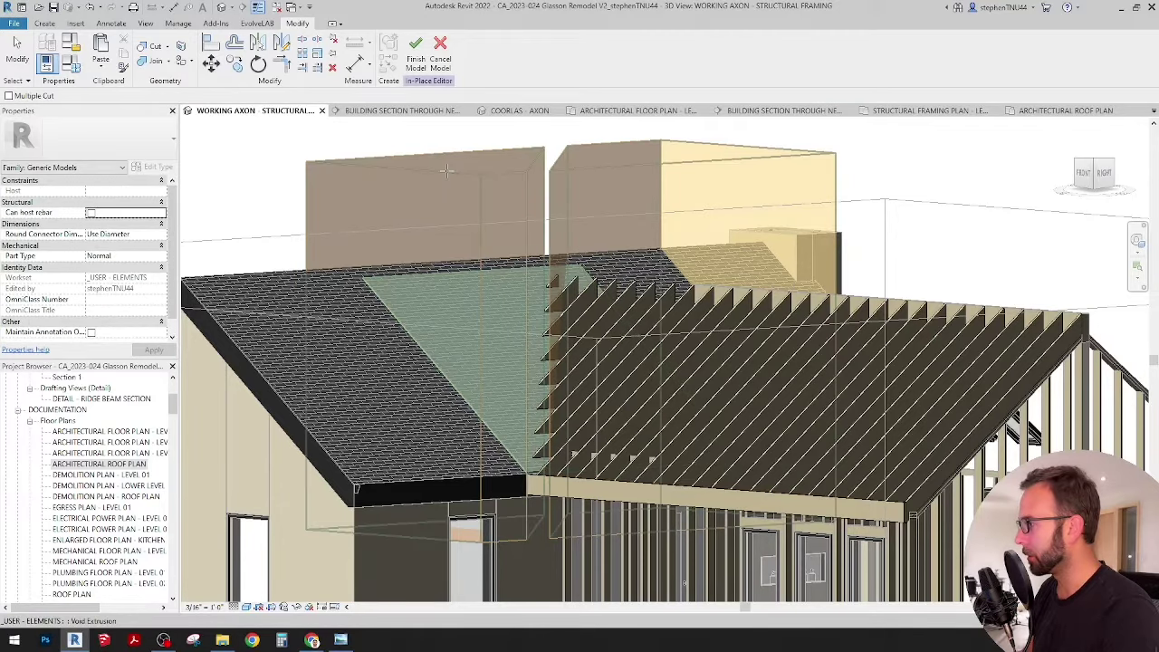
Examine from several angles how the rafter ends meet the remaining diagonal strip of the slope extrusion.
{"action": "middle_click_drag", "start_coordinate": [601, 323], "coordinate": [624, 436], "text": "shift"}
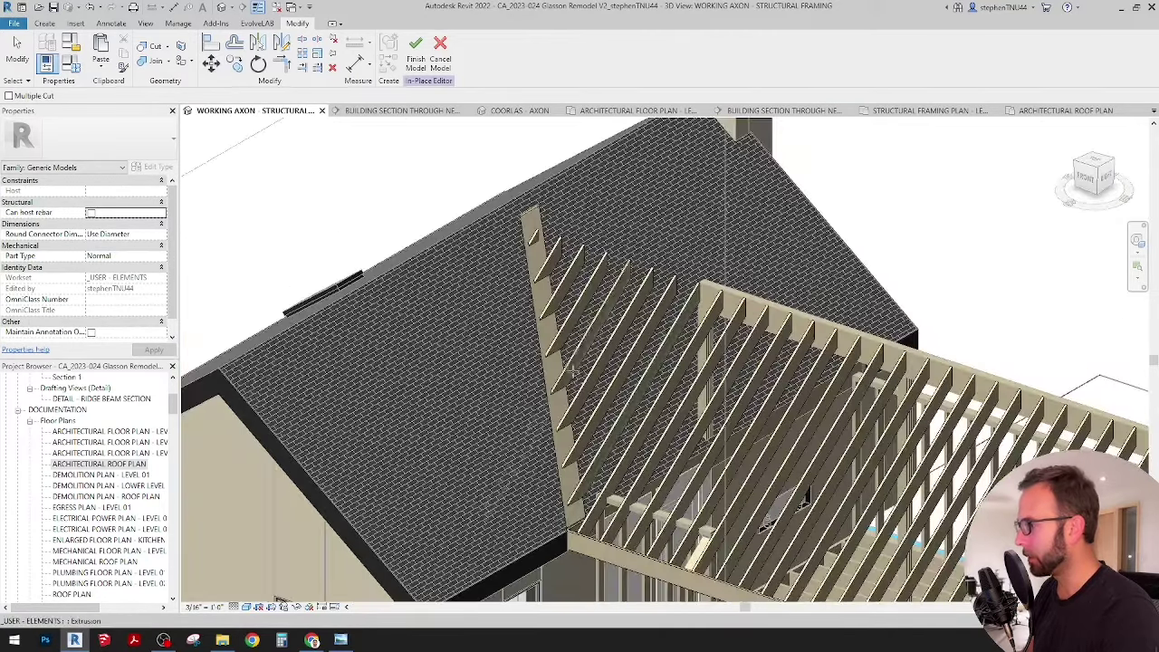
{"action": "scroll", "coordinate": [568, 395], "scroll_direction": "up", "scroll_amount": 4}
{"action": "middle_click_drag", "start_coordinate": [568, 395], "coordinate": [503, 313], "text": "shift"}
{"action": "scroll", "coordinate": [501, 309], "scroll_direction": "up", "scroll_amount": 3}
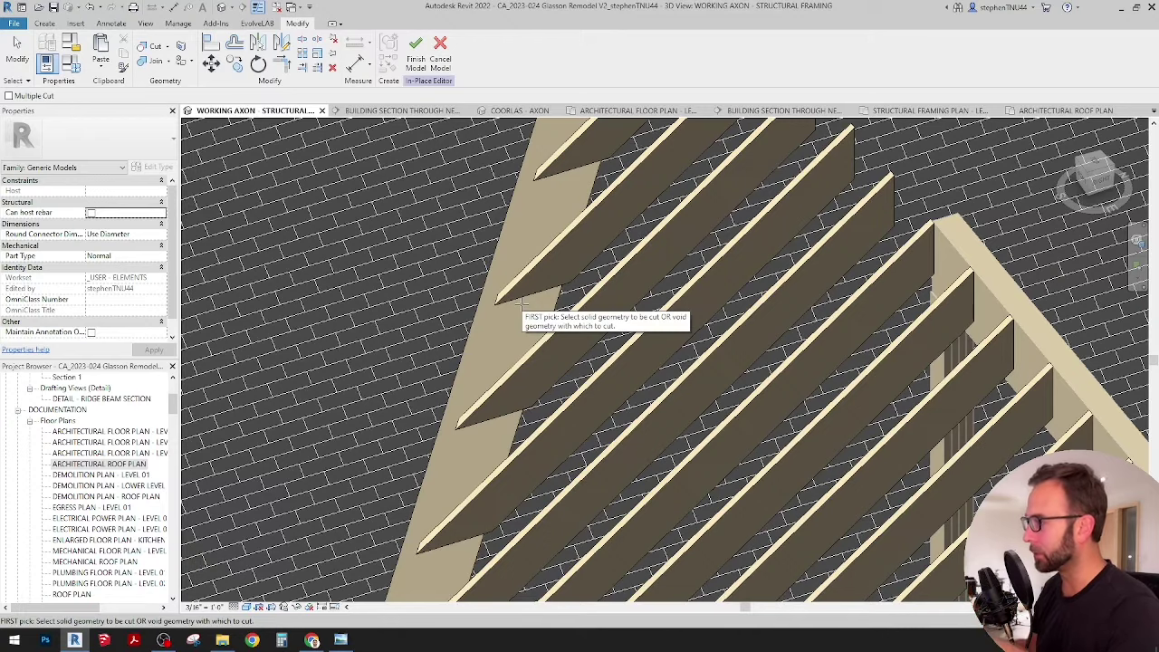
{"action": "scroll", "coordinate": [566, 311], "scroll_direction": "down", "scroll_amount": 2}
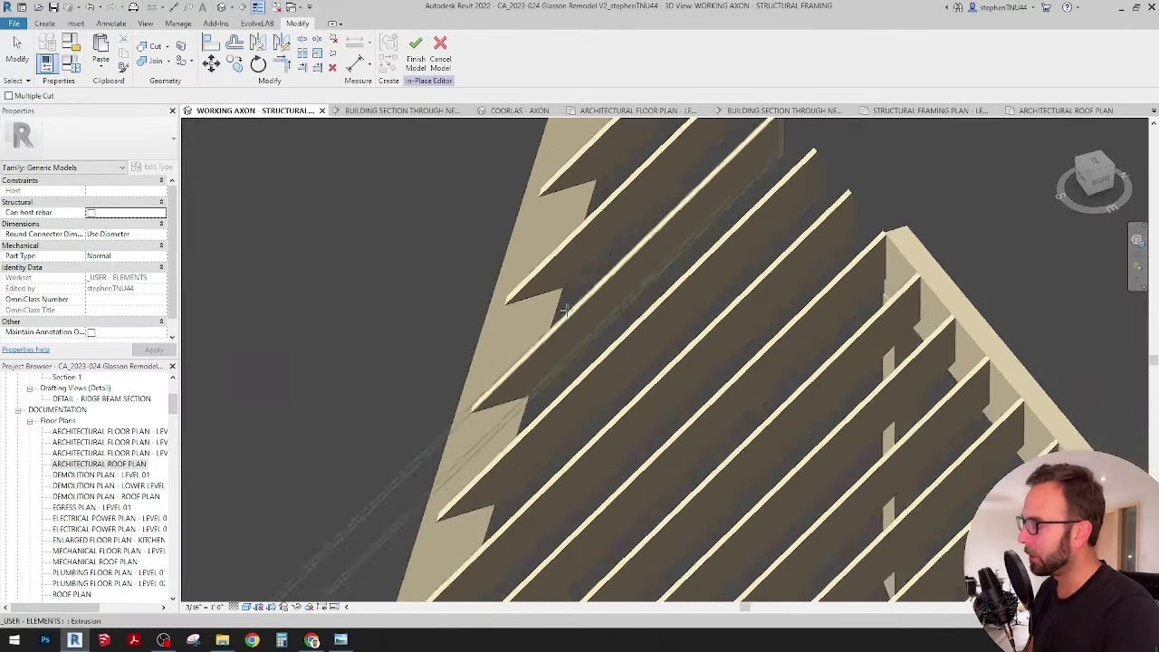
{"action": "middle_click_drag", "start_coordinate": [577, 329], "coordinate": [547, 259], "text": "shift"}
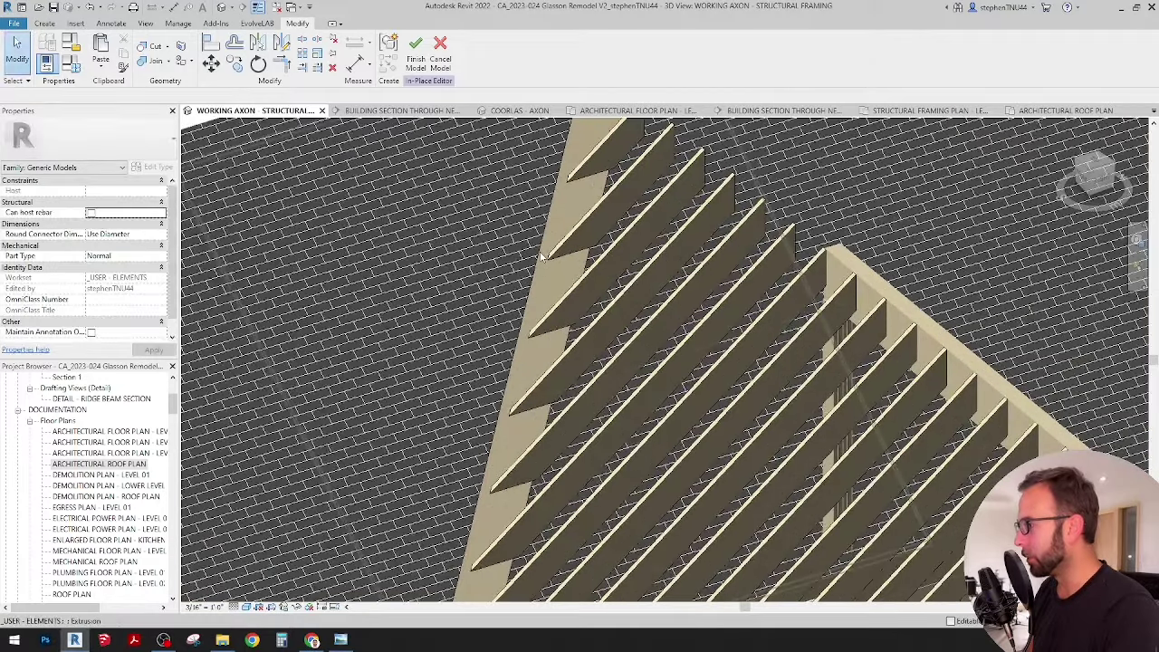
{"action": "scroll", "coordinate": [546, 259], "scroll_direction": "up", "scroll_amount": 2}
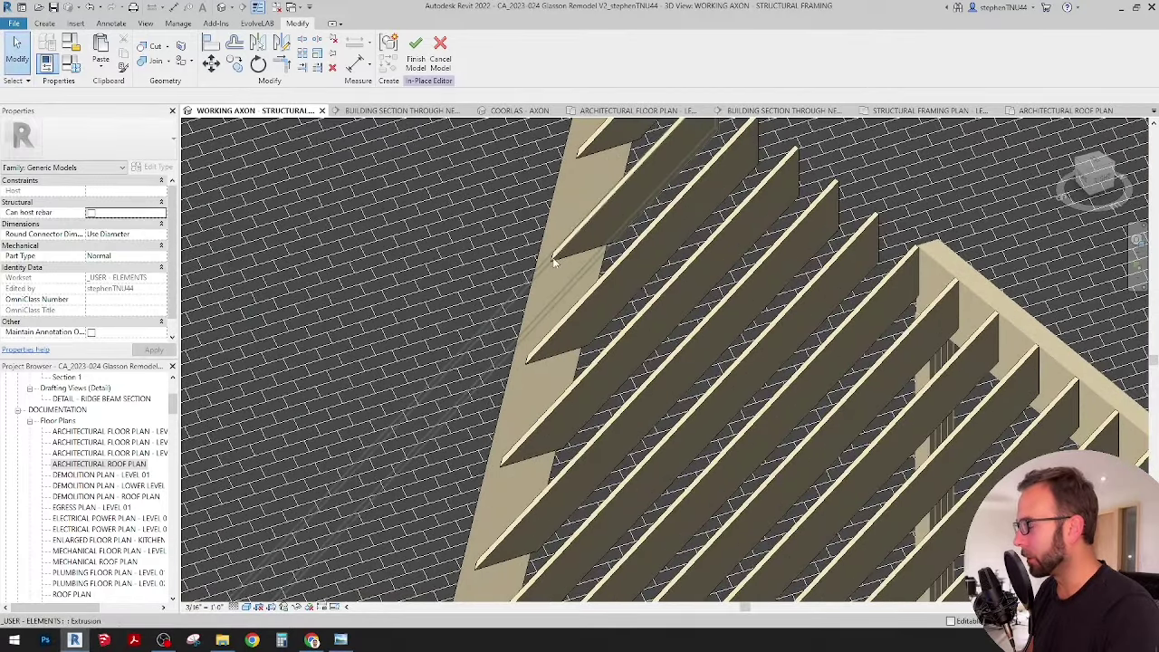
In the ARCHITECTURAL ROOF PLAN view, align both diagonal edges of the void extrusion with the lower and upper cut corners of the rafter ends.
{"action": "left_click", "coordinate": [1066, 111]}
{"action": "scroll", "coordinate": [574, 337], "scroll_direction": "up", "scroll_amount": 2}
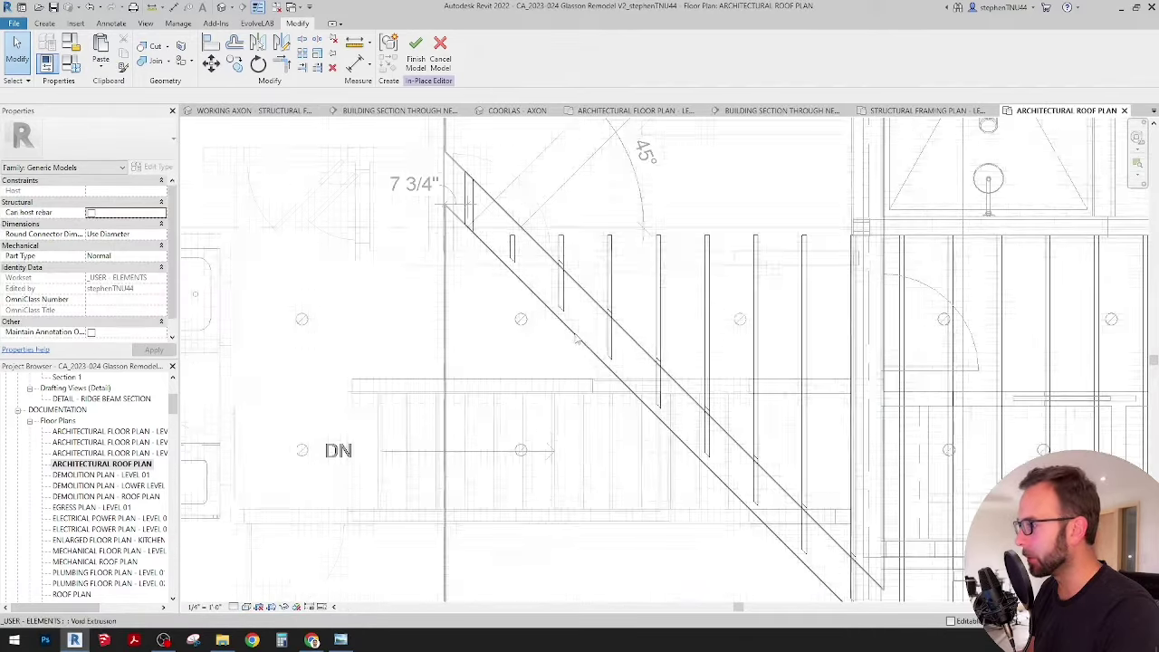
{"action": "left_click", "coordinate": [575, 336]}
{"action": "scroll", "coordinate": [673, 418], "scroll_direction": "up", "scroll_amount": 3}
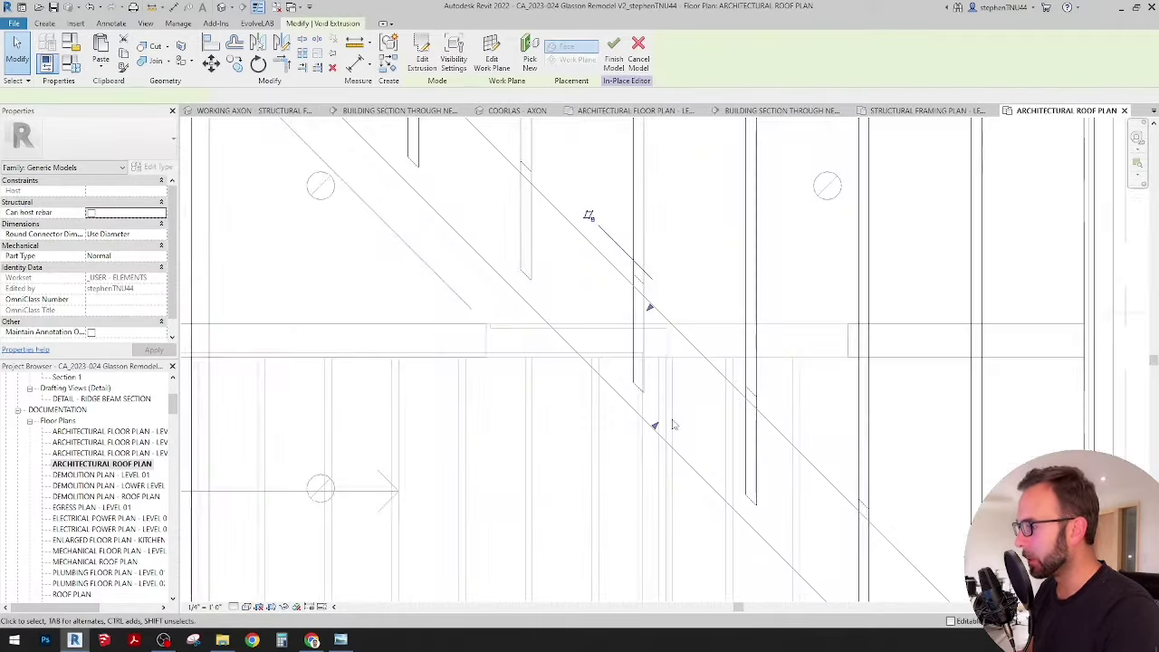
{"action": "left_click", "coordinate": [211, 42]}
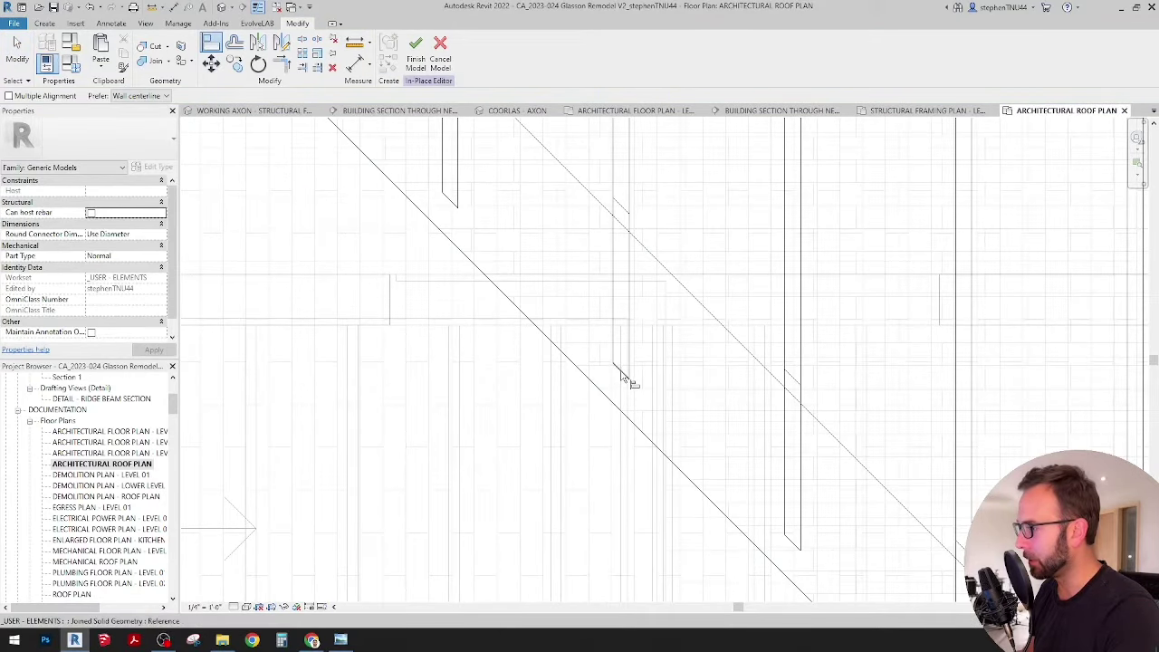
{"action": "scroll", "coordinate": [649, 407], "scroll_direction": "down", "scroll_amount": 3}
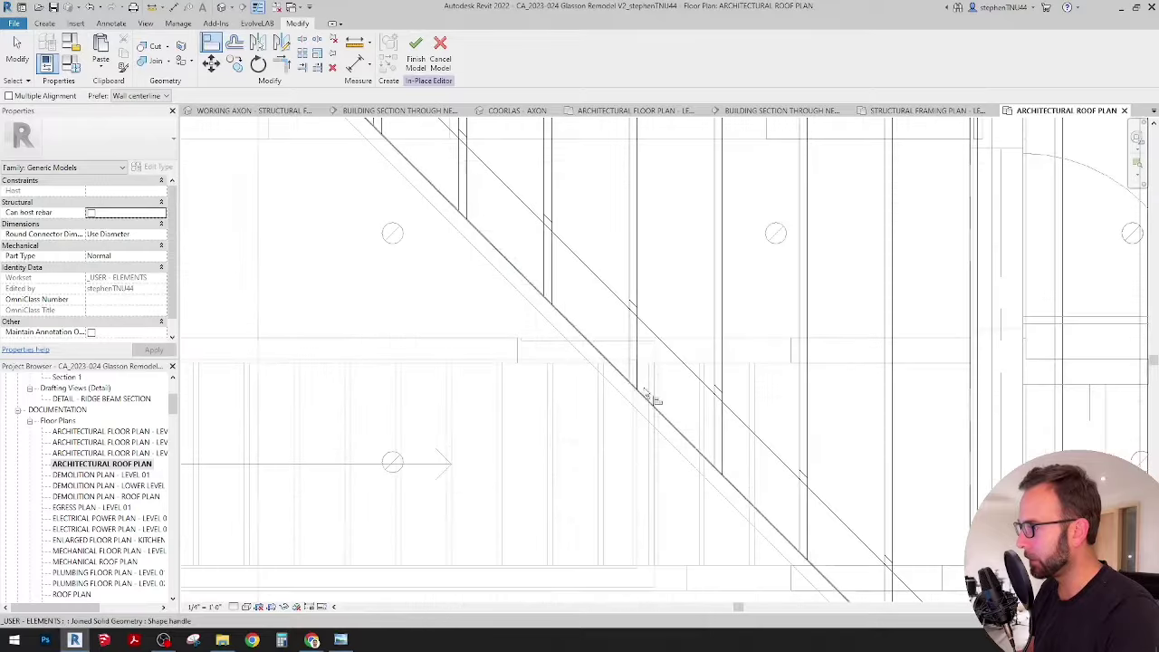
{"action": "scroll", "coordinate": [639, 313], "scroll_direction": "up", "scroll_amount": 3}
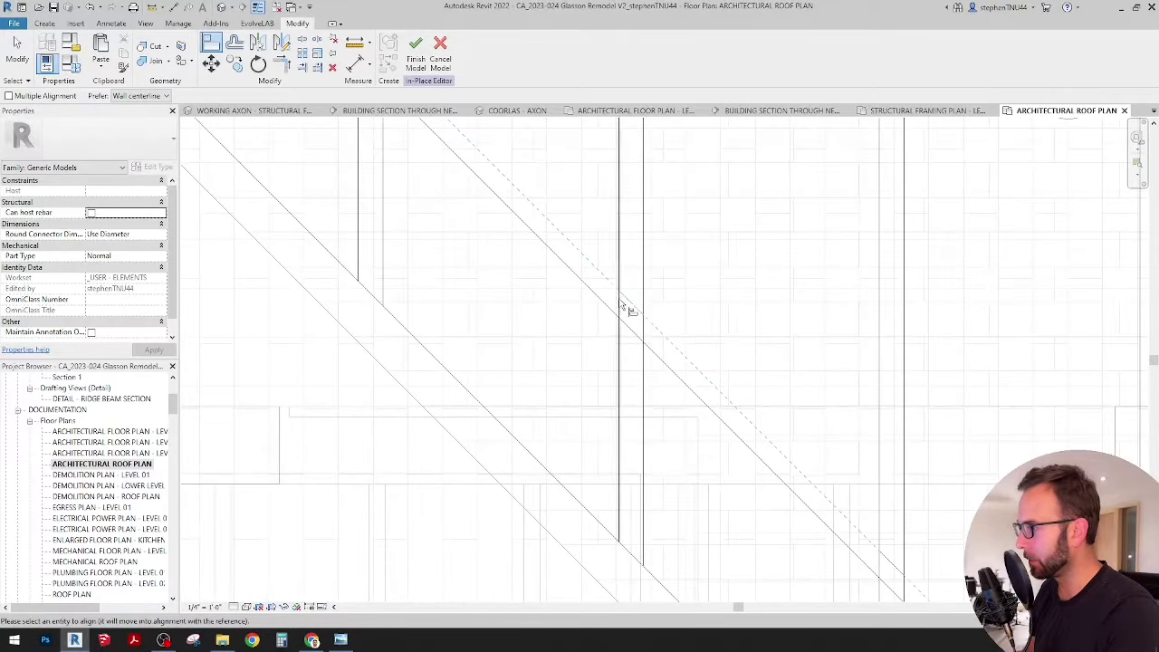
{"action": "scroll", "coordinate": [634, 362], "scroll_direction": "down", "scroll_amount": 3}
{"action": "key", "text": "Escape"}
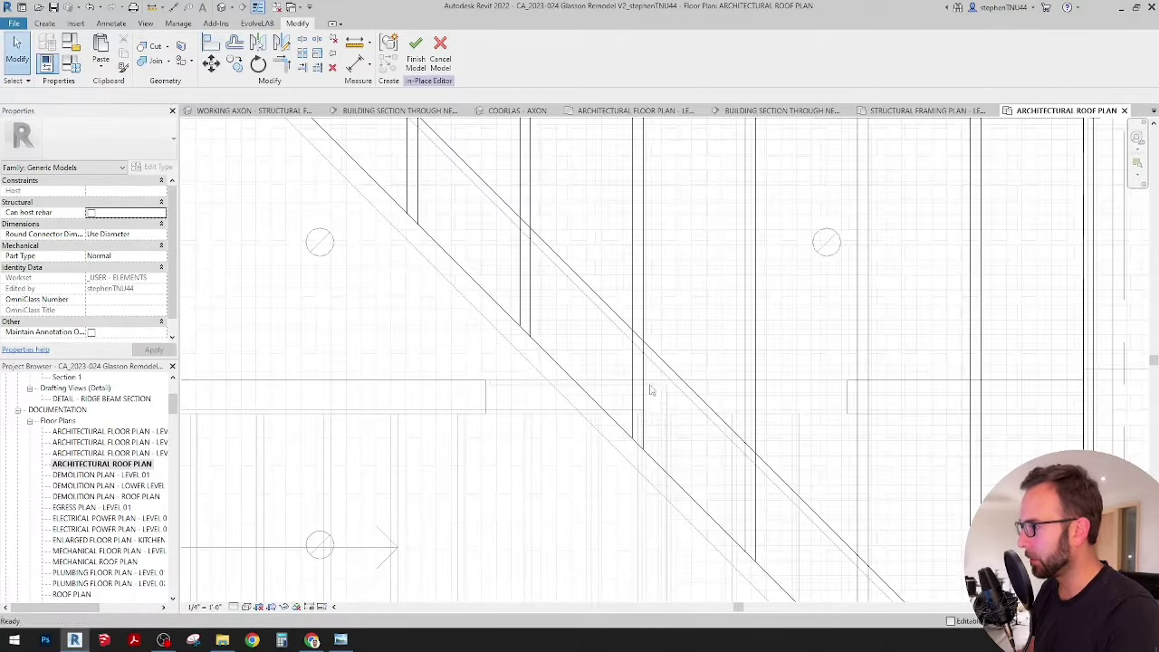
{"action": "scroll", "coordinate": [648, 390], "scroll_direction": "down", "scroll_amount": 2}
{"action": "scroll", "coordinate": [643, 392], "scroll_direction": "down", "scroll_amount": 2}
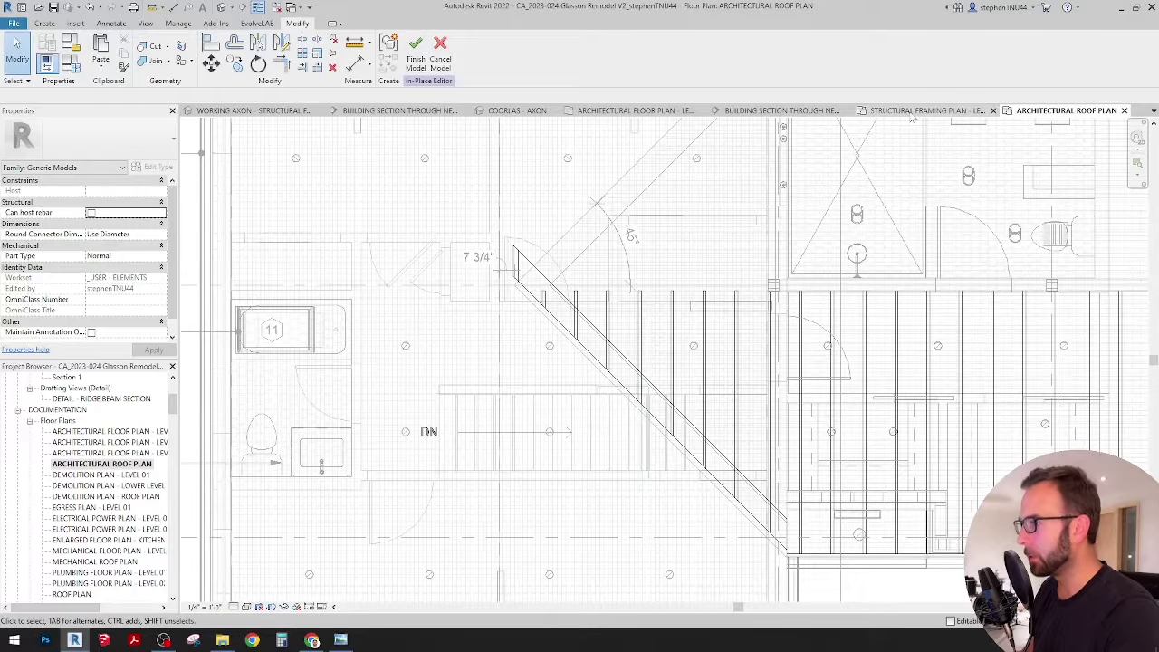
Examine the diagonal strip and the rafter ends on the roof from several angles in the WORKING AXON view.
{"action": "left_click", "coordinate": [296, 116]}
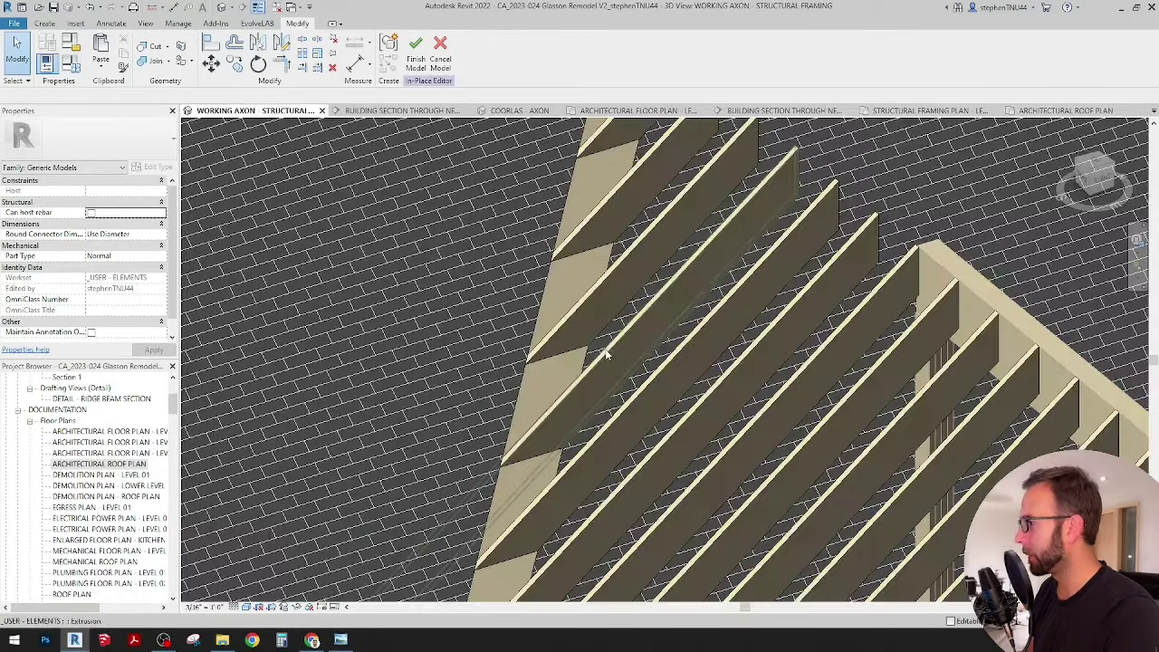
{"action": "middle_click_drag", "start_coordinate": [609, 355], "coordinate": [669, 317], "text": "shift"}
{"action": "scroll", "coordinate": [666, 319], "scroll_direction": "down", "scroll_amount": 3}
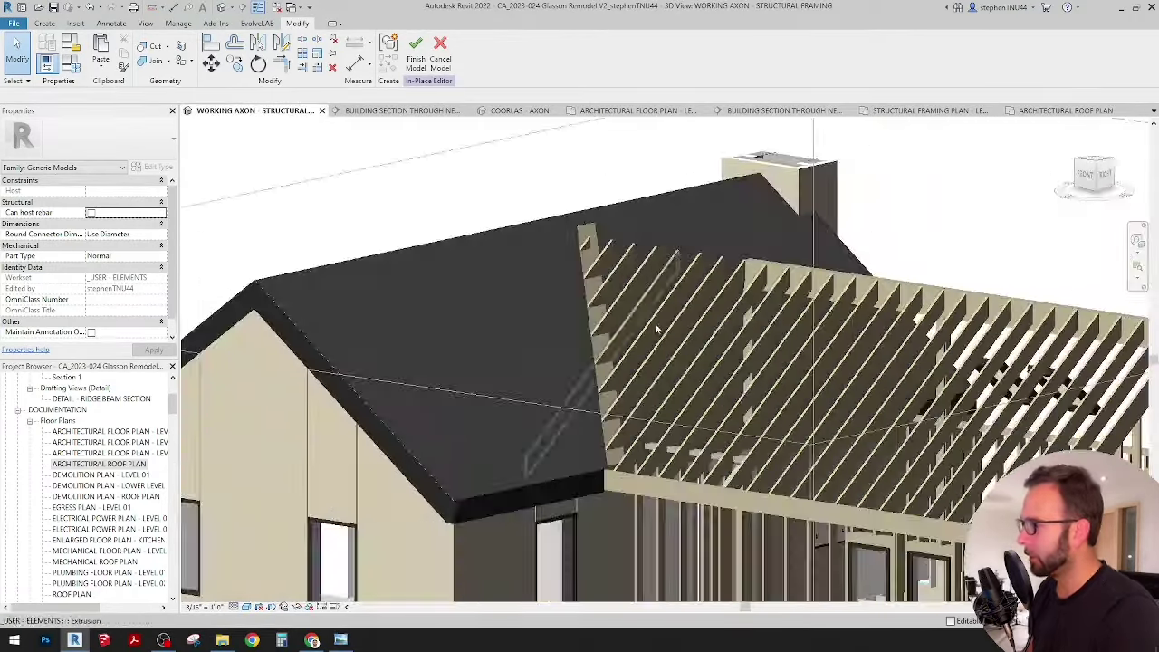
{"action": "middle_click_drag", "start_coordinate": [598, 398], "coordinate": [526, 472], "text": "shift"}
{"action": "scroll", "coordinate": [763, 444], "scroll_direction": "up", "scroll_amount": 1}
{"action": "scroll", "coordinate": [763, 441], "scroll_direction": "up", "scroll_amount": 2}
{"action": "scroll", "coordinate": [454, 450], "scroll_direction": "down", "scroll_amount": 5}
{"action": "middle_click_drag", "start_coordinate": [619, 464], "coordinate": [499, 399], "text": "shift"}
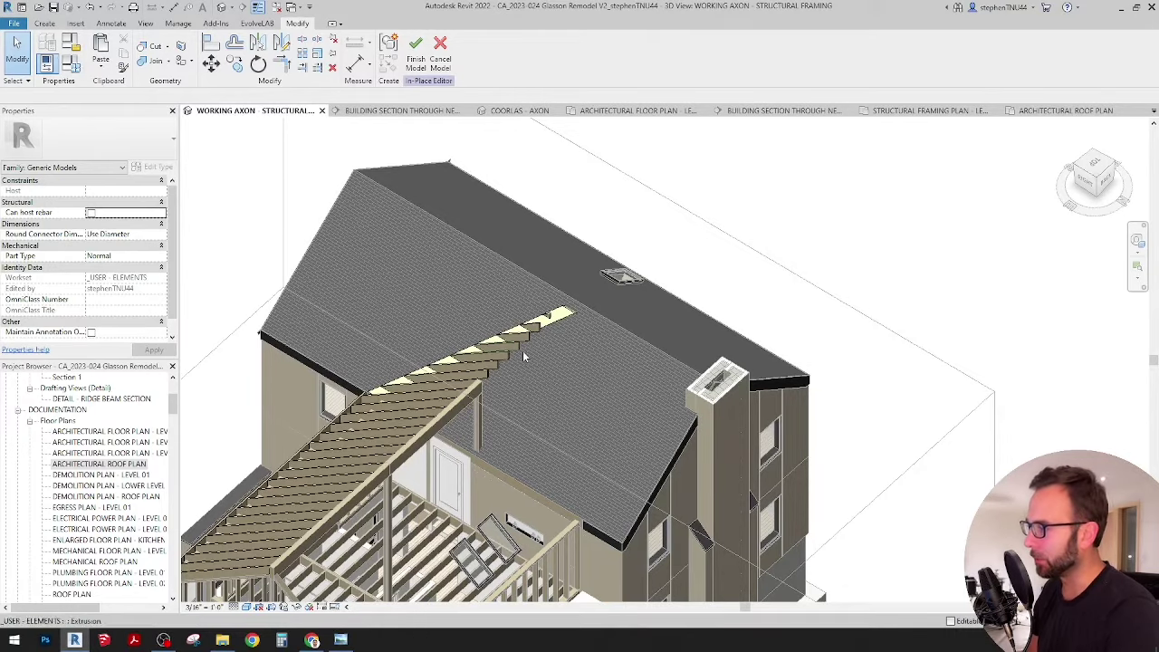
{"action": "middle_click_drag", "start_coordinate": [523, 351], "coordinate": [633, 335], "text": "shift"}
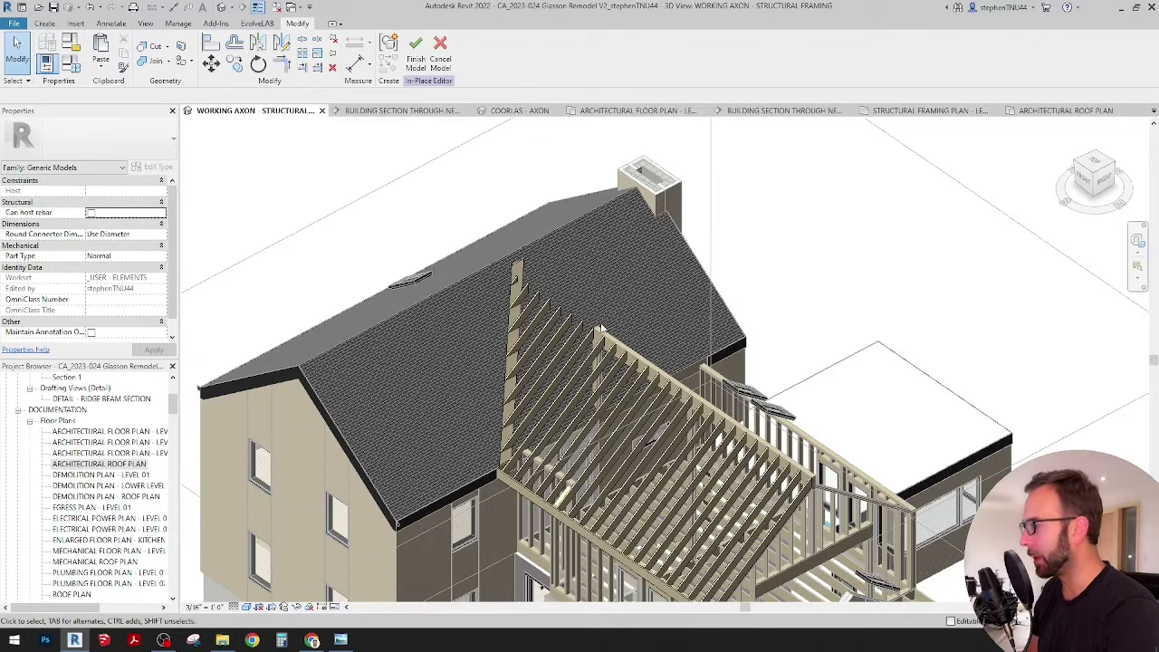
{"action": "mouse_move", "coordinate": [602, 328]}
{"action": "middle_mouse_down", "text": "shift"}
{"action": "mouse_move", "coordinate": [650, 311]}
{"action": "mouse_move", "coordinate": [467, 360]}
{"action": "mouse_move", "coordinate": [507, 340]}
{"action": "middle_mouse_up", "text": "shift"}
{"action": "scroll", "coordinate": [508, 341], "scroll_direction": "up", "scroll_amount": 2}
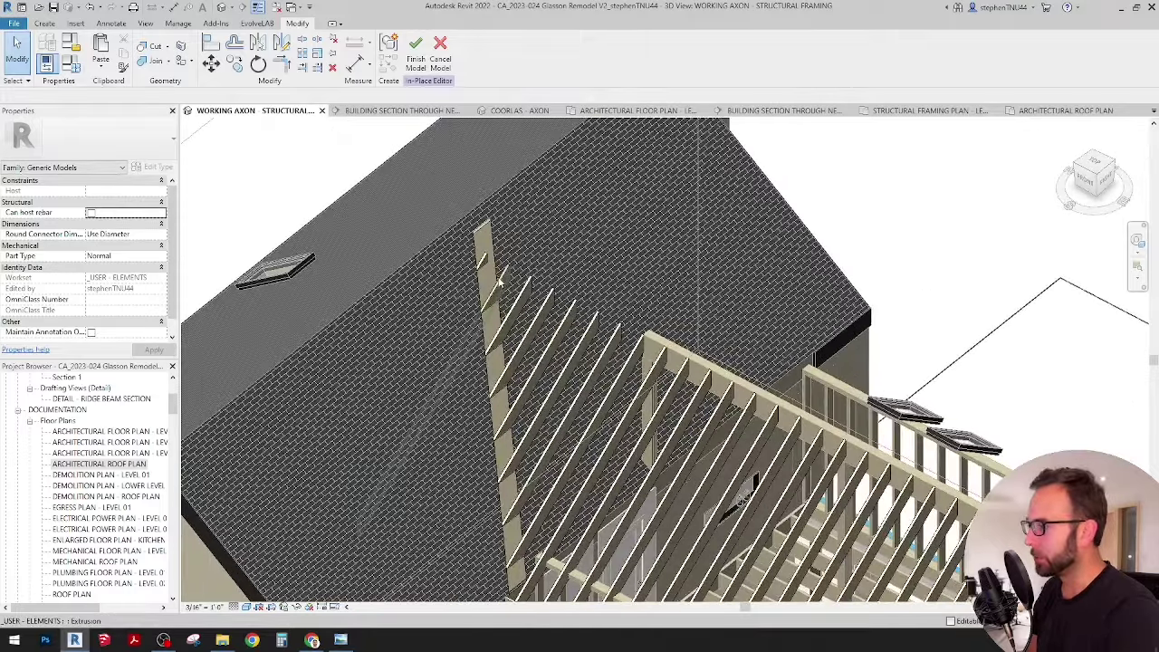
{"action": "scroll", "coordinate": [500, 282], "scroll_direction": "down", "scroll_amount": 5}
{"action": "scroll", "coordinate": [568, 446], "scroll_direction": "up", "scroll_amount": 3}
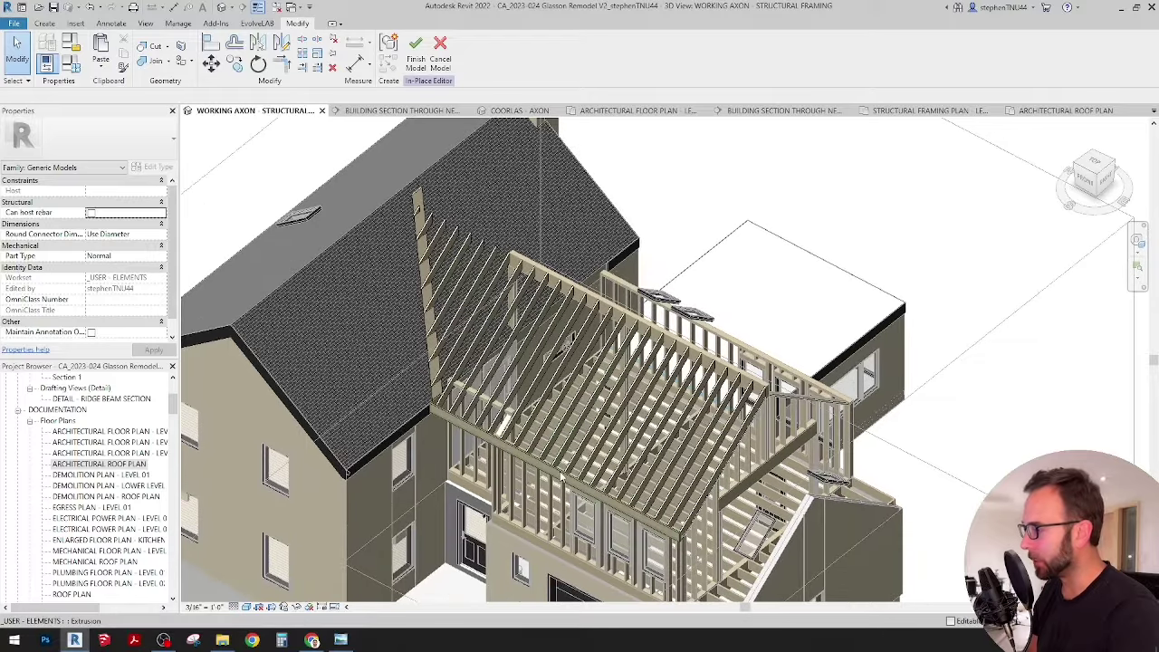
{"action": "left_click", "coordinate": [544, 468]}
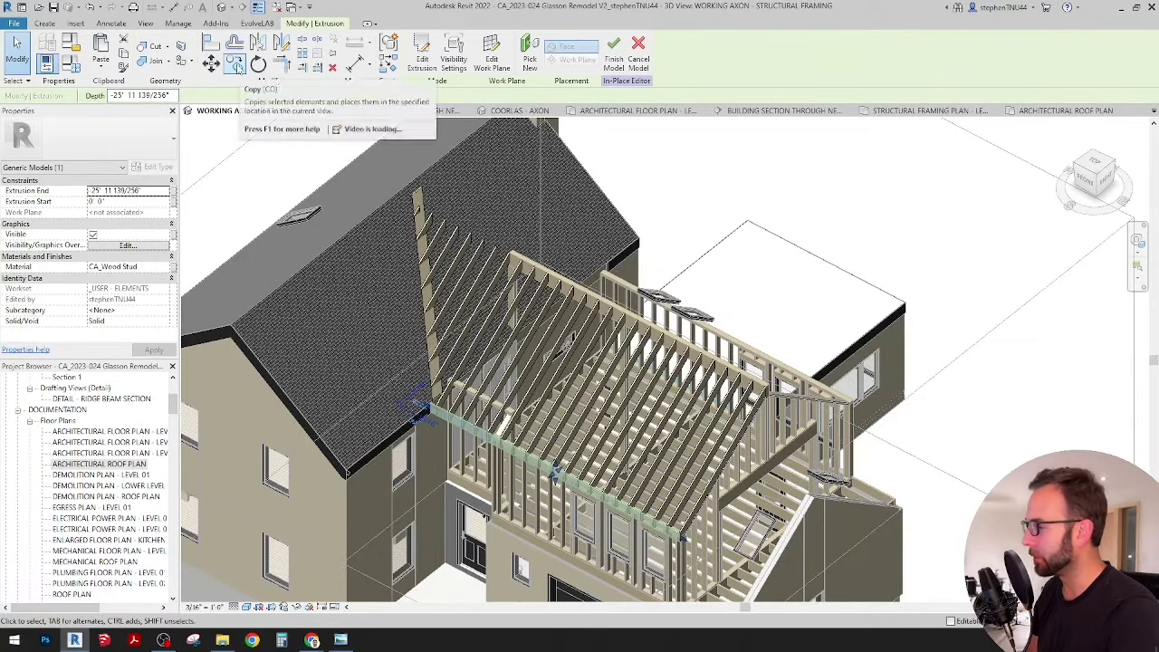
{"action": "left_click", "coordinate": [235, 64]}
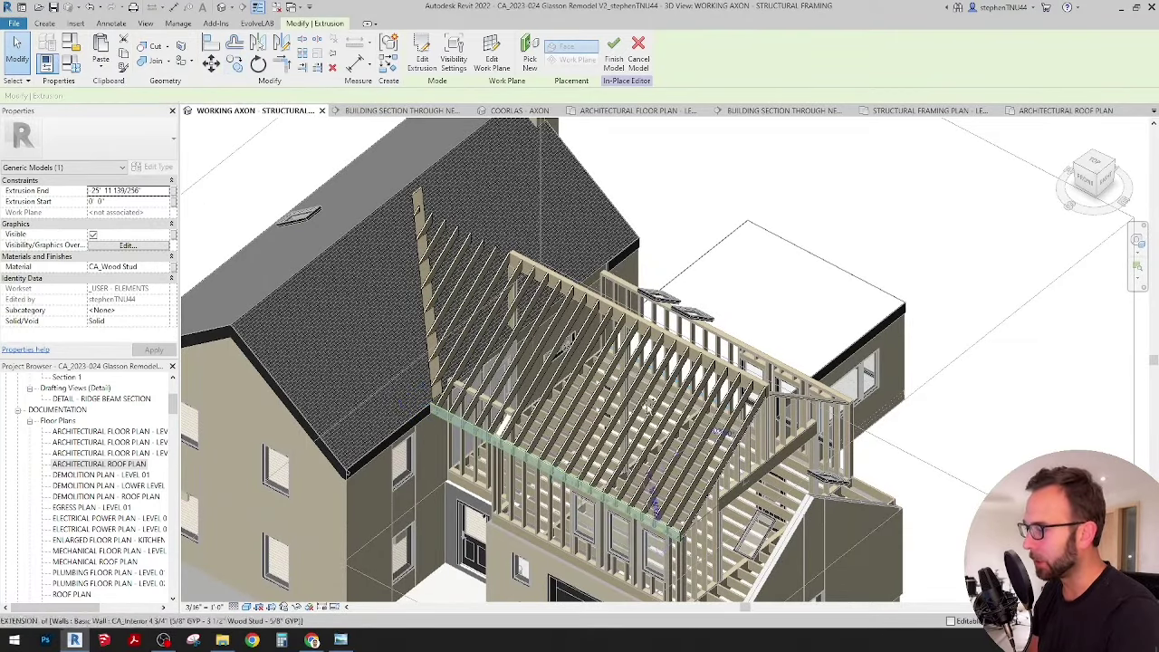
{"action": "key", "text": "c"}
{"action": "key", "text": "o"}
{"action": "left_click", "coordinate": [673, 400]}
{"action": "middle_click_drag", "start_coordinate": [684, 472], "coordinate": [714, 394], "text": "shift"}
{"action": "key", "text": "Escape"}
{"action": "key", "text": "Escape"}
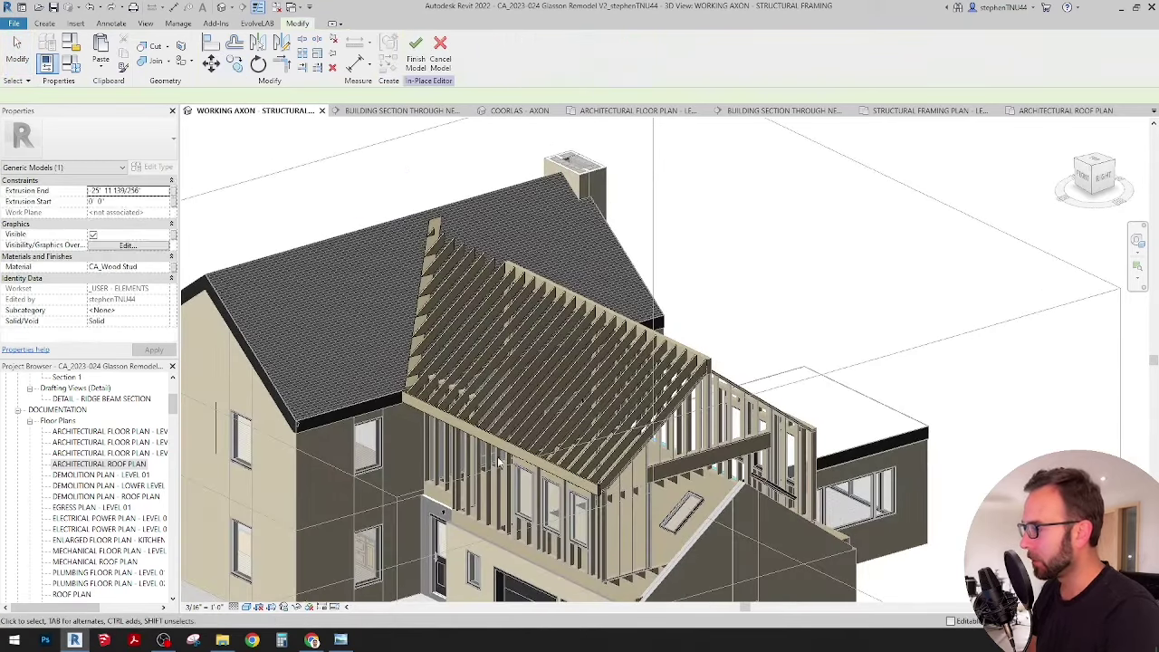
{"action": "key", "text": "Escape"}
Copy the eave board extrusion along the lower rafter ends and paste it aligned to the same place.
{"action": "left_click", "coordinate": [498, 438]}
{"action": "middle_click_drag", "start_coordinate": [497, 440], "coordinate": [540, 480], "text": "shift"}
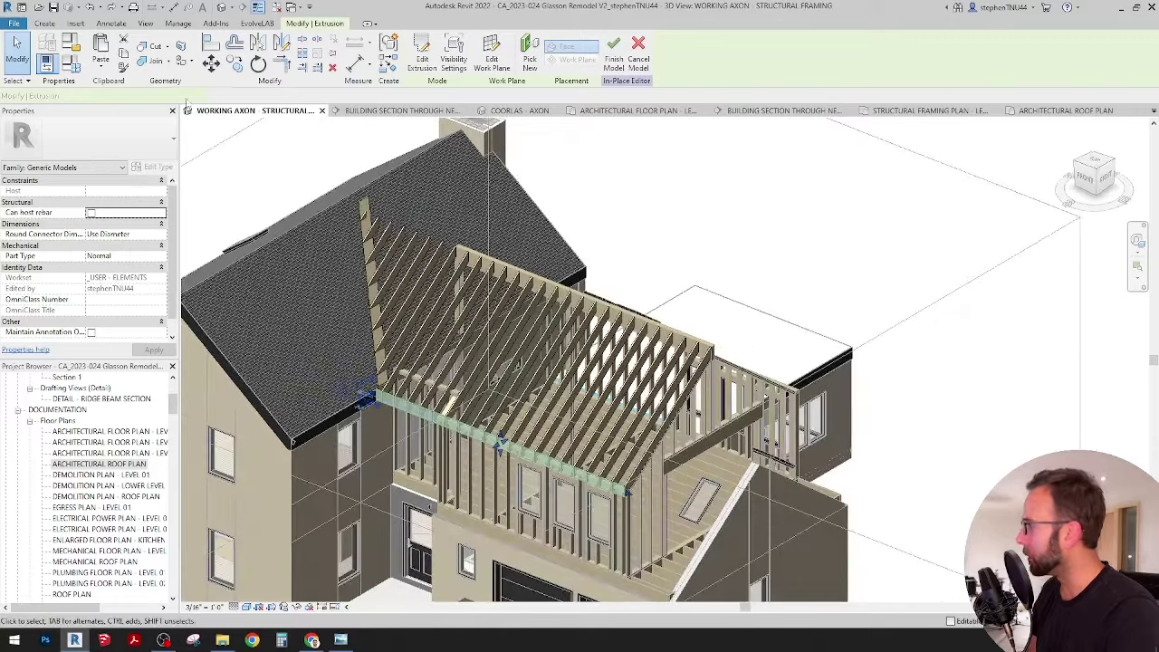
{"action": "left_click", "coordinate": [107, 68]}
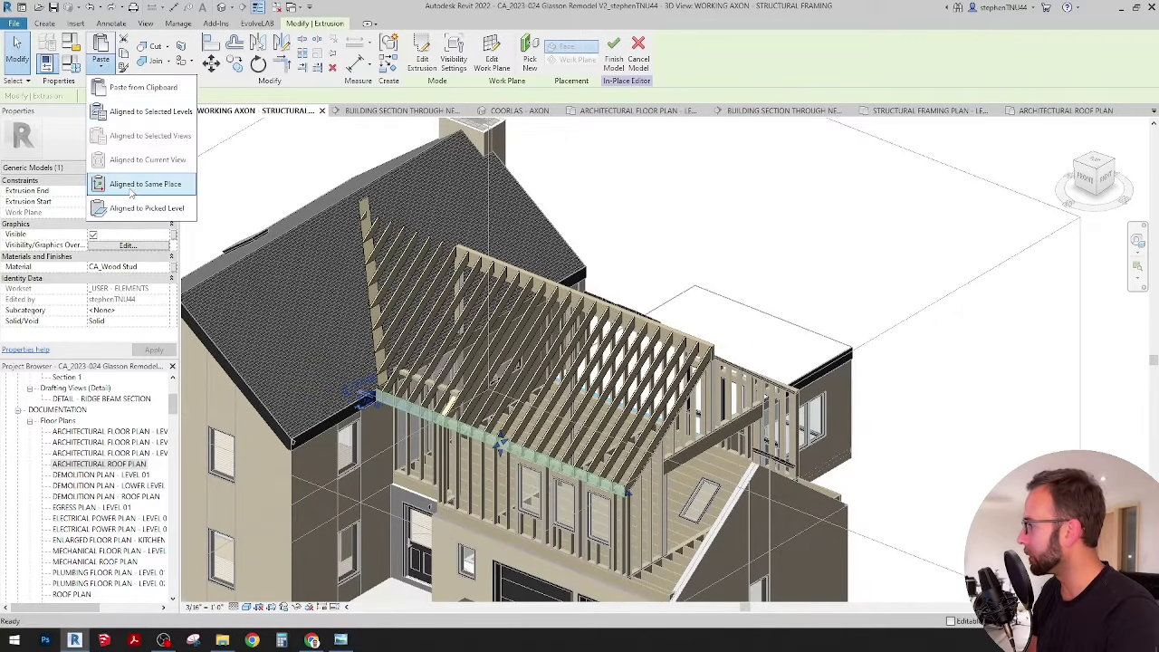
{"action": "left_click", "coordinate": [136, 185]}
{"action": "middle_click_drag", "start_coordinate": [501, 444], "coordinate": [531, 505], "text": "shift"}
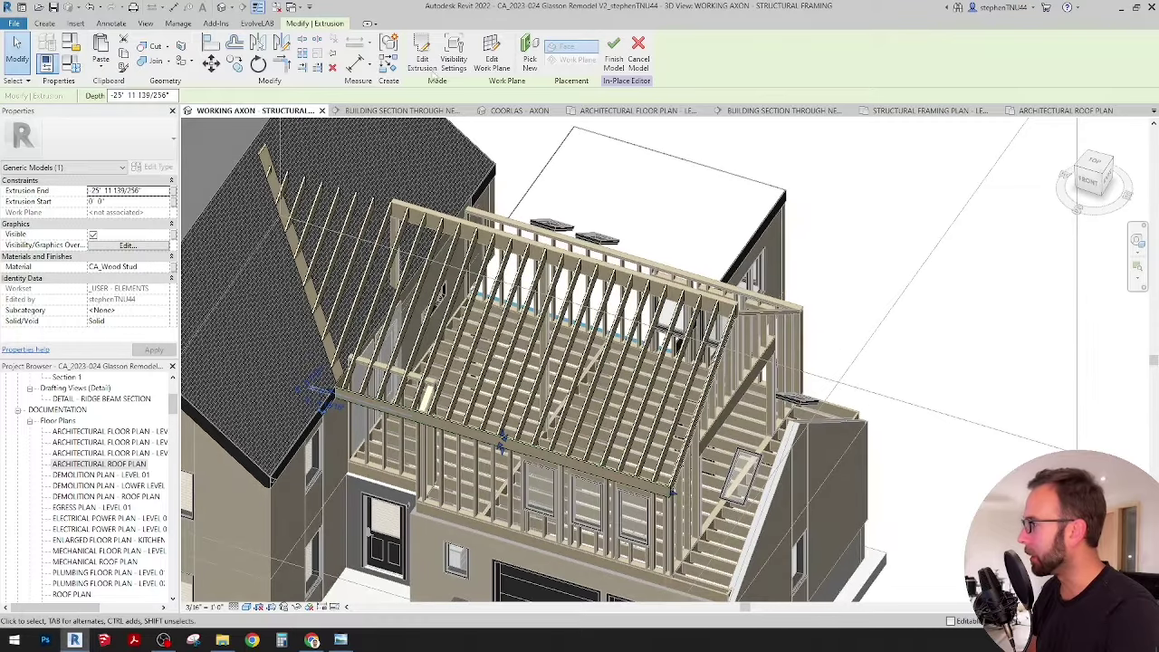
Change the pasted board's work plane to the end face of the ridge beam.
{"action": "left_click", "coordinate": [489, 56]}
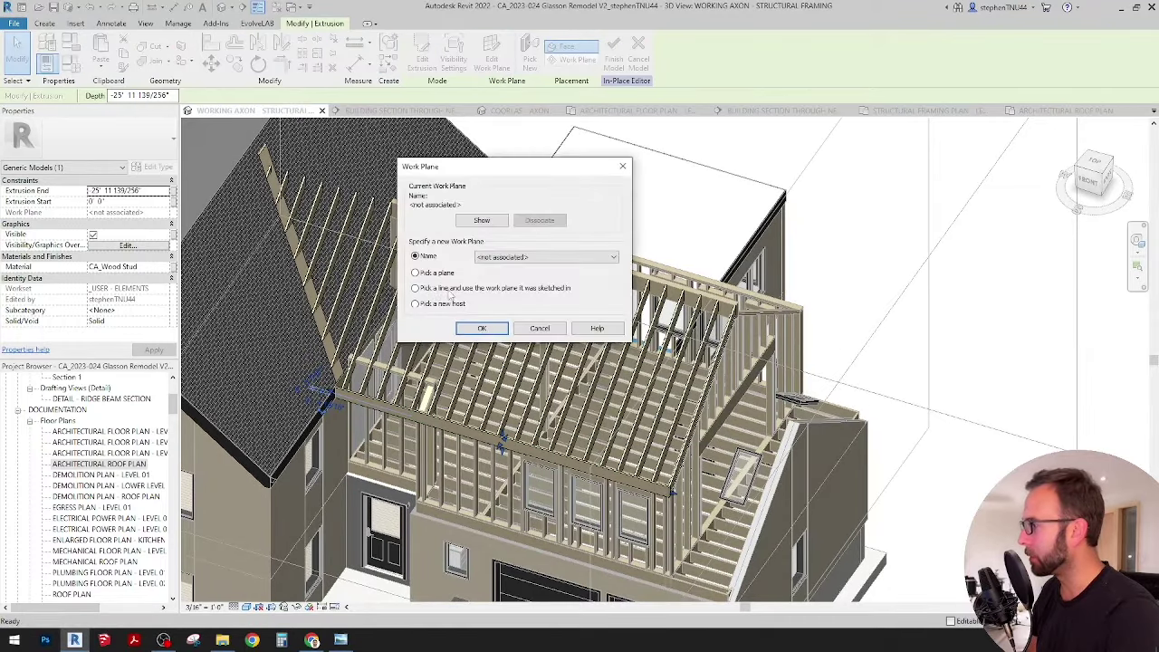
{"action": "left_click", "coordinate": [482, 328]}
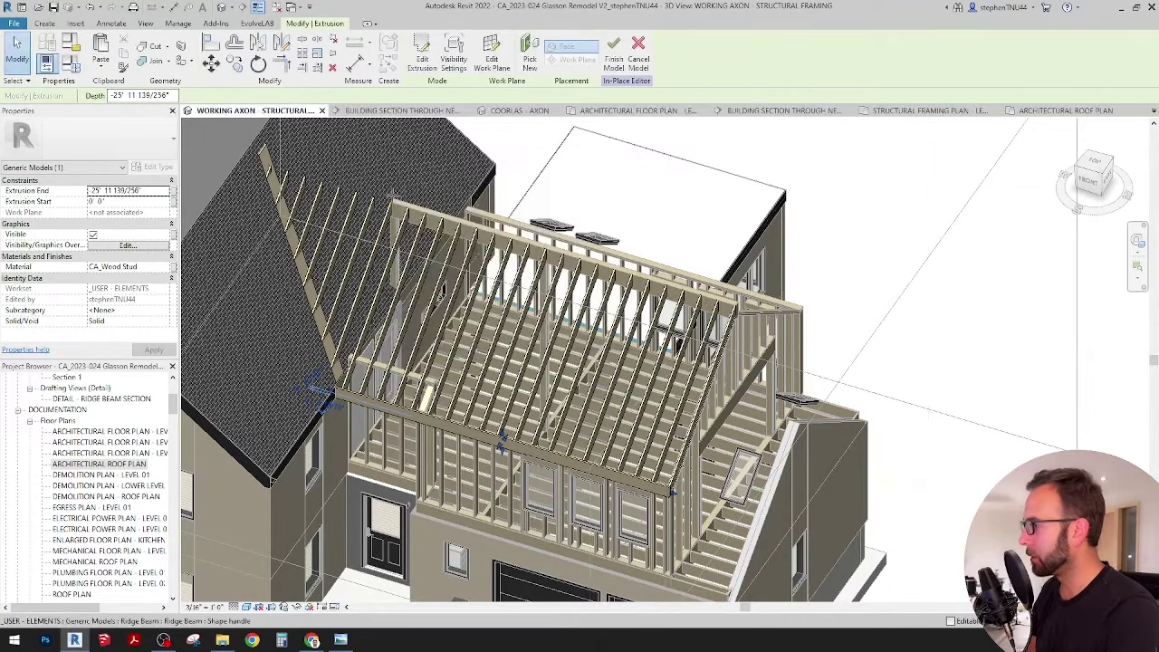
{"action": "scroll", "coordinate": [387, 204], "scroll_direction": "up", "scroll_amount": 5}
{"action": "scroll", "coordinate": [394, 212], "scroll_direction": "down", "scroll_amount": 2}
{"action": "left_click", "coordinate": [491, 200]}
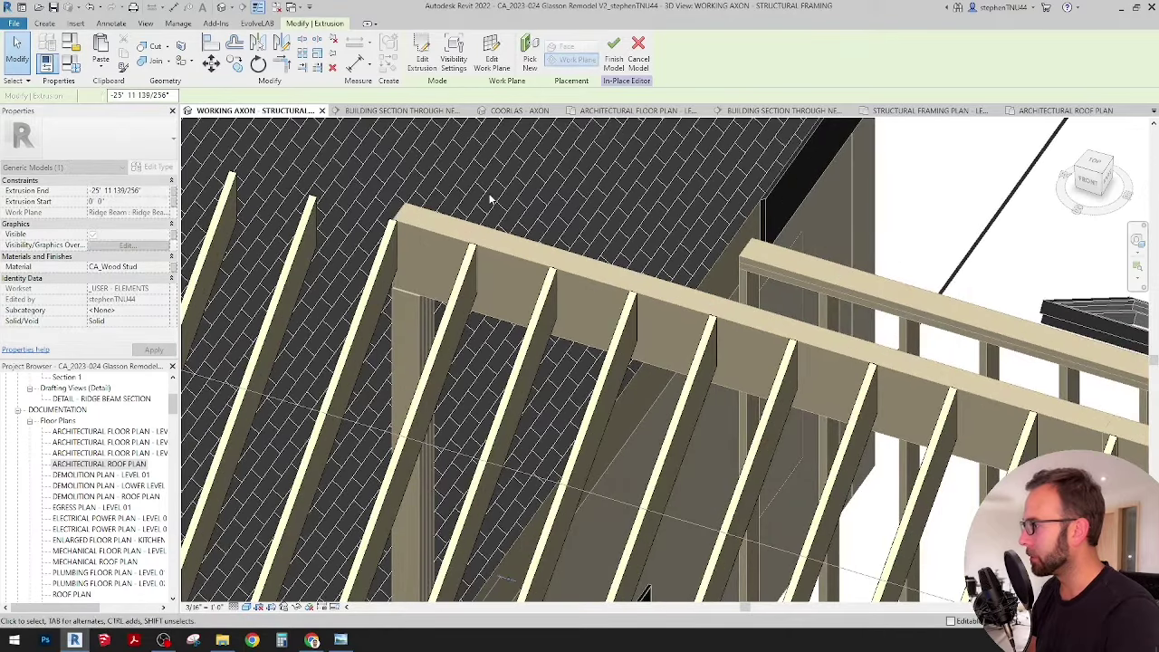
{"action": "scroll", "coordinate": [489, 199], "scroll_direction": "down", "scroll_amount": 5}
{"action": "middle_click_drag", "start_coordinate": [469, 209], "coordinate": [415, 202], "text": "shift"}
Edit the pasted board's sketch in the ridge beam building section, moving the profile from its top midpoint at the eave to the ridge beam's top midpoint.
{"action": "left_click", "coordinate": [422, 61]}
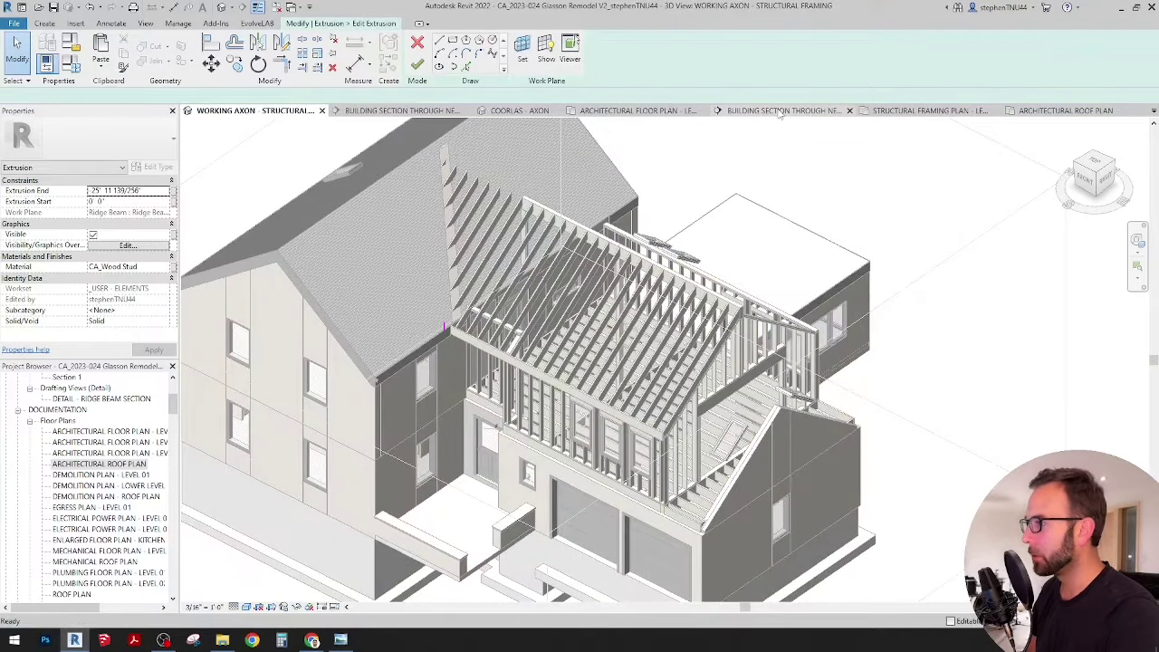
{"action": "left_click", "coordinate": [779, 110]}
{"action": "scroll", "coordinate": [633, 256], "scroll_direction": "down", "scroll_amount": 2}
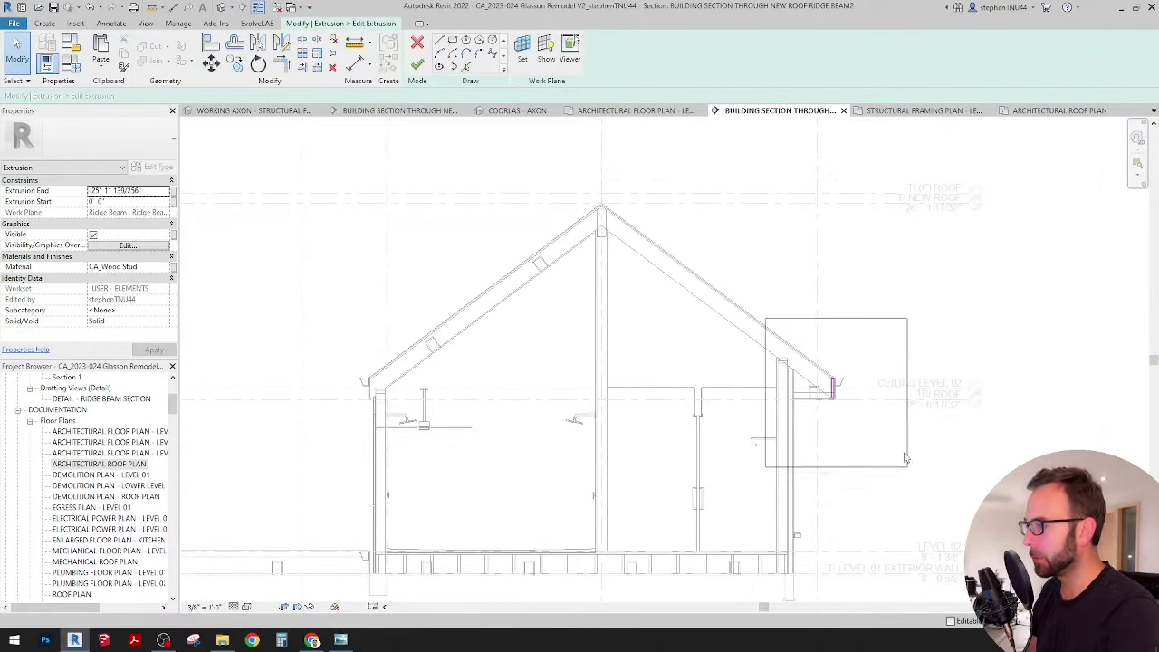
{"action": "left_click_drag", "start_coordinate": [905, 459], "coordinate": [906, 462]}
{"action": "key", "text": "m"}
{"action": "key", "text": "v"}
{"action": "scroll", "coordinate": [838, 391], "scroll_direction": "up", "scroll_amount": 3}
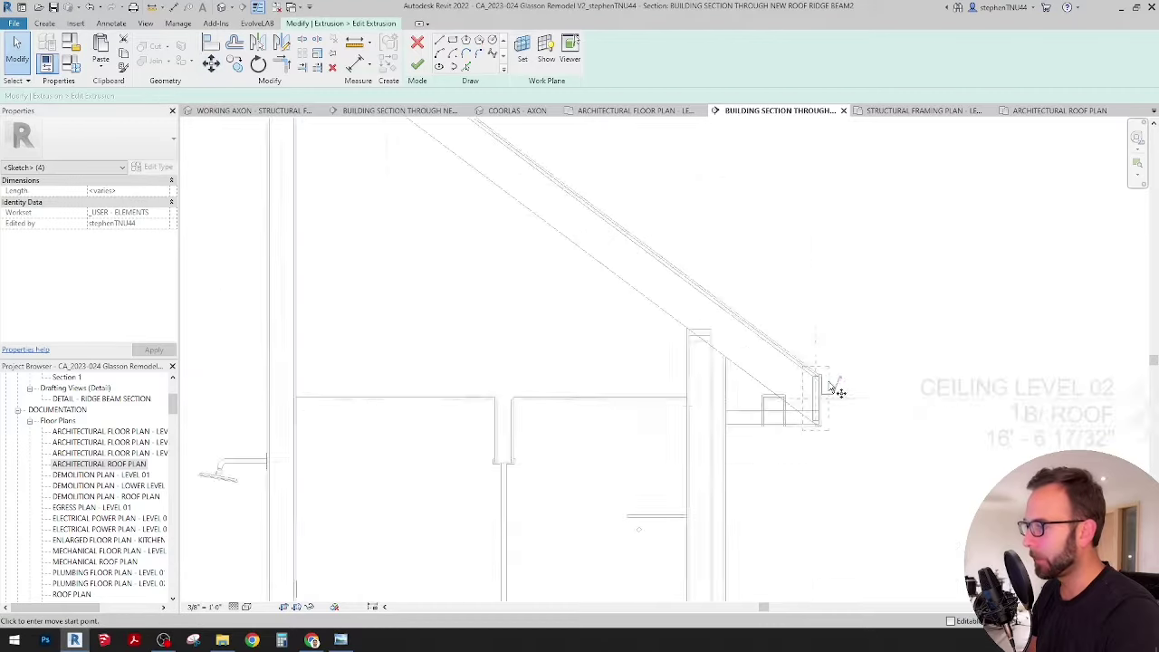
{"action": "scroll", "coordinate": [839, 392], "scroll_direction": "up", "scroll_amount": 2}
{"action": "scroll", "coordinate": [818, 387], "scroll_direction": "down", "scroll_amount": 2}
{"action": "left_click", "coordinate": [793, 364]}
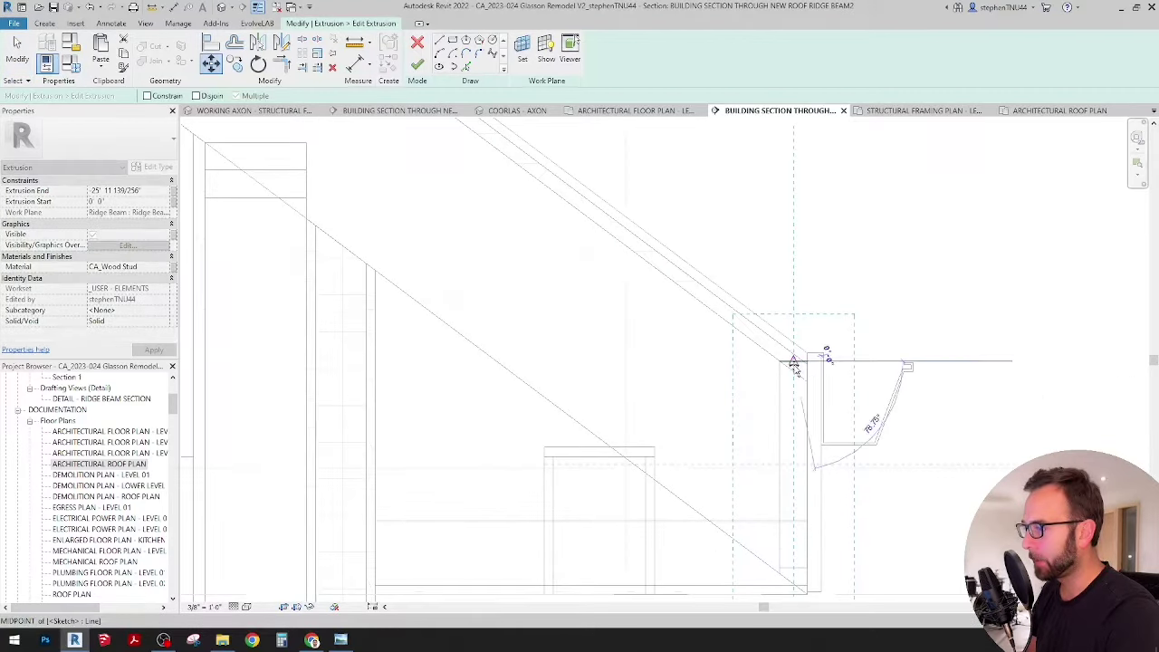
{"action": "scroll", "coordinate": [724, 367], "scroll_direction": "down", "scroll_amount": 5}
{"action": "scroll", "coordinate": [544, 182], "scroll_direction": "up", "scroll_amount": 5}
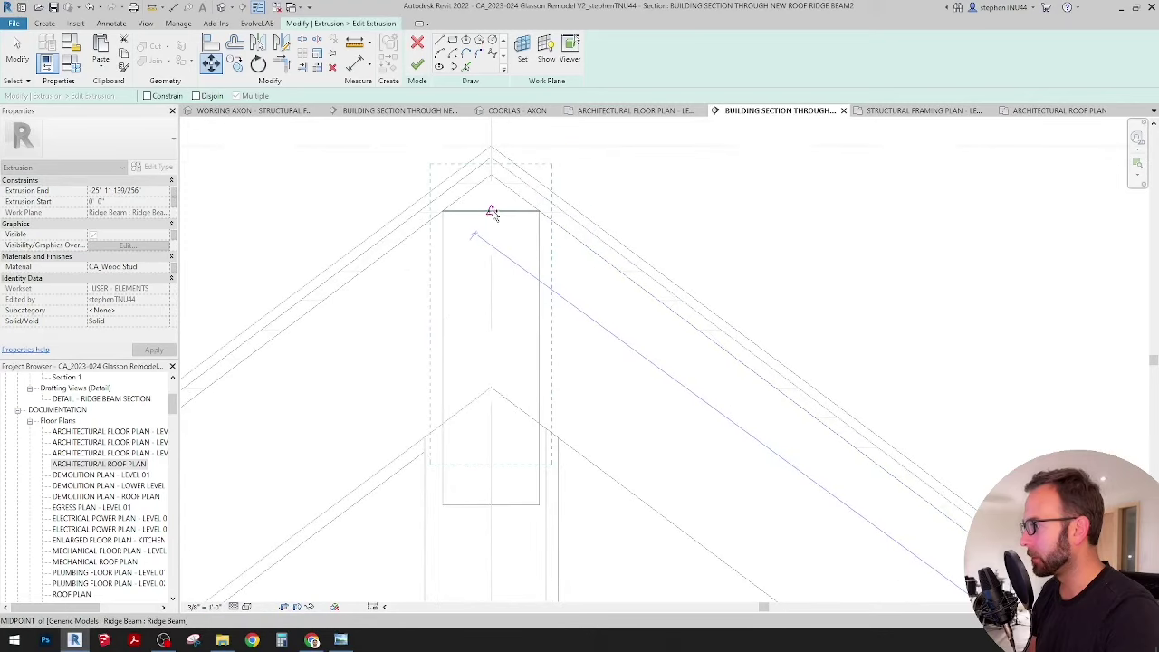
{"action": "left_click", "coordinate": [493, 212]}
{"action": "scroll", "coordinate": [529, 204], "scroll_direction": "down", "scroll_amount": 5}
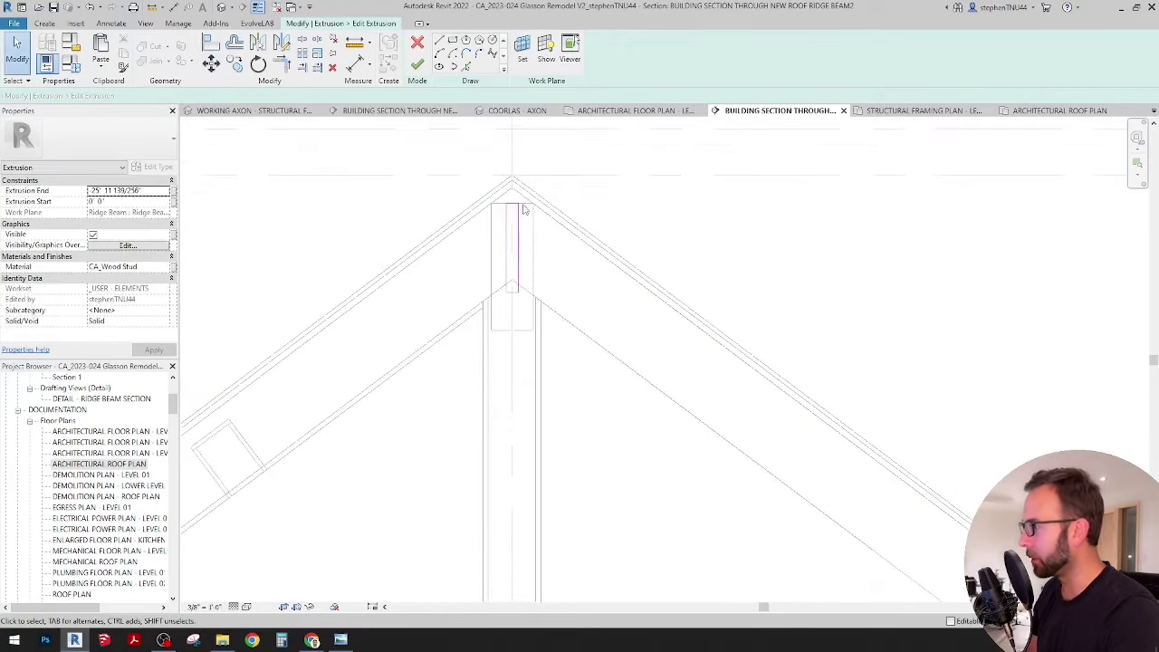
{"action": "middle_click_drag", "start_coordinate": [716, 264], "coordinate": [703, 283]}
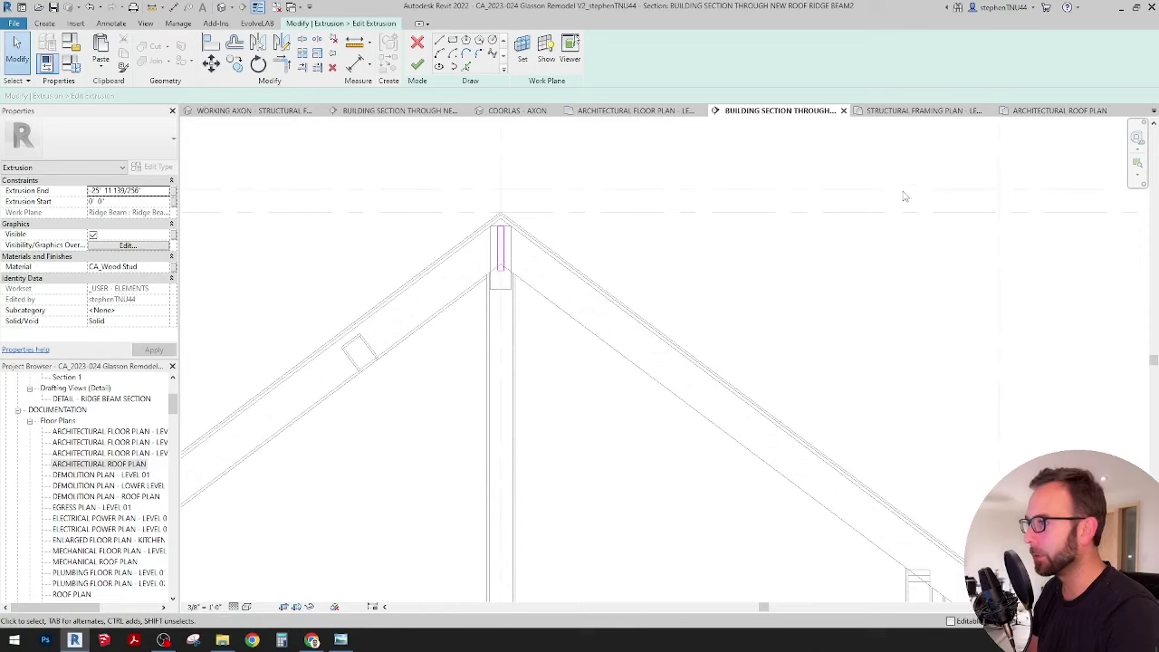
Finish the sketch in the WORKING AXON view and stretch the new ridge board's end to the diagonal strip on the roof.
{"action": "left_click", "coordinate": [253, 111]}
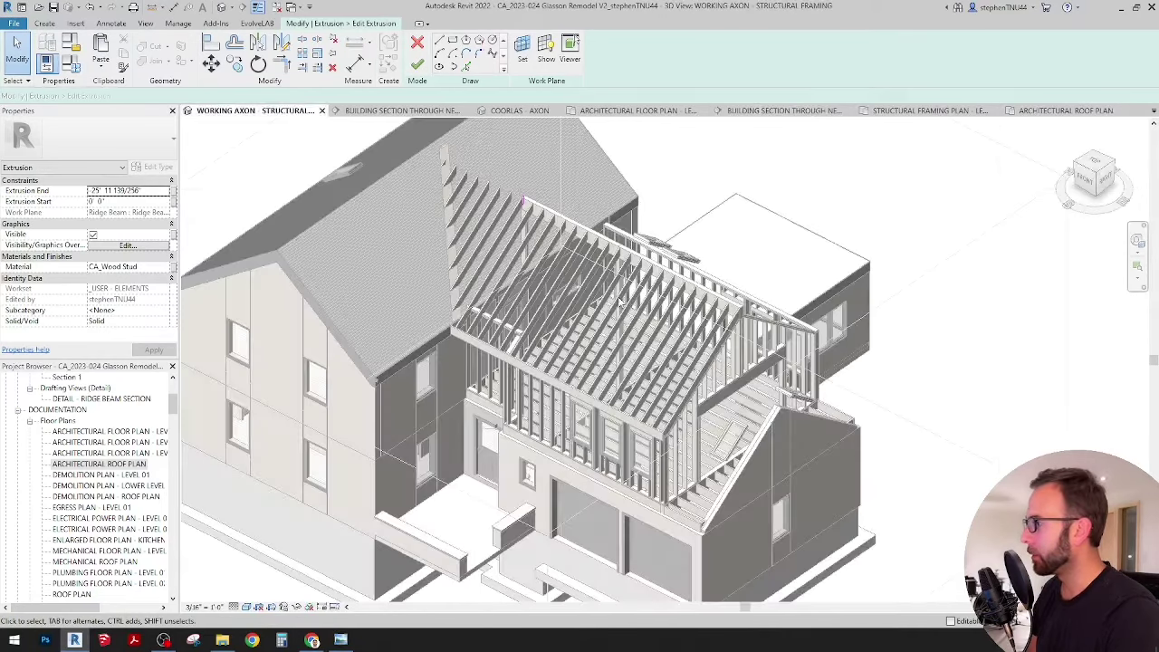
{"action": "middle_click_drag", "start_coordinate": [537, 276], "coordinate": [584, 353]}
{"action": "scroll", "coordinate": [567, 297], "scroll_direction": "up", "scroll_amount": 3}
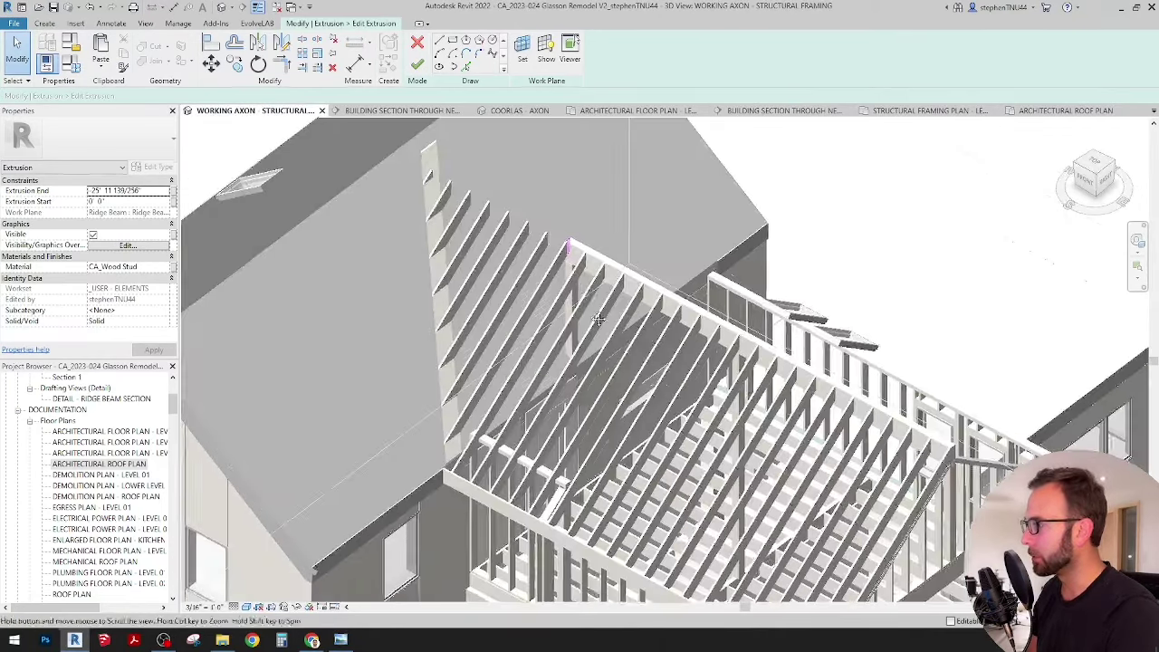
{"action": "middle_click_drag", "start_coordinate": [567, 297], "coordinate": [591, 348]}
{"action": "left_click", "coordinate": [419, 64]}
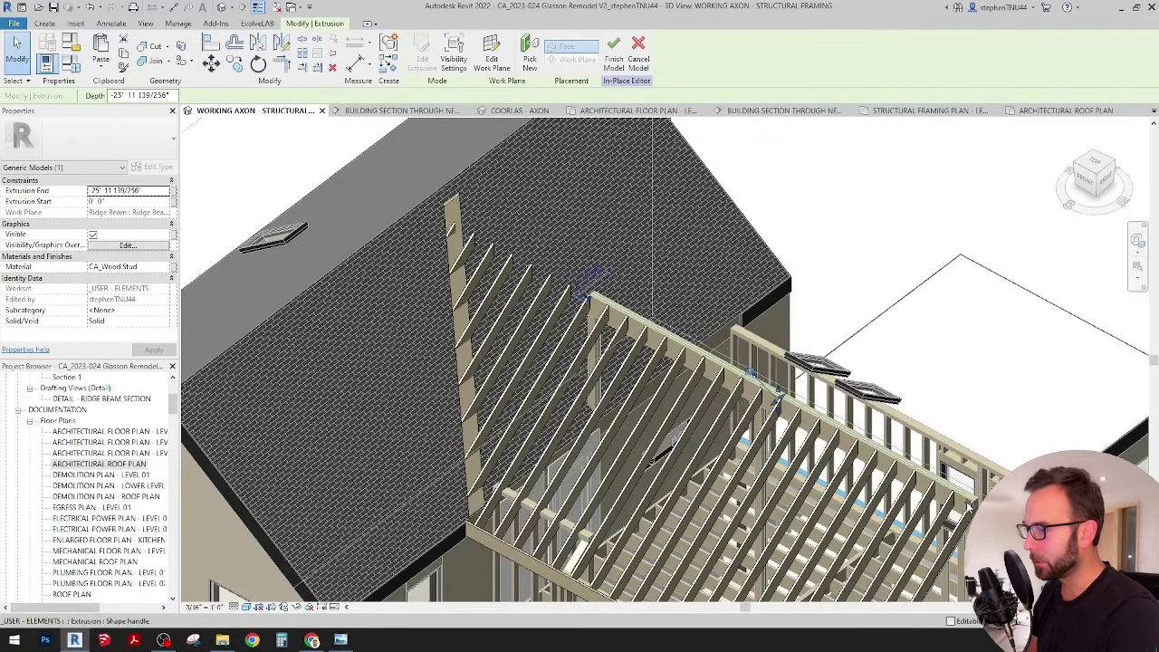
{"action": "left_click_drag", "start_coordinate": [450, 229], "coordinate": [415, 228]}
{"action": "scroll", "coordinate": [414, 230], "scroll_direction": "up", "scroll_amount": 3}
{"action": "middle_click_drag", "start_coordinate": [452, 269], "coordinate": [534, 268]}
{"action": "key", "text": "Escape"}
{"action": "scroll", "coordinate": [507, 298], "scroll_direction": "up", "scroll_amount": 5}
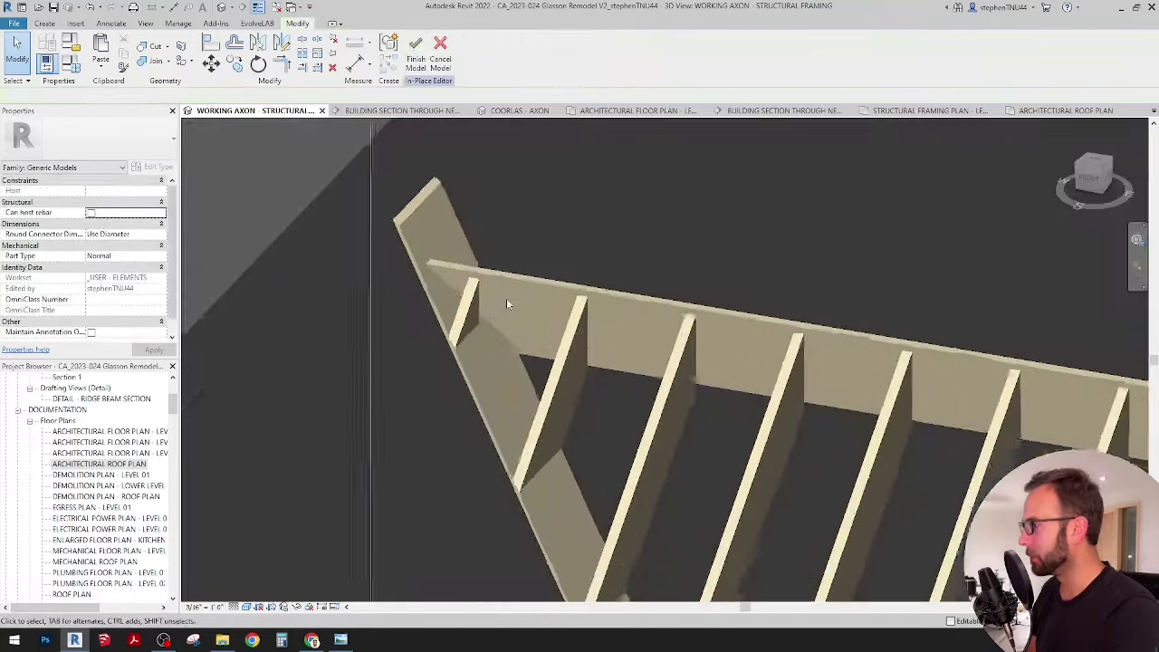
Align the first rafter end next to the ridge beam with the side face of the new ridge board.
{"action": "scroll", "coordinate": [512, 299], "scroll_direction": "down", "scroll_amount": 3}
{"action": "middle_click_drag", "start_coordinate": [748, 371], "coordinate": [342, 331], "text": "shift"}
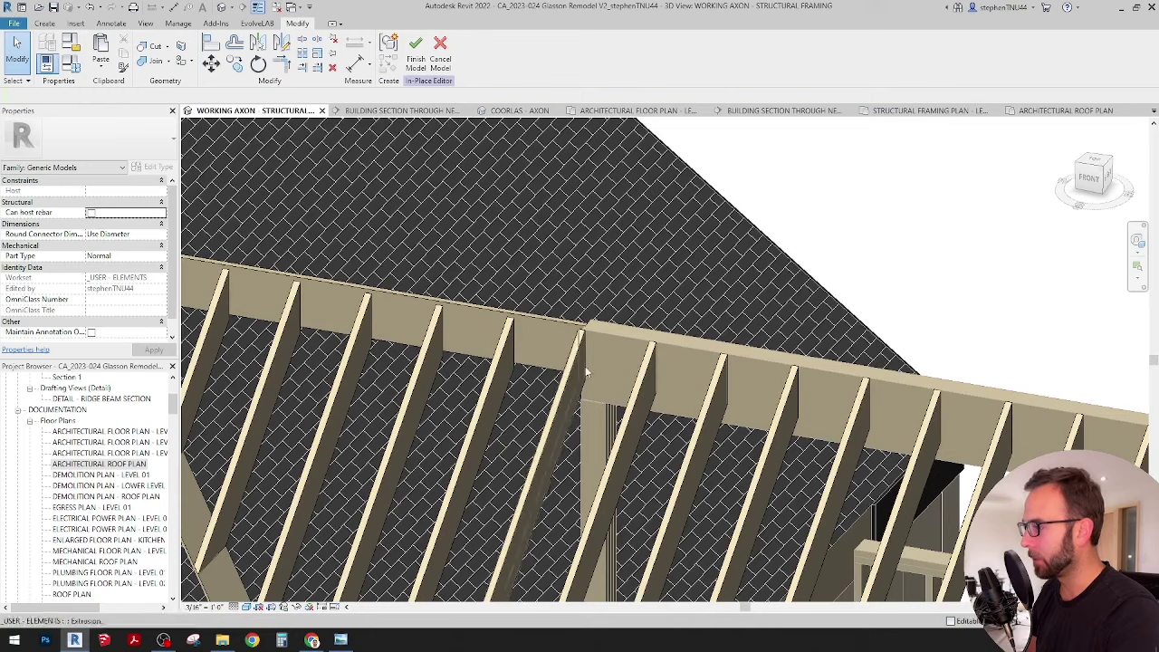
{"action": "middle_click_drag", "start_coordinate": [595, 353], "coordinate": [485, 339], "text": "shift"}
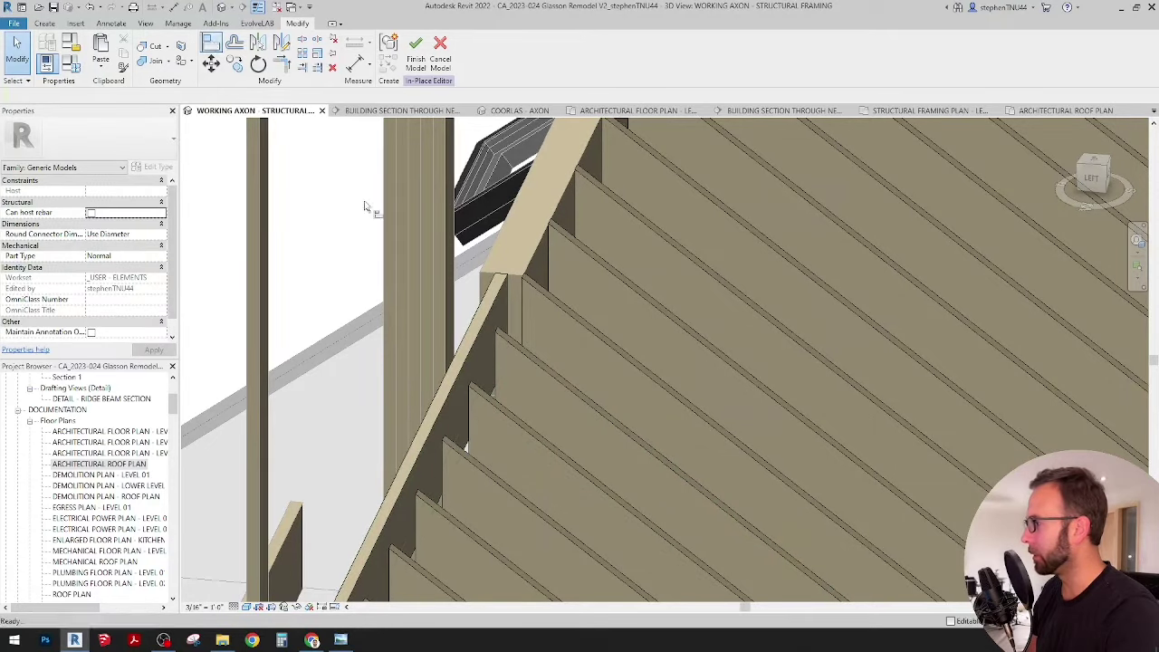
{"action": "key", "text": "a"}
{"action": "key", "text": "l"}
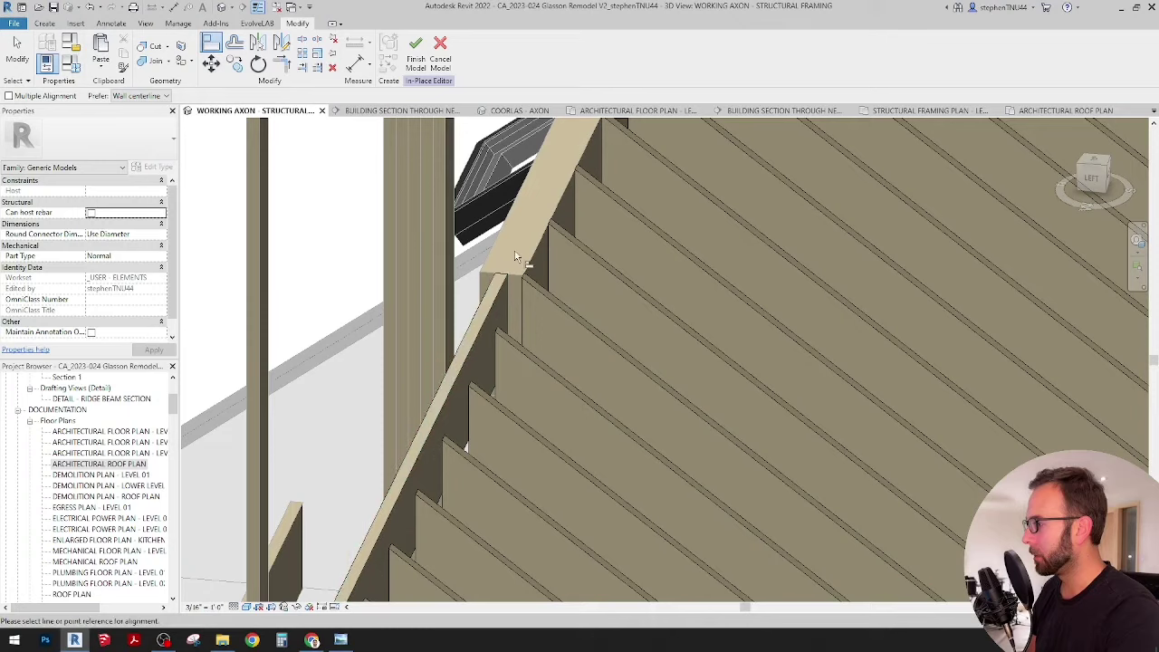
{"action": "left_click", "coordinate": [497, 342]}
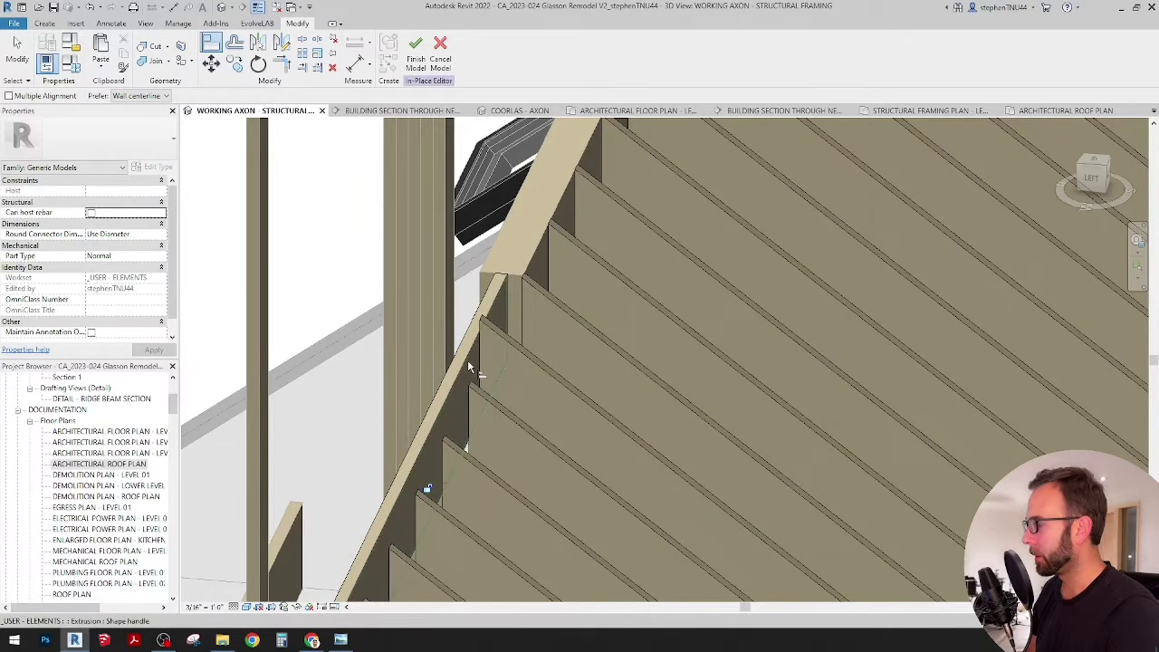
{"action": "middle_click_drag", "start_coordinate": [467, 360], "coordinate": [541, 319], "text": "shift"}
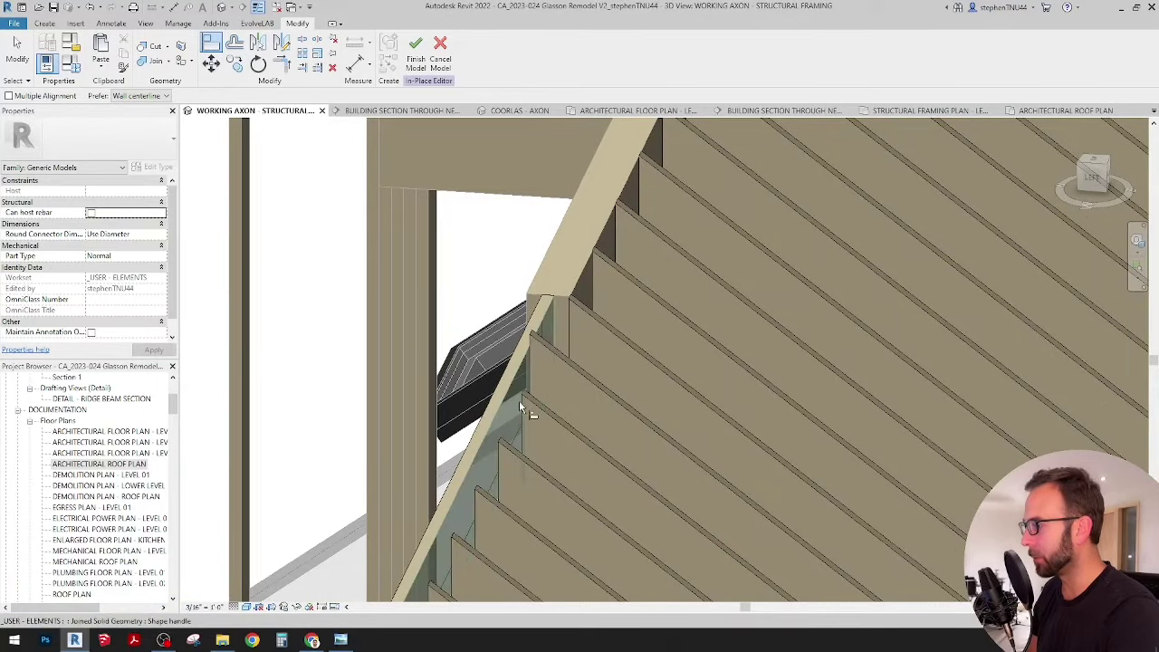
Align the remaining rafter ends with the ridge board's side face using Multiple Alignment, up to the diagonal strip.
{"action": "middle_click_drag", "start_coordinate": [523, 409], "coordinate": [581, 316], "text": "shift"}
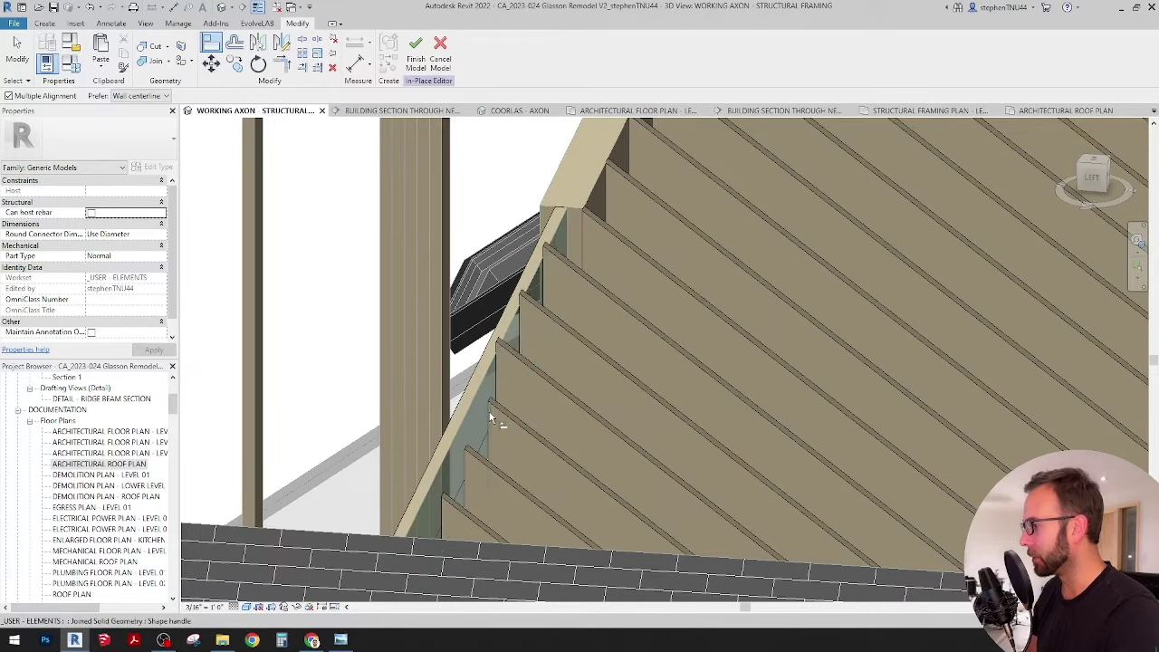
{"action": "middle_click_drag", "start_coordinate": [464, 473], "coordinate": [521, 436], "text": "shift"}
{"action": "scroll", "coordinate": [522, 435], "scroll_direction": "down", "scroll_amount": 1}
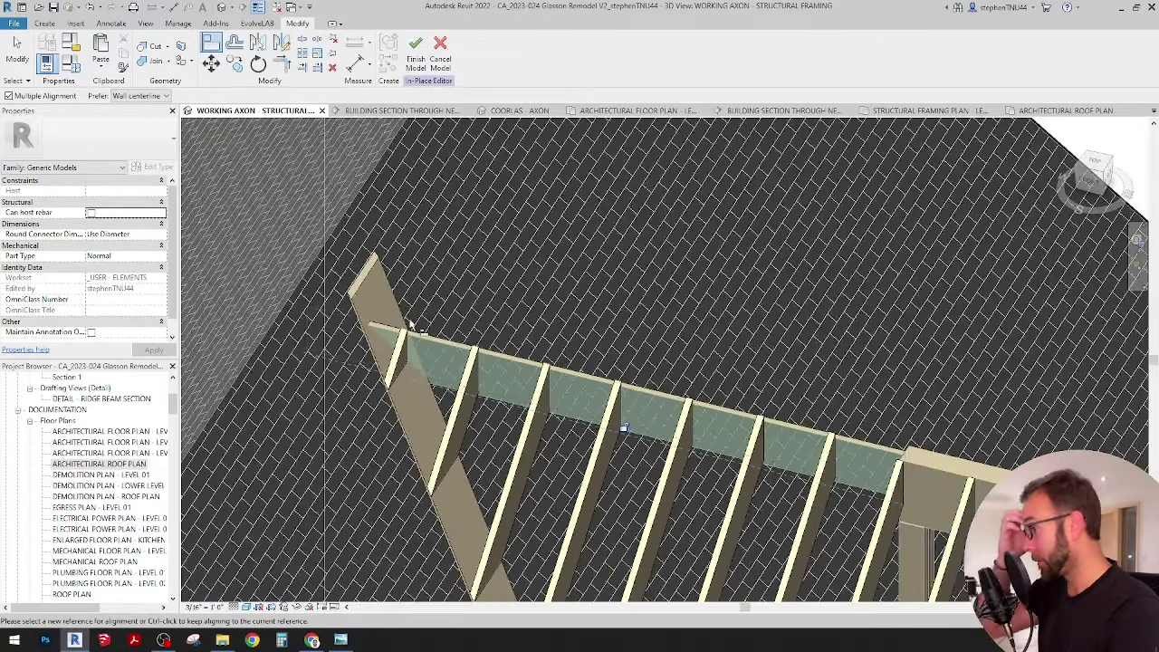
{"action": "scroll", "coordinate": [410, 327], "scroll_direction": "down", "scroll_amount": 2}
{"action": "middle_click_drag", "start_coordinate": [672, 444], "coordinate": [727, 437], "text": "shift"}
{"action": "scroll", "coordinate": [741, 380], "scroll_direction": "up", "scroll_amount": 3}
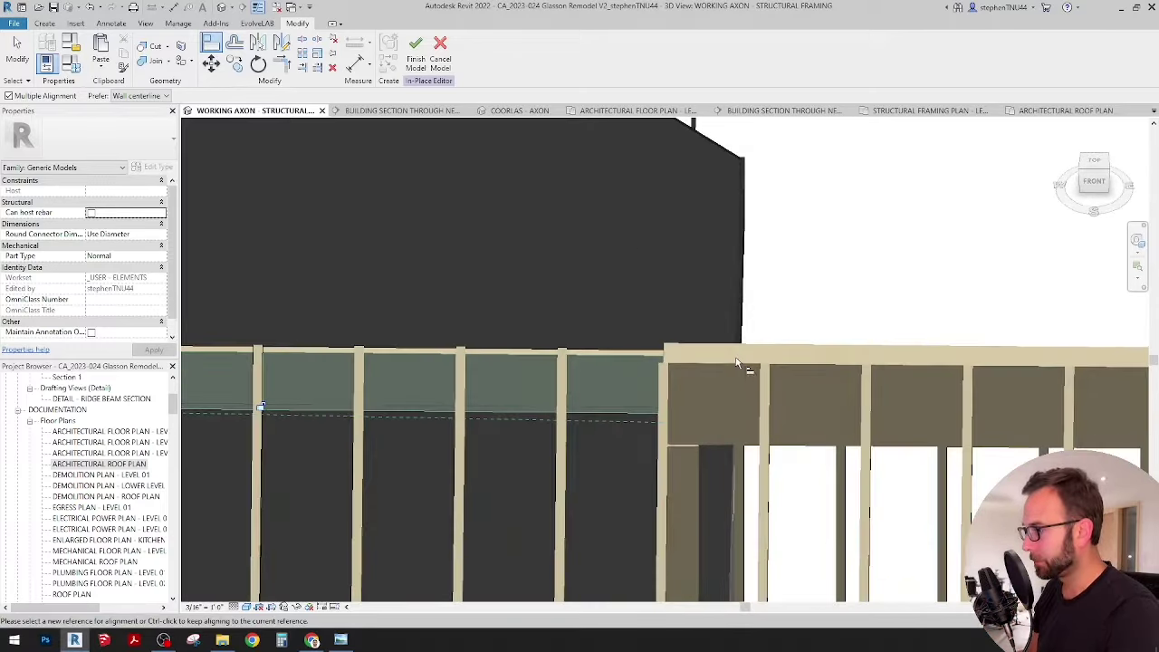
{"action": "middle_click_drag", "start_coordinate": [742, 367], "coordinate": [649, 238]}
{"action": "scroll", "coordinate": [625, 249], "scroll_direction": "down", "scroll_amount": 2}
{"action": "key", "text": "Escape"}
{"action": "key", "text": "Escape"}
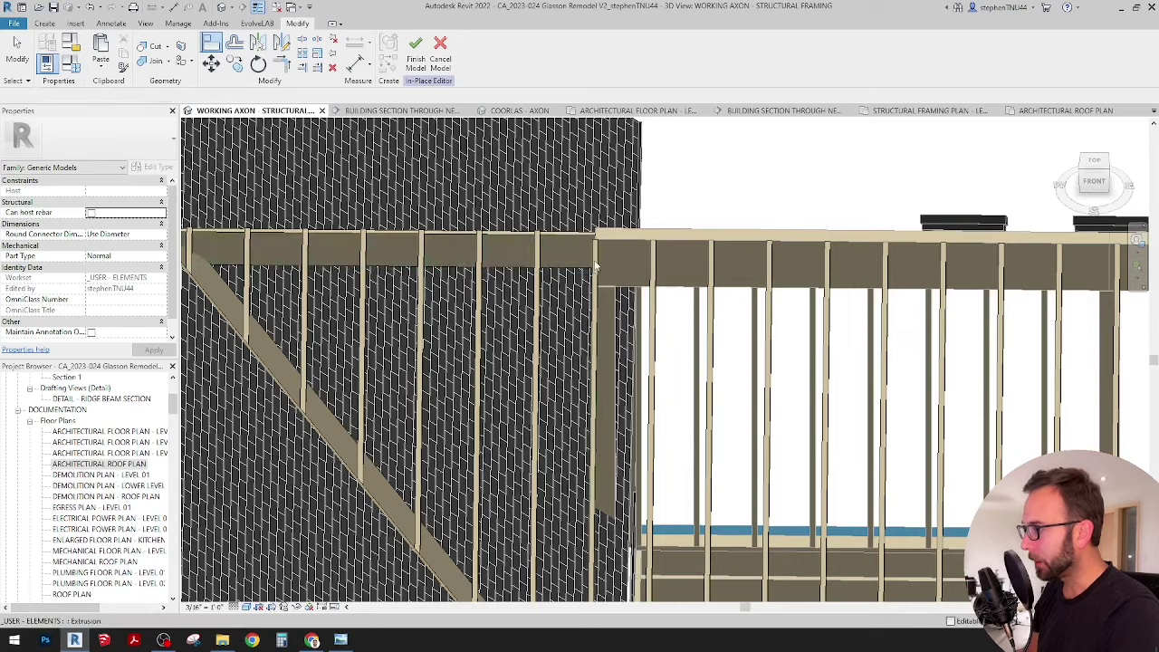
Examine how the new ridge board meets the ridge beam and the rafters from both sides of the roof.
{"action": "scroll", "coordinate": [595, 260], "scroll_direction": "down", "scroll_amount": 3}
{"action": "scroll", "coordinate": [593, 254], "scroll_direction": "up", "scroll_amount": 5}
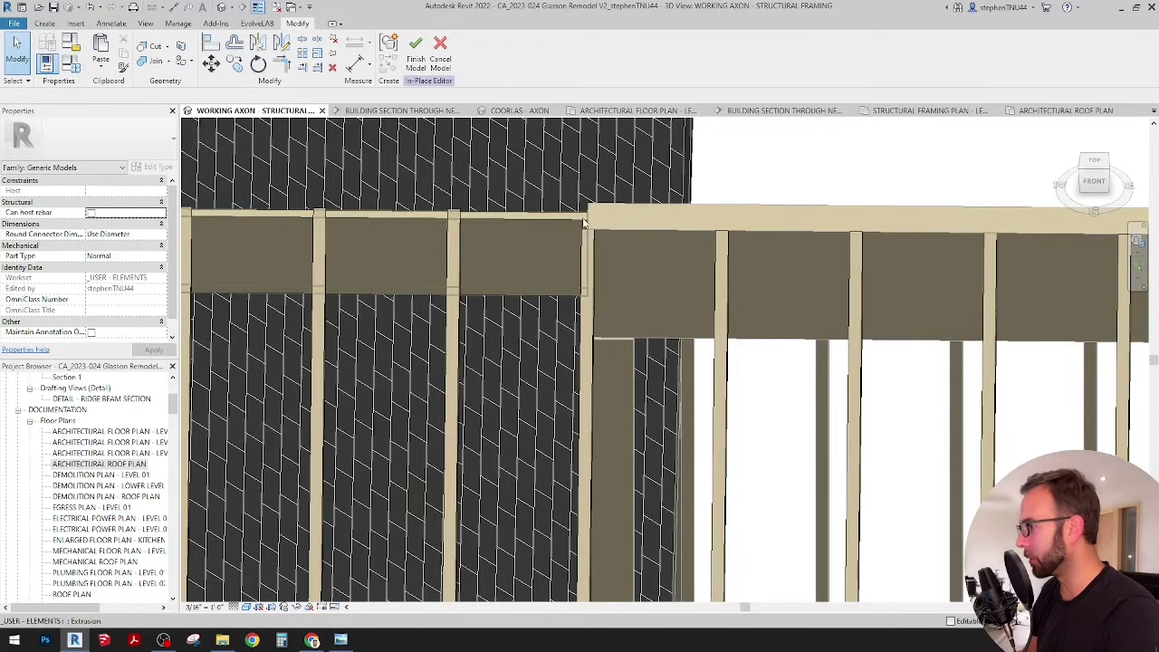
{"action": "middle_click_drag", "start_coordinate": [584, 221], "coordinate": [550, 252], "text": "shift"}
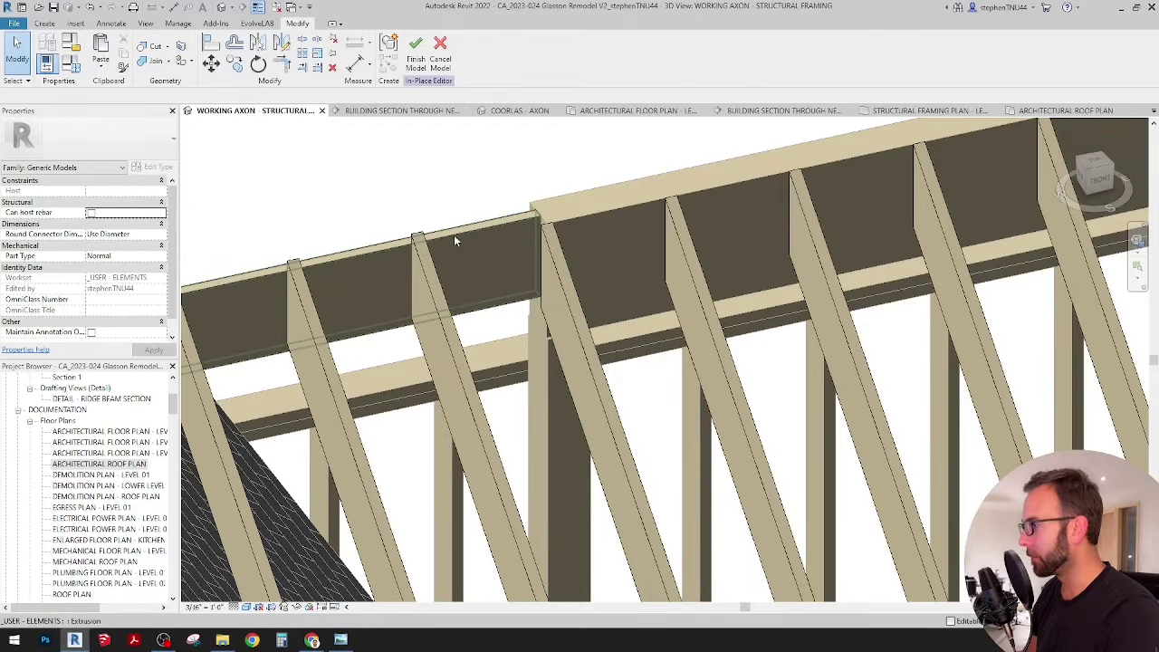
{"action": "scroll", "coordinate": [492, 228], "scroll_direction": "down", "scroll_amount": 5}
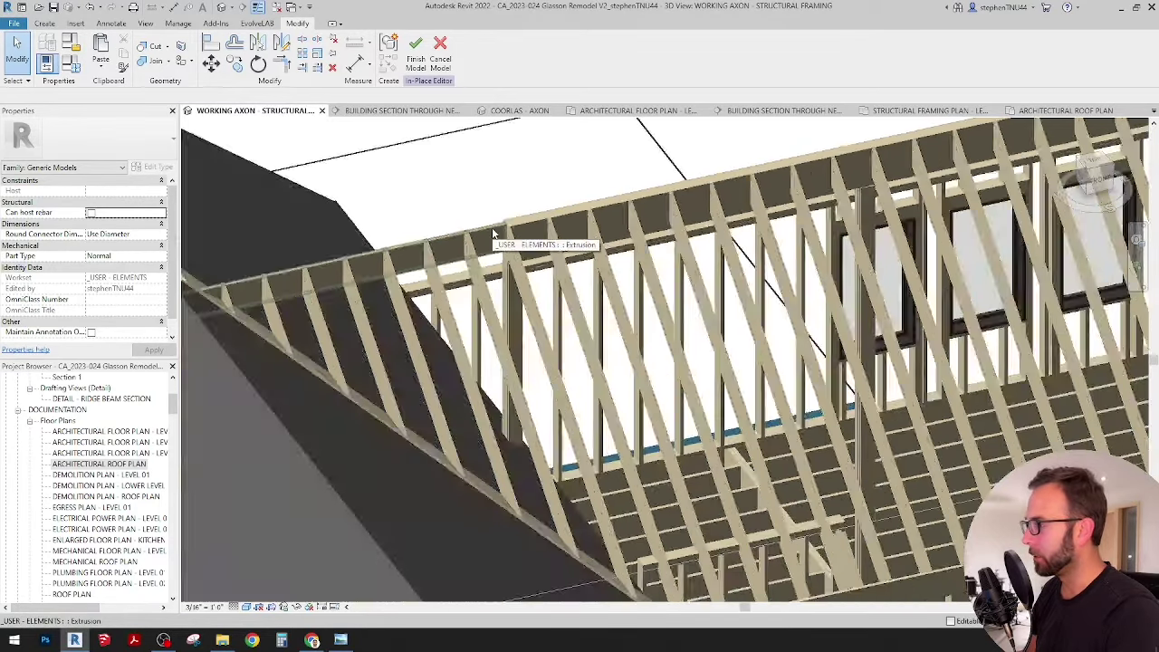
{"action": "scroll", "coordinate": [493, 230], "scroll_direction": "up", "scroll_amount": 2}
{"action": "middle_click_drag", "start_coordinate": [494, 232], "coordinate": [361, 328], "text": "shift"}
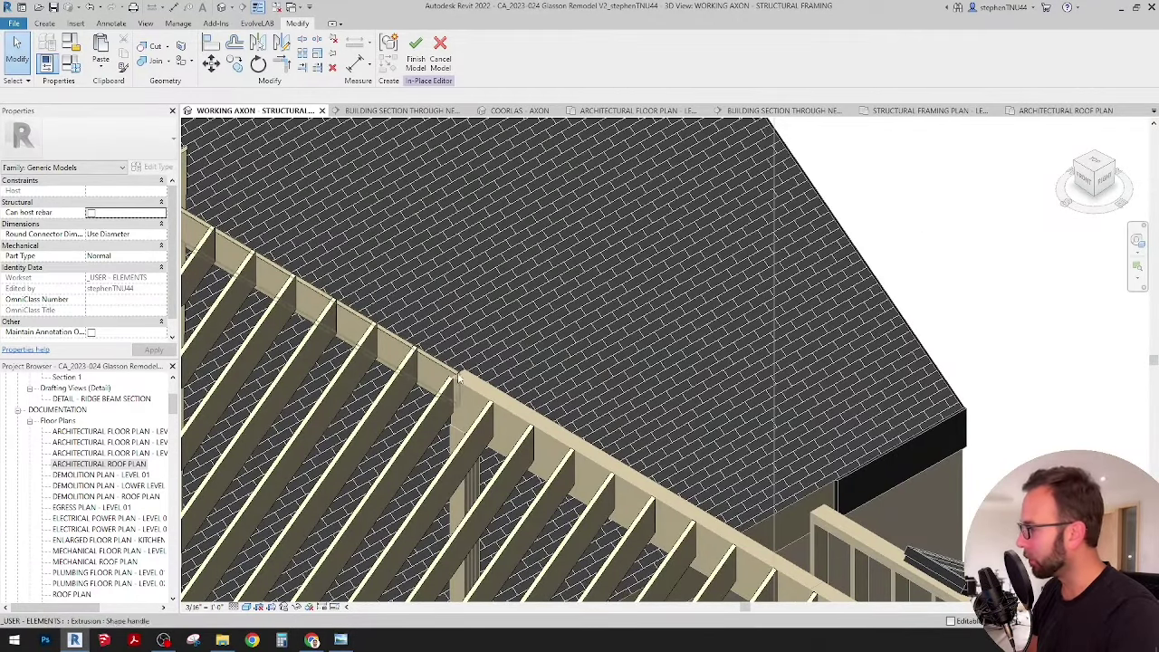
{"action": "mouse_move", "coordinate": [472, 388]}
{"action": "middle_mouse_down", "text": "shift"}
{"action": "mouse_move", "coordinate": [510, 384]}
{"action": "mouse_move", "coordinate": [460, 355]}
{"action": "mouse_move", "coordinate": [474, 300]}
{"action": "mouse_move", "coordinate": [555, 315]}
{"action": "mouse_move", "coordinate": [515, 329]}
{"action": "mouse_move", "coordinate": [453, 321]}
{"action": "mouse_move", "coordinate": [590, 375]}
{"action": "mouse_move", "coordinate": [470, 183]}
{"action": "middle_mouse_up", "text": "shift"}
{"action": "scroll", "coordinate": [468, 180], "scroll_direction": "up", "scroll_amount": 3}
Start a void extrusion at the ridge board with its work plane picked on the framing face.
{"action": "left_click", "coordinate": [470, 202]}
{"action": "middle_click_drag", "start_coordinate": [521, 269], "coordinate": [496, 331]}
{"action": "scroll", "coordinate": [460, 333], "scroll_direction": "up", "scroll_amount": 3}
{"action": "middle_click_drag", "start_coordinate": [412, 288], "coordinate": [454, 310]}
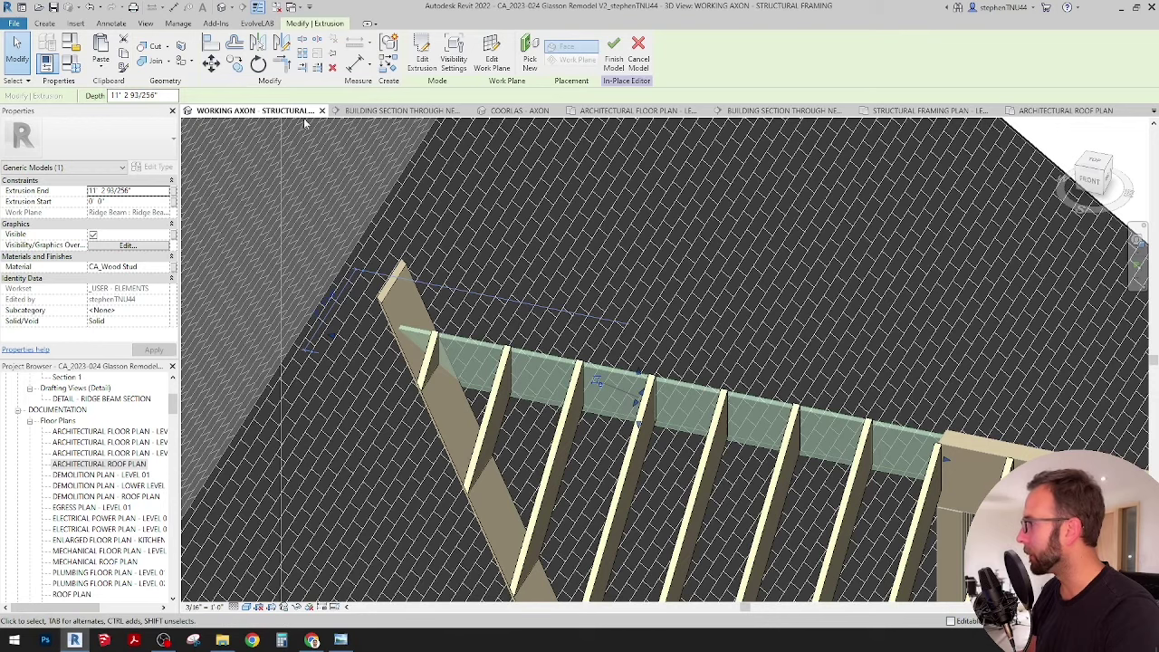
{"action": "left_click", "coordinate": [43, 24]}
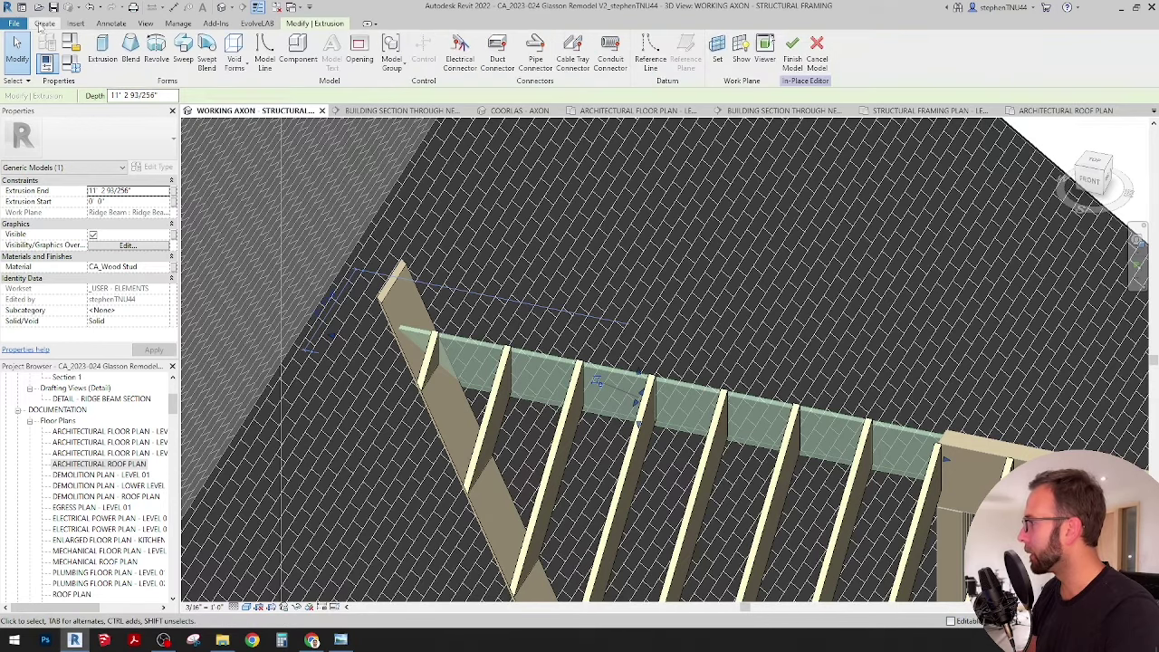
{"action": "left_click", "coordinate": [244, 77]}
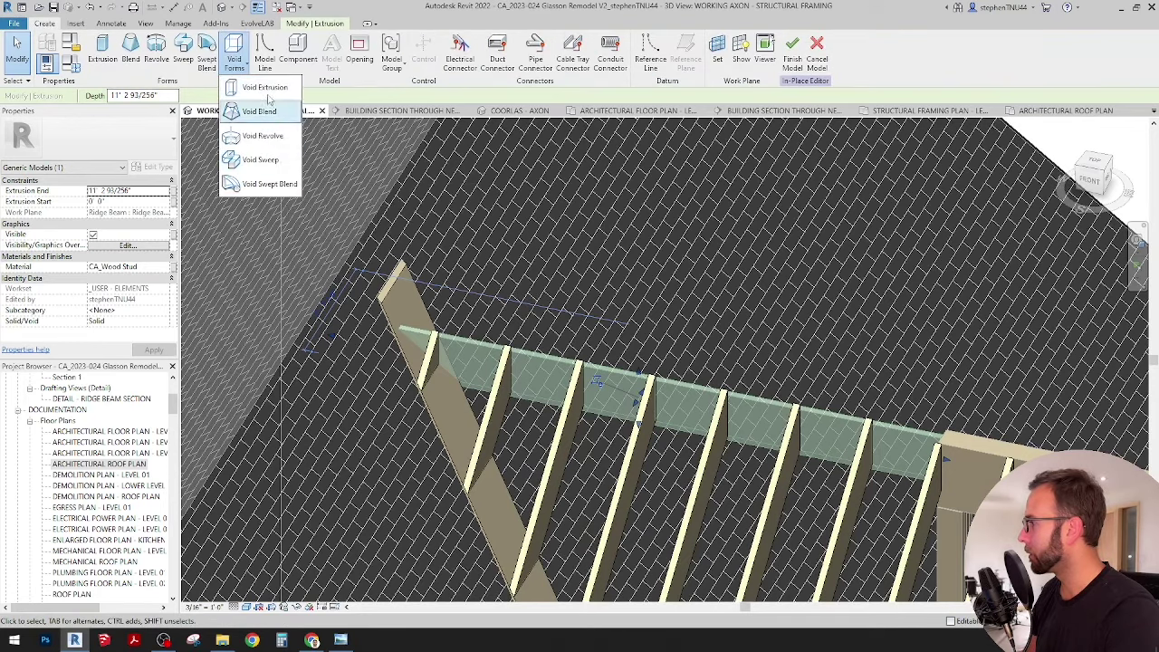
{"action": "left_click", "coordinate": [268, 94]}
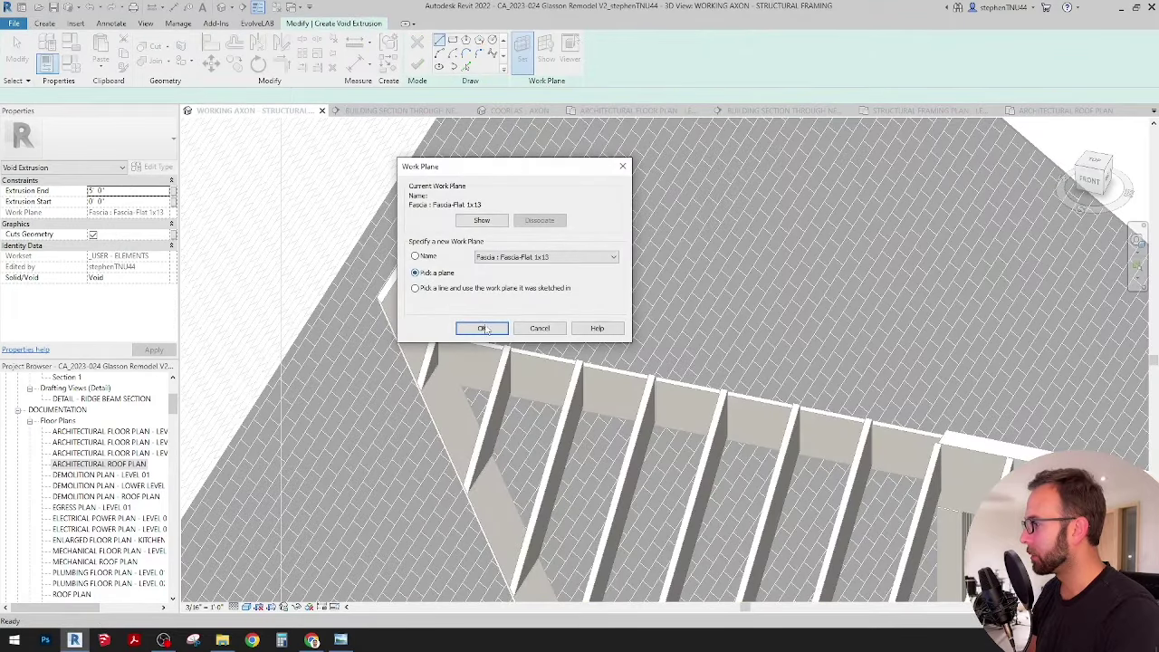
{"action": "left_click", "coordinate": [481, 328]}
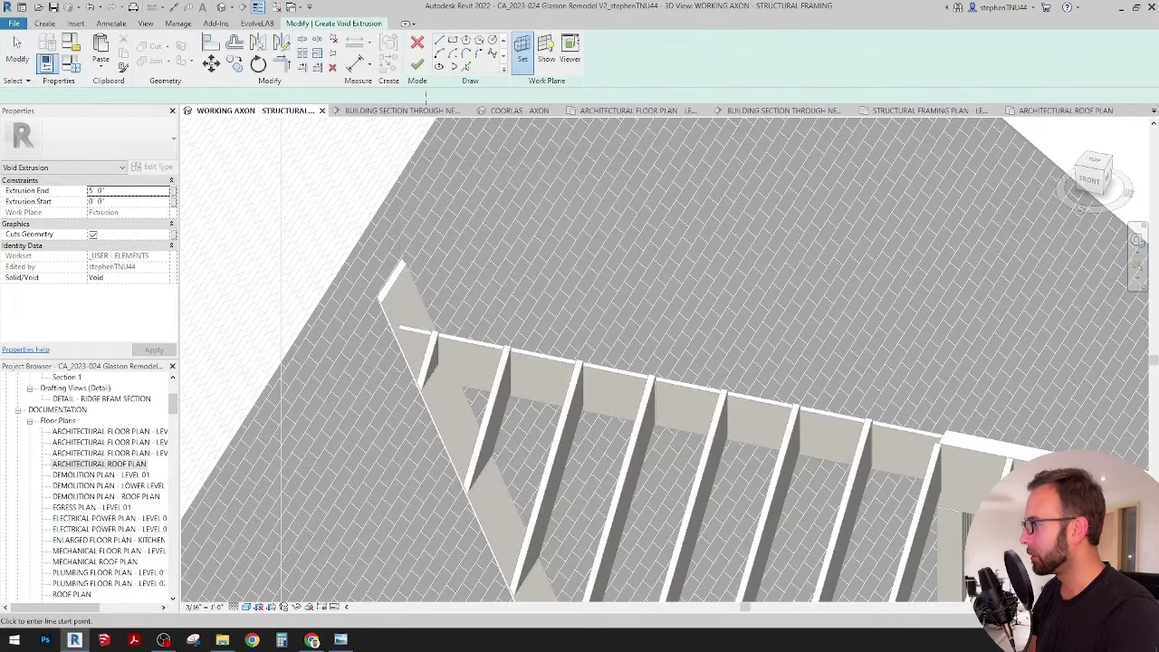
Sketch the void profile from a picked sloped line along the diagonal strip and chained lines beyond the ridge board's end.
{"action": "left_click", "coordinate": [466, 66]}
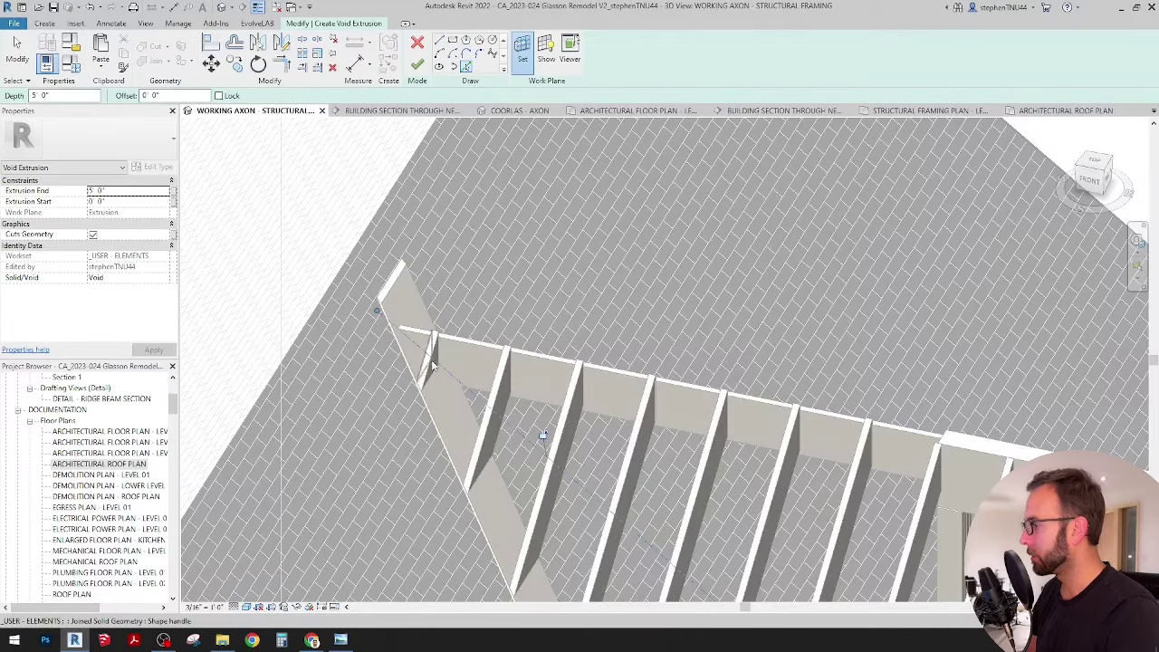
{"action": "middle_click_drag", "start_coordinate": [449, 368], "coordinate": [459, 357]}
{"action": "left_click", "coordinate": [418, 324]}
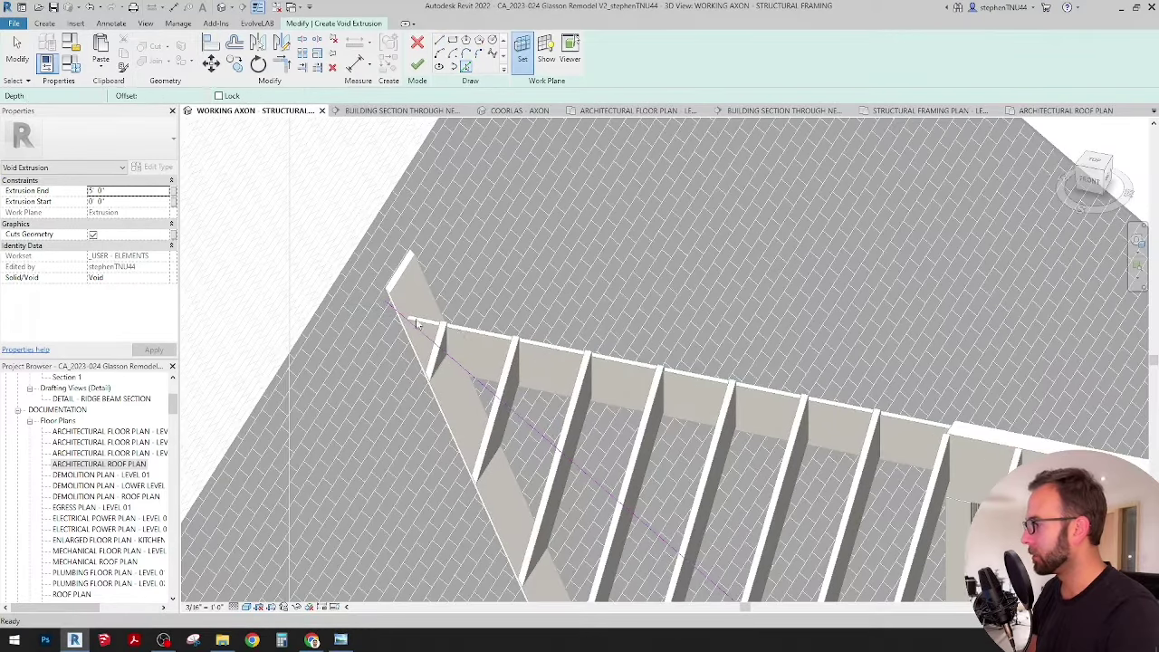
{"action": "key", "text": "Escape"}
{"action": "left_click", "coordinate": [439, 41]}
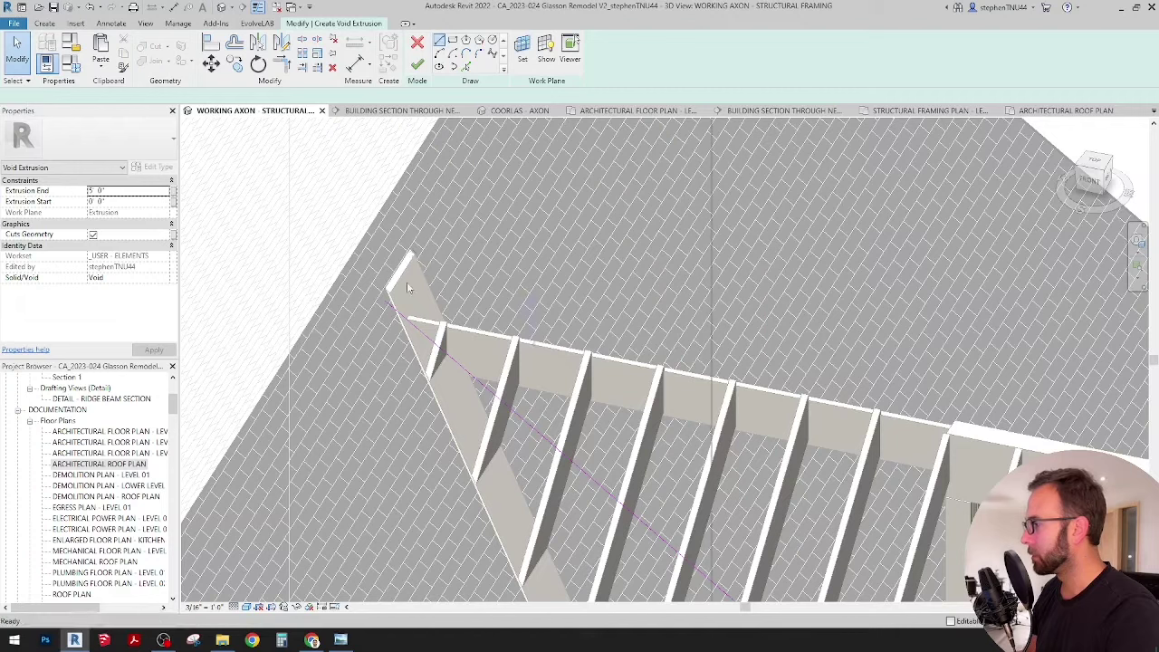
{"action": "left_click", "coordinate": [385, 300]}
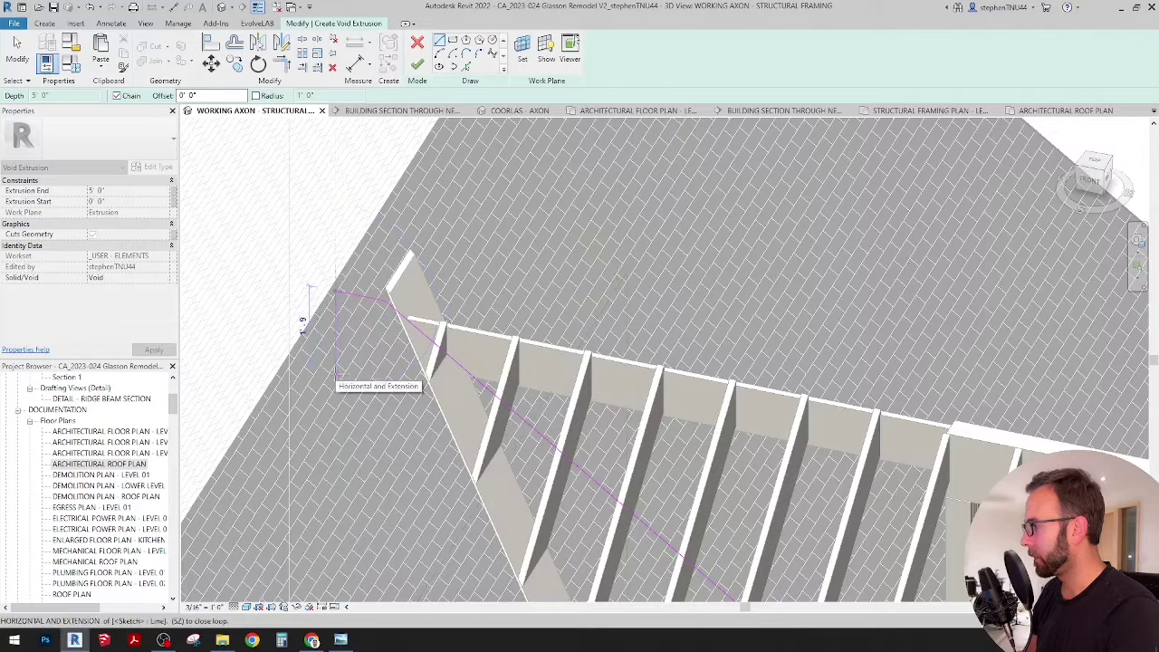
{"action": "left_click", "coordinate": [372, 380]}
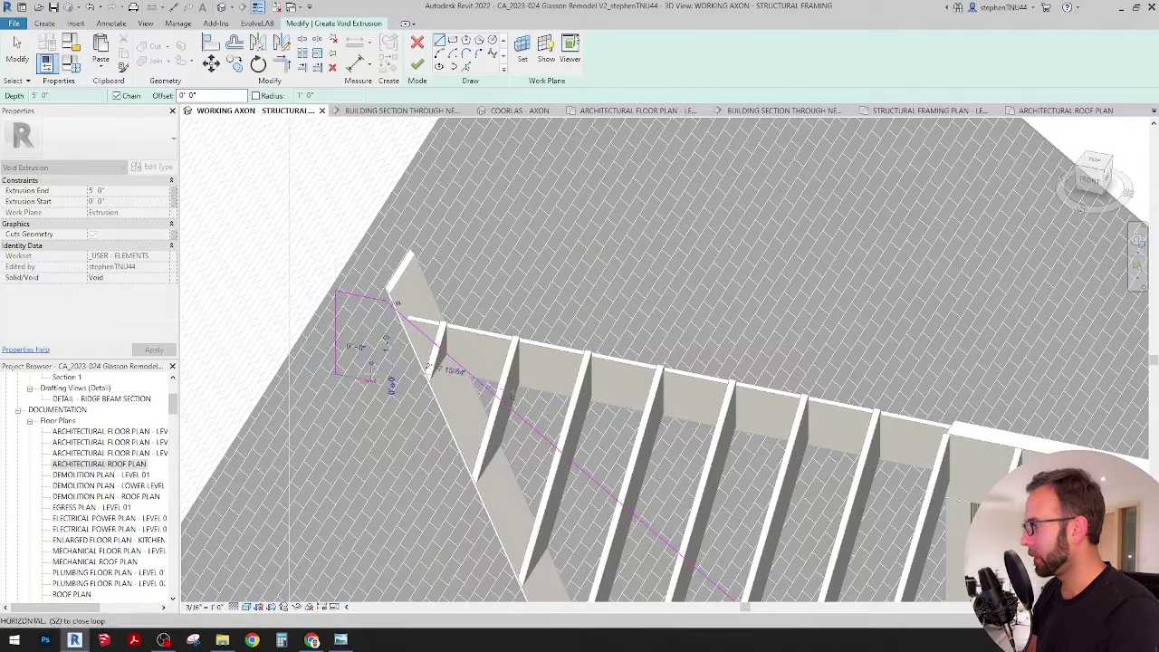
Trim the sketch lines into a closed void profile and finish the sketch.
{"action": "key", "text": "Escape"}
{"action": "key", "text": "Escape"}
{"action": "key", "text": "t"}
{"action": "key", "text": "r"}
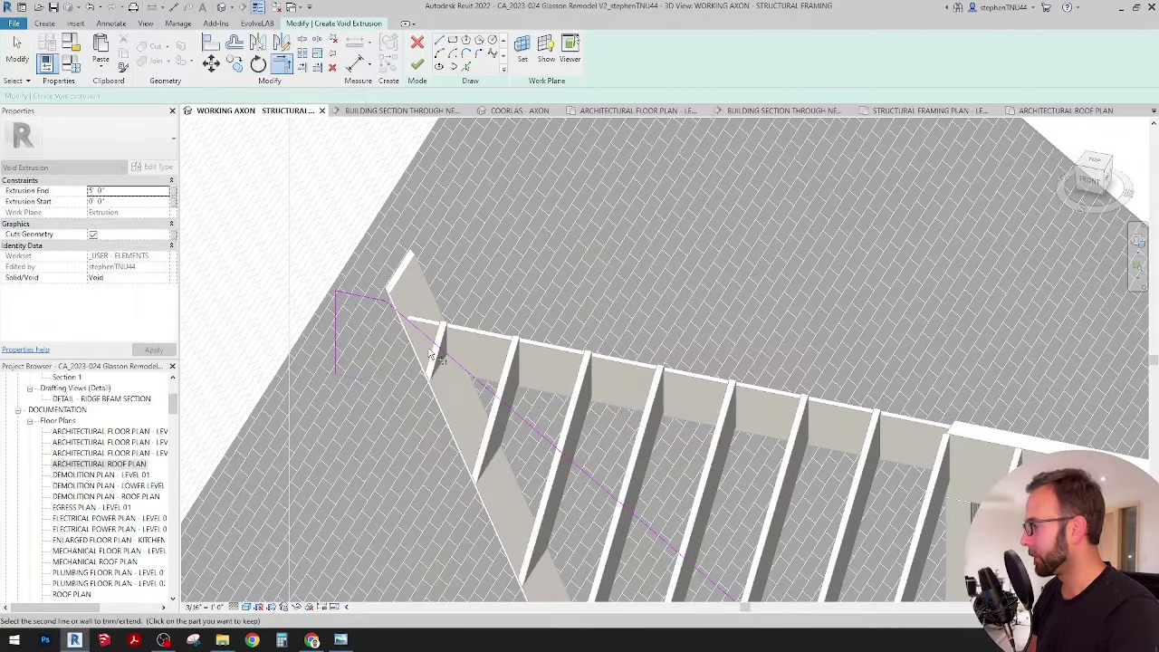
{"action": "left_click", "coordinate": [433, 349]}
{"action": "middle_click_drag", "start_coordinate": [397, 365], "coordinate": [382, 377]}
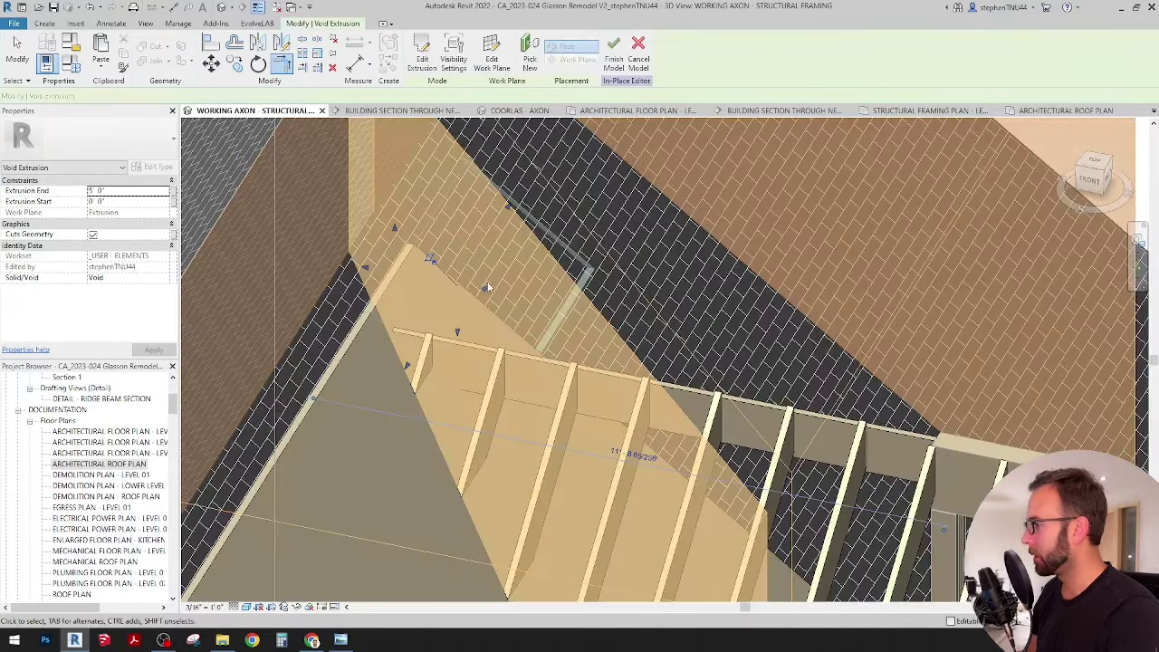
Stretch the void extrusion's start to about -10 inches so it cuts through the ridge board's end.
{"action": "mouse_move", "coordinate": [485, 286]}
{"action": "middle_mouse_down", "text": "shift"}
{"action": "mouse_move", "coordinate": [354, 333]}
{"action": "mouse_move", "coordinate": [391, 365]}
{"action": "middle_mouse_up", "text": "shift"}
{"action": "left_click_drag", "start_coordinate": [360, 365], "coordinate": [377, 362]}
{"action": "left_click", "coordinate": [621, 396]}
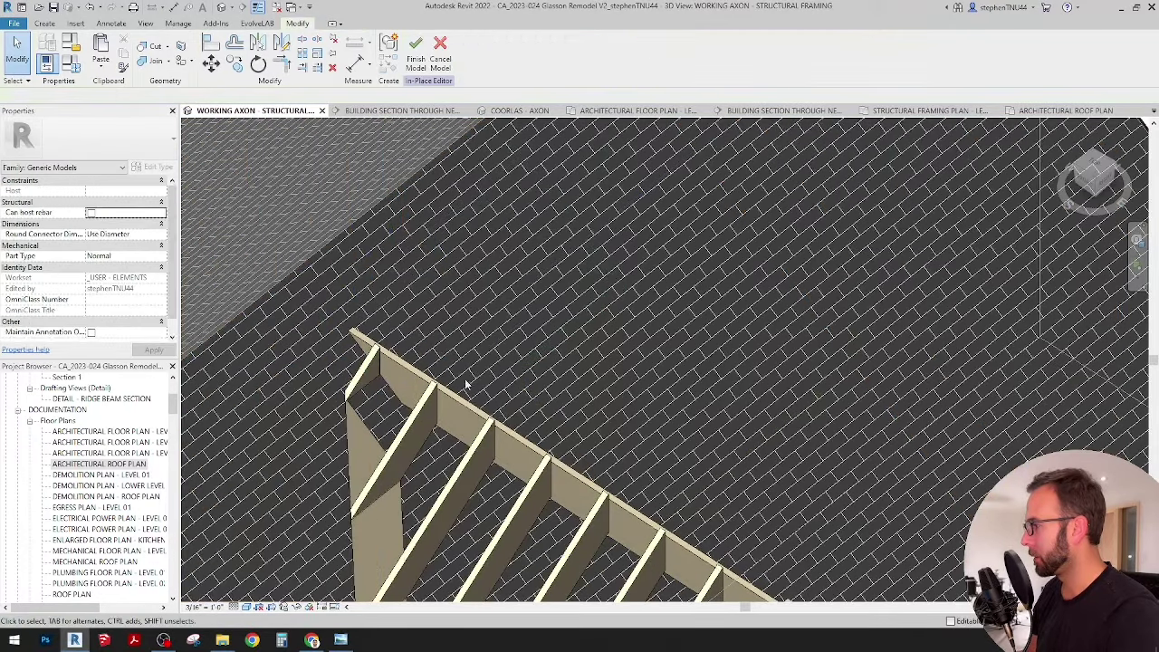
{"action": "middle_click_drag", "start_coordinate": [363, 419], "coordinate": [342, 318], "text": "shift"}
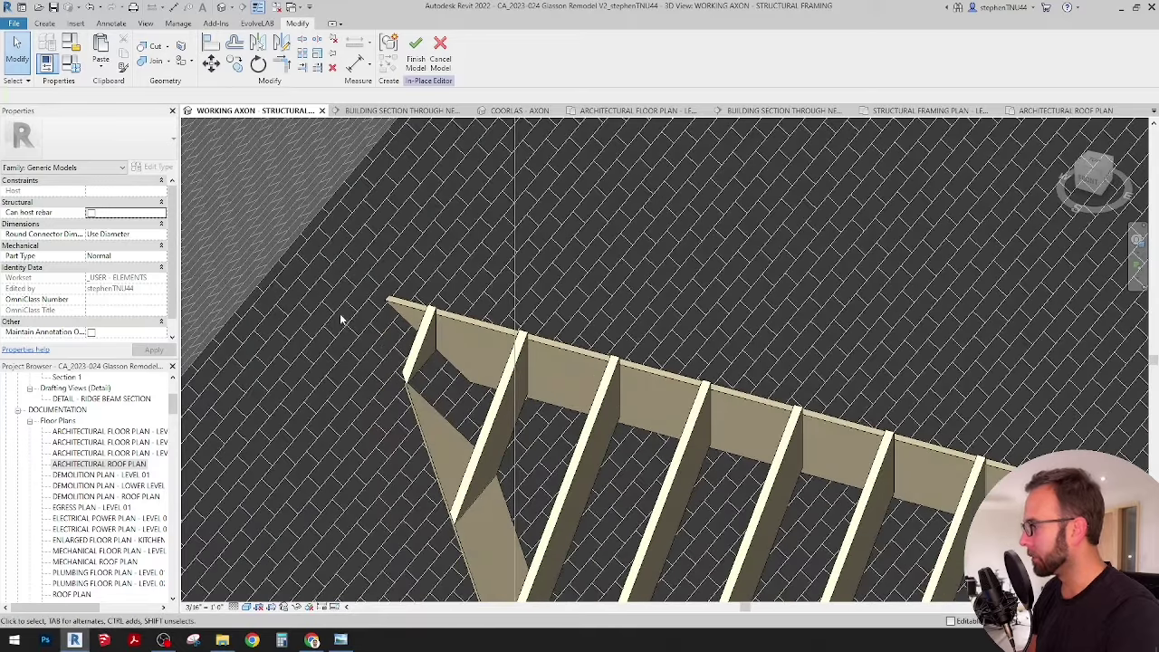
Uncut the diagonal strip from the void extrusion with Uncut Geometry.
{"action": "left_click", "coordinate": [431, 399]}
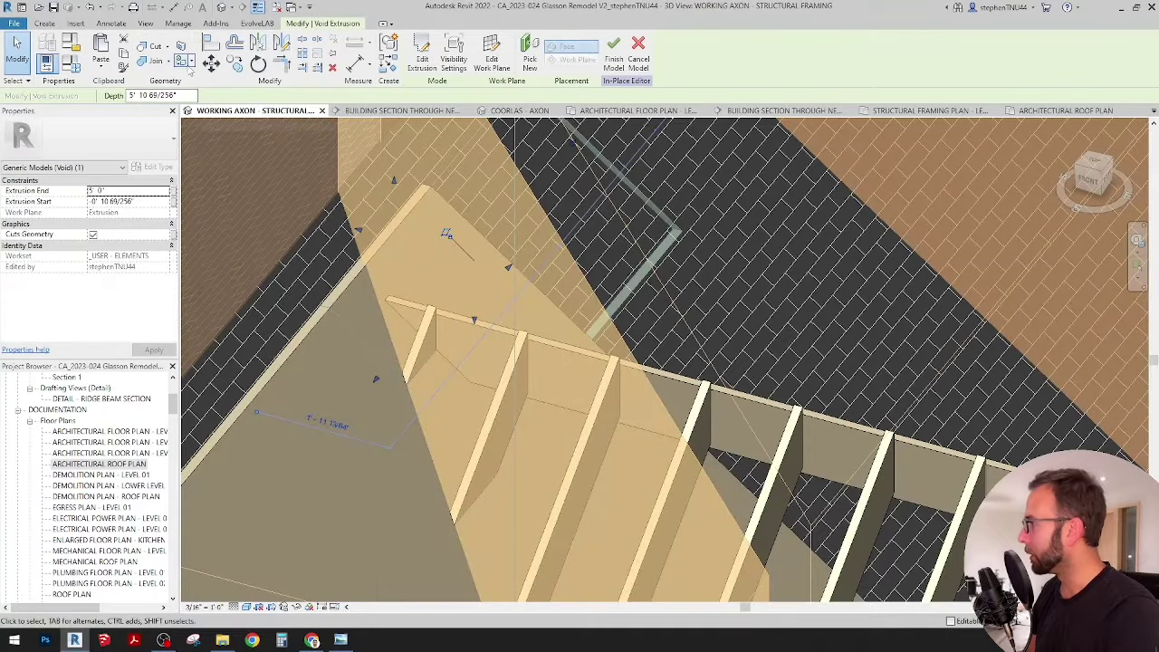
{"action": "left_click", "coordinate": [167, 47]}
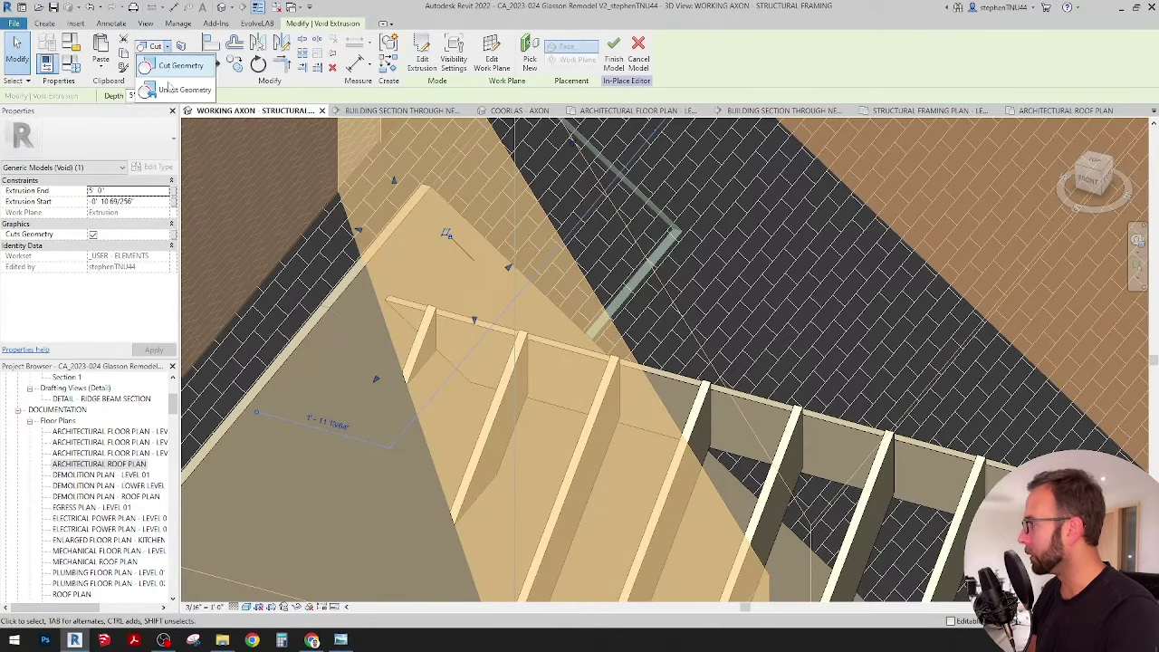
{"action": "left_click", "coordinate": [176, 89]}
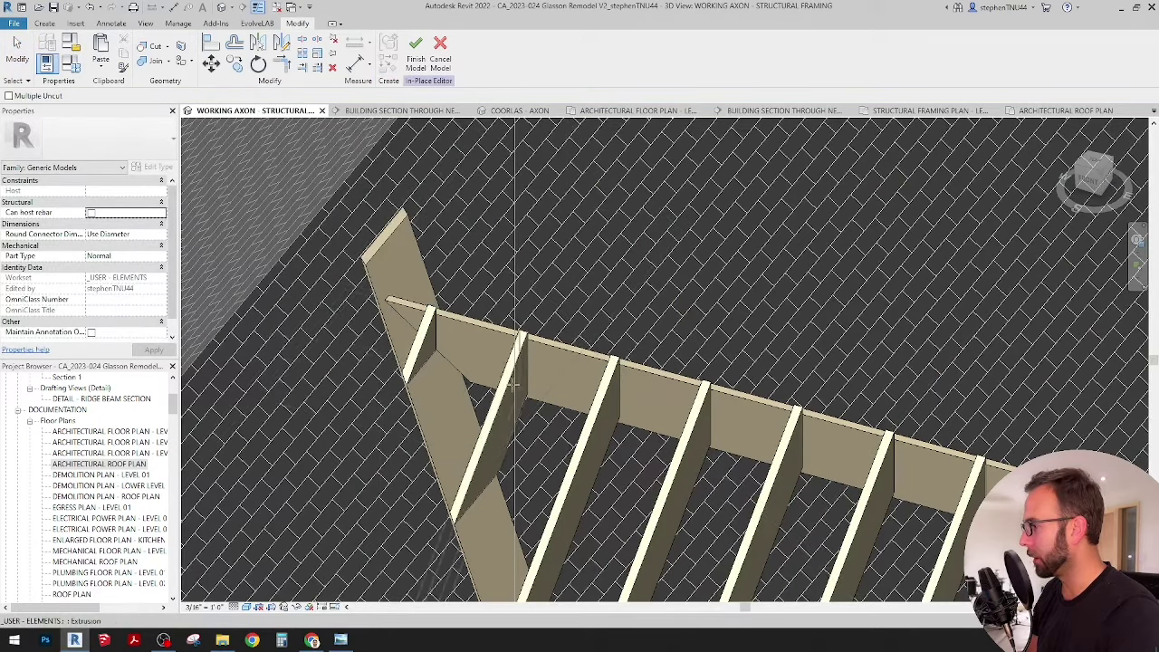
{"action": "middle_click_drag", "start_coordinate": [420, 393], "coordinate": [521, 187], "text": "shift"}
{"action": "left_click", "coordinate": [533, 197]}
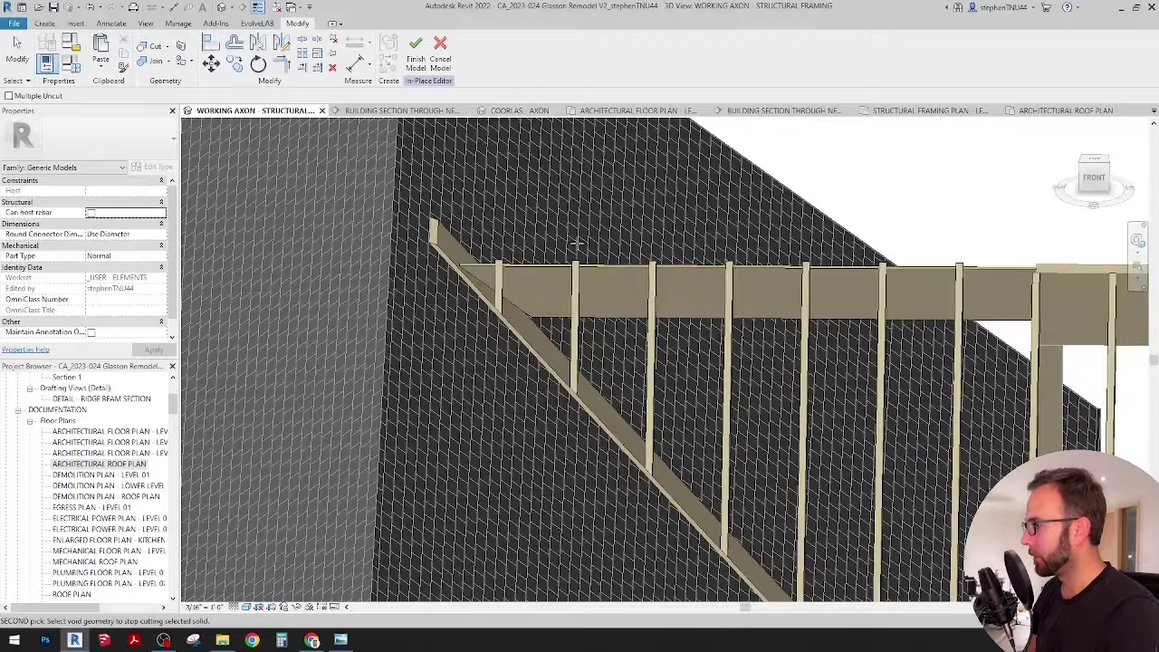
{"action": "middle_click_drag", "start_coordinate": [576, 249], "coordinate": [547, 259], "text": "shift"}
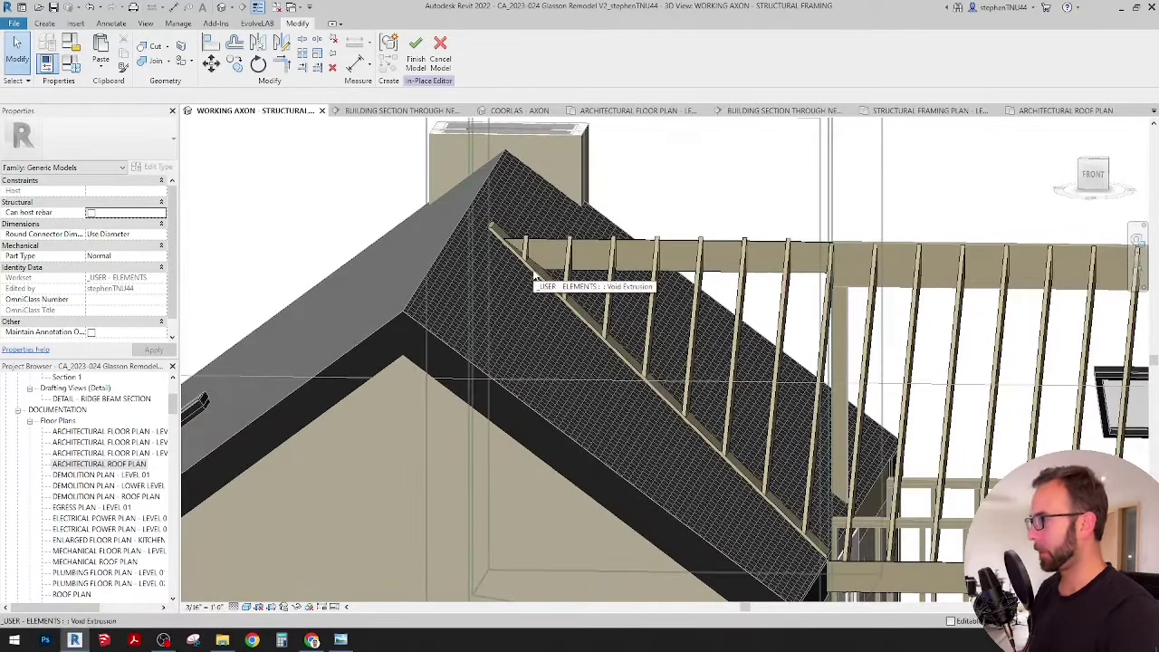
Edit the diagonal strip's extrusion sketch, align its upper end line with the top of the ridge board, and finish the sketch.
{"action": "scroll", "coordinate": [532, 275], "scroll_direction": "up", "scroll_amount": 3}
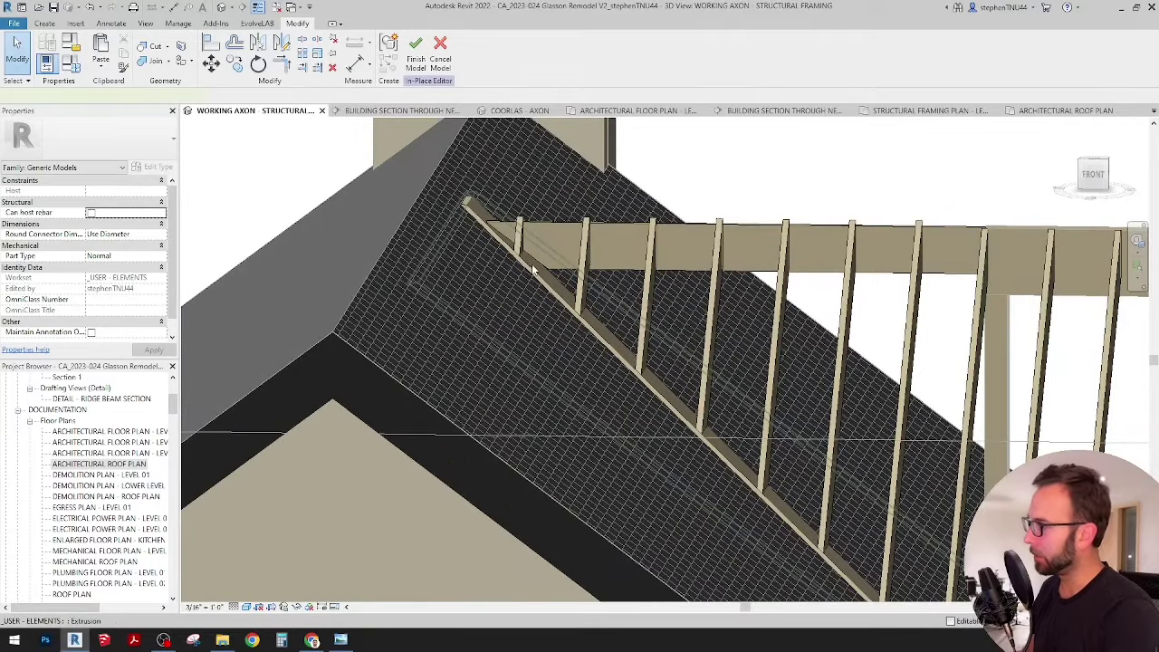
{"action": "left_click", "coordinate": [531, 264]}
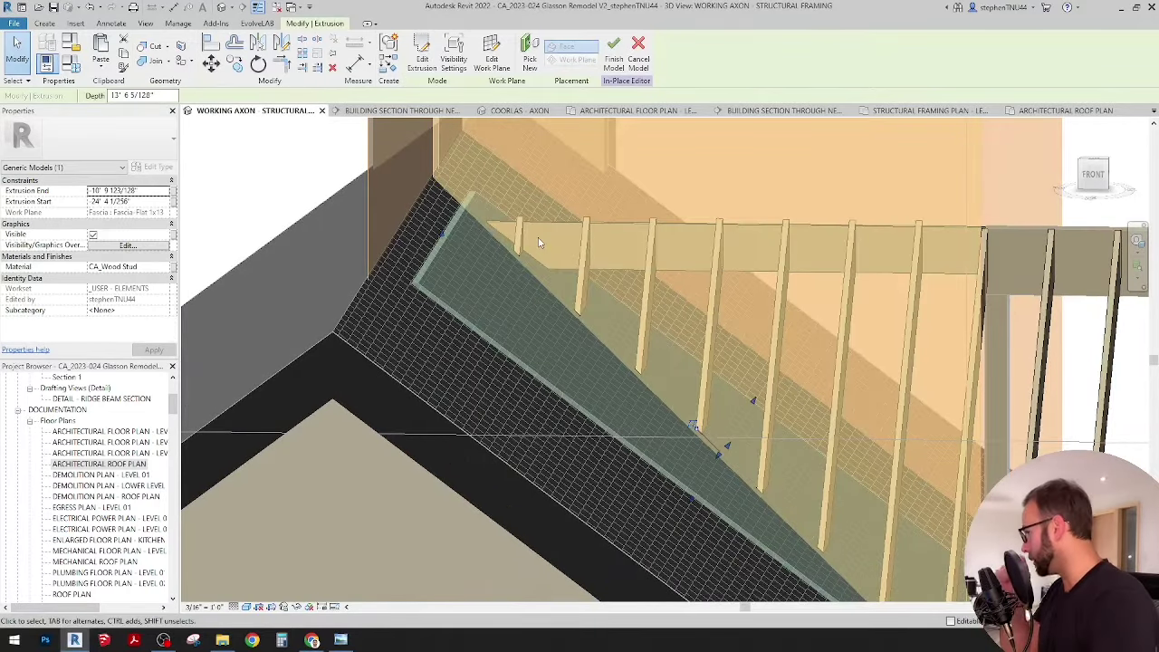
{"action": "scroll", "coordinate": [525, 240], "scroll_direction": "down", "scroll_amount": 2}
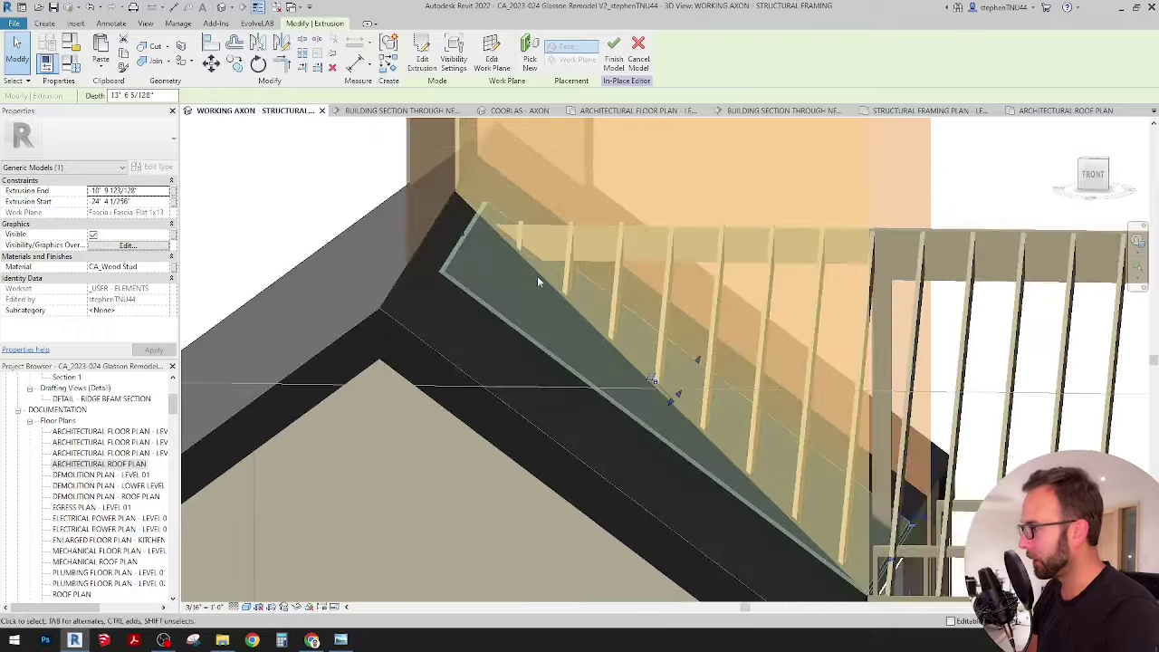
{"action": "middle_click_drag", "start_coordinate": [538, 275], "coordinate": [531, 258], "text": "shift"}
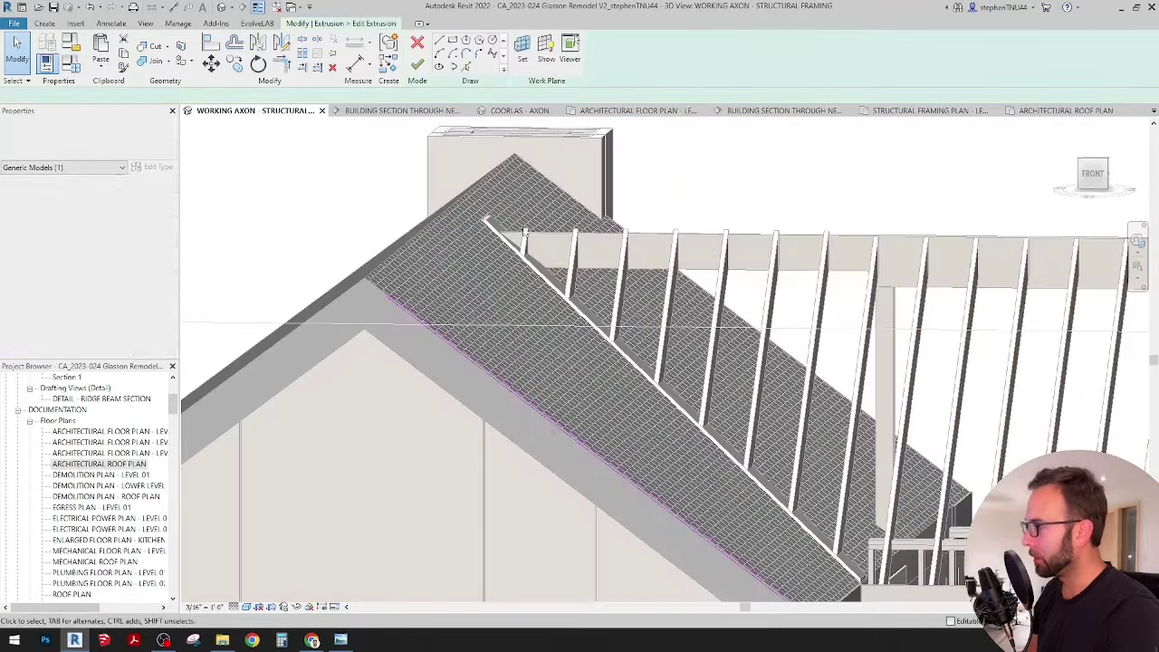
{"action": "middle_click_drag", "start_coordinate": [559, 199], "coordinate": [540, 216], "text": "shift"}
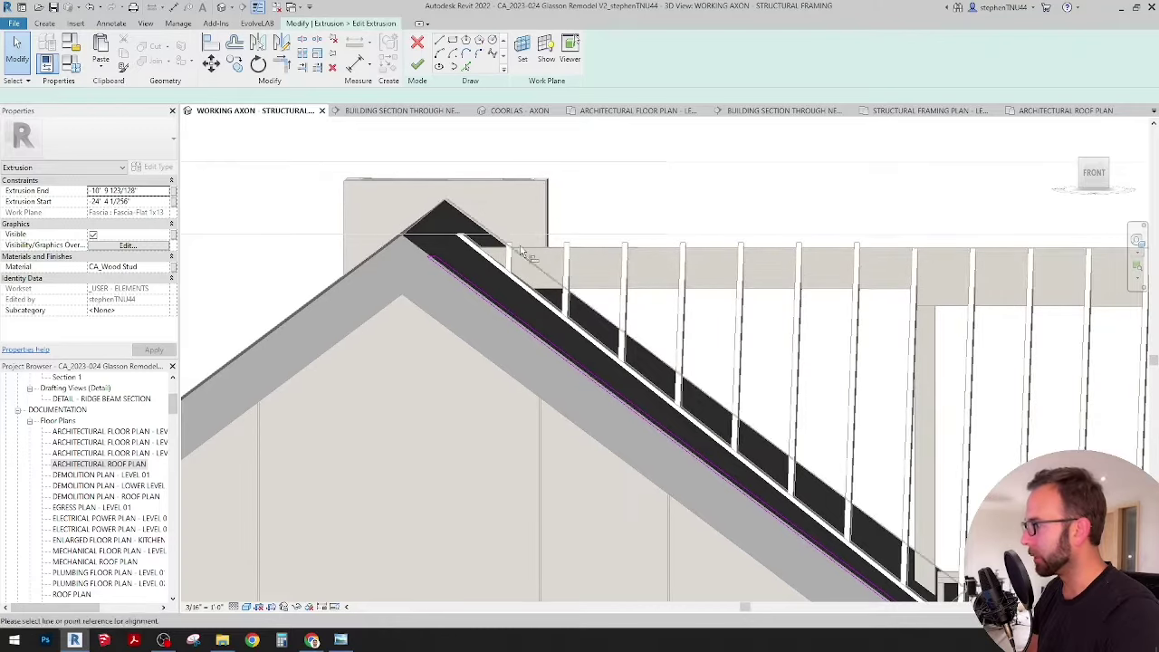
{"action": "left_click", "coordinate": [211, 43]}
{"action": "scroll", "coordinate": [524, 246], "scroll_direction": "up", "scroll_amount": 5}
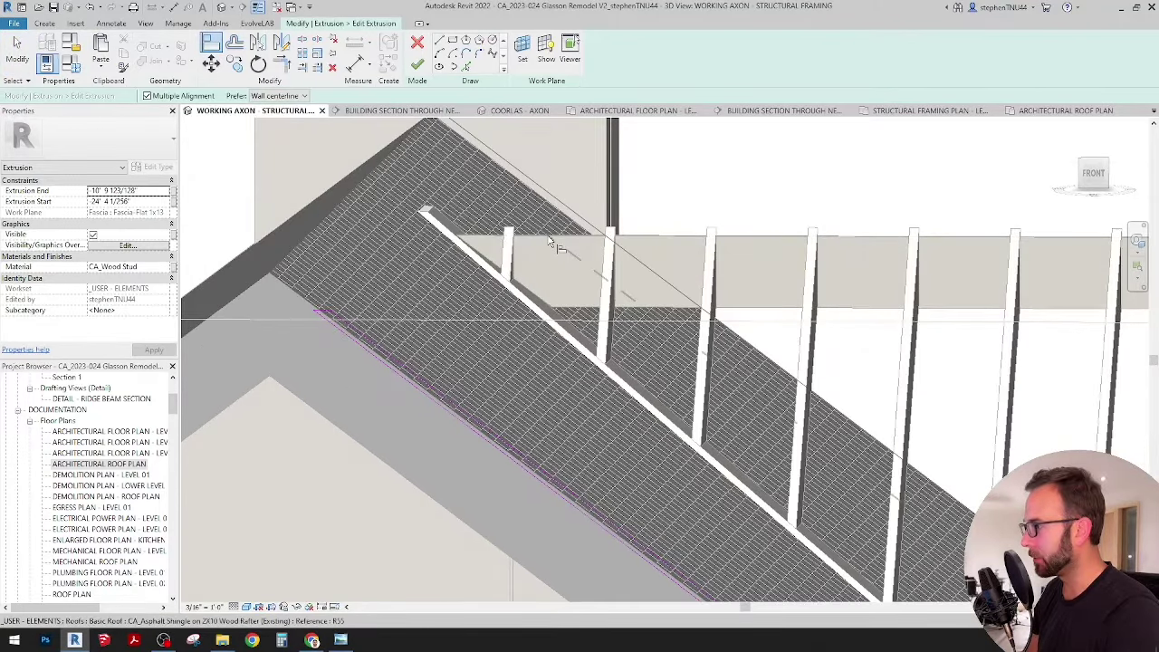
{"action": "middle_click_drag", "start_coordinate": [552, 246], "coordinate": [599, 298], "text": "shift"}
{"action": "scroll", "coordinate": [701, 205], "scroll_direction": "up", "scroll_amount": 3}
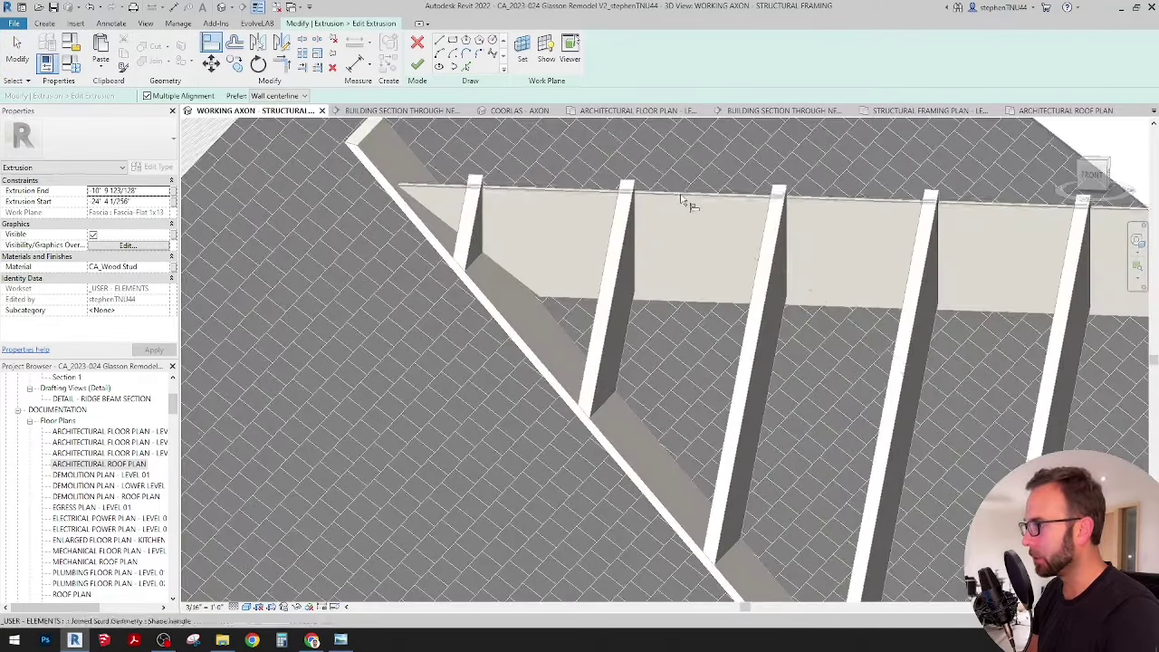
{"action": "scroll", "coordinate": [652, 198], "scroll_direction": "up", "scroll_amount": 2}
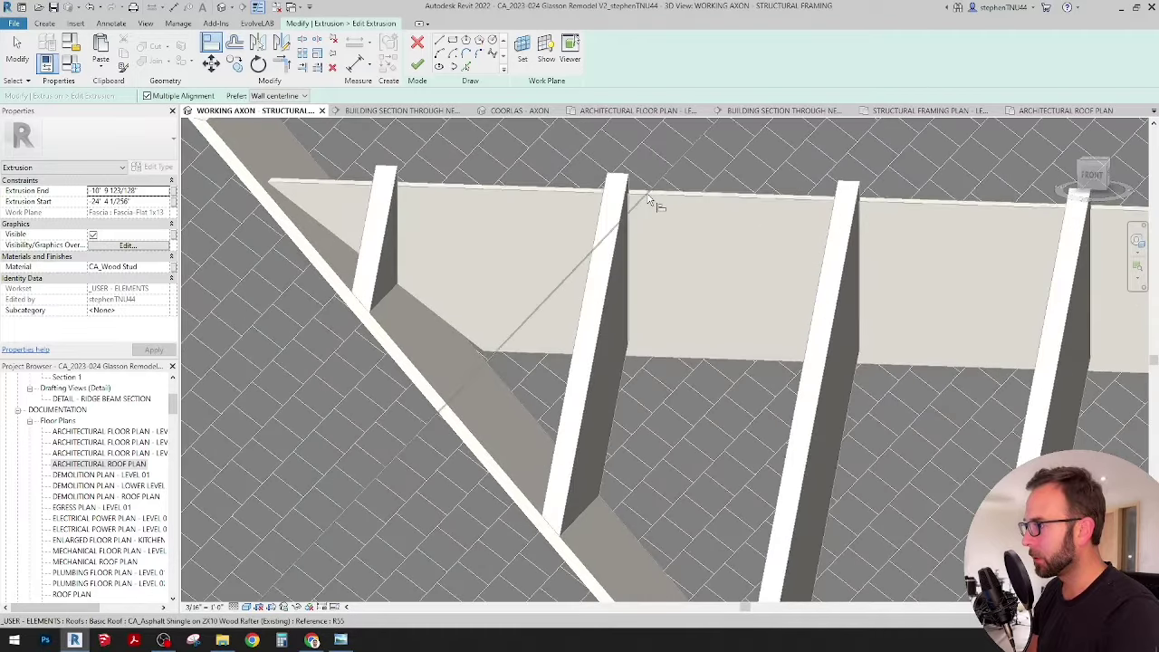
{"action": "scroll", "coordinate": [648, 197], "scroll_direction": "down", "scroll_amount": 2}
{"action": "scroll", "coordinate": [645, 201], "scroll_direction": "down", "scroll_amount": 2}
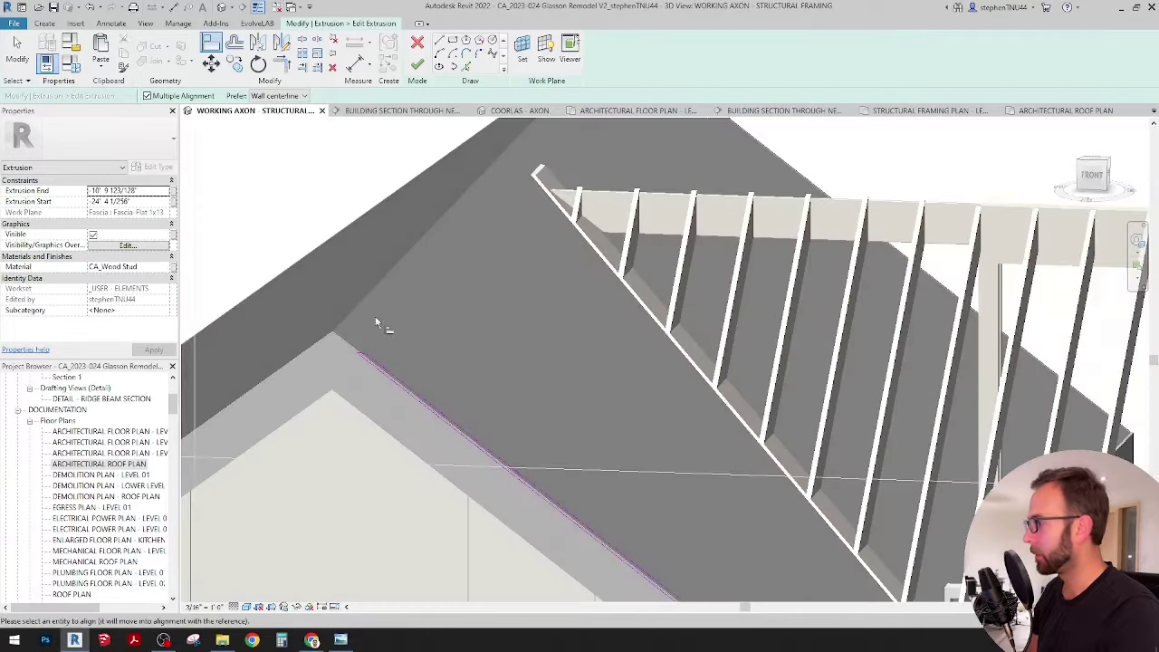
{"action": "scroll", "coordinate": [385, 328], "scroll_direction": "up", "scroll_amount": 4}
{"action": "left_click", "coordinate": [426, 330]}
{"action": "scroll", "coordinate": [409, 251], "scroll_direction": "down", "scroll_amount": 5}
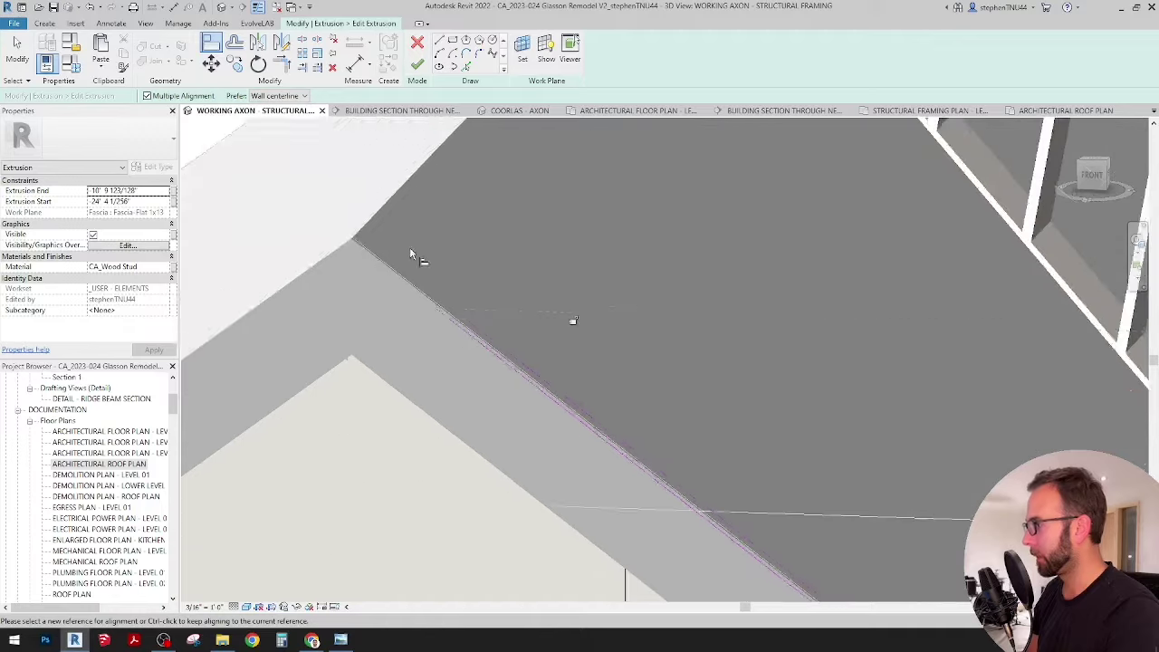
{"action": "left_click", "coordinate": [417, 65]}
{"action": "scroll", "coordinate": [478, 232], "scroll_direction": "down", "scroll_amount": 3}
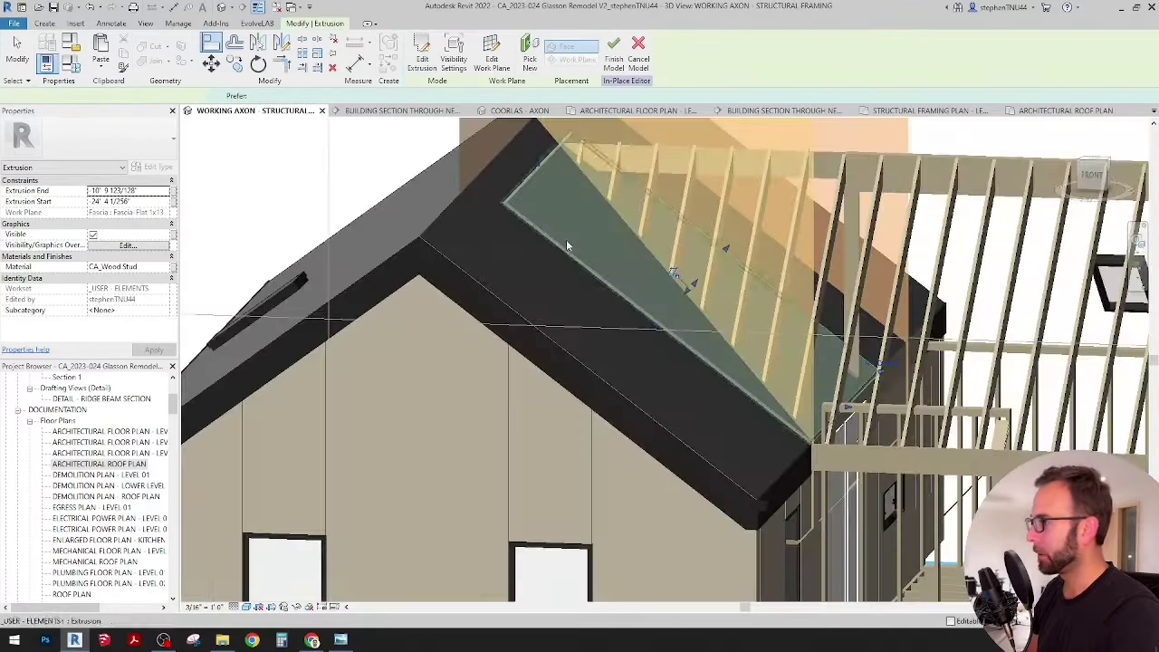
{"action": "key", "text": "Escape"}
Examine from above and from the side how the diagonal strip's upper end meets the ridge board.
{"action": "middle_click_drag", "start_coordinate": [614, 226], "coordinate": [627, 281]}
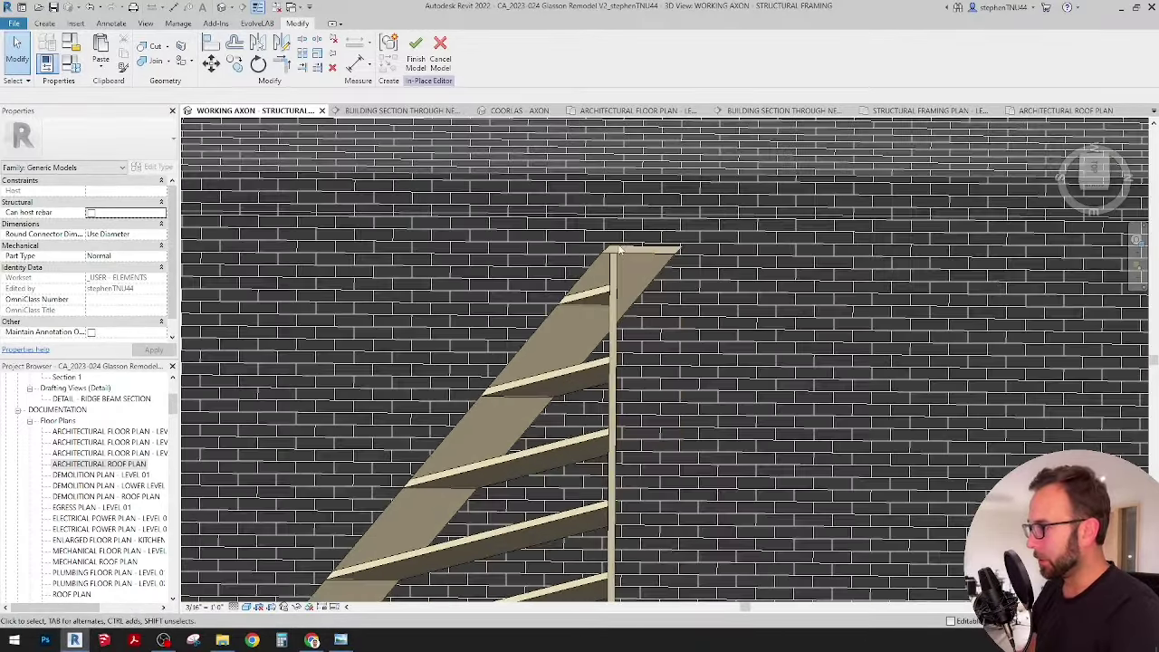
{"action": "scroll", "coordinate": [616, 249], "scroll_direction": "up", "scroll_amount": 2}
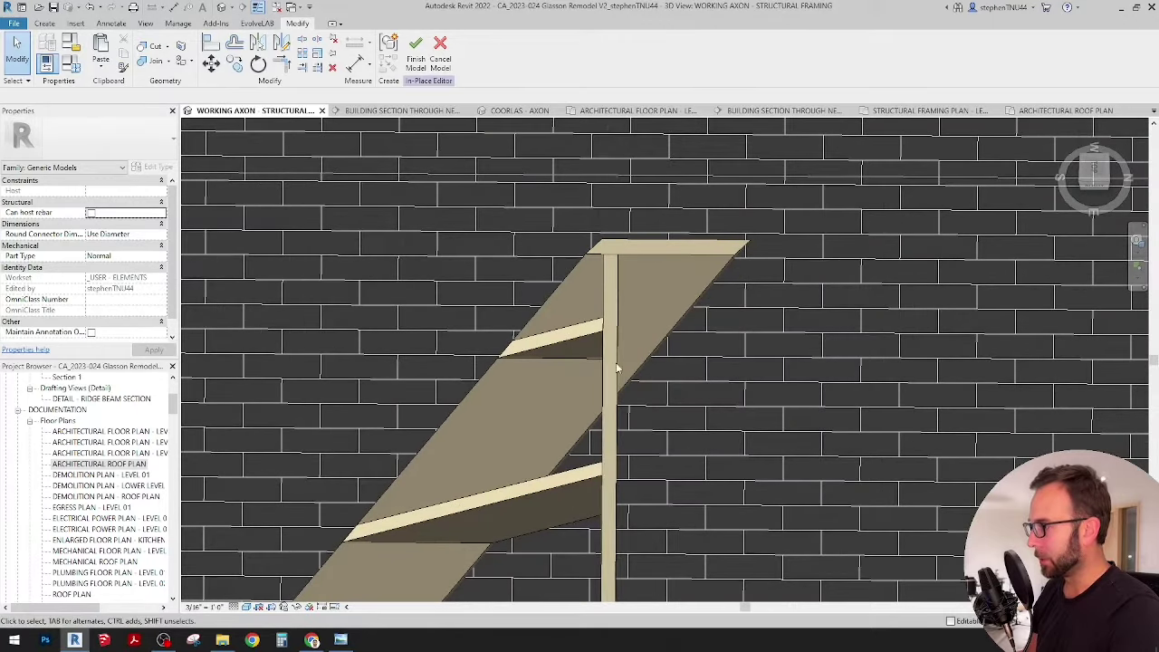
{"action": "scroll", "coordinate": [608, 245], "scroll_direction": "down", "scroll_amount": 2}
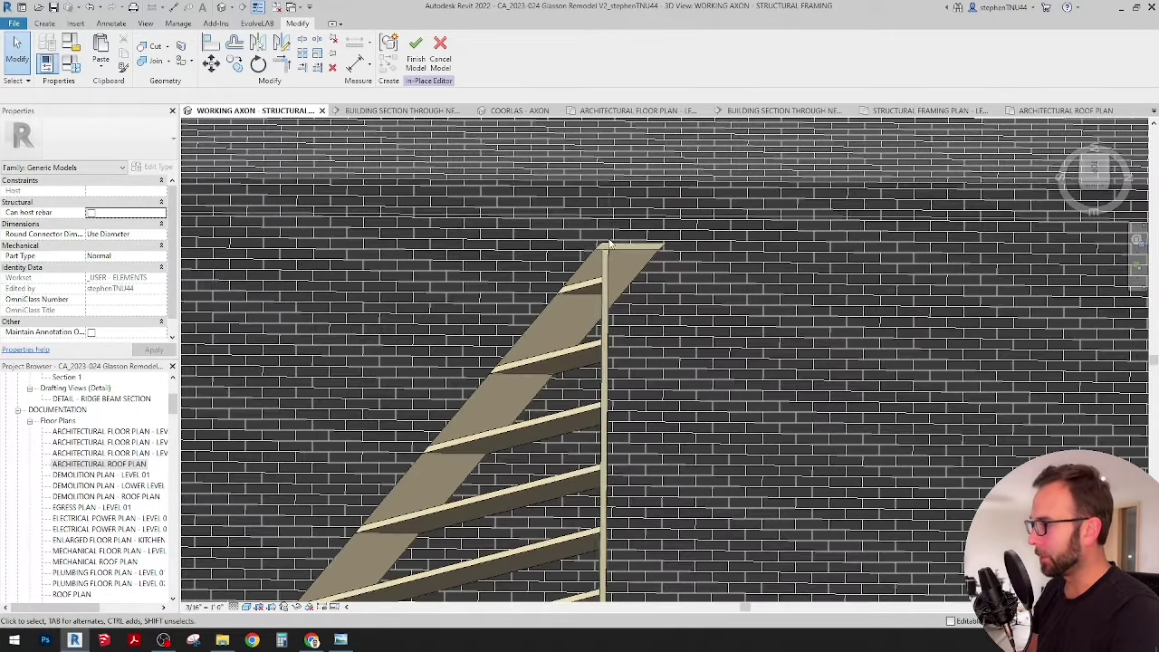
{"action": "scroll", "coordinate": [606, 284], "scroll_direction": "down", "scroll_amount": 1}
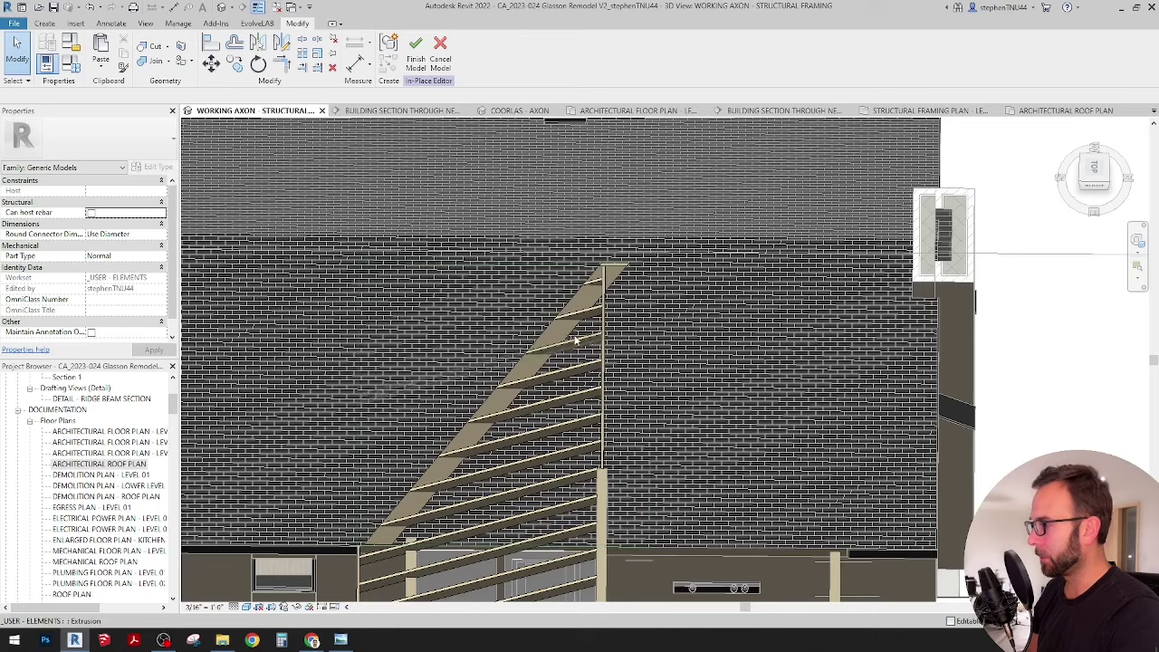
{"action": "scroll", "coordinate": [576, 340], "scroll_direction": "down", "scroll_amount": 5}
{"action": "mouse_move", "coordinate": [604, 330]}
{"action": "middle_mouse_down", "text": "shift"}
{"action": "mouse_move", "coordinate": [616, 390]}
{"action": "mouse_move", "coordinate": [628, 293]}
{"action": "mouse_move", "coordinate": [628, 339]}
{"action": "mouse_move", "coordinate": [629, 326]}
{"action": "mouse_move", "coordinate": [731, 340]}
{"action": "mouse_move", "coordinate": [606, 338]}
{"action": "middle_mouse_up", "text": "shift"}
{"action": "scroll", "coordinate": [605, 367], "scroll_direction": "up", "scroll_amount": 6}
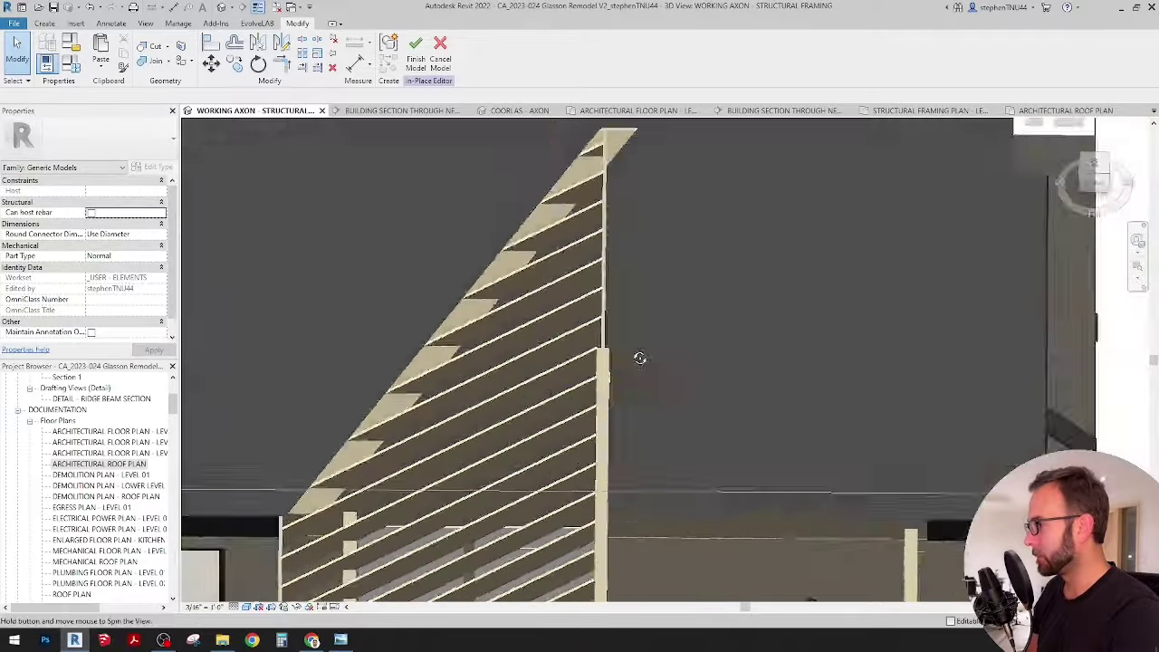
{"action": "mouse_move", "coordinate": [639, 359]}
{"action": "middle_mouse_down", "text": "shift"}
{"action": "mouse_move", "coordinate": [689, 348]}
{"action": "mouse_move", "coordinate": [727, 311]}
{"action": "mouse_move", "coordinate": [574, 354]}
{"action": "mouse_move", "coordinate": [585, 351]}
{"action": "middle_mouse_up", "text": "shift"}
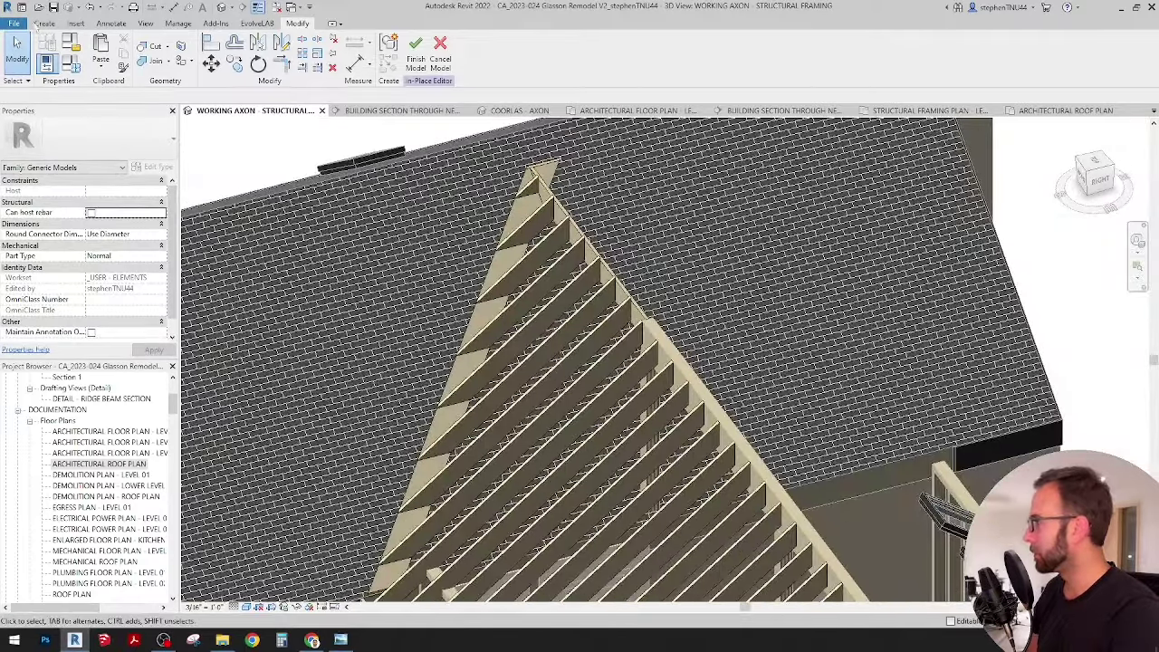
In the void extrusion's sketch, add a line along the ridge board and move it 3/4 inch sideways.
{"action": "left_click", "coordinate": [44, 24]}
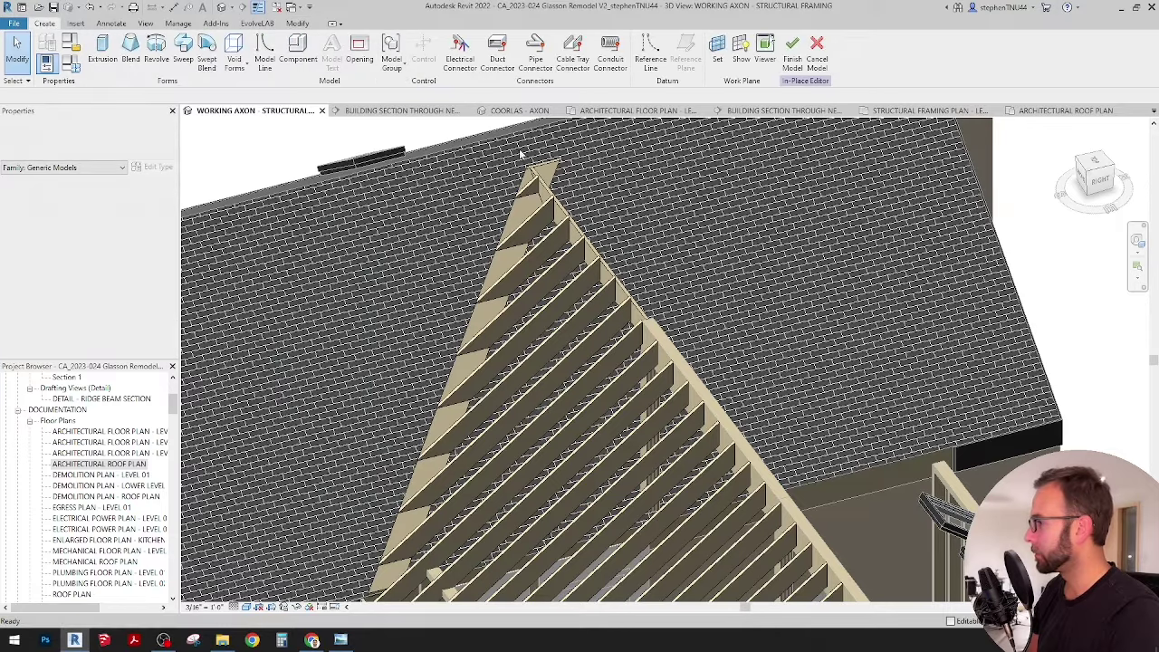
{"action": "left_click", "coordinate": [482, 141]}
{"action": "mouse_move", "coordinate": [536, 192]}
{"action": "middle_mouse_down", "text": "shift"}
{"action": "mouse_move", "coordinate": [545, 225]}
{"action": "mouse_move", "coordinate": [514, 241]}
{"action": "mouse_move", "coordinate": [559, 414]}
{"action": "mouse_move", "coordinate": [543, 380]}
{"action": "middle_mouse_up", "text": "shift"}
{"action": "scroll", "coordinate": [651, 236], "scroll_direction": "up", "scroll_amount": 3}
{"action": "middle_click_drag", "start_coordinate": [650, 236], "coordinate": [625, 217], "text": "shift"}
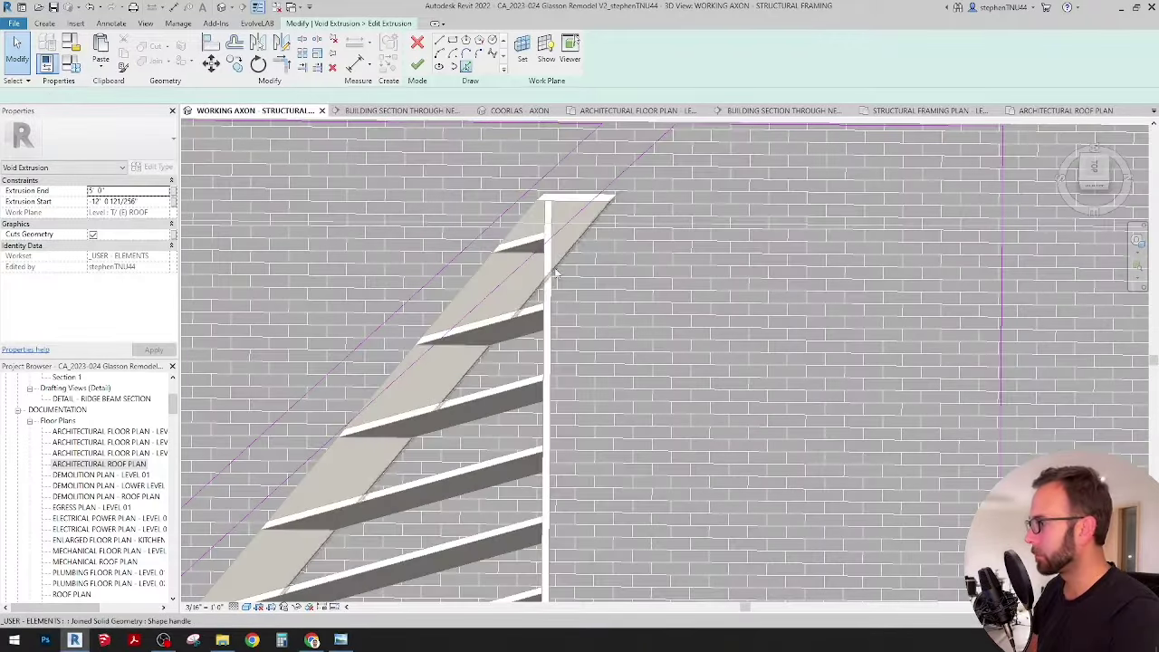
{"action": "left_click", "coordinate": [210, 64]}
{"action": "scroll", "coordinate": [580, 206], "scroll_direction": "up", "scroll_amount": 4}
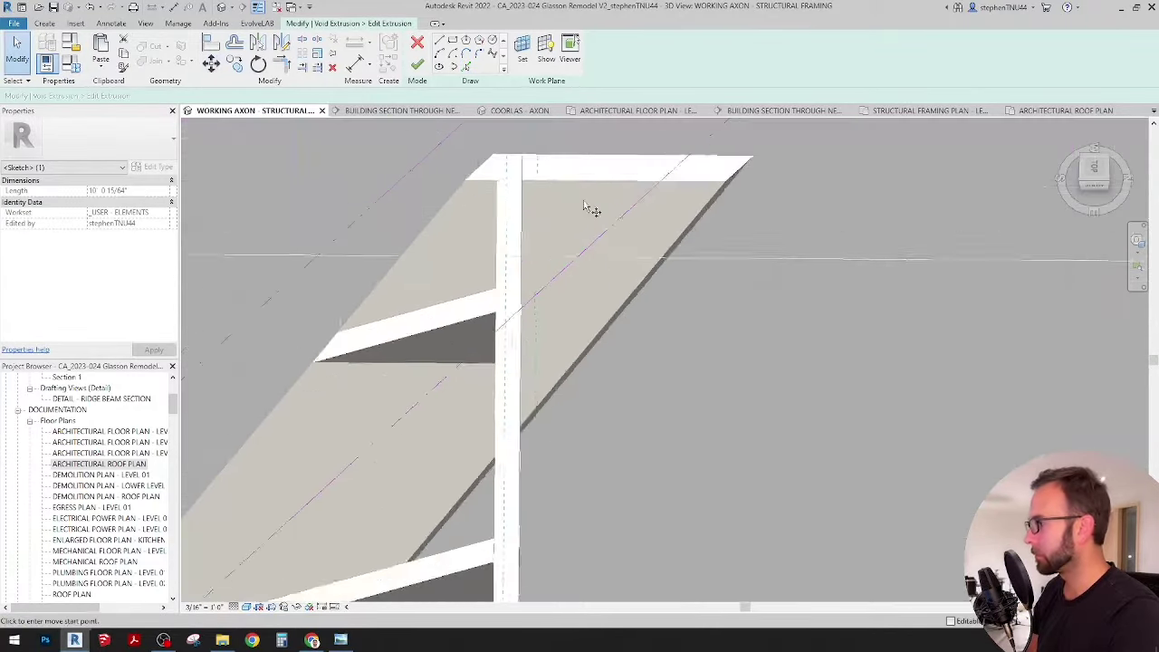
{"action": "left_click", "coordinate": [574, 205]}
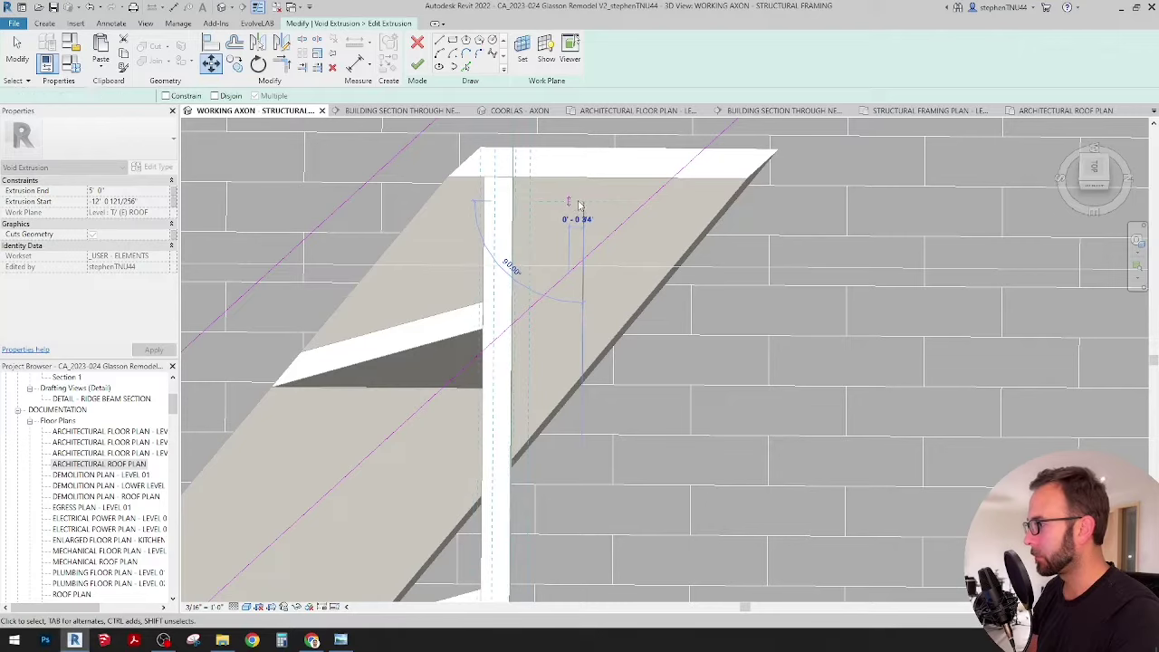
{"action": "left_click", "coordinate": [579, 204]}
Trim the void sketch lines into a closed profile along the ridge board and diagonal strip, and finish the sketch.
{"action": "scroll", "coordinate": [580, 204], "scroll_direction": "down", "scroll_amount": 3}
{"action": "scroll", "coordinate": [489, 178], "scroll_direction": "down", "scroll_amount": 4}
{"action": "middle_click_drag", "start_coordinate": [471, 188], "coordinate": [573, 296]}
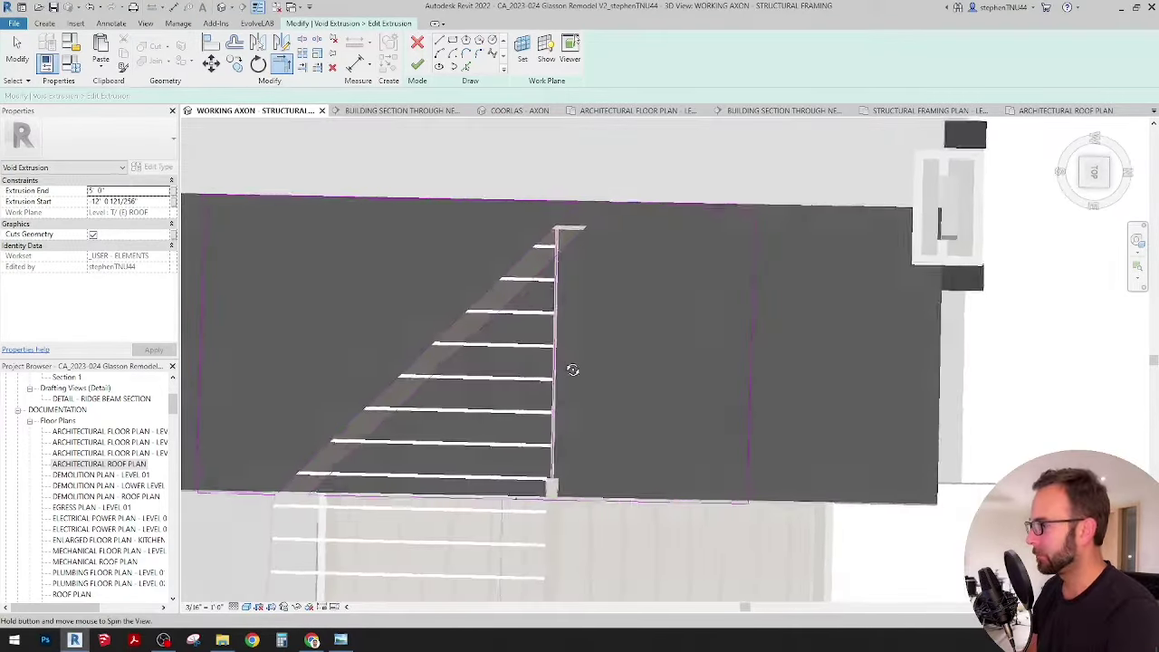
{"action": "scroll", "coordinate": [572, 252], "scroll_direction": "up", "scroll_amount": 2}
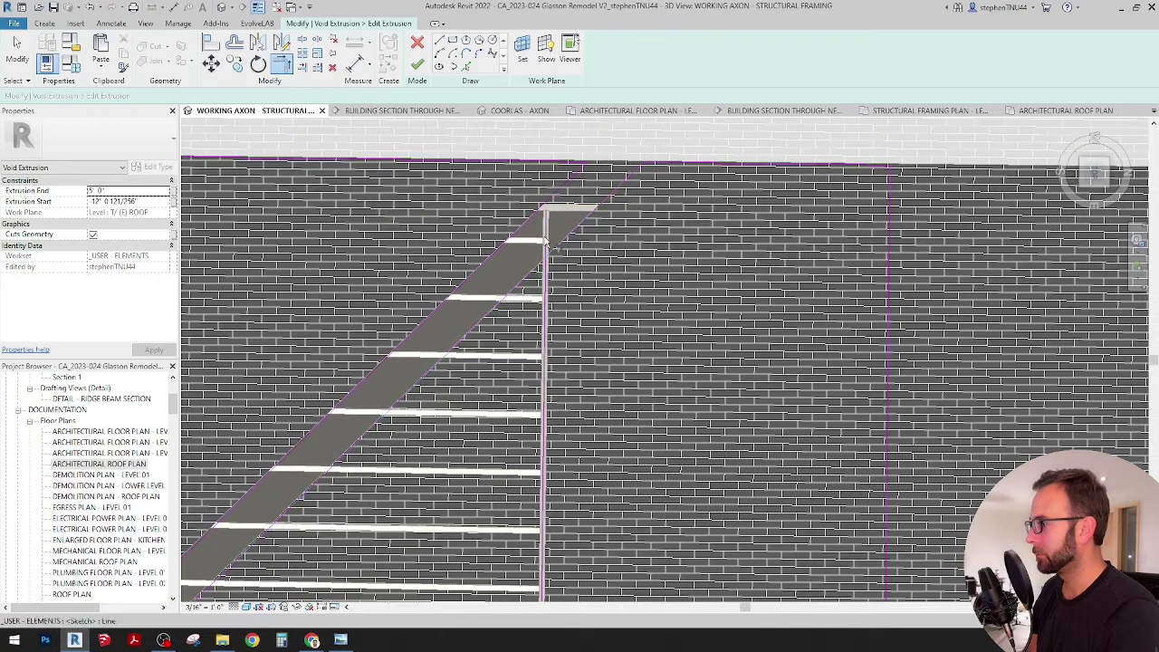
{"action": "mouse_move", "coordinate": [545, 242]}
{"action": "middle_mouse_down", "text": "shift"}
{"action": "mouse_move", "coordinate": [590, 233]}
{"action": "mouse_move", "coordinate": [556, 246]}
{"action": "middle_mouse_up", "text": "shift"}
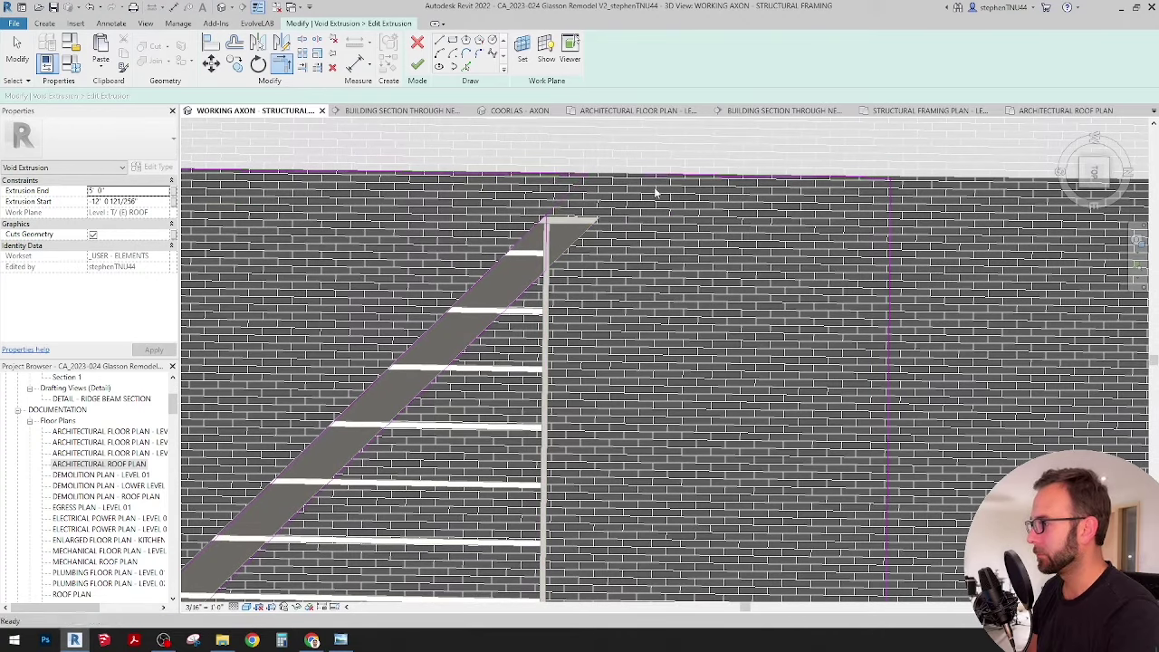
{"action": "scroll", "coordinate": [621, 186], "scroll_direction": "down", "scroll_amount": 2}
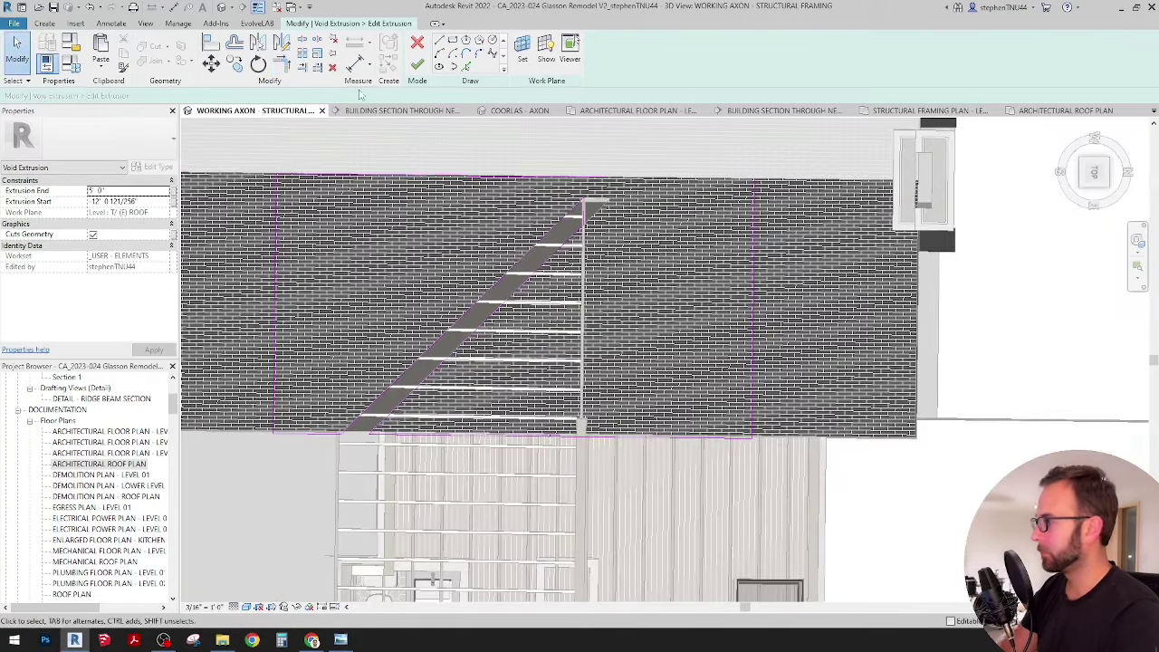
{"action": "left_click", "coordinate": [418, 64]}
Check the trimmed strip at the ridge board's end and finish the in-place rafter model.
{"action": "middle_click_drag", "start_coordinate": [636, 292], "coordinate": [715, 127], "text": "shift"}
{"action": "scroll", "coordinate": [550, 186], "scroll_direction": "up", "scroll_amount": 4}
{"action": "middle_click_drag", "start_coordinate": [404, 326], "coordinate": [395, 277]}
{"action": "scroll", "coordinate": [395, 277], "scroll_direction": "down", "scroll_amount": 1}
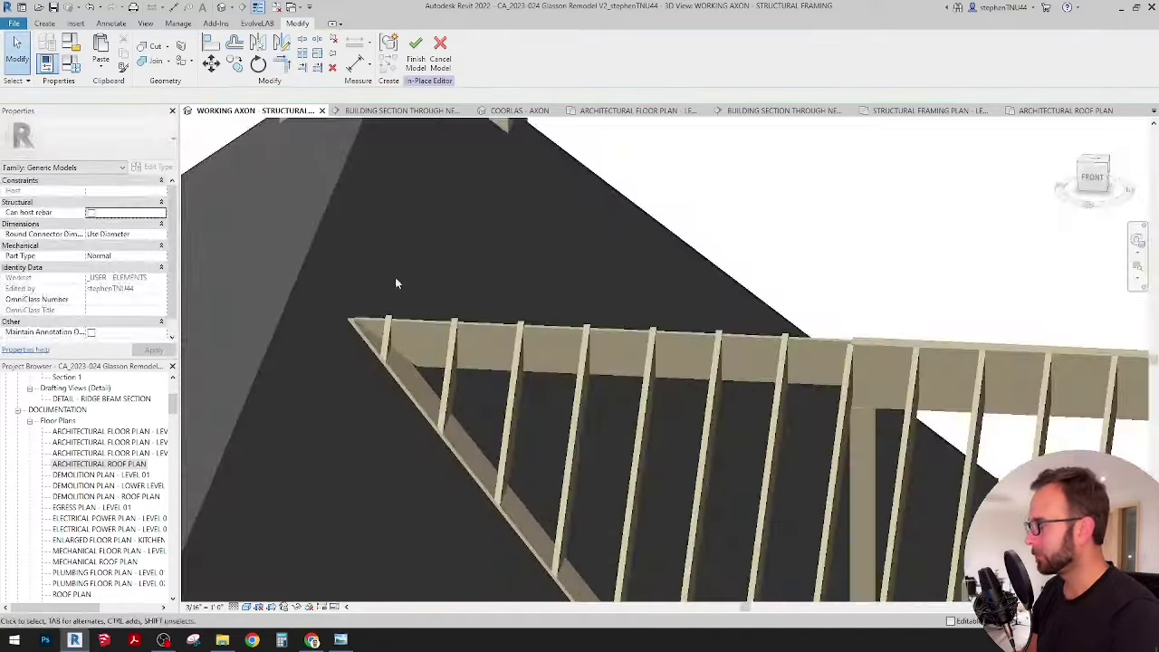
{"action": "scroll", "coordinate": [395, 279], "scroll_direction": "down", "scroll_amount": 3}
{"action": "middle_click_drag", "start_coordinate": [463, 341], "coordinate": [549, 385], "text": "shift"}
{"action": "scroll", "coordinate": [549, 376], "scroll_direction": "down", "scroll_amount": 1}
{"action": "left_click", "coordinate": [416, 53]}
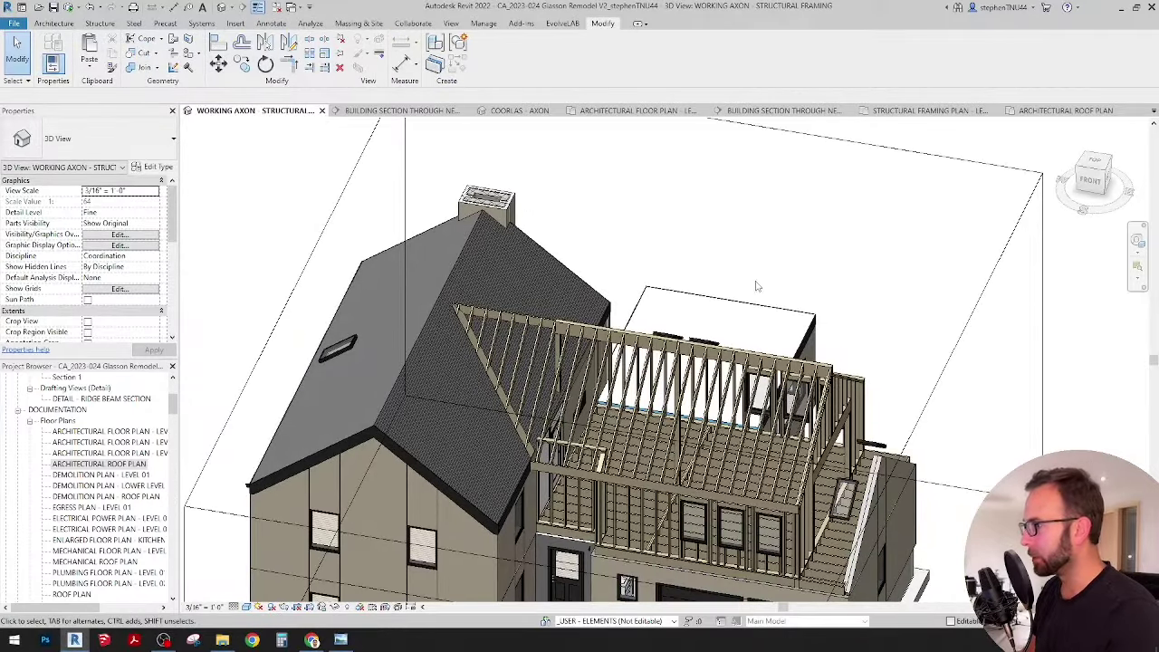
{"action": "middle_click_drag", "start_coordinate": [831, 278], "coordinate": [817, 283]}
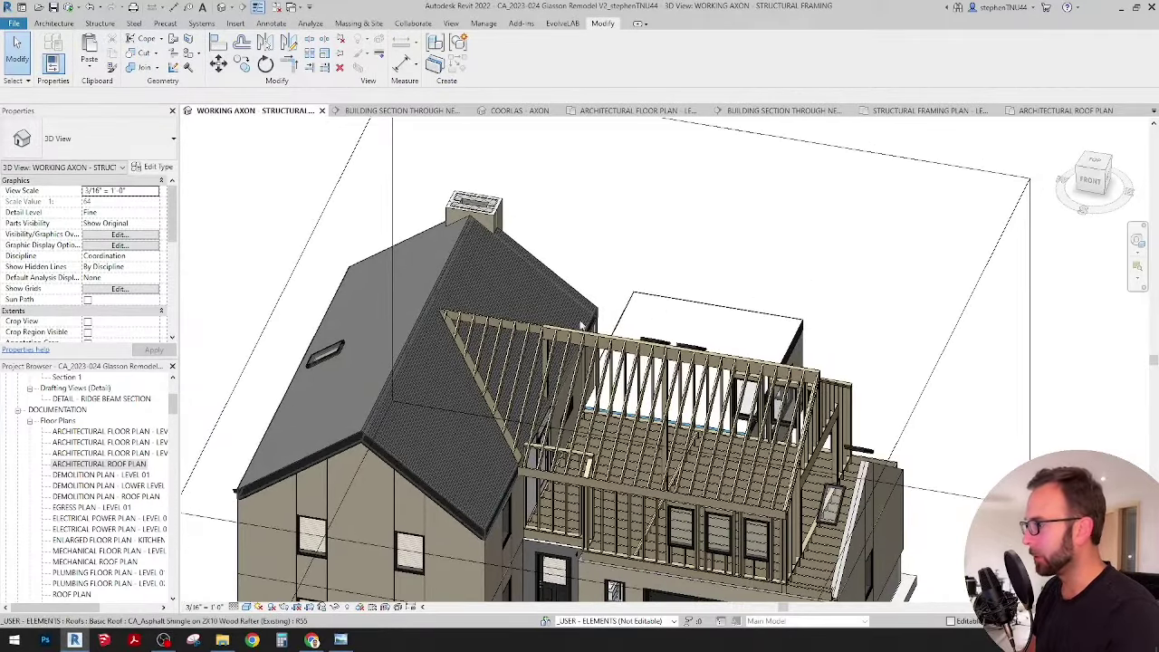
In the architectural roof plan, mirror a copy of the in-place rafter model about grid 3 and return to the structural framing 3D view.
{"action": "left_click", "coordinate": [1048, 110]}
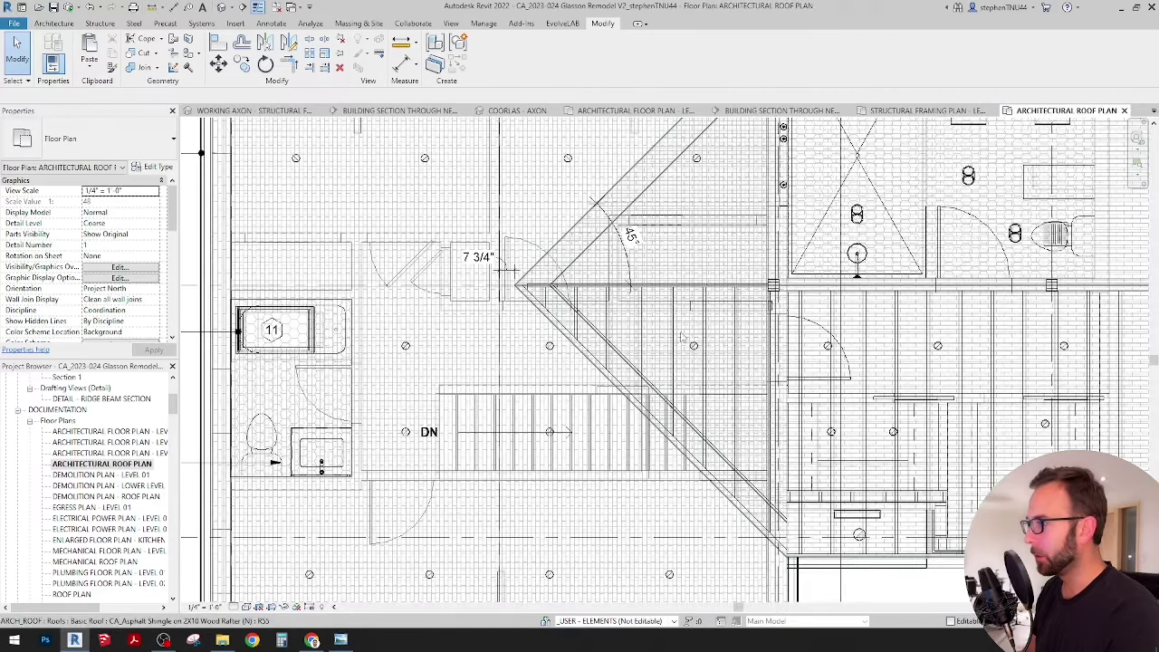
{"action": "middle_click_drag", "start_coordinate": [876, 360], "coordinate": [592, 346]}
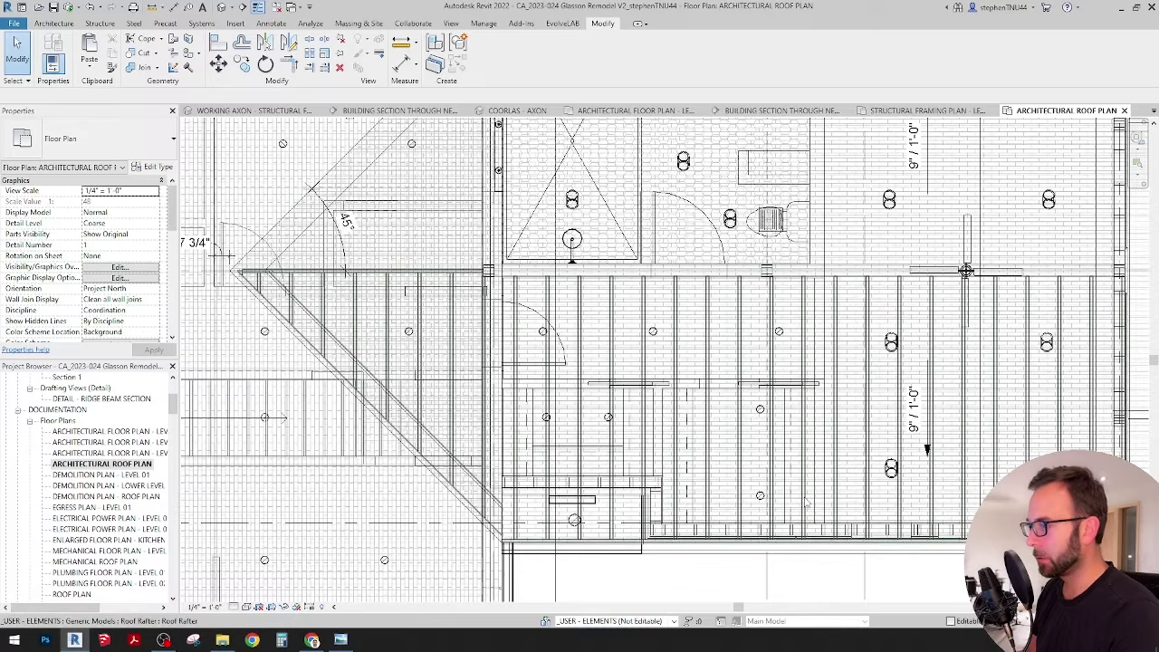
{"action": "left_click", "coordinate": [906, 436]}
{"action": "scroll", "coordinate": [566, 335], "scroll_direction": "down", "scroll_amount": 1}
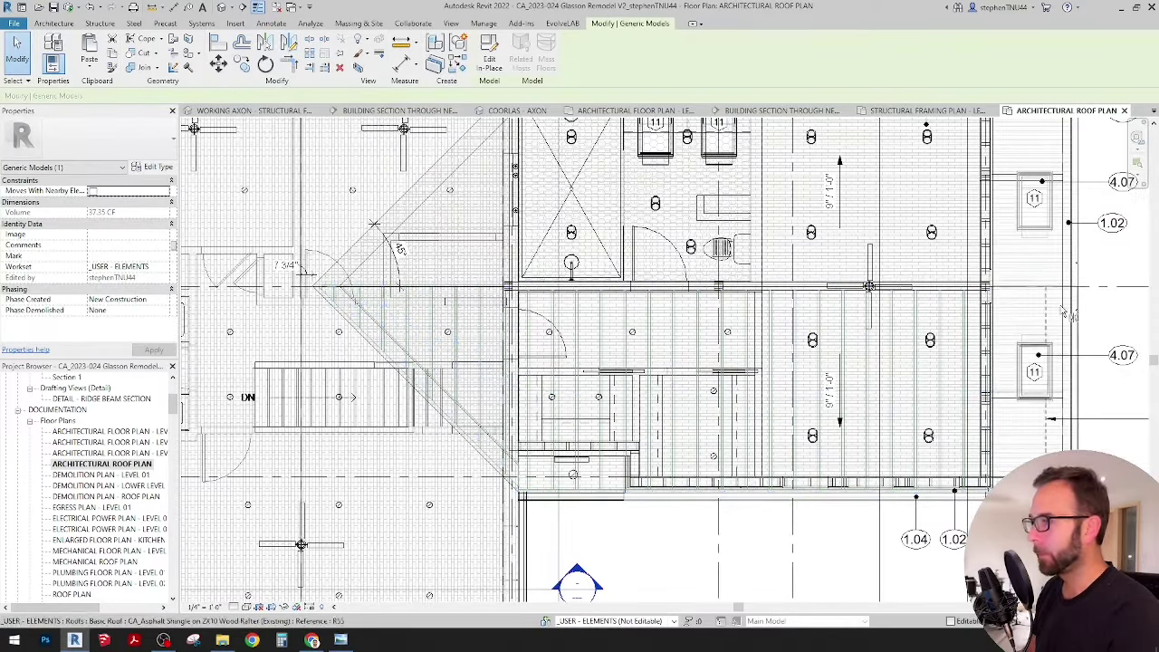
{"action": "key", "text": "Escape"}
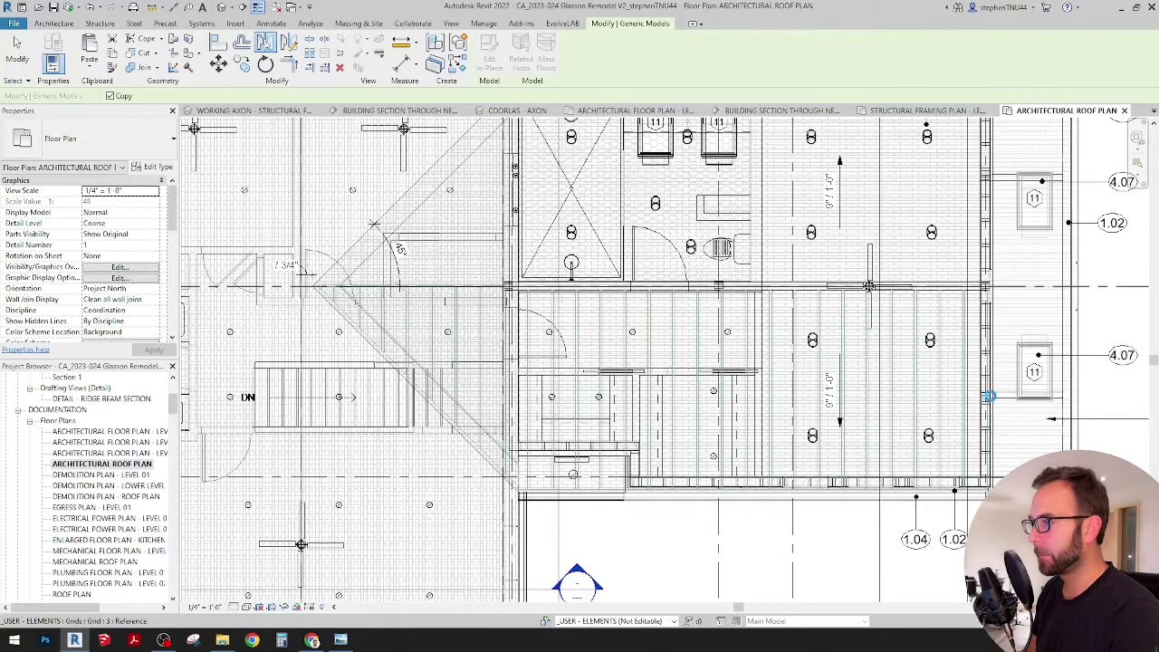
{"action": "left_click", "coordinate": [699, 341]}
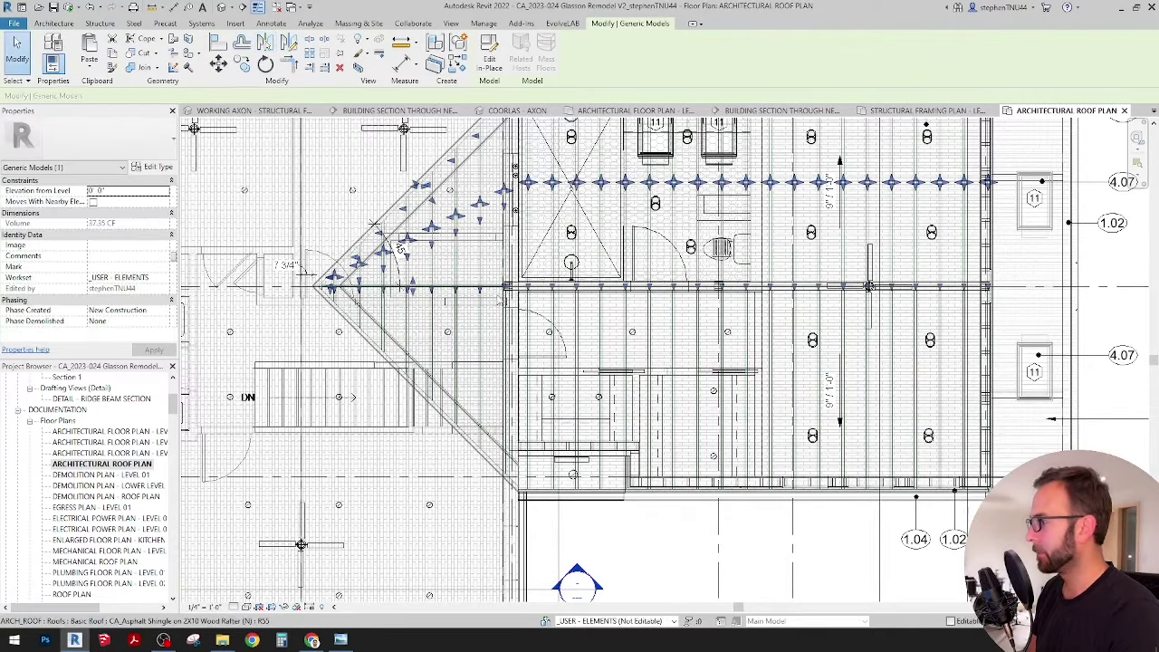
{"action": "scroll", "coordinate": [761, 328], "scroll_direction": "down", "scroll_amount": 2}
{"action": "middle_click_drag", "start_coordinate": [761, 326], "coordinate": [725, 337]}
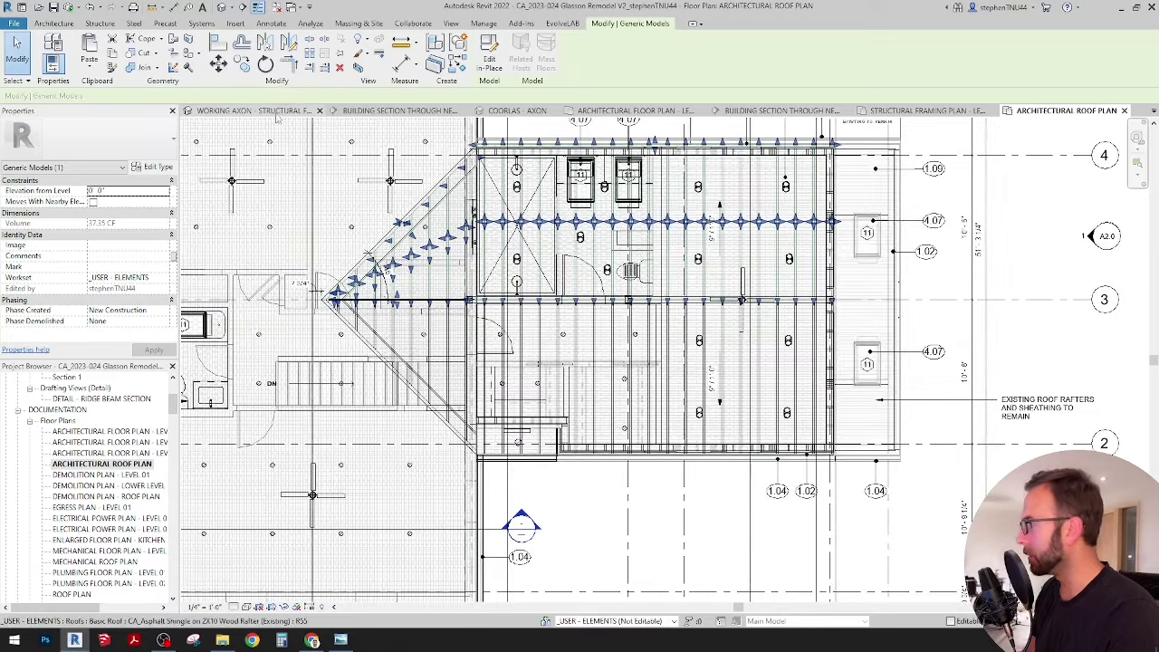
{"action": "key", "text": "ctrl+Tab"}
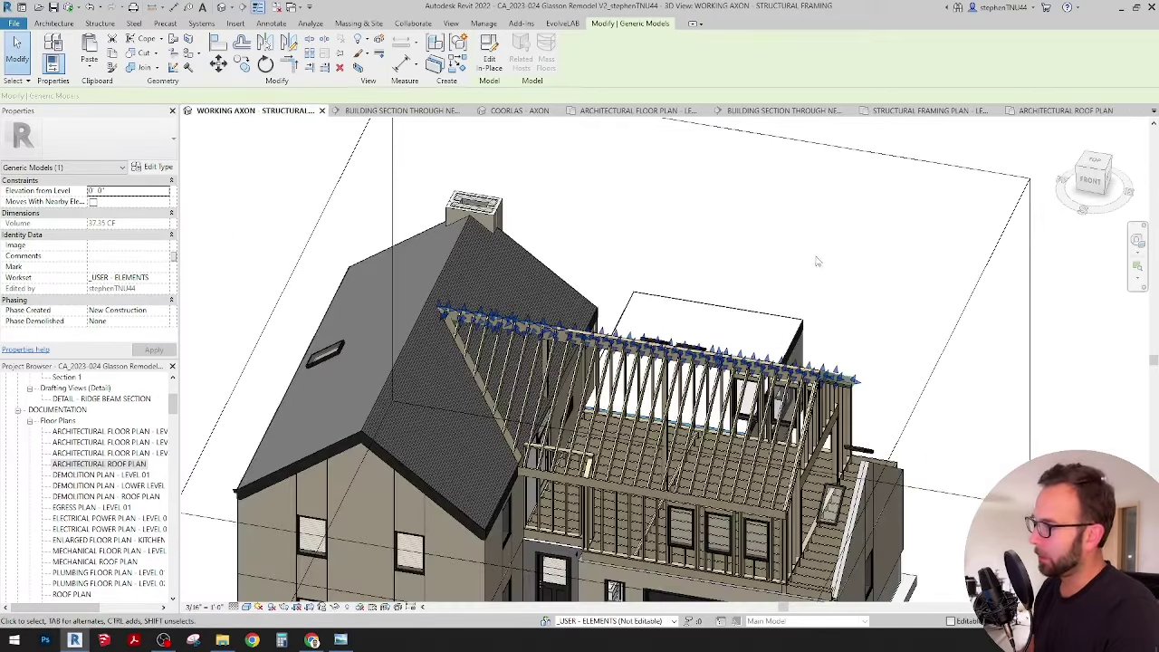
Examine the mirrored rafters at the ridge board, the diagonal strips and the roof framing from both sides of the addition.
{"action": "middle_click_drag", "start_coordinate": [741, 427], "coordinate": [531, 418], "text": "shift"}
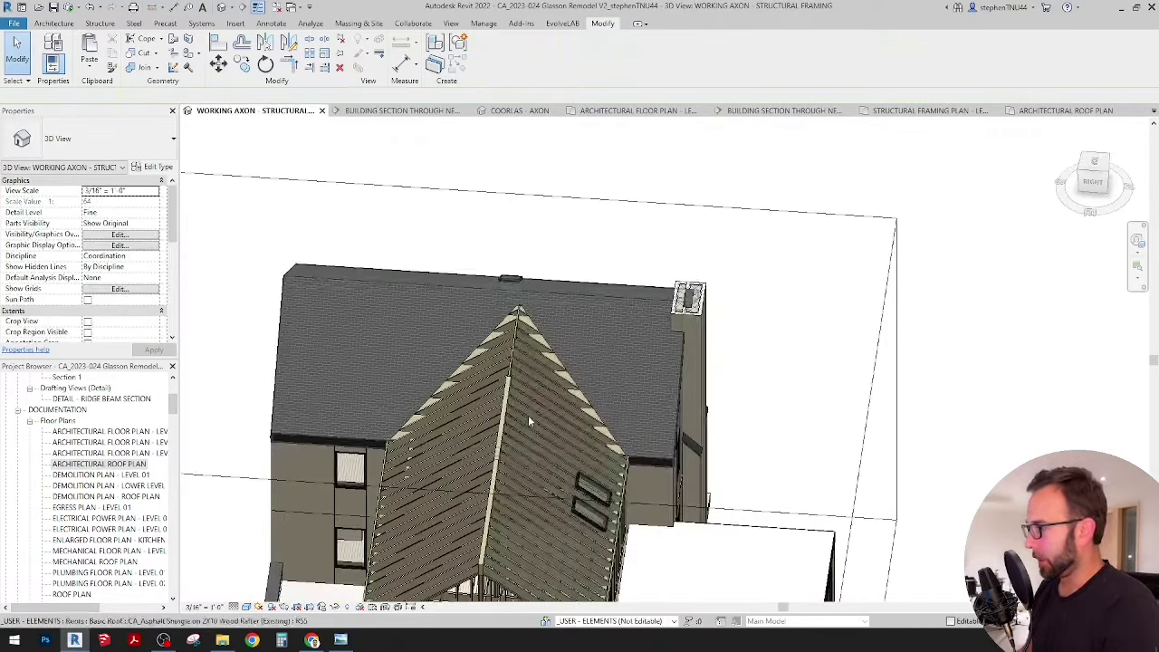
{"action": "scroll", "coordinate": [518, 376], "scroll_direction": "up", "scroll_amount": 5}
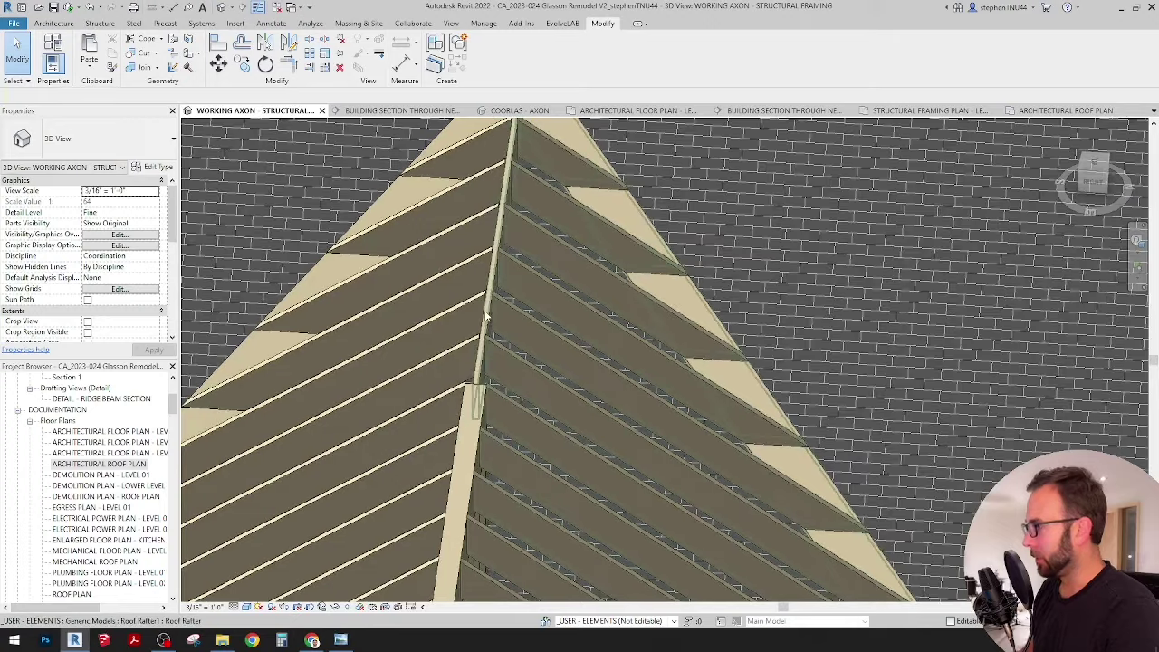
{"action": "scroll", "coordinate": [516, 186], "scroll_direction": "down", "scroll_amount": 5}
{"action": "middle_click_drag", "start_coordinate": [544, 271], "coordinate": [674, 374], "text": "shift"}
{"action": "middle_click_drag", "start_coordinate": [785, 438], "coordinate": [708, 374]}
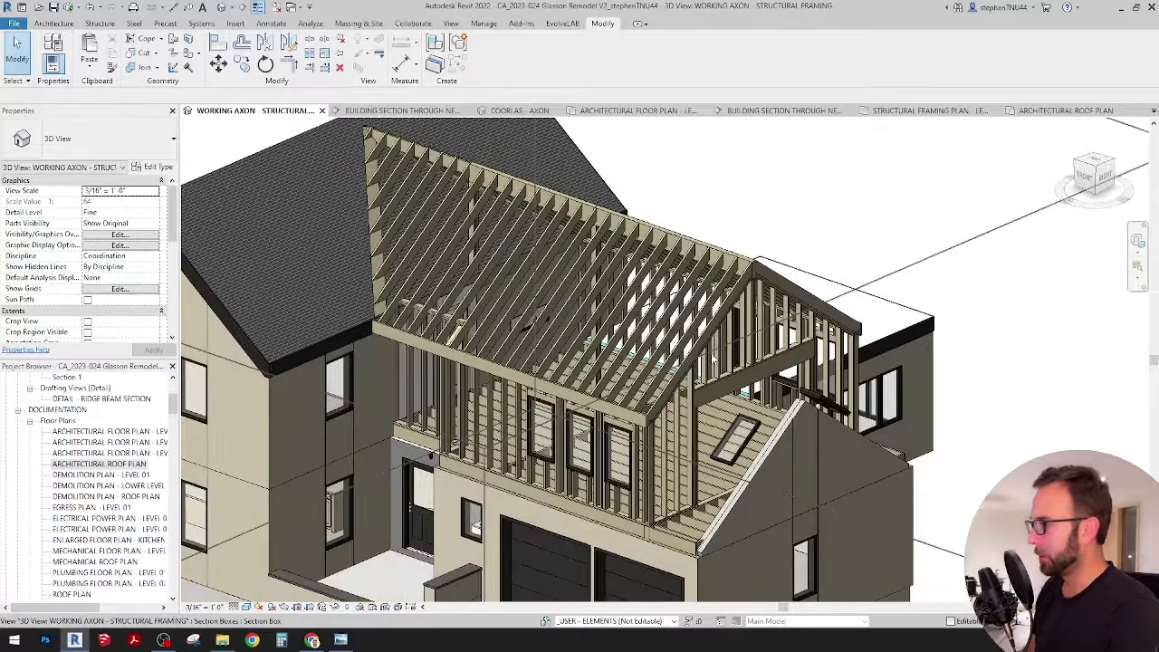
{"action": "scroll", "coordinate": [711, 389], "scroll_direction": "down", "scroll_amount": 3}
{"action": "middle_click_drag", "start_coordinate": [725, 477], "coordinate": [619, 444], "text": "shift"}
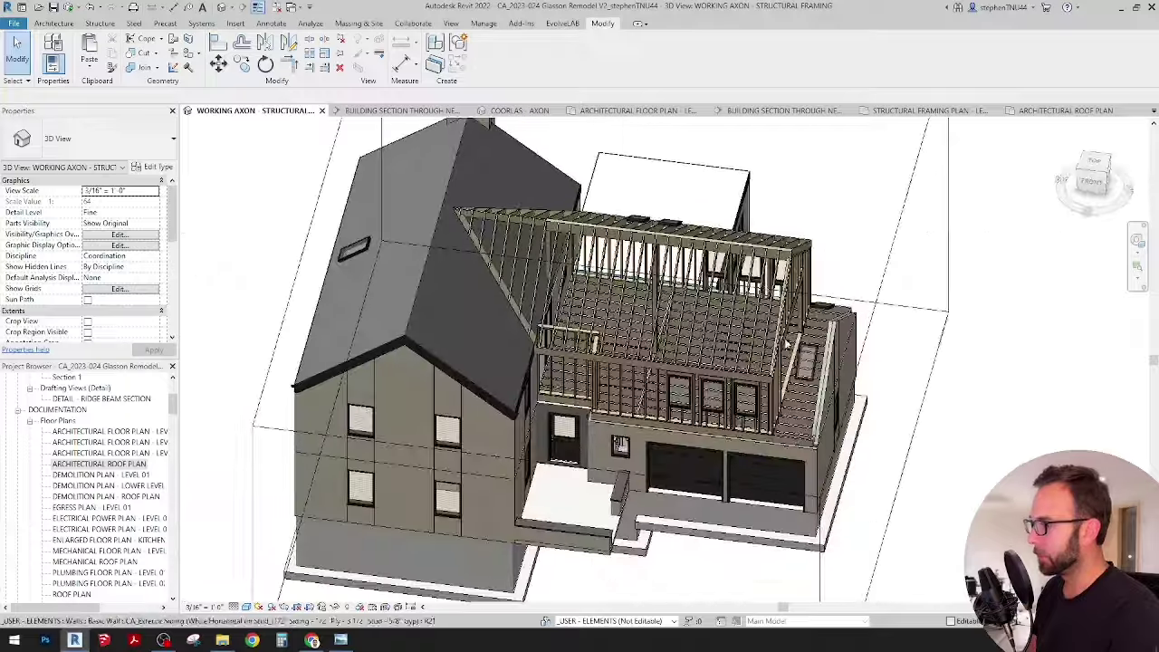
{"action": "scroll", "coordinate": [784, 230], "scroll_direction": "up", "scroll_amount": 3}
{"action": "middle_click_drag", "start_coordinate": [812, 233], "coordinate": [779, 261], "text": "shift"}
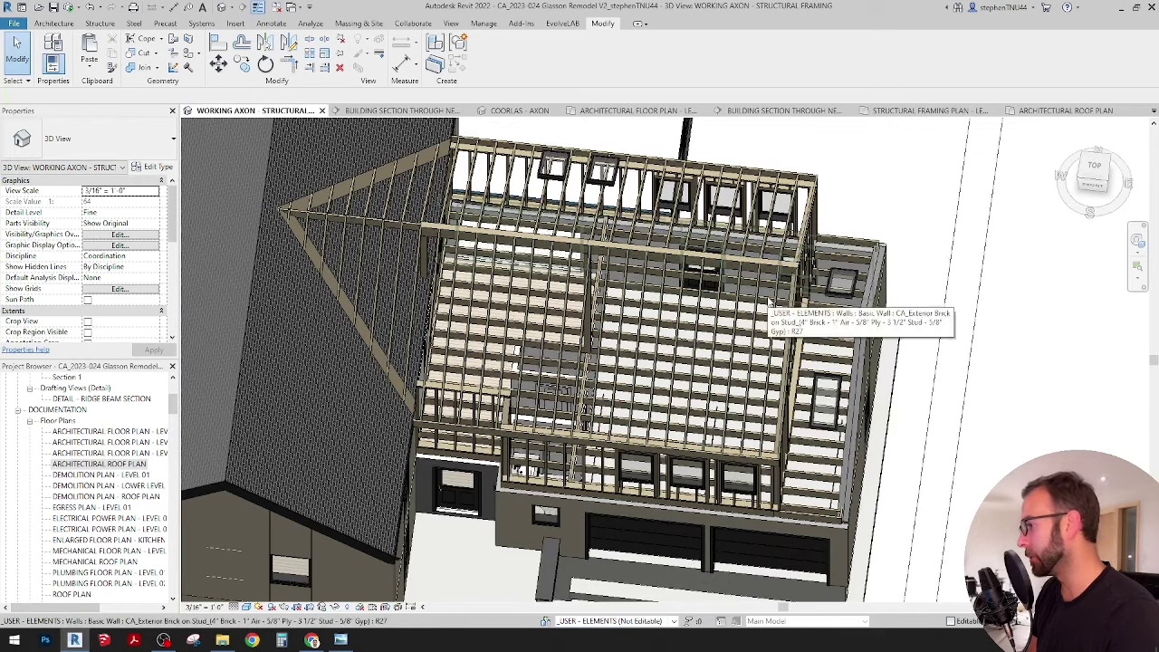
{"action": "middle_click_drag", "start_coordinate": [770, 302], "coordinate": [709, 269], "text": "shift"}
{"action": "scroll", "coordinate": [735, 228], "scroll_direction": "down", "scroll_amount": 3}
{"action": "scroll", "coordinate": [659, 396], "scroll_direction": "up", "scroll_amount": 2}
{"action": "middle_click_drag", "start_coordinate": [658, 396], "coordinate": [611, 396], "text": "shift"}
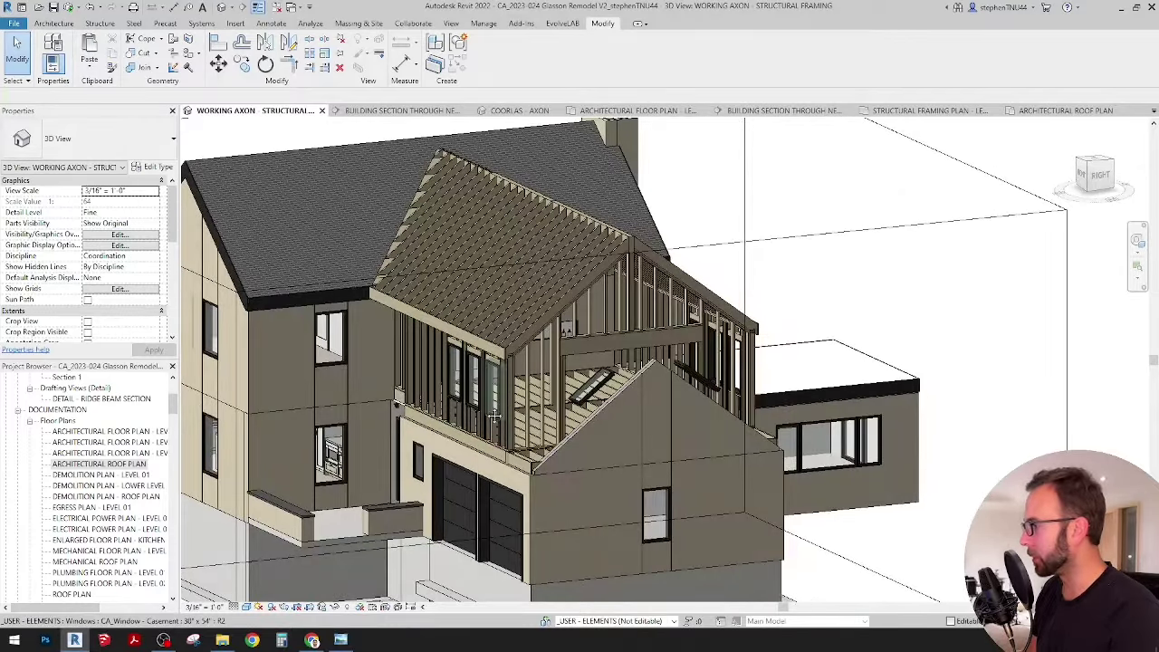
{"action": "middle_click_drag", "start_coordinate": [495, 417], "coordinate": [751, 451], "text": "shift"}
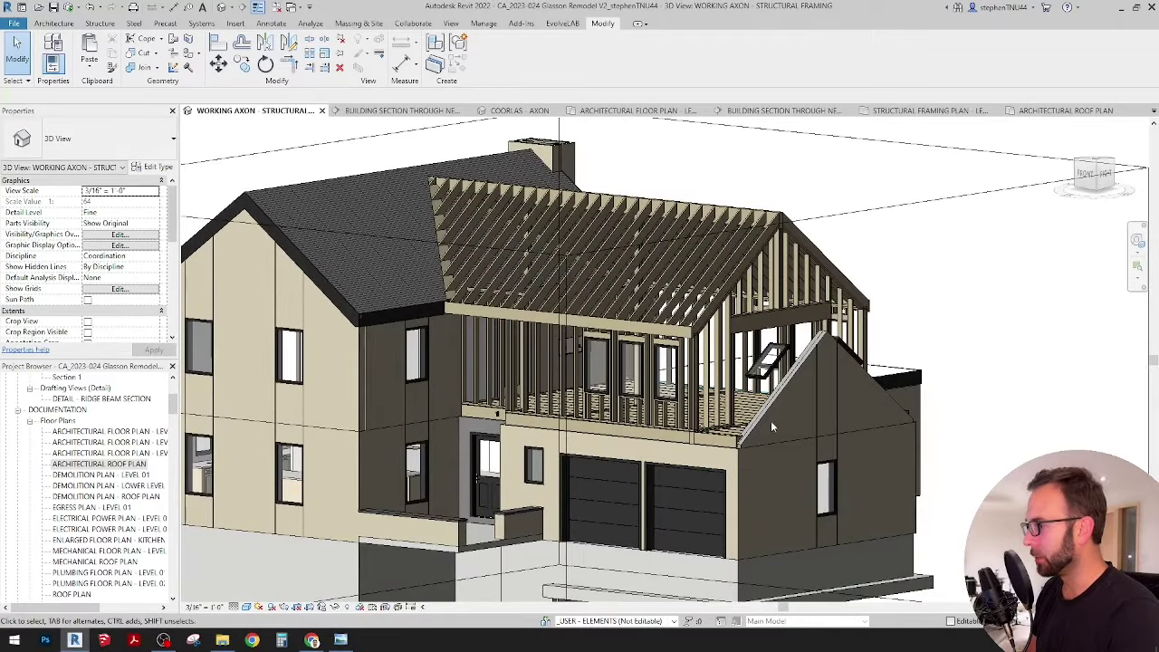
Unhide the existing asphalt shingle roof with the skylight at the garage's gable end and leave the reveal hidden elements mode.
{"action": "left_click", "coordinate": [348, 608]}
{"action": "scroll", "coordinate": [812, 320], "scroll_direction": "up", "scroll_amount": 3}
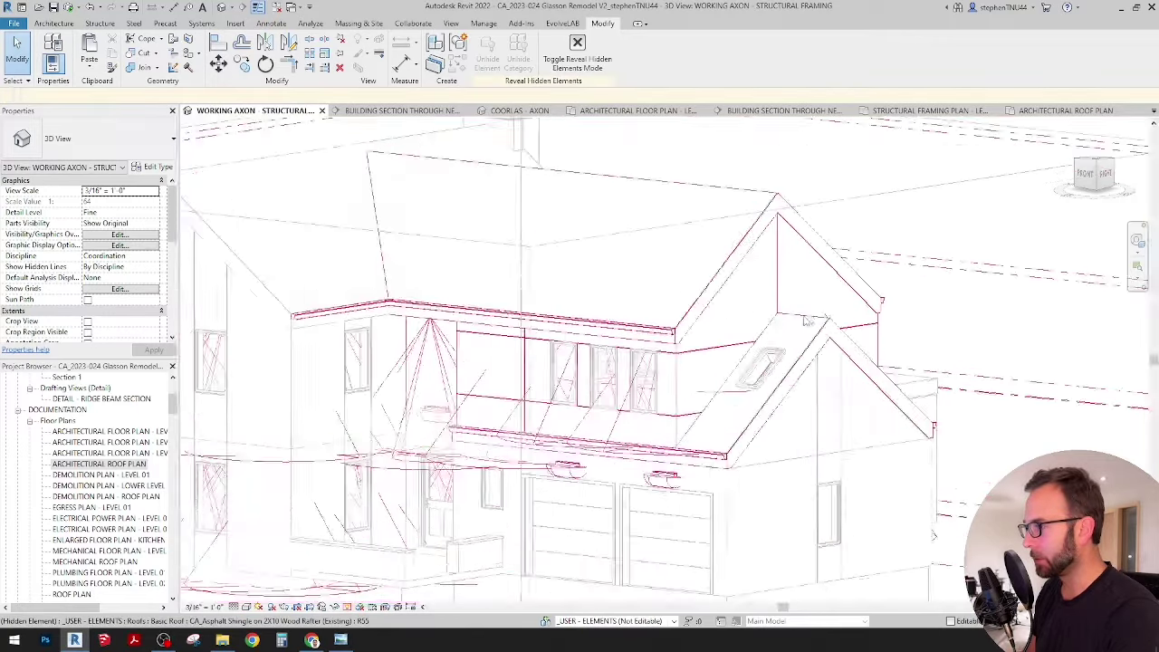
{"action": "left_click", "coordinate": [803, 322]}
{"action": "right_click", "coordinate": [804, 322]}
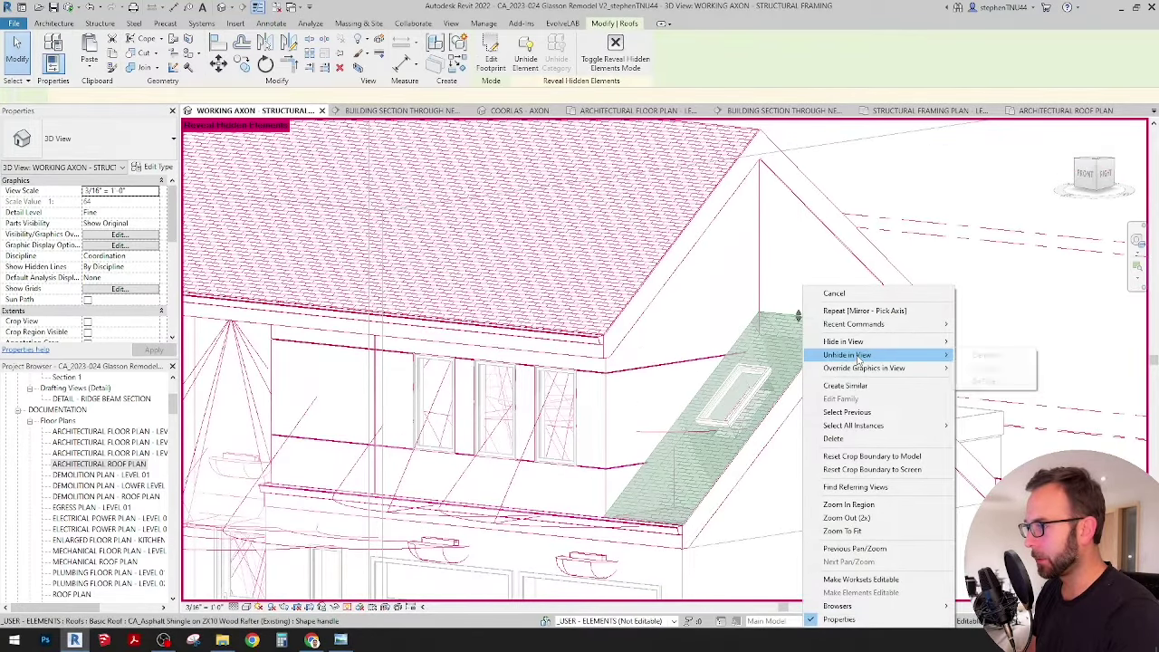
{"action": "left_click", "coordinate": [995, 354]}
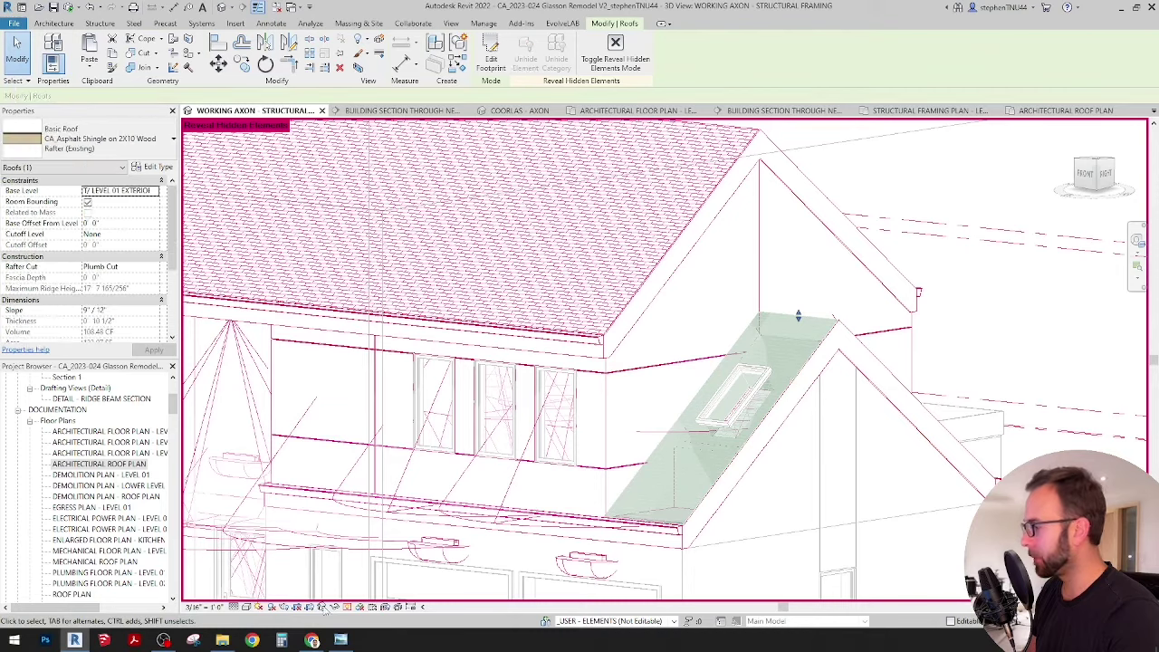
{"action": "left_click", "coordinate": [348, 608]}
{"action": "scroll", "coordinate": [575, 335], "scroll_direction": "down", "scroll_amount": 5}
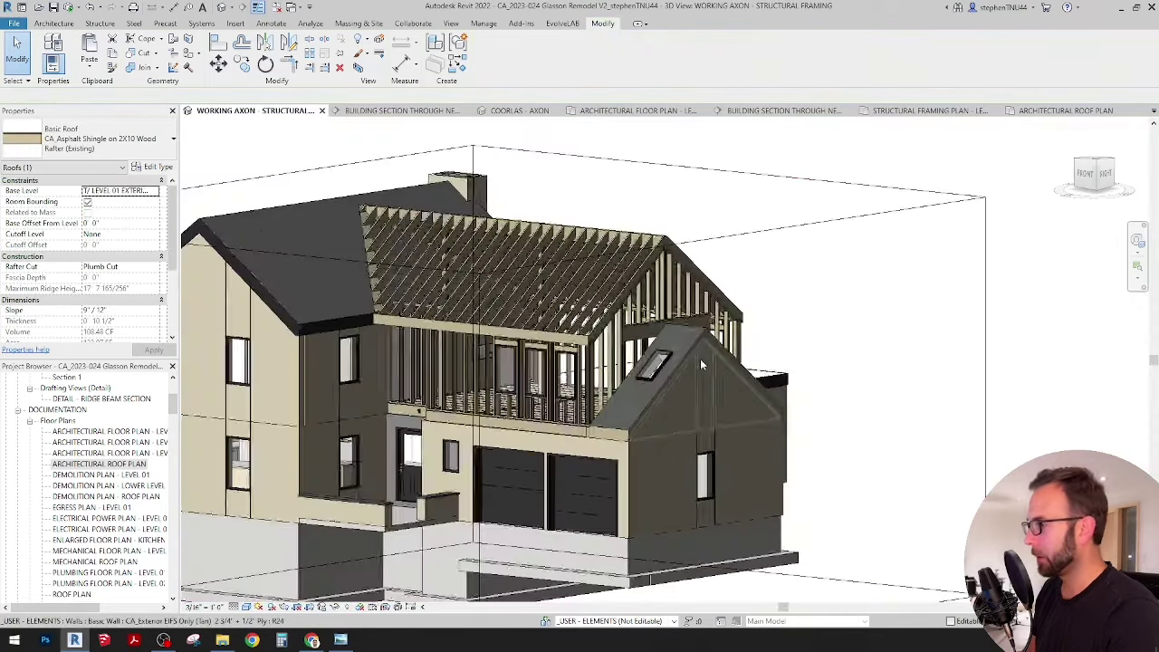
Inspect the unhidden garage roof against the wall framing and the two rear skylights against the mirrored rafters.
{"action": "middle_click_drag", "start_coordinate": [700, 359], "coordinate": [712, 444], "text": "shift"}
{"action": "scroll", "coordinate": [622, 375], "scroll_direction": "up", "scroll_amount": 8}
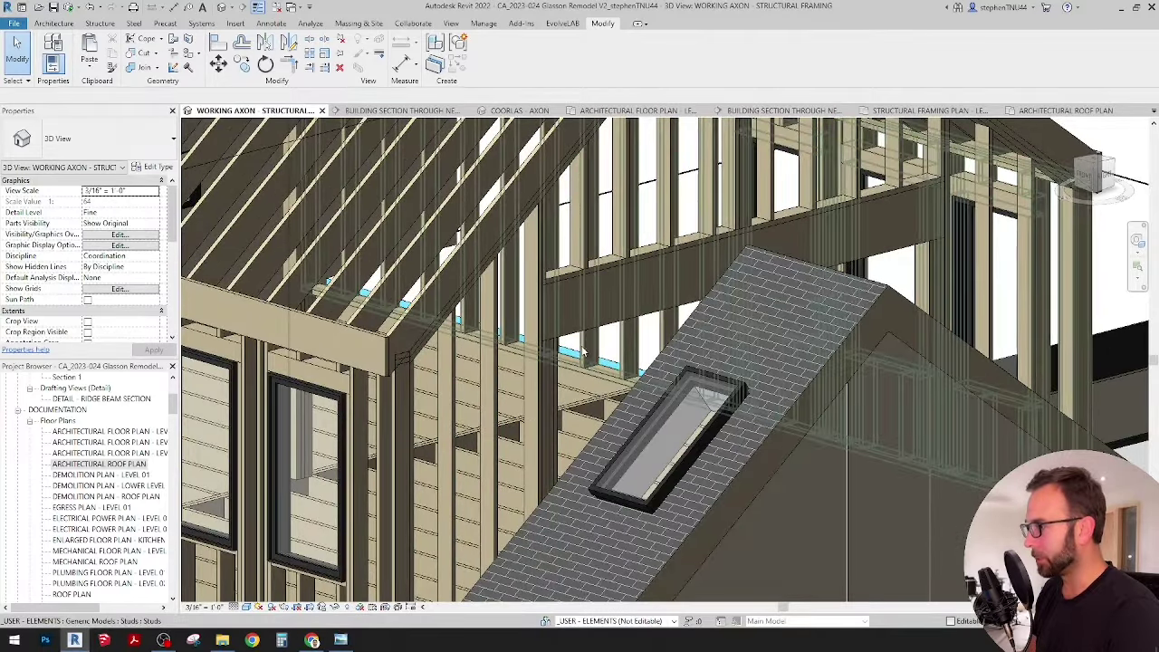
{"action": "scroll", "coordinate": [626, 356], "scroll_direction": "down", "scroll_amount": 6}
{"action": "middle_click_drag", "start_coordinate": [715, 373], "coordinate": [548, 371], "text": "shift"}
{"action": "scroll", "coordinate": [553, 340], "scroll_direction": "up", "scroll_amount": 3}
{"action": "scroll", "coordinate": [563, 355], "scroll_direction": "down", "scroll_amount": 5}
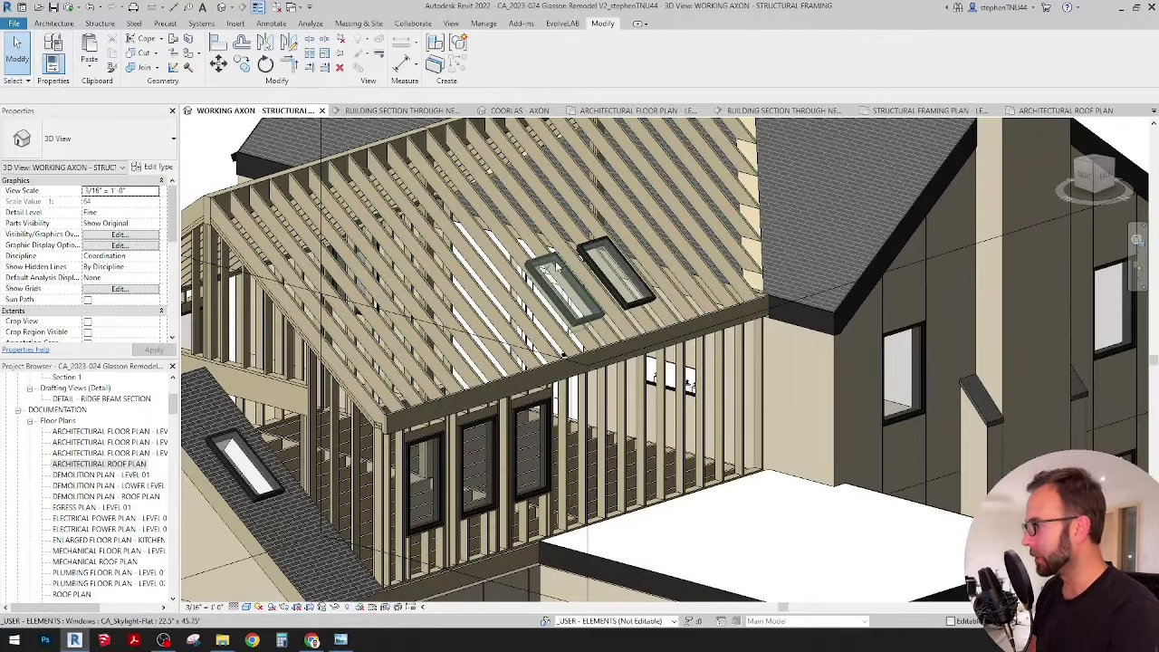
{"action": "scroll", "coordinate": [571, 265], "scroll_direction": "up", "scroll_amount": 3}
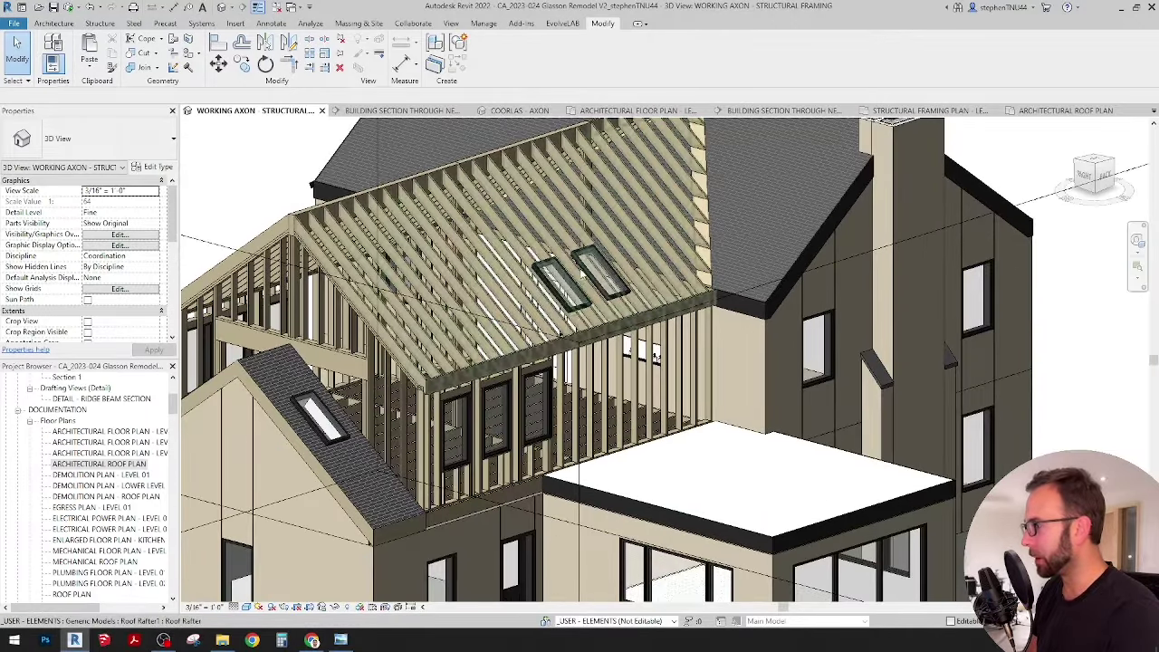
{"action": "scroll", "coordinate": [607, 277], "scroll_direction": "down", "scroll_amount": 4}
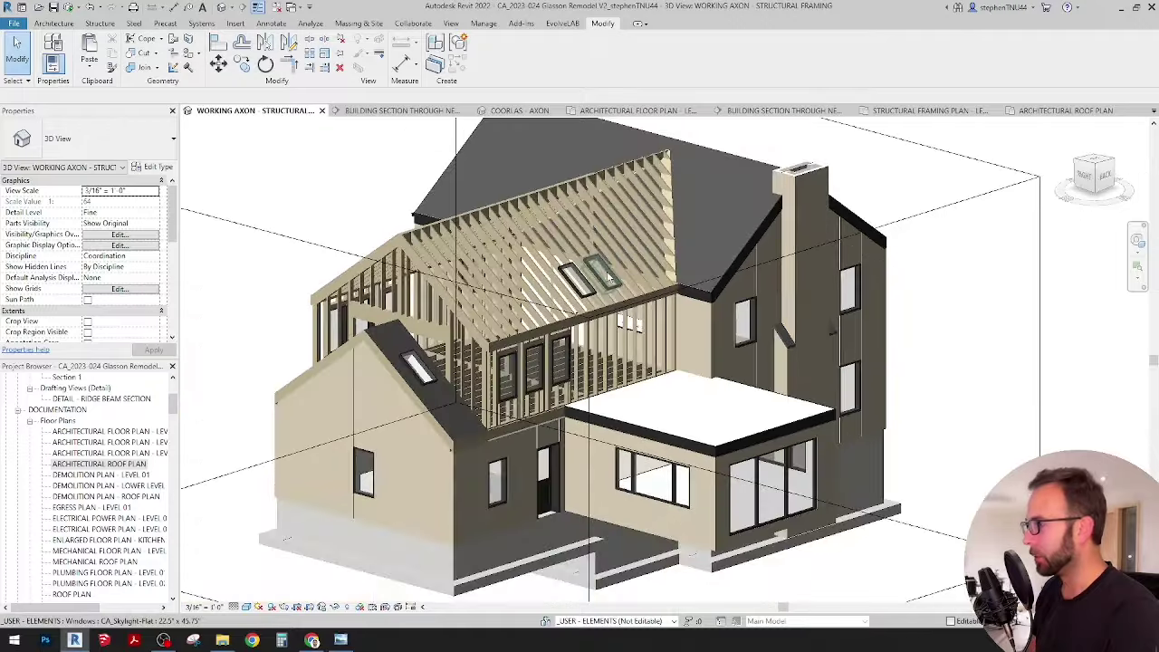
{"action": "scroll", "coordinate": [597, 253], "scroll_direction": "up", "scroll_amount": 2}
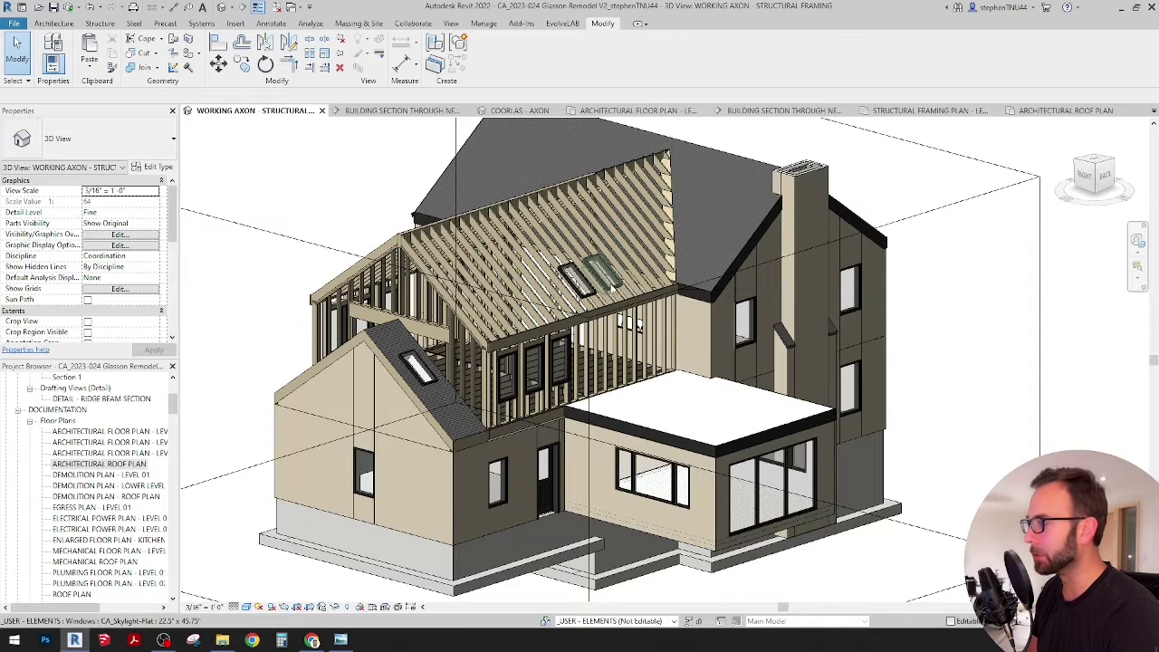
{"action": "scroll", "coordinate": [598, 277], "scroll_direction": "up", "scroll_amount": 3}
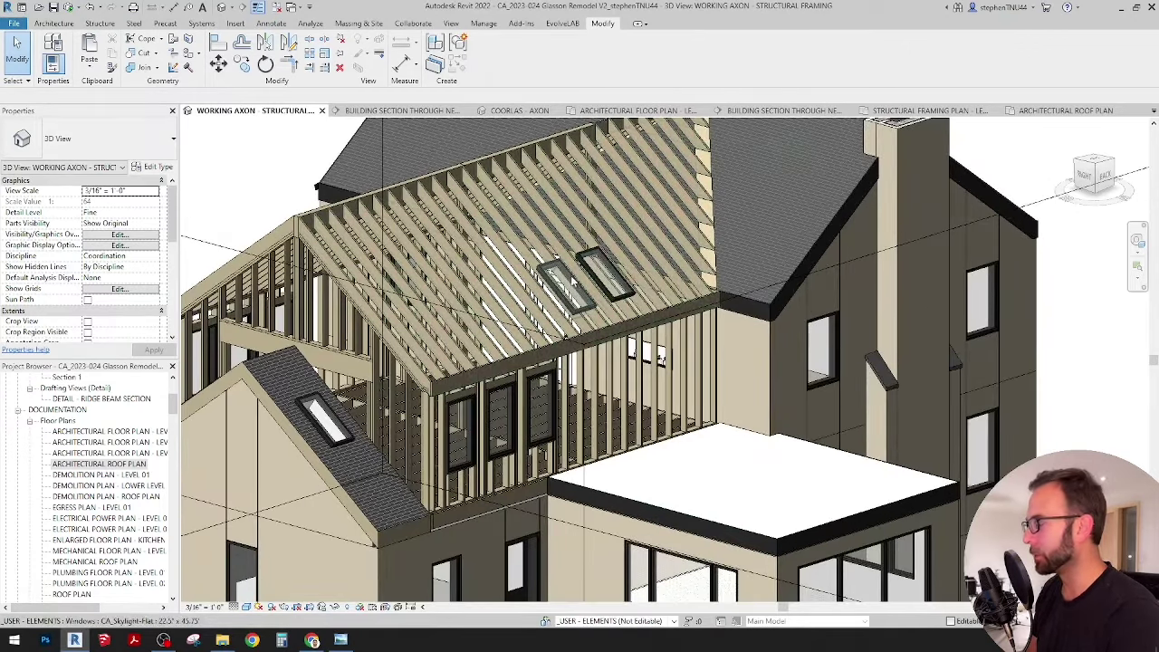
{"action": "scroll", "coordinate": [576, 282], "scroll_direction": "down", "scroll_amount": 2}
Review the completed roof framing from the front, above and rear, including where the rafters meet the existing main roof.
{"action": "middle_click_drag", "start_coordinate": [614, 301], "coordinate": [739, 424], "text": "shift"}
{"action": "scroll", "coordinate": [528, 372], "scroll_direction": "down", "scroll_amount": 5}
{"action": "scroll", "coordinate": [591, 376], "scroll_direction": "up", "scroll_amount": 5}
{"action": "scroll", "coordinate": [591, 377], "scroll_direction": "down", "scroll_amount": 5}
{"action": "scroll", "coordinate": [530, 358], "scroll_direction": "up", "scroll_amount": 5}
{"action": "scroll", "coordinate": [527, 356], "scroll_direction": "down", "scroll_amount": 5}
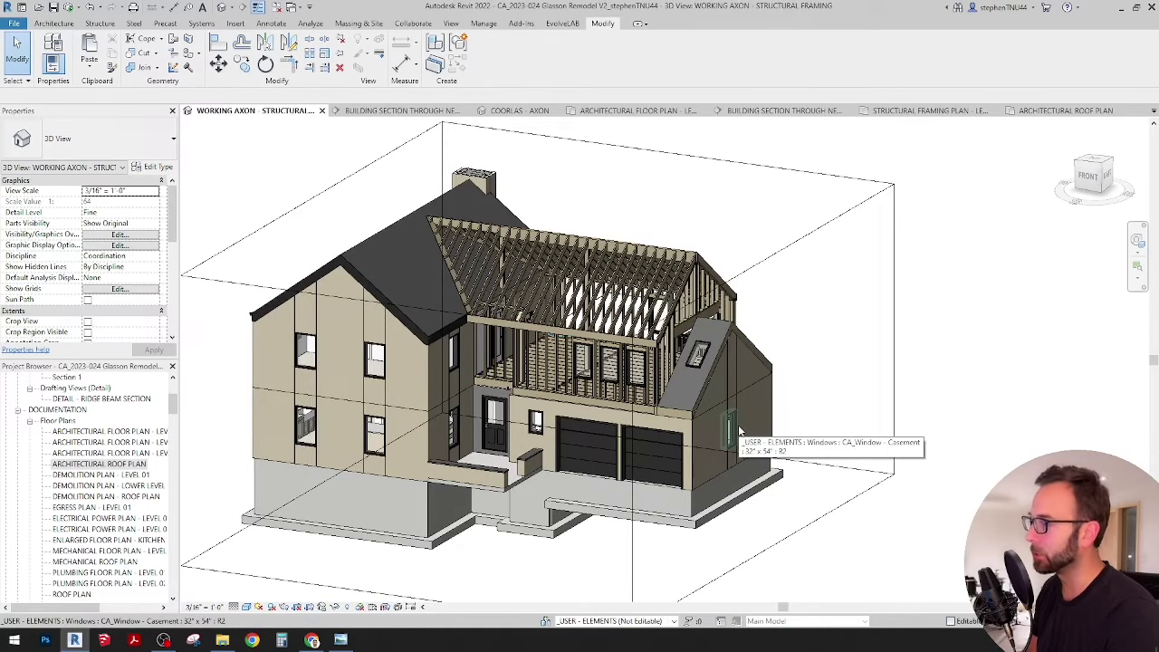
{"action": "middle_click_drag", "start_coordinate": [634, 416], "coordinate": [626, 497], "text": "shift"}
{"action": "scroll", "coordinate": [588, 424], "scroll_direction": "up", "scroll_amount": 3}
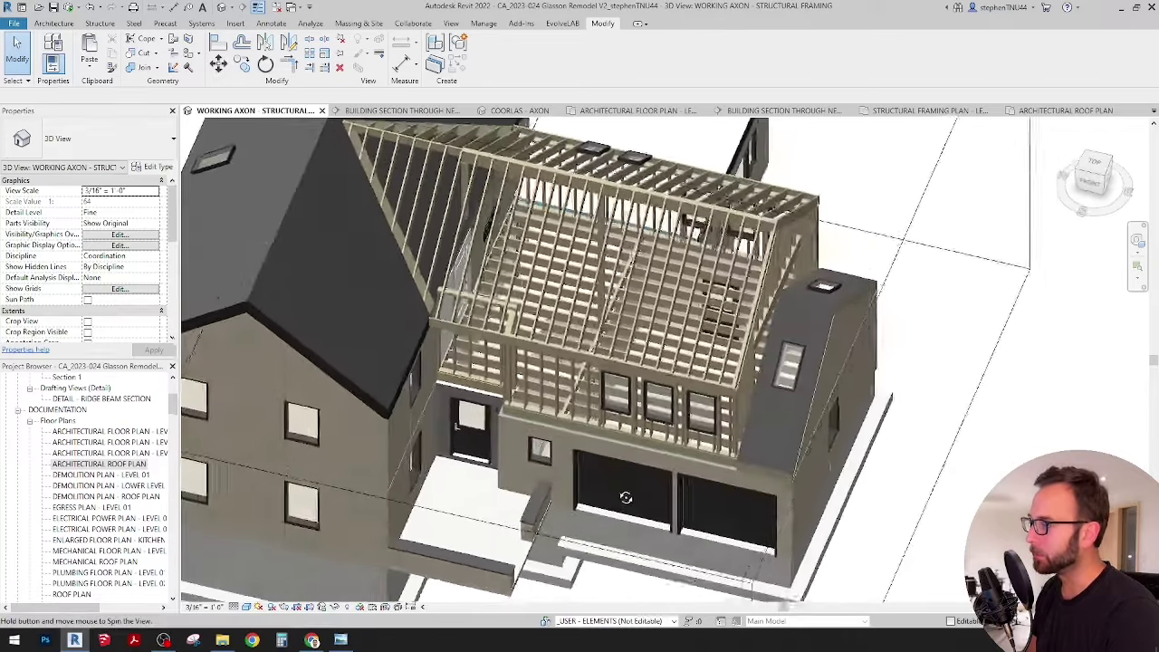
{"action": "scroll", "coordinate": [655, 439], "scroll_direction": "down", "scroll_amount": 3}
{"action": "scroll", "coordinate": [653, 439], "scroll_direction": "down", "scroll_amount": 2}
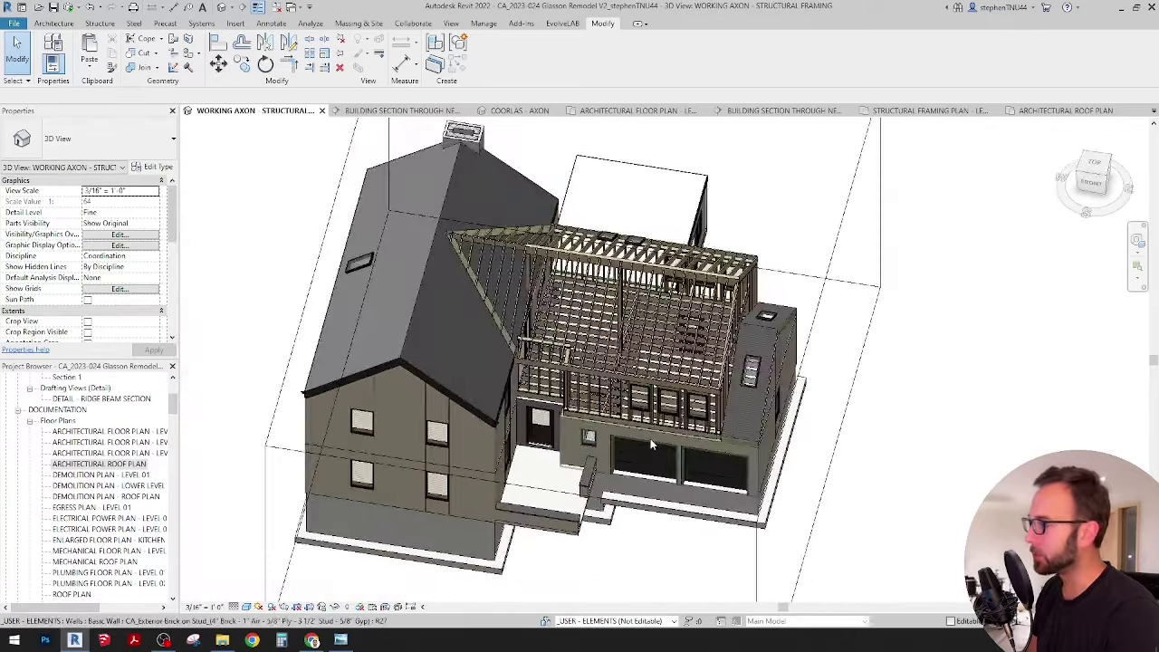
{"action": "scroll", "coordinate": [647, 445], "scroll_direction": "up", "scroll_amount": 2}
{"action": "middle_click_drag", "start_coordinate": [641, 449], "coordinate": [637, 376], "text": "shift"}
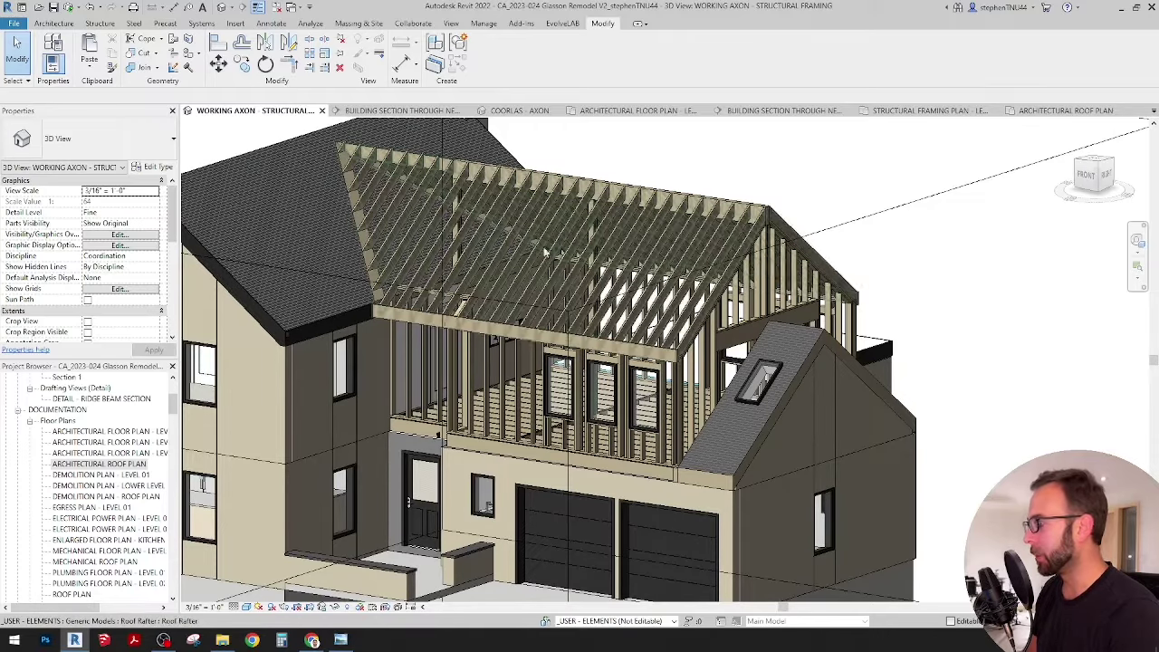
{"action": "scroll", "coordinate": [646, 268], "scroll_direction": "down", "scroll_amount": 2}
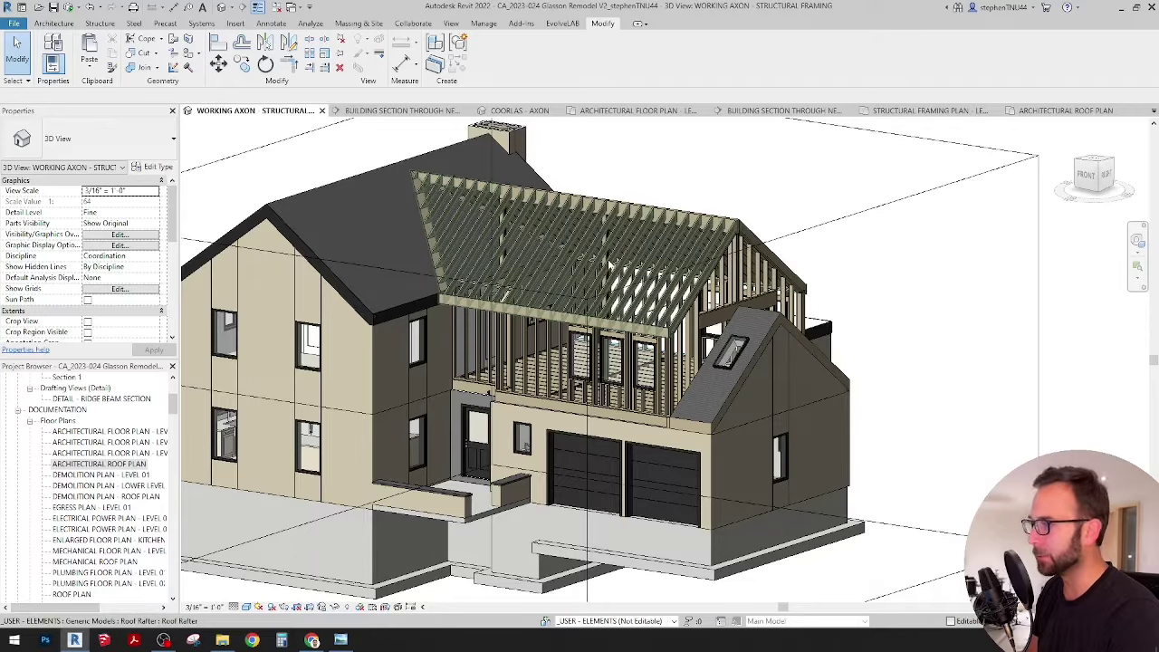
{"action": "middle_click_drag", "start_coordinate": [607, 276], "coordinate": [488, 175], "text": "shift"}
{"action": "scroll", "coordinate": [487, 175], "scroll_direction": "up", "scroll_amount": 5}
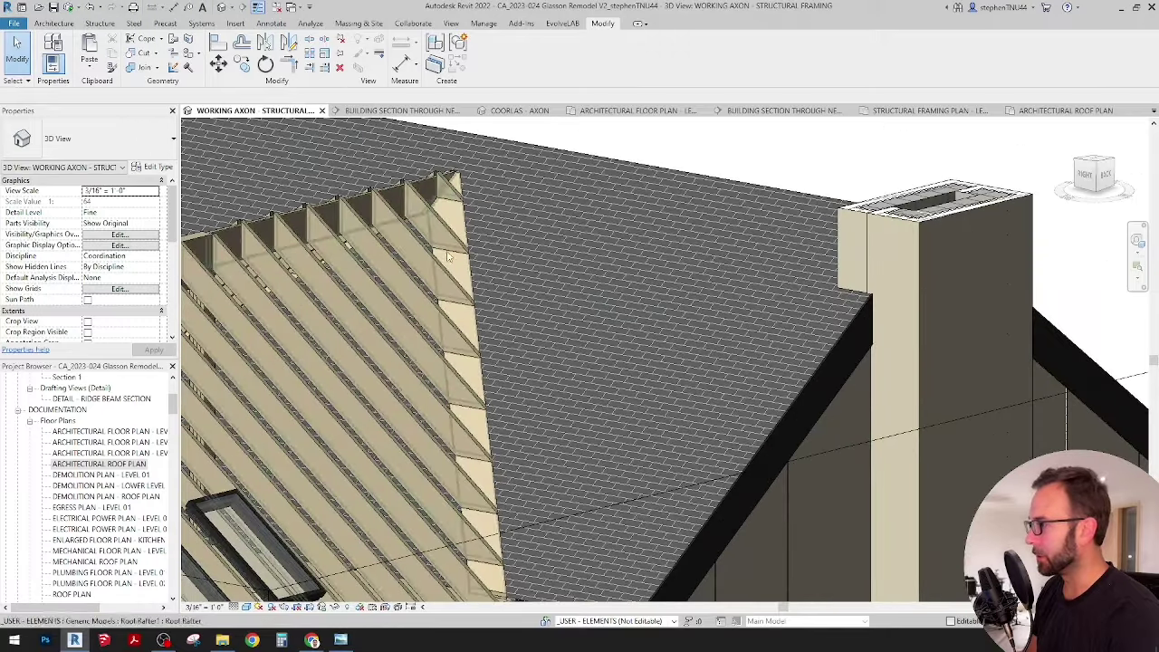
{"action": "scroll", "coordinate": [551, 194], "scroll_direction": "down", "scroll_amount": 6}
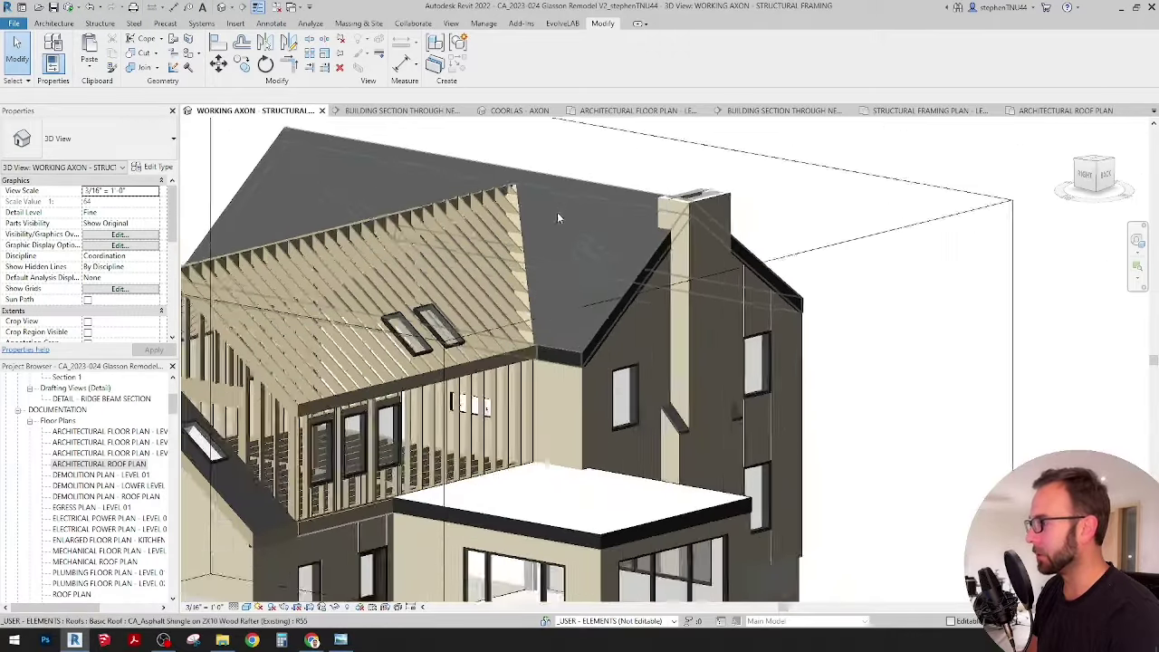
{"action": "middle_click_drag", "start_coordinate": [554, 293], "coordinate": [781, 323]}
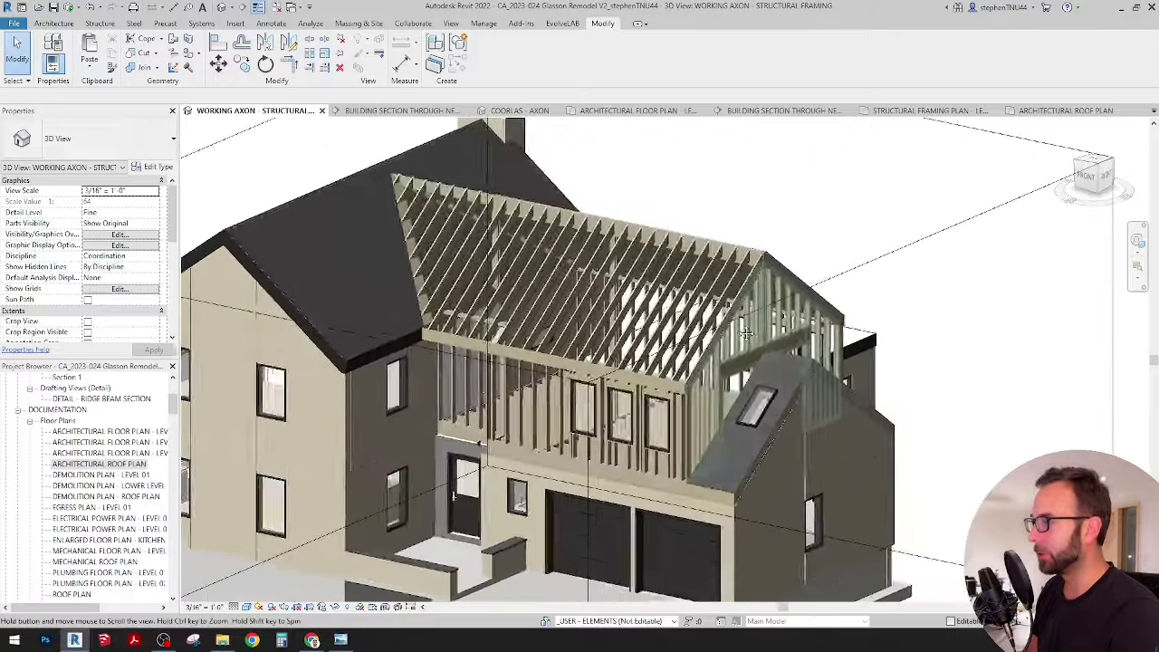
{"action": "middle_click_drag", "start_coordinate": [711, 319], "coordinate": [690, 343], "text": "shift"}
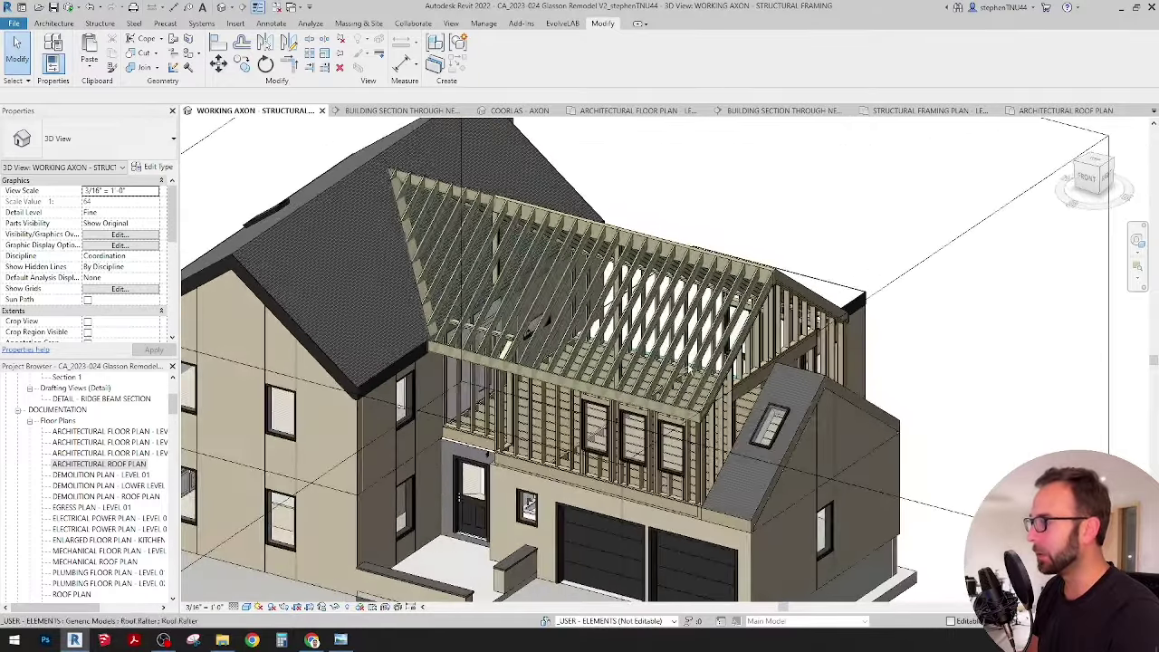
{"action": "scroll", "coordinate": [689, 345], "scroll_direction": "down", "scroll_amount": 2}
{"action": "middle_click_drag", "start_coordinate": [695, 408], "coordinate": [616, 347]}
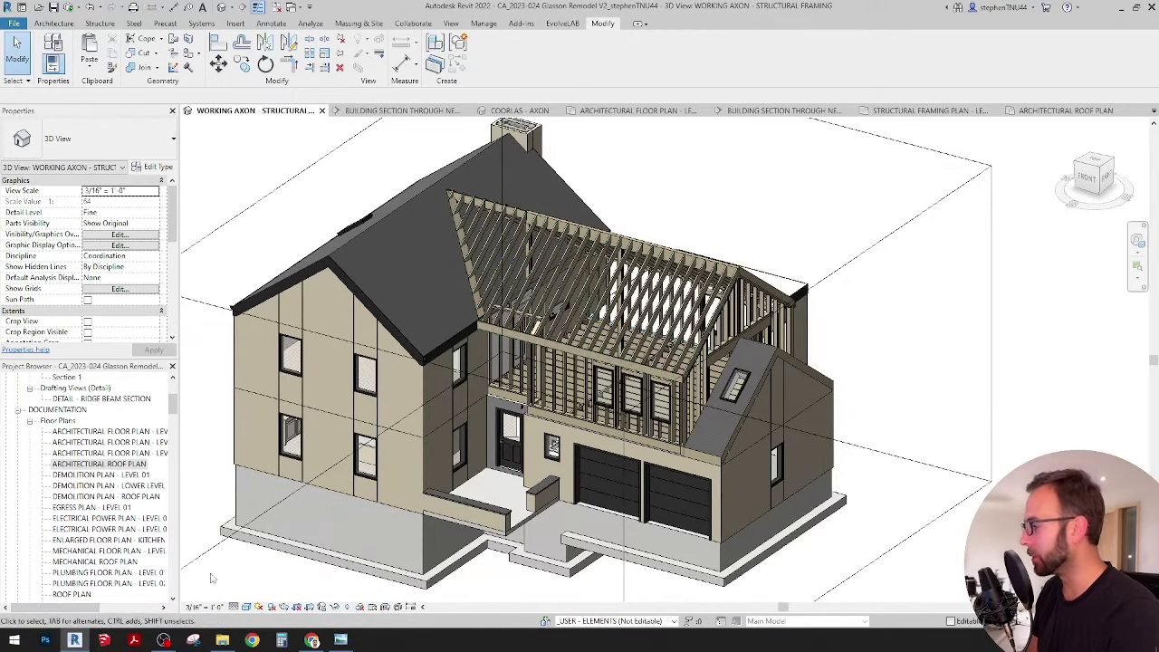
{"action": "left_click", "coordinate": [164, 642]}
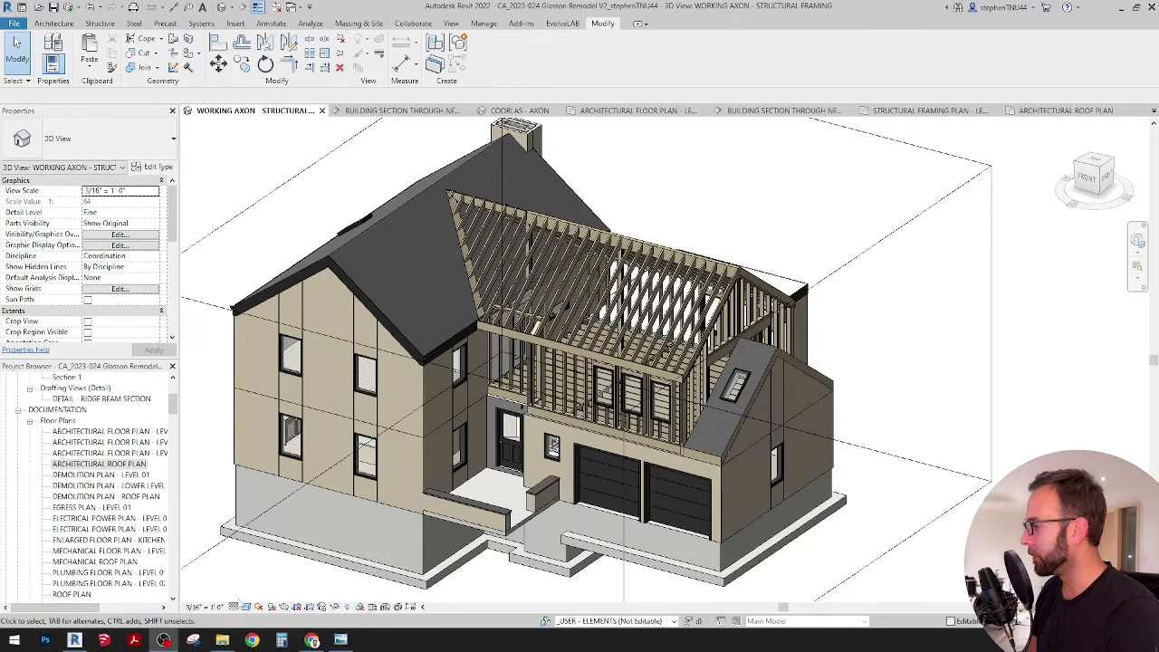